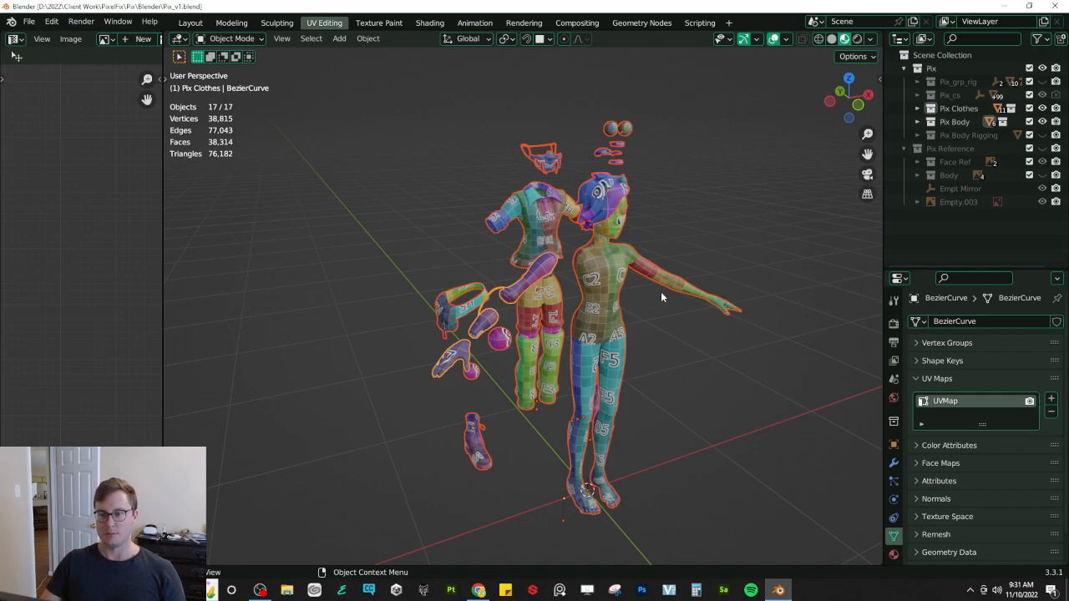
Step: Inspect the character's body and separated clothing meshes from several angles and save the file
middle_click_drag(677, 279, 580, 267)
scroll(467, 275, "up", 4)
middle_click_drag(455, 282, 550, 282)
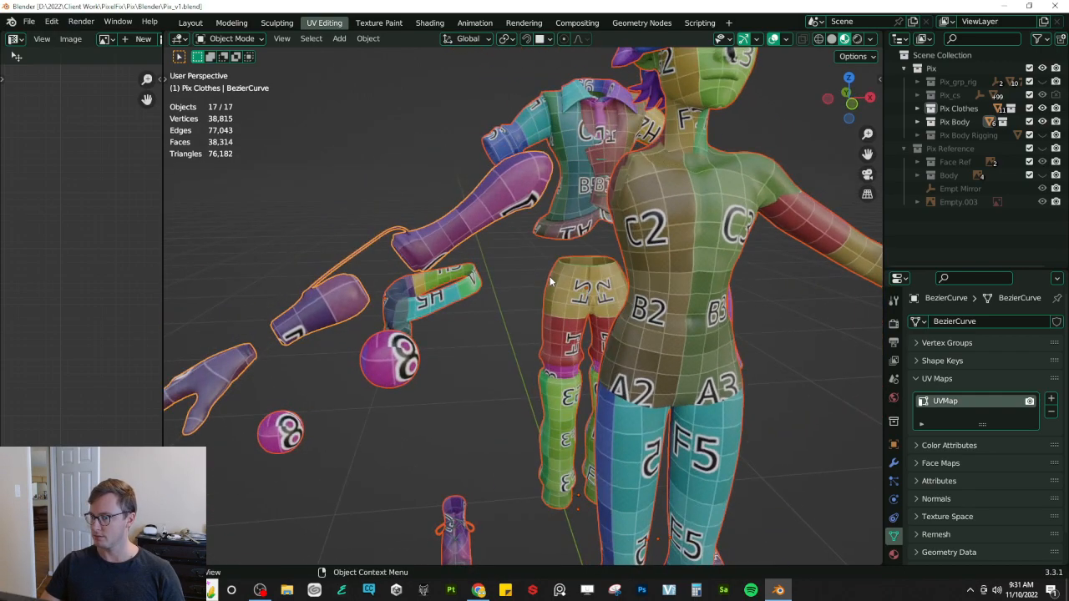
middle_click_drag(648, 261, 512, 213)
key("ctrl+s")
scroll(513, 208, "down", 5)
middle_click_drag(438, 212, 486, 309)
scroll(584, 274, "up", 4)
mouse_move(485, 308)
middle_mouse_down()
mouse_move(606, 312)
mouse_move(510, 313)
mouse_move(484, 296)
middle_mouse_up()
scroll(530, 277, "up", 4)
scroll(567, 302, "down", 5)
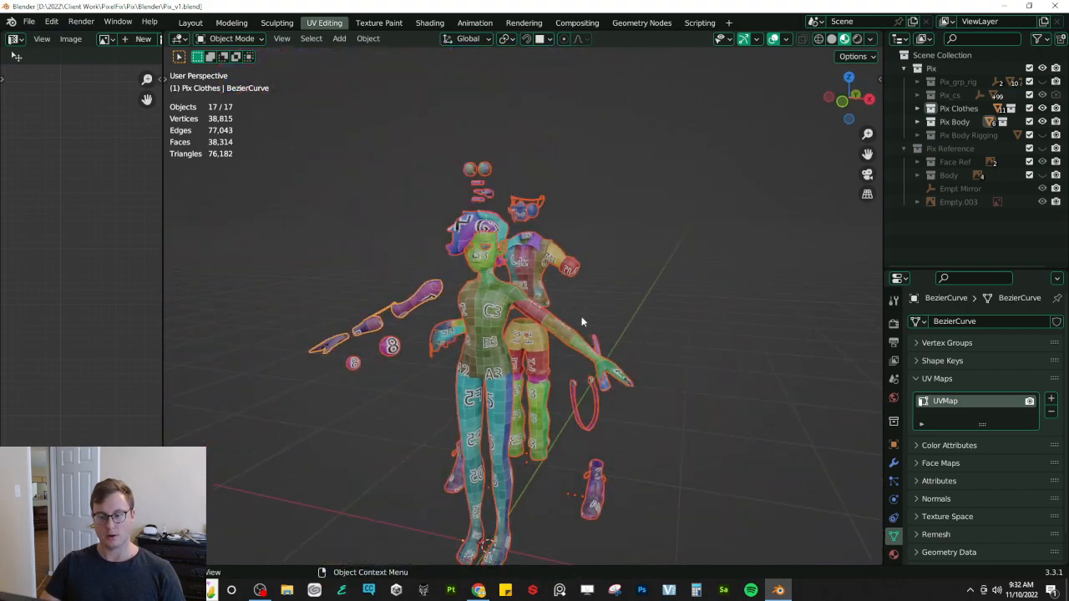
Step: Switch to Adobe Substance 3D Painter and open the recent project Pix_v1.spp
left_click(451, 589)
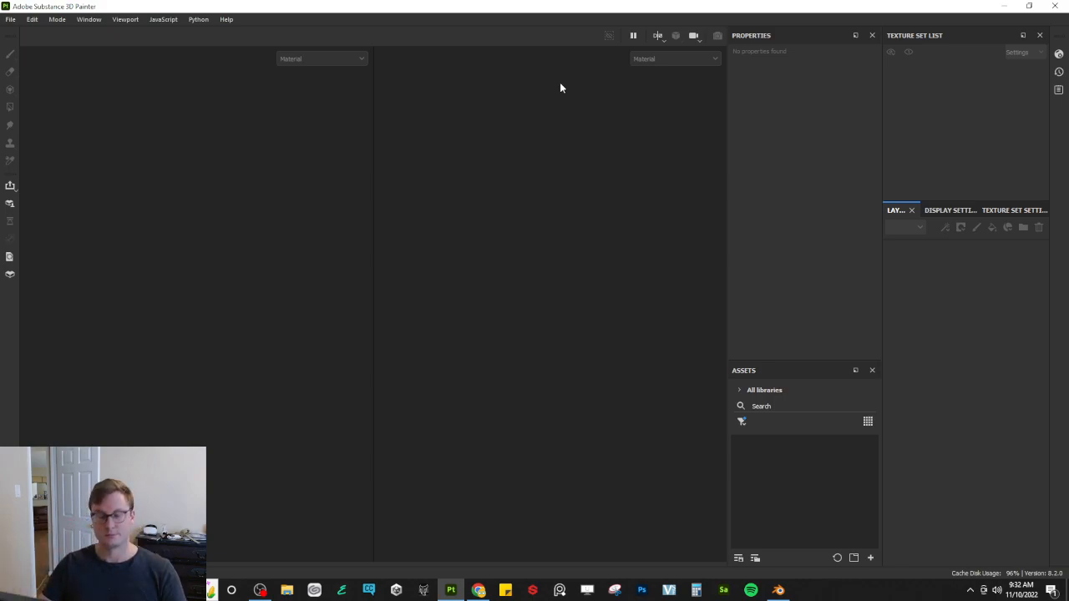
left_click(10, 19)
mouse_move(28, 56)
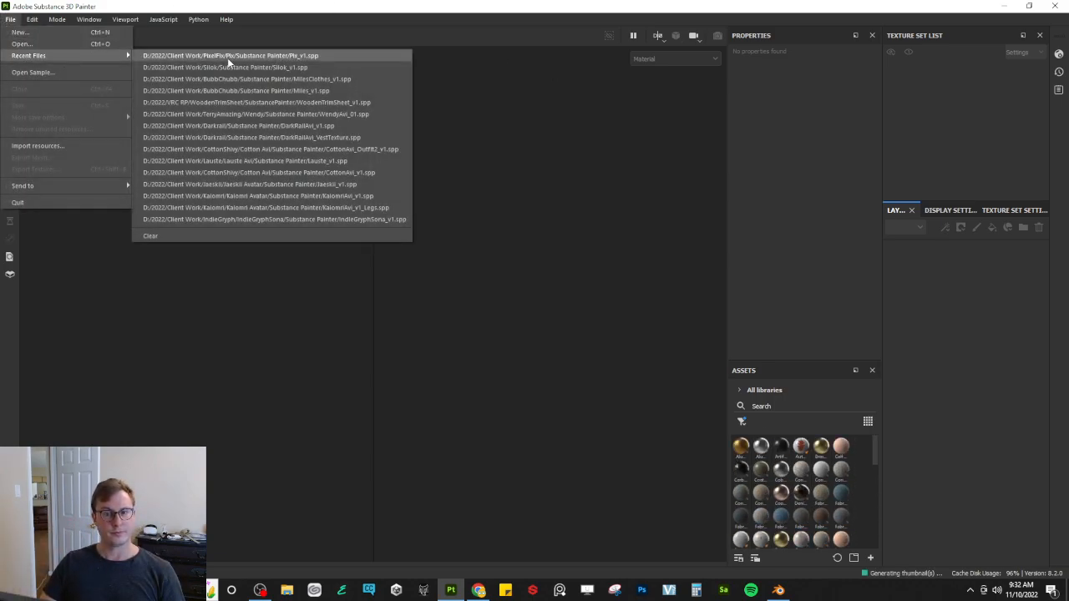
left_click(227, 63)
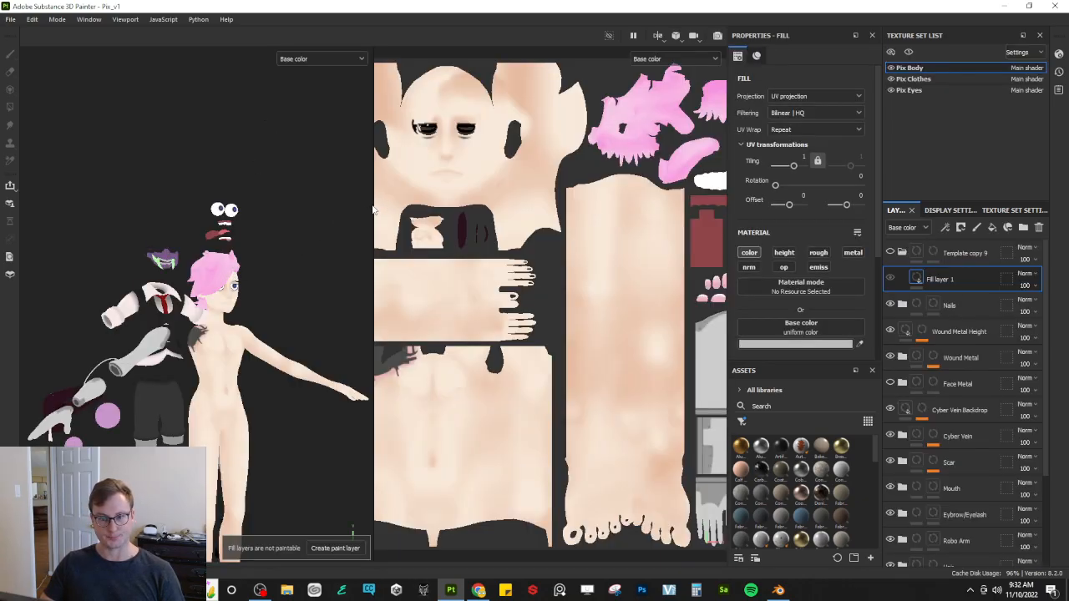
Step: Show only the 3D view and turn the character to bring its painted parts into view
key("F2")
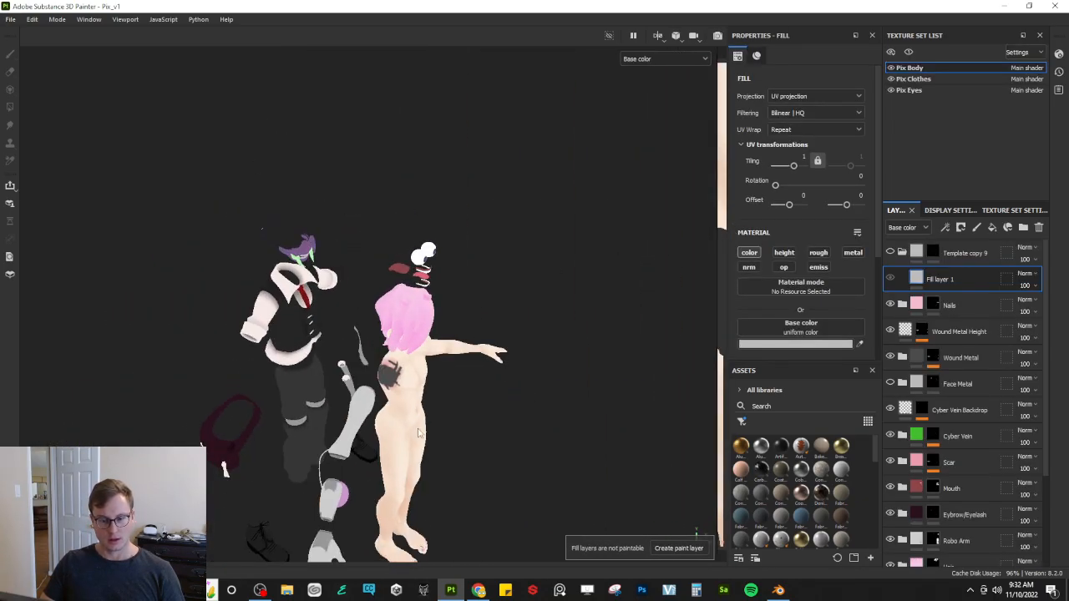
middle_click_drag(417, 432, 432, 349, "alt")
left_click_drag(326, 377, 492, 359, "alt")
Step: Switch to Unity Hub, launch the AvatarCC project and return to Substance 3D Painter
left_click(397, 589)
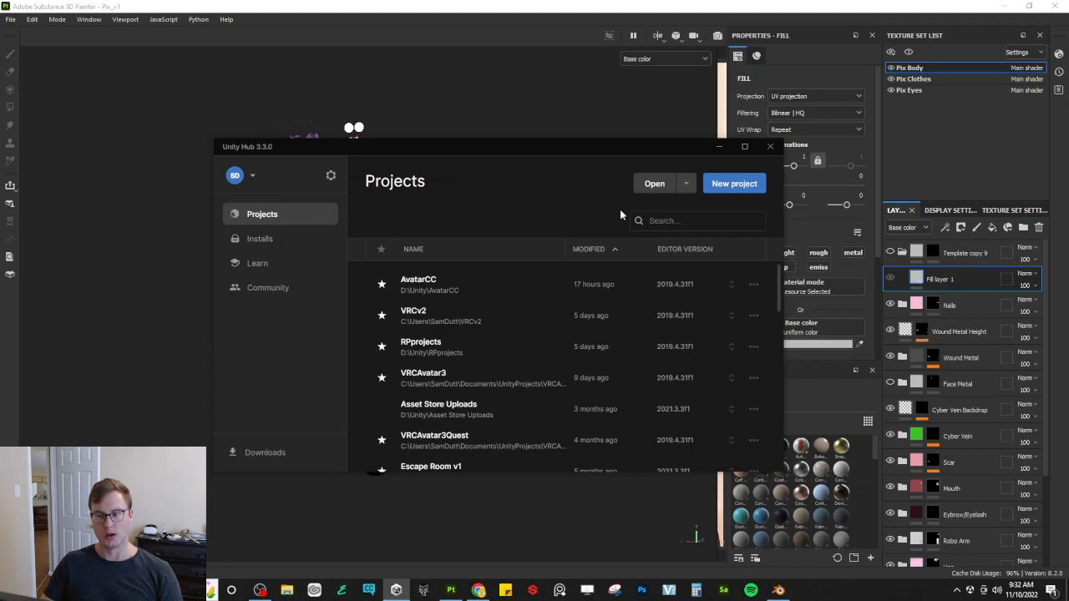
left_click(427, 286)
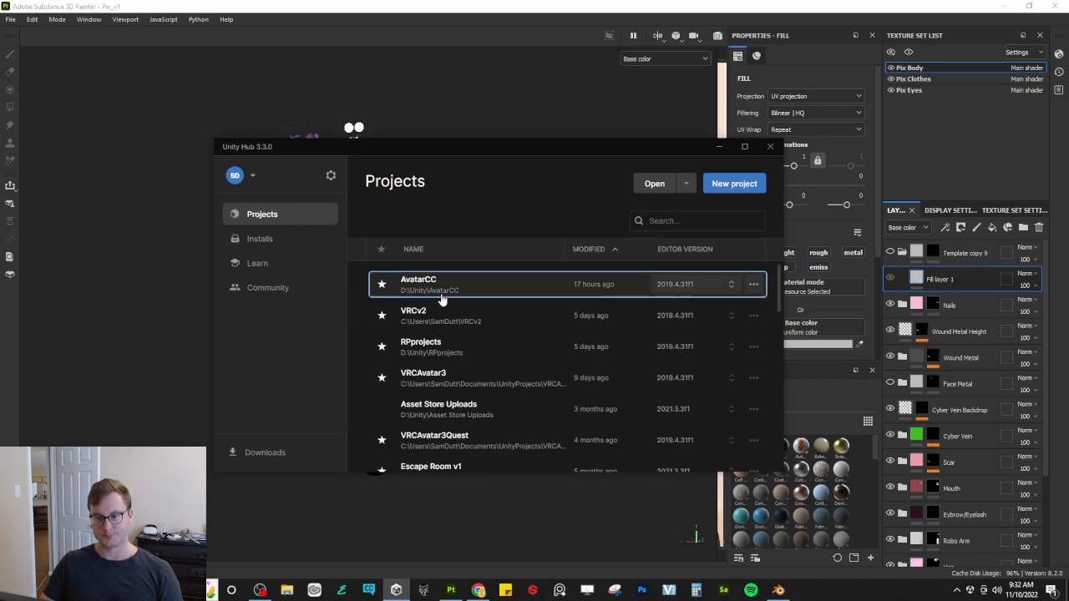
left_click(542, 91)
Step: Hide the Pix Body and Pix Eyes texture sets so only Pix Clothes shows, and close the Unity Hub window
mouse_move(284, 280)
left_mouse_down("alt")
mouse_move(401, 286)
mouse_move(605, 237)
left_mouse_up("alt")
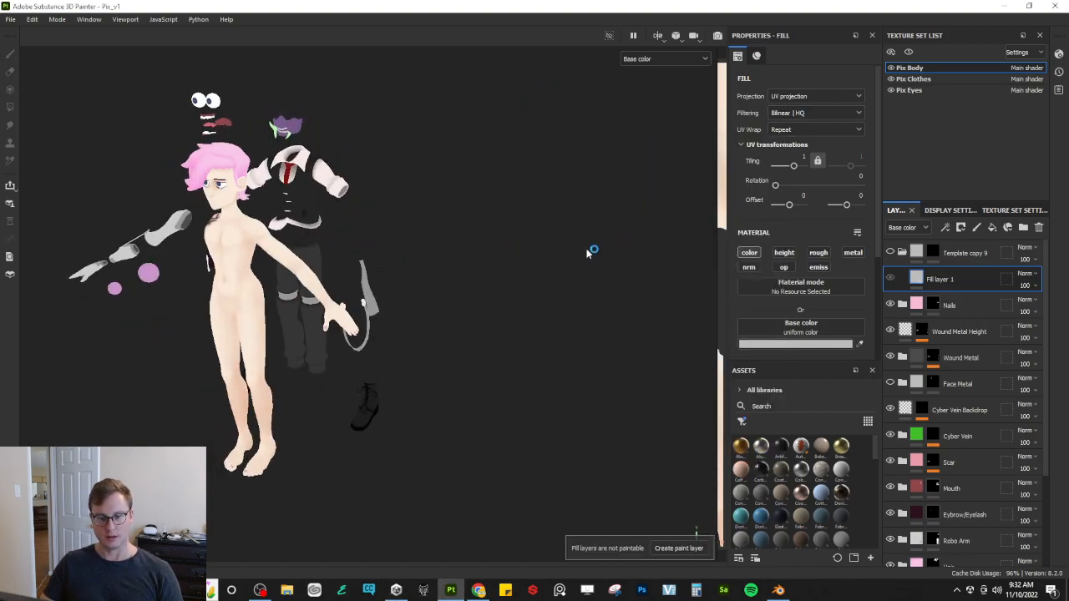
scroll(382, 287, "up", 5)
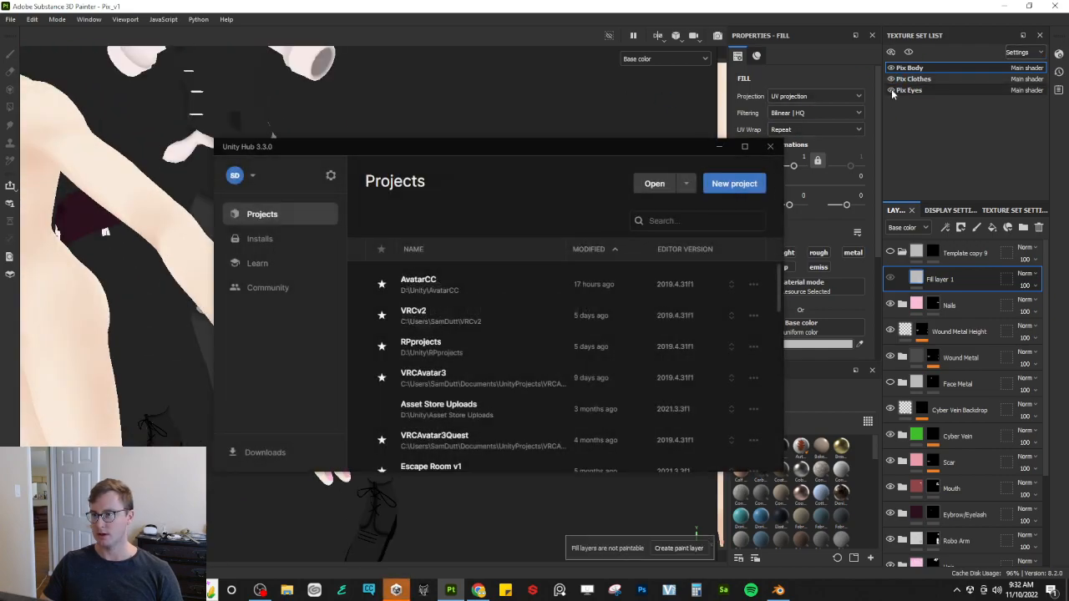
left_click(891, 68)
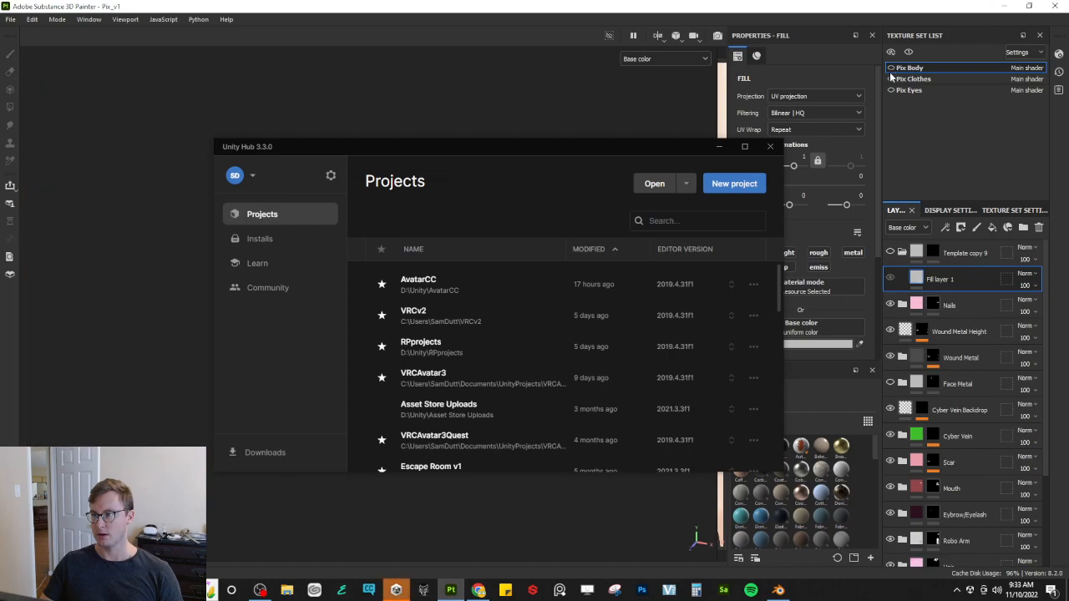
left_click(769, 147)
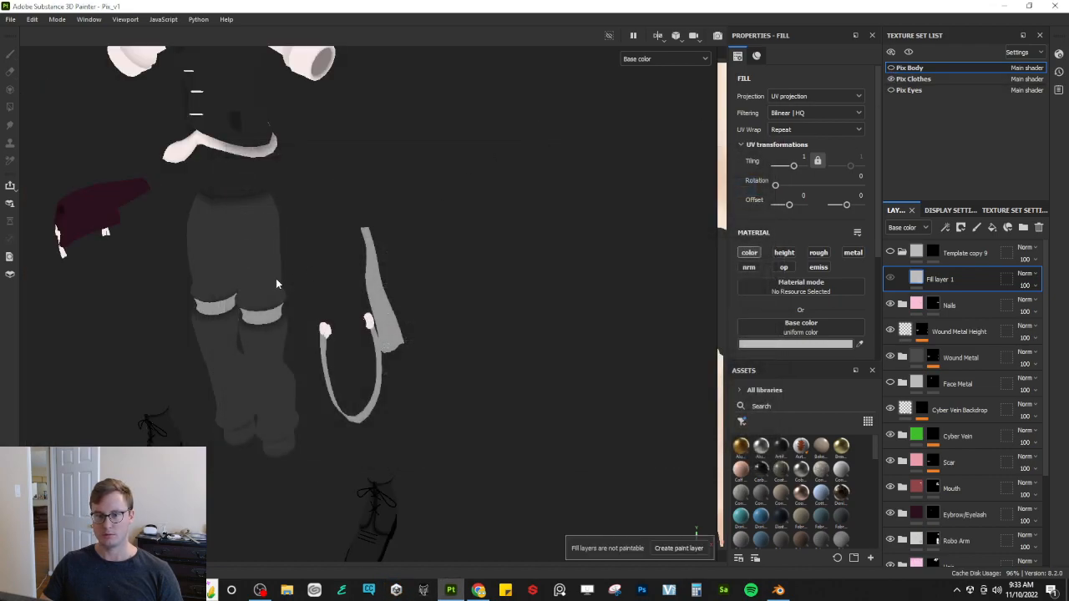
Step: Examine the base color of the vest, shirt and pants up close from the front
scroll(392, 226, "down", 4)
left_click_drag(393, 242, 484, 268, "alt")
scroll(472, 305, "up", 6)
mouse_move(484, 263)
middle_mouse_down("alt")
mouse_move(471, 338)
mouse_move(537, 364)
middle_mouse_up("alt")
left_click_drag(537, 364, 502, 359, "alt")
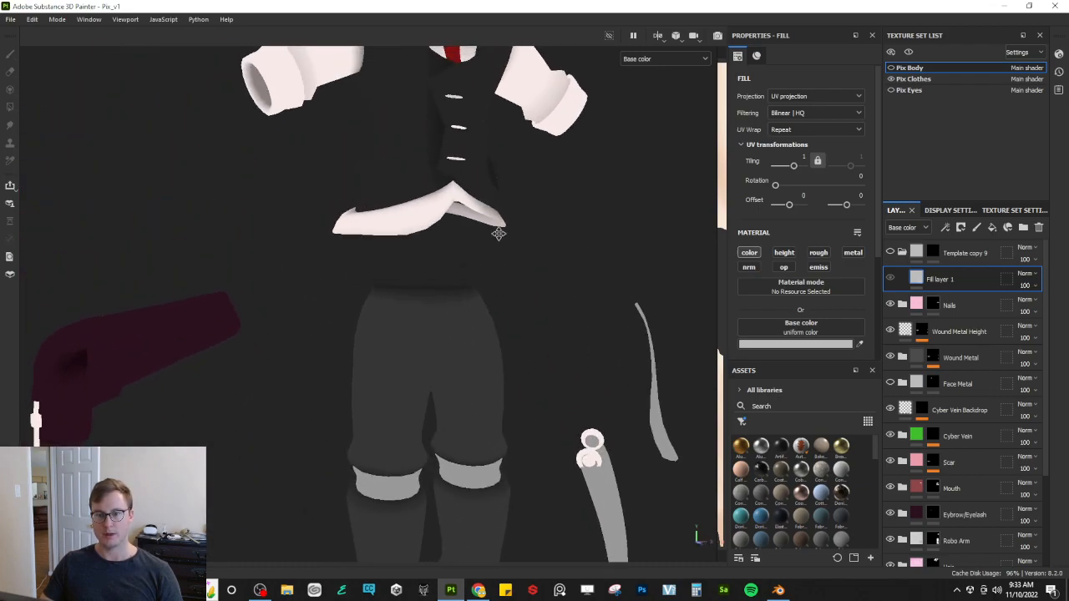
middle_click_drag(500, 219, 466, 320, "alt")
left_click_drag(467, 321, 470, 350, "alt")
middle_click_drag(424, 383, 430, 312, "alt")
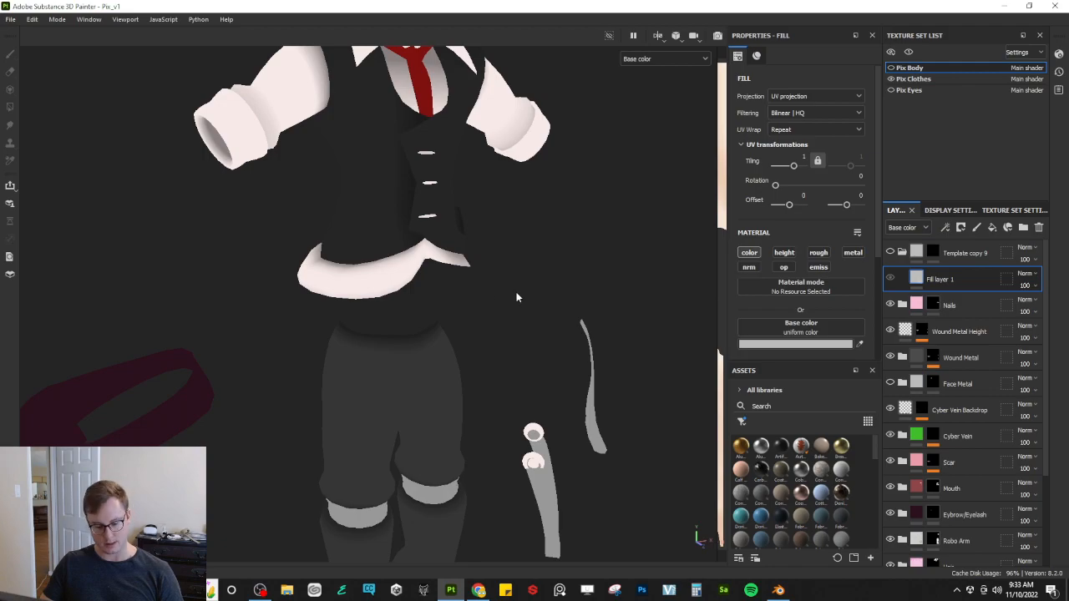
Step: Compare the pants' full Material display with their Base color channel
key("m")
scroll(434, 377, "up", 6)
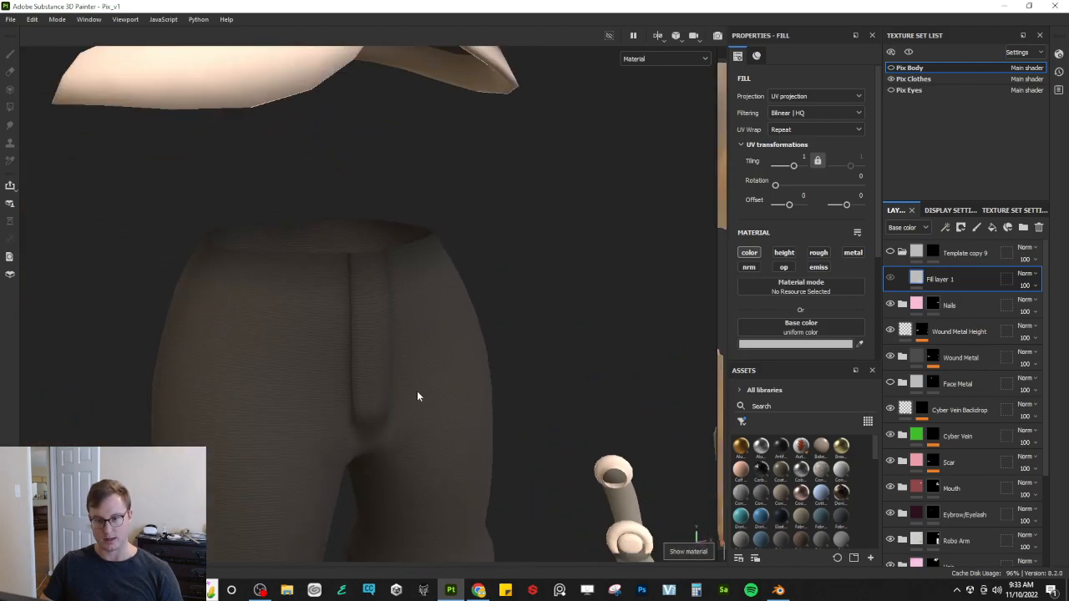
scroll(372, 270, "down", 2)
key("c")
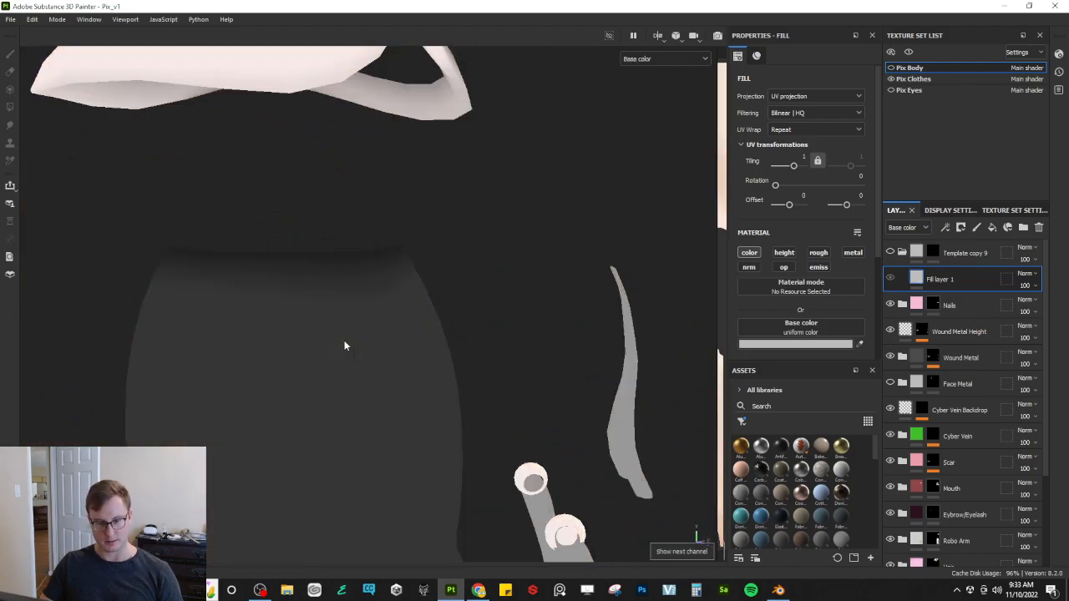
Step: Examine the base color of the pants, belt bag and shirt hem from several angles and distances
scroll(373, 316, "down", 3)
left_click_drag(424, 362, 451, 317, "alt")
scroll(426, 336, "down", 3)
left_click_drag(250, 443, 375, 455, "alt")
middle_click_drag(376, 455, 405, 252, "alt")
left_click_drag(429, 248, 389, 221, "alt")
middle_click_drag(389, 221, 409, 355, "alt")
scroll(410, 357, "up", 3)
scroll(362, 363, "up", 2)
left_click_drag(363, 362, 216, 235, "alt")
scroll(198, 306, "down", 2)
left_click_drag(340, 253, 296, 242, "alt")
scroll(476, 318, "down", 10)
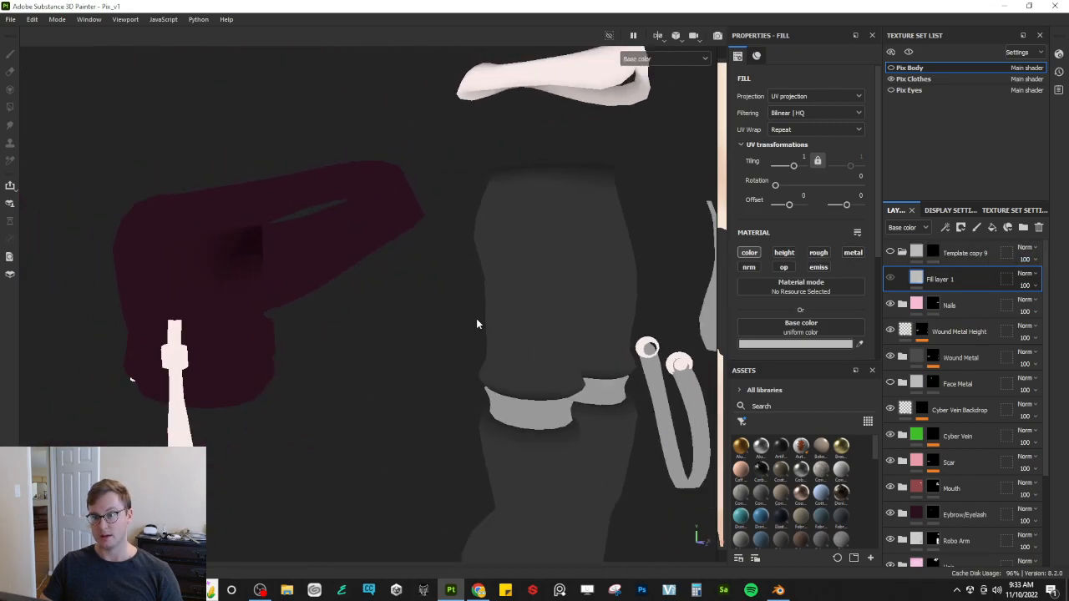
left_click_drag(504, 303, 430, 279, "alt")
scroll(438, 311, "up", 3)
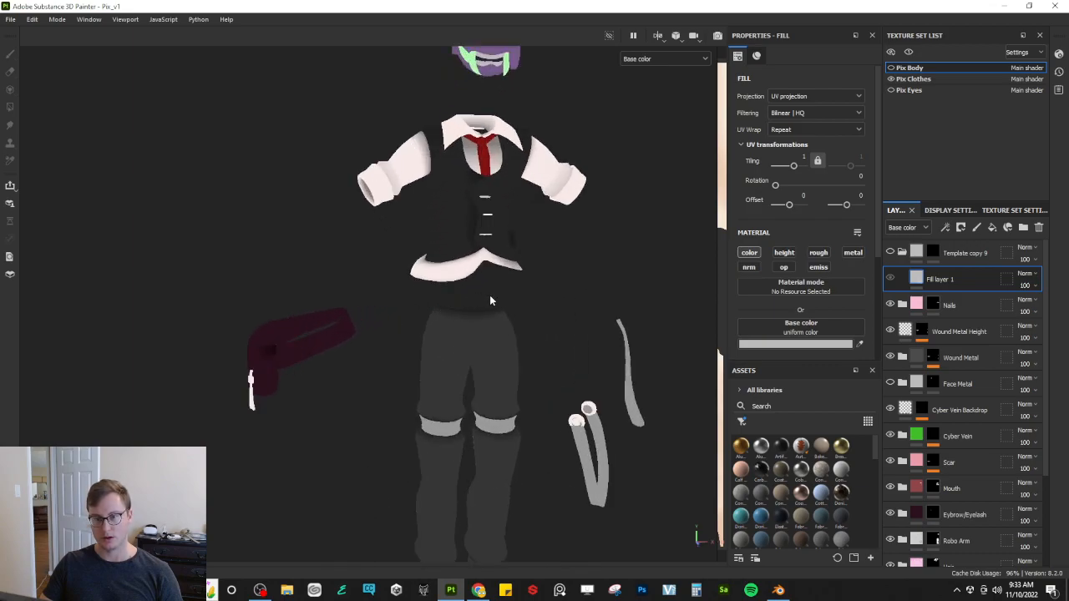
scroll(475, 301, "up", 4)
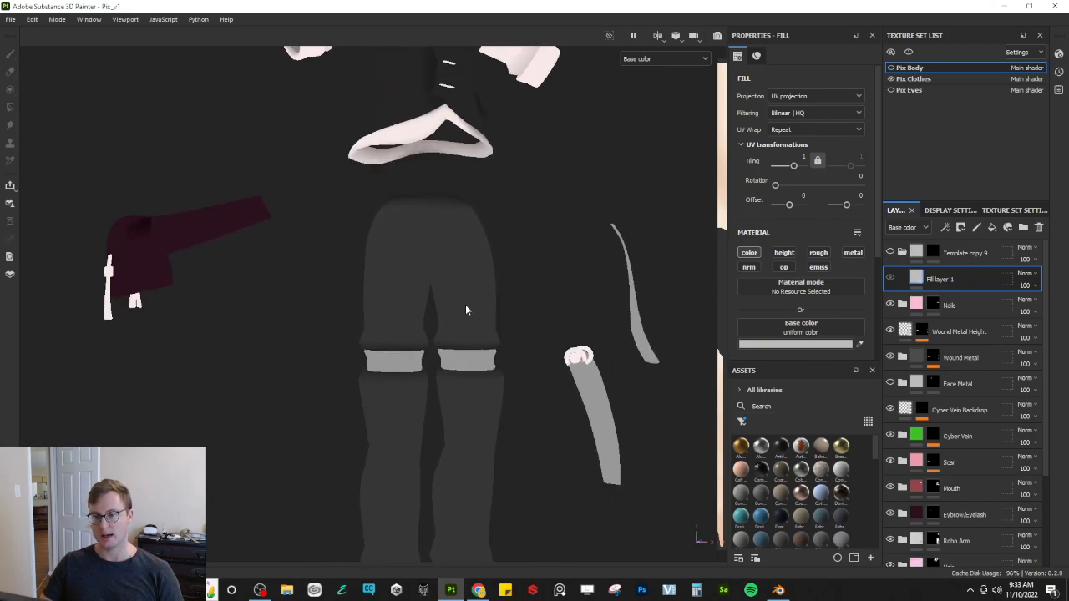
scroll(465, 305, "up", 3)
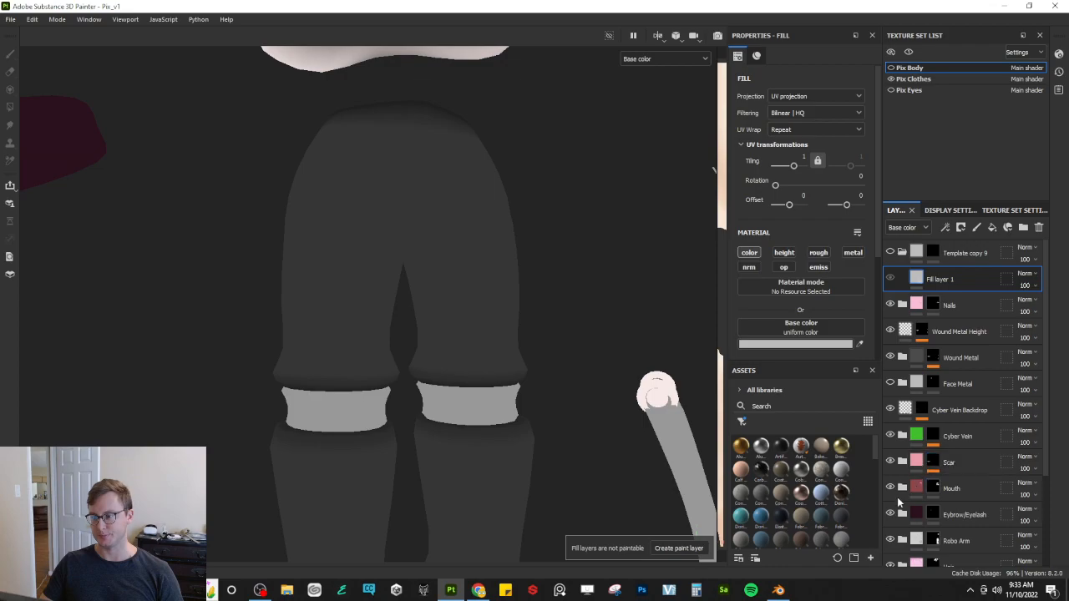
scroll(906, 476, "down", 3)
scroll(910, 448, "up", 3)
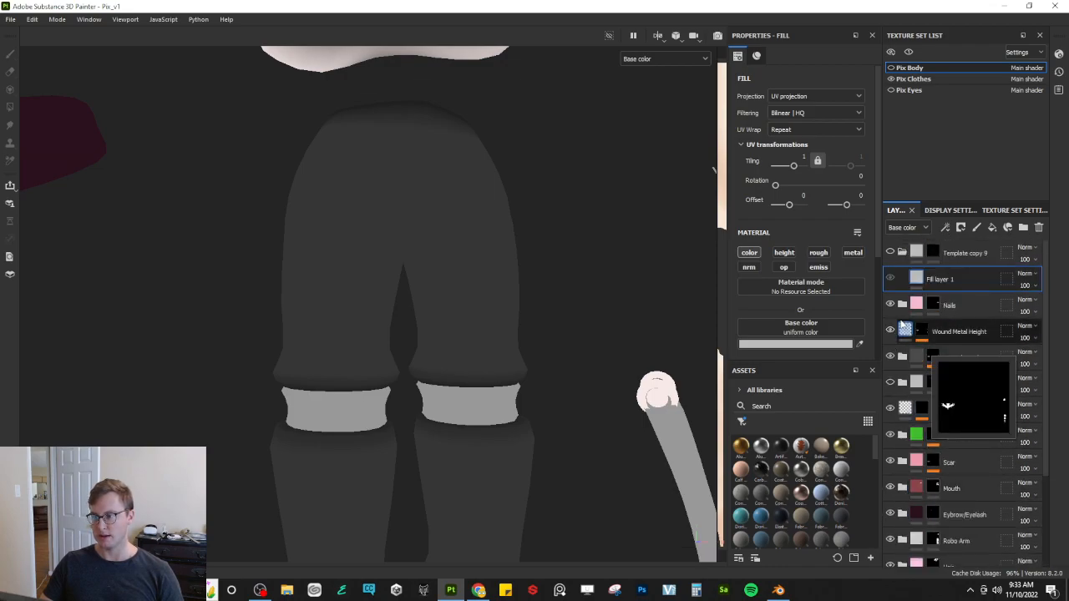
mouse_move(920, 385)
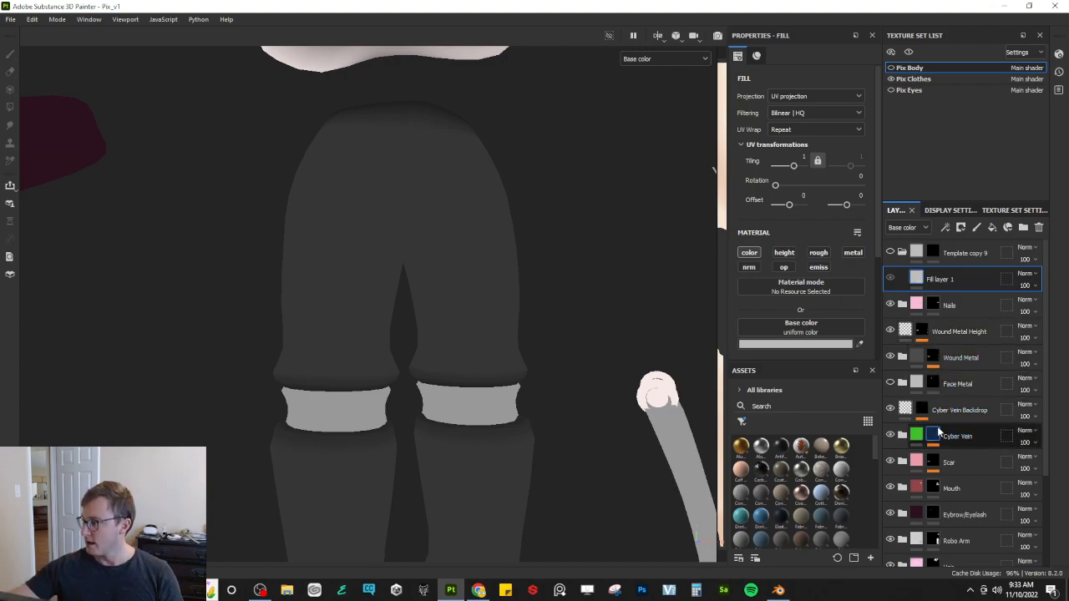
mouse_move(938, 430)
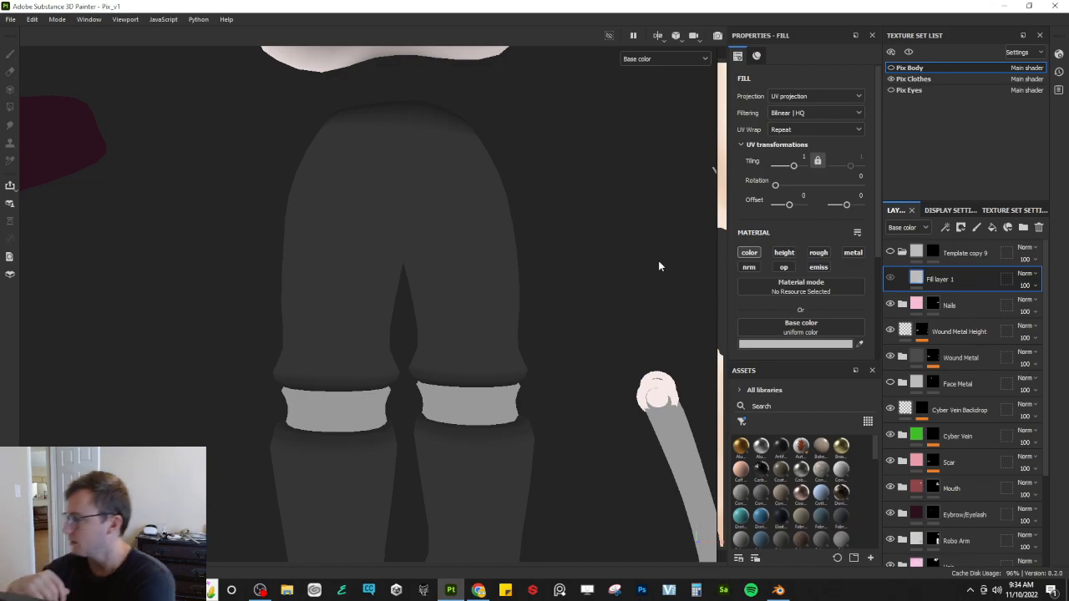
Step: Examine the shading around the vest, shirt hem and waist of the pants
scroll(658, 265, "down", 6)
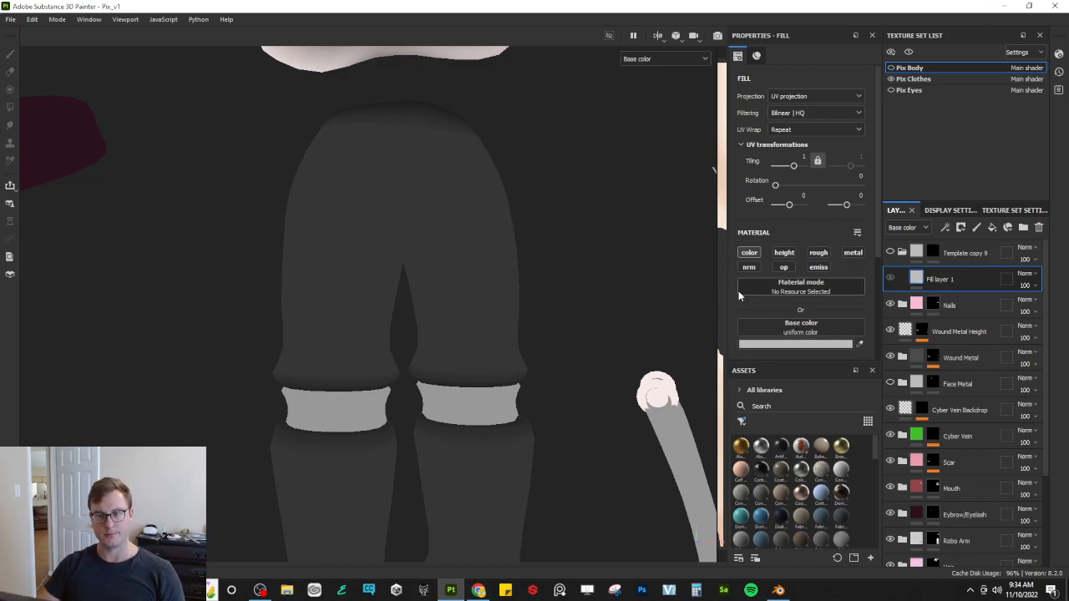
left_click_drag(548, 212, 454, 236, "alt")
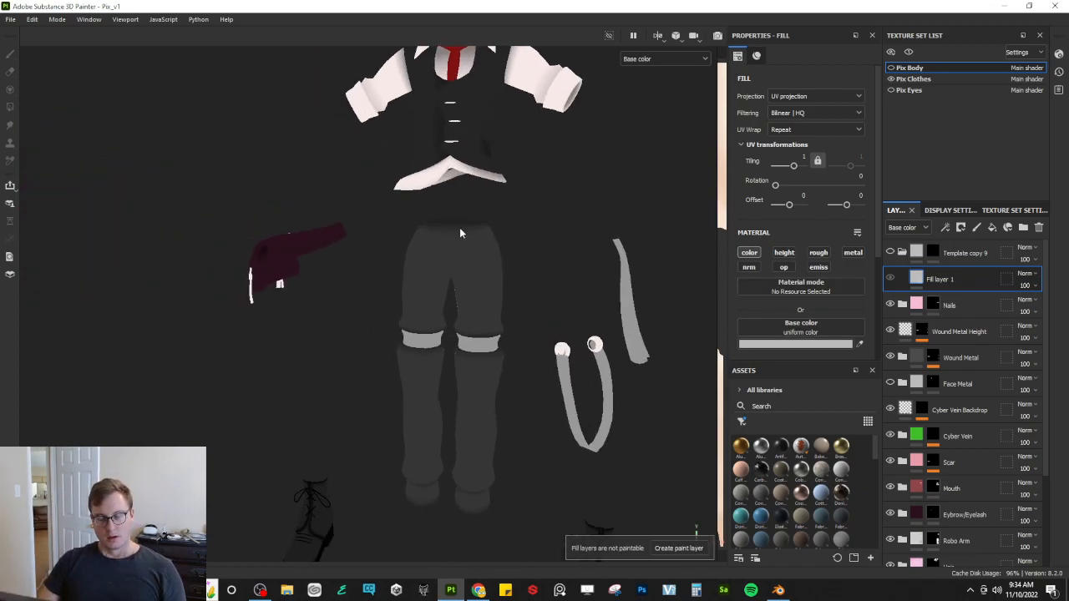
middle_click_drag(454, 236, 393, 364, "alt")
scroll(393, 365, "up", 2)
left_click_drag(393, 364, 477, 344, "alt")
scroll(453, 356, "up", 6)
scroll(434, 346, "down", 8)
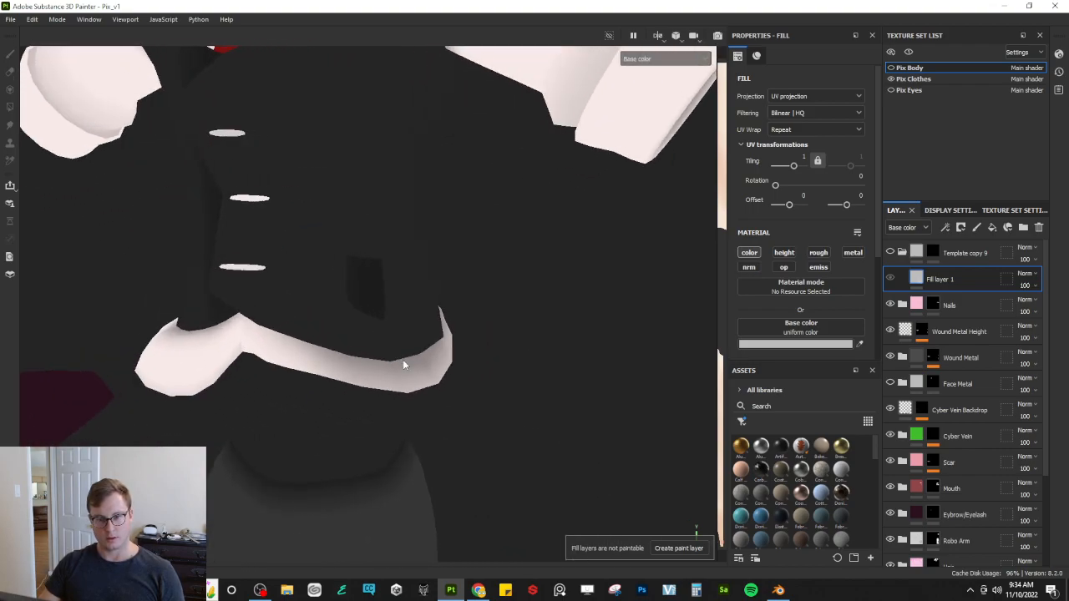
left_click_drag(402, 346, 365, 332, "alt")
scroll(365, 332, "up", 3)
scroll(949, 363, "down", 5)
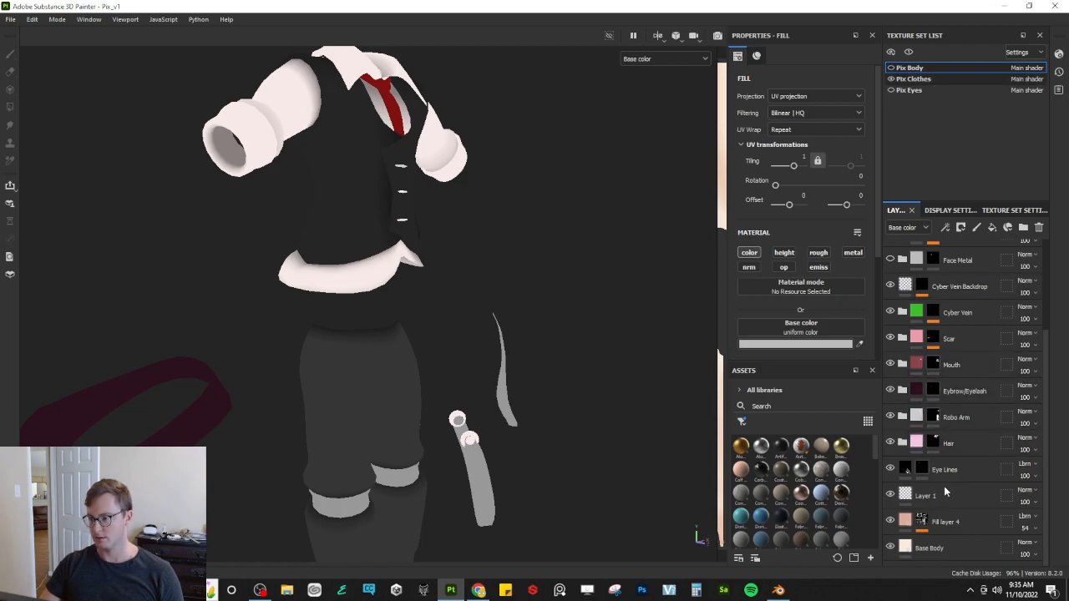
Step: Show the Pix Clothes layers and toggle Fill layer 1 in the Pants folder off and on to check its effect
scroll(917, 424, "down", 2)
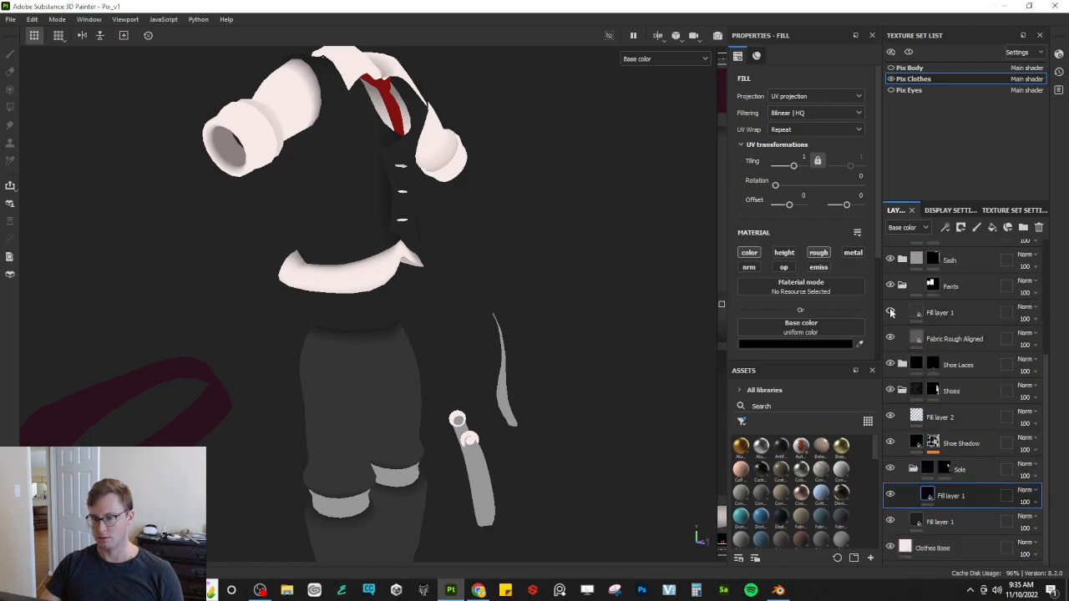
left_click(890, 312)
left_click(890, 312)
Step: Move Fill layer 1 below Fabric Rough Aligned in the Pants folder and select the fabric layer
middle_click_drag(386, 459, 414, 334, "alt")
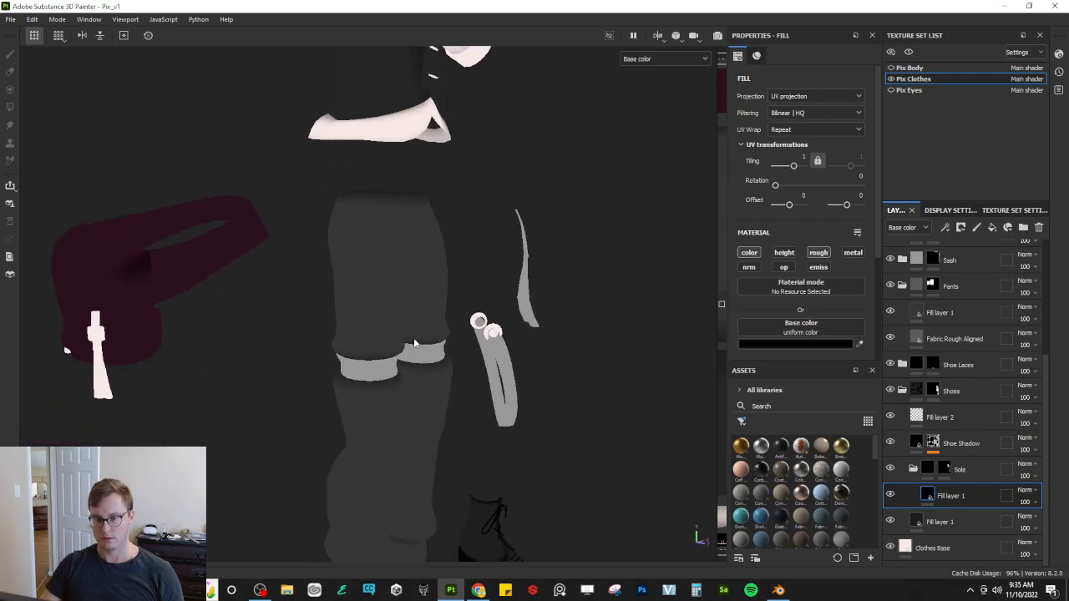
right_click_drag(413, 335, 658, 343, "alt")
left_click_drag(942, 314, 958, 354)
left_click(956, 313)
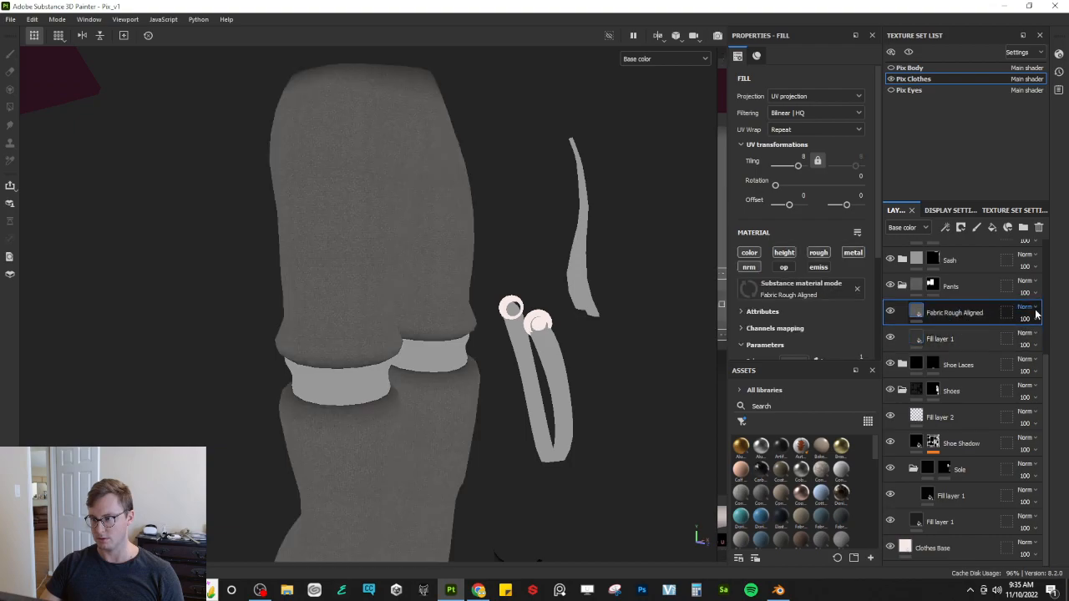
Step: Set the Fabric Rough Aligned layer's base color blending to Multiply and its opacity to 21
left_click(1025, 307)
left_click(1012, 49)
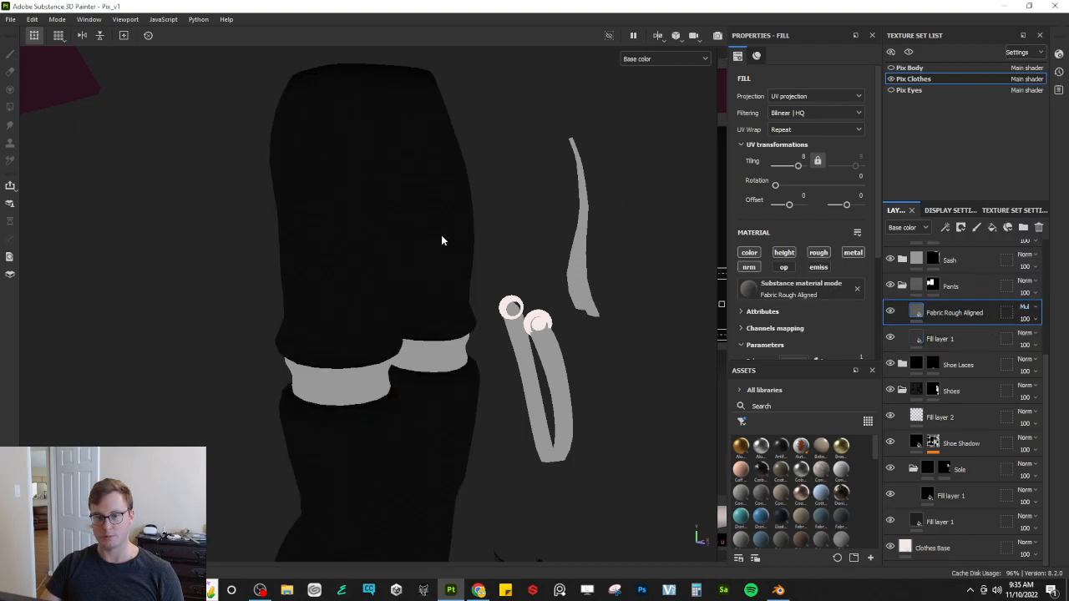
scroll(441, 242, "up", 3)
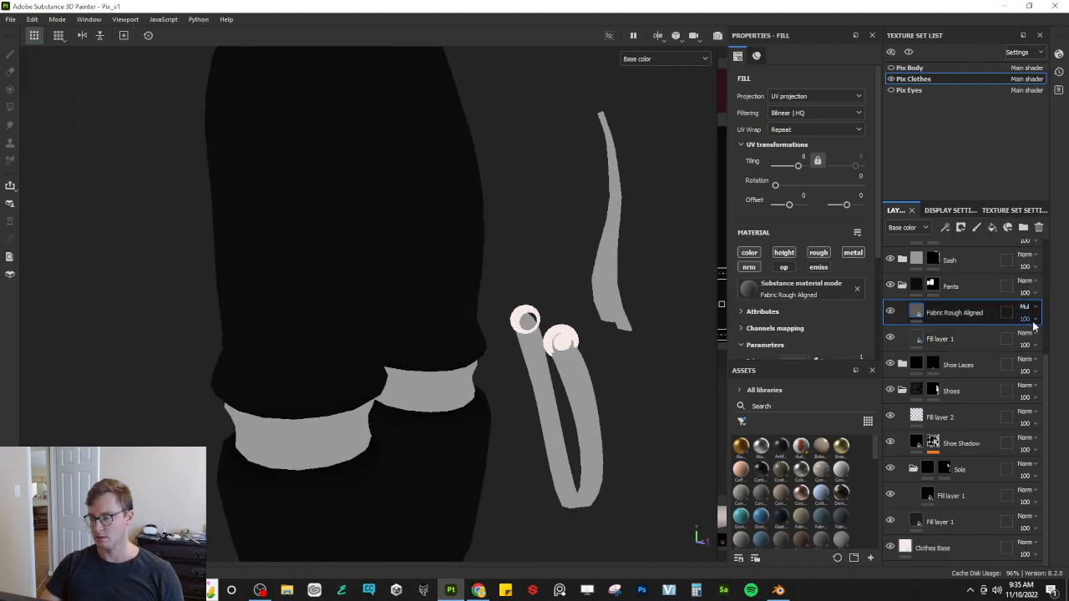
left_click_drag(1053, 338, 1015, 342)
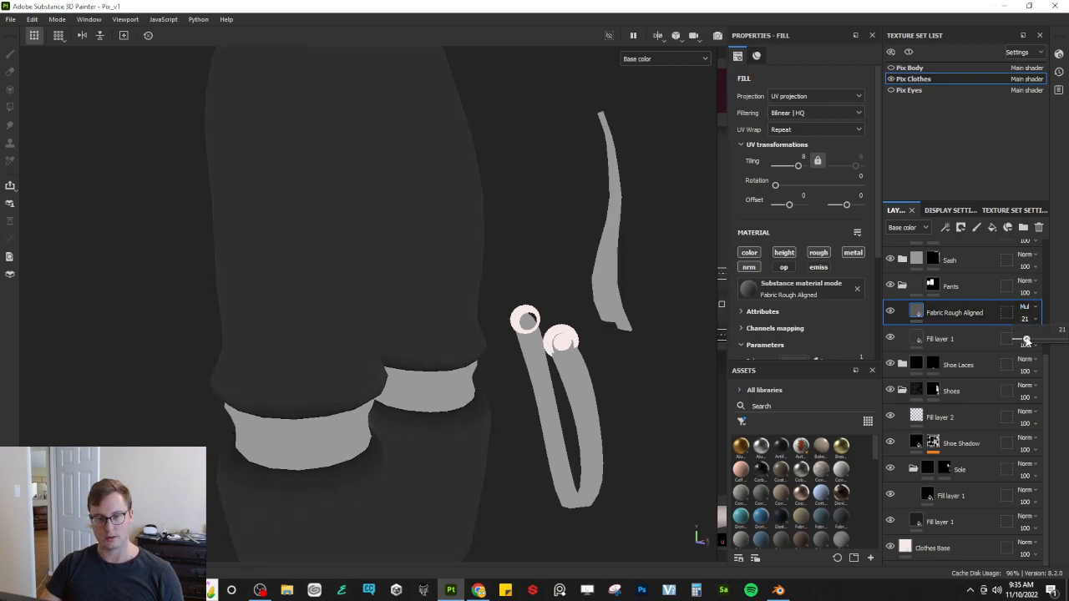
Step: Change the Fabric Rough Aligned layer's base color blend mode to Lighten
left_click_drag(265, 341, 391, 403, "alt")
scroll(418, 409, "up", 3)
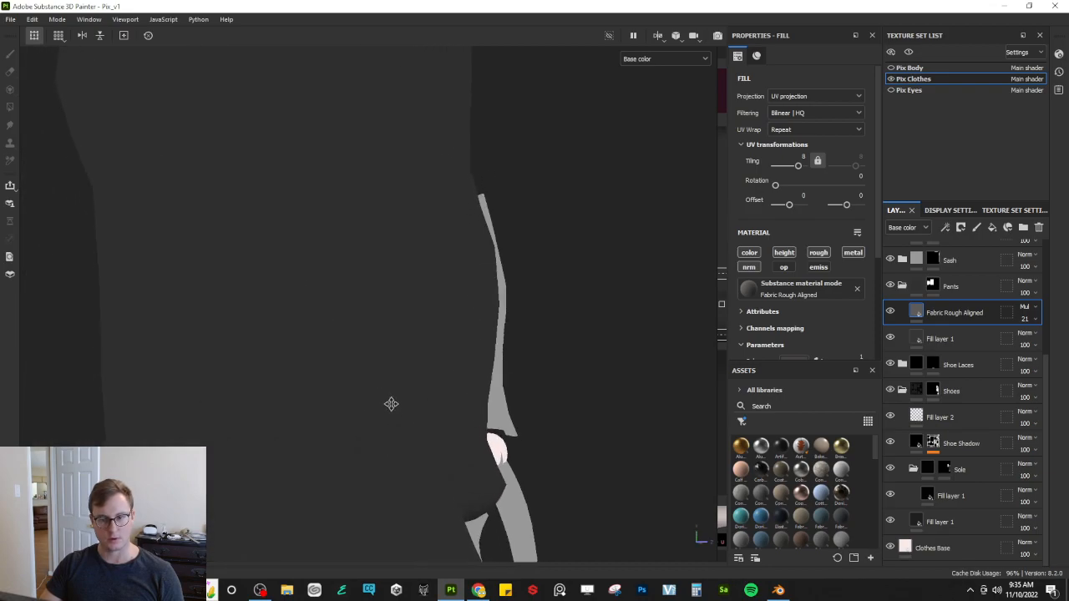
left_click(1027, 312)
left_click(1016, 84)
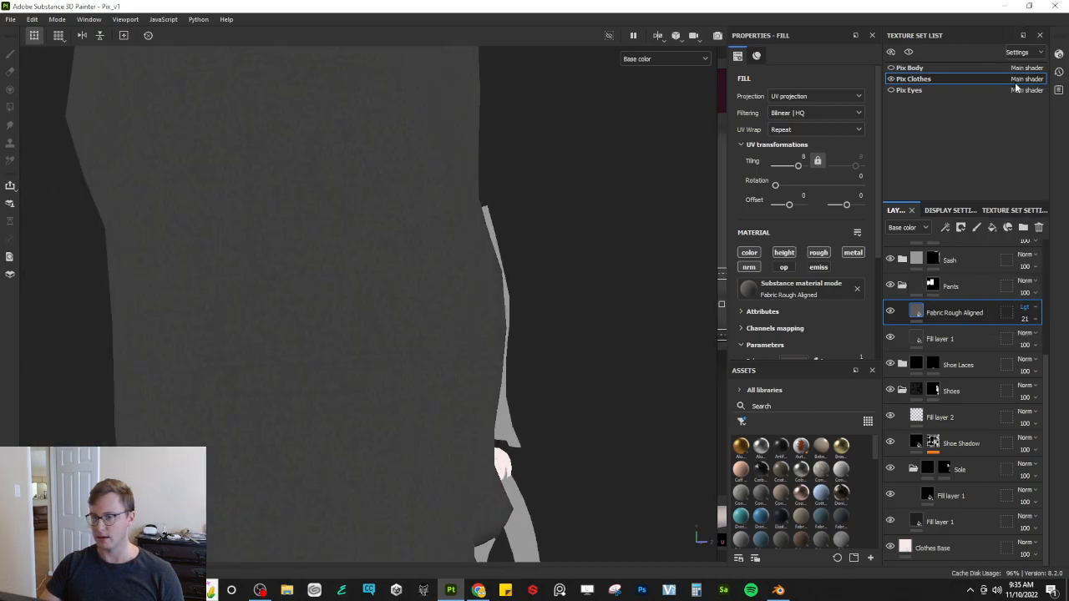
Step: Lower the Fabric Rough Aligned layer's base color opacity to 18 and check the pants in the full material view
left_click(1024, 318)
mouse_move(1039, 340)
left_mouse_down()
mouse_move(1018, 339)
mouse_move(1027, 340)
left_mouse_up()
scroll(432, 315, "down", 5)
left_click_drag(504, 316, 317, 334, "alt")
scroll(361, 374, "up", 2)
key("m")
scroll(368, 378, "up", 5)
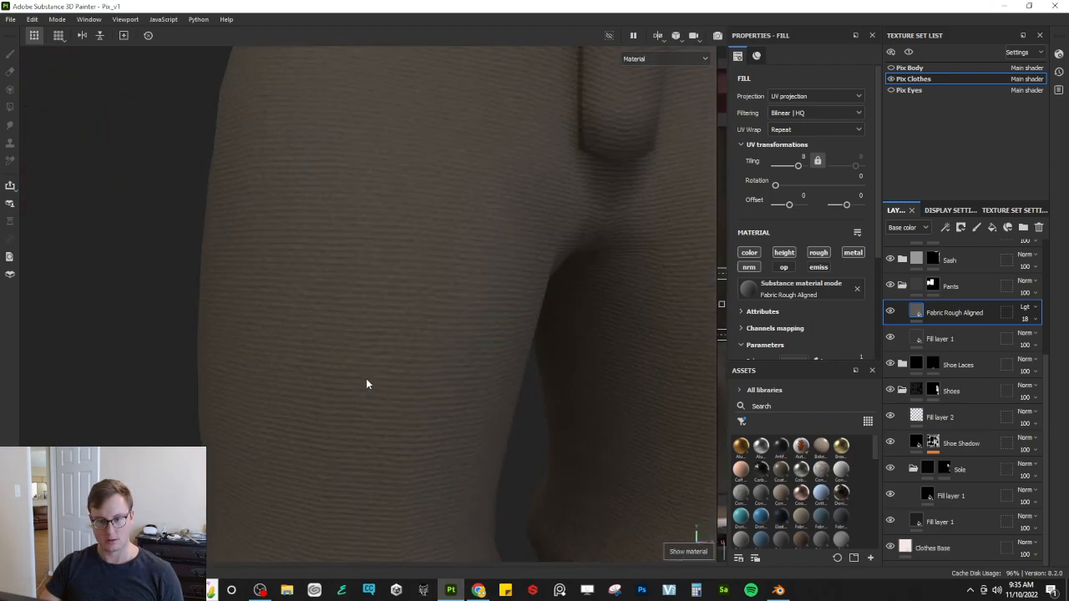
left_click_drag(403, 372, 650, 391, "alt")
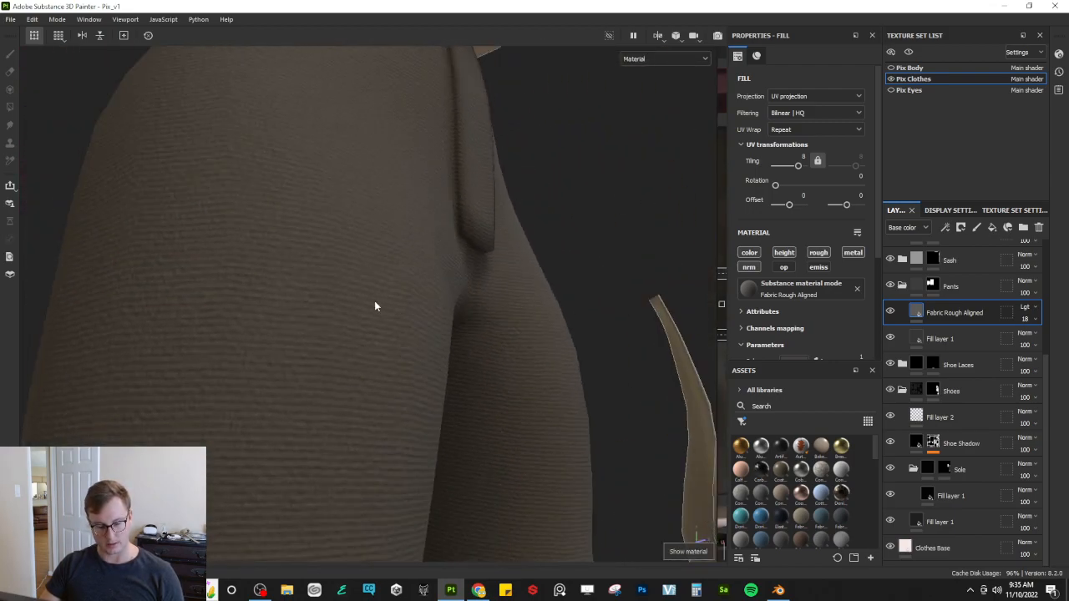
Step: Show the base color channel on the pants, try Overlay blending on the Fabric Rough Aligned layer and raise its opacity
key("c")
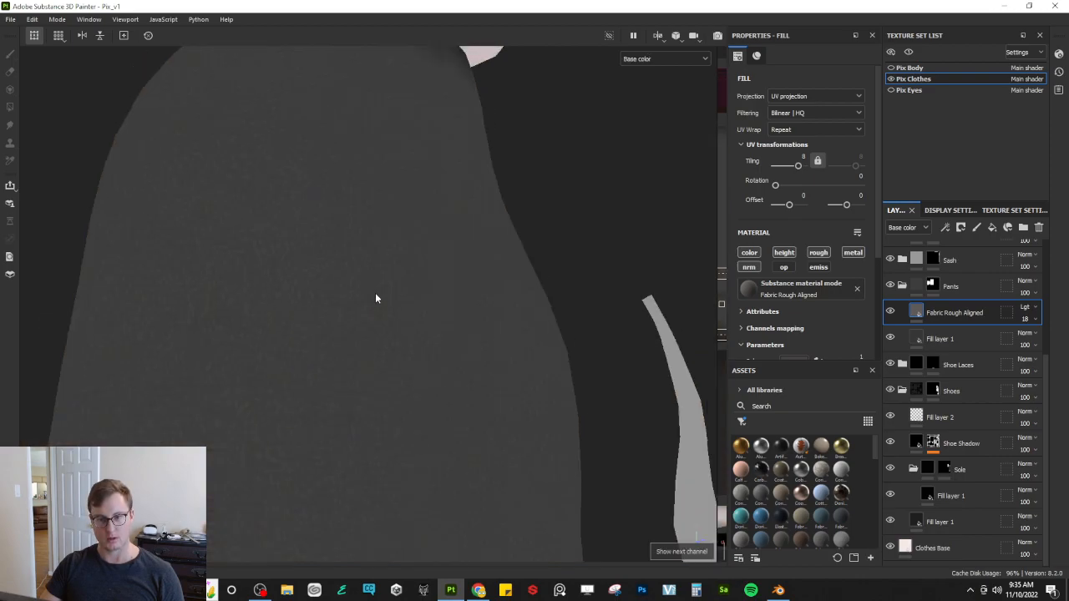
scroll(376, 298, "down", 5)
left_click_drag(377, 298, 379, 230, "alt")
scroll(379, 360, "up", 2)
middle_click_drag(380, 231, 351, 343, "alt")
scroll(351, 348, "up", 3)
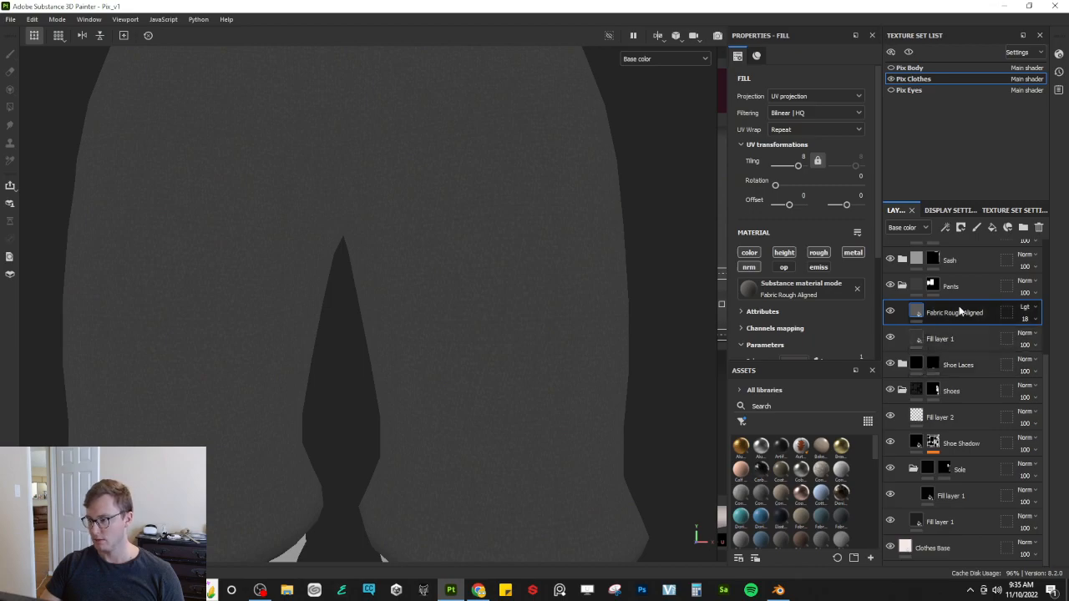
left_click(1032, 308)
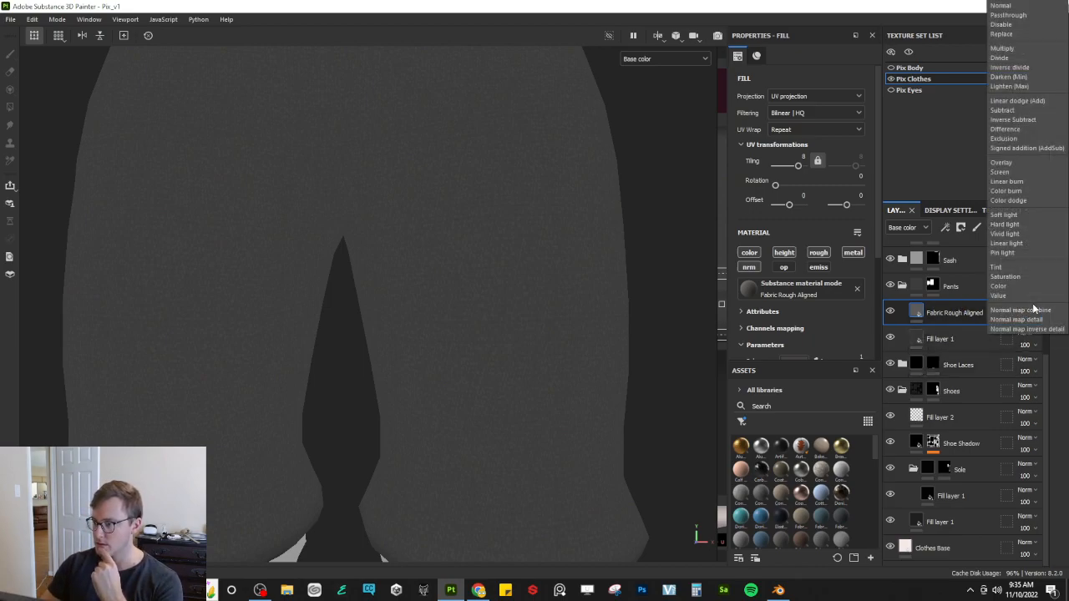
left_click(1006, 162)
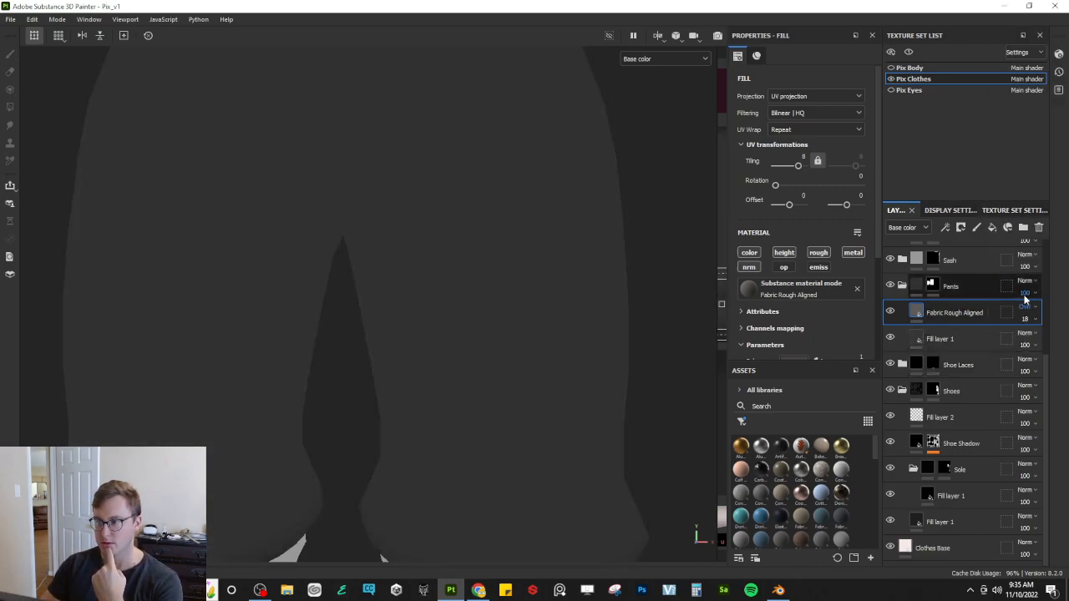
left_click(1033, 320)
left_click_drag(1026, 338, 1047, 333)
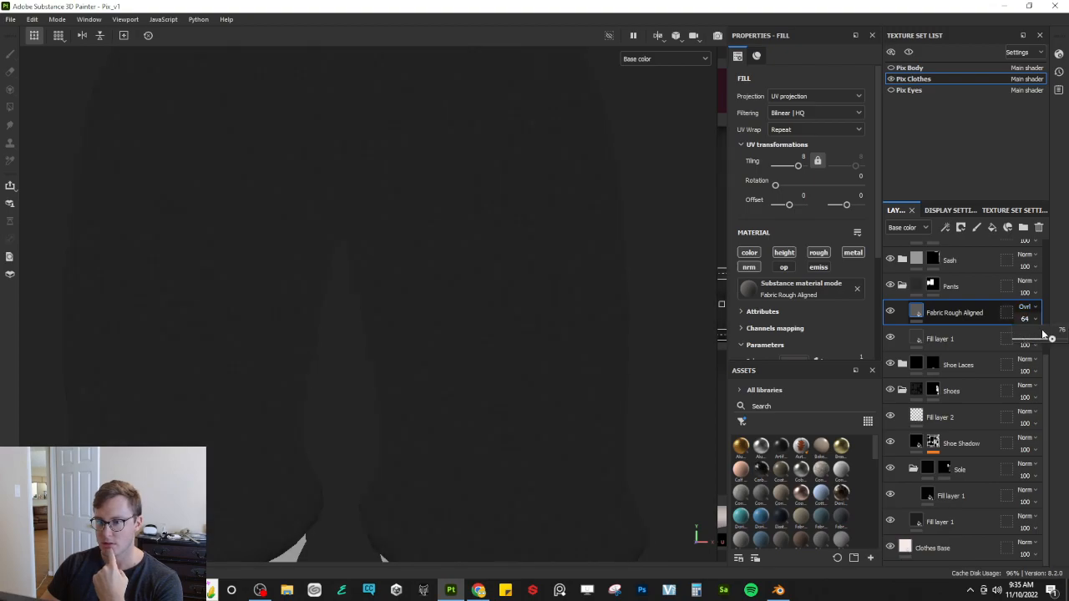
Step: Try the Soft light, Hard light and Vivid light blend modes on the Fabric Rough Aligned layer's base color
left_click(1030, 308)
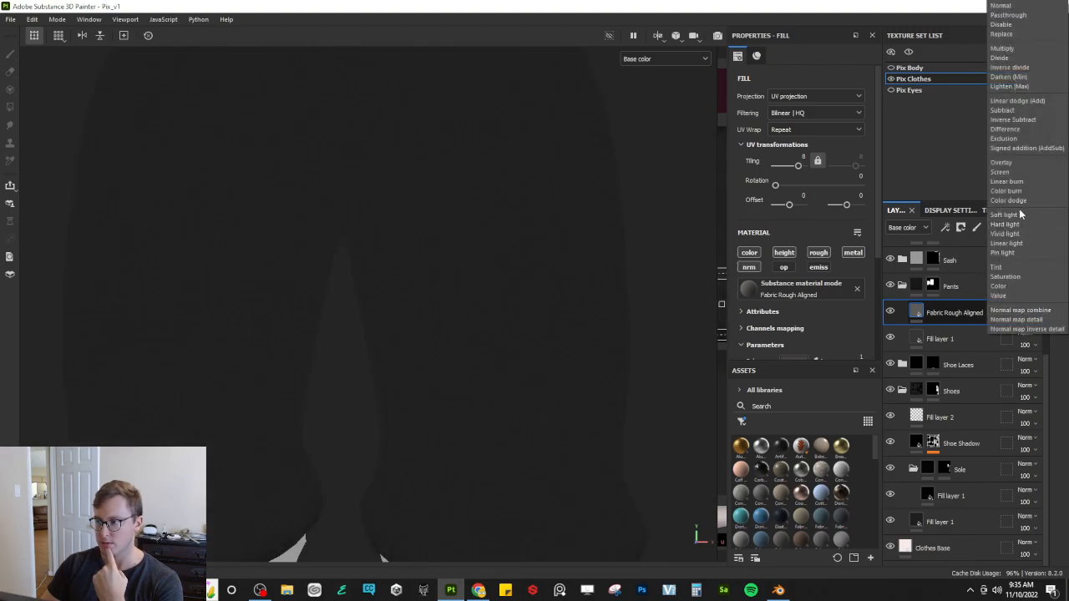
left_click(1020, 215)
left_click(1027, 307)
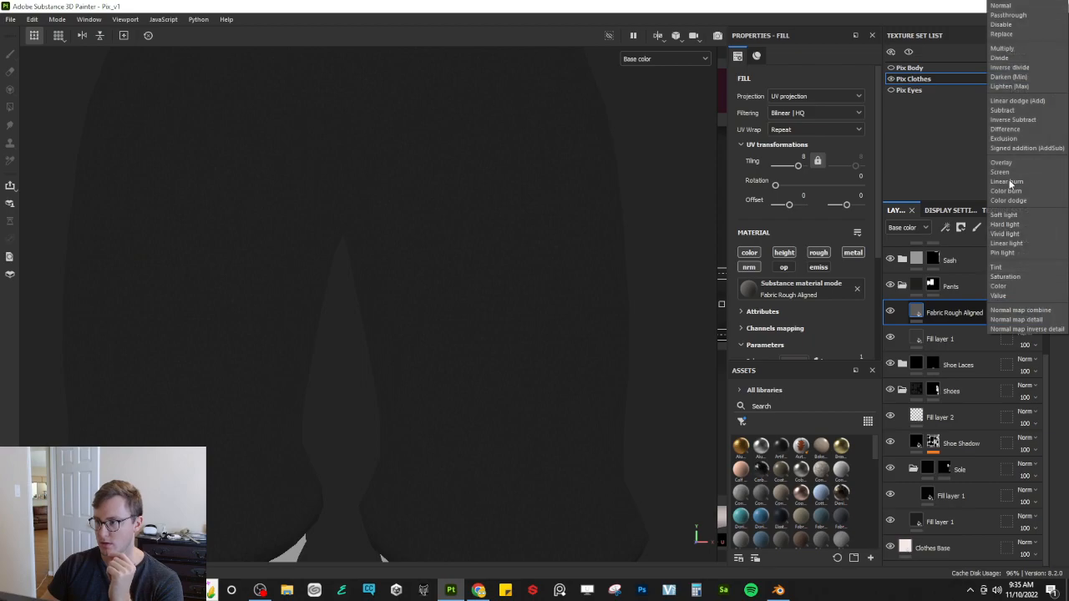
left_click(1009, 224)
left_click(1027, 308)
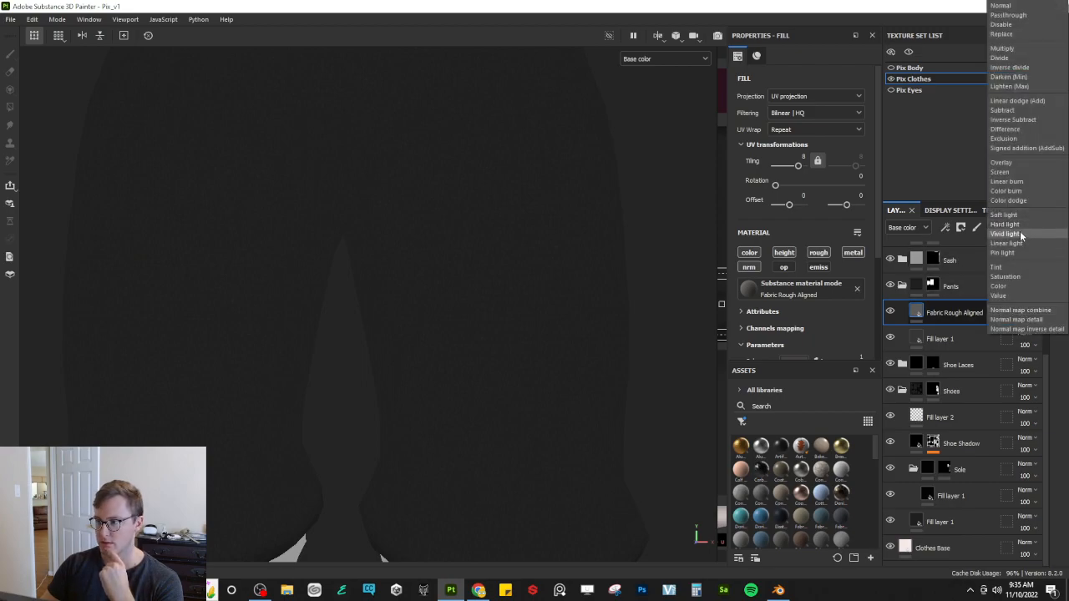
left_click(1021, 234)
Step: Set the Fabric Rough Aligned layer's base color blend mode to Inverse Subtract and its opacity to 24
left_click(1027, 307)
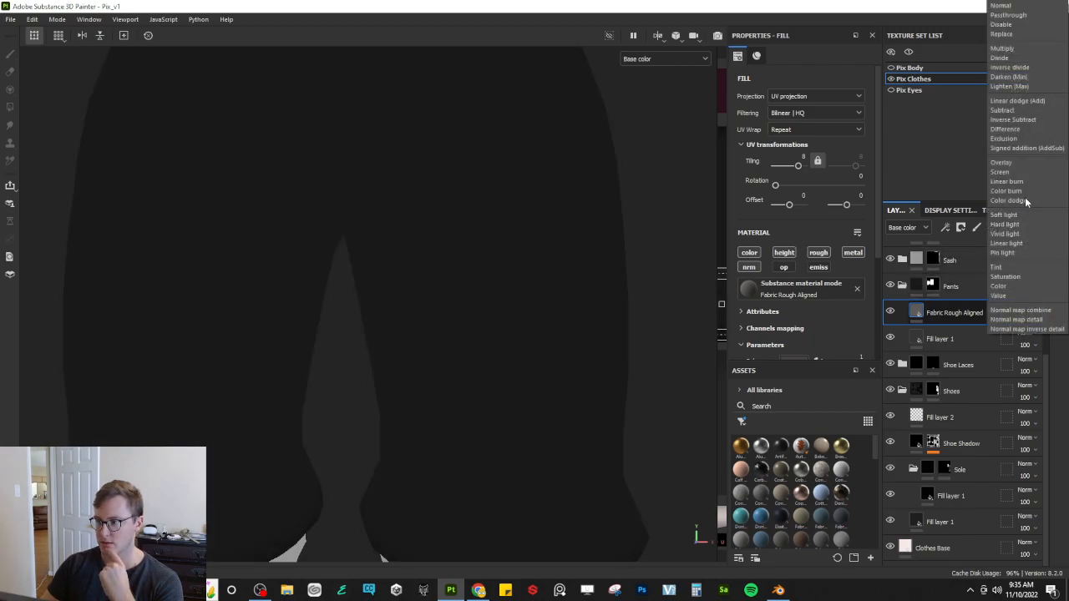
left_click(1015, 111)
left_click(1025, 318)
left_click_drag(1049, 340, 1029, 340)
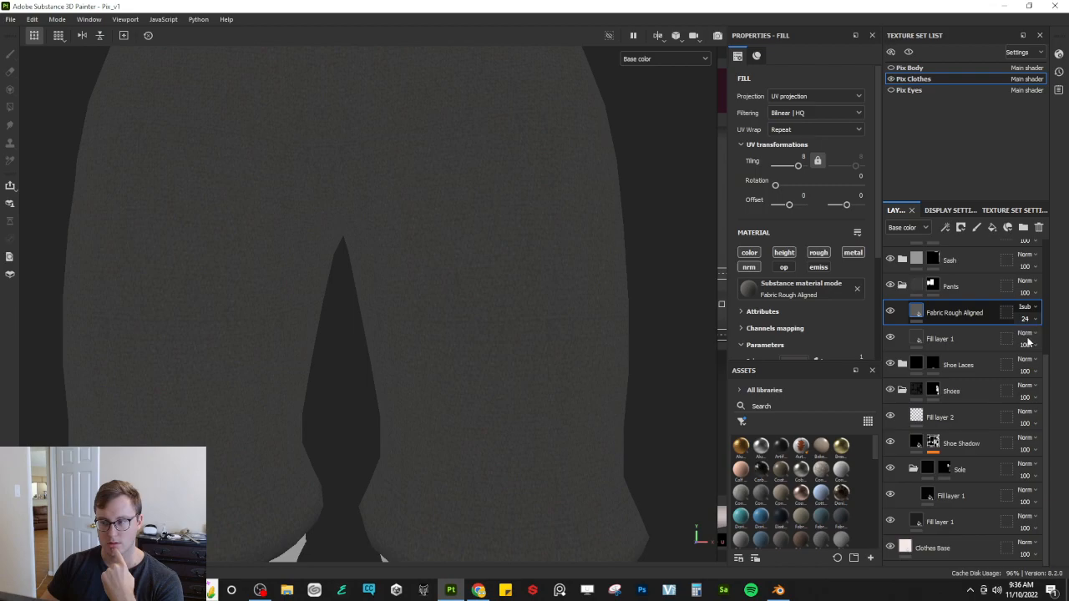
Step: Toggle the Fabric Rough Aligned layer's visibility and examine the pants in both the base color and full material views
left_click(890, 313)
scroll(387, 261, "down", 3)
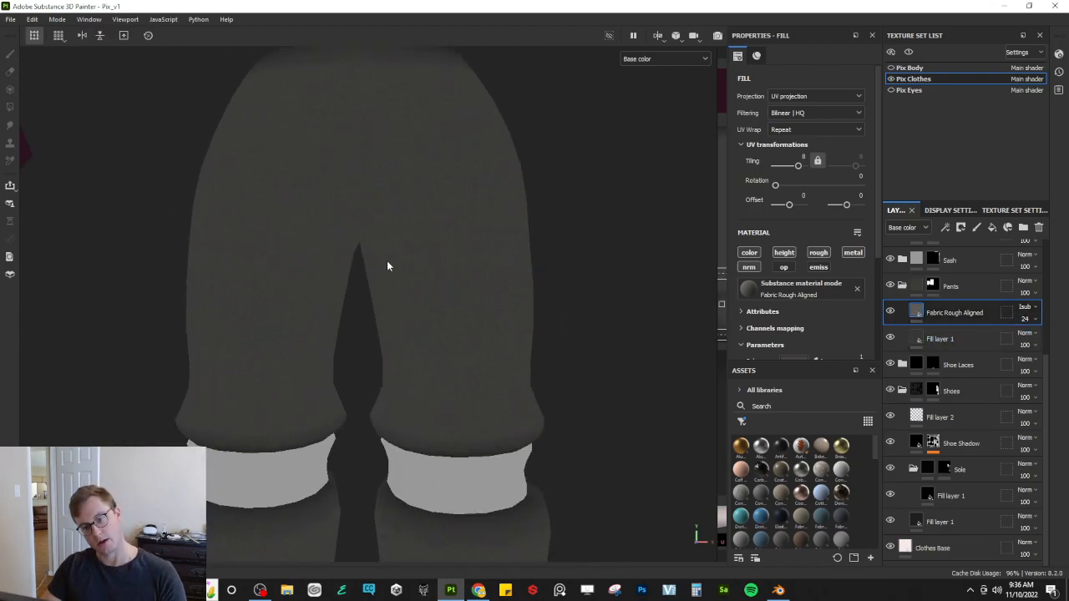
left_click_drag(351, 299, 540, 299, "alt")
left_click_drag(394, 263, 412, 317, "alt")
scroll(435, 359, "up", 5)
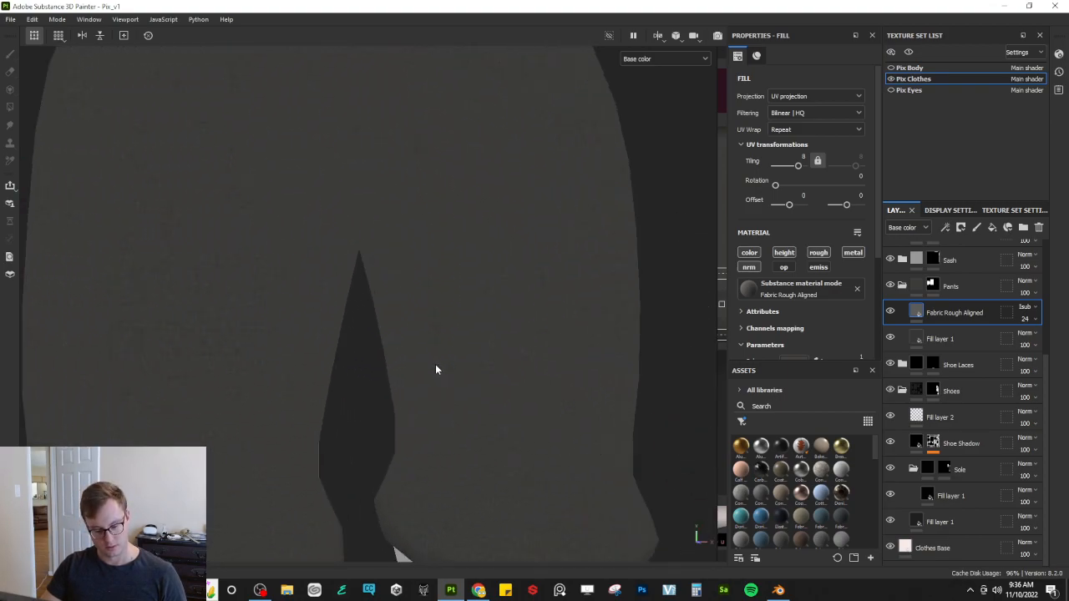
key("m")
scroll(434, 363, "down", 3)
left_click_drag(427, 328, 427, 206, "alt")
scroll(382, 271, "down", 1)
scroll(468, 283, "up", 2)
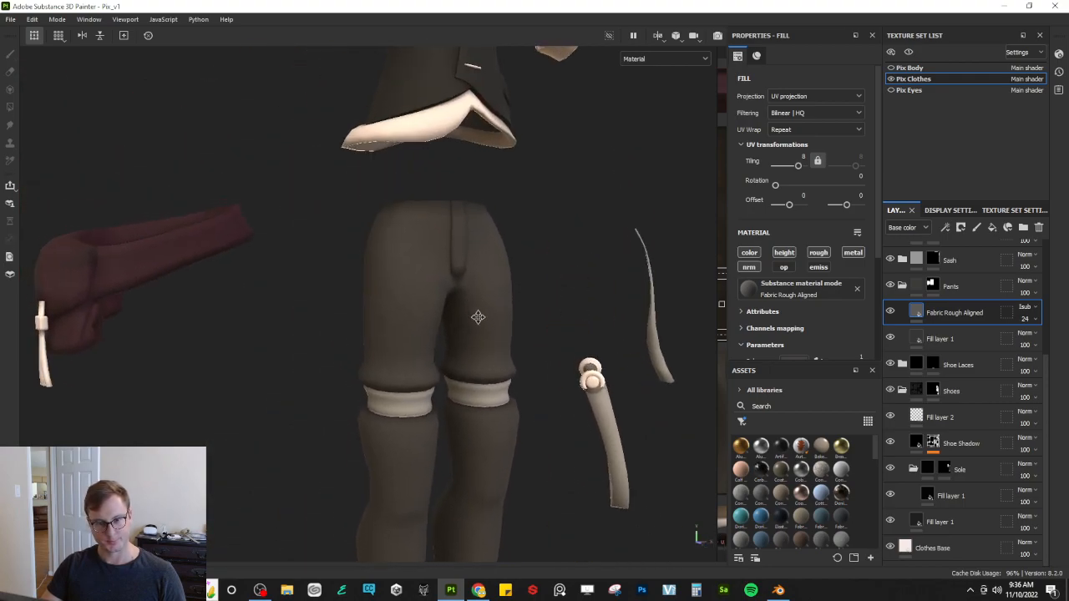
middle_click_drag(474, 303, 476, 363, "alt")
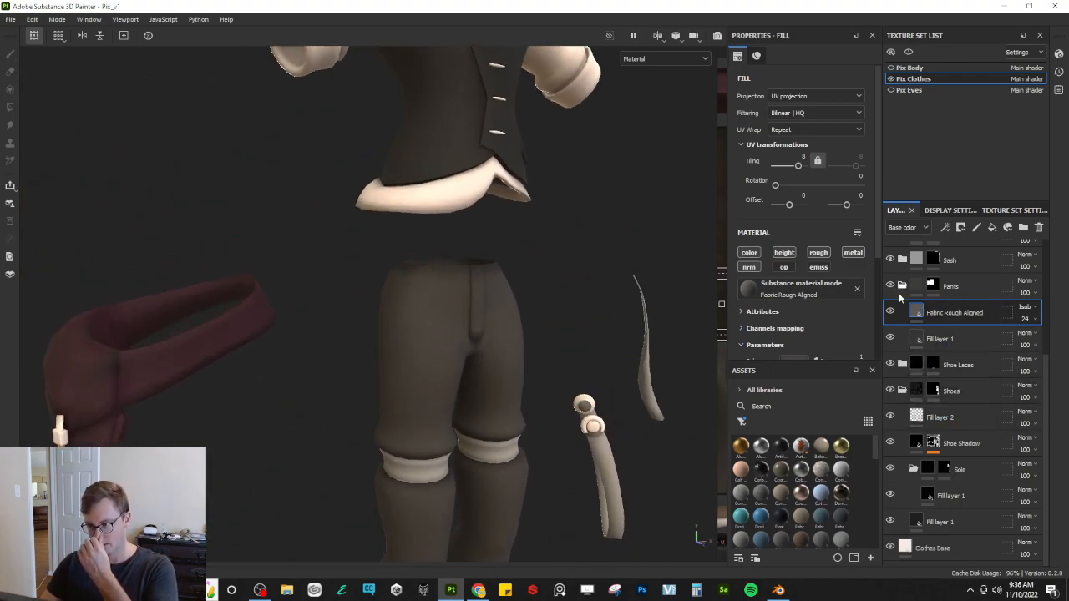
Step: Examine a boot in the base color and full material views, ending in a side view of its base color
scroll(899, 394, "up", 3)
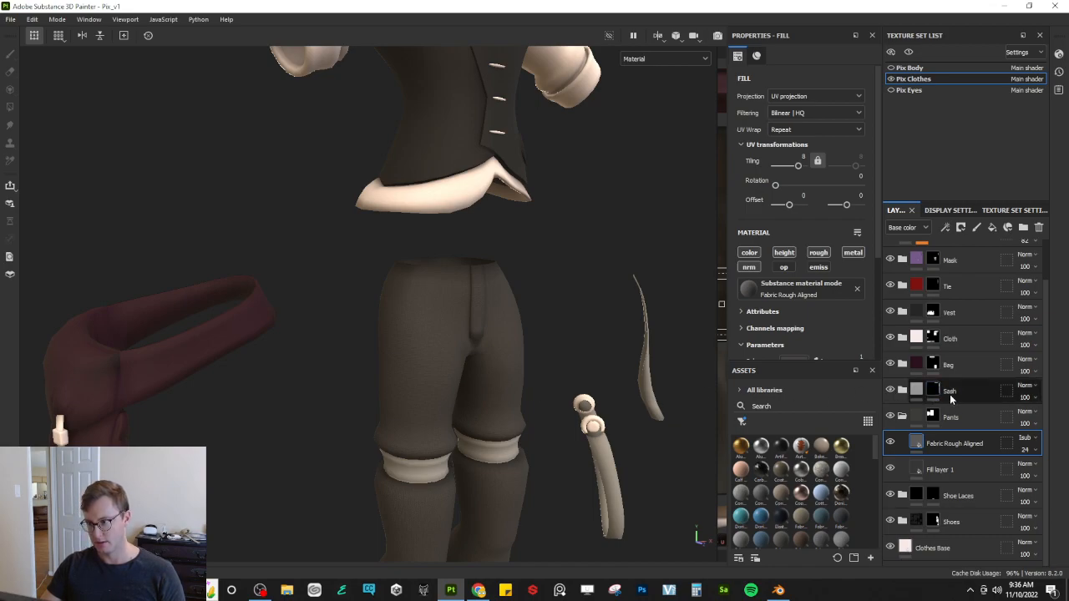
middle_click_drag(490, 353, 401, 207, "alt")
key("c")
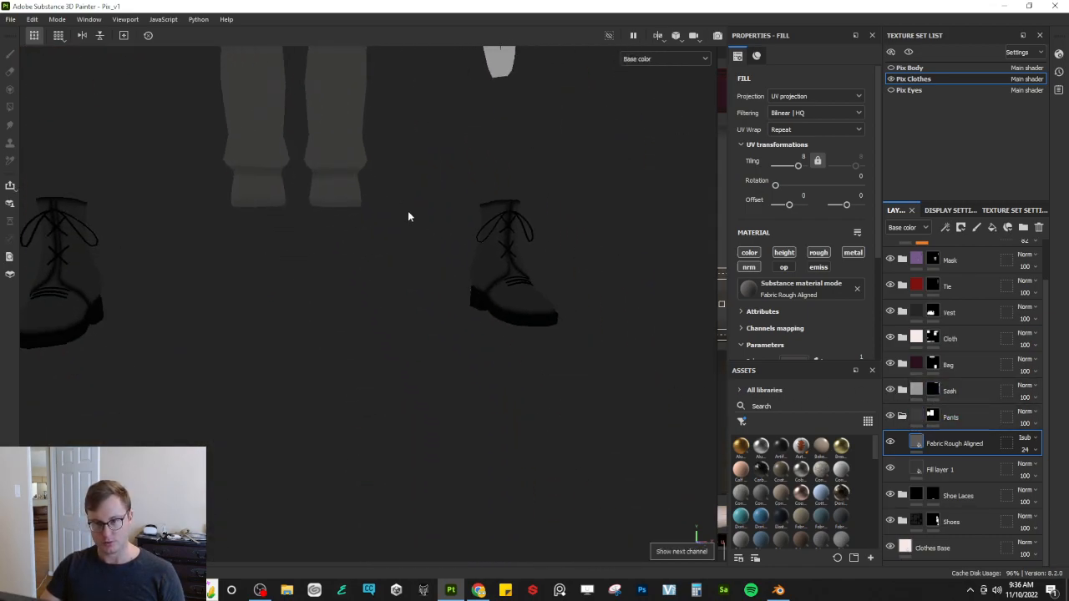
scroll(455, 261, "up", 3)
left_click_drag(607, 364, 390, 320, "alt")
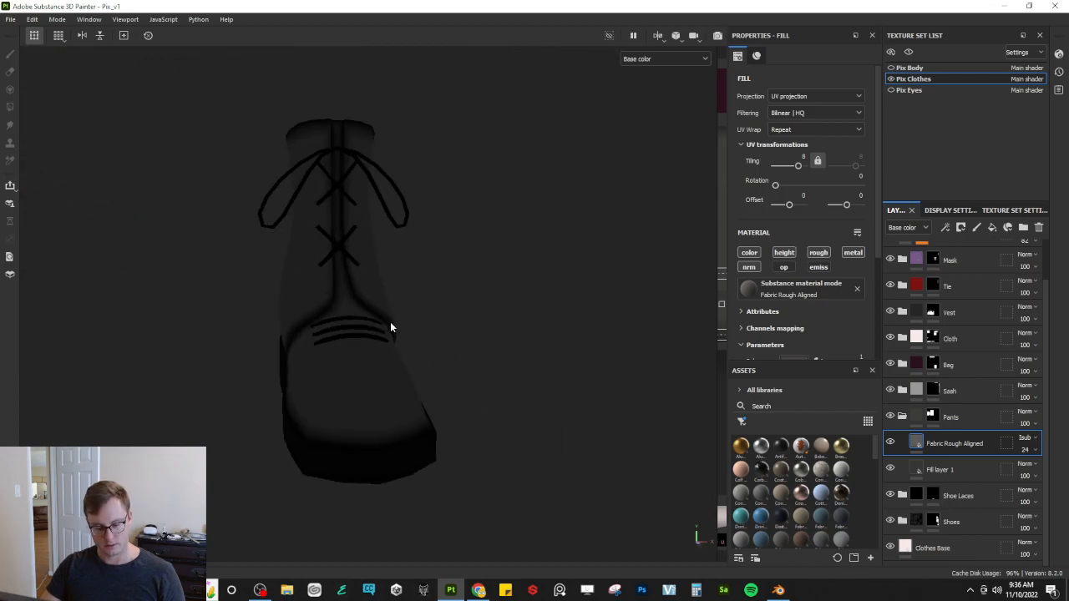
key("m")
key("c")
left_click_drag(382, 332, 351, 367, "alt")
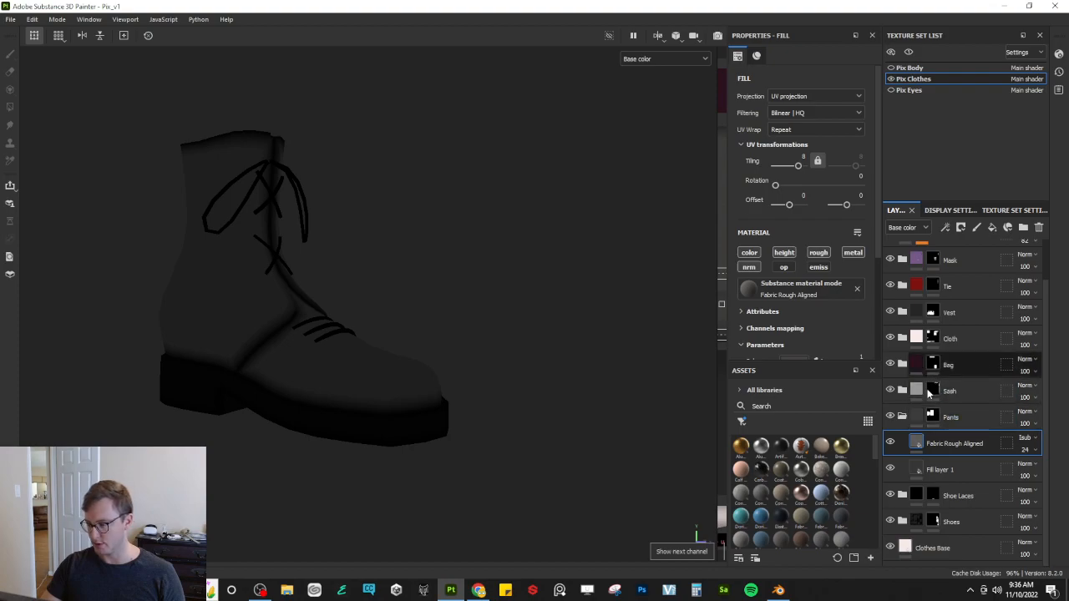
Step: Collapse the Pants folder, expand the Shoes folder and rename its Fill layer 2 to Shoe Grunge
left_click(905, 464)
left_click(901, 513)
scroll(977, 427, "down", 3)
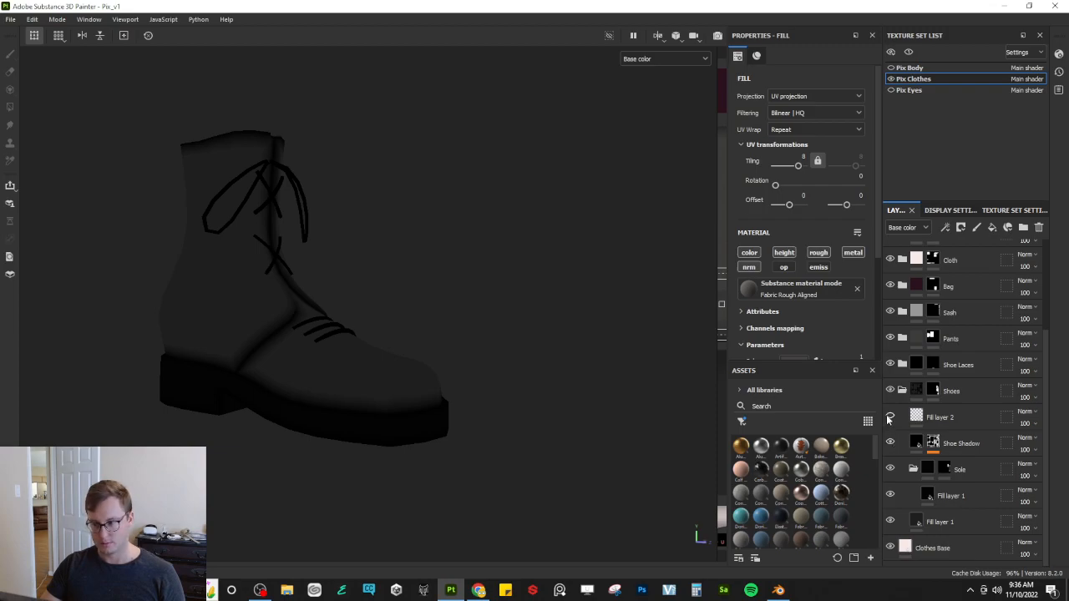
left_click(968, 416)
double_click(960, 416)
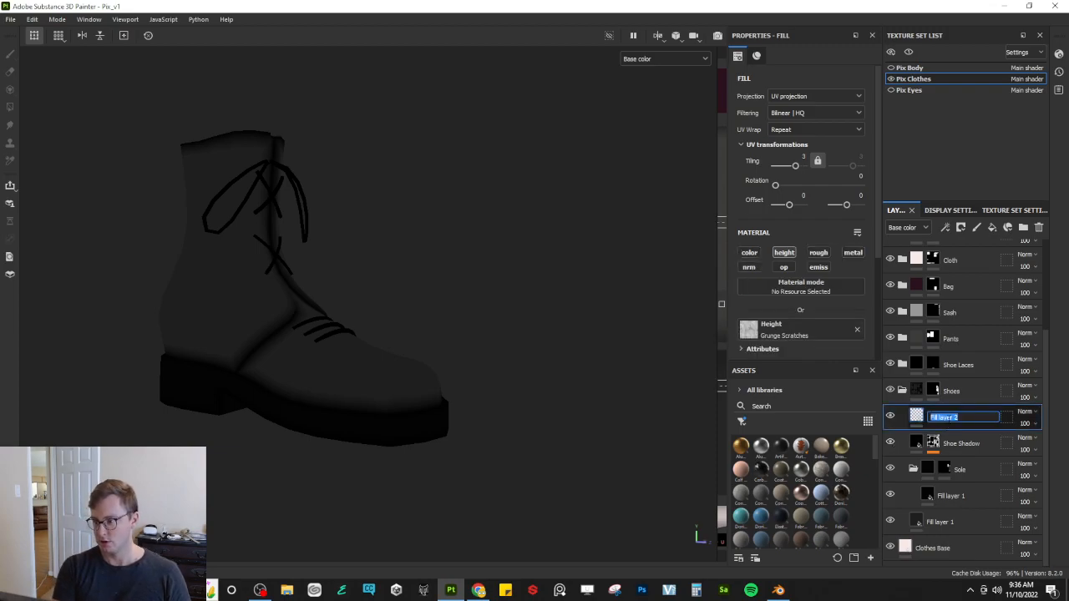
type("Shoe Grunge")
key("Return")
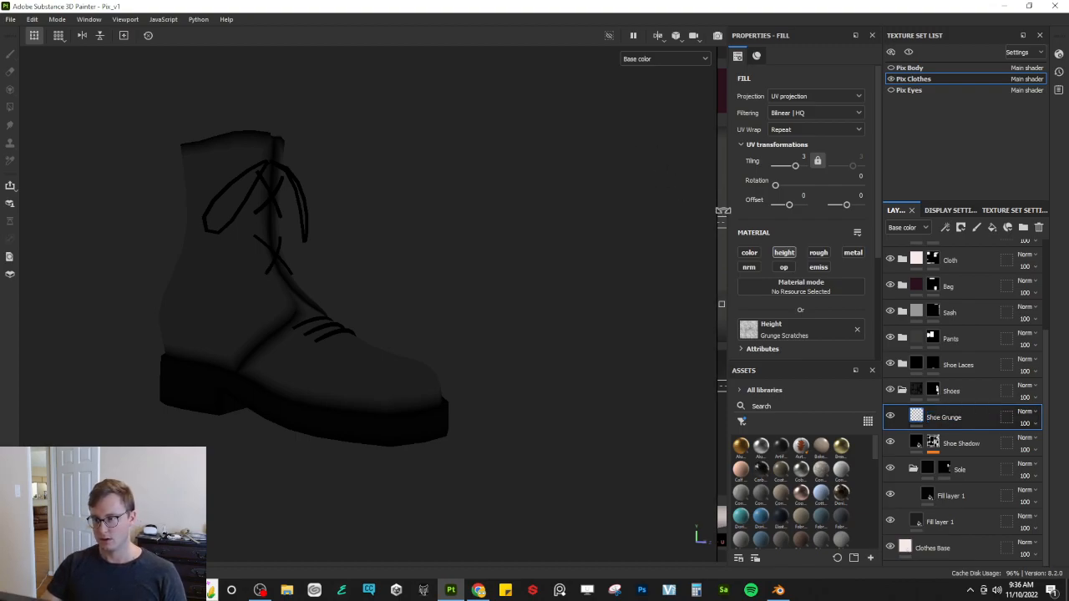
Step: Keep the color channel disabled on the Shoe Grunge layer and remove the Grunge Scratches texture from its height channel
left_click(747, 253)
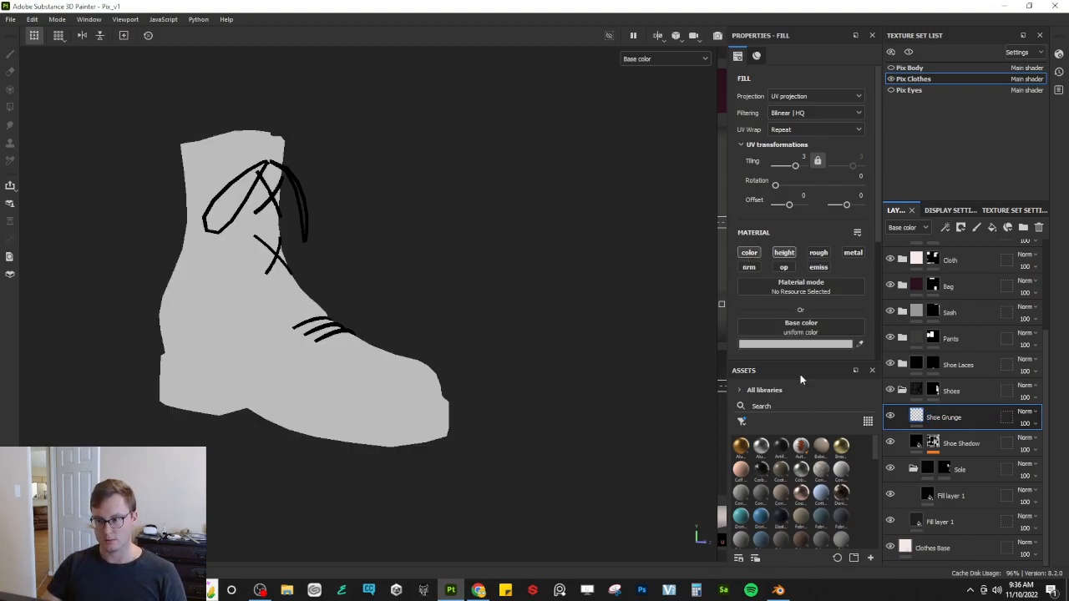
left_click(759, 253)
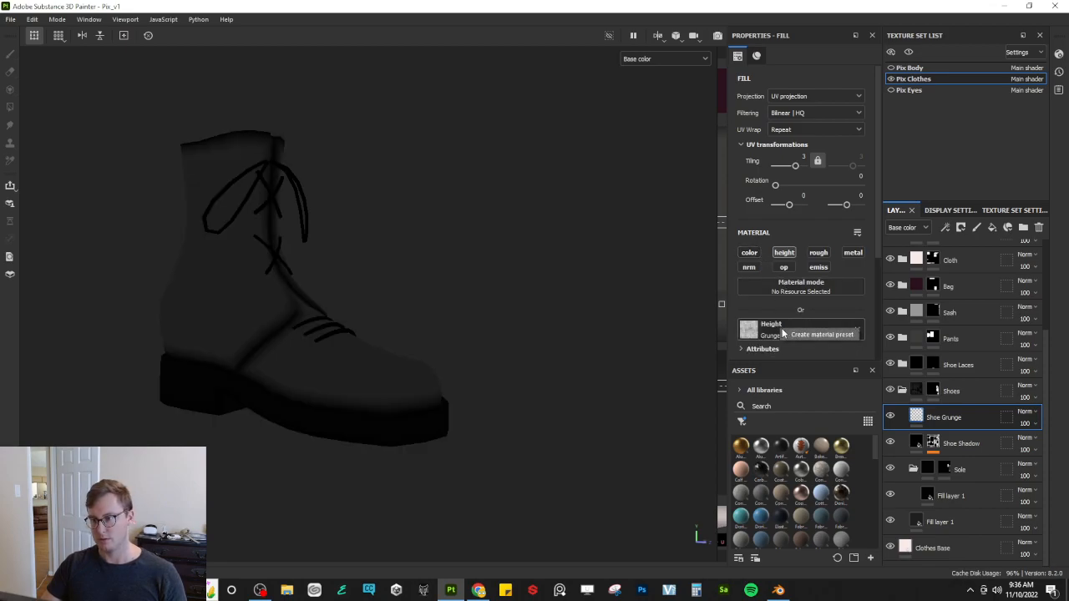
left_click(859, 330)
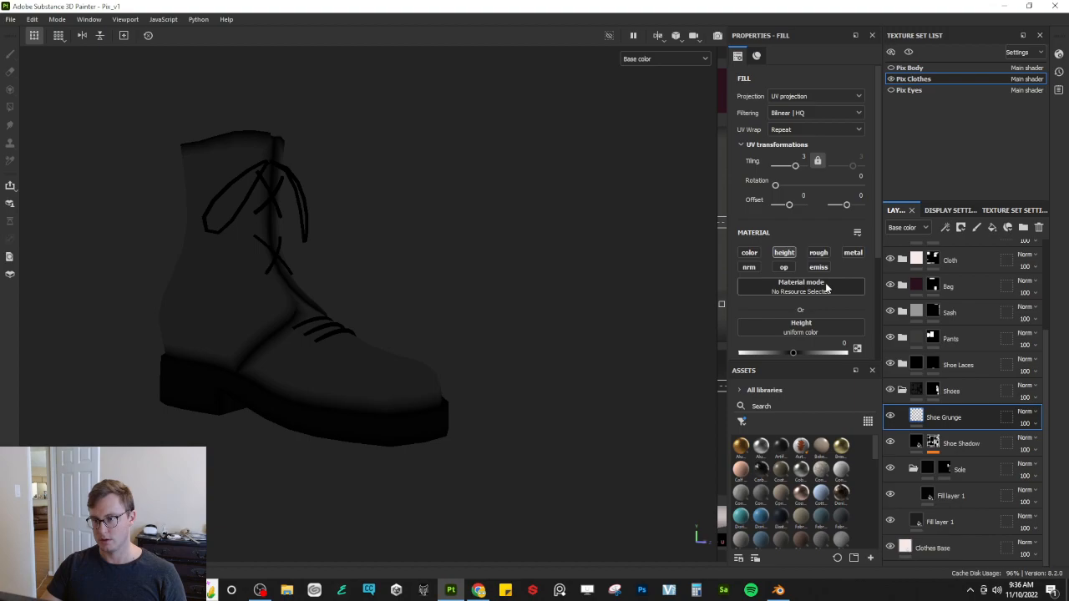
key("ctrl+z")
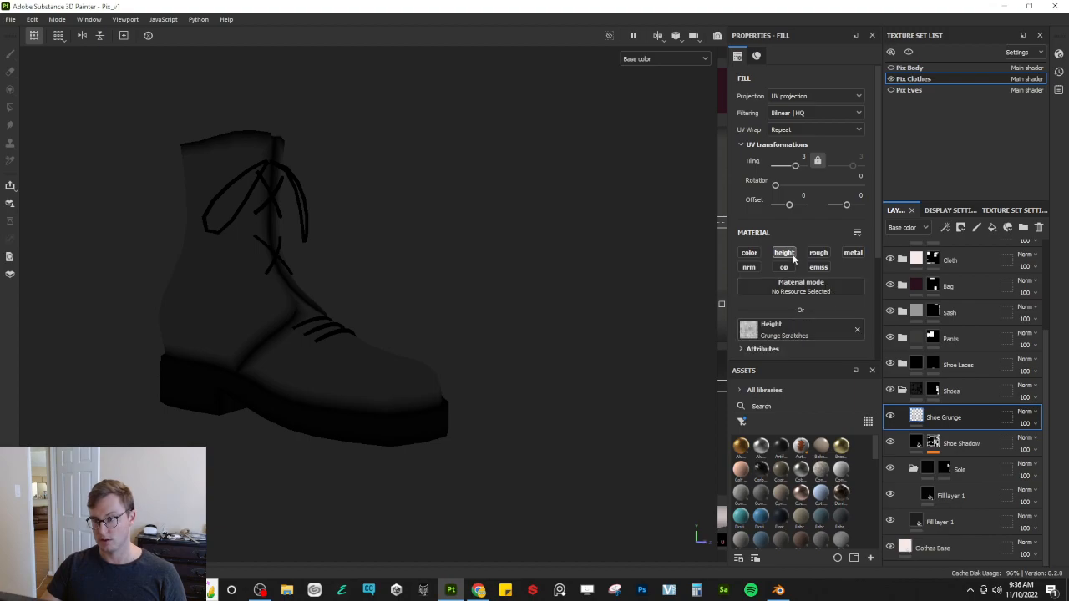
left_click(857, 329)
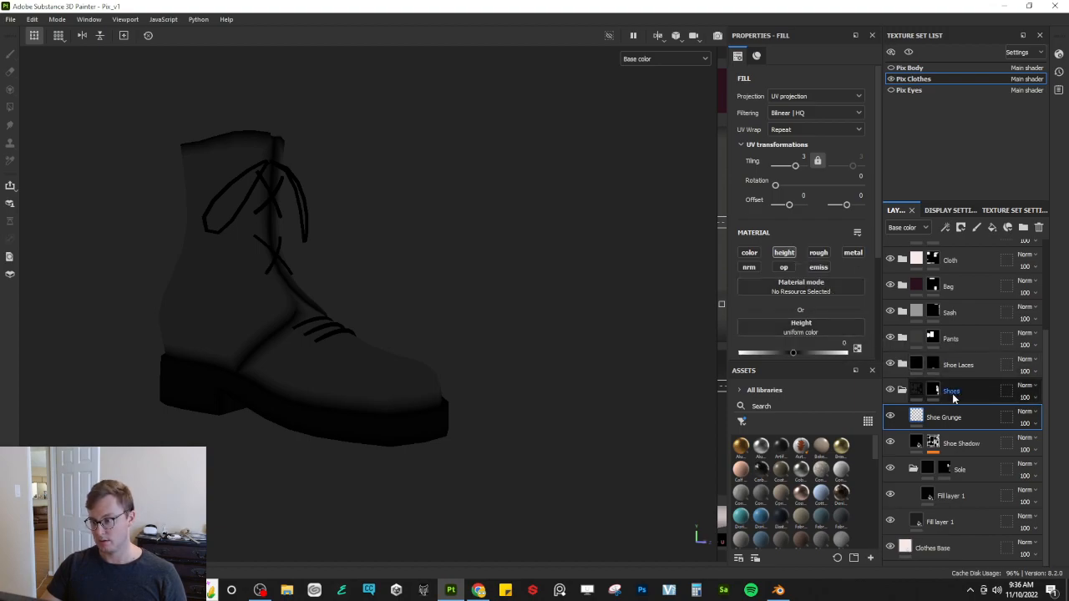
Step: Add a black mask to the Shoe Grunge layer and add a fill effect to that mask
right_click(960, 417)
left_click(952, 20)
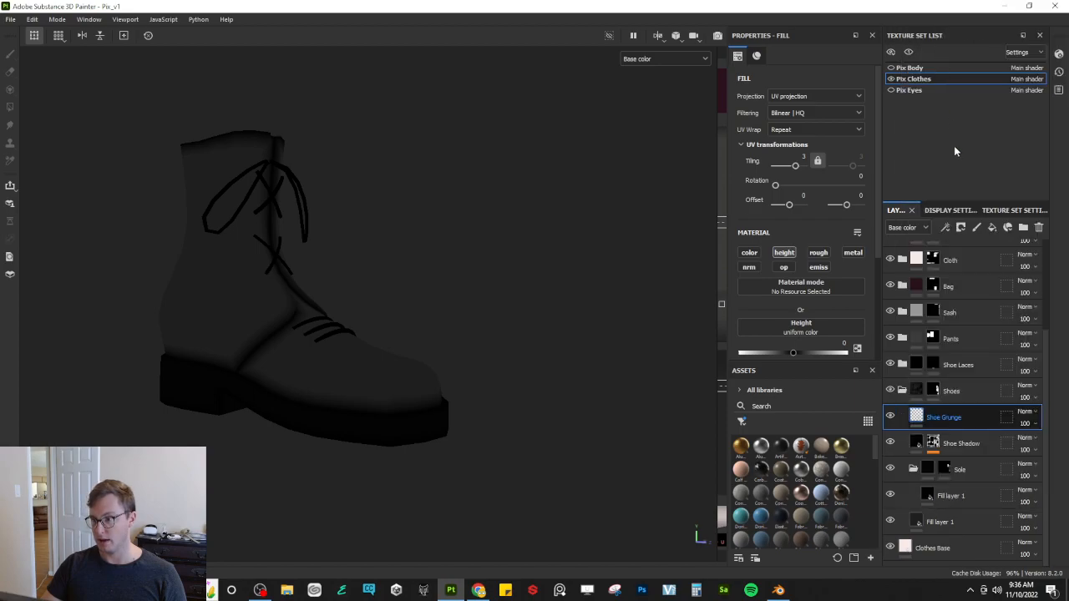
right_click(935, 418)
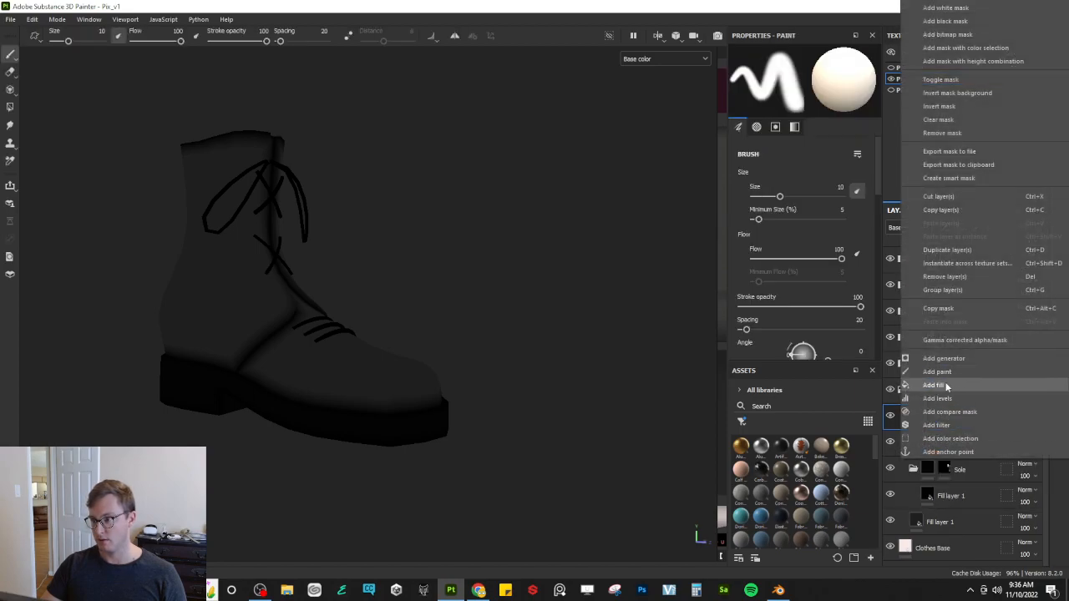
left_click(976, 384)
Step: Search the resources for grunge and assign Grunge Brushed Dust to the mask fill's grayscale input
left_click(809, 260)
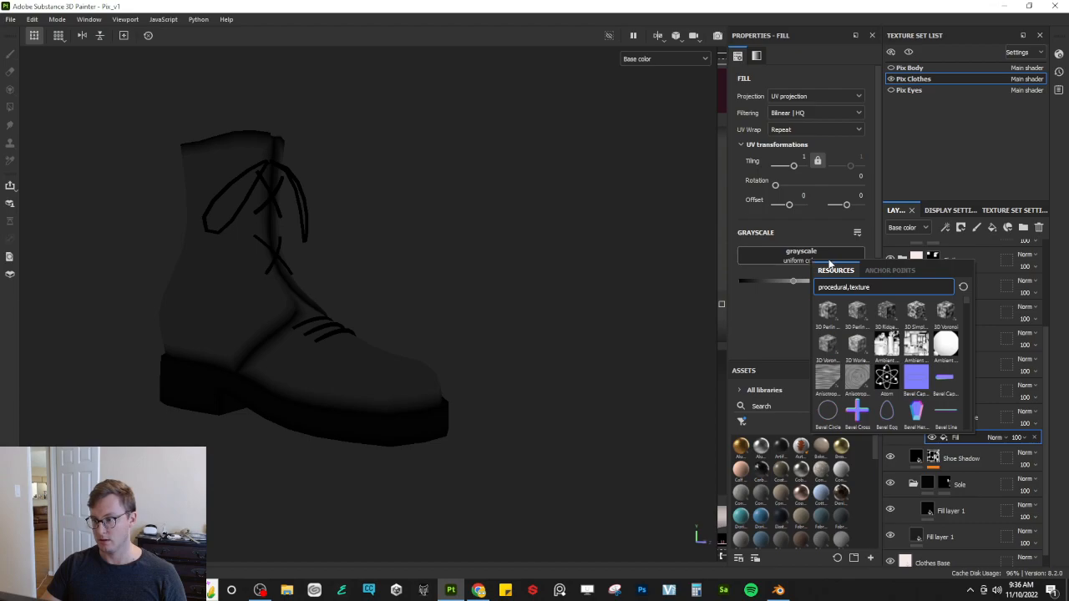
key("ctrl+a")
type("a")
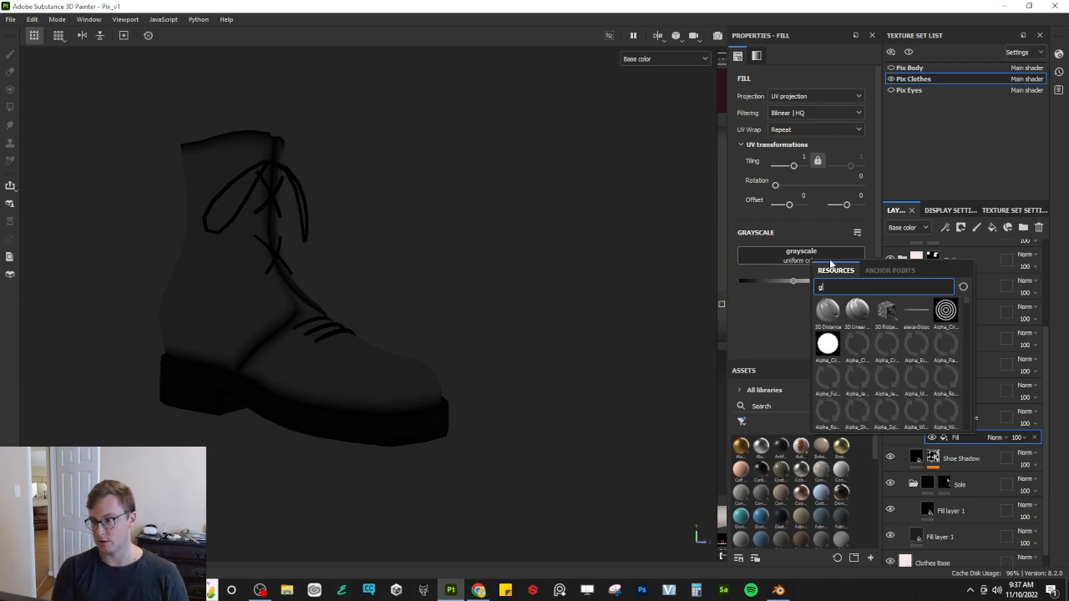
type("runge")
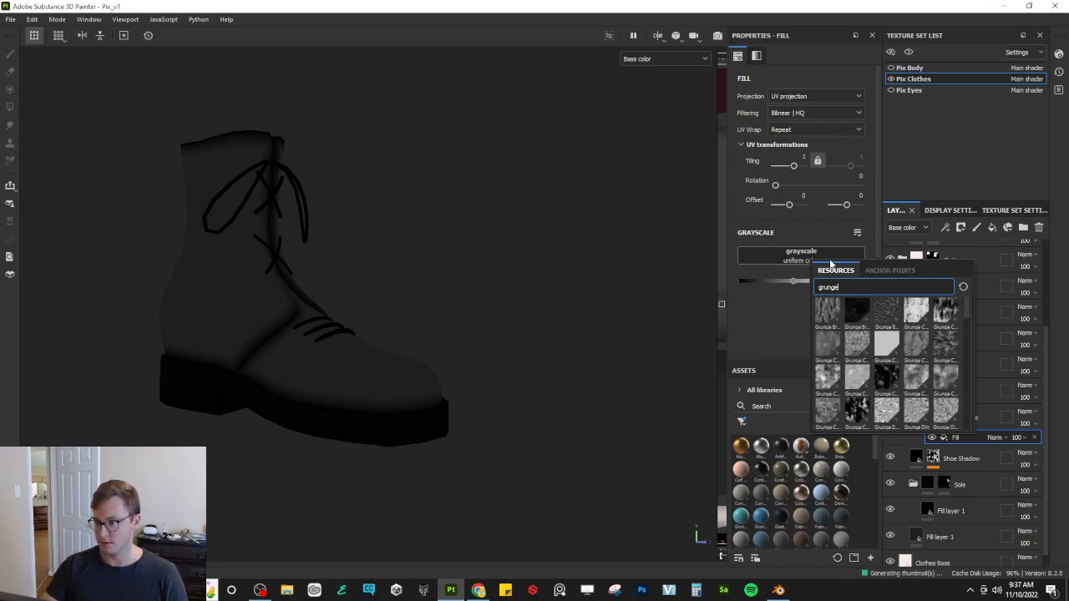
mouse_move(924, 385)
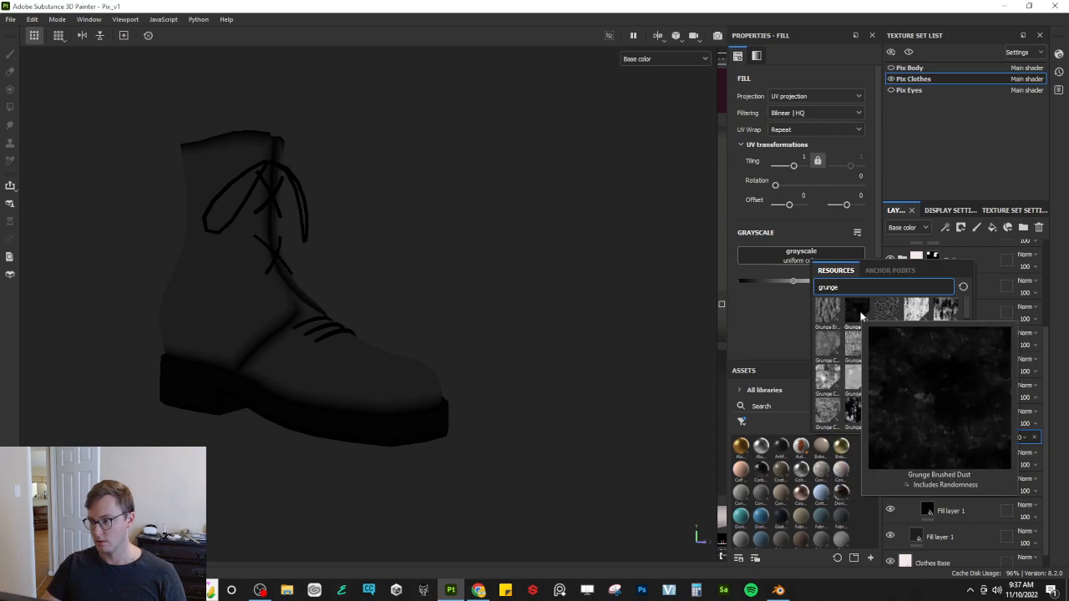
left_click(857, 311)
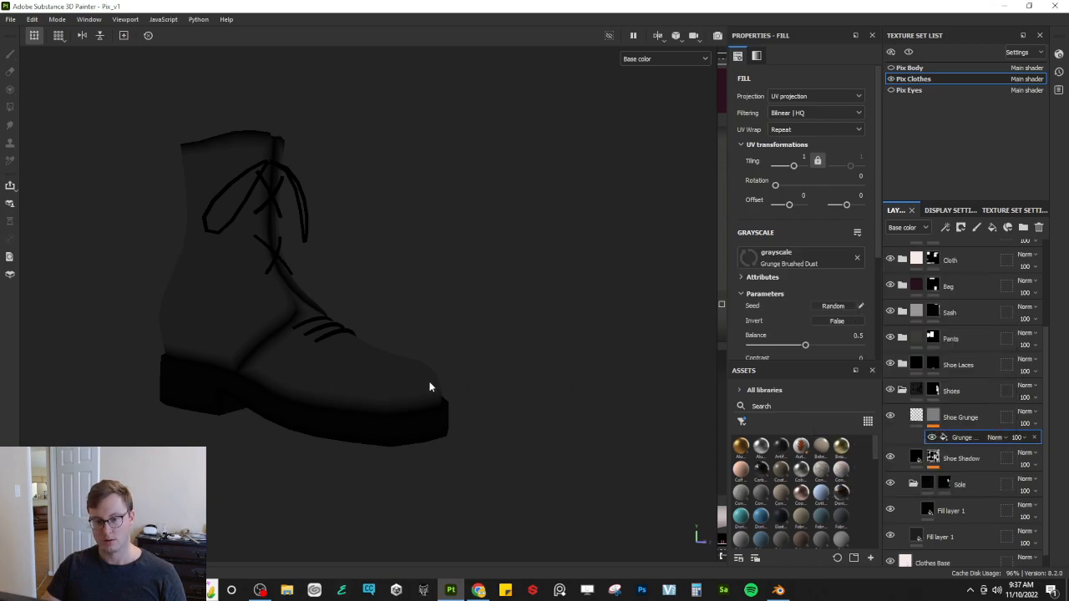
Step: Enable the color channel on the Shoe Grunge layer's fill
left_click(943, 418)
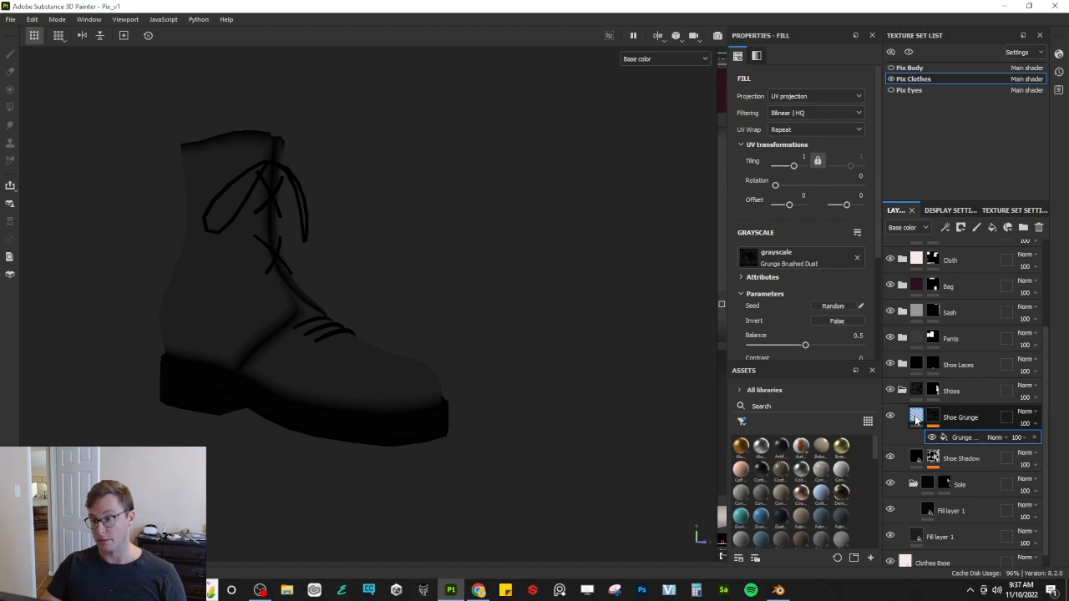
left_click(749, 252)
right_click_drag(294, 358, 597, 339, "alt")
Step: Replace the grayscale texture in the Shoe Grunge mask's fill with Grunge Dirt Scratchy
left_click(934, 420)
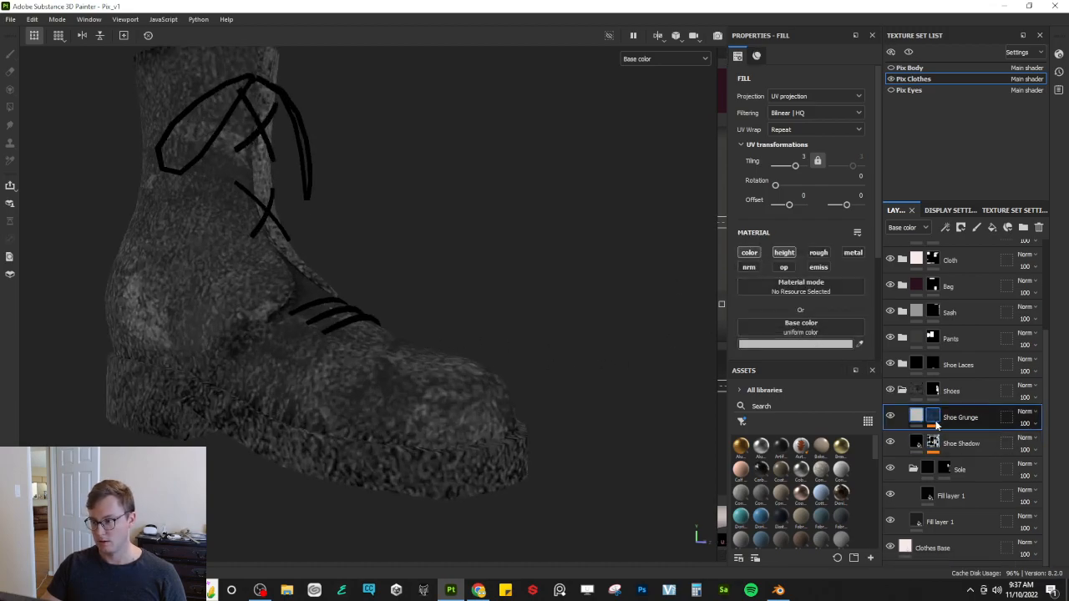
left_click(936, 421)
left_click(961, 438)
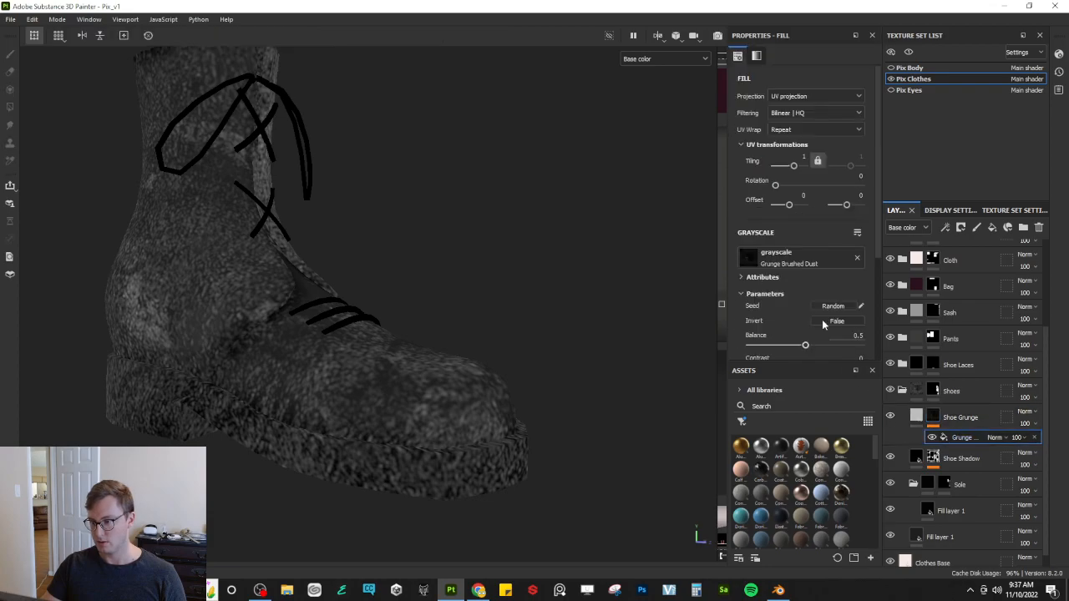
left_click(799, 261)
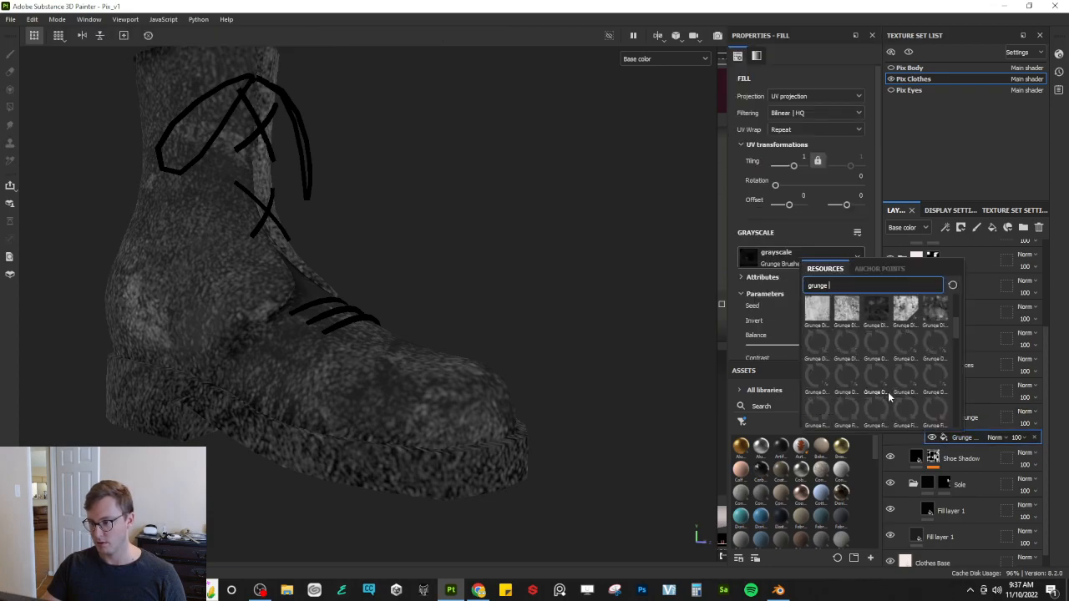
mouse_move(845, 314)
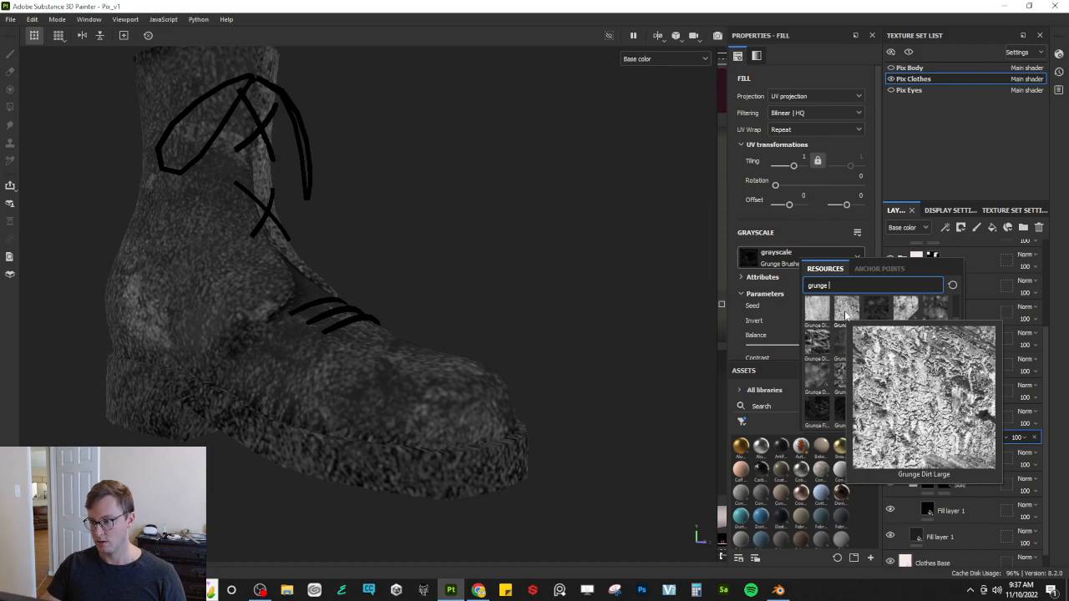
mouse_move(809, 314)
mouse_move(917, 312)
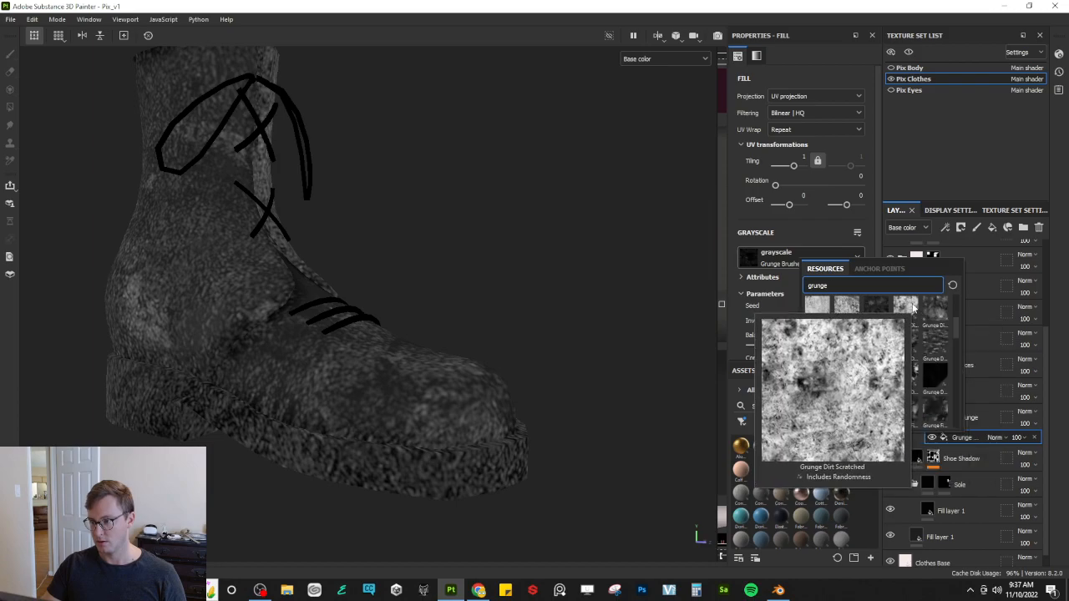
left_click(937, 310)
Step: Set the mask fill's tiling to 8.39 and show the full material in the viewport
left_click_drag(457, 327, 415, 365, "alt")
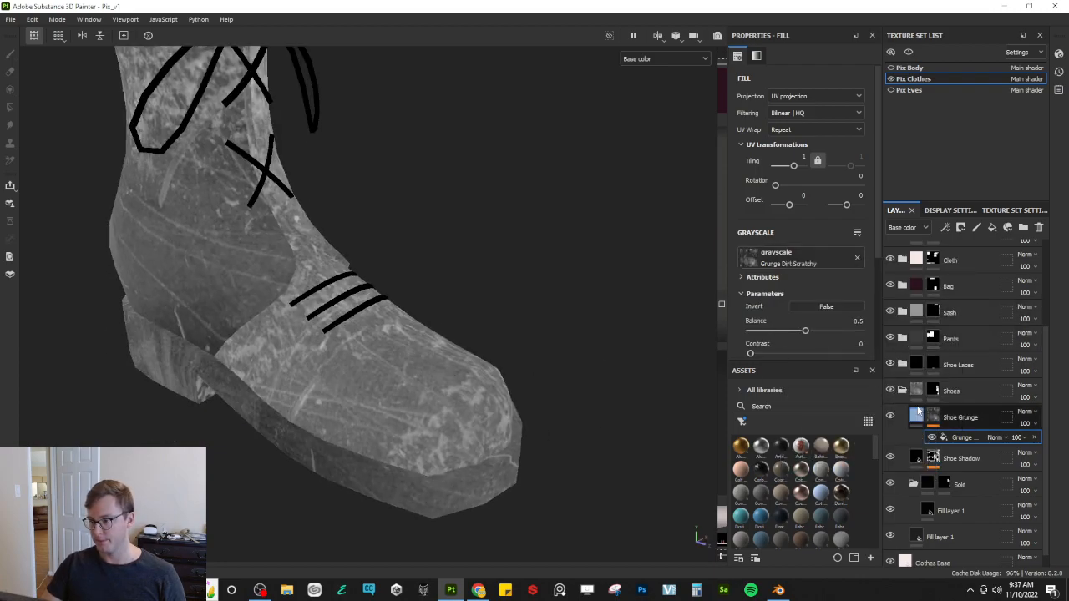
left_click_drag(793, 165, 798, 166)
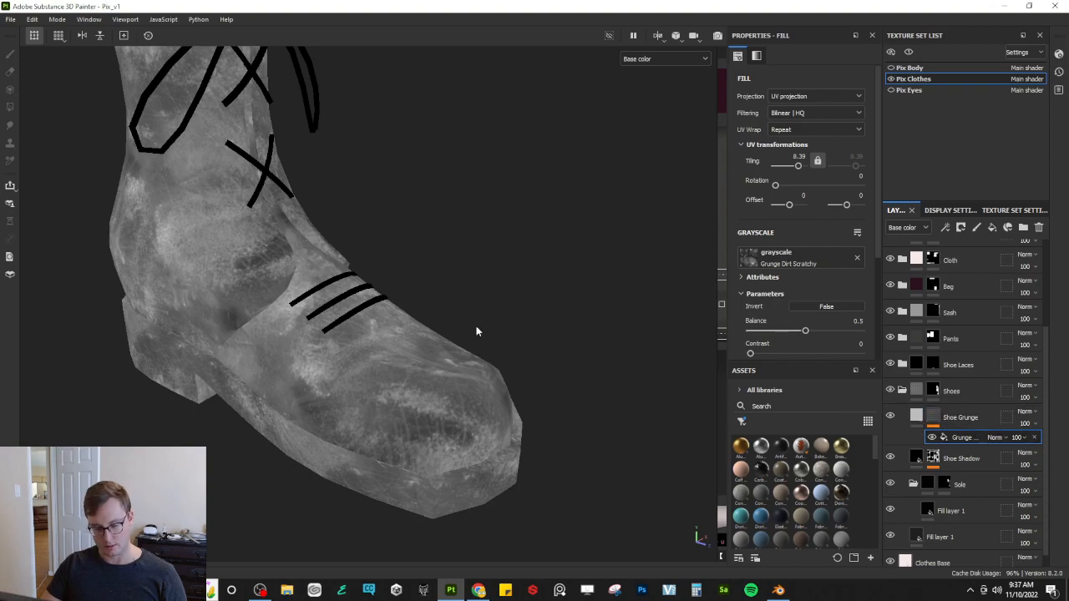
key("m")
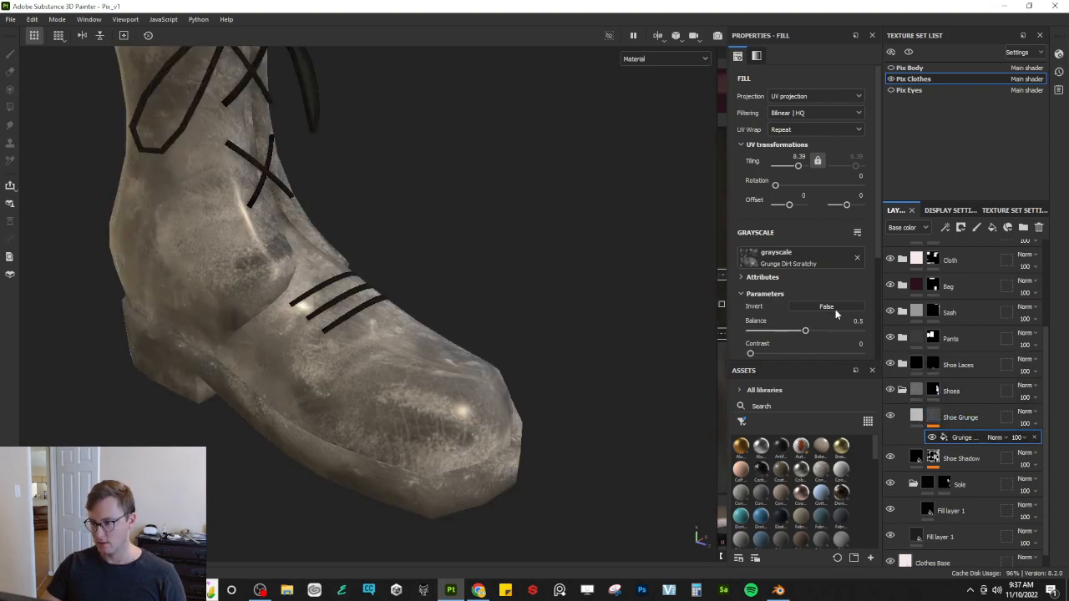
Step: Set the Shoe Grunge layer's height value to -0.2245
left_click(917, 419)
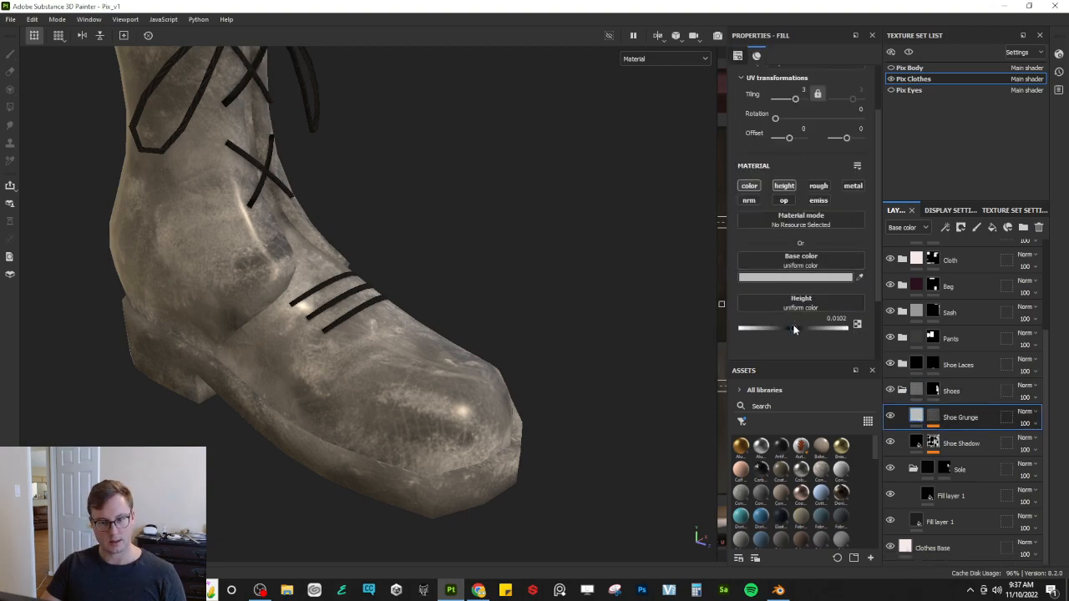
left_click_drag(812, 329, 731, 330)
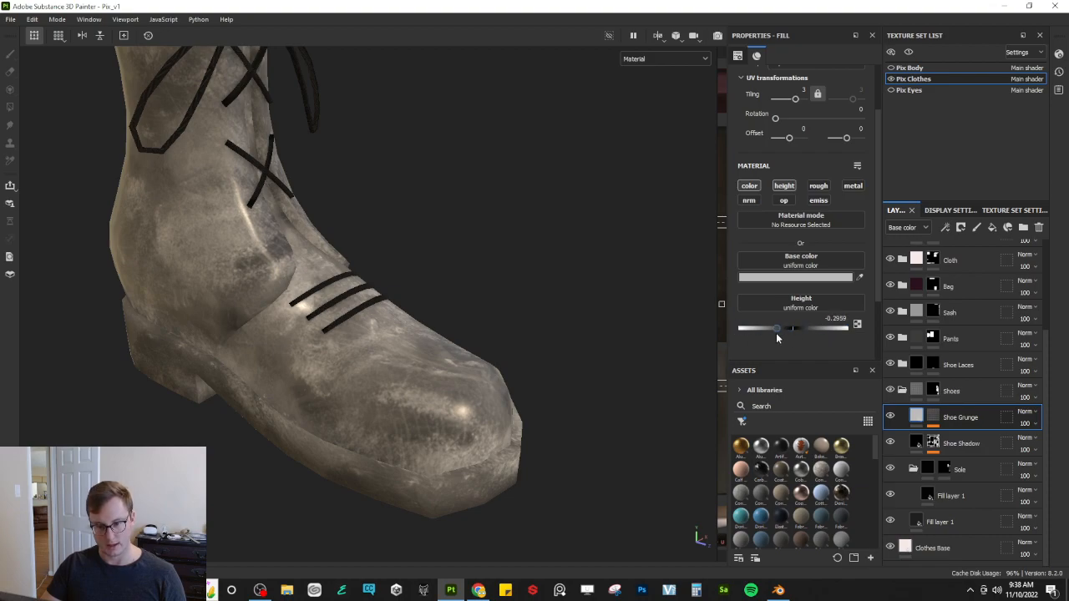
mouse_move(389, 346)
left_mouse_down("alt")
mouse_move(324, 351)
mouse_move(372, 349)
left_mouse_up("alt")
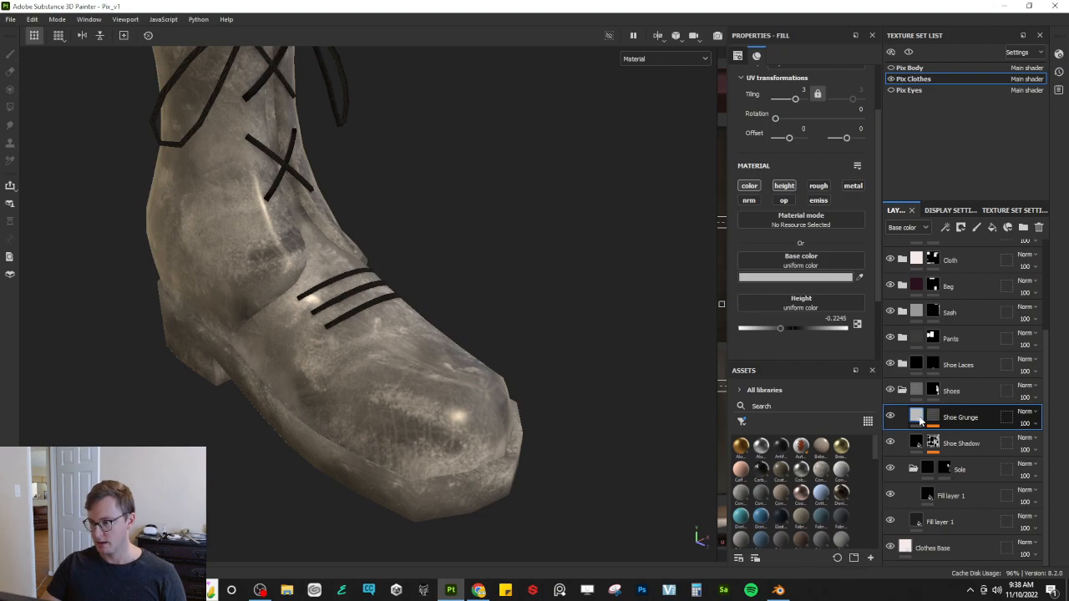
Step: Try Multiply as the Shoe Grunge layer's base color blending mode and inspect the toe of the shoe
left_click(1024, 412)
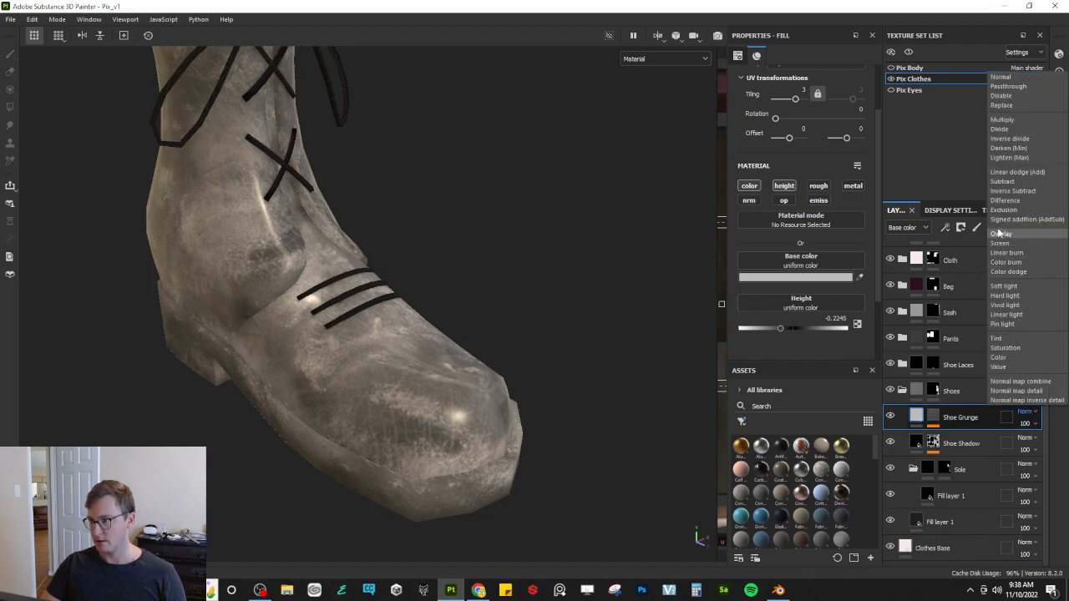
left_click(1005, 121)
left_click_drag(340, 406, 577, 348, "alt")
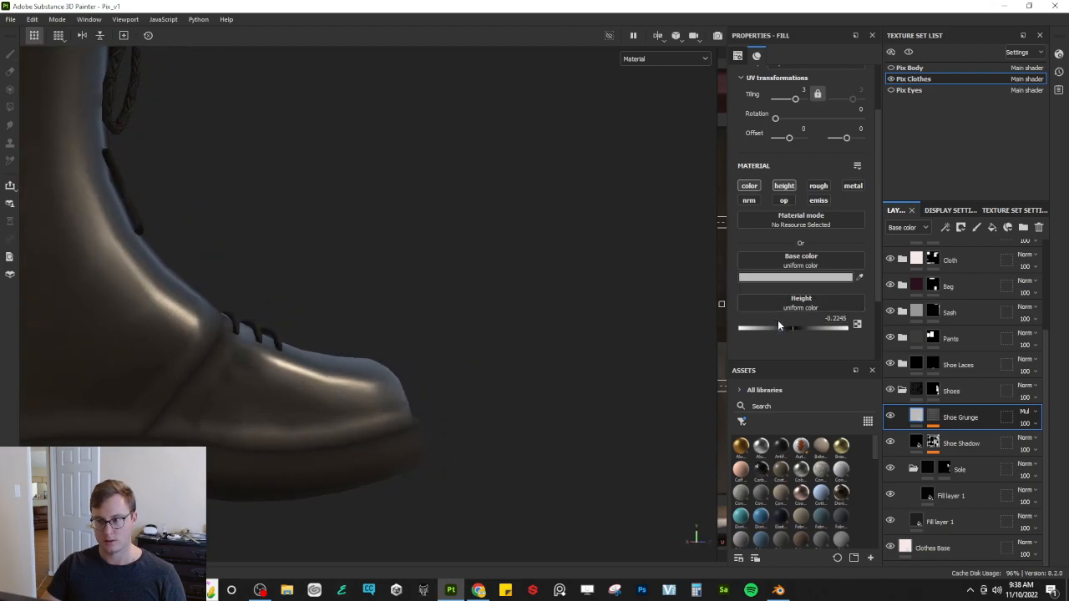
left_click_drag(467, 341, 408, 345, "alt")
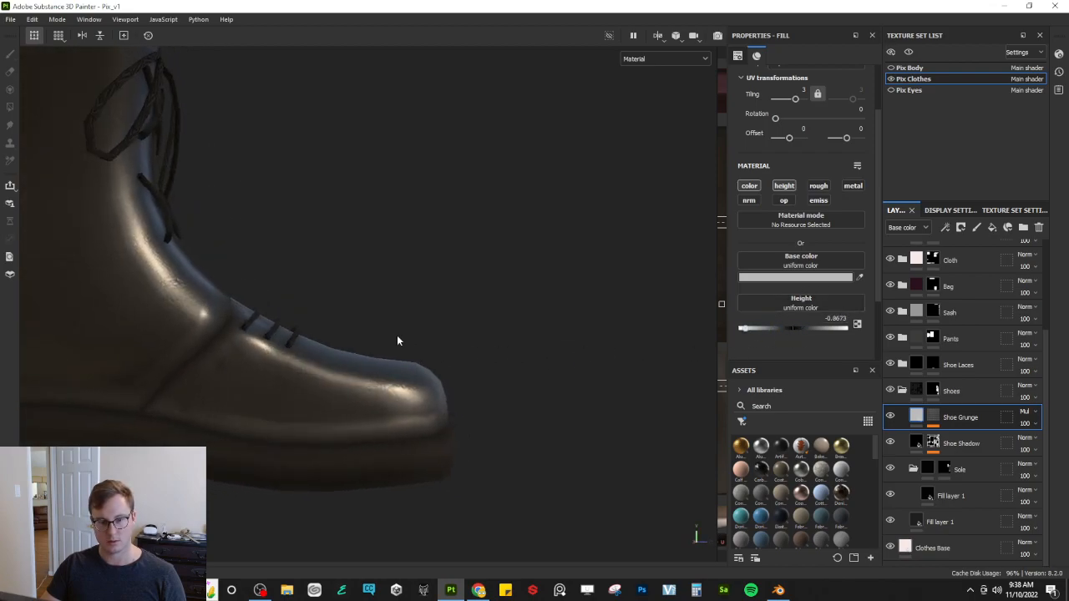
middle_click_drag(408, 345, 501, 356, "alt")
Step: Show the layer stack's Height channel, set Shoe Grunge's opacity there to 100 and its height value to -0.0408
left_click(907, 227)
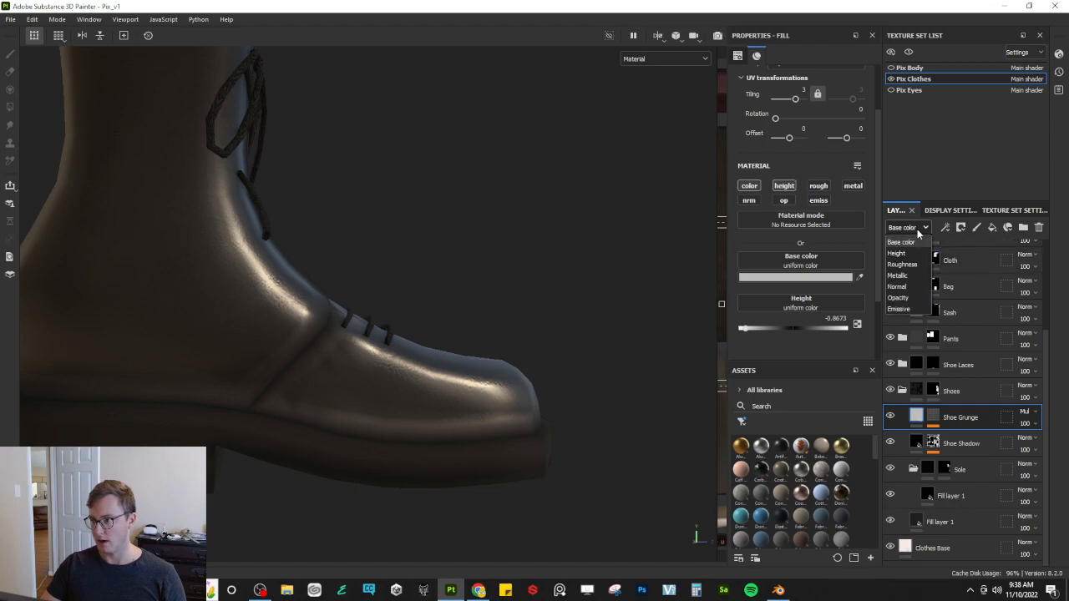
left_click(902, 256)
left_click(1034, 424)
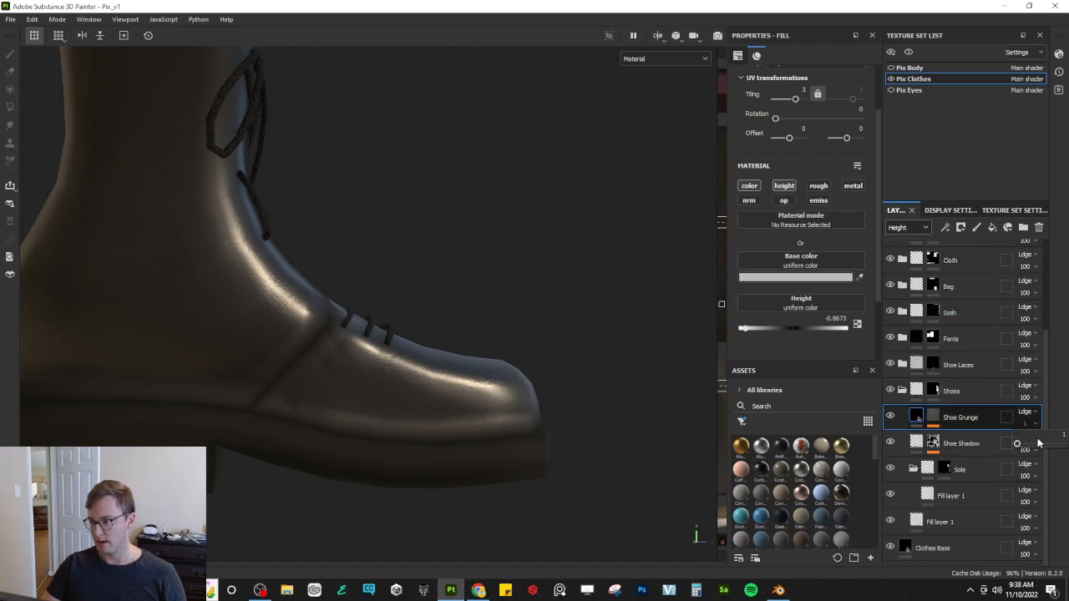
left_click_drag(1018, 444, 1063, 444)
left_click_drag(757, 329, 790, 338)
mouse_move(472, 387)
left_mouse_down("alt")
mouse_move(428, 405)
mouse_move(453, 348)
mouse_move(476, 384)
left_mouse_up("alt")
scroll(524, 410, "up", 4)
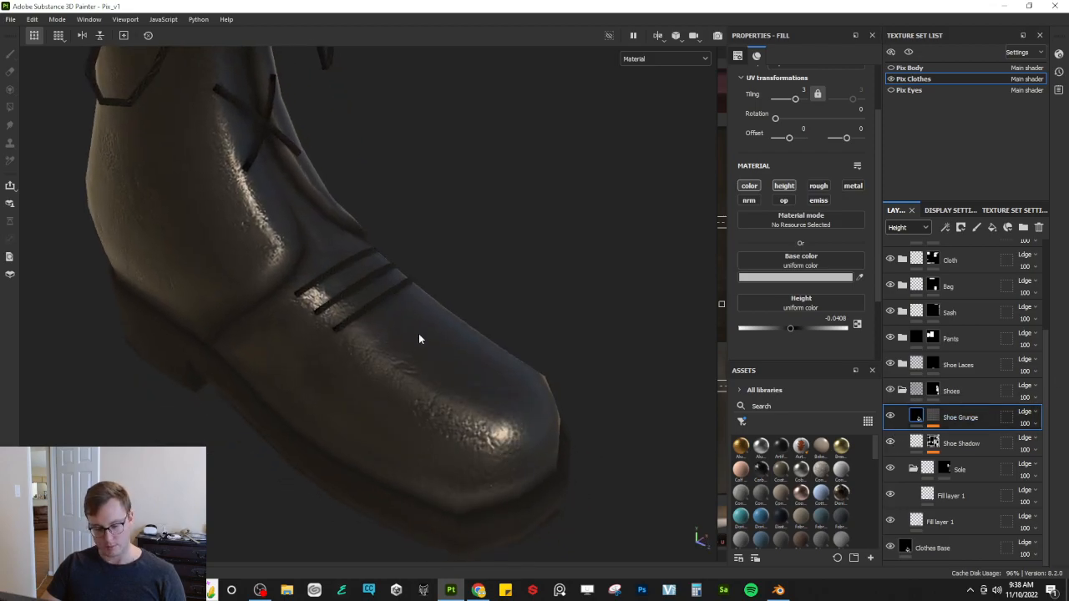
Step: Show only base color in the viewport and switch the layer stack back to the Base color channel
key("c")
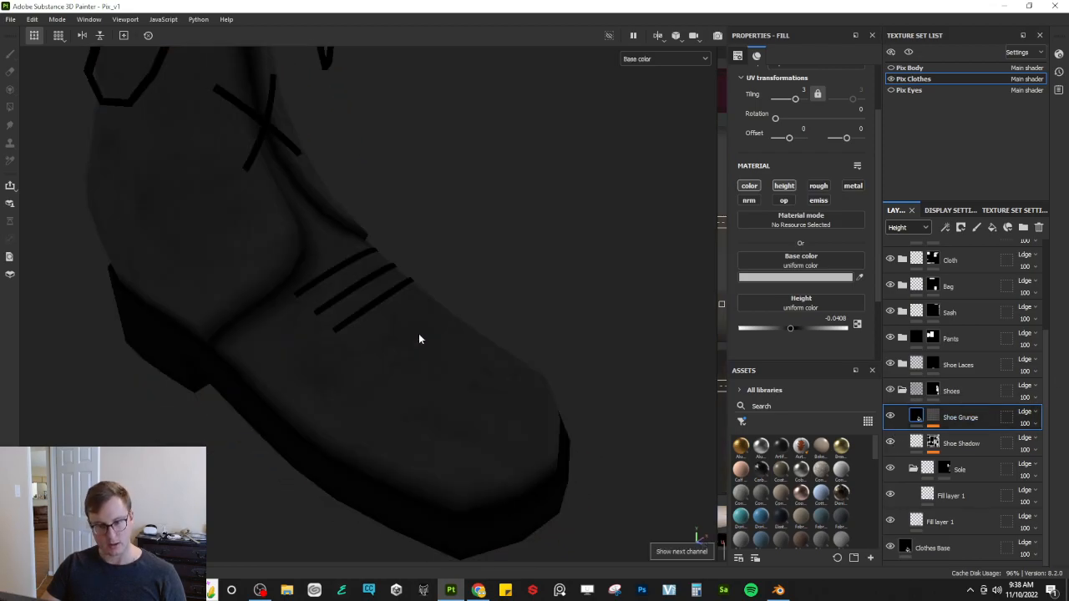
left_click(916, 416)
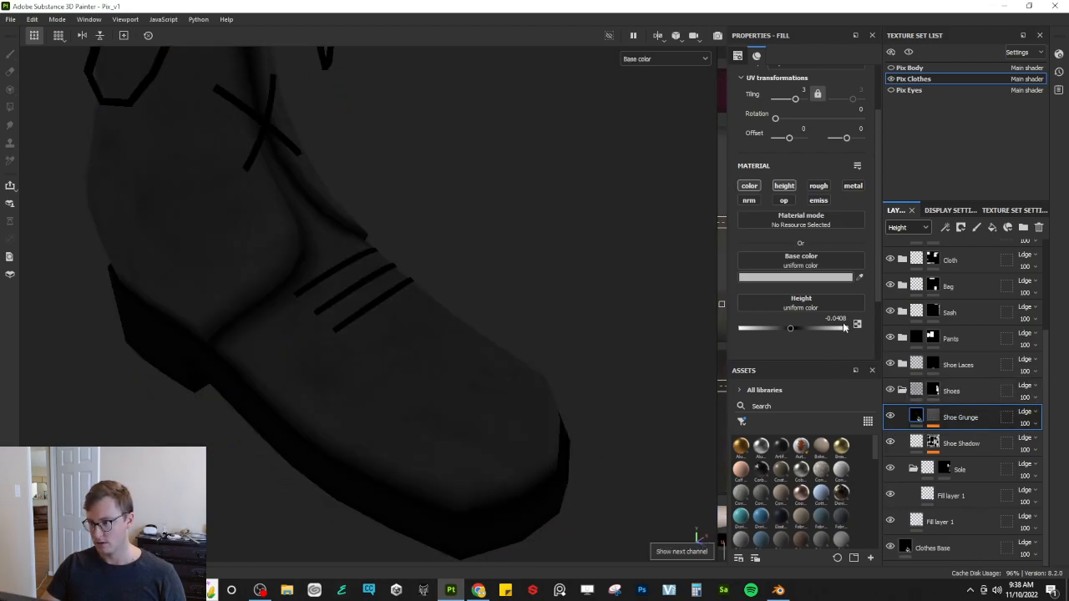
left_click(903, 228)
left_click(899, 242)
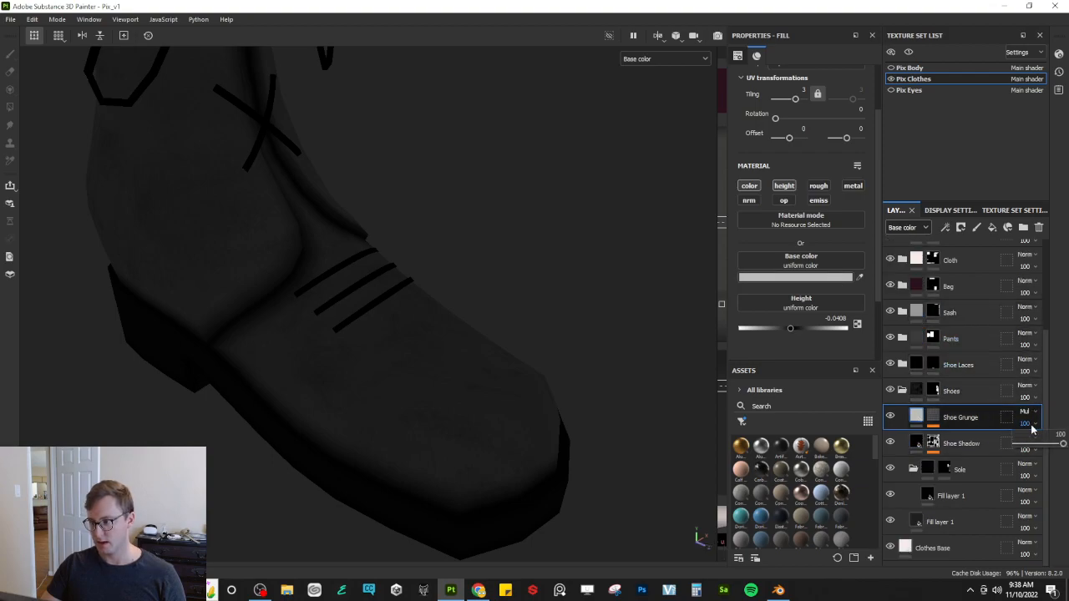
Step: Try the Soft light, Vivid light, Inverse Subtract and Linear dodge (Add) blending modes on the Shoe Grunge layer's base color
left_click(1032, 413)
left_click(1006, 289)
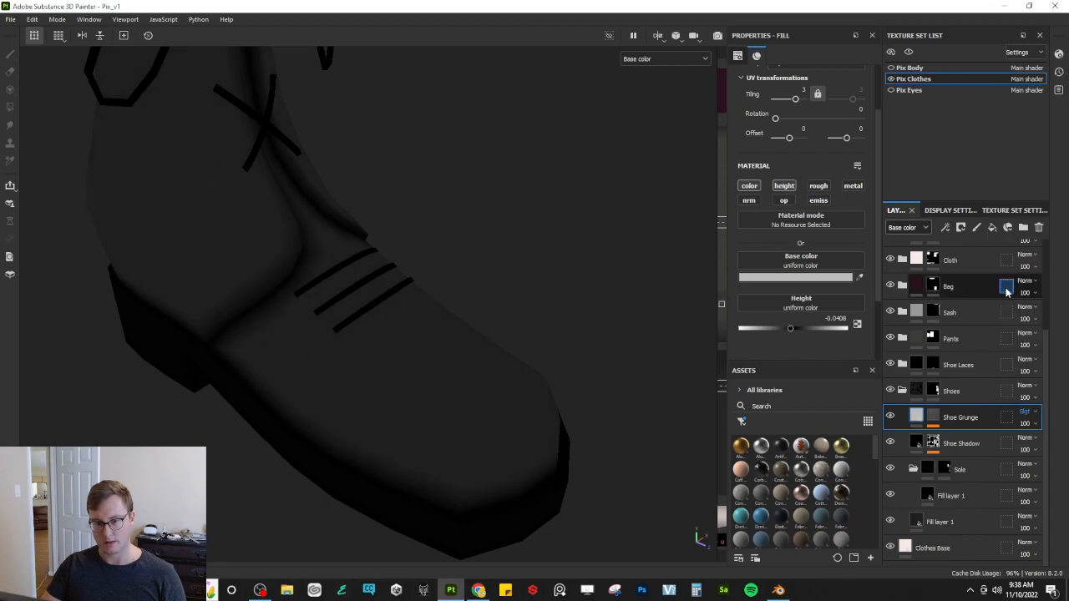
left_click(1023, 415)
left_click(1006, 304)
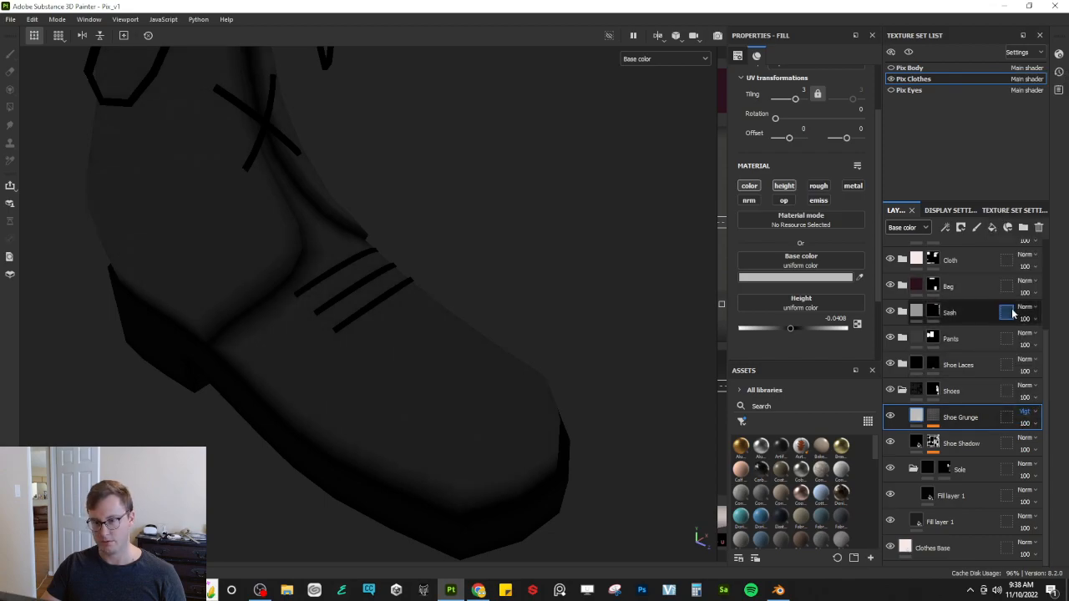
left_click(1024, 415)
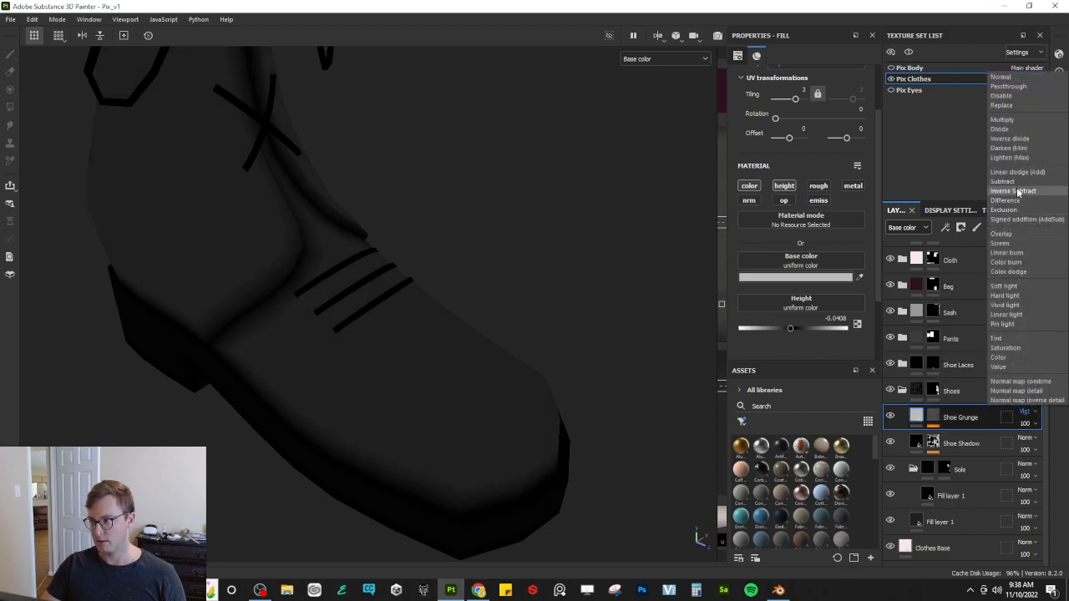
left_click(1013, 191)
left_click(1027, 413)
left_click(1007, 172)
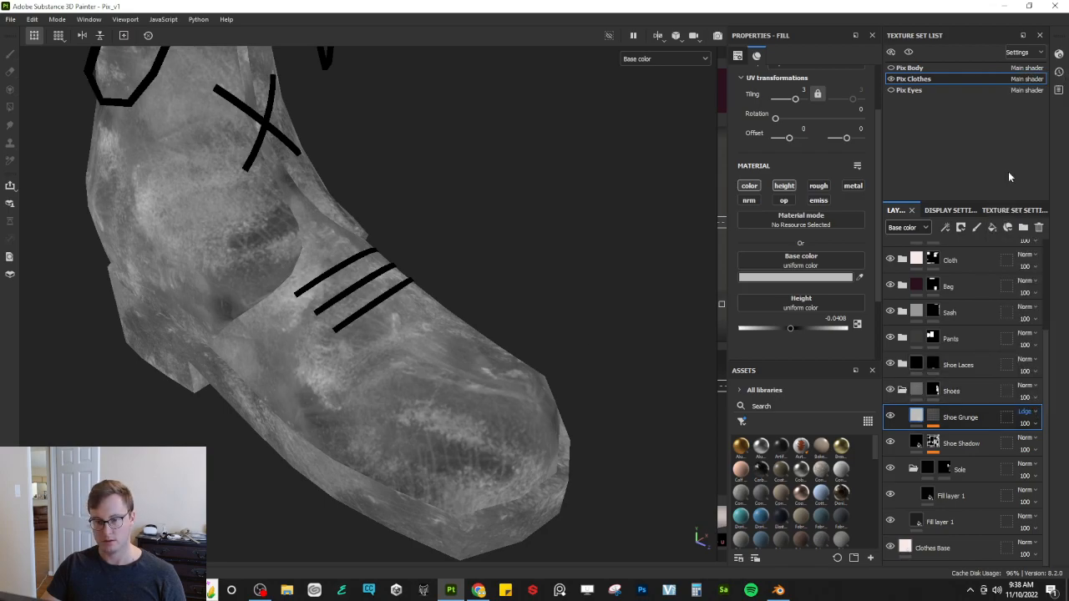
Step: Set the Shoe Grunge layer's base color blending mode to Subtract and its opacity to 56
left_click(1027, 412)
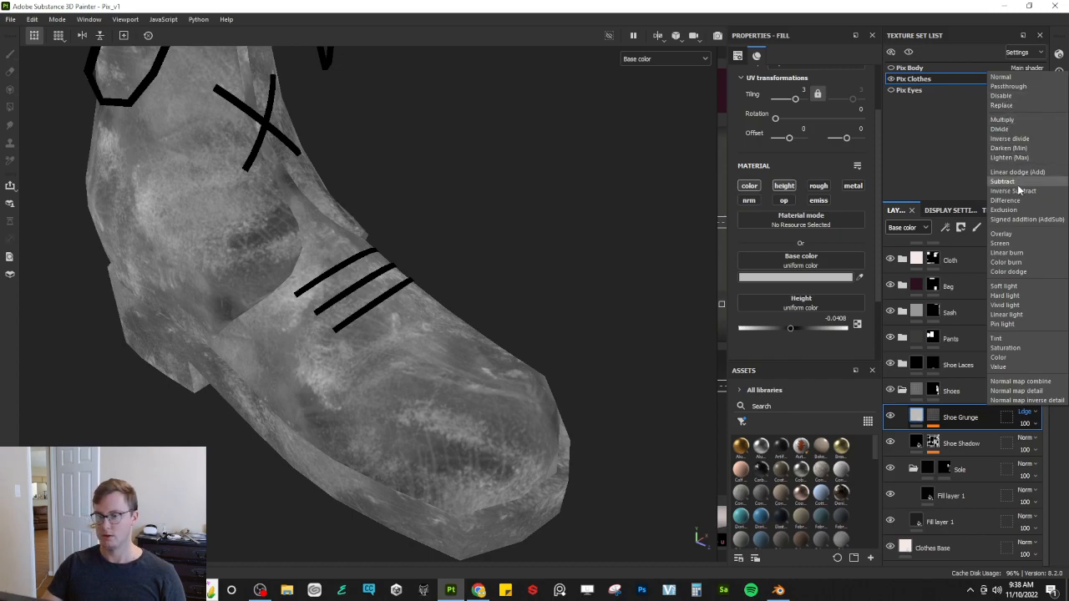
left_click(1015, 183)
left_click_drag(330, 425, 357, 364, "alt")
left_click(1036, 425)
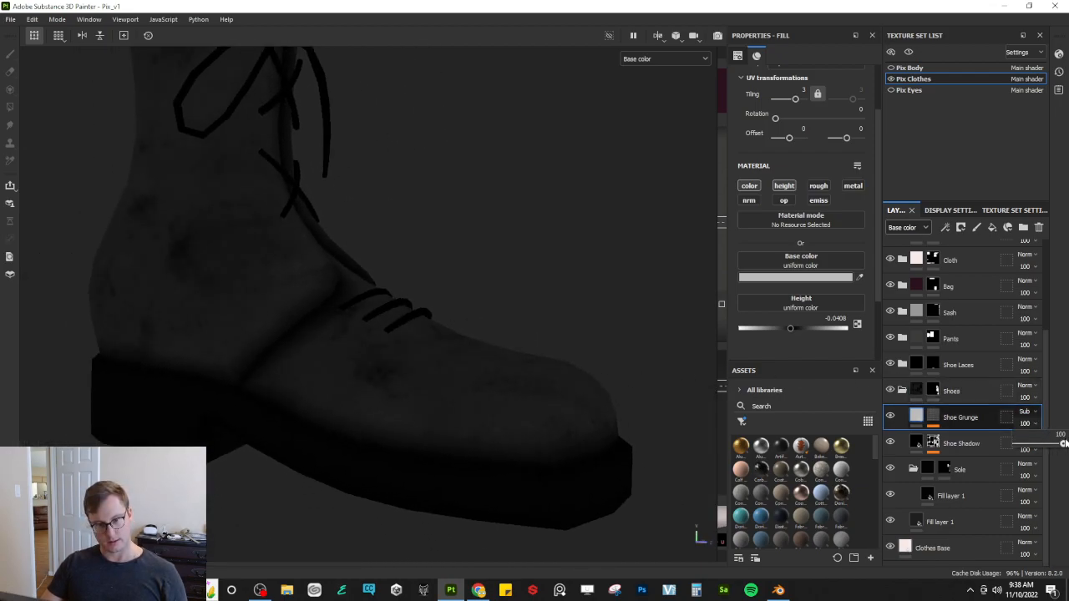
left_click_drag(1050, 444, 1042, 444)
left_click_drag(418, 461, 372, 338, "alt")
scroll(372, 338, "down", 3)
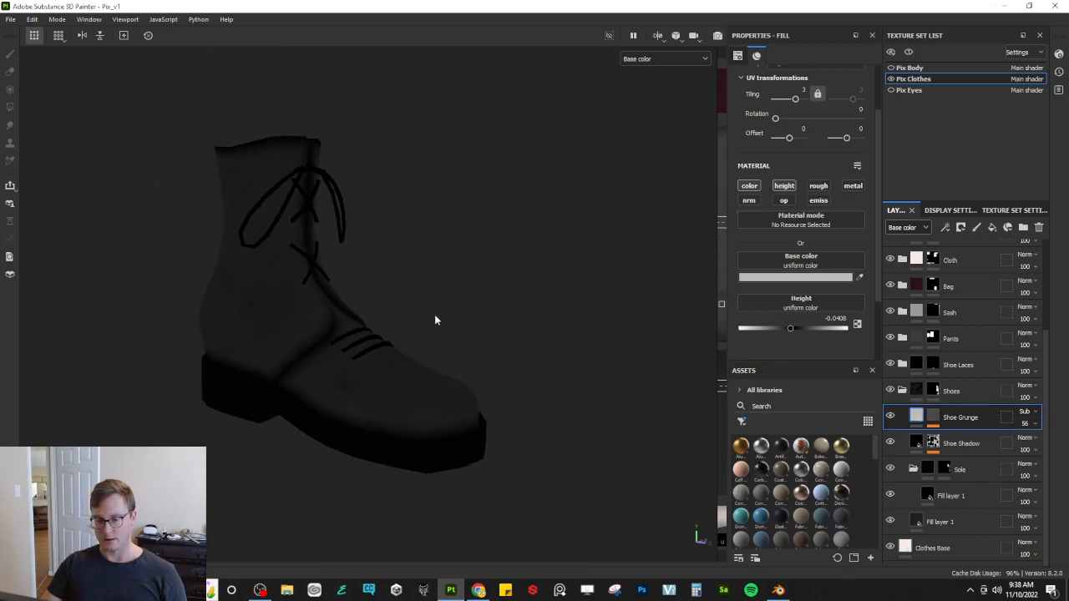
Step: Switch to File Explorer and open the Pix_Reference image from the Pix project's Reference folder
left_click(285, 591)
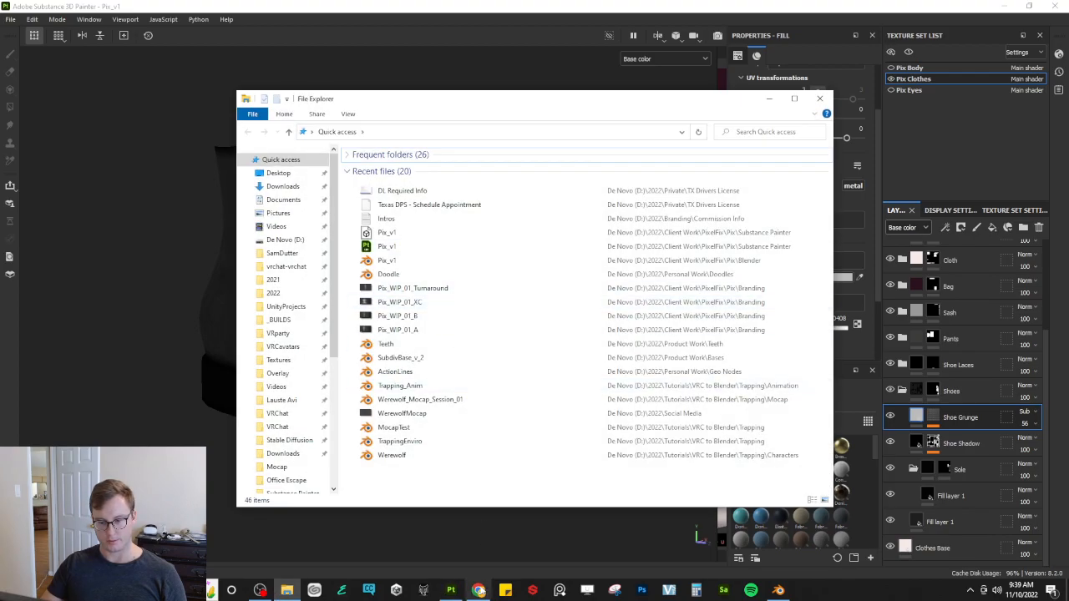
left_click(479, 590)
key("alt+Tab")
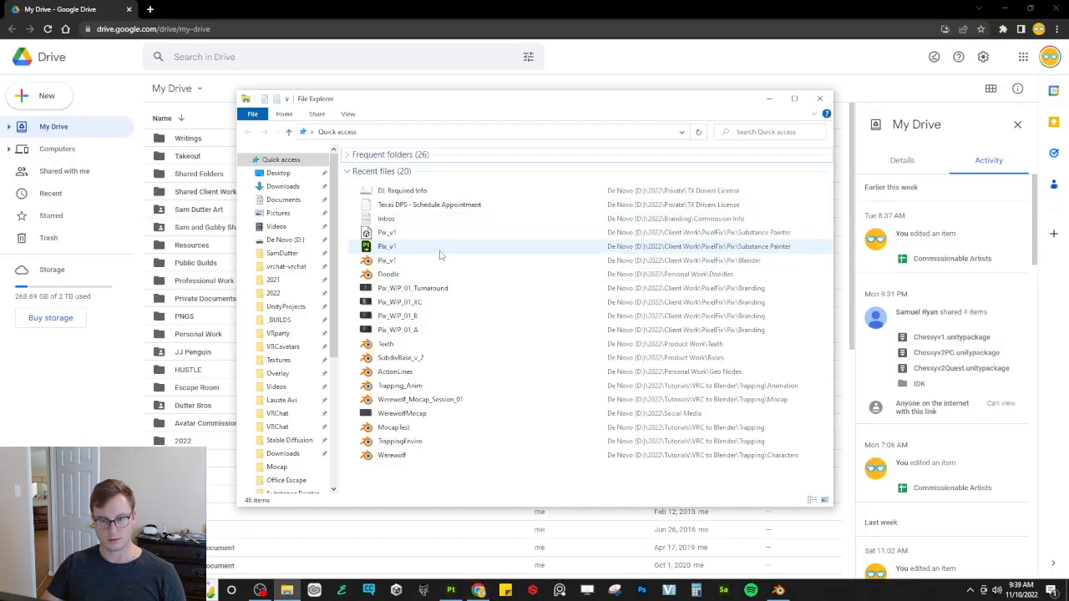
right_click(414, 302)
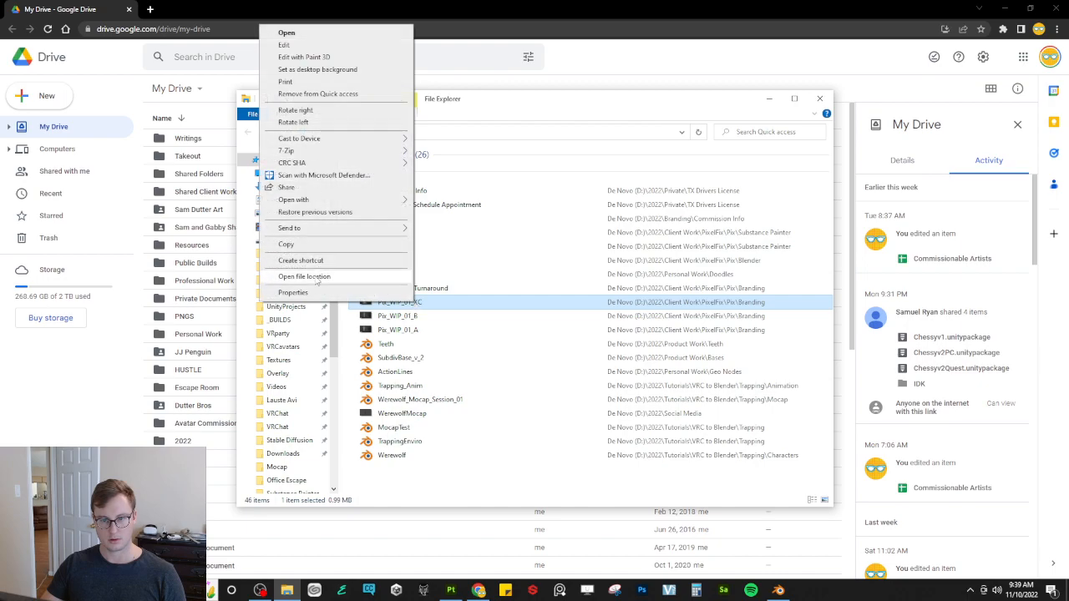
left_click(318, 277)
left_click(511, 132)
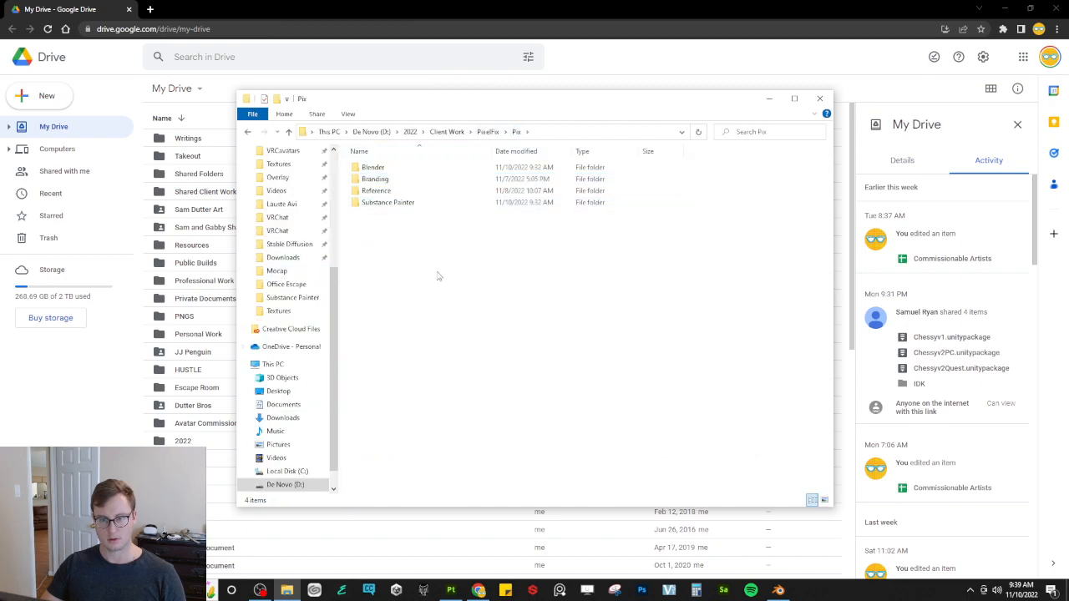
double_click(377, 191)
double_click(677, 180)
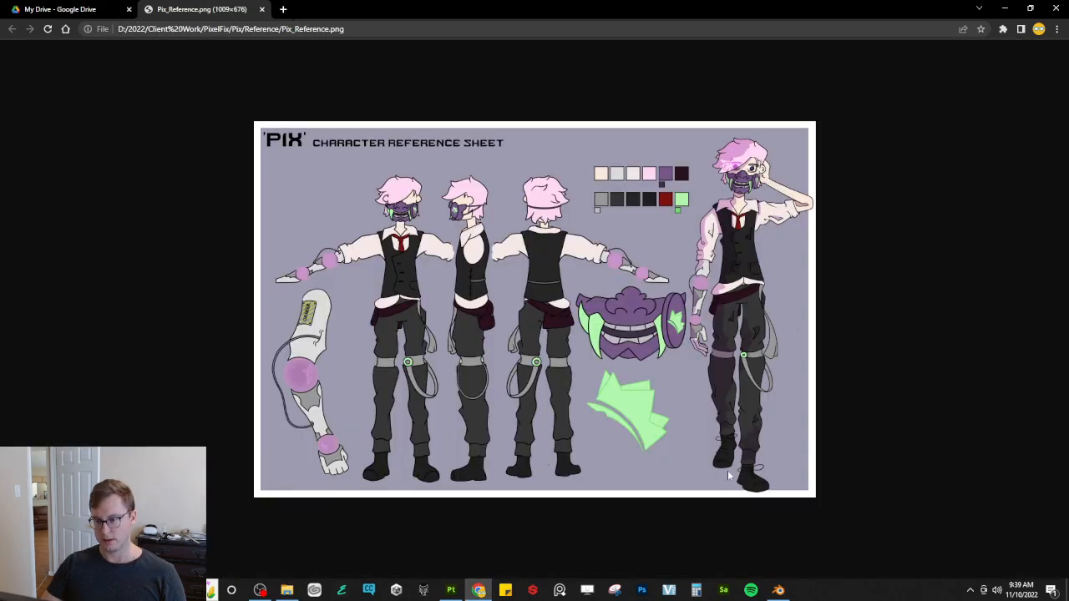
Step: Switch back to Substance 3D Painter and view the shoe from the front at a distance
key("alt+Tab")
key("alt+Tab")
key("alt+Tab")
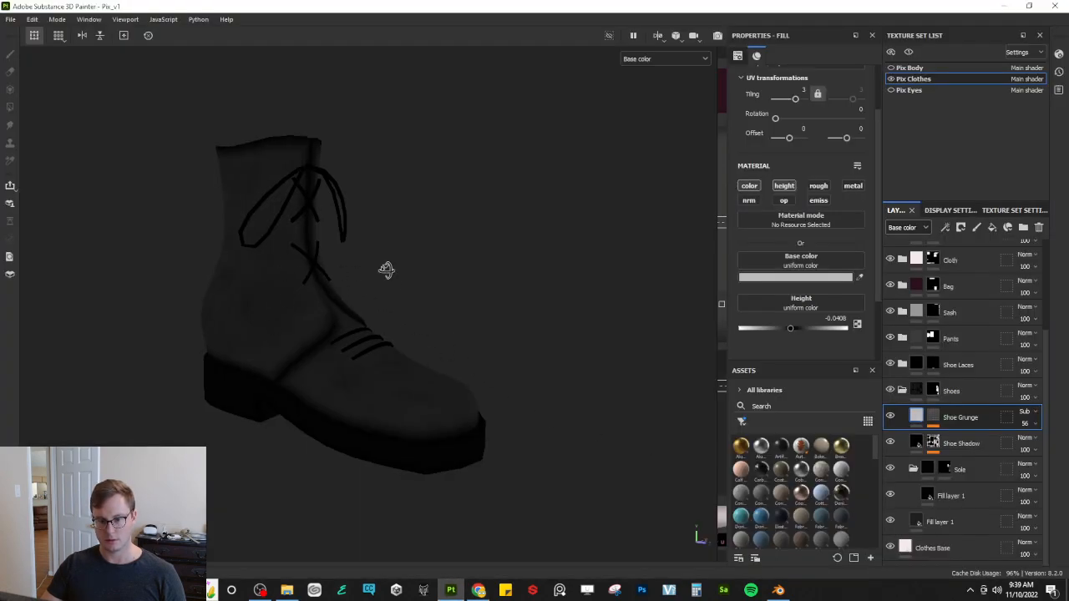
left_click_drag(387, 270, 243, 318, "alt")
scroll(286, 279, "down", 7)
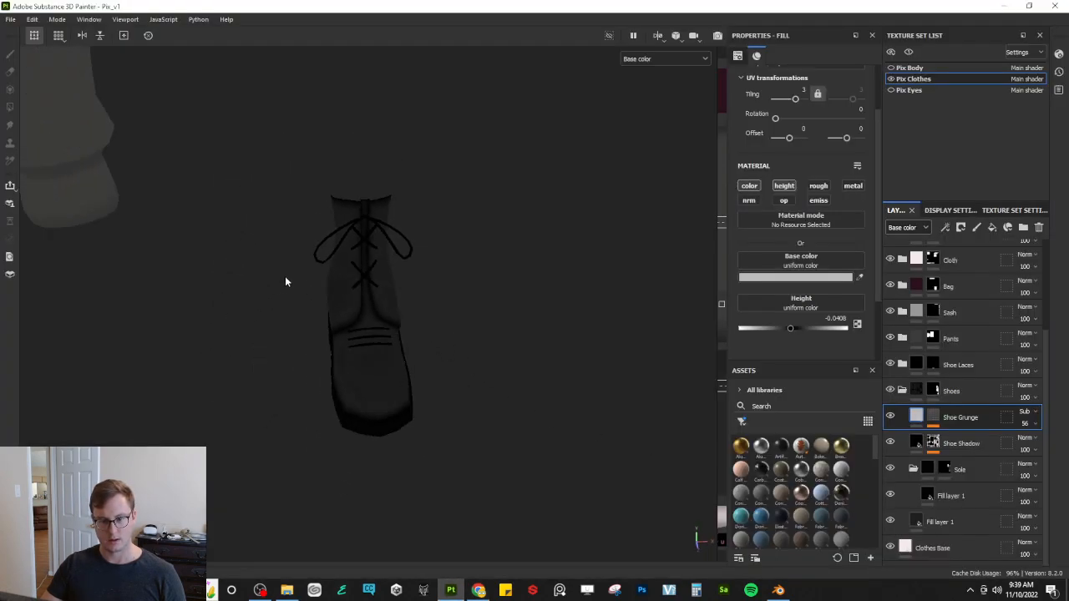
Step: Collapse the Sole folder and examine the shoe's grunge and shading up close from several angles
left_click_drag(286, 279, 347, 230, "alt")
middle_click_drag(347, 230, 384, 279, "alt")
scroll(393, 293, "up", 6)
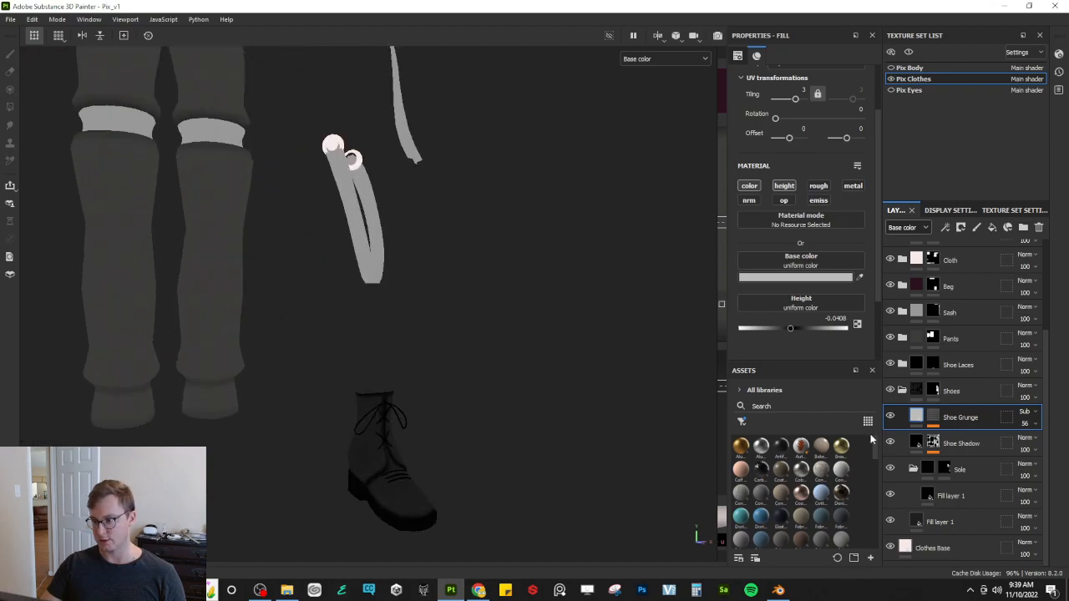
left_click(913, 469)
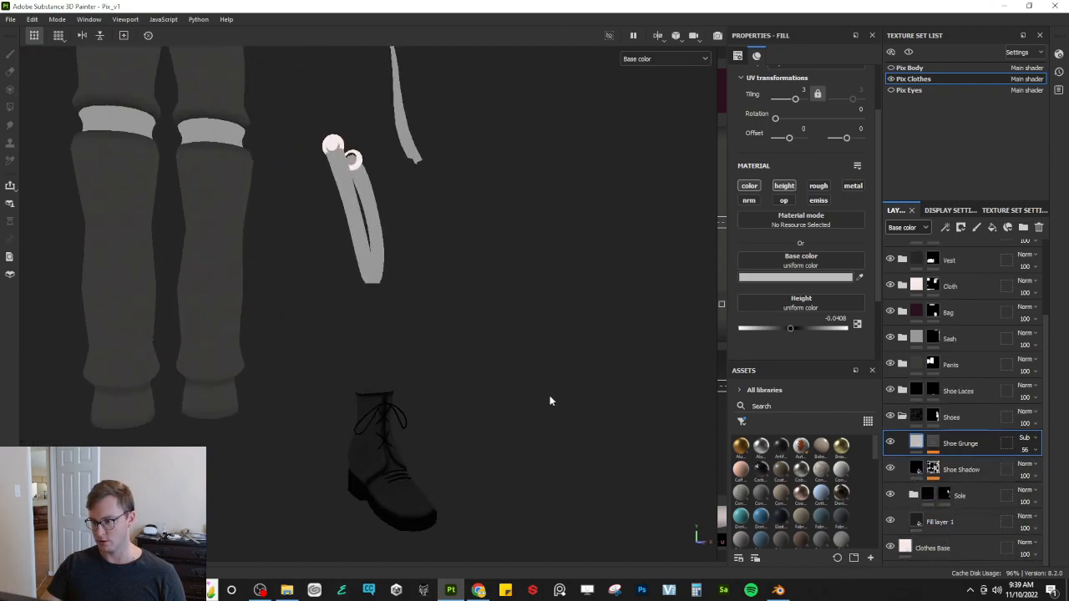
scroll(427, 325, "up", 6)
left_click_drag(388, 368, 489, 301, "alt")
scroll(494, 356, "down", 8)
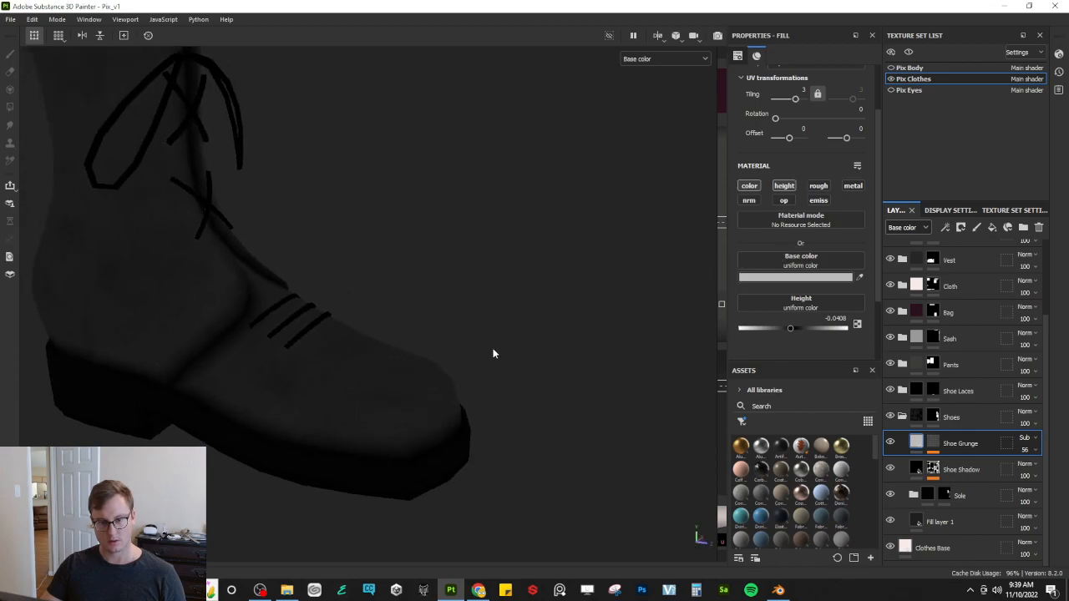
scroll(381, 348, "up", 2)
mouse_move(382, 348)
left_mouse_down("alt")
mouse_move(412, 316)
mouse_move(396, 346)
mouse_move(429, 334)
mouse_move(429, 310)
mouse_move(378, 333)
left_mouse_up("alt")
scroll(409, 322, "up", 4)
scroll(493, 282, "down", 8)
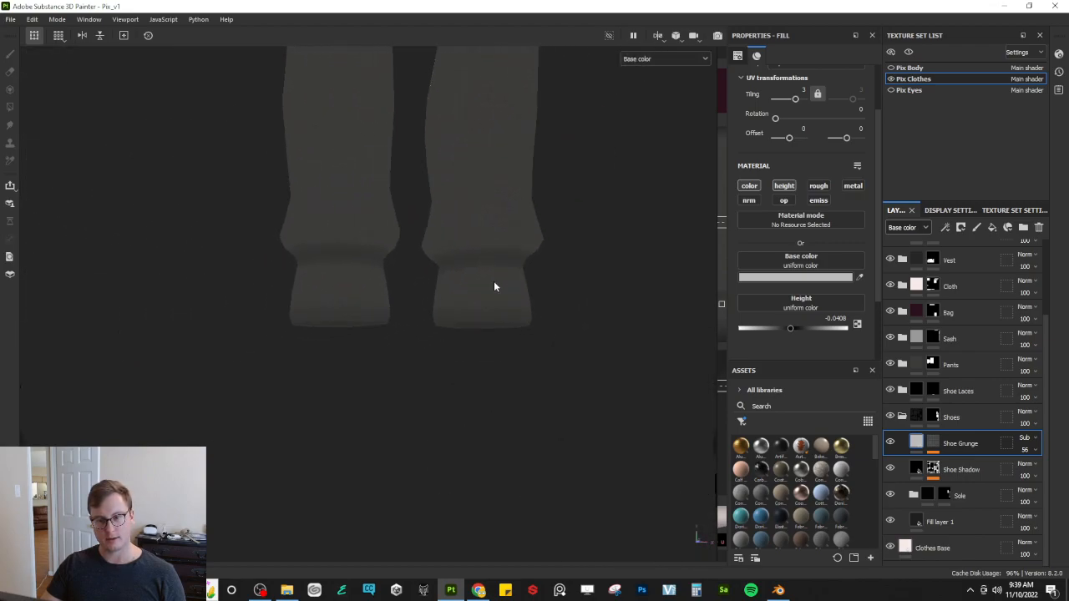
Step: Examine the base color of the pants, bag, vest, shirt and sash pieces from several angles
left_click_drag(493, 282, 454, 185, "alt")
middle_click_drag(454, 186, 418, 390, "alt")
scroll(417, 385, "down", 1)
middle_click_drag(440, 230, 448, 336, "alt")
left_click_drag(237, 278, 433, 231, "alt")
middle_click_drag(283, 302, 399, 285, "alt")
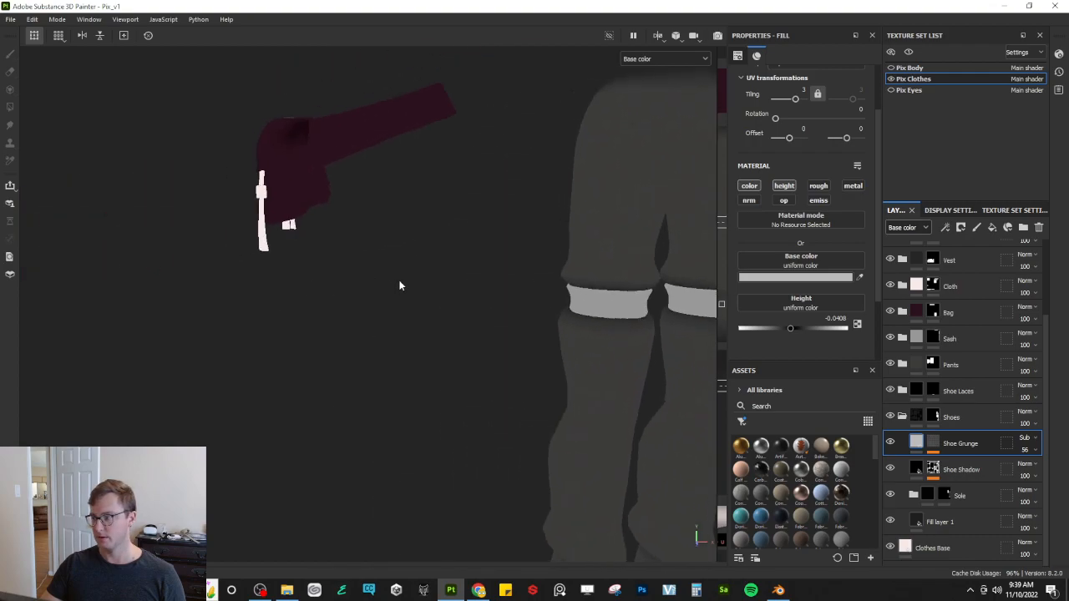
left_click_drag(371, 298, 405, 254, "alt")
scroll(434, 275, "down", 5)
middle_click_drag(480, 332, 415, 253, "alt")
left_click_drag(414, 253, 501, 324, "alt")
scroll(376, 378, "up", 3)
middle_click_drag(362, 392, 359, 223, "alt")
left_click_drag(359, 227, 326, 275, "alt")
middle_click_drag(417, 194, 400, 324, "alt")
left_click_drag(400, 324, 455, 315, "alt")
middle_click_drag(498, 178, 487, 271, "alt")
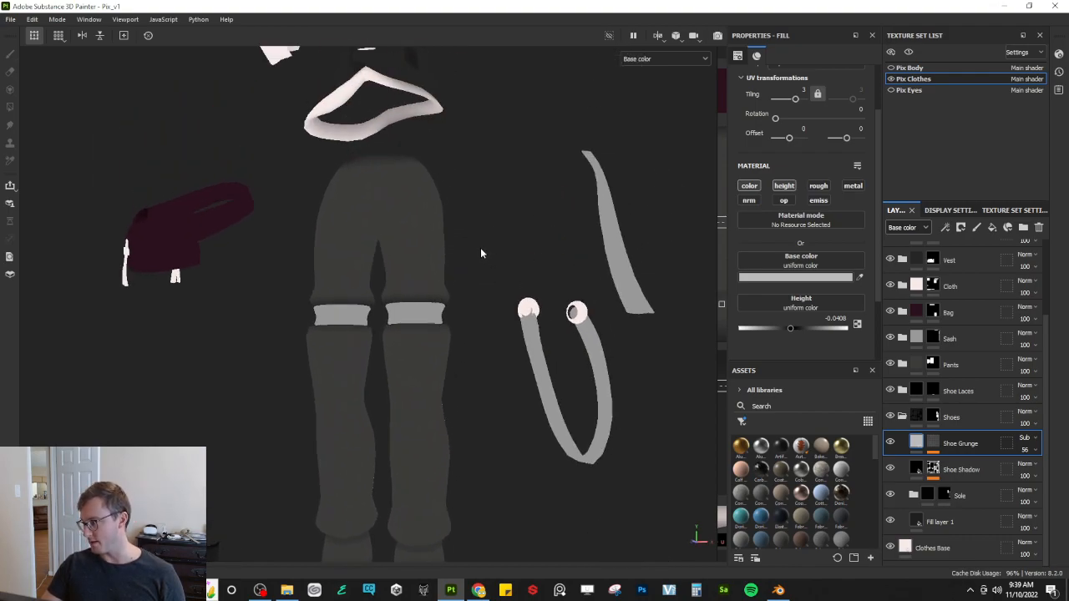
left_click_drag(481, 249, 512, 281, "alt")
middle_click_drag(465, 212, 470, 309, "alt")
left_click_drag(470, 310, 444, 315, "alt")
middle_click_drag(464, 219, 479, 329, "alt")
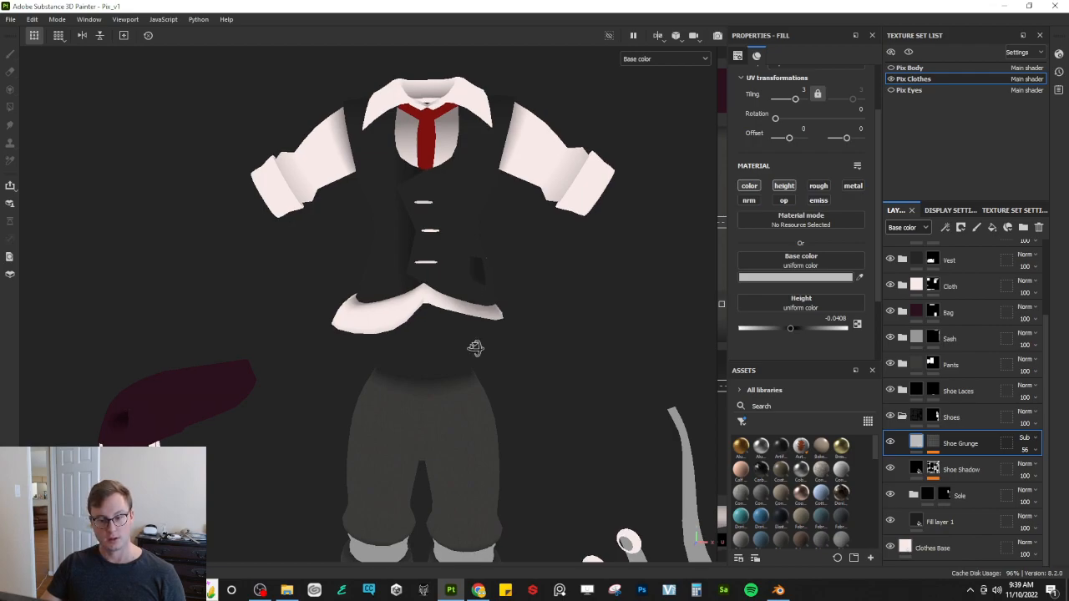
middle_click_drag(477, 353, 465, 287, "alt")
left_click_drag(465, 287, 527, 322, "alt")
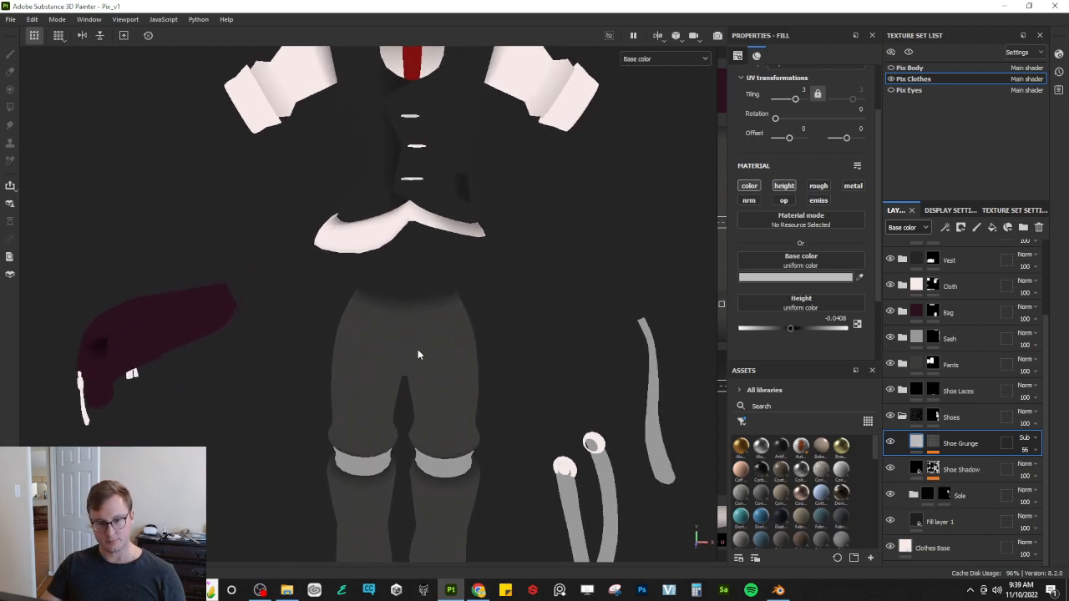
middle_click_drag(424, 352, 497, 315, "alt")
left_click_drag(274, 355, 248, 341, "alt")
middle_click_drag(555, 431, 395, 324, "alt")
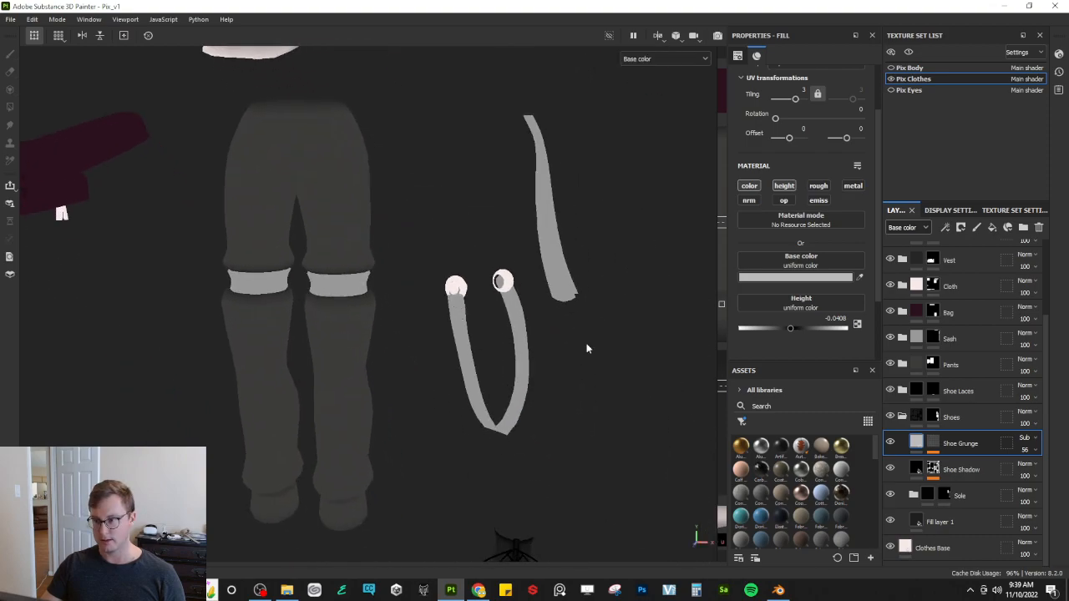
Step: Collapse the Shoes folder and add a fill layer above Fill layer 1 in the Sash folder with only the height channel enabled
left_click(903, 417)
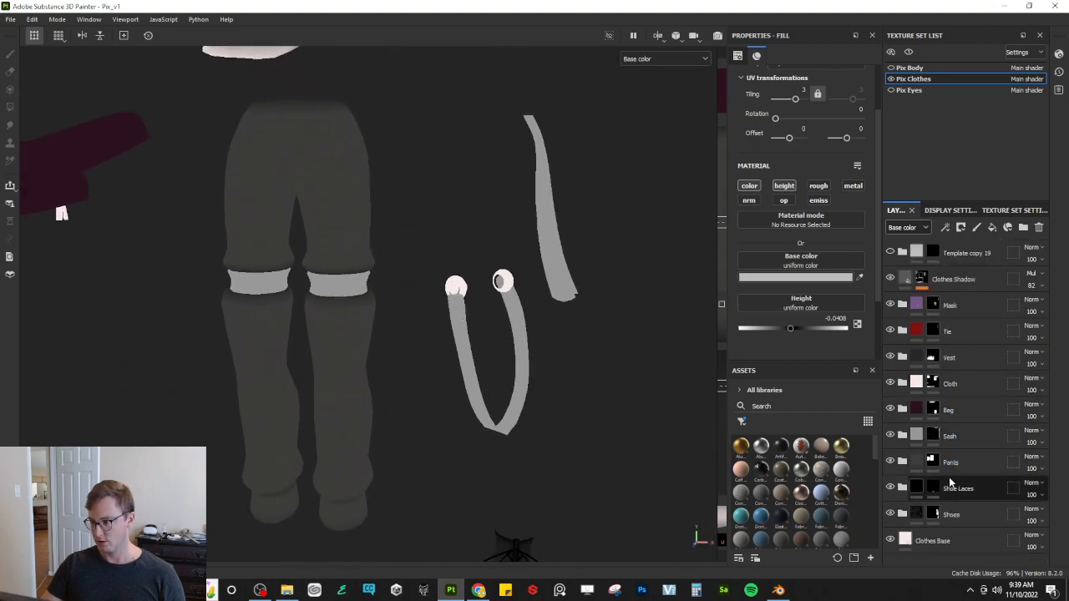
left_click(905, 437)
left_click(959, 462)
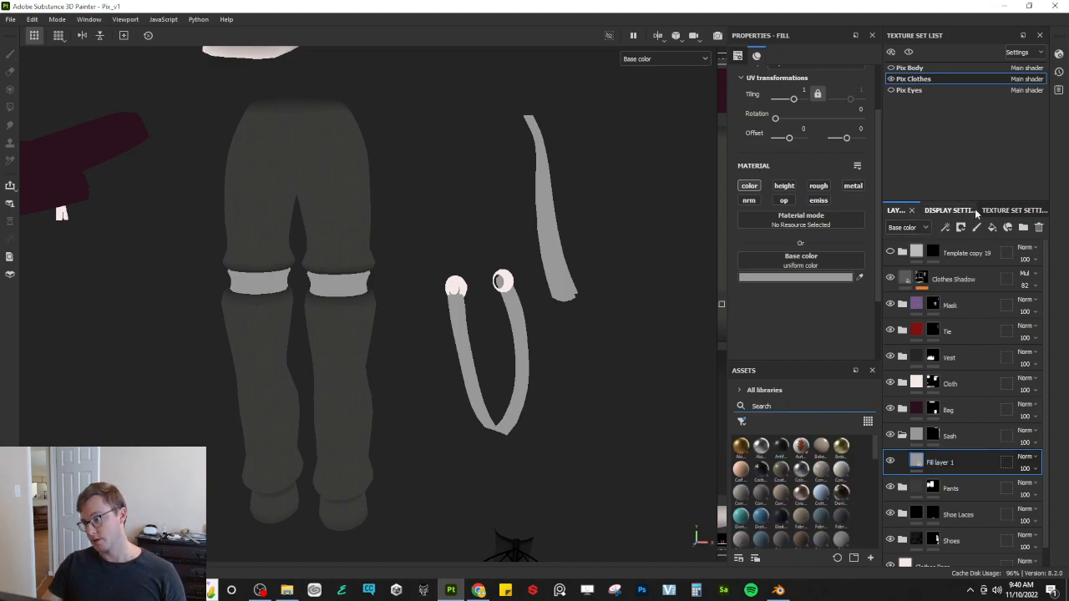
left_click(991, 229)
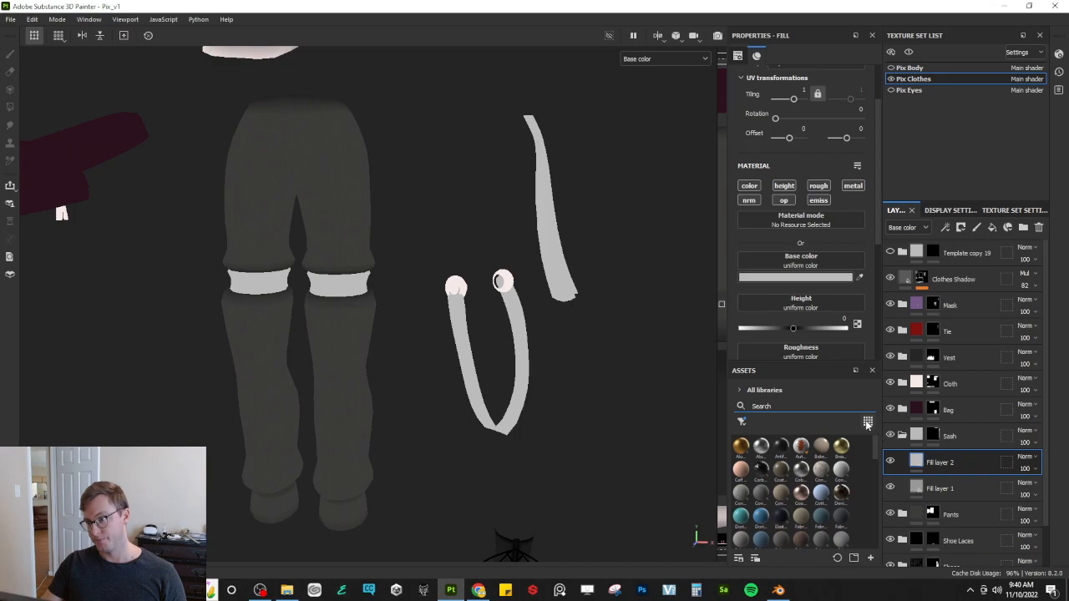
left_click(752, 186)
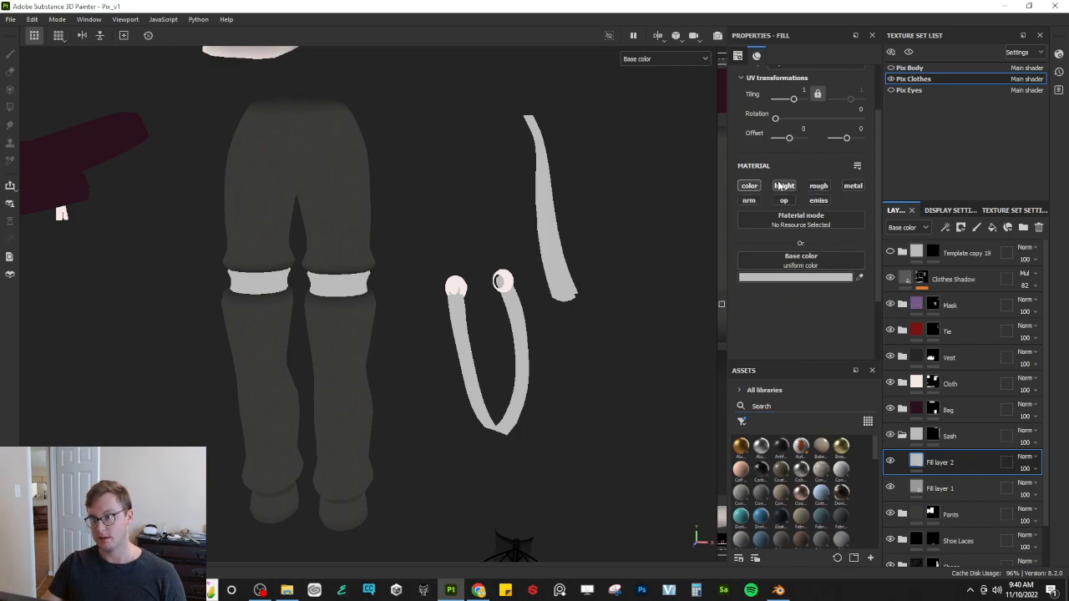
left_click(780, 186)
Step: Give the new Sash fill layer a black mask containing a fill effect with the Fabric Alternate V pattern
right_click(943, 461)
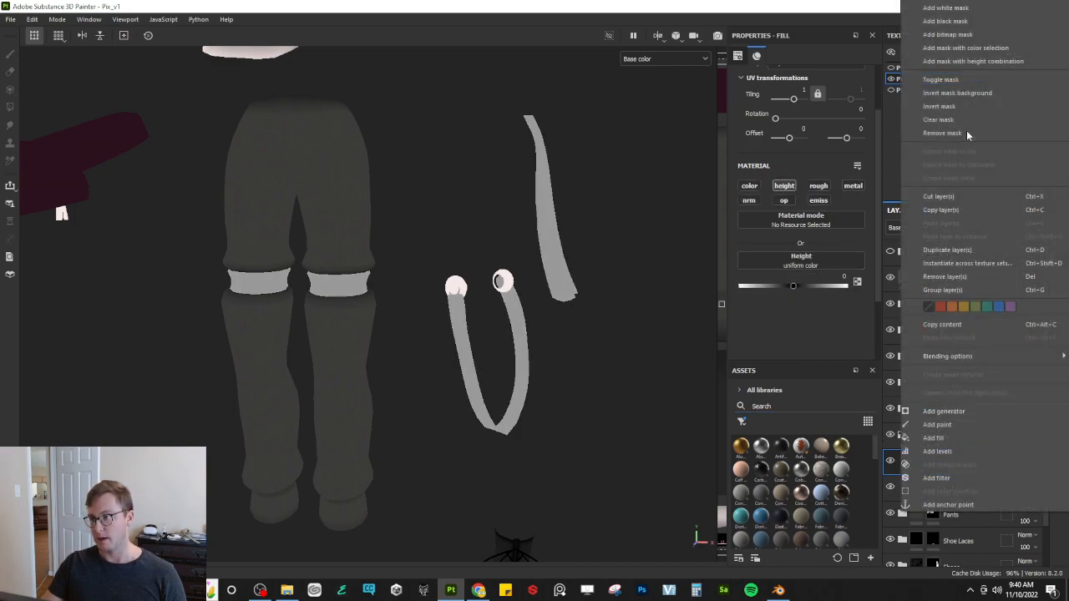
left_click(952, 22)
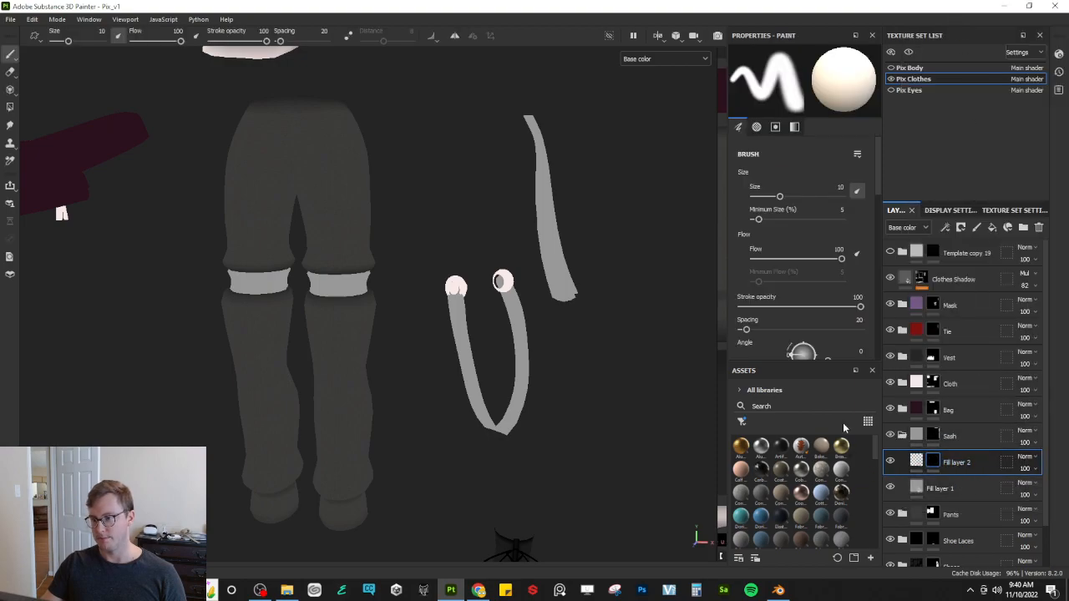
scroll(824, 332, "down", 5)
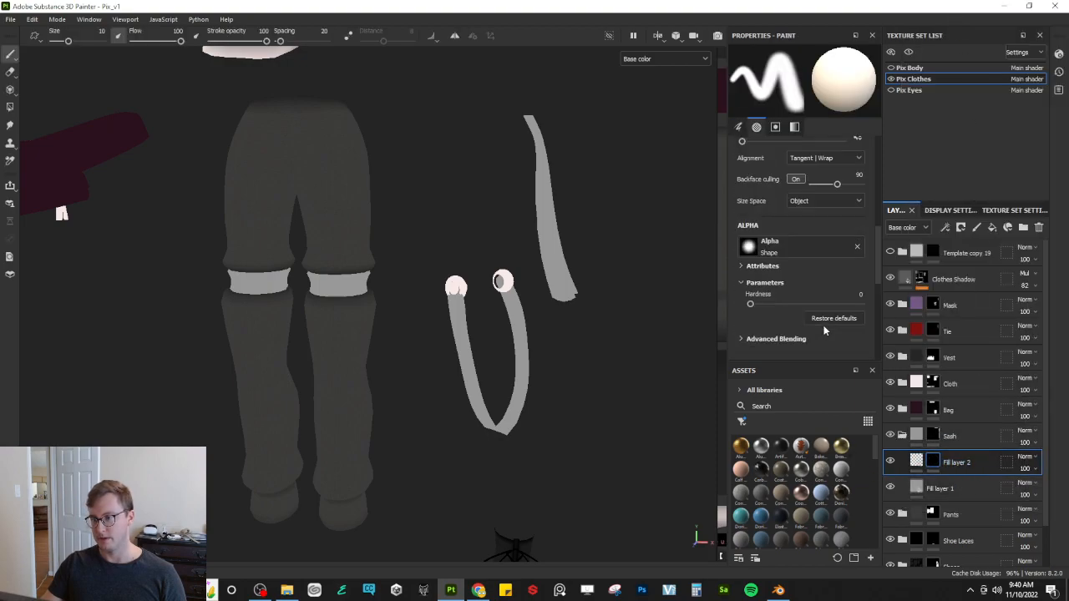
right_click(941, 463)
left_click(932, 385)
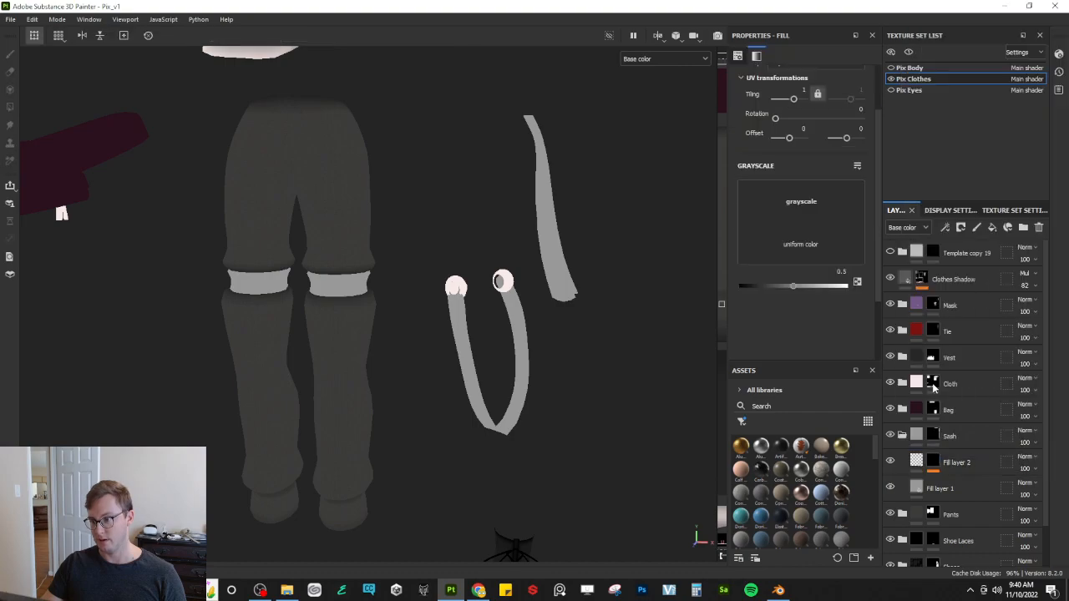
left_click(793, 193)
type("pattern")
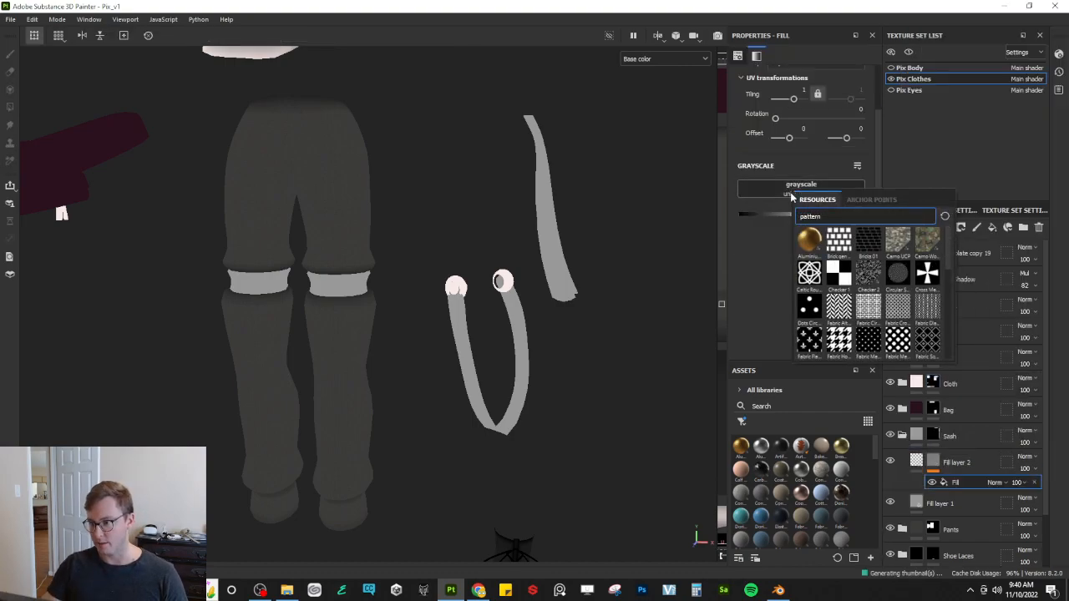
left_click(839, 307)
Step: Enable the color channel on the Sash pattern layer and set its base color to a darker gray
scroll(310, 233, "up", 5)
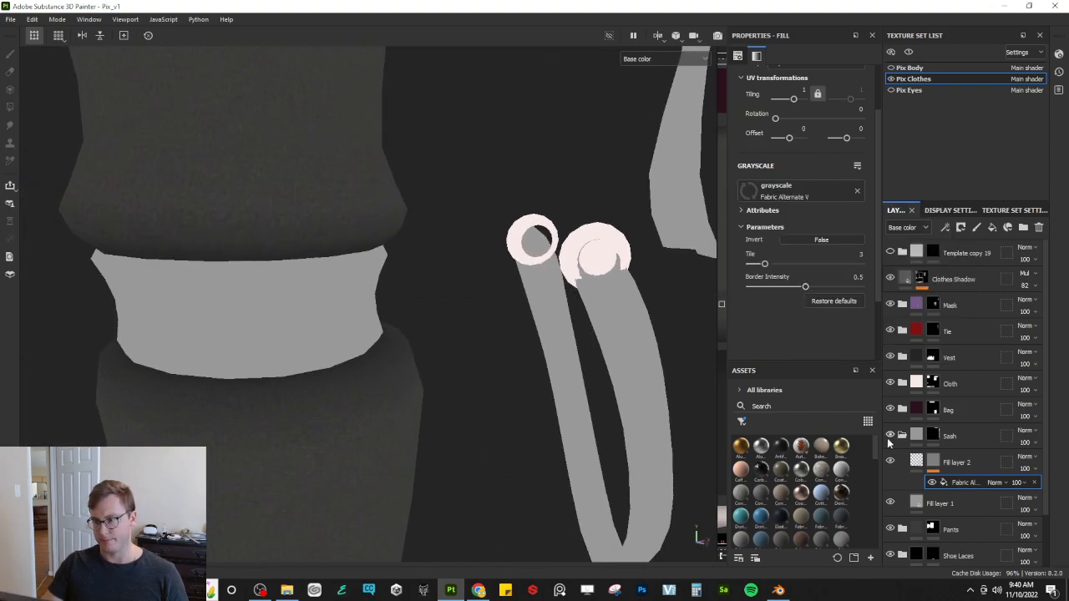
left_click(912, 464)
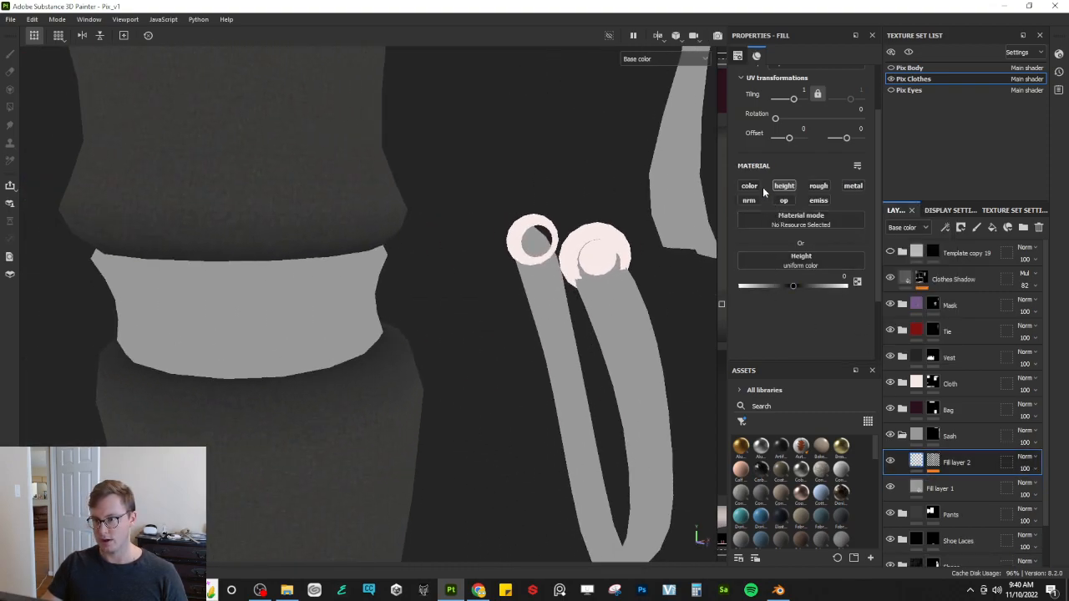
left_click(750, 186)
left_click(795, 280)
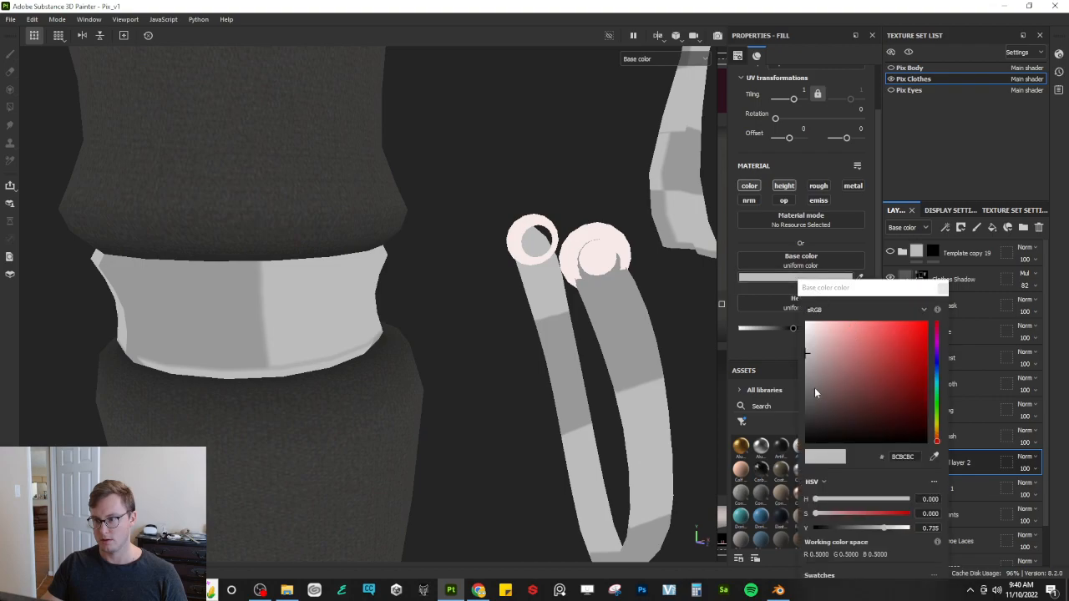
left_click(805, 387)
left_click(973, 280)
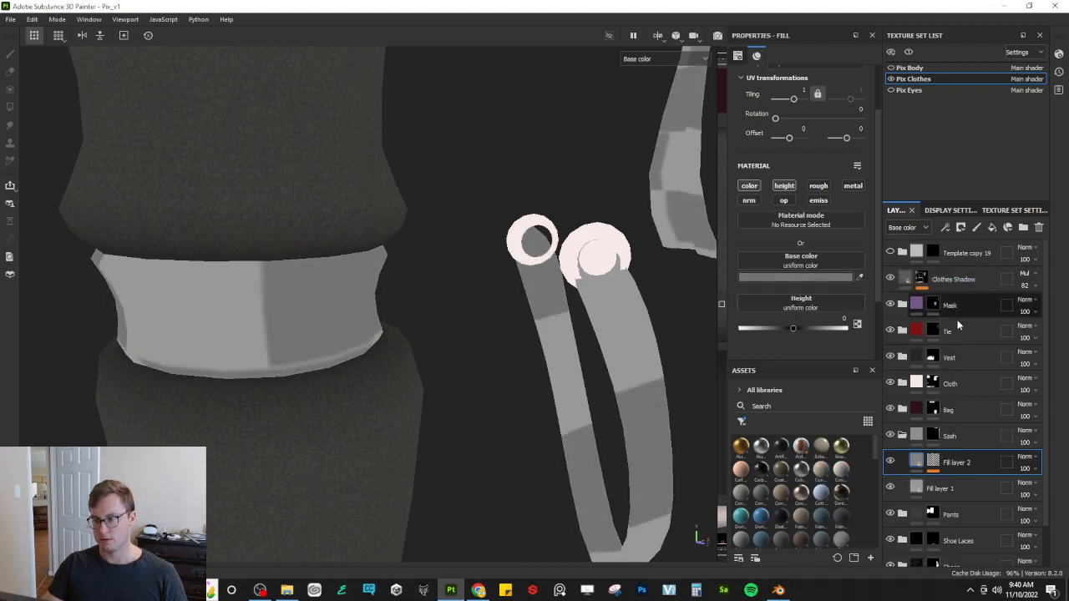
Step: Set the UV tiling of the Fabric Alternate V fill in the Sash pattern layer's mask to 32
left_click(932, 435)
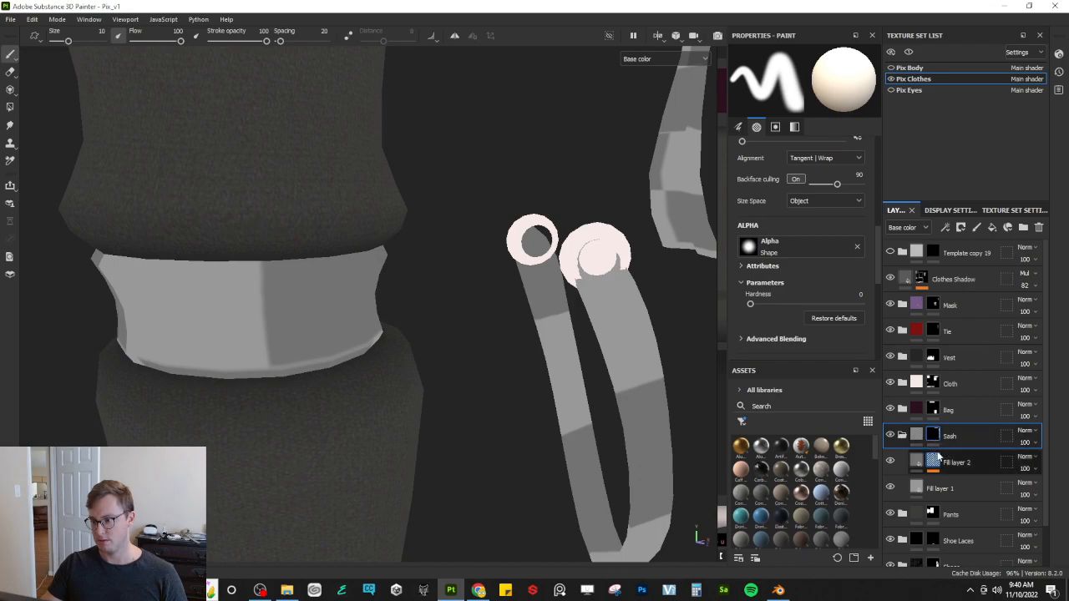
left_click(934, 464)
left_click(963, 484)
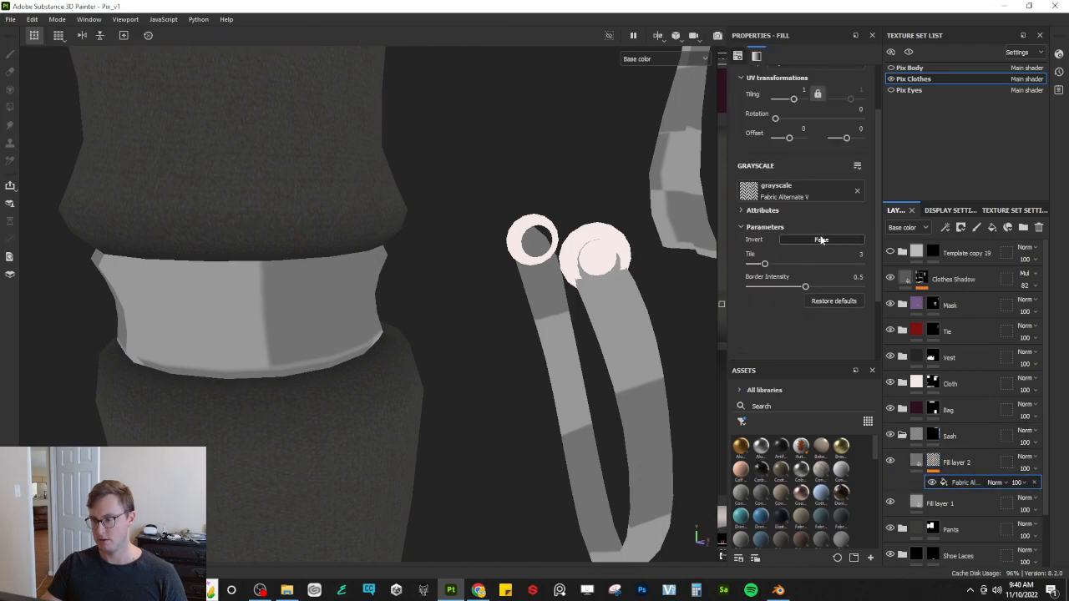
left_click_drag(802, 167, 804, 167)
scroll(405, 261, "down", 3)
scroll(392, 280, "up", 4)
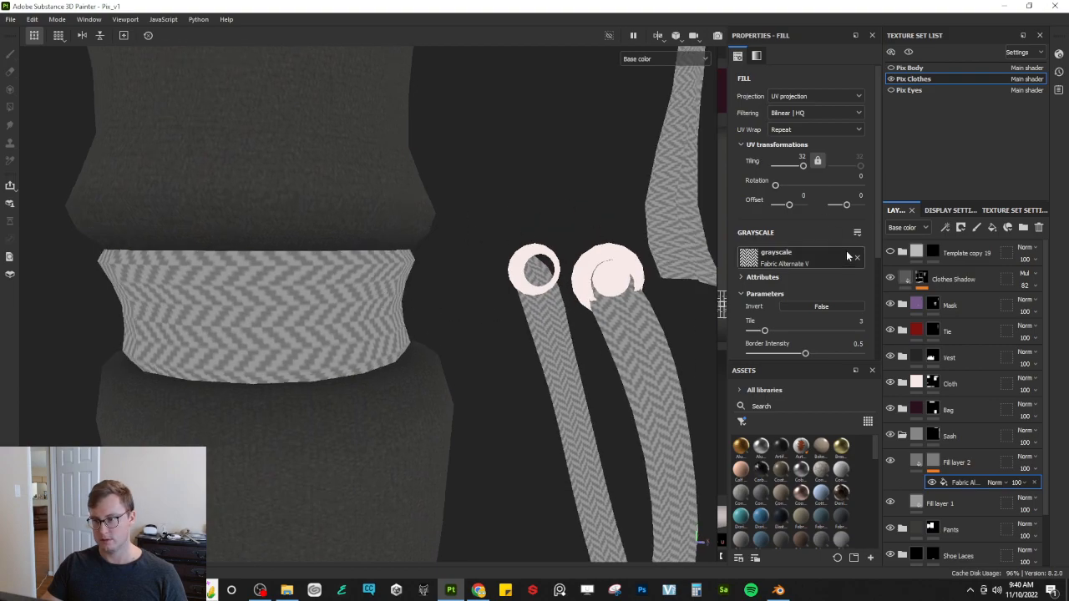
Step: Try a Tile parameter of 11 on the Fabric Alternate V pattern, check it on the knee band, and reduce it to 8
scroll(845, 251, "down", 3)
left_click_drag(766, 176, 828, 177)
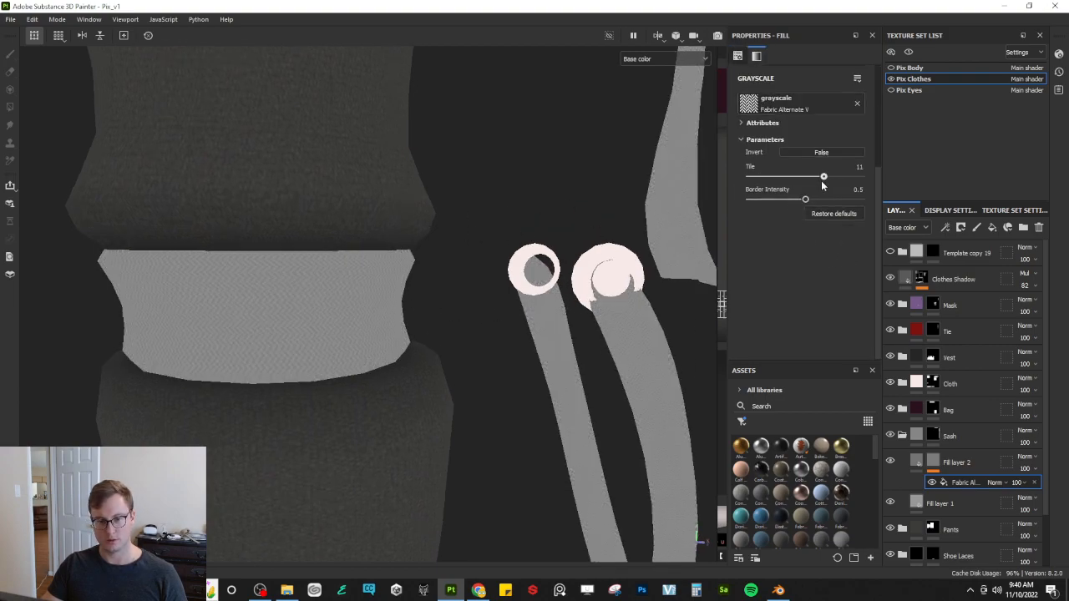
left_click_drag(455, 335, 379, 317, "alt")
scroll(424, 312, "down", 4)
scroll(417, 324, "up", 3)
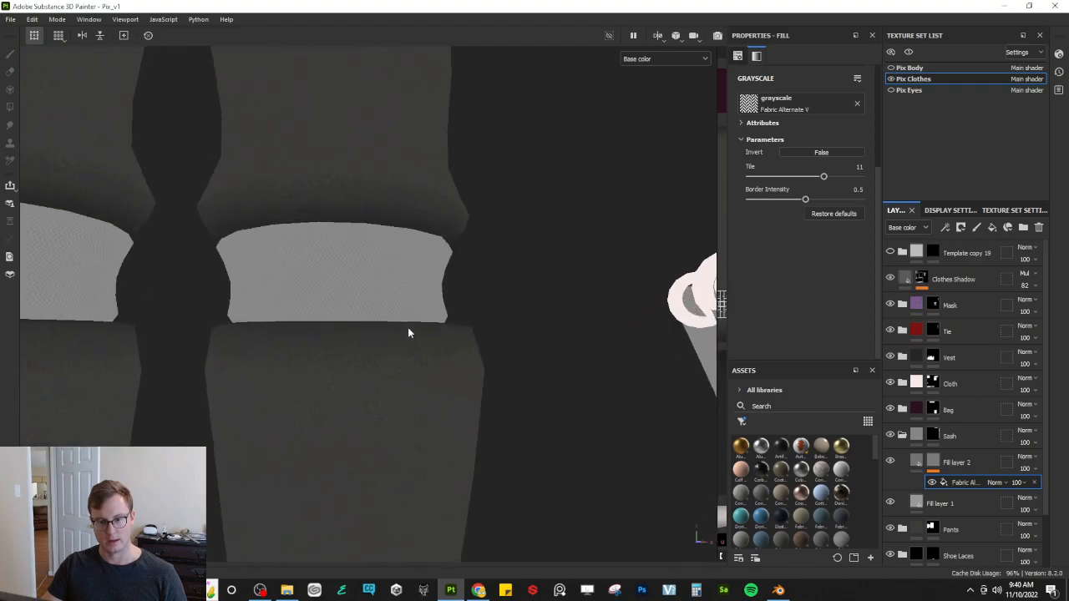
scroll(409, 329, "up", 2)
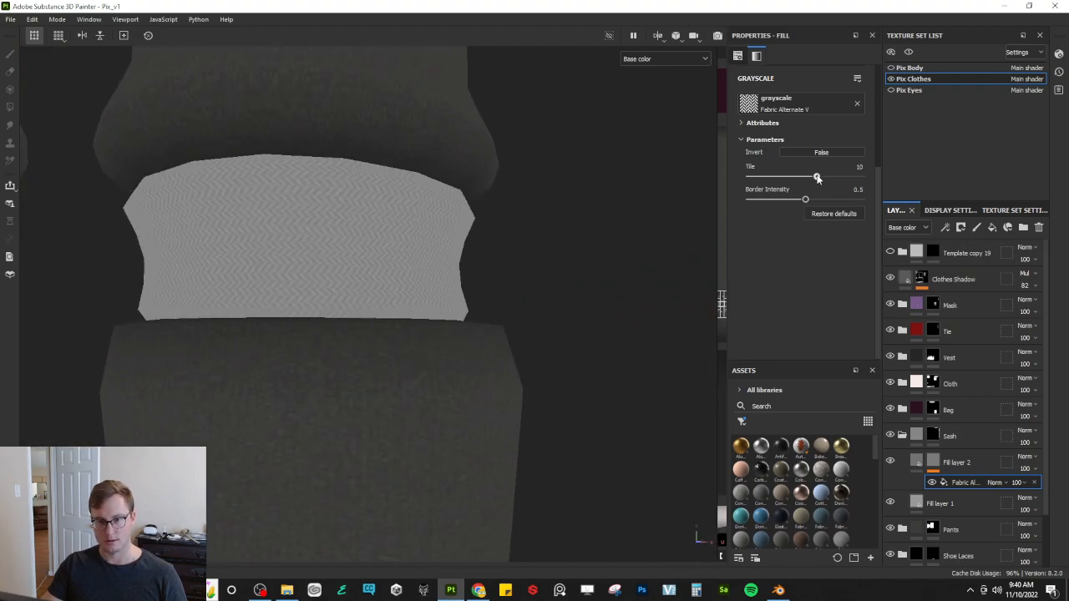
left_click_drag(810, 177, 804, 176)
Step: Show the full material in the viewport and set the Sash pattern layer's base color opacity to 19
scroll(416, 248, "down", 3)
mouse_move(416, 248)
left_mouse_down("alt")
mouse_move(643, 297)
mouse_move(482, 262)
mouse_move(435, 299)
left_mouse_up("alt")
scroll(482, 262, "up", 4)
key("m")
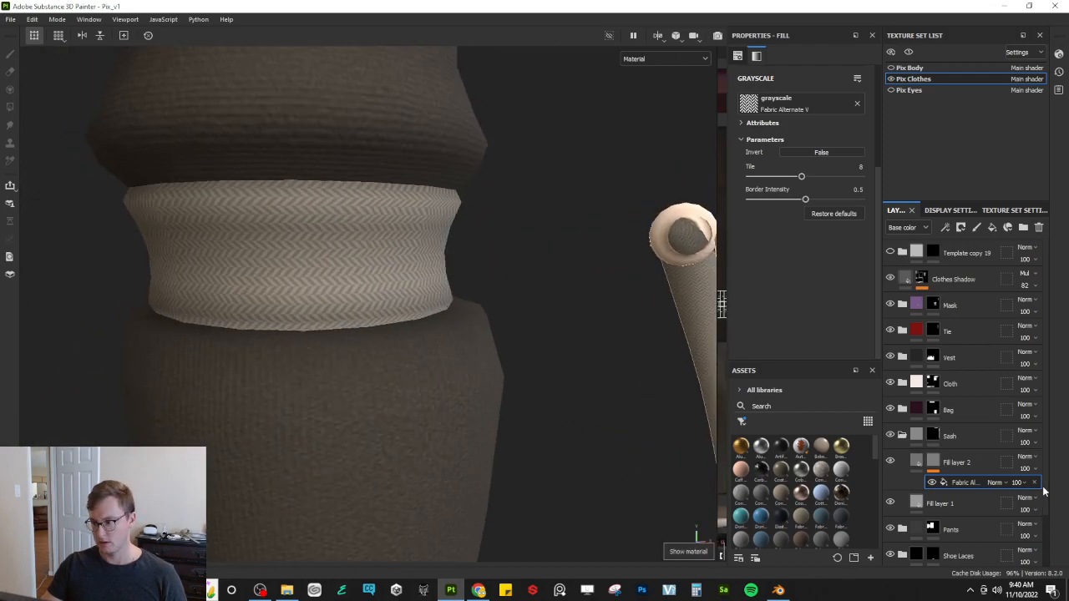
left_click(914, 462)
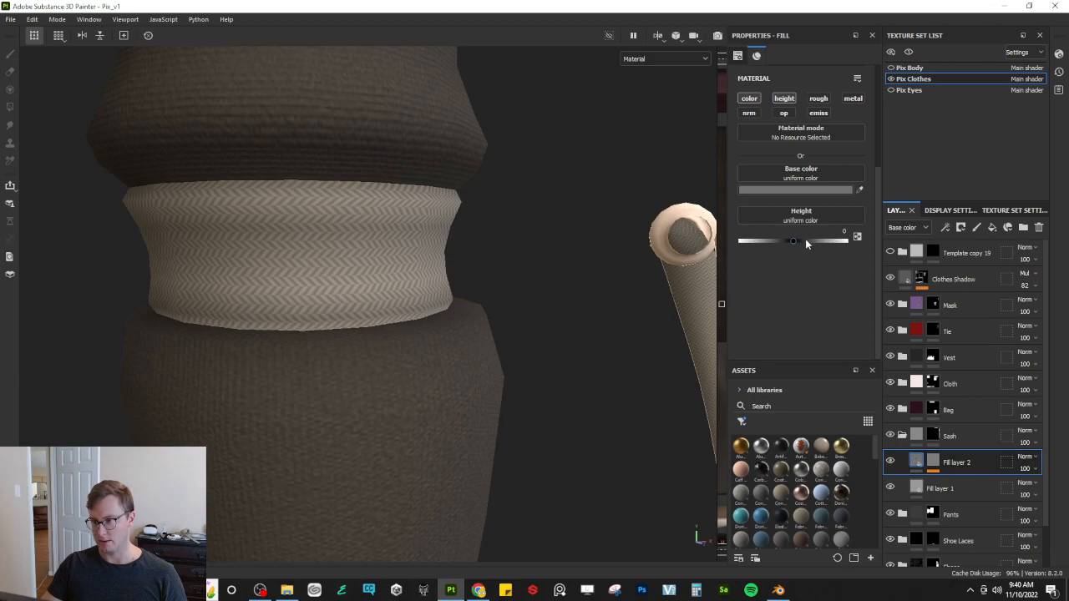
left_click_drag(1050, 489, 1025, 491)
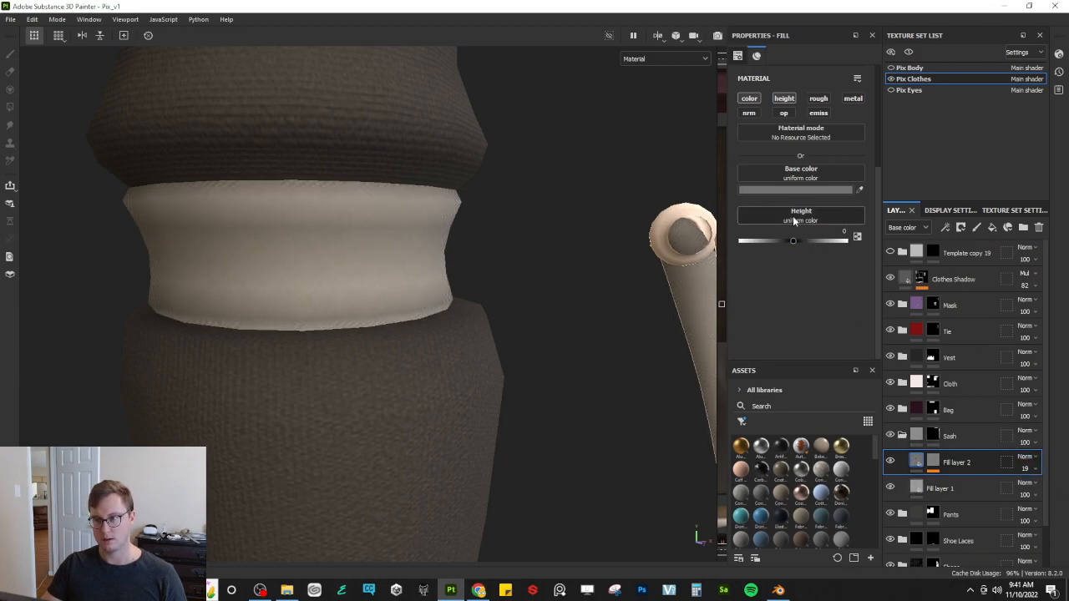
Step: Set the Sash pattern layer's height to -0.01
left_click(794, 243)
left_click_drag(794, 243, 795, 240)
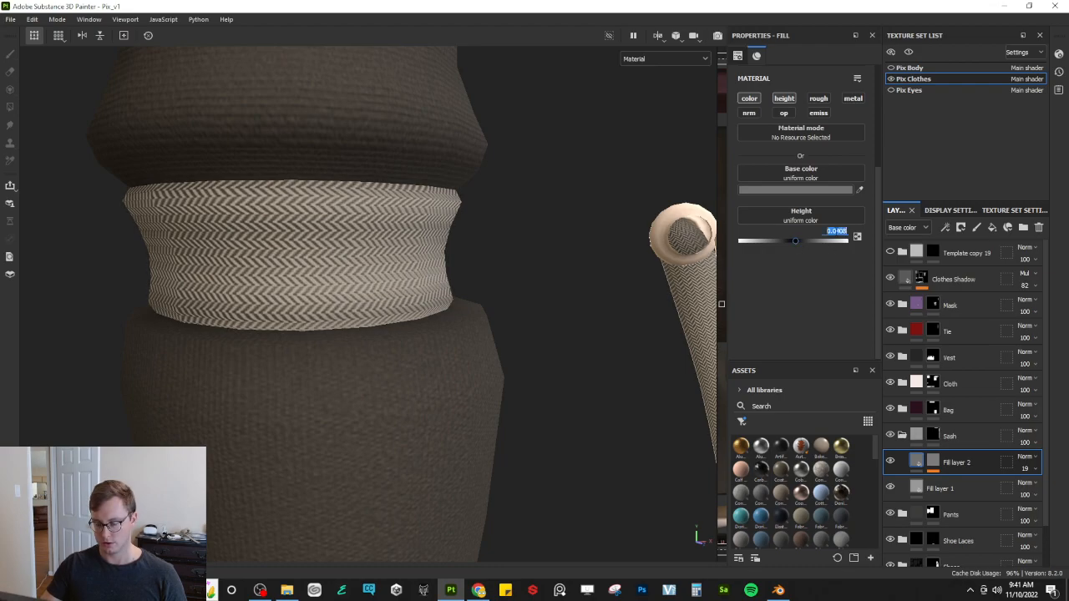
left_click(837, 232)
type("-0.0")
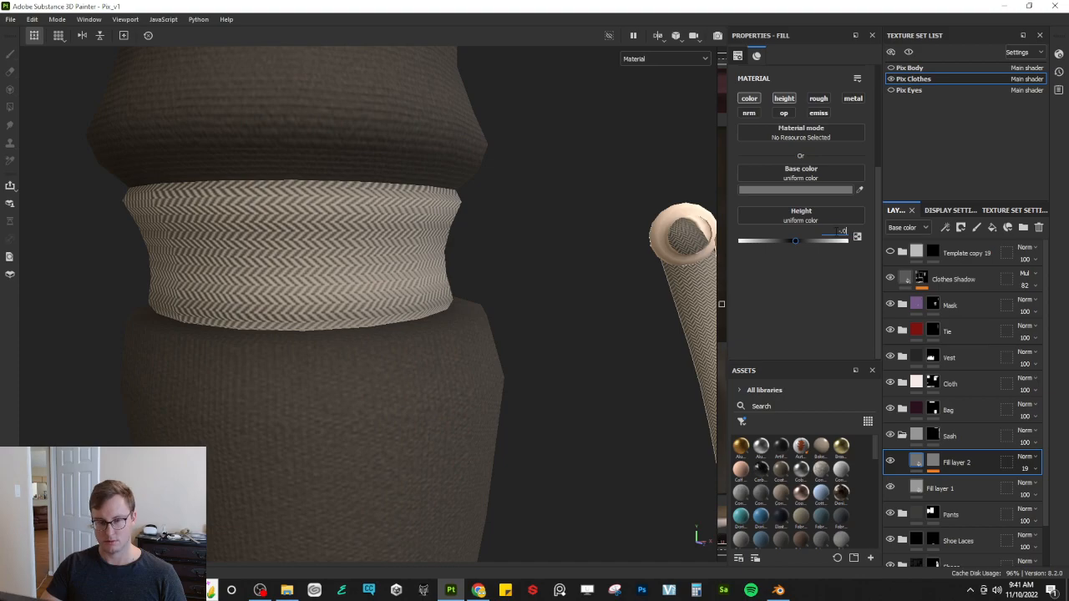
type("1")
key("Return")
Step: Examine the patterned sash pieces and the whole outfit in Material display from farther away
scroll(486, 211, "down", 6)
left_click_drag(486, 212, 414, 275, "alt")
middle_click_drag(501, 288, 404, 213, "alt")
left_click_drag(405, 215, 538, 282, "alt")
scroll(538, 284, "down", 5)
left_click_drag(482, 231, 375, 253, "alt")
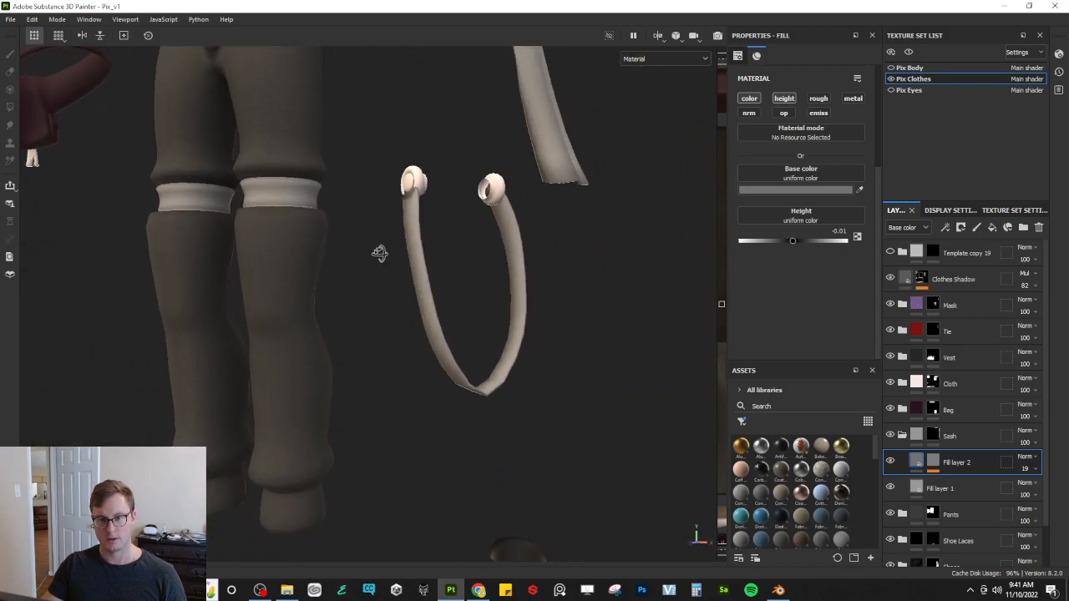
middle_click_drag(375, 253, 401, 340, "alt")
scroll(403, 295, "down", 3)
scroll(403, 292, "down", 5)
left_click_drag(402, 290, 400, 243, "alt")
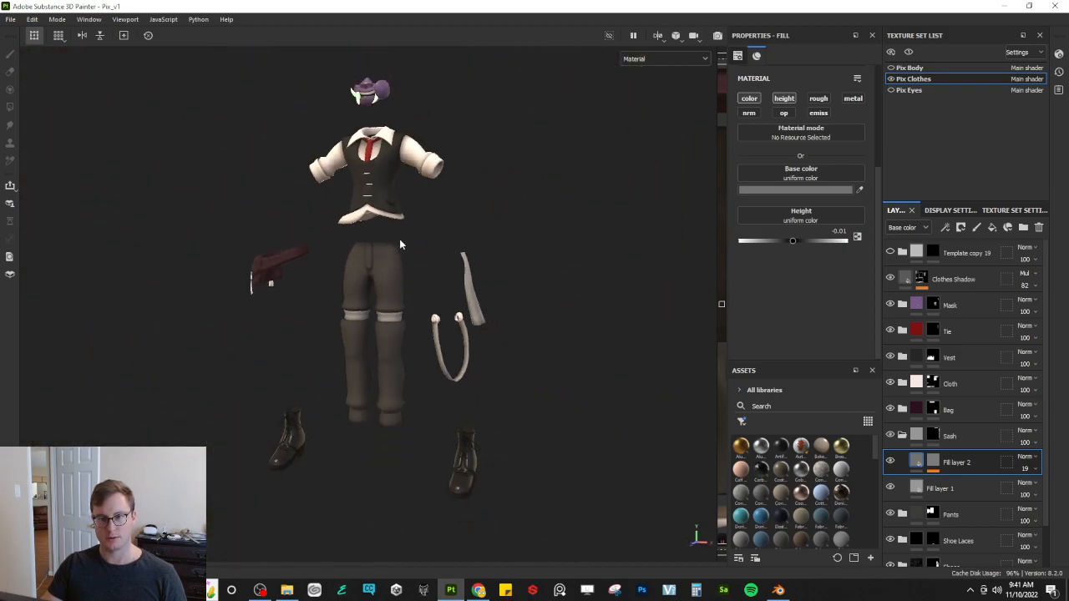
Step: Fill the rounded end caps of the U-shaped sash piece into the Mask folder's mask with Polygon Fill at color 1
scroll(381, 178, "up", 3)
middle_click_drag(382, 177, 401, 288, "alt")
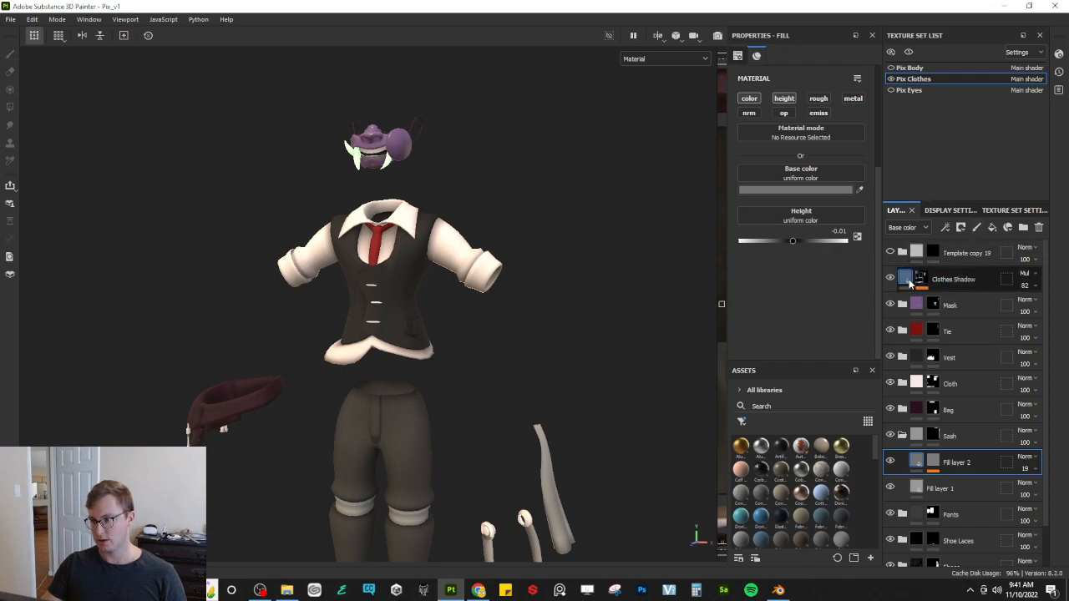
scroll(490, 401, "up", 4)
middle_click_drag(489, 491, 435, 204, "alt")
scroll(434, 204, "up", 3)
middle_click_drag(498, 464, 416, 256, "alt")
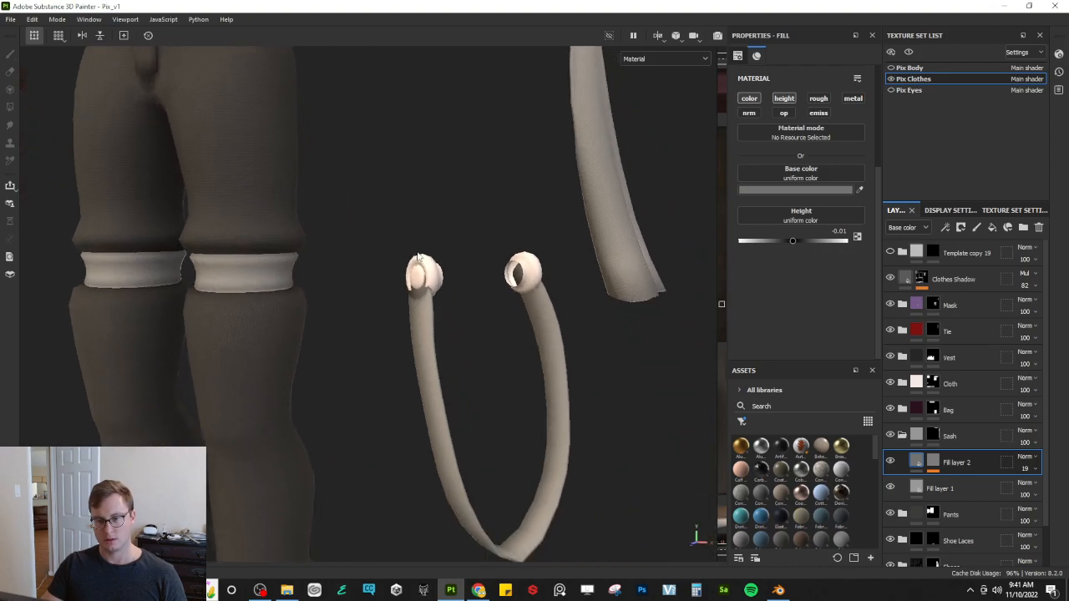
left_click(902, 307)
left_click(931, 309)
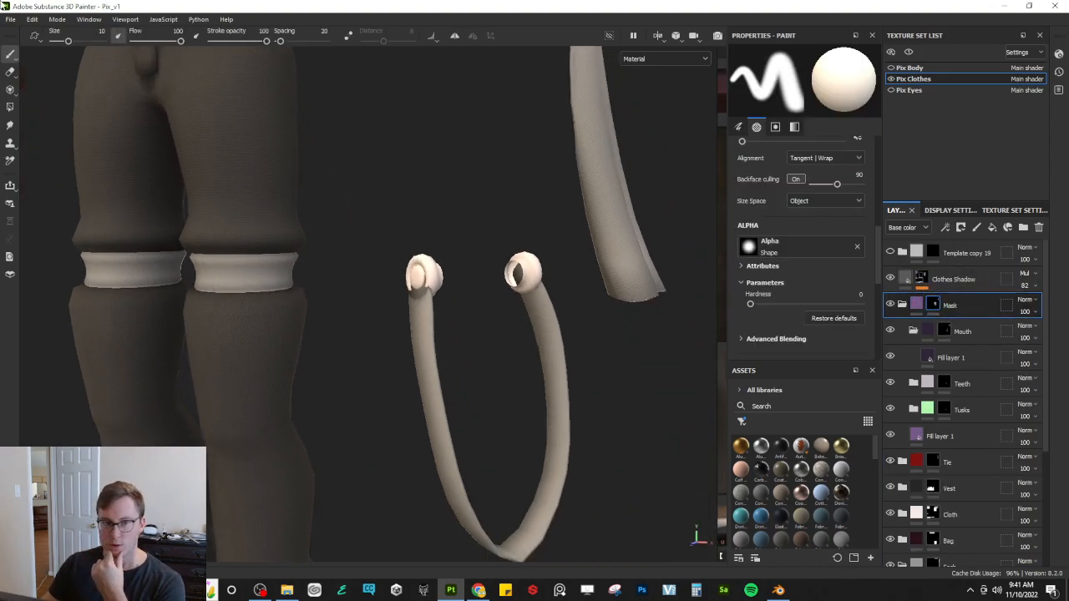
left_click(10, 106)
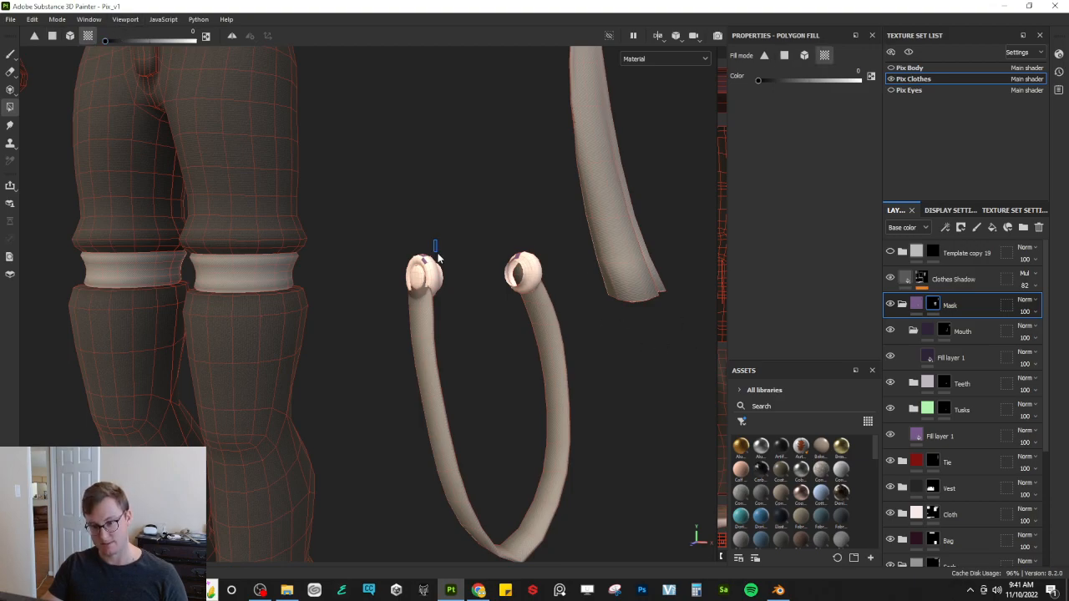
left_click_drag(449, 273, 448, 277)
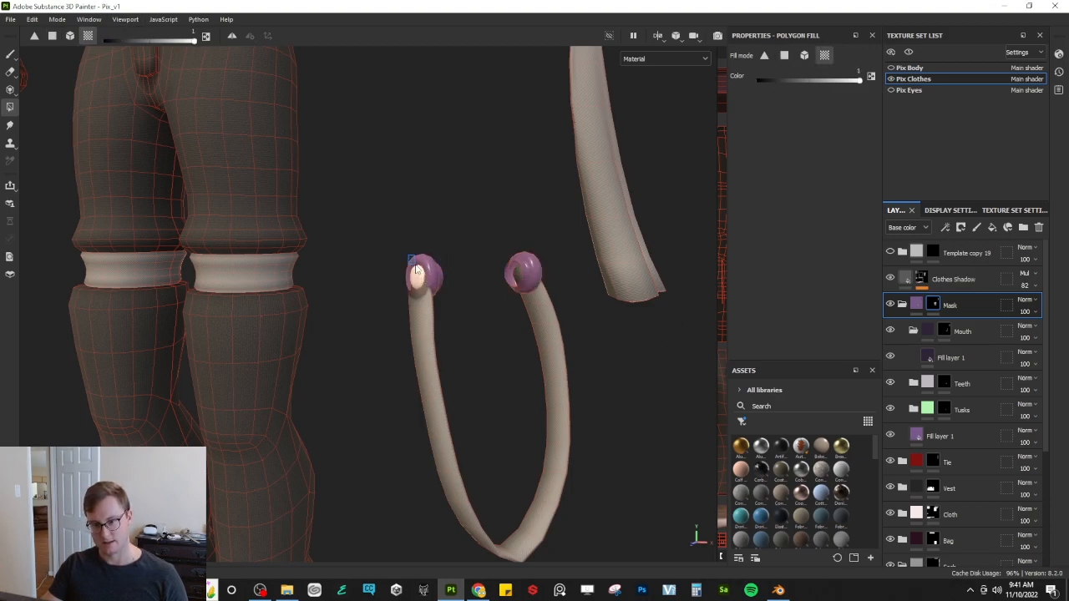
Step: Fill the inner disc of the sash end cap into the Mask folder's mask with Polygon Fill
scroll(458, 276, "up", 5)
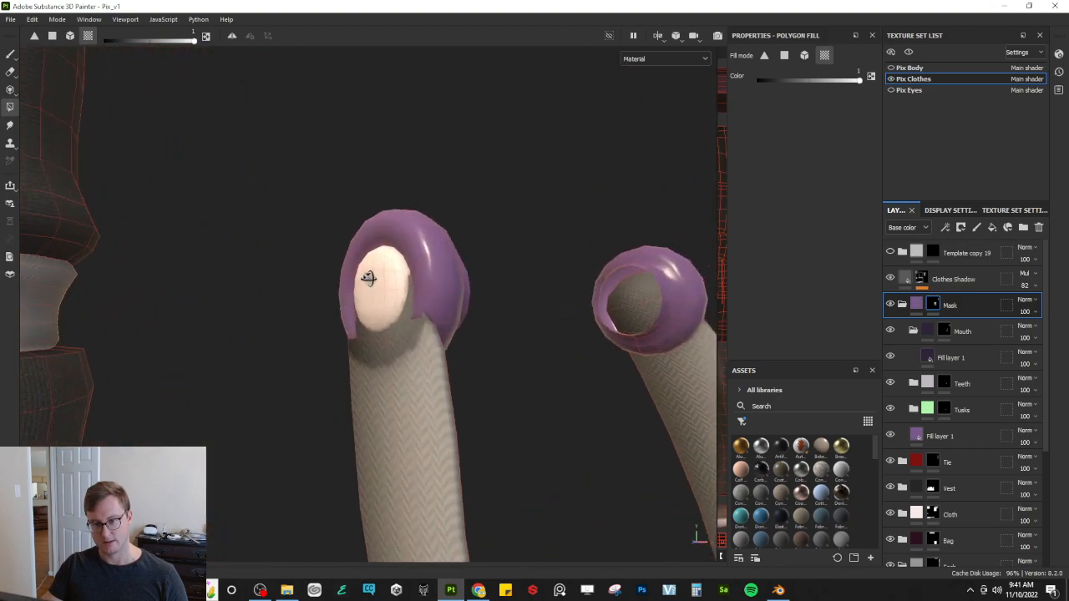
left_click_drag(368, 278, 358, 252, "alt")
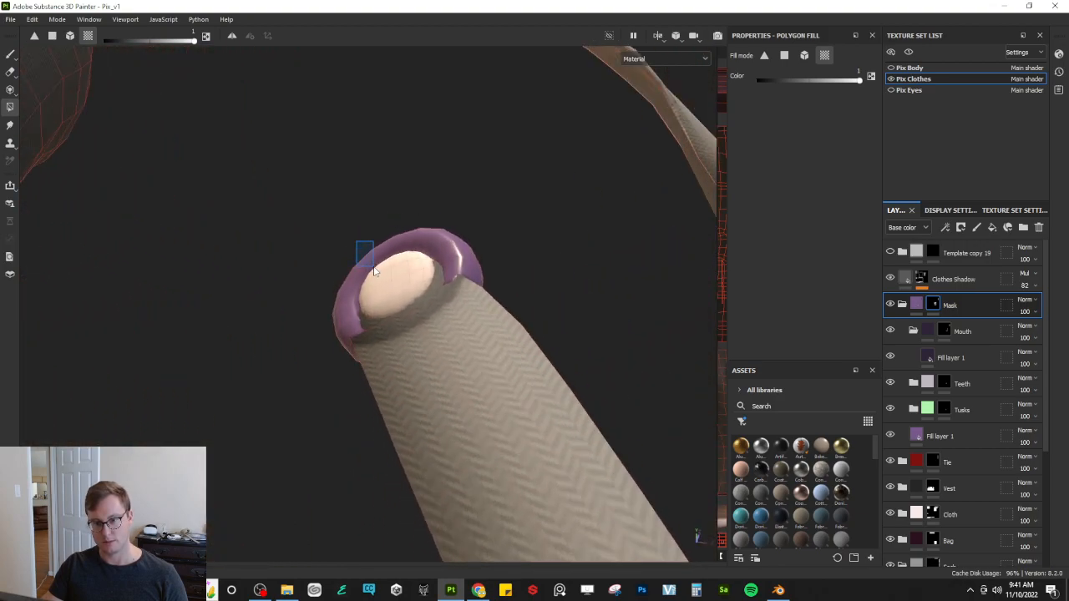
scroll(530, 336, "down", 6)
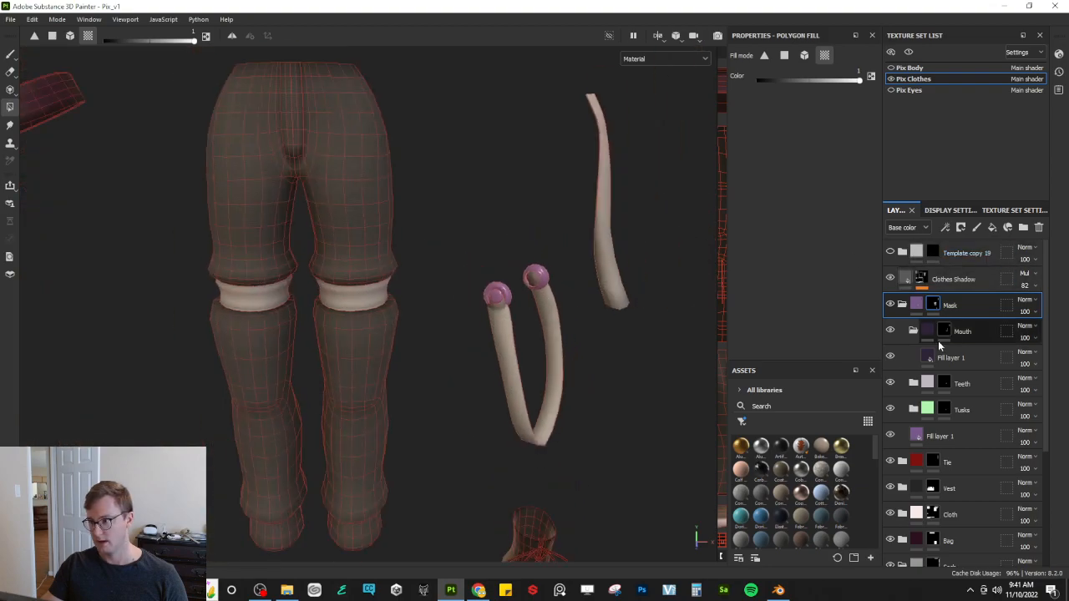
Step: Fill the outer rings of both sash end caps into the Tusks folder's mask
left_click(947, 410)
scroll(547, 355, "up", 6)
middle_click_drag(394, 171, 442, 358, "alt")
left_click(386, 173)
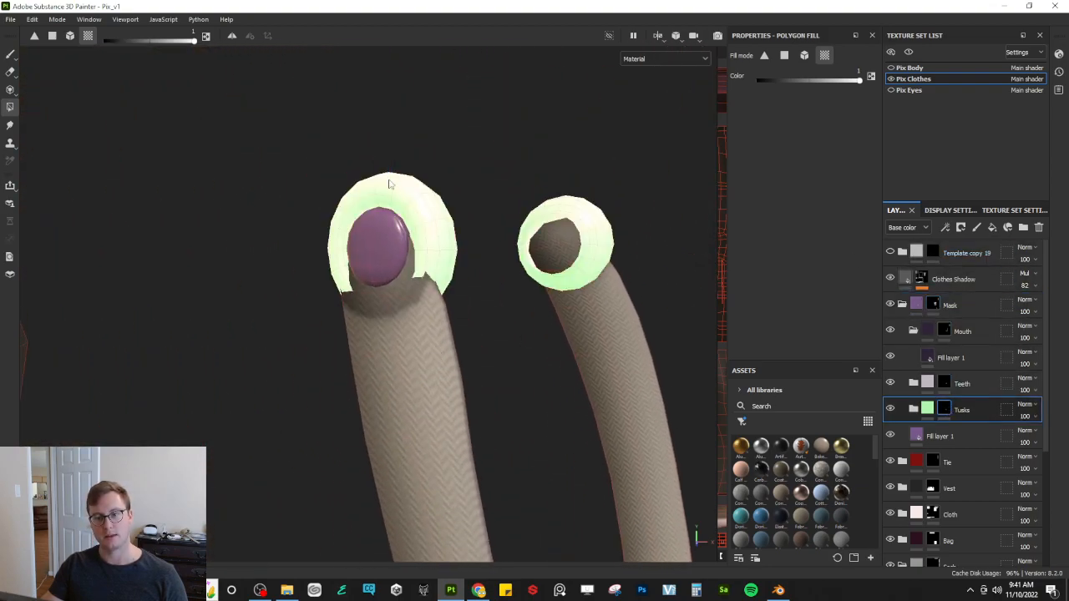
scroll(378, 219, "down", 6)
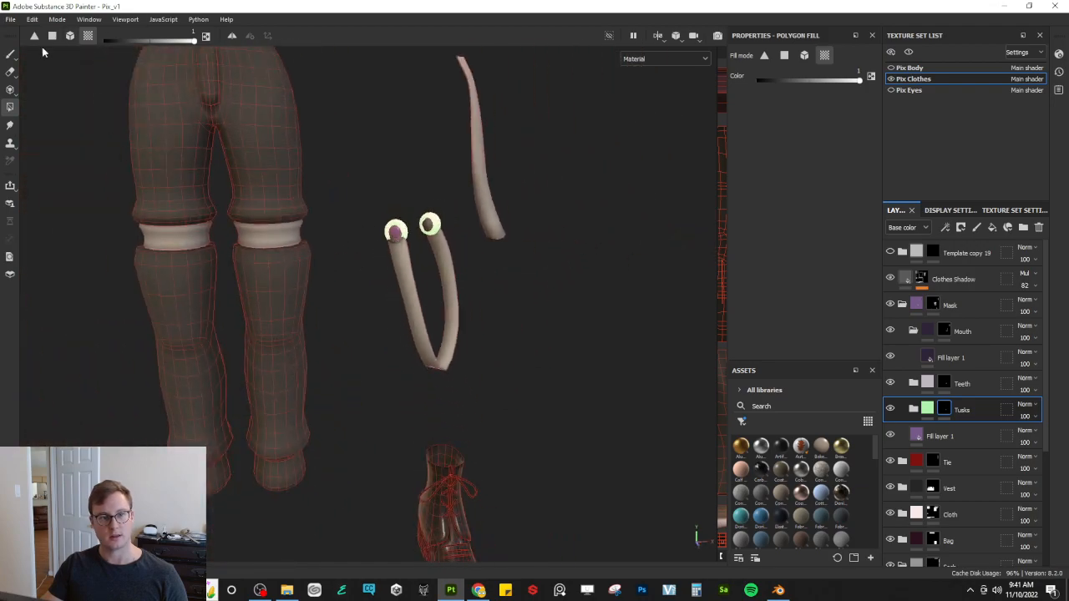
Step: Switch to the Paint tool and examine the colored sash end caps from several angles and distances
left_click(9, 54)
left_click_drag(201, 204, 284, 216, "alt")
middle_click_drag(380, 225, 451, 290, "alt")
scroll(468, 296, "up", 8)
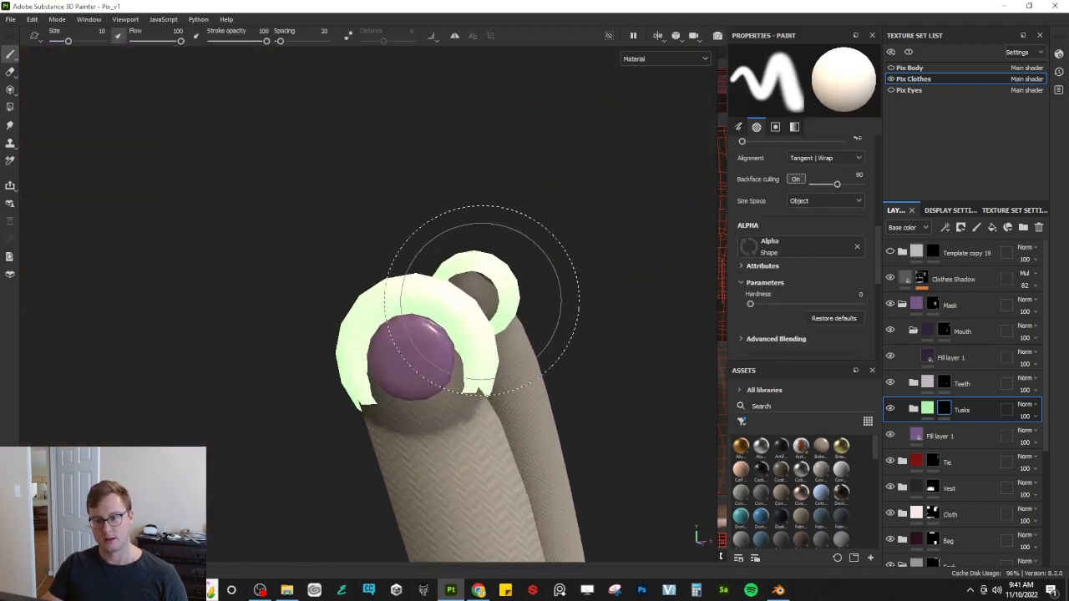
left_click_drag(461, 406, 294, 384, "alt")
scroll(363, 313, "down", 6)
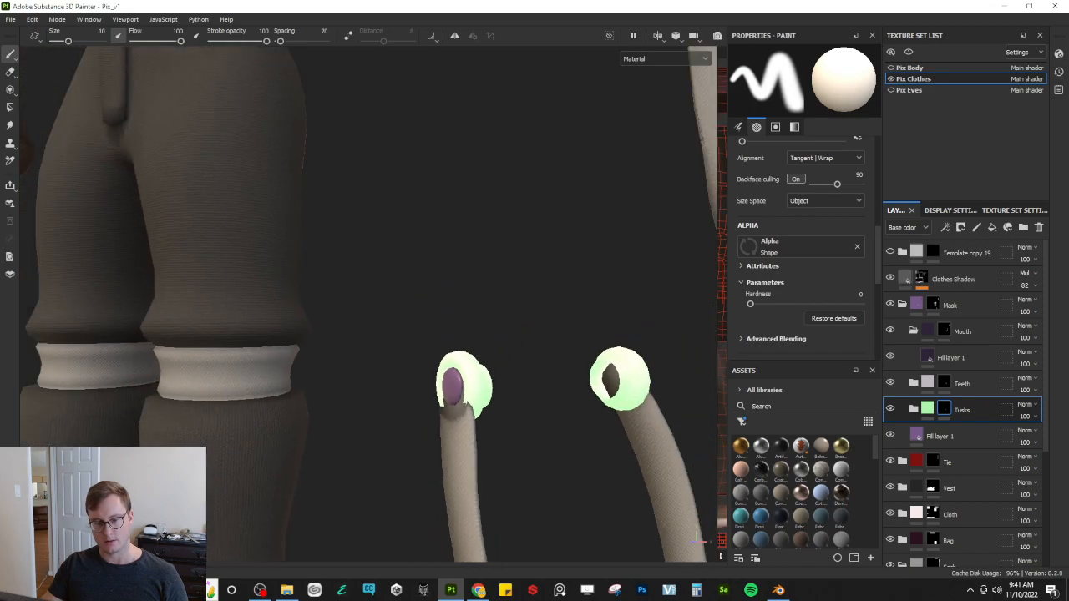
scroll(362, 312, "down", 5)
left_click_drag(354, 314, 90, 140, "alt")
left_click(34, 21)
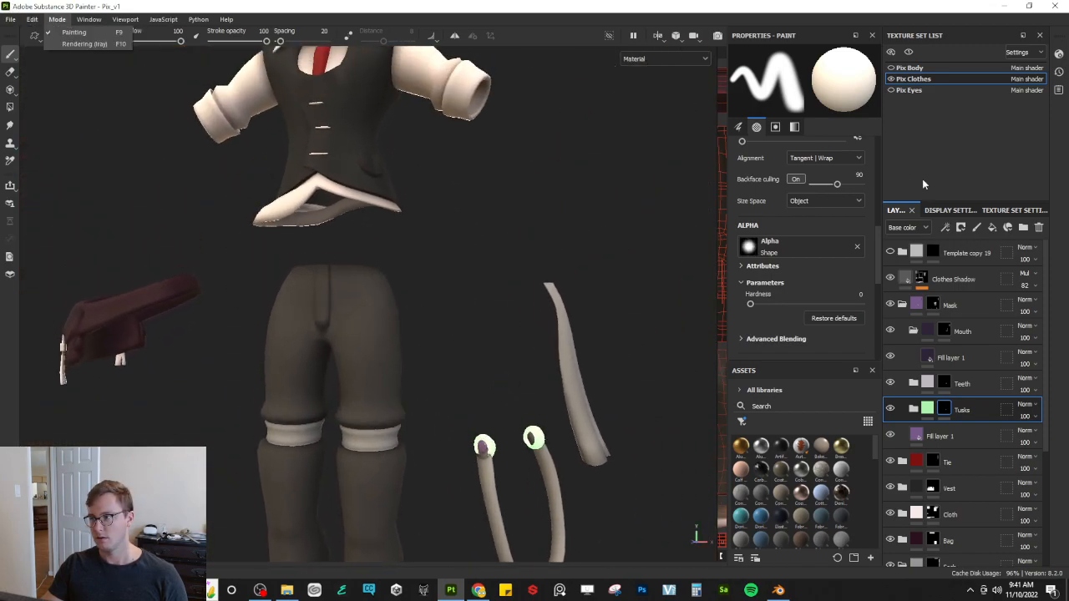
Step: Remove the normal, world space normal, ID, ambient occlusion, curvature, position and thickness mesh maps from the Pix Clothes texture set
left_click(993, 209)
scroll(978, 377, "down", 5)
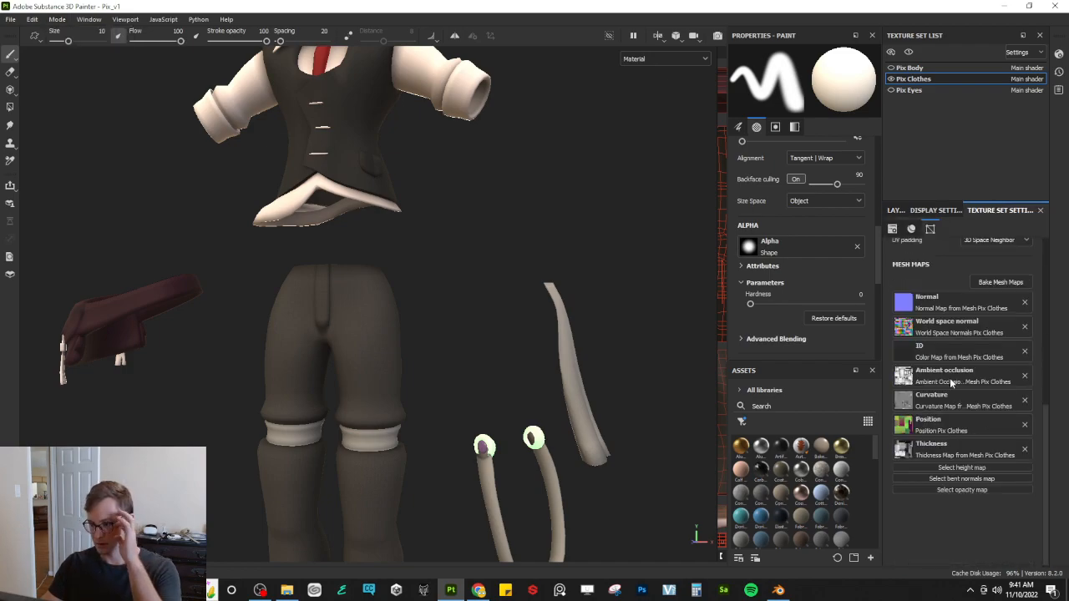
left_click(1024, 304)
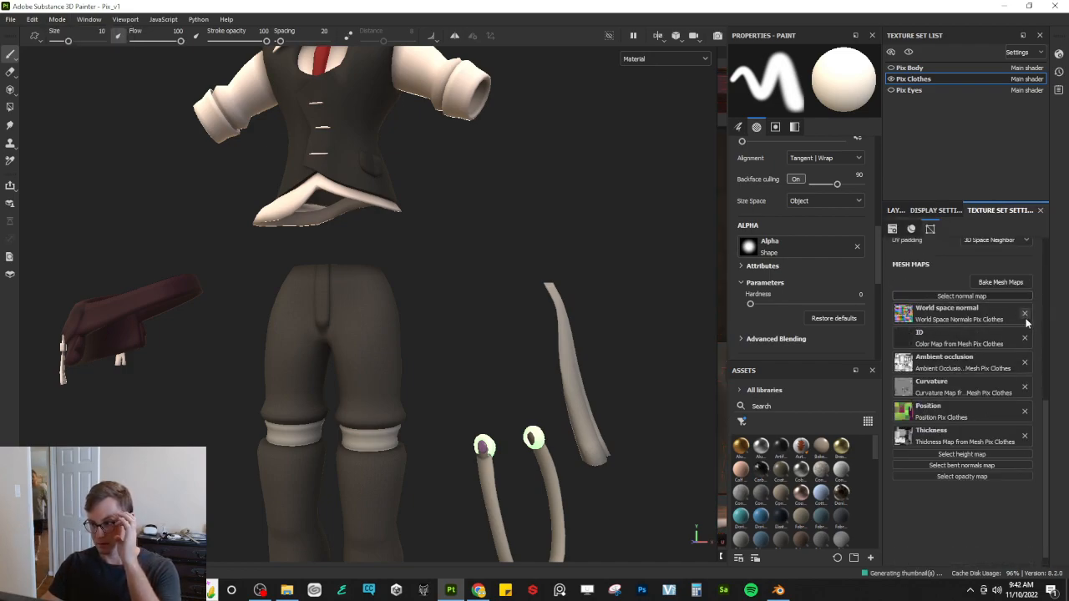
left_click(1025, 313)
left_click(1025, 325)
left_click(1024, 336)
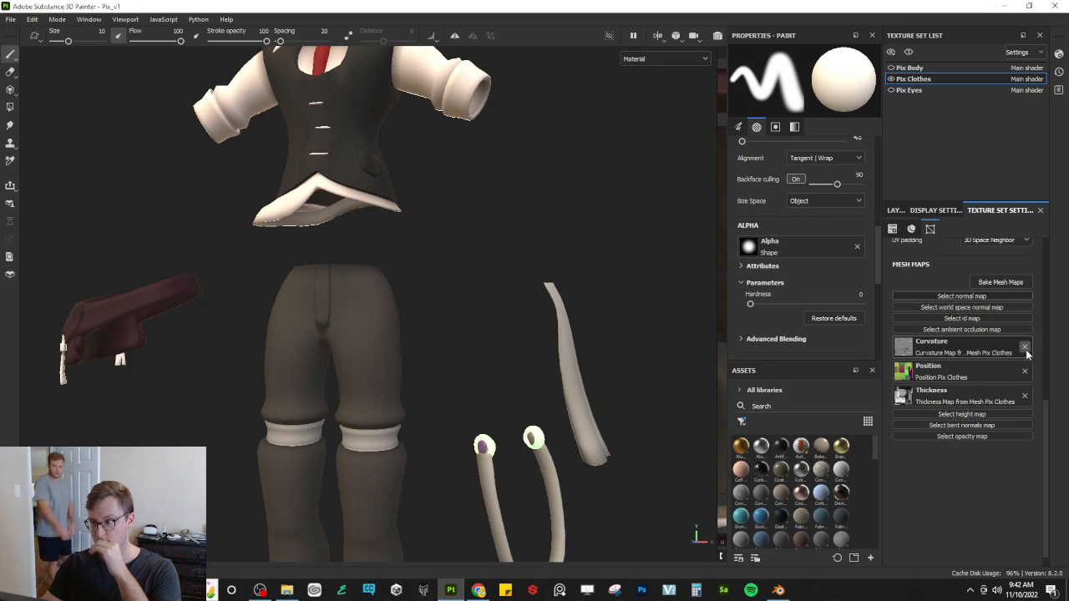
left_click(1025, 348)
left_click(1024, 359)
left_click(1027, 380)
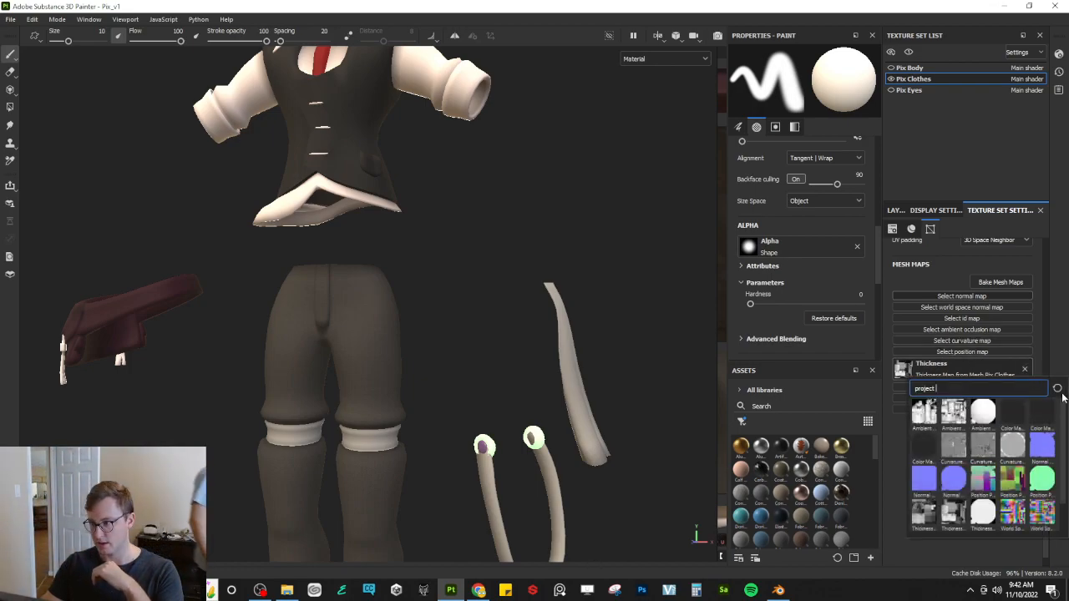
left_click(1026, 370)
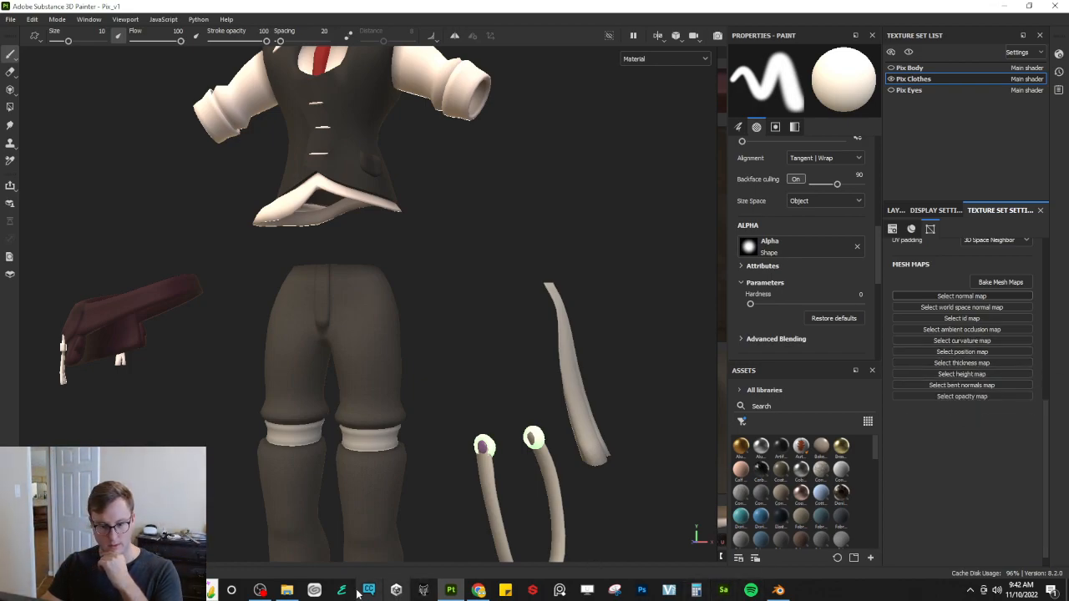
left_click(260, 590)
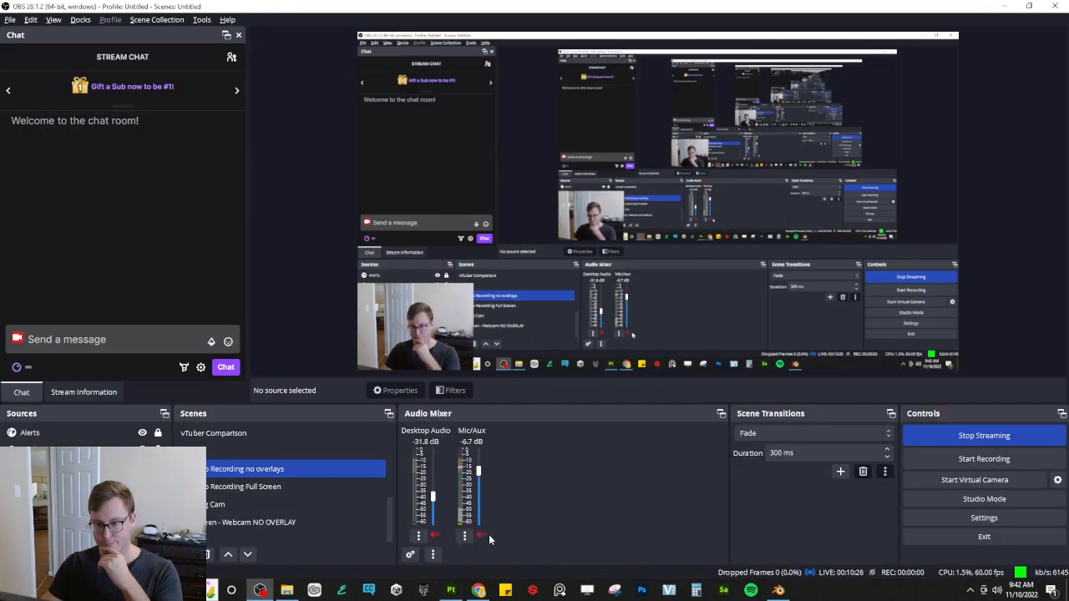
key("alt+Tab")
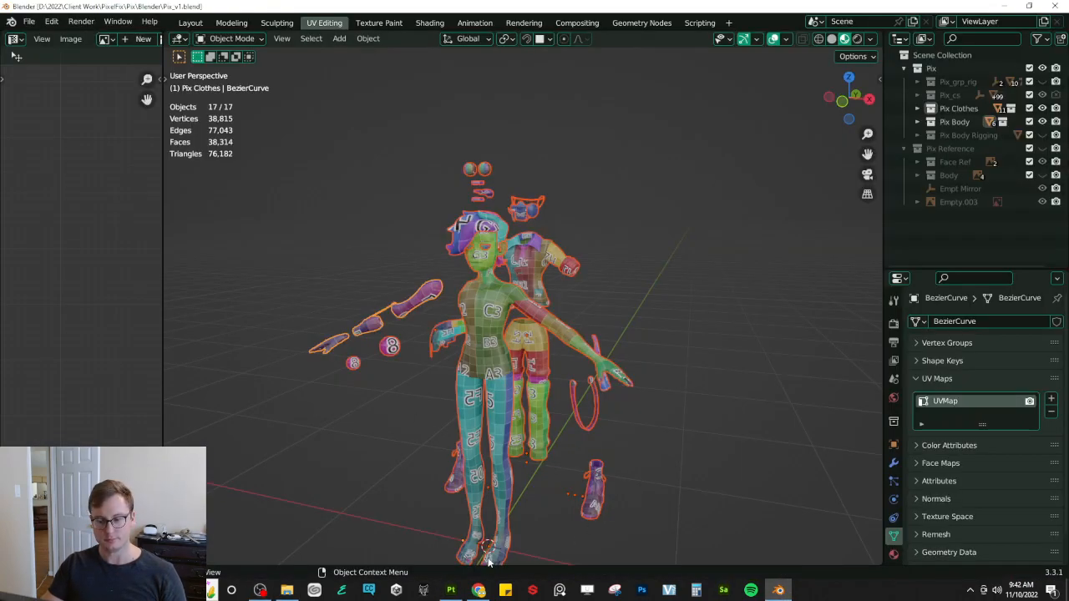
left_click(458, 592)
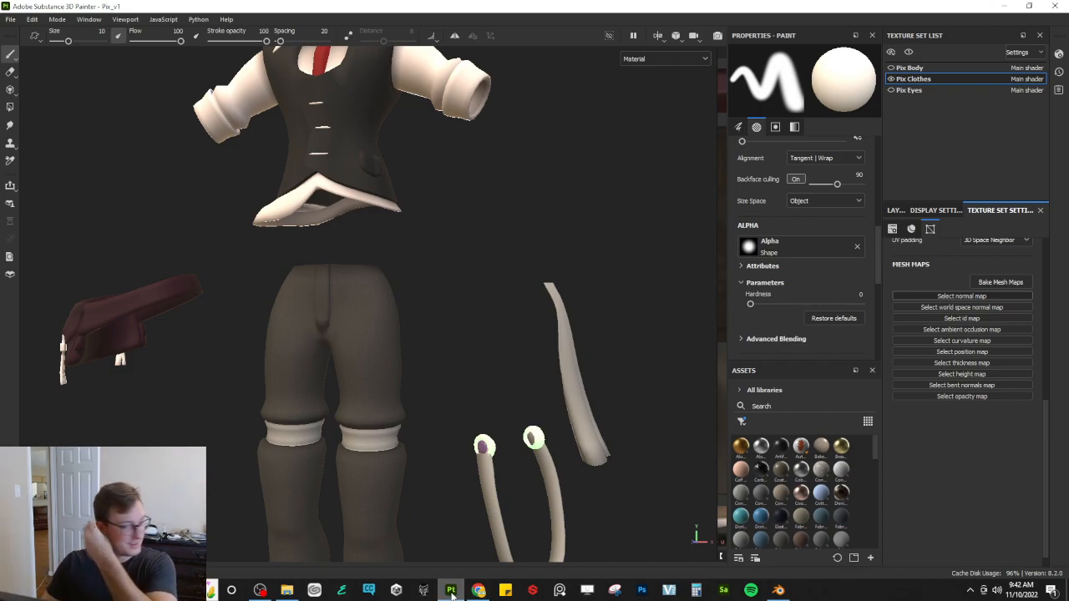
Step: Examine the vest, shirt hem, pants and knee bands from several angles and distances in Material display
left_click_drag(397, 215, 443, 283, "alt")
middle_click_drag(424, 218, 443, 377, "alt")
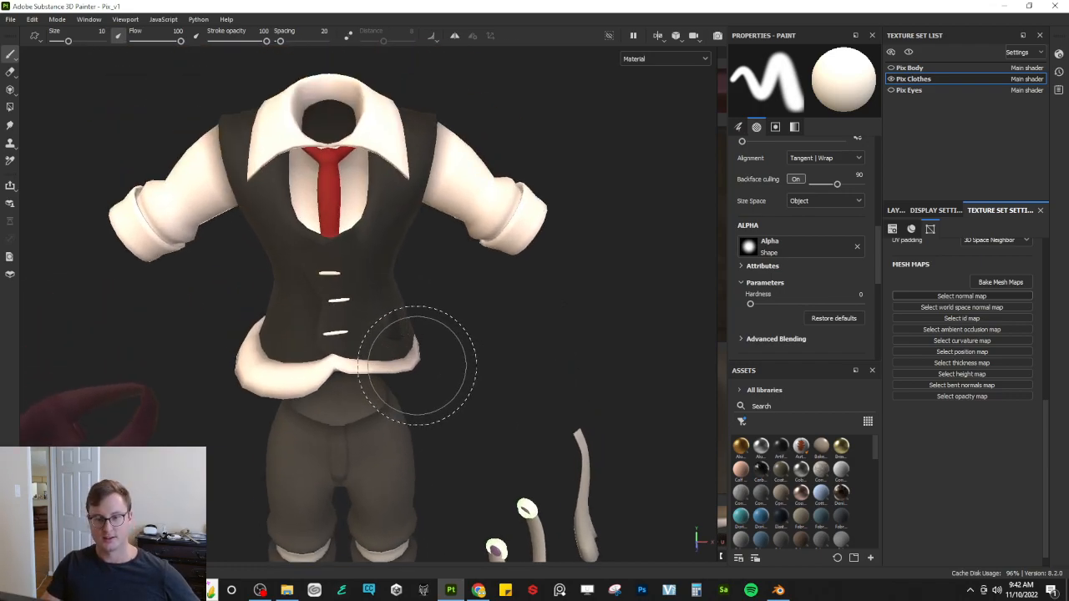
scroll(422, 284, "up", 3)
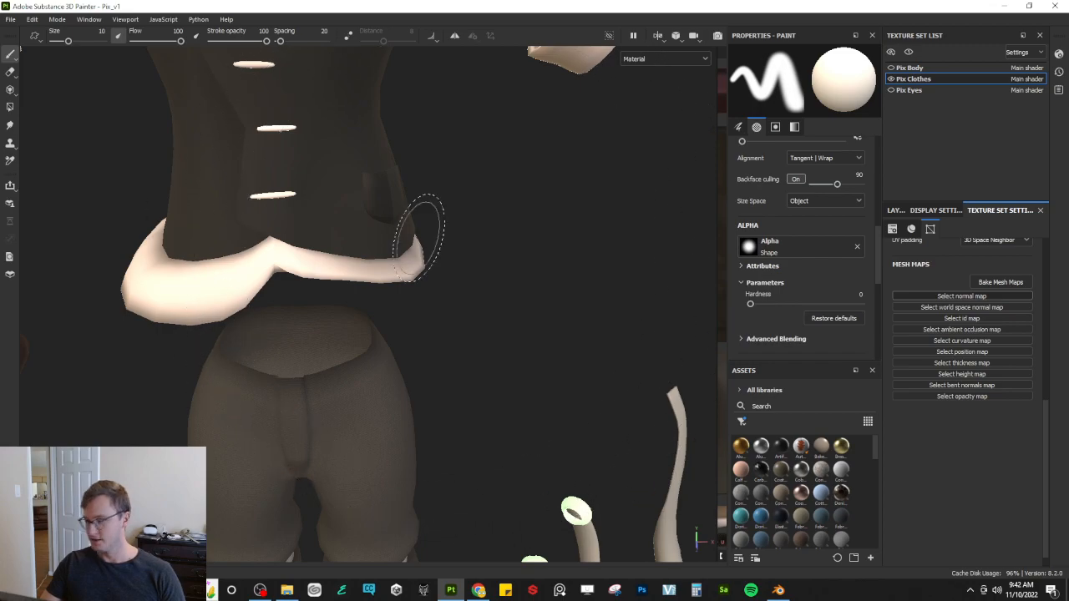
left_click_drag(456, 199, 392, 206, "alt")
middle_click_drag(391, 206, 465, 312, "alt")
left_click_drag(465, 313, 416, 416, "alt")
middle_click_drag(415, 416, 441, 260, "alt")
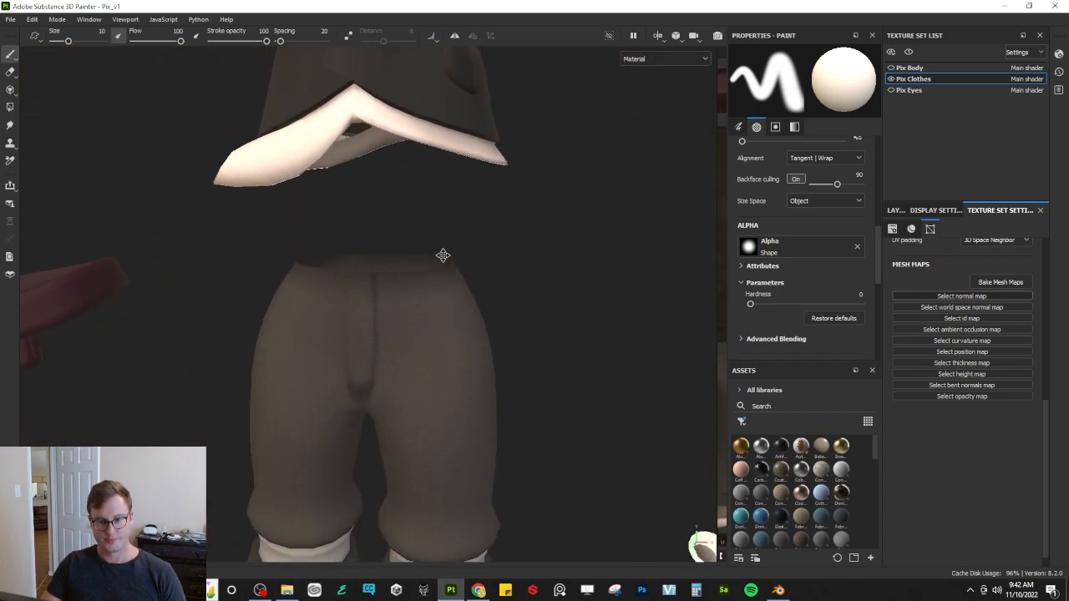
left_click_drag(441, 260, 441, 302, "alt")
middle_click_drag(451, 455, 454, 248, "alt")
scroll(467, 258, "up", 3)
scroll(476, 260, "up", 3)
left_click_drag(476, 260, 509, 226, "alt")
scroll(508, 227, "down", 6)
mouse_move(617, 276)
left_mouse_down("alt")
mouse_move(539, 289)
mouse_move(576, 300)
mouse_move(602, 274)
left_mouse_up("alt")
Step: Show only the base color channel in the viewport and examine the knee bands up close
key("c")
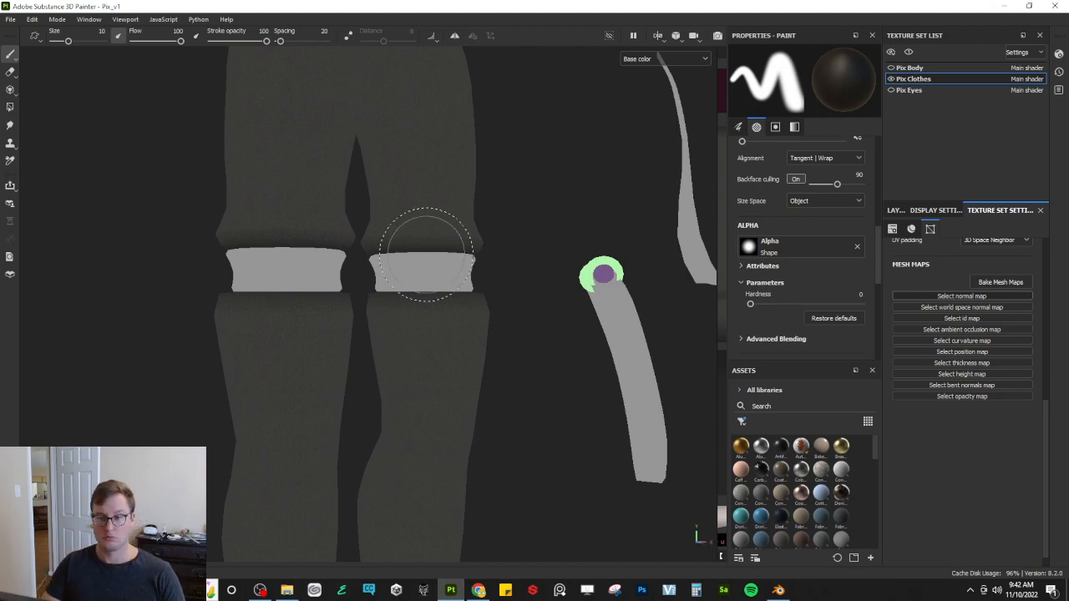
scroll(426, 254, "up", 5)
left_click_drag(441, 262, 396, 251, "alt")
middle_click_drag(488, 269, 359, 208, "alt")
left_click_drag(359, 209, 442, 270, "alt")
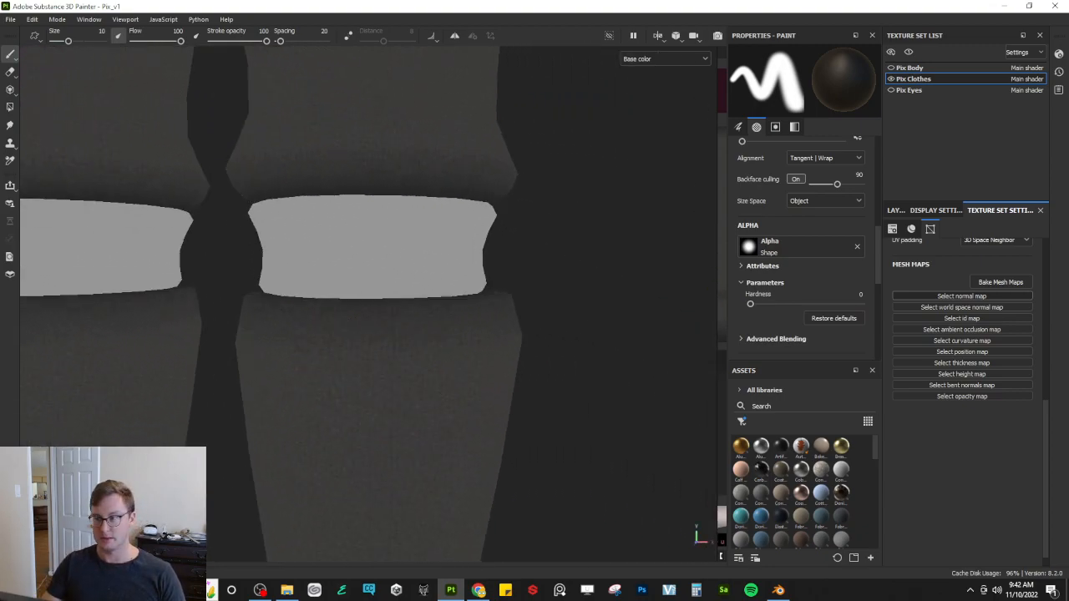
Step: Collapse the Mouth and Mask folders and select the second gradient fill, at opacity 100, in the Clothes Shadow layer's mask
left_click(895, 210)
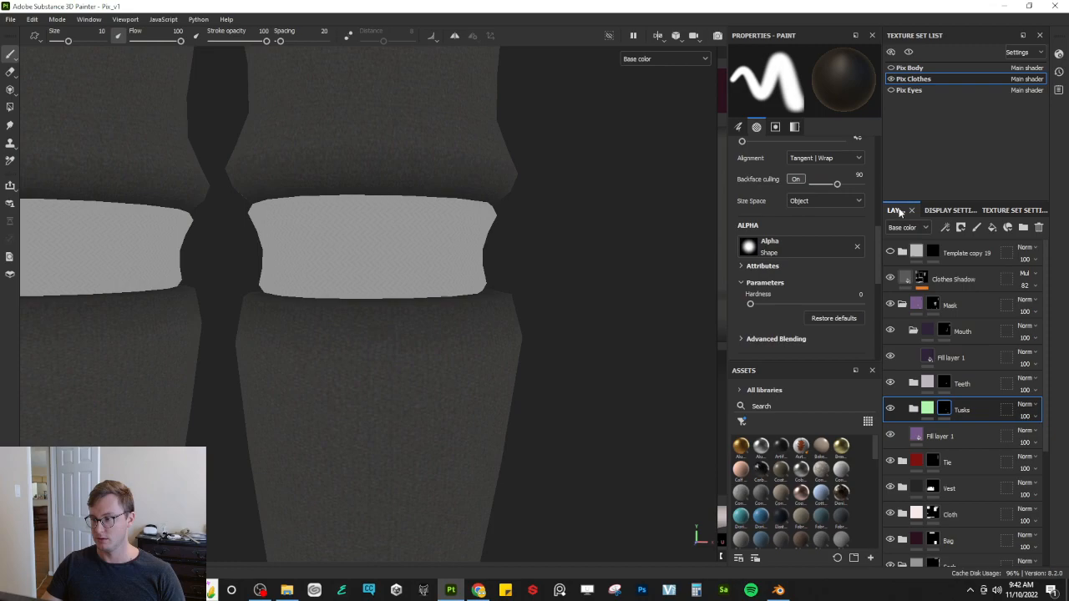
left_click(912, 332)
left_click(902, 305)
left_click(922, 281)
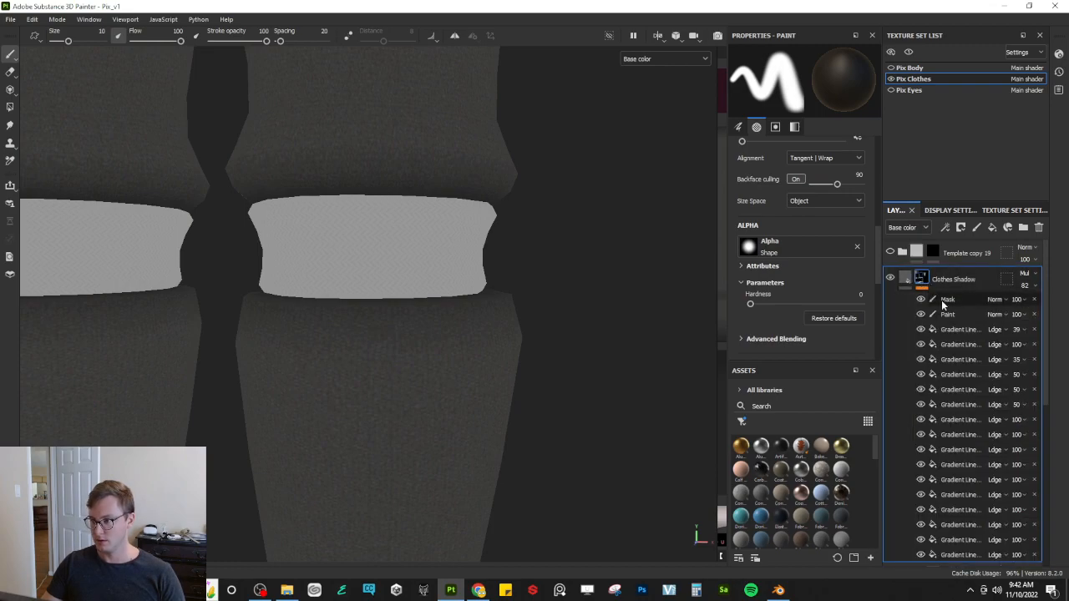
left_click(962, 345)
scroll(542, 271, "down", 2)
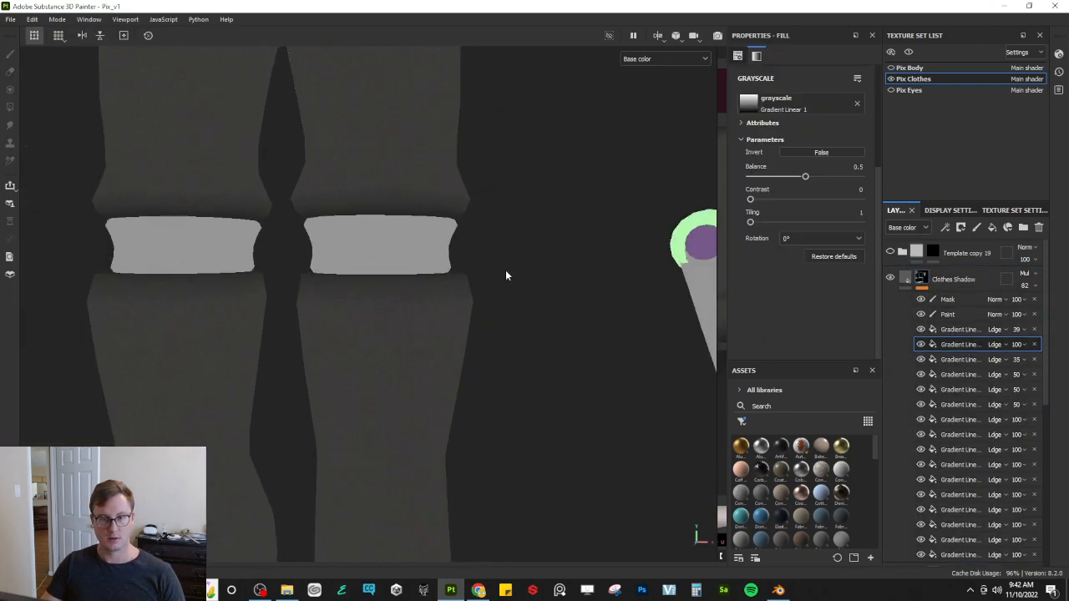
Step: Enlarge the 2D view, duplicate the selected linear gradient, and turn it vertical near the tall gray knee band strip
left_click_drag(716, 330, 349, 326)
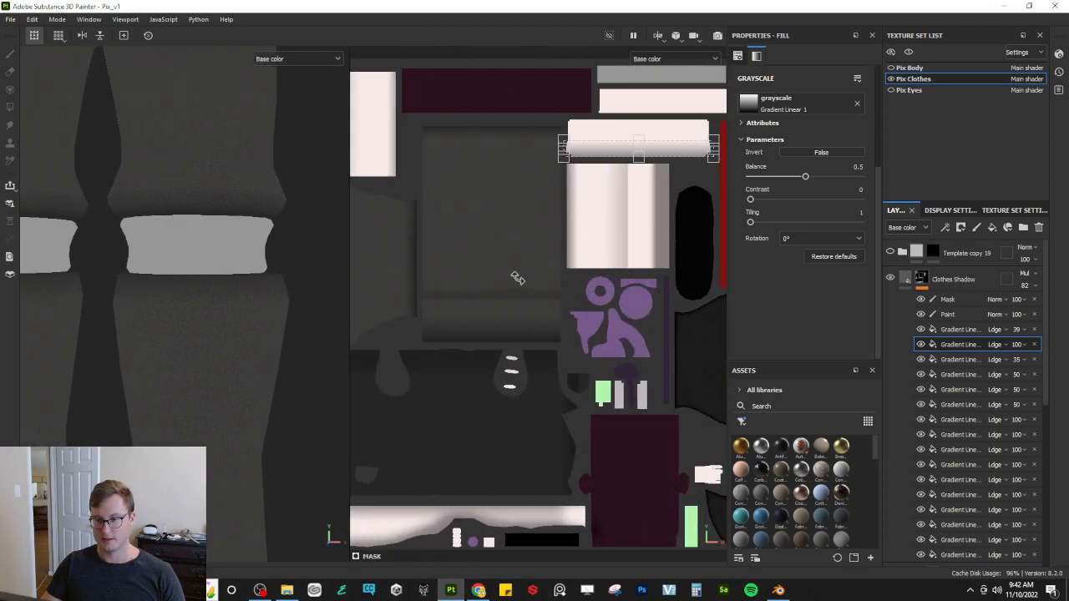
scroll(511, 279, "down", 3)
key("ctrl+d")
mouse_move(601, 202)
left_mouse_down()
mouse_move(647, 207)
mouse_move(668, 235)
mouse_move(668, 180)
mouse_move(657, 202)
left_mouse_up()
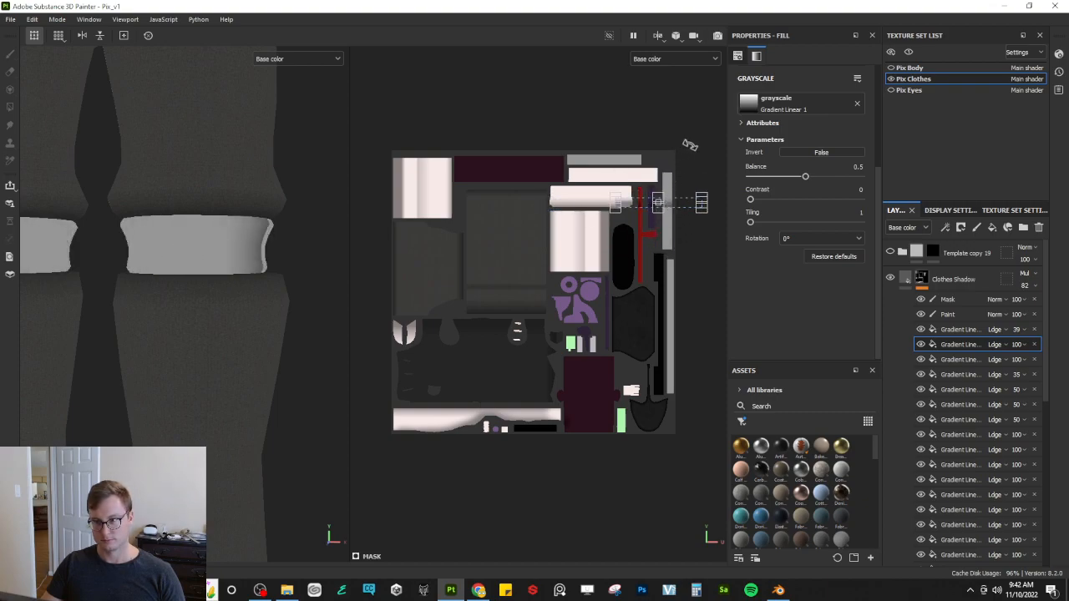
scroll(627, 265, "up", 6)
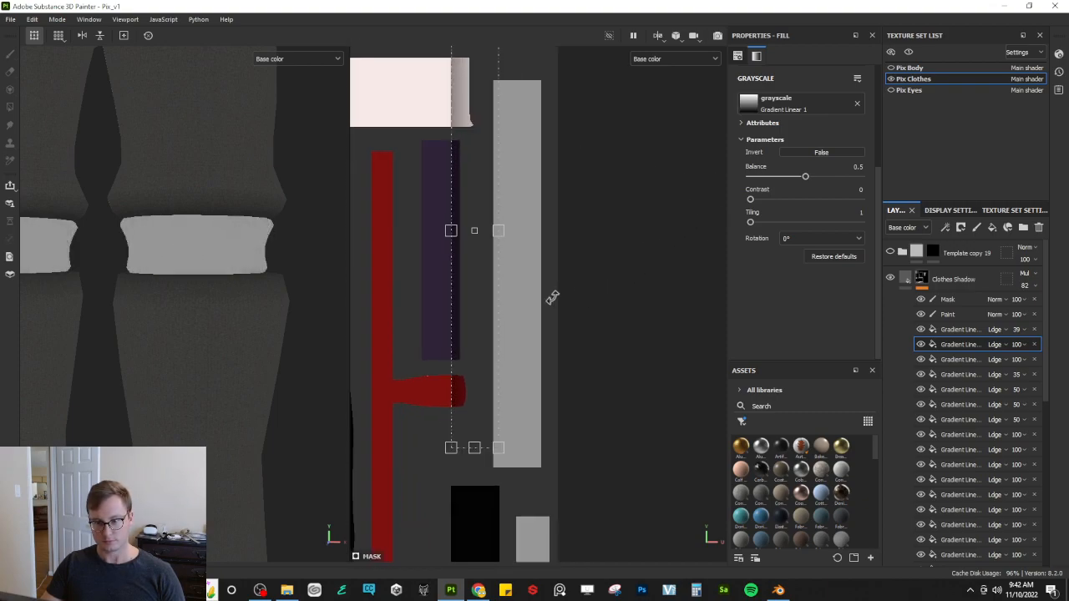
Step: Align the duplicated gradient with the left edge of the tall gray strip and narrow it to a thin shadow band
middle_click_drag(556, 297, 592, 298, "alt")
left_click_drag(507, 323, 548, 348)
middle_click_drag(551, 243, 562, 353, "alt")
left_click_drag(588, 147, 562, 184)
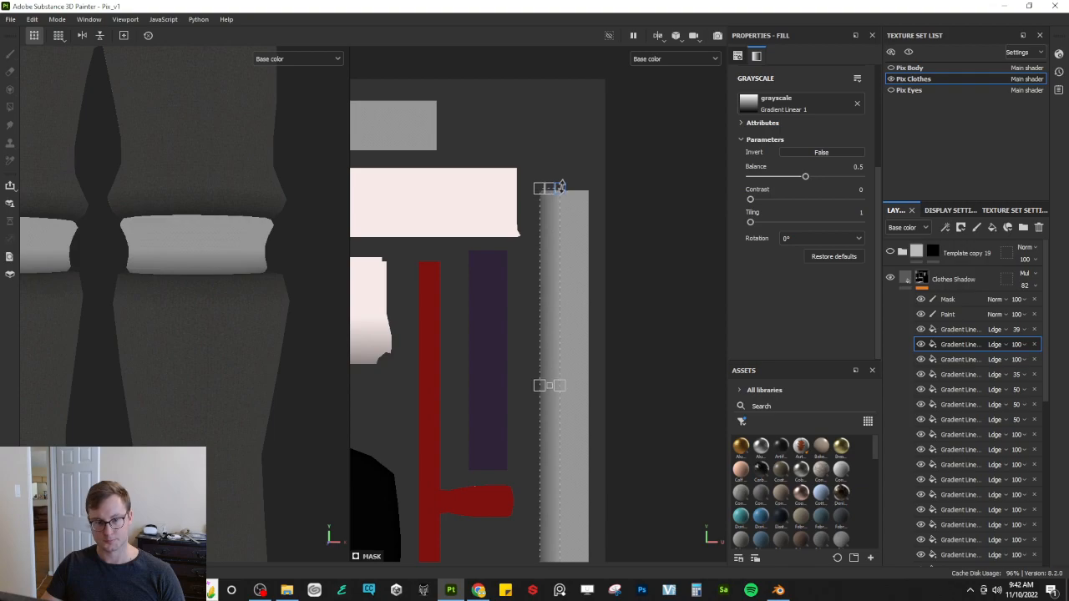
left_click_drag(559, 386, 544, 387)
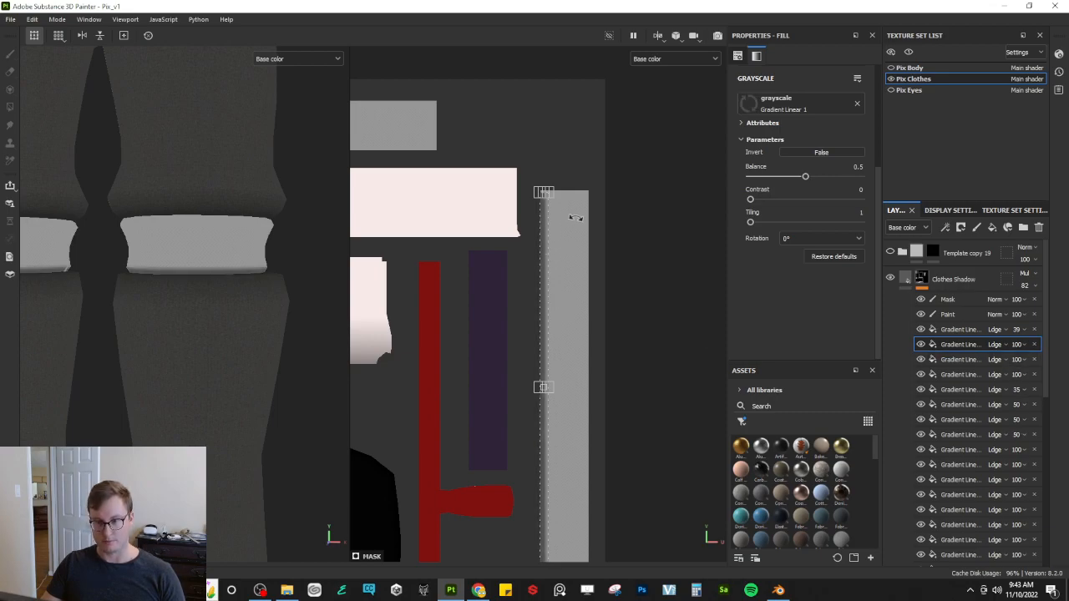
Step: Duplicate the narrow edge gradient, flip it around, and place it along the right edge of the gray strip
mouse_move(568, 265)
left_mouse_down("shift")
mouse_move(593, 439)
mouse_move(435, 498)
left_mouse_up("shift")
mouse_move(571, 326)
left_mouse_down("shift")
mouse_move(497, 302)
mouse_move(586, 311)
left_mouse_up("shift")
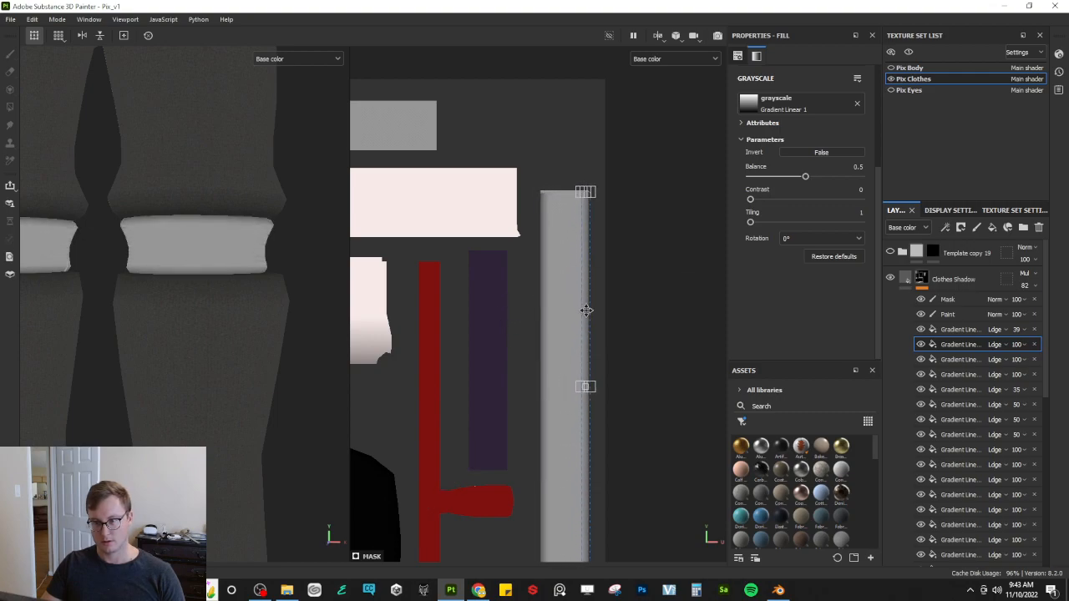
Step: Select the gradient on the tall gray strip's left edge and adjust it slightly at the strip's lower end
middle_click_drag(586, 317, 580, 213, "alt")
middle_click_drag(590, 350, 526, 171, "alt")
scroll(515, 272, "up", 3)
scroll(515, 272, "up", 2)
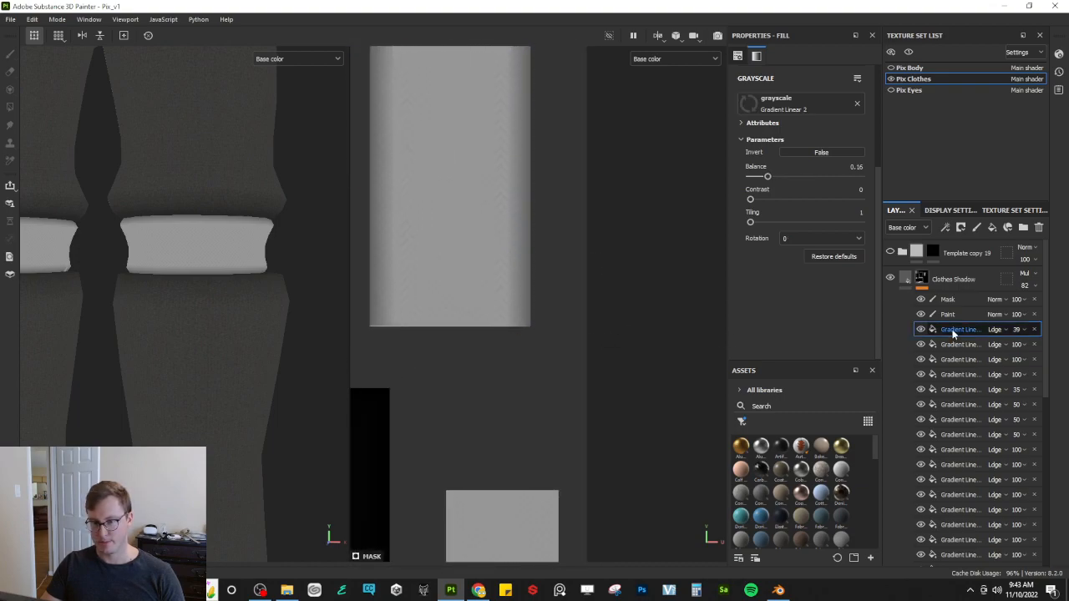
left_click(956, 359)
left_click_drag(387, 342, 385, 348)
scroll(229, 306, "down", 6)
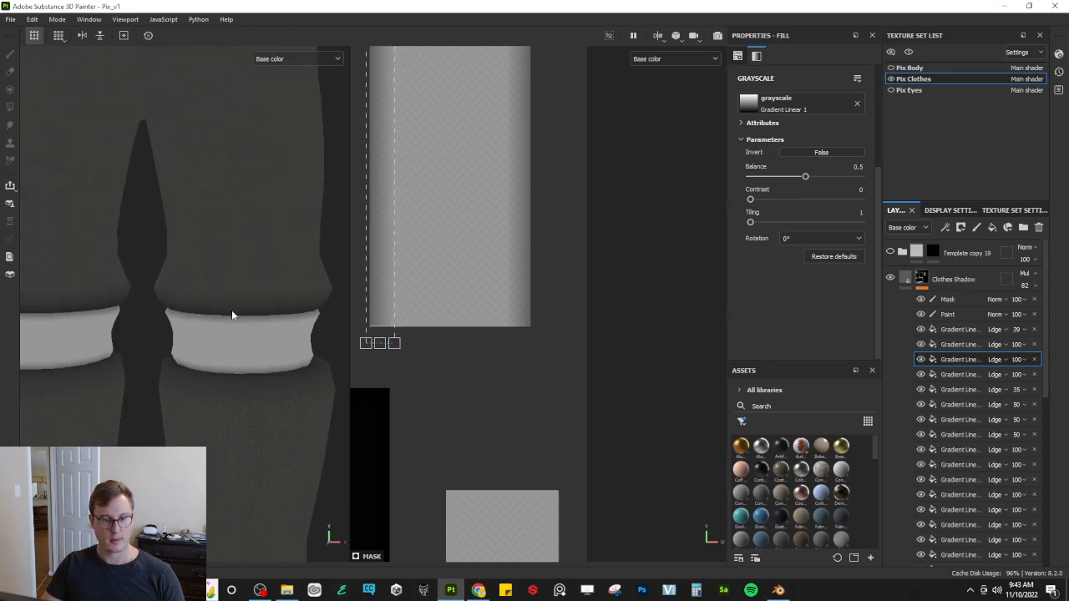
scroll(236, 306, "up", 3)
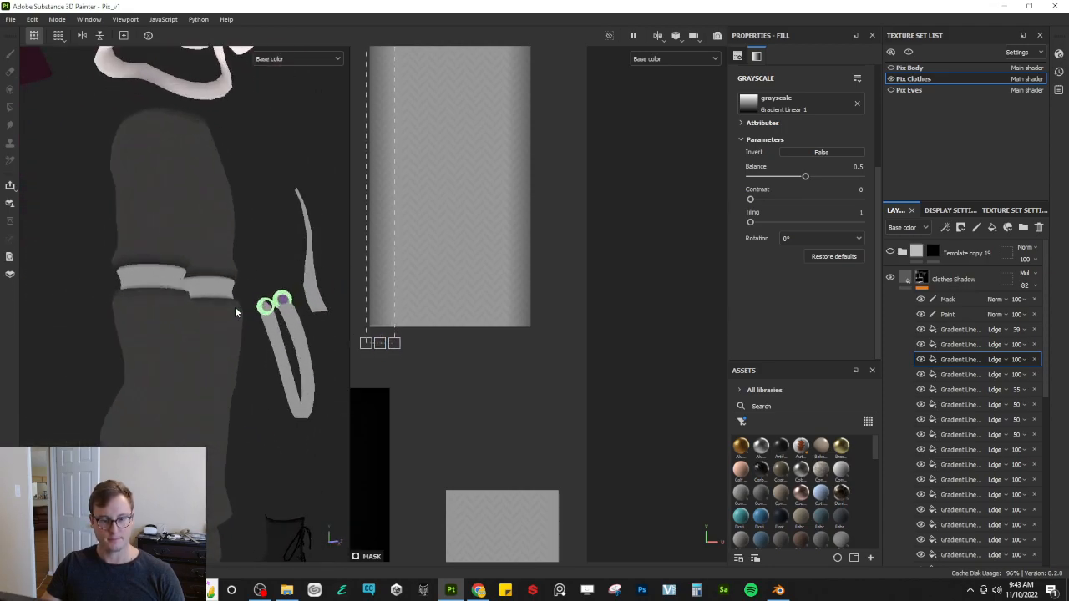
scroll(193, 331, "up", 3)
scroll(203, 289, "down", 6)
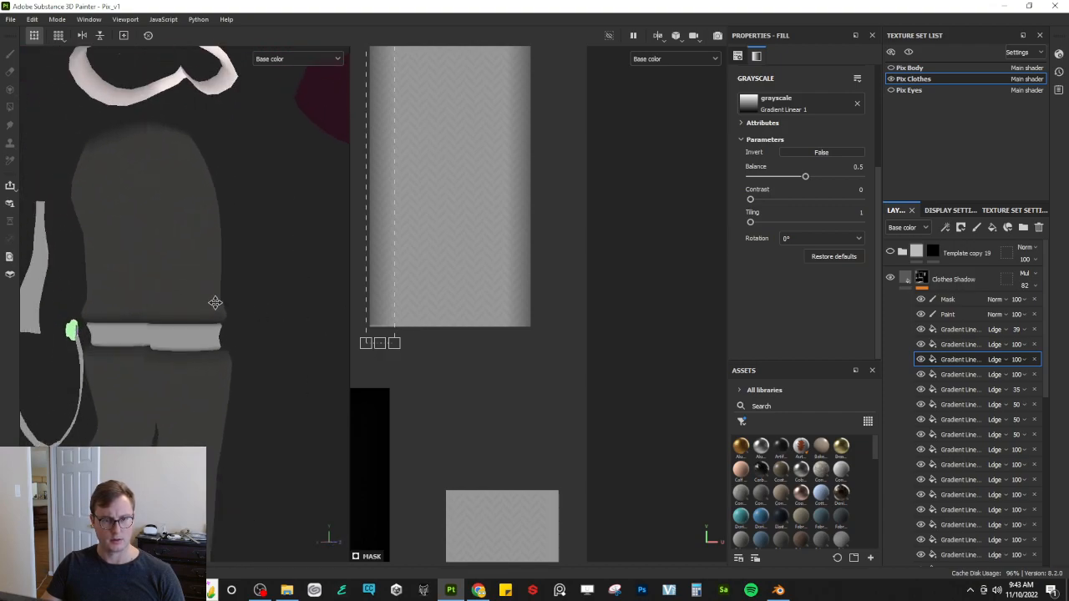
scroll(162, 263, "down", 4)
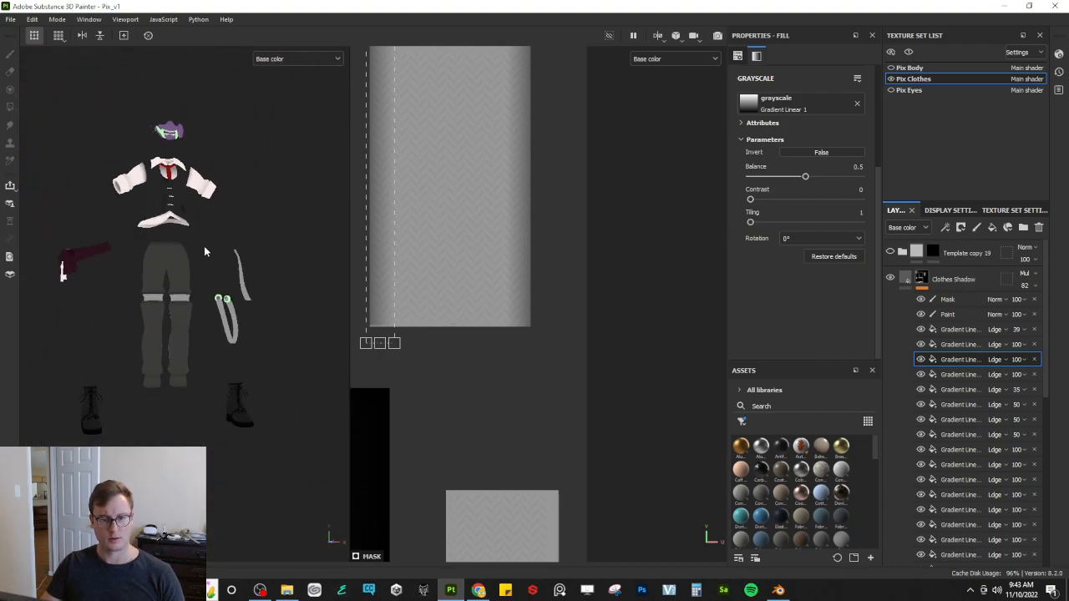
scroll(221, 281, "up", 5)
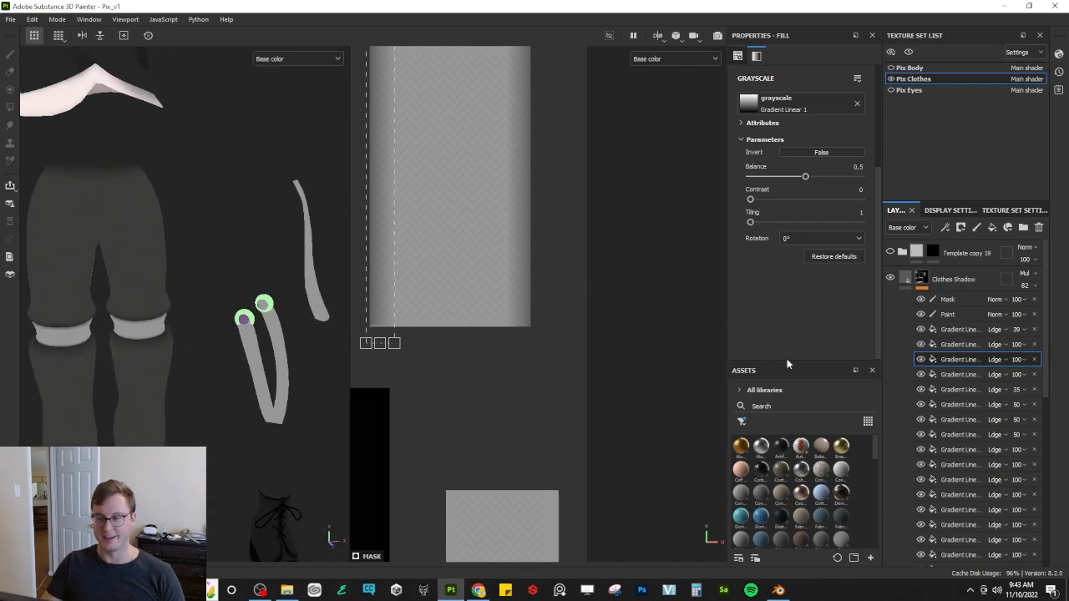
Step: Duplicate the narrow edge gradient, move the copy onto the long gray strip below, and turn it crosswise
scroll(455, 363, "down", 8)
middle_click_drag(511, 386, 518, 290, "alt")
key("ctrl+d")
scroll(531, 206, "down", 3)
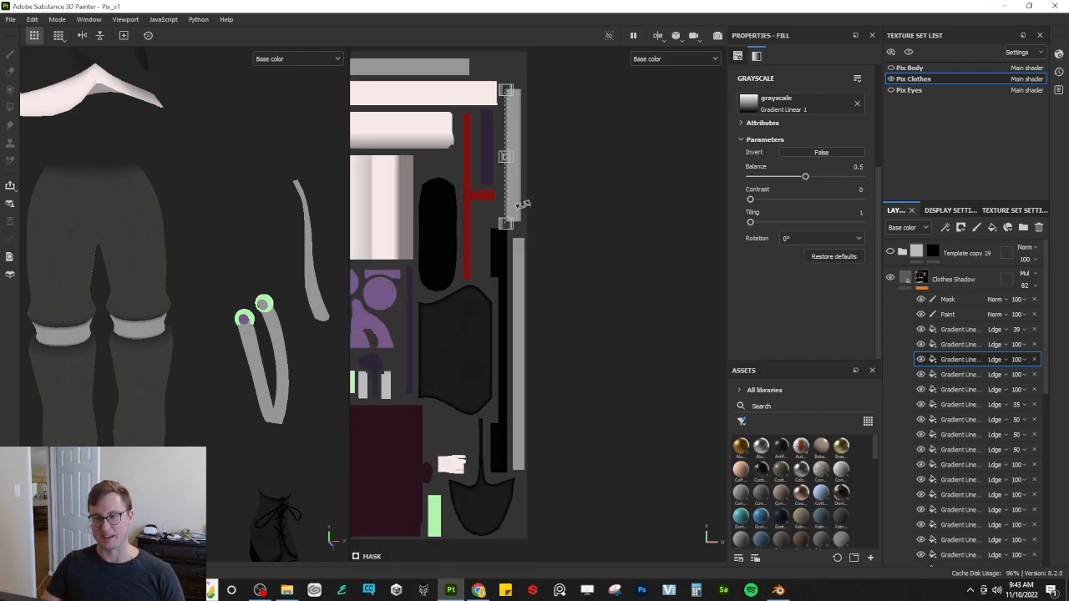
left_click_drag(504, 195, 516, 303)
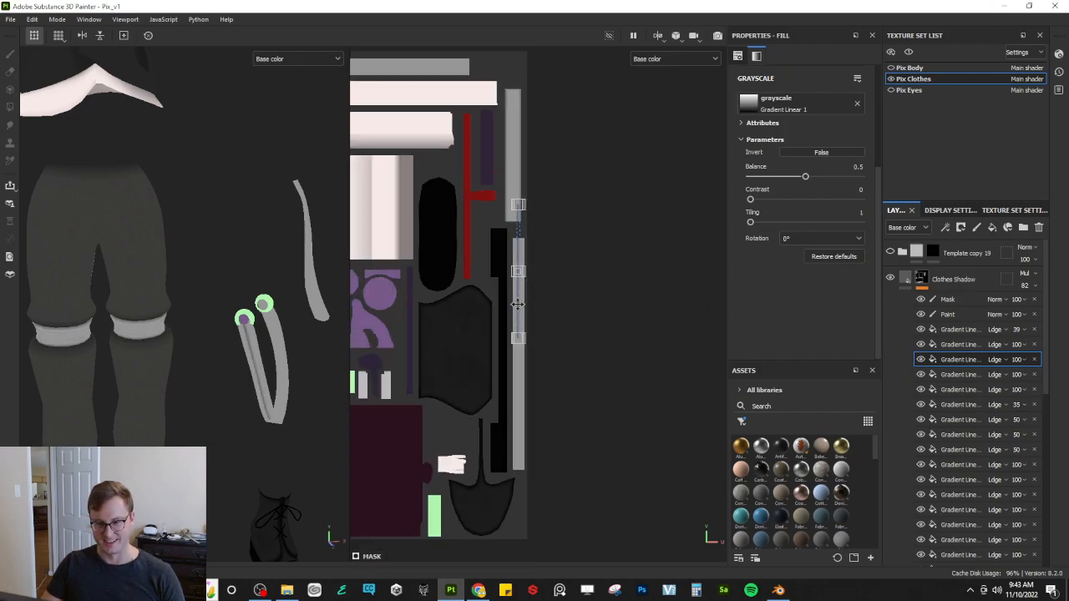
left_click_drag(557, 184, 619, 301)
Step: Resize the duplicated gradient to slightly wider than the long gray strip and stretch it along the strip's full length
scroll(510, 282, "up", 5)
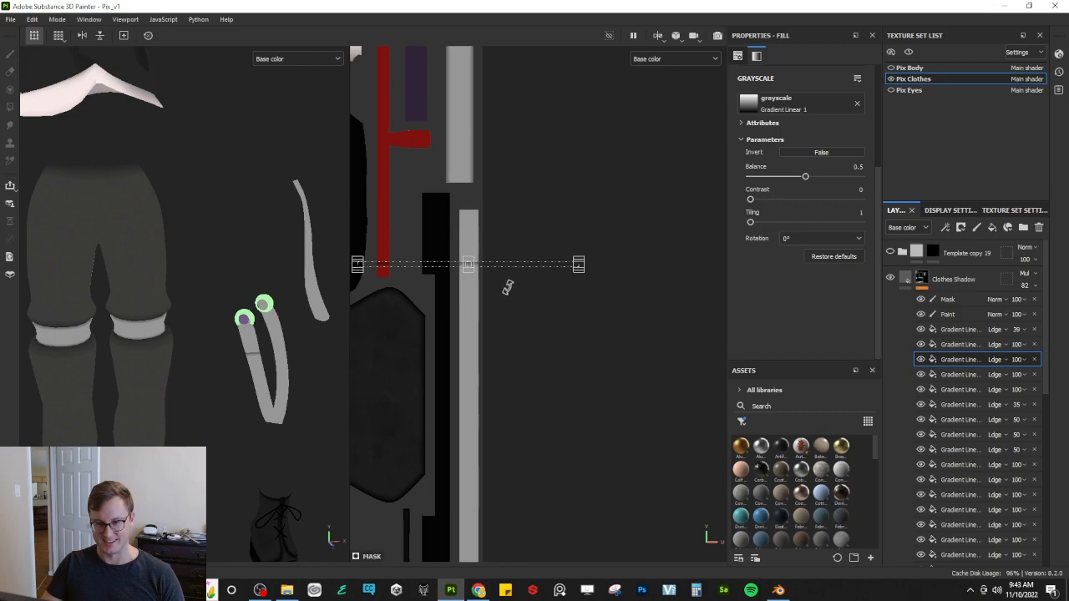
left_click_drag(527, 291, 501, 351)
left_click_drag(392, 310, 511, 311)
left_click_drag(591, 281, 595, 217)
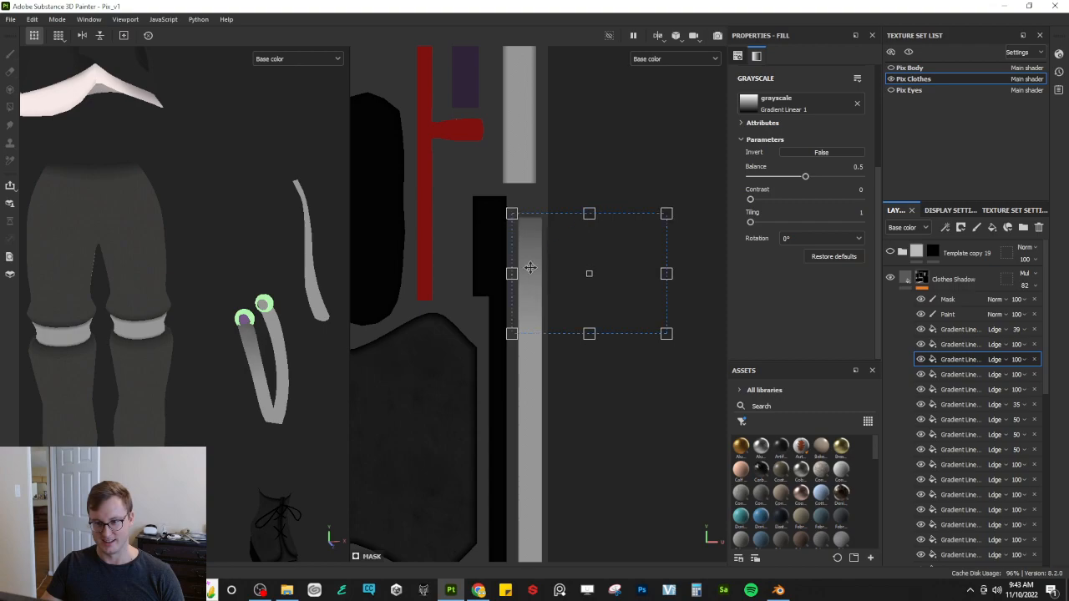
left_click_drag(656, 287, 555, 284)
middle_click_drag(529, 377, 530, 208, "alt")
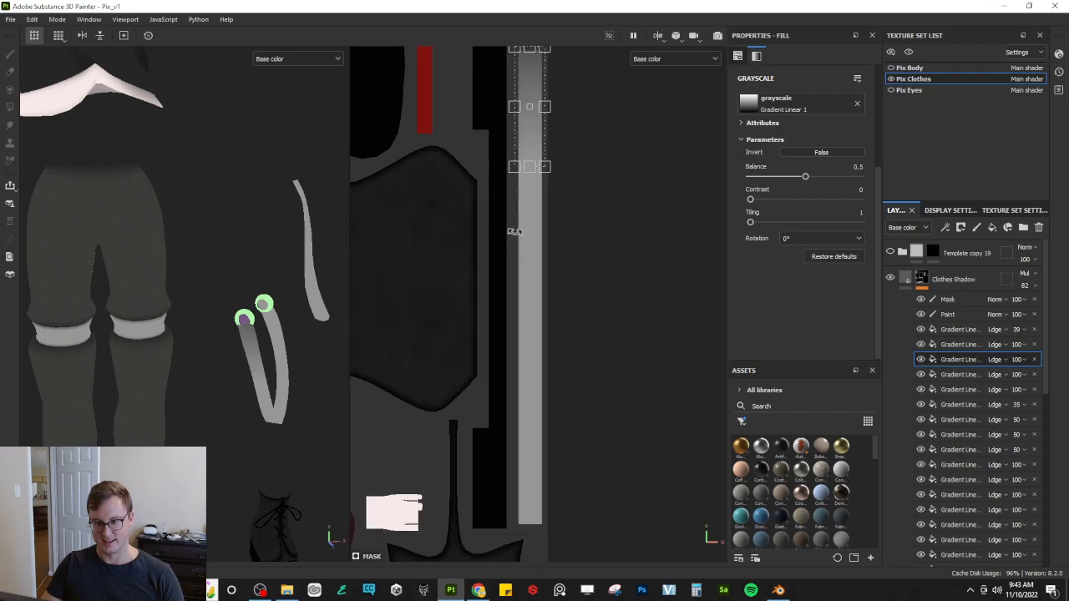
scroll(530, 207, "down", 3)
left_click_drag(529, 182, 529, 407)
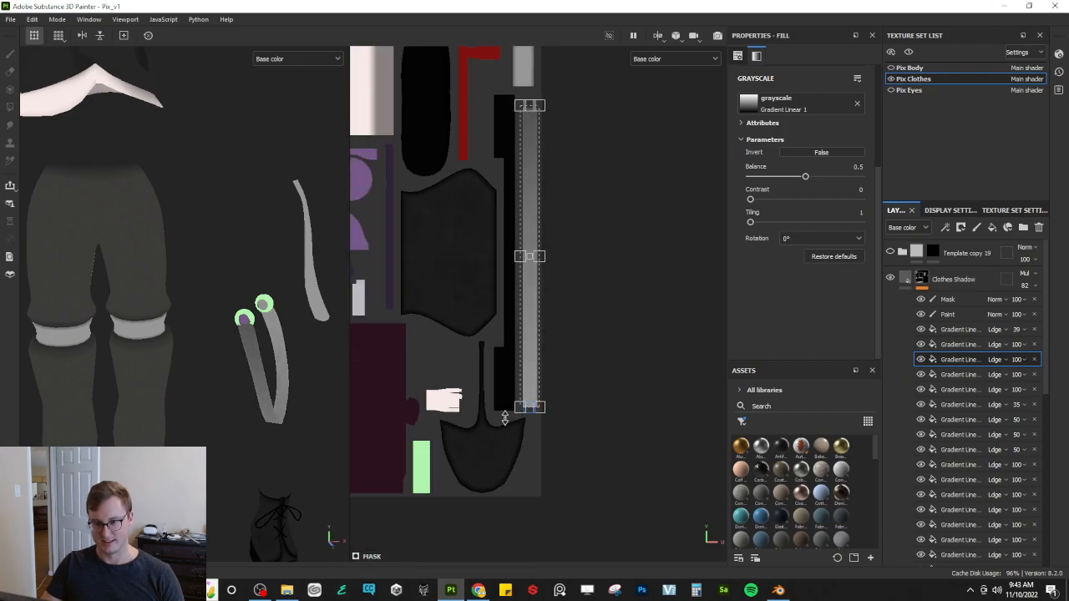
Step: Search the grayscale resources for "gradient" and replace the long strip's gradient with Gradient Linear 2
scroll(530, 365, "up", 5)
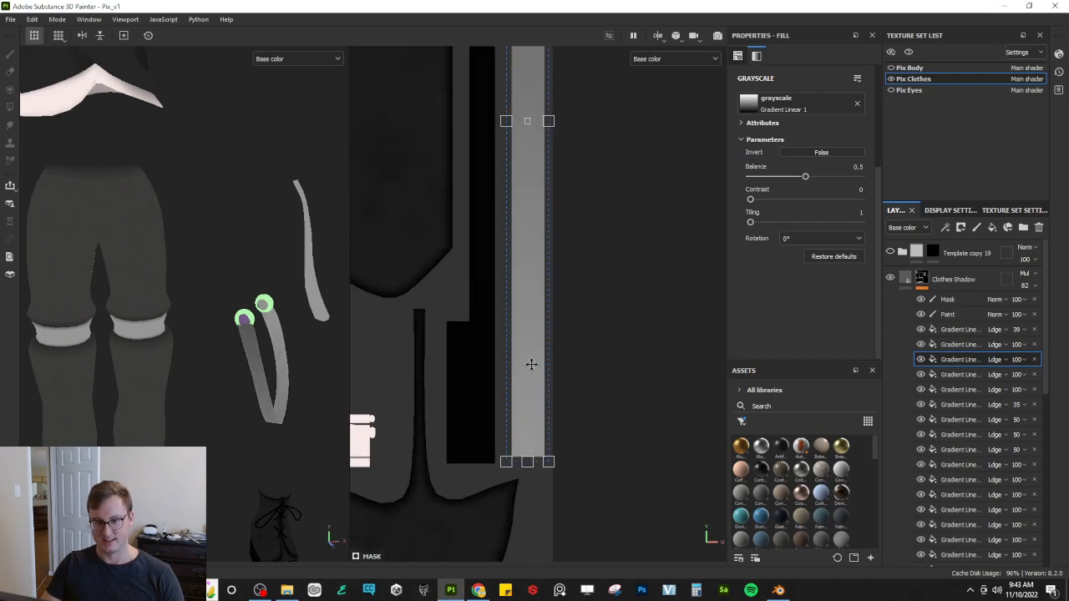
left_click_drag(278, 404, 193, 375, "alt")
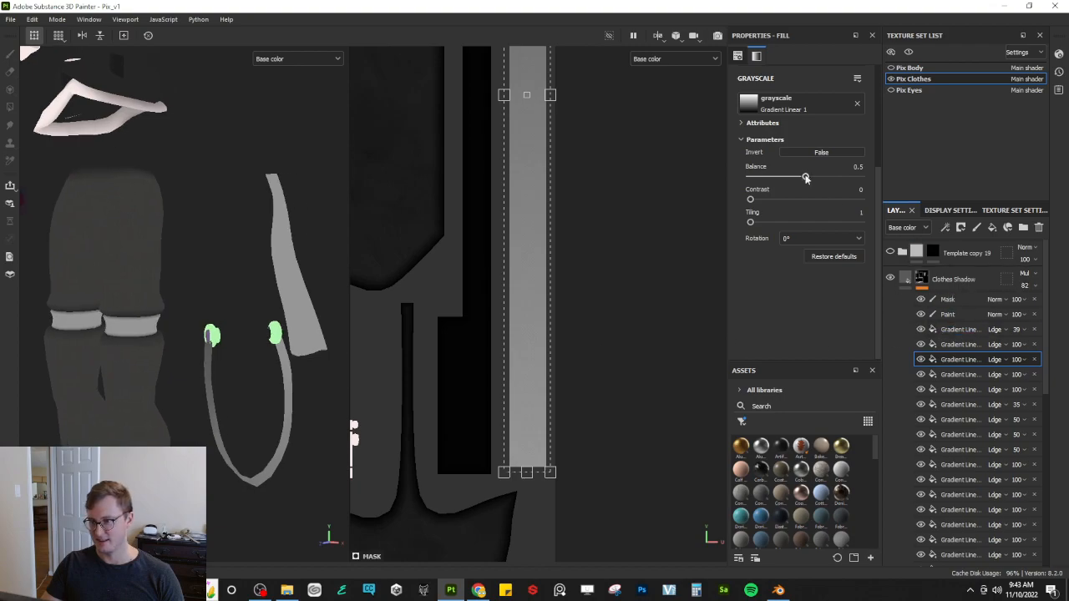
left_click(779, 112)
type("gradient")
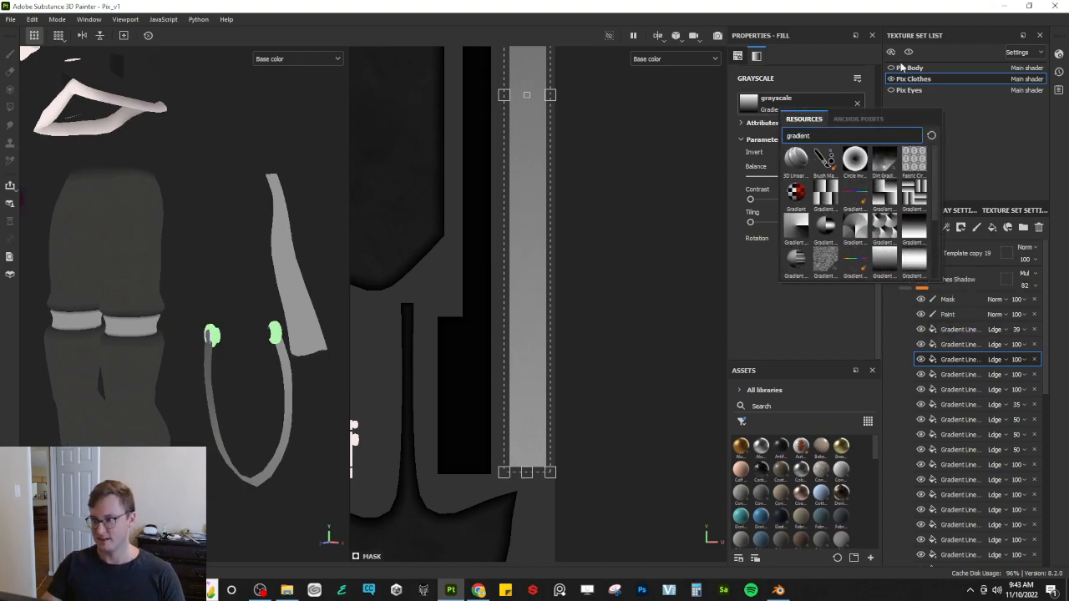
left_click(911, 260)
Step: Compare the long strip's gradient with Invert off and on, and leave Invert set to True
middle_click_drag(614, 187, 586, 391, "alt")
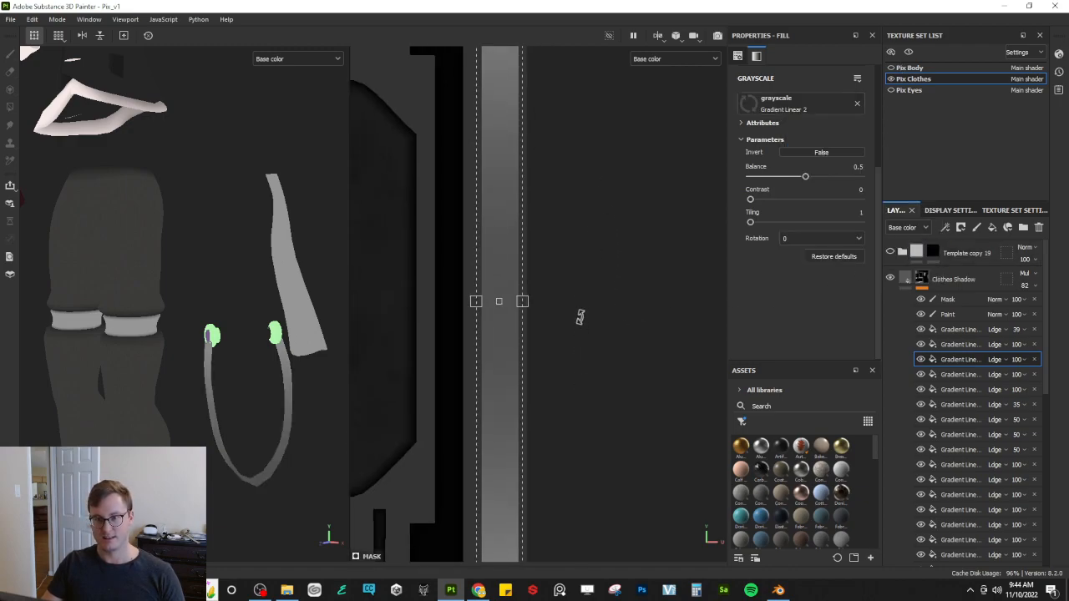
scroll(579, 315, "down", 3)
left_click(847, 156)
left_click_drag(244, 365, 222, 316, "alt")
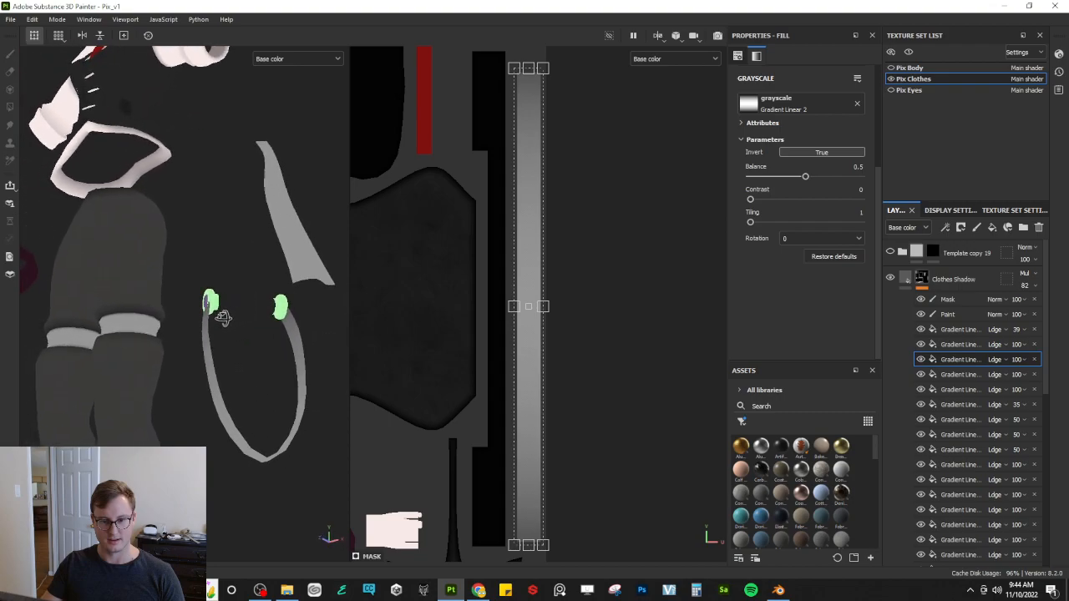
left_click(845, 153)
left_click_drag(284, 305, 372, 306, "alt")
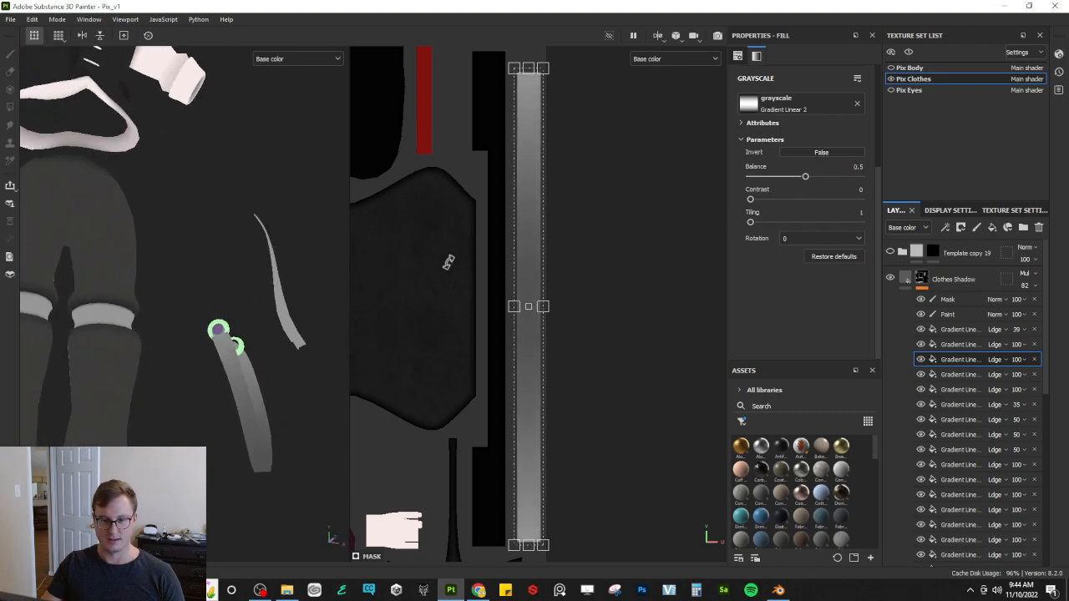
left_click(807, 156)
left_click_drag(321, 259, 221, 334, "alt")
Step: Lower the long strip's inverted gradient to 42 opacity
scroll(203, 302, "down", 5)
scroll(199, 347, "up", 5)
left_click(1025, 360)
left_click_drag(1057, 379, 1036, 382)
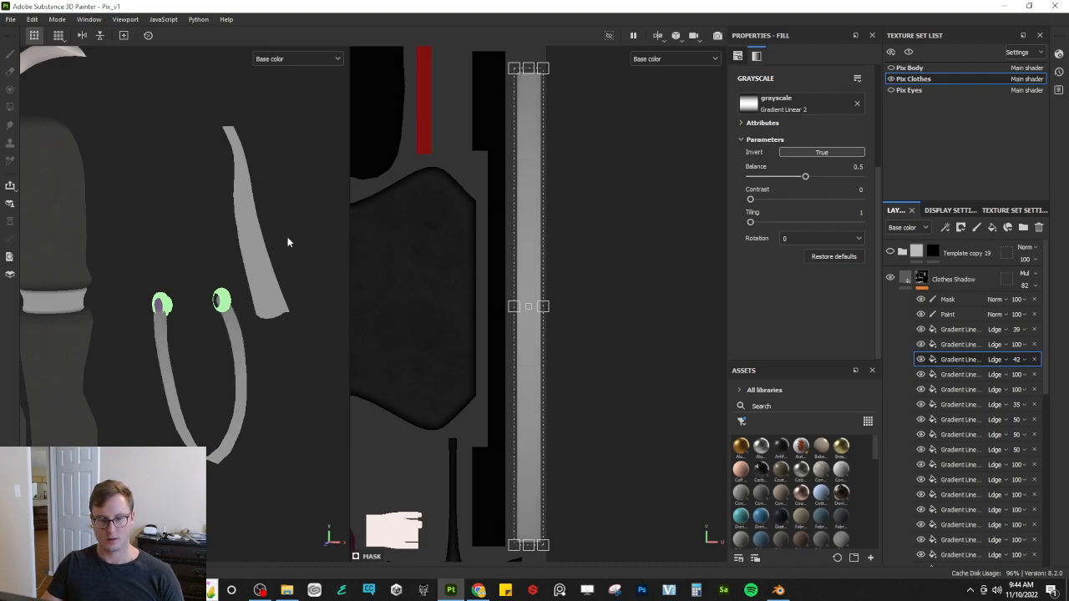
scroll(267, 250, "down", 5)
middle_click_drag(252, 260, 278, 304, "alt")
scroll(251, 275, "down", 4)
left_click_drag(227, 270, 232, 269, "alt")
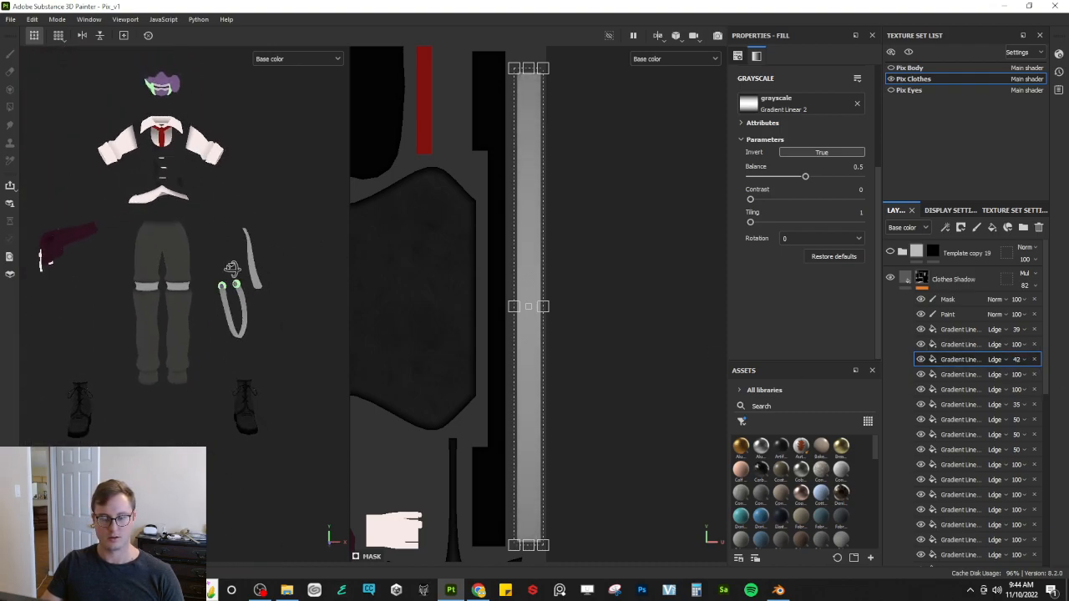
Step: Duplicate the tall strip's other edge gradient, place the copy on the horizontal gray strip near the texture's upper edge, and thicken it
left_click(973, 343)
scroll(568, 292, "down", 5)
middle_click_drag(550, 272, 584, 281, "alt")
key("ctrl+d")
left_click_drag(576, 244, 510, 182)
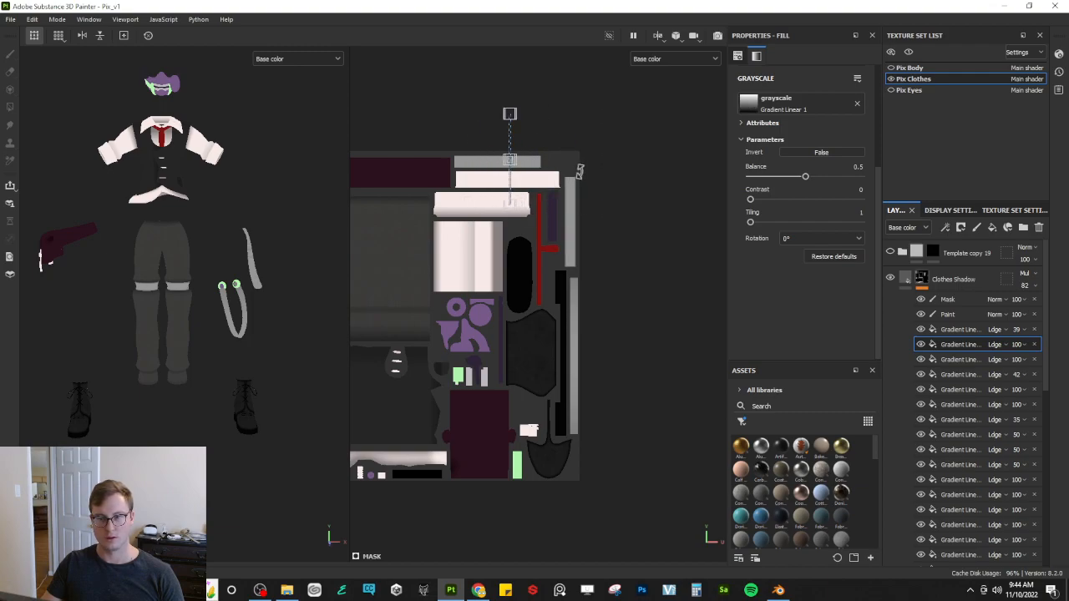
scroll(505, 96, "up", 5)
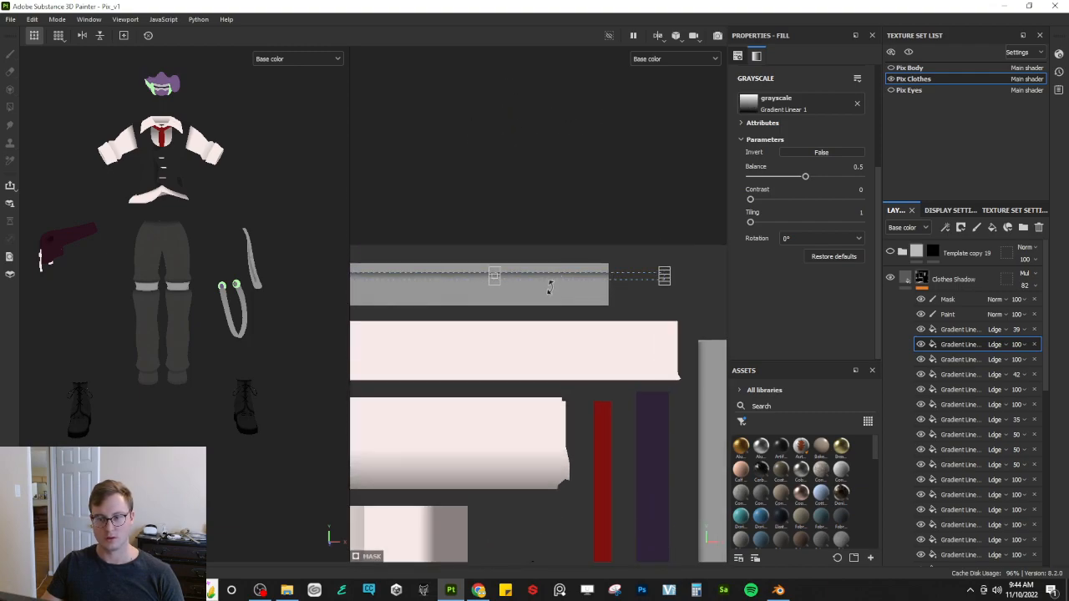
left_click_drag(493, 285, 493, 305)
middle_click_drag(484, 315, 611, 333, "alt")
Step: Rotate the duplicated gradient and fit it over the right part of the horizontal gray strip, darkening toward its right end
left_click_drag(596, 260, 410, 368, "shift")
left_click_drag(628, 349, 549, 281)
scroll(601, 264, "down", 2)
middle_click_drag(601, 265, 554, 262, "alt")
left_click_drag(556, 212, 366, 418, "shift")
left_click_drag(518, 285, 634, 244)
left_click_drag(634, 93, 532, 288)
Step: Examine the shading on the looped strap and the loose tapered strip from several angles on the model
left_click_drag(218, 271, 234, 259, "alt")
scroll(259, 252, "up", 5)
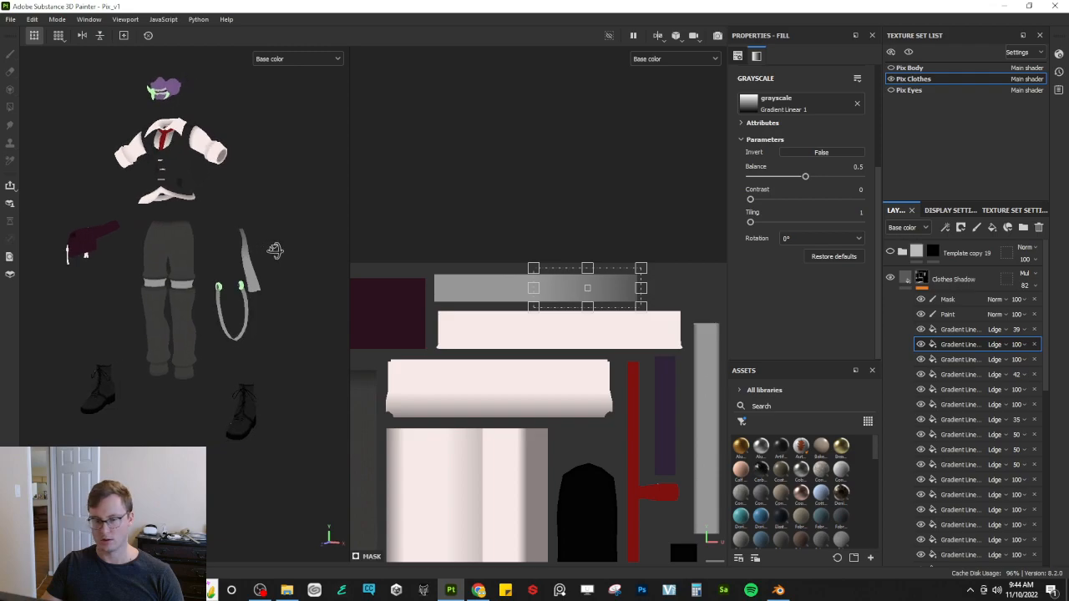
left_click_drag(235, 273, 212, 257, "alt")
middle_click_drag(212, 256, 243, 265, "alt")
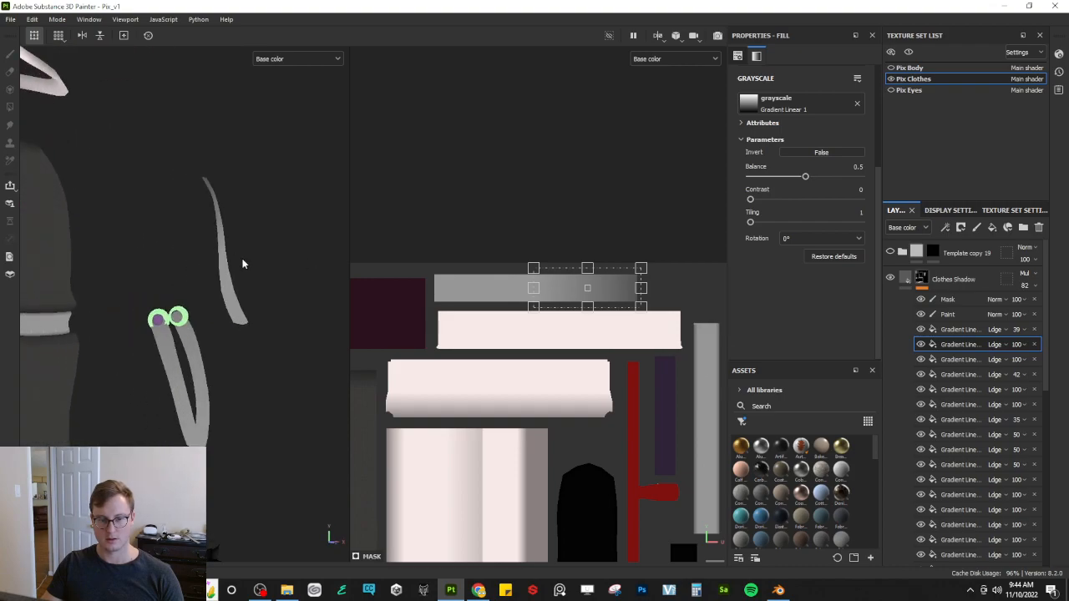
scroll(238, 248, "down", 5)
left_click_drag(236, 246, 180, 237, "alt")
middle_click_drag(181, 235, 177, 268, "alt")
Step: Switch the viewports to the Material display, check the clothes from several angles, and save the project
key("m")
scroll(242, 256, "up", 3)
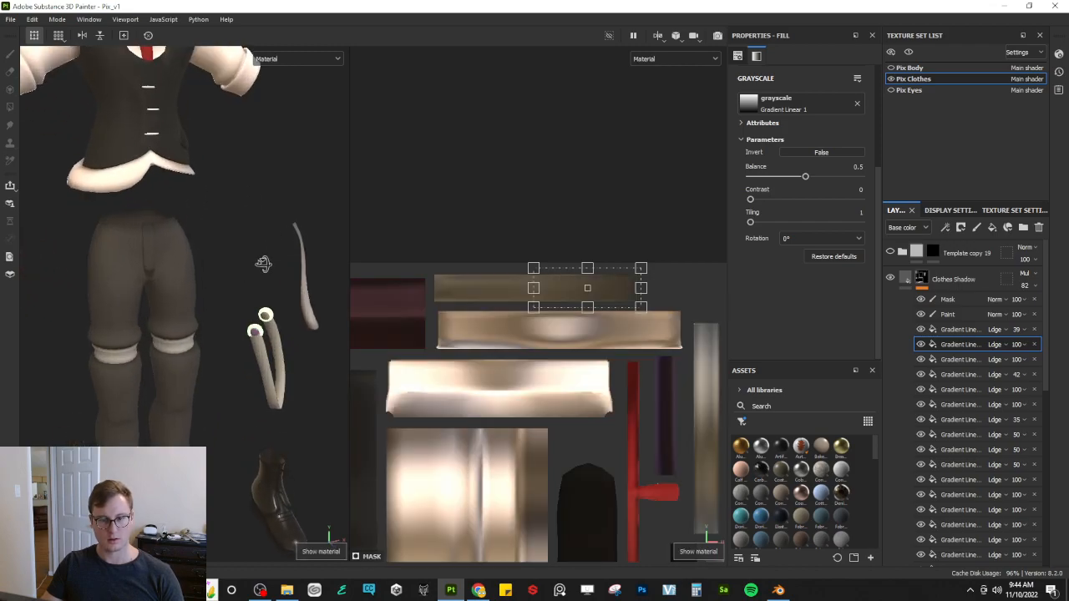
left_click_drag(262, 262, 130, 251, "alt")
middle_click_drag(134, 271, 133, 251, "alt")
left_click_drag(132, 254, 250, 268, "alt")
scroll(219, 256, "down", 4)
middle_click_drag(251, 267, 281, 322, "alt")
key("ctrl+s")
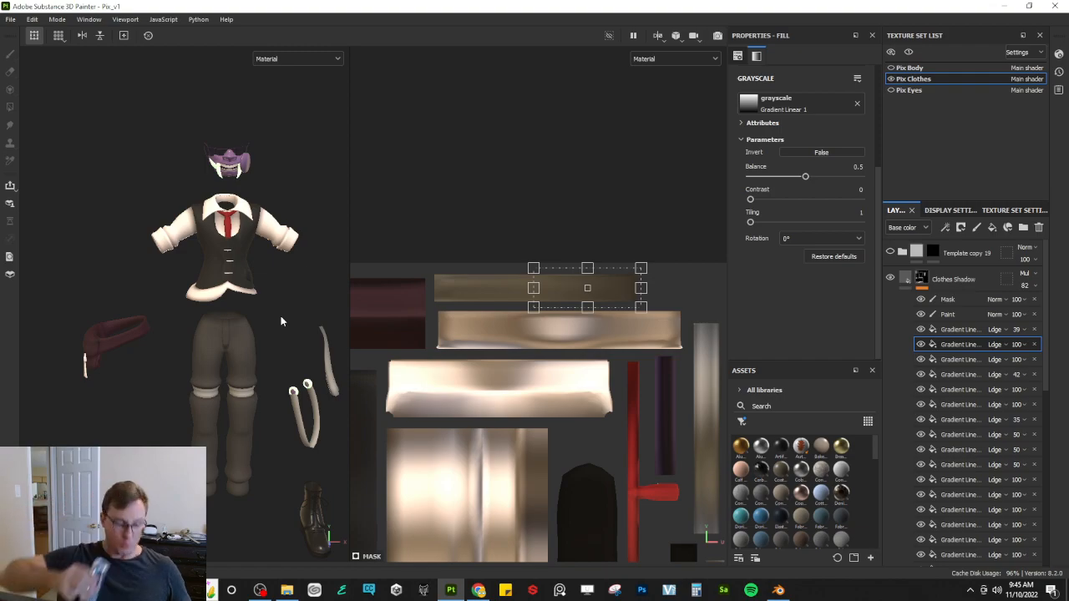
Step: Switch to OBS, unmute the Mic/Aux audio, and return to Substance 3D Painter
key("alt+Tab")
key("alt+Tab")
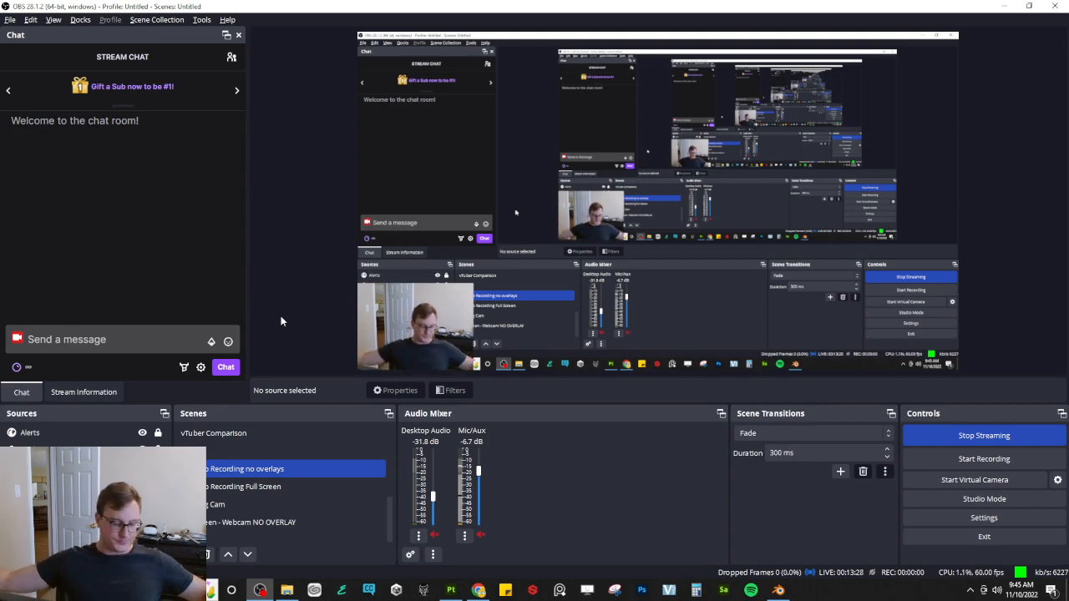
key("alt+Tab")
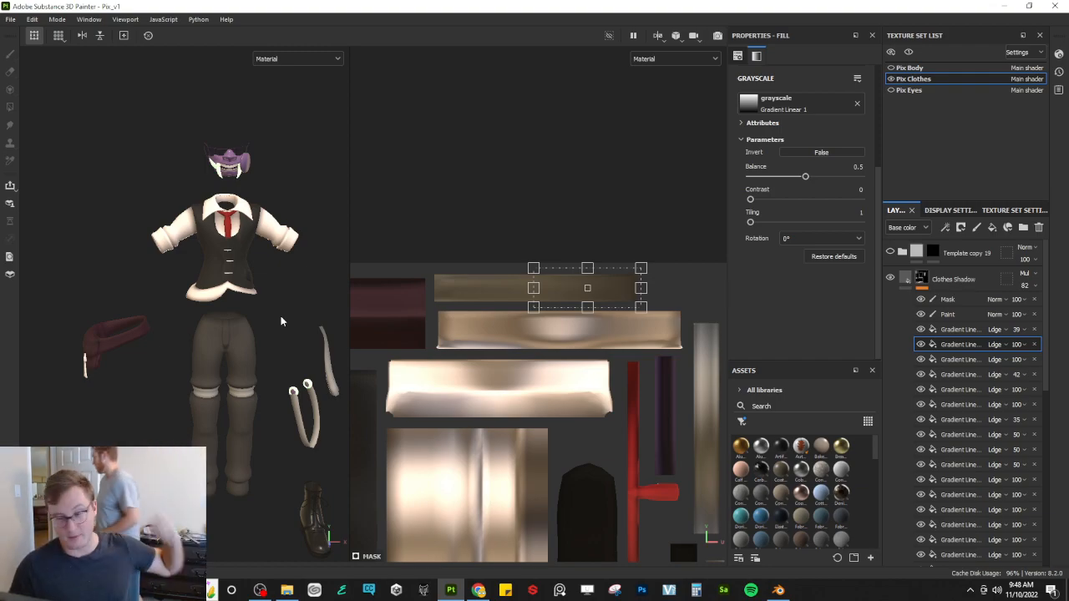
key("alt+Tab")
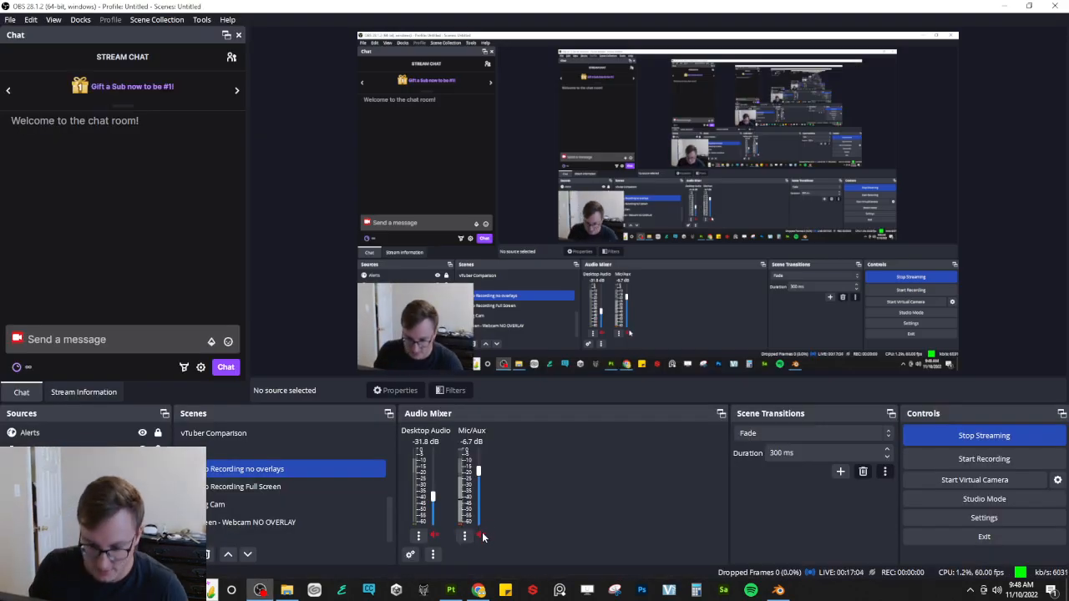
left_click(481, 535)
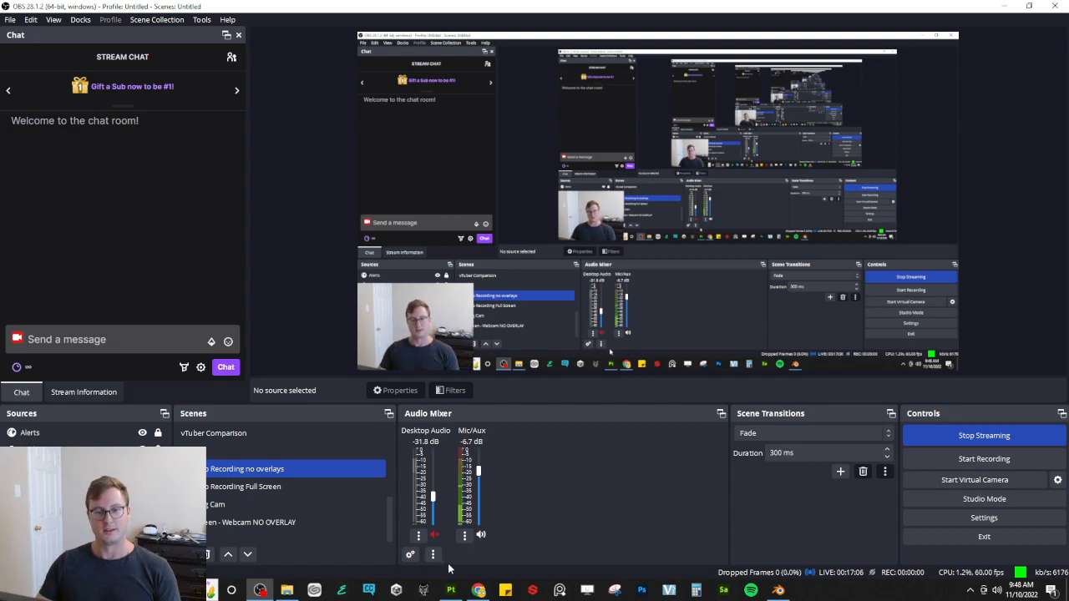
key("alt+Tab")
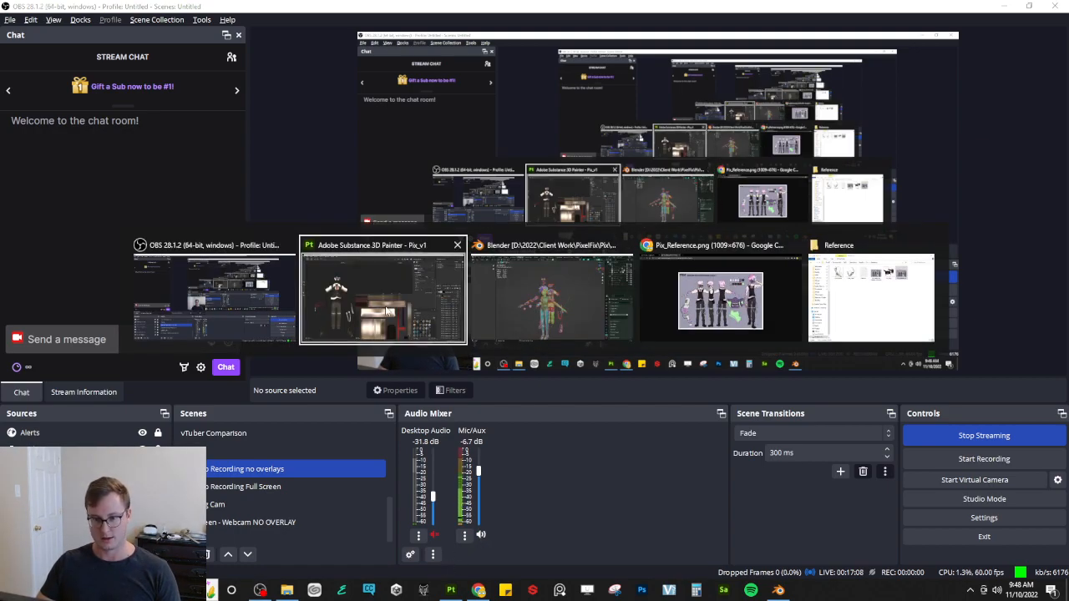
left_click(431, 315)
Step: Enlarge the 3D view and examine the trousers, vest and shirt hem up close from several angles
left_click_drag(351, 270, 594, 272)
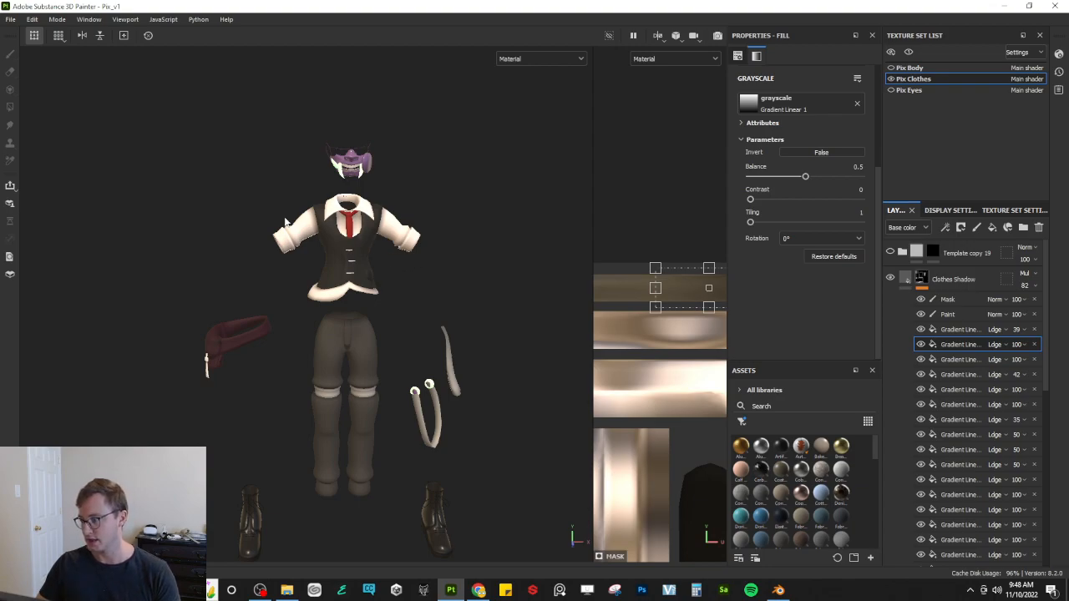
scroll(413, 305, "up", 6)
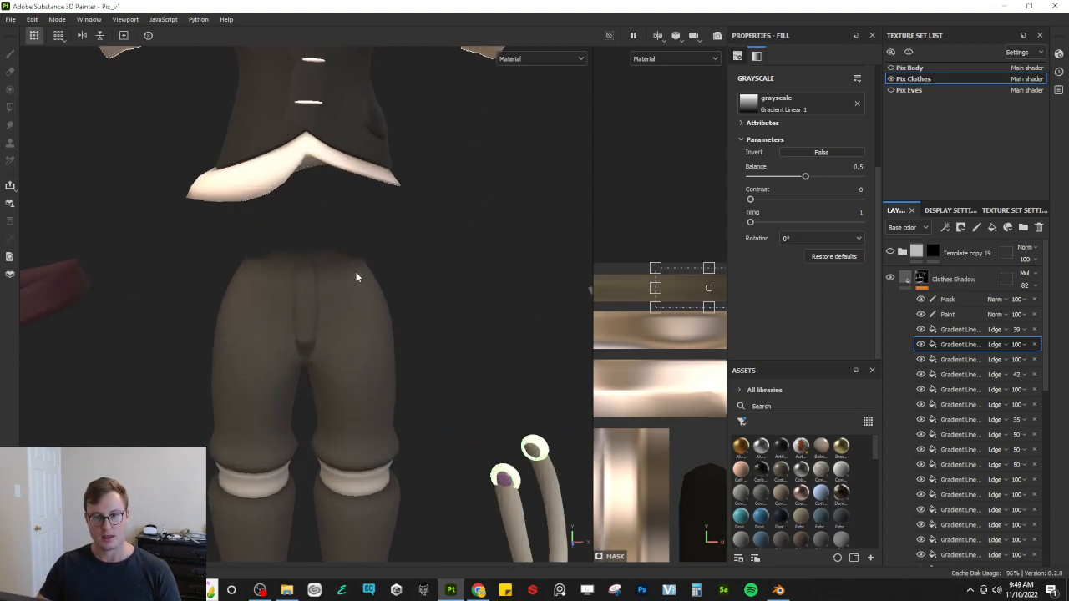
left_click_drag(357, 274, 328, 272, "alt")
middle_click_drag(290, 275, 307, 294, "alt")
left_click_drag(300, 269, 372, 269, "alt")
scroll(372, 269, "down", 5)
left_click_drag(257, 289, 216, 338, "alt")
scroll(288, 349, "up", 10)
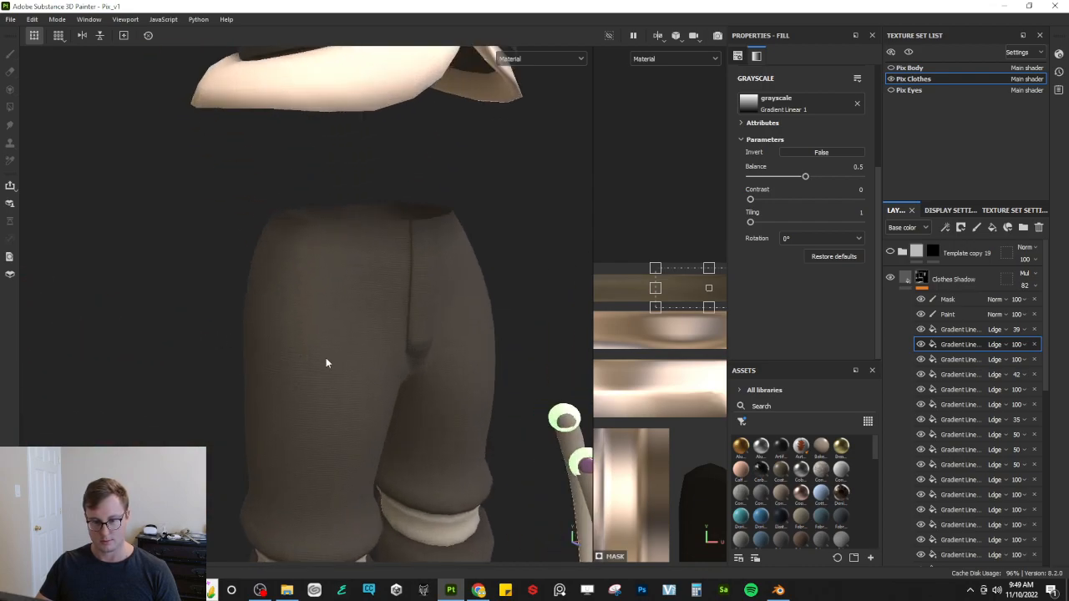
scroll(333, 342, "down", 8)
middle_click_drag(359, 313, 390, 485, "alt")
middle_click_drag(428, 338, 412, 407, "alt")
left_click_drag(412, 406, 340, 356, "alt")
left_click_drag(407, 350, 369, 368, "alt")
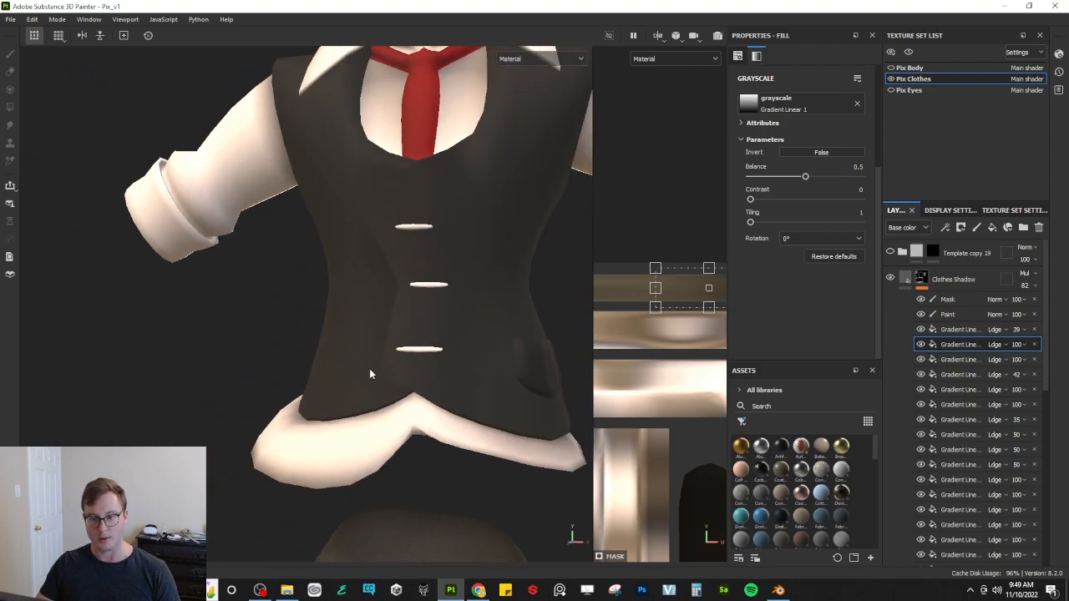
Step: Examine the trouser legs and the light knee bands up close from several angles
middle_click_drag(369, 368, 363, 293, "alt")
middle_click_drag(424, 401, 370, 264, "alt")
middle_click_drag(359, 439, 315, 185, "alt")
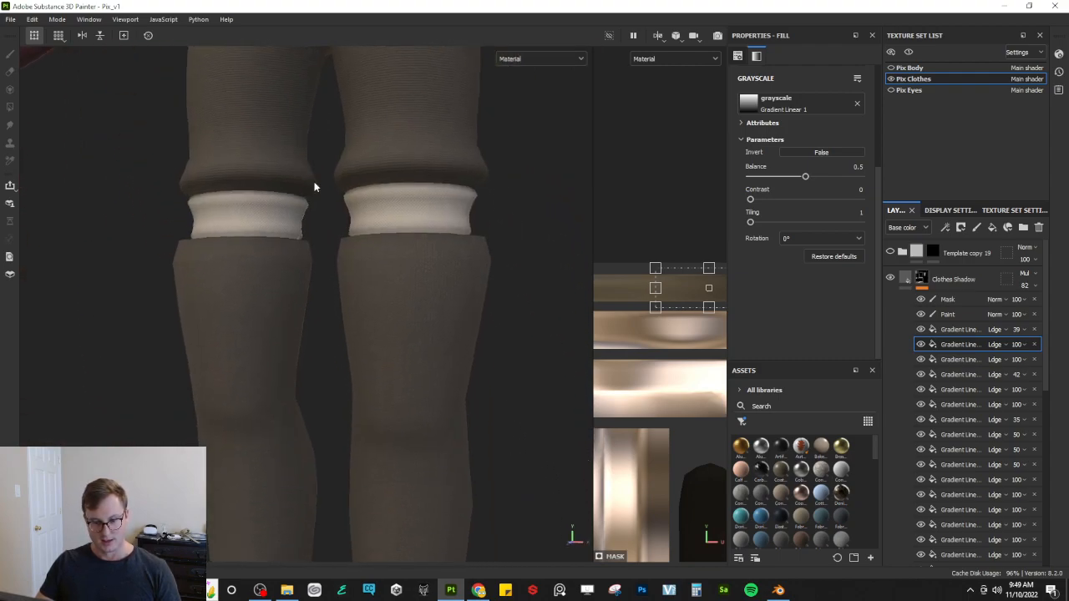
scroll(385, 228, "down", 5)
left_click_drag(385, 227, 464, 242, "alt")
middle_click_drag(420, 369, 374, 346, "alt")
mouse_move(413, 399)
middle_mouse_down("alt")
mouse_move(386, 269)
mouse_move(352, 182)
middle_mouse_up("alt")
middle_click_drag(349, 313, 312, 239, "alt")
scroll(348, 245, "up", 3)
left_click_drag(312, 239, 597, 294, "alt")
scroll(349, 244, "up", 3)
mouse_move(357, 271)
left_mouse_down("alt")
mouse_move(468, 271)
mouse_move(348, 229)
left_mouse_up("alt")
Step: Examine the vest, shirt and upper trousers from the front and from an angle
scroll(464, 262, "down", 4)
middle_click_drag(348, 229, 360, 309, "alt")
scroll(360, 307, "down", 4)
middle_click_drag(334, 253, 242, 411, "alt")
mouse_move(403, 226)
middle_mouse_down("alt")
mouse_move(408, 310)
mouse_move(386, 417)
middle_mouse_up("alt")
middle_click_drag(407, 201, 421, 373, "alt")
left_click_drag(255, 293, 365, 265, "alt")
middle_click_drag(353, 369, 331, 227, "alt")
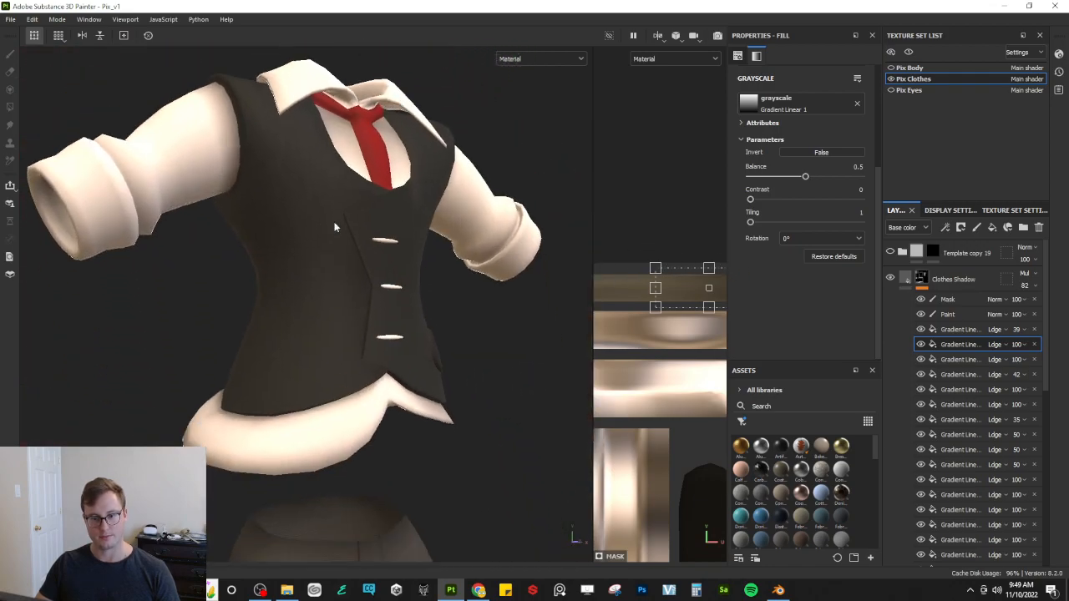
scroll(334, 234, "down", 4)
middle_click_drag(389, 345, 432, 78, "alt")
left_click_drag(449, 319, 477, 320, "alt")
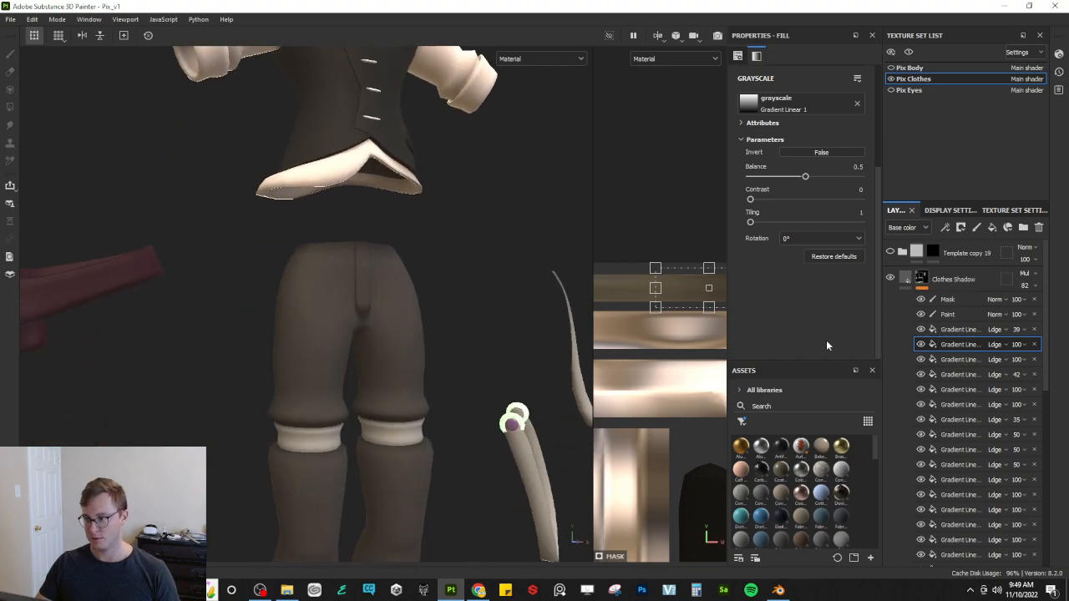
Step: Examine the green and purple buttons at the ends of the looped strap from the front and side
middle_click_drag(401, 449, 243, 319, "alt")
scroll(353, 346, "up", 4)
scroll(243, 319, "up", 3)
left_click_drag(334, 334, 254, 337, "alt")
left_click_drag(431, 248, 294, 281, "alt")
left_click_drag(223, 274, 157, 253, "alt")
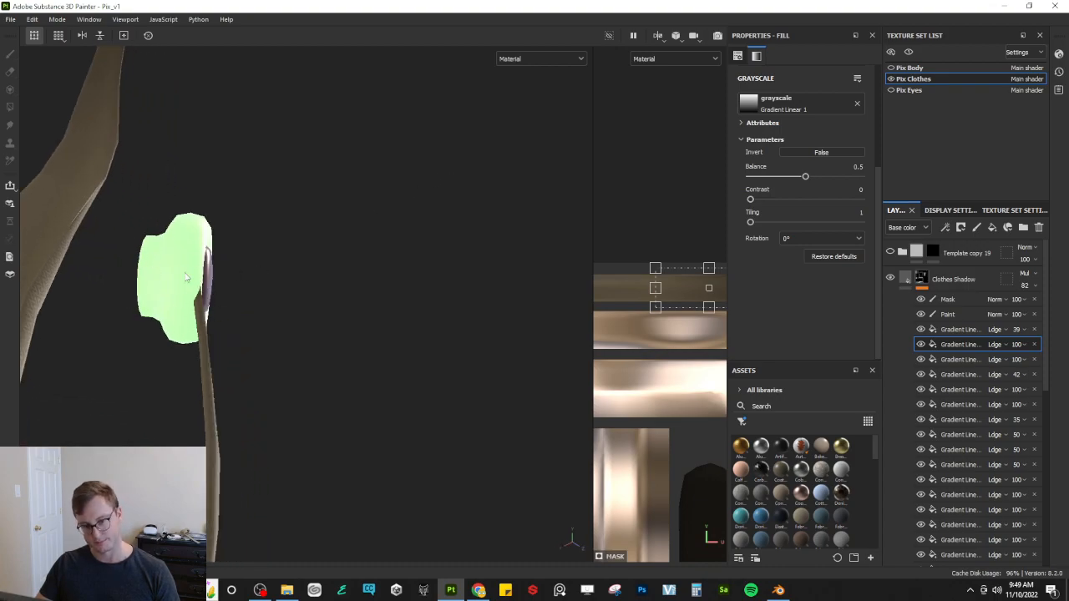
left_click_drag(254, 274, 228, 296, "alt")
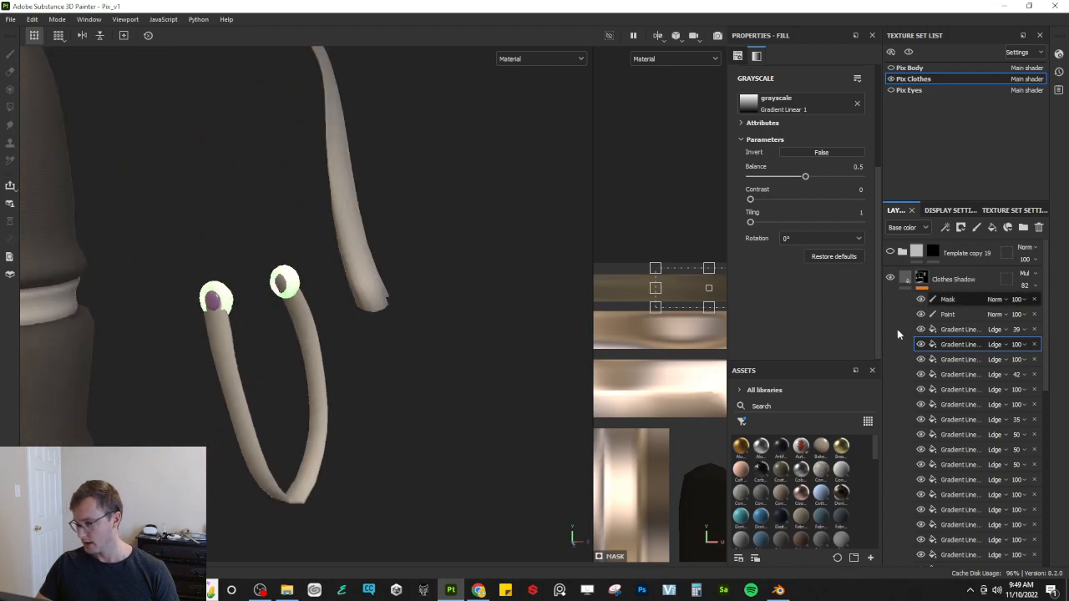
Step: Compare the strap buttons with the reference sheet in Chrome and the model in Blender, and return to Substance 3D Painter
key("alt+Tab")
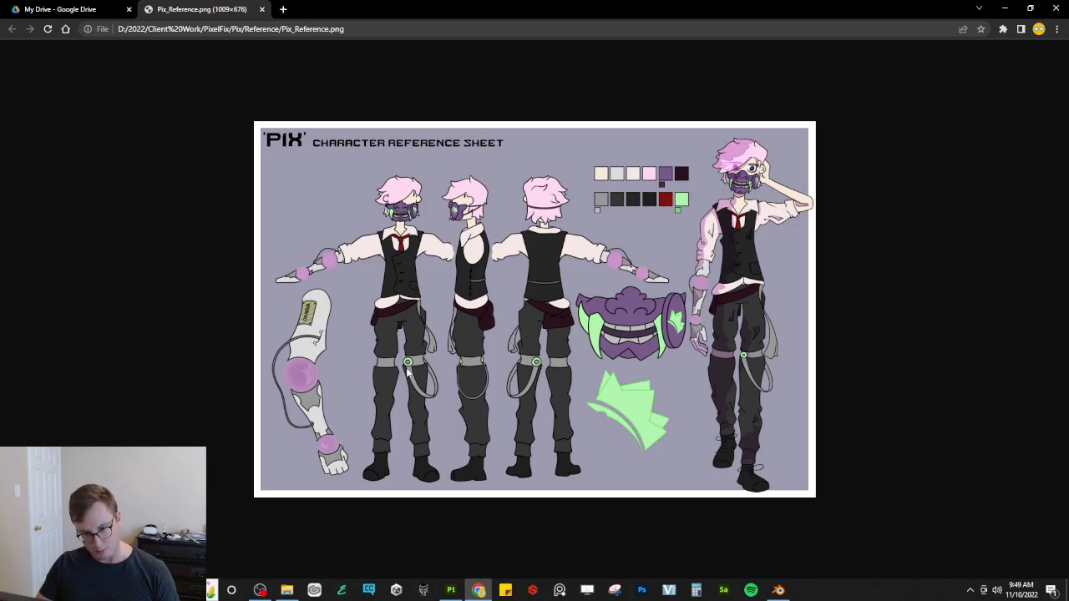
key("alt+Tab")
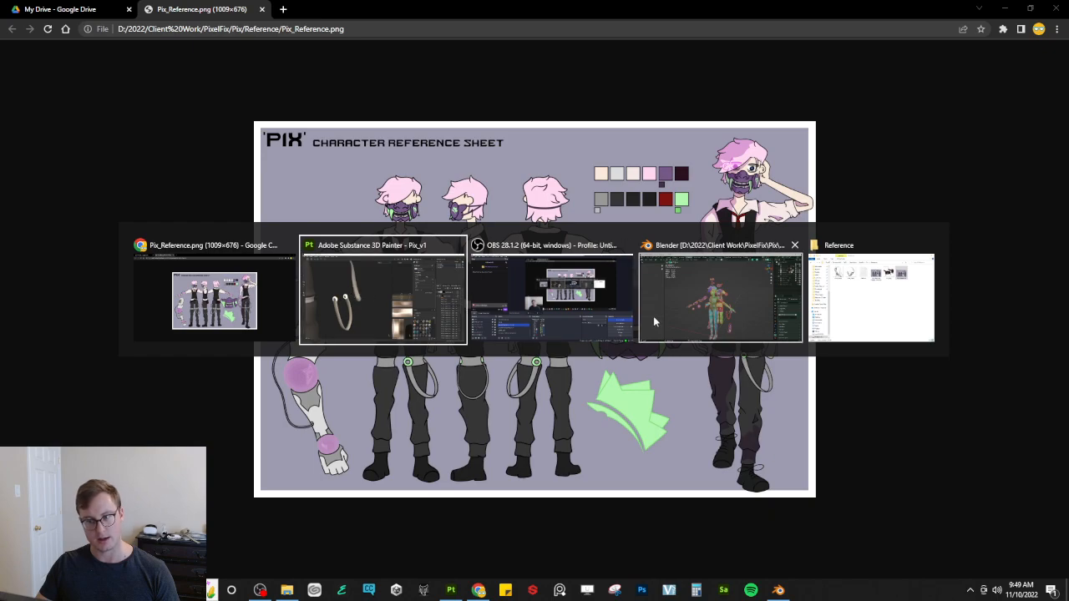
left_click(710, 289)
key("alt+Tab")
left_click(551, 301)
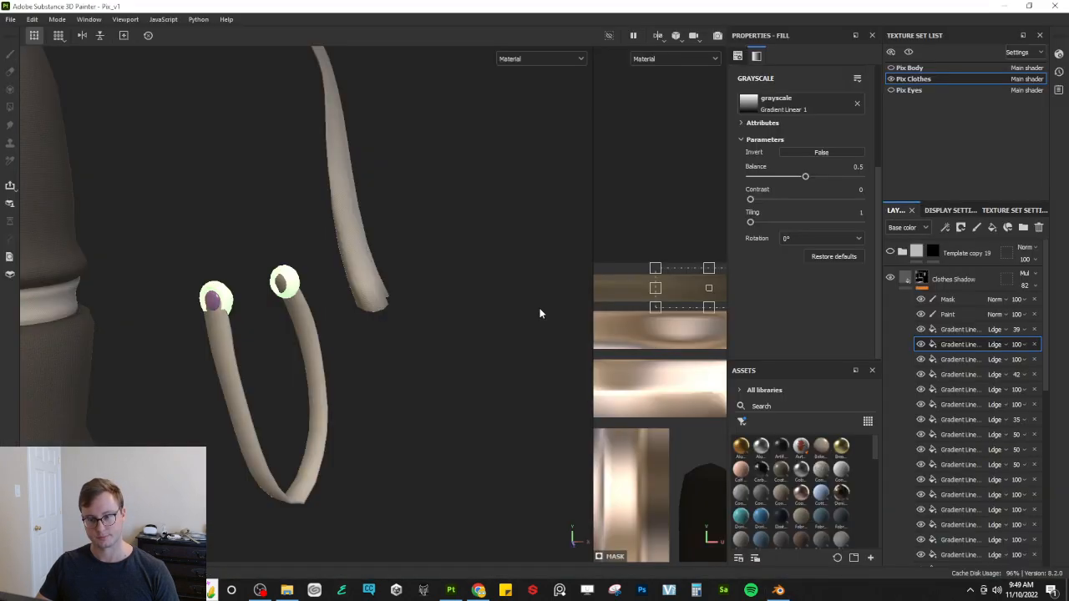
Step: Remove the purple round button cap from the Mask folder's mask, using Polygon Fill by UV chunk with color 0 in a widened 2D view
scroll(297, 358, "up", 3)
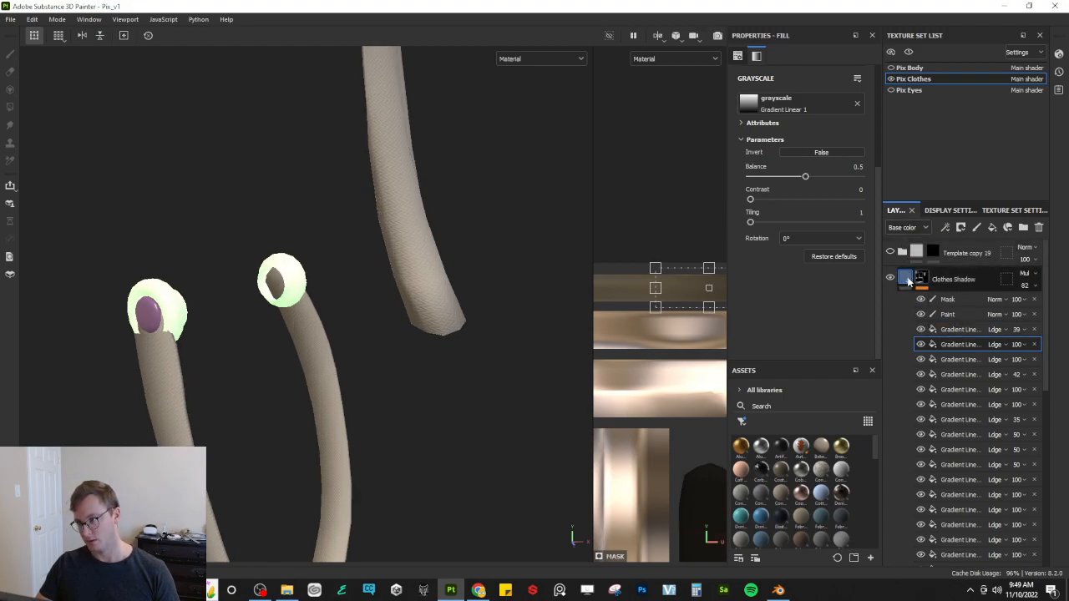
left_click(905, 278)
left_click(933, 305)
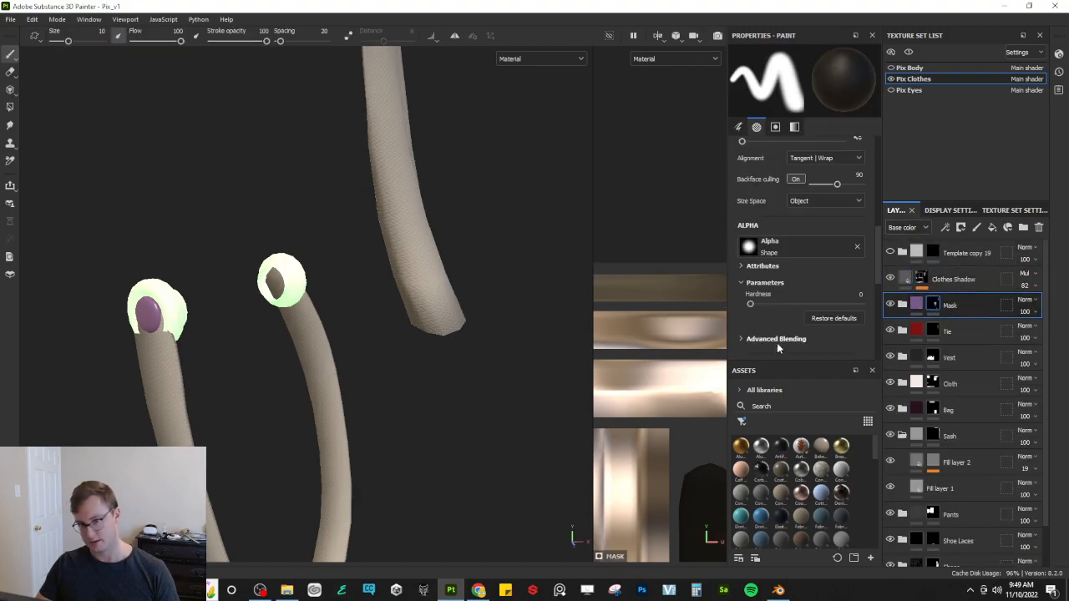
left_click(9, 109)
left_click_drag(119, 219, 140, 312, "alt")
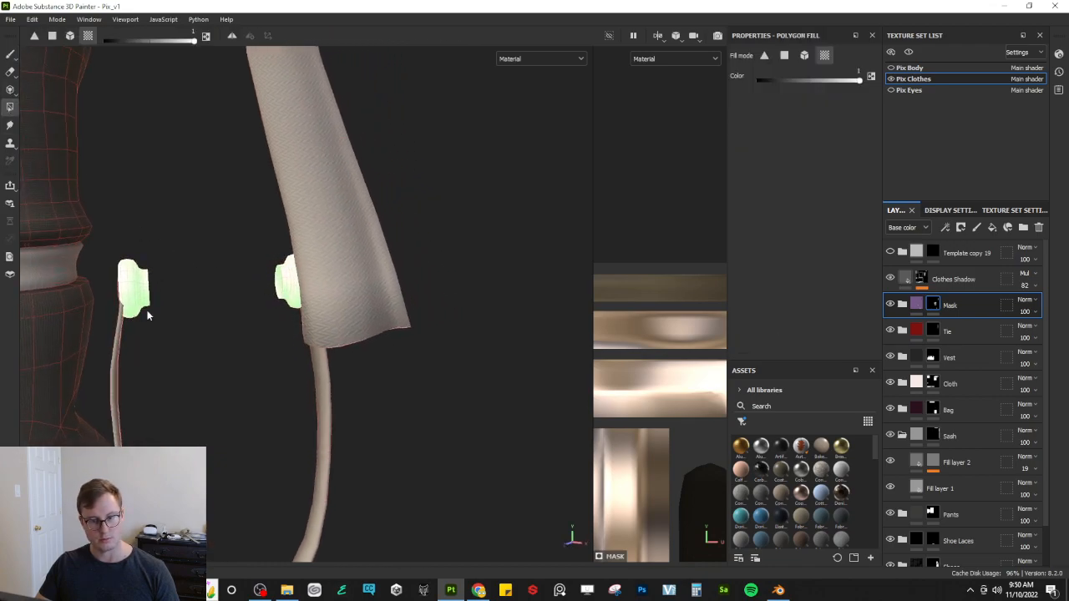
middle_click_drag(141, 312, 490, 334, "alt")
left_click_drag(491, 333, 460, 349, "alt")
scroll(459, 349, "up", 1)
scroll(634, 317, "down", 6)
middle_click_drag(648, 368, 682, 324, "alt")
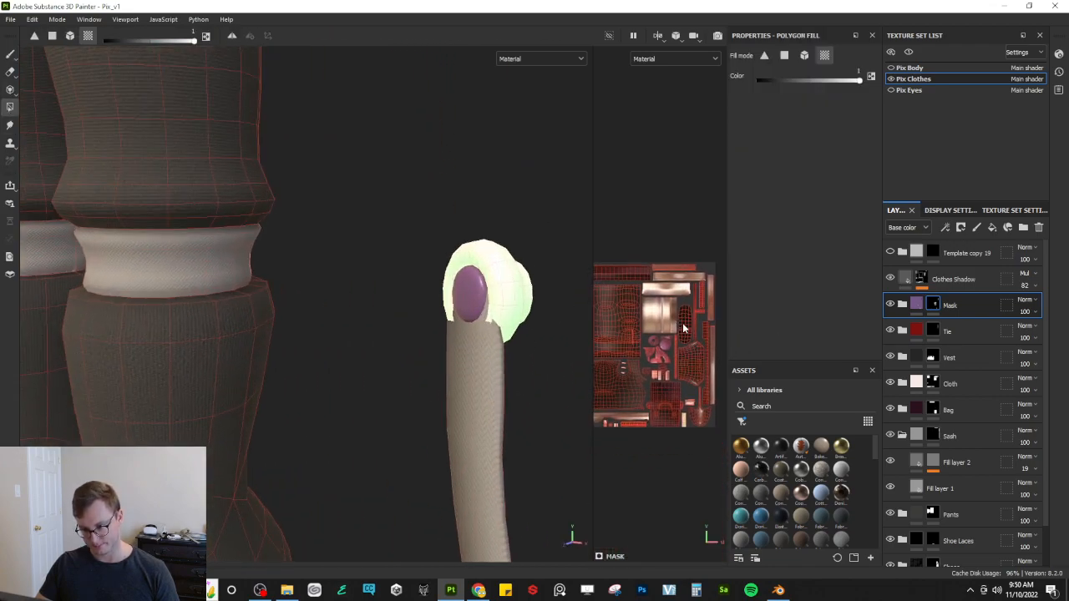
scroll(646, 391, "up", 2)
scroll(646, 390, "up", 1)
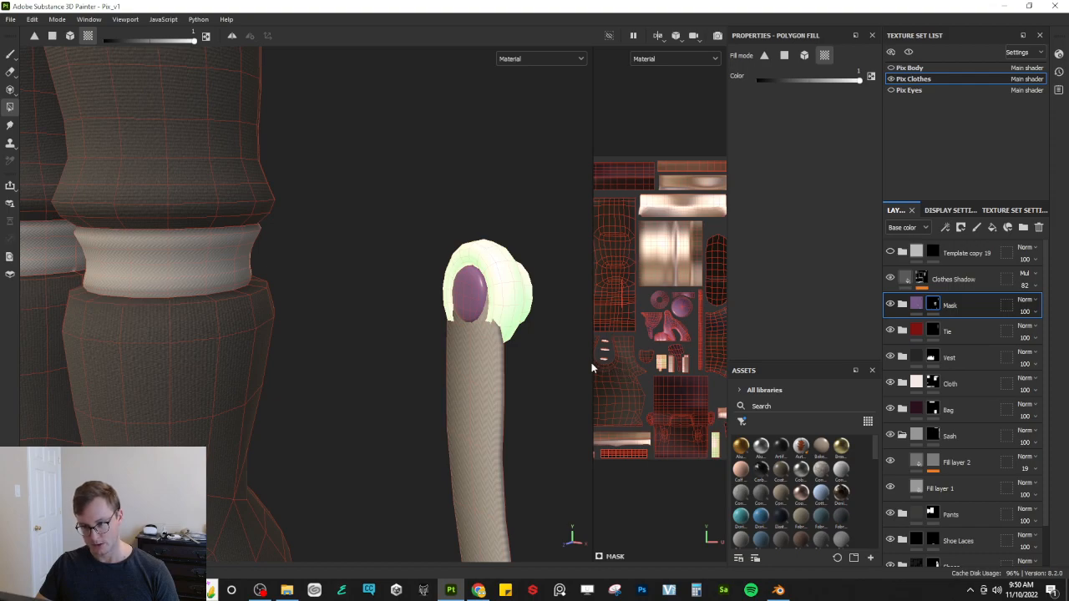
left_click_drag(591, 392, 367, 392)
scroll(551, 352, "down", 2)
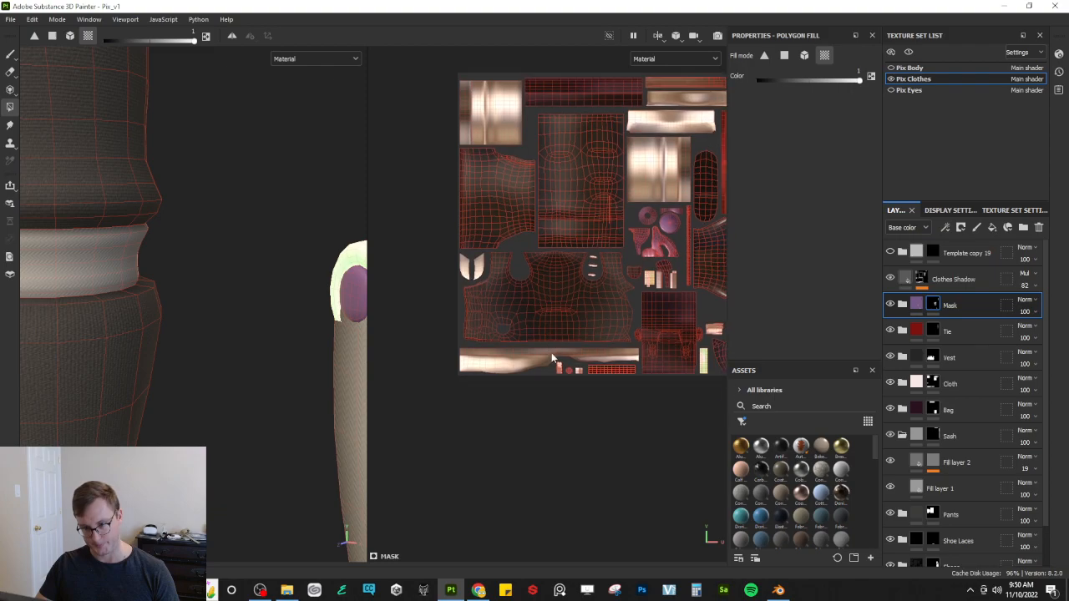
scroll(551, 353, "up", 5)
key("x")
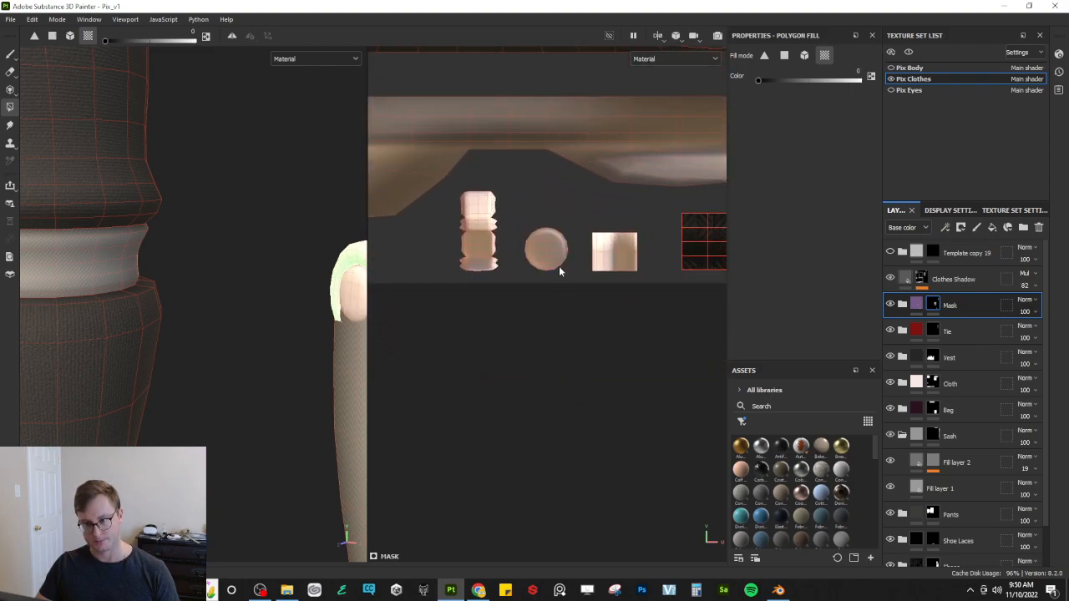
Step: Add the round button cap's UV island to the Sash folder's mask with fill color 1
left_click(914, 437)
left_click(930, 435)
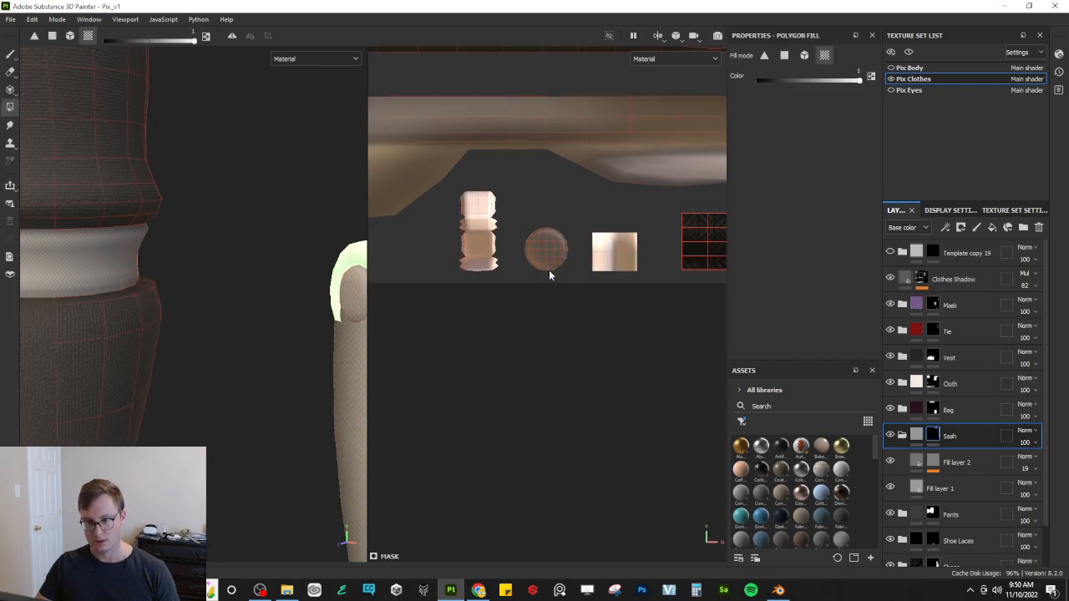
left_click_drag(334, 313, 259, 307, "alt")
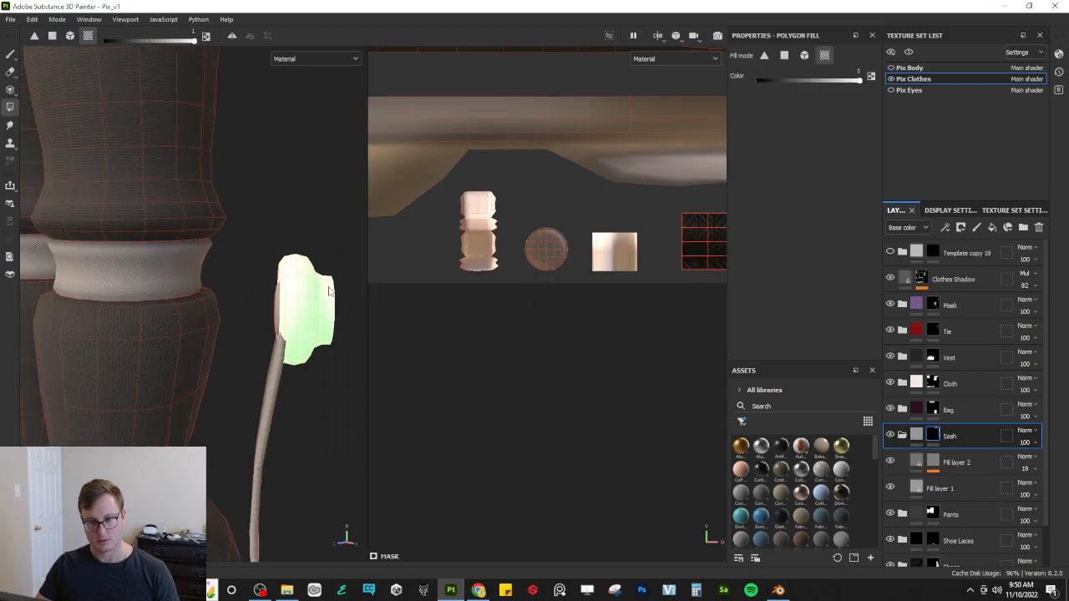
Step: Try to add the small square UV island beside the button cap to the Sash mask using mesh fill
left_click(68, 38)
scroll(570, 256, "up", 2)
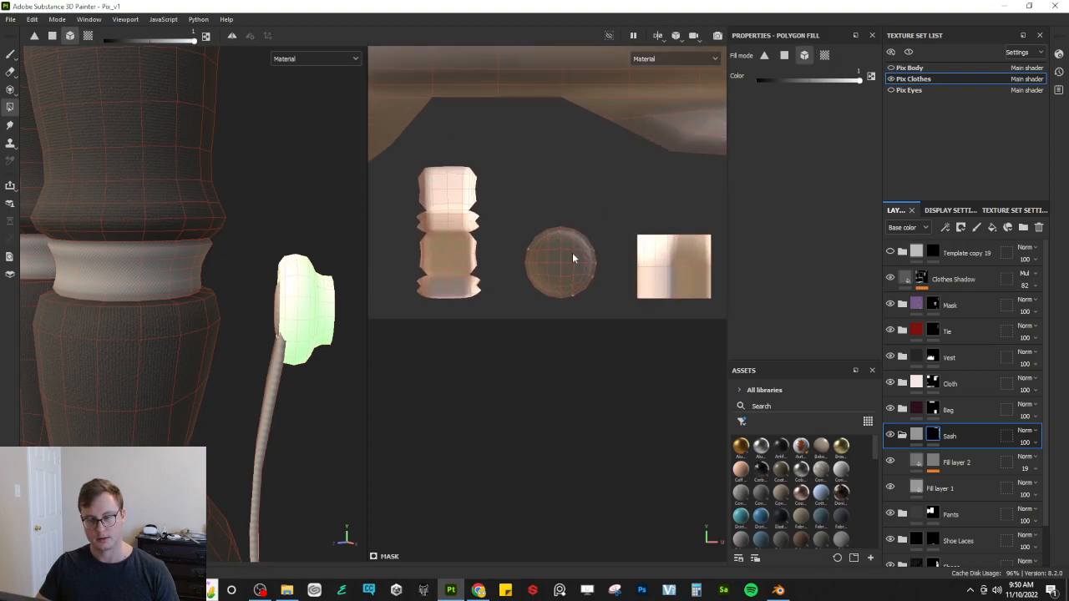
middle_click_drag(608, 283, 497, 296)
left_click(573, 302)
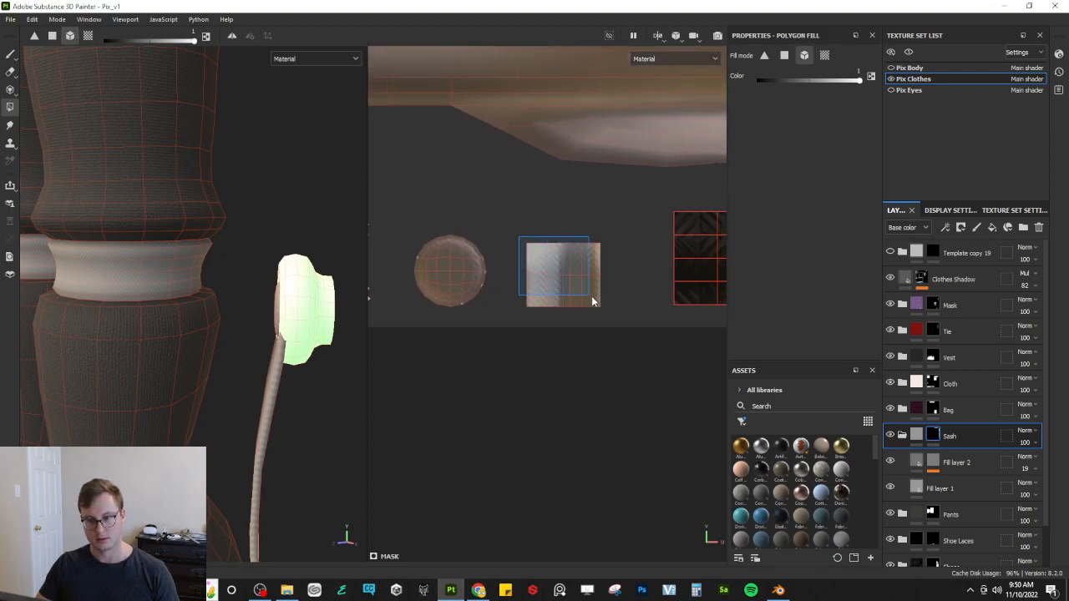
scroll(572, 292, "down", 6)
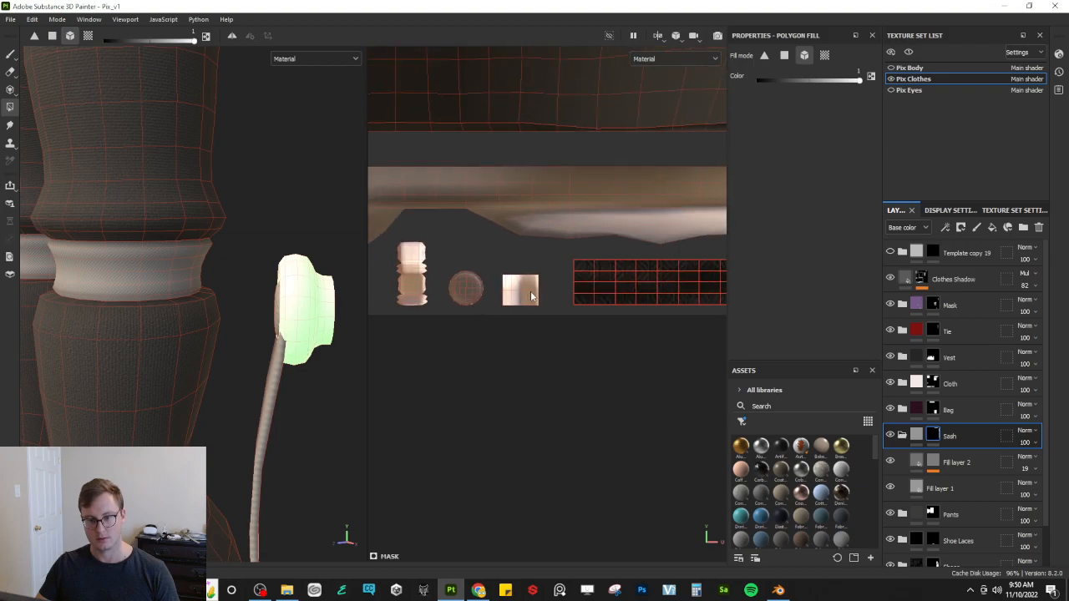
scroll(634, 341, "up", 6)
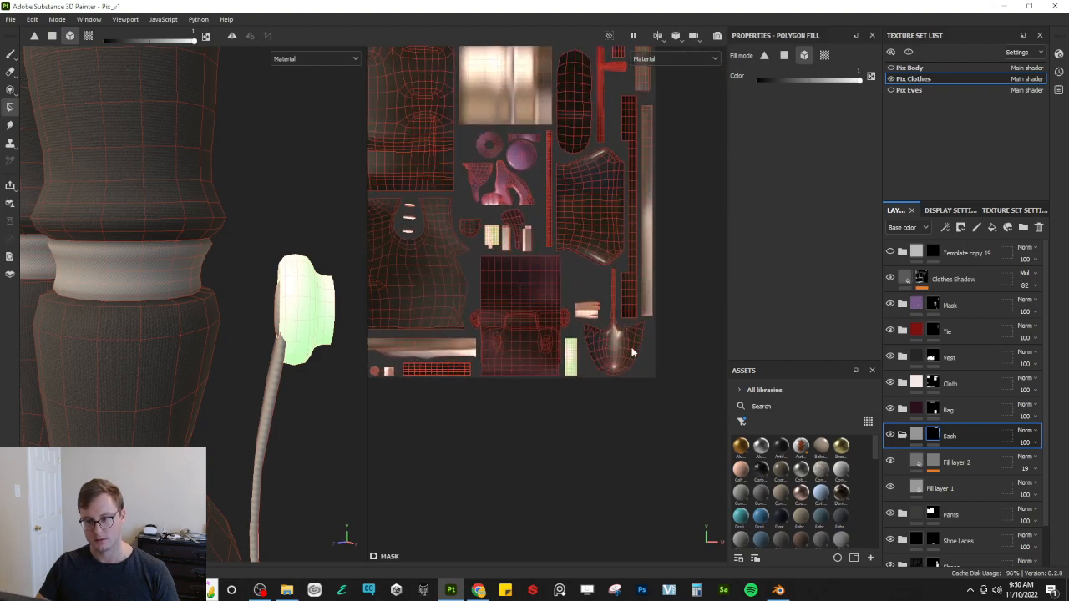
Step: Clear the outer column of the green button strip from the Mask folder's mask, using quad-based Polygon Fill with color 0
scroll(576, 317, "up", 2)
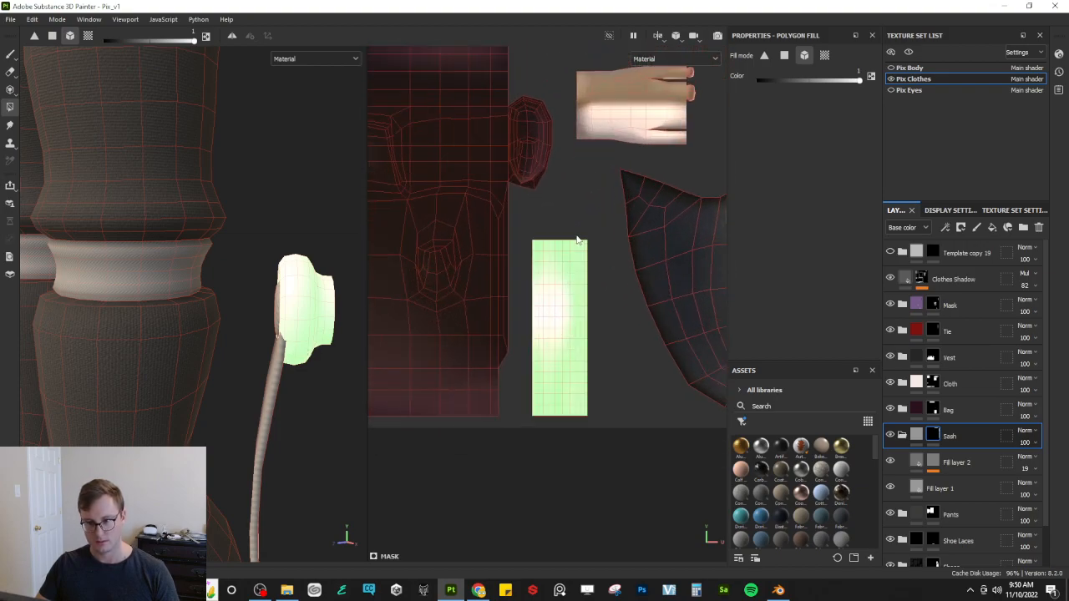
mouse_move(606, 423)
left_mouse_down()
mouse_move(578, 436)
mouse_move(521, 434)
mouse_move(616, 431)
left_mouse_up()
left_click(960, 305)
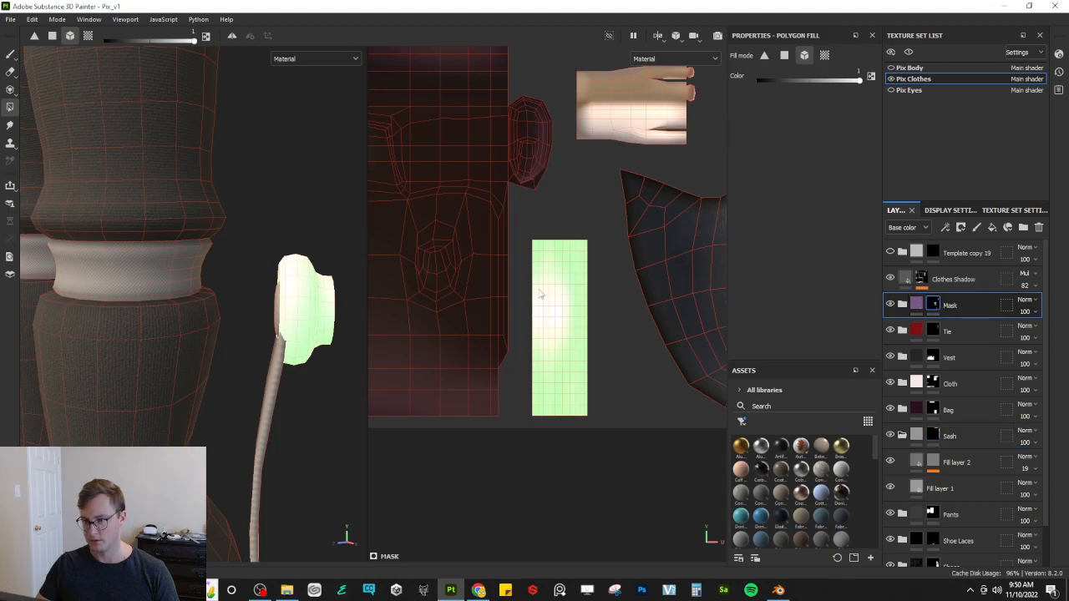
left_click_drag(589, 231, 589, 460)
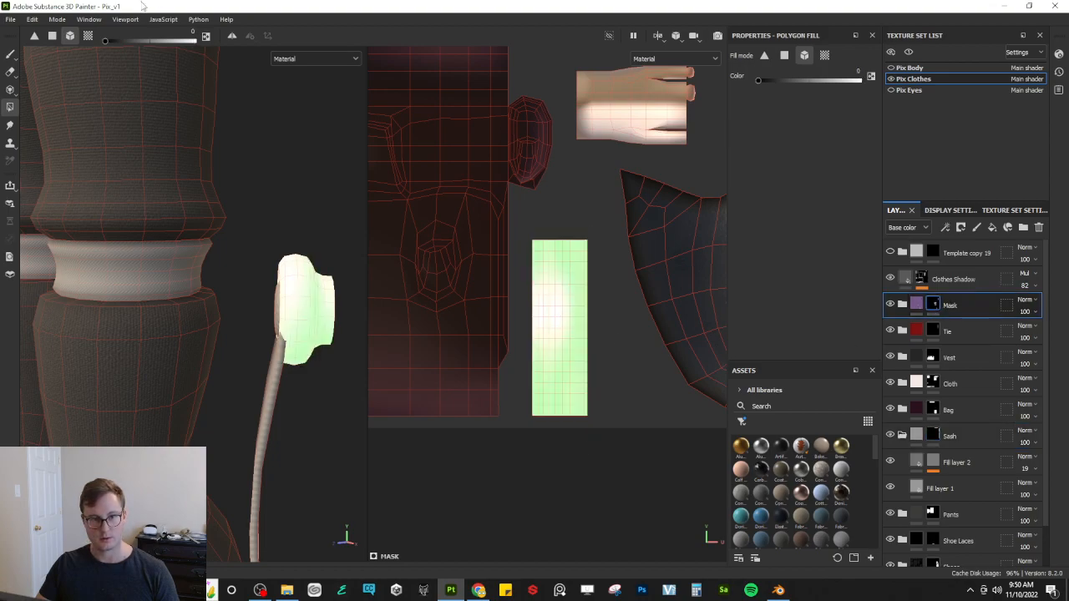
left_click(53, 36)
left_click_drag(604, 467, 571, 465)
left_click_drag(606, 227, 551, 461, "ctrl")
left_click_drag(519, 225, 541, 500)
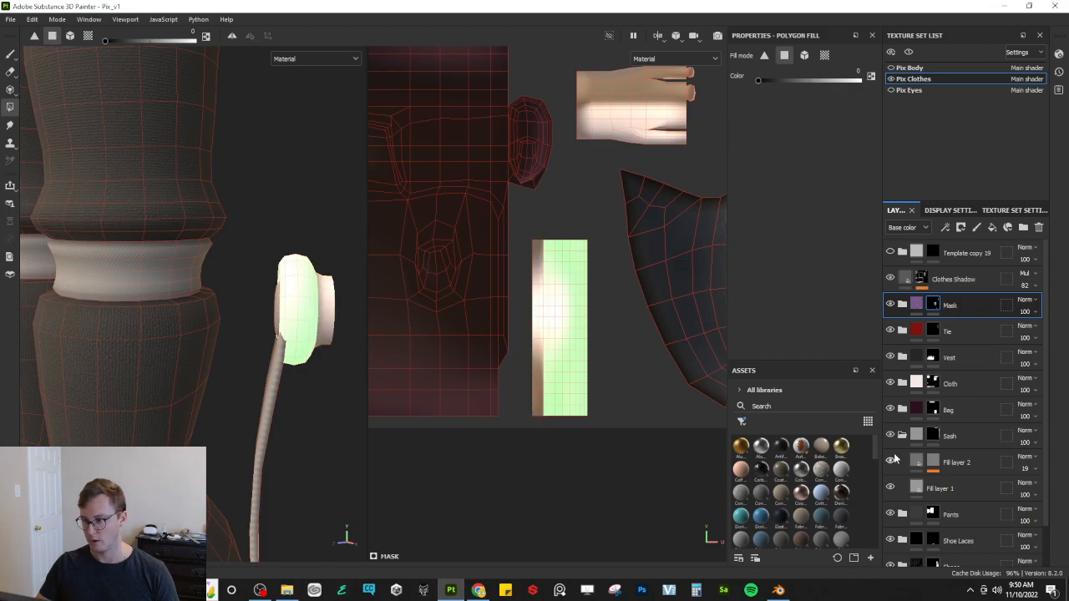
Step: Fill the same outer column of the green button strip into the Sash folder's mask with color 1
left_click(937, 435)
left_click_drag(523, 301, 539, 452)
left_click_drag(525, 222, 539, 447)
Step: Check the recolored buttons within the whole outfit, enlarge the 3D view, and inspect the vest up close
left_click_drag(235, 307, 279, 273, "alt")
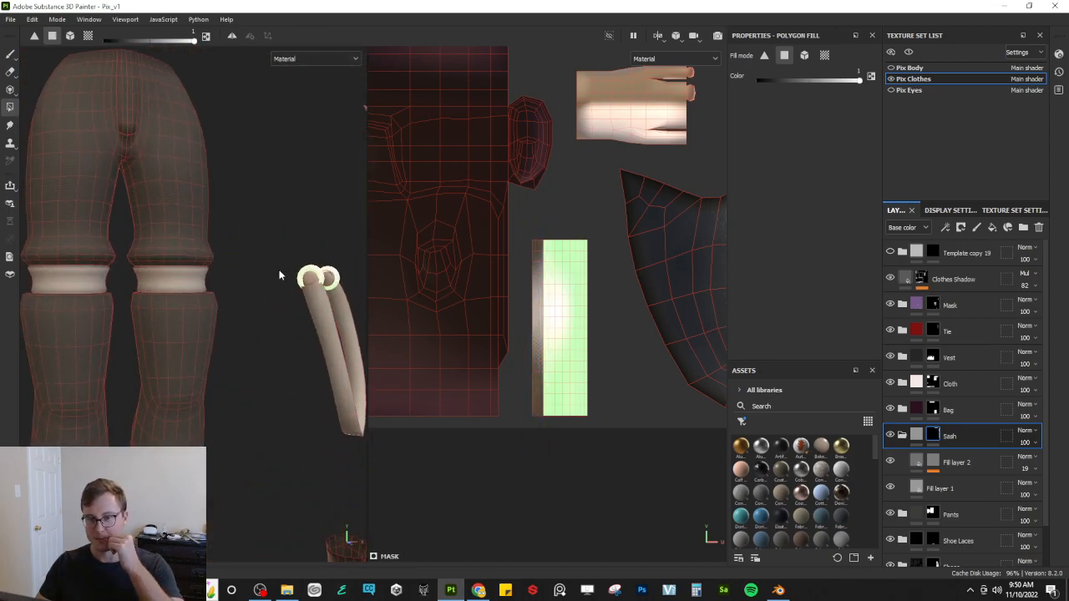
scroll(267, 262, "down", 3)
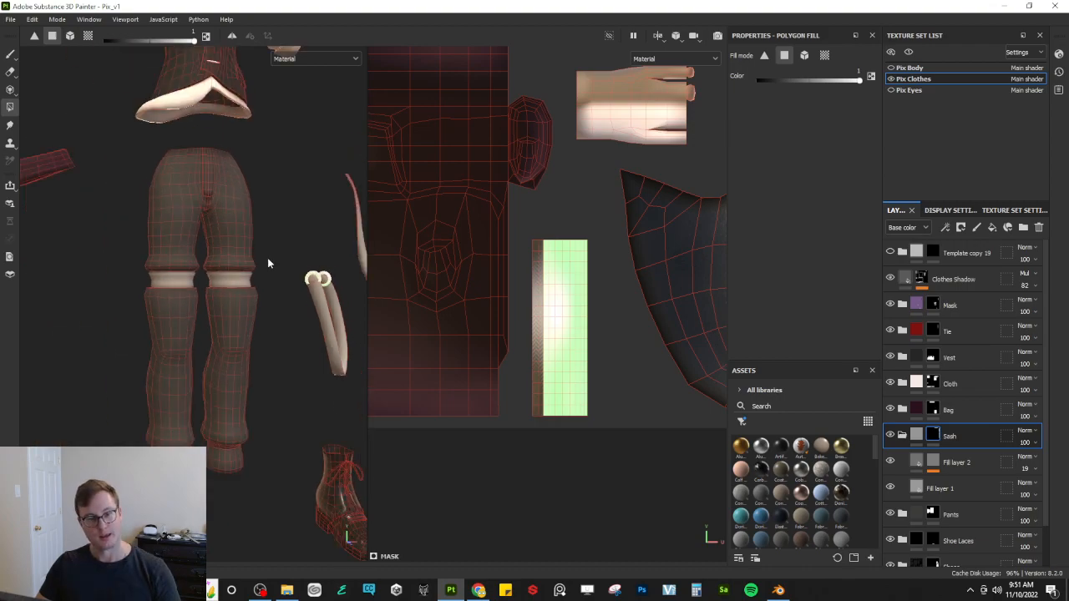
left_click_drag(232, 268, 267, 362, "alt")
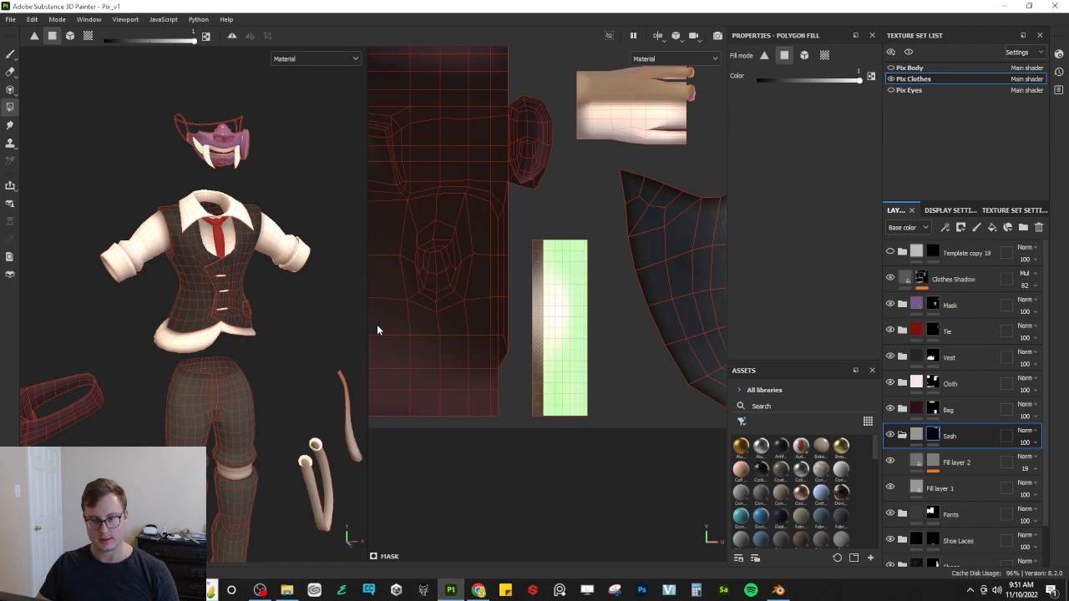
left_click_drag(368, 320, 621, 329)
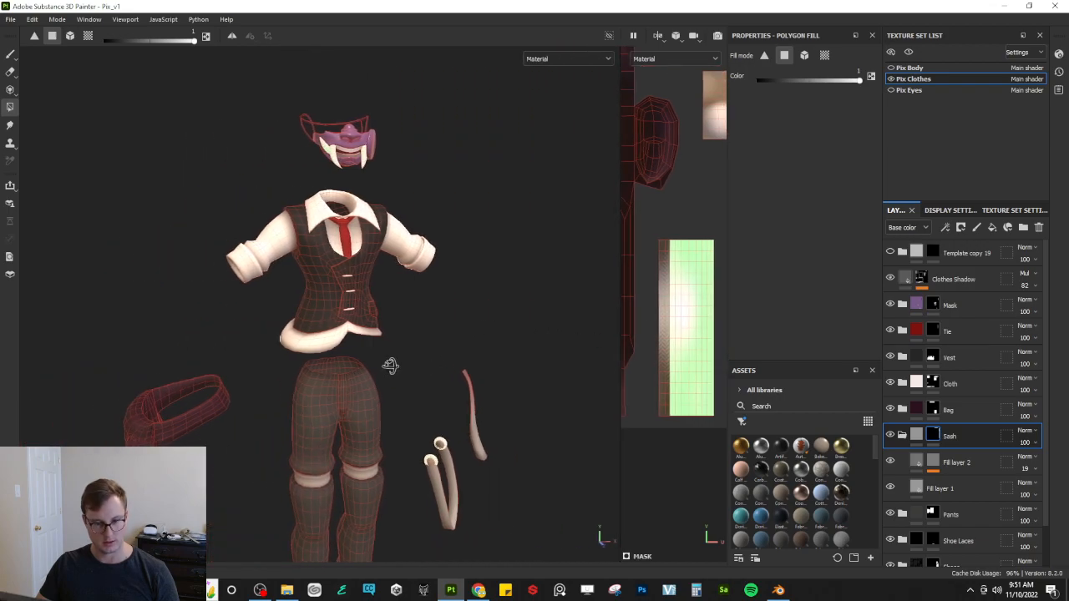
right_click_drag(389, 365, 301, 367, "shift")
scroll(299, 362, "up", 5)
left_click_drag(295, 354, 392, 193, "alt")
middle_click_drag(392, 193, 381, 313, "alt")
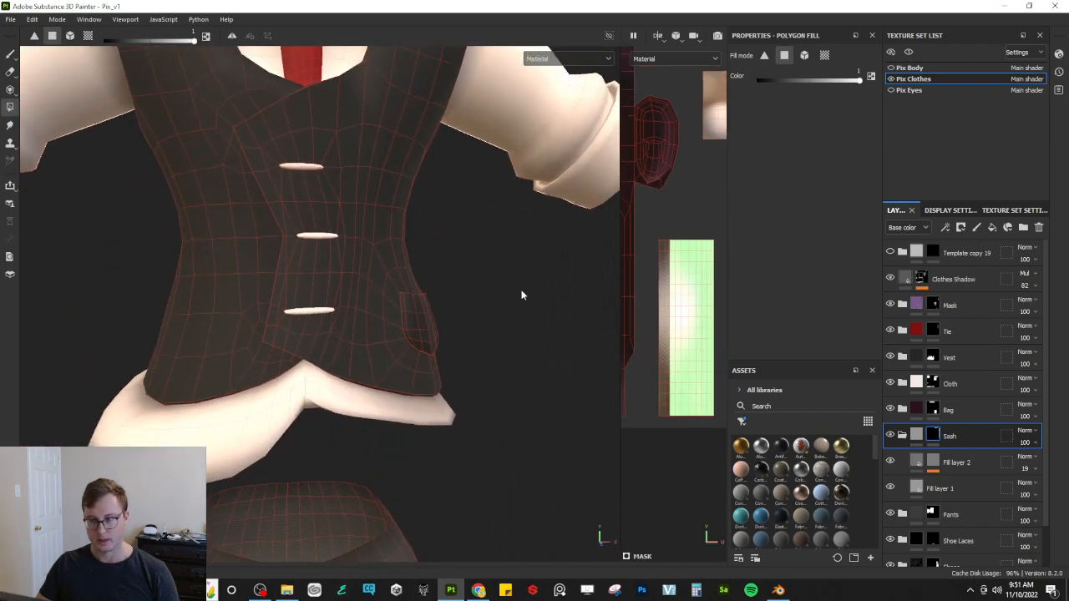
Step: Collapse the Sash folder, expand the Bag folder, and select its Fill layer 1 with the bag framed up close
left_click(903, 434)
scroll(374, 239, "down", 6)
middle_click_drag(388, 282, 388, 211)
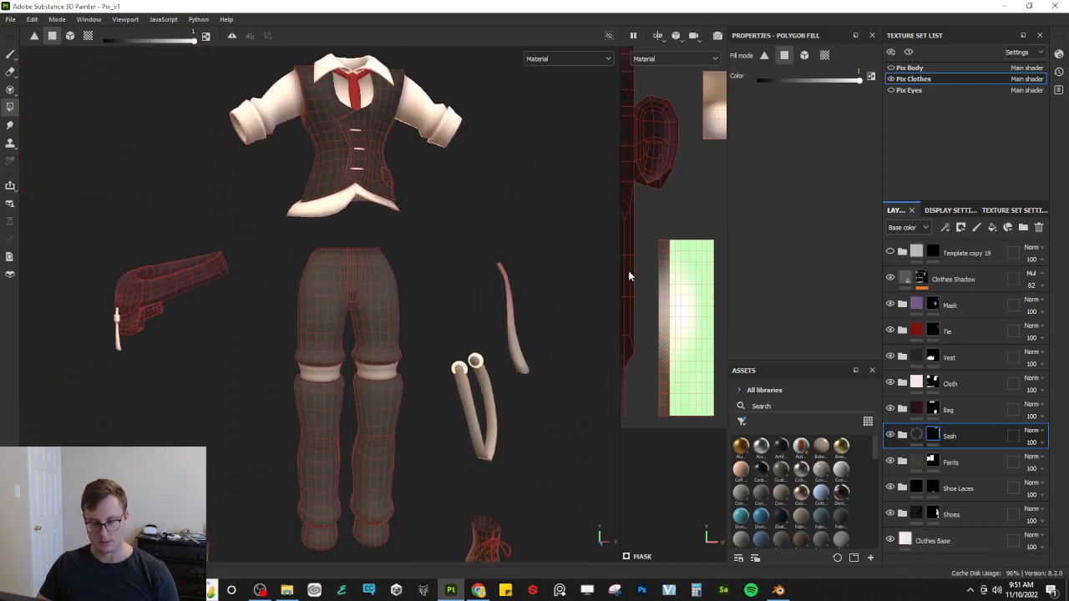
left_click(902, 410)
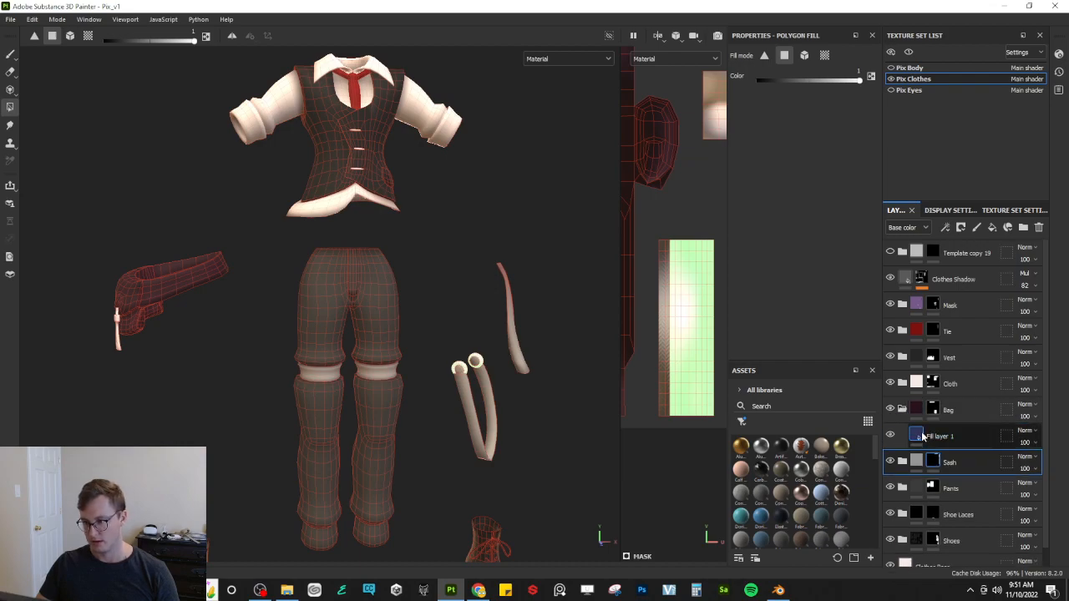
left_click(929, 434)
left_click_drag(245, 292, 296, 358, "alt")
scroll(332, 314, "up", 4)
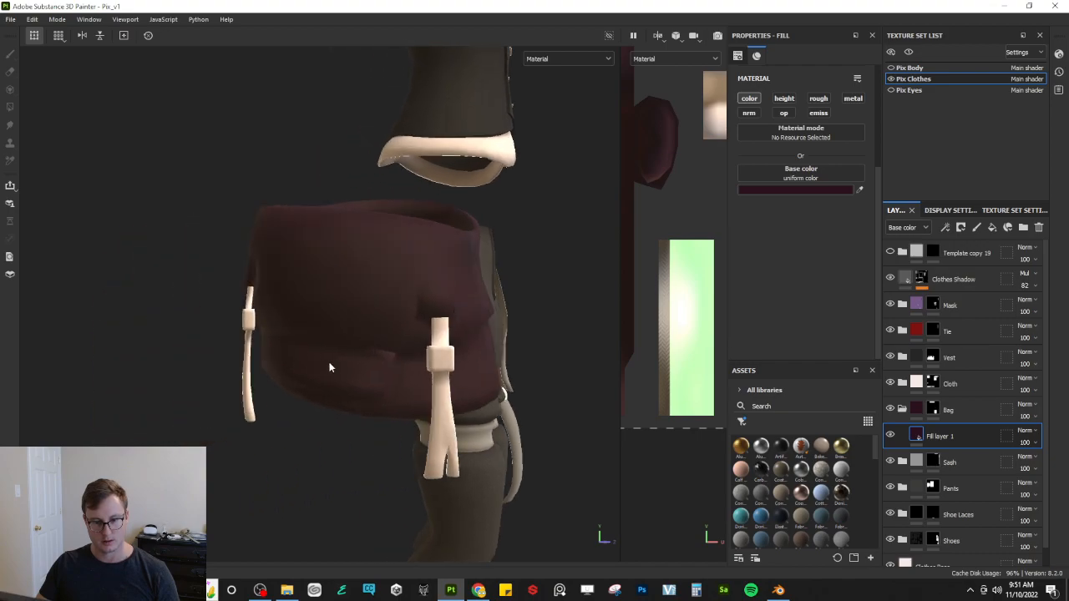
Step: Open Pix_Bag.png from the Reference folder in Chrome to study the bag concept
left_click(287, 590)
mouse_move(618, 177)
left_mouse_down()
mouse_move(655, 329)
mouse_move(581, 30)
mouse_move(494, 13)
left_mouse_up()
key("alt+Tab")
key("alt+Tab")
key("alt+Tab")
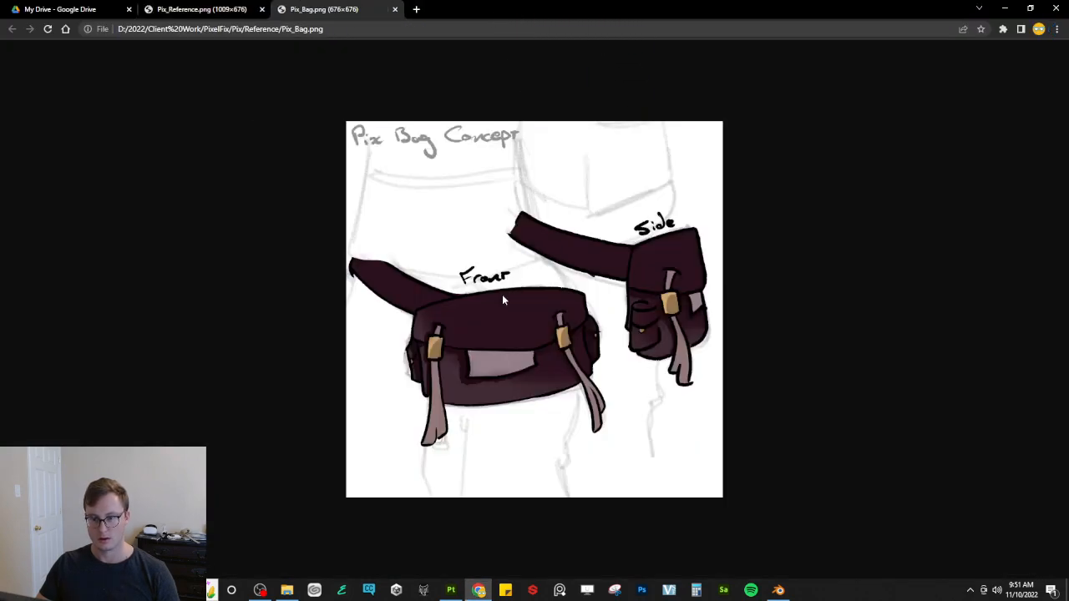
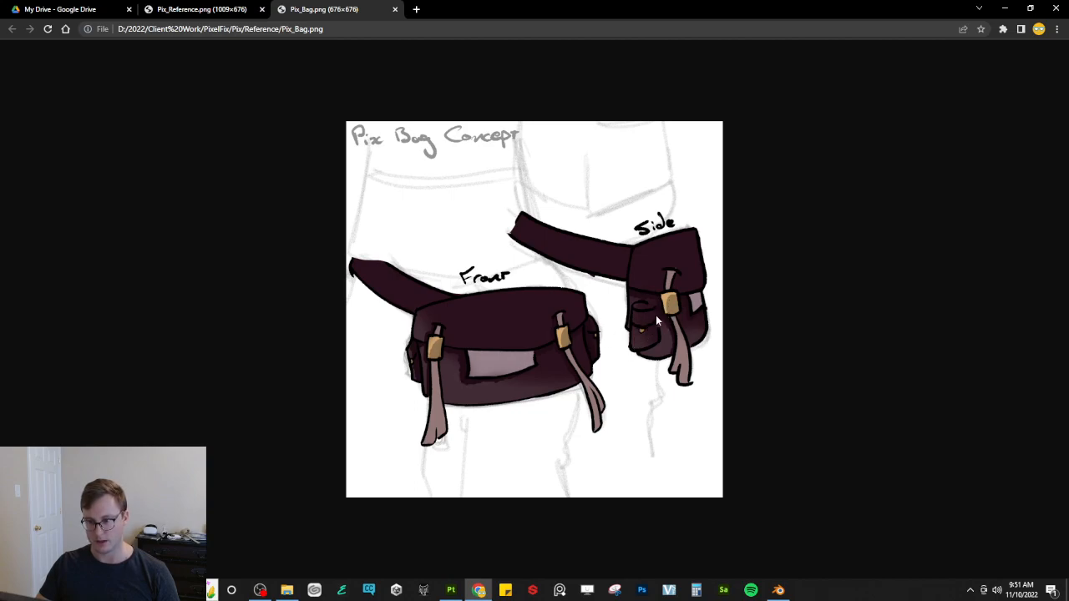
Step: Compare the bag model with the Pix_Bag.png concept, switching between Chrome and Substance 3D Painter and viewing the bag from its side
key("alt+Tab")
left_click(524, 316)
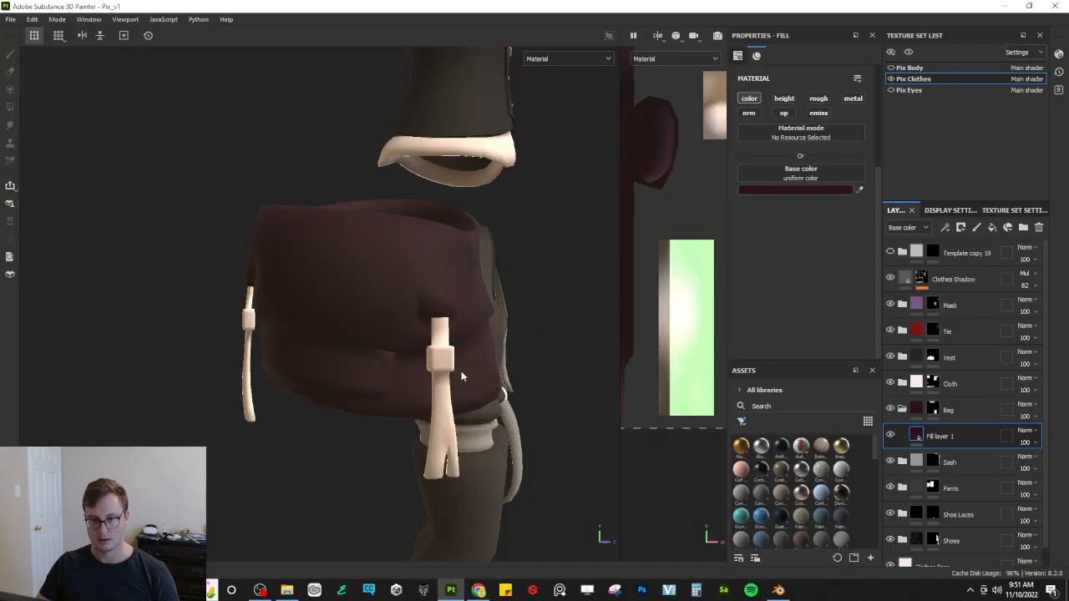
key("alt+Tab")
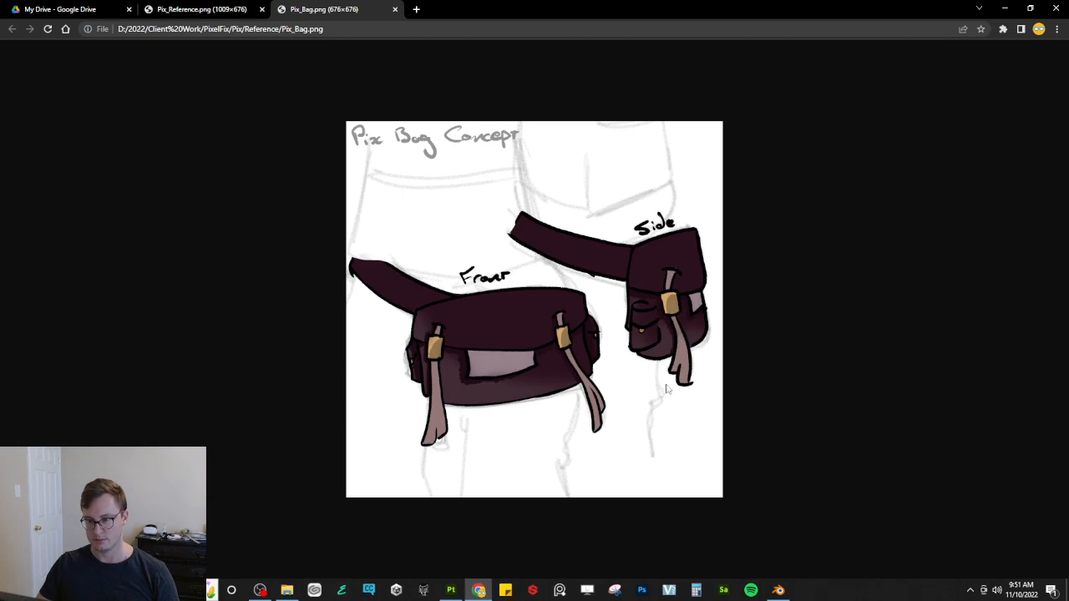
key("alt+Tab")
left_click_drag(373, 377, 435, 401, "alt")
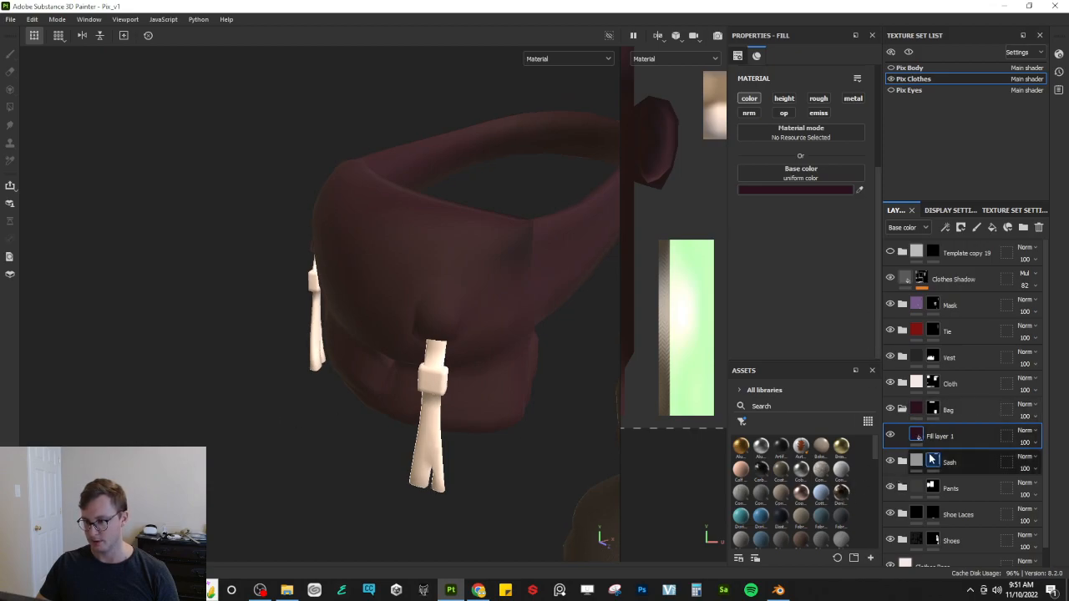
Step: Add a new fill layer above Fill layer 1 in the Bag folder, with a black mask containing a fill effect
left_click(991, 233)
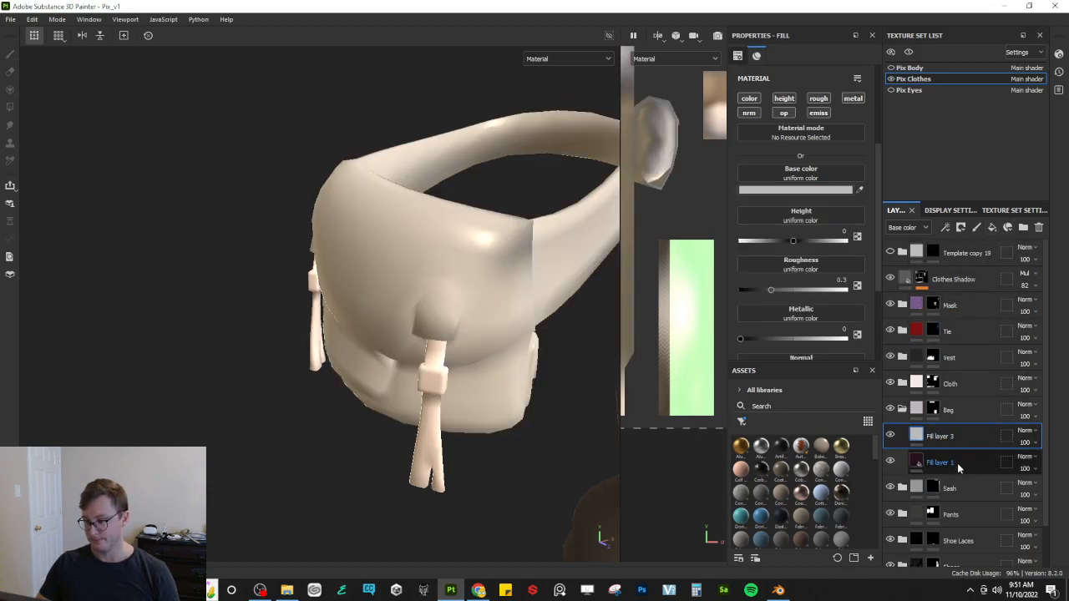
right_click(942, 439)
left_click(954, 21)
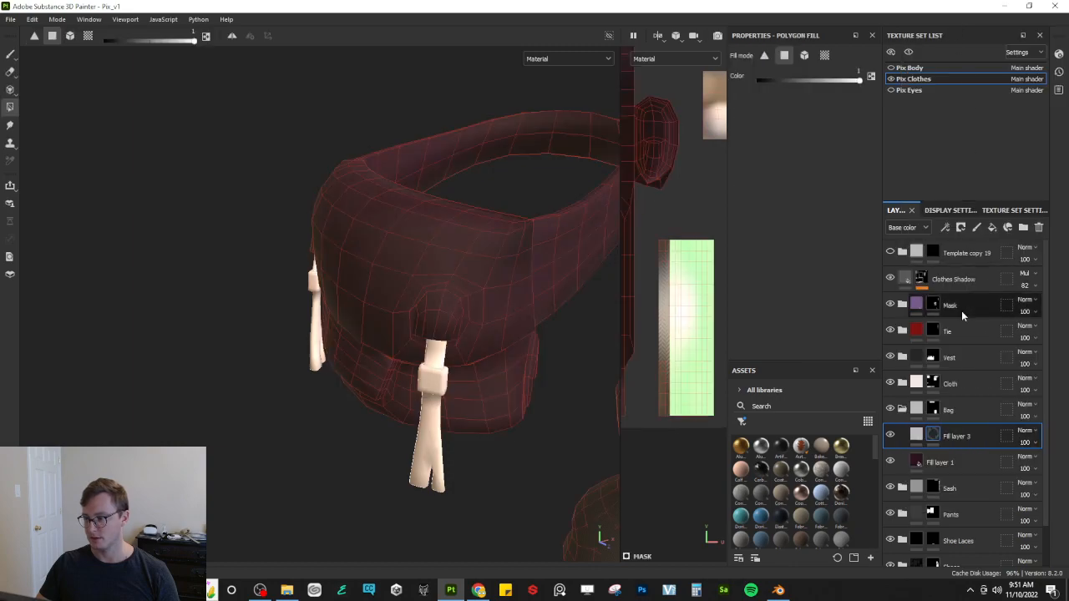
right_click(952, 414)
left_click(933, 384)
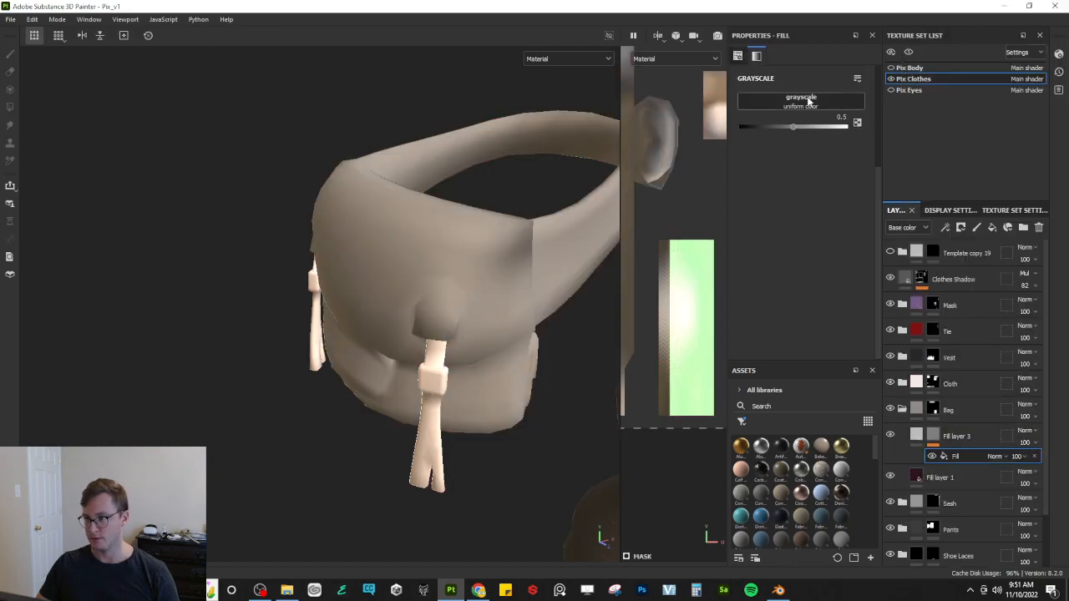
Step: Search the grayscale resources for "pattern", try Fabric Cross Curve, and replace it with Fabric Square Center in the mask fill
left_click(808, 101)
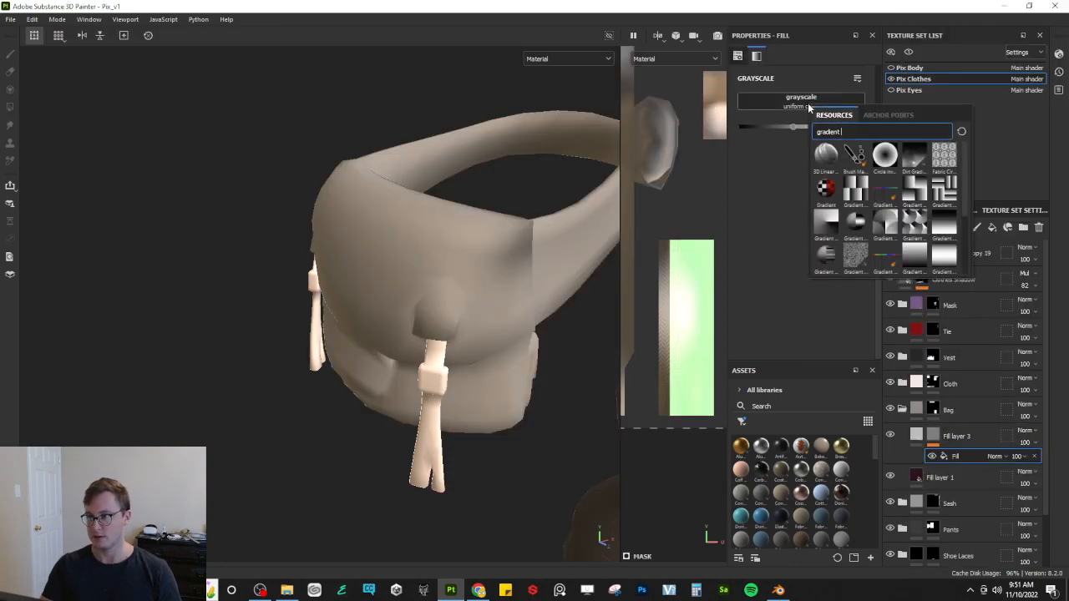
type("pattern")
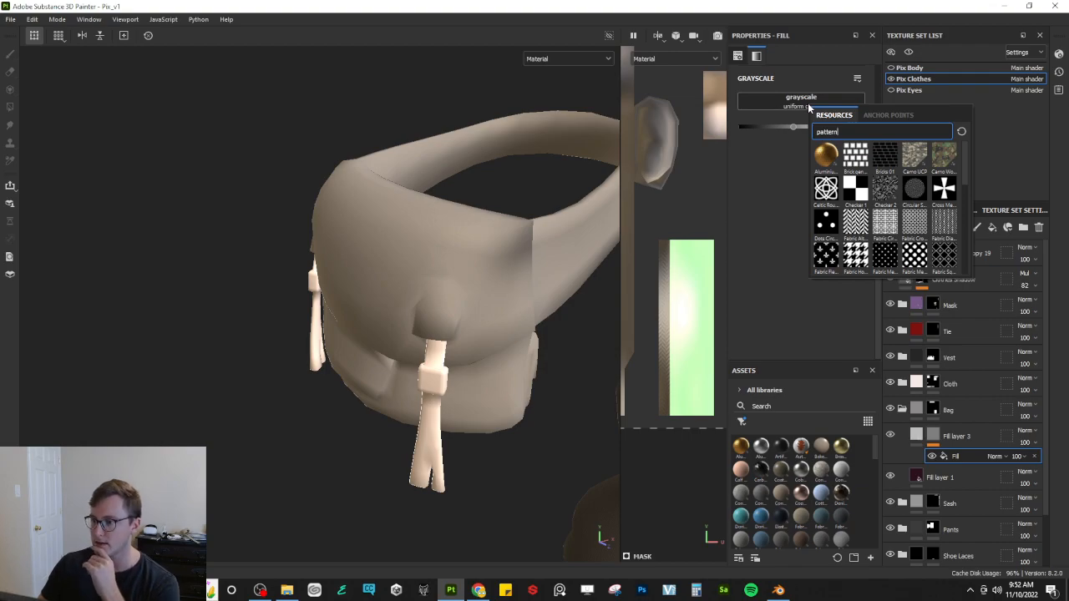
left_click(924, 223)
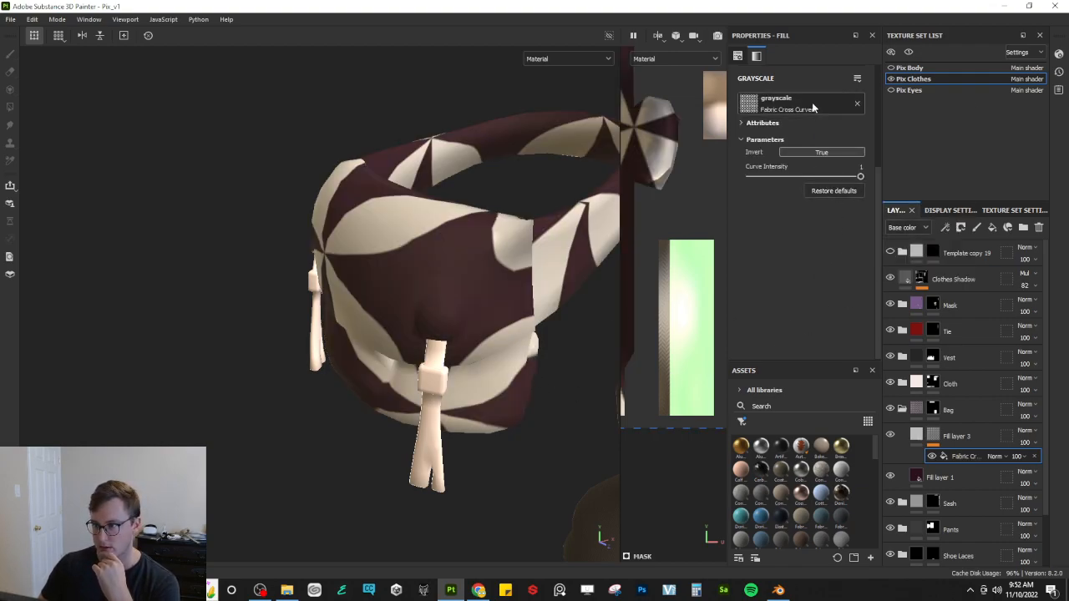
left_click(855, 104)
left_click(945, 257)
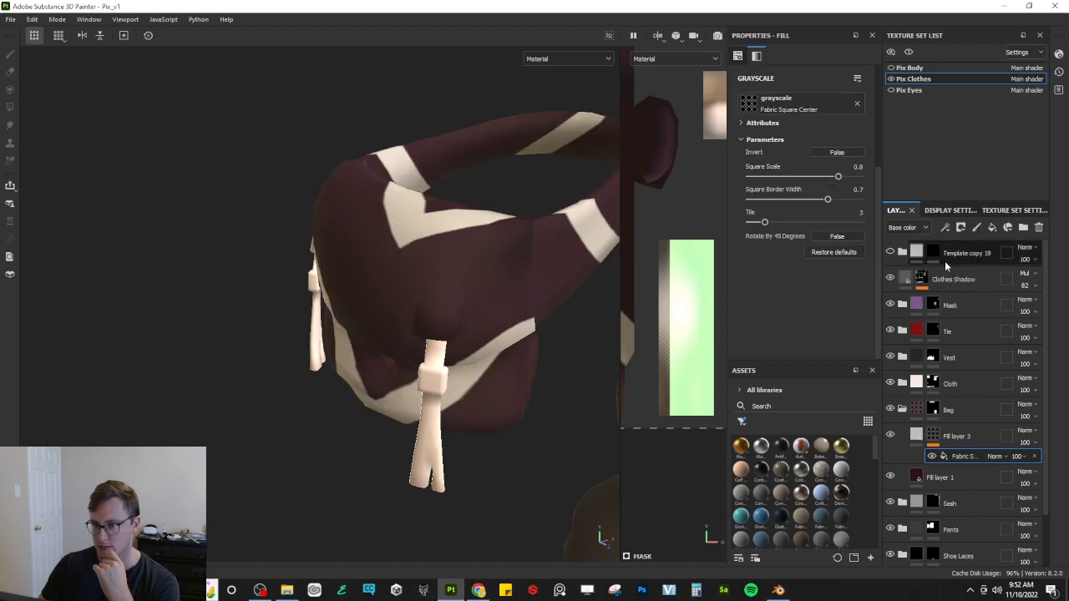
Step: Set the mask pattern's UV tiling to 32 and its Tile parameter to 10
scroll(865, 230, "up", 3)
left_click_drag(799, 167, 808, 164)
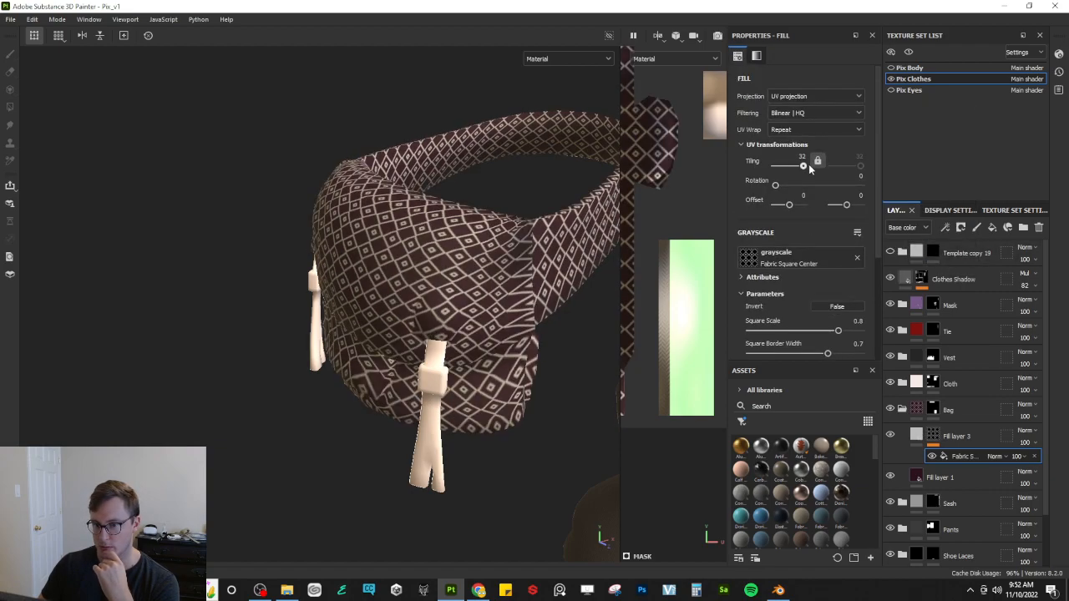
scroll(812, 288, "down", 2)
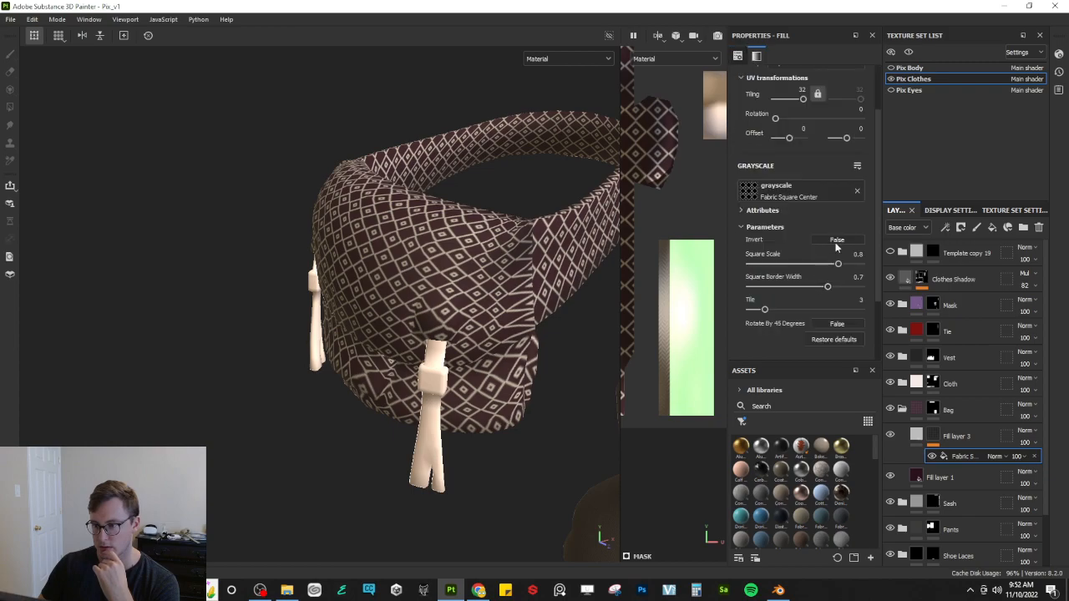
left_click_drag(757, 308, 818, 311)
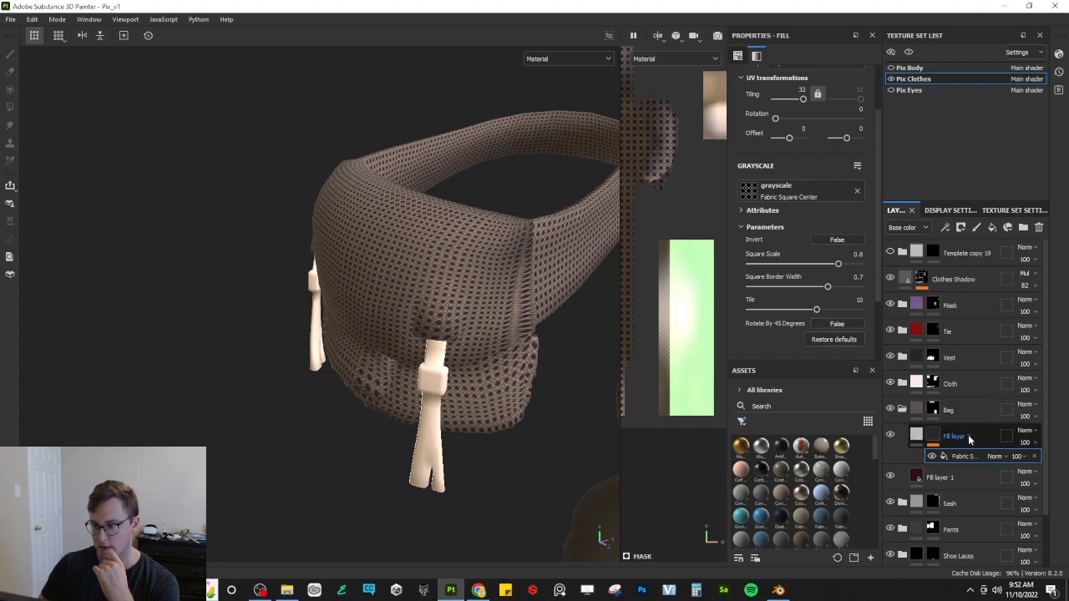
Step: Limit Fill layer 3 to the color channel, set its blend mode to Overlay, and make its base color dark gray
left_click(915, 435)
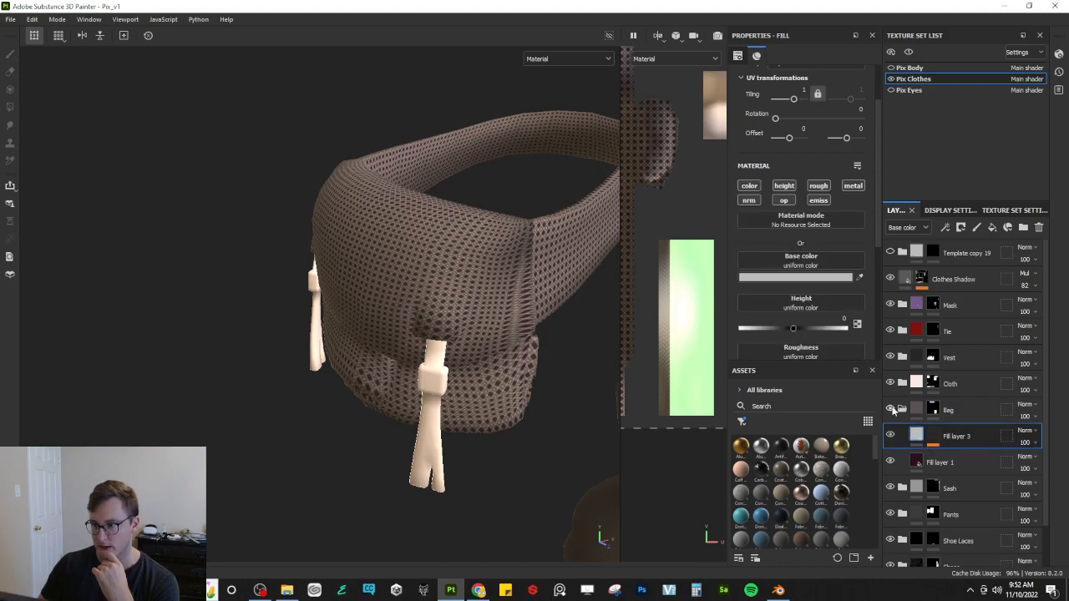
left_click(762, 278)
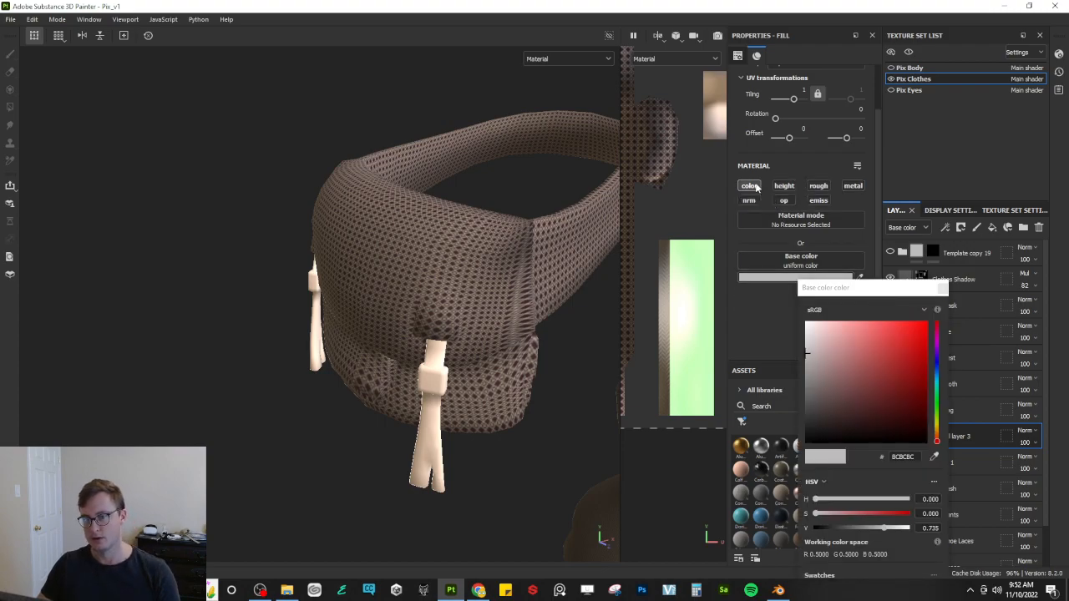
left_click(772, 281)
left_click(784, 278)
left_click(1027, 432)
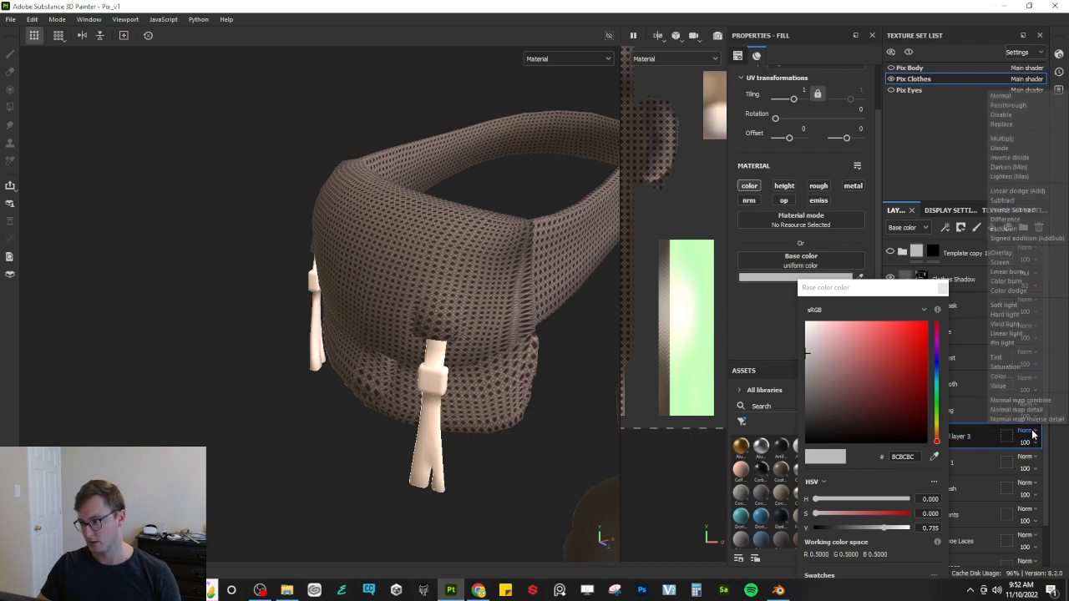
left_click(1004, 253)
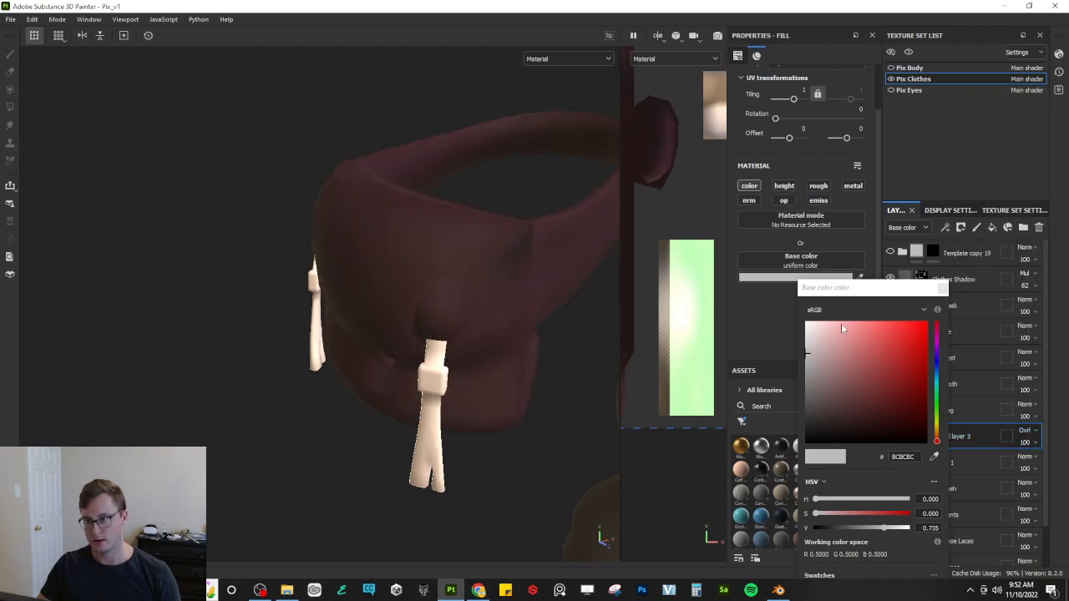
left_click_drag(823, 399, 777, 416)
left_click(942, 289)
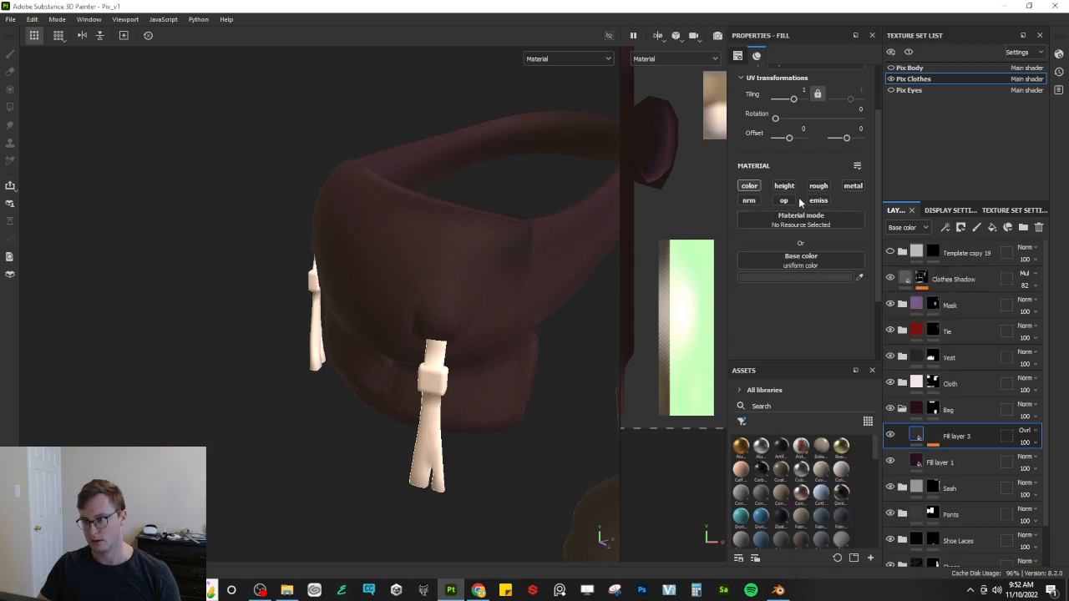
Step: Enable the height channel on Fill layer 3 and set its height to -0.04, checking the weave on the bag
left_click(792, 190)
scroll(412, 326, "up", 3)
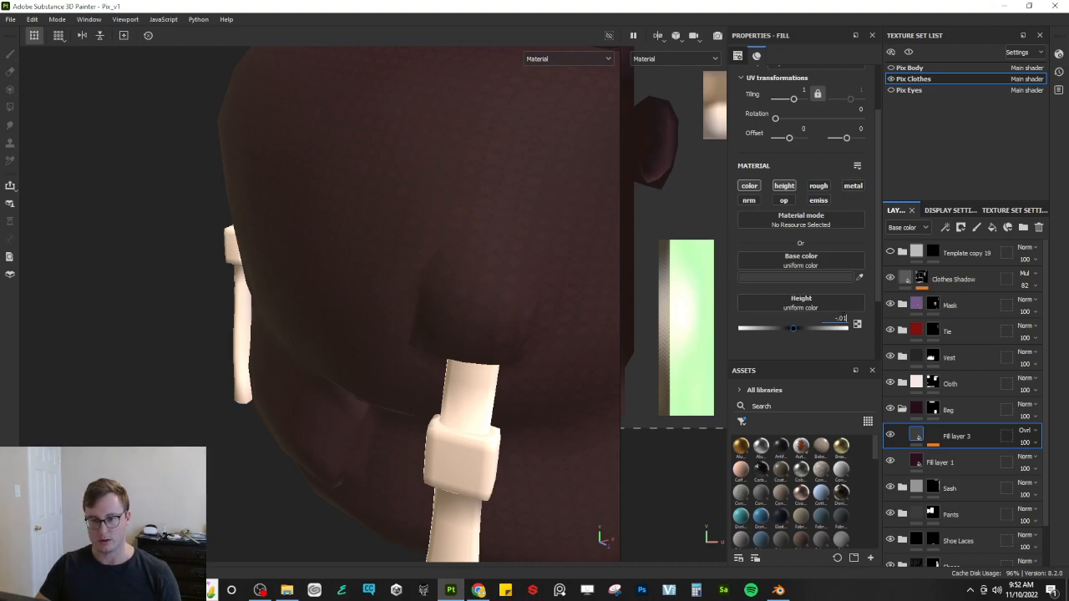
left_click_drag(463, 277, 675, 250, "alt")
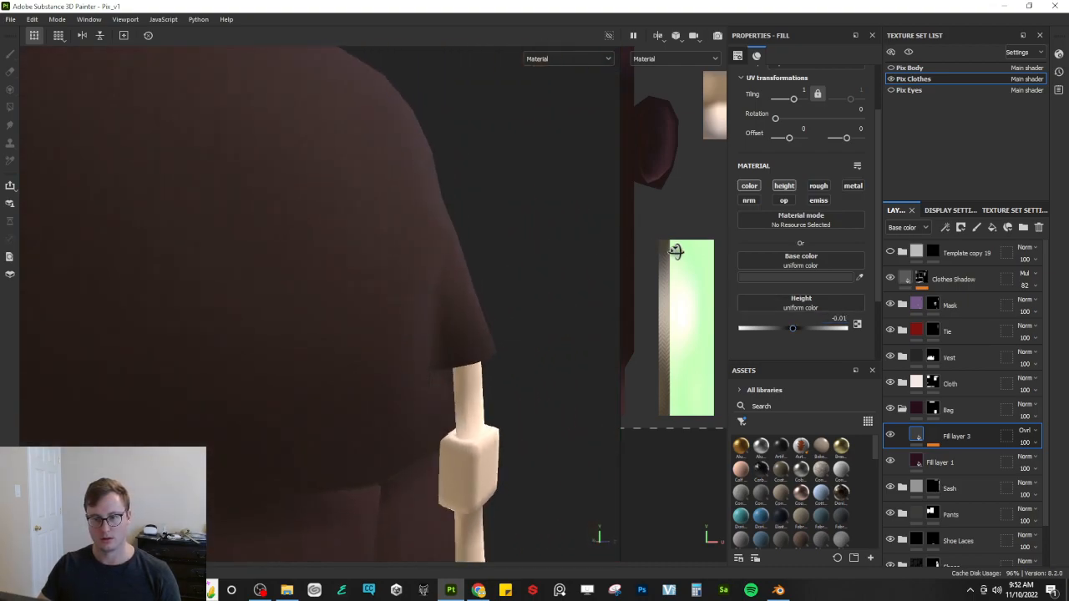
left_click(846, 318)
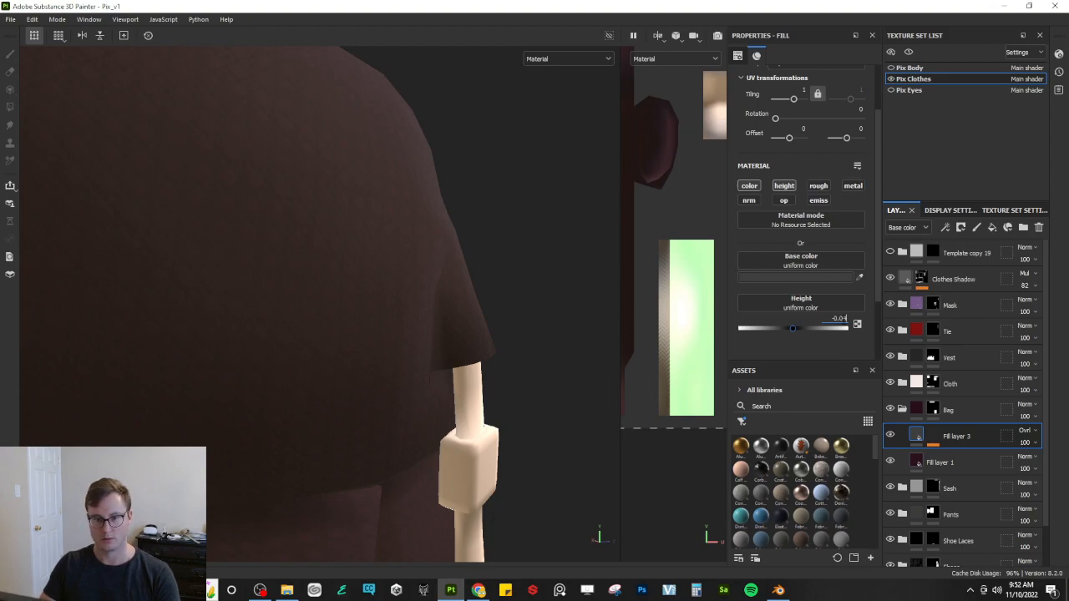
left_click_drag(327, 268, 317, 406, "alt")
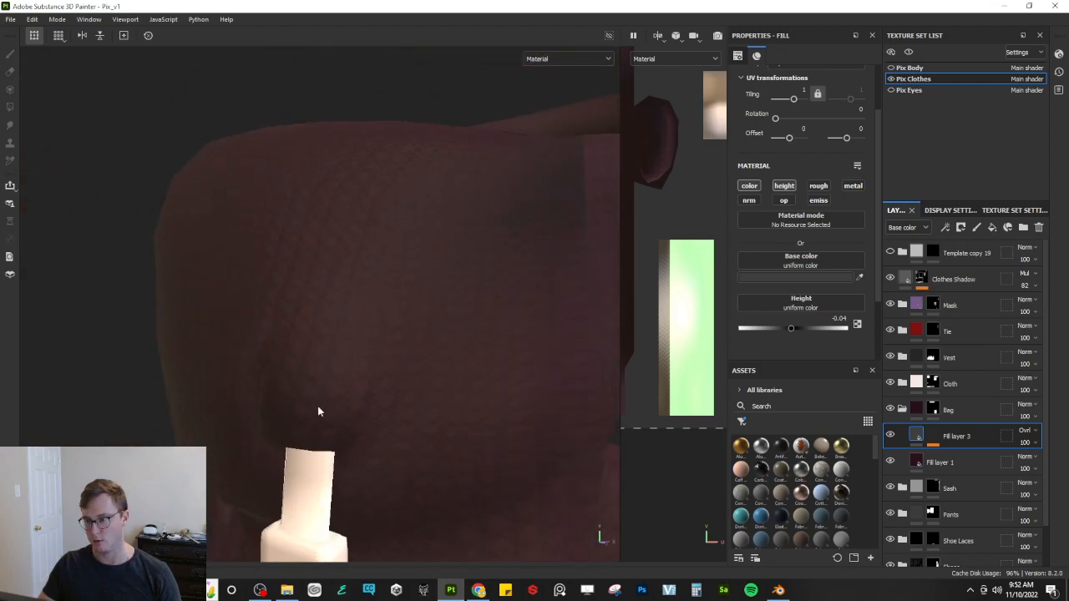
Step: Enable the roughness channel on the Bag folder's Fill layer 1 and set its roughness to about 0.93
left_click(906, 460)
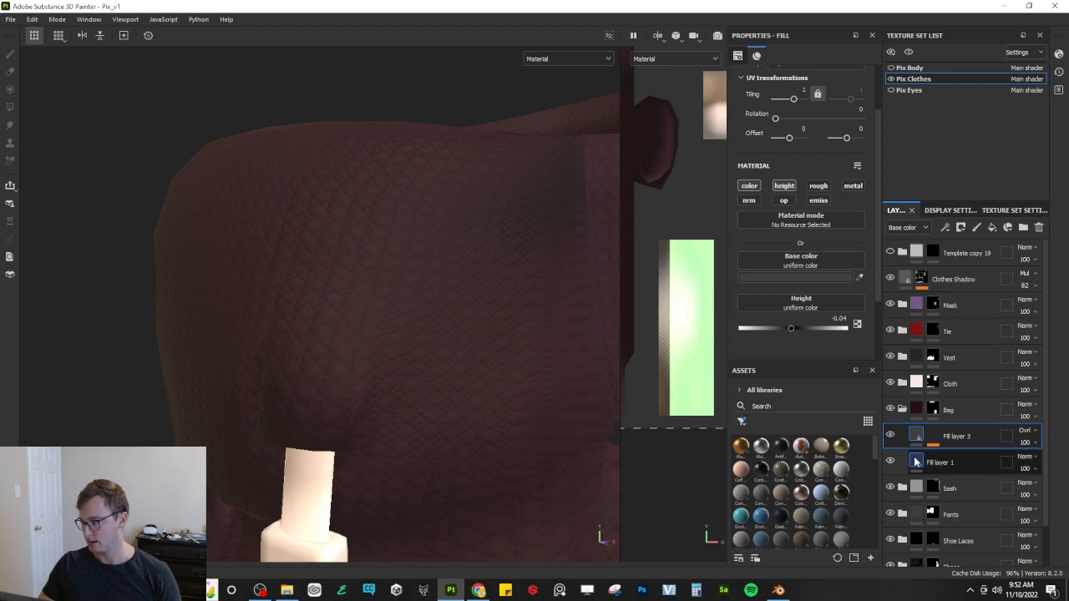
left_click(819, 187)
left_click_drag(780, 328, 852, 340)
left_click_drag(584, 334, 443, 372, "alt")
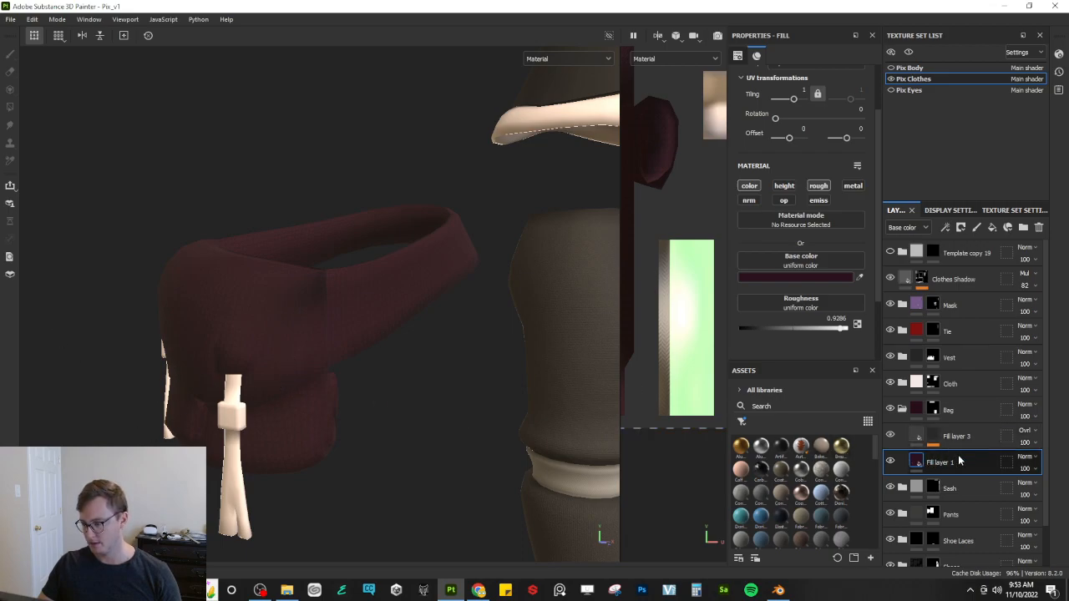
Step: Place a duplicate of the Template copy 19 folder at the top of the Bag folder and rename it "Bag Latch"
left_click(960, 262)
left_click_drag(960, 263, 973, 455)
double_click(968, 436)
type("Bag Latch")
key("Return")
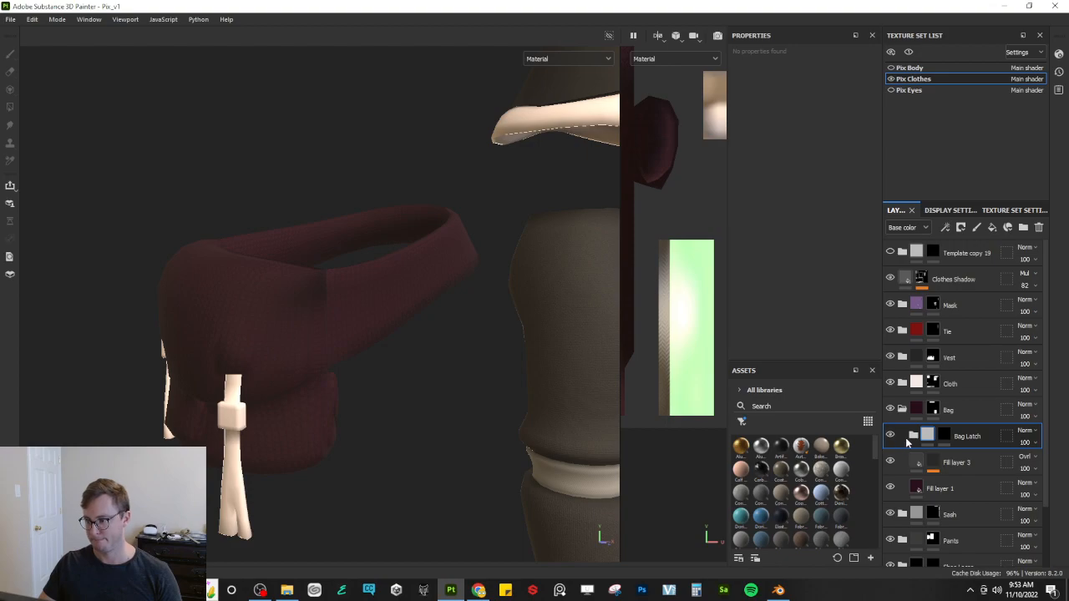
Step: Expand the Bag Latch folder and enable the height, roughness and metallic channels on its Fill layer 1
left_click(912, 435)
left_click(928, 462)
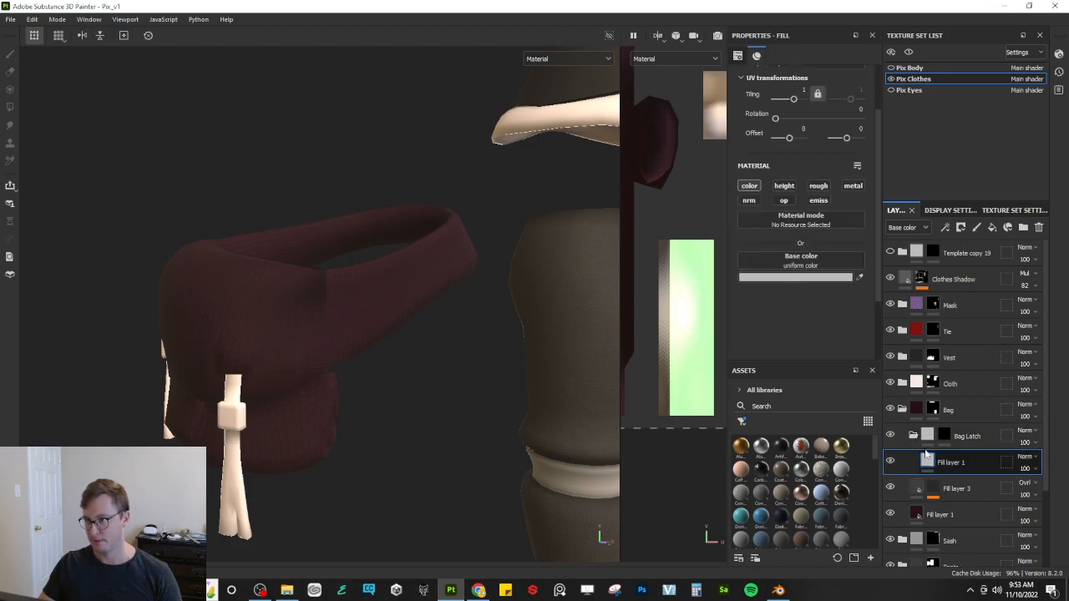
left_click(783, 186)
left_click(817, 186)
left_click(853, 186)
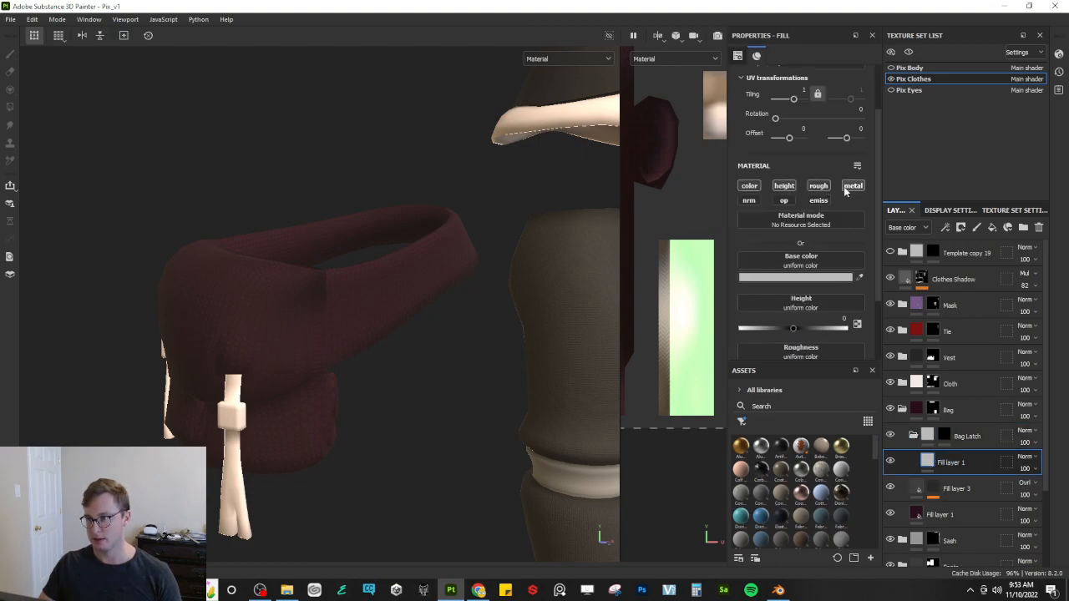
left_click_drag(164, 351, 723, 431, "alt")
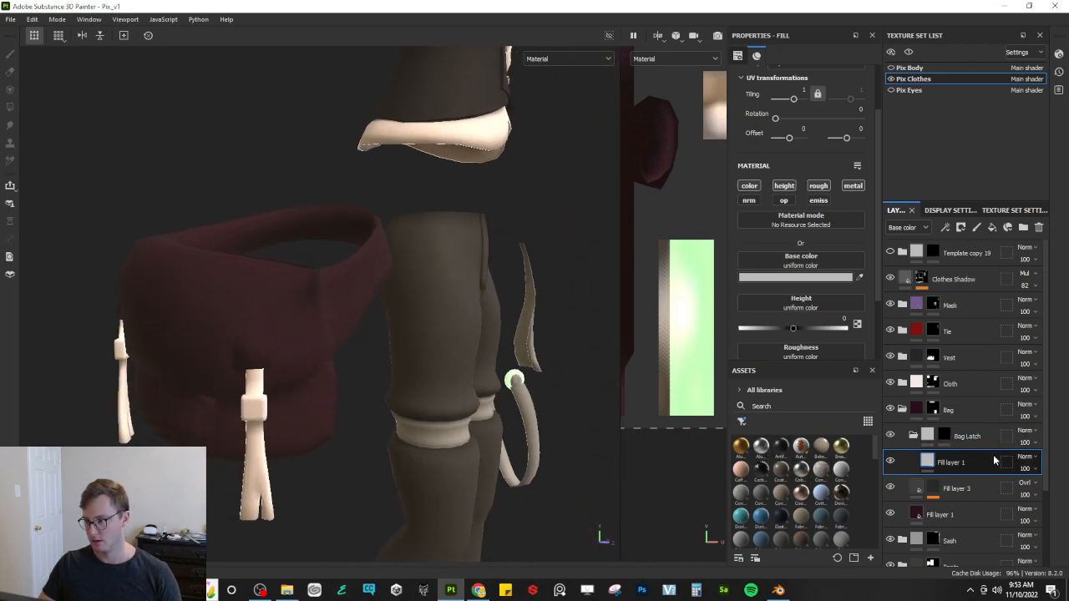
Step: Fill the bag's front panel below the flap into the Bag Latch mask with color 1, working in an enlarged UV view
left_click(943, 435)
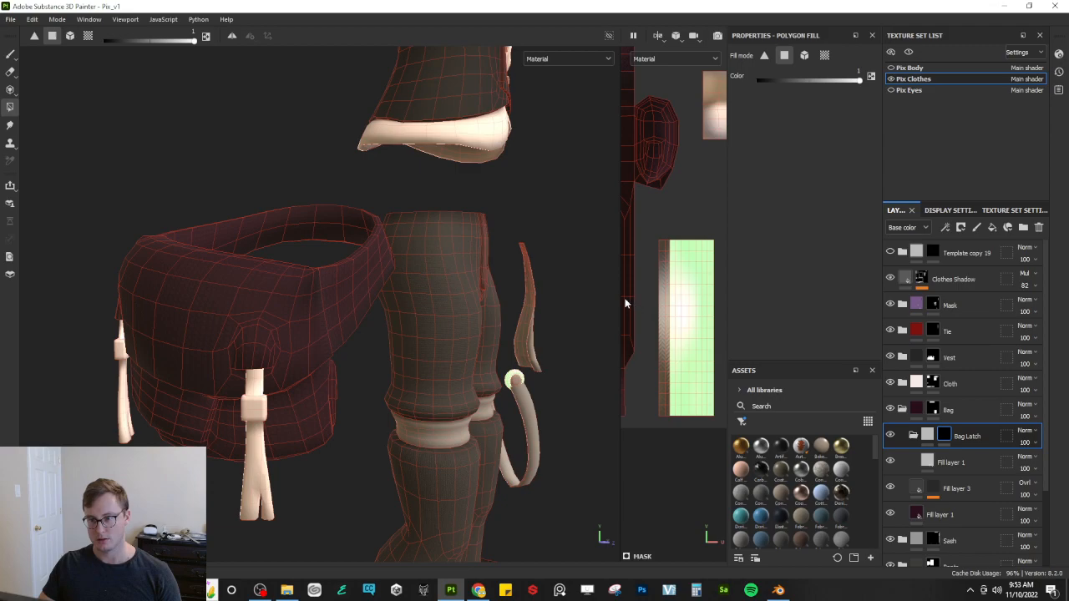
left_click_drag(621, 297, 367, 296)
scroll(570, 338, "up", 5)
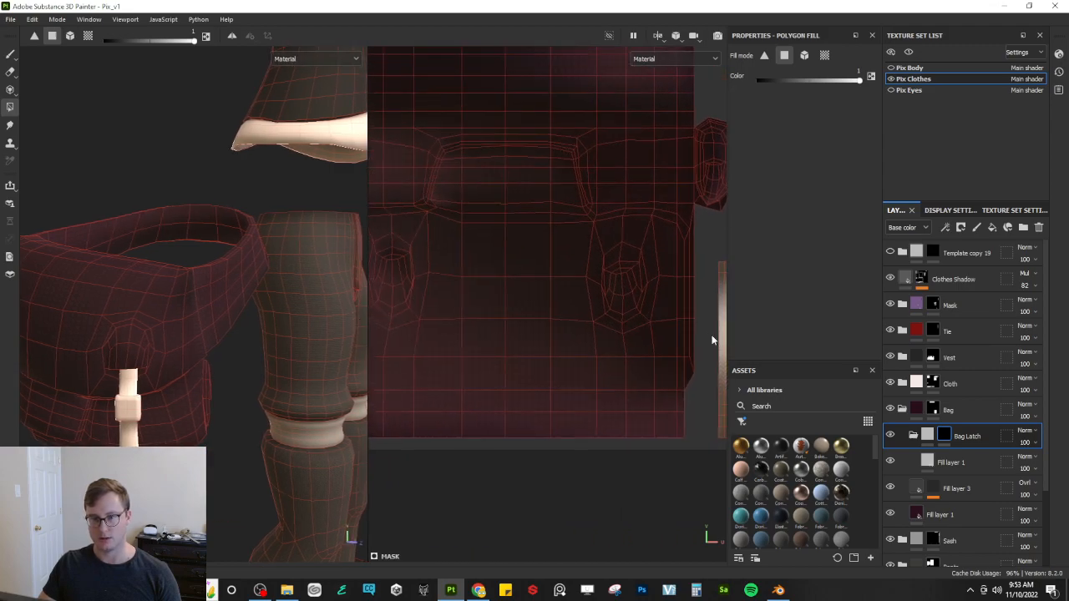
scroll(570, 343, "up", 4)
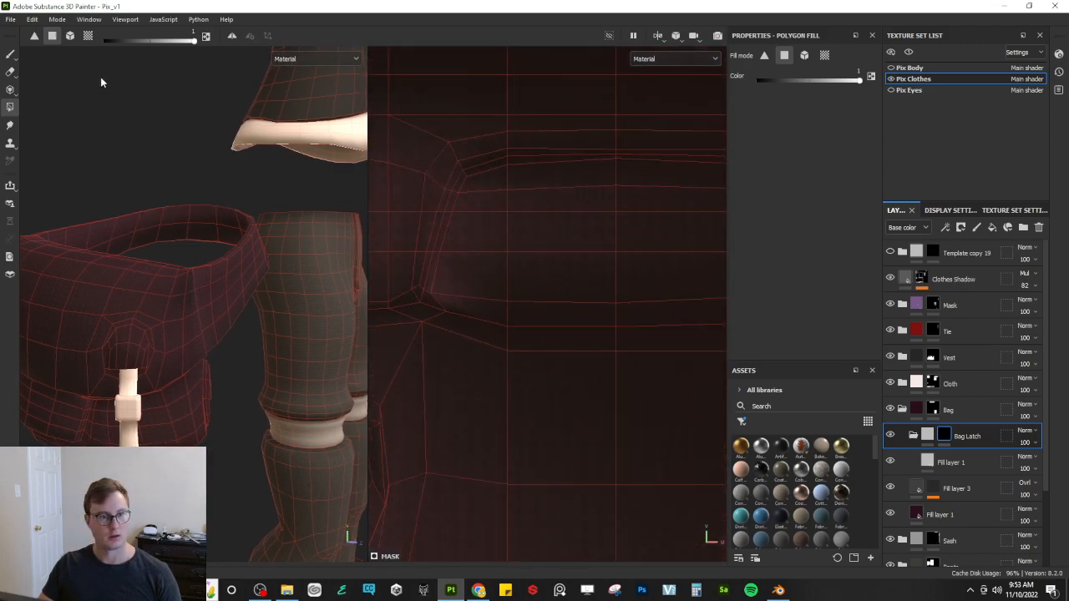
mouse_move(464, 171)
left_mouse_down()
mouse_move(489, 197)
mouse_move(448, 201)
mouse_move(431, 269)
left_mouse_up()
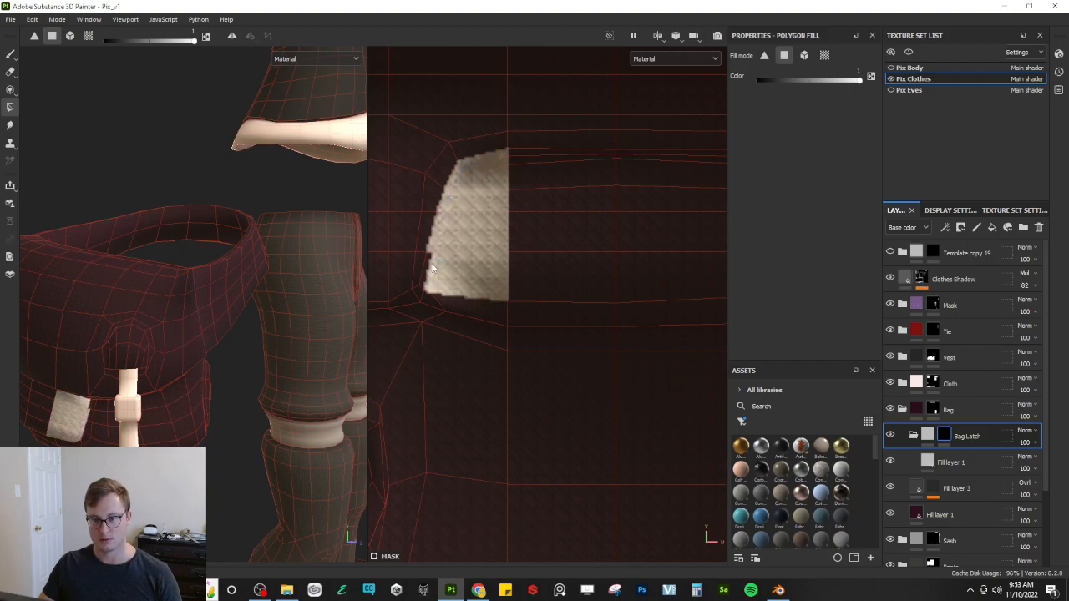
middle_click_drag(632, 291, 569, 278, "alt")
mouse_move(444, 145)
left_mouse_down()
mouse_move(565, 226)
mouse_move(592, 262)
left_mouse_up()
middle_click_drag(592, 262, 443, 295, "alt")
left_click_drag(525, 223, 587, 309)
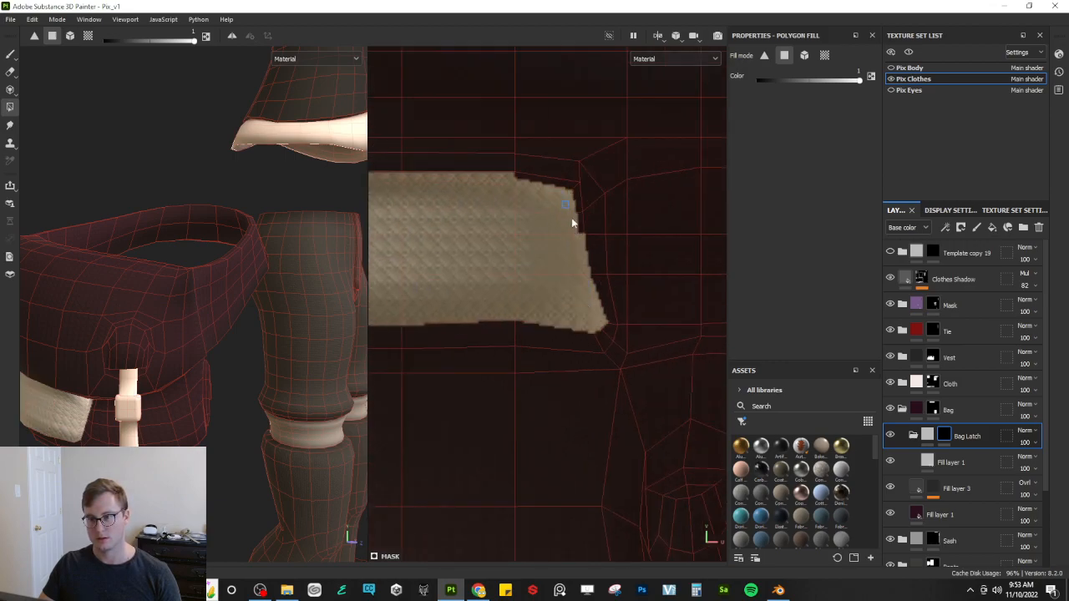
left_click_drag(173, 367, 209, 375, "alt")
scroll(208, 375, "up", 3)
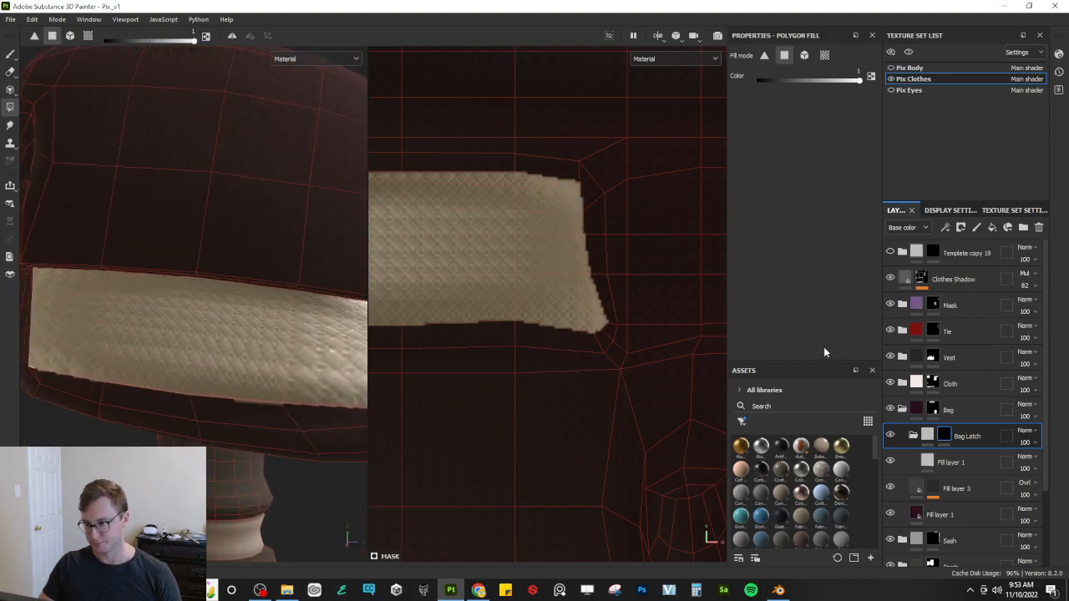
left_click(928, 436)
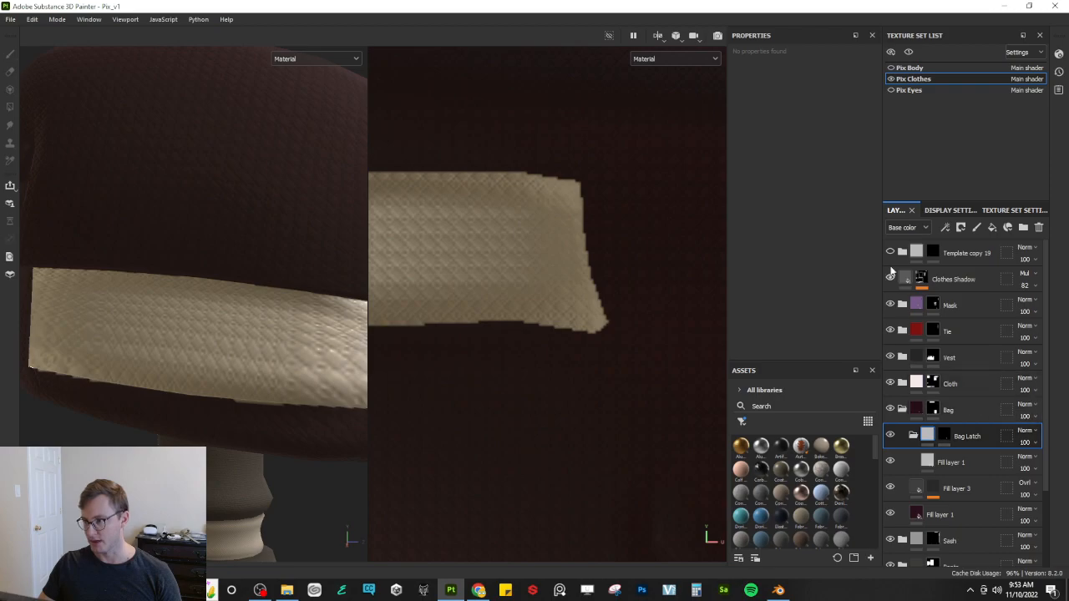
Step: Set the Bag Latch folder's blending mode for the height channel to Replace
left_click(907, 227)
left_click(903, 250)
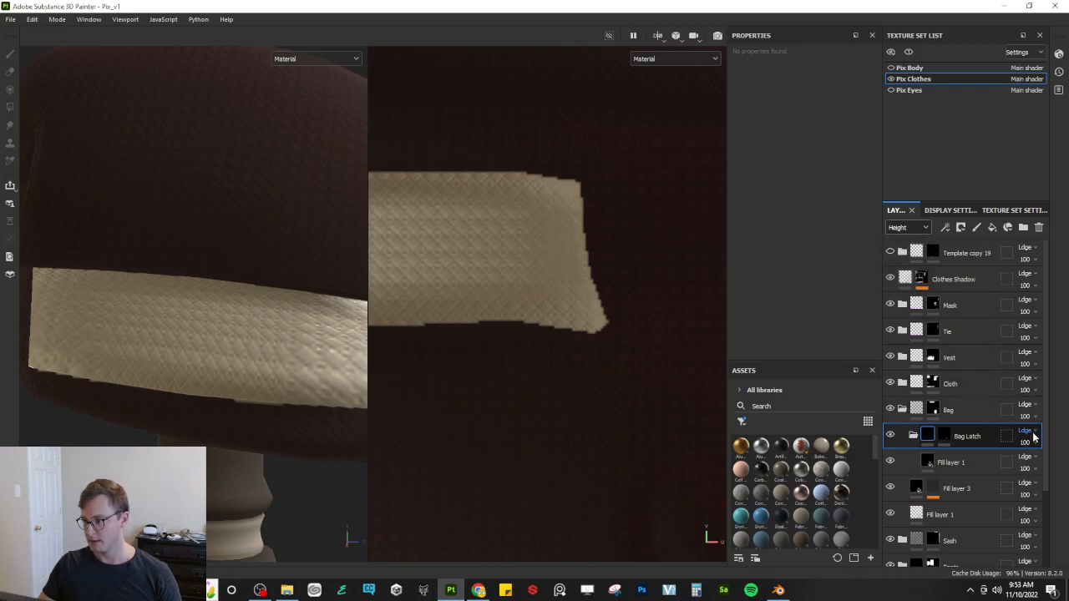
left_click(1026, 430)
left_click(998, 125)
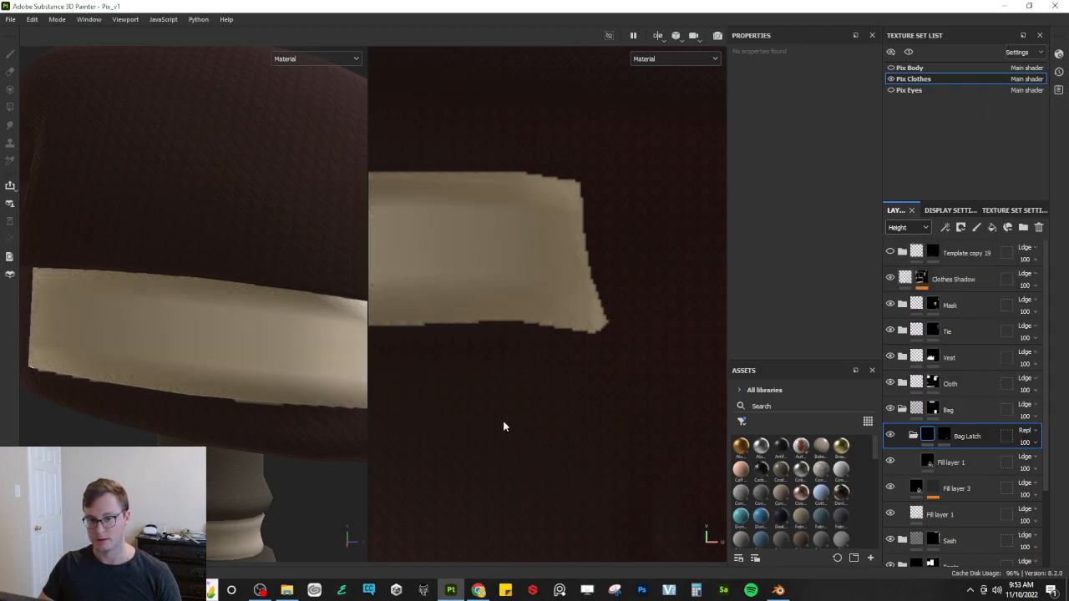
left_click_drag(246, 380, 71, 258, "alt")
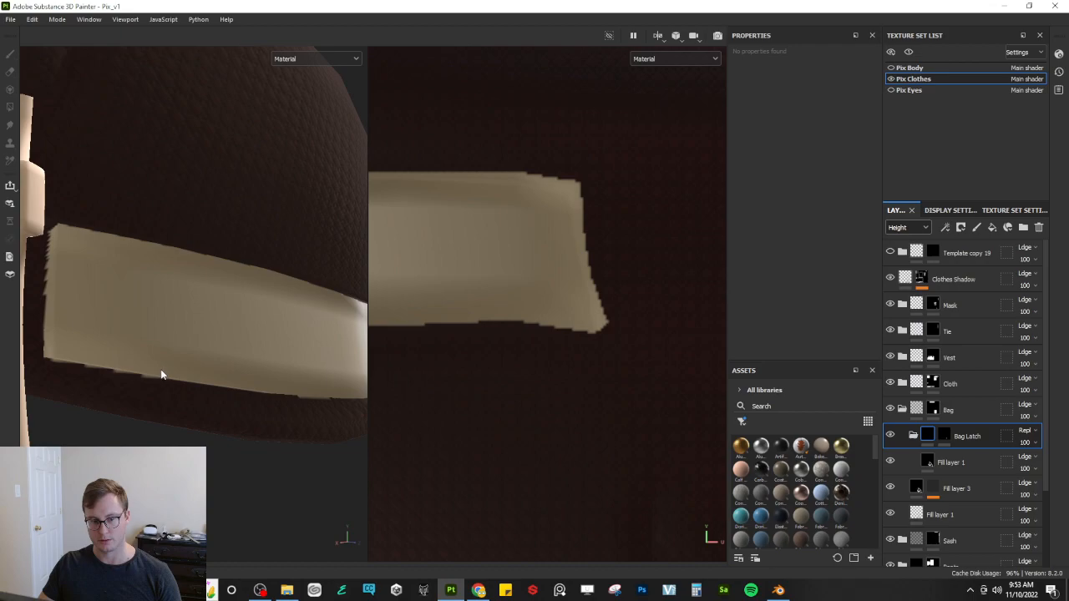
Step: Darken the base color of the Bag Latch folder's Fill layer 1 to the gray 999999
left_click(939, 461)
scroll(806, 230, "down", 2)
left_click(797, 209)
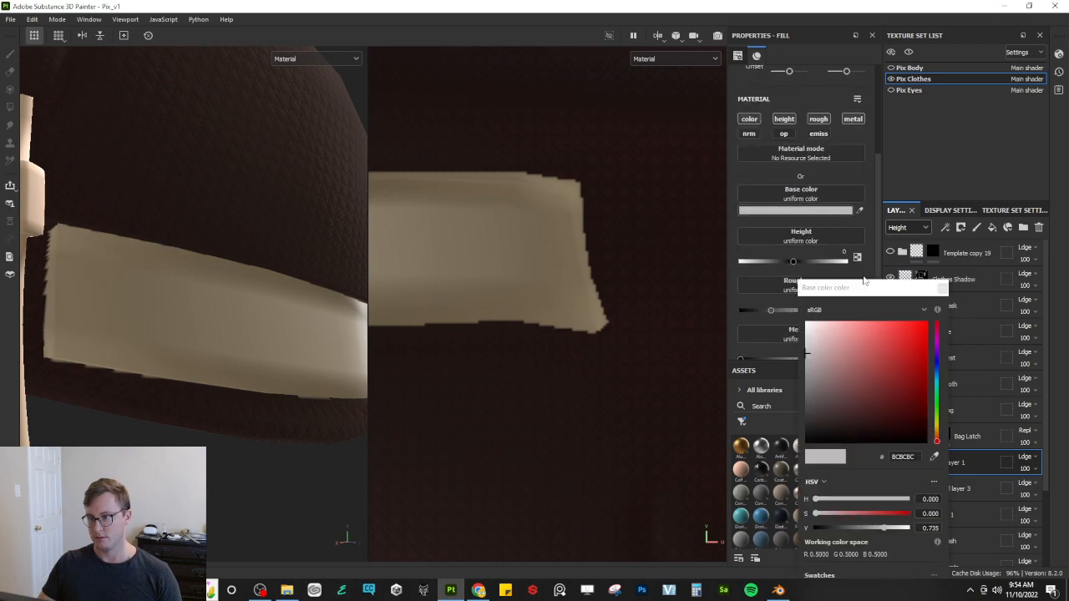
left_click_drag(809, 374, 801, 370)
left_click(942, 289)
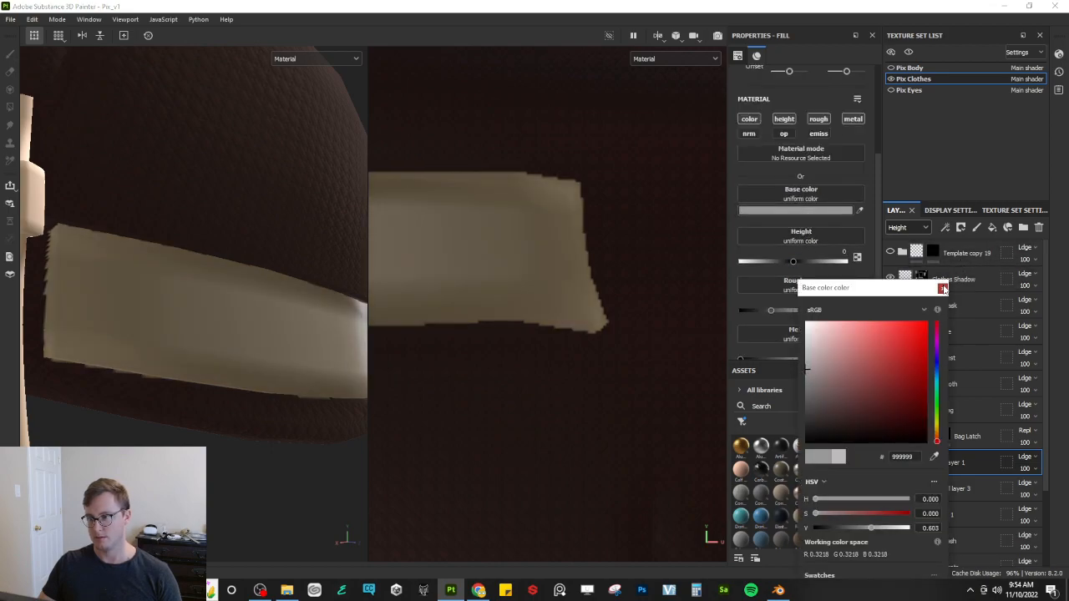
Step: Set the latch fill's roughness to about 0.35 and its metallic value to about 0.68
left_click_drag(769, 313, 808, 341)
scroll(863, 310, "down", 1)
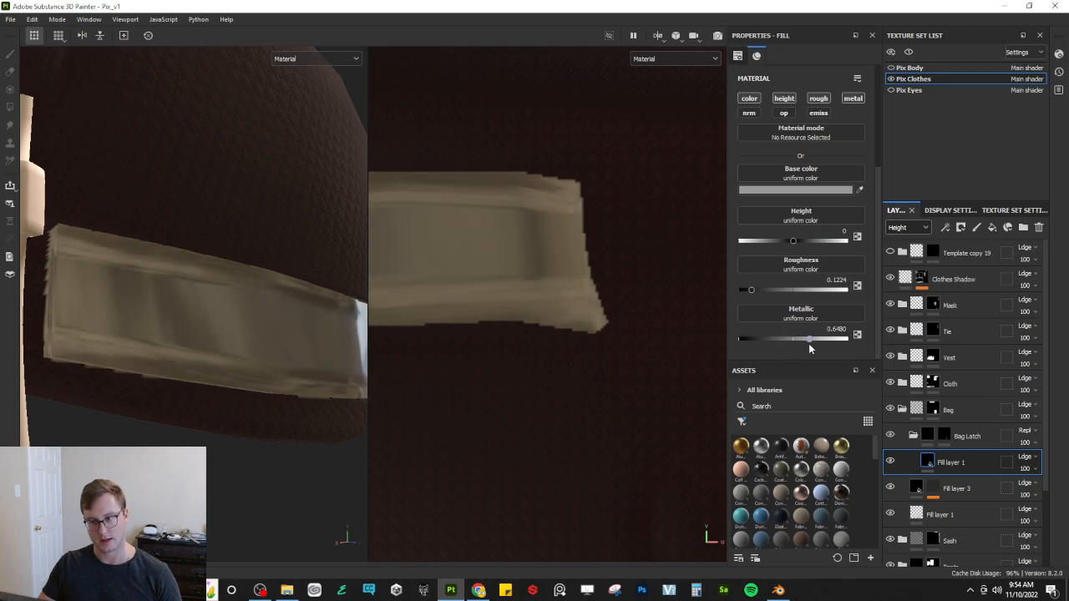
left_click_drag(767, 292, 772, 290)
mouse_move(808, 338)
left_mouse_down()
mouse_move(865, 341)
mouse_move(811, 337)
left_mouse_up()
scroll(217, 319, "down", 5)
left_click_drag(217, 320, 295, 289, "alt")
scroll(224, 332, "up", 4)
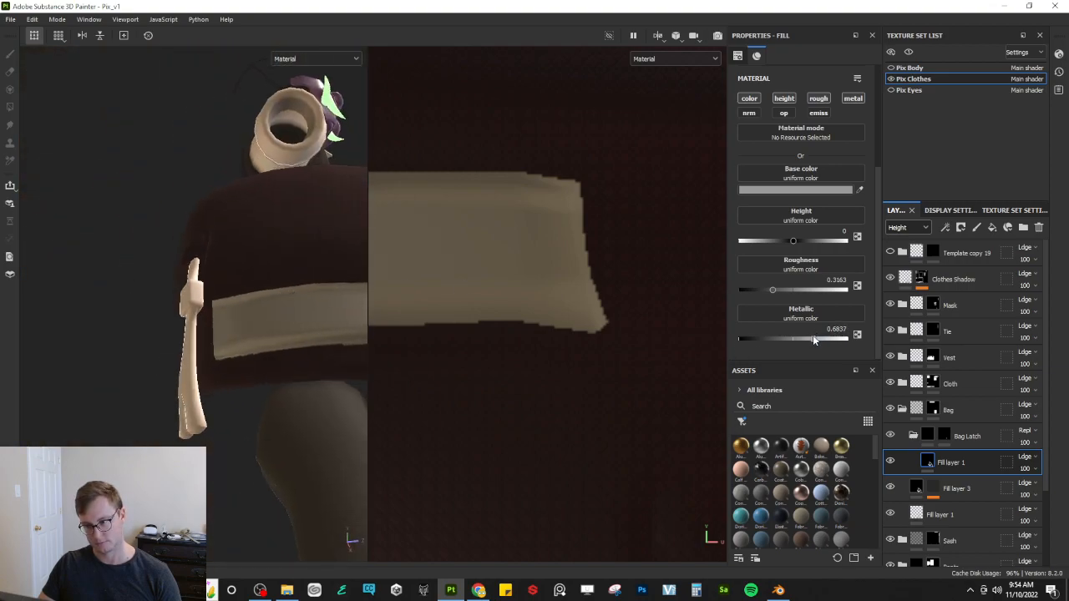
left_click_drag(776, 289, 776, 290)
left_click_drag(174, 352, 131, 373, "alt")
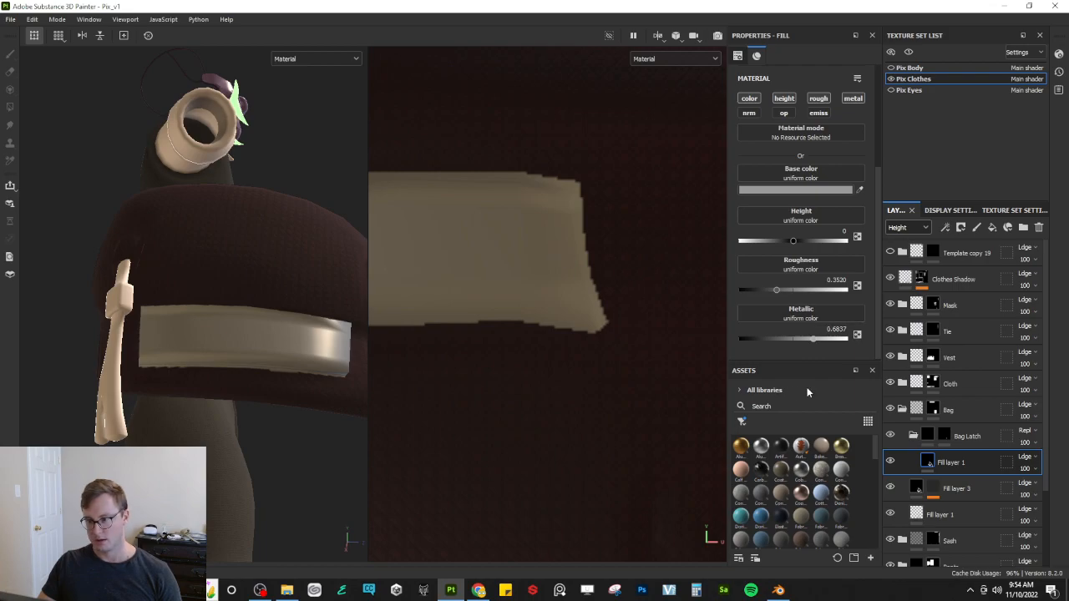
Step: Add an empty filter effect to the Bag Latch folder's mask
left_click(944, 435)
right_click(947, 432)
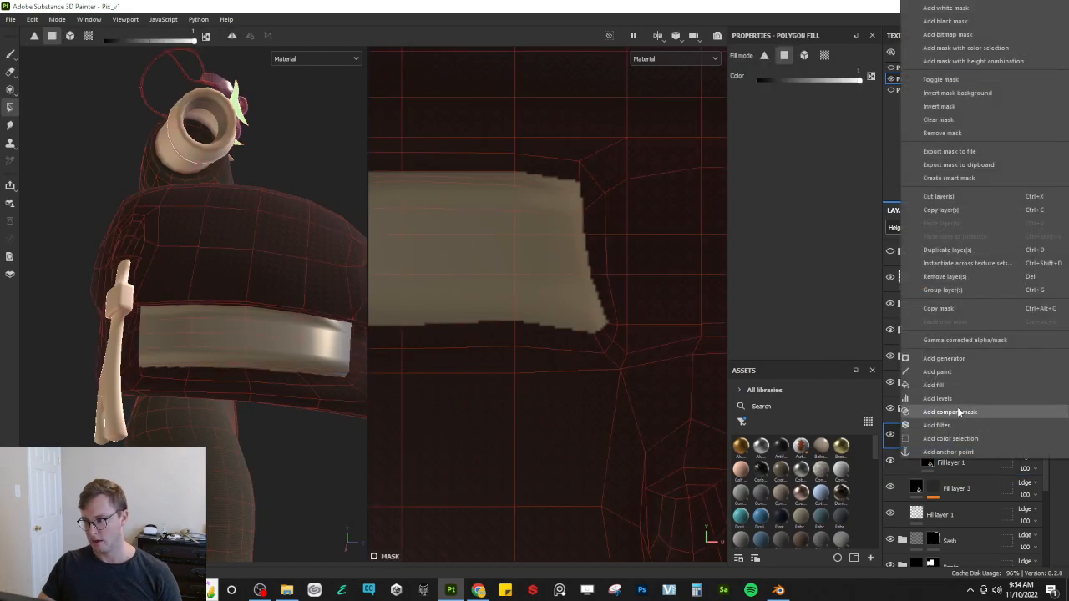
left_click(936, 425)
Step: Try Blur as the mask's filter, testing an intensity of 0.1 and a slightly stronger one
left_click(804, 84)
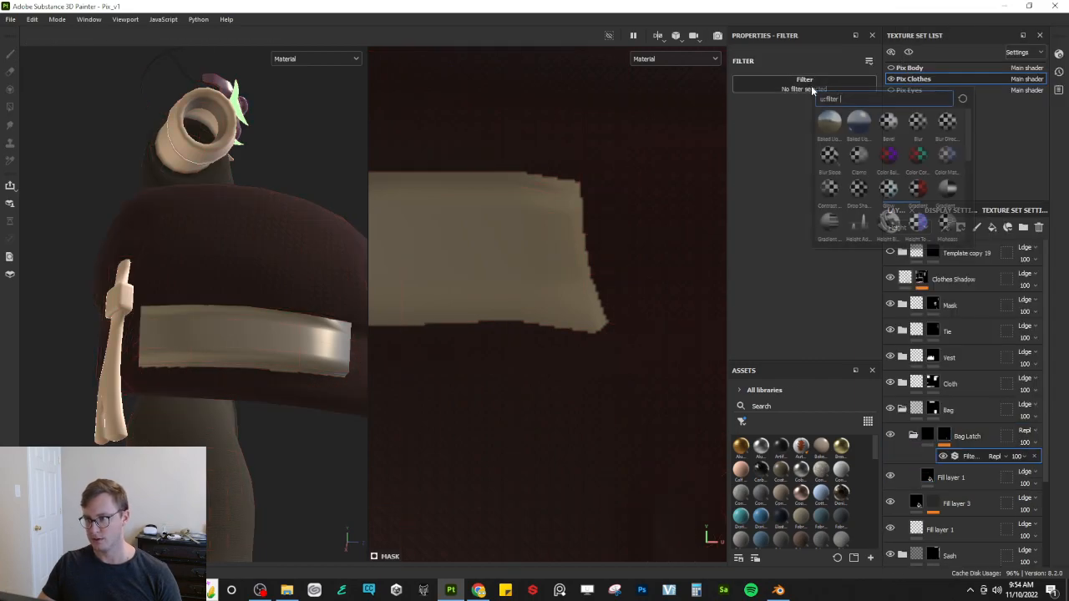
left_click(917, 126)
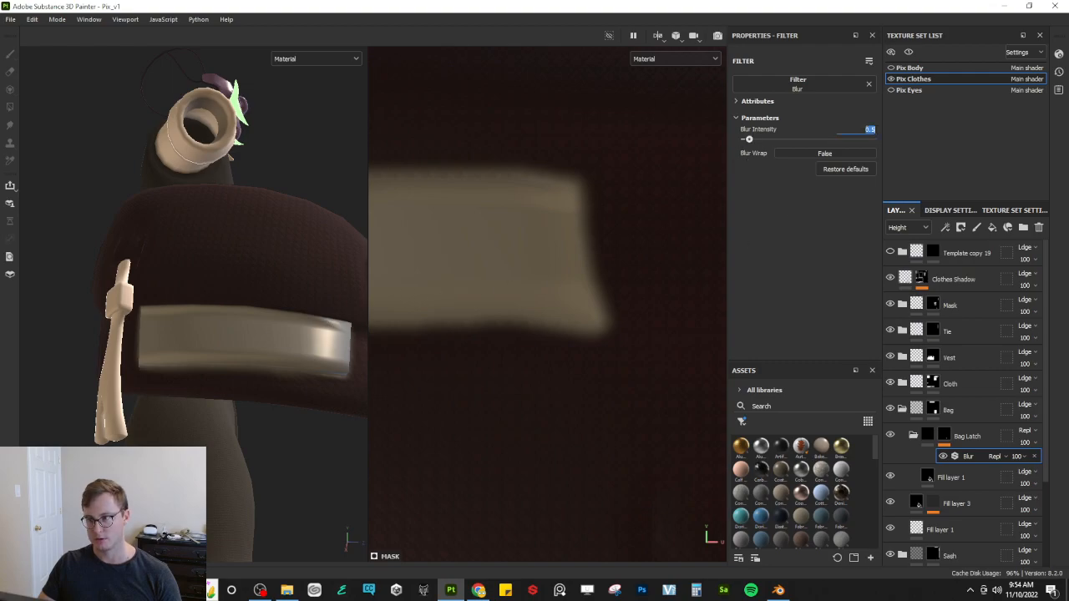
type("0.1")
key("Return")
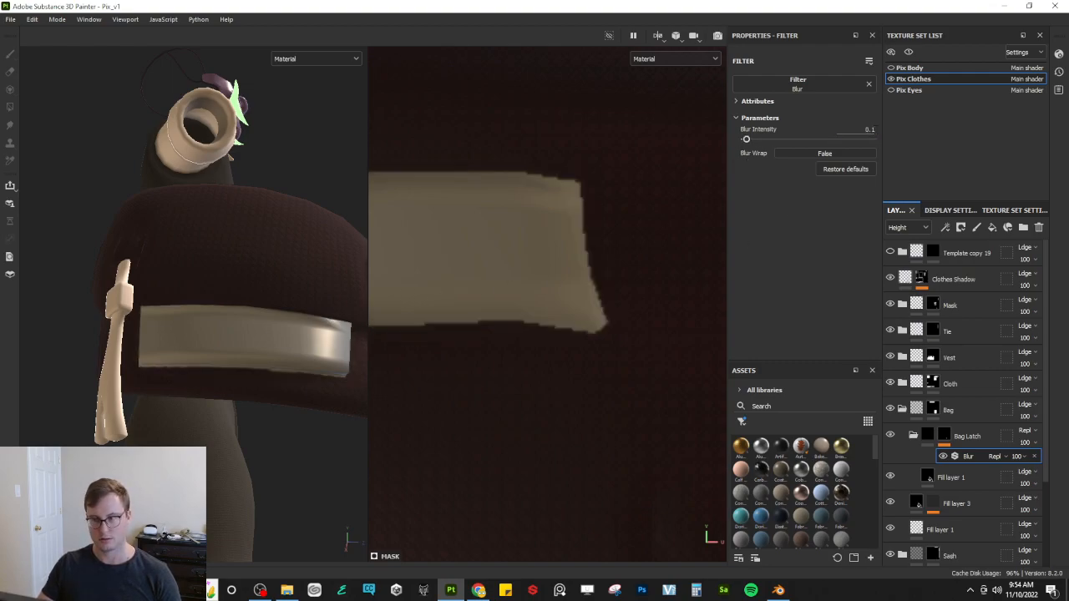
left_click_drag(747, 138, 749, 140)
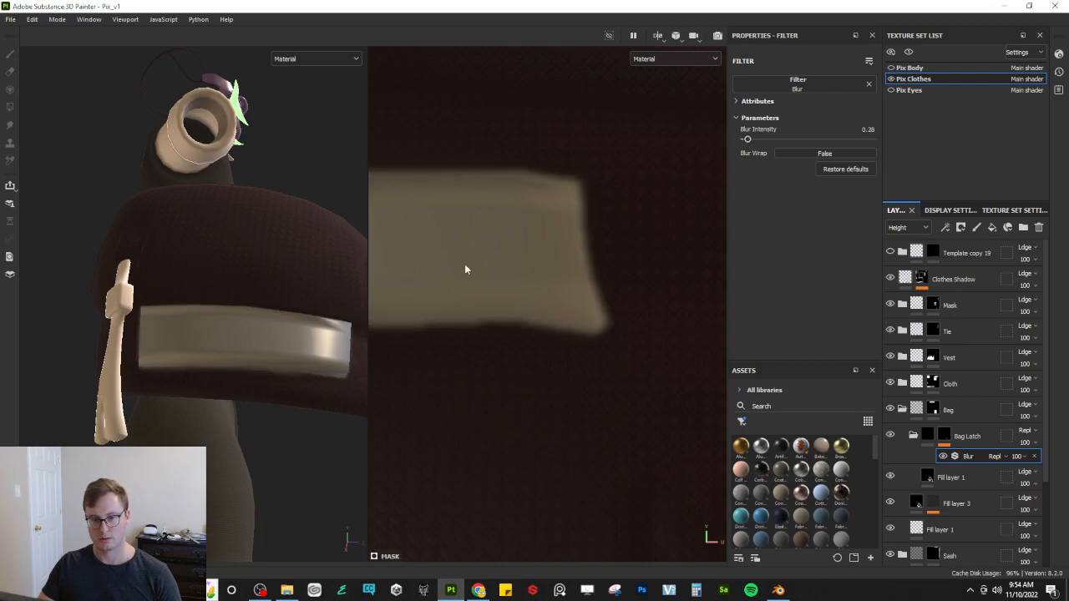
left_click(868, 84)
Step: Assign Bevel to the Bag Latch mask's filter with distance about -0.021, Round corners and smoothing 0.11
left_click(802, 84)
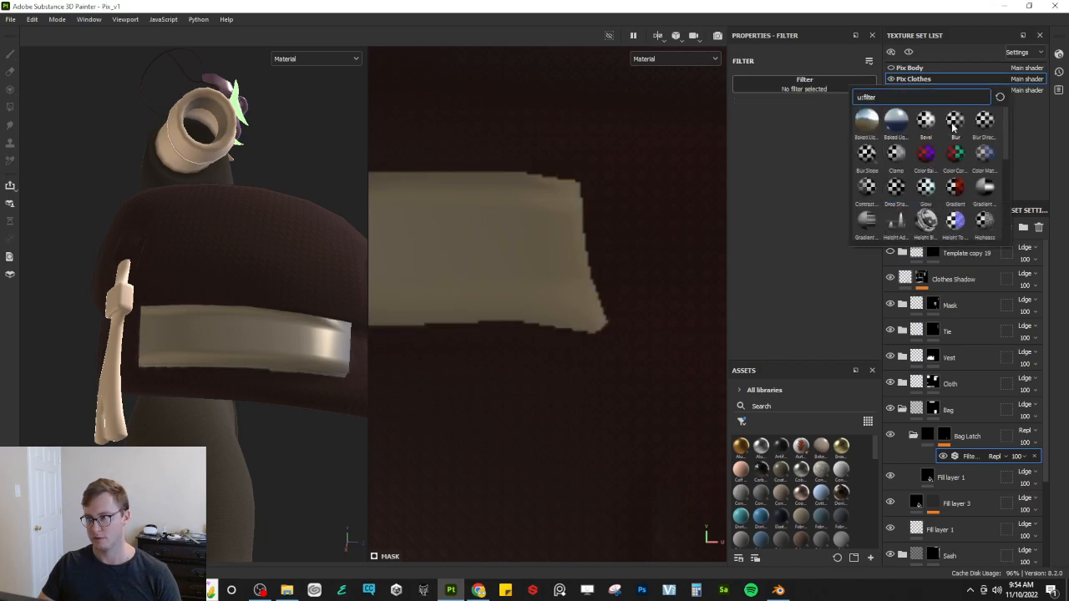
left_click(924, 122)
left_click_drag(807, 156, 778, 154)
left_click_drag(249, 318, 286, 272, "alt")
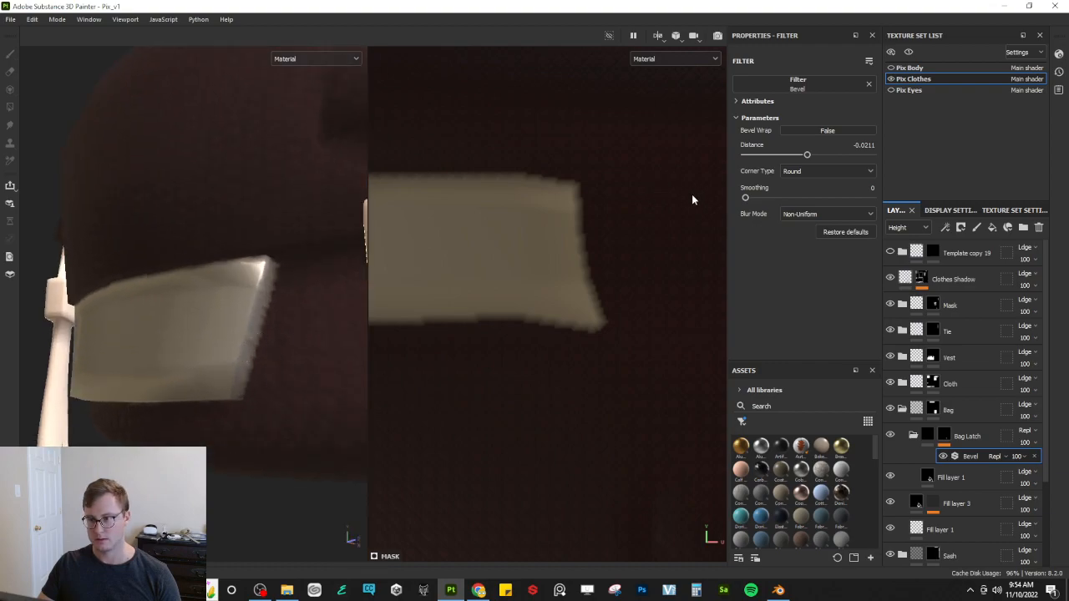
left_click_drag(355, 230, 191, 390, "alt")
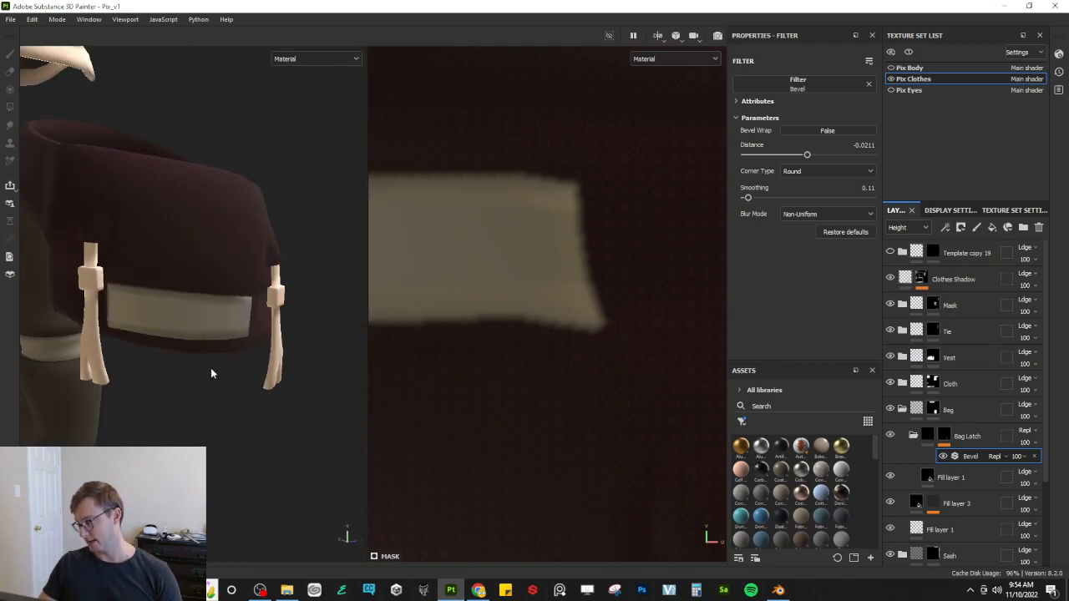
scroll(225, 334, "down", 4)
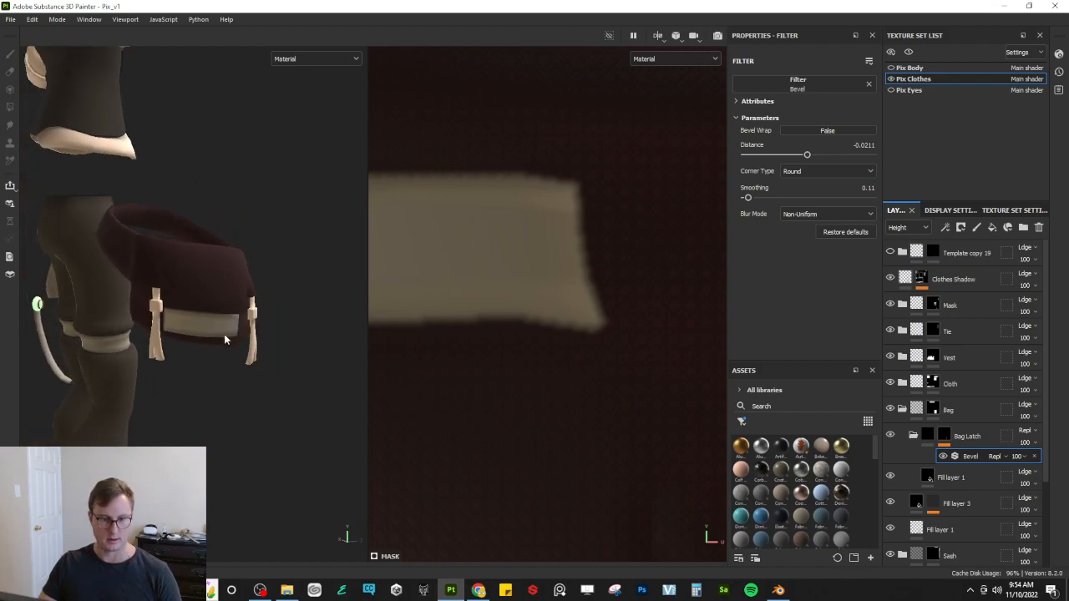
scroll(225, 334, "up", 3)
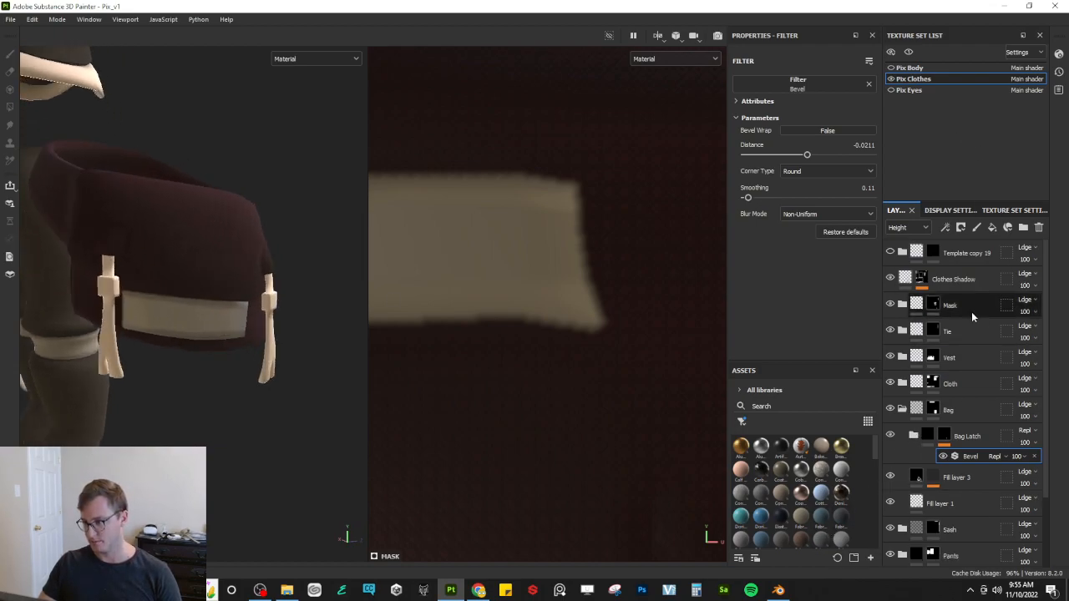
Step: Place a duplicate of the Template copy 19 folder above Bag Latch in the Bag folder and rename it "Bag Gold Det..."
left_click(962, 253)
key("ctrl+d")
left_click_drag(962, 248, 968, 451)
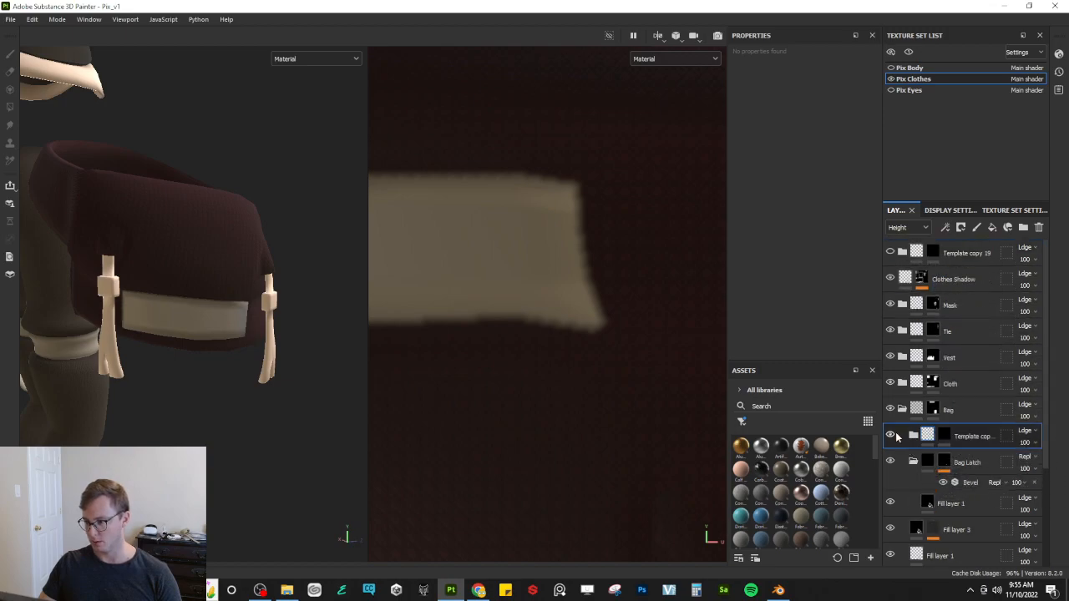
left_click(913, 460)
left_click(944, 435)
double_click(974, 437)
type("Bag Gold Det")
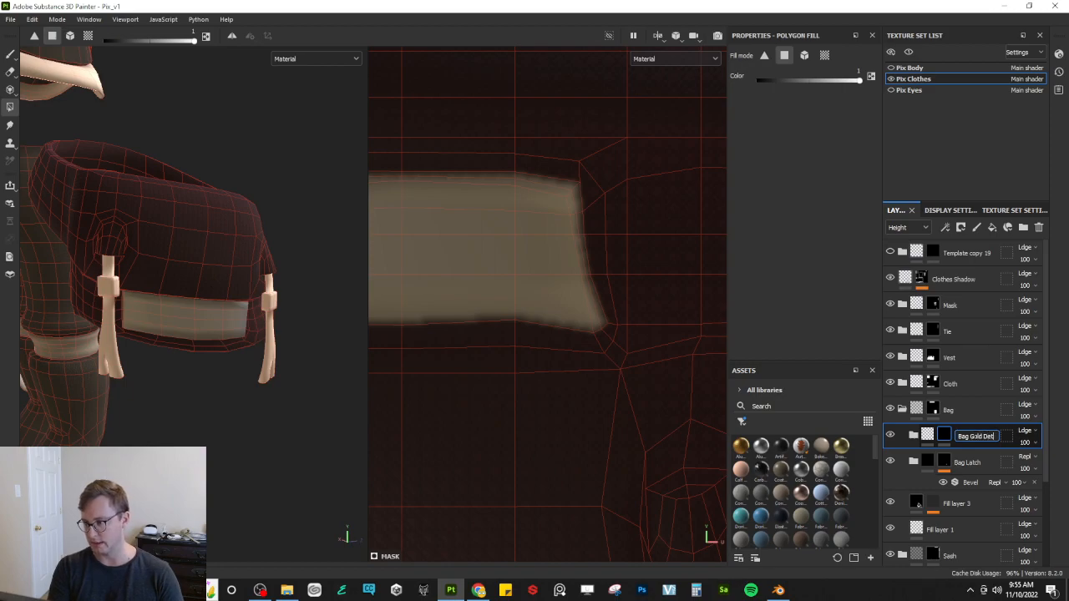
key("Return")
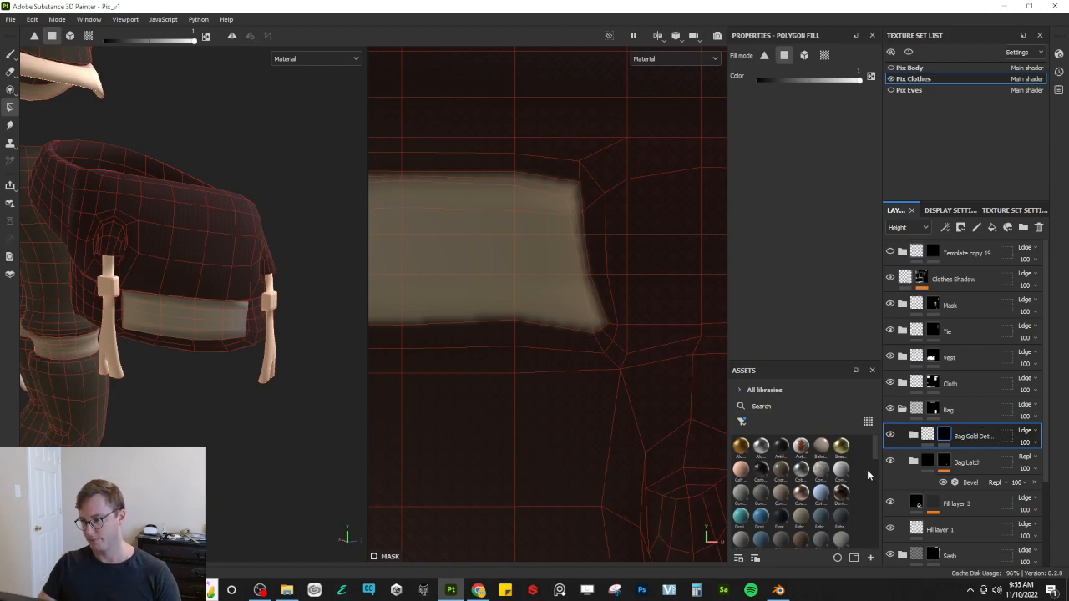
Step: Enable height, roughness and metallic on the Bag Gold Det... folder's Fill layer 1 and set the folder's height blending mode to Replace
left_click(913, 436)
left_click(927, 464)
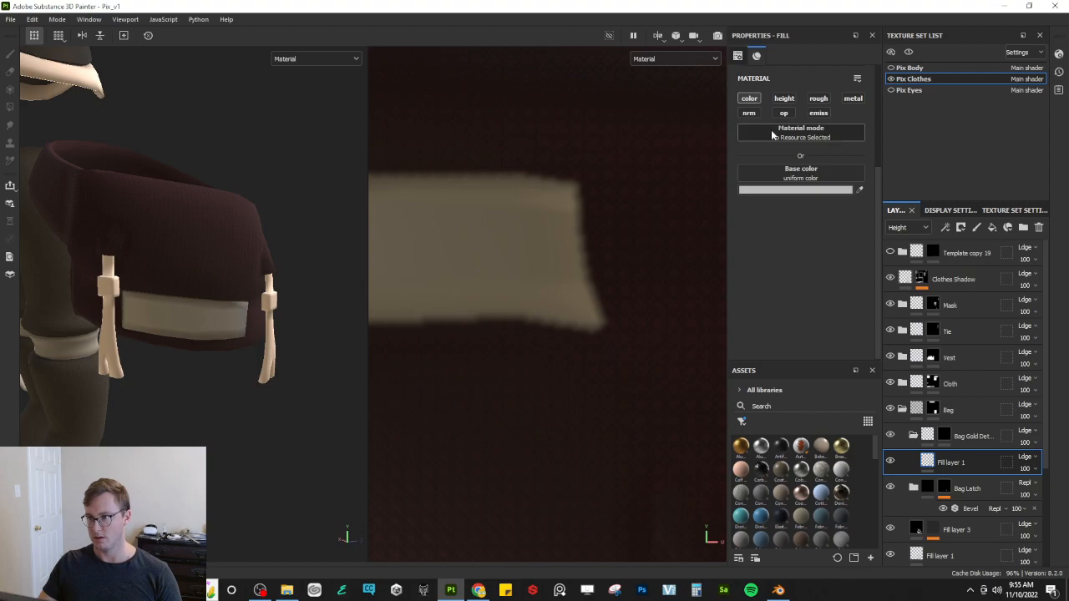
left_click(784, 98)
left_click(827, 99)
left_click(852, 99)
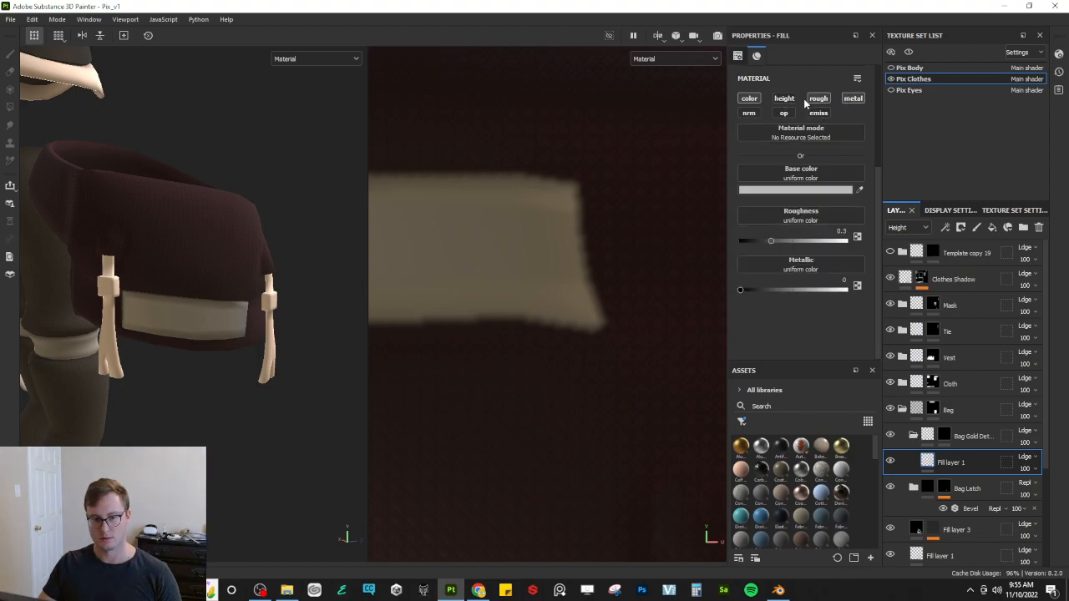
left_click(784, 99)
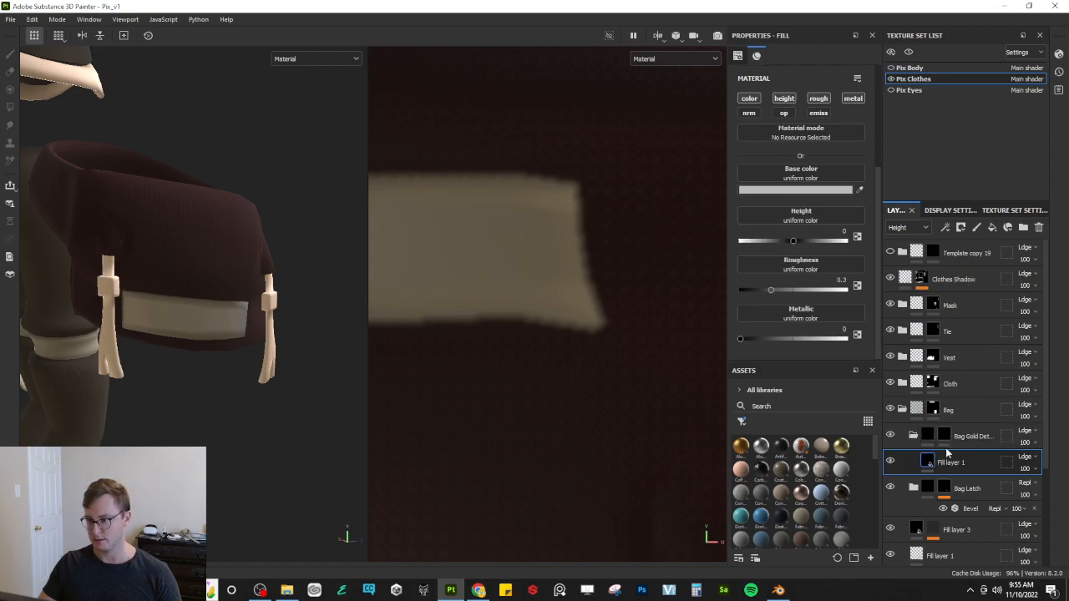
left_click(1028, 431)
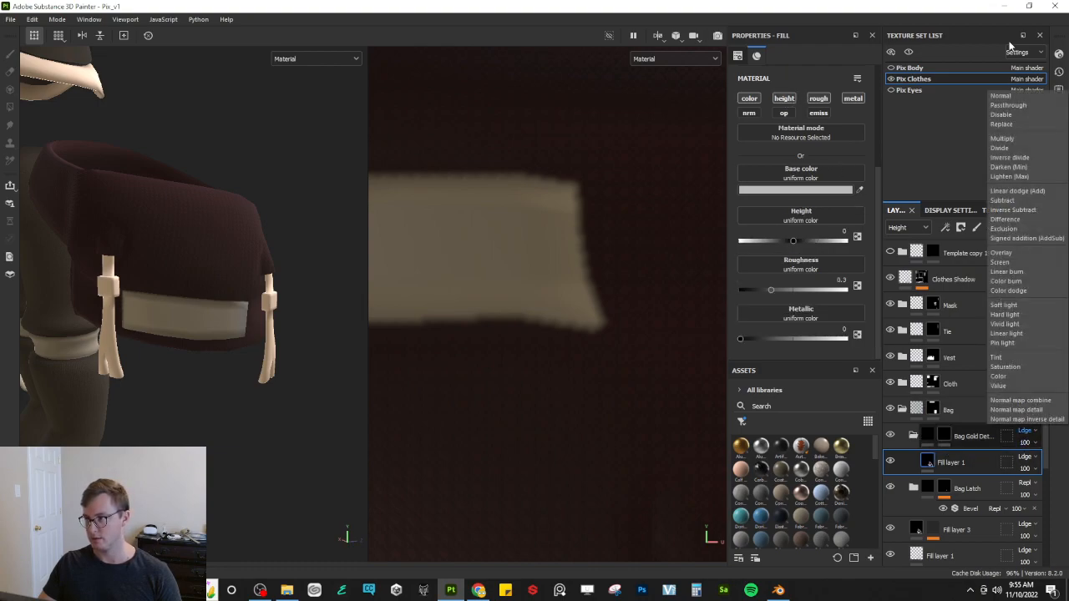
left_click(1001, 123)
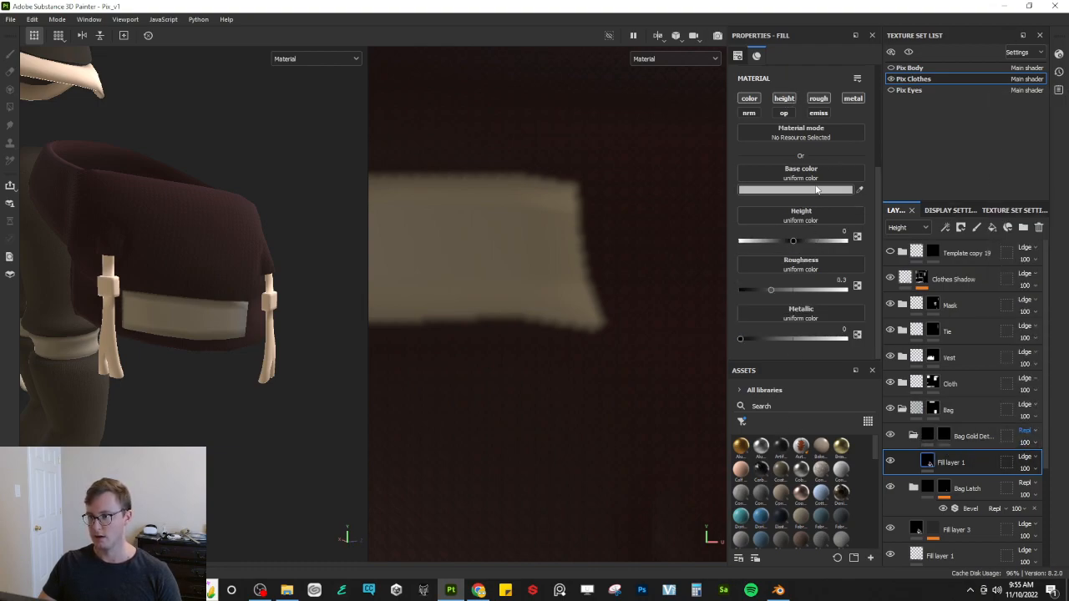
Step: Sample the gold buckle color from the Pix_Bag.png concept as the fill's base color and raise its saturation to get D49A4F
mouse_move(705, 5)
left_mouse_down()
mouse_move(754, 106)
mouse_move(0, 146)
left_mouse_up()
left_click(683, 170)
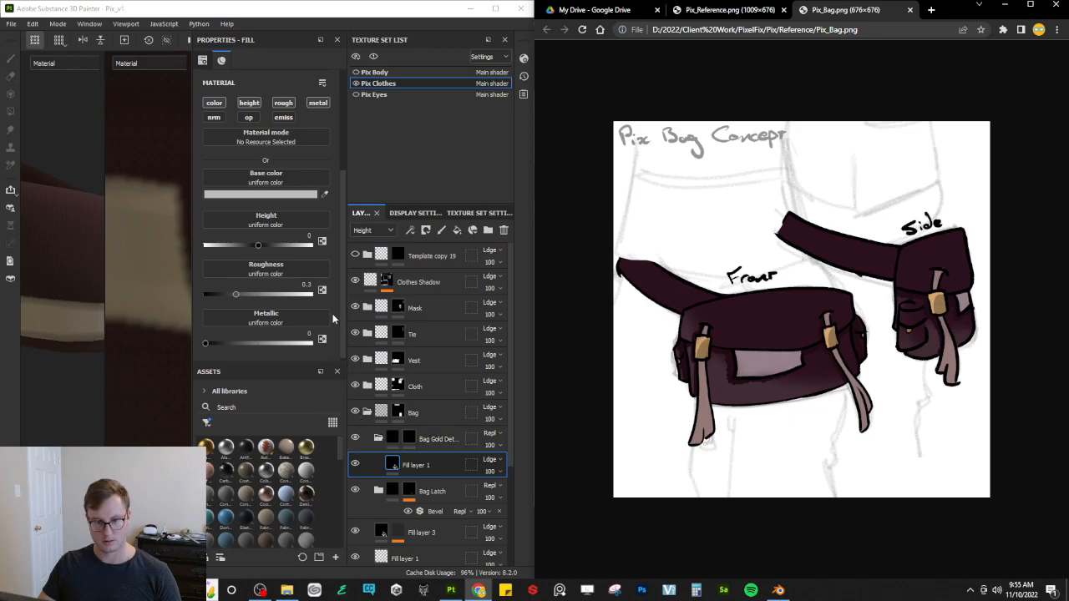
left_click(325, 194)
left_click(850, 360)
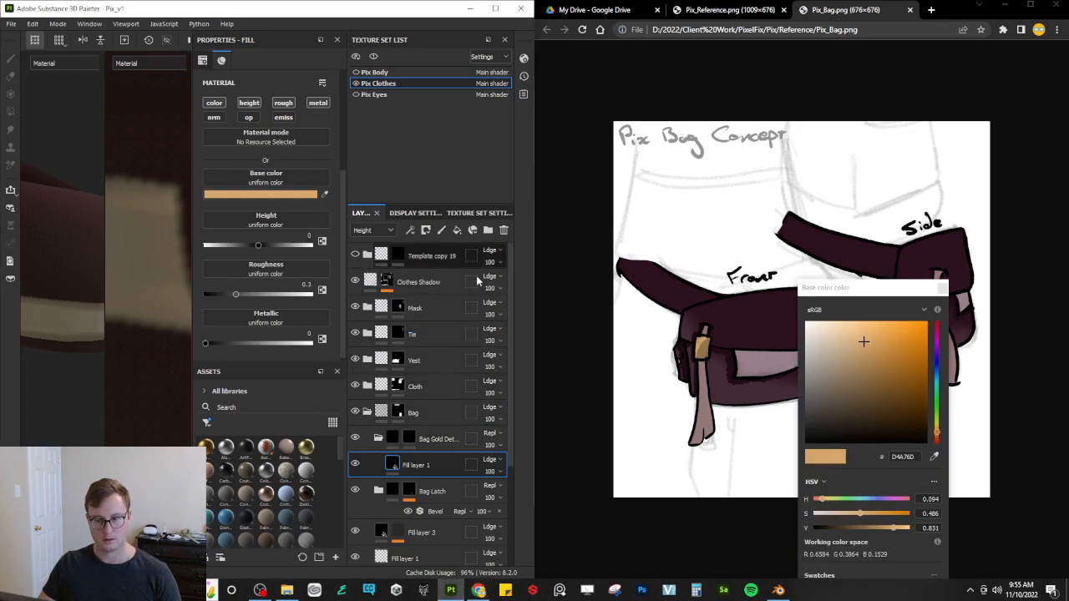
left_click_drag(869, 516, 875, 516)
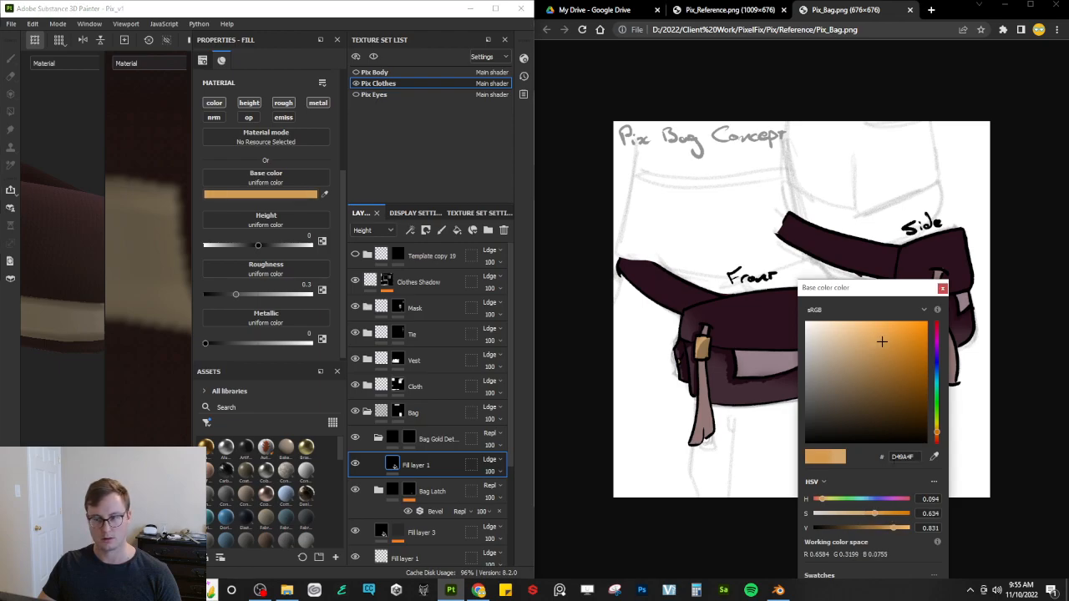
left_click(941, 289)
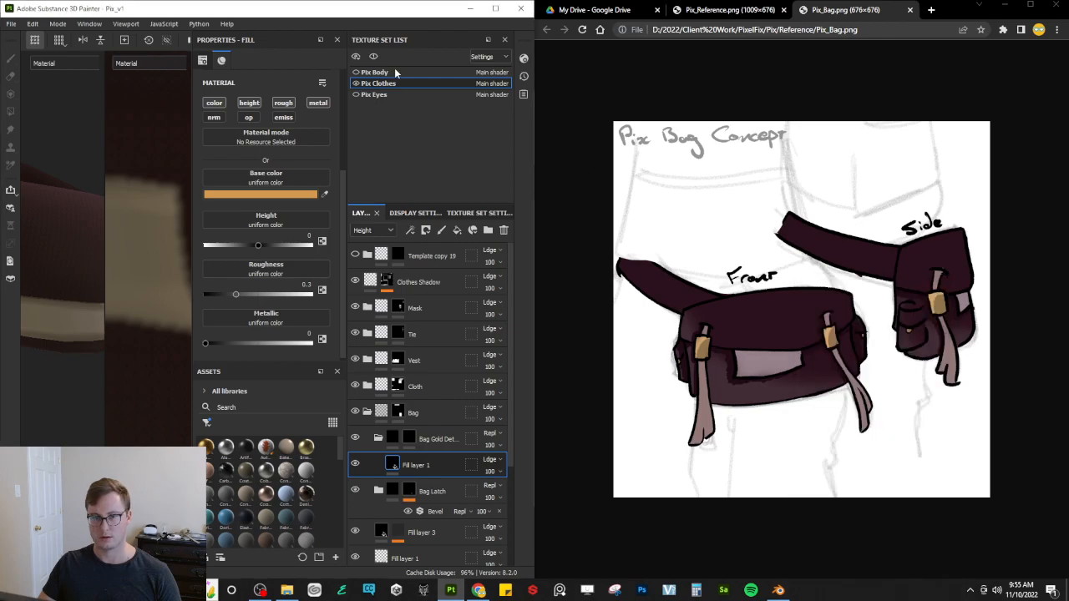
double_click(324, 6)
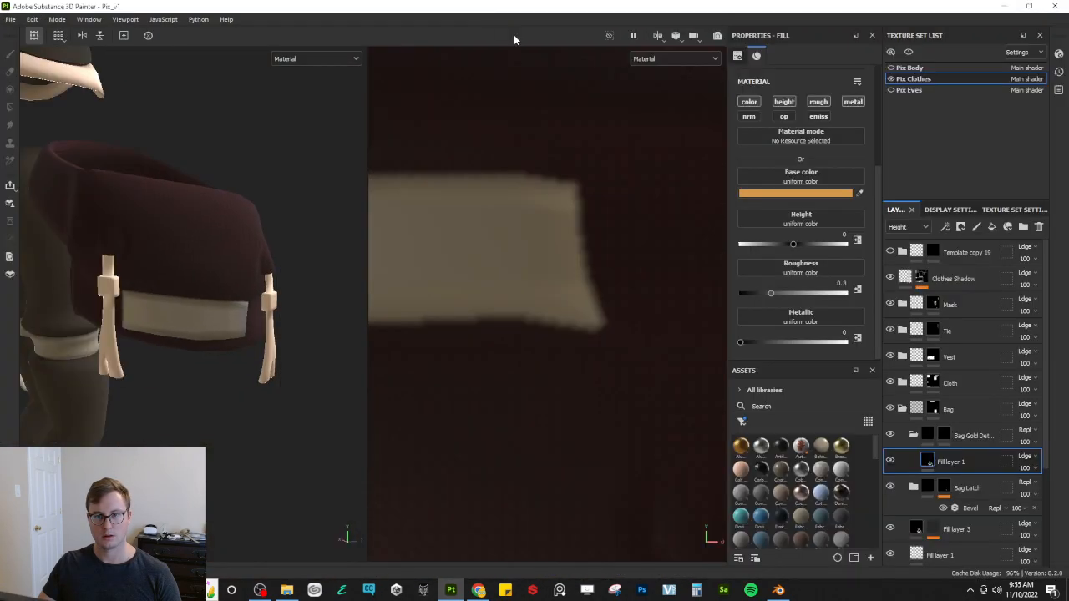
Step: Ready Polygon Fill on the Bag Gold Det... folder's mask in UV chunk mode with color 1
scroll(243, 333, "up", 5)
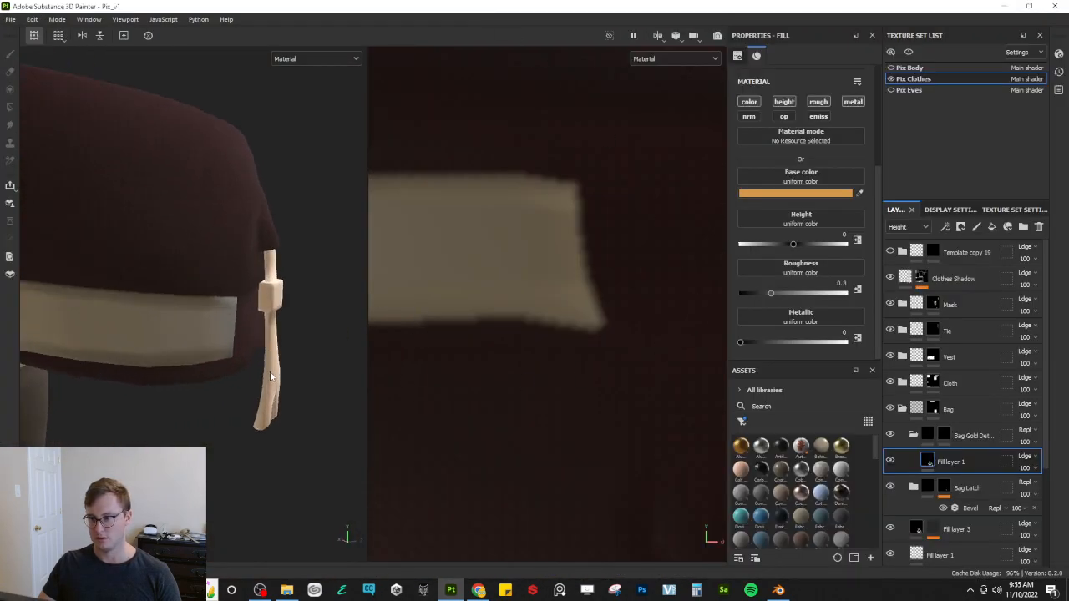
left_click(944, 435)
left_click(10, 106)
left_click(87, 35)
left_click_drag(295, 299, 310, 291, "alt")
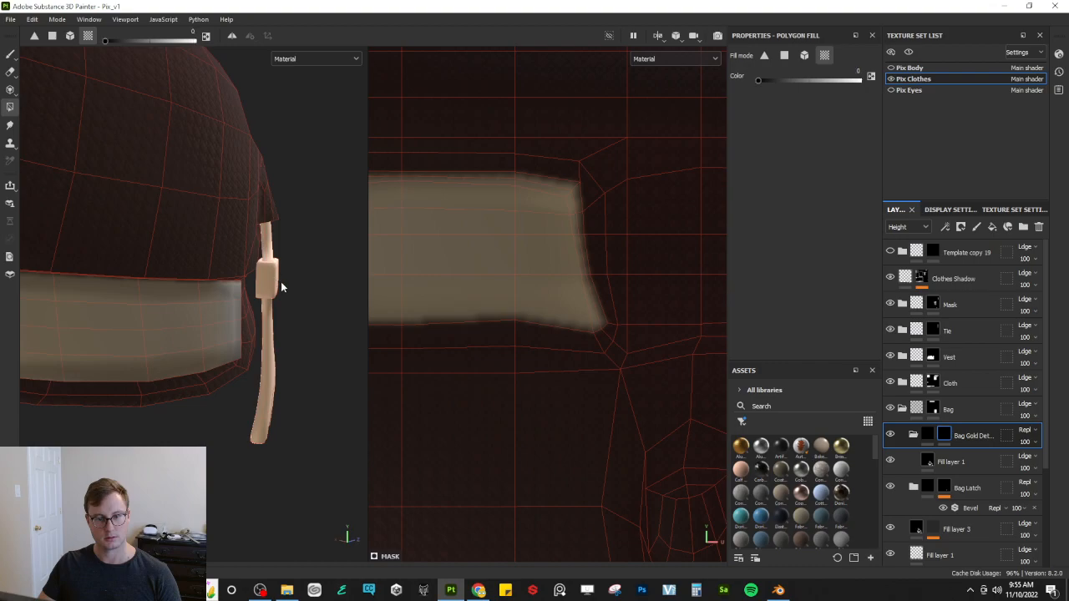
key("x")
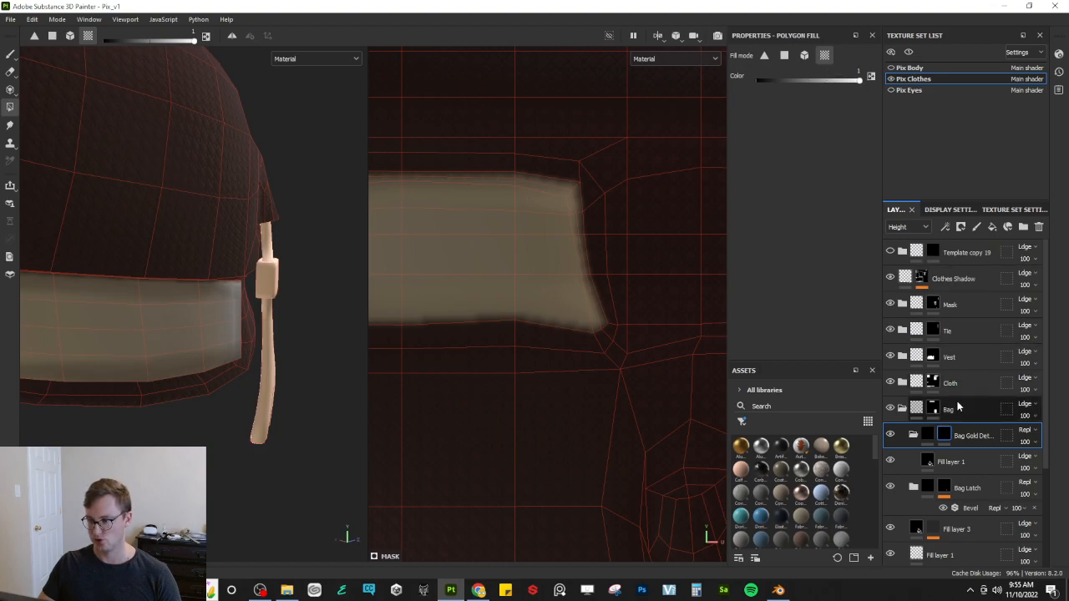
Step: Try to add the hanging strap pieces and their buckle to the Bag folder's mask with Polygon Fill
right_click_drag(272, 376, 317, 297, "alt")
mouse_move(286, 185)
left_mouse_down("alt")
mouse_move(271, 180)
mouse_move(282, 197)
left_mouse_up("alt")
left_click(937, 466)
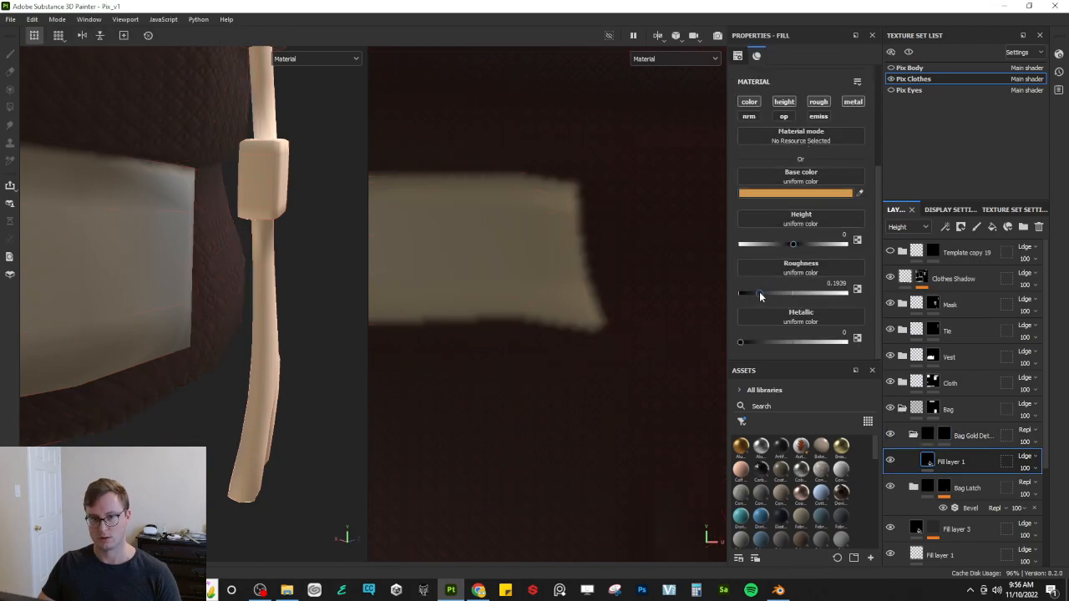
left_click_drag(332, 259, 300, 254, "alt")
left_click(943, 435)
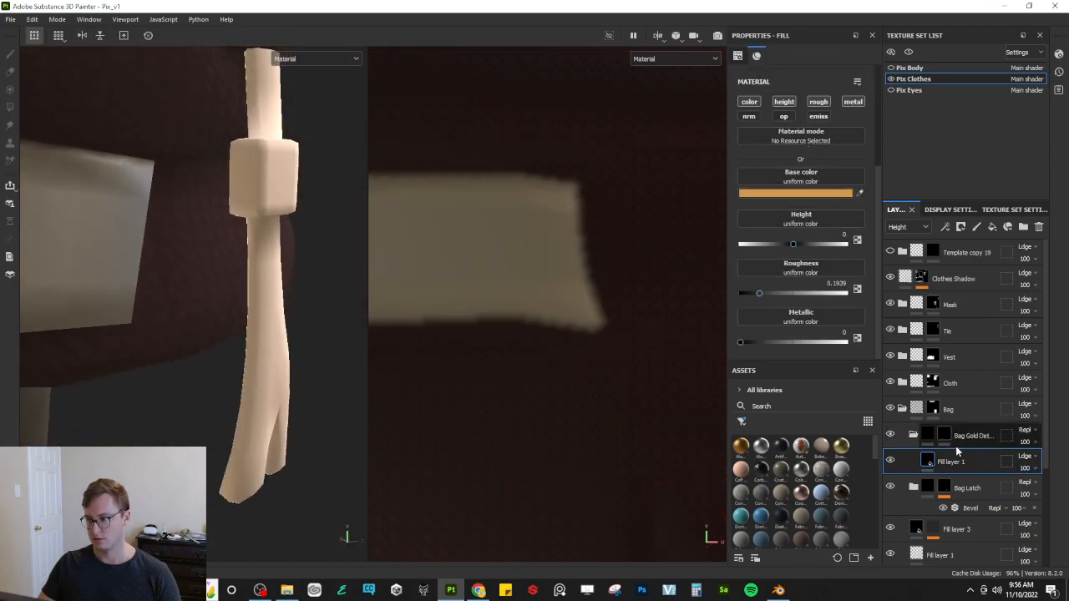
scroll(523, 364, "down", 6)
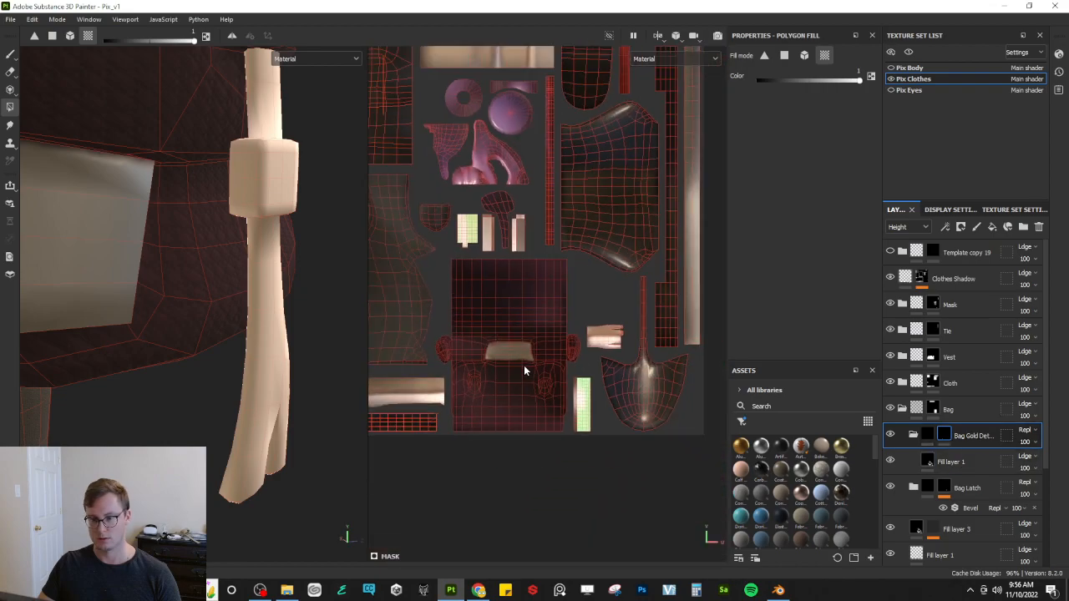
middle_click_drag(518, 402, 617, 369)
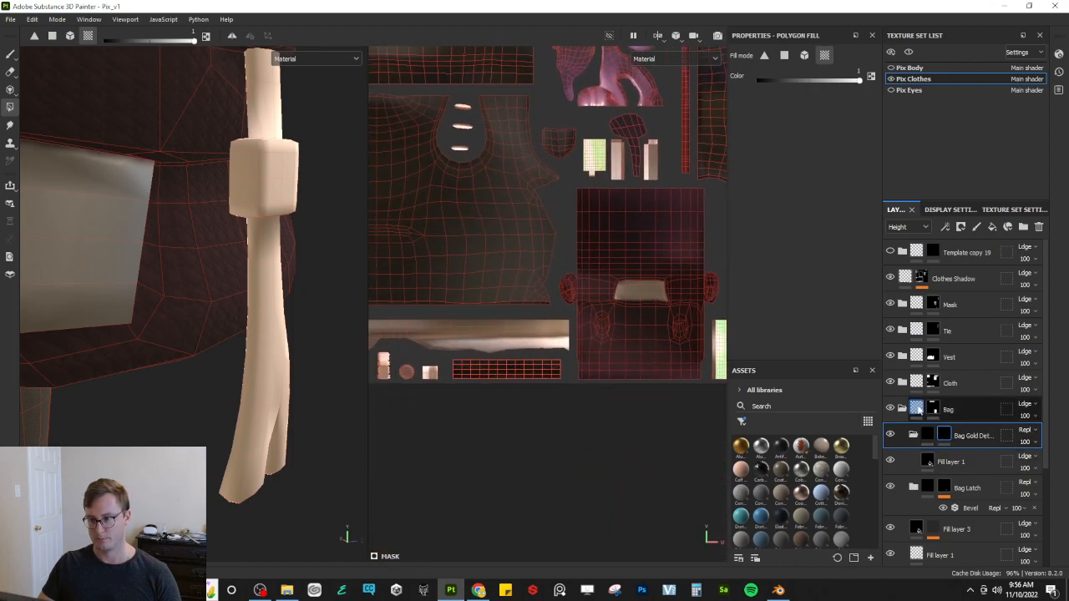
left_click(932, 408)
scroll(314, 281, "down", 3)
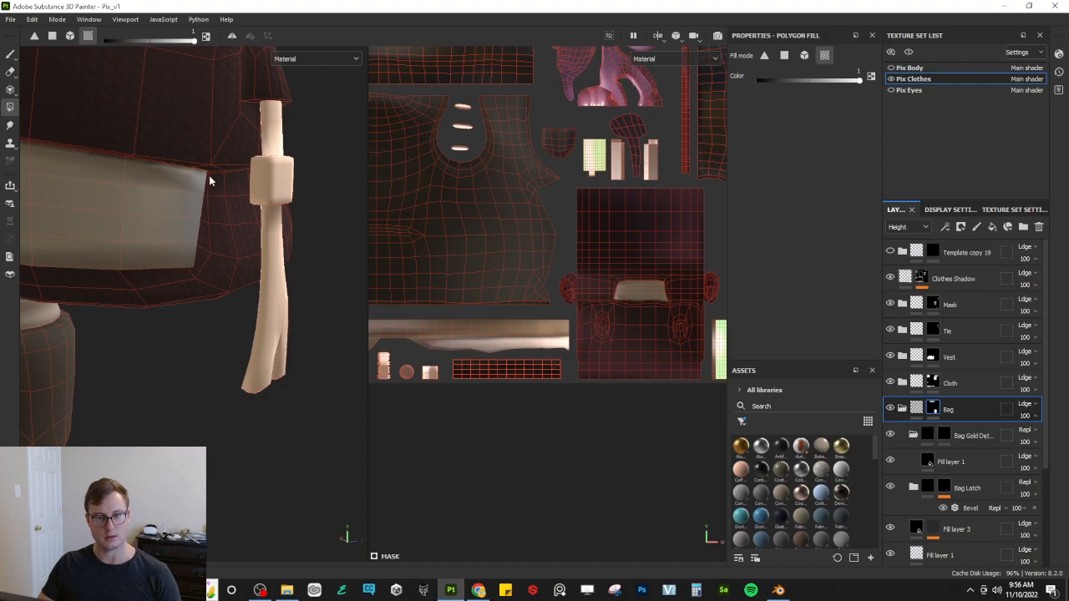
scroll(210, 181, "down", 2)
mouse_move(258, 141)
left_mouse_down()
mouse_move(291, 230)
mouse_move(234, 218)
mouse_move(256, 309)
left_mouse_up()
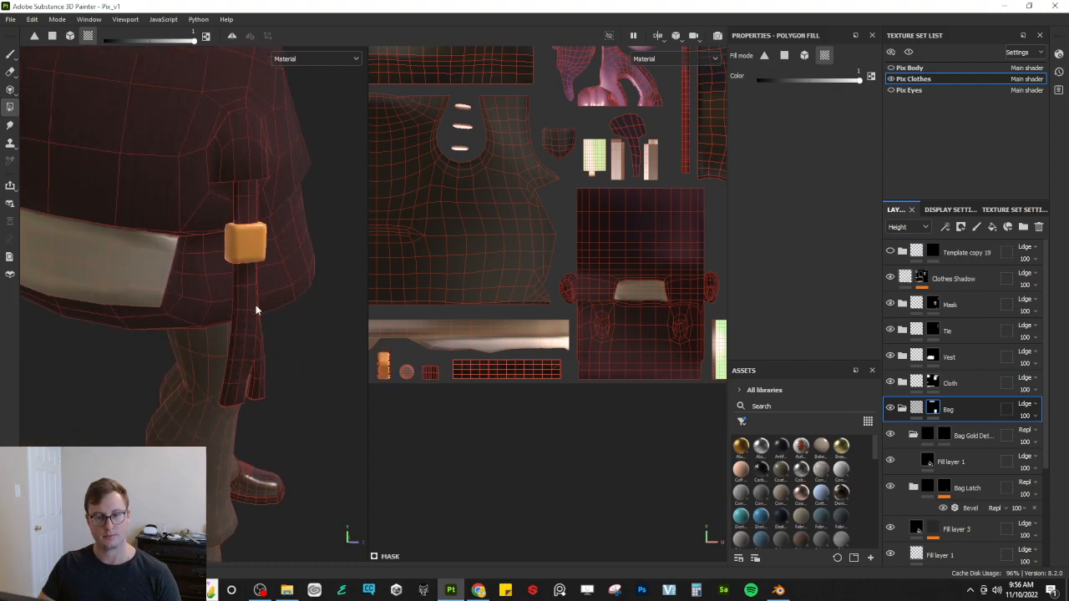
Step: Examine the strap around the gold buckle for color bleeding, and check the Bag Gold Det... folder's Fill layer 1
scroll(243, 283, "up", 3)
left_click(10, 53)
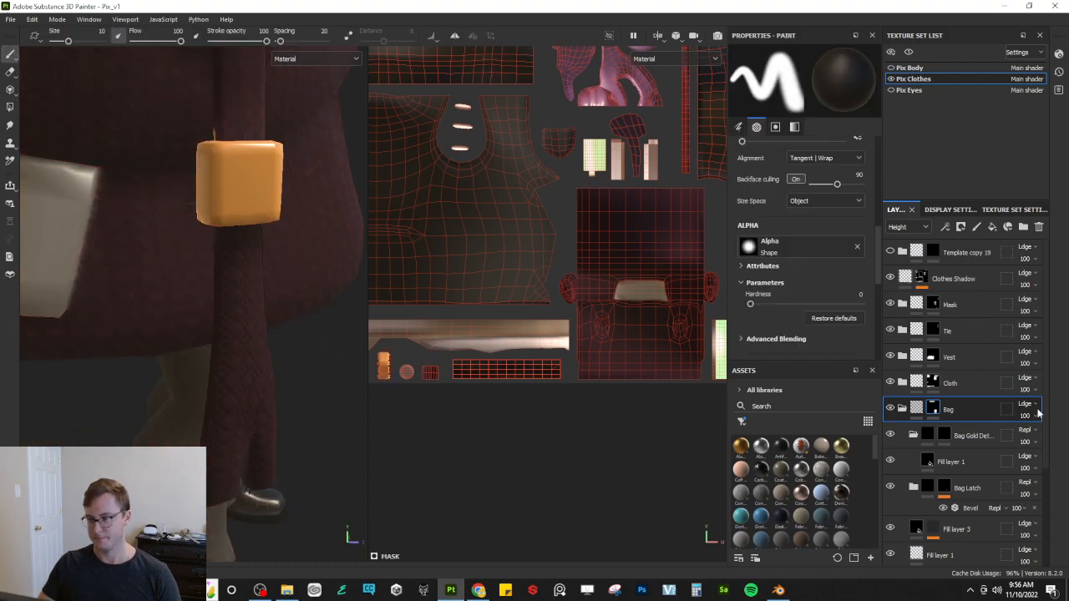
left_click_drag(286, 310, 286, 279, "alt")
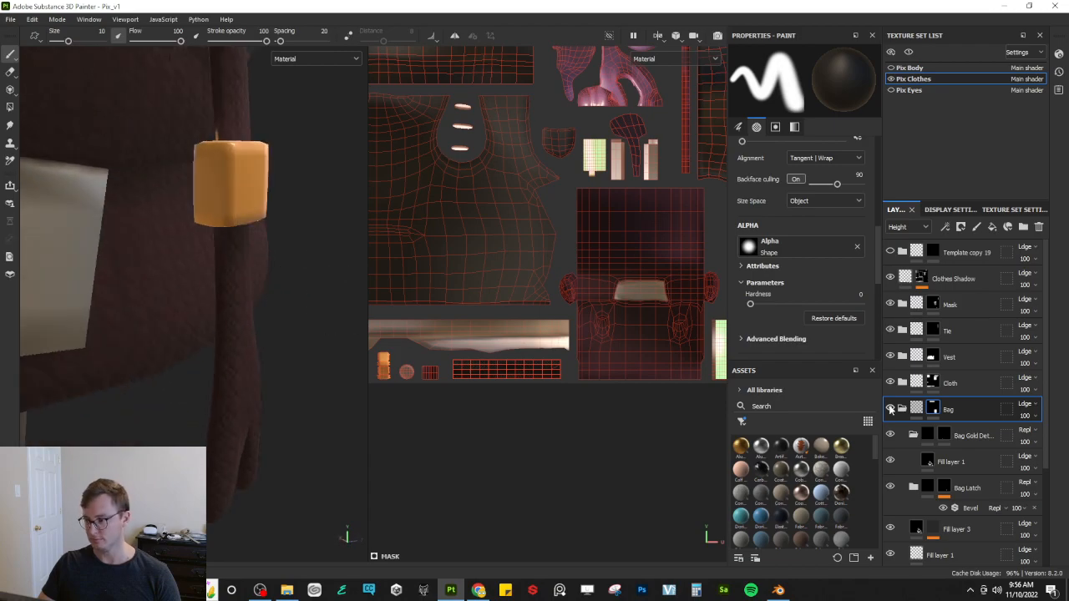
left_click(931, 460)
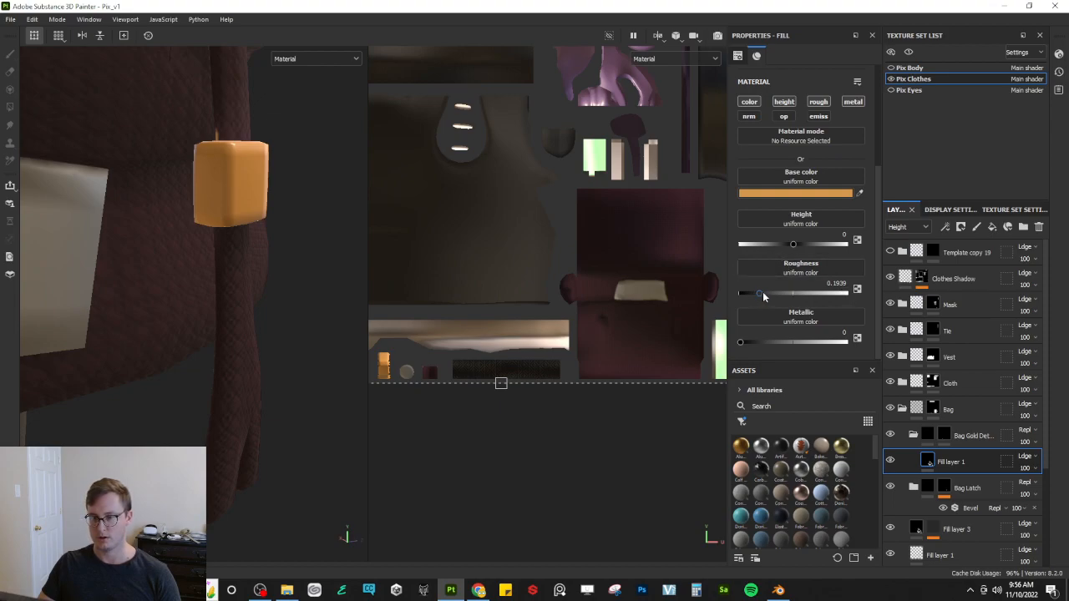
scroll(464, 356, "up", 8)
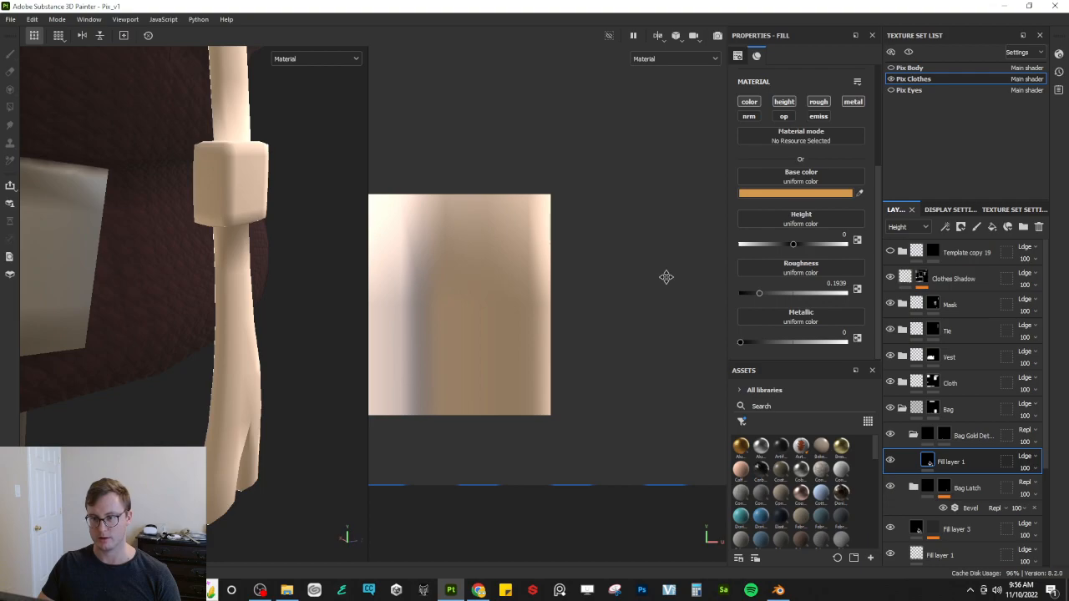
Step: Add the upper strap piece, the buckle and the hanging strap to the Bag folder's mask with Polygon Fill in UV chunk mode
left_click(943, 438)
scroll(340, 255, "down", 3)
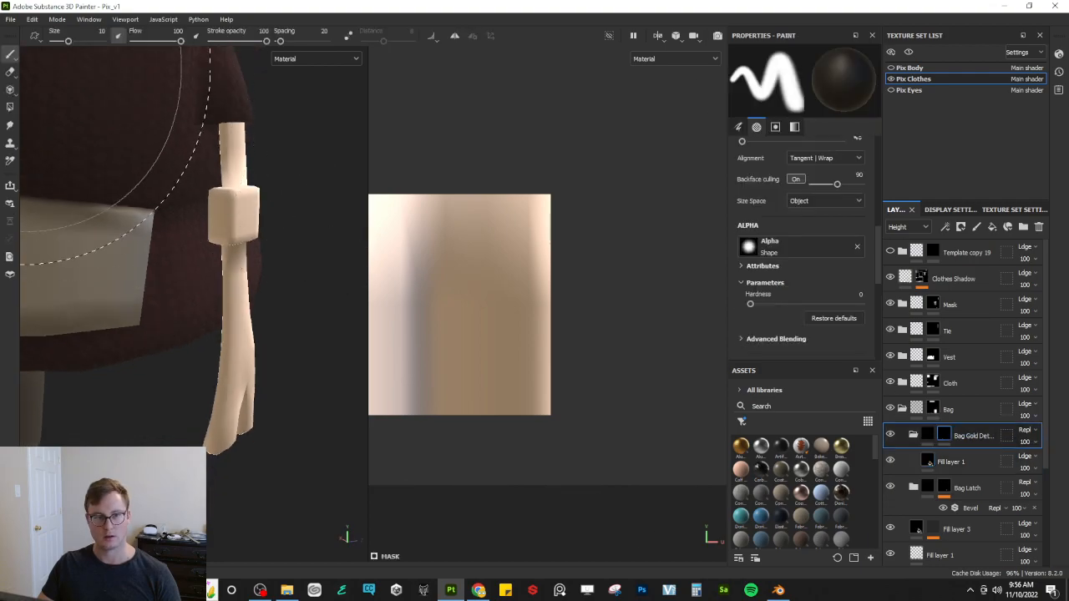
left_click(10, 106)
scroll(186, 189, "down", 2)
key("x")
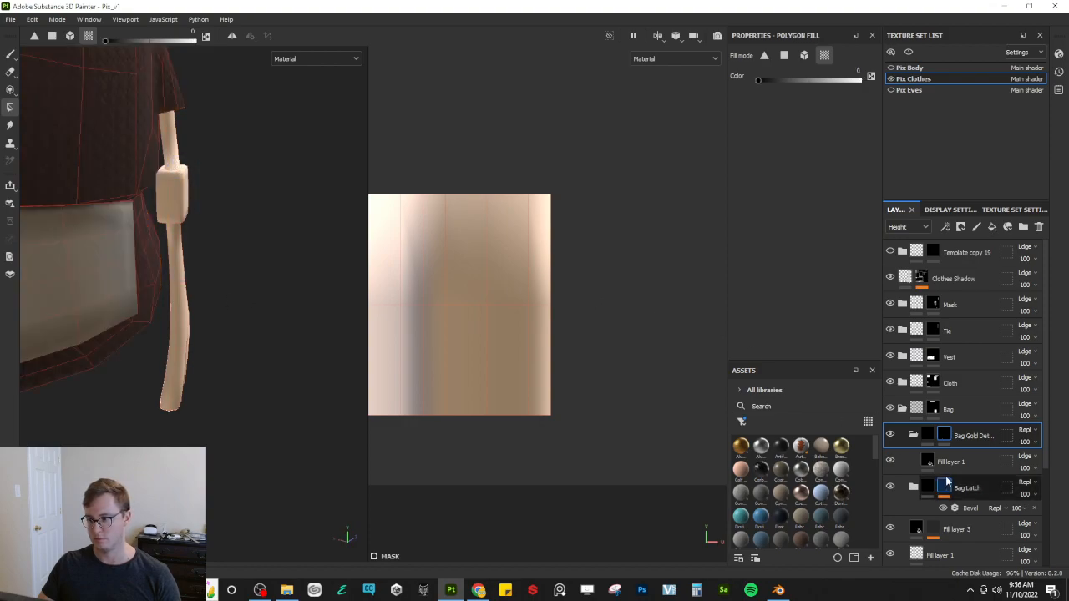
left_click(932, 408)
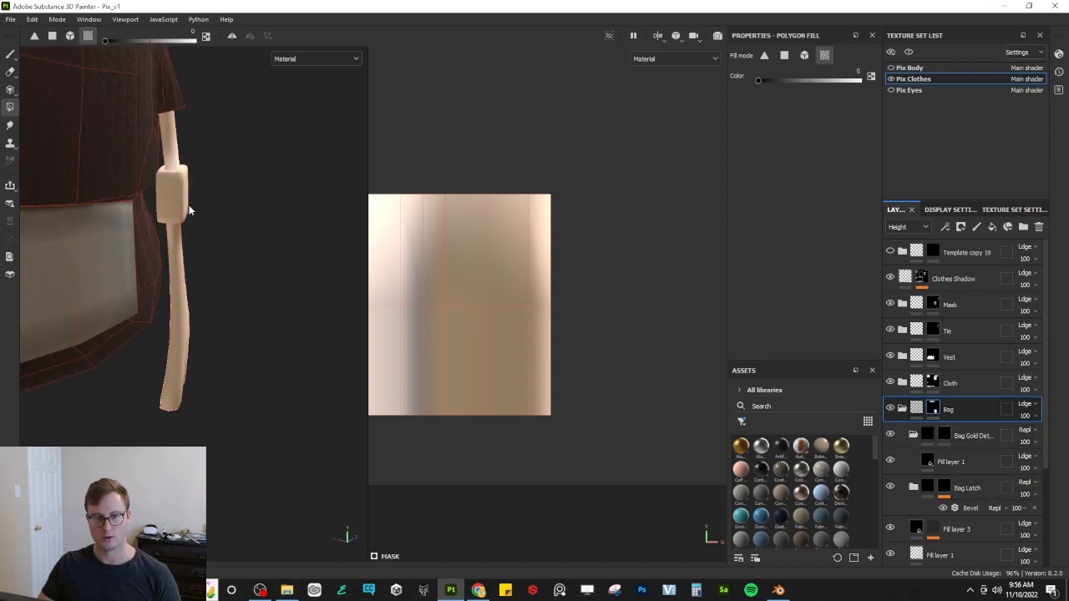
left_click(181, 200)
left_click(172, 148)
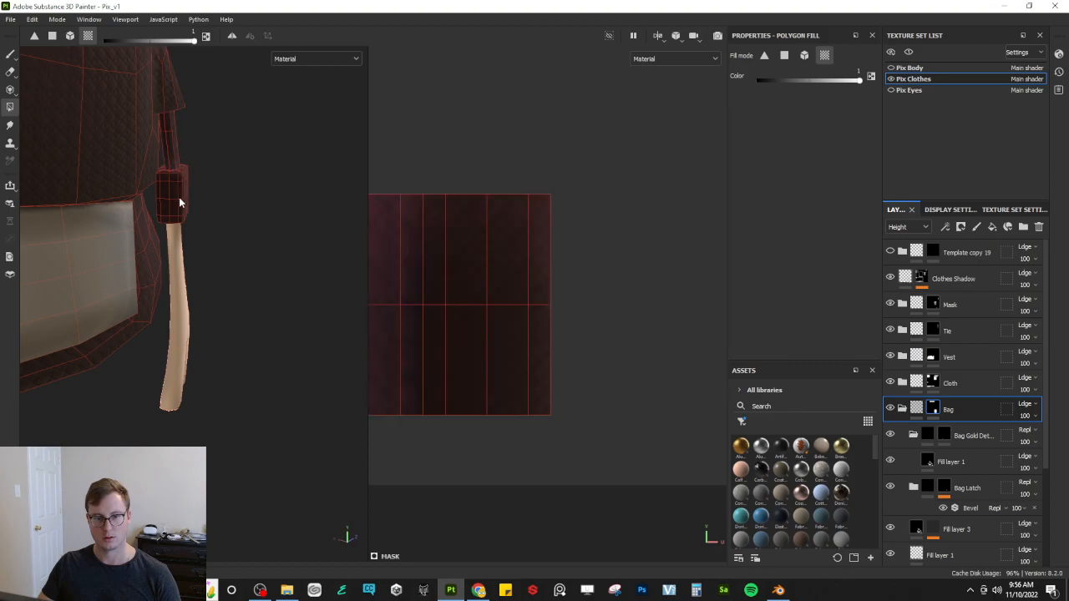
left_click(181, 265)
Step: Fill the buckle's UV island with color 1 in the Bag Gold Det... folder's mask, keeping the strap pieces out
left_click(943, 434)
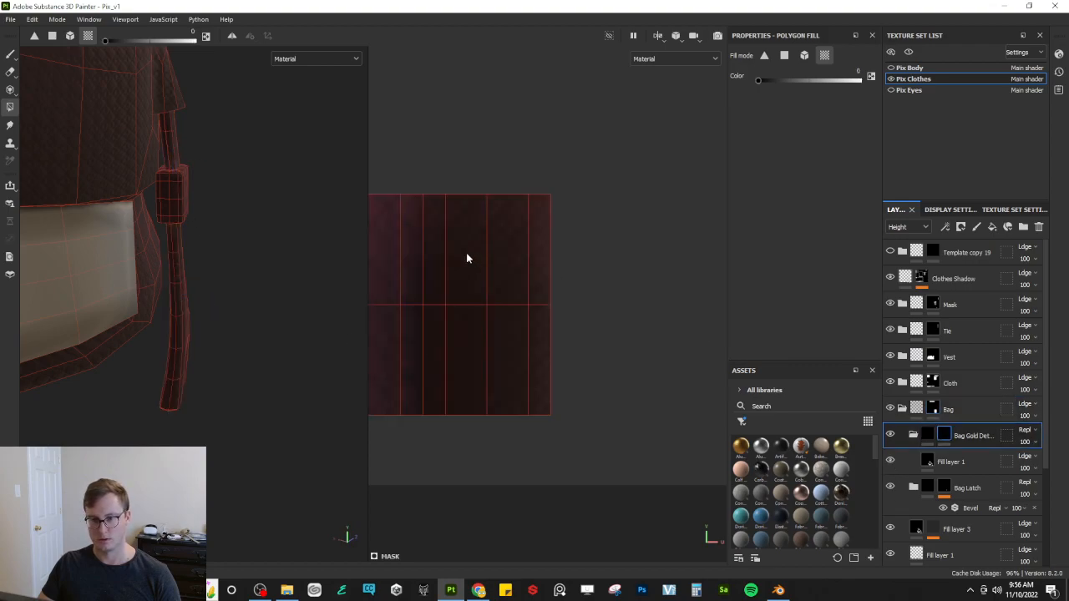
middle_click_drag(495, 309, 609, 334, "alt")
key("x")
left_click(491, 268)
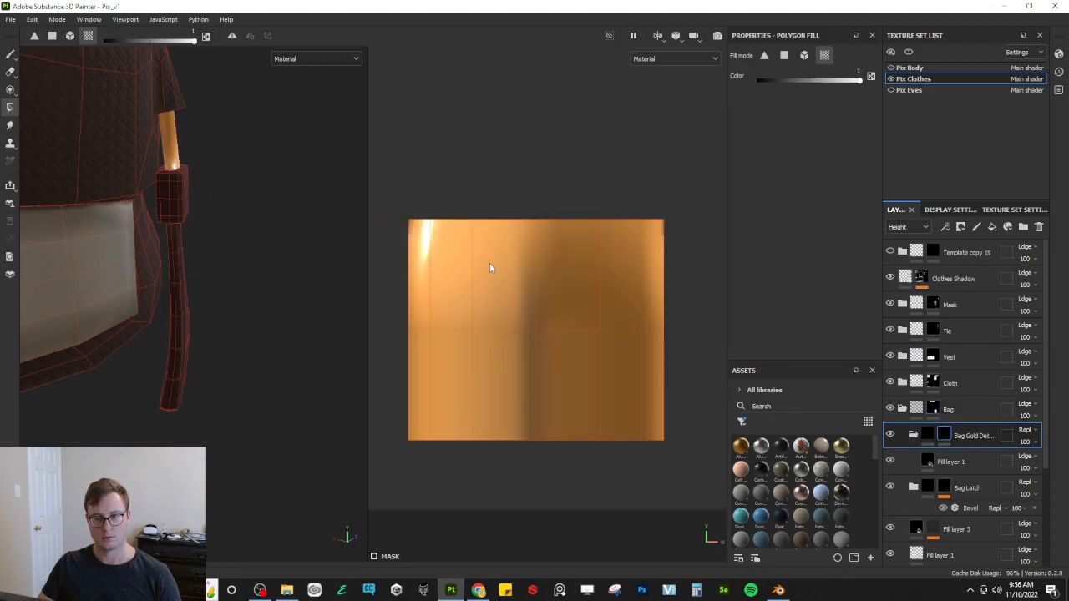
left_click_drag(191, 244, 226, 251, "alt")
key("ctrl+z")
scroll(529, 299, "down", 4)
middle_click_drag(523, 309, 702, 295, "alt")
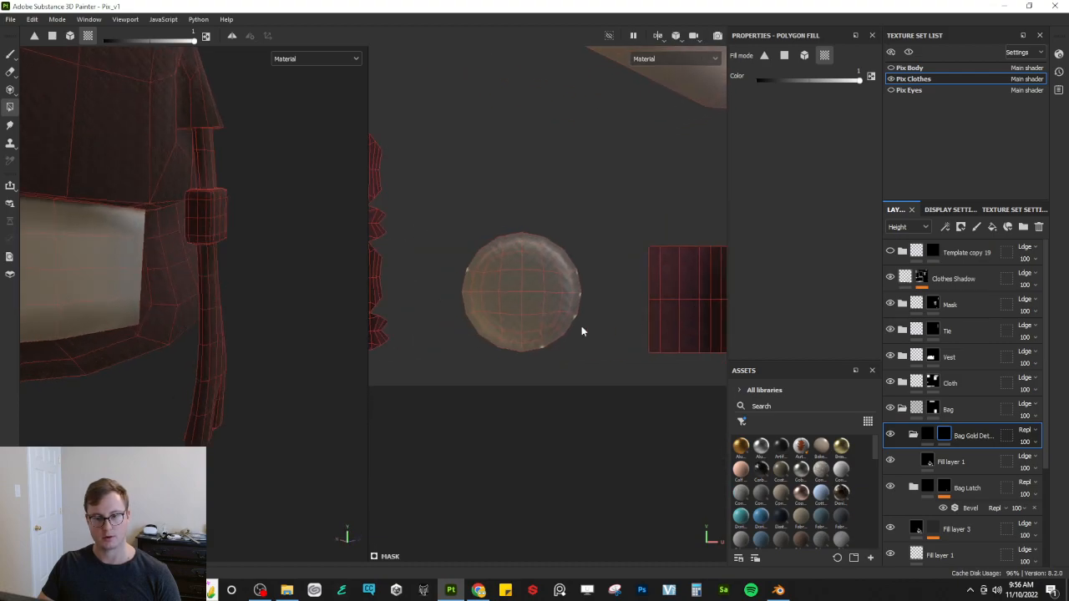
scroll(555, 318, "down", 3)
left_click(447, 267)
Step: Inspect the strap directly above the gold buckle and the round UV island's edges for color bleeding
scroll(239, 359, "up", 8)
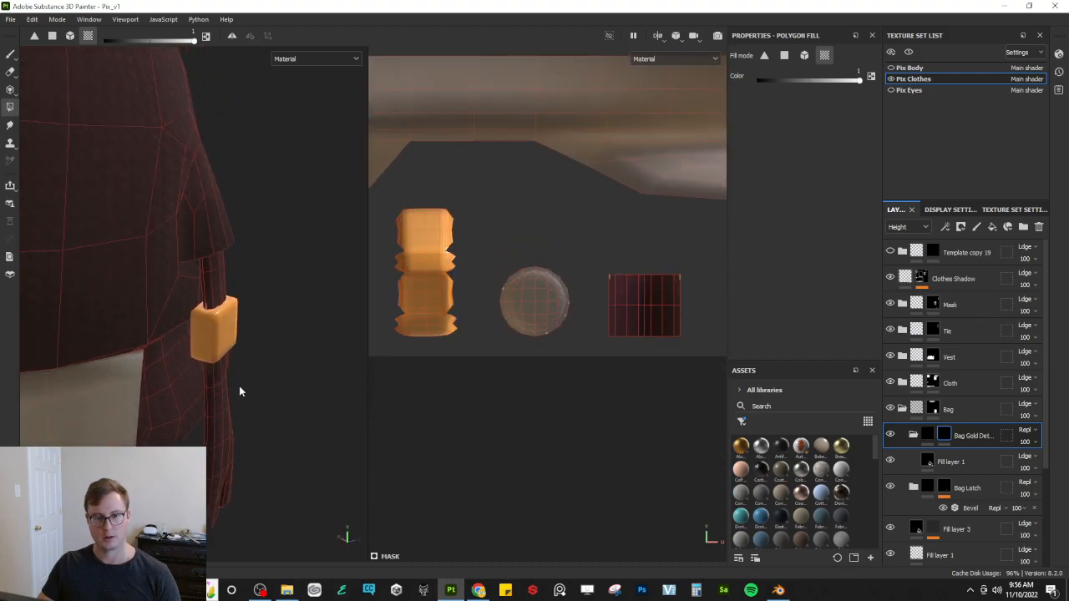
middle_click_drag(213, 275, 258, 366, "alt")
scroll(258, 366, "up", 4)
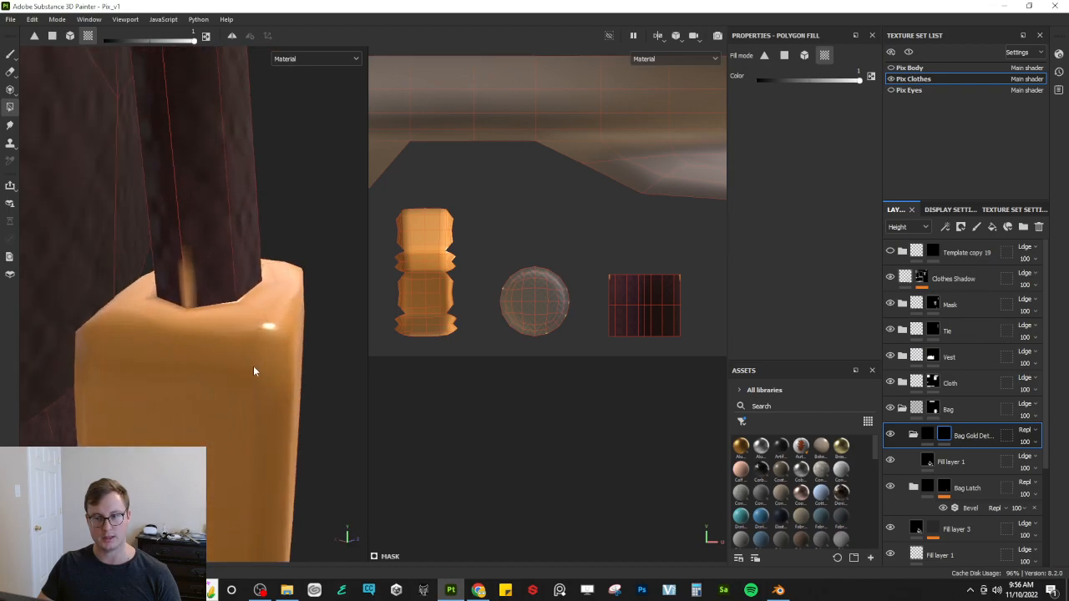
left_click_drag(255, 366, 272, 336, "alt")
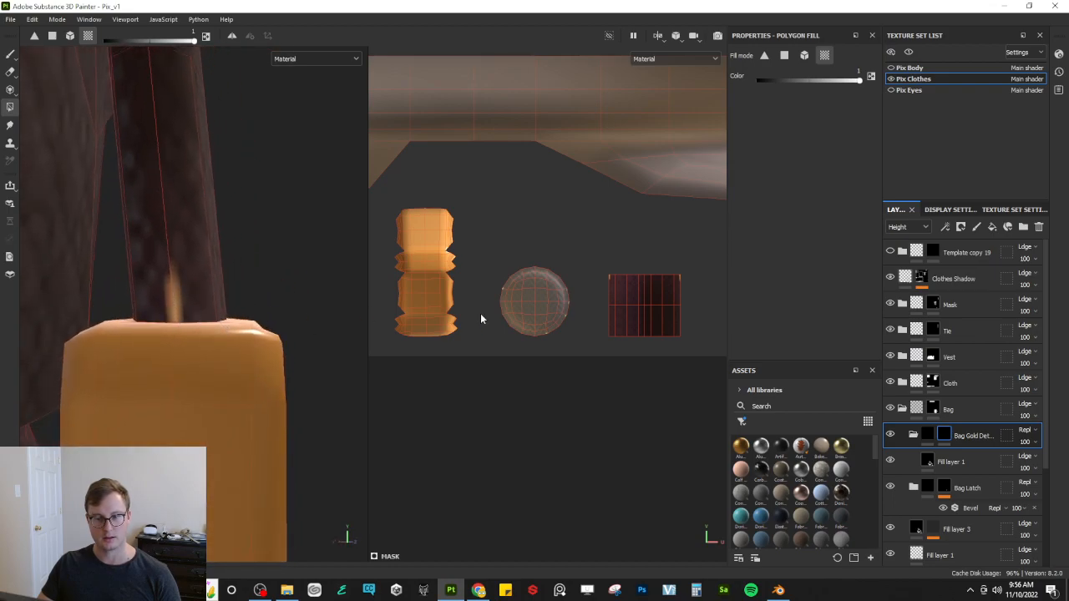
scroll(558, 332, "up", 6)
scroll(160, 368, "down", 5)
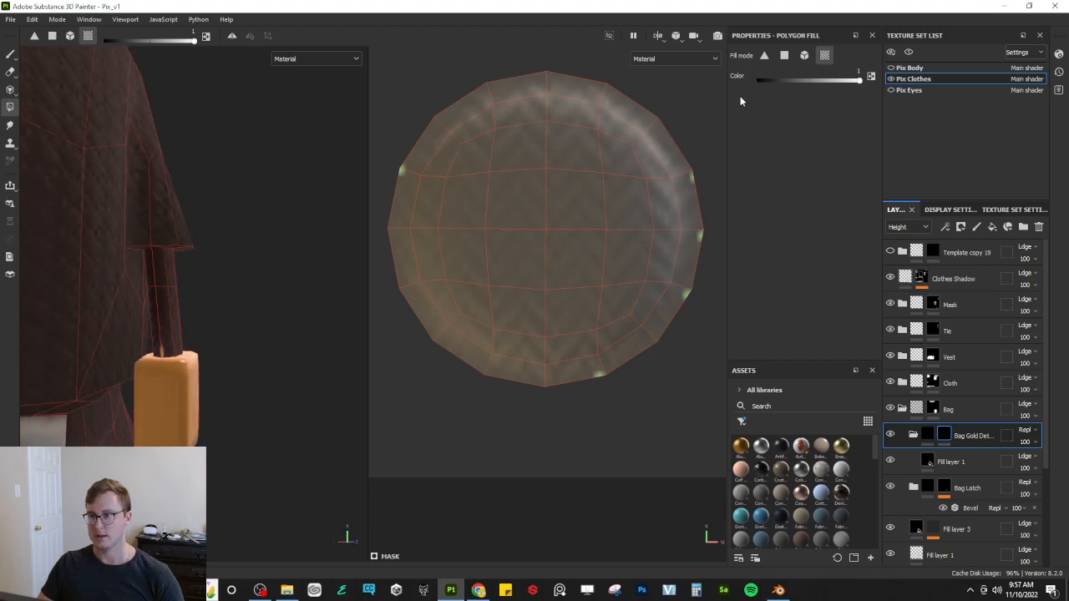
Step: Look through the Pix Clothes texture set settings and the display settings for an option that affects color bleeding
left_click(1026, 212)
scroll(988, 271, "up", 5)
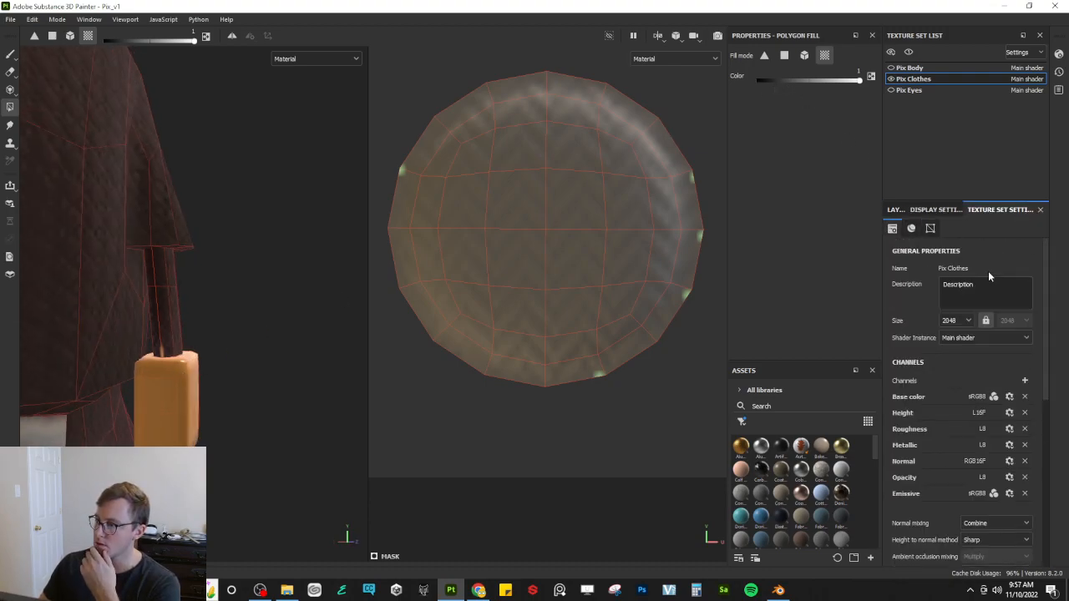
left_click(949, 210)
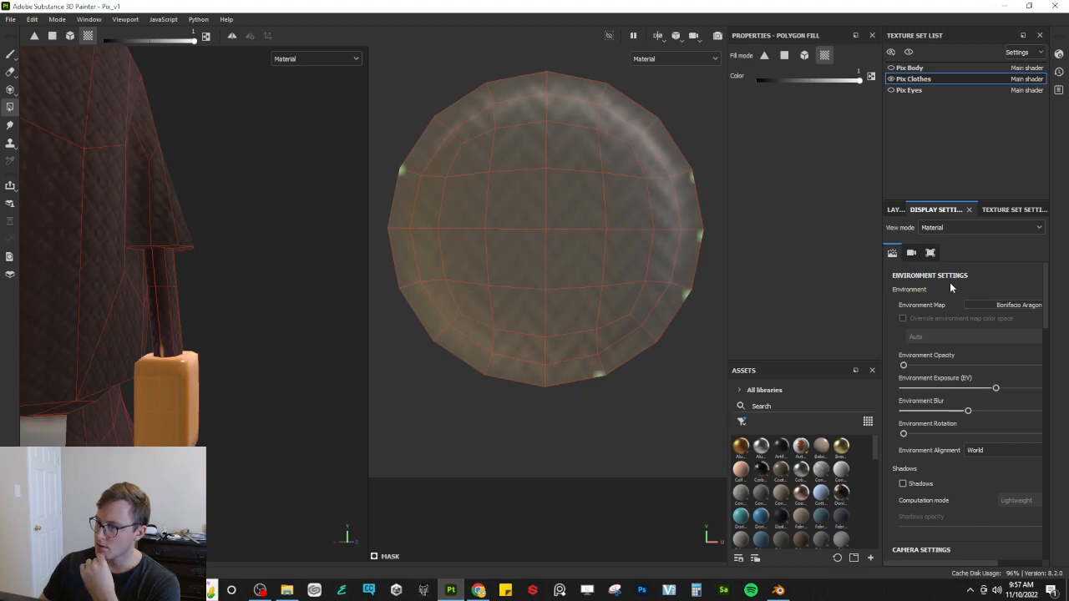
scroll(940, 300, "down", 10)
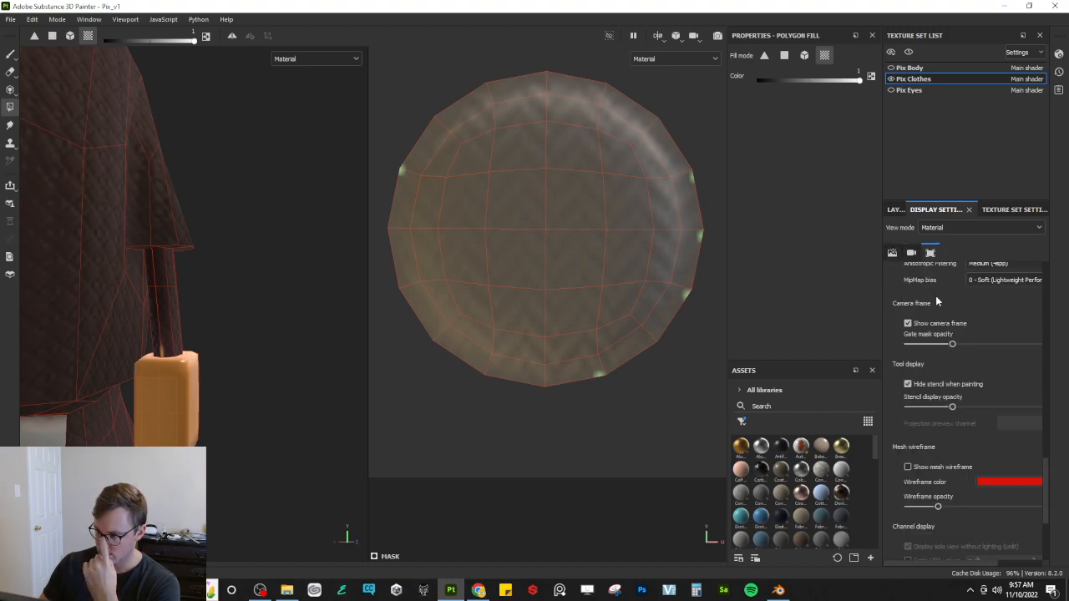
scroll(936, 301, "down", 3)
scroll(935, 300, "down", 1)
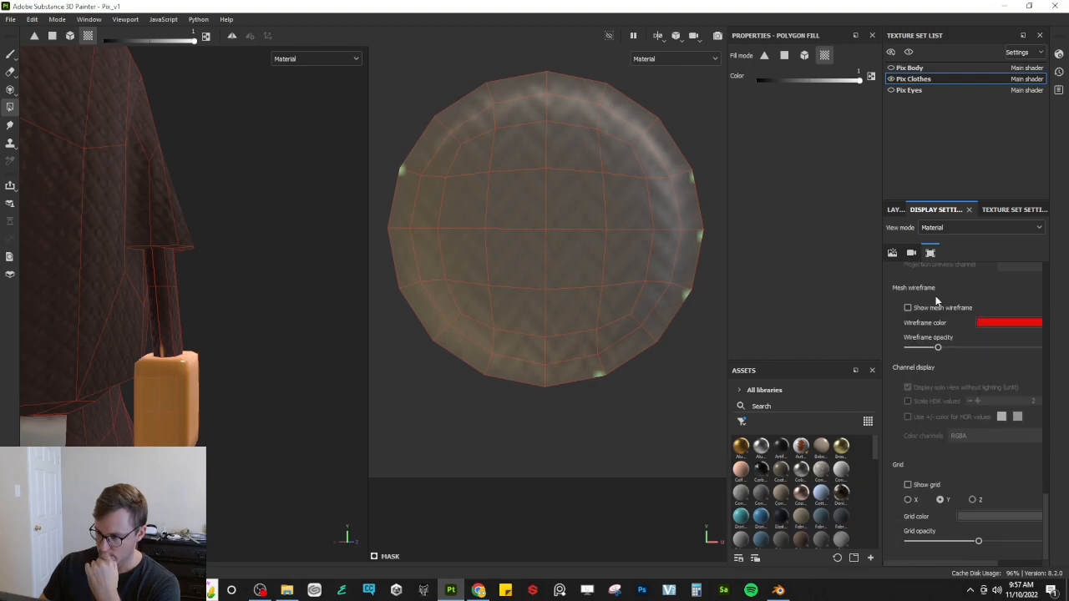
Step: Switch to Chrome and search Google in a new tab for "substance painter material bleed"
left_click(479, 591)
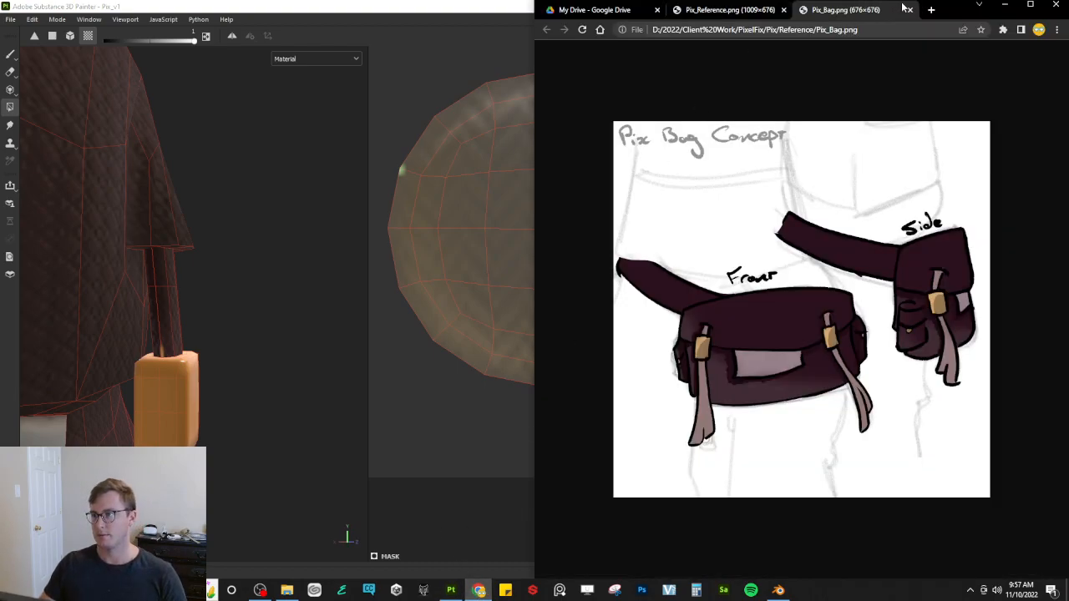
left_click(931, 10)
type("substance ap")
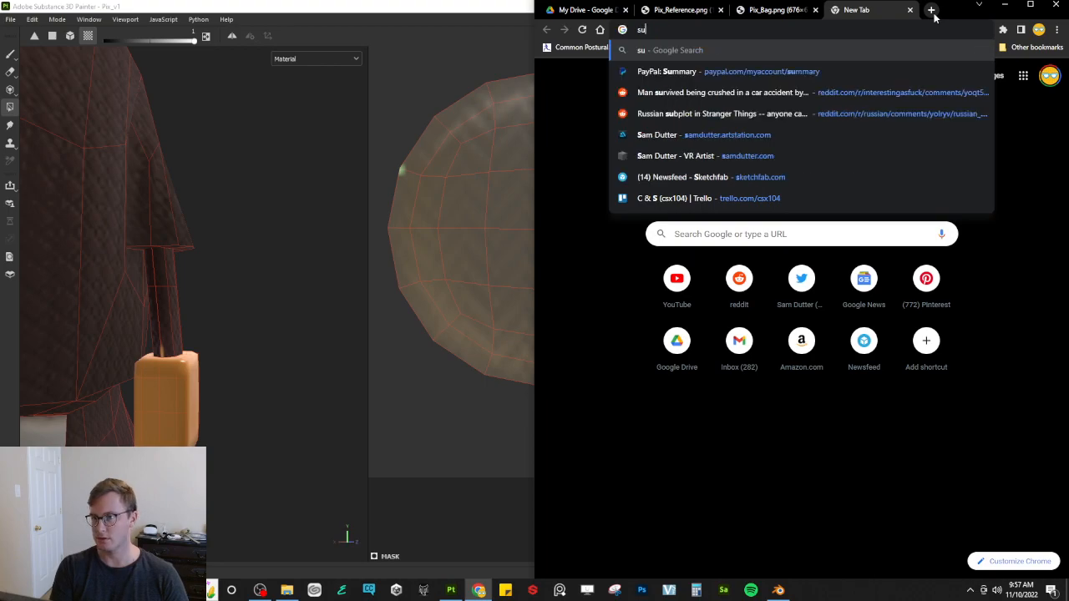
key("BackSpace")
key("BackSpace")
type("painter")
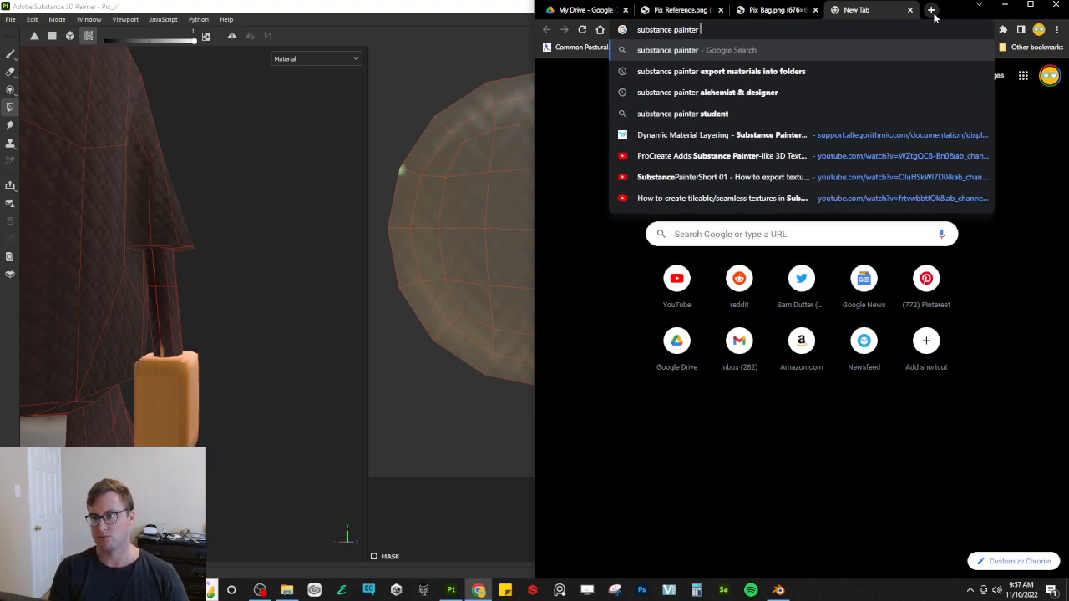
type(" mat")
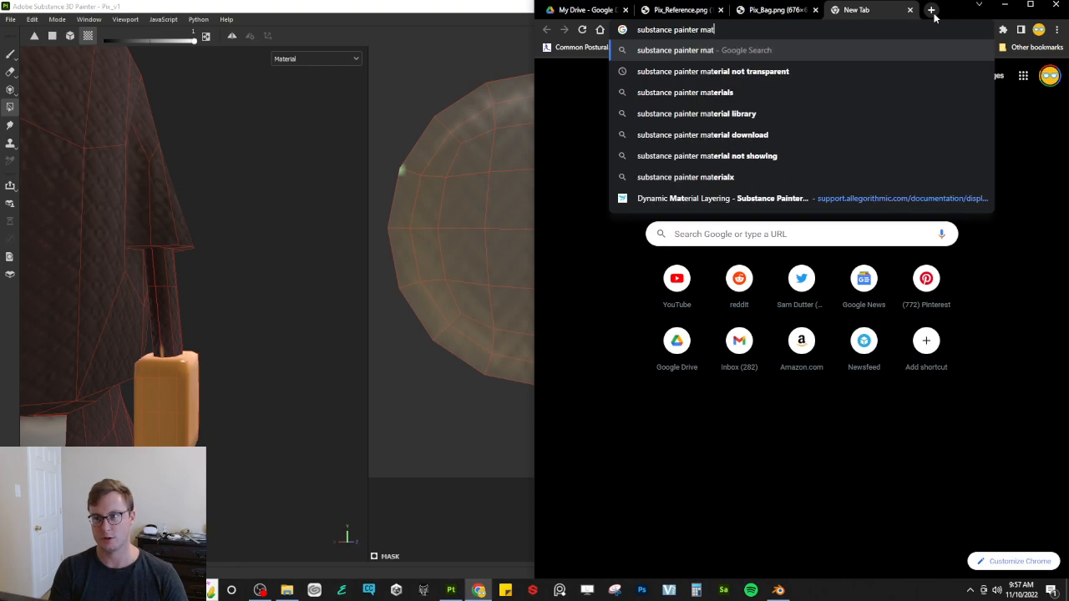
type("erial bleed")
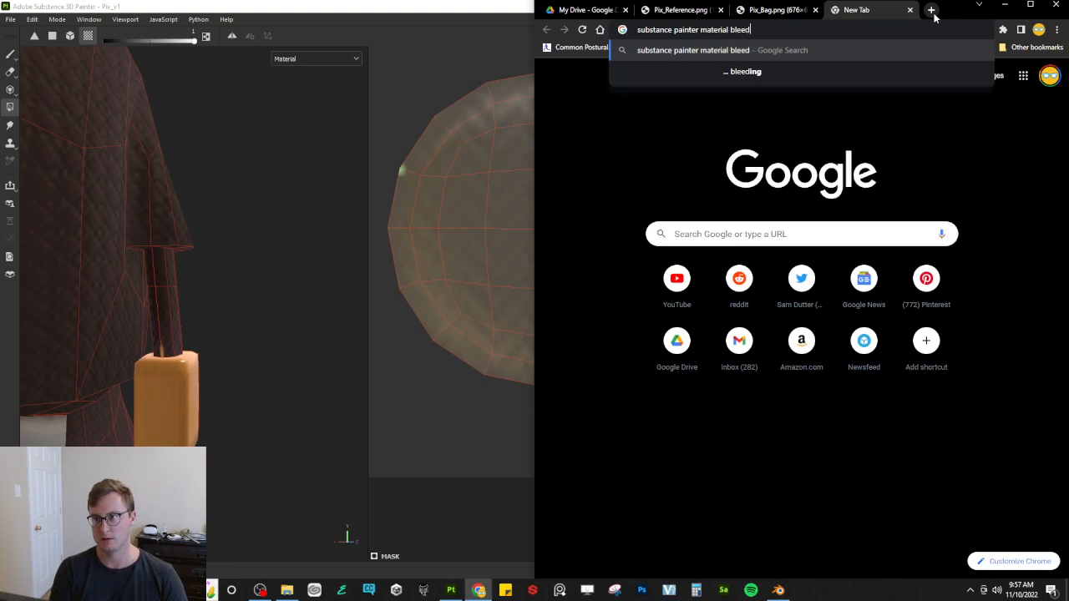
key("Return")
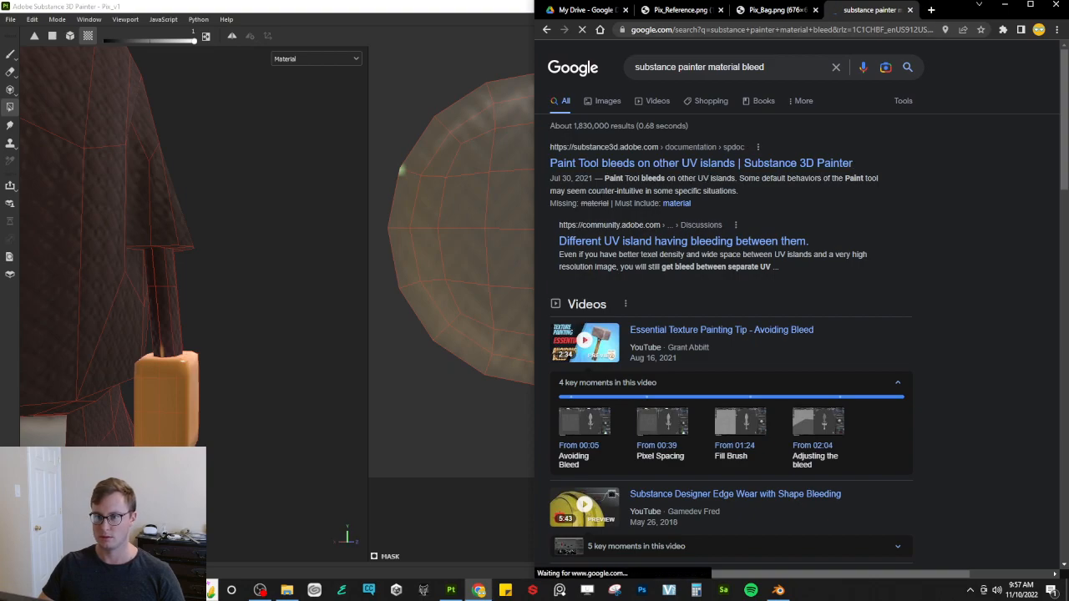
Step: Read Adobe's page on paint bleeding across UV islands and the community answers on bleeding between different UV islands
left_click(596, 169)
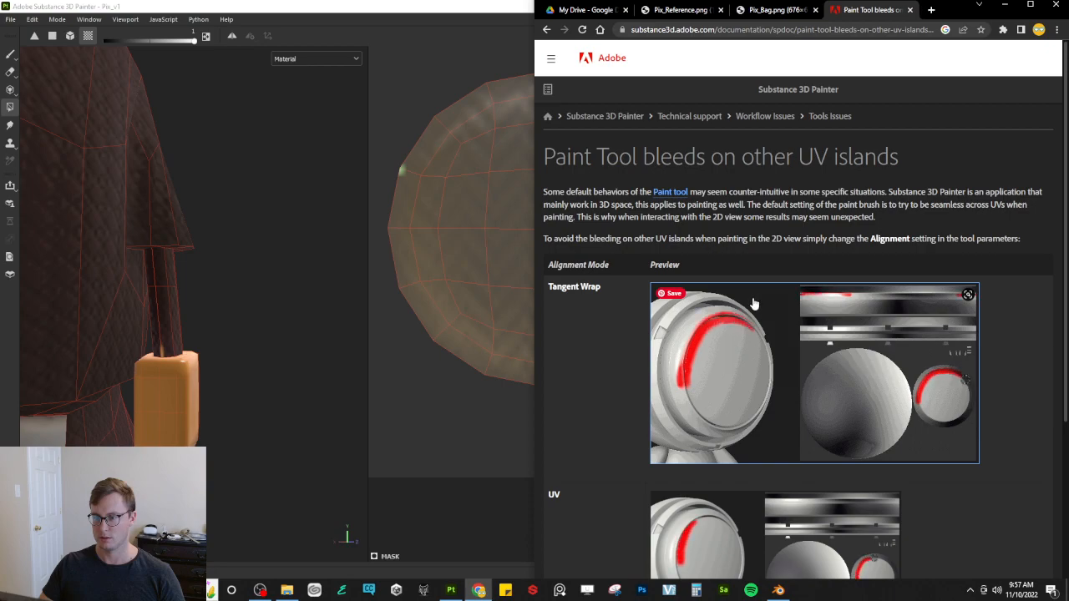
scroll(754, 300, "down", 3)
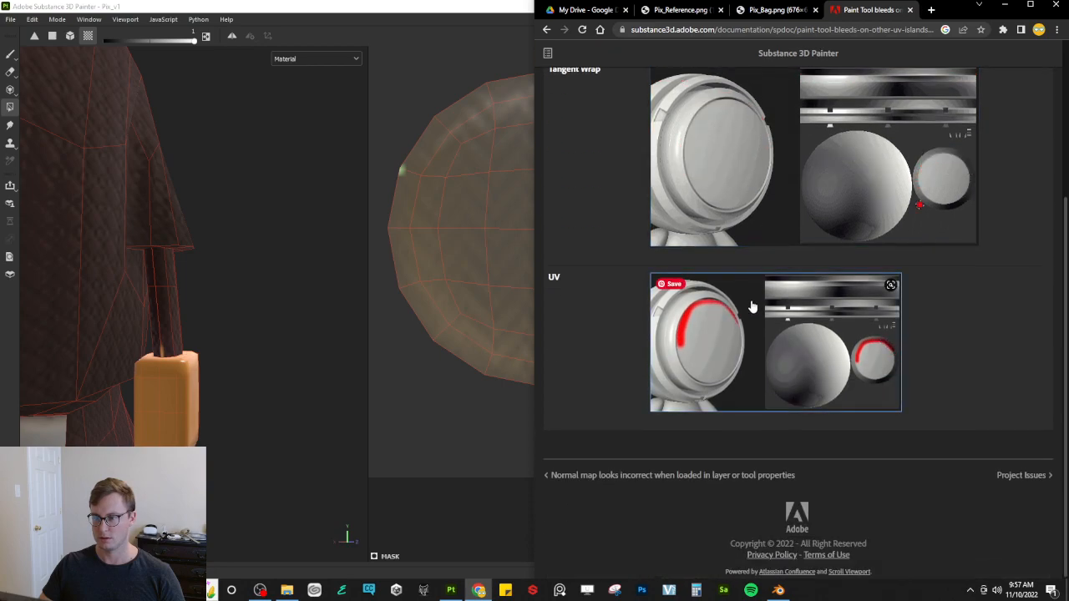
left_click(547, 30)
left_click(676, 242)
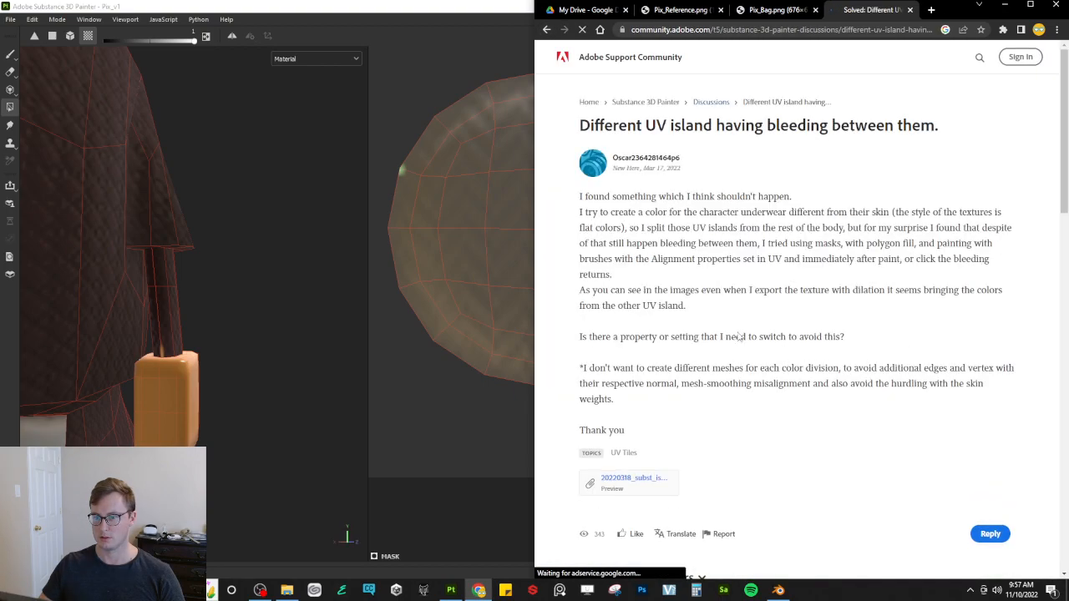
scroll(835, 250, "down", 4)
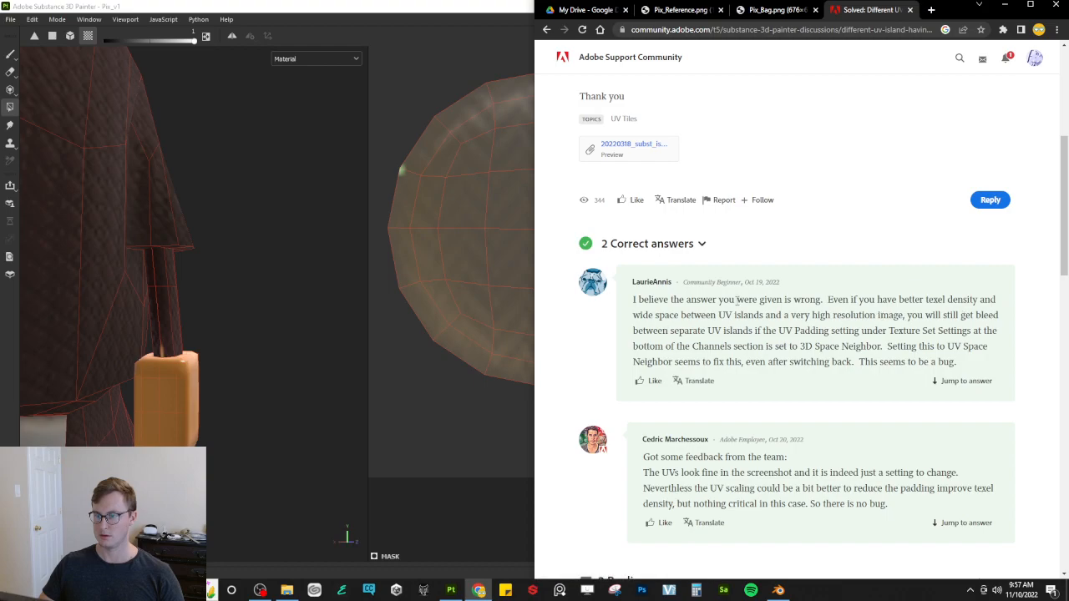
Step: Read the community answer's advice about the UV Padding setting under Texture Set Settings
left_click_drag(759, 330, 962, 331)
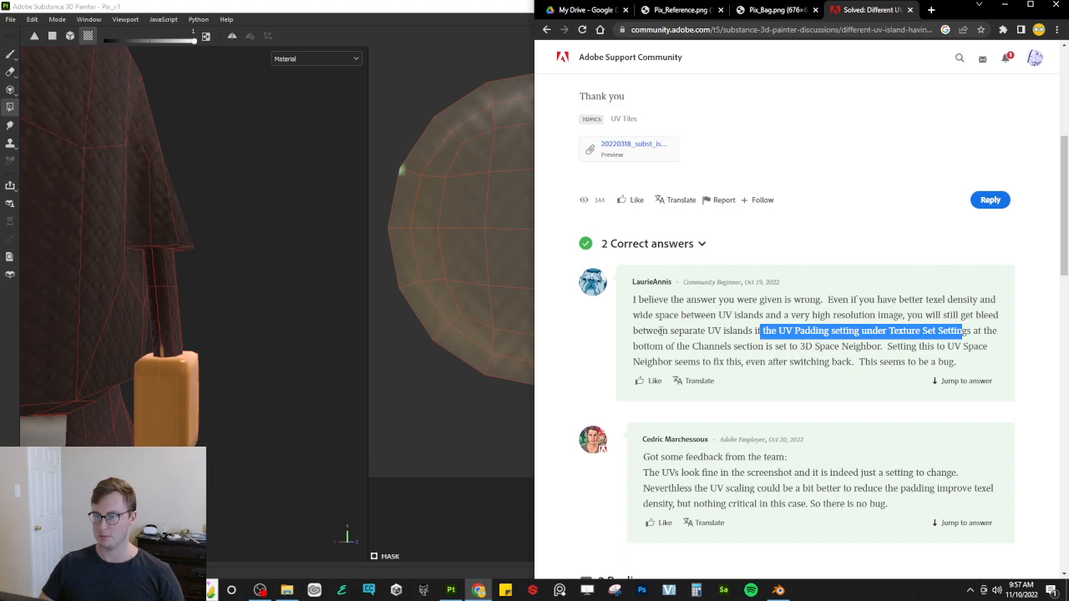
left_click(772, 330)
left_click_drag(791, 331, 972, 332)
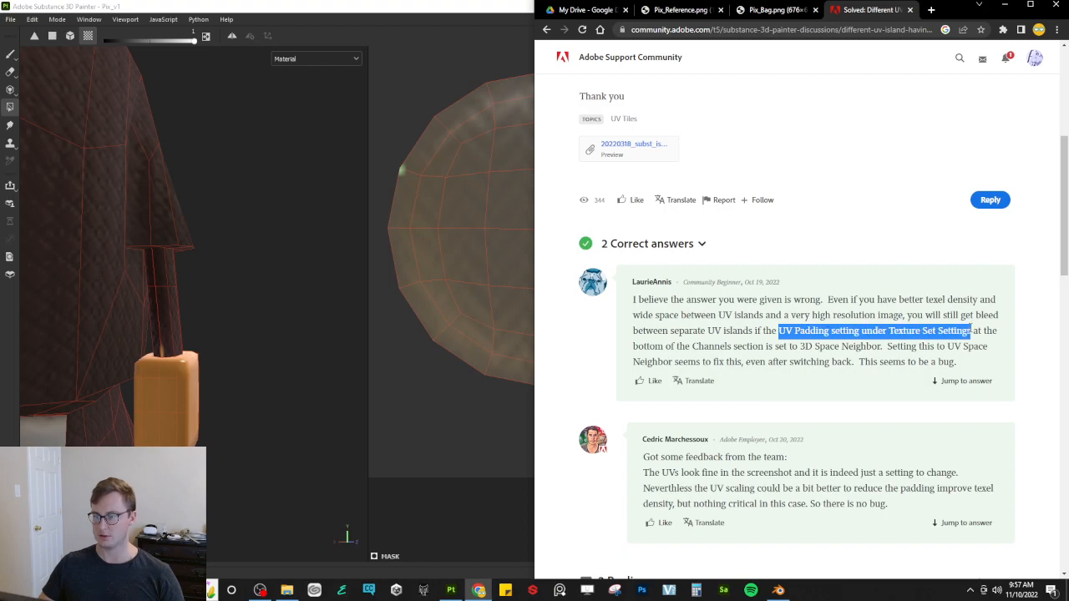
Step: Switch back to Substance 3D Painter and set the Pix Clothes texture set's UV padding to UV Space Neighbor
key("alt+Tab")
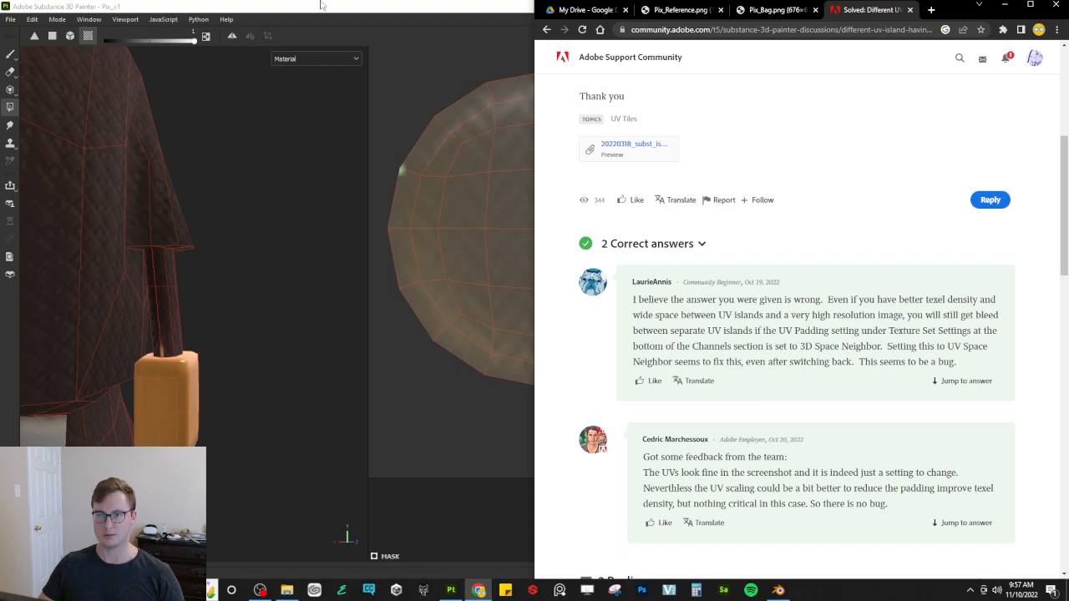
left_click(998, 210)
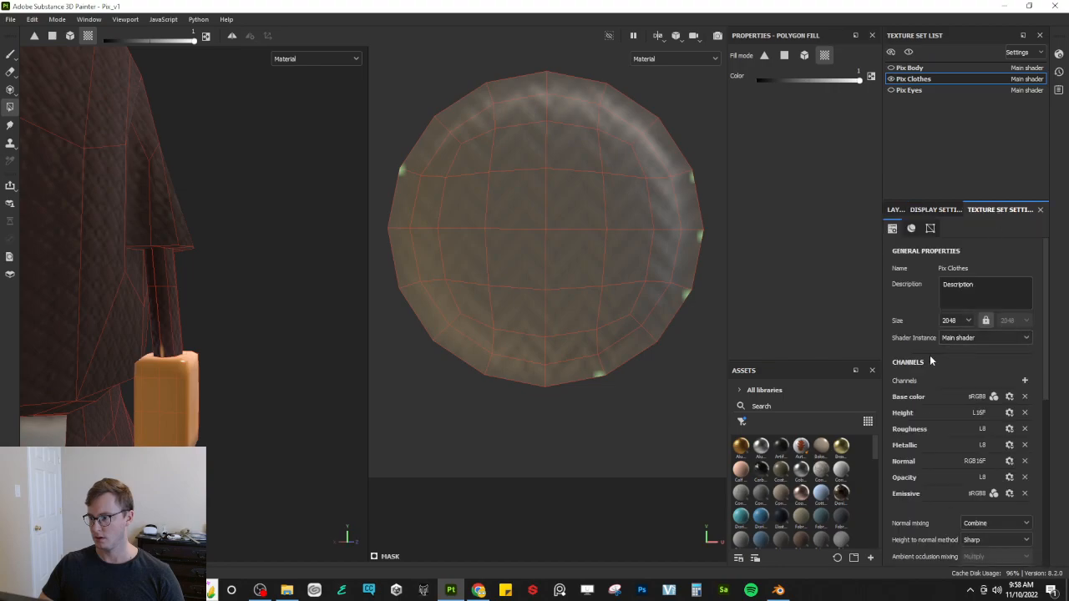
scroll(929, 355, "down", 5)
scroll(926, 353, "up", 2)
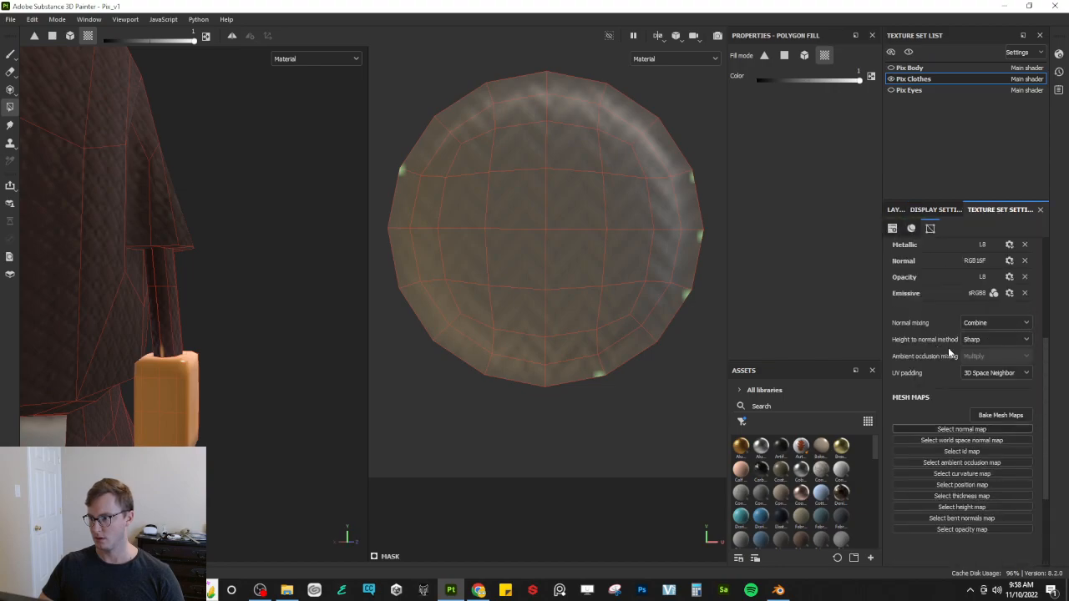
left_click(985, 373)
left_click(982, 389)
scroll(182, 354, "down", 5)
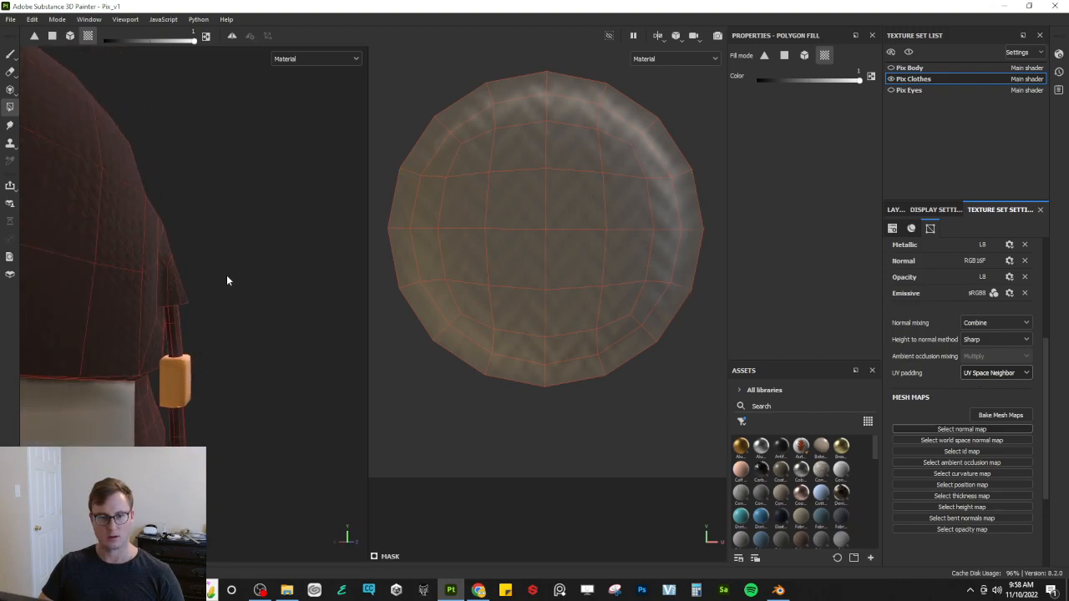
Step: Enlarge the 3D view and inspect the bag's buckles and the edges of its light latch for color bleeding
left_click_drag(368, 255, 596, 255)
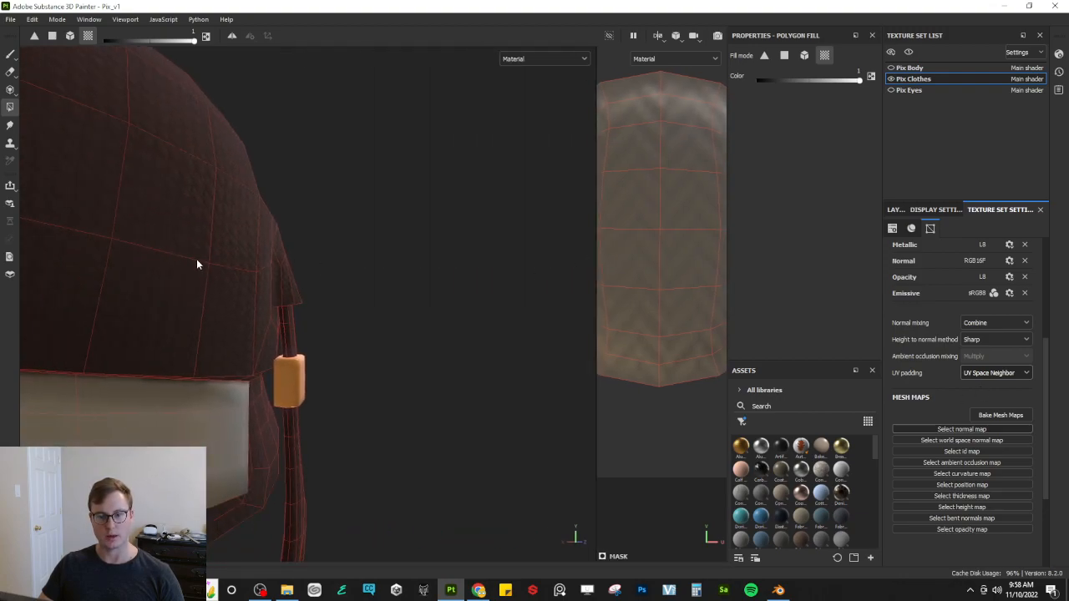
scroll(200, 258, "down", 5)
left_click_drag(215, 253, 310, 224, "alt")
scroll(311, 251, "up", 8)
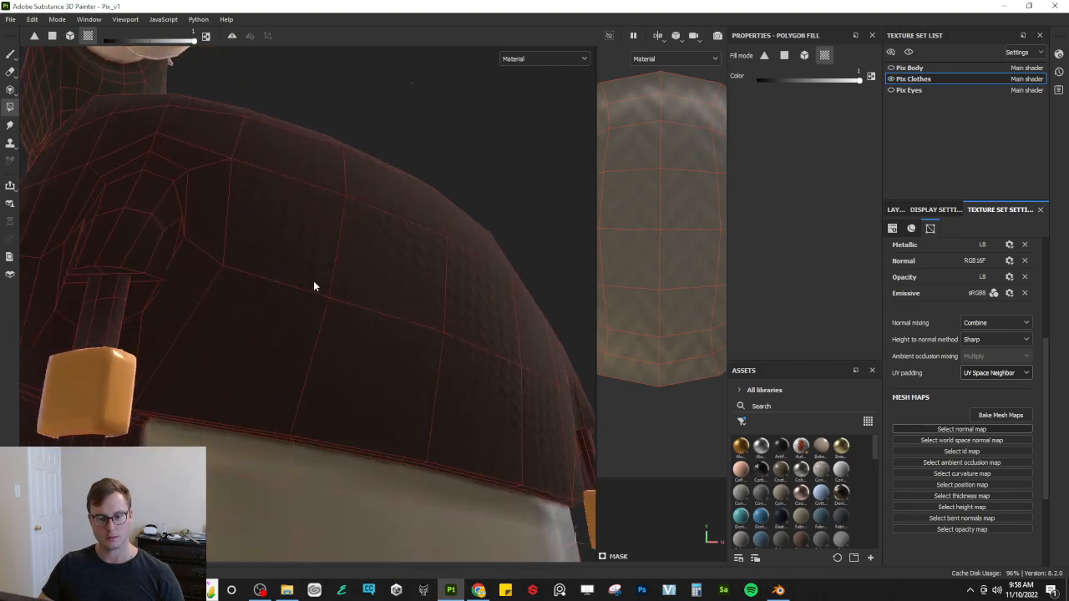
middle_click_drag(281, 341, 292, 211, "alt")
left_click_drag(292, 217, 371, 279, "alt")
Step: Try the bag latch without the Bevel filter on the Bag Latch mask, and undo the removal
left_click(893, 210)
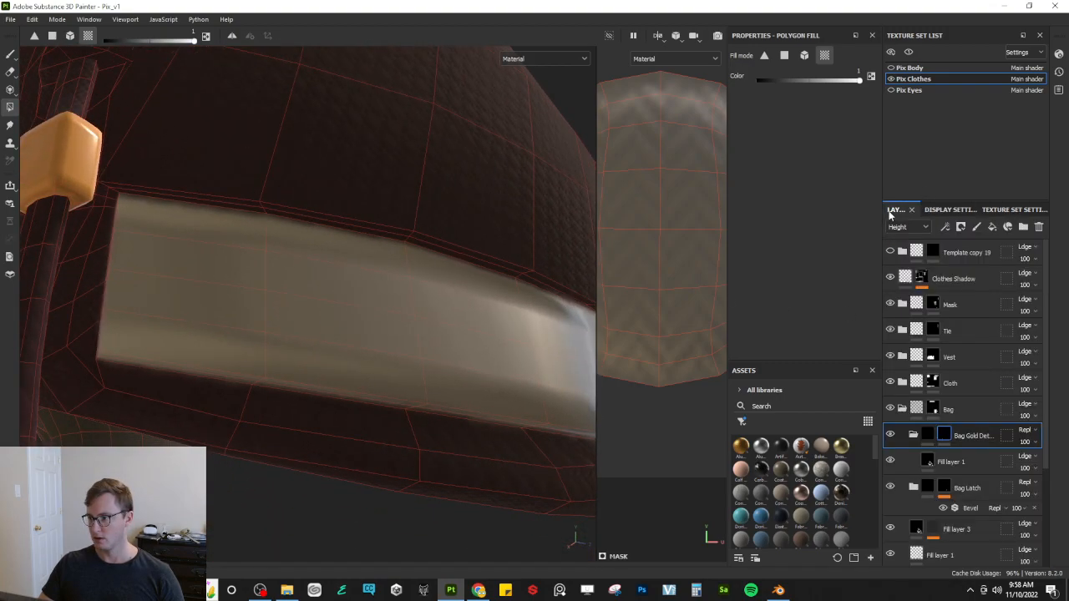
left_click(952, 491)
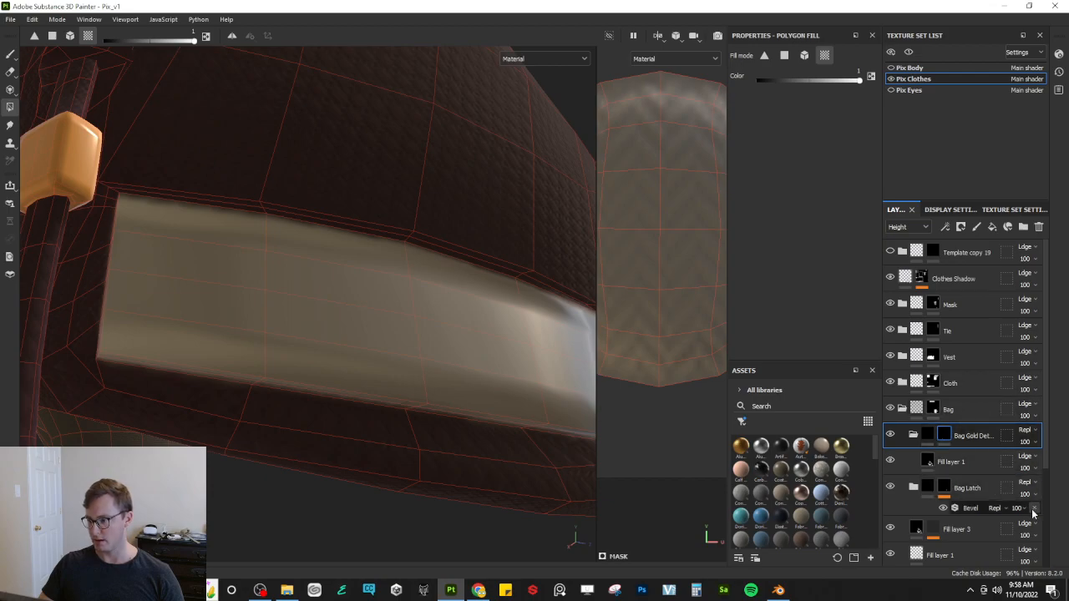
scroll(483, 267, "down", 5)
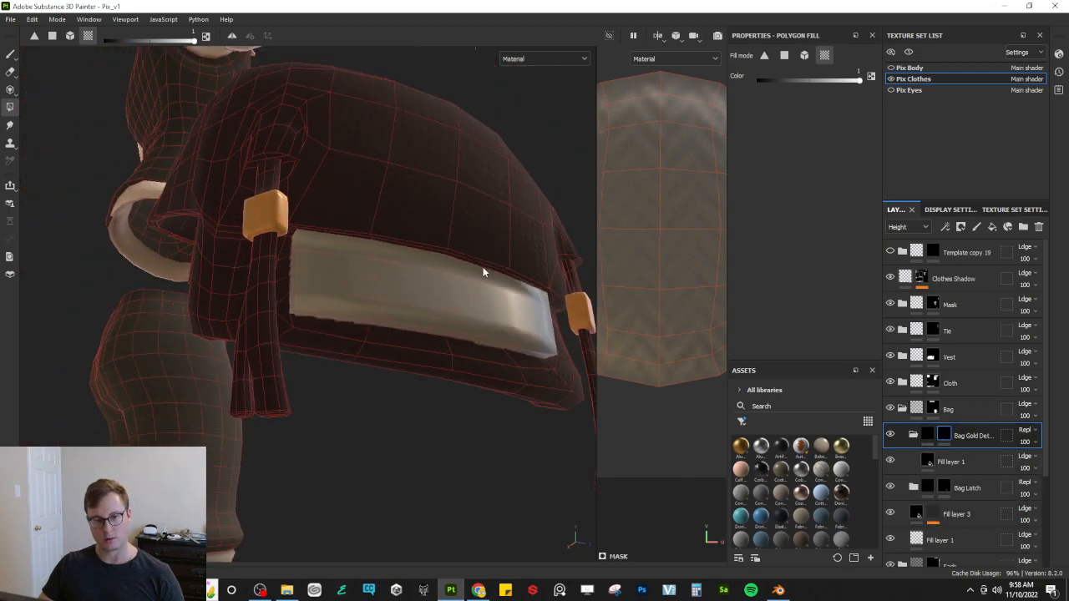
key("ctrl+z")
Step: Examine the gold buckles and the whole bag from several sides with the new UV padding
left_click_drag(483, 263, 417, 353, "alt")
scroll(417, 353, "up", 5)
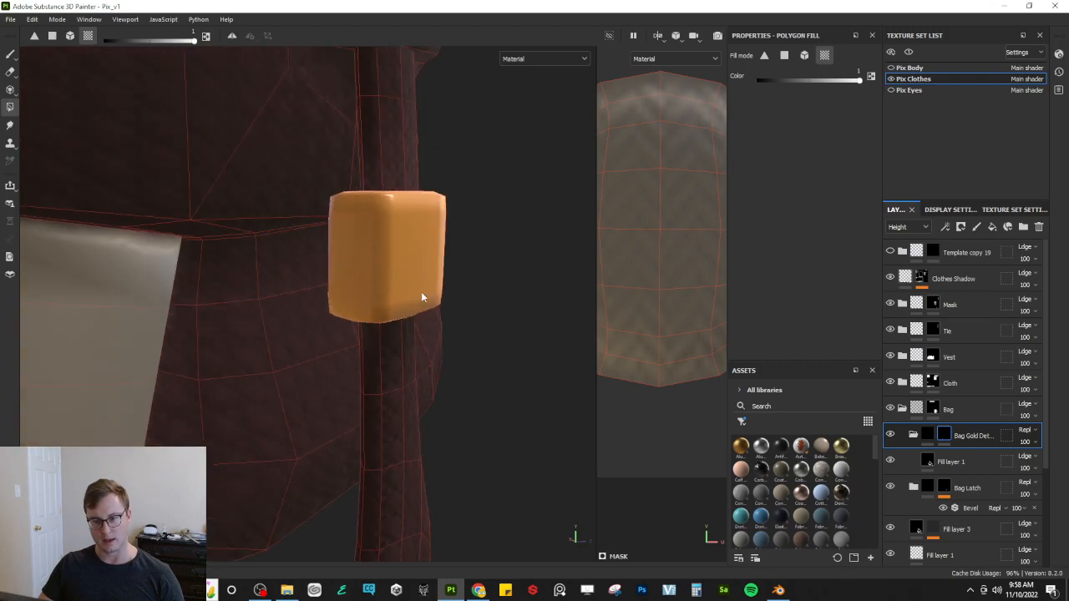
left_click_drag(406, 270, 405, 201, "alt")
scroll(405, 202, "down", 5)
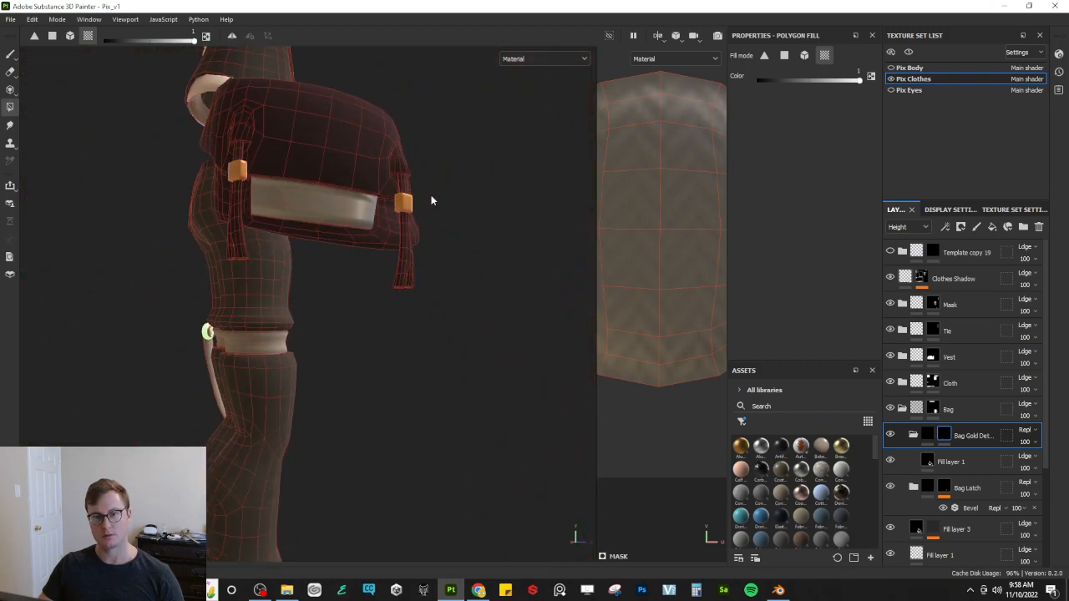
left_click_drag(594, 195, 439, 194)
left_click_drag(359, 251, 329, 326, "alt")
middle_click_drag(242, 280, 254, 83, "alt")
left_click_drag(268, 224, 322, 274, "alt")
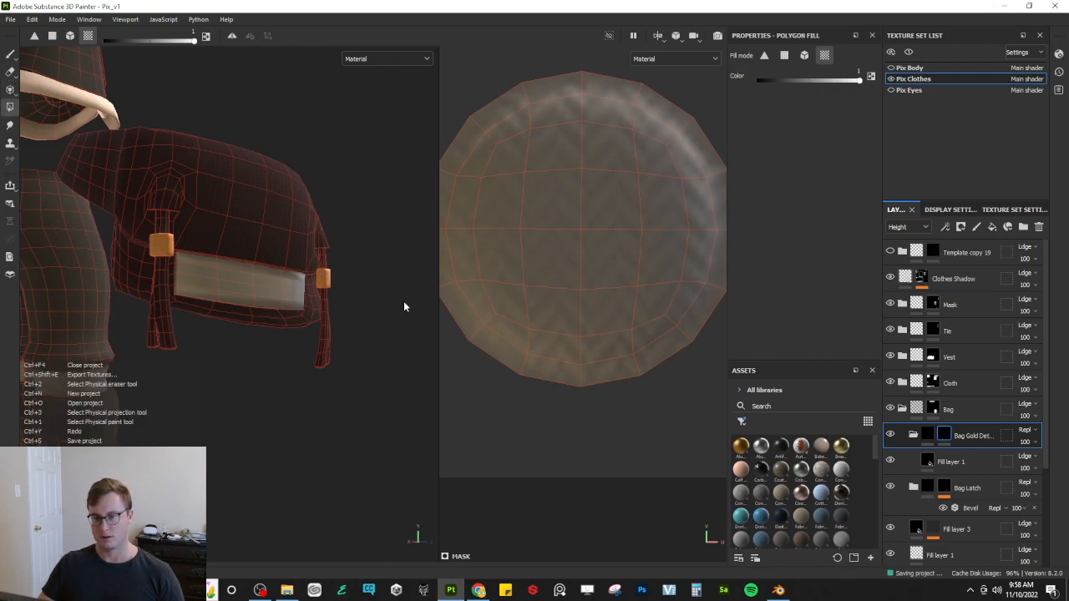
Step: Set the gold buckles' fill layer to metallic 0.5714 and roughness 0.2653, and collapse the Bag Gold Details folder
left_click_drag(363, 267, 369, 285, "alt")
scroll(518, 373, "up", 2)
scroll(389, 387, "up", 8)
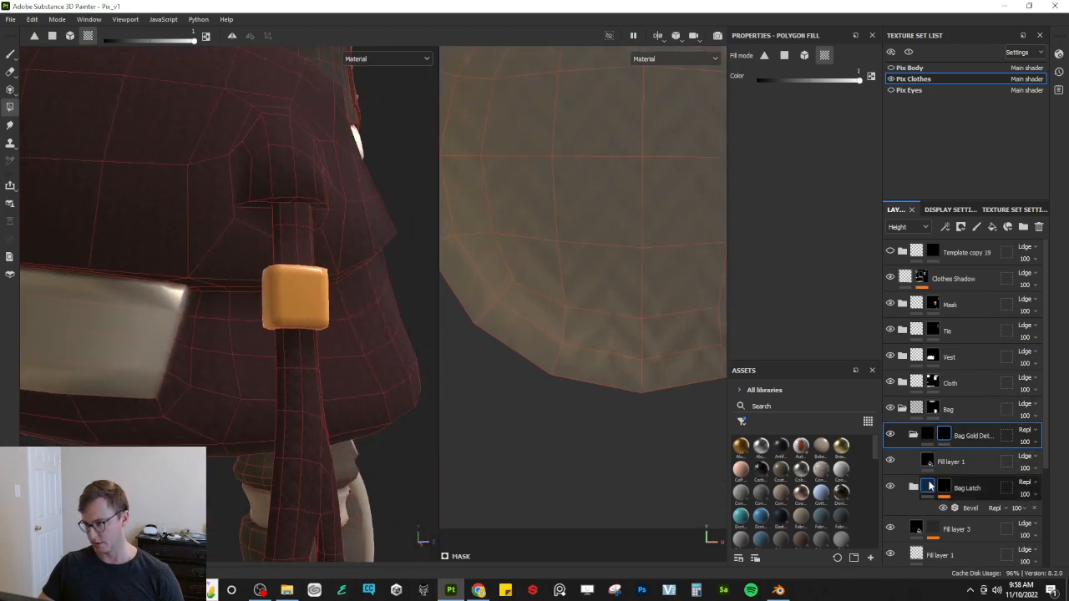
left_click(950, 462)
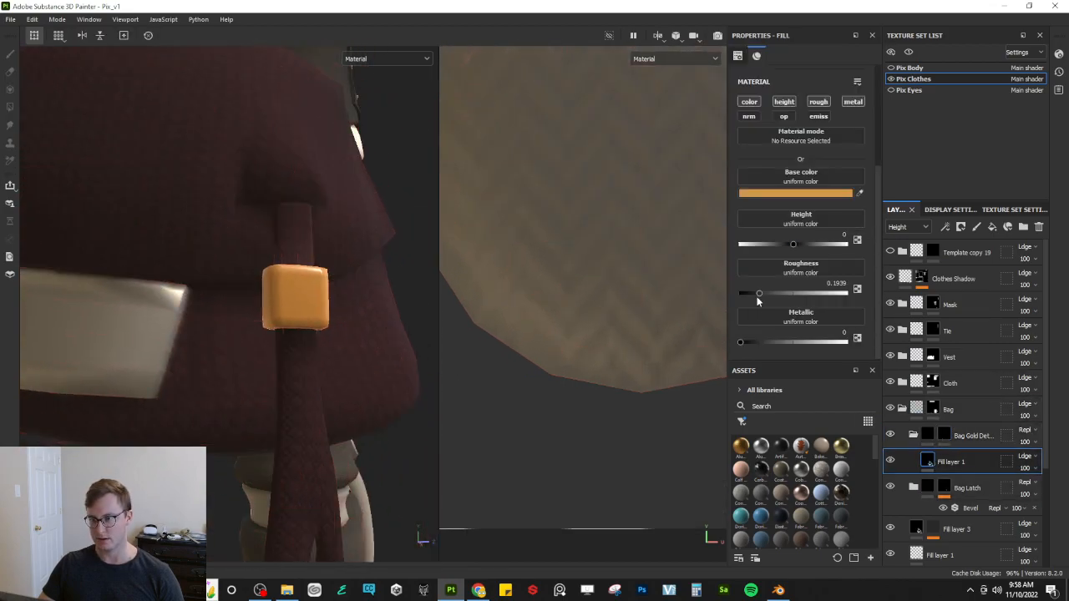
left_click_drag(754, 341, 800, 344)
left_click_drag(759, 294, 765, 294)
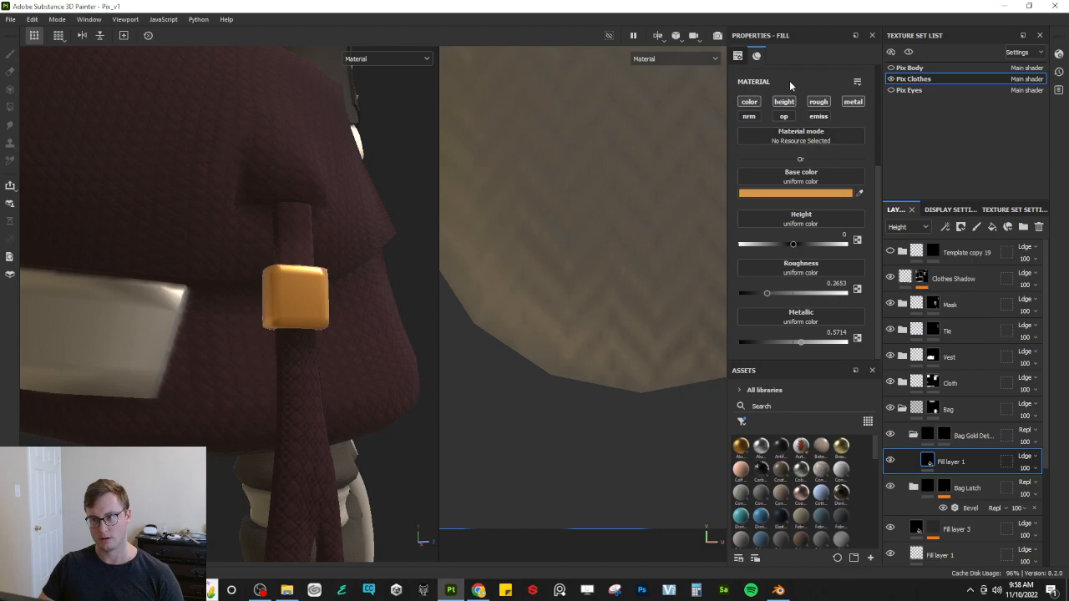
left_click_drag(303, 357, 349, 331, "alt")
left_click(912, 435)
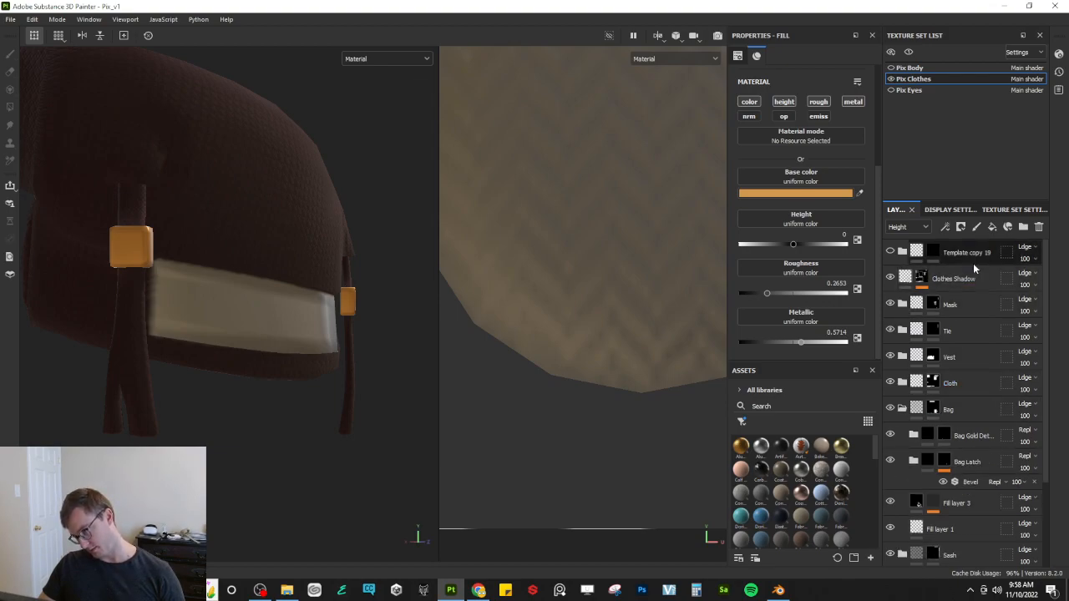
Step: Duplicate the Template copy 19 folder, place the copy in the Bag folder above Bag Gold Details and rename it "Bag Tassles"
left_click(966, 259)
key("ctrl+d")
left_click_drag(963, 273, 975, 444)
double_click(970, 441)
type("Bag Tassles")
key("Return")
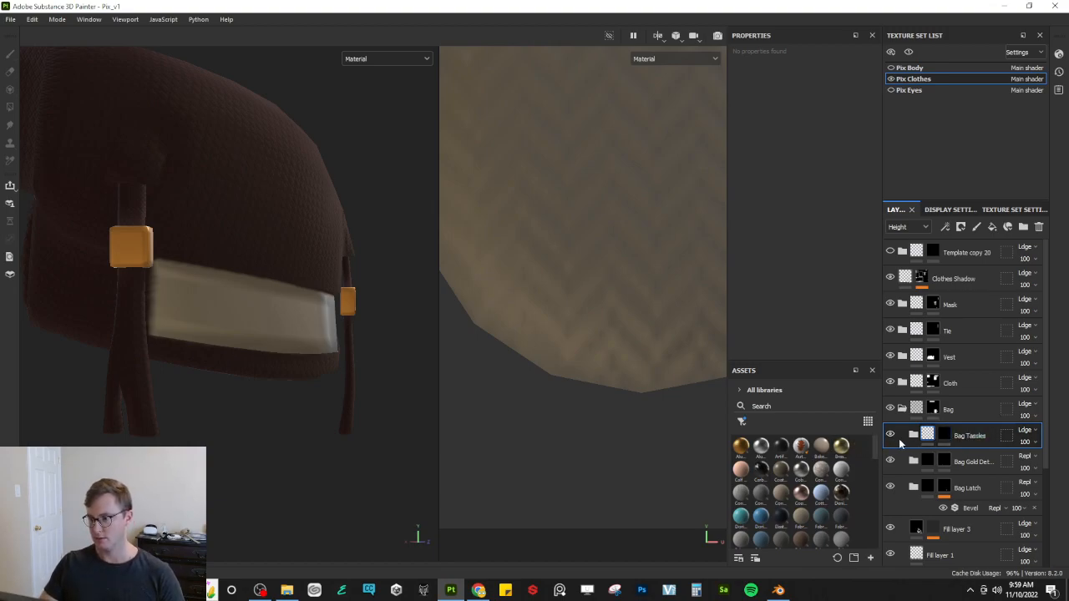
Step: Enable the height channel on the Bag Tassles fill layer and set the folder's height blending mode to Replace
left_click(913, 435)
left_click(948, 461)
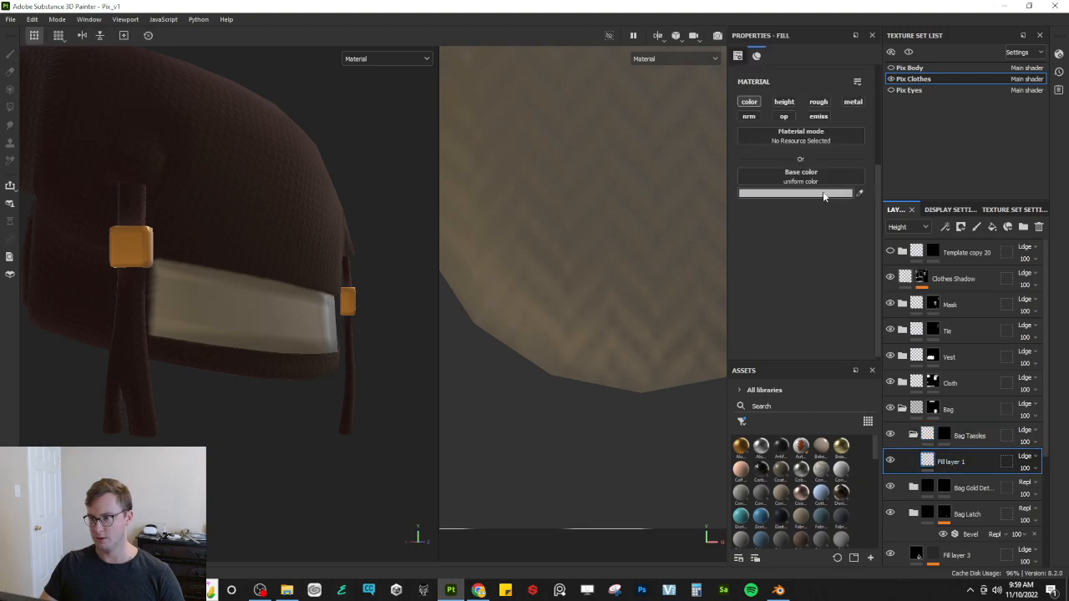
left_click(791, 104)
left_click(1037, 431)
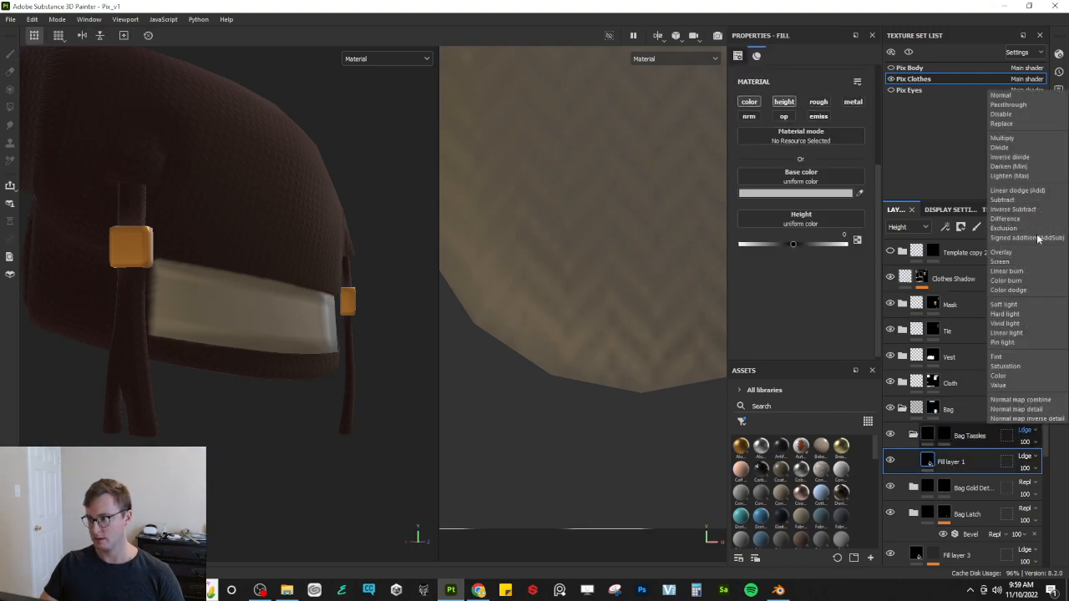
left_click(1014, 126)
Step: Fill the tassels below the buckles and the strap pieces above them into the Bag Tassles folder's mask with Polygon Fill
left_click(943, 435)
left_click(10, 108)
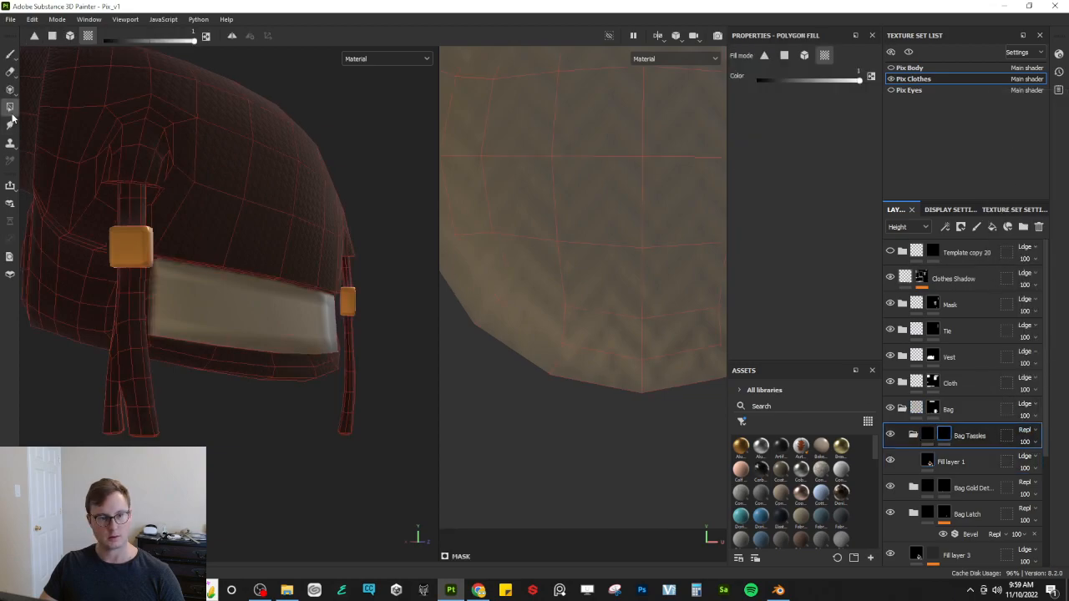
left_click(351, 411)
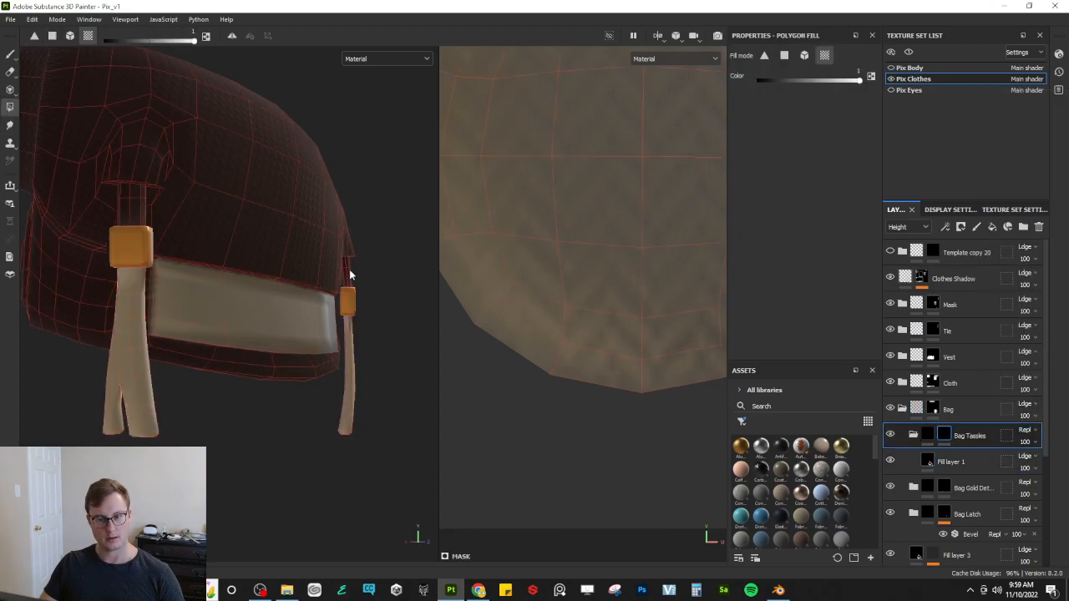
left_click(351, 275)
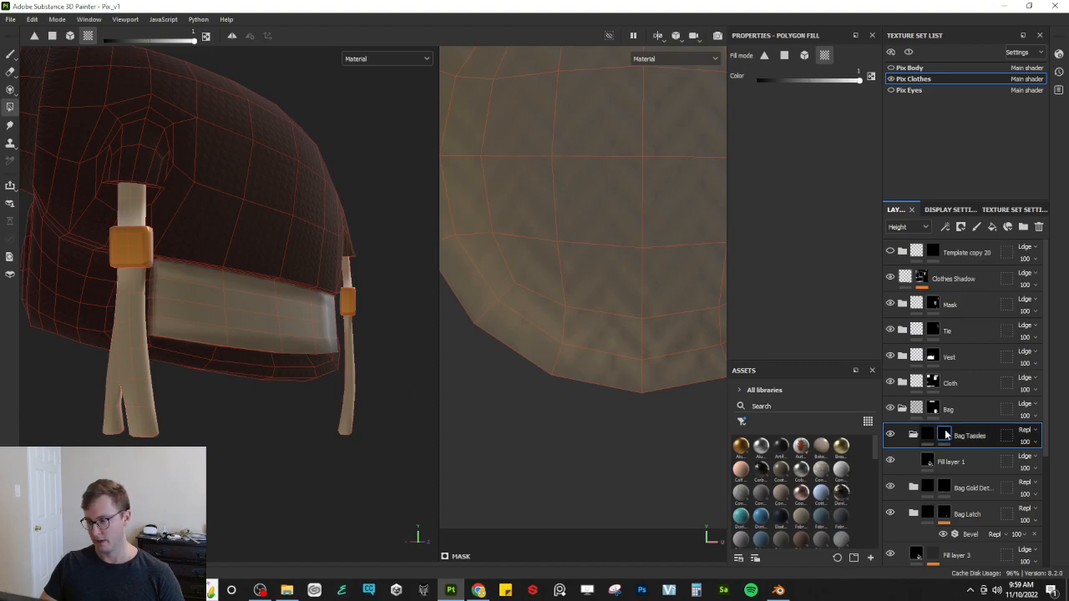
Step: Search the resources for "ani" and assign the anisotropic noise to the Height of the Bag Tassles fill layer
left_click(948, 462)
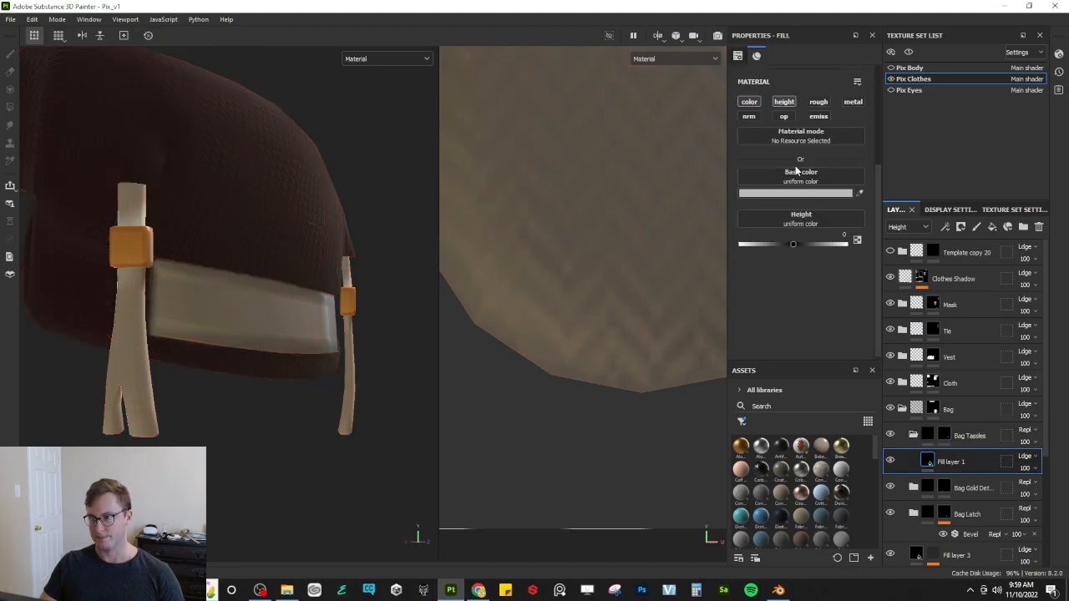
left_click(818, 222)
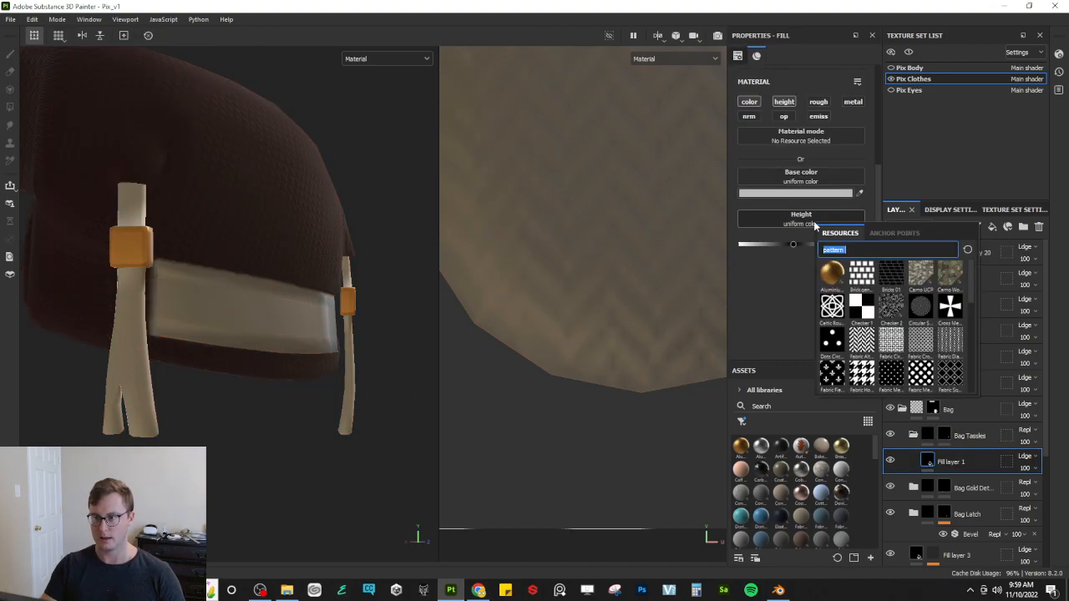
type("ani")
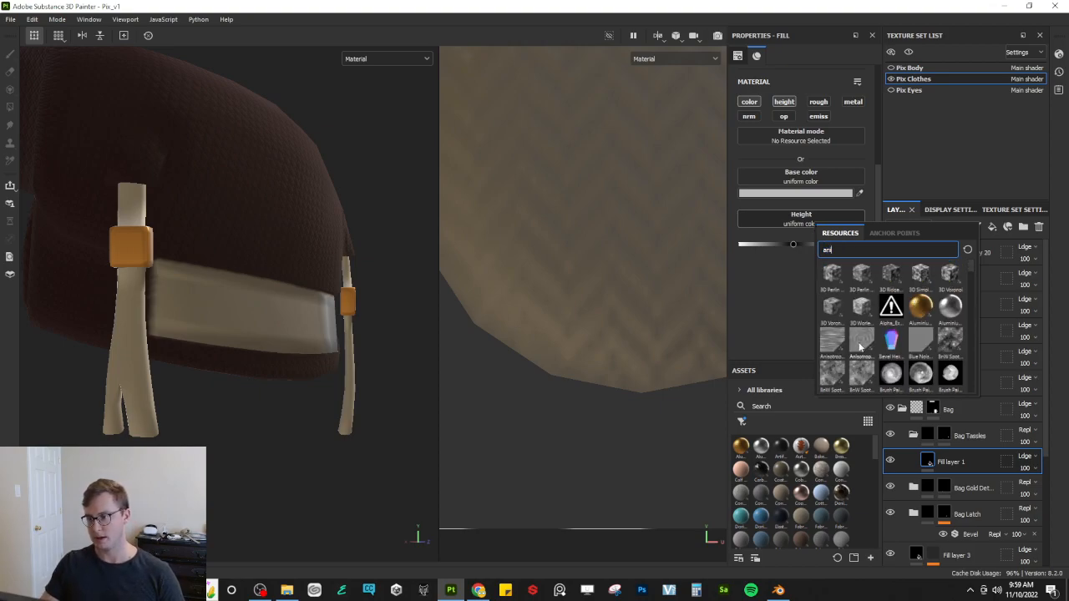
left_click(841, 336)
left_click_drag(321, 398, 252, 318, "alt")
scroll(292, 335, "up", 3)
scroll(823, 177, "up", 3)
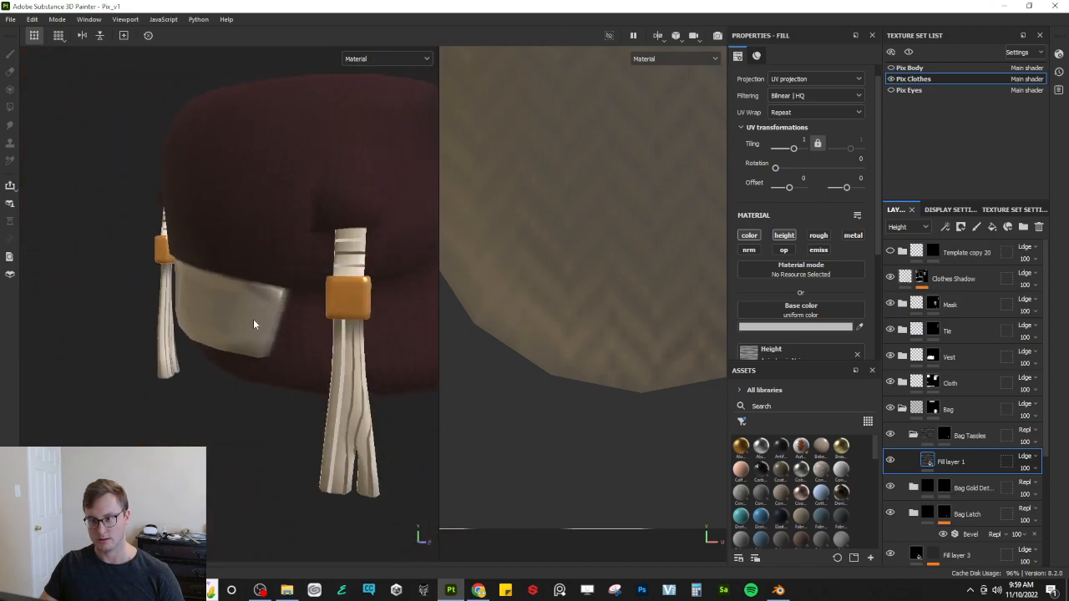
Step: Set the tassel fill to planar projection with a rotation of 90 and a tiling of 22.47
left_click(797, 80)
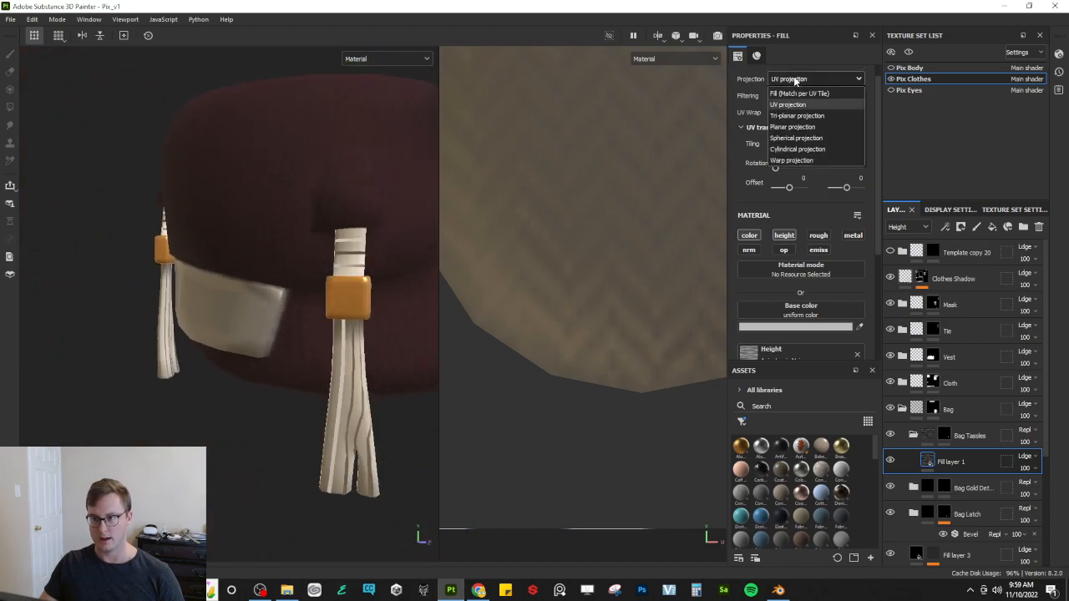
left_click(791, 126)
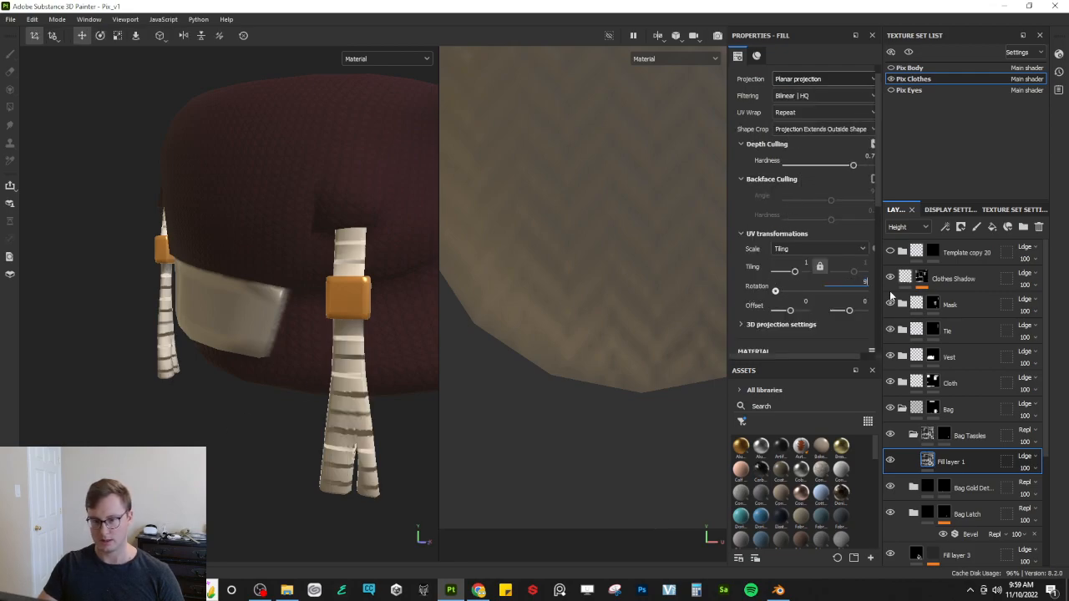
type("90")
key("Return")
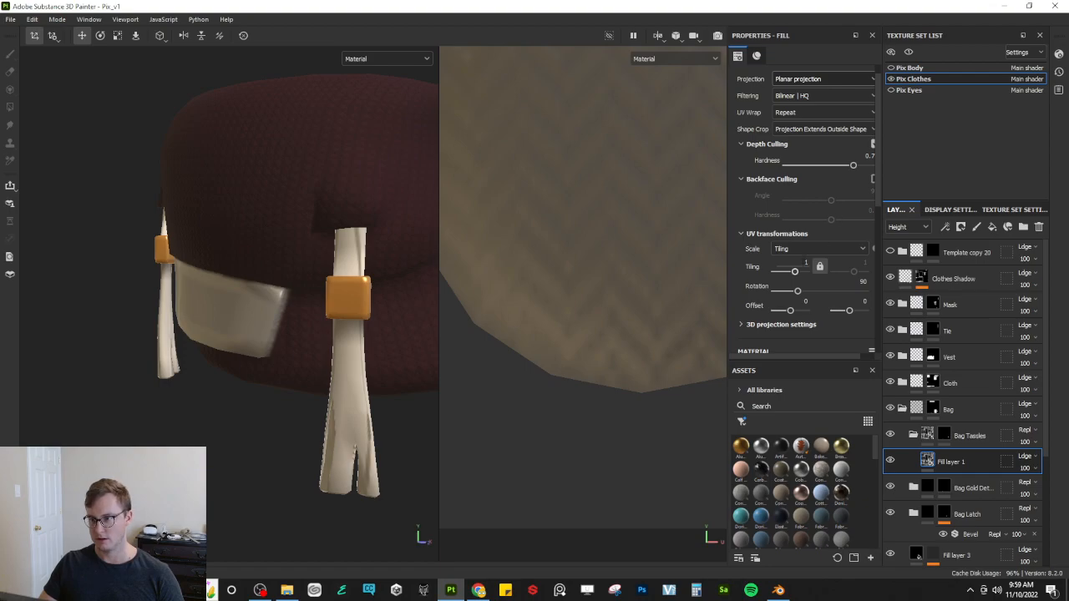
left_click_drag(796, 272, 804, 274)
left_click_drag(246, 376, 372, 382, "alt")
left_click_drag(278, 369, 451, 380, "alt")
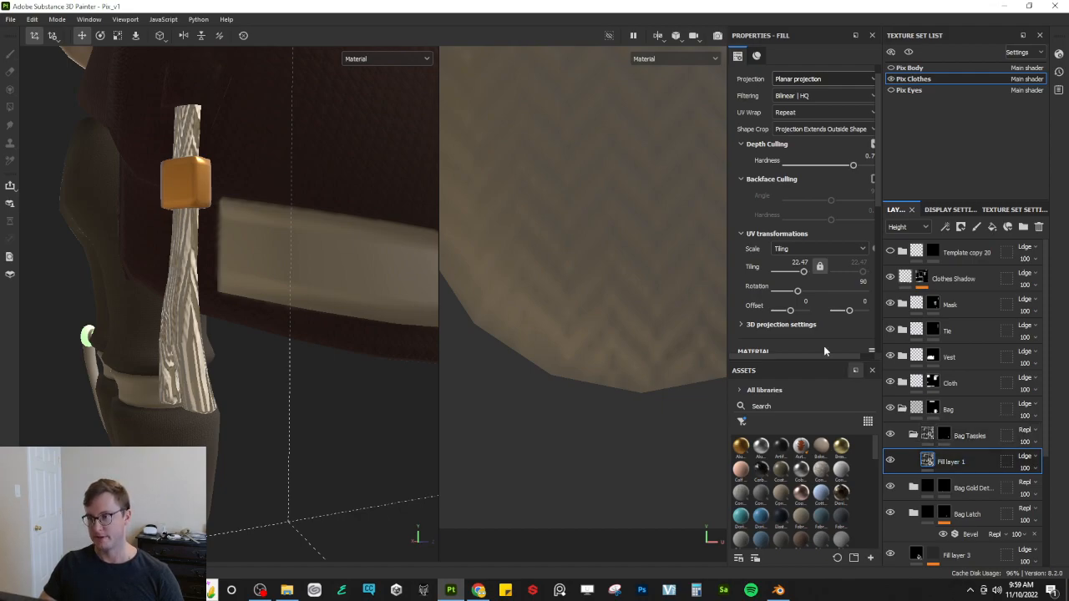
Step: Remove the noise from the tassel fill's Height, leaving a uniform color, and add a black mask to that fill layer
scroll(795, 212, "up", 2)
scroll(809, 298, "down", 3)
scroll(808, 297, "up", 3)
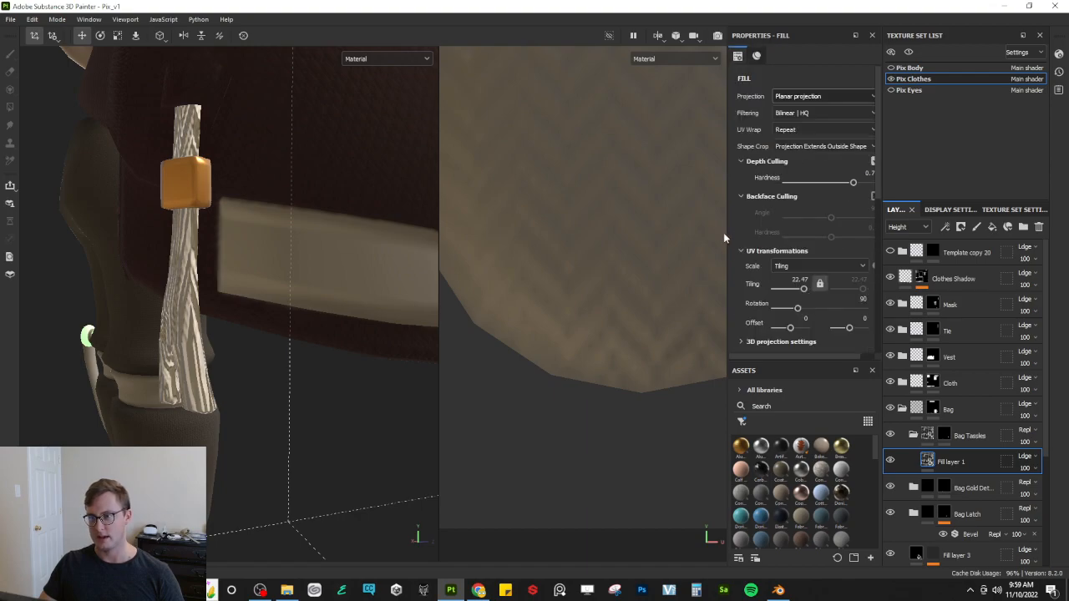
left_click_drag(726, 241, 584, 241)
scroll(677, 151, "down", 3)
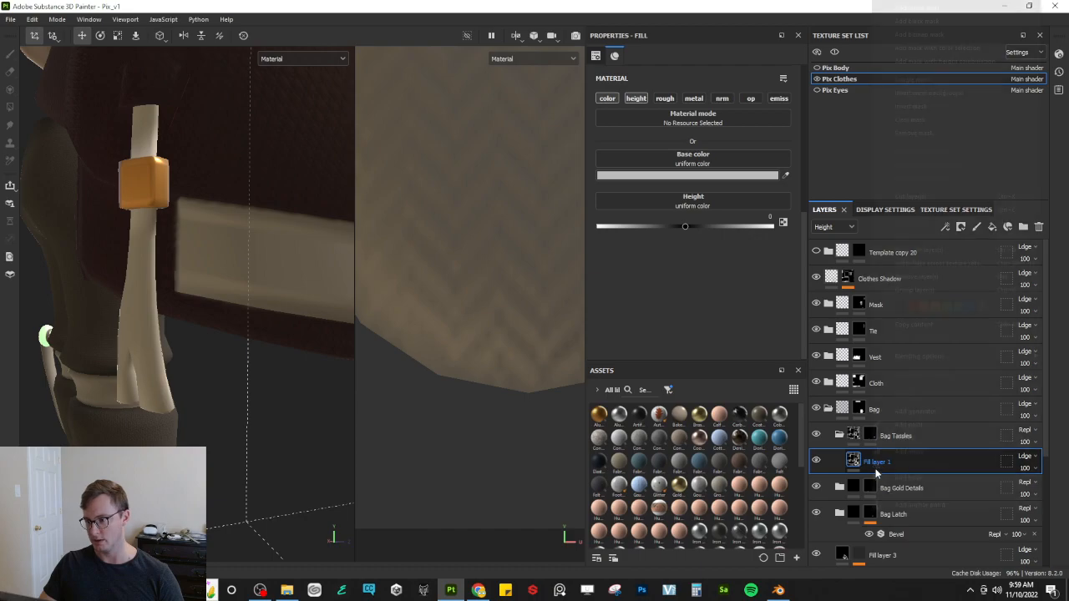
right_click(873, 466)
left_click(926, 22)
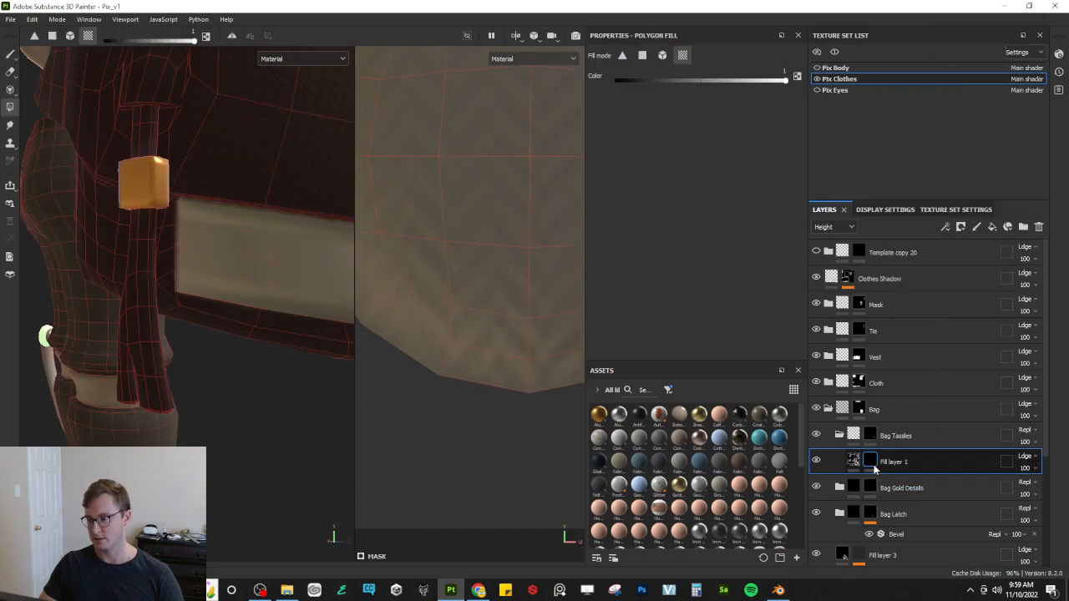
Step: Discard the mask on the Bag Tassles folder's Fill layer 1 and turn off that layer's Height channel, keeping only color
right_click(872, 464)
left_click(905, 391)
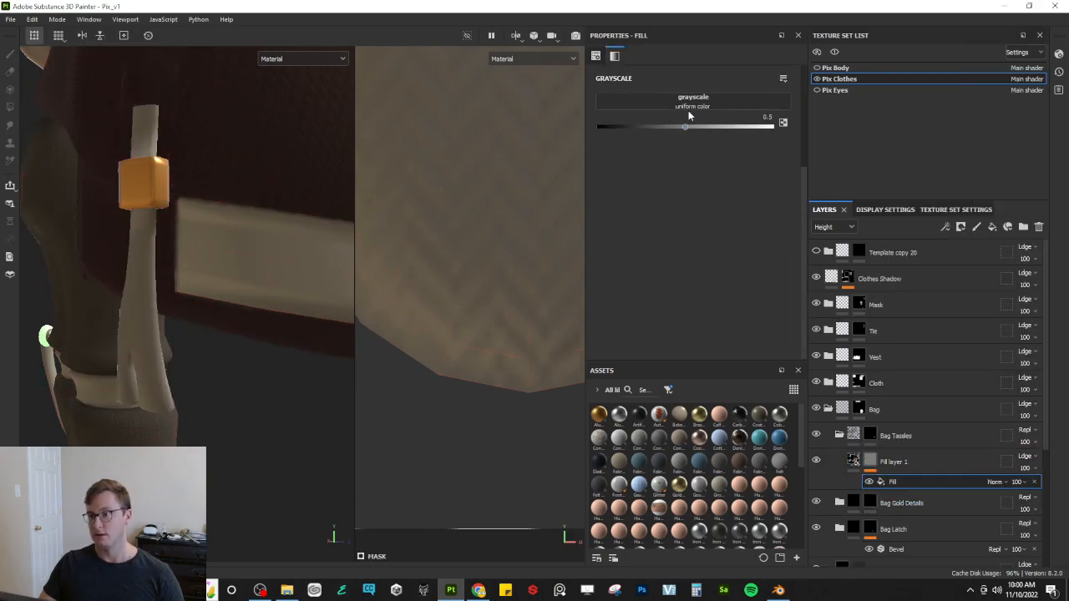
left_click(898, 462)
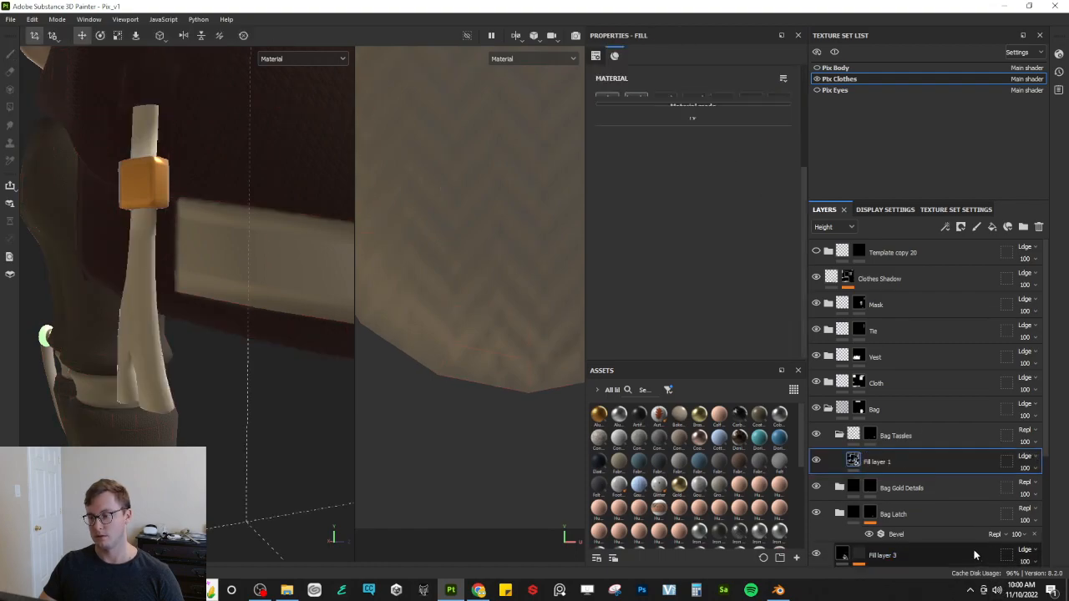
left_click(635, 234)
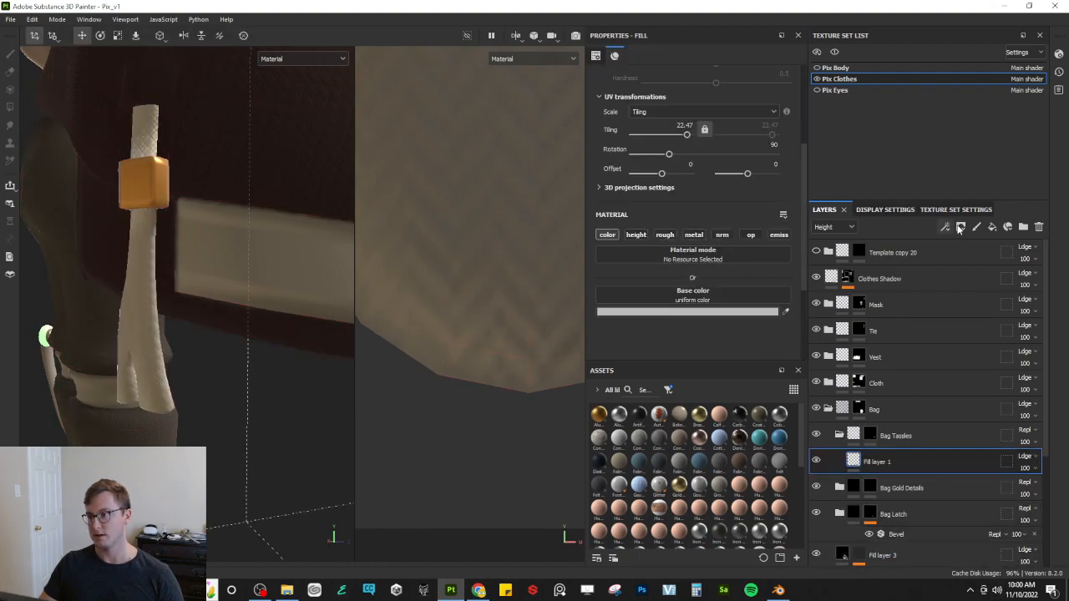
Step: Add a second fill layer above Fill layer 1 in Bag Tassles with only the Height channel active, and give it a black mask
left_click(991, 227)
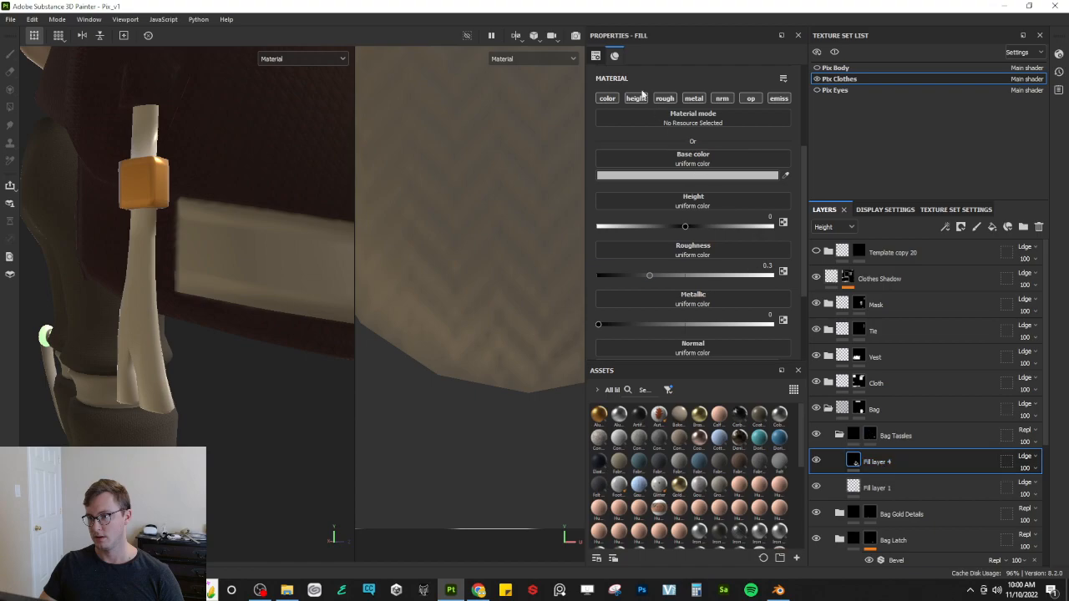
left_click(636, 100)
right_click(893, 469)
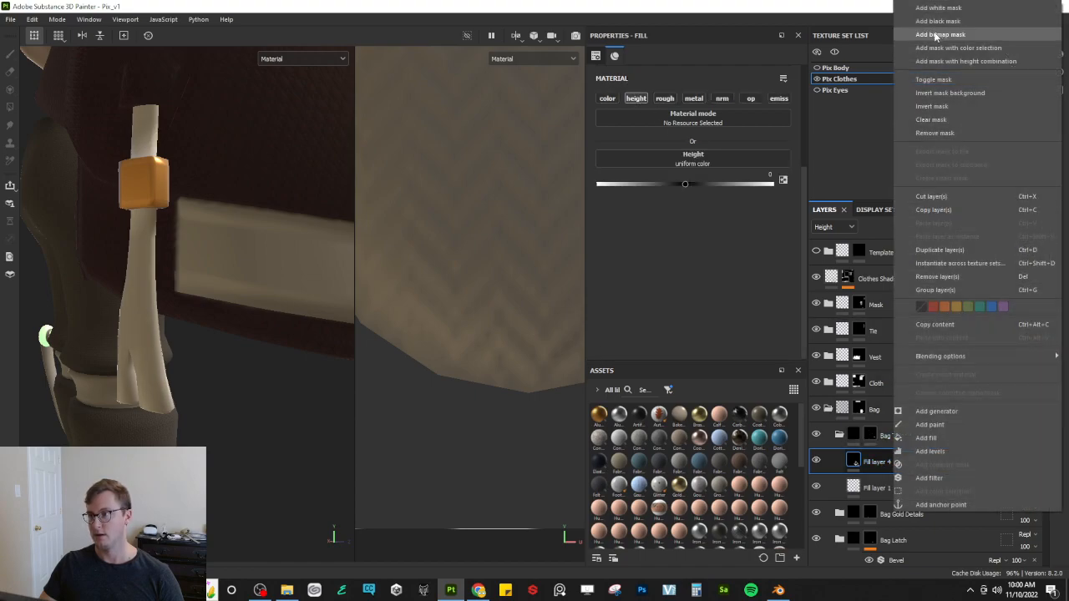
left_click(936, 20)
Step: Add a fill effect to the new height layer's mask and search the resources for "ani" for its grayscale input
right_click(868, 455)
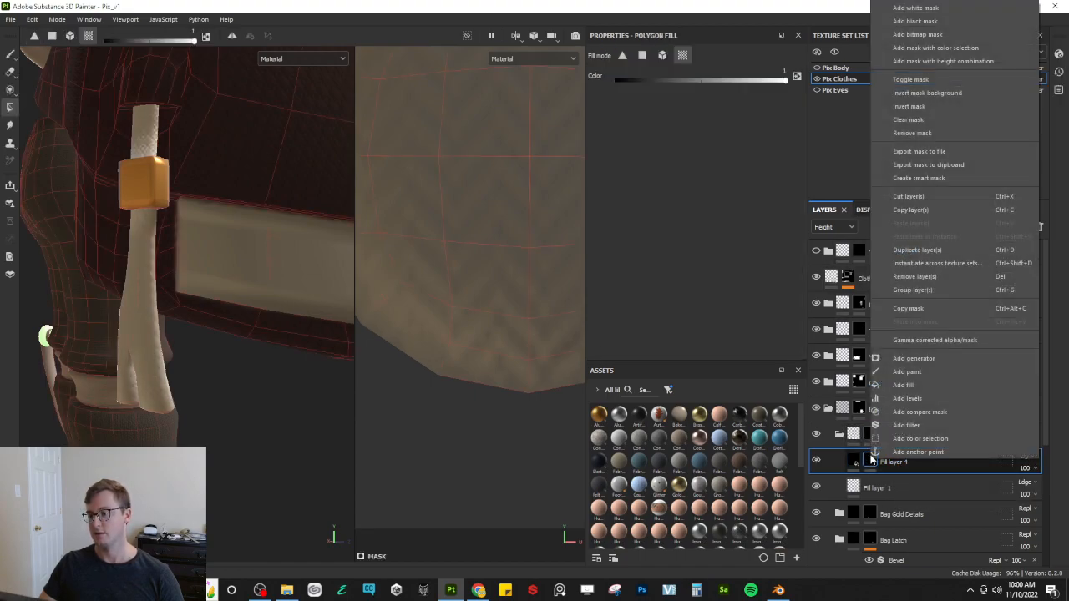
left_click(890, 386)
left_click(691, 100)
type("ani")
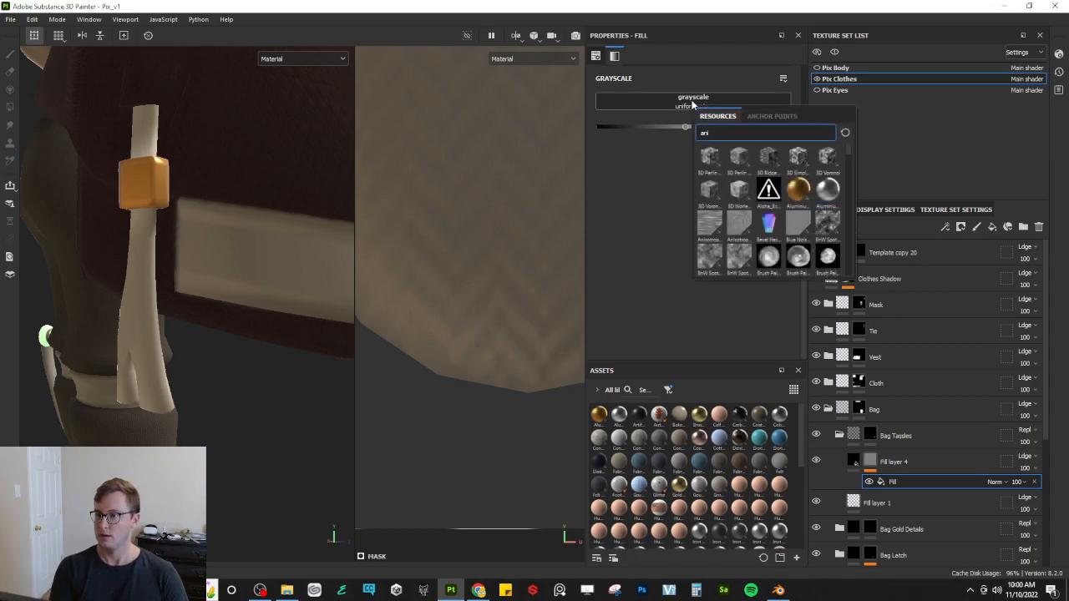
Step: Fill the mask of Fill layer 4 with planar-projected Anisotropic Noise and raise the layer's height to about 0.11
left_click(708, 223)
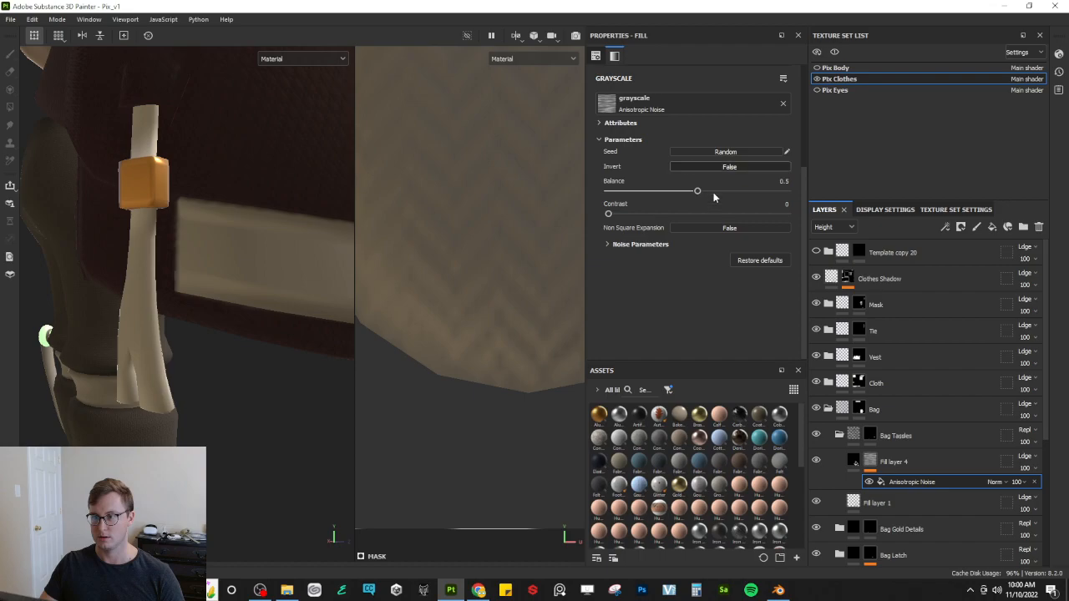
scroll(767, 195, "up", 3)
left_click(675, 97)
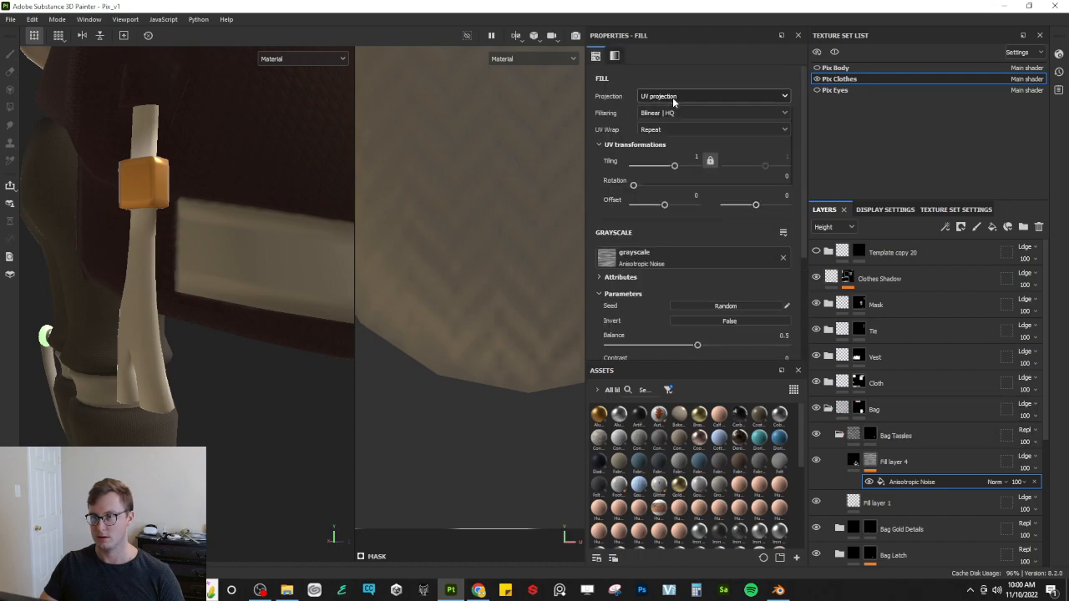
left_click(656, 148)
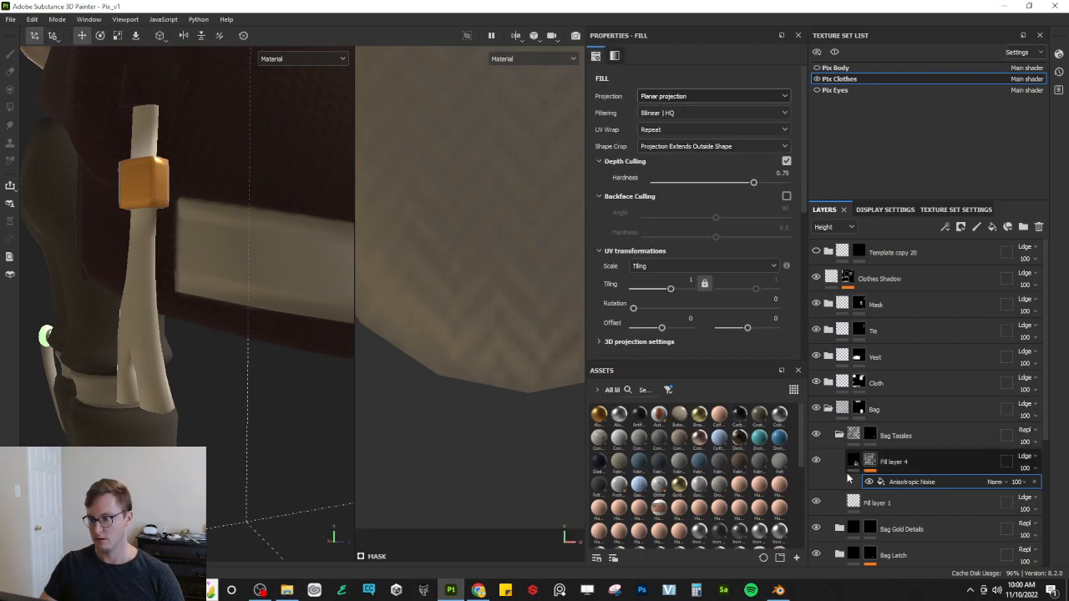
left_click(854, 461)
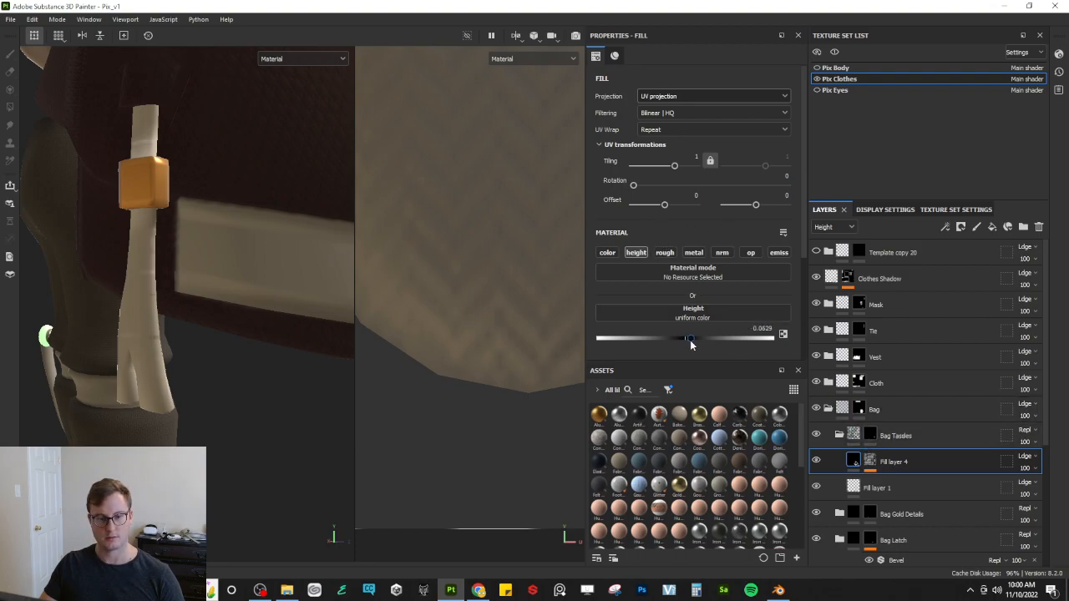
Step: Rotate the tassel mask's Anisotropic Noise to 90 and set its tiling to about 26.68
left_click(870, 461)
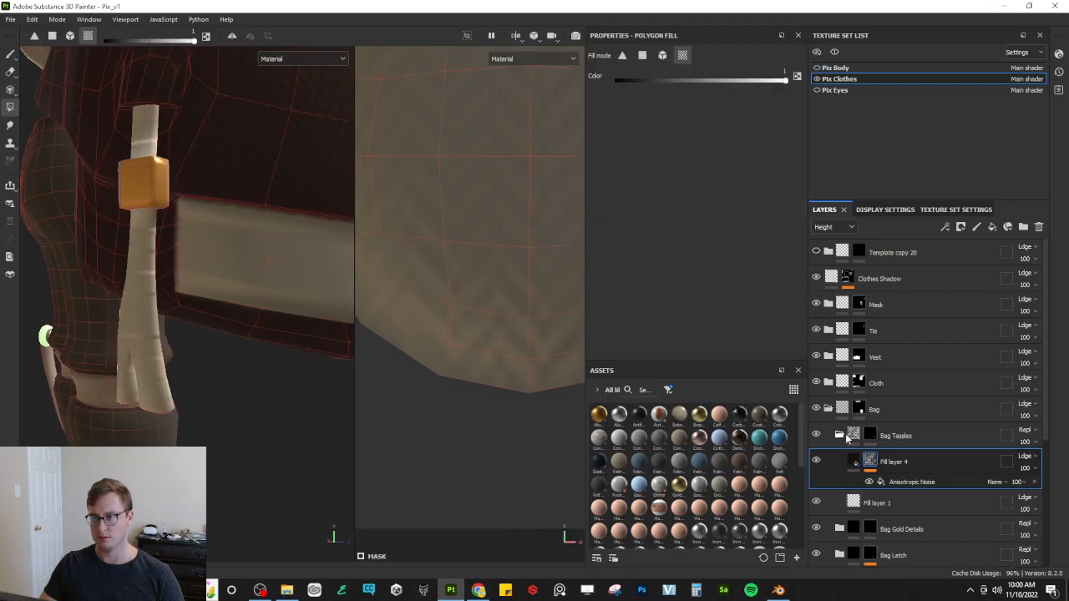
left_click(911, 482)
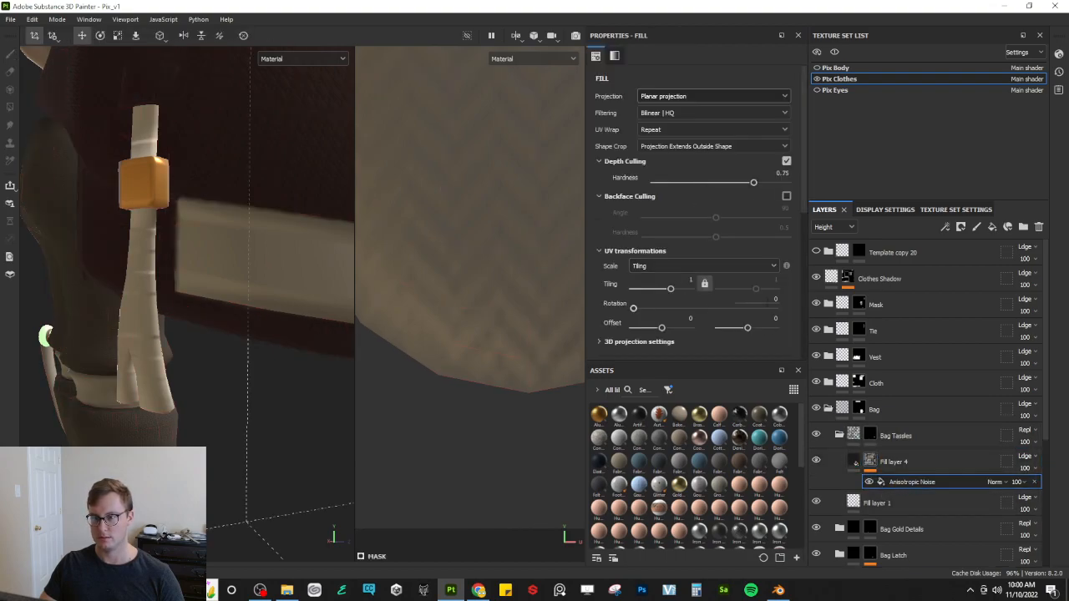
type("90")
key("Return")
left_click_drag(222, 336, 197, 326, "alt")
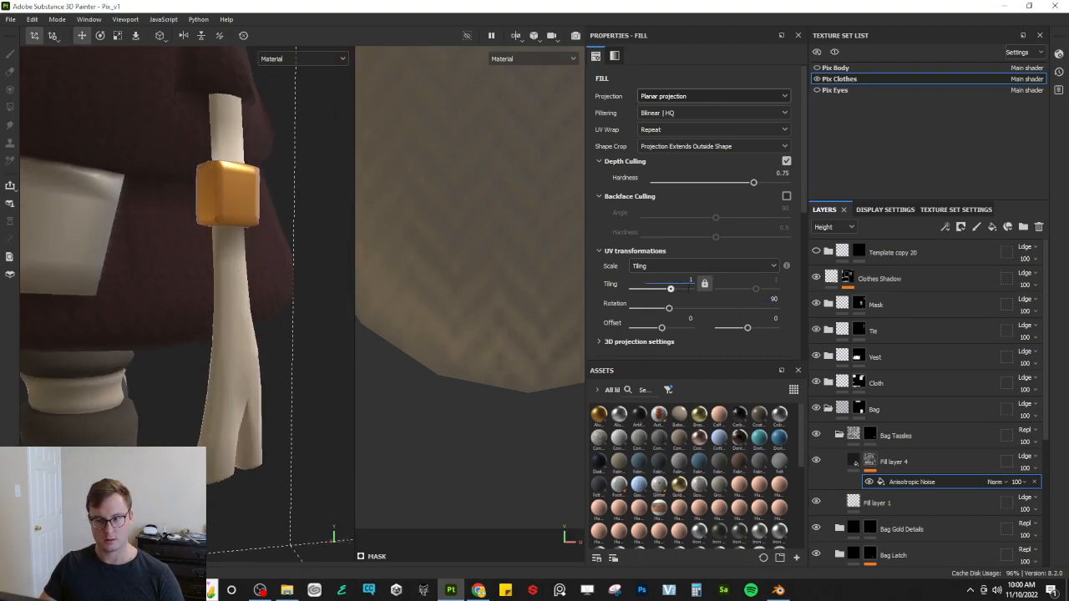
left_click_drag(670, 289, 688, 289)
left_click_drag(167, 292, 118, 330, "alt")
scroll(185, 305, "down", 2)
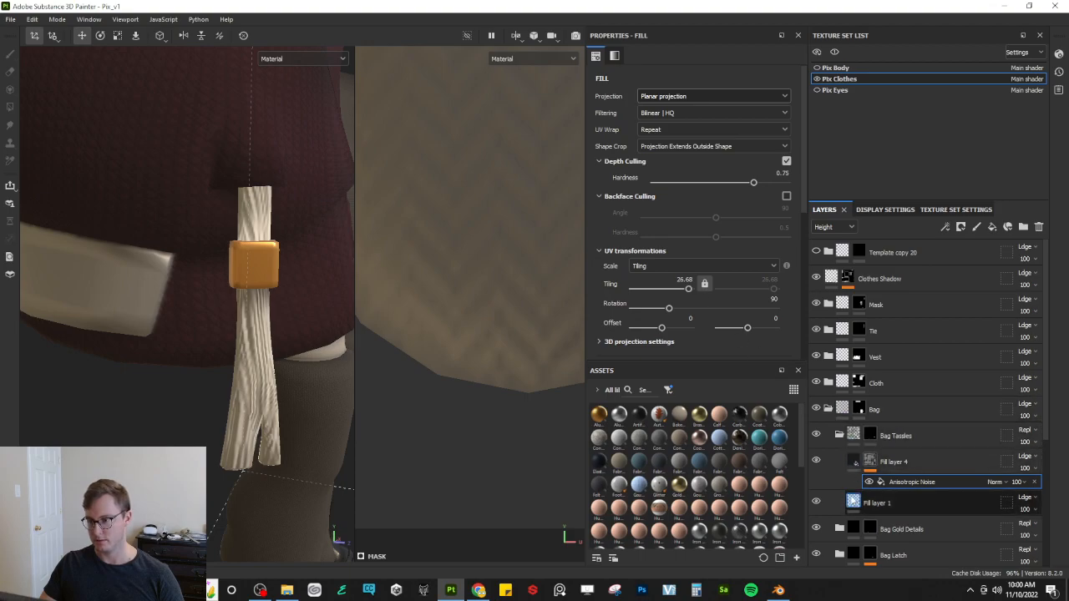
Step: Enable the color channel on Fill layer 4 and give it a neutral grey base color
left_click(889, 461)
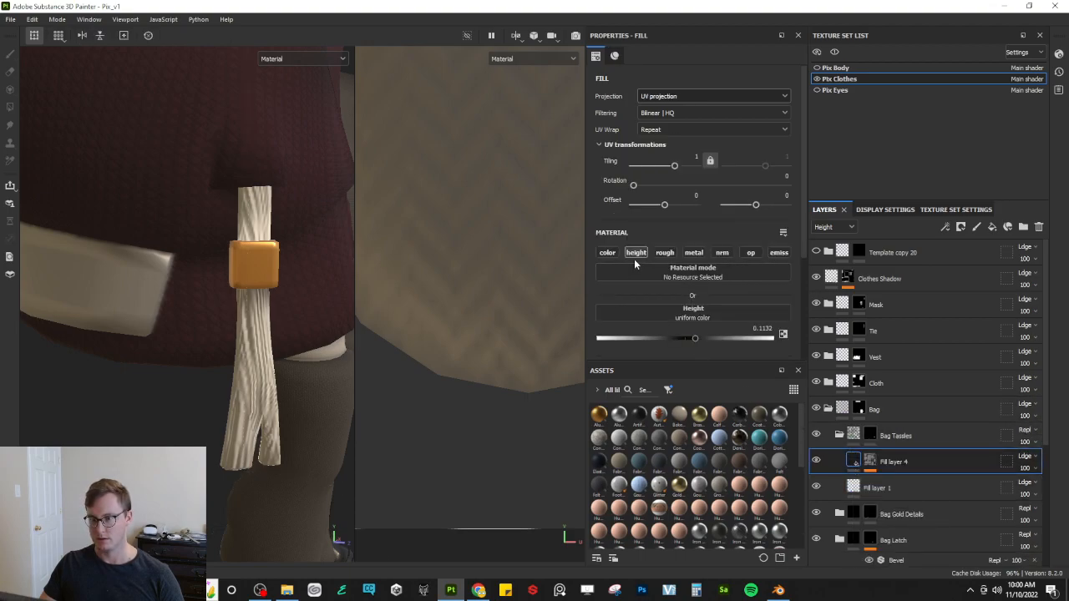
left_click(607, 253)
left_click(687, 329)
mouse_move(811, 388)
left_mouse_down()
mouse_move(805, 412)
mouse_move(793, 380)
left_mouse_up()
left_click_drag(285, 335, 332, 274, "alt")
left_click(942, 288)
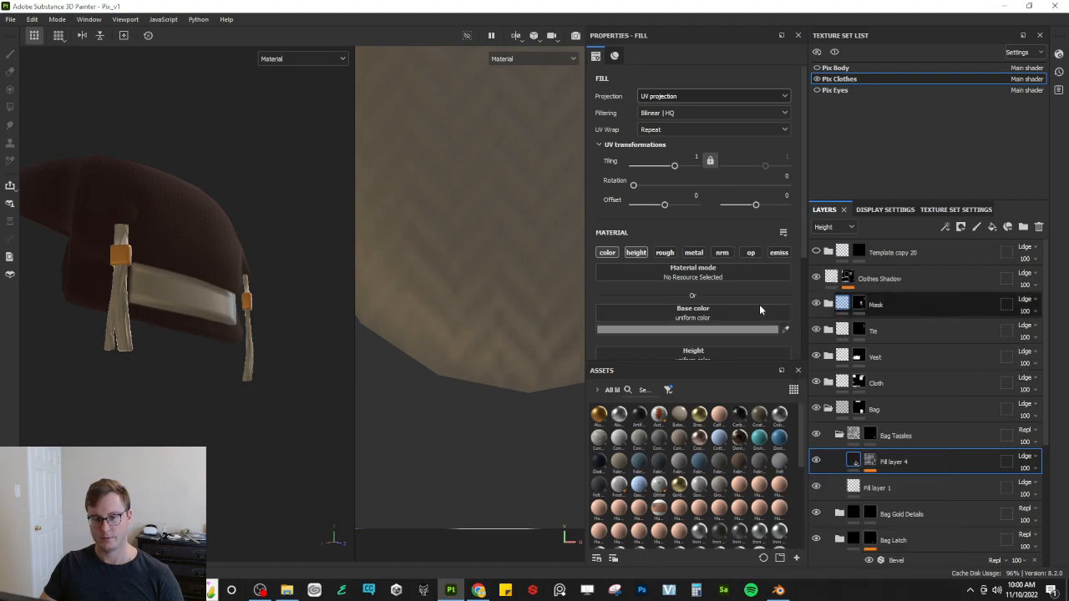
Step: Set the tiling of the tassel mask's Anisotropic Noise to 32
scroll(317, 295, "up", 2)
scroll(316, 295, "up", 2)
left_click(870, 462)
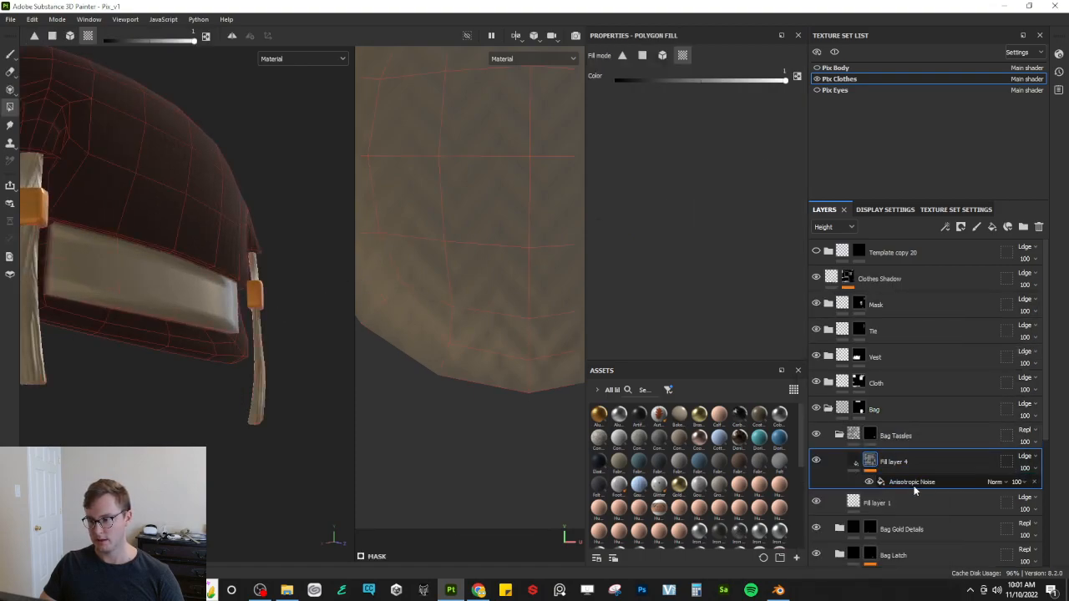
left_click(913, 485)
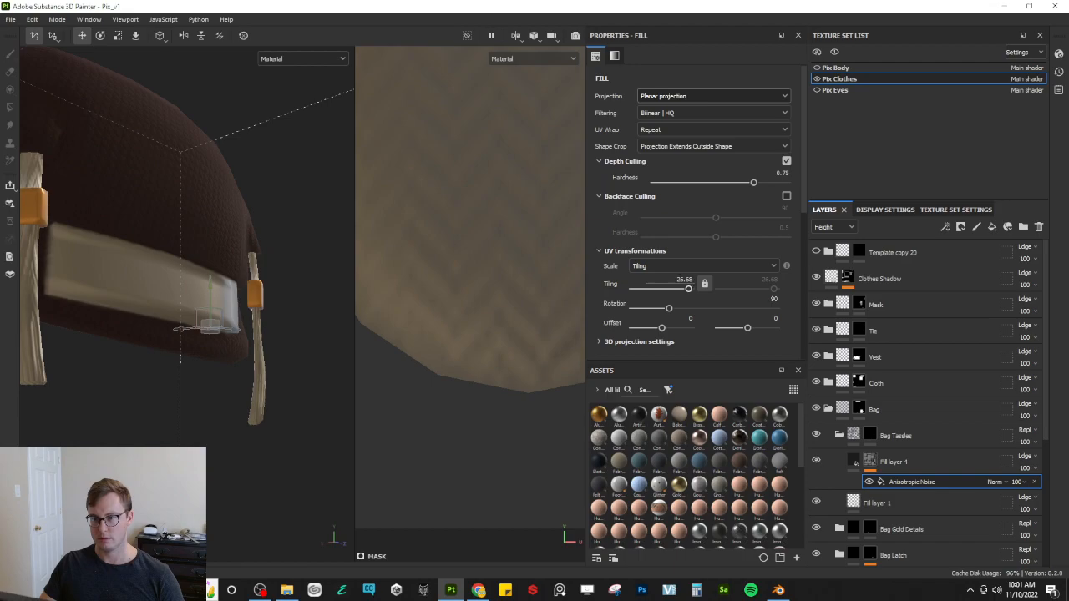
left_click_drag(686, 288, 695, 289)
left_click_drag(274, 334, 248, 346, "alt")
scroll(248, 346, "up", 3)
middle_click_drag(248, 346, 218, 315, "alt")
scroll(233, 357, "up", 3)
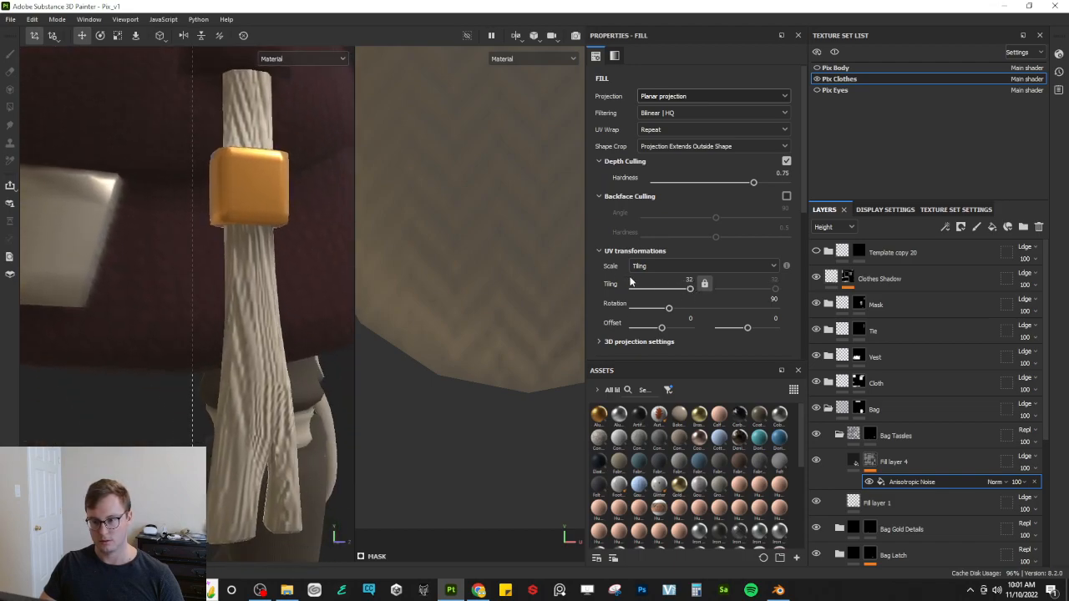
Step: Lower the Y Amount in the Anisotropic Noise parameters to 194, keeping X Amount at 4
scroll(687, 250, "down", 3)
scroll(653, 291, "down", 2)
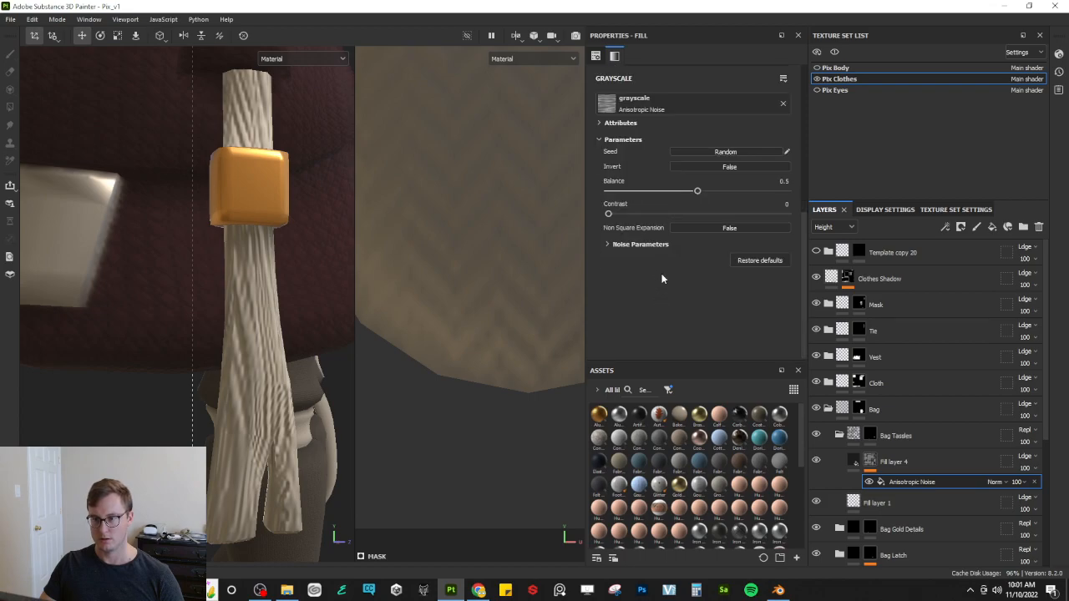
left_click(621, 244)
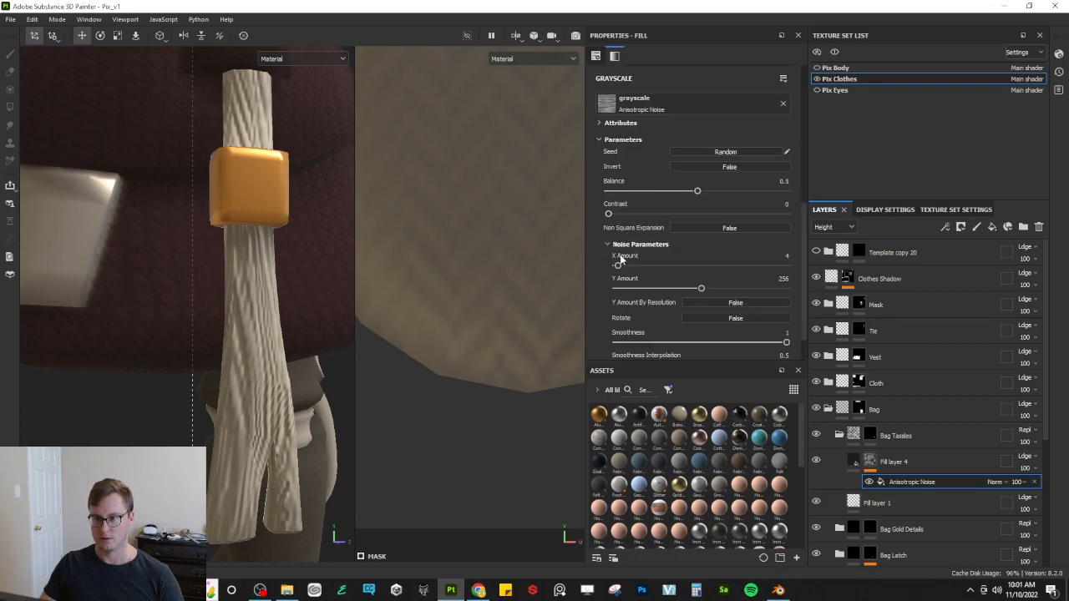
mouse_move(627, 264)
left_mouse_down()
mouse_move(641, 264)
mouse_move(615, 266)
left_mouse_up()
key("ctrl+z")
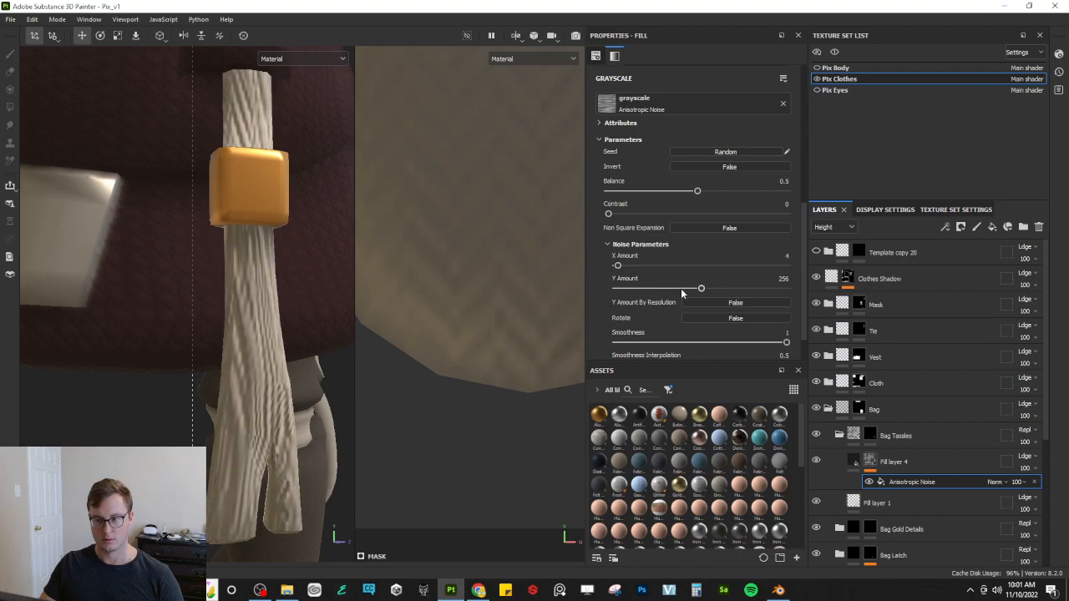
left_click_drag(703, 289, 680, 288)
Step: Inspect the noise detail on the bag tassels up close and against the rest of the outfit
scroll(198, 233, "down", 3)
scroll(198, 233, "down", 3)
middle_click_drag(204, 259, 232, 335, "alt")
key("alt+h")
left_click_drag(232, 336, 251, 235, "alt")
scroll(206, 329, "up", 3)
scroll(207, 324, "up", 3)
scroll(264, 298, "down", 5)
scroll(209, 300, "up", 3)
scroll(209, 267, "down", 3)
left_click_drag(192, 268, 227, 325, "alt")
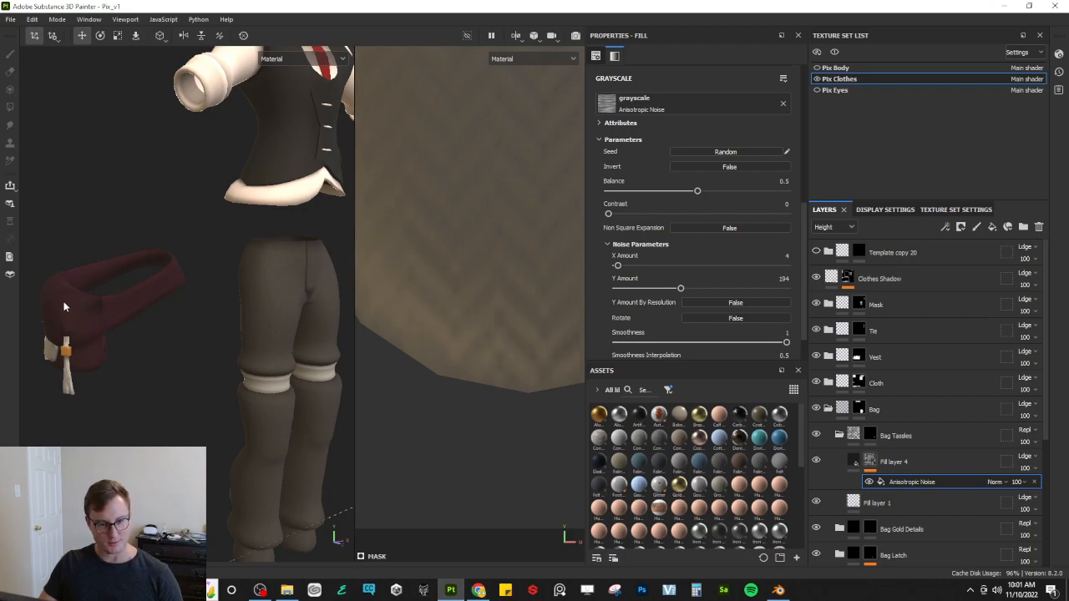
Step: Widen the 2D view and select the topmost Gradient Linear 2 fill in the Clothes Shadow mask
left_click_drag(358, 287, 324, 288)
scroll(512, 238, "down", 10)
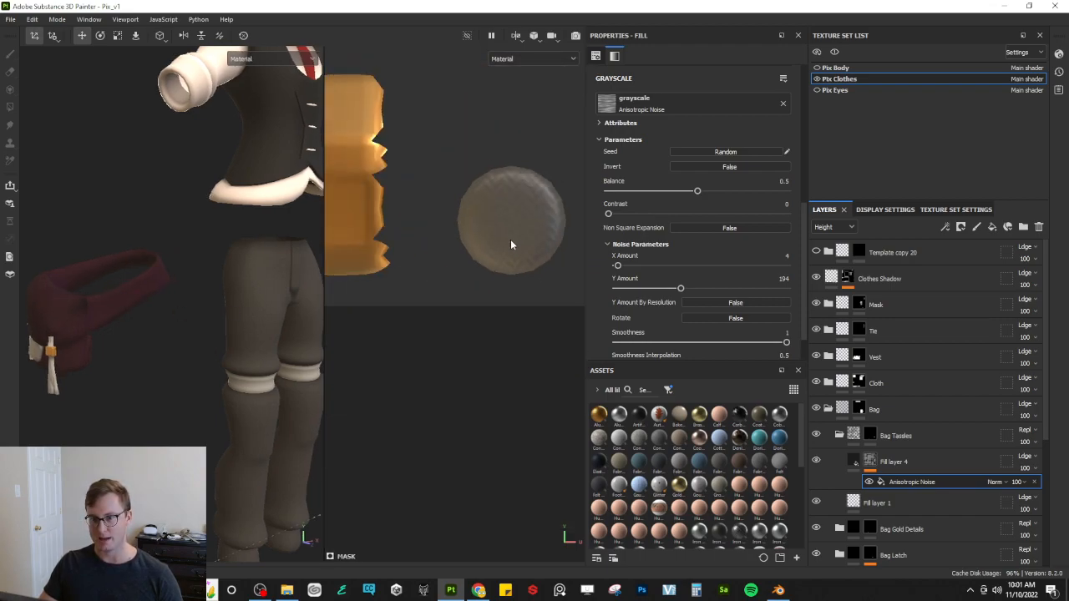
middle_click_drag(477, 116, 444, 285, "alt")
scroll(447, 282, "down", 5)
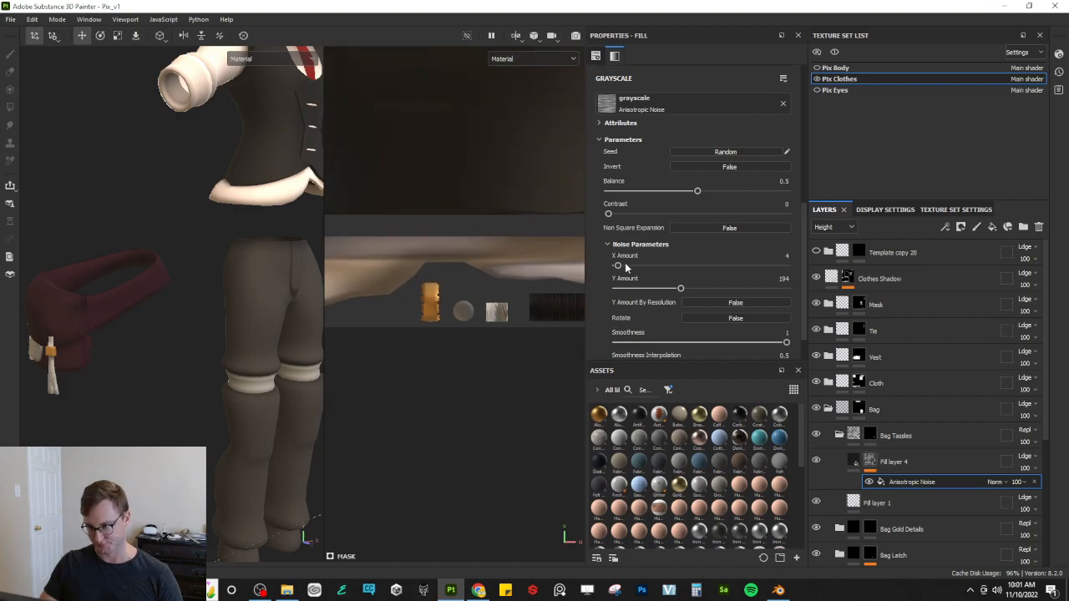
left_click(847, 283)
left_click(895, 345)
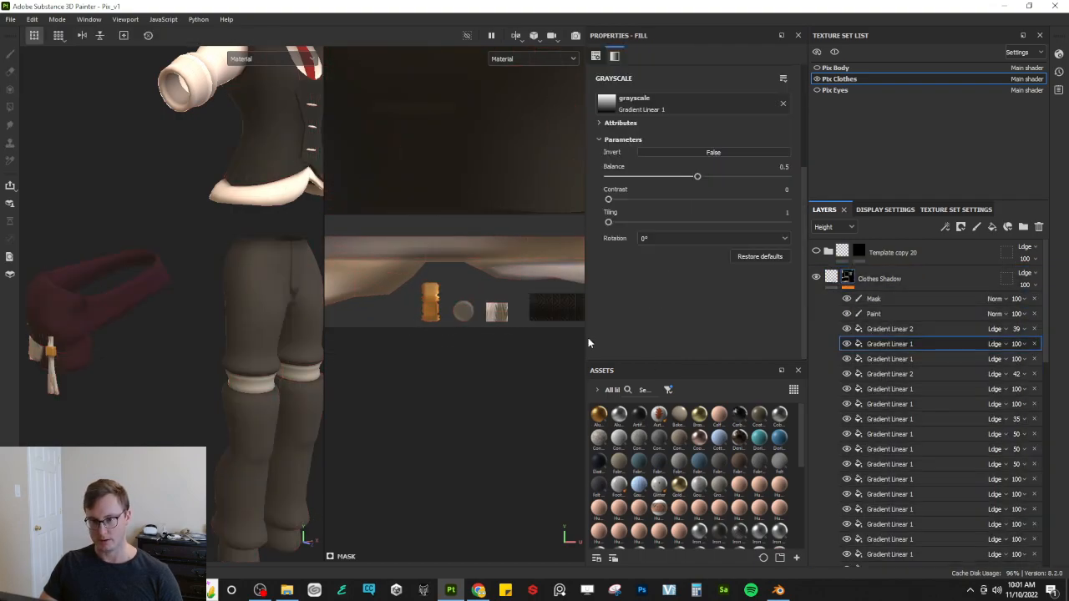
scroll(458, 272, "down", 9)
middle_click_drag(495, 194, 473, 355, "alt")
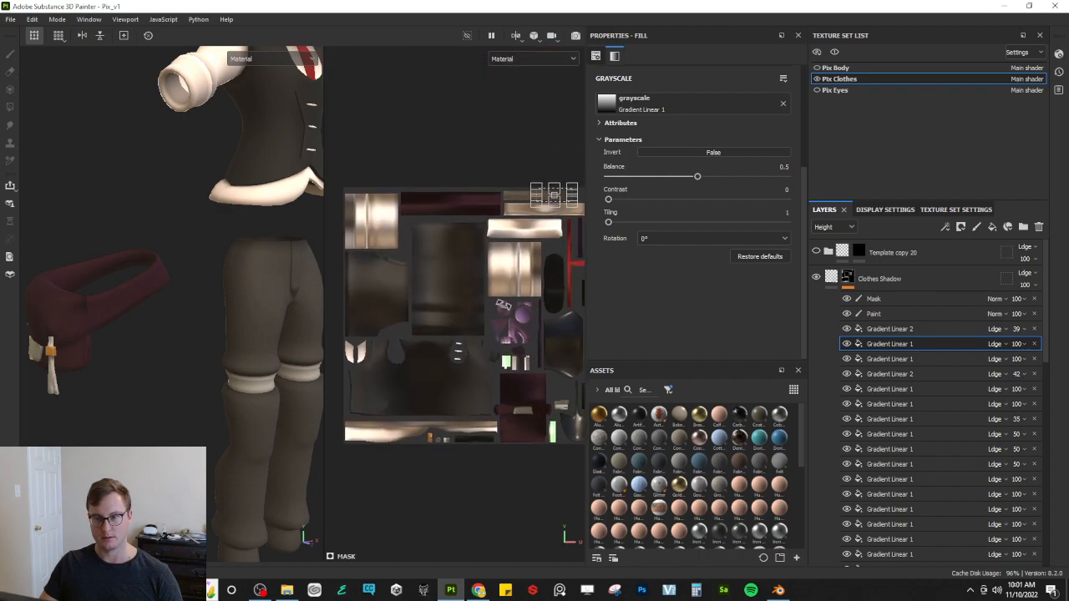
middle_click_drag(504, 306, 493, 322, "alt")
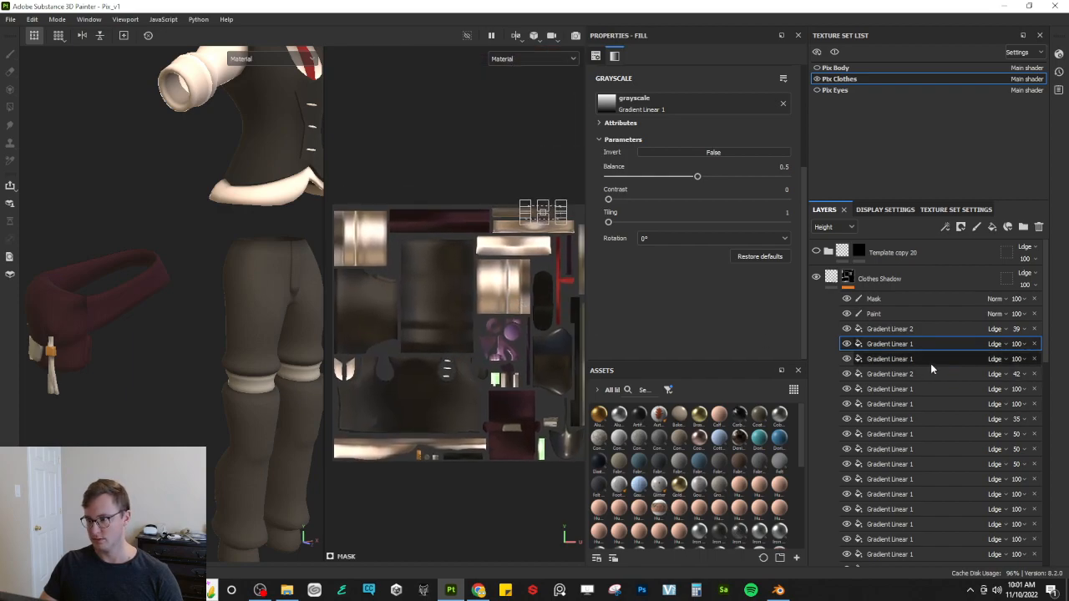
key("4")
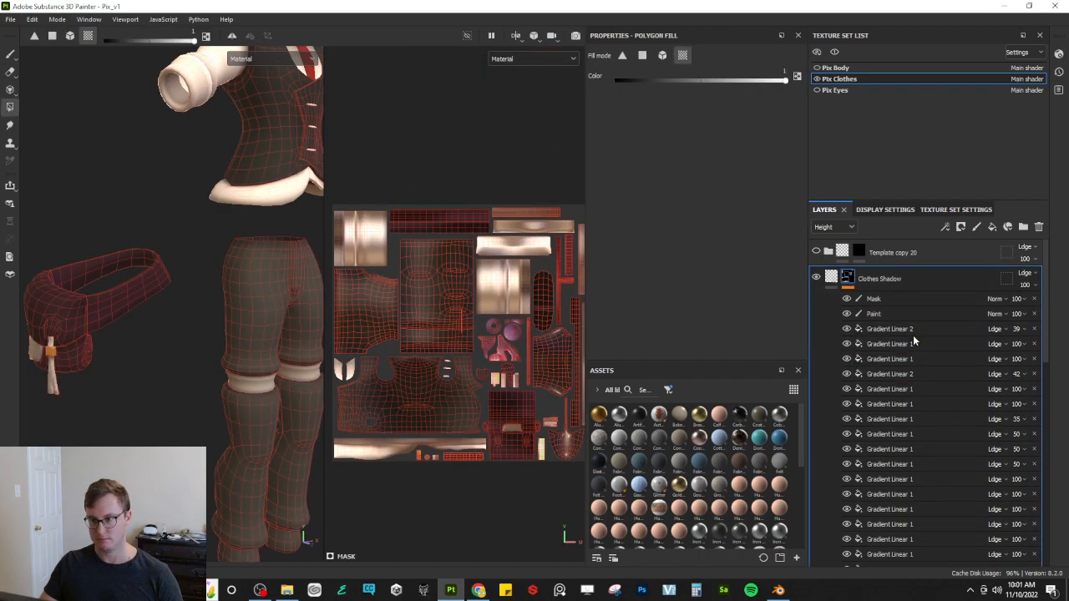
left_click(914, 332)
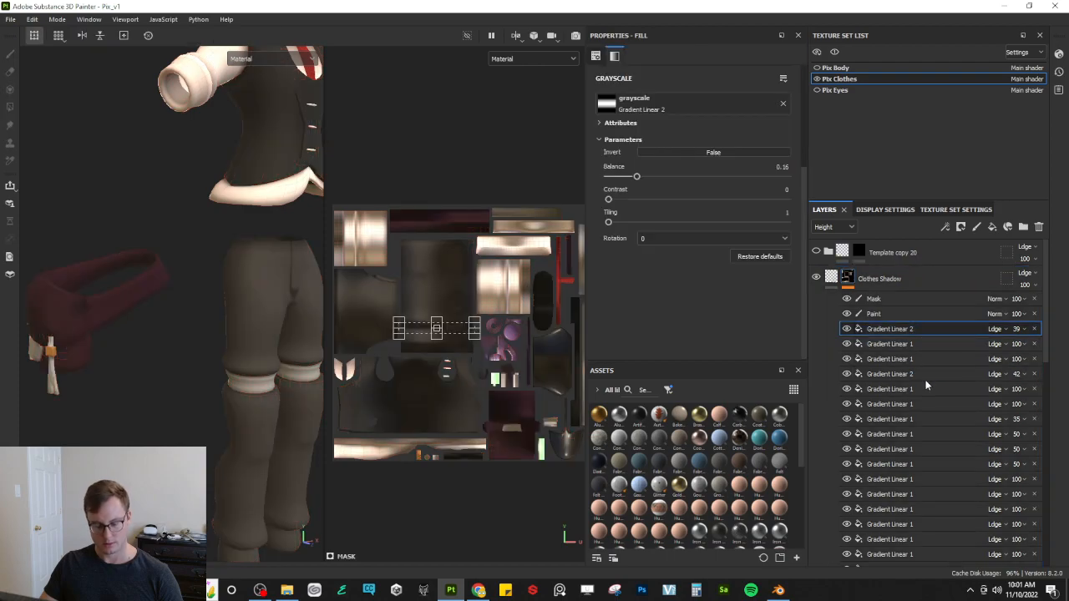
Step: Duplicate the Gradient Linear 2 fill and move the copy up to the dark red strap's UV island
key("ctrl+d")
scroll(359, 341, "up", 3)
middle_click_drag(529, 348, 453, 304, "alt")
left_click_drag(428, 280, 442, 130)
middle_click_drag(440, 167, 482, 315, "alt")
Step: Align and stretch the copied gradient so that it covers the full length and height of the strap's UV island
scroll(480, 320, "up", 3)
scroll(480, 323, "up", 2)
middle_click_drag(449, 282, 495, 342, "alt")
left_click_drag(416, 291, 359, 252)
middle_click_drag(480, 335, 387, 335, "alt")
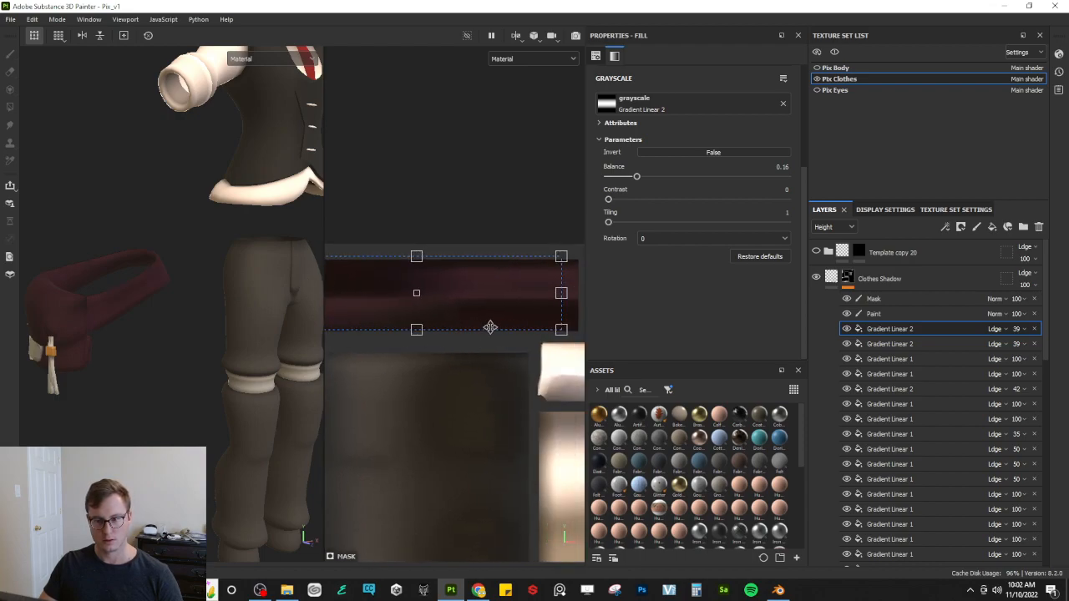
left_click_drag(562, 293, 581, 297)
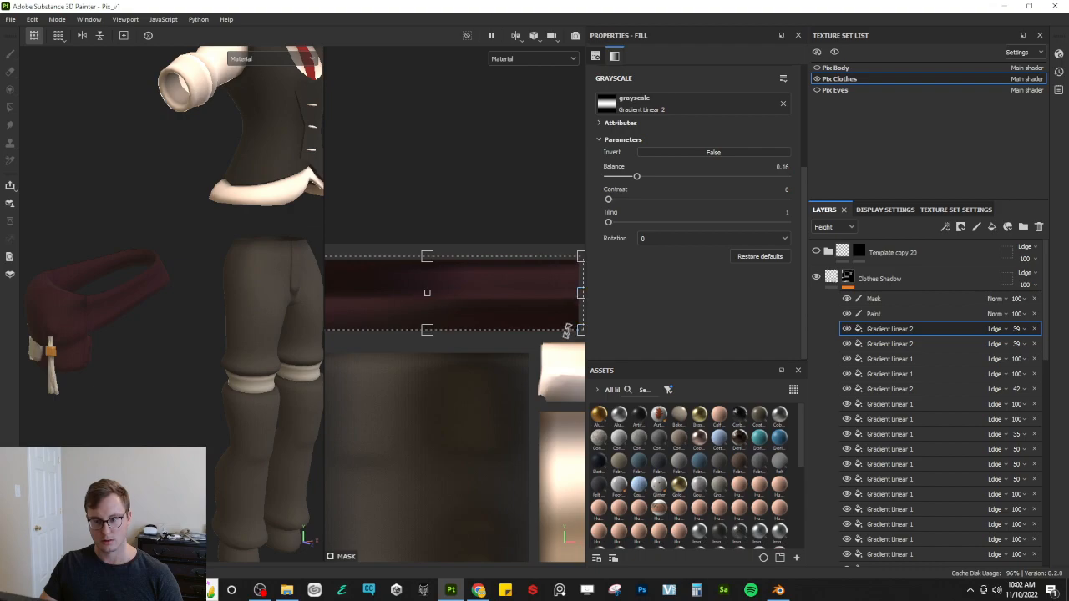
left_click_drag(418, 337, 420, 343)
Step: Raise the strap gradient's opacity to 100
scroll(166, 330, "up", 3)
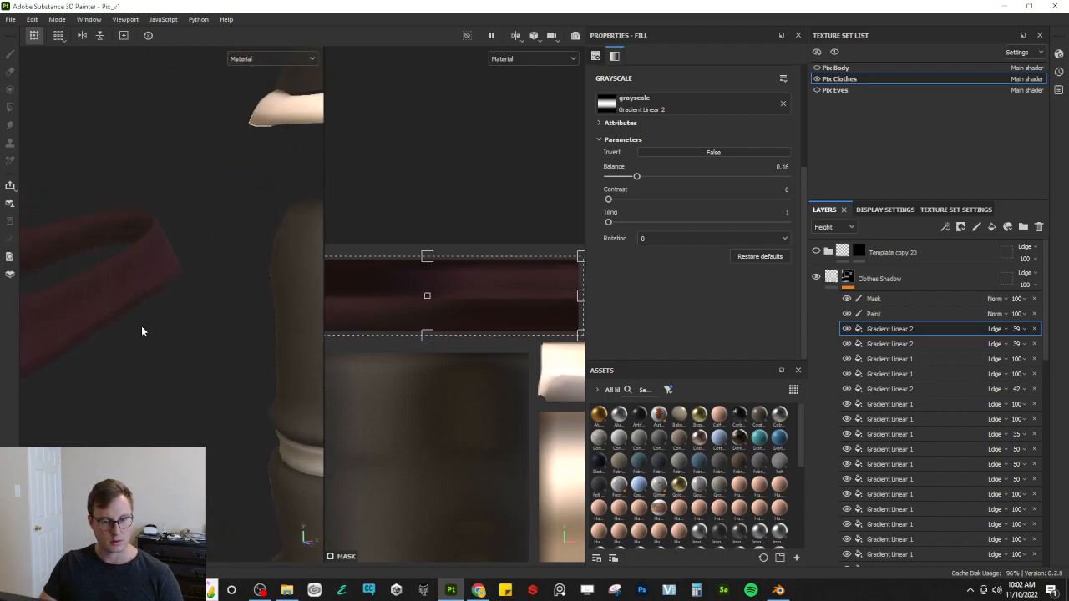
left_click_drag(142, 327, 153, 348, "alt")
middle_click_drag(153, 348, 219, 417, "alt")
left_click(1016, 329)
left_click_drag(1032, 349, 1042, 349)
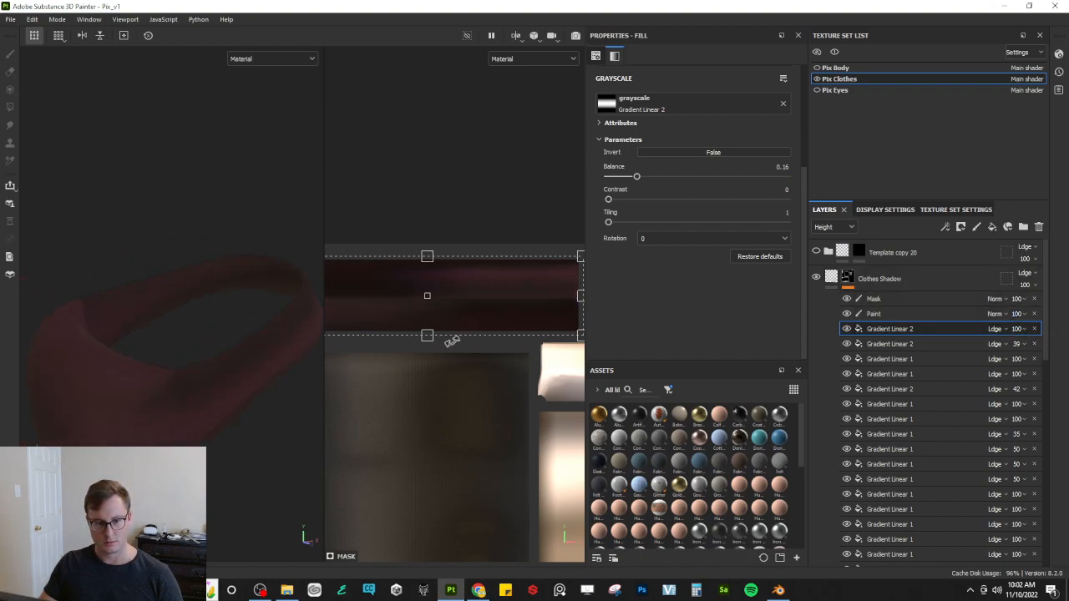
Step: Extend the strap gradient slightly beyond the upper and lower edges of the strap's UV island
mouse_move(453, 191)
left_mouse_down("shift")
mouse_move(547, 321)
mouse_move(405, 430)
left_mouse_up("shift")
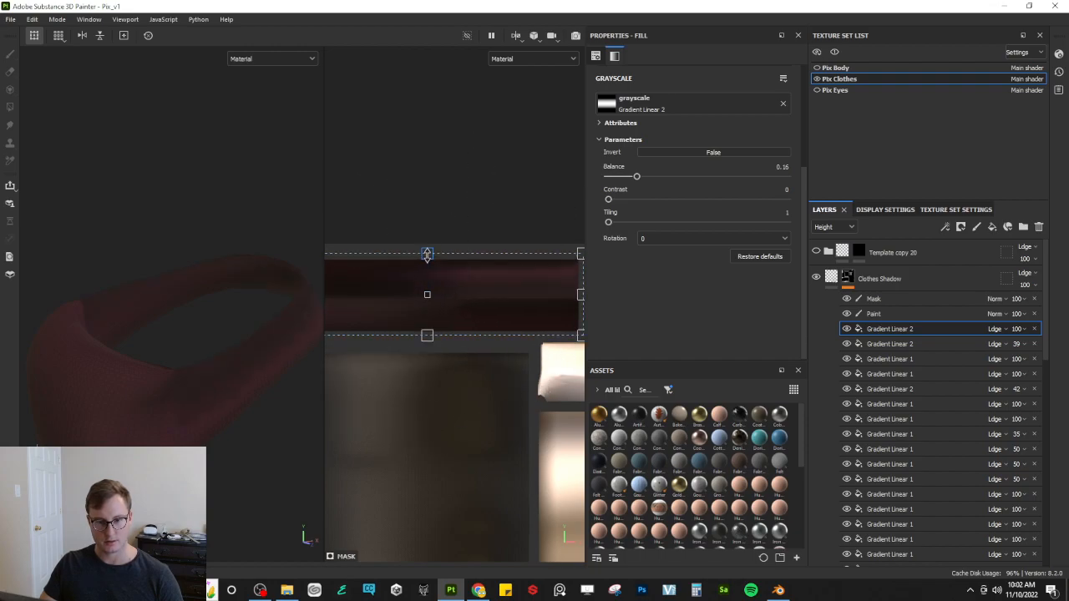
left_click_drag(427, 258, 426, 253)
mouse_move(428, 330)
left_mouse_down()
mouse_move(435, 275)
mouse_move(427, 338)
left_mouse_up()
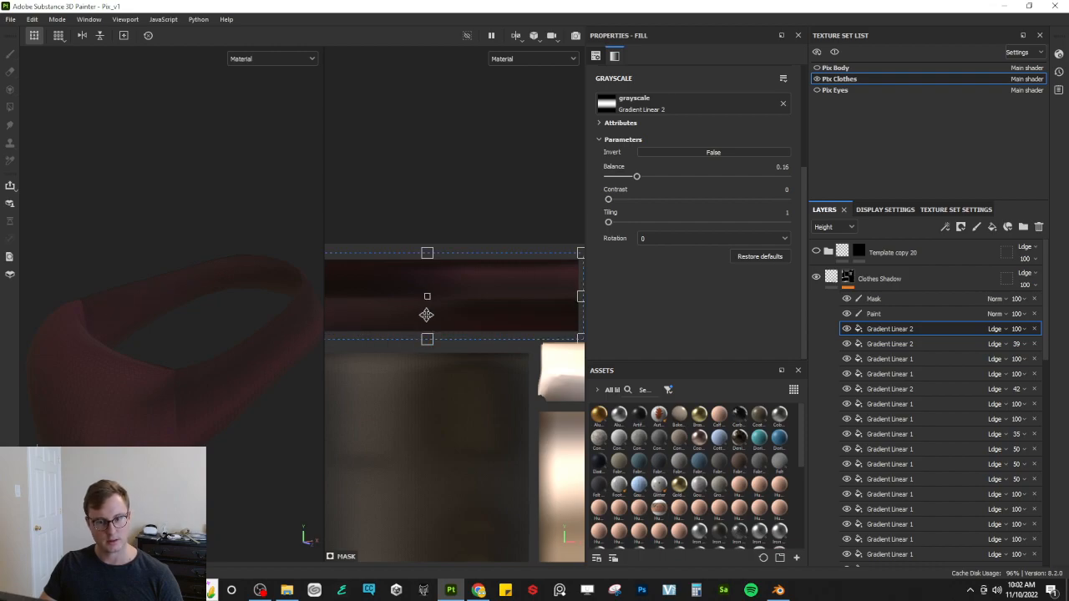
Step: Try a balance of 0.08 on the strap gradient and inspect the strap's shading from another side
left_click(677, 177)
left_click_drag(625, 178, 616, 180)
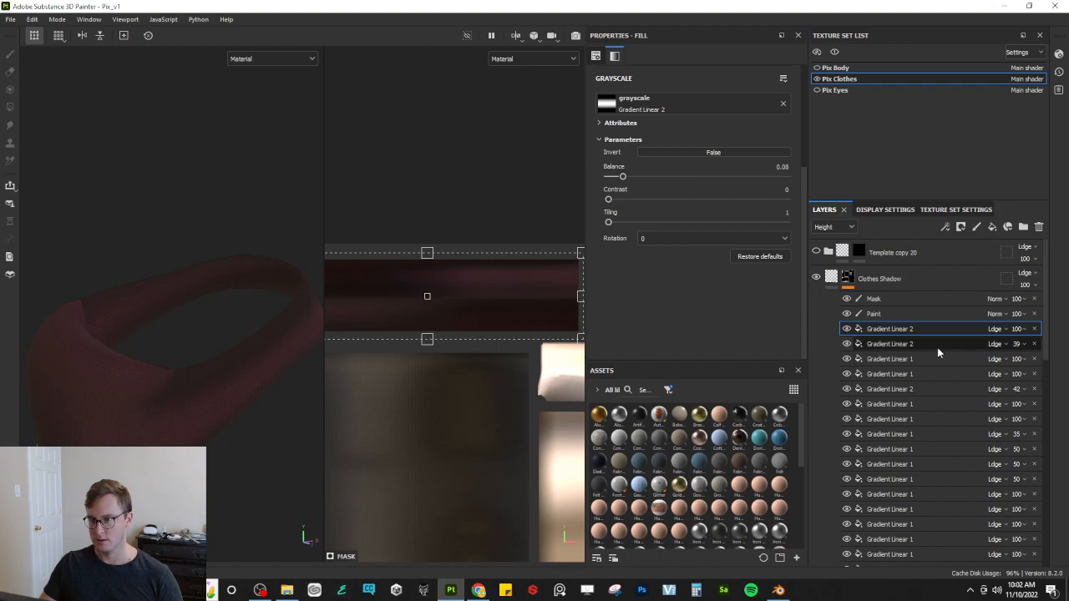
left_click(876, 344)
left_click(886, 359)
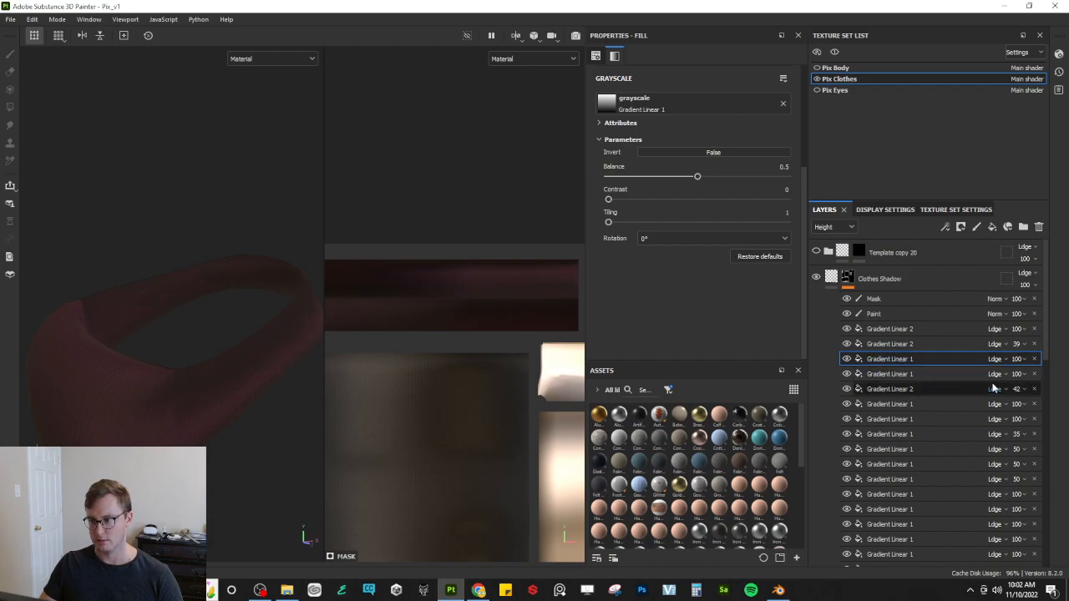
left_click(901, 330)
scroll(486, 303, "down", 5)
left_click_drag(291, 276, 117, 353, "alt")
left_click_drag(169, 331, 206, 386, "alt")
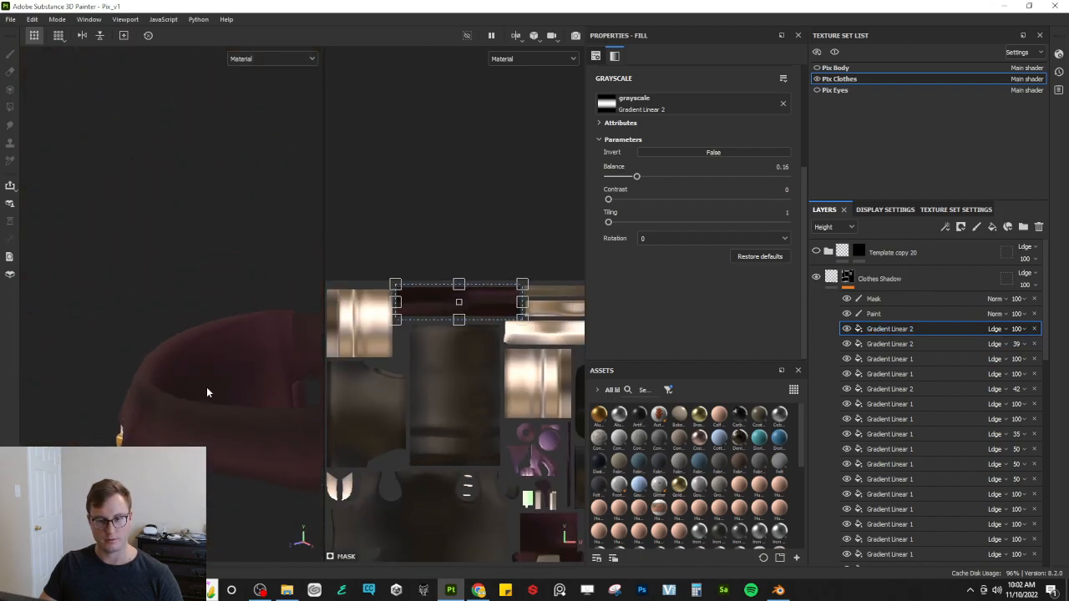
Step: Duplicate the topmost Gradient Linear 1 fill in the Clothes Shadow mask
left_click(896, 344)
left_click(899, 359)
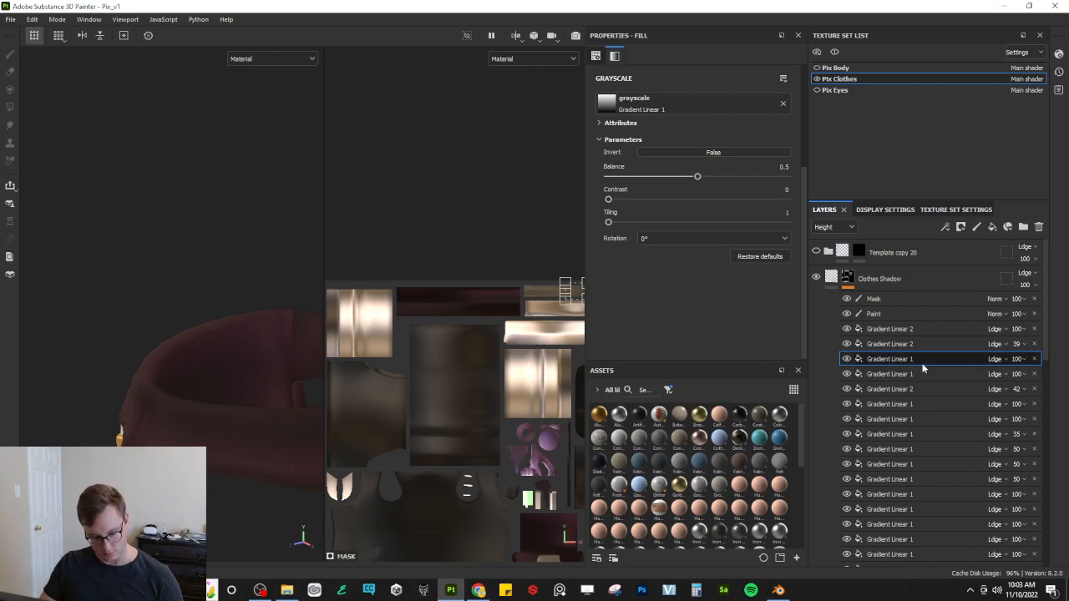
key("ctrl+d")
scroll(487, 373, "down", 5)
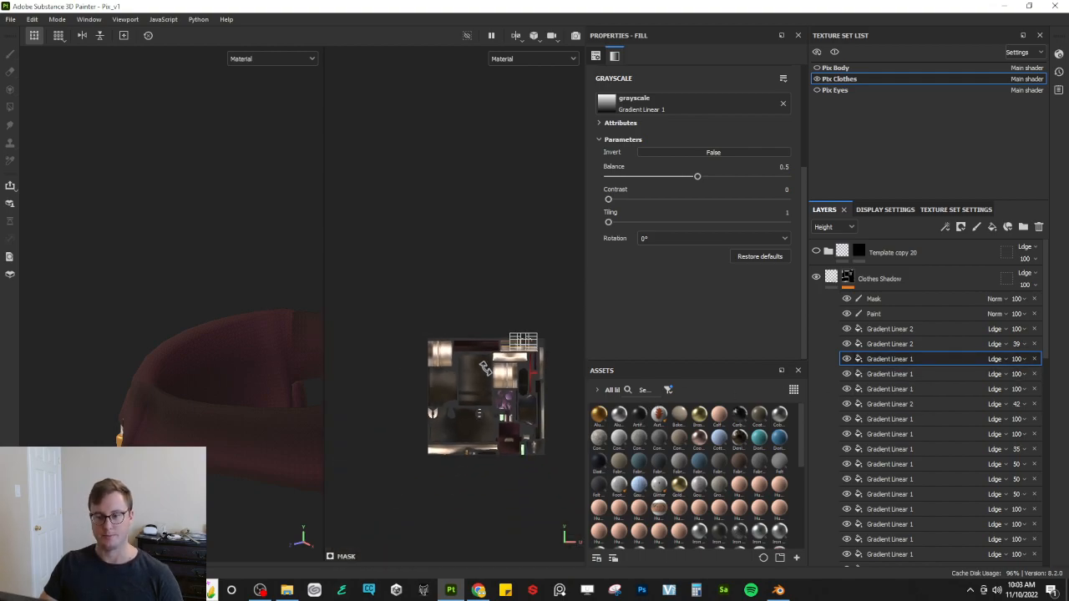
Step: Move the duplicated gradient onto the upper part of the bag body's dark red UV island
middle_click_drag(488, 372, 464, 337, "alt")
scroll(469, 332, "up", 3)
scroll(470, 332, "up", 1)
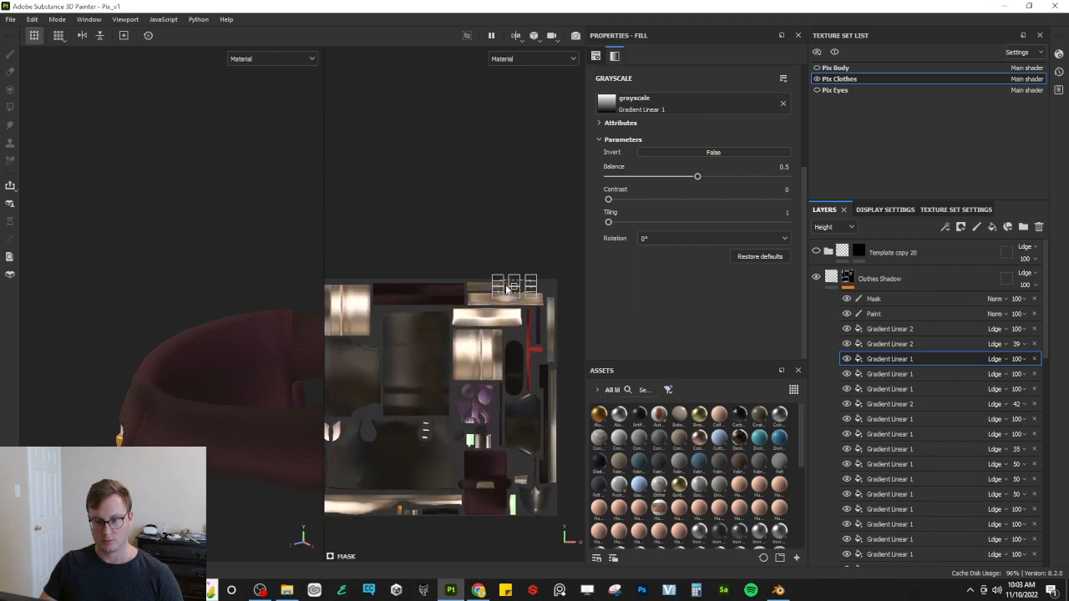
scroll(516, 304, "up", 5)
left_click_drag(494, 265, 443, 442)
middle_click_drag(429, 461, 505, 292, "alt")
scroll(506, 292, "down", 3)
middle_click_drag(476, 360, 430, 267, "alt")
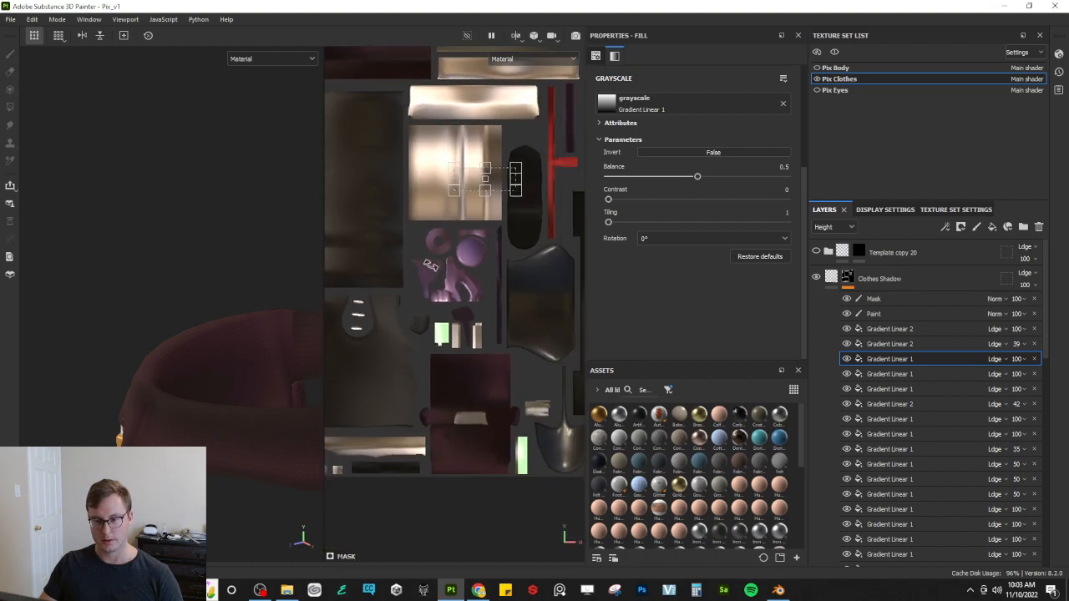
left_click_drag(491, 180, 483, 376)
Step: Enlarge the copied gradient so that it spans the width of the bag body's UV island
middle_click_drag(260, 359, 208, 250, "alt")
scroll(214, 282, "up", 3)
left_click_drag(214, 281, 211, 346, "alt")
scroll(211, 347, "up", 1)
scroll(503, 410, "up", 5)
middle_click_drag(389, 396, 462, 366, "alt")
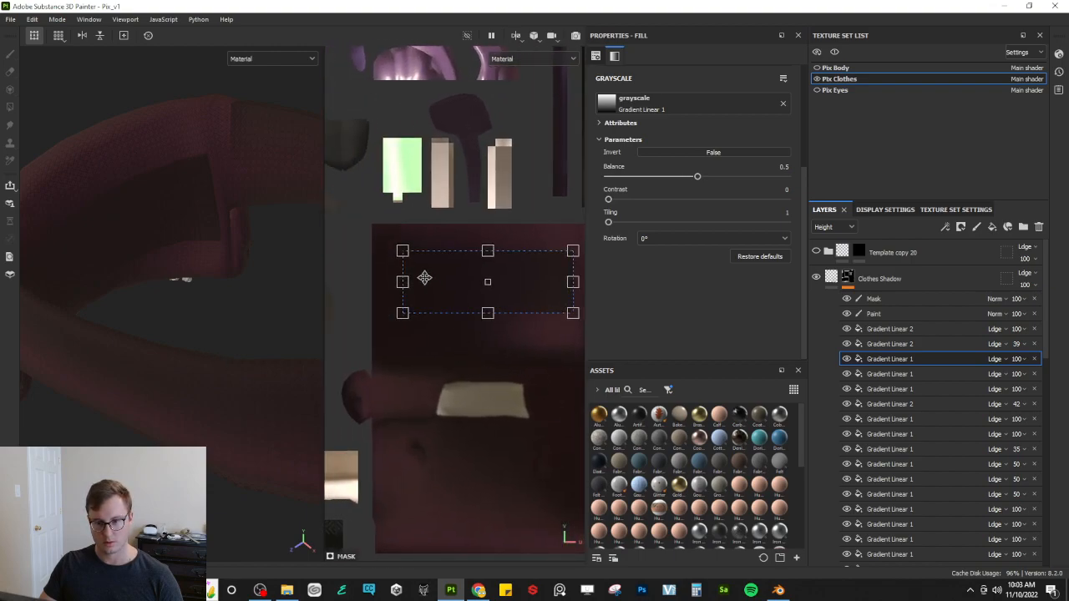
left_click_drag(401, 250, 359, 220)
middle_click_drag(423, 267, 370, 251, "alt")
left_click_drag(519, 247, 546, 247)
middle_click_drag(449, 328, 487, 293, "alt")
Step: Rotate the bag gradient by 90 degrees and stretch it to cover the upper half of the bag body's UV island
scroll(484, 291, "down", 3)
mouse_move(474, 269)
left_mouse_down()
mouse_move(476, 461)
mouse_move(487, 245)
mouse_move(475, 259)
left_mouse_up()
mouse_move(544, 168)
left_mouse_down()
mouse_move(569, 234)
mouse_move(576, 326)
left_mouse_up()
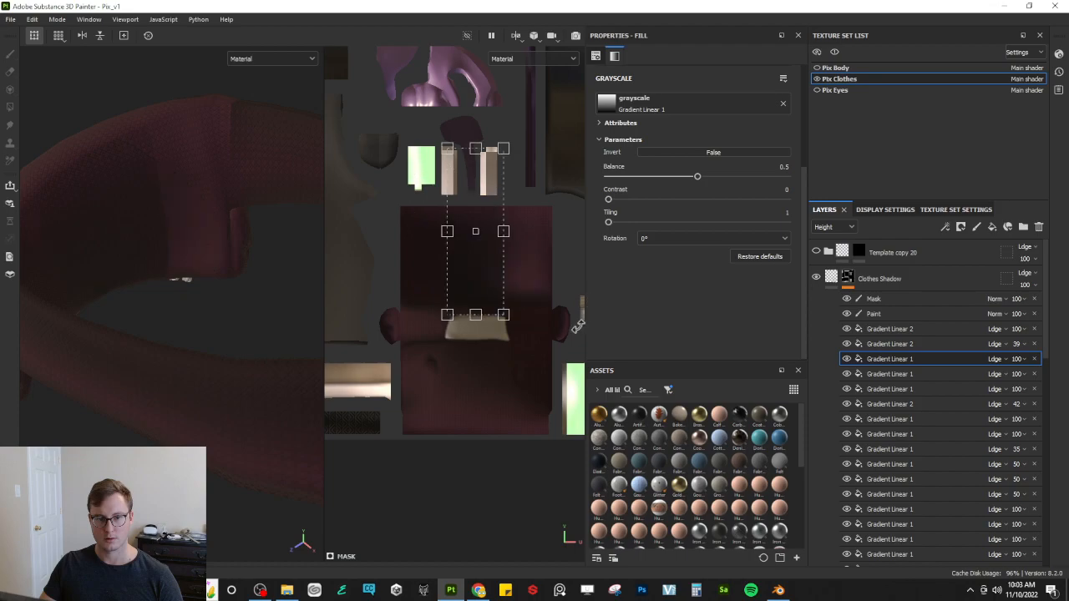
left_click_drag(447, 230, 396, 231)
left_click_drag(503, 231, 560, 230)
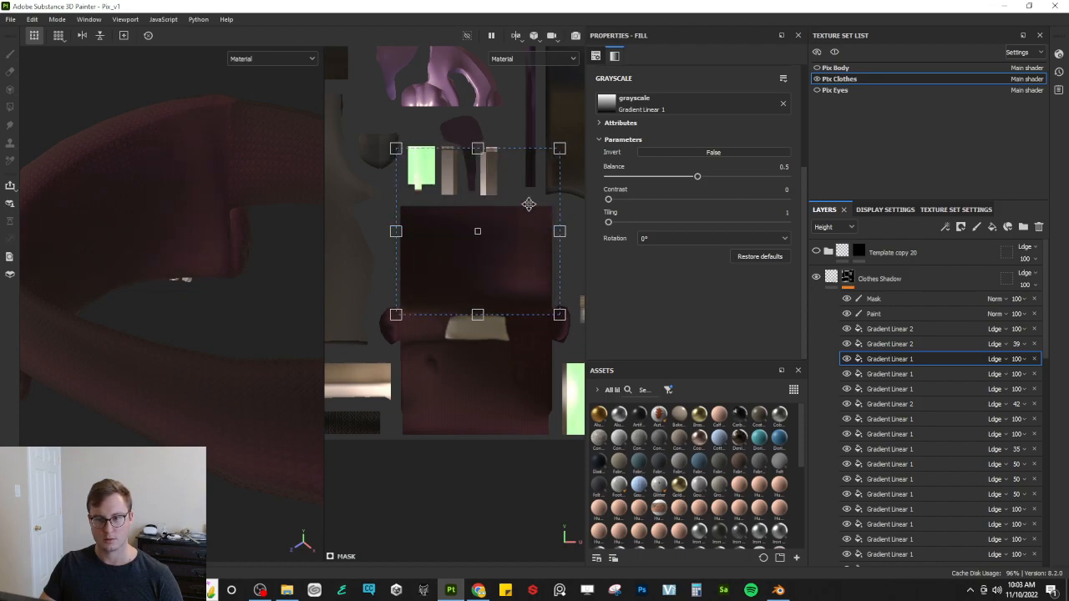
left_click_drag(477, 148, 480, 203)
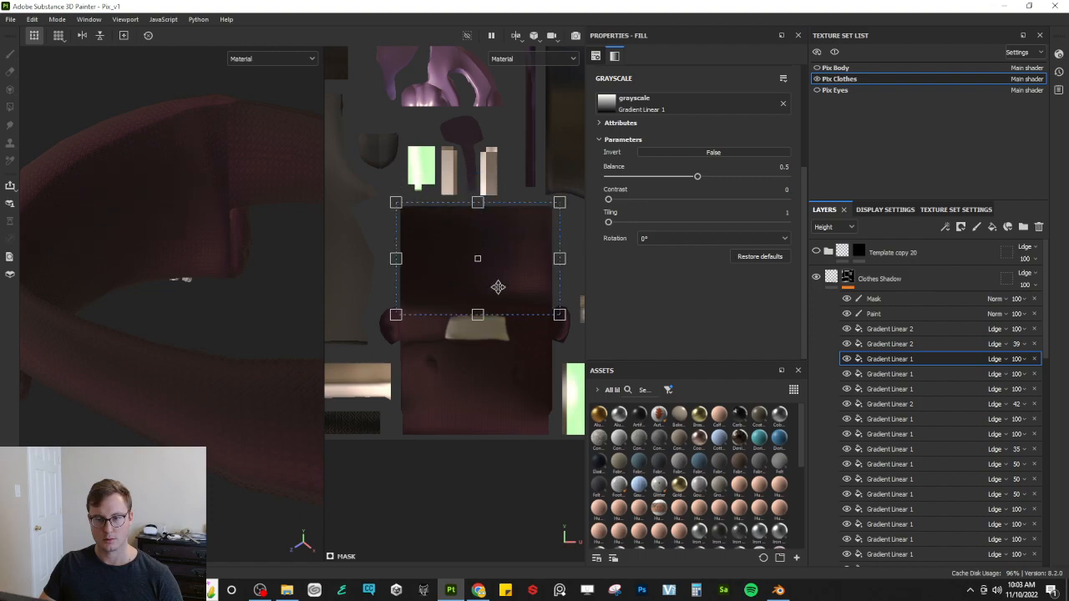
left_click_drag(478, 315, 462, 331)
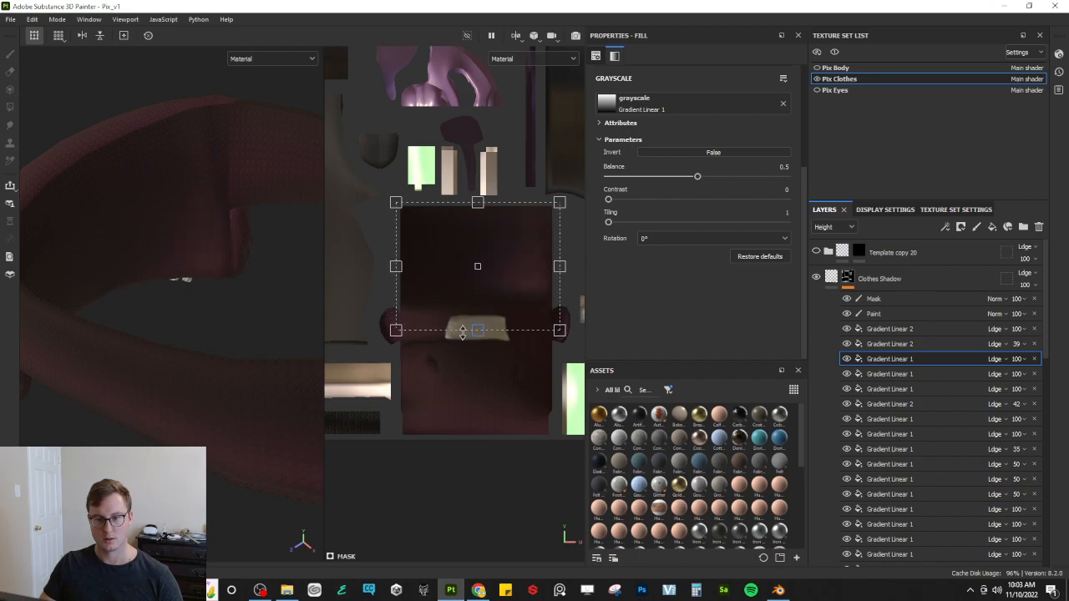
Step: Extend the bag gradient's lower edge slightly further over the light stripe and set its balance to 0.76
left_click_drag(192, 321, 78, 344, "alt")
right_click_drag(173, 262, 179, 303, "alt")
left_click_drag(178, 303, 164, 319, "alt")
right_click_drag(164, 319, 155, 384, "alt")
left_click_drag(155, 383, 149, 349, "alt")
right_click_drag(180, 338, 212, 275, "alt")
left_click_drag(212, 275, 218, 276, "alt")
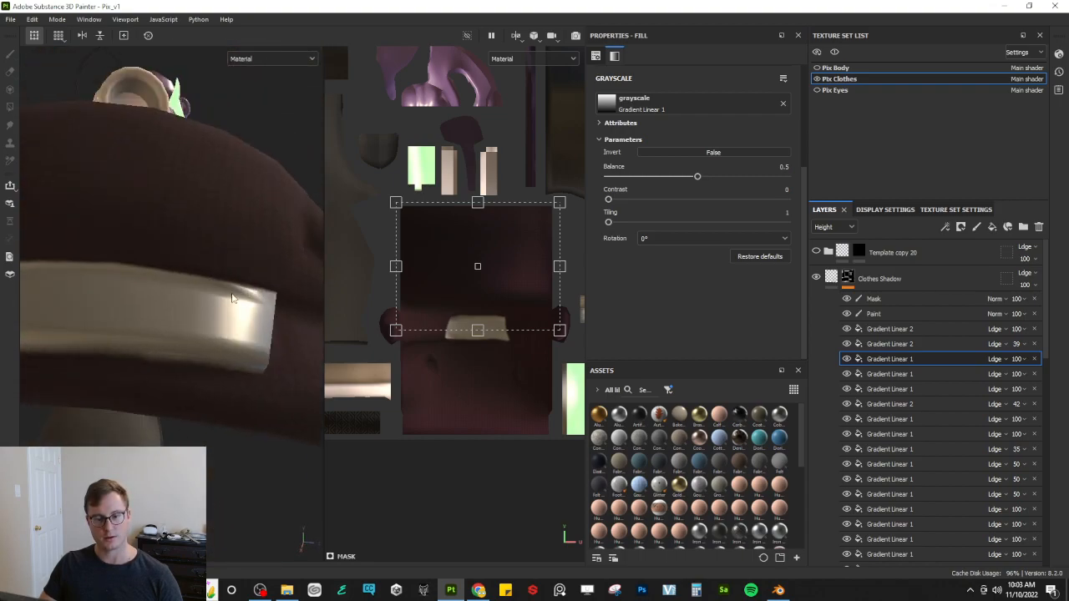
mouse_move(476, 330)
left_mouse_down()
mouse_move(476, 375)
mouse_move(476, 310)
mouse_move(473, 406)
mouse_move(466, 310)
mouse_move(476, 335)
left_mouse_up()
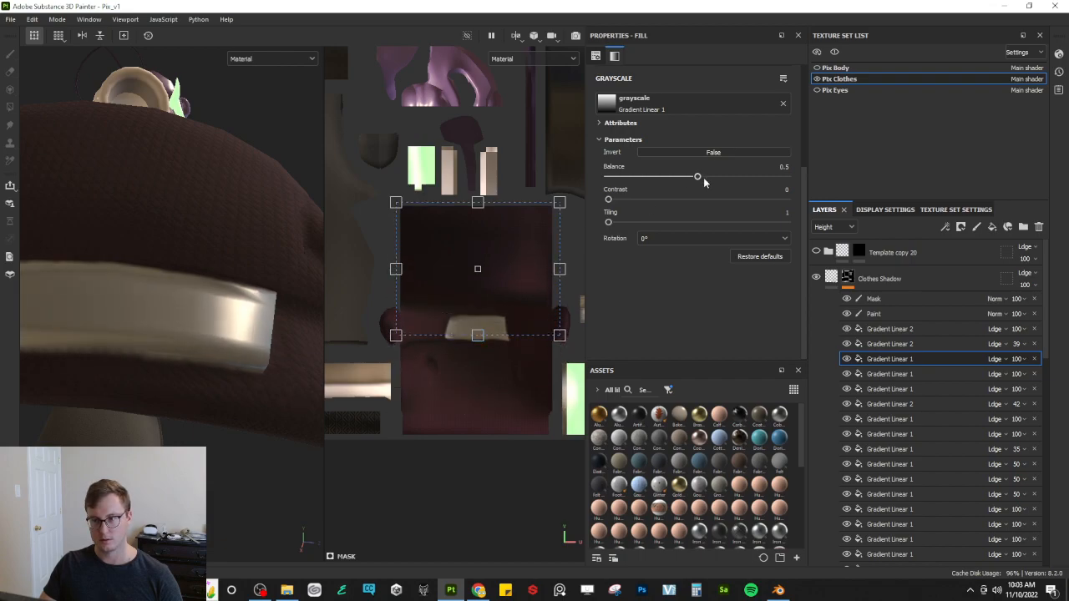
mouse_move(713, 177)
left_mouse_down()
mouse_move(761, 175)
mouse_move(708, 176)
left_mouse_up()
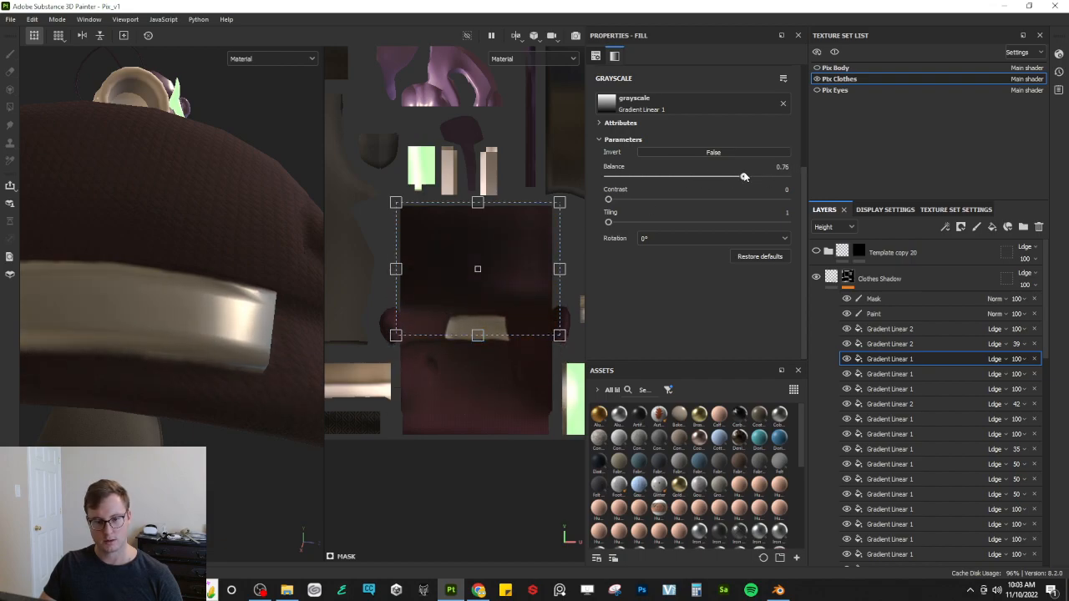
Step: Display only the base color and examine the gradient shading on the bag from the front and side
scroll(263, 251, "down", 3)
key("c")
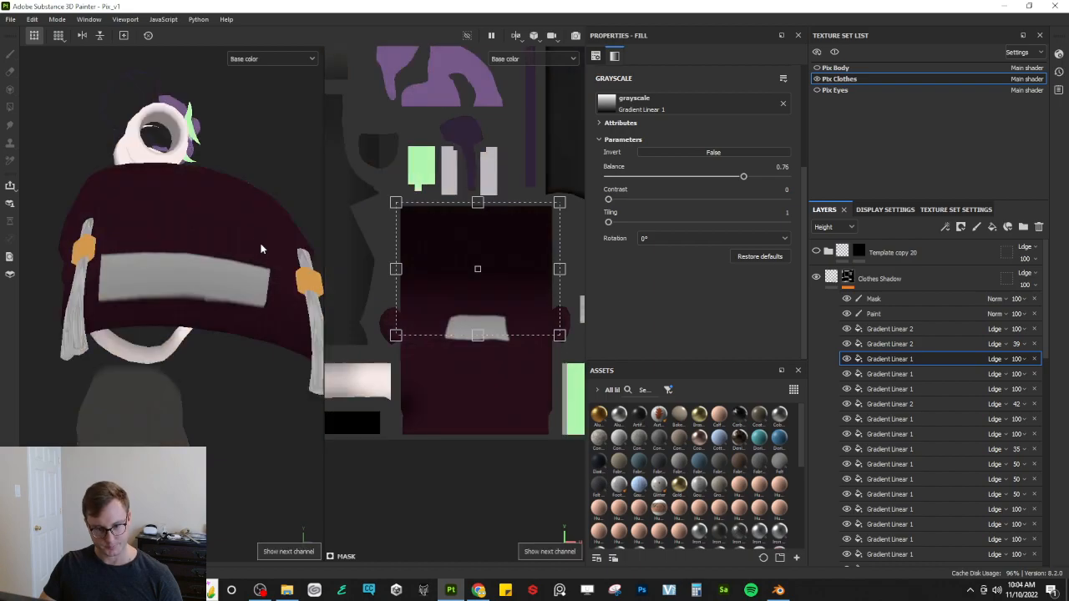
left_click_drag(258, 247, 281, 263, "alt")
middle_click_drag(281, 263, 70, 286, "alt")
scroll(155, 270, "down", 2)
scroll(156, 270, "up", 5)
left_click_drag(165, 276, 241, 338, "alt")
key("f")
middle_click_drag(144, 291, 187, 327, "alt")
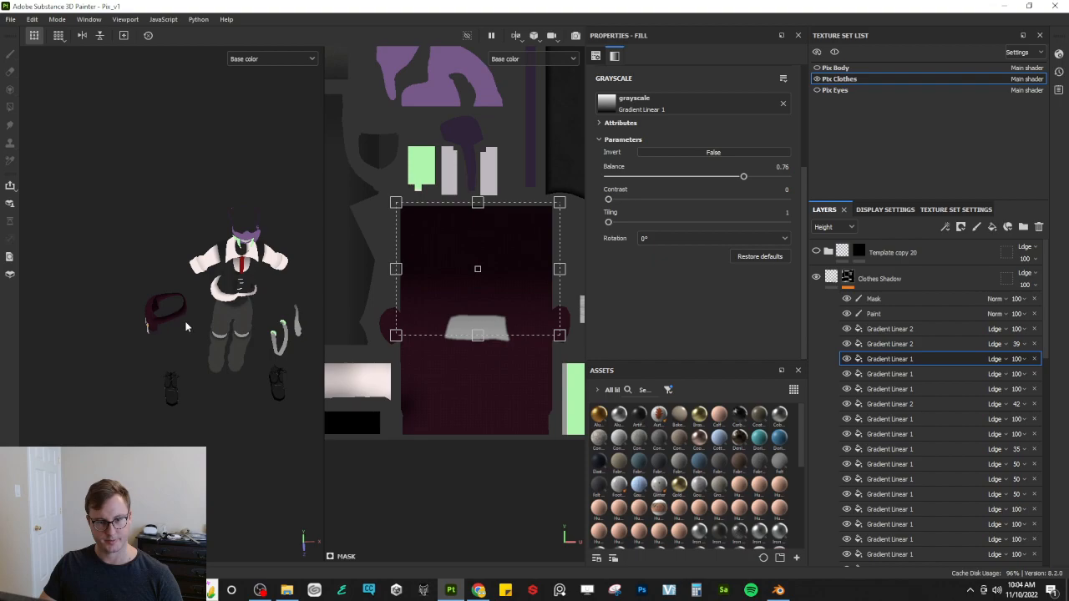
scroll(185, 326, "up", 5)
left_click_drag(158, 325, 273, 336, "alt")
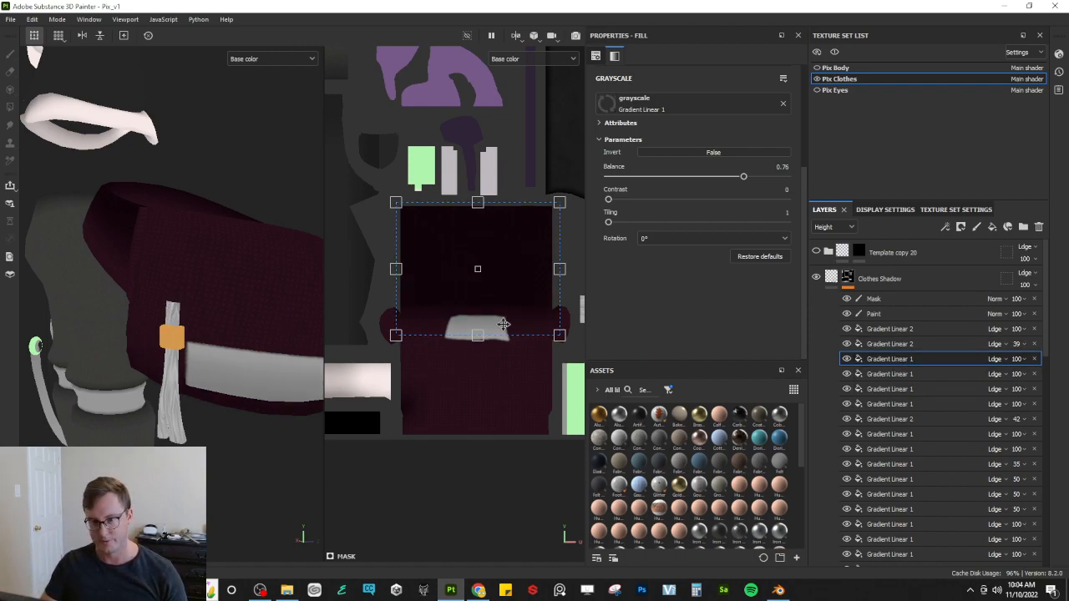
Step: Duplicate the bag gradient and move the copy to the small UV islands along the lower edge of the UV layout
scroll(440, 405, "down", 2)
middle_click_drag(463, 368, 515, 294)
left_click_drag(562, 227, 407, 327)
mouse_move(421, 322)
middle_mouse_down("alt")
mouse_move(541, 299)
mouse_move(438, 322)
middle_mouse_up("alt")
scroll(467, 331, "up", 5)
scroll(487, 330, "down", 1)
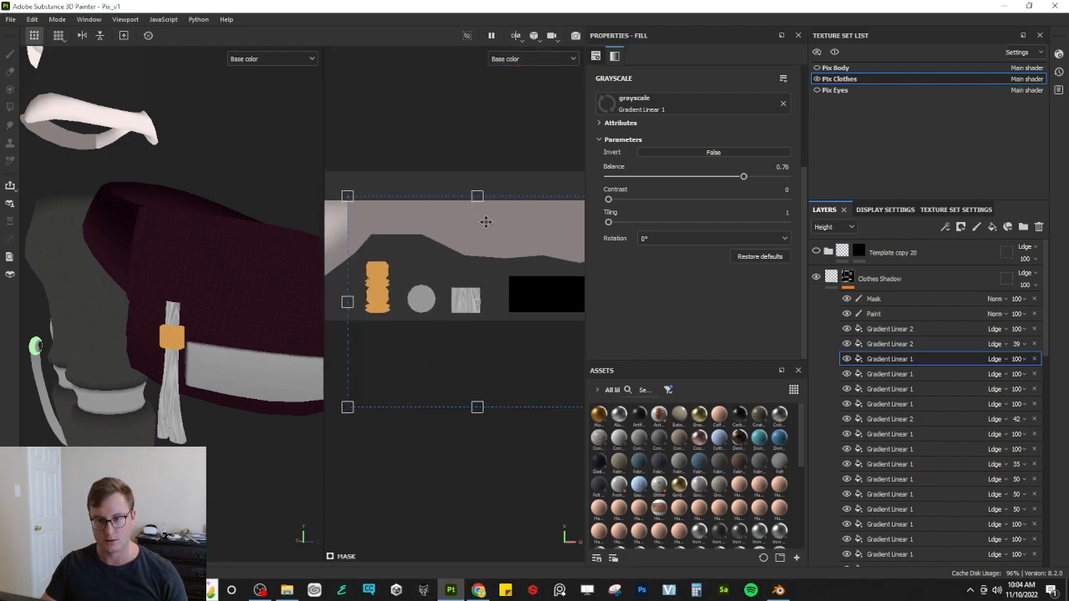
Step: Scale down the copied gradient and position it around the small square tassel UV island
left_click_drag(348, 195, 440, 276)
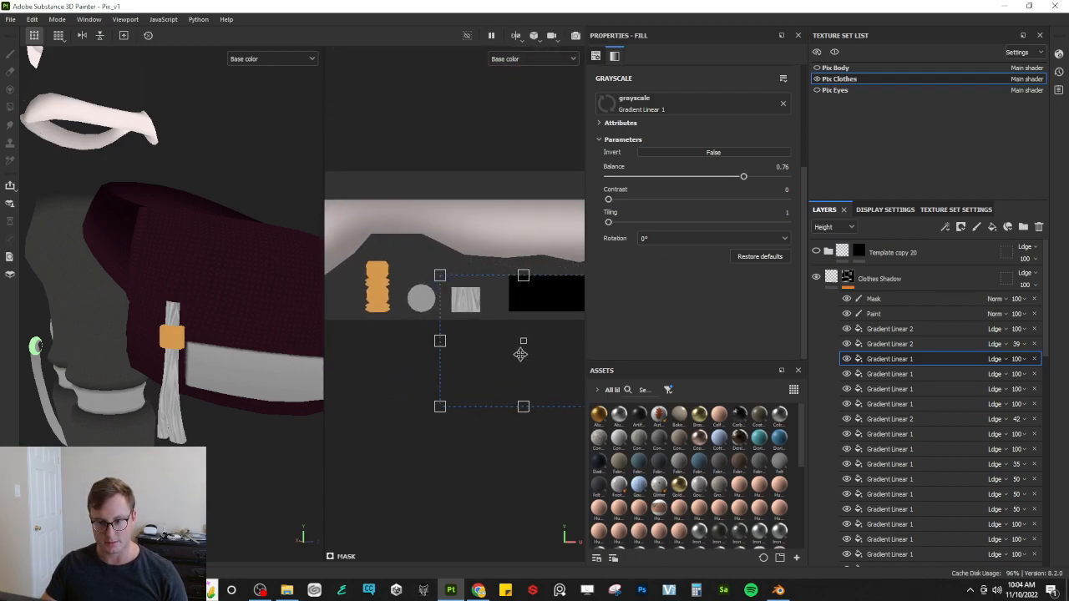
middle_click_drag(503, 350, 436, 326, "alt")
scroll(488, 312, "down", 5)
left_click_drag(519, 357, 446, 306)
scroll(446, 306, "up", 10)
middle_click_drag(436, 312, 478, 344, "alt")
mouse_move(390, 237)
left_mouse_down()
mouse_move(409, 255)
mouse_move(407, 244)
left_mouse_up()
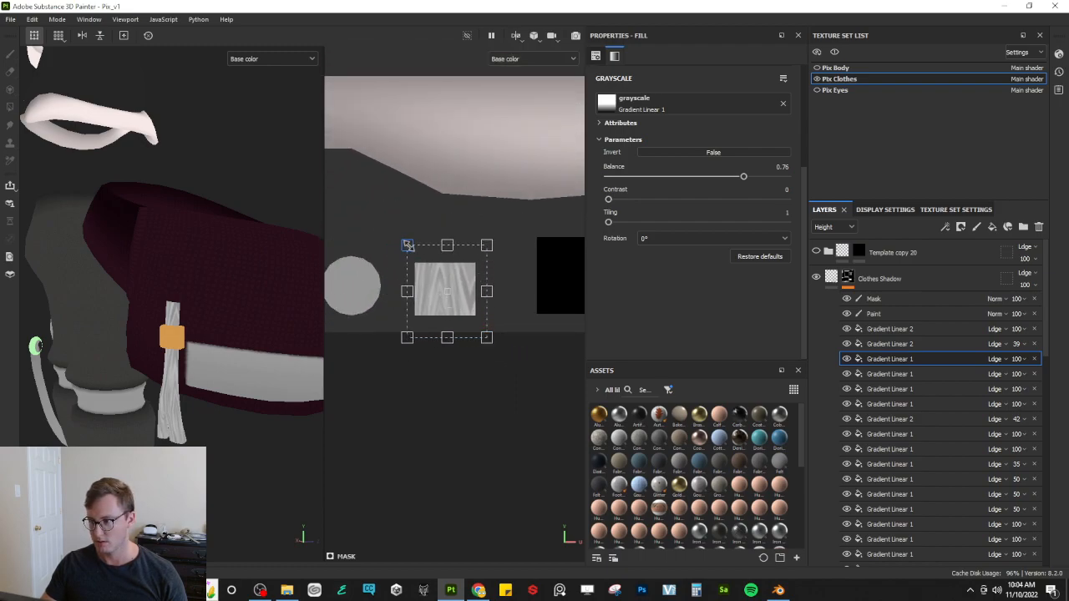
Step: Move the tassel gradient above the Mask and Paint effects in the stack and tighten its height around the island
left_click_drag(944, 358, 956, 296)
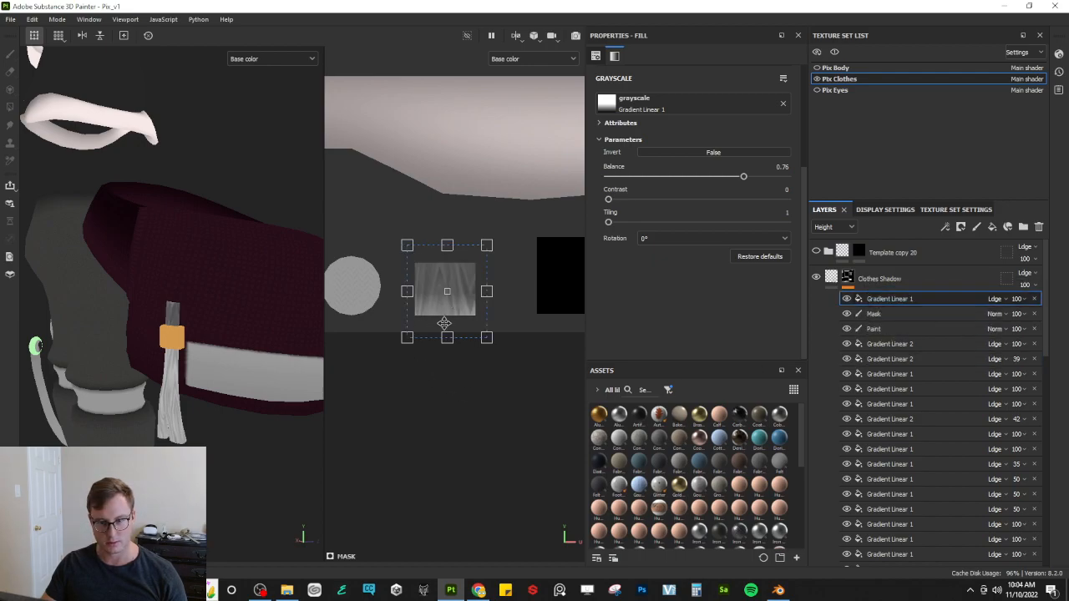
left_click_drag(446, 246, 445, 255)
left_click_drag(446, 337, 446, 319)
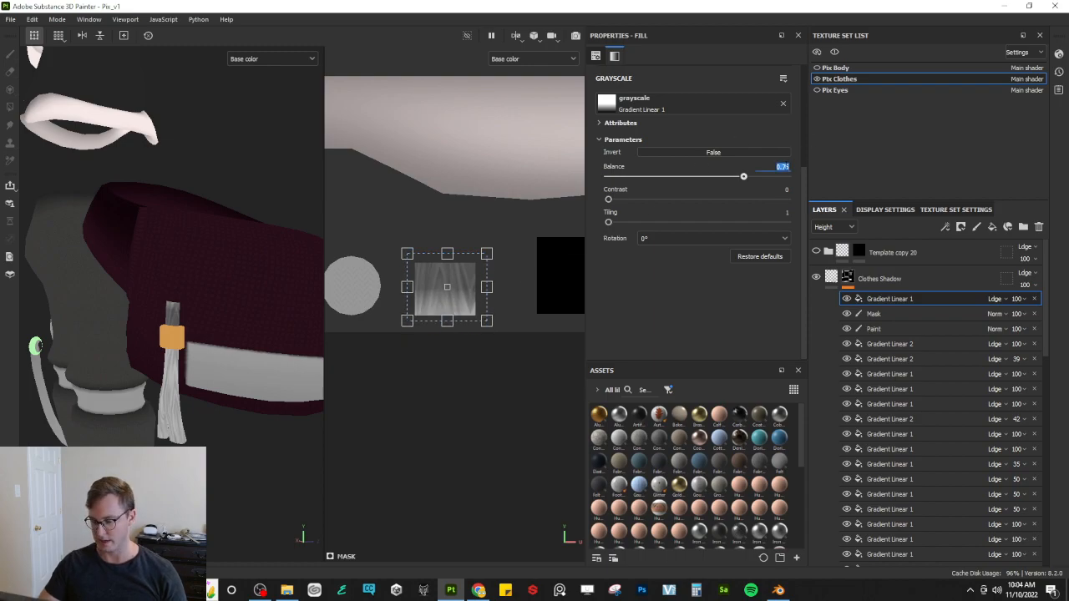
Step: Set the tassel gradient's balance to 0.5 and shrink it to a narrow band over the island's upper part
type("0.5")
key("Return")
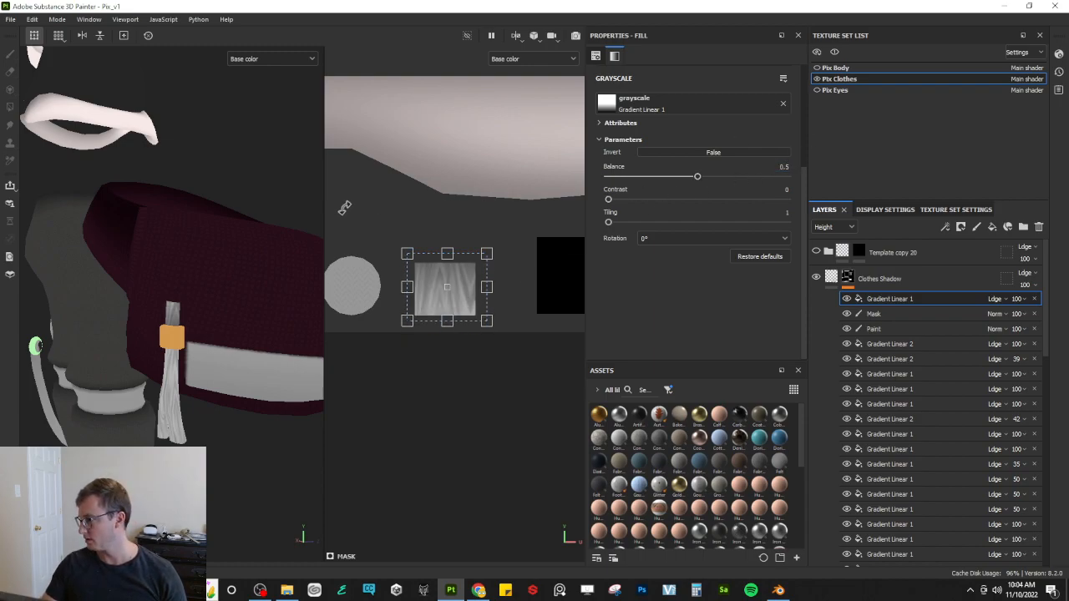
left_click_drag(446, 254, 447, 258)
left_click_drag(446, 320, 443, 281)
Step: Duplicate the tassel gradient and place the copy over the lower part of the same square island
key("ctrl+d")
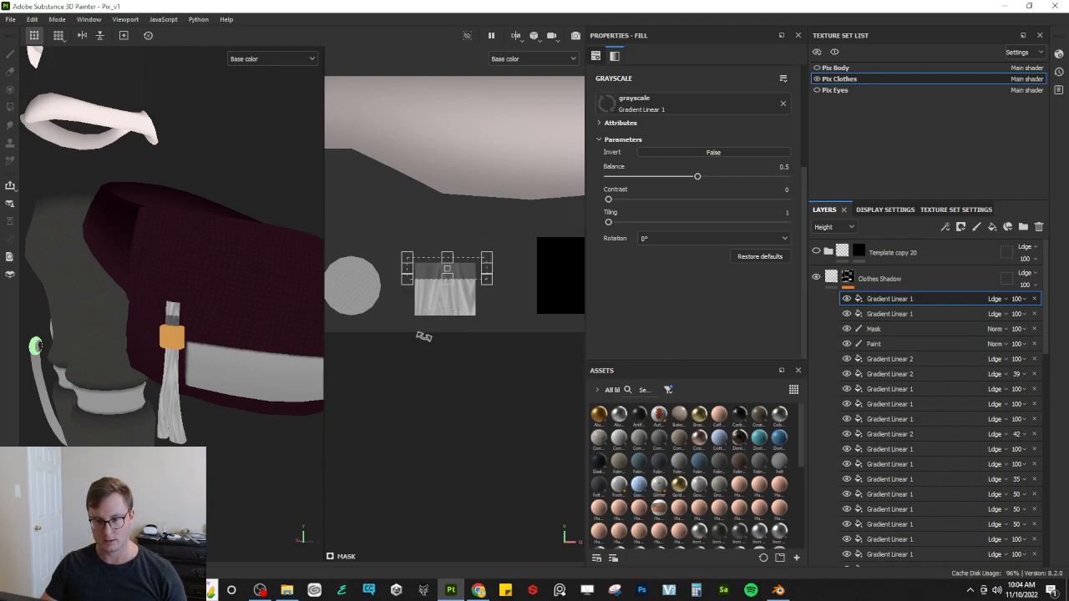
mouse_move(459, 268)
left_mouse_down()
mouse_move(456, 309)
mouse_move(447, 279)
left_mouse_up()
mouse_move(94, 325)
left_mouse_down("alt")
mouse_move(127, 325)
mouse_move(110, 323)
left_mouse_up("alt")
scroll(206, 292, "up", 4)
left_click_drag(231, 262, 270, 265, "alt")
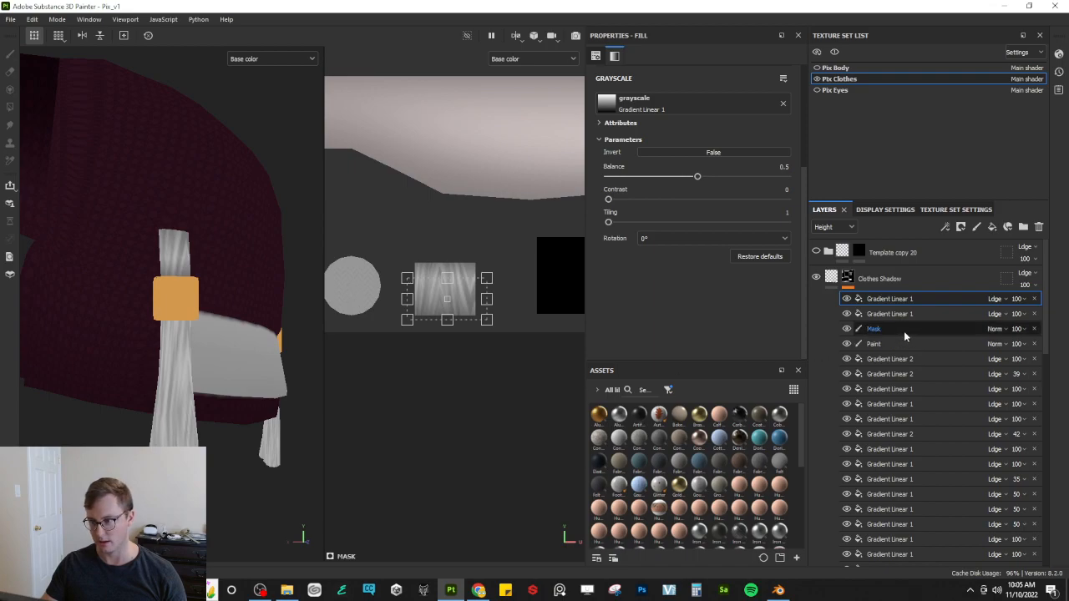
Step: Duplicate the lower tassel gradient and move the copy onto the UV island of the long tassel fringe
key("ctrl+d")
middle_click_drag(385, 373, 411, 393, "alt")
scroll(492, 374, "down", 6)
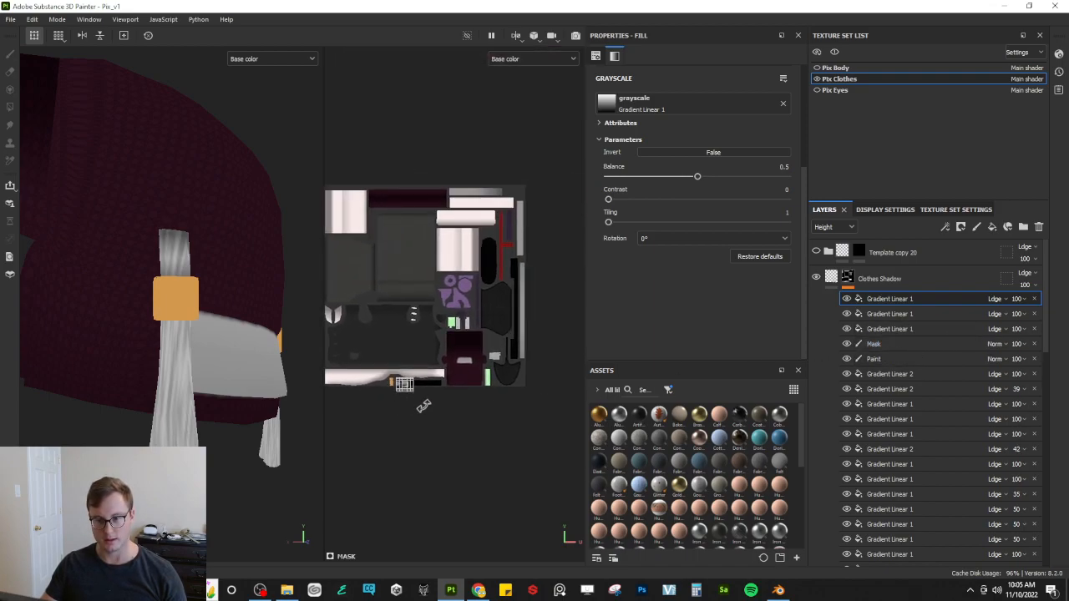
scroll(422, 408, "up", 3)
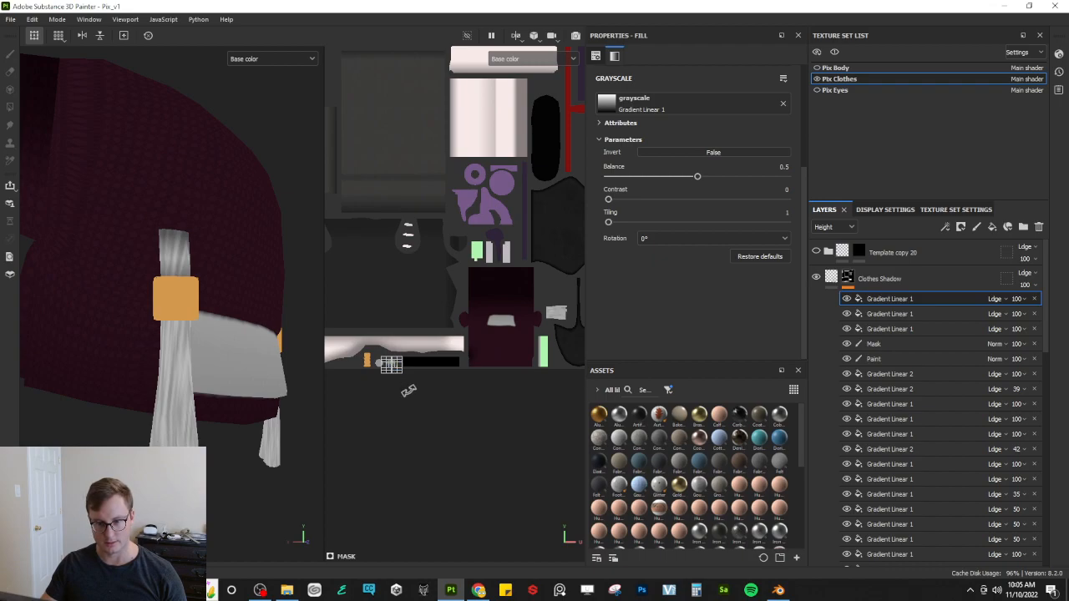
scroll(408, 387, "up", 4)
scroll(384, 322, "up", 2)
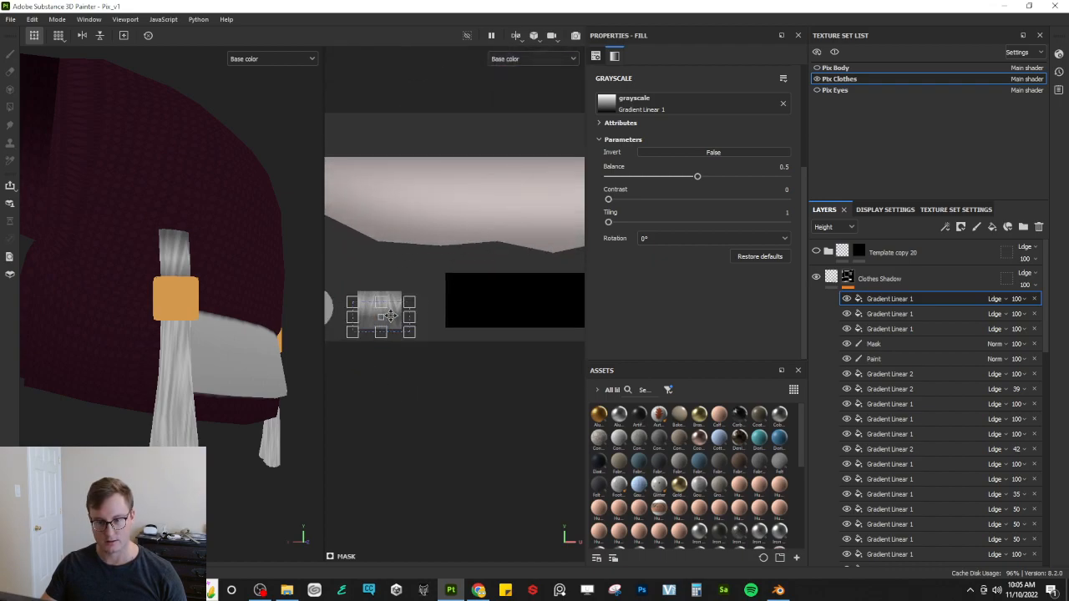
scroll(406, 338, "down", 5)
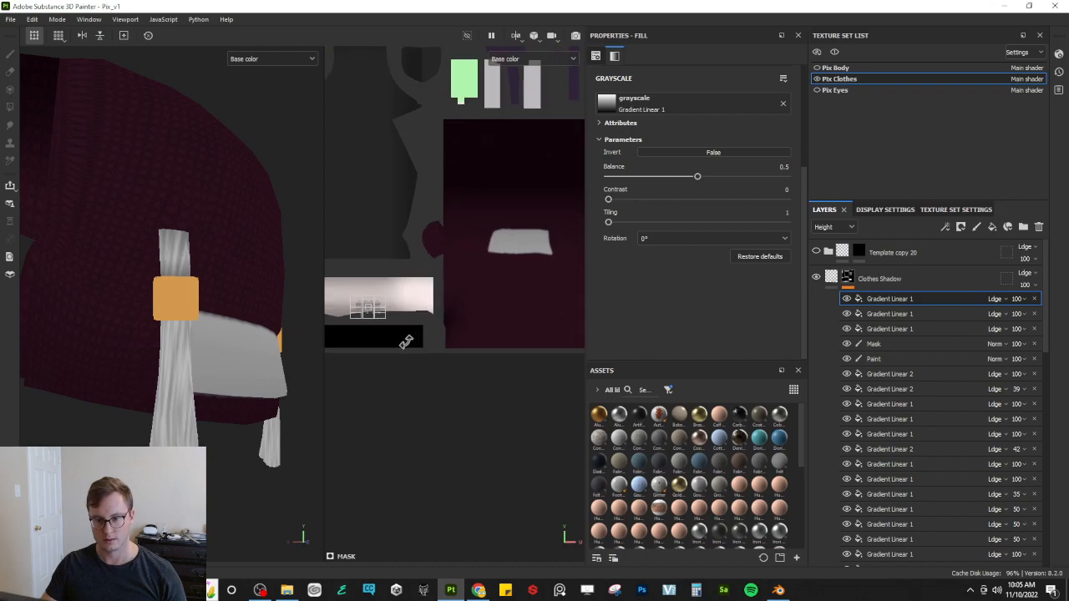
scroll(405, 343, "up", 1)
left_click_drag(370, 298, 478, 324)
middle_click_drag(386, 349, 375, 350, "alt")
left_click_drag(381, 291, 540, 226)
Step: Rotate the fringe gradient by 90 degrees and fit it over the straight end and full height of the fringe island
left_click_drag(545, 143, 563, 231)
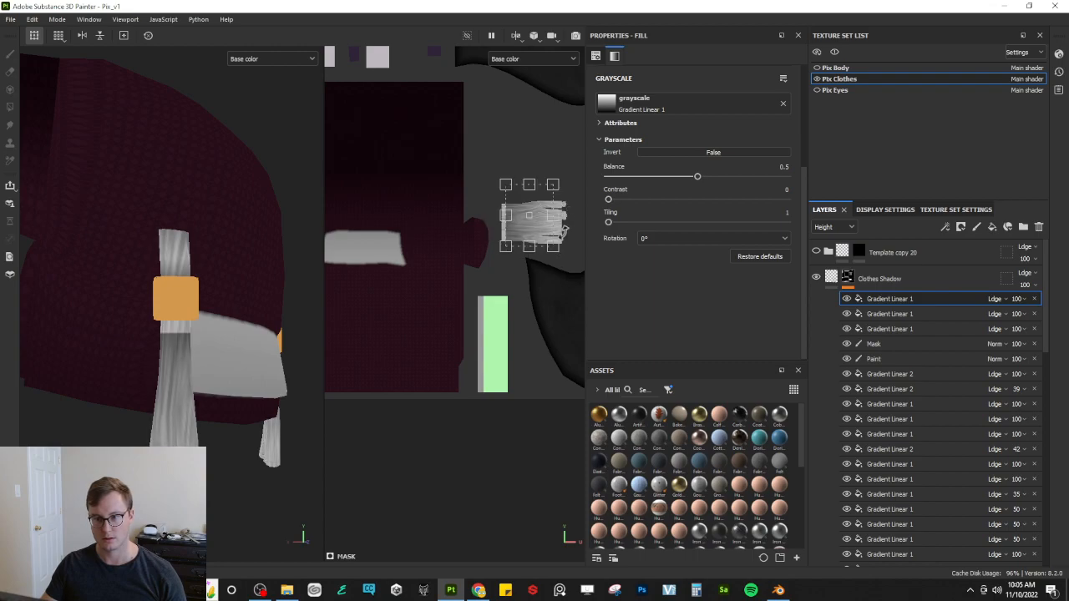
scroll(553, 242, "up", 3)
left_click_drag(431, 243, 409, 240)
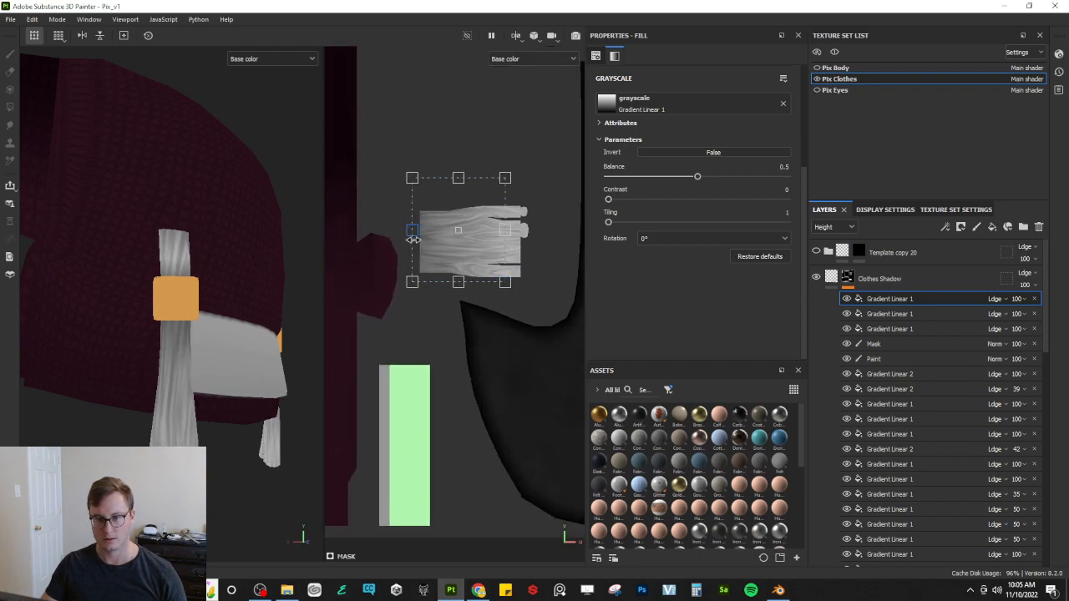
left_click_drag(457, 178, 458, 198)
left_click_drag(458, 281, 459, 285)
left_click_drag(502, 243, 471, 241)
Step: Examine the shaded tassels and bag, then the whole outfit in the material view
left_click_drag(218, 354, 192, 353, "alt")
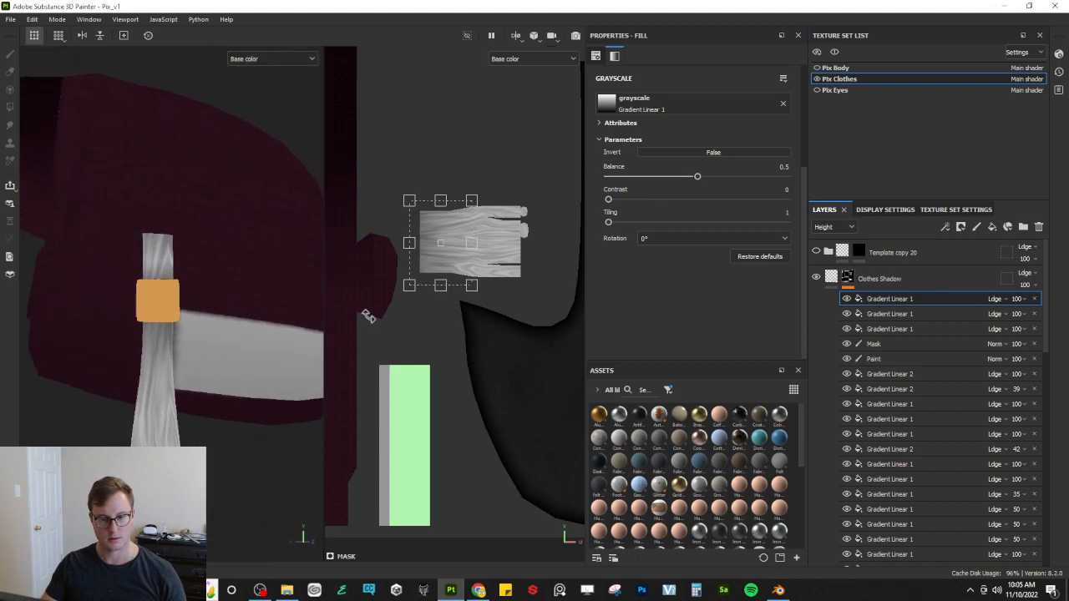
scroll(210, 338, "down", 6)
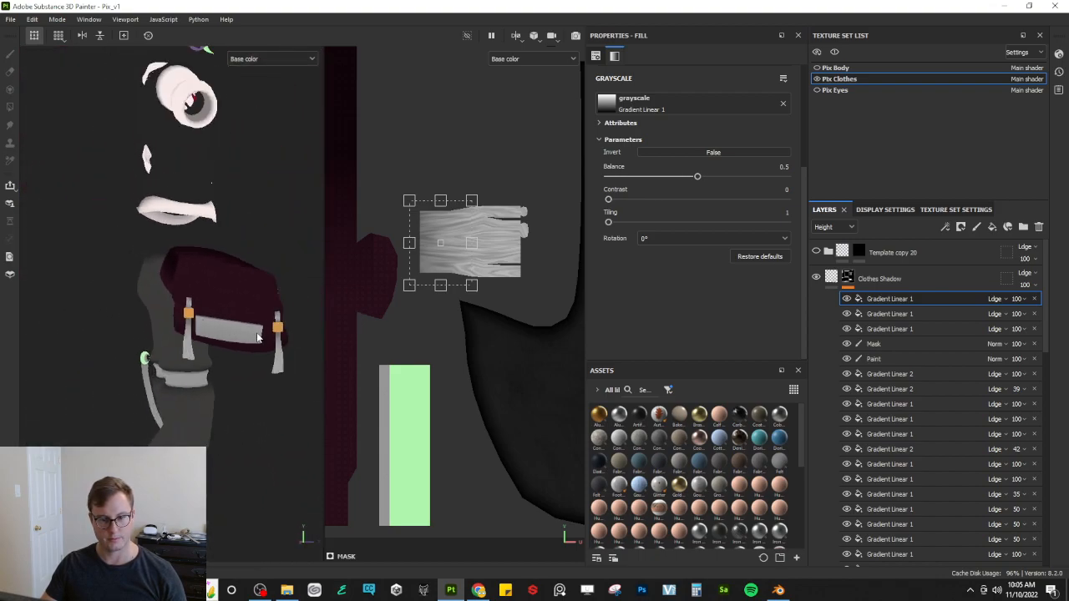
left_click_drag(257, 337, 157, 352, "alt")
key("m")
scroll(218, 341, "up", 3)
left_click_drag(249, 357, 153, 380, "alt")
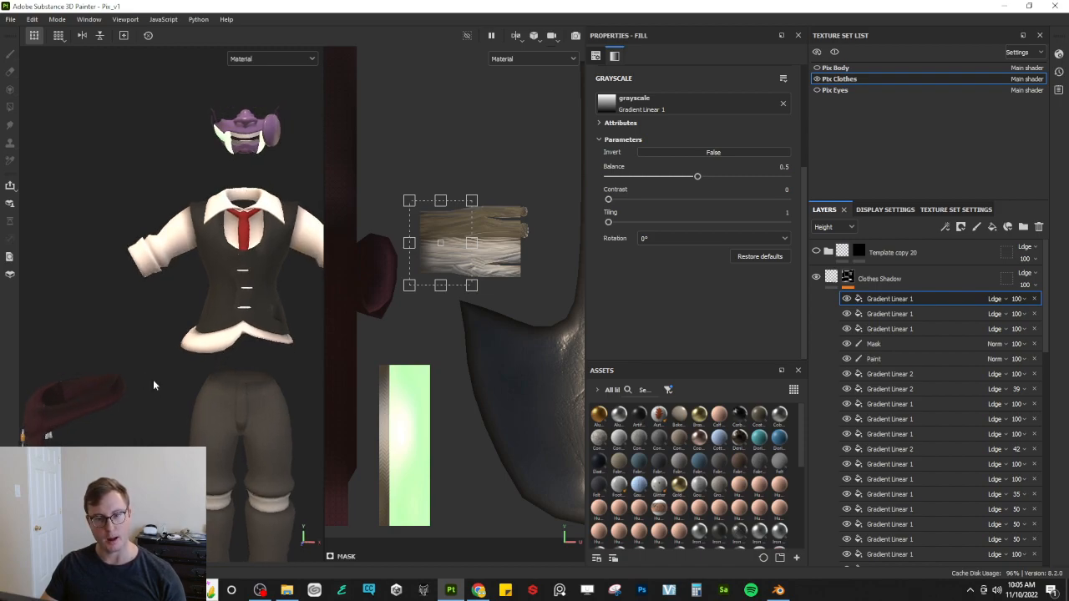
left_click_drag(171, 451, 173, 455, "alt")
middle_click_drag(150, 511, 159, 343, "alt")
left_click_drag(159, 344, 225, 346, "alt")
Step: Display only the base color and examine the gradient shading across the shirt, vest and trousers
key("c")
scroll(177, 359, "down", 3)
scroll(229, 372, "up", 4)
middle_click_drag(225, 347, 138, 584, "alt")
left_click_drag(225, 358, 241, 395, "alt")
scroll(227, 377, "up", 4)
scroll(248, 391, "down", 3)
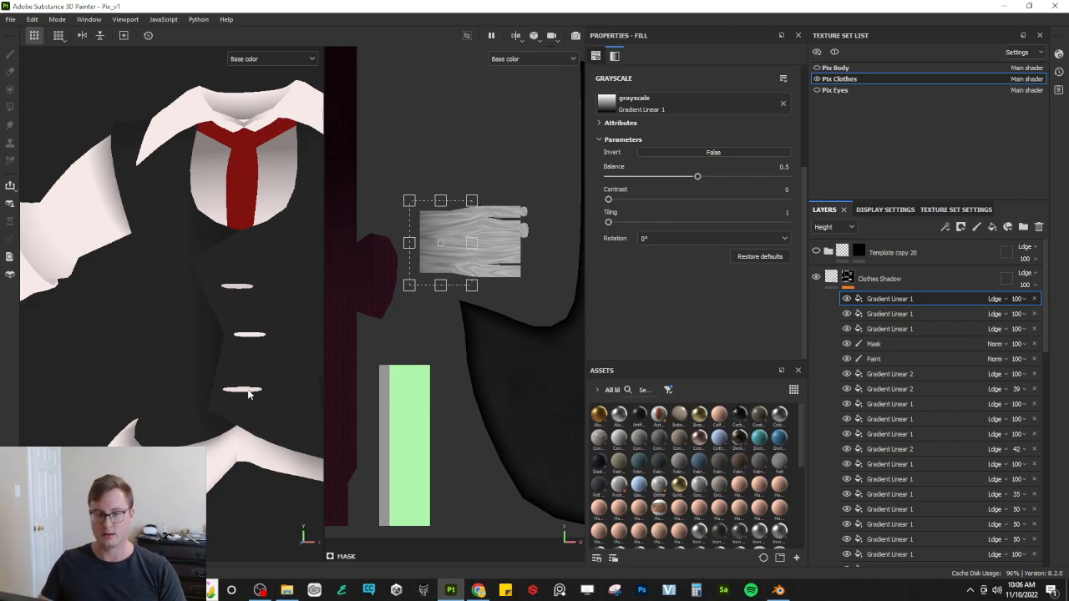
scroll(174, 206, "down", 5)
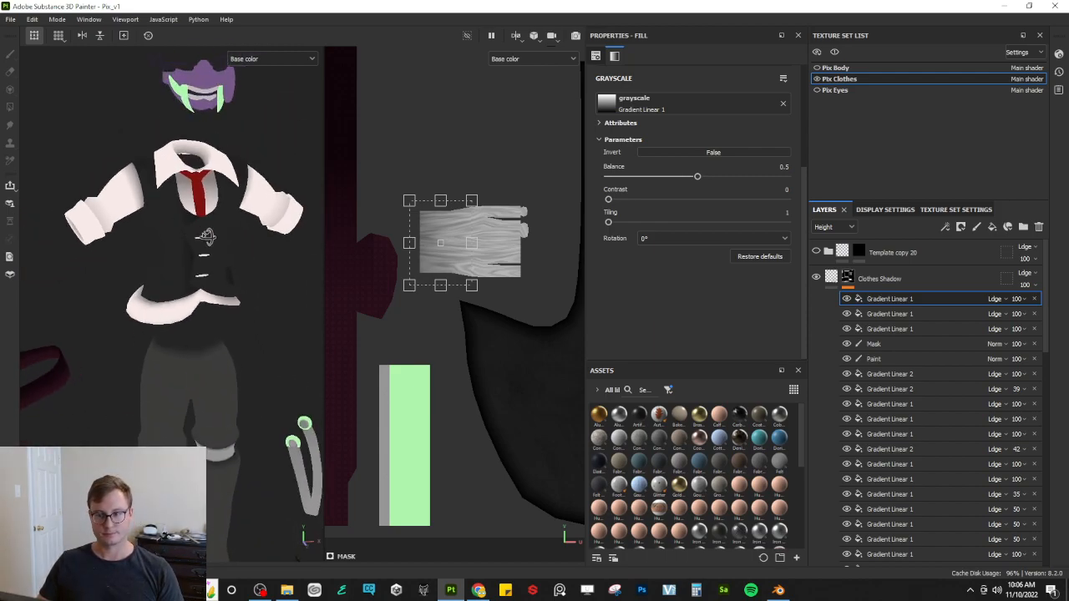
left_click_drag(180, 264, 165, 425, "alt")
scroll(180, 311, "up", 3)
scroll(114, 306, "down", 4)
middle_click_drag(166, 425, 171, 264, "alt")
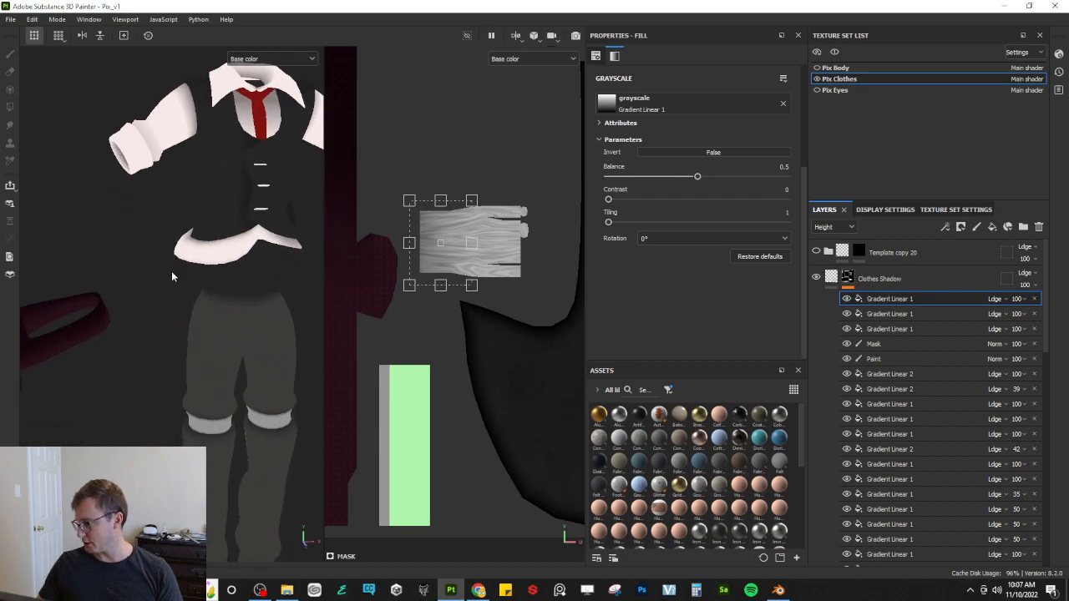
Step: Examine the base color shading on the whole outfit from several angles, then on the vest and its pocket up close
scroll(167, 270, "down", 3)
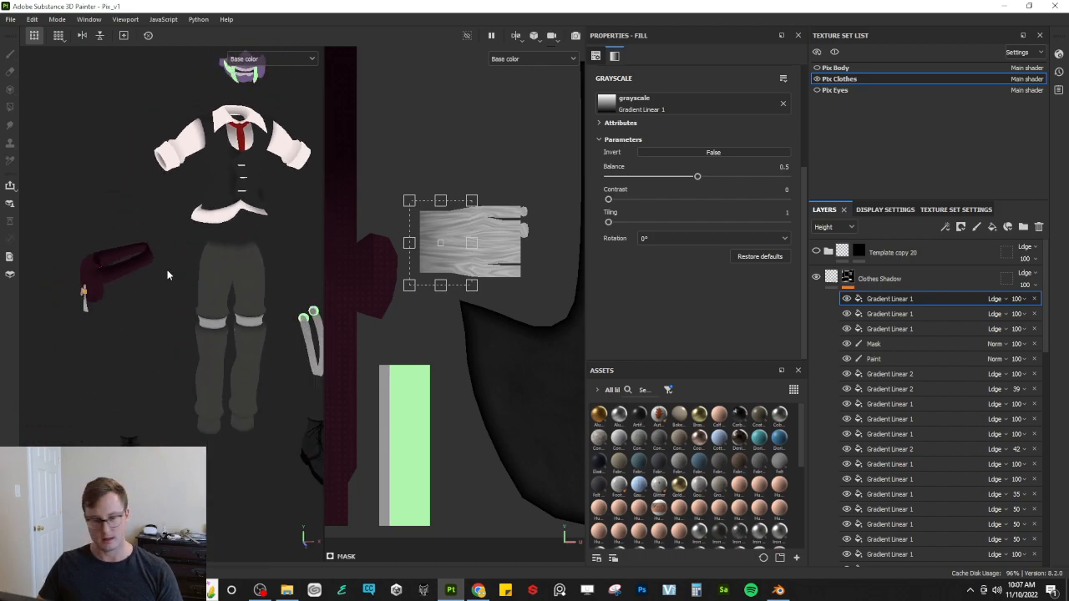
left_click_drag(164, 278, 250, 236, "alt")
left_click_drag(232, 306, 187, 305, "alt")
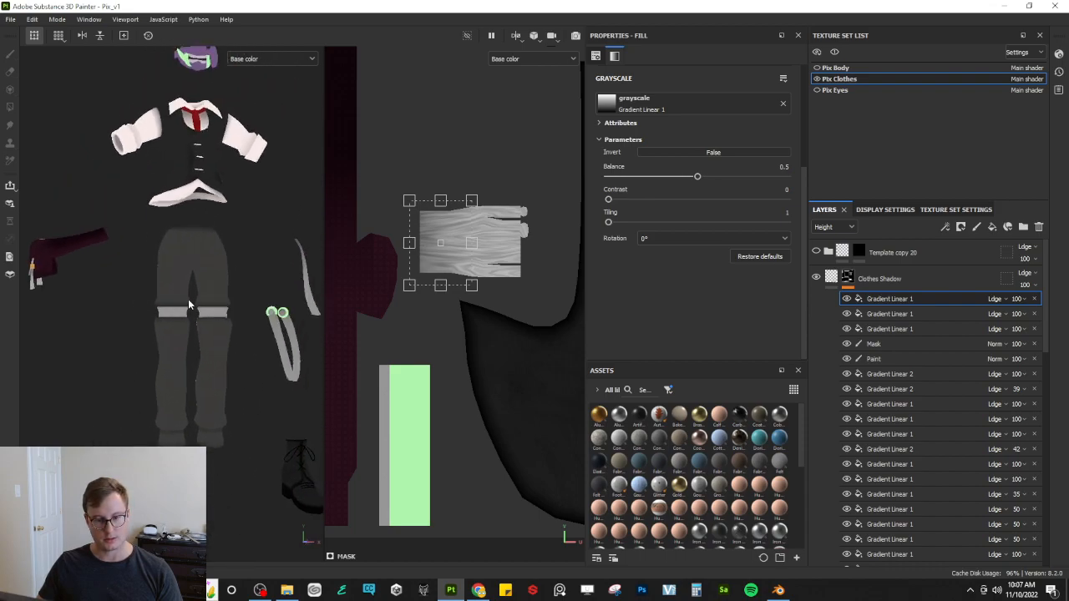
middle_click_drag(188, 304, 179, 353, "alt")
left_click_drag(178, 353, 207, 340, "alt")
middle_click_drag(207, 340, 211, 380, "alt")
scroll(207, 328, "up", 3)
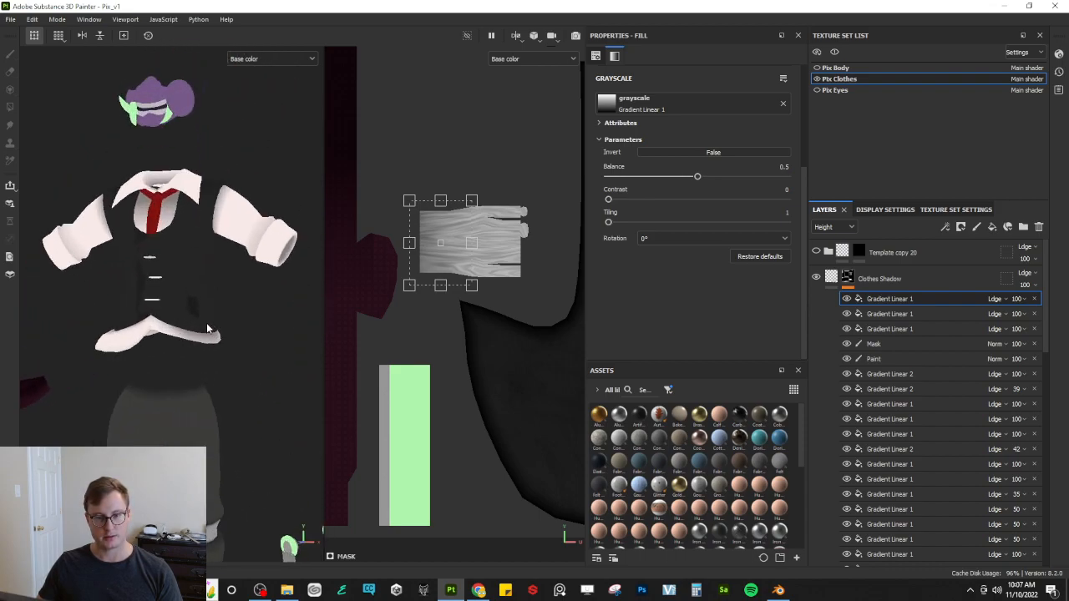
scroll(207, 324, "up", 3)
left_click_drag(197, 317, 169, 317, "alt")
Step: Clear the shadow from the vest pocket by filling its whole UV island with black on the Mask effect of Clothes Shadow
left_click(876, 348)
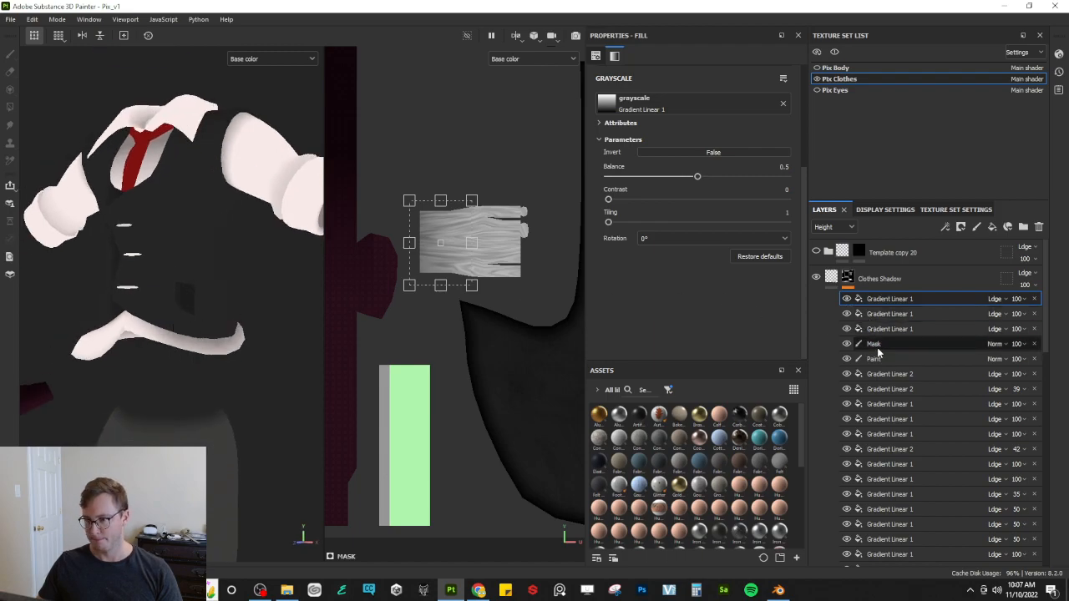
left_click(10, 72)
left_click(11, 107)
scroll(468, 315, "down", 3)
scroll(467, 313, "down", 3)
middle_click_drag(425, 230, 484, 325, "alt")
scroll(400, 322, "up", 5)
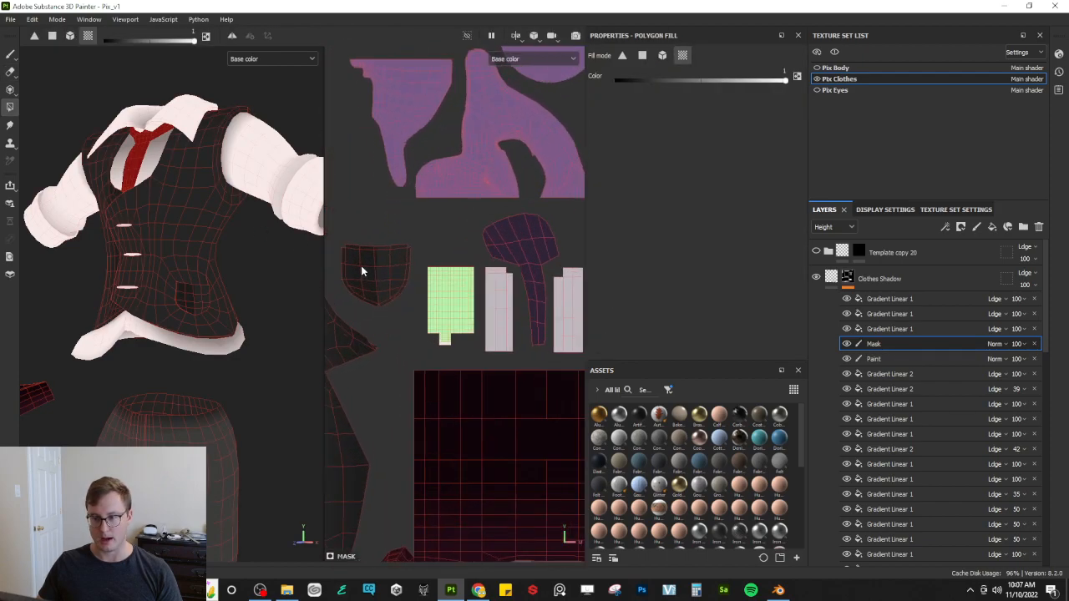
left_click(378, 292)
key("x")
left_click(384, 278)
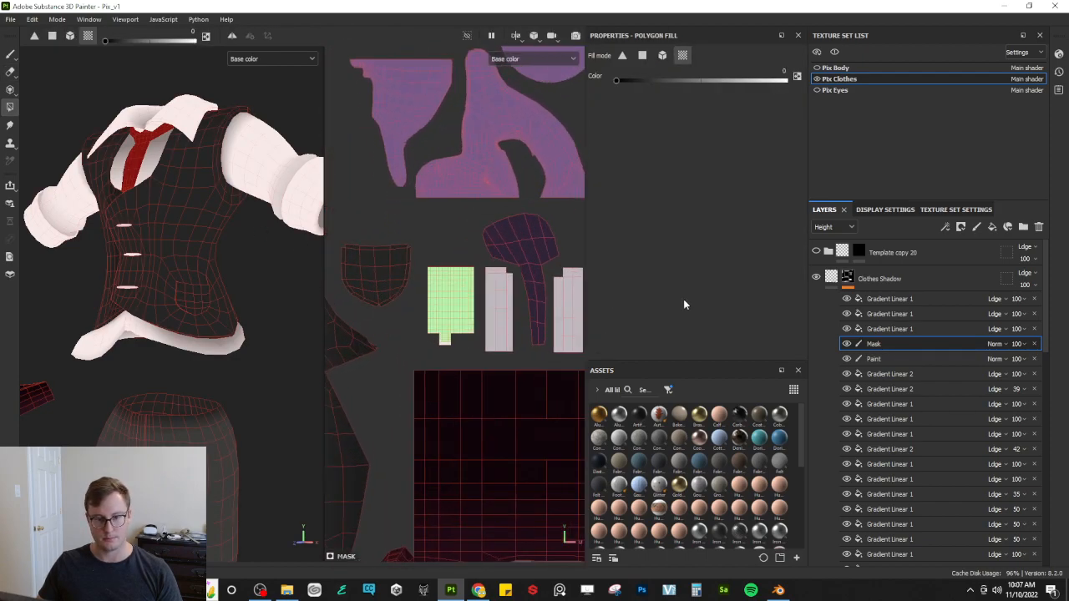
Step: Prepare a white paint brush with 35 stroke opacity on the Paint effect of Clothes Shadow, undoing the full-opacity test dab
left_click(9, 53)
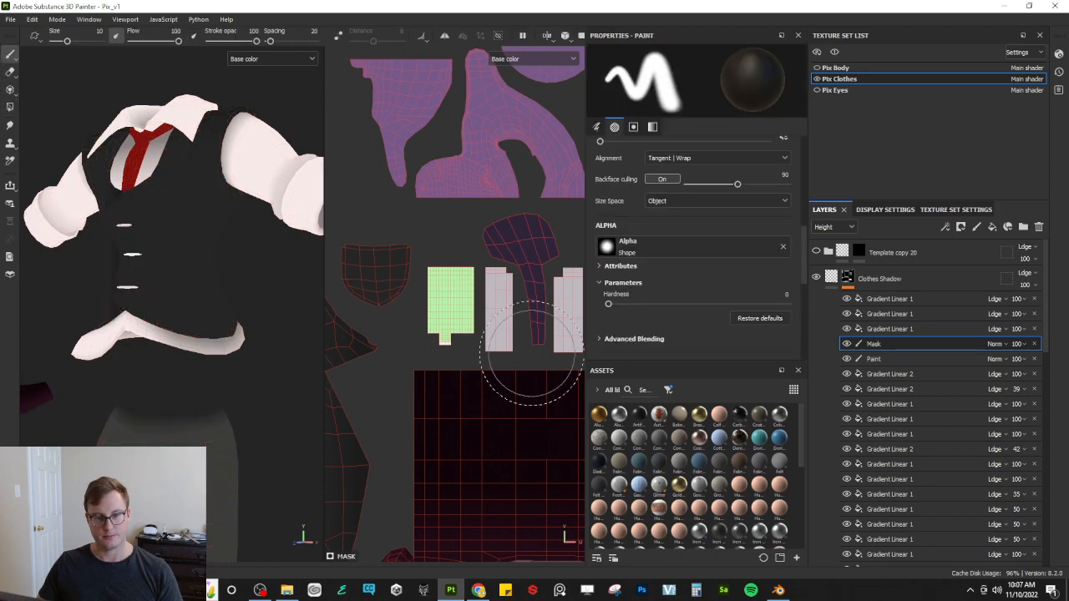
scroll(474, 325, "up", 3)
middle_click_drag(429, 305, 538, 392, "alt")
left_click(873, 358)
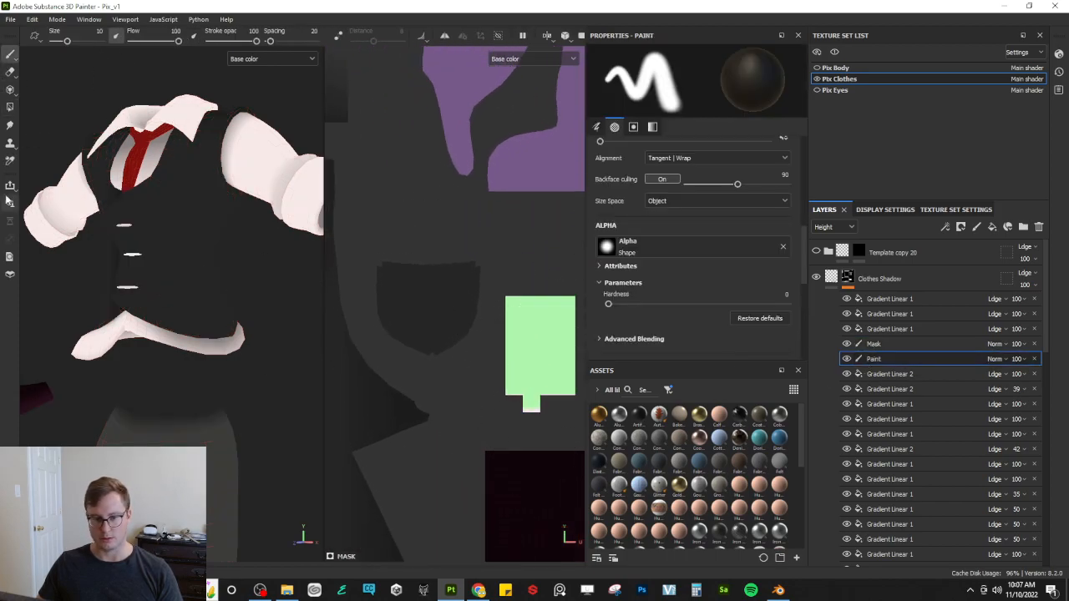
scroll(125, 301, "up", 5)
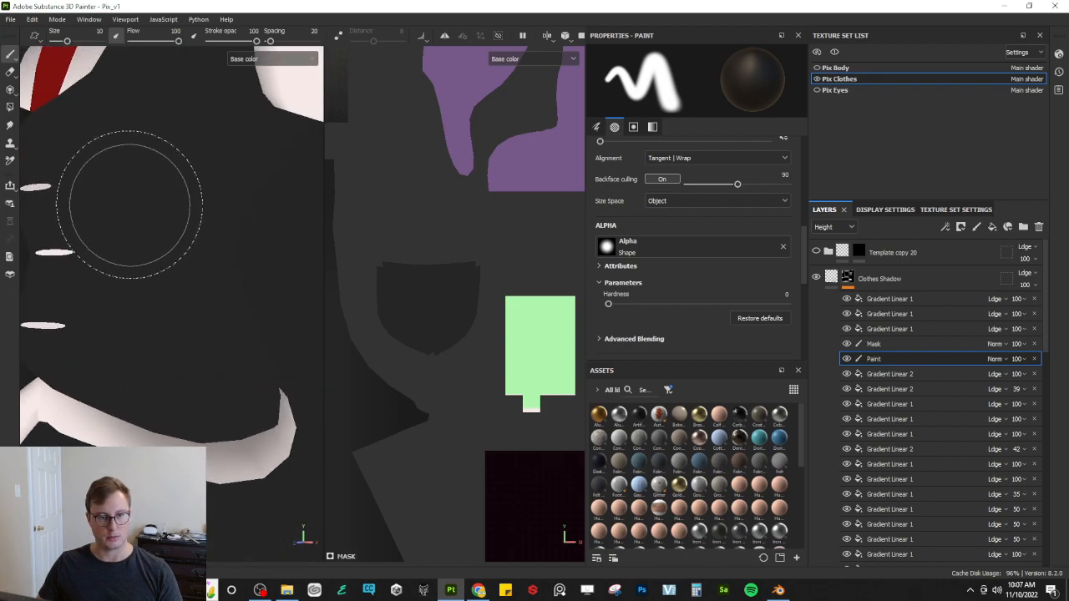
key("x")
left_click(173, 315)
key("ctrl+z")
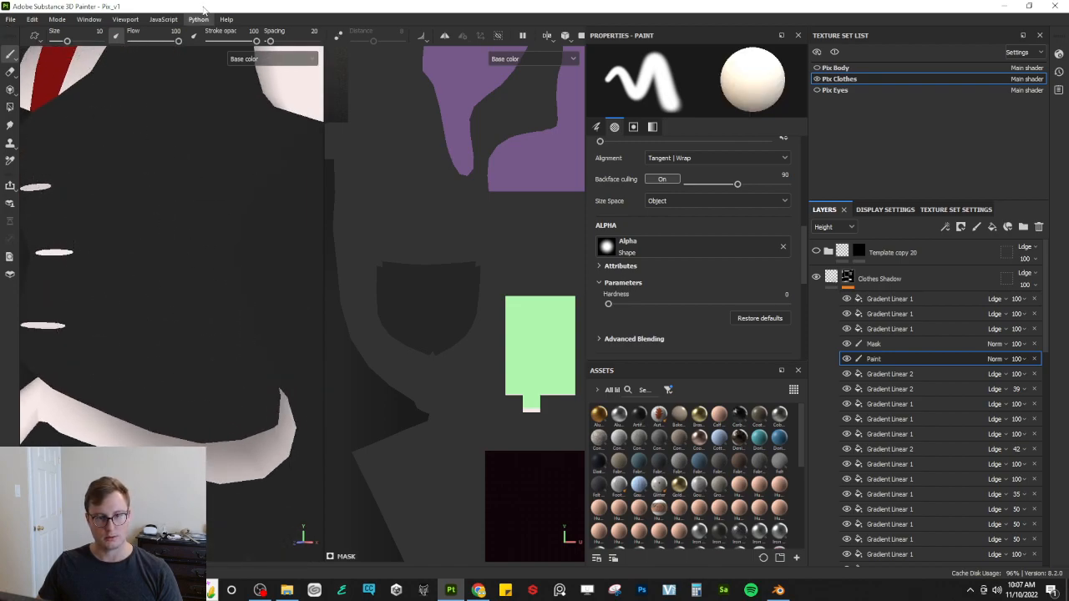
left_click_drag(237, 41, 226, 41)
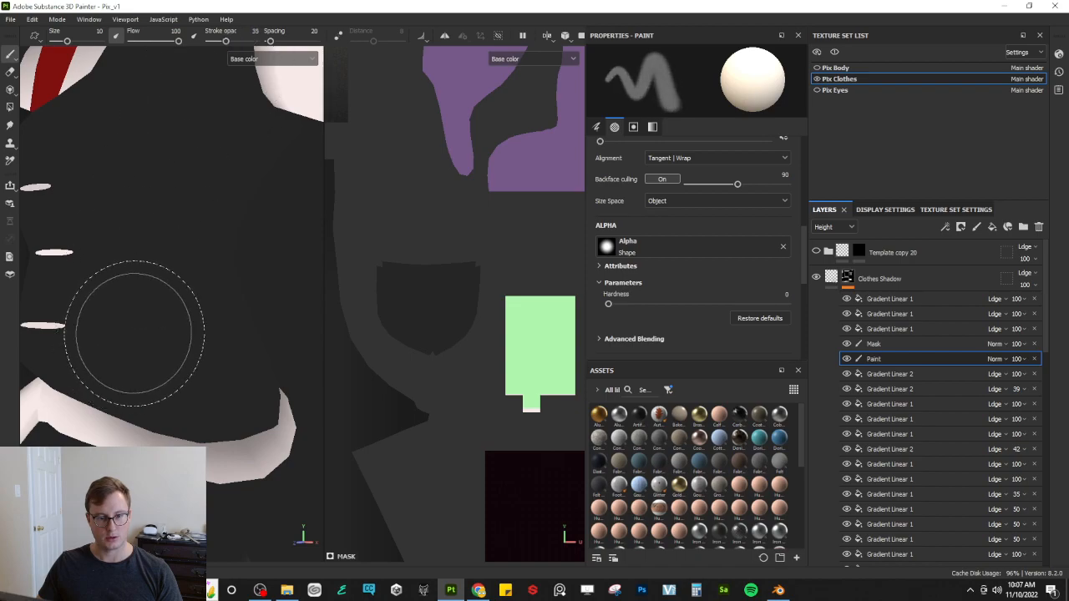
Step: Reduce the brush size to 5.58, make a stroke beside the vest pocket and show the mesh wireframe
key("bracketleft")
key("bracketleft")
key("bracketleft")
key("bracketleft")
left_click_drag(165, 308, 161, 334)
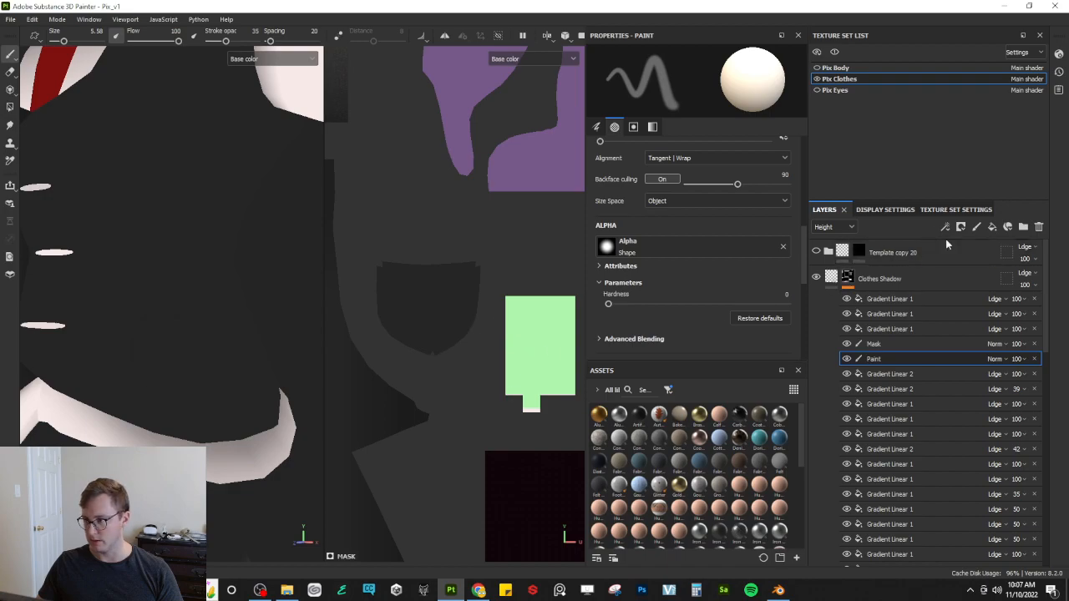
left_click(897, 210)
left_click(834, 315)
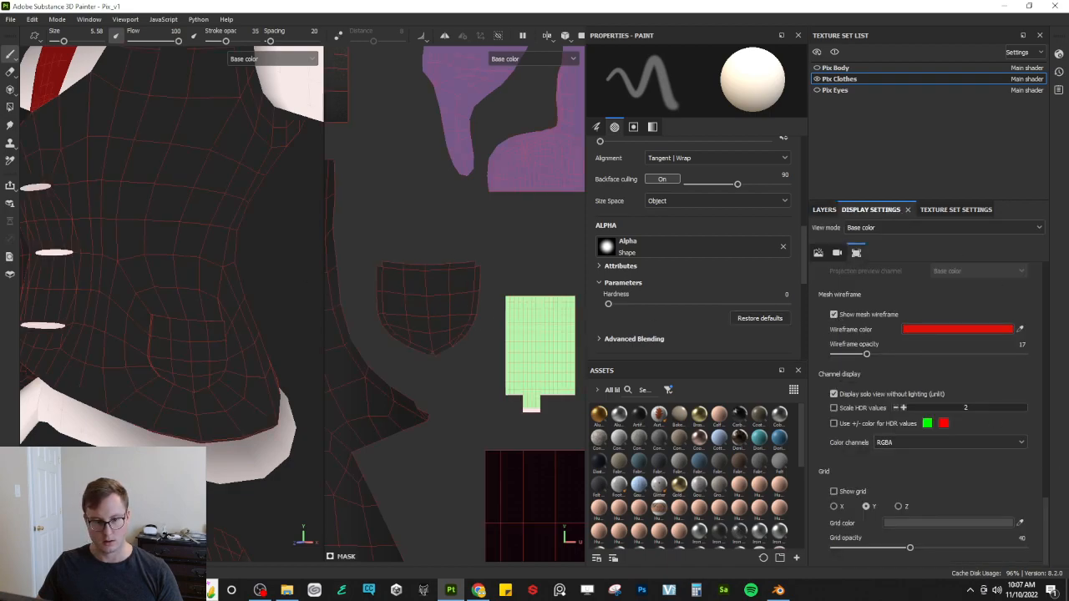
Step: Reduce the brush size to 1.86 and try painting a soft shadow around the pocket's outline on the 3D vest
key("bracketleft")
key("bracketleft")
key("bracketleft")
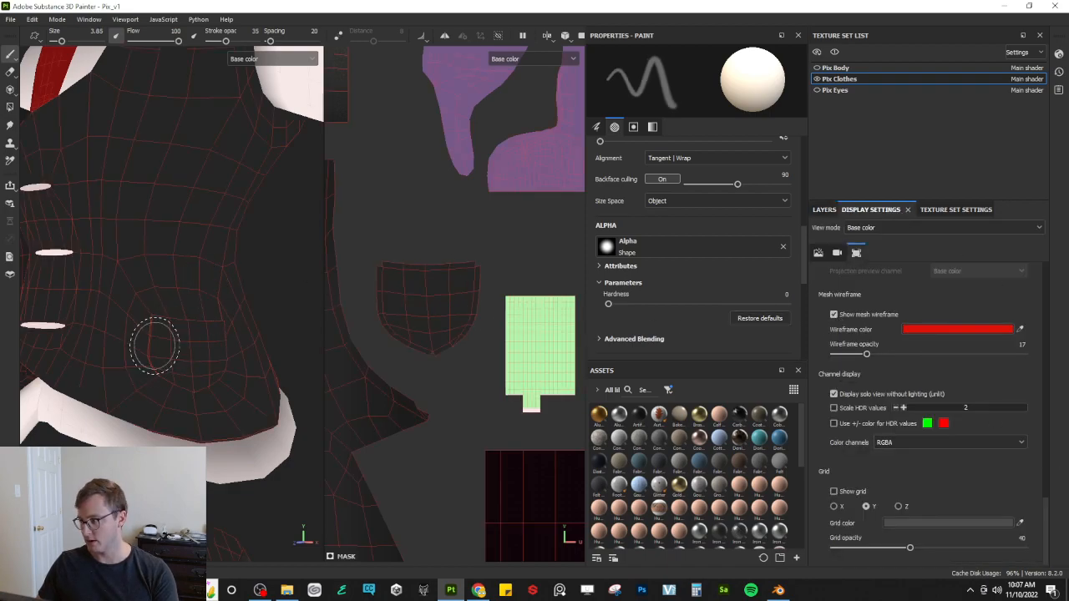
key("bracketleft")
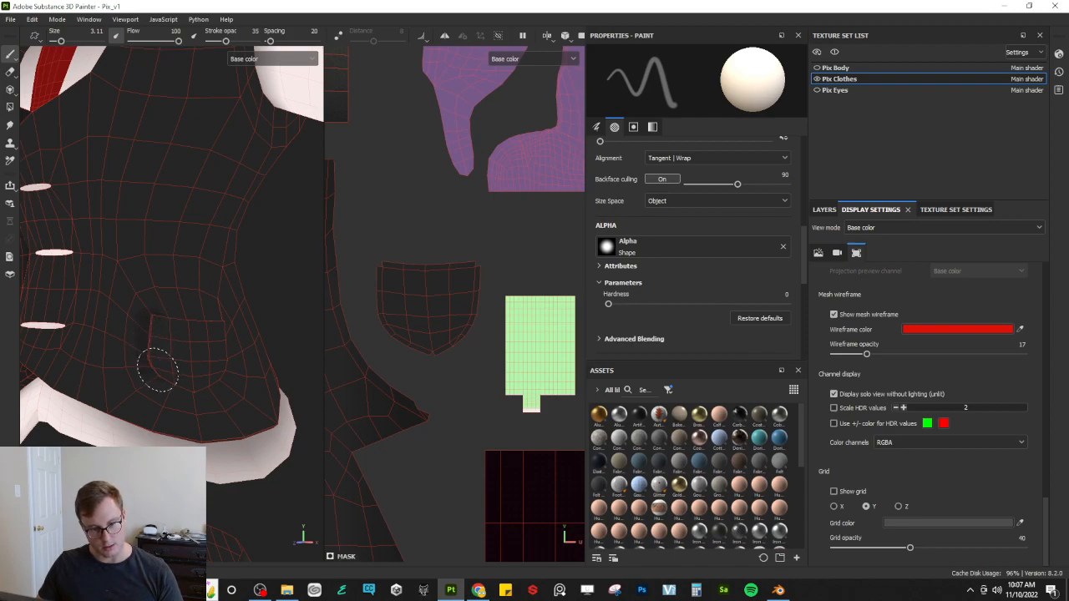
scroll(171, 367, "up", 5)
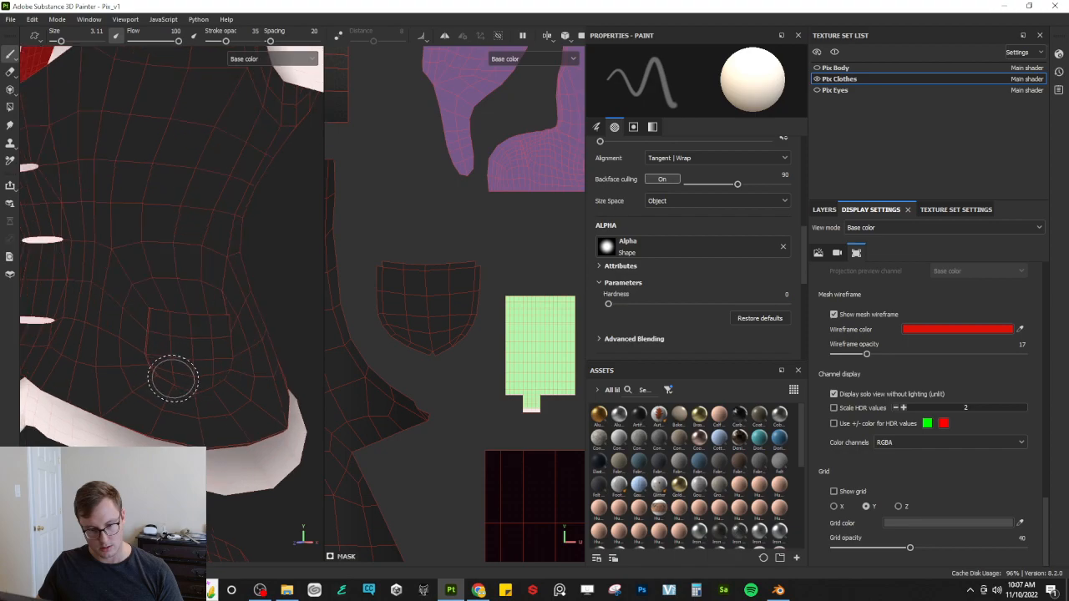
key("bracketleft")
key("bracketleft")
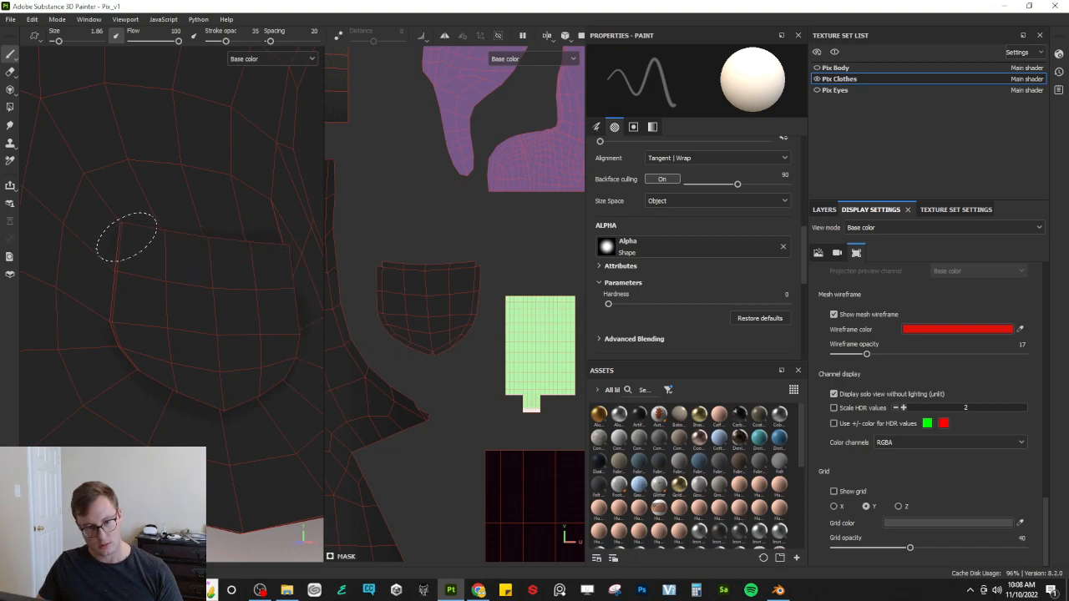
Step: Set the brush alignment to UV and its size space to Texture for painting on the vest's UV layout
left_click_drag(205, 351, 171, 356, "alt")
scroll(443, 342, "down", 5)
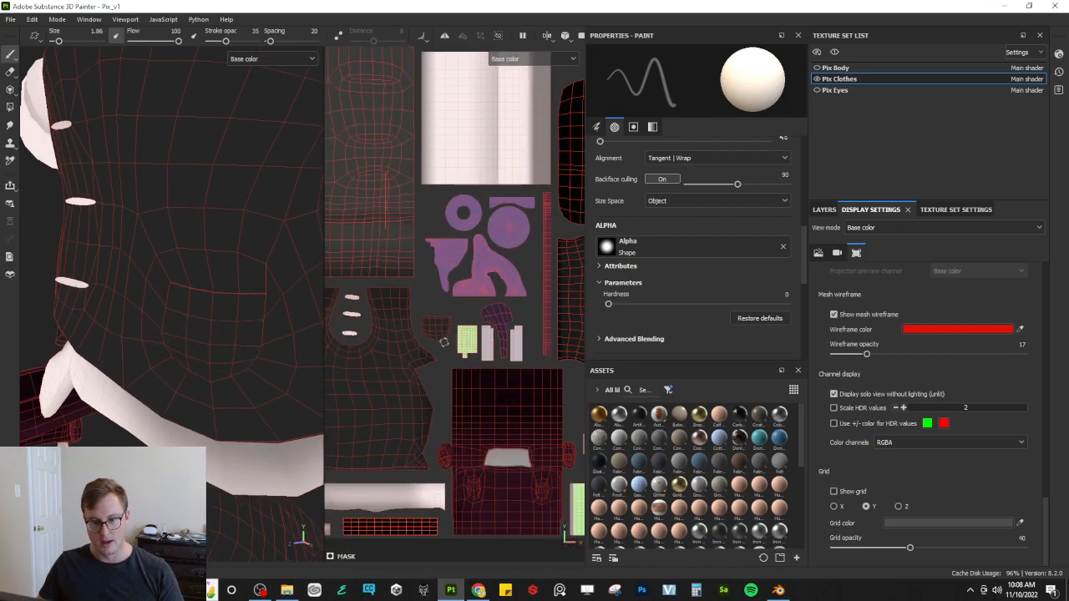
middle_click_drag(444, 344, 516, 308, "alt")
scroll(401, 357, "up", 2)
left_click(693, 158)
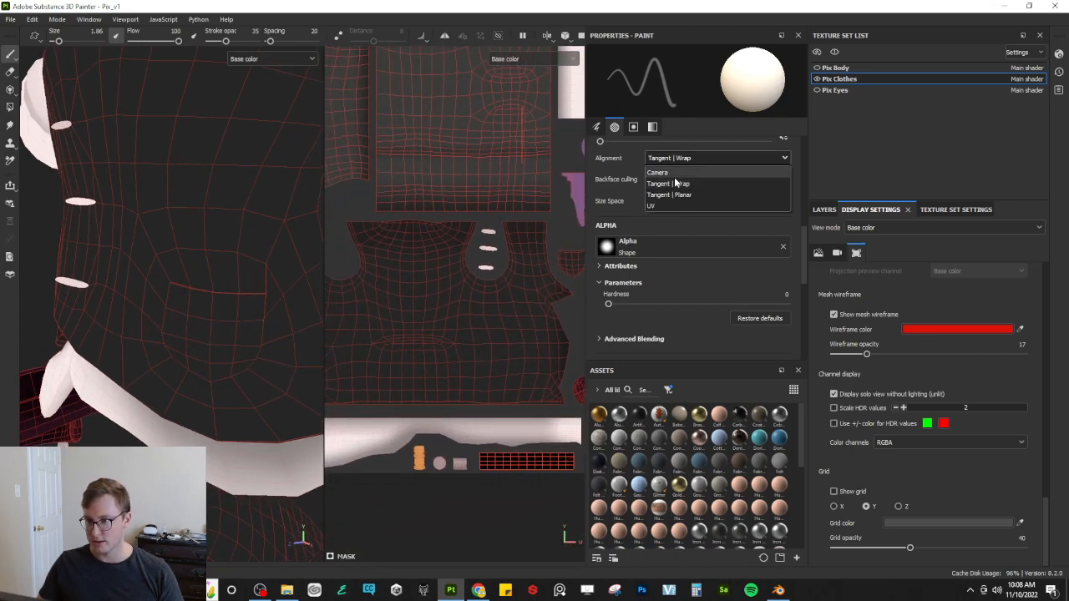
left_click(664, 208)
left_click(716, 200)
left_click(684, 237)
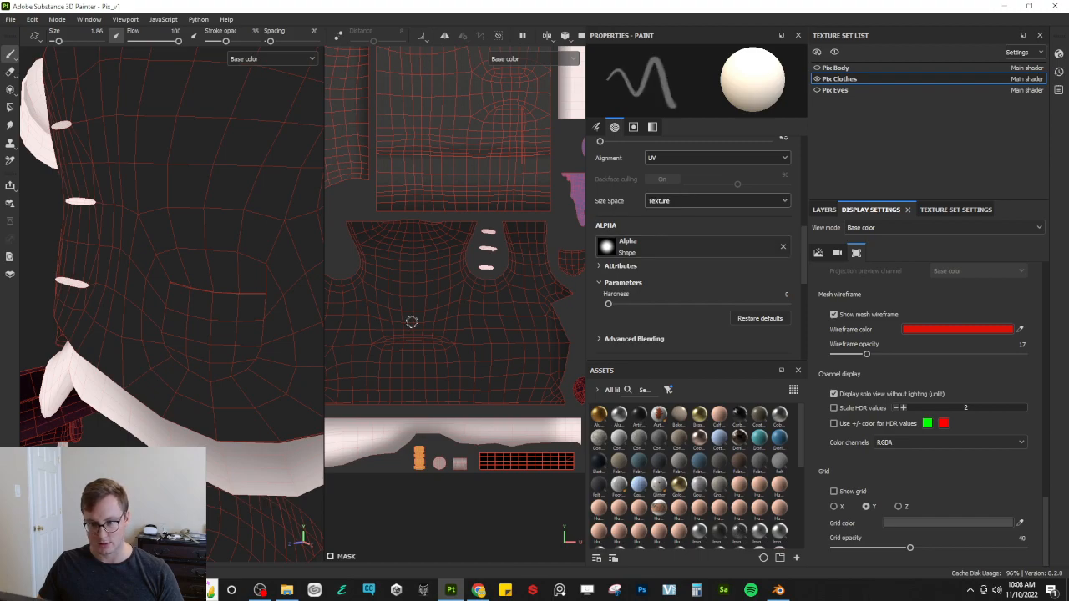
Step: Paint a soft shadow around the pocket outline on the vest's UV island, broadening it above the pocket with brush size 5.61
scroll(504, 303, "up", 2)
scroll(503, 304, "up", 5)
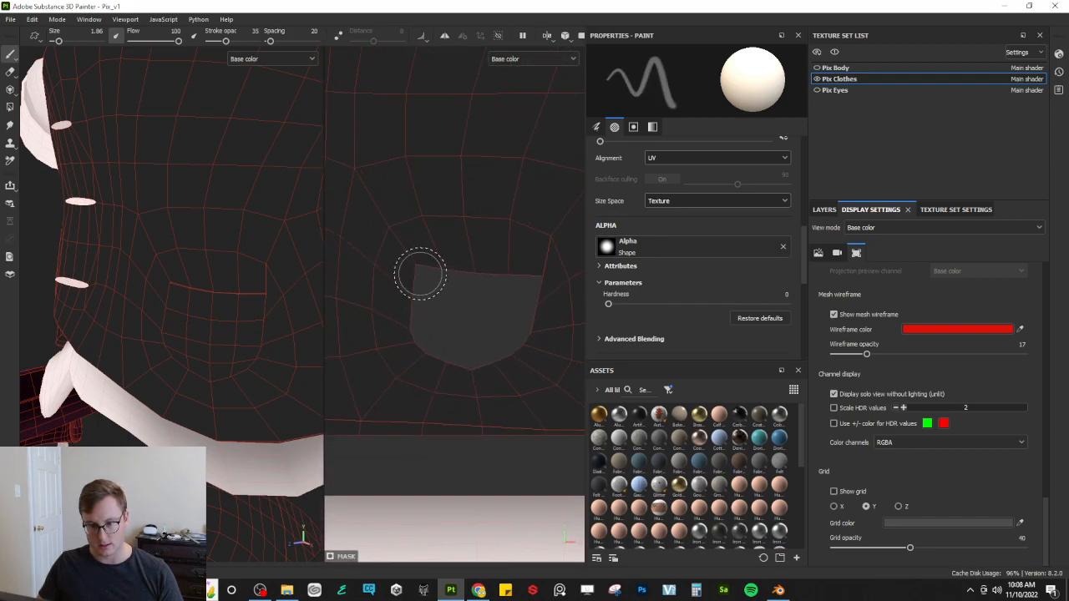
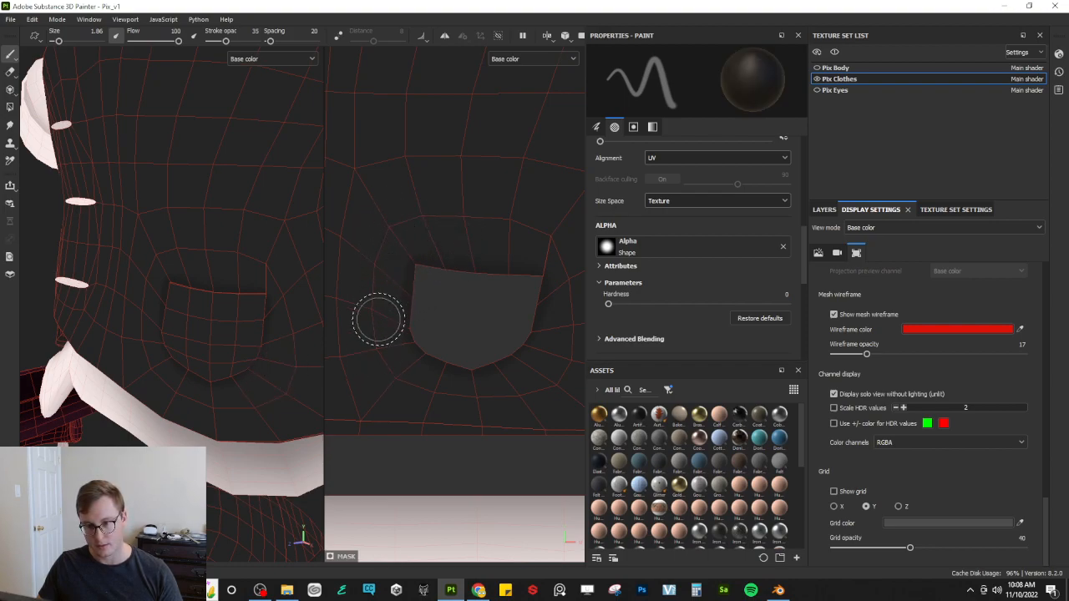
left_click_drag(179, 370, 217, 342, "alt")
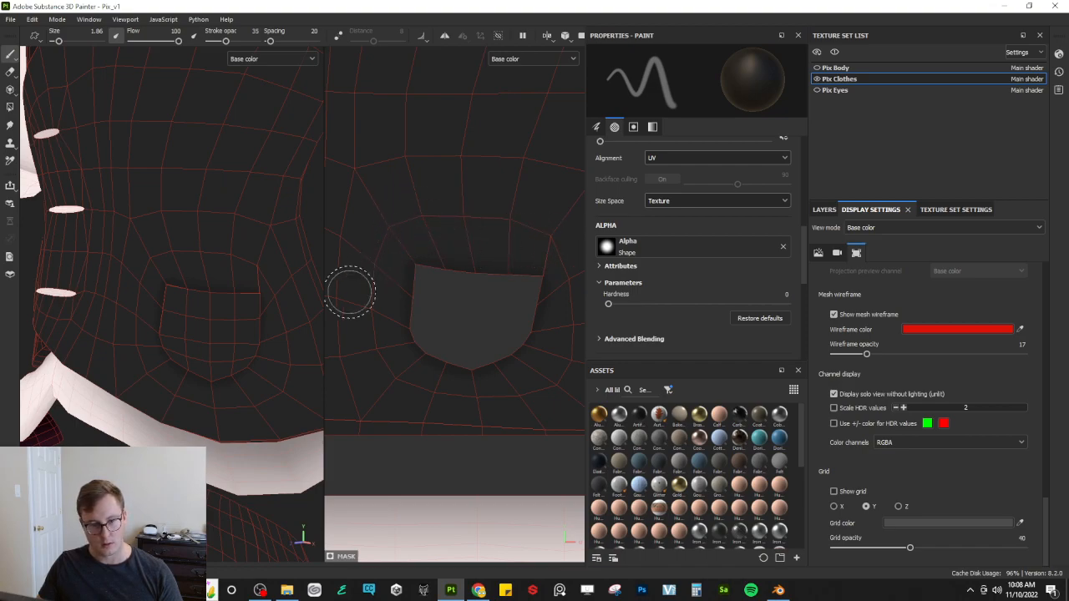
key("x")
right_click_drag(474, 297, 506, 291, "ctrl")
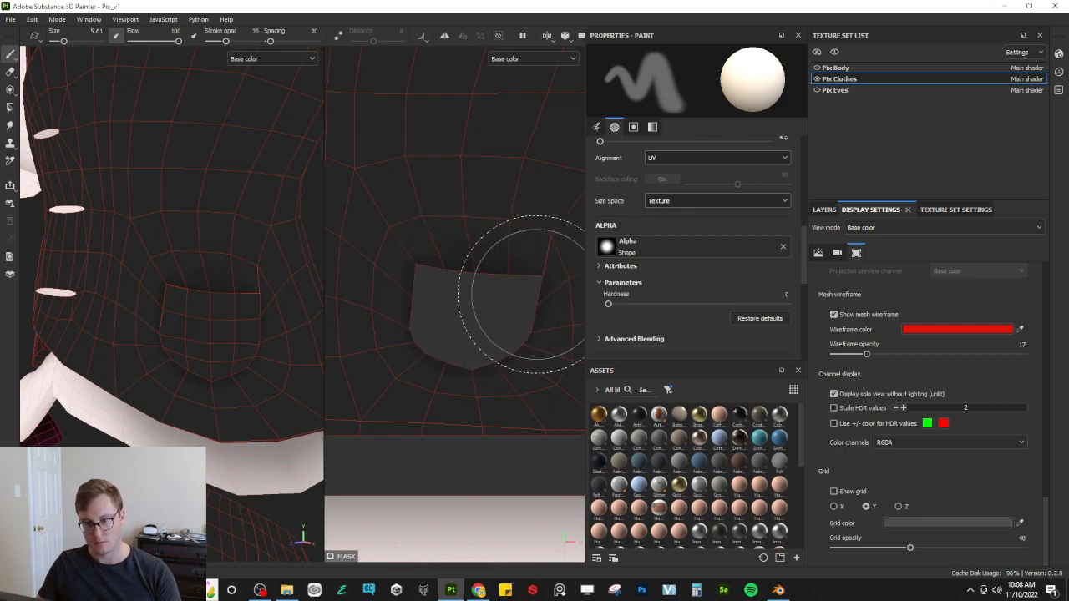
mouse_move(172, 339)
left_mouse_down("alt")
mouse_move(298, 358)
mouse_move(185, 334)
left_mouse_up("alt")
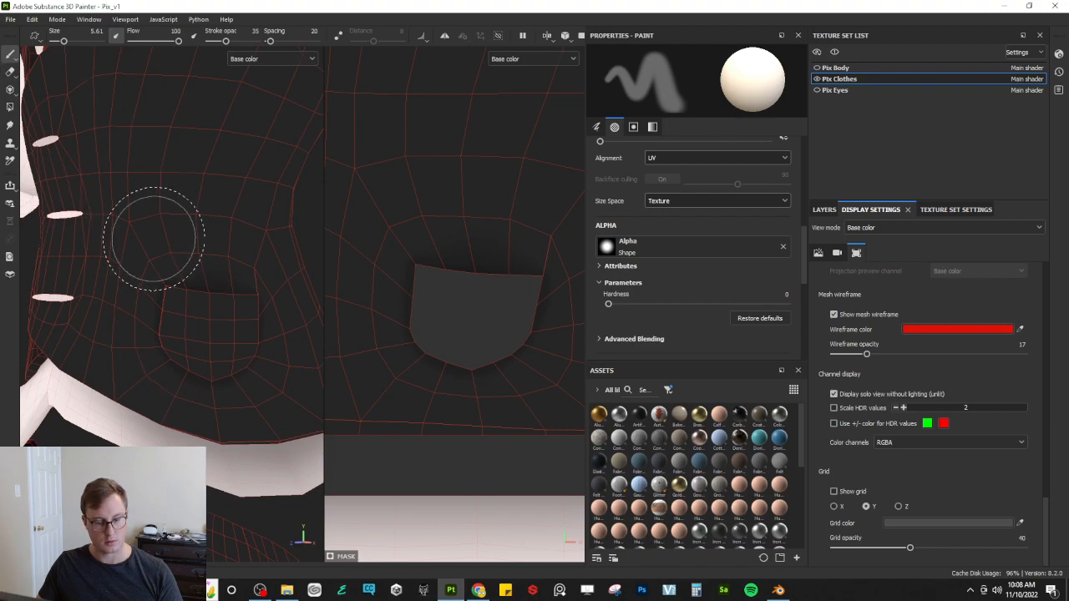
Step: Hide the mesh wireframe and examine the pocket shadow on the vest and in its UV layout
left_click(833, 315)
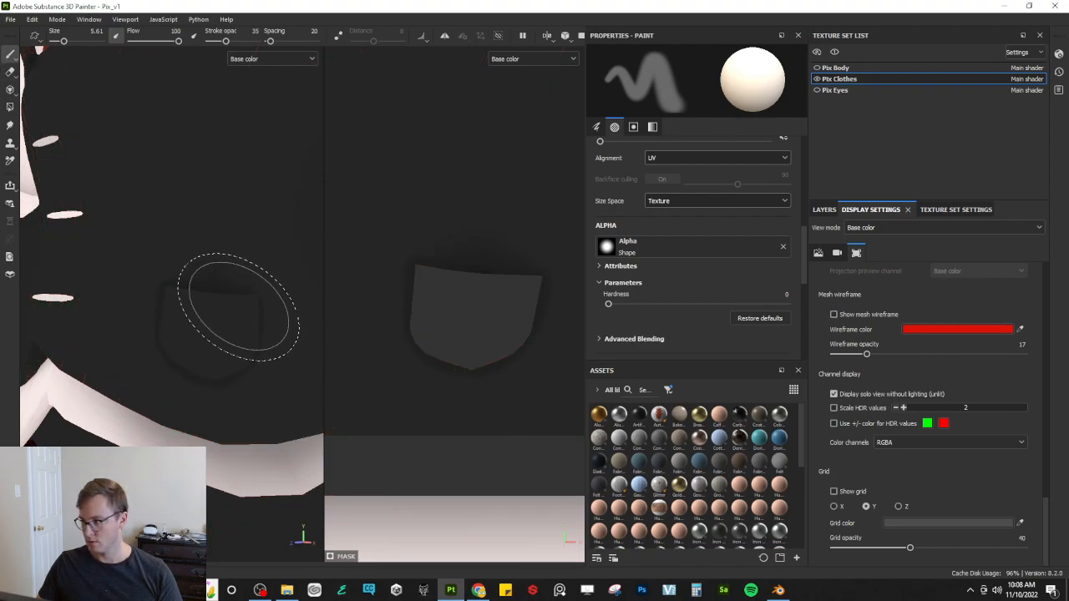
scroll(239, 301, "down", 6)
mouse_move(232, 317)
left_mouse_down("alt")
mouse_move(279, 308)
mouse_move(232, 322)
left_mouse_up("alt")
middle_click_drag(232, 322, 234, 333, "alt")
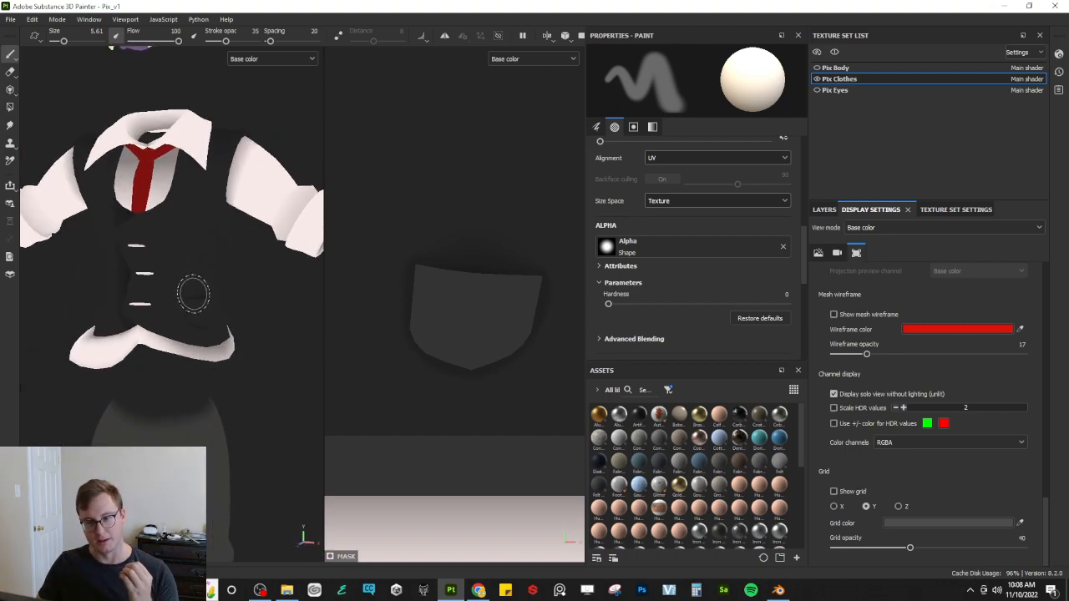
scroll(467, 225, "down", 5)
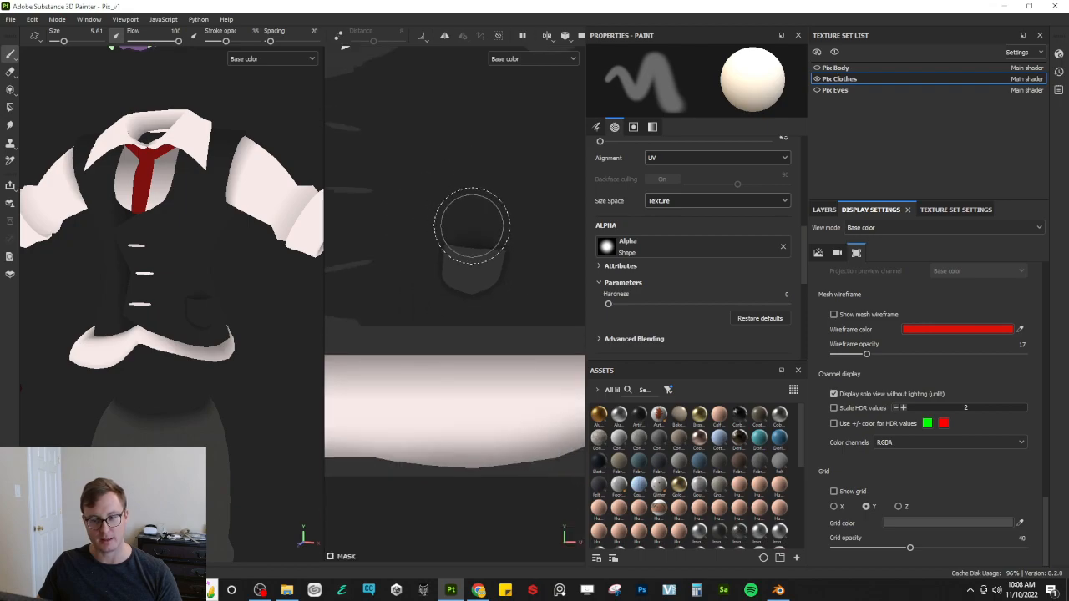
middle_click_drag(469, 226, 427, 358, "alt")
middle_click_drag(475, 304, 443, 288, "alt")
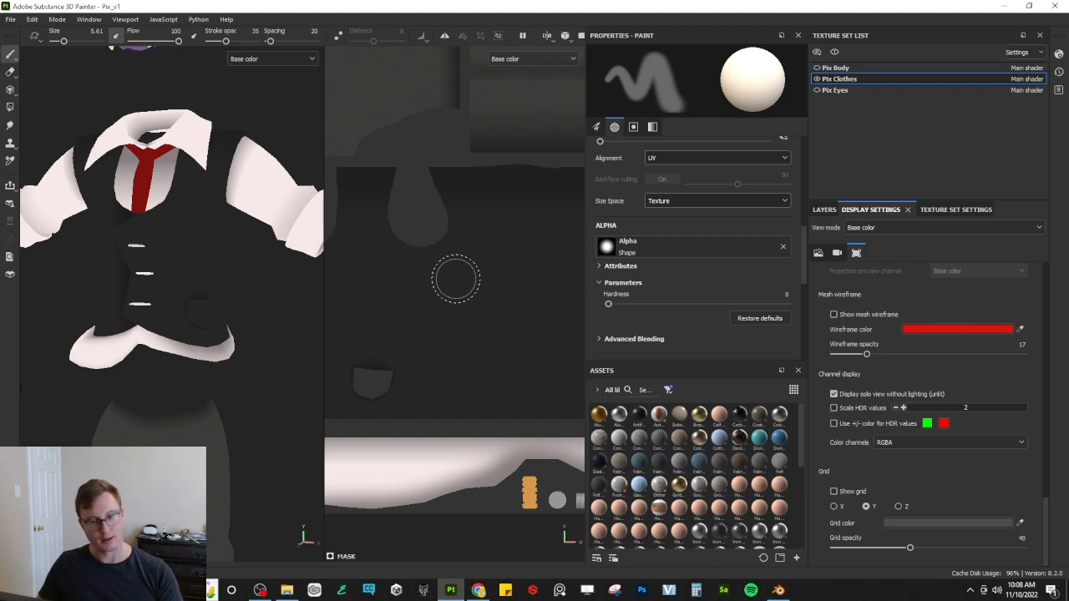
Step: Bring the vest's back into both views and enlarge the white shadow brush to size 11.36
scroll(457, 279, "down", 3)
middle_click_drag(477, 359, 409, 314, "alt")
mouse_move(418, 273)
middle_mouse_down("alt")
mouse_move(480, 273)
mouse_move(434, 278)
middle_mouse_up("alt")
left_click_drag(140, 243, 178, 320, "alt")
key("x")
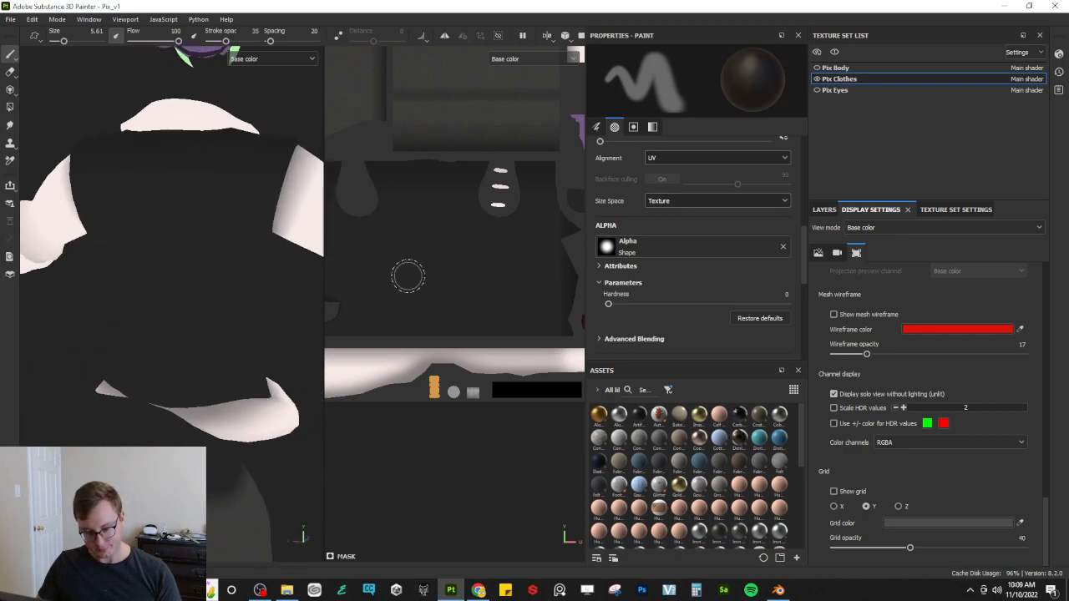
key("bracketright")
key("bracketright")
key("bracketright")
key("bracketright")
key("bracketright")
key("bracketright")
key("bracketright")
key("bracketright")
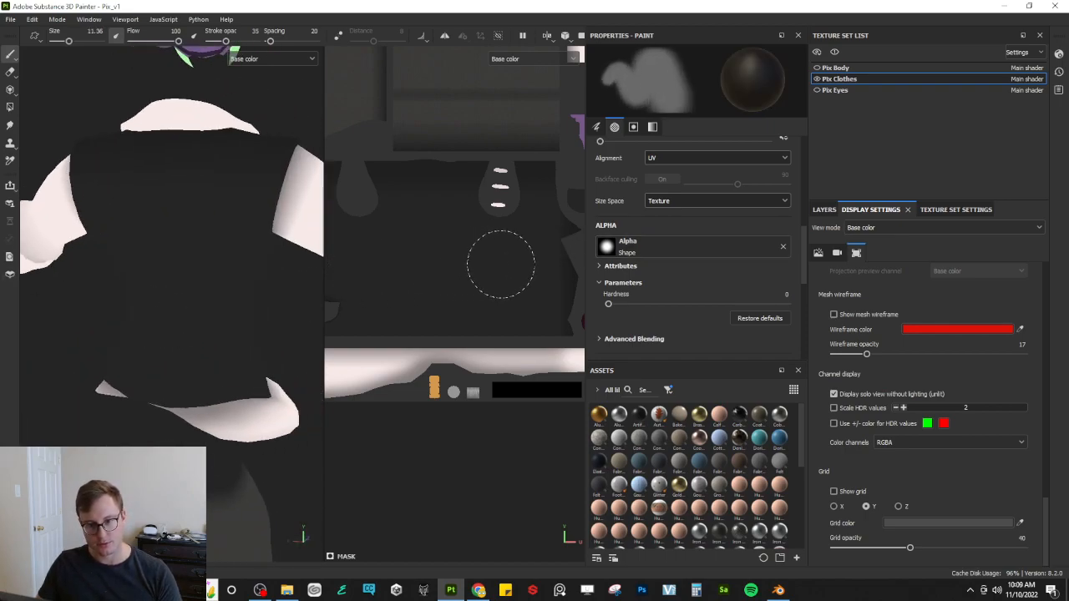
key("x")
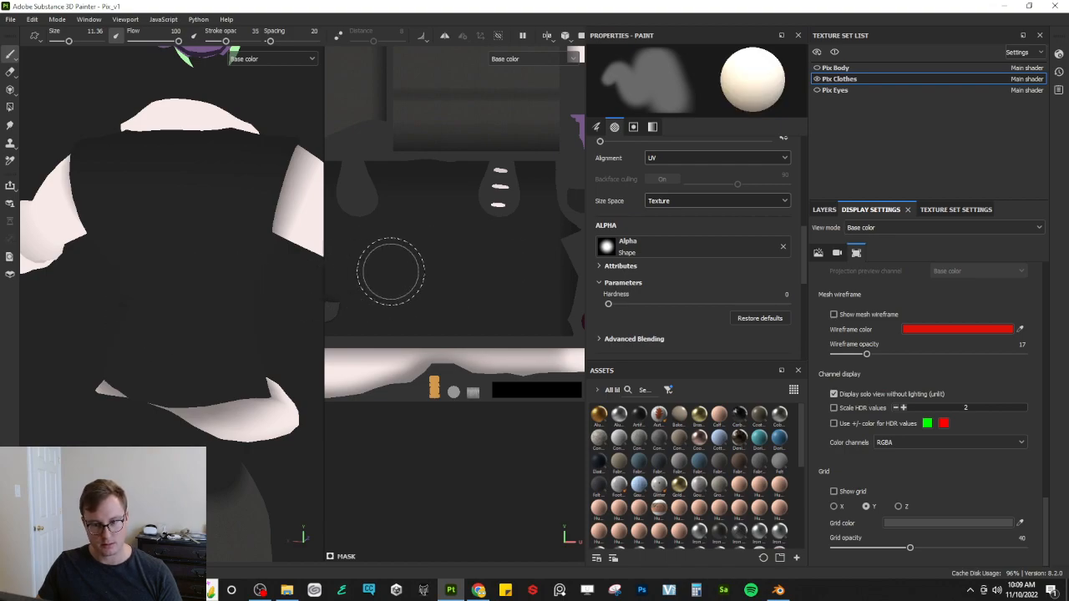
Step: Show the mesh wireframe over the vest's back strap and swap the mask brush to black
left_click(833, 314)
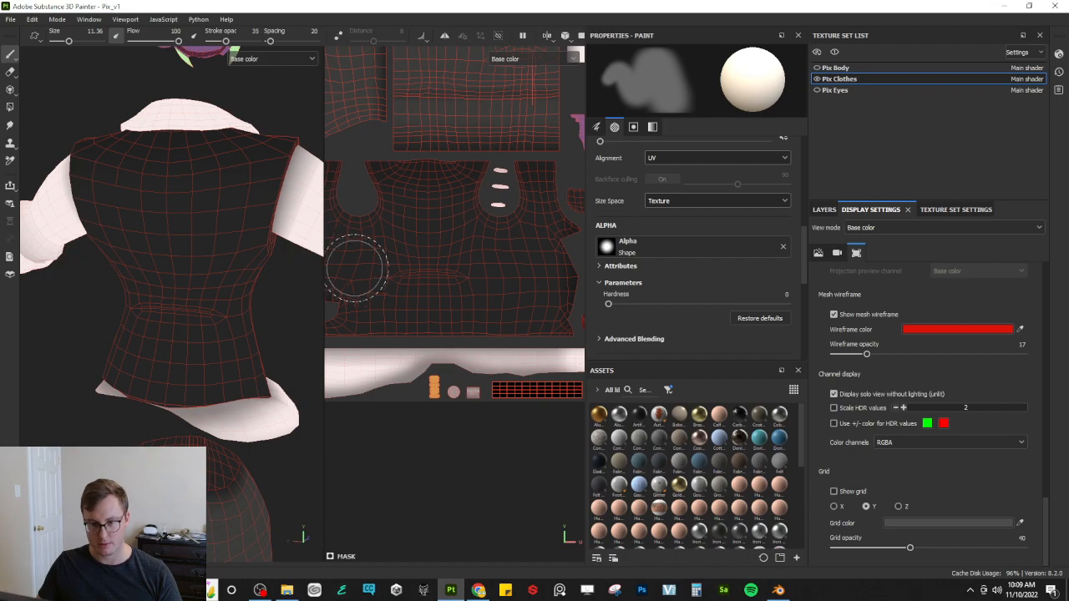
scroll(359, 266, "up", 2)
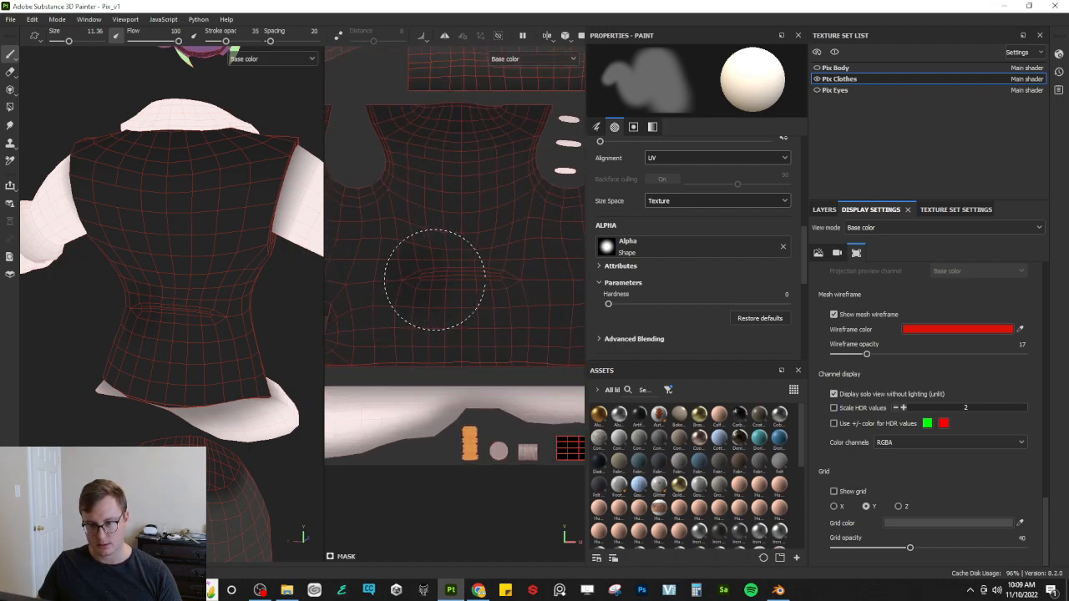
key("x")
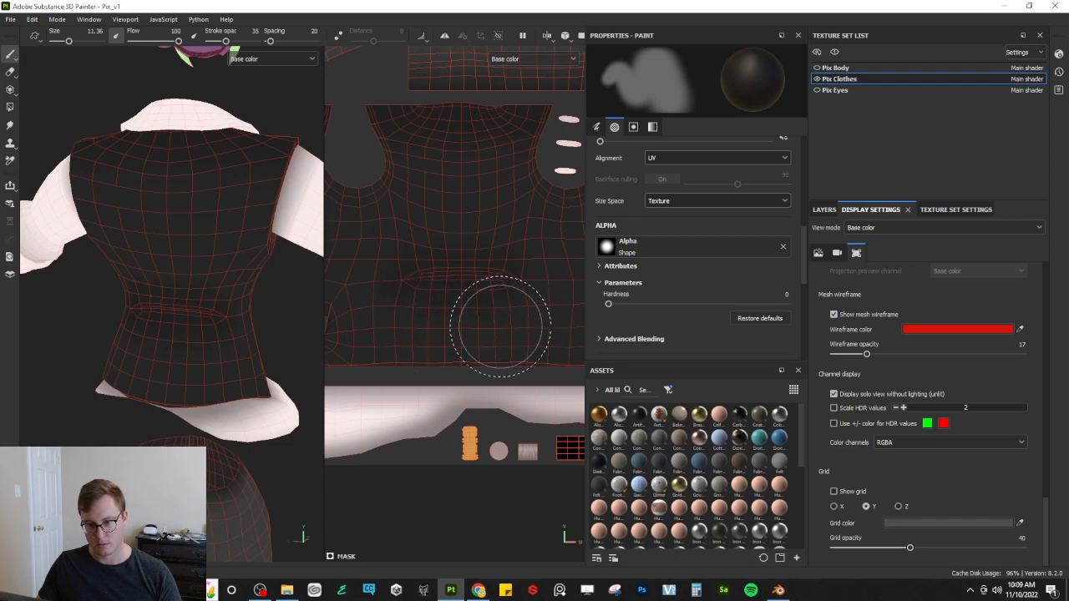
Step: Set the blending mode of the Clothes Shadow mask's Paint effect to Linear dodge (Add)
left_click(823, 210)
left_click(996, 358)
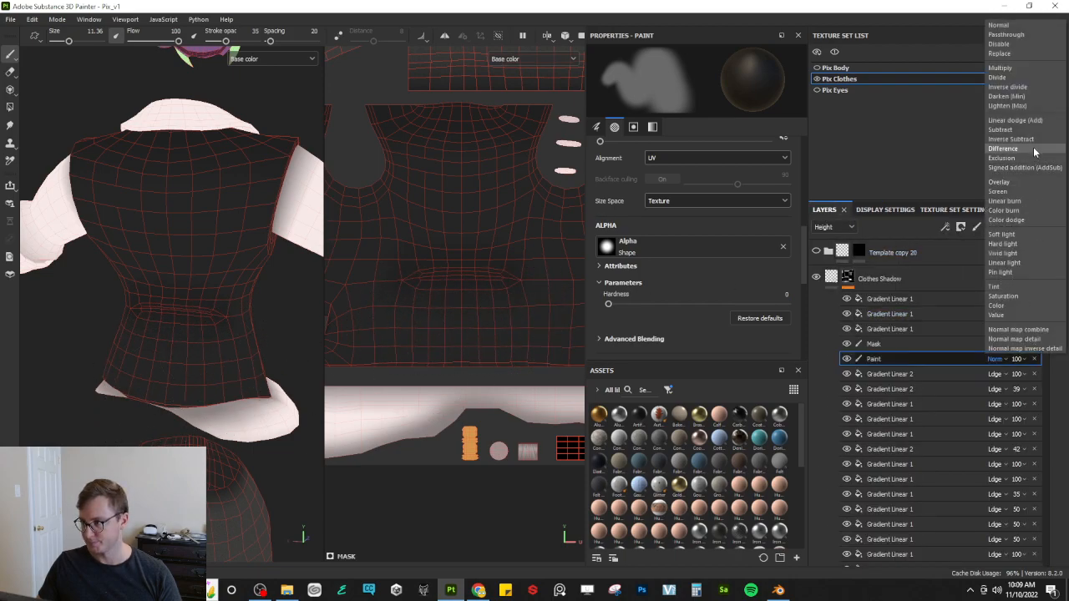
left_click(1027, 120)
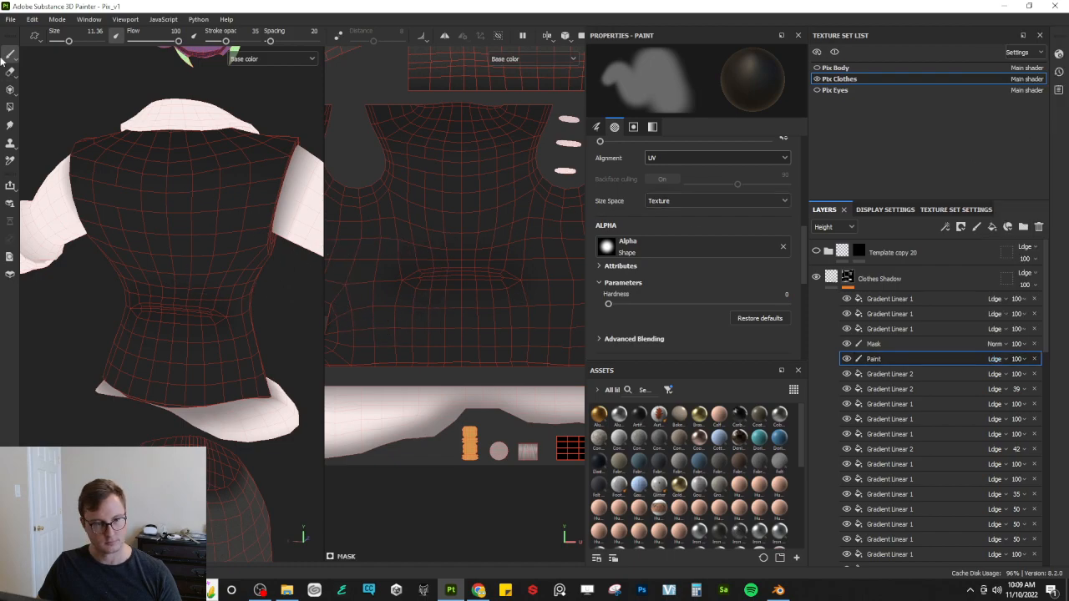
Step: Hide the mesh wireframe and examine the soft shadow around the vest's back strap
left_click_drag(470, 297, 474, 234, "alt")
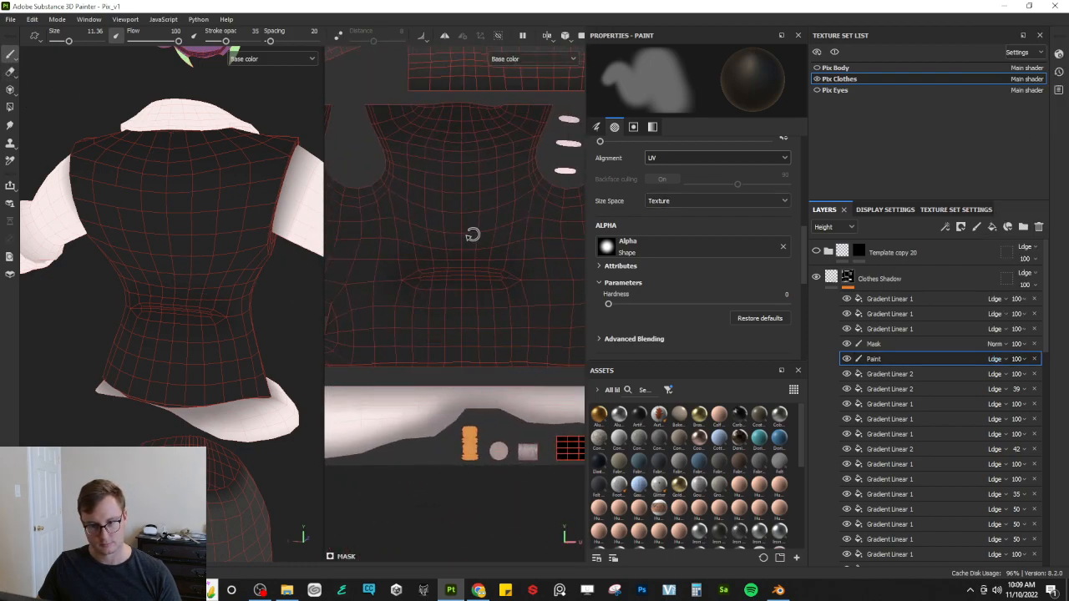
left_click(887, 210)
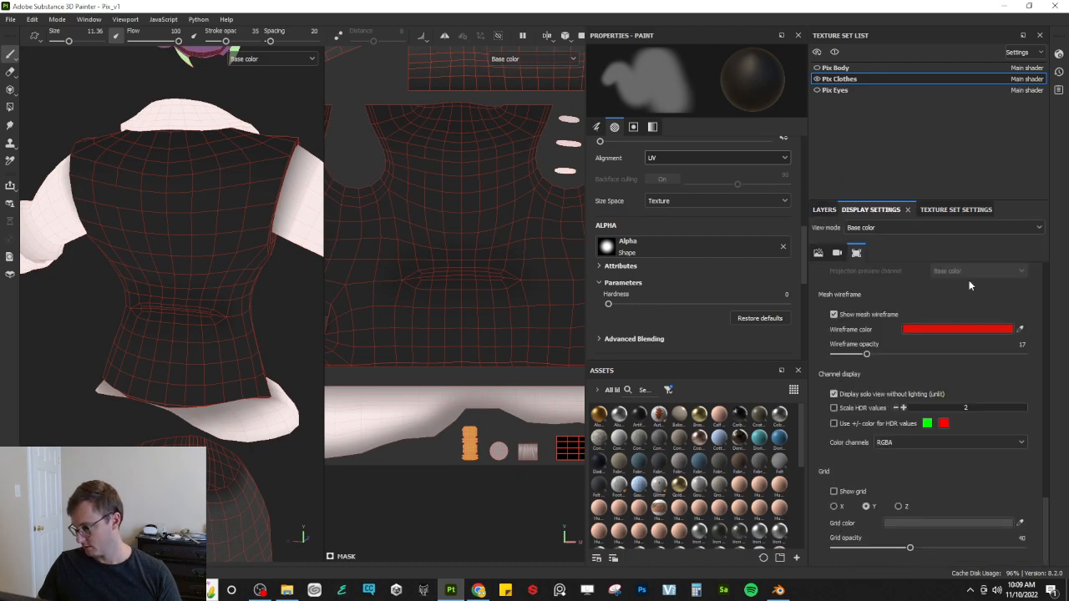
left_click(836, 316)
left_click_drag(88, 324, 141, 253, "alt")
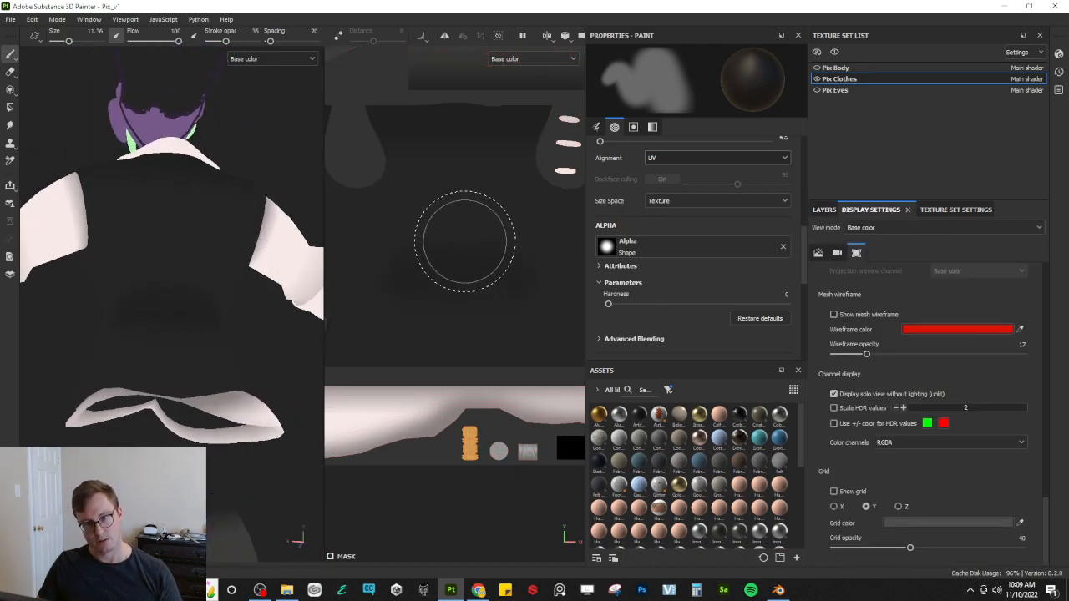
Step: Set the white brush's stroke opacity to 7 and paint a faint shadow around the back strap on the UV layout
left_click(825, 210)
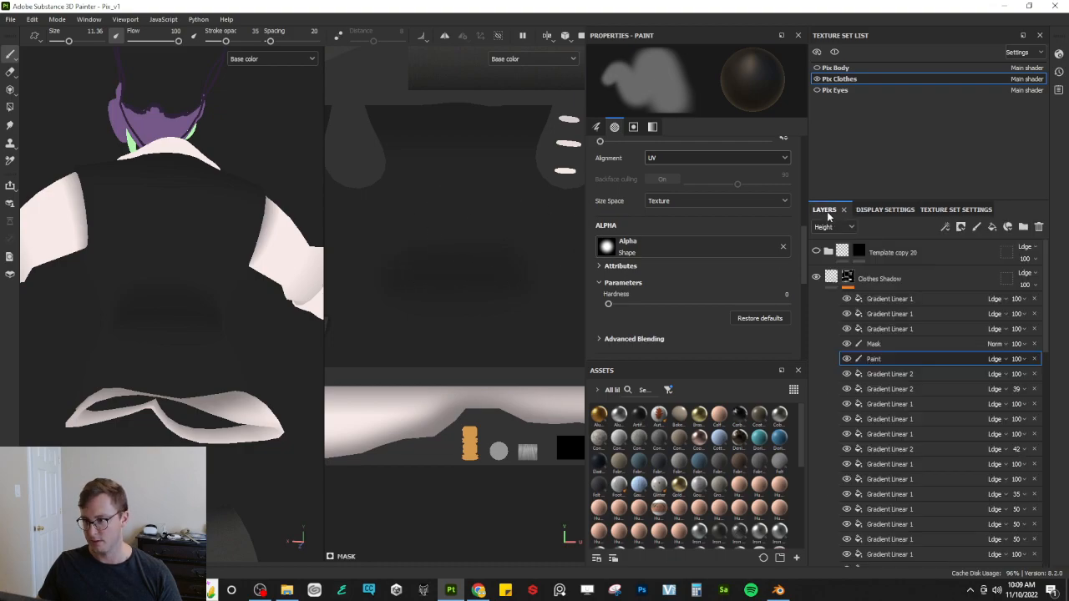
left_click(933, 359)
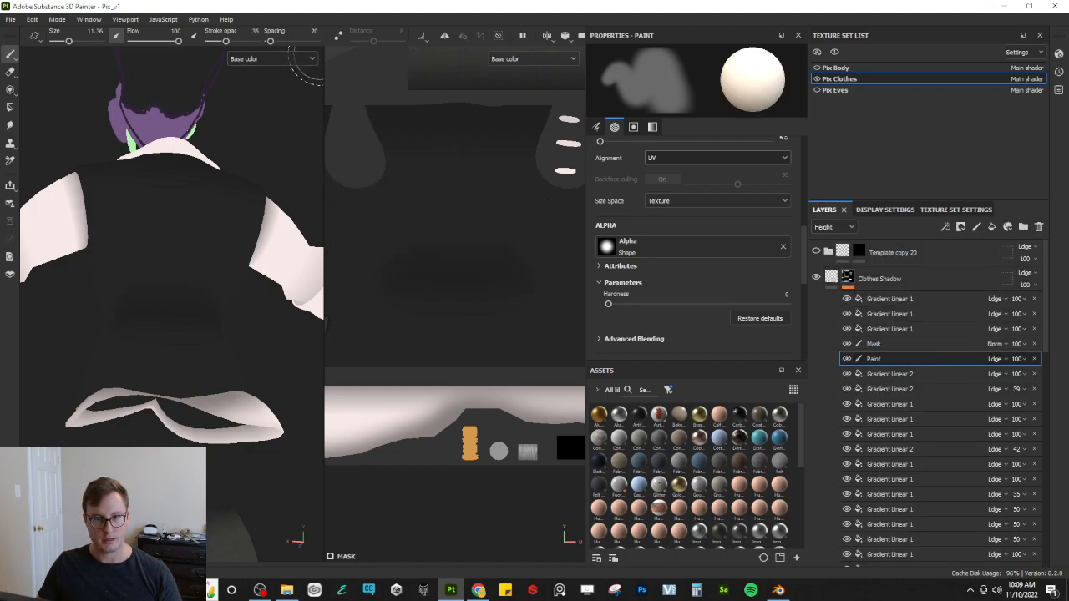
left_click_drag(211, 44, 212, 41)
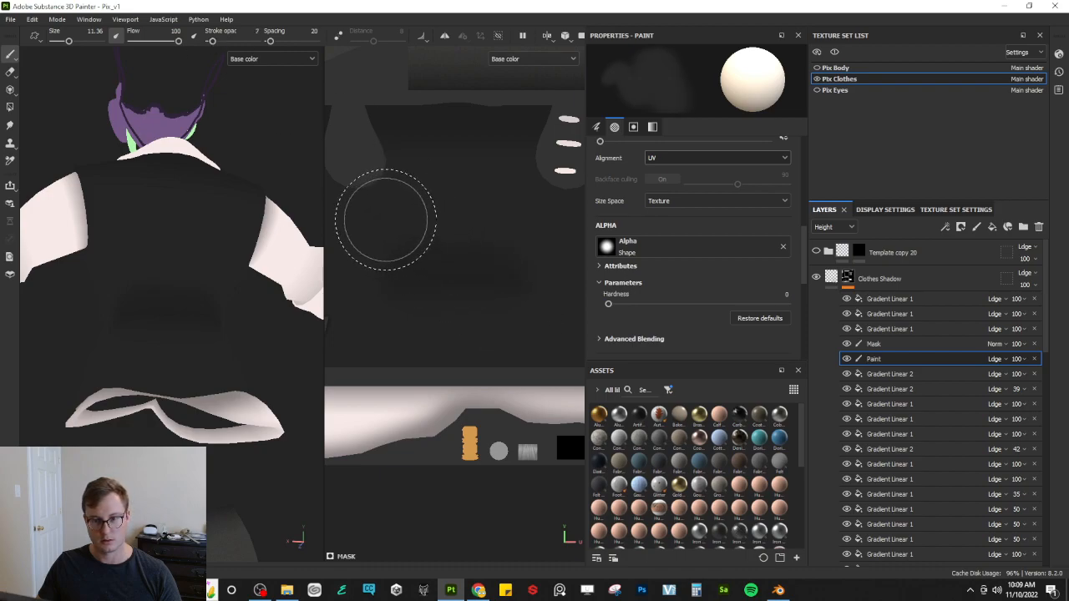
left_click_drag(228, 297, 186, 312, "alt")
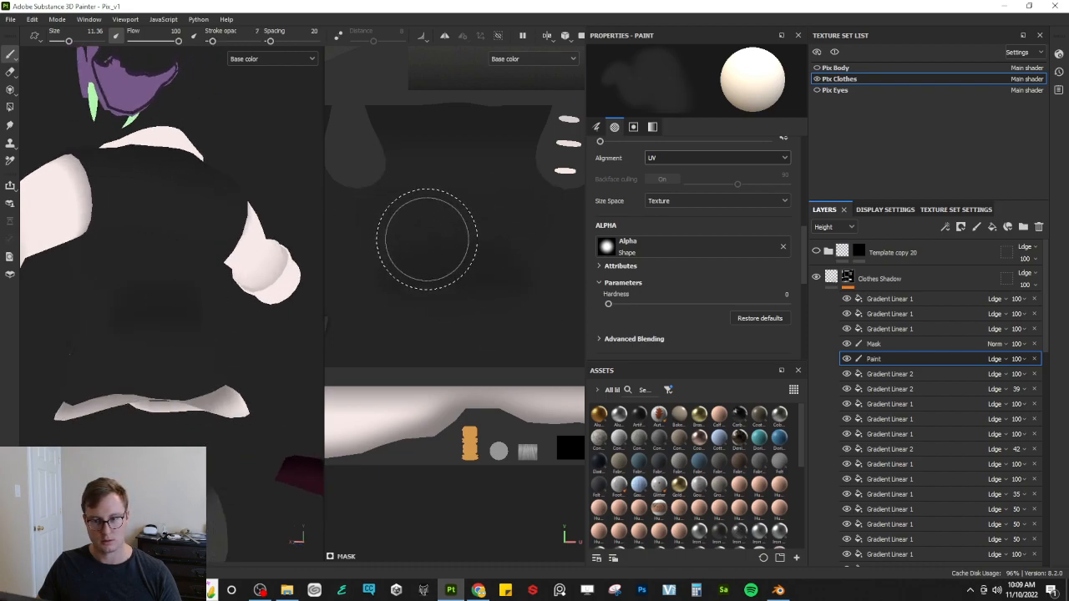
left_click_drag(500, 277, 432, 248)
Step: Enlarge the brush to size 14.22 and broaden the faint shadow across the vest's back and side
key("bracketright")
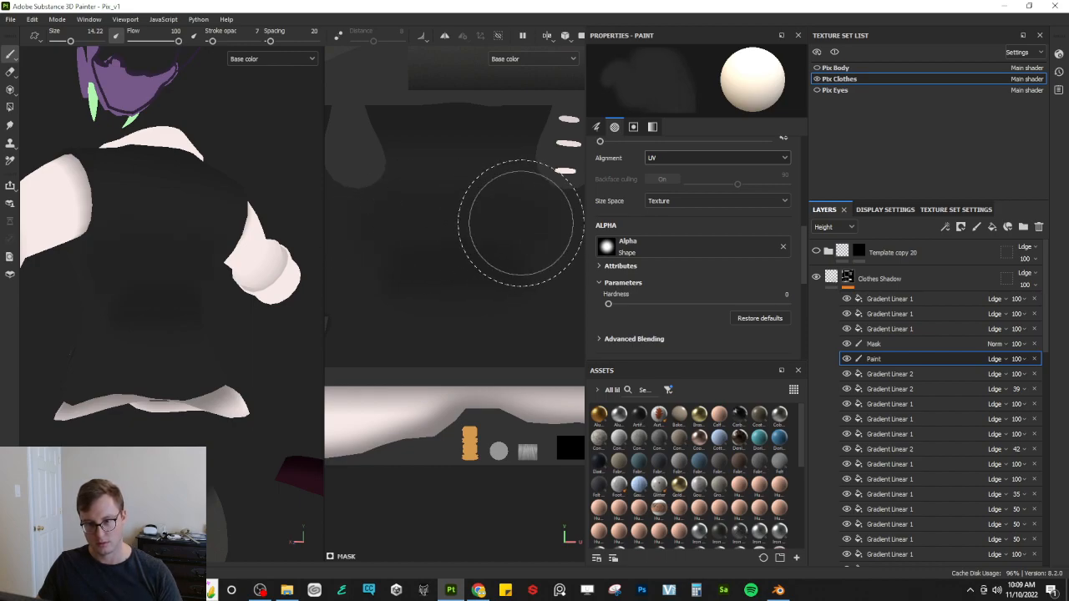
left_click_drag(133, 318, 99, 321, "alt")
left_click_drag(318, 309, 323, 288, "alt")
middle_click_drag(345, 276, 496, 245)
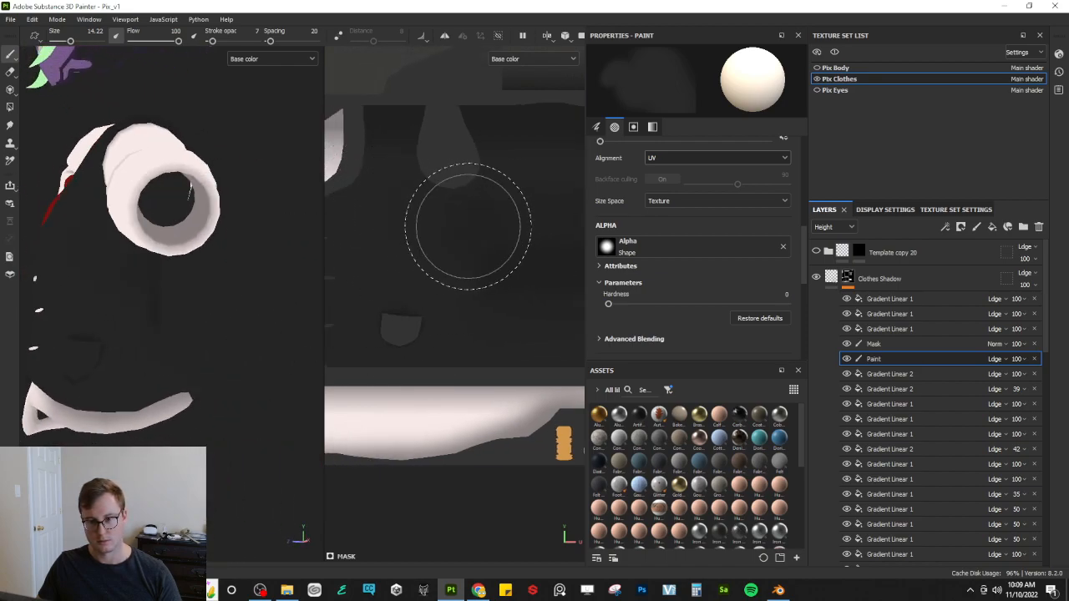
middle_click_drag(472, 242, 292, 242)
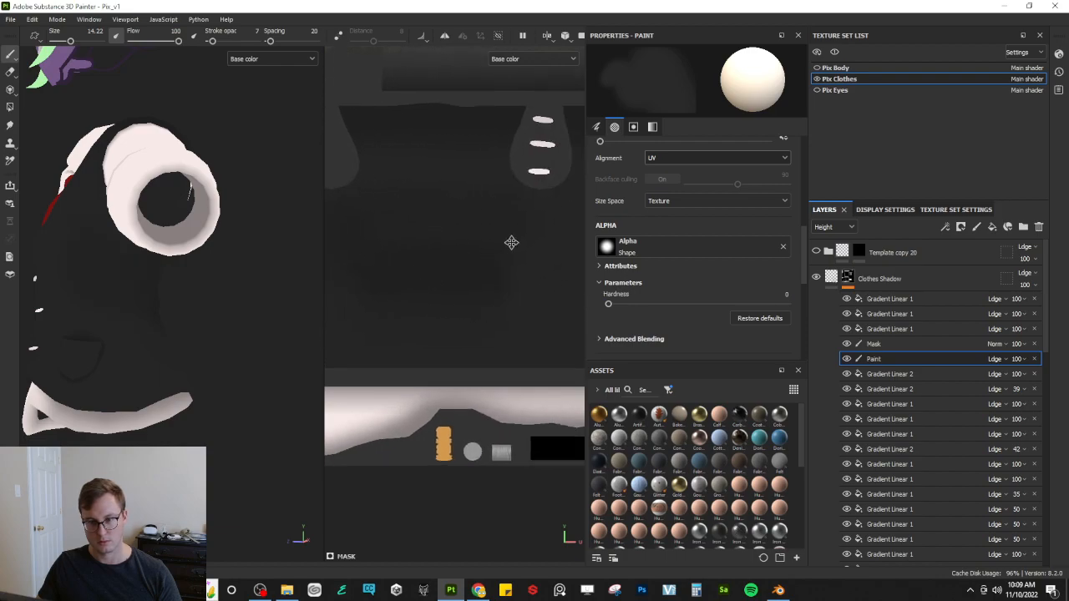
Step: Soften the vest's side shading with the black brush, check it from the front and back, and return to white
mouse_move(175, 275)
left_mouse_down("alt")
mouse_move(265, 281)
mouse_move(250, 292)
left_mouse_up("alt")
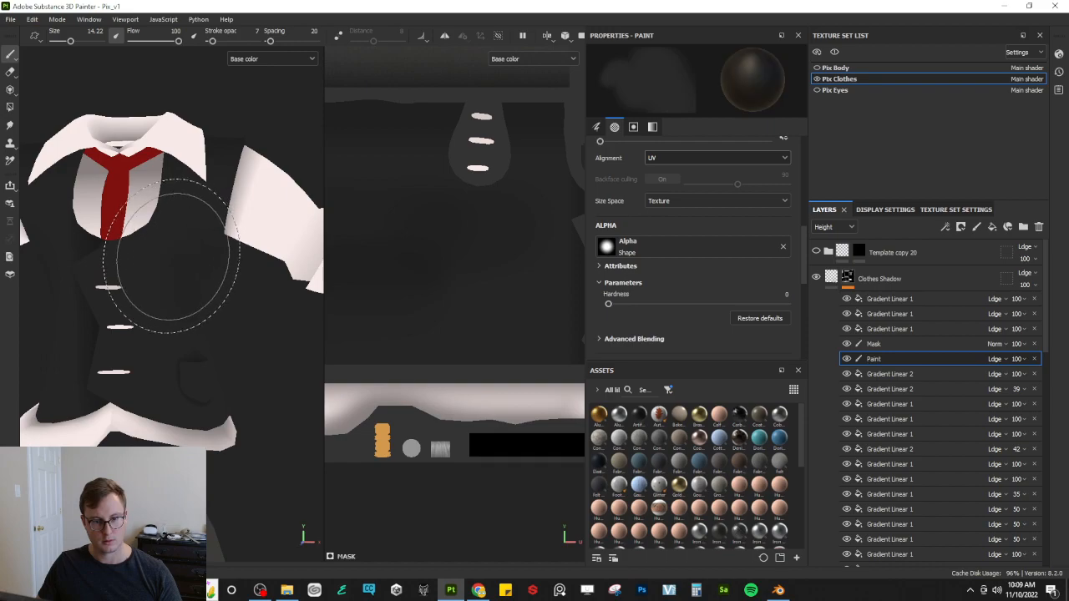
left_click_drag(191, 303, 203, 287, "alt")
left_click_drag(131, 276, 387, 262, "alt")
mouse_move(231, 281)
left_mouse_down("alt")
mouse_move(203, 393)
mouse_move(138, 364)
mouse_move(179, 355)
left_mouse_up("alt")
right_click_drag(180, 355, 108, 351, "alt")
key("x")
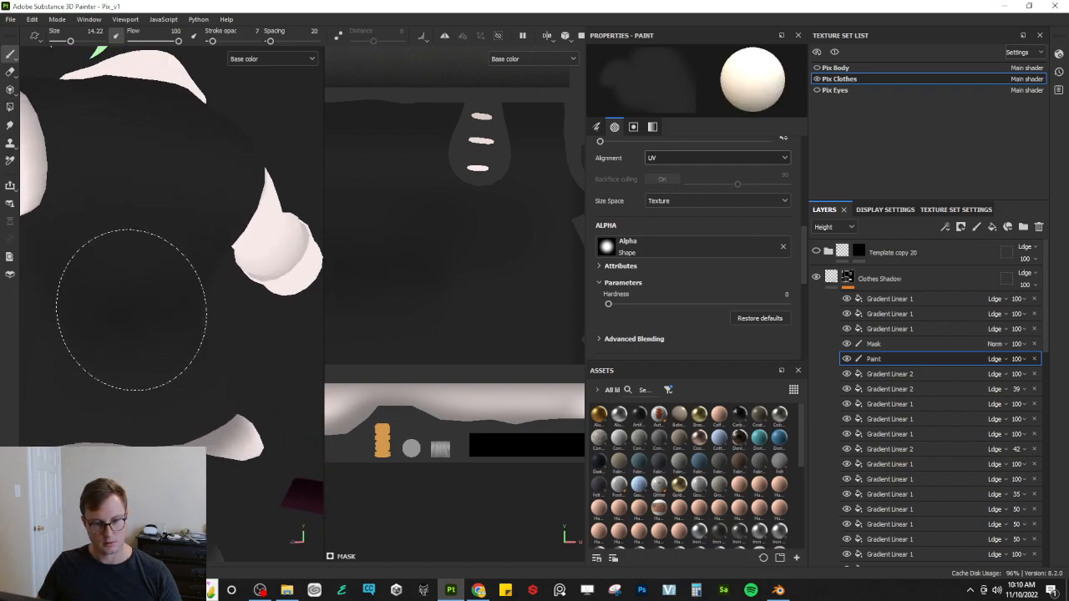
Step: Show the mesh wireframe on the vest's back strap and shrink the brush to size 1.34
scroll(448, 279, "up", 3)
left_click_drag(152, 333, 90, 337, "alt")
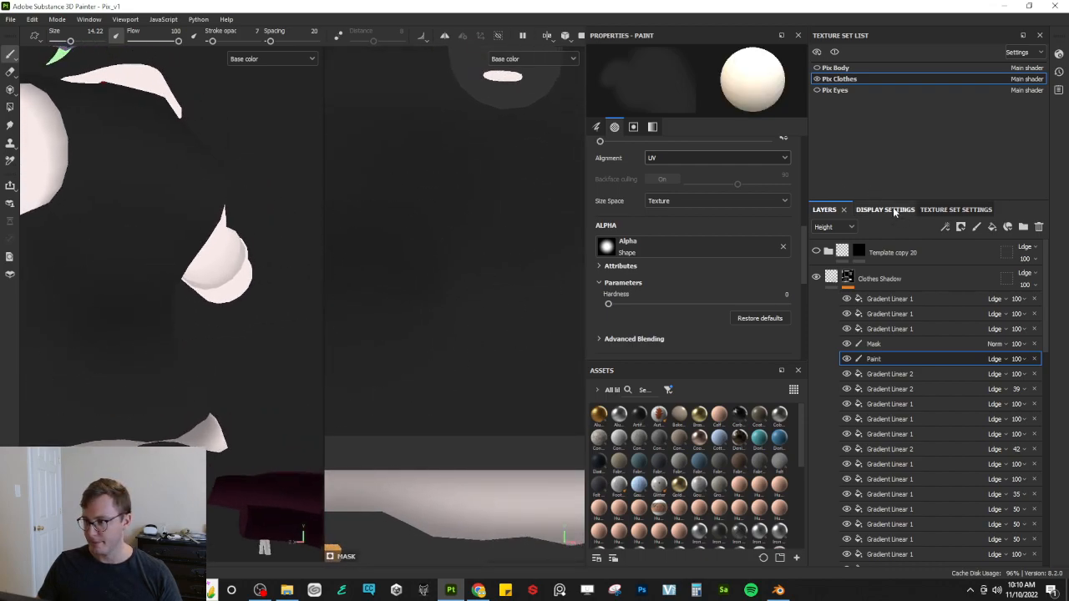
left_click(871, 209)
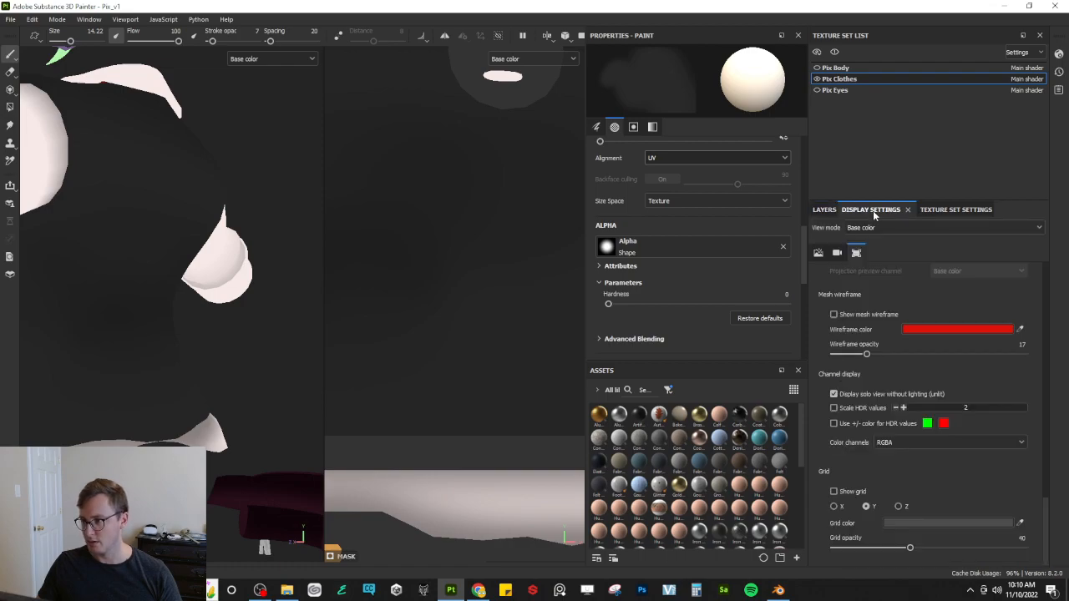
left_click(833, 315)
scroll(150, 333, "up", 5)
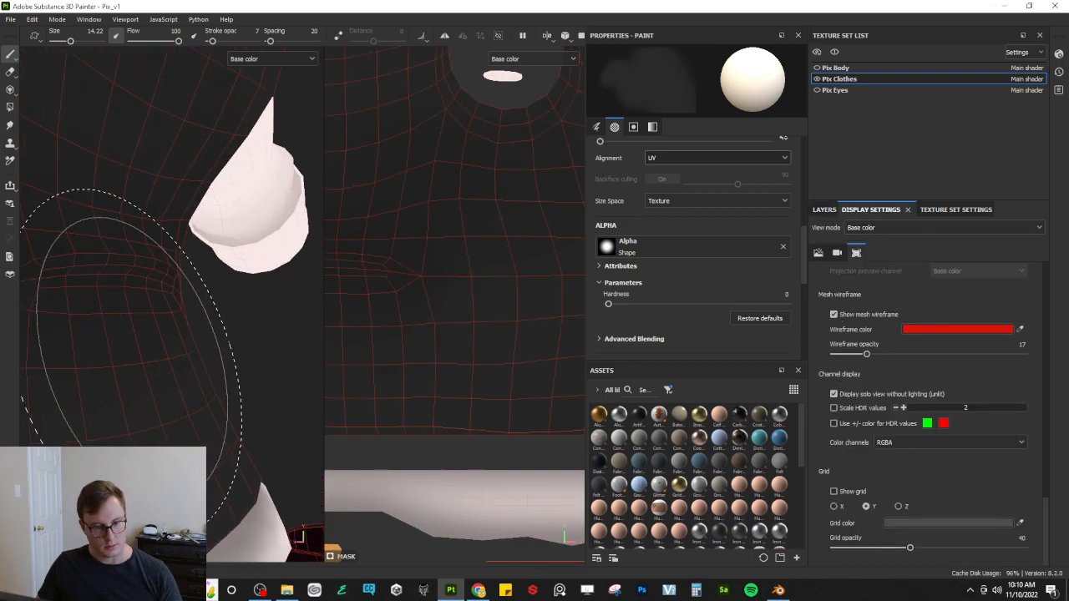
right_click_drag(166, 349, 108, 319, "ctrl")
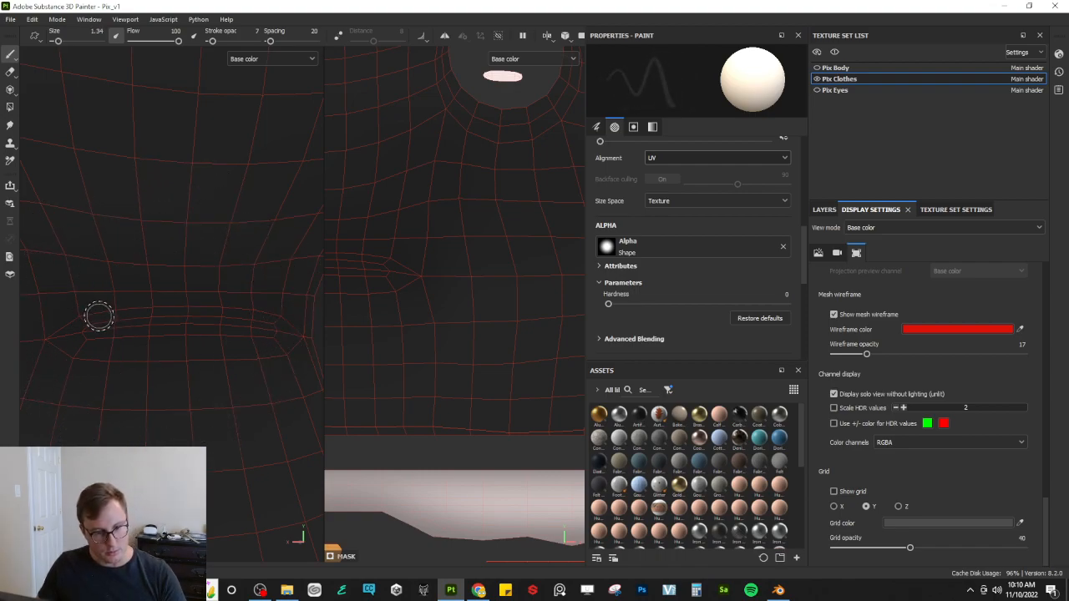
Step: Paint a thin white shadow line along the back strap's crease with stroke opacity 27 and brush size 1.34
key("x")
mouse_move(110, 318)
left_mouse_down("alt")
mouse_move(198, 334)
mouse_move(133, 327)
left_mouse_up("alt")
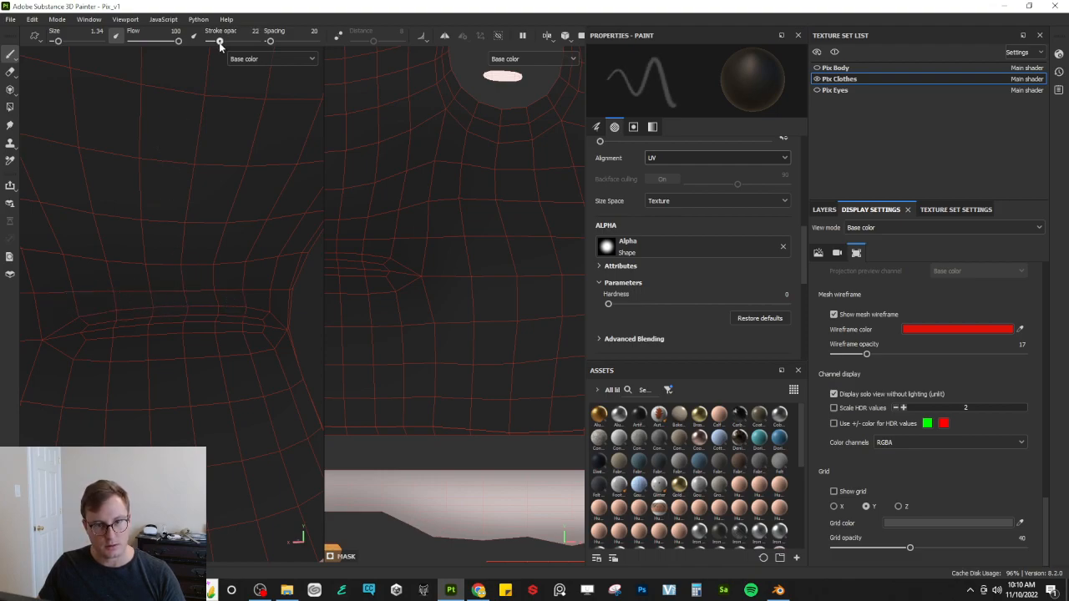
right_click_drag(126, 253, 89, 303, "ctrl")
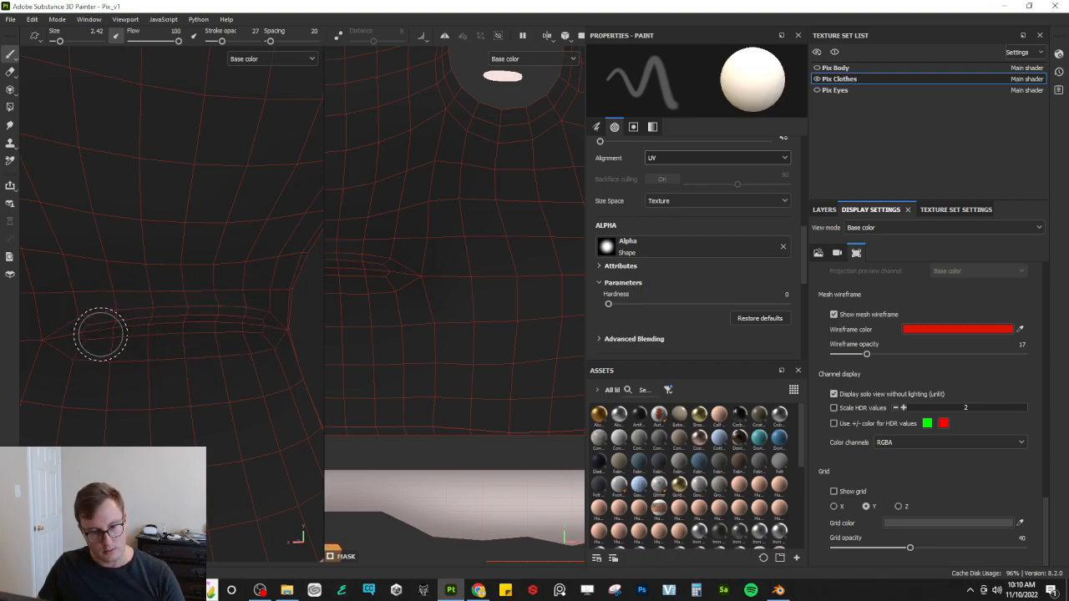
key("bracketleft")
key("bracketleft")
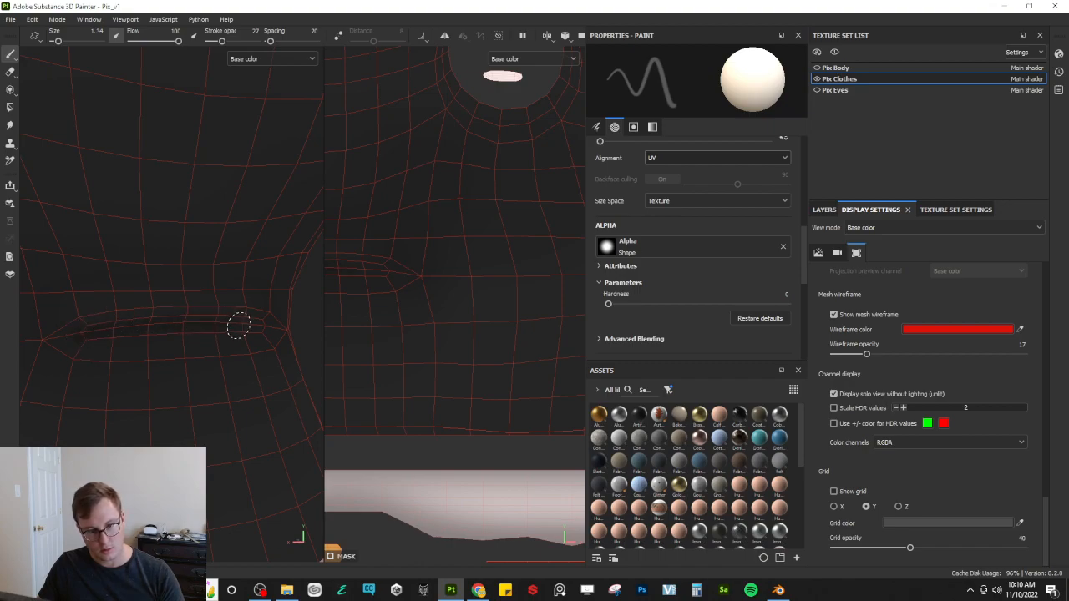
left_click_drag(248, 327, 194, 329, "alt")
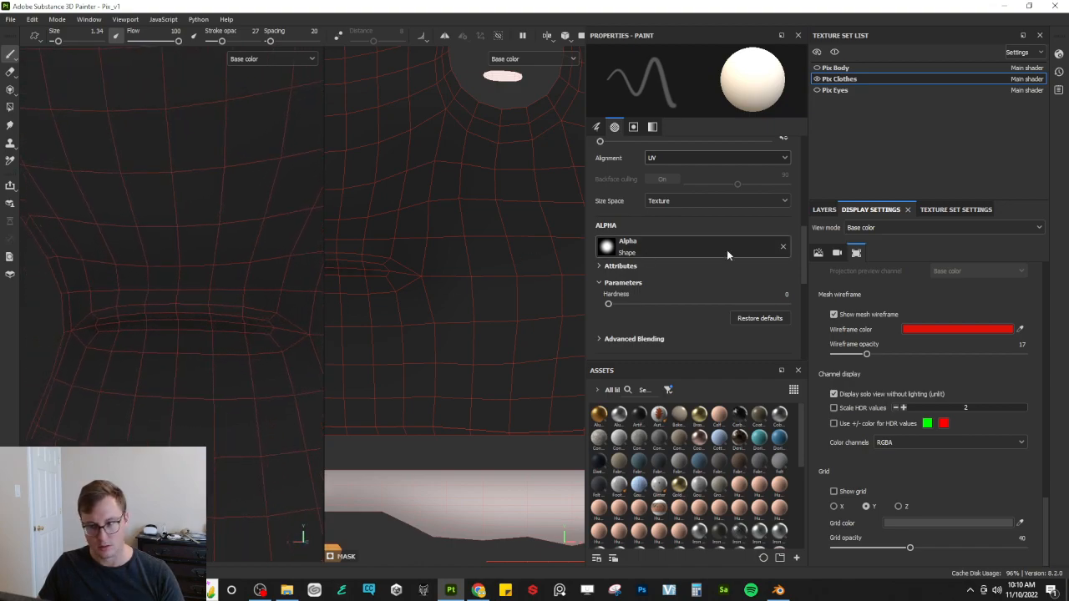
Step: Hide the mesh wireframe and blend the strap's crease shadow into its surroundings with the Smudge tool at size 7.63
left_click(833, 315)
left_click_drag(229, 289, 55, 259, "alt")
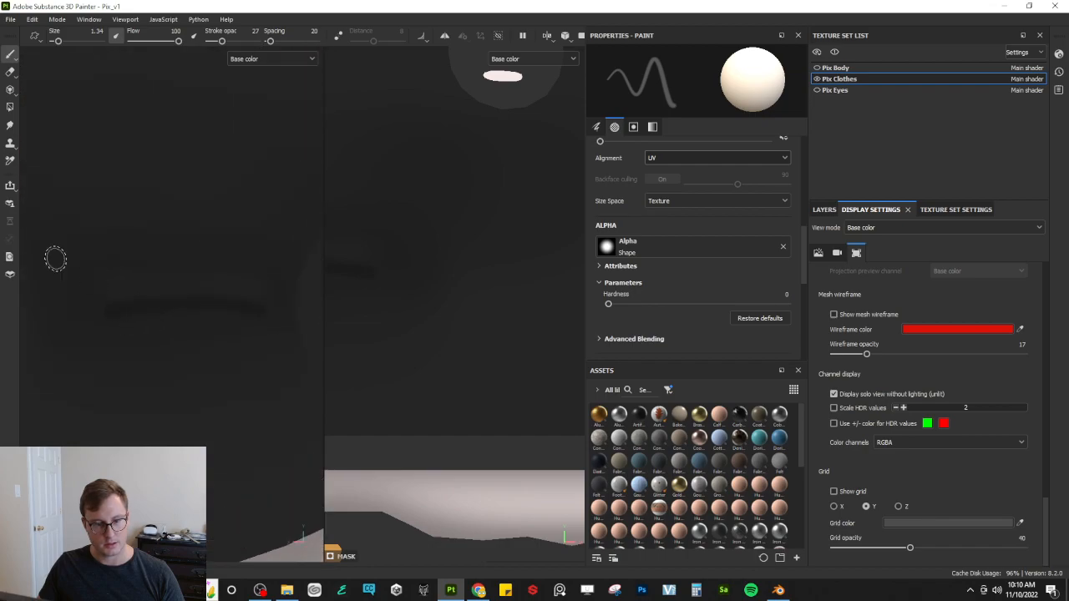
left_click(10, 126)
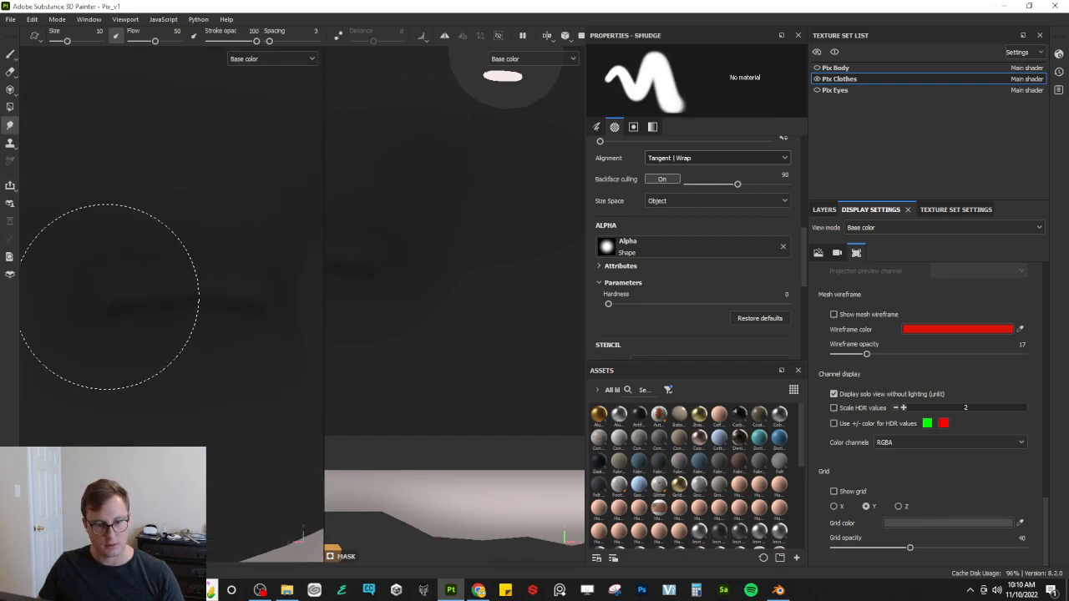
mouse_move(218, 313)
left_mouse_down("alt")
mouse_move(284, 304)
mouse_move(265, 292)
mouse_move(247, 318)
mouse_move(167, 310)
mouse_move(193, 339)
mouse_move(184, 355)
mouse_move(182, 314)
left_mouse_up("alt")
key("bracketleft")
key("bracketleft")
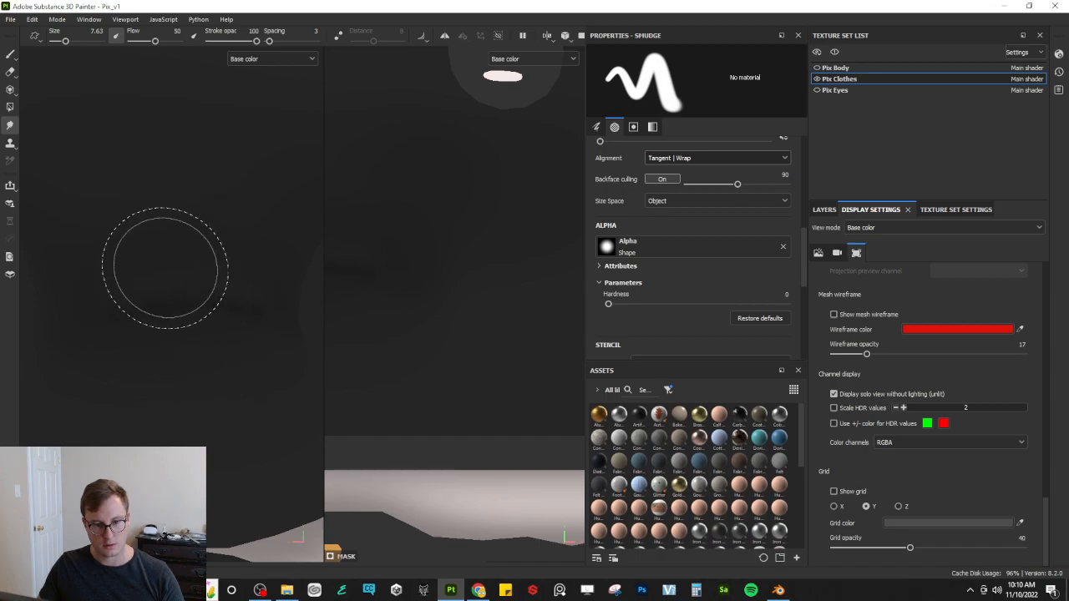
mouse_move(186, 291)
left_mouse_down("alt")
mouse_move(288, 377)
mouse_move(212, 343)
left_mouse_up("alt")
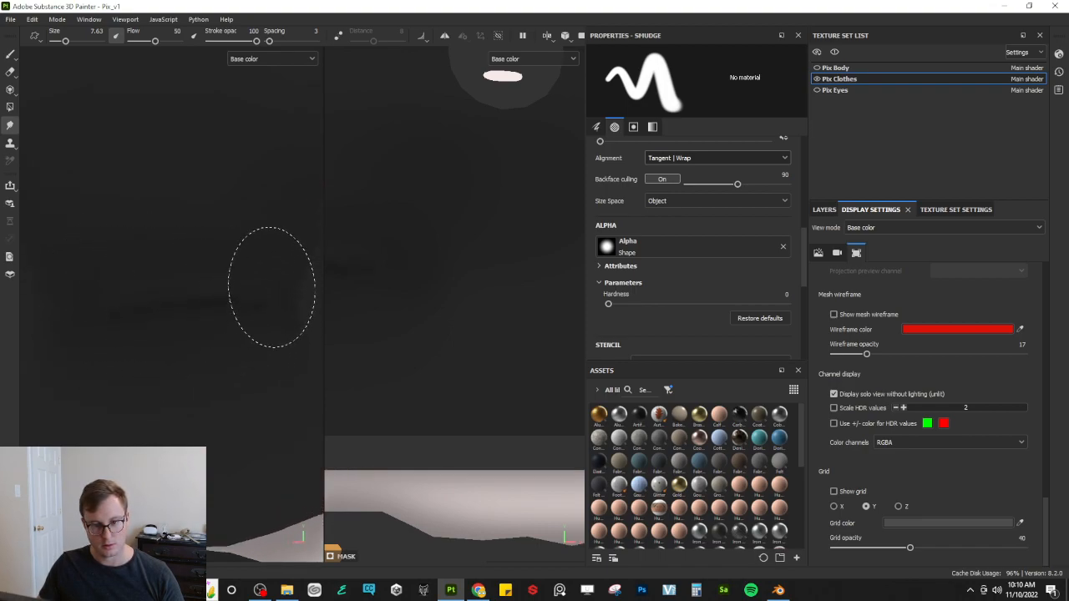
mouse_move(271, 298)
left_mouse_down("alt")
mouse_move(234, 346)
mouse_move(292, 358)
mouse_move(143, 342)
mouse_move(292, 318)
mouse_move(181, 275)
mouse_move(239, 317)
mouse_move(205, 327)
left_mouse_up("alt")
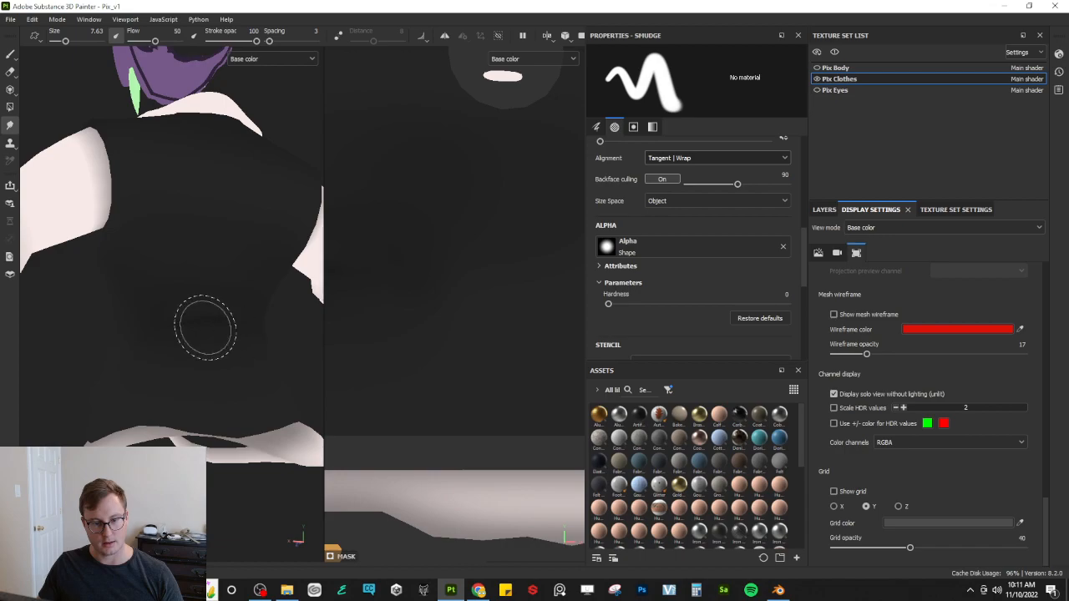
Step: Return to the Paint tool and soften the area below the back strap with a black brush of size 9.94
left_click(10, 54)
right_click_drag(207, 306, 271, 302, "ctrl")
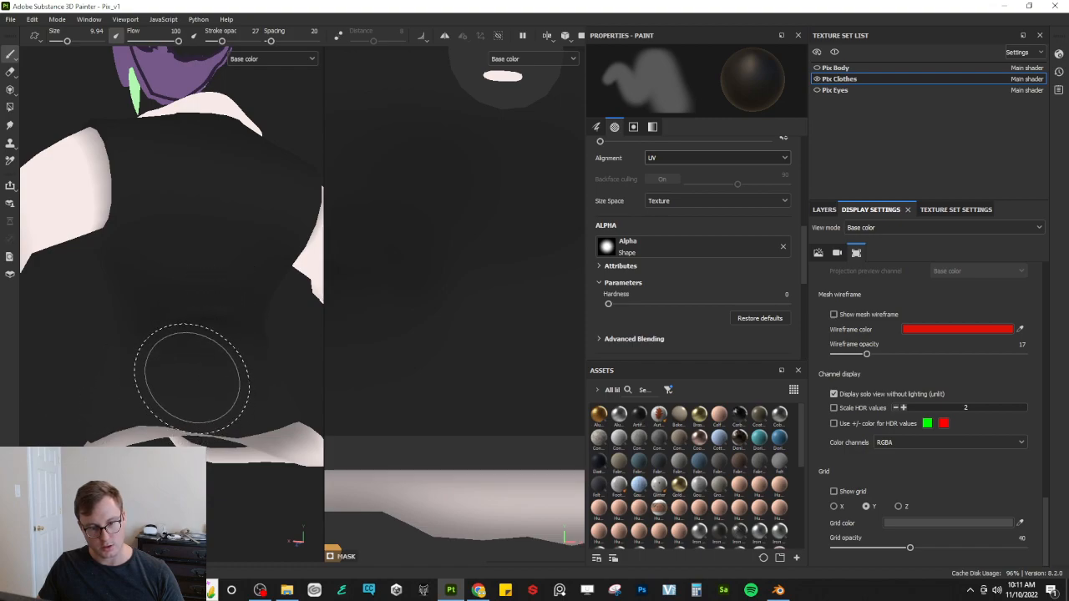
mouse_move(286, 374)
left_mouse_down("alt")
mouse_move(248, 413)
mouse_move(276, 326)
left_mouse_up("alt")
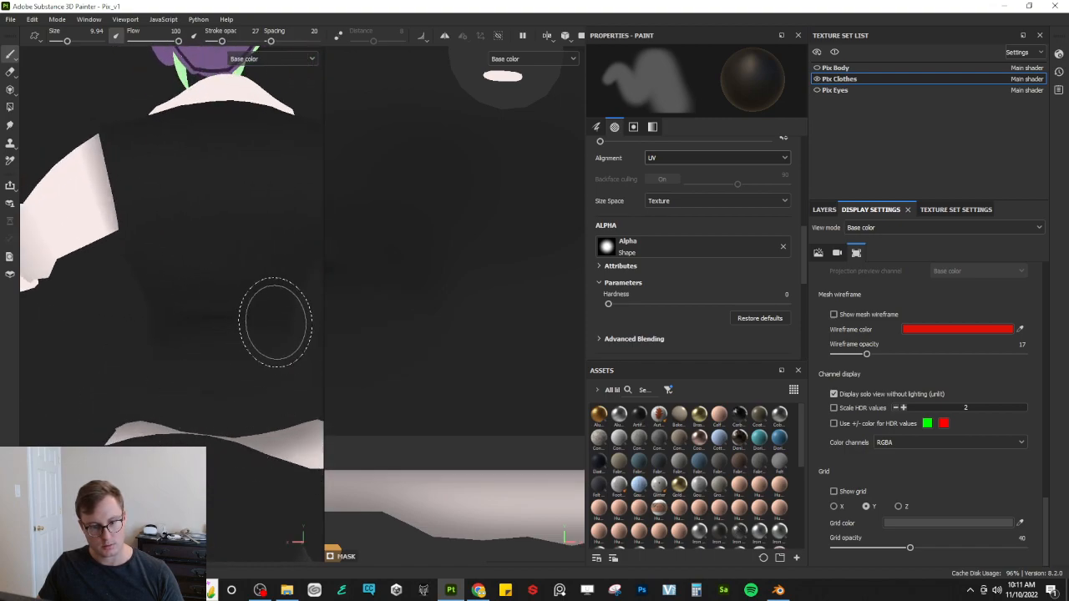
Step: Check the vest's shading in the Material view and return to the Base color view
scroll(193, 281, "down", 4)
left_click_drag(193, 281, 257, 316, "alt")
key("m")
scroll(203, 306, "down", 4)
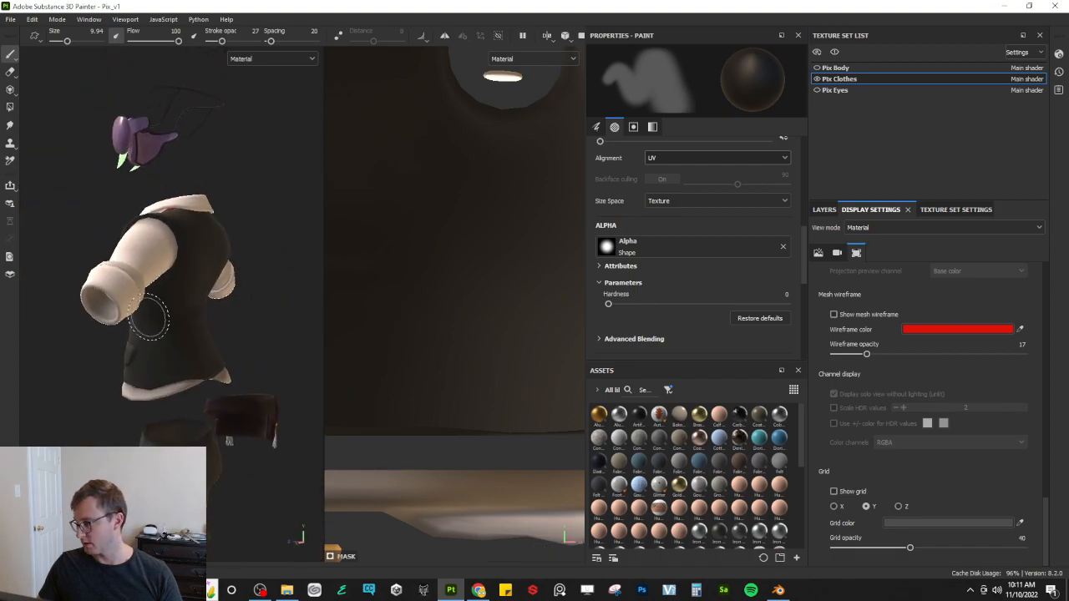
key("c")
Step: Examine the shaded clothes from the front, frame the shirt collar and tie closely, and bring up the layer stack
left_click_drag(167, 286, 216, 381, "alt")
scroll(206, 400, "down", 4)
middle_click_drag(194, 359, 202, 258, "alt")
scroll(201, 258, "down", 4)
mouse_move(155, 313)
left_mouse_down("alt")
mouse_move(197, 309)
mouse_move(215, 271)
mouse_move(208, 223)
mouse_move(341, 322)
mouse_move(421, 327)
mouse_move(127, 325)
mouse_move(160, 307)
left_mouse_up("alt")
middle_click_drag(211, 257, 219, 336, "alt")
scroll(222, 337, "up", 6)
middle_click_drag(233, 206, 235, 332, "alt")
scroll(235, 332, "up", 4)
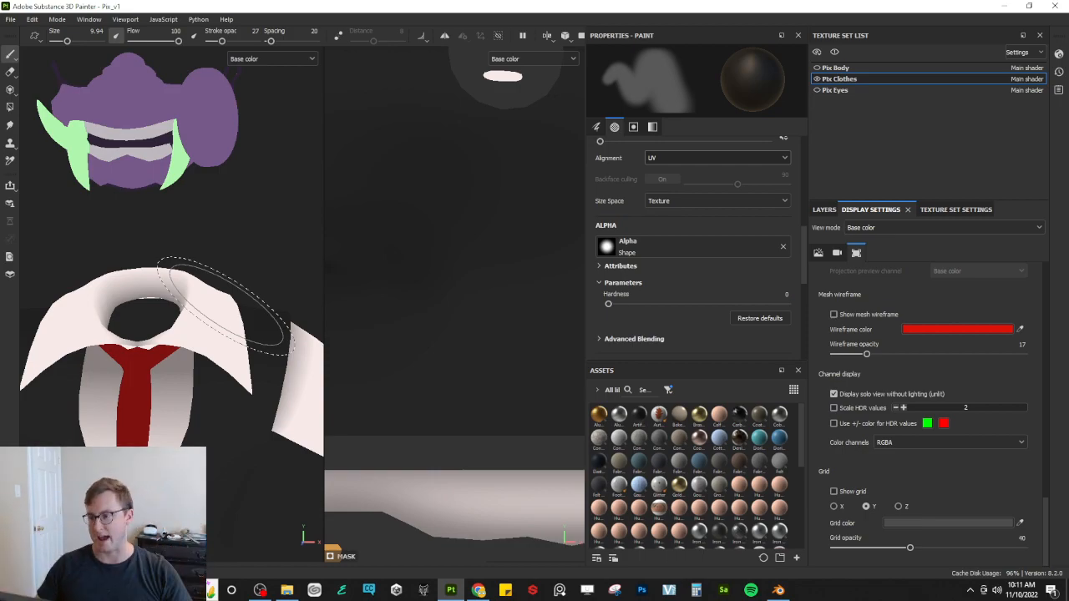
left_click(827, 209)
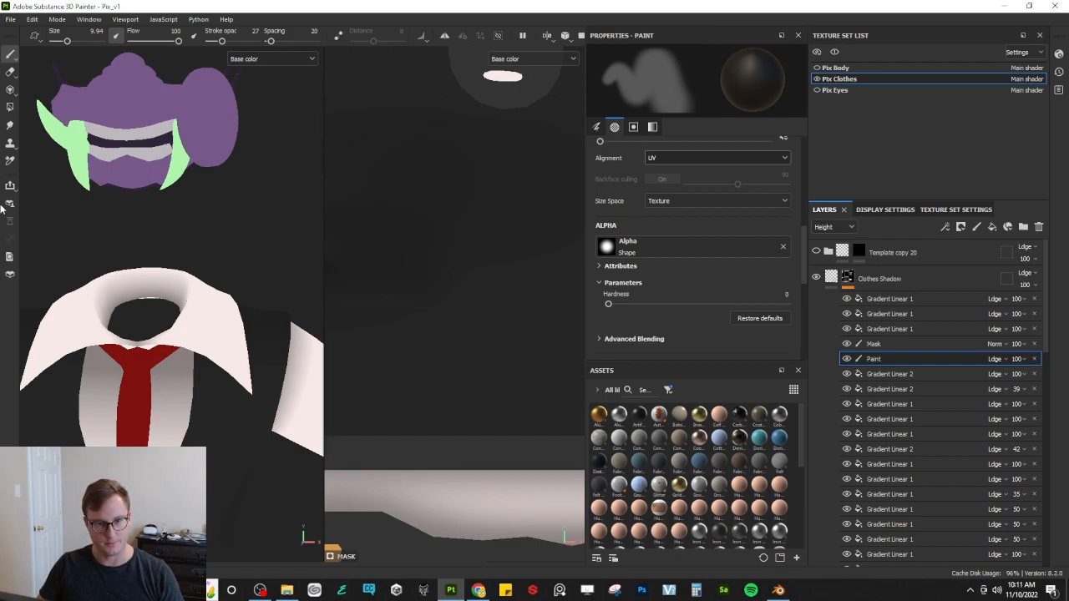
Step: Duplicate a Gradient Linear 1 fill in the Clothes Shadow mask and move it over the UV islands of the mask's teeth
left_click_drag(192, 142, 247, 254, "alt")
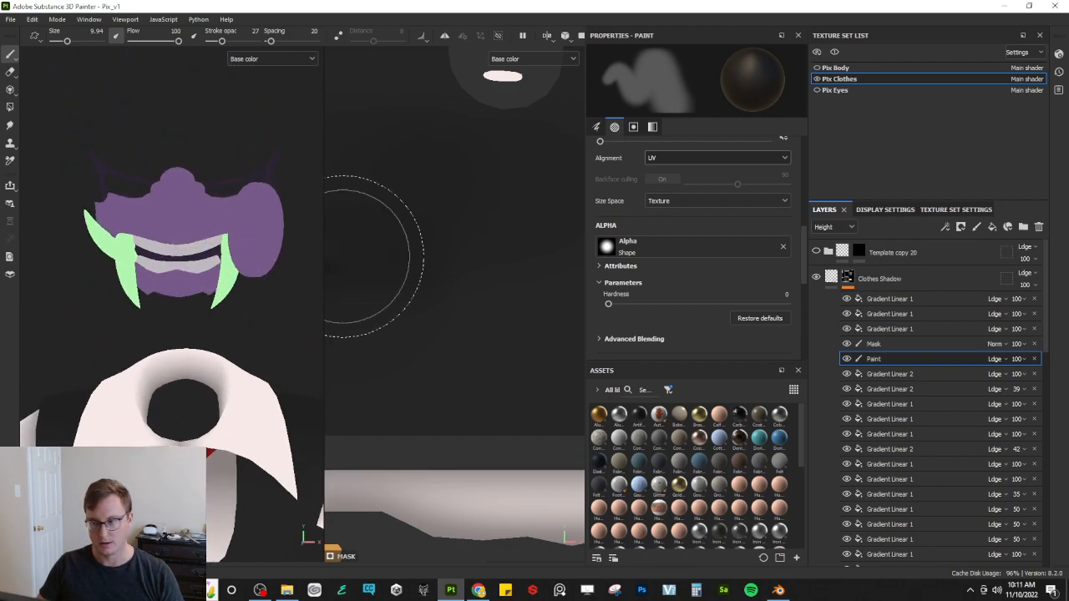
left_click(891, 331)
scroll(504, 250, "down", 5)
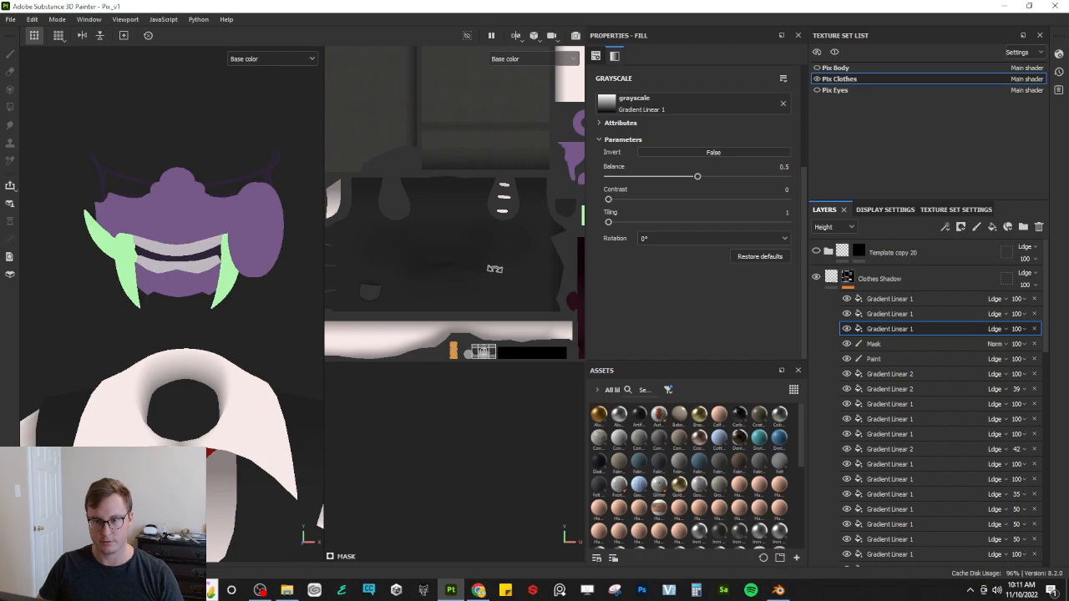
scroll(497, 292, "down", 5)
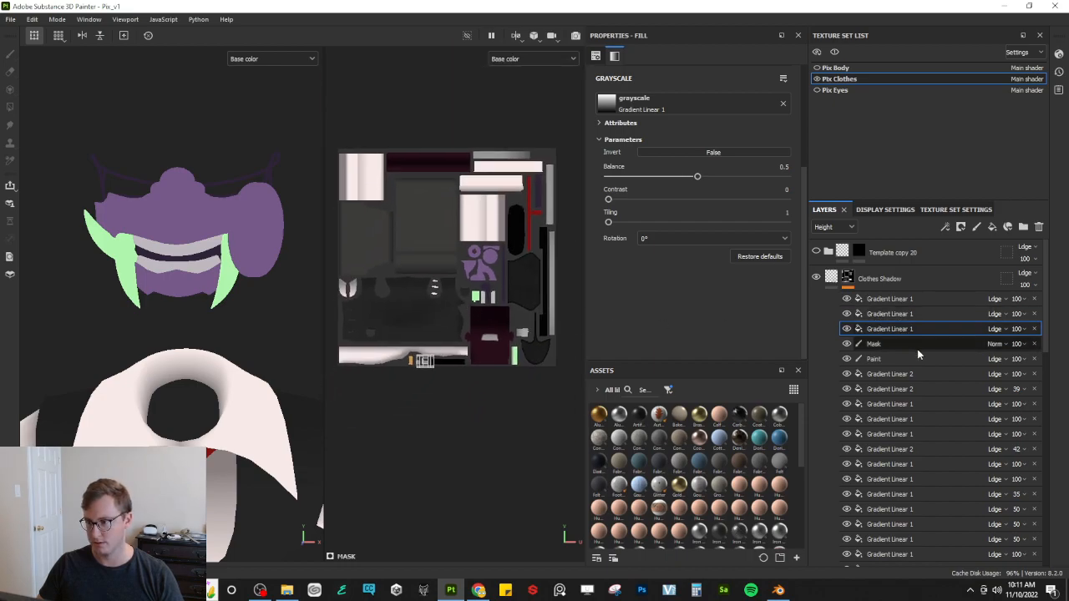
left_click(917, 389)
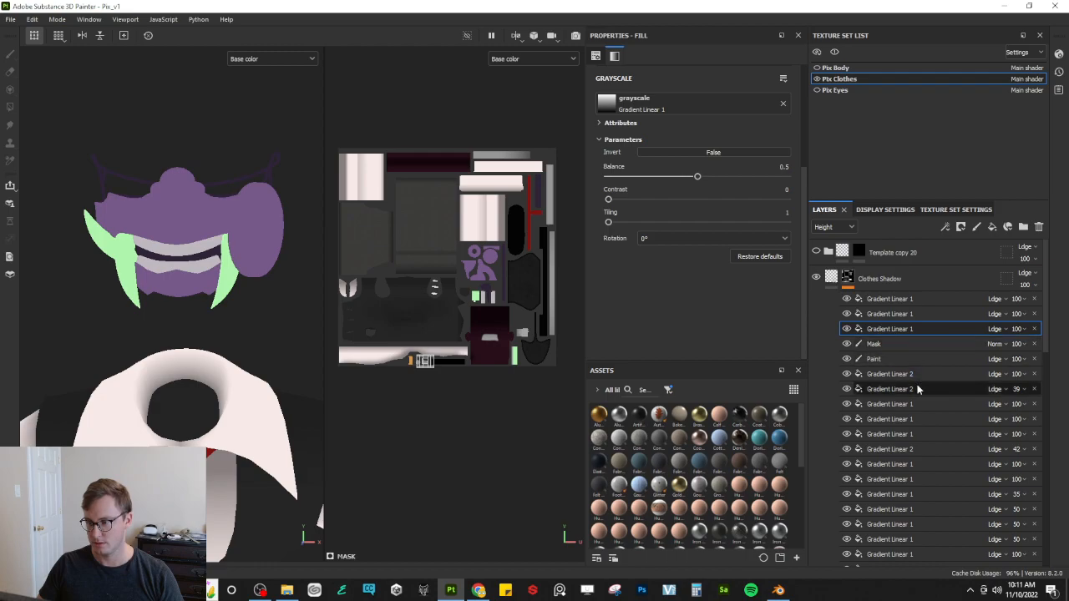
left_click(910, 418)
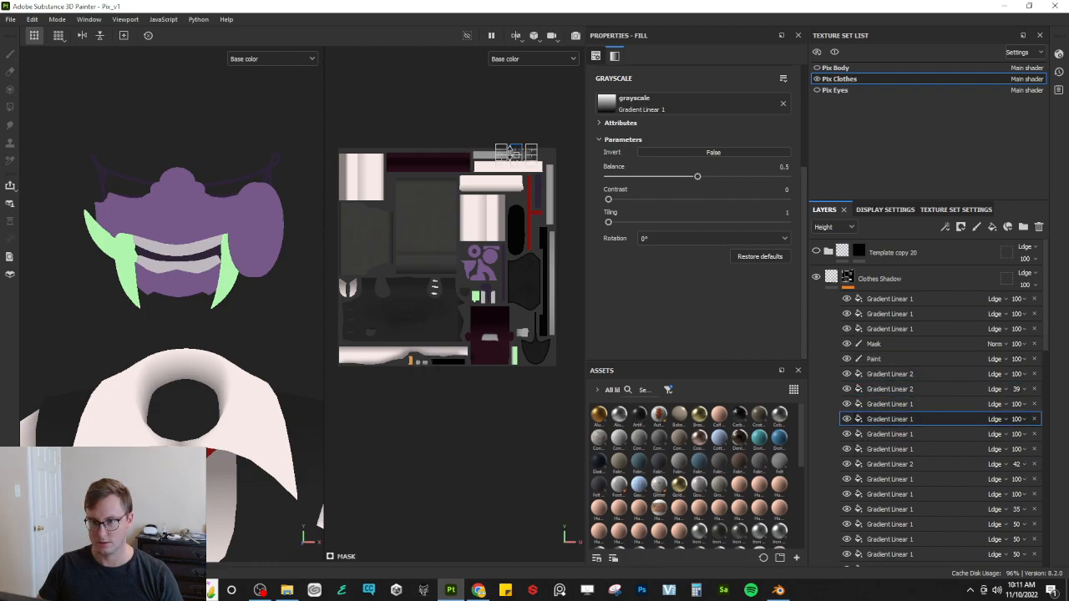
scroll(512, 193, "up", 4)
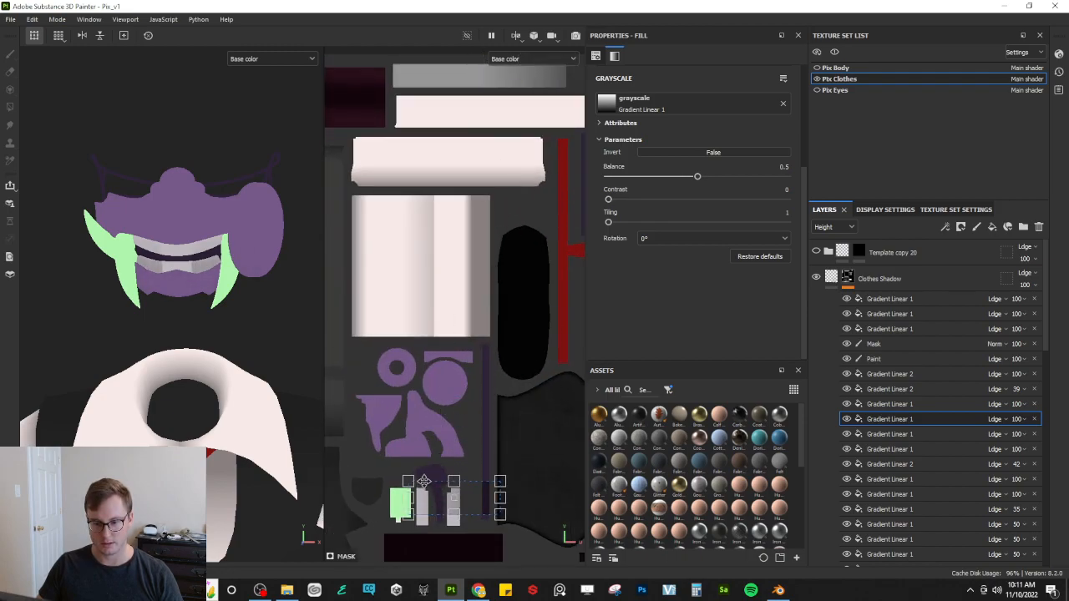
middle_click_drag(433, 496, 432, 245)
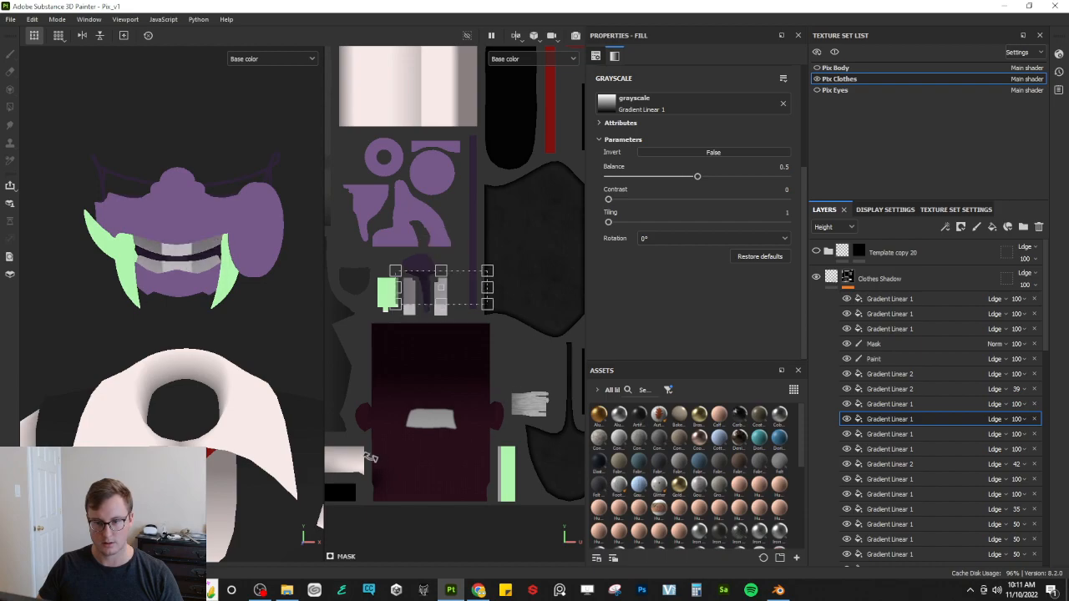
Step: Rotate, resize and narrow the gradient into a thin vertical shadow along the left edge of the upper teeth's UV island
scroll(400, 355, "up", 4)
left_click_drag(403, 240, 418, 246)
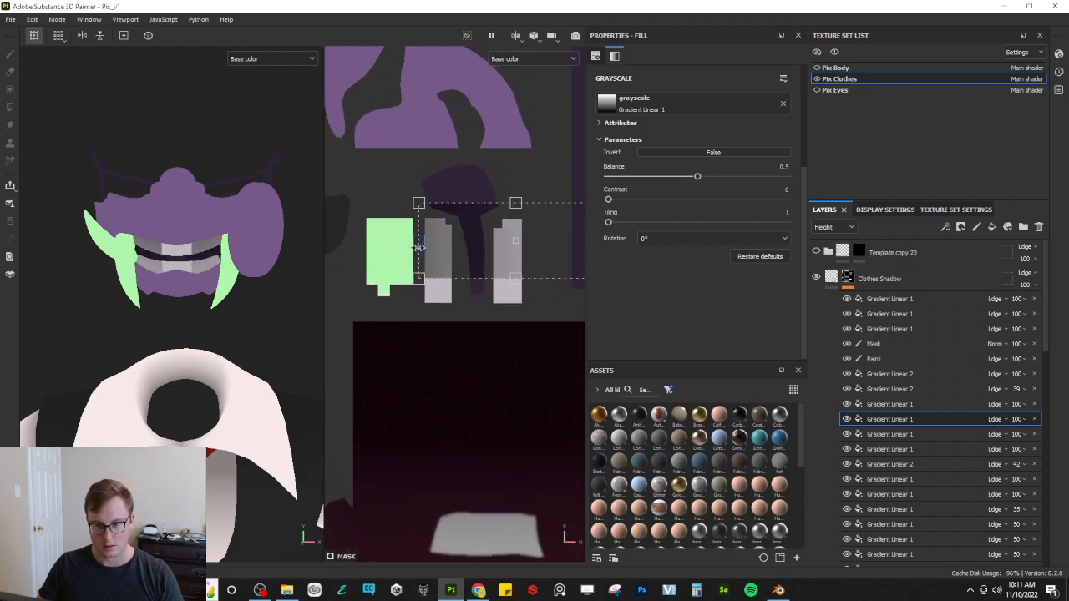
middle_click_drag(497, 243, 478, 248)
left_click_drag(494, 209, 493, 224)
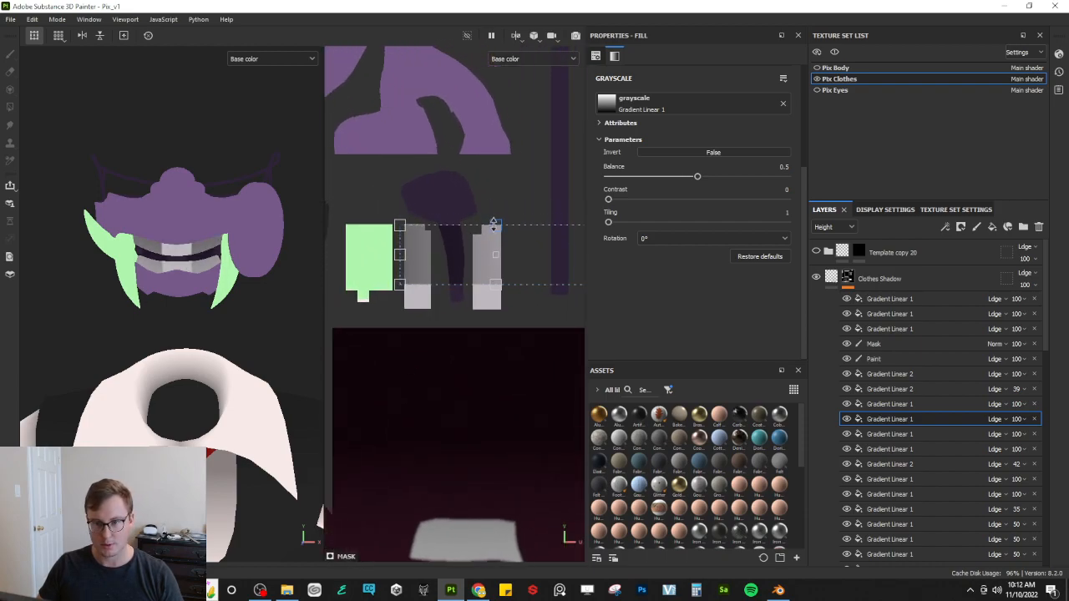
middle_click_drag(517, 285, 488, 287)
left_click_drag(565, 256, 405, 253)
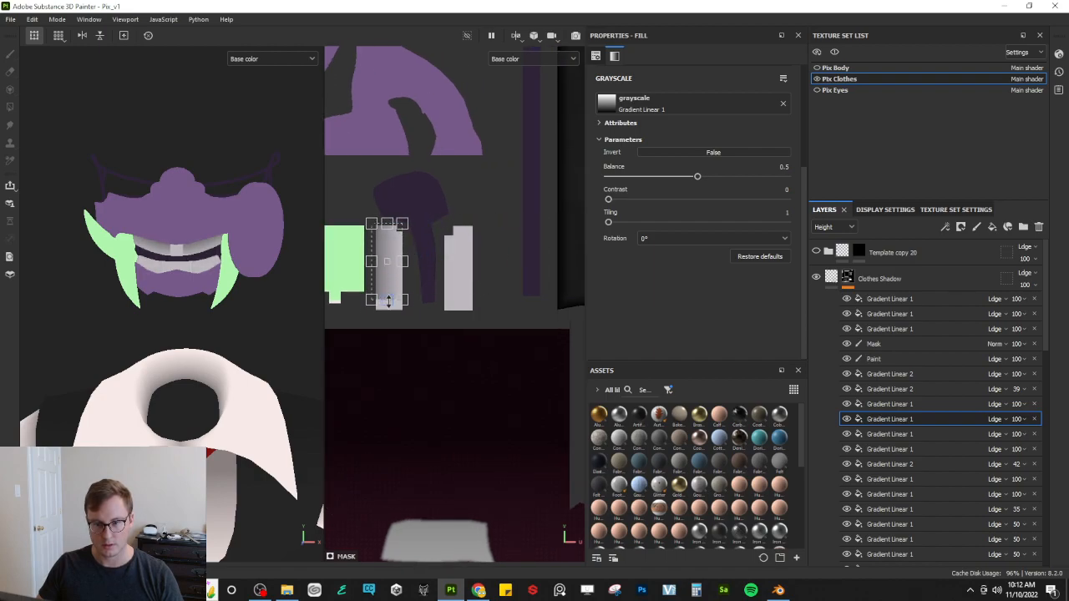
scroll(387, 315, "up", 2)
left_click_drag(413, 252, 390, 246)
left_click_drag(217, 261, 242, 221, "alt")
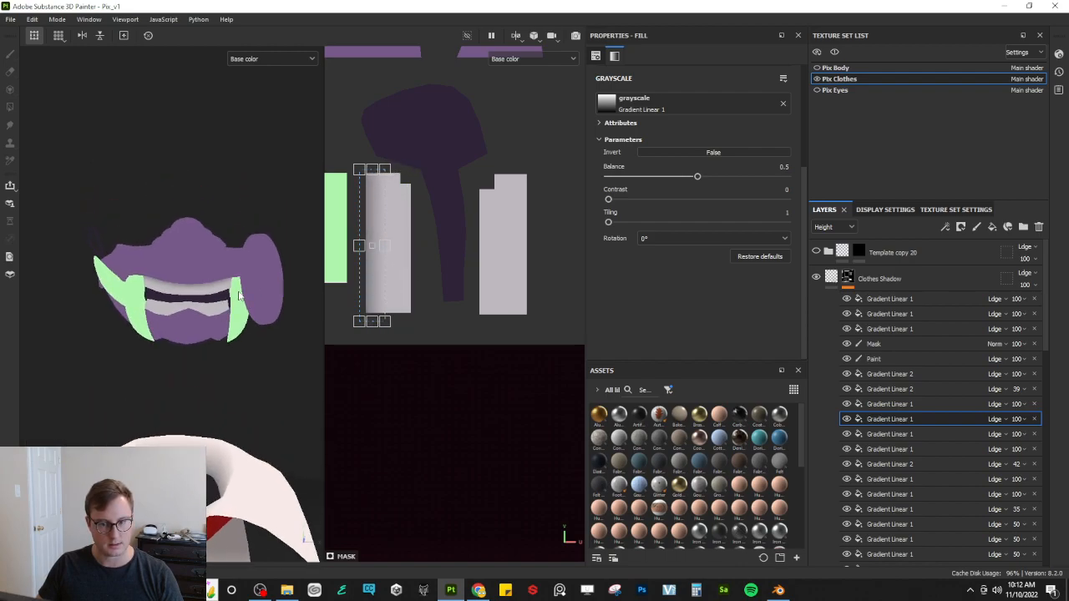
scroll(279, 255, "up", 3)
left_click_drag(360, 244, 367, 246)
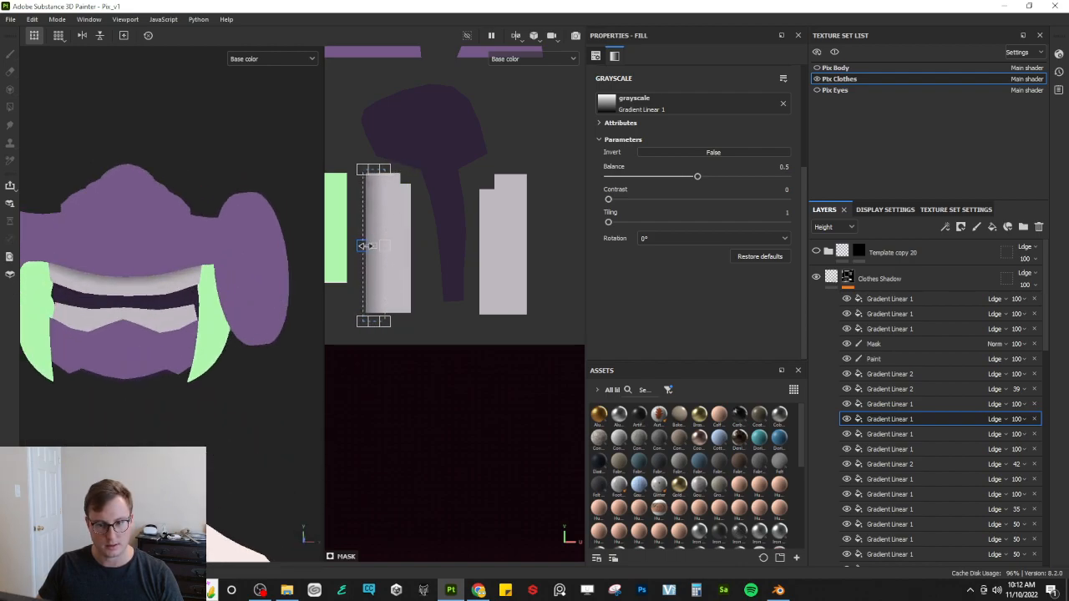
left_click_drag(242, 290, 217, 334, "alt")
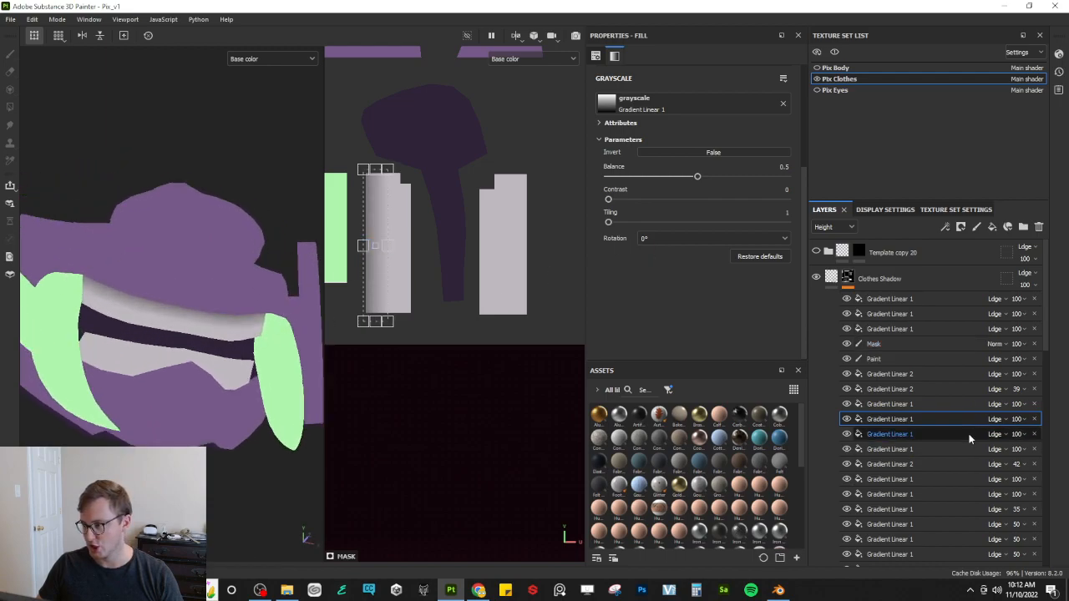
Step: Duplicate the teeth gradient, flip it around, and place it along the opposite long edge of the upper teeth's UV island
key("ctrl+d")
left_click_drag(454, 140, 242, 427, "shift")
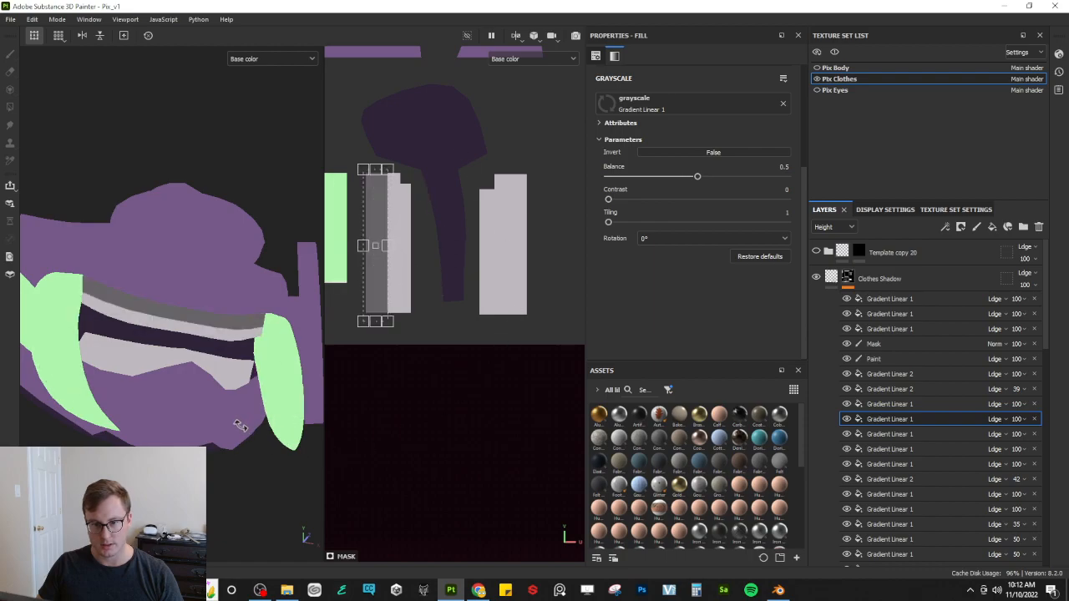
mouse_move(379, 269)
left_mouse_down()
mouse_move(404, 279)
mouse_move(402, 251)
left_mouse_up()
left_click_drag(267, 316, 364, 304, "alt")
Step: Duplicate the flipped gradient and place the copy along the left edge of the lower teeth's UV island
left_click(924, 418)
key("ctrl+d")
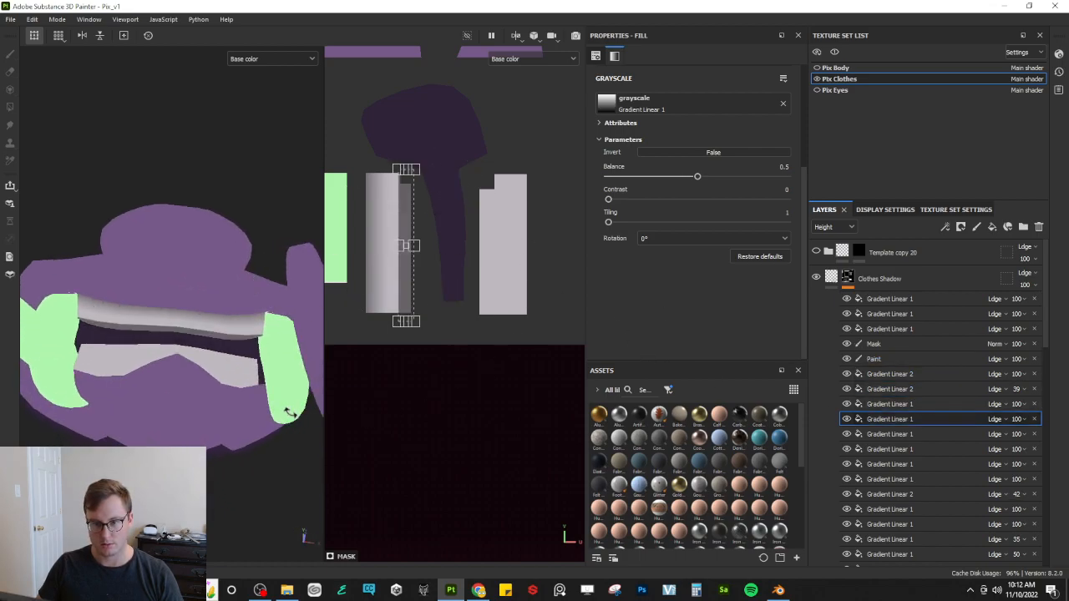
left_click_drag(404, 267, 480, 279)
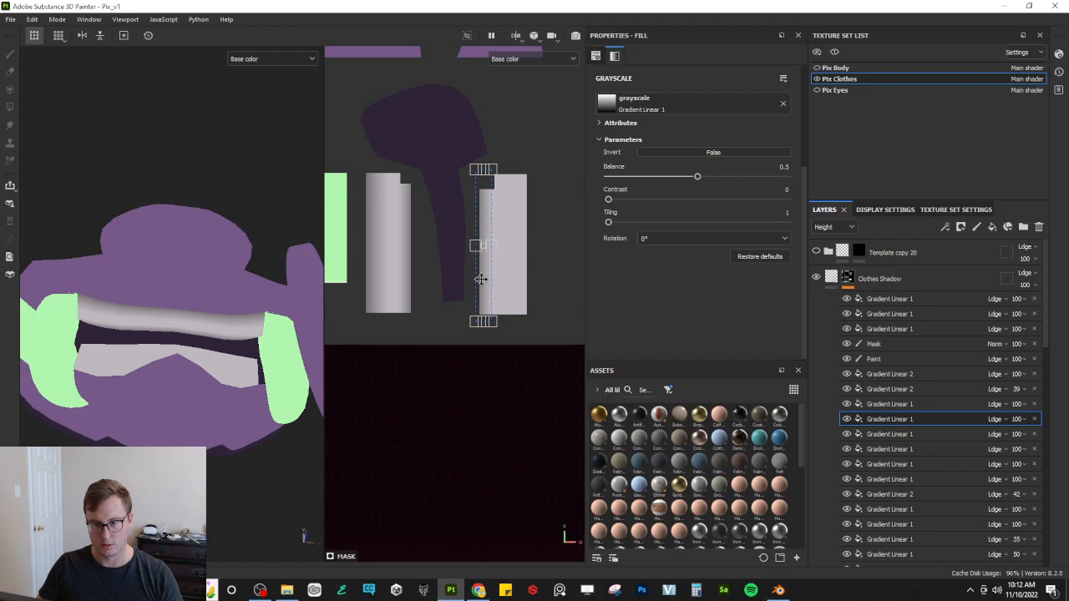
Step: Place another flipped gradient copy along the right edge of the lower teeth's UV island and check the teeth in the Material view
key("ctrl+d")
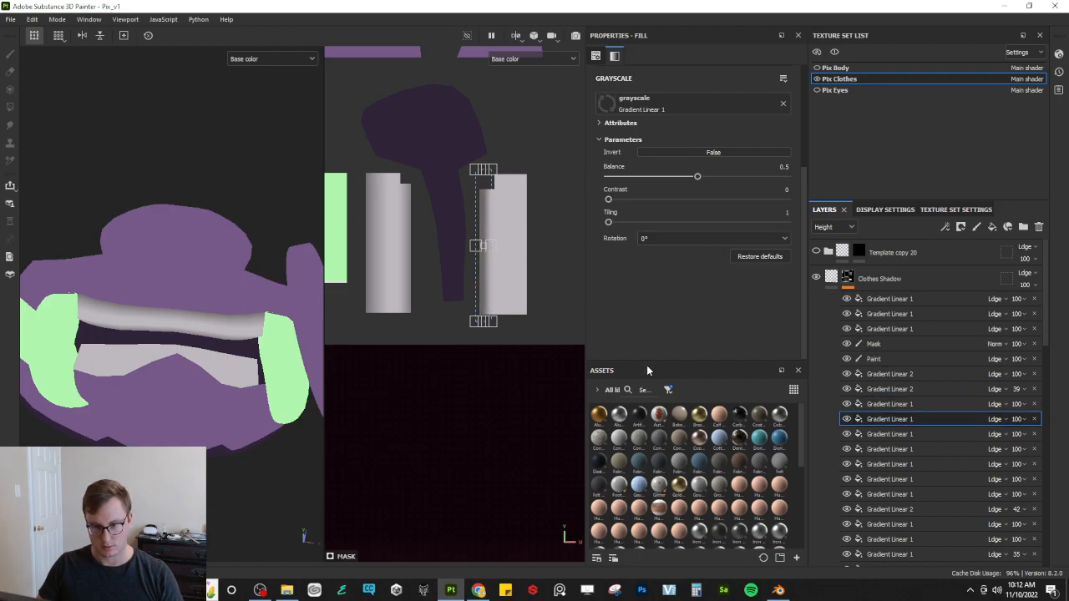
left_click_drag(516, 195, 526, 212)
left_click_drag(544, 262, 379, 342, "shift")
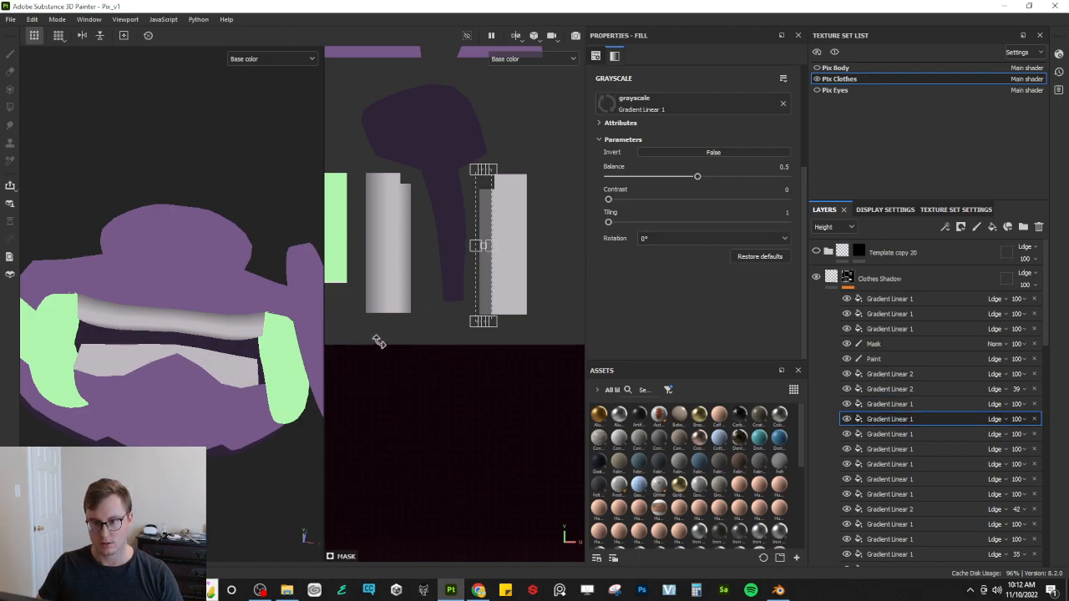
mouse_move(483, 276)
left_mouse_down()
mouse_move(529, 277)
mouse_move(520, 277)
left_mouse_up()
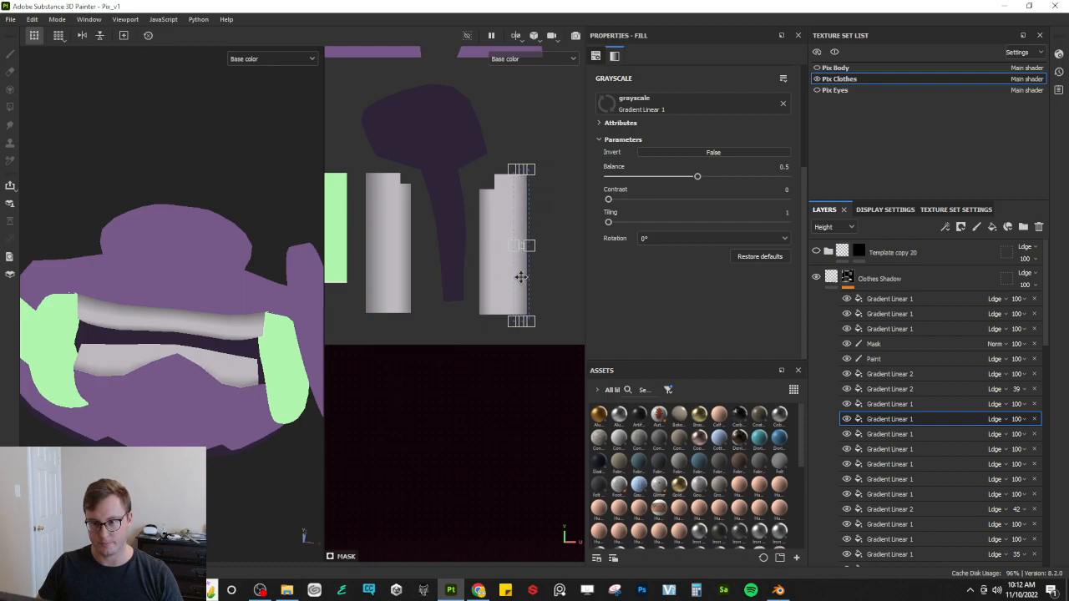
left_click_drag(203, 315, 186, 367, "alt")
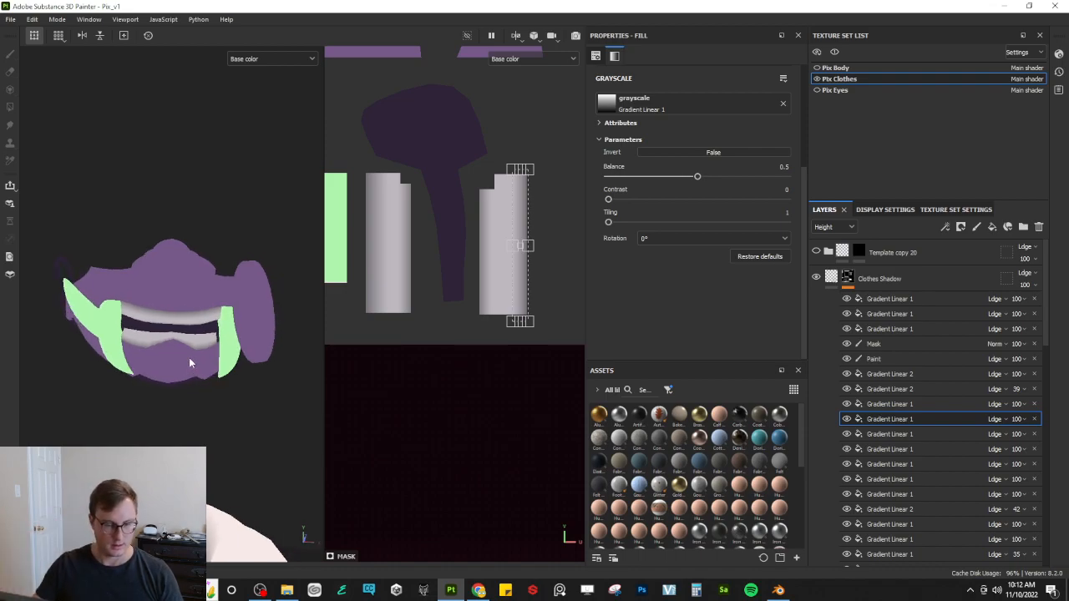
left_click_drag(189, 357, 225, 334, "alt")
key("m")
scroll(181, 301, "up", 3)
key("c")
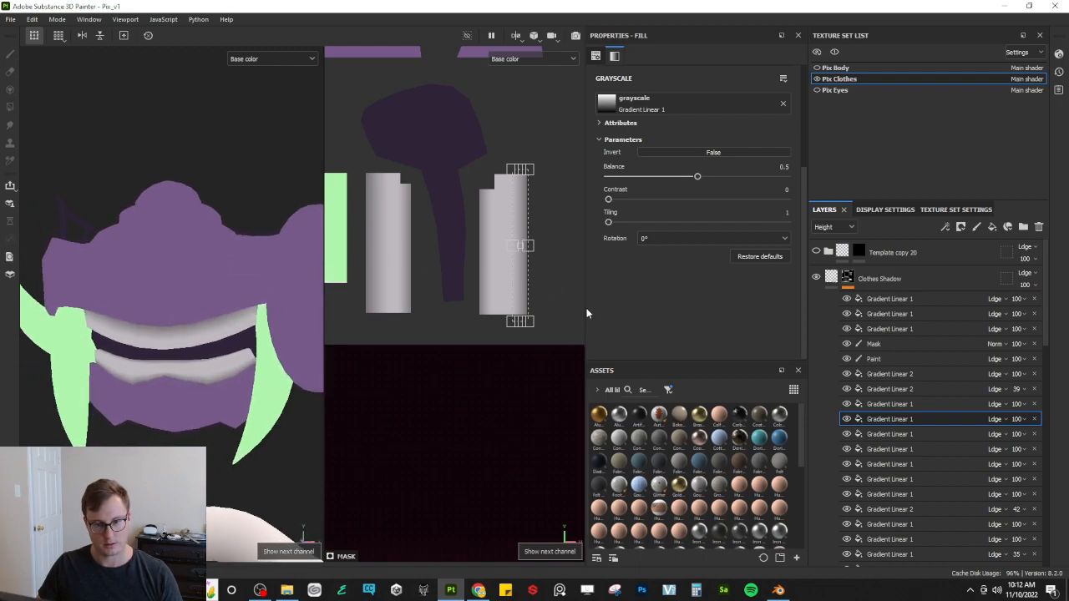
Step: Duplicate the gradient, rotate it to run horizontally, and place it across the upper edge of the green tusks' UV island
middle_click_drag(383, 262, 479, 302, "alt")
key("ctrl+d")
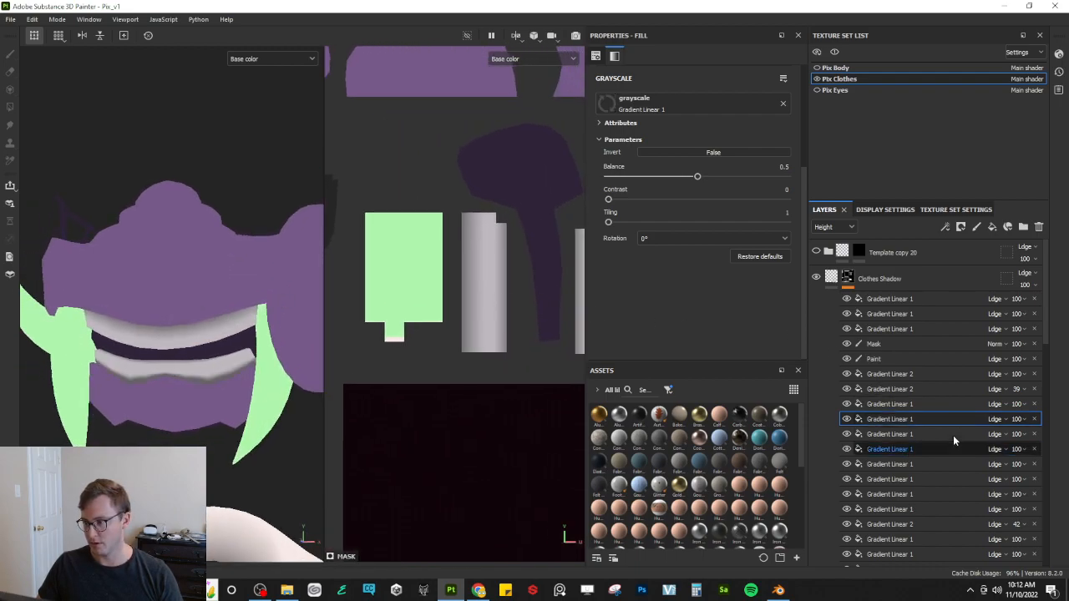
scroll(538, 201, "down", 2)
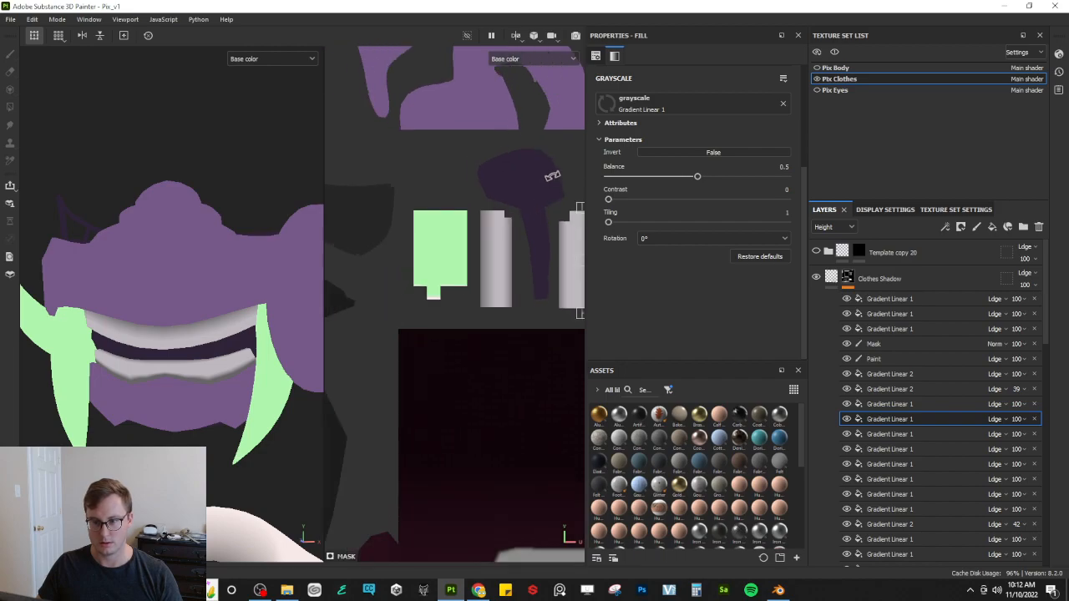
left_click_drag(552, 176, 447, 340, "shift")
left_click_drag(563, 261, 421, 218)
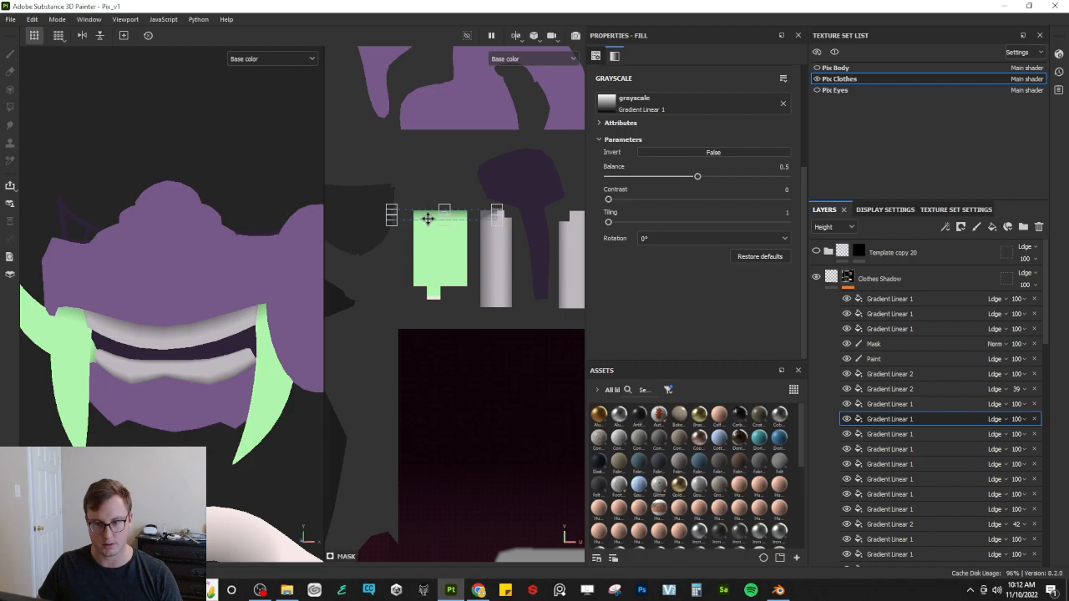
Step: Stretch the tusk gradient over the upper half of the green UV island, set its balance to 0.57, and check the Material view
scroll(422, 217, "up", 2)
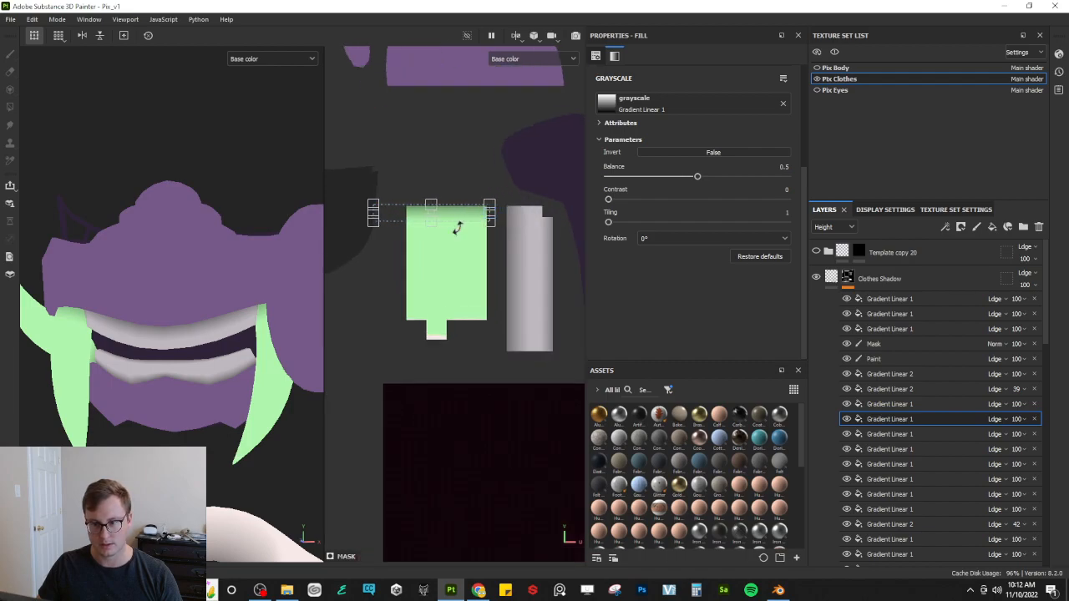
left_click_drag(435, 223, 444, 332)
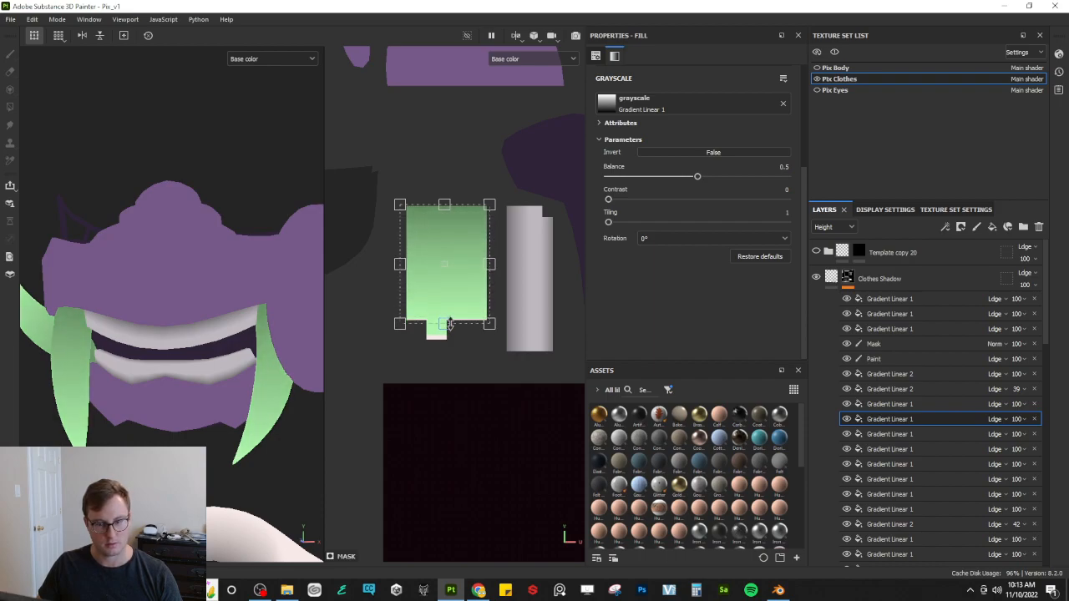
mouse_move(700, 179)
left_mouse_down()
mouse_move(682, 176)
mouse_move(718, 176)
mouse_move(680, 179)
mouse_move(708, 181)
left_mouse_up()
left_click_drag(442, 324, 450, 267)
mouse_move(190, 280)
left_mouse_down("alt")
mouse_move(309, 279)
mouse_move(262, 229)
mouse_move(209, 212)
mouse_move(192, 276)
mouse_move(287, 289)
mouse_move(222, 314)
mouse_move(238, 293)
mouse_move(204, 292)
left_mouse_up("alt")
key("m")
key("c")
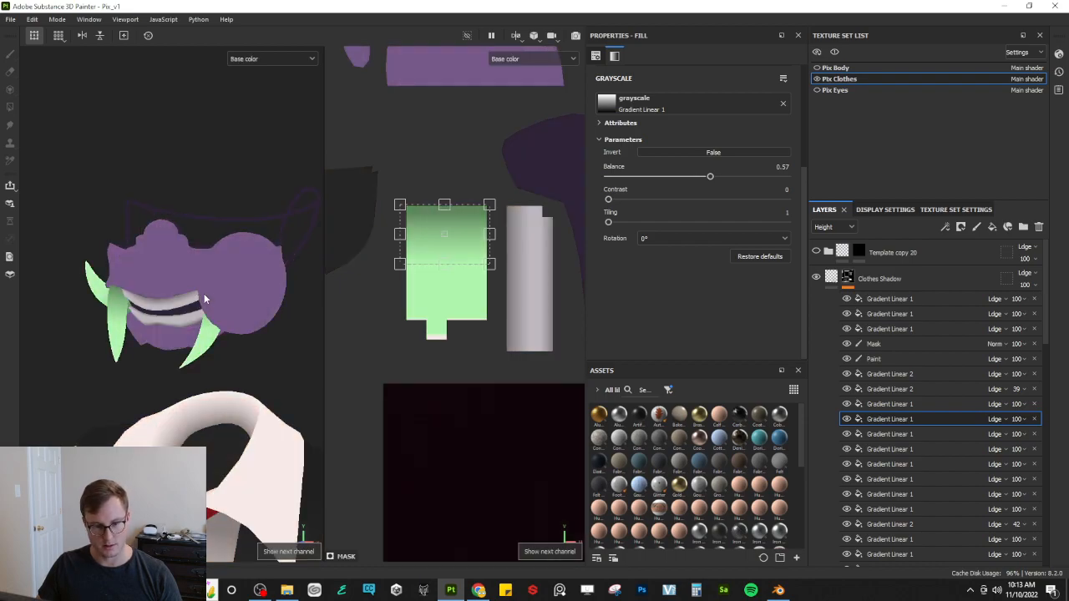
scroll(204, 293, "up", 2)
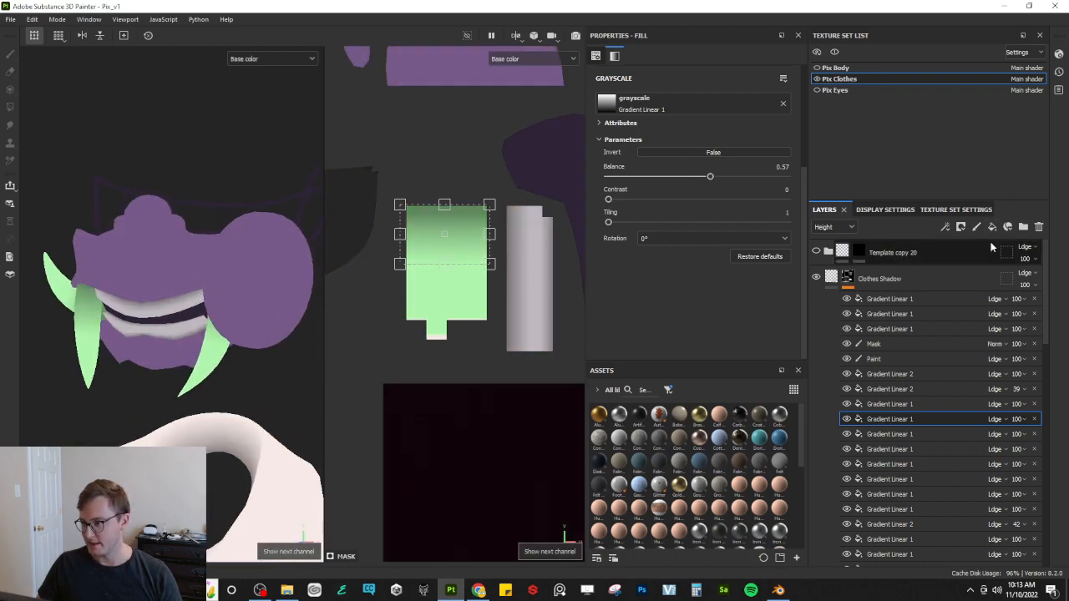
Step: Enable the emissive and roughness channels on the Clothes Shadow fill, show the Material view, and raise the roughness to 1
left_click(848, 279)
left_click(830, 278)
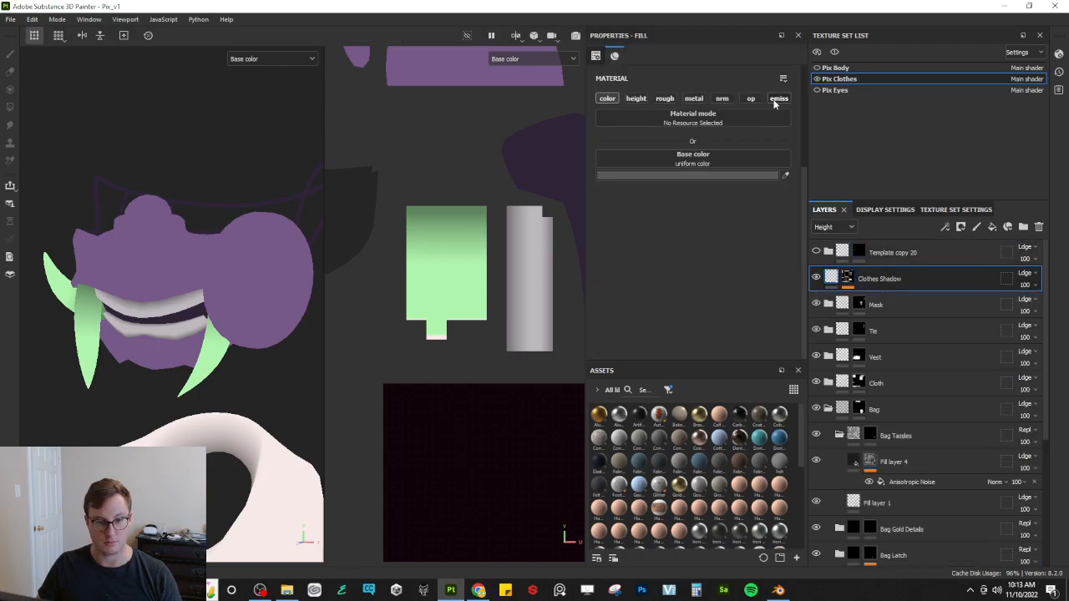
left_click(778, 98)
key("m")
mouse_move(189, 322)
left_mouse_down("alt")
mouse_move(251, 312)
mouse_move(163, 339)
mouse_move(211, 267)
mouse_move(251, 266)
mouse_move(189, 258)
left_mouse_up("alt")
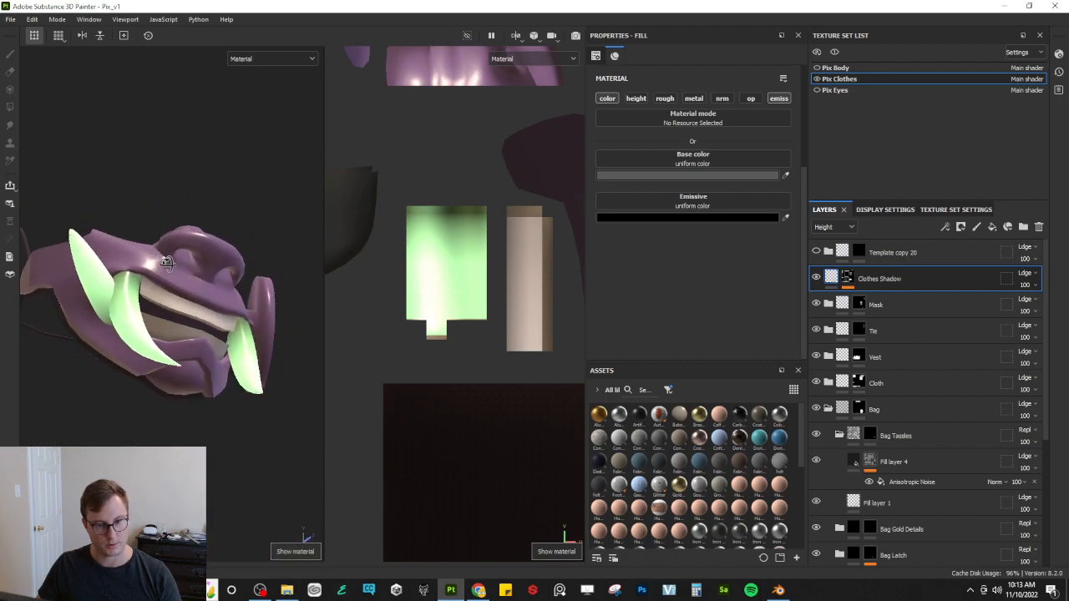
left_click(664, 98)
left_click_drag(666, 227, 772, 227)
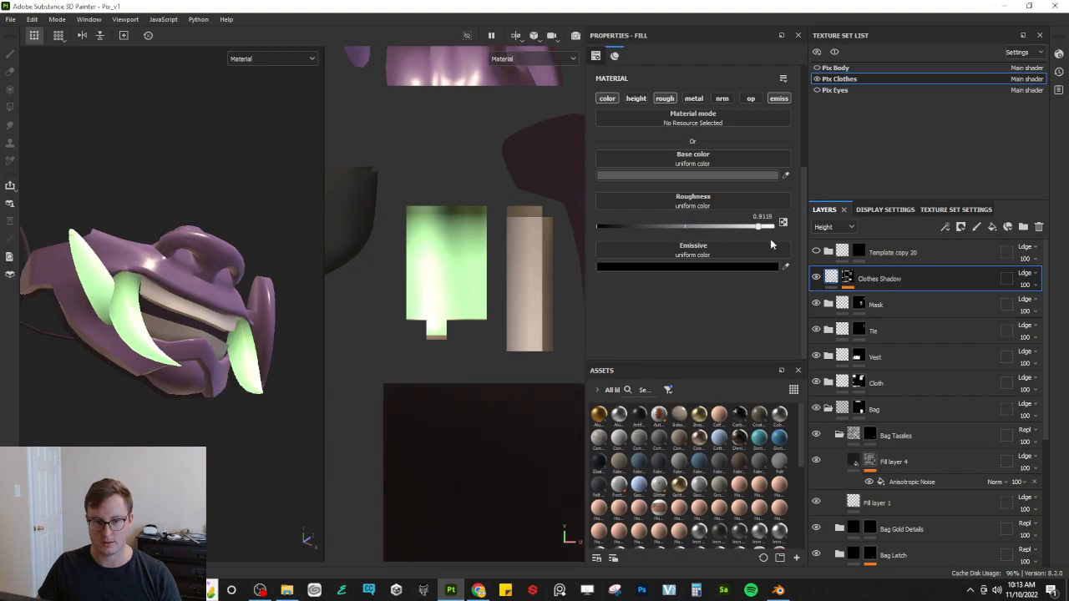
Step: Examine the roughness effect on the mask and the whole outfit from several angles
scroll(112, 340, "down", 5)
left_click_drag(111, 339, 164, 356, "alt")
middle_click_drag(165, 356, 225, 209, "alt")
left_click_drag(185, 359, 227, 362, "alt")
middle_click_drag(227, 363, 236, 231, "alt")
left_click_drag(236, 231, 177, 234, "alt")
middle_click_drag(177, 235, 177, 247, "alt")
left_click_drag(177, 247, 334, 151, "alt")
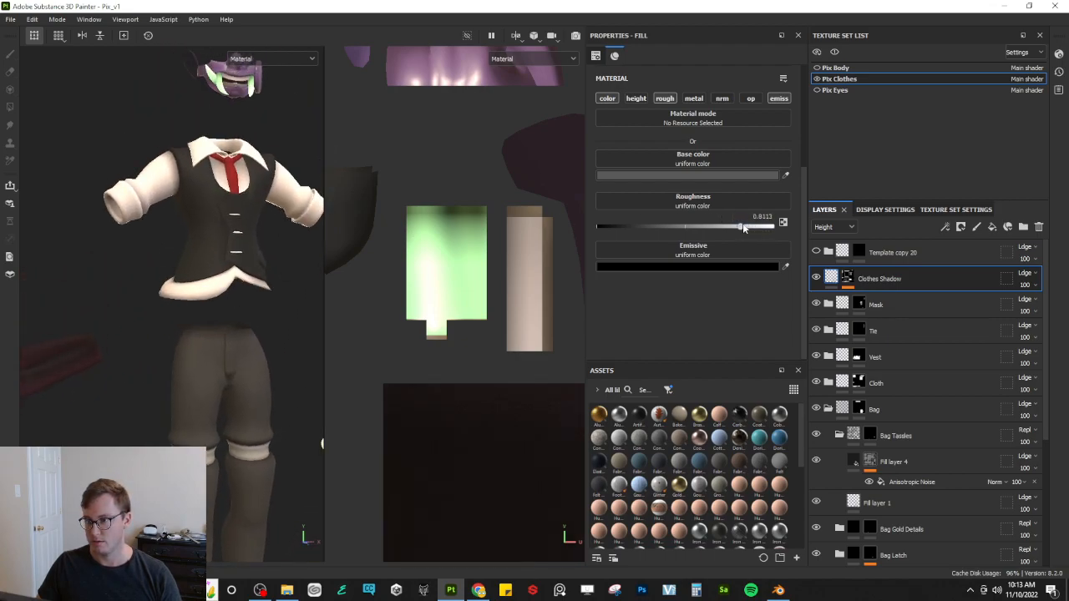
Step: Lower the Clothes Shadow layer's roughness channel opacity to 35, checking the effect on the mask from several angles
left_click(828, 238)
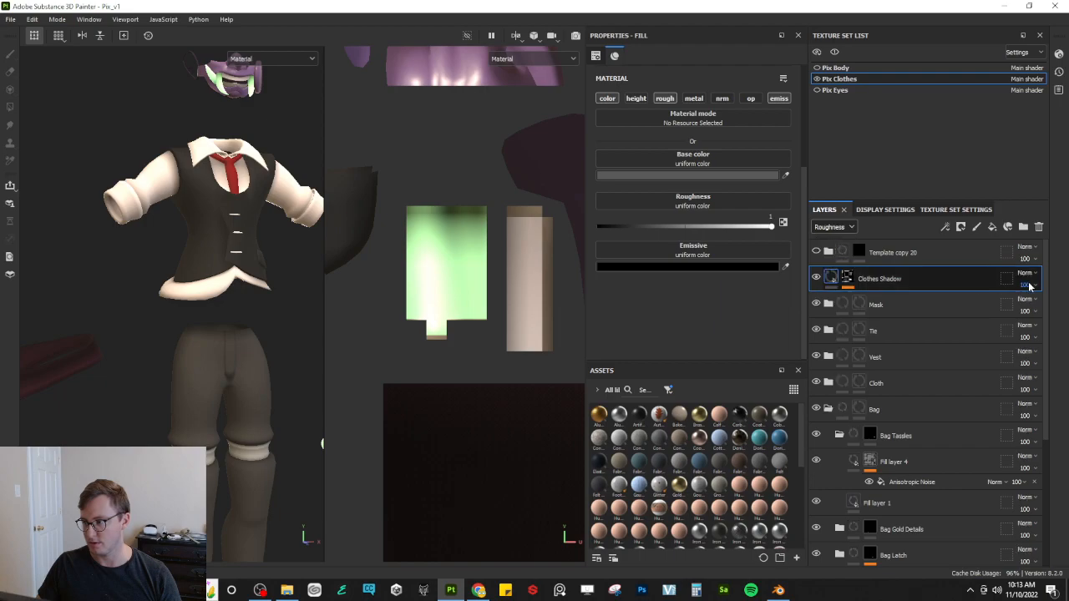
left_click_drag(1063, 306, 1056, 308)
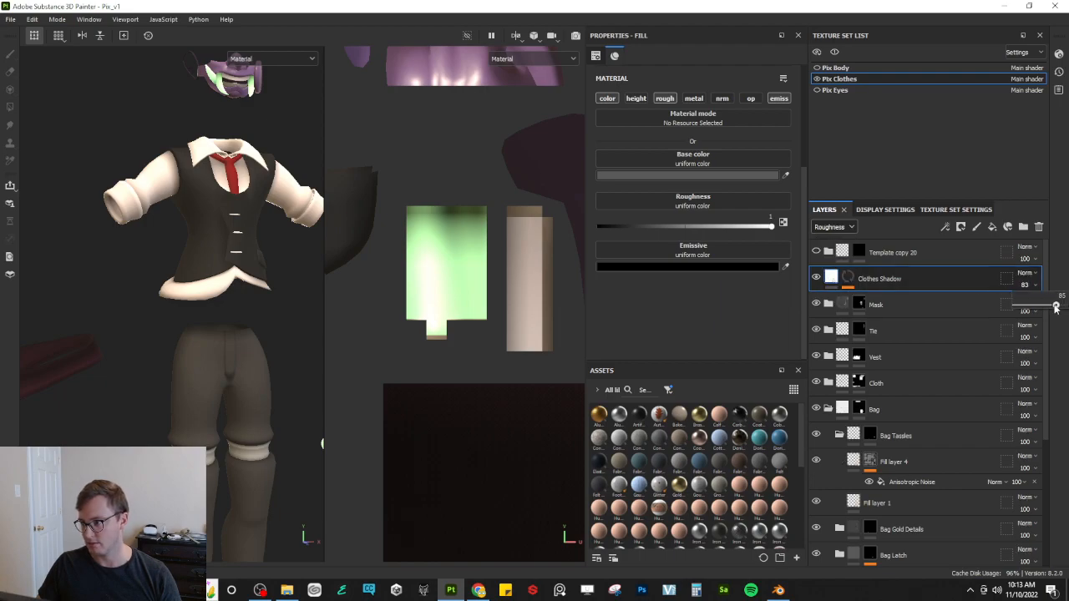
middle_click_drag(228, 75, 164, 308, "alt")
scroll(191, 267, "up", 3)
scroll(165, 308, "up", 3)
left_click_drag(165, 307, 215, 264, "alt")
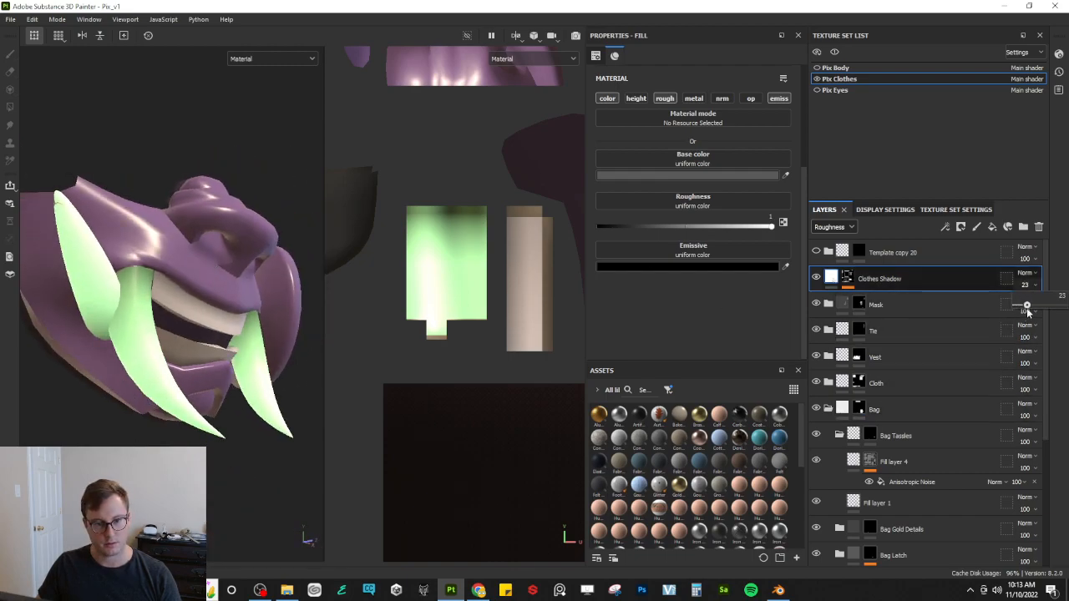
left_click_drag(1028, 314, 1032, 314)
mouse_move(329, 352)
left_mouse_down("alt")
mouse_move(310, 325)
mouse_move(336, 336)
left_mouse_up("alt")
left_click_drag(120, 291, 198, 282, "alt")
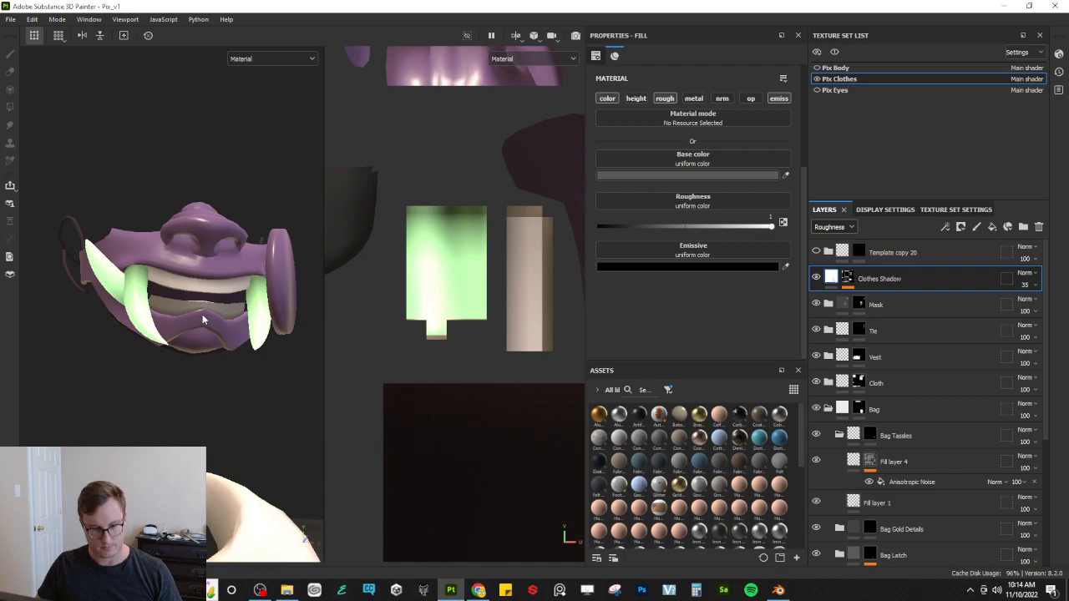
Step: Show the Base color view and examine the shading on the mask and its purple UV islands with the Clothes Shadow mask selected
key("c")
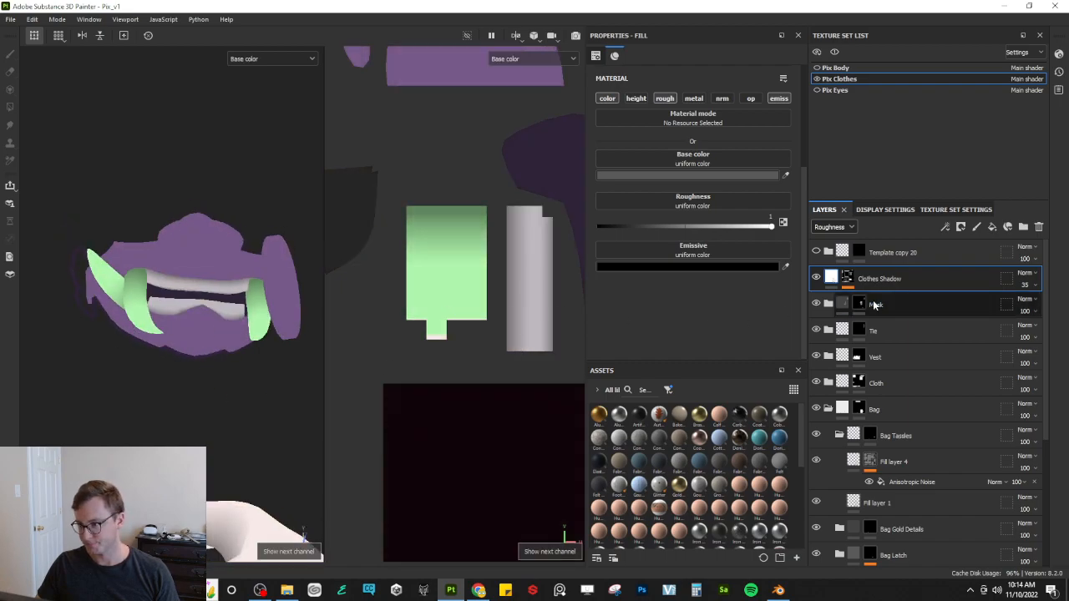
left_click(848, 278)
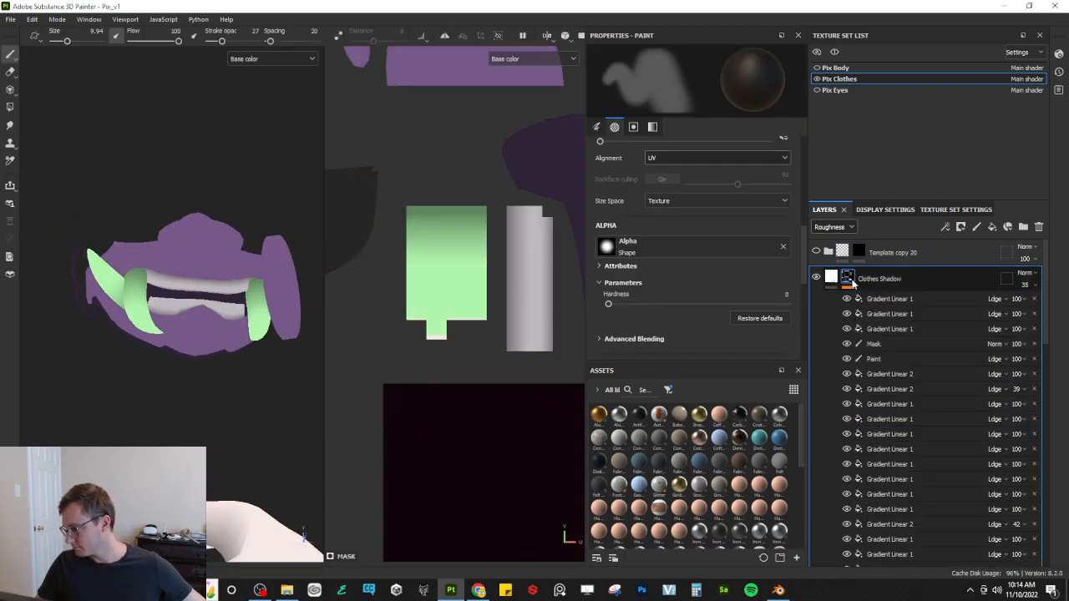
left_click_drag(176, 282, 158, 315, "alt")
mouse_move(213, 292)
left_mouse_down("alt")
mouse_move(271, 289)
mouse_move(276, 233)
mouse_move(337, 289)
mouse_move(354, 291)
mouse_move(286, 289)
mouse_move(255, 306)
mouse_move(229, 377)
mouse_move(258, 317)
left_mouse_up("alt")
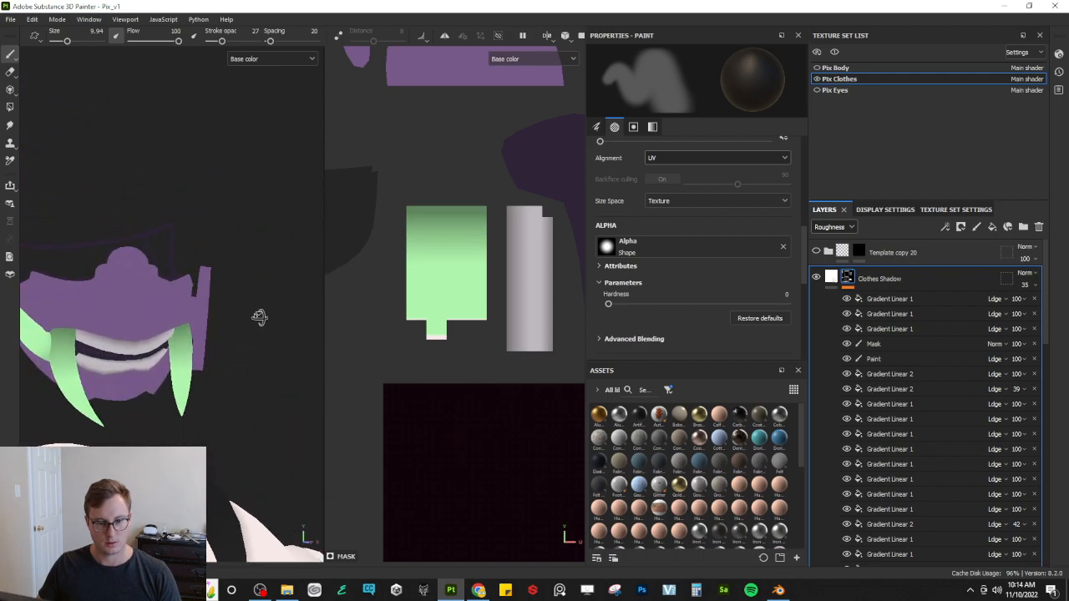
scroll(434, 242, "down", 5)
middle_click_drag(434, 242, 453, 324)
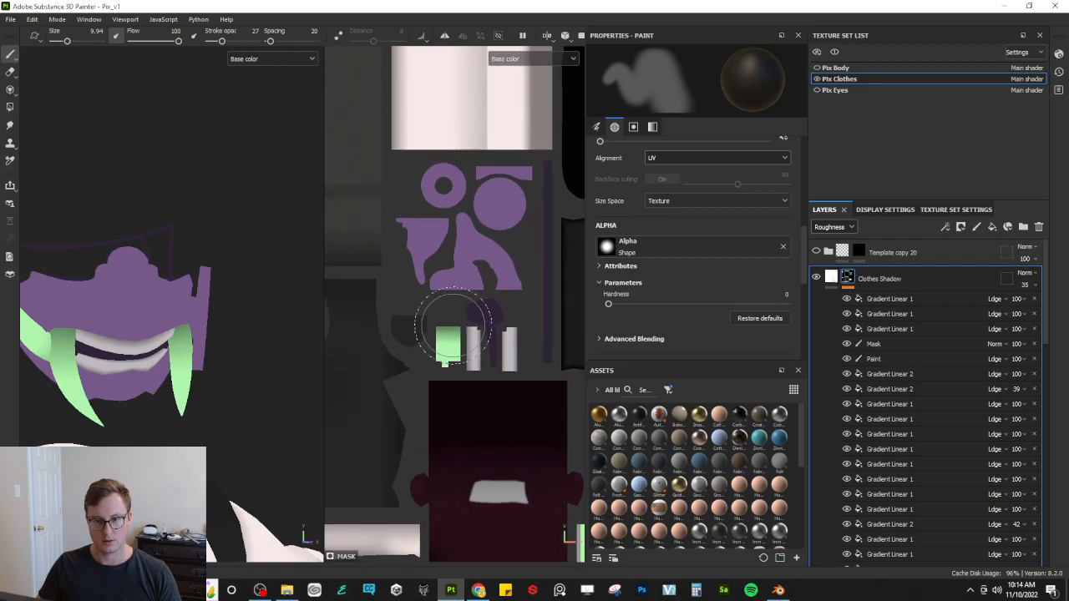
scroll(458, 306, "up", 4)
mouse_move(174, 346)
left_mouse_down("alt")
mouse_move(148, 341)
mouse_move(128, 257)
left_mouse_up("alt")
scroll(393, 233, "up", 5)
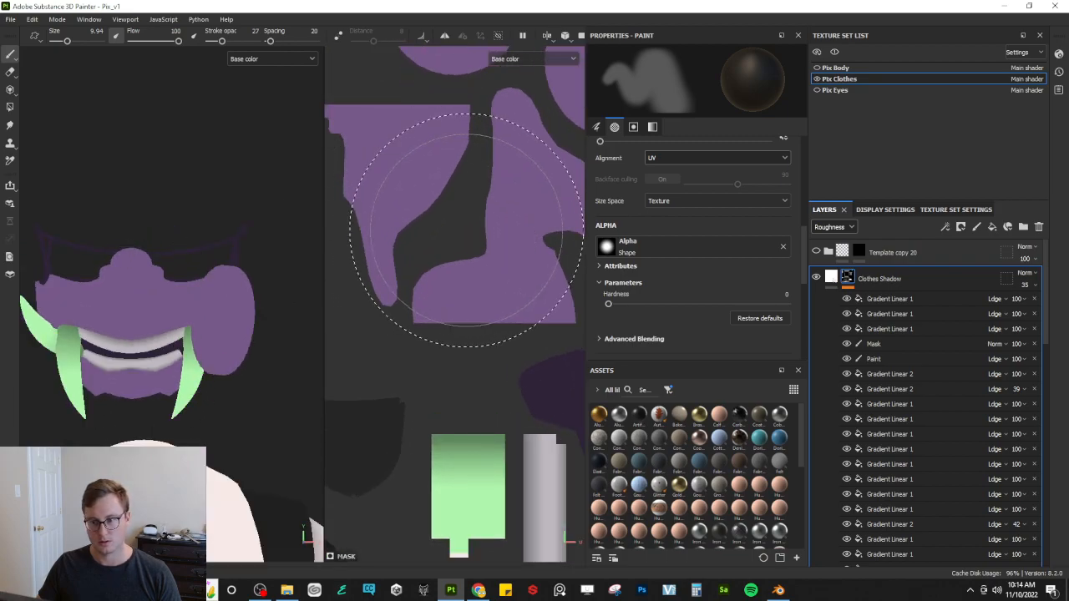
mouse_move(182, 338)
left_mouse_down("alt")
mouse_move(183, 240)
mouse_move(236, 301)
mouse_move(194, 283)
left_mouse_up("alt")
Step: Add a fill layer directly above Clothes Shadow and name it Bevel Shadow
left_click(853, 282)
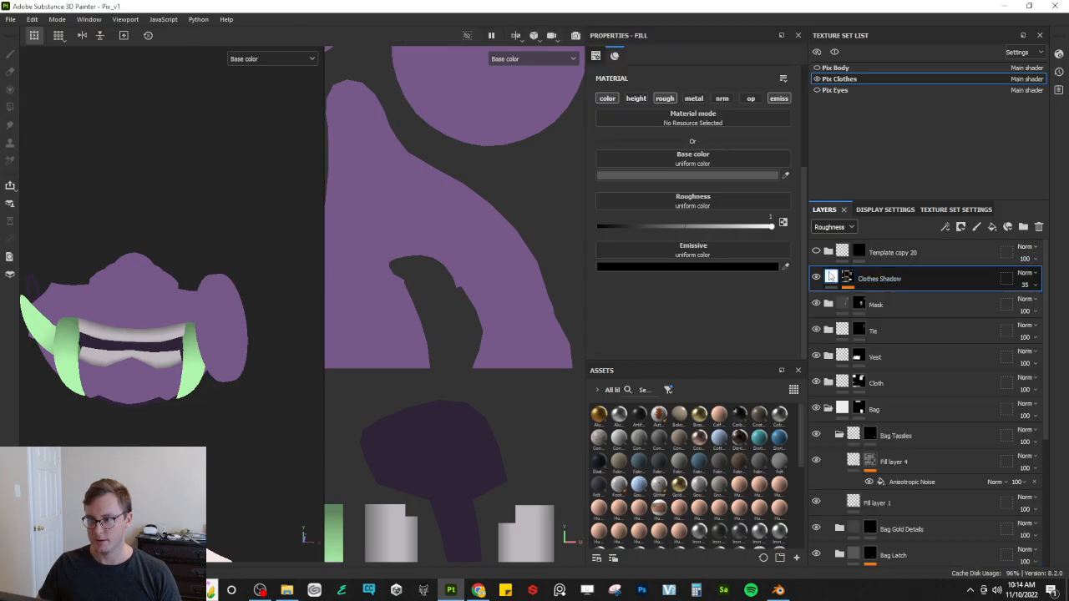
left_click(993, 224)
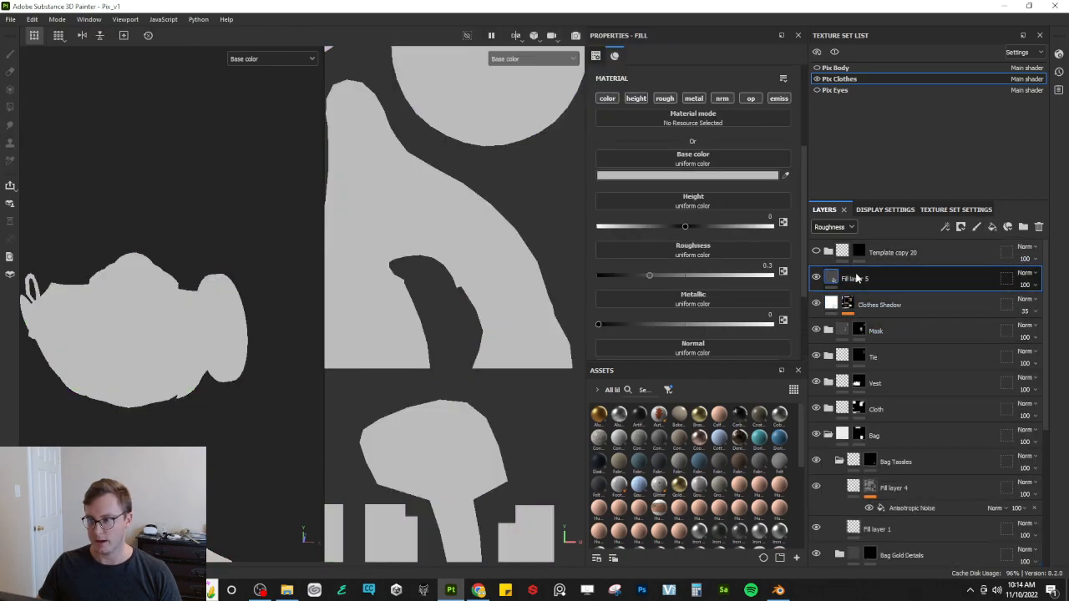
double_click(855, 280)
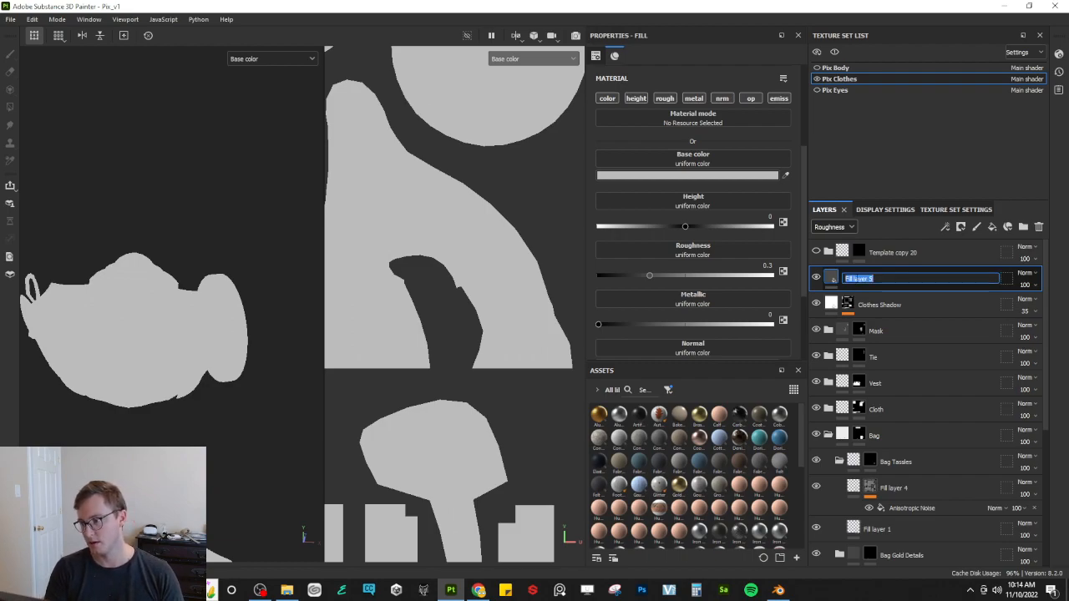
type("Bevel Shadow")
key("Return")
Step: Limit the Bevel Shadow fill to the color channel and set its base color to black (000000)
left_click(608, 99)
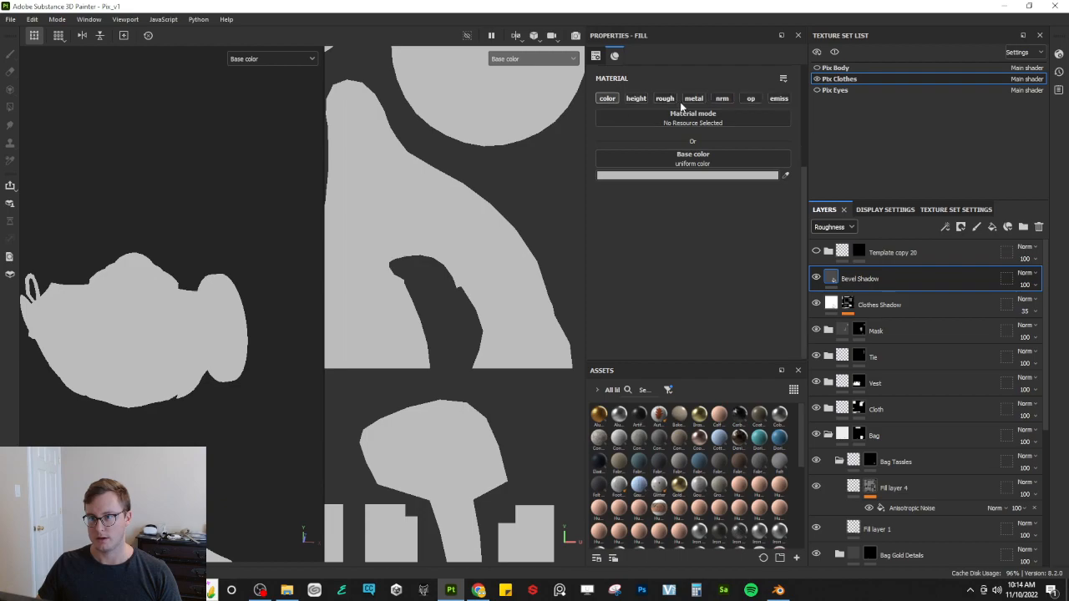
left_click(676, 175)
left_click_drag(847, 390, 737, 477)
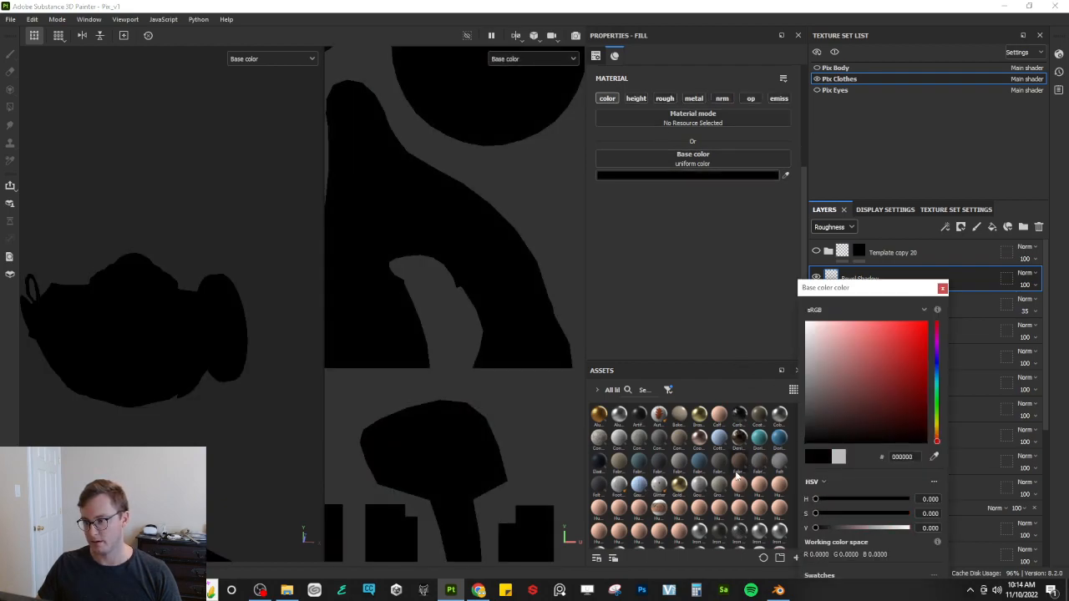
left_click(941, 289)
Step: Enable roughness at 1 and emissive on the Bevel Shadow fill, and set the layer's roughness channel opacity to 43
left_click(665, 99)
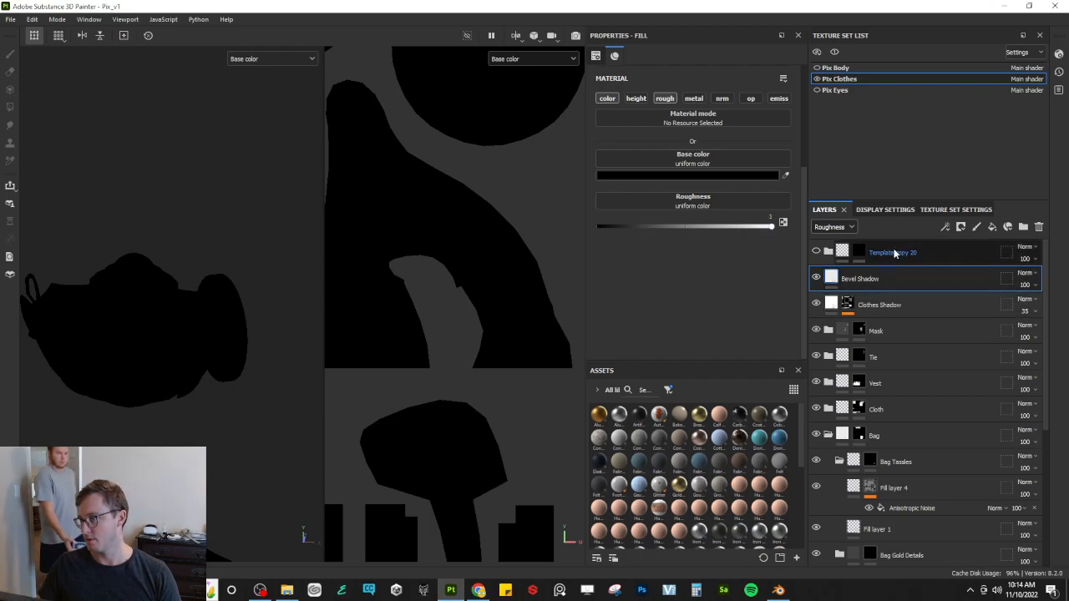
left_click(1025, 285)
left_click(1035, 305)
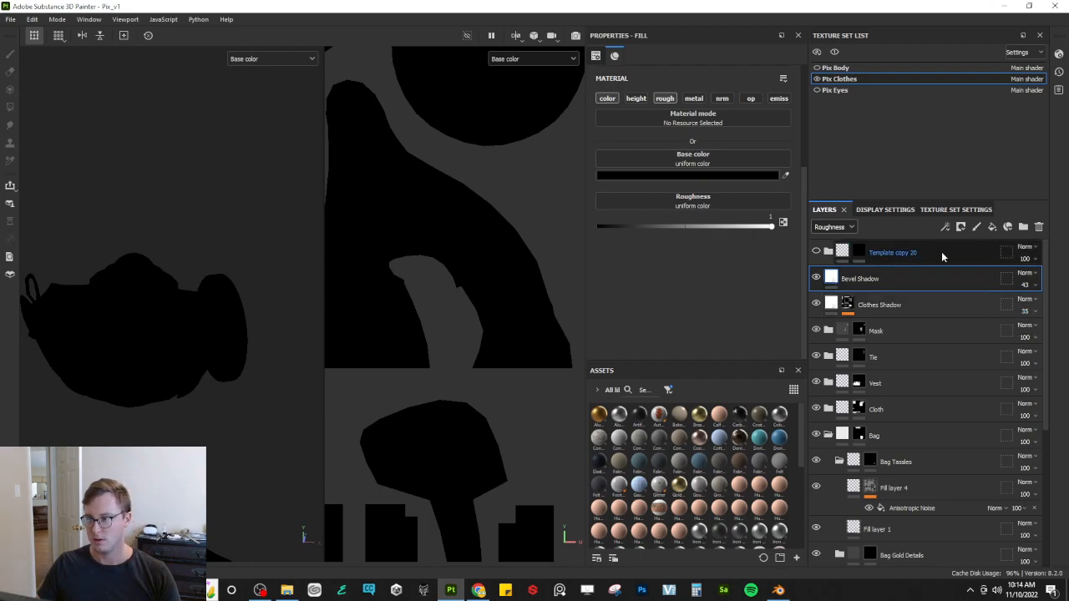
left_click(778, 98)
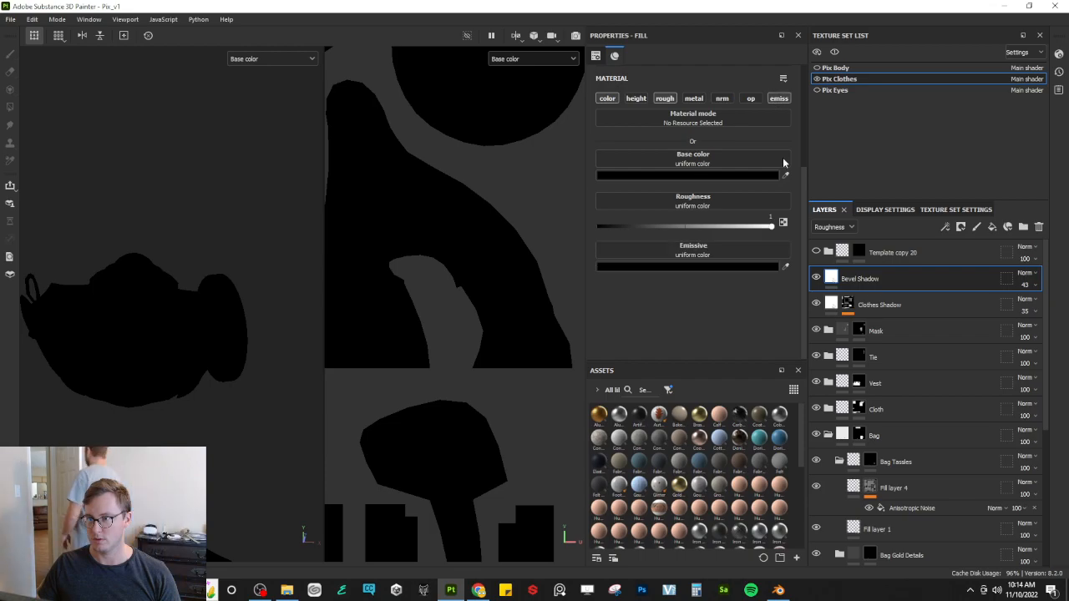
Step: Add a black mask to the Bevel Shadow layer, and turn it into a fully white mask
right_click(864, 278)
left_click(953, 35)
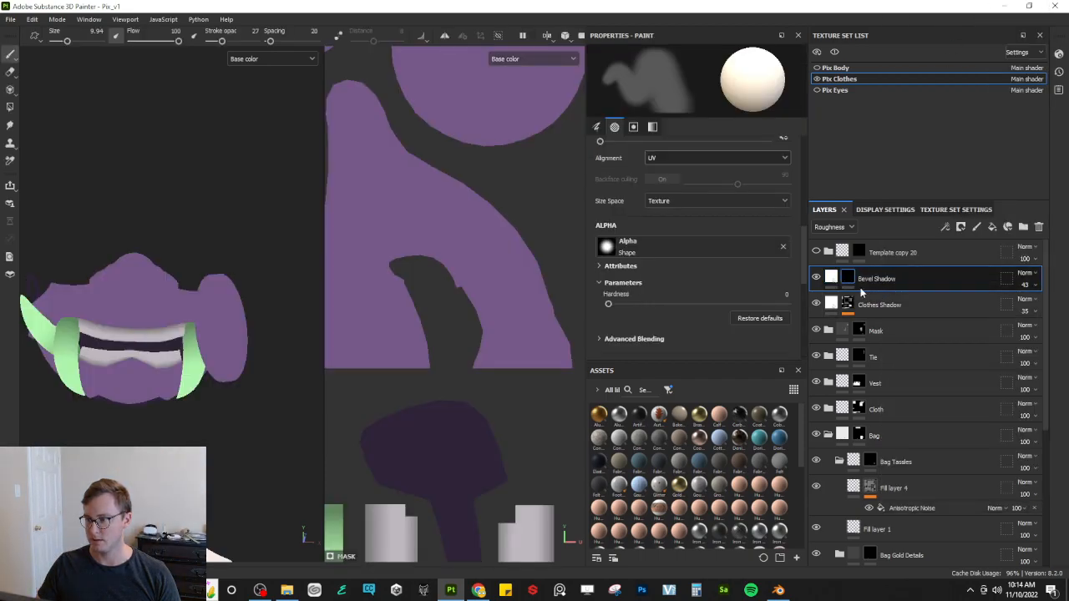
right_click(852, 279)
left_click(921, 20)
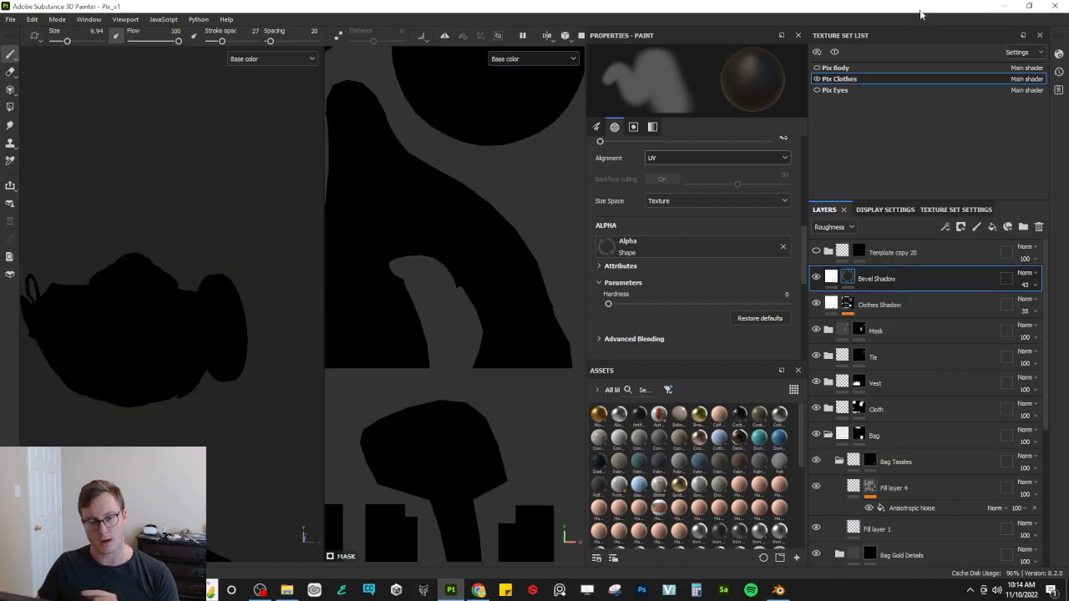
Step: Fill all the UV islands with black (value 0) in the Bevel Shadow mask using Polygon Fill
scroll(453, 239, "down", 5)
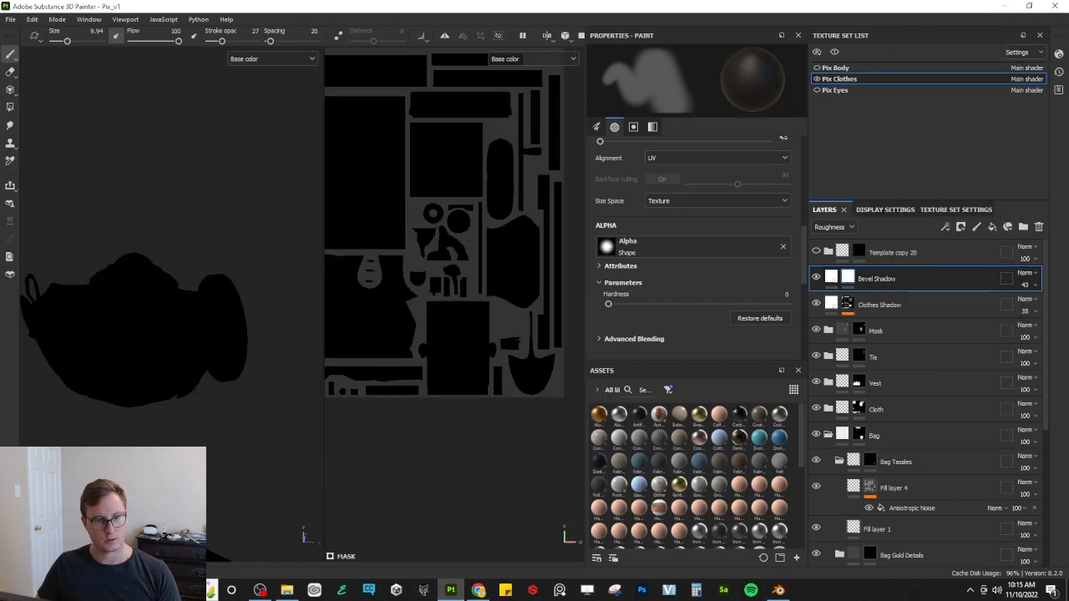
left_click(10, 106)
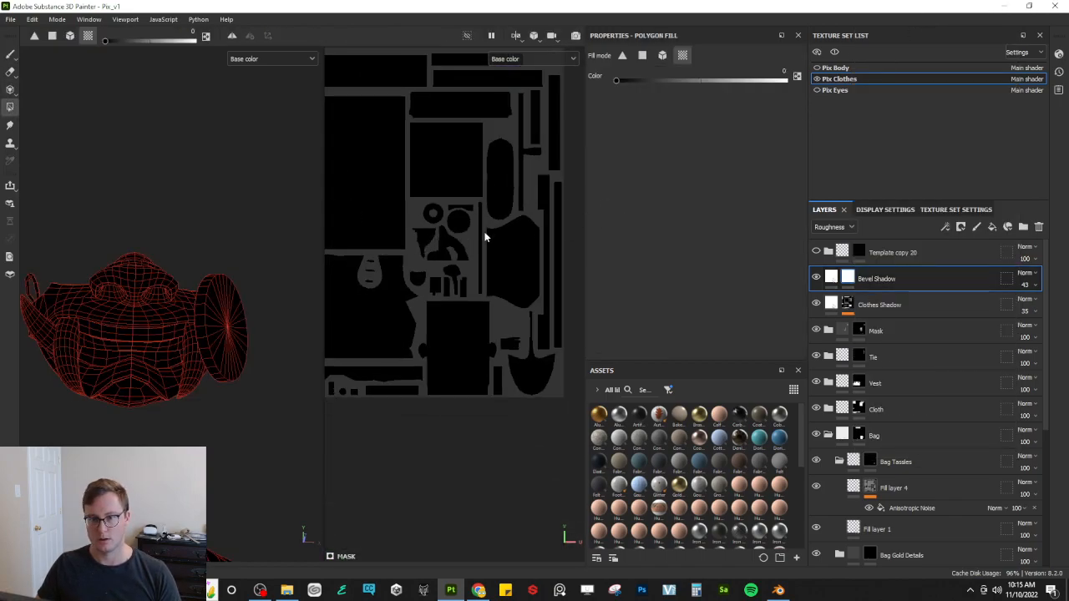
scroll(485, 237, "down", 4)
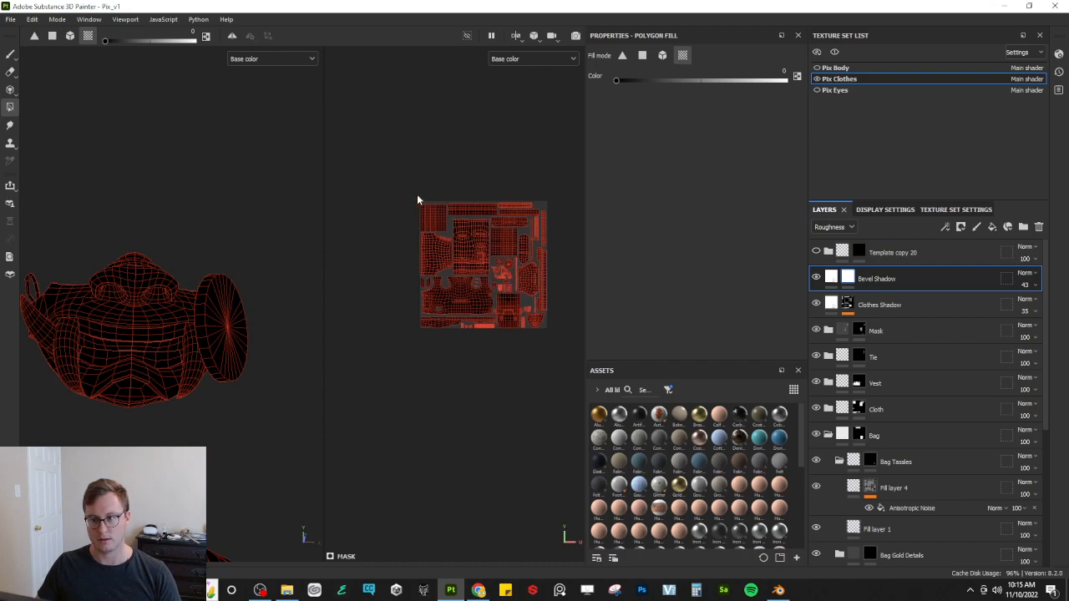
left_click_drag(417, 199, 563, 344)
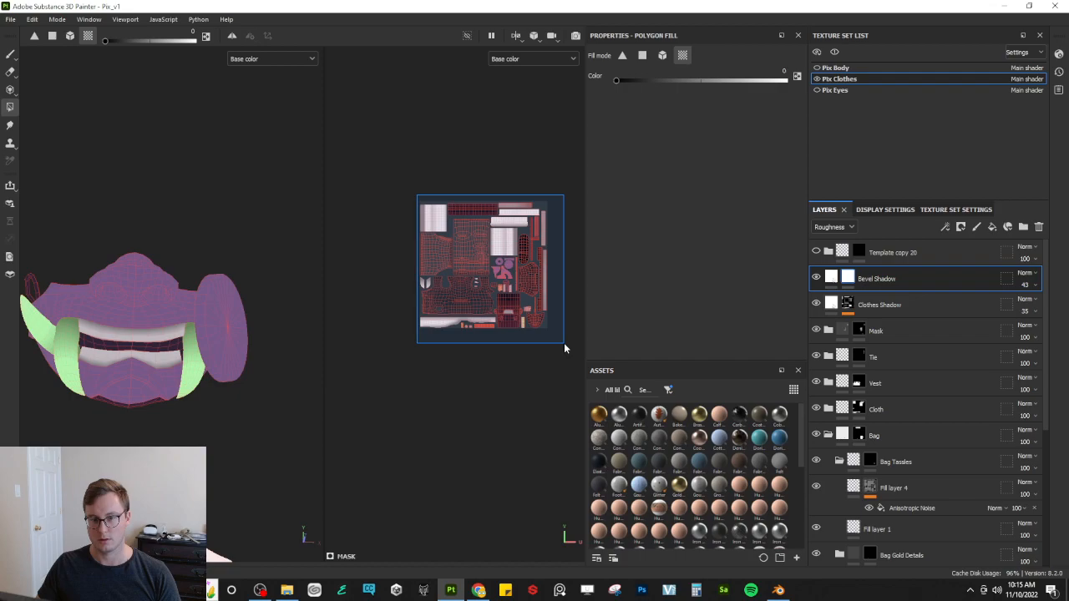
scroll(397, 314, "up", 5)
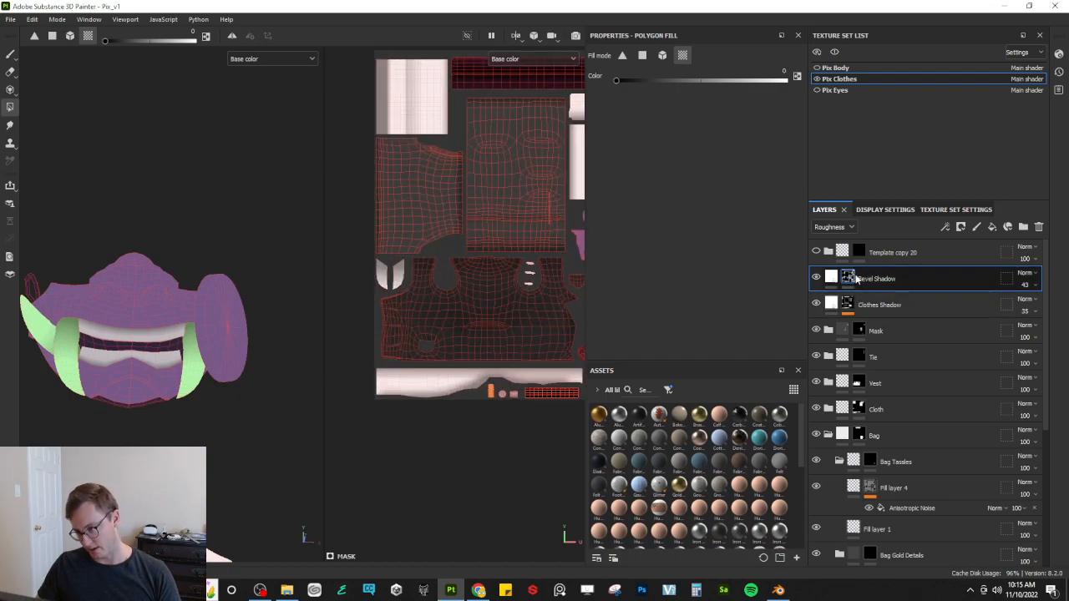
Step: Add a Bevel filter to the Bevel Shadow mask and check the clothes' UV layout
right_click(855, 279)
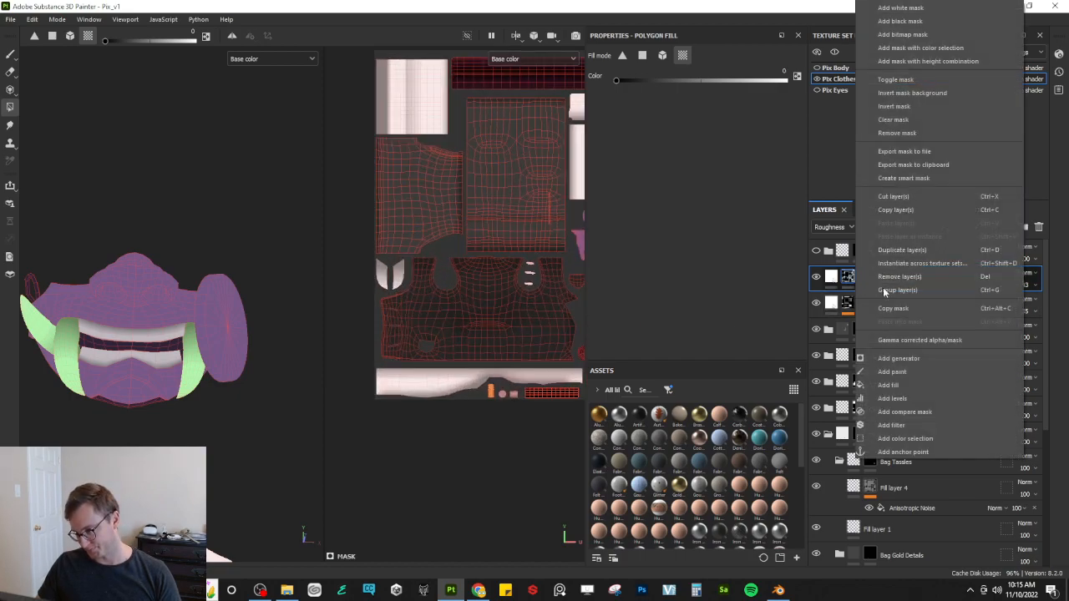
left_click(892, 426)
left_click(745, 87)
left_click(818, 121)
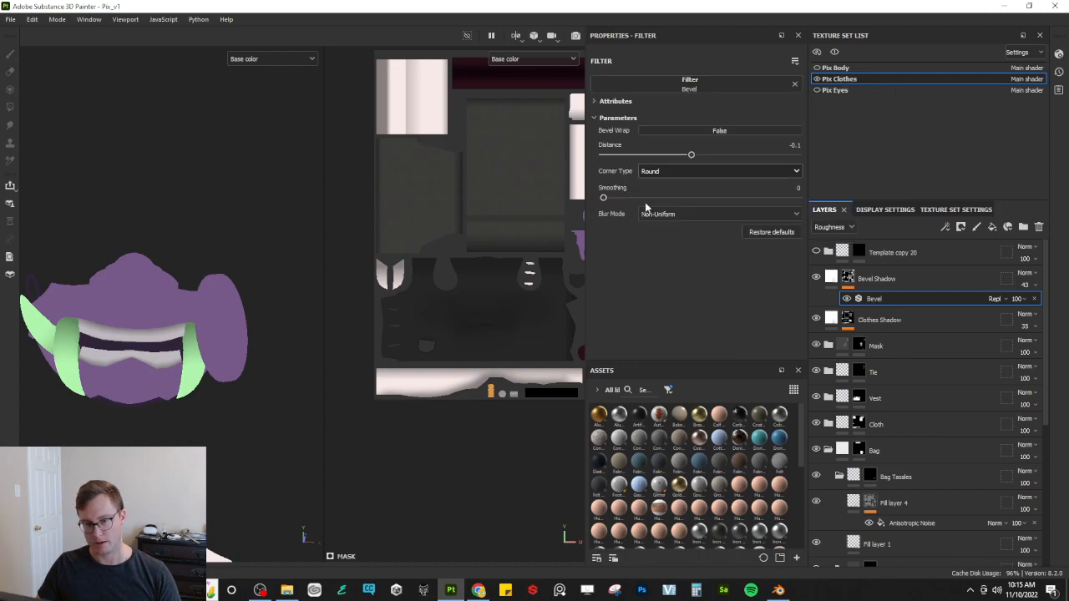
middle_click_drag(524, 242, 430, 284, "alt")
scroll(430, 284, "up", 3)
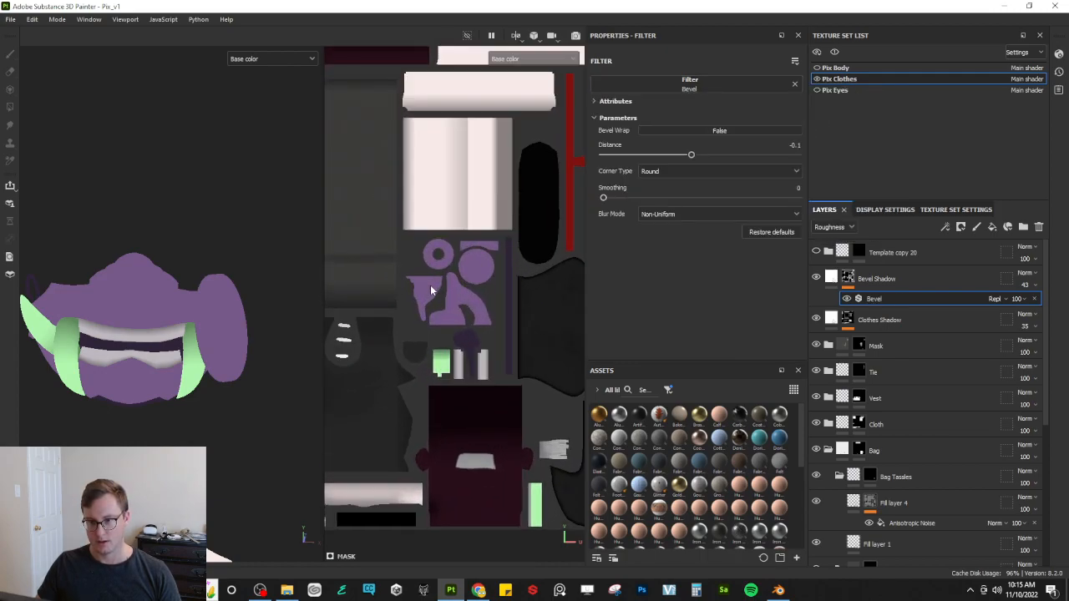
scroll(433, 282, "down", 3)
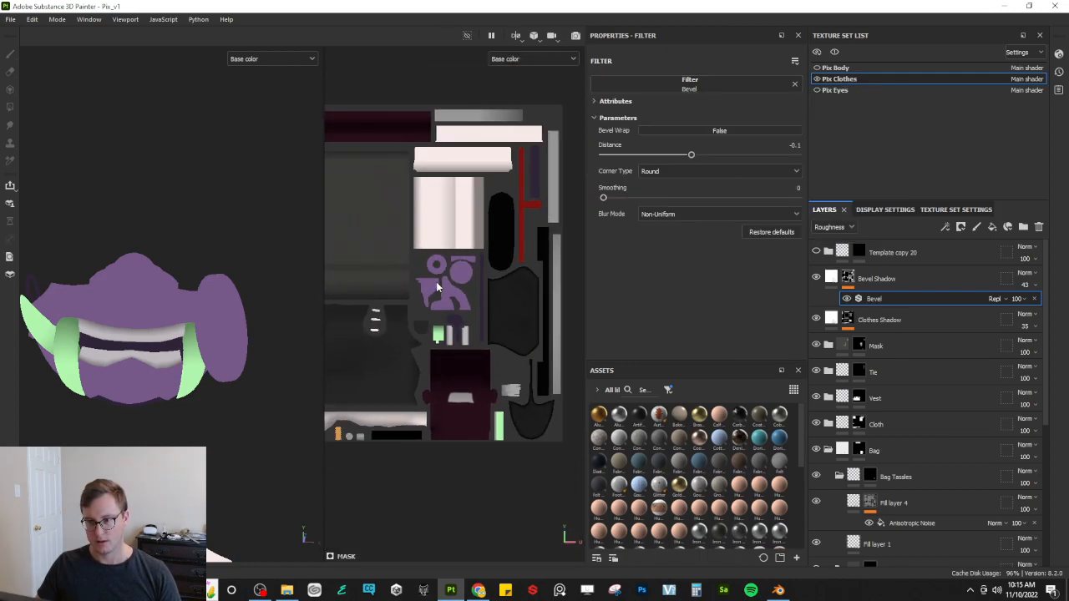
right_click(846, 278)
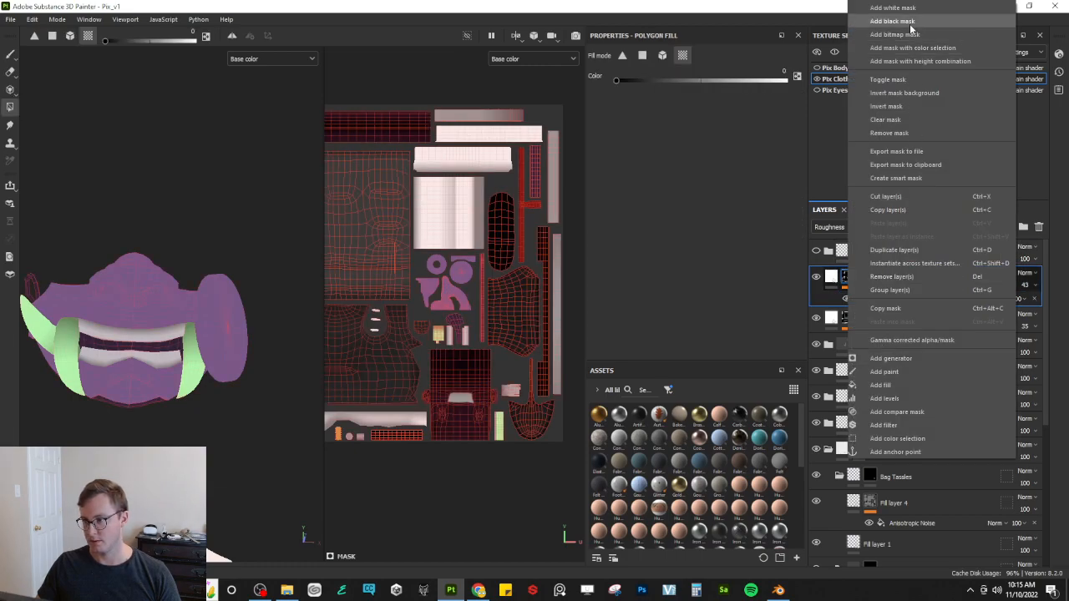
left_click(893, 385)
key("ctrl+z")
Step: Add a Paint effect above the Bevel filter in the Bevel Shadow mask
right_click(850, 278)
left_click(887, 372)
scroll(473, 291, "down", 3)
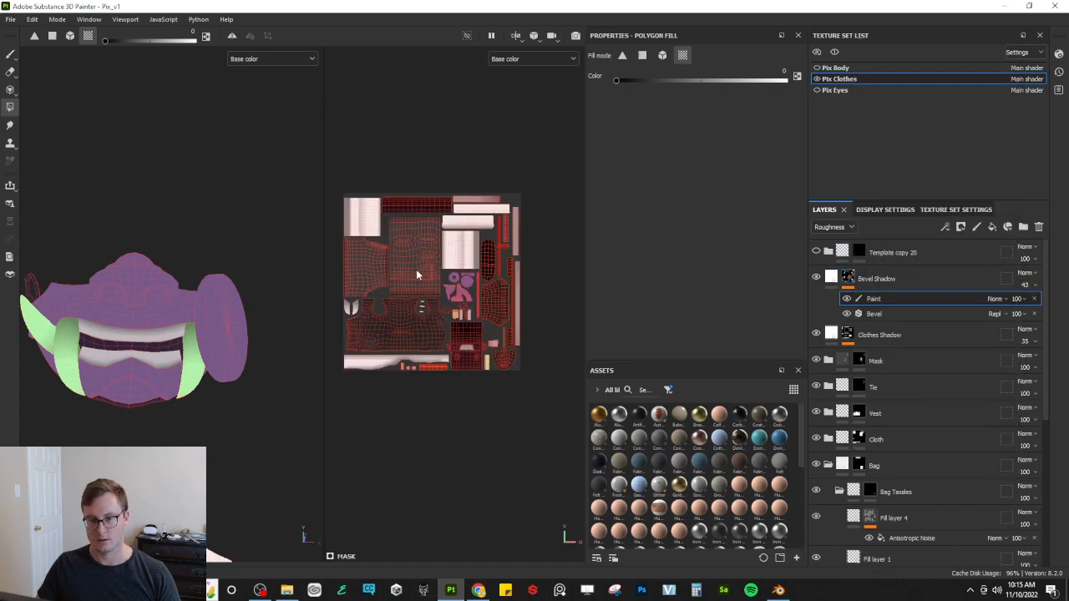
middle_click_drag(416, 271, 452, 260)
scroll(458, 259, "up", 3)
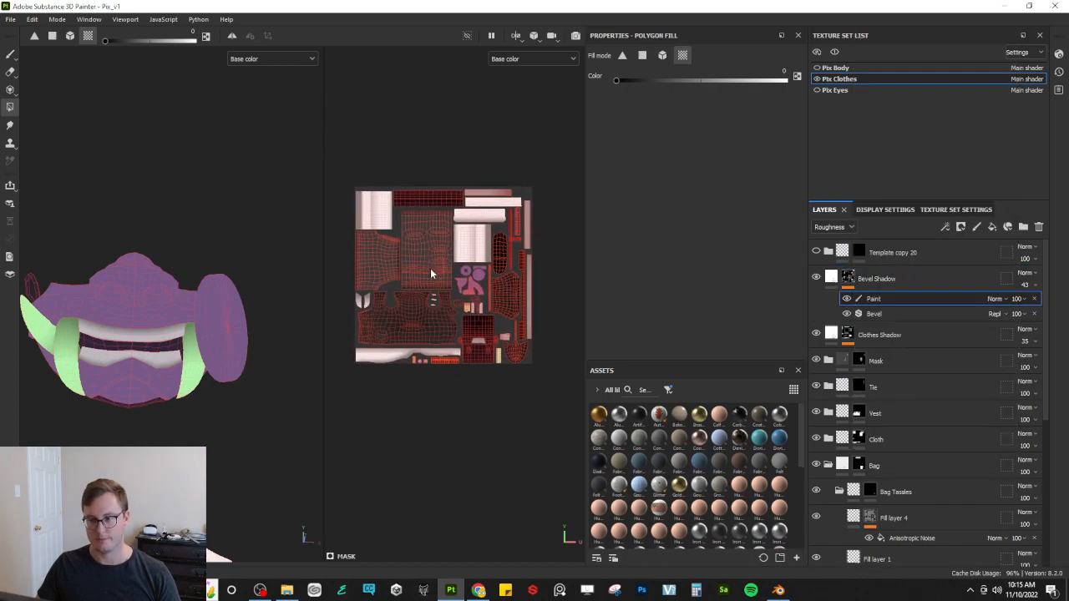
Step: Set the Bevel filter's distance to 0.0686 so the shadow follows the edges of the UV islands
left_click(907, 314)
scroll(467, 305, "up", 4)
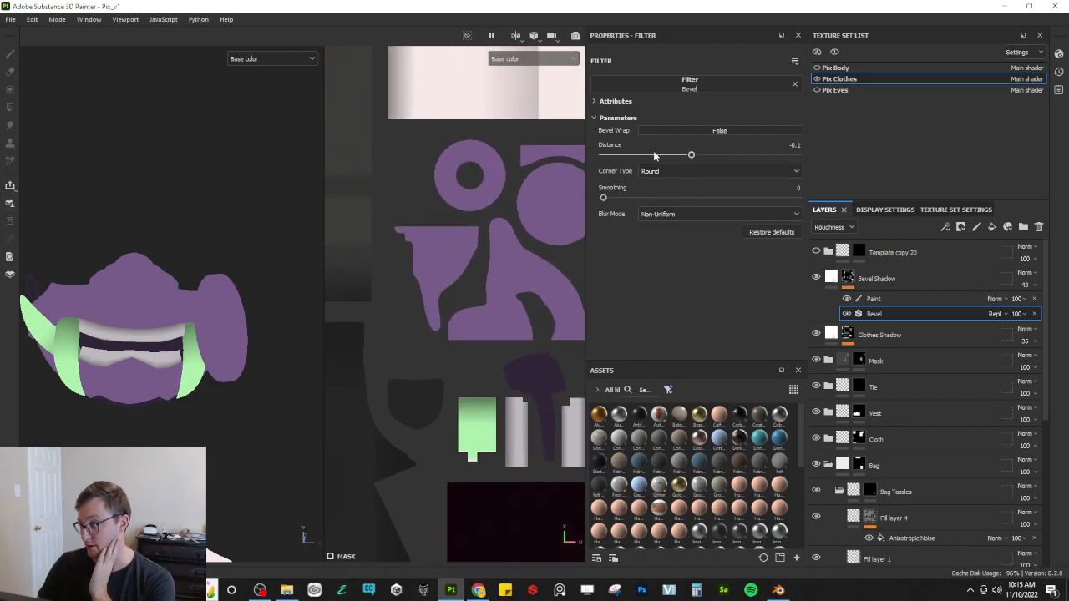
mouse_move(678, 157)
left_mouse_down()
mouse_move(718, 156)
mouse_move(708, 156)
left_mouse_up()
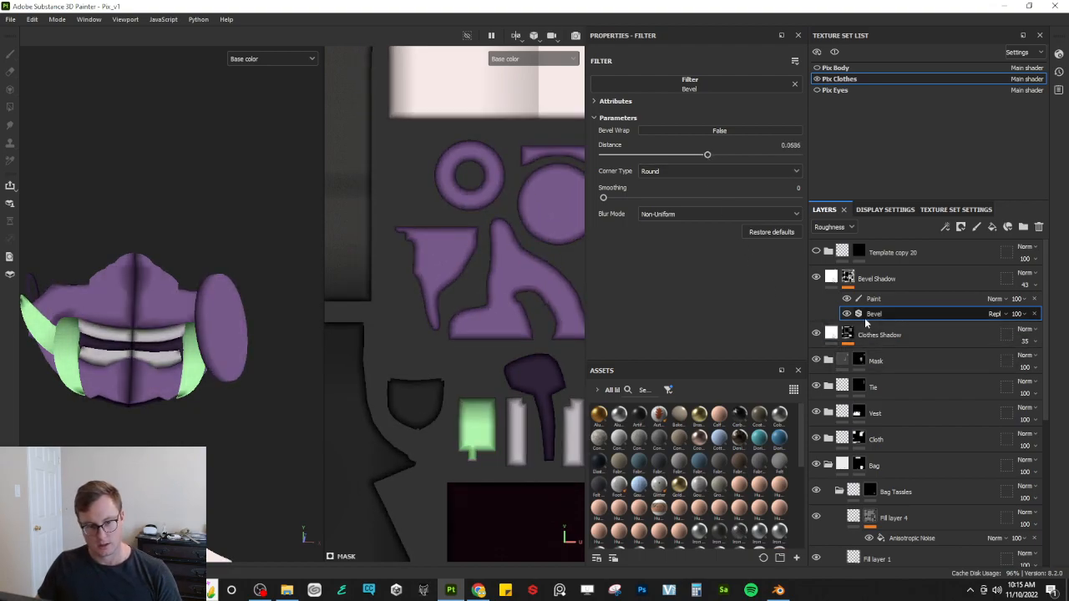
Step: Fill all the UV islands with black (value 0) on the Bevel Shadow mask's Paint effect using Polygon Fill
left_click(873, 298)
scroll(440, 286, "down", 6)
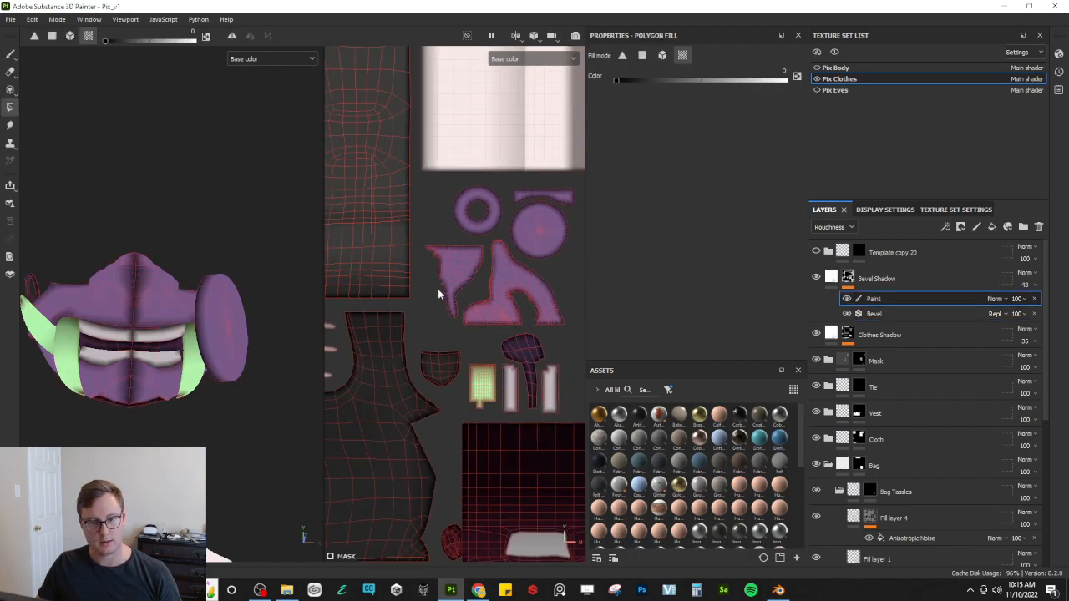
left_click_drag(373, 186, 526, 354)
scroll(444, 245, "up", 6)
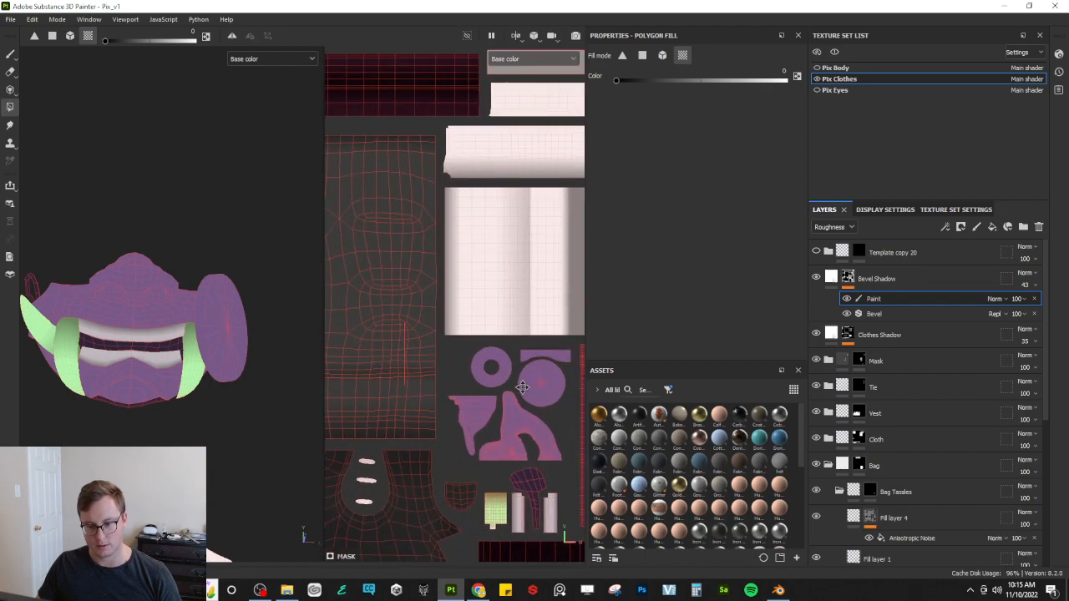
Step: Fill the mask's mouth-interior UV island with white (value 1) on the Bevel Shadow mask's Paint effect using Polygon Fill
scroll(445, 265, "up", 5)
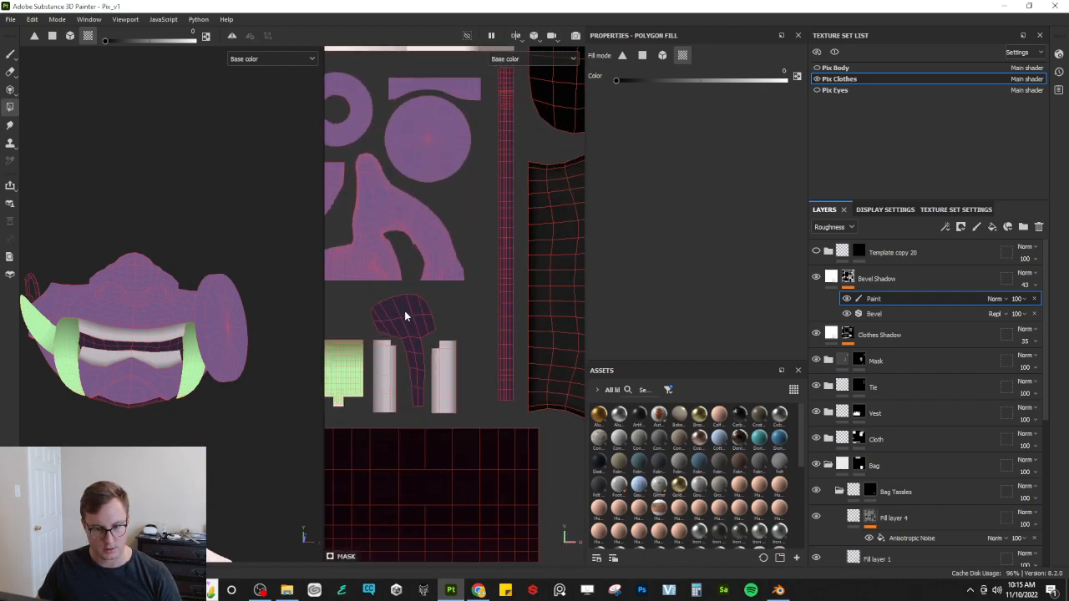
key("x")
left_click(429, 314)
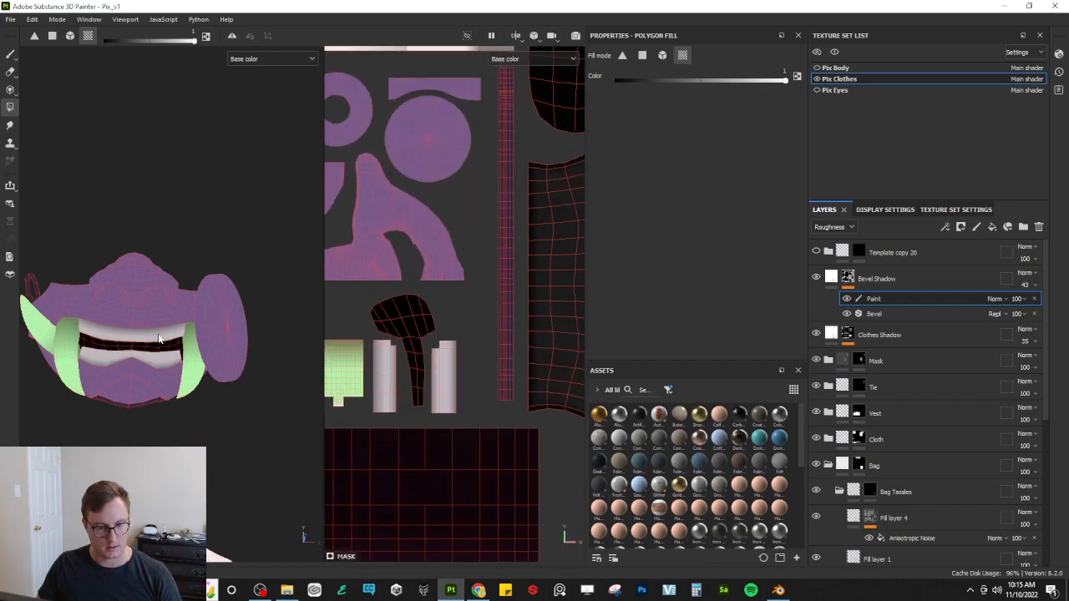
key("ctrl+z")
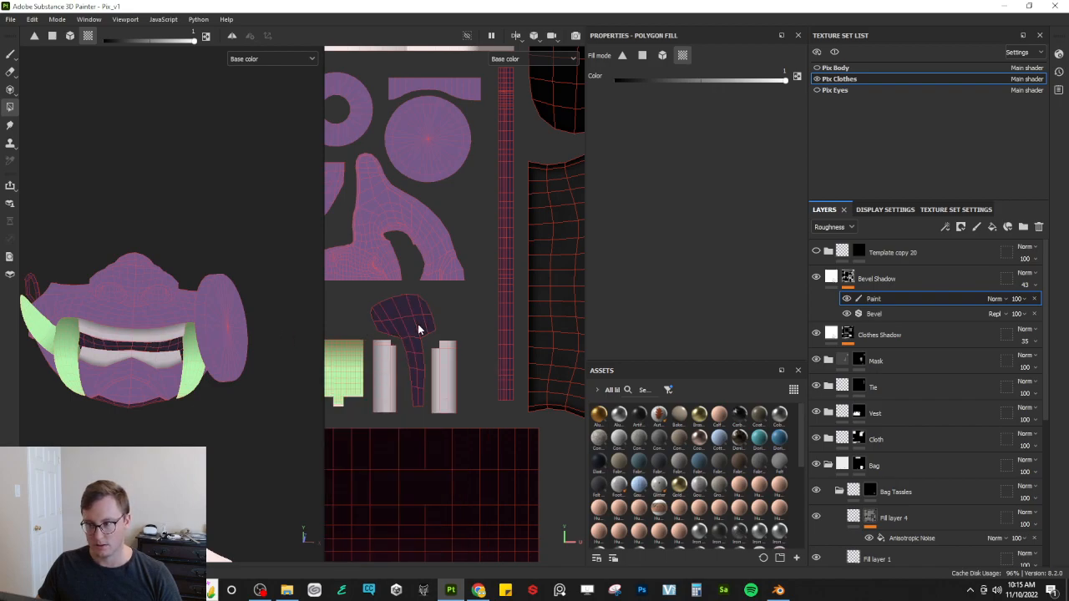
left_click(414, 316)
Step: Try Linear dodge (Add) on the Bevel Shadow mask's Paint effect and settle on the Multiply blend mode
left_click(995, 298)
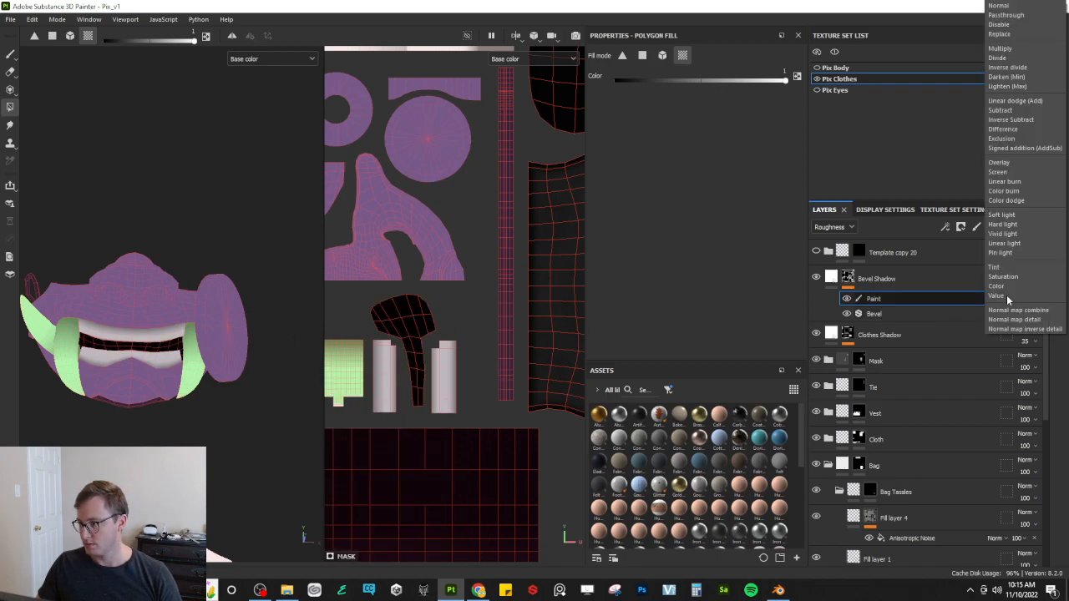
left_click(1020, 101)
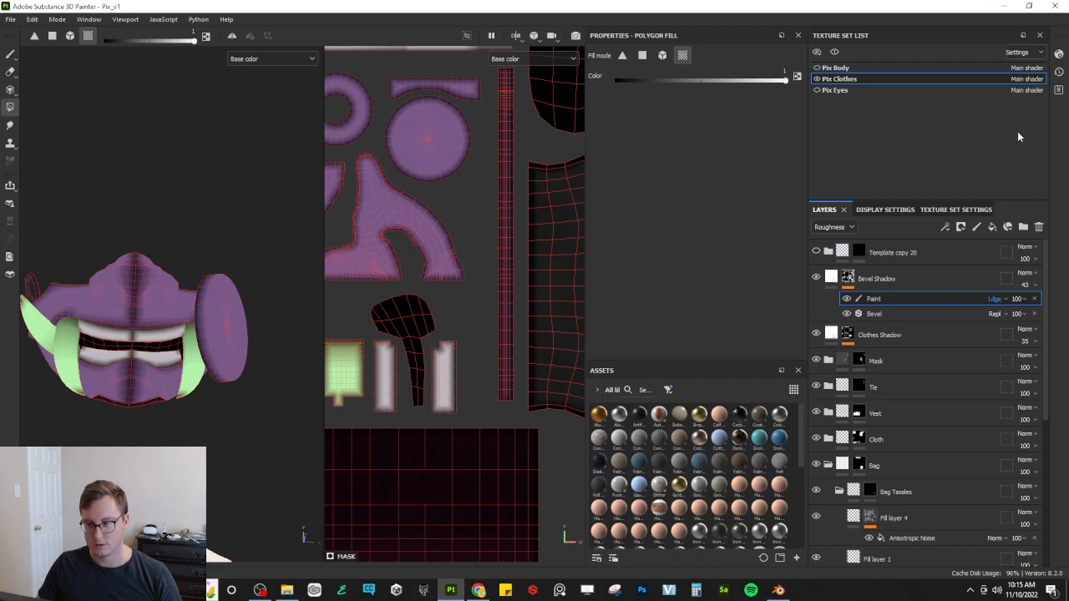
left_click(995, 298)
left_click(1019, 57)
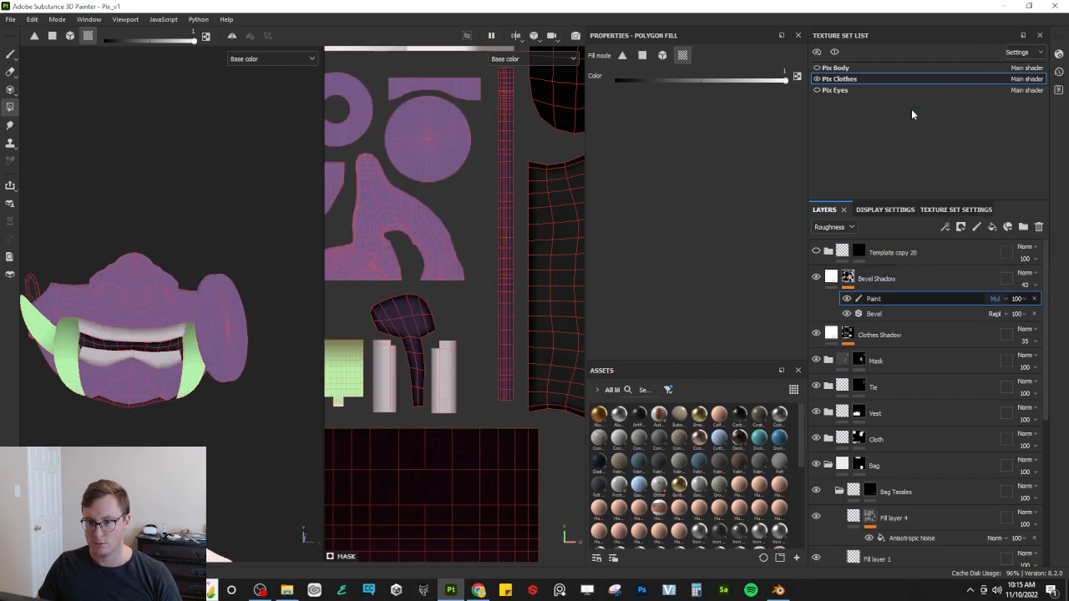
Step: Set the Bevel filter's distance to 0.04 and smoothing to 0.89 while checking the shading around the mask's mouth
scroll(372, 342, "up", 3)
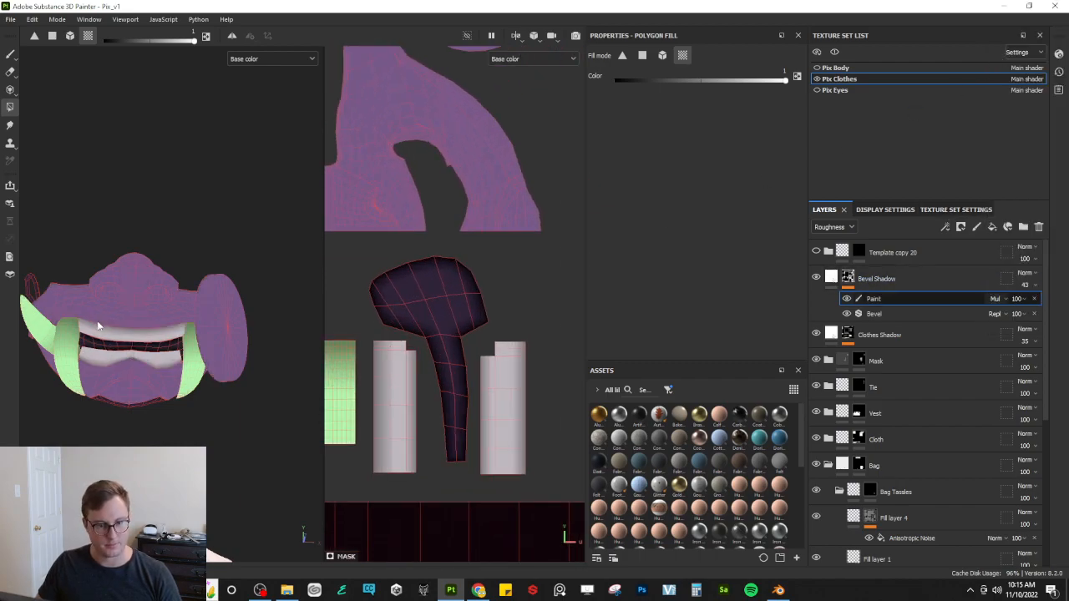
scroll(95, 317, "up", 4)
left_click(8, 57)
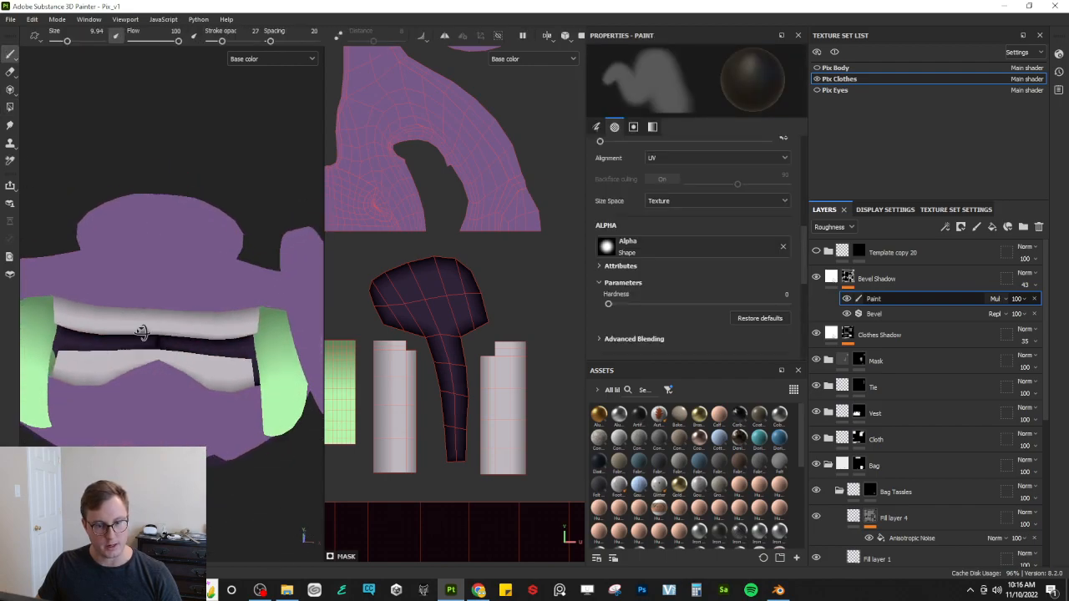
mouse_move(161, 344)
left_mouse_down("alt")
mouse_move(196, 356)
mouse_move(146, 373)
left_mouse_up("alt")
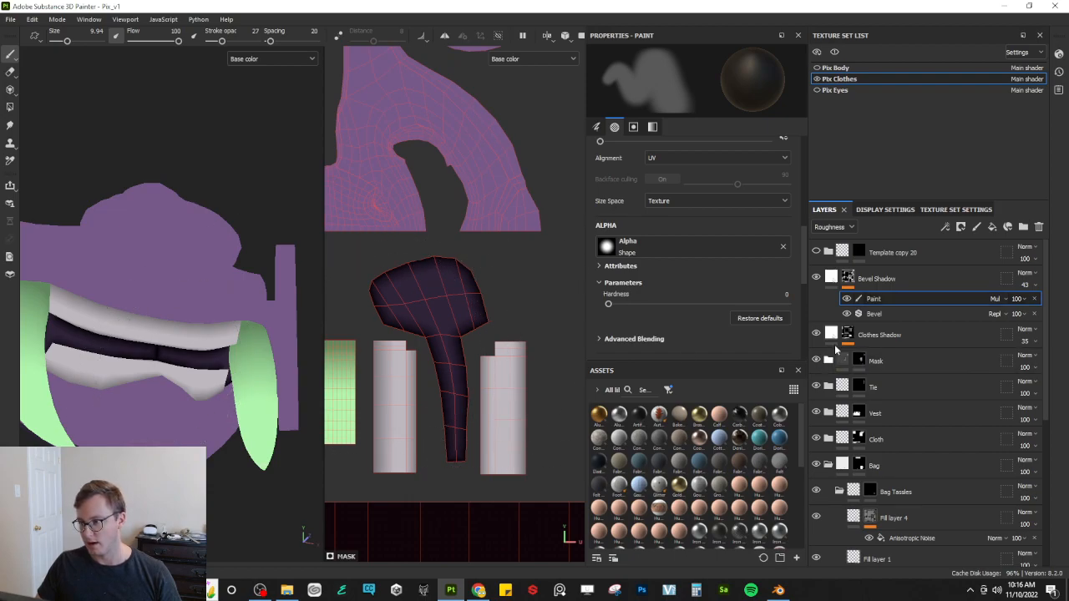
scroll(192, 350, "up", 3)
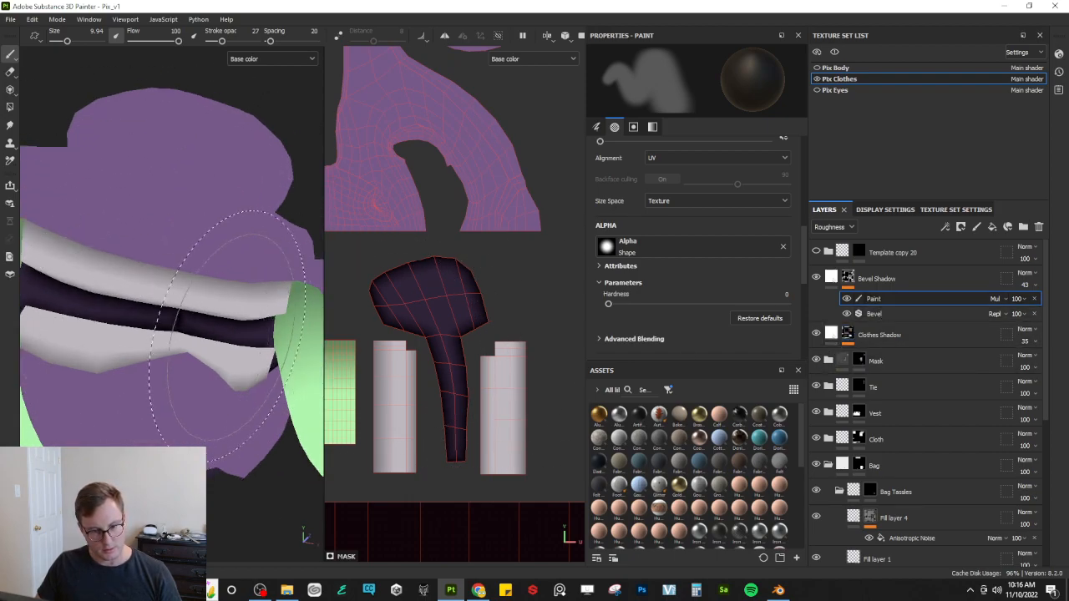
left_click(882, 315)
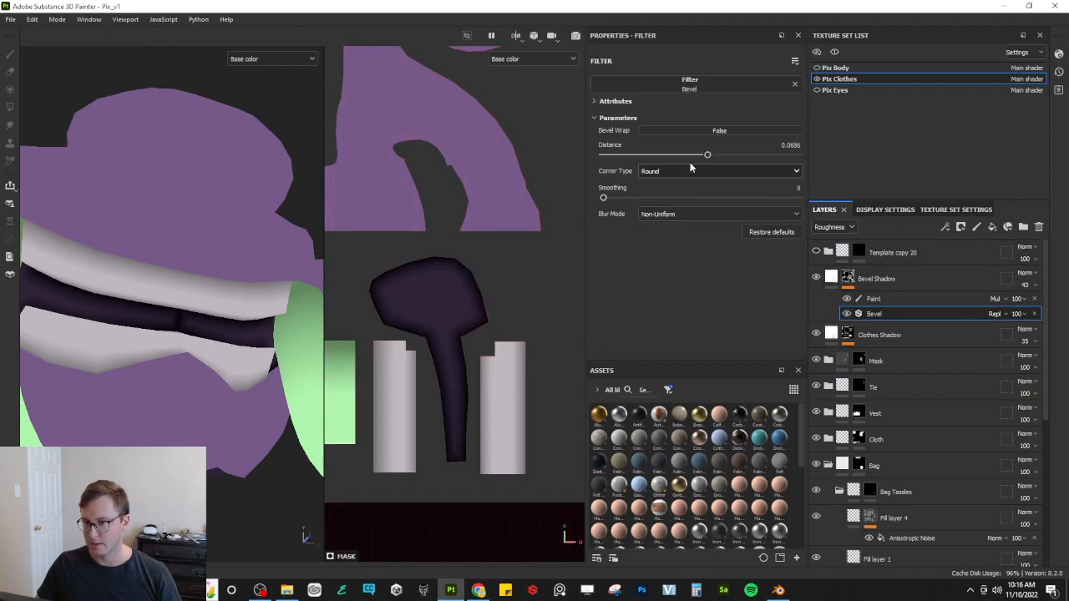
left_click_drag(707, 154, 706, 153)
left_click_drag(625, 197, 637, 197)
mouse_move(707, 155)
left_mouse_down()
mouse_move(692, 155)
mouse_move(701, 155)
left_mouse_up()
scroll(107, 343, "down", 5)
left_click_drag(231, 348, 173, 335, "alt+shift")
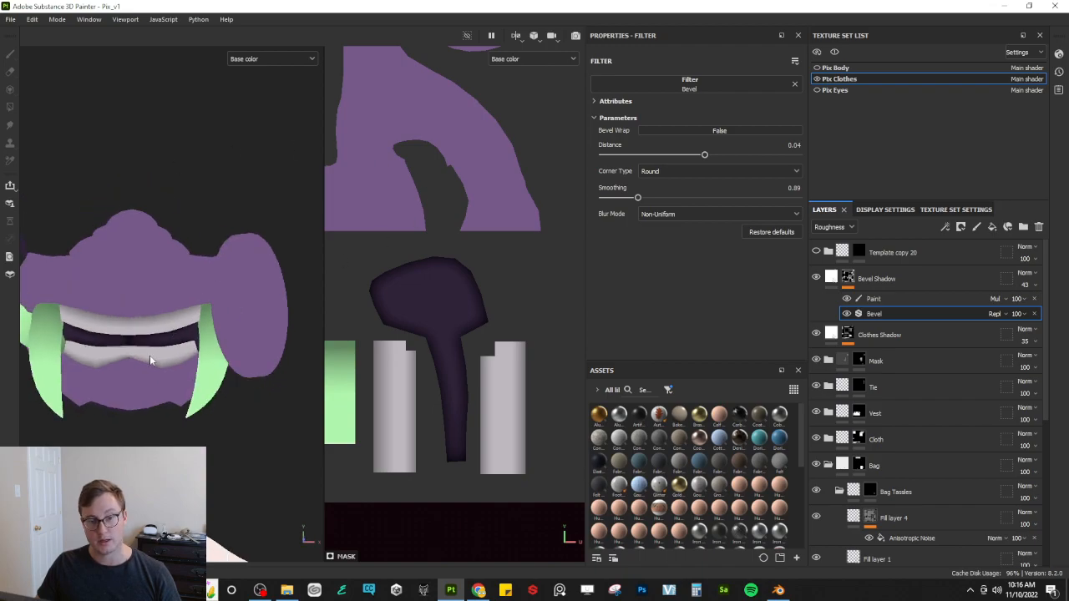
scroll(167, 342, "down", 3)
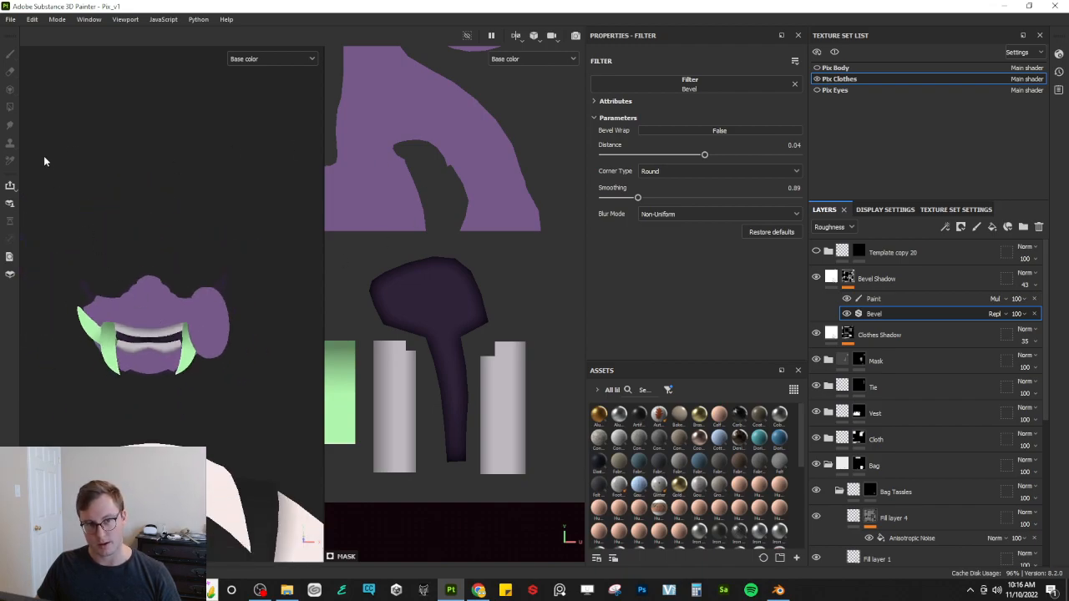
Step: Select the Bevel Shadow mask's Paint effect with Polygon Fill and examine the mask's UV islands
left_click(875, 300)
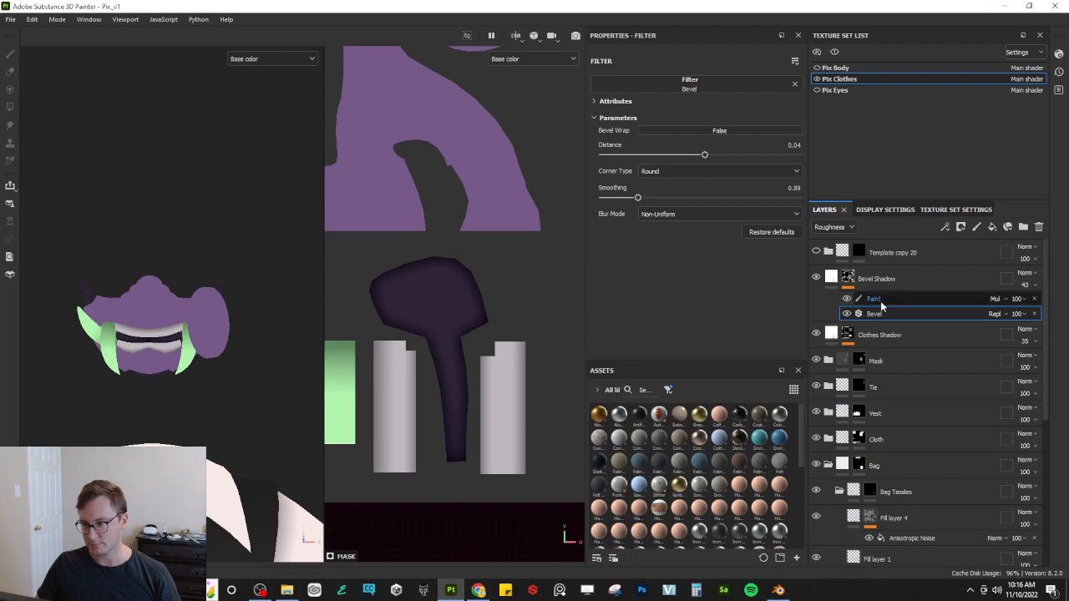
left_click(10, 107)
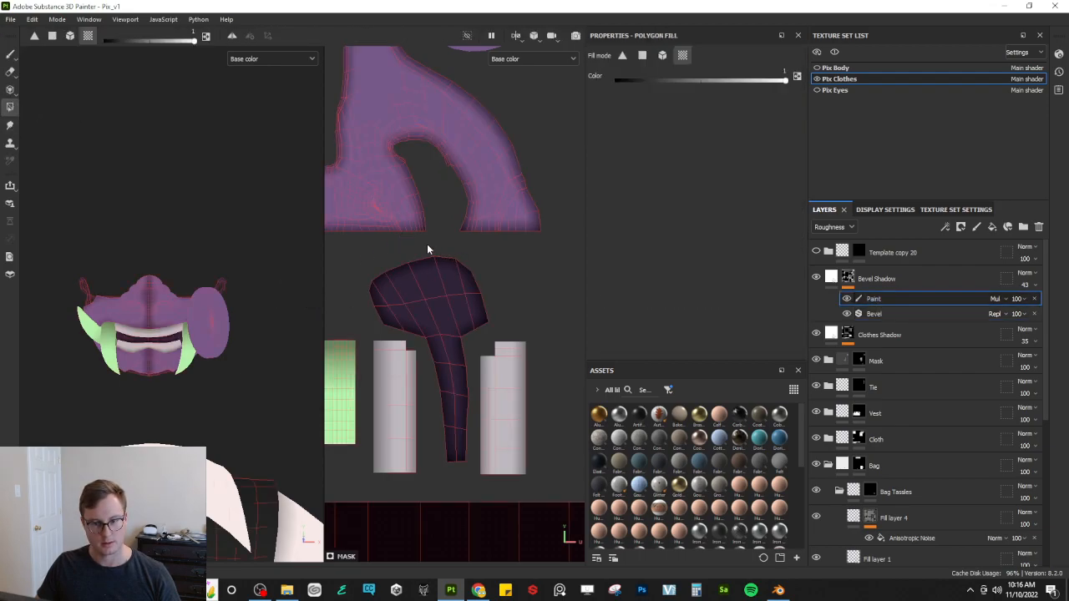
middle_click_drag(435, 250, 471, 305)
left_click_drag(134, 332, 189, 264, "alt")
scroll(488, 254, "up", 2)
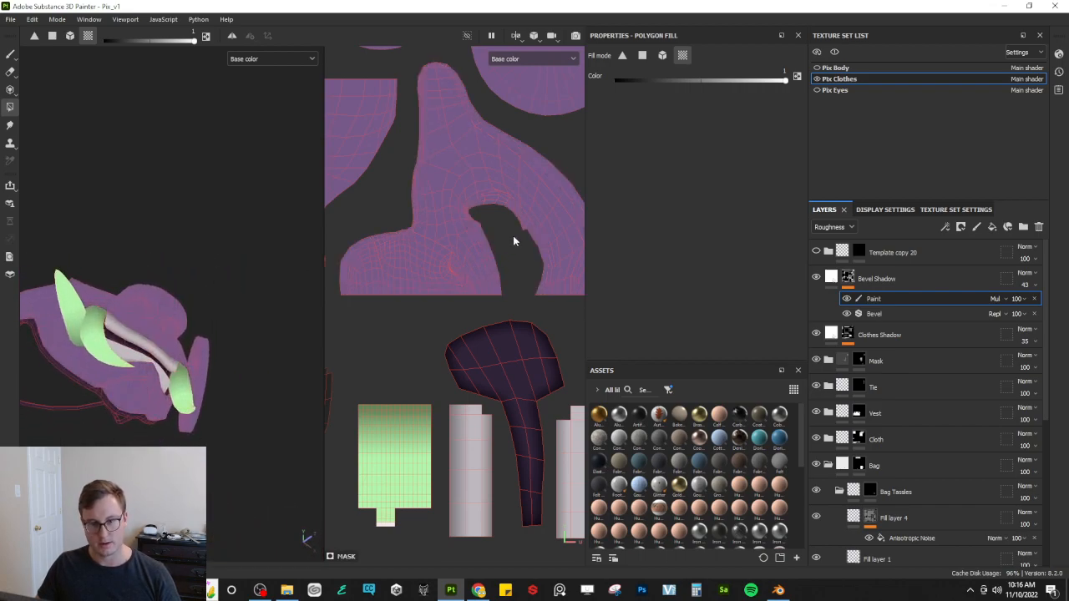
scroll(501, 251, "down", 5)
scroll(478, 346, "up", 3)
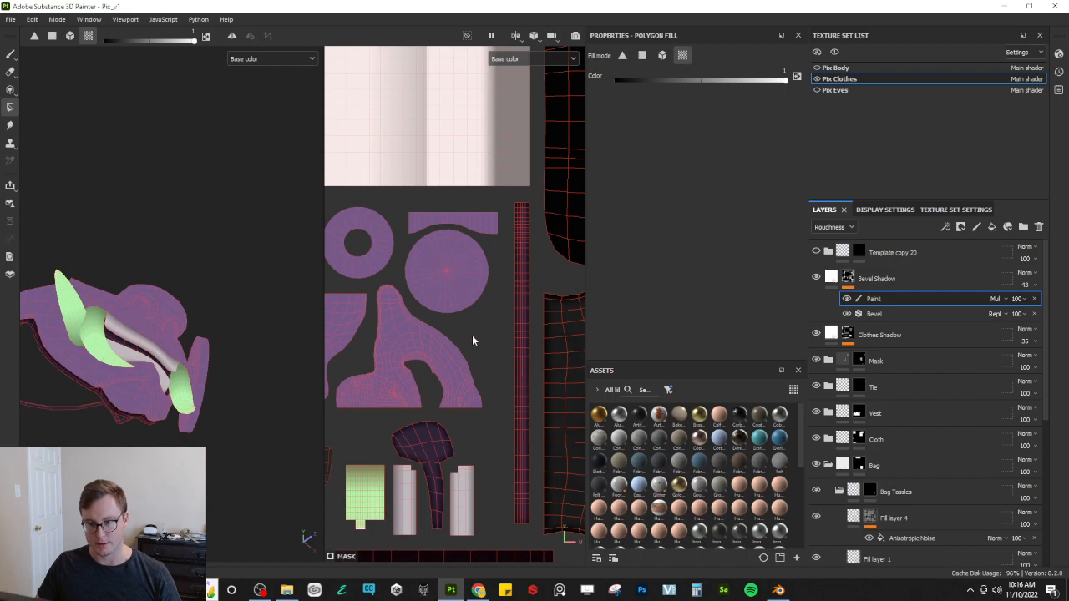
Step: Examine the bevel shading on the 3D mask from several angles without the polygon wireframe
left_click(9, 56)
mouse_move(179, 259)
left_mouse_down("alt")
mouse_move(147, 316)
mouse_move(209, 382)
mouse_move(265, 351)
mouse_move(261, 292)
mouse_move(97, 275)
mouse_move(132, 292)
left_mouse_up("alt")
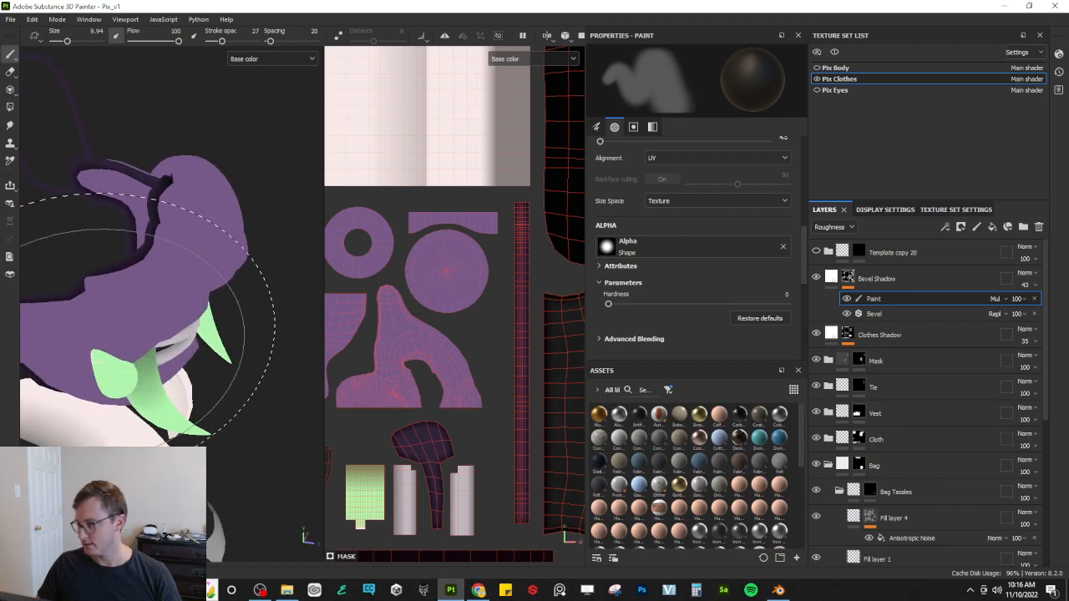
scroll(136, 298, "down", 3)
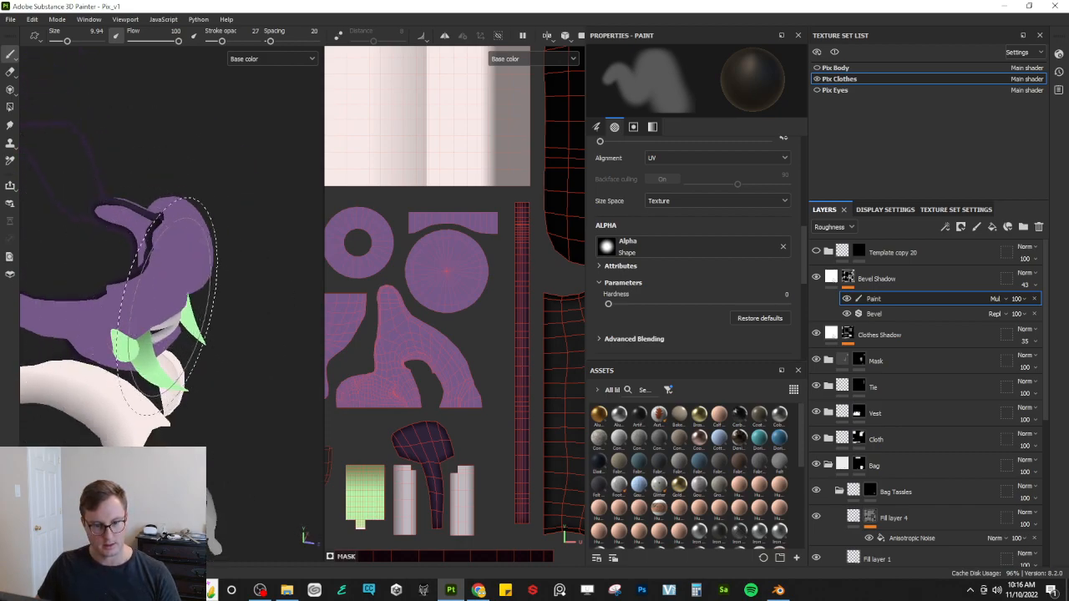
mouse_move(177, 323)
left_mouse_down("alt")
mouse_move(156, 334)
mouse_move(167, 292)
mouse_move(175, 320)
left_mouse_up("alt")
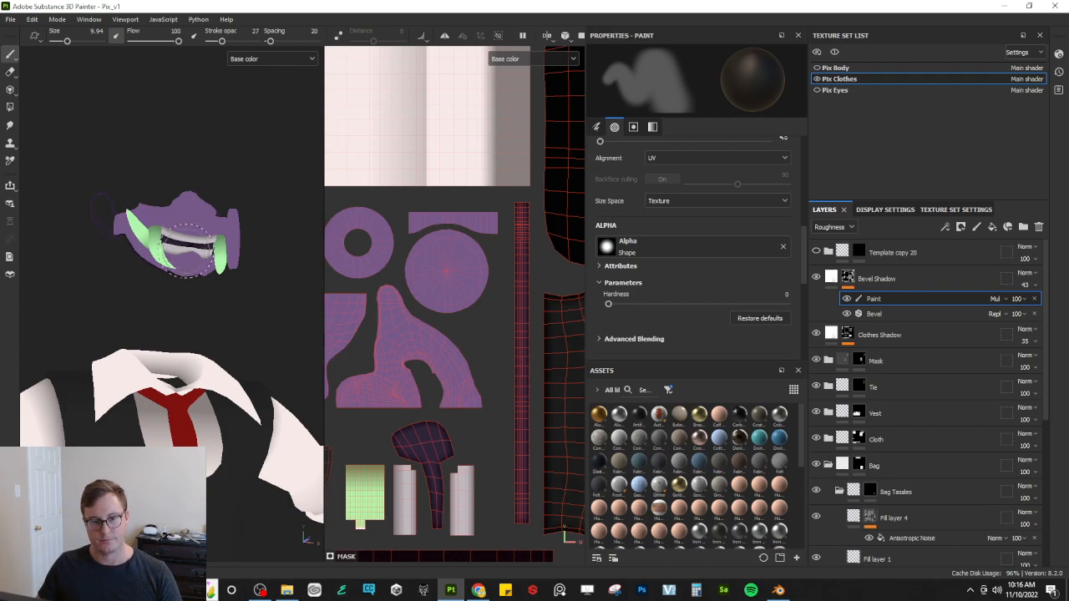
left_click_drag(185, 247, 205, 278, "alt")
middle_click_drag(206, 281, 208, 358, "alt")
scroll(208, 357, "up", 6)
mouse_move(213, 331)
left_mouse_down("alt")
mouse_move(194, 315)
mouse_move(199, 254)
left_mouse_up("alt")
left_click_drag(184, 307, 192, 315, "alt")
scroll(192, 315, "down", 8)
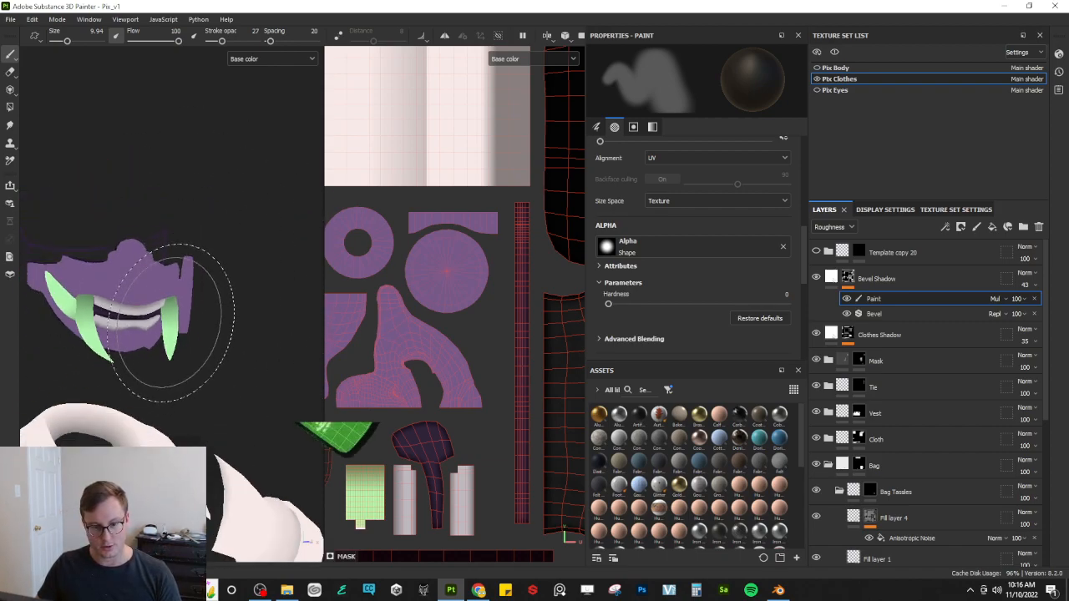
Step: Switch to OBS to read the stream chat and return to Substance 3D Painter
key("alt+Tab")
key("alt+Tab")
key("alt+Tab")
key("alt+Tab")
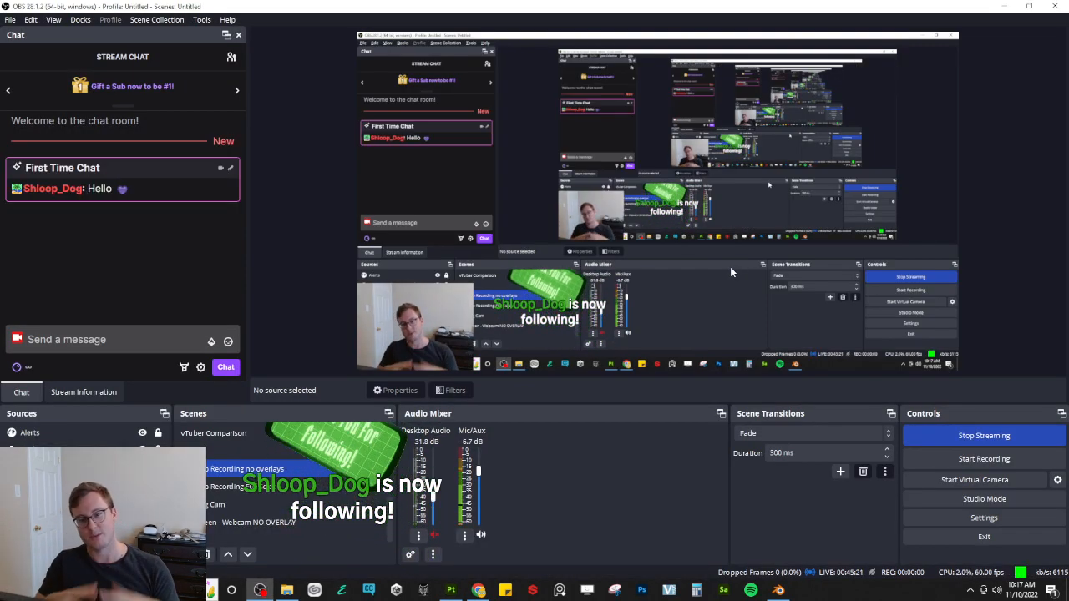
key("alt")
key("alt+Tab")
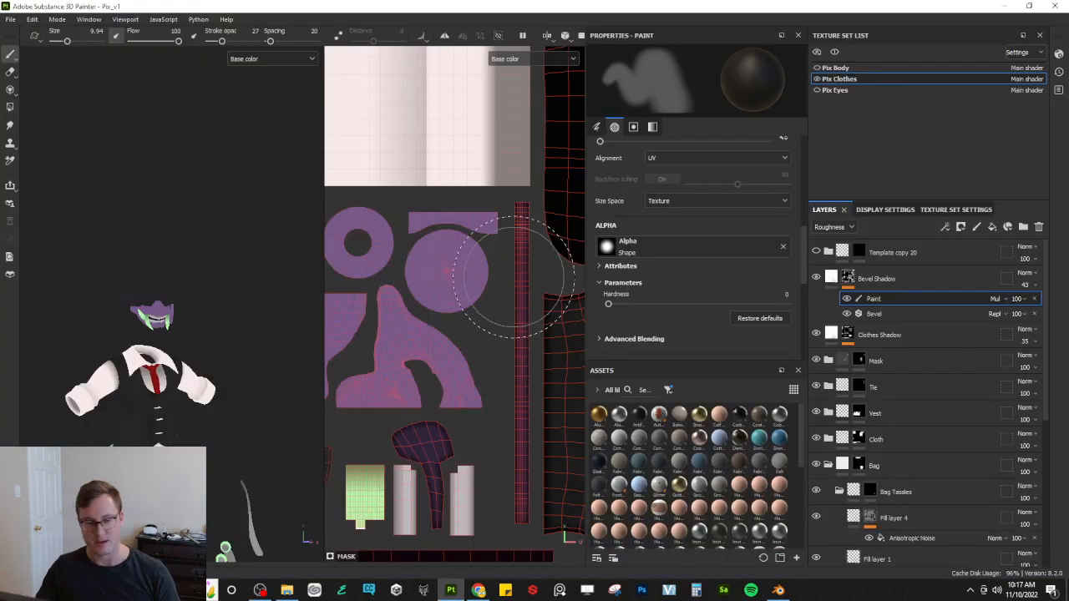
Step: Widen the 3D viewport and show the Pix Body and Pix Eyes texture sets alongside the clothes
left_click_drag(322, 294, 405, 304)
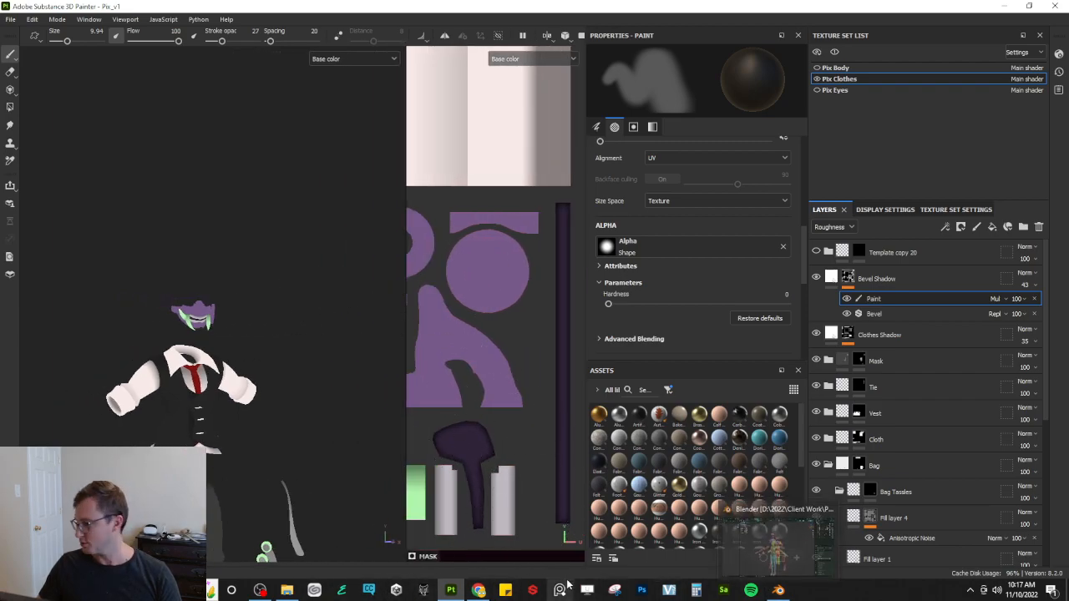
scroll(298, 283, "down", 3)
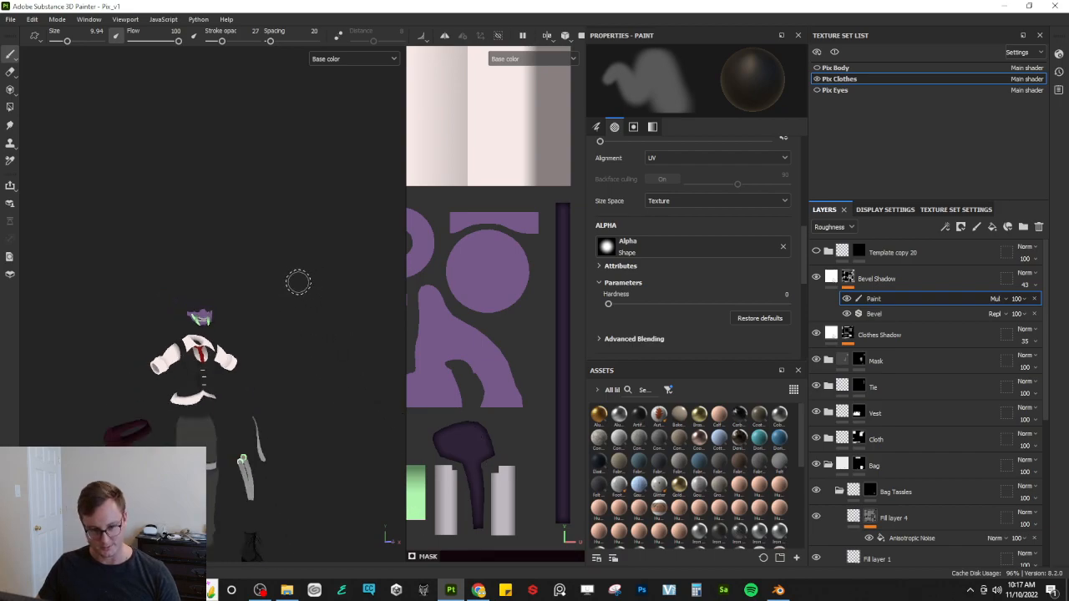
left_click(816, 68)
left_click_drag(260, 279, 177, 376, "alt")
middle_click_drag(177, 384, 298, 225, "alt")
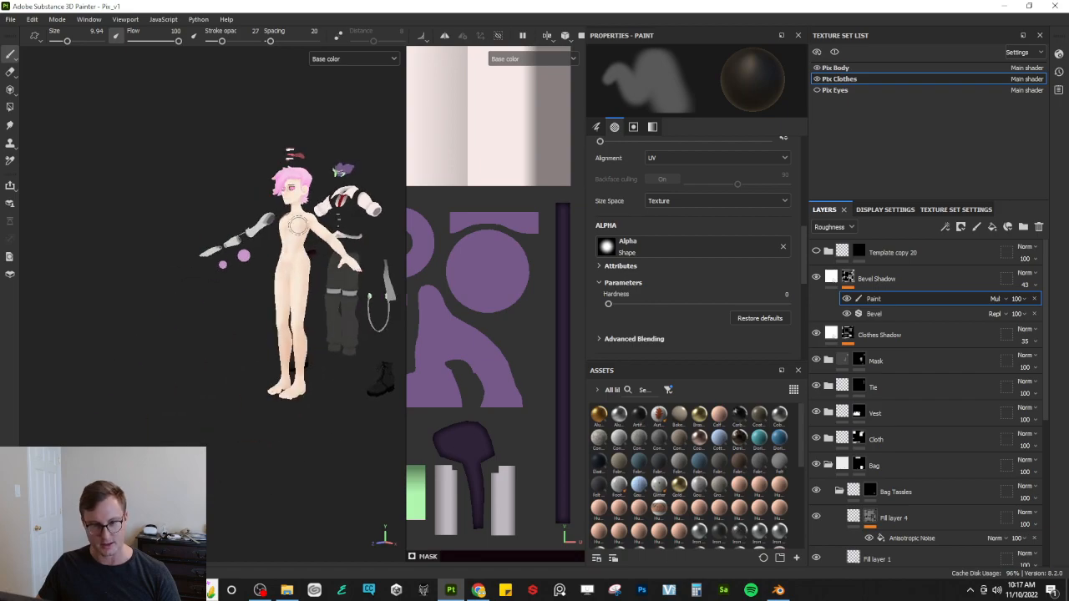
scroll(212, 209, "up", 8)
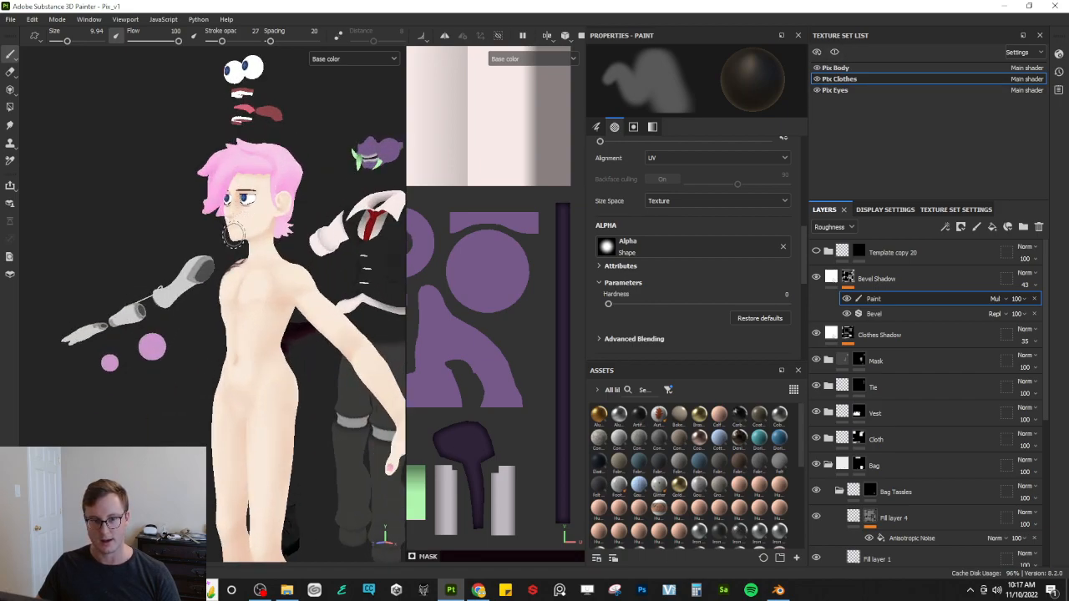
Step: Examine the full character from several angles and hide the Pix Body and Pix Eyes texture sets
mouse_move(293, 332)
left_mouse_down("alt")
mouse_move(439, 296)
mouse_move(785, 277)
left_mouse_up("alt")
scroll(374, 277, "down", 5)
left_click_drag(374, 279, 531, 294, "alt")
left_click_drag(393, 299, 501, 302, "alt")
left_click_drag(280, 294, 379, 291, "alt")
middle_click_drag(379, 291, 405, 294, "alt")
scroll(335, 286, "down", 3)
left_click_drag(334, 285, 407, 317, "alt")
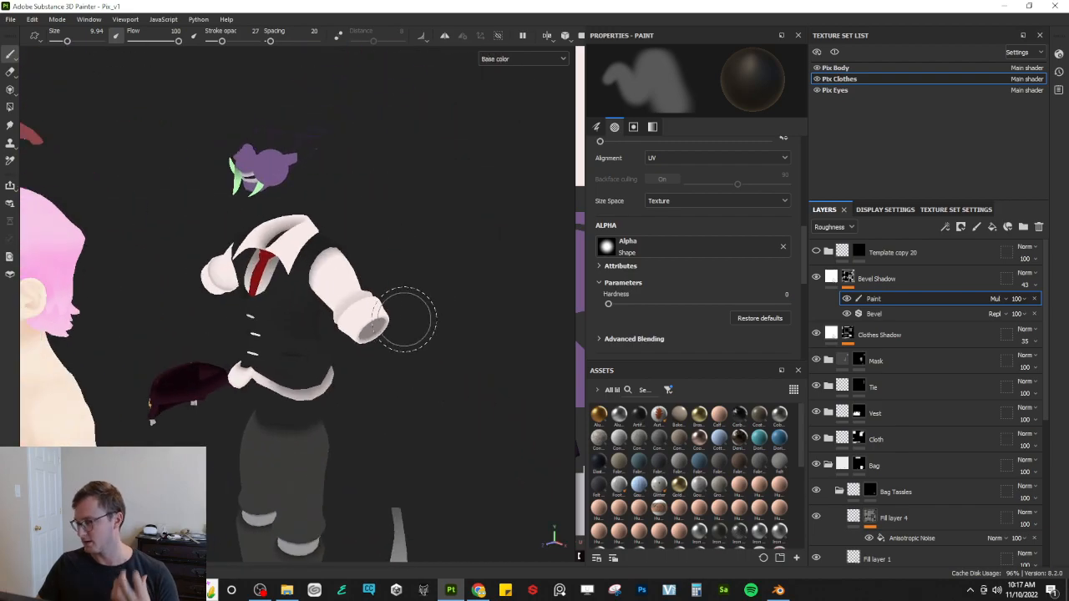
left_click(816, 68)
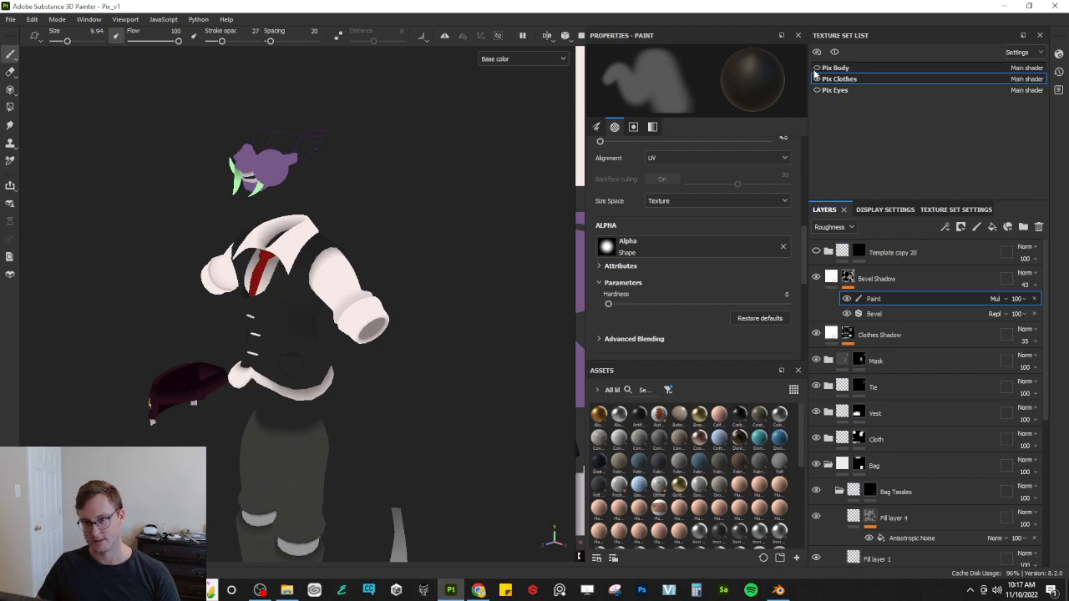
Step: Examine the mask's mouth up close and compare it with the Bevel Shadow layer hidden and shown
scroll(277, 295, "up", 5)
left_click_drag(236, 314, 451, 338, "alt")
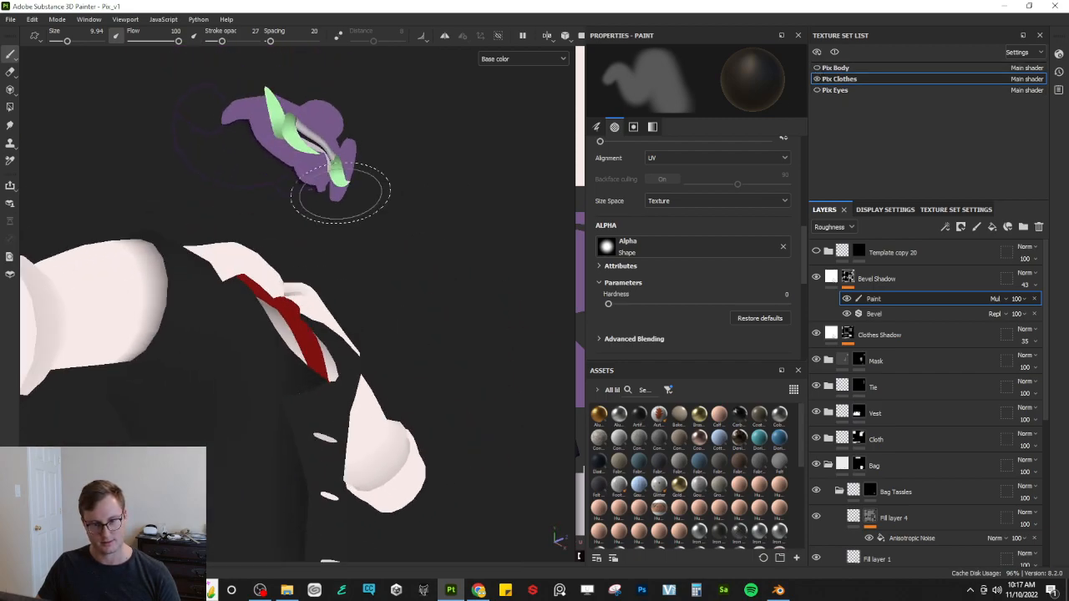
middle_click_drag(364, 243, 354, 374, "alt")
scroll(354, 374, "up", 4)
left_click_drag(342, 334, 204, 310, "alt")
scroll(255, 315, "up", 2)
middle_click_drag(204, 311, 225, 293, "alt")
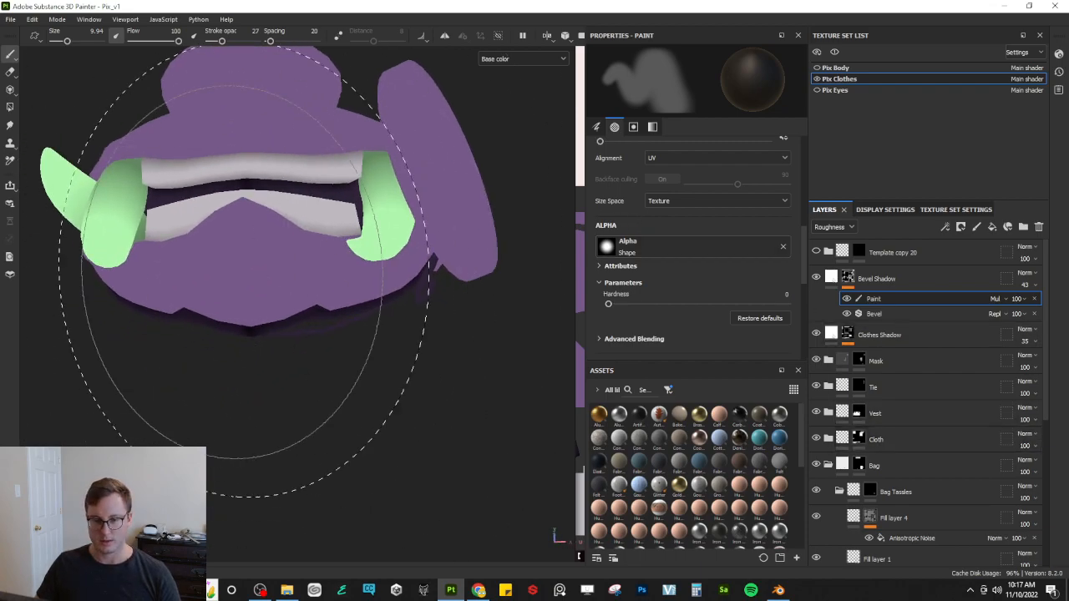
left_click(815, 278)
left_click(815, 278)
Step: Expand the Clothes Shadow layer's mask effects and select the second Gradient Linear 1 fill from the top
scroll(292, 263, "down", 4)
scroll(324, 284, "down", 6)
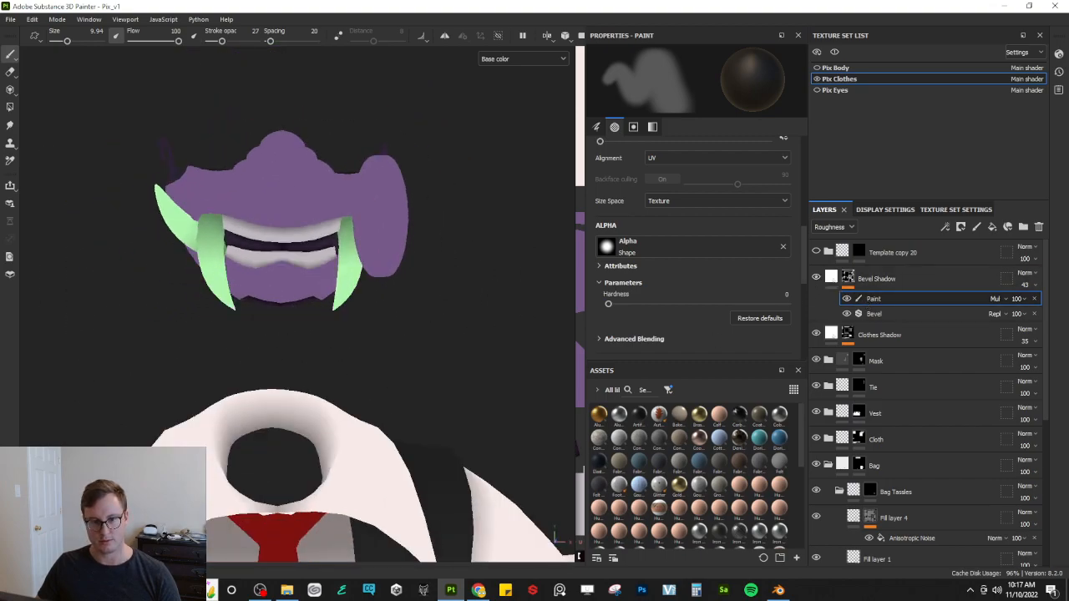
left_click_drag(315, 357, 298, 411, "alt")
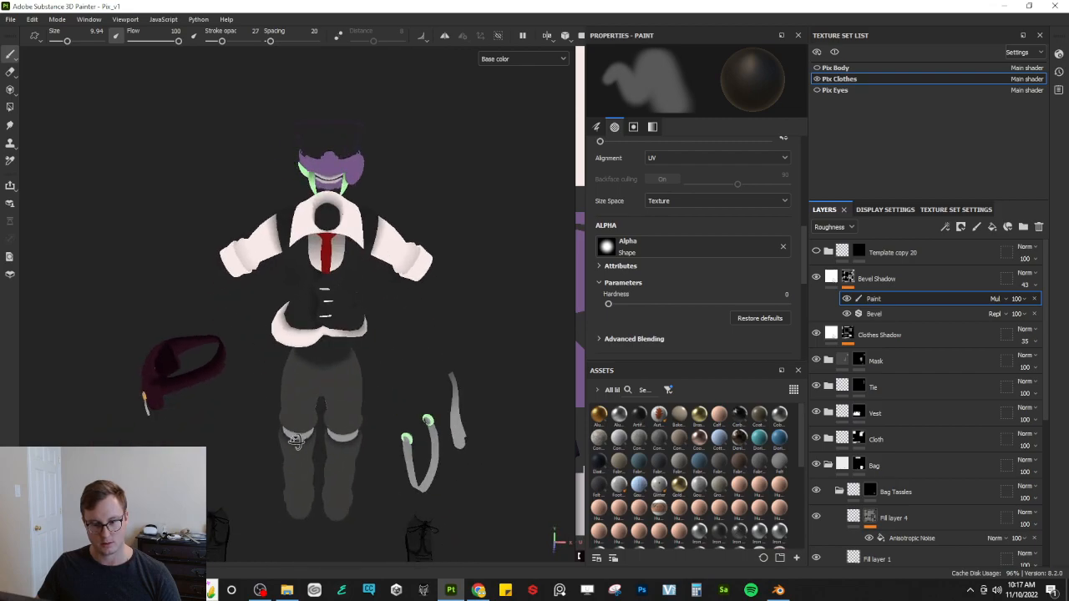
middle_click_drag(362, 257, 341, 382, "alt")
scroll(334, 351, "up", 3)
scroll(334, 351, "up", 3)
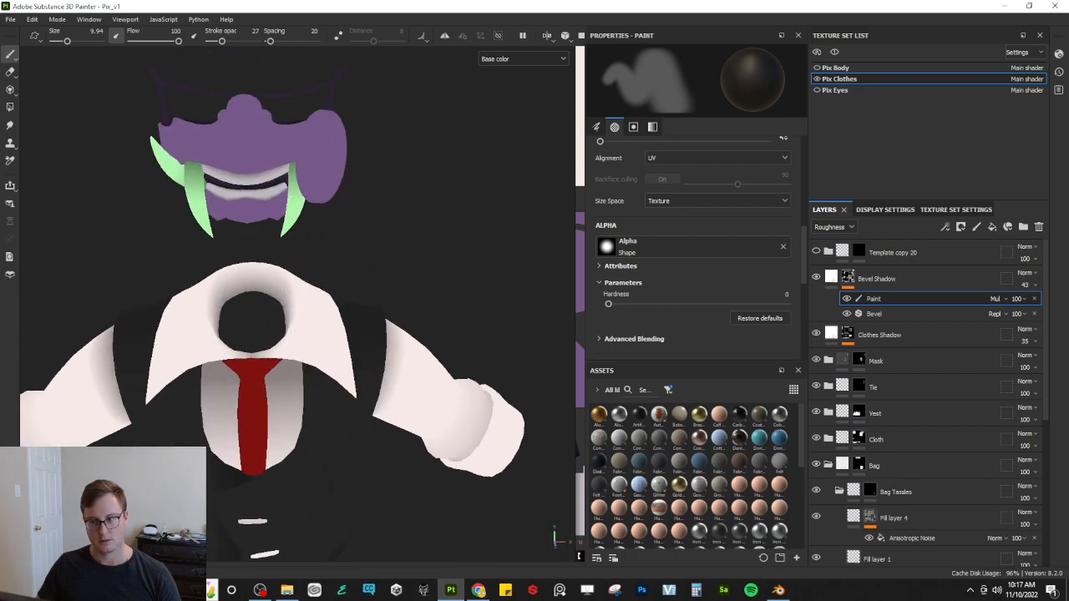
left_click(832, 280)
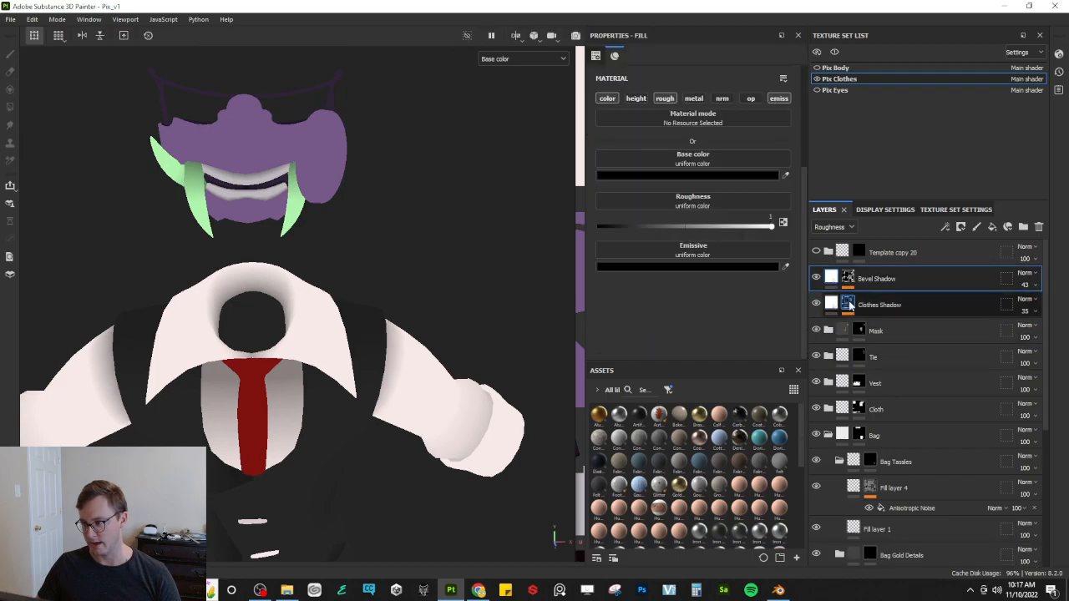
left_click(848, 304)
left_click(835, 340)
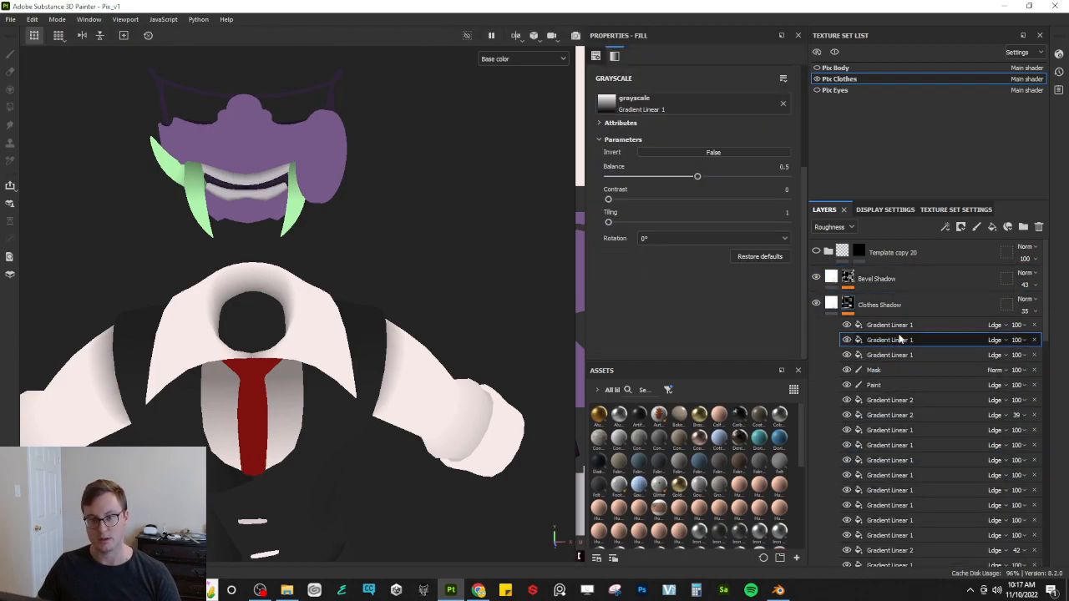
Step: Rearrange the layout to give the 2D texture view a wide area beside the 3D view
scroll(394, 250, "down", 5)
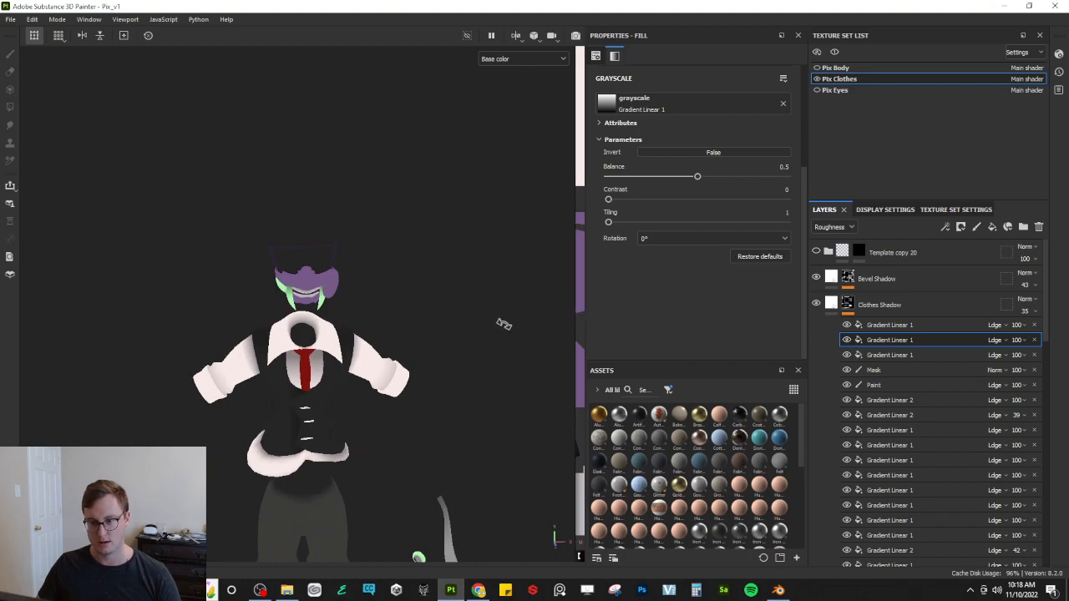
left_click_drag(585, 315, 720, 311)
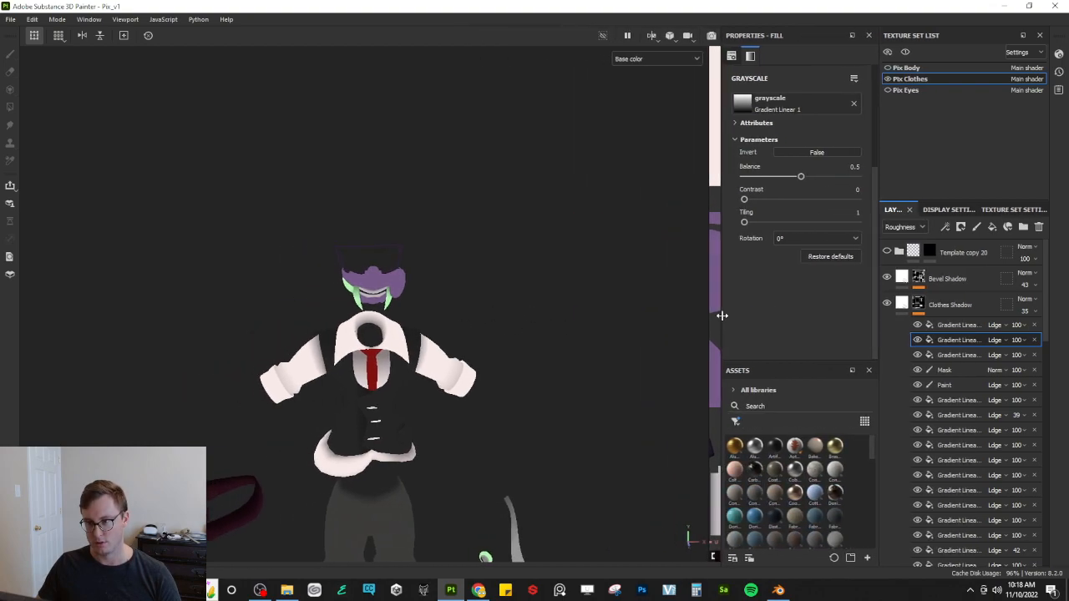
left_click_drag(579, 316, 448, 324)
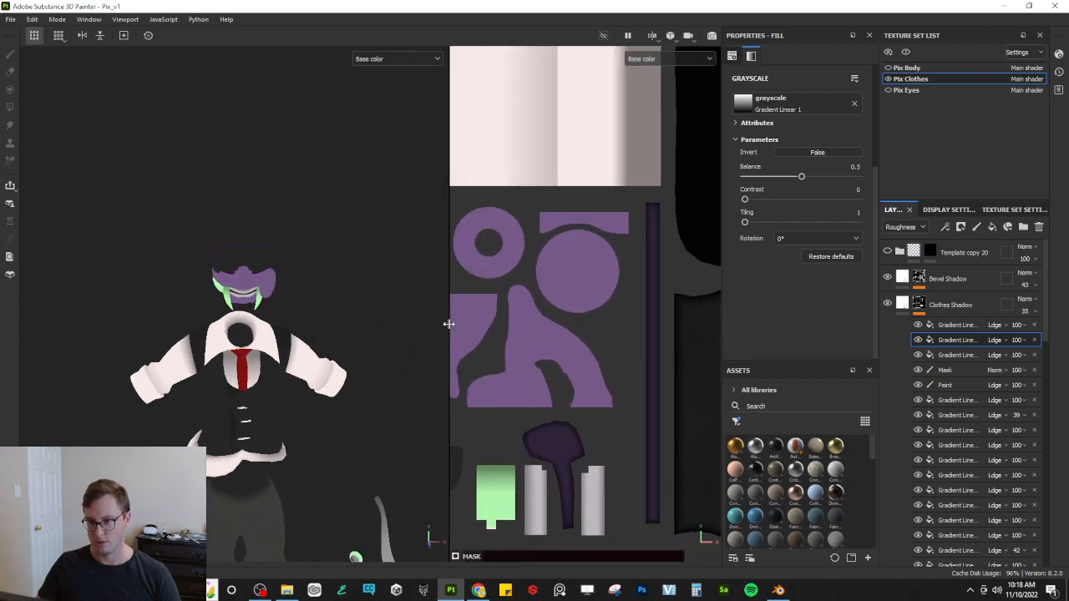
scroll(512, 351, "down", 3)
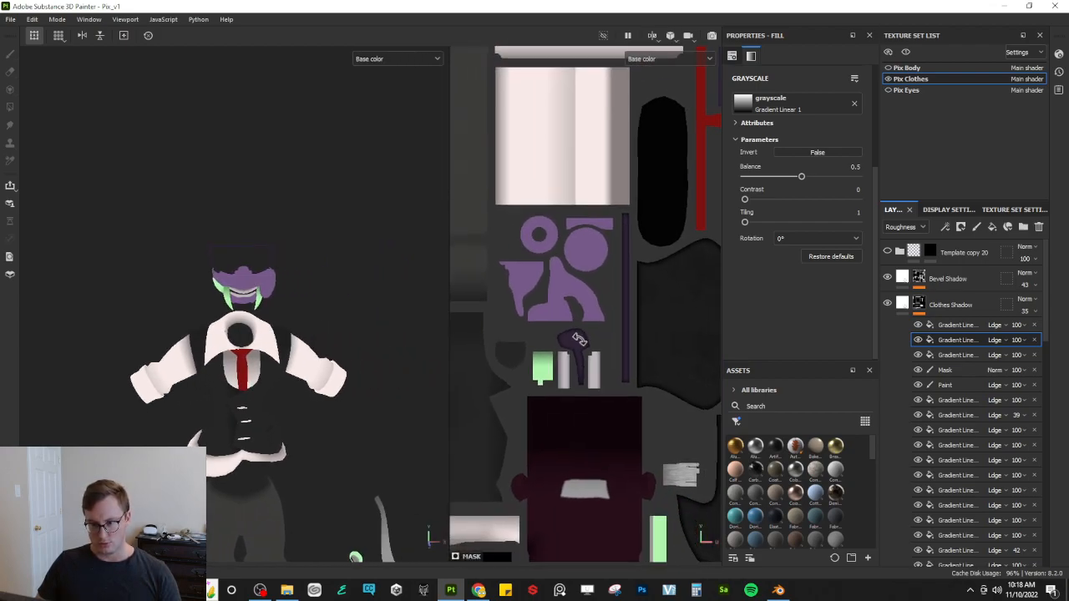
Step: Examine the mask's fangs, mouth and side disc up close from several angles
scroll(260, 322, "up", 7)
left_click_drag(261, 322, 320, 189, "alt")
middle_click_drag(320, 189, 241, 350, "alt")
left_click_drag(240, 350, 262, 331, "alt")
left_click_drag(292, 263, 259, 332, "alt")
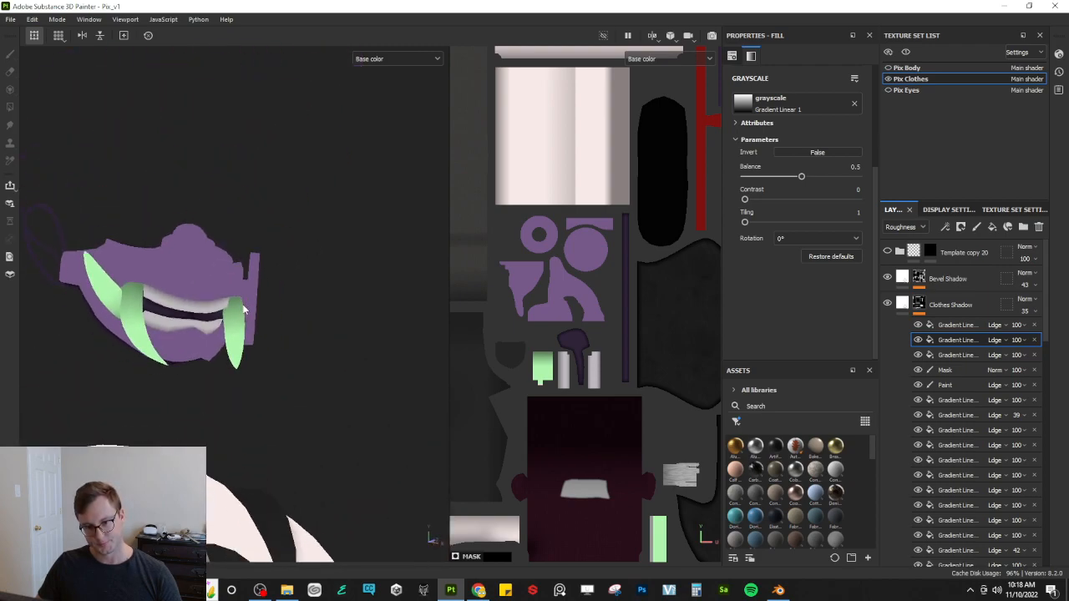
scroll(261, 337, "up", 4)
left_click_drag(250, 257, 259, 309, "alt")
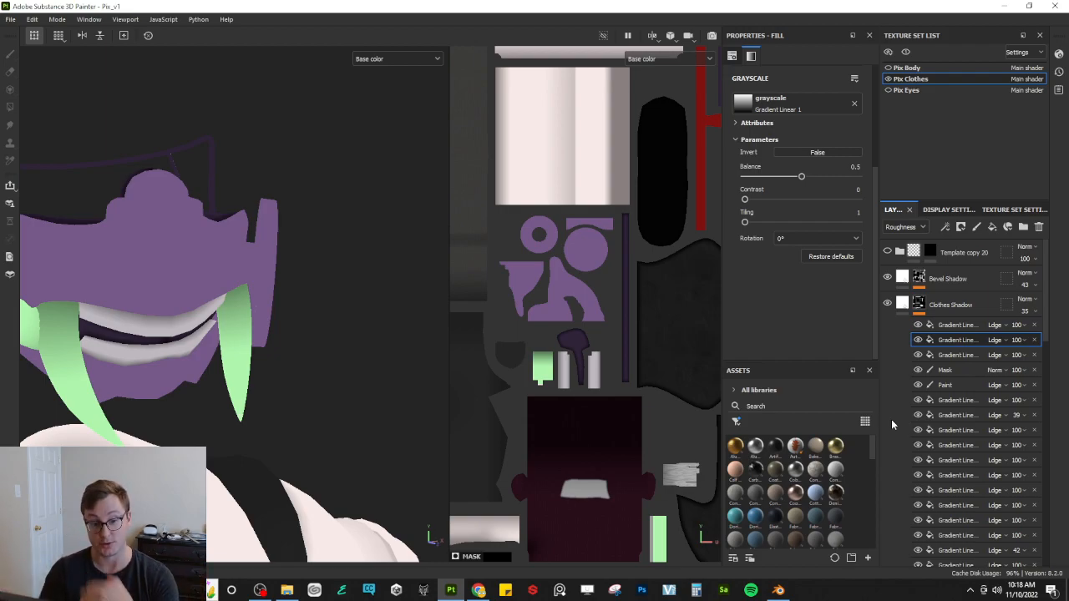
scroll(189, 341, "down", 5)
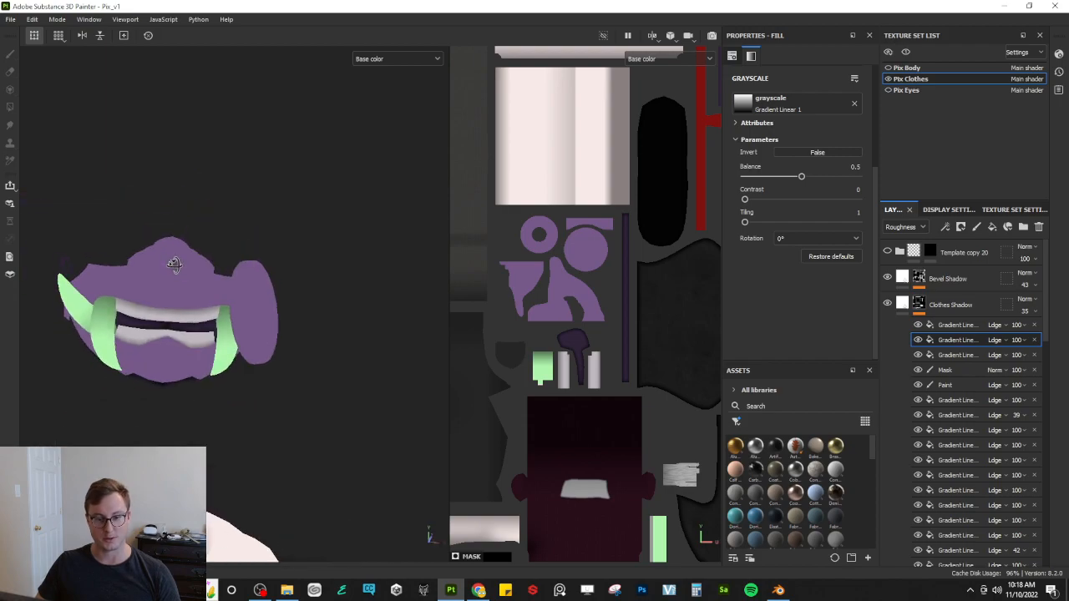
Step: Switch to Blender, view the character model in solid shading, and return to Substance 3D Painter
left_click(778, 590)
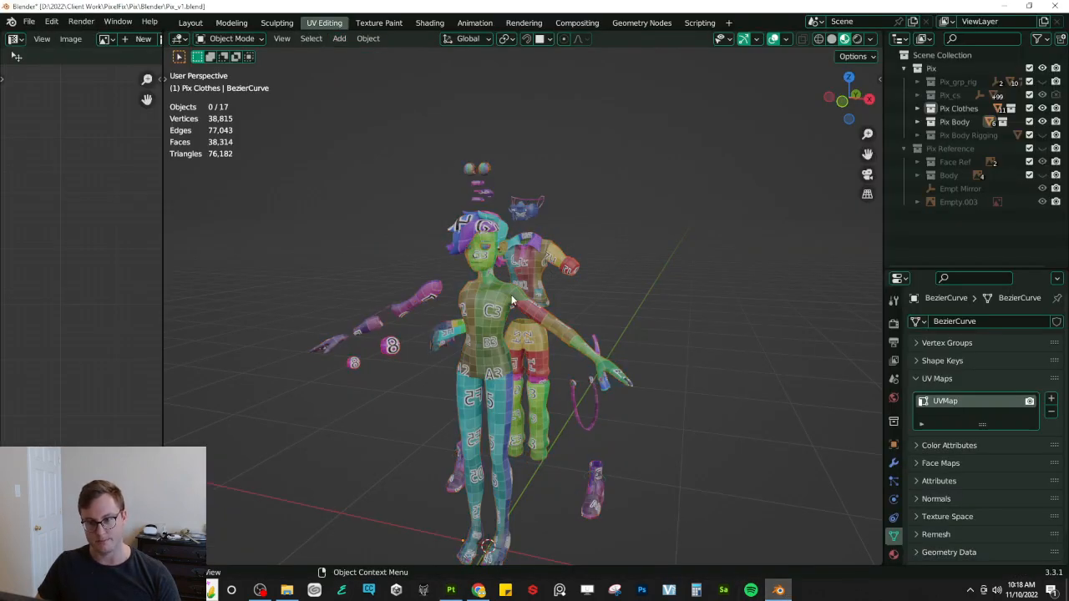
key("z")
middle_click_drag(586, 317, 637, 357)
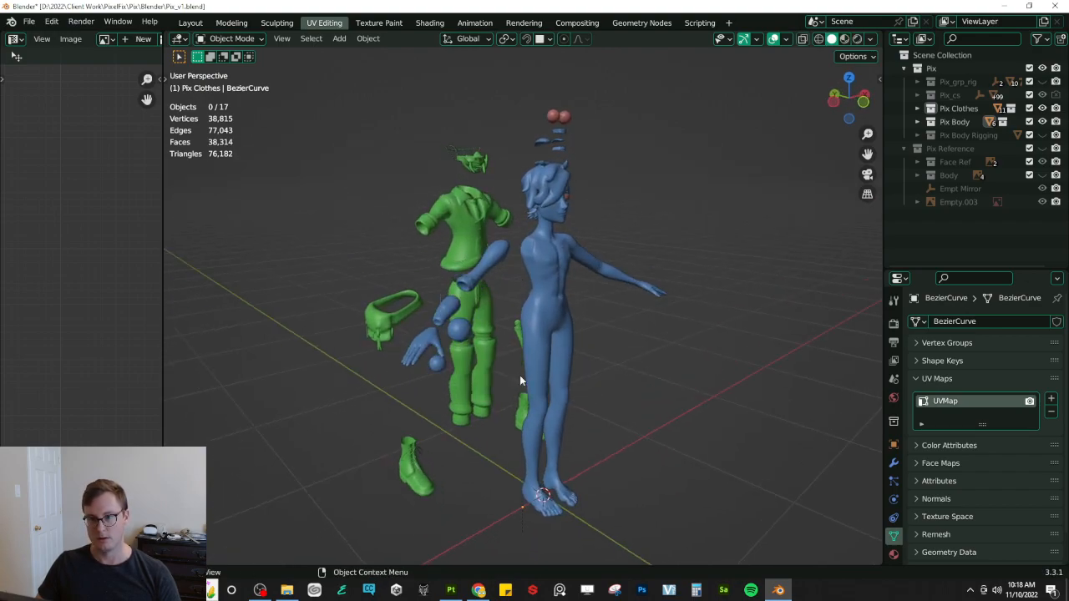
key("alt+Tab")
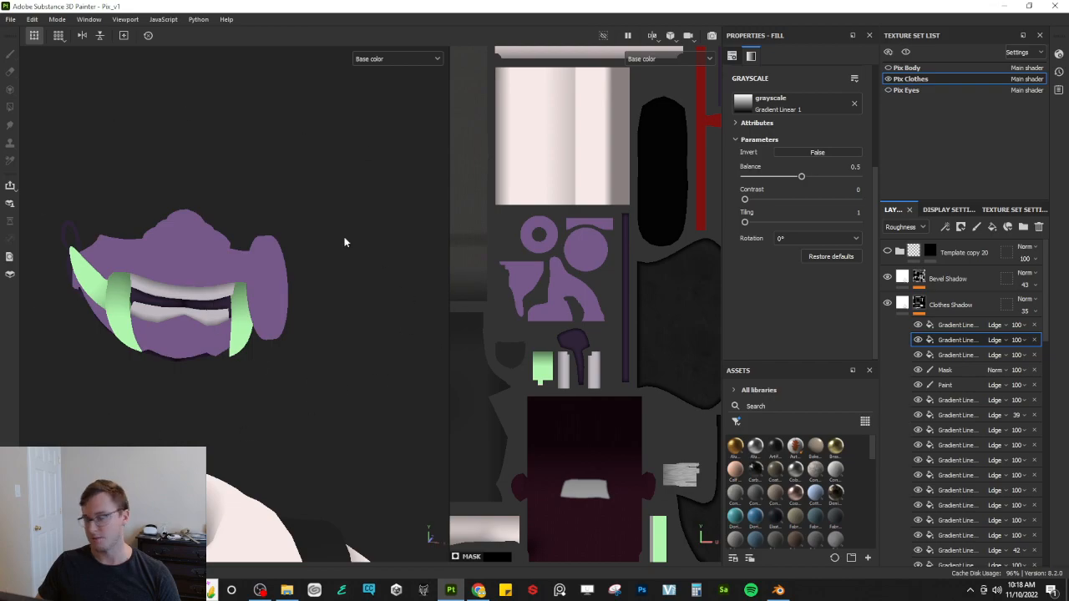
key("alt+Tab")
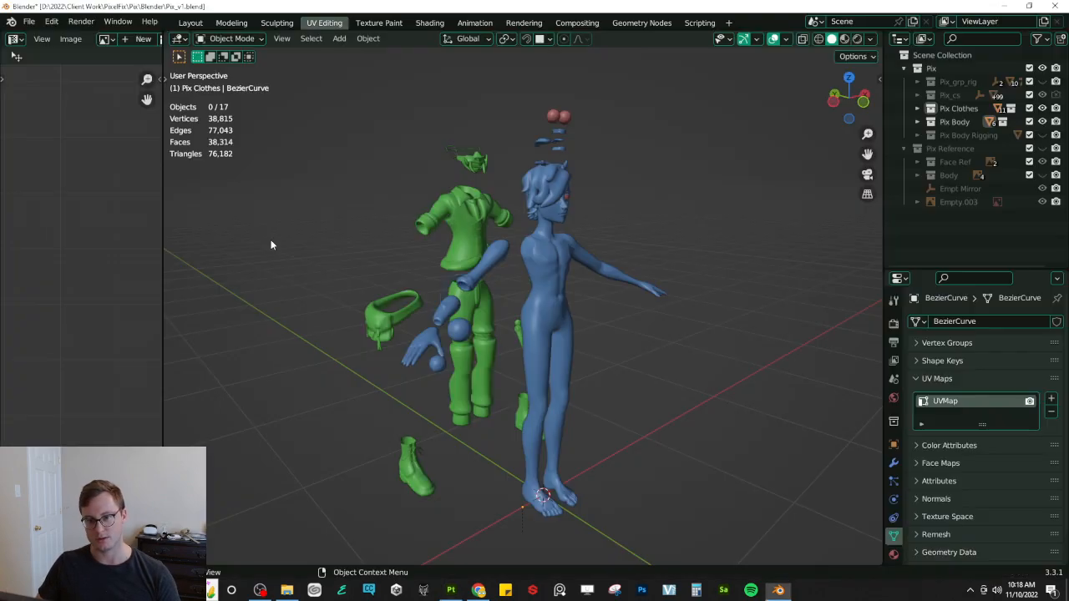
key("alt+Tab")
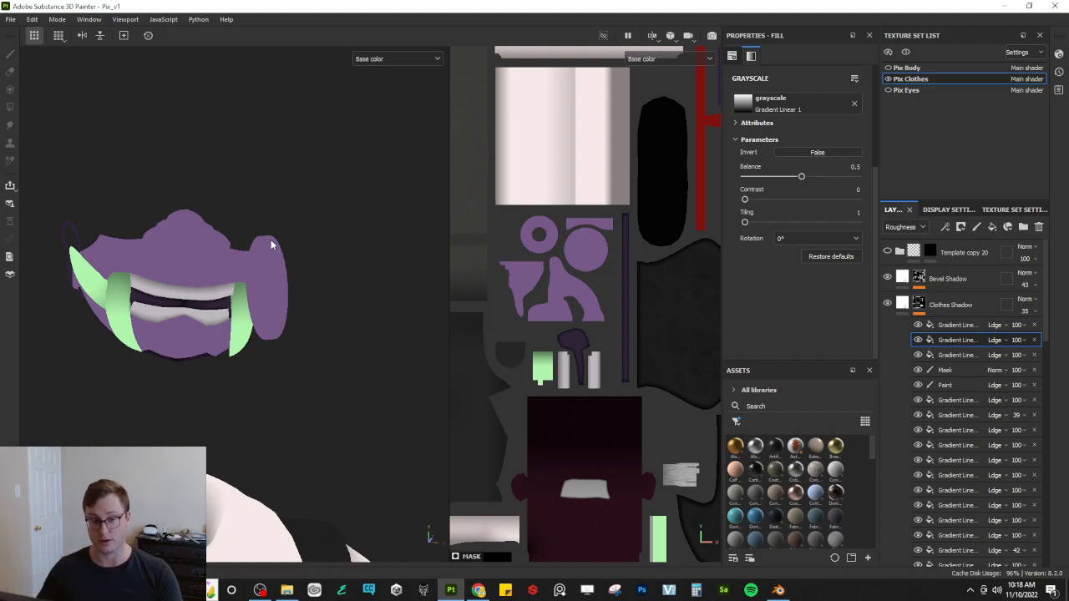
Step: Examine the joint between the mask and its side disc, and locate the matching mask islands in the UV layout
scroll(259, 243, "up", 3)
scroll(329, 313, "up", 3)
left_click_drag(269, 318, 322, 359, "alt")
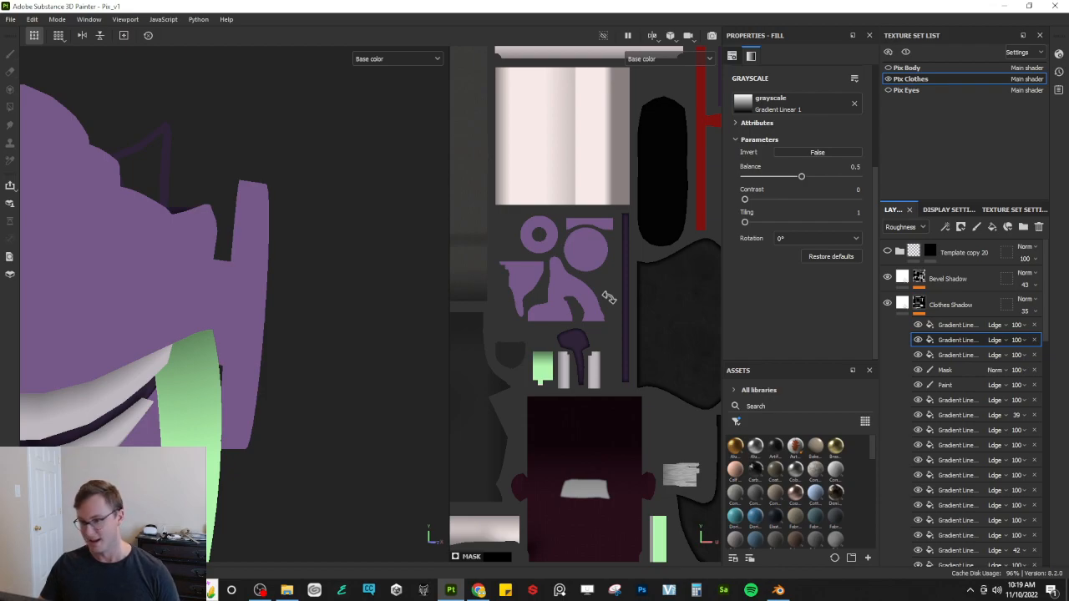
scroll(608, 298, "down", 5)
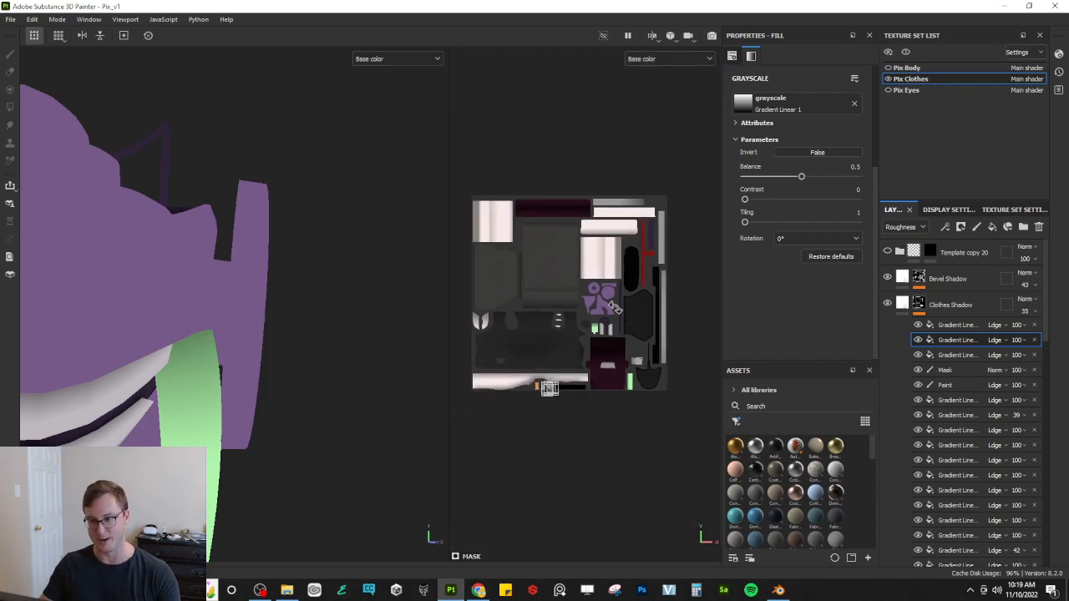
middle_click_drag(633, 271, 607, 297, "alt")
left_click_drag(328, 313, 337, 338, "alt")
scroll(587, 319, "up", 9)
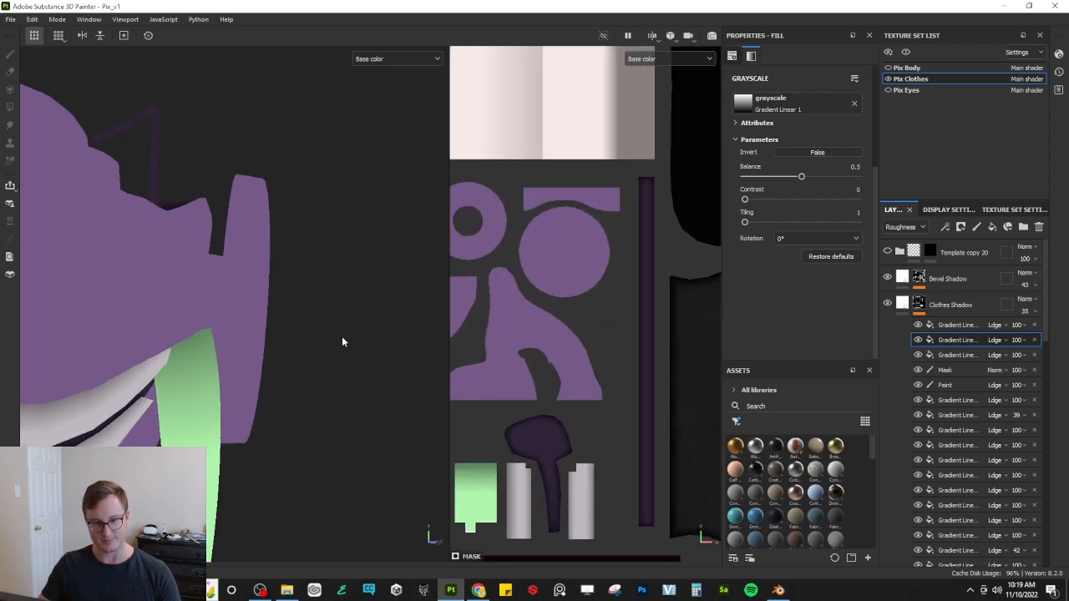
Step: Duplicate the selected Gradient Linear 1 fill in the Clothes Shadow mask and set its UV rotation to 0
key("ctrl+d")
scroll(609, 325, "down", 8)
scroll(606, 322, "down", 4)
middle_click_drag(533, 435, 576, 414, "alt")
scroll(576, 405, "up", 12)
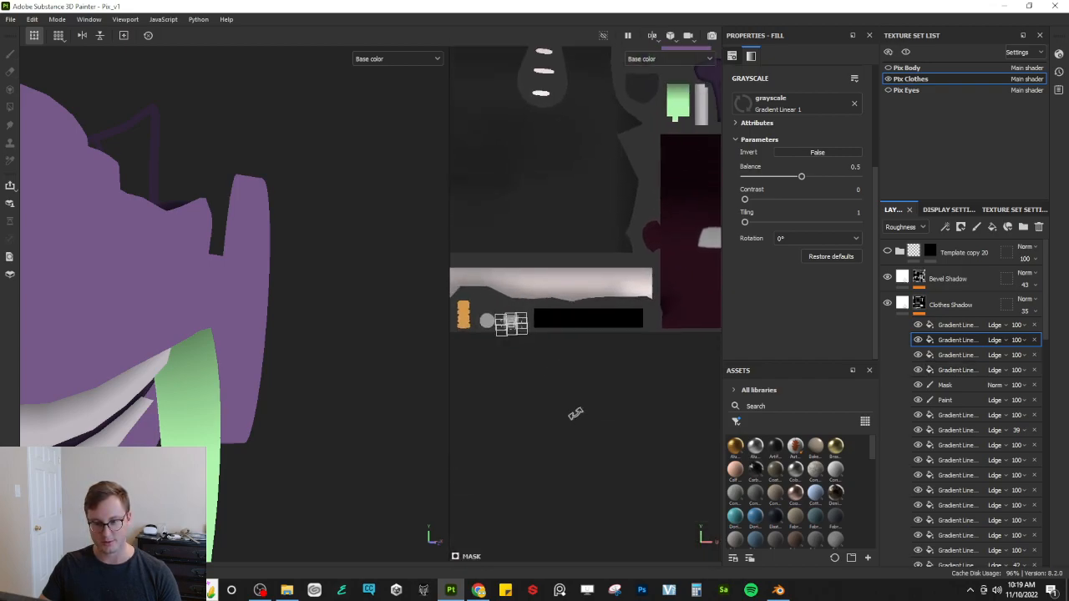
scroll(565, 397, "up", 8)
middle_click_drag(478, 309, 563, 392, "alt")
scroll(548, 352, "up", 8)
left_click_drag(614, 161, 615, 167)
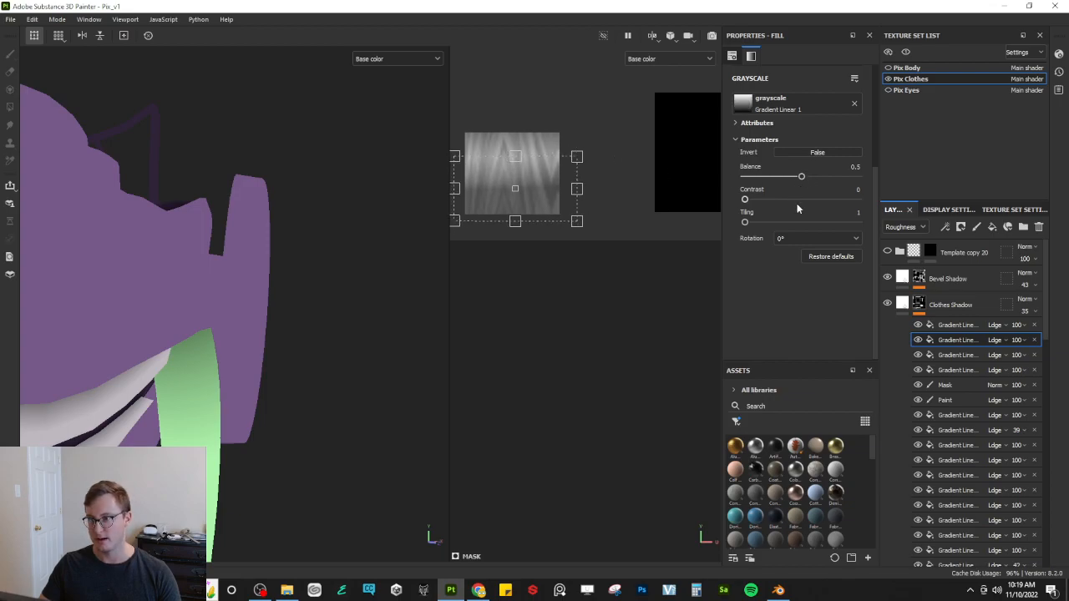
scroll(796, 197, "up", 5)
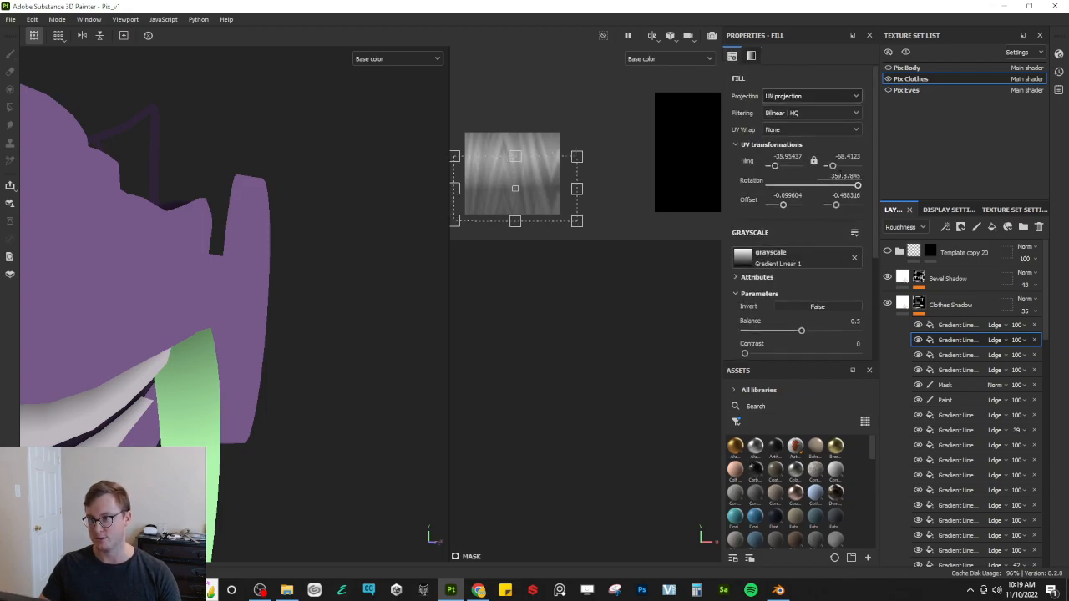
left_click_drag(857, 185, 735, 191)
Step: Move the gradient off the small gray island and enlarge it over the black strip, with vertical tiling about -17.85
scroll(603, 207, "down", 8)
middle_click_drag(618, 216, 561, 288, "alt")
scroll(531, 289, "up", 1)
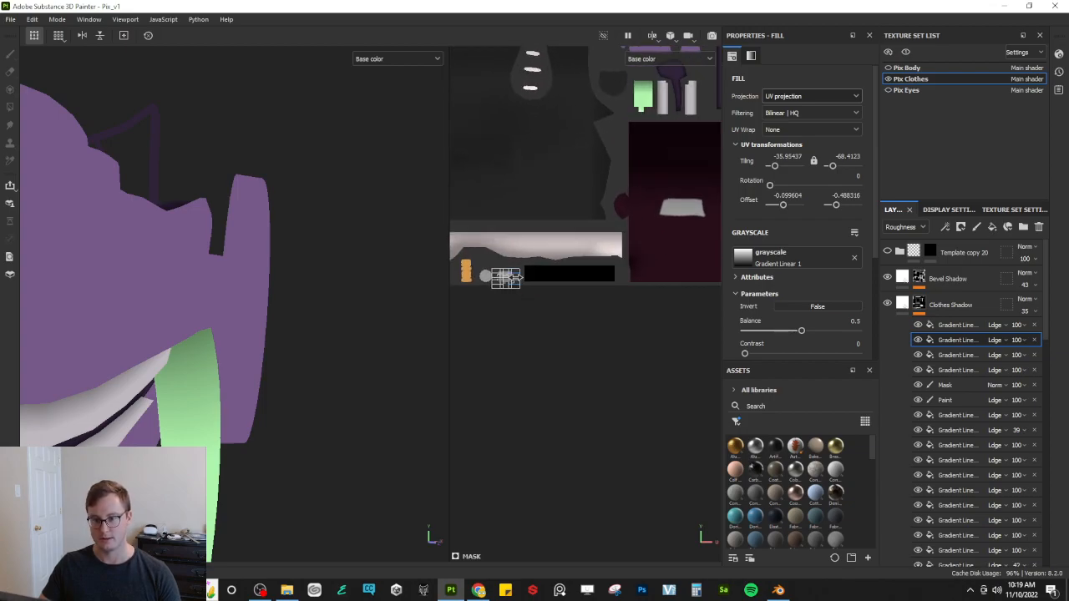
scroll(504, 280, "up", 2)
scroll(504, 277, "up", 2)
left_click_drag(514, 283, 612, 199)
scroll(617, 199, "down", 4)
middle_click_drag(622, 216, 549, 315, "alt")
scroll(552, 323, "up", 2)
scroll(582, 309, "down", 7)
scroll(643, 295, "up", 2)
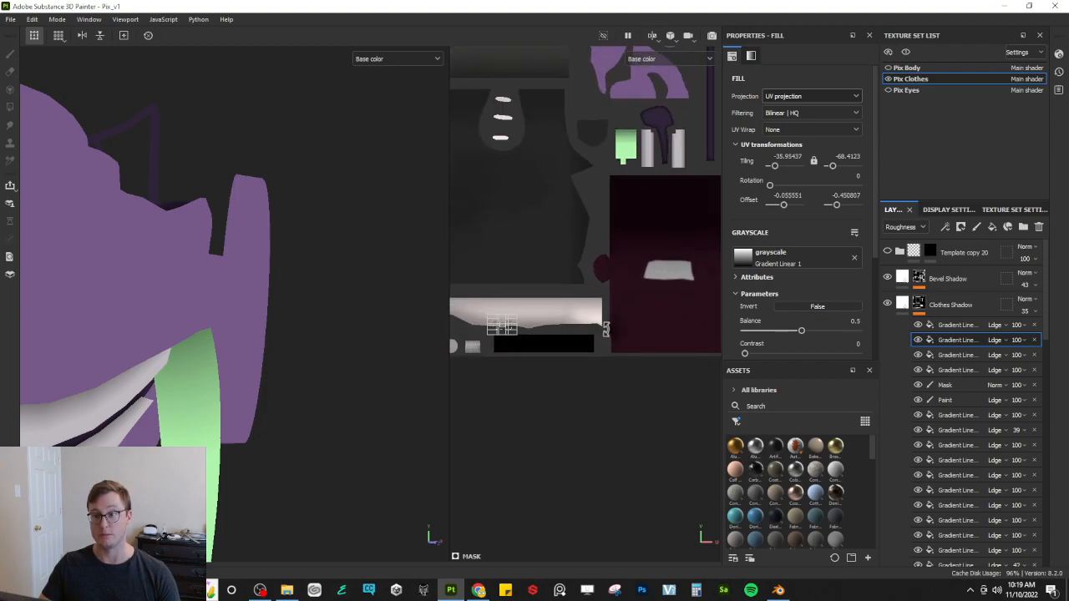
scroll(511, 327, "up", 2)
left_click_drag(510, 330, 511, 333)
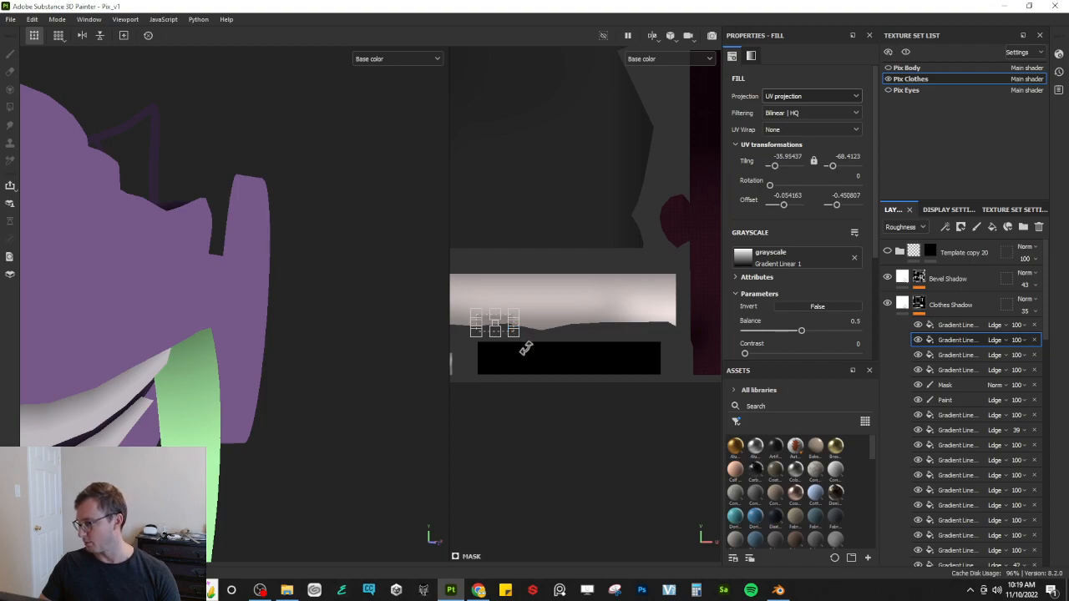
left_click_drag(512, 335, 611, 384)
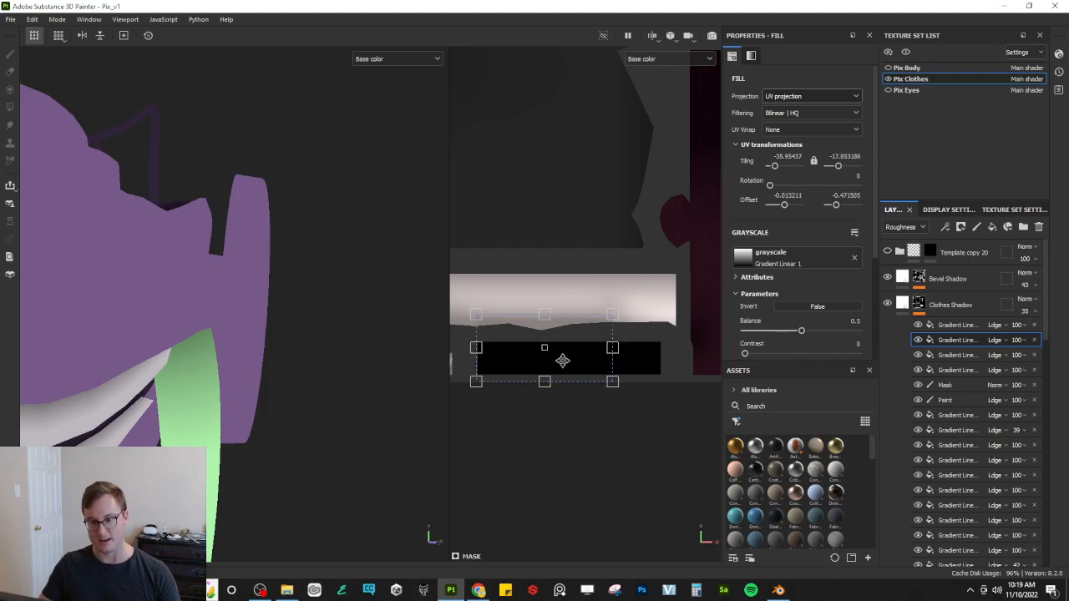
Step: Move the gradient up to the mask's UV islands, at an offset of about 0.166 and -0.135
scroll(576, 357, "down", 7)
middle_click_drag(600, 365, 568, 410, "alt")
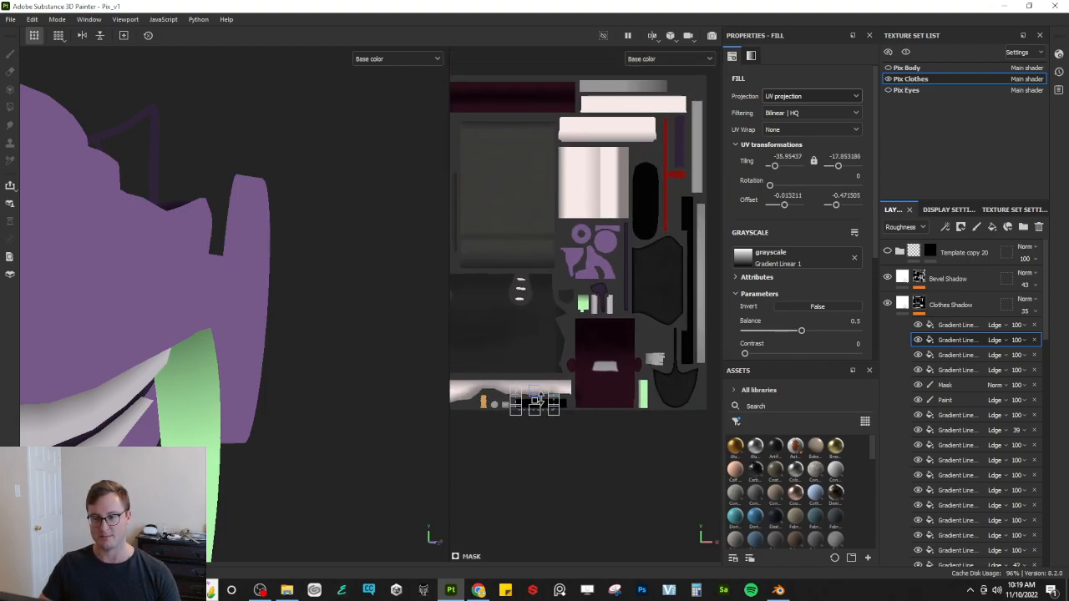
scroll(541, 401, "up", 5)
left_click_drag(543, 405, 646, 207)
middle_click_drag(646, 207, 581, 265, "alt")
scroll(584, 267, "up", 5)
scroll(618, 286, "up", 3)
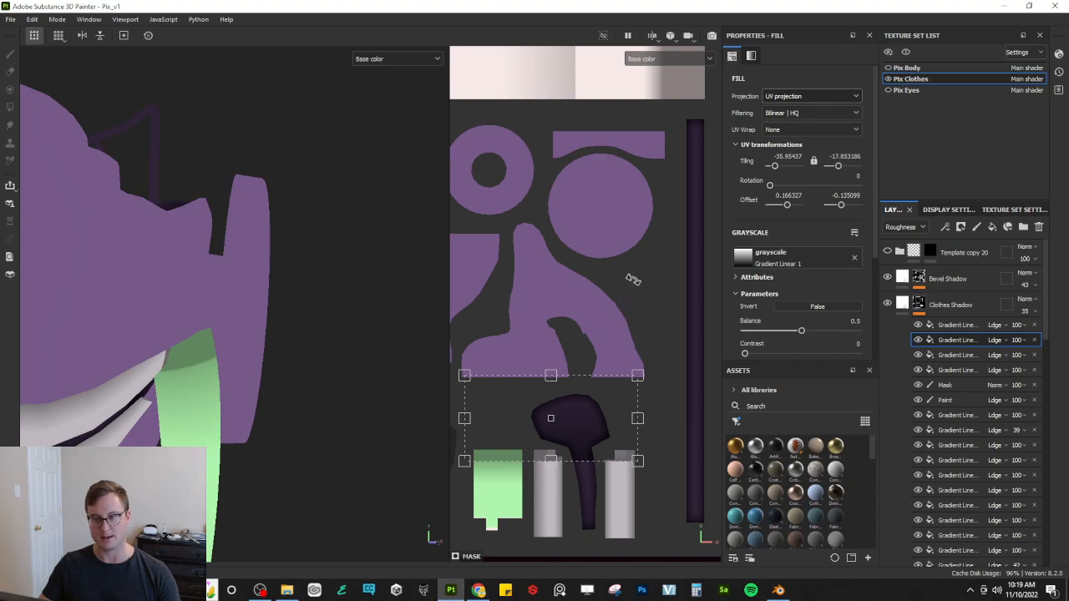
Step: Place the gradient over the purple strip island above the disc, flip it and fit it to the strip with vertical tiling about 43.38
left_click_drag(575, 425, 642, 159)
middle_click_drag(632, 204, 629, 246, "alt")
scroll(626, 245, "up", 3)
middle_click_drag(611, 186, 620, 290, "alt")
left_click_drag(466, 208, 513, 234)
middle_click_drag(579, 295, 542, 307, "alt")
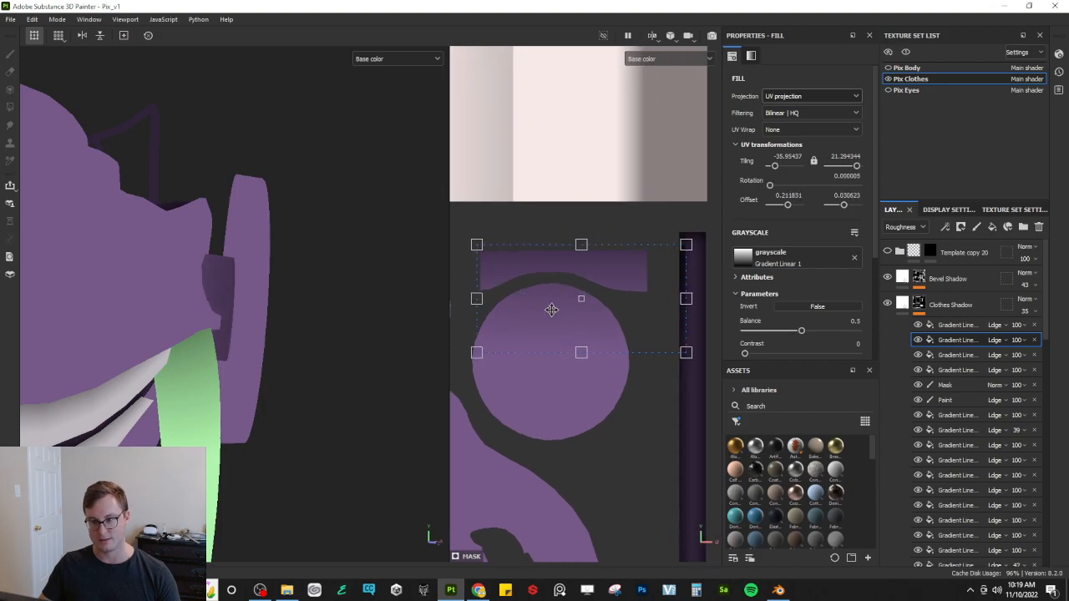
left_click_drag(683, 355, 649, 299)
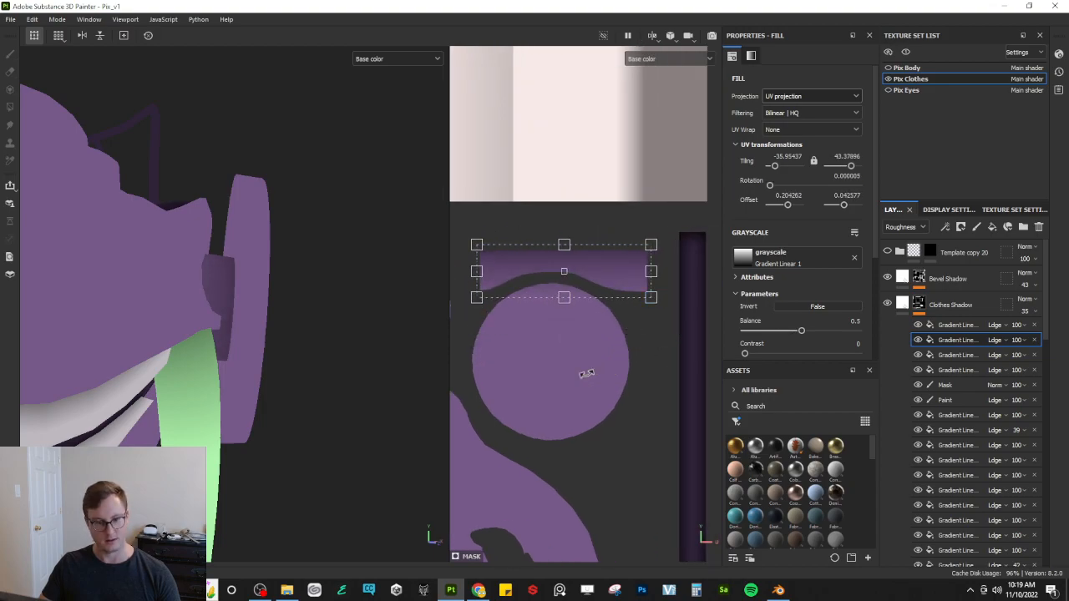
Step: Shrink the gradient into a thin shadow along the strip island's upper edge, with vertical tiling about 178.88
left_click_drag(569, 292, 559, 238)
scroll(565, 267, "up", 2)
left_click_drag(293, 349, 309, 347, "alt")
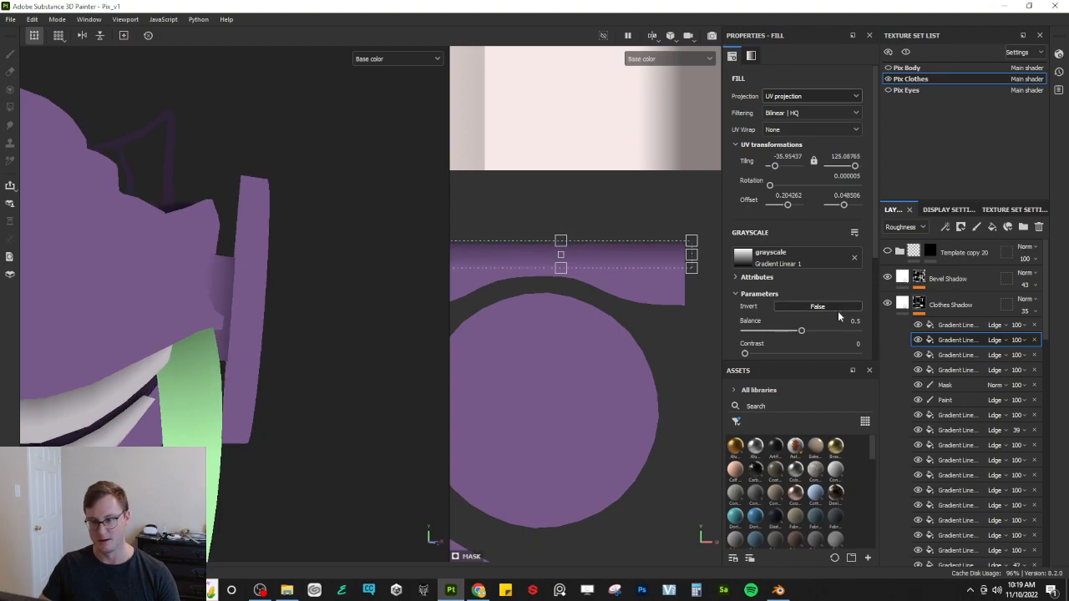
left_click_drag(560, 269, 560, 260)
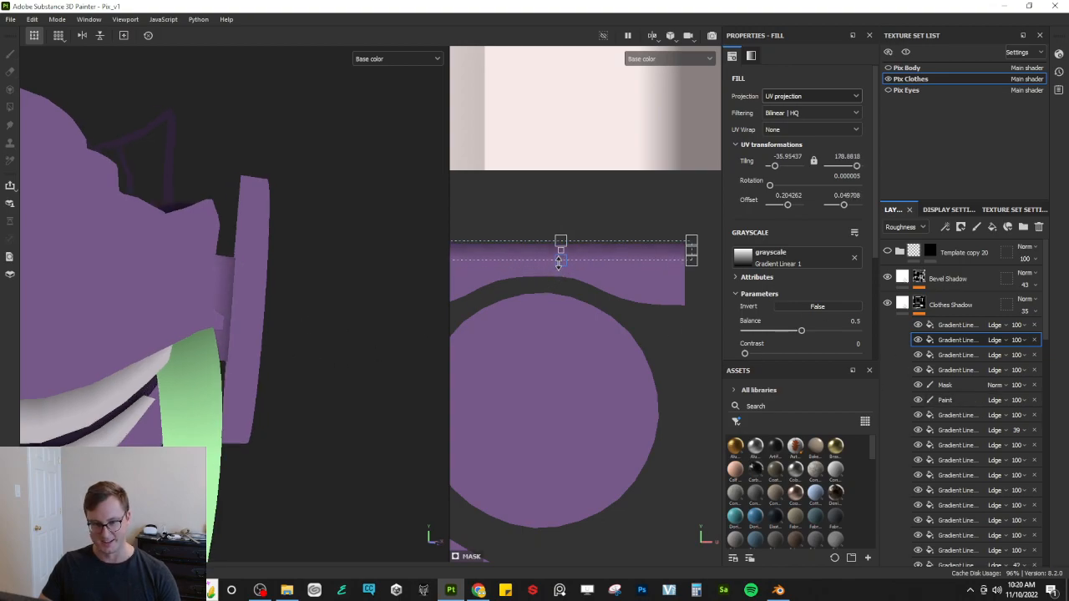
Step: Duplicate the strip's gradient, flip the copy and stretch it down over the strip island, with tiling about 13.18 and -64.11
key("ctrl+d")
left_click_drag(569, 217, 462, 408)
left_click_drag(560, 262, 563, 290)
left_click_drag(277, 301, 326, 316, "alt")
left_click_drag(563, 291, 564, 301)
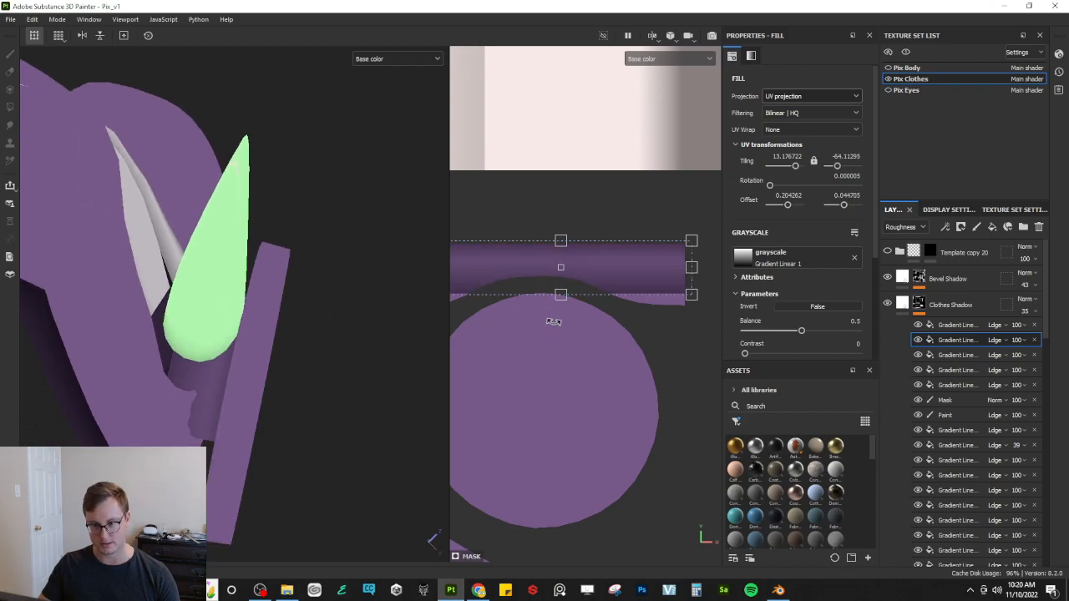
Step: Fine-tune the copied gradient's lower edge on the strip island to a vertical tiling of about -66.84
scroll(553, 322, "up", 4)
left_click_drag(589, 219, 589, 210)
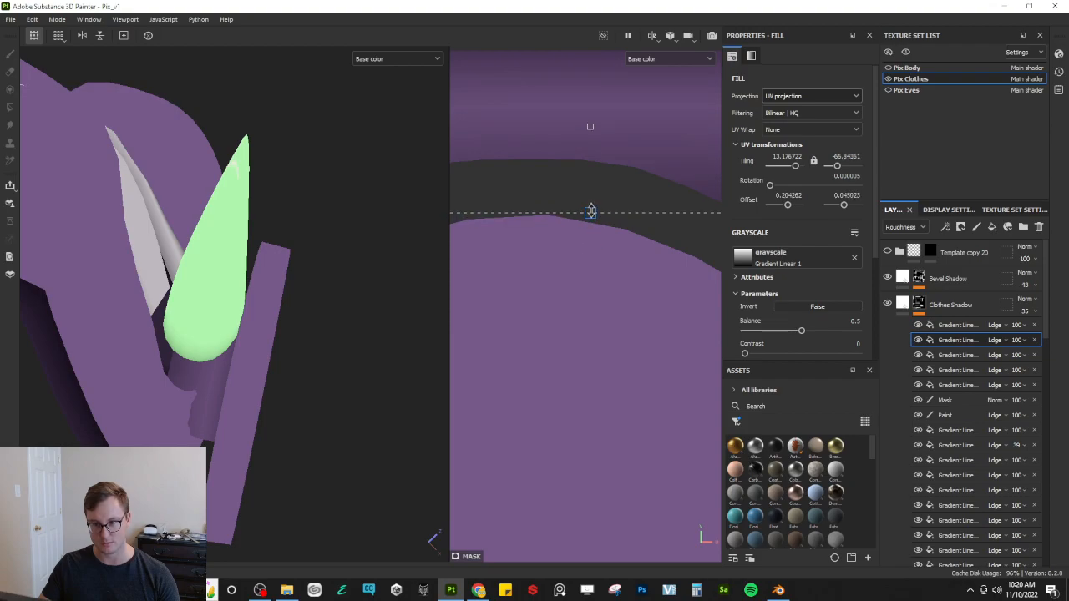
scroll(554, 270, "down", 4)
left_click_drag(290, 343, 295, 415, "alt")
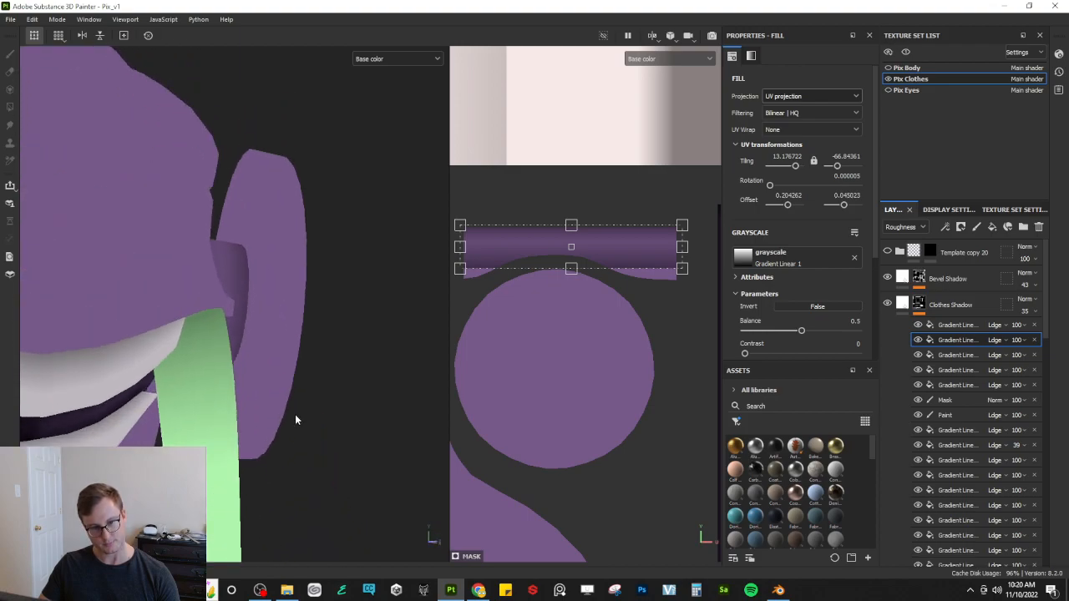
left_click_drag(571, 268, 571, 260)
key("ctrl+z")
left_click_drag(262, 292, 188, 353, "alt")
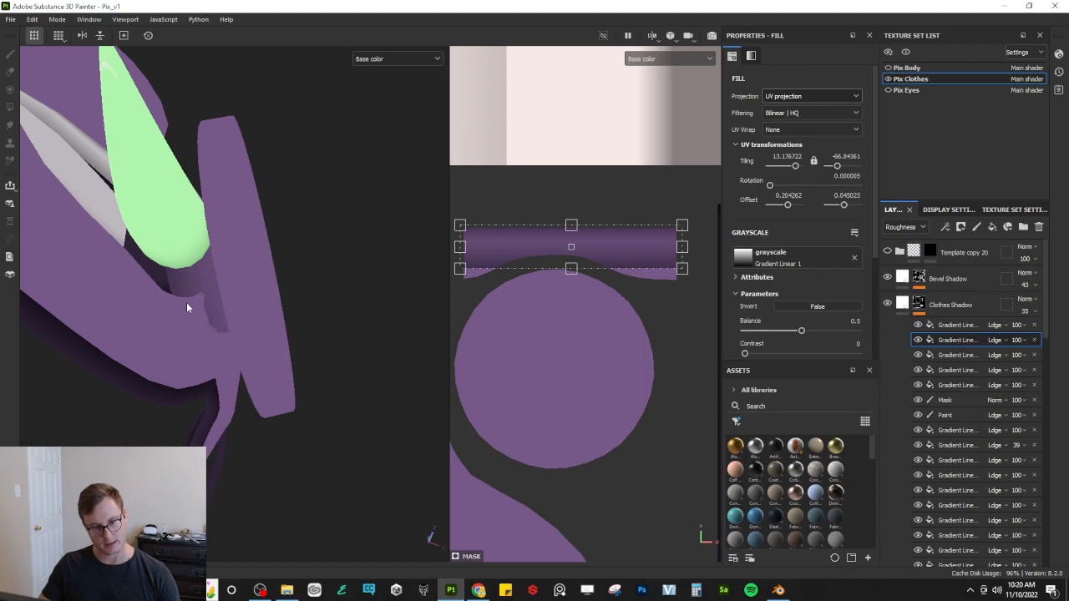
left_click_drag(213, 345, 276, 333, "alt")
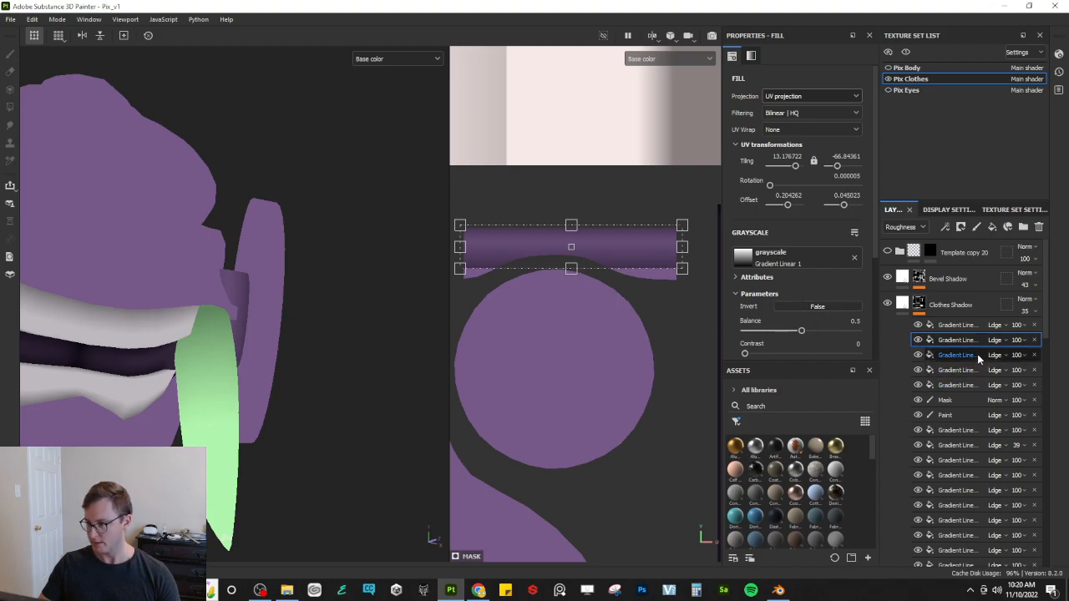
Step: Duplicate the strip gradient and replace the copy's grayscale resource with Circle Inverted Gradient
key("ctrl+d")
left_click(833, 262)
type("ani")
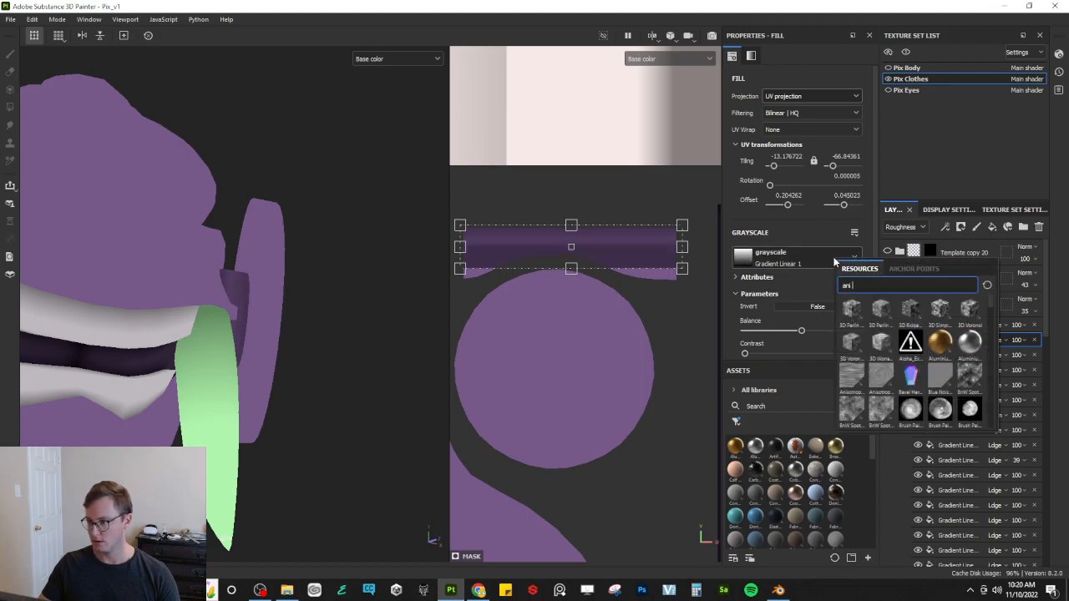
key("BackSpace")
key("BackSpace")
key("BackSpace")
type("gra")
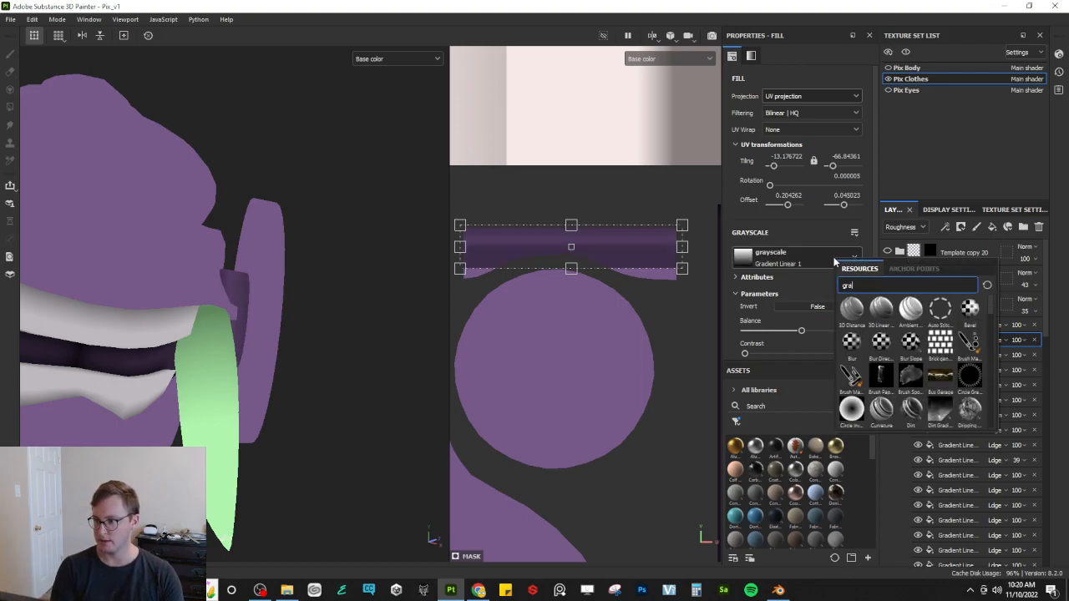
type("dient")
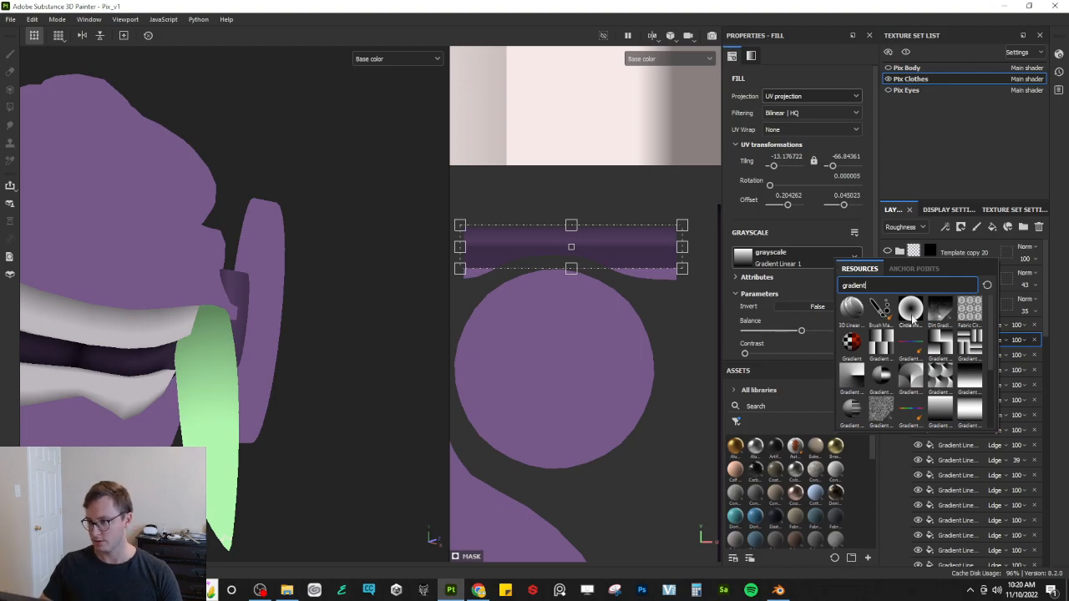
left_click(910, 311)
scroll(630, 284, "down", 5)
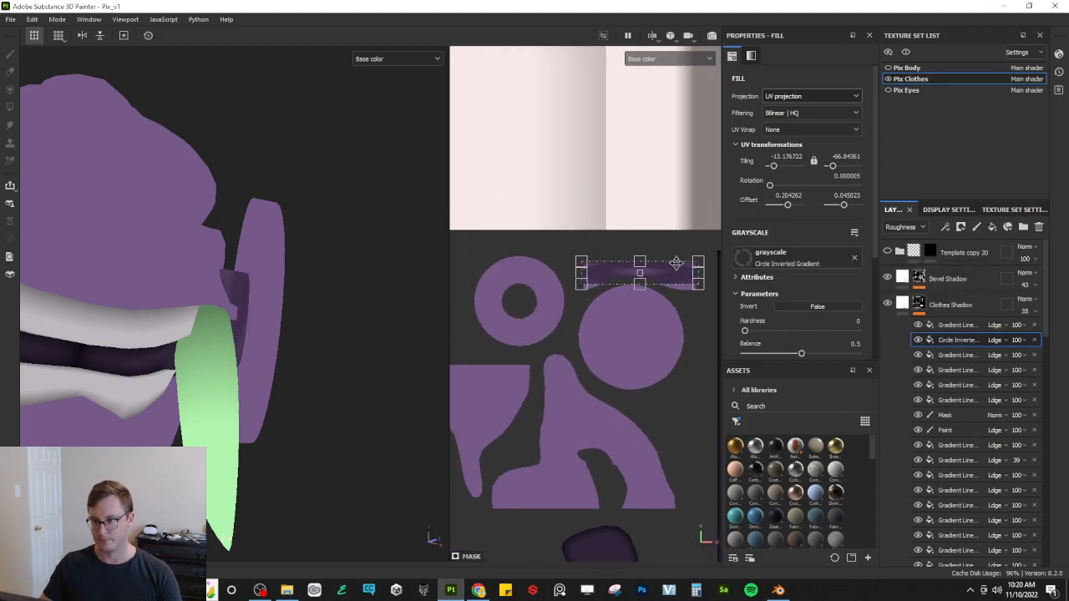
Step: Enlarge the circular gradient to a vertical tiling of about -13.28 and move it over the ring-shaped island
left_click_drag(640, 283, 641, 377)
left_click_drag(673, 327, 549, 307)
scroll(549, 326, "up", 5)
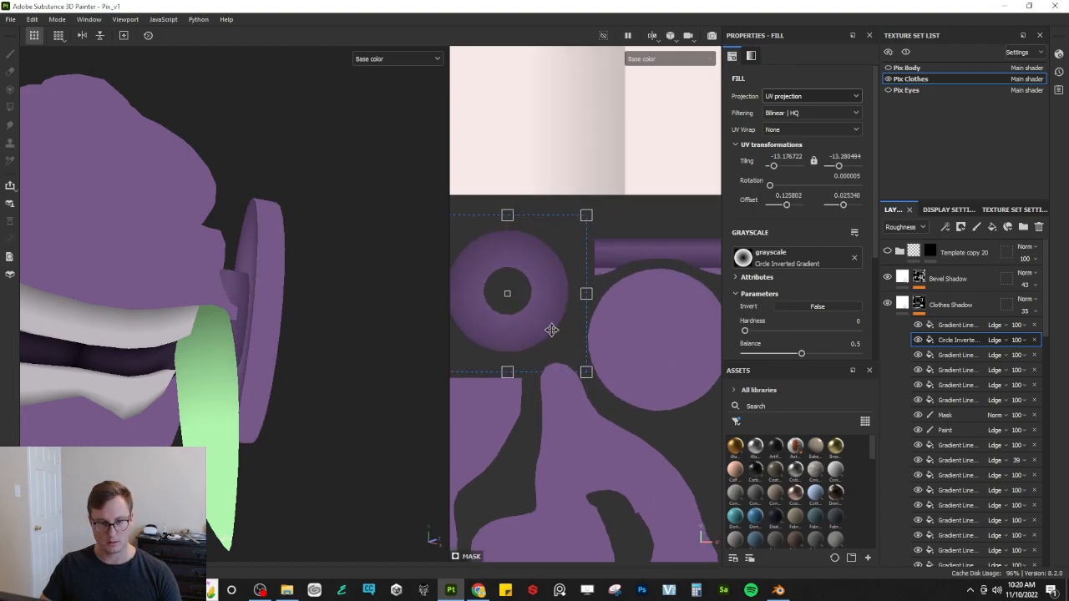
Step: Invert the circular gradient and fit it closely around the ring island, with vertical tiling about -16.32 and offset about 0.126 and 0.026
left_click(816, 307)
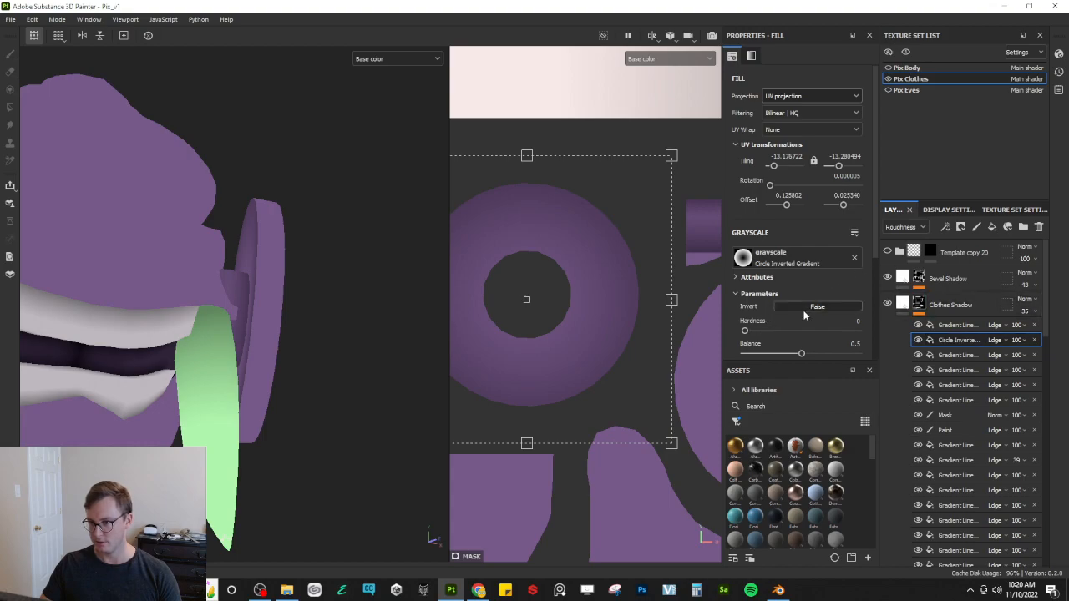
middle_click_drag(518, 328, 555, 339)
left_click_drag(708, 455, 678, 424)
scroll(555, 351, "down", 2)
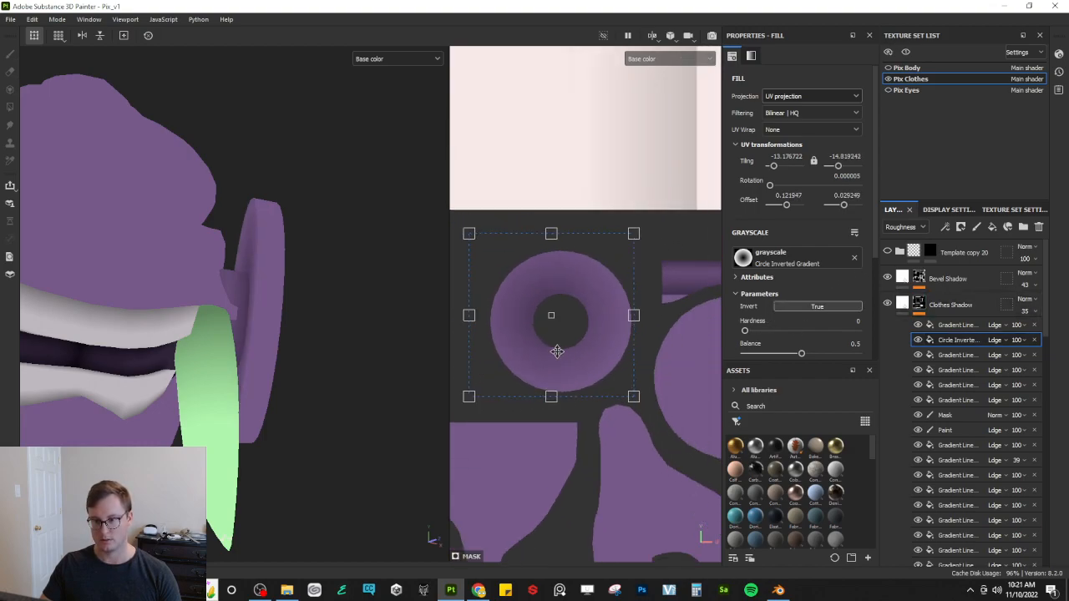
left_click_drag(468, 234, 488, 250)
scroll(234, 323, "up", 6)
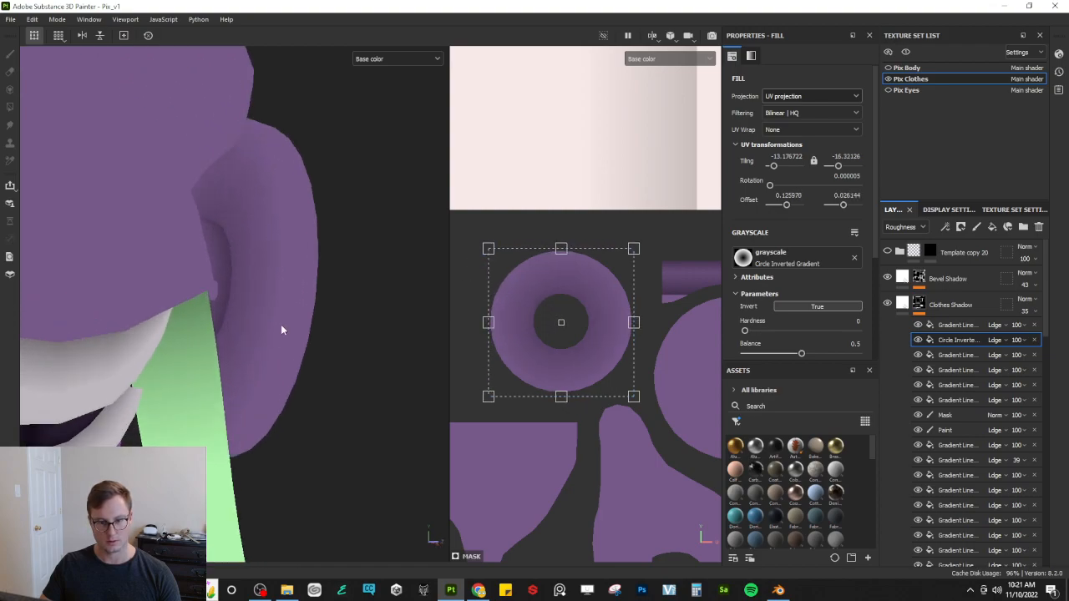
scroll(620, 323, "up", 2)
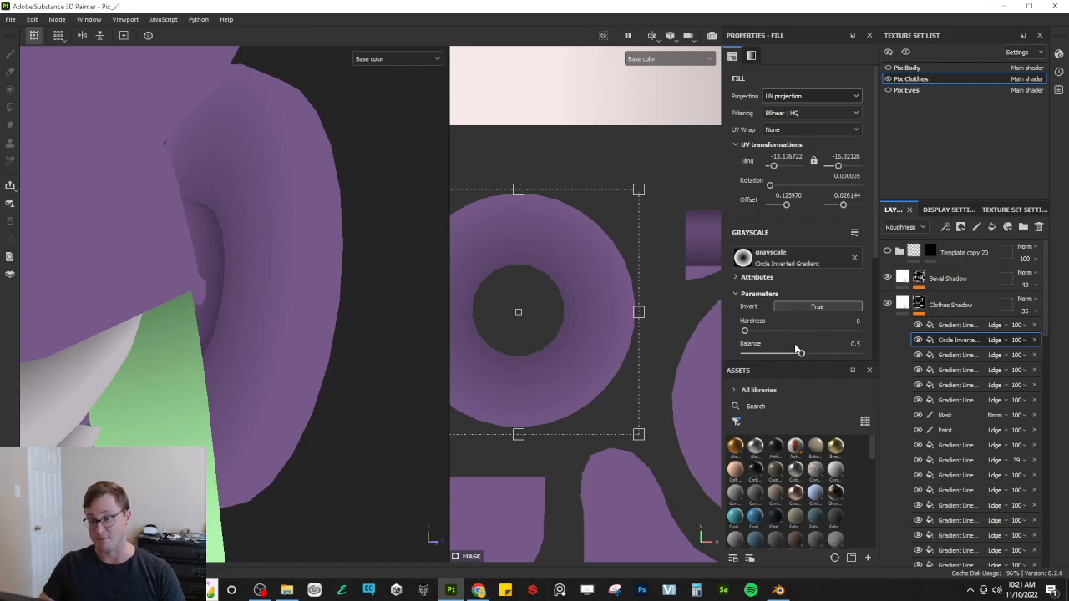
Step: Try a harder shadow around the ring's hole with hardness 0.71 and balance 0.56
left_click_drag(745, 331, 763, 331)
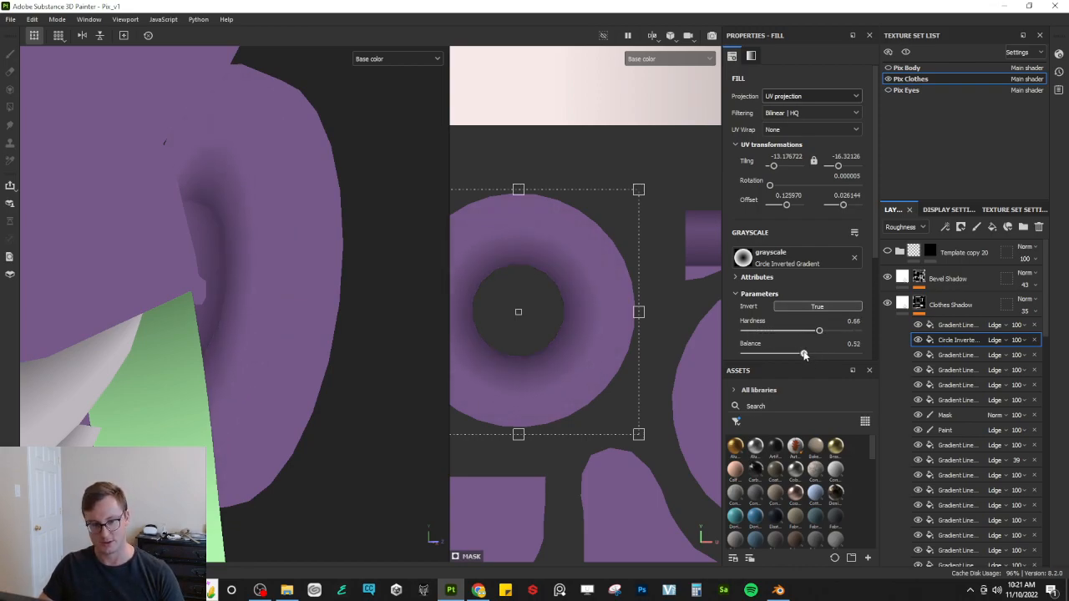
left_click_drag(801, 354, 812, 355)
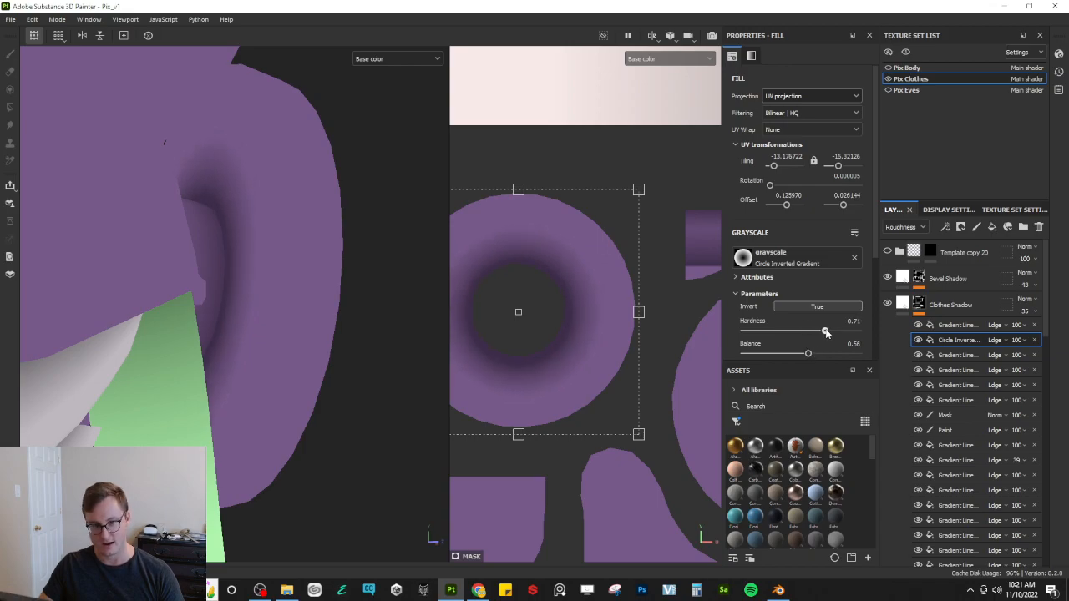
right_click_drag(384, 298, 342, 278, "alt")
left_click_drag(342, 278, 400, 282, "alt")
Step: Soften the ring's circular shadow by setting hardness to 0.19 and balance to 0.67
left_click_drag(822, 334, 766, 325)
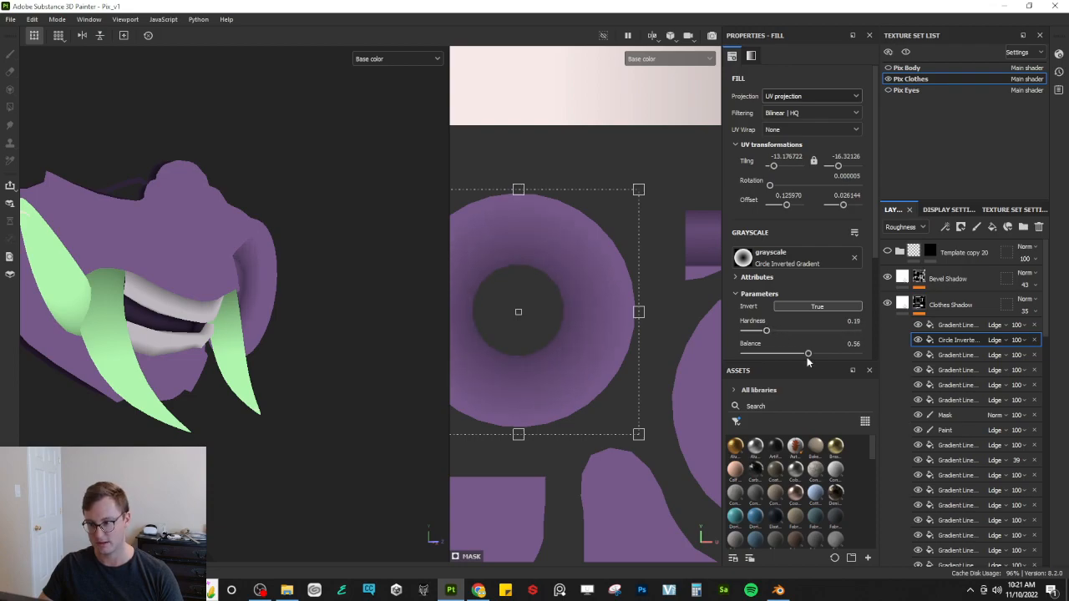
left_click_drag(807, 355, 823, 350)
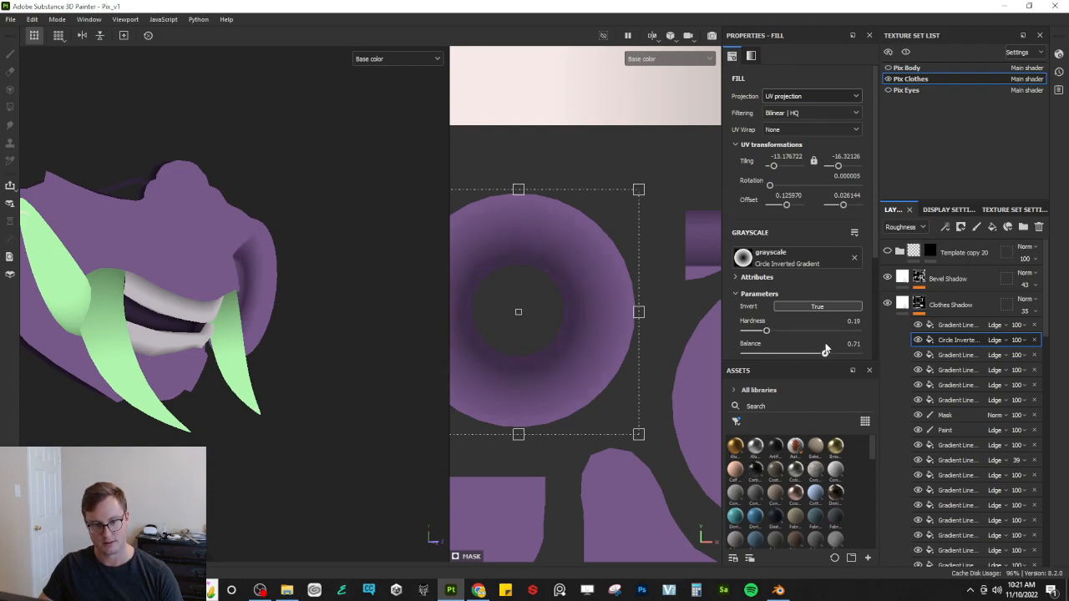
left_click_drag(300, 293, 359, 234, "alt")
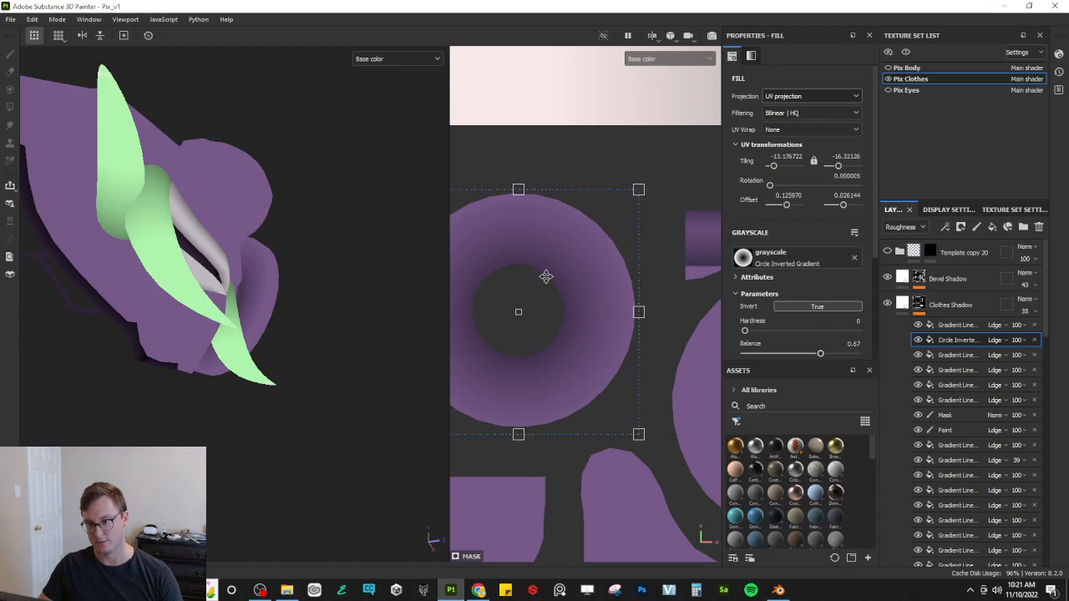
scroll(541, 279, "up", 1)
mouse_move(822, 355)
left_mouse_down()
mouse_move(837, 354)
mouse_move(825, 355)
left_mouse_up()
key("ctrl+z")
scroll(803, 311, "down", 3)
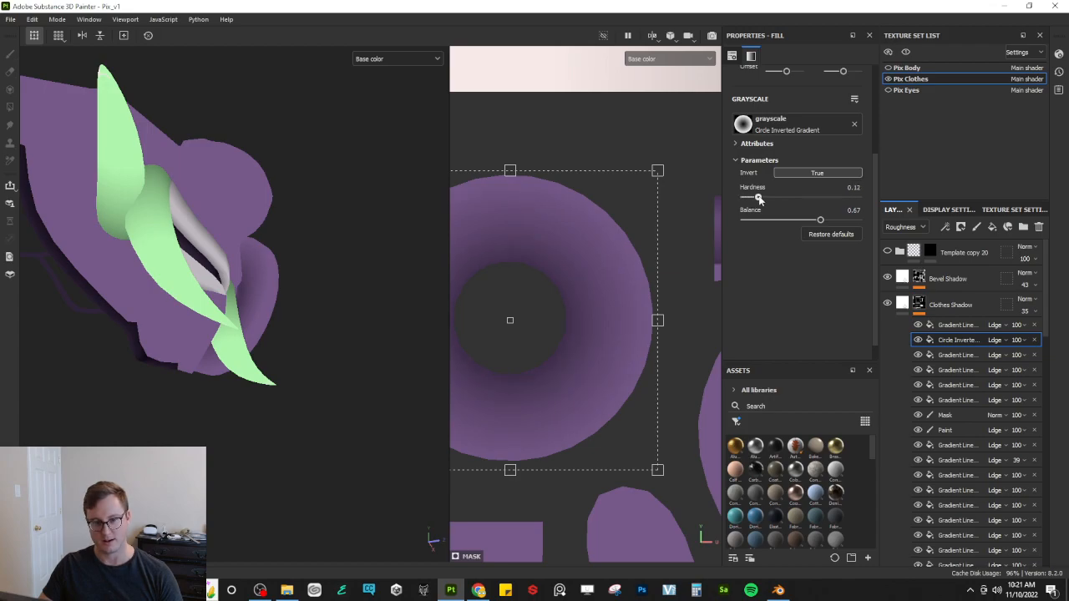
left_click_drag(257, 325, 264, 359, "alt")
scroll(284, 359, "up", 3)
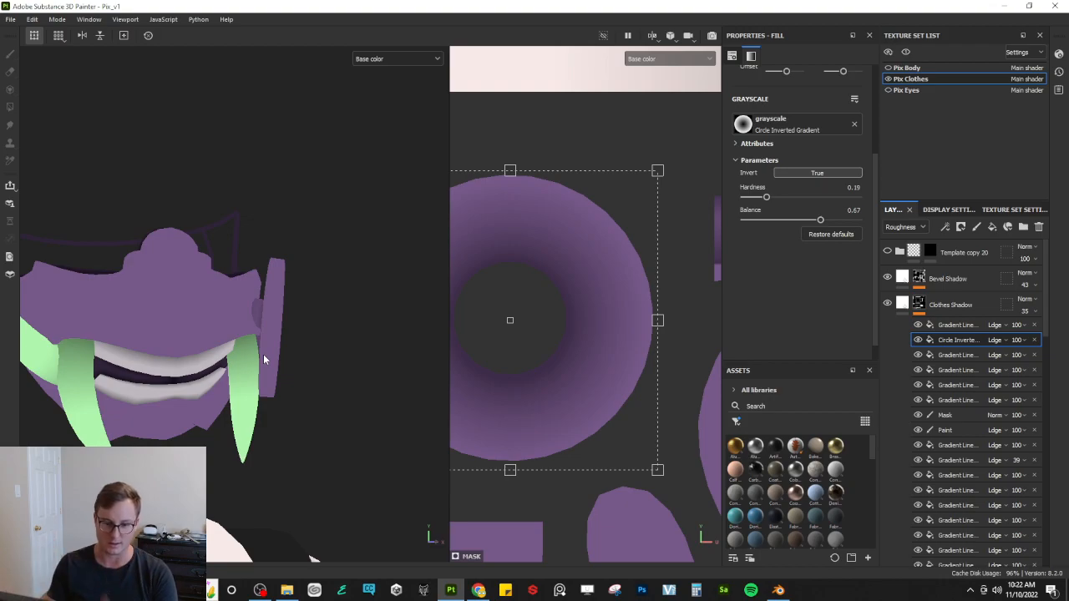
Step: Duplicate the ring's circular gradient and scale the copy to cover the whole round disc island beneath the strip
left_click_drag(263, 354, 175, 415, "alt")
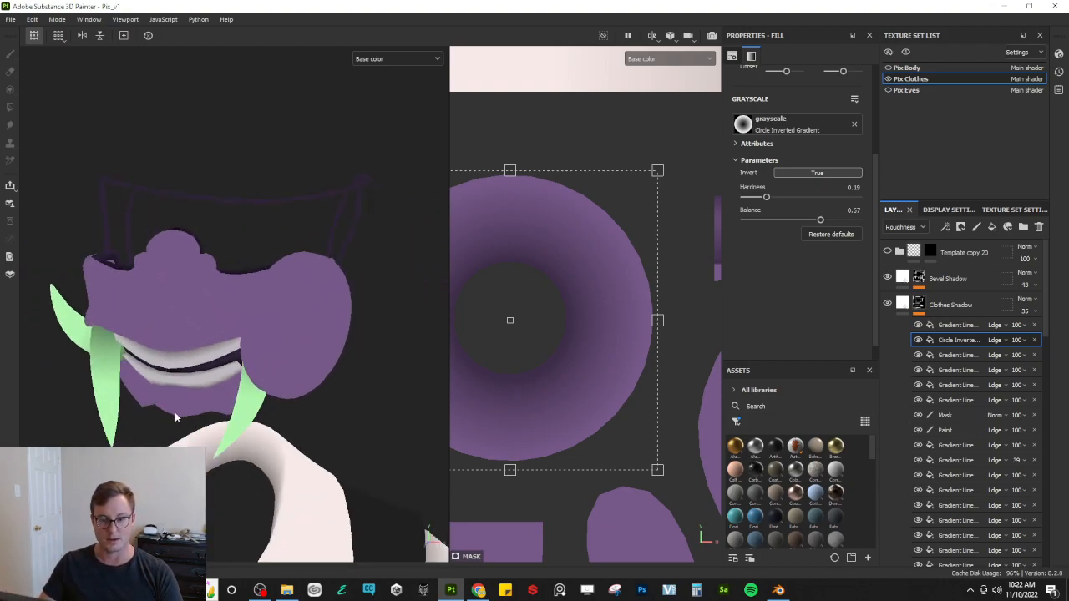
scroll(309, 364, "up", 3)
scroll(579, 336, "down", 5)
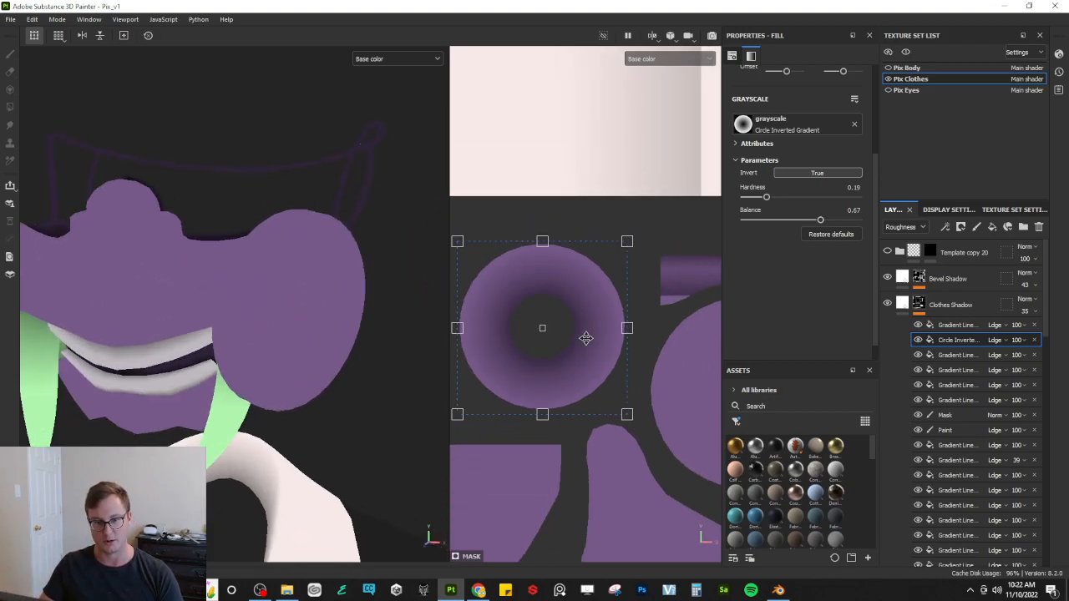
middle_click_drag(639, 401, 579, 372)
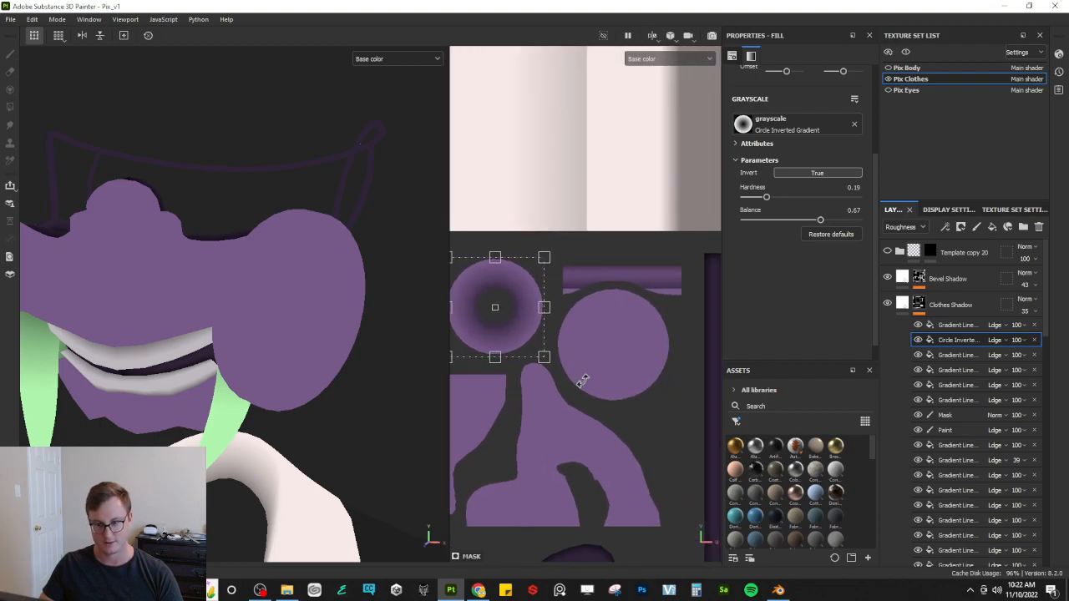
key("ctrl+d")
left_click_drag(514, 337, 626, 355)
scroll(648, 368, "up", 3)
scroll(648, 368, "up", 2)
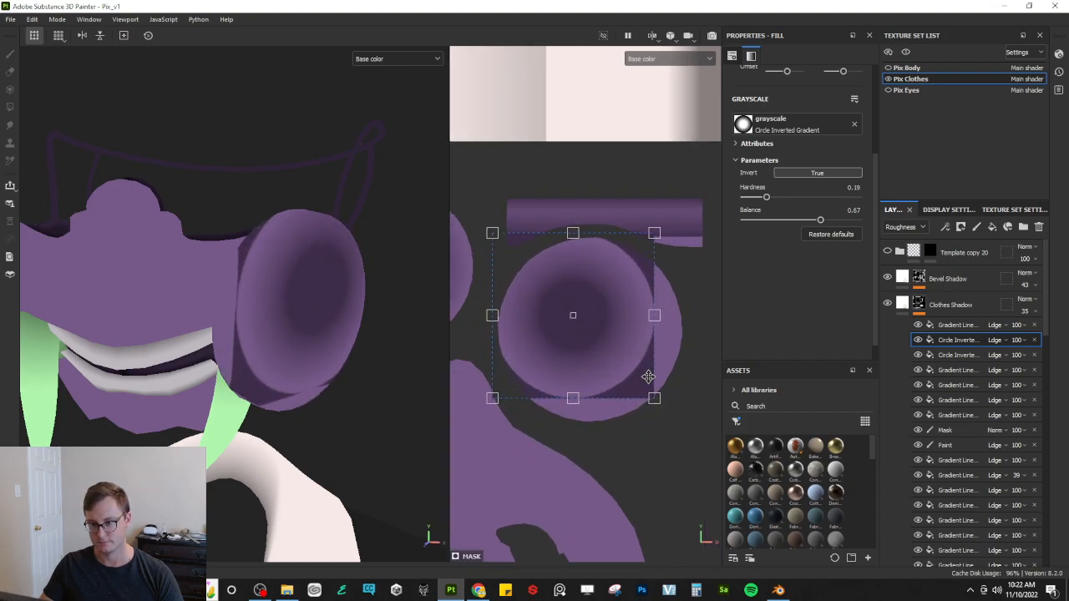
left_click_drag(650, 396, 690, 427)
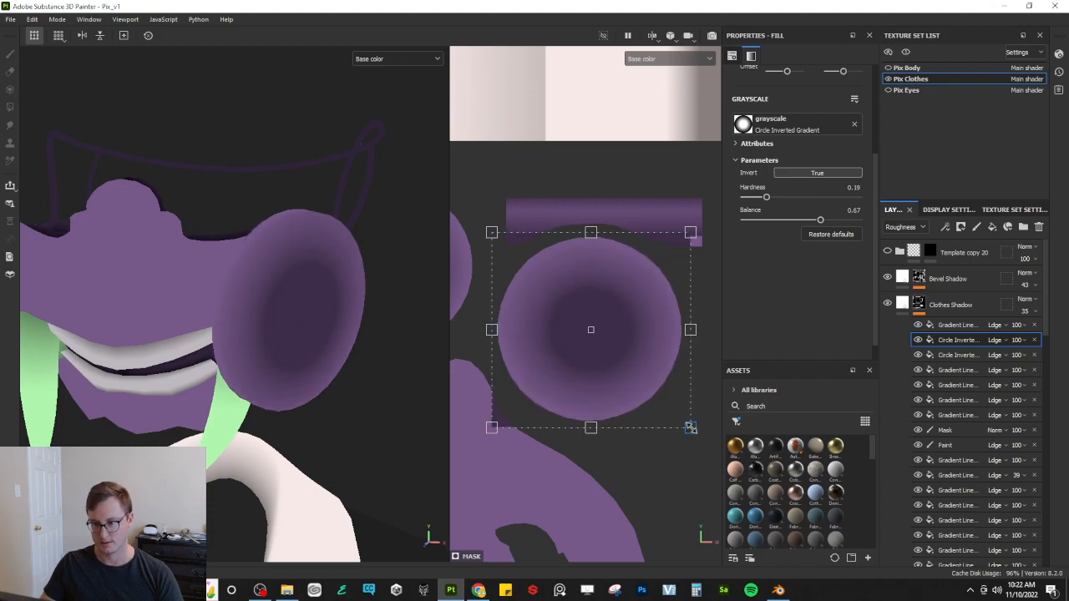
Step: Turn off inversion on the disc's gradient and set hardness to 0 and balance to 0.09 for a thin rim shadow
left_click(814, 173)
mouse_move(590, 236)
left_mouse_down()
mouse_move(583, 219)
mouse_move(581, 249)
mouse_move(578, 233)
left_mouse_up()
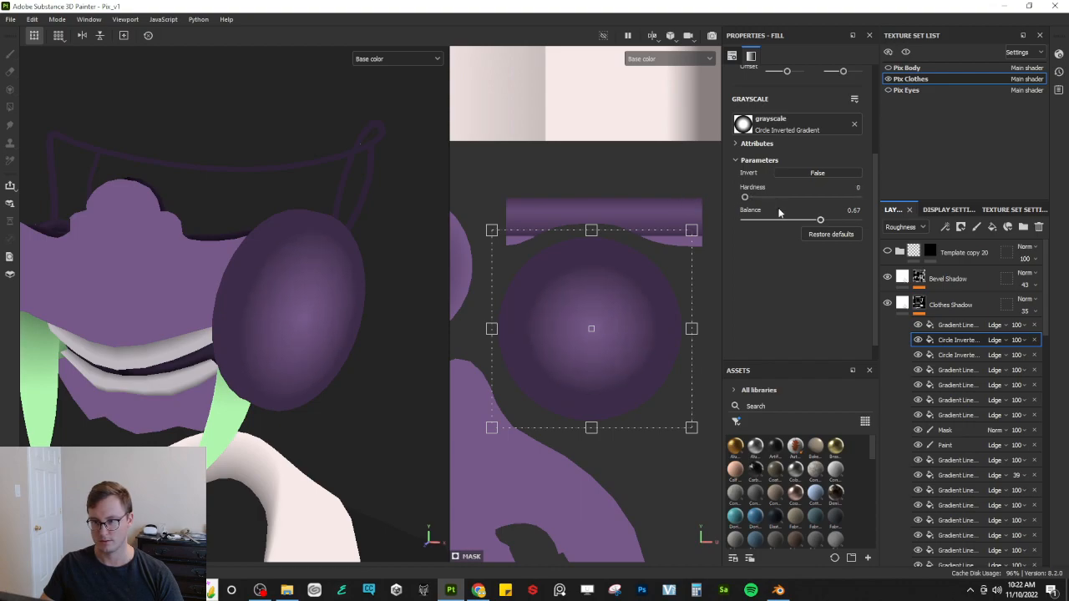
left_click_drag(813, 221, 755, 230)
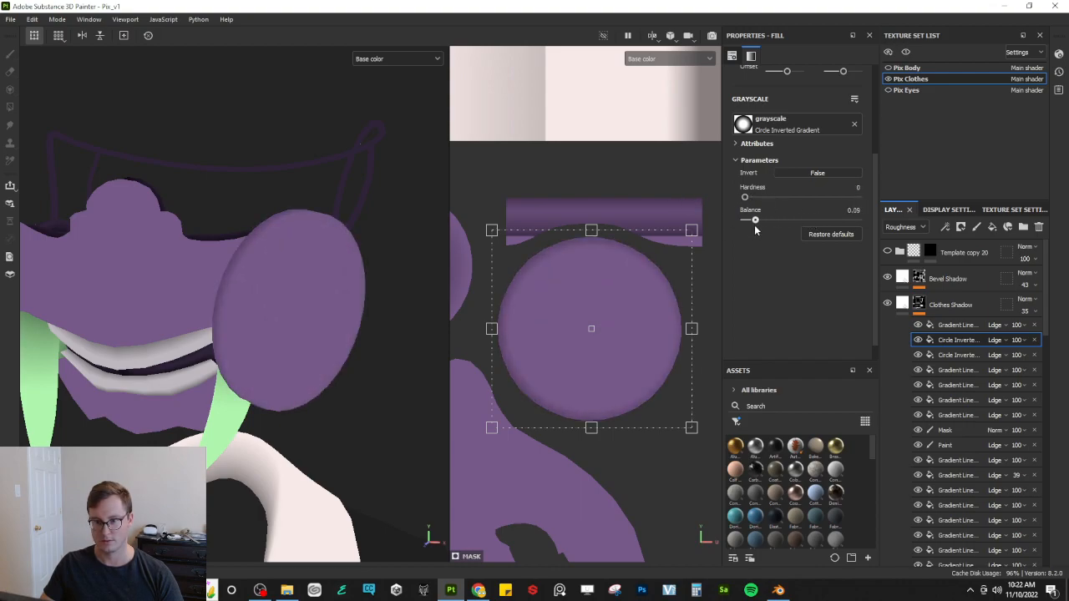
left_click_drag(389, 329, 308, 354, "alt")
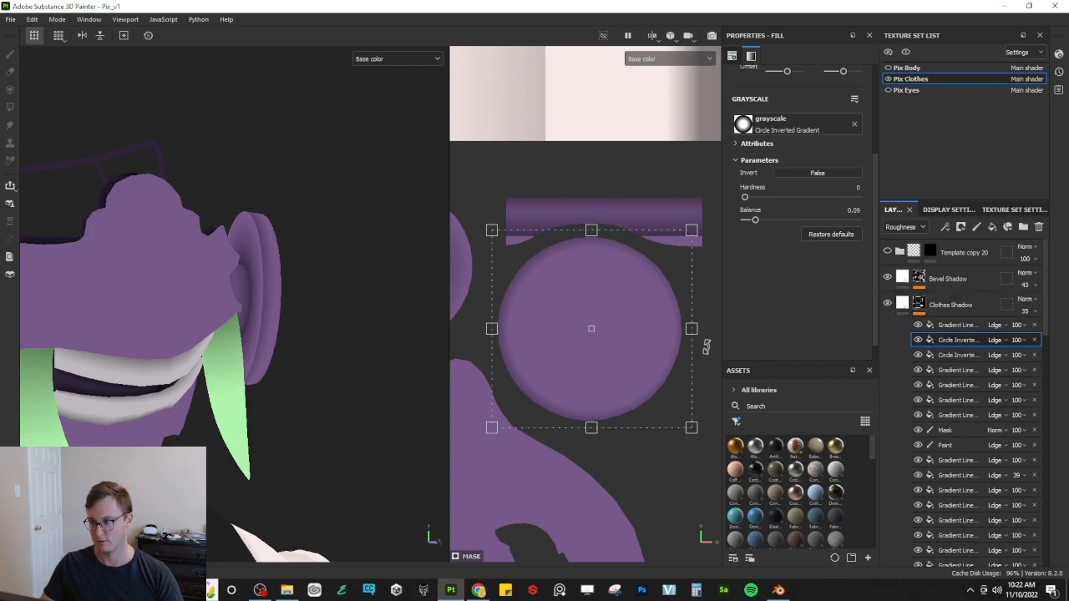
middle_click_drag(536, 329, 641, 314, "alt")
middle_click_drag(568, 323, 547, 362, "alt")
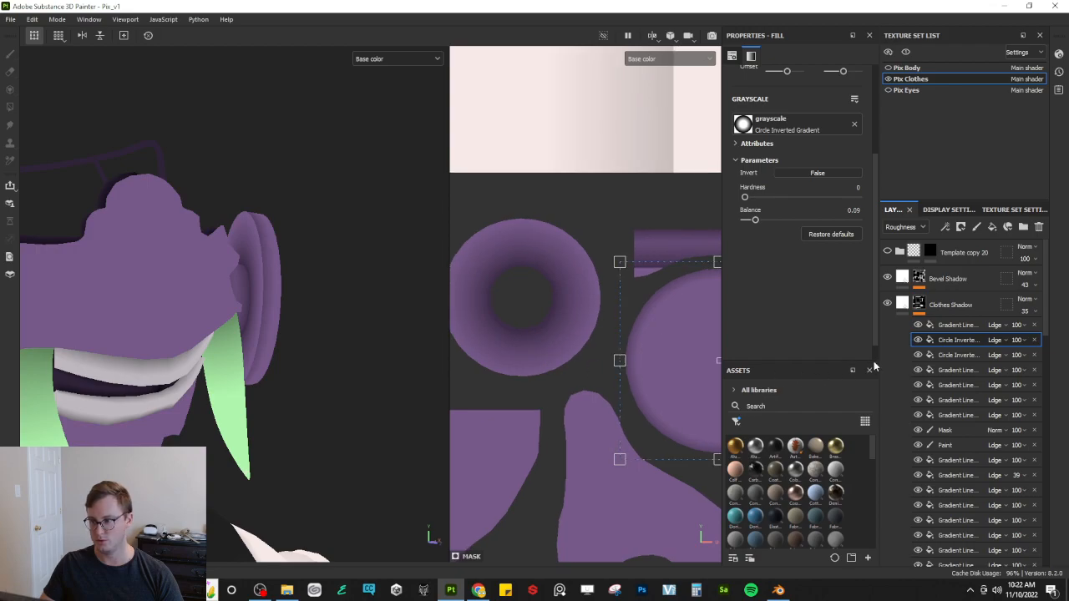
left_click(968, 354)
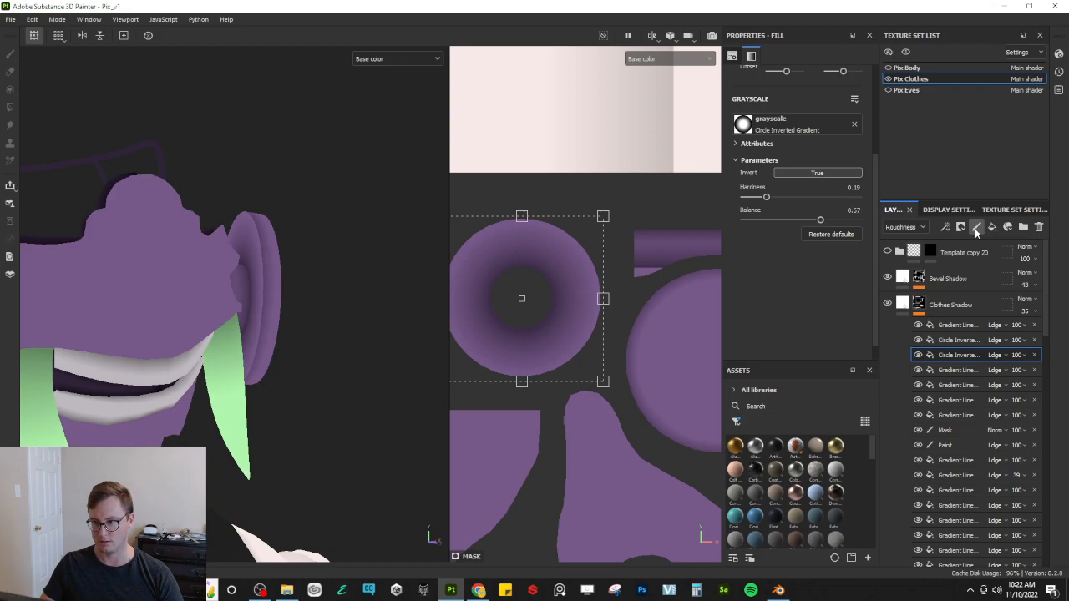
left_click(976, 229)
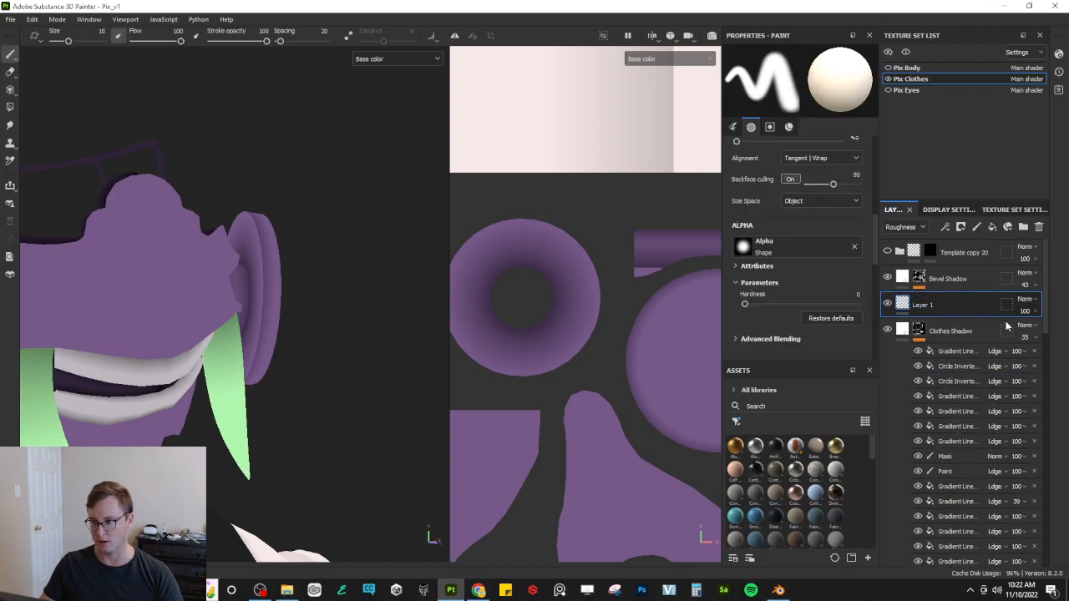
key("ctrl+z")
Step: Add a paint effect to the Clothes Shadow mask, place it directly above the ring's circular gradient and set its blending to Linear dodge (Add)
left_click(947, 335)
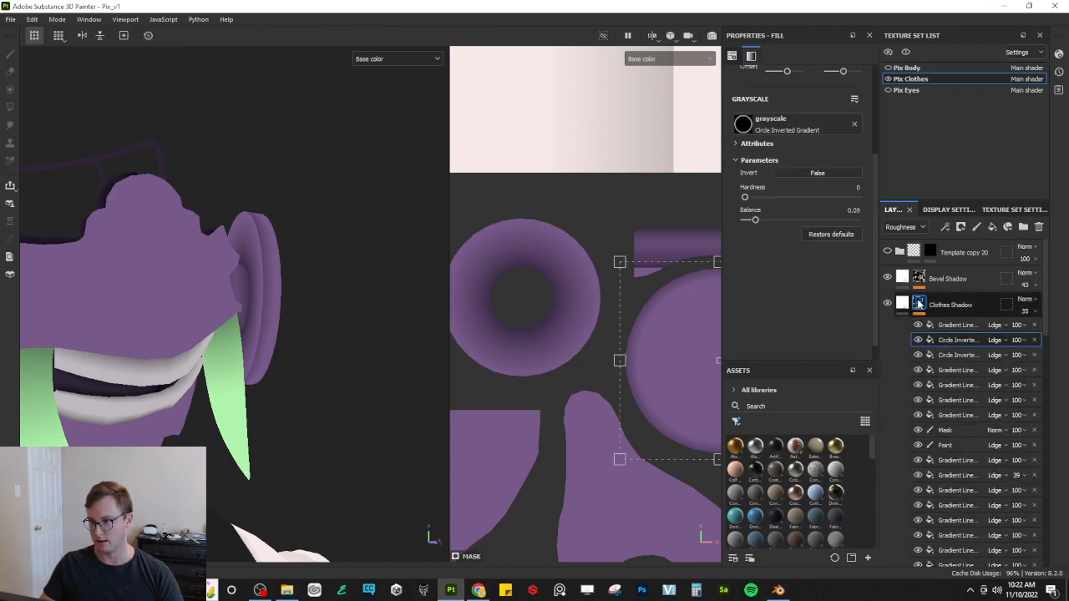
left_click(952, 355)
right_click(918, 306)
left_click(942, 308)
left_click_drag(958, 332, 967, 357)
left_click(995, 355)
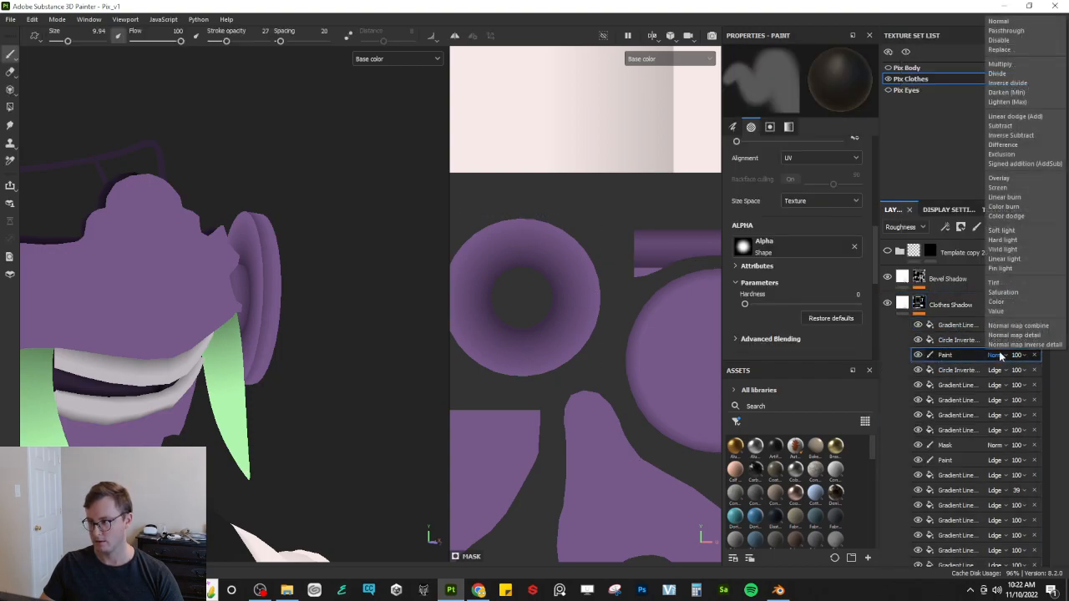
left_click(1021, 117)
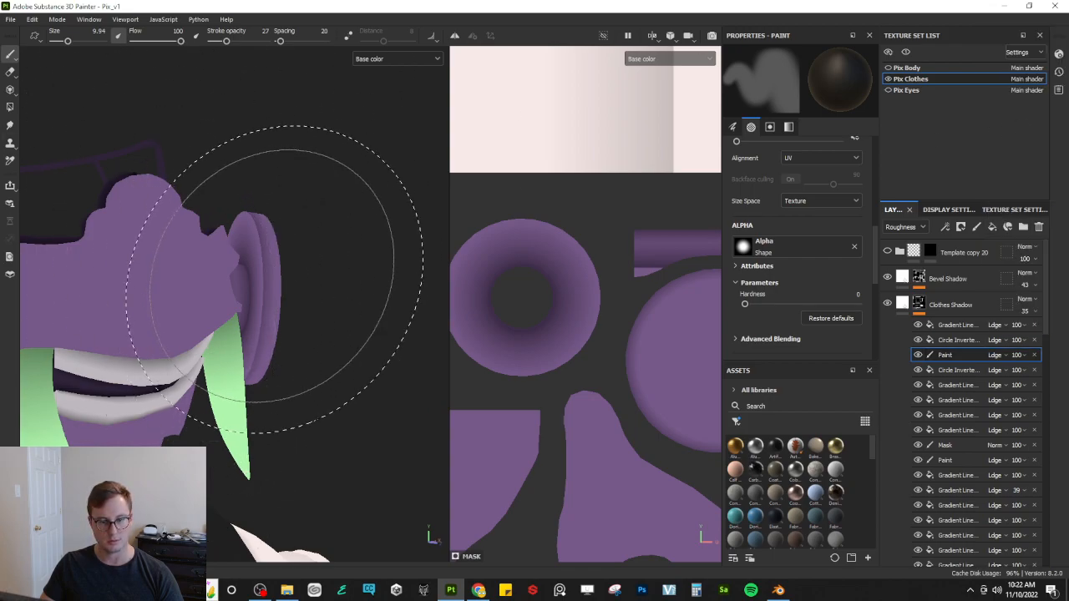
Step: Fill the ring island behind the mask's side disc using UV chunk polygon fill and set the paint effect's opacity to 58
scroll(276, 265, "up", 3)
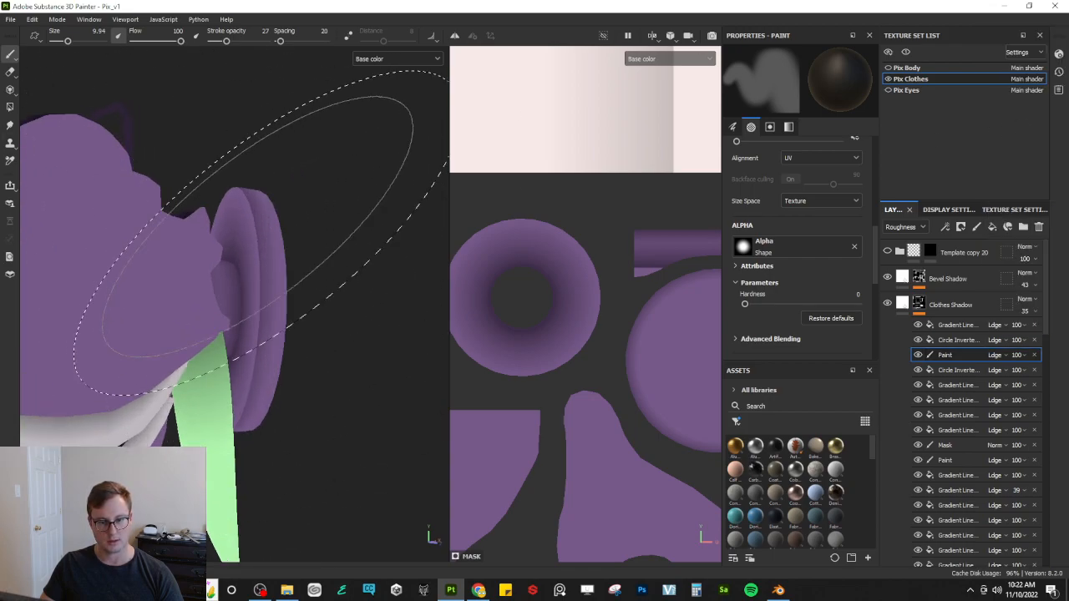
left_click(10, 107)
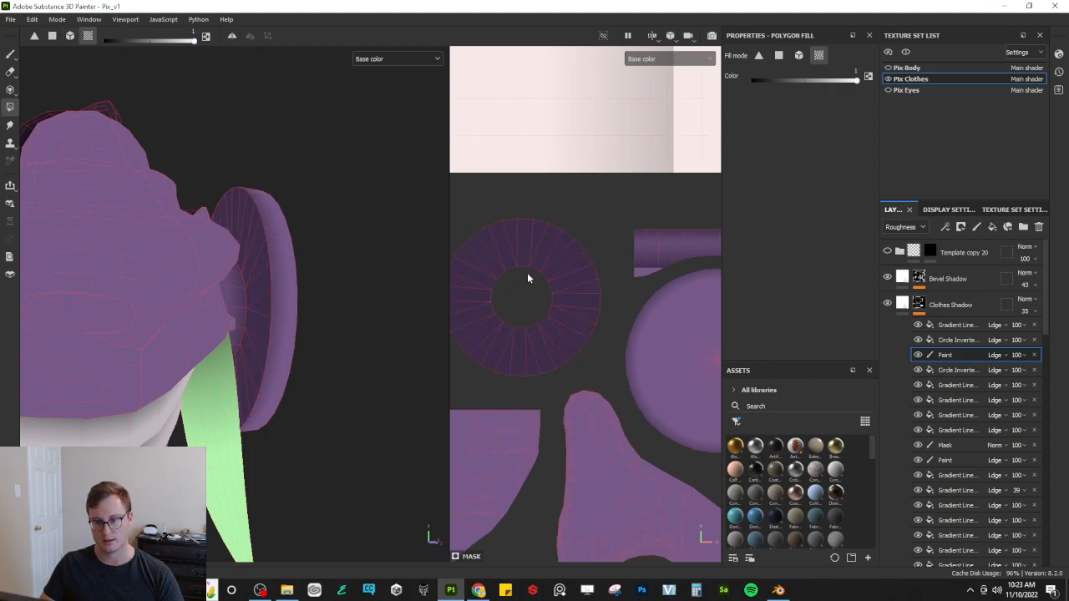
left_click(1015, 356)
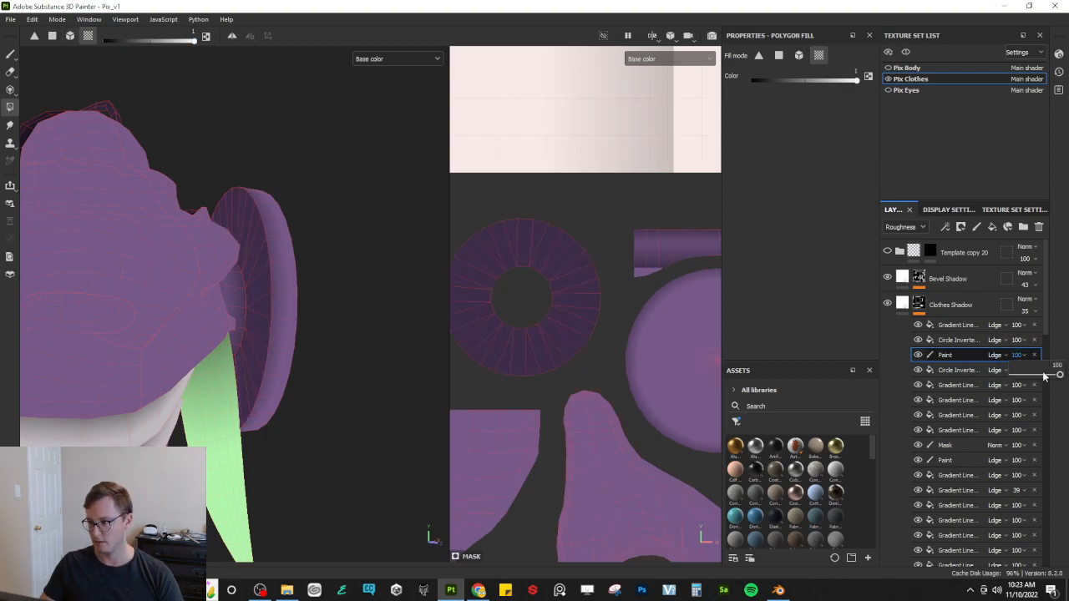
left_click_drag(1053, 376, 1037, 377)
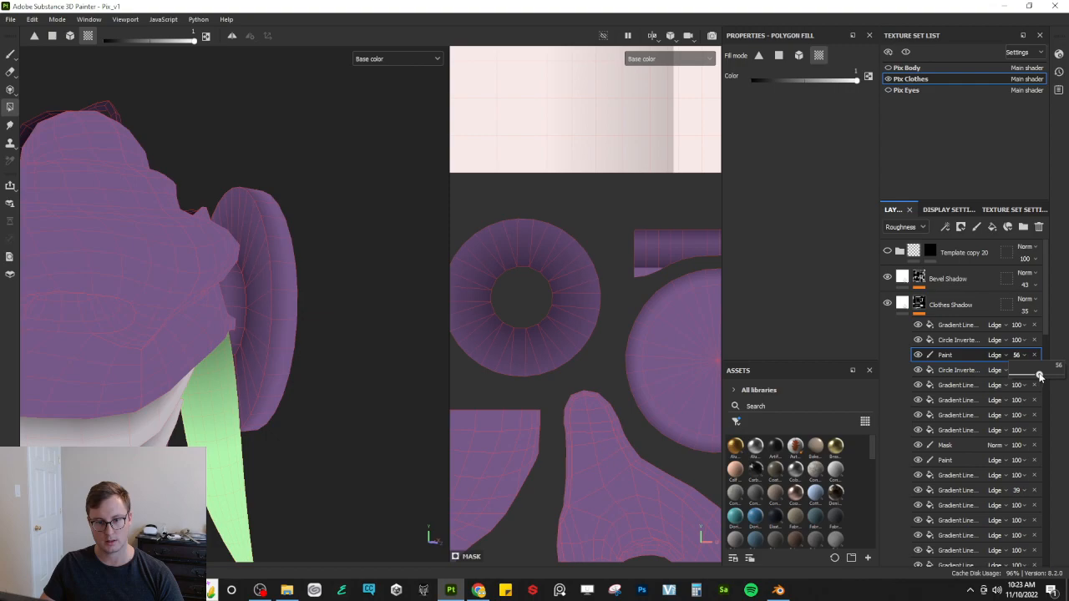
Step: Set the Clothes Shadow layer's opacity to 62 while judging the mask in material view, and save the project
left_click(10, 54)
mouse_move(209, 205)
left_mouse_down("alt")
mouse_move(279, 222)
mouse_move(319, 211)
mouse_move(292, 174)
mouse_move(172, 206)
mouse_move(292, 239)
mouse_move(226, 255)
left_mouse_up("alt")
scroll(227, 255, "down", 3)
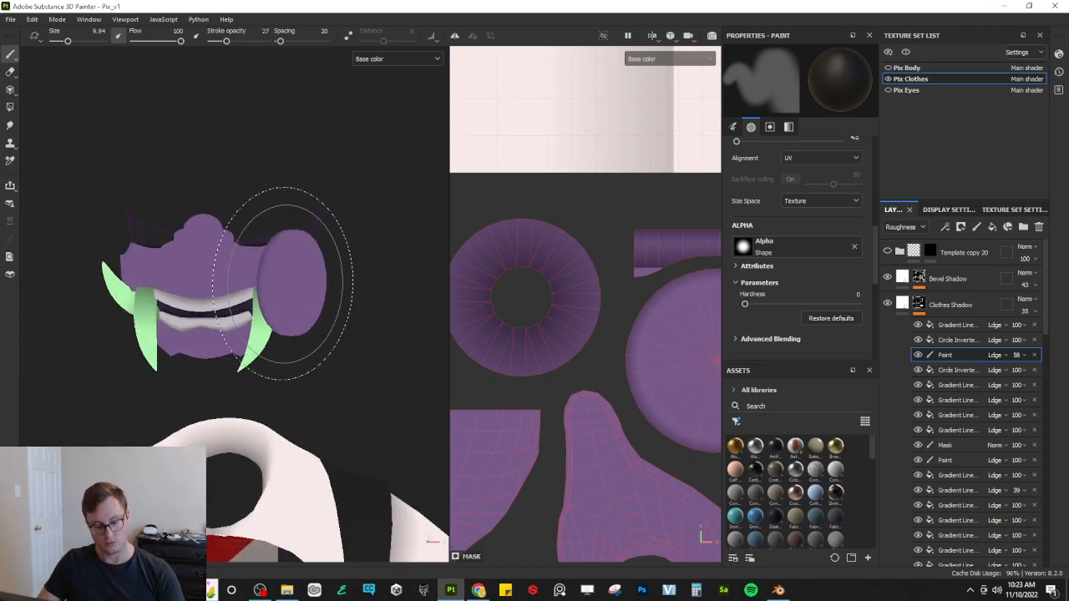
key("m")
mouse_move(298, 258)
left_mouse_down("alt")
mouse_move(345, 323)
mouse_move(358, 284)
mouse_move(322, 263)
mouse_move(334, 275)
mouse_move(291, 293)
mouse_move(300, 300)
left_mouse_up("alt")
scroll(334, 276, "up", 5)
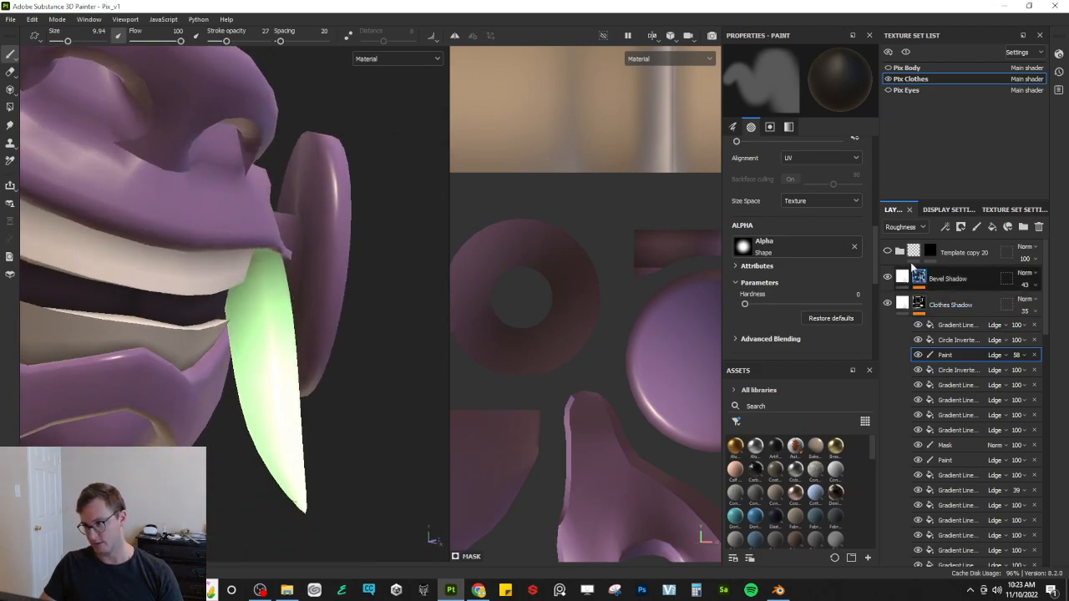
left_click_drag(1036, 333, 1045, 334)
scroll(233, 274, "down", 4)
mouse_move(234, 273)
left_mouse_down("alt")
mouse_move(303, 269)
mouse_move(115, 276)
mouse_move(162, 263)
mouse_move(301, 263)
mouse_move(271, 223)
mouse_move(198, 235)
mouse_move(303, 315)
mouse_move(278, 283)
left_mouse_up("alt")
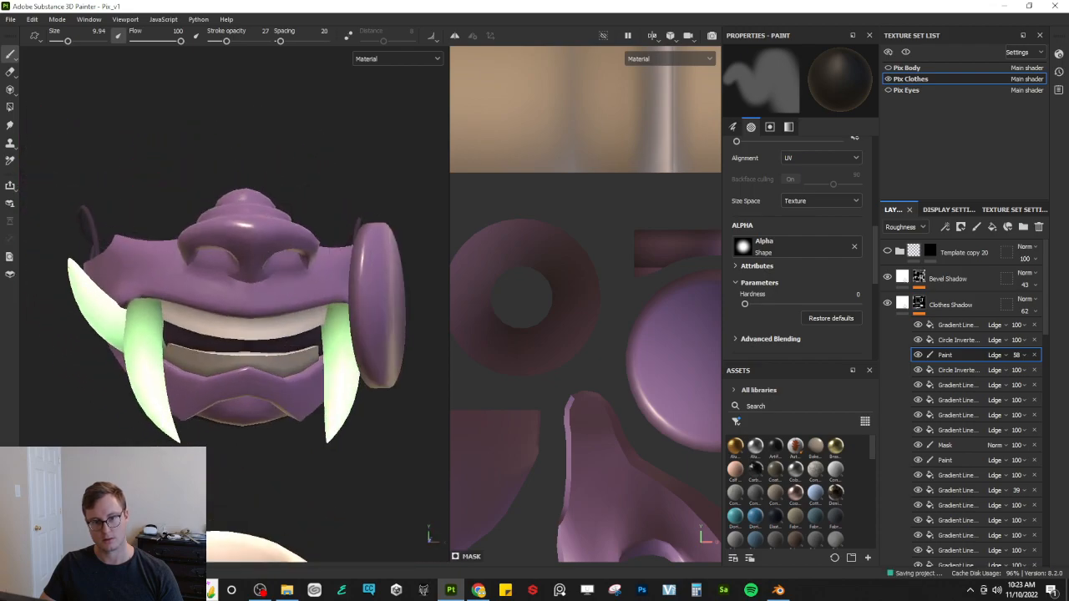
key("ctrl")
scroll(259, 294, "up", 1)
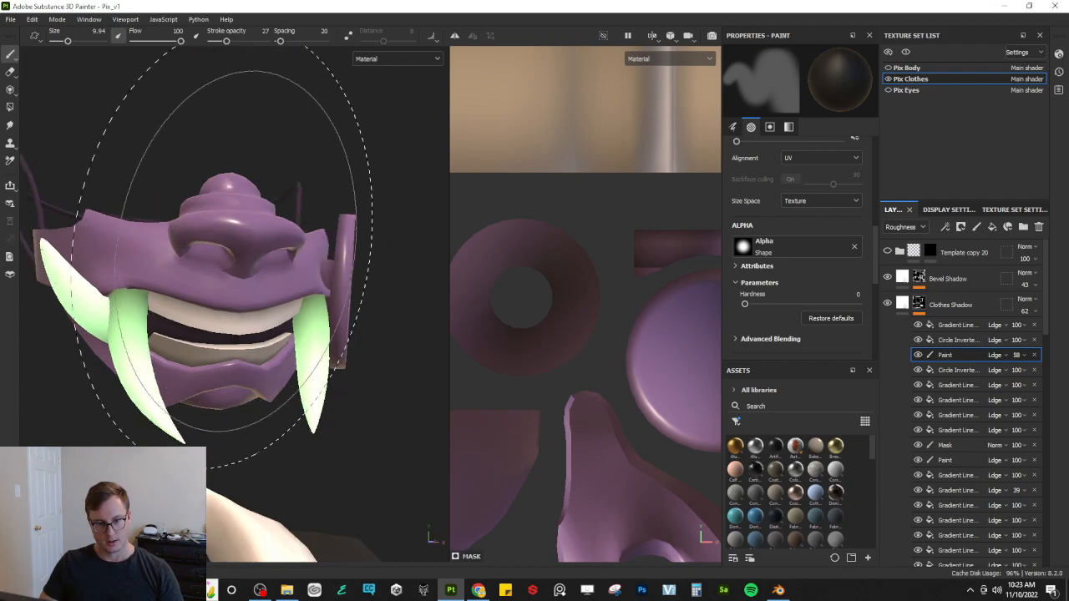
Step: Select the lower Paint effect of the Clothes Shadow mask and fill the nostril's faces in the UV view with quad polygon fill
scroll(255, 305, "up", 5)
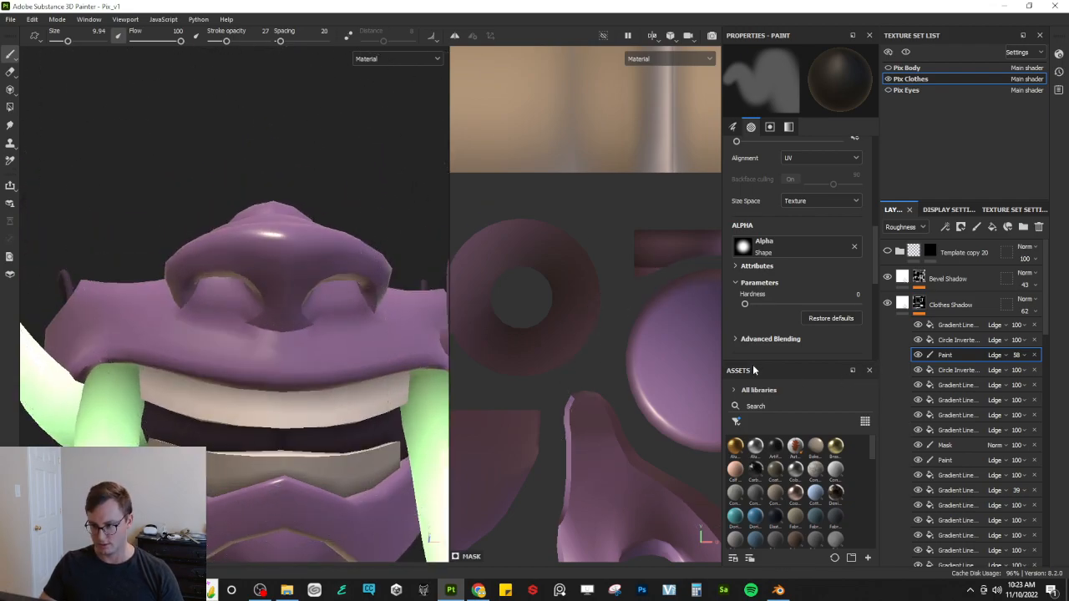
scroll(720, 314, "down", 1)
scroll(791, 328, "down", 3)
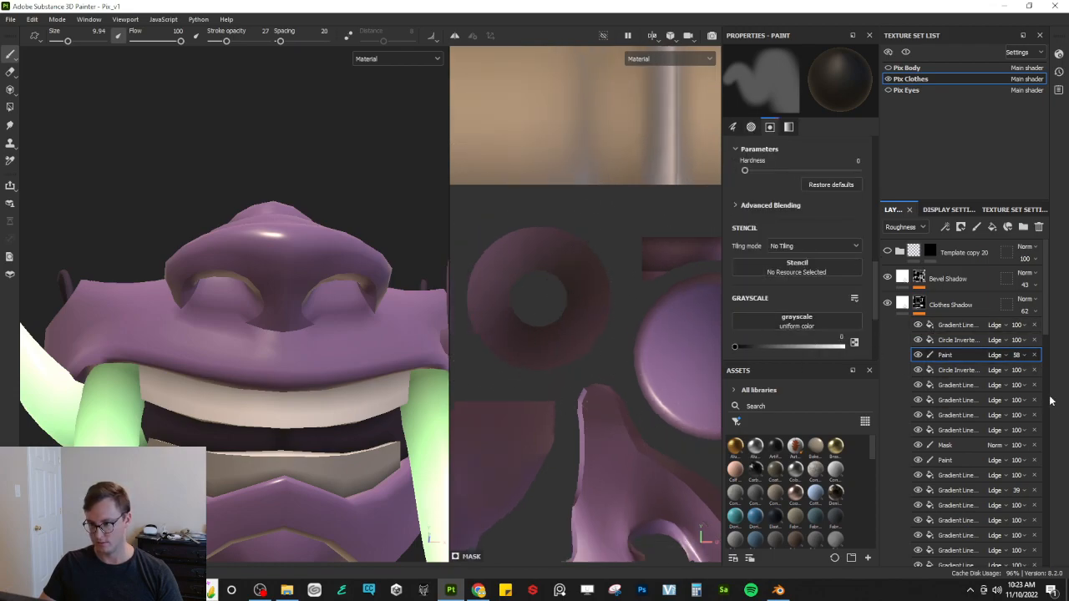
left_click(952, 460)
scroll(560, 317, "down", 4)
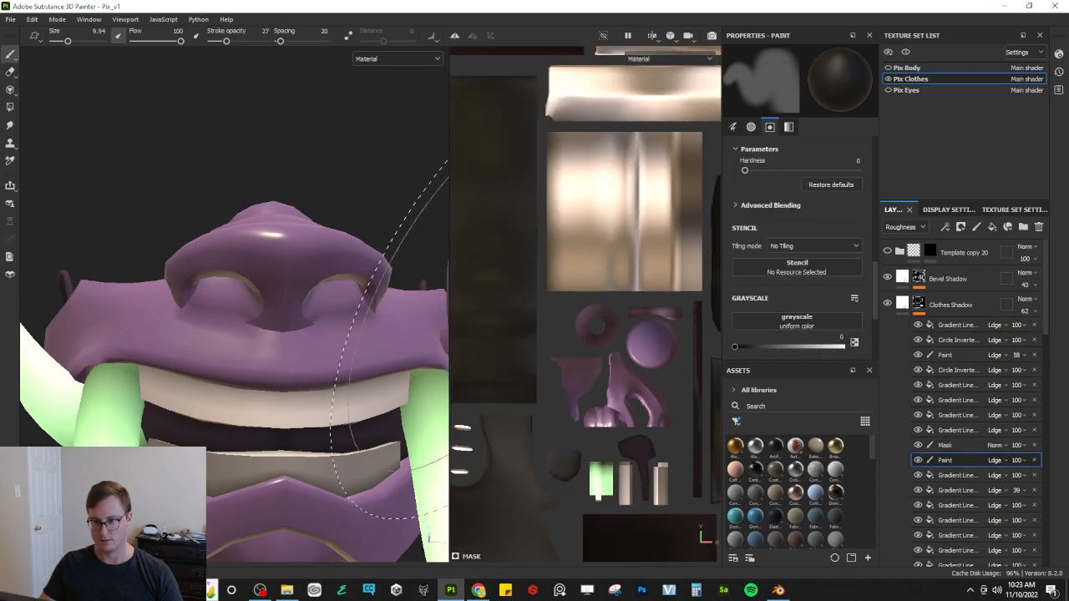
scroll(659, 384, "up", 8)
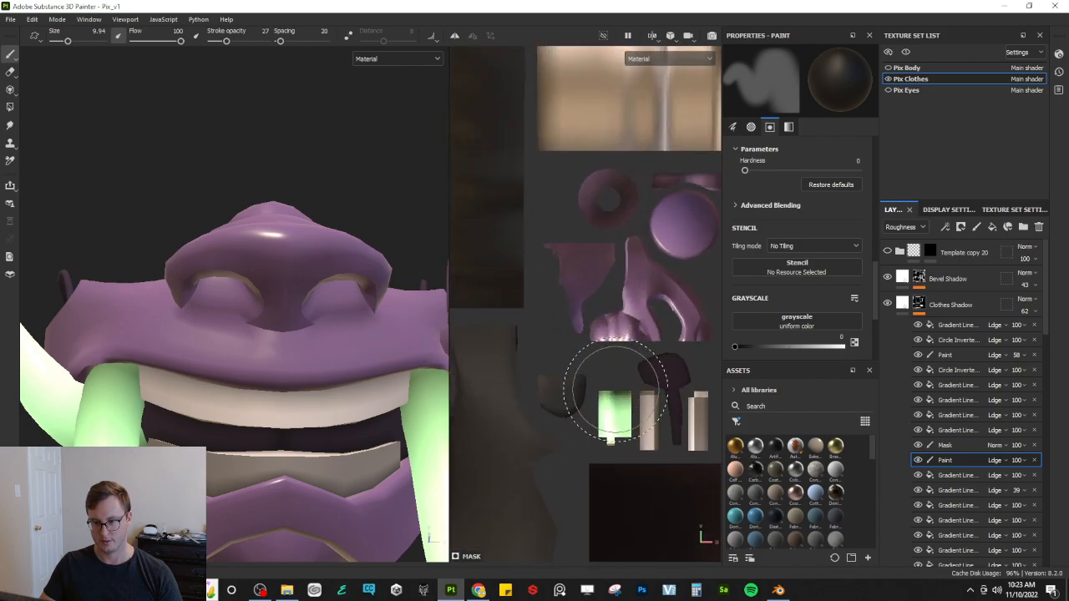
scroll(547, 401, "up", 4)
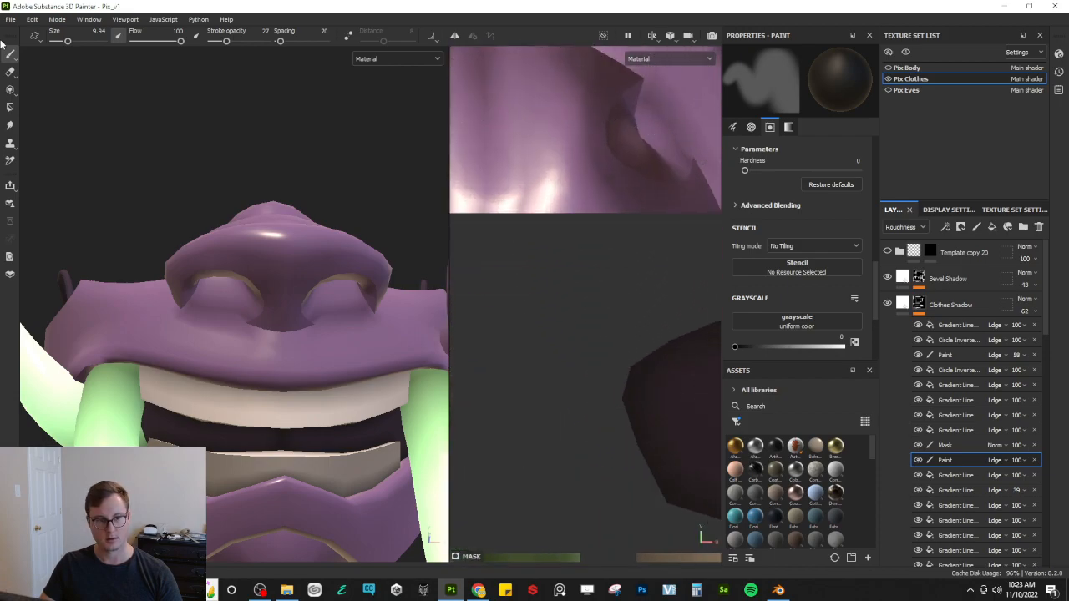
left_click(10, 108)
left_click(51, 35)
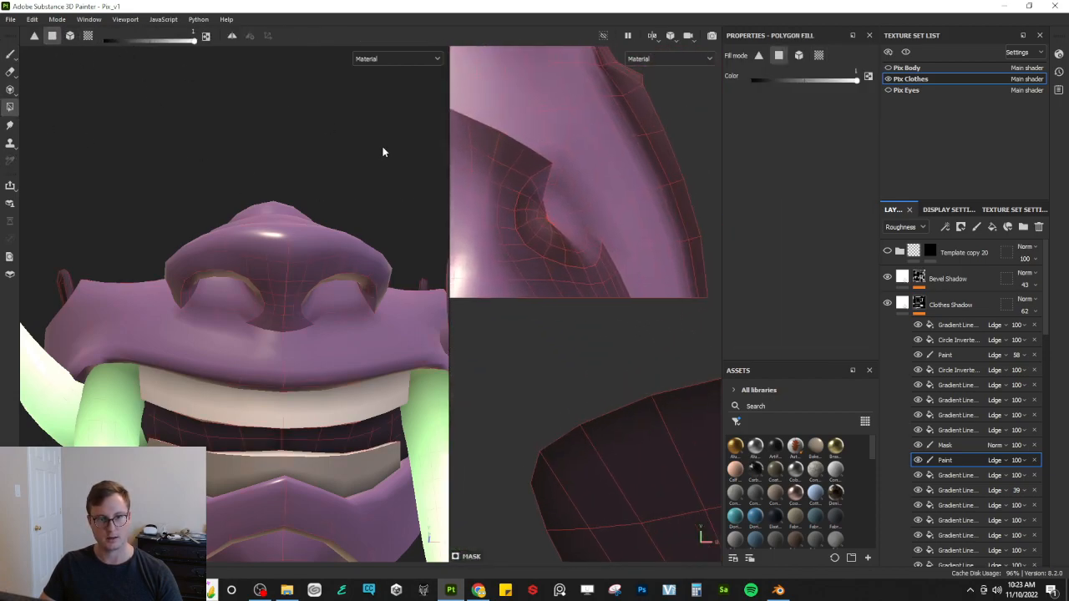
scroll(576, 267, "up", 3)
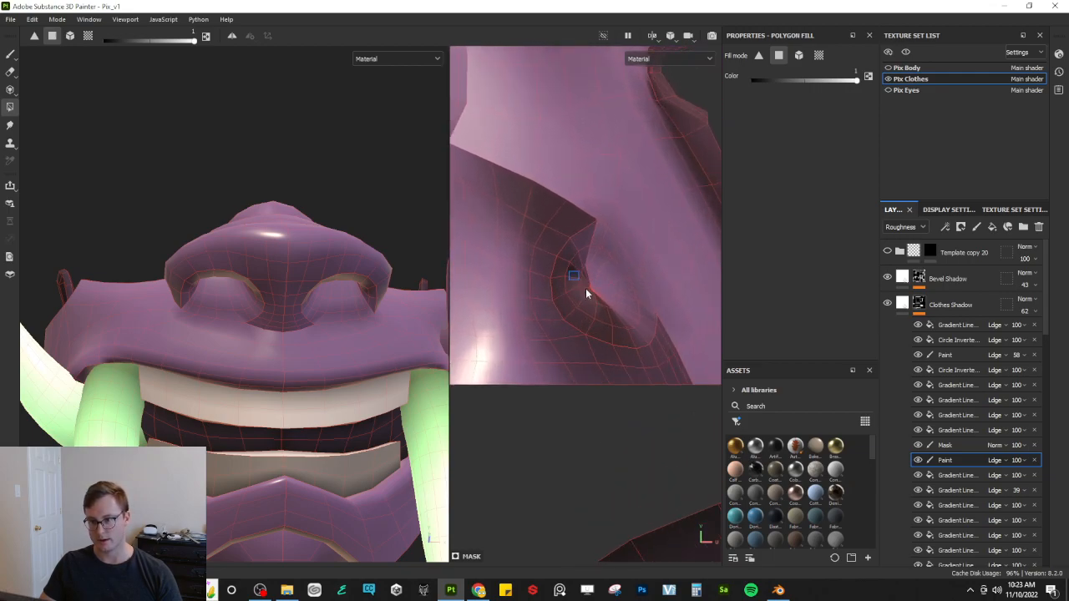
mouse_move(583, 285)
left_mouse_down()
mouse_move(593, 279)
mouse_move(583, 275)
left_mouse_up()
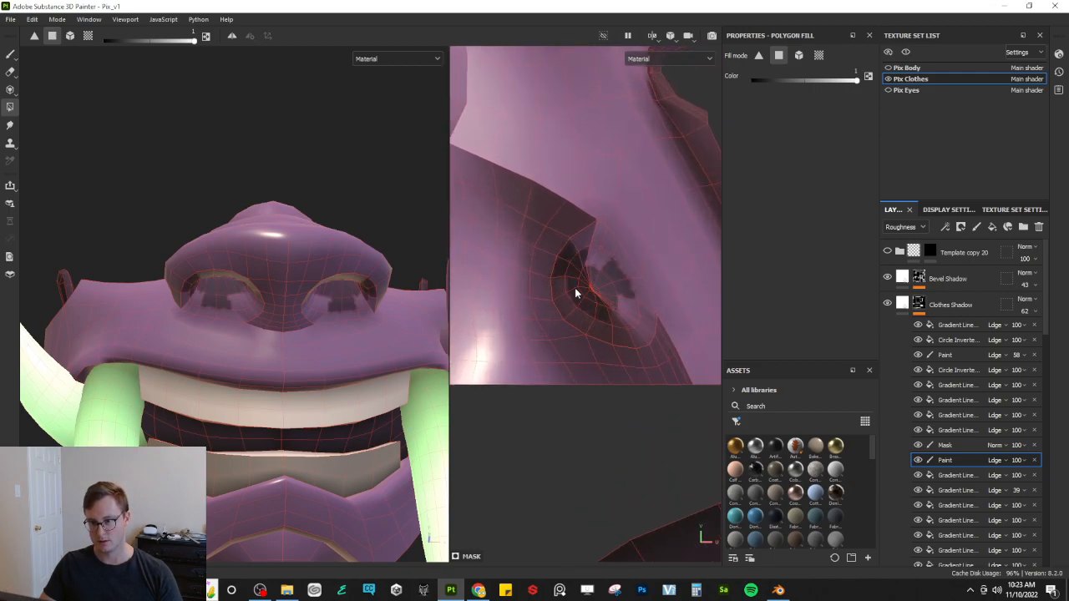
left_click_drag(629, 324, 639, 315)
left_click_drag(619, 276, 610, 271)
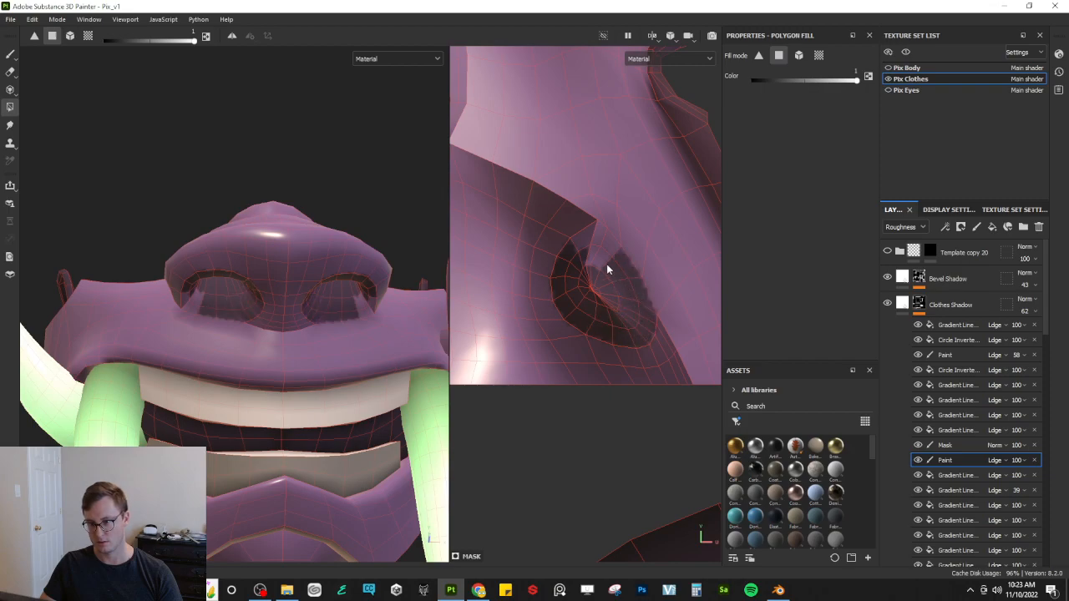
Step: Erase the nostril fill's jagged spill across the seam in the UV view with a black brush of size 0.58
mouse_move(309, 292)
left_mouse_down("alt")
mouse_move(353, 375)
mouse_move(255, 302)
left_mouse_up("alt")
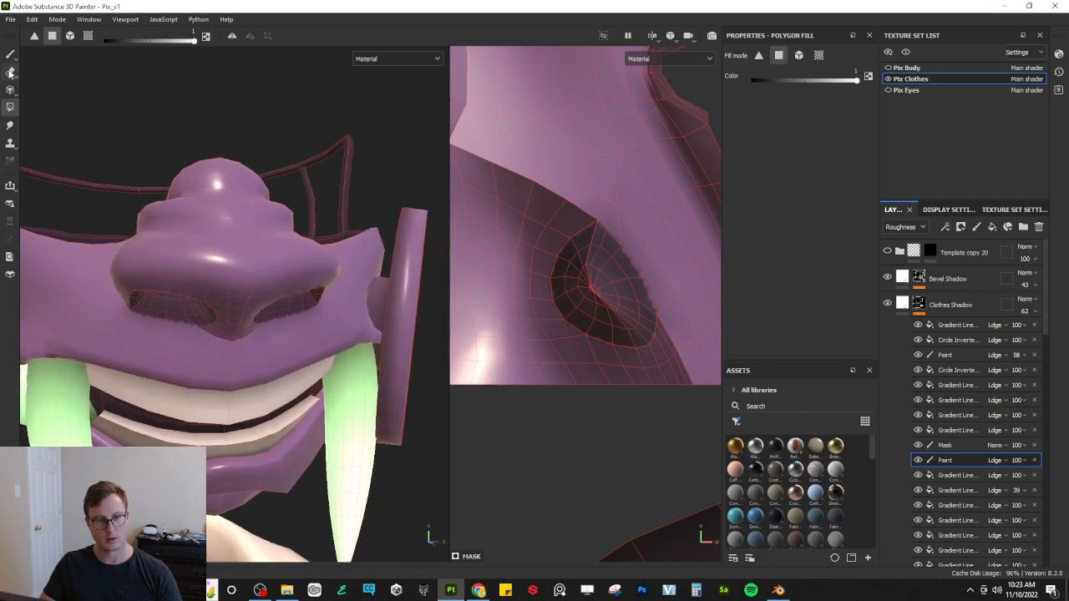
left_click(10, 53)
right_click_drag(601, 194, 631, 240, "ctrl")
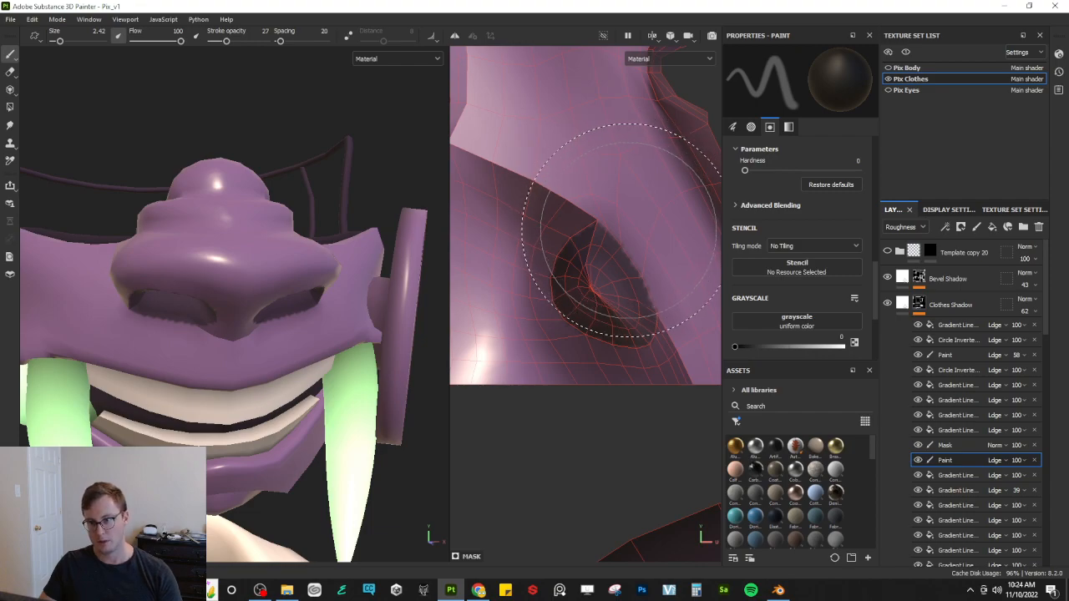
middle_click_drag(625, 223, 560, 238, "alt")
key("x")
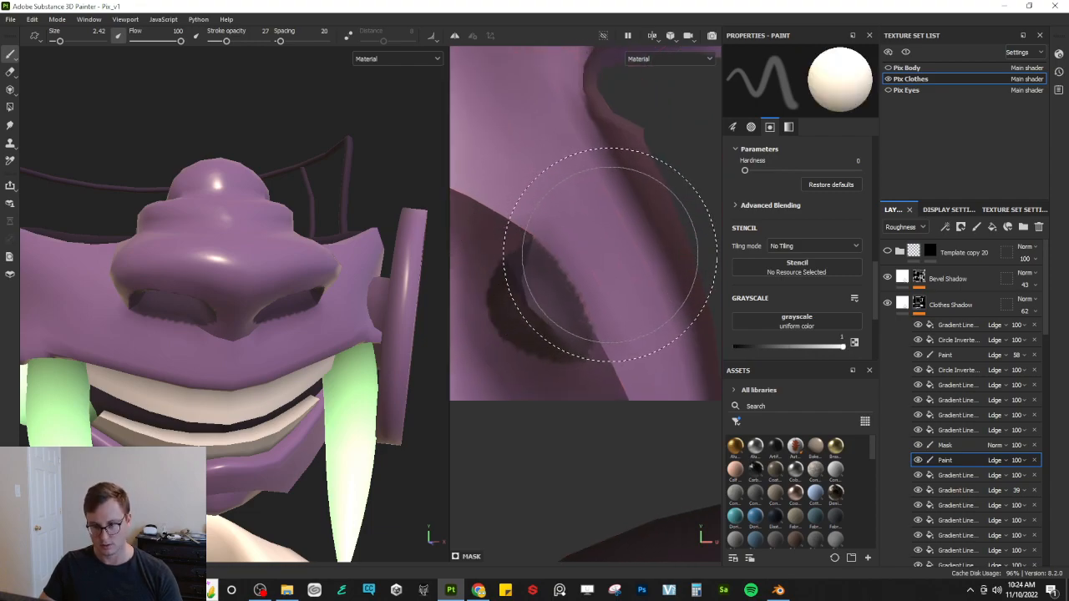
key("x")
mouse_move(623, 252)
right_mouse_down("ctrl")
mouse_move(584, 239)
mouse_move(596, 261)
right_mouse_up("ctrl")
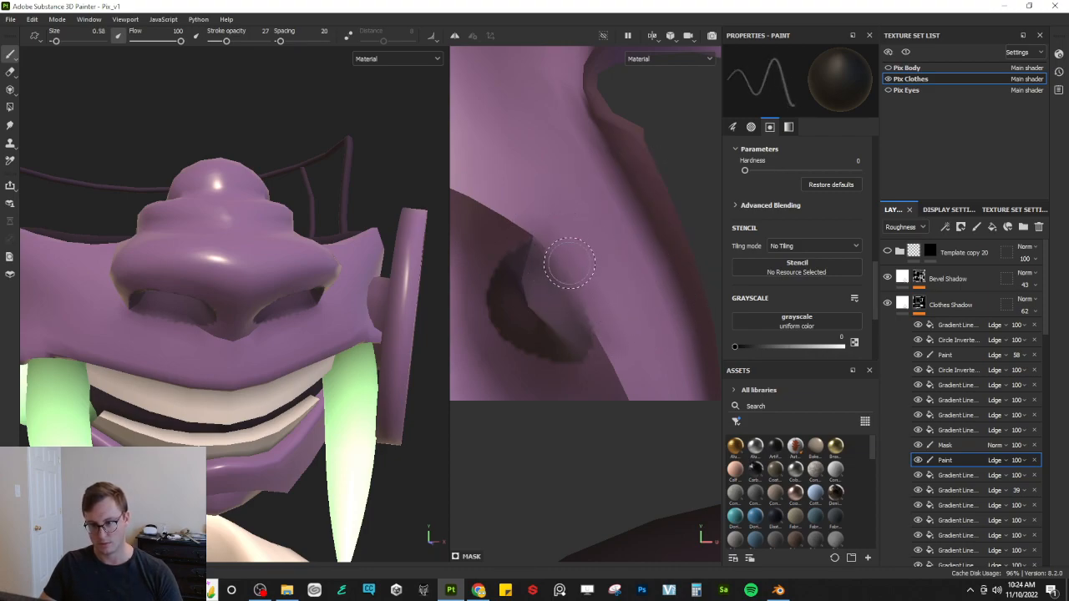
Step: Paint a soft white mask shadow around the nostril and along the nose seam in the UV view with brush size 1.84
key("x")
right_click_drag(608, 292, 598, 257, "alt")
middle_click_drag(598, 257, 628, 307, "alt")
right_click_drag(628, 306, 601, 289, "alt")
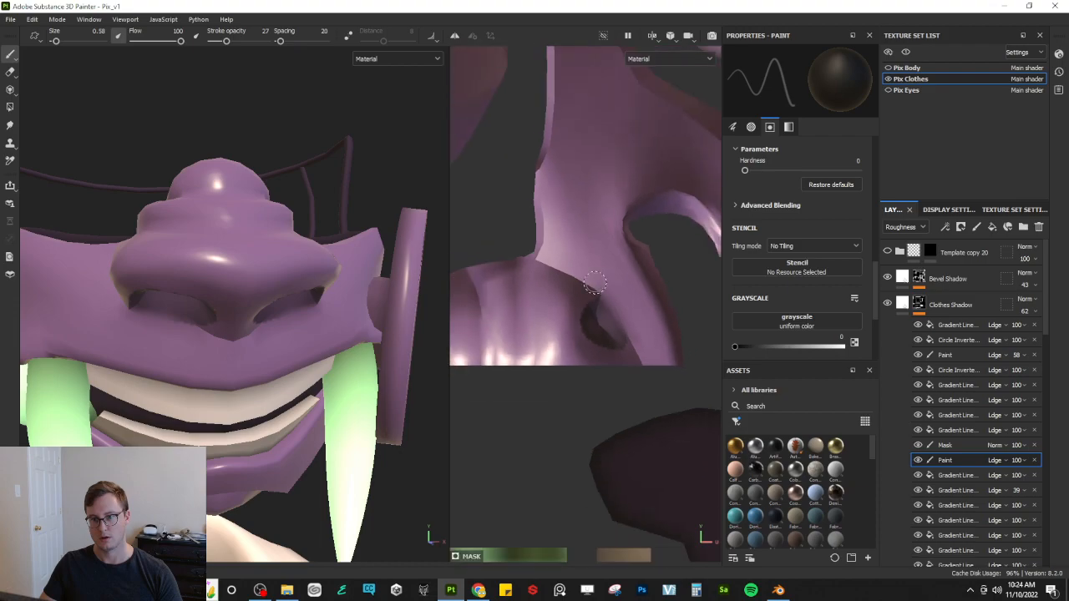
mouse_move(551, 264)
right_mouse_down("ctrl")
mouse_move(585, 327)
mouse_move(584, 303)
mouse_move(553, 282)
right_mouse_up("ctrl")
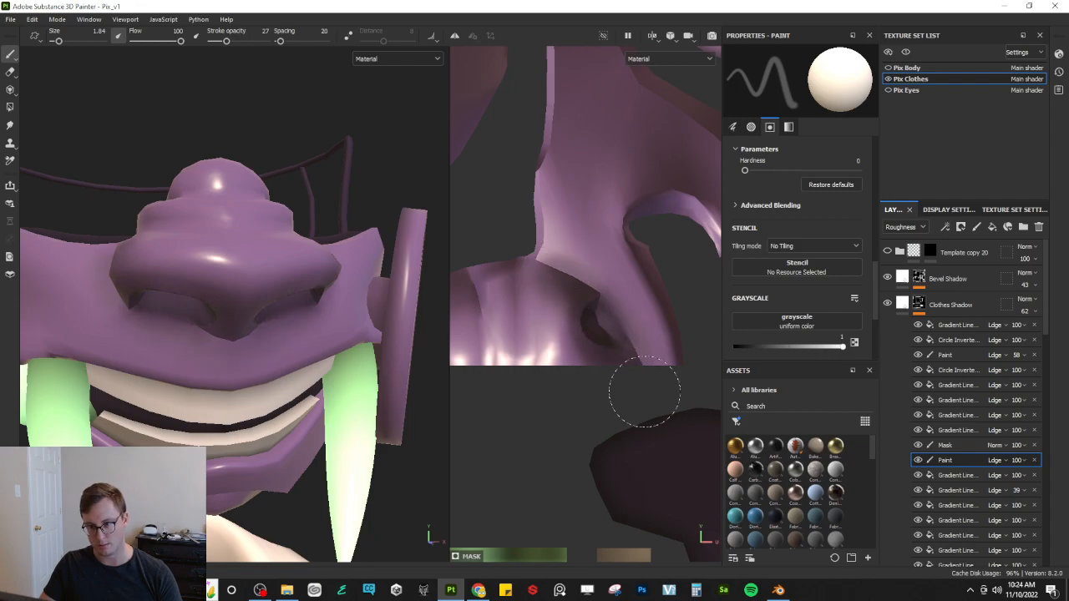
key("x")
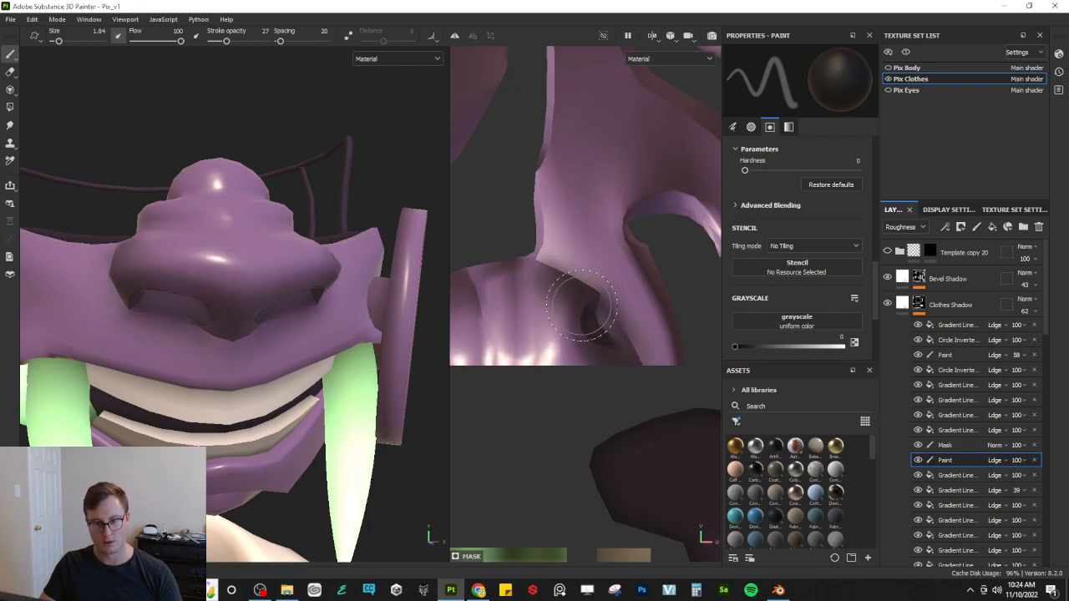
Step: Blend the soft shadow around both nostrils on the 3D mask in base color view, reducing the brush to 0.92
key("c")
left_click_drag(257, 334, 353, 315, "alt")
mouse_move(190, 263)
left_mouse_down()
mouse_move(203, 270)
mouse_move(217, 246)
mouse_move(165, 242)
left_mouse_up()
key("x")
left_click_drag(239, 268, 177, 271, "alt")
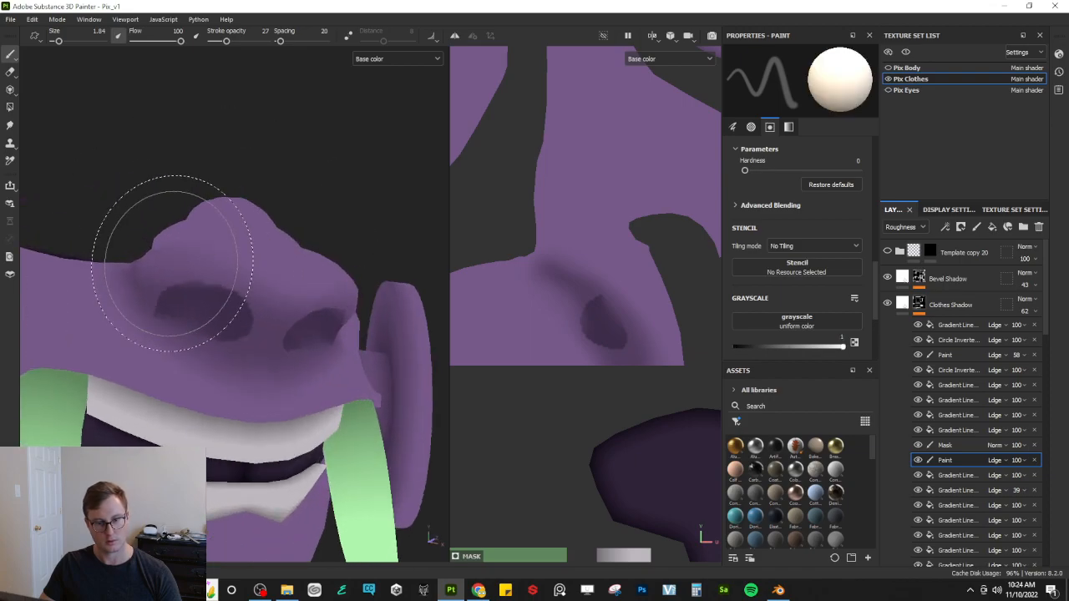
left_click_drag(231, 292, 225, 274, "alt")
right_click_drag(224, 279, 176, 281, "ctrl")
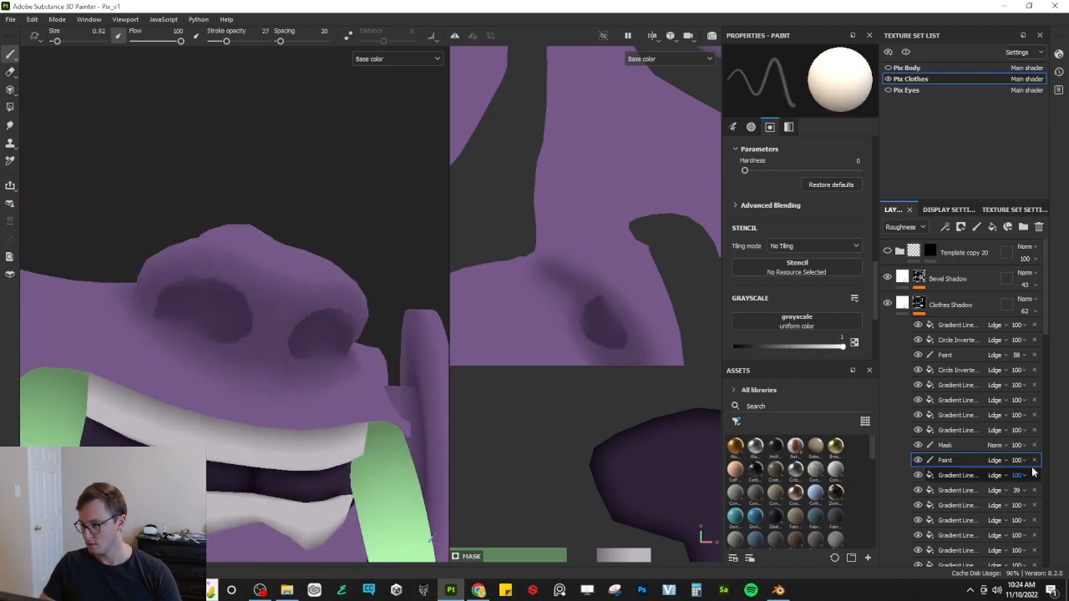
Step: Try to smooth the nostril fill's jagged edge with the Smudge tool at size 2.44
scroll(777, 254, "down", 3)
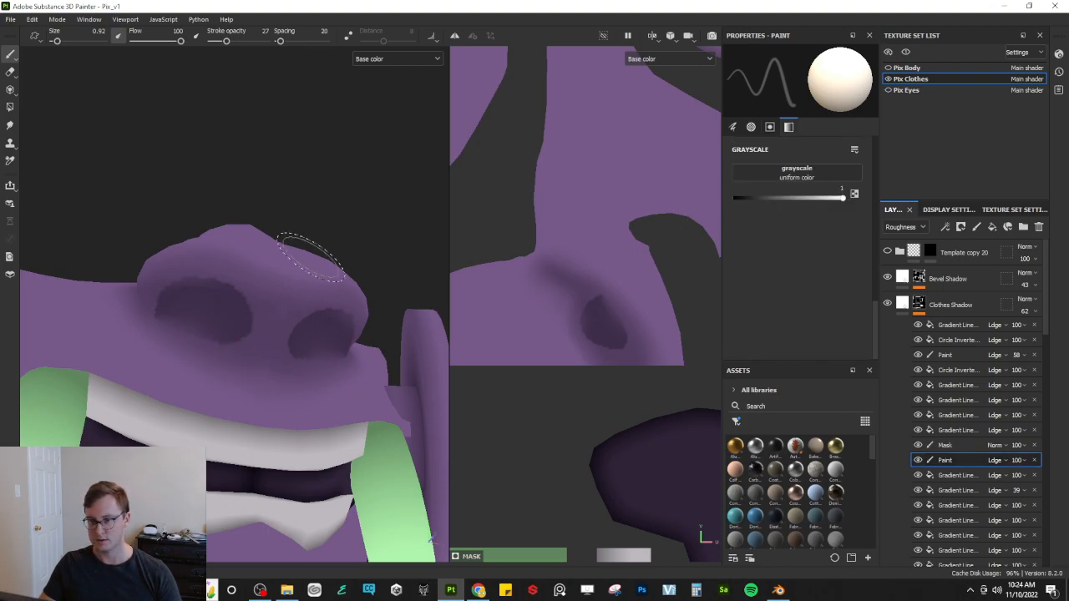
scroll(203, 310, "up", 5)
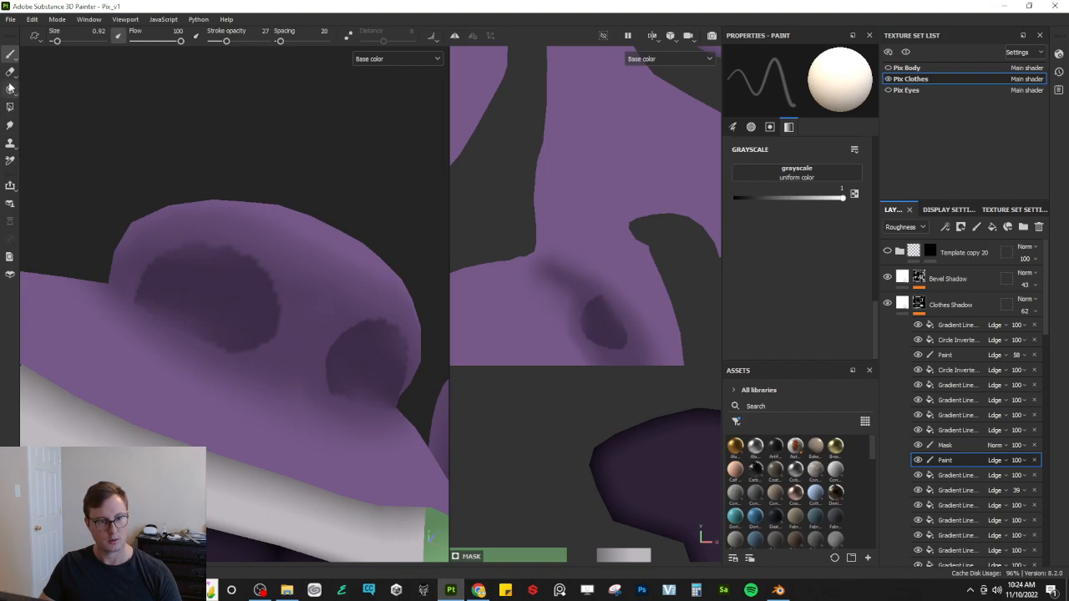
left_click(9, 126)
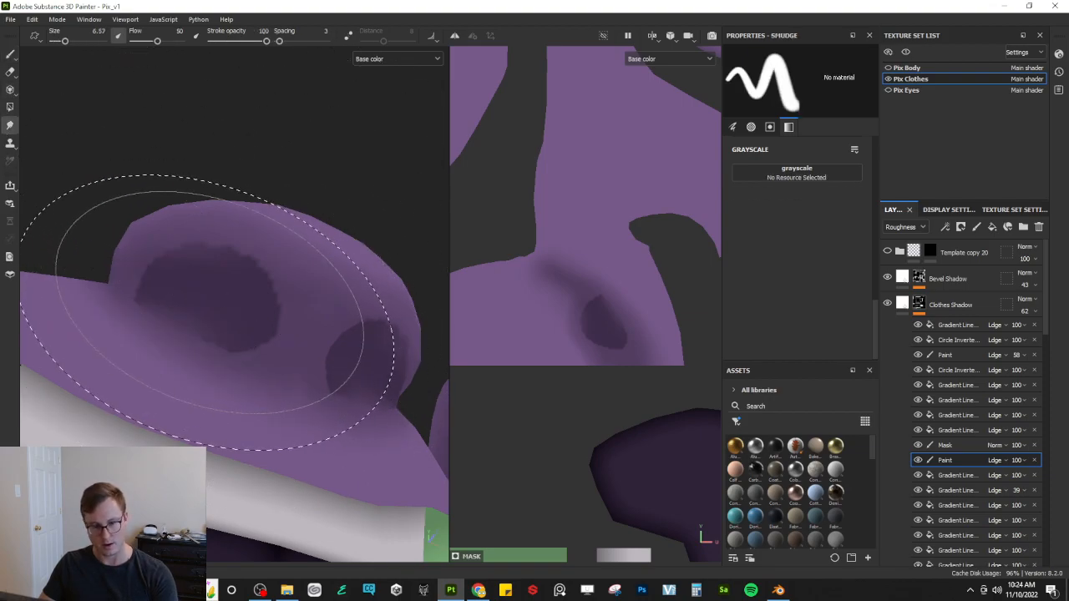
right_click_drag(182, 277, 163, 276, "ctrl")
left_click_drag(174, 278, 161, 278)
key("ctrl+z")
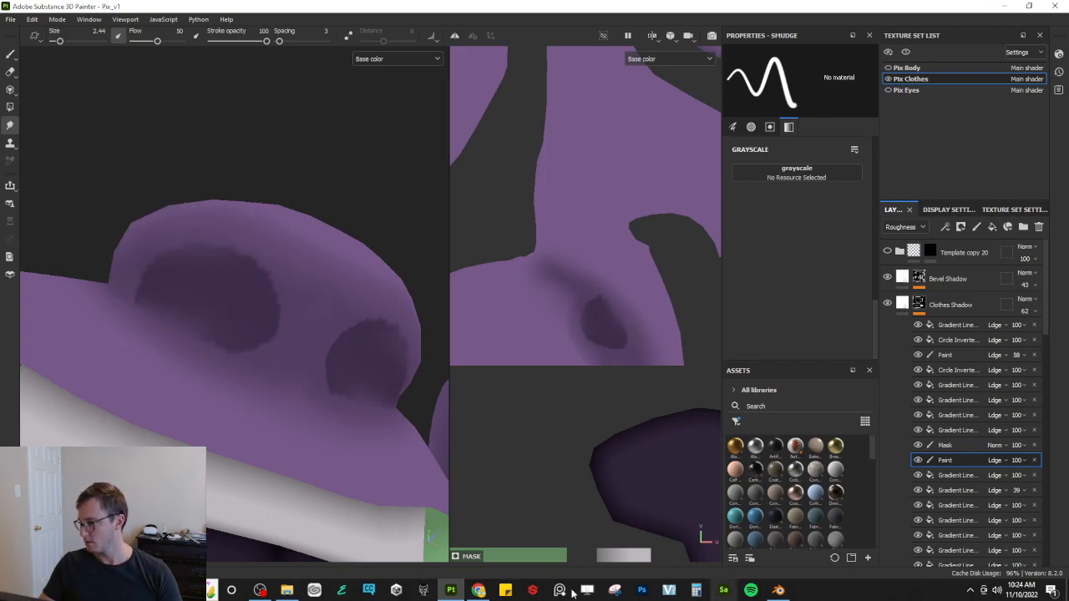
Step: Smooth the nostril fills' jagged edges by painting along them with a small white brush of about 0.59
left_click(9, 55)
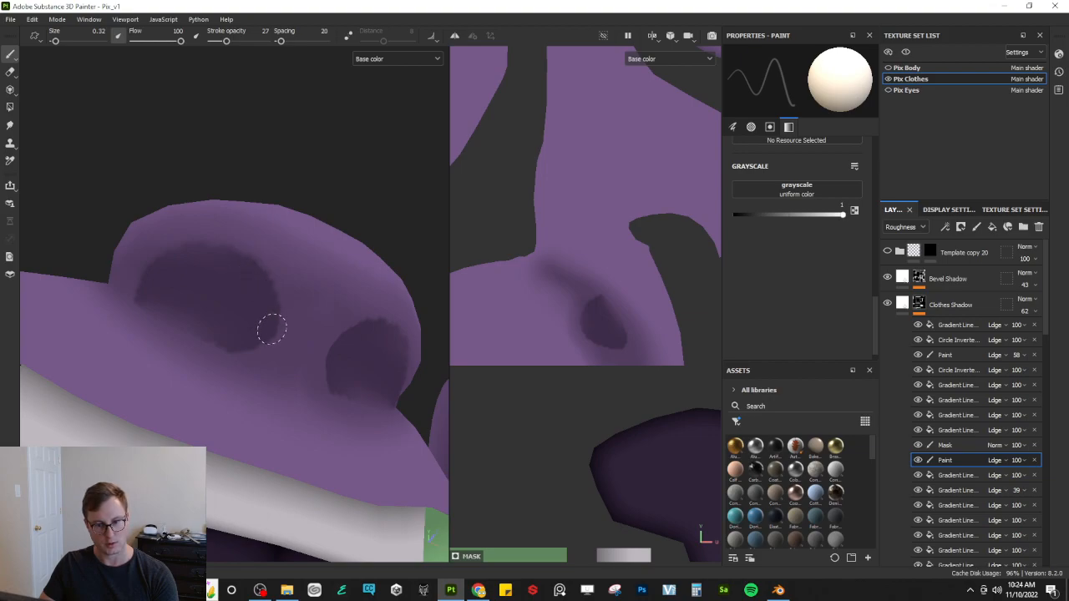
right_click_drag(232, 354, 253, 353, "ctrl")
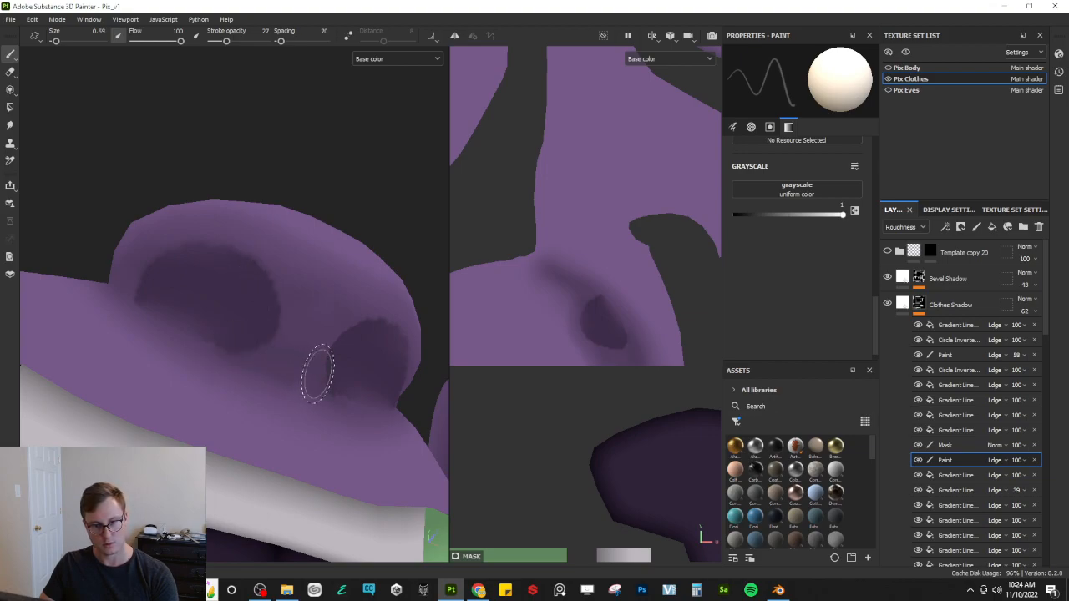
left_click_drag(374, 376, 259, 402, "alt")
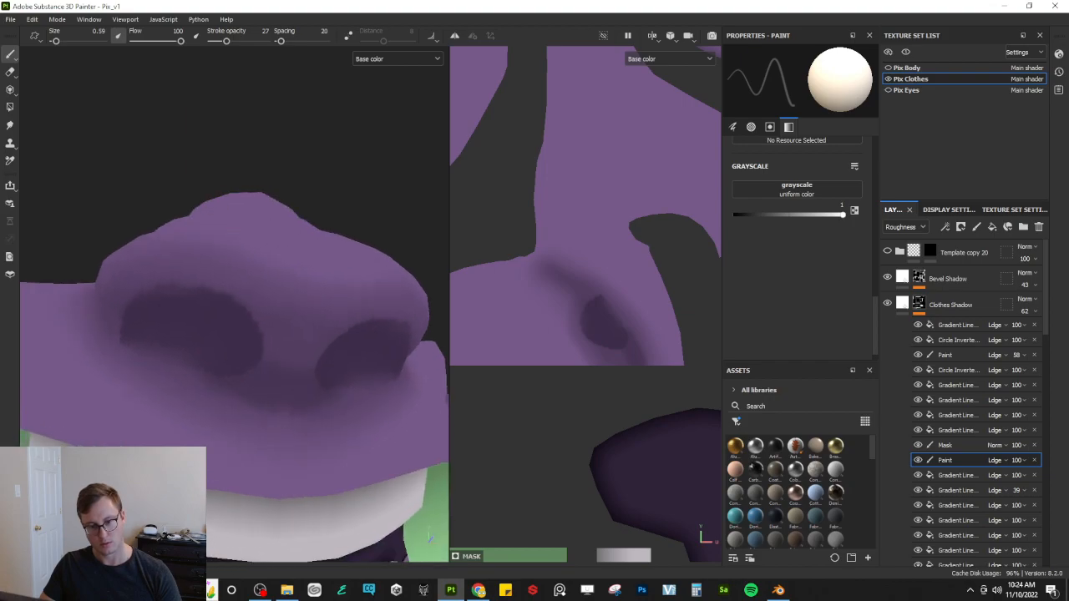
Step: Fade the lower part of both nostrils into the mask with a black brush, using sizes between 0.59 and 1.37
key("x")
key("ctrl+z")
right_click_drag(240, 437, 272, 437, "ctrl")
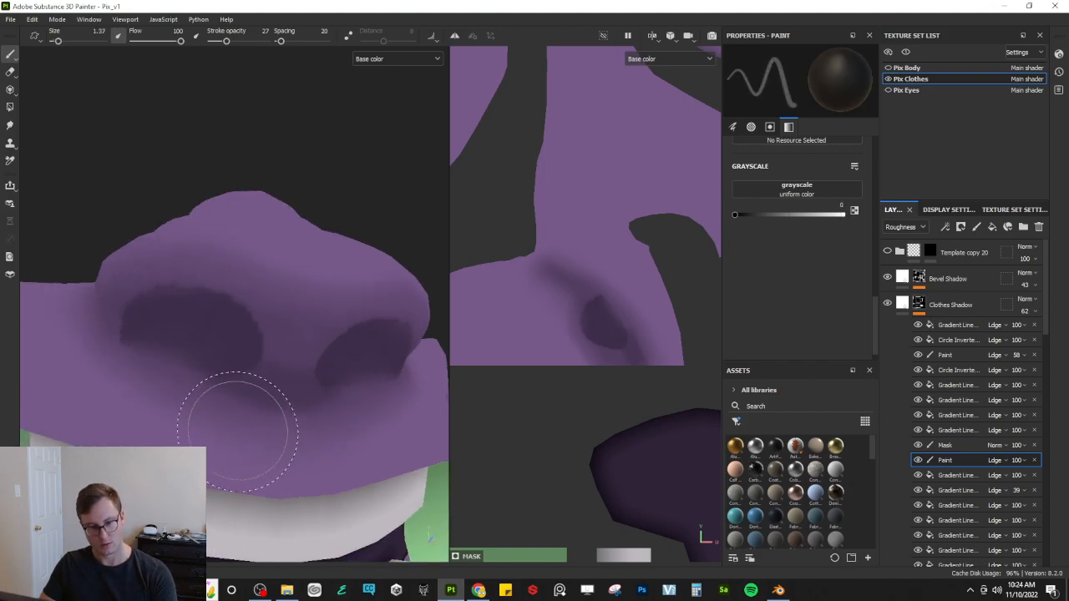
right_click_drag(198, 393, 124, 350, "ctrl")
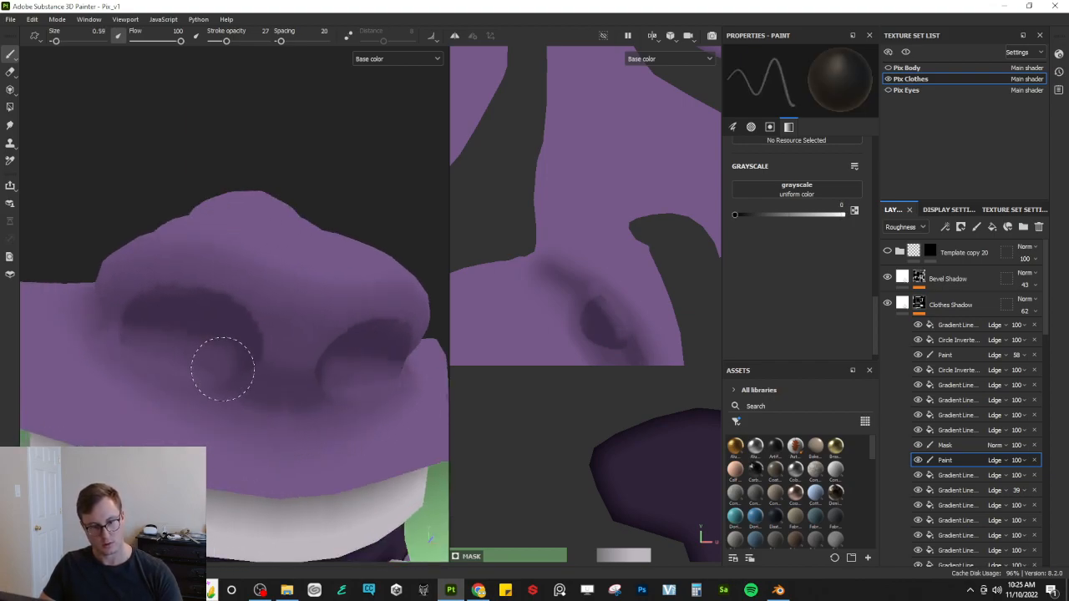
key("x")
left_click_drag(256, 386, 268, 410, "alt")
key("x")
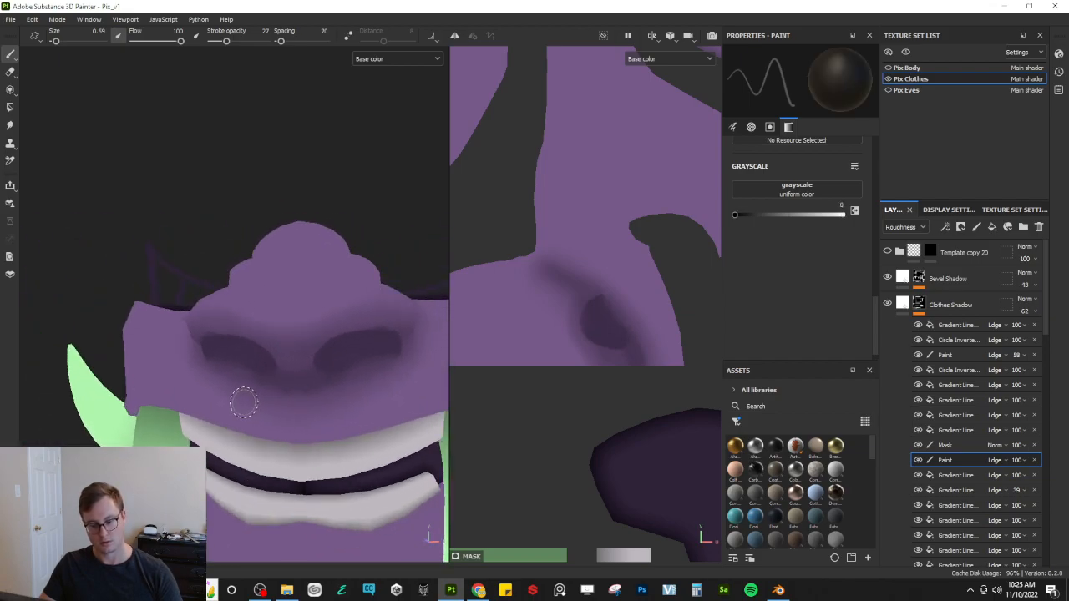
right_click_drag(244, 404, 315, 400, "ctrl")
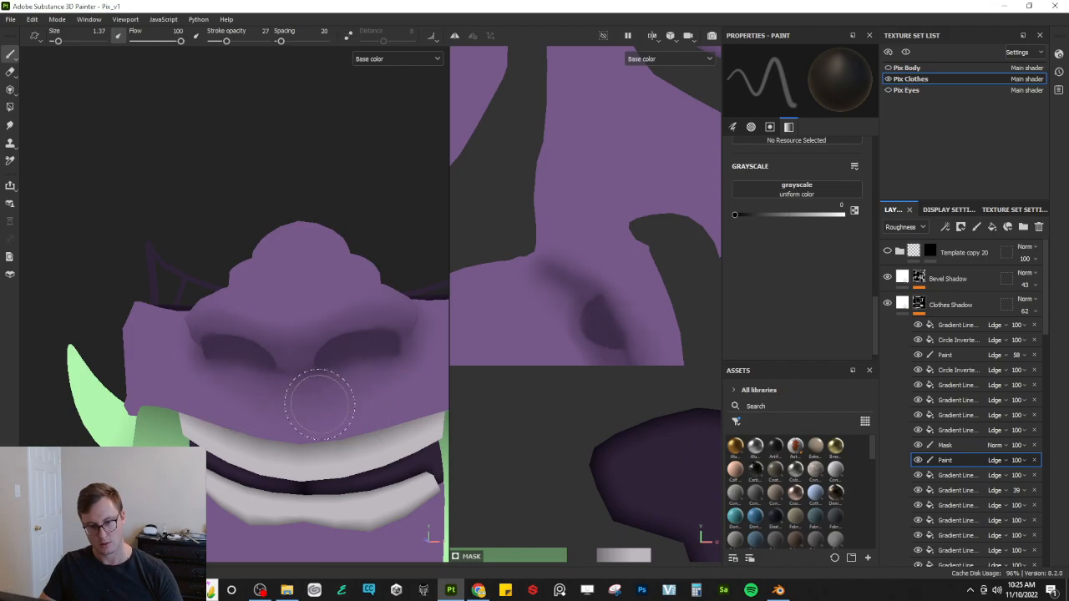
Step: Clean up the soft shadow along the side of the nose with a black brush of size 1.37
key("x")
mouse_move(264, 415)
left_mouse_down("alt")
mouse_move(329, 417)
mouse_move(329, 434)
mouse_move(305, 392)
mouse_move(231, 375)
mouse_move(268, 323)
mouse_move(226, 288)
left_mouse_up("alt")
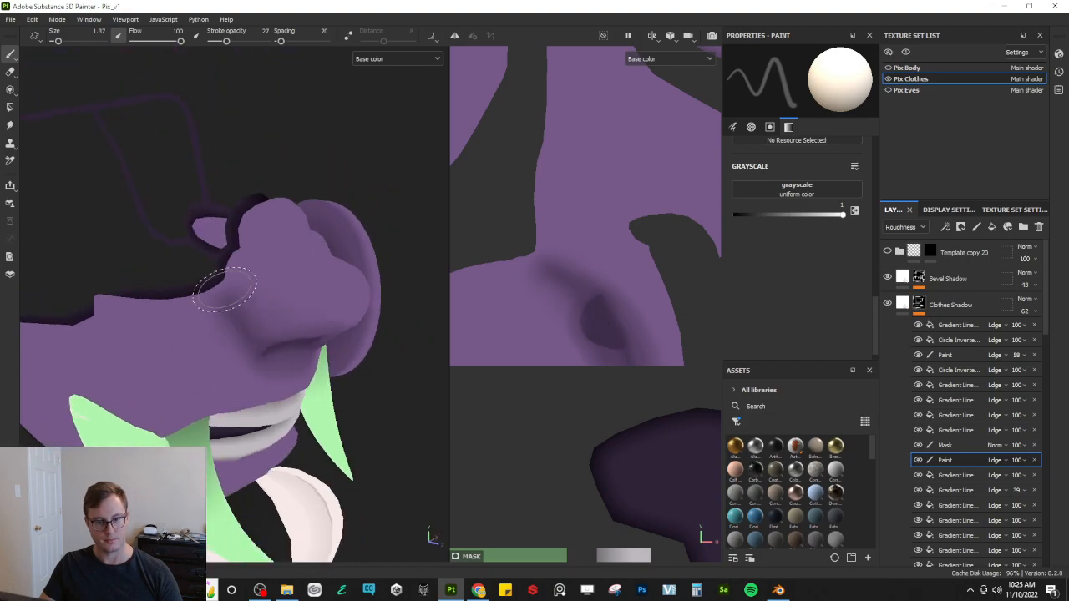
key("x")
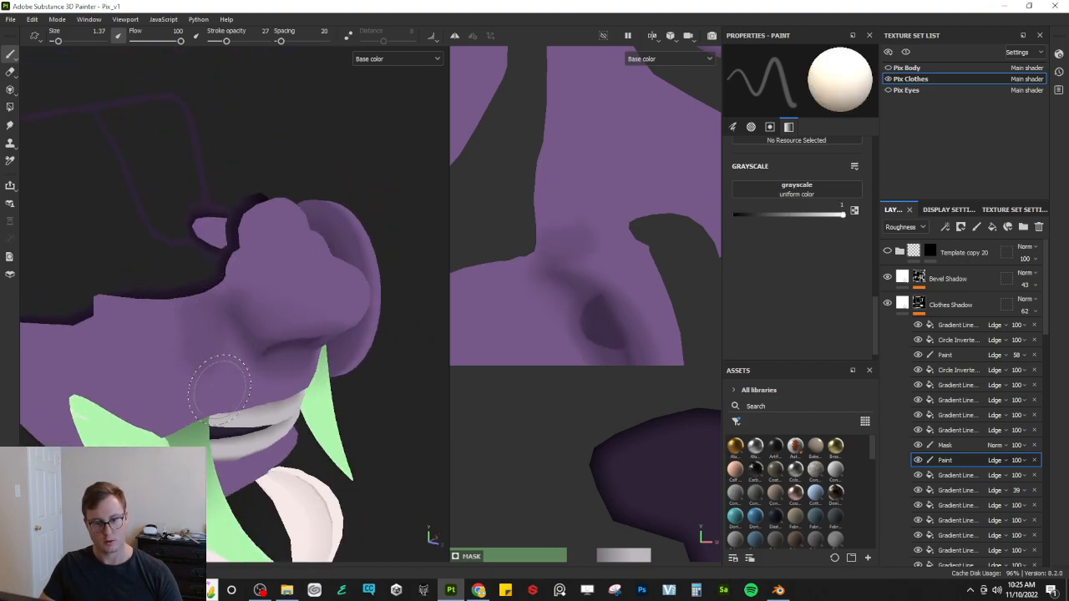
key("x")
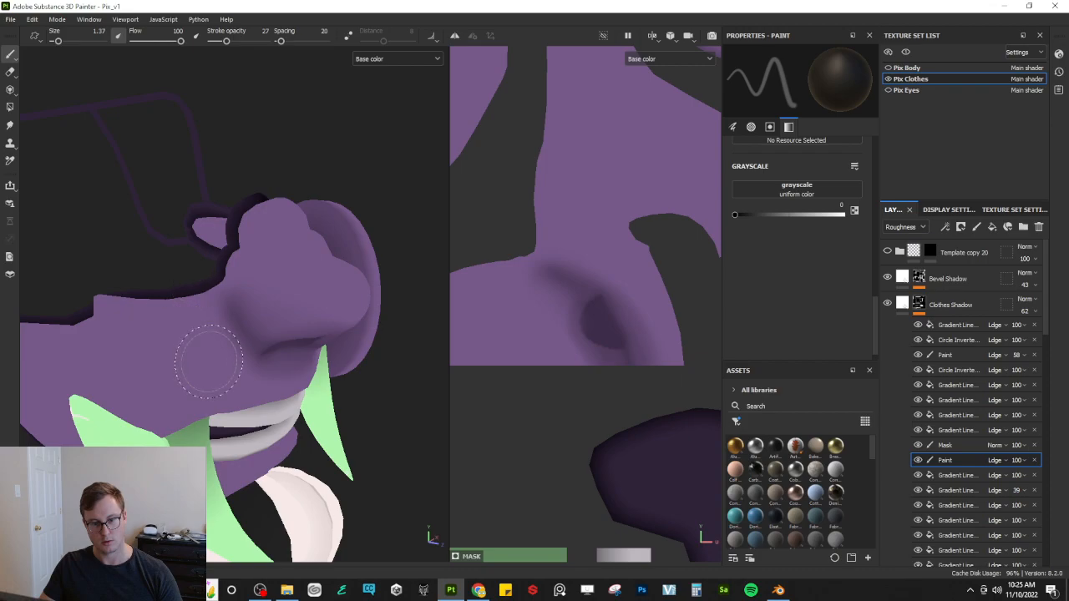
scroll(224, 409, "up", 4)
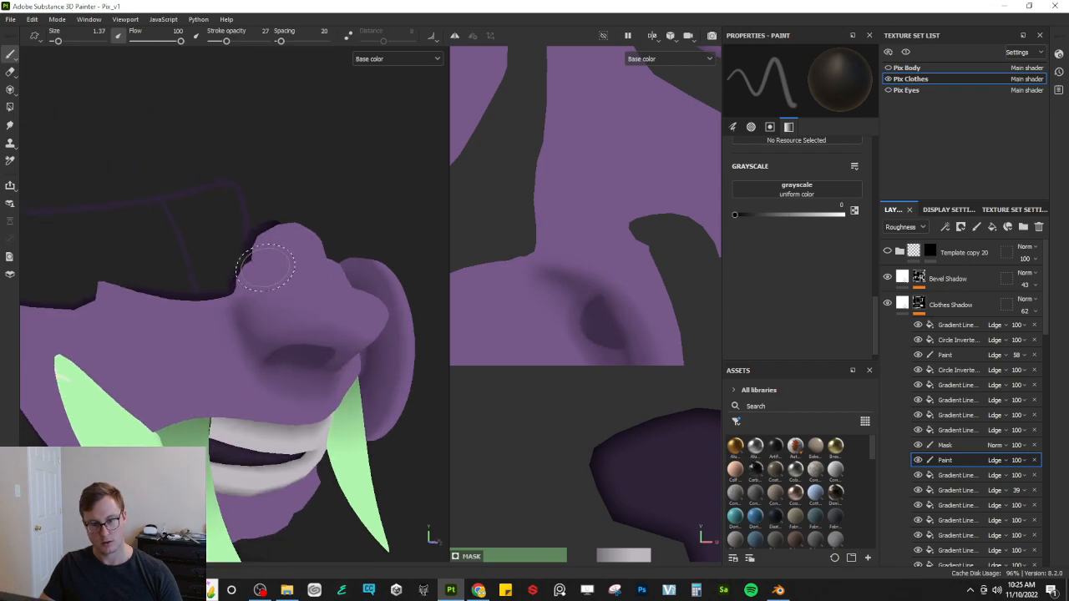
left_click_drag(356, 329, 220, 279, "alt")
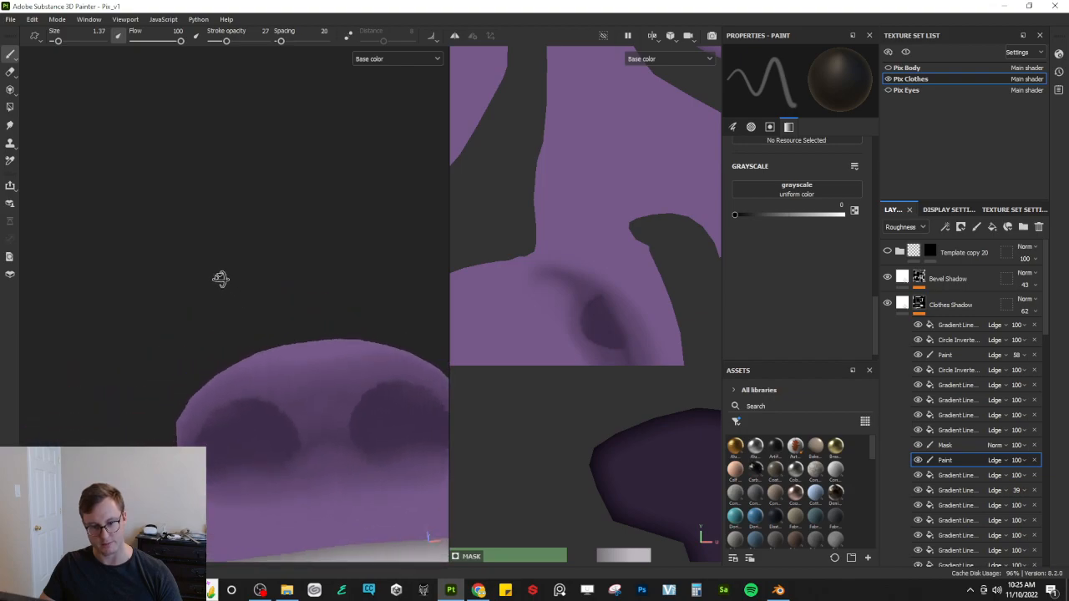
Step: Examine the nose and nostril shading from several angles in the material and base color views
key("x")
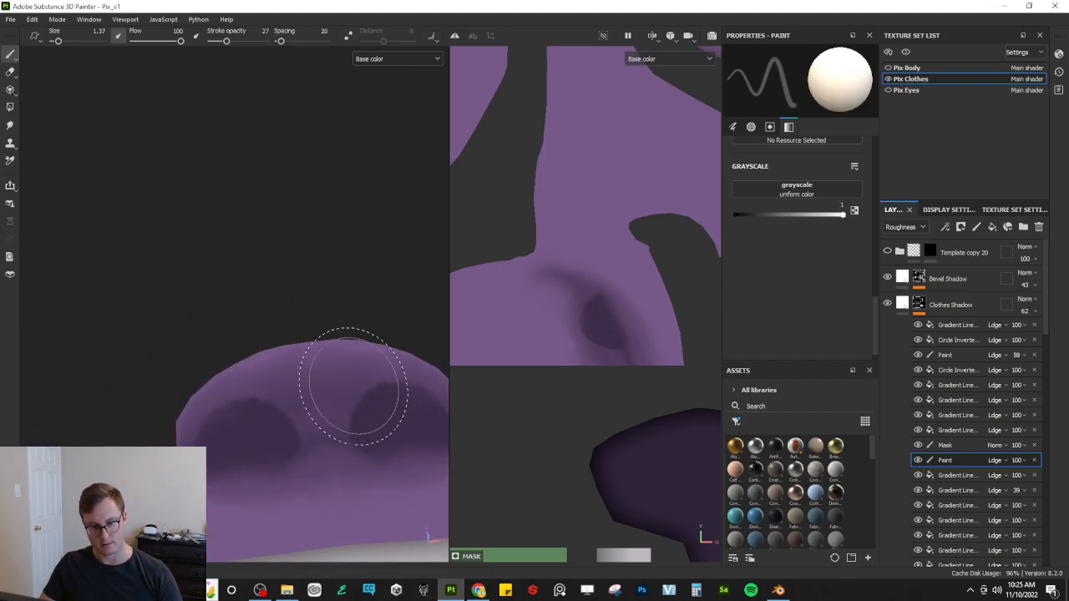
mouse_move(324, 408)
left_mouse_down("alt")
mouse_move(342, 459)
mouse_move(274, 339)
mouse_move(232, 380)
mouse_move(274, 334)
mouse_move(375, 425)
mouse_move(337, 440)
left_mouse_up("alt")
key("m")
scroll(250, 344, "up", 3)
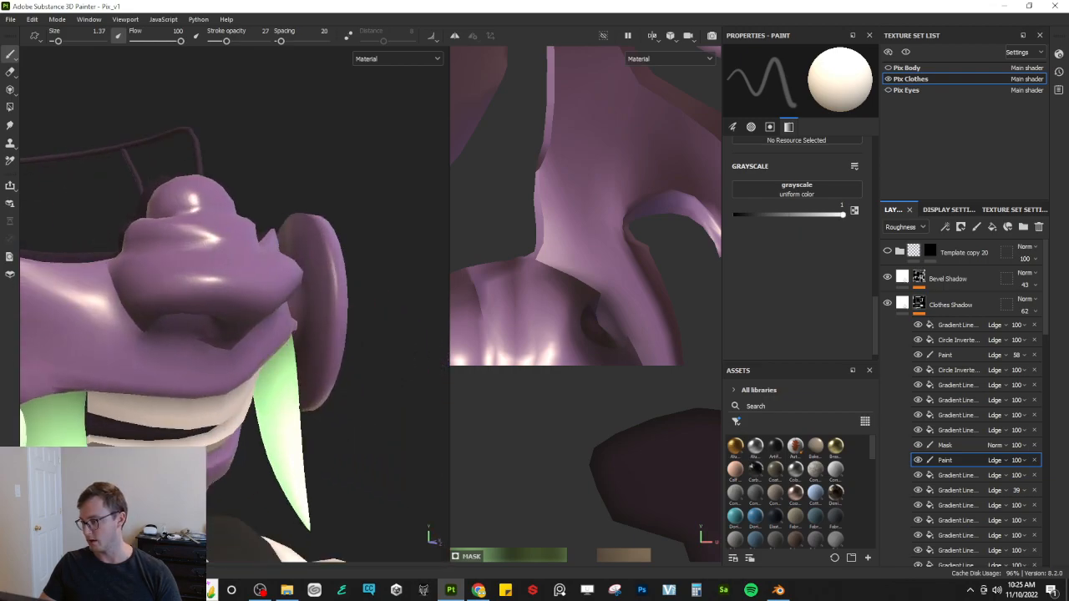
scroll(314, 359, "down", 5)
left_click_drag(259, 396, 269, 368, "alt")
scroll(273, 369, "up", 4)
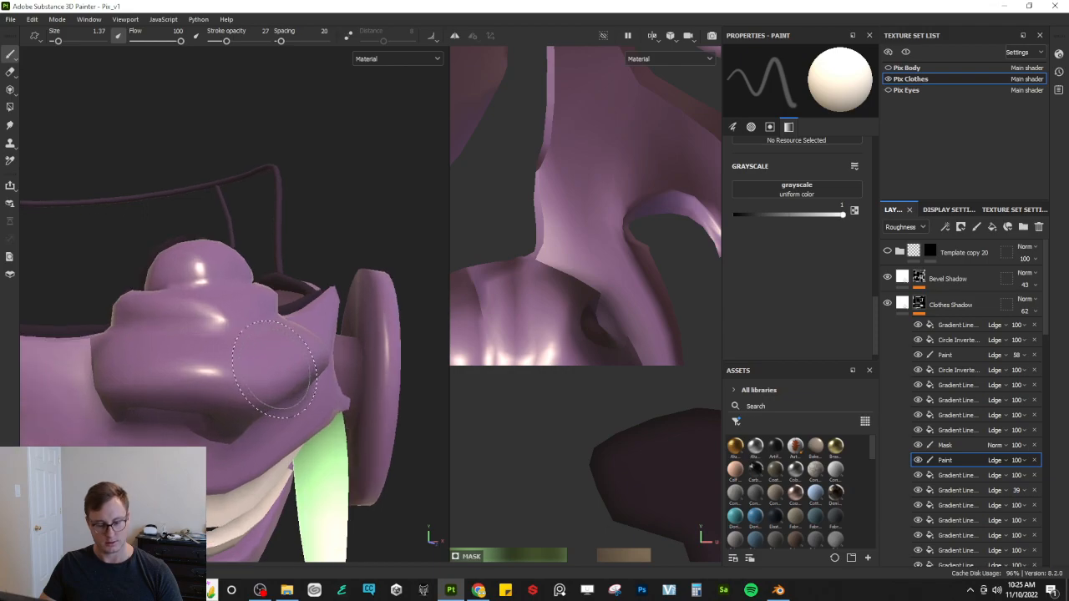
key("c")
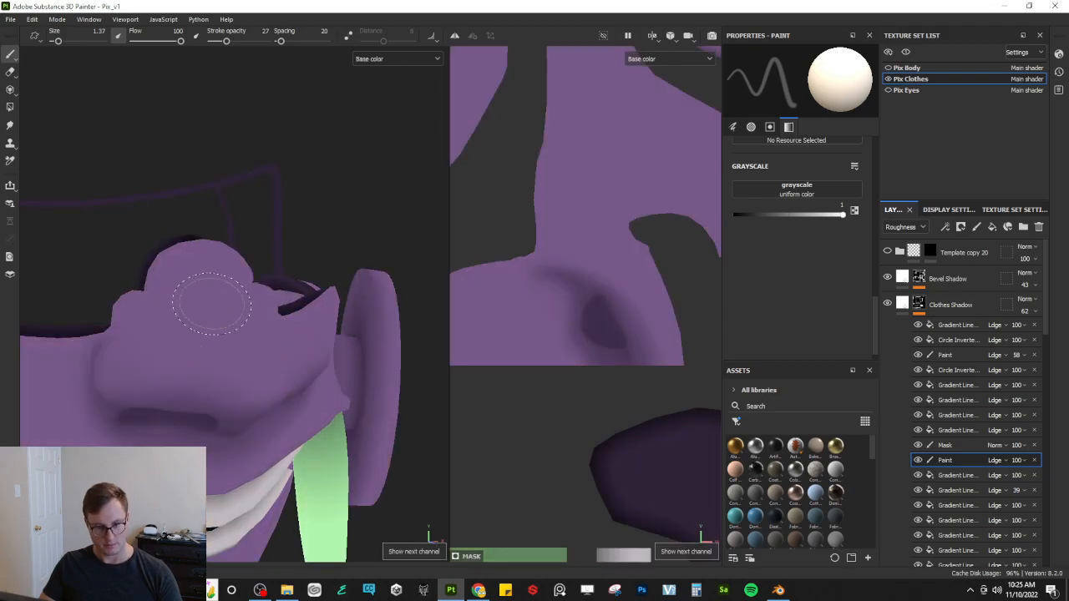
scroll(186, 309, "up", 2)
middle_click_drag(548, 317, 573, 326, "alt")
left_click_drag(111, 305, 172, 314, "alt")
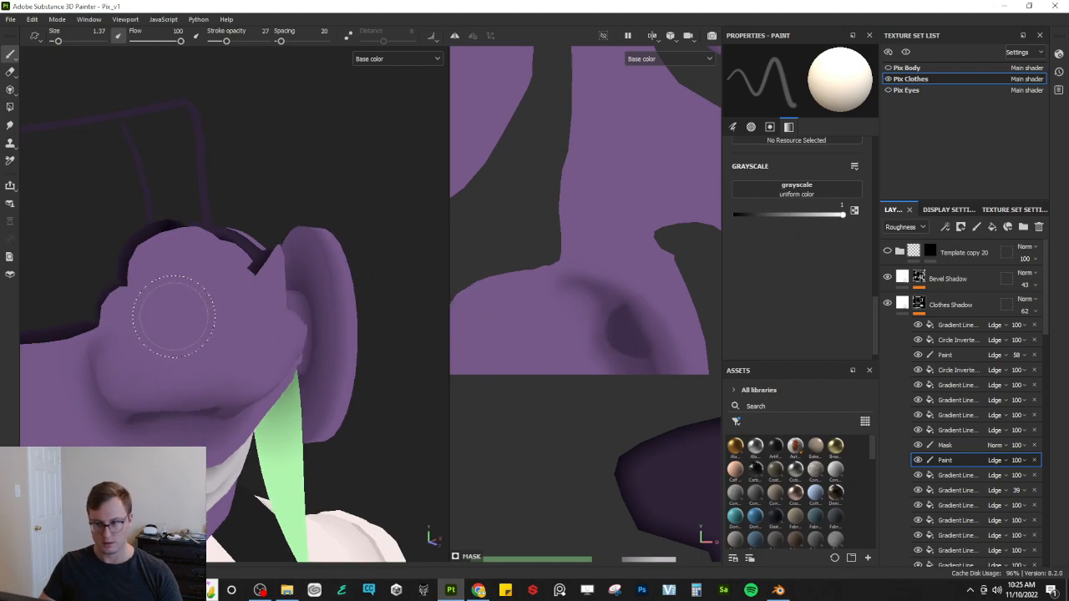
Step: Show the mesh wireframe over the model and raise the wireframe opacity
left_click(937, 211)
left_click(905, 313)
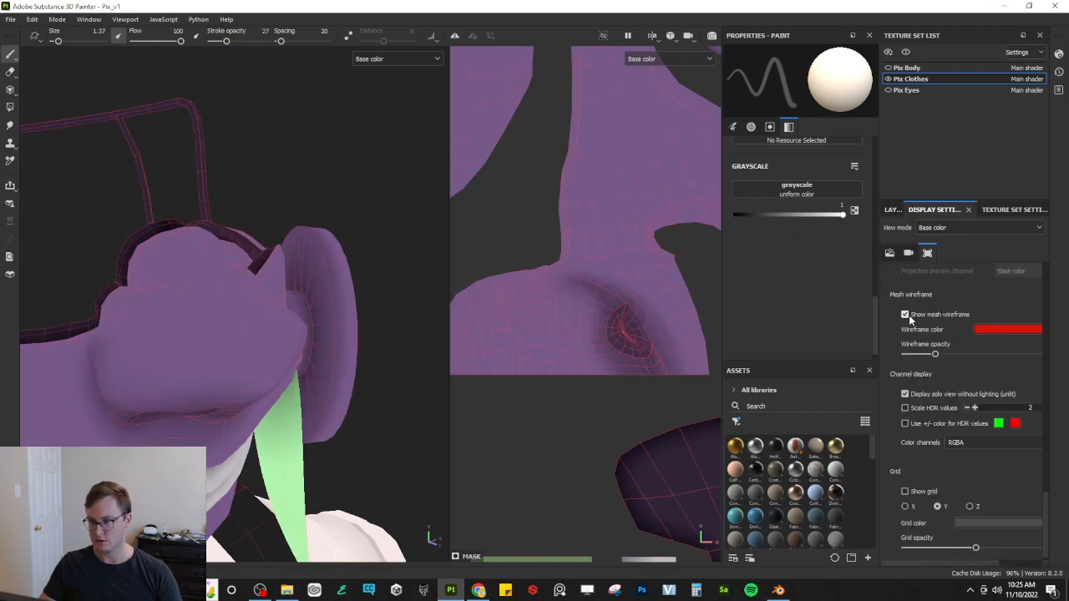
scroll(632, 358, "up", 3)
left_click_drag(934, 354, 1006, 357)
middle_click_drag(568, 354, 594, 380, "alt")
Step: Try a thin white shadow stroke along the upper nose crease in the UV view with brush size 0.31
key("bracketleft")
key("bracketleft")
key("bracketleft")
key("bracketleft")
key("bracketleft")
key("bracketleft")
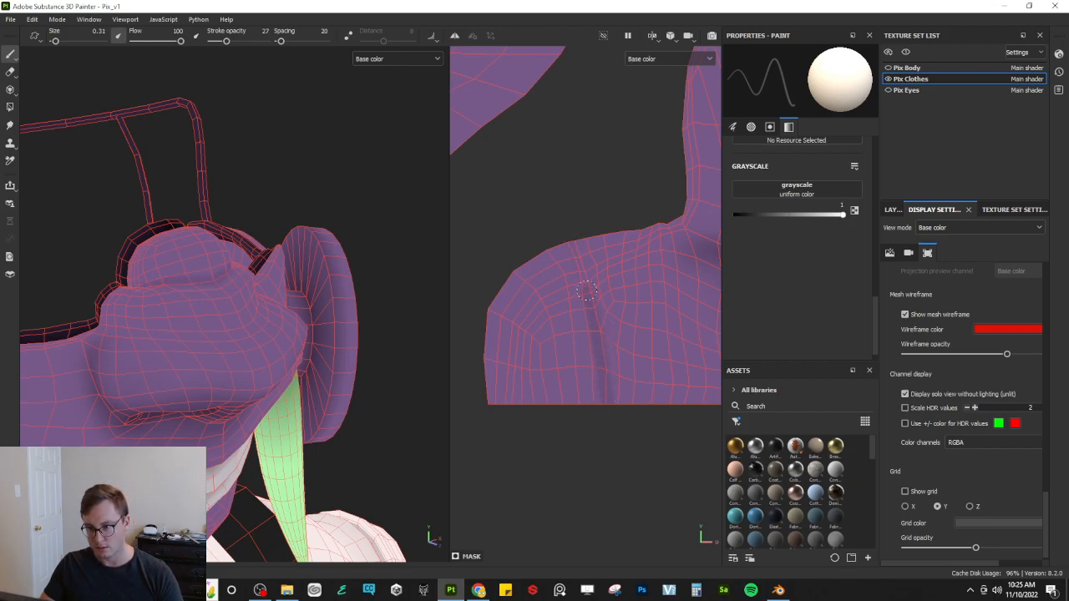
left_click_drag(213, 360, 284, 362, "alt")
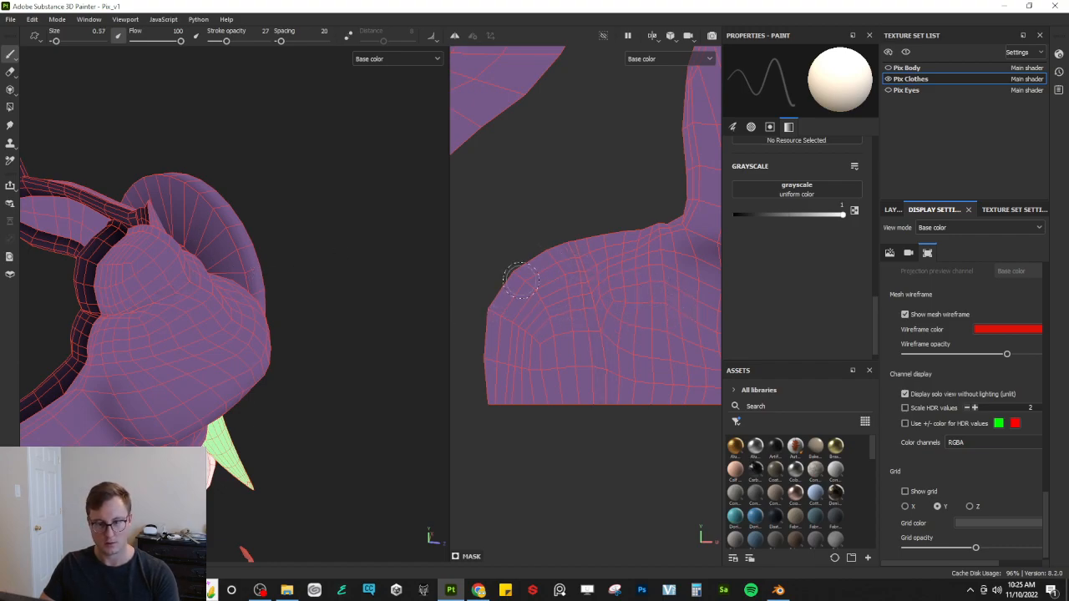
Step: Test a crease stroke with brush alignment Tangent | Wrap and size space Object, and undo it
scroll(814, 171, "up", 5)
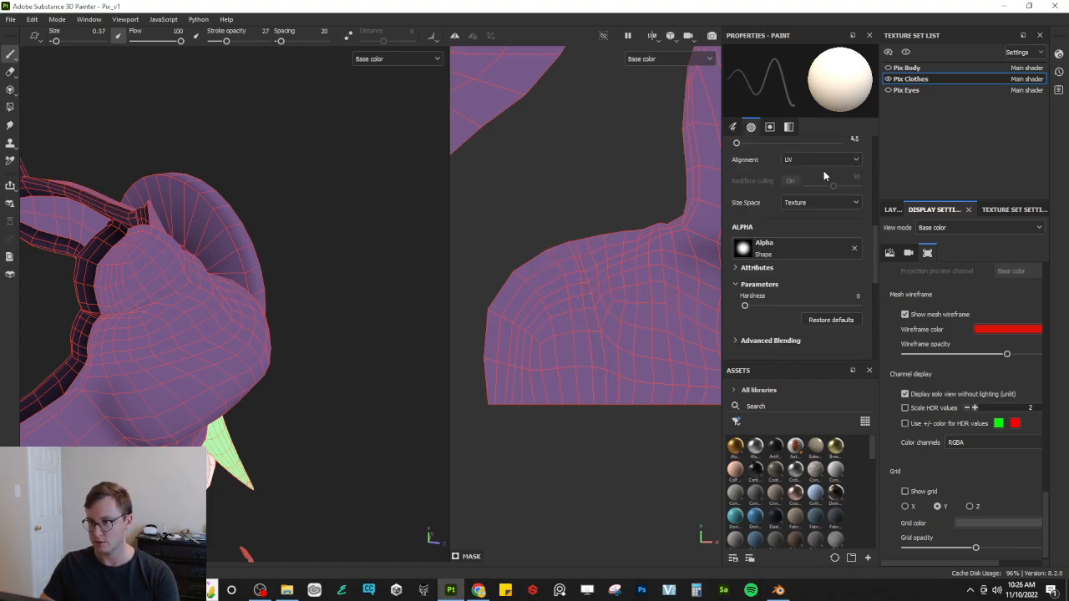
left_click(811, 160)
left_click(805, 185)
left_click(801, 203)
left_click(793, 218)
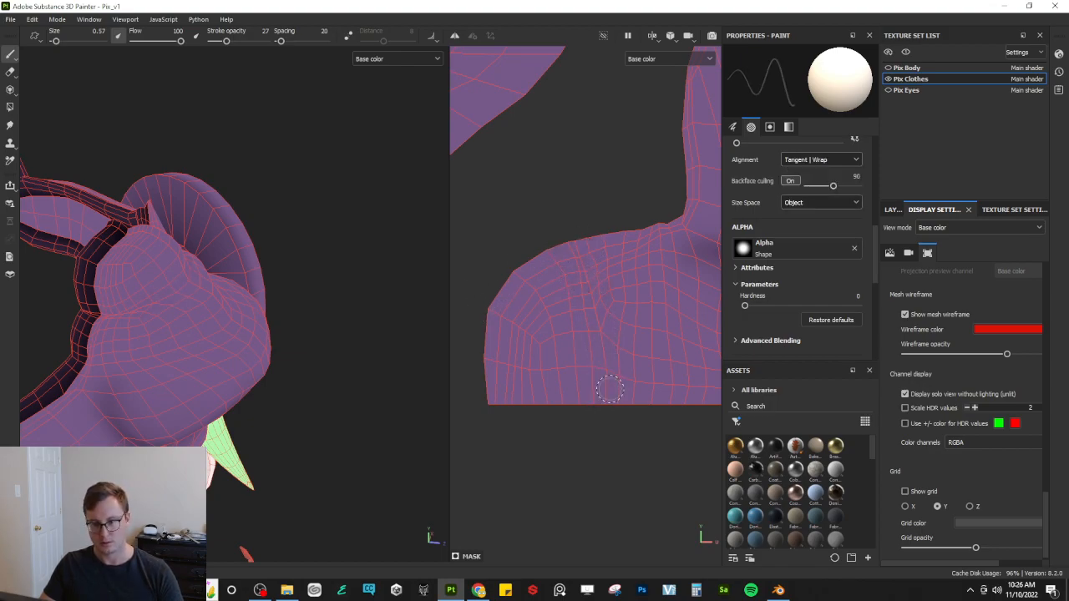
left_click_drag(612, 399, 603, 336)
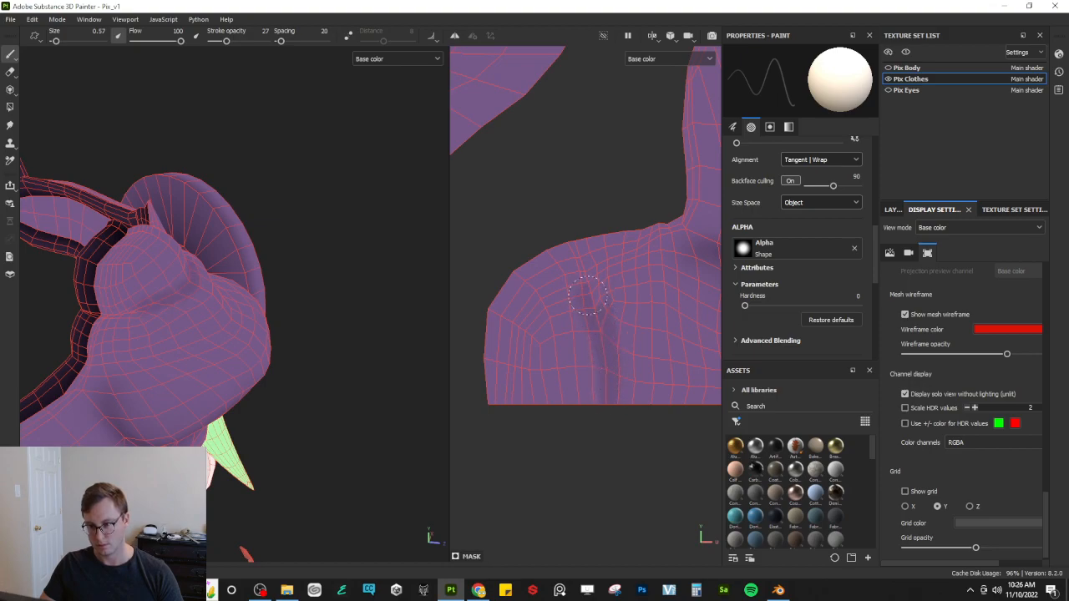
key("ctrl+z")
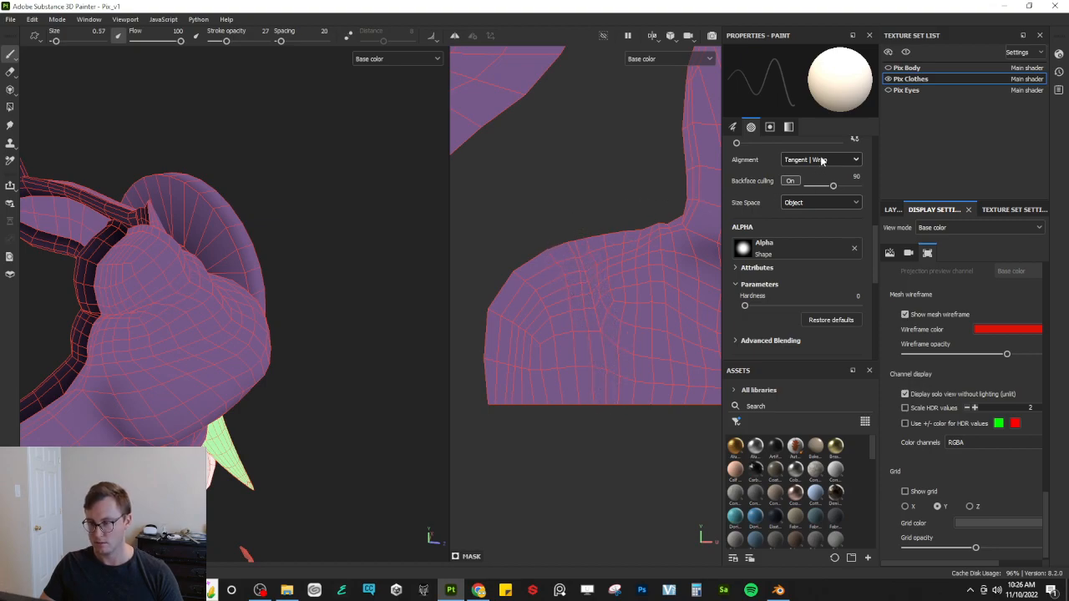
Step: Test a stroke along the nose crease with the size space set to Texture, and undo it
left_click(817, 205)
left_click(797, 241)
mouse_move(583, 232)
left_mouse_down()
mouse_move(598, 259)
mouse_move(605, 371)
left_mouse_up()
key("ctrl+z")
left_click(790, 160)
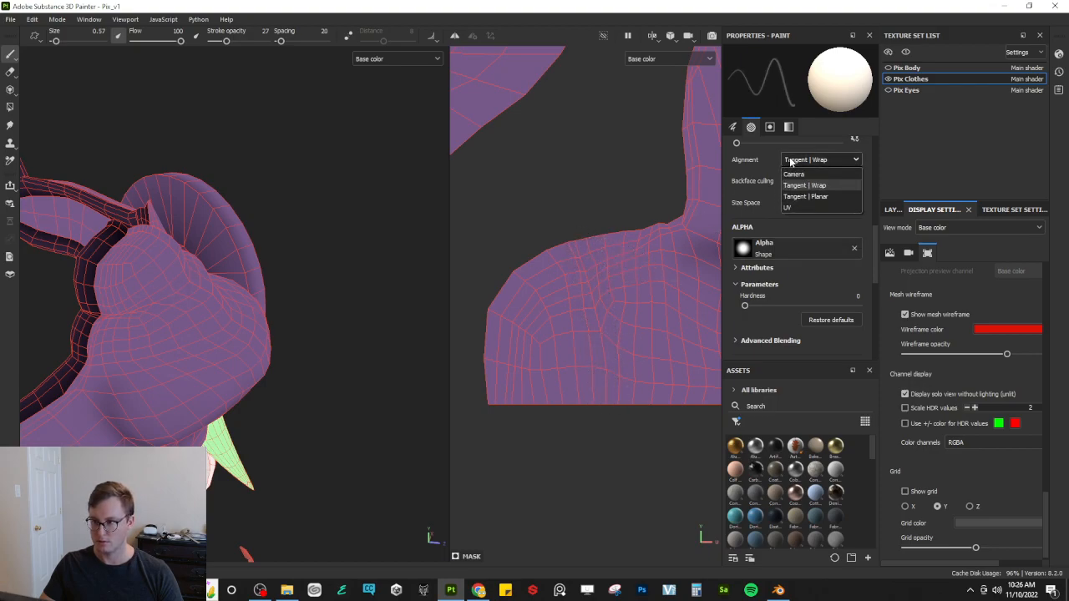
left_click(769, 215)
Step: Try shading the nose crease with size space Object and alignment Tangent | Wrap, and switch the alignment to Tangent | Planar
left_click(811, 206)
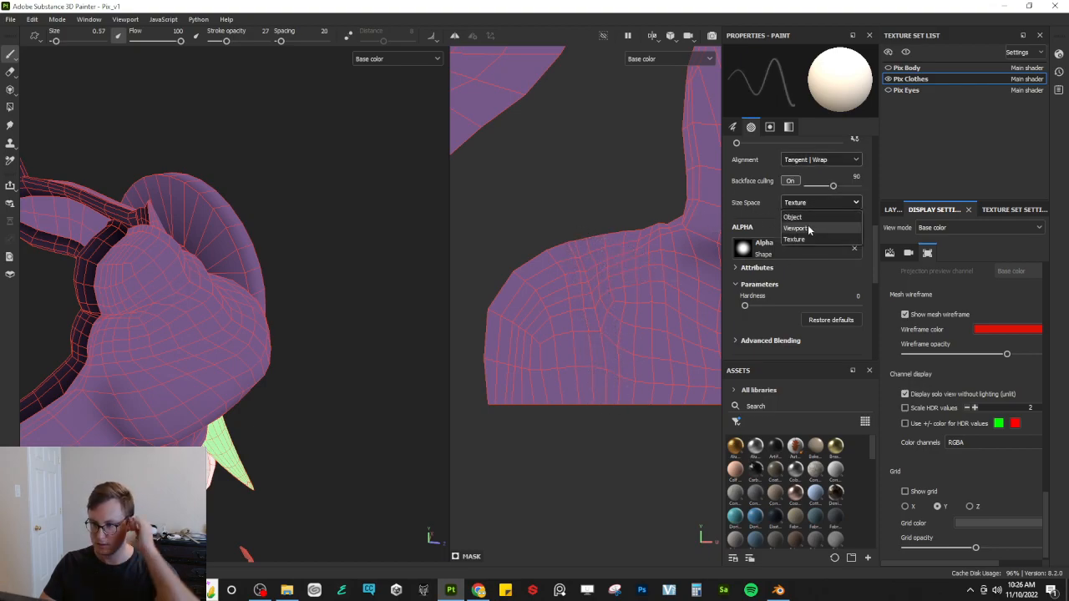
left_click(808, 228)
left_click(806, 205)
left_click(807, 218)
scroll(174, 313, "up", 1)
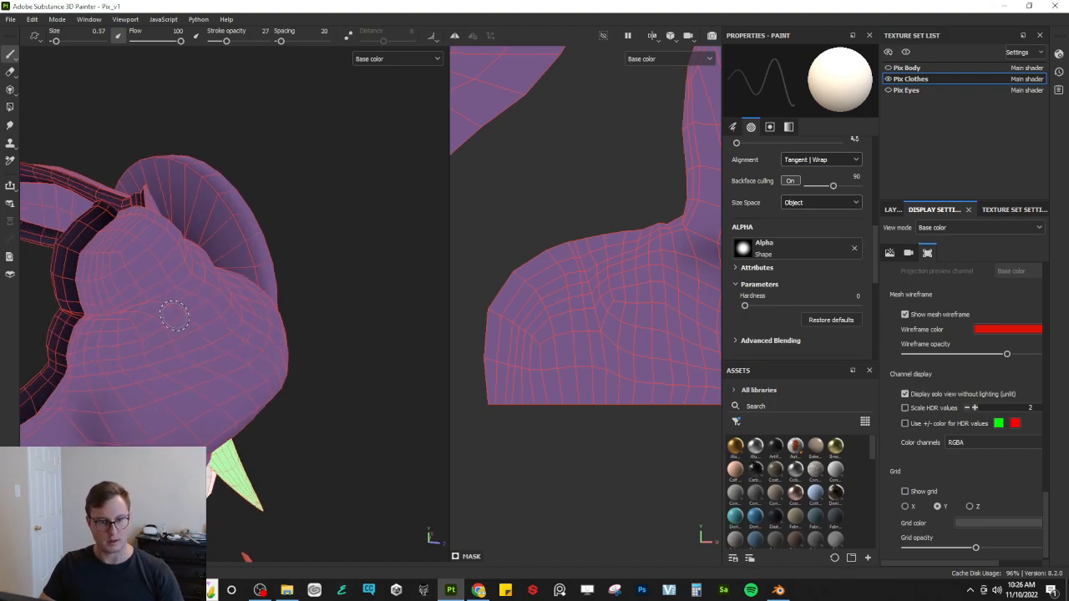
scroll(117, 334, "up", 2)
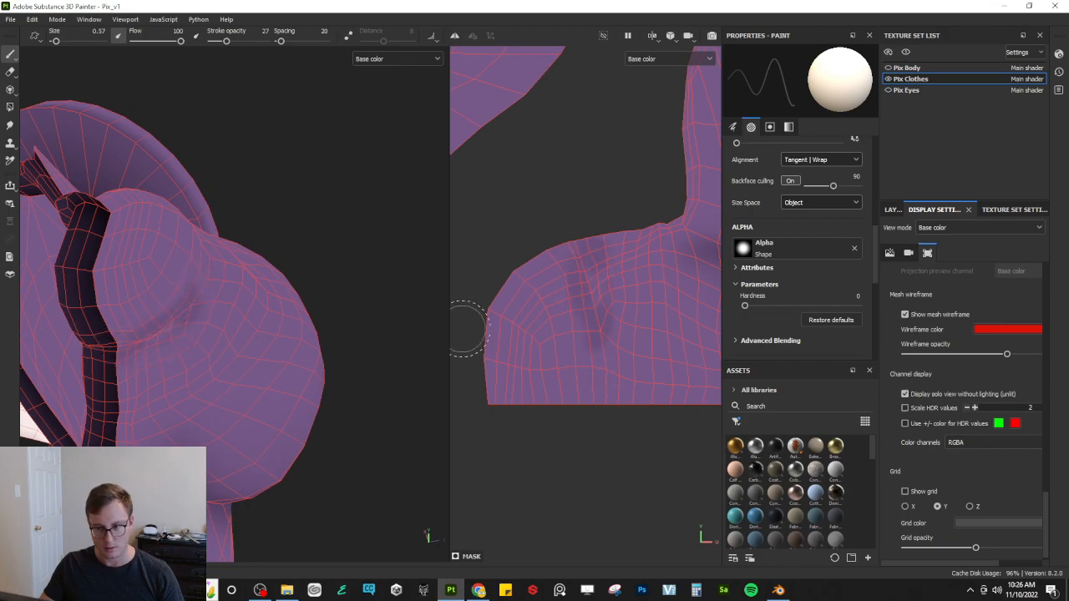
left_click_drag(592, 321, 584, 282)
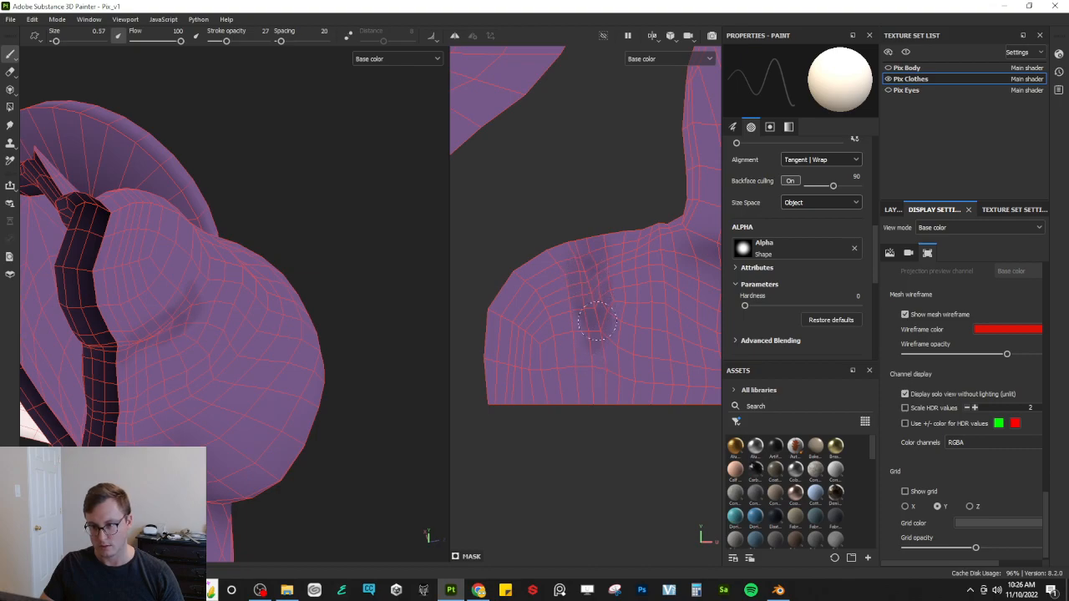
left_click(804, 160)
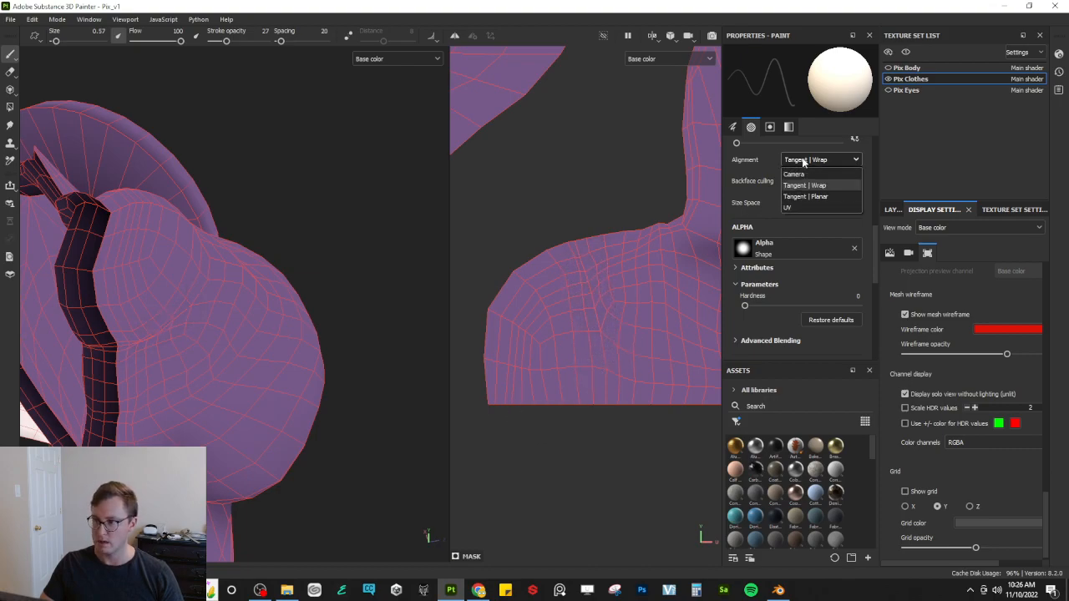
left_click(814, 197)
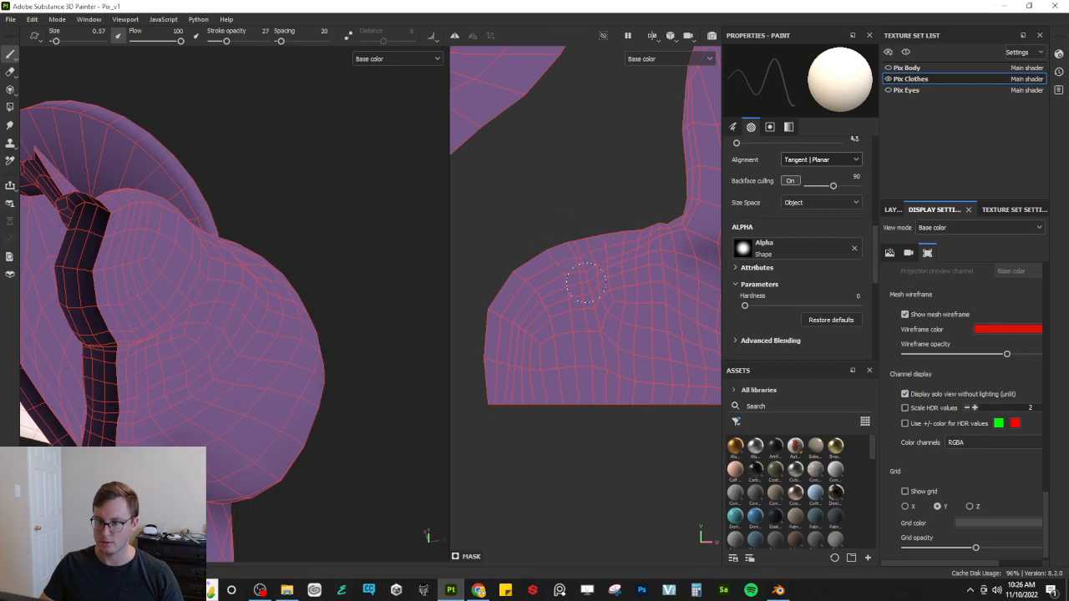
Step: Set the brush to UV alignment and Texture size space, and paint a soft shadow along the upper nose crease at size 0.57
left_click(821, 202)
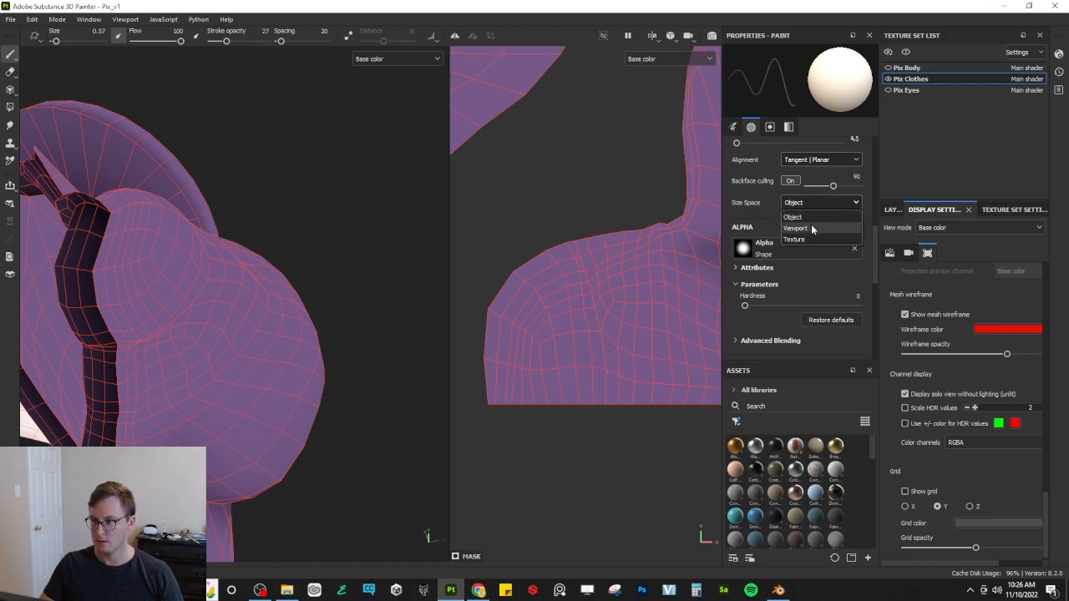
left_click(809, 239)
left_click(820, 159)
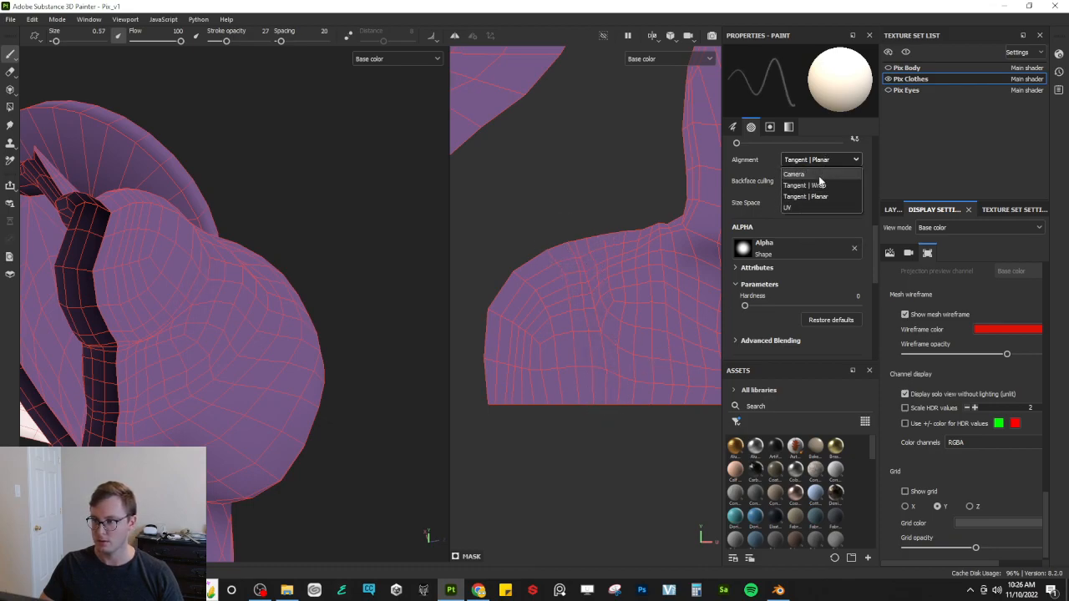
left_click(793, 208)
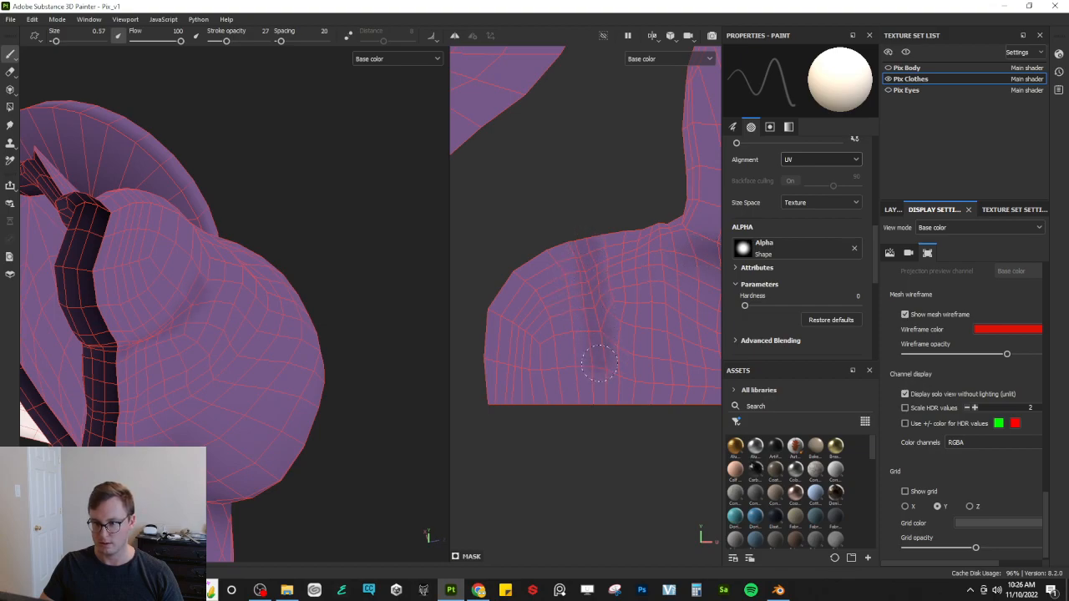
mouse_move(602, 411)
left_mouse_down()
mouse_move(601, 351)
mouse_move(576, 258)
left_mouse_up()
left_click_drag(272, 388, 255, 275, "alt")
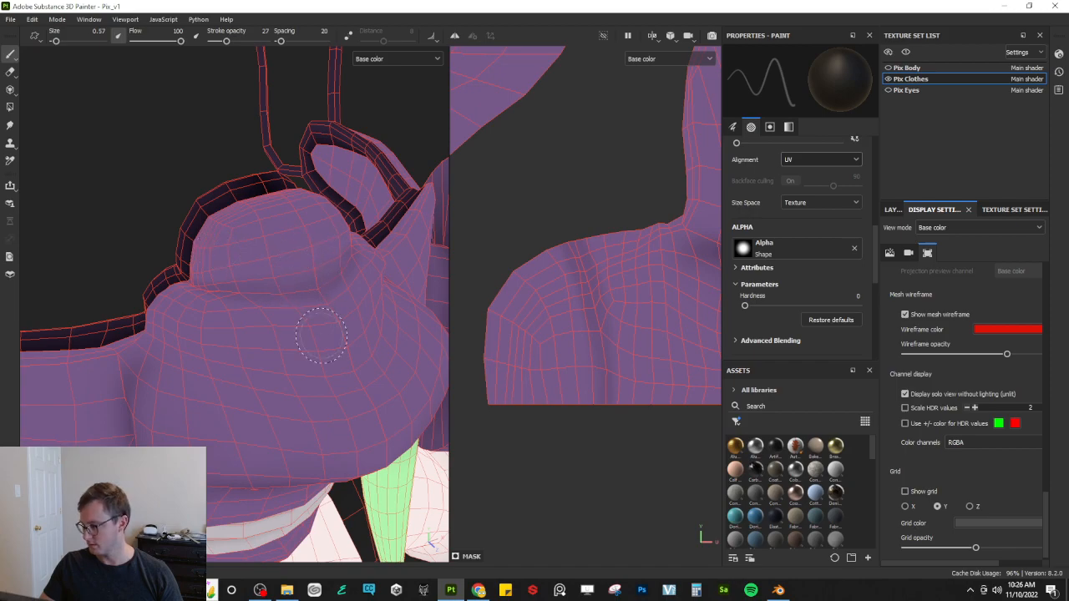
Step: Paint a second soft shadow along the nose fold between the first crease and the nostril at brush size 0.57
scroll(620, 294, "up", 3)
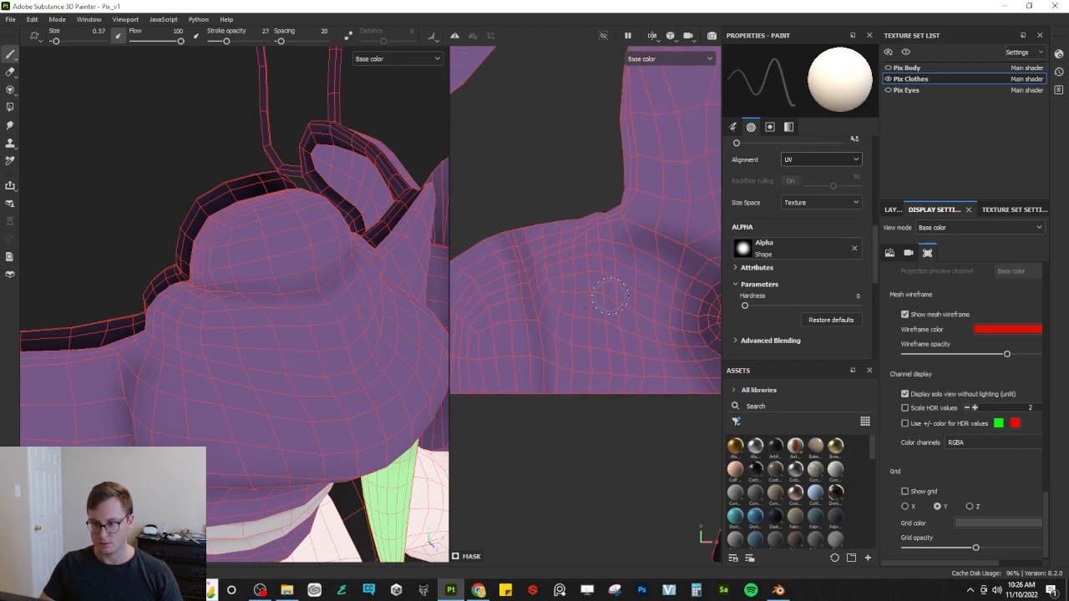
left_click_drag(260, 342, 267, 279, "alt")
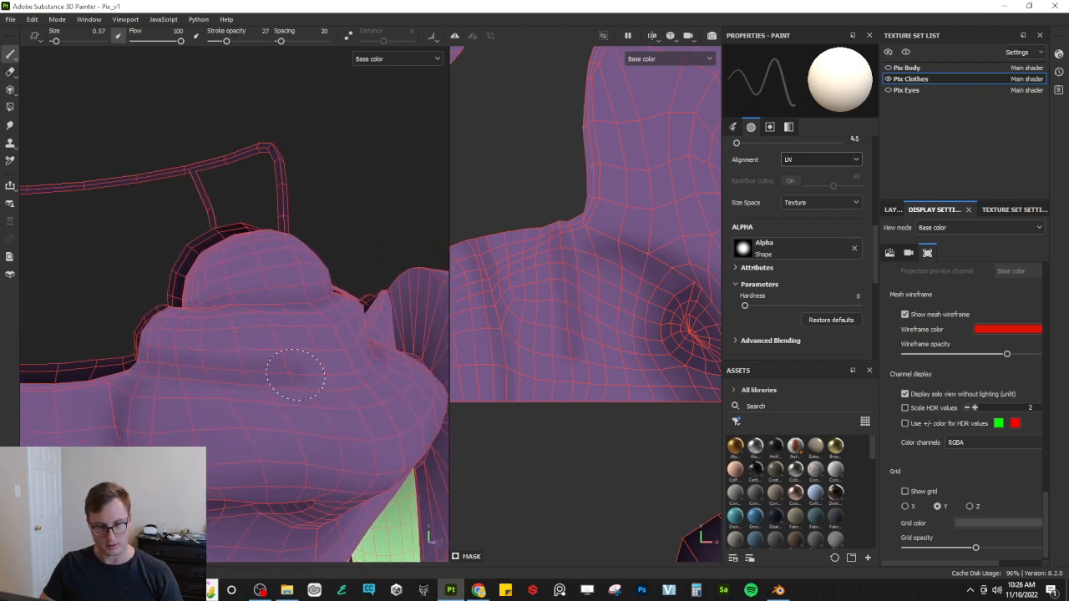
left_click_drag(355, 366, 198, 374, "alt")
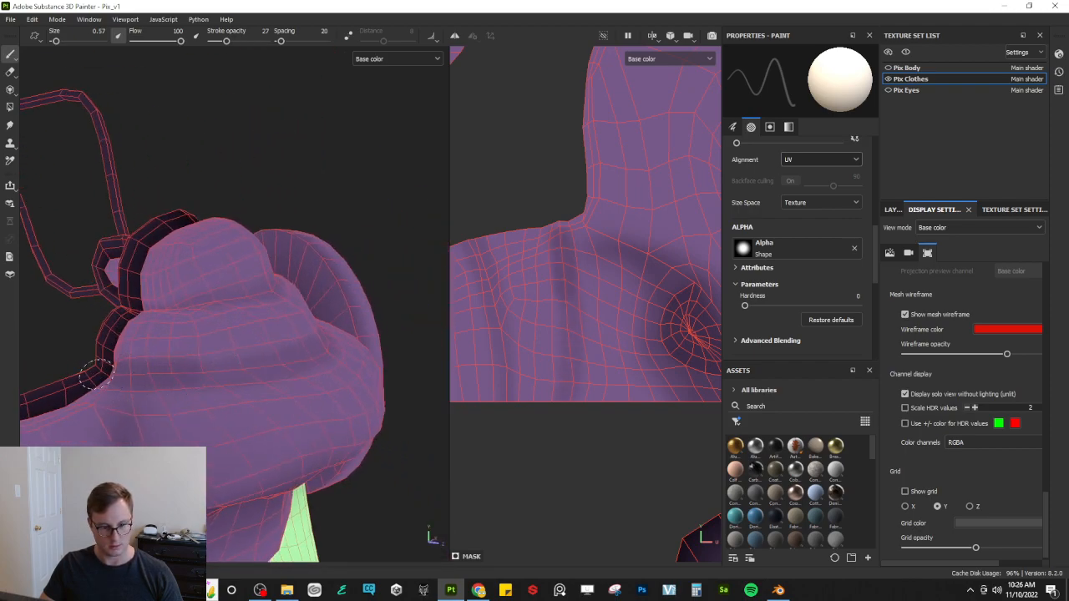
Step: Examine the painted crease shading on the mask's nose, mouth and chin from the front, below and side
mouse_move(127, 378)
left_mouse_down("alt")
mouse_move(218, 382)
mouse_move(158, 351)
left_mouse_up("alt")
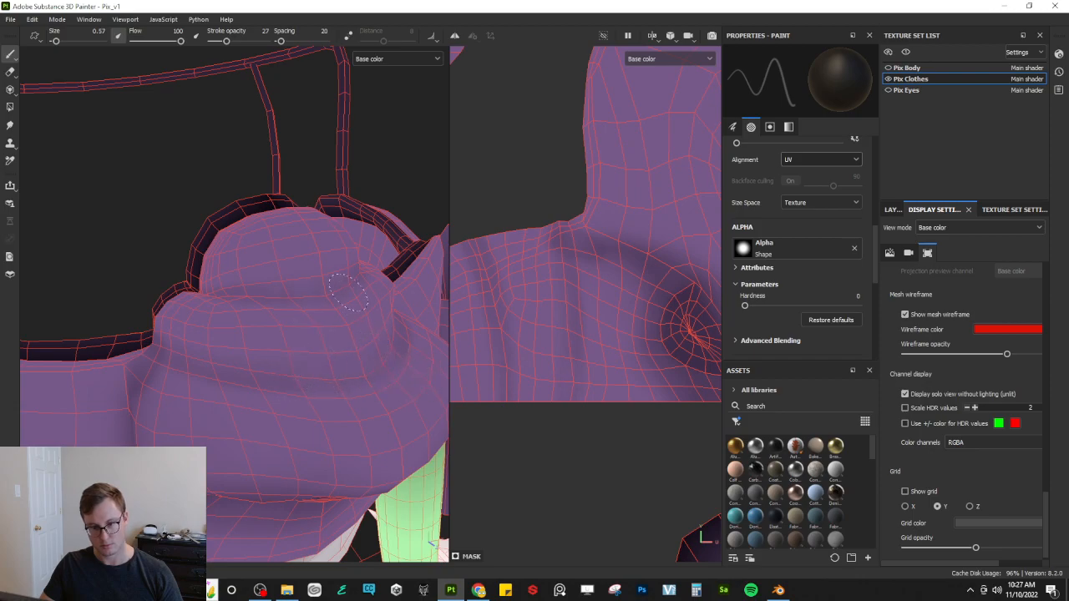
left_click_drag(372, 330, 181, 326, "alt")
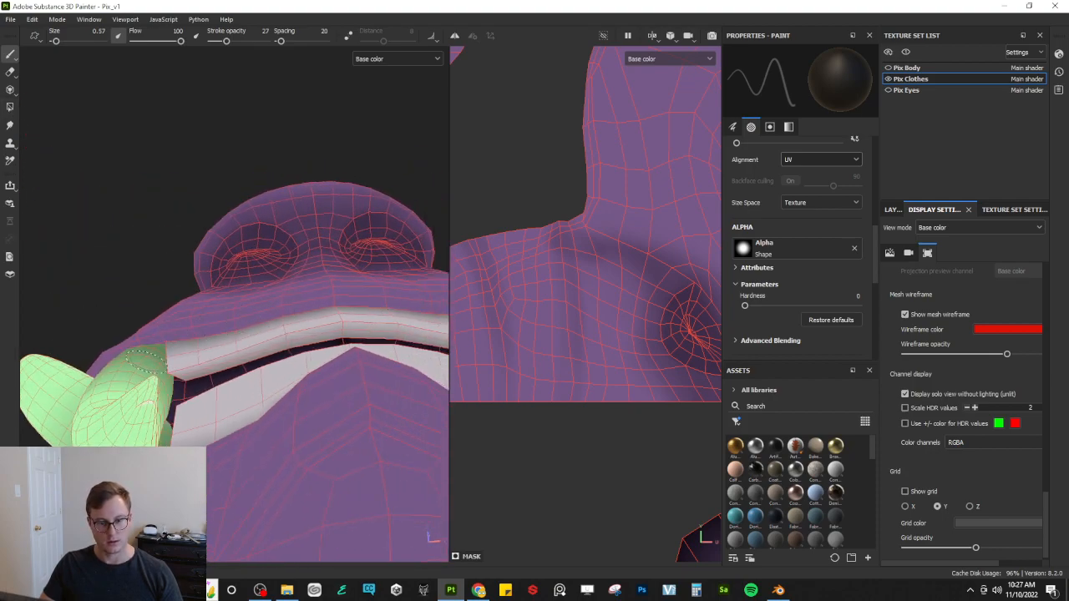
mouse_move(311, 278)
left_mouse_down("alt")
mouse_move(322, 334)
mouse_move(301, 293)
mouse_move(267, 317)
mouse_move(123, 349)
mouse_move(188, 392)
mouse_move(303, 420)
mouse_move(229, 372)
mouse_move(182, 286)
mouse_move(210, 351)
left_mouse_up("alt")
scroll(210, 351, "up", 3)
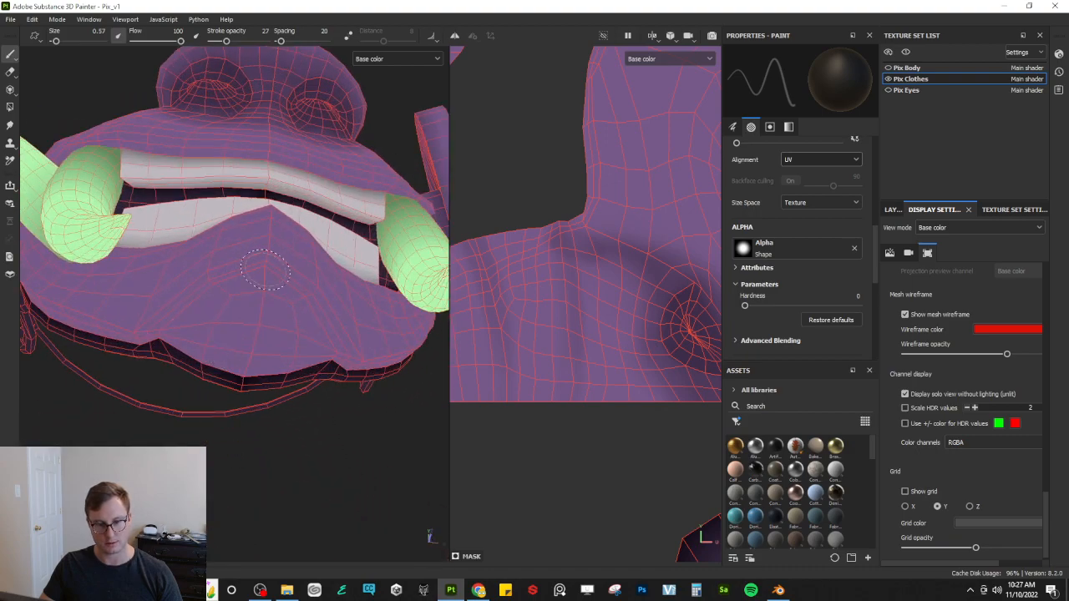
scroll(239, 190, "down", 3)
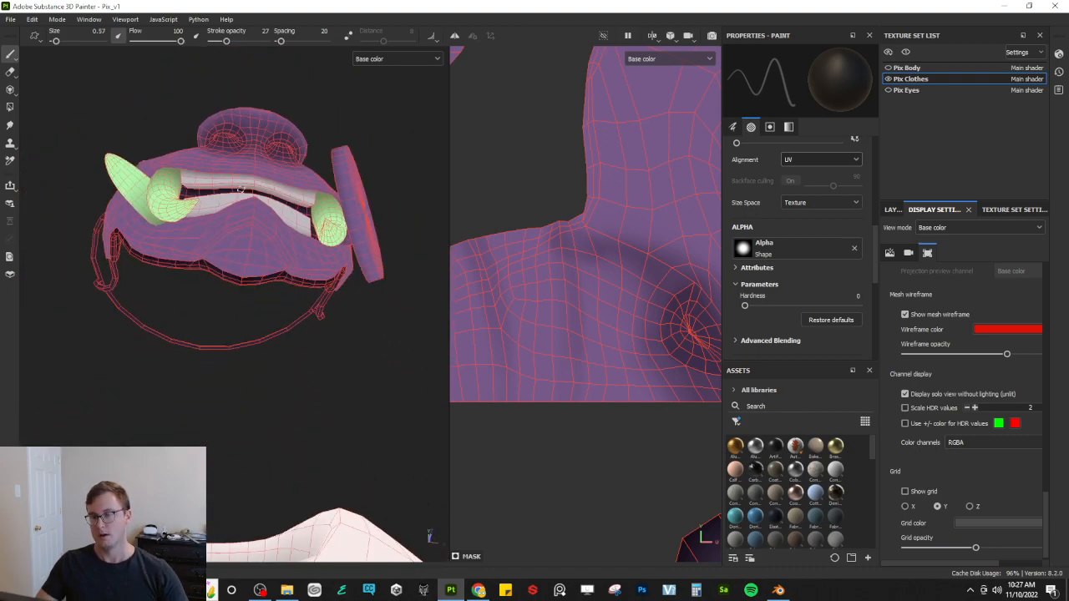
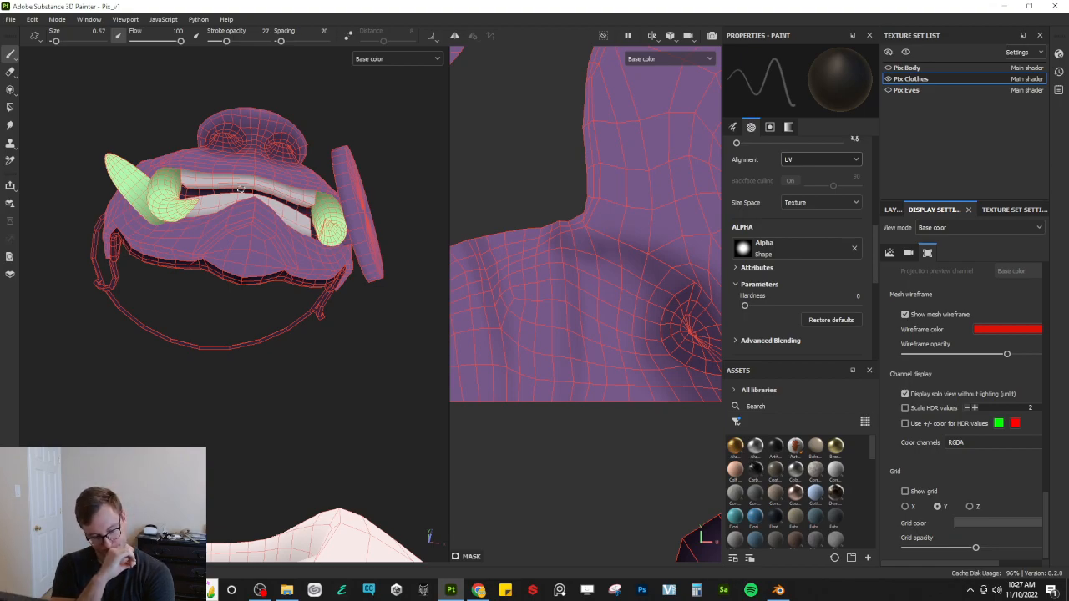
left_click_drag(177, 243, 438, 360, "alt")
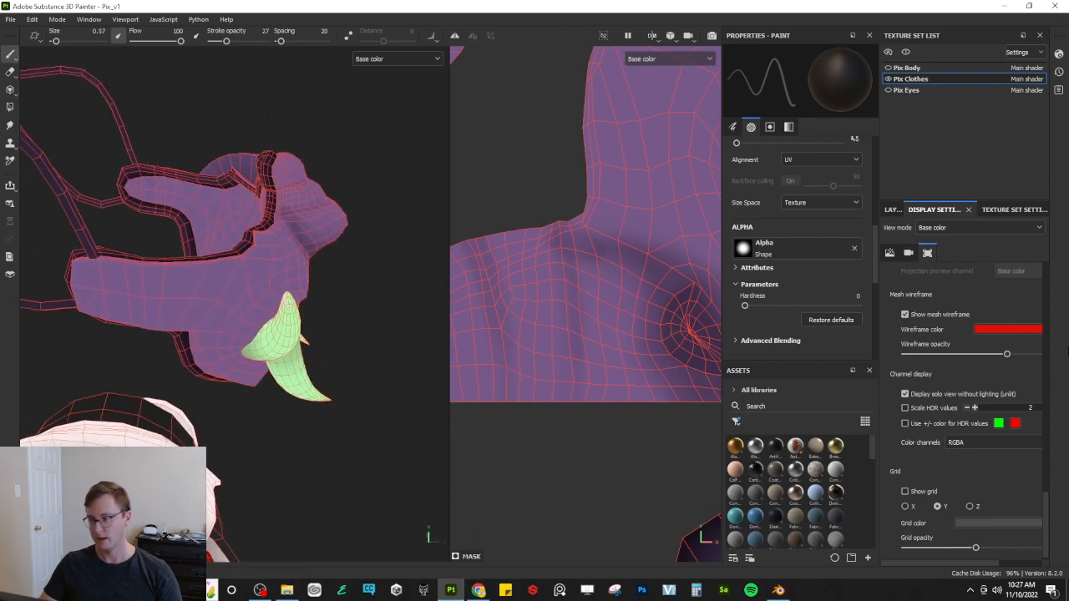
Step: Fill the mask's UV island with white in the Bevel Shadow mask's Paint effect, using Polygon Fill in UV chunk mode
left_click(891, 209)
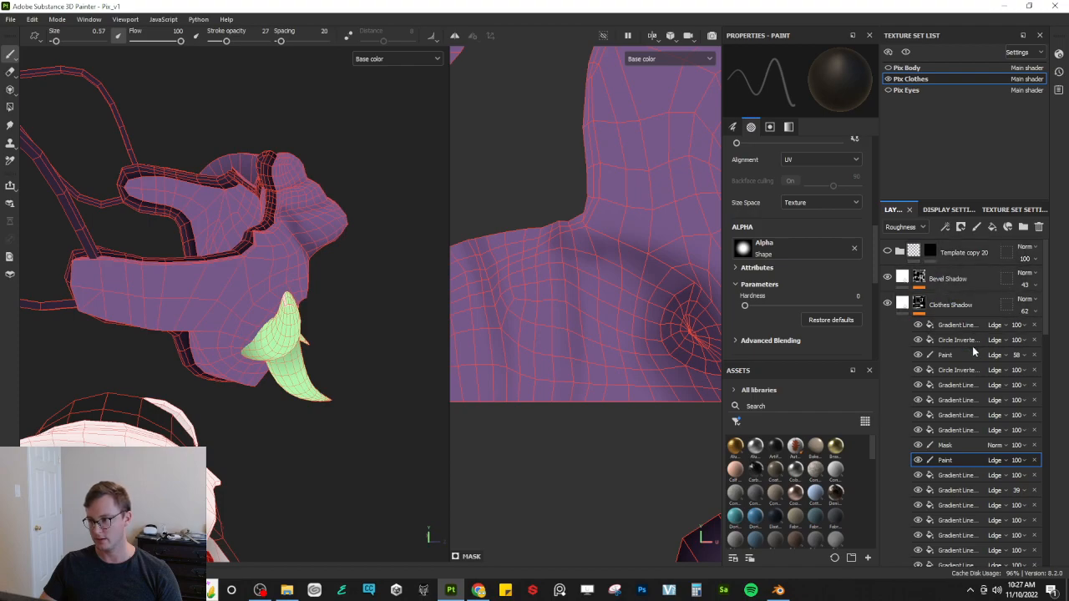
left_click(950, 279)
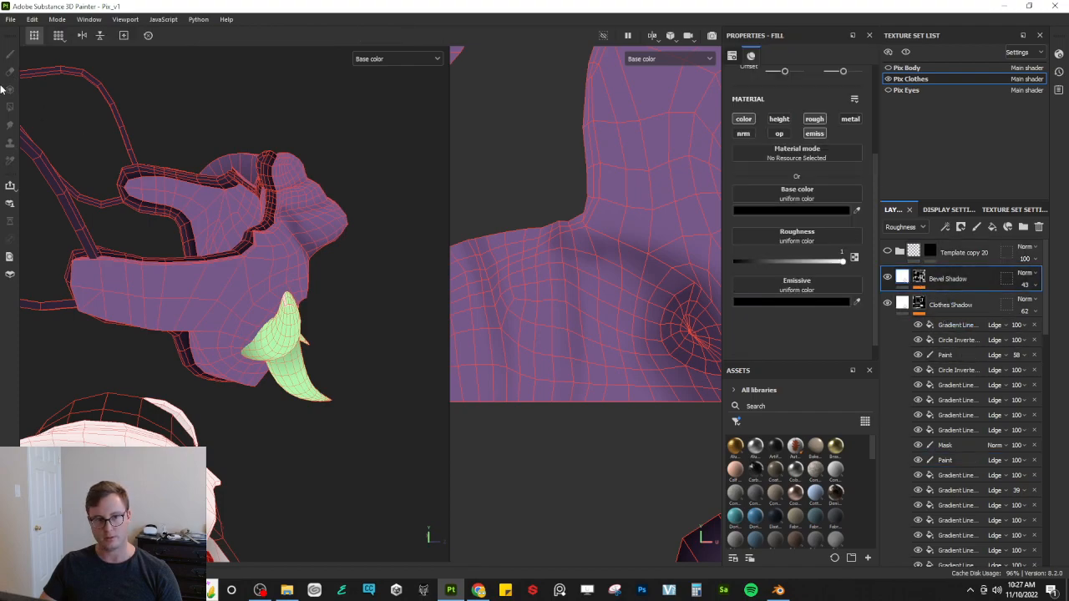
left_click(918, 278)
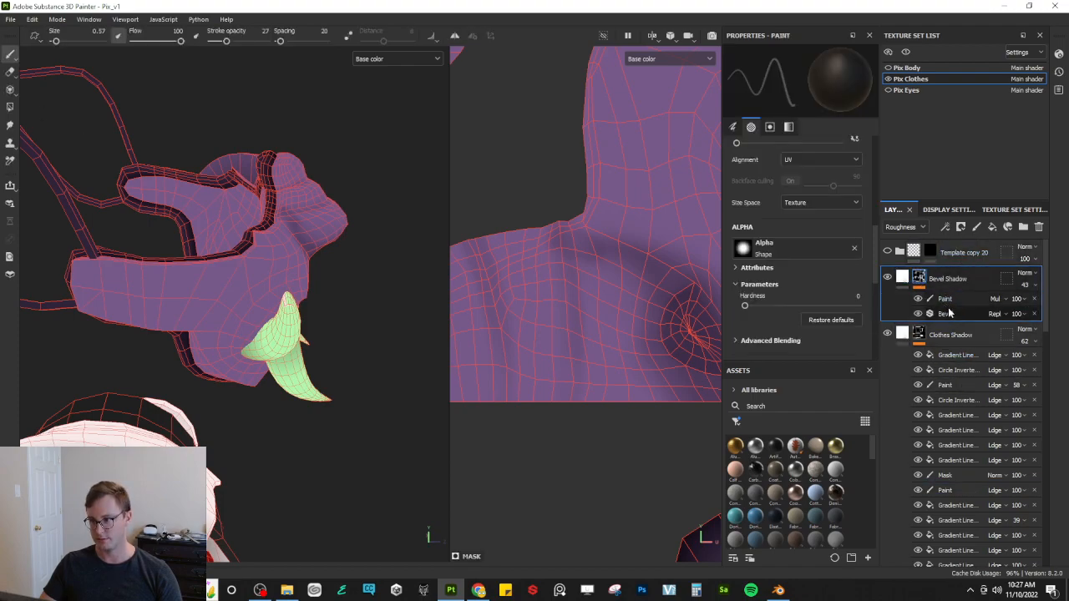
left_click(944, 298)
left_click(10, 107)
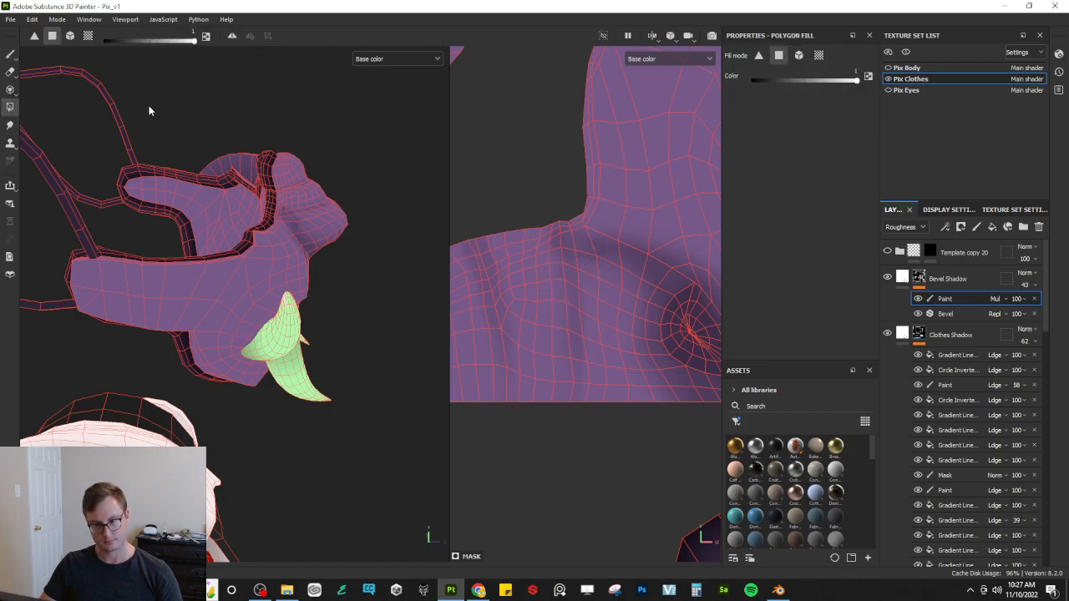
left_click(89, 36)
left_click(593, 262)
left_click_drag(334, 288, 296, 226, "alt")
scroll(318, 262, "up", 3)
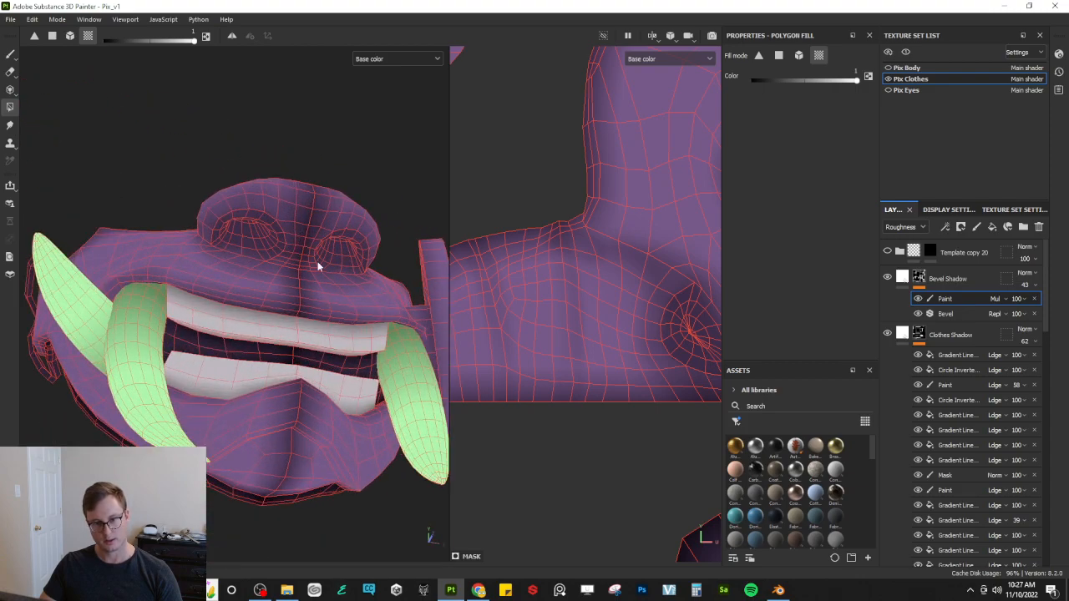
left_click_drag(306, 343, 307, 349, "alt")
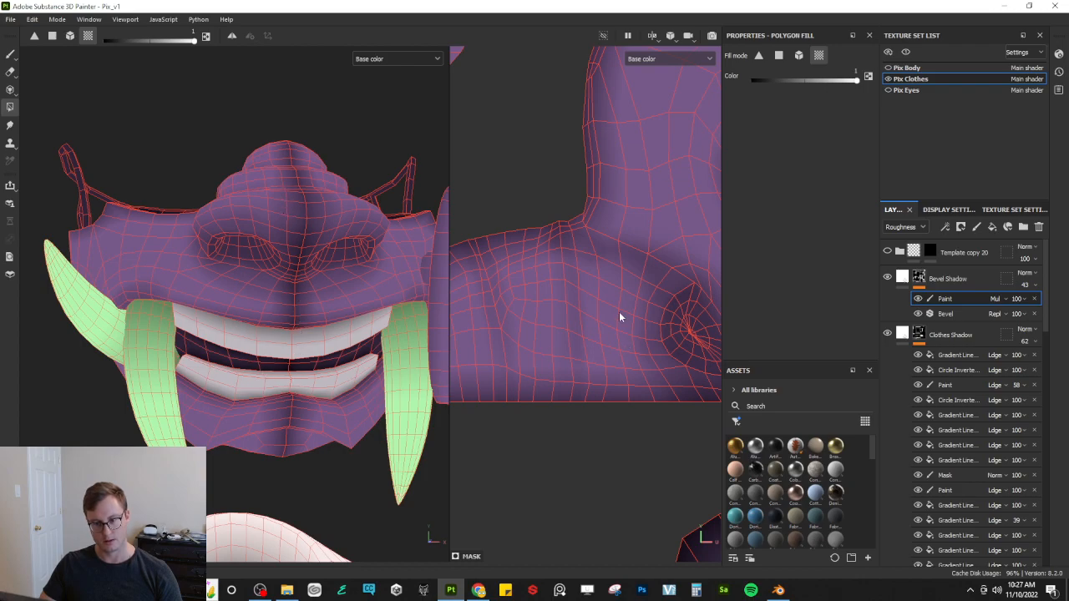
scroll(633, 280, "down", 4)
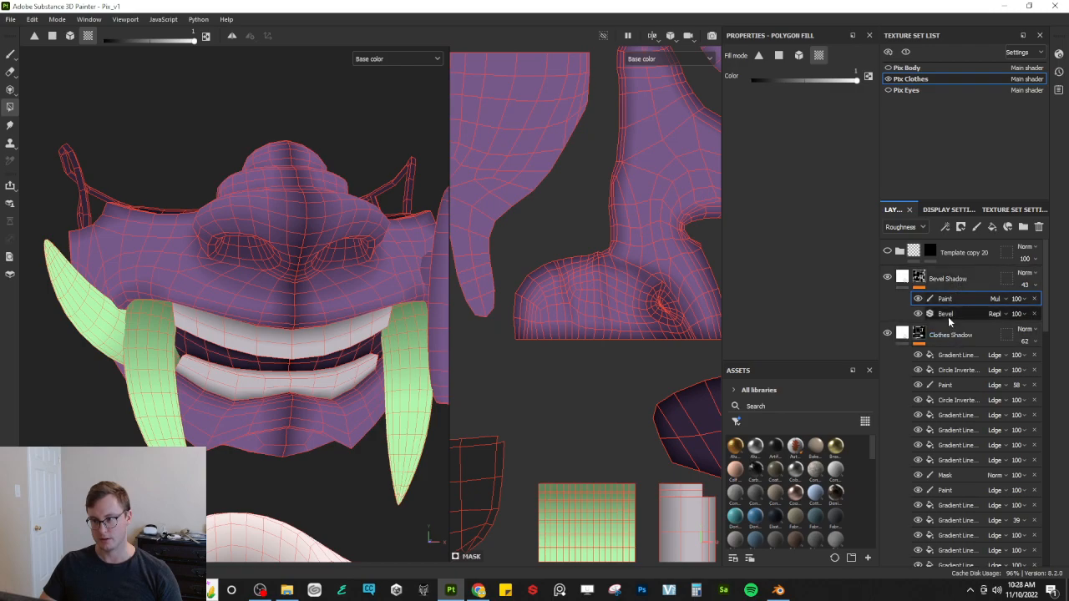
Step: Add a fill effect to the Bevel Shadow mask and place it beneath the Bevel effect
left_click(920, 278)
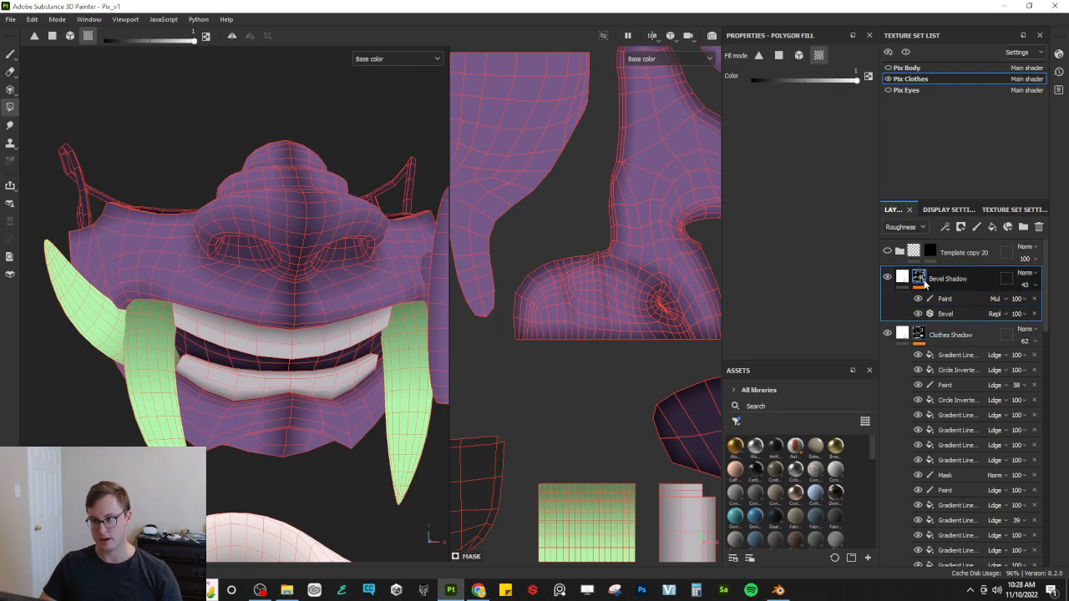
right_click(923, 284)
left_click(945, 386)
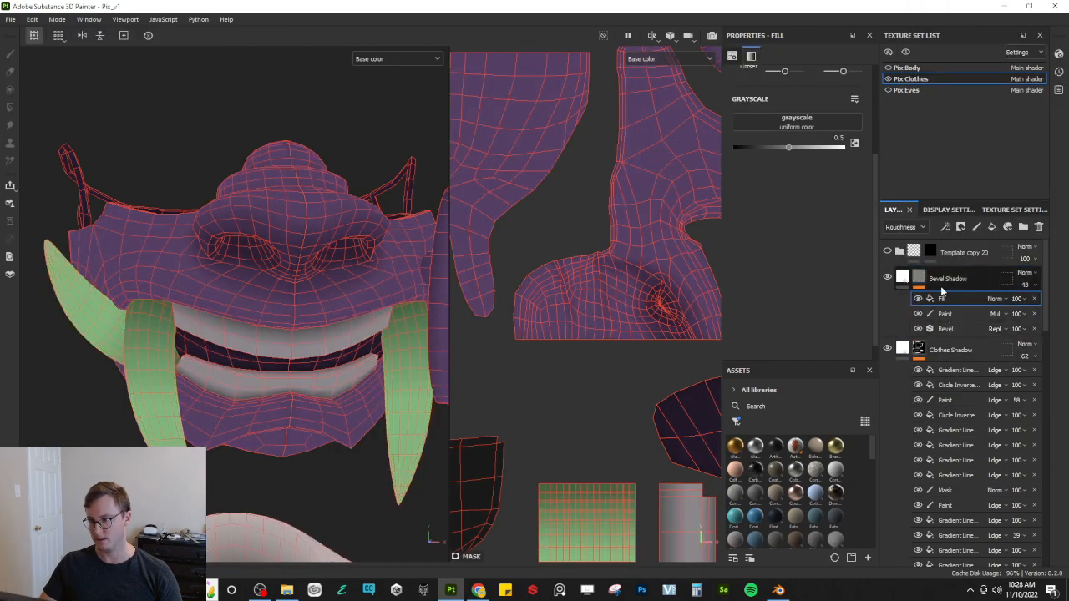
left_click_drag(942, 299, 943, 335)
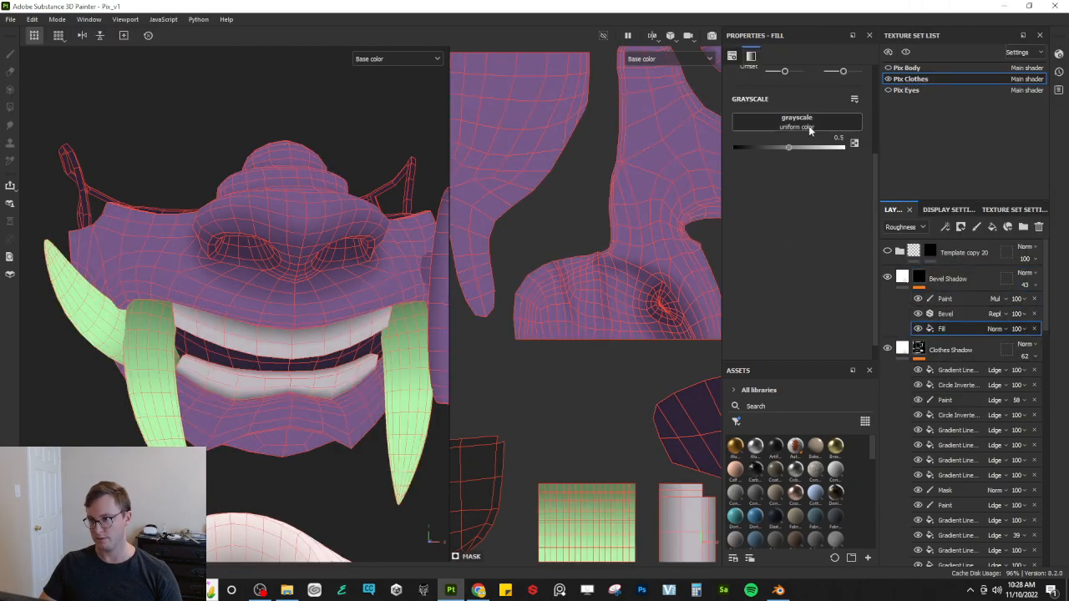
Step: Set the fill's grayscale to Gradient Linear 1 and its UV Wrap to None
left_click(809, 127)
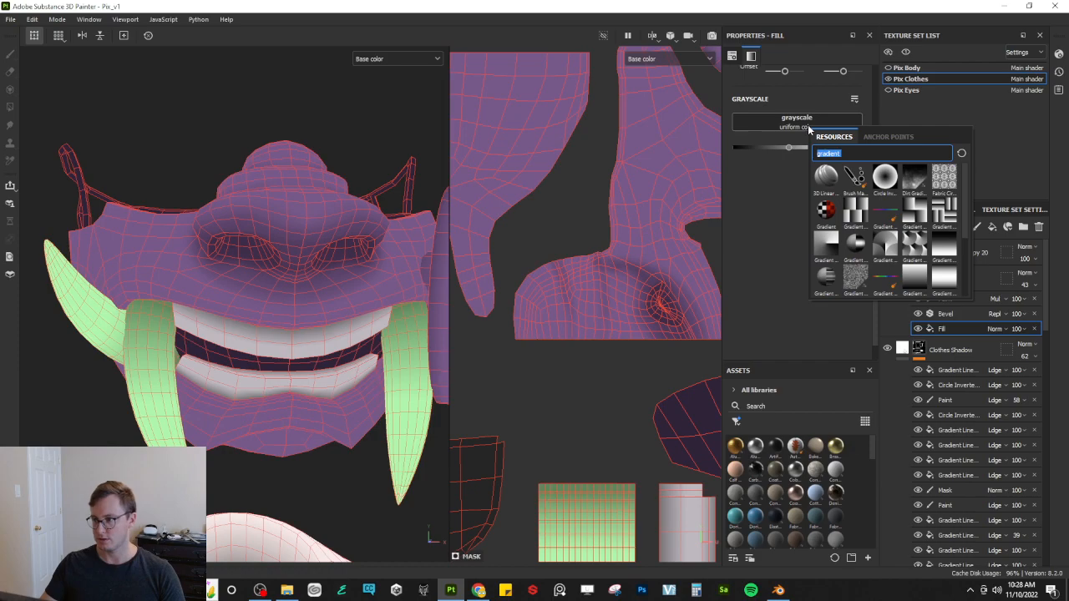
left_click(826, 243)
left_click(810, 130)
left_click(780, 152)
Step: Shrink the gradient to a vertical tiling of about 6.98 and move it over the mask's UV islands
scroll(645, 262, "down", 5)
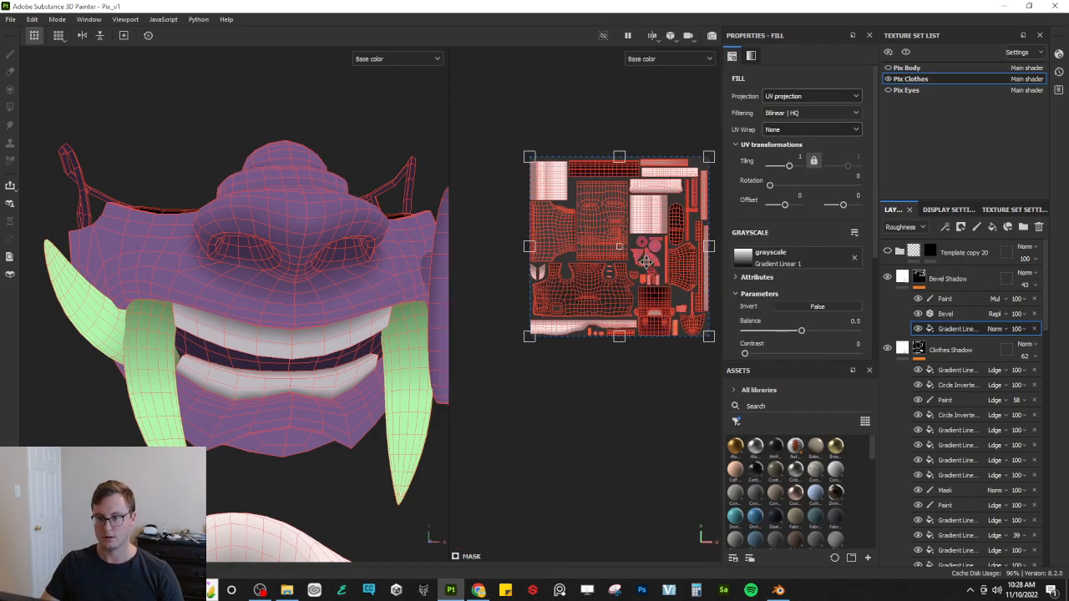
scroll(646, 262, "down", 3)
left_click_drag(570, 197, 622, 251)
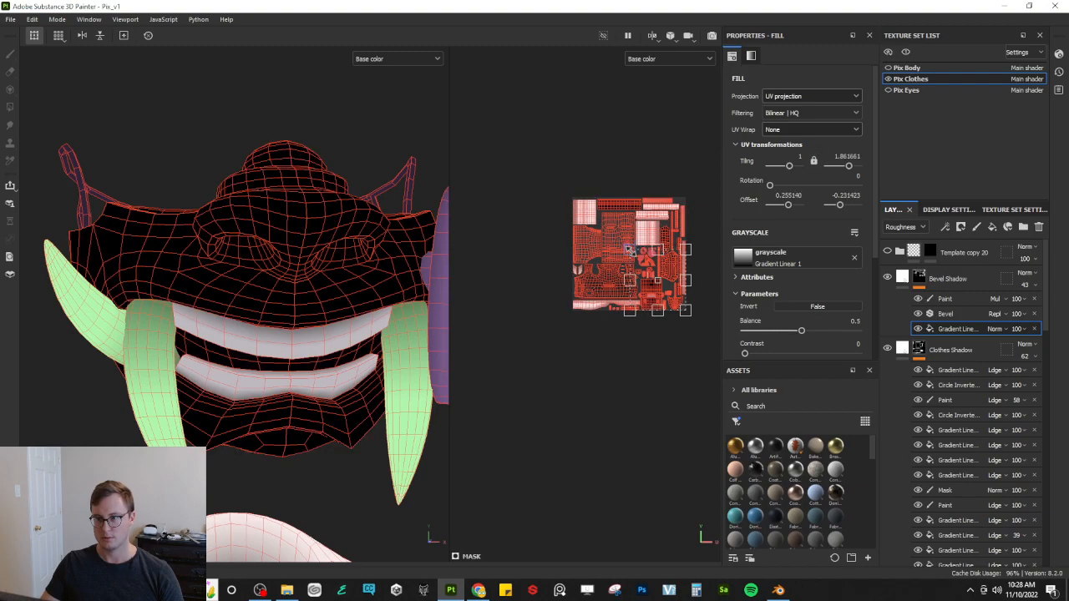
scroll(622, 257, "up", 5)
middle_click_drag(649, 329, 551, 290, "alt")
left_click_drag(665, 394, 554, 244)
scroll(554, 245, "up", 3)
scroll(549, 246, "up", 2)
middle_click_drag(549, 246, 602, 328, "alt")
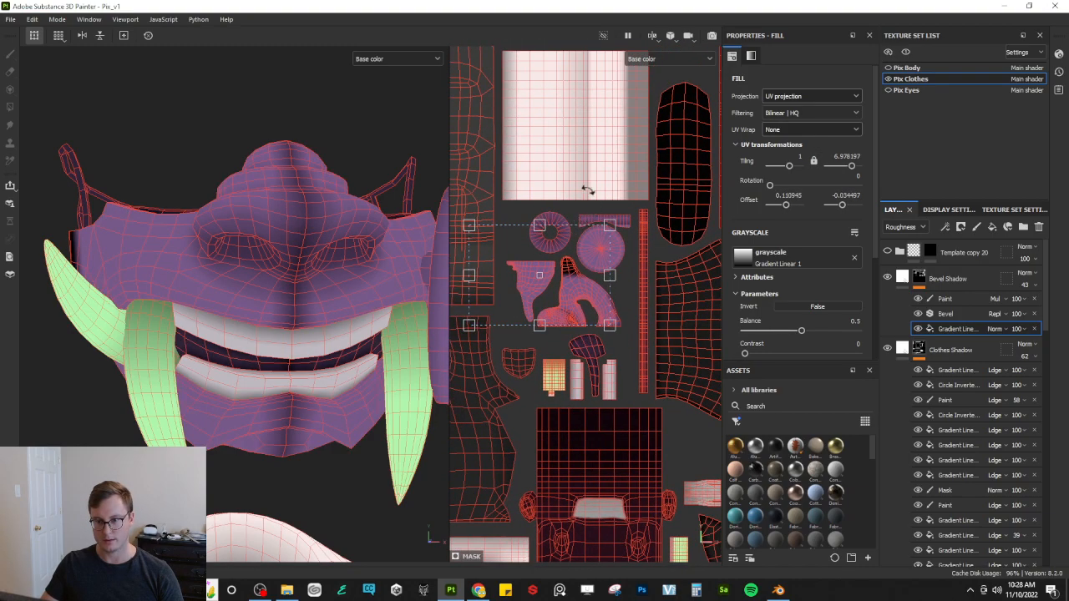
Step: Flip the gradient vertically and squeeze it onto the mask's centre-seam edge, with vertical tiling about -57.03 and offset about 0.167, -0.104
scroll(578, 277, "up", 3)
left_click_drag(672, 207, 424, 407)
left_click_drag(586, 309, 601, 315)
left_click_drag(464, 227, 508, 342)
scroll(580, 323, "up", 2)
scroll(629, 316, "up", 2)
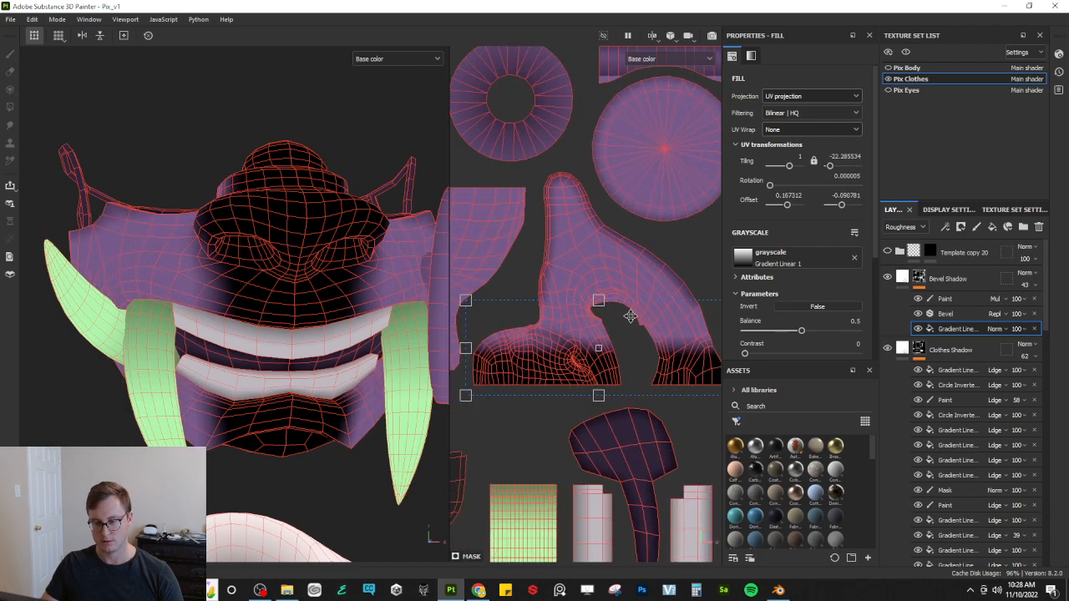
left_click_drag(598, 302, 591, 357)
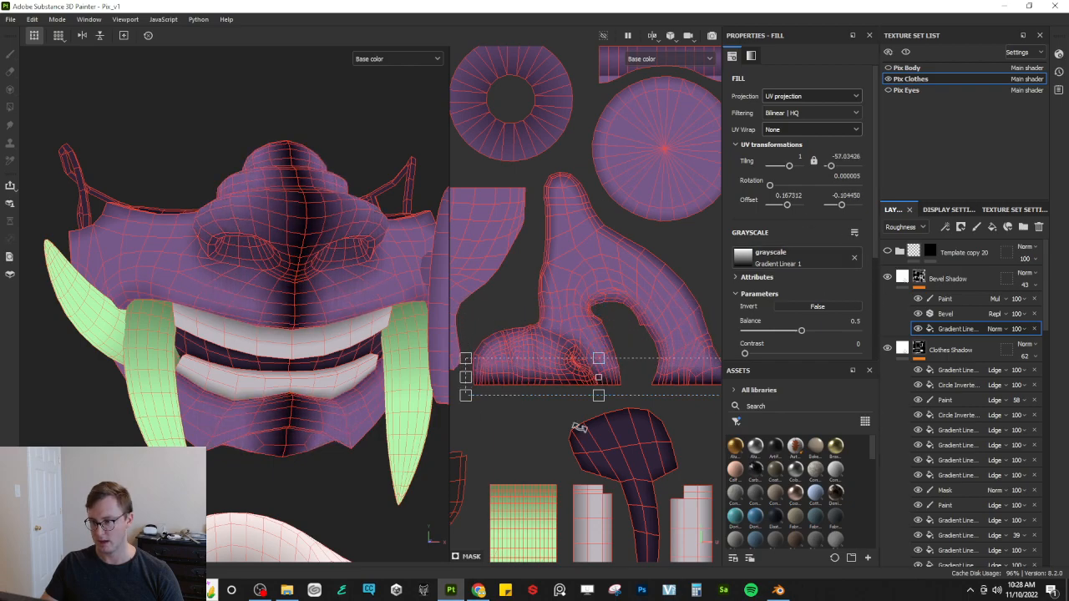
Step: Open the blending mode choices for the gradient fill beneath the Bevel effect
left_click(998, 329)
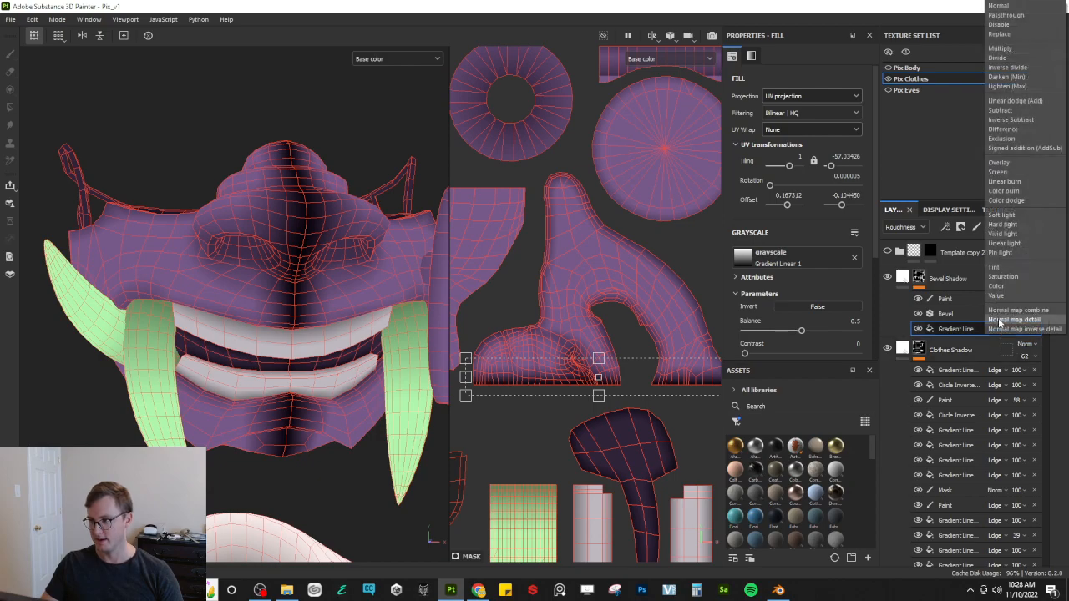
Step: Set the blending mode of the Gradient Linear fill in the Bevel Shadow mask to Subtract after trying Multiply
left_click(998, 47)
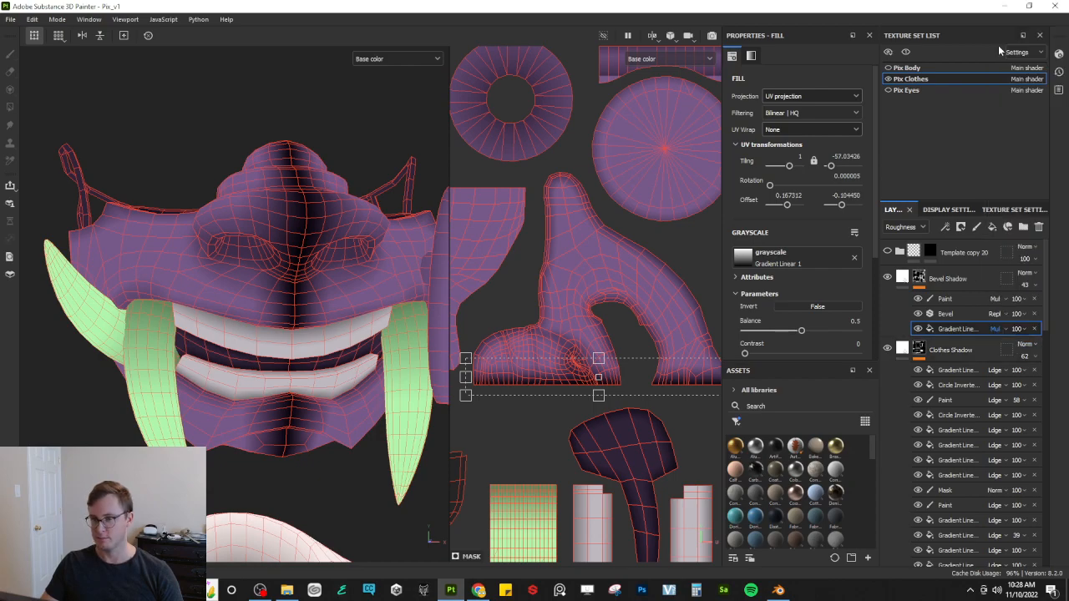
left_click(1002, 329)
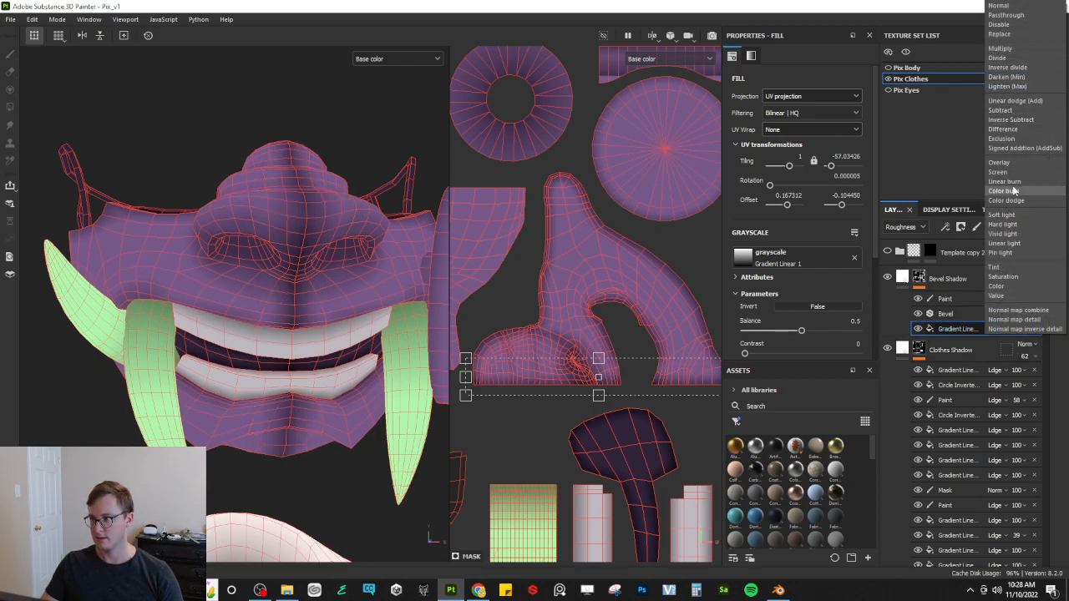
left_click(1002, 110)
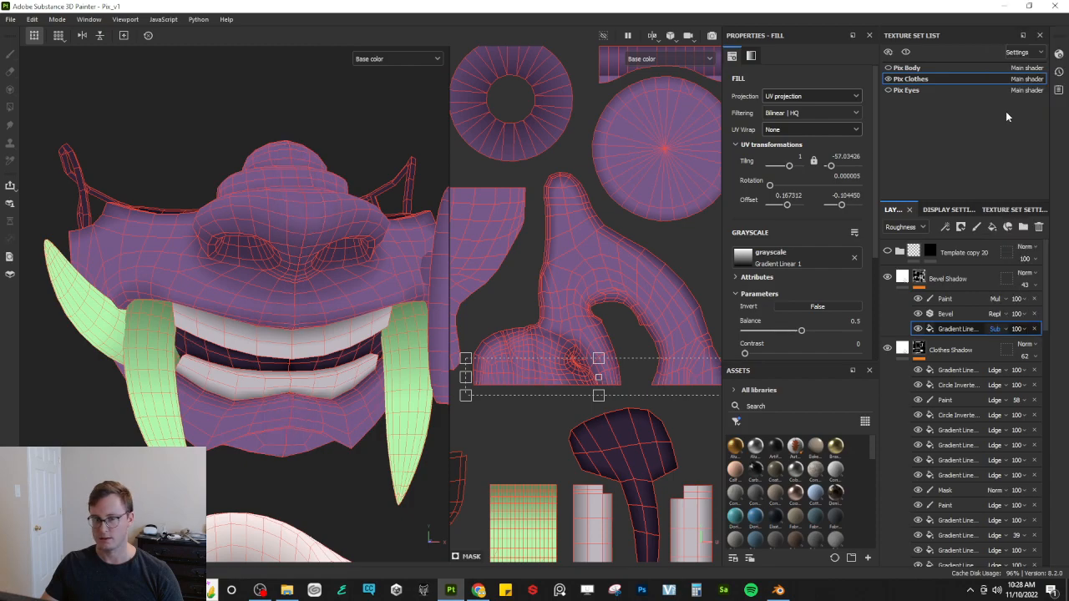
Step: Stretch the gradient fill's lower edge slightly downward in the UV view, to a vertical tiling of about -46.3
left_click_drag(250, 447, 239, 398, "alt")
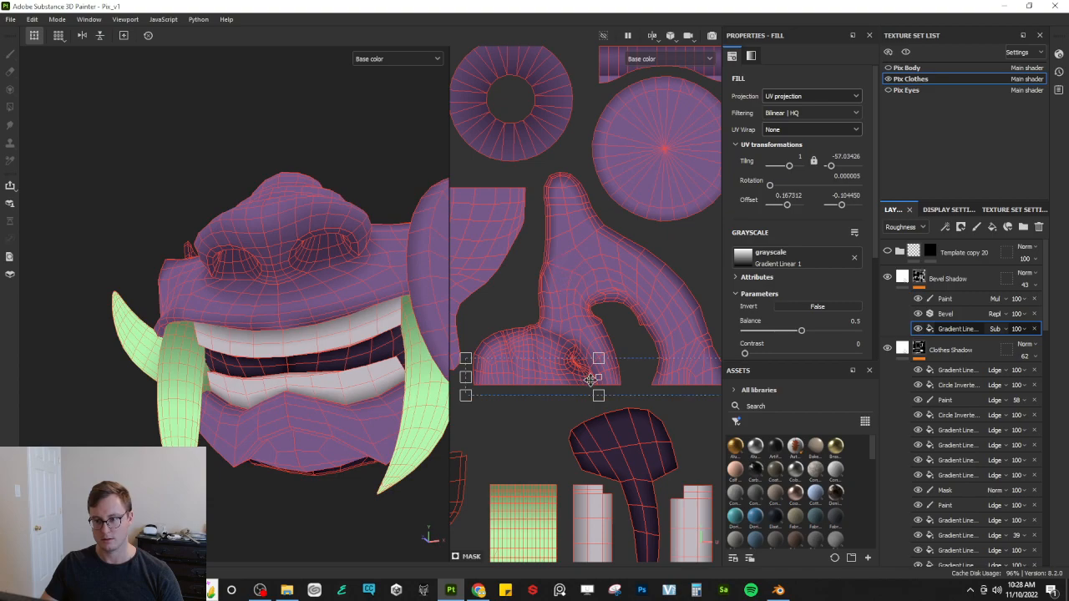
left_click_drag(598, 359, 596, 346)
key("ctrl+z")
mouse_move(599, 394)
left_mouse_down()
mouse_move(599, 384)
mouse_move(599, 400)
left_mouse_up()
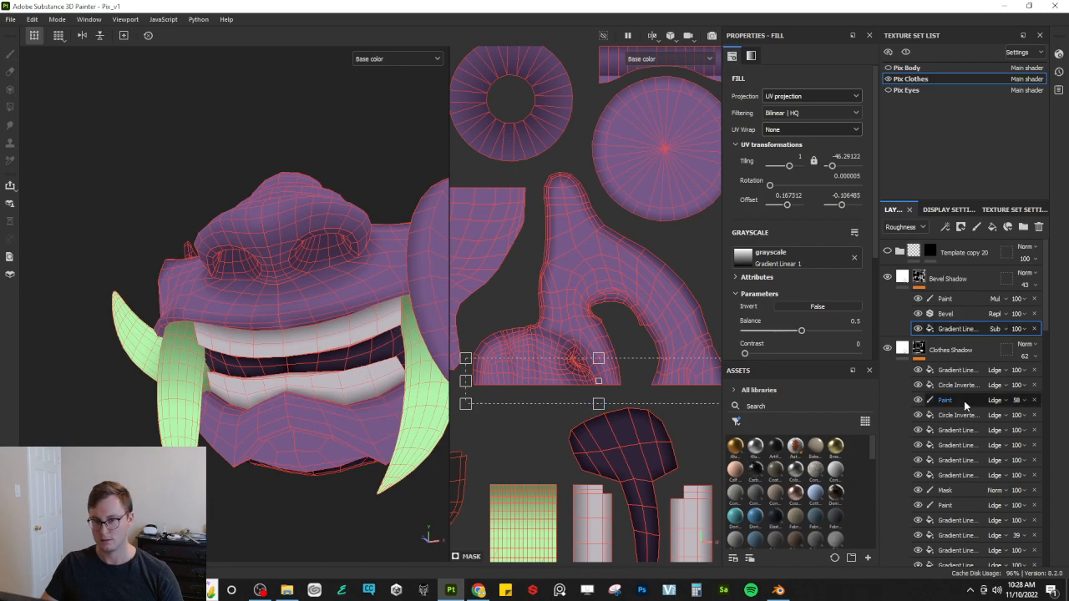
left_click_drag(393, 404, 371, 397, "alt")
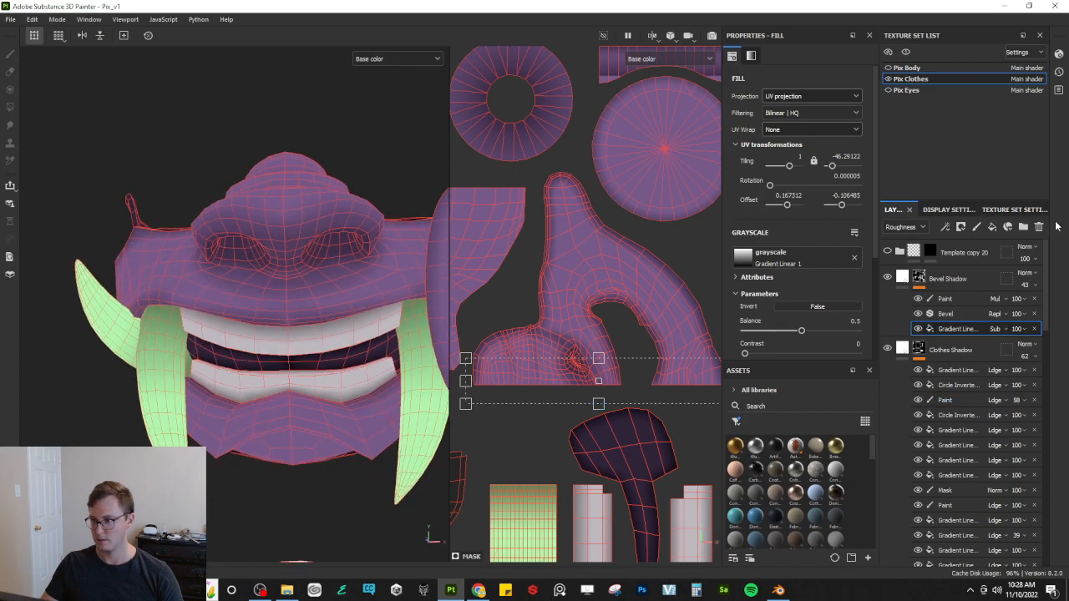
Step: Hide the mesh wireframe and examine the shading around the mask's mouth and chin, including from below
left_click(950, 210)
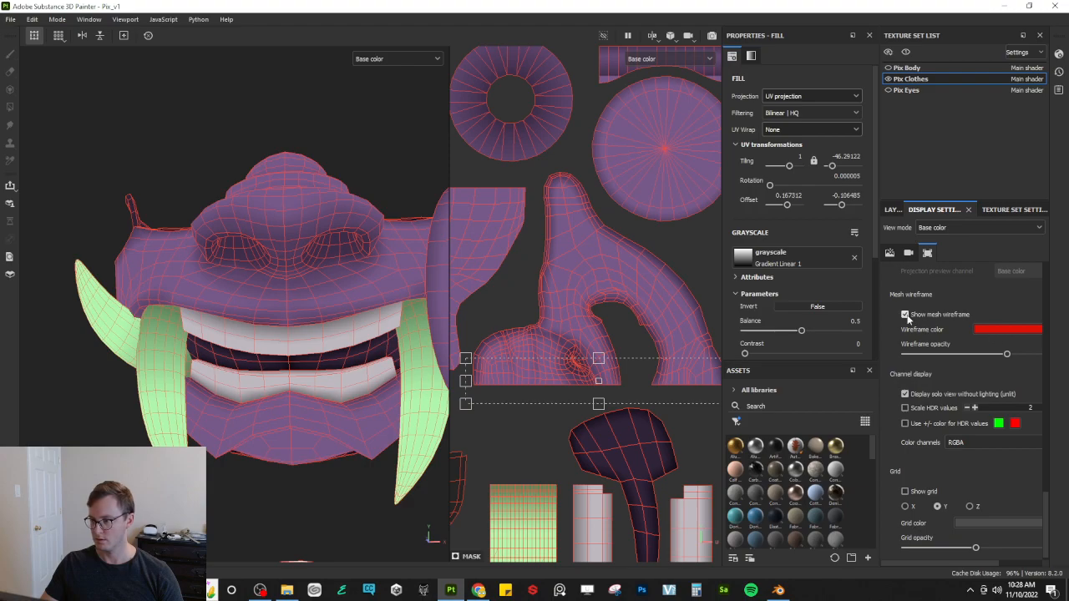
left_click(907, 316)
left_click_drag(429, 359, 394, 362, "alt")
scroll(318, 304, "down", 4)
left_click_drag(317, 304, 368, 407, "alt")
scroll(338, 314, "up", 4)
scroll(347, 354, "up", 3)
left_click_drag(345, 353, 320, 398, "alt")
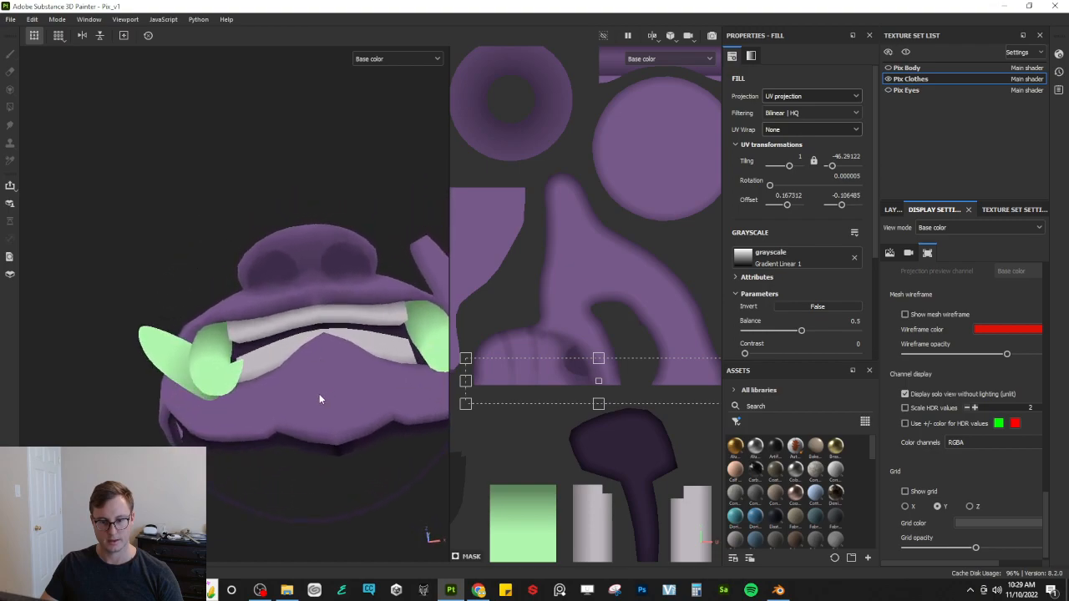
scroll(267, 348, "up", 2)
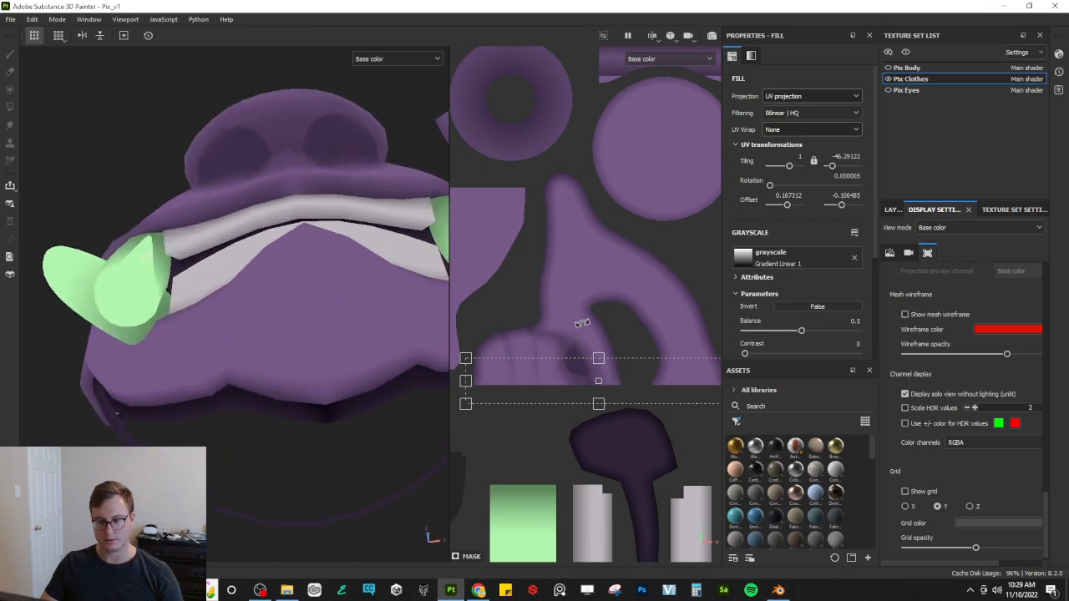
scroll(276, 371, "up", 2)
Step: Select the upper Paint effect in the Clothes Shadow mask and switch to the Paint brush
left_click(892, 210)
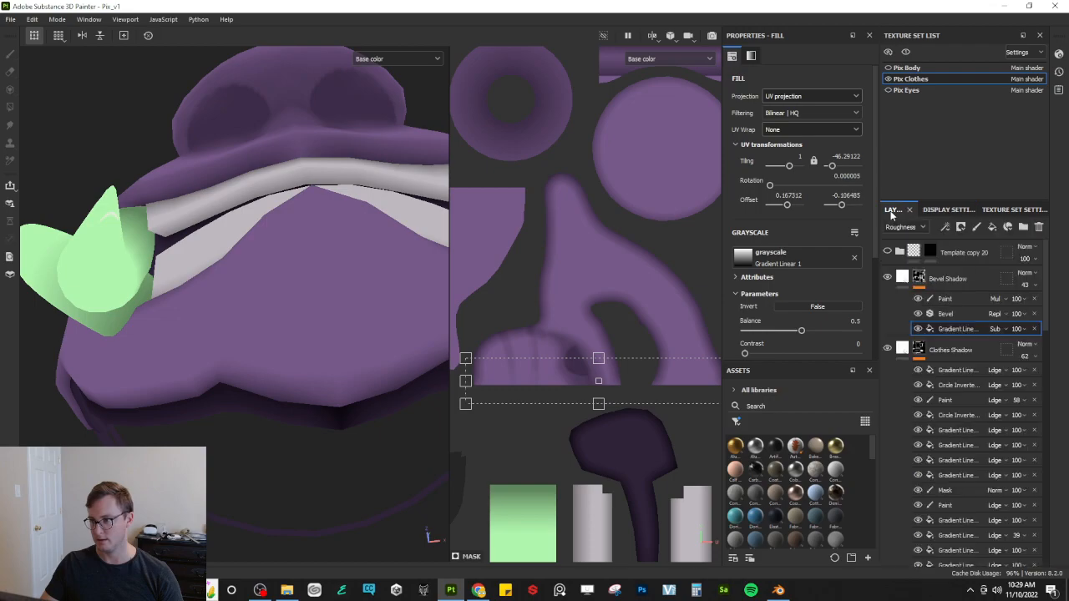
left_click(955, 399)
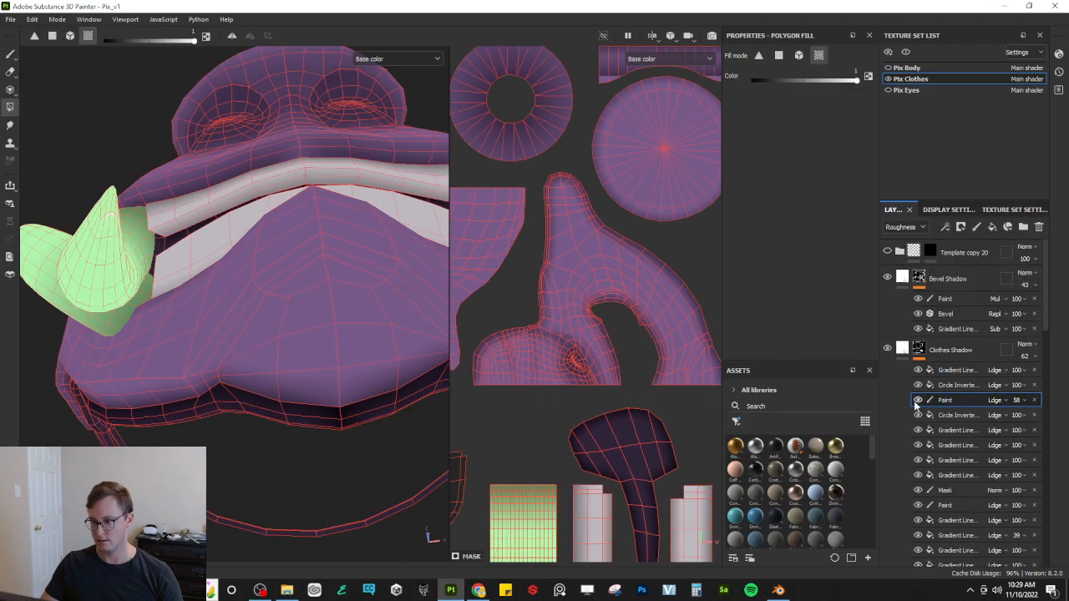
scroll(593, 368, "up", 5)
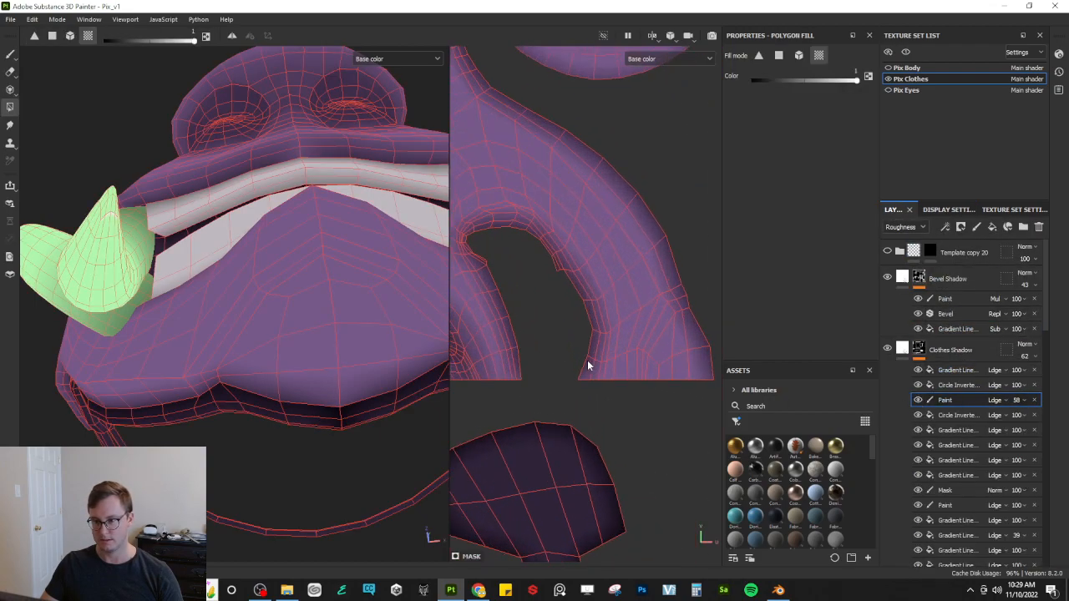
left_click(10, 53)
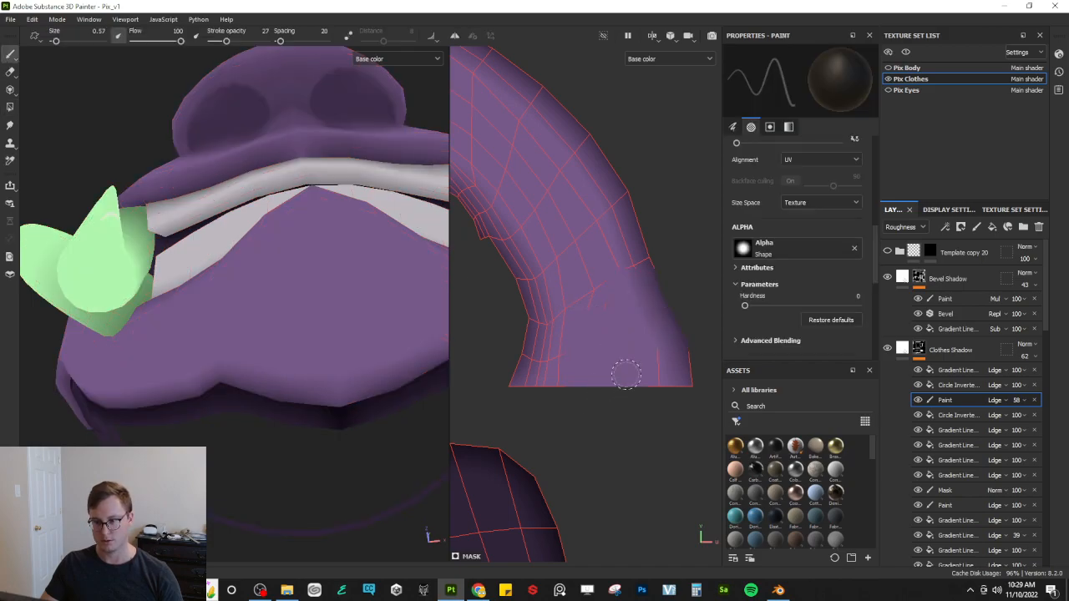
key("ctrl+z")
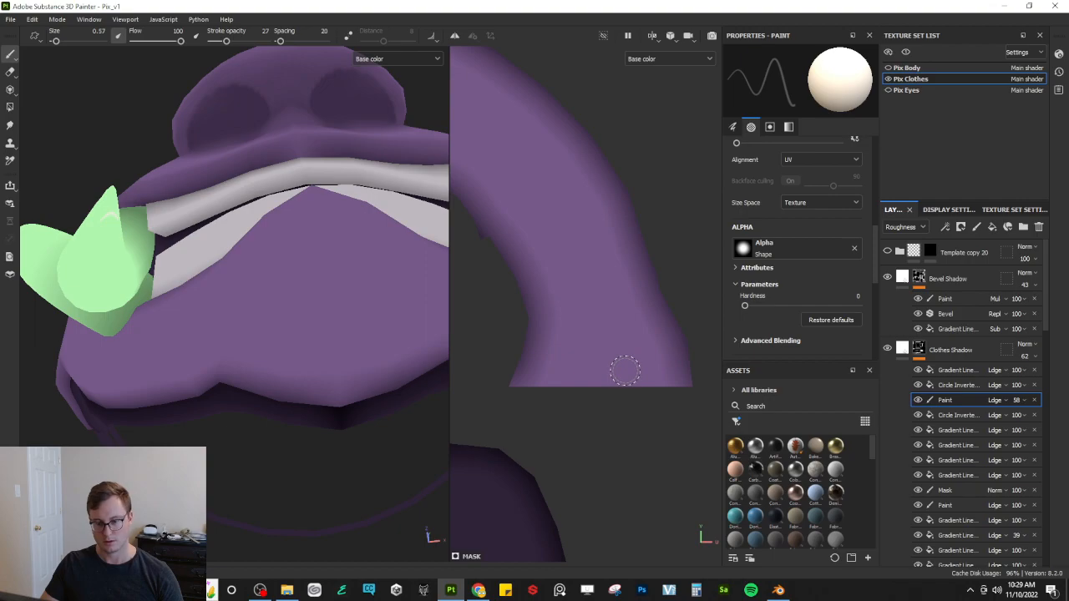
Step: Set the brush size to 1.33 and stroke opacity to 100, and try a shadow stroke across the chin
key("bracketright")
key("bracketright")
key("bracketright")
key("bracketright")
left_click_drag(227, 40, 267, 41)
left_click(624, 318)
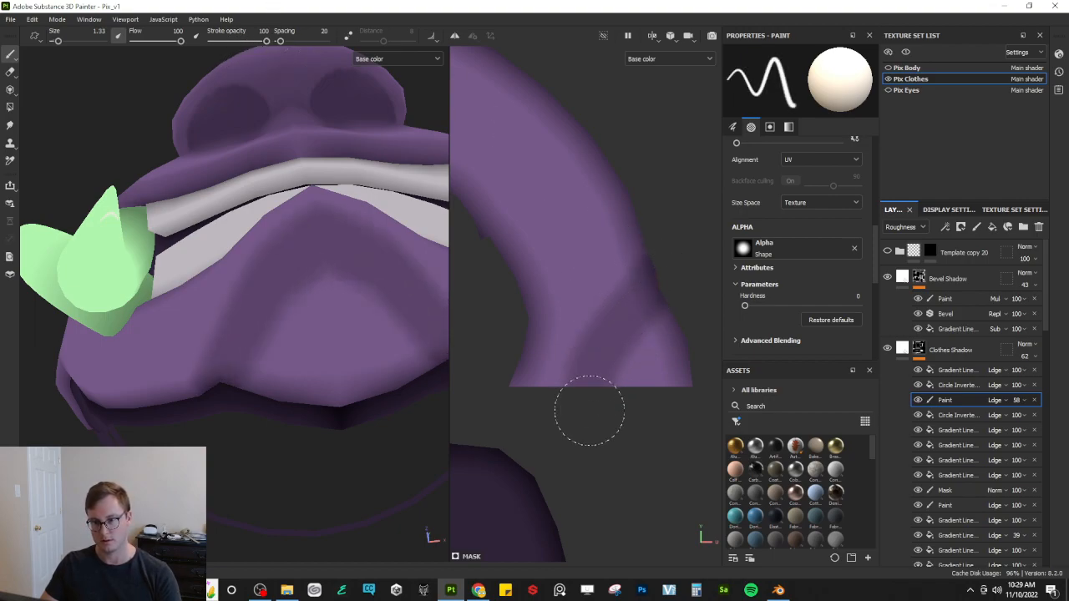
key("ctrl+z")
Step: Set the brush alpha to Shape Thorn with a spacing of 5 and try a stroke on the chin
left_click(839, 249)
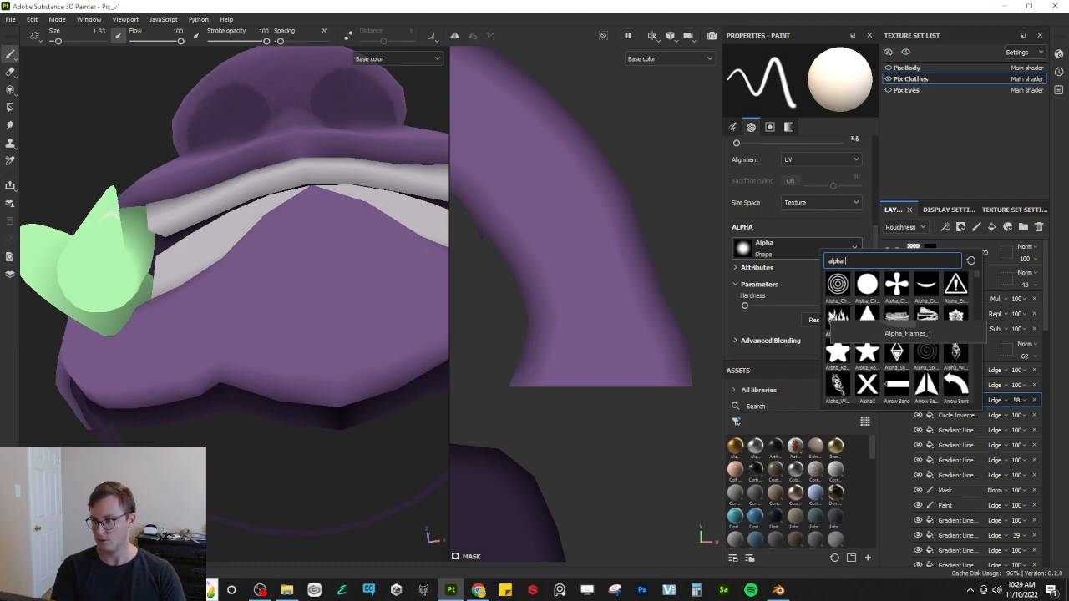
type("thorn")
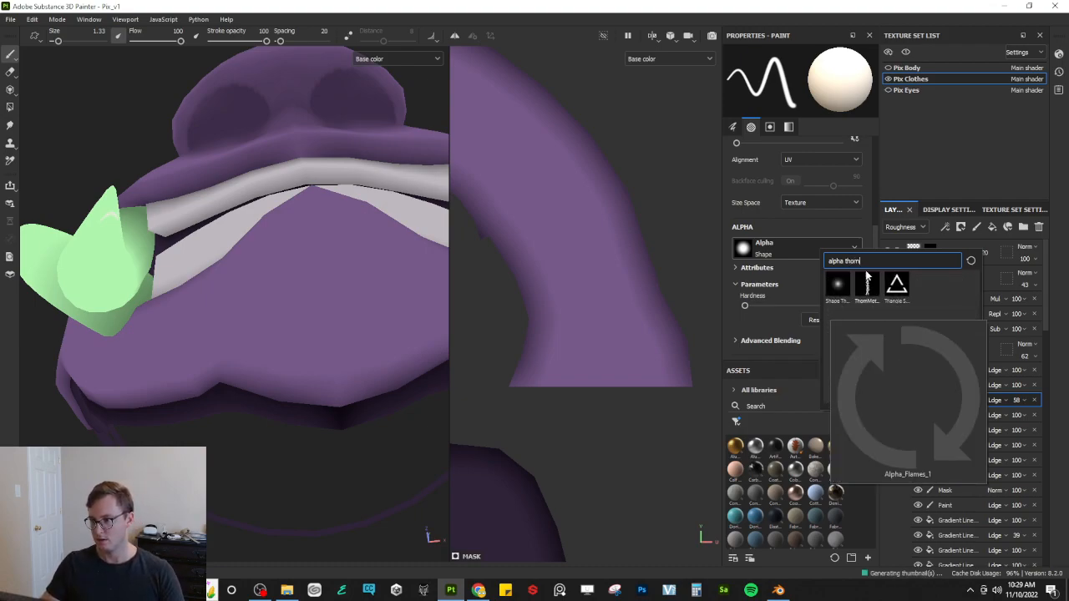
left_click(837, 284)
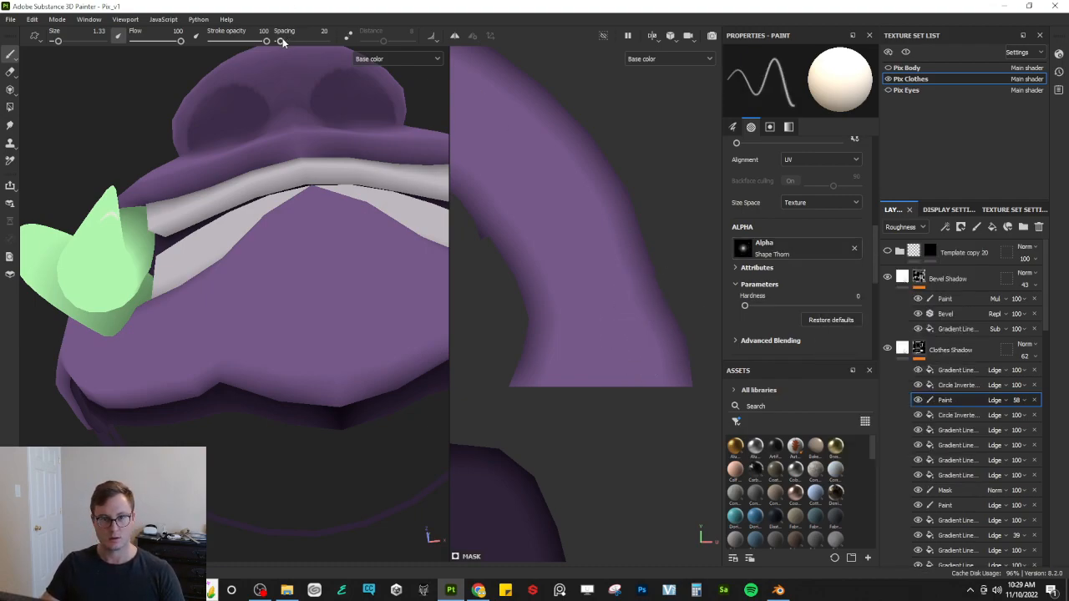
left_click_drag(301, 36, 339, 36)
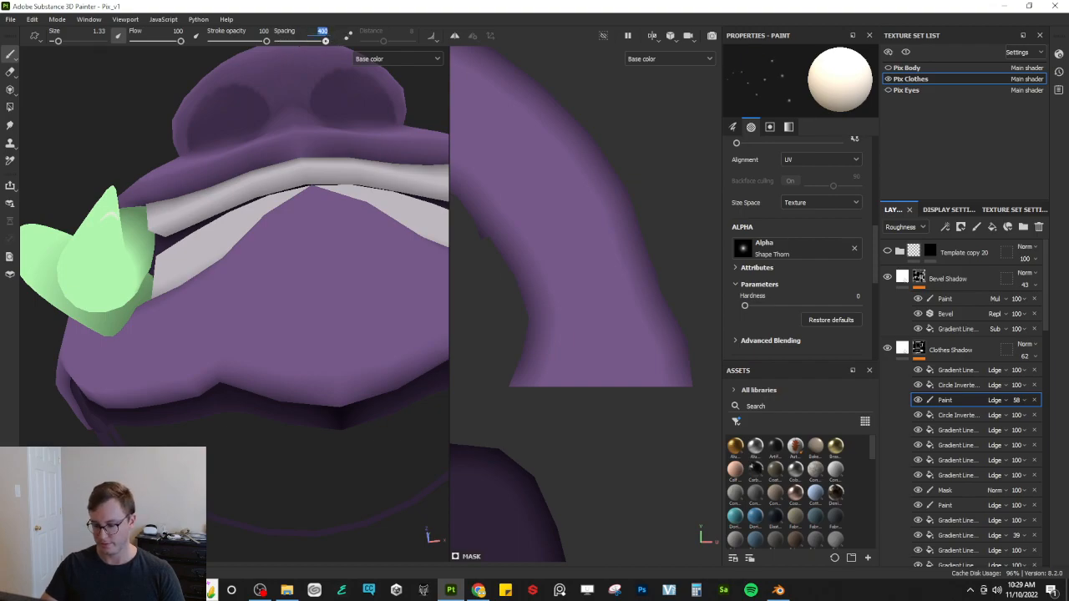
type("5")
key("Return")
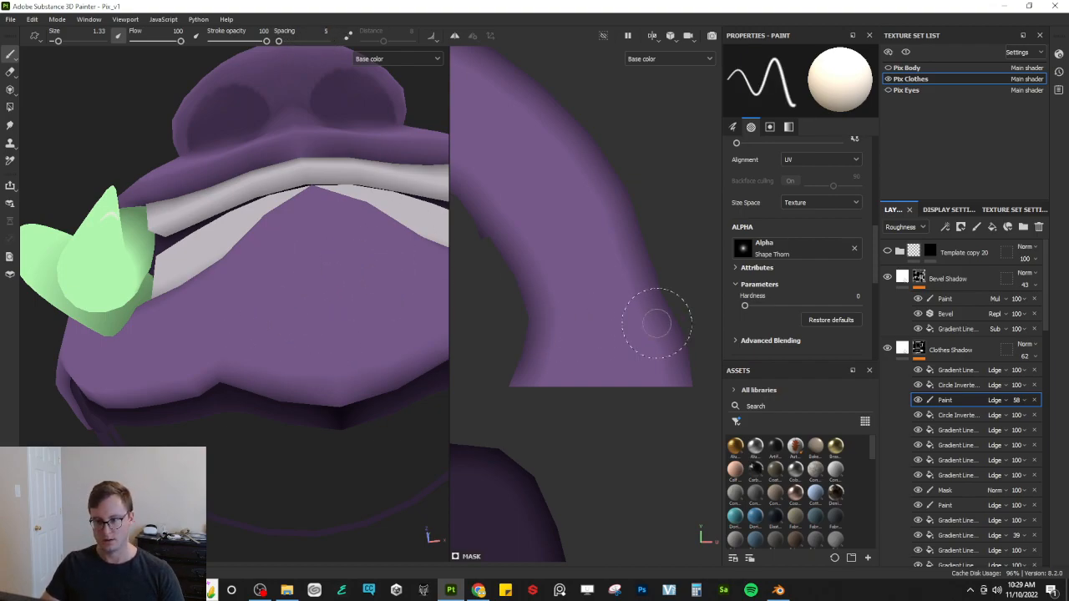
mouse_move(687, 298)
left_mouse_down()
mouse_move(609, 322)
mouse_move(564, 434)
left_mouse_up()
key("ctrl+z")
Step: Show the mesh wireframe and reduce the brush size to 0.57 for painting along the chin's edges in the UV view
left_click(950, 210)
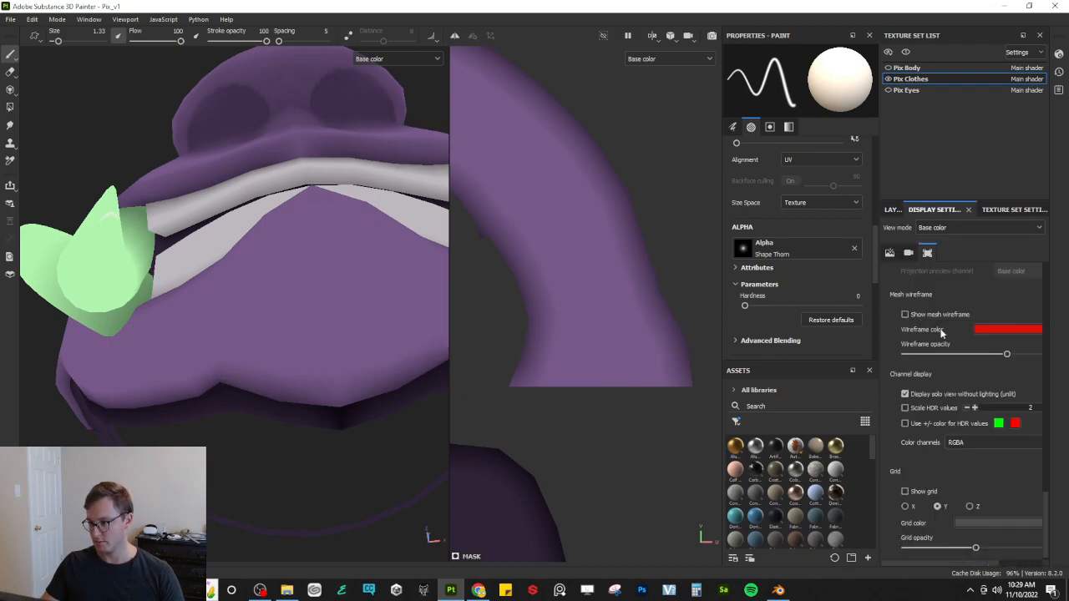
left_click(915, 313)
mouse_move(657, 284)
left_mouse_down()
mouse_move(615, 323)
mouse_move(594, 425)
left_mouse_up()
mouse_move(324, 364)
left_mouse_down("alt")
mouse_move(329, 409)
mouse_move(250, 407)
left_mouse_up("alt")
scroll(643, 292, "up", 3)
right_click_drag(650, 291, 635, 290, "ctrl")
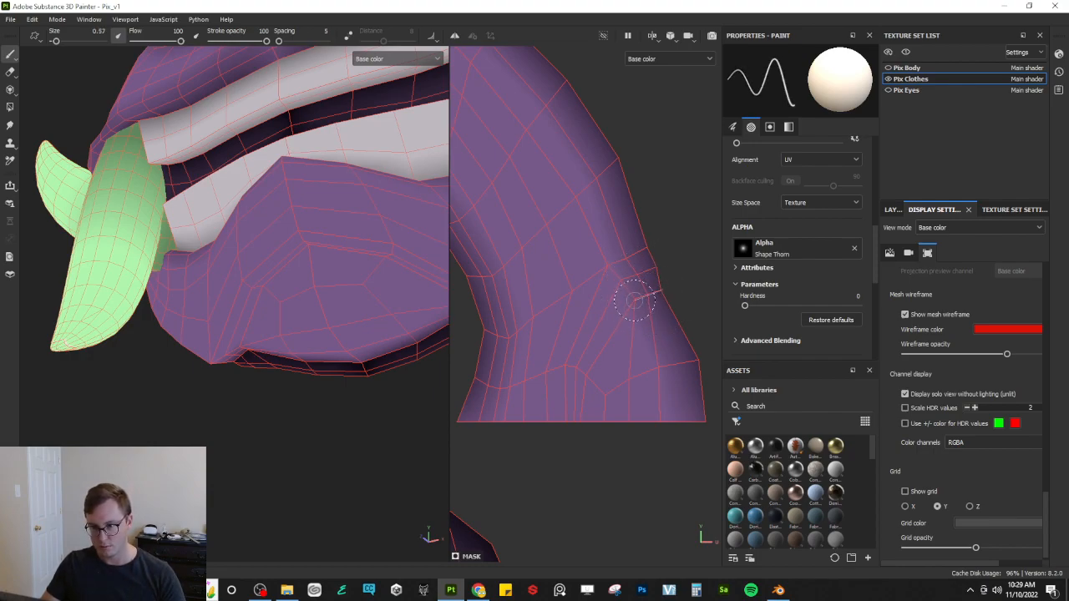
Step: Paint connected straight shadow lines along the raised chin panel's wireframe edge, from the outer border to the UV seam
left_click(635, 298, "shift")
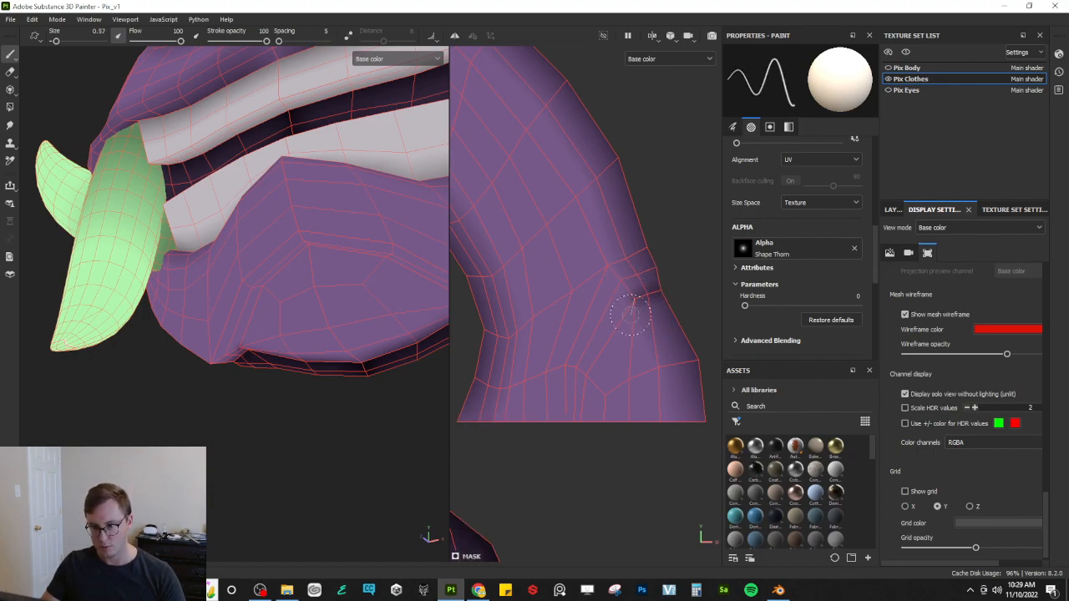
left_click(584, 378, "shift")
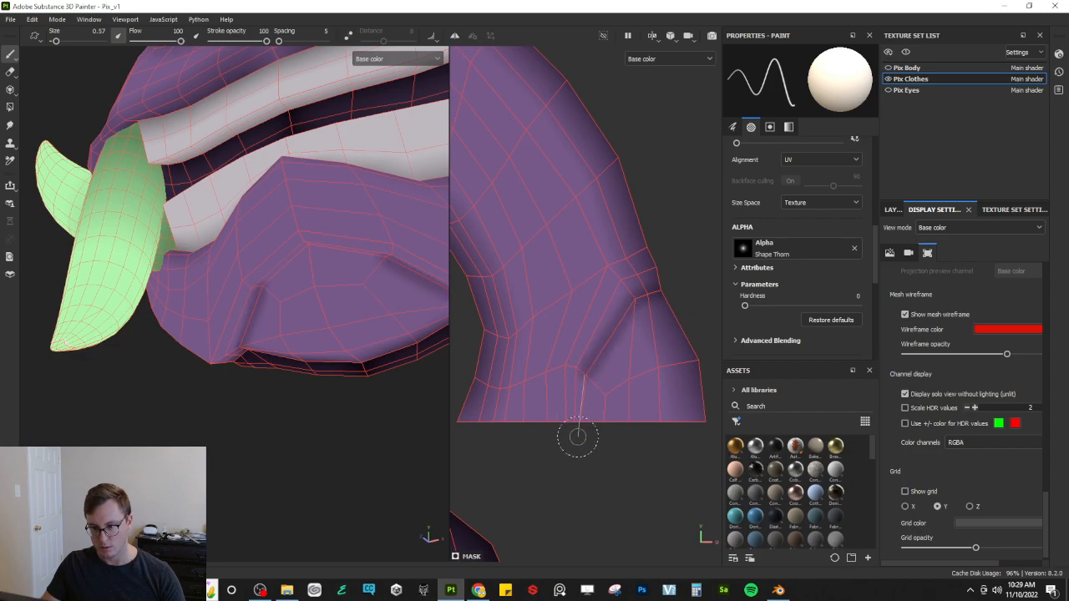
left_click(578, 443, "shift")
left_click_drag(278, 312, 300, 341, "alt")
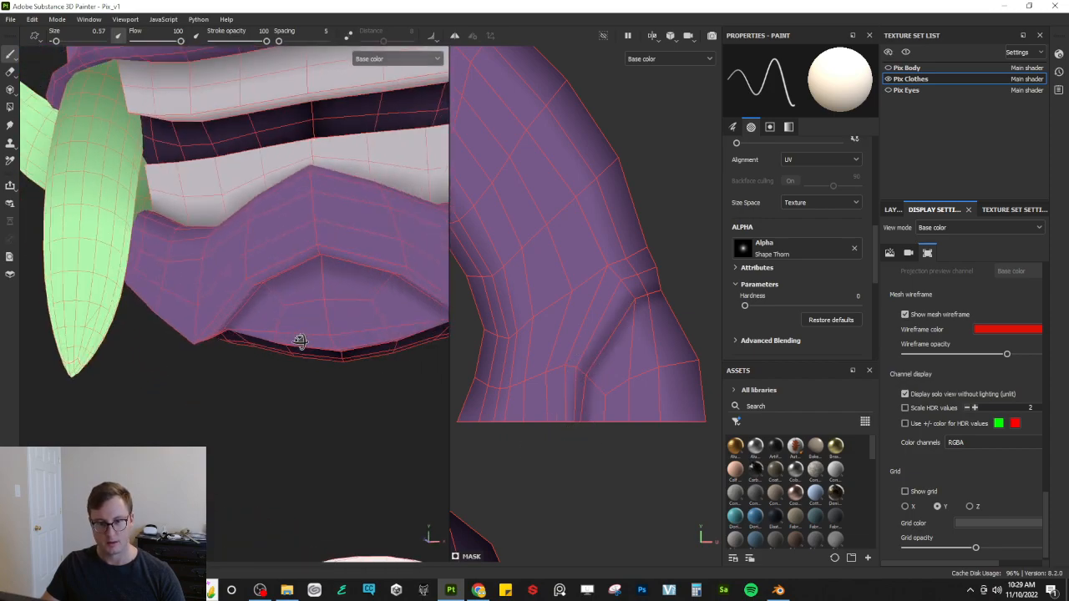
scroll(252, 264, "down", 3)
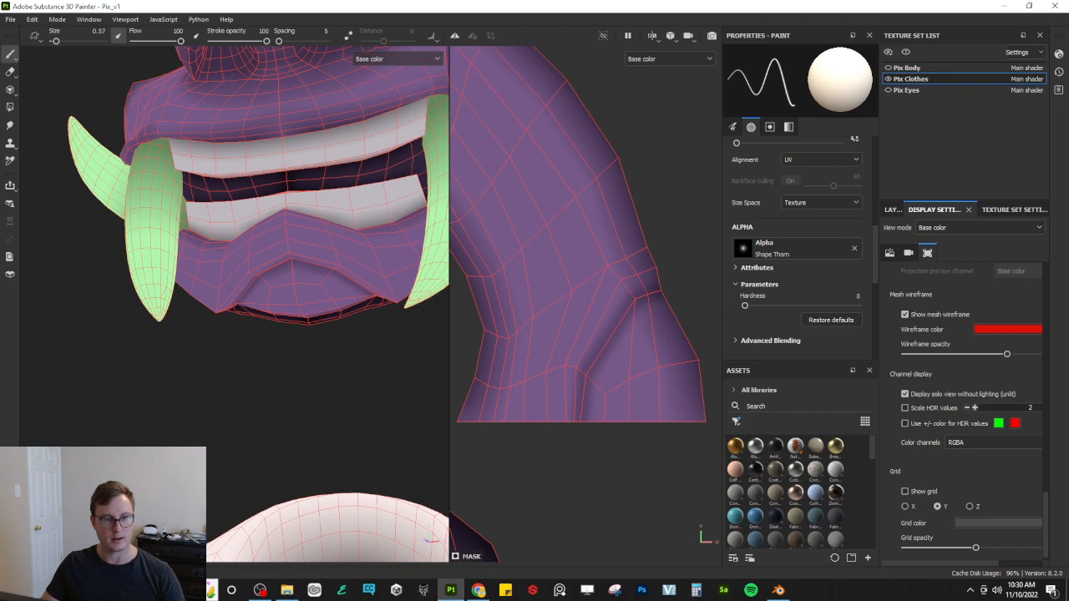
left_click_drag(197, 347, 280, 351, "alt")
Step: Hide the mesh wireframe and display the mask in the Material view to check the chin shadow
left_click(914, 311)
scroll(299, 267, "down", 10)
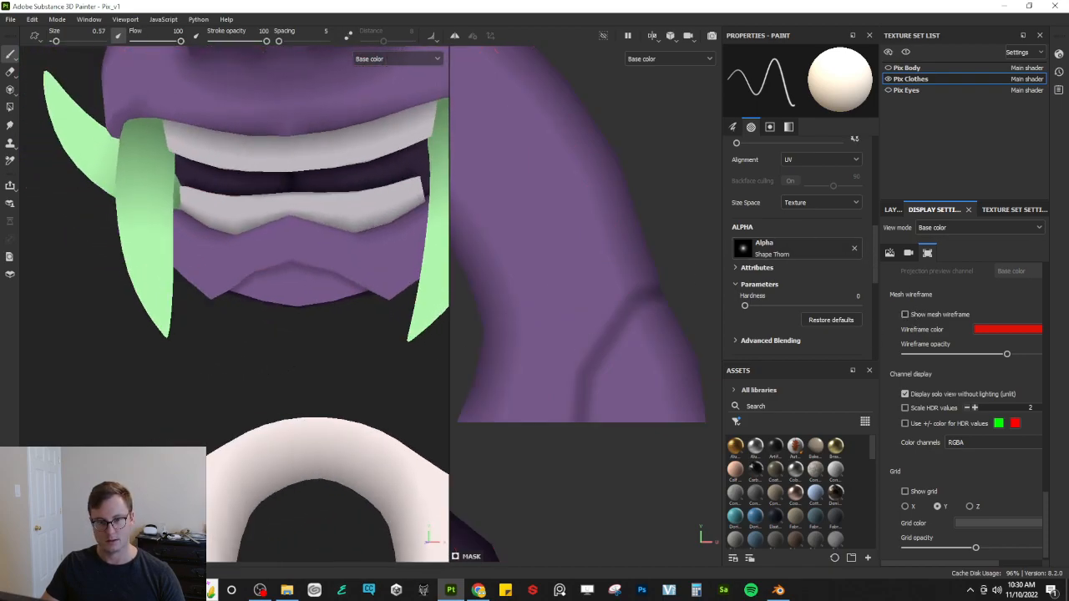
left_click_drag(299, 268, 193, 268, "alt")
scroll(212, 309, "up", 4)
left_click_drag(213, 309, 270, 253, "alt")
key("m")
scroll(270, 253, "up", 3)
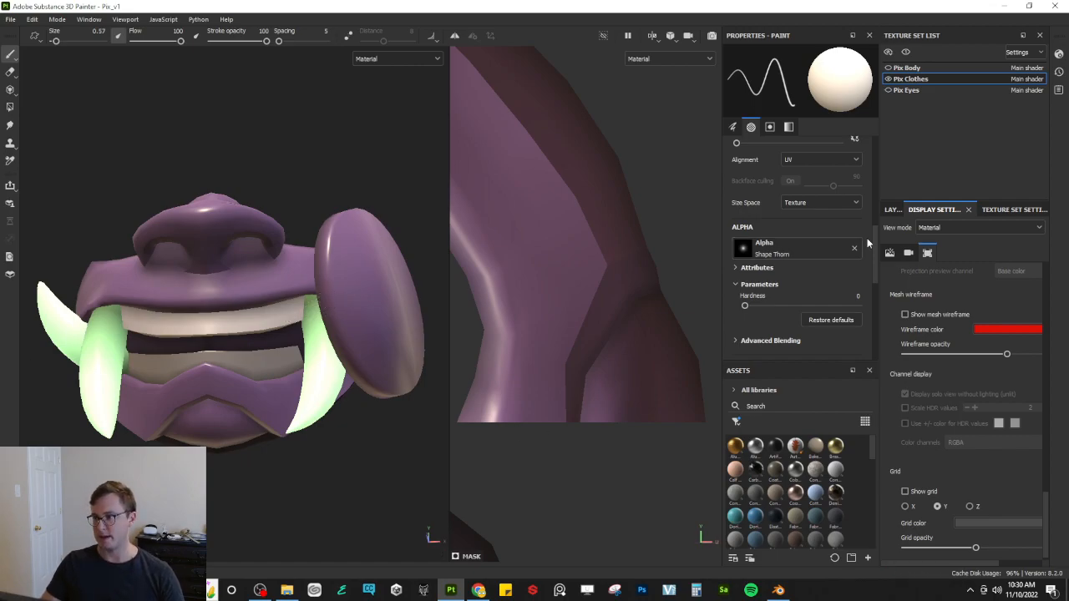
Step: Collapse the Clothes Shadow layer's mask effects and expand the Mask folder
left_click(892, 210)
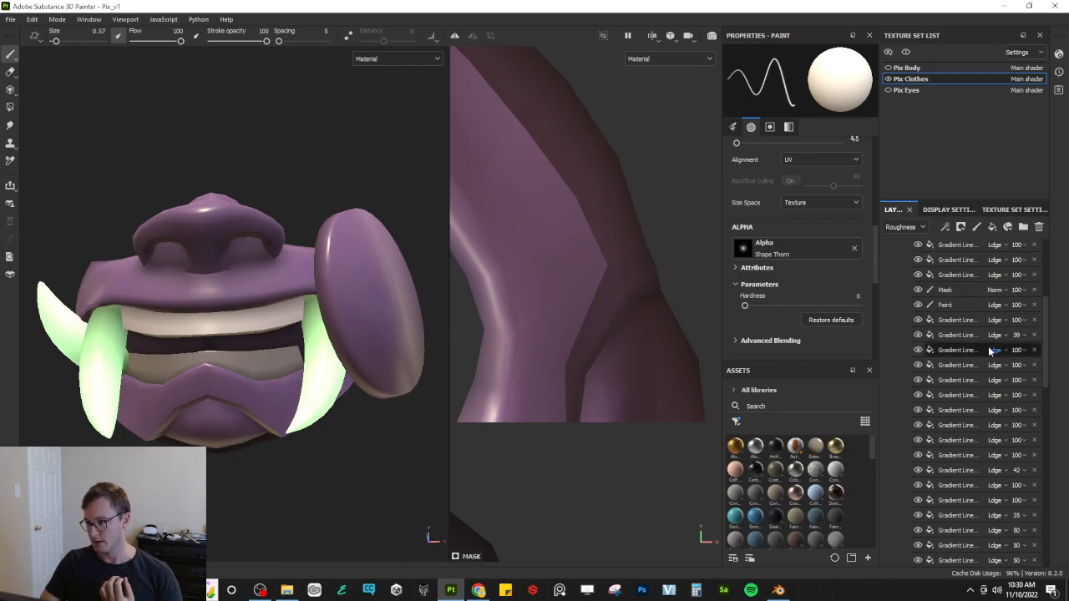
left_click(902, 349)
left_click(904, 349)
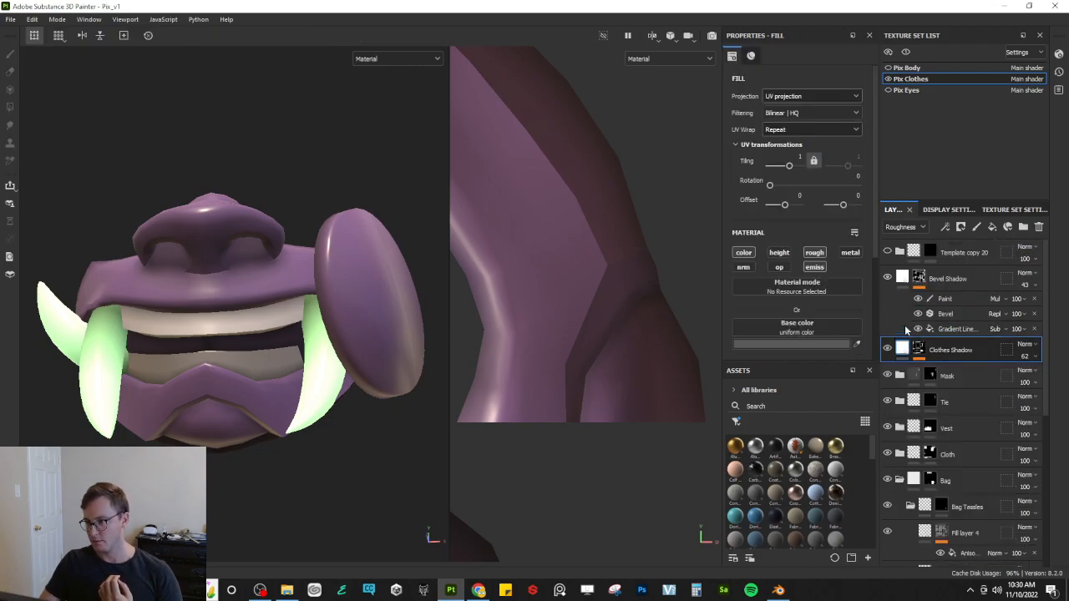
left_click(914, 378)
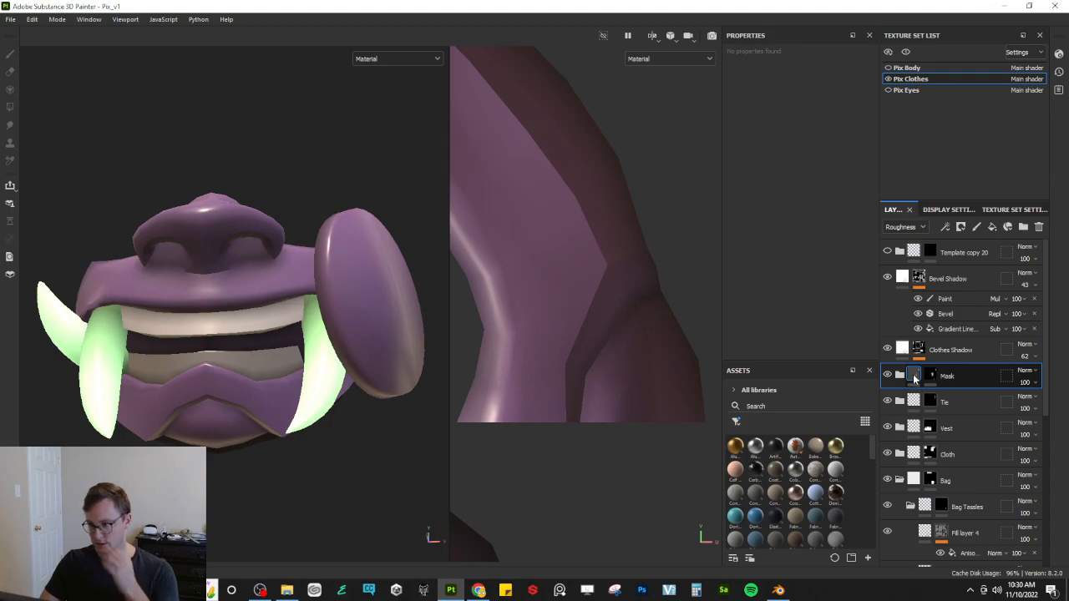
left_click(900, 376)
Step: Toggle the visibility of the Mouth folder and Fill layer 1 to identify which parts of the mask they color
left_click(888, 403)
left_click(888, 403)
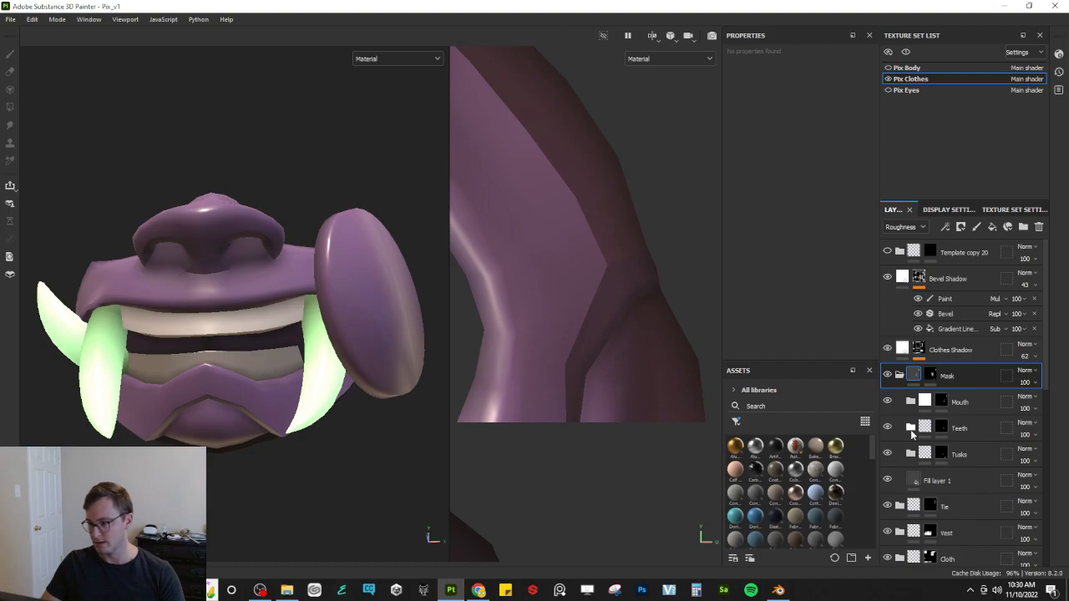
left_click(888, 402)
left_click(887, 403)
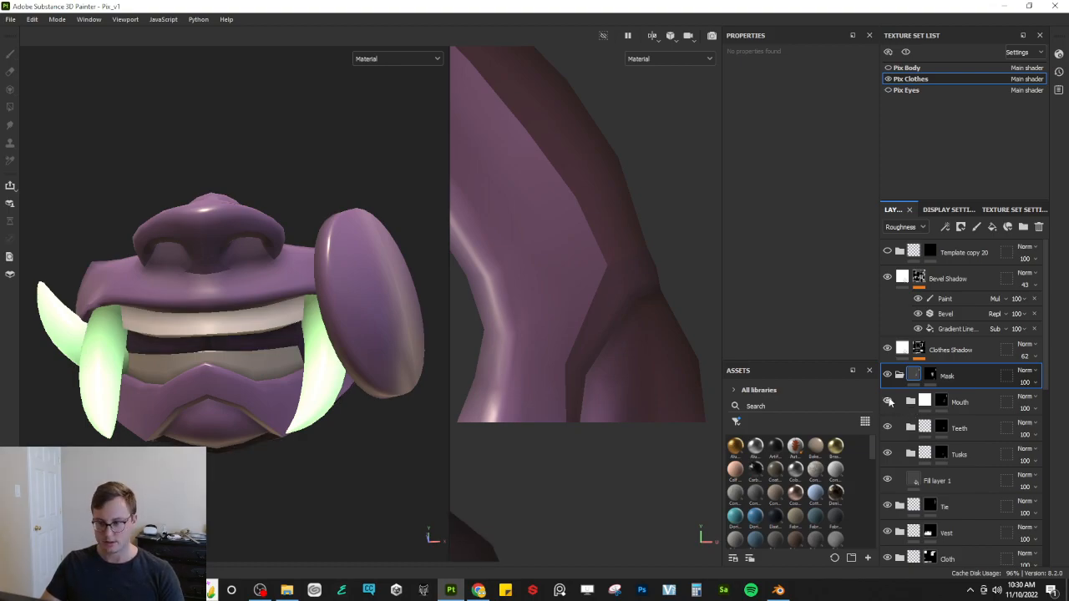
left_click(888, 480)
left_click(887, 480)
Step: Add a new fill layer above Fill layer 1 in the Mask folder and name it Dtail
left_click(957, 476)
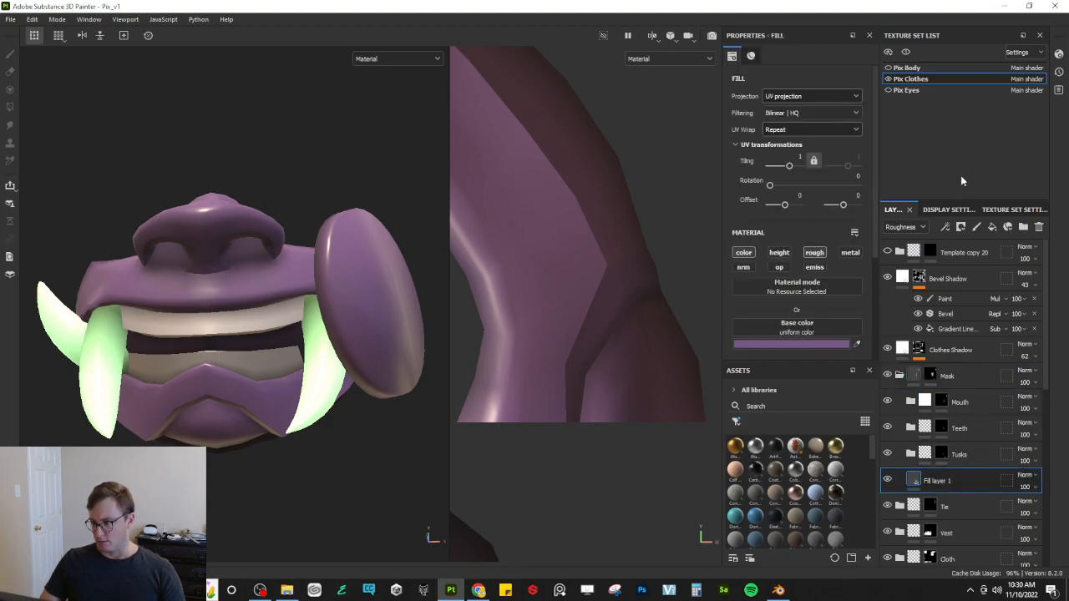
left_click(991, 227)
double_click(937, 482)
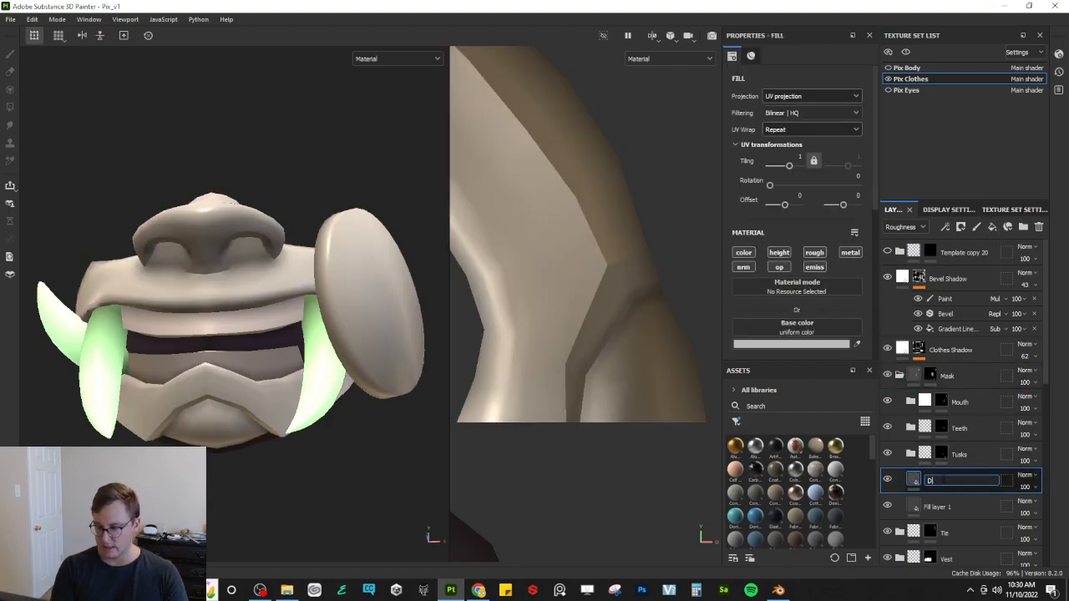
key("Return")
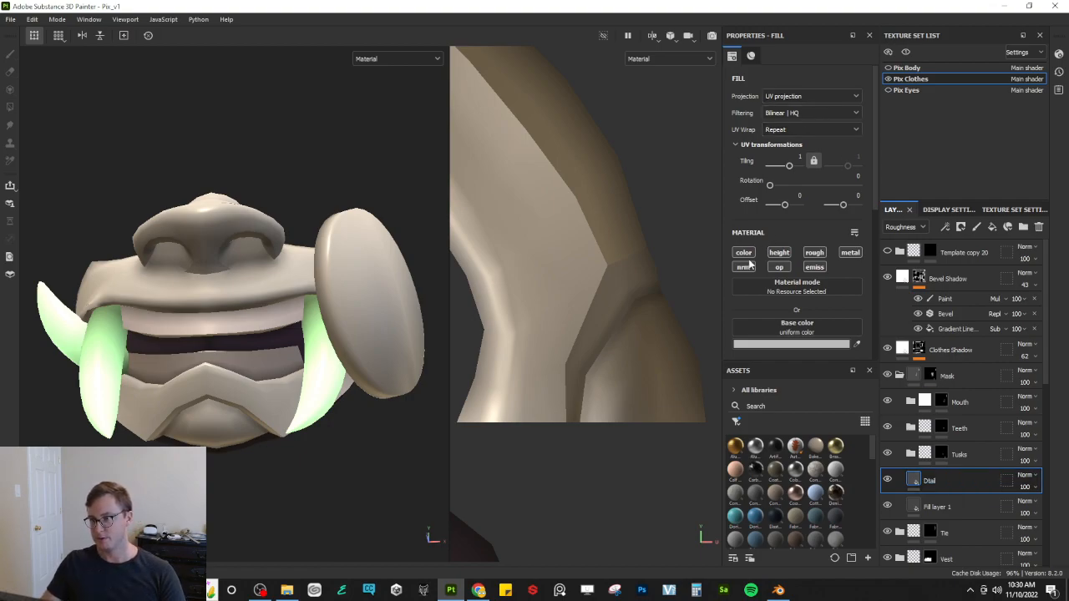
Step: Give the Dtail layer a black mask containing a fill that uses the Grunge Concrete Paint Leak texture
right_click(940, 481)
left_click(957, 32)
right_click(945, 488)
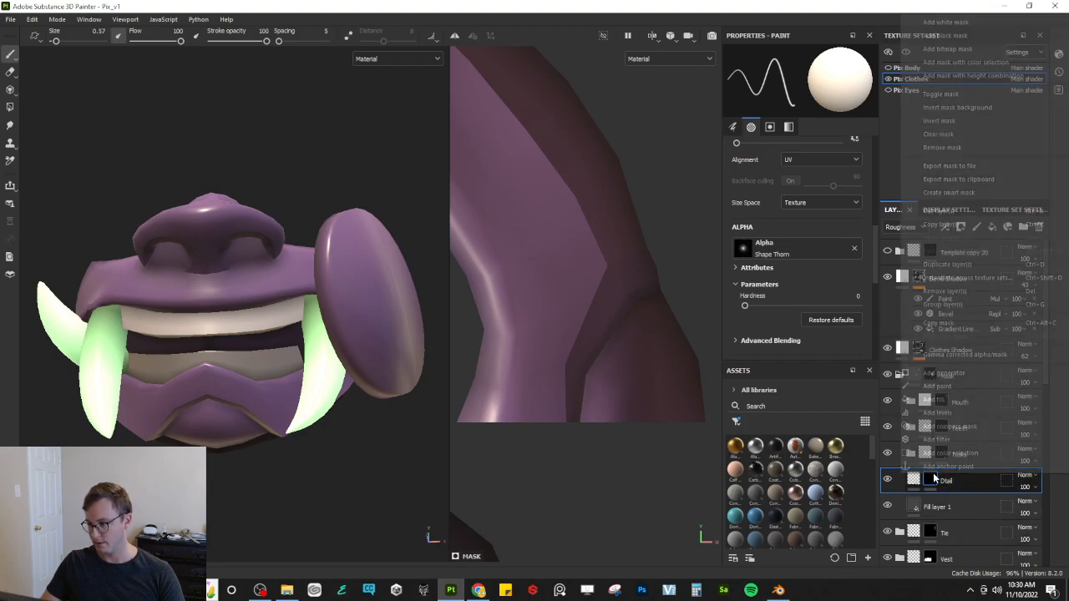
left_click(946, 401)
left_click(803, 261)
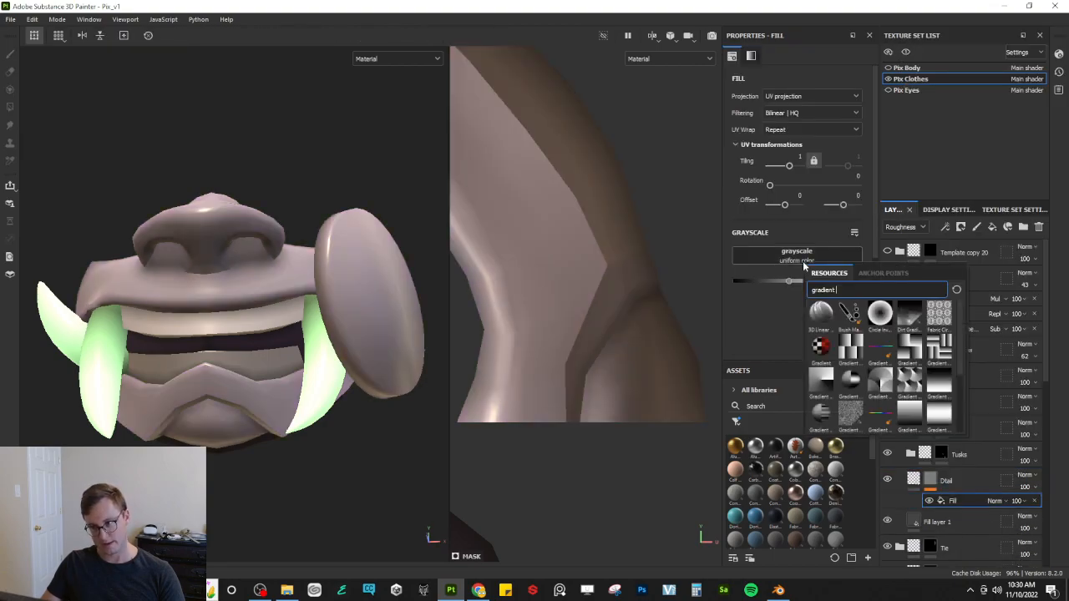
type("grunge")
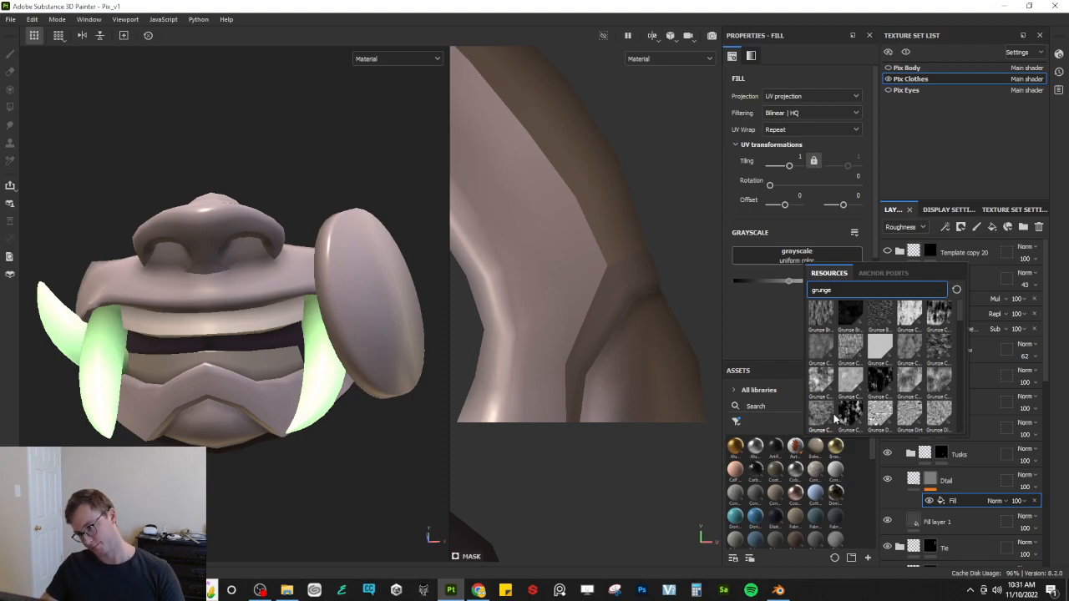
mouse_move(823, 419)
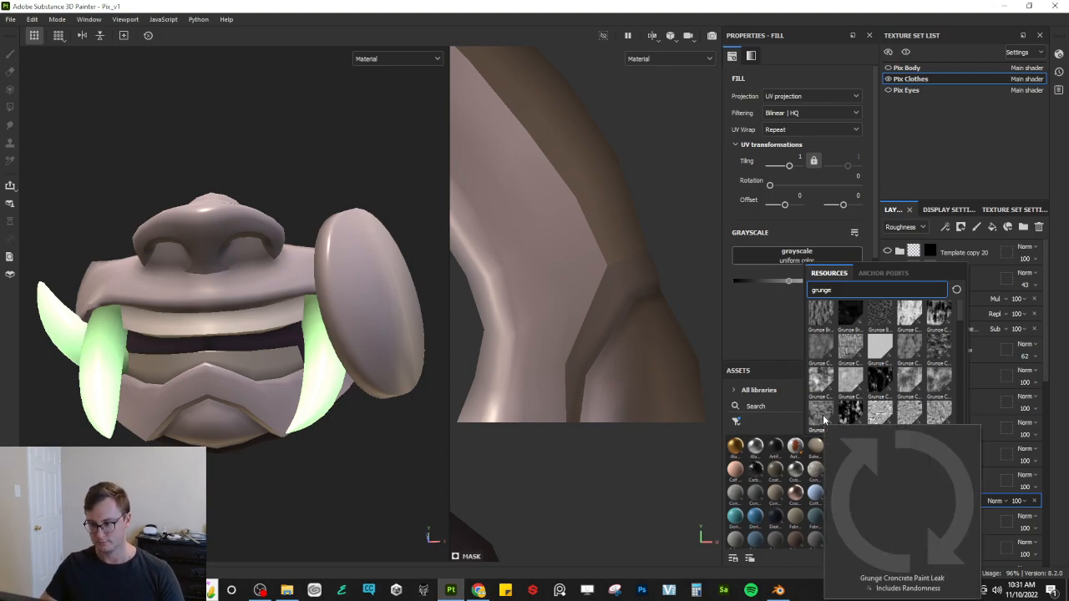
left_click(821, 413)
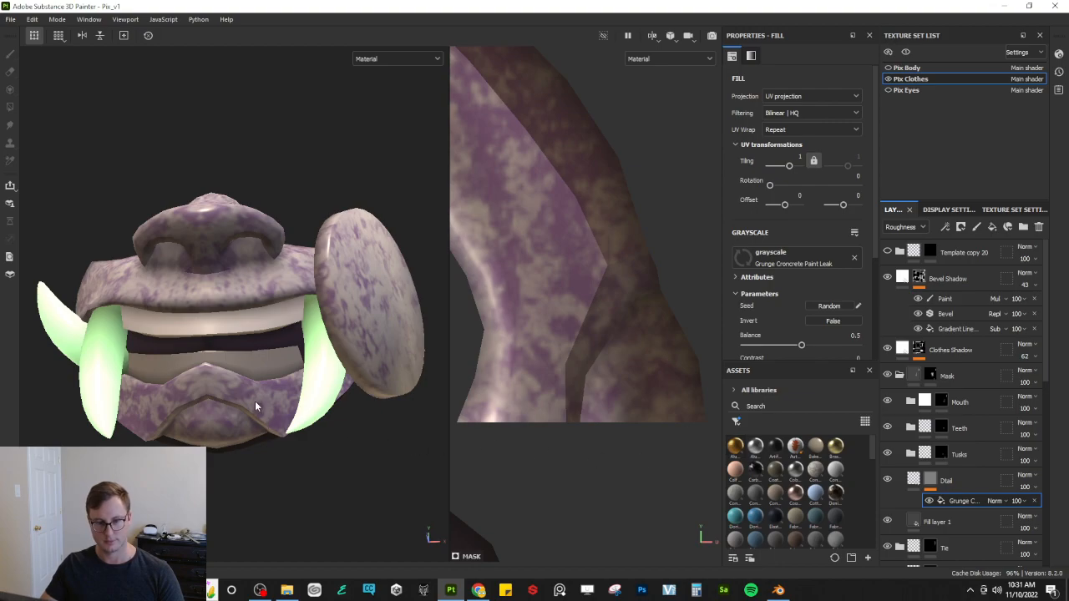
Step: Set the paint leak grunge fill's tiling to 10.89 and its balance to 0.33
scroll(256, 405, "up", 3)
left_click_drag(788, 165, 795, 167)
left_click_drag(209, 301, 242, 340, "alt")
middle_click_drag(242, 340, 250, 346, "alt")
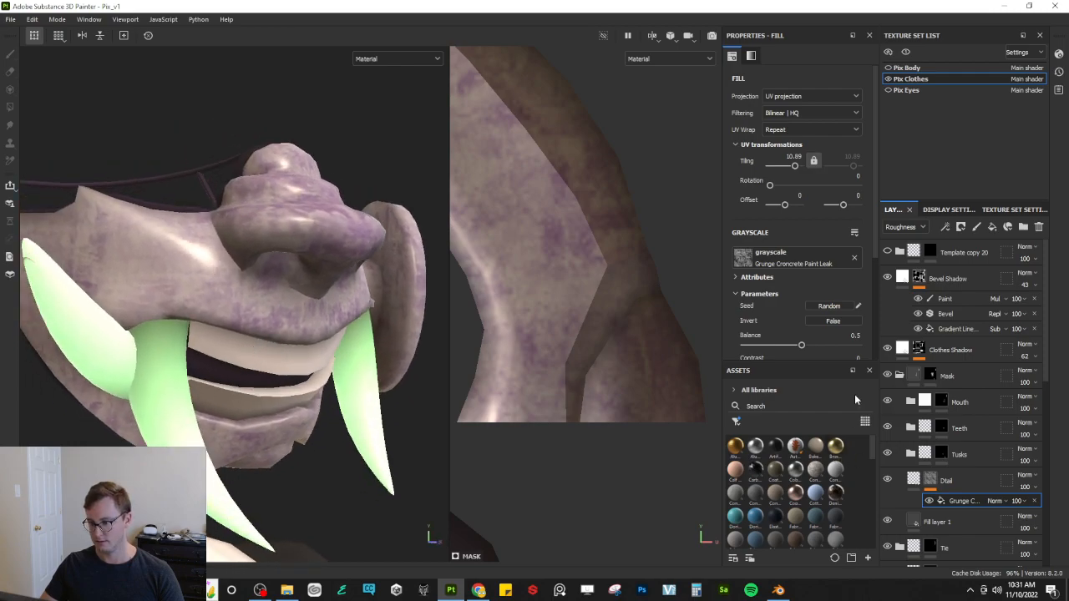
scroll(799, 344, "down", 2)
mouse_move(797, 280)
left_mouse_down()
mouse_move(776, 279)
mouse_move(808, 279)
mouse_move(784, 277)
left_mouse_up()
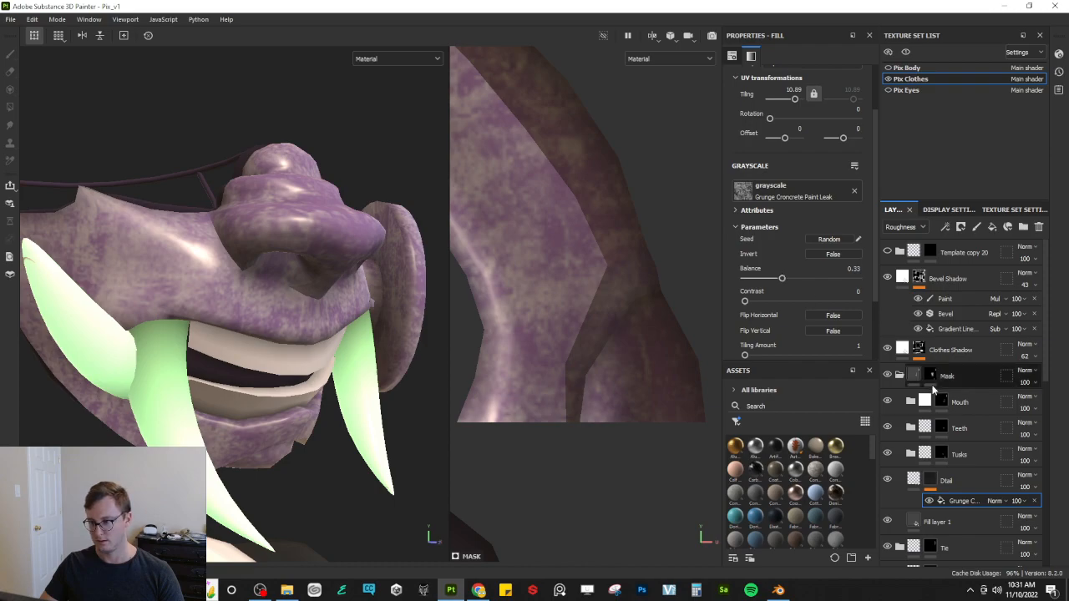
Step: Restrict the Dtail layer's material to the height channel and set its height to -0.01
left_click(914, 479)
left_click(778, 186)
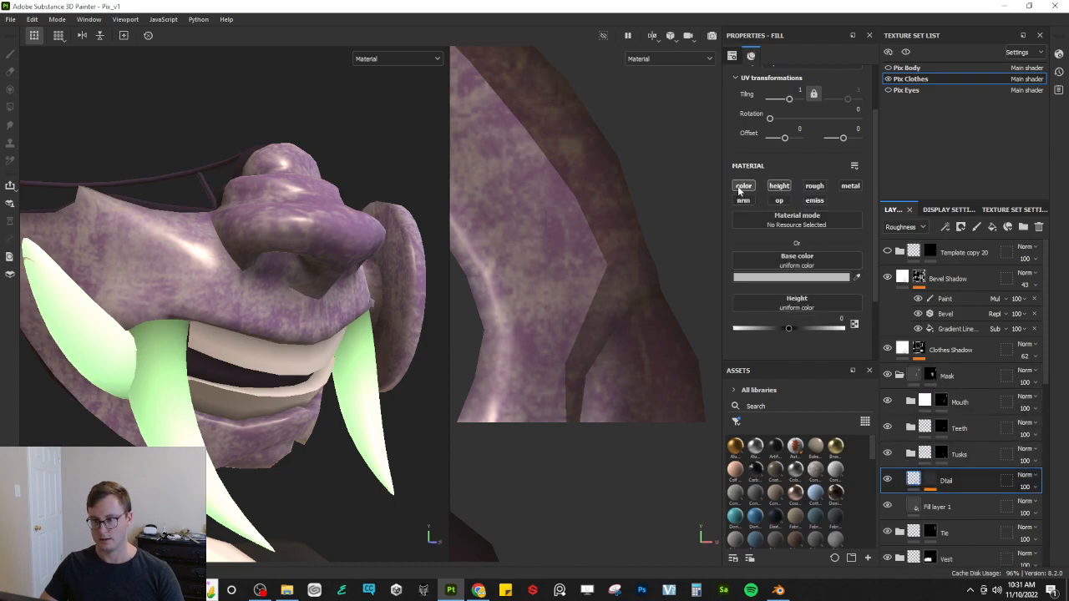
left_click(738, 186)
left_click(788, 286)
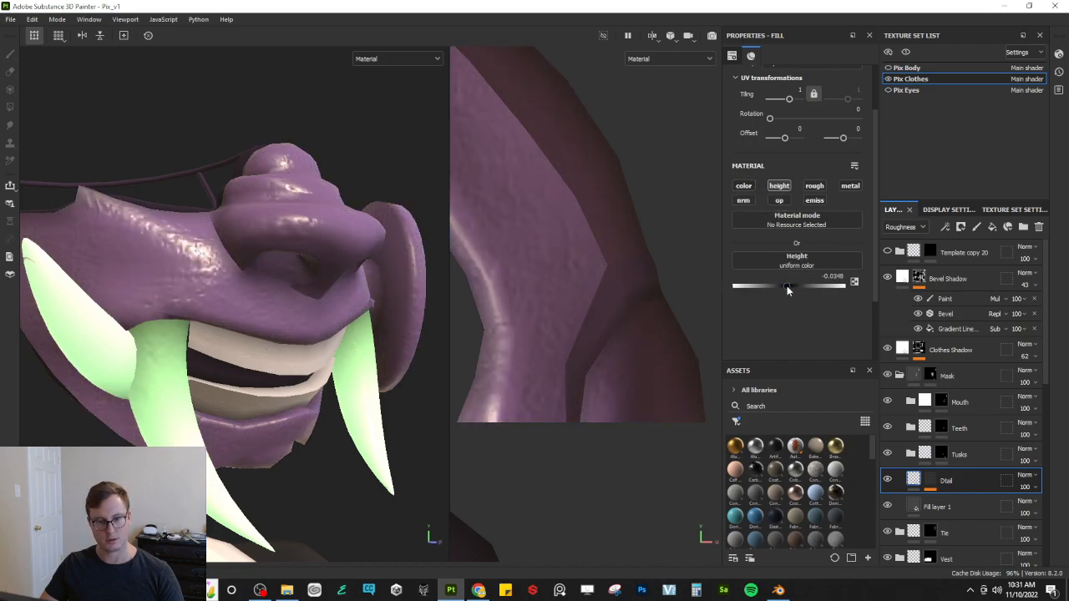
left_click_drag(332, 325, 244, 275, "alt")
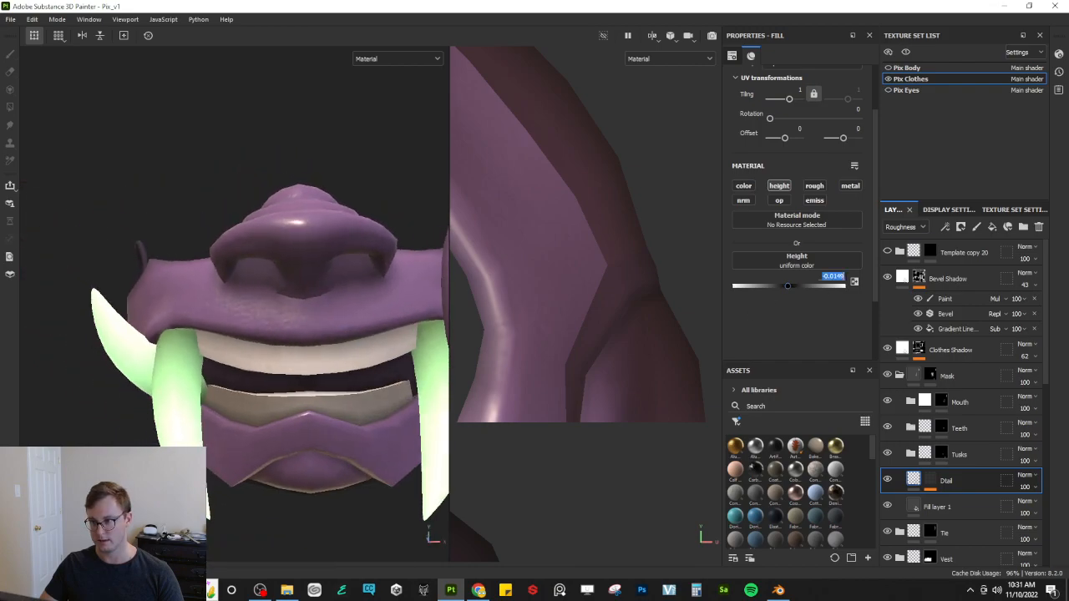
left_click_drag(247, 275, 268, 292, "alt")
right_click_drag(267, 293, 281, 304, "alt")
left_click_drag(281, 305, 330, 297, "alt")
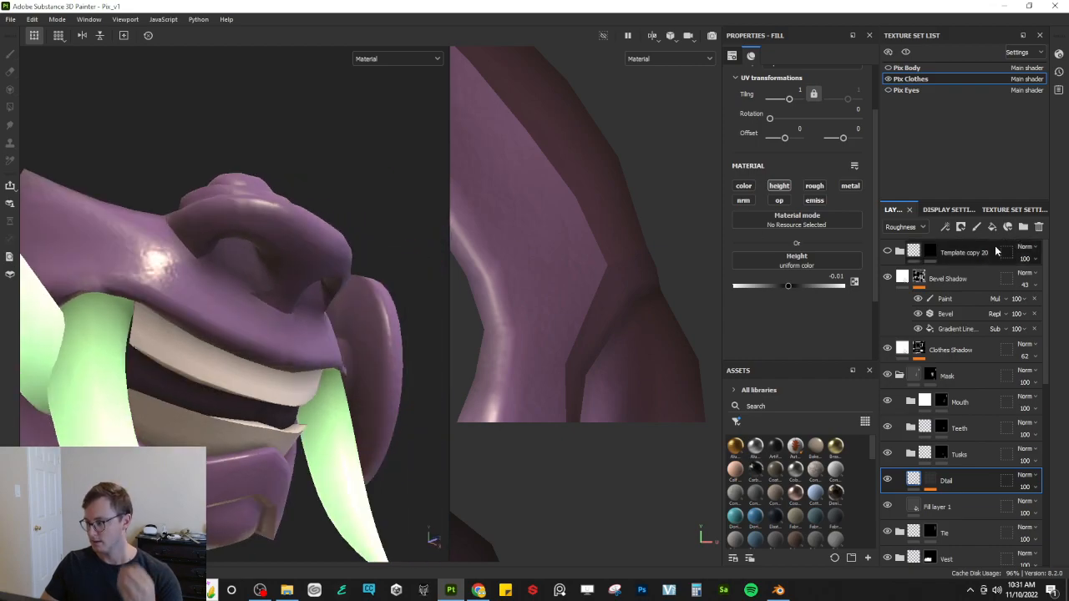
Step: Check the texture set's settings and set the tiling of the paint leak grunge in the Dtail mask to 12.75
left_click(1010, 210)
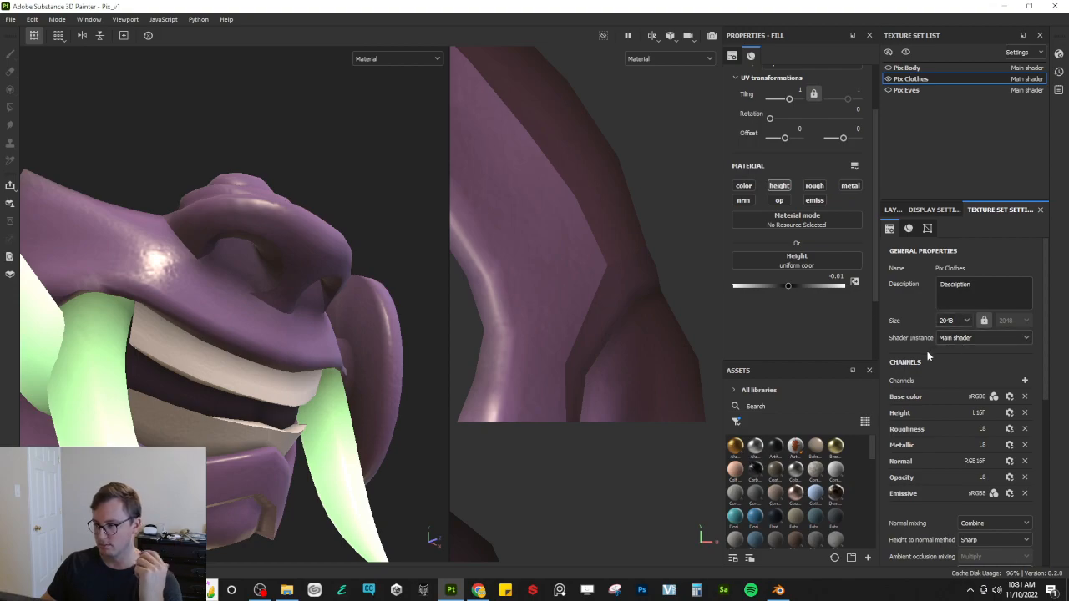
left_click(892, 210)
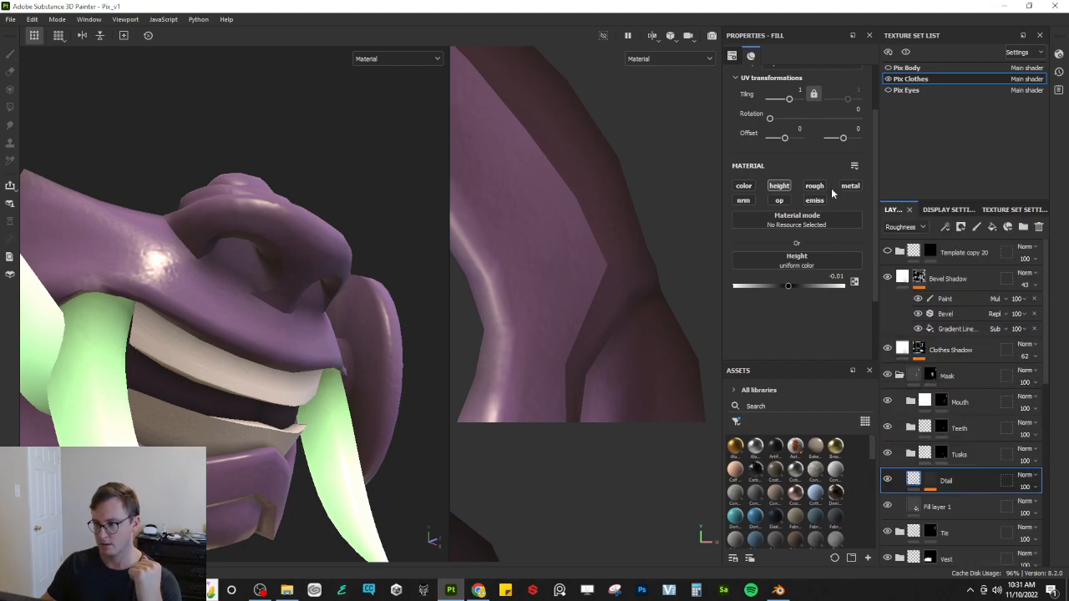
left_click(932, 490)
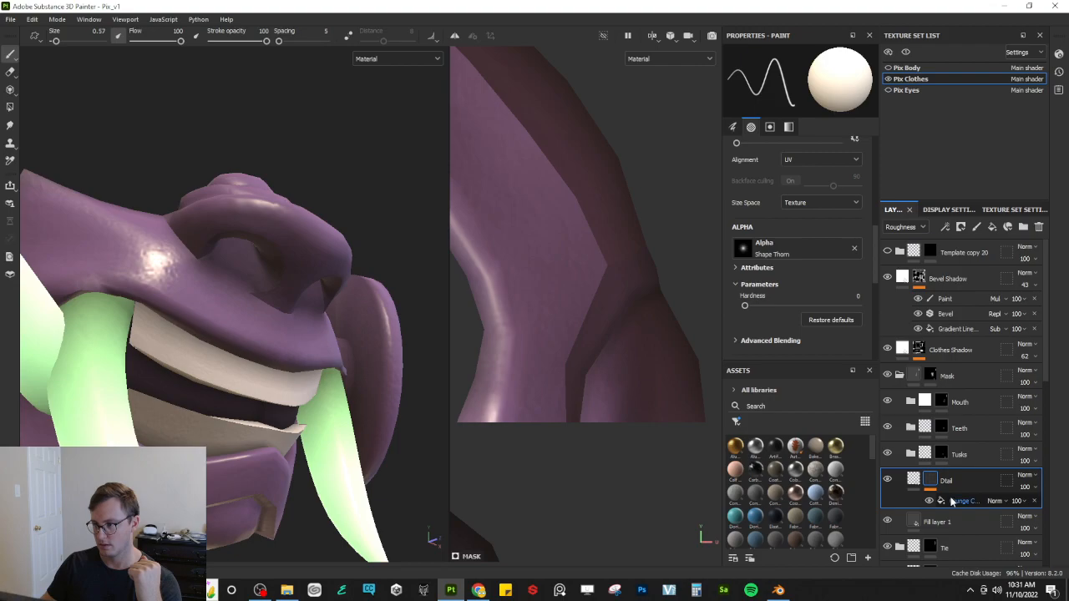
left_click(952, 500)
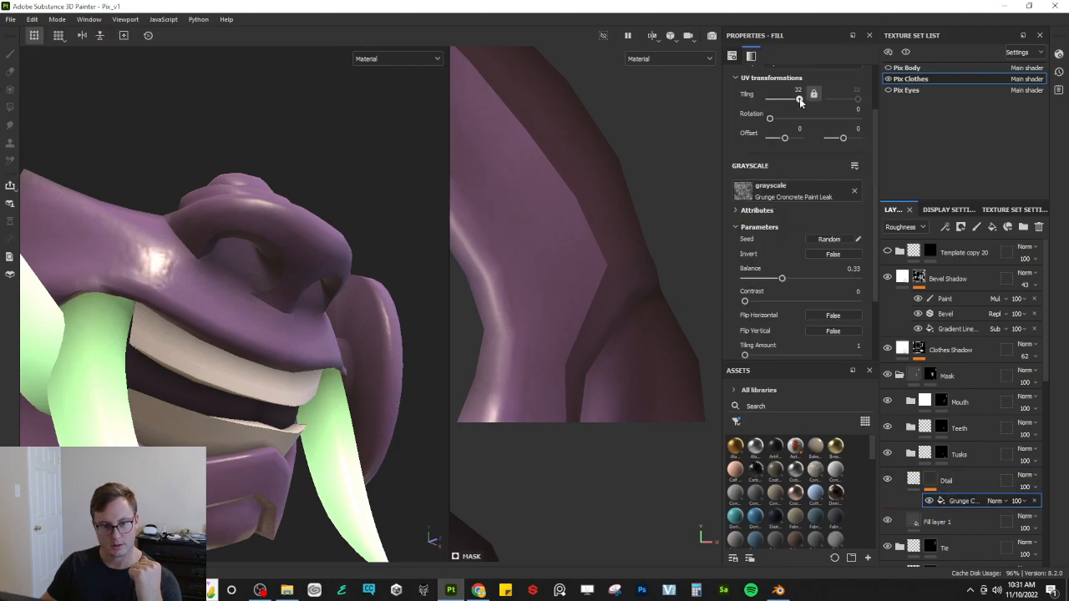
left_click_drag(794, 99, 796, 100)
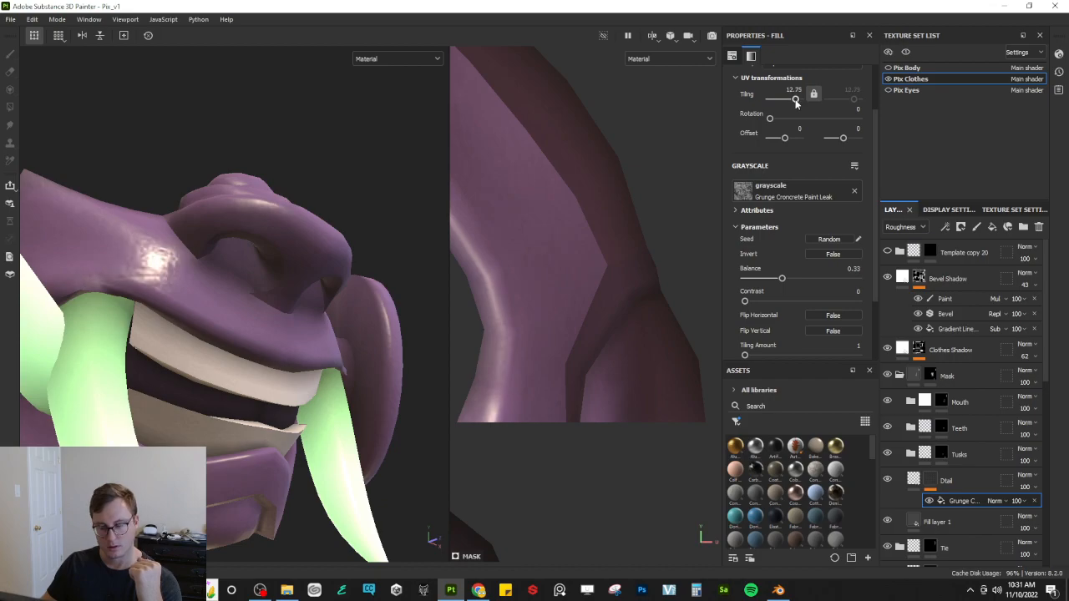
left_click_drag(342, 296, 278, 344, "alt")
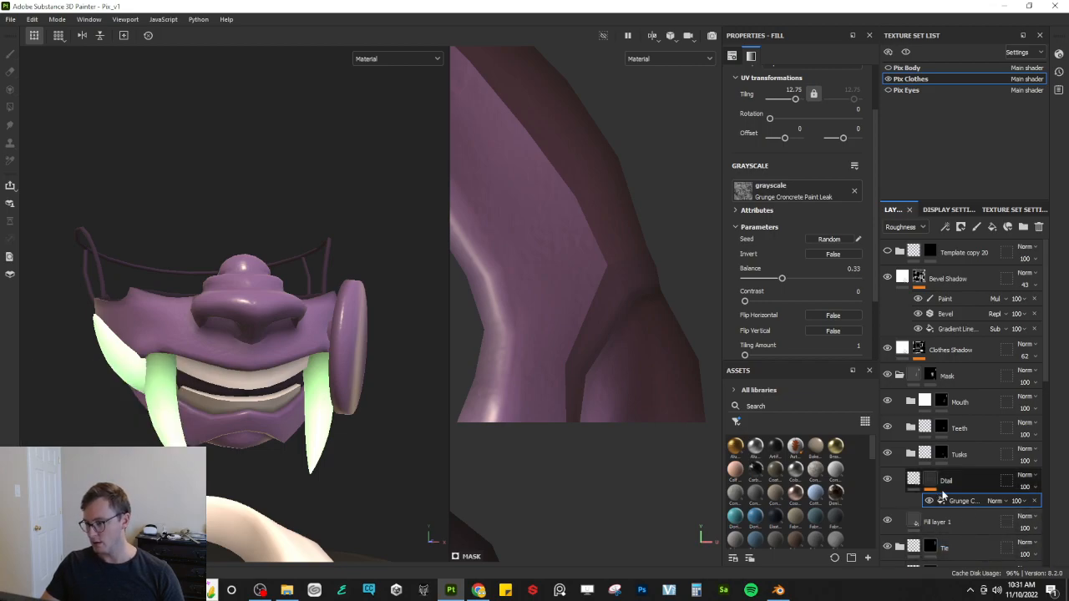
left_click_drag(277, 338, 298, 311, "alt")
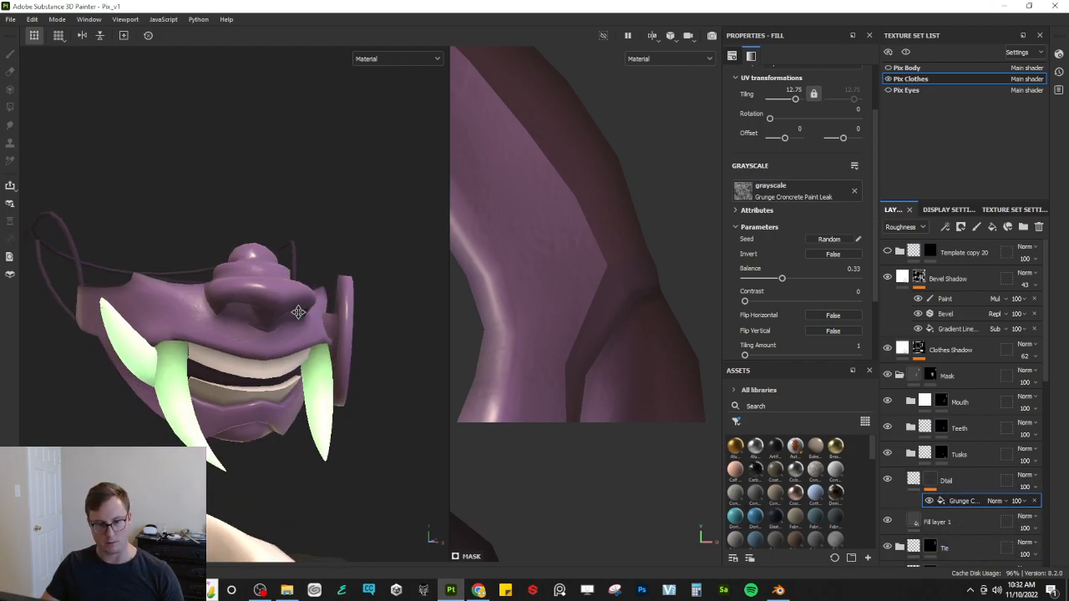
Step: Duplicate the grunge fill in the Dtail mask and replace the copy's texture with Grunge Scratches Rough
scroll(298, 311, "up", 2)
key("ctrl+d")
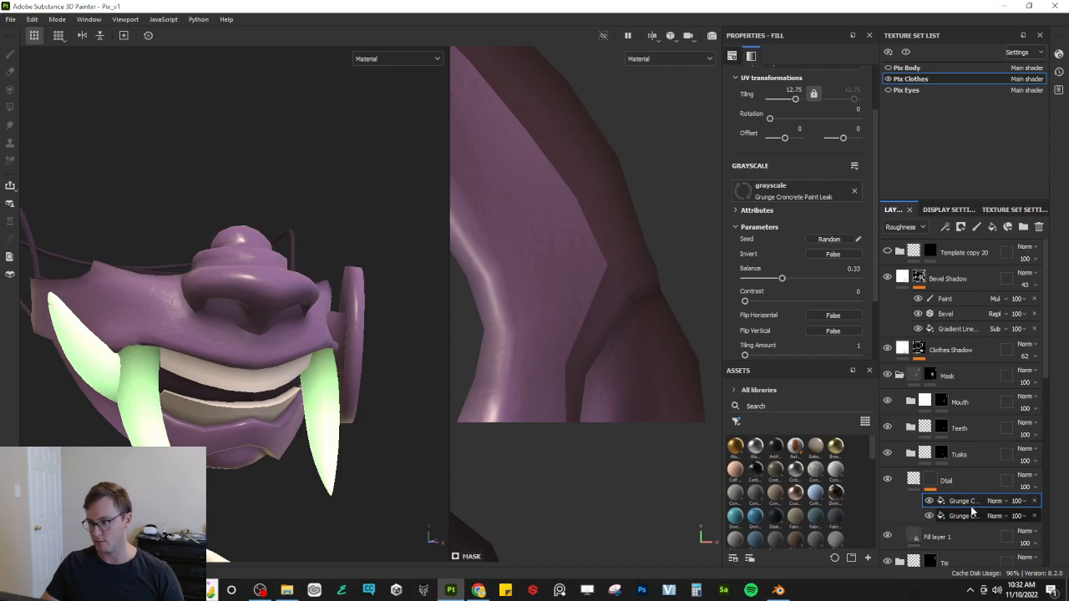
left_click(803, 194)
key("ctrl+a")
type("s")
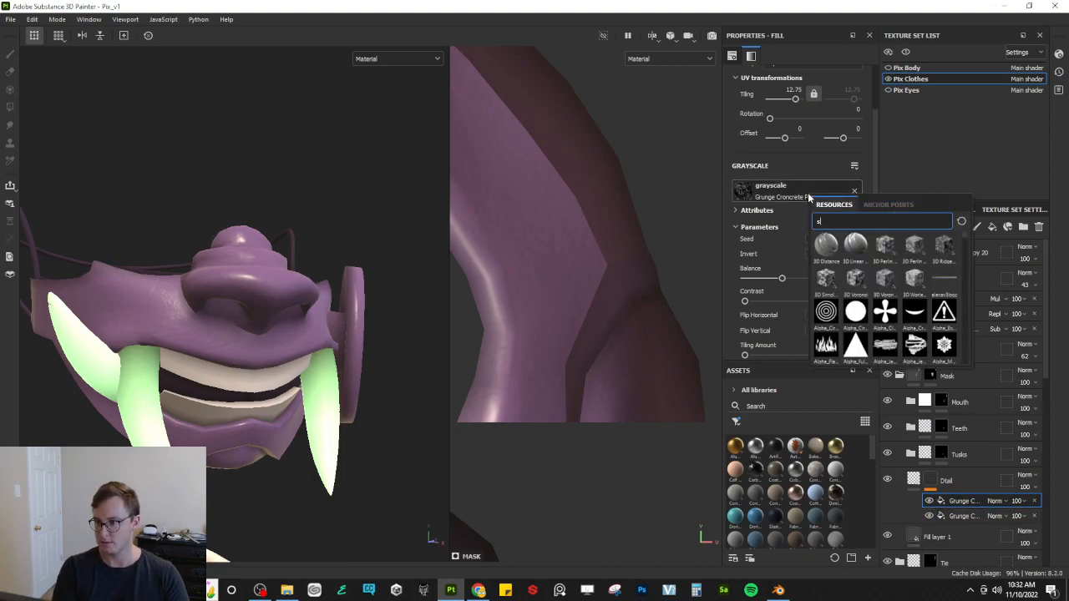
type("cratch")
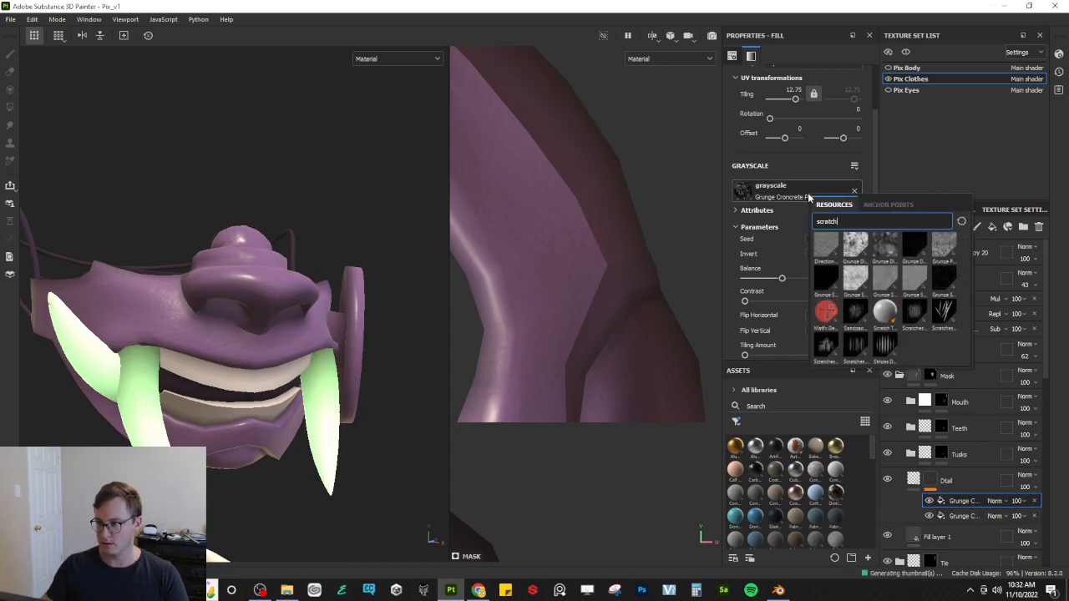
left_click(929, 288)
right_click_drag(261, 335, 339, 335, "alt")
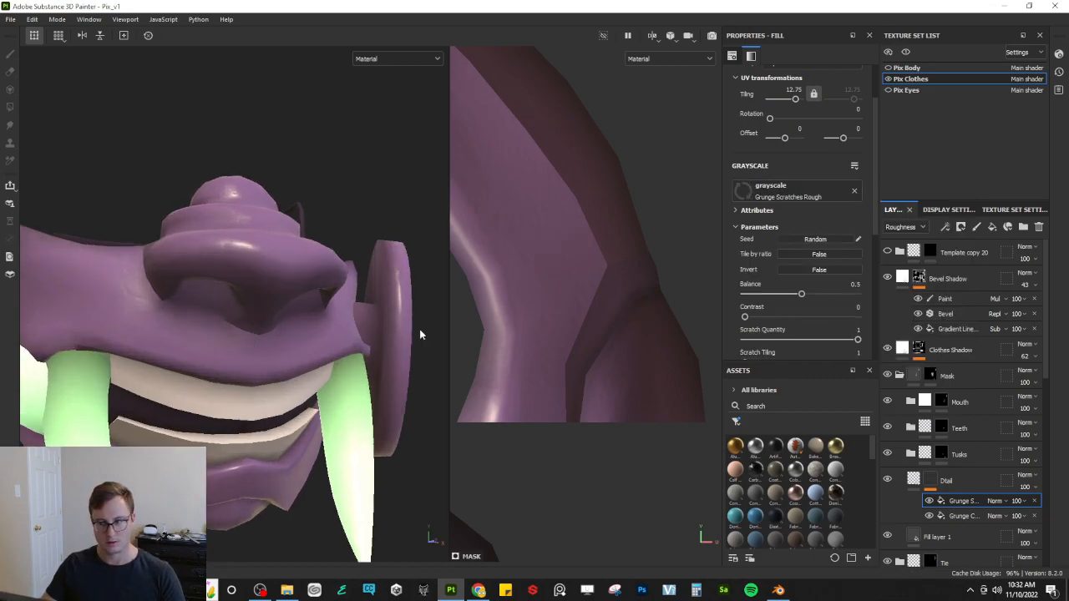
Step: Set the scratches fill's balance to 0.72 and its blend mode to Multiply after trying Subtract
left_click(994, 501)
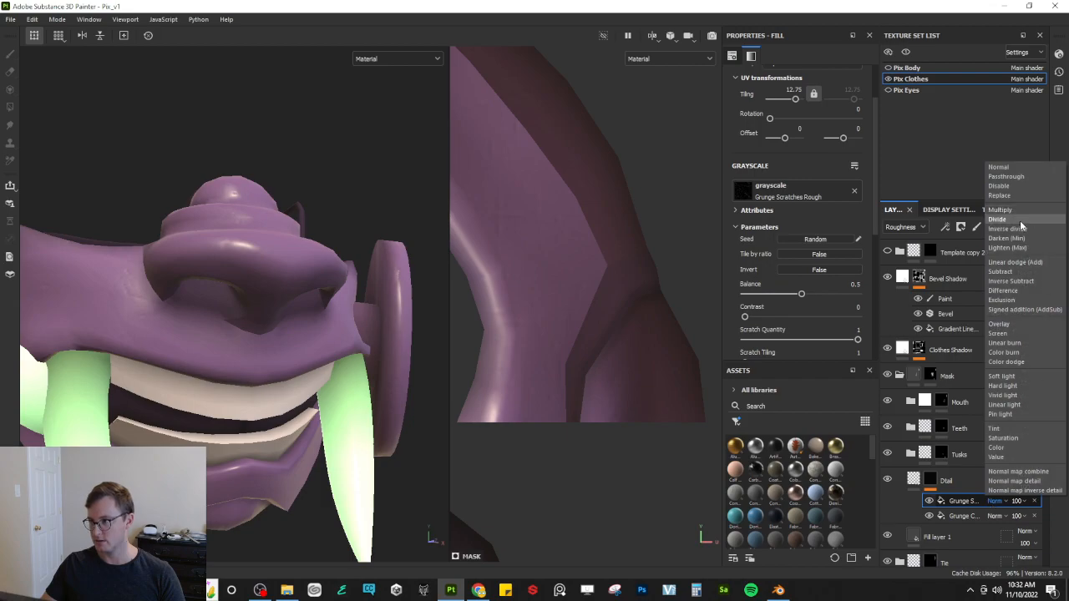
left_click(1008, 276)
left_click_drag(133, 300, 529, 311, "alt")
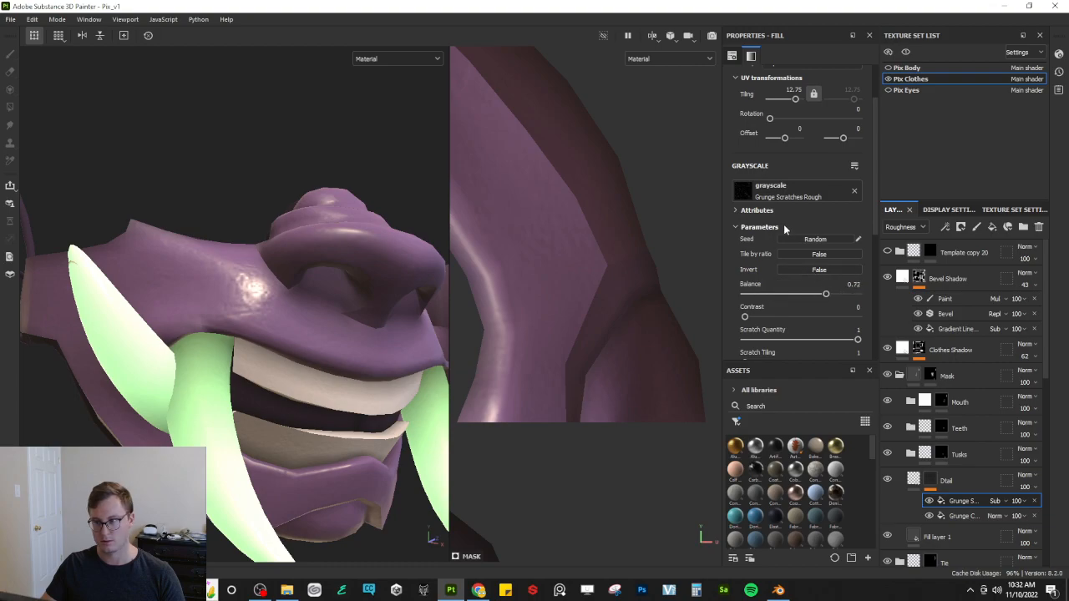
left_click(995, 501)
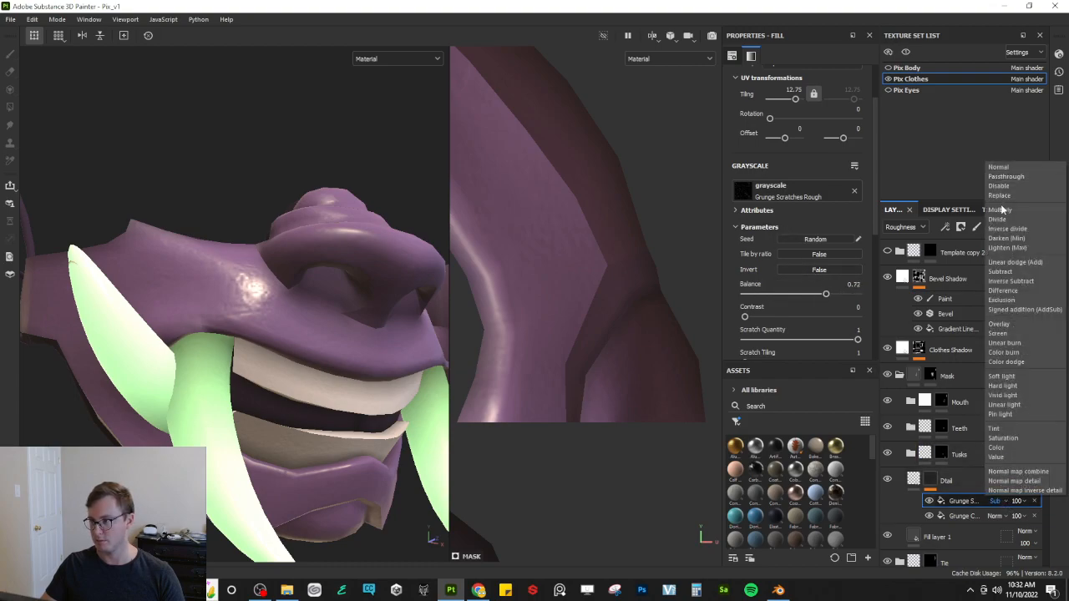
left_click(1001, 209)
mouse_move(304, 272)
left_mouse_down("alt")
mouse_move(267, 232)
mouse_move(288, 295)
mouse_move(313, 273)
left_mouse_up("alt")
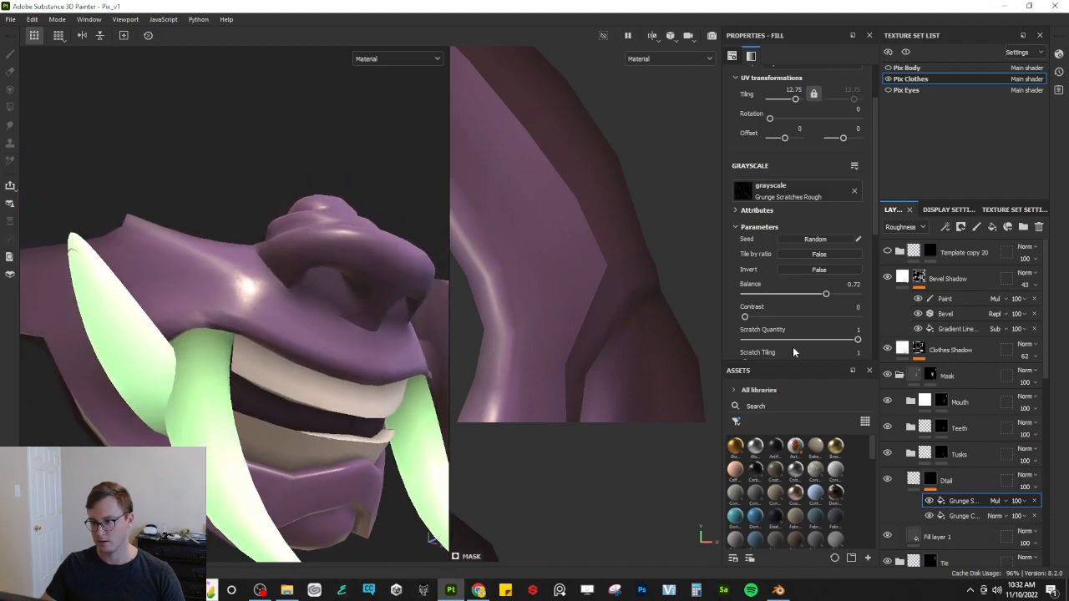
Step: Keep the Dtail layer's height at -0.01, enable its color channel and display the mask in the Base color view
left_click(935, 480)
left_click(785, 286)
left_click_drag(341, 294, 349, 315, "alt")
scroll(286, 326, "down", 2)
scroll(280, 359, "up", 3)
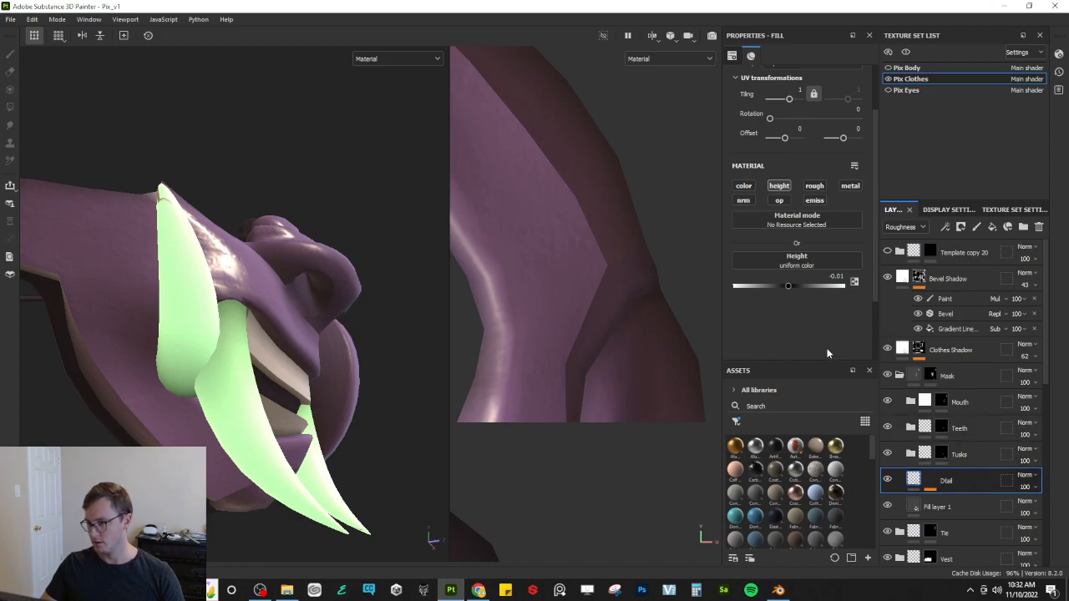
left_click(742, 187)
key("c")
left_click_drag(291, 309, 335, 281, "alt")
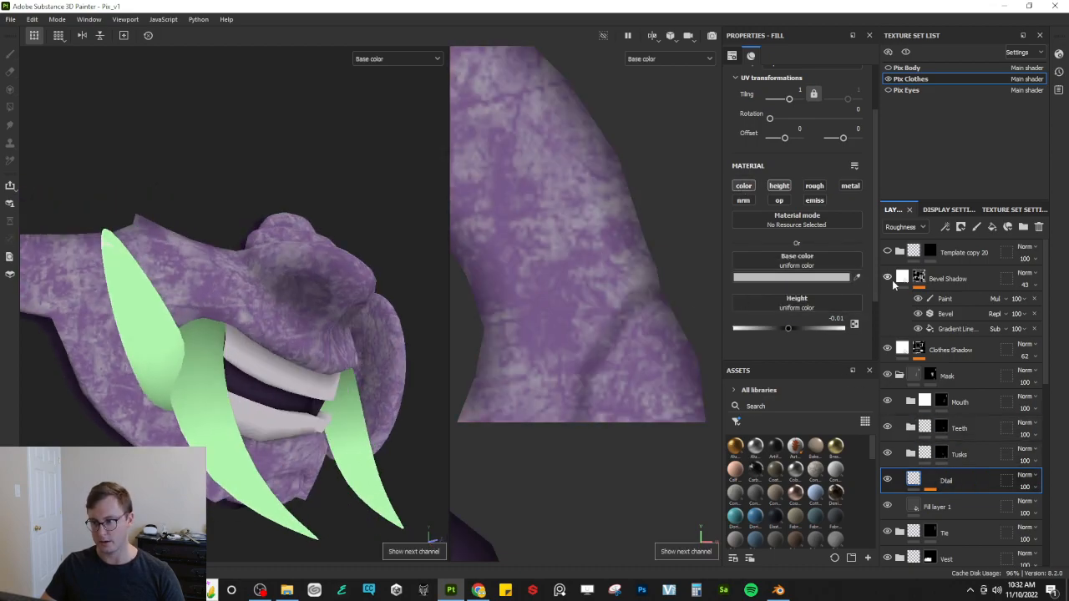
Step: Try Overlay on the Dtail layer, then set its roughness blend mode to Soft light with opacity 100
left_click(1025, 476)
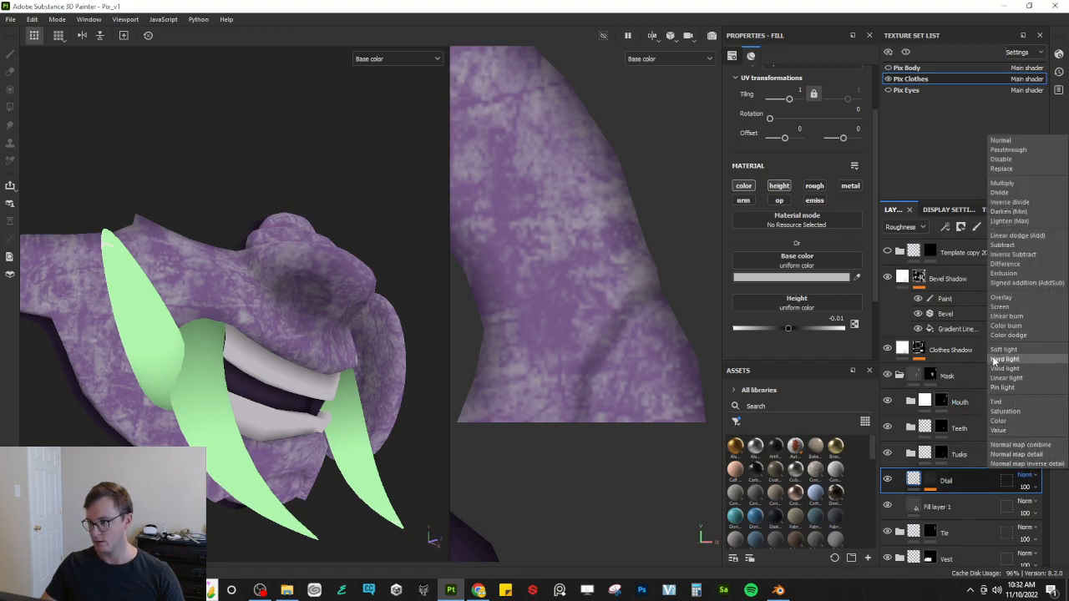
left_click(1000, 297)
left_click(1026, 475)
left_click(1017, 352)
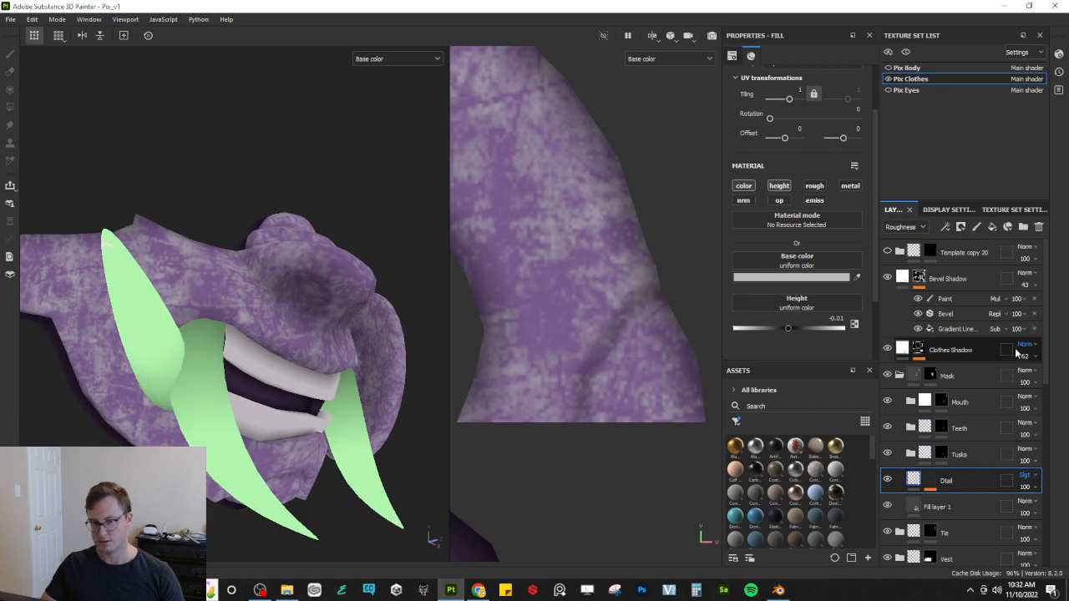
left_click(1030, 487)
left_click_drag(1039, 506, 1064, 509)
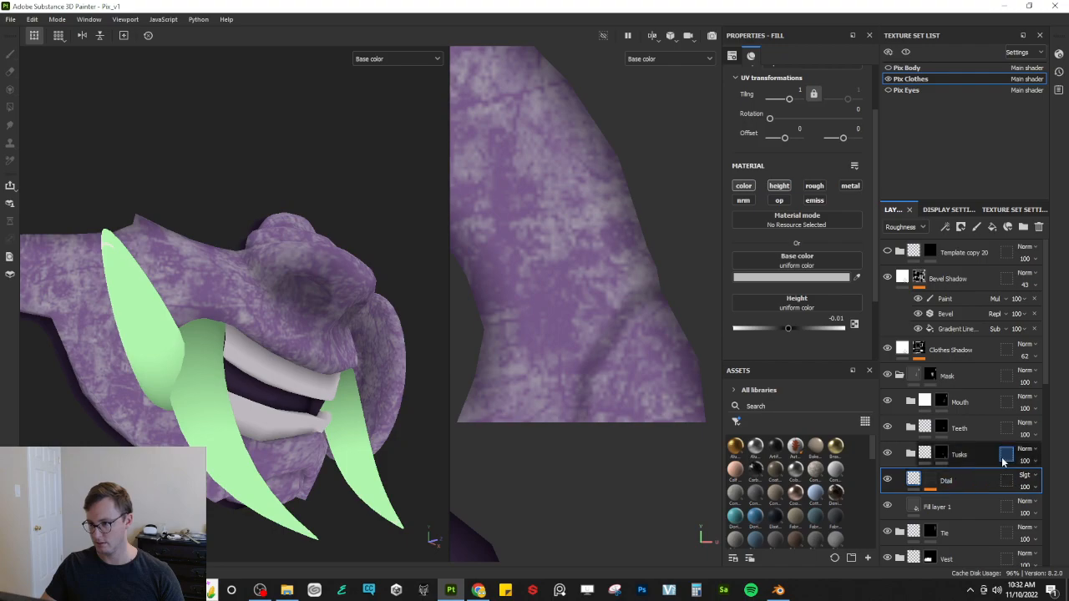
Step: Show the layer stack's Base color blending and set the Dtail layer to Multiply after trying Overlay, Soft light and Hard light
left_click(904, 227)
left_click(900, 238)
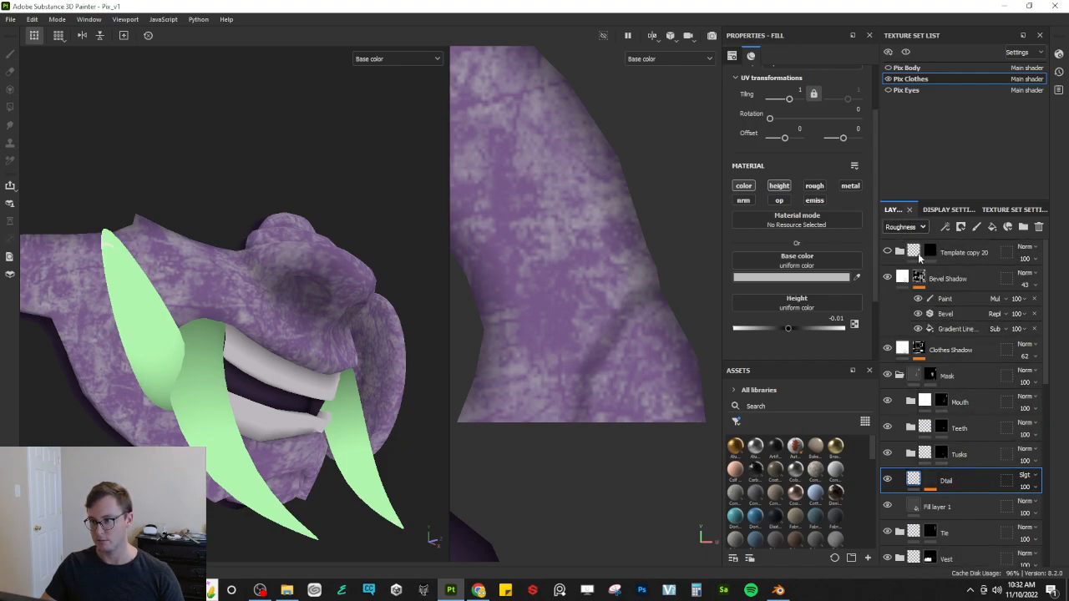
left_click(1025, 476)
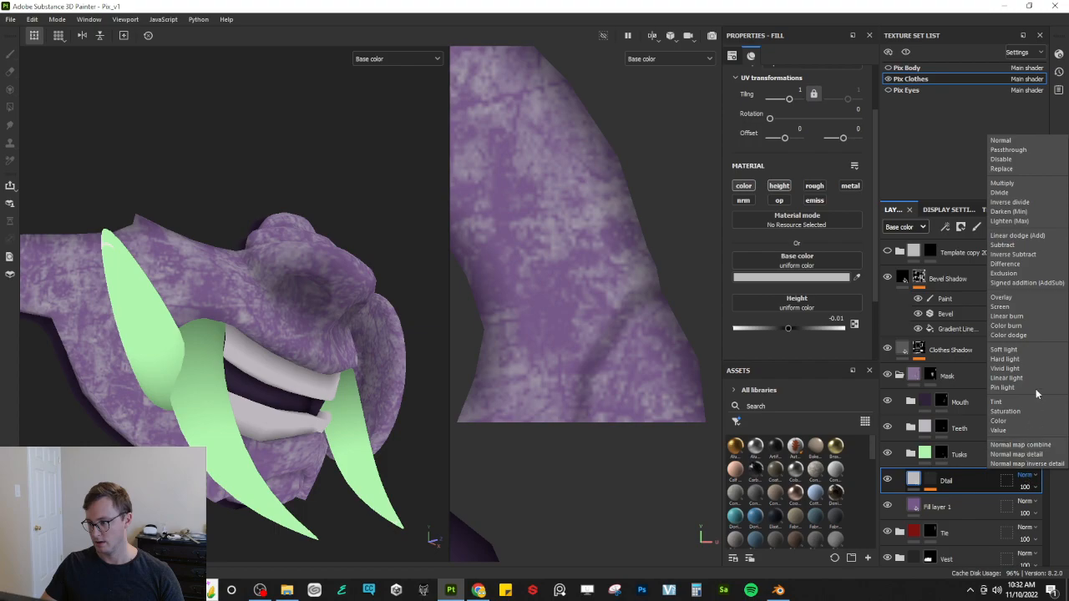
left_click(1031, 297)
left_click(1026, 476)
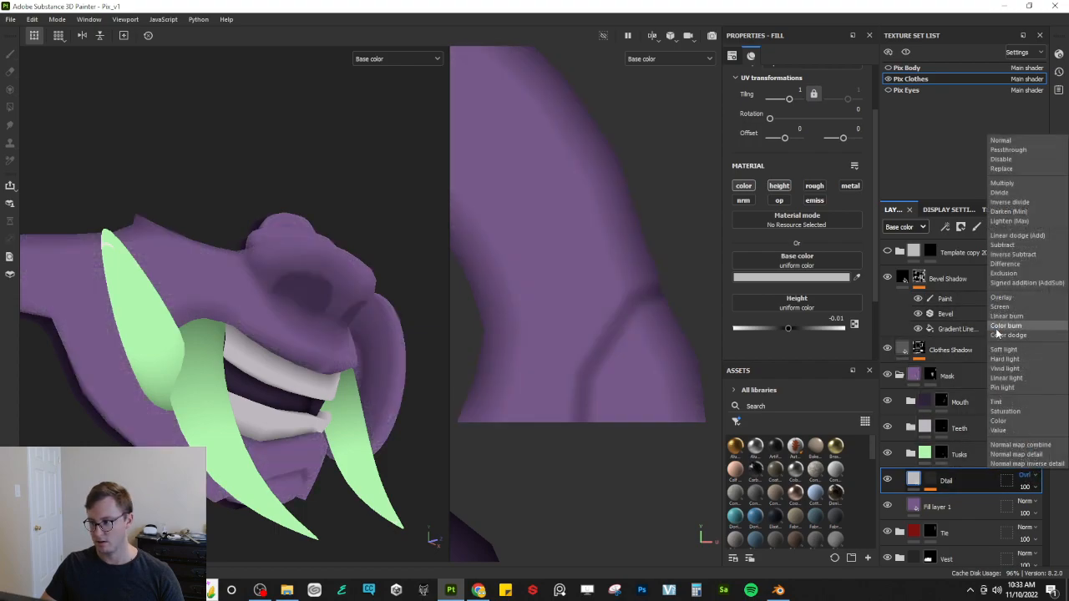
left_click(1007, 350)
left_click(1026, 475)
left_click(1016, 359)
left_click(1025, 475)
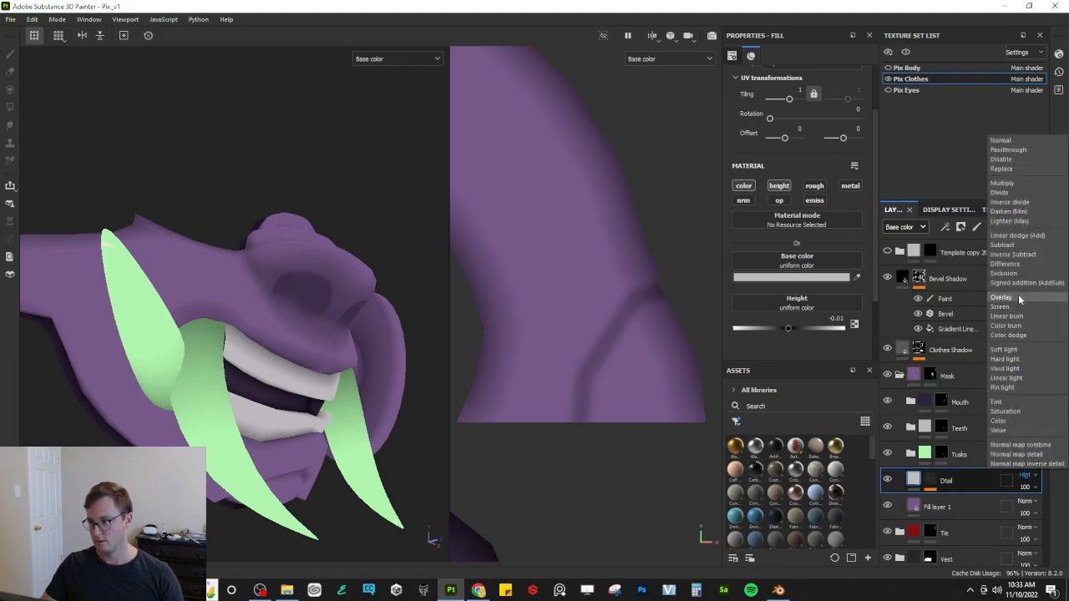
left_click(1009, 183)
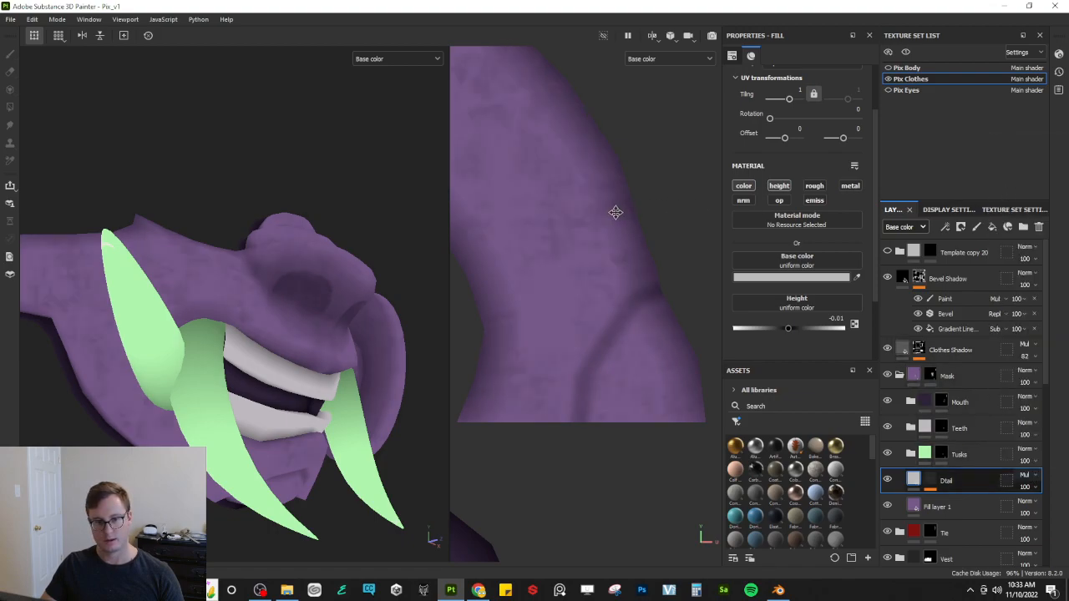
Step: Display the mask in the Material view and lower the Dtail layer's base color opacity to 46
left_click_drag(355, 309, 482, 415, "alt")
scroll(314, 324, "up", 3)
key("m")
left_click(1032, 489)
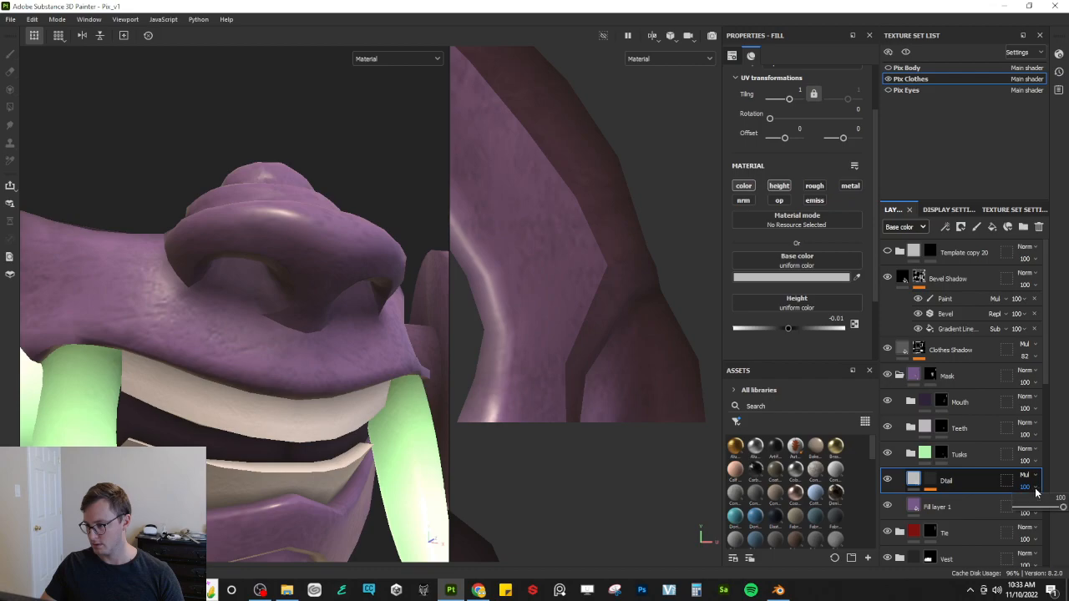
mouse_move(1051, 512)
left_mouse_down()
mouse_move(1025, 512)
mouse_move(1041, 520)
left_mouse_up()
Step: Examine the mask's surface detail from several angles and distances in the Base color and Material views
key("c")
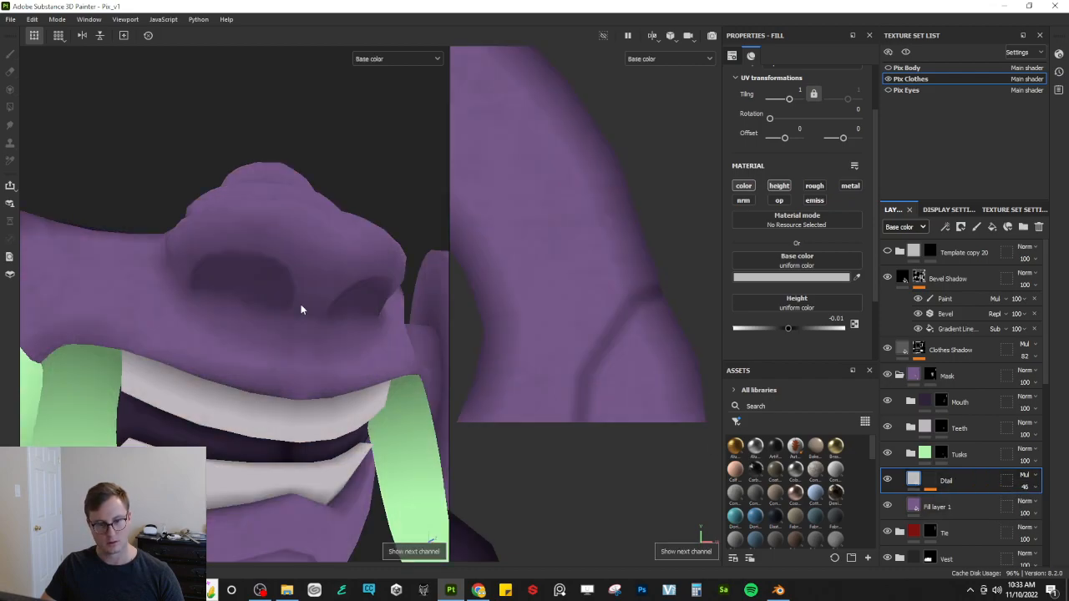
left_click_drag(301, 310, 318, 332, "alt")
scroll(294, 307, "down", 5)
scroll(326, 314, "up", 4)
key("m")
scroll(318, 332, "down", 8)
scroll(323, 359, "up", 3)
scroll(321, 360, "up", 5)
left_click_drag(305, 369, 264, 335, "alt")
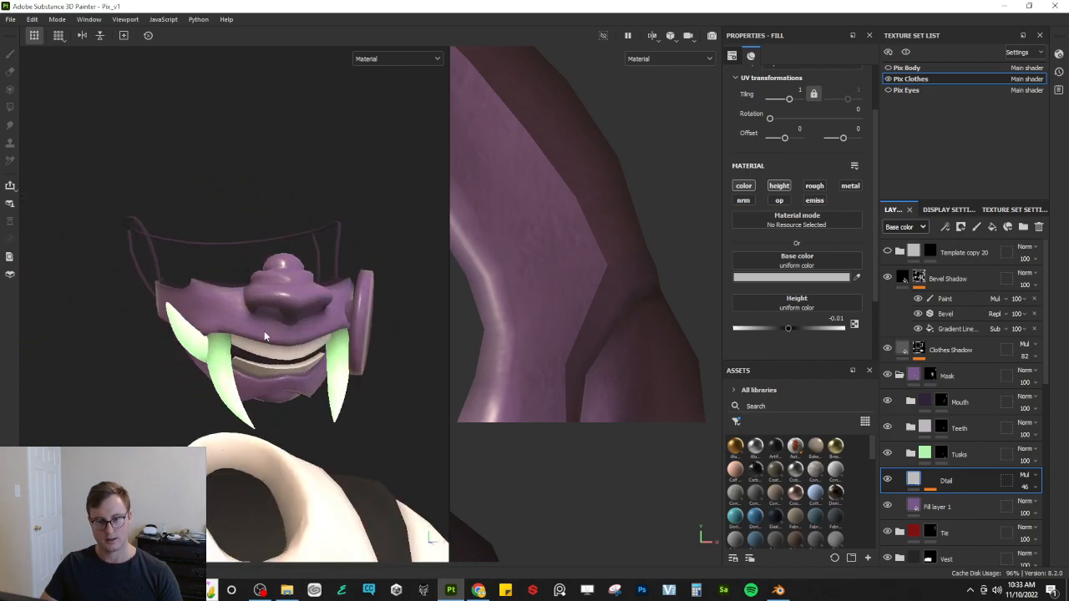
scroll(297, 375, "up", 4)
left_click_drag(144, 340, 252, 265, "alt")
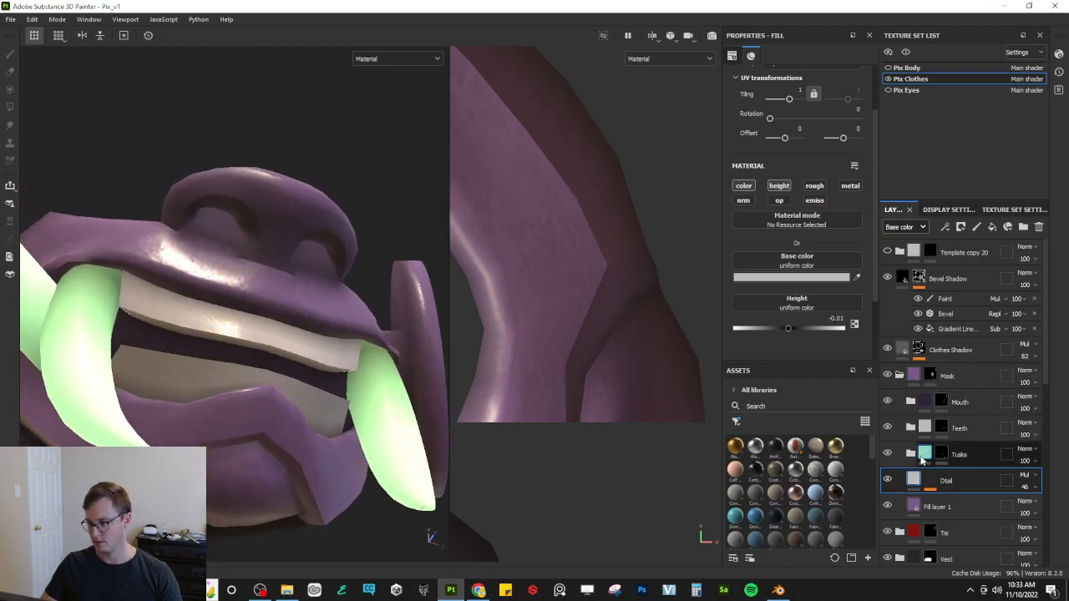
Step: Add a new fill layer above Fill layer 1 in the Teeth folder and name it Teeth Gaps
left_click(911, 427)
left_click(951, 451)
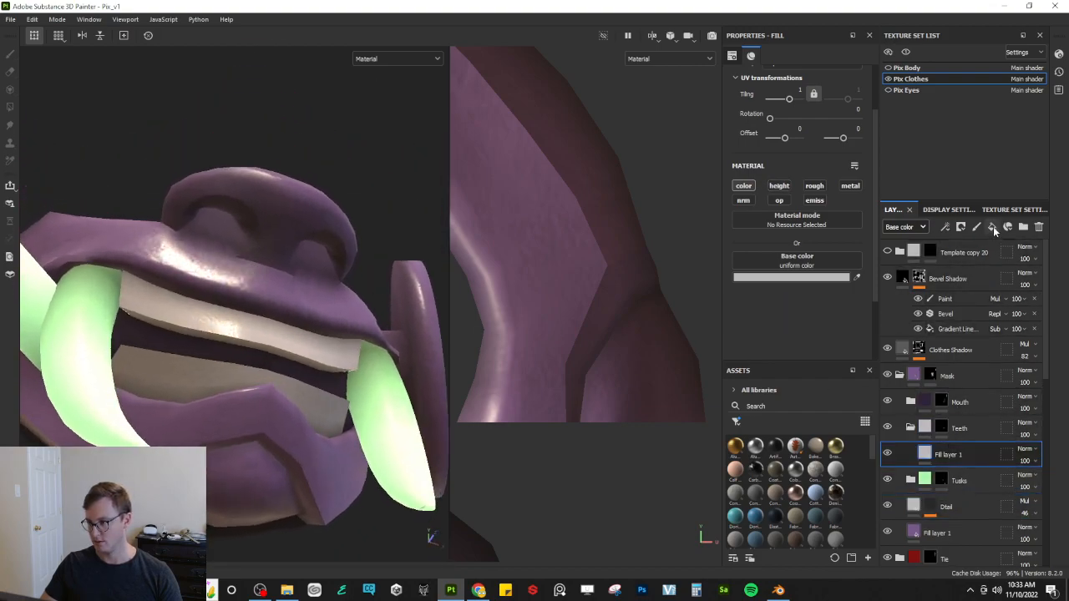
left_click(992, 227)
double_click(951, 455)
type("Teeth")
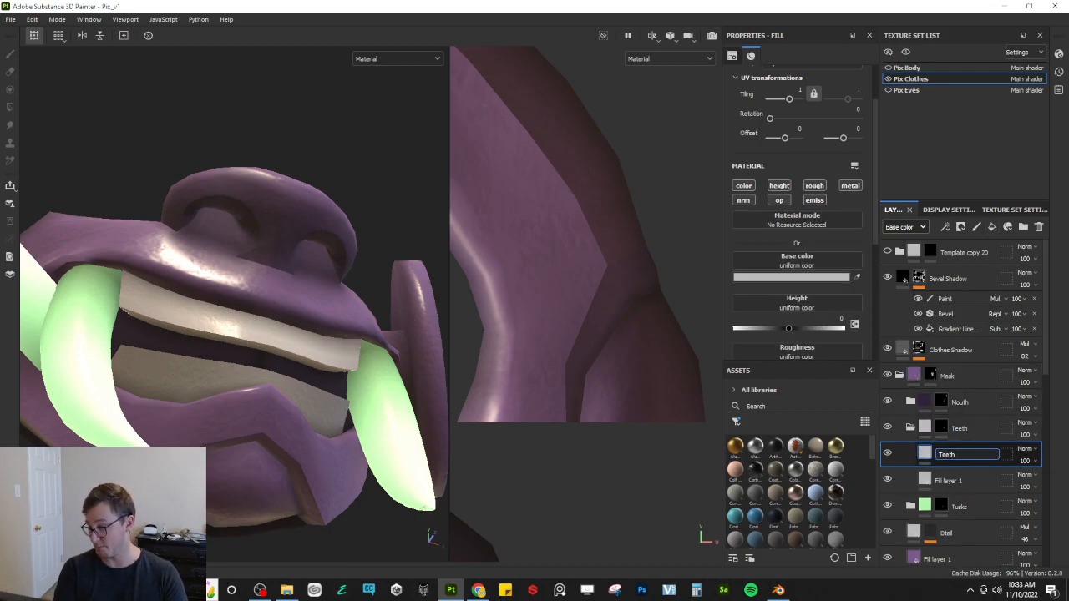
type(" Gaps")
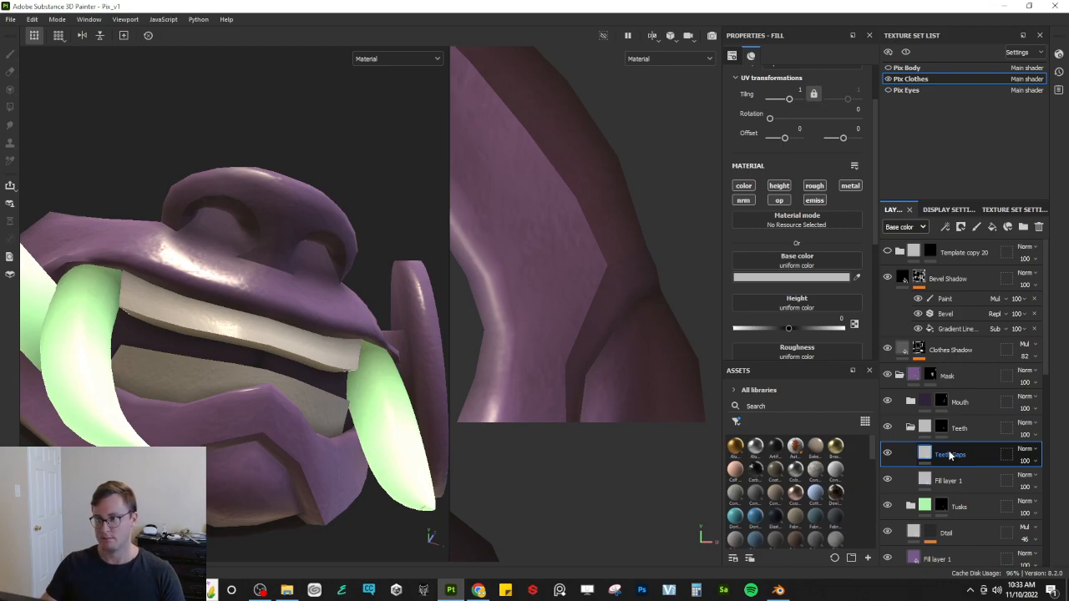
key("Return")
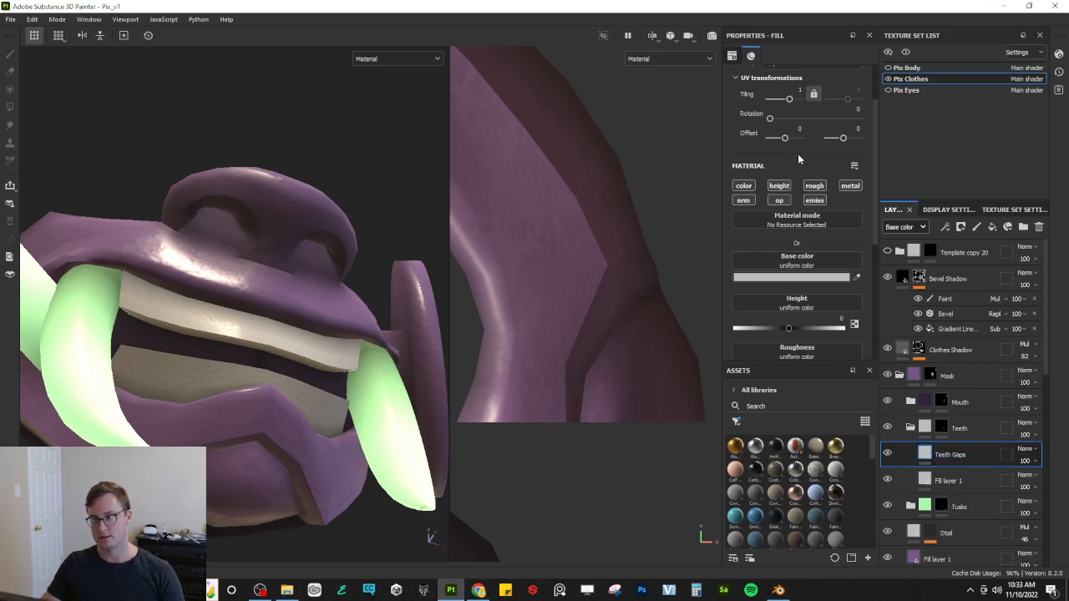
Step: Limit the Teeth Gaps layer to a pure red base color (FF0000) and give it a black mask
left_click(743, 185)
left_click(794, 276)
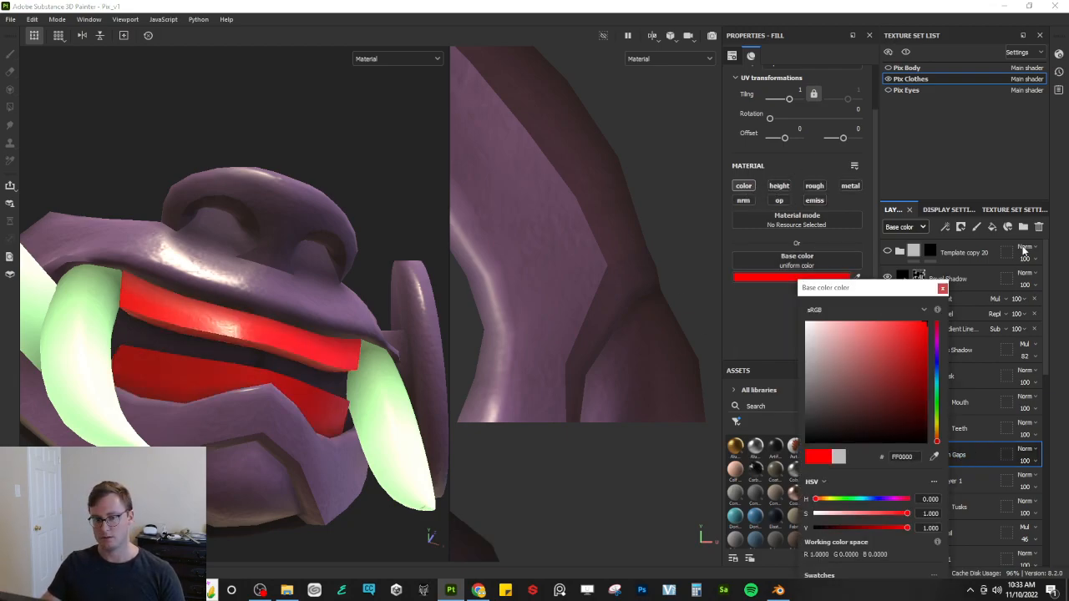
right_click(959, 429)
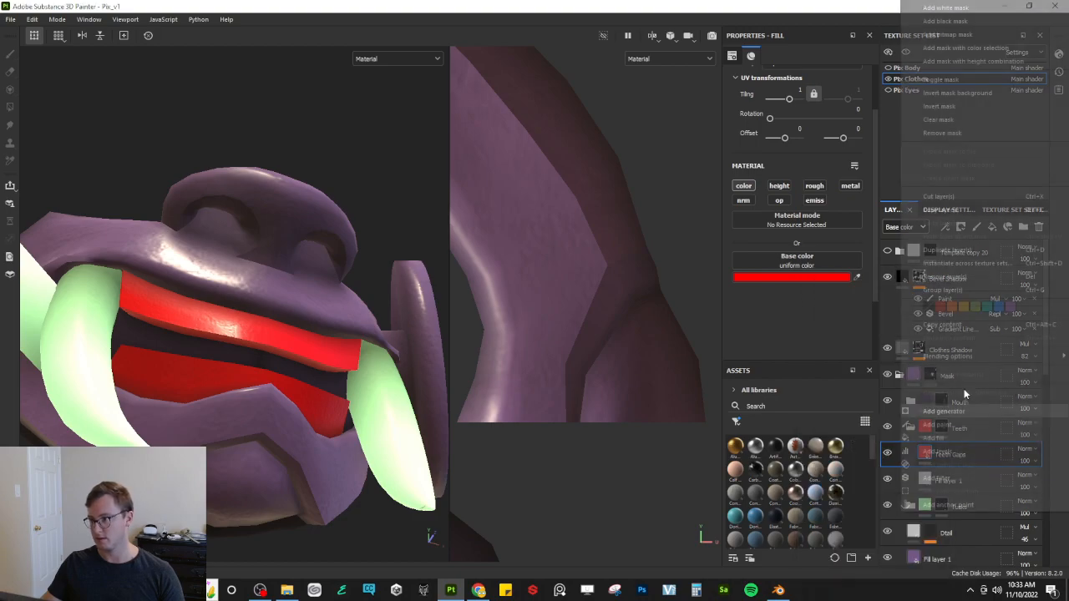
left_click(944, 20)
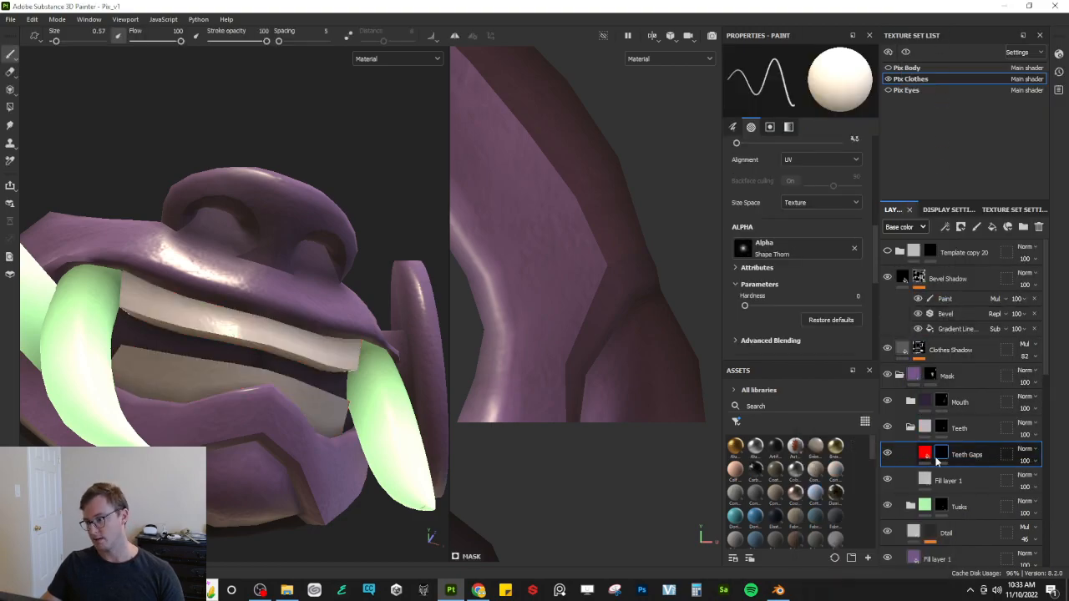
Step: Add a fill to the Teeth Gaps mask and assign the Stripes texture as its grayscale source
right_click(935, 462)
left_click(960, 385)
left_click(784, 190)
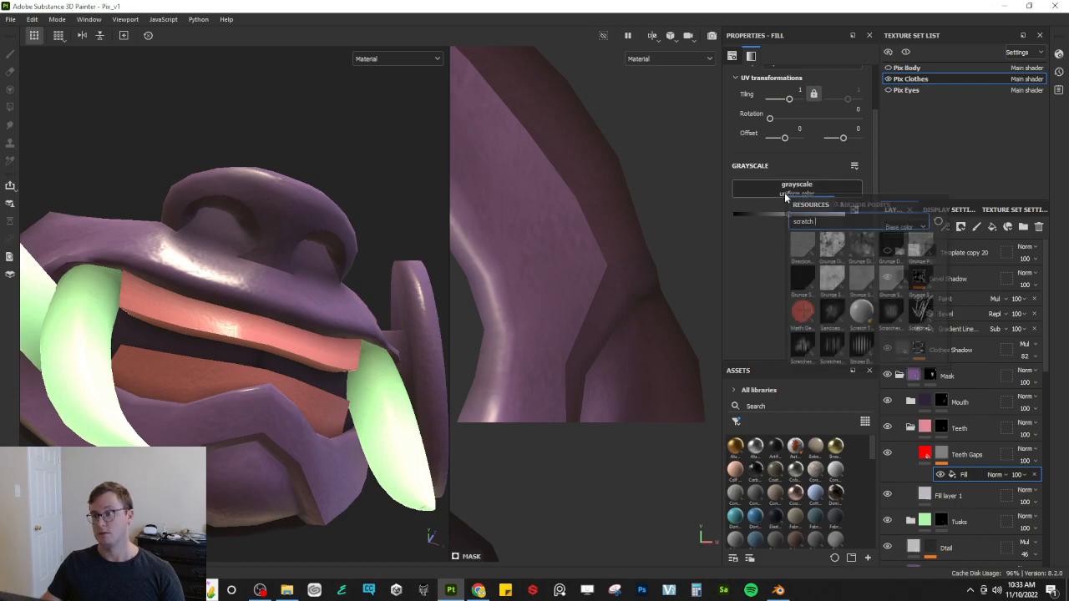
type("stripe")
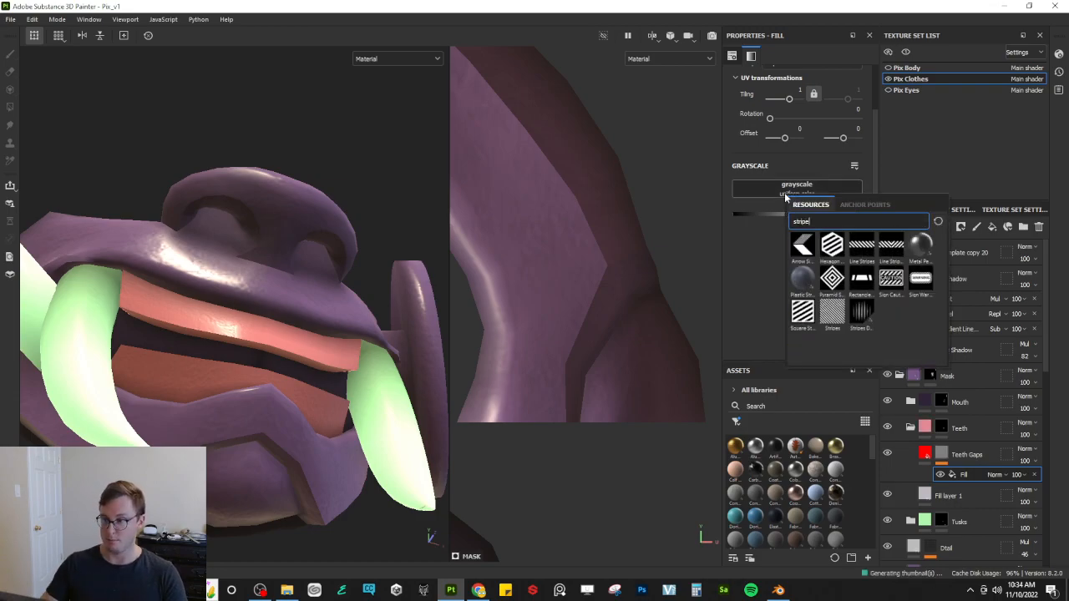
left_click(831, 314)
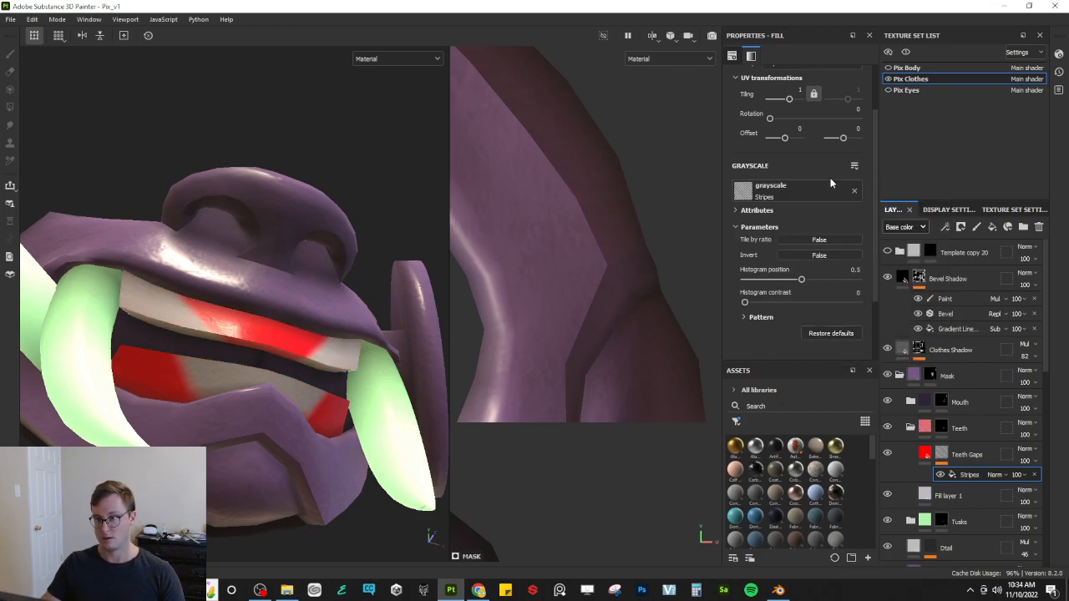
Step: Set the Stripes pattern's shift to 0 and its stripe count to 76
scroll(803, 293, "down", 2)
scroll(831, 312, "down", 3)
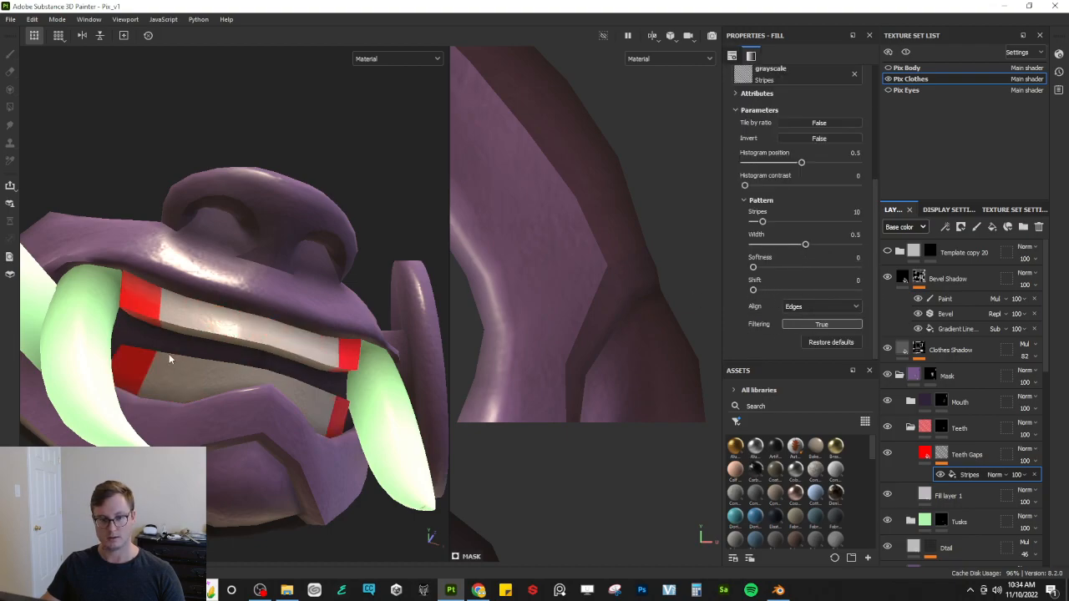
scroll(784, 200, "up", 2)
left_click_drag(762, 273, 831, 272)
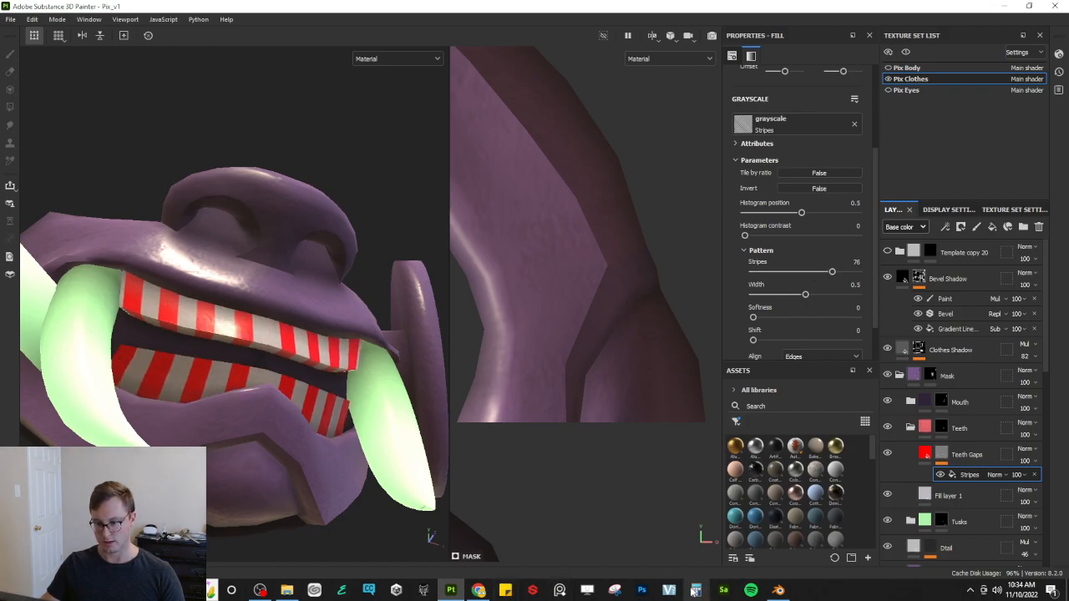
Step: Switch to Chrome, inspect the mask's teeth on the Pix_Reference.png sheet, and return to Substance 3D Painter
left_click(478, 589)
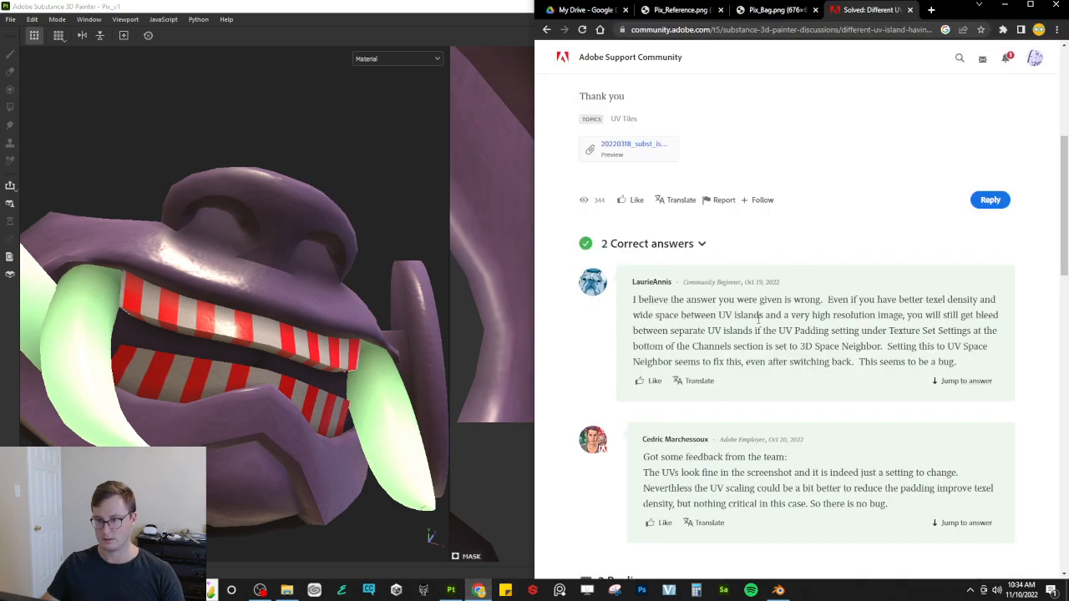
left_click(776, 10)
left_click(681, 10)
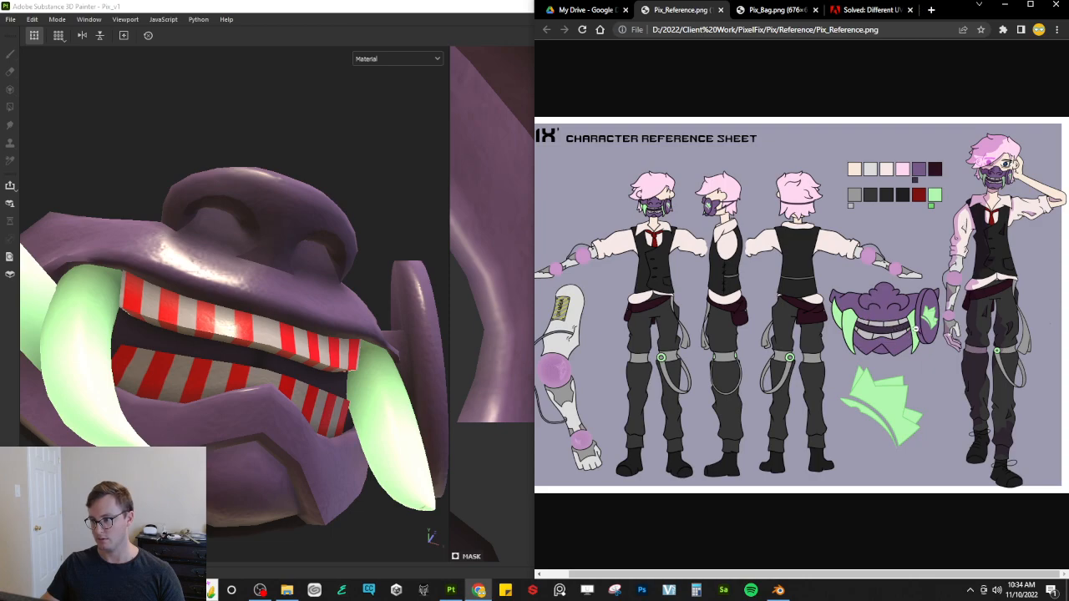
key("alt+Tab")
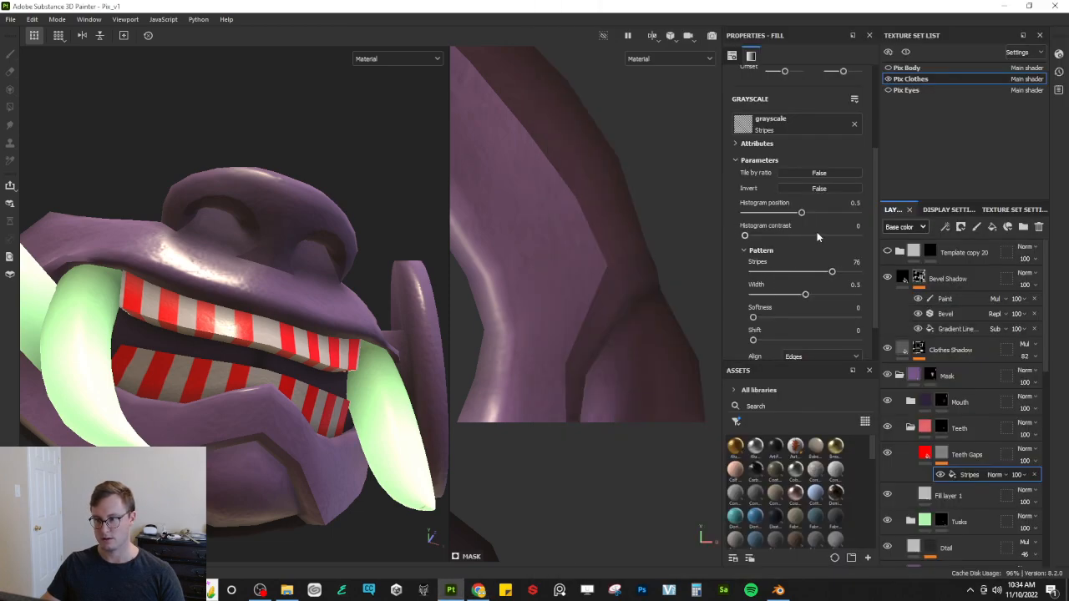
Step: Set the Stripes pattern to 43 stripes with a width of 0.09 and a softness of 0.66
left_click_drag(806, 294, 757, 301)
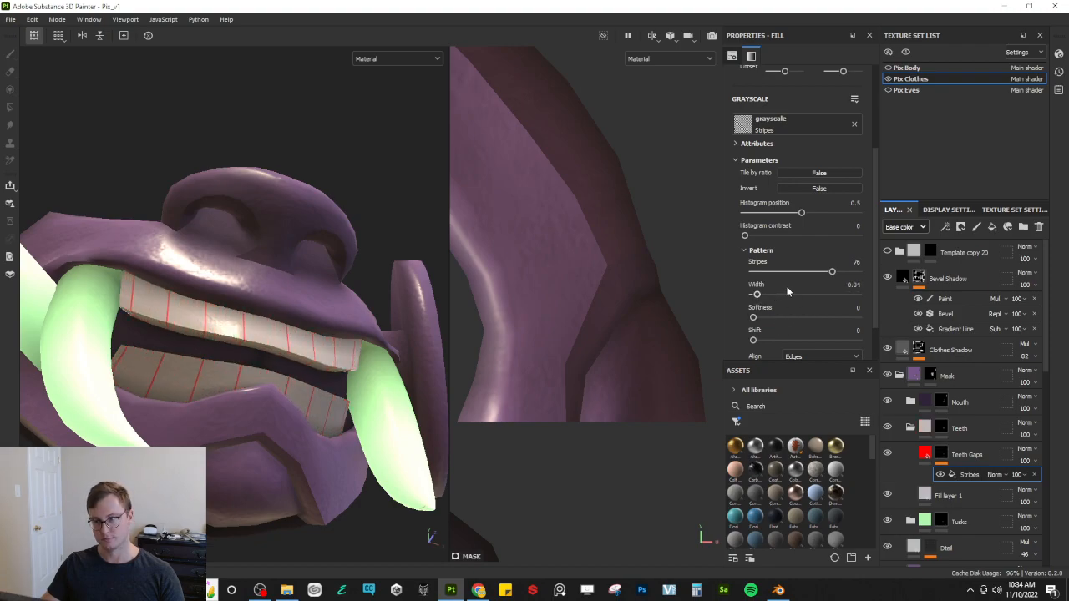
left_click_drag(830, 272, 797, 273)
left_click_drag(208, 287, 123, 339, "alt")
scroll(598, 315, "down", 3)
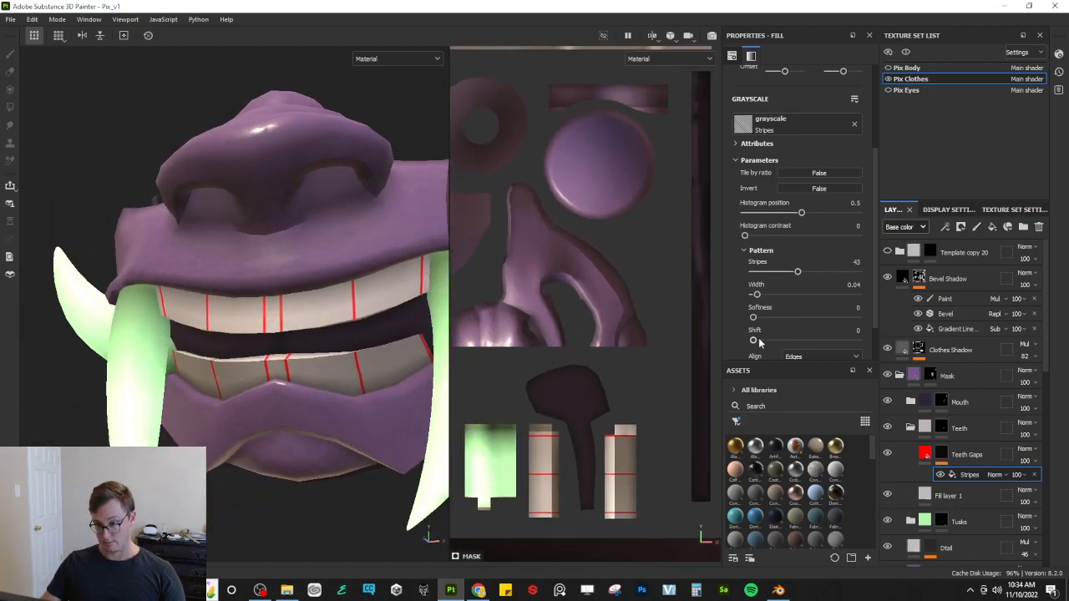
left_click_drag(754, 342, 751, 342)
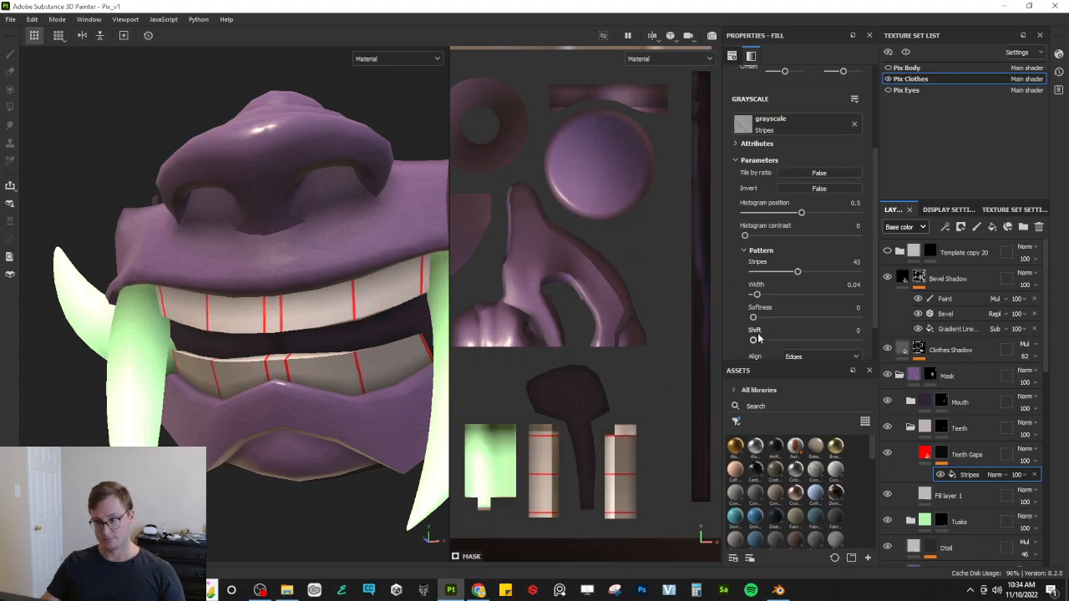
left_click_drag(758, 318, 821, 317)
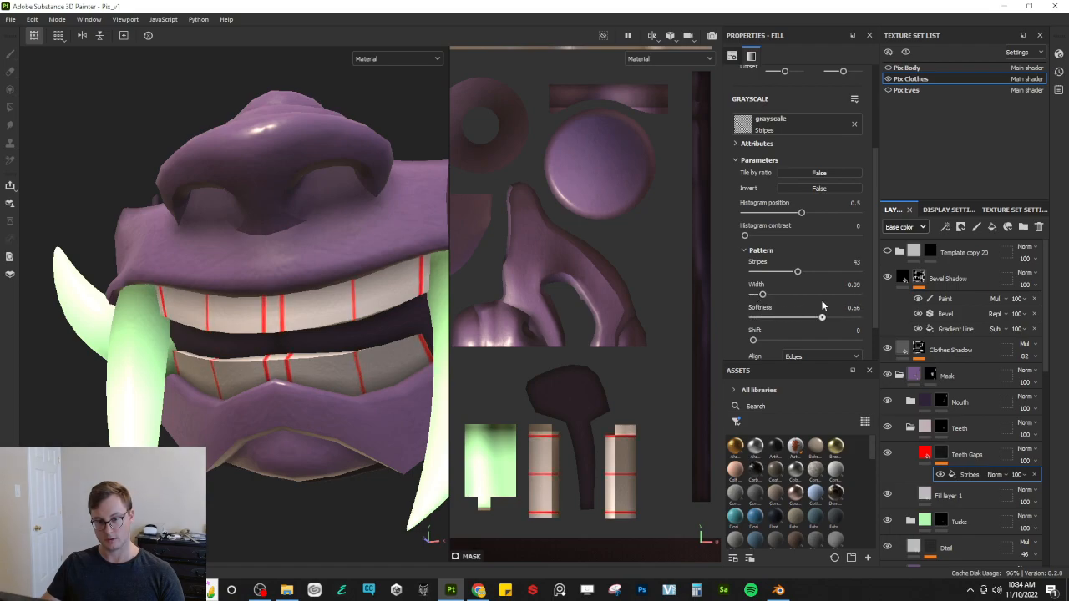
Step: Shift the stripes fill in the UV view and compress it vertically to about three quarters of the tile's height
left_click_drag(541, 341, 542, 346)
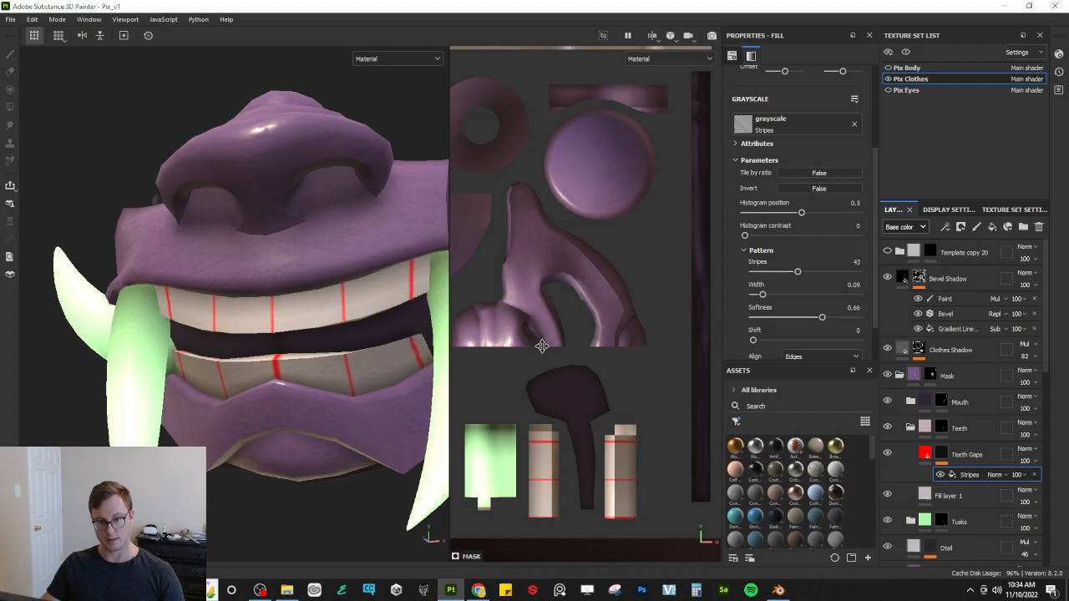
scroll(604, 209, "down", 3)
scroll(598, 321, "down", 3)
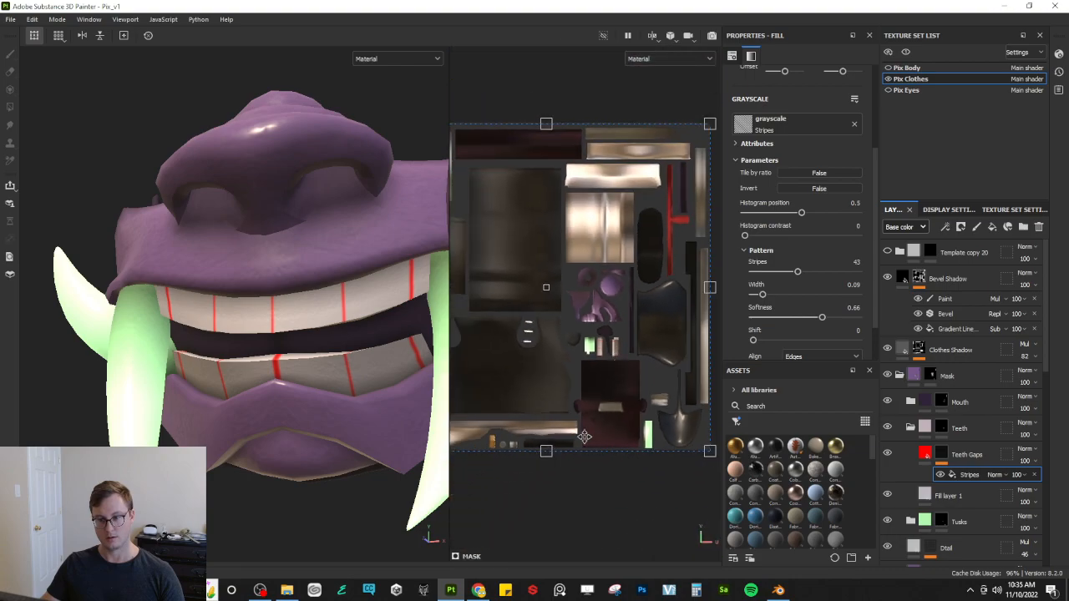
left_click_drag(550, 453, 548, 372)
Step: Fine-tune the stripes fill's rotation and position in the UV view so the lines divide the teeth evenly
left_click_drag(607, 101, 607, 97)
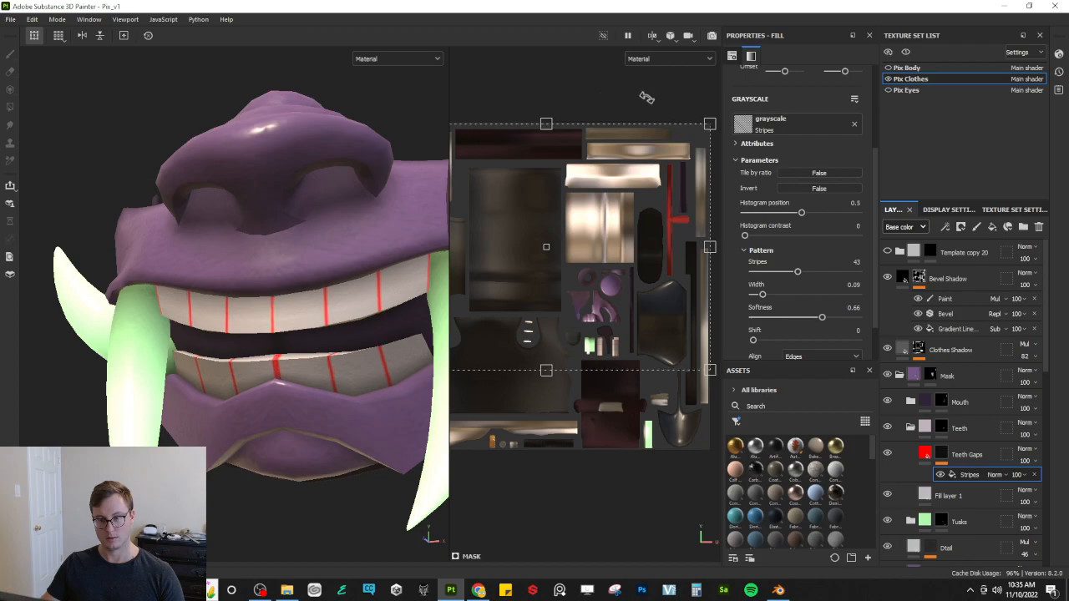
left_click_drag(643, 97, 640, 97)
mouse_move(648, 107)
left_mouse_down()
mouse_move(634, 101)
mouse_move(634, 112)
left_mouse_up()
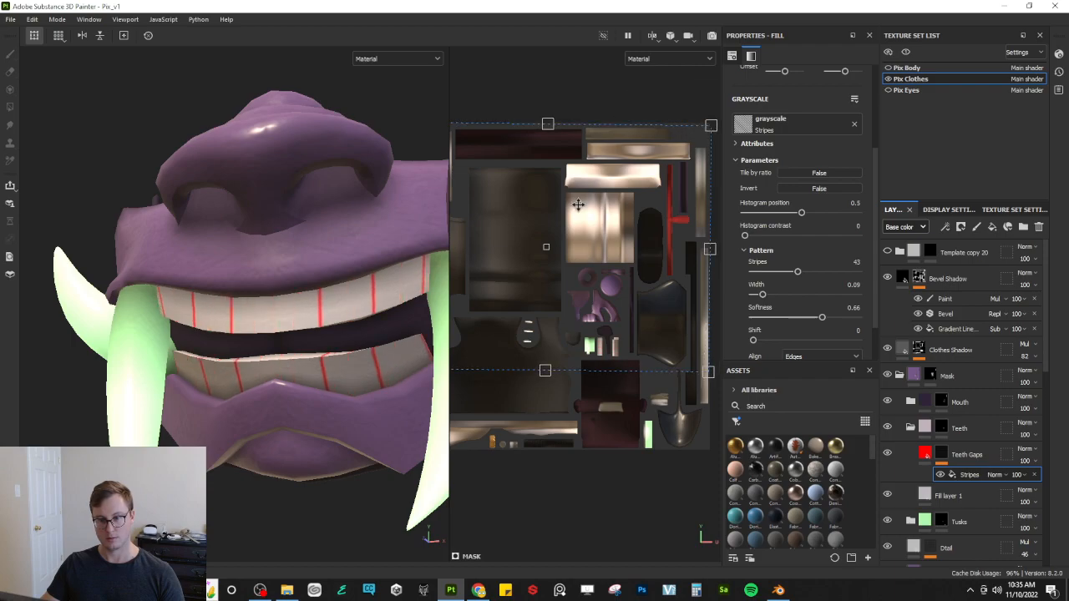
left_click_drag(578, 204, 576, 210)
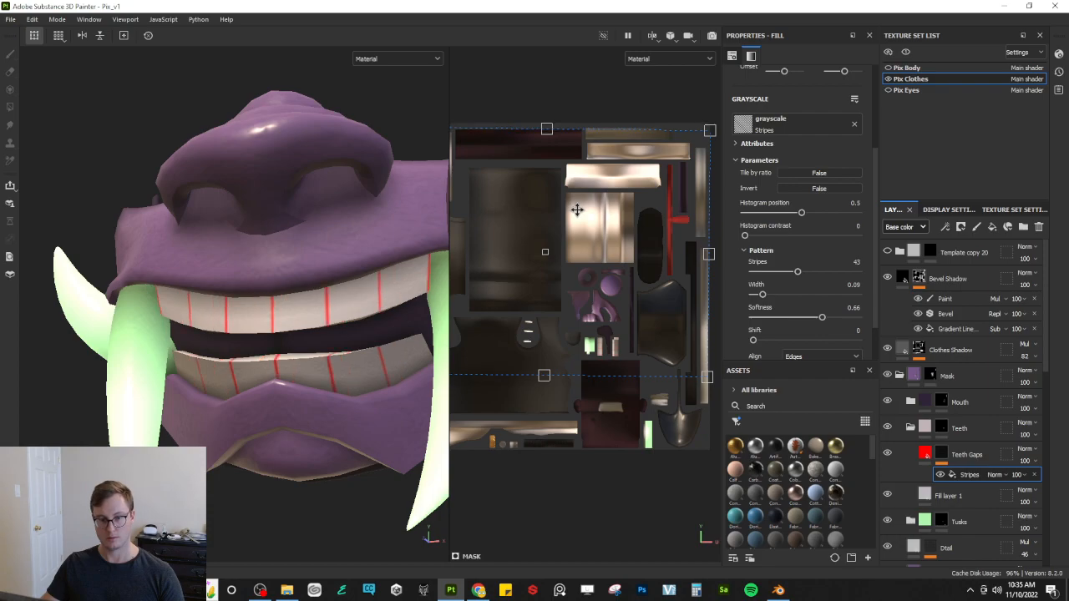
Step: Turn off the Teeth Gaps layer's color channel, enable height and set it to about -0.12 to carve the gaps
left_click_drag(146, 339, 267, 313, "alt")
right_click_drag(268, 314, 291, 347, "alt")
scroll(291, 346, "up", 3)
left_click(923, 451)
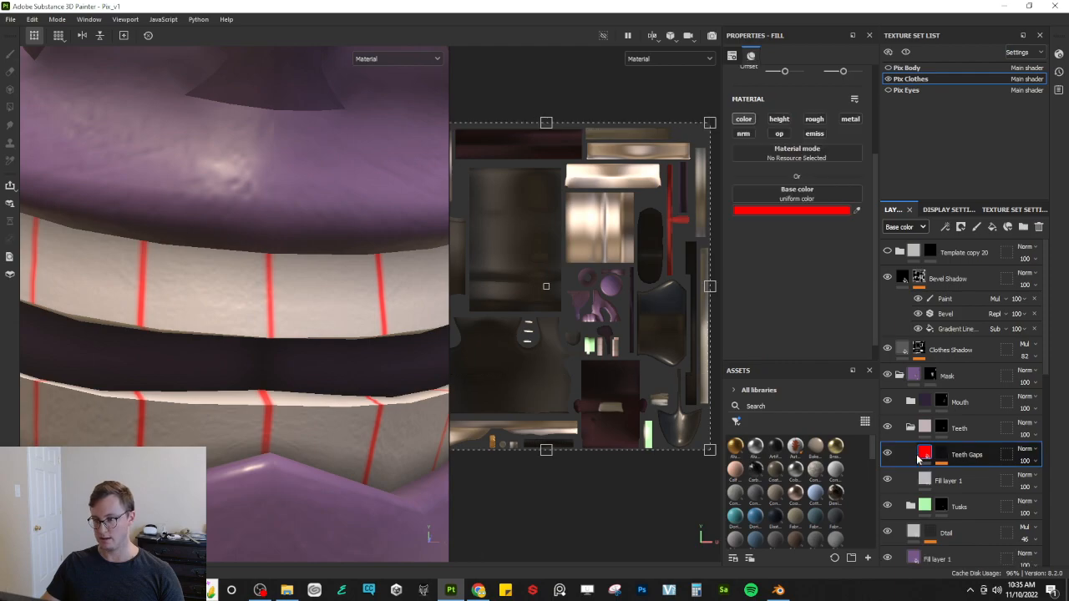
left_click(742, 119)
left_click(778, 119)
left_click_drag(789, 222, 782, 222)
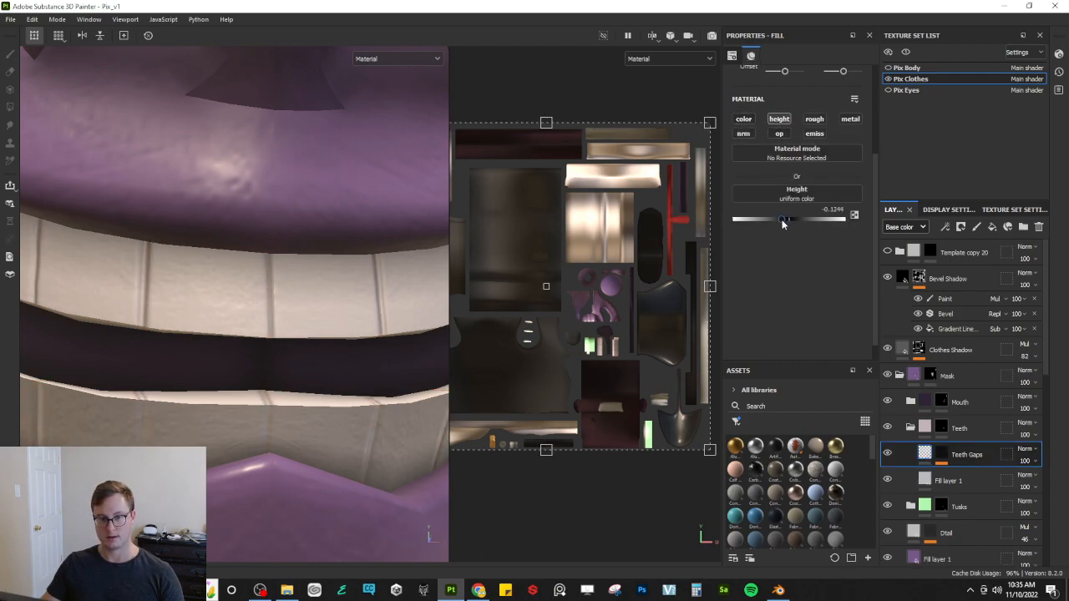
Step: Enable the Teeth Gaps layer's color channel and set its base color to dark gray 474747
scroll(273, 362, "down", 5)
left_click_drag(275, 358, 306, 332, "alt")
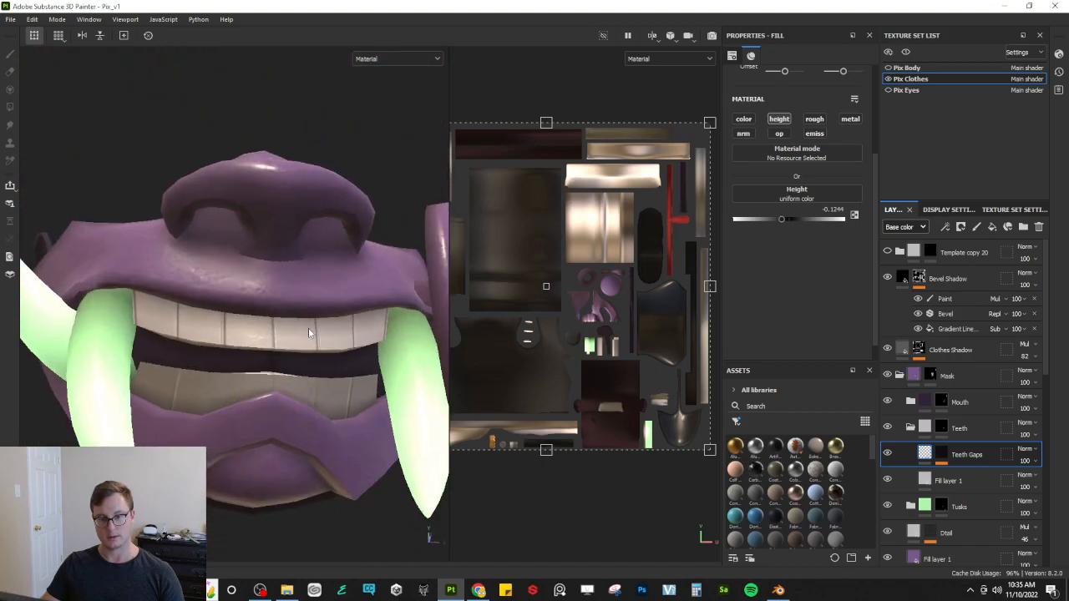
scroll(307, 338, "up", 3)
left_click(743, 119)
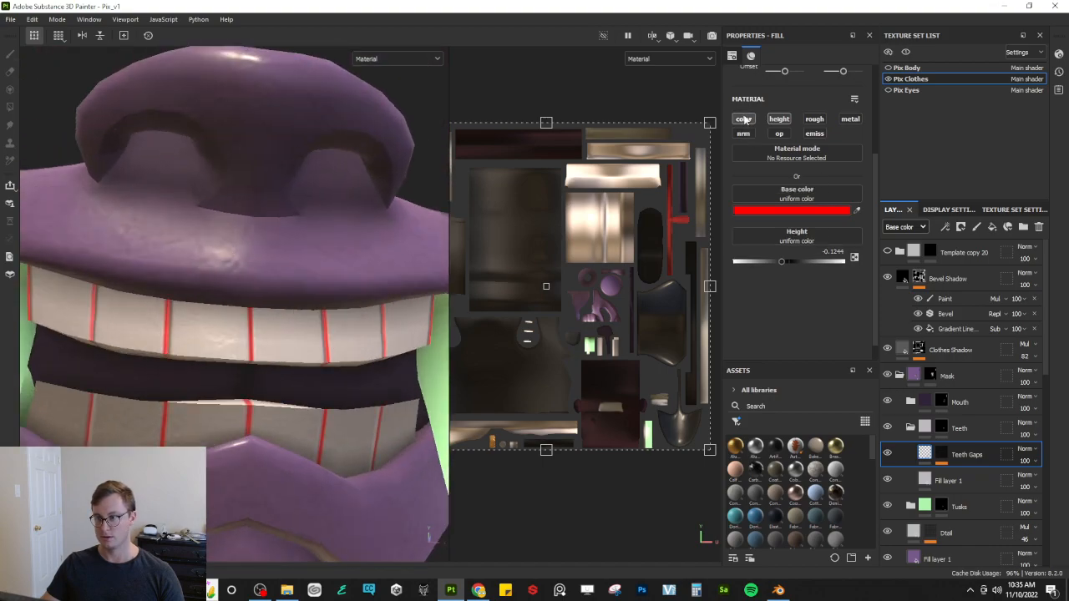
left_click(791, 211)
left_click(801, 406)
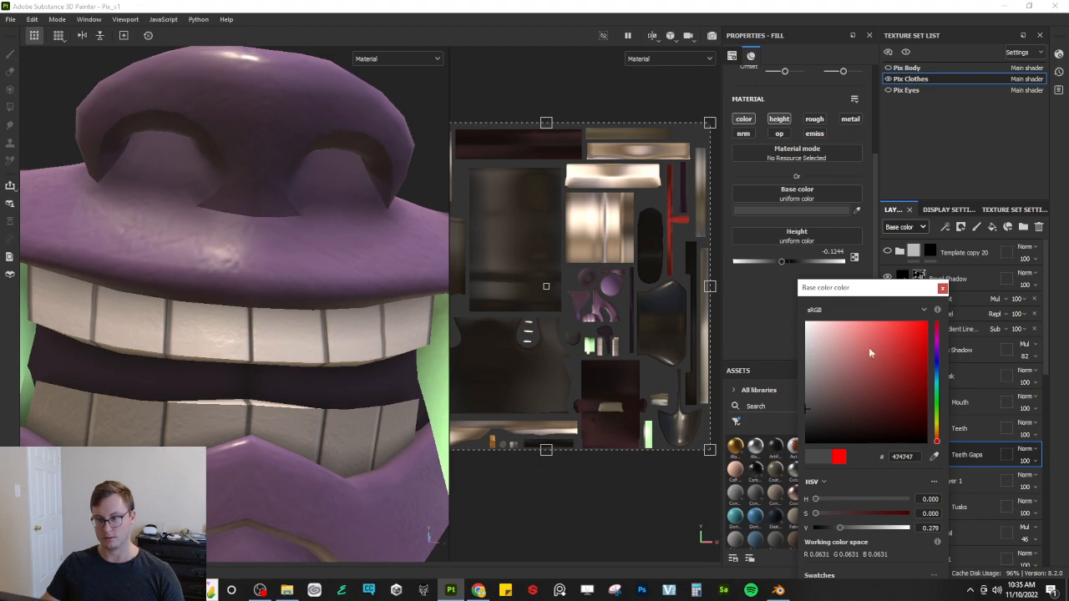
left_click(941, 288)
Step: Lower the Teeth Gaps layer's opacity to 33, enable its roughness channel and set roughness to 1
left_click(1025, 461)
left_click_drag(1052, 482, 1022, 483)
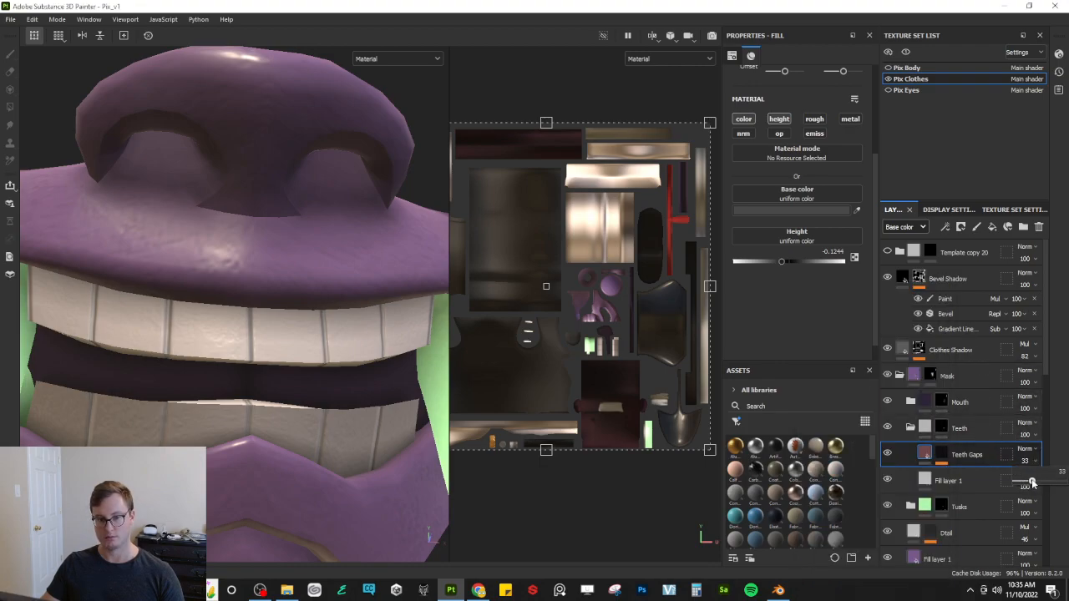
left_click(814, 119)
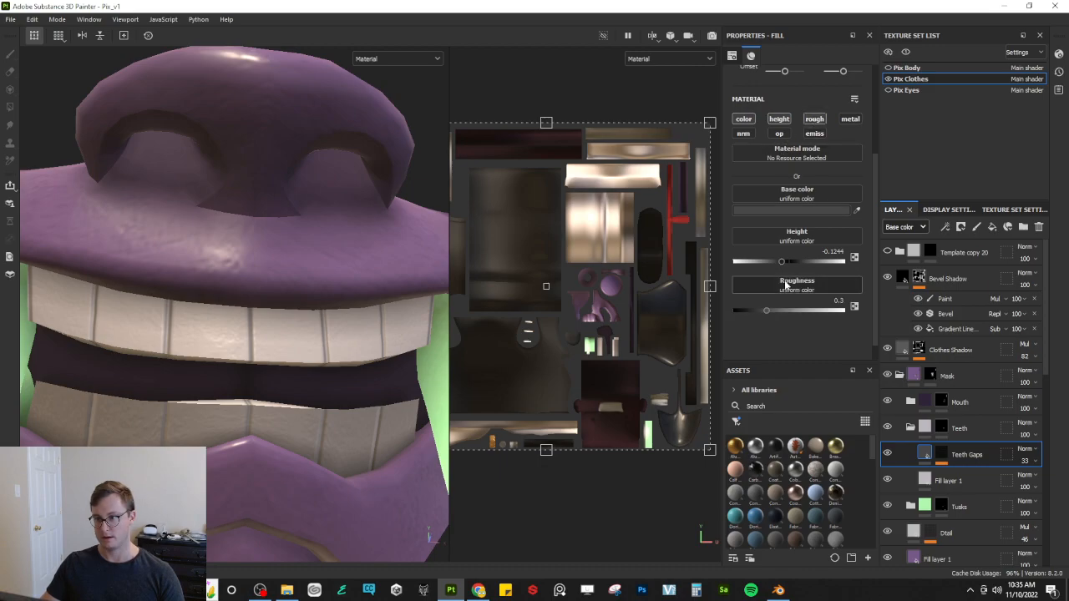
left_click_drag(167, 340, 327, 299, "alt")
scroll(317, 256, "down", 3)
scroll(317, 255, "down", 3)
scroll(343, 266, "up", 4)
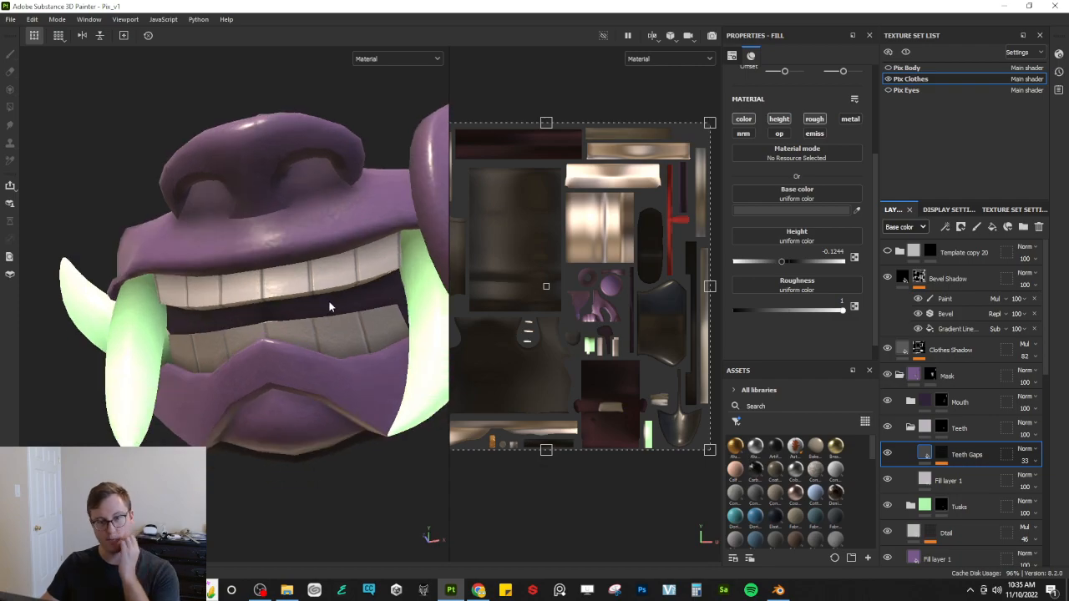
Step: Examine the tooth gaps up close and from a distance, including how they read on the full outfit
scroll(332, 303, "down", 3)
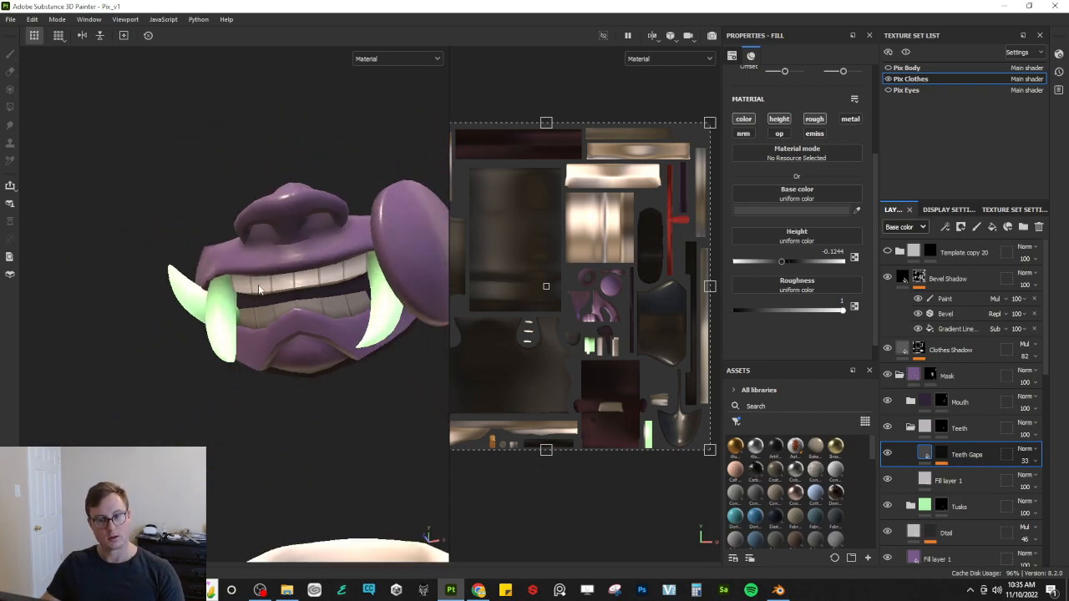
scroll(217, 294, "up", 6)
left_click_drag(217, 293, 301, 288, "alt")
scroll(203, 267, "down", 5)
scroll(258, 298, "up", 3)
scroll(362, 223, "down", 5)
scroll(302, 288, "down", 3)
scroll(302, 288, "down", 3)
middle_click_drag(294, 359, 289, 159, "alt")
Step: Save the texturing project and open the AvatarCC project from Unity Hub
key("ctrl+s")
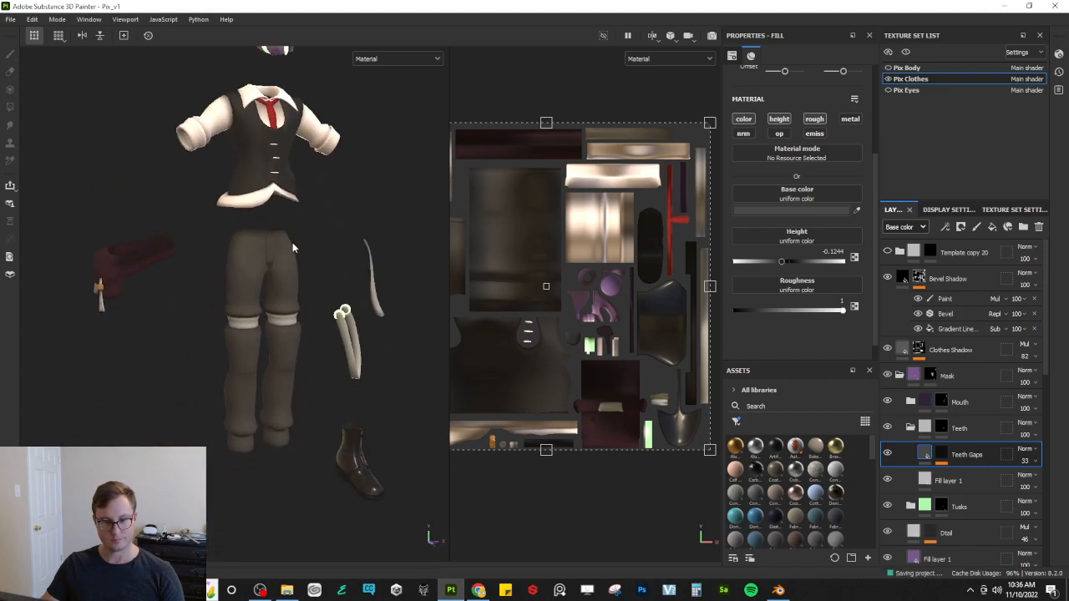
left_click_drag(237, 267, 292, 209, "alt")
scroll(347, 264, "down", 4)
middle_click_drag(292, 209, 292, 367, "alt")
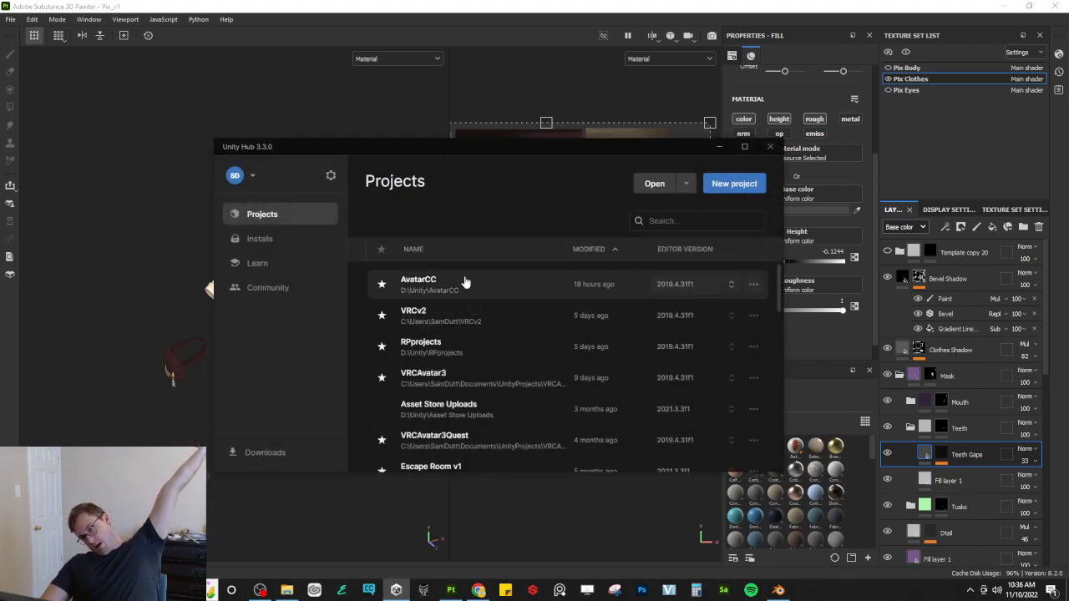
left_click(493, 283)
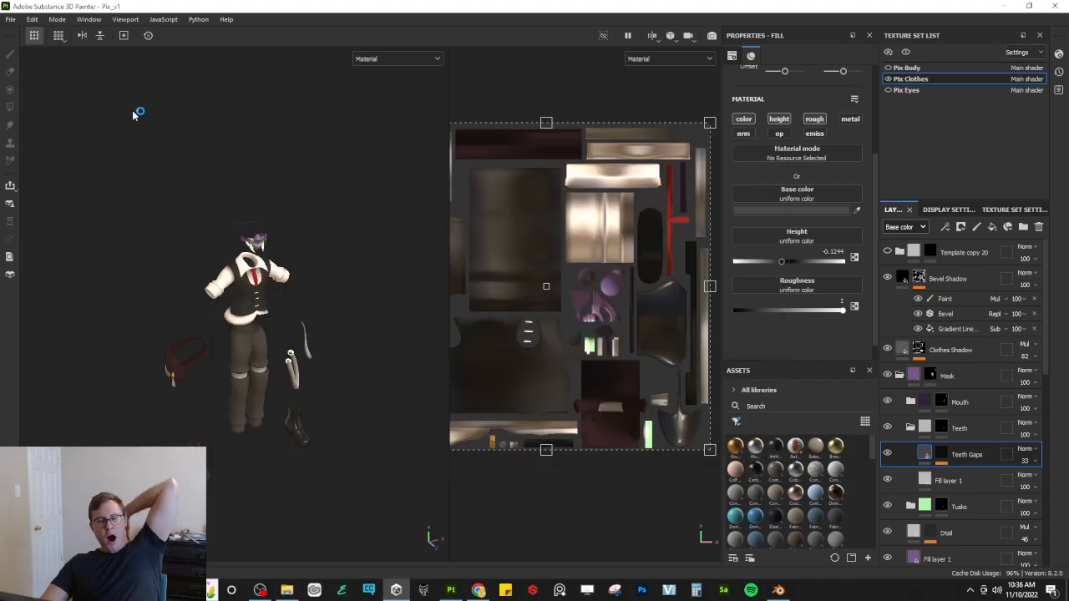
Step: Export the textures for the Pix Body, Pix Clothes and Pix Eyes sets and save the export settings
left_click(11, 19)
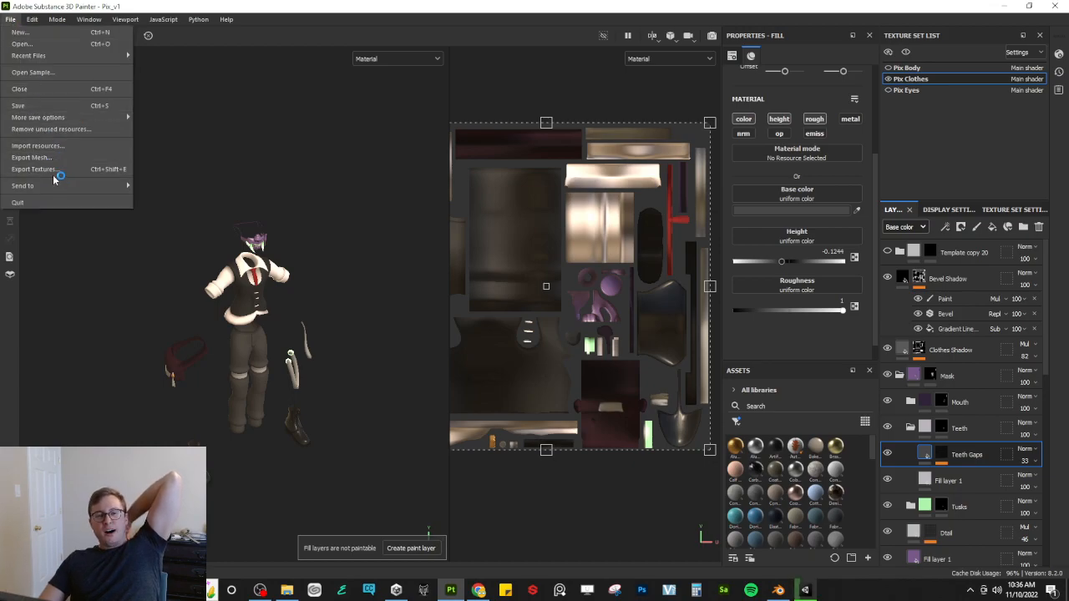
left_click(46, 169)
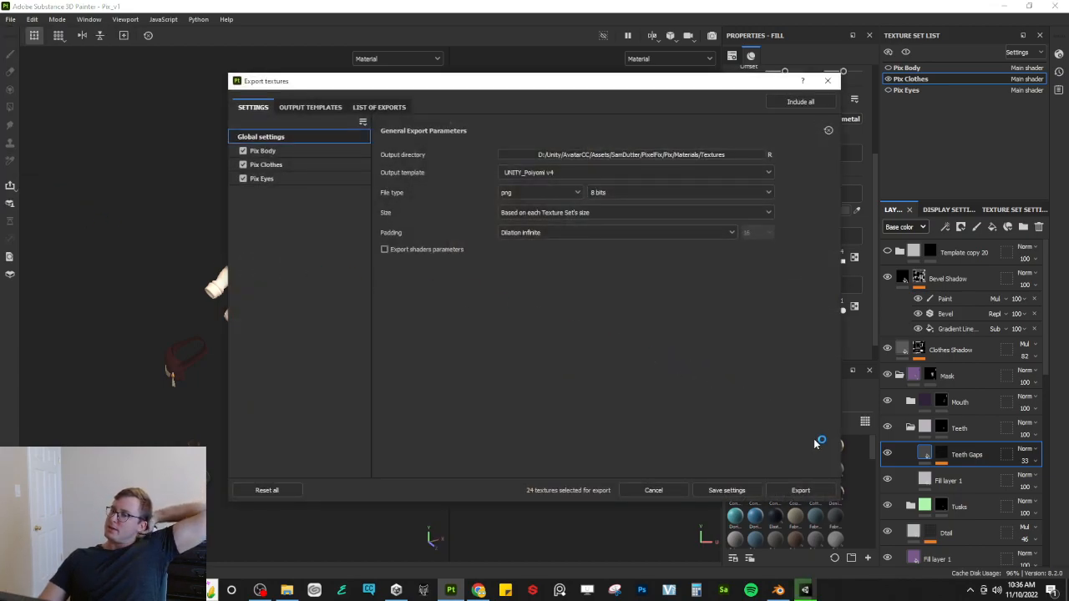
left_click(799, 489)
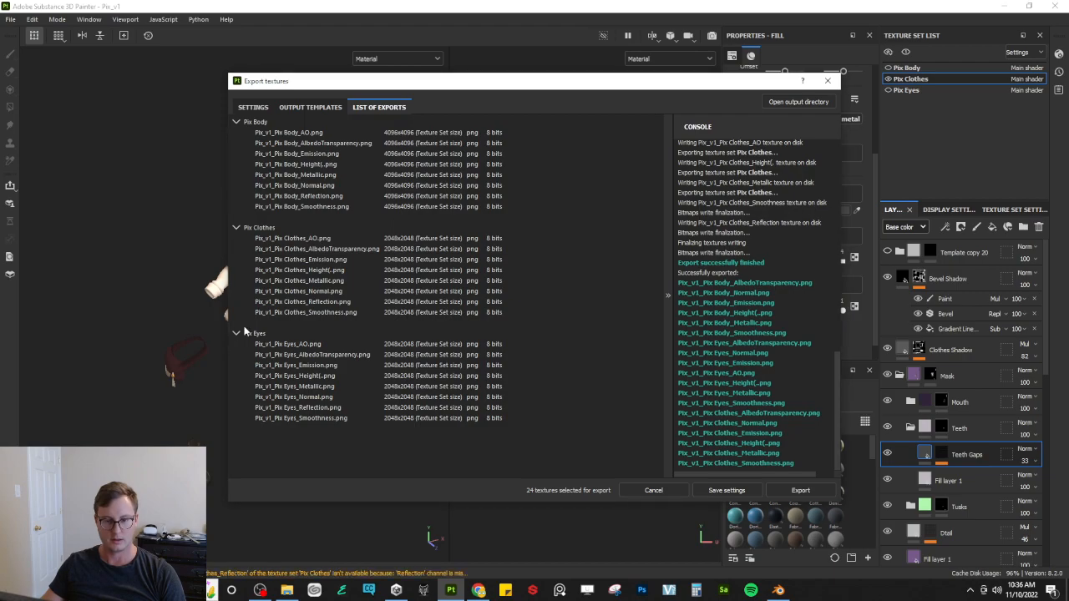
left_click(726, 490)
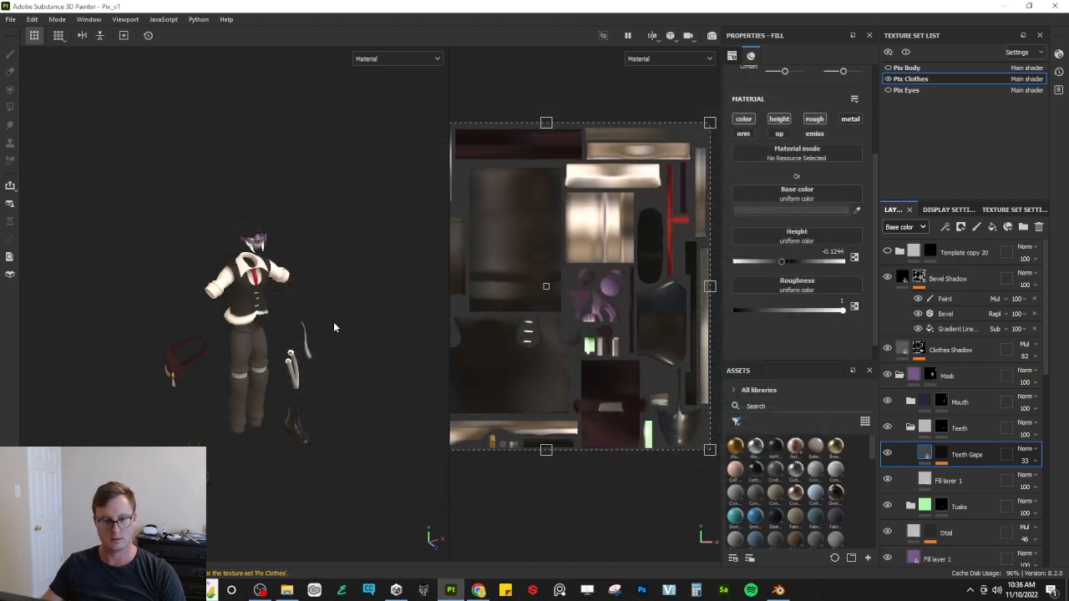
Step: Examine the strings attached to the back of the mask and the layers in the Mask folder
scroll(333, 323, "up", 5)
left_click_drag(333, 323, 308, 226, "alt")
middle_click_drag(309, 226, 309, 338, "alt")
left_click_drag(309, 341, 268, 290, "alt")
middle_click_drag(268, 290, 317, 359, "alt")
scroll(301, 317, "up", 5)
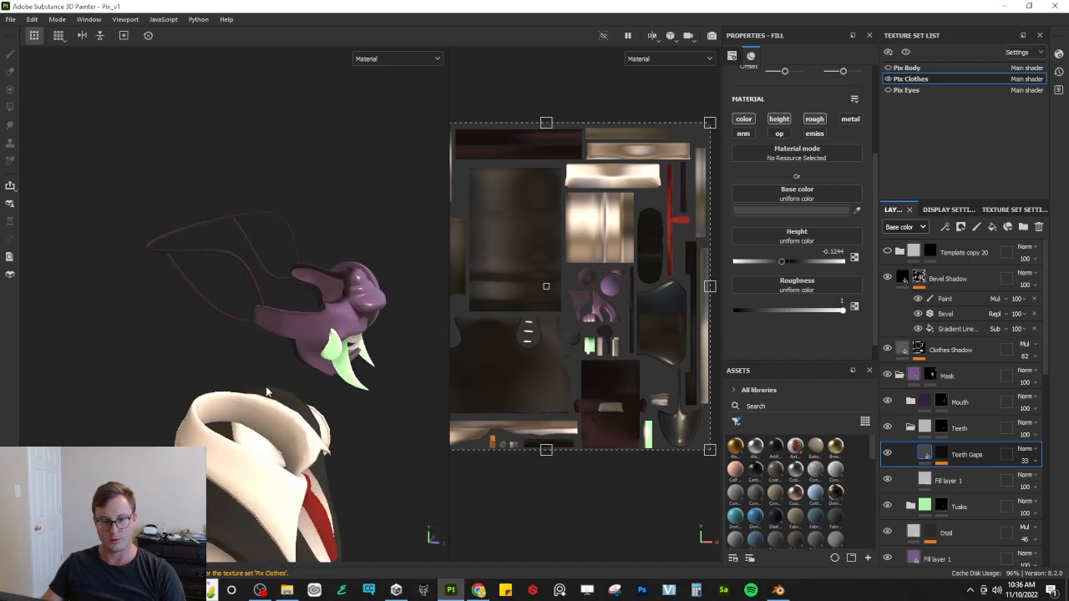
left_click_drag(284, 270, 264, 202, "alt")
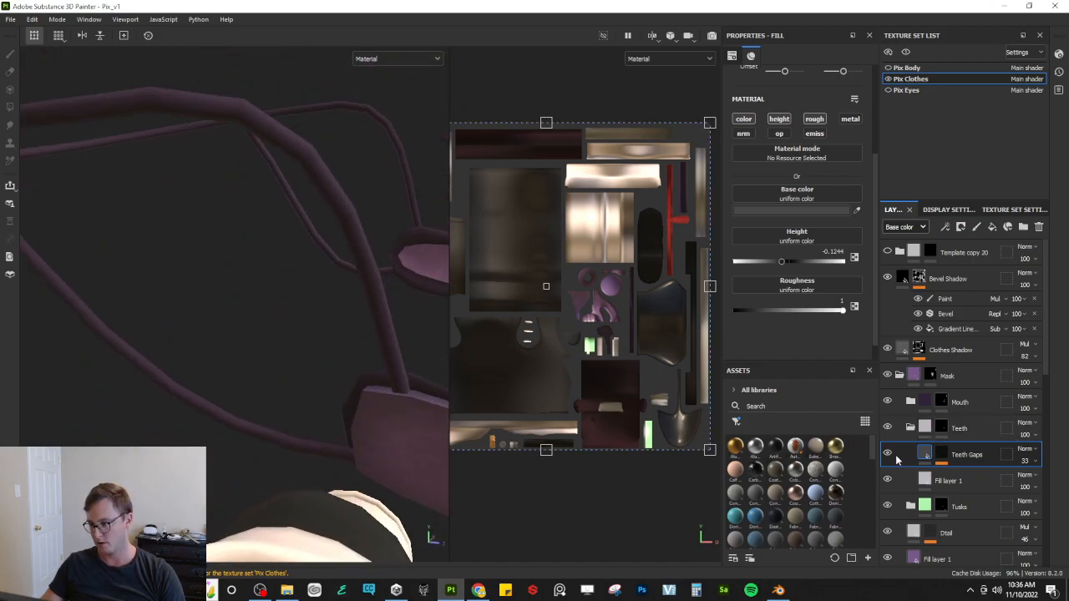
left_click(899, 376)
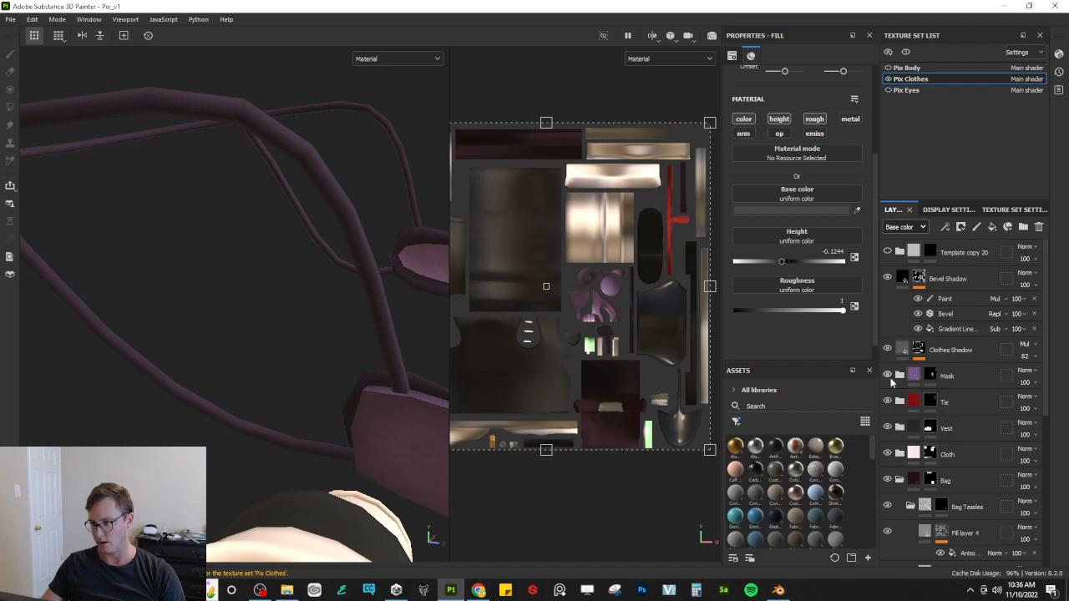
left_click(899, 376)
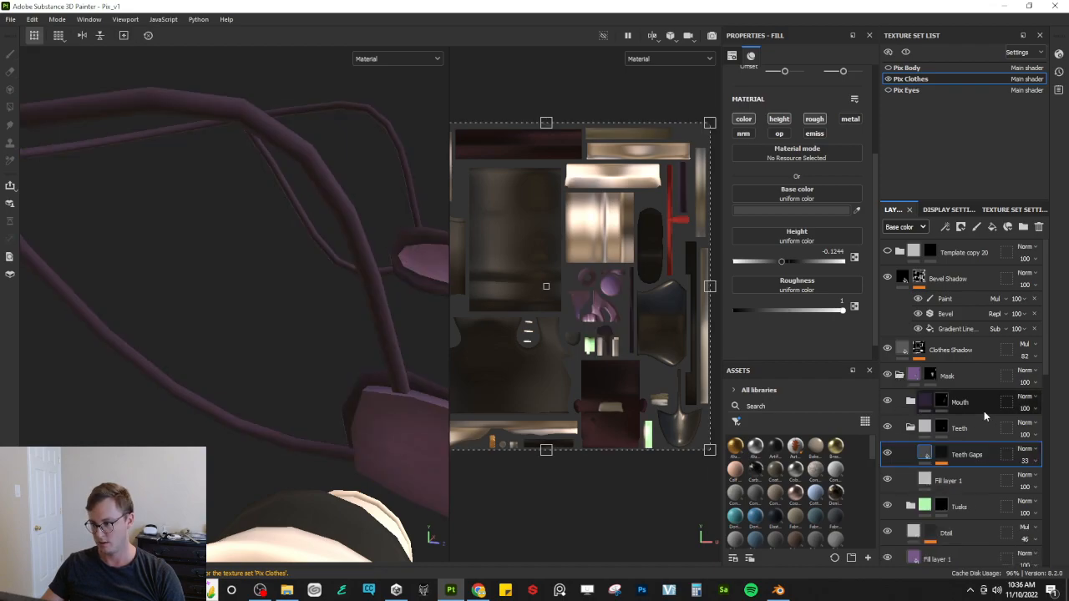
Step: Duplicate the Template copy 20 folder, move the copy to the top of the Mask folder and rename it Mask String
left_click(910, 427)
left_click(982, 253)
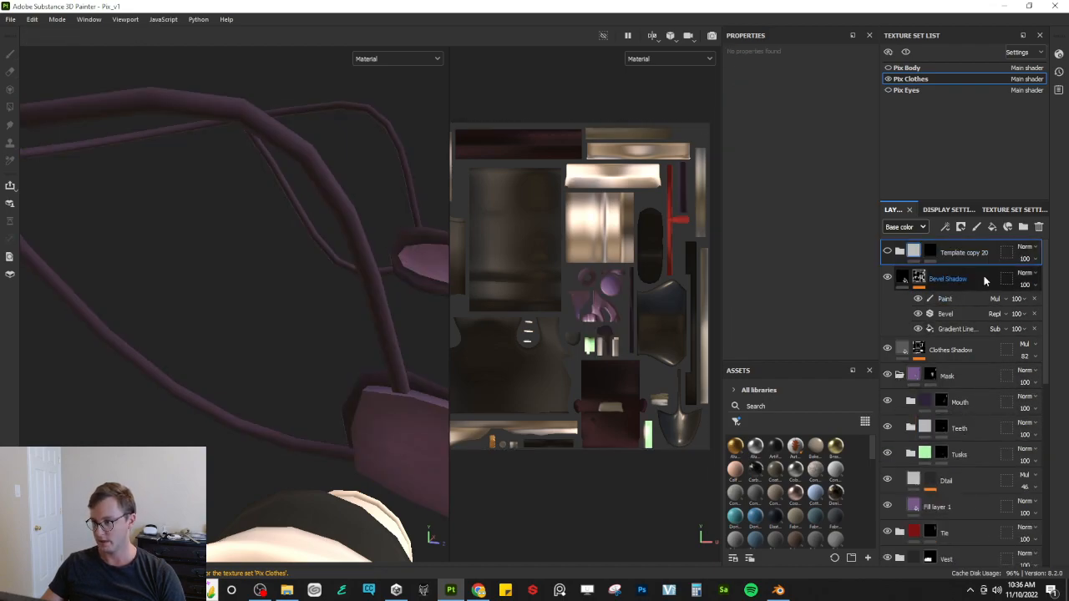
key("ctrl+d")
left_click_drag(984, 280, 960, 403)
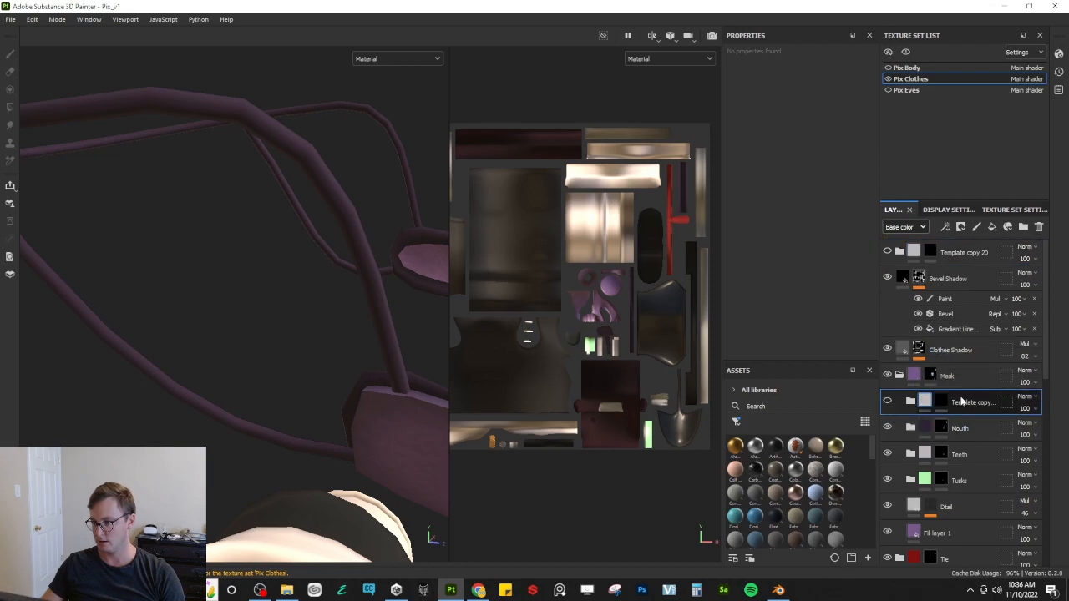
double_click(961, 402)
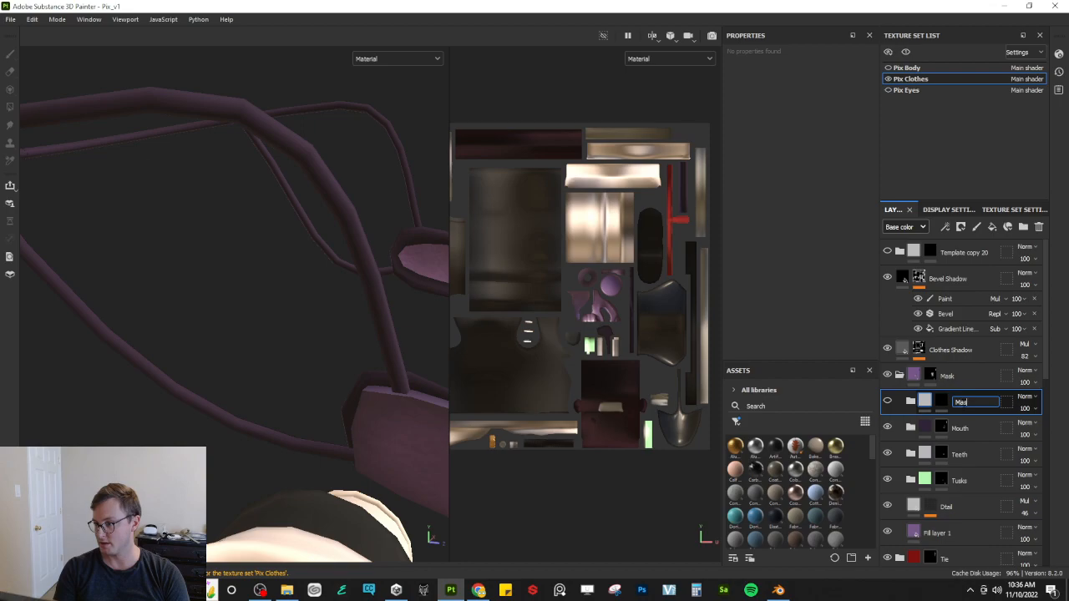
type("Mask String")
key("Return")
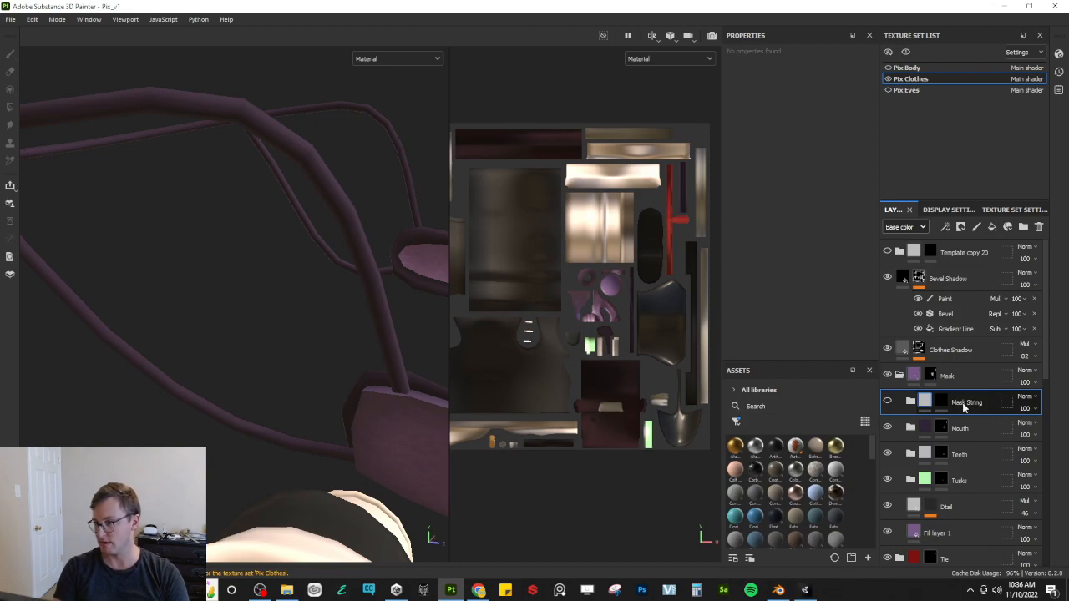
Step: Make the Mask String folder visible and add a fill to its mask using the Stripes pattern
left_click(909, 403)
left_click(959, 431)
right_click(959, 432)
key("Escape")
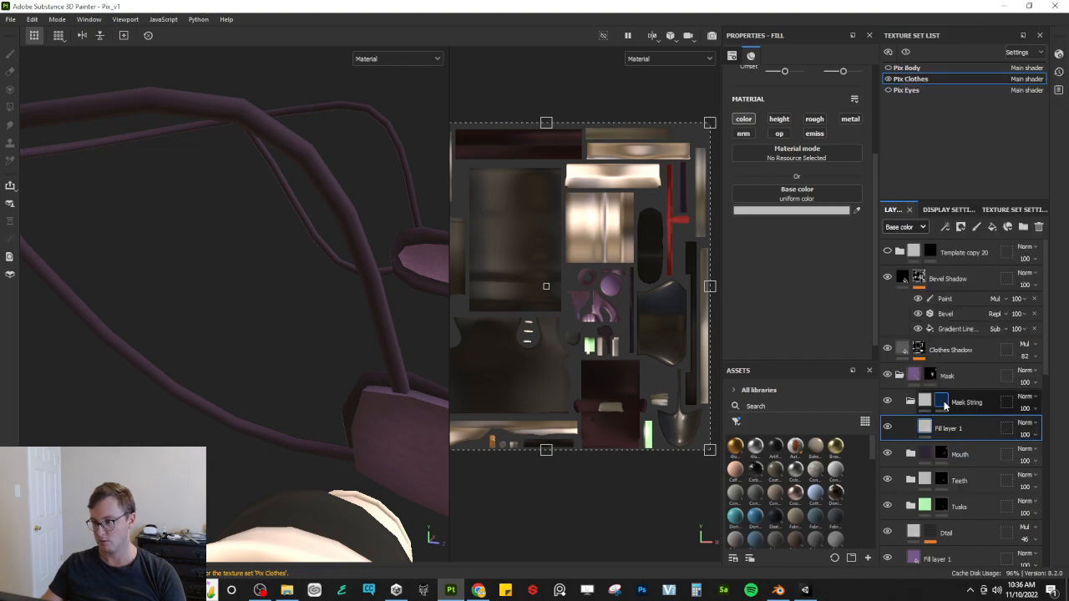
left_click(942, 401)
right_click(943, 401)
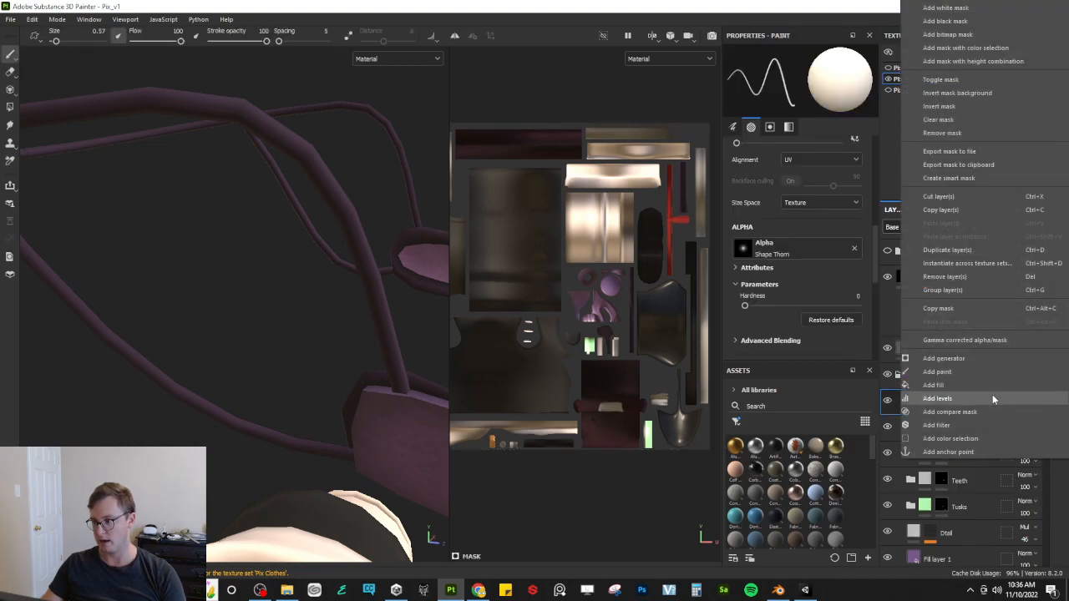
left_click(932, 385)
left_click(814, 125)
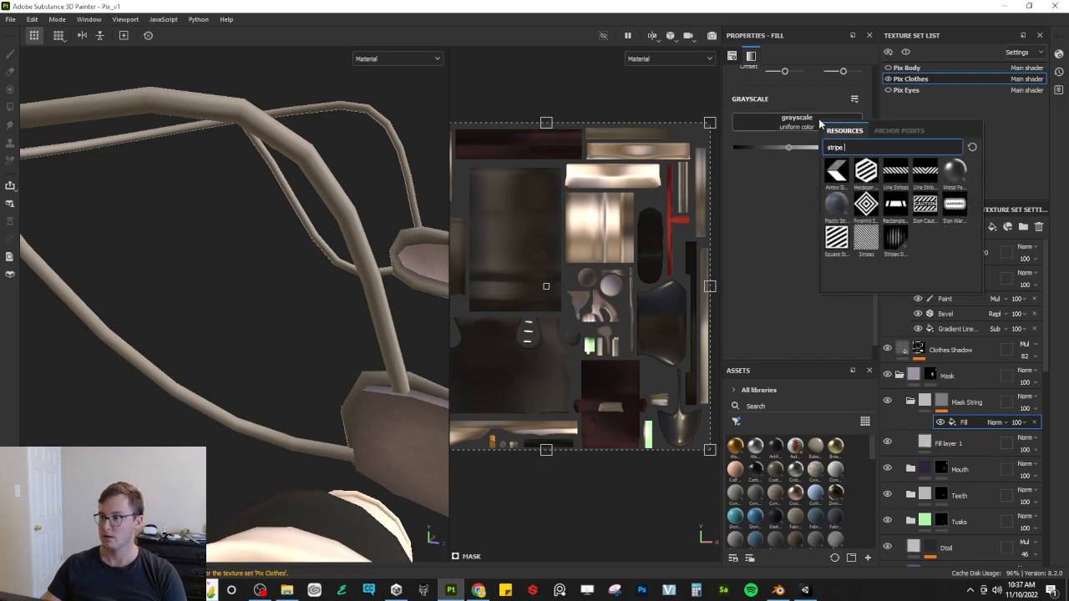
left_click(864, 239)
Step: Set the Stripes fill's tiling to 25.29 to give the mask strings a fine rope-like twist
scroll(425, 212, "down", 4)
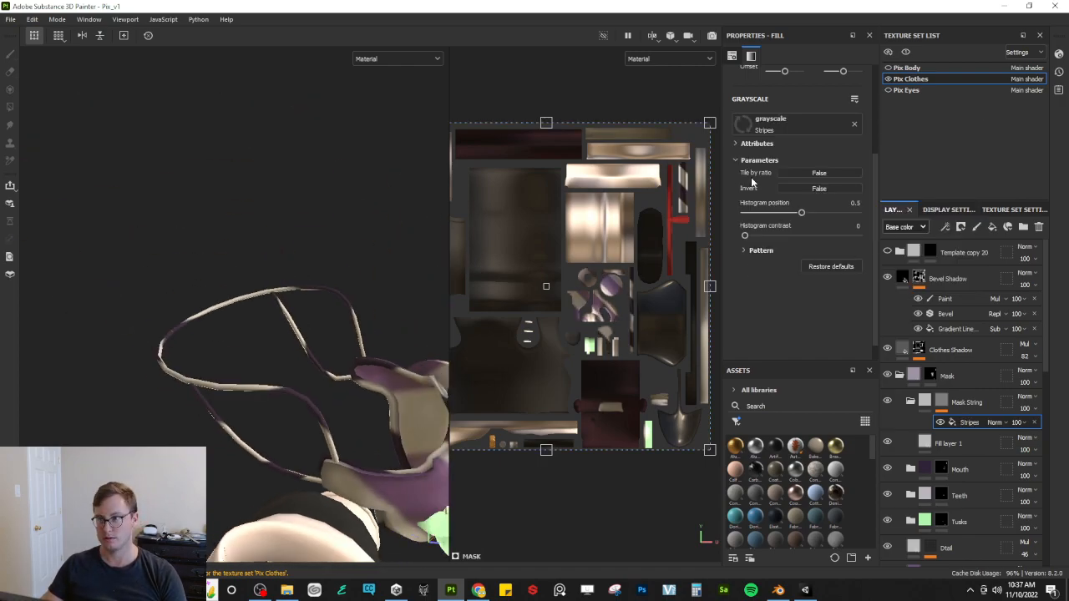
scroll(754, 181, "up", 3)
left_click_drag(786, 167, 798, 168)
scroll(344, 398, "up", 6)
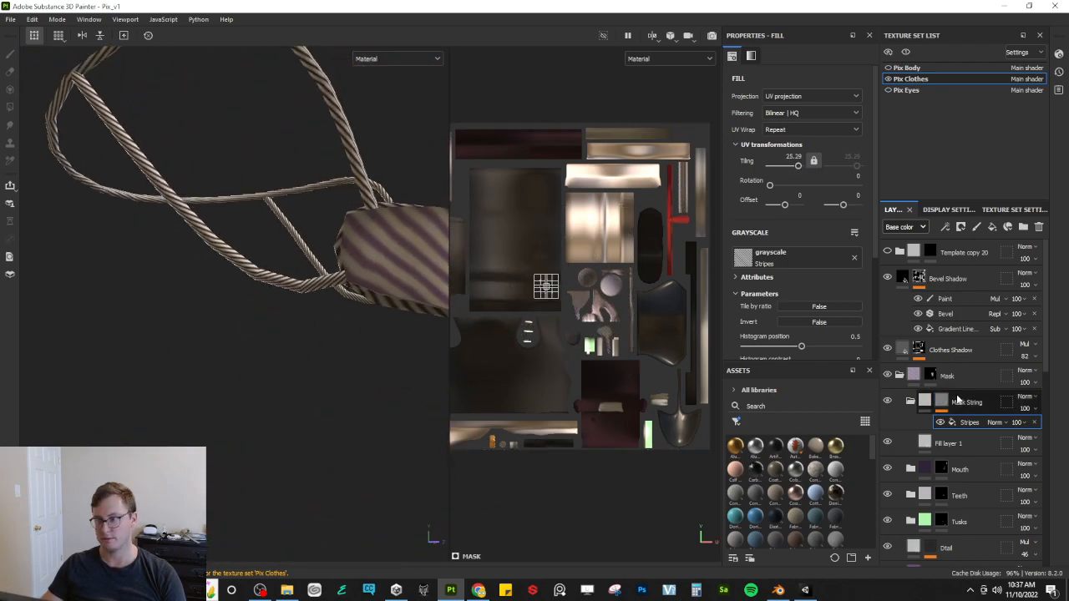
Step: Set the Stripes pattern's softness to 1 and its width to 0.38
scroll(781, 334, "down", 3)
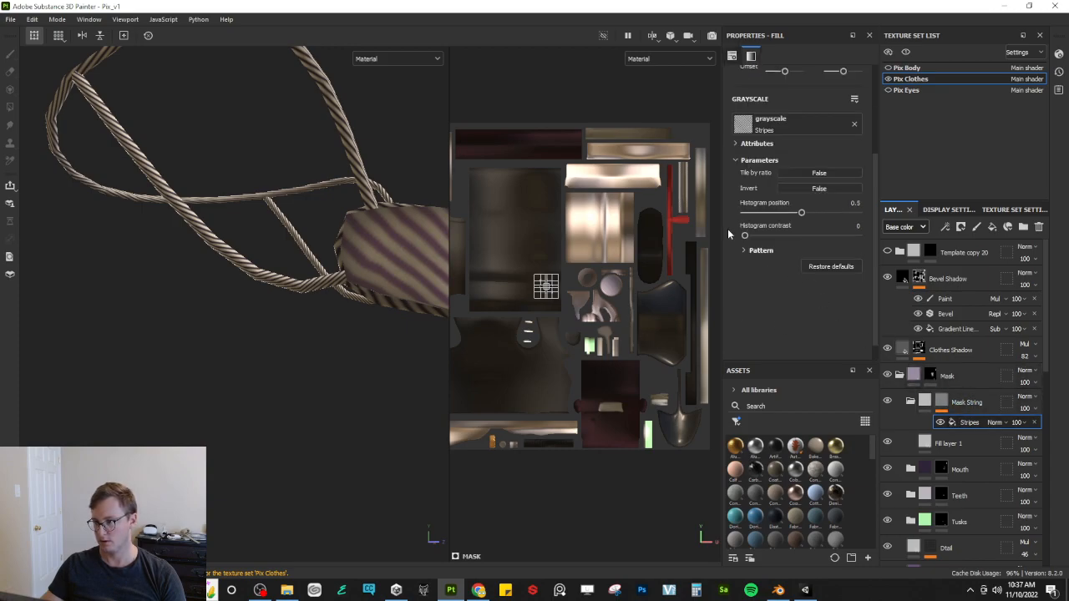
scroll(774, 260, "up", 2)
scroll(791, 242, "down", 1)
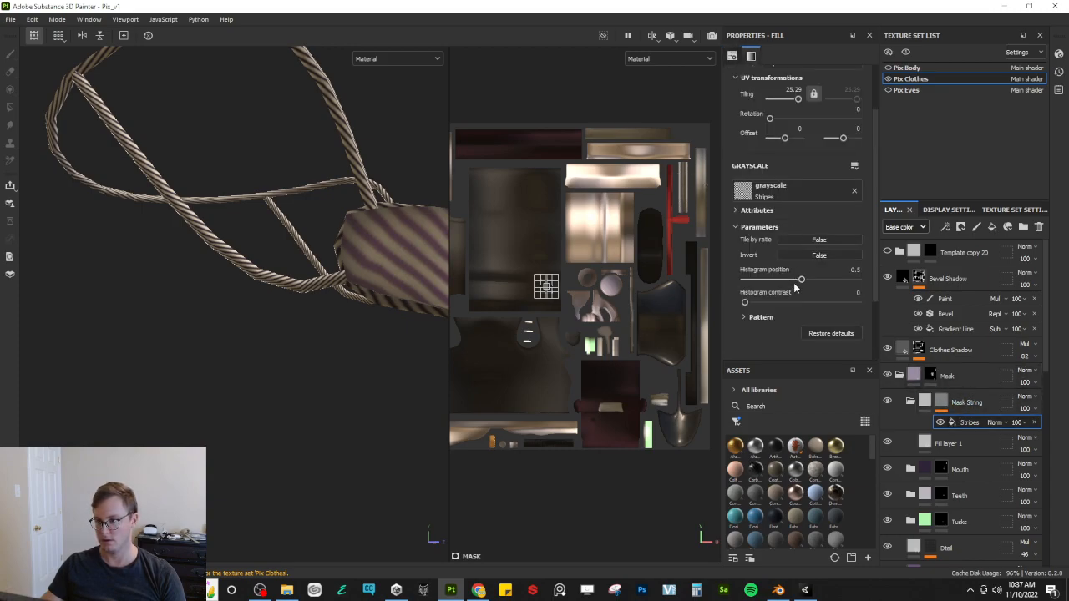
left_click(756, 317)
scroll(778, 307, "down", 2)
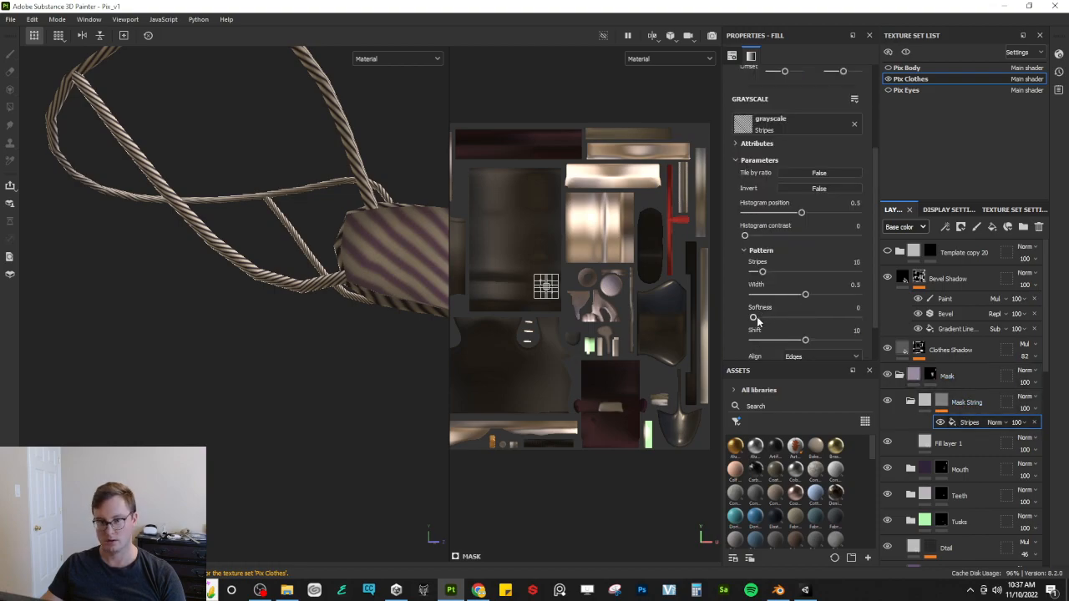
left_click_drag(784, 318, 868, 317)
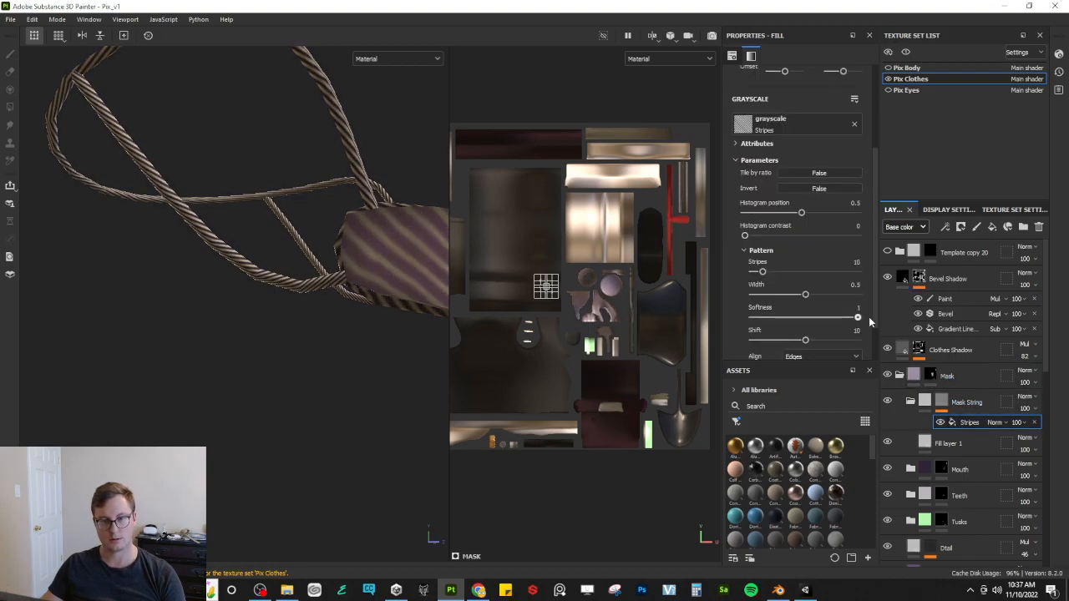
left_click_drag(791, 298, 787, 299)
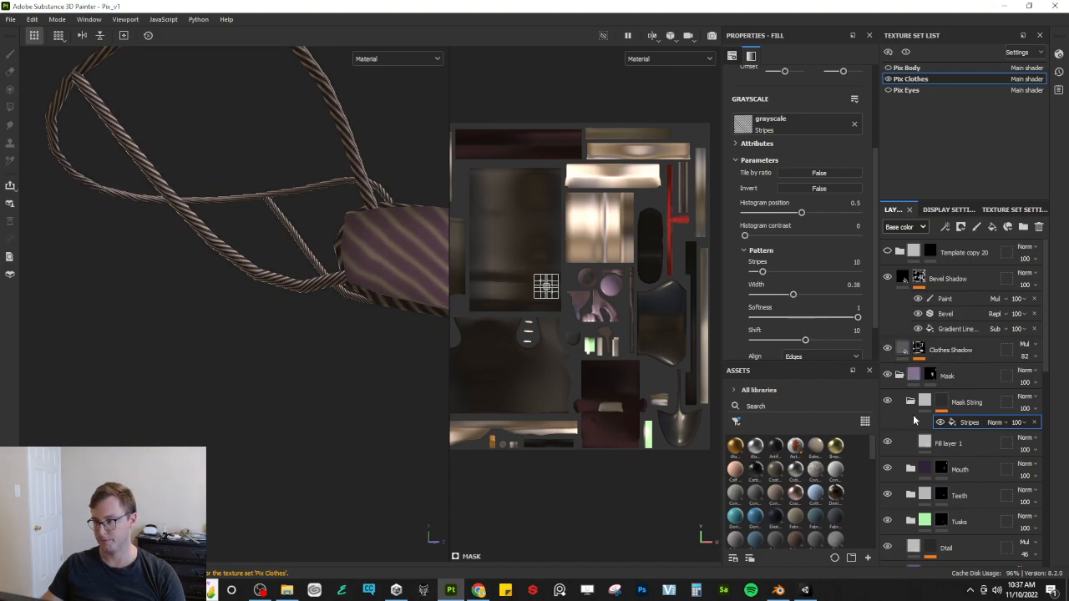
Step: Add a paint effect above Stripes in the Mask String folder's mask
left_click(941, 402)
right_click(941, 401)
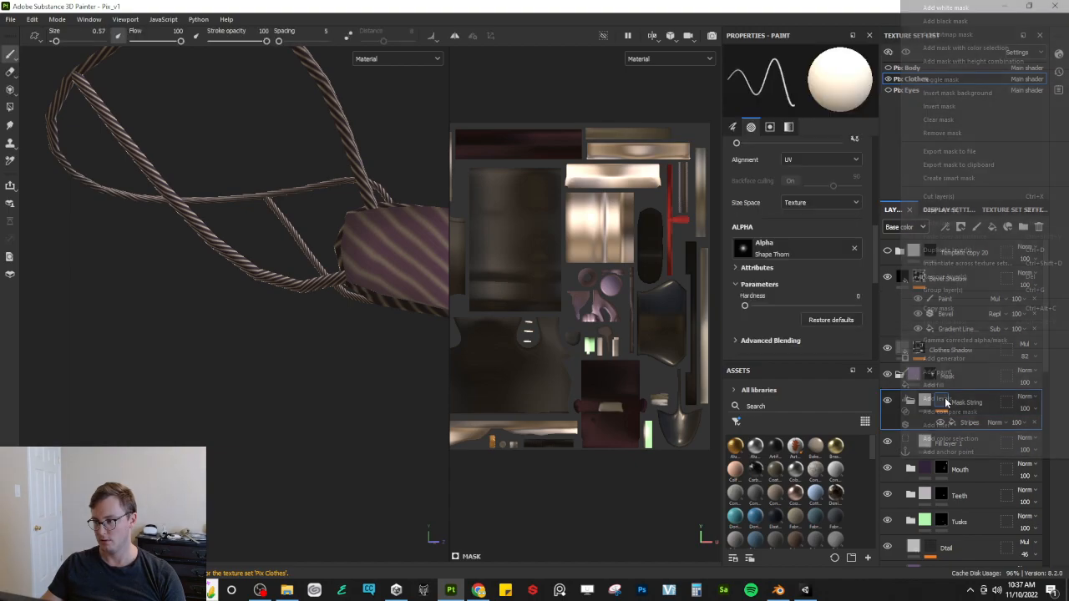
left_click(938, 374)
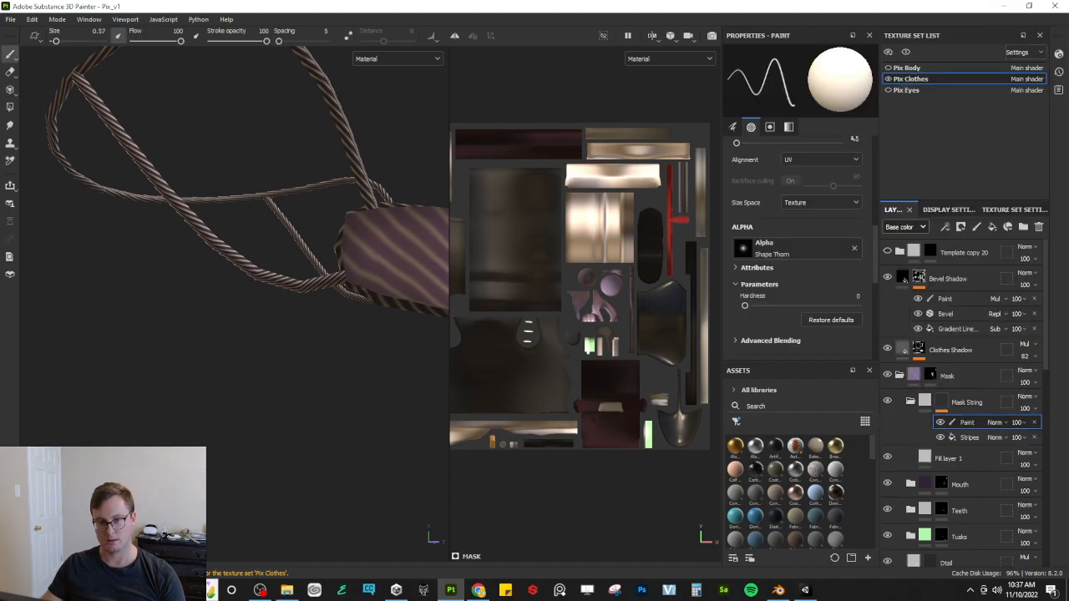
left_click_drag(242, 209, 17, 218, "alt")
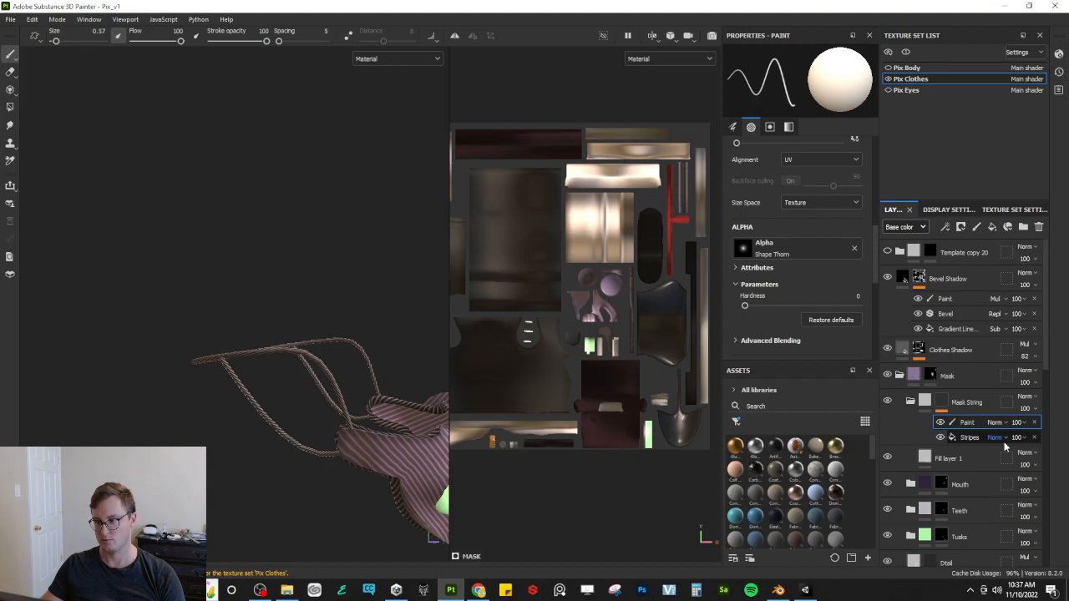
Step: Delete the paint effect above Stripes in the Mask String folder's mask and add a fresh paint effect in its place
key("Delete")
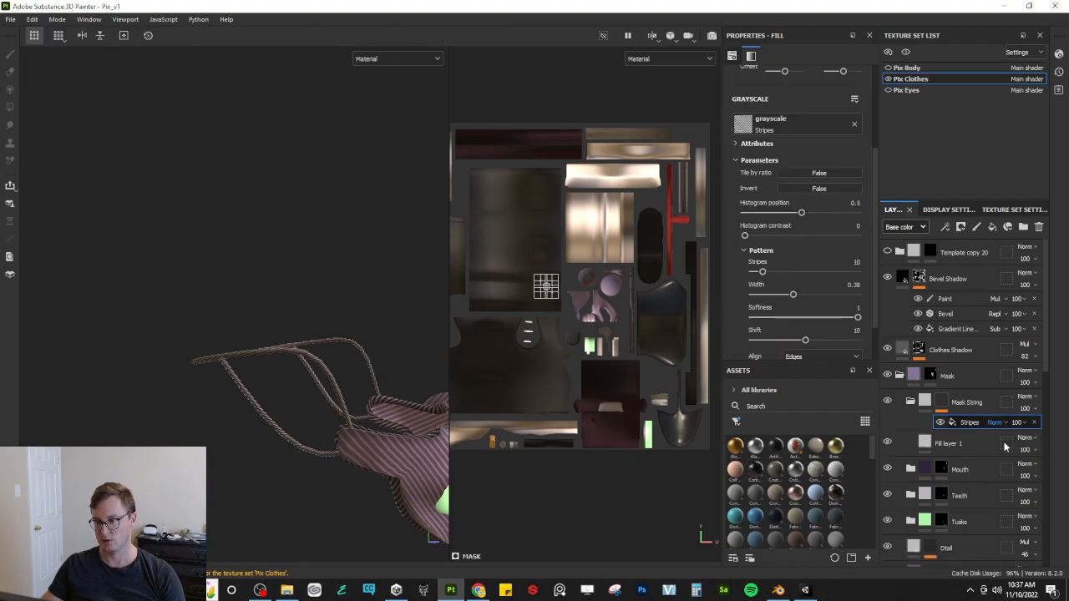
right_click(946, 406)
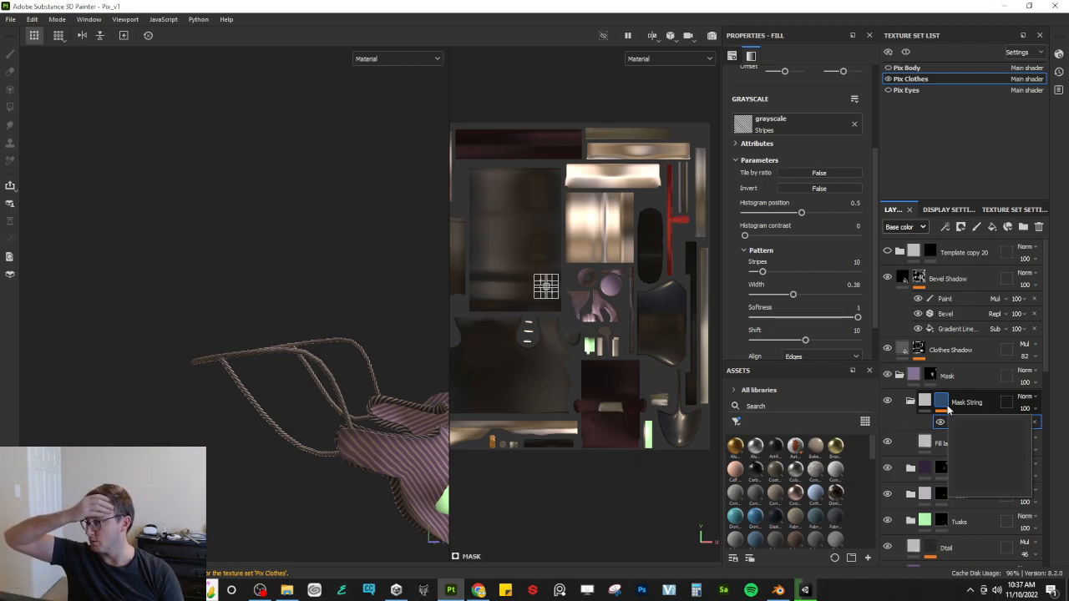
right_click(948, 406)
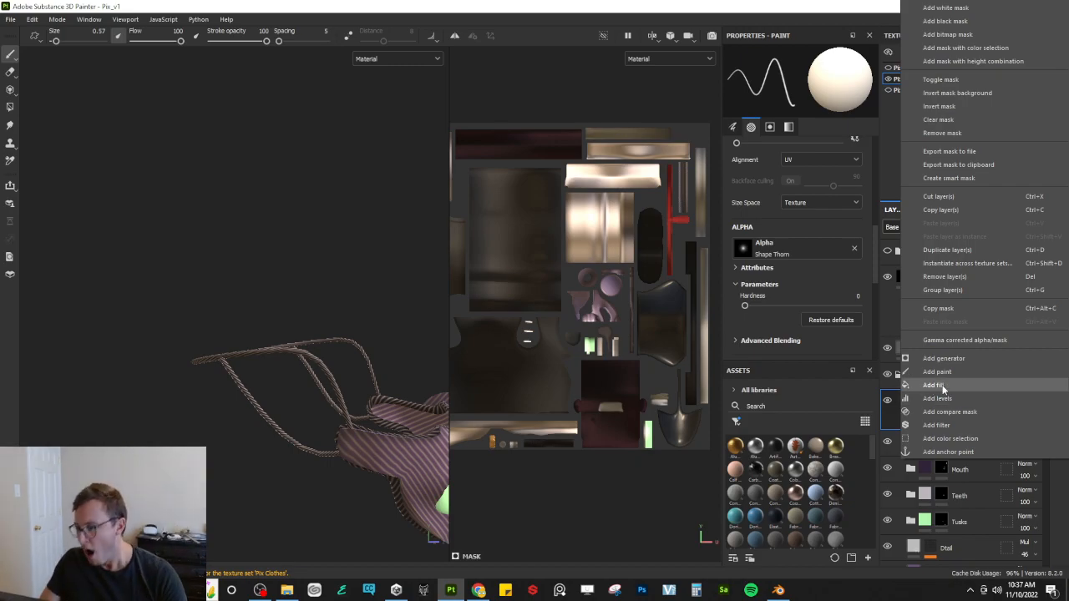
left_click(937, 372)
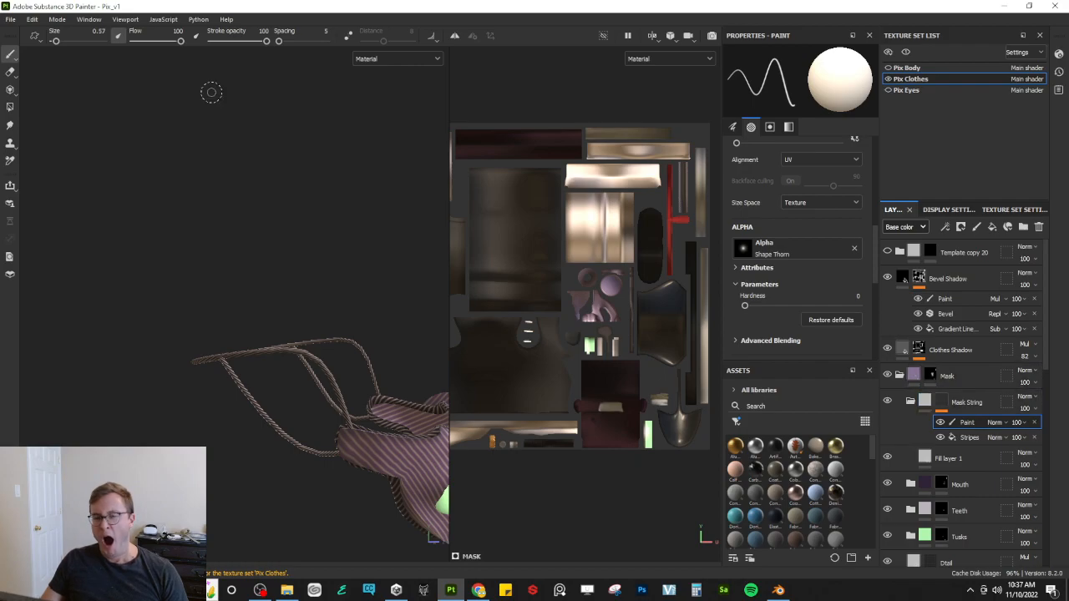
Step: Polygon-fill every UV island of the clothes with black on the Mask String mask's paint effect
left_click(10, 106)
scroll(568, 208, "down", 2)
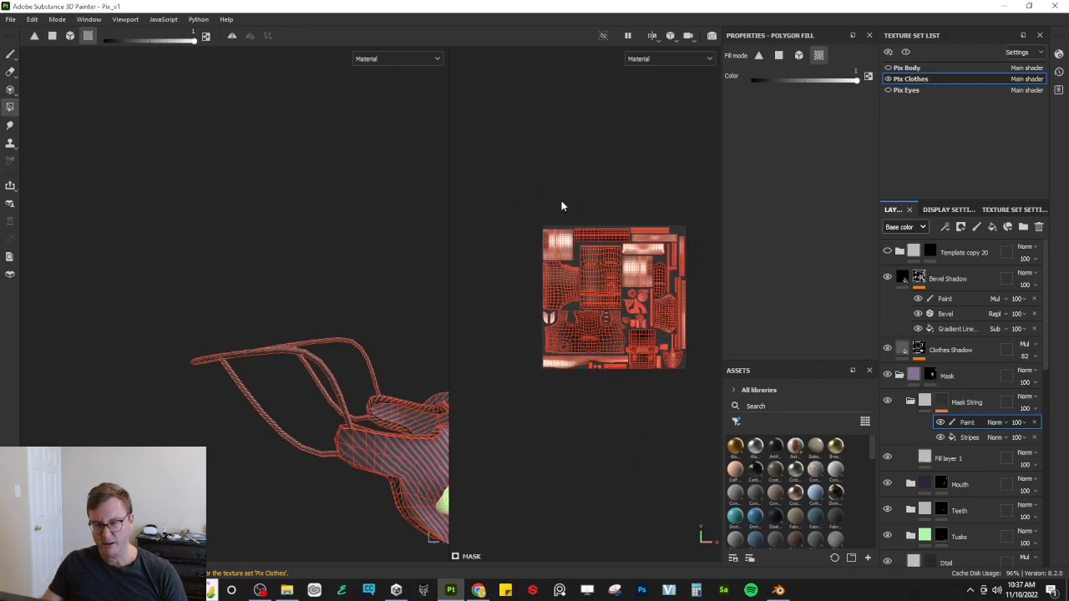
scroll(643, 392, "up", 2)
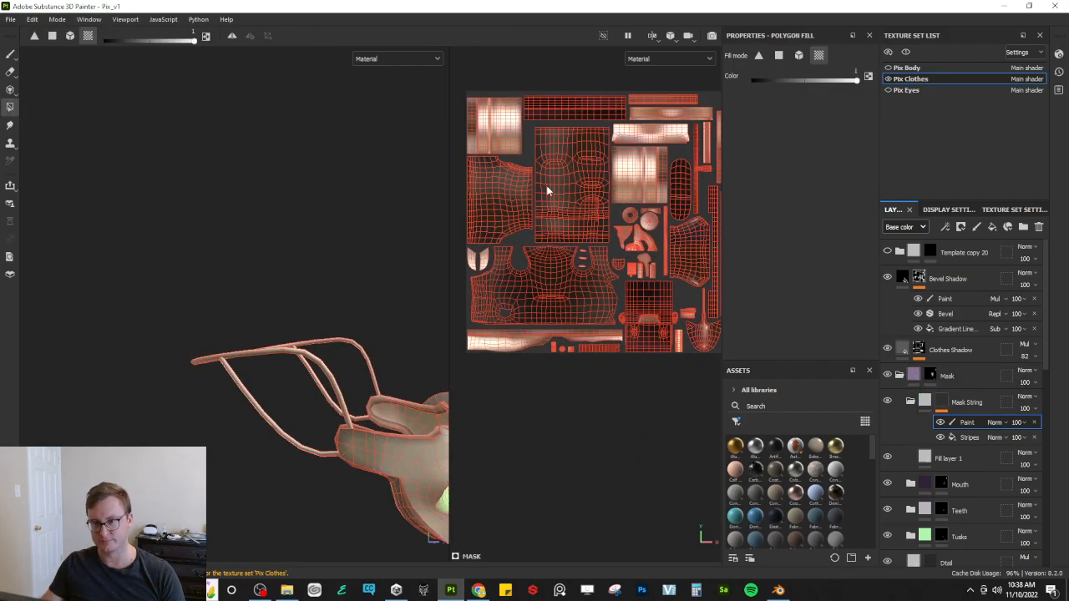
scroll(547, 190, "down", 1)
left_click_drag(519, 150, 691, 334)
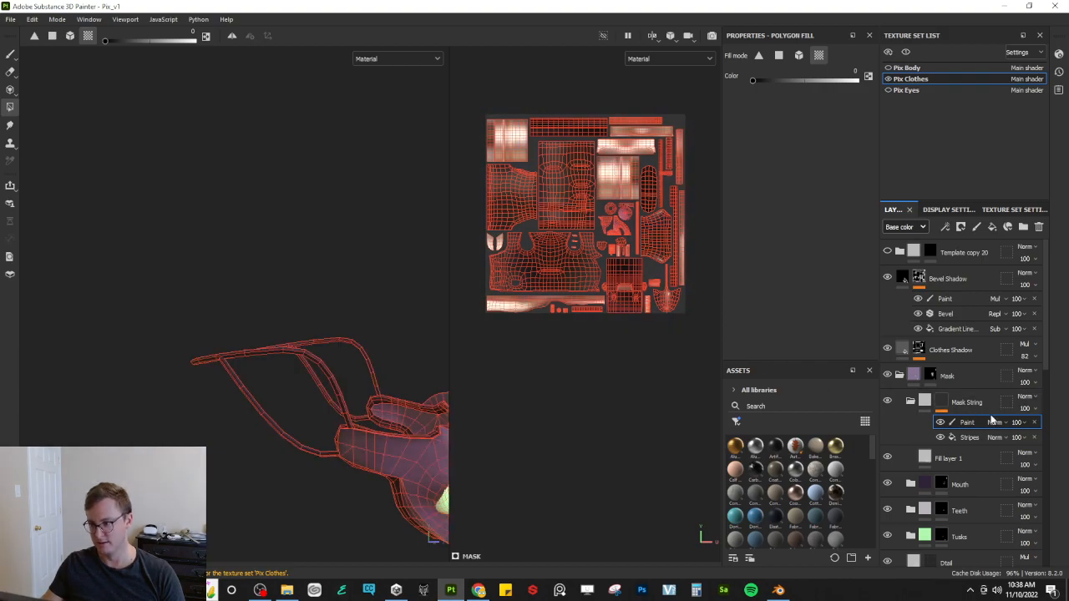
Step: Polygon-fill the mask strings' UV islands with white on the Mask String mask's paint effect
scroll(635, 271, "up", 6)
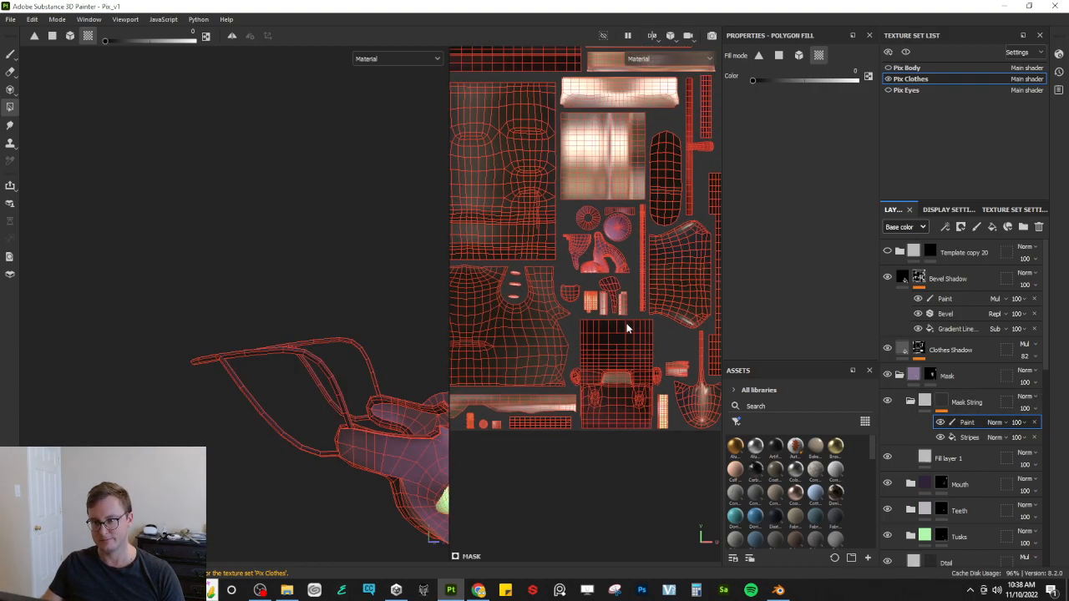
middle_click_drag(614, 228, 616, 290, "alt")
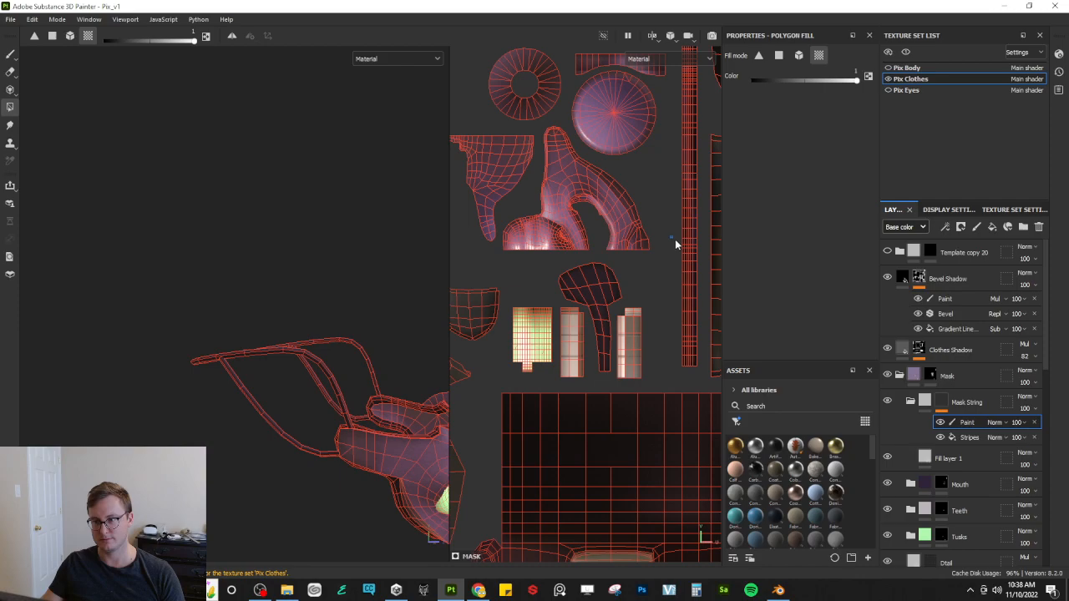
left_click(685, 269)
scroll(602, 329, "down", 6)
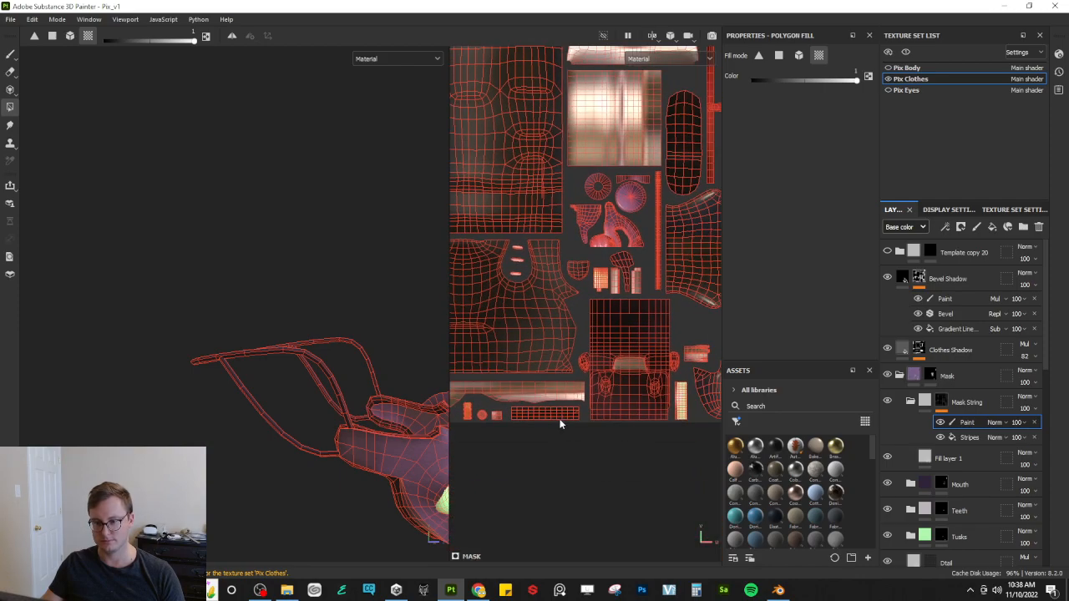
middle_click_drag(660, 284, 576, 407, "alt")
left_click(638, 198)
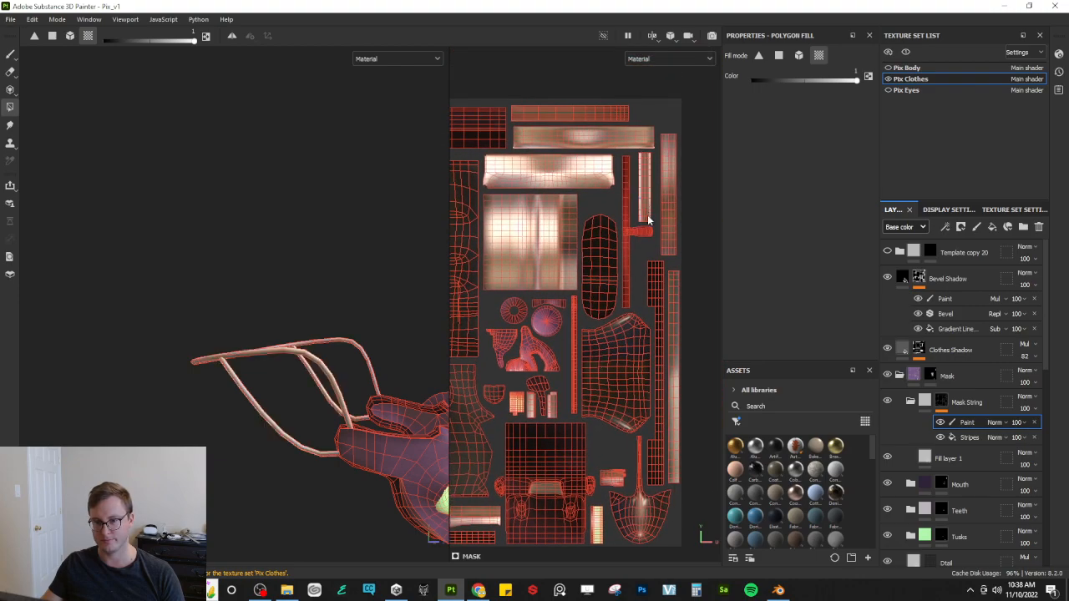
scroll(668, 167, "up", 4)
Step: Set the paint effect above Stripes to Multiply so the stripes are limited to the mask strings
left_click(991, 422)
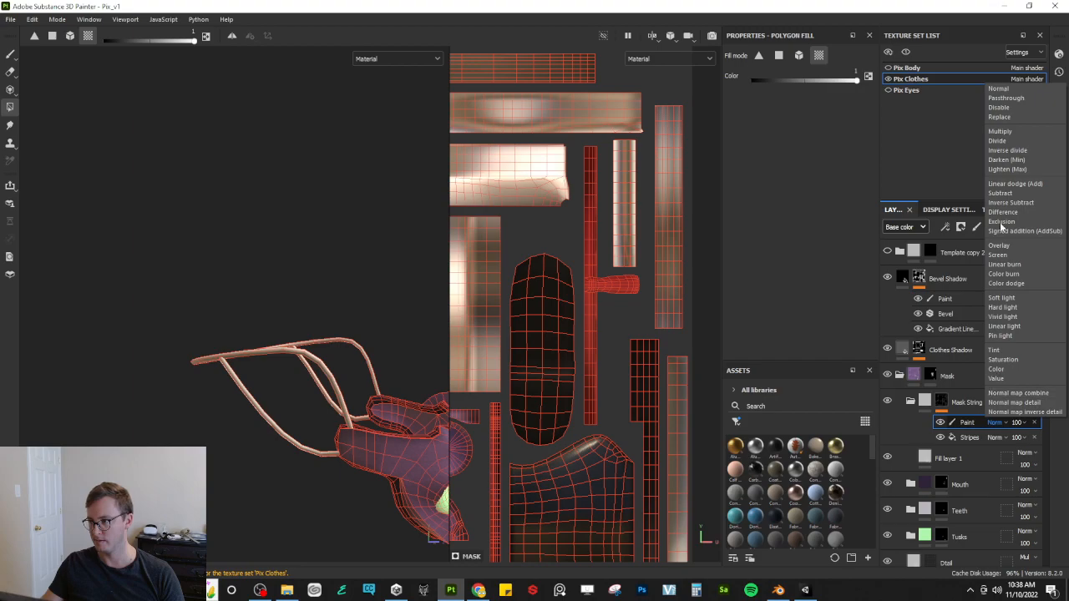
left_click(1006, 137)
scroll(355, 408, "up", 7)
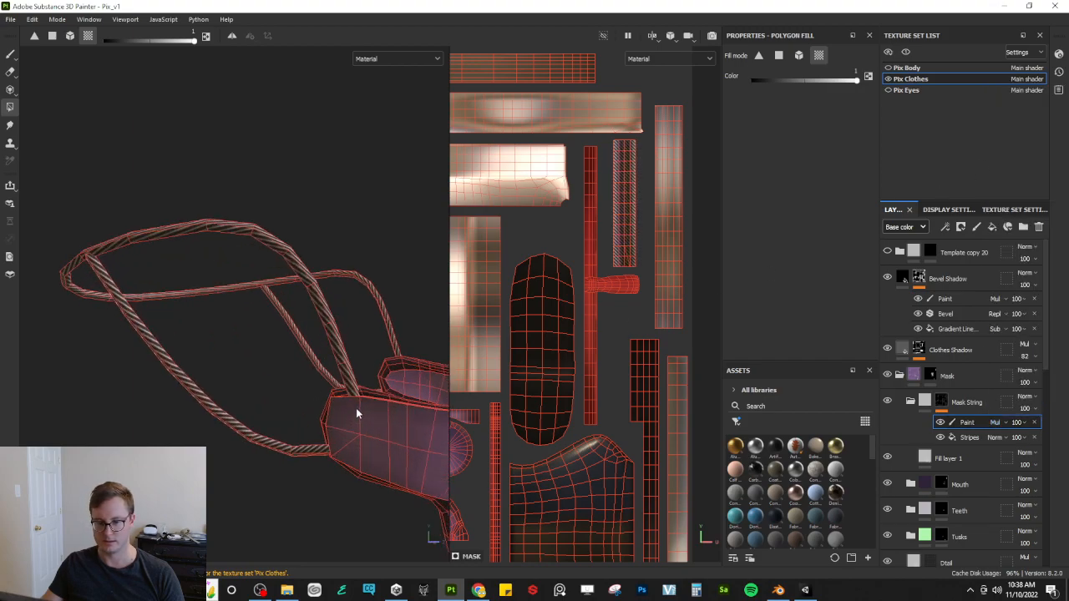
Step: Enable the height channel on the fill layer inside the Mask String folder and set its height to -0.1144, keeping color enabled
left_click(930, 408)
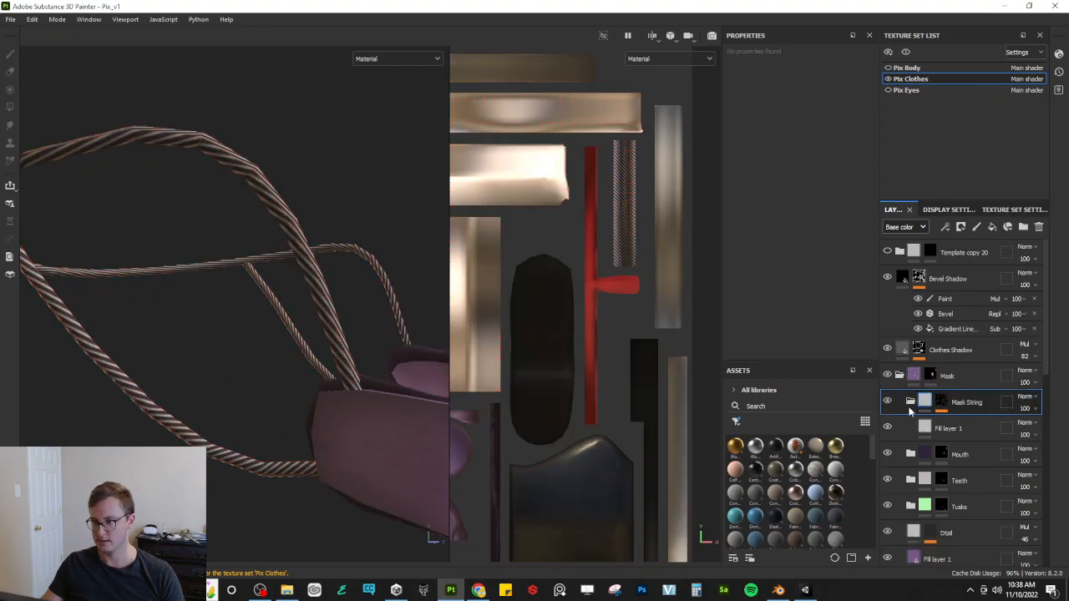
left_click(931, 425)
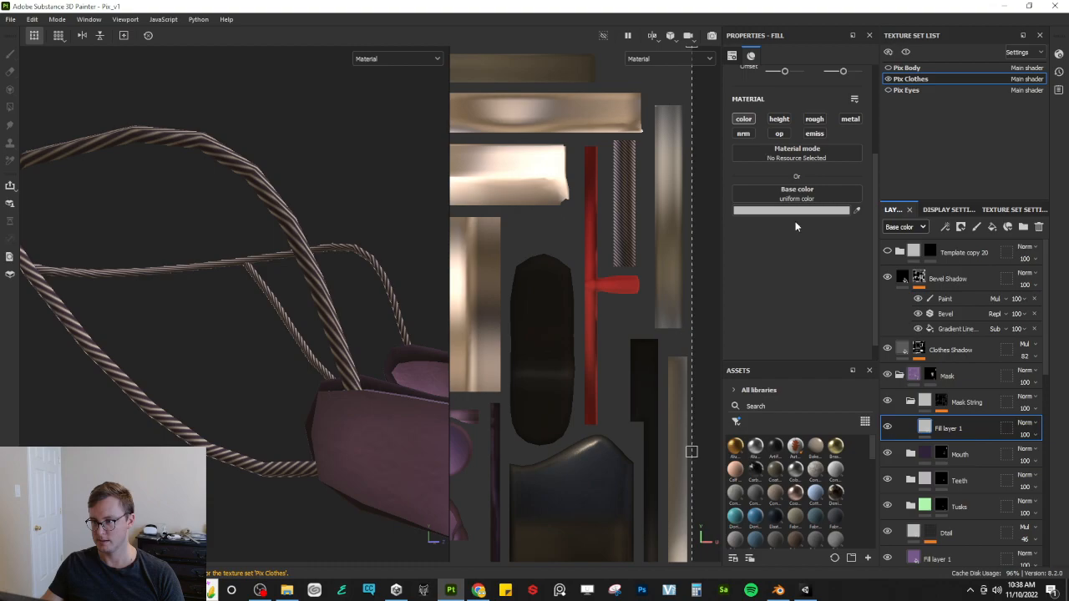
left_click(743, 120)
left_click(779, 119)
left_click_drag(784, 221, 781, 220)
left_click(744, 120)
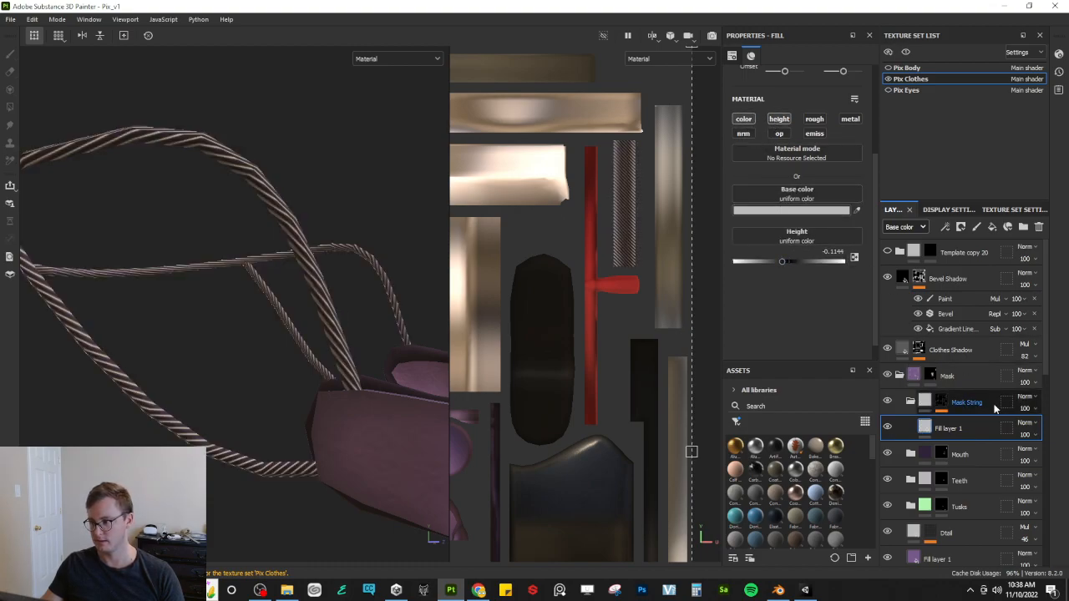
Step: Set the Mask String folder's blend mode to Multiply and enable roughness with a value of 1 on its fill layer
left_click(1029, 397)
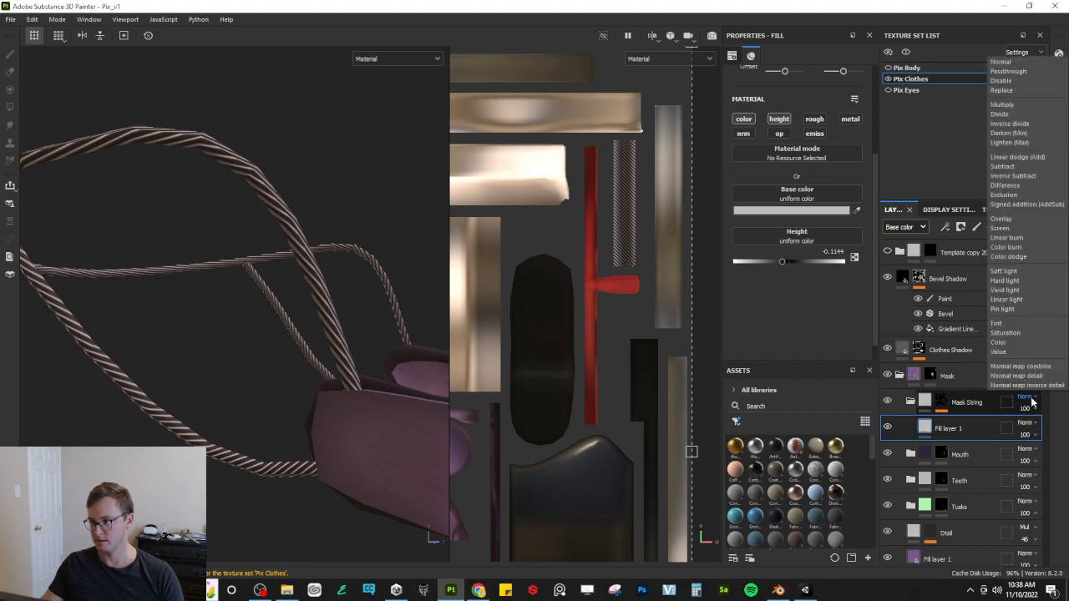
left_click(1001, 106)
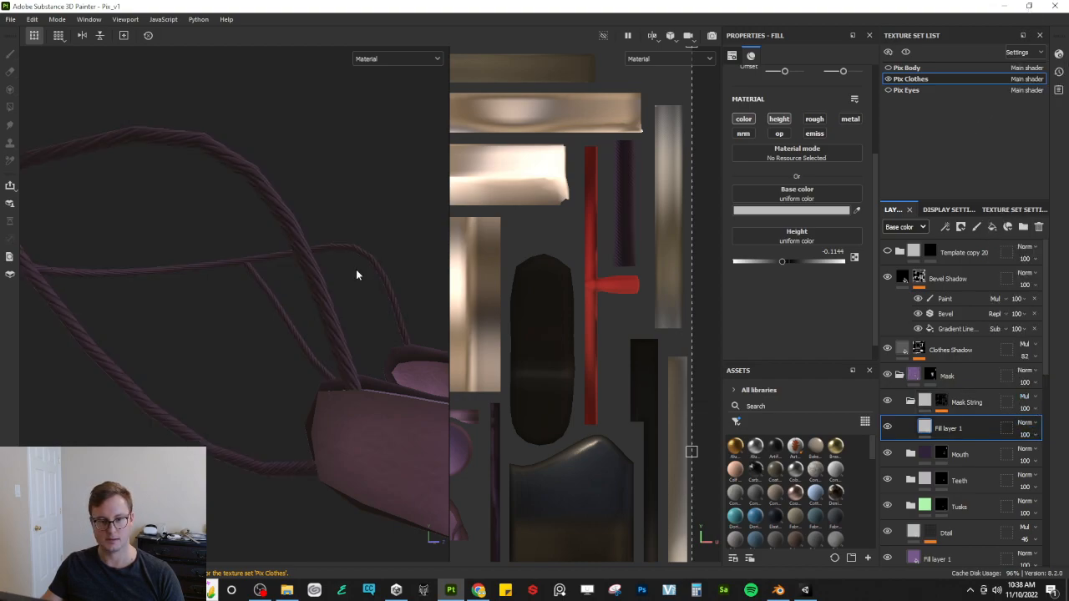
scroll(312, 315, "up", 2)
left_click(815, 118)
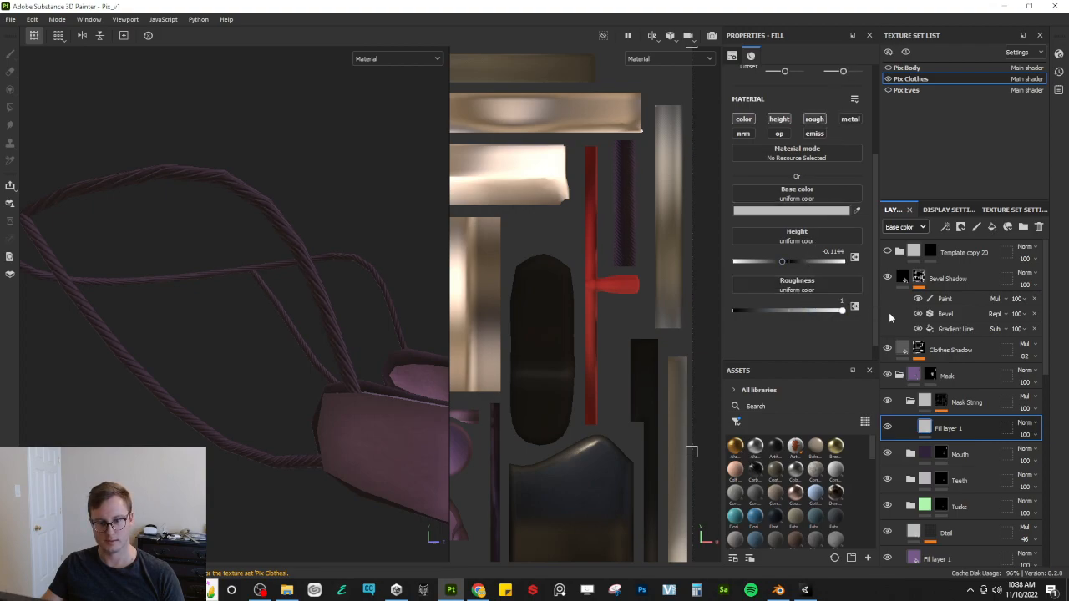
Step: Examine the purple tusked mask and its rope strings up close, from the front and at full-outfit distance
left_click_drag(316, 274, 375, 334, "alt")
scroll(368, 297, "down", 6)
left_click_drag(367, 298, 357, 333, "alt")
scroll(282, 381, "up", 4)
left_click_drag(282, 382, 206, 299, "alt")
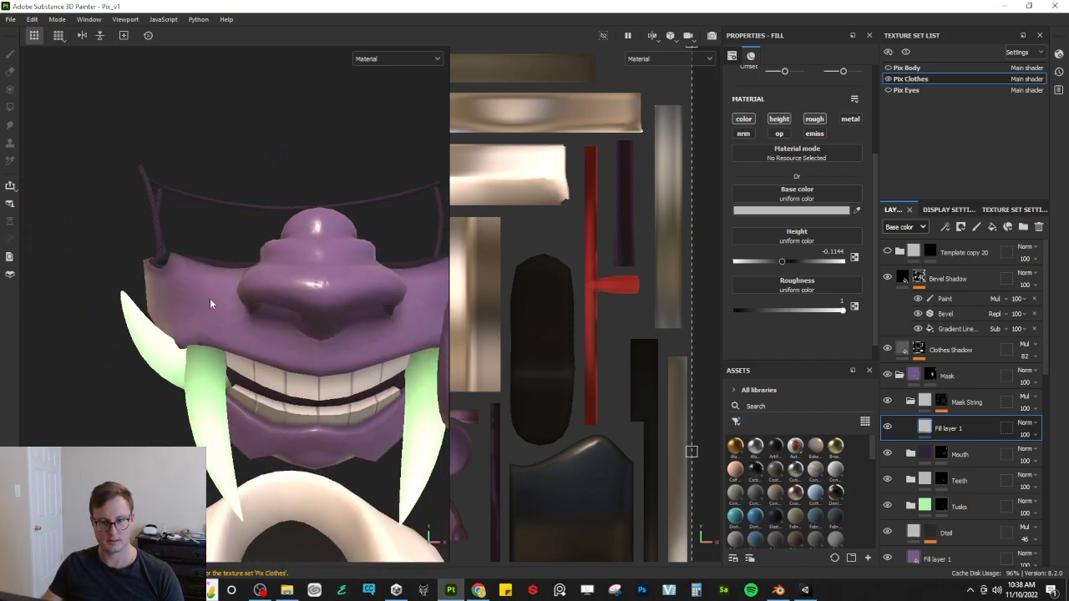
scroll(284, 299, "down", 2)
left_click_drag(284, 299, 282, 280, "alt")
scroll(282, 279, "down", 5)
middle_click_drag(302, 372, 275, 282, "alt")
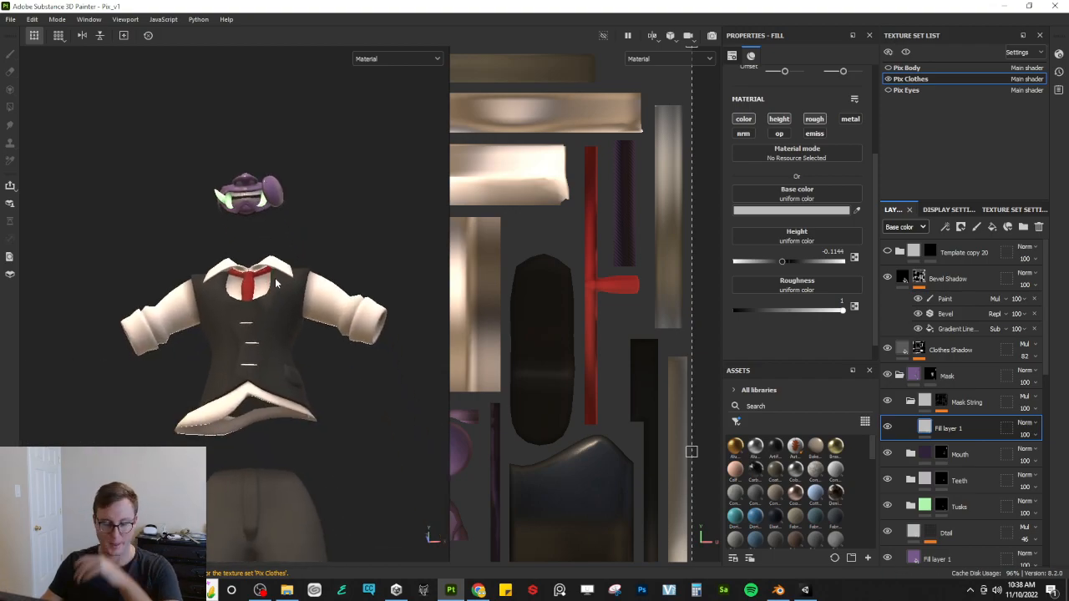
Step: Look over the shirt, vest, trousers and pouch from several angles
scroll(275, 277, "down", 6)
left_click_drag(257, 343, 350, 408, "alt")
scroll(283, 391, "up", 5)
scroll(248, 399, "down", 5)
middle_click_drag(248, 399, 303, 250, "alt")
scroll(303, 250, "up", 2)
left_click_drag(303, 251, 392, 229, "alt")
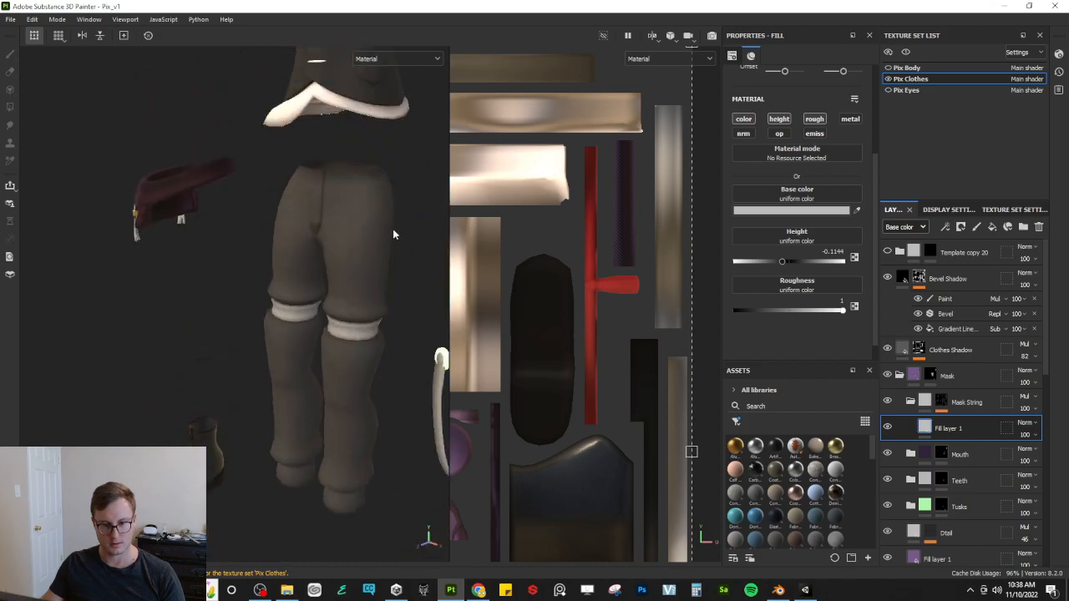
middle_click_drag(392, 229, 279, 342, "alt")
left_click_drag(279, 342, 312, 292, "alt")
middle_click_drag(312, 292, 331, 365, "alt")
Step: Export the Pix Body, Pix Clothes and Pix Eyes textures with the UNITY_Poiyomi v4 template as 8-bit PNG and save the export settings
left_click(11, 20)
left_click(58, 167)
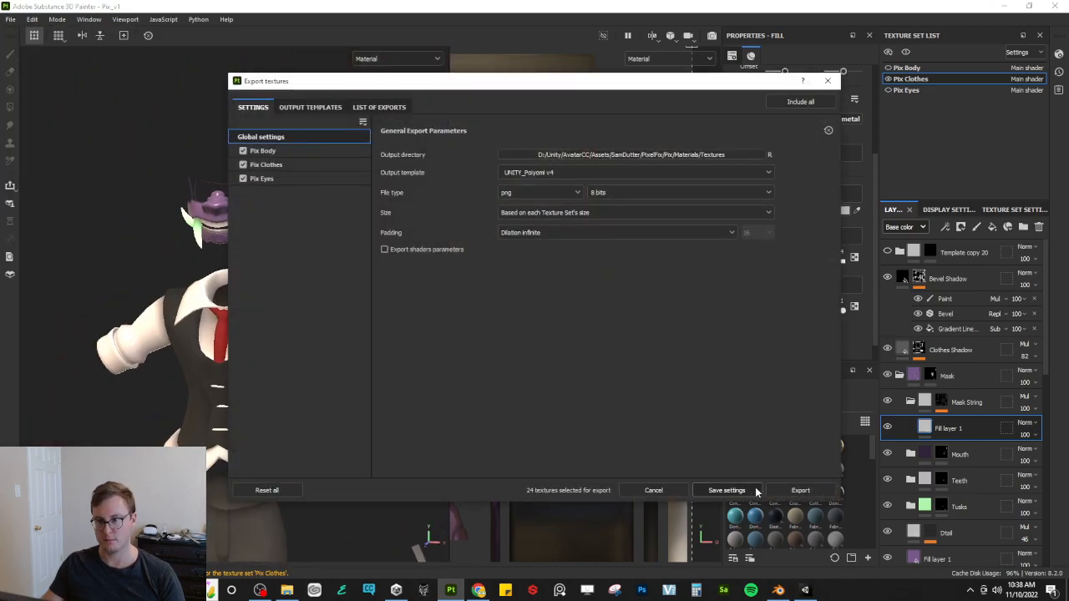
left_click(779, 489)
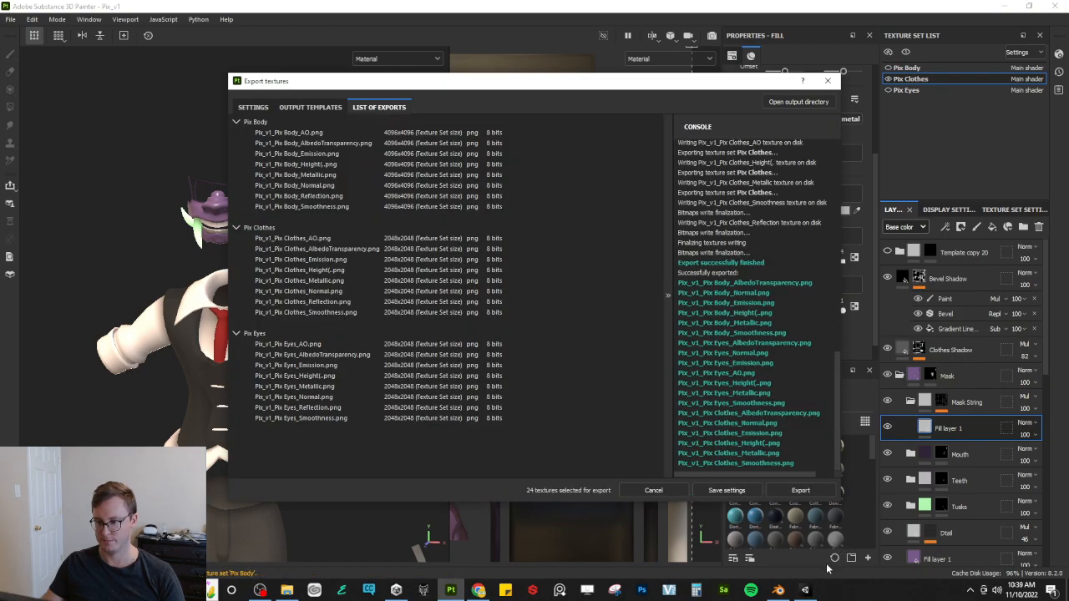
left_click(723, 492)
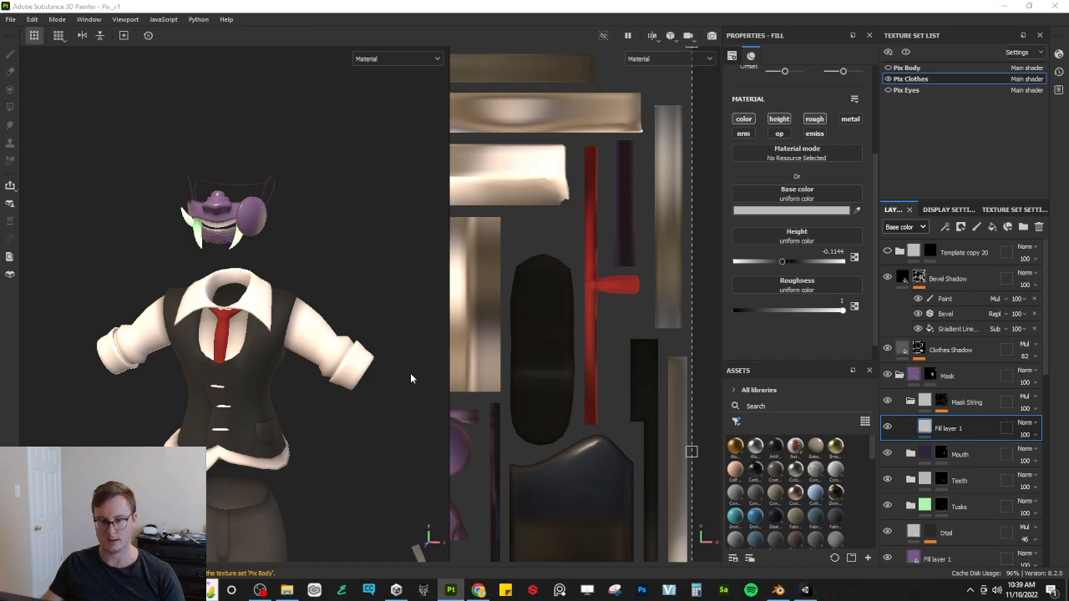
Step: Switch to Unity and inspect the re-exported textures on the avatar's body, prosthetic arm, outfit and pouch
key("alt+Tab")
right_click_drag(276, 233, 321, 232)
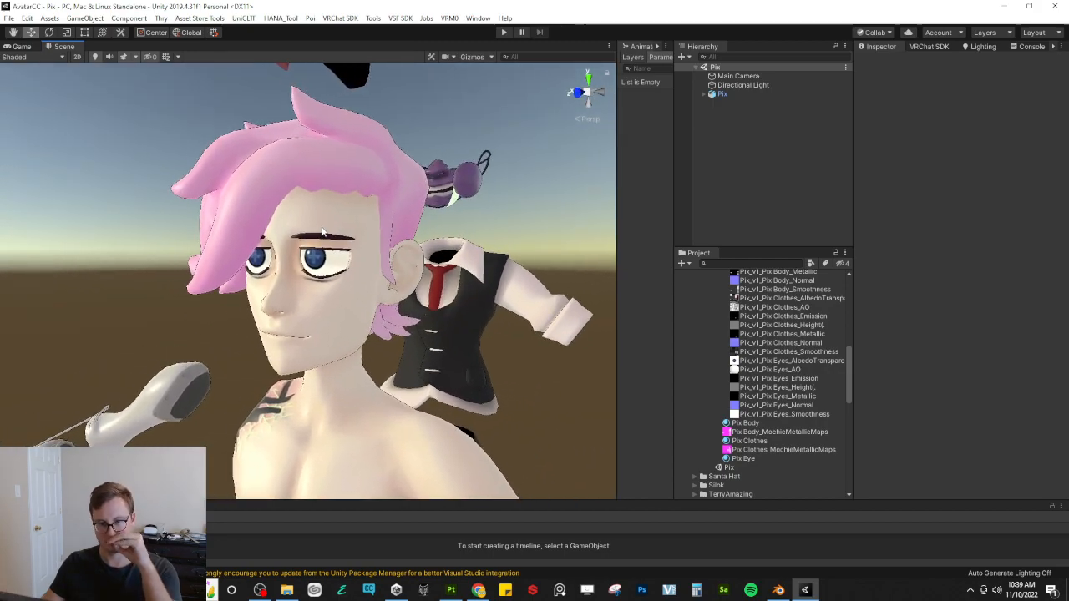
right_click_drag(332, 227, 668, 305)
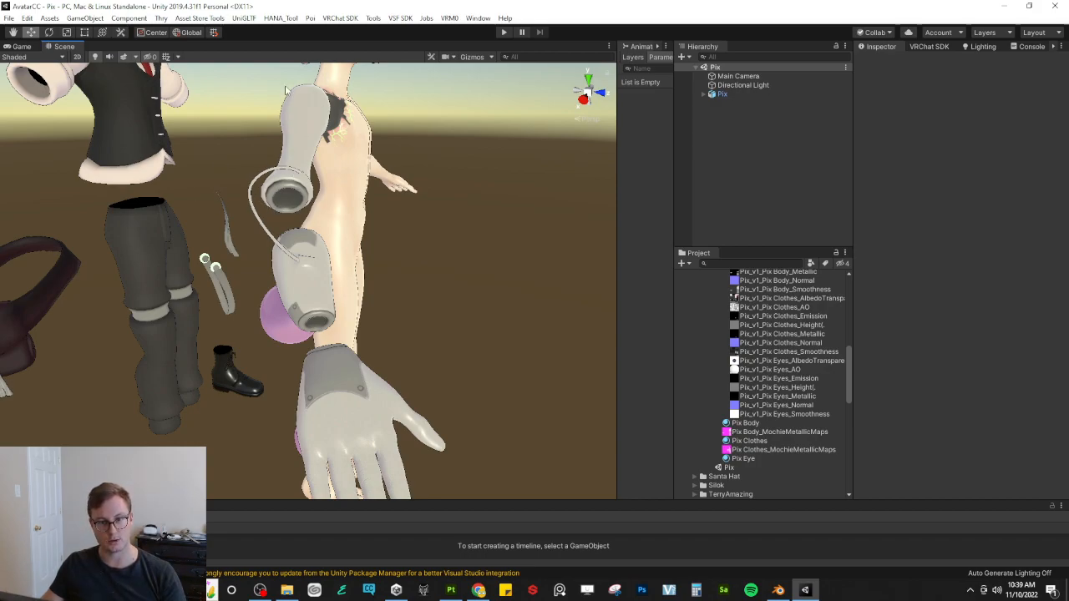
right_click_drag(260, 146, 258, 193)
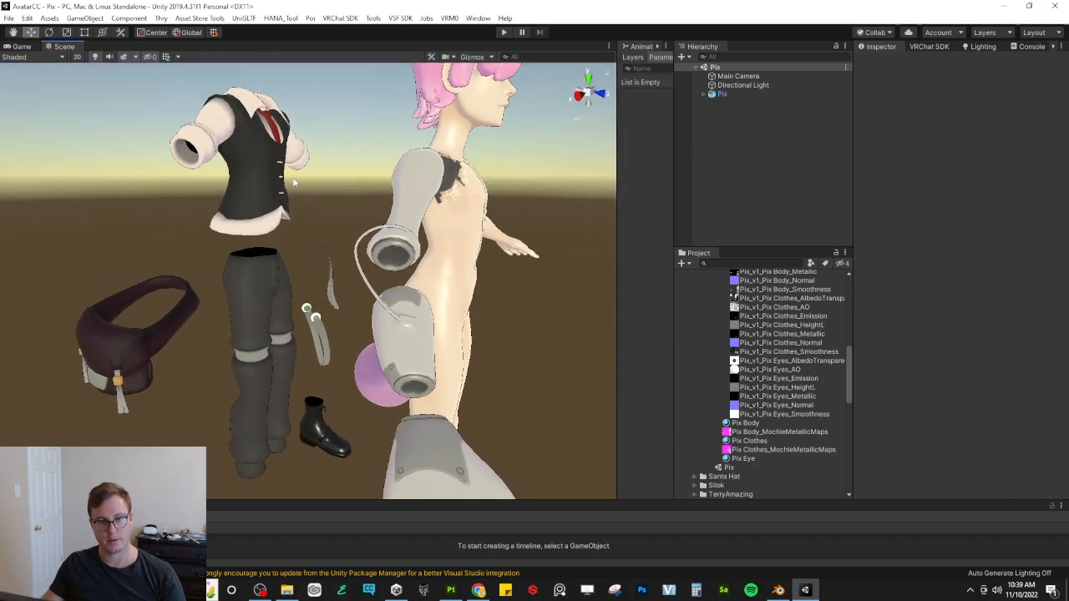
right_click_drag(312, 222, 546, 170)
middle_click_drag(546, 176, 359, 173)
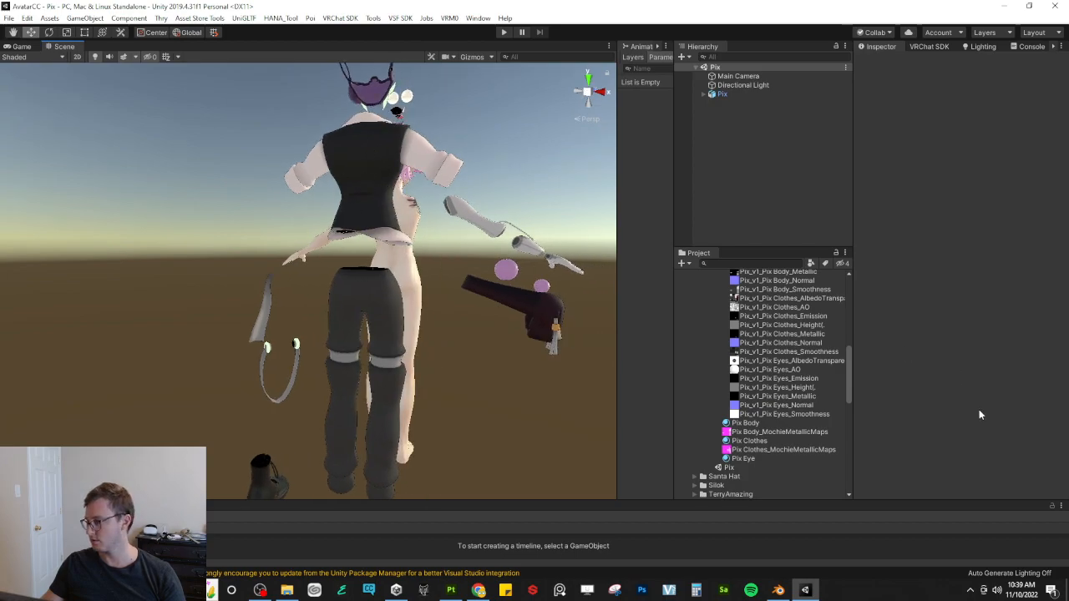
right_click_drag(402, 289, 405, 249)
right_click_drag(430, 319, 206, 440)
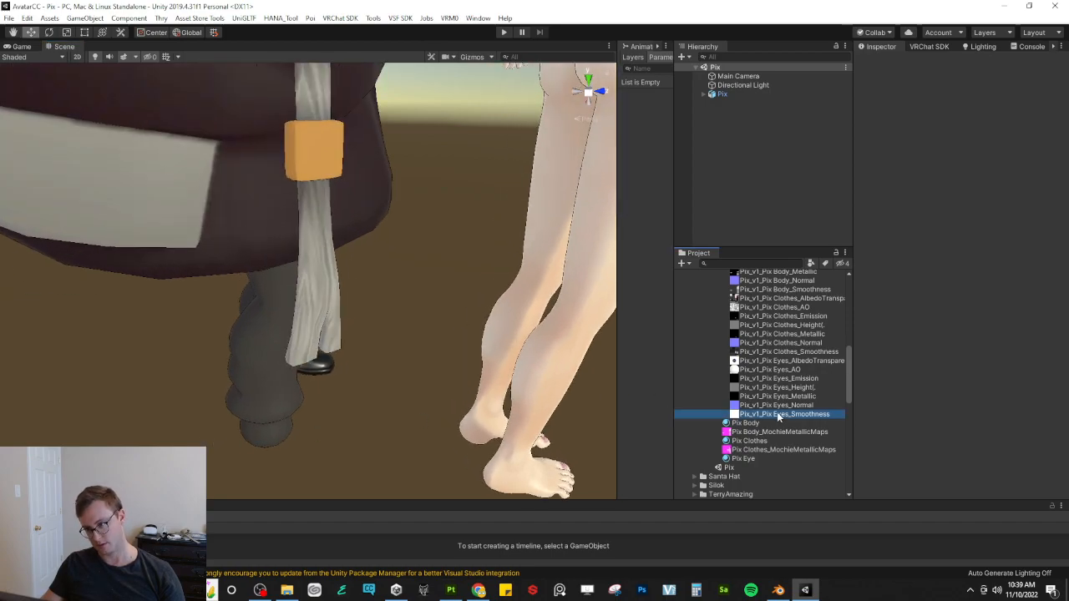
Step: Select all the Pix body, clothes and eye textures and review their shared import settings
scroll(756, 370, "up", 3)
left_click(756, 315, "shift")
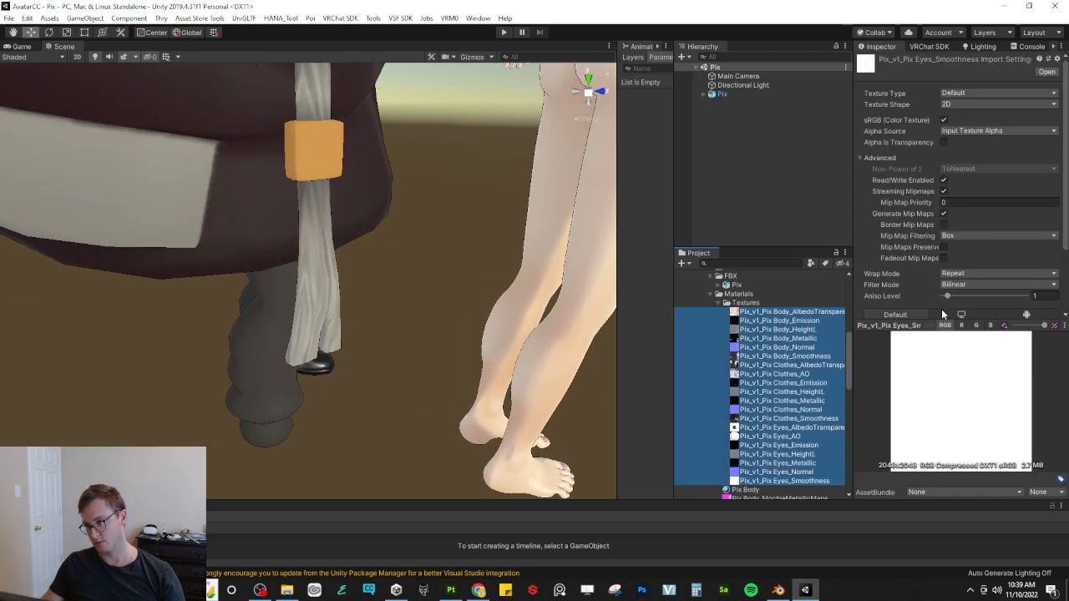
scroll(904, 267, "down", 2)
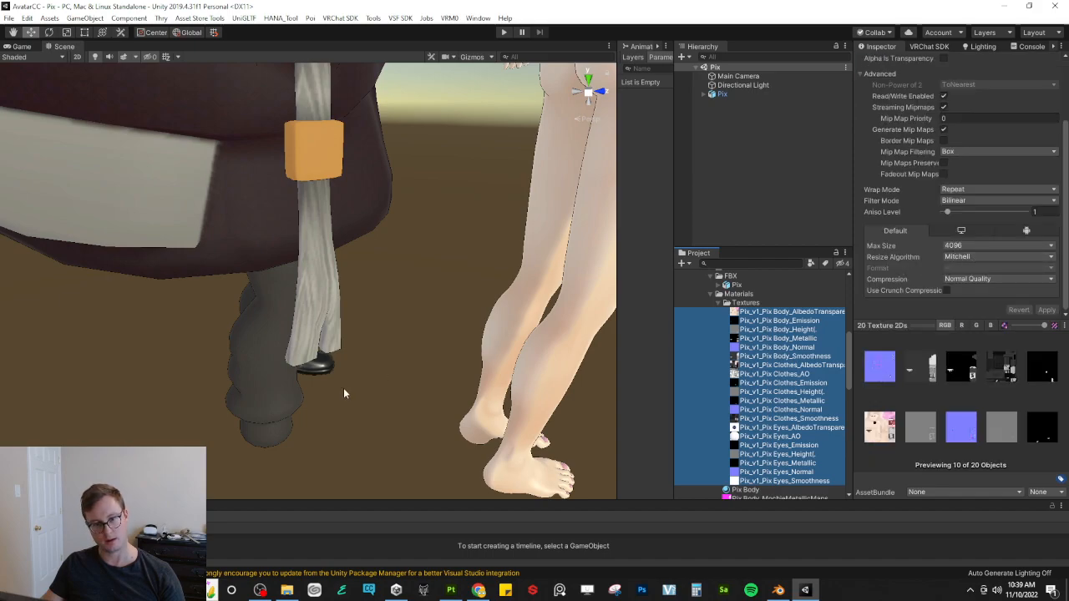
left_click(374, 375)
Step: Assign the Pix_v1_Pix Clothes_Normal texture as the normal map of the Pix Clothes material
right_click_drag(374, 375, 150, 306)
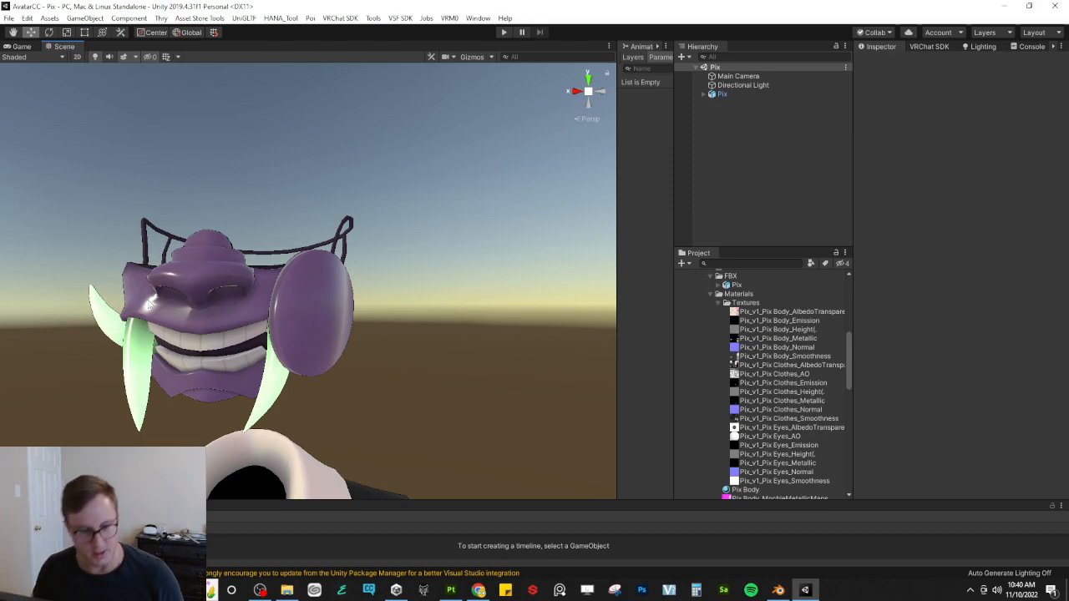
key("a")
right_click_drag(360, 301, 514, 354)
key("d")
key("s")
scroll(752, 382, "down", 5)
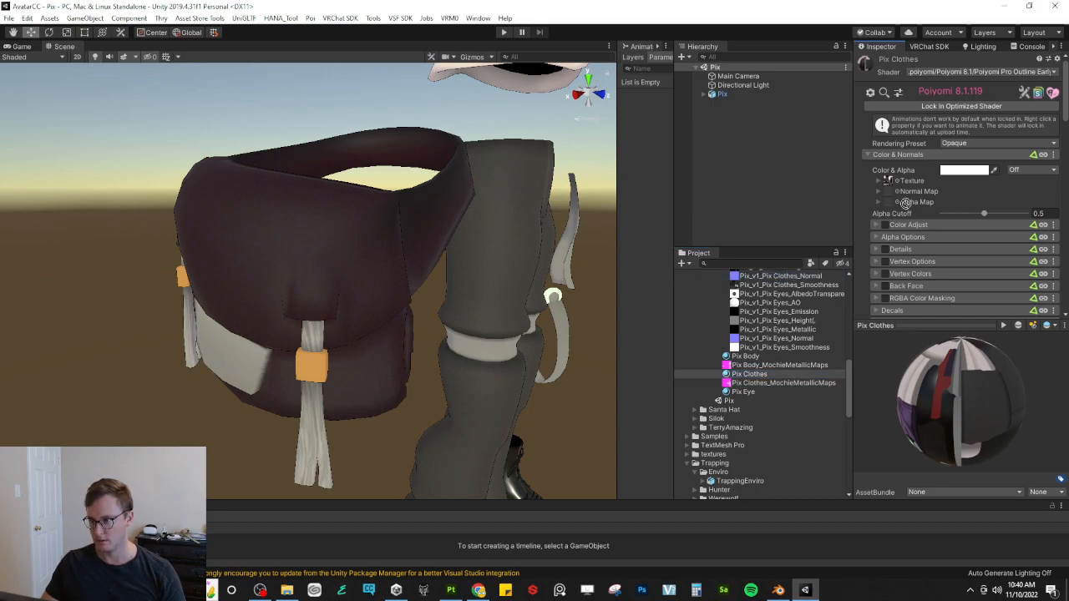
left_click_drag(891, 198, 888, 192)
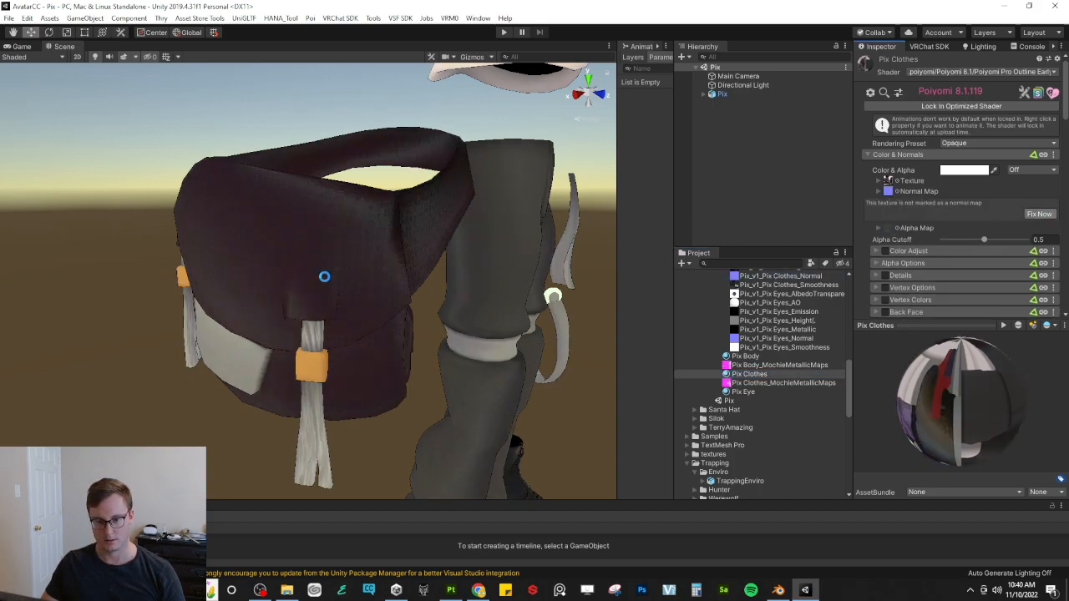
Step: Inspect the pouch and the full outfit in the scene with the normal map assigned
right_click_drag(323, 276, 75, 261)
key("s")
right_click_drag(247, 306, 218, 465)
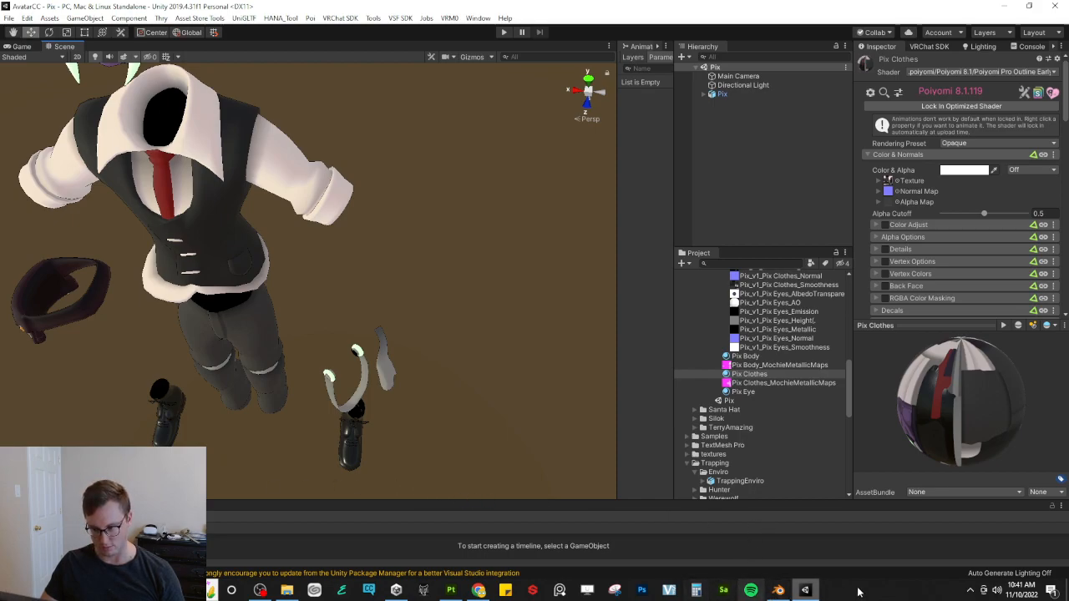
Step: Switch to Discord, watch the client's newest video message in full screen and close the window
left_click(969, 591)
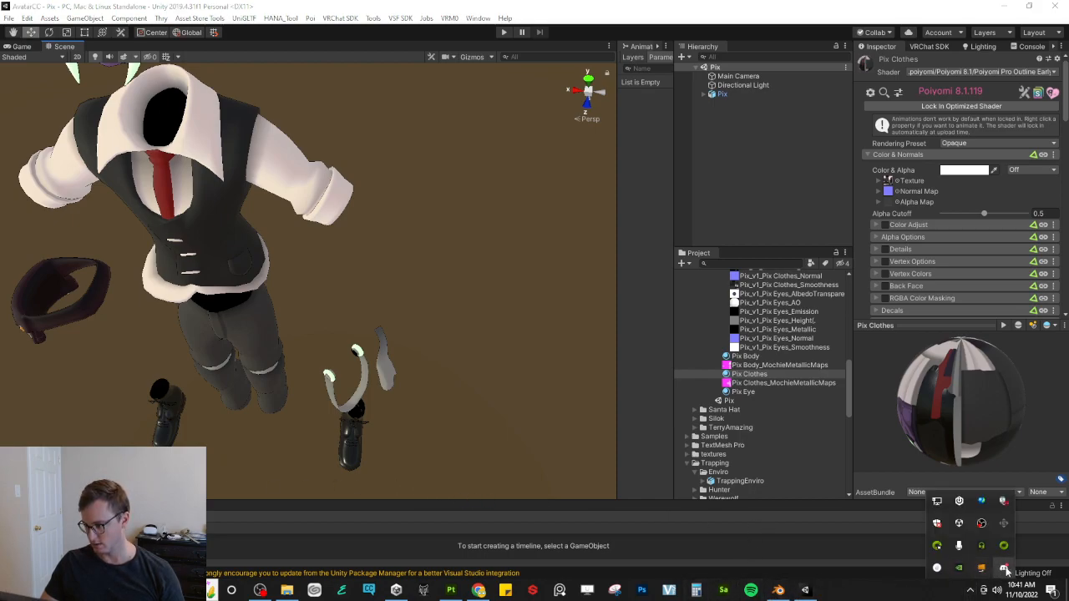
left_click(1004, 568)
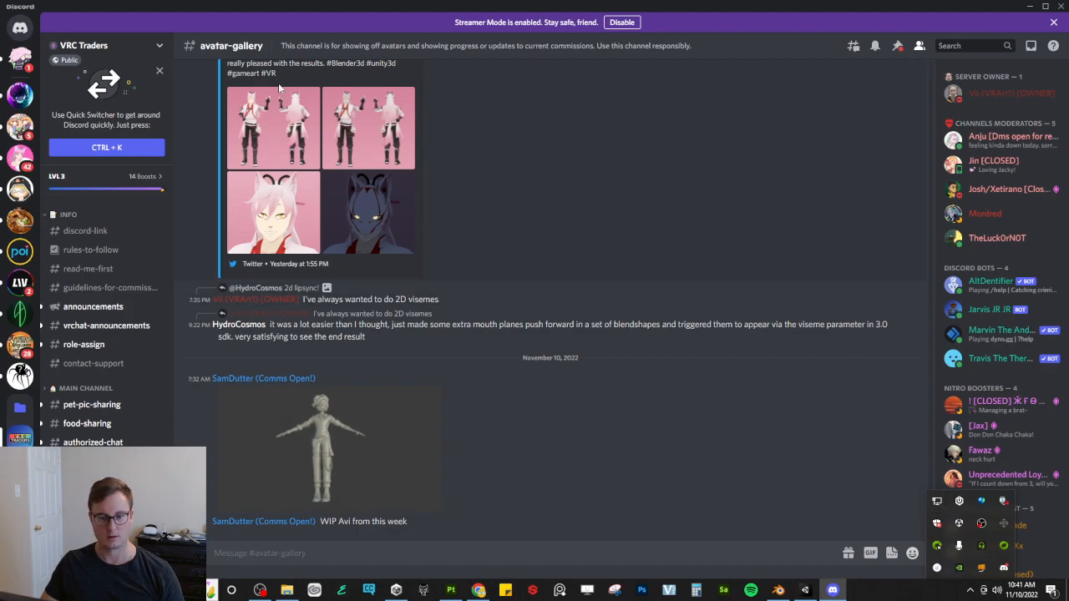
left_click(21, 59)
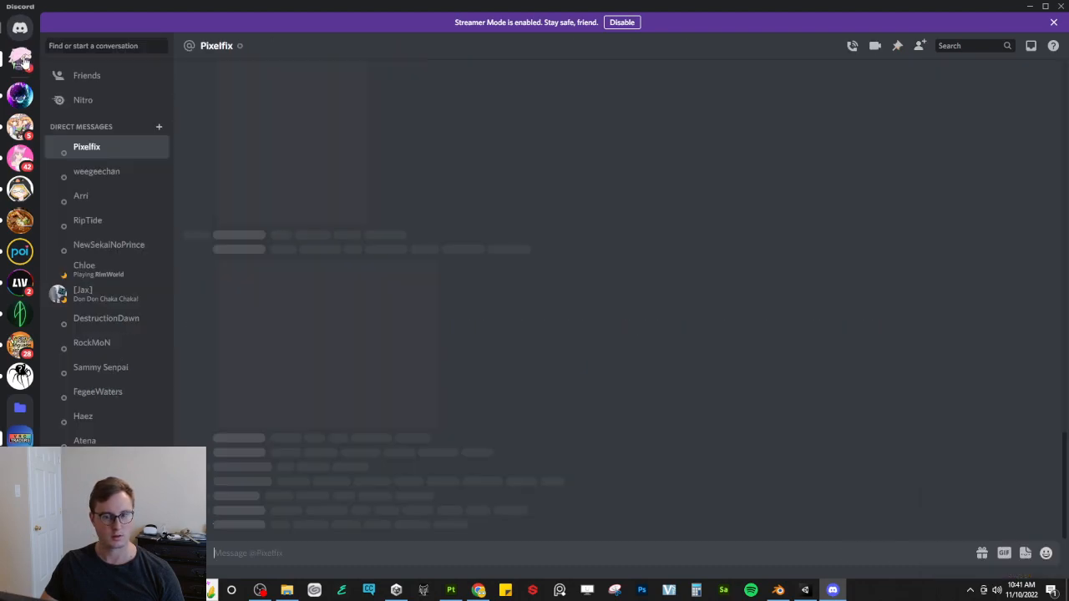
mouse_move(412, 518)
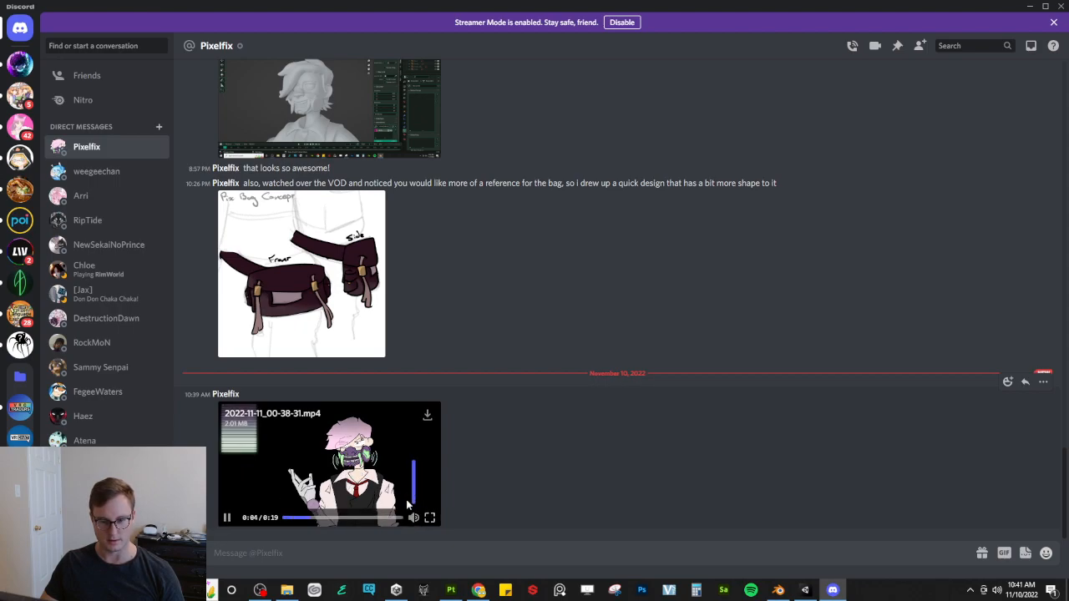
left_click(430, 518)
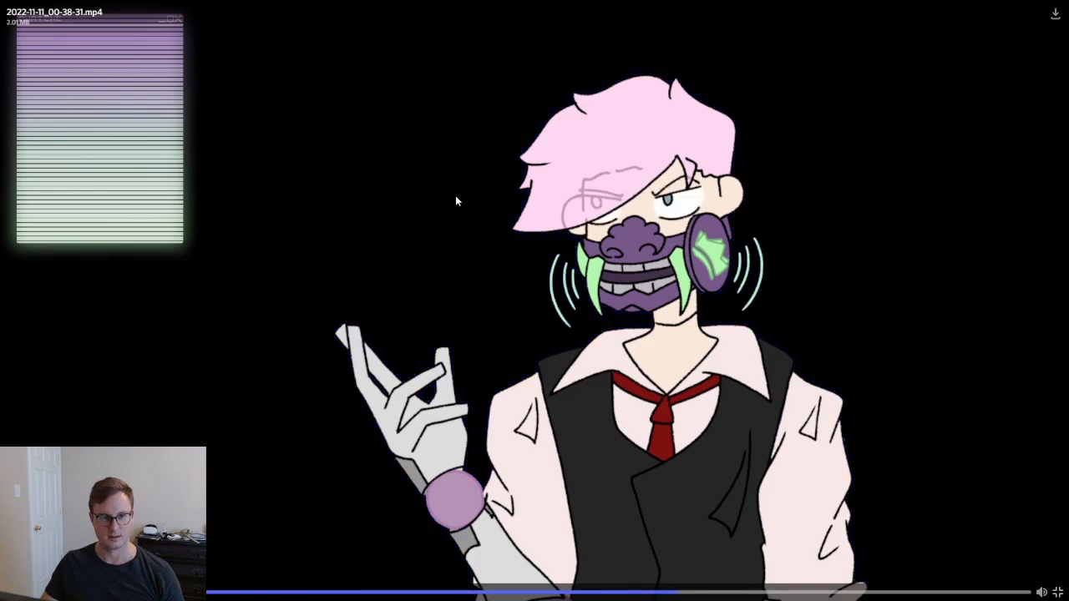
key("Escape")
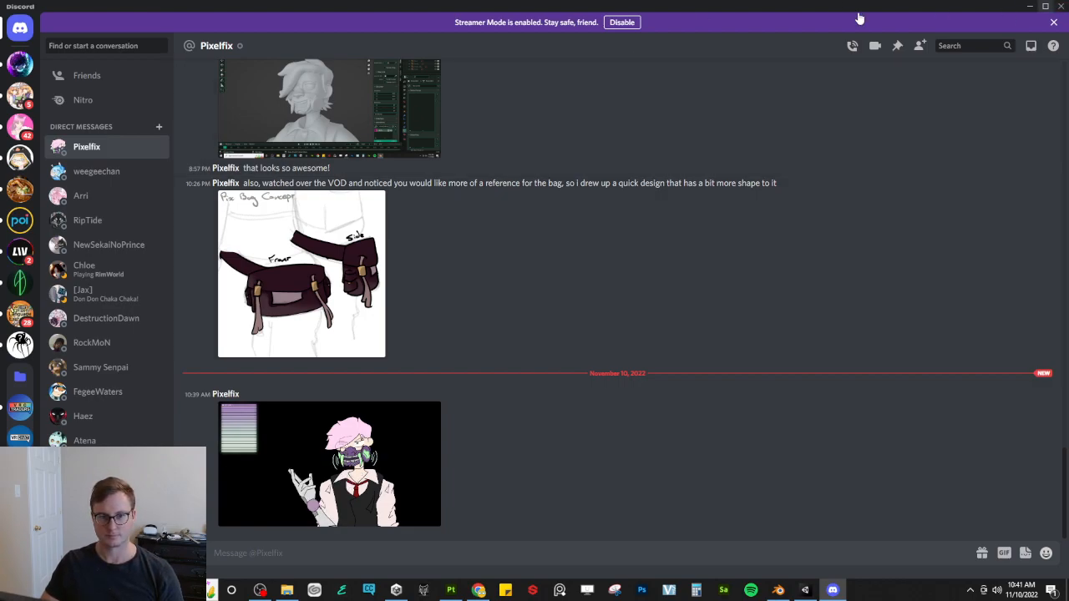
left_click(87, 75)
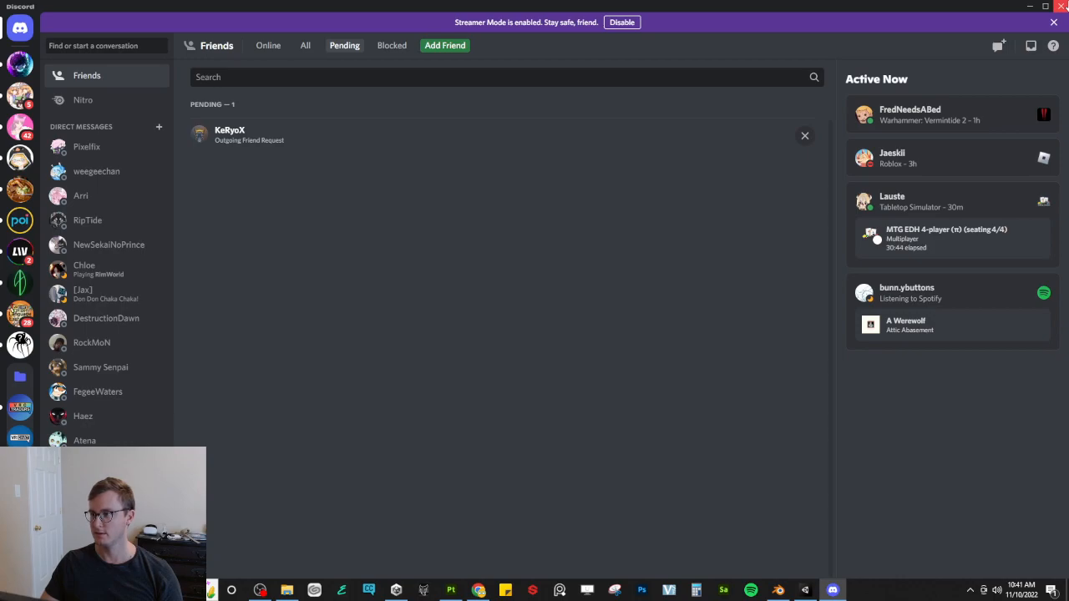
left_click(1063, 5)
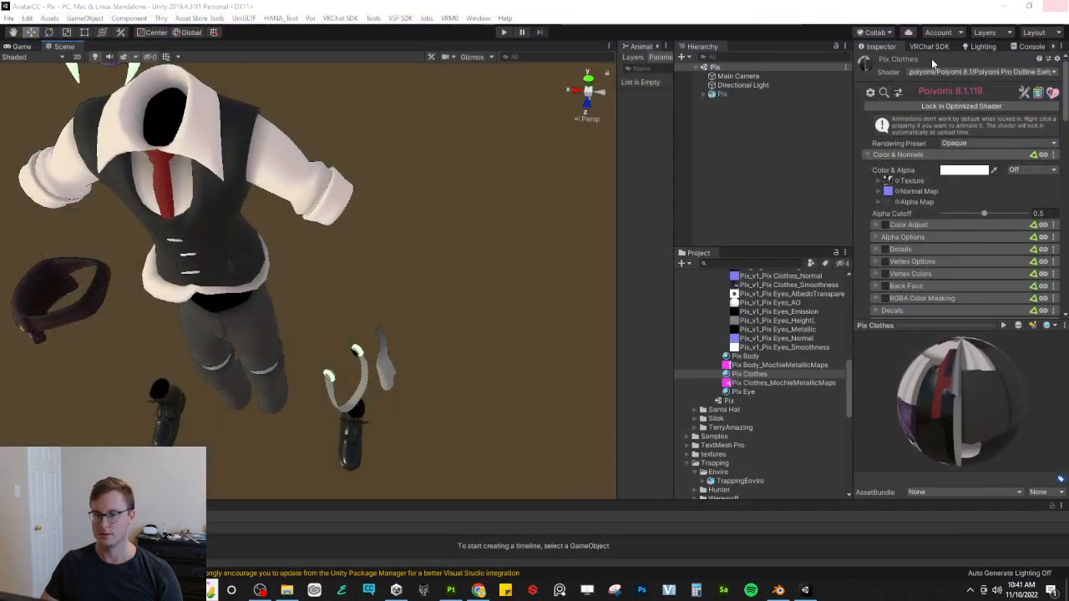
Step: Inspect the avatar's body, face, tusked mask and boots in the Unity scene
left_click_drag(309, 309, 360, 226, "alt")
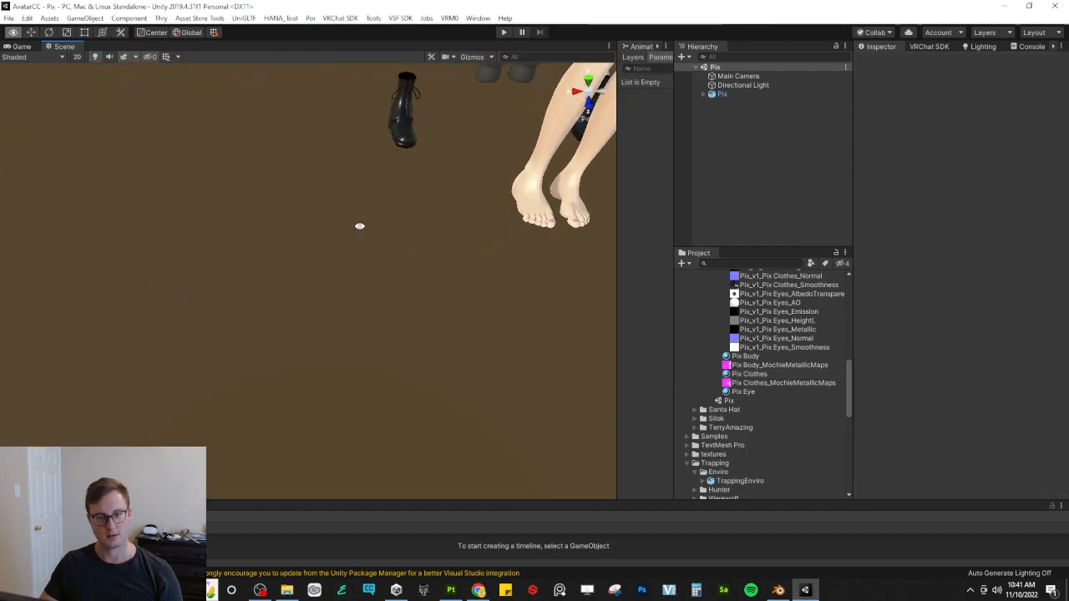
left_click_drag(334, 273, 434, 140, "alt")
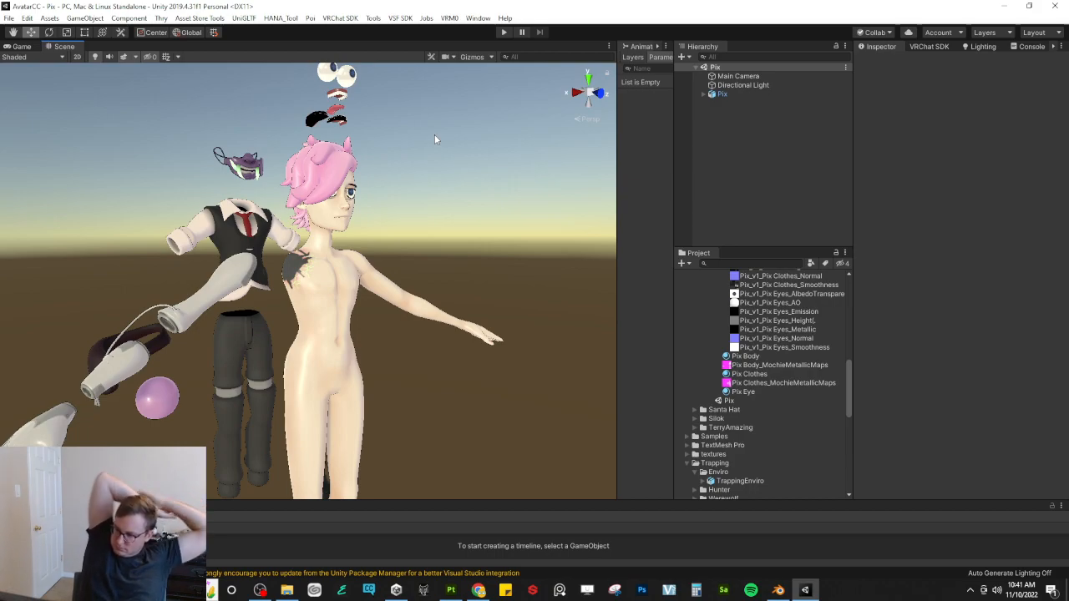
left_click_drag(315, 217, 390, 185, "alt")
key("w")
right_click_drag(391, 185, 124, 225)
key("d")
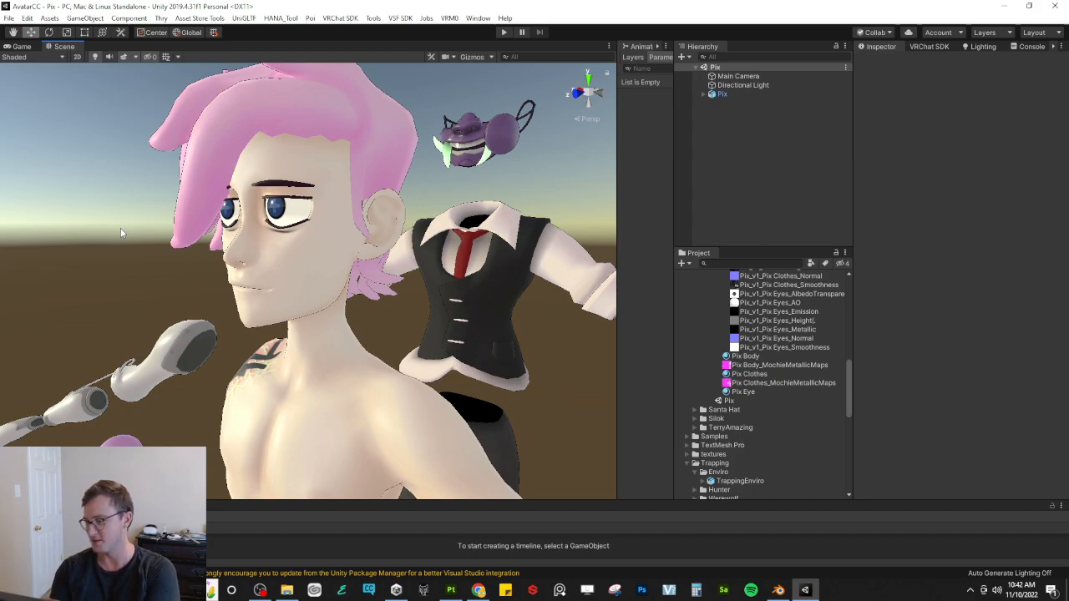
right_click_drag(283, 345, 476, 309)
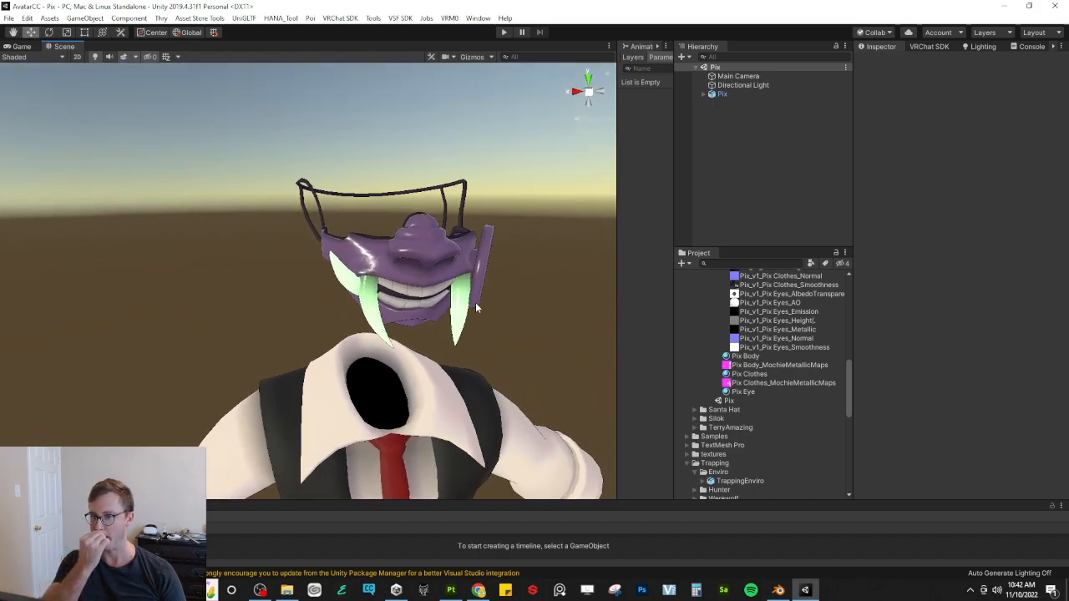
right_click_drag(476, 309, 818, 334)
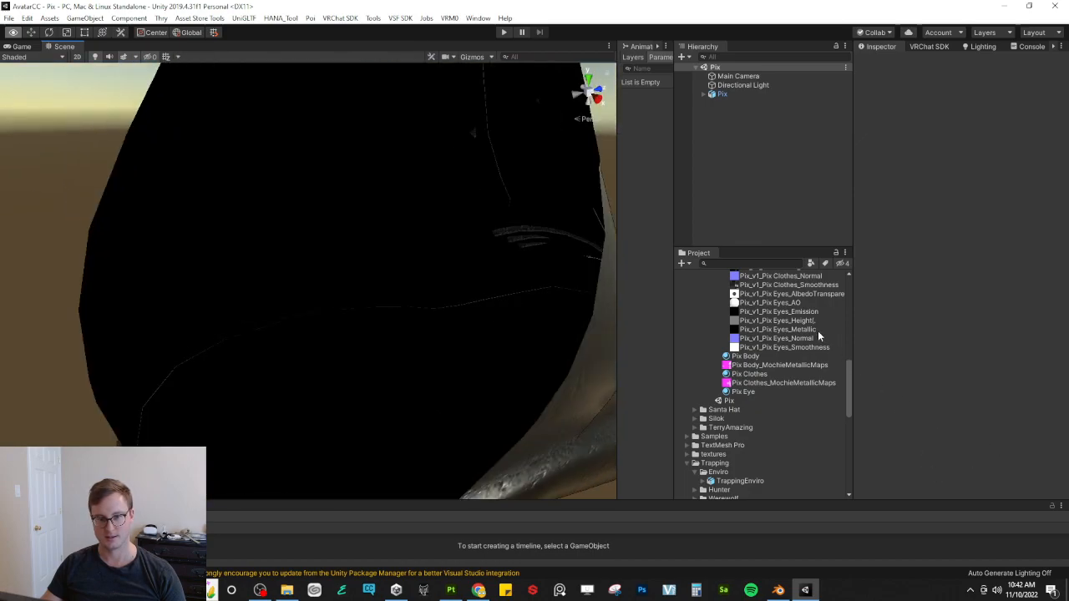
Step: Switch to Substance 3D Painter and select the grunge fill in the mask of the Shoe Grunge layer inside the Shoes group
key("alt+Tab")
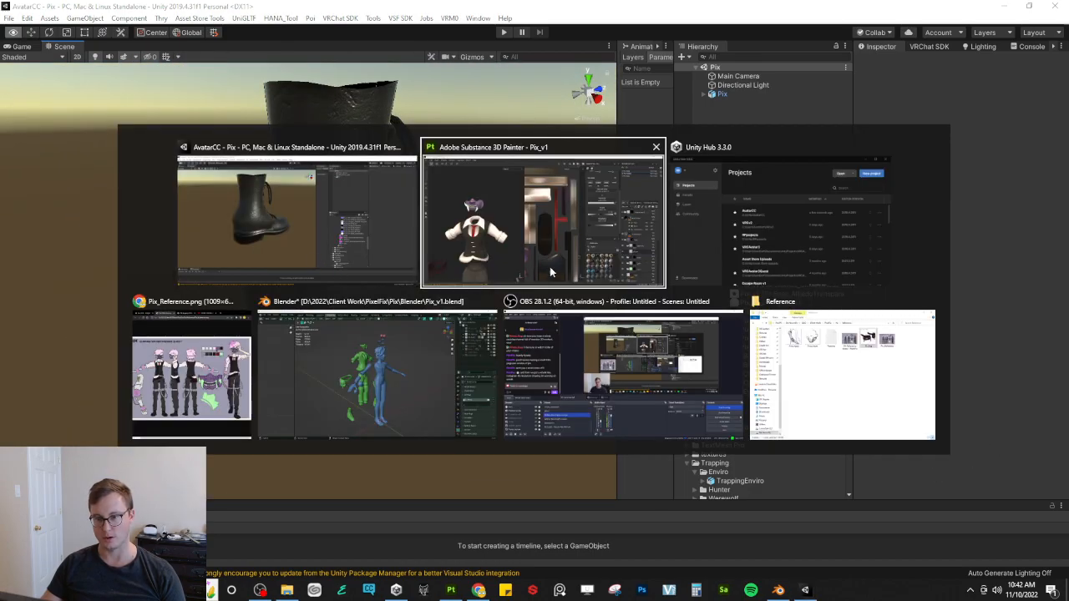
middle_click_drag(270, 399, 262, 244, "alt")
middle_click_drag(259, 455, 246, 149, "alt")
middle_click_drag(373, 457, 236, 328, "alt")
scroll(233, 334, "up", 7)
left_click_drag(231, 334, 434, 260, "alt")
middle_click_drag(182, 211, 309, 337, "alt")
left_click_drag(309, 336, 348, 325, "alt")
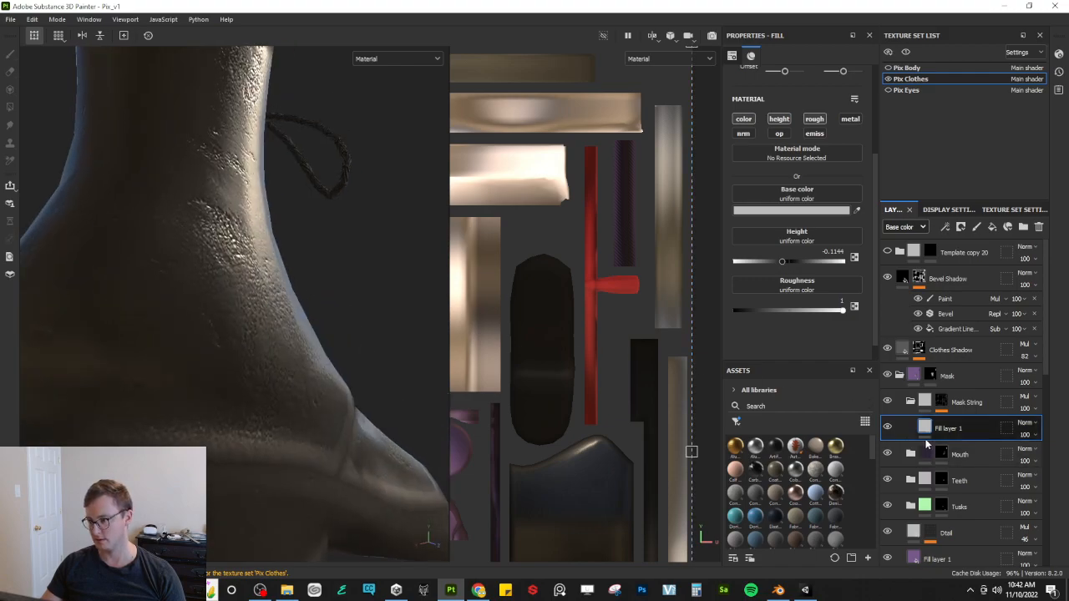
scroll(925, 444, "down", 5)
left_click(900, 521)
scroll(927, 467, "down", 2)
left_click(930, 443)
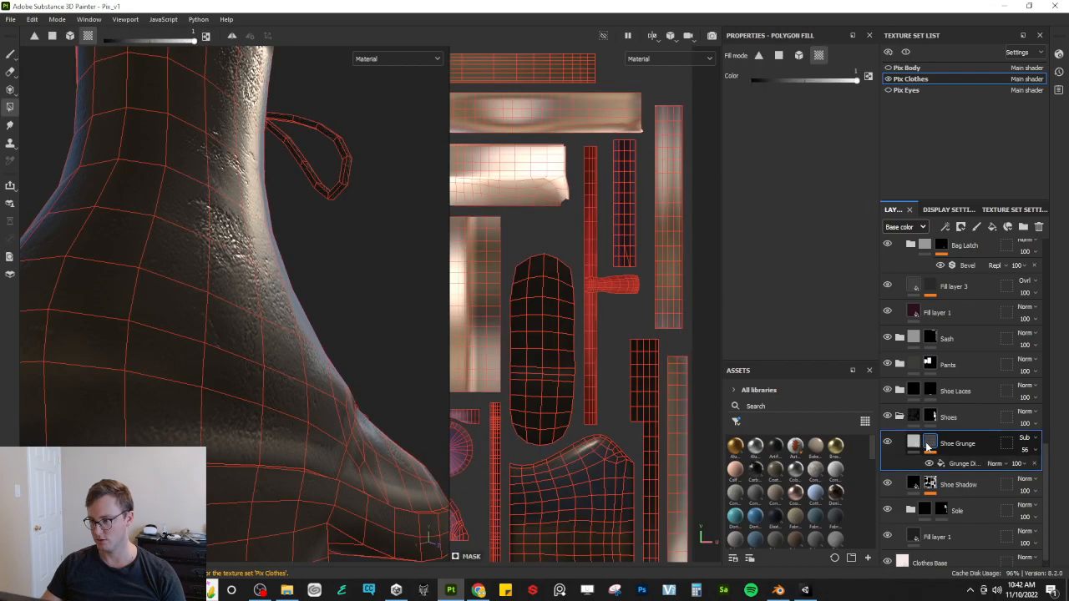
left_click(962, 464)
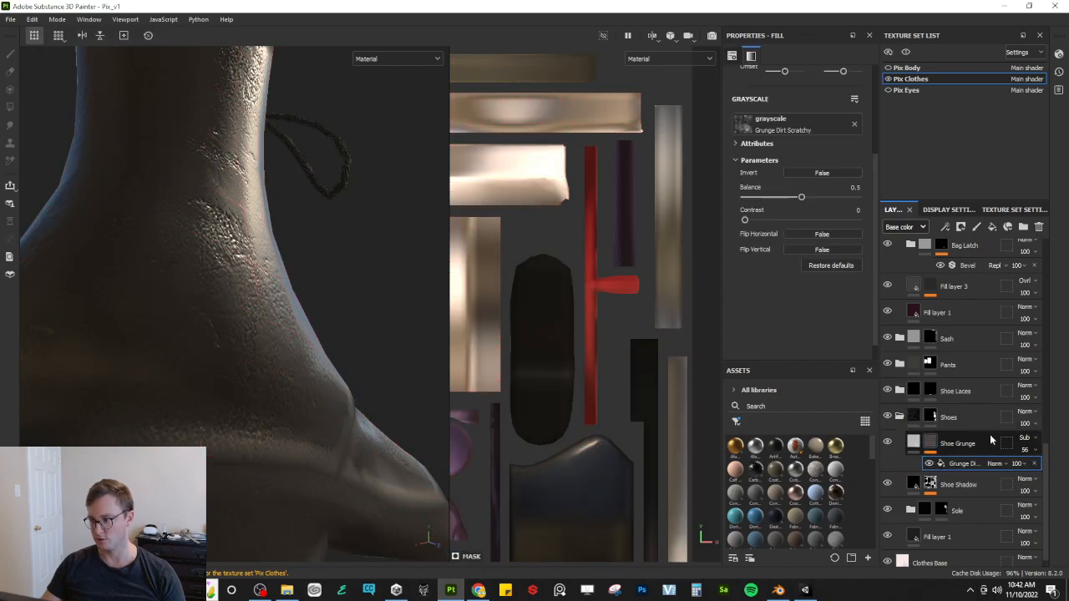
Step: Show the layer stack's Height channel and set the Shoe Grunge layer's height to -0.02
left_click(905, 226)
left_click(902, 249)
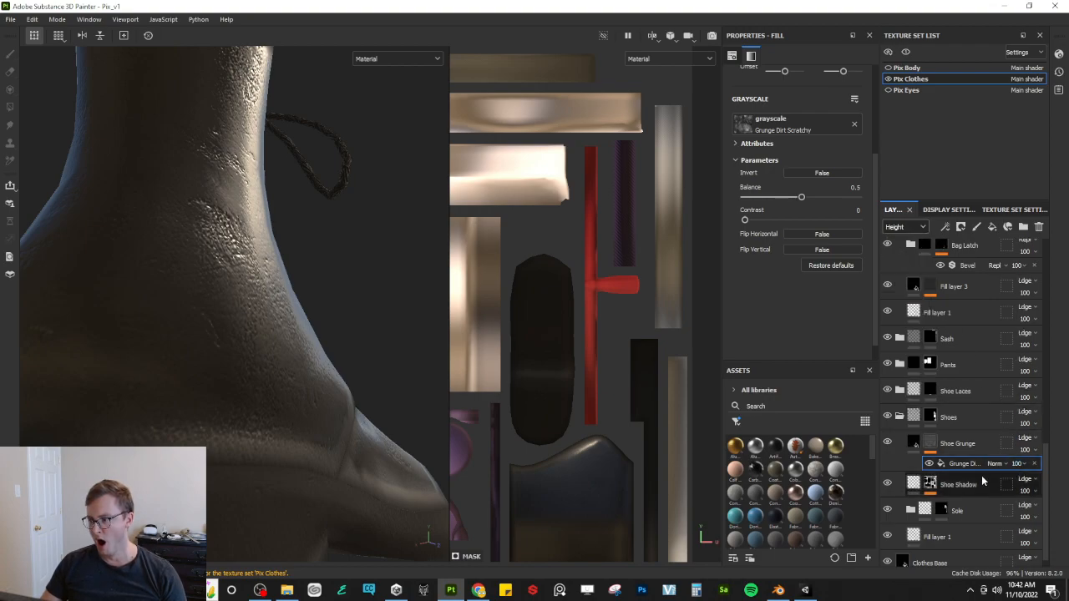
left_click(914, 443)
left_click(833, 252)
key("BackSpace")
type("-.02")
key("Return")
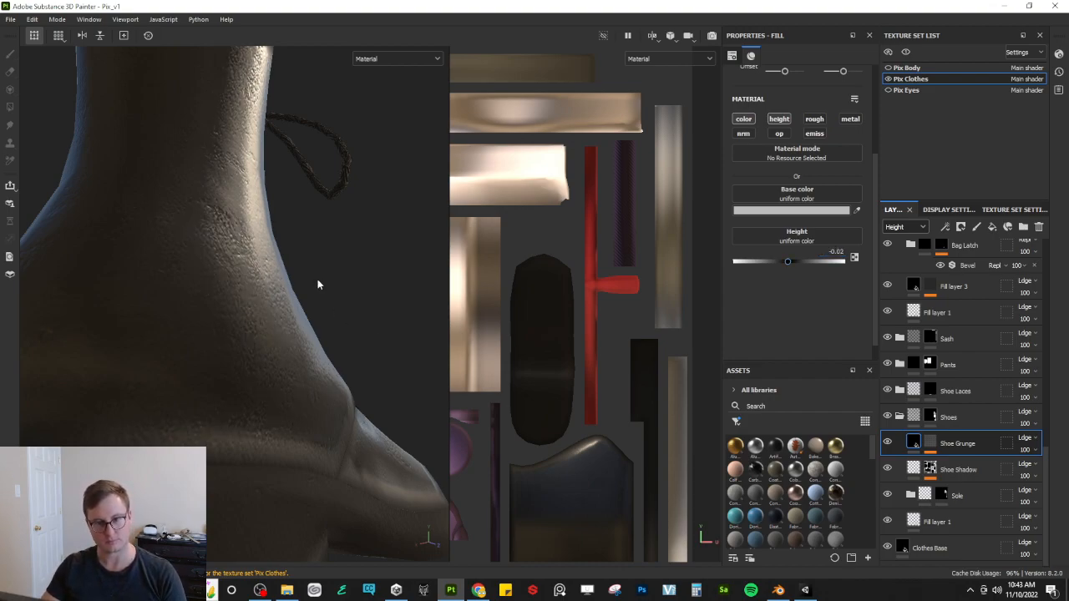
Step: Examine the boots, pants, straps, pouch, vest and shirt from several angles for surface detail
scroll(317, 279, "down", 4)
left_click_drag(351, 275, 209, 312, "alt")
scroll(302, 285, "down", 2)
scroll(302, 285, "down", 5)
left_click_drag(346, 286, 278, 180, "alt")
middle_click_drag(278, 179, 329, 367, "alt")
scroll(329, 372, "down", 4)
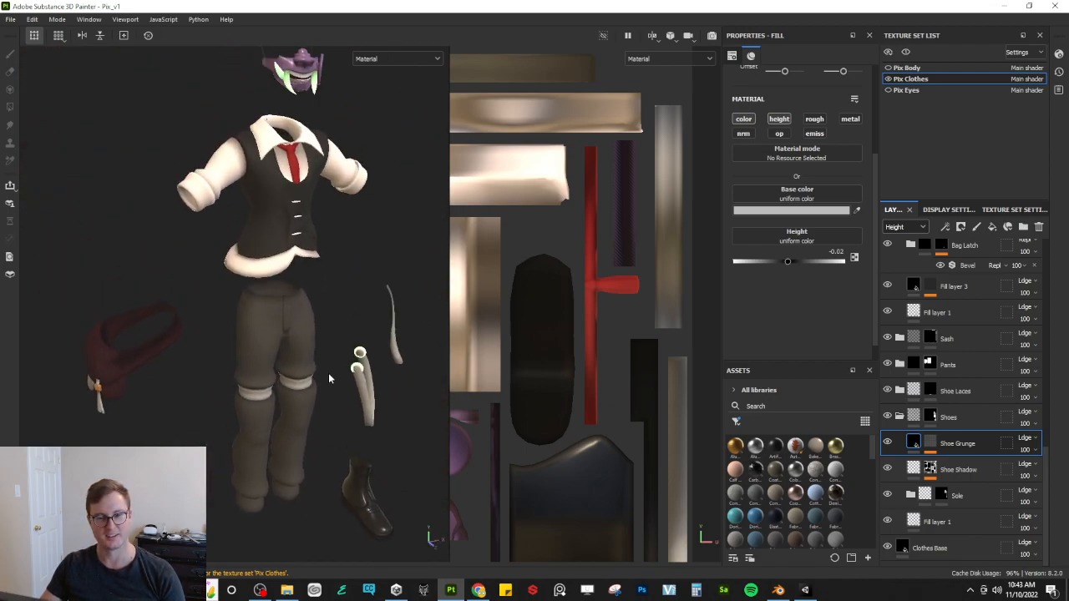
left_click_drag(339, 232, 235, 171, "alt")
left_click_drag(310, 181, 298, 192, "alt")
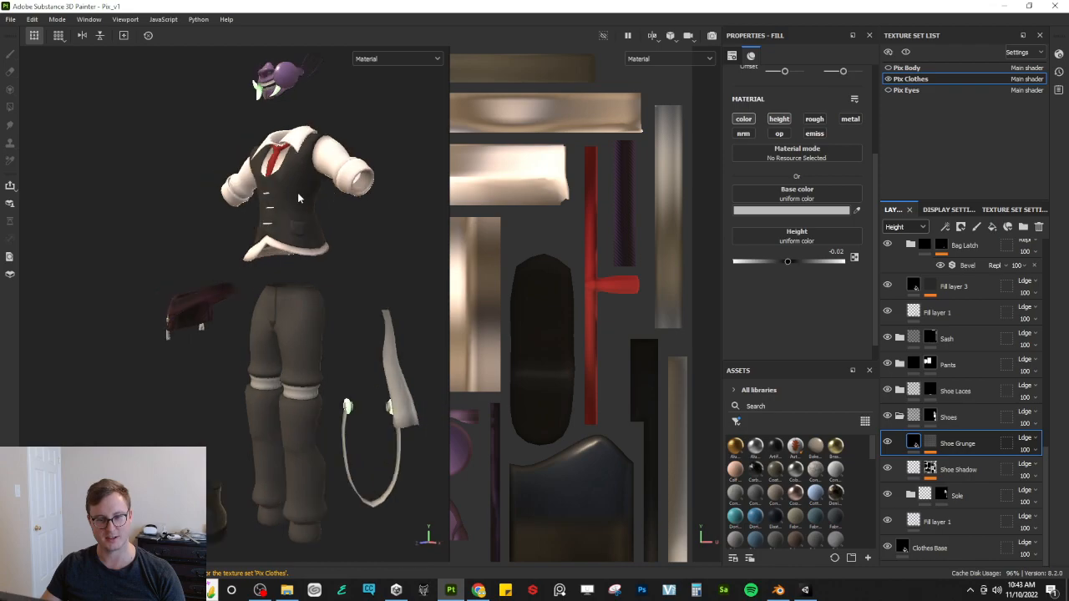
middle_click_drag(298, 192, 282, 284, "alt")
scroll(256, 325, "up", 3)
left_click_drag(209, 315, 275, 377, "alt")
middle_click_drag(275, 377, 264, 175, "alt")
scroll(239, 224, "down", 3)
left_click_drag(239, 224, 276, 205, "alt")
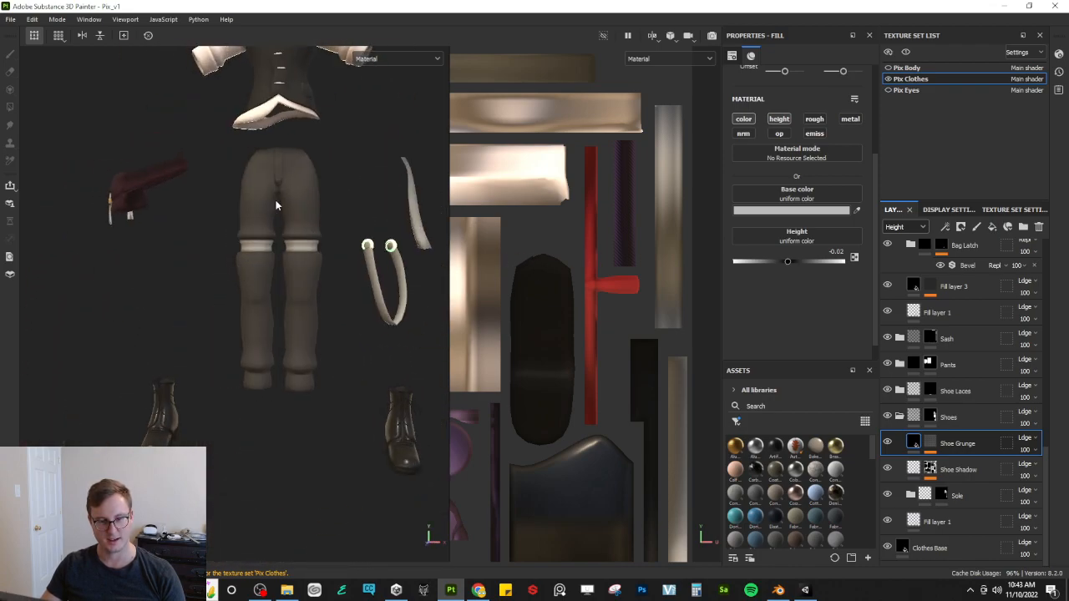
middle_click_drag(317, 195, 310, 318, "alt")
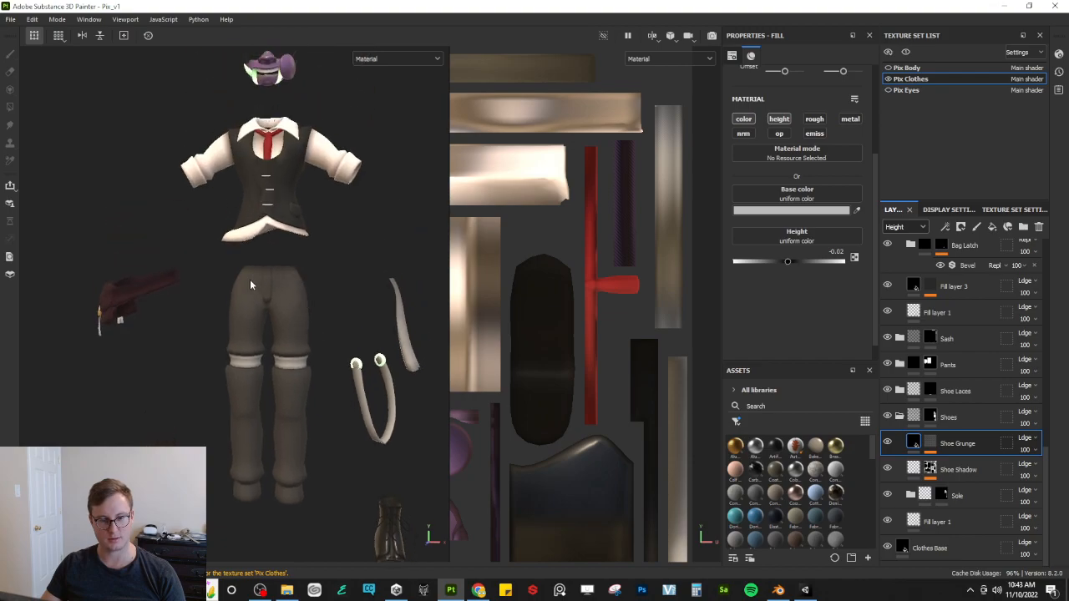
scroll(251, 278, "up", 3)
middle_click_drag(270, 138, 239, 332, "alt")
scroll(242, 332, "up", 4)
left_click_drag(268, 310, 351, 284, "alt")
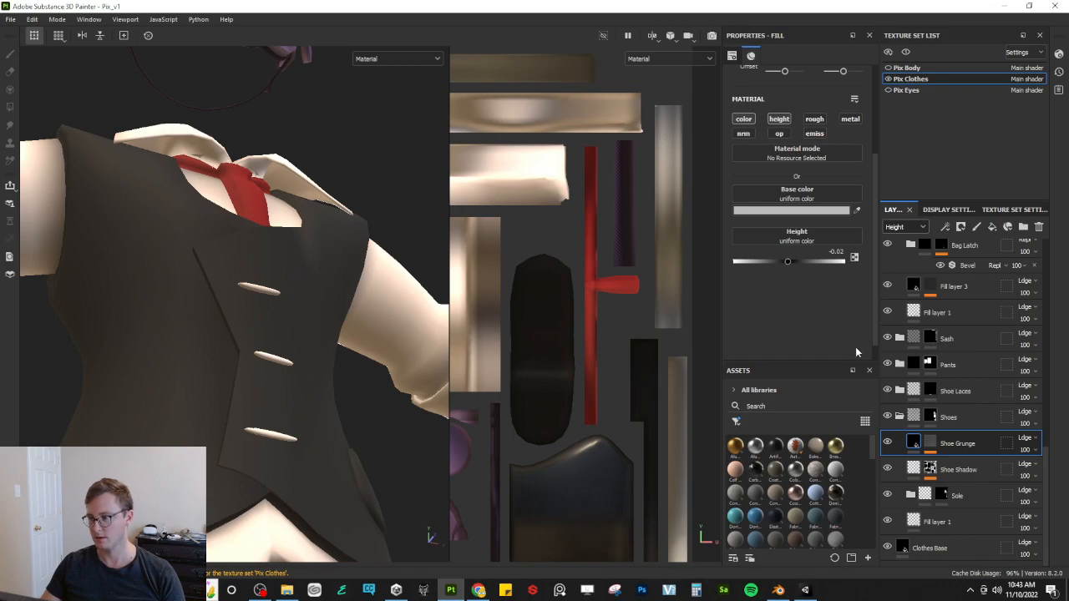
left_click_drag(243, 360, 325, 251, "alt")
left_click_drag(294, 430, 359, 270, "alt")
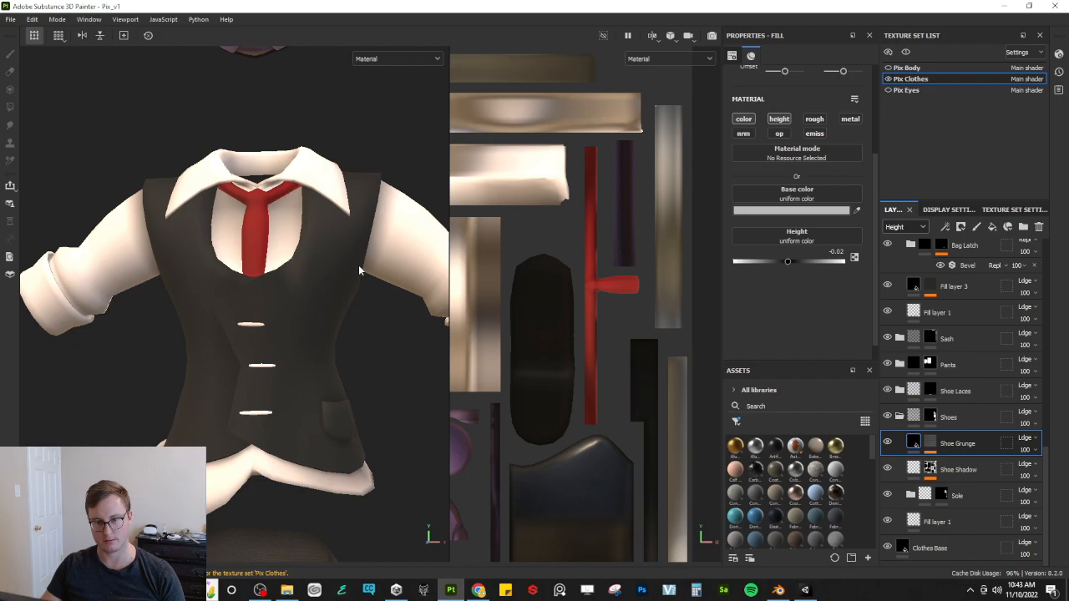
Step: Add a fill layer above the base fill in the Cloth group and keep only its color and height channels active
left_click(899, 416)
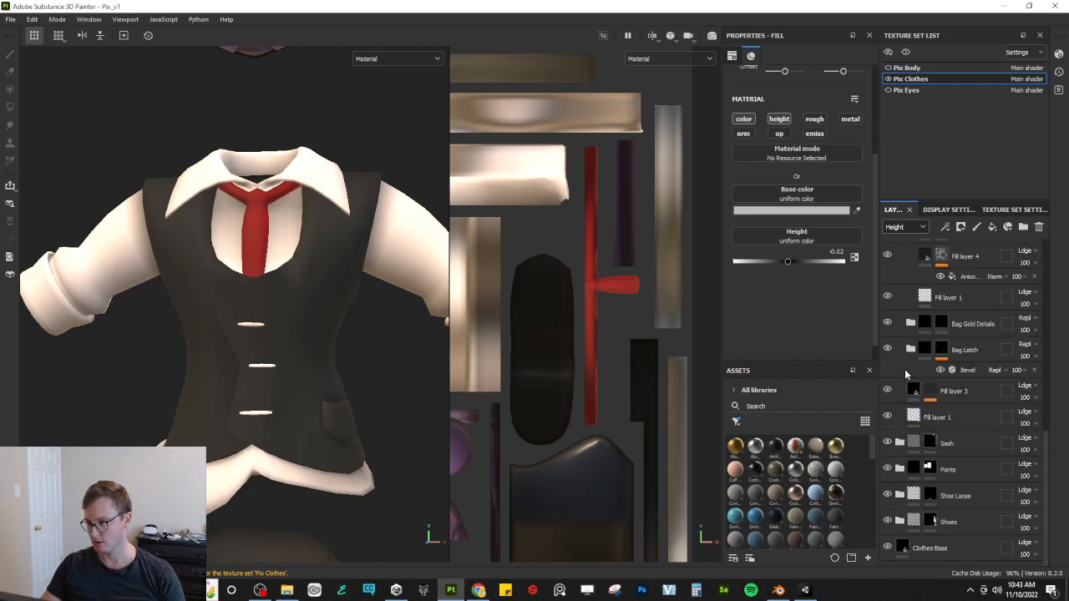
scroll(912, 353, "up", 3)
left_click(899, 337)
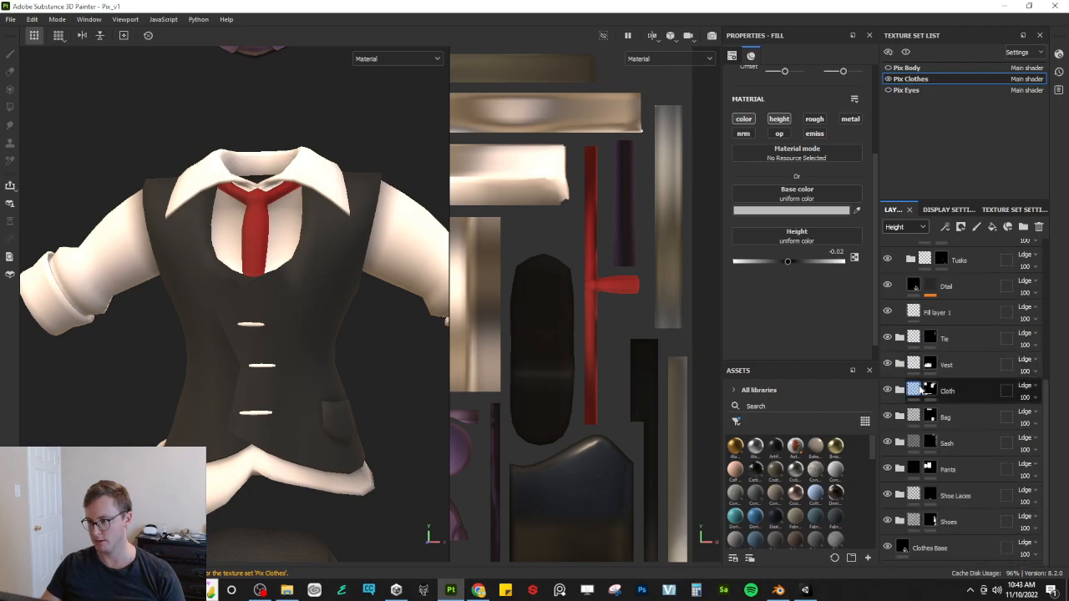
left_click(899, 390)
left_click(939, 417)
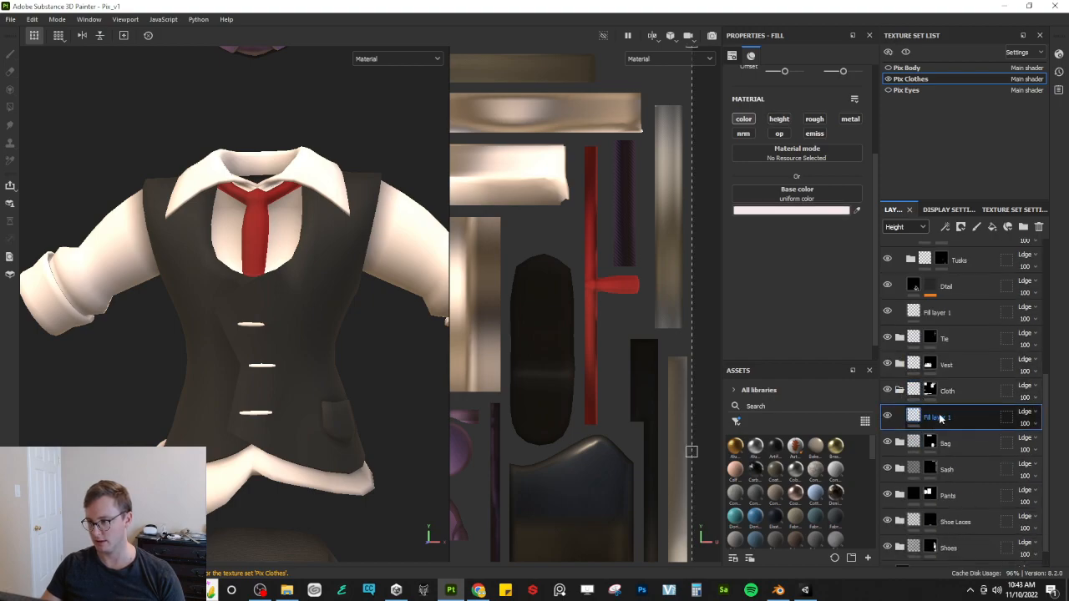
left_click(992, 227)
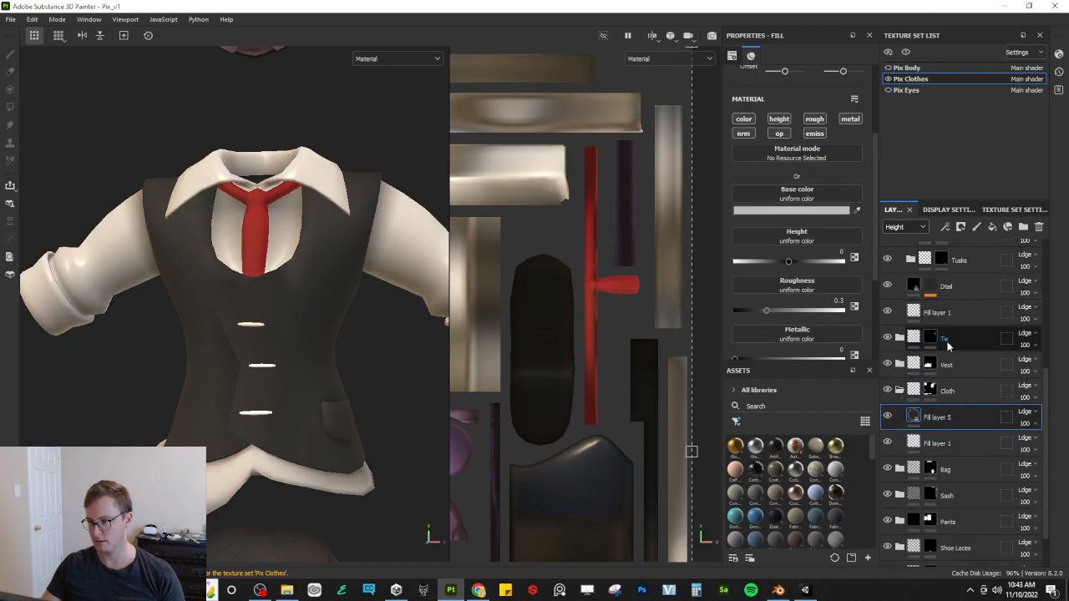
left_click(743, 118)
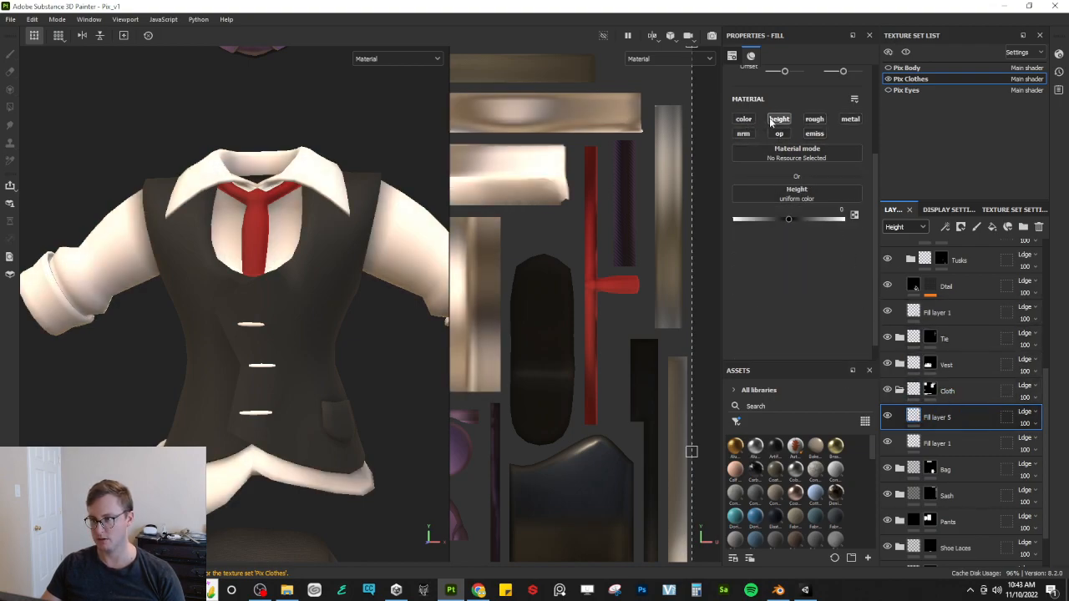
left_click(743, 119)
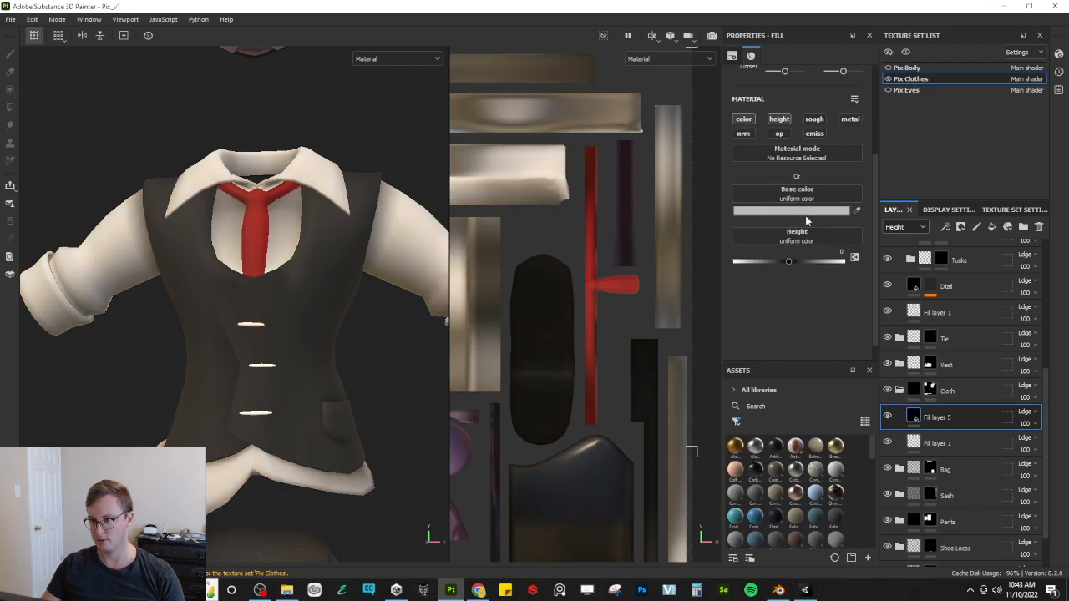
Step: Add a mask to the new fill layer in the Cloth group and put a fill effect in that mask
right_click(964, 418)
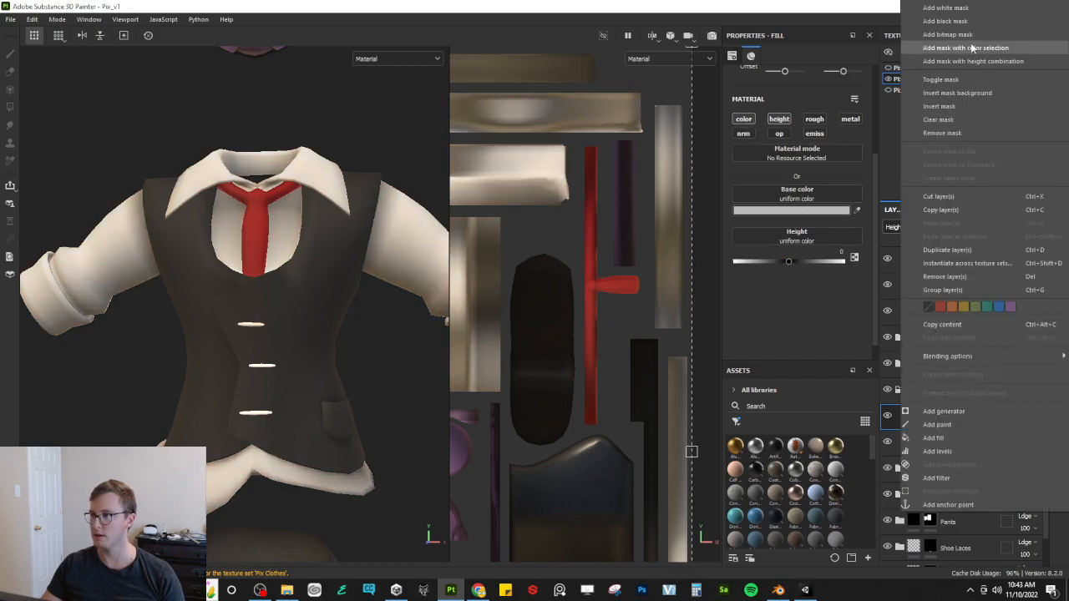
left_click(971, 48)
right_click(931, 423)
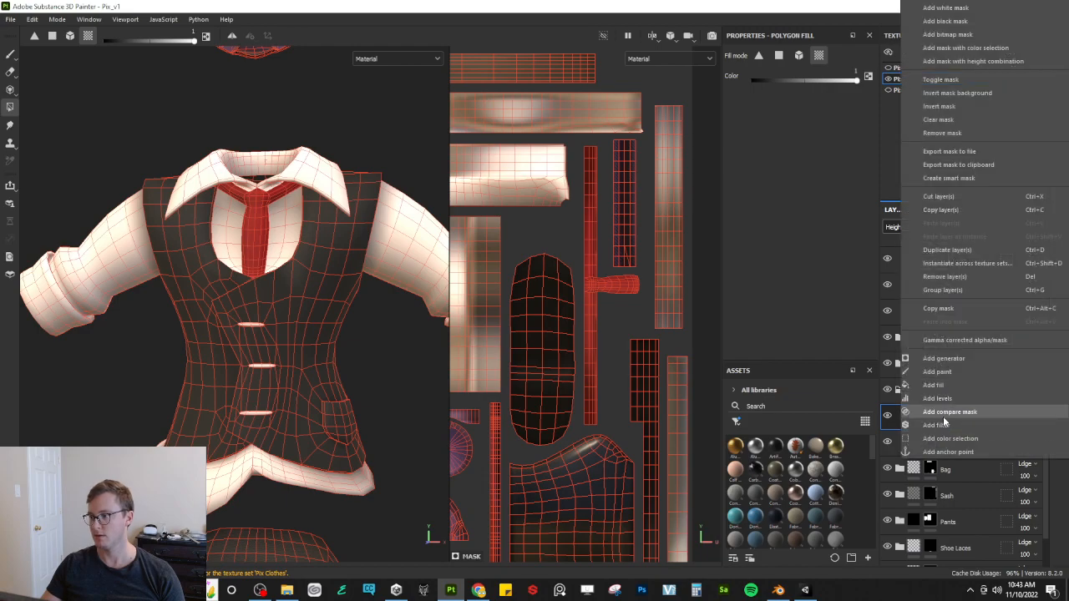
left_click(933, 385)
Step: Search the resources for pattern and fabric textures and assign Fabric Square Sharp to the mask fill's grayscale
left_click(817, 124)
type("stripe")
key("ctrl+a")
type("pattern")
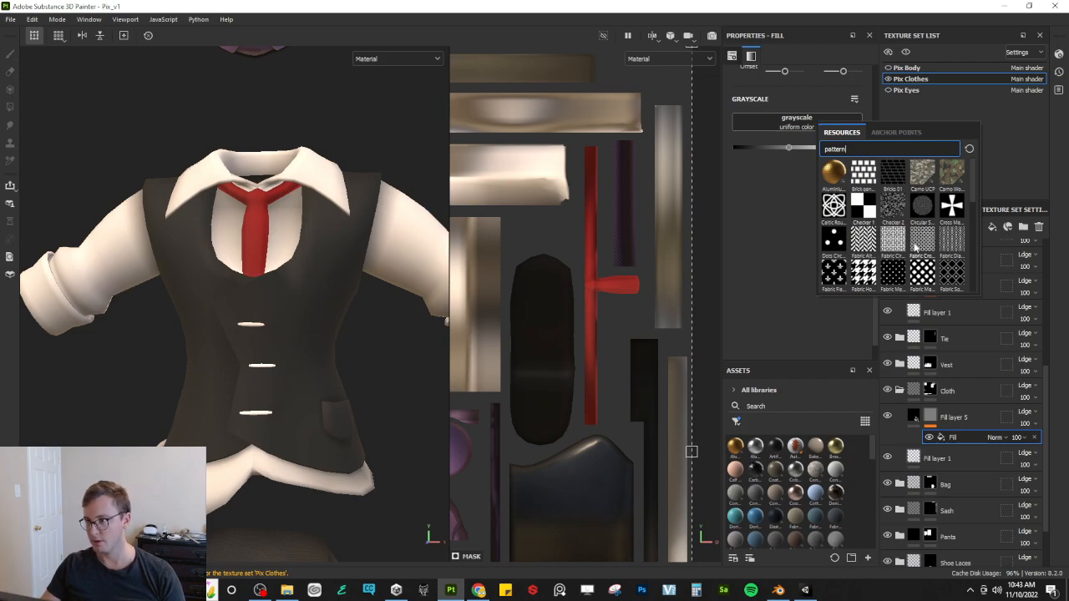
scroll(919, 246, "down", 5)
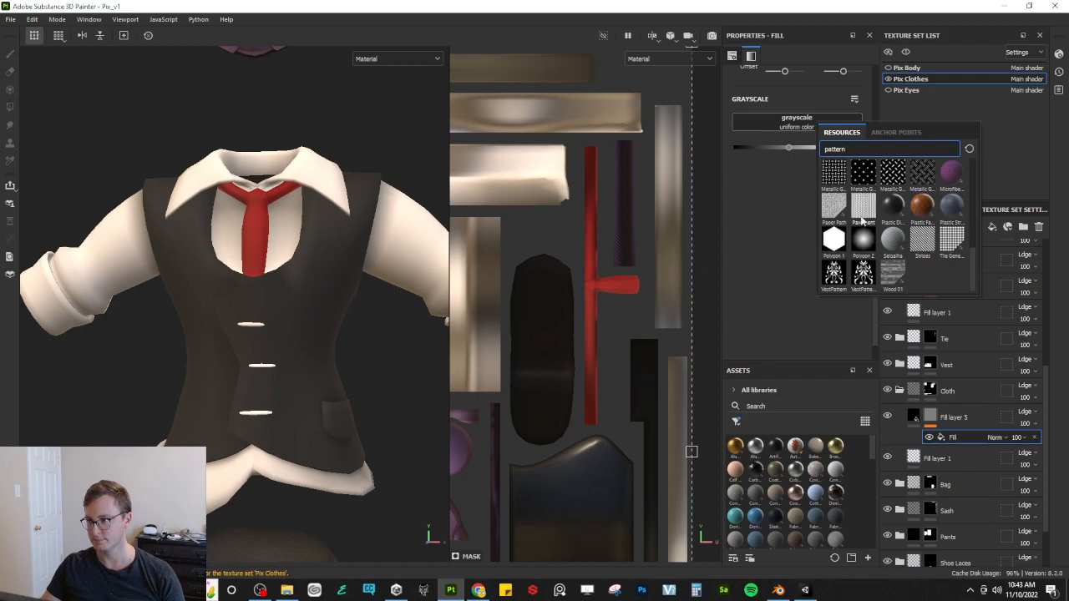
mouse_move(863, 219)
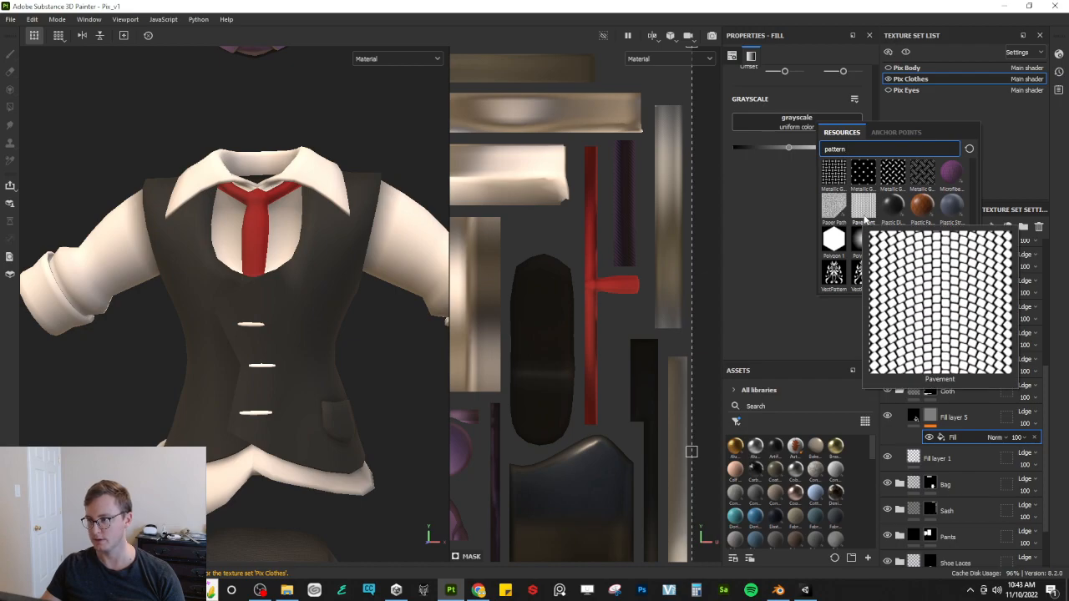
mouse_move(883, 188)
scroll(919, 179, "up", 3)
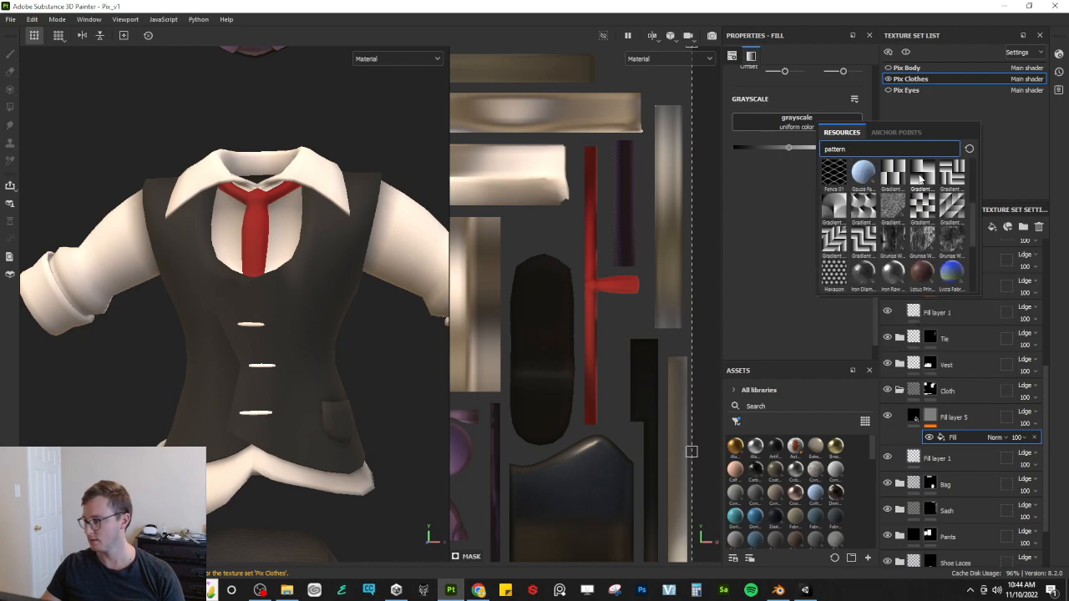
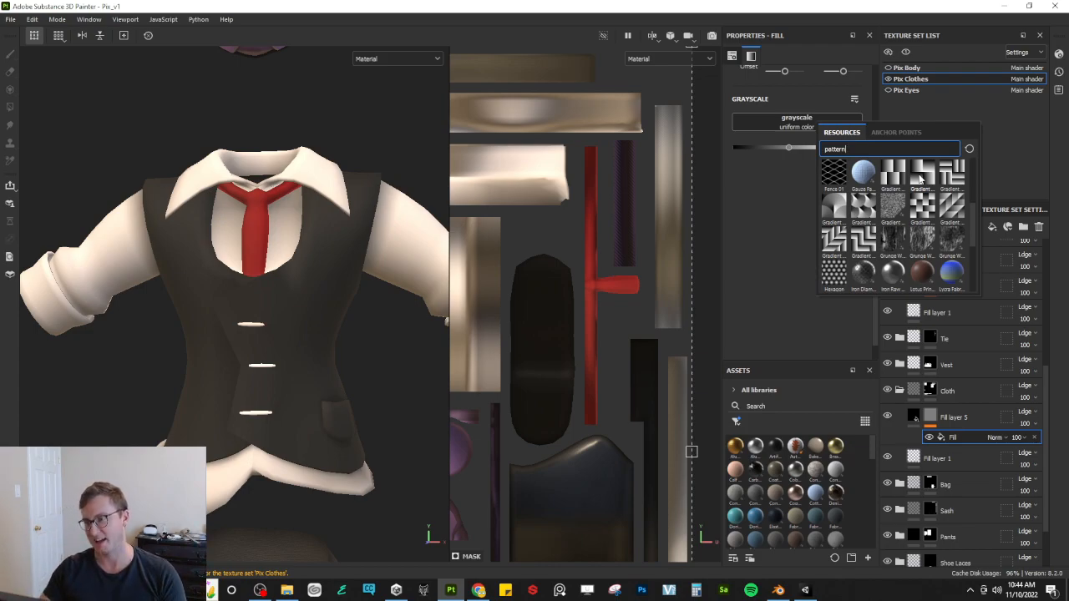
scroll(931, 249, "down", 3)
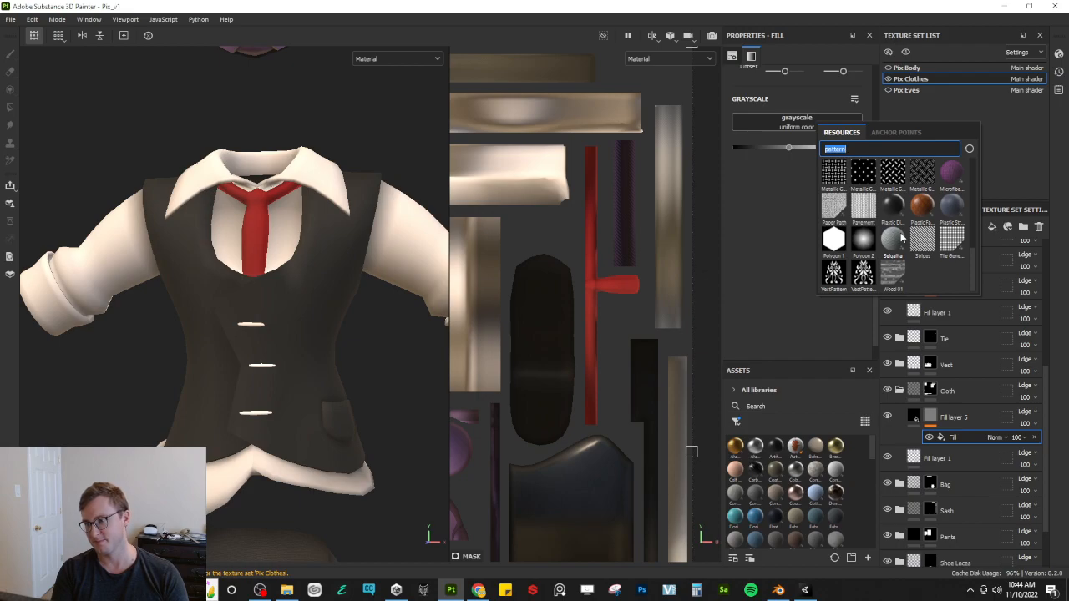
type("fabric")
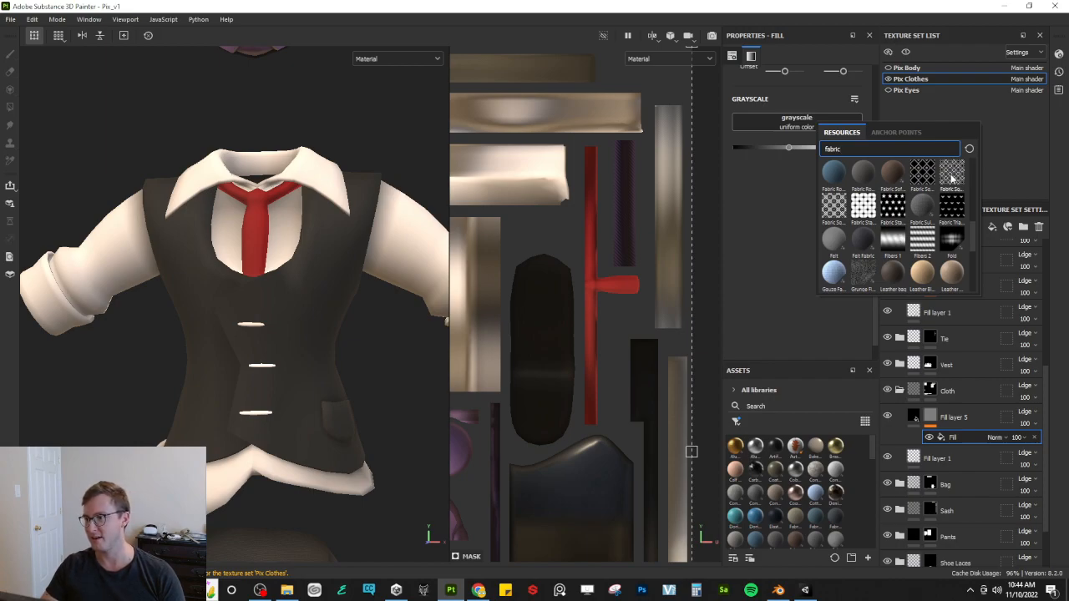
mouse_move(951, 178)
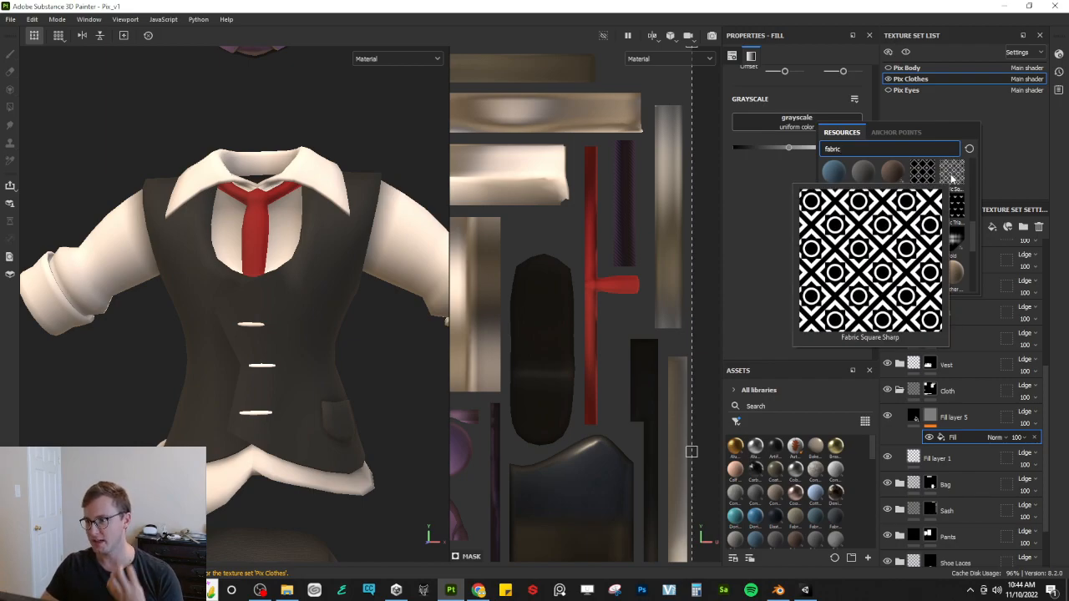
left_click(951, 173)
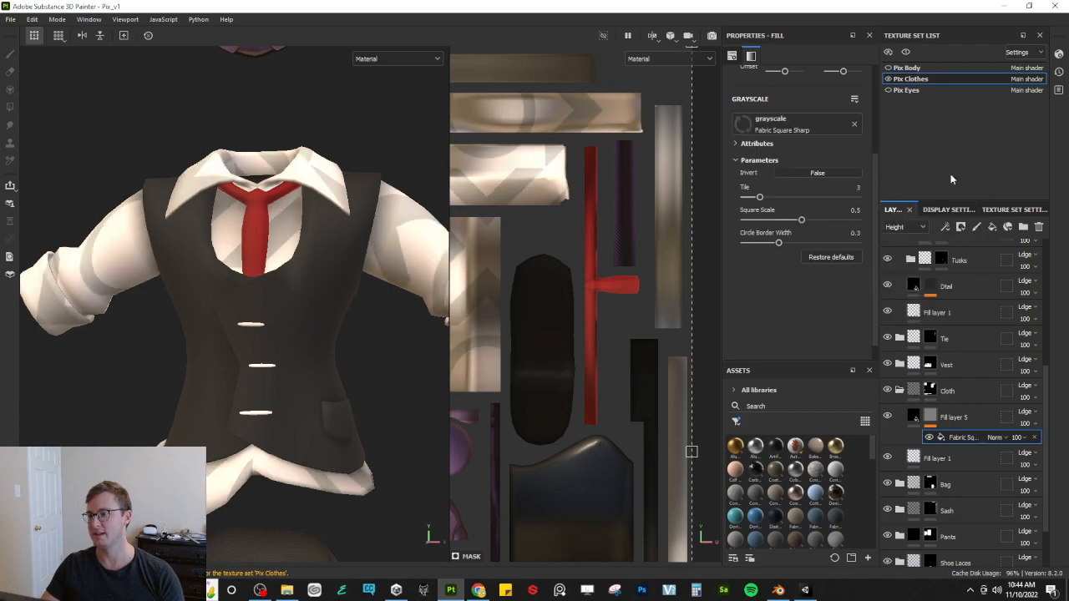
Step: Set the fabric pattern's Tile parameter to 16 and its UV tiling to about 9.22
scroll(785, 269, "up", 3)
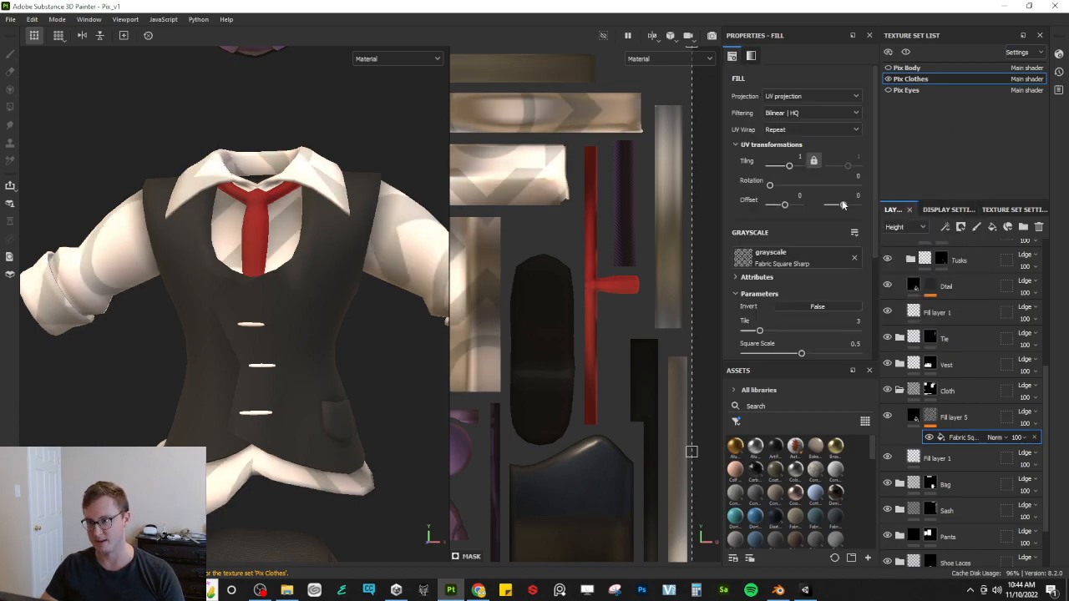
left_click_drag(760, 330, 857, 331)
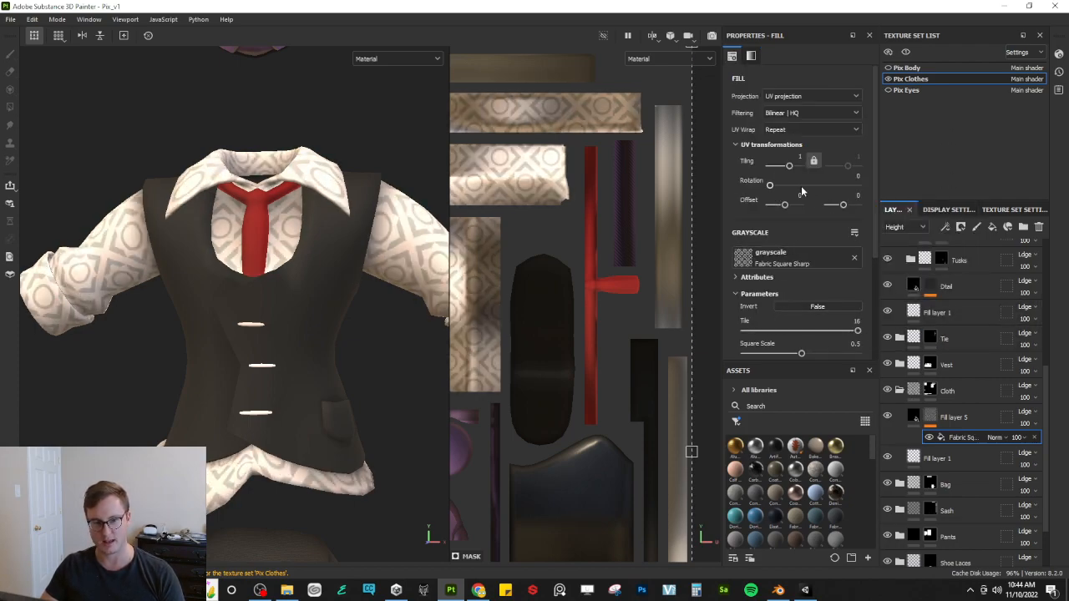
left_click_drag(788, 167, 797, 168)
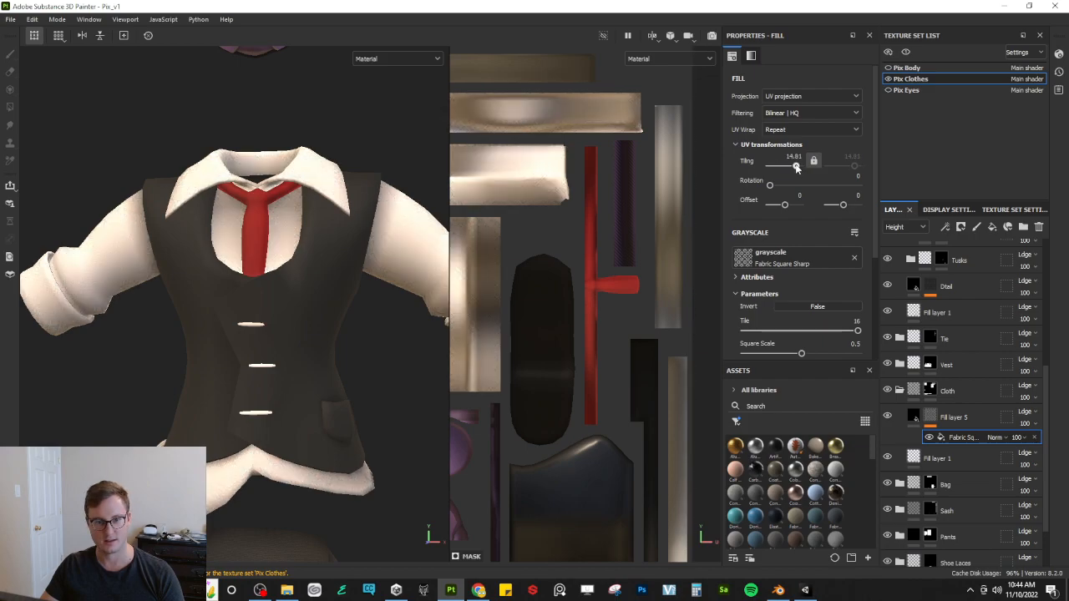
Step: Examine the scale of the fabric pattern up close on the shirt sleeve, collar and front
left_click_drag(224, 251, 194, 298, "alt")
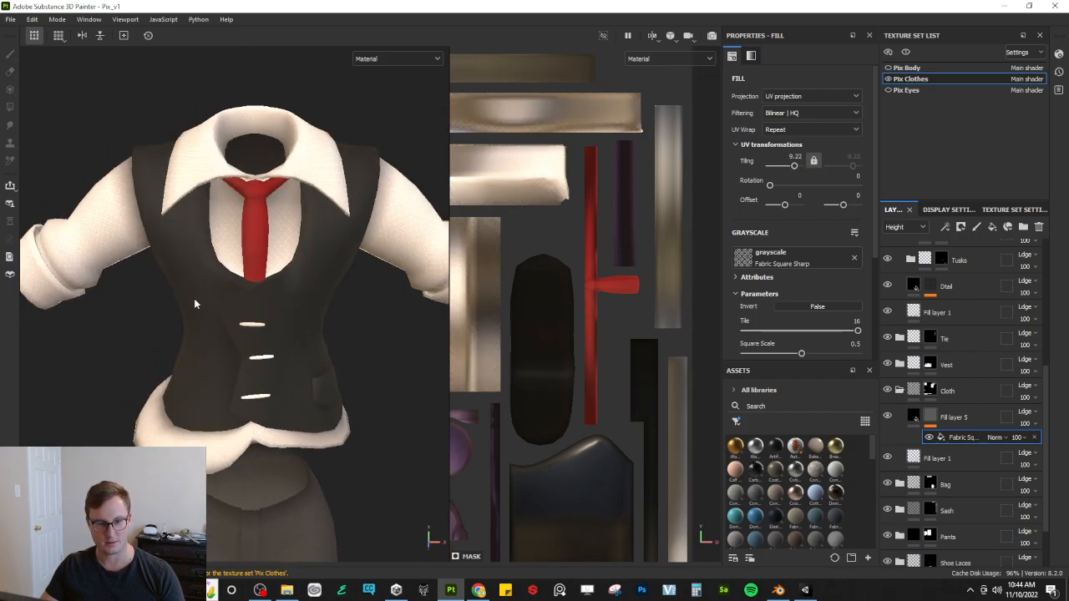
right_click_drag(194, 298, 207, 379, "alt")
left_click_drag(206, 379, 248, 339, "alt")
middle_click_drag(248, 339, 365, 357, "alt")
left_click_drag(366, 357, 250, 340, "alt")
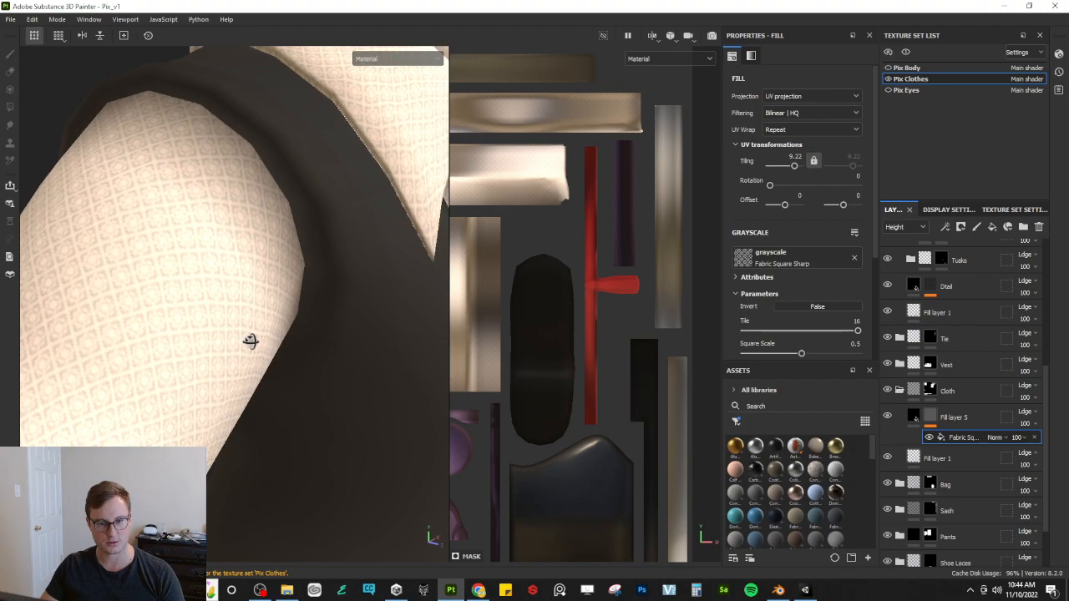
right_click_drag(175, 260, 324, 313, "alt")
left_click_drag(329, 348, 238, 378, "alt")
right_click_drag(241, 378, 341, 328, "alt")
left_click_drag(341, 327, 233, 324, "alt")
right_click_drag(233, 324, 240, 391, "alt")
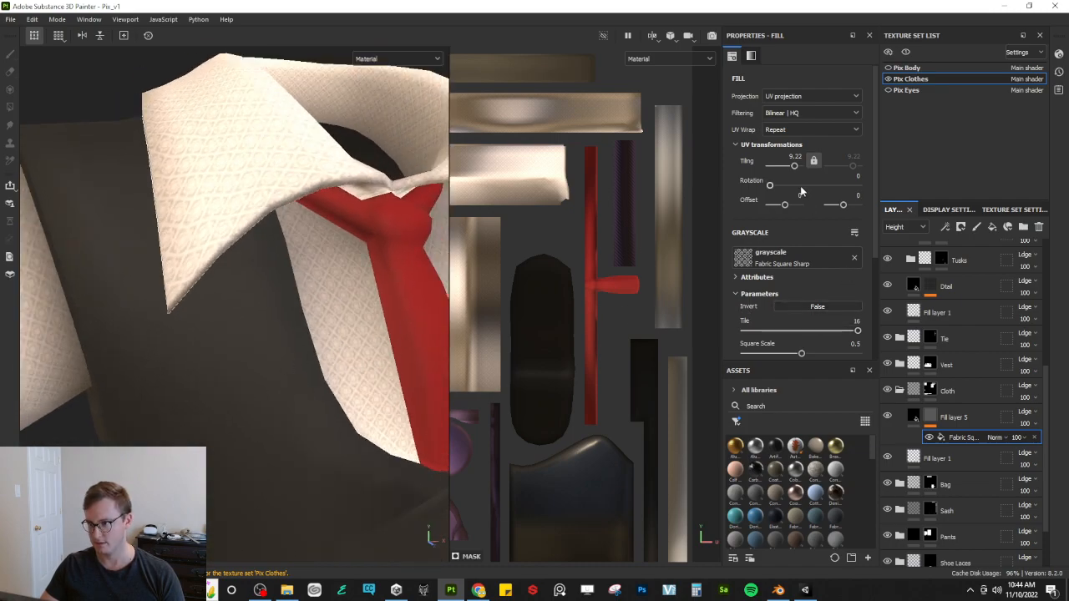
Step: Set the fabric pattern's UV tiling to about 10.89 and check it on the shirt front and collar
left_click_drag(793, 165, 796, 168)
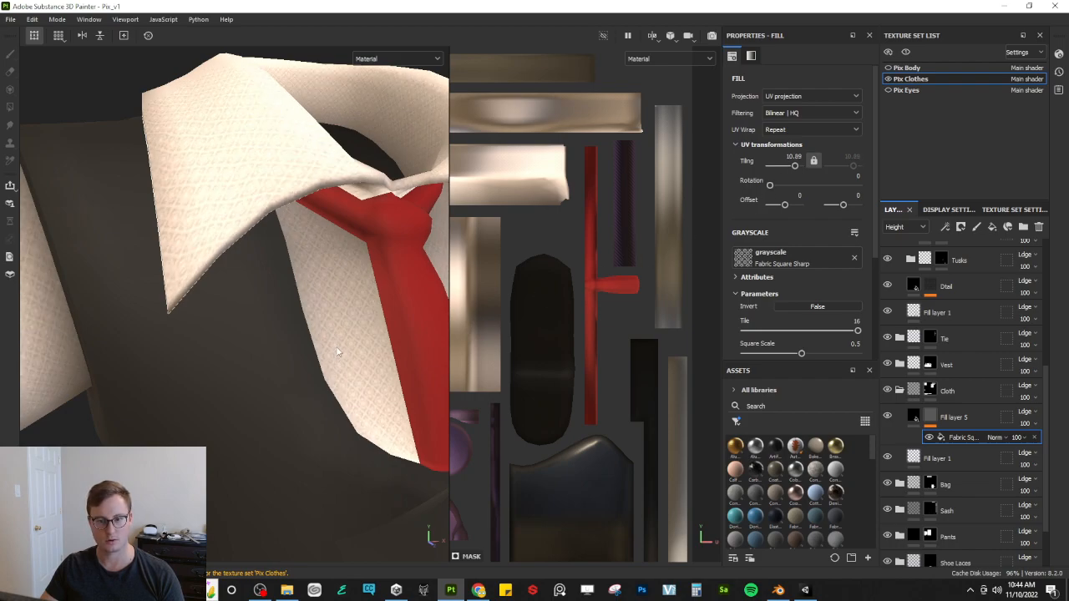
scroll(337, 352, "down", 5)
left_click_drag(339, 350, 337, 375, "alt")
scroll(306, 365, "up", 5)
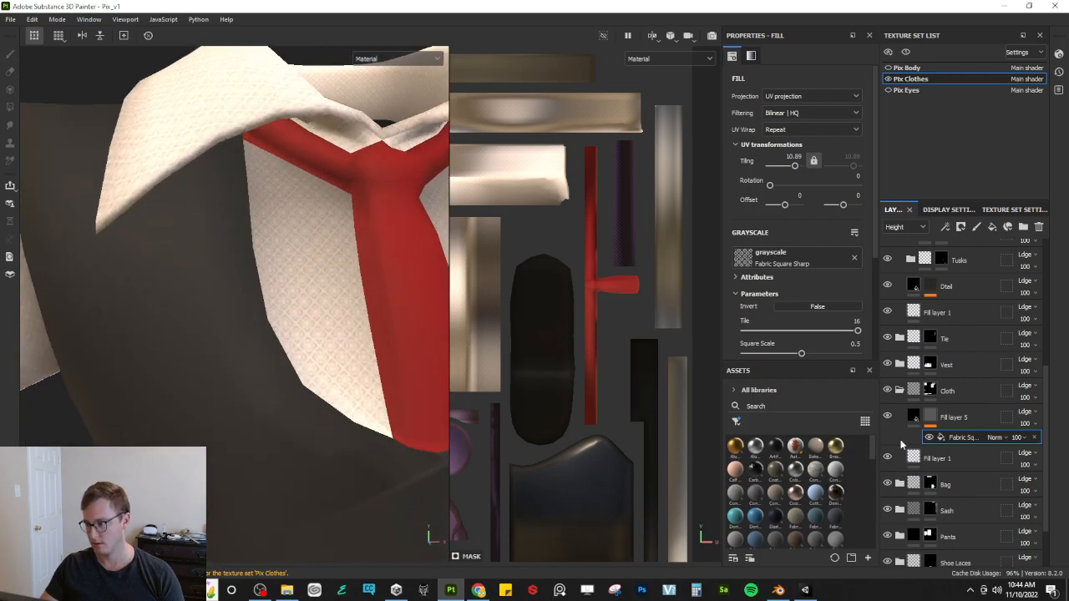
Step: Show the layer stack's Base color channel and set the fabric pattern layer to Multiply blending at 48 opacity
left_click(914, 417)
left_click(915, 417)
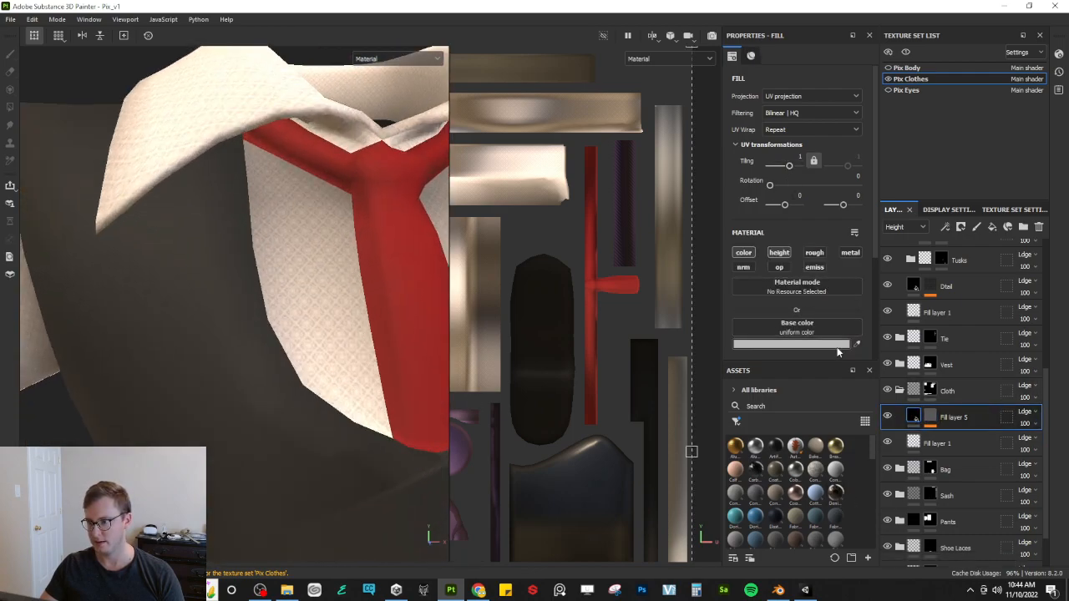
left_click(906, 226)
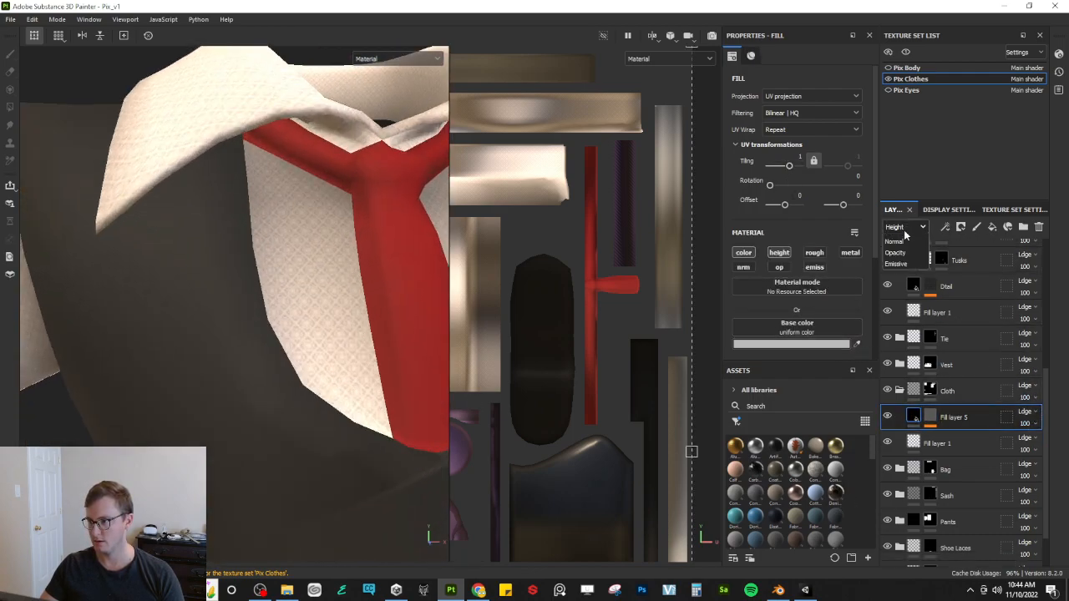
left_click(906, 241)
left_click(1026, 412)
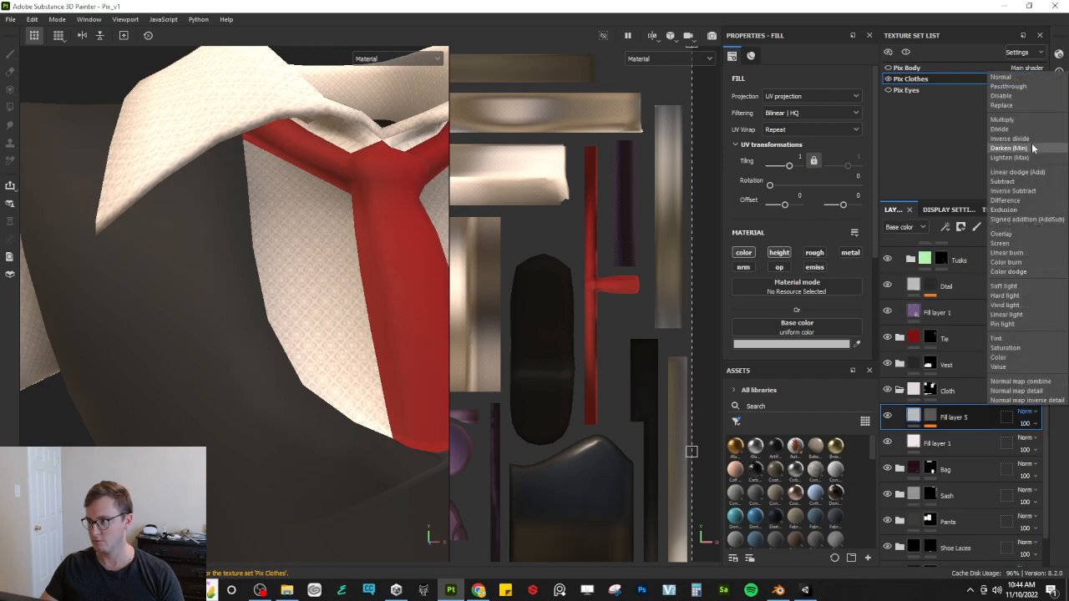
left_click(1019, 123)
left_click(1035, 425)
left_click(1047, 444)
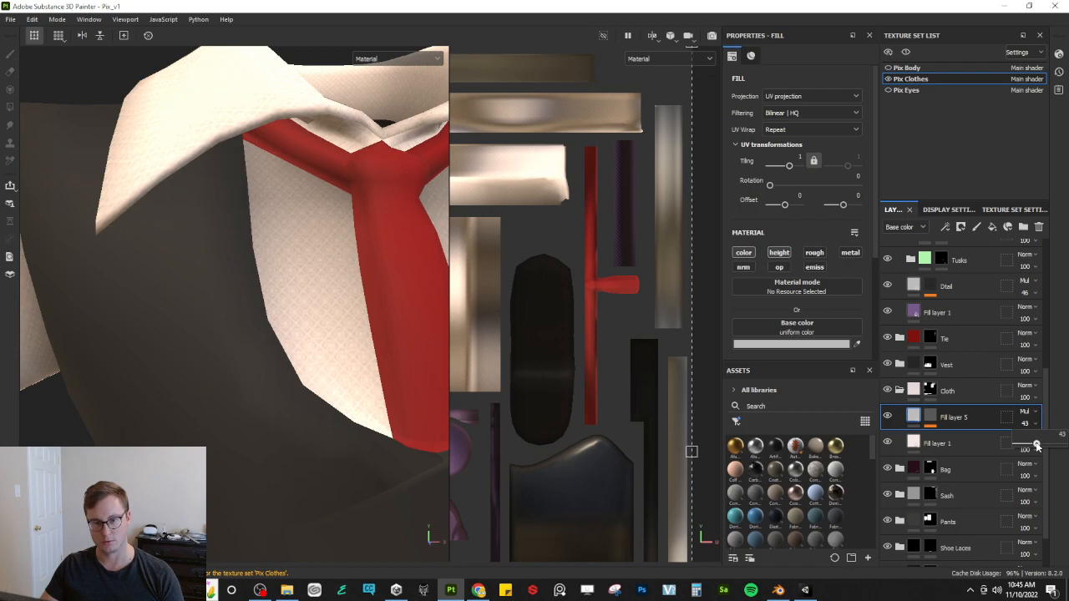
Step: Set the fabric pattern layer's height to 0.01 and check the relief on the sleeve
left_click_drag(351, 346, 435, 317, "alt")
scroll(837, 307, "down", 3)
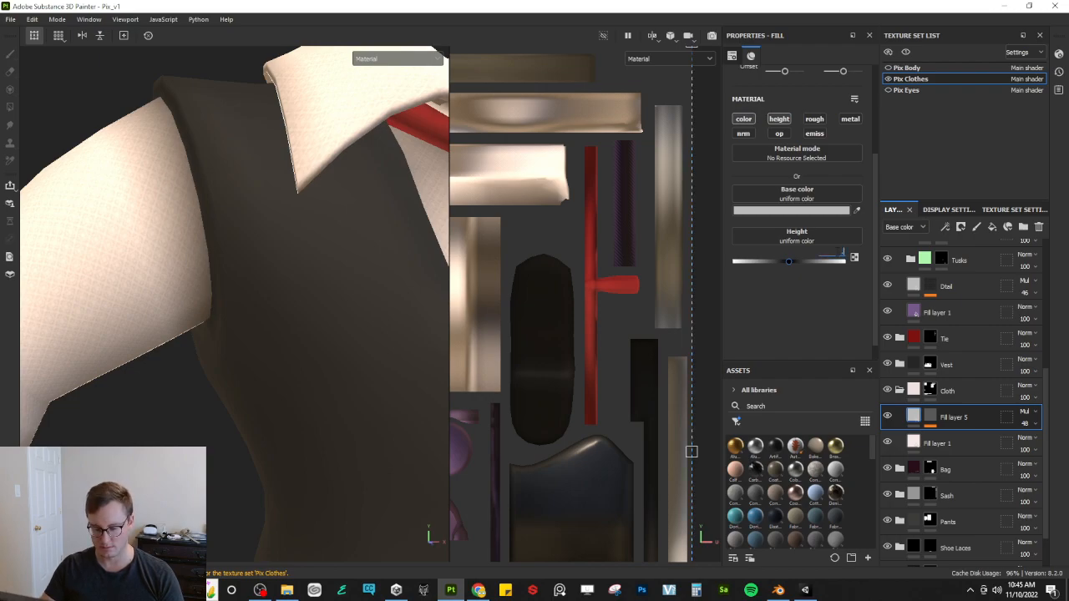
left_click_drag(150, 211, 311, 321, "alt")
left_click_drag(316, 312, 299, 302, "alt")
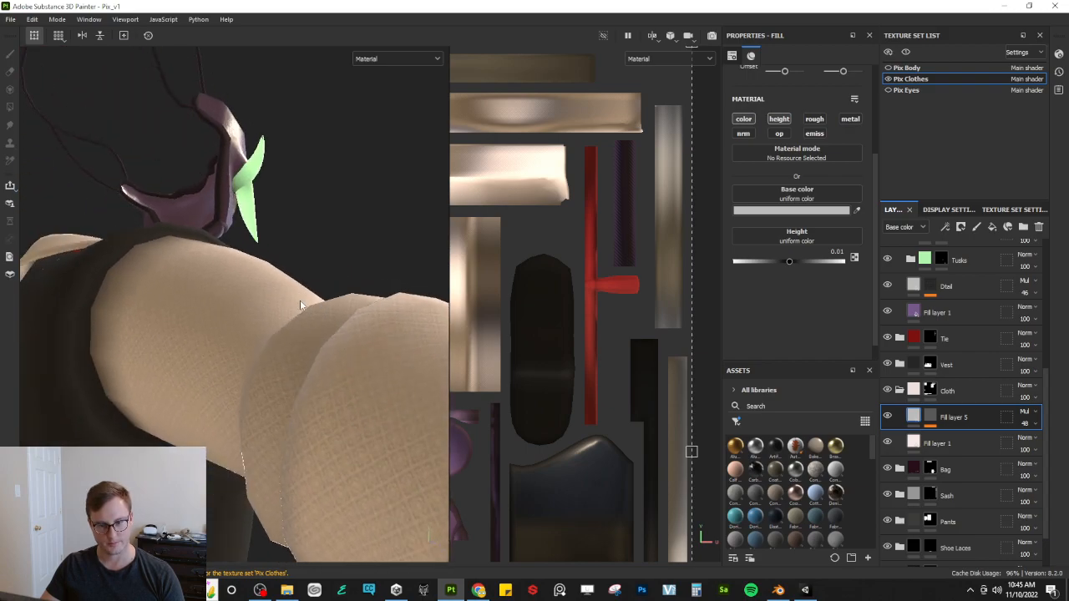
Step: Examine the fabric relief on the shirt's sleeves, hem and collar from several distances and angles
scroll(299, 302, "down", 5)
left_click_drag(370, 303, 269, 374, "alt")
middle_click_drag(269, 374, 211, 263, "alt")
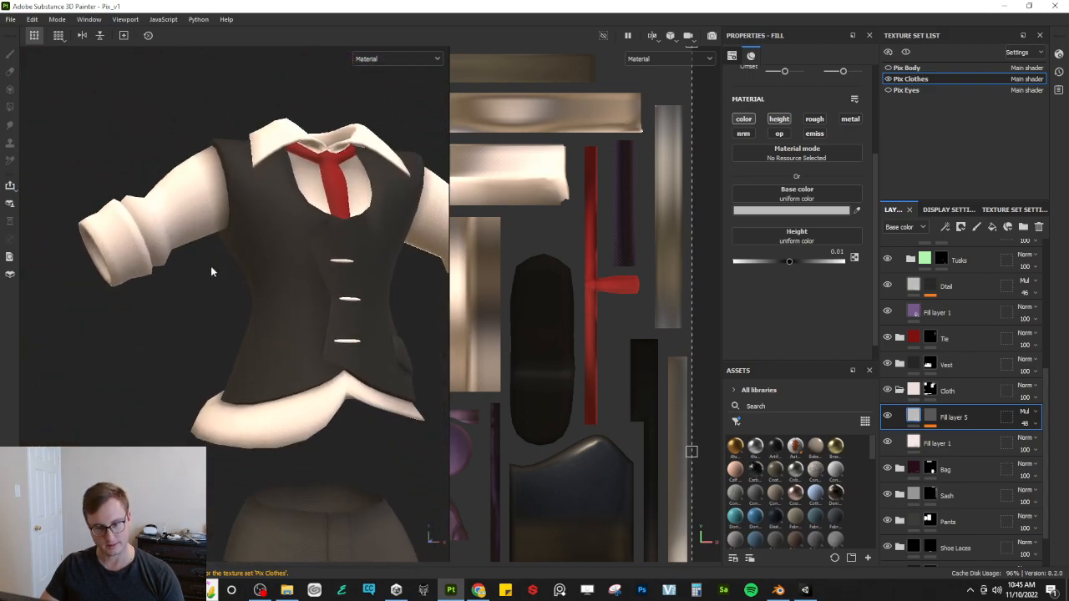
scroll(251, 375, "up", 5)
middle_click_drag(282, 467, 265, 420, "alt")
scroll(264, 420, "up", 5)
scroll(278, 419, "down", 5)
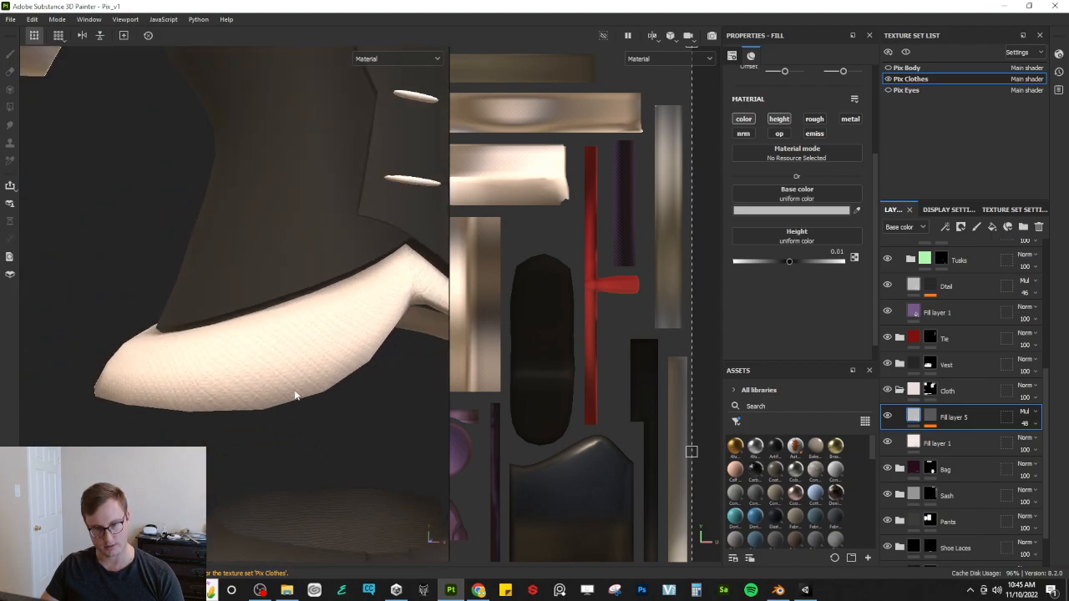
left_click_drag(295, 393, 205, 396, "alt")
middle_click_drag(205, 396, 158, 441, "alt")
middle_click_drag(311, 330, 290, 393, "alt")
mouse_move(289, 387)
left_mouse_down("alt")
mouse_move(277, 365)
mouse_move(449, 369)
mouse_move(363, 326)
mouse_move(310, 382)
mouse_move(274, 389)
left_mouse_up("alt")
scroll(277, 365, "down", 2)
scroll(287, 367, "down", 3)
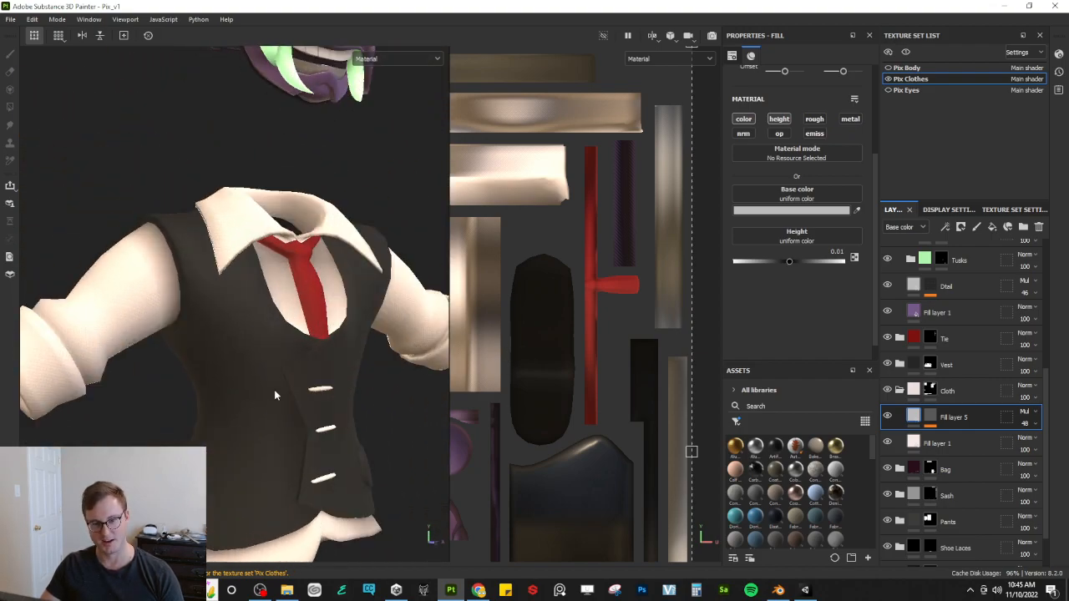
left_click(900, 390)
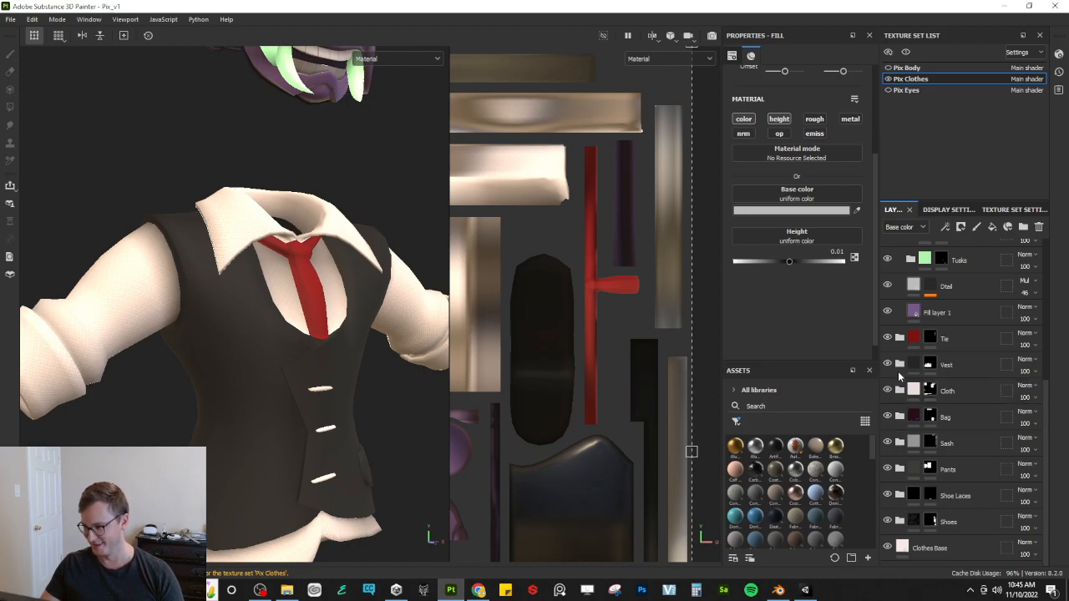
left_click(899, 364)
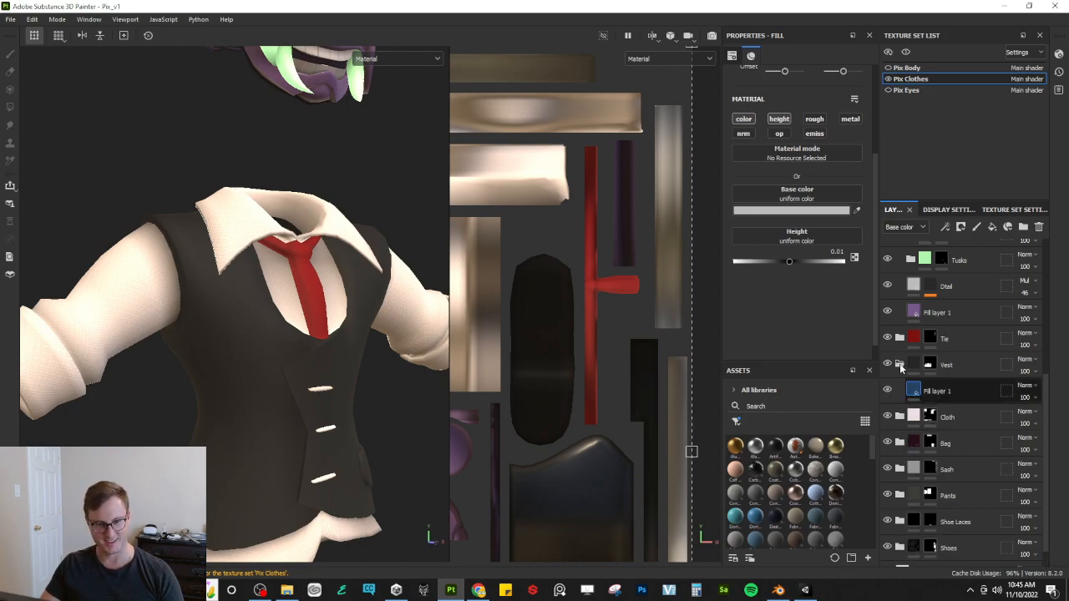
left_click(899, 364)
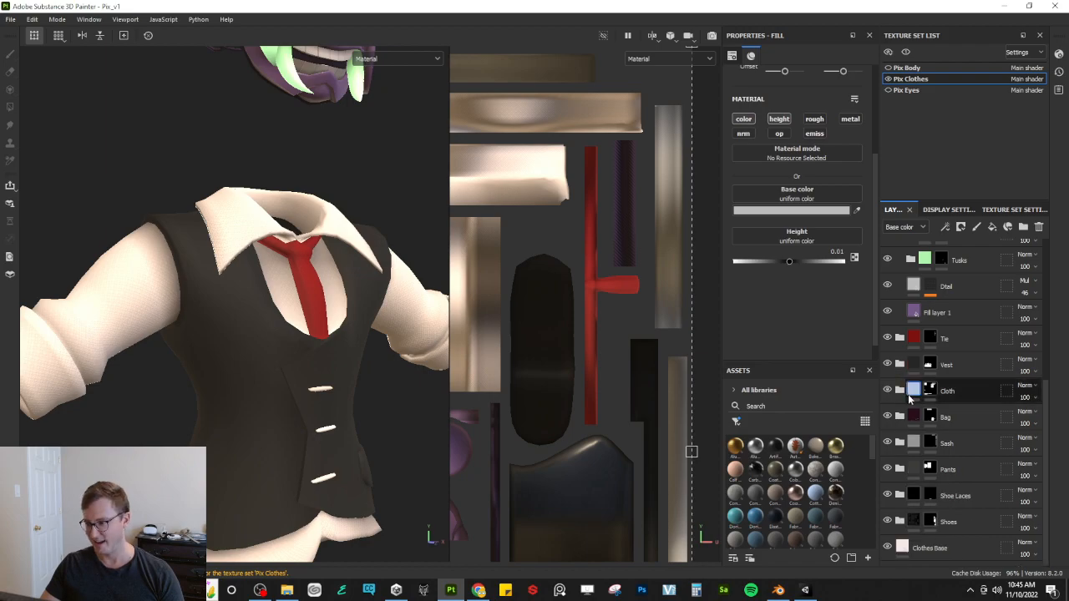
left_click(899, 390)
Step: Enable the roughness channel on the Cloth group's base fill layer and set its roughness to about 0.38
left_click(915, 444)
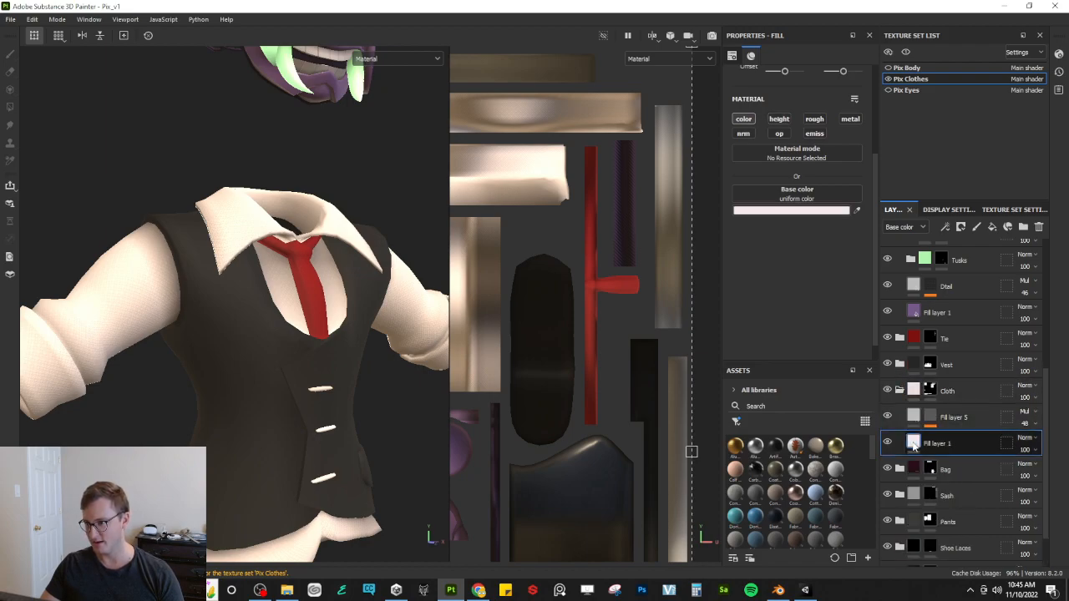
left_click(814, 120)
left_click_drag(67, 308, 274, 332, "alt")
scroll(270, 341, "up", 3)
left_click_drag(768, 264, 763, 269)
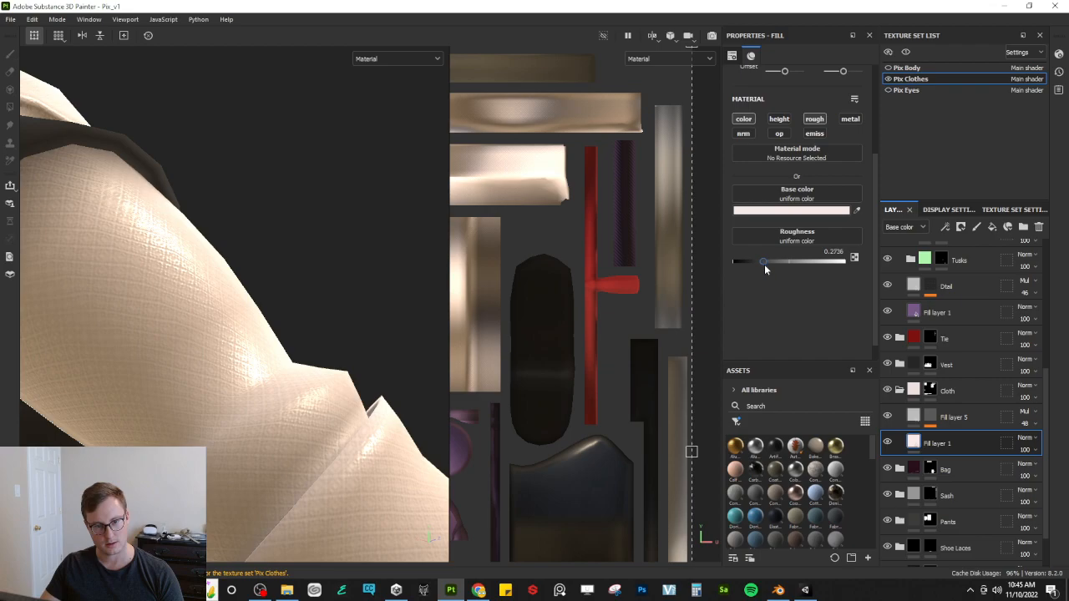
Step: Examine the shirt's sheen and fabric pattern from the side and front at several distances
left_click_drag(246, 349, 192, 432, "alt")
scroll(242, 326, "down", 5)
scroll(257, 404, "up", 4)
scroll(256, 400, "down", 3)
left_click_drag(256, 399, 279, 298, "alt")
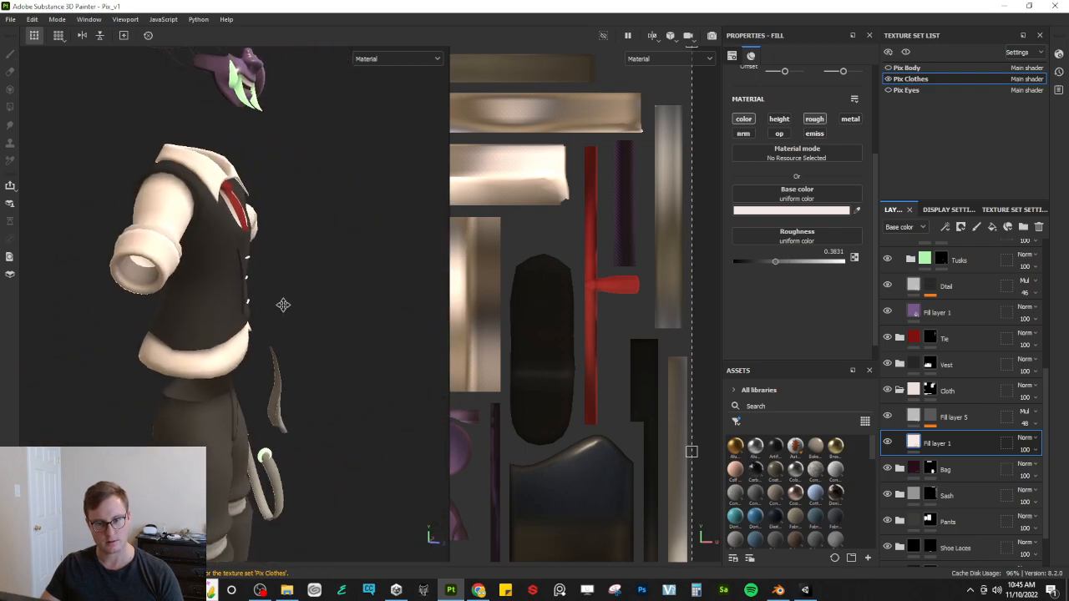
middle_click_drag(279, 298, 294, 345, "alt")
scroll(294, 344, "up", 3)
left_click_drag(294, 345, 190, 304, "alt")
middle_click_drag(190, 304, 245, 392, "alt")
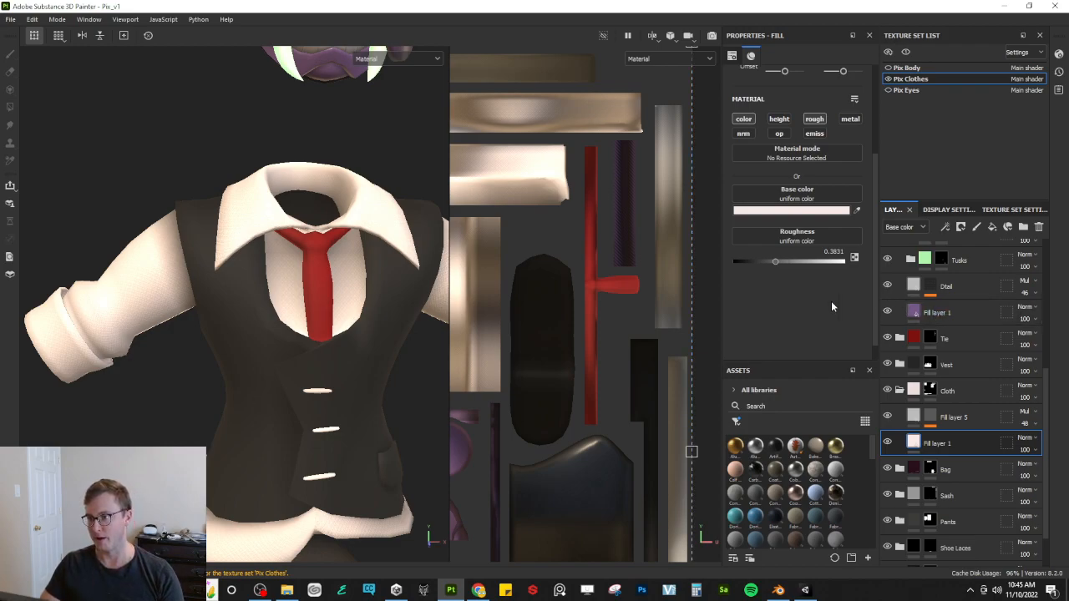
Step: Add a fill layer above the Vest group's base fill and give it a black mask containing a fill effect
left_click(899, 390)
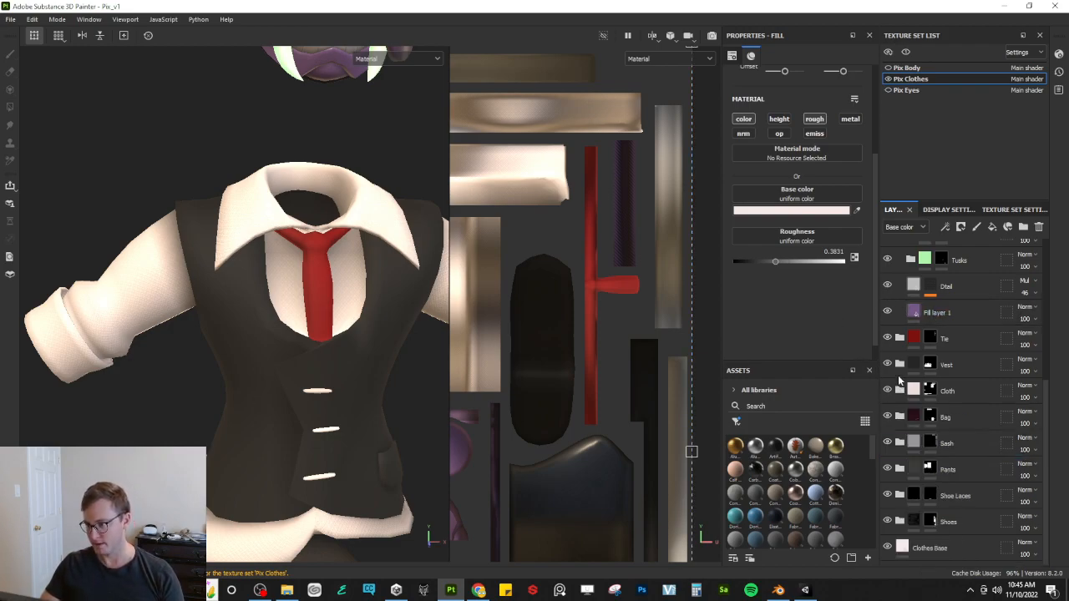
left_click(899, 364)
left_click(964, 394)
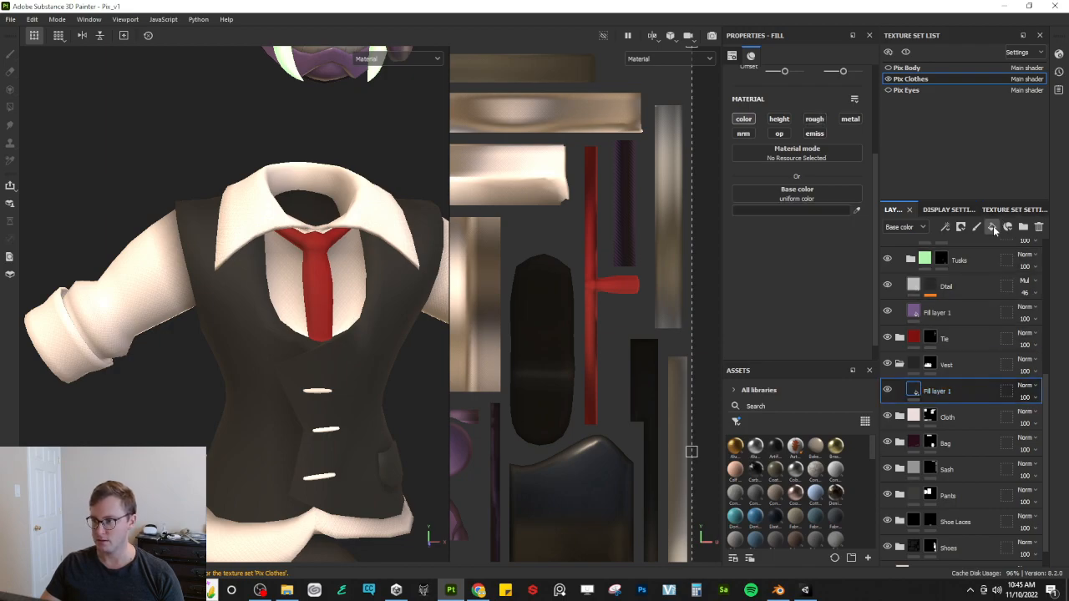
left_click(992, 226)
right_click(935, 389)
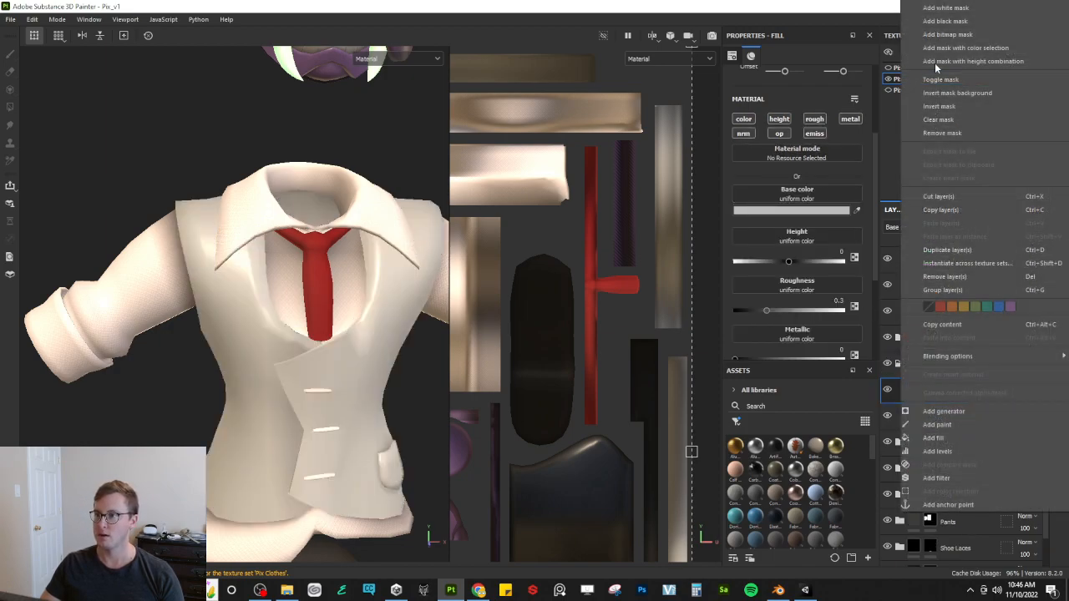
left_click(960, 22)
right_click(933, 398)
left_click(952, 385)
Step: Try the Fabric Celtic Round Square pattern in the vest layer's mask with tile 16 and square border width 0.04
left_click(797, 121)
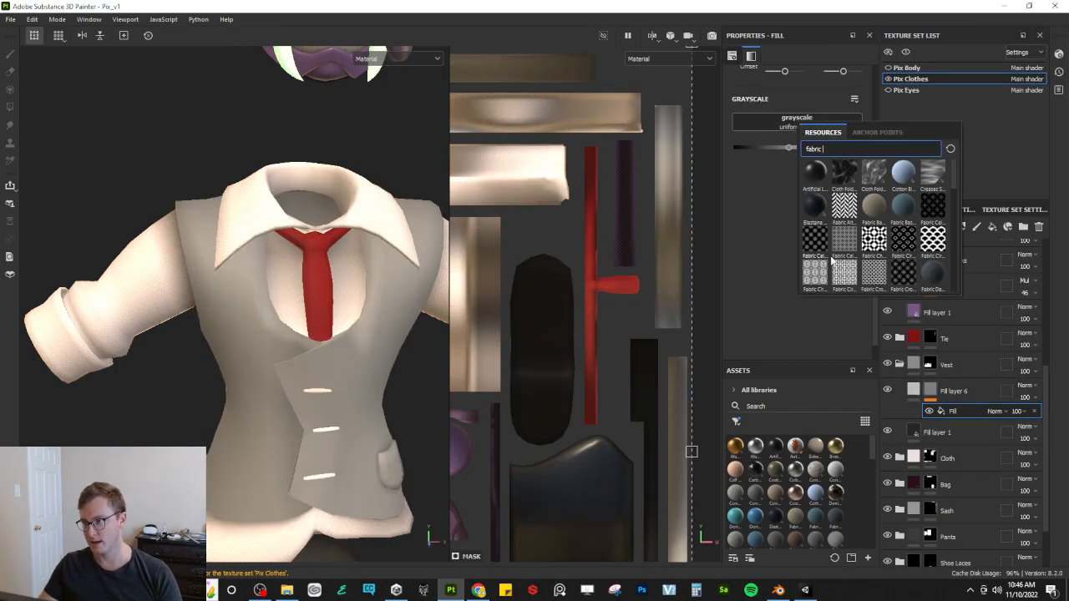
mouse_move(818, 277)
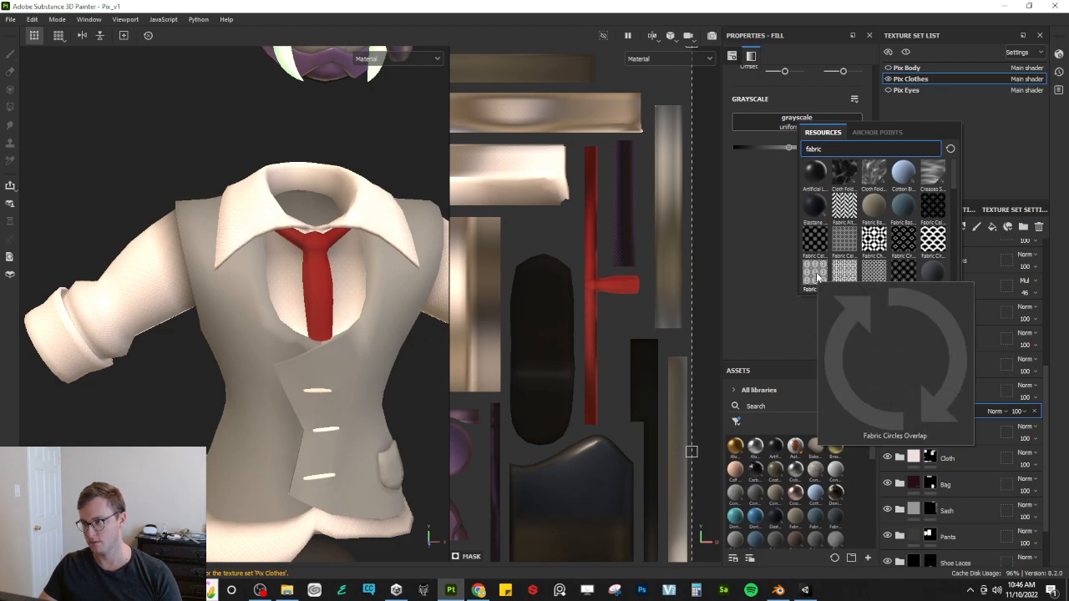
left_click(846, 255)
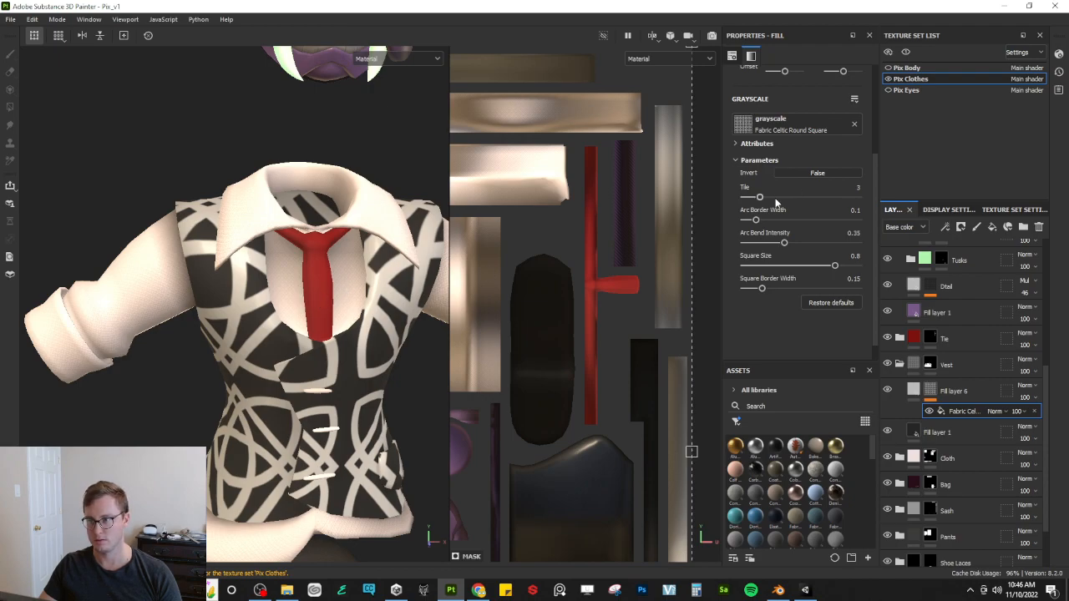
left_click_drag(768, 197, 929, 213)
scroll(767, 159, "up", 2)
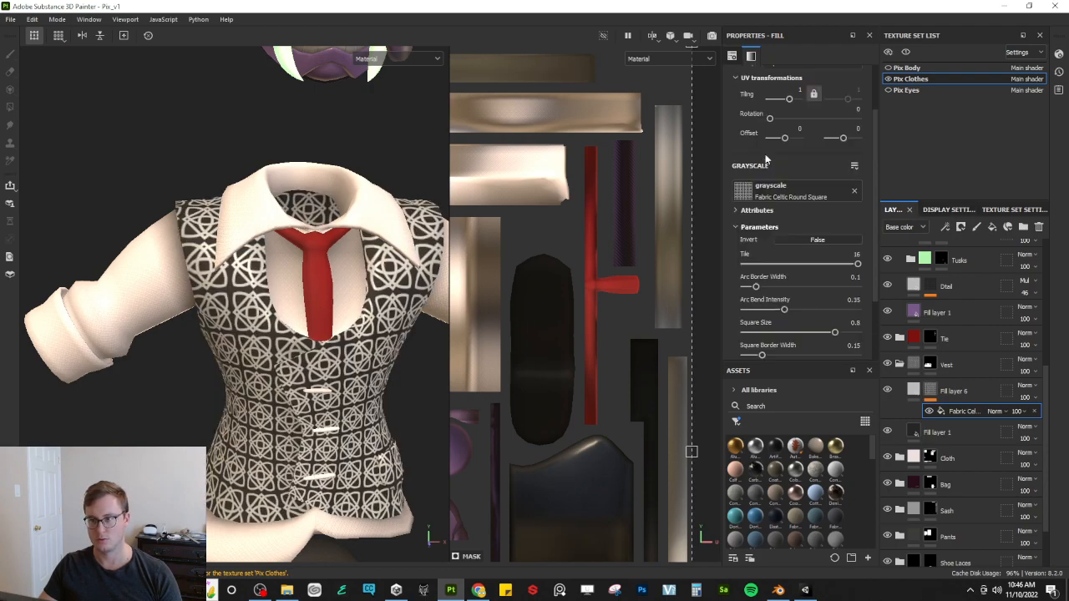
scroll(807, 213, "down", 1)
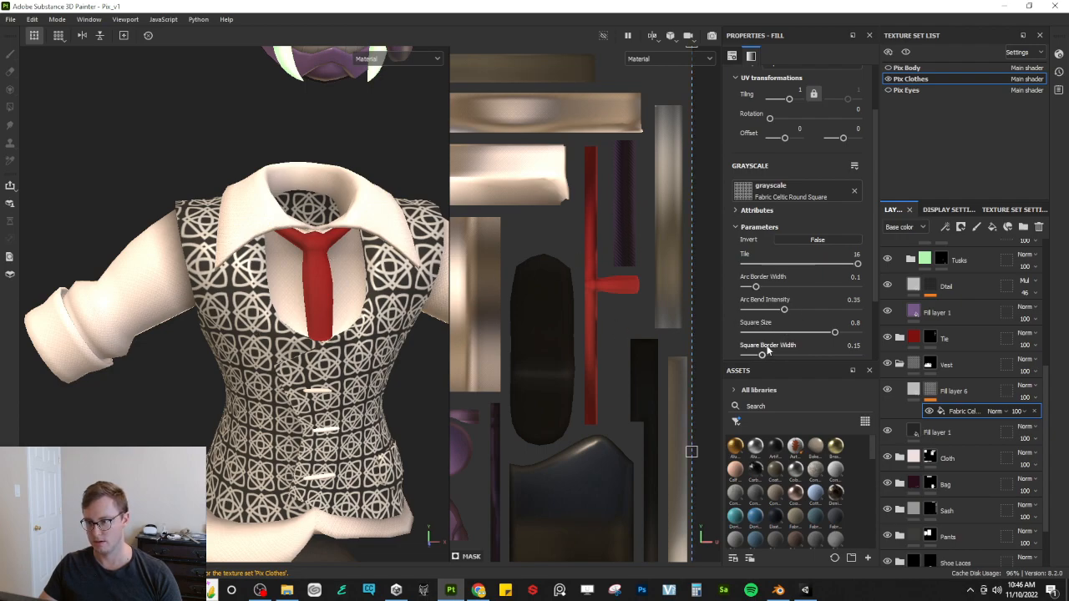
mouse_move(769, 355)
left_mouse_down()
mouse_move(793, 357)
mouse_move(748, 355)
left_mouse_up()
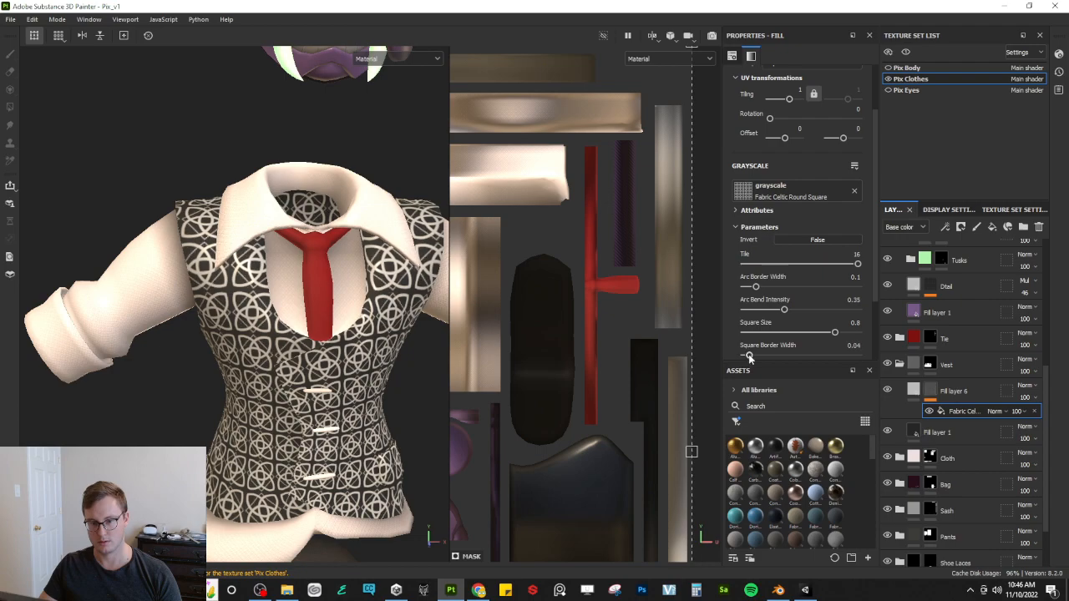
left_click_drag(783, 308, 811, 332)
mouse_move(757, 286)
left_mouse_down()
mouse_move(815, 287)
mouse_move(756, 287)
left_mouse_up()
Step: Replace the vest mask's pattern with Fabric Diagonal Diamond, using tile 16 and a UV tiling of 7.72
left_click(809, 184)
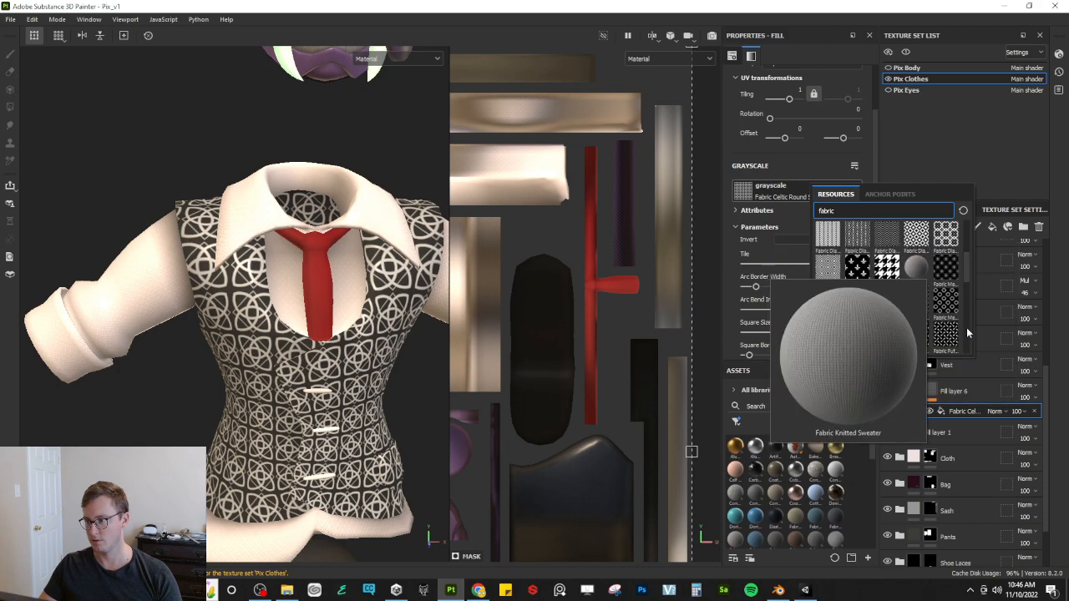
left_click(849, 233)
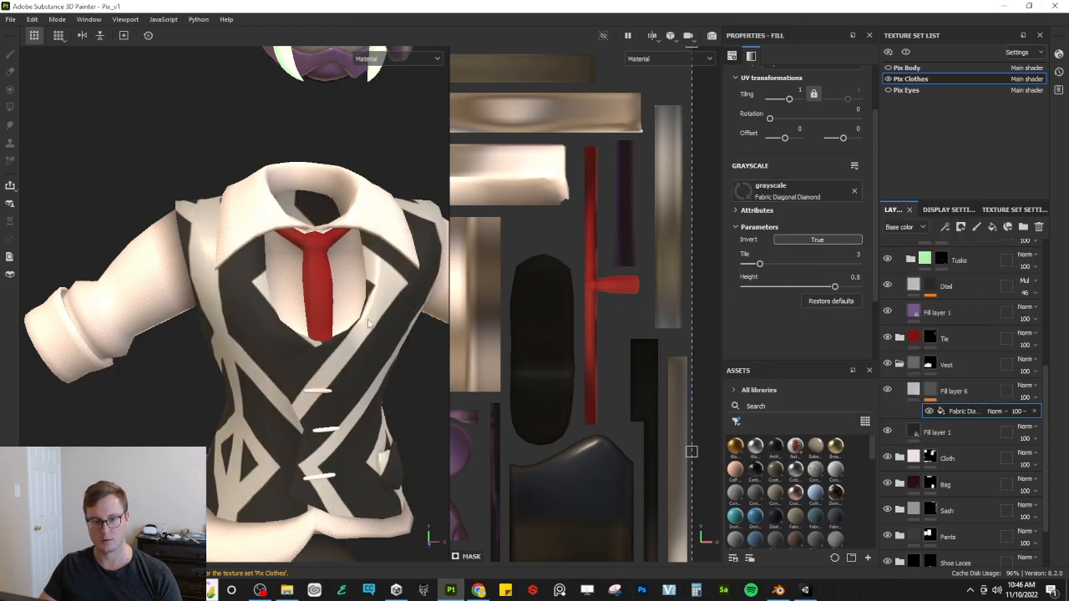
left_click_drag(759, 263, 857, 264)
scroll(788, 184, "up", 1)
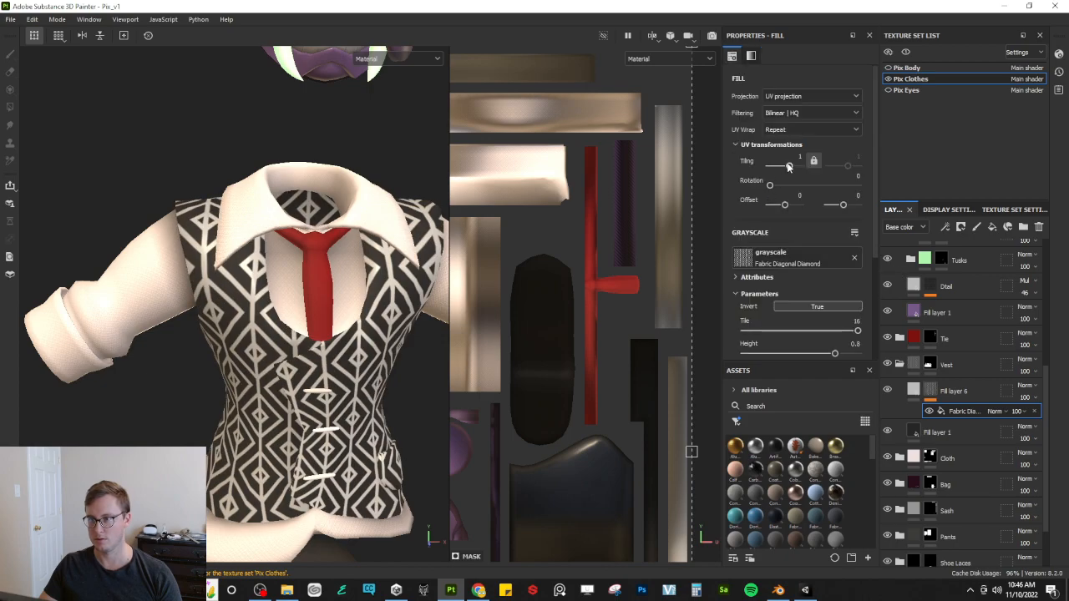
left_click_drag(788, 167, 794, 167)
left_click_drag(272, 370, 332, 338, "alt")
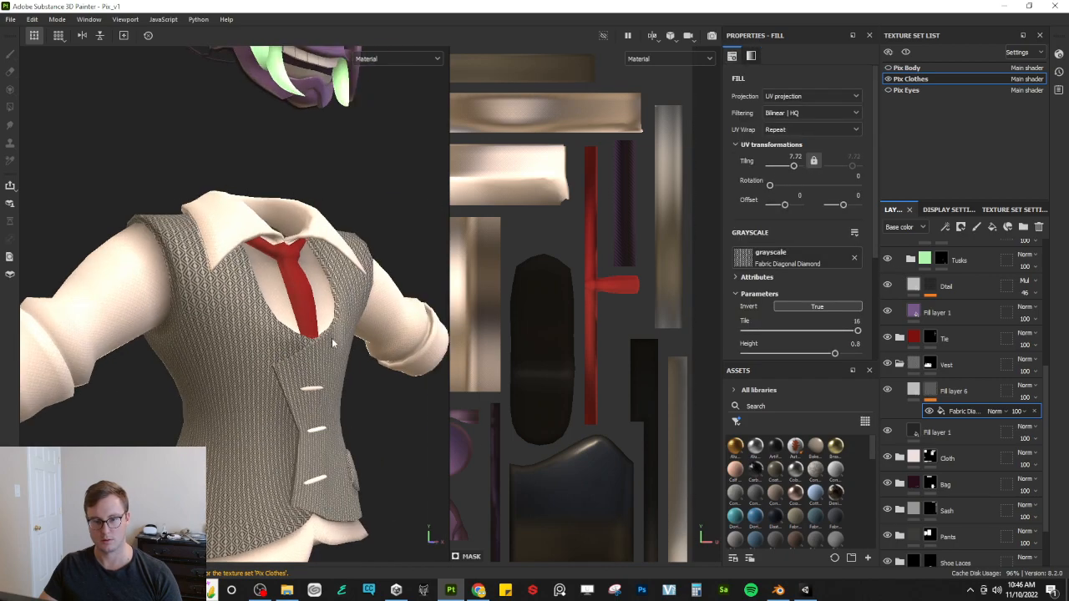
scroll(316, 345, "up", 4)
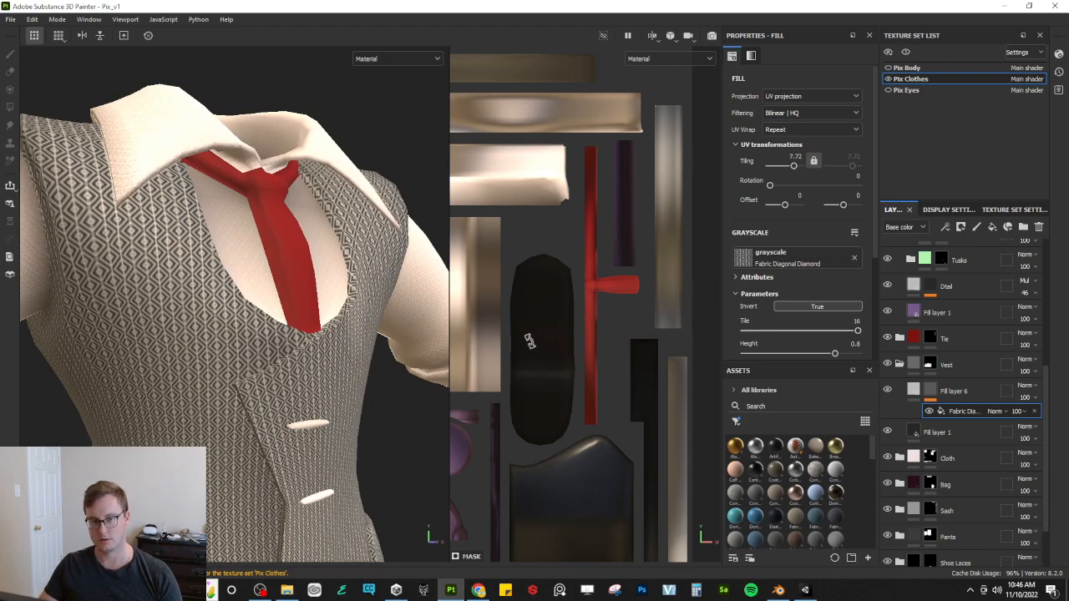
scroll(355, 384, "up", 1)
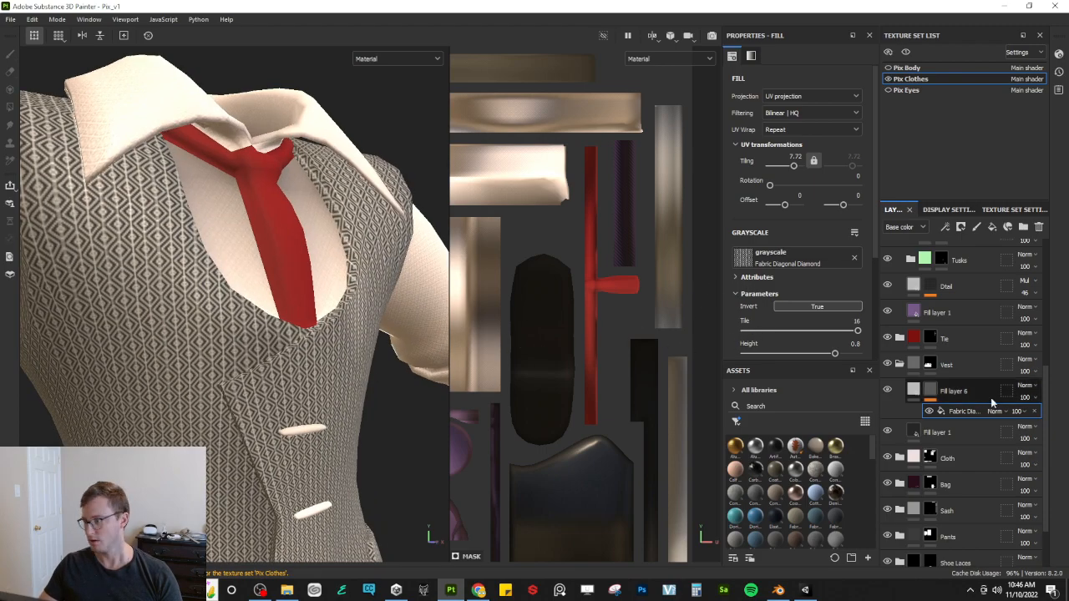
Step: Set the vest pattern layer's blending mode to Multiply, enable its height channel and set the height to -0.015
left_click(915, 391)
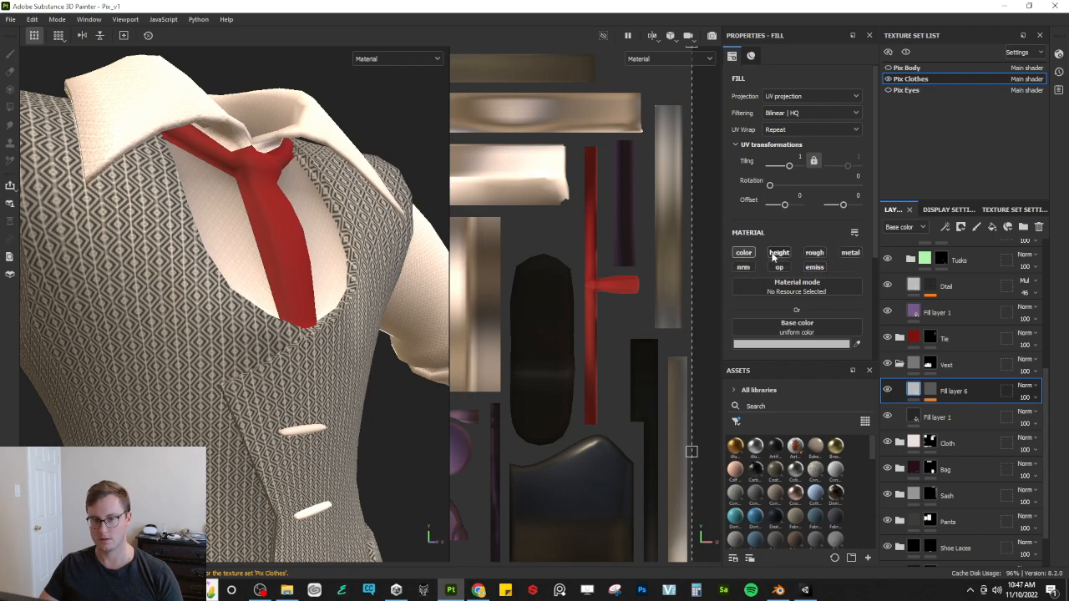
left_click(1027, 386)
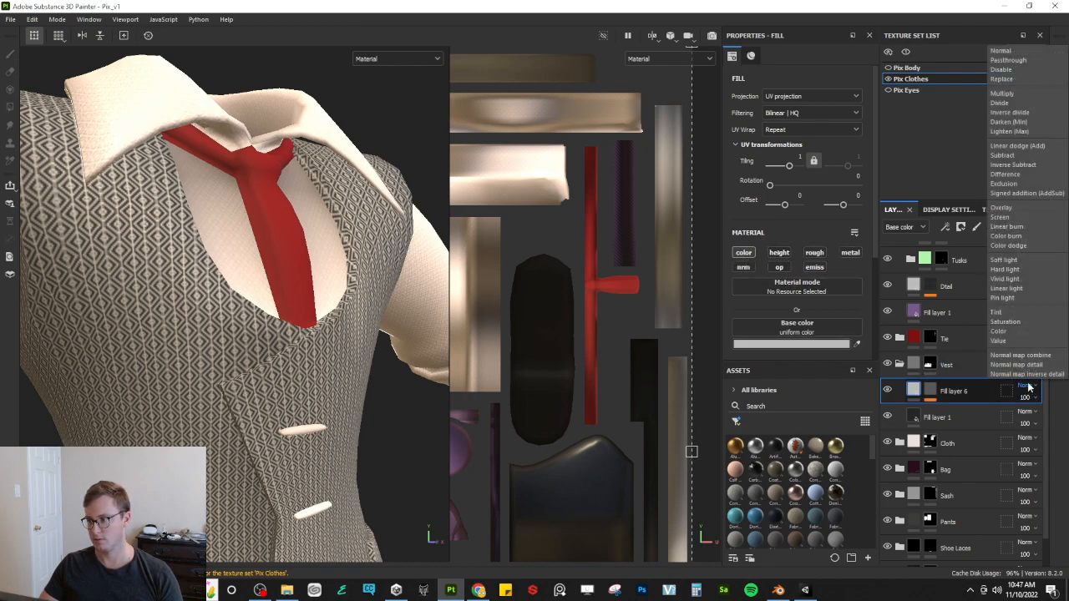
left_click(1002, 92)
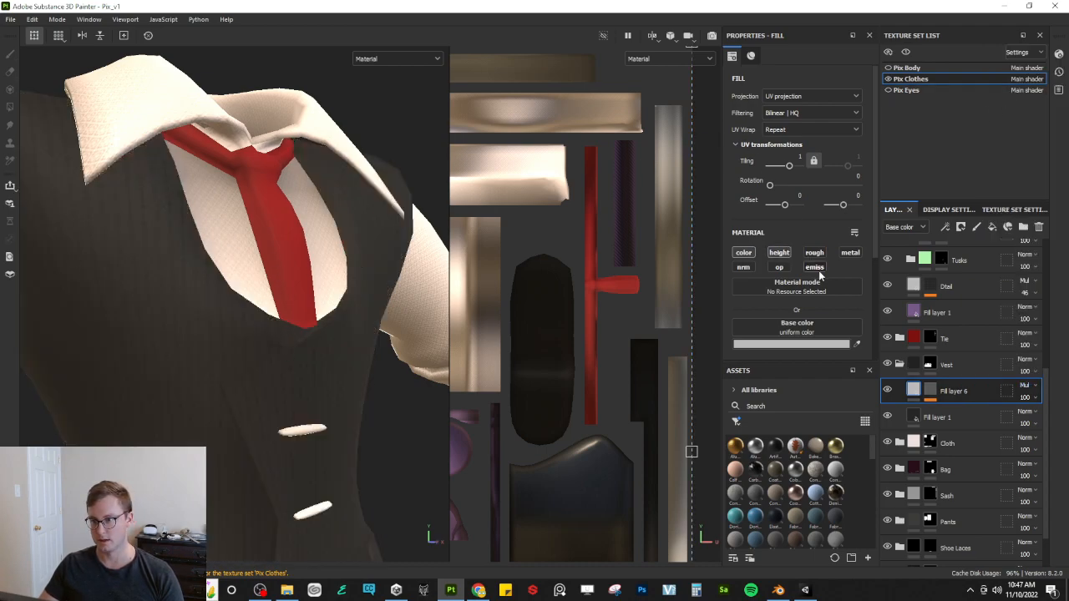
scroll(815, 265, "down", 3)
left_click(794, 262)
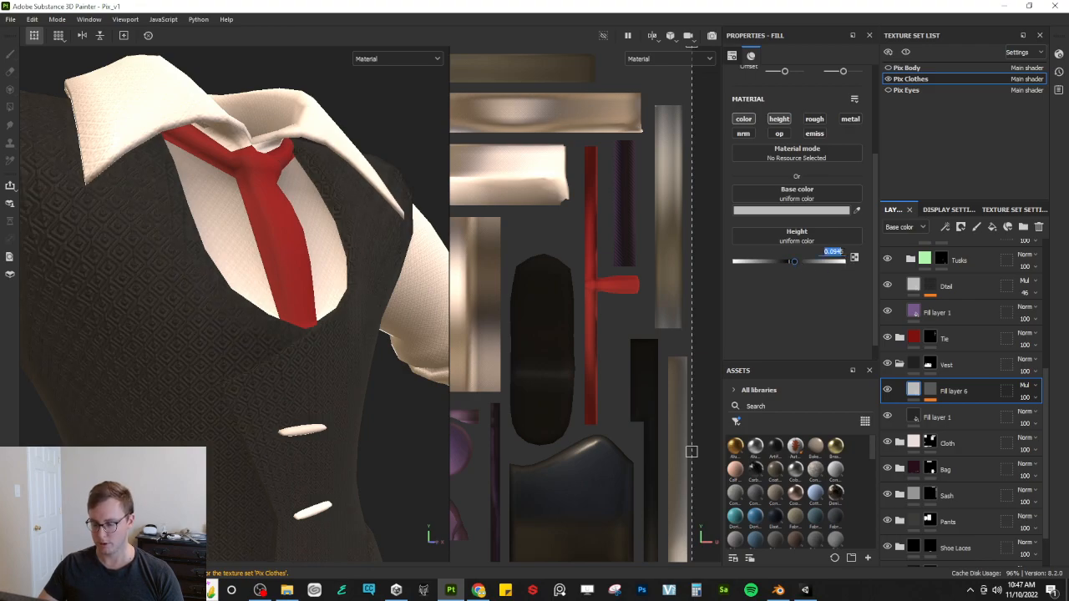
type("-.051")
key("Return")
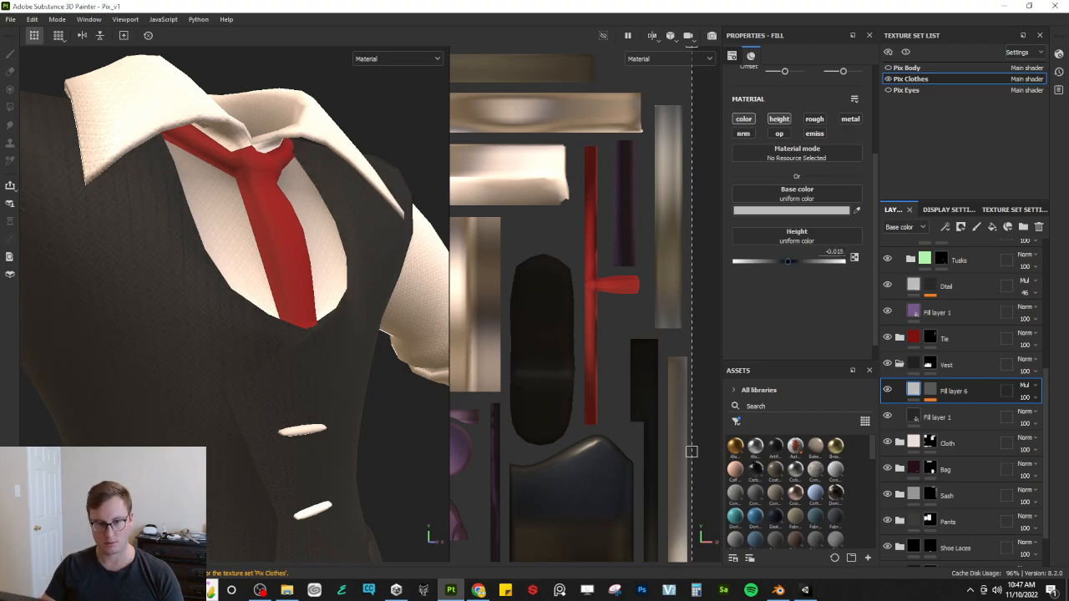
Step: Examine the vest's diamond relief from the side and front beneath the sleeve and collar
scroll(165, 383, "down", 3)
left_click_drag(165, 383, 293, 358, "alt")
middle_click_drag(159, 367, 303, 294, "alt")
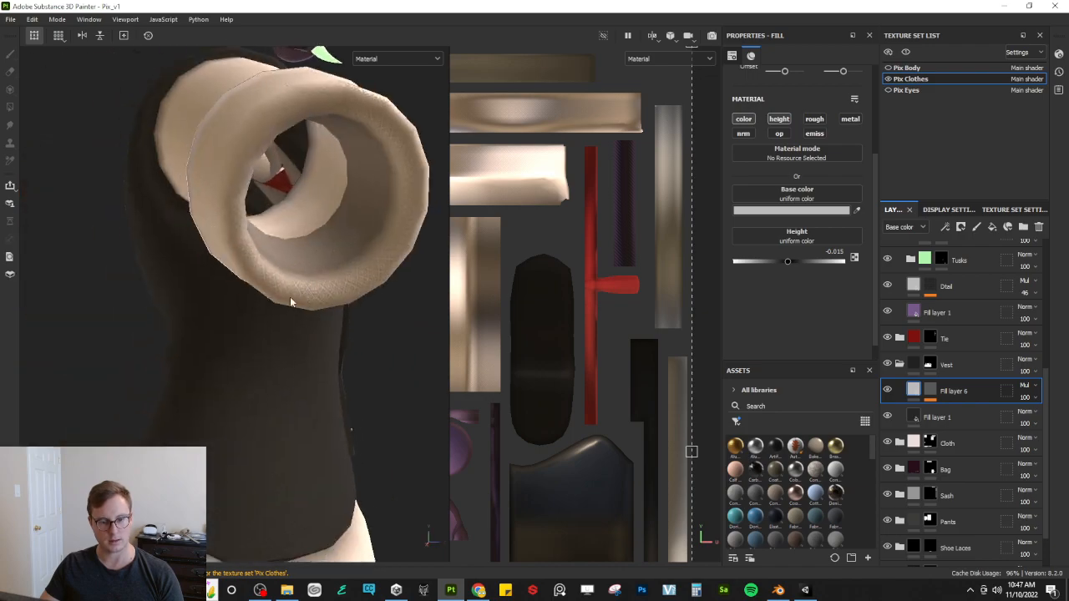
left_click_drag(304, 294, 409, 322, "alt")
middle_click_drag(268, 313, 375, 376, "alt")
left_click_drag(375, 377, 121, 366, "alt")
middle_click_drag(121, 366, 136, 367, "alt")
left_click_drag(136, 368, 102, 371, "alt")
left_click_drag(350, 357, 287, 263, "alt")
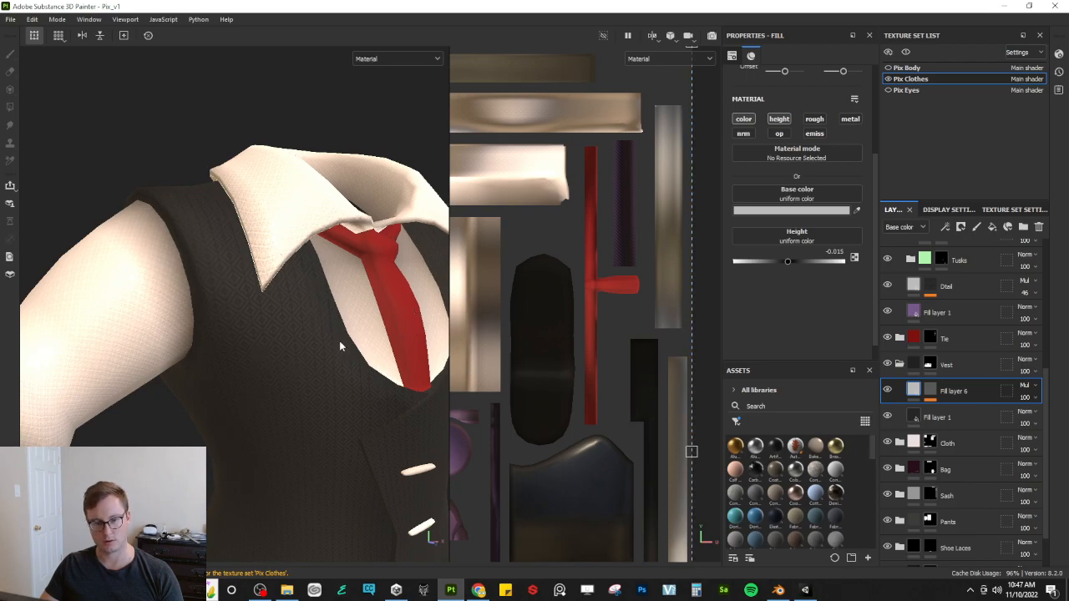
Step: Replace the Cloth group's mask pattern with Fibers 2, after trying Fabric Alternate V
left_click(899, 442)
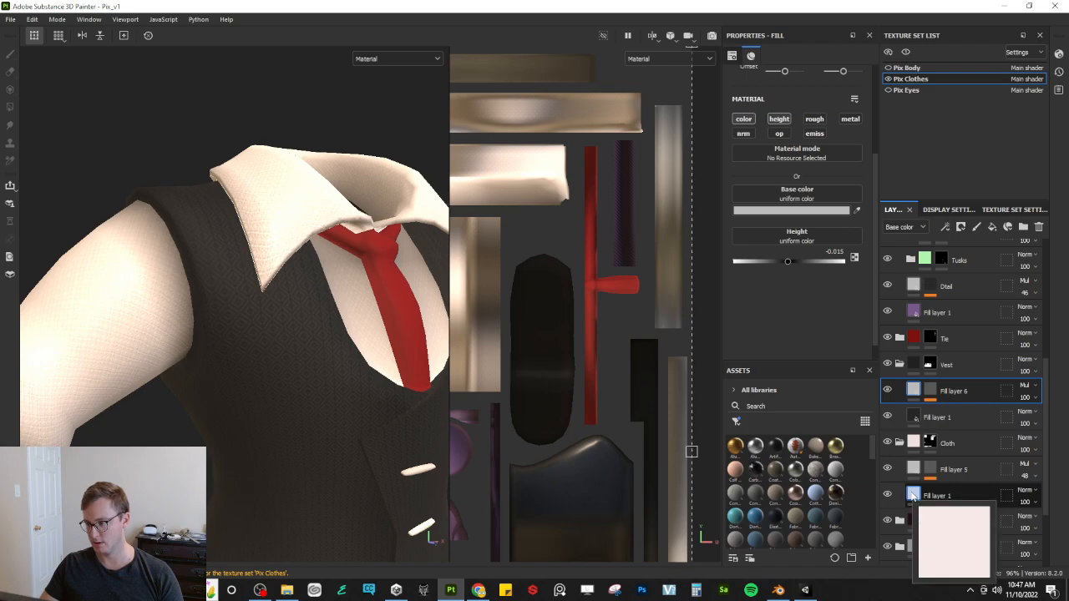
left_click(929, 469)
left_click(958, 490)
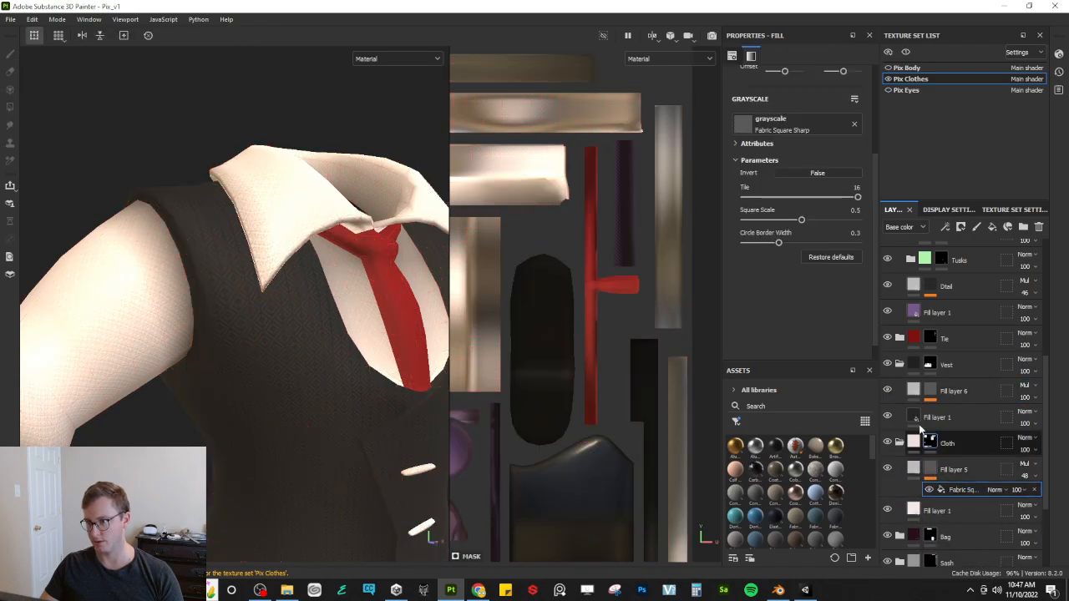
left_click(792, 130)
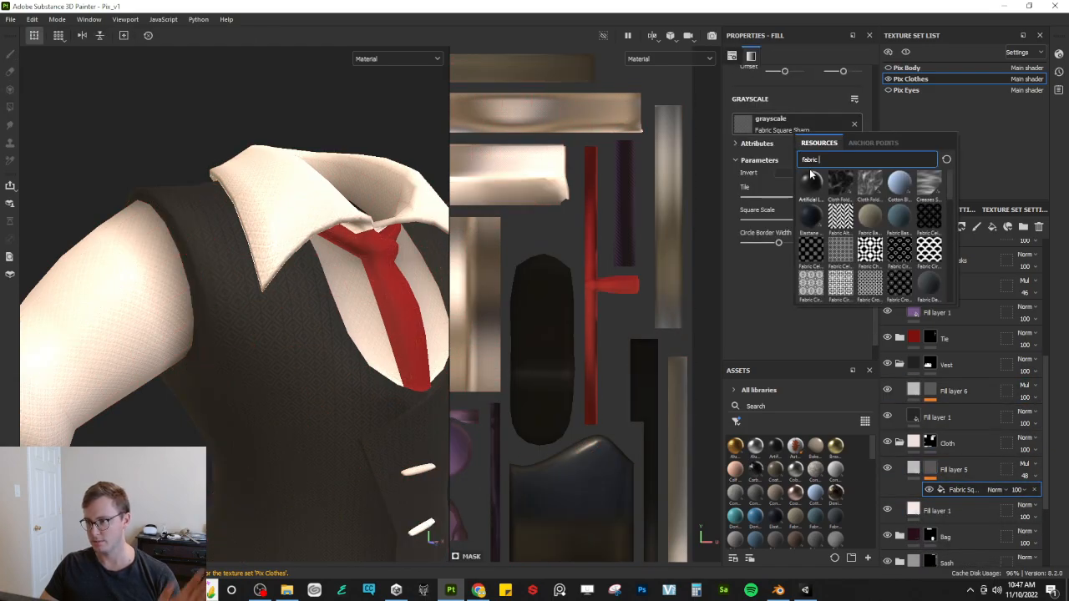
left_click(842, 220)
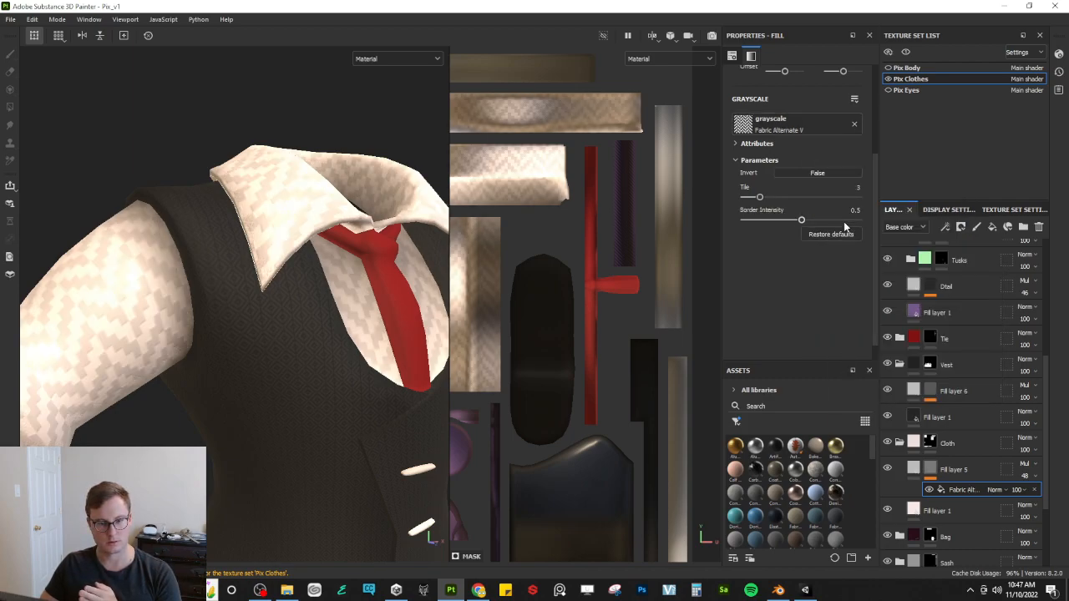
left_click(793, 131)
scroll(845, 262, "down", 5)
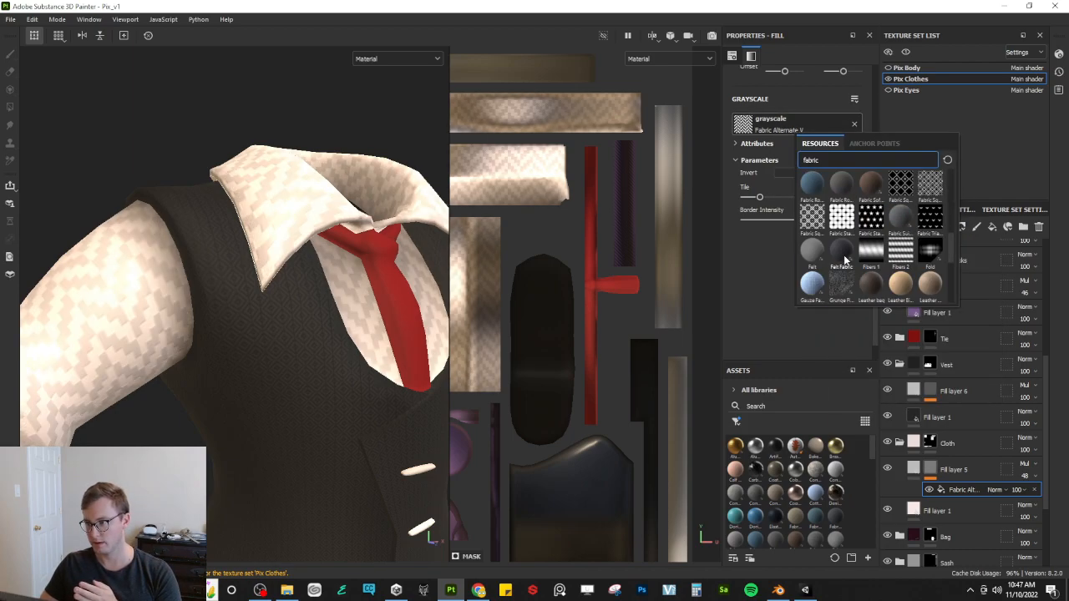
left_click(902, 251)
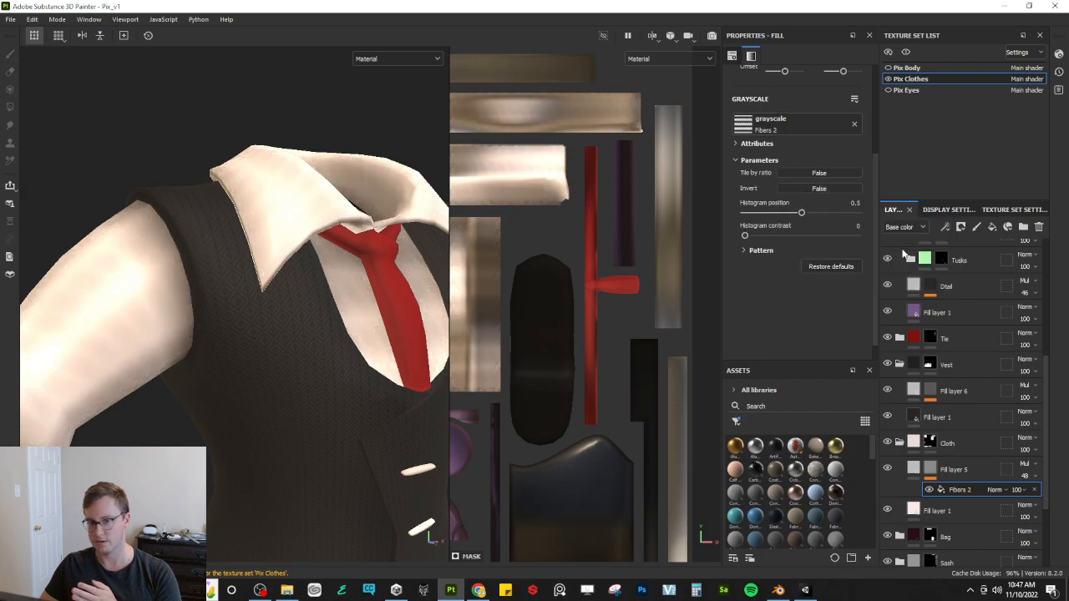
Step: Set the Fibers 2 pattern's UV tiling to 32 and its pattern tiling to 8
scroll(790, 201, "up", 4)
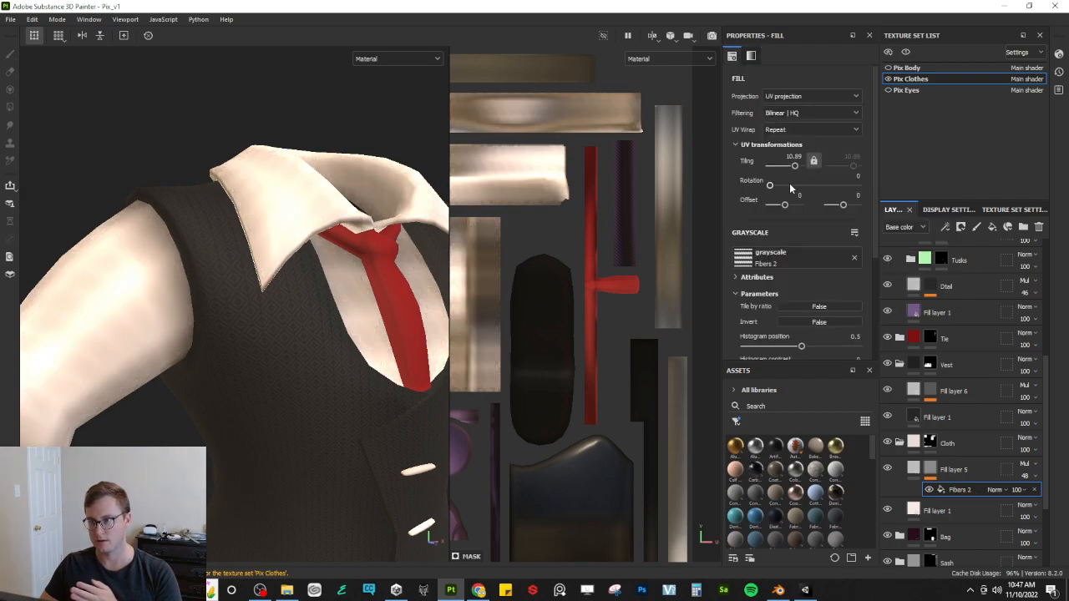
left_click_drag(796, 167, 842, 165)
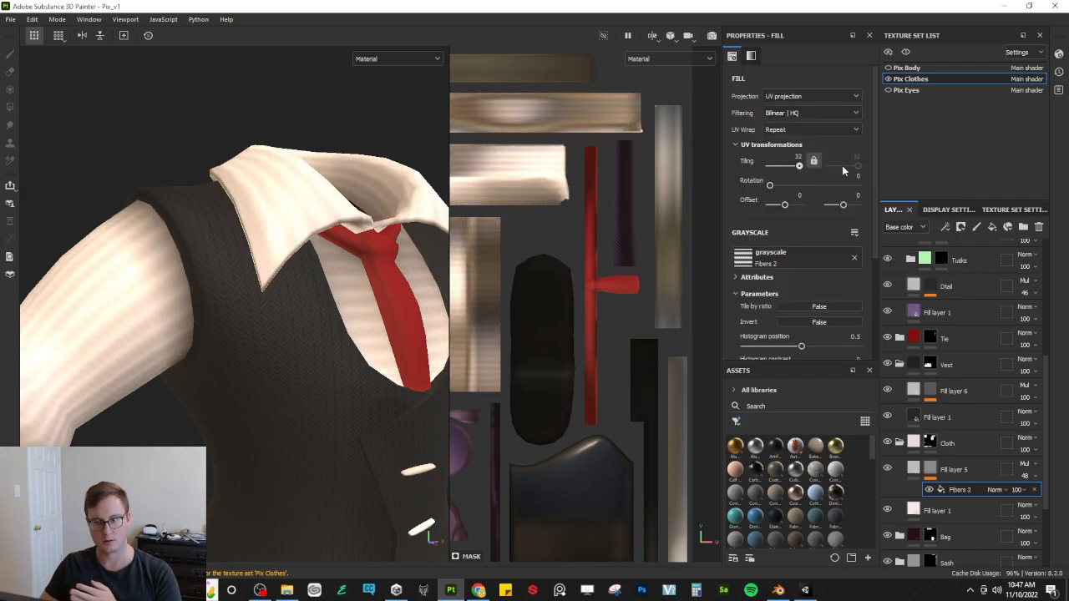
scroll(811, 280, "down", 3)
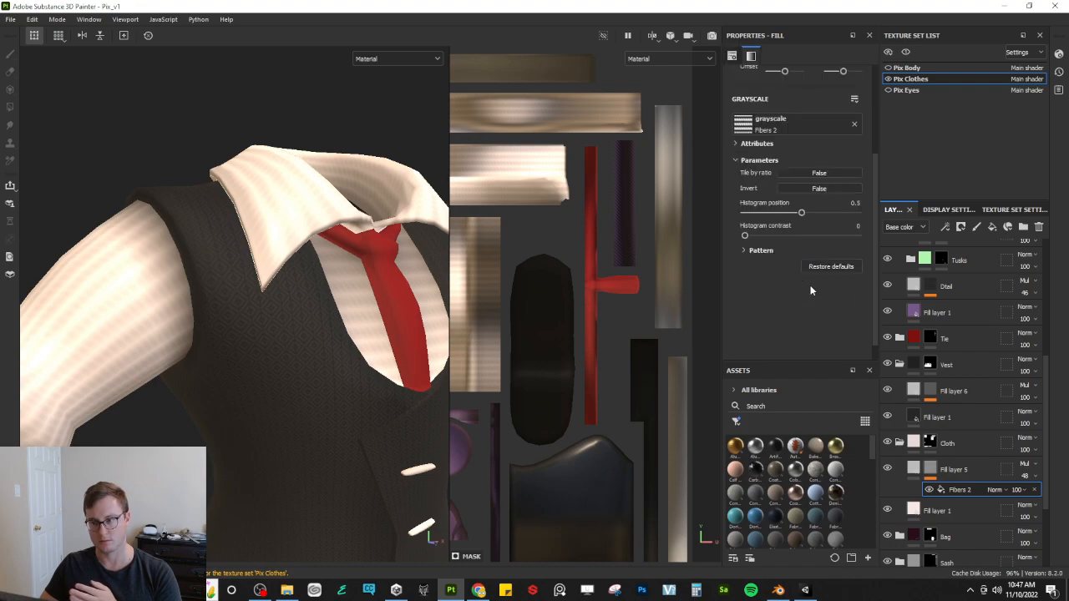
left_click(761, 250)
left_click_drag(766, 273, 884, 275)
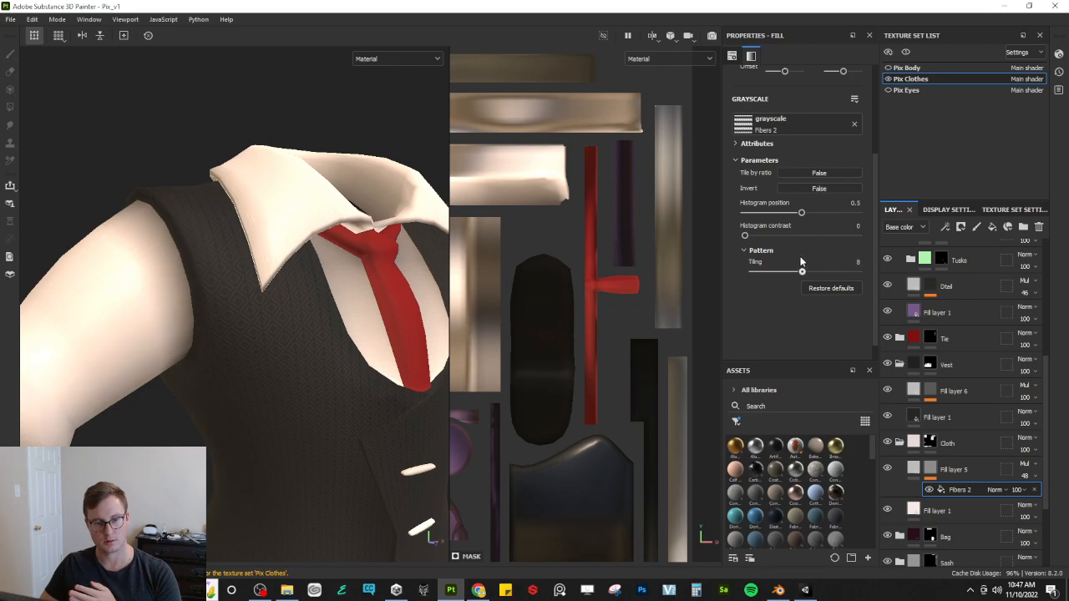
Step: Rotate the Fibers 2 pattern to 45 degrees and check the weave on the sleeve and collar
left_click_drag(246, 274, 265, 322, "alt")
scroll(779, 194, "up", 3)
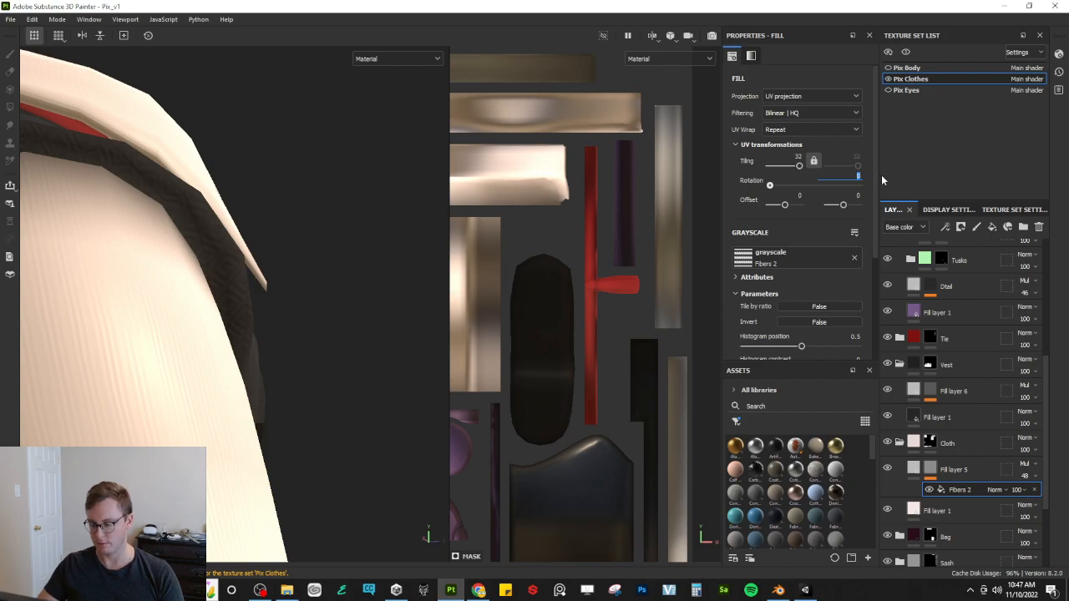
type("45")
key("Return")
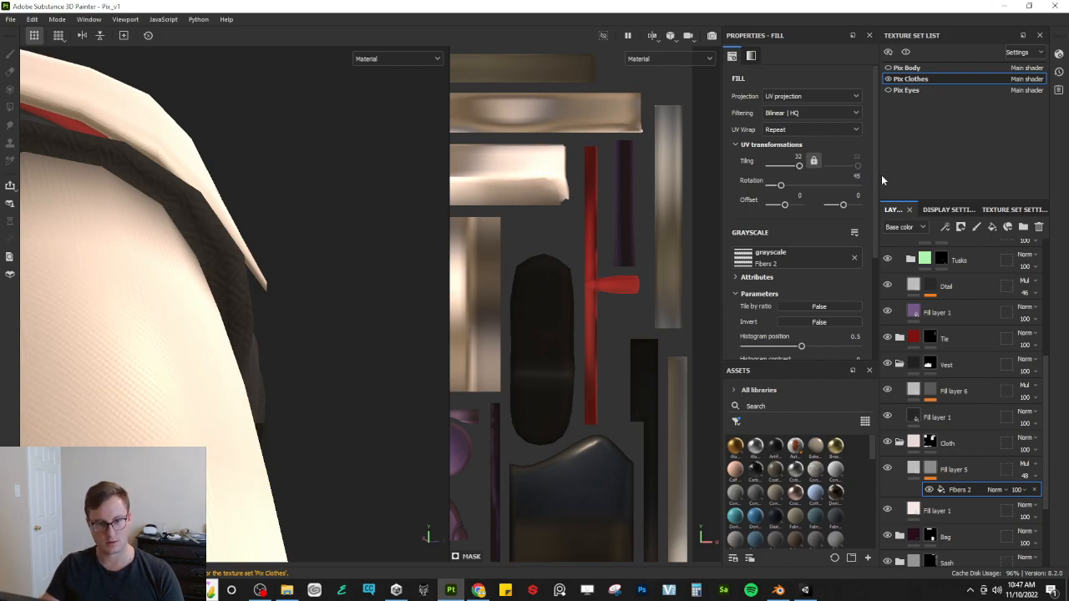
scroll(114, 243, "down", 5)
left_click_drag(217, 322, 174, 337, "alt")
left_click_drag(242, 404, 293, 327, "alt")
scroll(293, 327, "up", 8)
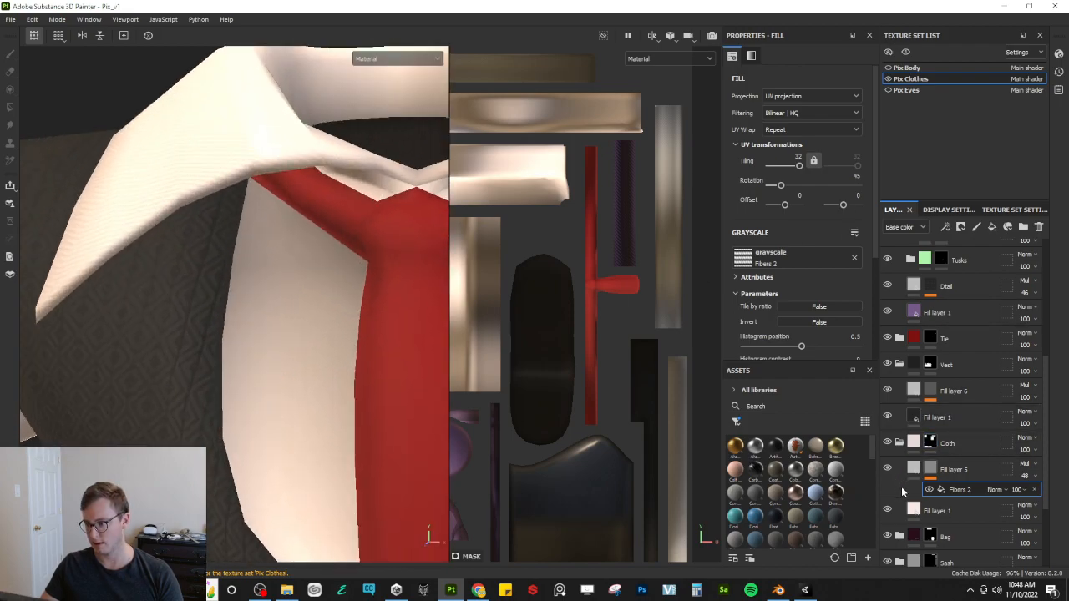
Step: Raise the opacity of the Cloth group's Fill layer 5 to 100 and check its weave in the base color view
left_click(961, 469)
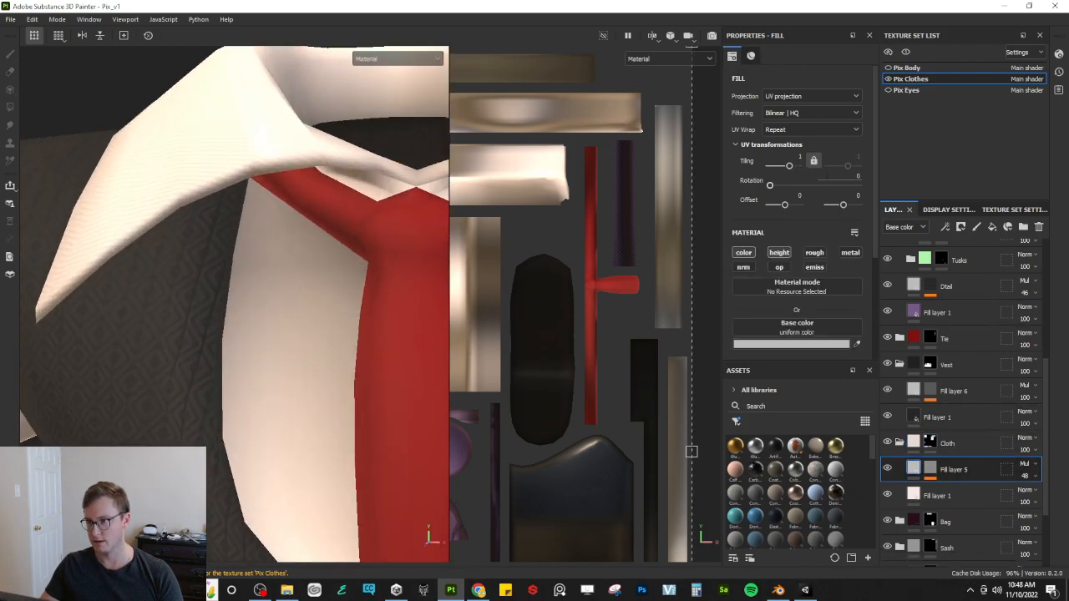
left_click(1030, 477)
left_click_drag(1039, 495, 1064, 496)
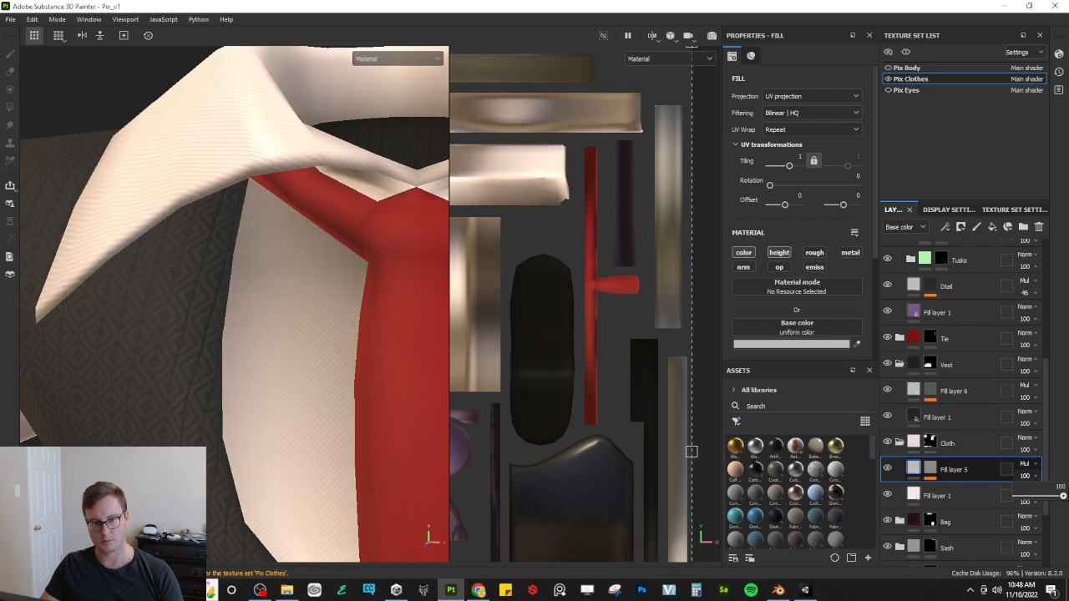
scroll(235, 217, "down", 10)
key("c")
left_click_drag(234, 221, 337, 264, "alt")
scroll(337, 264, "up", 4)
left_click_drag(255, 292, 323, 236, "alt")
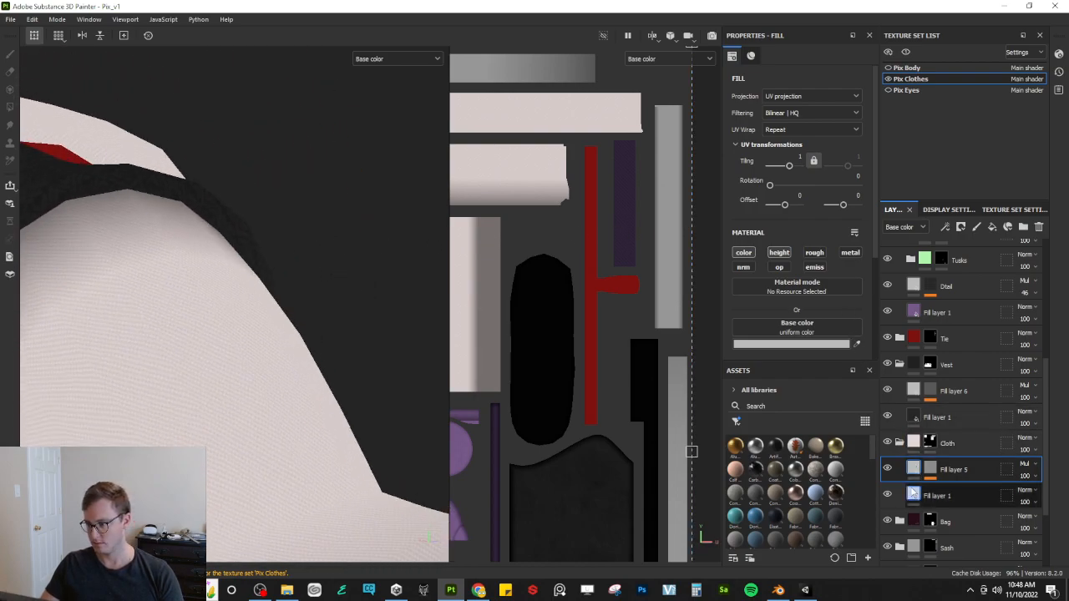
Step: Set the histogram contrast of the Cloth group's Fibers 2 pattern to 1
left_click(930, 469)
left_click(960, 491)
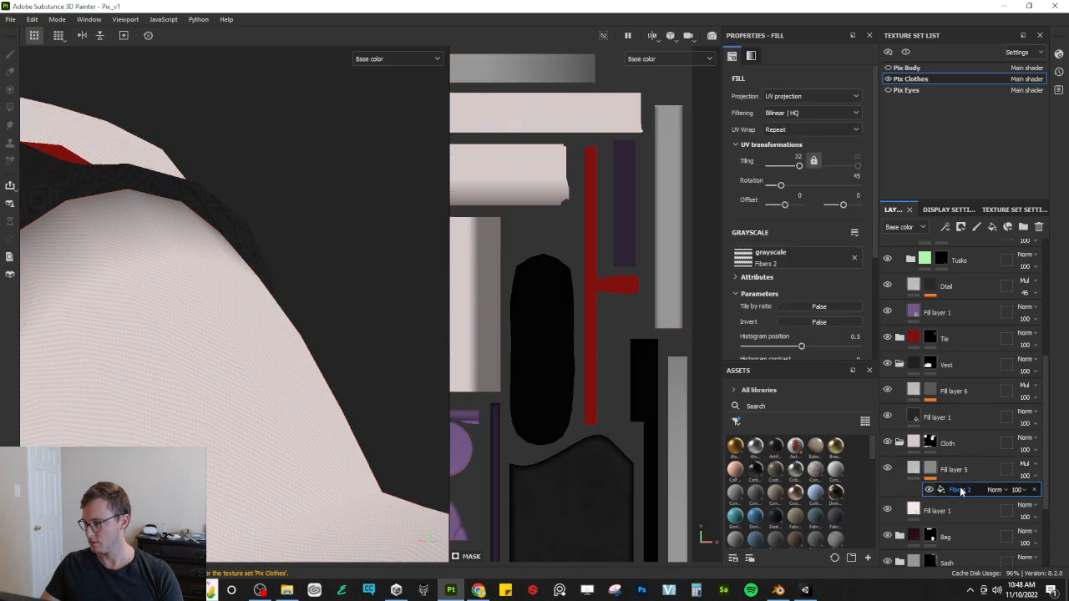
scroll(768, 305, "down", 2)
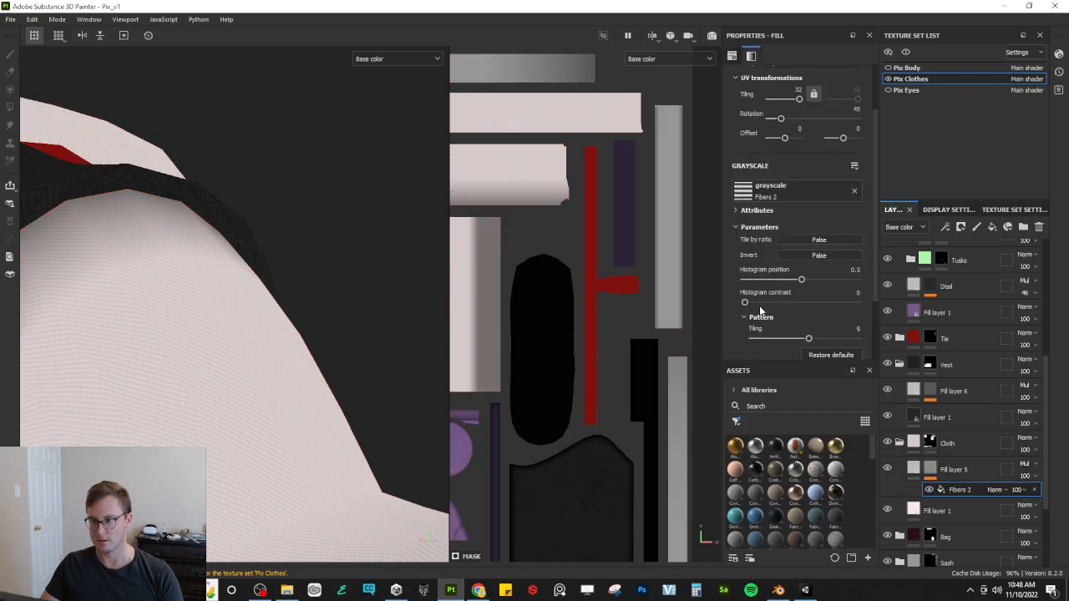
left_click_drag(825, 303, 748, 305)
mouse_move(804, 280)
left_mouse_down()
mouse_move(848, 277)
mouse_move(777, 278)
mouse_move(801, 280)
mouse_move(747, 302)
mouse_move(898, 294)
left_mouse_up()
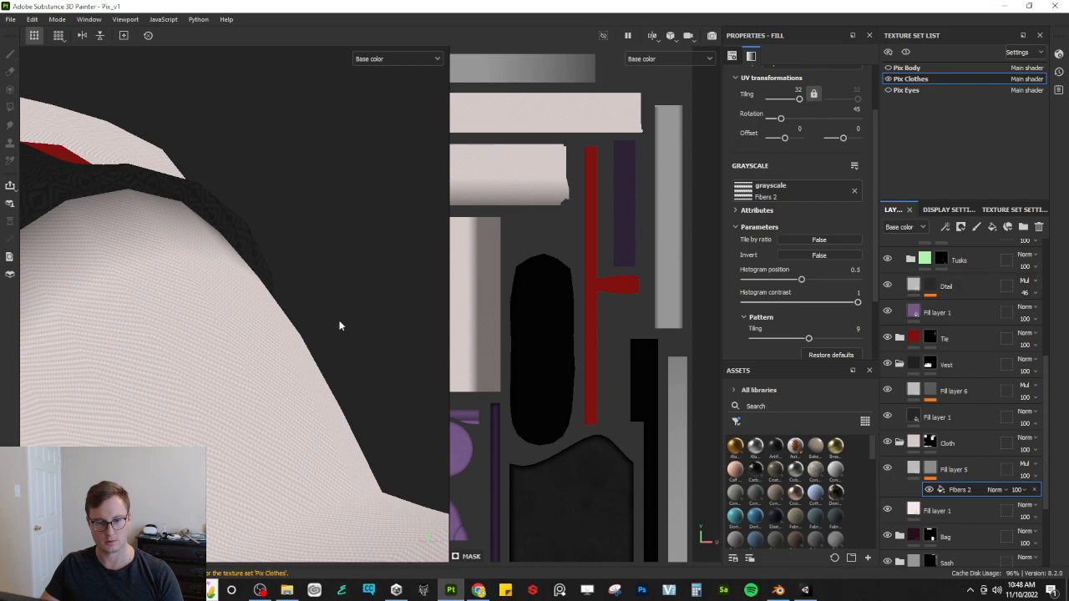
Step: Check the shirt weave on the full outfit in the material view and save the project
scroll(347, 309, "down", 3)
key("m")
left_click_drag(341, 308, 297, 296, "alt")
left_click_drag(222, 318, 342, 359, "alt")
scroll(293, 354, "up", 3)
scroll(289, 351, "down", 5)
left_click_drag(174, 358, 227, 339, "alt")
scroll(239, 337, "up", 3)
key("ctrl+s")
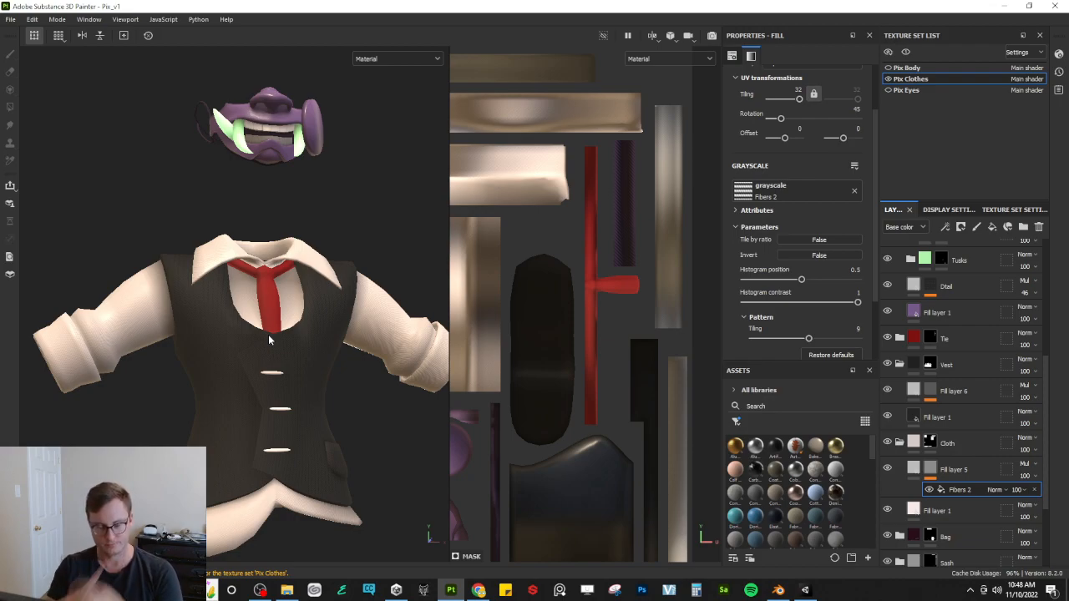
Step: Examine the vest's diamond pattern around the chest, tie and collar from the side and front
scroll(301, 396, "up", 2)
left_click_drag(295, 399, 177, 407, "alt")
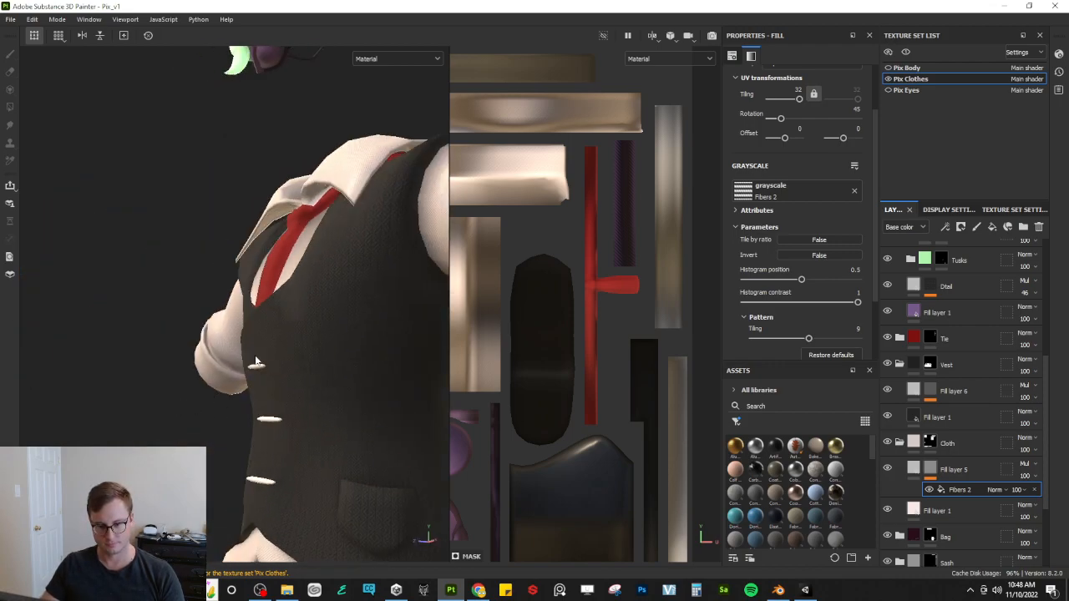
middle_click_drag(290, 369, 302, 379, "alt")
scroll(303, 354, "up", 3)
left_click_drag(302, 354, 346, 370, "alt")
middle_click_drag(286, 336, 291, 364, "alt")
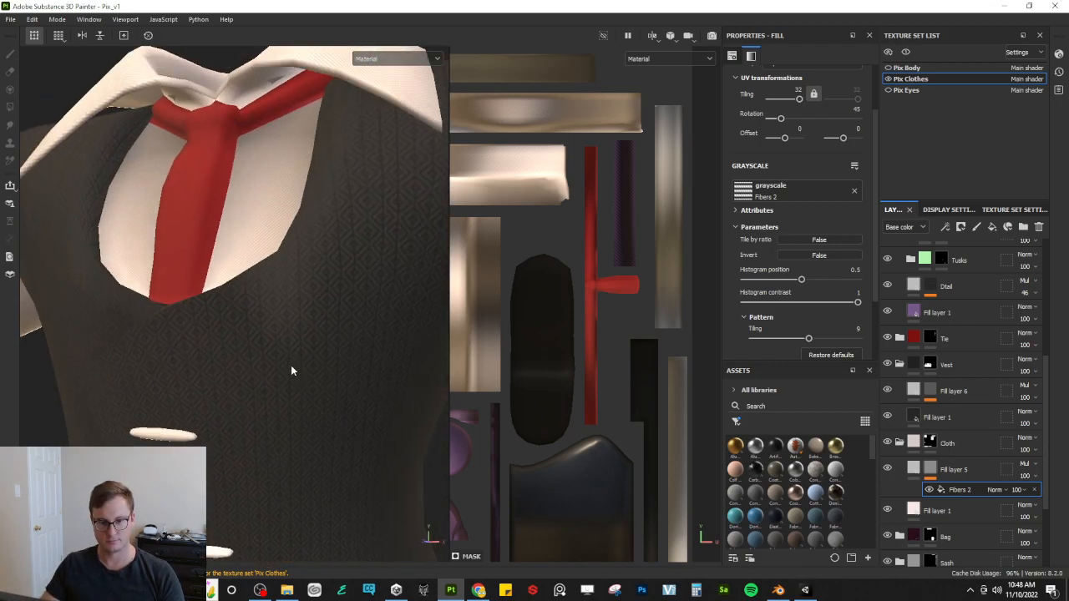
scroll(290, 364, "up", 3)
left_click_drag(262, 379, 278, 337, "alt")
scroll(278, 338, "down", 4)
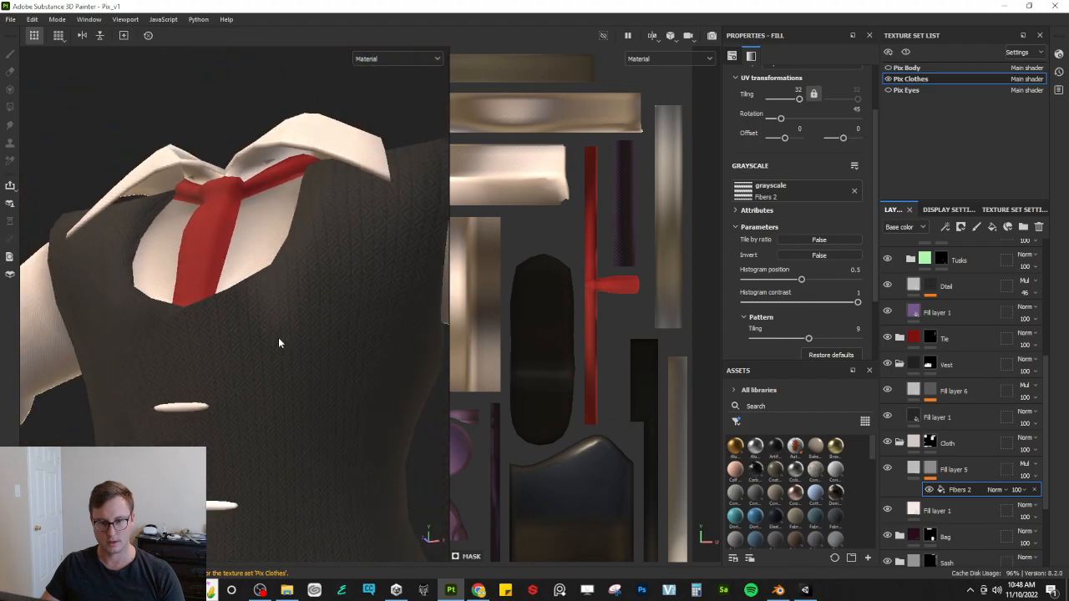
Step: Add a fill layer above Fill layer 6 in the Vest group with only the color and height channels enabled
left_click(916, 391)
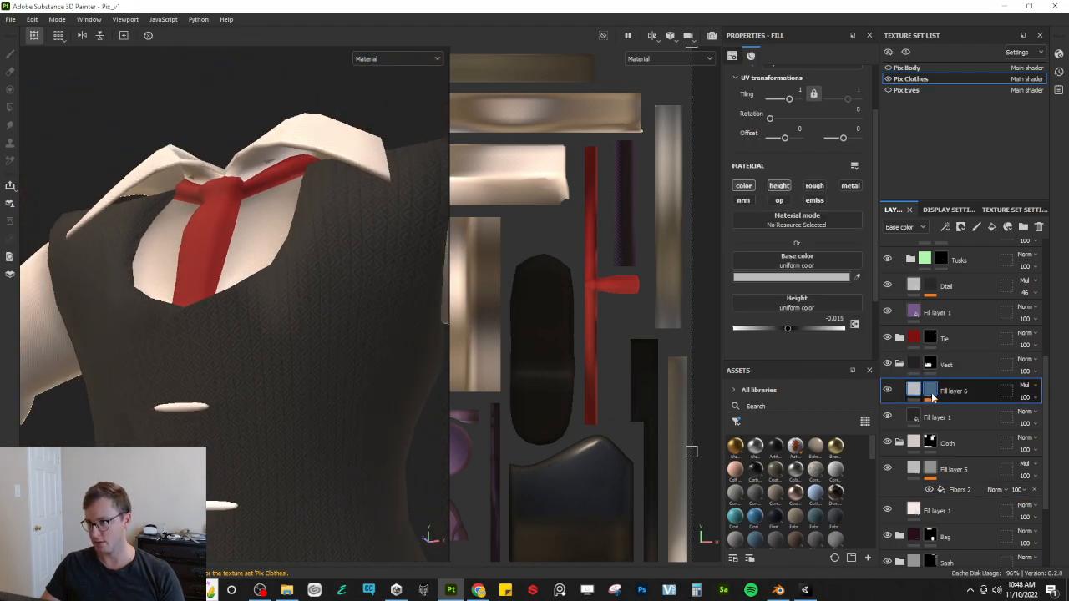
left_click(932, 396)
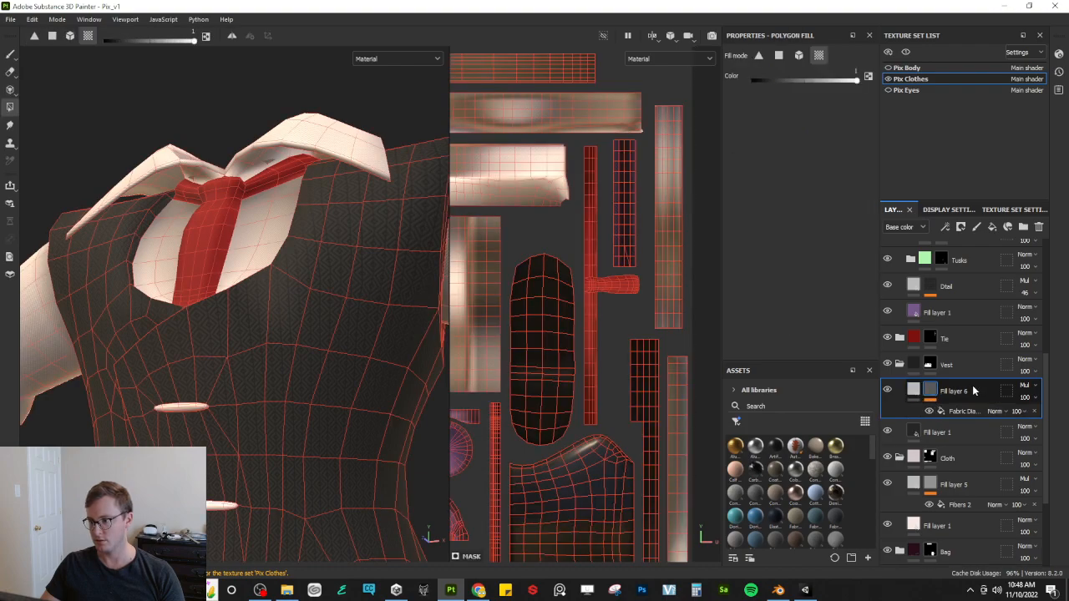
left_click(992, 226)
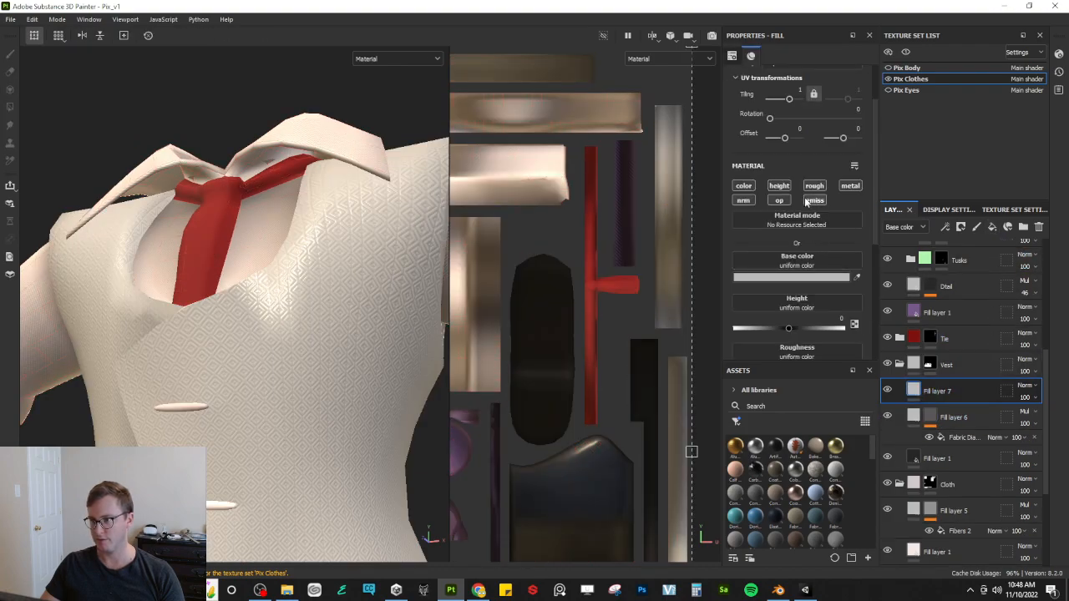
left_click(781, 186, "alt")
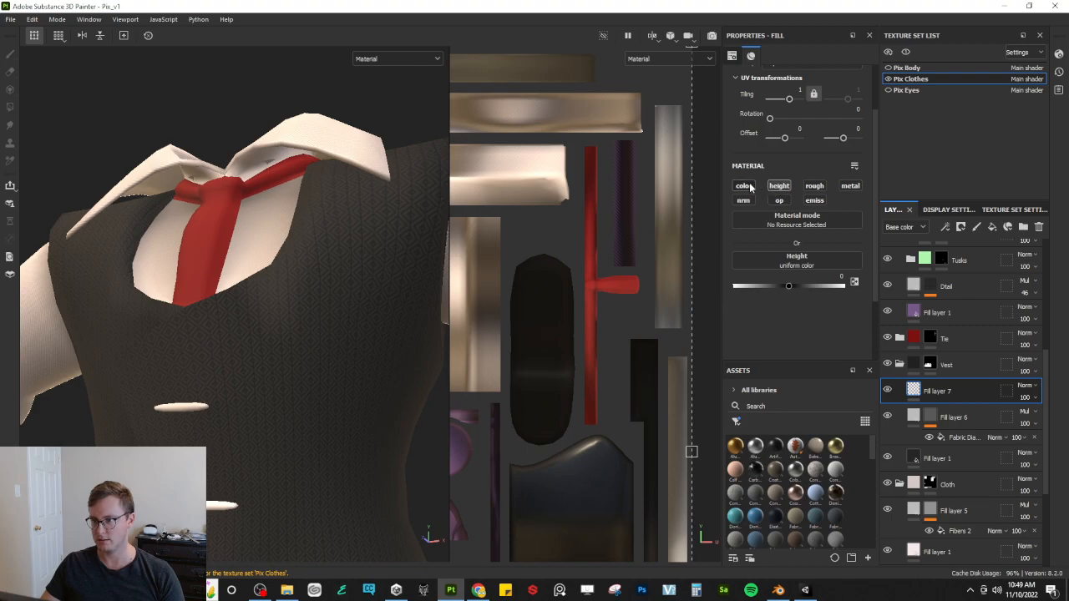
left_click(749, 186, "alt")
left_click(778, 185)
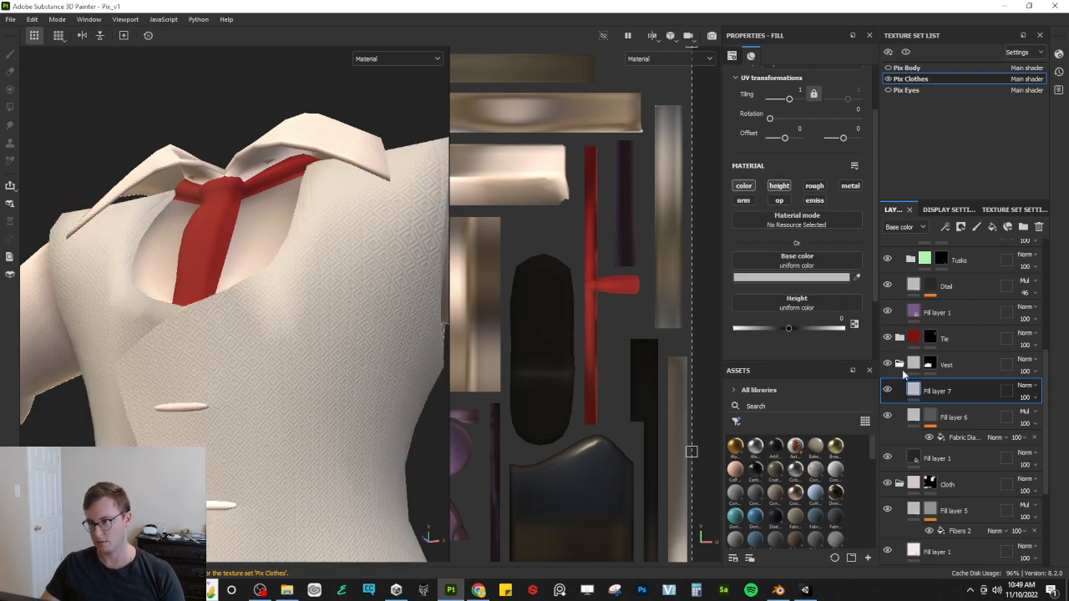
Step: Give the new vest fill layer a black mask and add a fill effect to that mask
right_click(939, 391)
left_click(985, 15)
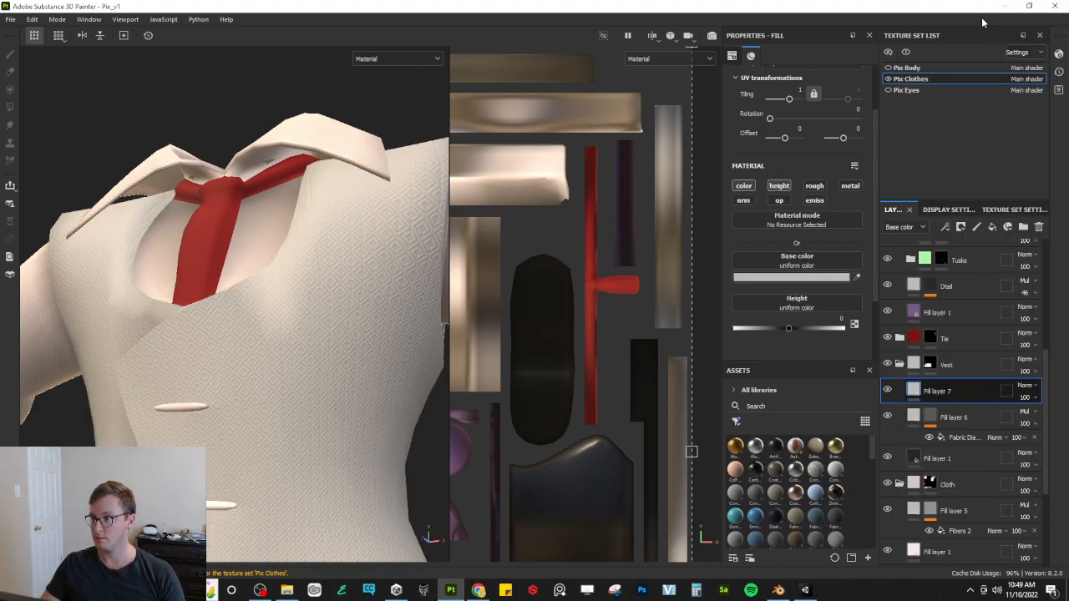
right_click(939, 405)
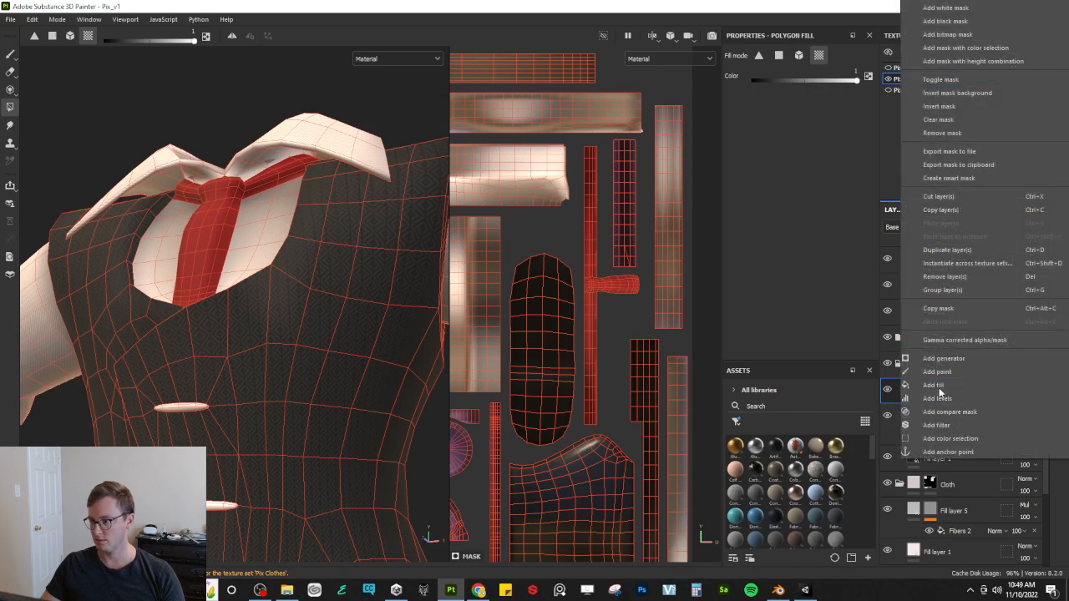
left_click(939, 397)
Step: Search the resources for fabric textures and try Grunge Fluff as the grayscale of the new vest layer's mask
left_click(822, 189)
type("fabric")
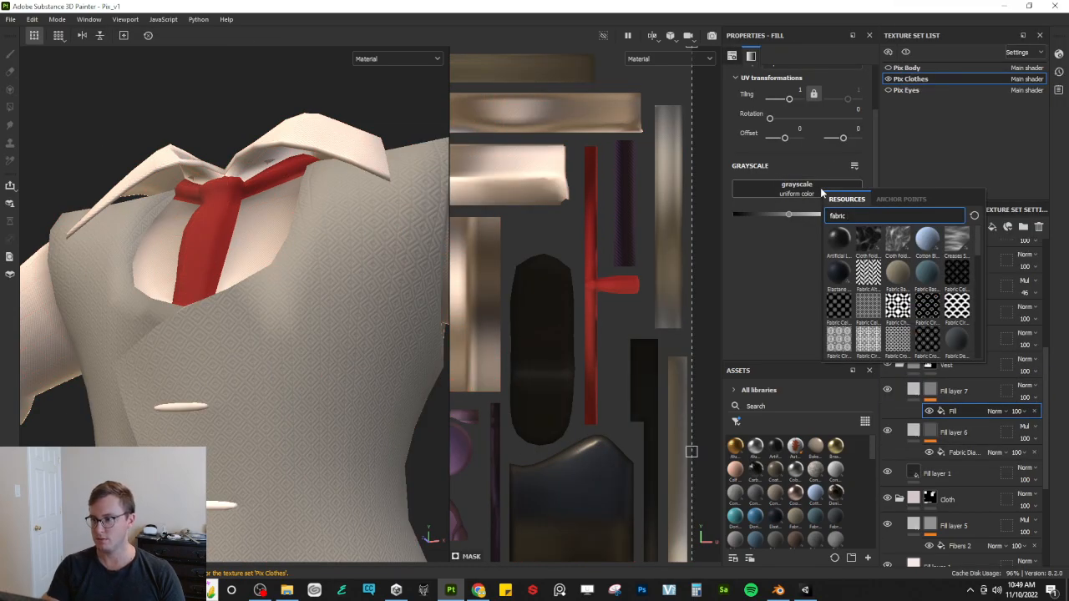
key("BackSpace")
key("BackSpace")
key("BackSpace")
key("BackSpace")
key("BackSpace")
key("BackSpace")
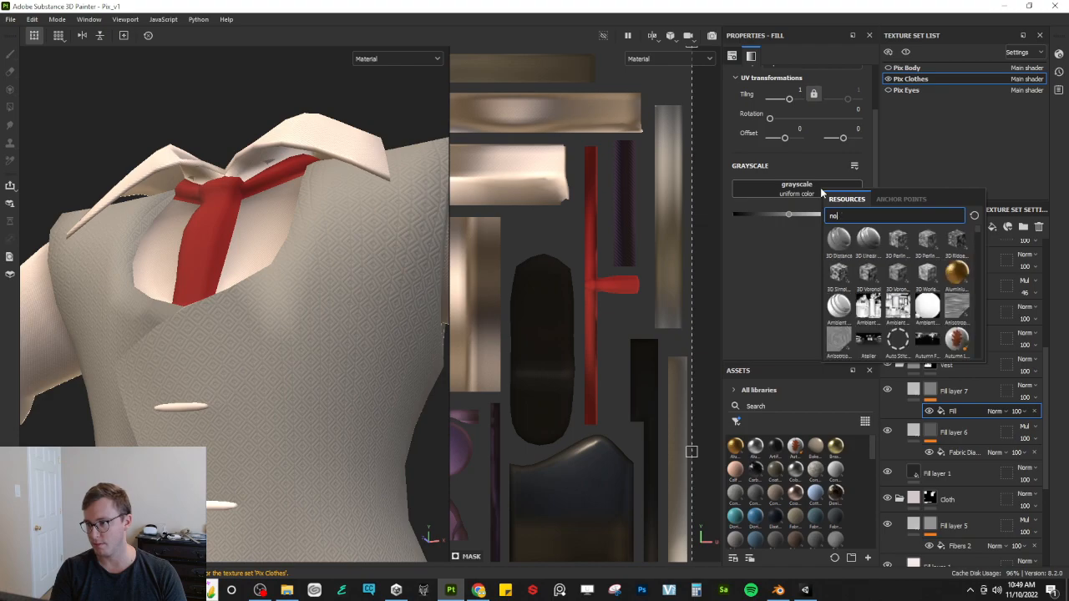
type("abtr")
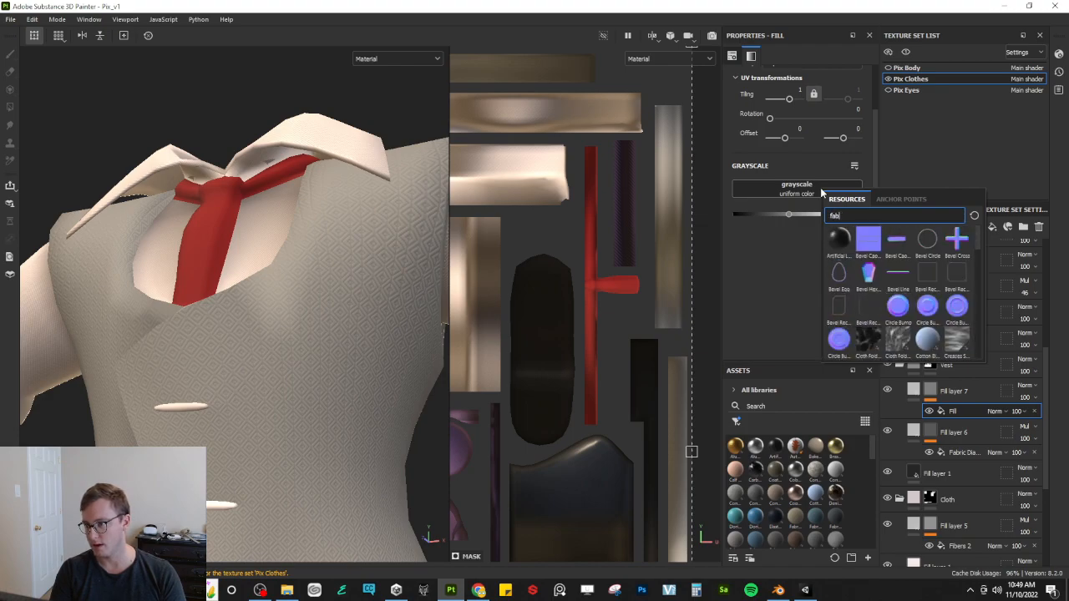
key("BackSpace")
type("ric")
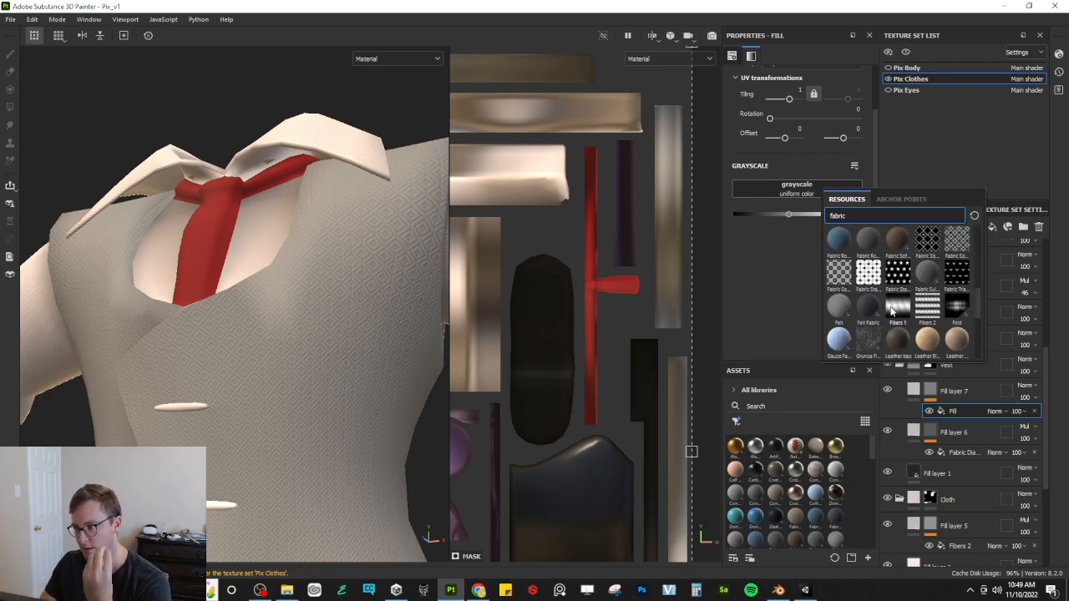
mouse_move(871, 333)
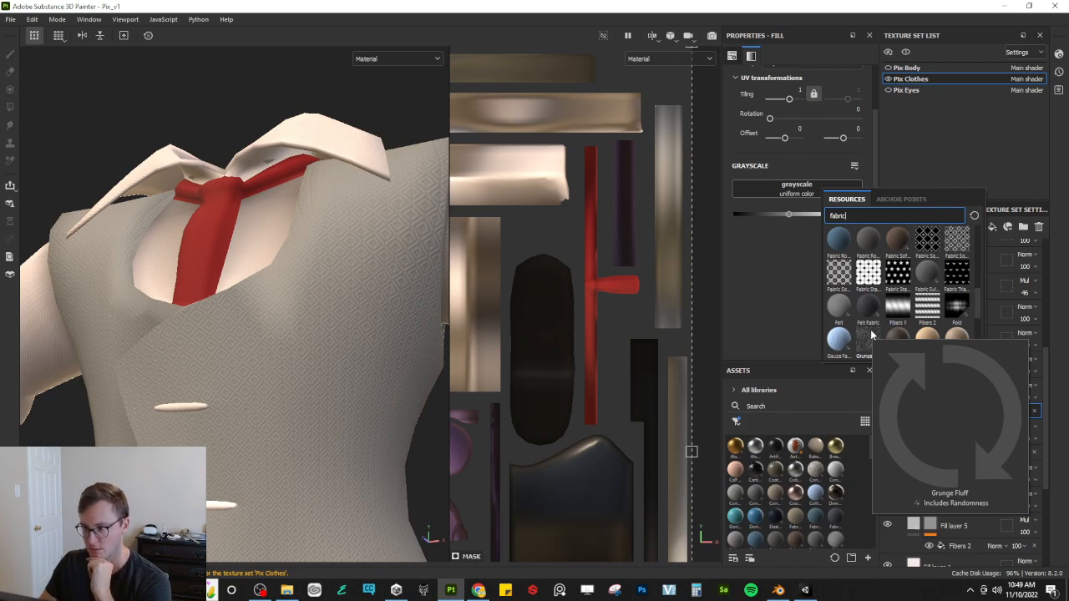
left_click(865, 338)
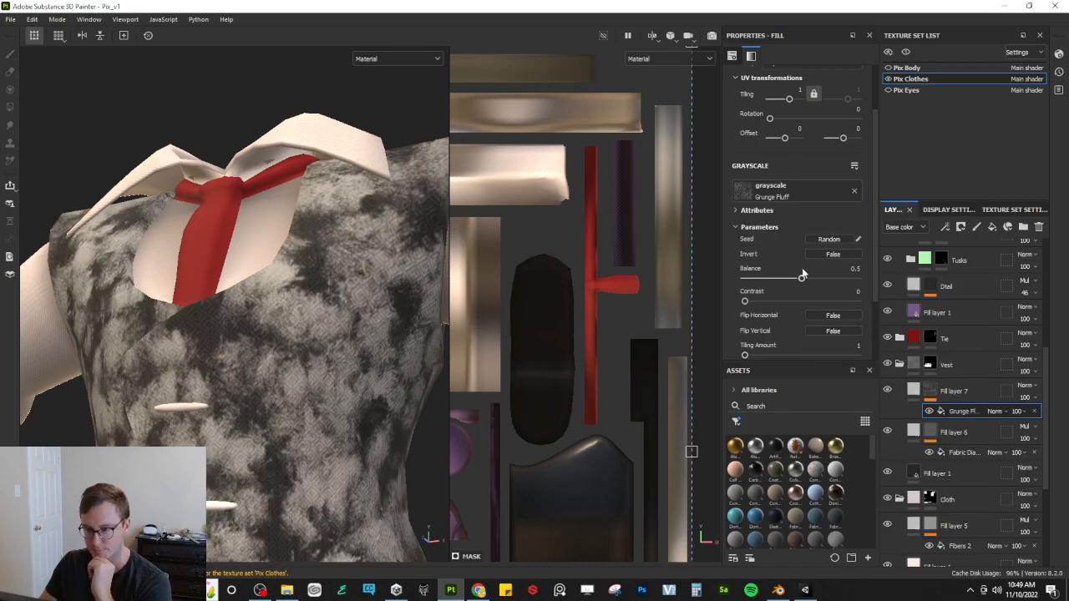
Step: Search for noise textures and set the vest layer's mask fill to Blue Noise Fast, after trying Fractal Sum Base
left_click(778, 190)
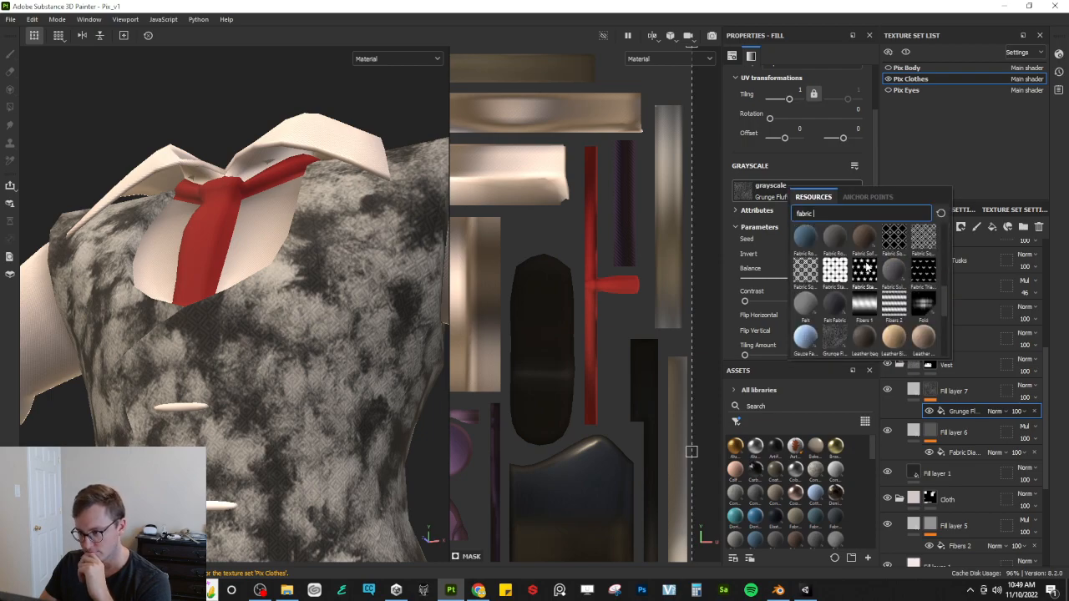
mouse_move(869, 267)
key("ctrl+a")
type("noise")
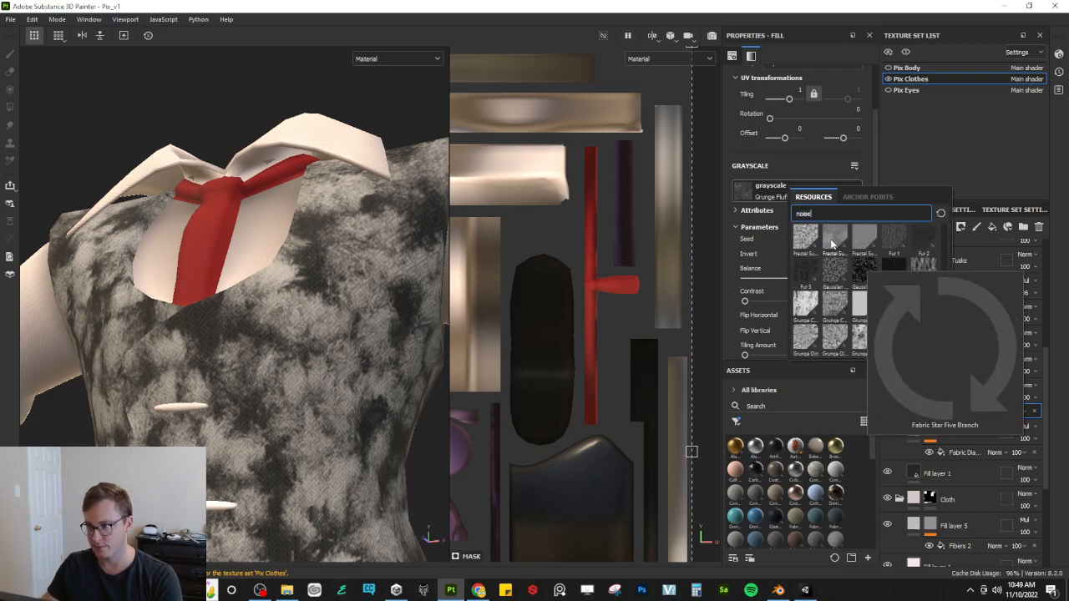
left_click(832, 239)
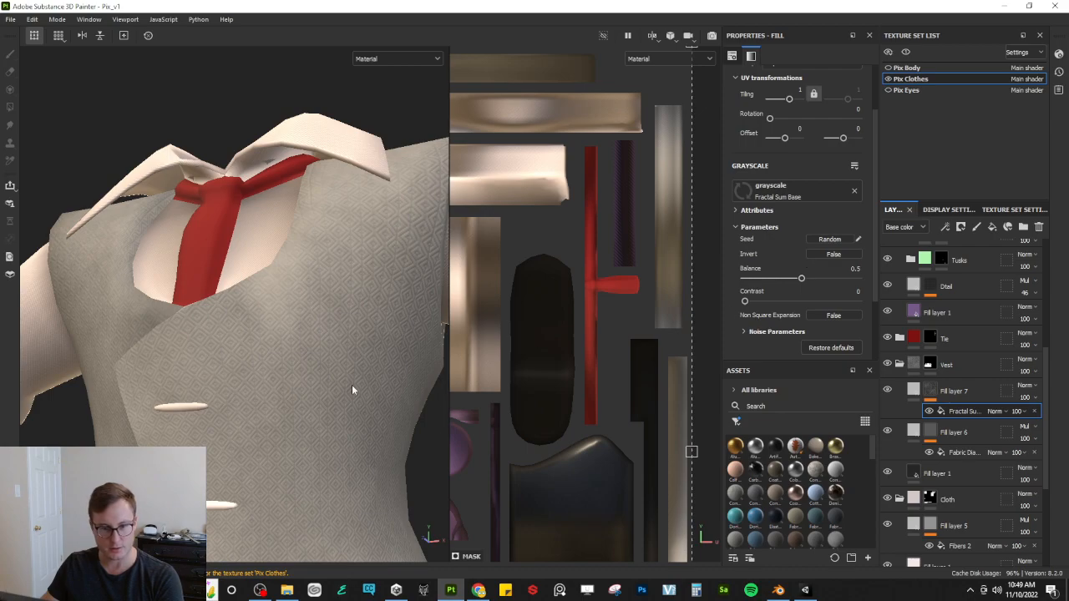
left_click(818, 194)
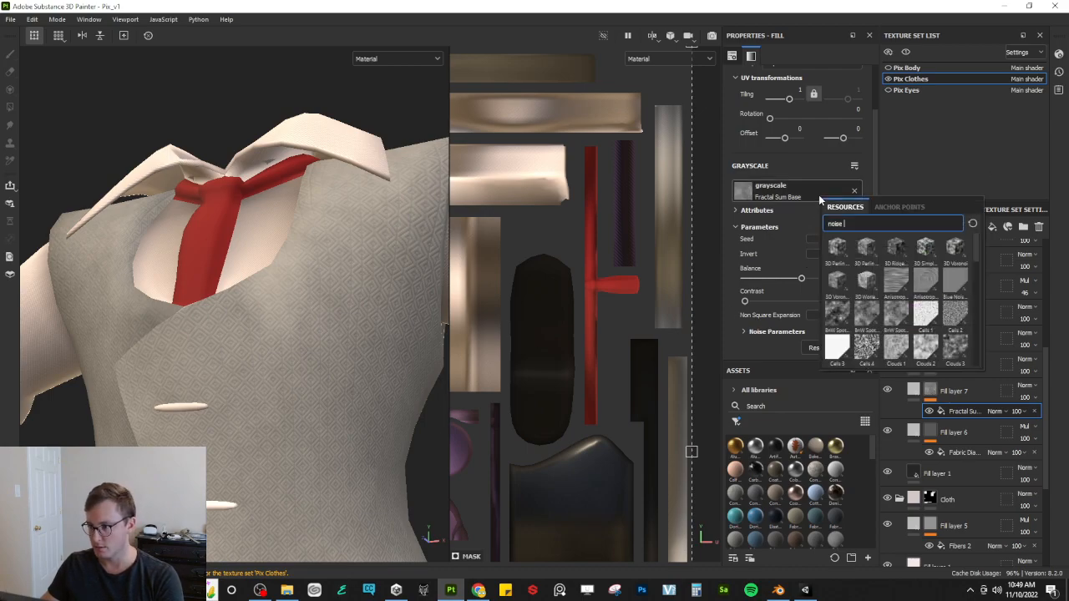
left_click(952, 288)
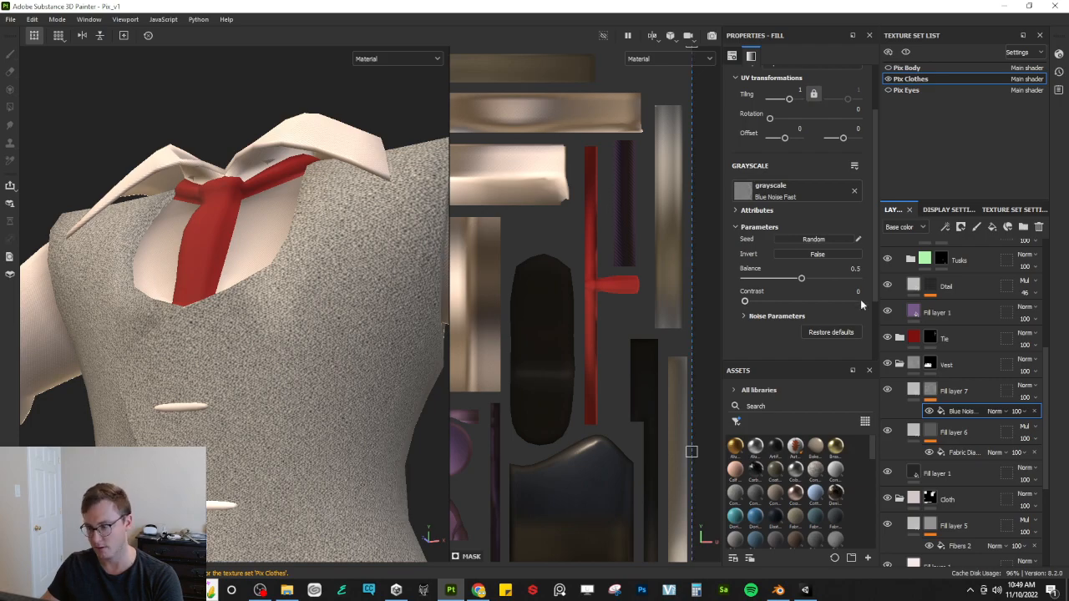
Step: Set the blending mode of the vest's Fill layer 7 to Multiply
left_click(1020, 411)
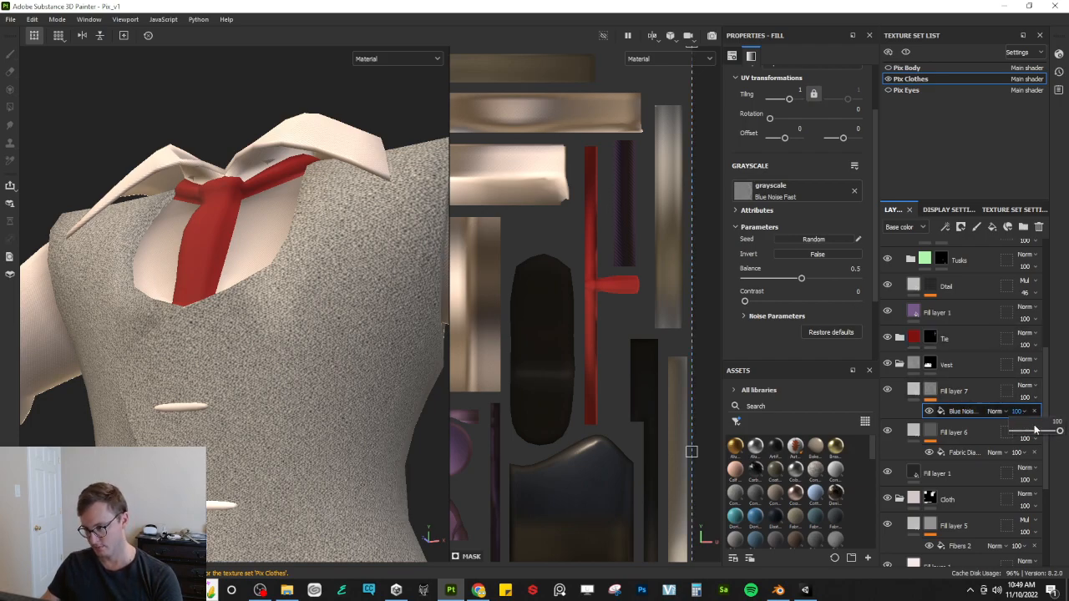
mouse_move(1045, 433)
left_mouse_down()
mouse_move(1025, 432)
mouse_move(1062, 432)
left_mouse_up()
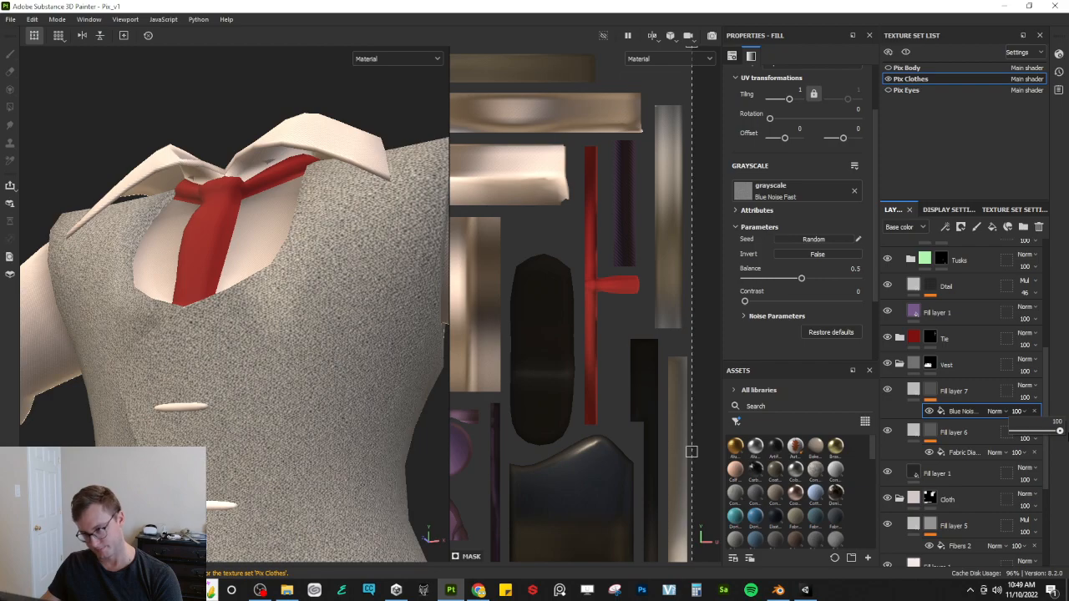
left_click(1002, 411)
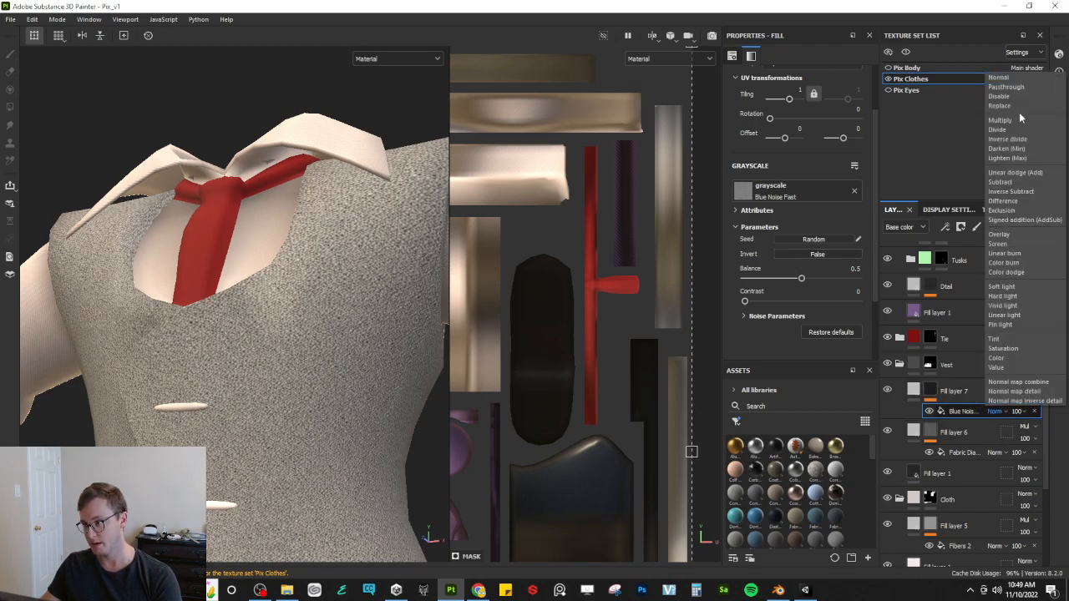
key("Escape")
left_click(1021, 385)
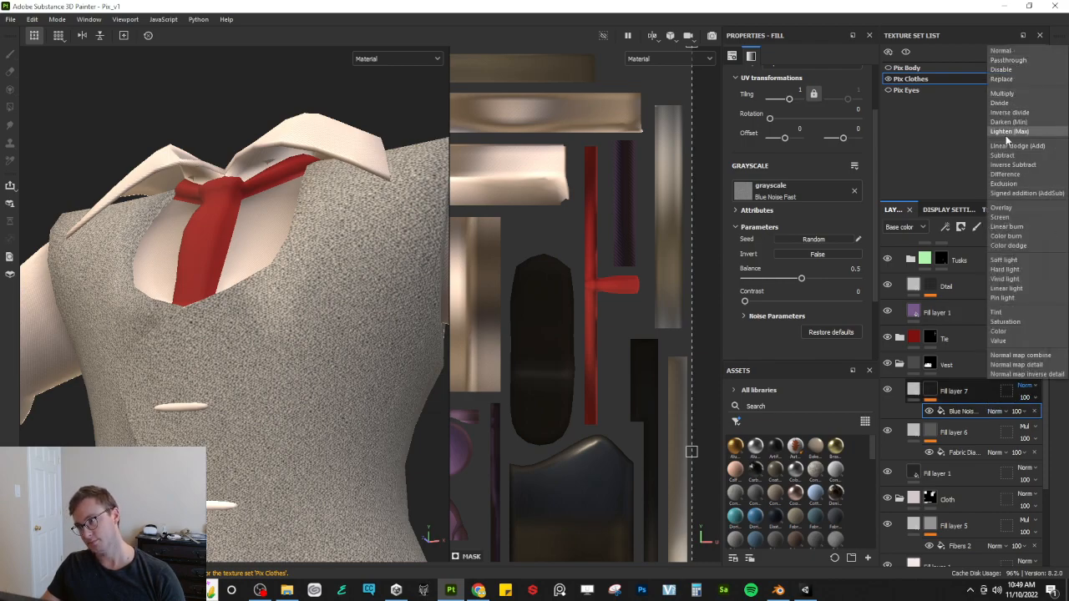
left_click(1003, 94)
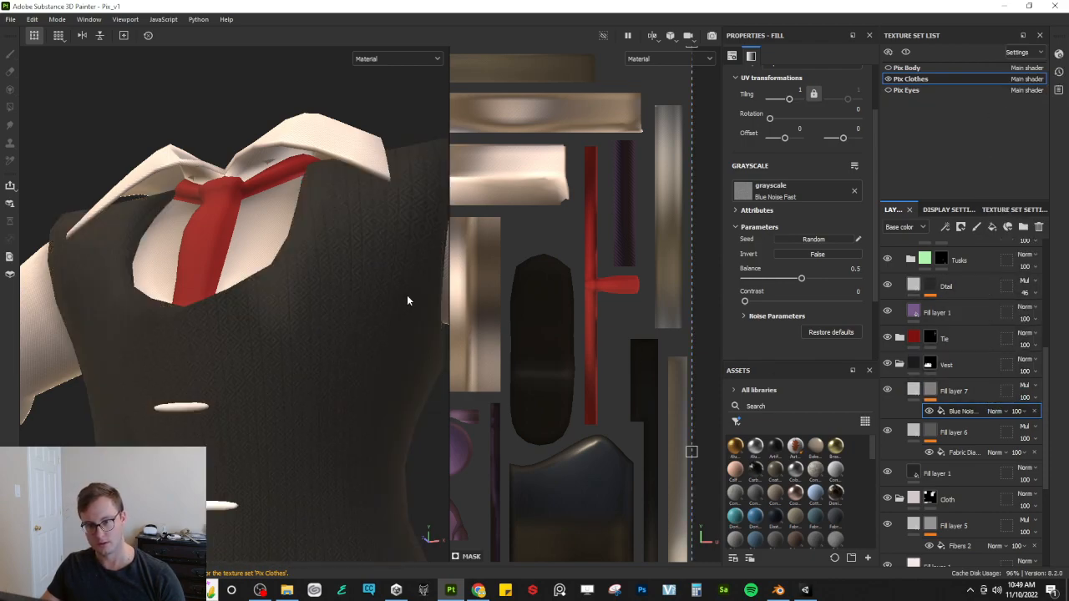
Step: Set the height of the vest's Fill layer 7 to 0.0249 so the noise adds raised grain
left_click_drag(410, 295, 274, 314, "alt")
scroll(275, 313, "up", 5)
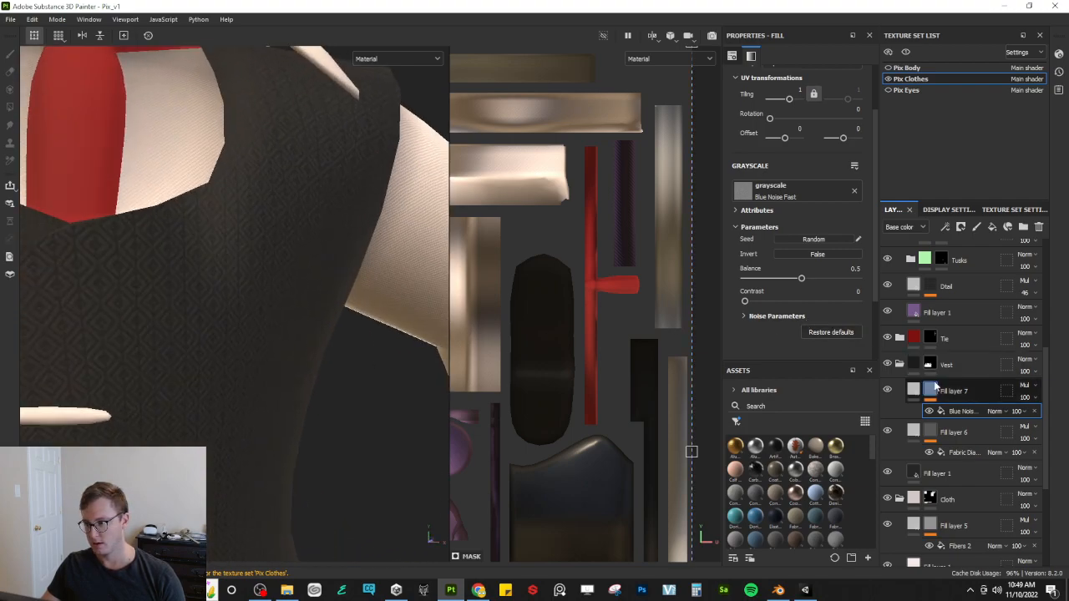
left_click(918, 398)
left_click(791, 326)
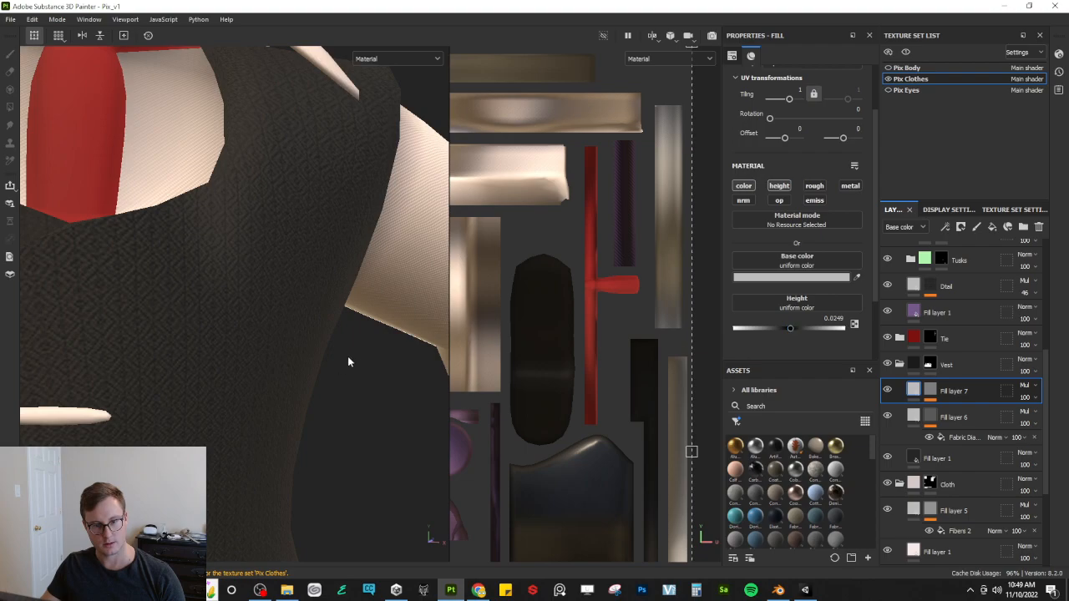
Step: Lower the height of the vest's Fill layer 7 to 0.0050
left_click_drag(344, 359, 302, 310, "alt")
middle_click_drag(231, 325, 321, 337, "alt")
scroll(292, 357, "up", 5)
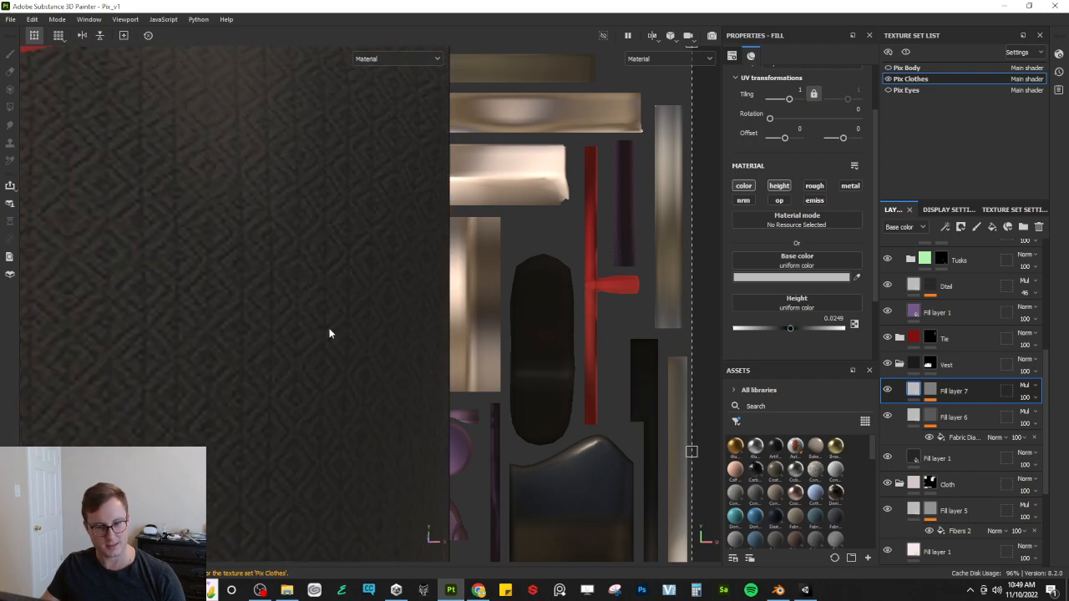
left_click(788, 328)
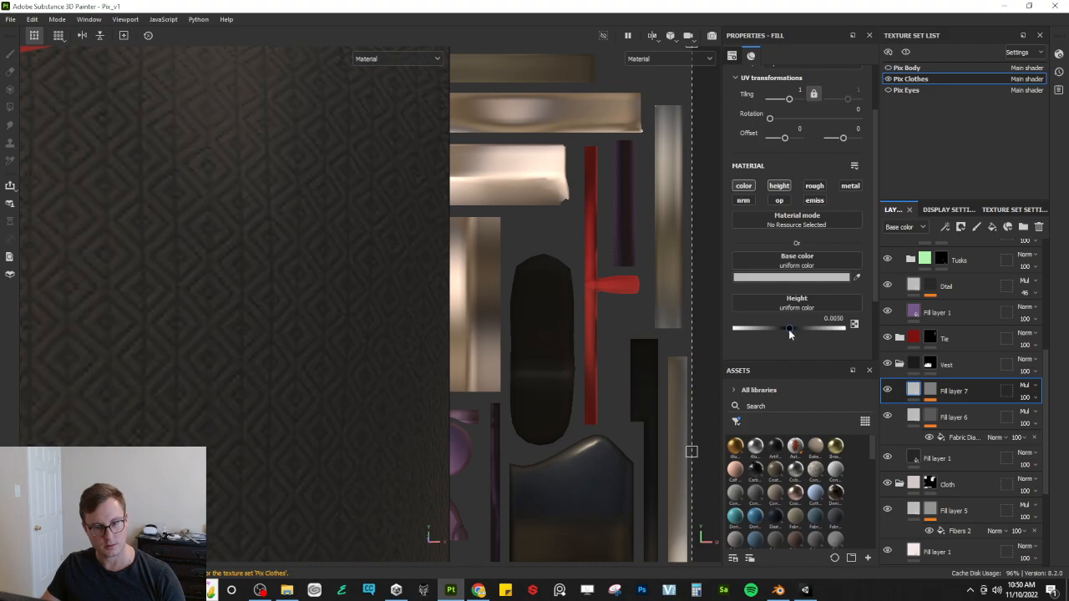
Step: Try Fill layer 7 below Fill layer 6 with its height at 0.0945, and set Fill layer 6's height to -0.1443
left_click_drag(1002, 392, 995, 436)
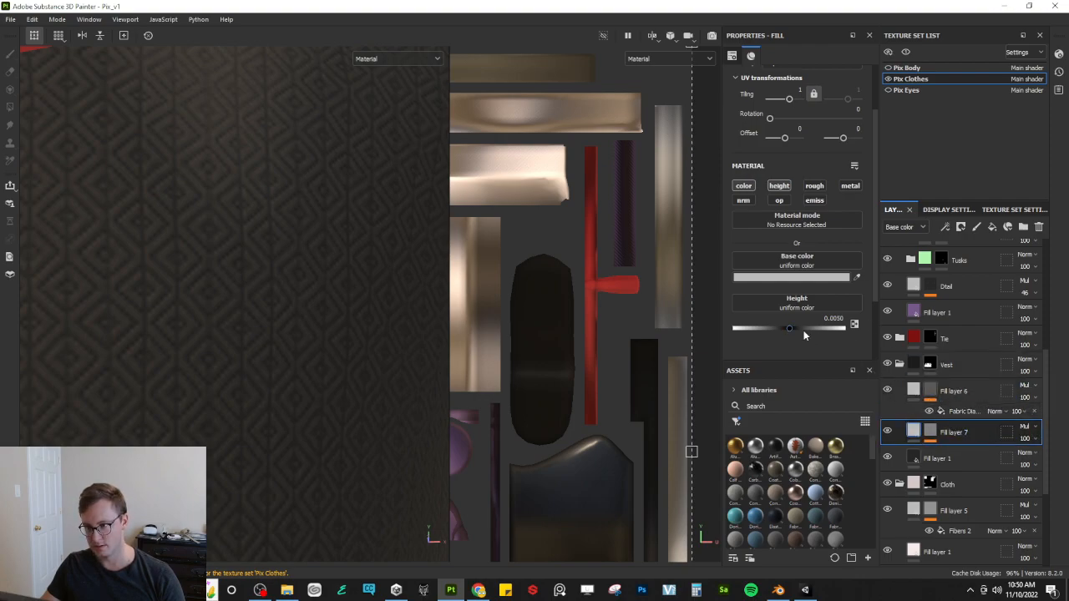
left_click_drag(791, 328, 793, 328)
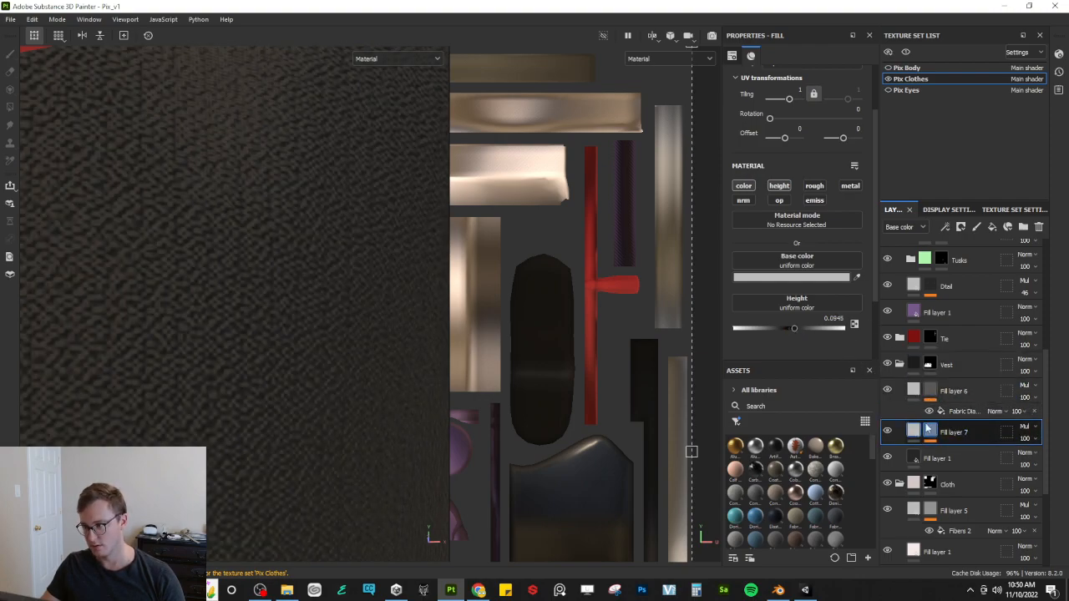
left_click(916, 390)
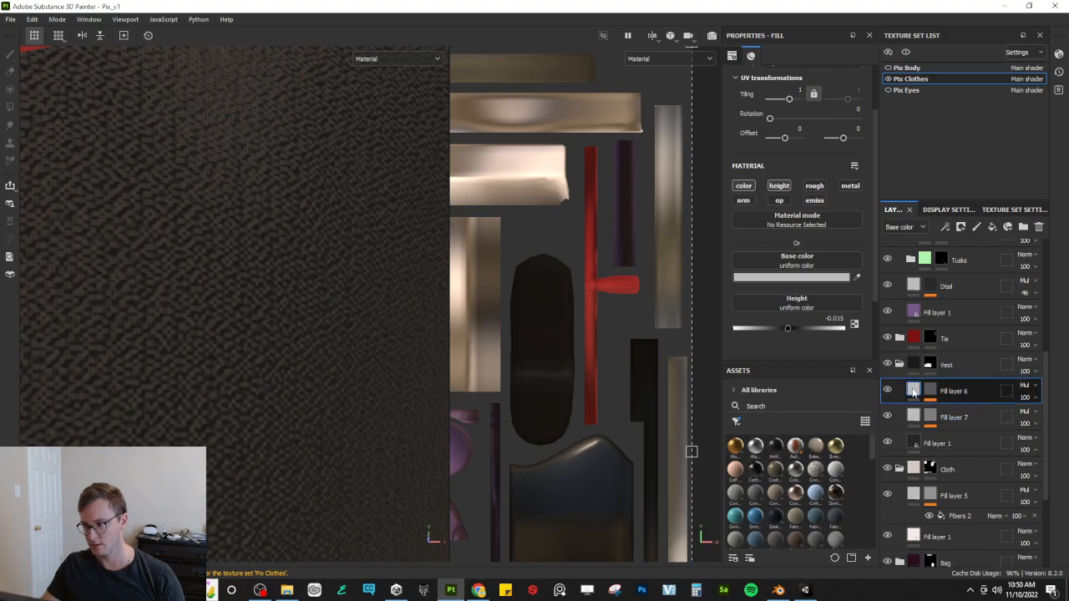
left_click_drag(783, 330, 782, 331)
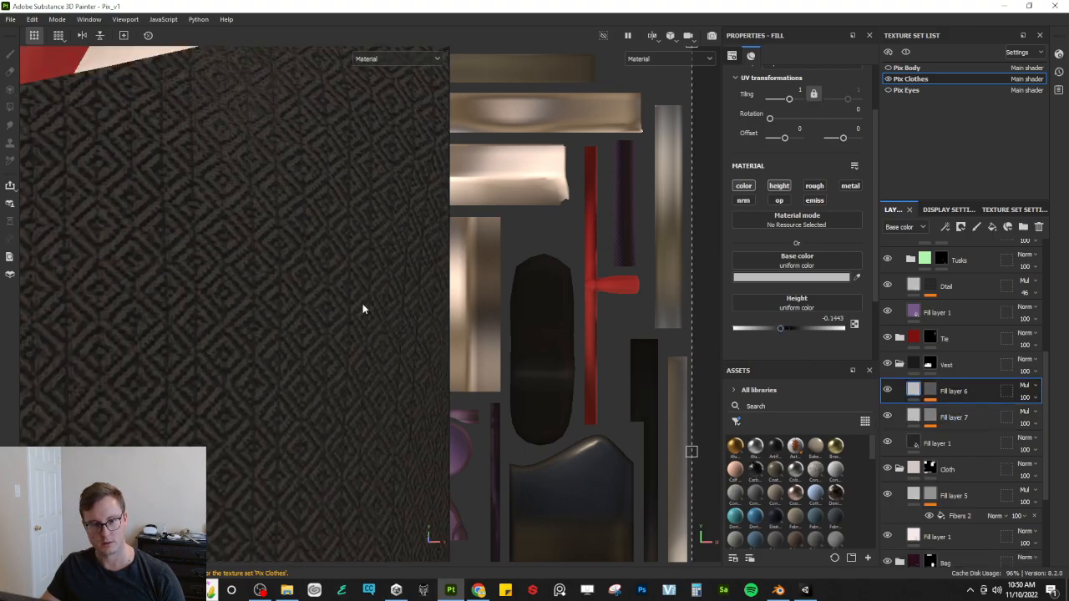
scroll(304, 309, "down", 5)
left_click_drag(303, 308, 330, 346, "alt")
scroll(355, 320, "up", 5)
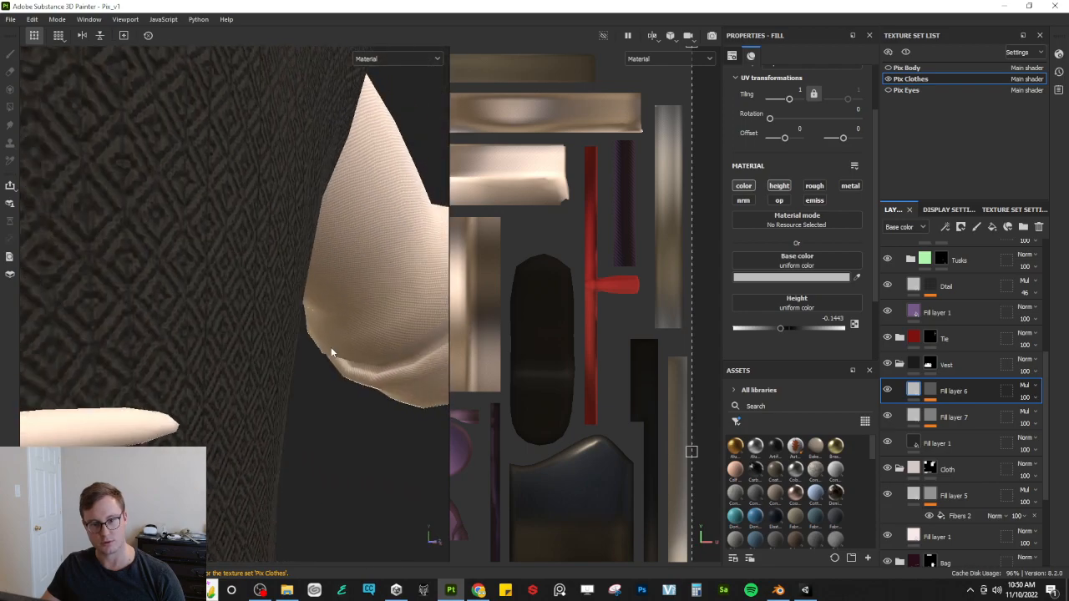
Step: Undo the reordering of the vest's fill layers and their last height changes
middle_click_drag(281, 328, 330, 373, "alt")
key("ctrl+z")
left_click_drag(330, 373, 286, 339, "alt")
scroll(289, 335, "down", 2)
key("ctrl+z")
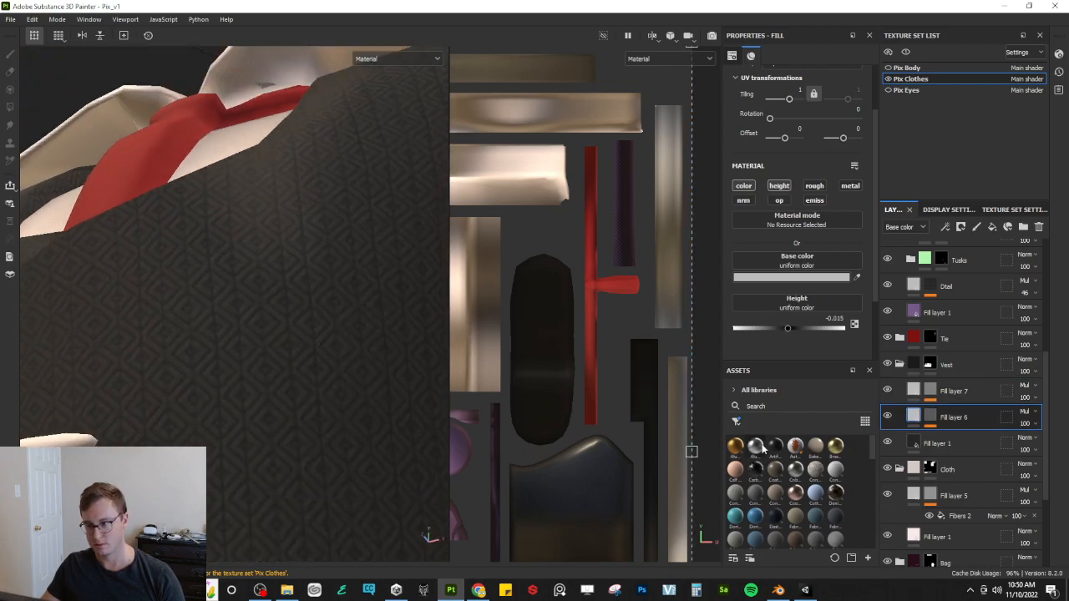
Step: Set the height of the vest's Fill layer 7 to 0.02
left_click(917, 396)
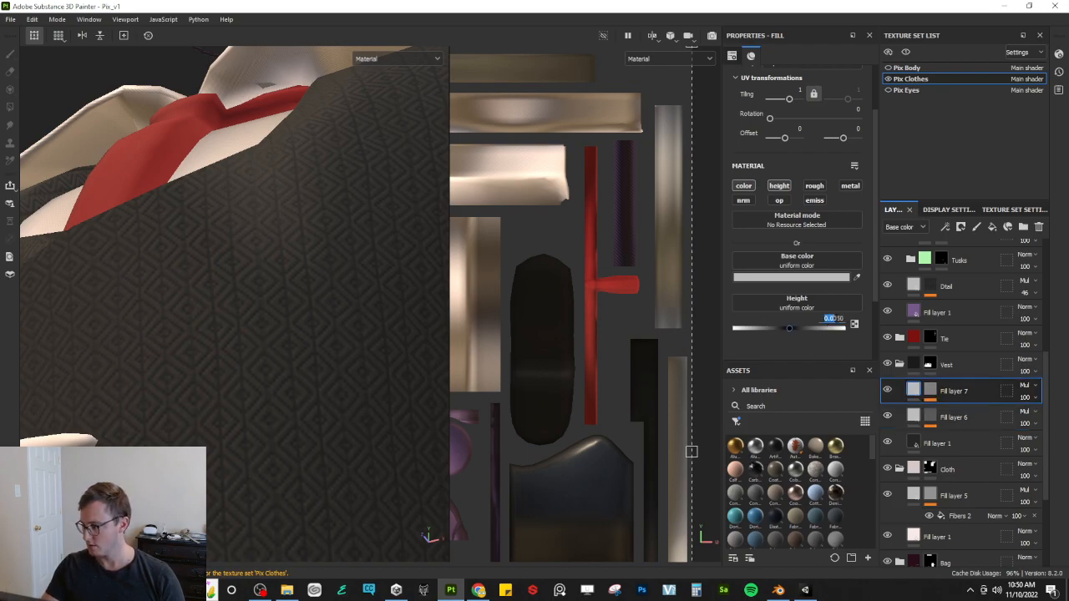
key("BackSpace")
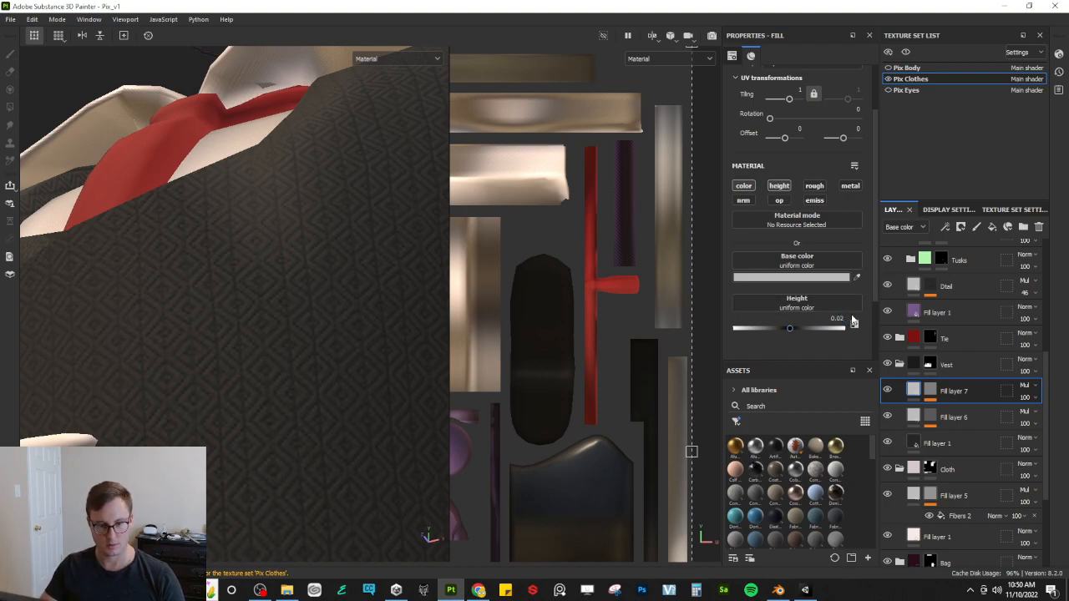
left_click_drag(310, 338, 221, 333, "alt")
middle_click_drag(221, 333, 196, 335, "alt")
left_click_drag(393, 312, 296, 320, "alt")
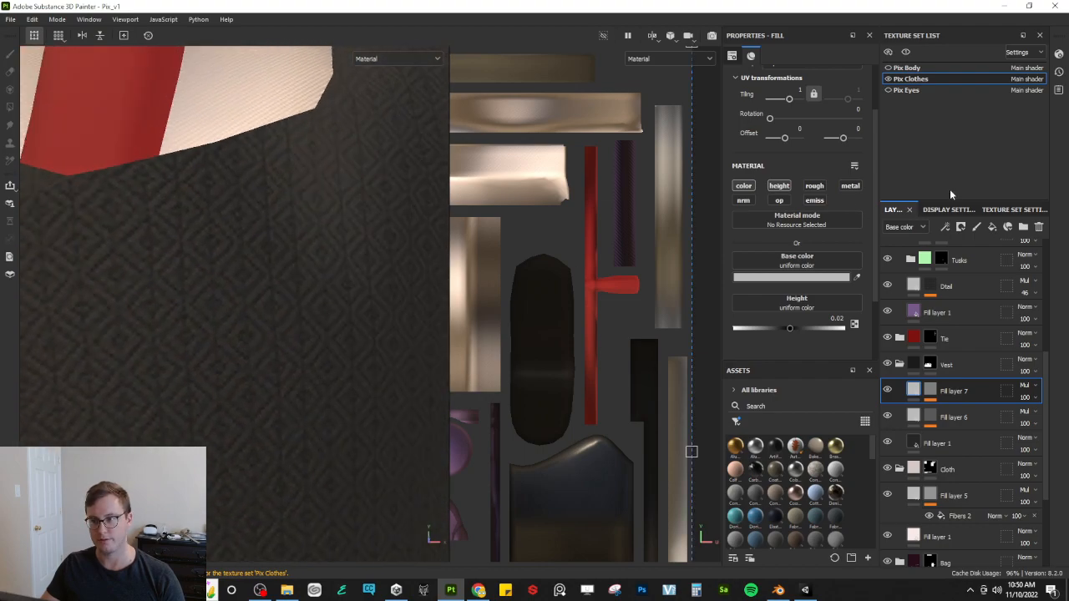
Step: Enable the roughness channel on the vest's Fill layer 7 and set its roughness to 0.9602
left_click(812, 186)
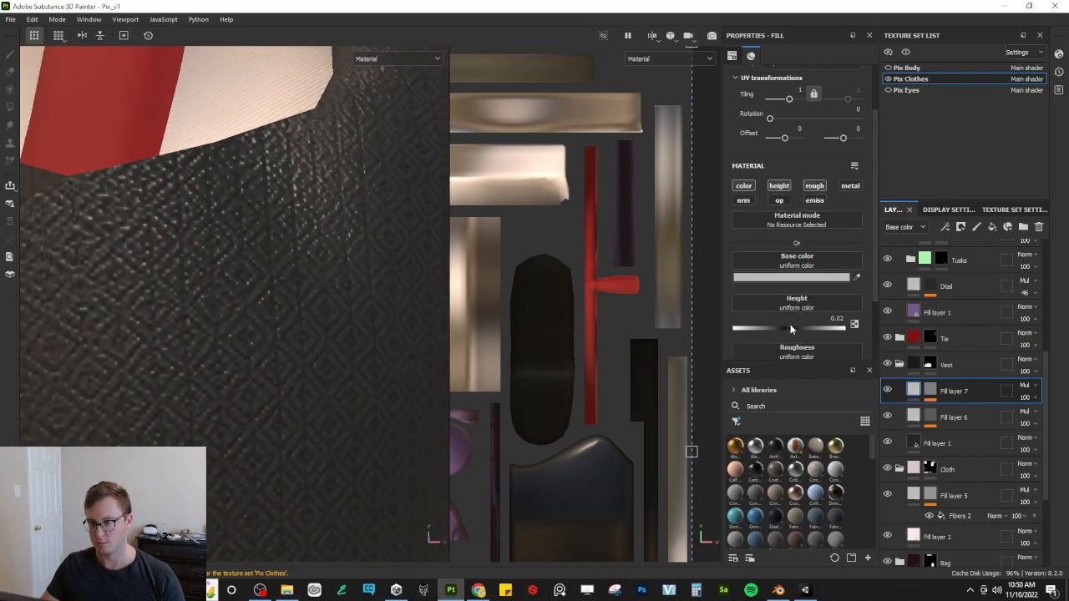
scroll(828, 281, "down", 3)
left_click_drag(768, 289, 909, 288)
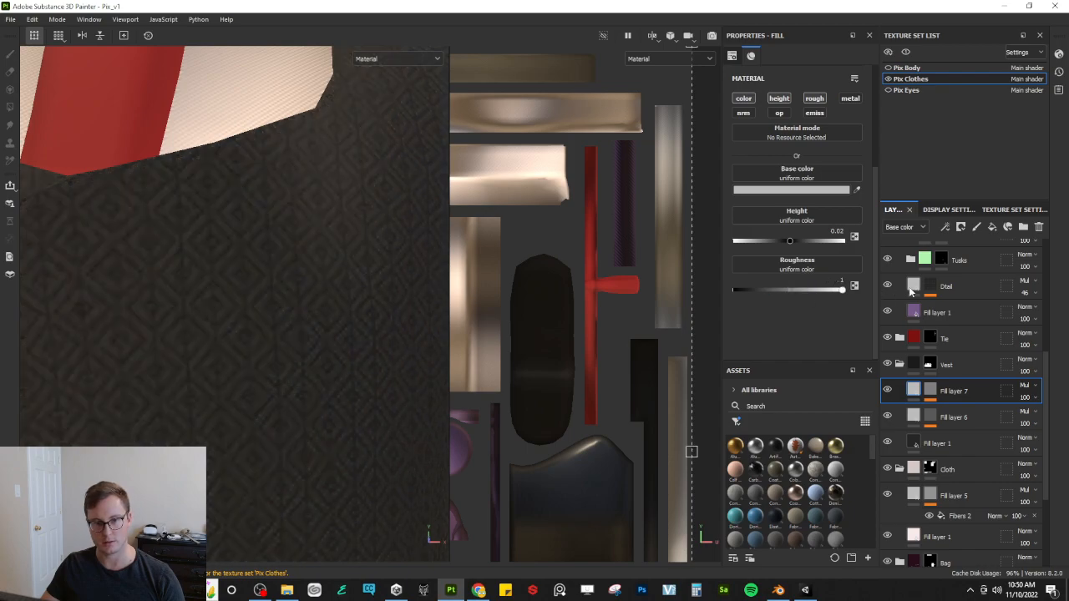
left_click_drag(841, 290, 835, 291)
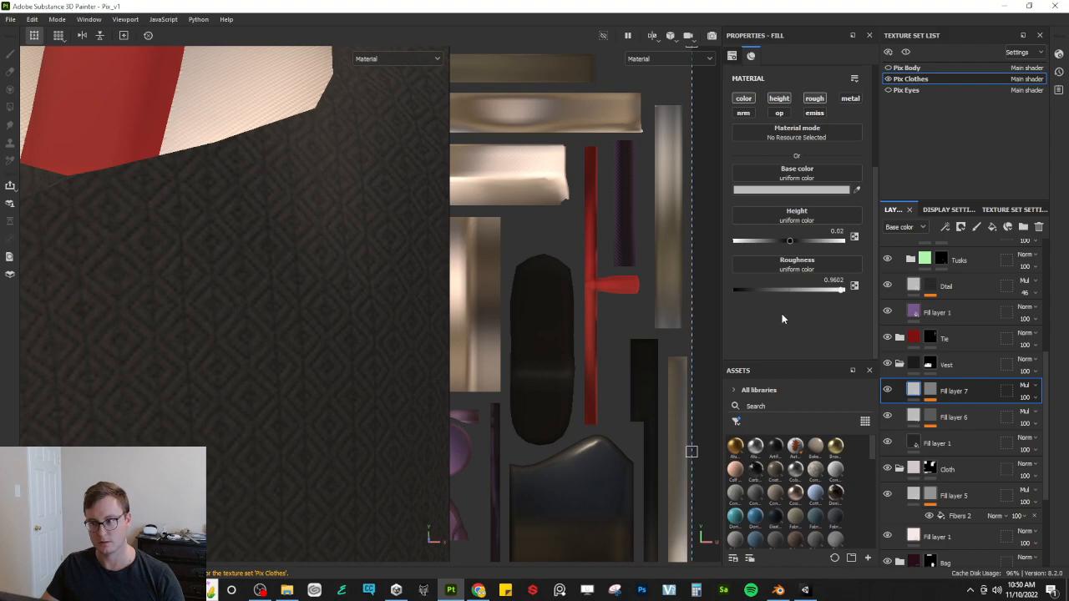
left_click_drag(434, 293, 222, 251, "alt")
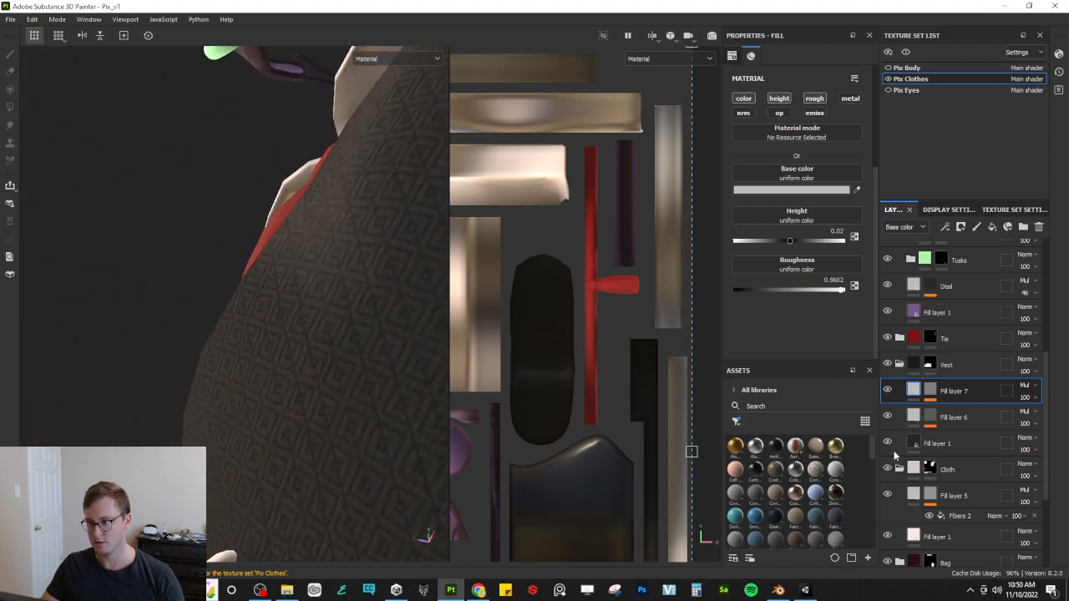
Step: Enable the roughness channel on the vest's Fill layer 6 and set its roughness to 1
left_click(918, 419)
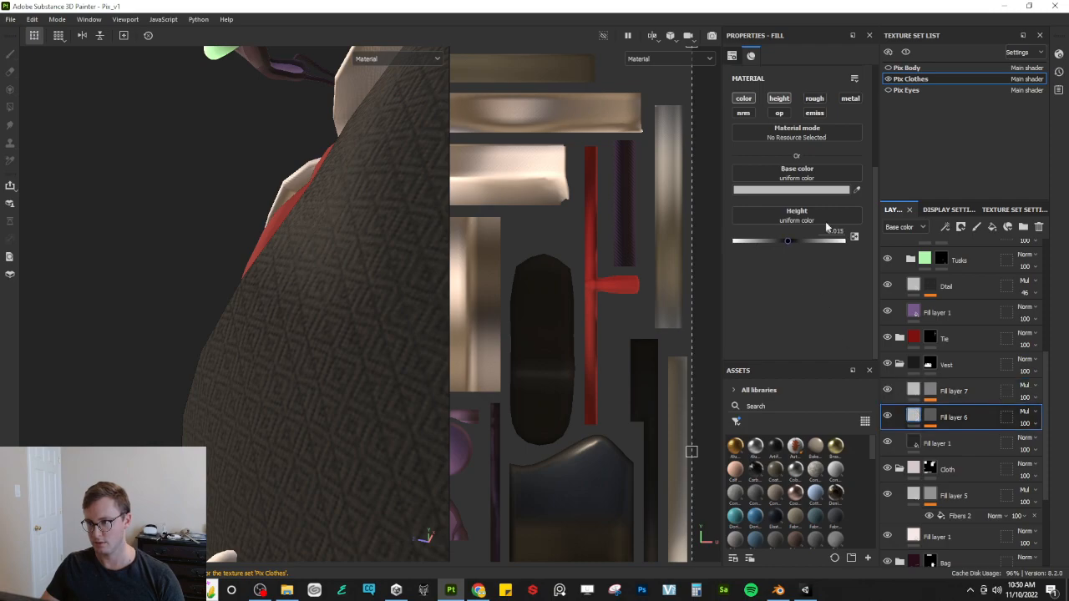
left_click_drag(767, 291, 897, 299)
left_click(816, 102)
left_click(816, 102)
Step: Cycle through the individual texture channels to check the vest's detail, and return to the full material view
left_click_drag(256, 375, 228, 407, "alt")
key("c")
key("c")
key("c")
key("c")
key("c")
key("c")
key("c")
key("c")
key("c")
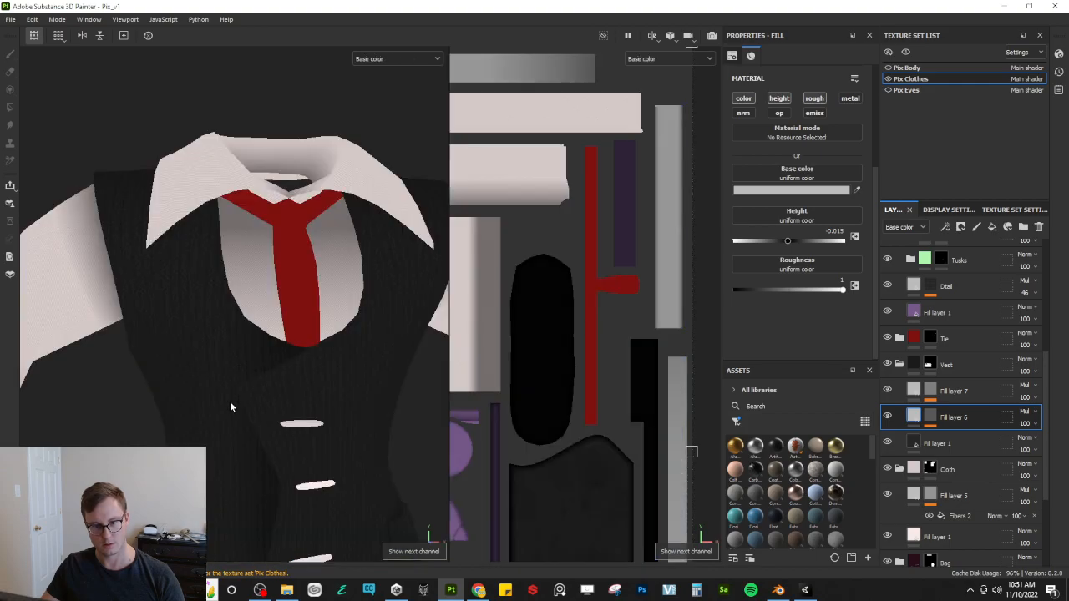
key("m")
right_click_drag(418, 306, 308, 321, "alt")
left_click_drag(308, 321, 272, 327, "alt")
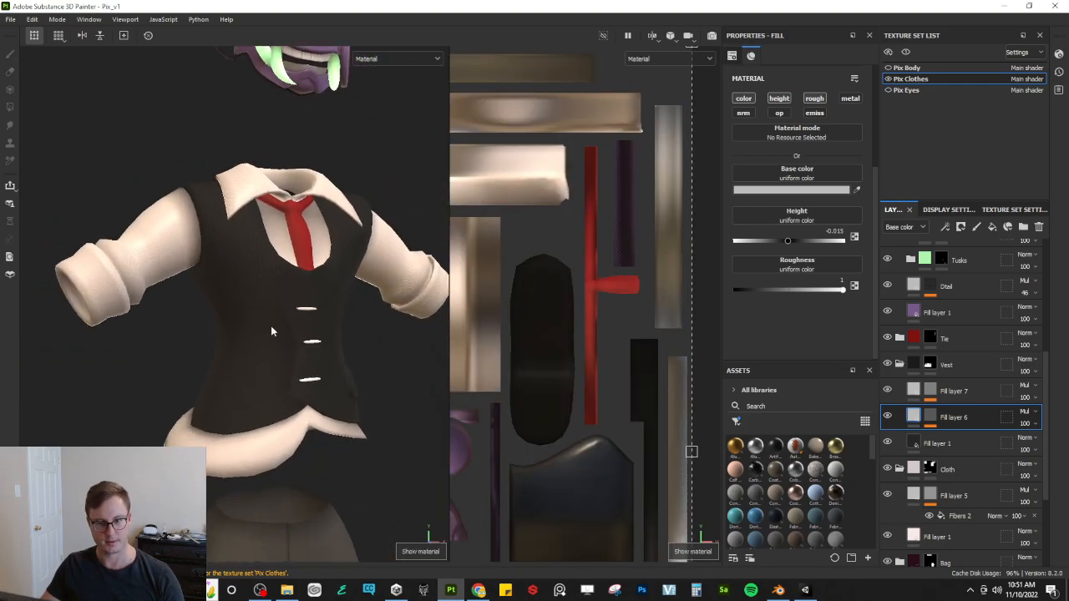
Step: Examine the vest's fabric pattern up close, comparing a single-channel display with the full material
scroll(279, 325, "up", 6)
middle_click_drag(303, 270, 194, 387, "alt")
left_click_drag(193, 388, 336, 325, "alt")
scroll(326, 397, "down", 2)
scroll(621, 357, "down", 1)
scroll(621, 357, "down", 5)
middle_click_drag(577, 403, 653, 330, "alt")
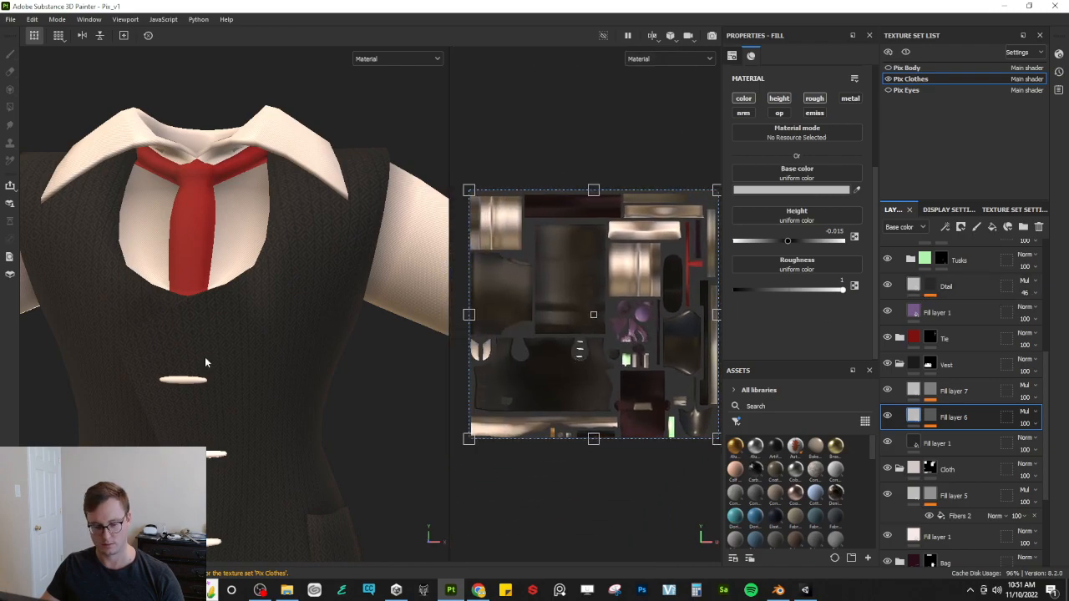
key("c")
left_click_drag(296, 326, 249, 316, "alt")
key("m")
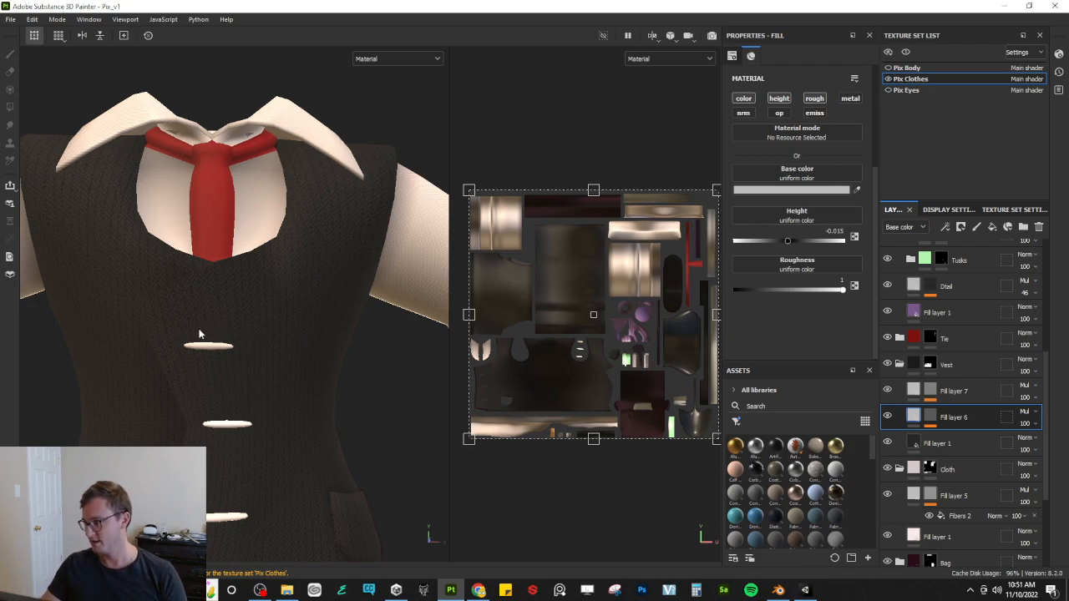
Step: Examine the collar, tie and shirt fabric from several angles and distances
scroll(327, 237, "down", 4)
left_click_drag(331, 235, 304, 262, "alt")
scroll(233, 326, "up", 5)
middle_click_drag(304, 263, 142, 393, "alt")
left_click_drag(142, 392, 289, 343, "alt")
left_click_drag(266, 318, 287, 328, "alt")
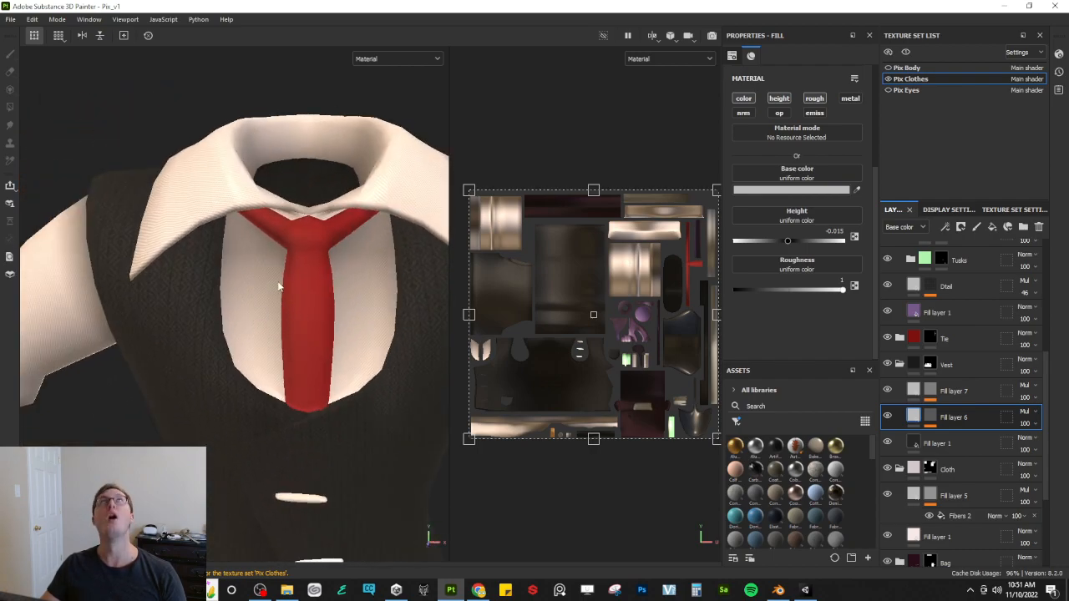
scroll(286, 276, "down", 5)
left_click_drag(289, 279, 243, 322, "alt")
left_click_drag(308, 292, 338, 297, "alt")
Step: Select the Paint effect on the Bevel Shadow mask and inspect the clothing's UV islands and shading
scroll(958, 303, "up", 4)
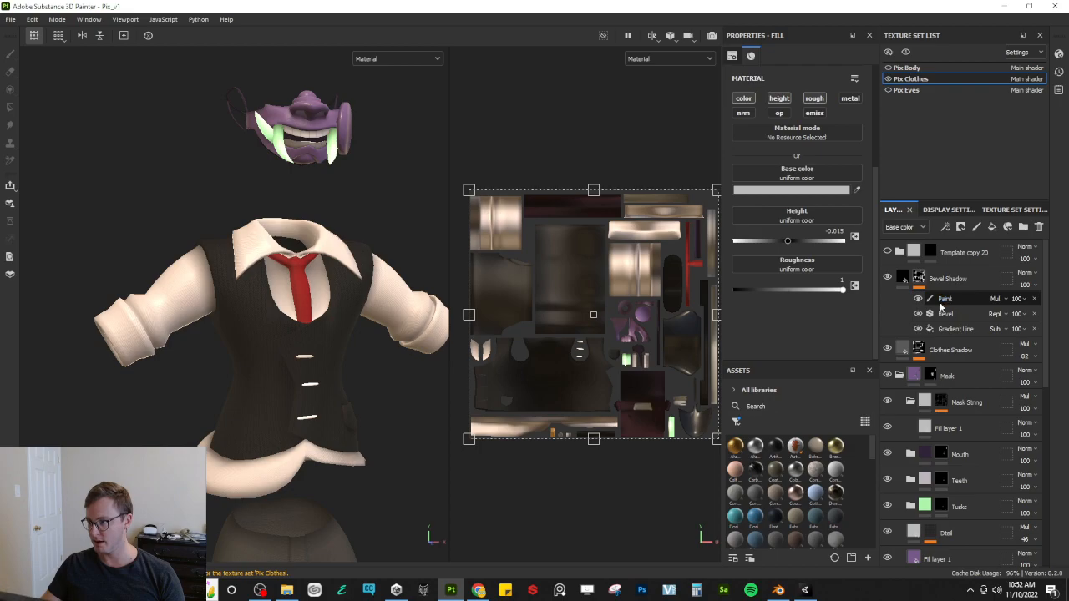
left_click(946, 300)
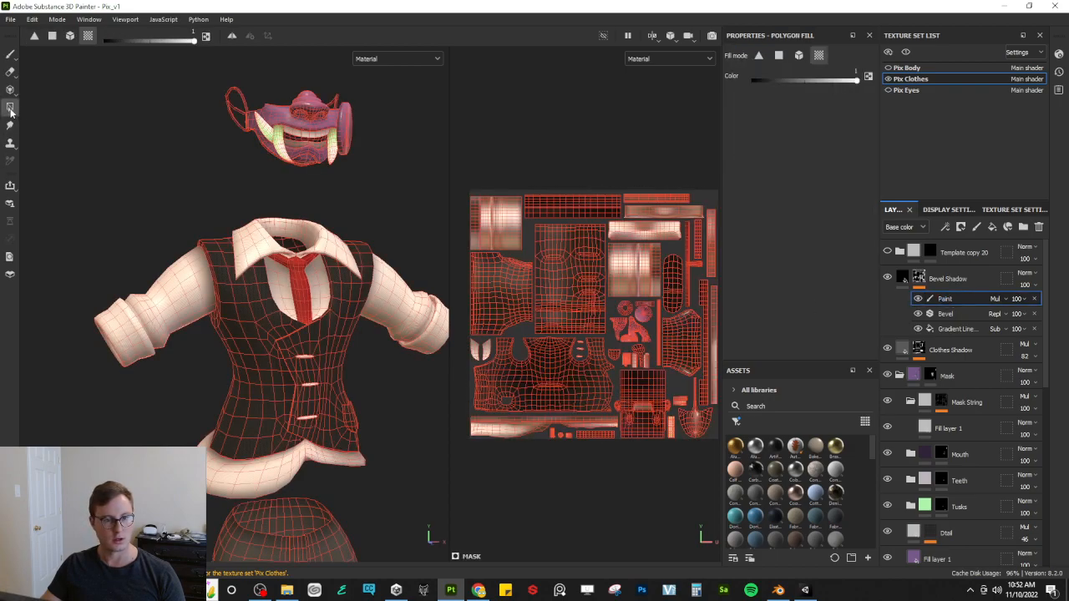
scroll(532, 371, "up", 4)
scroll(708, 390, "up", 2)
scroll(708, 390, "up", 3)
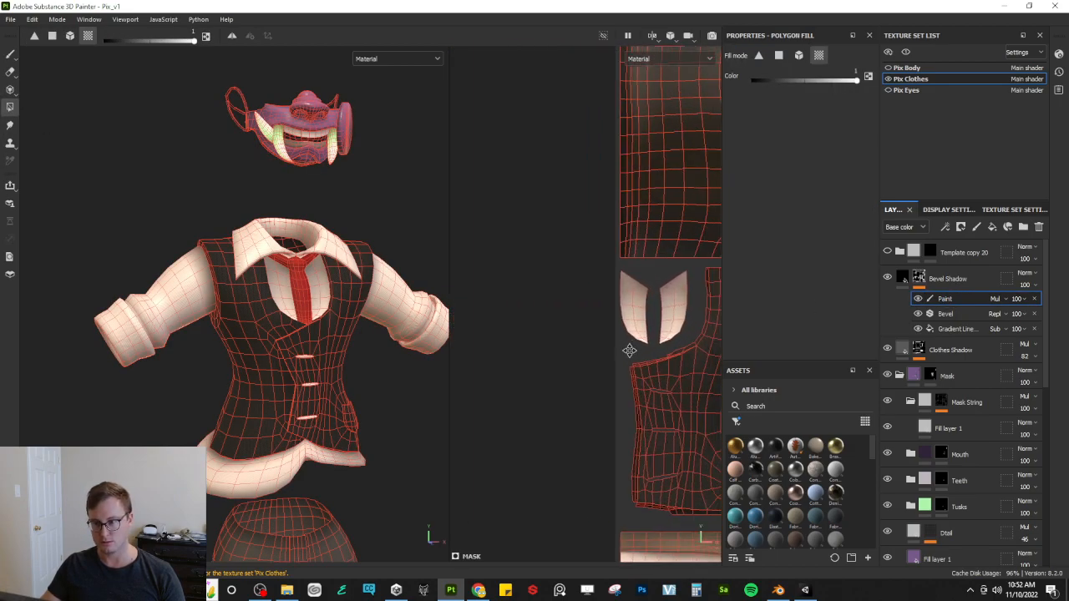
left_click(10, 54)
scroll(326, 265, "up", 3)
mouse_move(336, 265)
left_mouse_down("alt")
mouse_move(219, 265)
mouse_move(316, 285)
mouse_move(177, 277)
mouse_move(260, 358)
mouse_move(352, 345)
left_mouse_up("alt")
scroll(222, 285, "down", 3)
left_click_drag(276, 308, 206, 294, "alt")
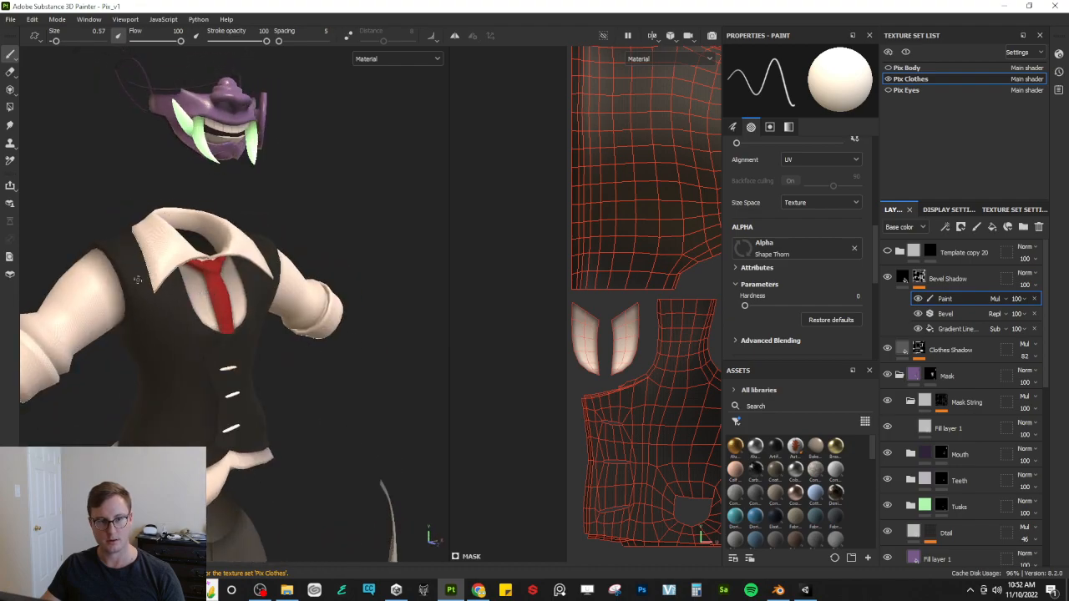
Step: Switch to Polygon Fill on the Bevel Shadow mask with quad fill mode and color 1, framing the sleeve's UV island
left_click(10, 107)
scroll(608, 291, "down", 3)
middle_click_drag(668, 343, 576, 329, "alt")
middle_click_drag(672, 343, 564, 383, "alt")
middle_click_drag(587, 259, 612, 334, "alt")
middle_click_drag(462, 170, 559, 291, "alt")
scroll(202, 326, "up", 1)
scroll(202, 331, "up", 2)
scroll(76, 250, "up", 1)
scroll(581, 280, "up", 1)
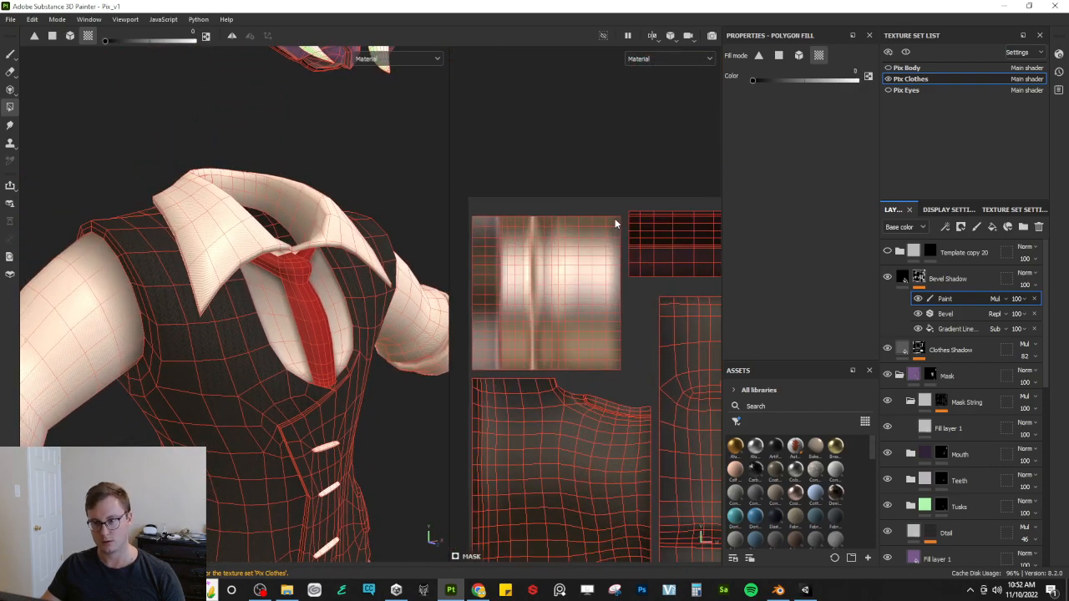
key("x")
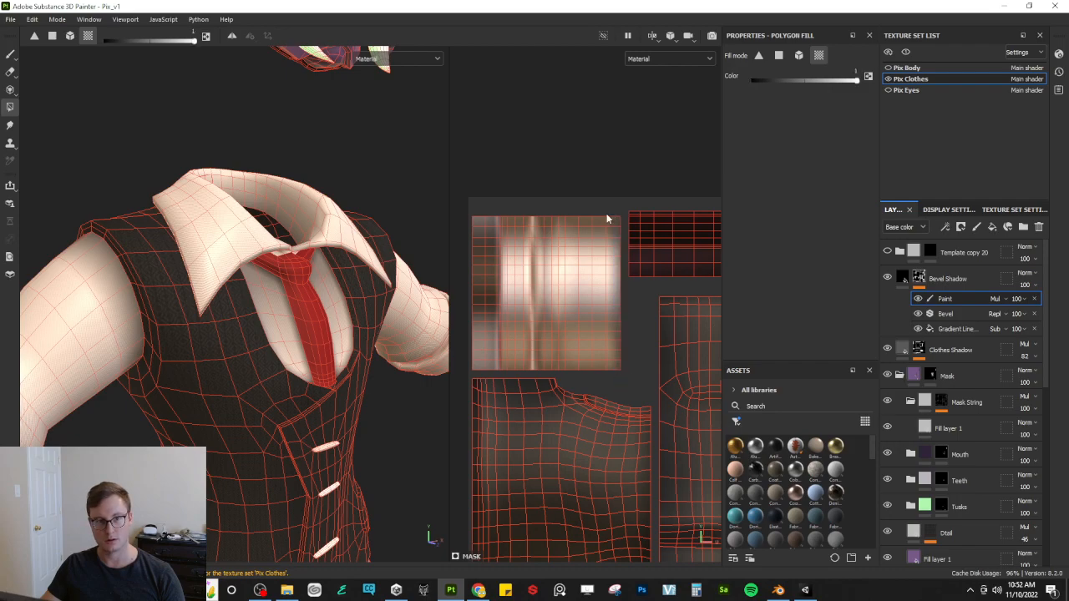
left_click(52, 36)
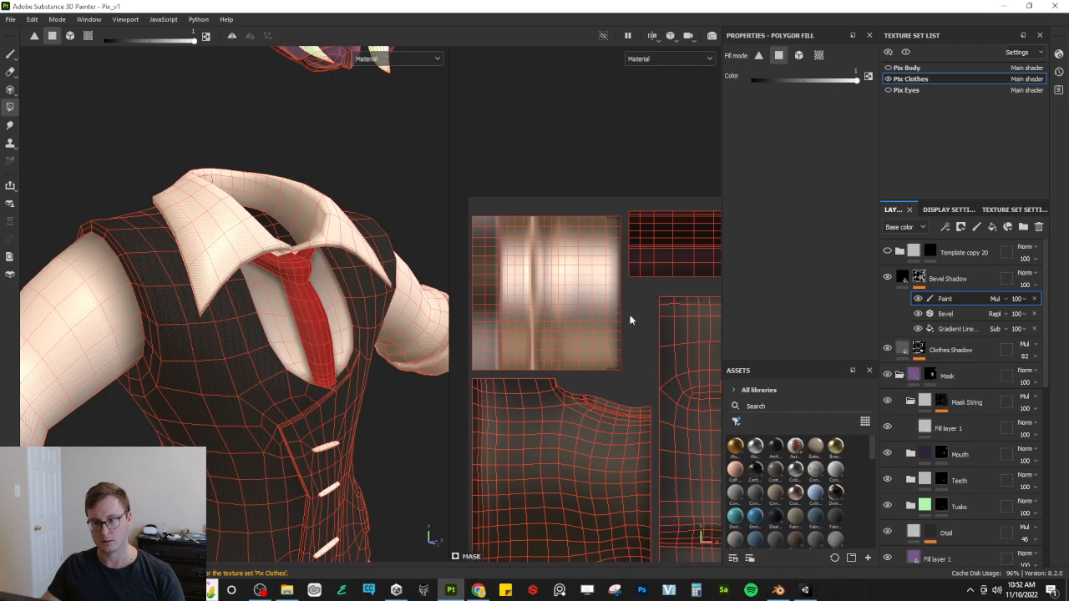
Step: Inspect the sleeves and rolled cuffs from all sides, switching to the Paint tool for a view without the wireframe
left_click_drag(125, 302, 246, 180, "alt")
left_click_drag(77, 291, 96, 324, "alt")
right_click_drag(96, 324, 243, 320, "alt")
left_click_drag(242, 320, 171, 432, "alt")
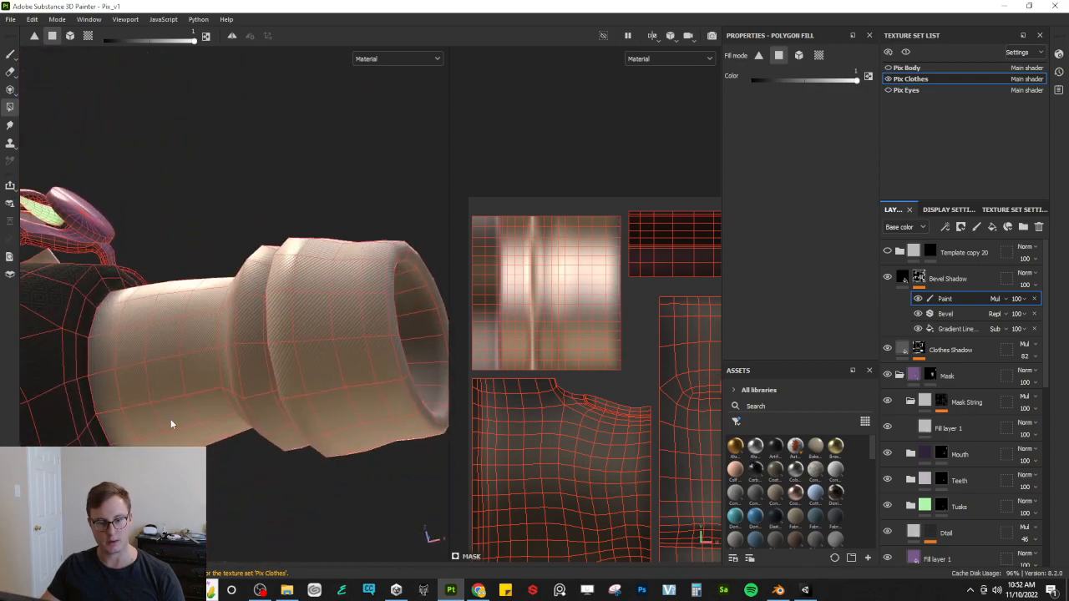
left_click_drag(182, 243, 275, 359, "alt")
right_click_drag(275, 359, 240, 314, "alt")
left_click_drag(241, 299, 449, 333, "alt")
left_click_drag(81, 324, 122, 359, "alt")
middle_click_drag(122, 359, 209, 344, "alt")
left_click(10, 55)
mouse_move(157, 343)
left_mouse_down("alt")
mouse_move(142, 401)
mouse_move(209, 464)
left_mouse_up("alt")
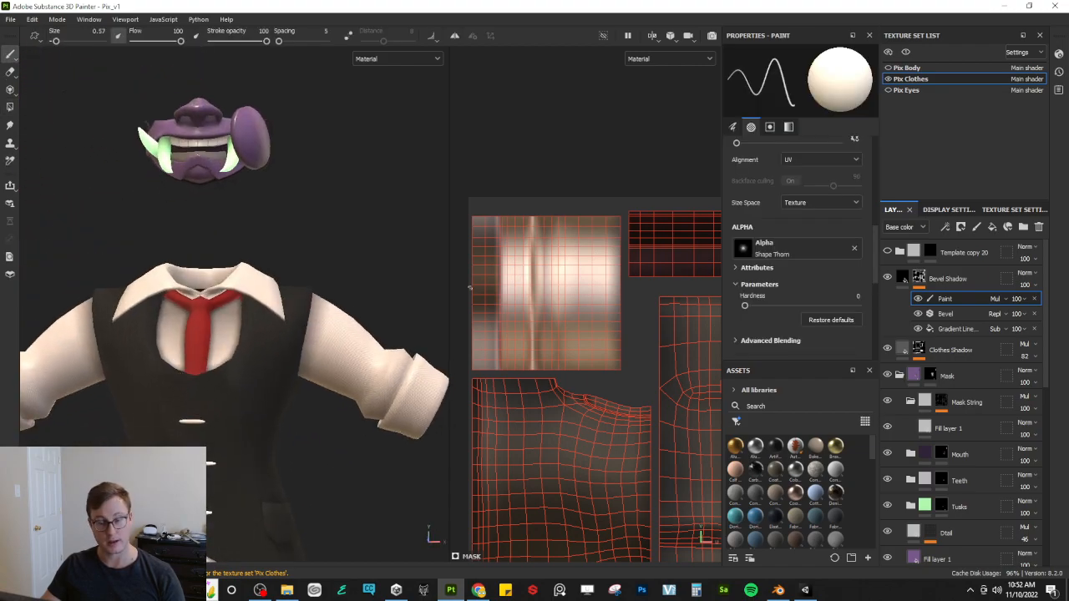
scroll(660, 272, "down", 3)
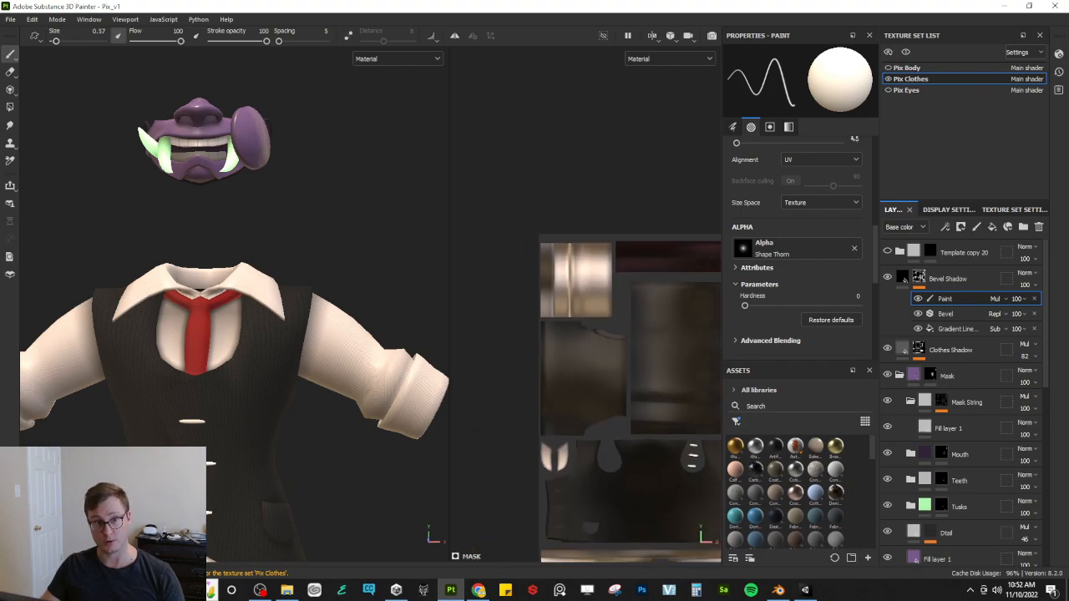
Step: Check the tie's UV islands with Polygon Fill in UV chunk mode, and return to the Paint tool
left_click(10, 107)
scroll(564, 315, "down", 3)
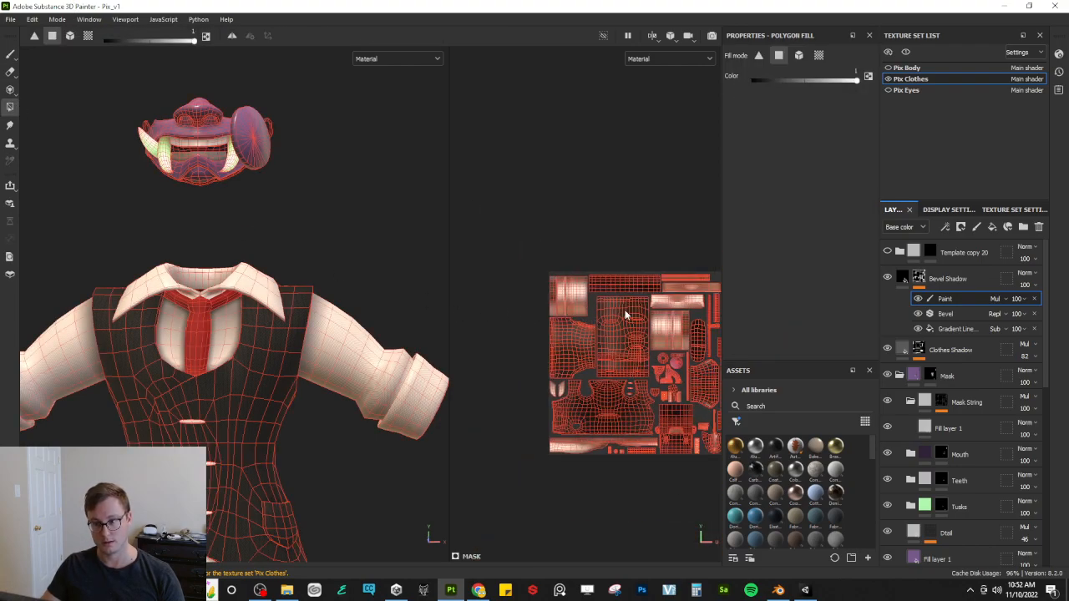
scroll(624, 315, "up", 10)
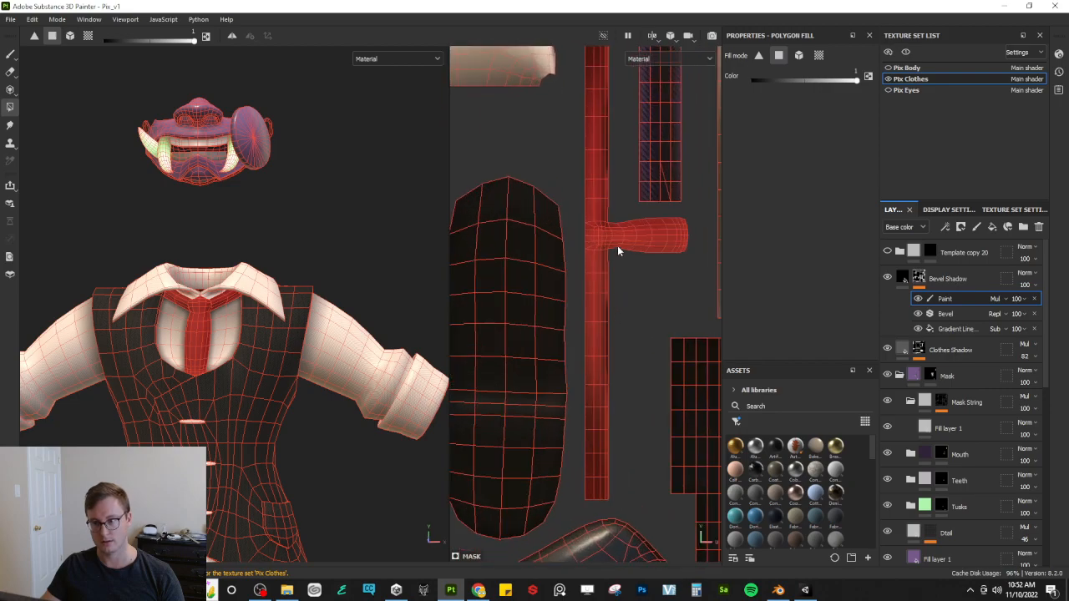
left_click(87, 36)
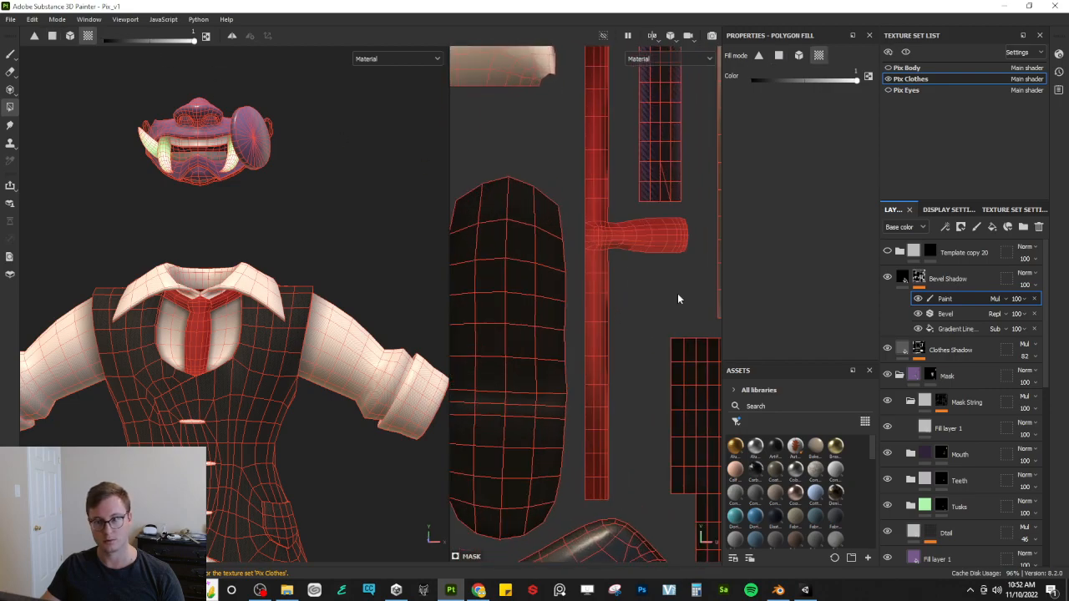
left_click(10, 54)
mouse_move(158, 267)
left_mouse_down("alt")
mouse_move(204, 309)
mouse_move(242, 298)
mouse_move(229, 300)
left_mouse_up("alt")
scroll(223, 296, "down", 2)
left_click_drag(386, 270, 320, 287, "alt")
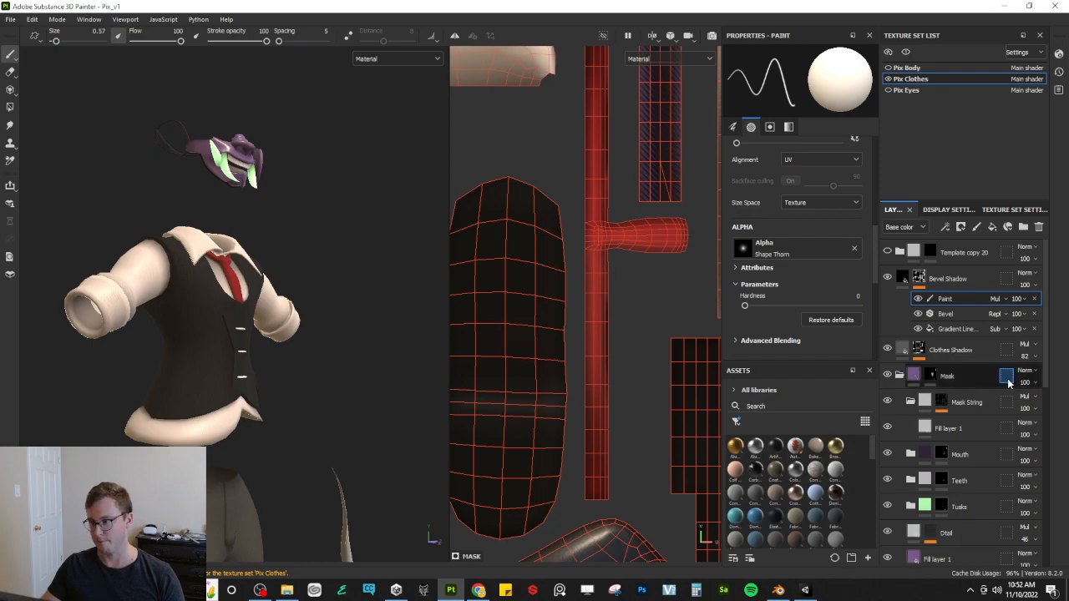
Step: Select the Bevel Shadow fill, collapse the Mask folder, and inspect the back of the vest
left_click(902, 278)
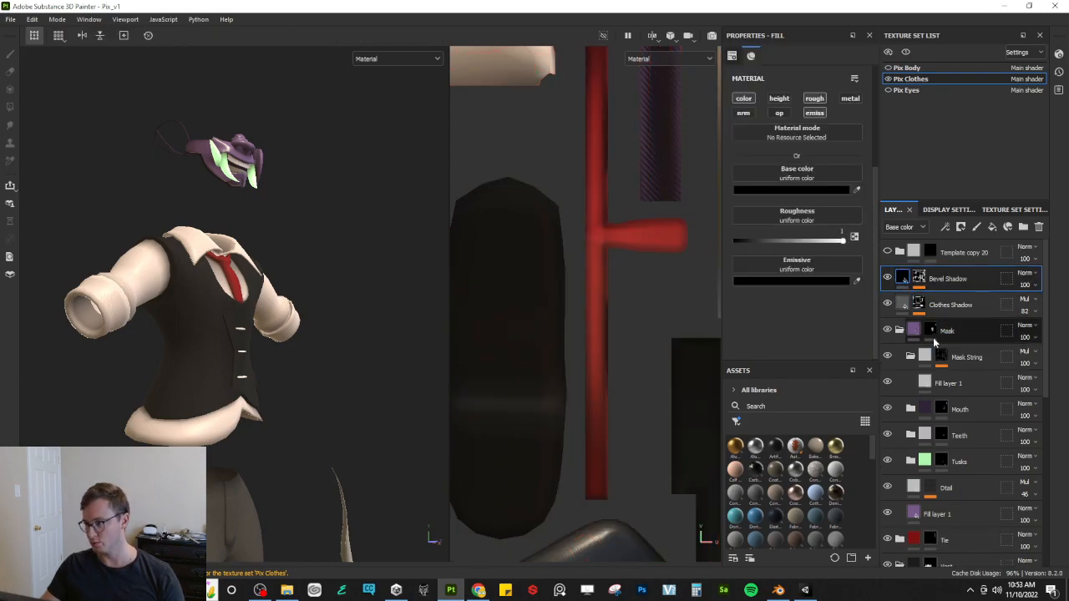
left_click(898, 330)
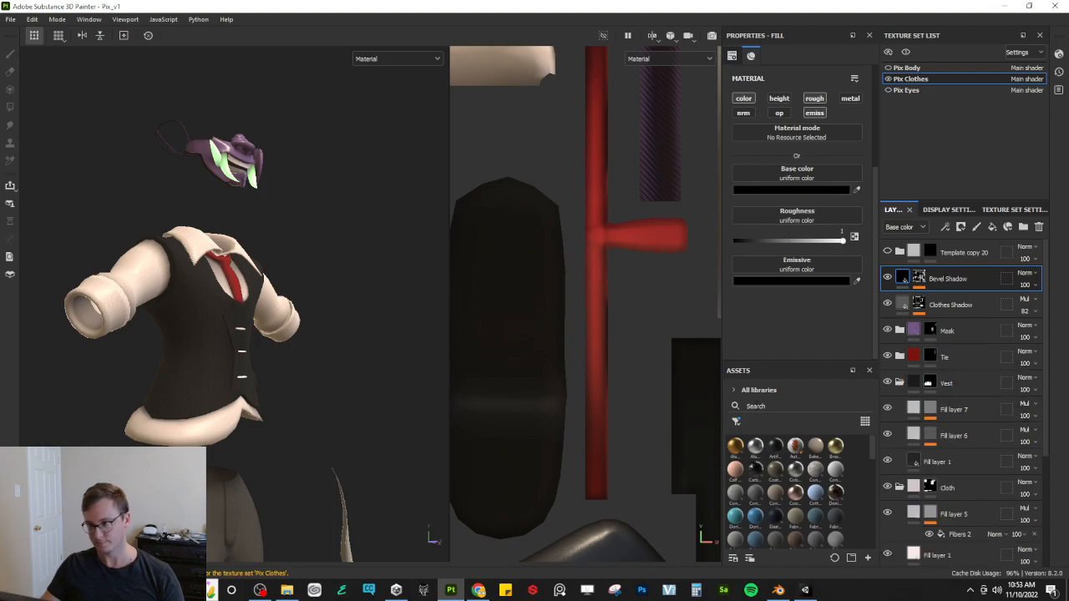
scroll(259, 320, "up", 5)
left_click_drag(268, 328, 182, 346, "alt")
middle_click_drag(182, 346, 268, 319, "alt")
left_click_drag(268, 324, 543, 322, "alt")
middle_click_drag(299, 326, 221, 325, "alt")
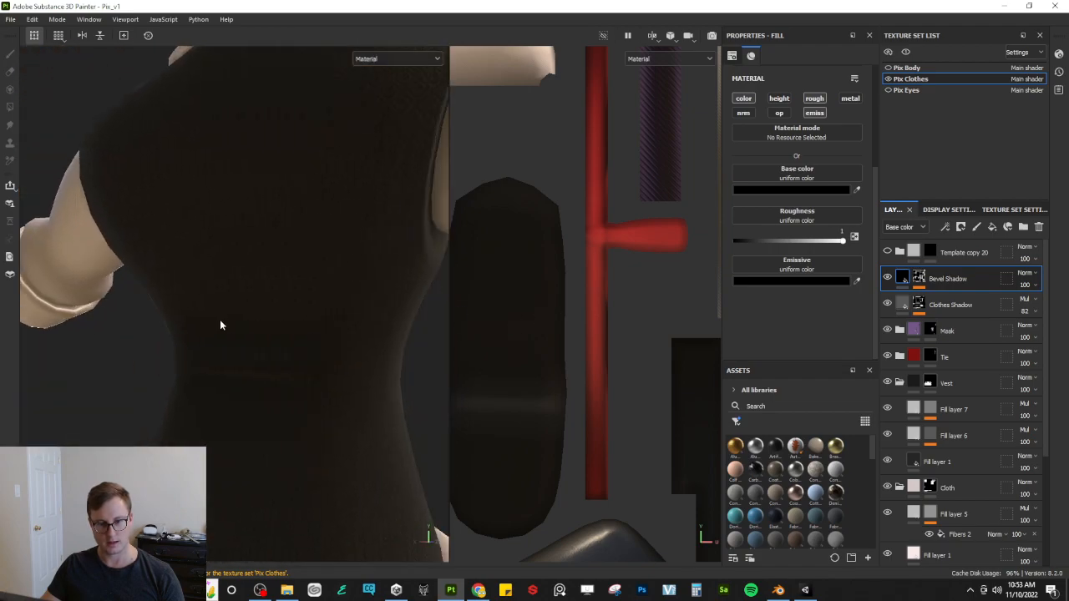
scroll(220, 325, "down", 3)
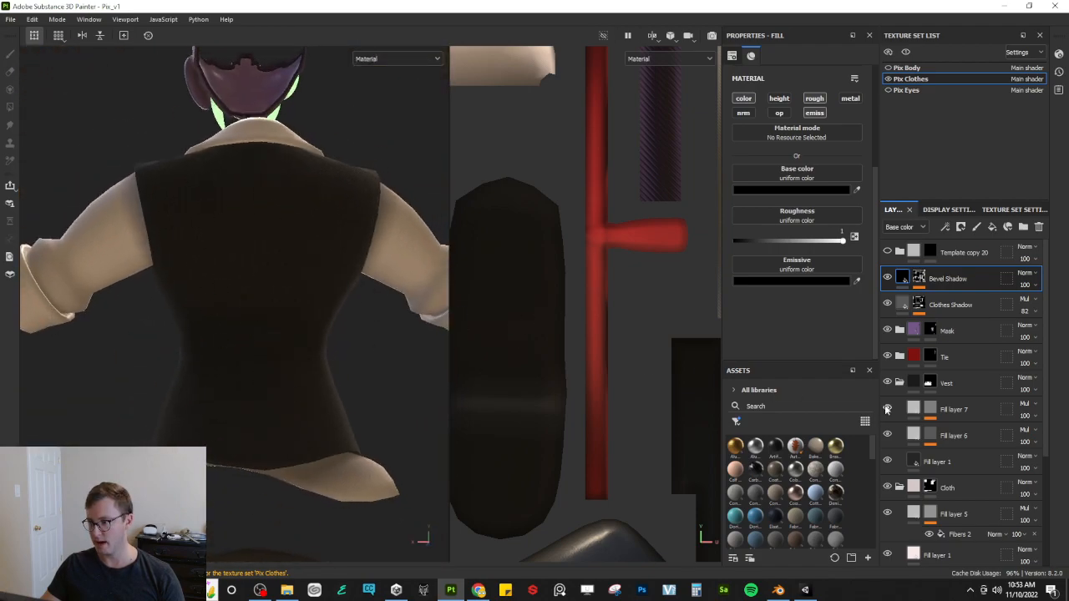
Step: Switch to Chrome to study the vest on the character reference sheet, and open Pix_Reference from the Reference folder in another tab
key("alt+Tab")
left_click(205, 399)
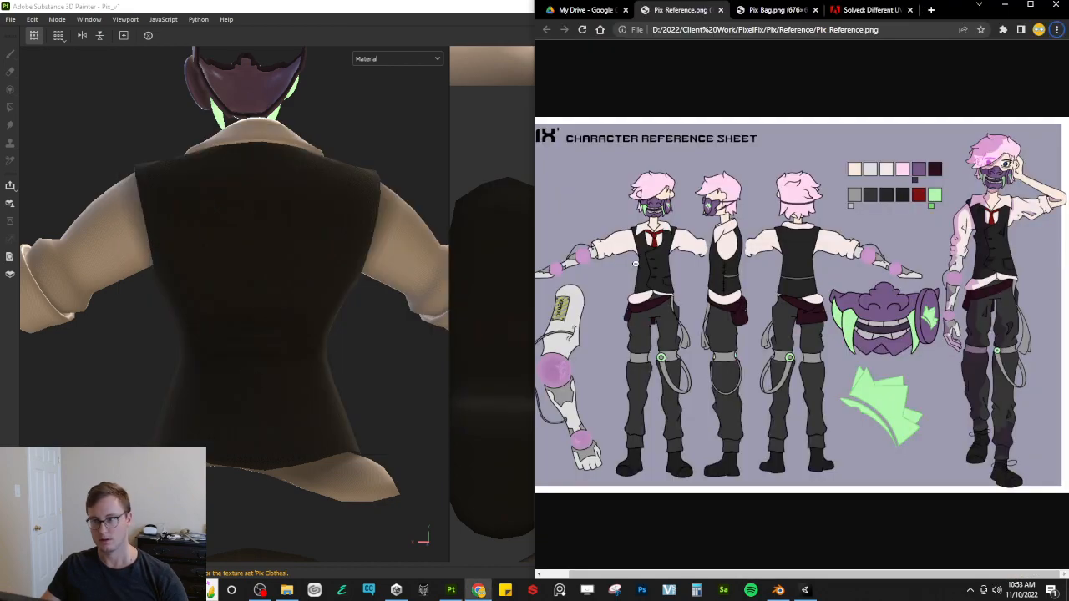
left_click(825, 253)
left_click(821, 256)
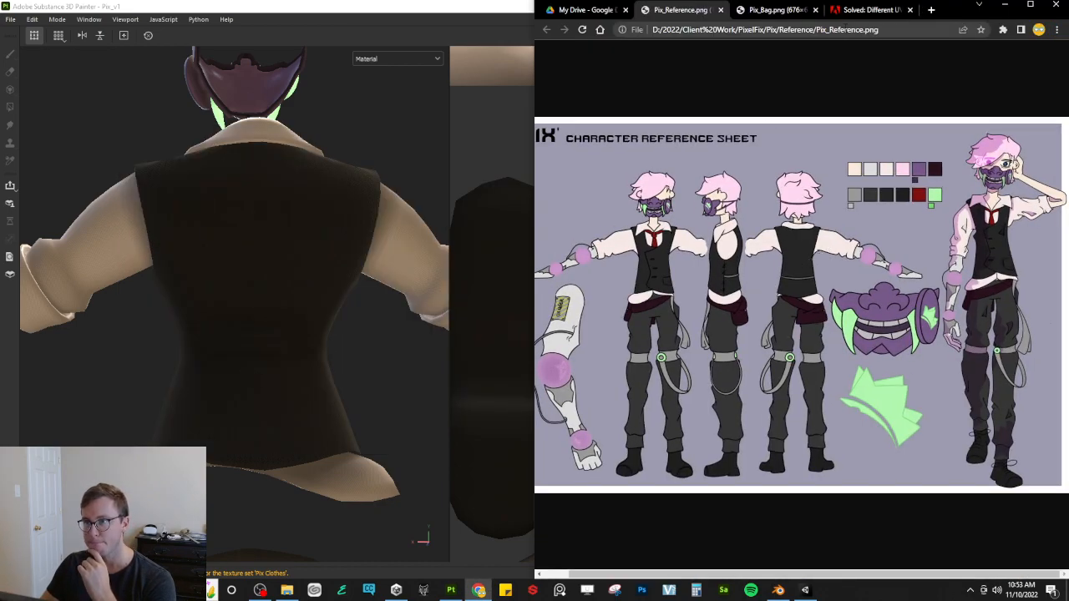
left_click(772, 10)
left_click(286, 589)
left_click_drag(677, 180, 953, 31)
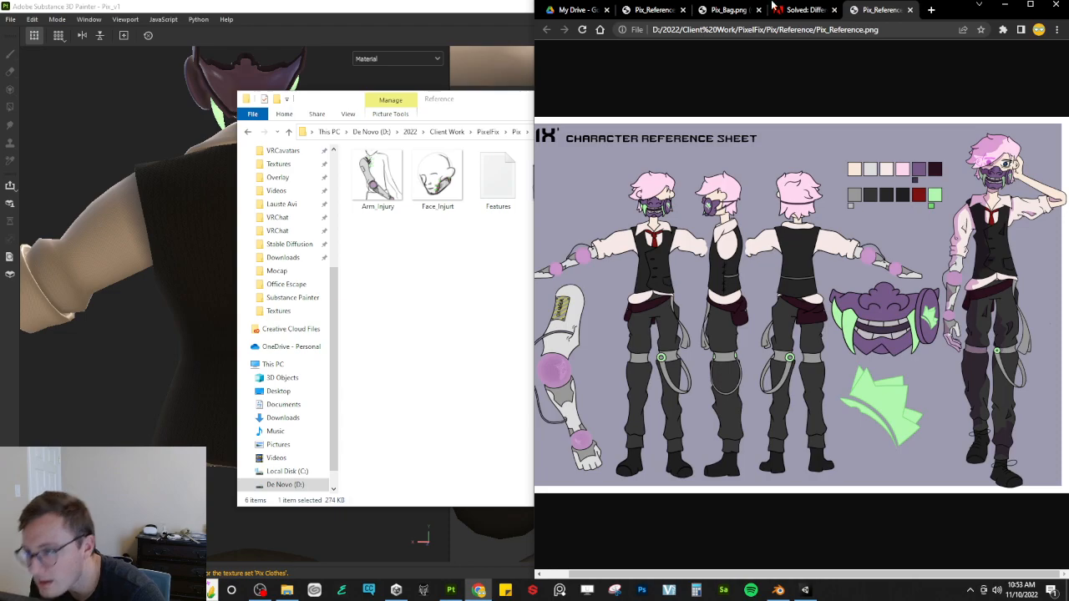
Step: Compare the open bag and character references, examining the vest's back and side views up close
left_click(811, 11)
left_click(726, 10)
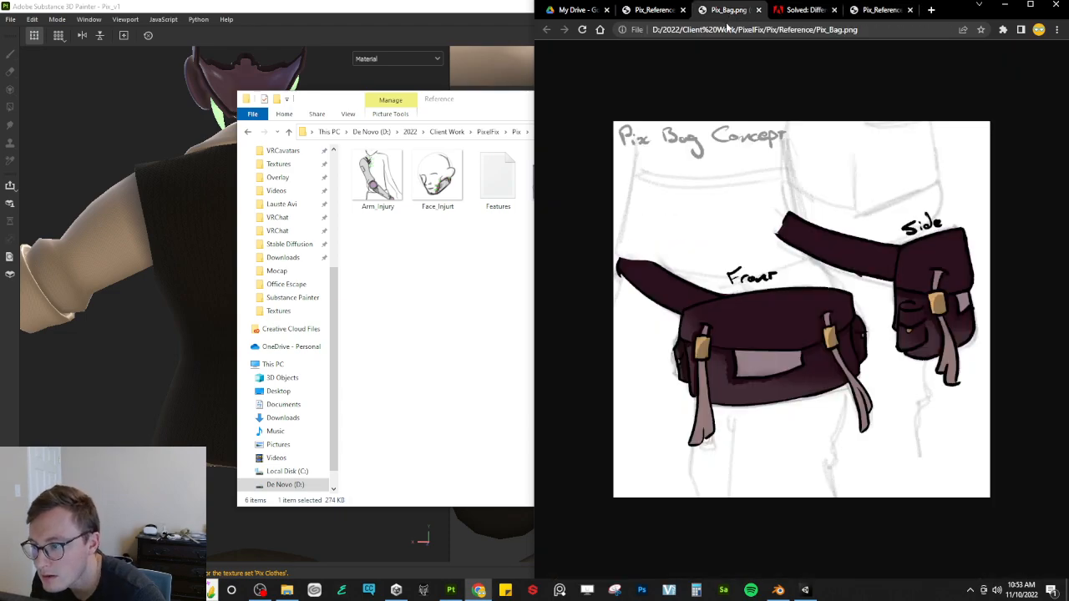
left_click(659, 10)
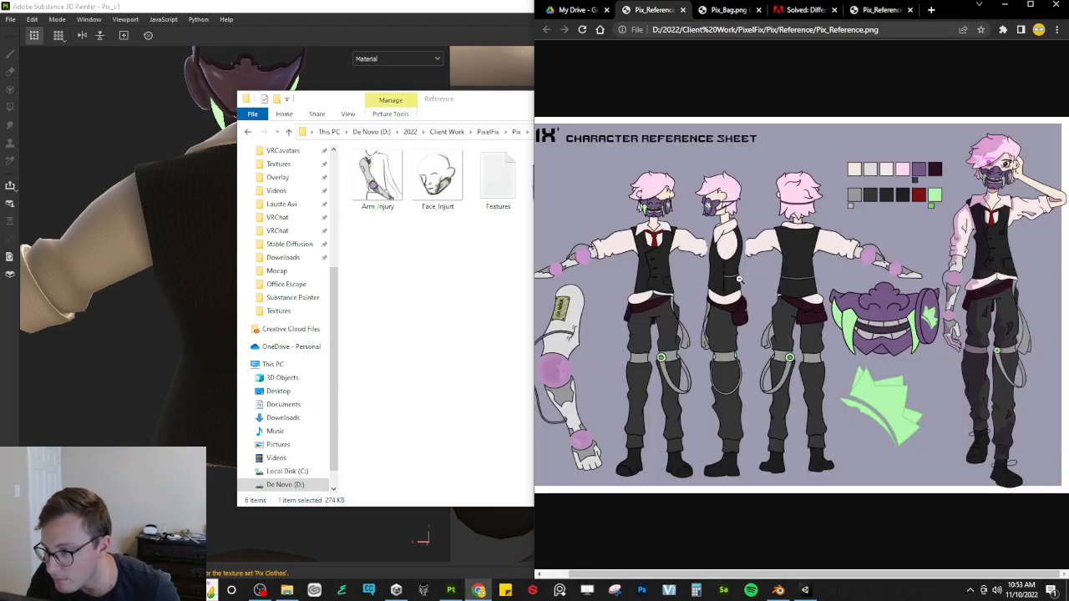
scroll(738, 279, "up", 4, "ctrl")
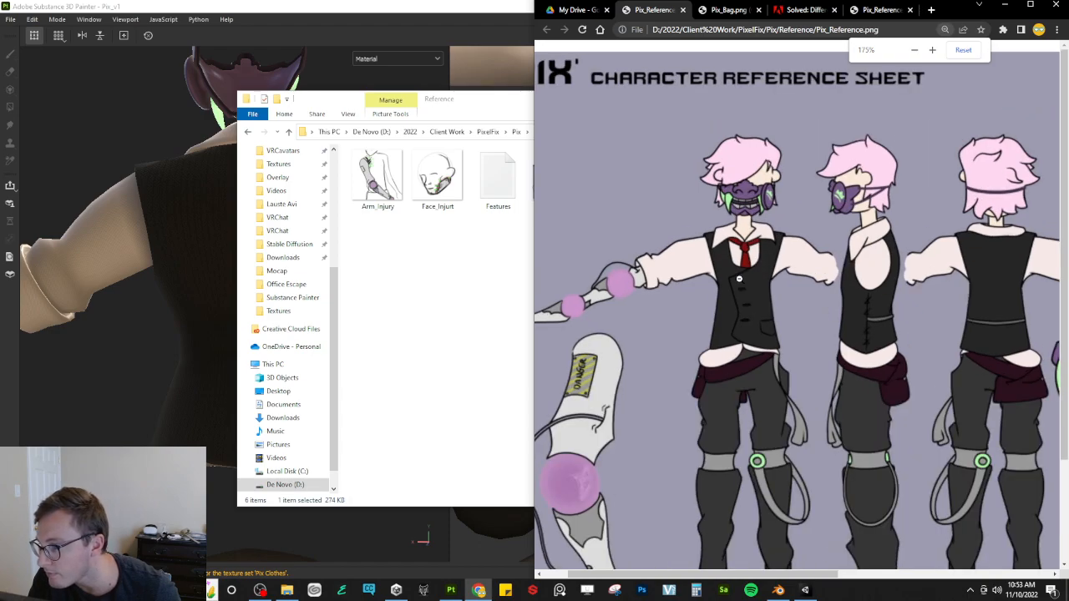
scroll(738, 279, "down", 4, "ctrl")
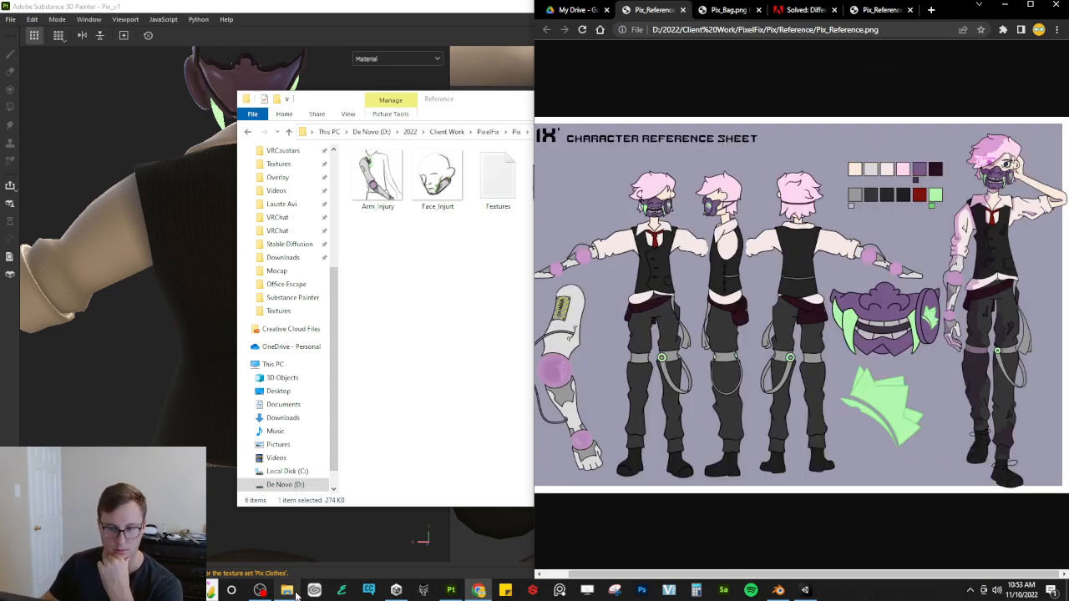
Step: Open the Pix Reference Noted image in Chrome, read its rear-view notes, and return to Substance Painter
left_click(287, 590)
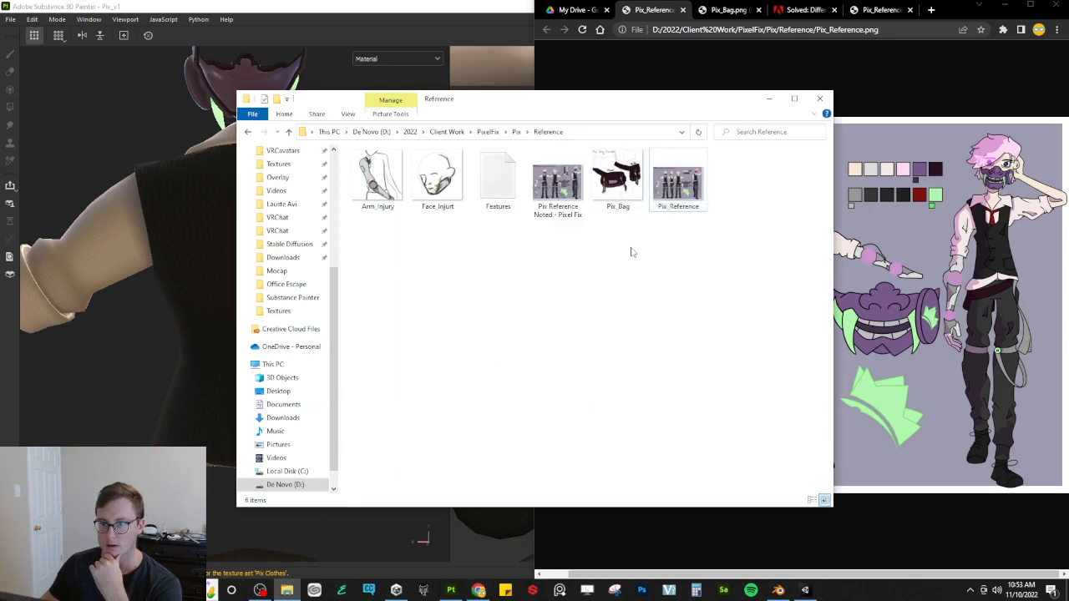
left_click_drag(554, 189, 1002, 18)
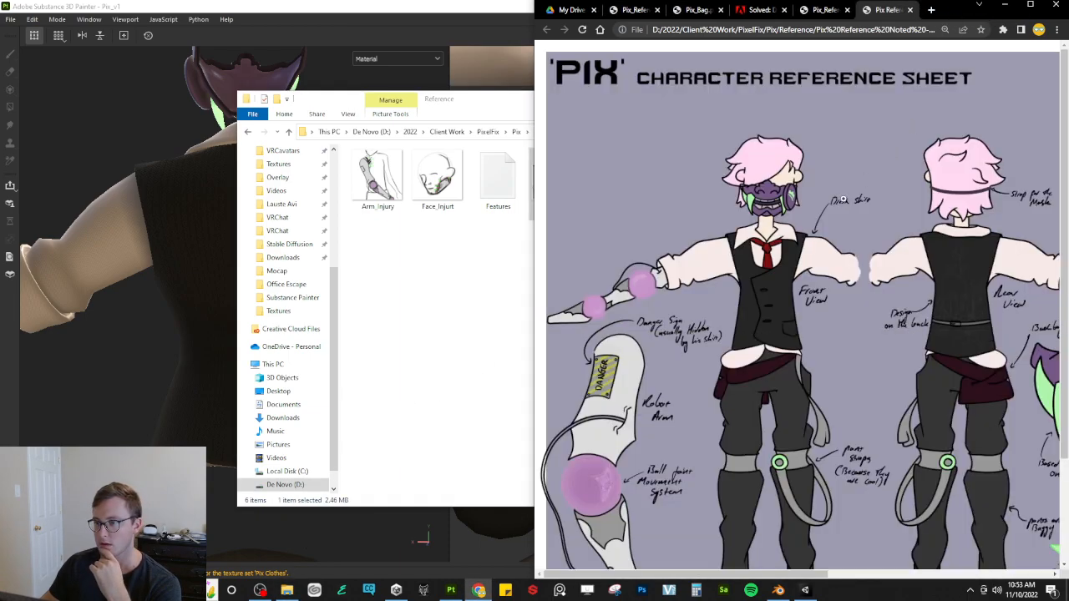
left_click_drag(748, 575, 829, 553)
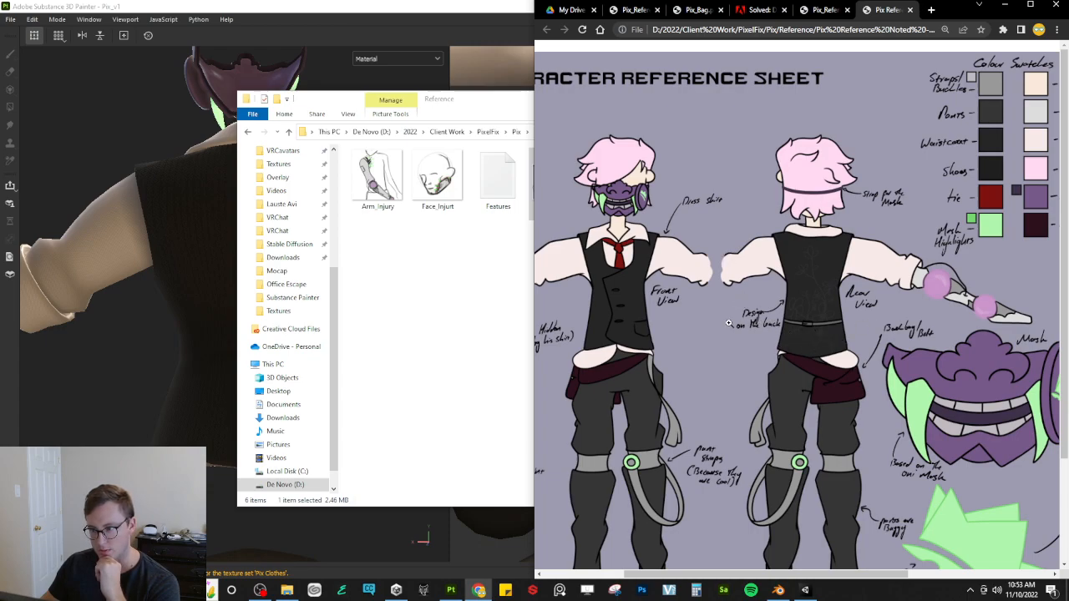
left_click(298, 39)
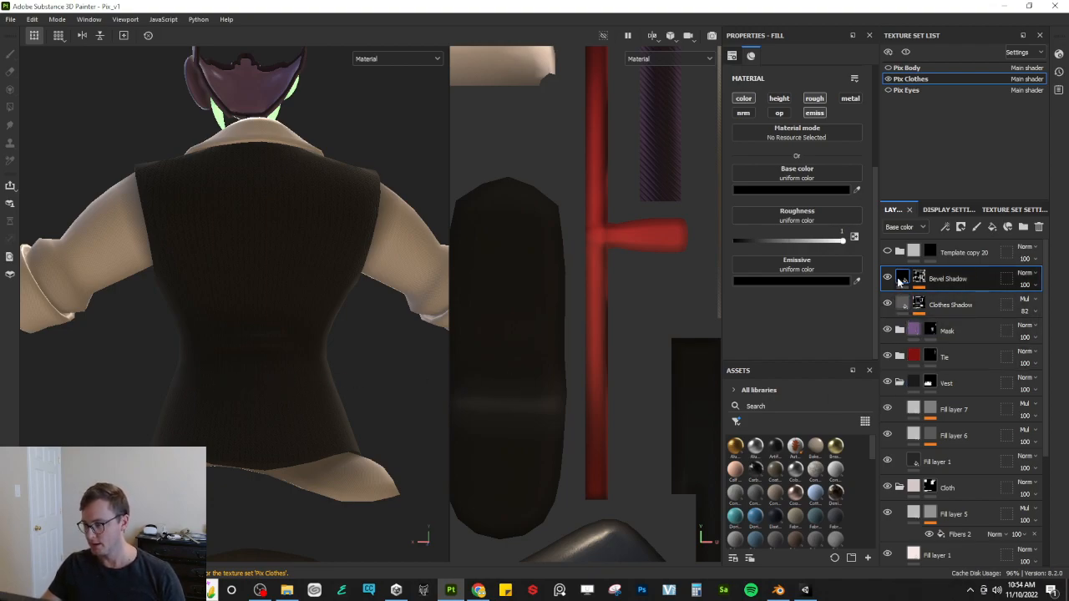
Step: Add a folder above Fill layer 7 inside the Vest folder and name it Vest Strap
left_click(966, 411)
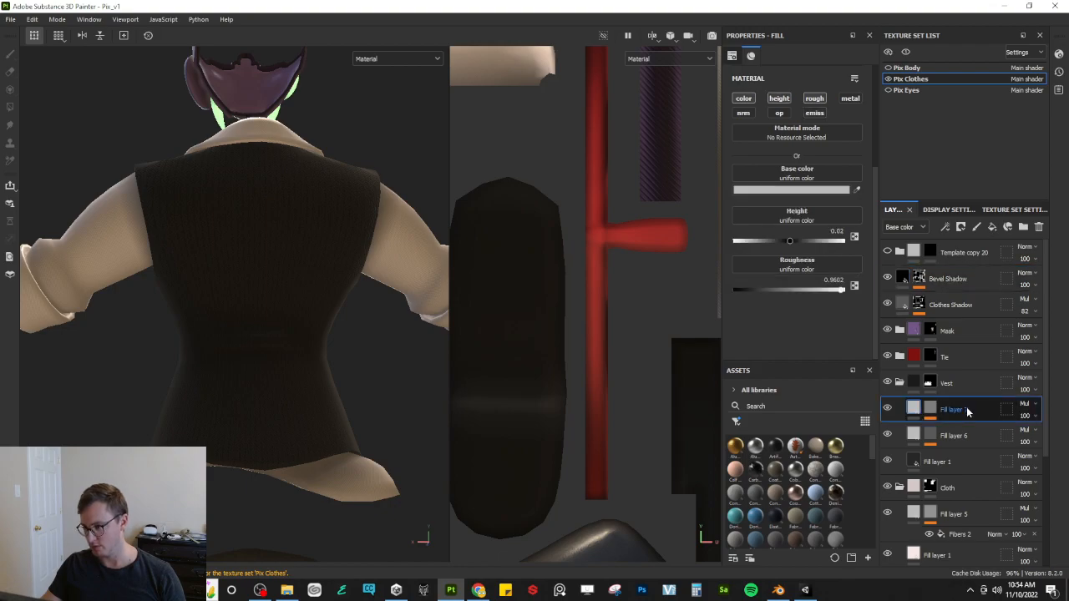
left_click(1023, 226)
double_click(945, 410)
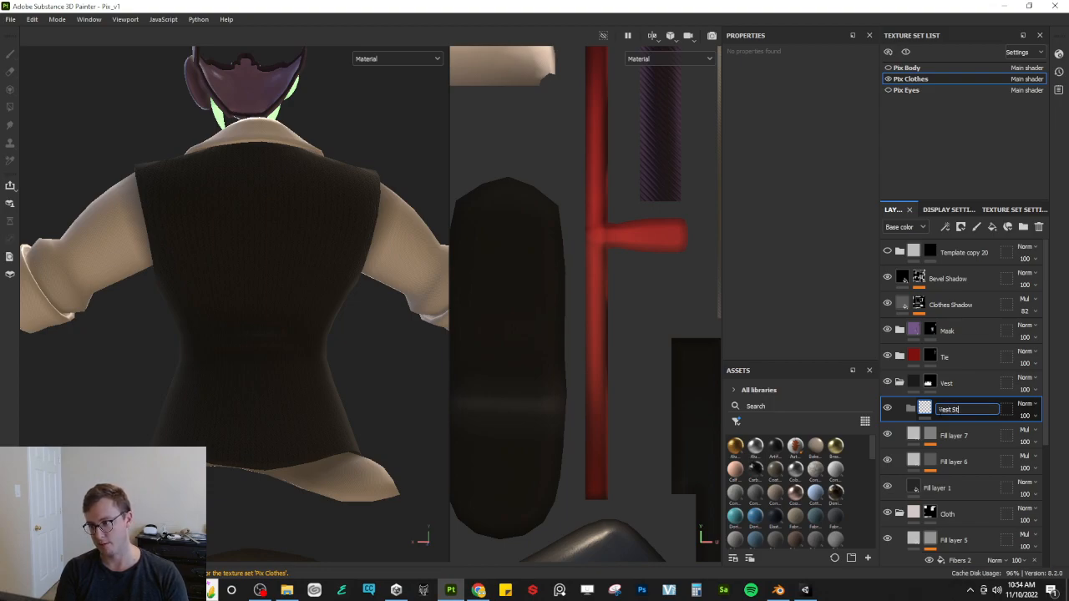
key("Return")
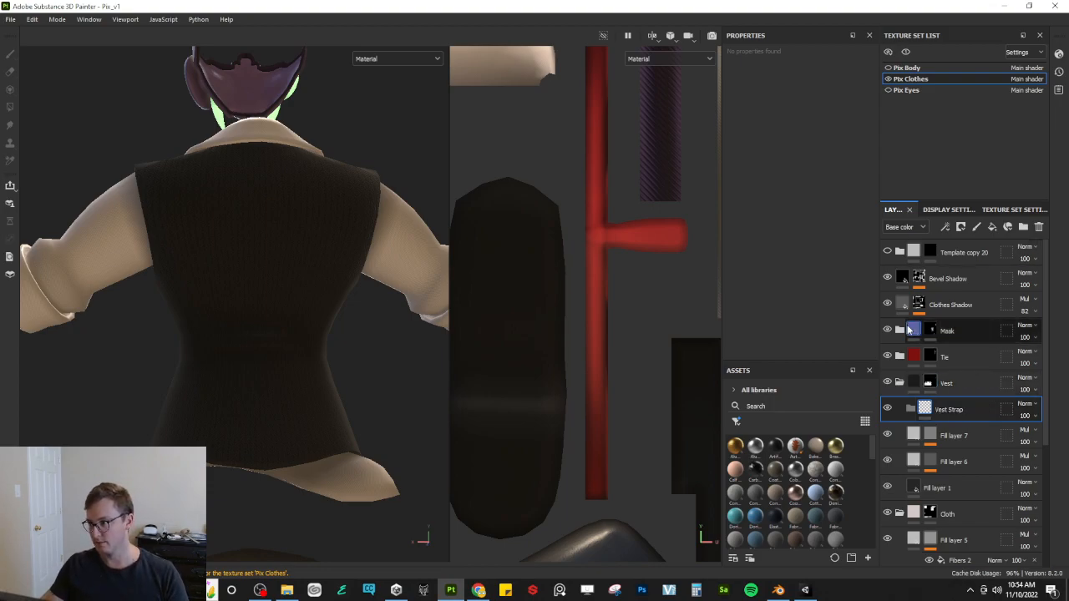
Step: Add a fill layer inside the Vest Strap folder, deleting the first attempt and recreating it
left_click(991, 227)
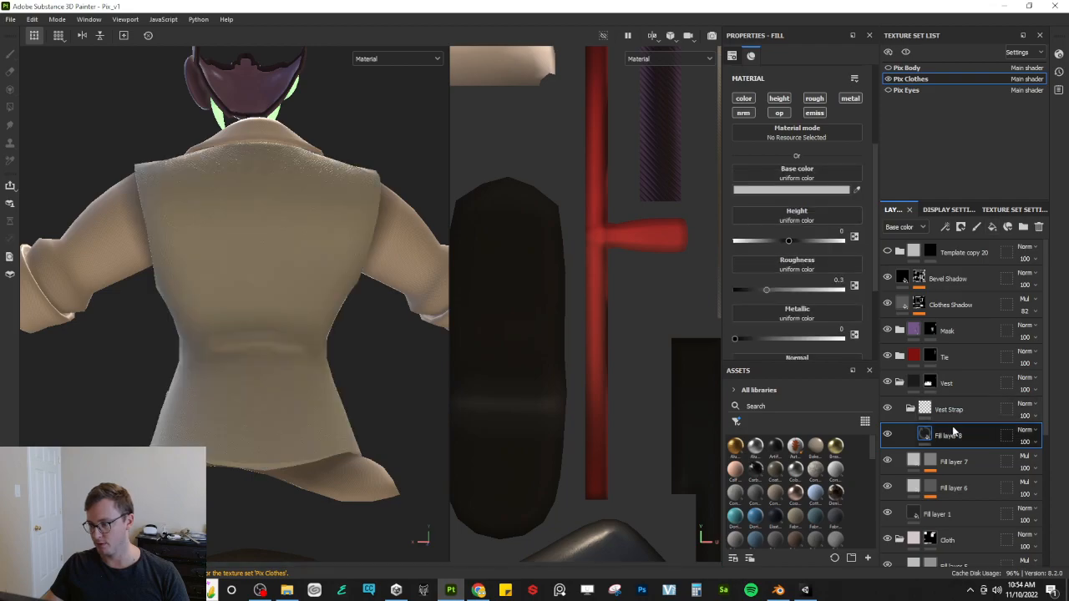
key("Delete")
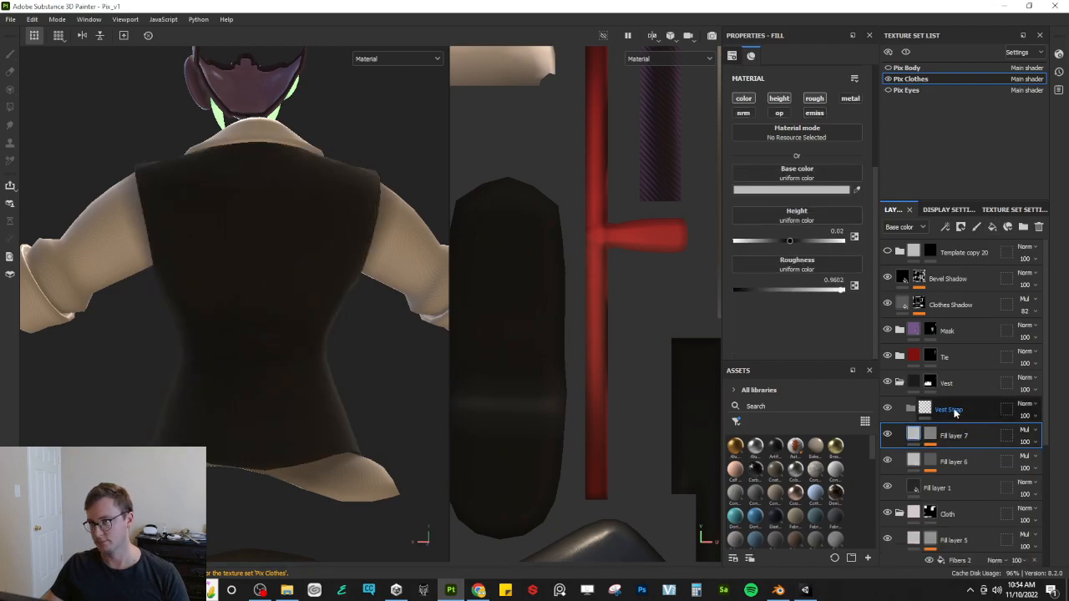
left_click(956, 409)
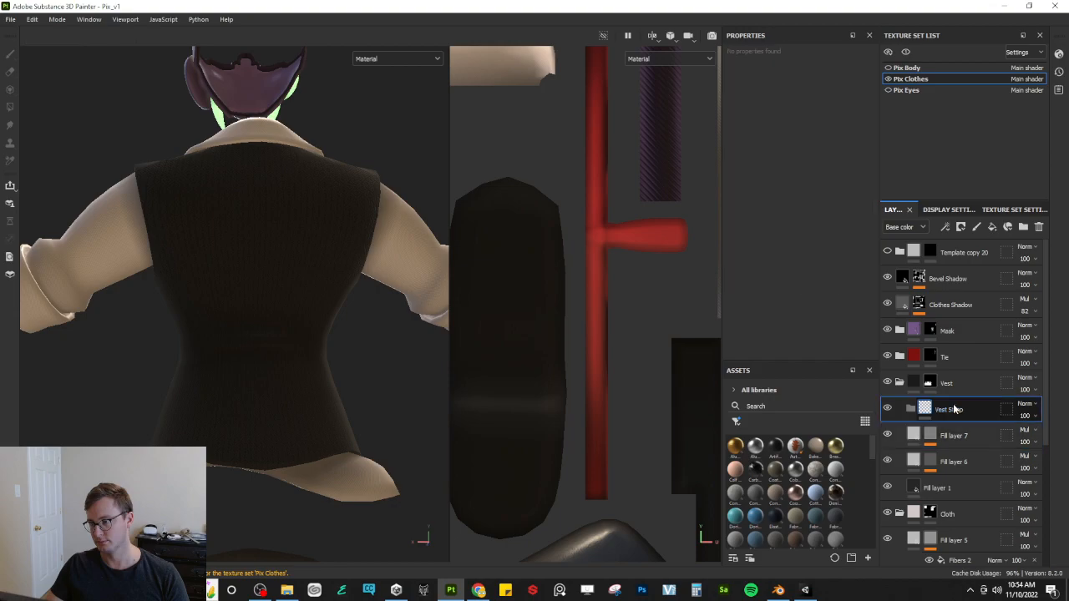
left_click(992, 226)
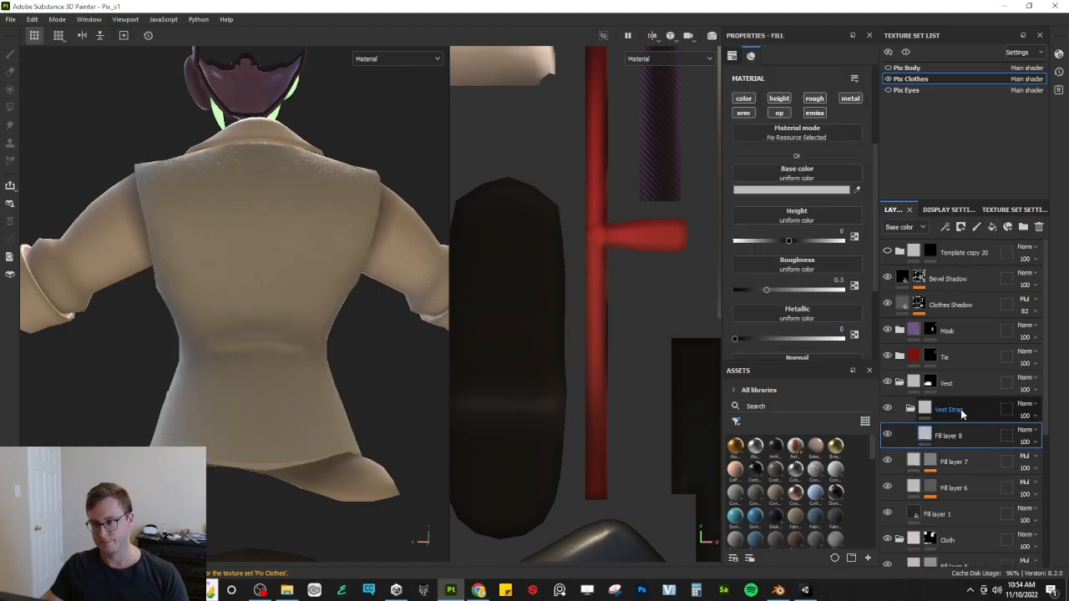
Step: Give the Vest Strap folder a black mask with a fill effect, using UV Wrap None and grayscale 1
right_click(960, 411)
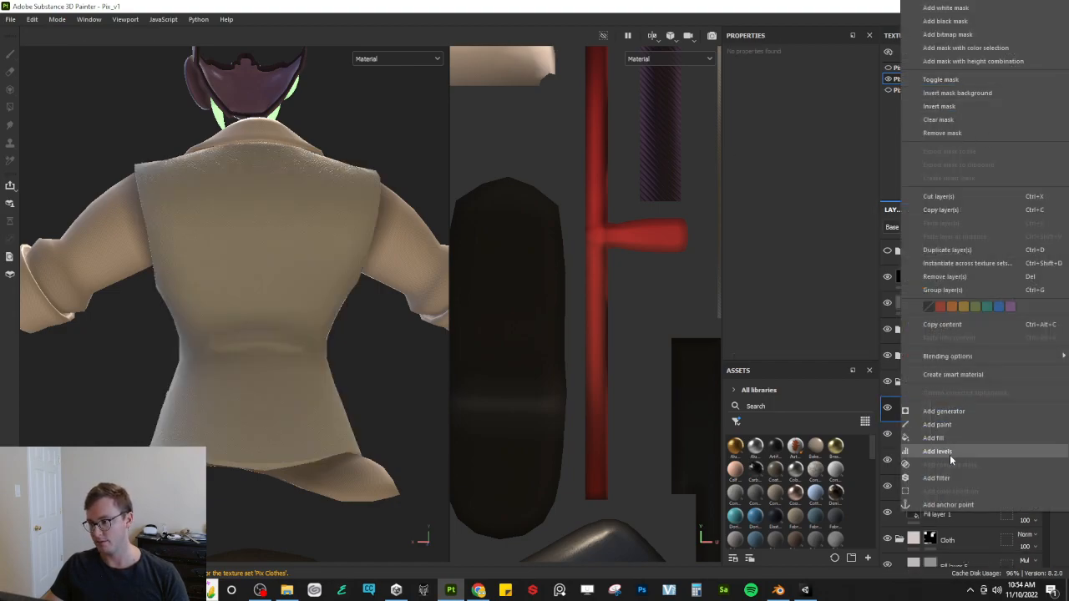
left_click(946, 21)
right_click(946, 408)
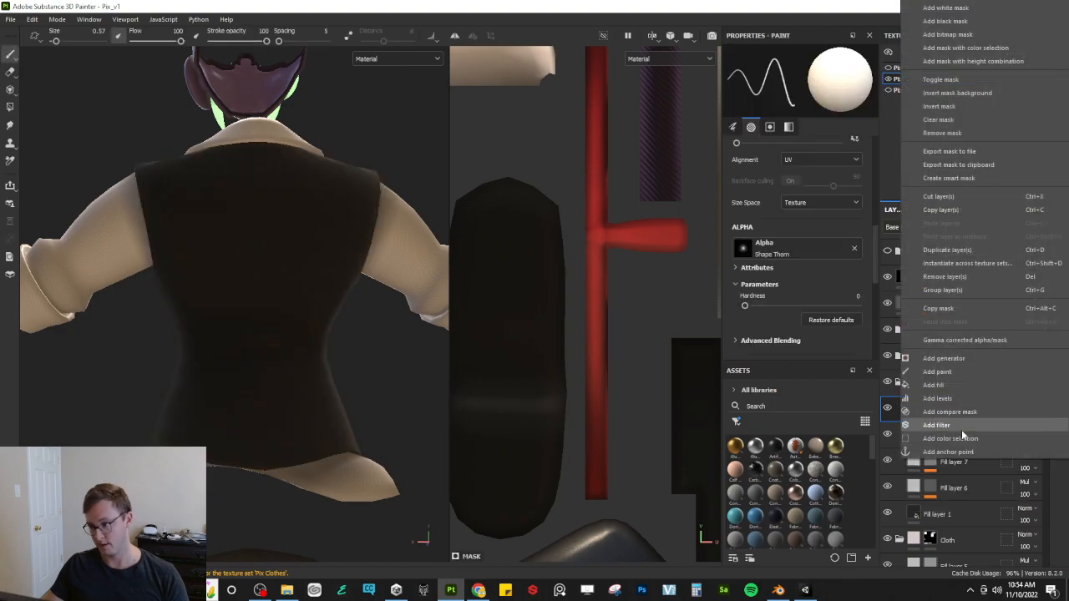
left_click(950, 386)
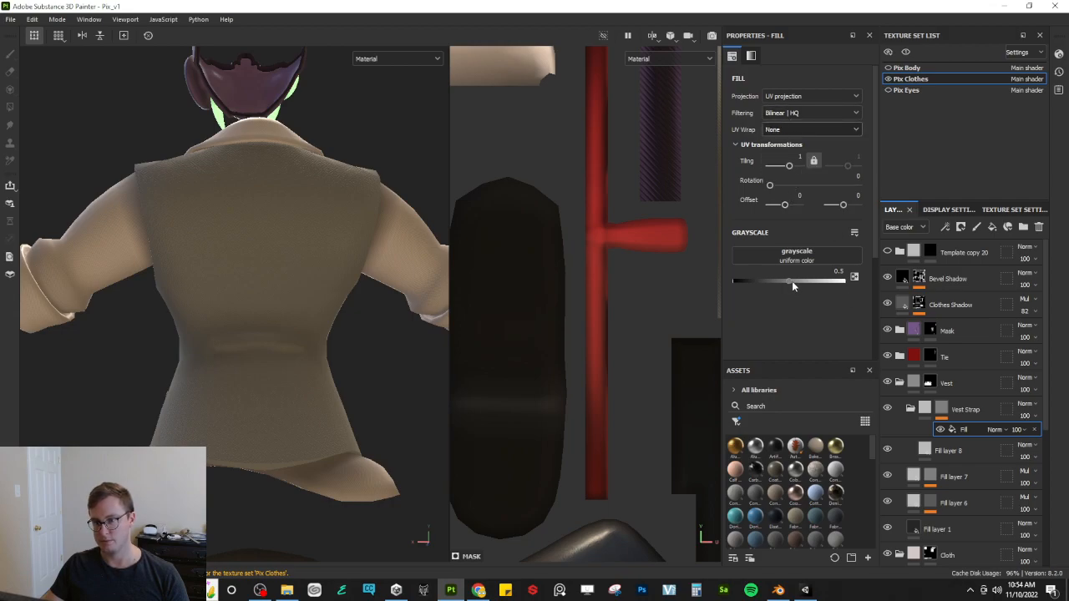
left_click_drag(792, 282, 847, 282)
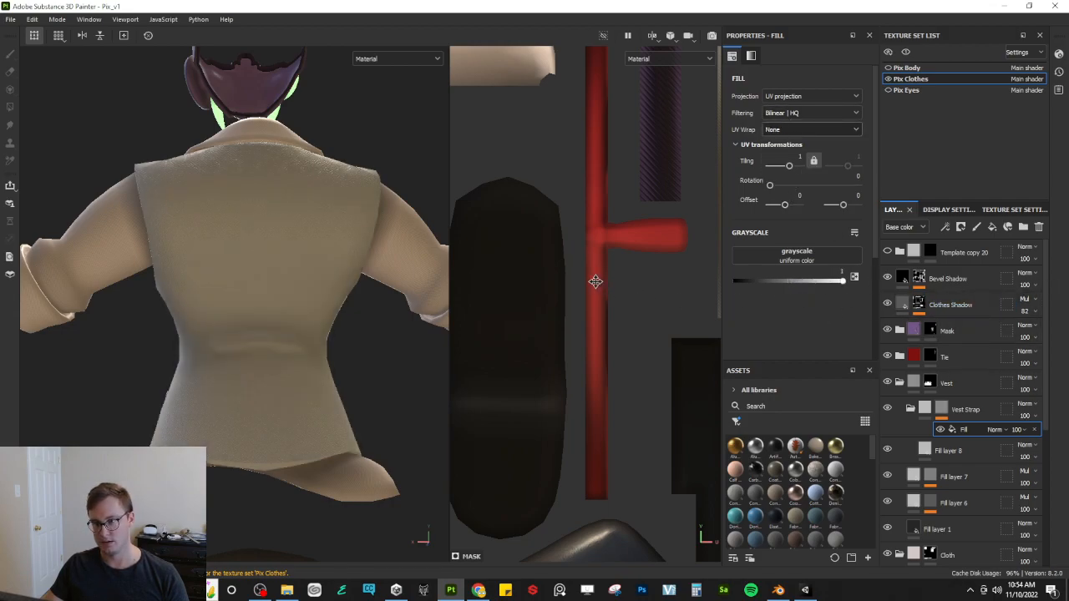
Step: Shrink the mask fill's UV area to a small patch on the vest's lower back, with vertical tiling about 20.5
scroll(595, 282, "down", 5)
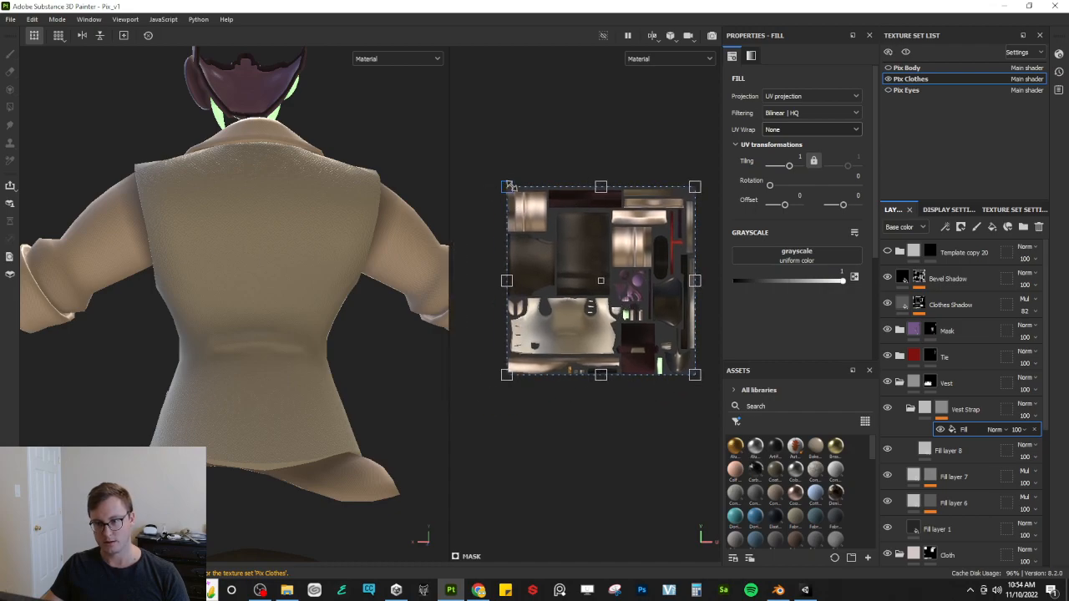
left_click_drag(506, 189, 512, 240)
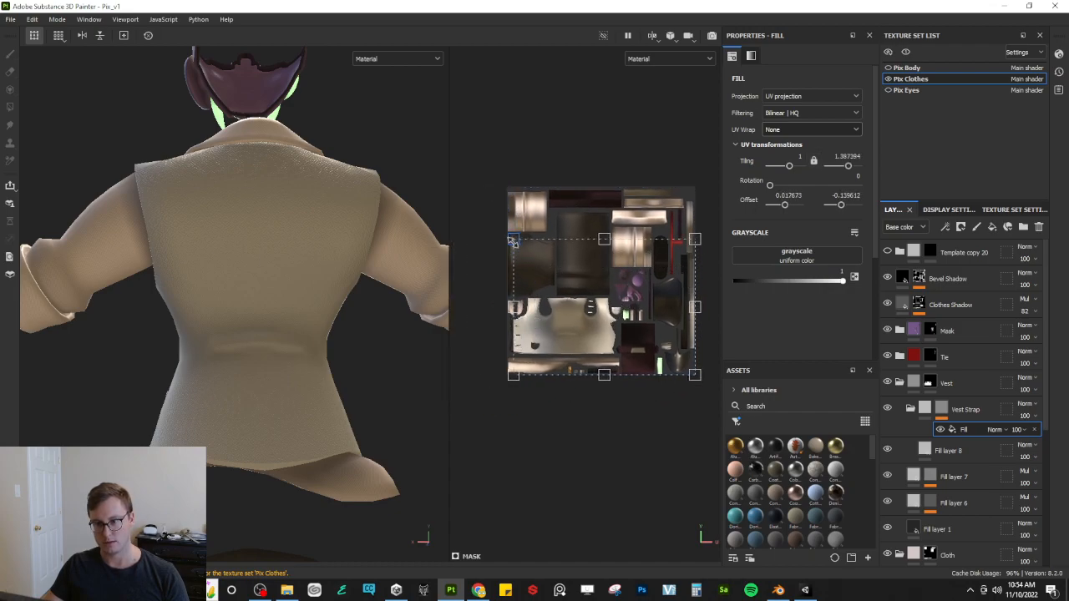
left_click_drag(692, 373, 568, 336)
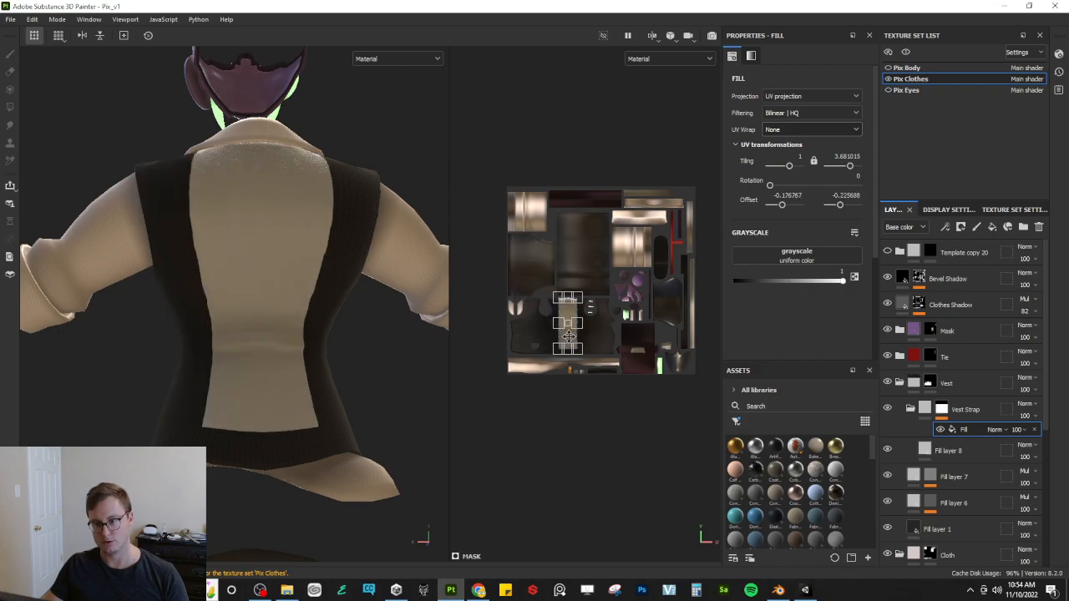
left_click_drag(567, 296, 573, 340)
scroll(576, 372, "up", 6)
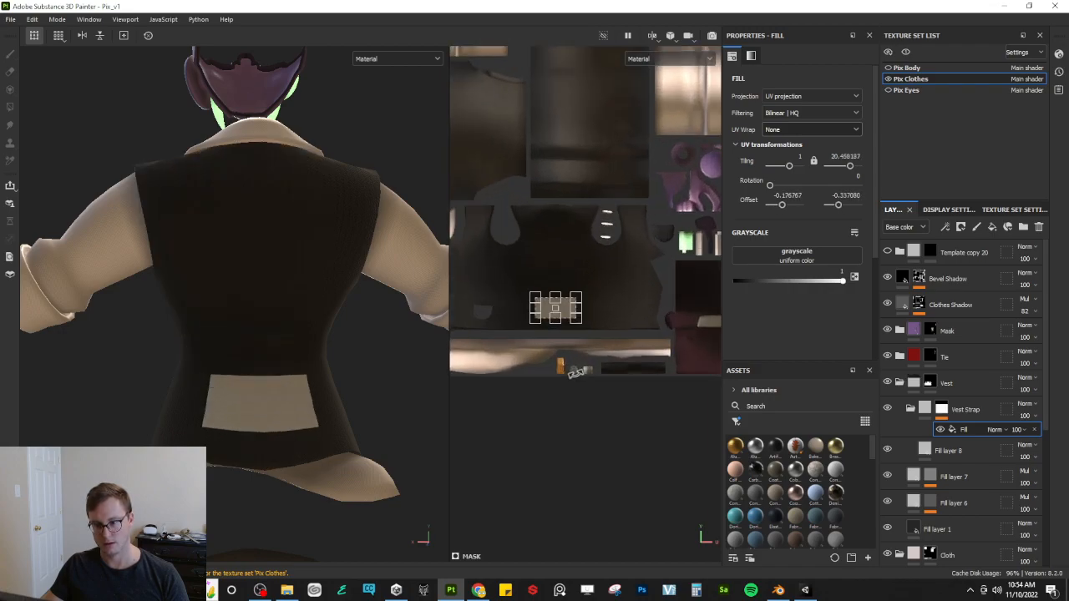
Step: Reshape the mask patch into a wider, thin horizontal strap across the vest's lower back, with vertical tiling about 110.9
middle_click_drag(582, 296, 621, 336)
left_click_drag(569, 264, 701, 282)
scroll(622, 307, "up", 3)
scroll(632, 297, "down", 3)
scroll(537, 300, "up", 2)
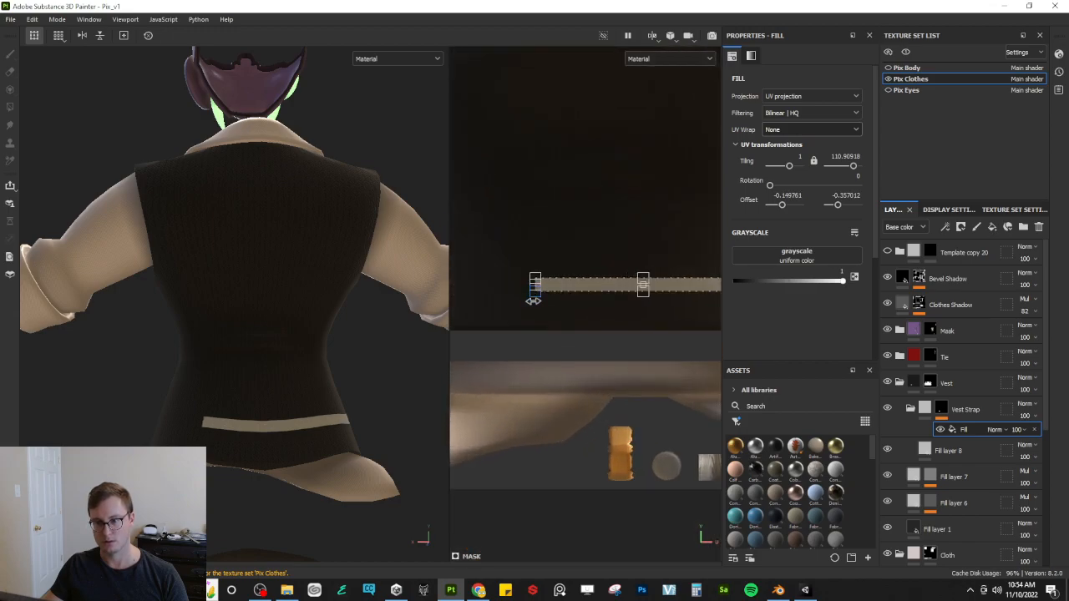
Step: Raise the strap to the waist of the vest's back, at offset about -0.175 and -0.303, and check it from the side
left_click_drag(532, 301, 564, 357)
key("ctrl+z")
left_click_drag(606, 283, 572, 228)
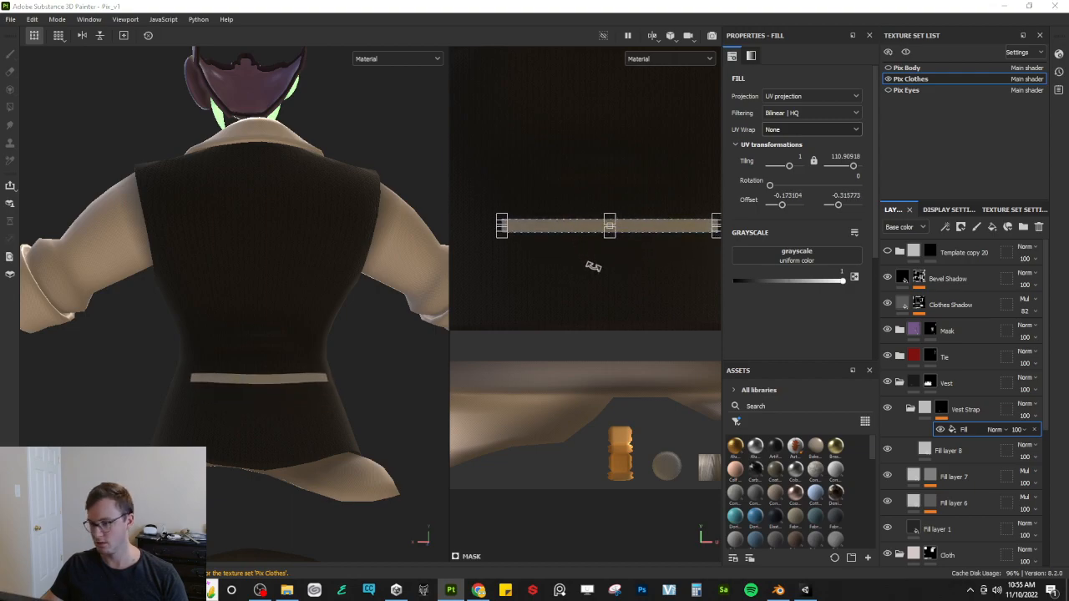
key("alt+Tab")
key("alt+Tab")
left_click_drag(631, 227, 625, 210)
left_click_drag(232, 322, 194, 293, "alt")
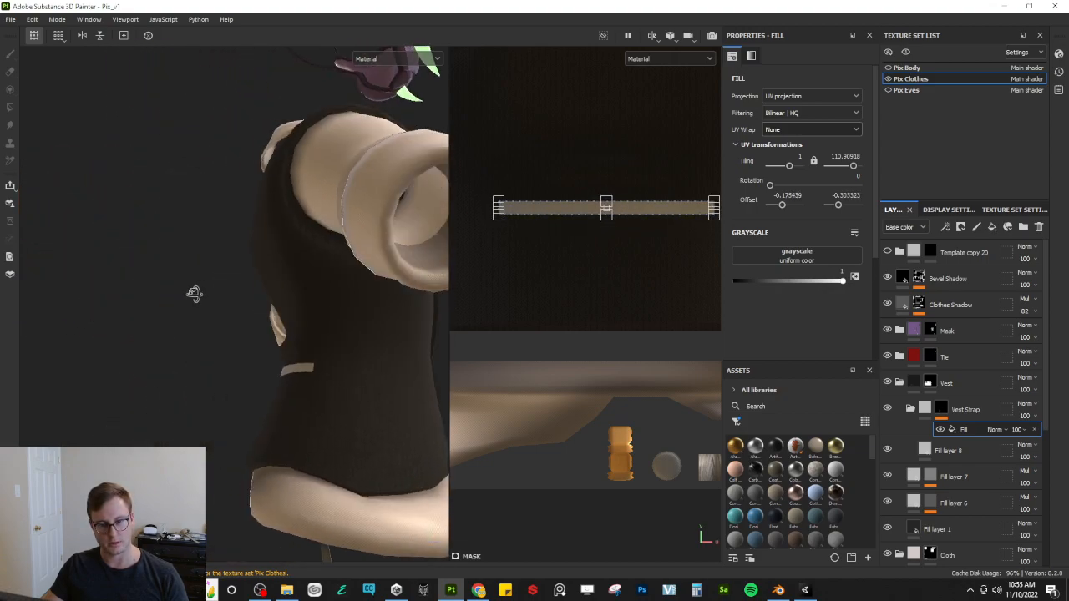
left_click_drag(277, 349, 442, 351, "alt")
scroll(529, 245, "down", 2)
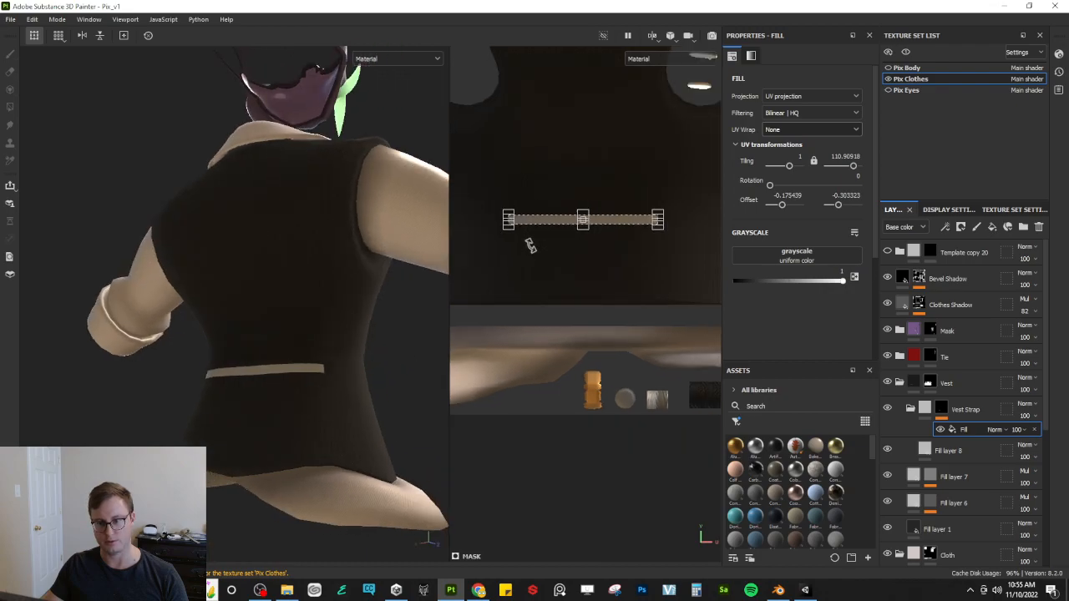
middle_click_drag(541, 247, 556, 324, "alt")
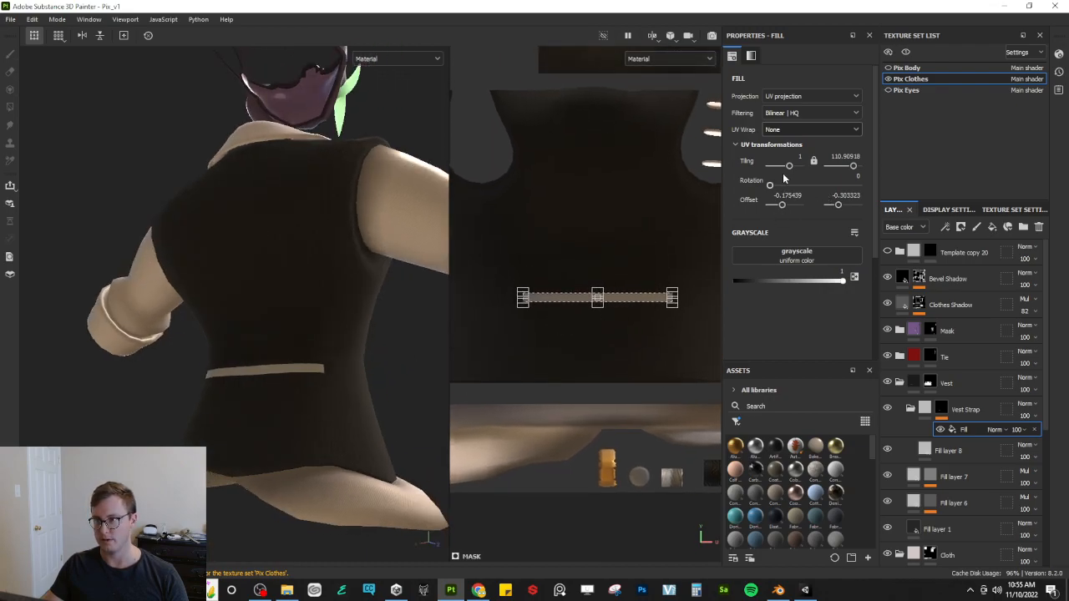
Step: Adjust the strap mask's width and sideways position along the waist of the vest's back, keeping vertical tiling about 110.9
left_click_drag(485, 296, 478, 297)
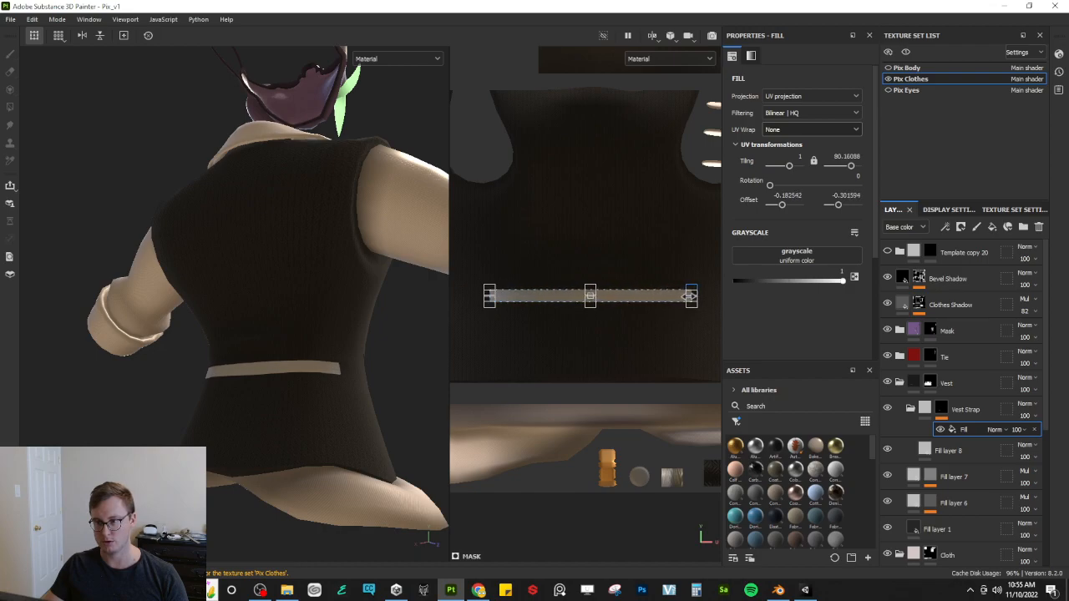
middle_click_drag(671, 307, 597, 331)
scroll(597, 331, "up", 3)
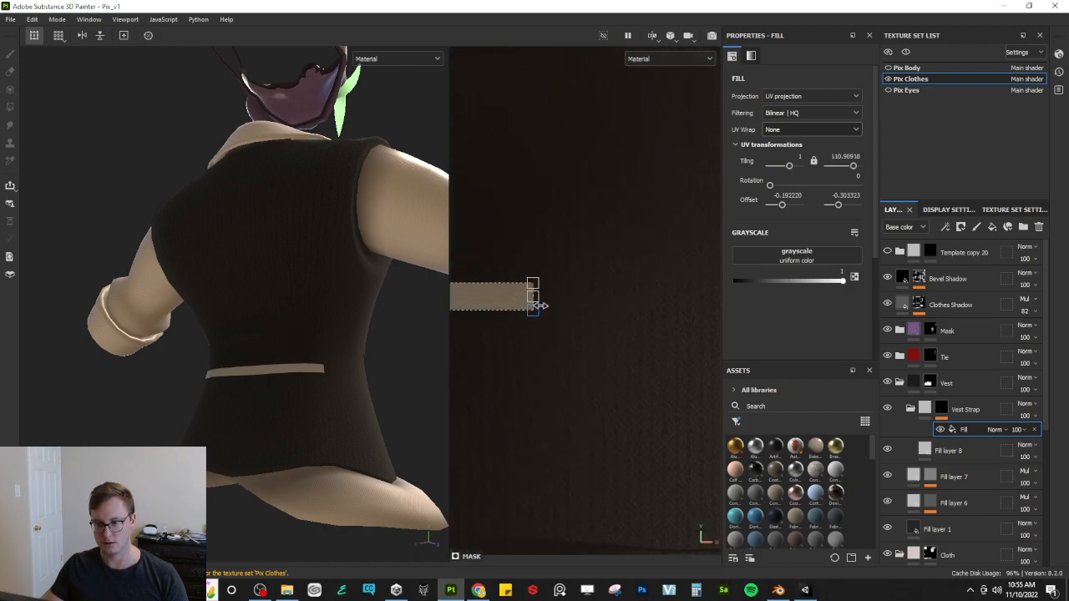
left_click_drag(549, 297, 561, 296)
left_click_drag(363, 358, 386, 374, "alt")
middle_click_drag(563, 342, 641, 360, "alt")
scroll(563, 360, "down", 3)
Step: Raise the strap by setting Fill layer 8's height to about 0.184, and inspect the strap's edge up close
left_click(944, 451)
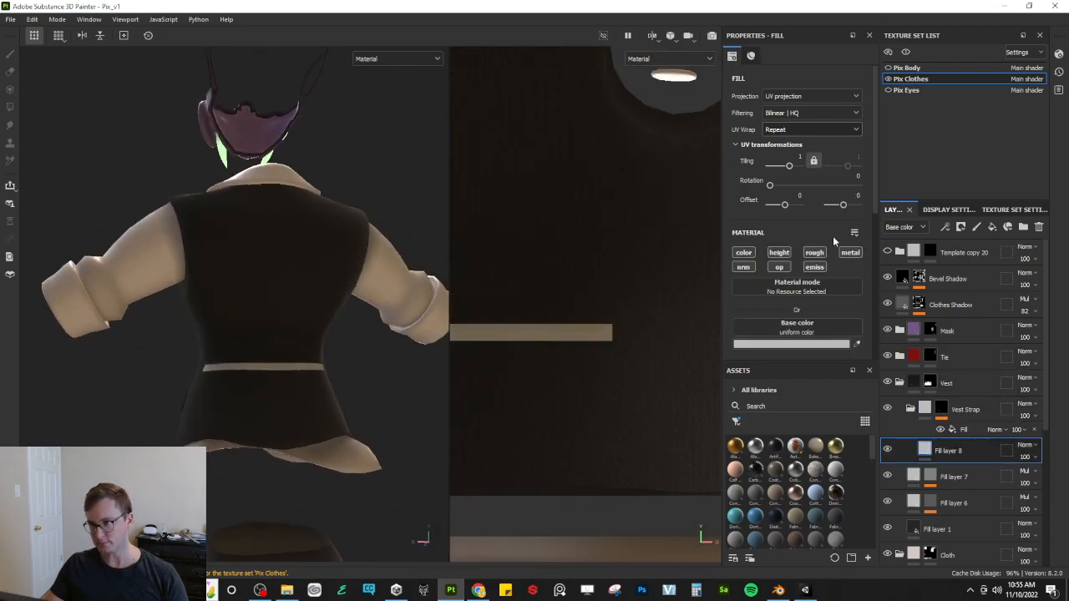
scroll(799, 304, "down", 3)
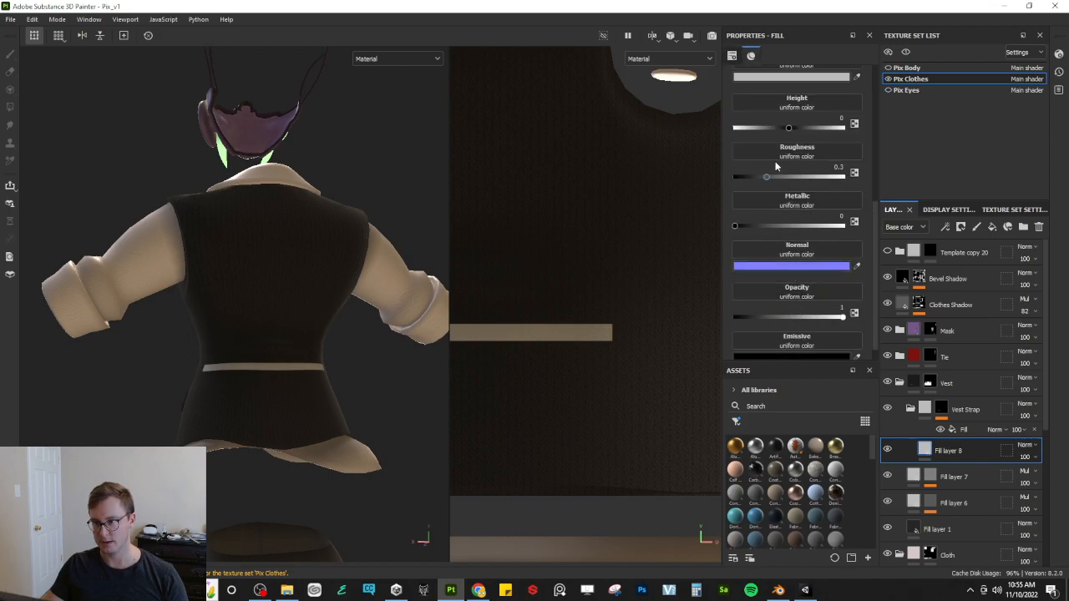
left_click_drag(788, 128, 799, 126)
left_click_drag(303, 344, 425, 313, "alt")
scroll(321, 372, "up", 5)
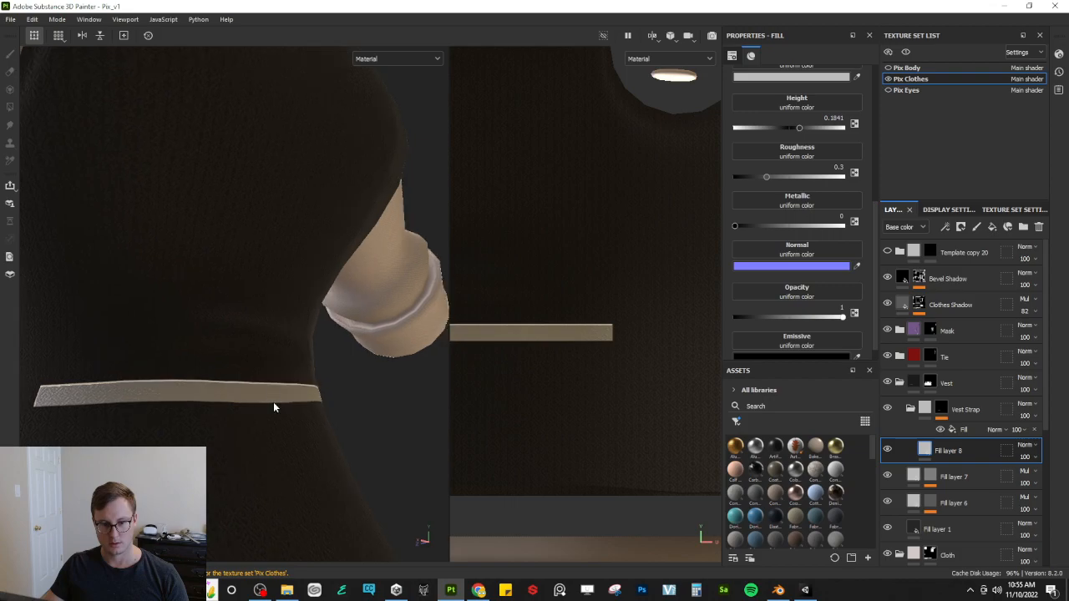
Step: Set the Vest Strap folder's blending mode to Replace in the Height channel, and inspect the strap's surface from several angles
left_click(990, 416)
left_click(902, 227)
left_click(897, 248)
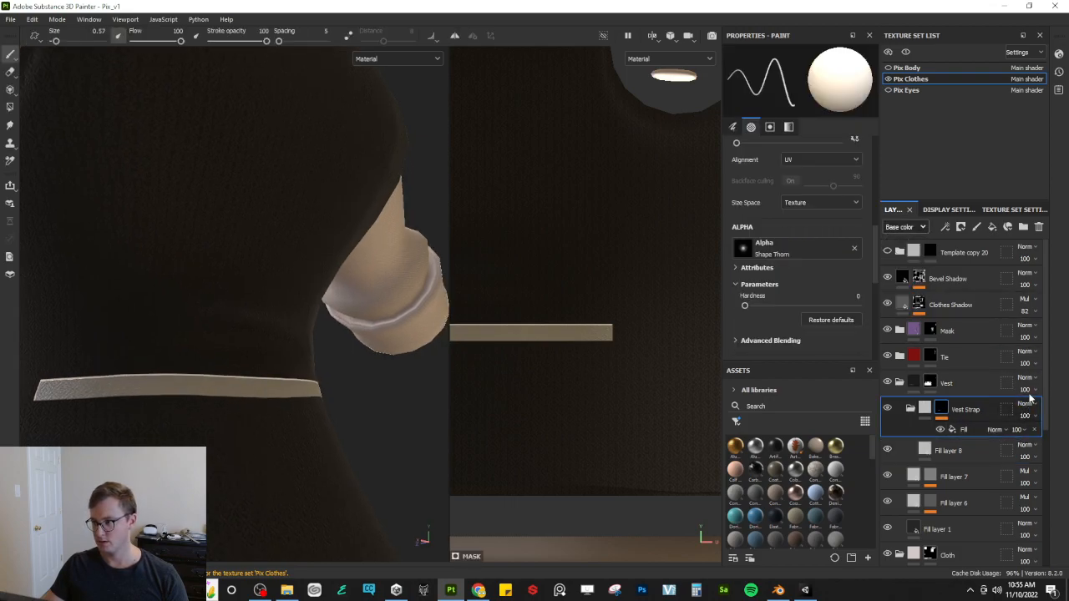
left_click(1026, 406)
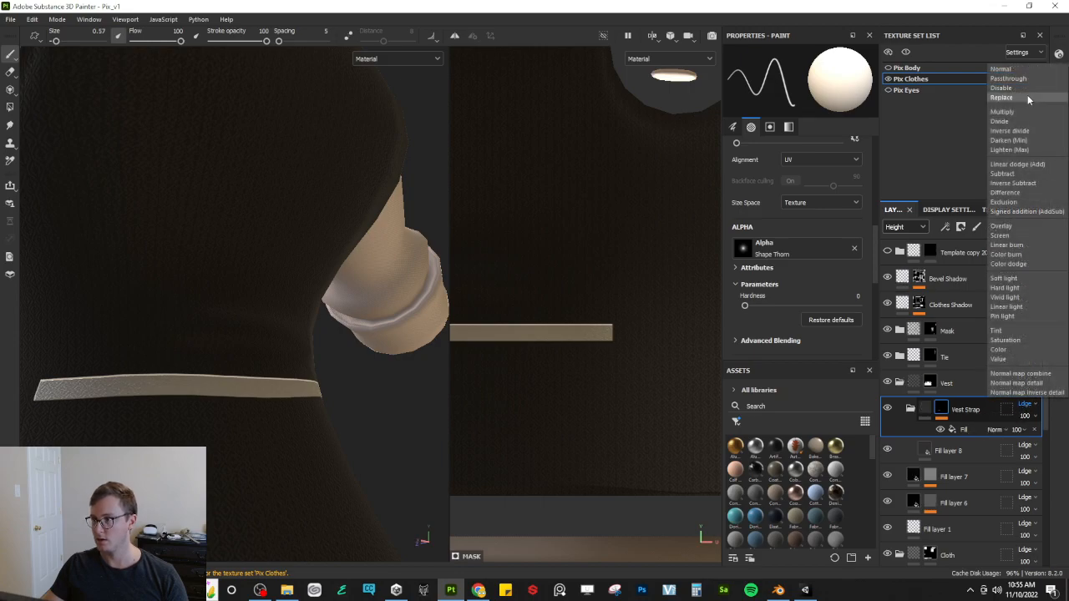
left_click(1001, 97)
left_click_drag(215, 404, 238, 392, "alt")
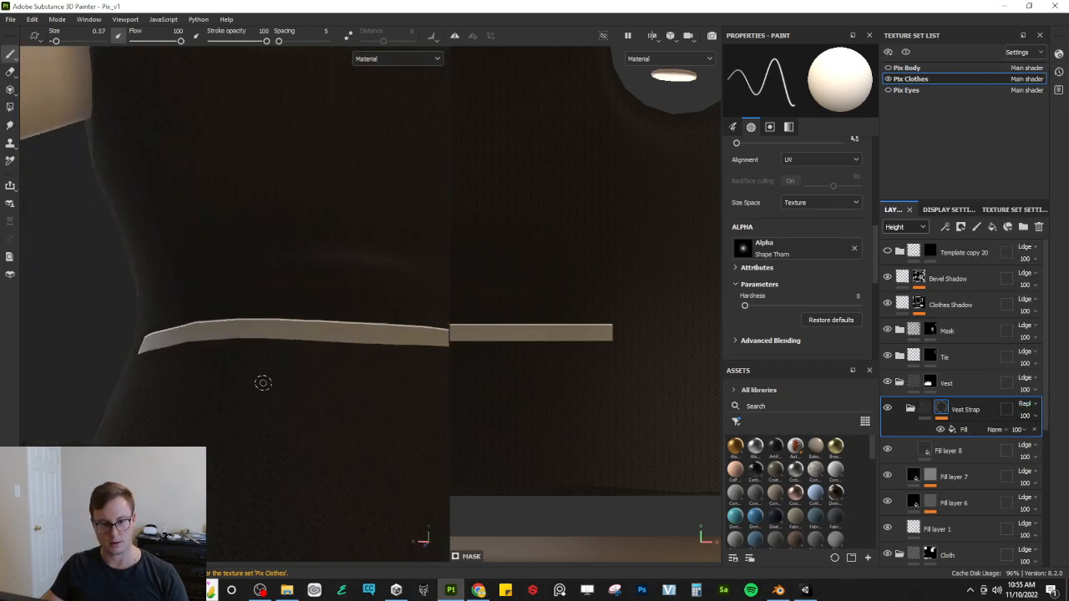
middle_click_drag(512, 318, 552, 304, "alt")
mouse_move(226, 373)
left_mouse_down("alt")
mouse_move(277, 403)
mouse_move(402, 403)
mouse_move(292, 410)
left_mouse_up("alt")
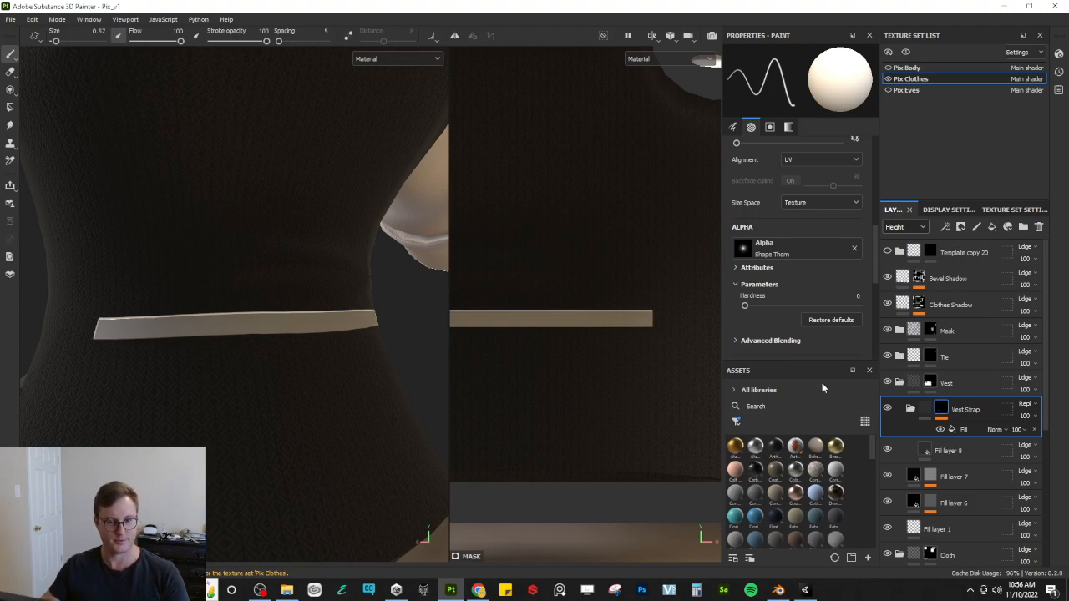
Step: Compare the vest's back strap with the rear view on the reference sheet in Chrome, and select Fill layer 8 back in Substance Painter
scroll(258, 384, "down", 5)
left_click_drag(258, 385, 112, 370, "alt")
key("alt+Tab")
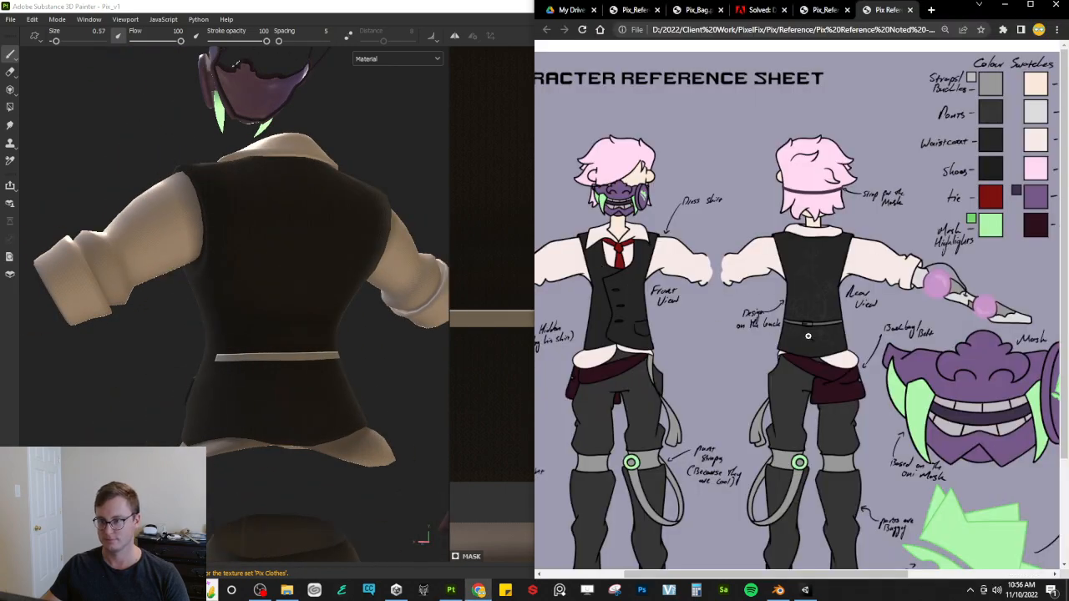
key("alt+Tab")
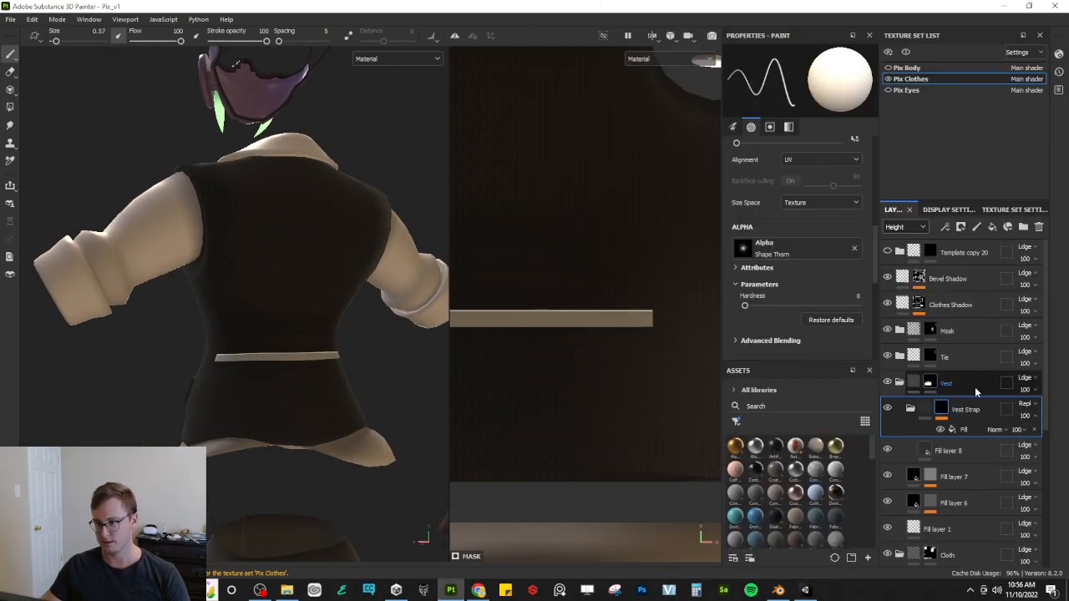
left_click(926, 450)
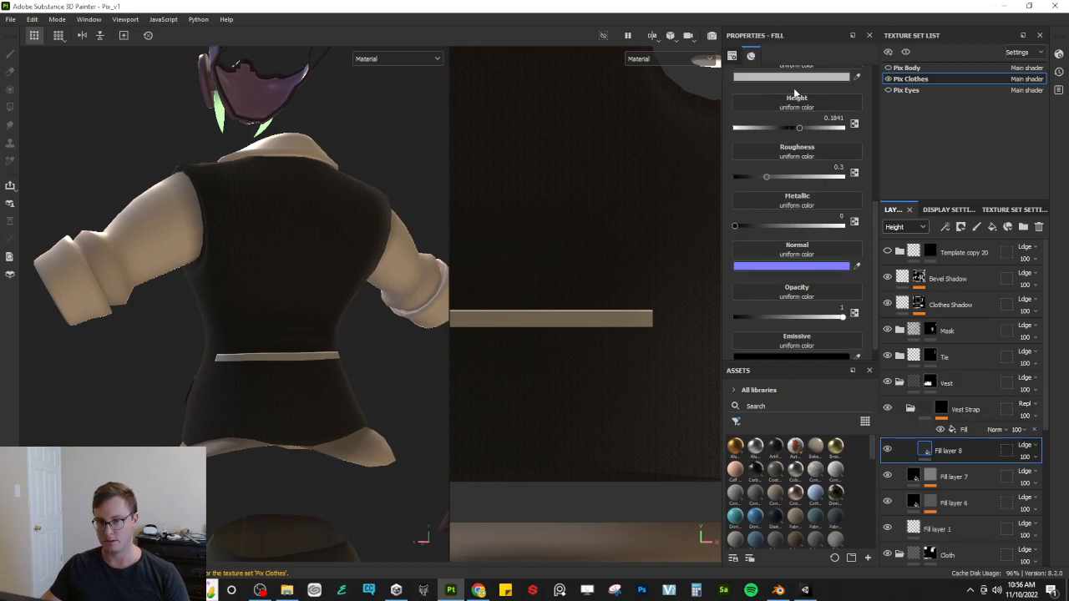
Step: Compare the vest strap with the character reference sheet and set Fill layer 8's base color to dark gray 4D4D4D
key("alt+Tab")
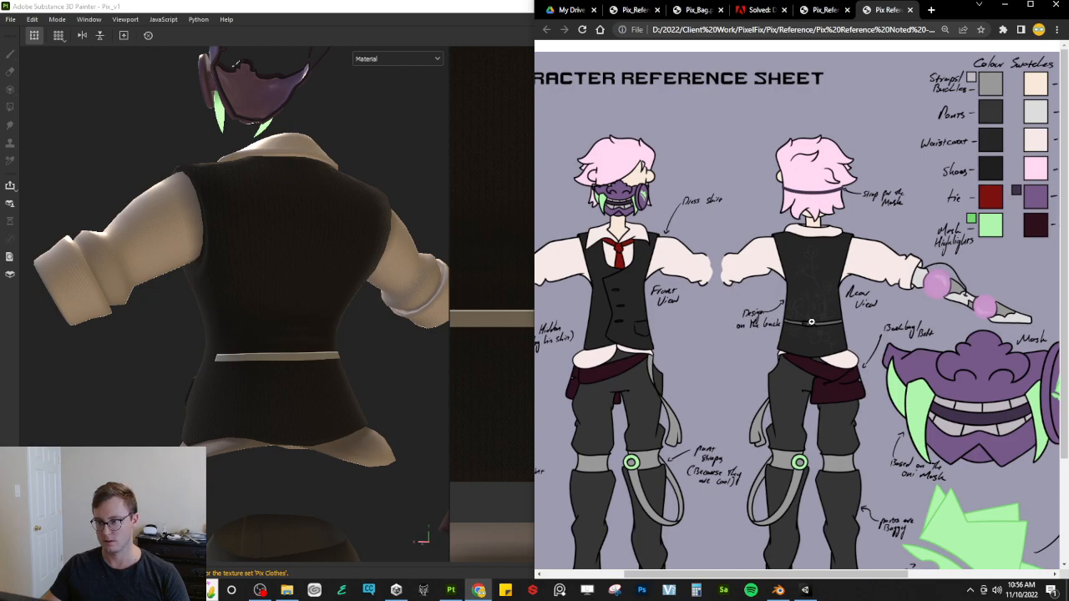
key("alt+Tab")
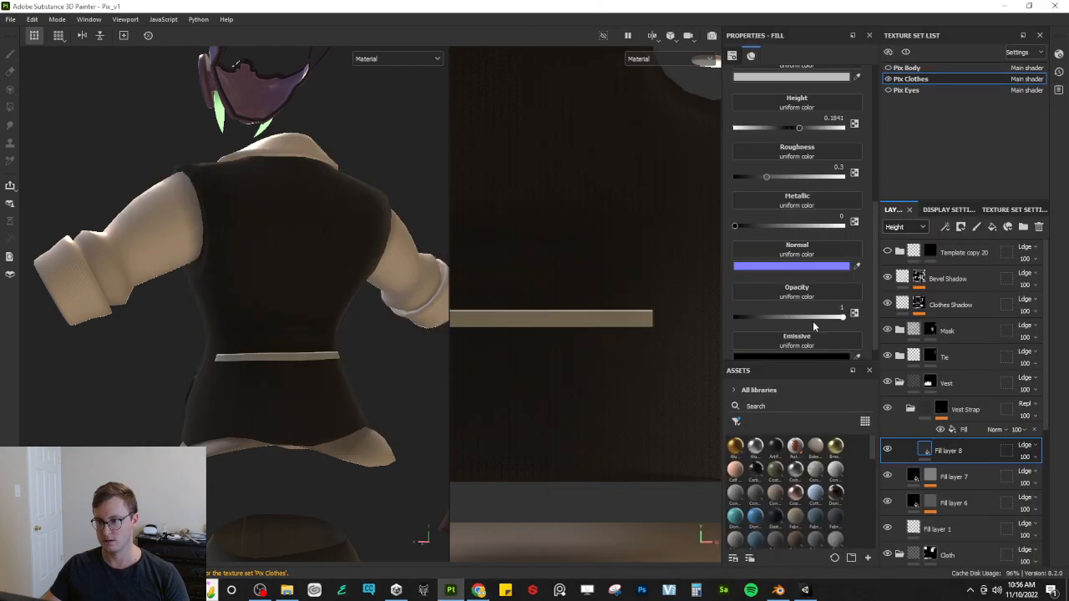
left_click(887, 451)
left_click(887, 450)
scroll(802, 184, "up", 3)
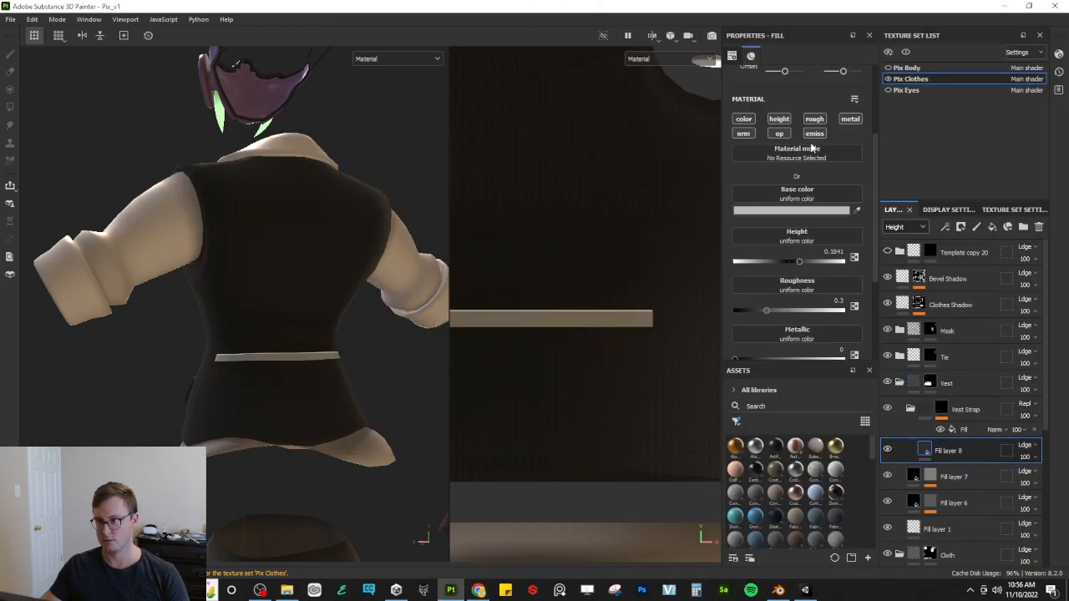
left_click(807, 215)
left_click_drag(812, 382, 776, 405)
key("alt+Tab")
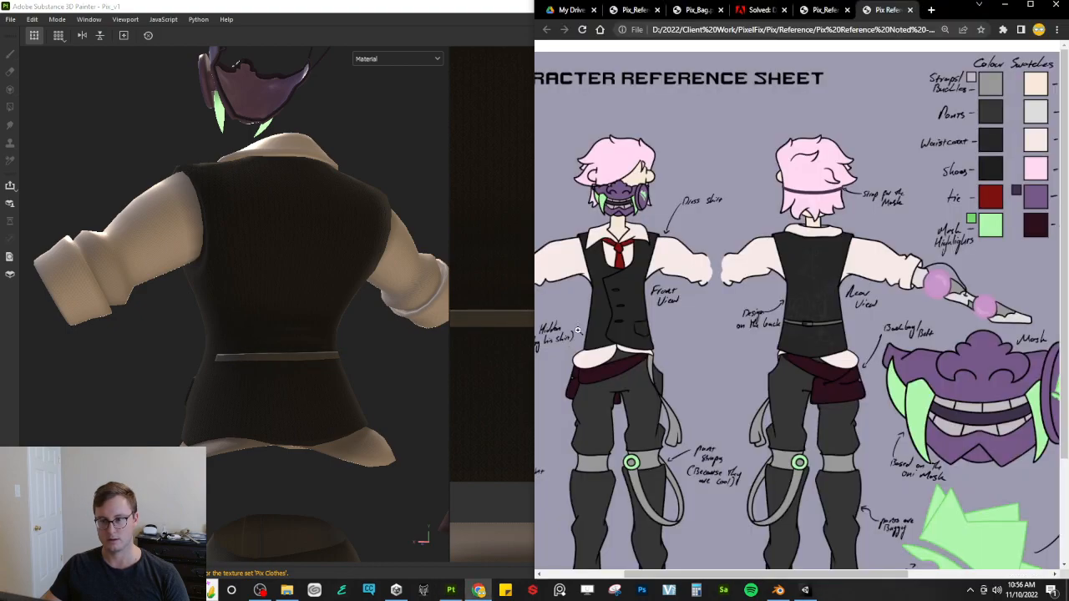
key("alt+Tab")
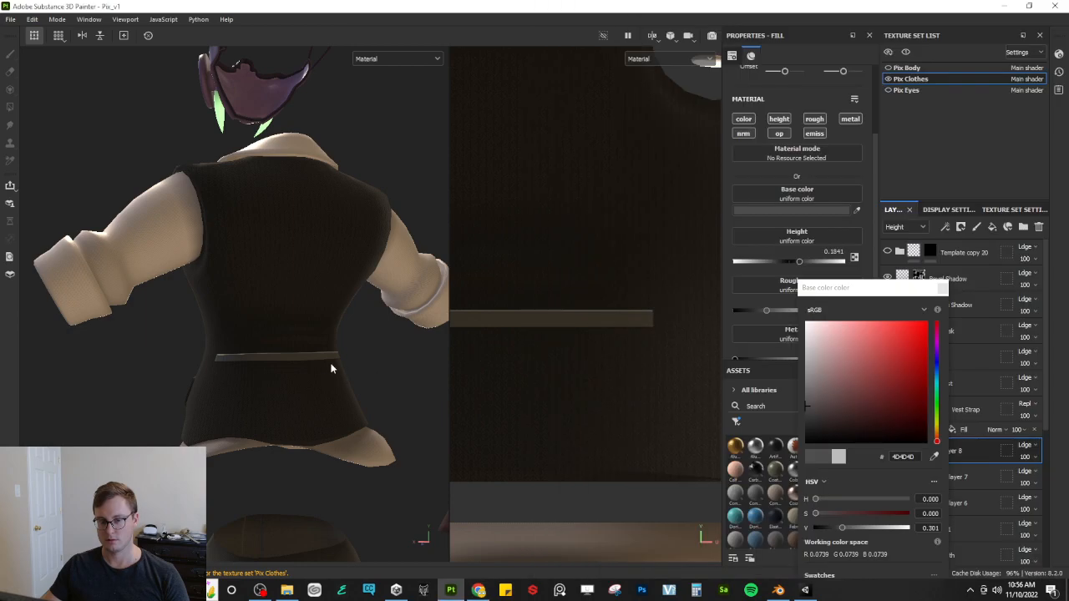
scroll(309, 380, "up", 5)
left_click(942, 287)
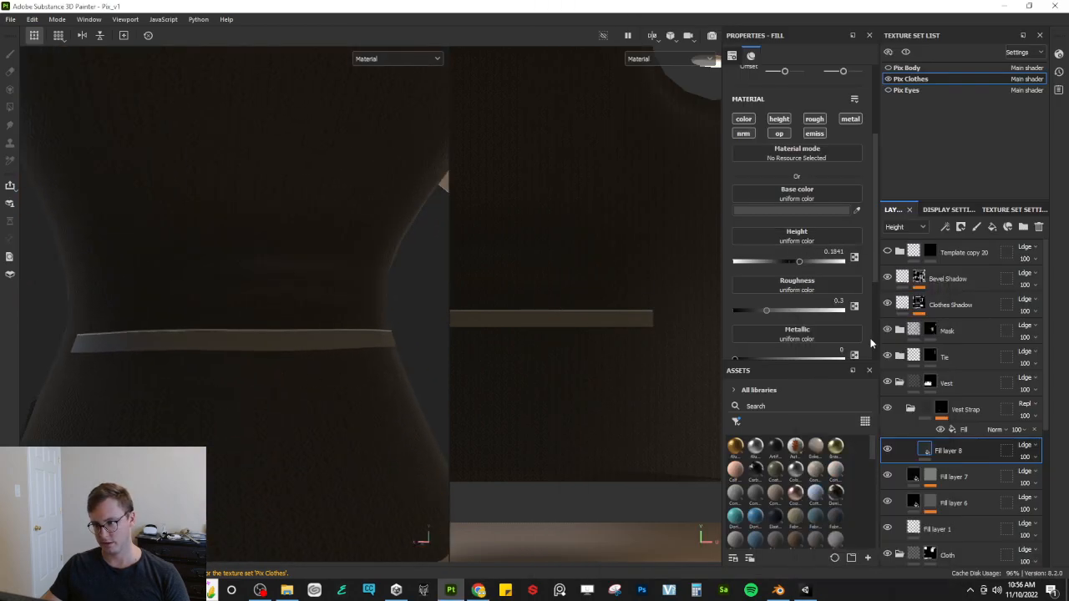
Step: Raise the strap fill layer's roughness to 0.7264 and inspect the strap around the back of the vest
scroll(803, 251, "down", 3)
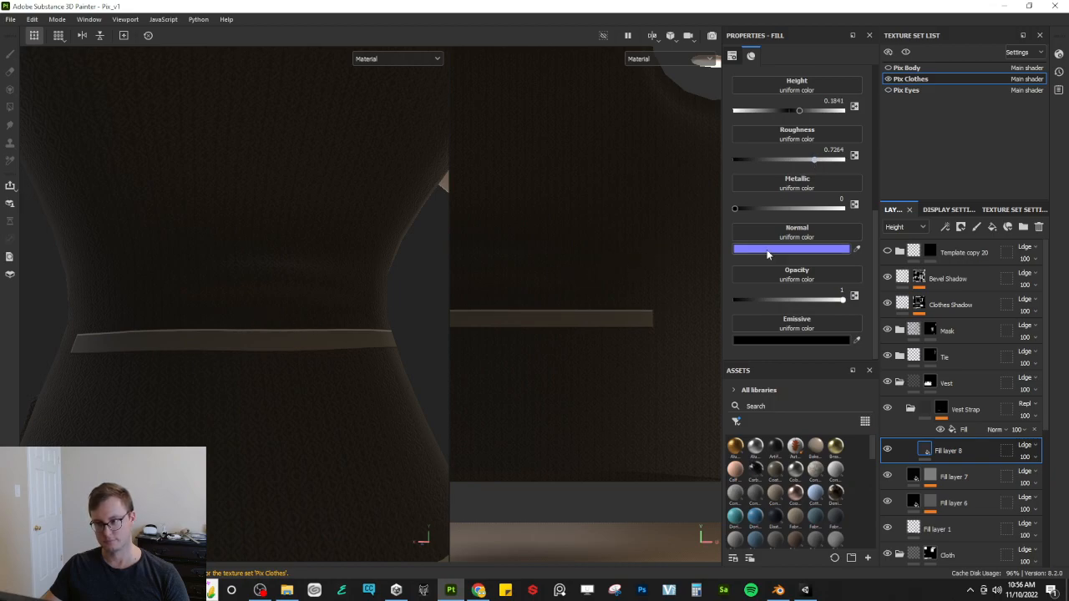
left_click_drag(345, 325, 242, 339, "alt")
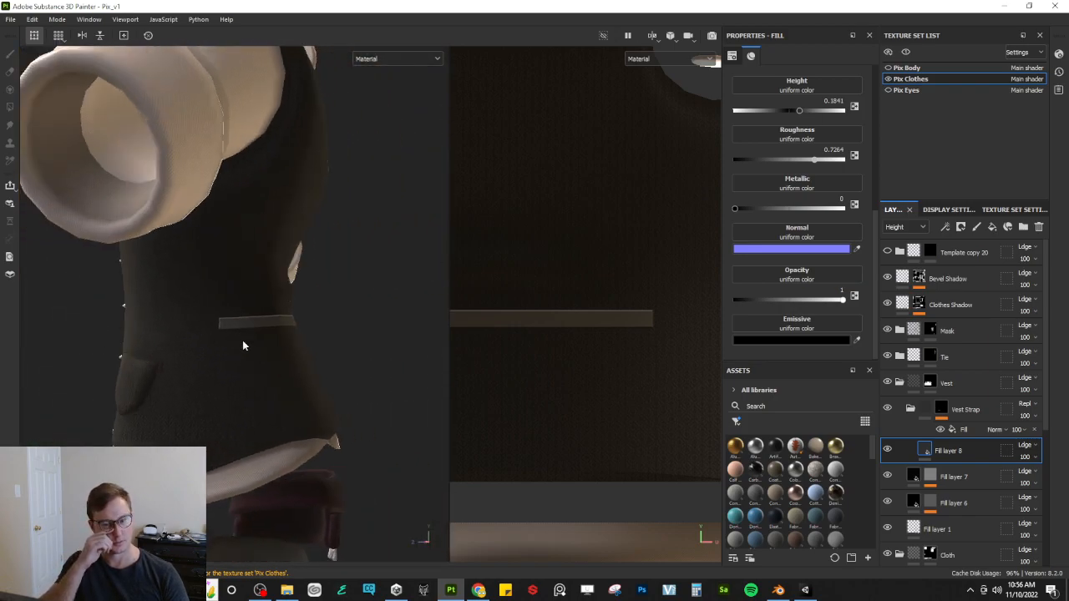
left_click_drag(243, 345, 186, 357, "alt")
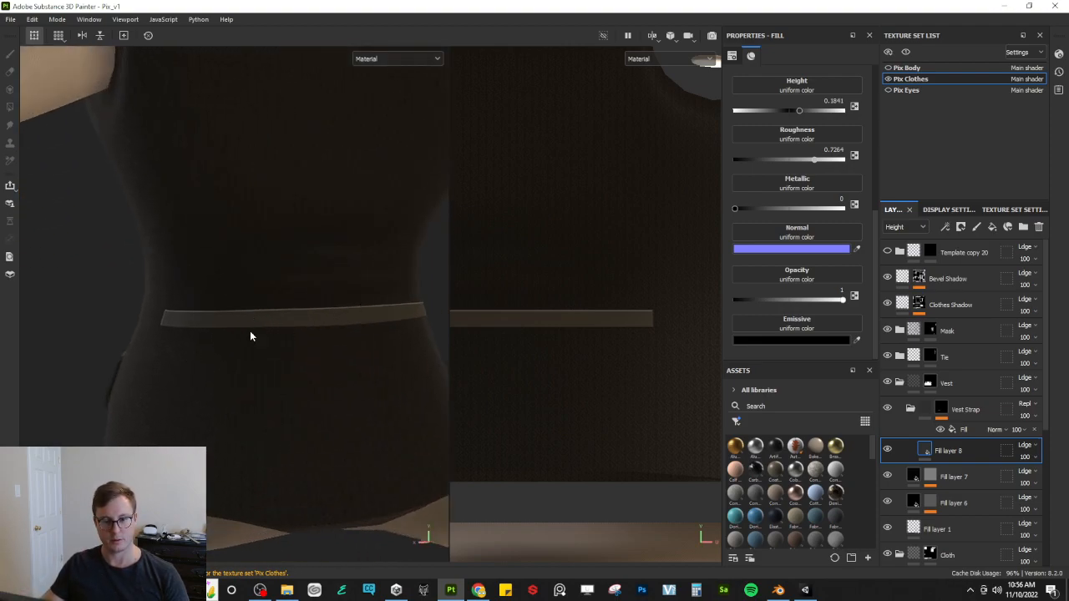
left_click_drag(274, 345, 358, 363, "alt")
Step: Collapse the Vest Strap folder and add an anchor point to its mask
left_click(910, 408)
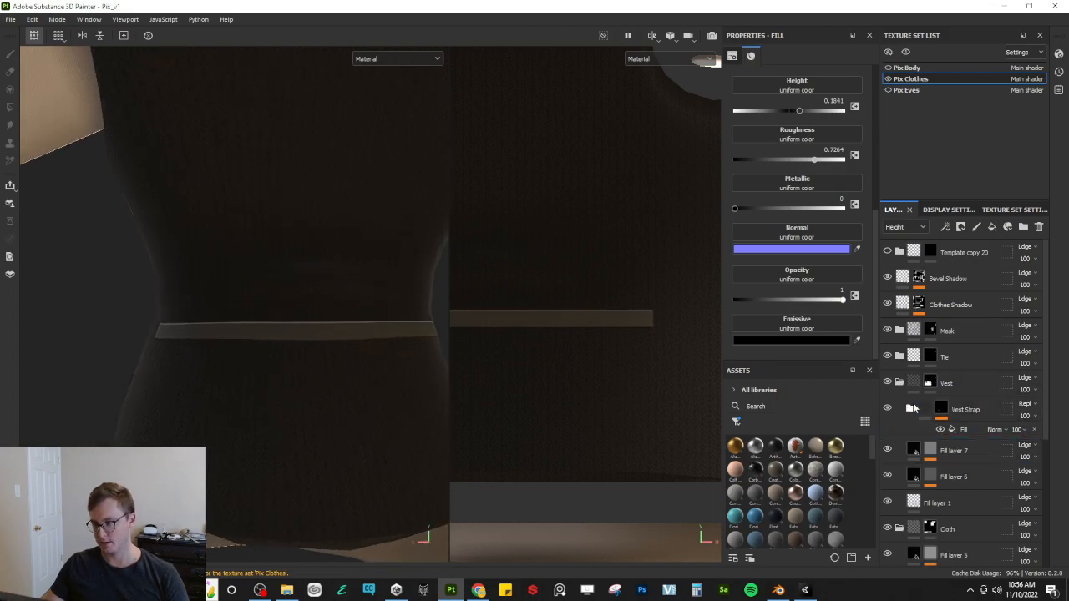
left_click(944, 409)
right_click(945, 409)
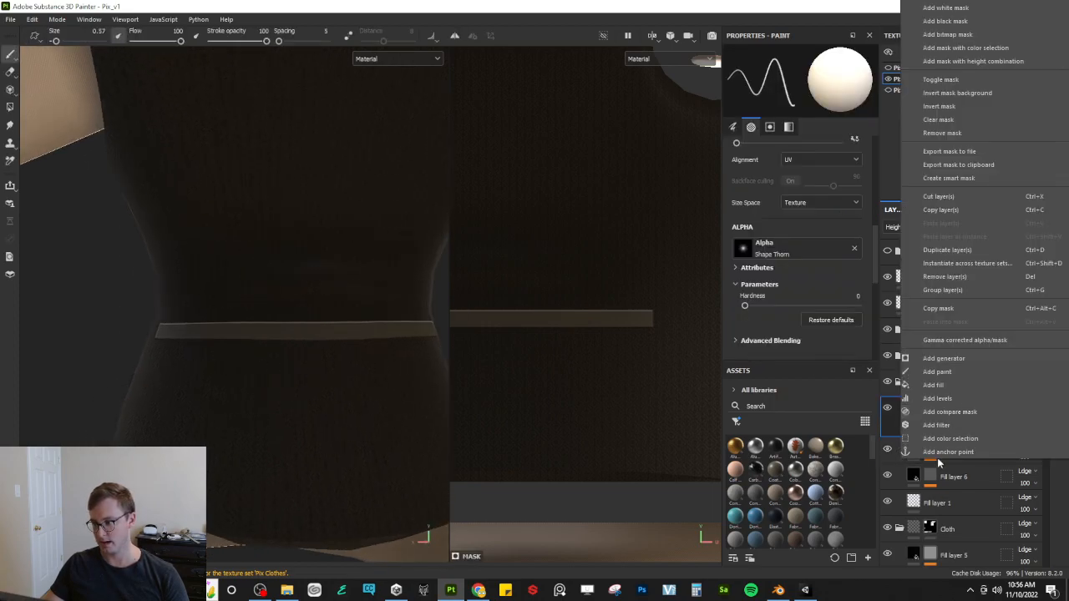
left_click(936, 385)
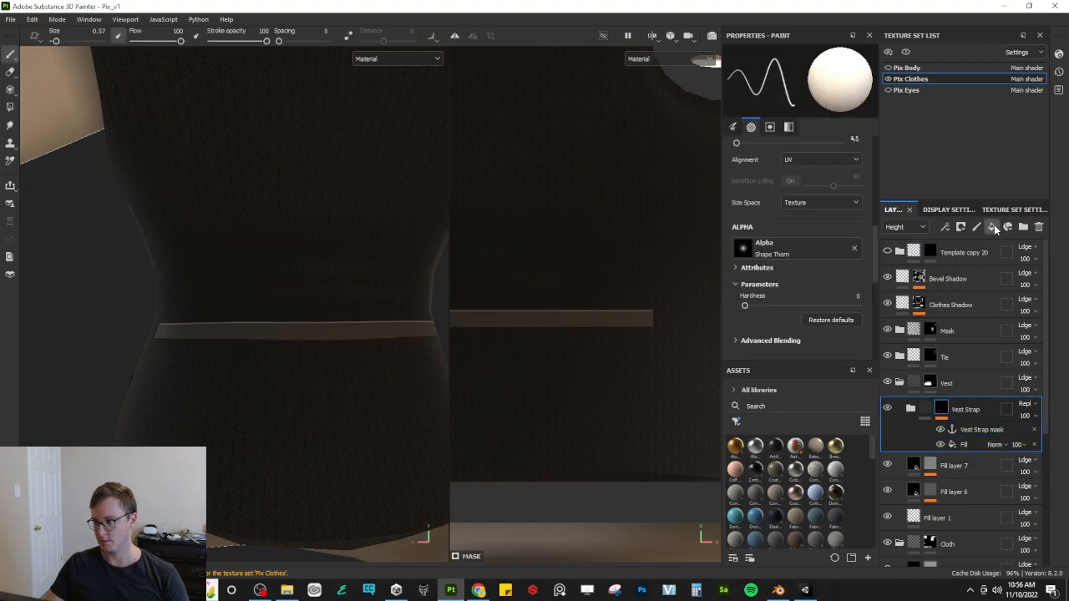
Step: Add a fill layer above the Vest Strap folder and name it "Vest Strap Shadow"
left_click(992, 228)
double_click(949, 409)
type("Vest ")
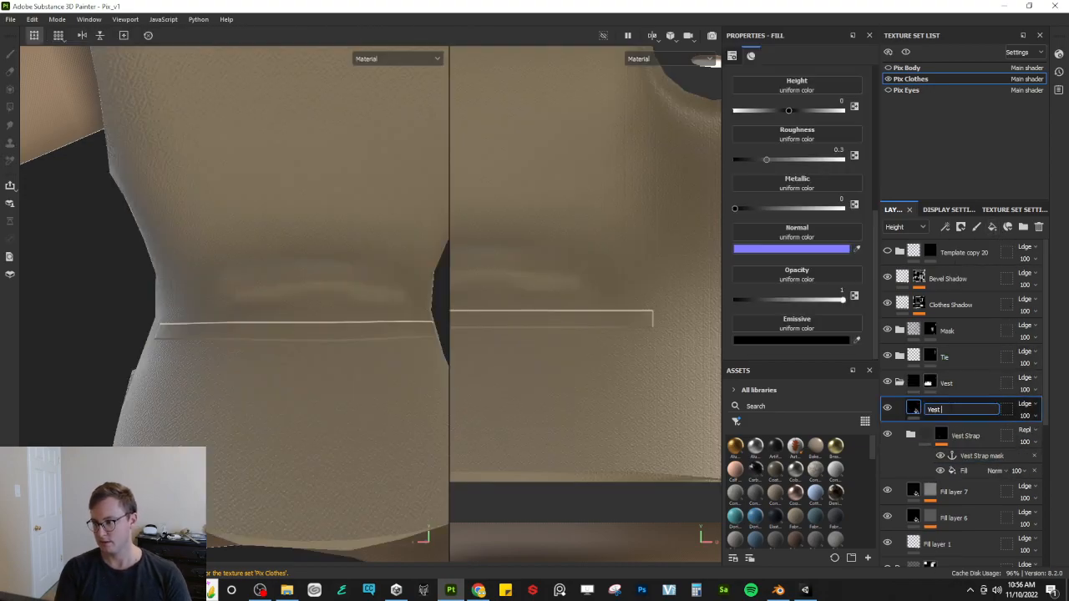
type("Strap Shado")
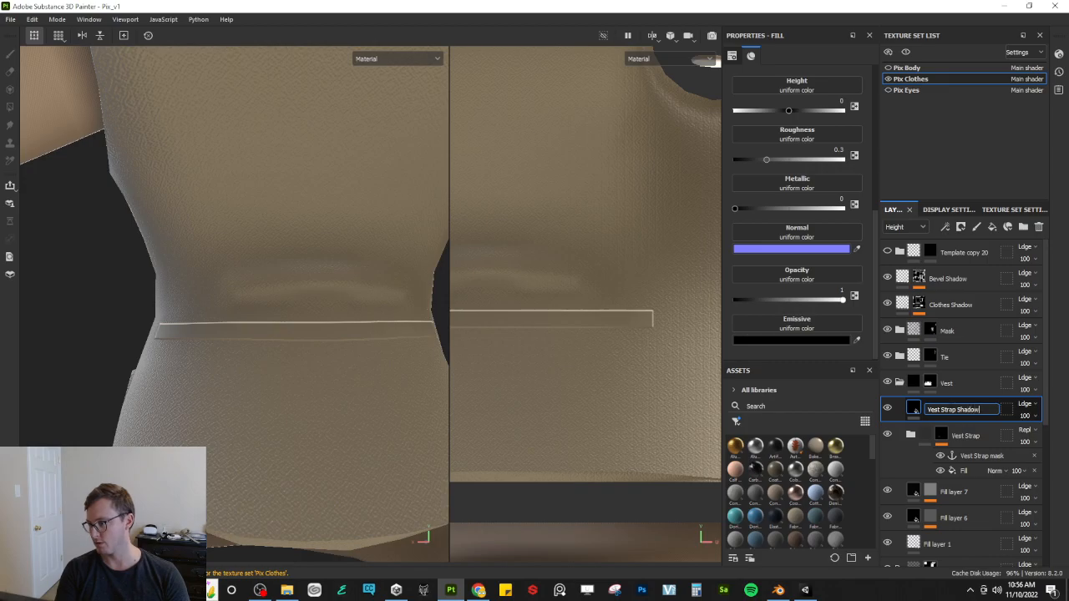
type("w")
key("Return")
Step: Give Vest Strap Shadow a black mask containing a fill that references the Vest Strap mask anchor point
right_click(950, 407)
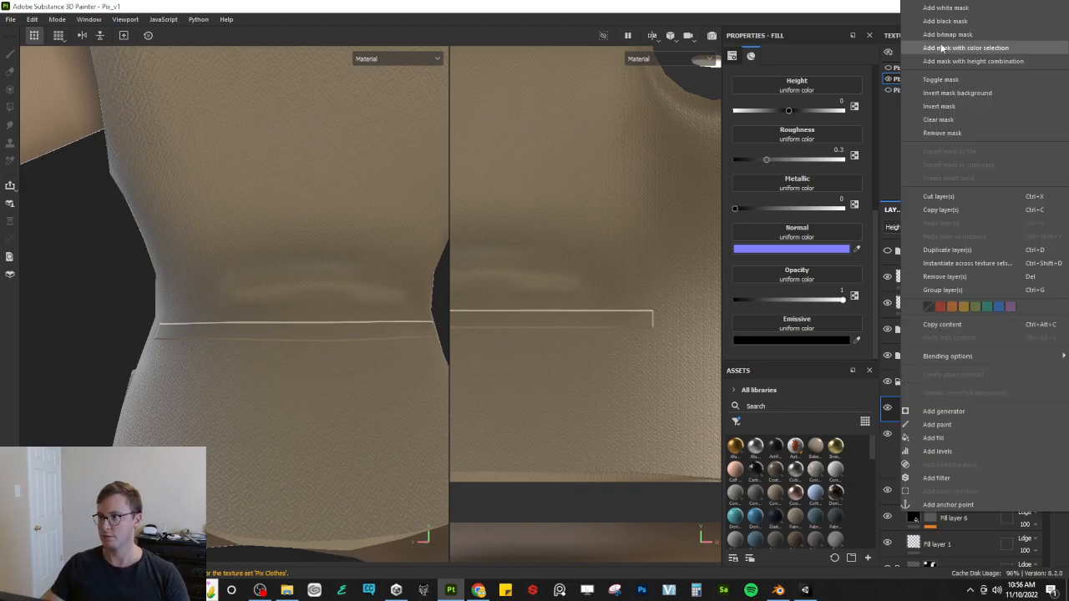
left_click(944, 21)
right_click(930, 407)
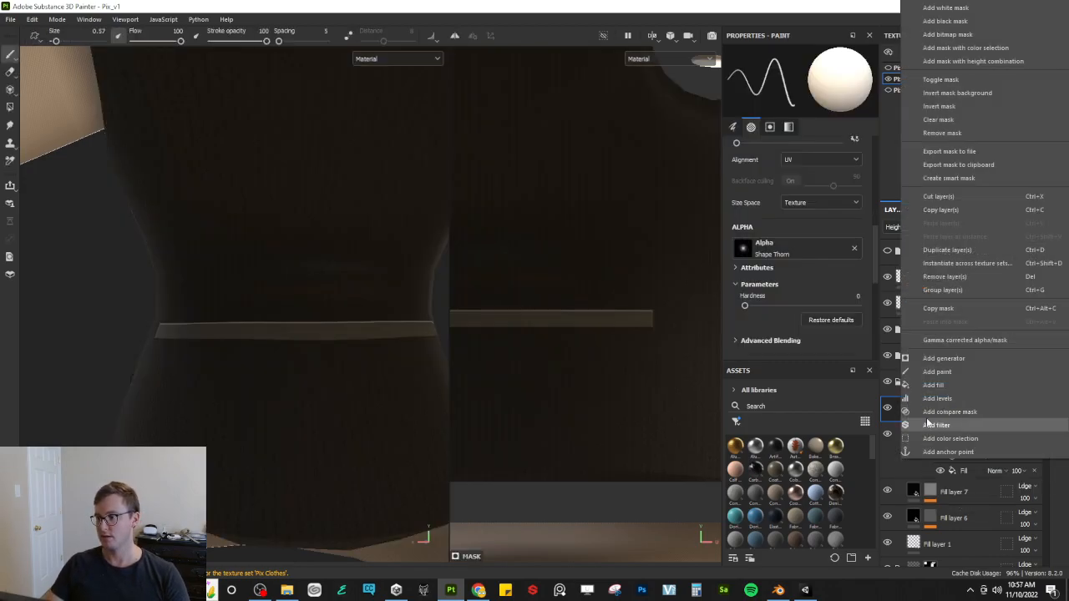
left_click(932, 385)
left_click(803, 100)
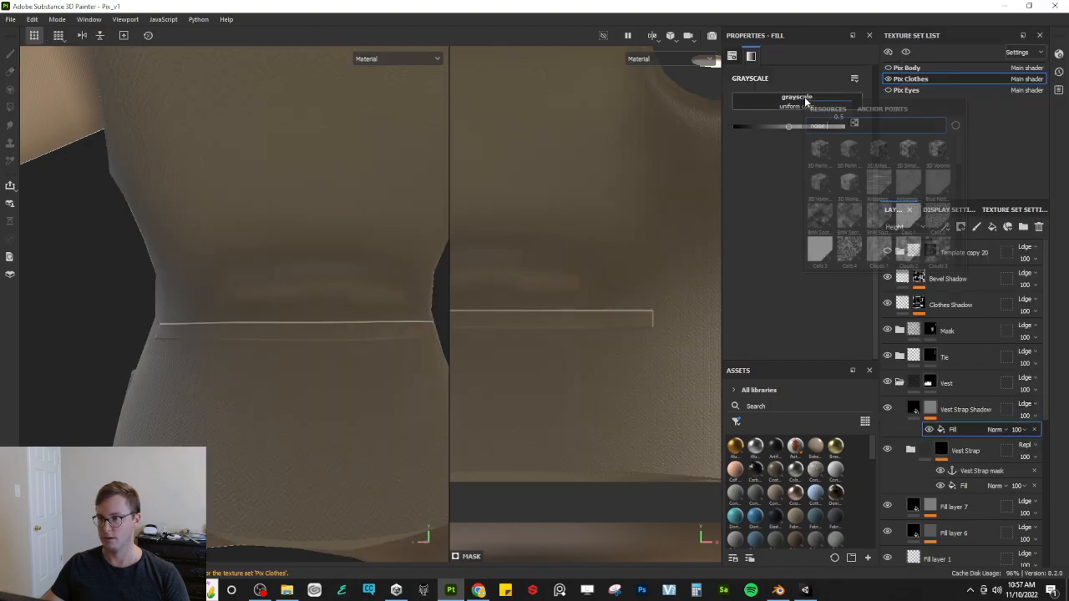
left_click(881, 109)
left_click(835, 125)
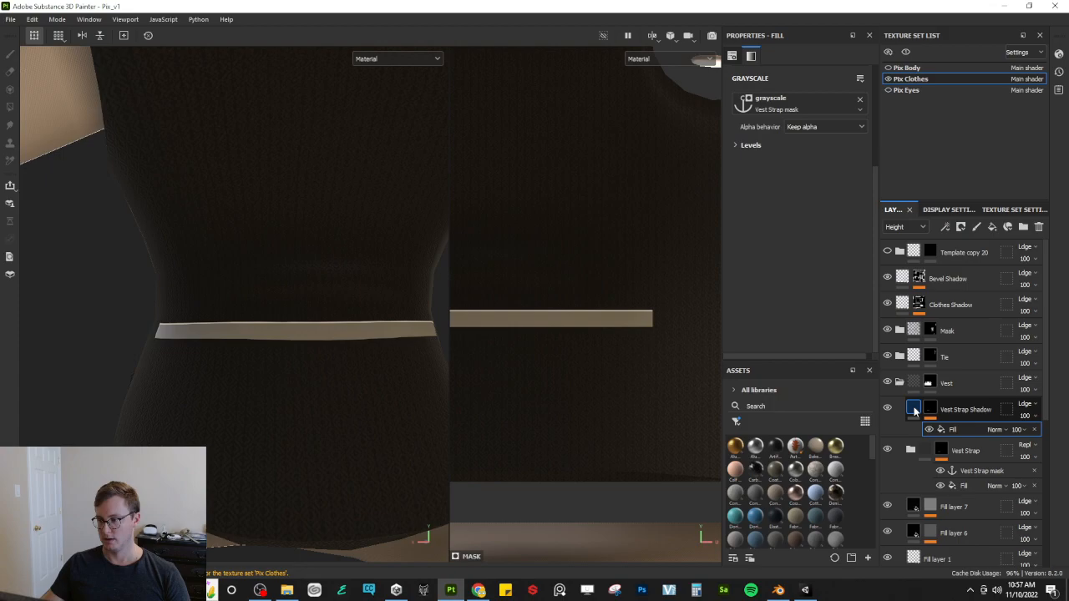
Step: Limit the Vest Strap Shadow layer to the color channel and set its base color to red FF0000
mouse_move(914, 410)
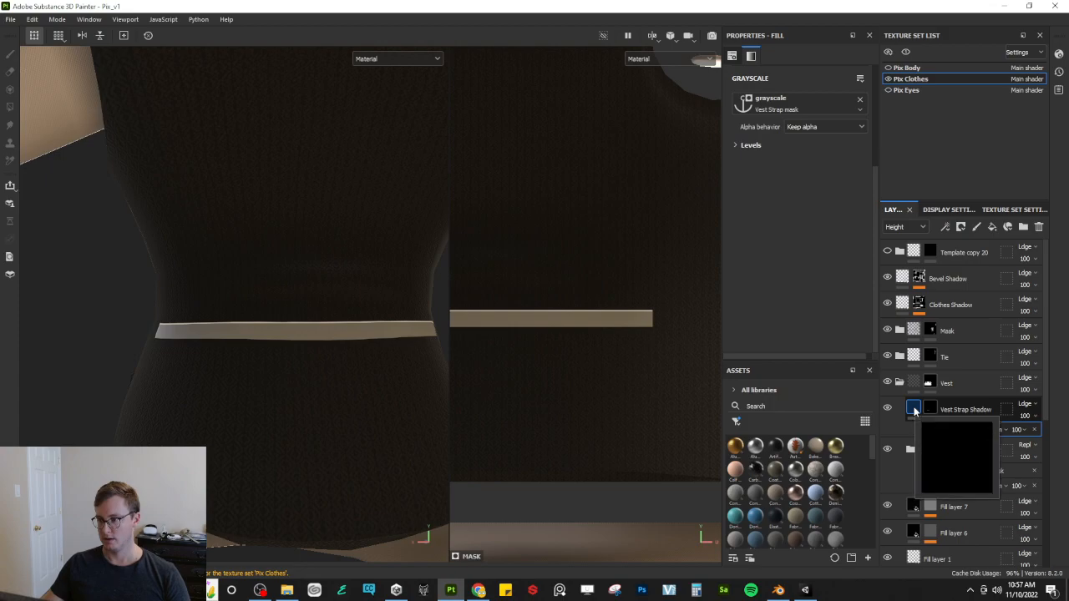
left_click(914, 410)
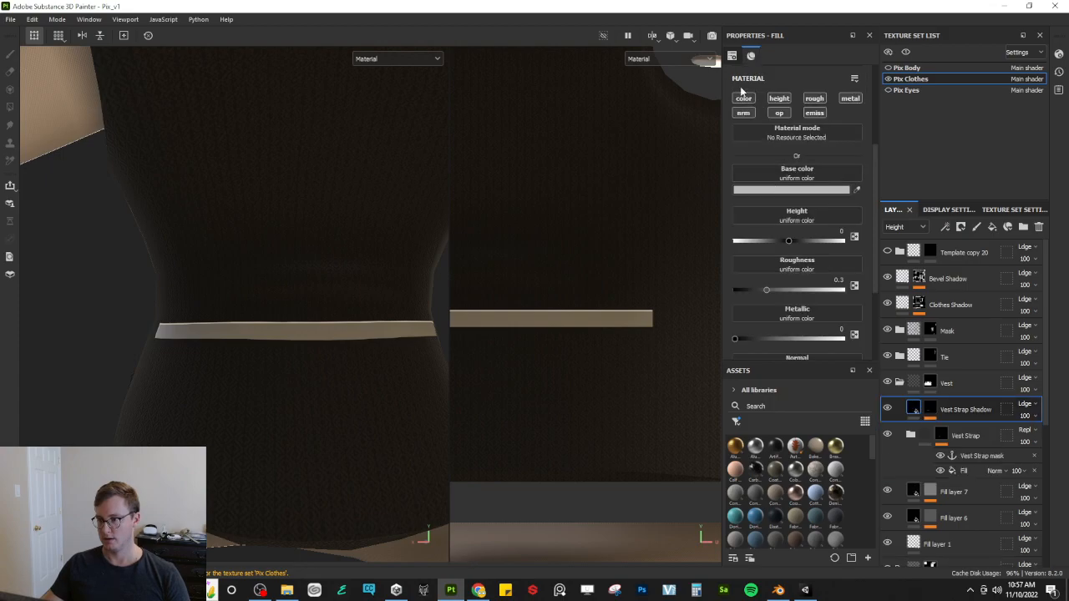
left_click(800, 172)
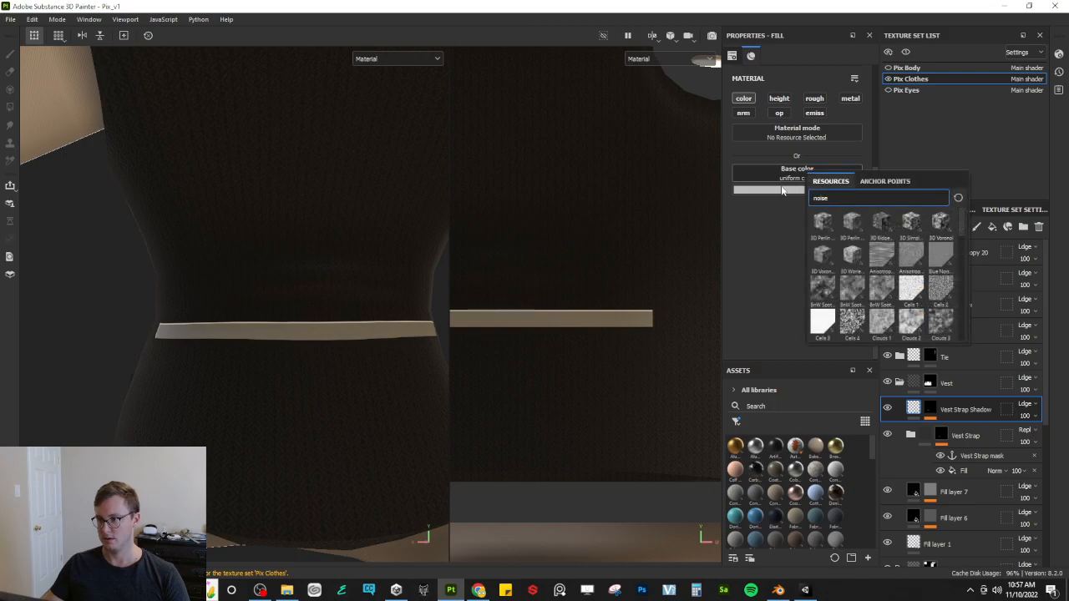
left_click(783, 190)
left_click_drag(904, 341, 957, 310)
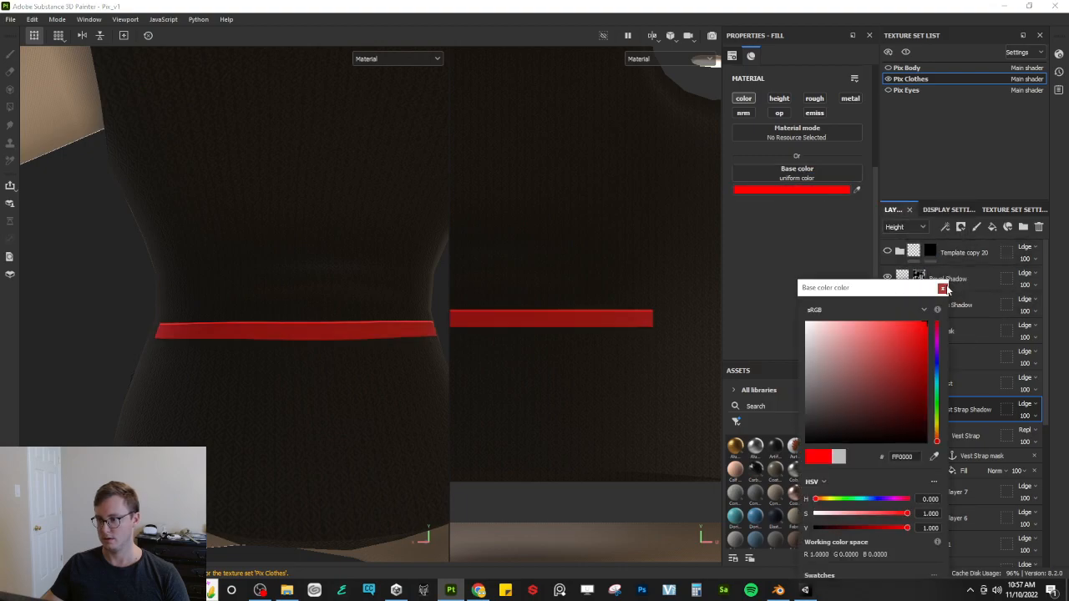
left_click(942, 288)
Step: Add a Bevel filter to the Vest Strap Shadow mask with a distance of 0.0558 and smoothing of 0
left_click(936, 409)
right_click(941, 403)
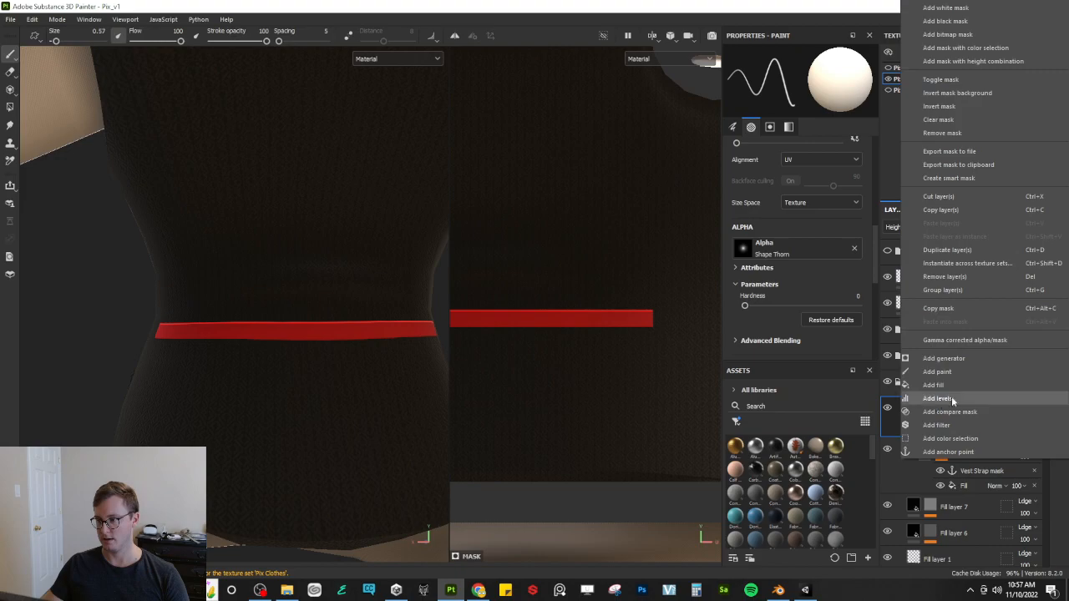
left_click(936, 425)
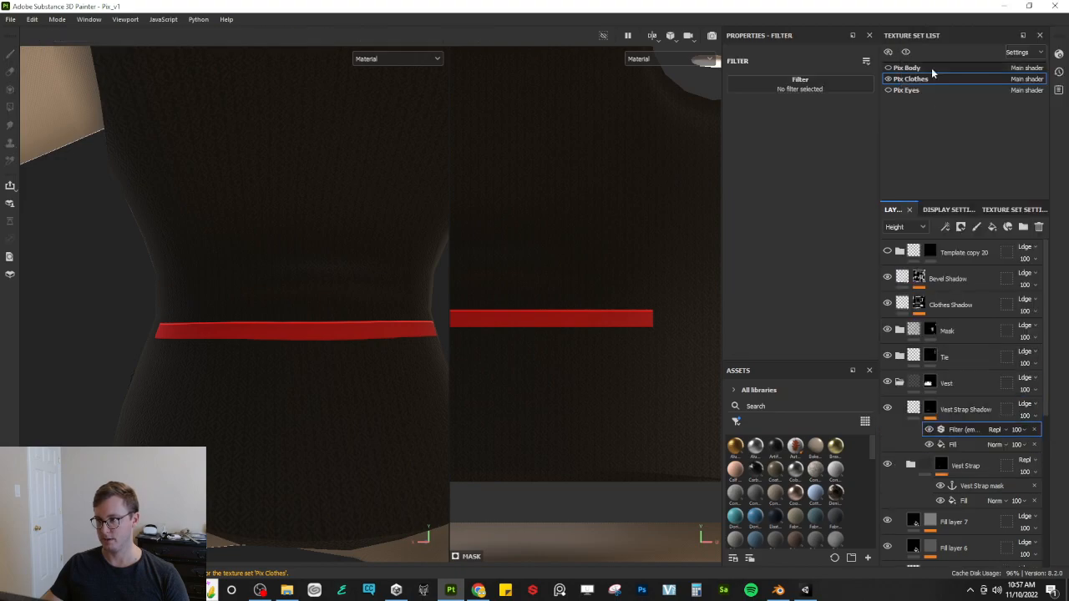
left_click(789, 85)
left_click(927, 125)
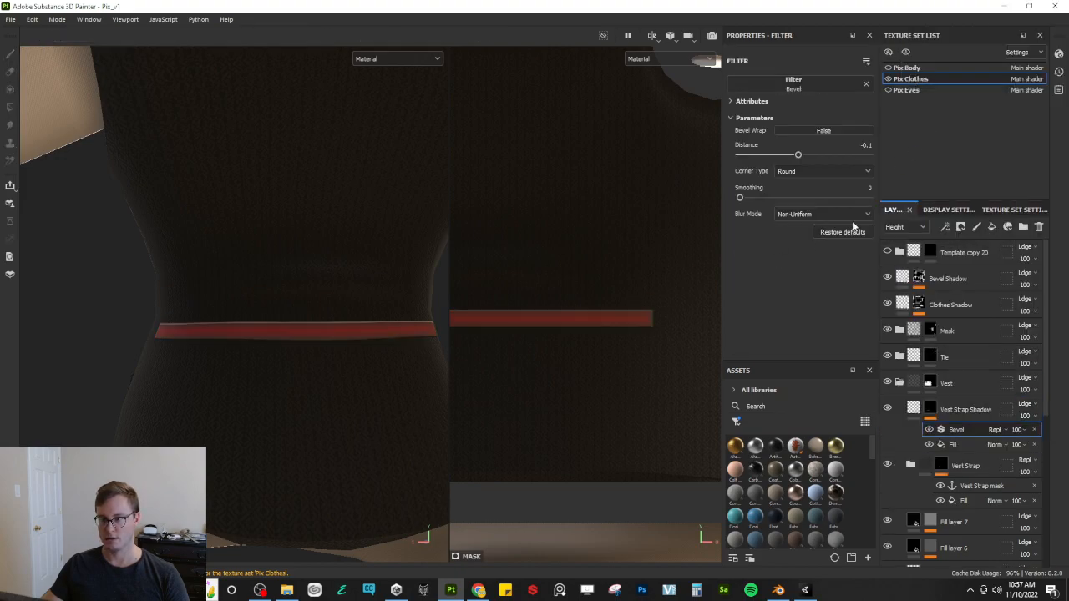
left_click_drag(740, 198, 780, 202)
left_click_drag(798, 155, 807, 155)
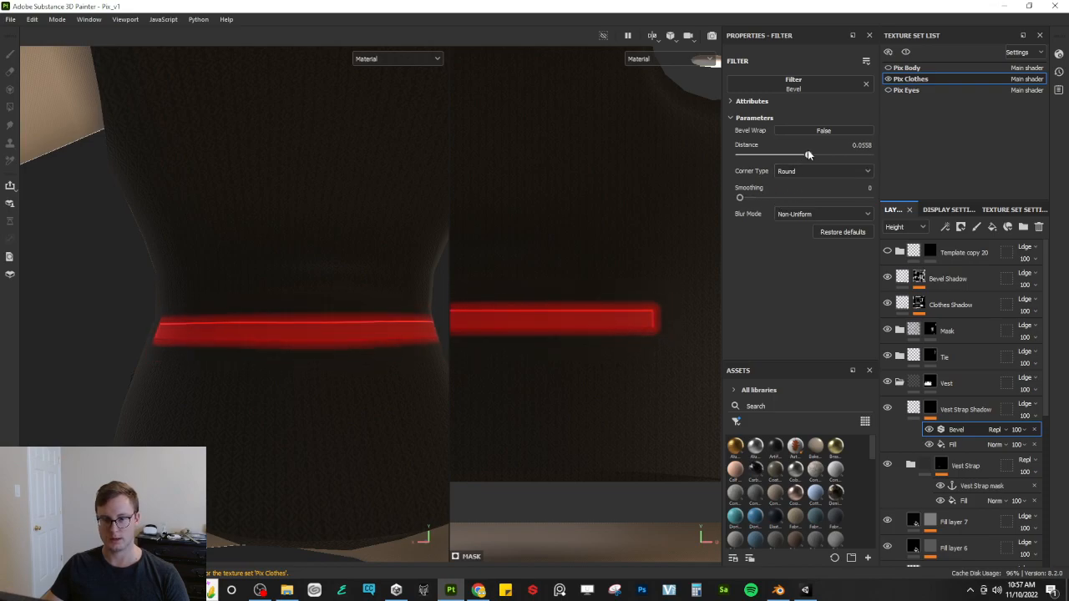
left_click_drag(370, 293, 178, 344, "alt")
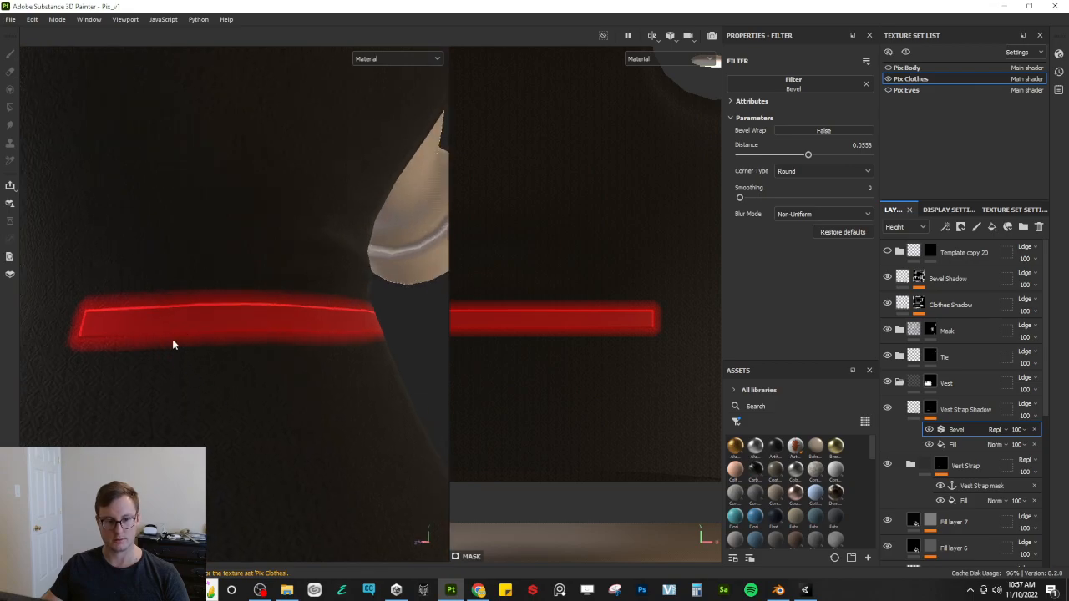
Step: Duplicate the shadow mask's fill, move the copy above the Bevel filter and set its blending mode to Subtract
left_click(969, 445)
key("ctrl+d")
left_click_drag(966, 448, 972, 429)
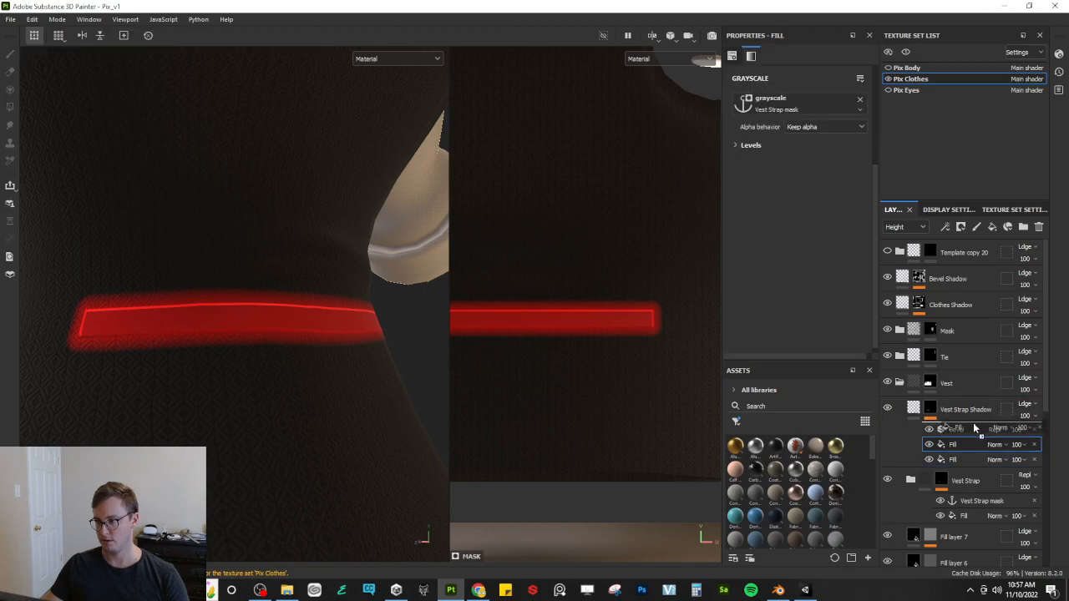
left_click(994, 429)
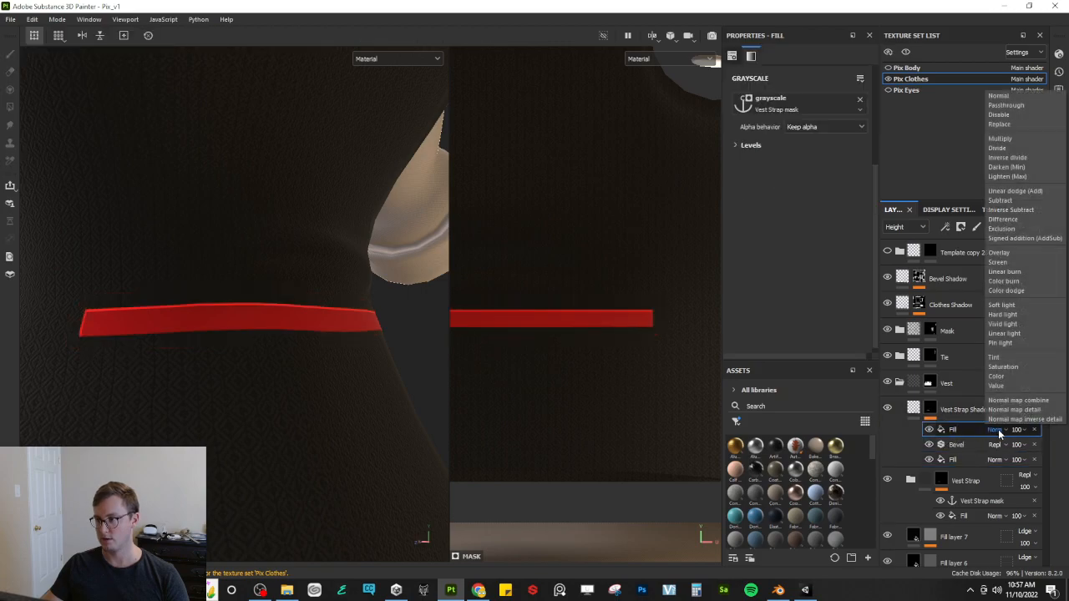
left_click(1001, 200)
left_click_drag(405, 364, 256, 358, "alt")
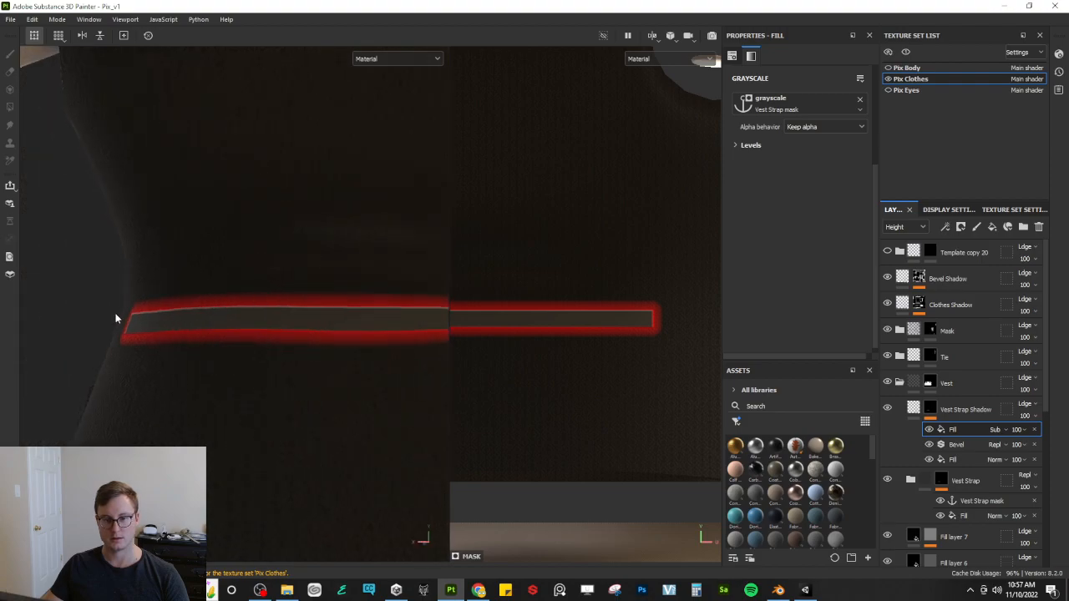
Step: Set the Vest Strap Shadow base color to black 000000 and enable its height channel at about -0.164
left_click(914, 409)
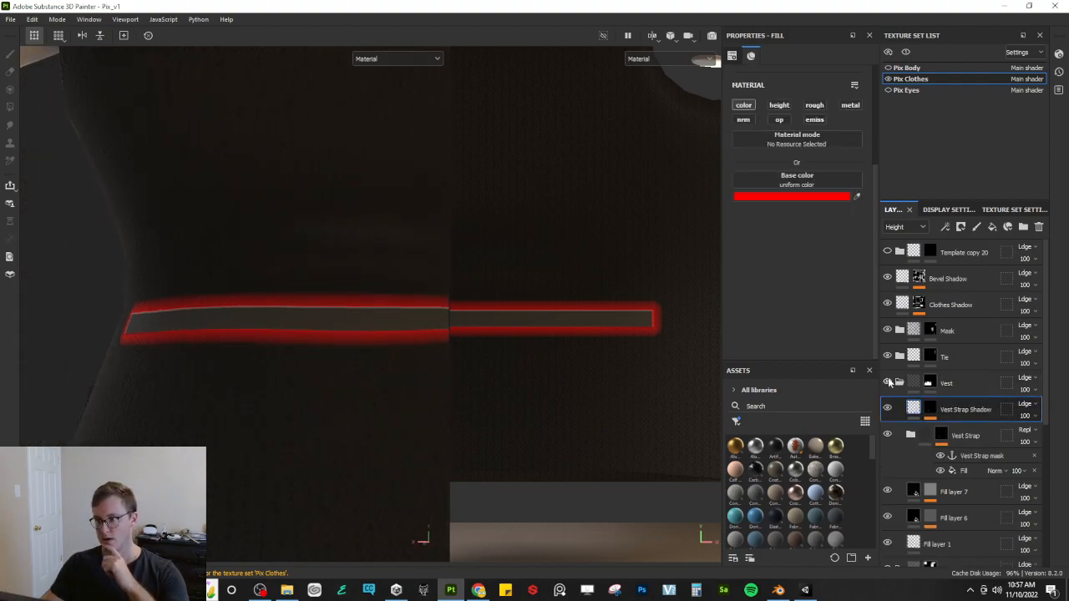
left_click(778, 197)
left_click_drag(836, 383, 706, 496)
left_click(778, 106)
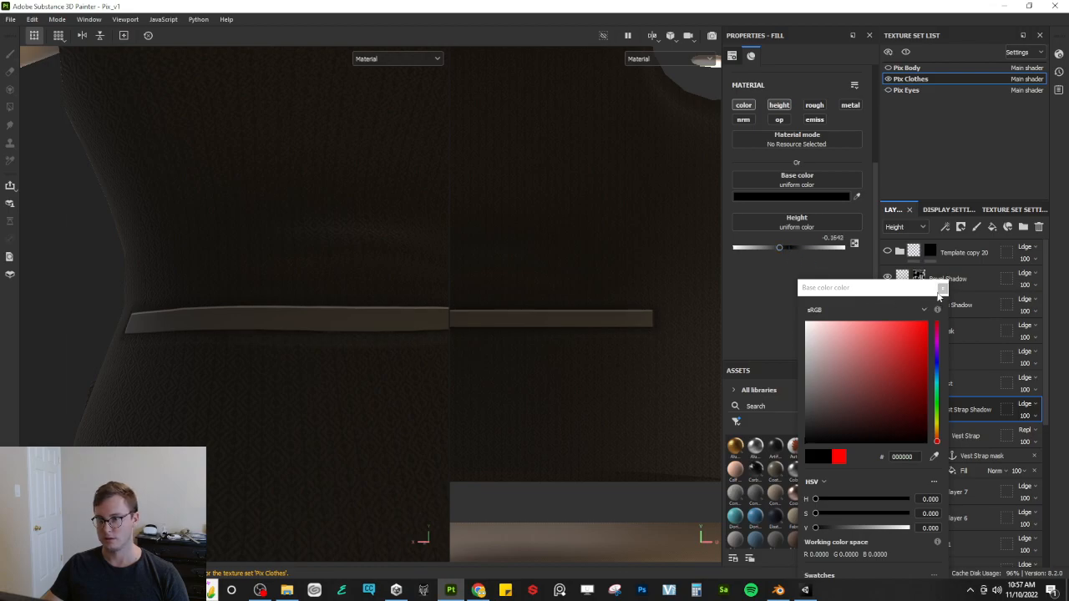
left_click_drag(336, 334, 425, 342, "alt")
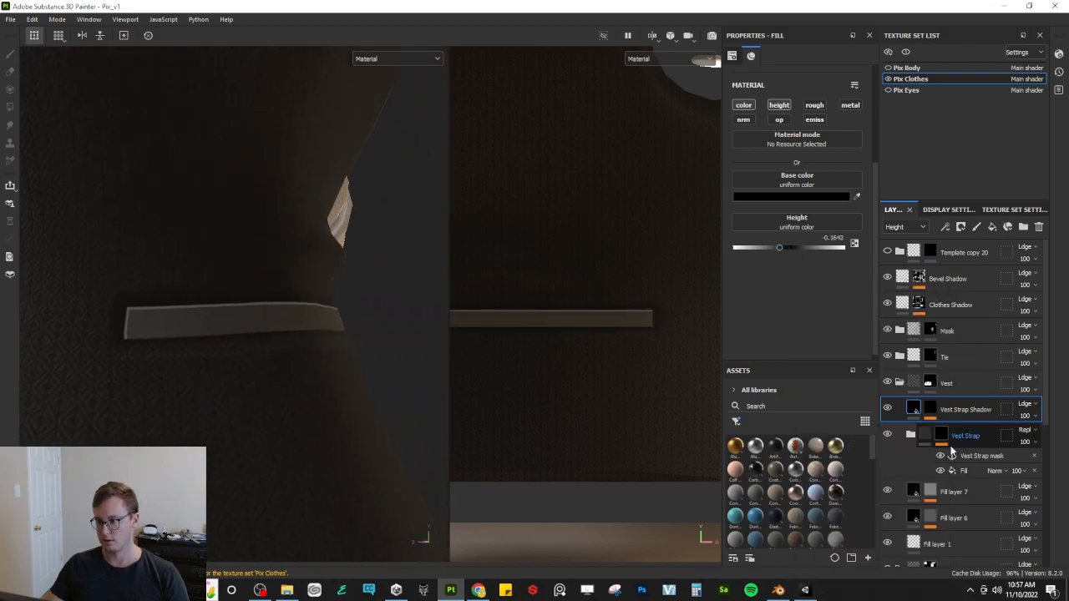
Step: Adjust the shadow mask's Bevel filter to a distance of 0.0043 and smoothing of 2.66
double_click(951, 410)
left_click(933, 414)
left_click(958, 445)
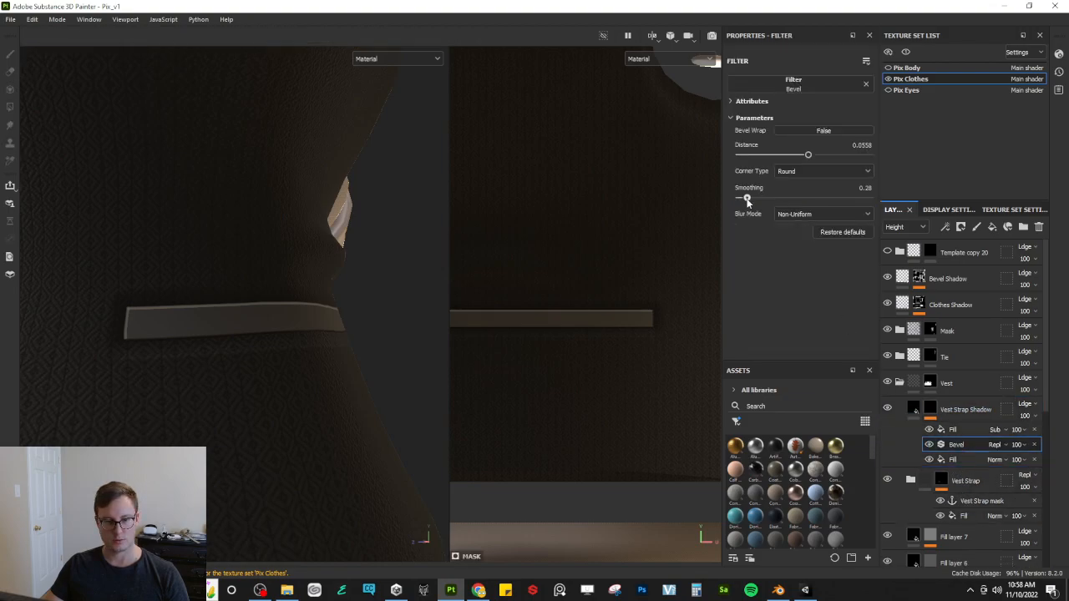
left_click_drag(757, 197, 761, 198)
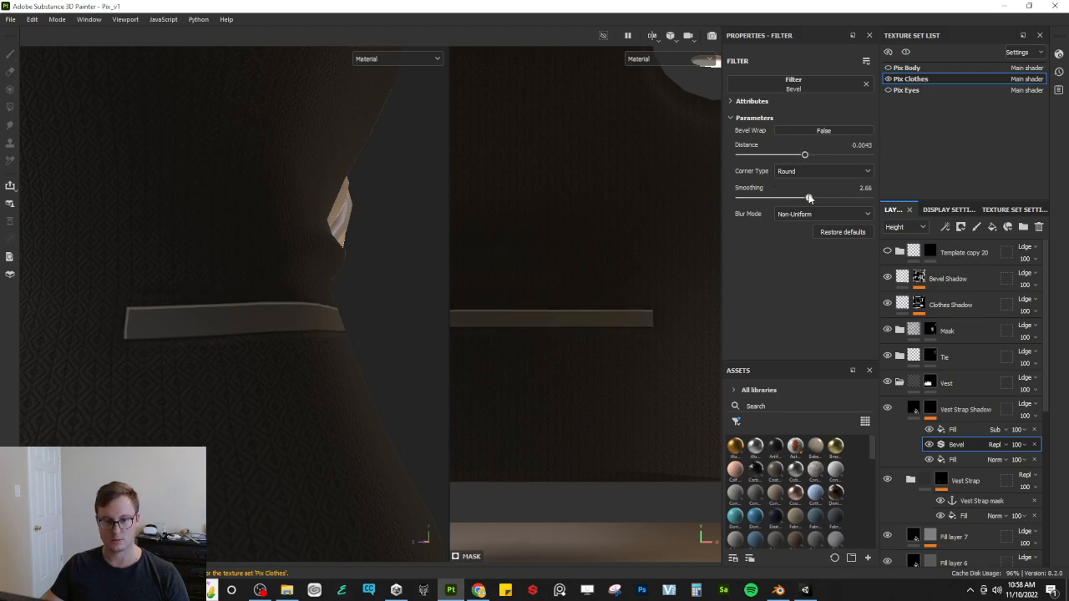
Step: Lower the Vest Strap Shadow layer's height to -1
left_click_drag(835, 156, 804, 156)
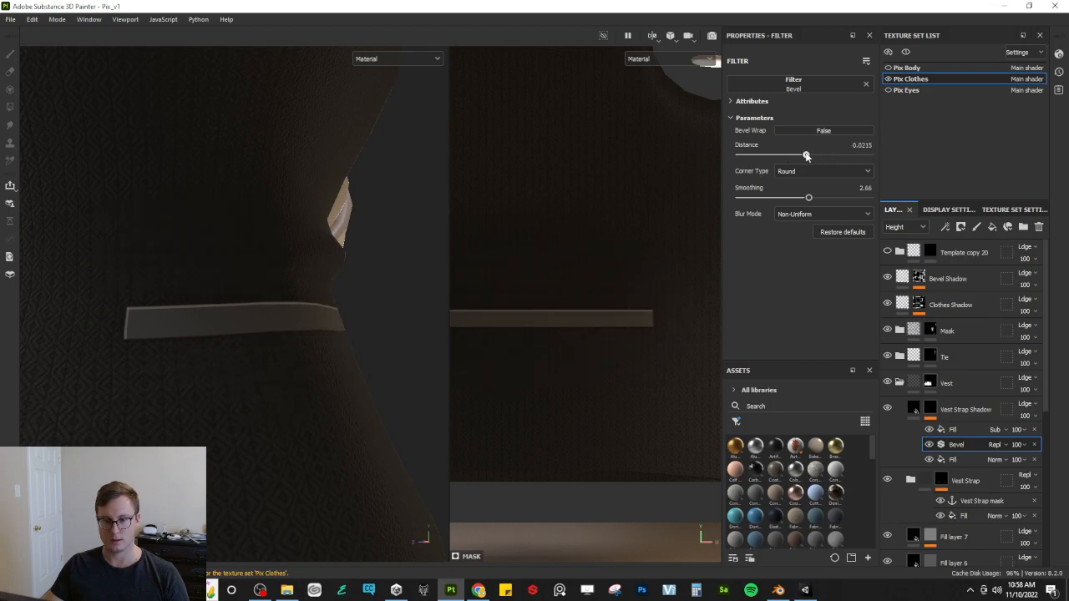
left_click_drag(319, 301, 346, 362, "alt")
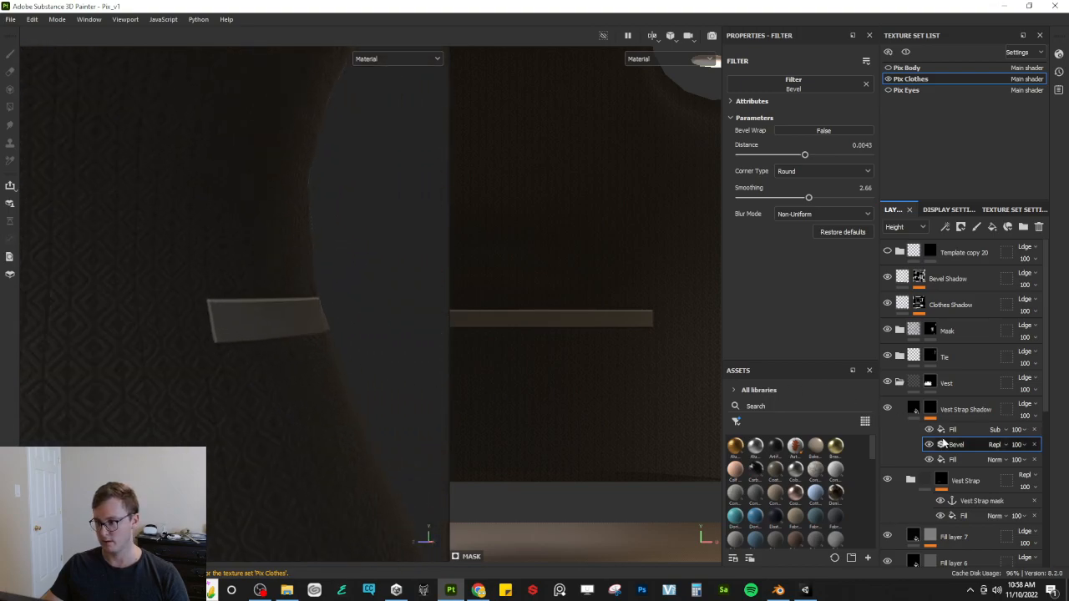
left_click(913, 415)
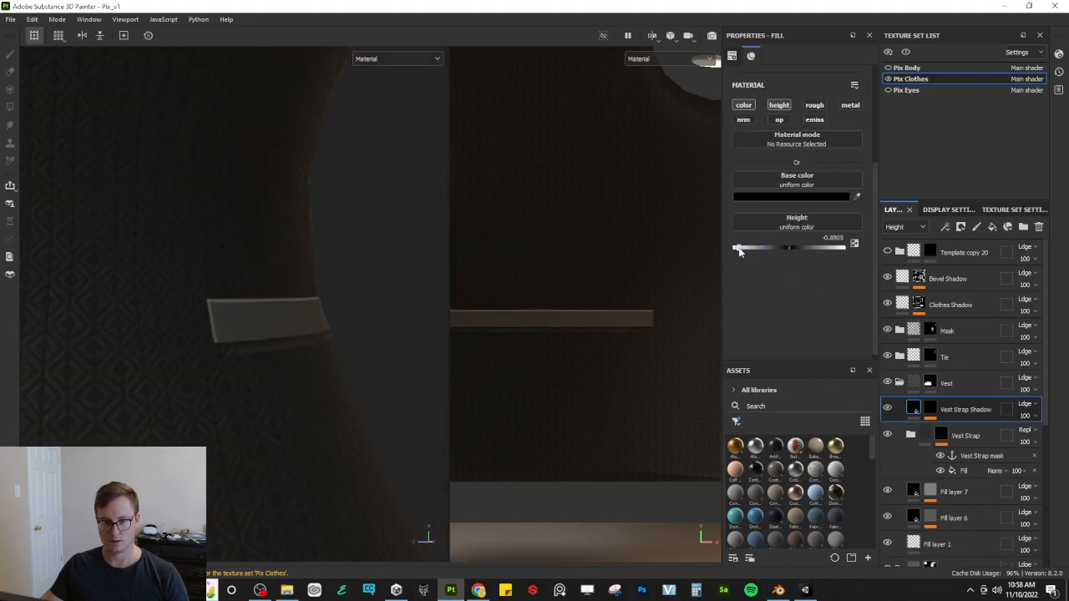
left_click_drag(763, 248, 723, 250)
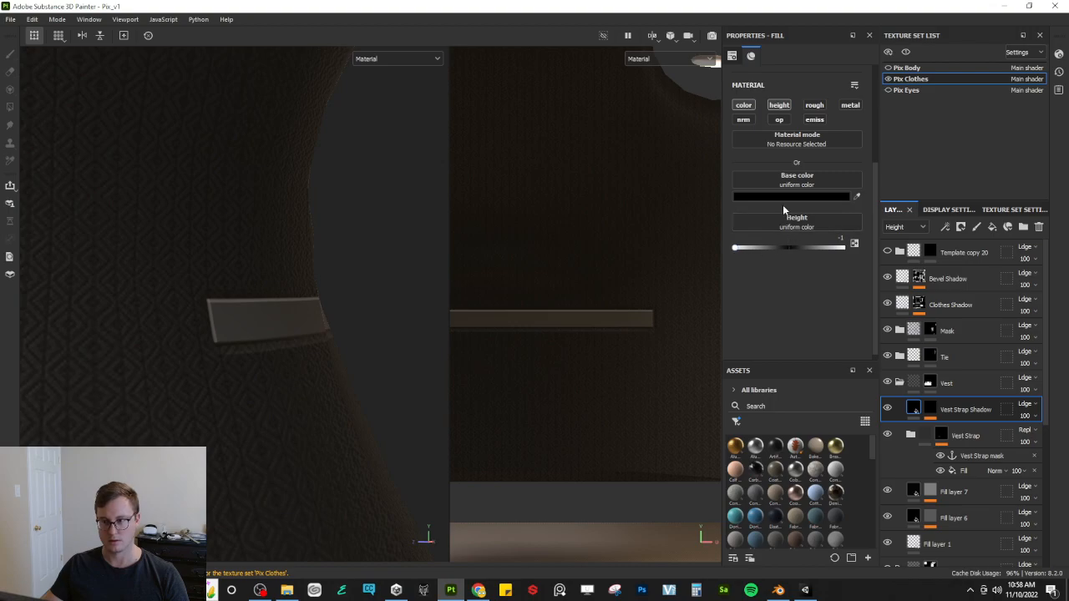
Step: Set the shadow mask's Bevel filter to Uniform blur mode, smoothing of about 0.64 and a distance of about -0.0129
left_click(929, 408)
left_click(958, 445)
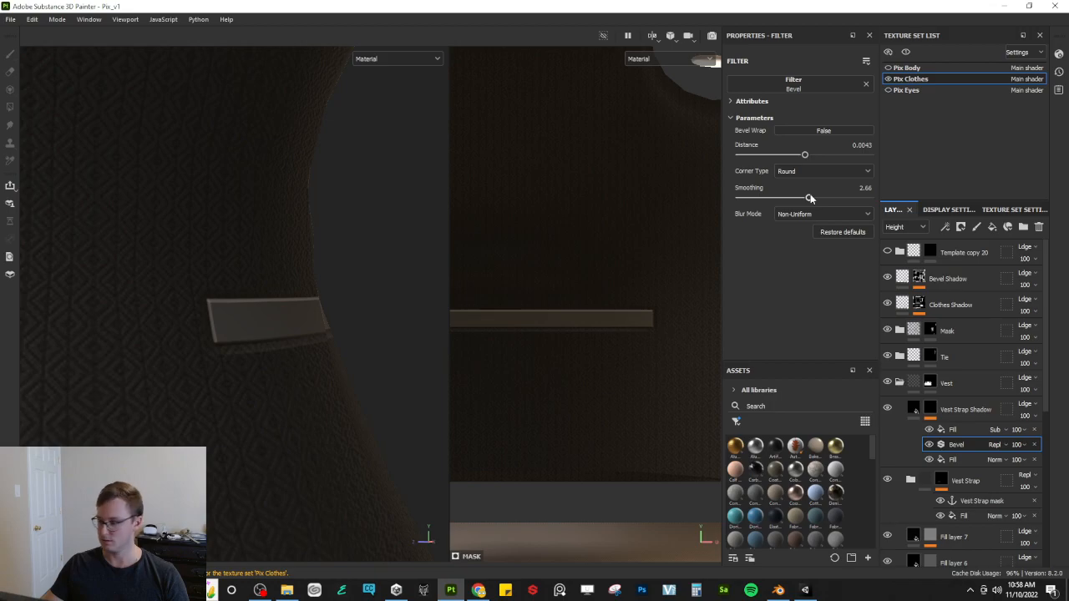
left_click(800, 214)
left_click(802, 240)
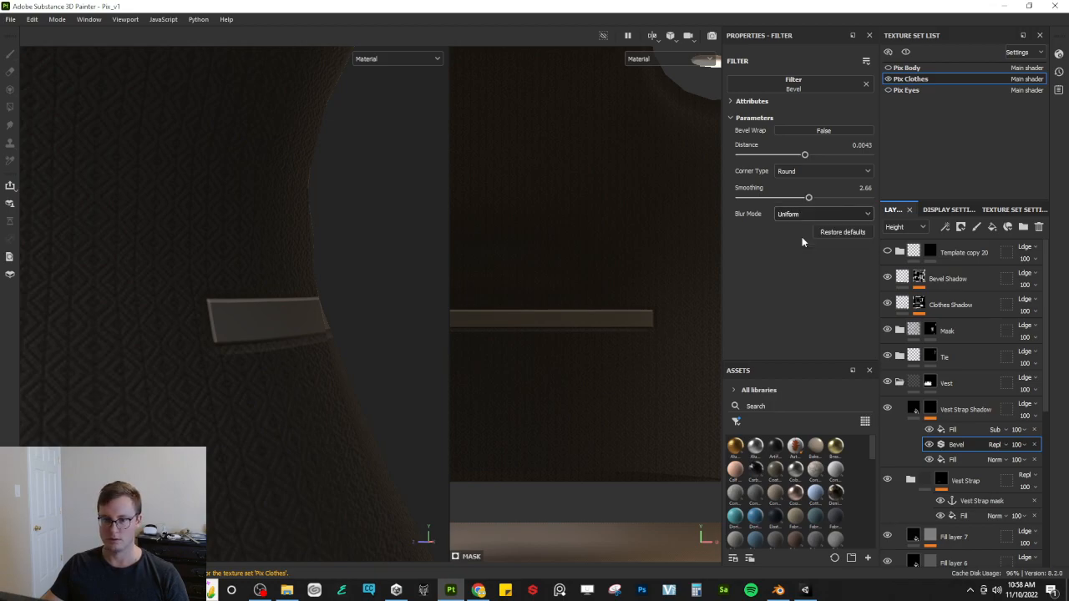
left_click_drag(796, 199, 767, 198)
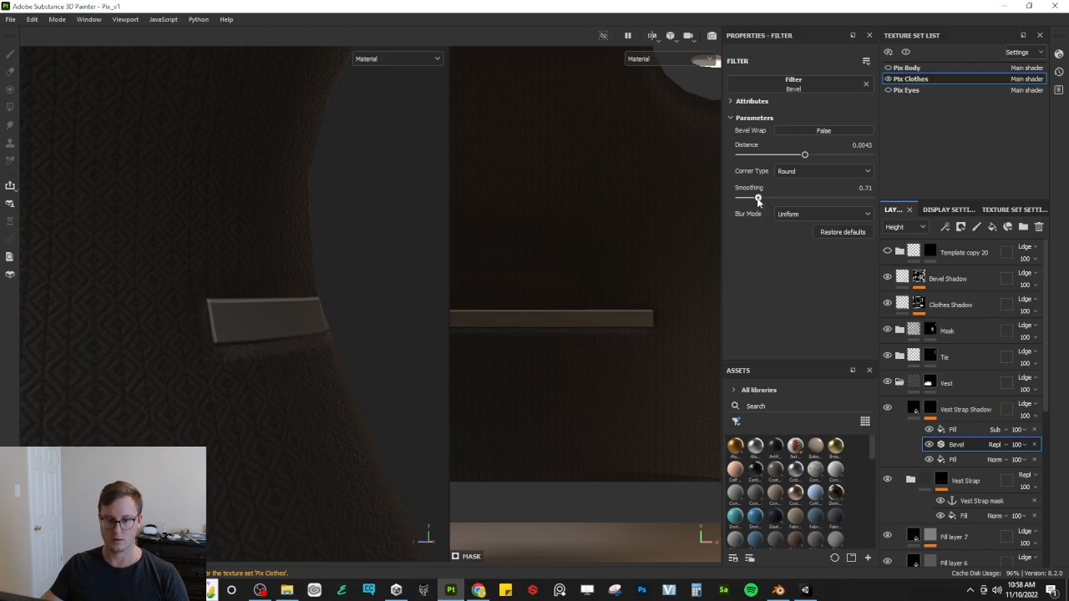
left_click_drag(375, 308, 274, 287, "alt")
left_click(797, 157)
left_click_drag(359, 313, 426, 322, "alt")
Step: Enable the roughness channel on the Vest Strap Shadow layer and set its roughness to 1
left_click(918, 415)
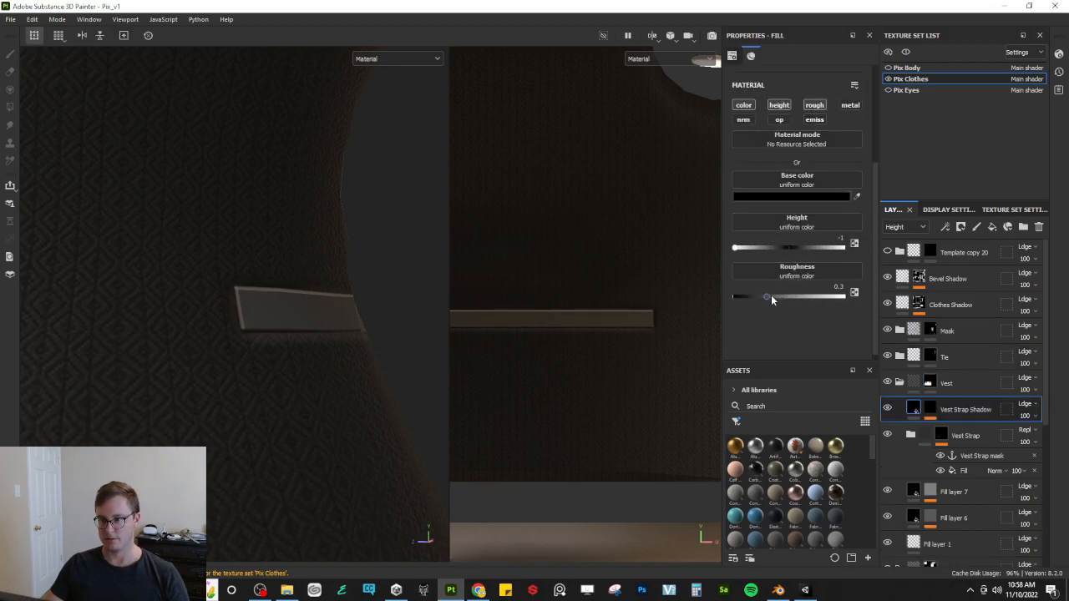
left_click_drag(573, 333, 501, 300, "alt")
left_click_drag(326, 325, 449, 310, "alt")
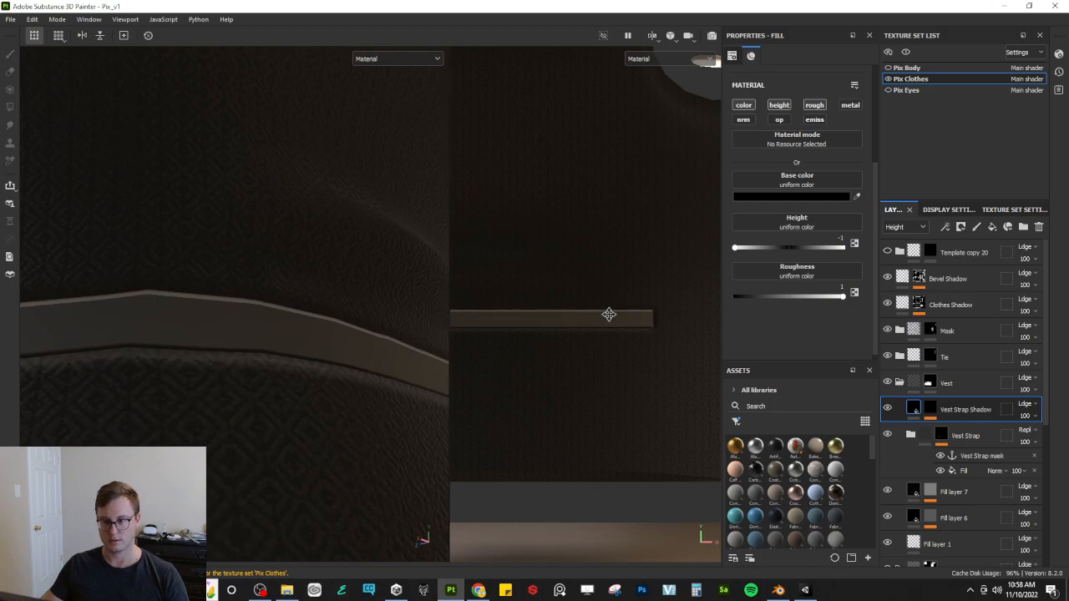
Step: Try the other blur mode on the shadow mask's Bevel filter and return it to Uniform, comparing the strap's edge
left_click(930, 407)
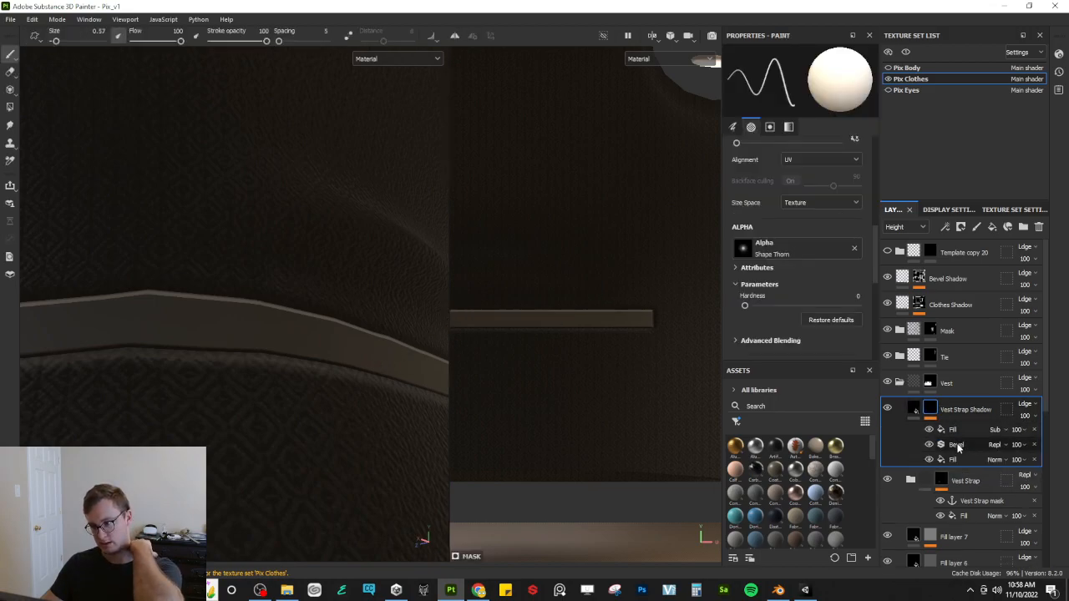
left_click(956, 445)
left_click(822, 213)
left_click(805, 227)
left_click(813, 216)
left_click(794, 239)
left_click_drag(251, 351, 326, 356, "alt")
left_click_drag(470, 288, 312, 356, "alt")
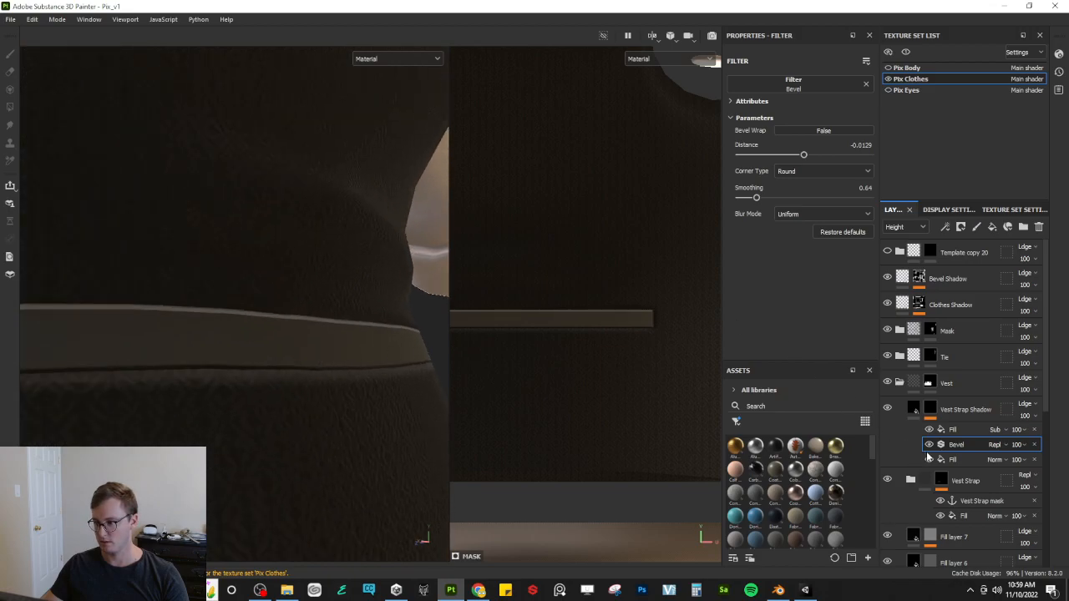
Step: Set the Vest Strap Shadow layer's height to about -0.403
left_click(913, 409)
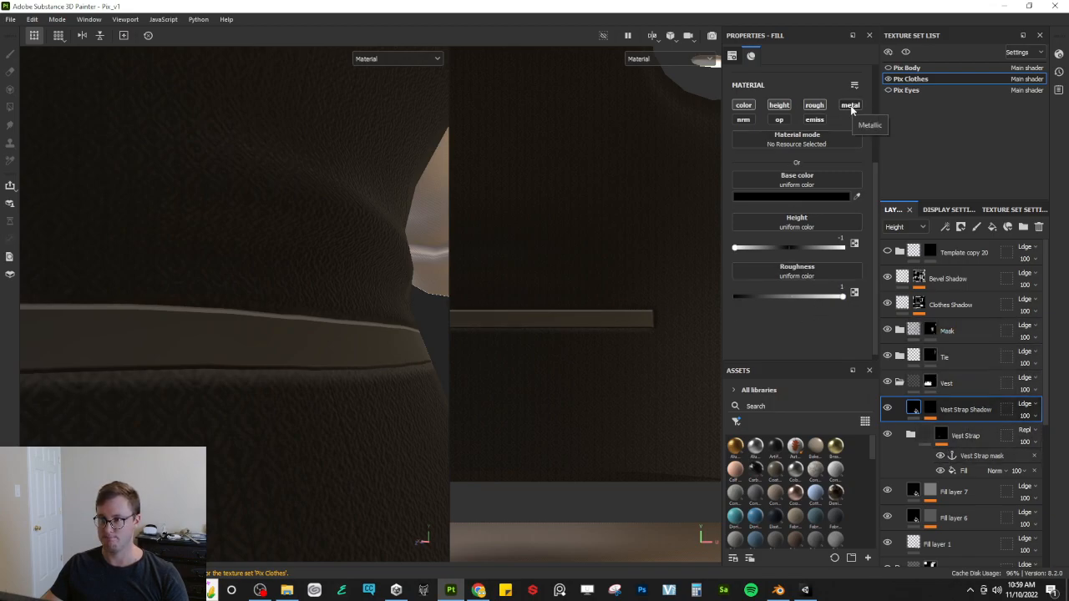
mouse_move(756, 250)
left_mouse_down()
mouse_move(801, 244)
mouse_move(766, 251)
left_mouse_up()
scroll(254, 339, "down", 5)
left_click_drag(254, 339, 277, 352, "alt")
scroll(218, 352, "down", 3)
scroll(277, 352, "up", 6)
left_click_drag(209, 296, 296, 360, "alt")
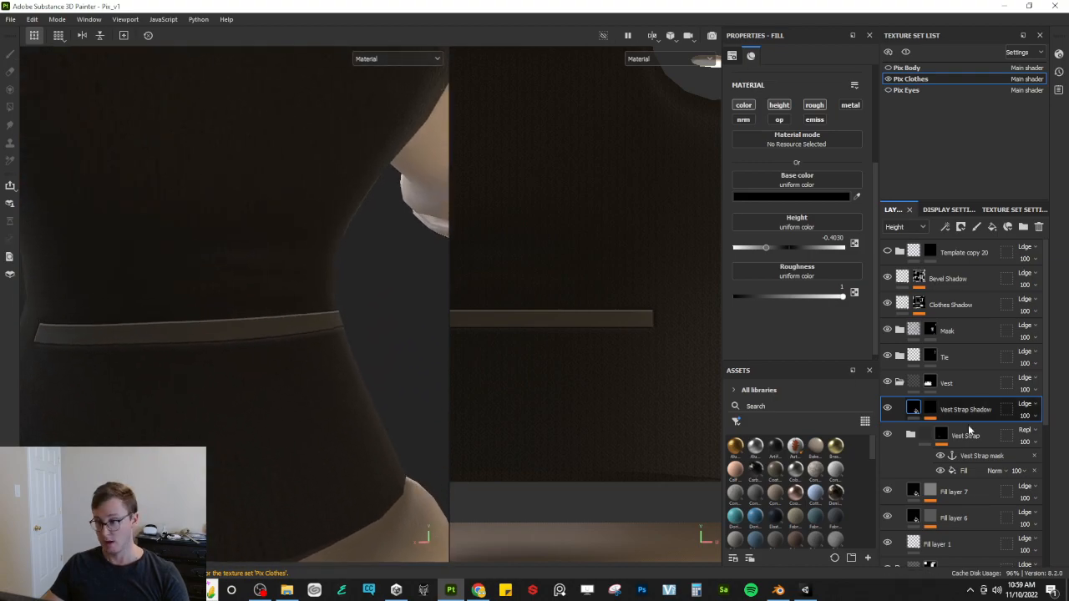
Step: Search the assets for "fabric" and add the Fabric Suit Vintage material above Fill layer 8 in the Vest Strap folder
left_click(910, 435)
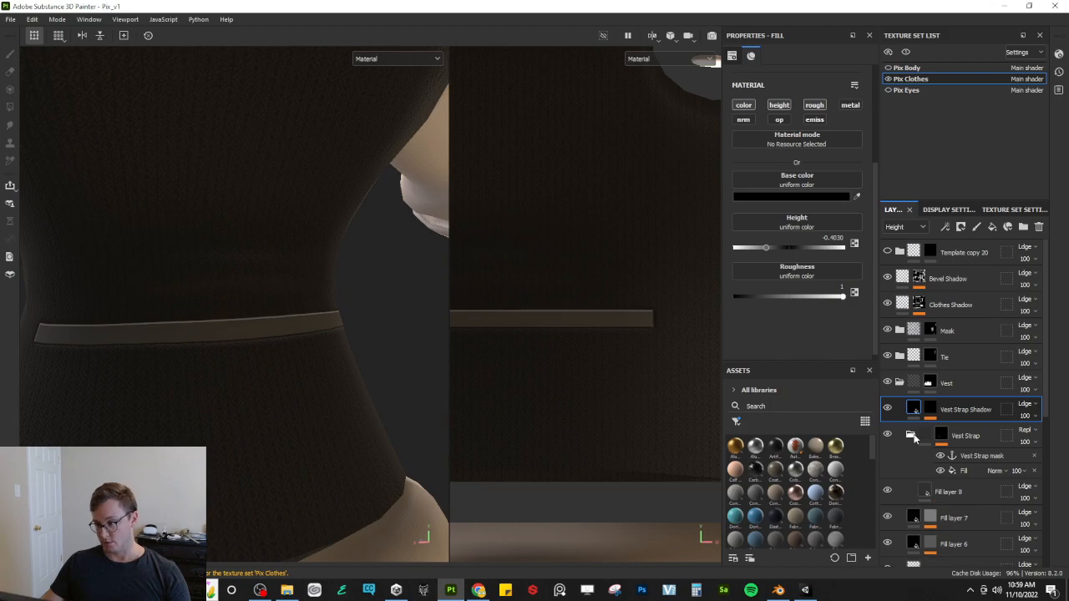
left_click(952, 492)
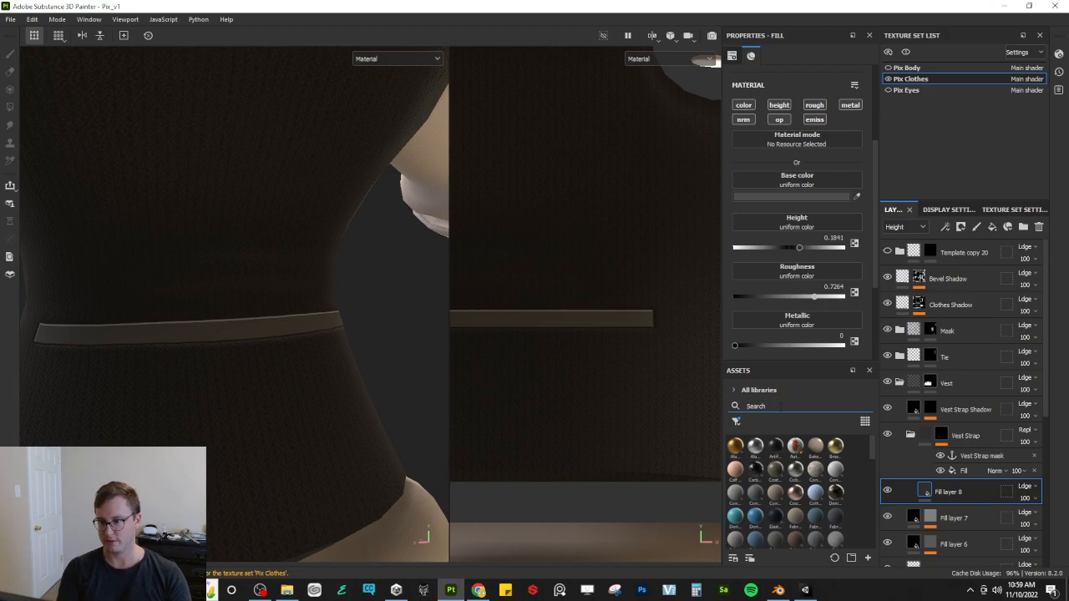
type("fabric")
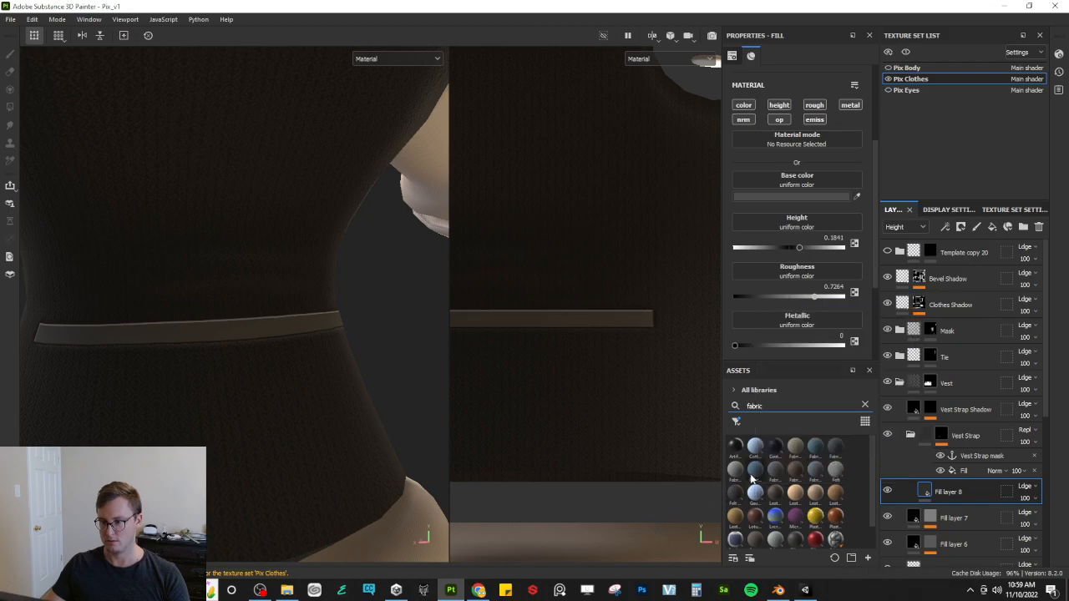
mouse_move(751, 475)
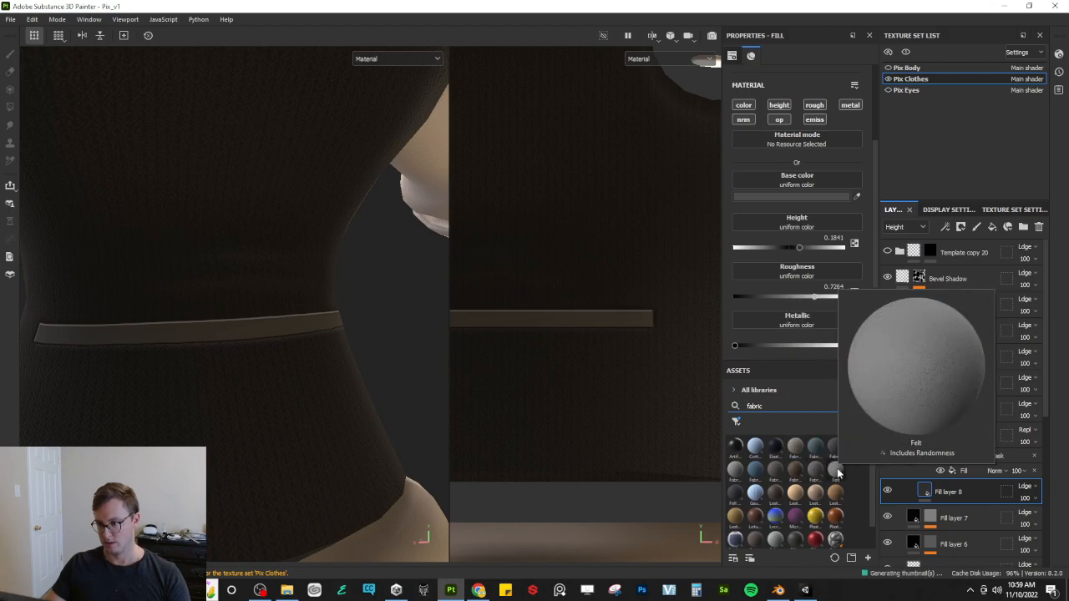
left_click_drag(815, 470, 977, 471)
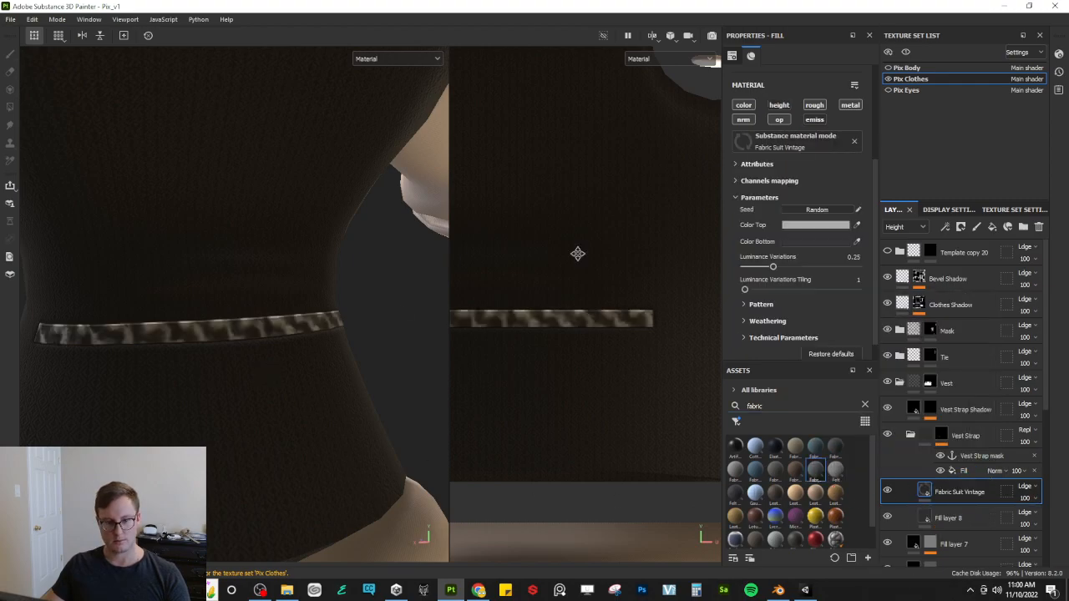
Step: Set the Fabric Suit Vintage layer's UV tiling to 10.89
scroll(785, 183, "up", 3)
left_click_drag(789, 166, 796, 167)
left_click_drag(351, 314, 318, 304, "alt")
left_click_drag(354, 344, 270, 366, "alt")
scroll(292, 357, "down", 5)
Step: Collapse the Vest Strap, Vest and Cloth folders in the layer stack
left_click(910, 434)
left_click(900, 383)
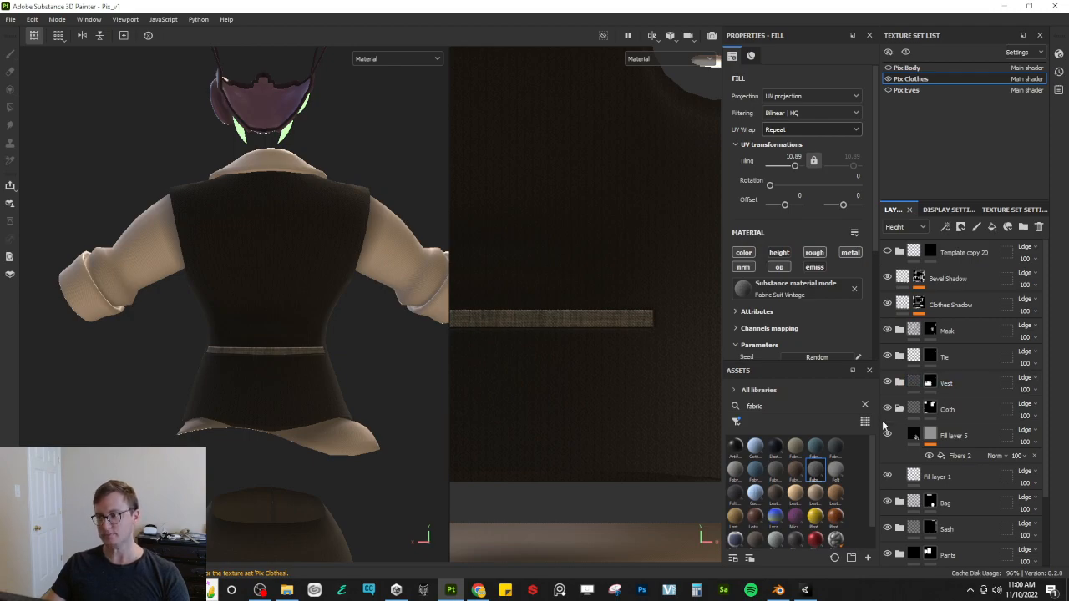
left_click(899, 409)
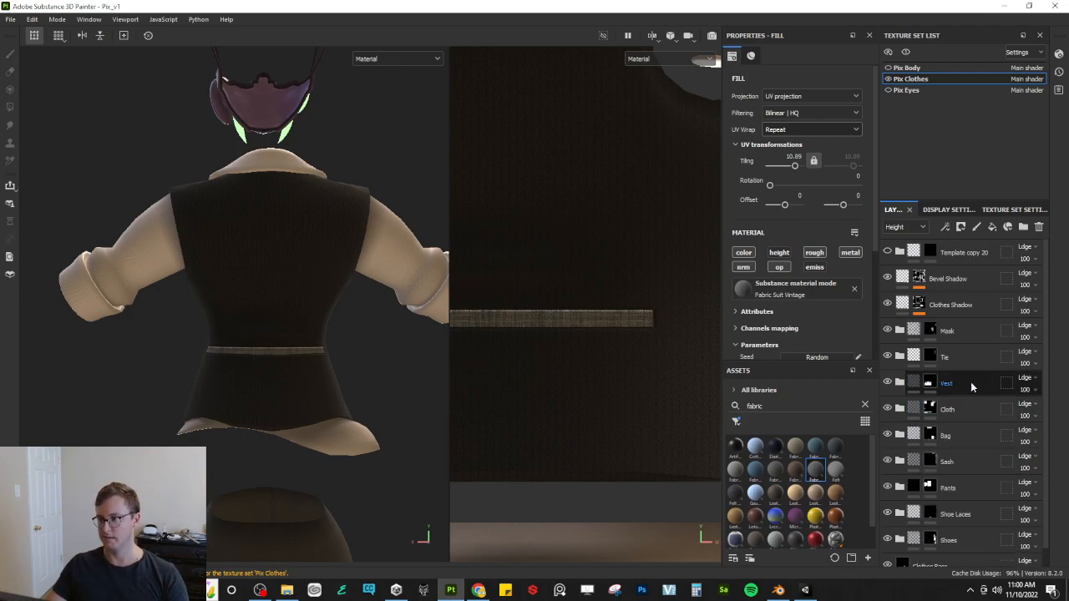
Step: Switch to the browser's character reference sheet and compare it with the vest strap, pants and leg straps on the model
scroll(323, 385, "up", 5)
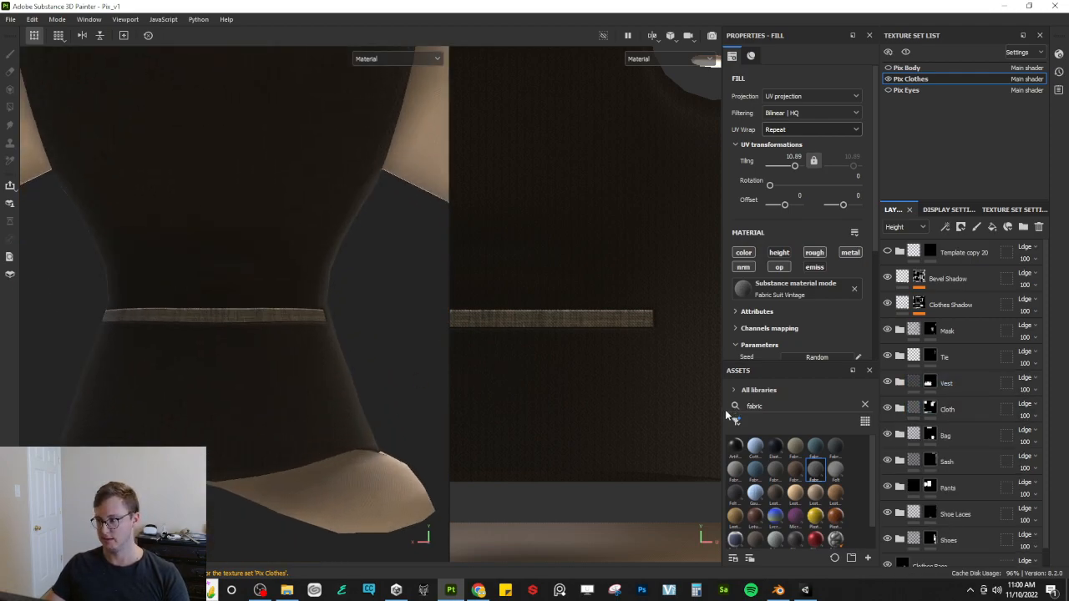
key("alt+Tab")
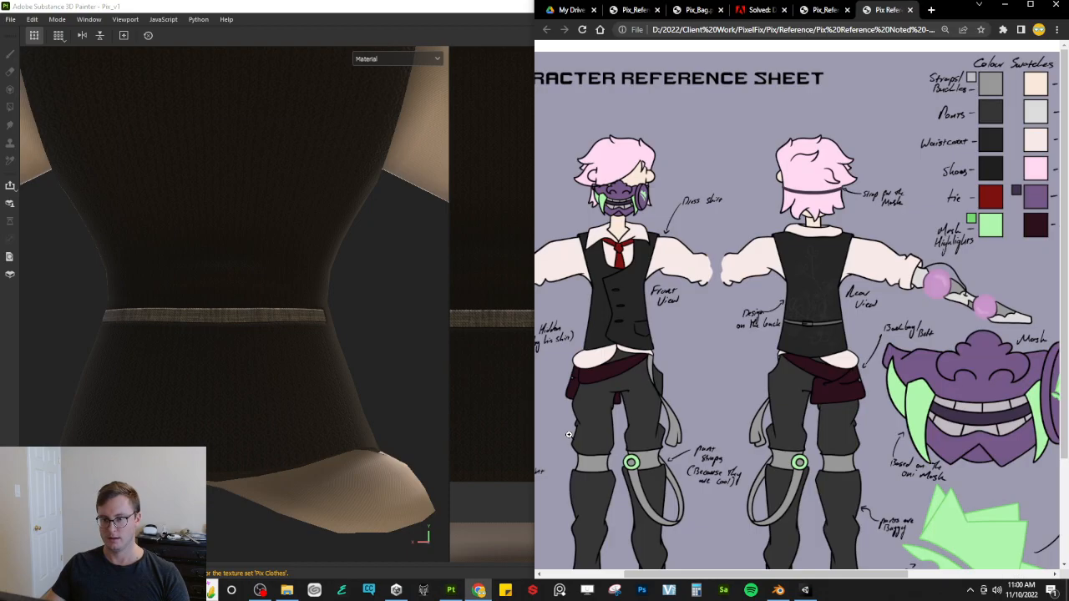
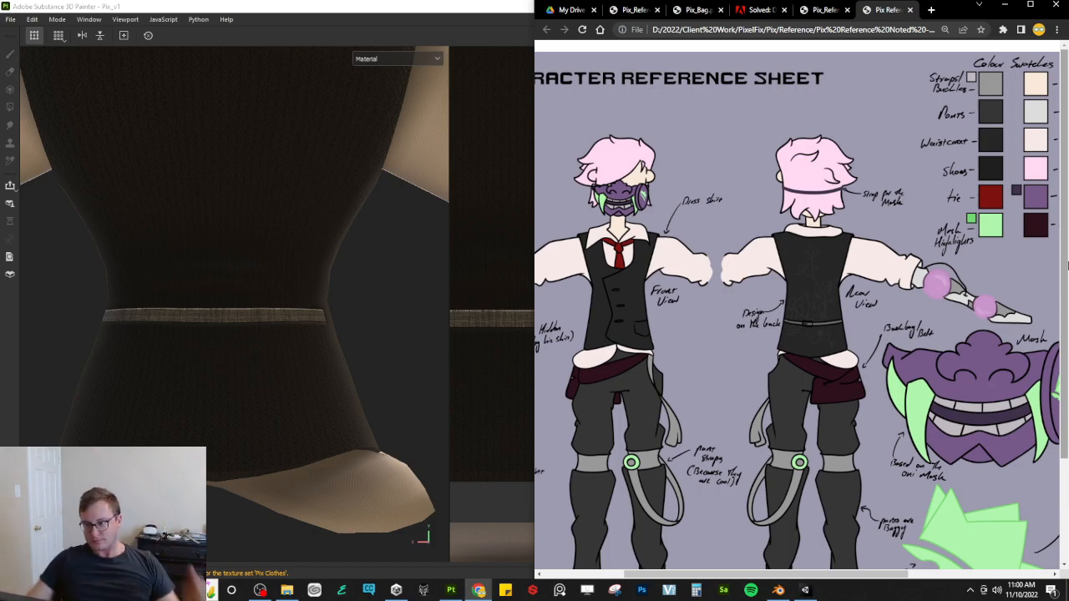
scroll(265, 220, "down", 6)
mouse_move(196, 275)
left_mouse_down("alt")
mouse_move(251, 318)
mouse_move(204, 278)
mouse_move(281, 282)
mouse_move(281, 315)
mouse_move(334, 270)
mouse_move(210, 332)
mouse_move(249, 297)
mouse_move(244, 344)
left_mouse_up("alt")
scroll(293, 292, "down", 3)
scroll(211, 334, "up", 10)
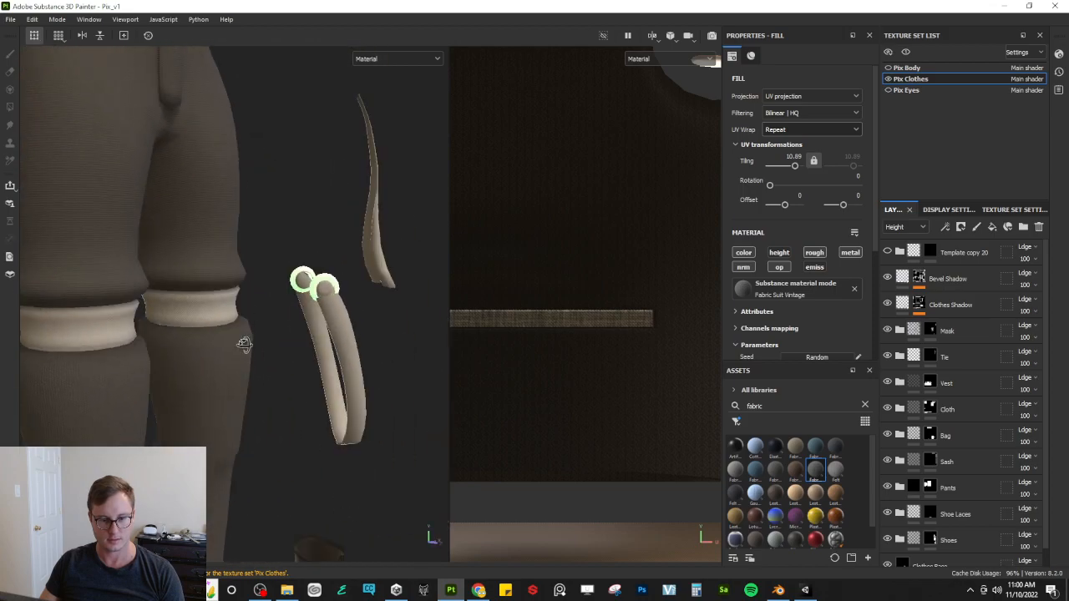
scroll(146, 337, "up", 6)
scroll(213, 297, "down", 10)
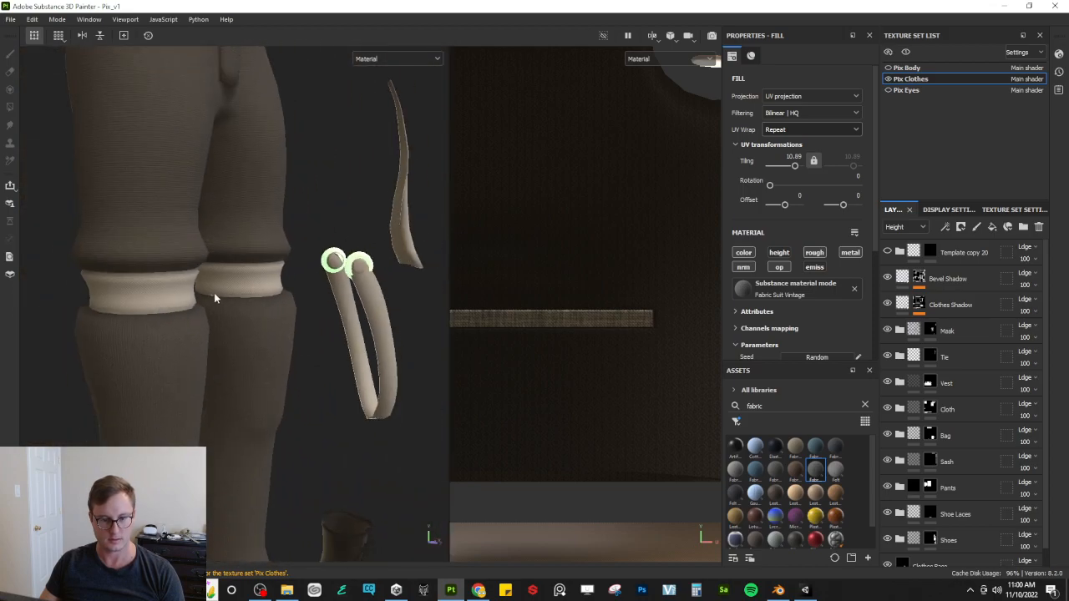
left_click_drag(219, 303, 134, 306, "alt")
middle_click_drag(233, 259, 242, 383, "alt")
left_click_drag(285, 272, 304, 239, "alt")
key("c")
key("m")
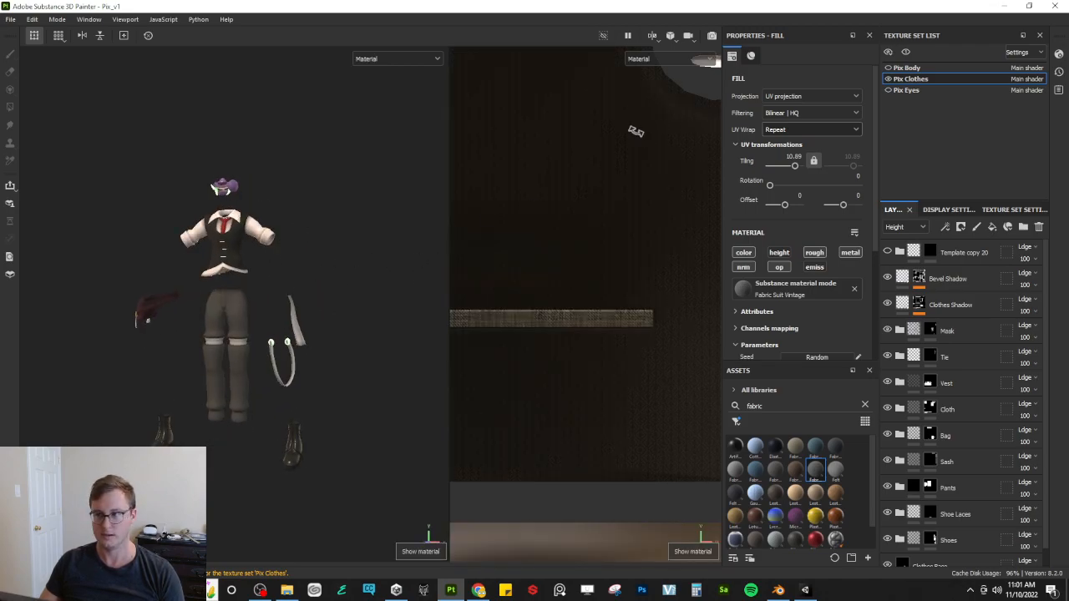
Step: Show the Pix Body and Pix Eyes texture sets for a check with the clothes, and return to only Pix Clothes visible
left_click(888, 67)
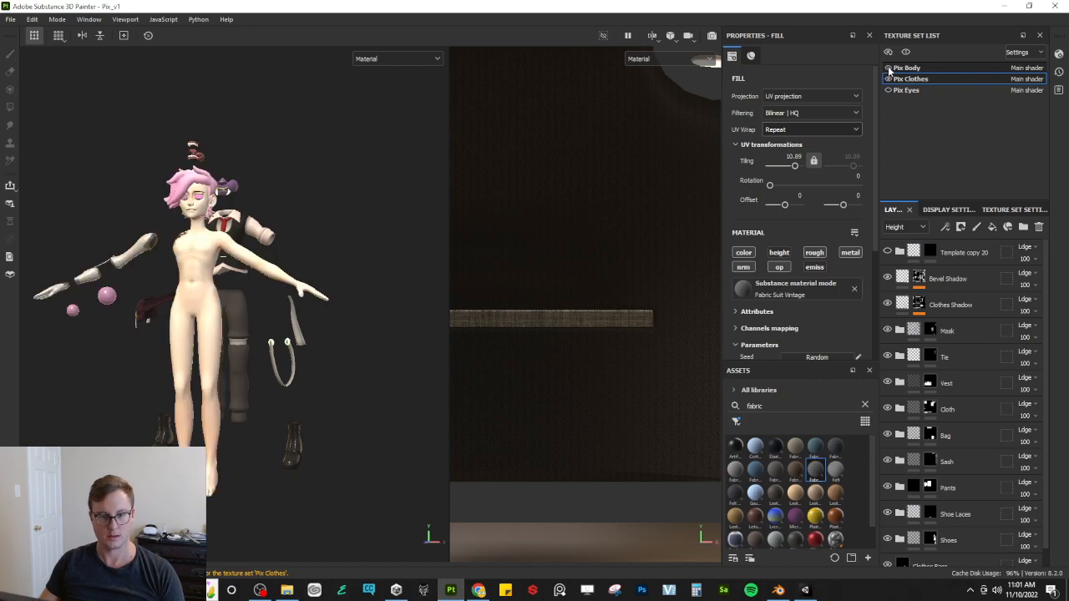
left_click(888, 90)
left_click_drag(359, 275, 236, 304, "alt")
scroll(266, 277, "up", 5)
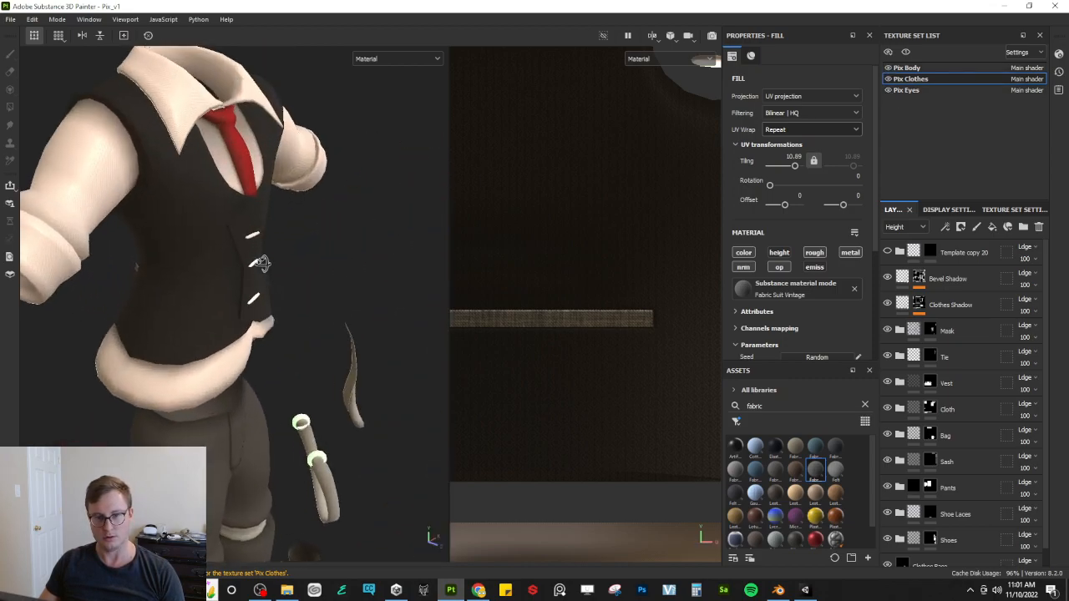
left_click_drag(268, 270, 216, 240, "alt")
left_click(887, 78)
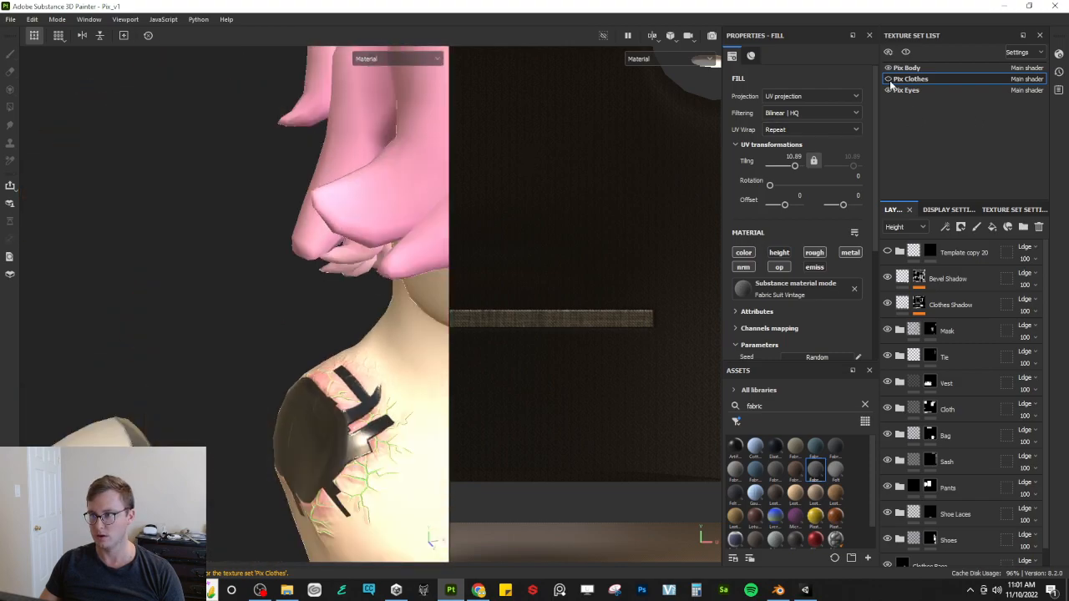
left_click(888, 68)
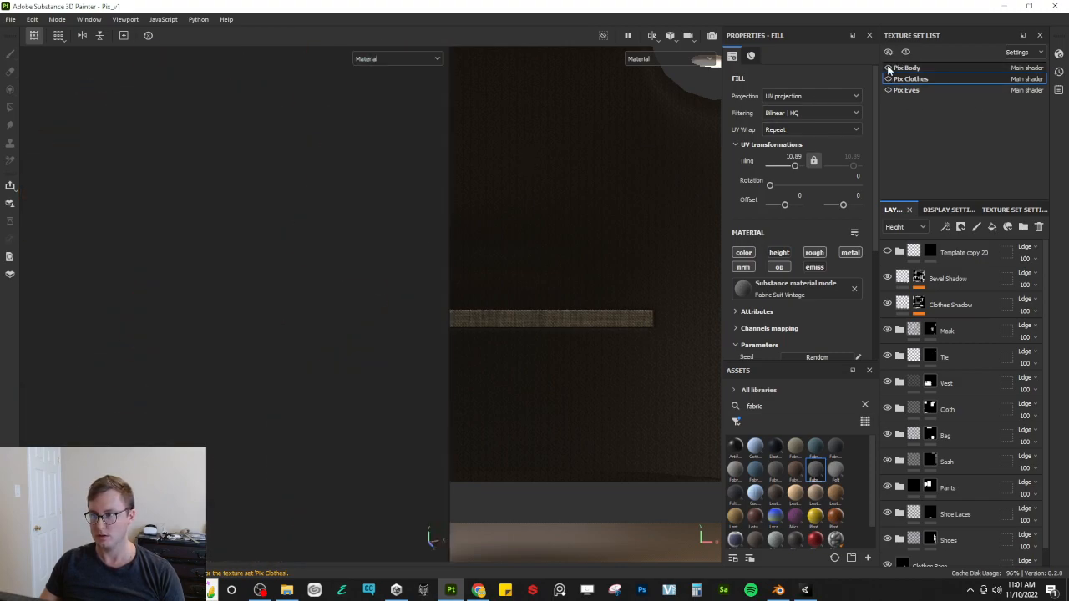
left_click(888, 68)
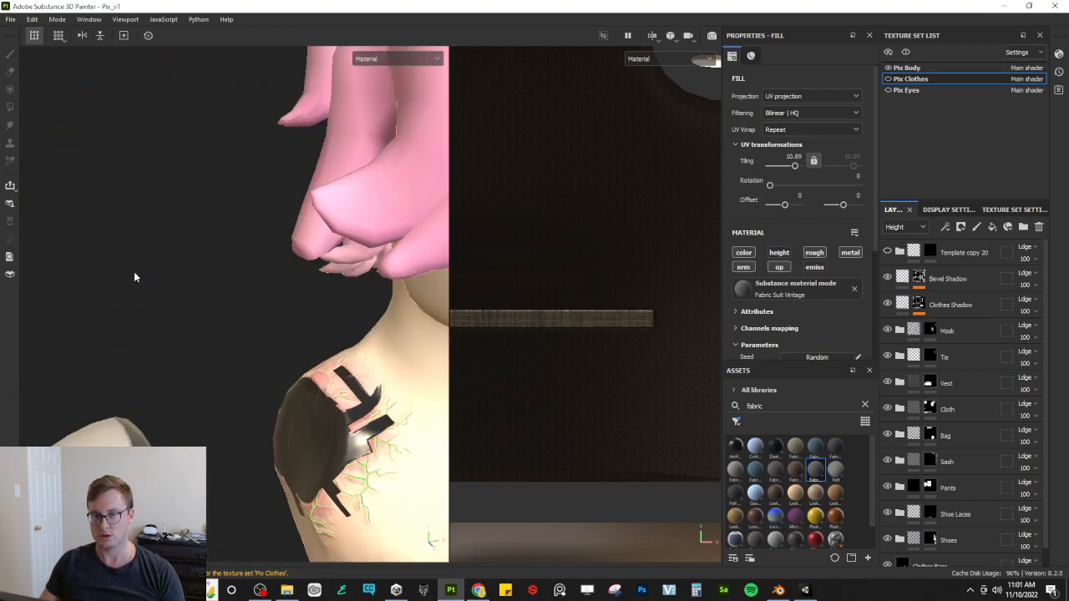
left_click(887, 68)
left_click(888, 78)
Step: Examine the textured clothes from several angles, including the vest front, pocket, shirt hem, pants and straps
left_click_drag(279, 239, 224, 213, "alt")
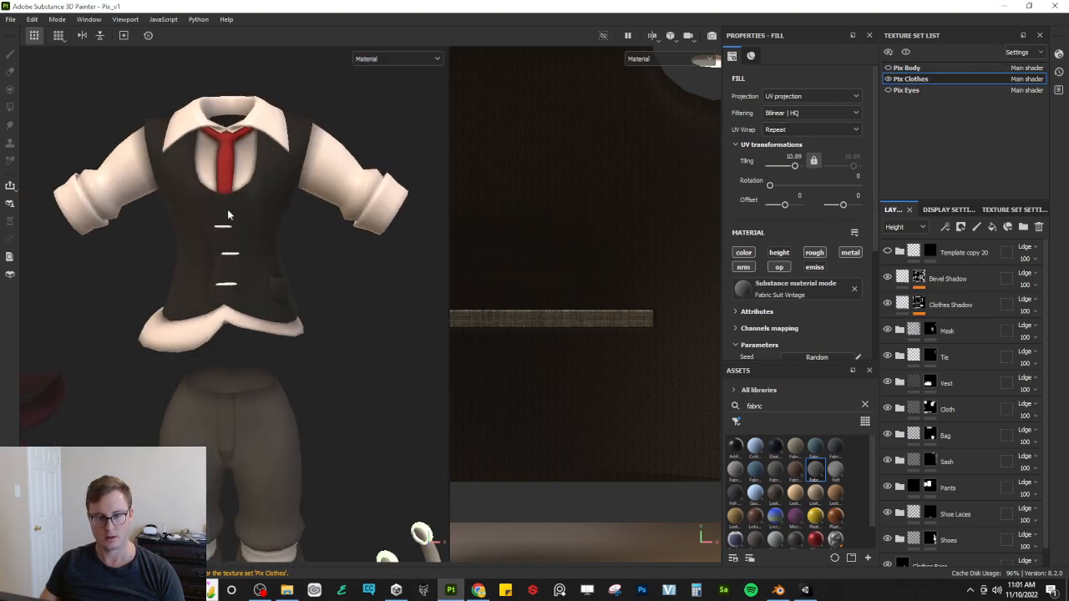
middle_click_drag(225, 213, 229, 334, "alt")
scroll(219, 320, "up", 5)
left_click_drag(209, 307, 257, 252, "alt")
middle_click_drag(207, 249, 261, 354, "alt")
scroll(268, 341, "up", 3)
scroll(267, 337, "down", 3)
left_click_drag(85, 382, 159, 317, "alt")
scroll(244, 314, "down", 5)
left_click_drag(288, 342, 258, 409, "alt")
middle_click_drag(258, 408, 250, 346, "alt")
left_click_drag(250, 346, 283, 344, "alt")
middle_click_drag(282, 344, 279, 254, "alt")
left_click_drag(279, 329, 234, 357, "alt")
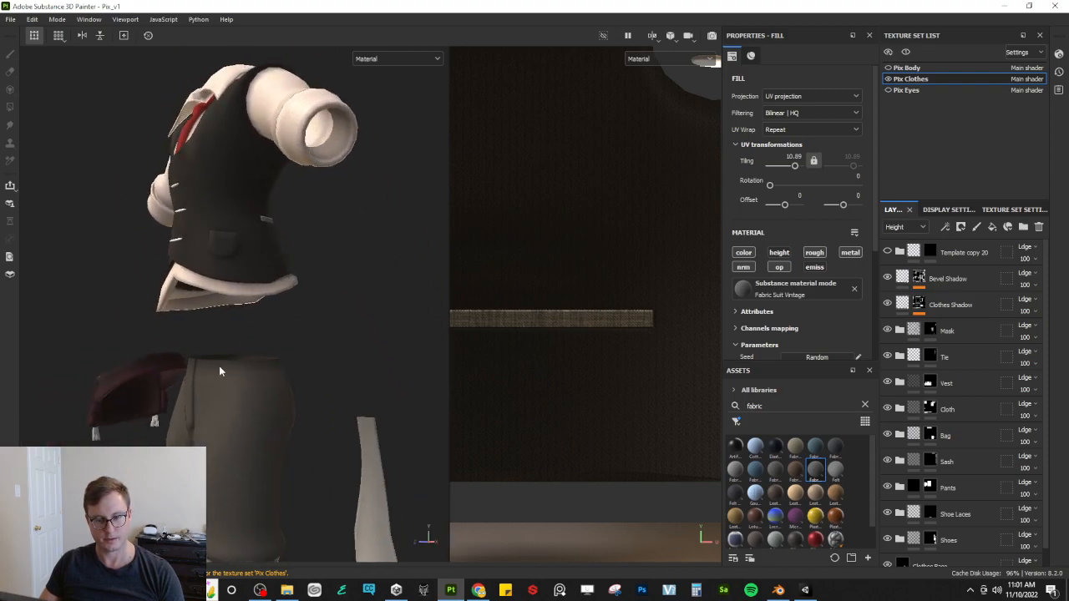
middle_click_drag(237, 384, 253, 272, "alt")
middle_click_drag(253, 443, 253, 267, "alt")
left_click_drag(253, 271, 262, 239, "alt")
middle_click_drag(263, 239, 264, 396, "alt")
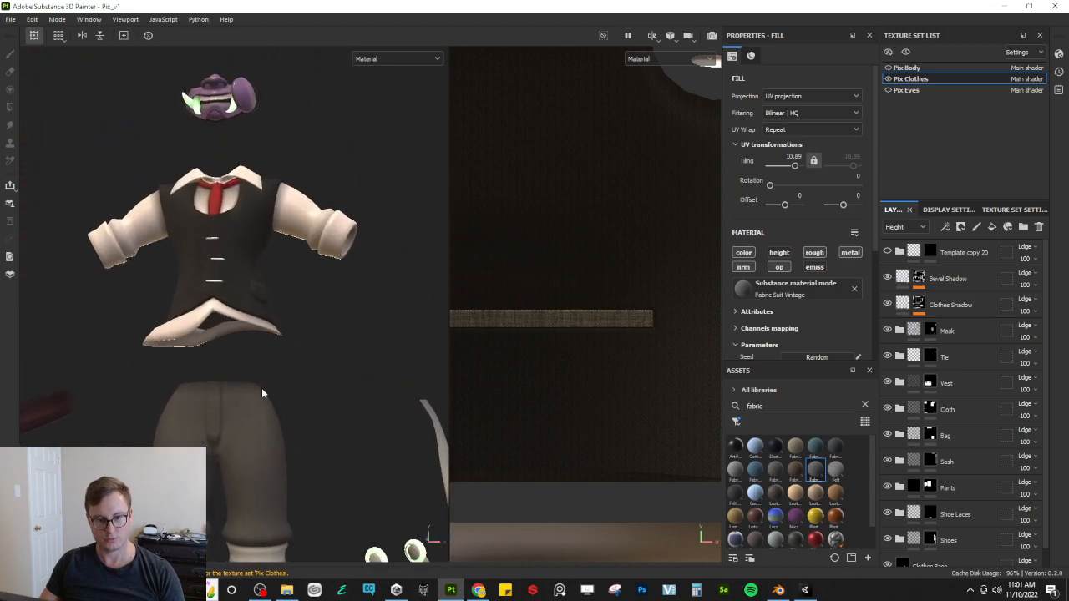
scroll(243, 367, "up", 5)
left_click_drag(226, 346, 228, 267, "alt")
middle_click_drag(227, 268, 283, 417, "alt")
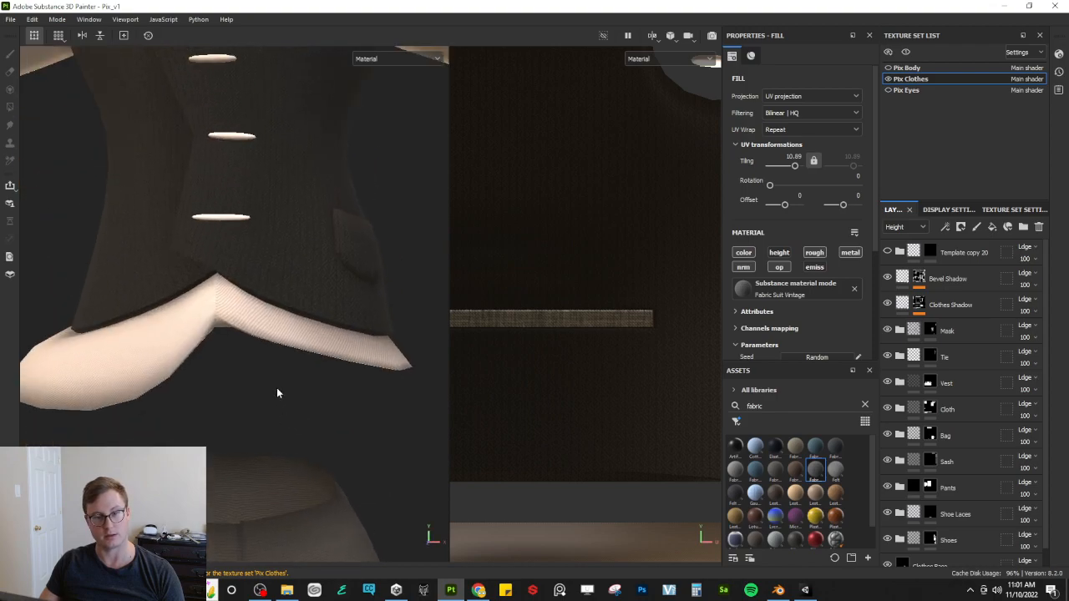
Step: Compare the buttons and lower front of the vest with the character reference sheet in the browser
middle_click_drag(279, 250, 275, 332, "alt")
key("alt+Tab")
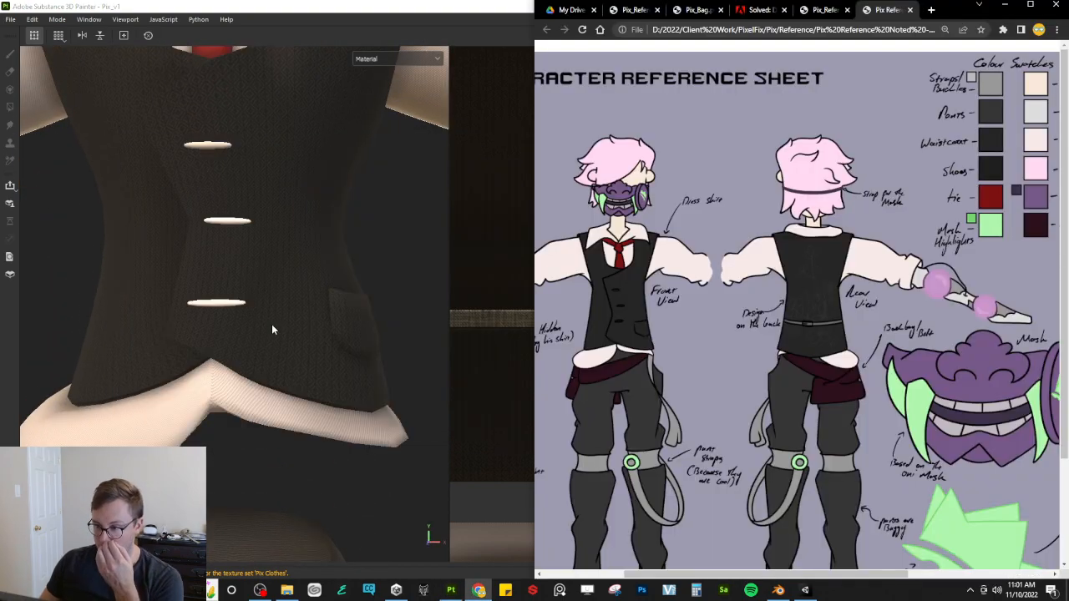
key("alt+Tab")
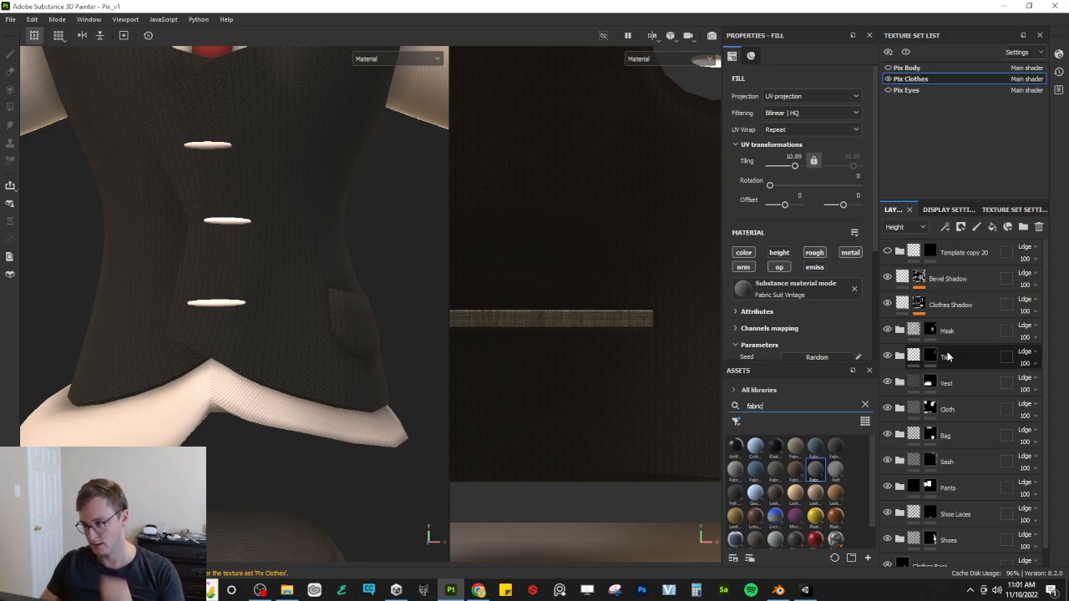
Step: Switch the asset library from materials to alphas and search it for buckle, replacing the fabric search
left_click(865, 405)
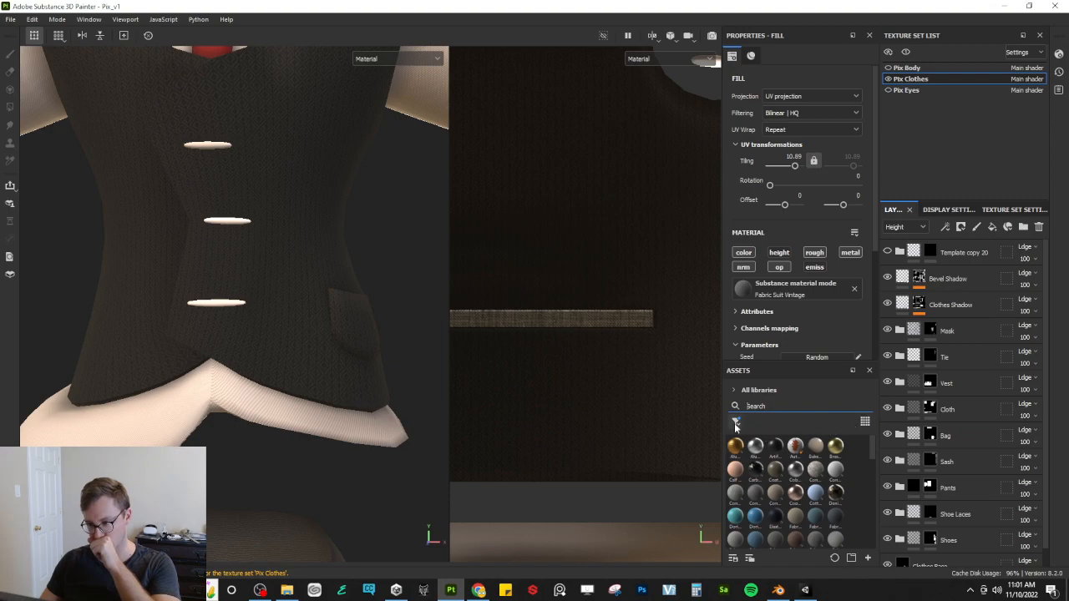
left_click(736, 421)
left_click(749, 491)
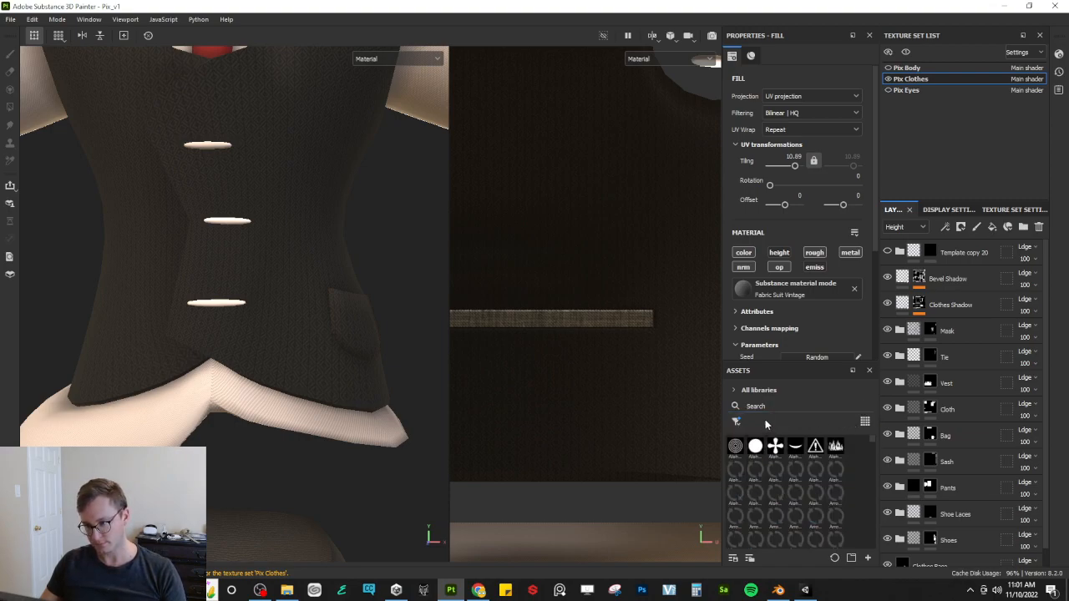
type("ckle")
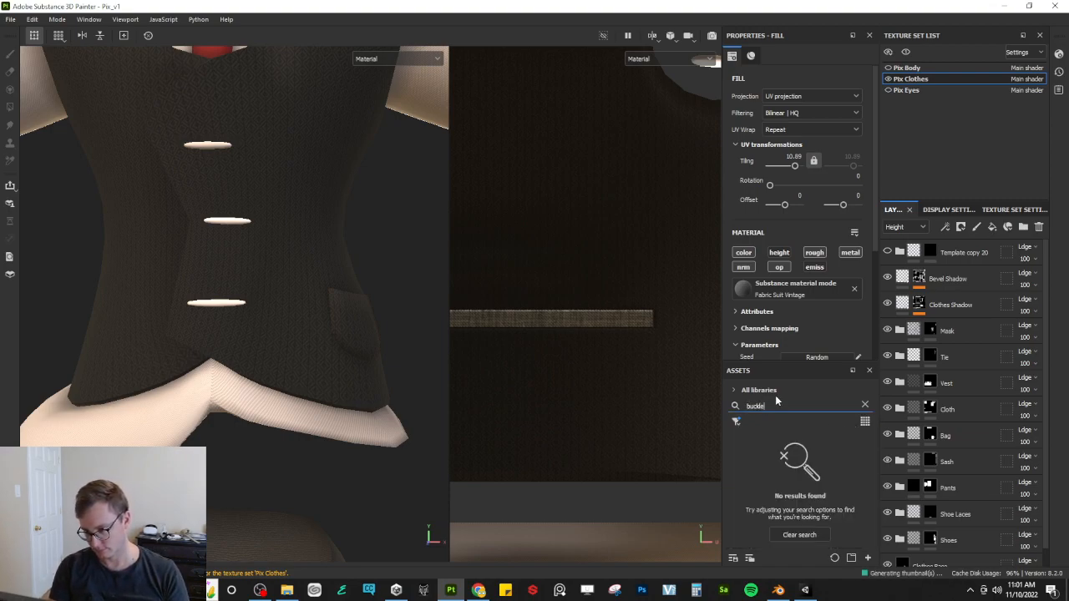
key("BackSpace")
key("BackSpace")
key("BackSpace")
key("BackSpace")
key("BackSpace")
key("BackSpace")
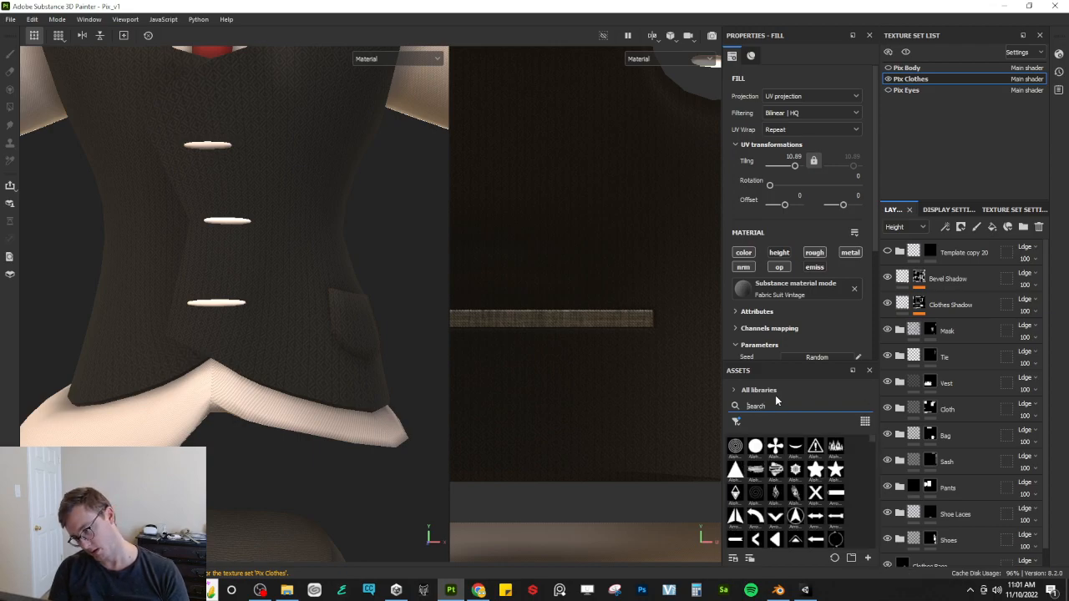
Step: Search the alphas for strap and clear the search text
type("strap")
key("BackSpace")
key("BackSpace")
key("BackSpace")
key("BackSpace")
key("BackSpace")
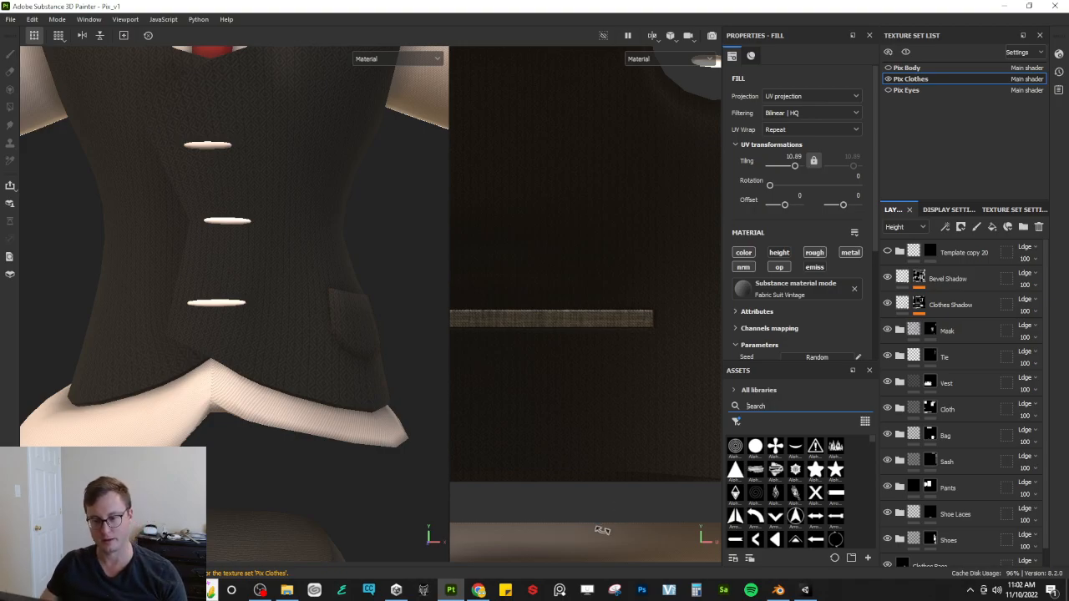
Step: Switch to the browser and run an image search for buckle on Google in a new tab
left_click(479, 590)
key("ctrl+t")
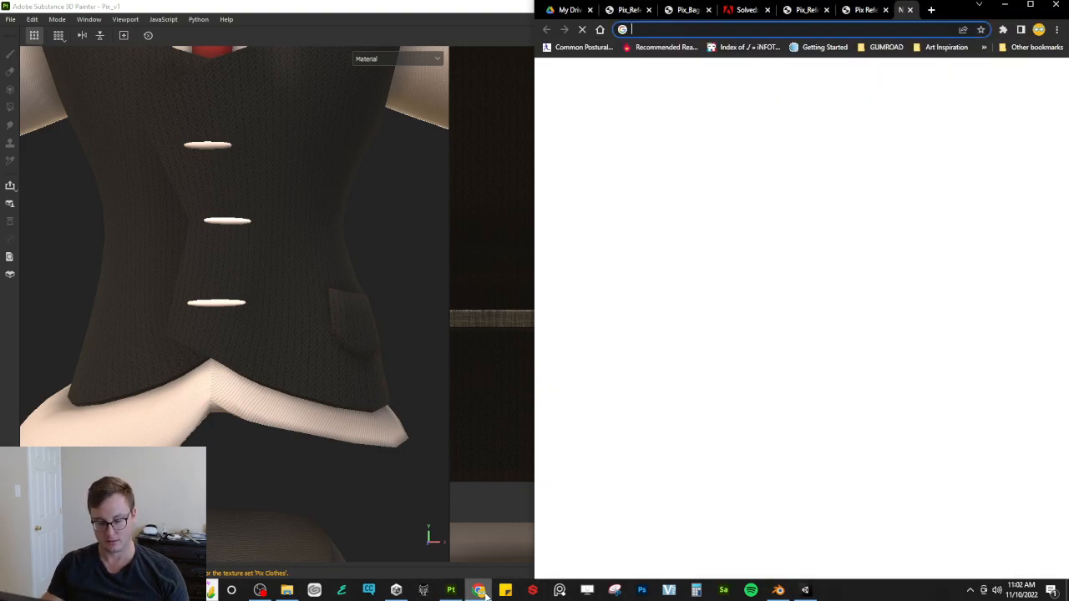
type("bukle")
key("Return")
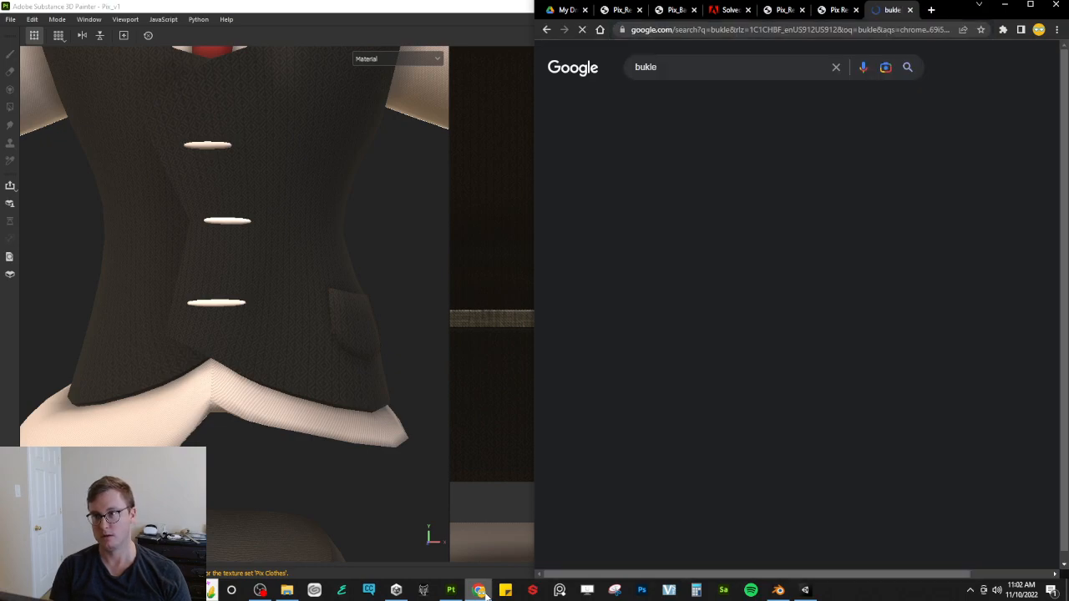
left_click(624, 145)
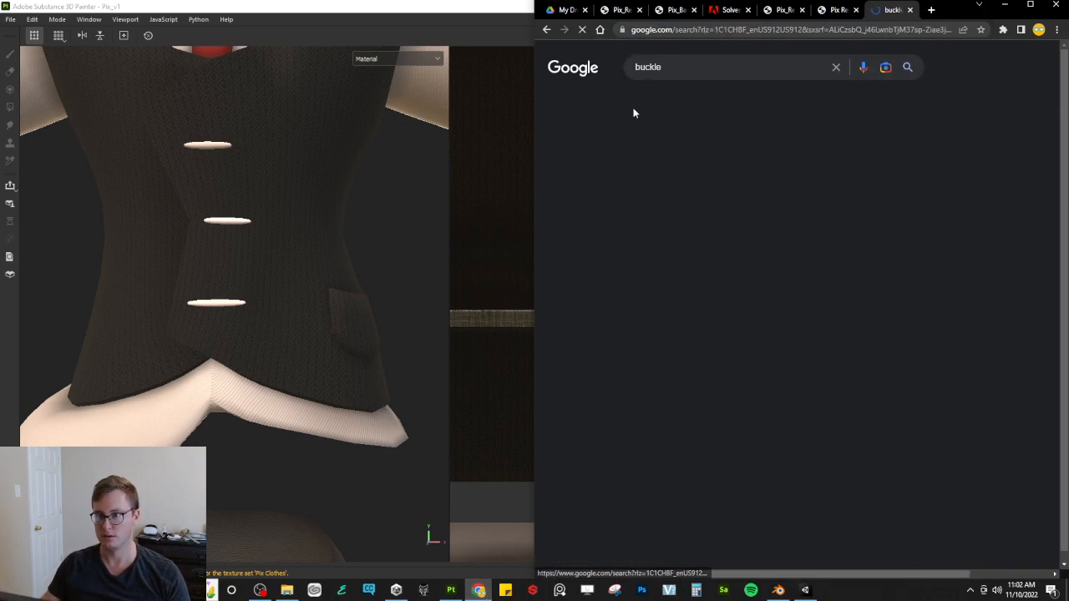
left_click(672, 106)
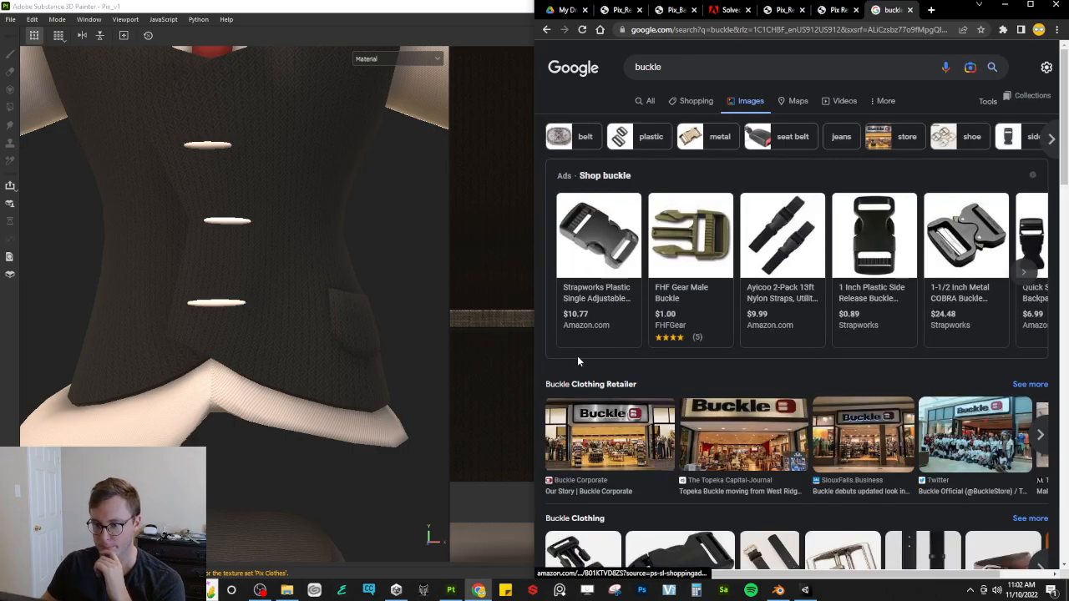
Step: Widen the browser window and open the preview of the Midtown Belt Buckles image from Tandy Leather International
left_click_drag(534, 363, 336, 363)
scroll(674, 306, "down", 4)
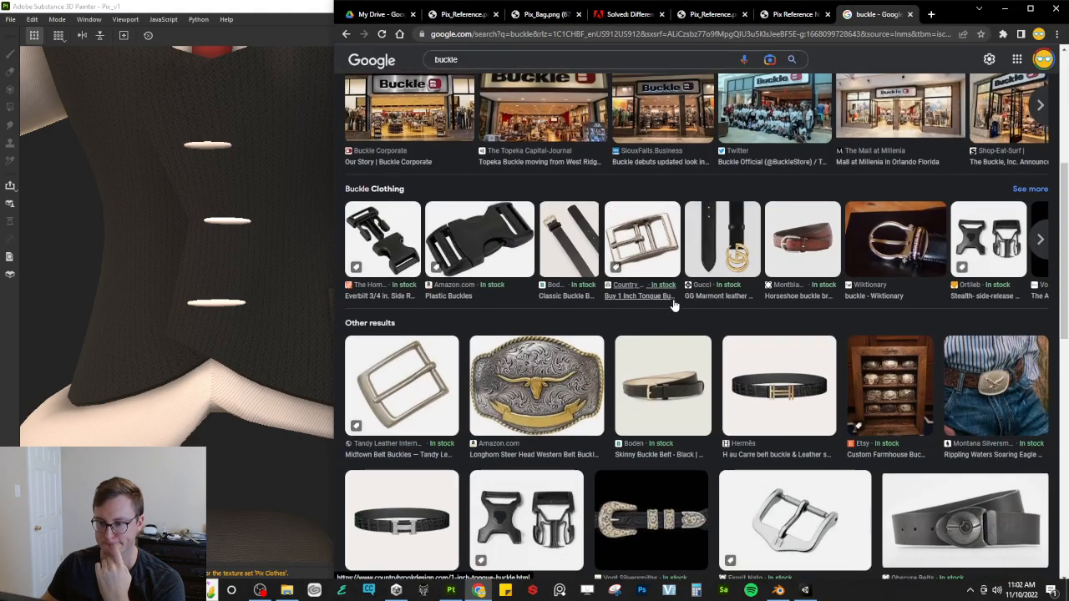
left_click(377, 382)
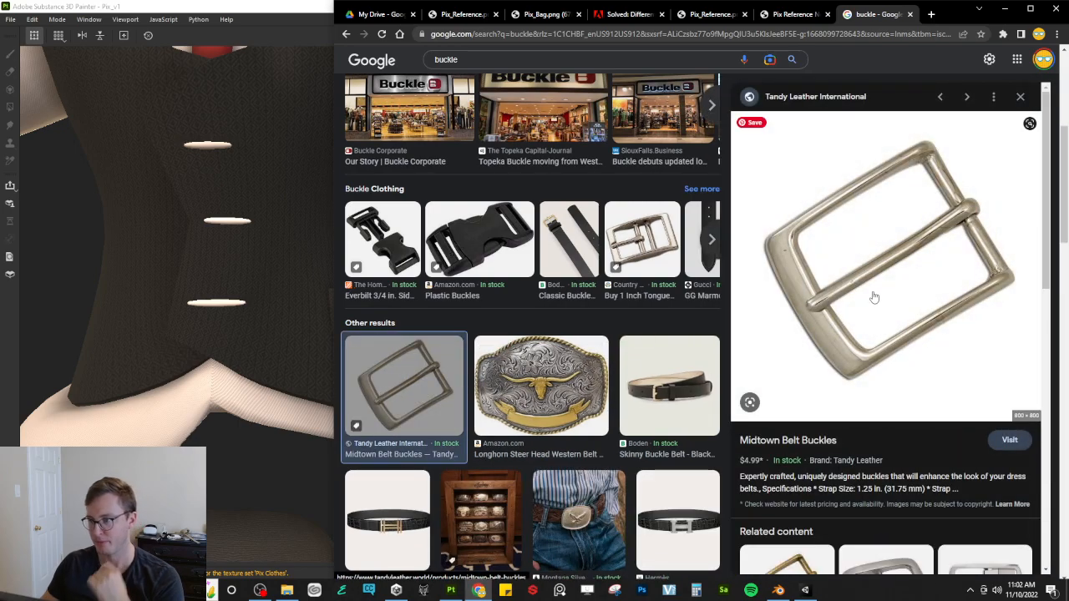
Step: Start saving the Midtown buckle image and browse to the folder 2022 > Client Work > PixelFix > Pix on the D: drive
right_click(874, 295)
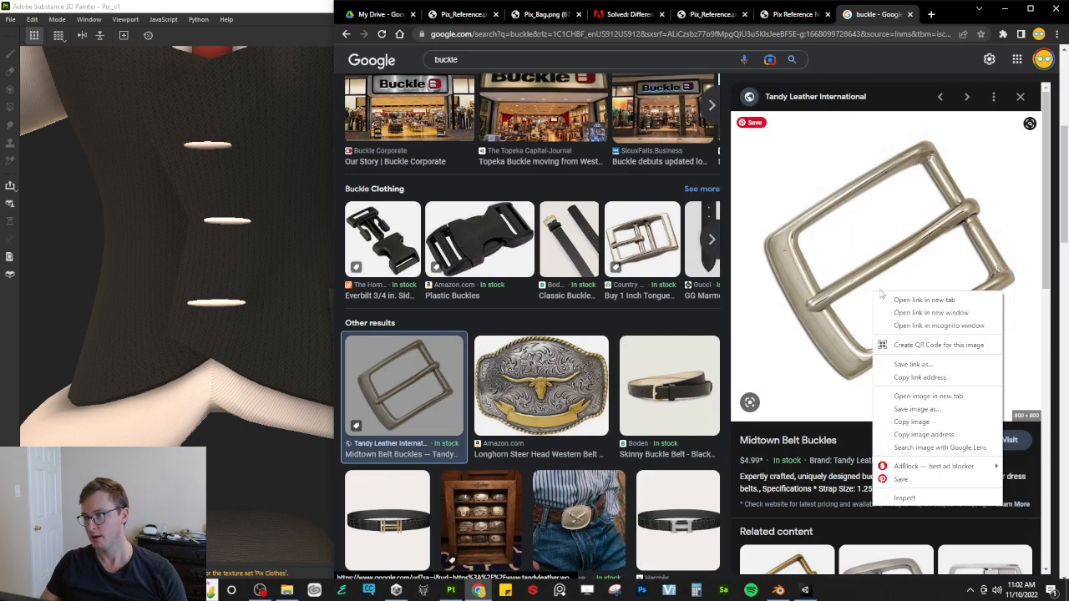
left_click(917, 409)
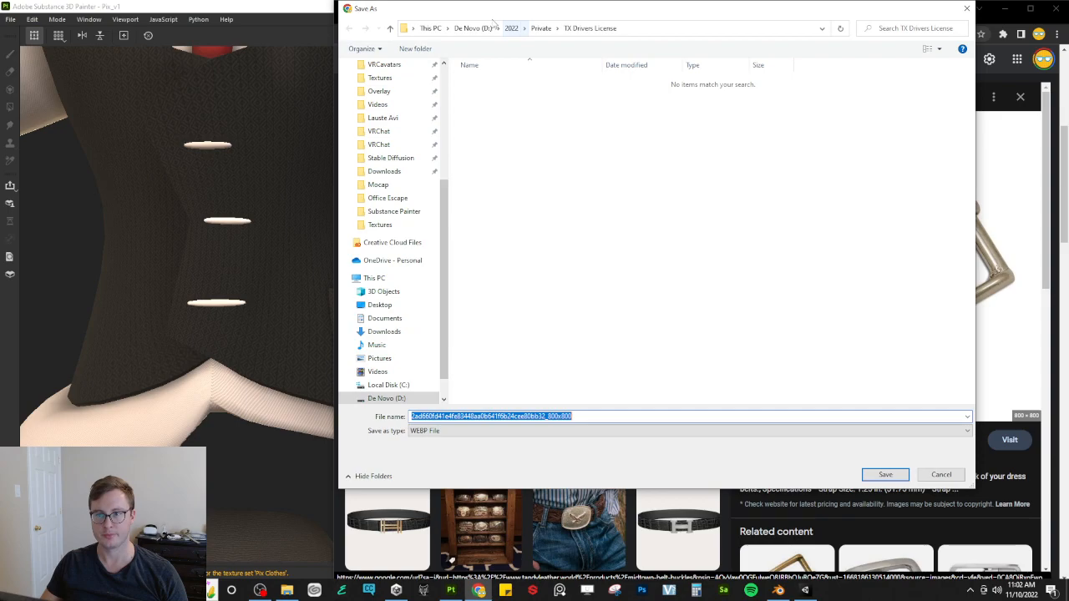
left_click(472, 28)
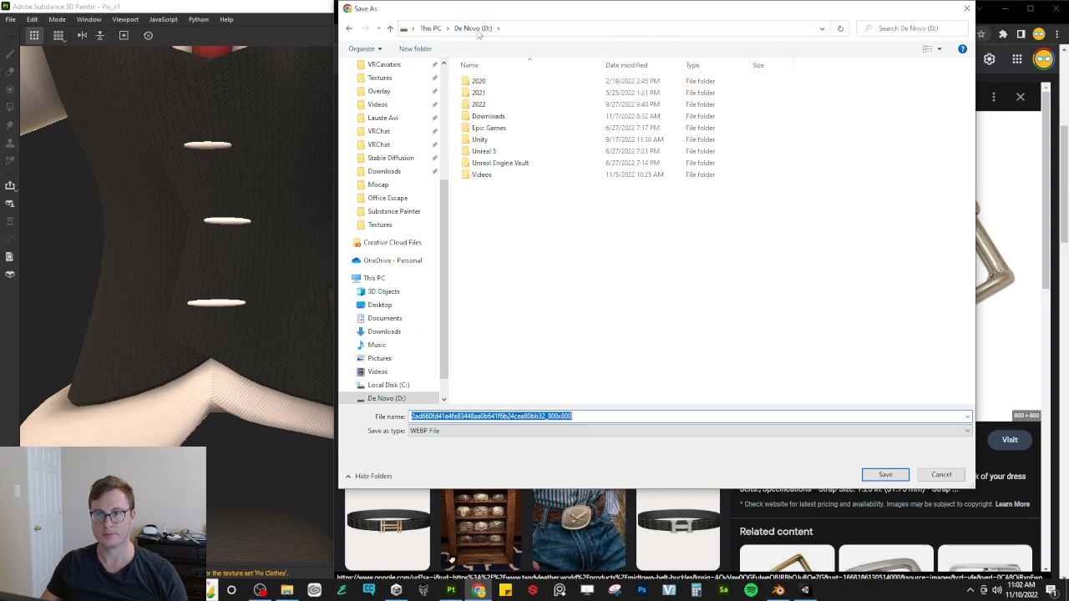
double_click(494, 104)
double_click(492, 115)
scroll(517, 183, "down", 5)
double_click(483, 199)
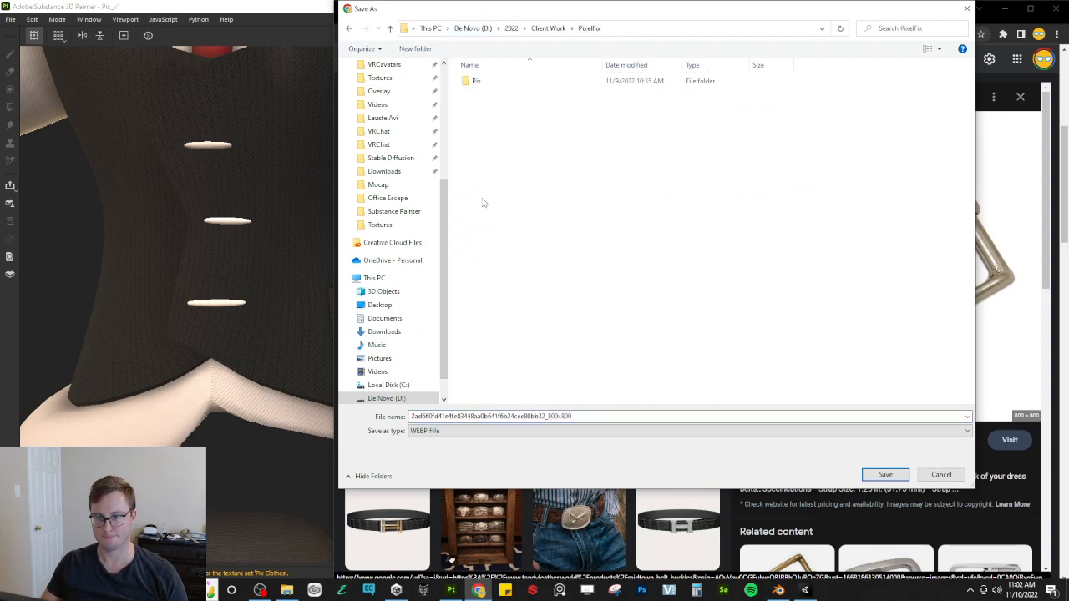
double_click(475, 81)
Step: Create a Textures folder inside Pix and save the image in it under the name Buckle
left_click(415, 48)
type("Textures")
key("Return")
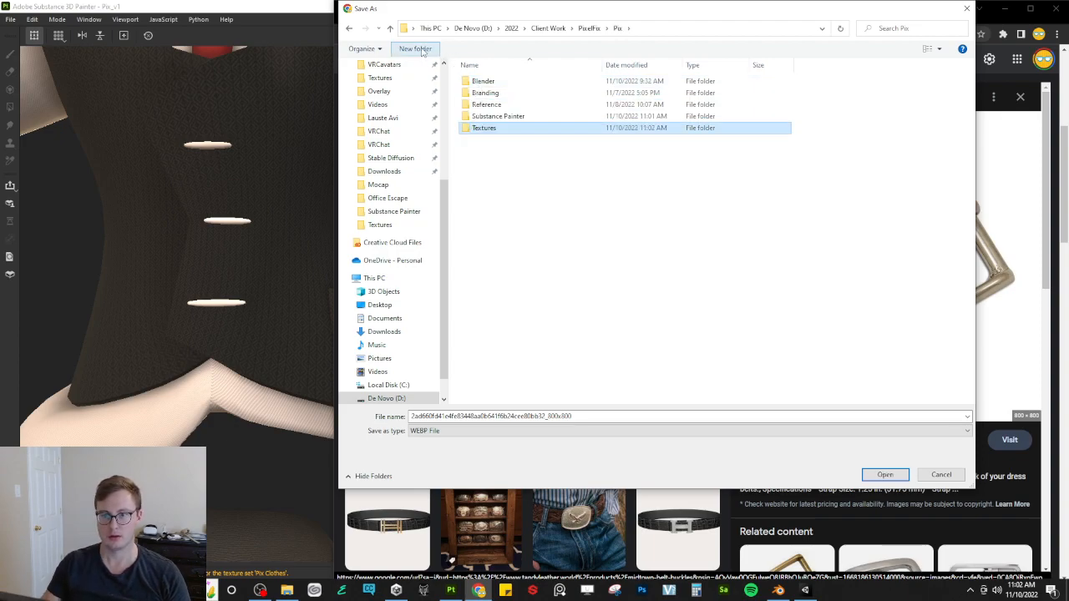
double_click(486, 128)
double_click(600, 416)
type("Bu")
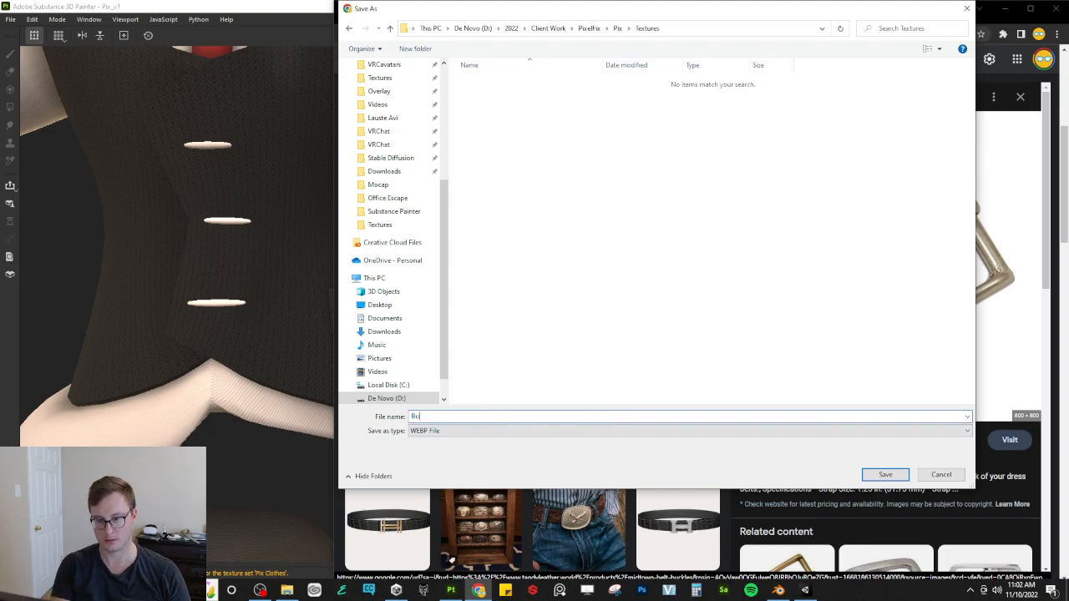
type("ckle")
key("Return")
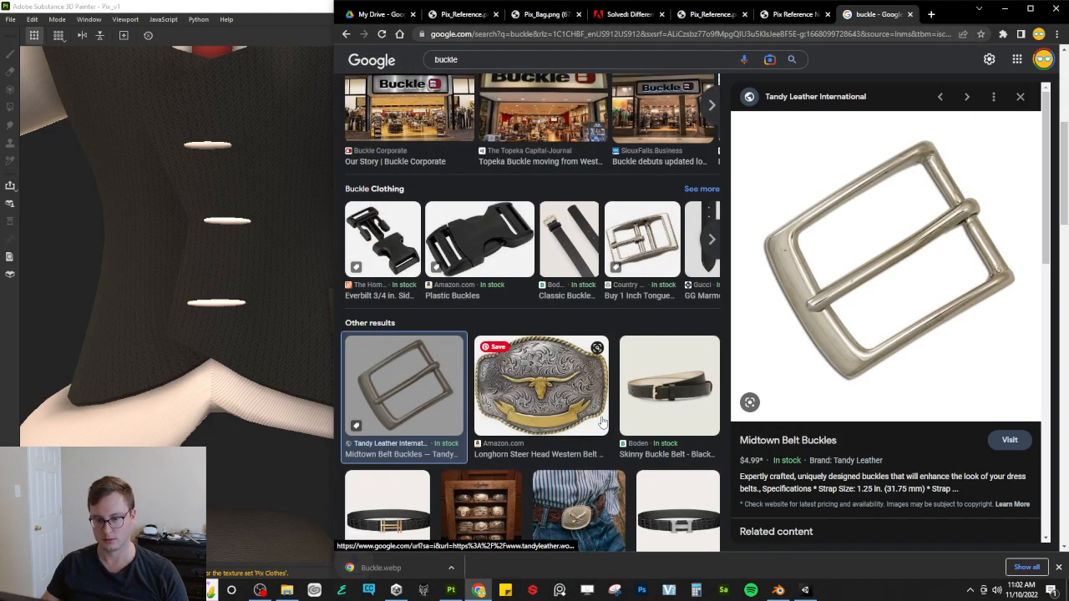
right_click(845, 323)
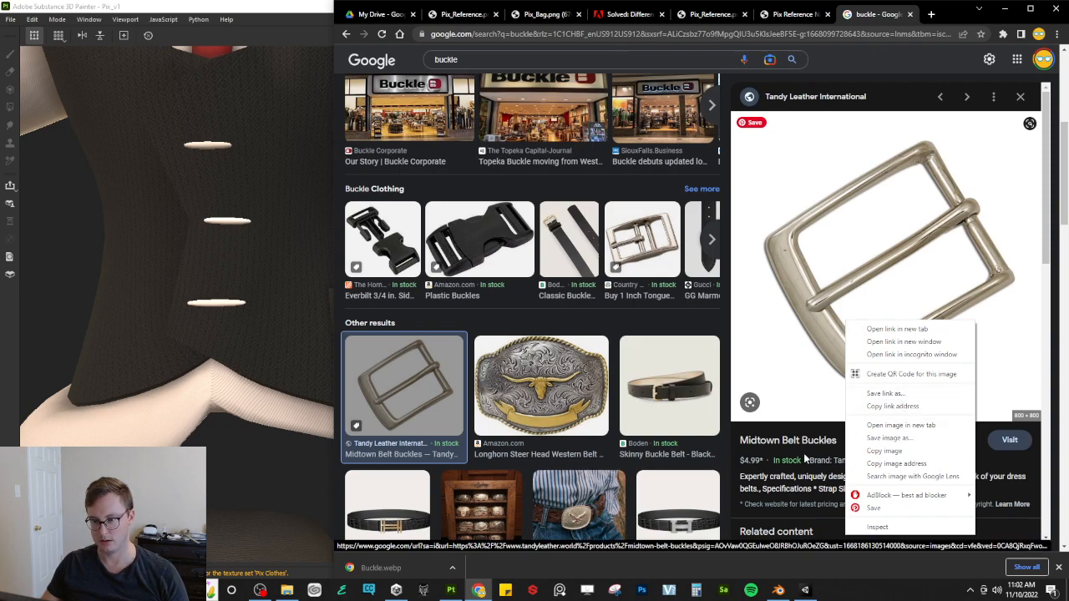
left_click(738, 448)
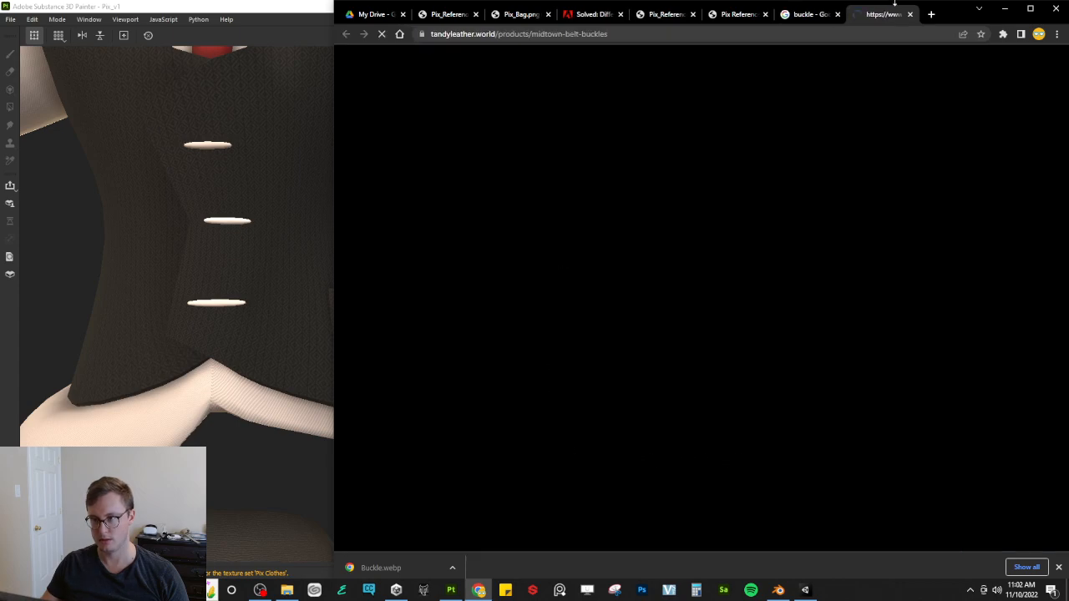
left_click(909, 15)
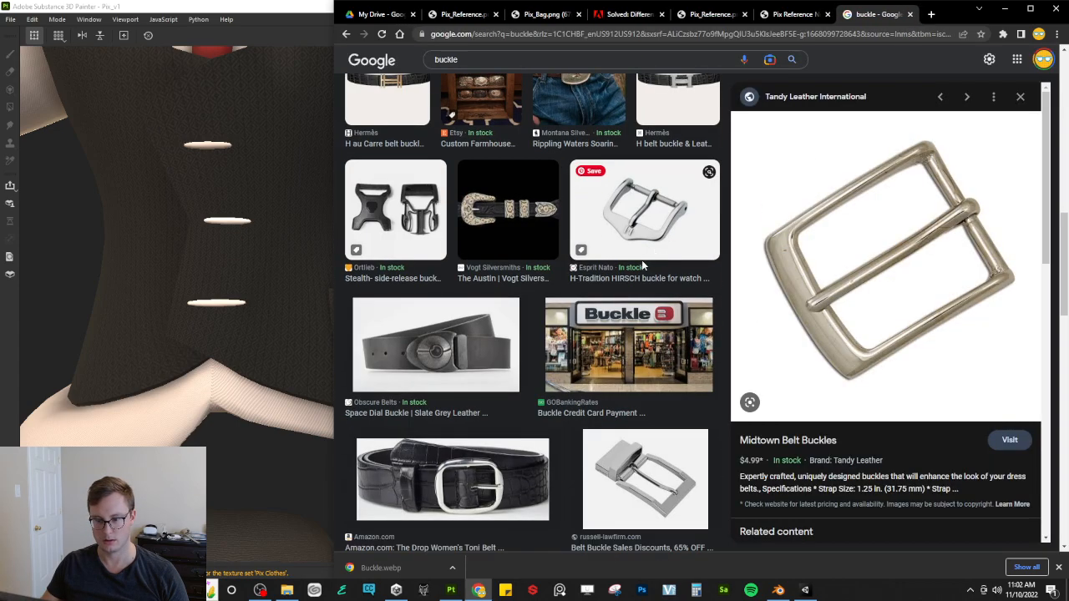
Step: Find the square silver buckle from thebighousegroup.com in the image results and save it as a JPEG in Textures under its suggested name
scroll(641, 266, "down", 8)
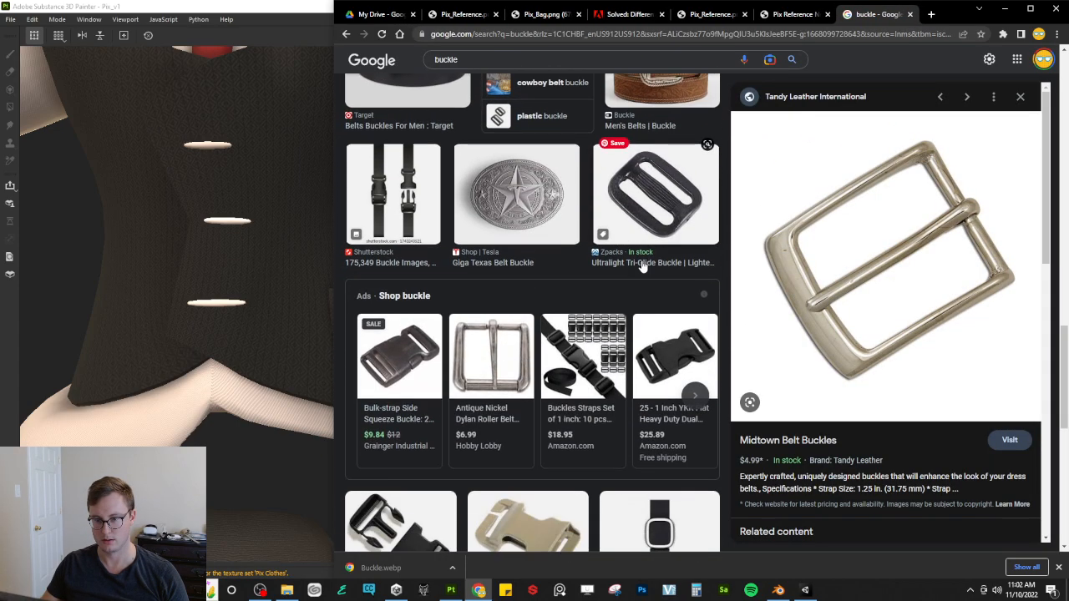
scroll(642, 265, "down", 4)
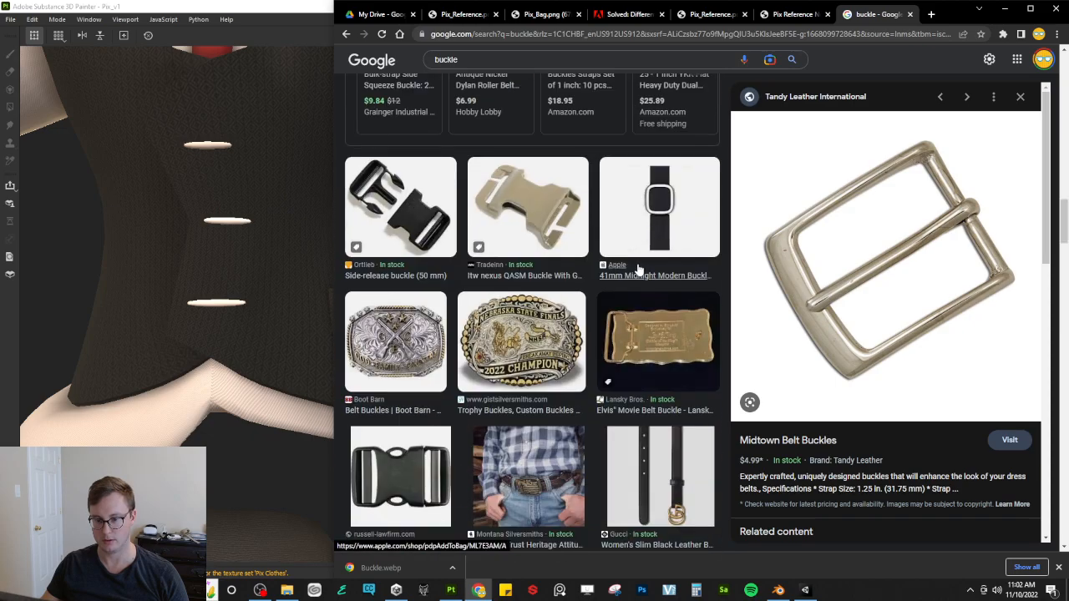
scroll(639, 269, "down", 5)
left_click(510, 312)
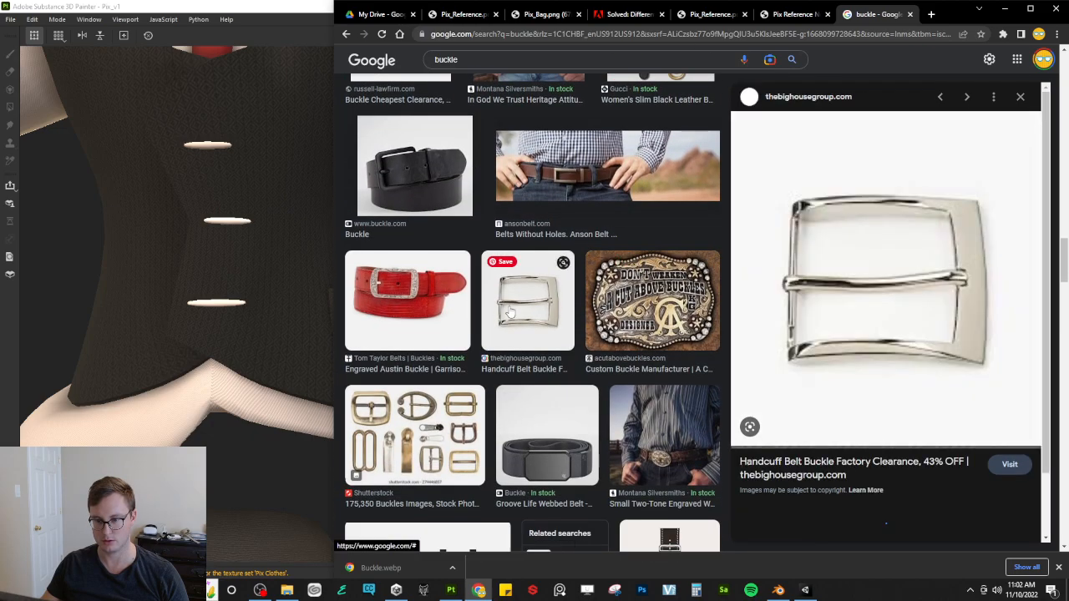
right_click(843, 292)
left_click(894, 417)
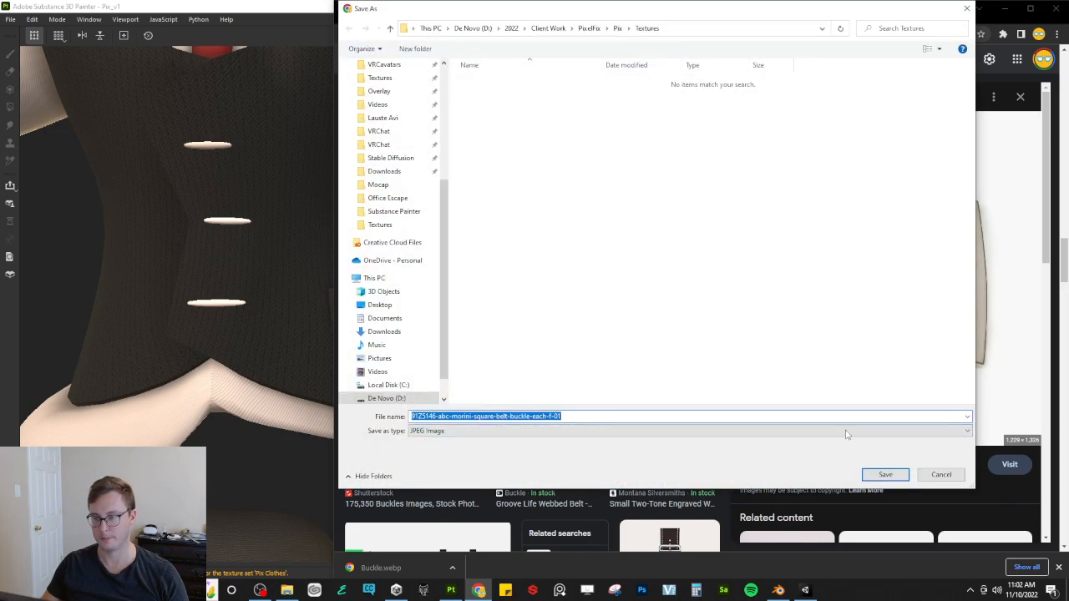
left_click(885, 474)
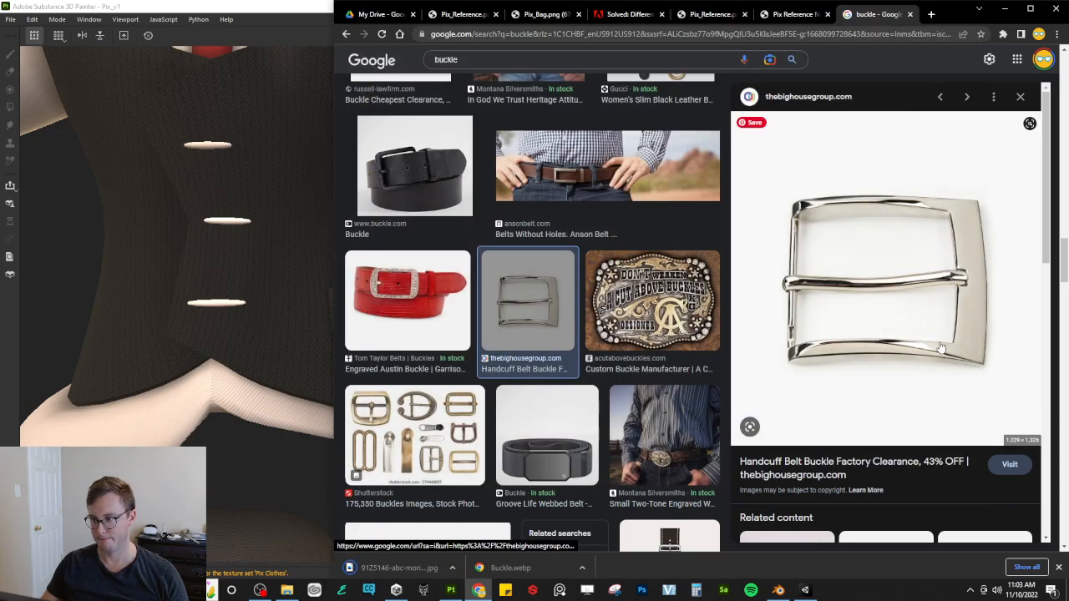
Step: Look through the images related to the Shutterstock buckle collection and open the Midtown Belt Buckles image from Tandy Leather
left_click(443, 427)
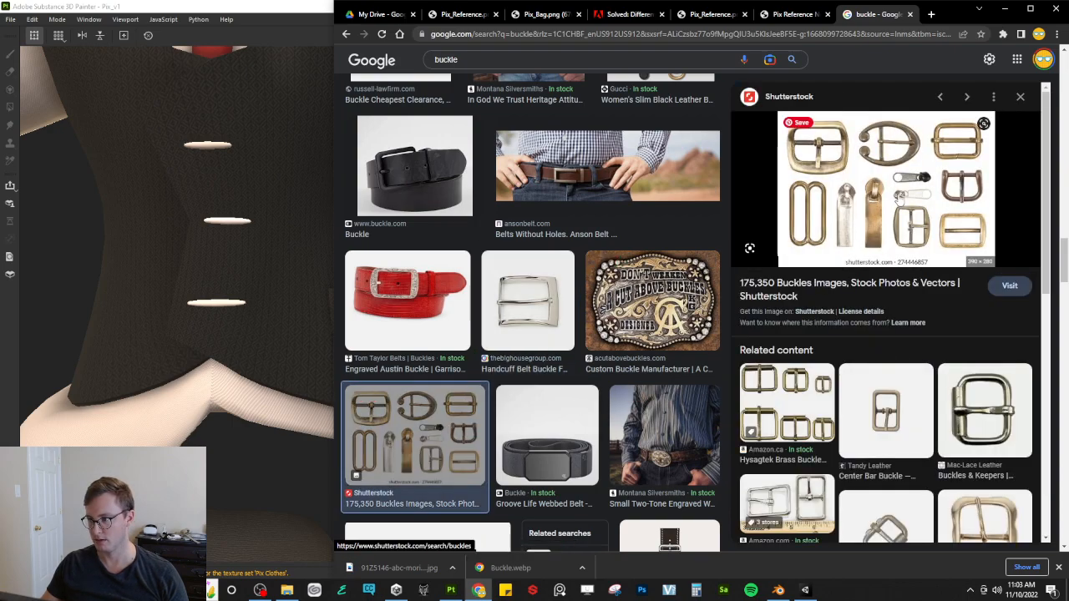
scroll(587, 357, "down", 3)
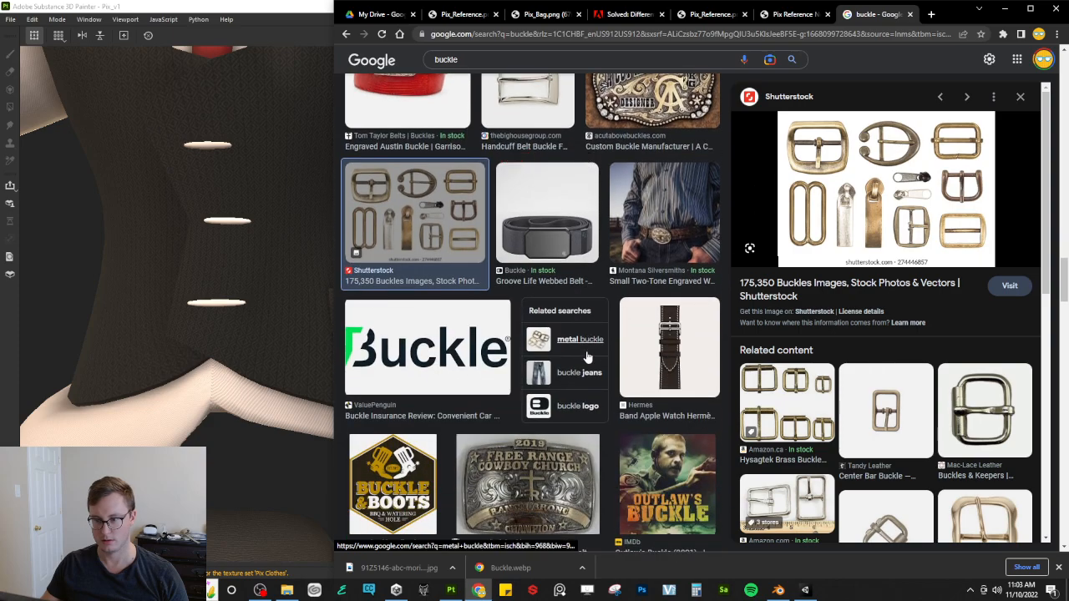
scroll(587, 357, "down", 4)
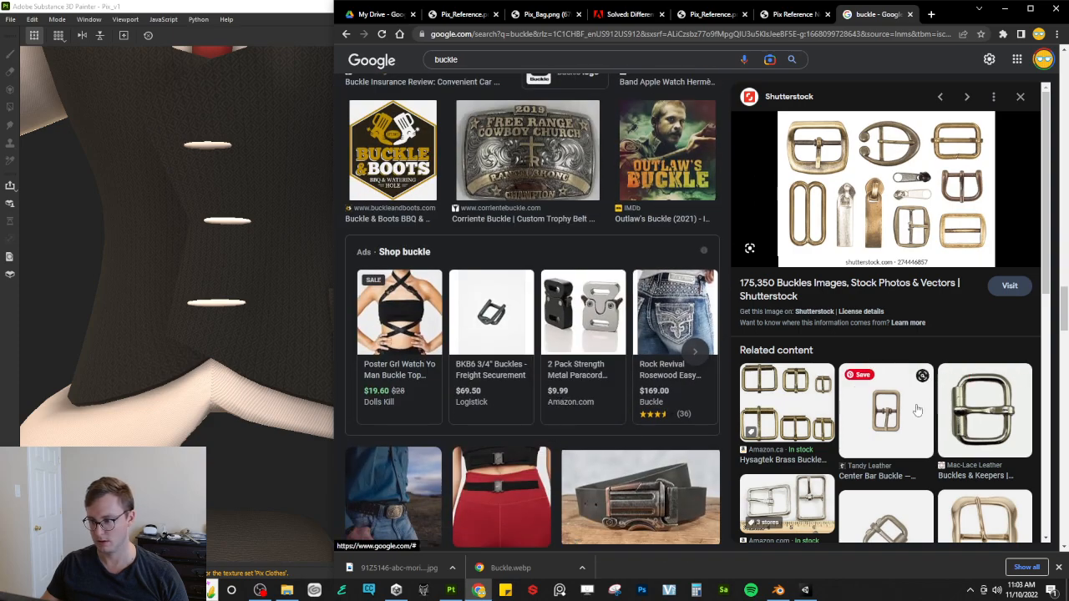
scroll(887, 416, "down", 3)
scroll(887, 416, "down", 1)
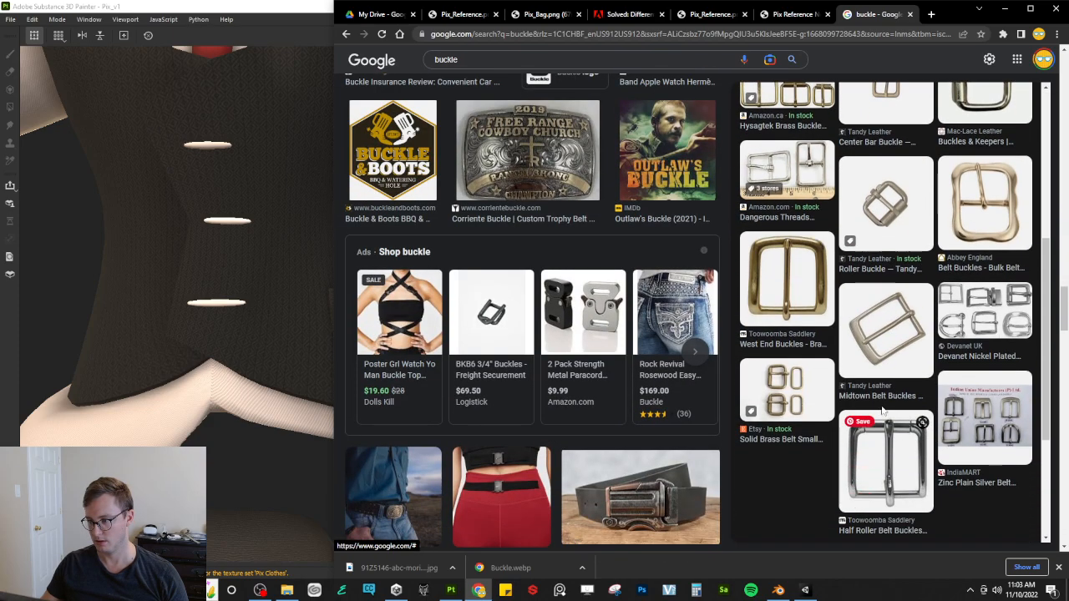
left_click(893, 354)
right_click(893, 322)
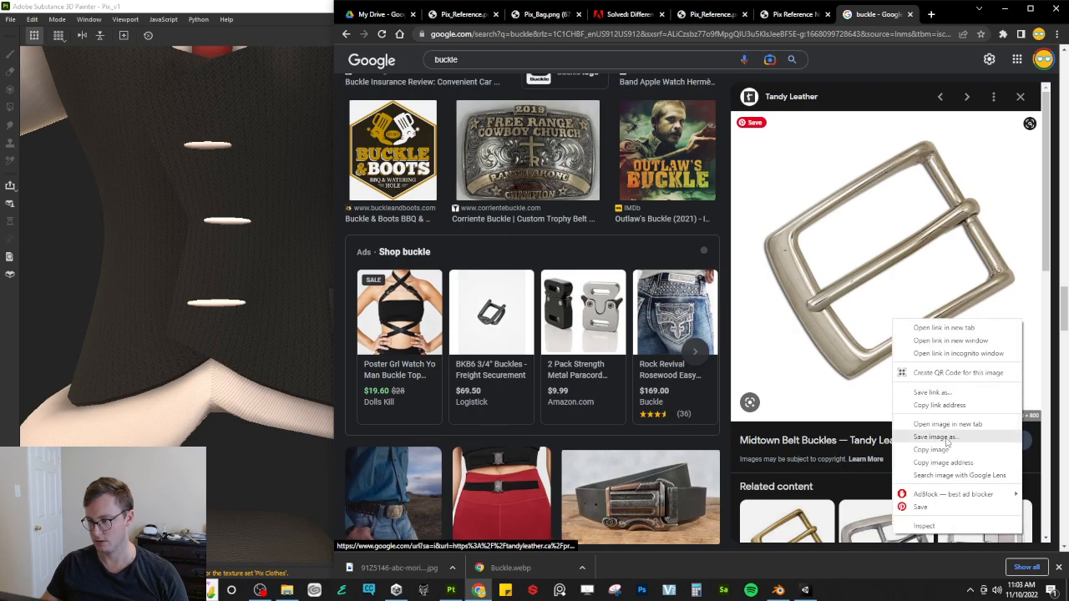
left_click(918, 441)
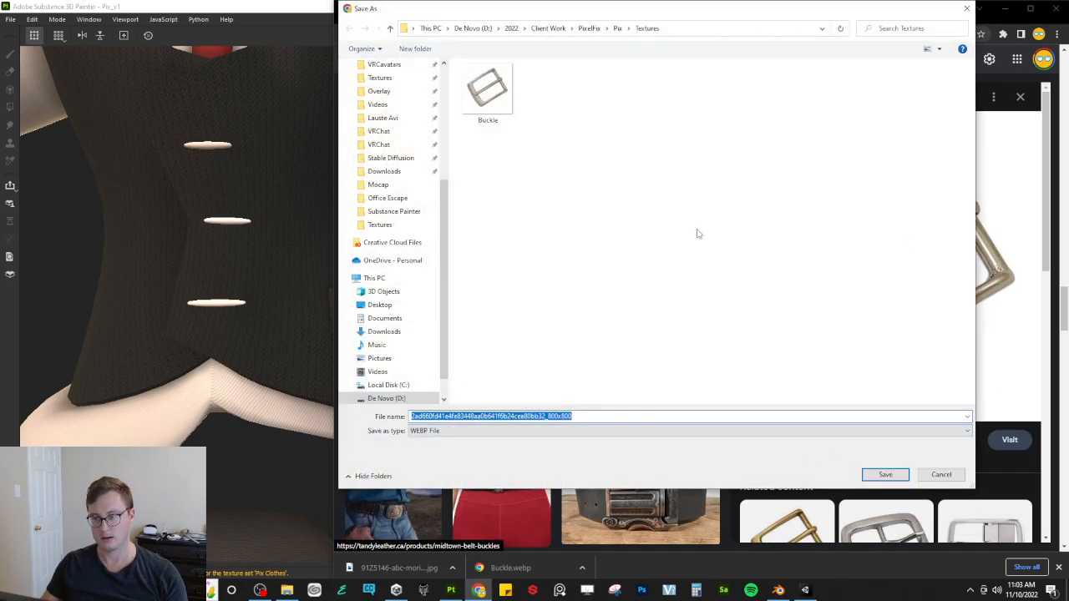
left_click(538, 432)
key("Escape")
key("Escape")
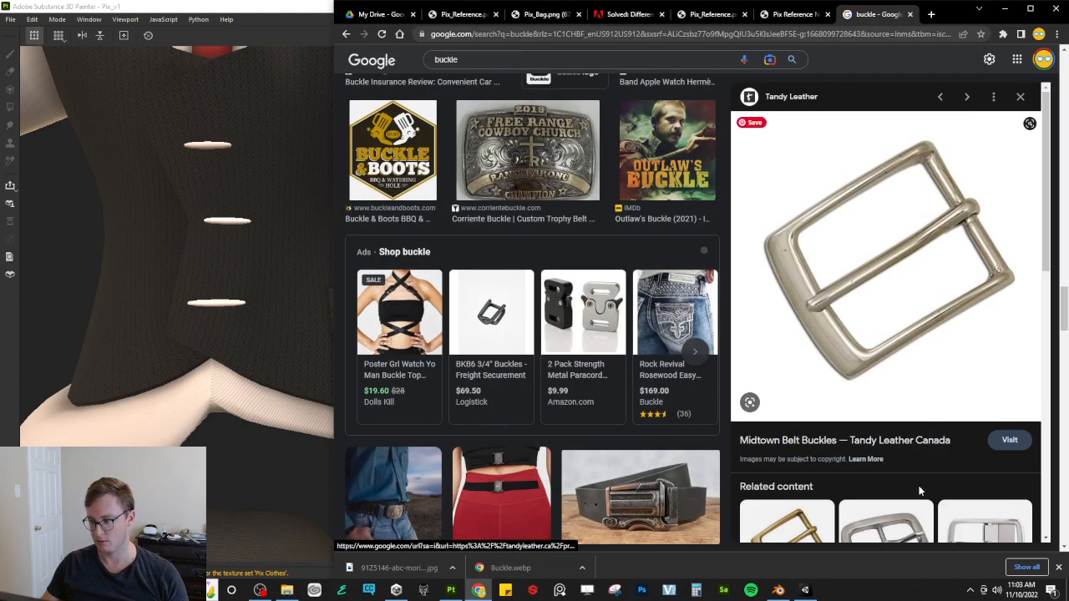
Step: Open the Metal Belt Buckle 30 mm image from Paracord.eu in the related content and save it as a JPEG in Textures under its suggested name
scroll(868, 342, "down", 4)
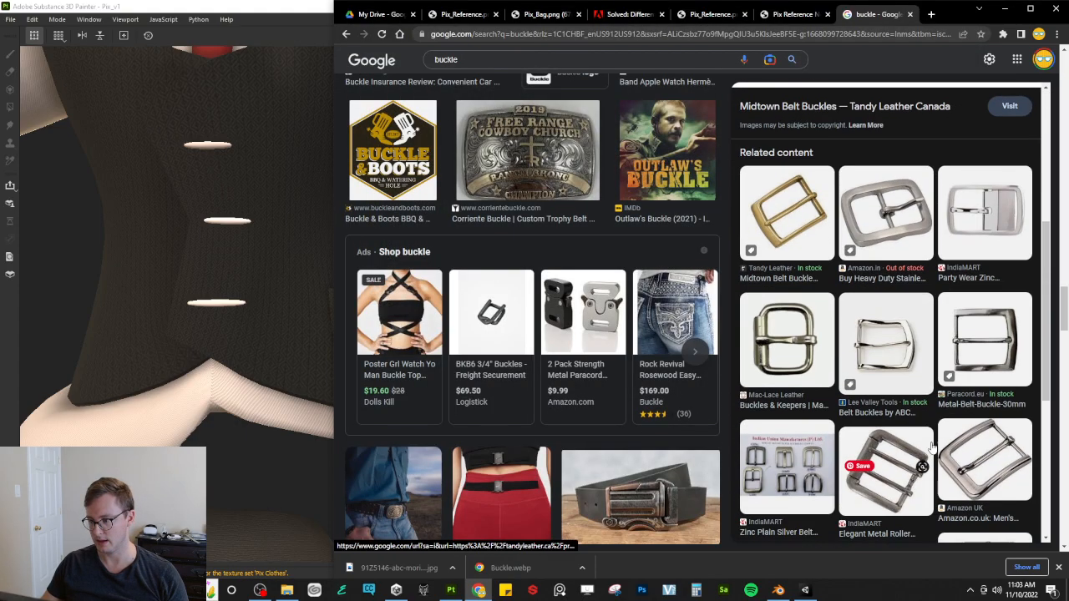
left_click(960, 360)
right_click(878, 339)
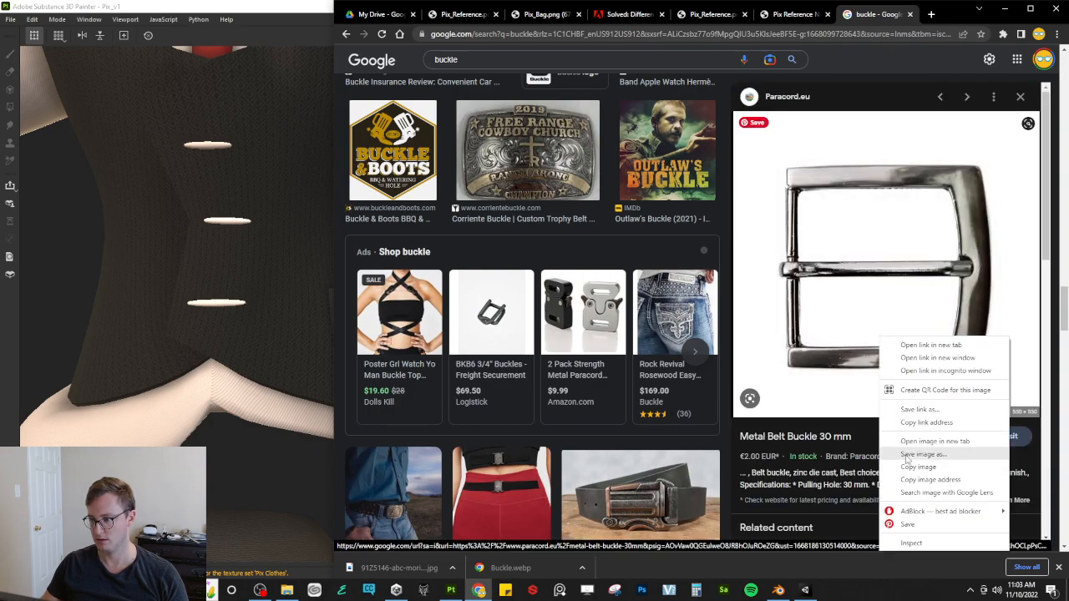
left_click(906, 458)
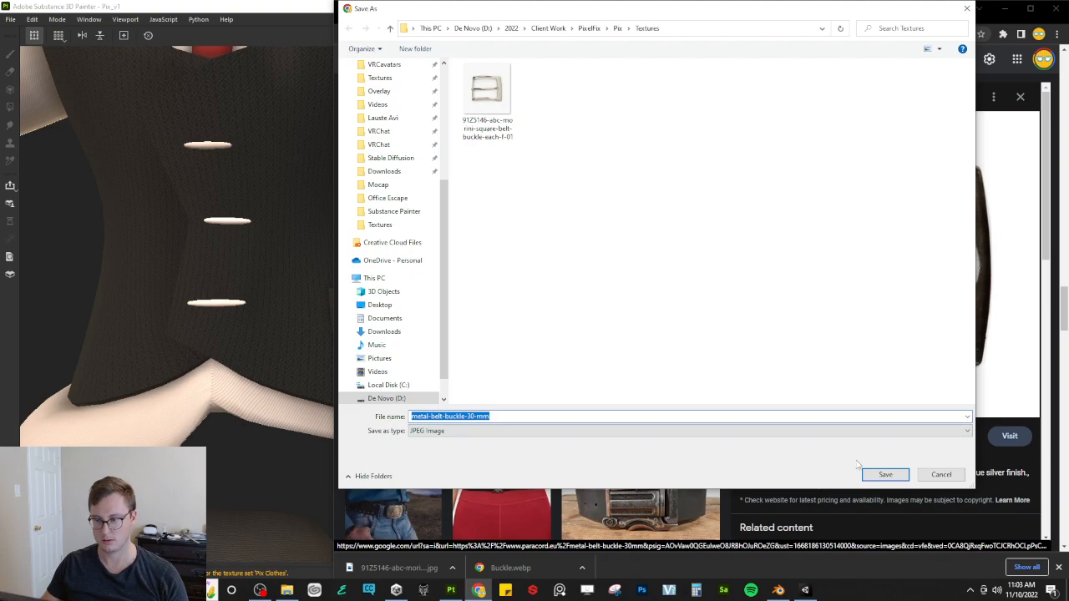
left_click(885, 475)
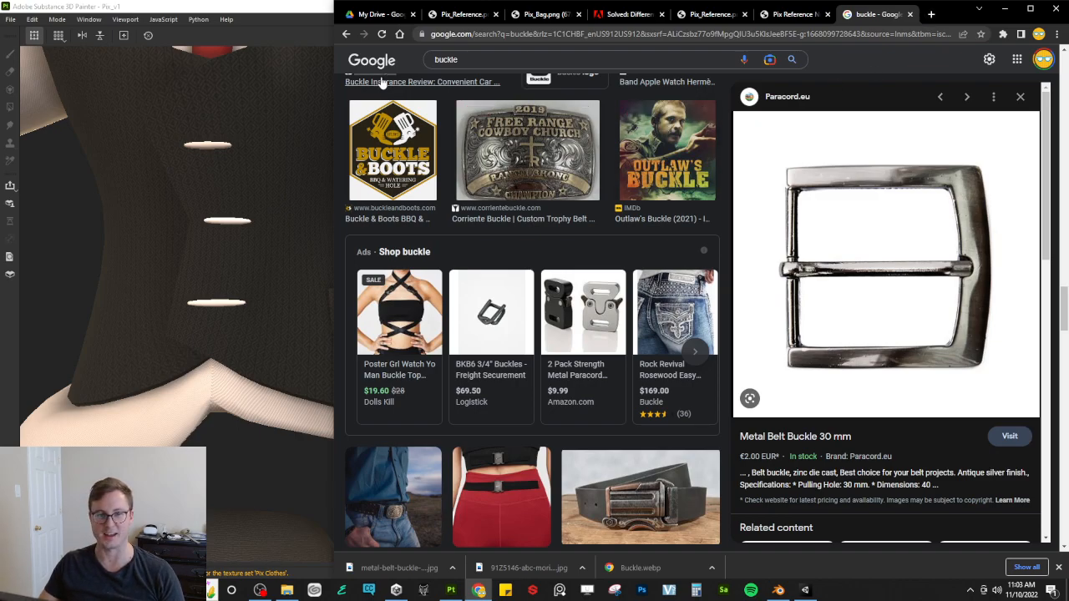
Step: Switch to Photoshop and create a new 2048 x 2048 px document at 300 ppi with a white background
left_click(284, 5)
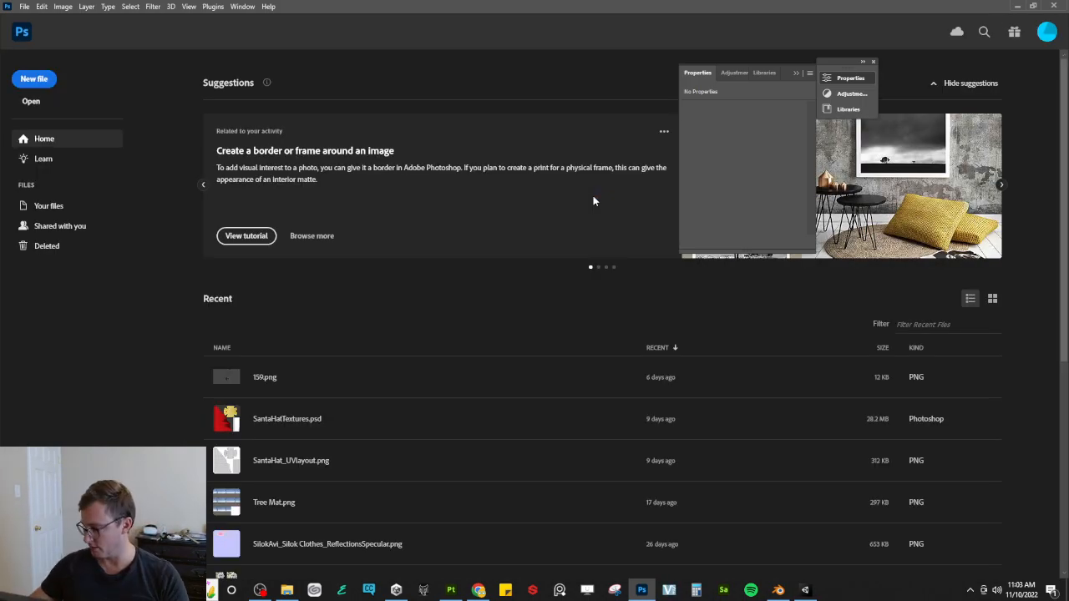
key("ctrl+n")
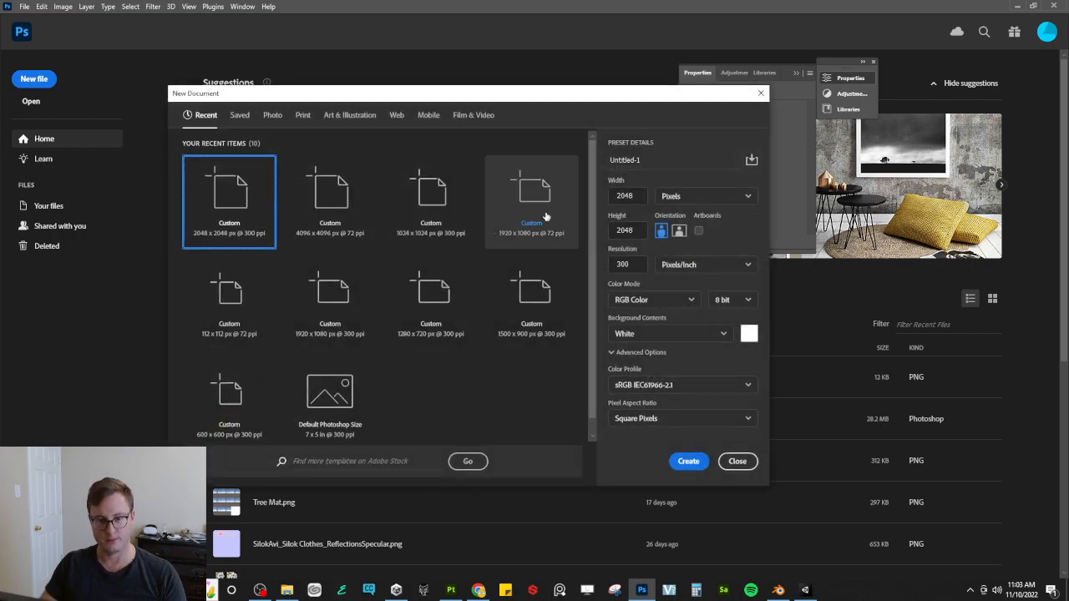
left_click(683, 463)
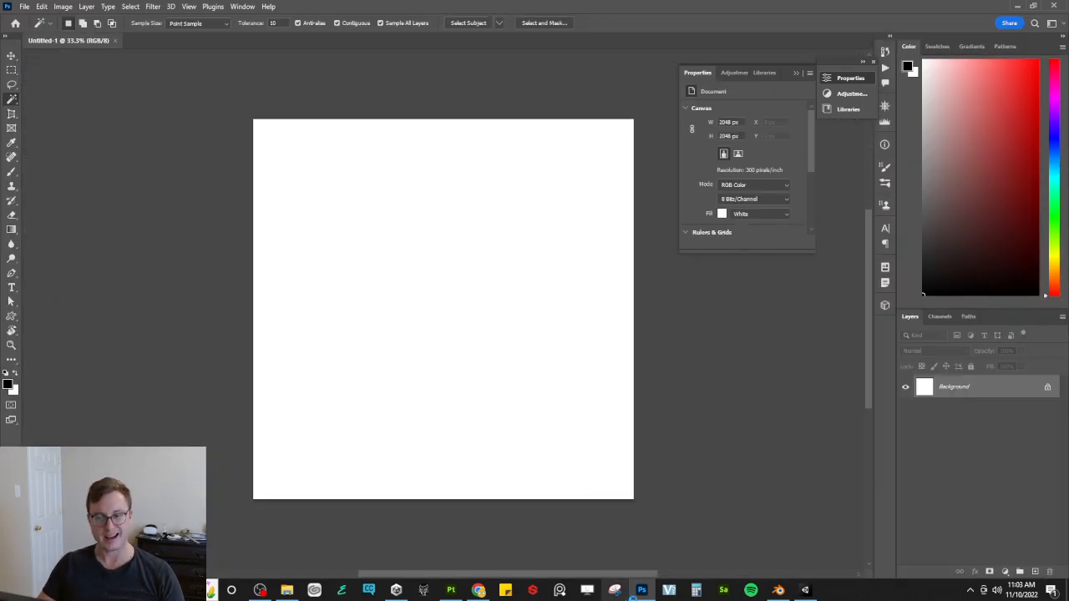
Step: Delete the Buckle image from the Pix > Textures folder and place metal-belt-buckle-30-mm at full canvas size in the new document
left_click(287, 590)
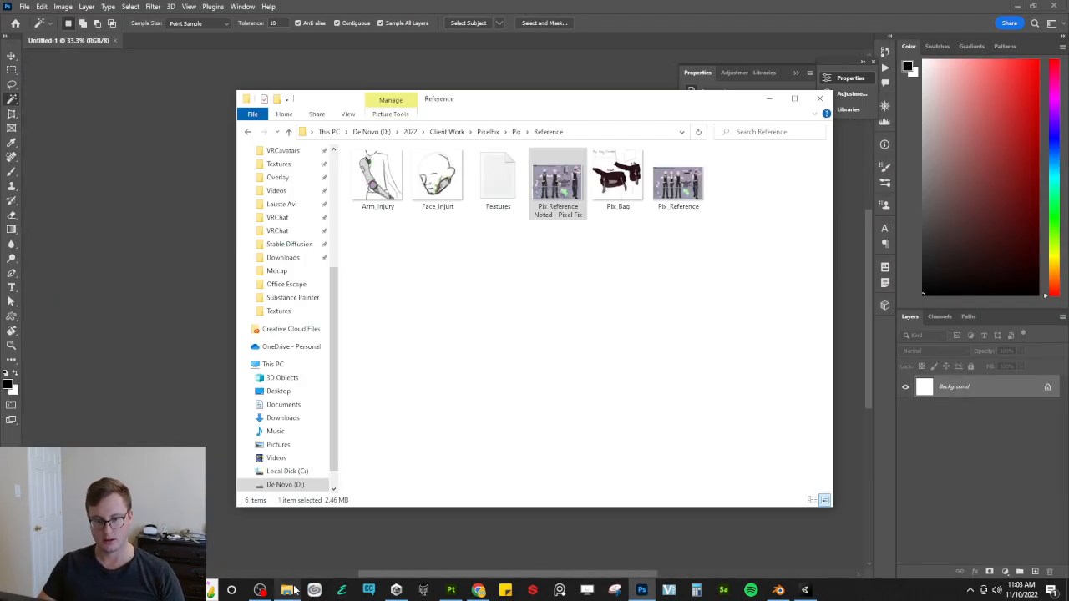
left_click(529, 254)
left_click(515, 132)
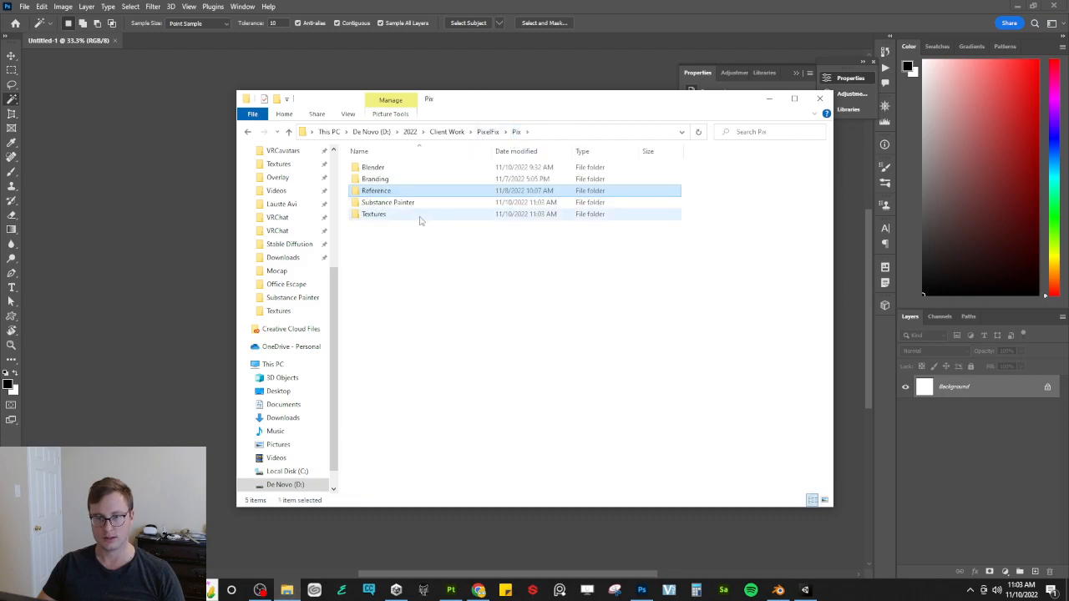
double_click(394, 215)
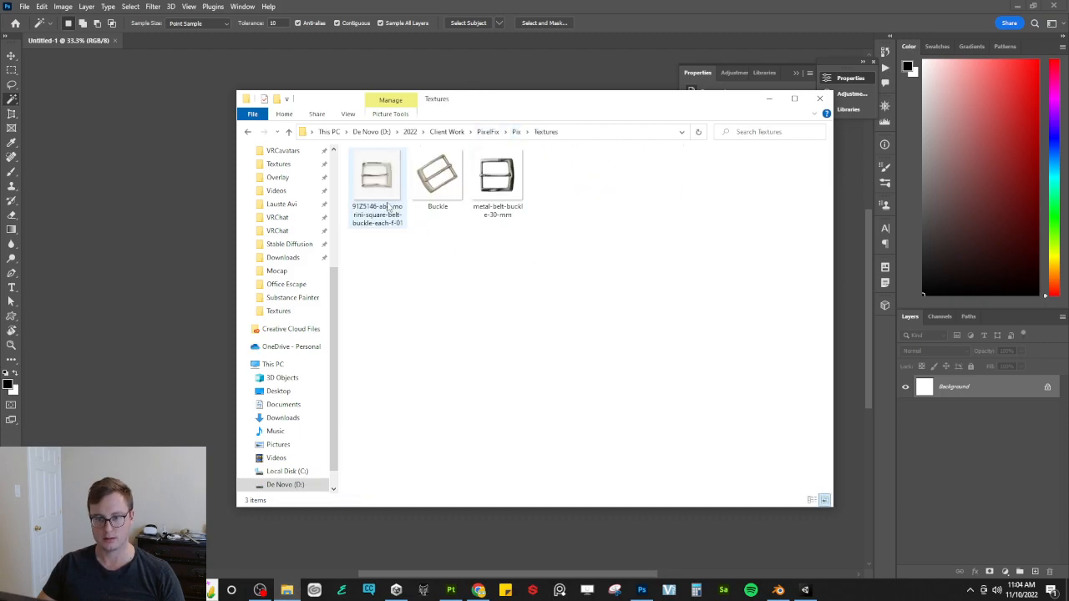
left_click(430, 200)
key("Delete")
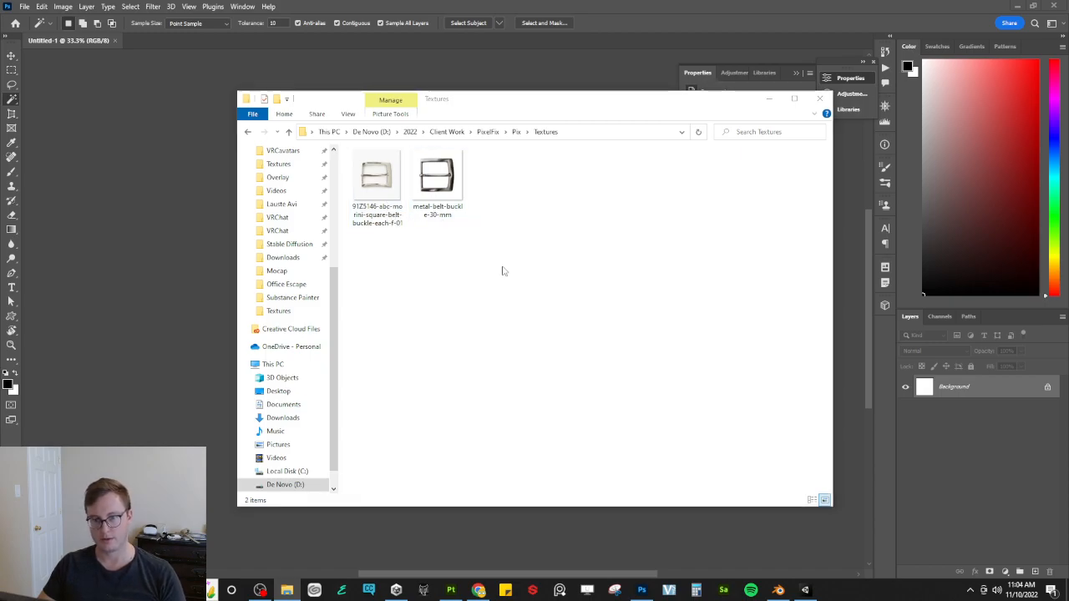
left_click_drag(437, 187, 484, 305)
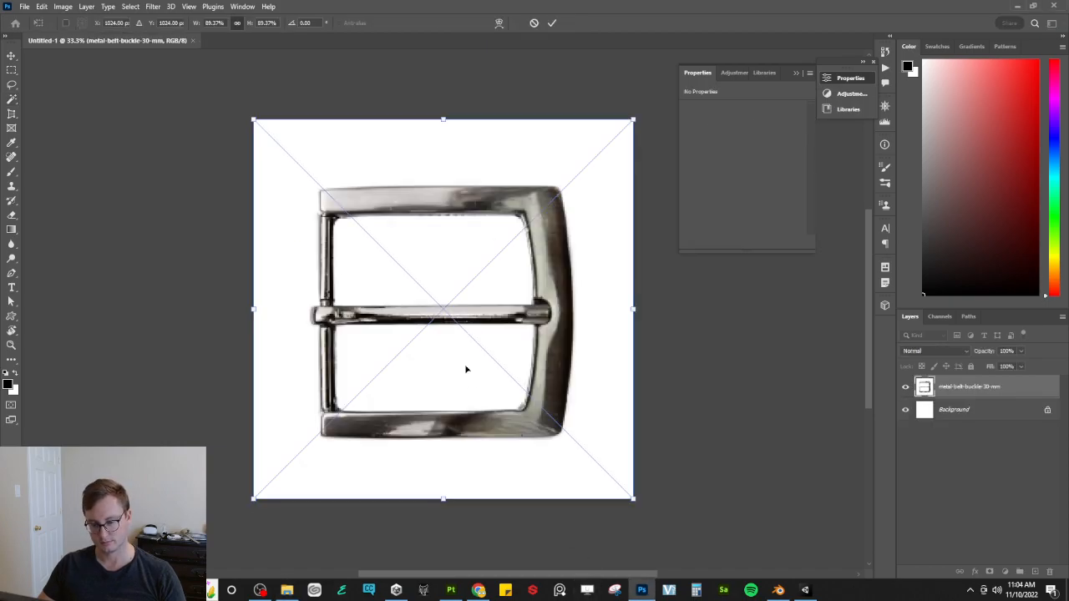
key("Return")
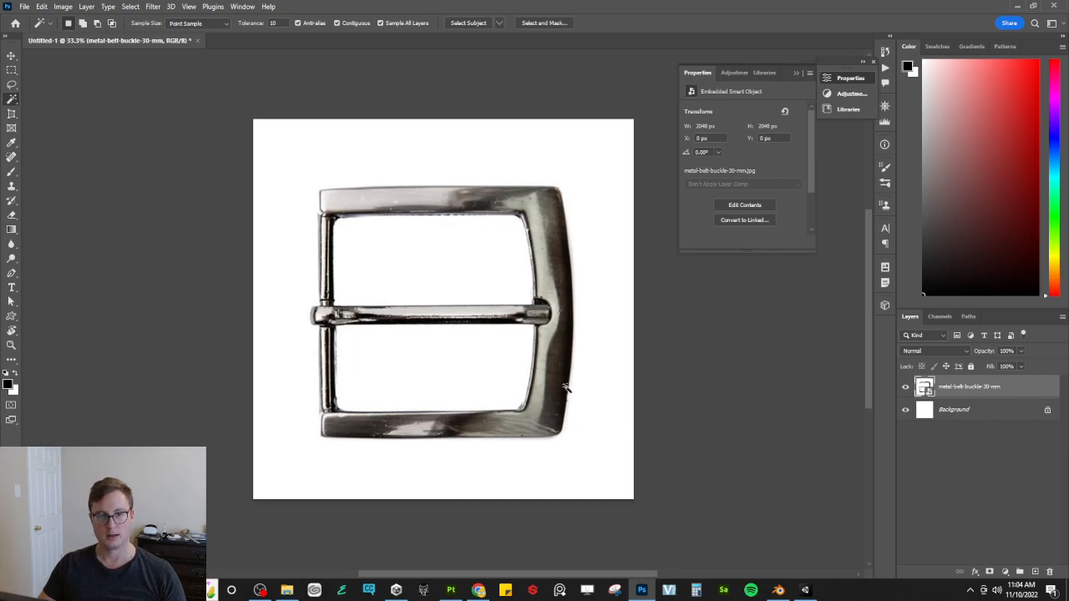
Step: Save the document on the computer as Alpha_Buckle in Photoshop format in Client Work > PixelFix > Pix > Textures, with Maximize Compatibility enabled
key("ctrl+s")
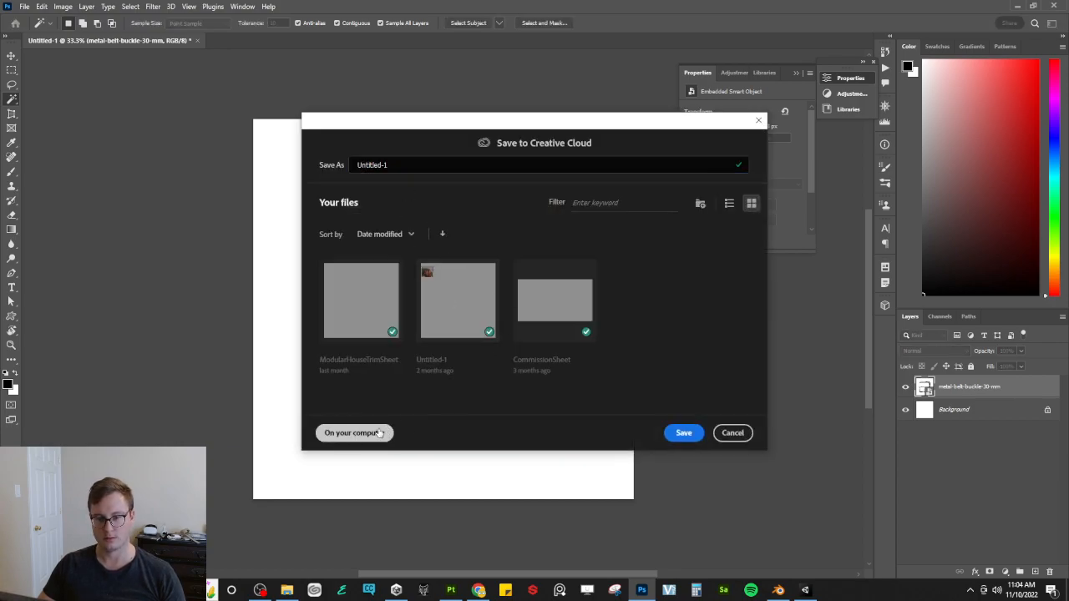
left_click(354, 433)
left_click(219, 28)
scroll(167, 167, "down", 5)
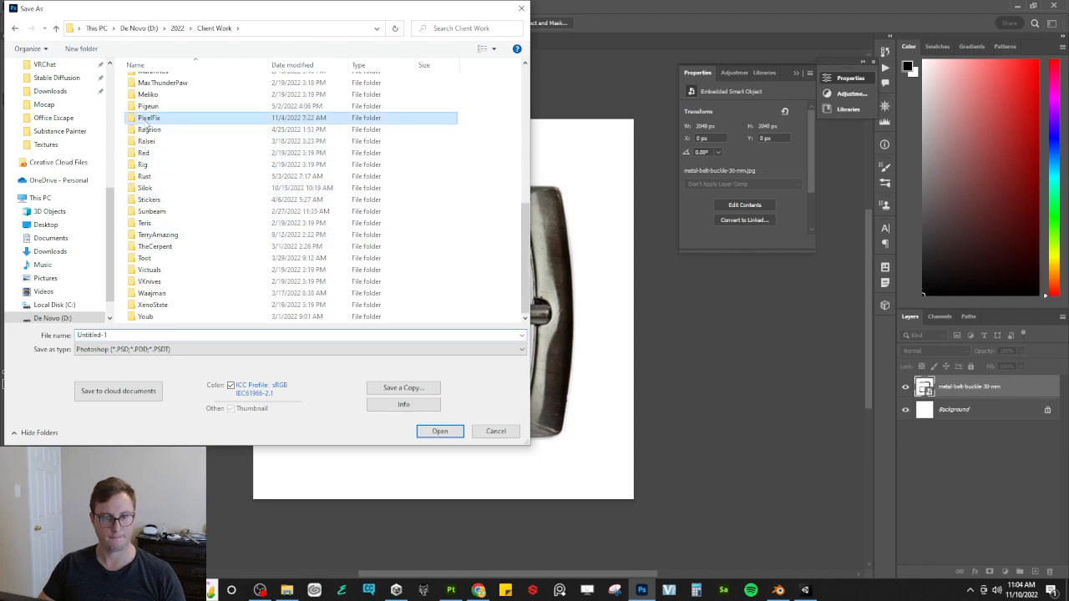
double_click(149, 118)
double_click(146, 81)
double_click(150, 131)
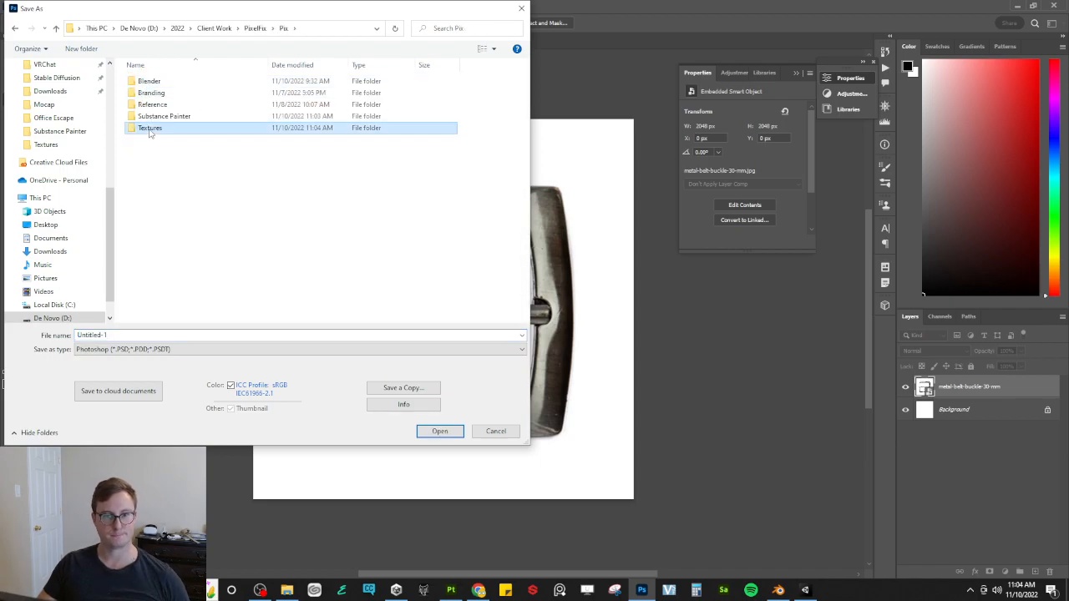
left_click(181, 335)
type("Buc")
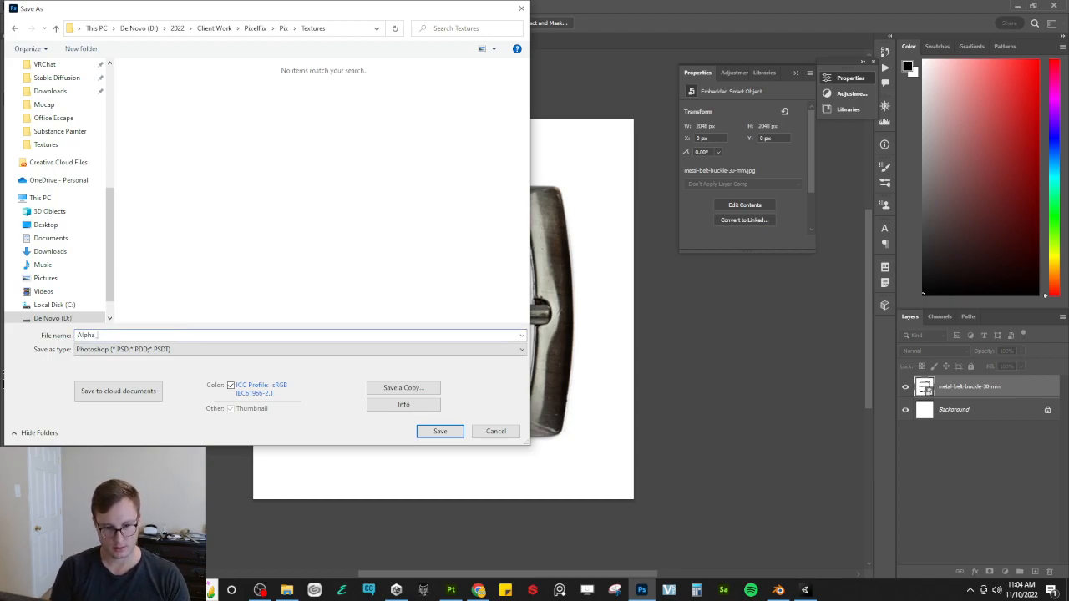
type("kle")
key("Return")
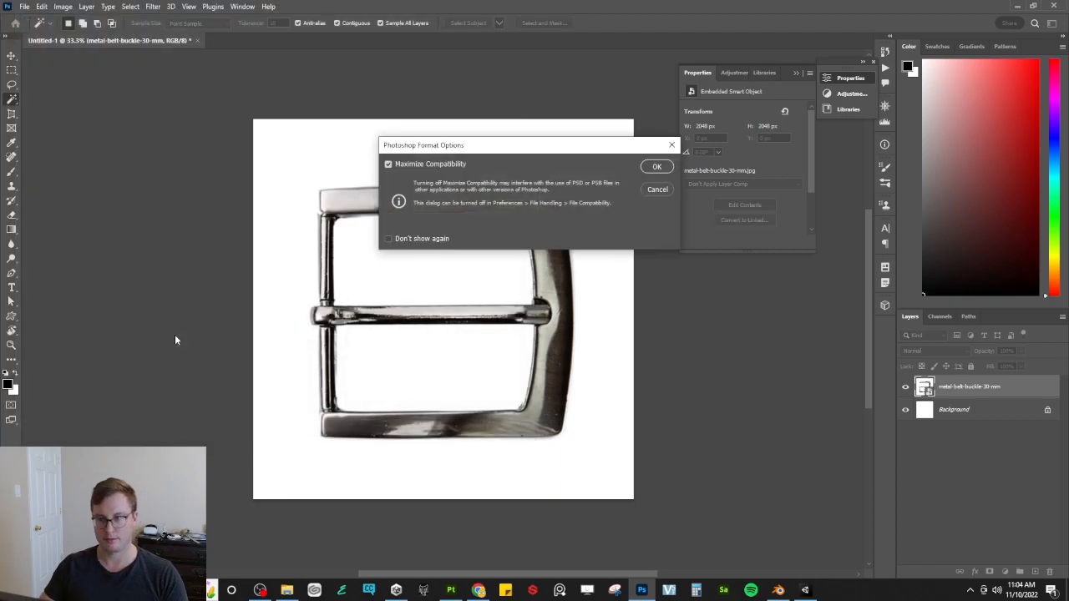
left_click(663, 168)
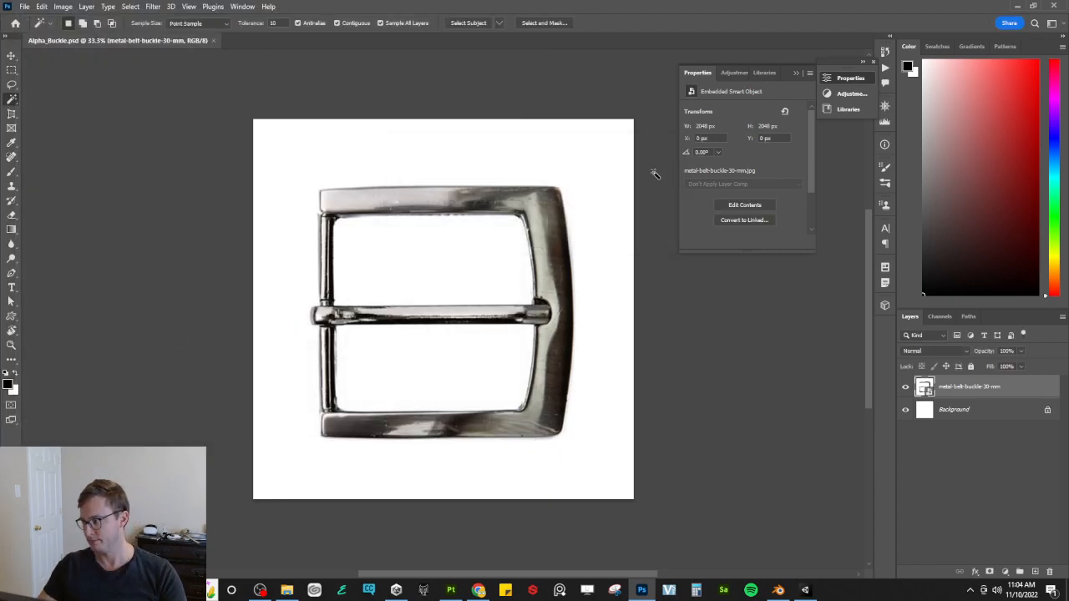
Step: Select the white background around the buckle together with its two inner openings using the Magic Wand
left_click(587, 351)
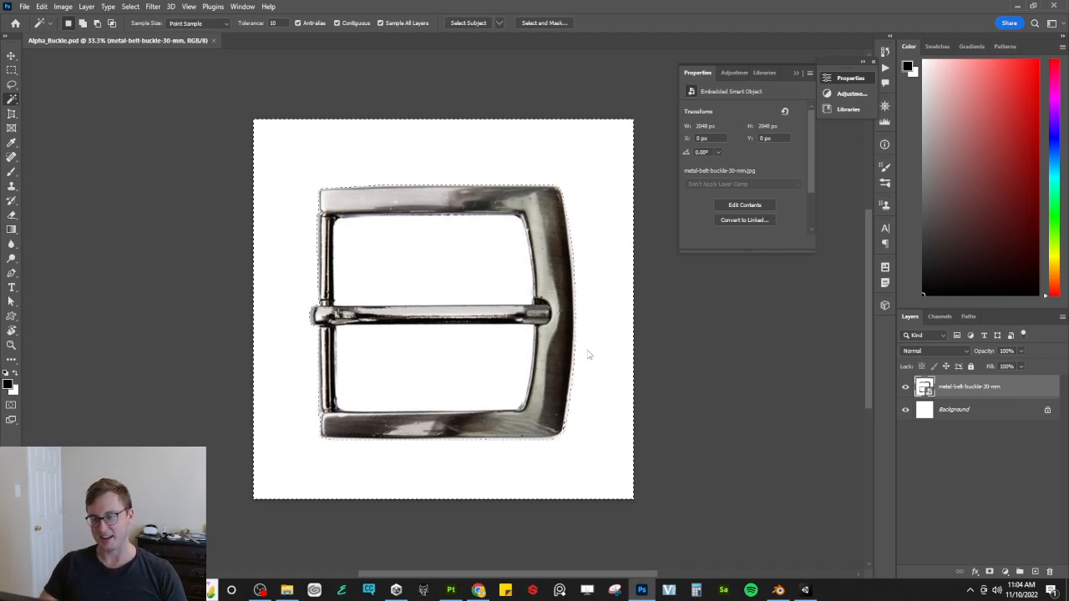
key("ctrl+d")
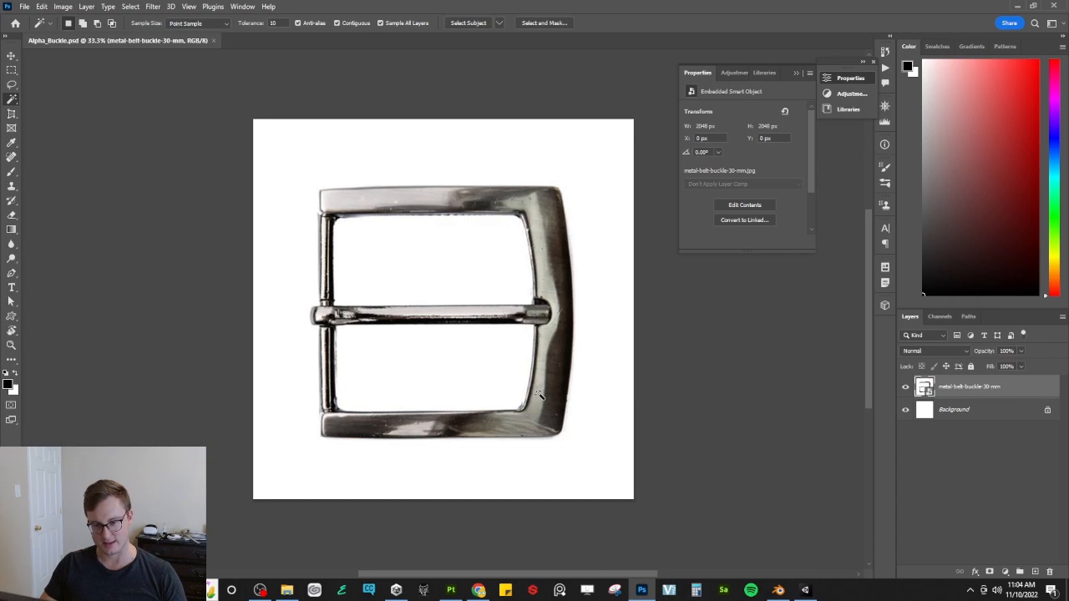
left_click(428, 459)
left_click(410, 252, "shift")
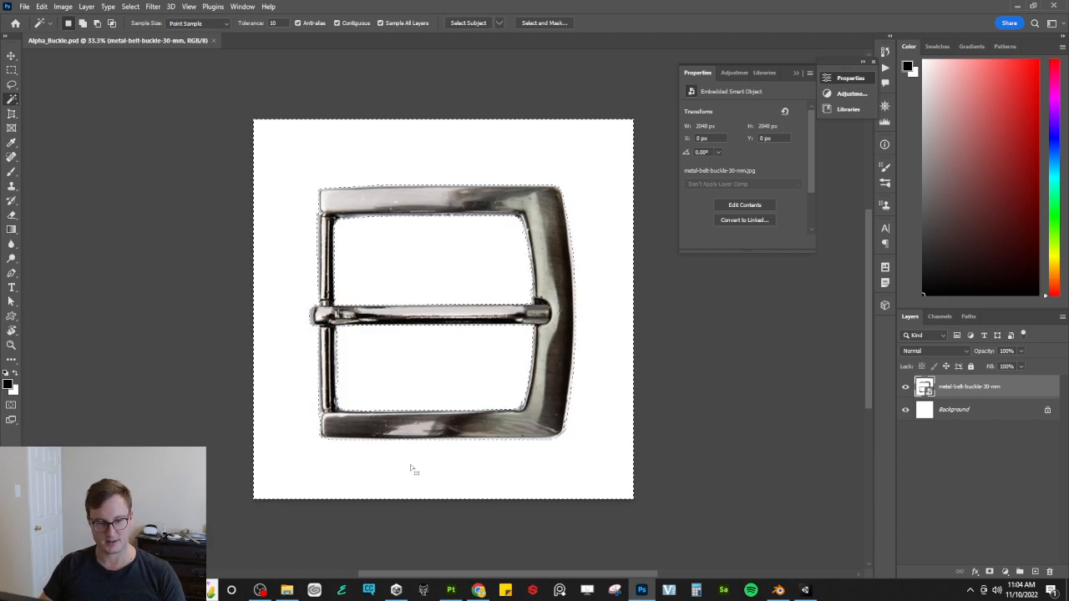
Step: Fill the selected background with black on a new layer above the buckle image
key("g")
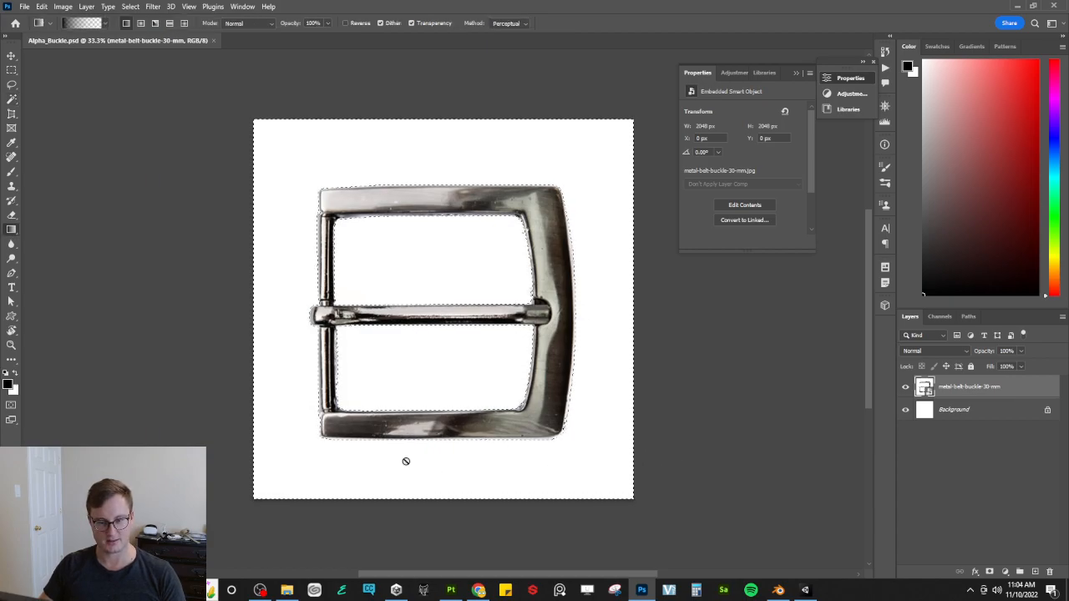
left_click(1035, 571)
key("shift+g")
left_click(440, 467)
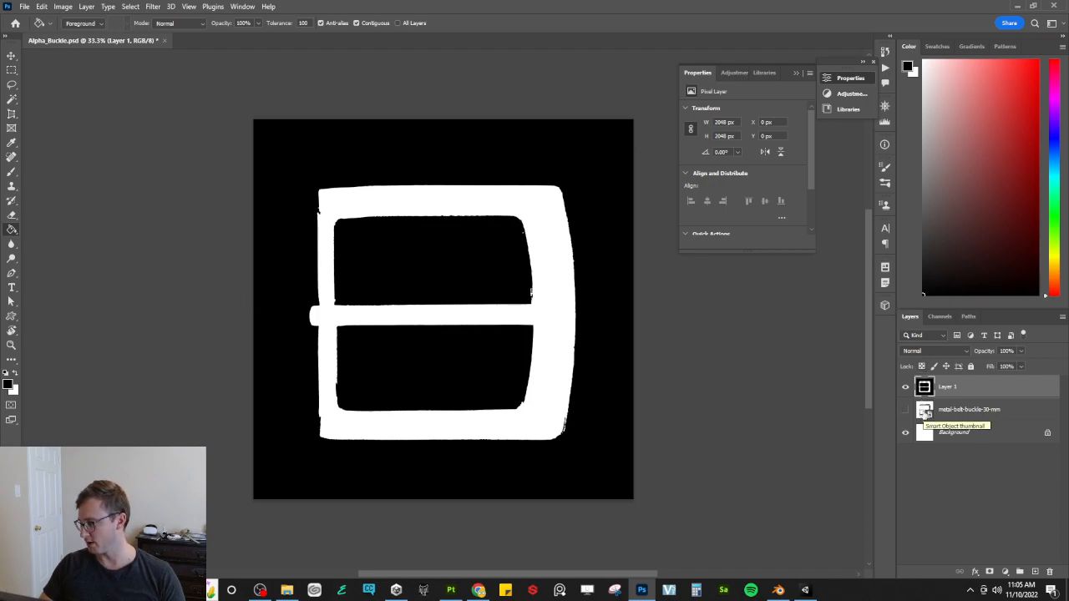
Step: Make the metal-belt-buckle-30-mm layer visible and duplicate it
left_click(1010, 419)
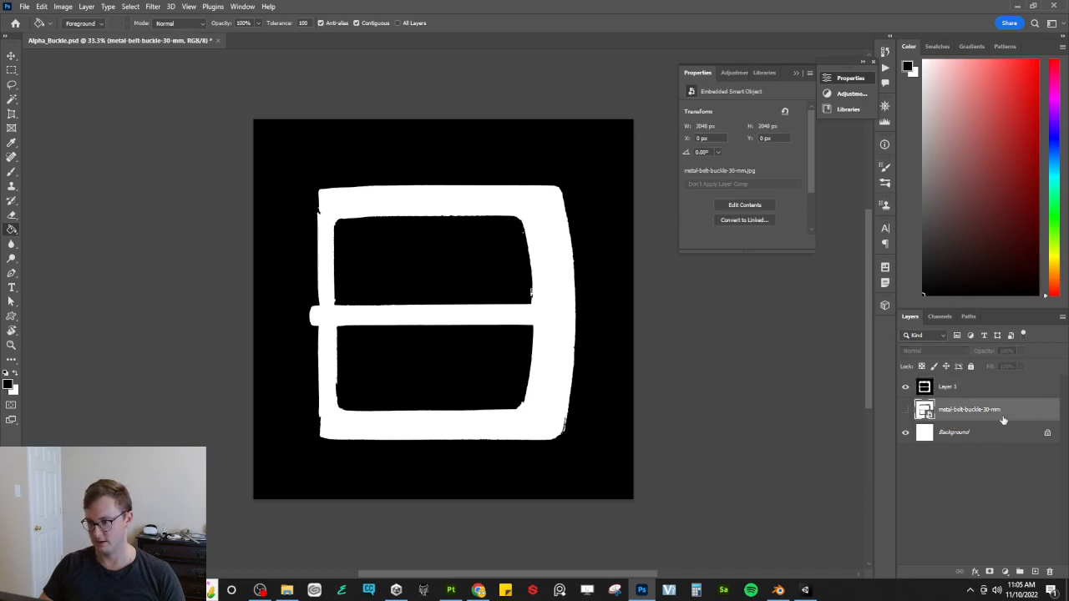
left_click(904, 410)
left_click_drag(989, 415, 1034, 572)
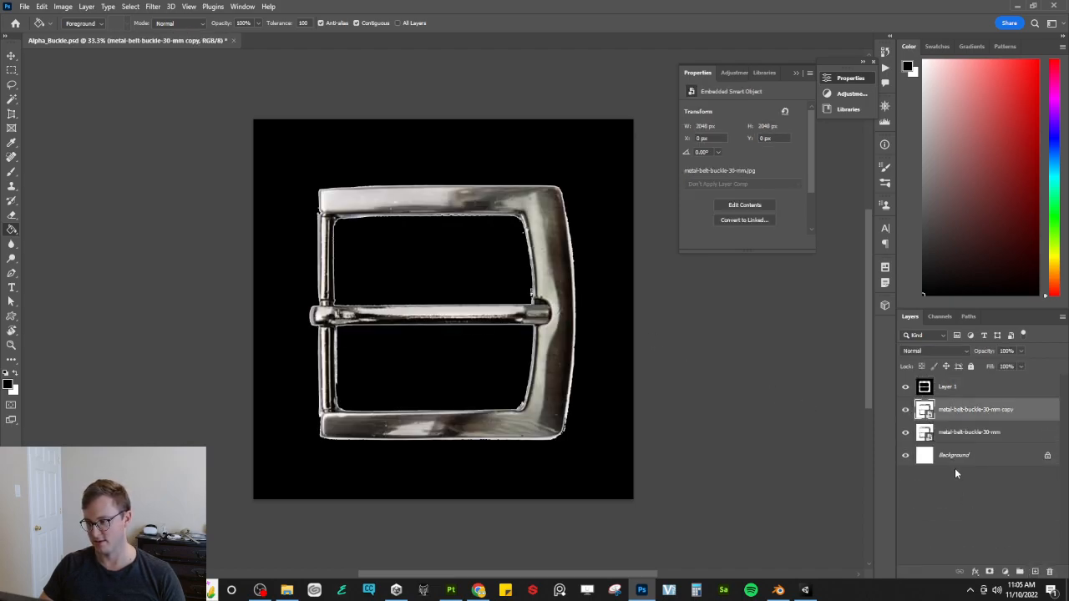
Step: Load the black layer's shape as a selection and replace that layer with a new one filled with black
left_click(956, 391)
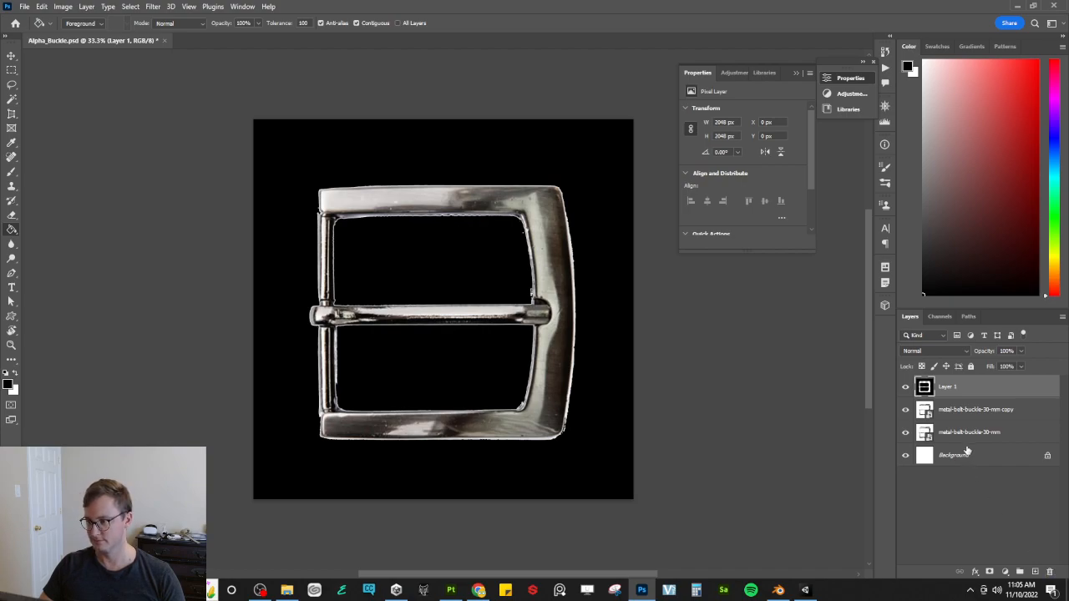
left_click(926, 389, "ctrl")
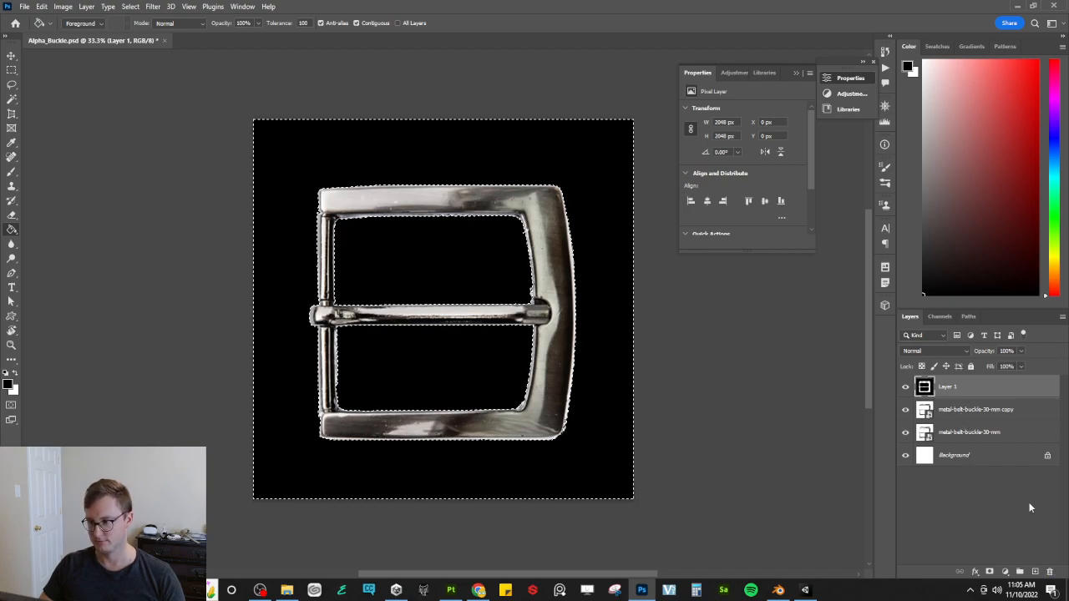
left_click(1049, 571)
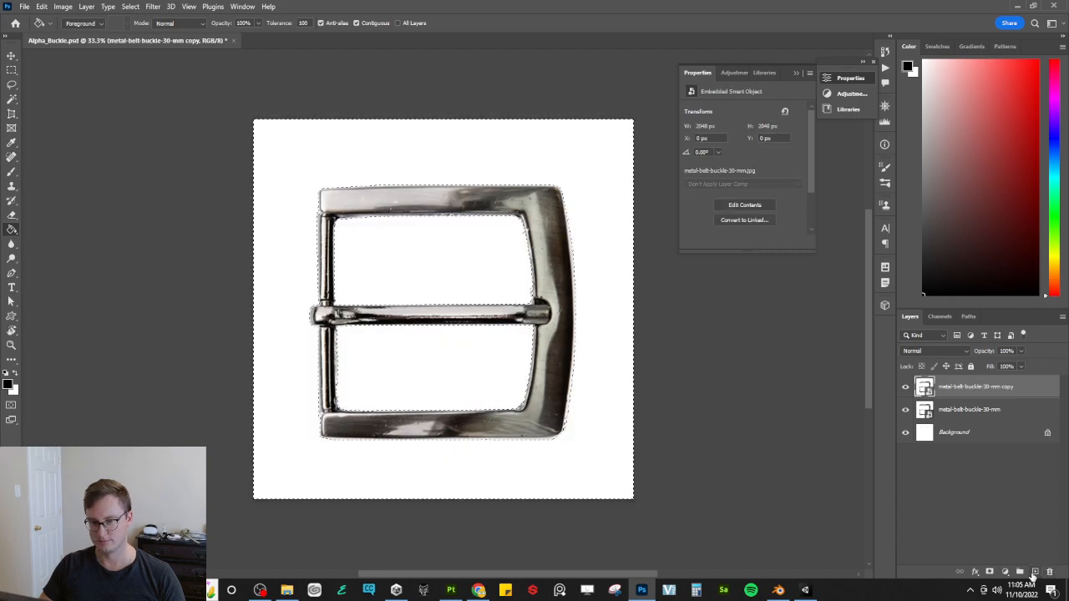
left_click(1034, 572)
key("alt+BackSpace")
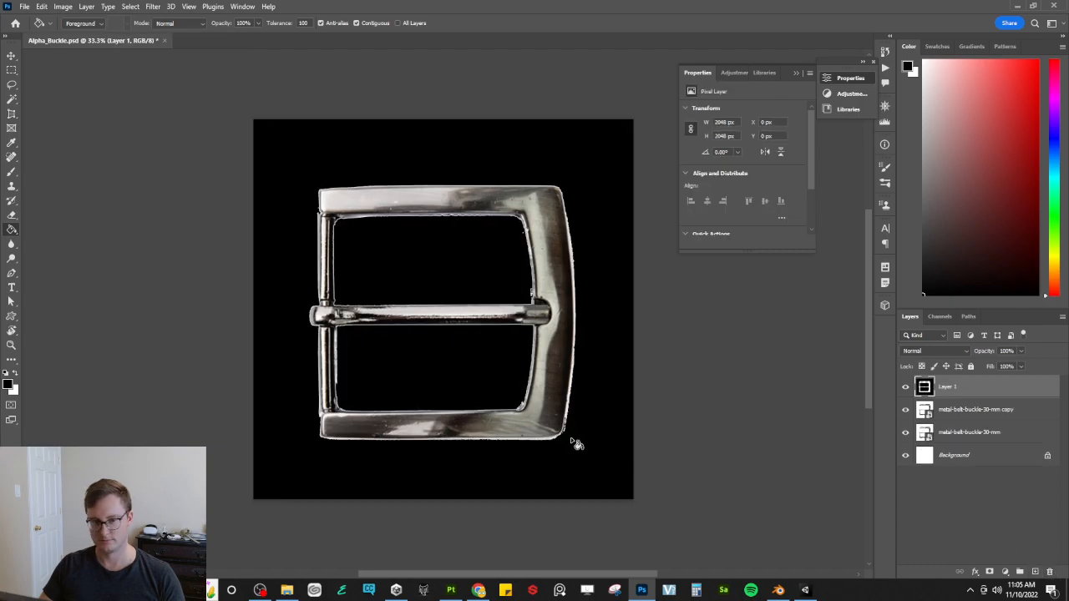
Step: Add a new layer filled entirely with black and mask it with the shape loaded from Layer 1
left_click(1034, 572)
left_click(524, 453)
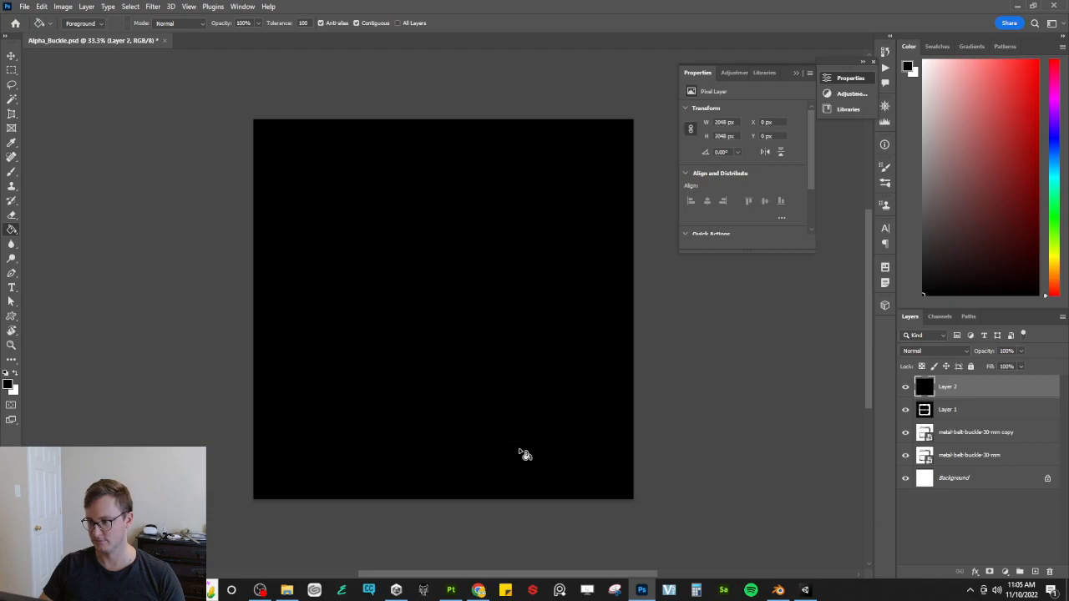
left_click(923, 409, "ctrl")
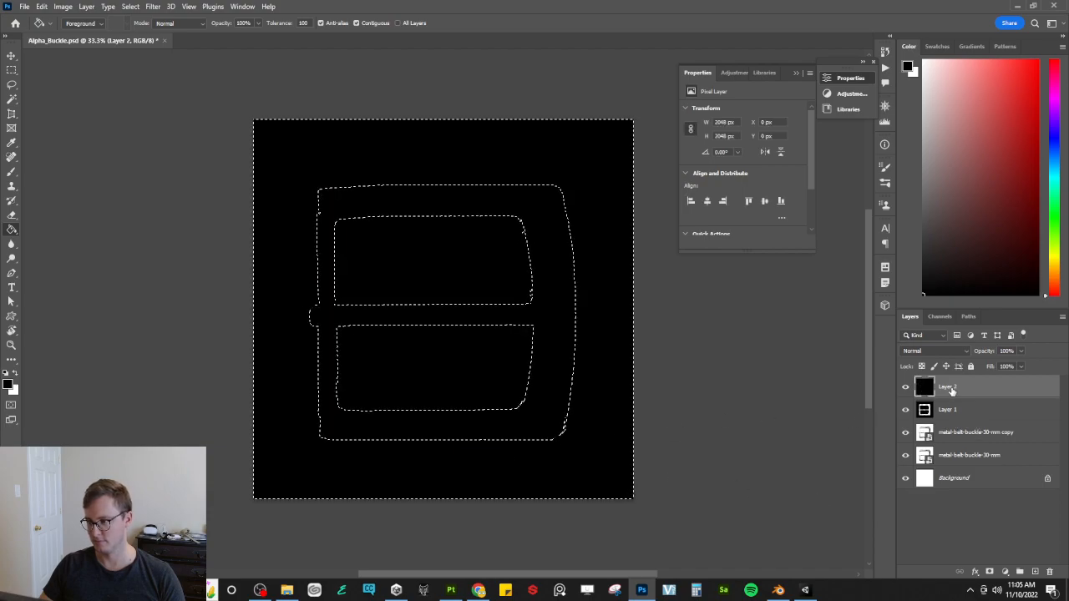
left_click(989, 572)
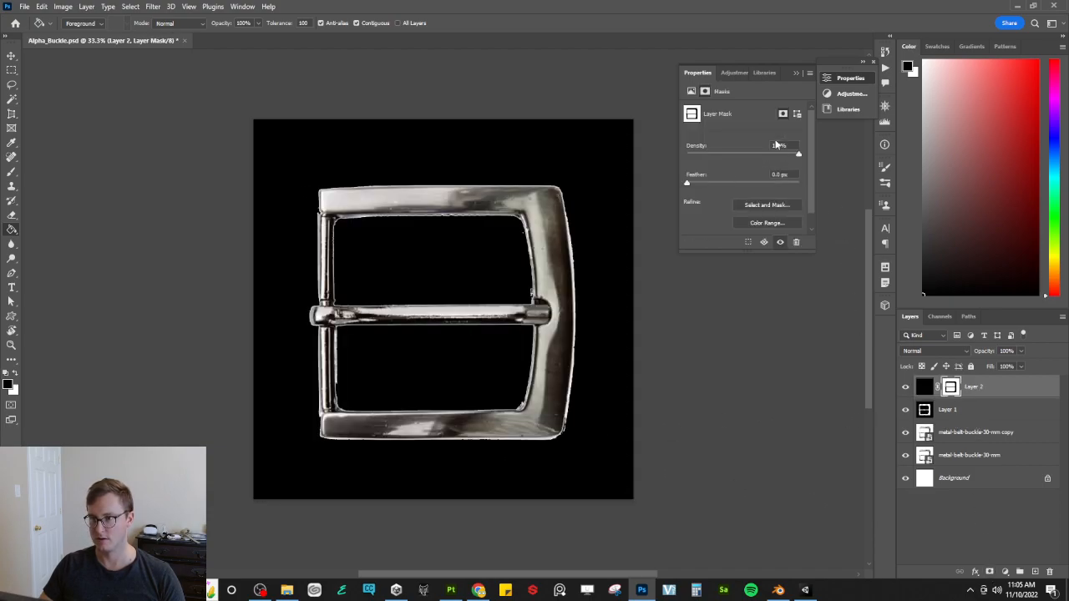
Step: Feather Layer 2's mask by 4.4 px and hide Layer 1
left_click_drag(687, 182, 714, 188)
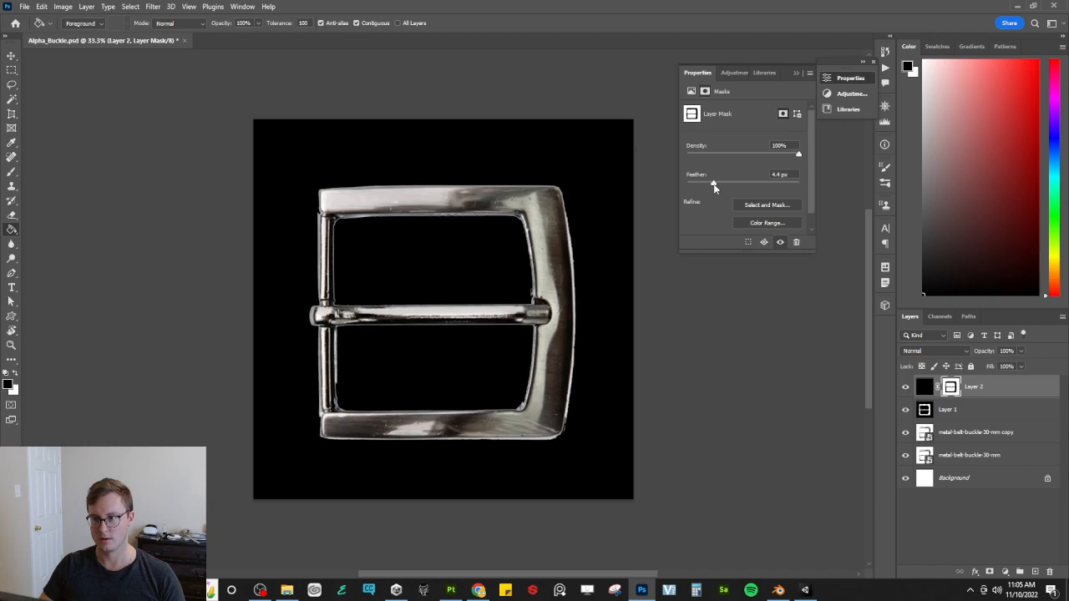
left_click(907, 410)
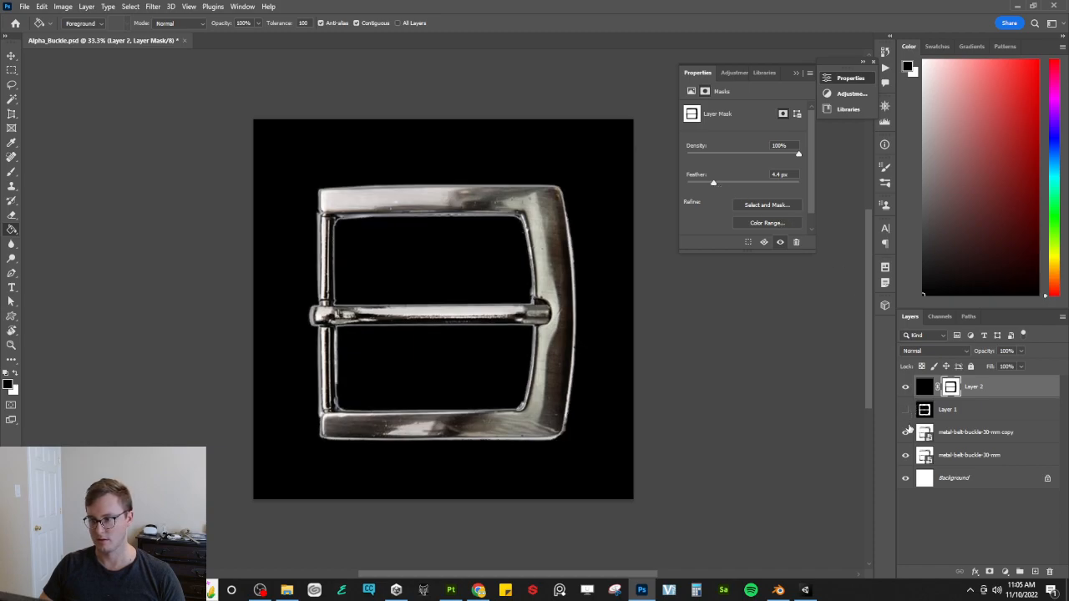
Step: Hide both metal-belt-buckle-30-mm layers and smooth the buckle's upper-left outer edge on Layer 2's mask with a 50 px brush
left_click(905, 432)
left_click(905, 455)
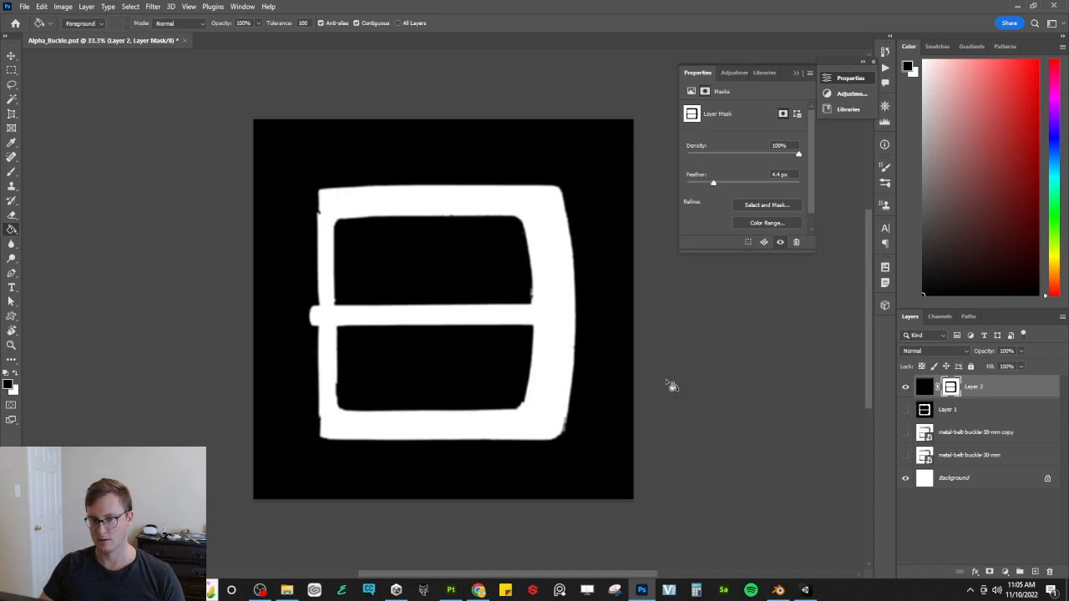
key("b")
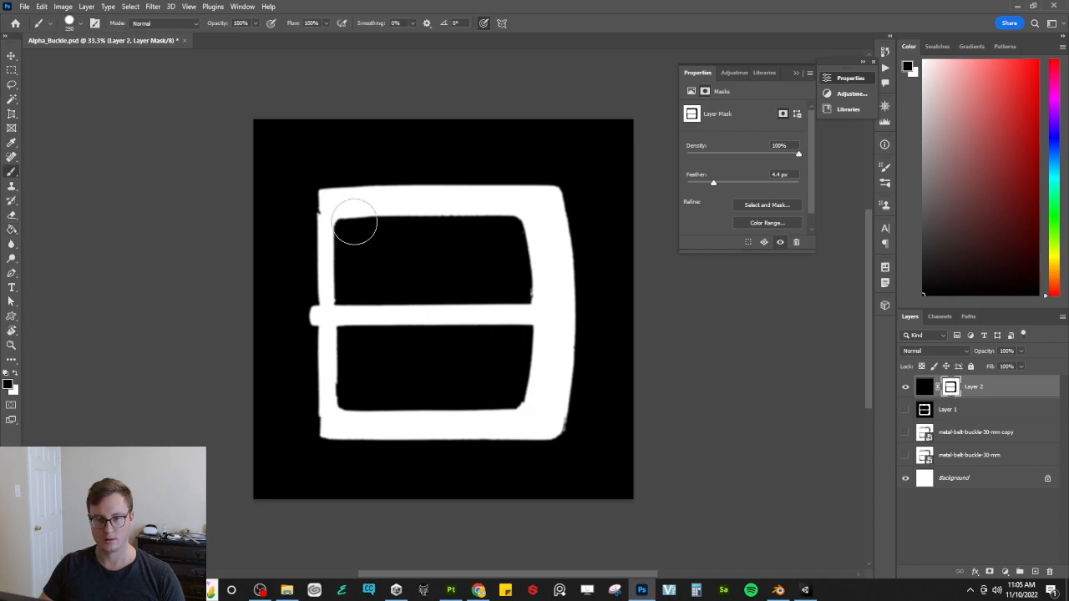
key("bracketleft")
key("bracketleft")
key("bracketleft")
key("bracketleft")
key("bracketleft")
key("bracketleft")
key("bracketleft")
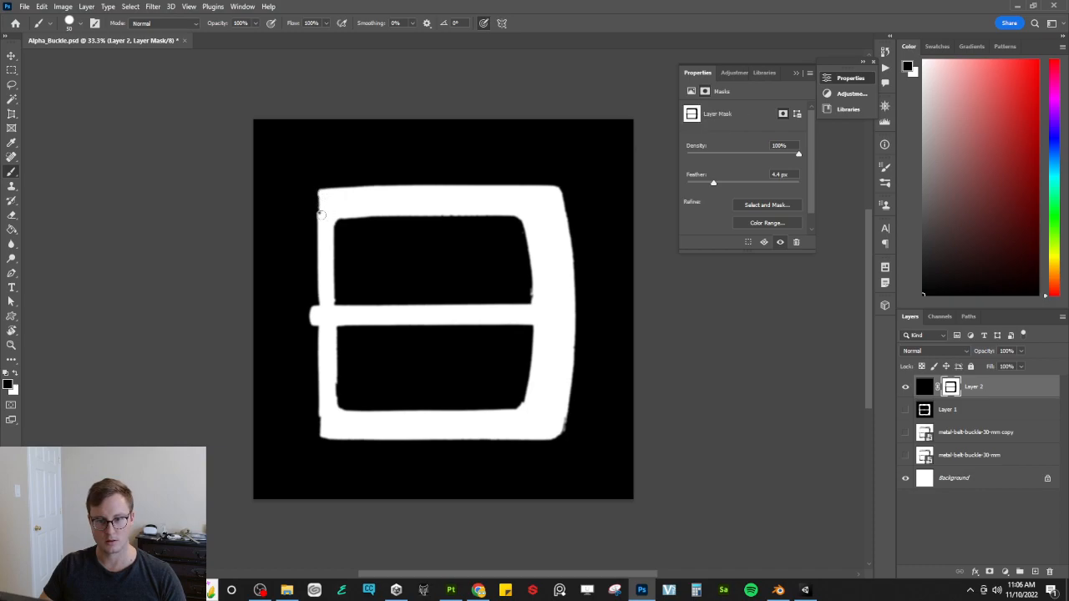
left_click_drag(318, 194, 319, 219)
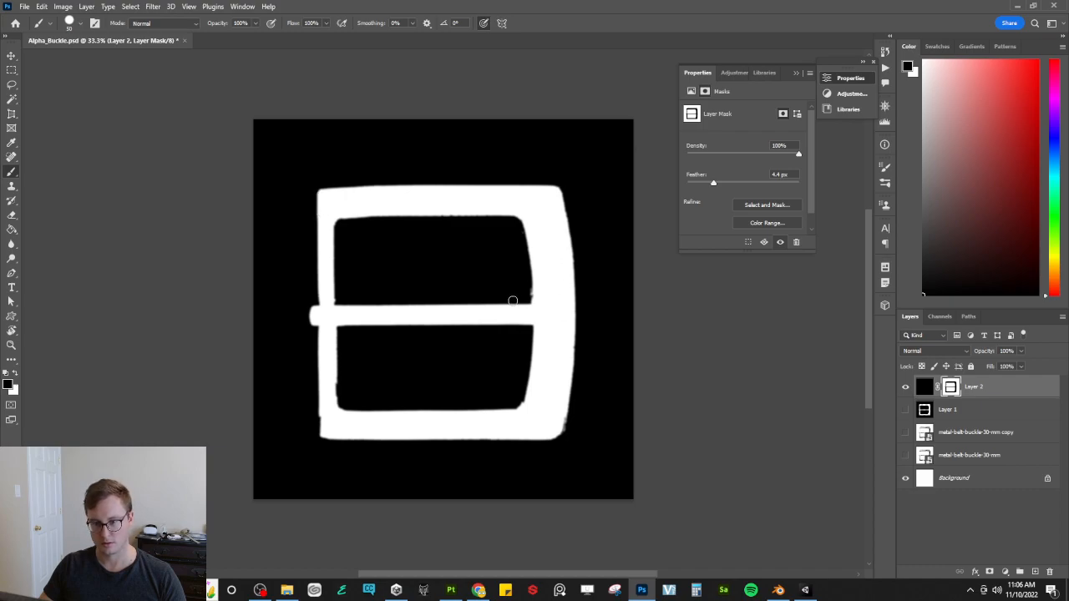
Step: Straighten the edges of the buckle's thin left bar on Layer 2's mask with a 70 px brush
key("x")
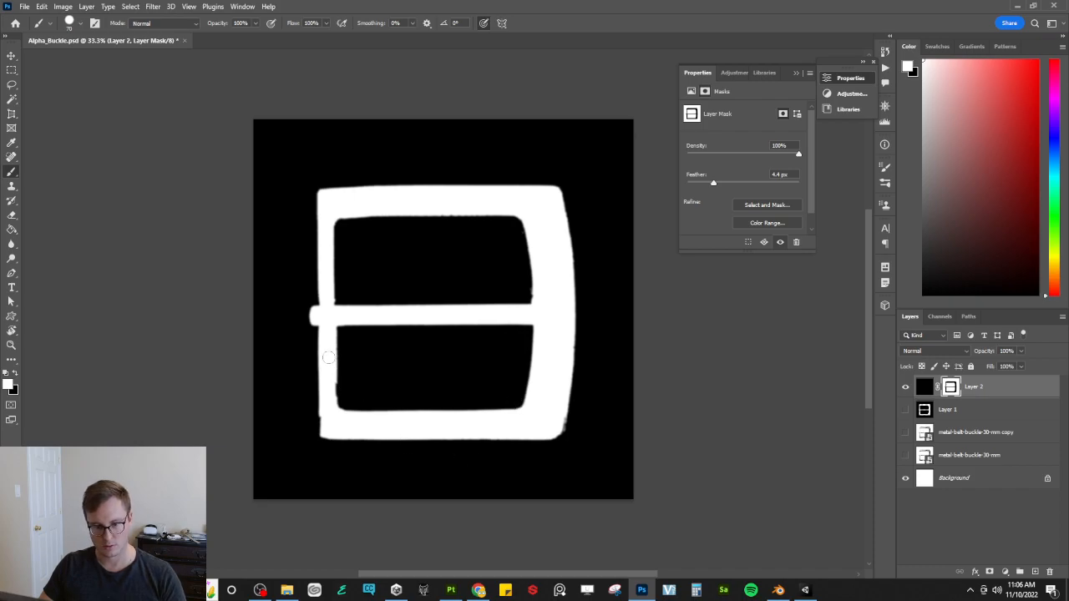
key("x")
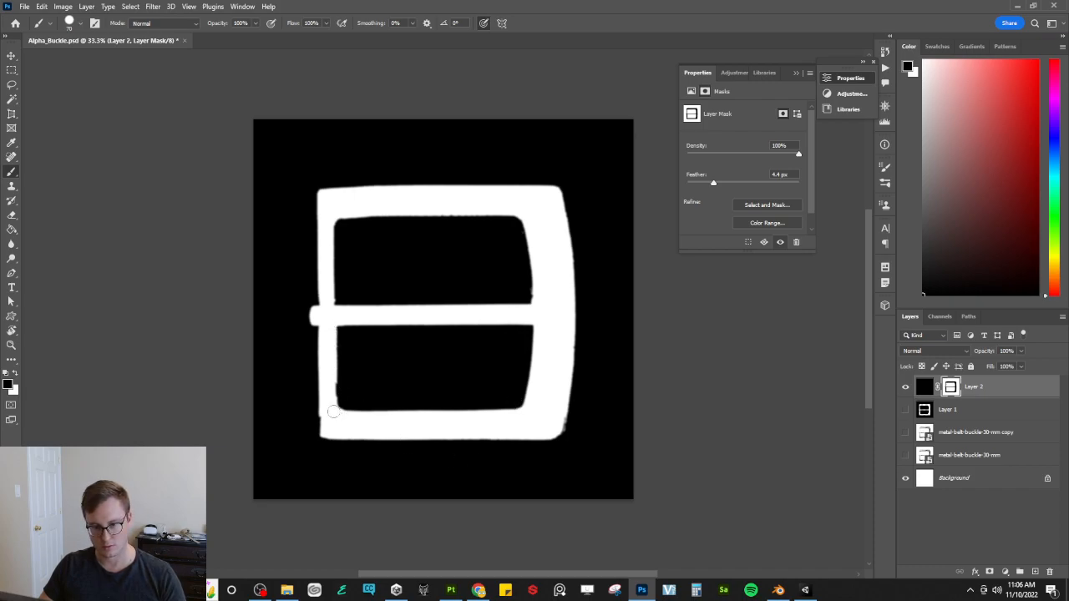
left_click(332, 407, "shift")
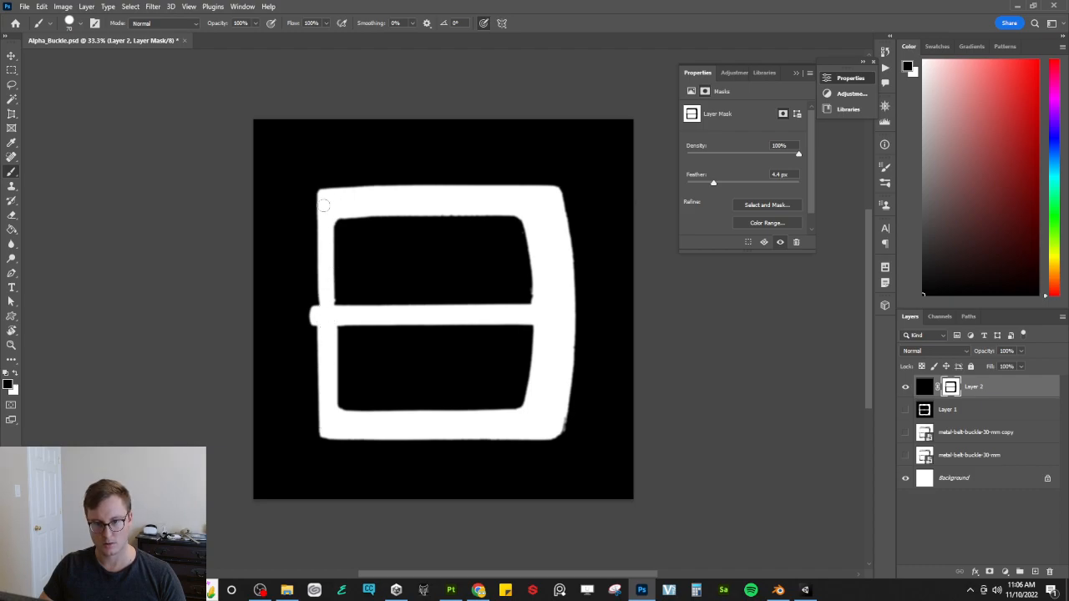
left_click(323, 205, "shift")
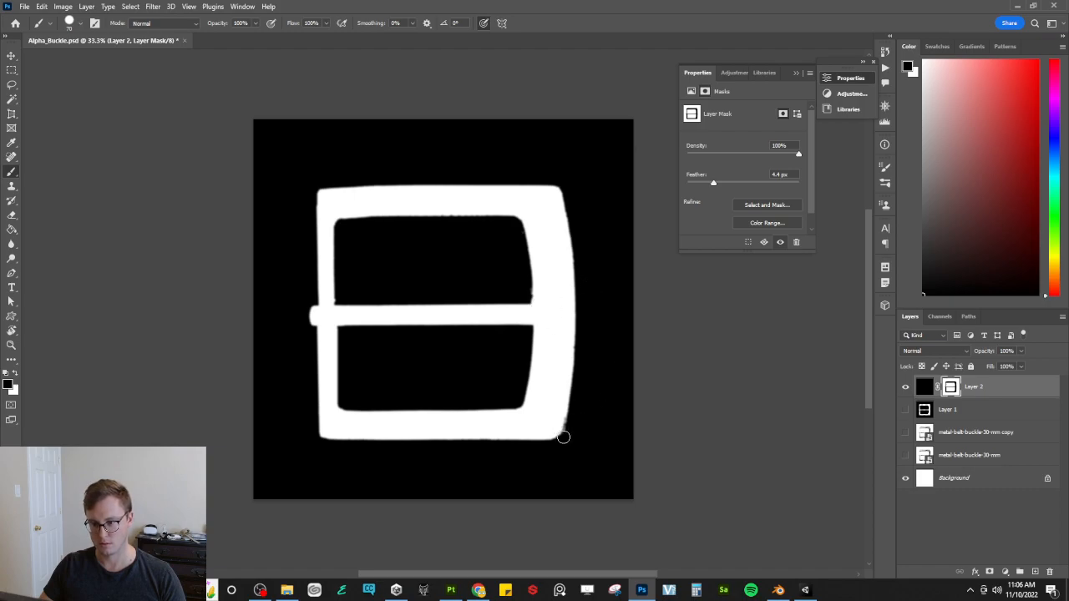
Step: Clean up and round the buckle's lower-right outer corner by painting on Layer 2's mask
key("x")
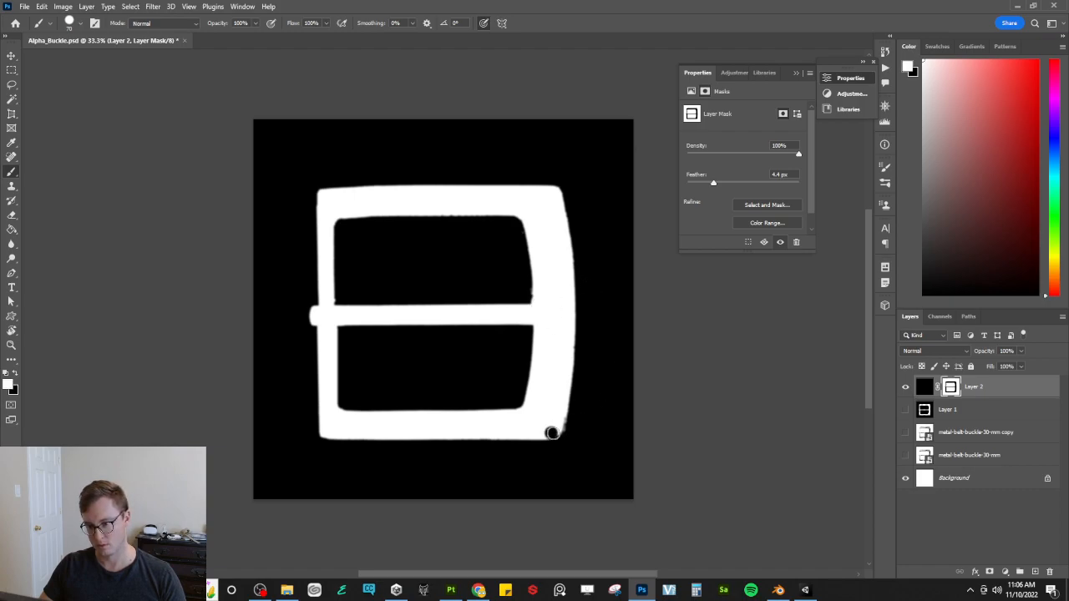
key("x")
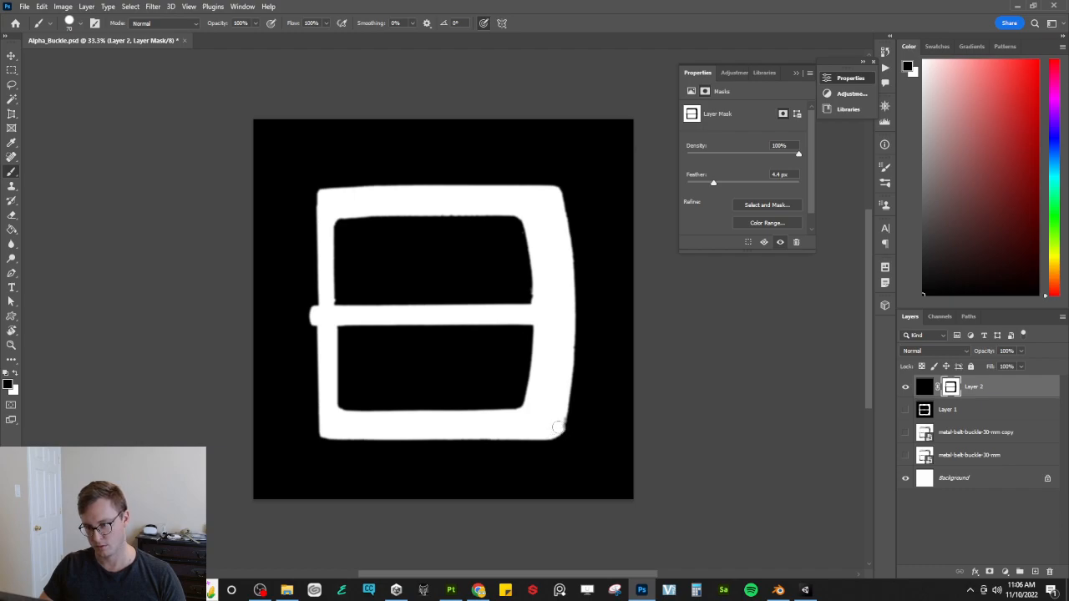
key("x")
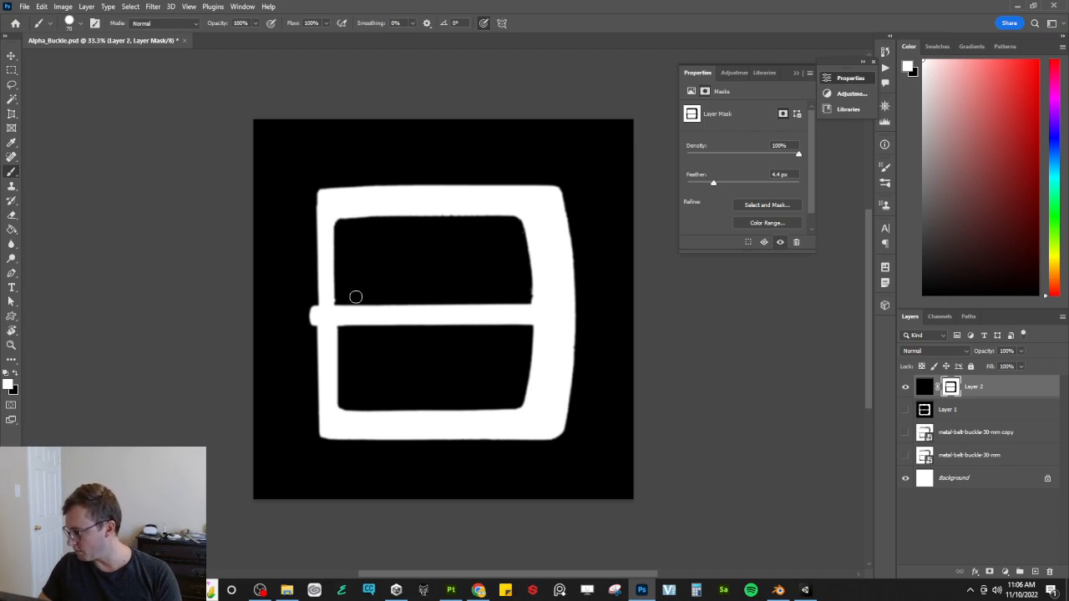
Step: Touch up the junction of the center bar and right frame on the mask with a 25 px brush and save the document
key("bracketleft")
key("bracketleft")
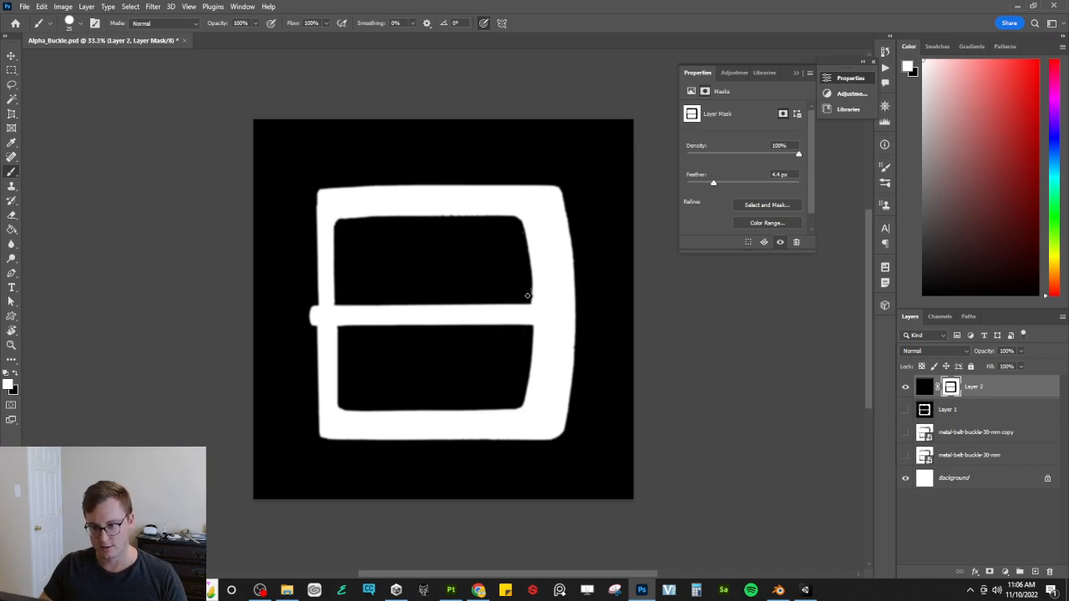
key("x")
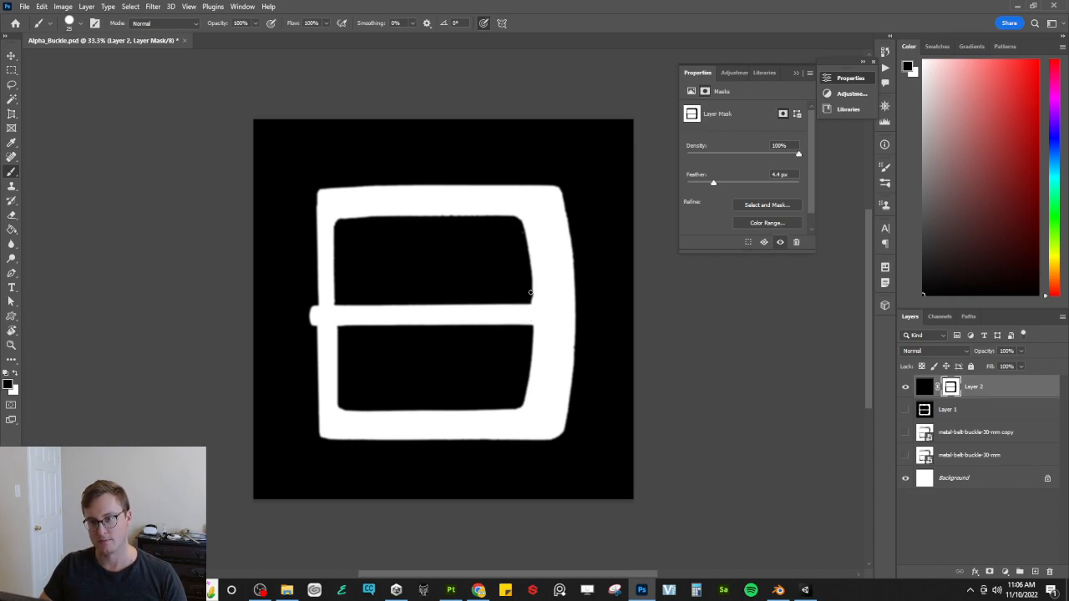
key("x")
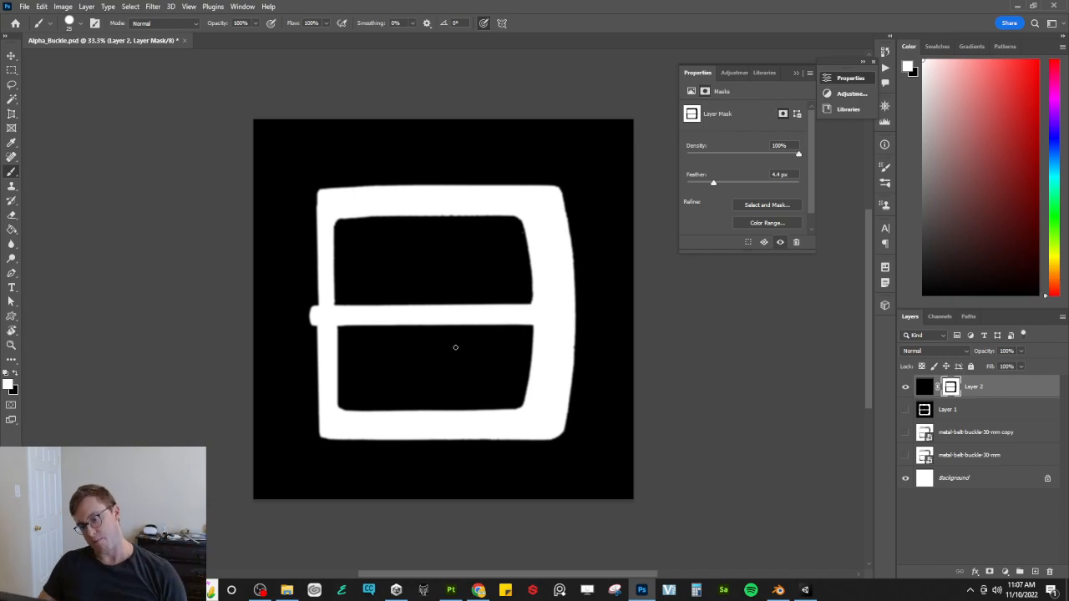
key("ctrl+s")
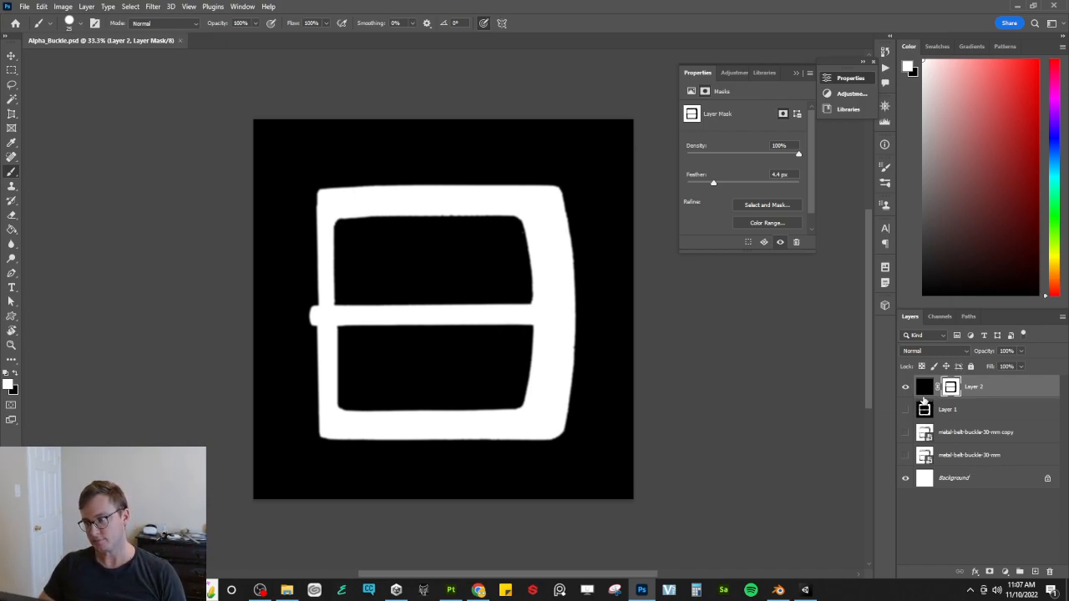
Step: Duplicate Layer 2 and apply the copy's layer mask
left_click_drag(1037, 393, 1036, 573)
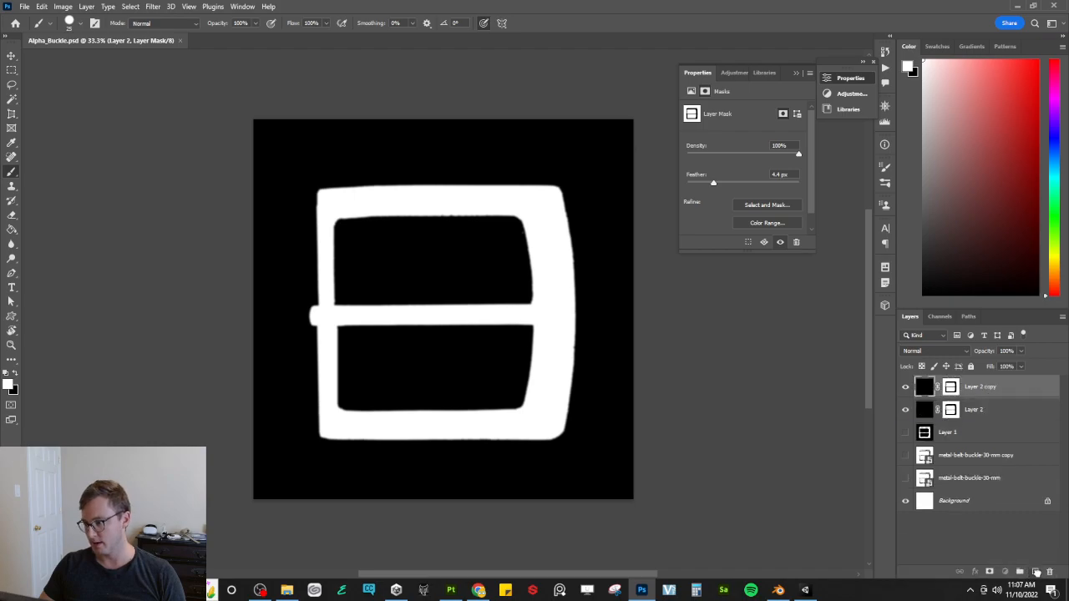
right_click(984, 387)
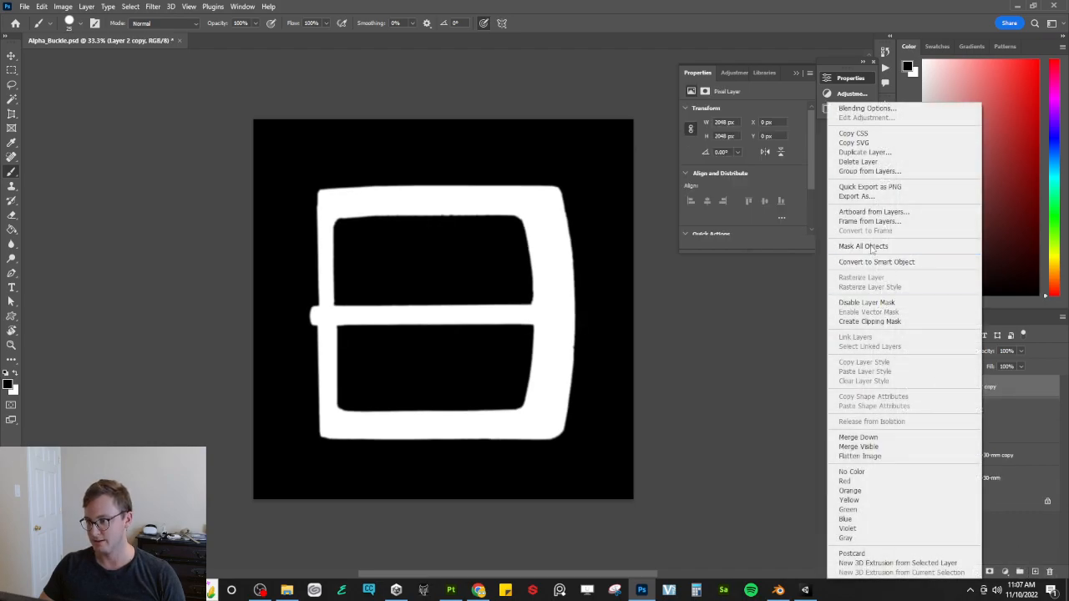
key("Escape")
right_click(951, 389)
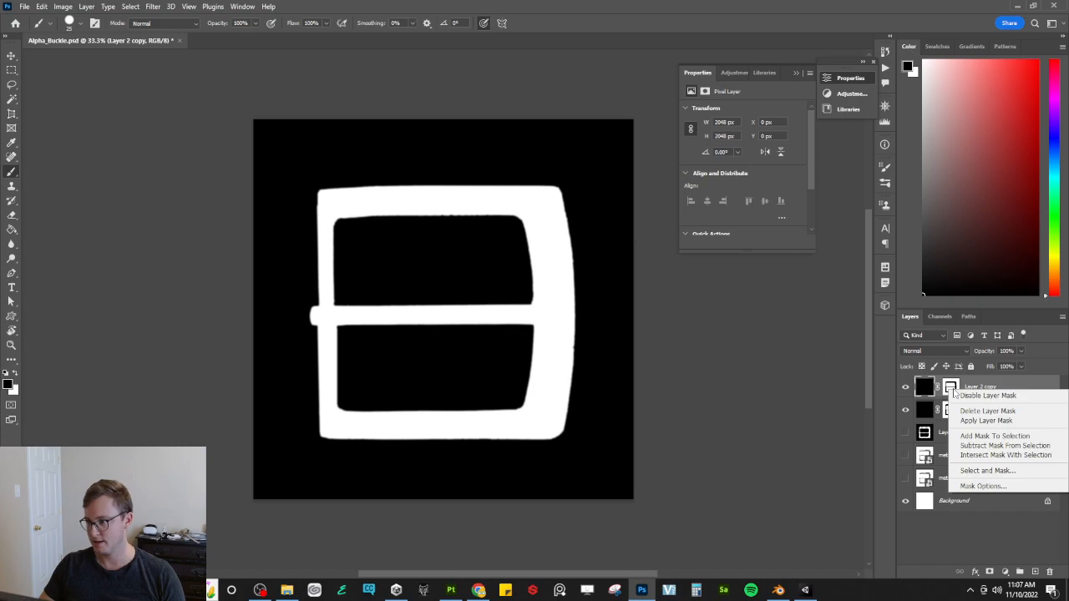
left_click(974, 425)
Step: Move Layer 2 copy below Layer 2 and merge it with a duplicate of the white Background placed beneath it
left_click_drag(989, 395, 996, 422)
left_click_drag(977, 506, 954, 424)
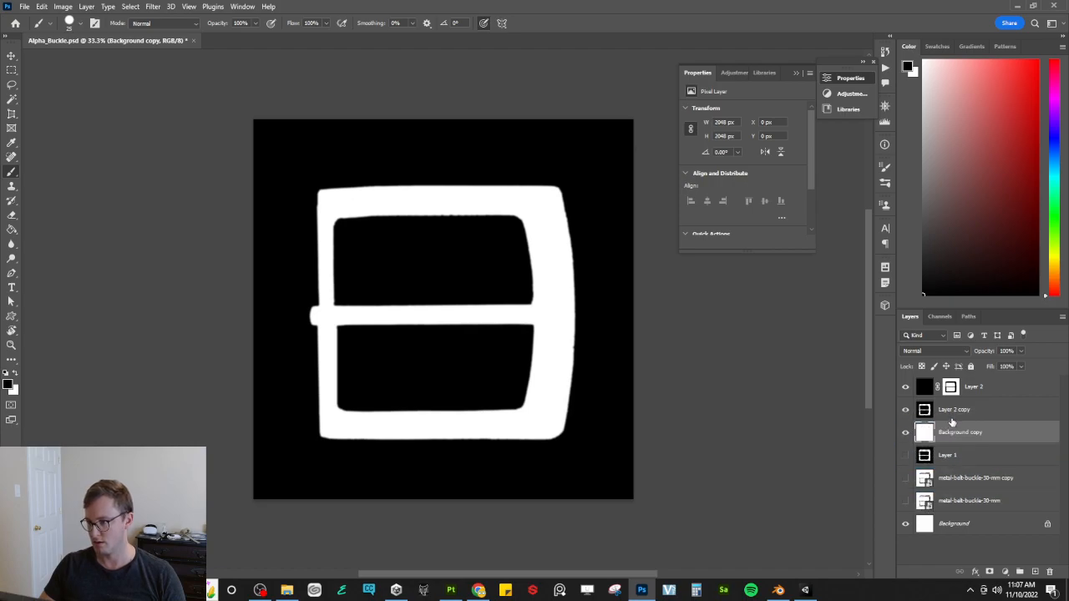
left_click(955, 413)
left_click(956, 435, "shift")
key("ctrl+e")
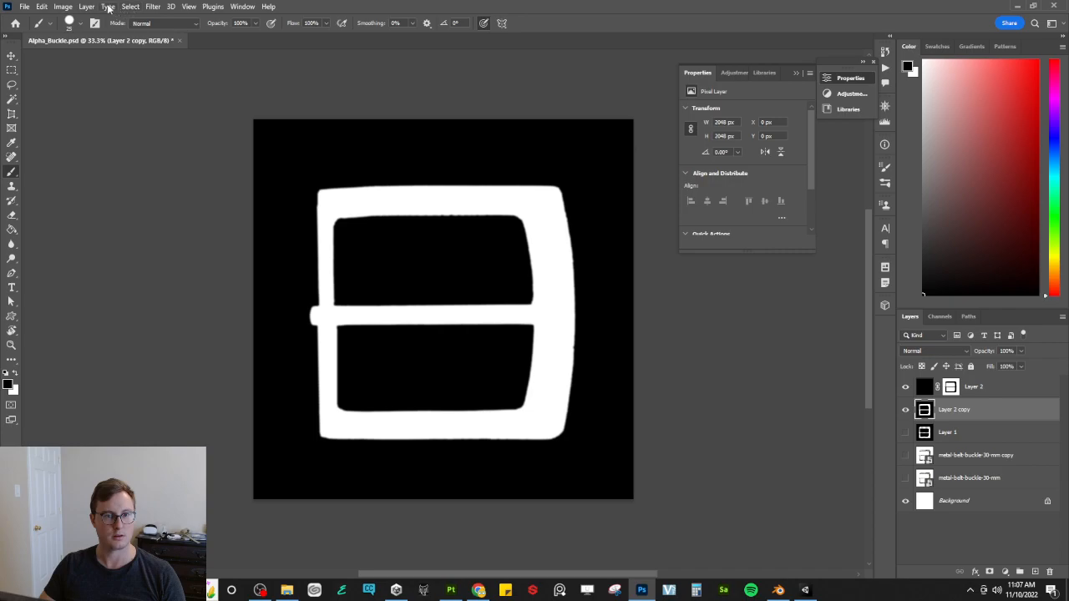
Step: Apply a Gaussian Blur with a 27.7 px radius to the merged Layer 2 copy
left_click(153, 6)
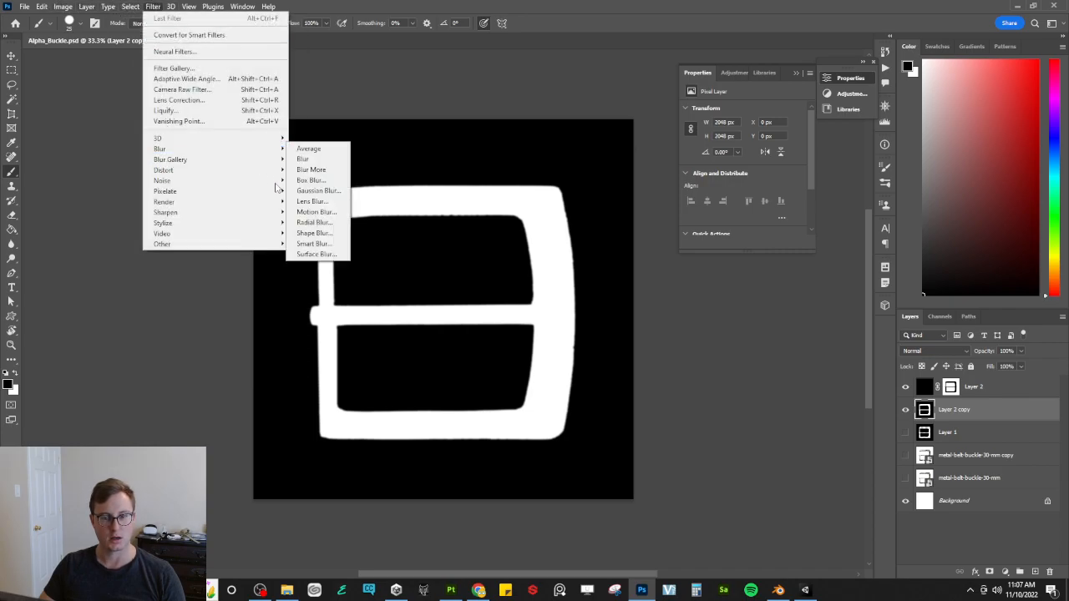
mouse_move(202, 148)
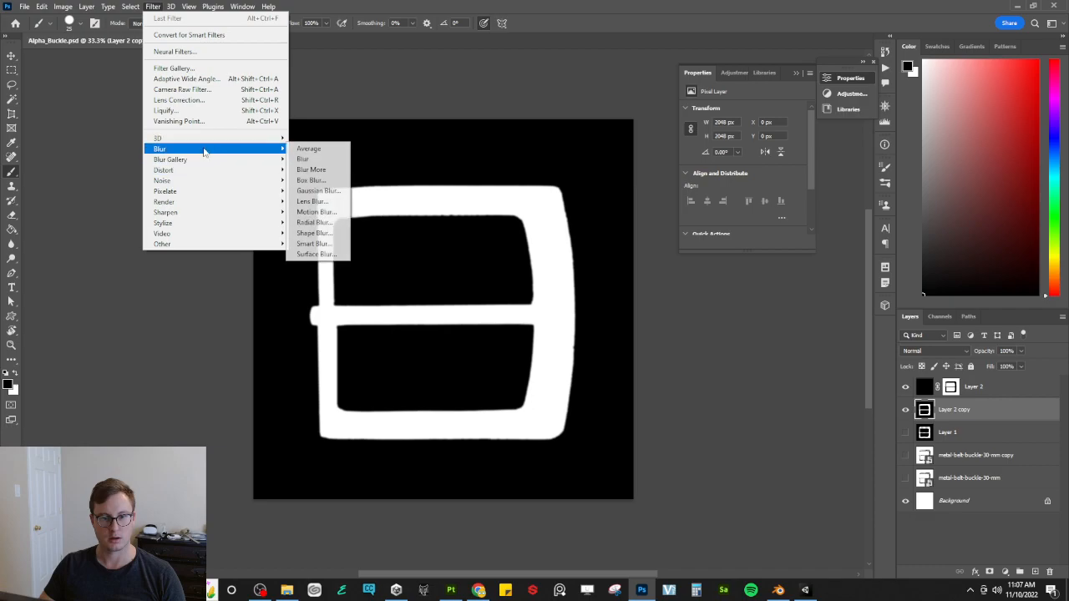
left_click(307, 191)
left_click_drag(506, 298, 500, 294)
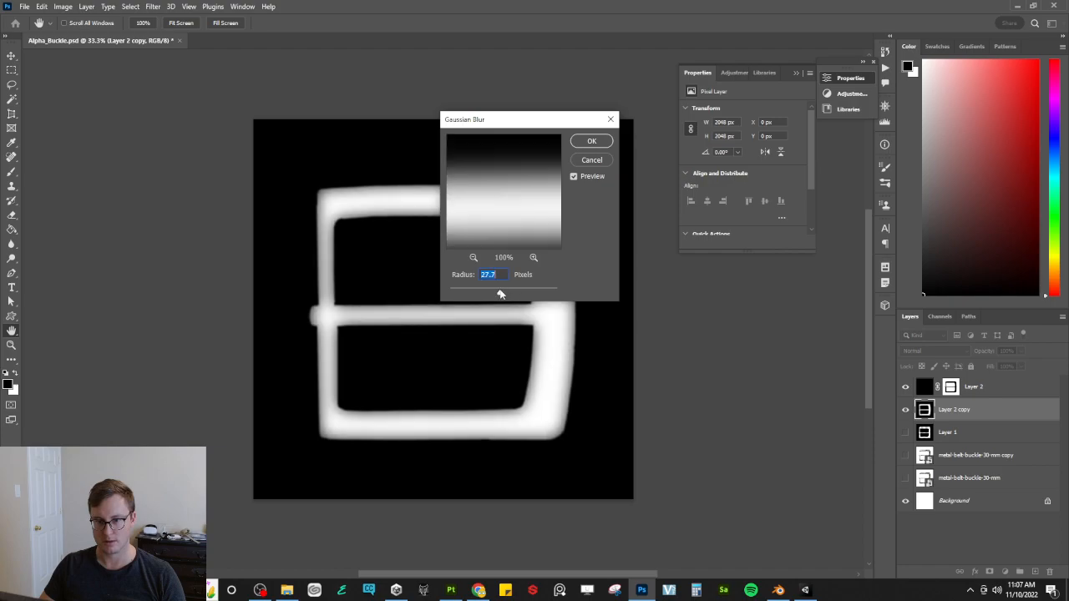
left_click(591, 142)
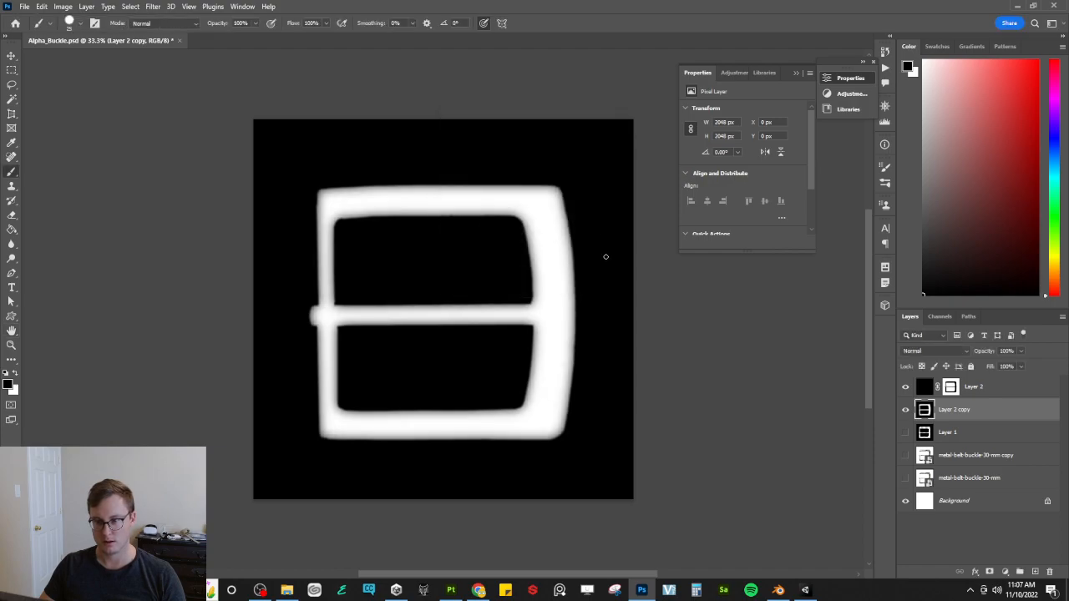
Step: Adjust the blurred layer's Levels, with a black input of 61 and a midtone of 0.47
key("ctrl+l")
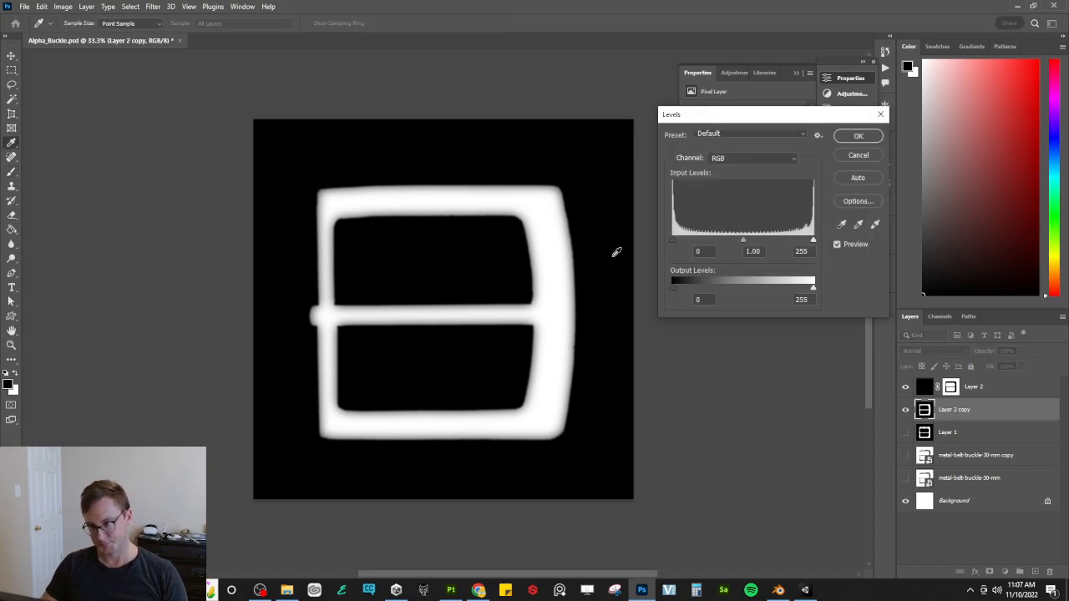
left_click_drag(673, 242, 783, 242)
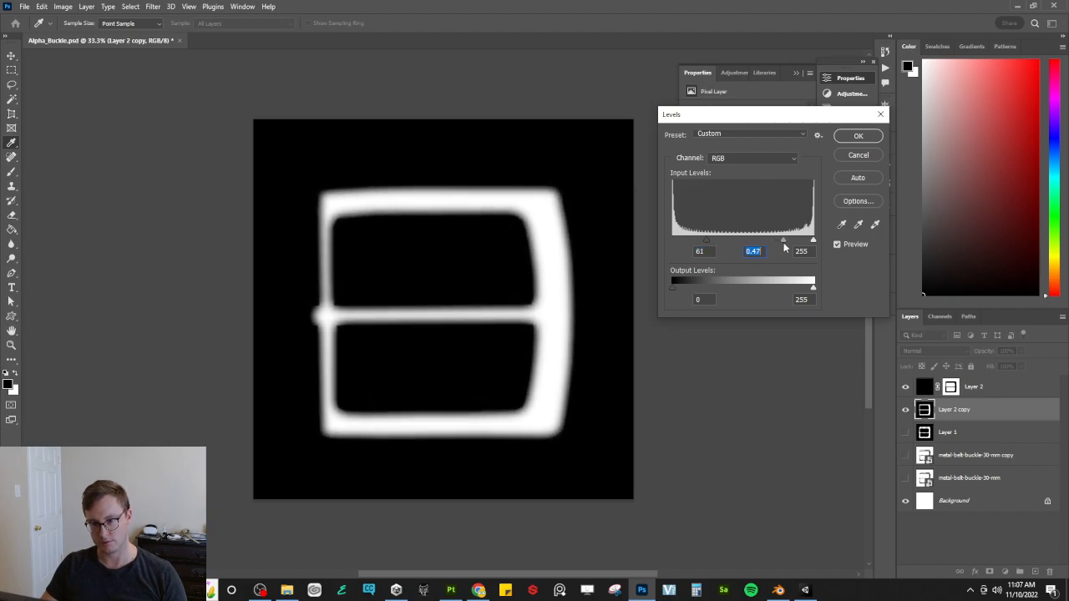
left_click(857, 136)
key("b")
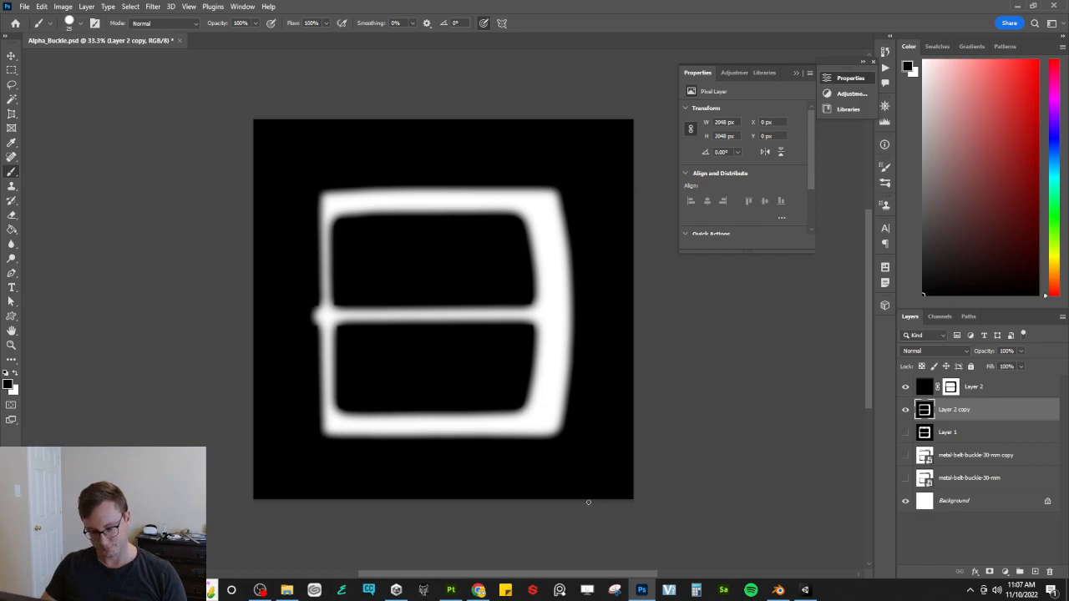
Step: Select the lower section of the buckle's left bar and darken its end near the center bar with a black gradient
key("m")
mouse_move(312, 325)
left_mouse_down()
mouse_move(348, 381)
mouse_move(349, 405)
left_mouse_up()
key("g")
key("shift+g")
key("shift+g")
left_click_drag(328, 363, 329, 364)
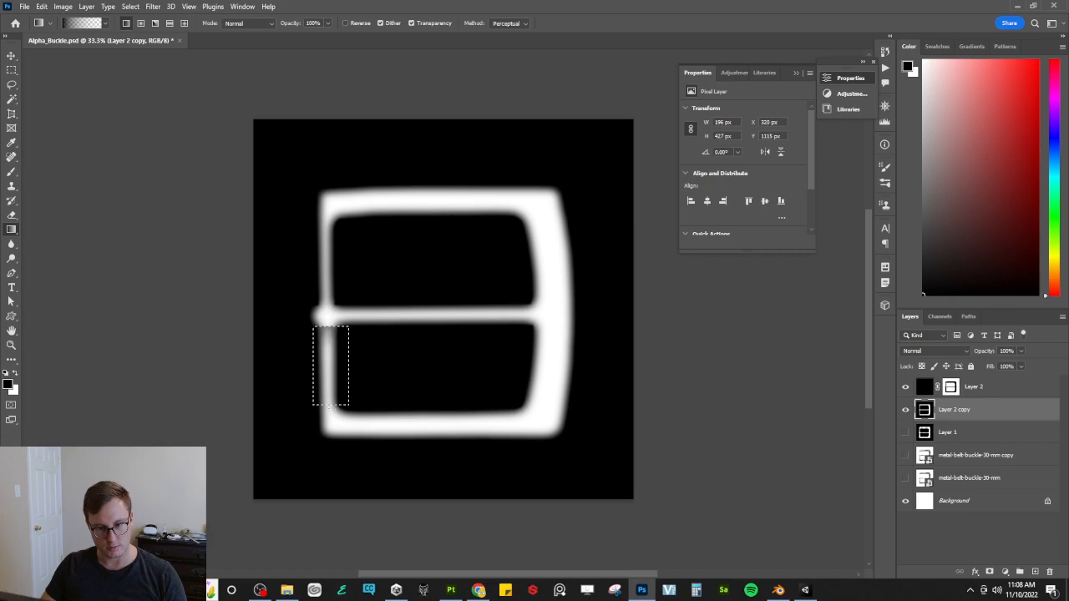
key("ctrl+d")
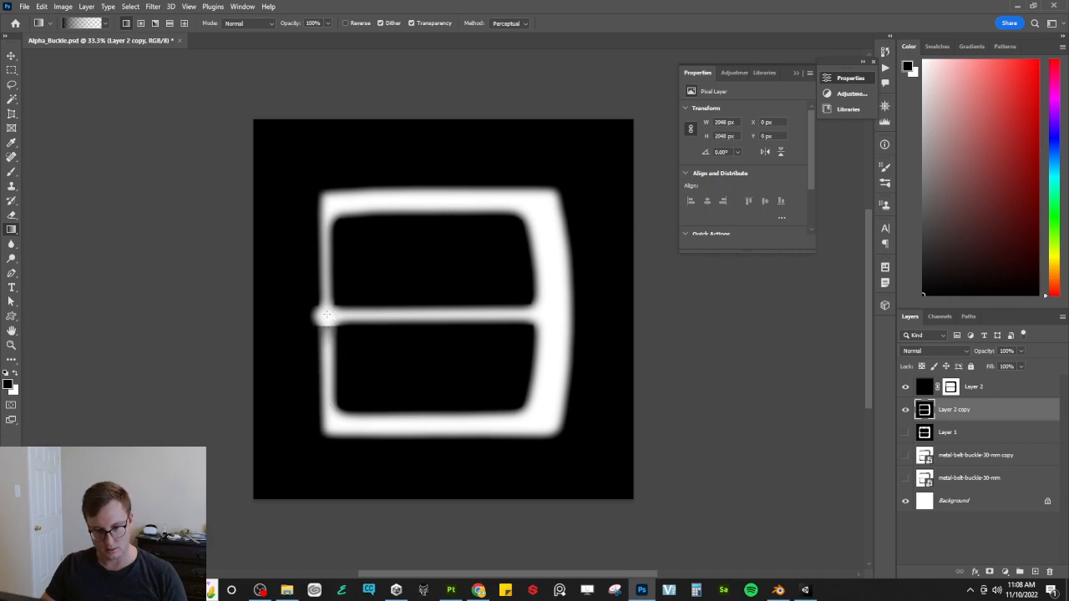
Step: Select the left bar's upper section, darken its end near the center bar with a subtle black gradient, and save the document
key("m")
left_click_drag(293, 228, 351, 305)
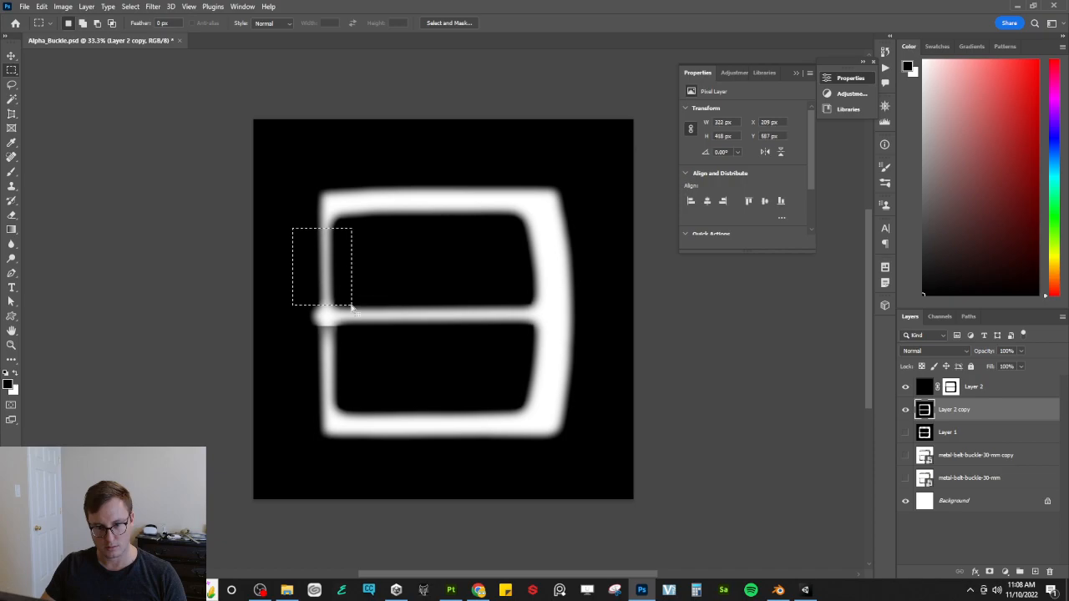
key("g")
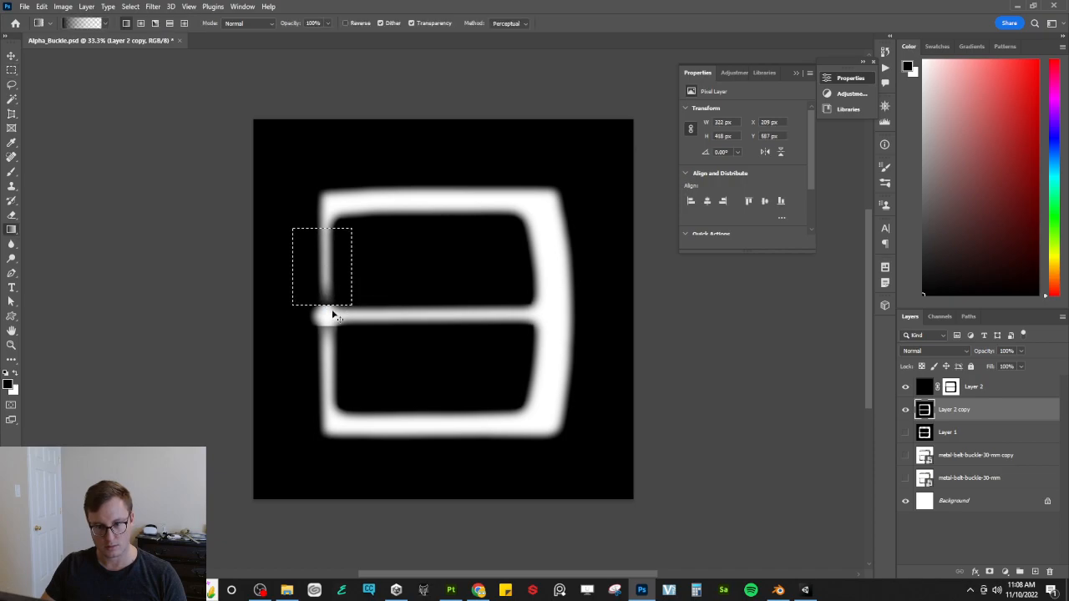
left_click_drag(328, 244, 329, 245)
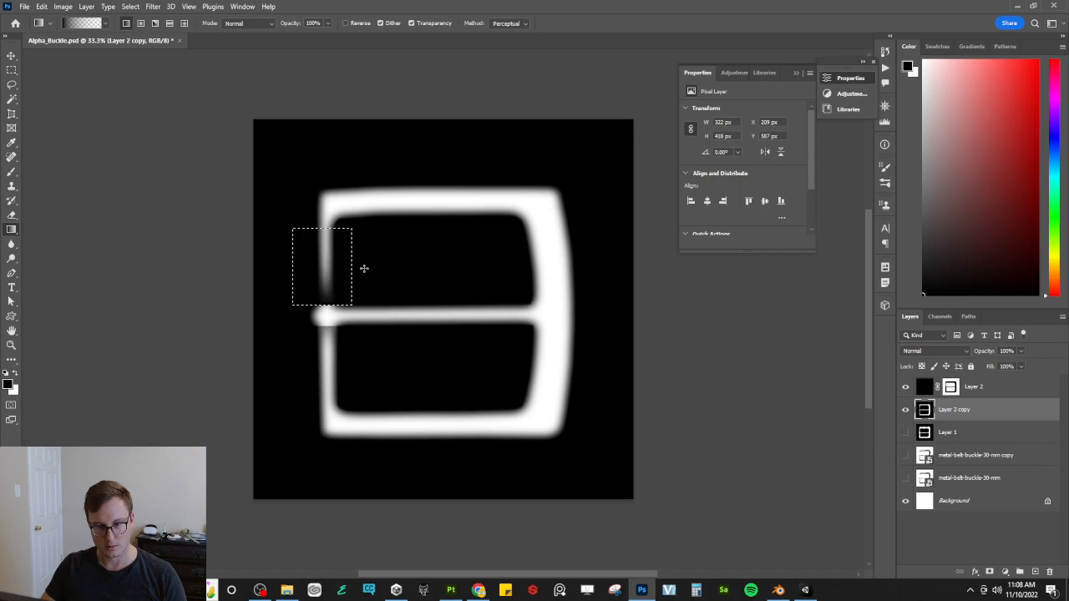
key("ctrl+d")
key("ctrl+shift+d")
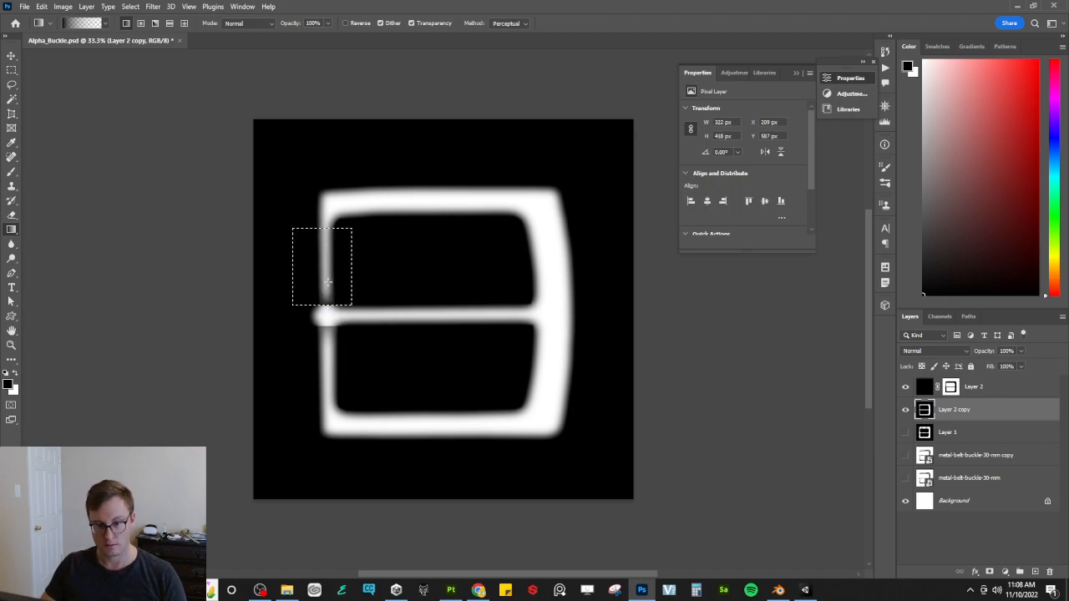
left_click_drag(327, 319, 330, 273)
key("ctrl+d")
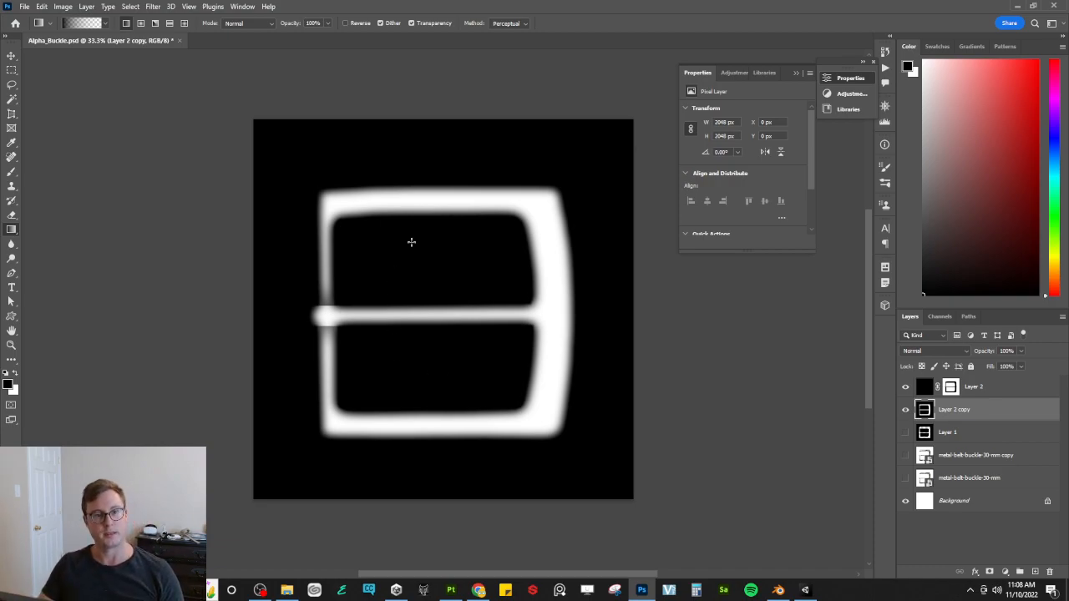
key("ctrl+s")
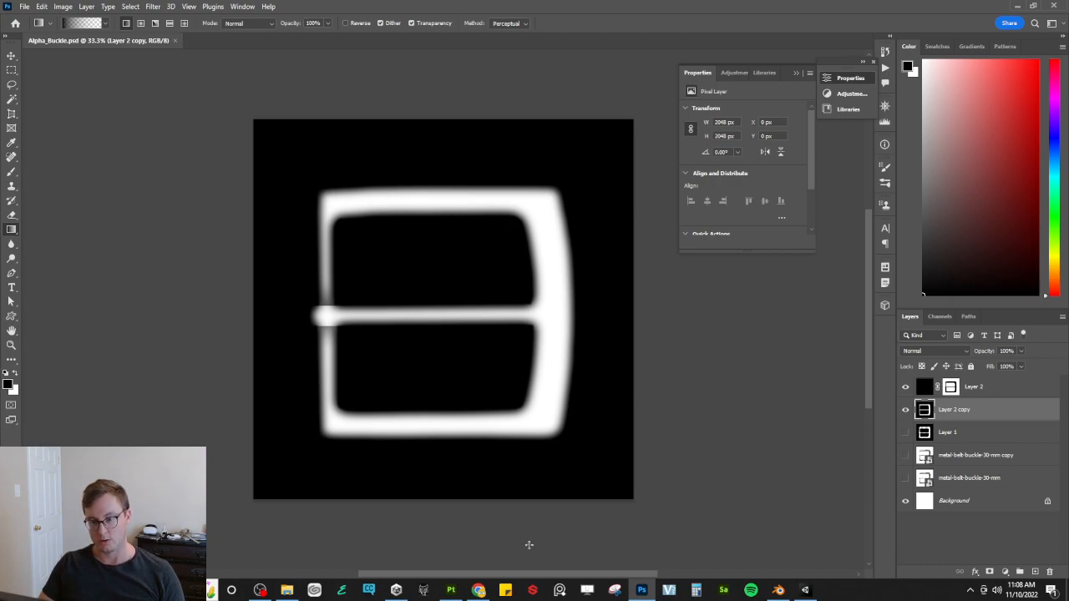
left_click(451, 590)
left_click_drag(376, 323, 208, 315, "alt")
left_click(641, 590)
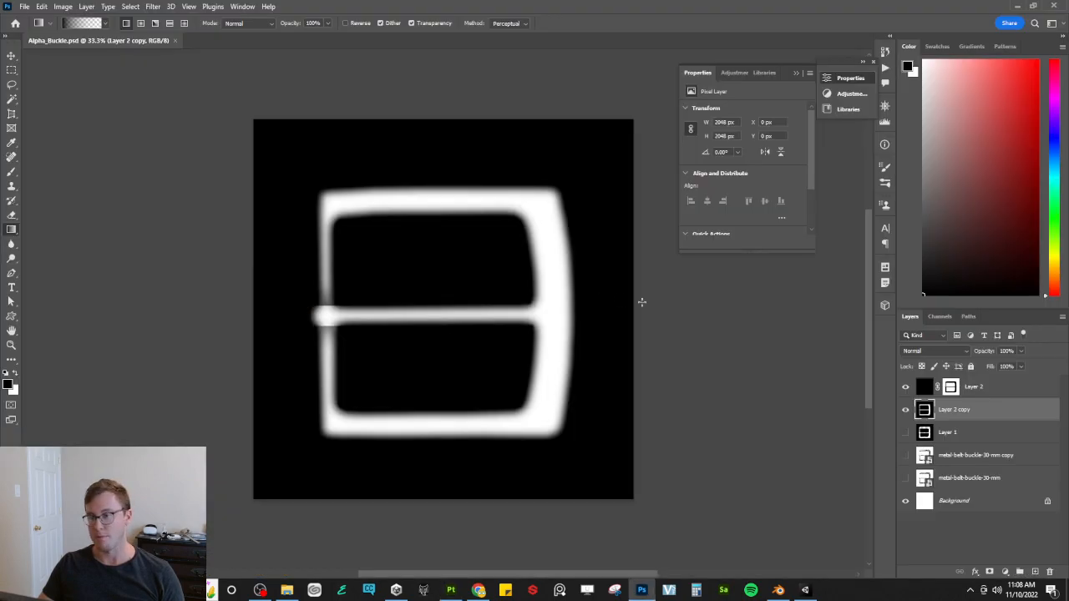
Step: Rename the blurred Layer 2 copy as Height
double_click(951, 409)
type("Height")
key("Return")
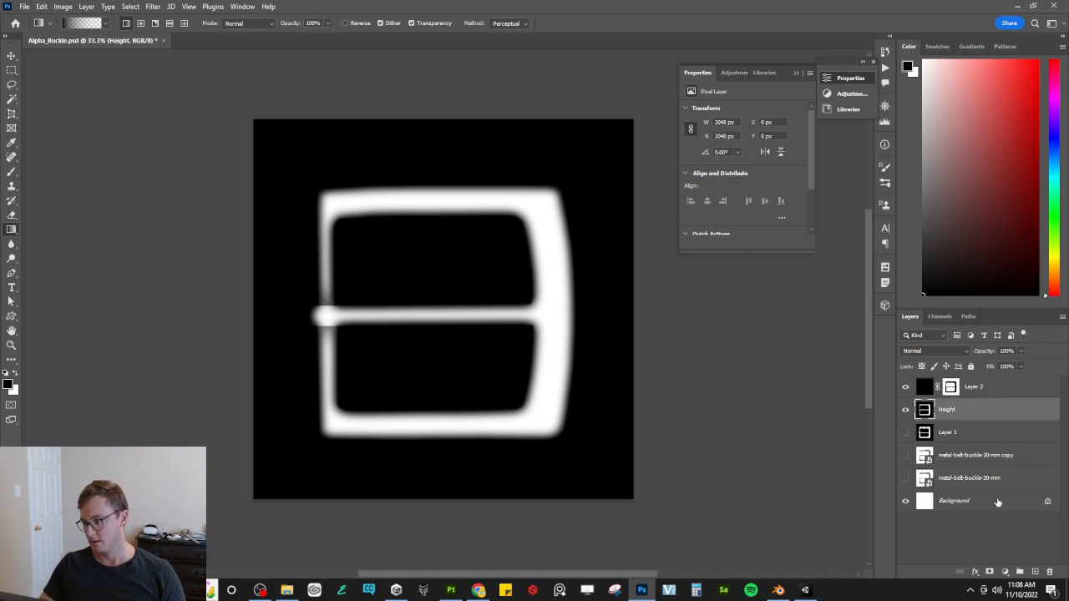
Step: Add an empty layer above Height and rename the masked Layer 2 as Alpha
left_click(1034, 571)
double_click(974, 387)
type("Alpha")
key("Return")
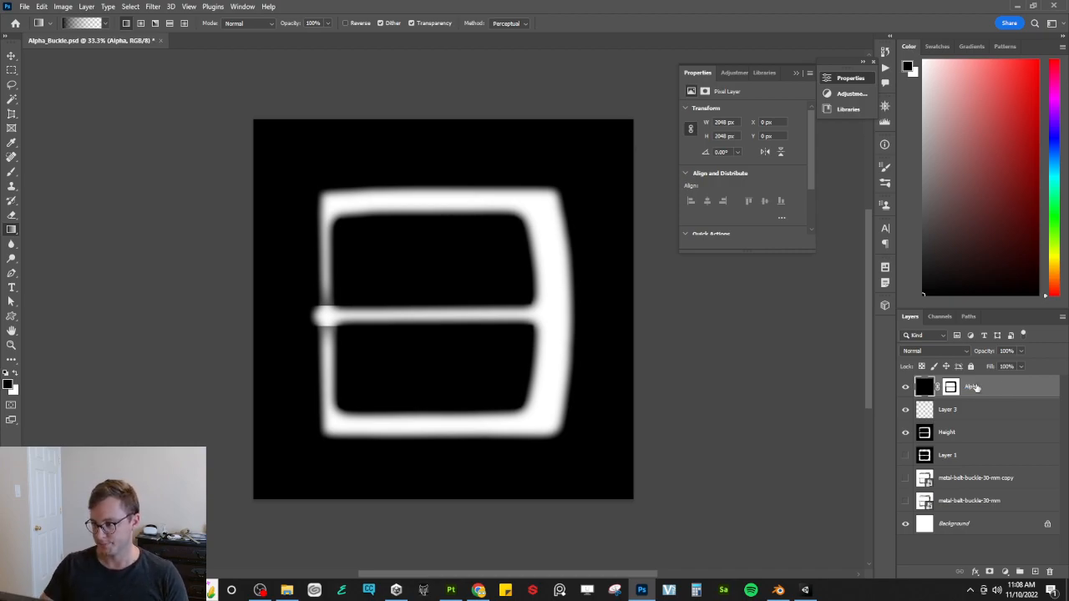
Step: Fill the empty layer between Alpha and Height with solid white using the Paint Bucket
left_click(969, 409)
key("x")
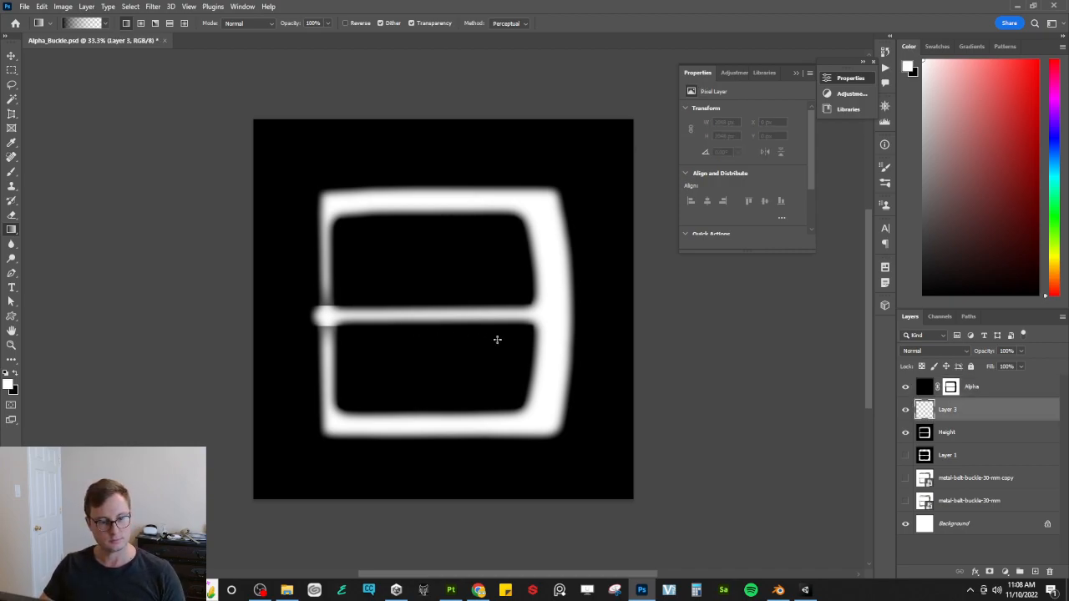
key("shift+g")
left_click(498, 340)
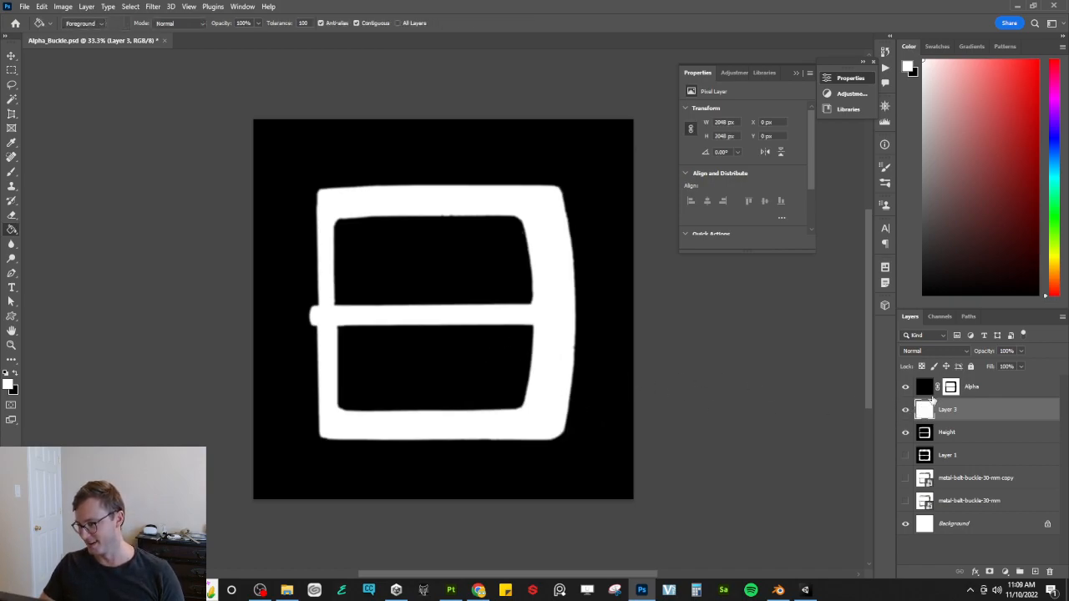
Step: Export the sharp-edged buckle image as a PNG named Buckle_Alpha into the Pix project's Textures folder
left_click(24, 6)
mouse_move(50, 179)
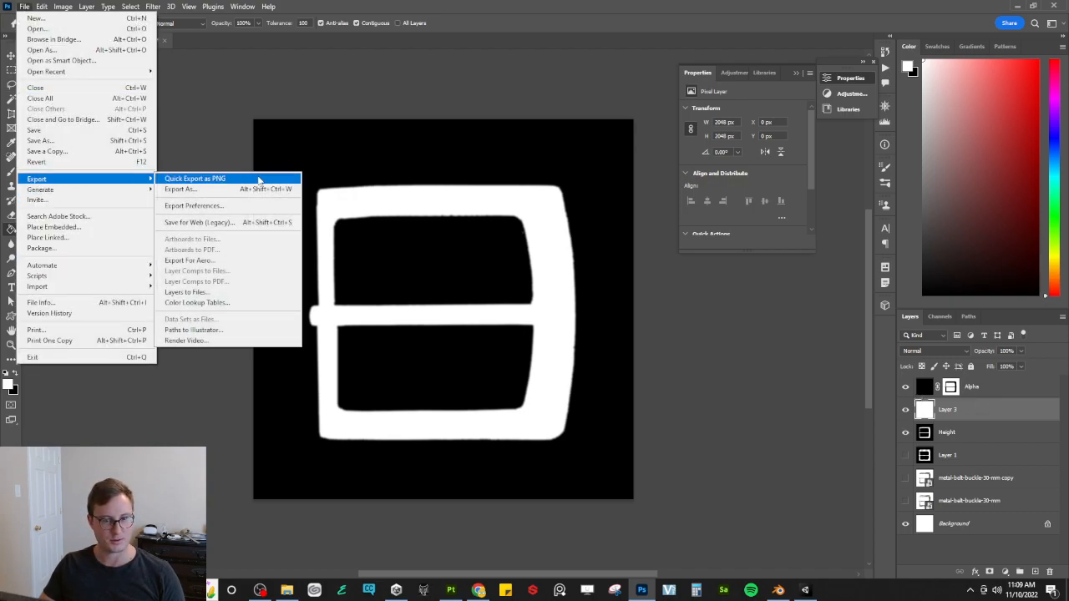
left_click(259, 179)
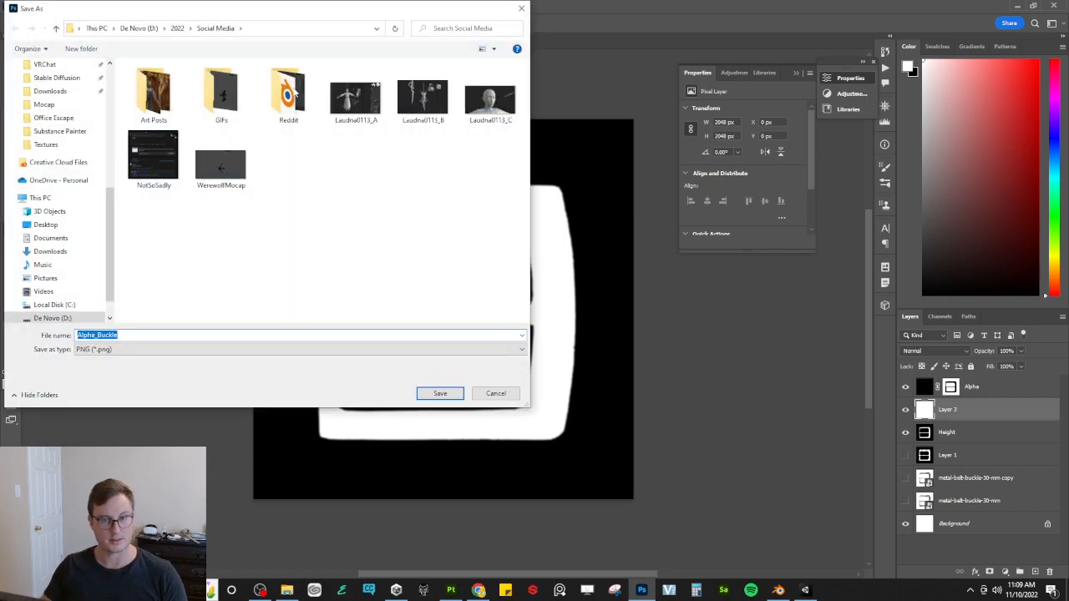
left_click(142, 28)
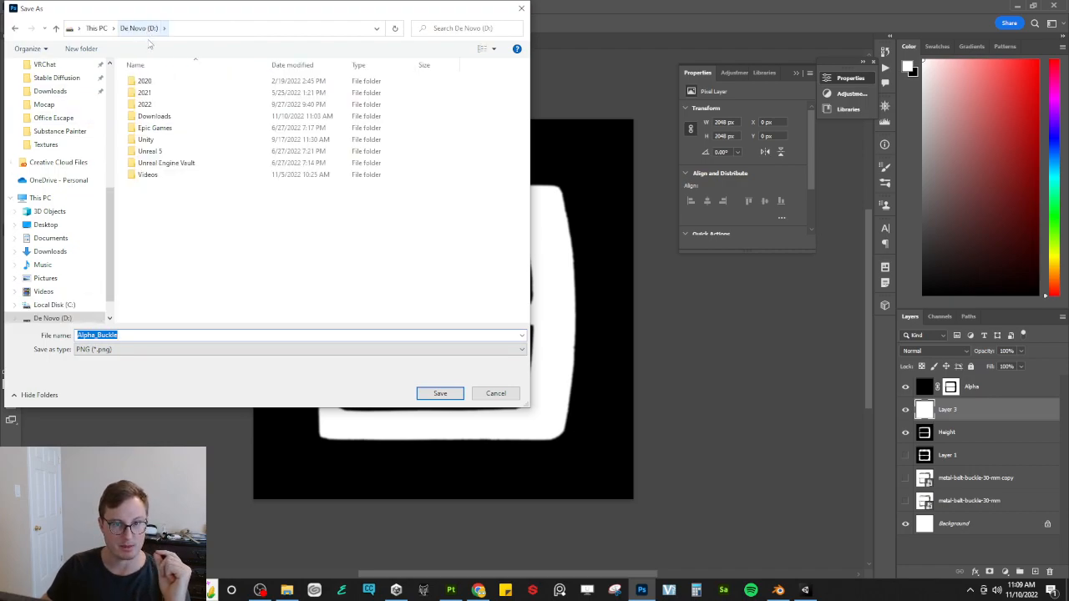
double_click(145, 105)
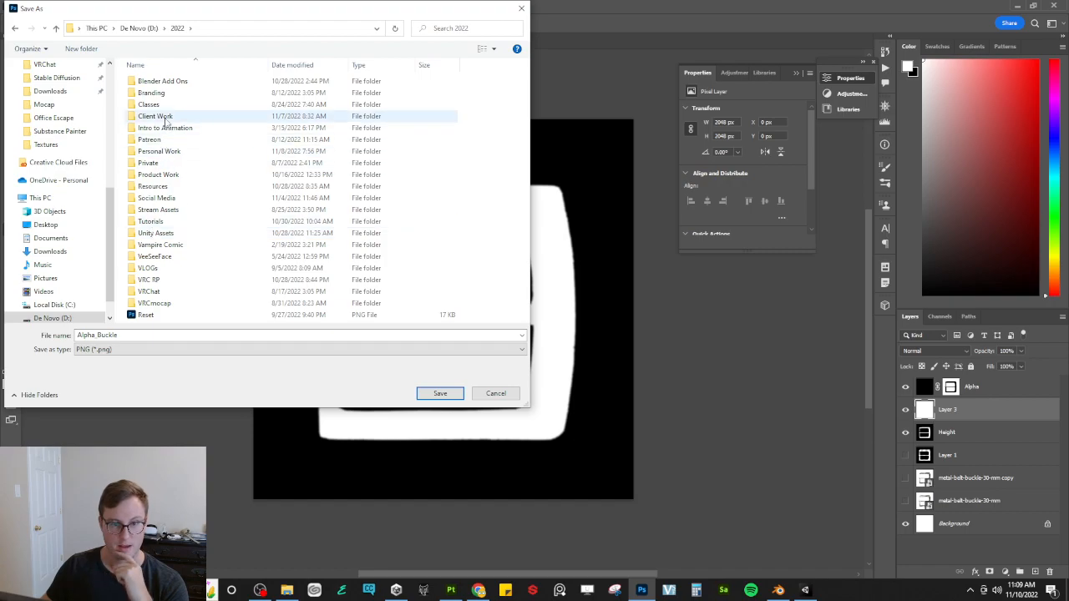
double_click(166, 117)
scroll(172, 184, "down", 5)
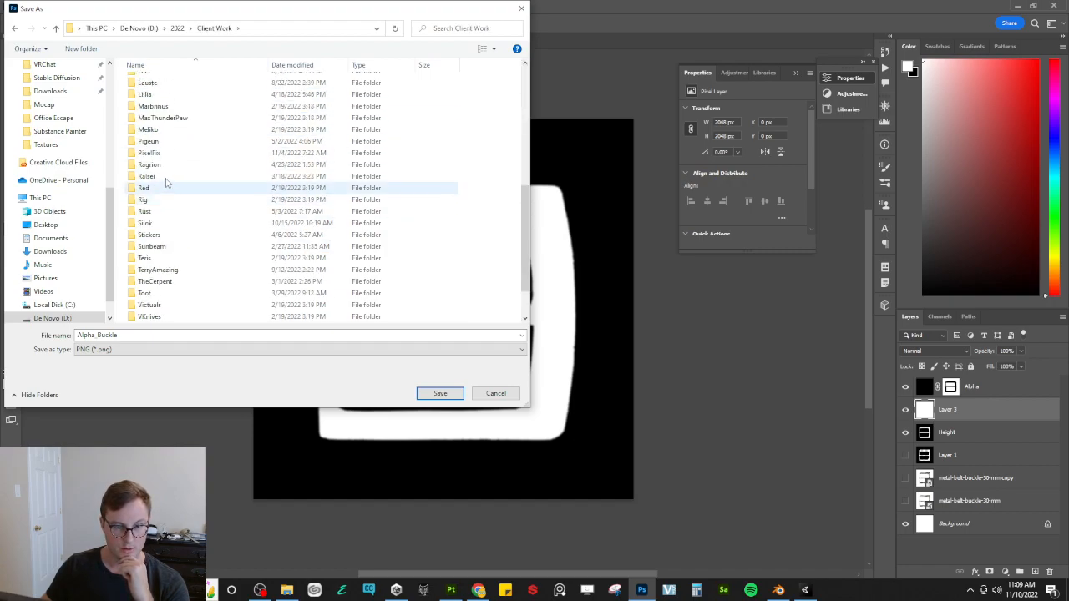
double_click(155, 155)
double_click(150, 81)
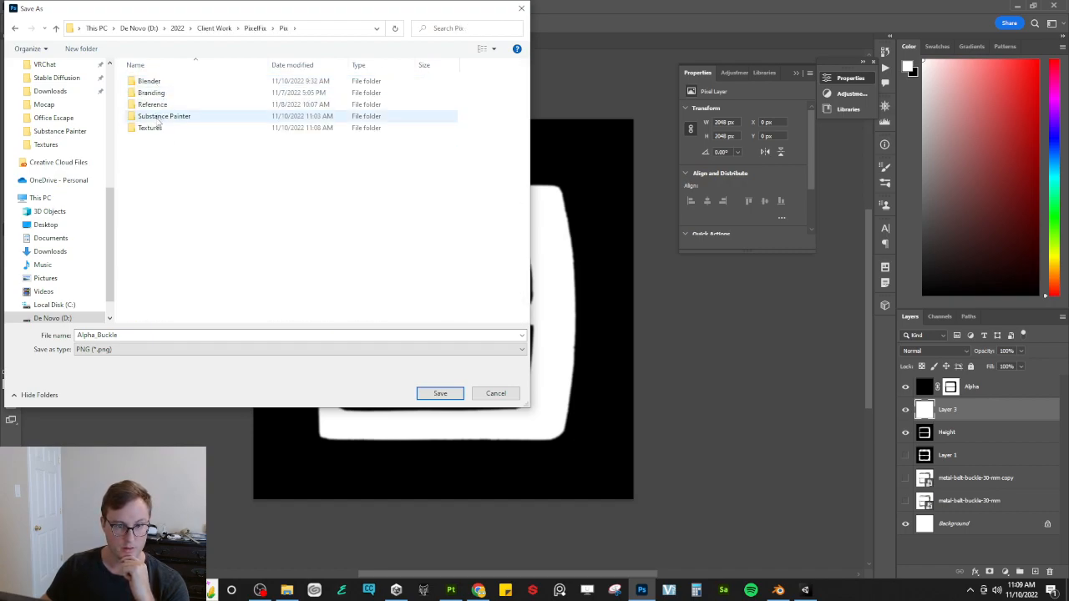
double_click(153, 129)
double_click(144, 334)
type("Bu")
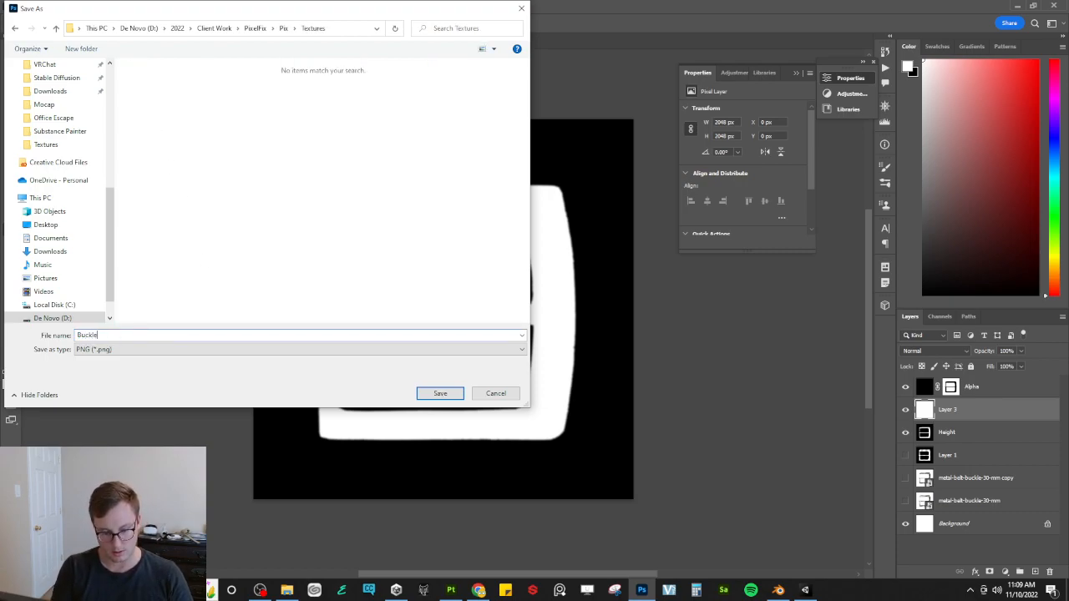
key("Return")
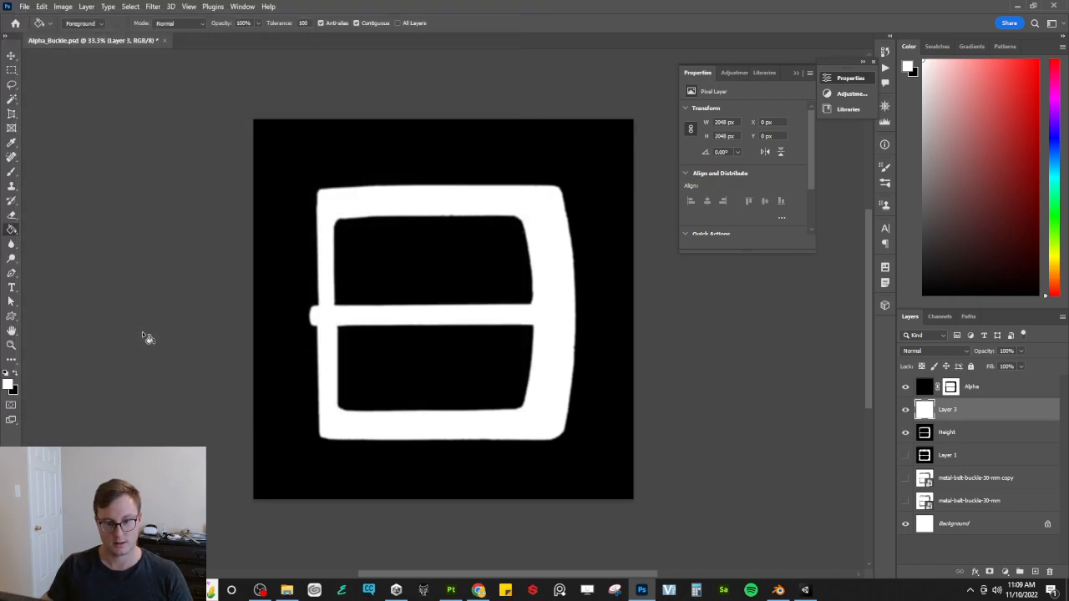
Step: Hide the Alpha layer and the white fill layer, leaving the blurred Height layer showing
left_click(905, 387)
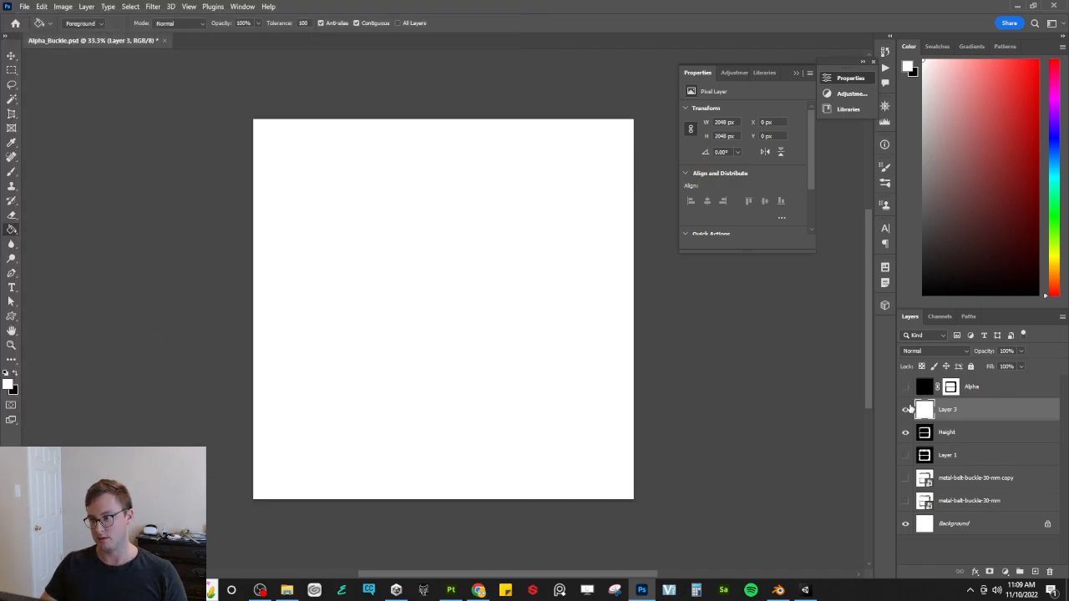
left_click(905, 409)
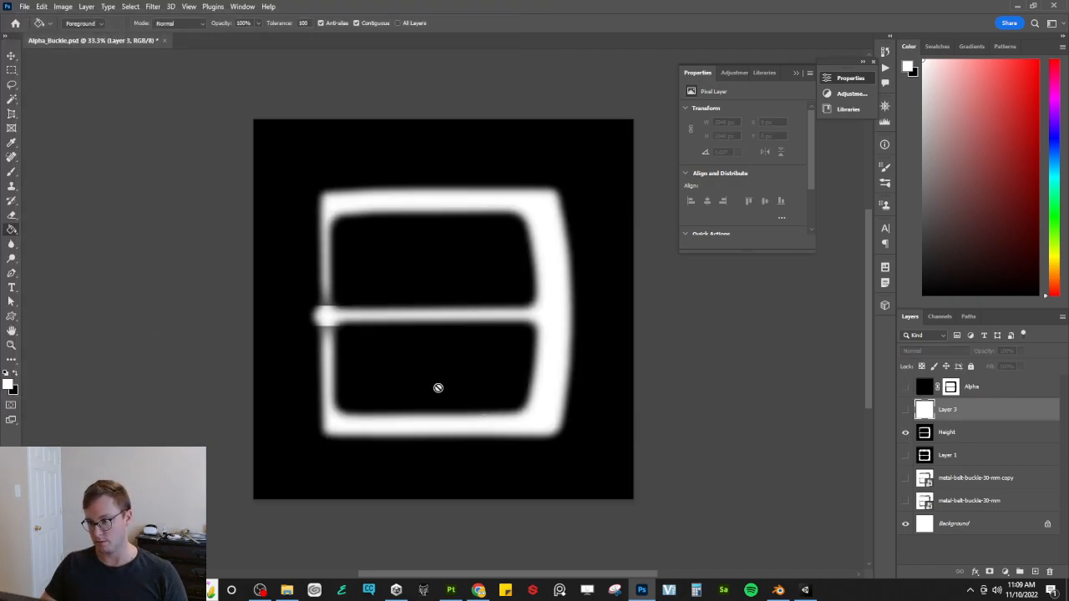
left_click(905, 386)
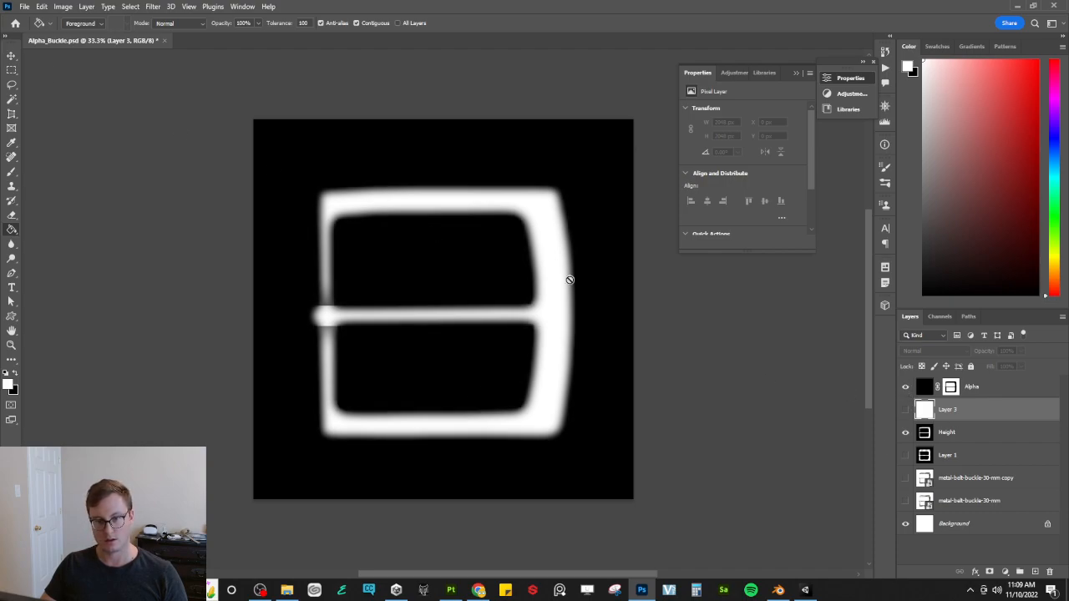
left_click(905, 387)
Step: Export the blurred buckle image as a PNG named Buckle_Height into the same Textures folder
left_click(24, 7)
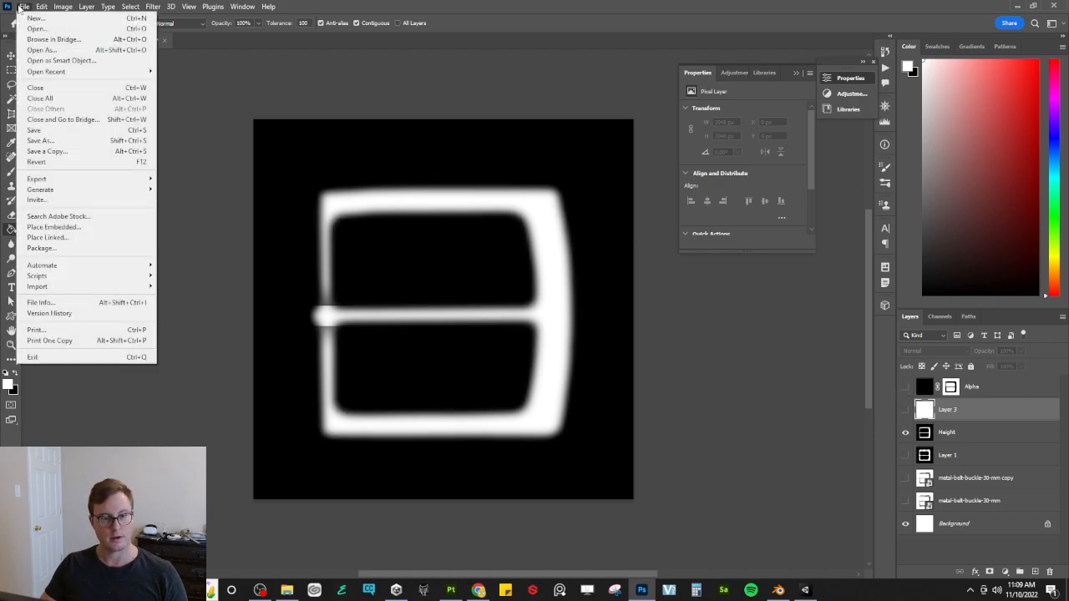
mouse_move(60, 183)
left_click(192, 178)
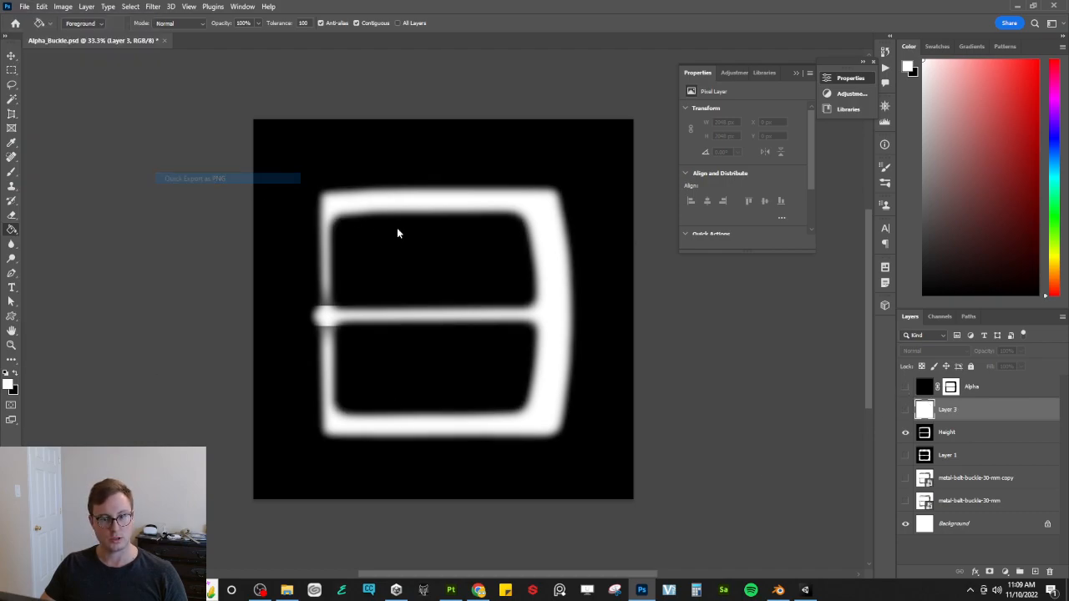
left_click(160, 98)
left_click(176, 334)
left_click(176, 334)
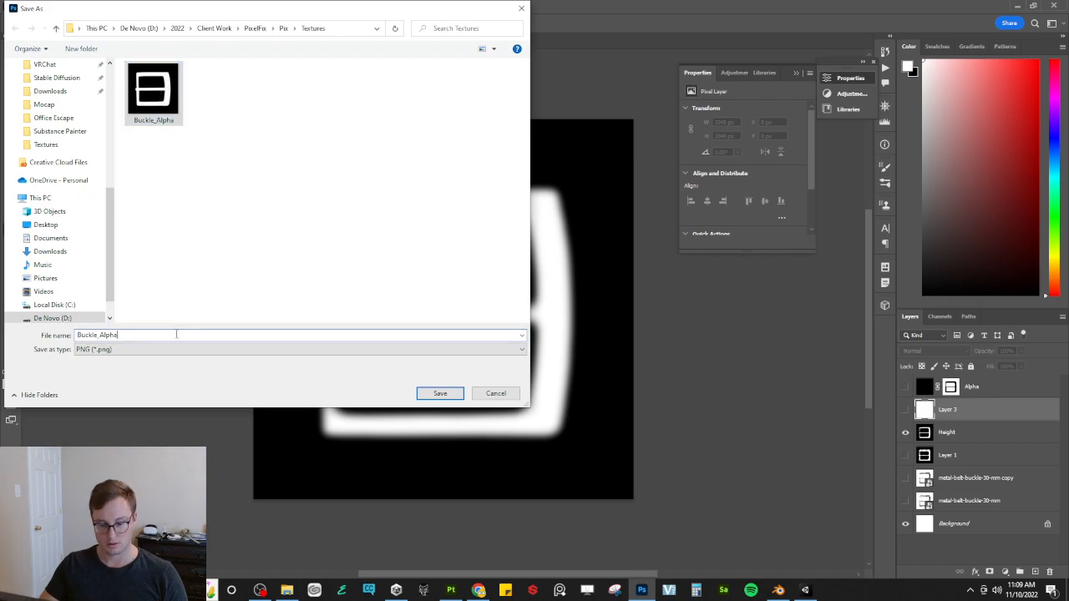
key("BackSpace")
type("H")
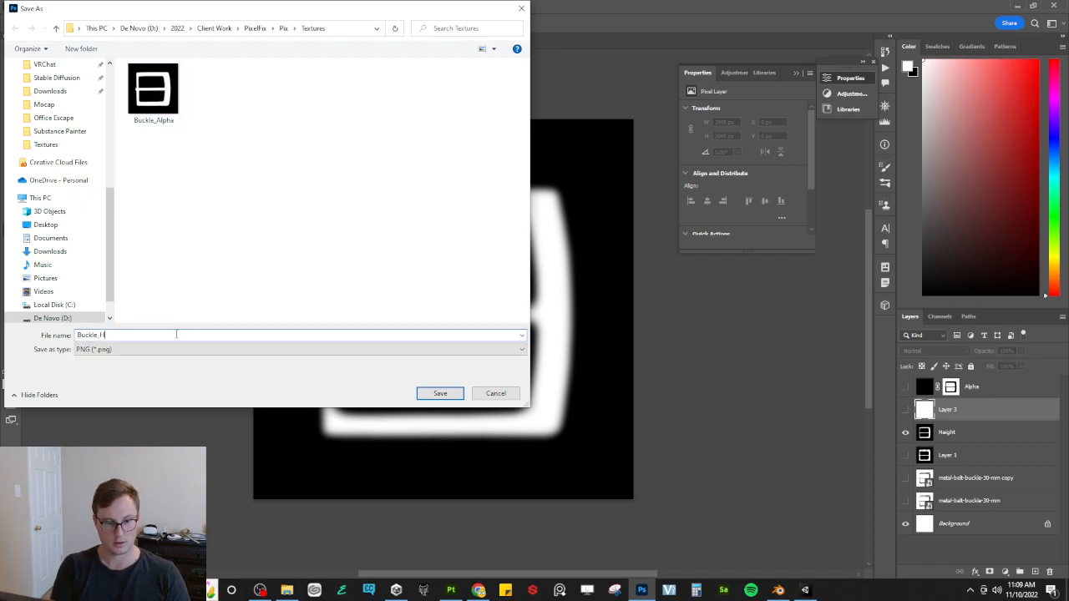
type("eight")
key("Return")
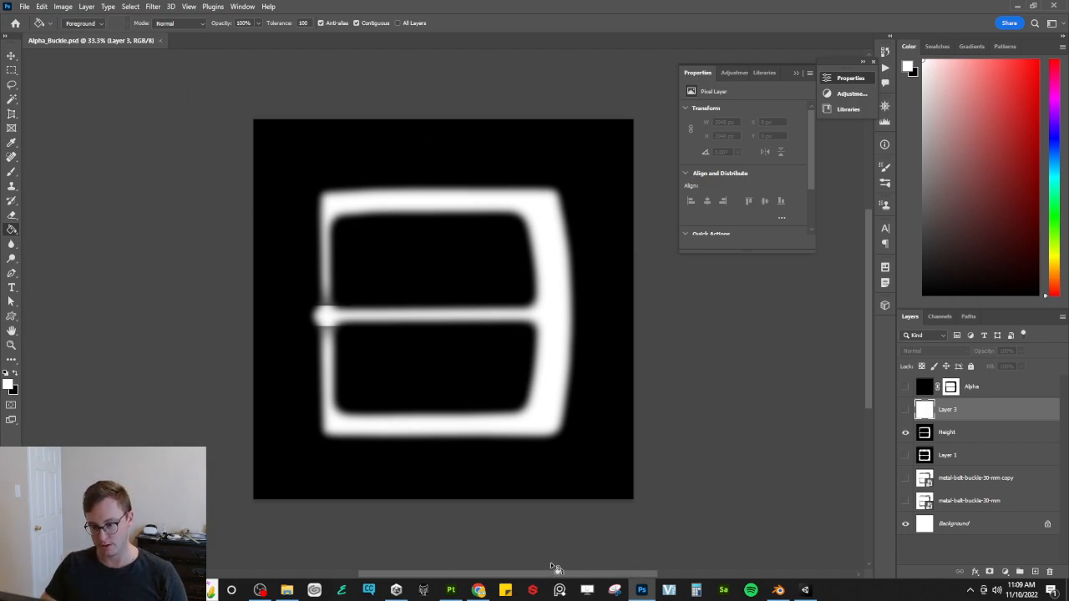
Step: Leave Photoshop for Substance 3D Painter and bring Buckle_Alpha.png and Buckle_Height.png from the file explorer into the resource import
left_click(1063, 3)
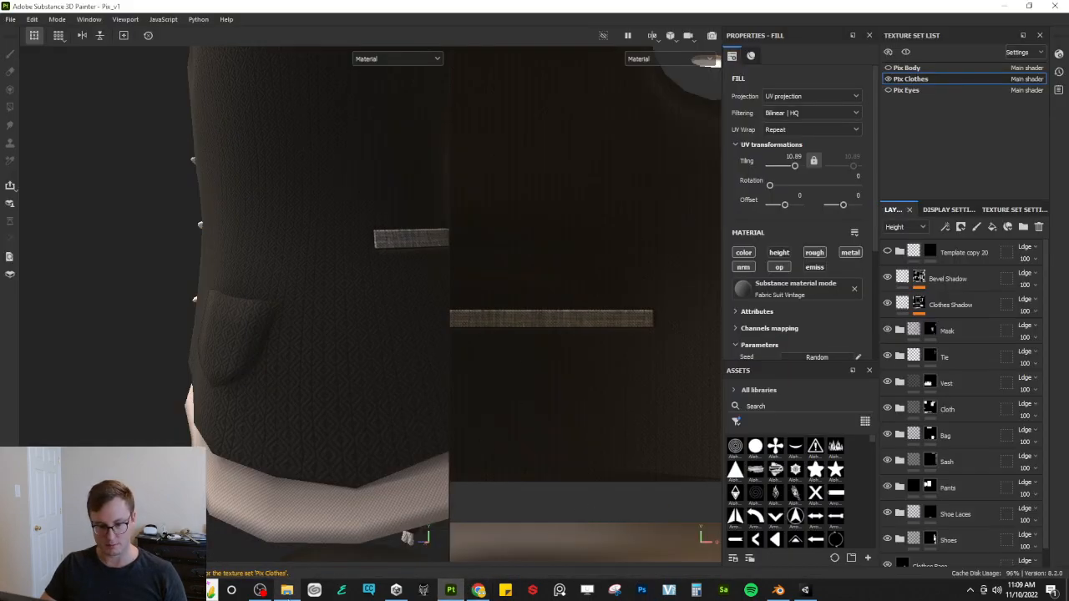
left_click(287, 591)
left_click(498, 179)
left_click(557, 178, "ctrl")
mouse_move(571, 194)
left_mouse_down()
mouse_move(613, 410)
mouse_move(766, 493)
left_mouse_up()
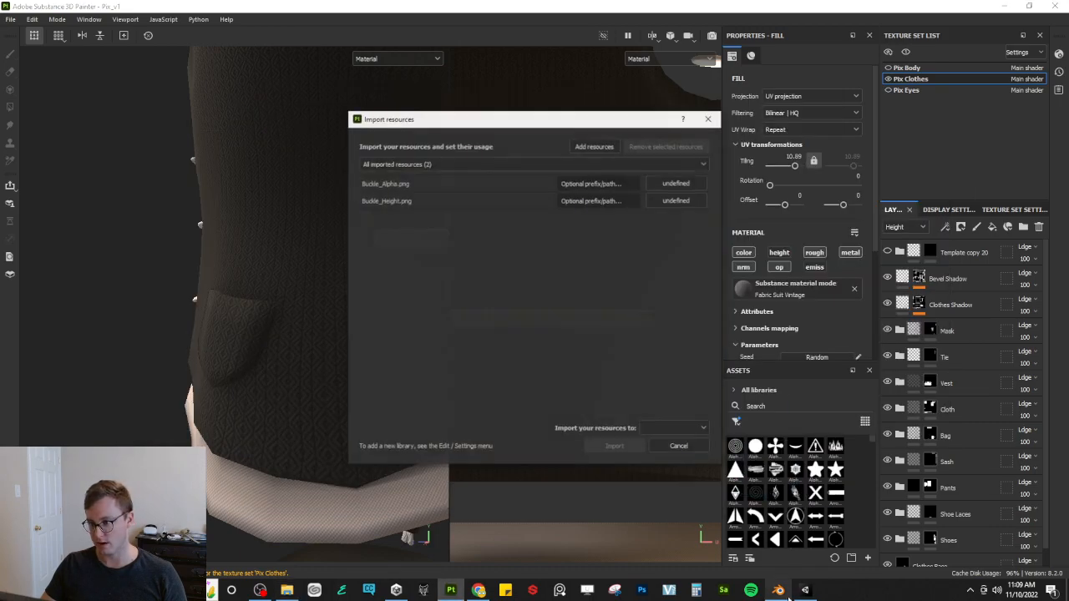
Step: Set Buckle_Alpha's usage to alpha and Buckle_Height's to texture, and import both into the library 'your_assets'
left_click(677, 183)
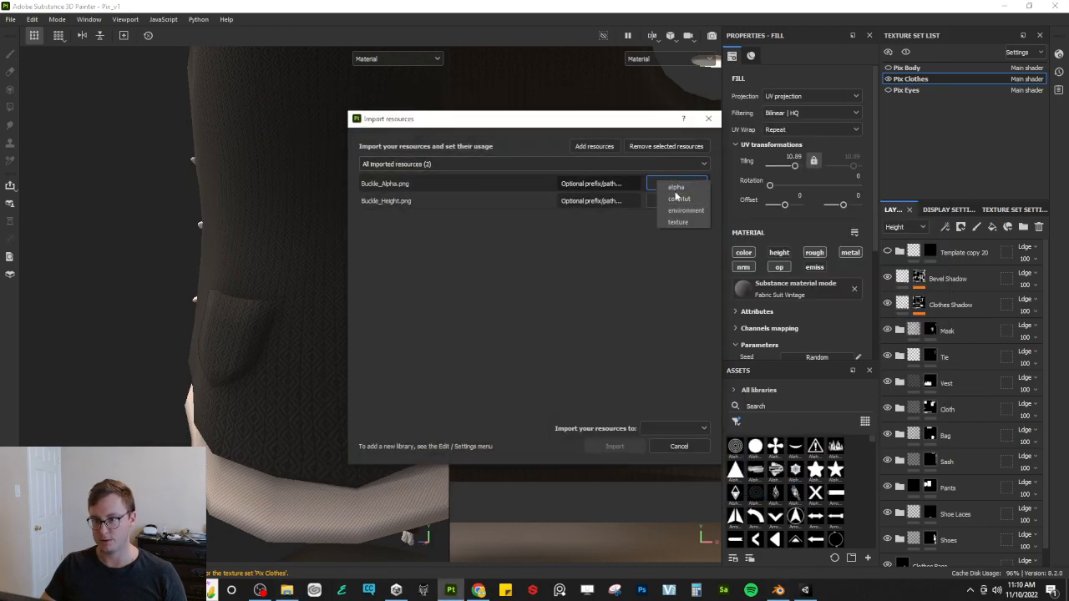
left_click(678, 195)
left_click(676, 200)
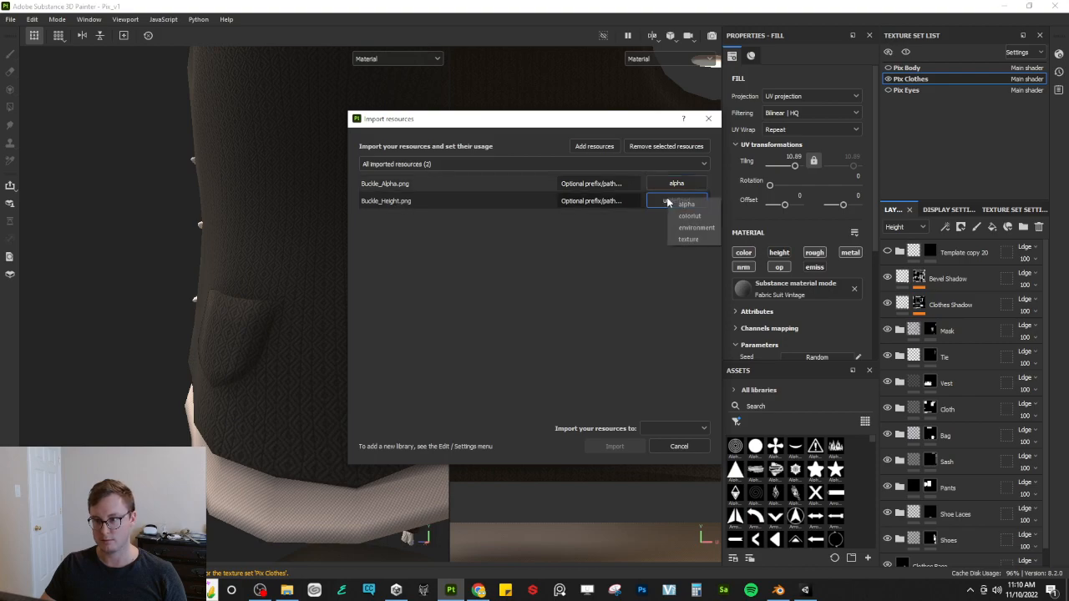
left_click(690, 241)
left_click(673, 428)
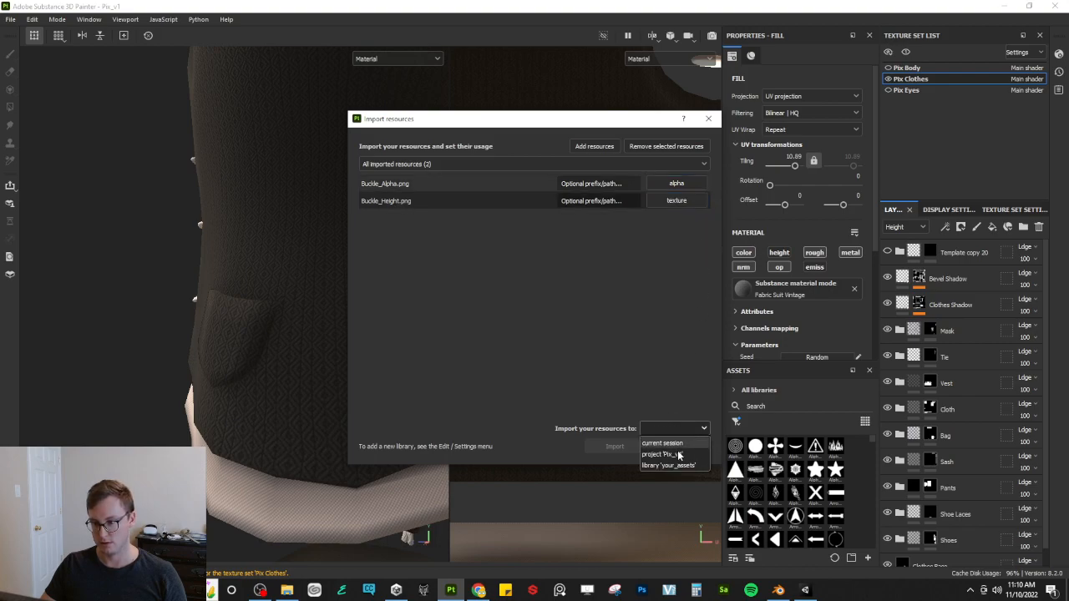
left_click(673, 465)
left_click(616, 447)
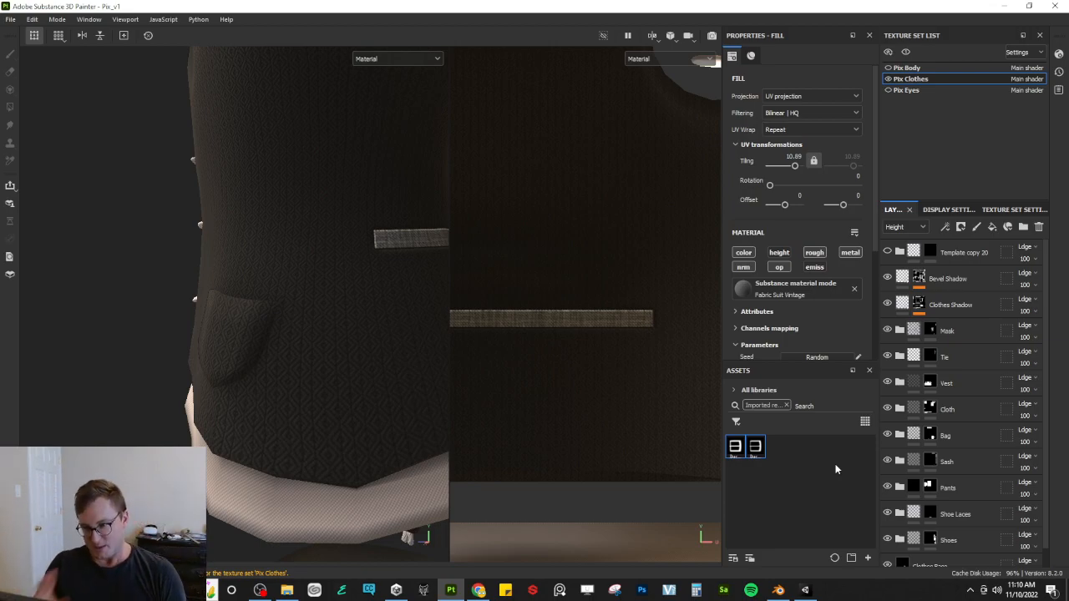
Step: Create a folder named Vest Buckle above Vest Strap Shadow inside the Vest folder
left_click_drag(245, 336, 412, 330, "alt")
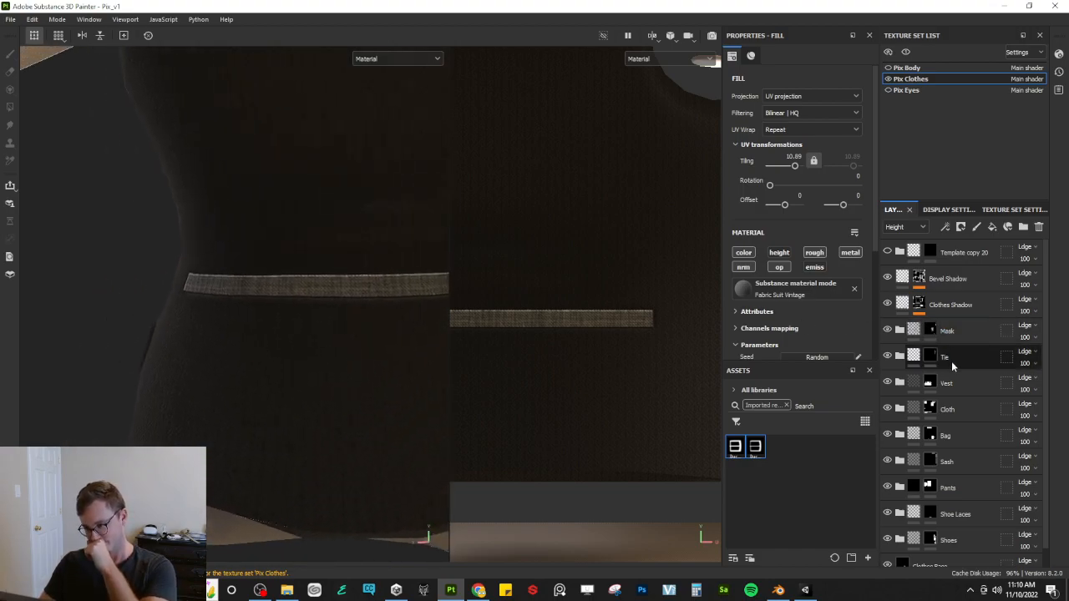
left_click(899, 382)
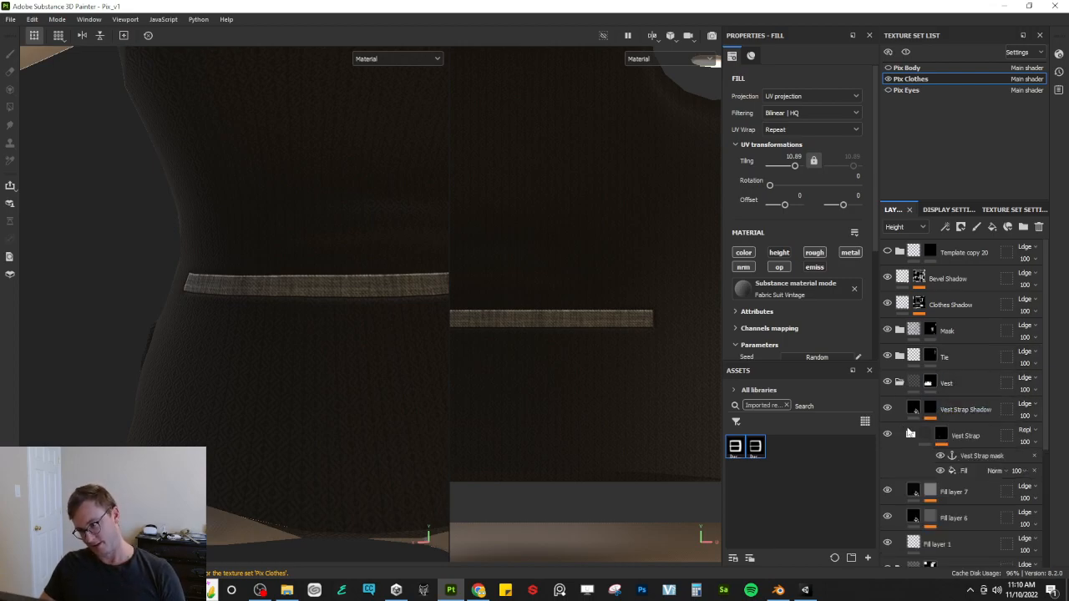
left_click(910, 435)
left_click(965, 411)
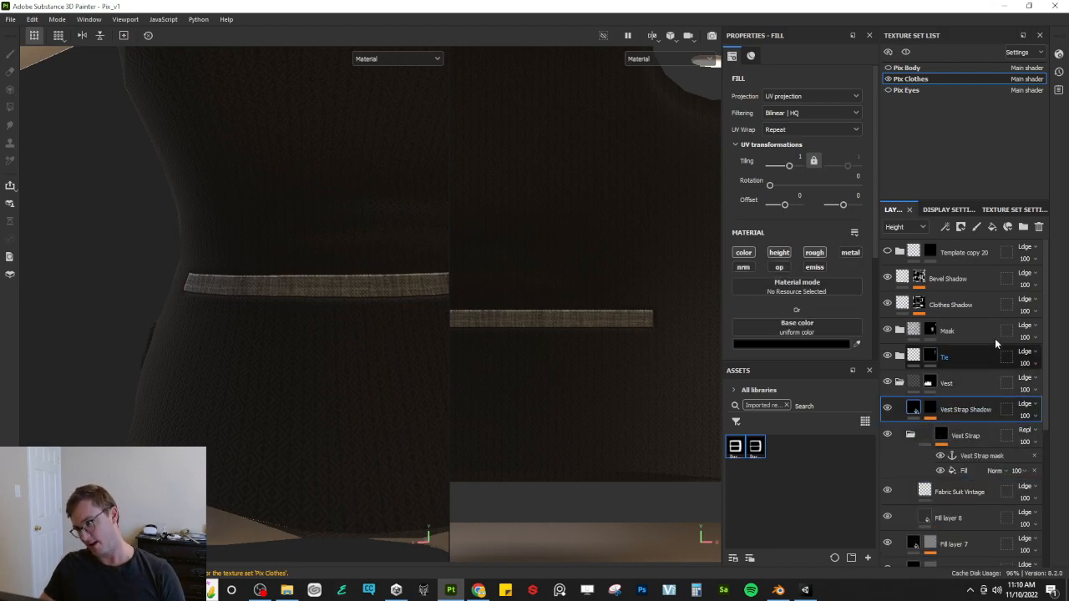
left_click(1022, 227)
double_click(949, 414)
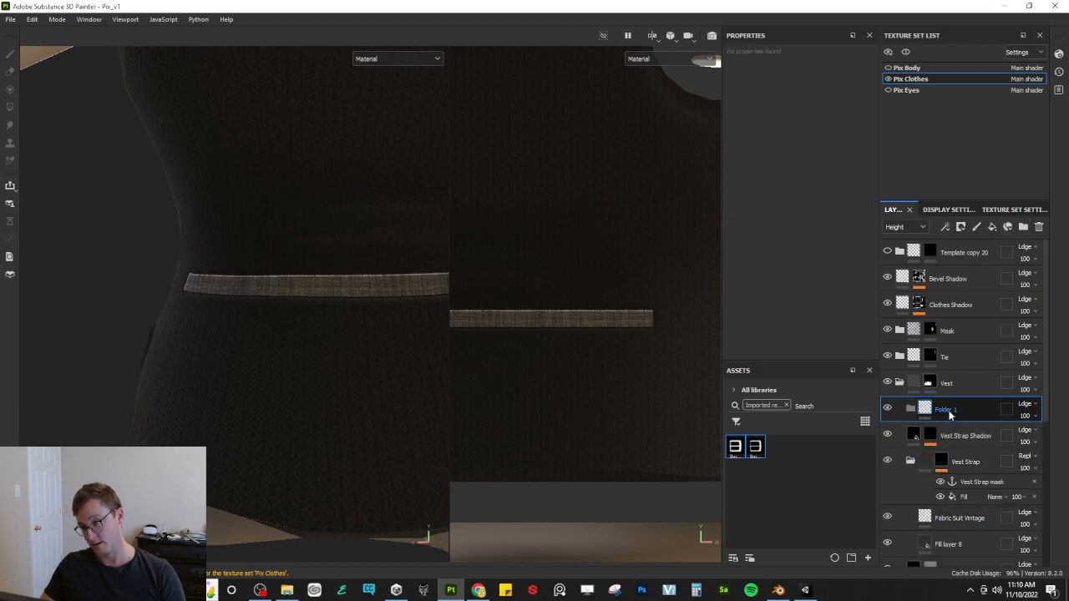
type("Vest Buckle")
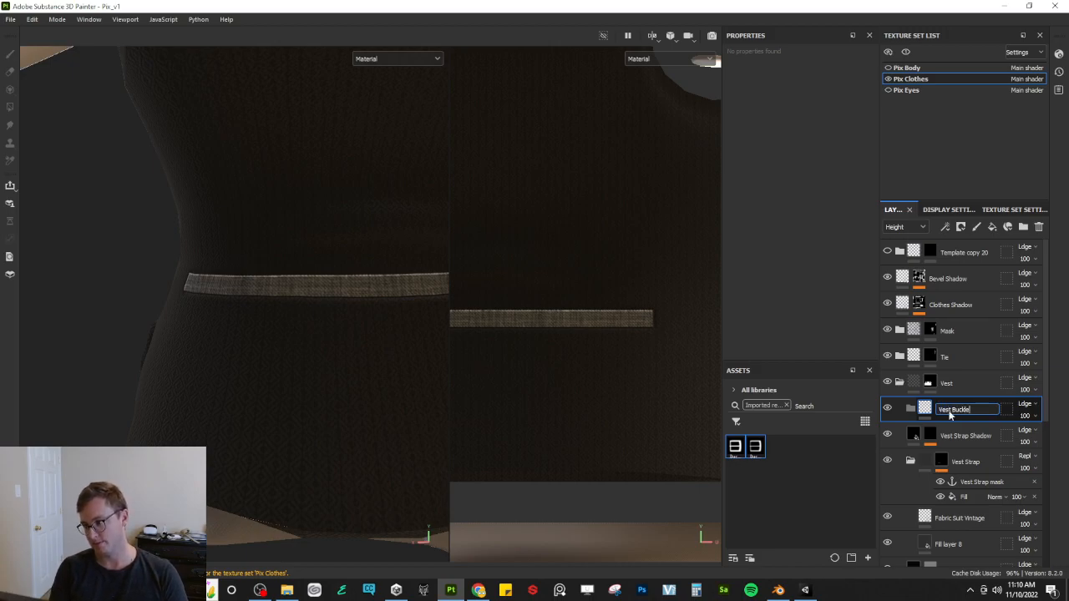
key("Return")
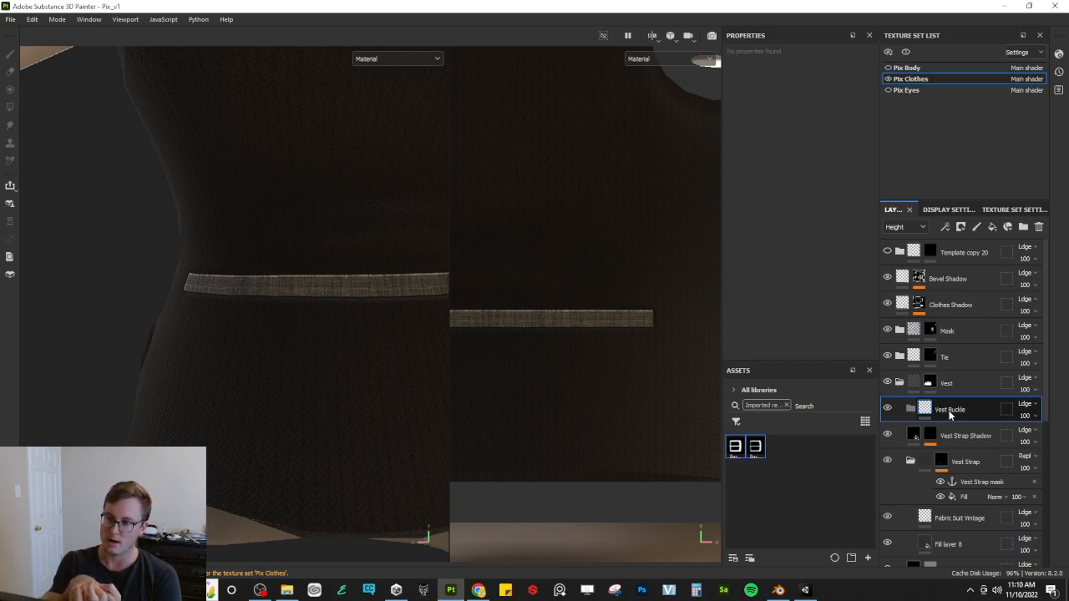
double_click(948, 409)
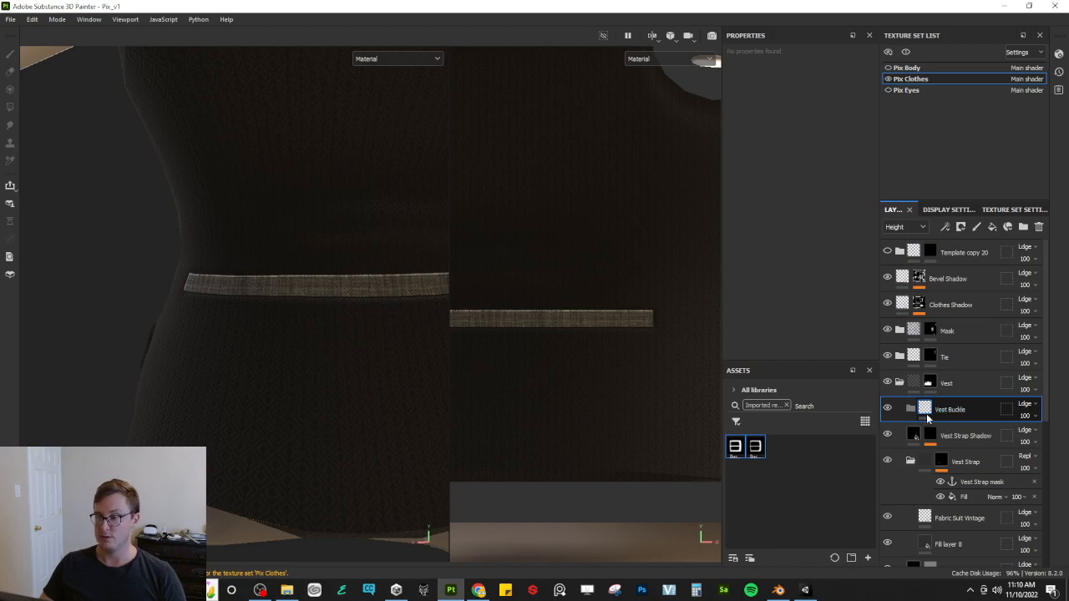
mouse_move(921, 412)
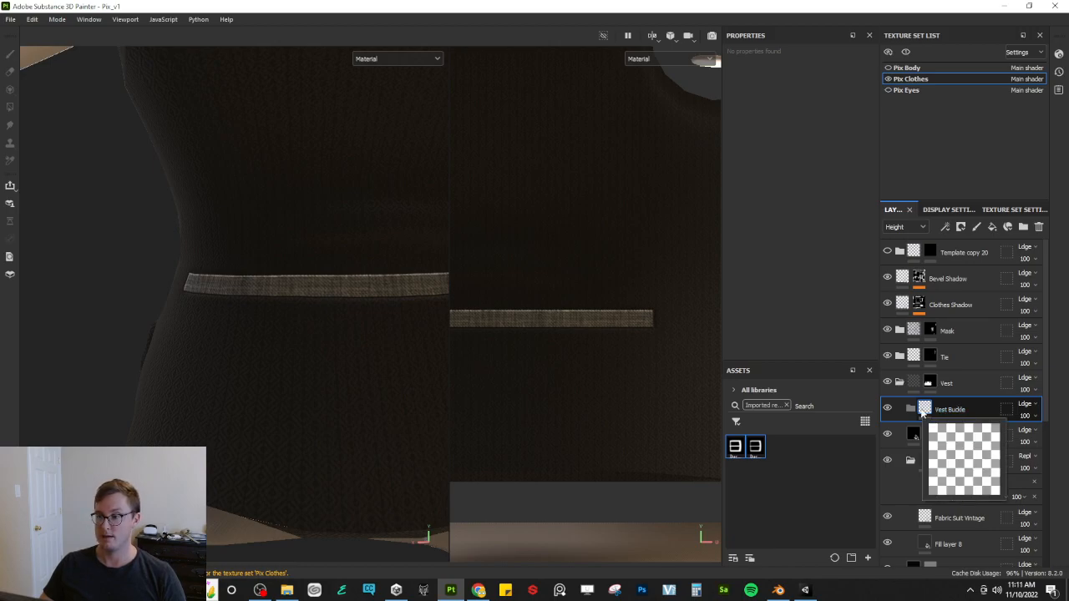
right_click(922, 412)
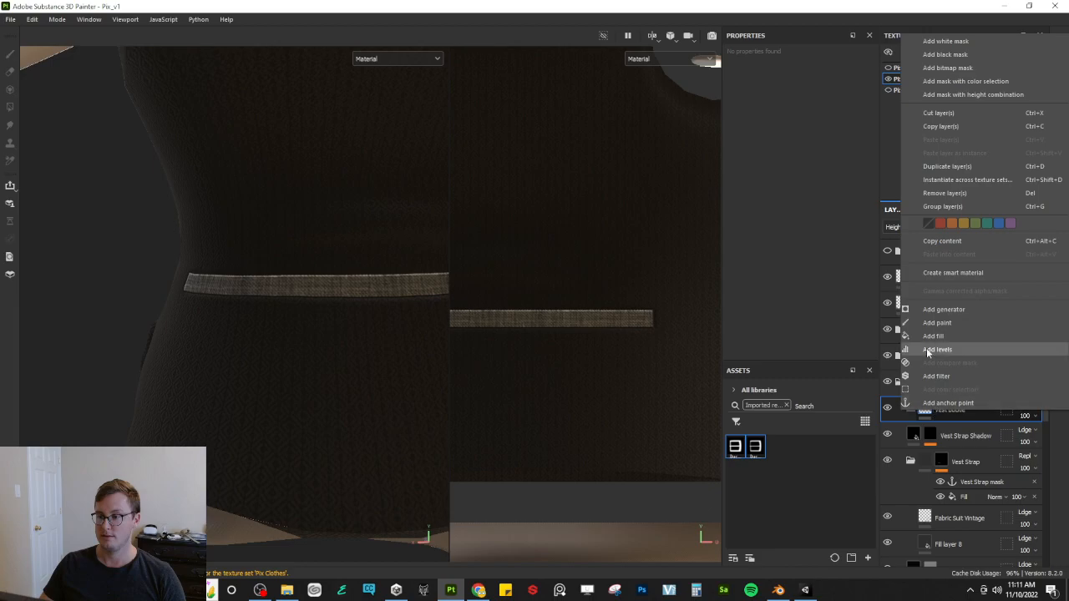
left_click(929, 334)
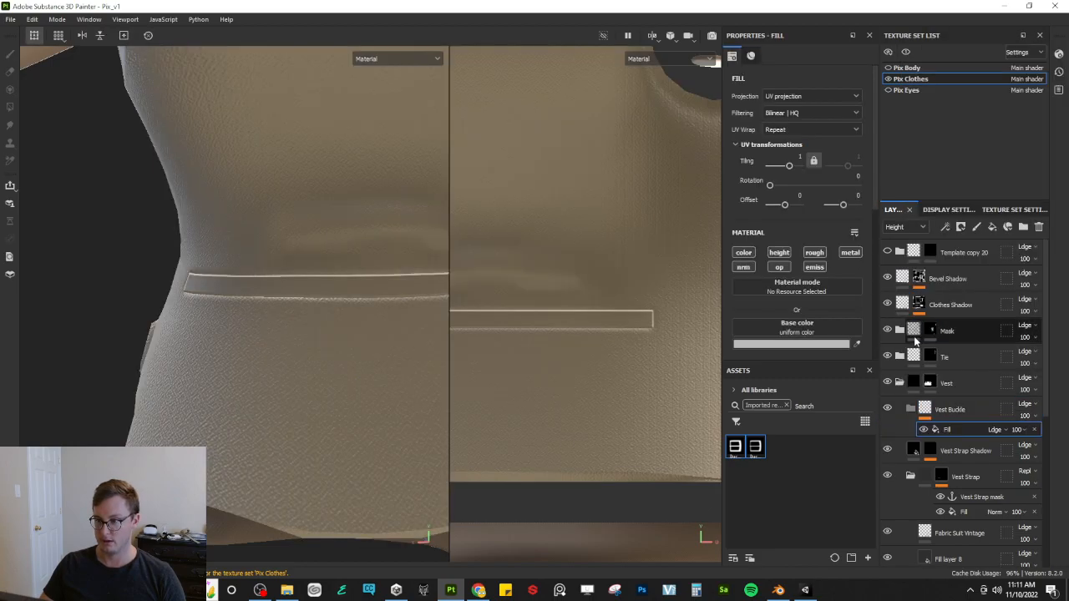
scroll(615, 275, "down", 8)
left_click_drag(616, 275, 584, 282)
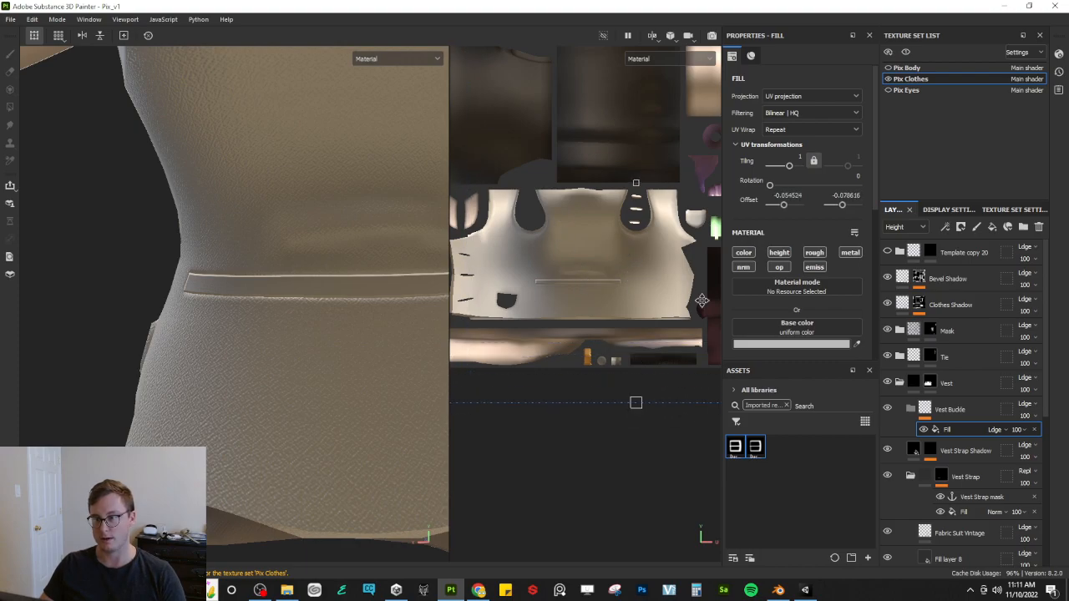
key("ctrl+z")
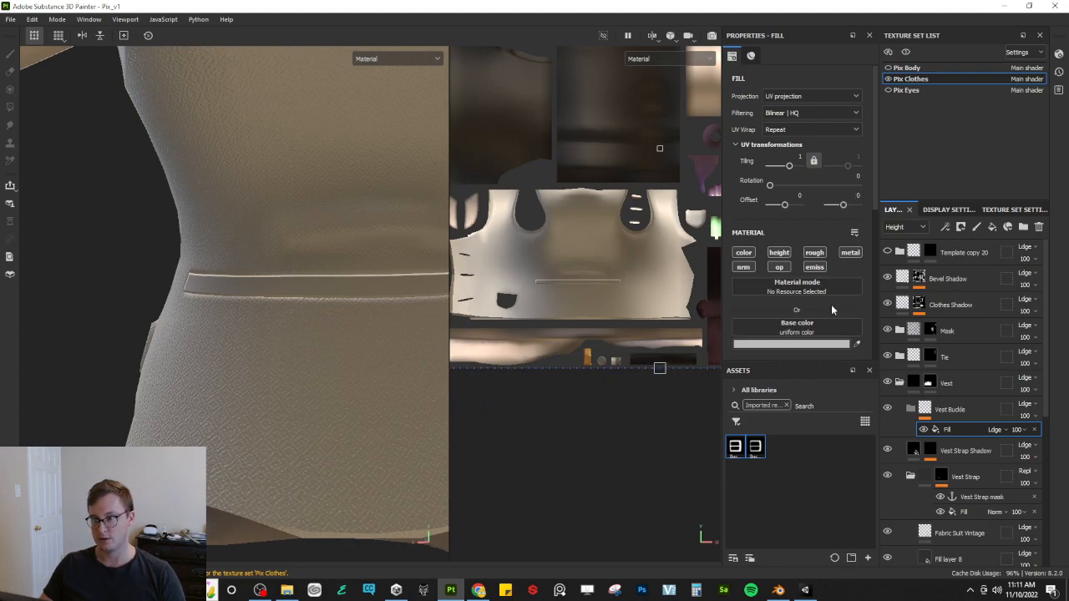
scroll(830, 300, "down", 4)
scroll(819, 268, "up", 2)
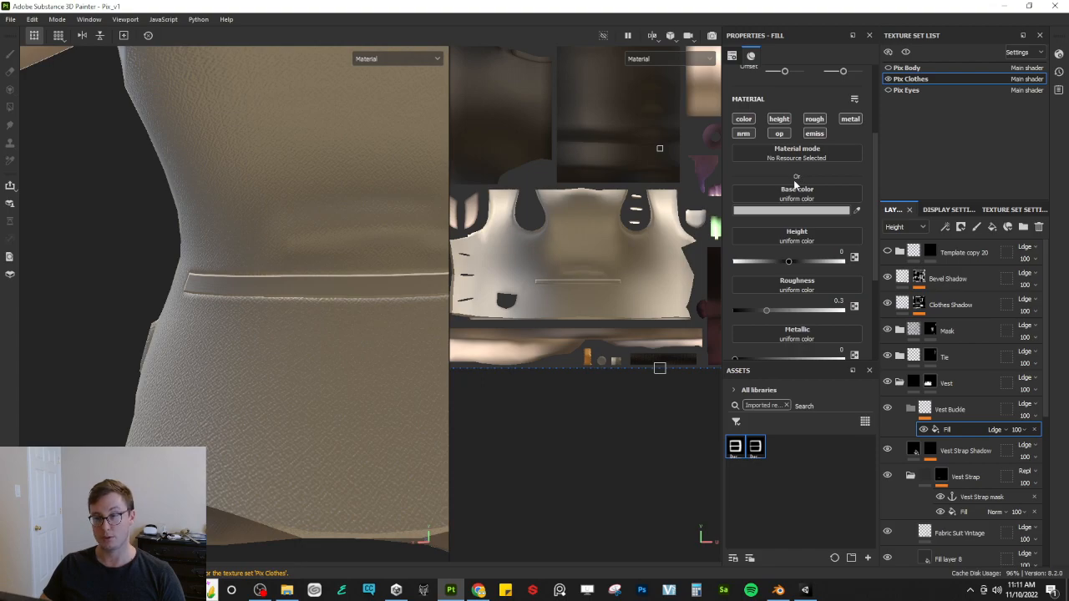
right_click(948, 422)
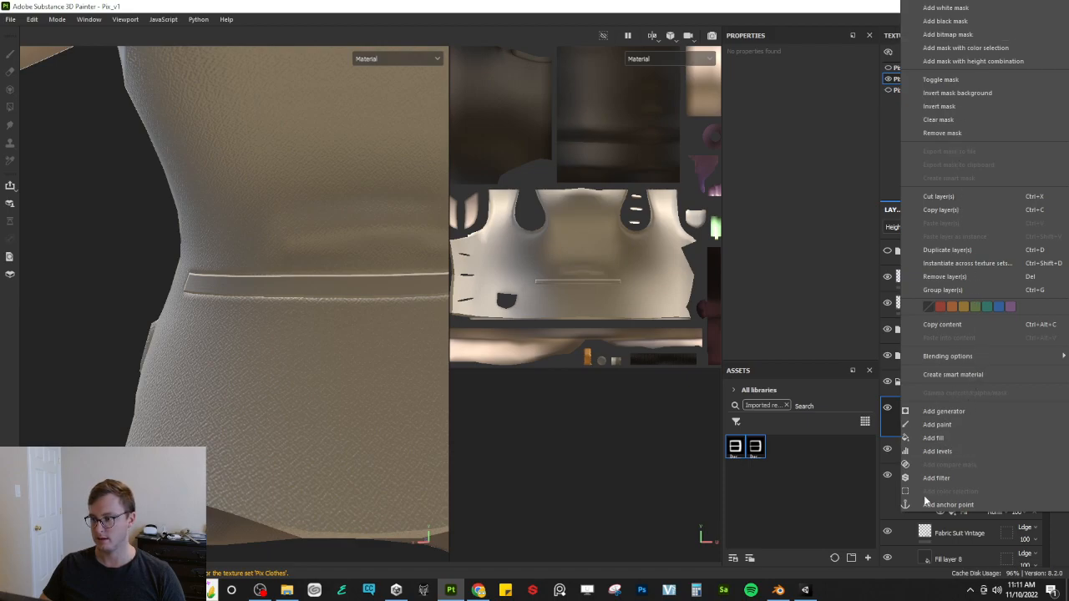
left_click(944, 21)
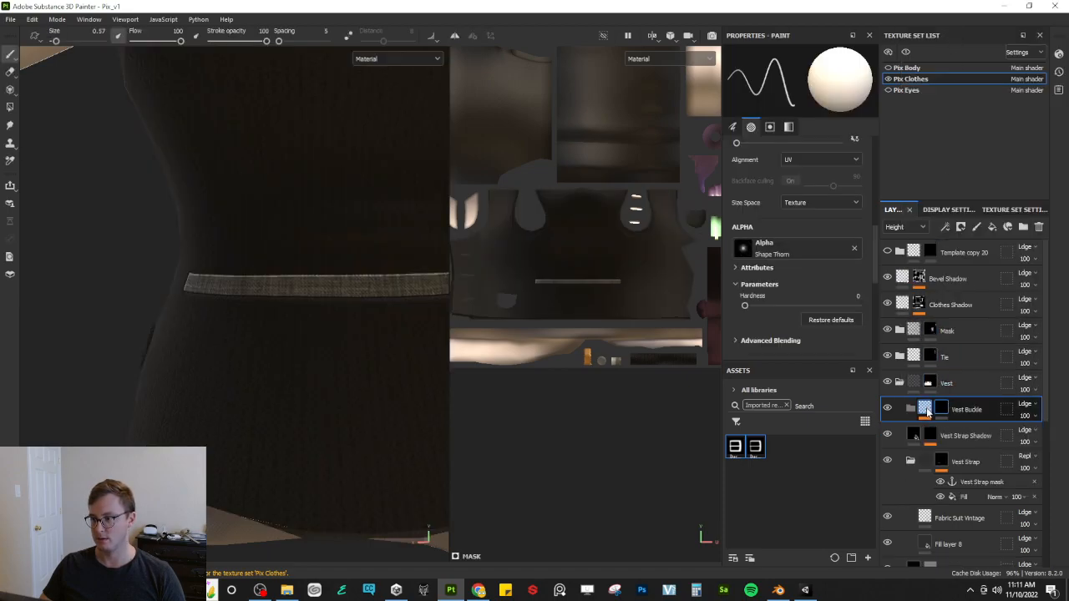
key("ctrl+z")
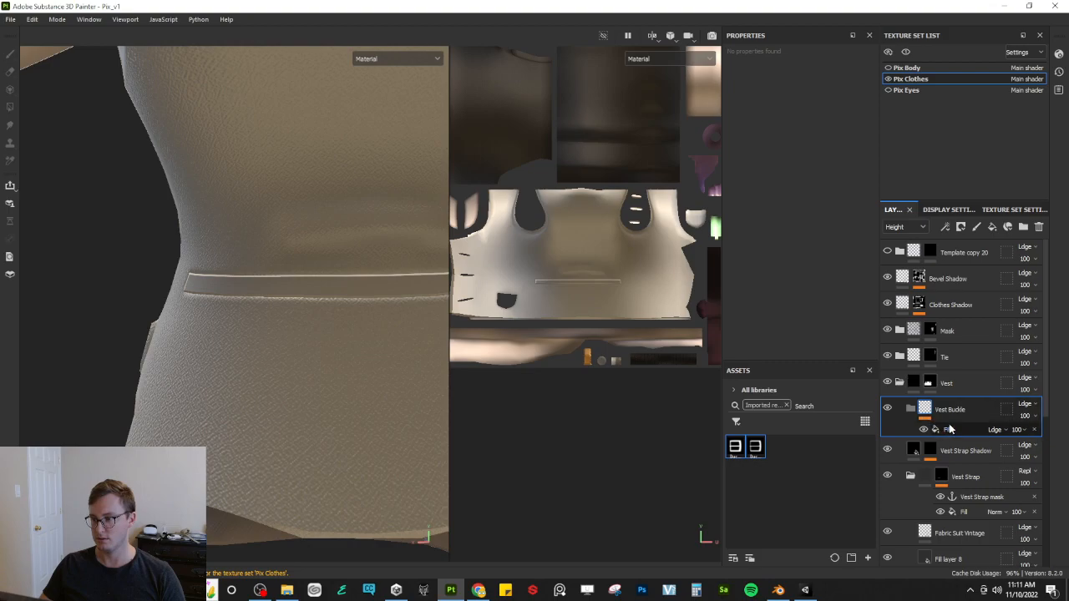
right_click(962, 415)
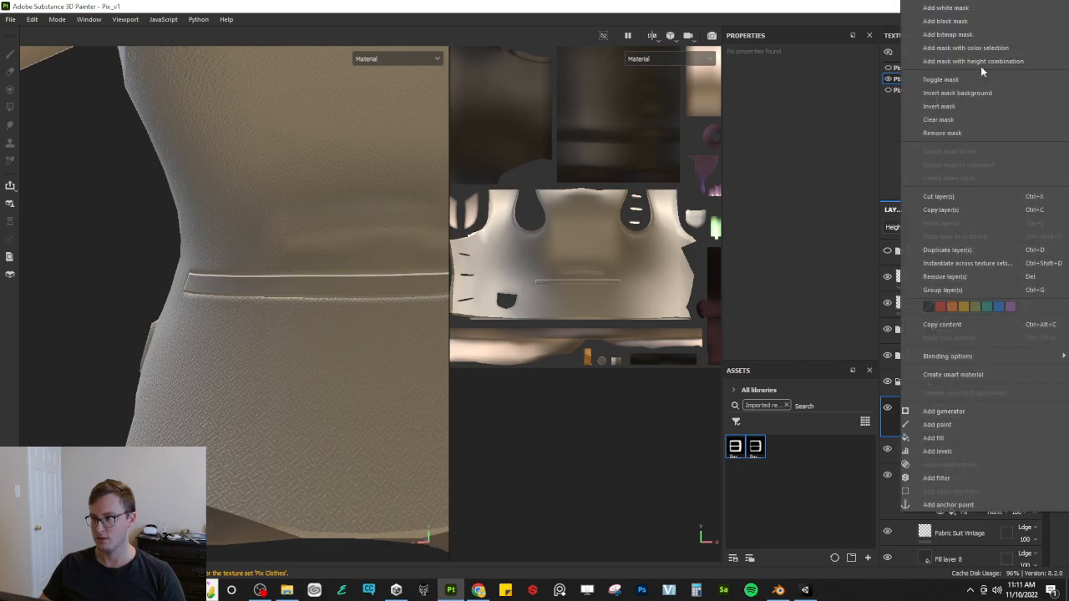
left_click(977, 21)
key("ctrl+z")
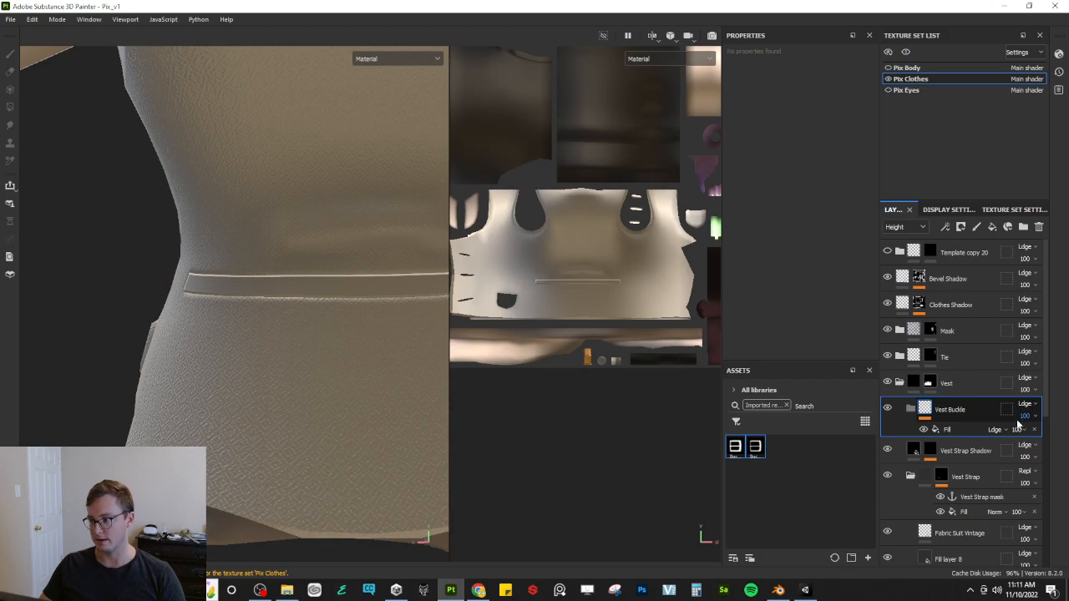
Step: Delete the Vest Buckle folder and add a paint layer in its place above Vest Strap Shadow
left_click(1039, 226)
left_click(976, 226)
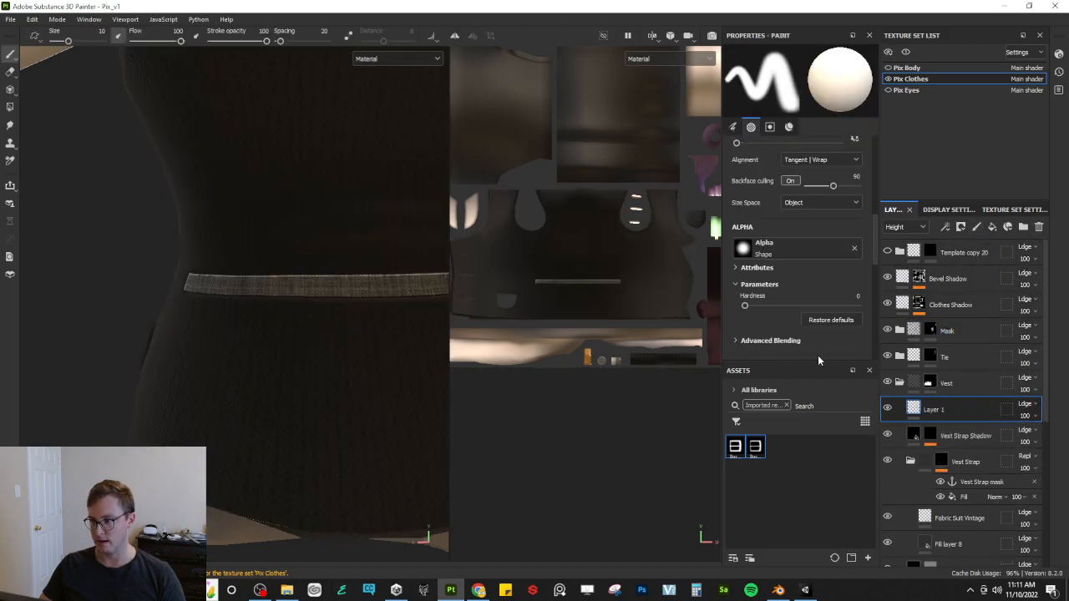
Step: Assign Buckle_Alpha as the brush alpha and Buckle_Height as the brush material's height
scroll(795, 241, "up", 1)
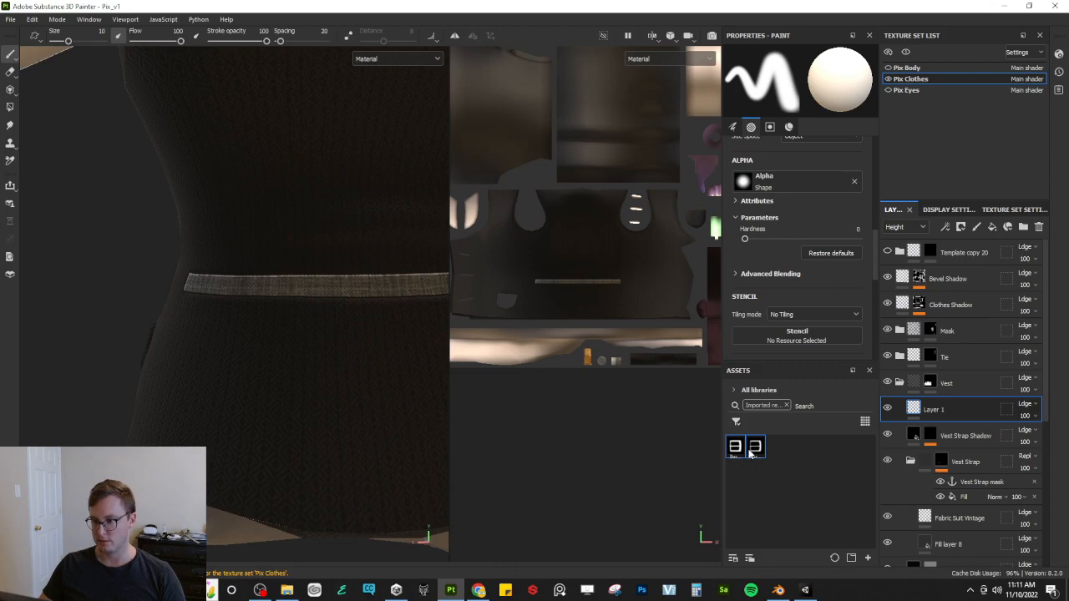
scroll(784, 217, "down", 5)
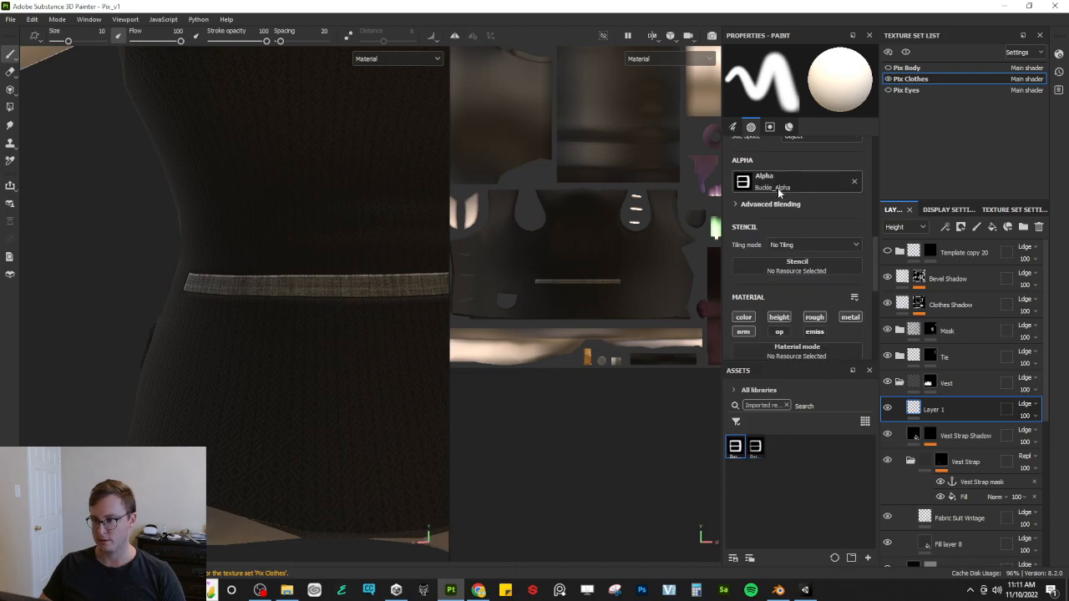
scroll(794, 229, "down", 2)
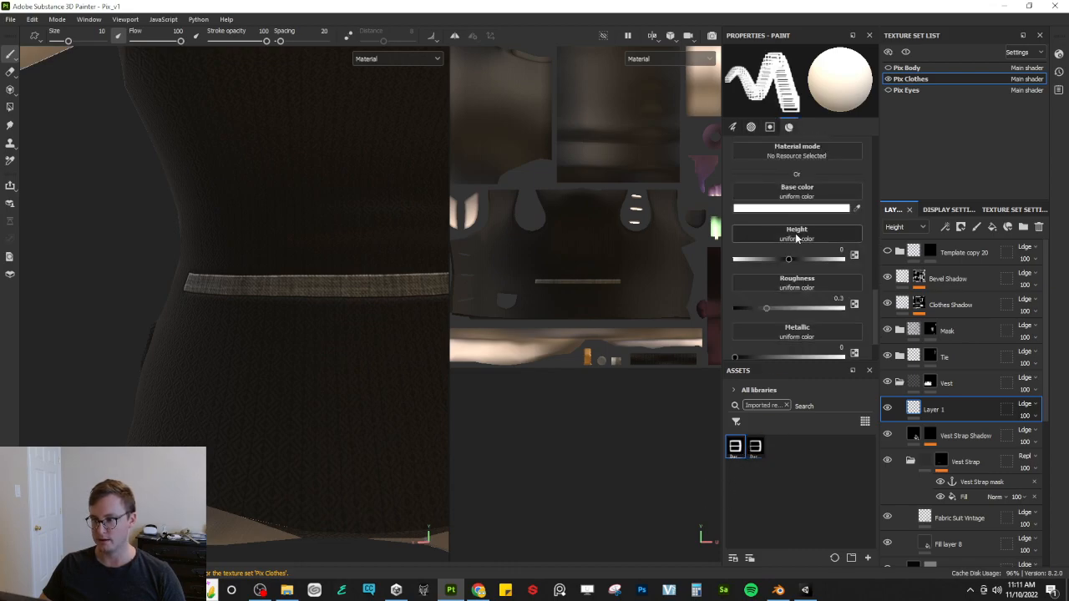
mouse_move(751, 460)
left_mouse_down()
mouse_move(810, 207)
mouse_move(800, 236)
left_mouse_up()
Step: Reduce the brush size to 3.1 to suit the back strap, undoing the buckle stamps made to test it
left_click(314, 389)
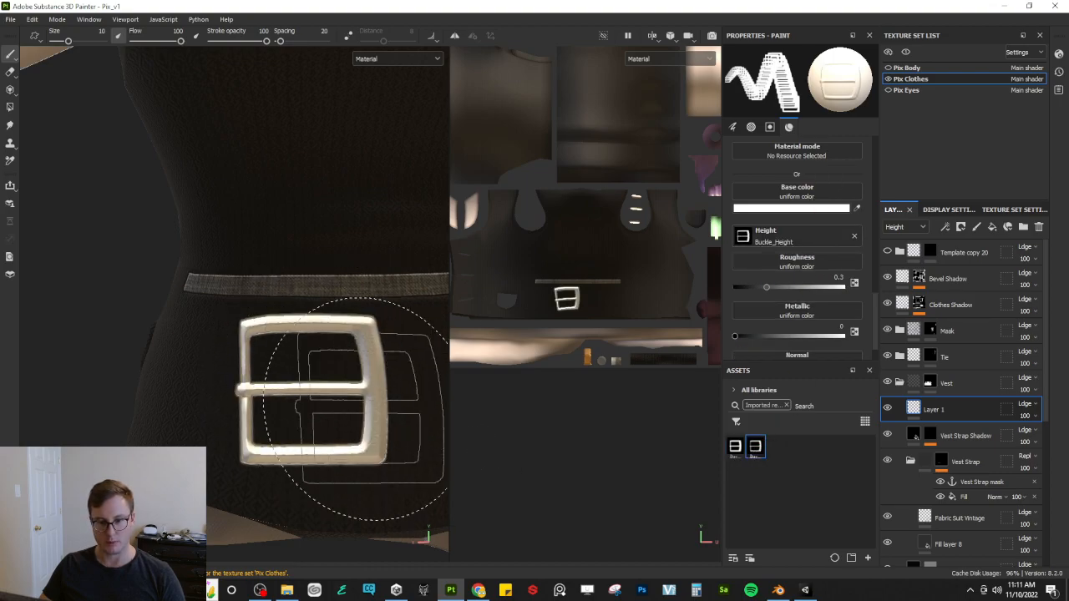
key("ctrl+z")
mouse_move(282, 264)
right_mouse_down("ctrl")
mouse_move(281, 298)
mouse_move(287, 286)
right_mouse_up("ctrl")
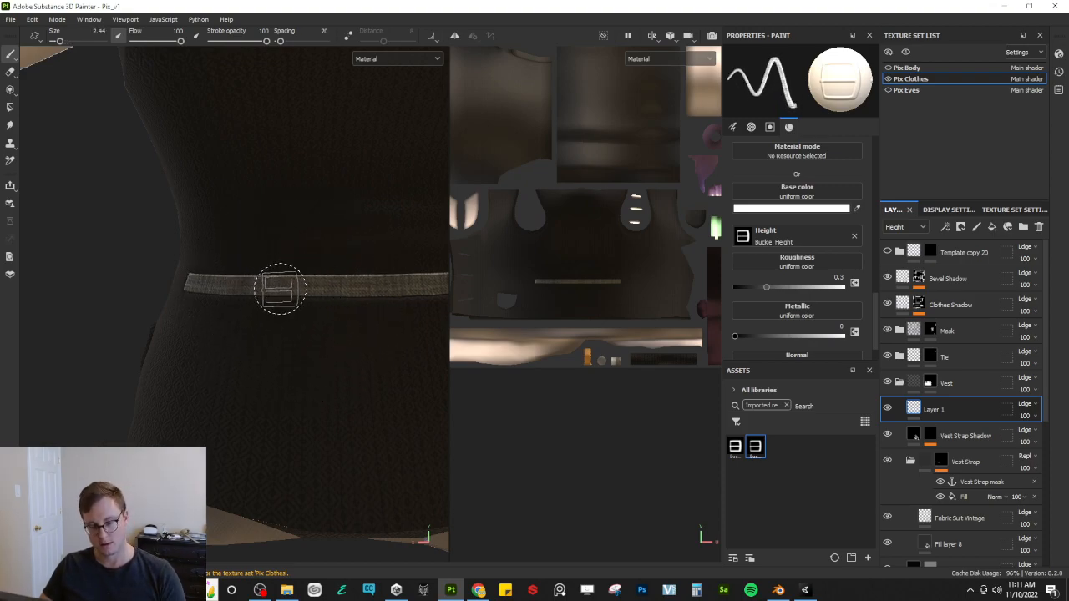
left_click(275, 287)
left_click_drag(393, 358, 326, 329, "alt")
left_click_drag(300, 327, 279, 342, "alt")
middle_click_drag(279, 342, 315, 380, "alt")
scroll(309, 369, "down", 2)
middle_click_drag(260, 339, 289, 334, "alt")
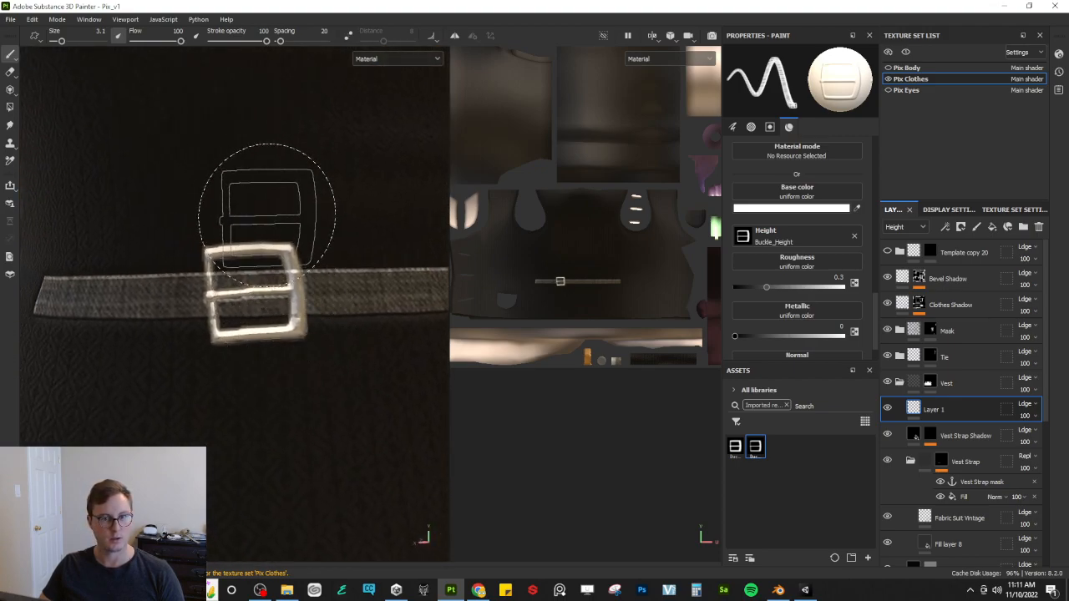
key("ctrl+z")
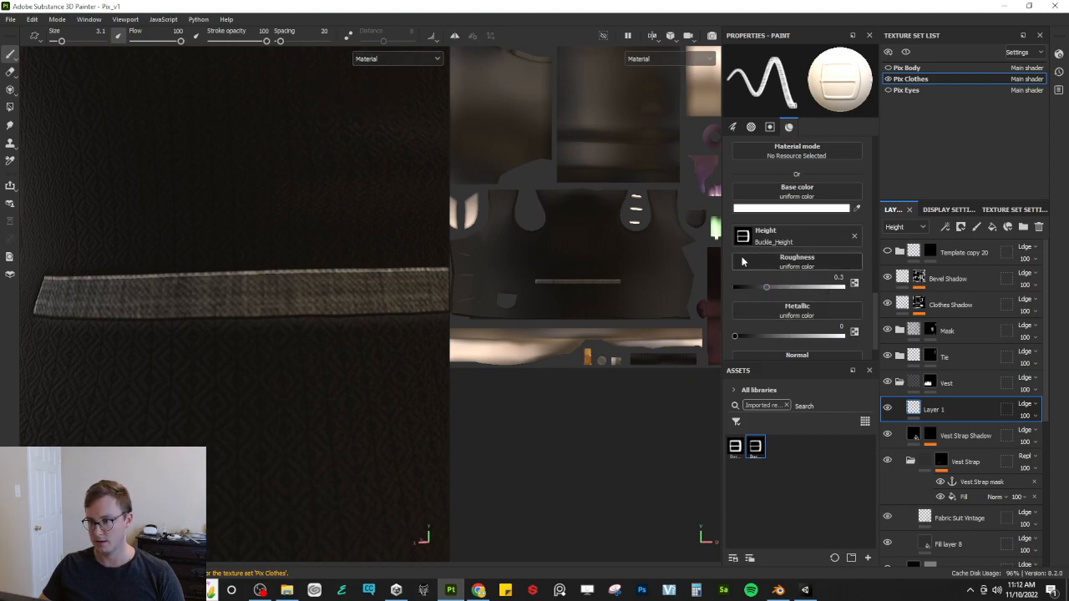
Step: Set the brush material's base color to a mid-grey with value 0.470, metallic to 0.8060 and roughness to 0.3483
left_click(795, 209)
left_click(826, 387)
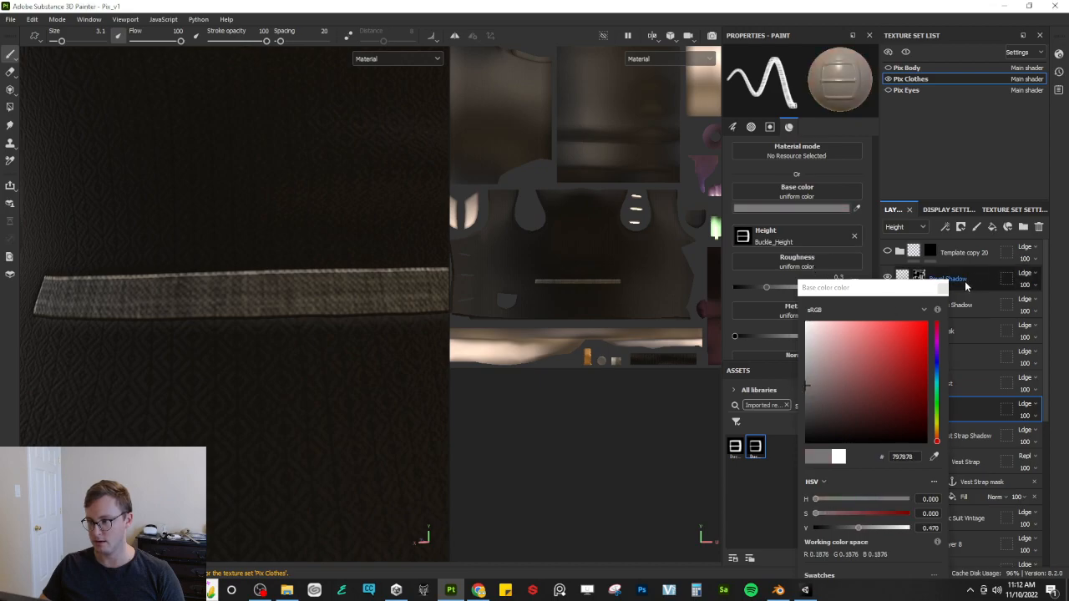
left_click_drag(791, 336, 823, 335)
scroll(800, 308, "down", 1)
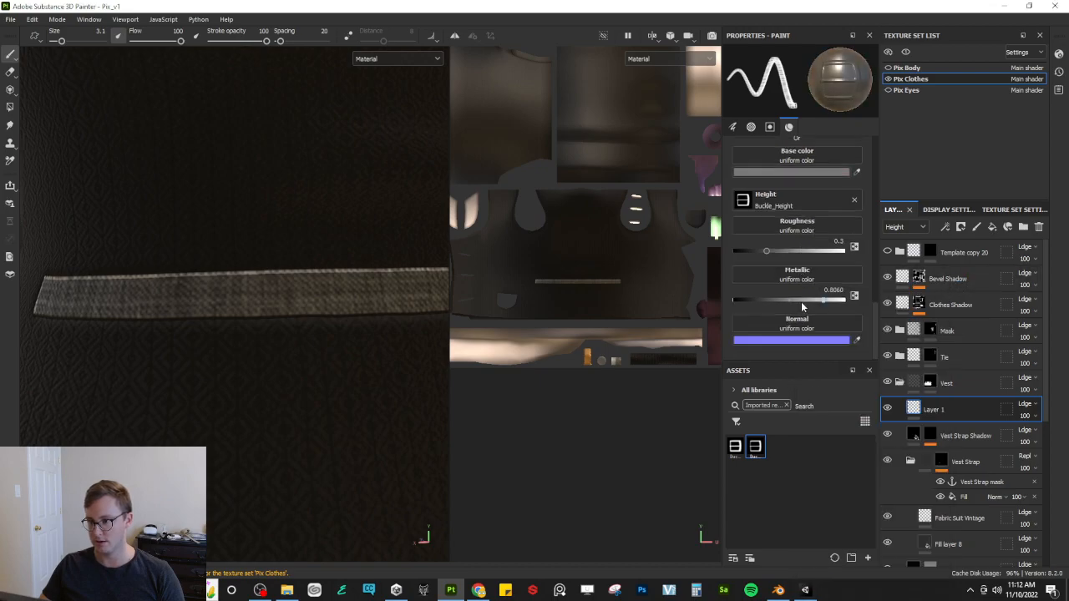
left_click_drag(768, 247, 772, 247)
Step: Try stamping the grey metallic buckle on the back strap, inspect its relief from the side and undo it
left_click(264, 289)
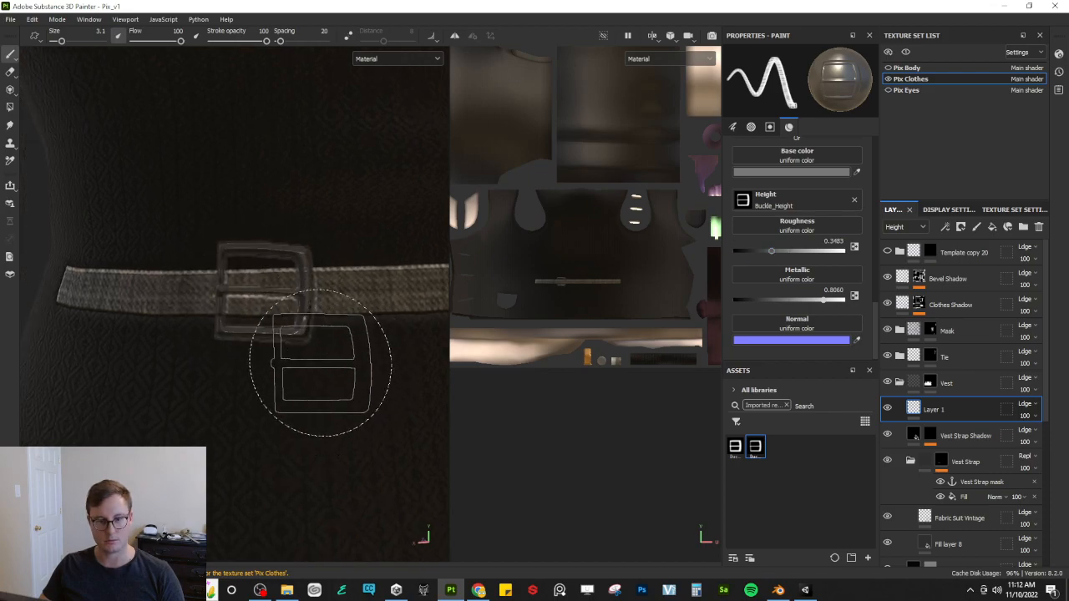
key("ctrl+z")
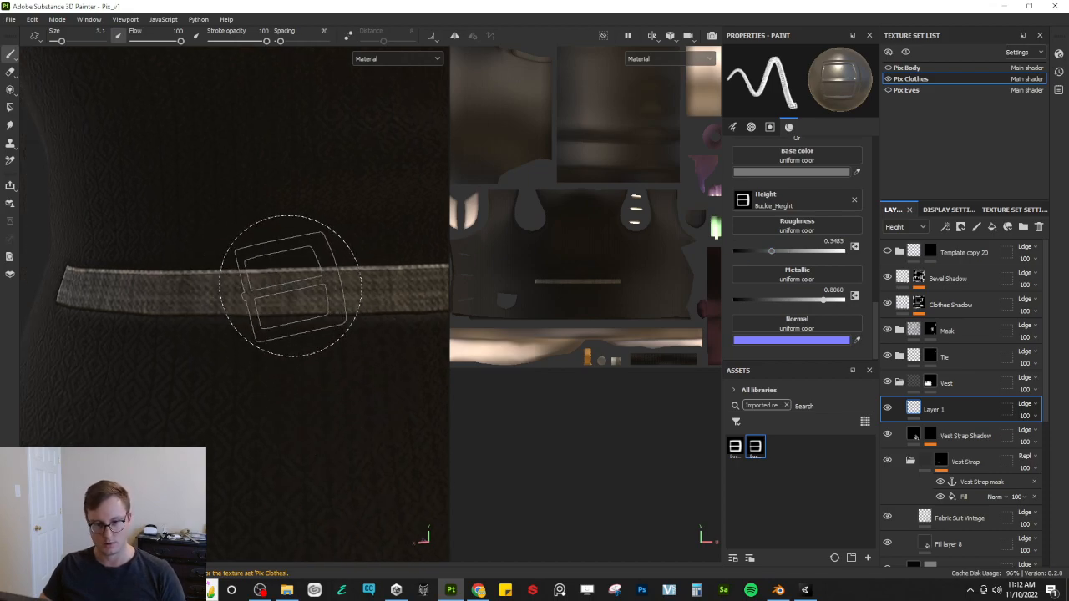
left_click(294, 301)
mouse_move(294, 300)
left_mouse_down("alt")
mouse_move(346, 394)
mouse_move(439, 381)
mouse_move(401, 317)
mouse_move(322, 346)
mouse_move(336, 384)
left_mouse_up("alt")
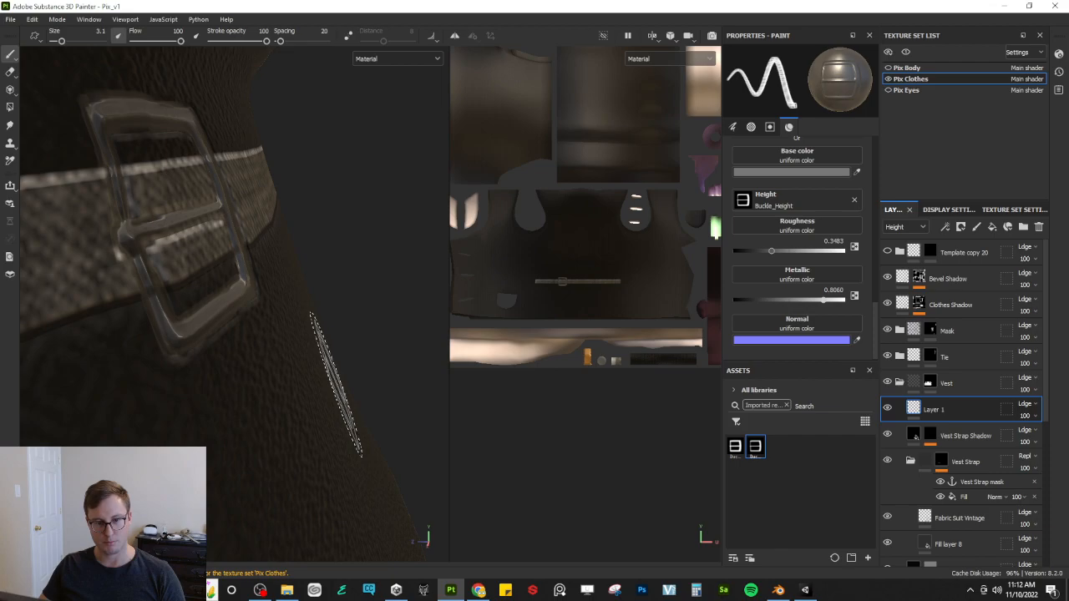
key("ctrl")
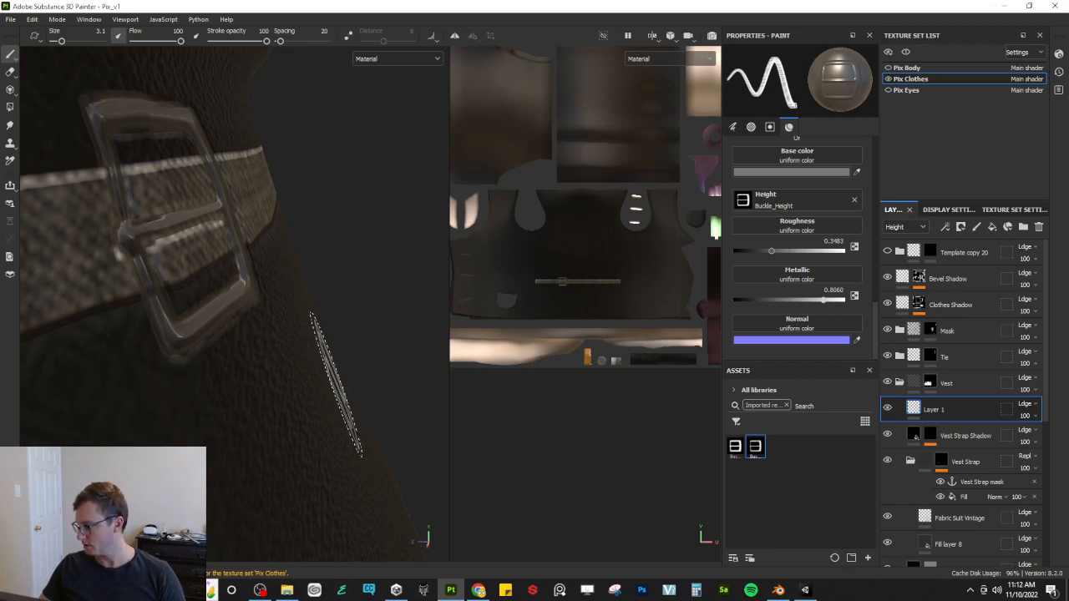
mouse_move(275, 346)
left_mouse_down("alt")
mouse_move(263, 275)
mouse_move(279, 350)
left_mouse_up("alt")
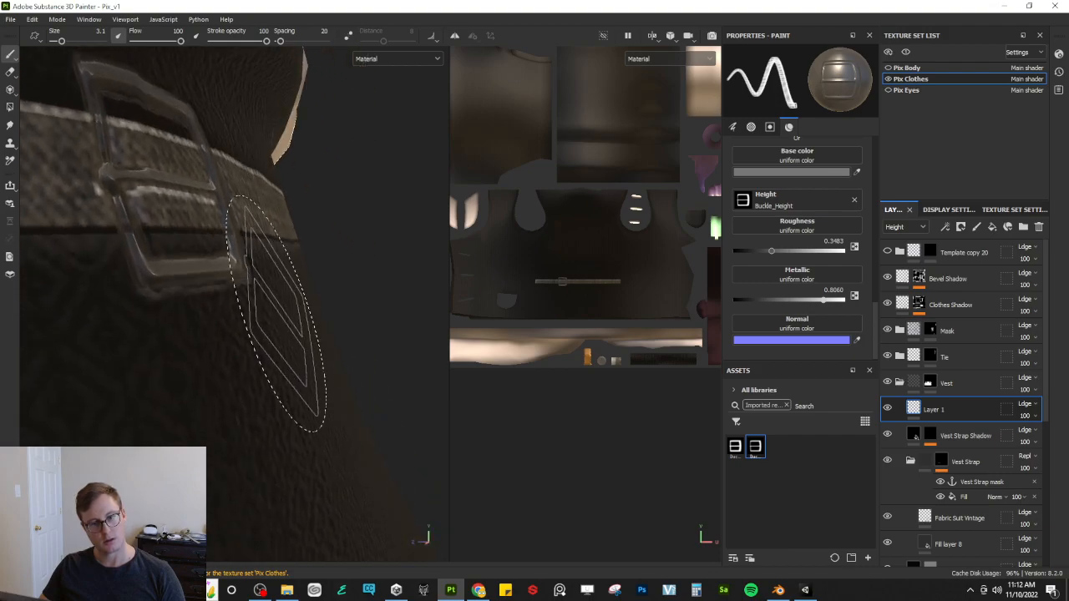
key("ctrl+z")
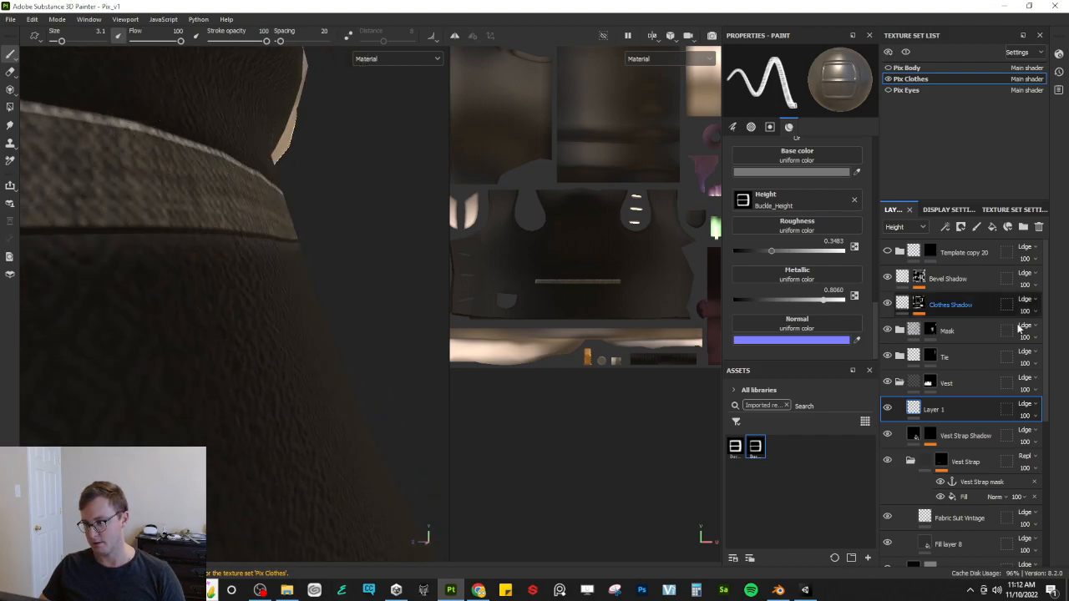
Step: Set Layer 1's blend mode for the Height channel to Replace
left_click(1034, 405)
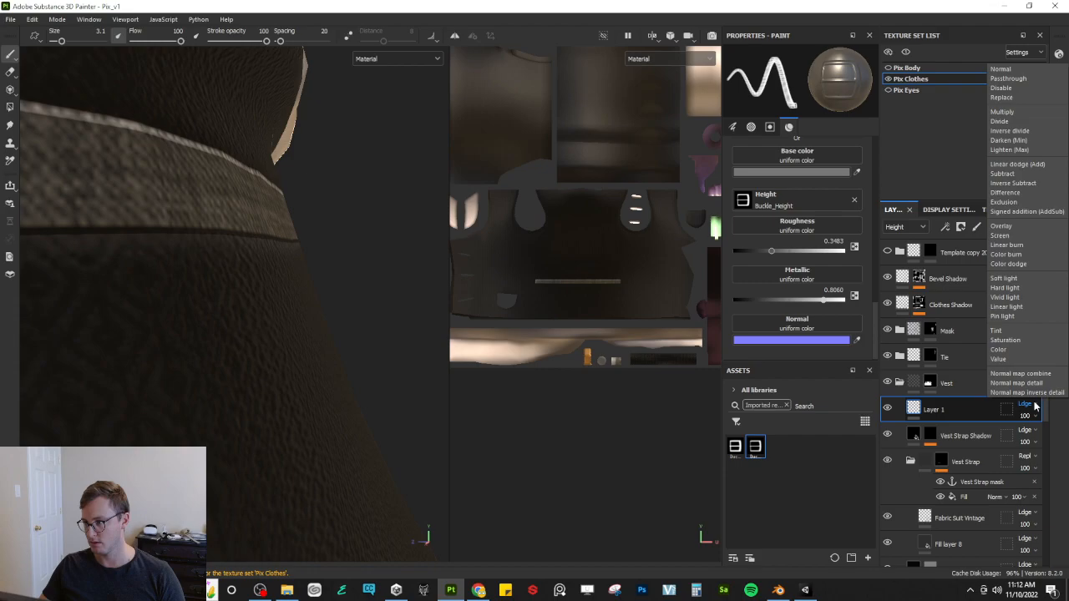
left_click(1000, 88)
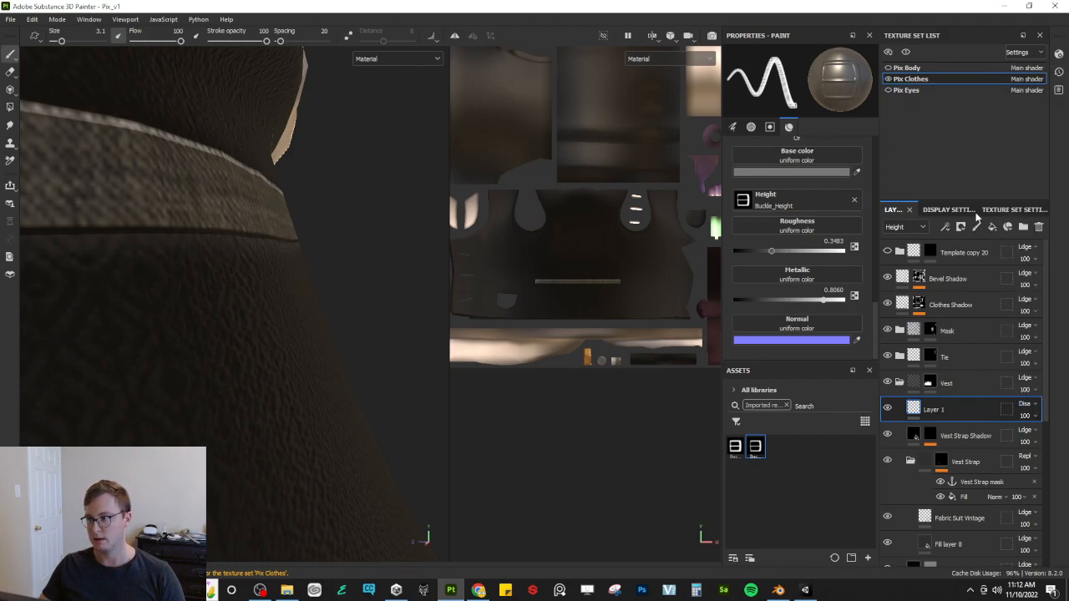
left_click(1032, 405)
left_click(997, 100)
Step: Test the buckle stamp on the strap with the new height blending, adjust the brush angle and undo the stamps
left_click(60, 194)
left_click_drag(229, 246, 172, 256, "alt")
middle_click_drag(90, 299, 297, 359, "alt")
scroll(295, 365, "down", 3)
key("ctrl+z")
left_click_drag(261, 281, 260, 277, "ctrl")
left_click(254, 284)
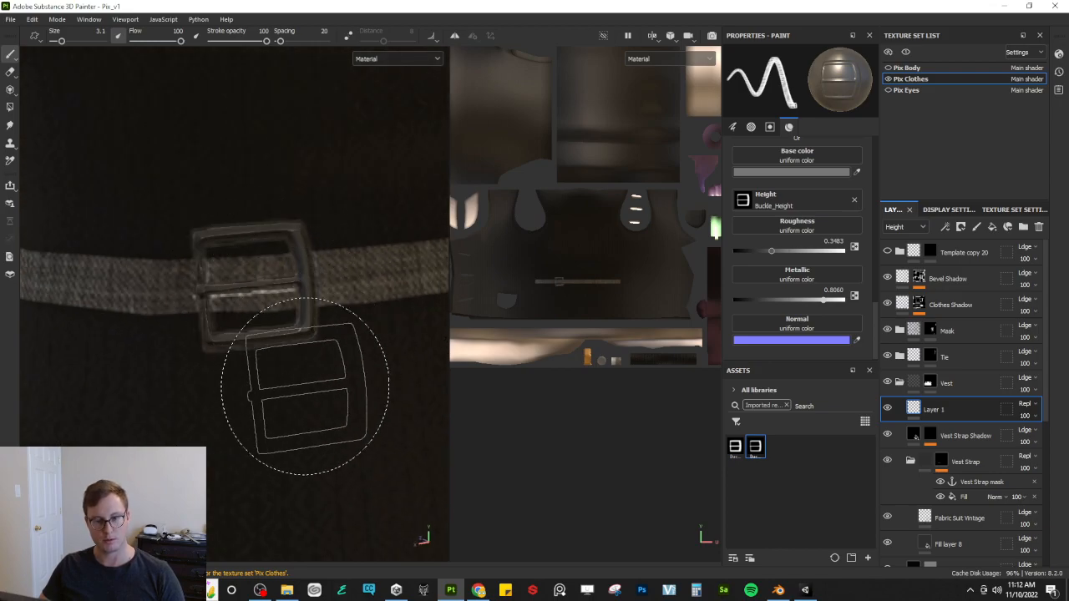
key("ctrl+z")
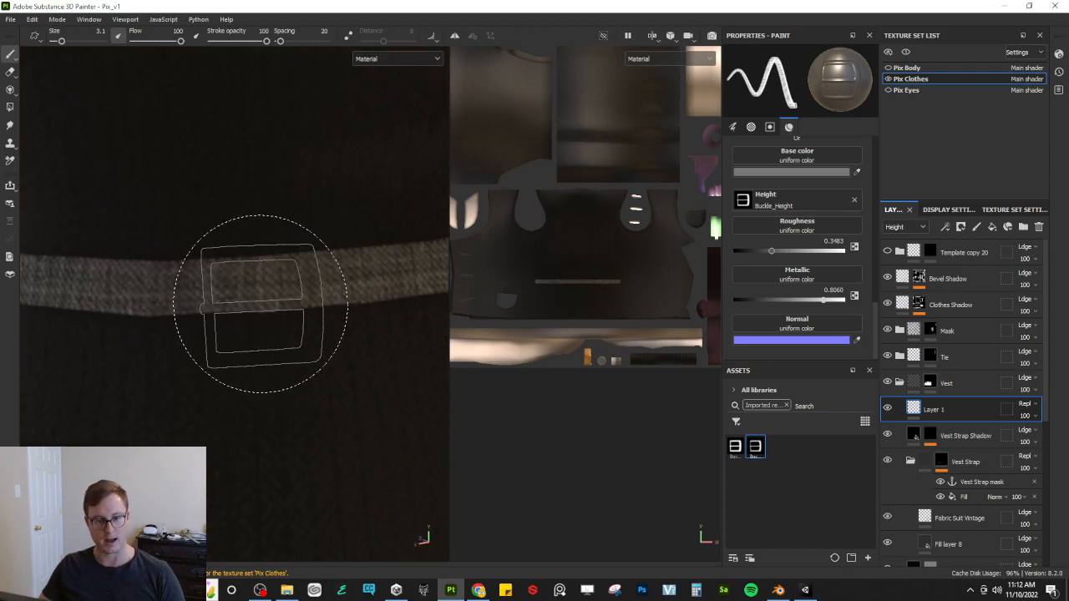
Step: Stamp the metal buckle centered on the height of the back strap and check it close up and from afar
left_click(249, 286)
mouse_move(310, 378)
left_mouse_down("alt")
mouse_move(206, 362)
mouse_move(334, 354)
mouse_move(385, 370)
mouse_move(431, 325)
mouse_move(289, 337)
mouse_move(312, 389)
left_mouse_up("alt")
scroll(337, 351, "down", 6)
scroll(336, 373, "up", 7)
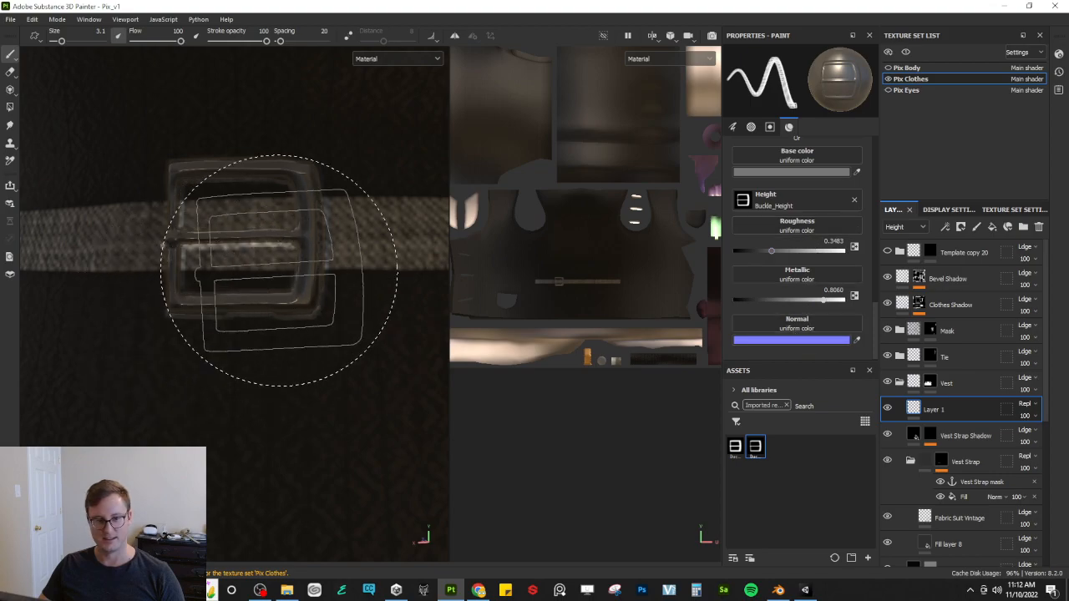
scroll(302, 275, "down", 8)
left_click_drag(293, 289, 273, 330, "alt")
scroll(273, 331, "up", 3)
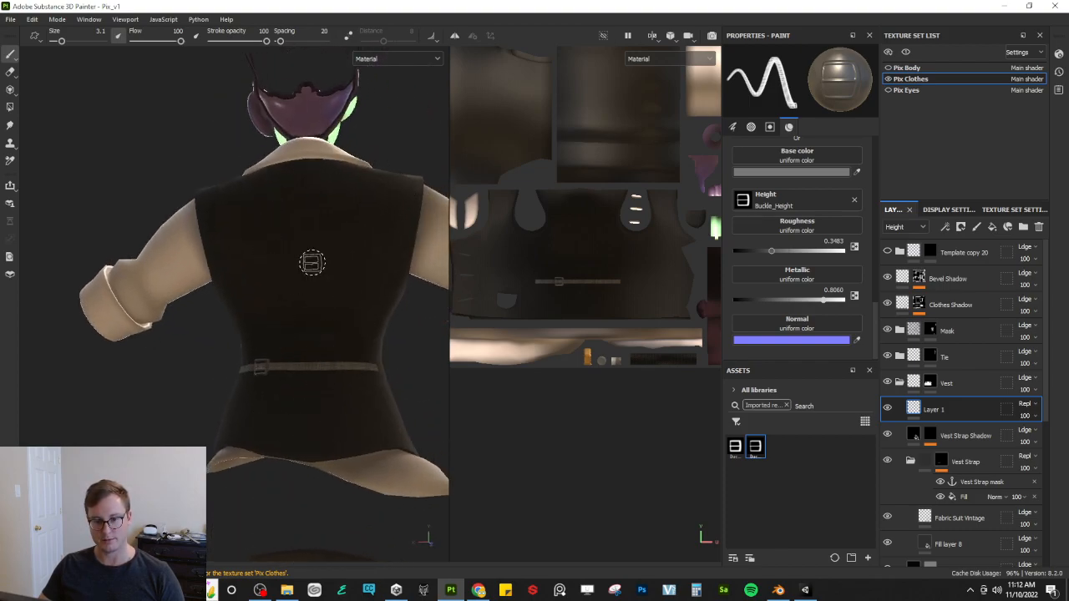
Step: Rename Layer 1 as Buckle
double_click(930, 410)
type("Buckle")
key("Return")
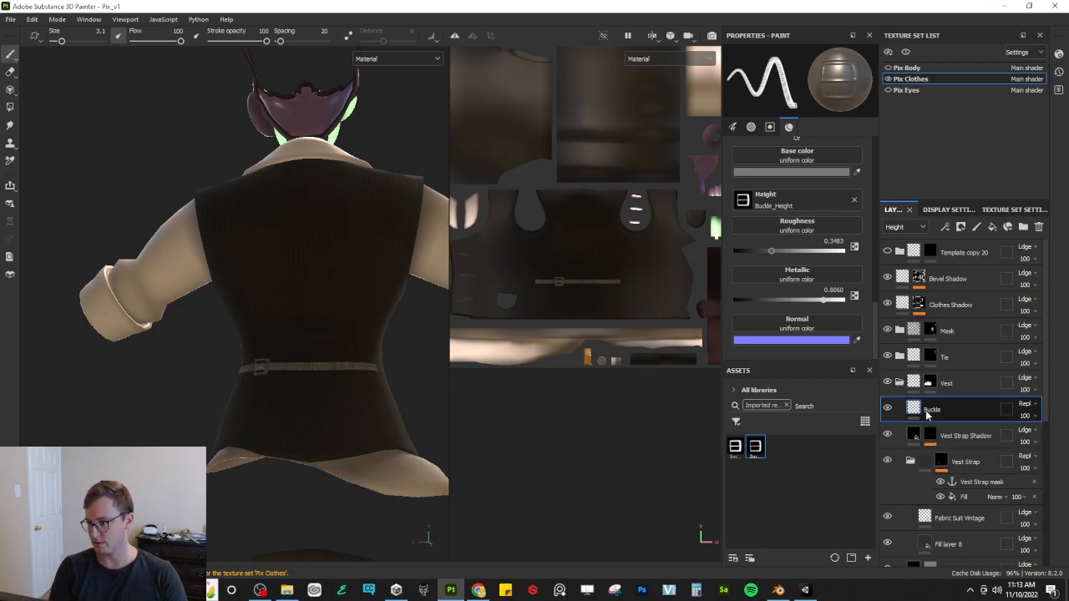
Step: Collapse the Vest Strap folder and select Fill layer 7 in the Vest group
left_click(909, 462)
left_click(957, 519)
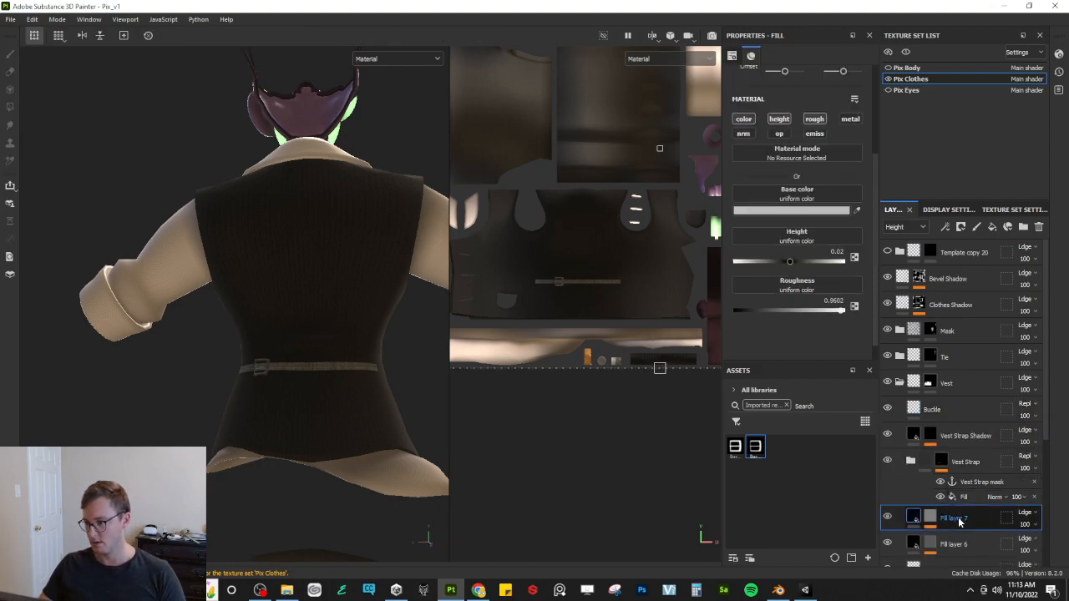
Step: Switch to Chrome and search Google Images for "floral design"
key("alt+Tab")
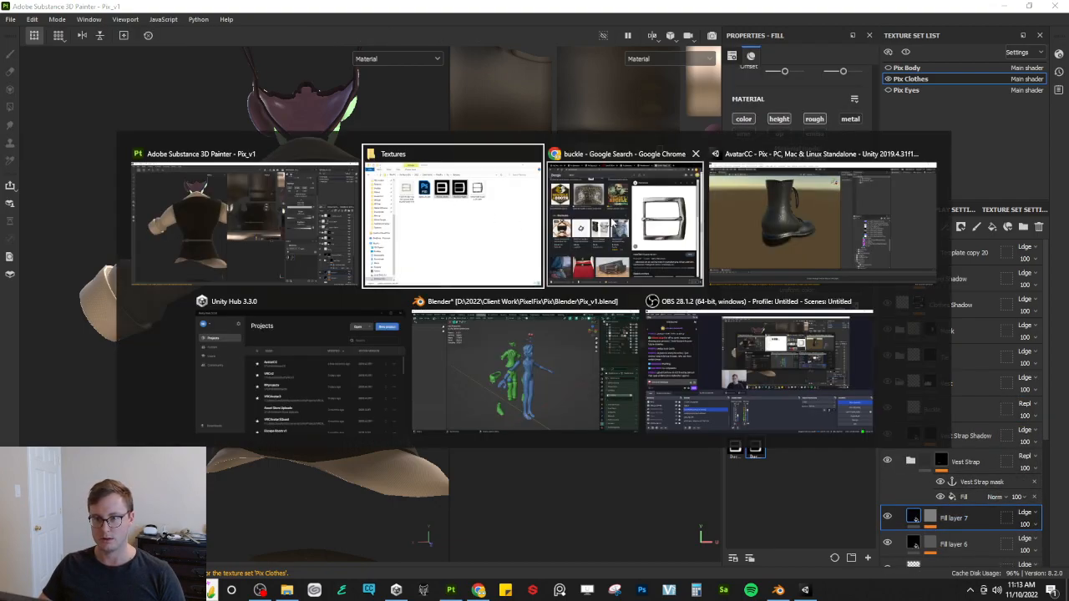
left_click(613, 223)
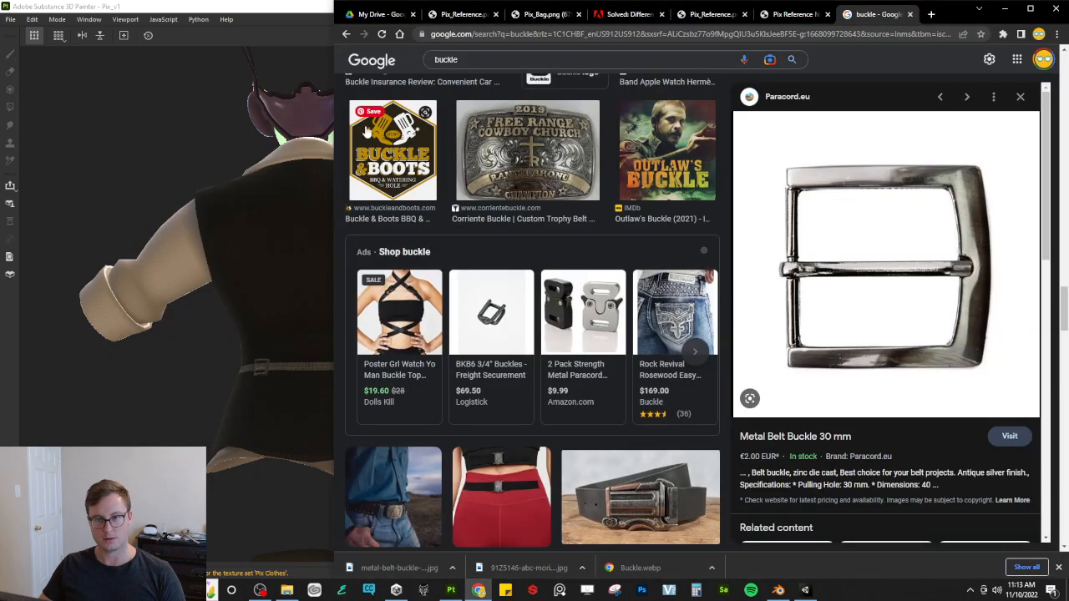
left_click(500, 59)
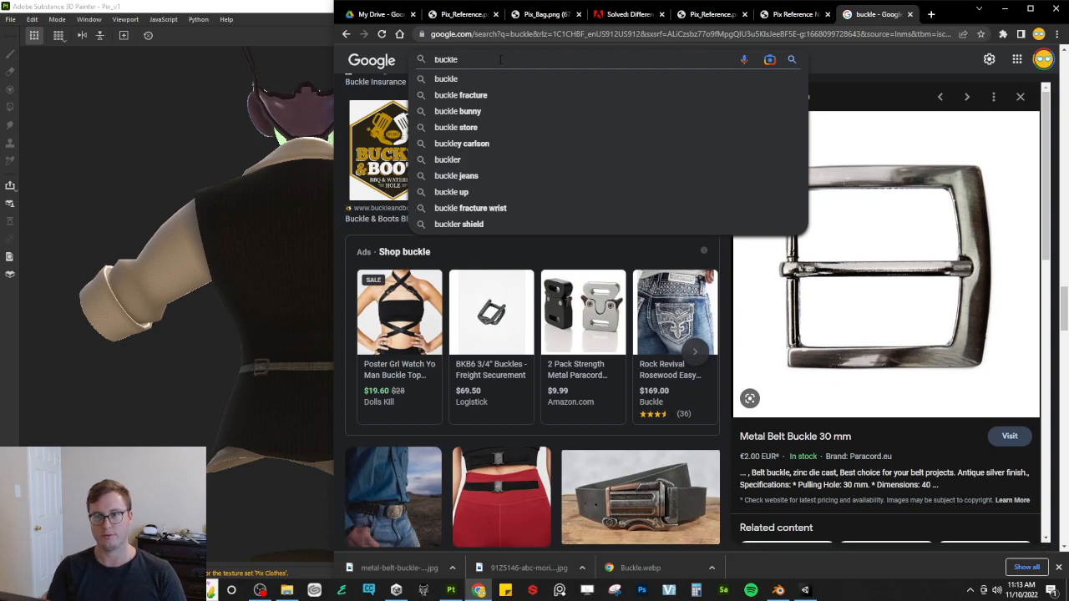
type("floral pat")
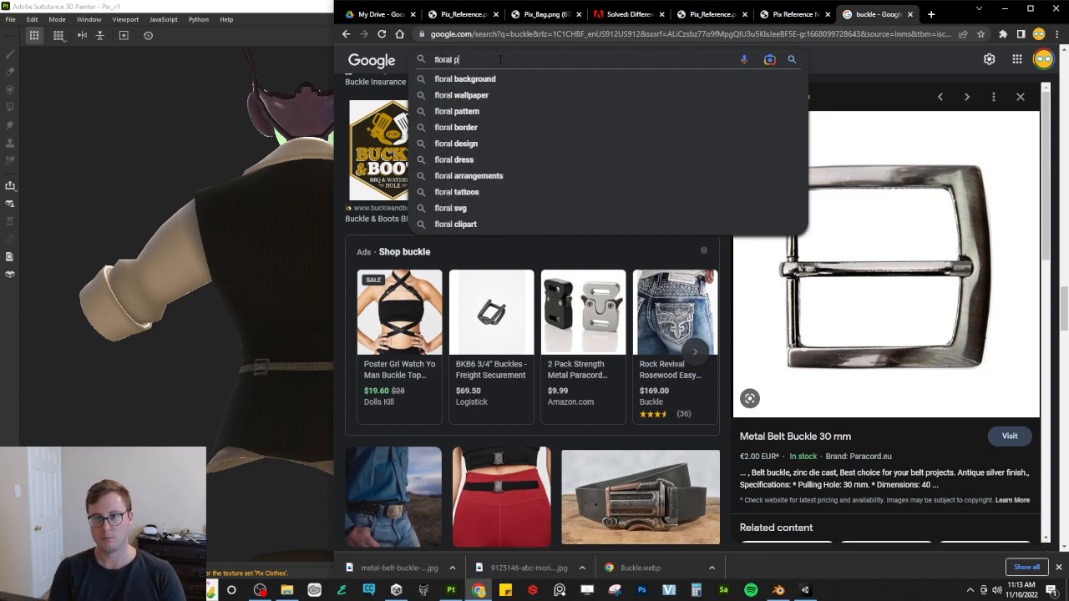
key("BackSpace")
key("BackSpace")
key("BackSpace")
type("design")
key("Return")
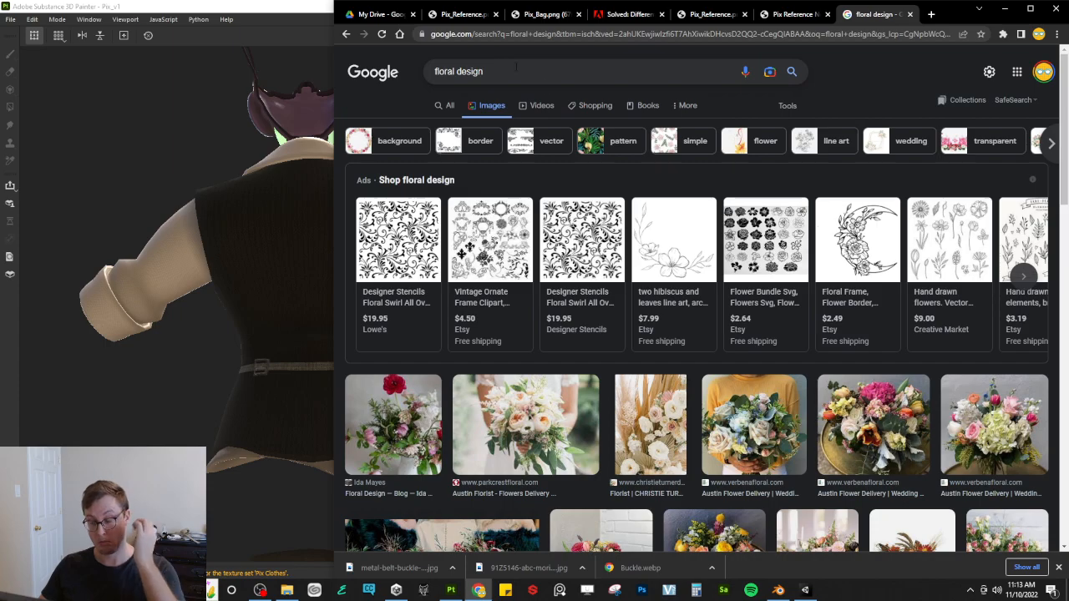
Step: Browse the floral design images and check the Pix reference sheets for the design on the back of the waistcoat
scroll(643, 191, "down", 6)
scroll(643, 194, "down", 4)
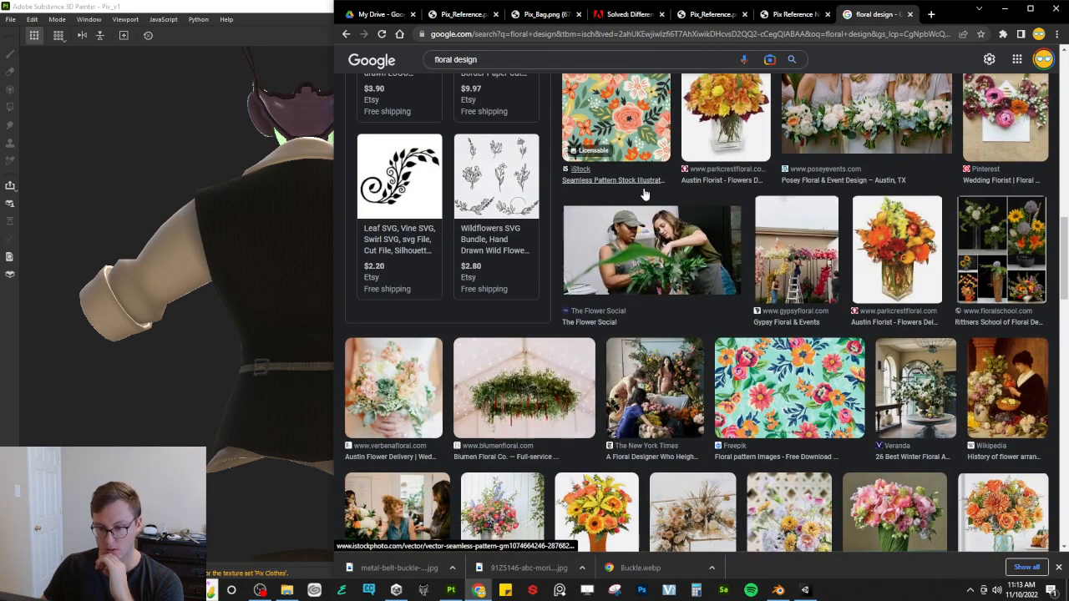
left_click(541, 15)
left_click(458, 17)
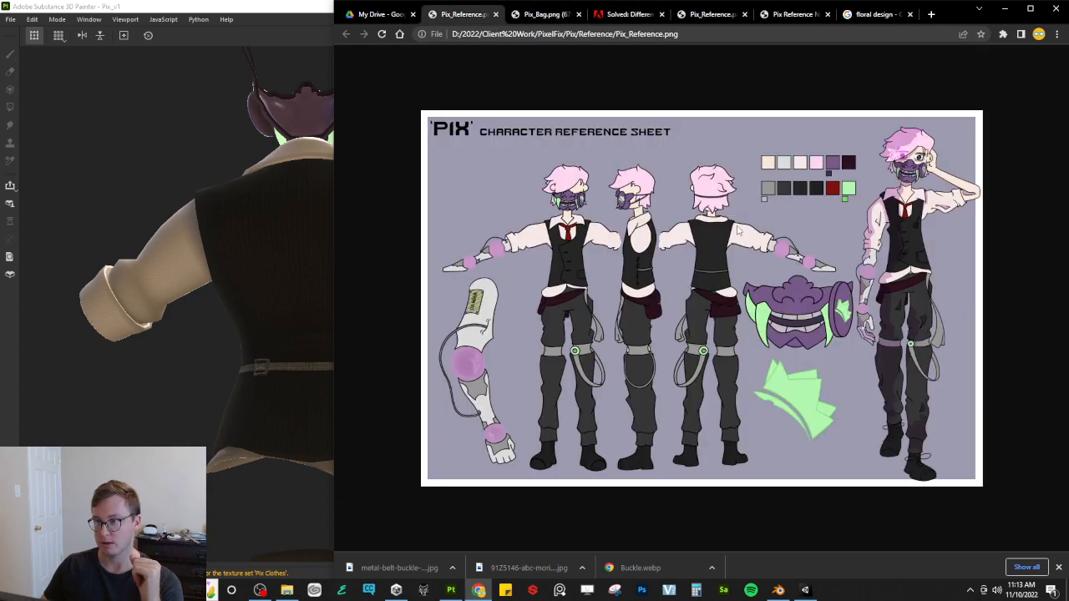
left_click(793, 14)
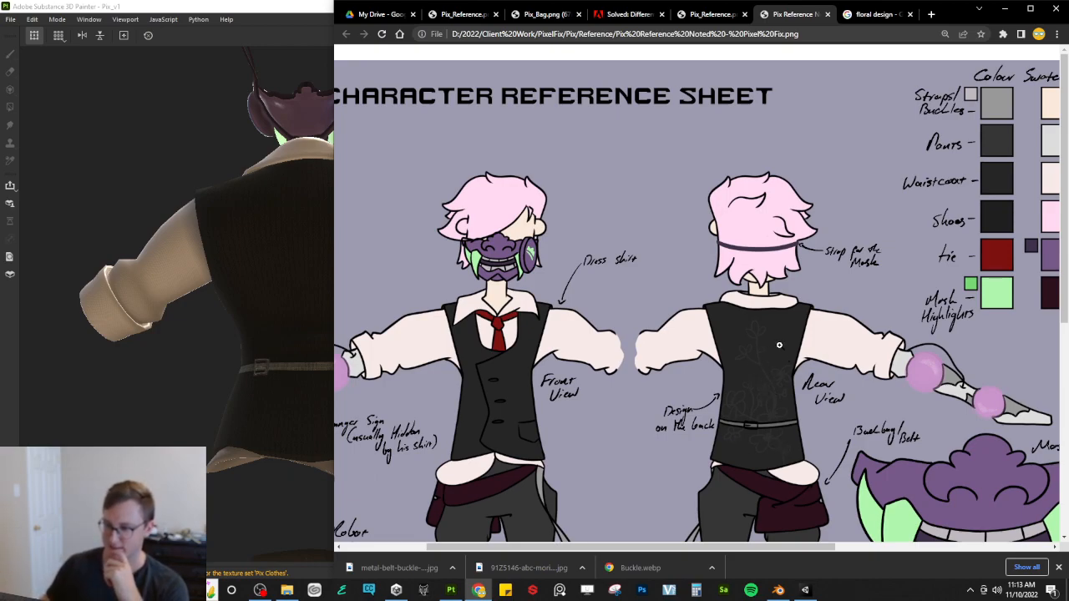
left_click(873, 15)
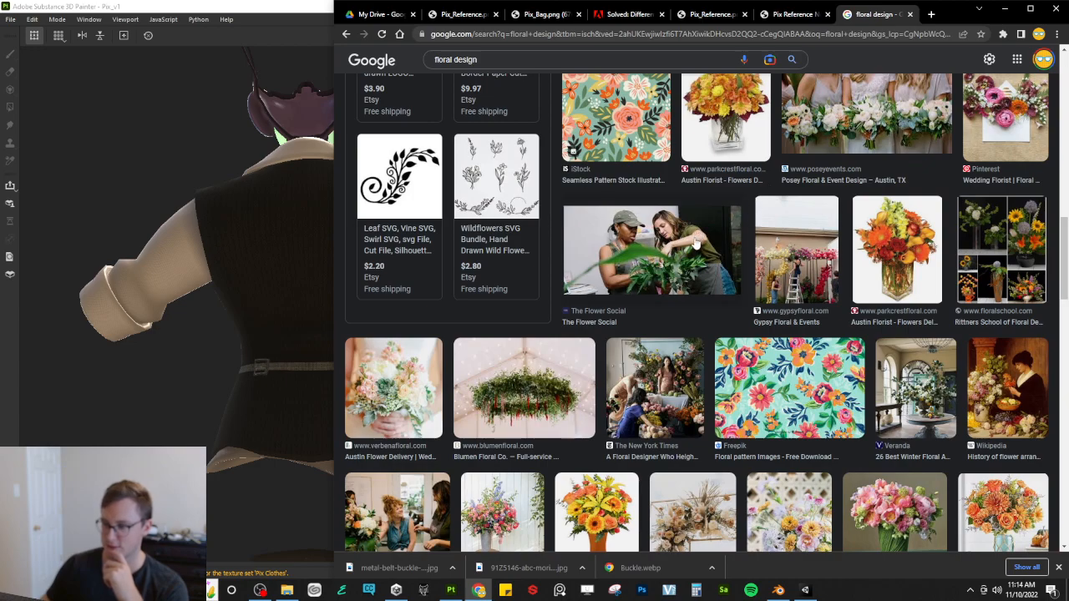
scroll(696, 241, "down", 4)
scroll(695, 241, "down", 3)
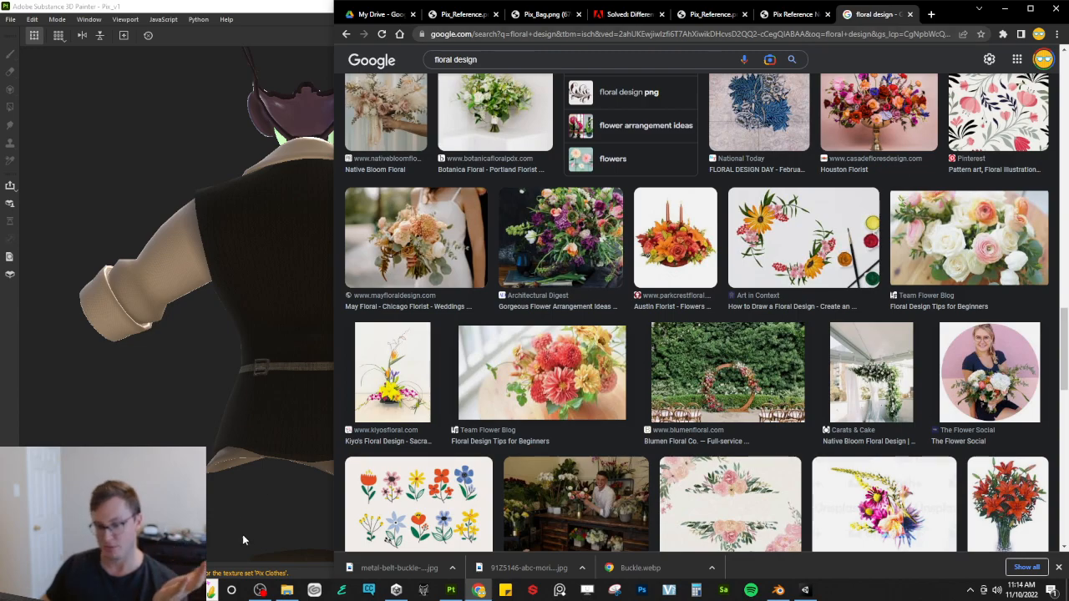
left_click(396, 589)
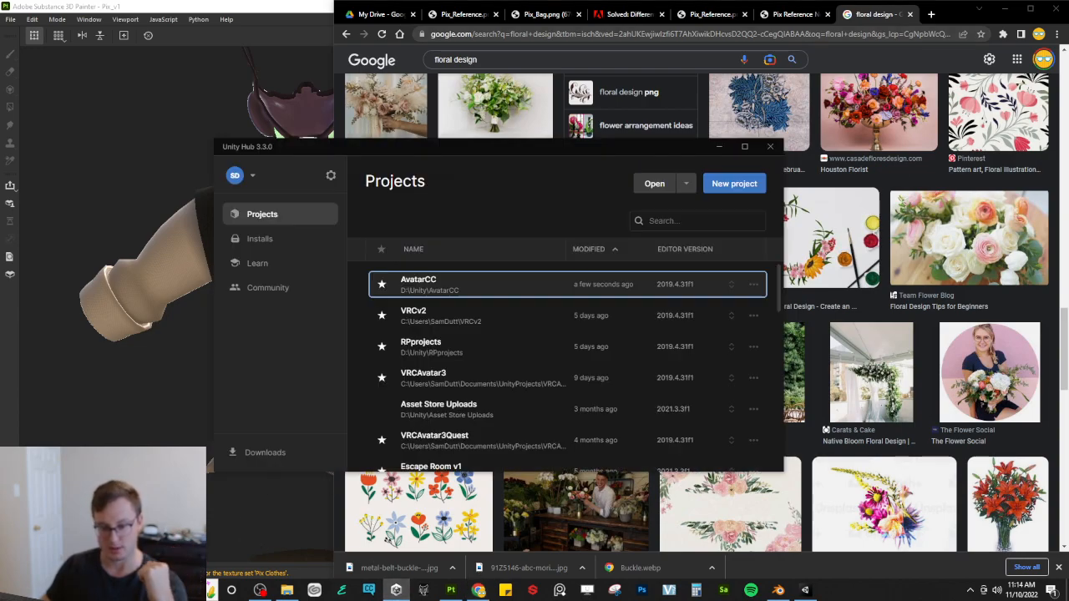
left_click(209, 531)
left_click(257, 594)
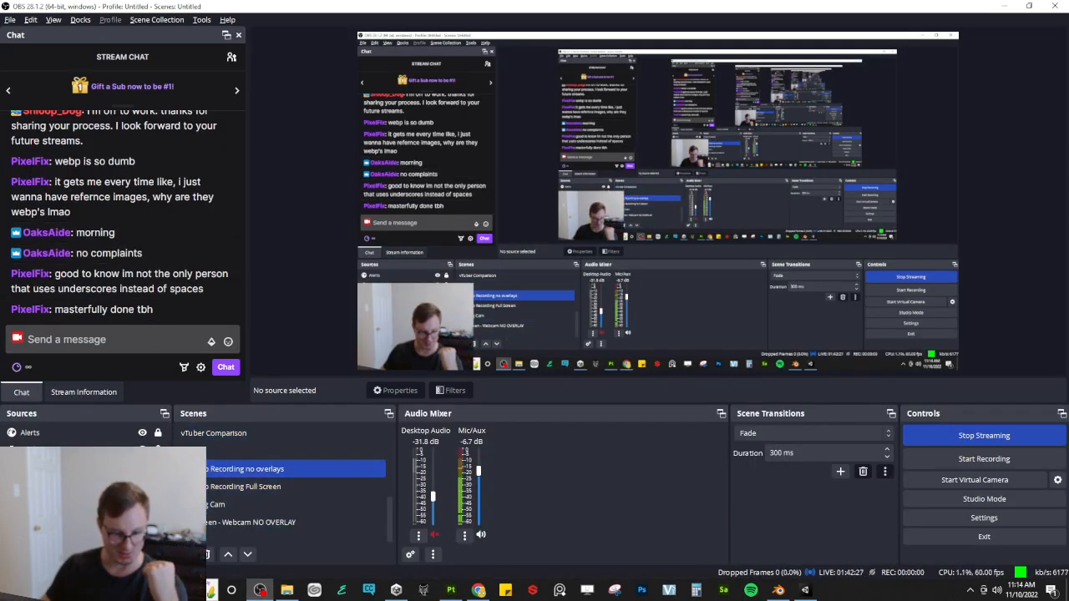
left_click(302, 521)
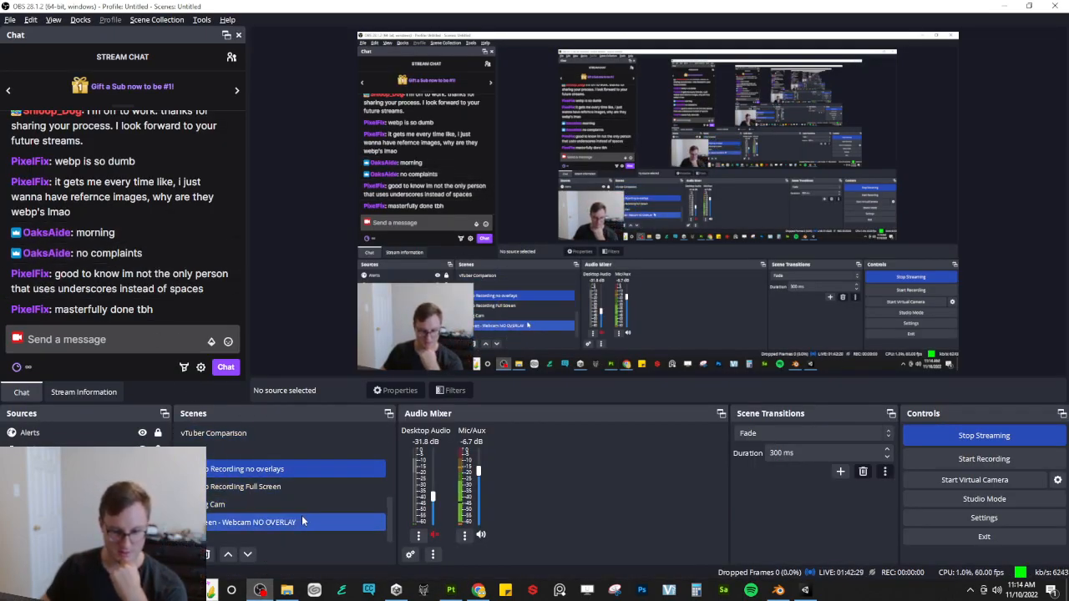
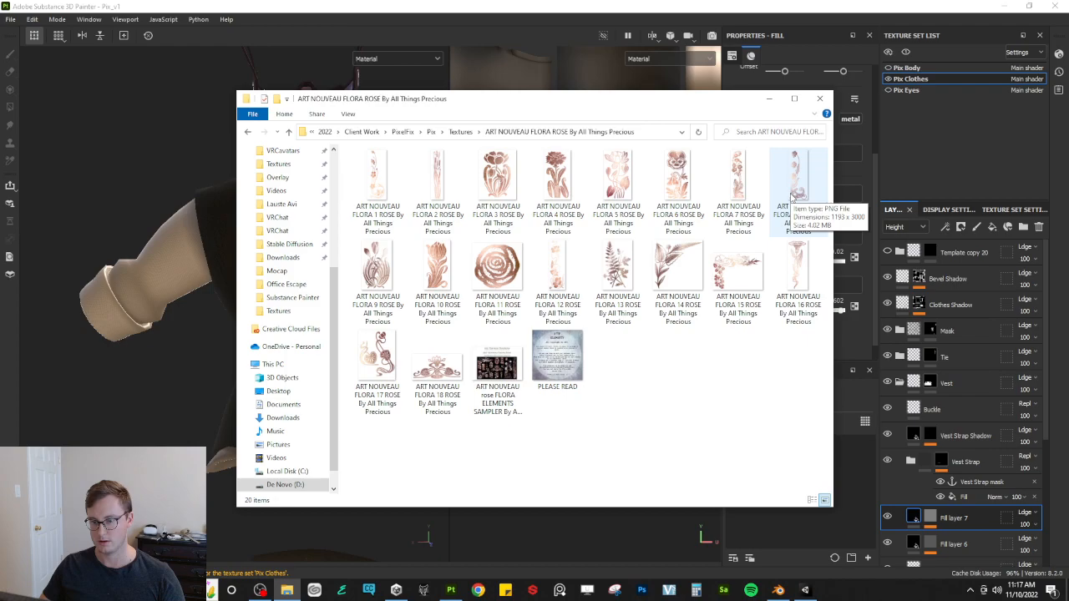
Step: Open ART NOUVEAU FLORA 8 ROSE in Photoshop, try a contiguous Magic Wand selection of its transparent background, and deselect it
double_click(797, 216)
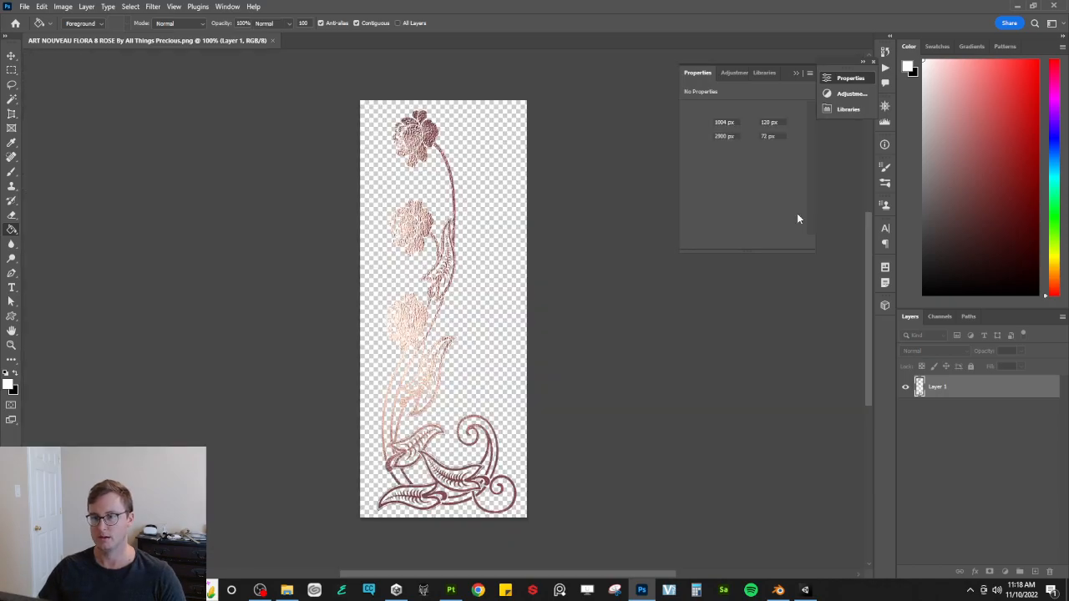
scroll(375, 334, "up", 5, "alt")
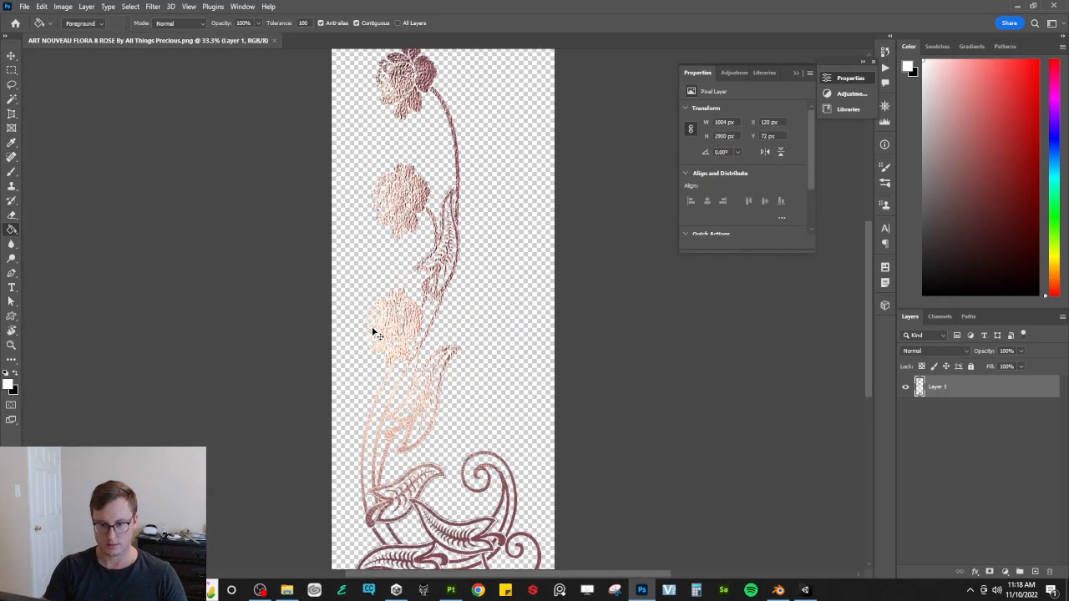
key("w")
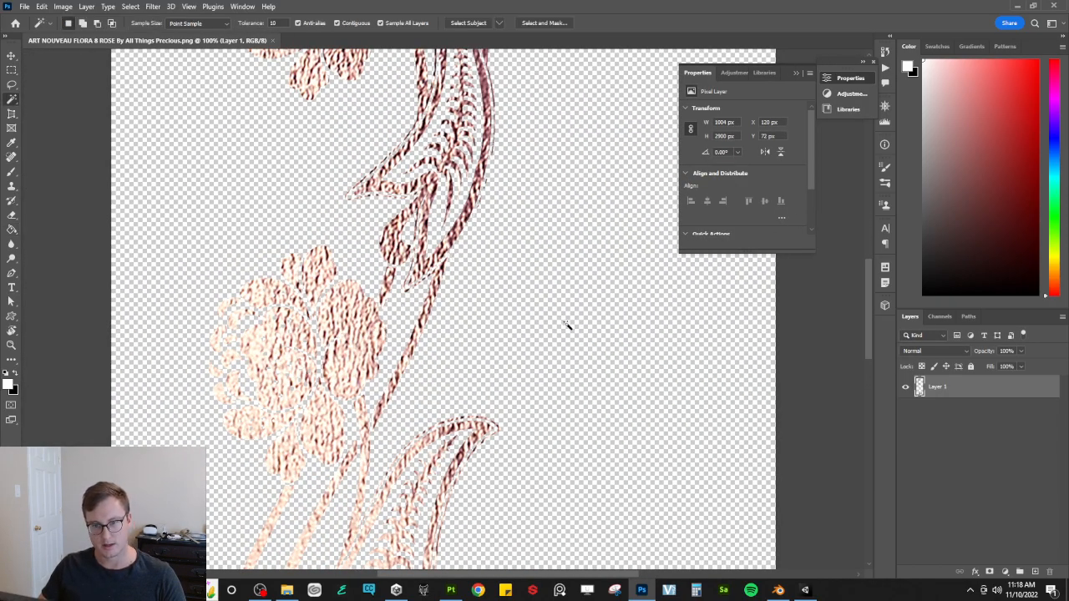
left_click(567, 325)
scroll(552, 391, "down", 4, "alt")
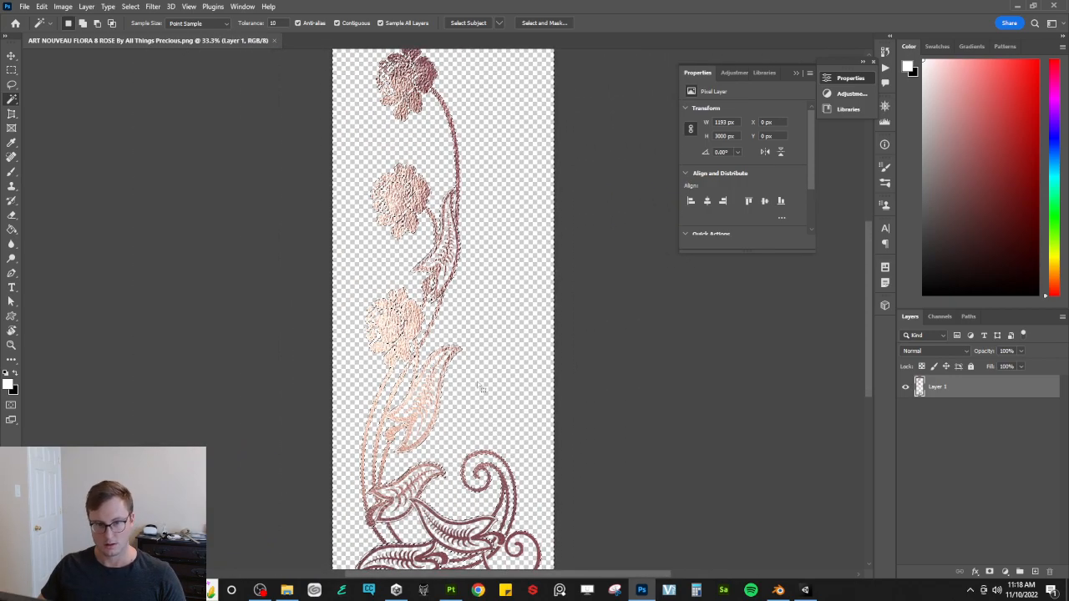
key("ctrl+d")
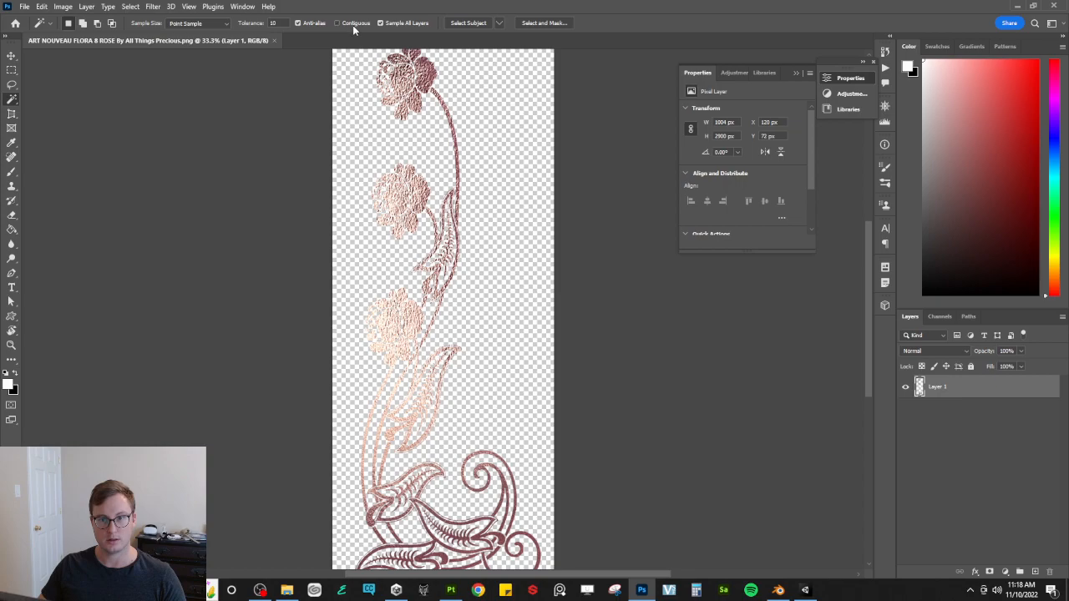
Step: Try selecting all transparent areas with the Magic Wand's Contiguous option off, deselect, and close the flower image
left_click(485, 309)
left_click_drag(457, 425, 482, 368)
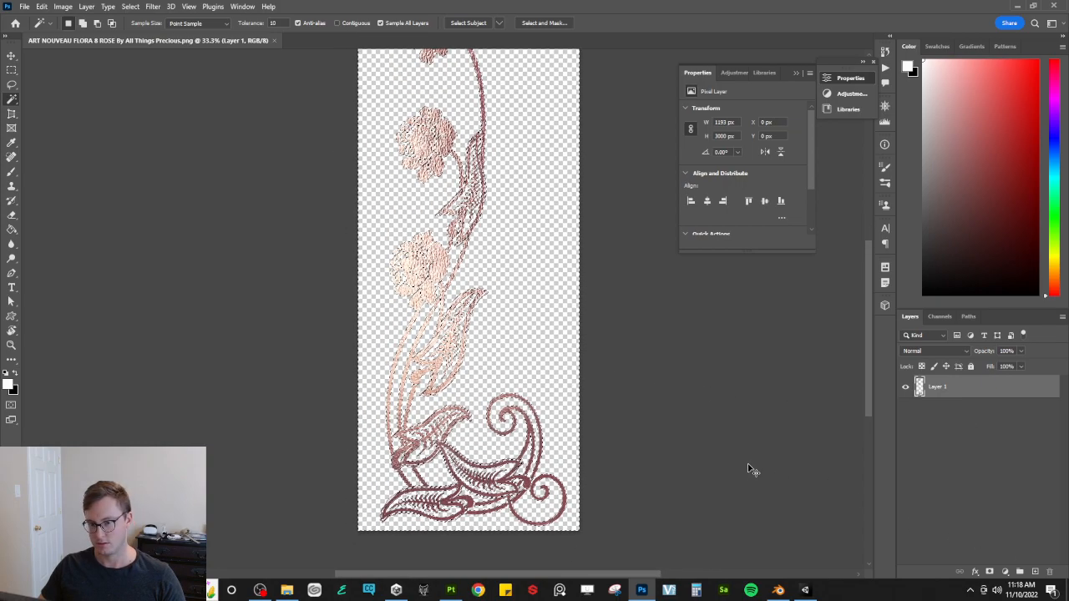
key("ctrl+d")
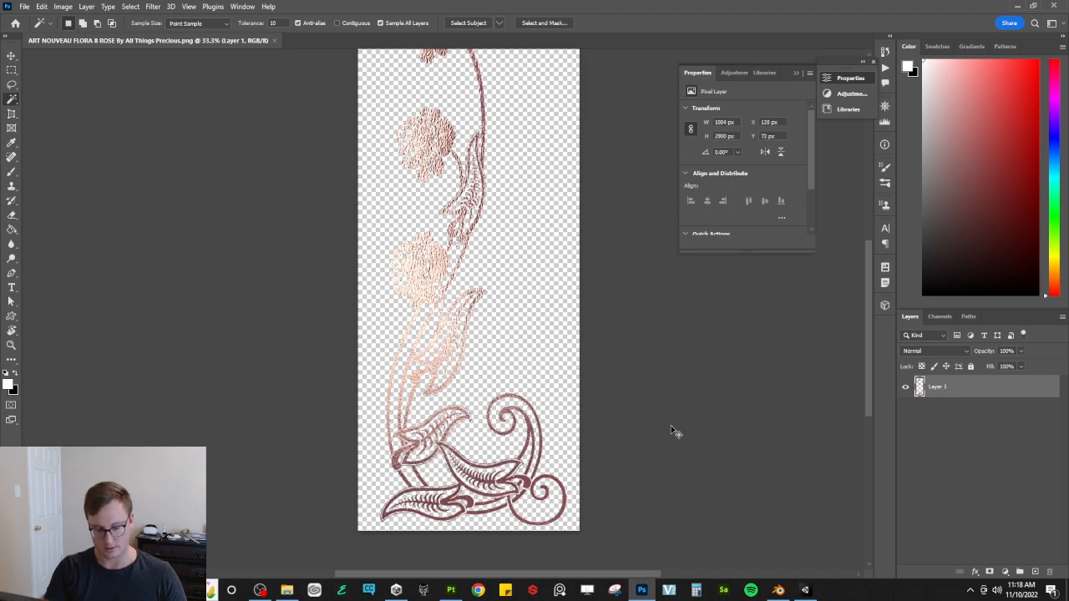
key("ctrl+shift+n")
key("Escape")
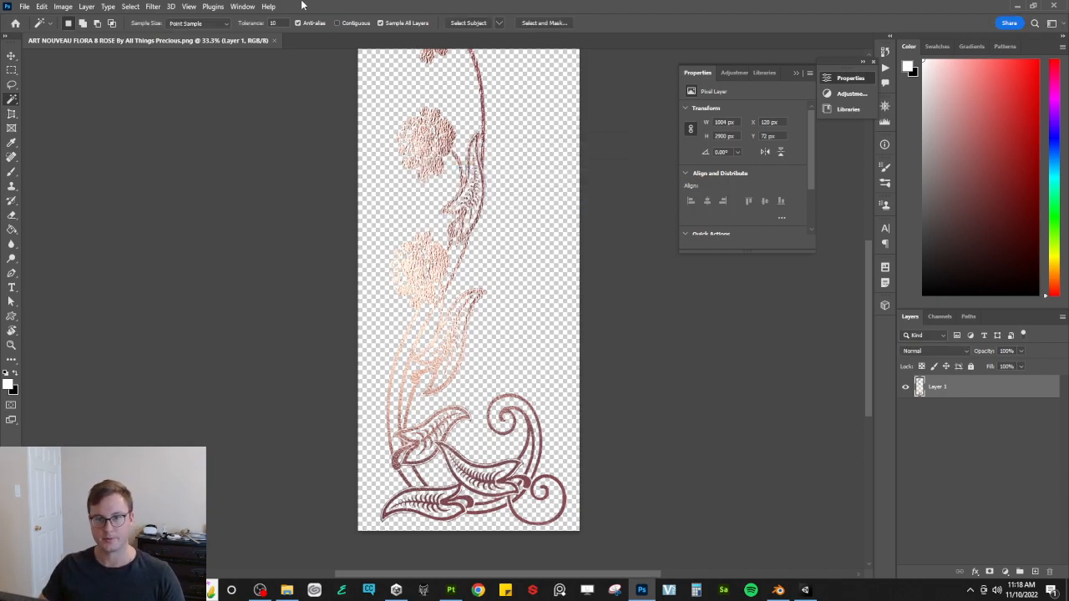
left_click(273, 40)
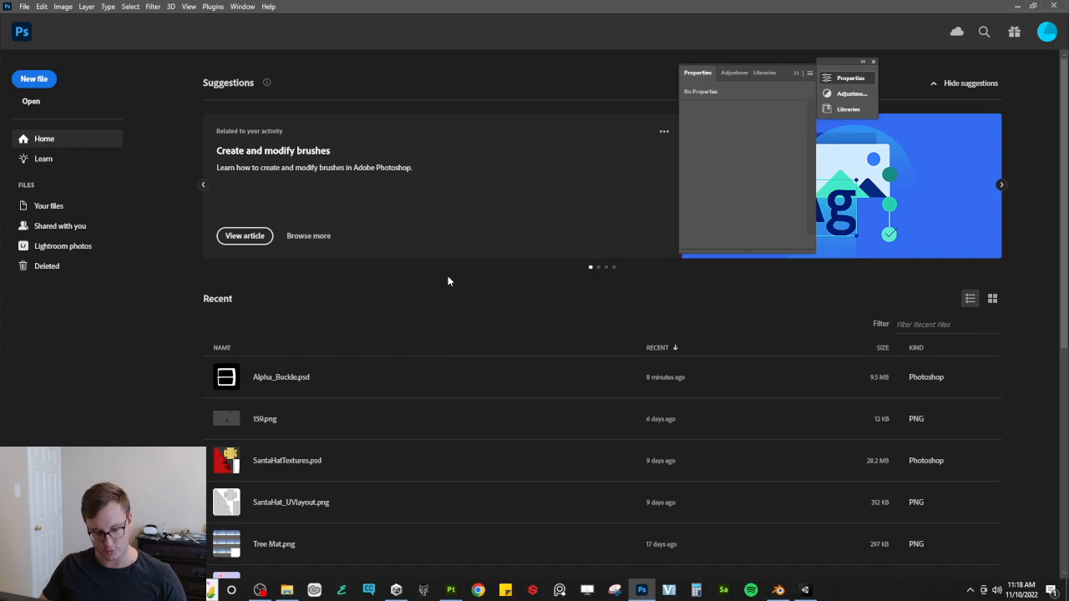
Step: Create a 2048 x 2048 px document at 300 ppi and add an empty layer above the background
key("ctrl+n")
left_click(752, 458)
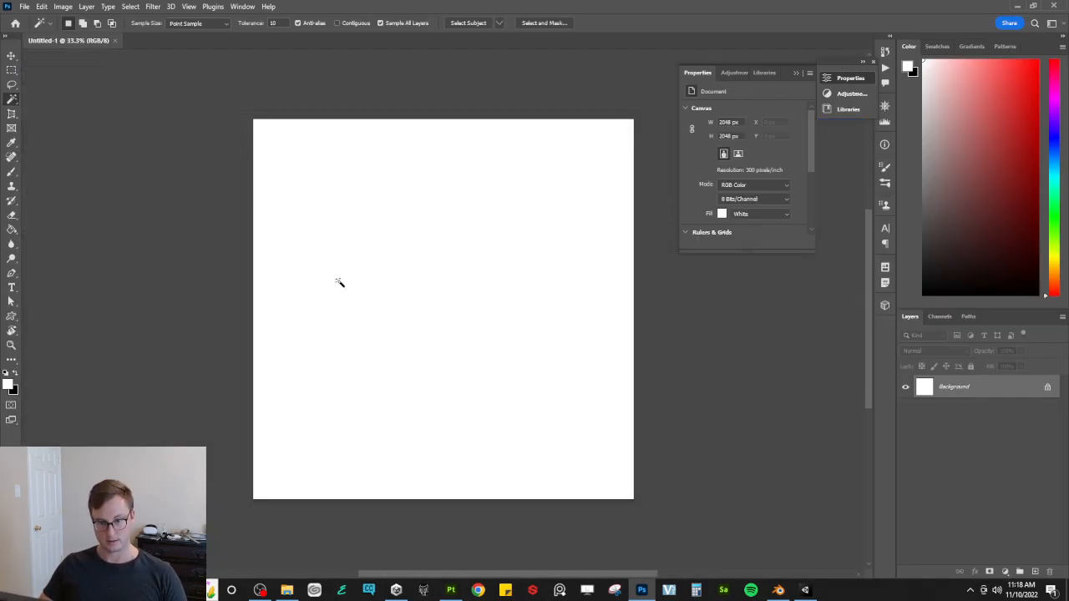
key("ctrl+shift+n")
key("Return")
Step: Save the document to Creative Cloud as VestFlowers and close it
key("ctrl+s")
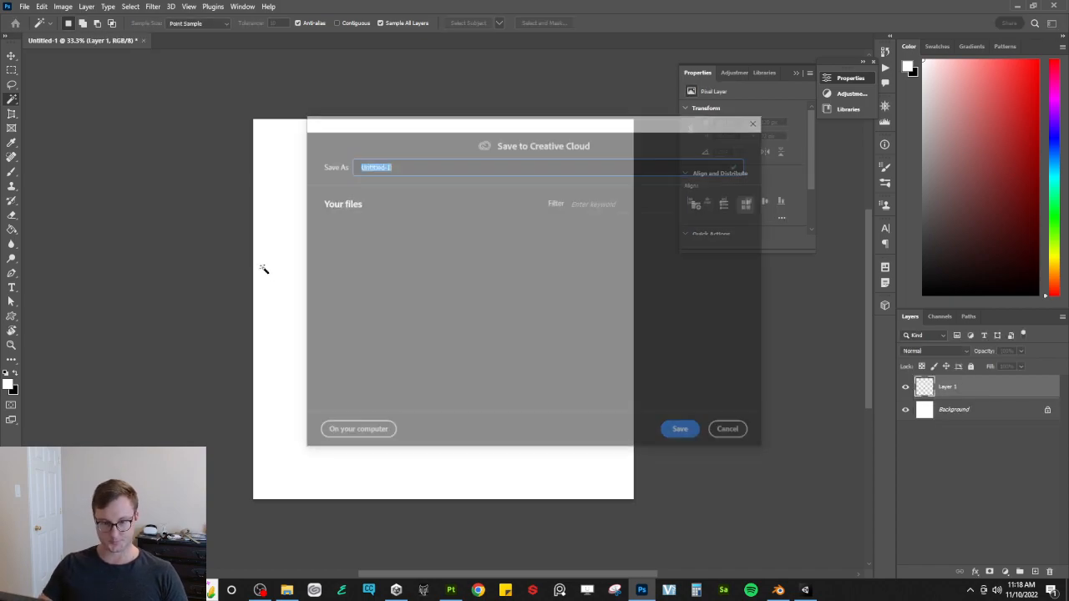
type("P")
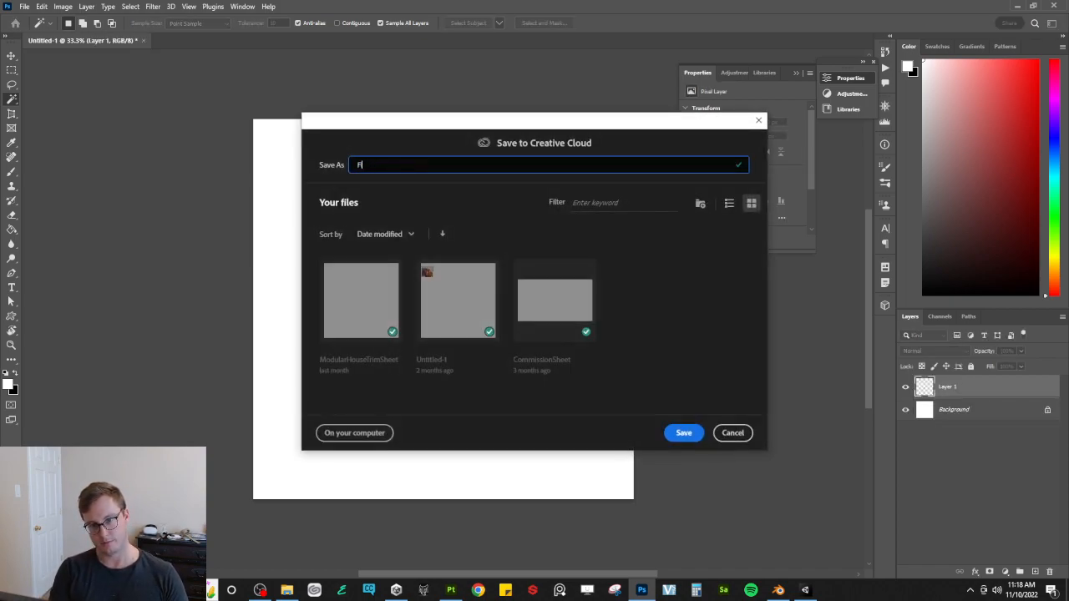
key("BackSpace")
type("VestFlowers")
key("Return")
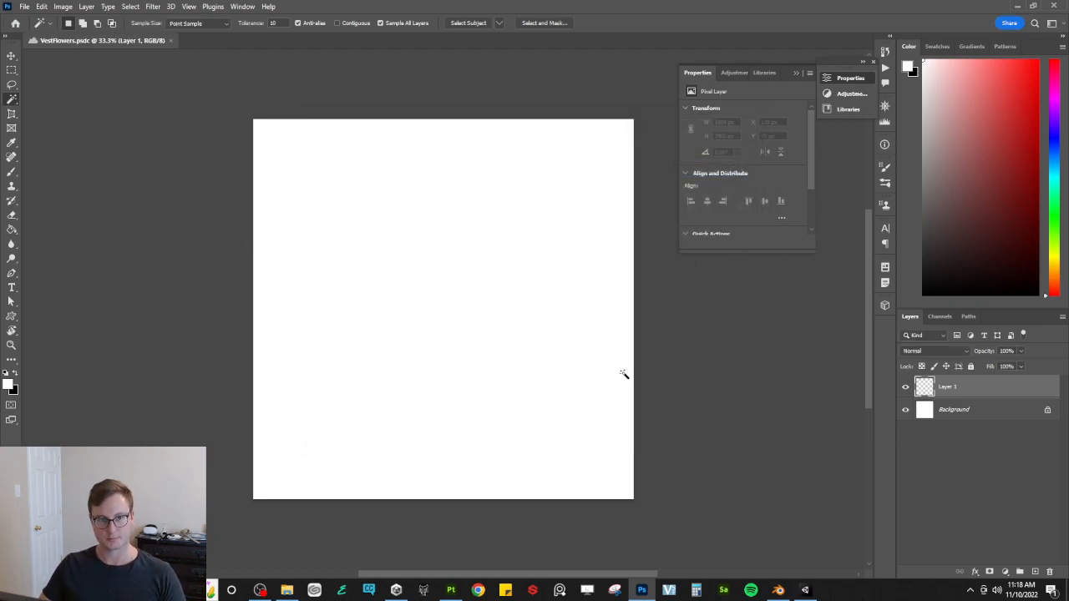
left_click(171, 41)
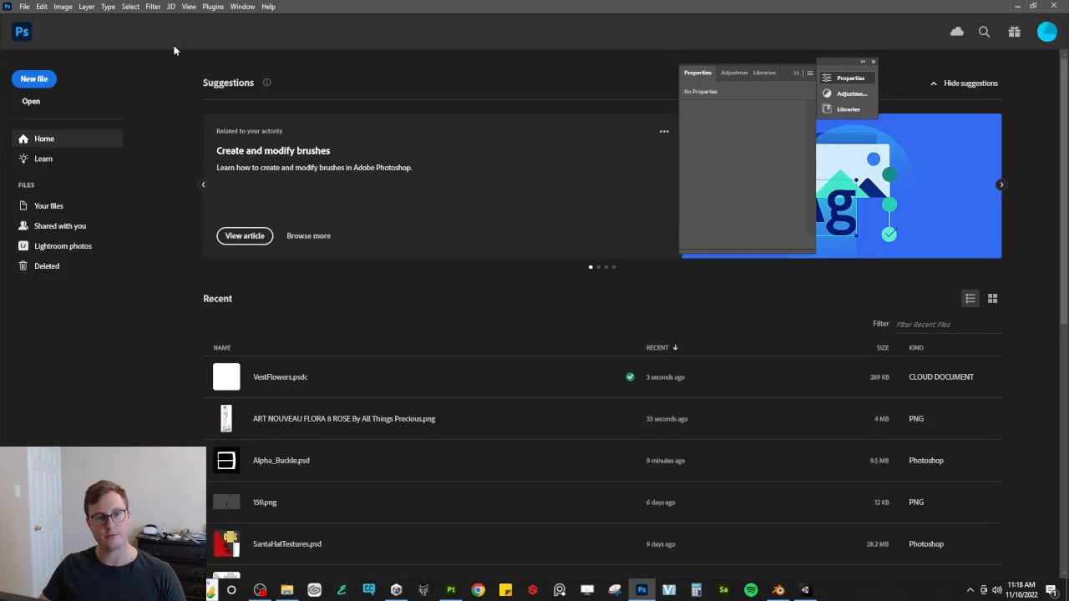
Step: Create another blank 2048 x 2048 px, 300 ppi document with a white background and add an empty layer
key("ctrl+n")
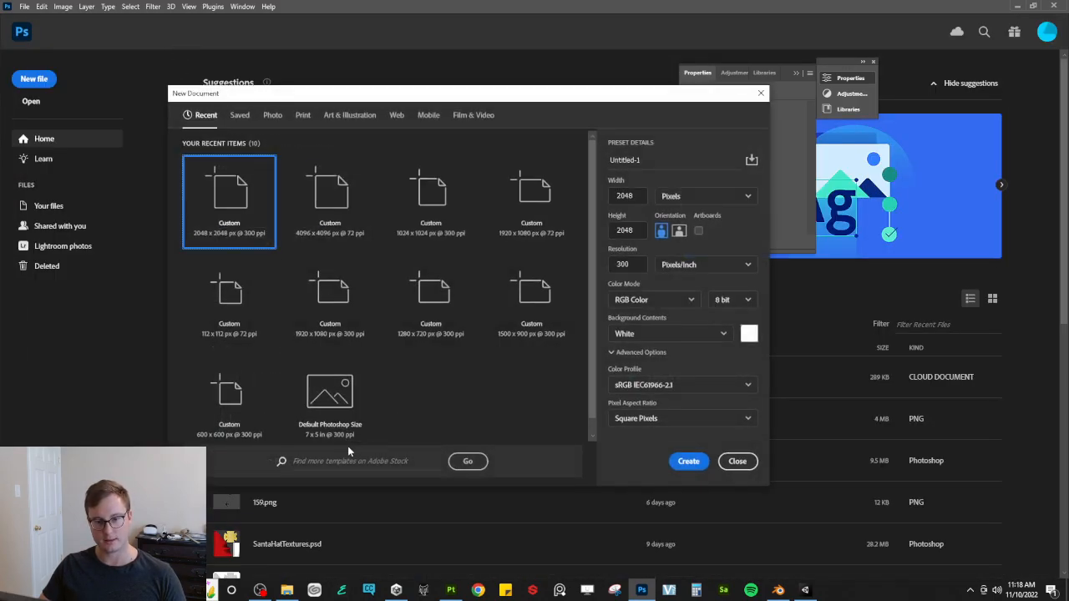
left_click(687, 462)
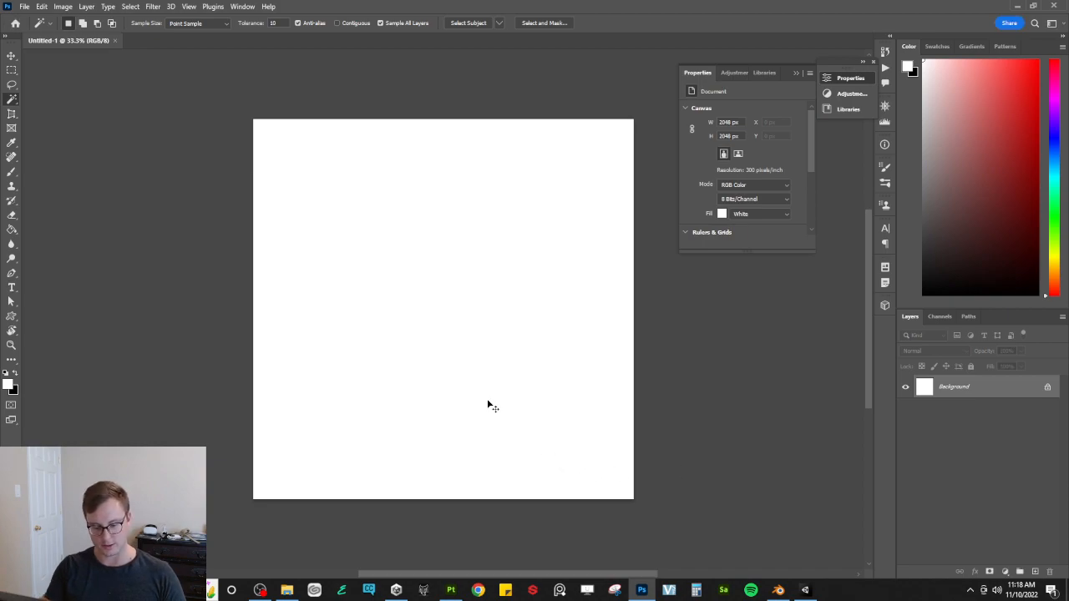
key("ctrl+shift+alt+n")
Step: Save the document on the computer as VestFlowers.psd in the Pix Textures folder, keeping Maximize Compatibility on
key("ctrl+s")
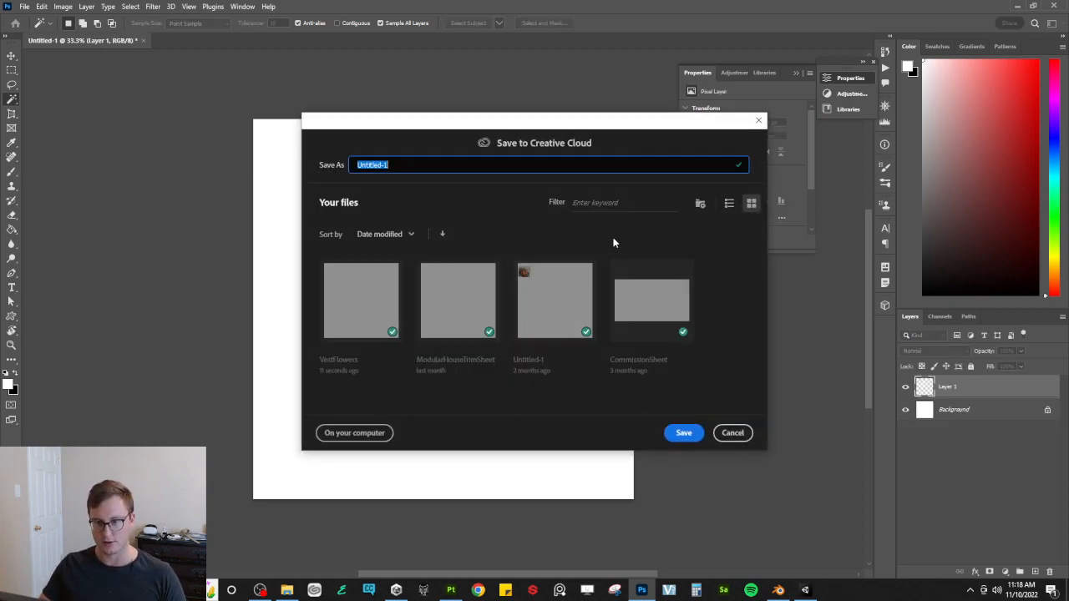
left_click(368, 434)
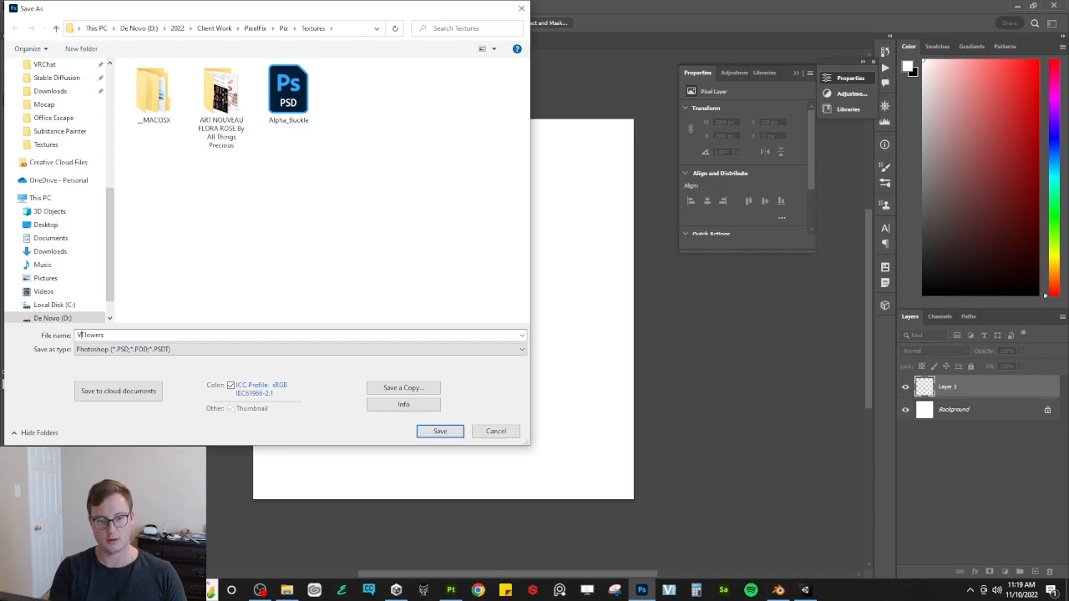
key("Return")
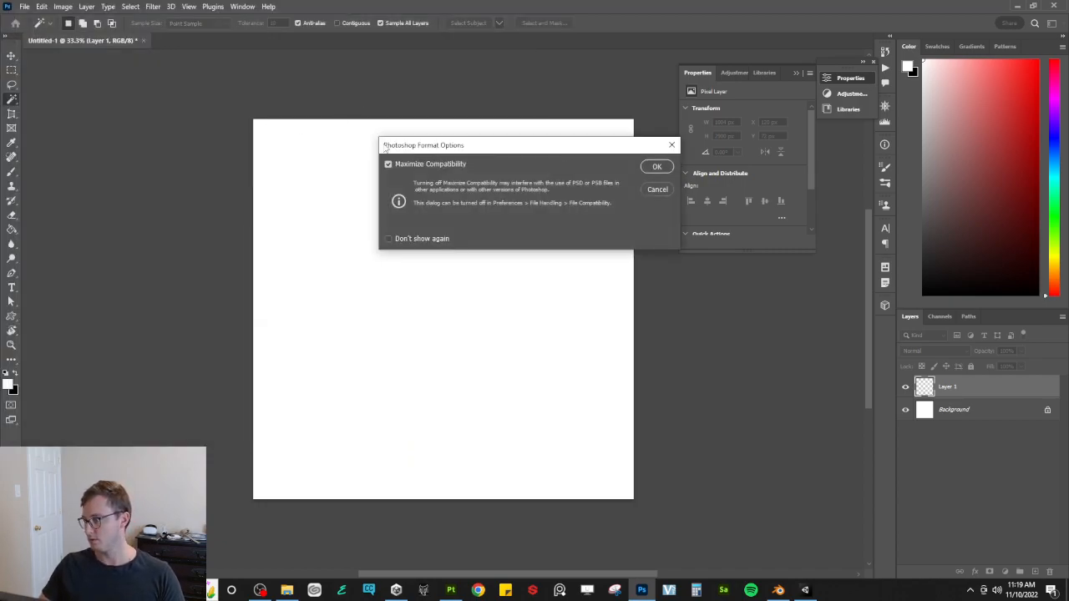
left_click(656, 167)
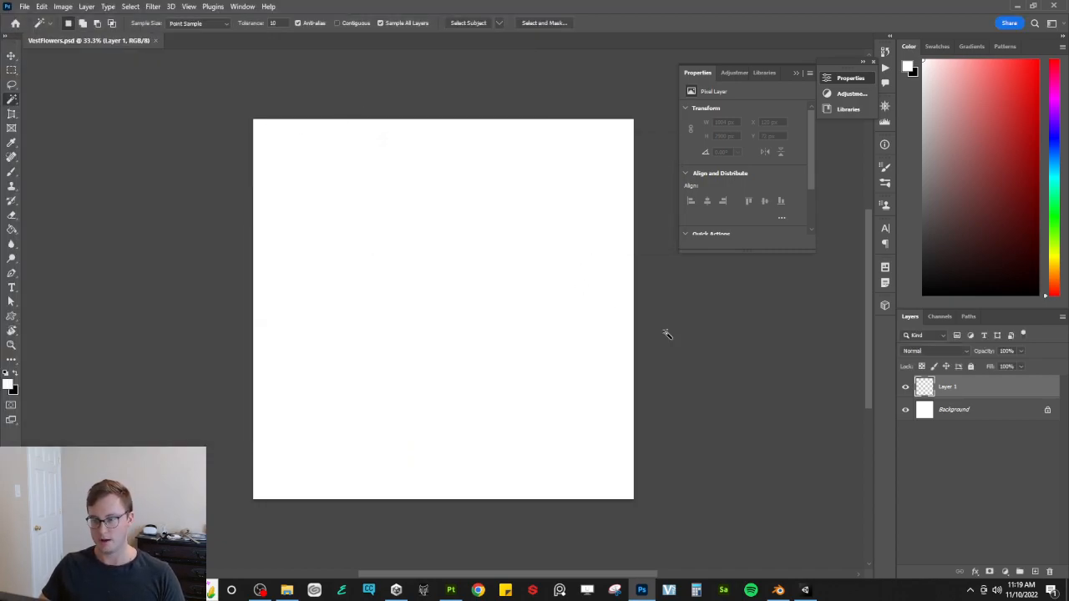
Step: Place the ART NOUVEAU FLORA 8 ROSE artwork into the document as an embedded image and scale it to about 60.64%
key("alt+Tab")
left_click_drag(799, 183, 394, 428)
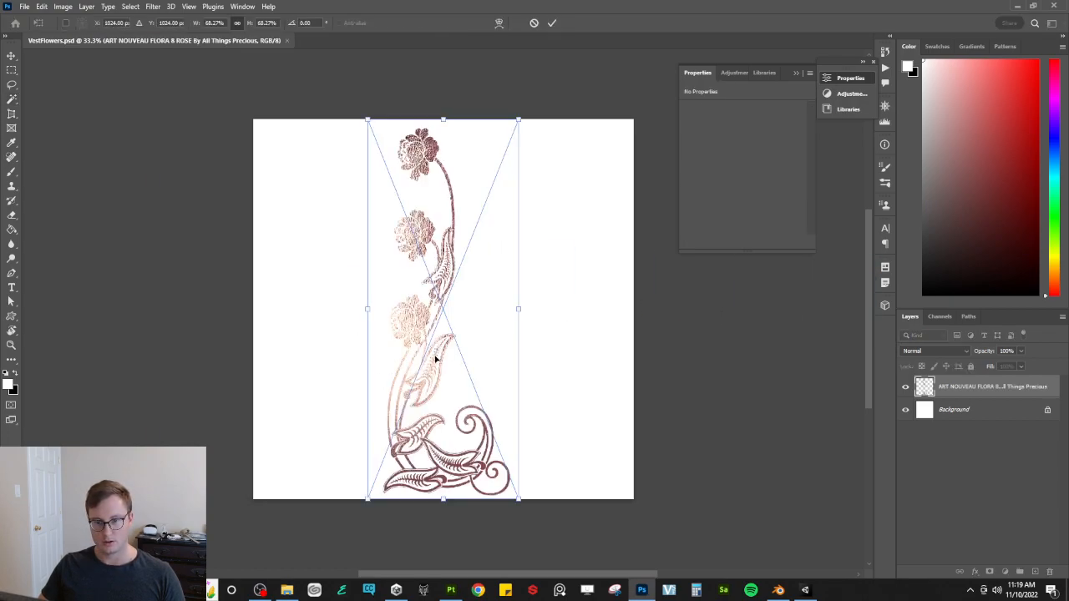
key("Return")
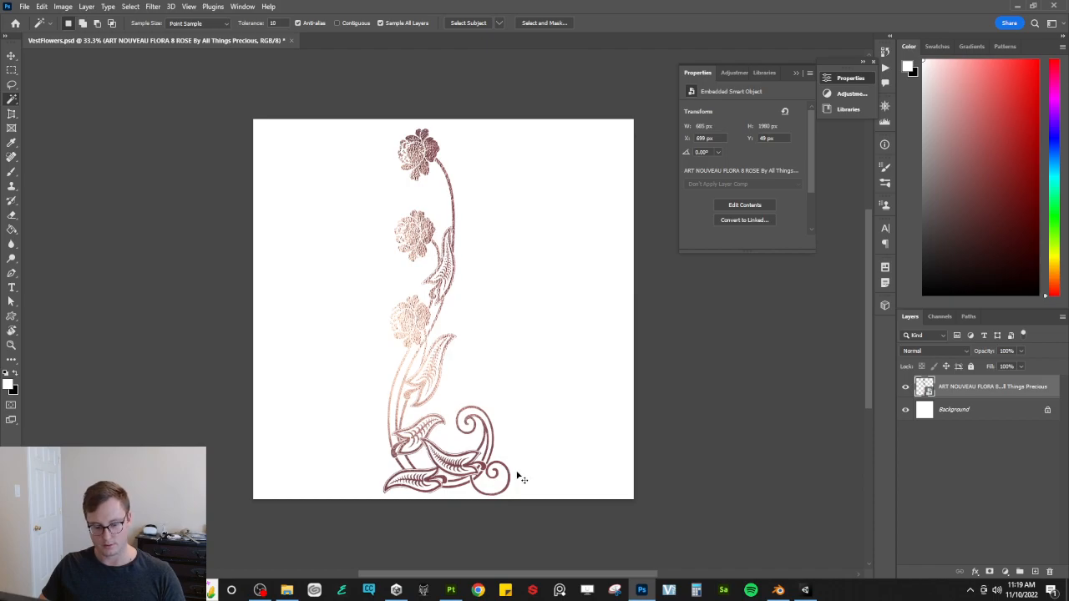
key("ctrl+t")
left_click_drag(519, 499, 512, 477)
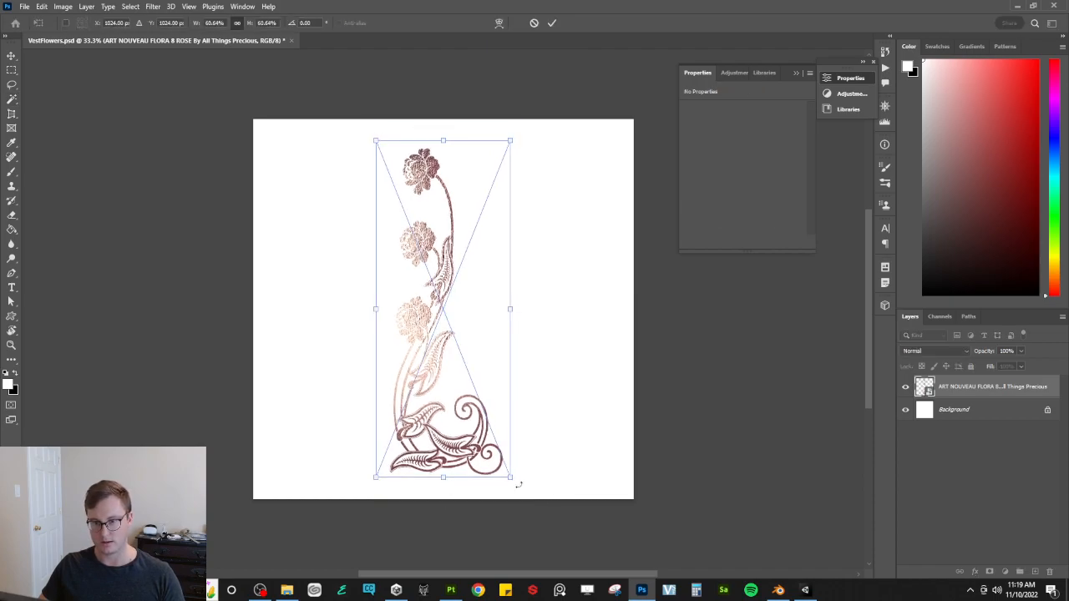
key("Return")
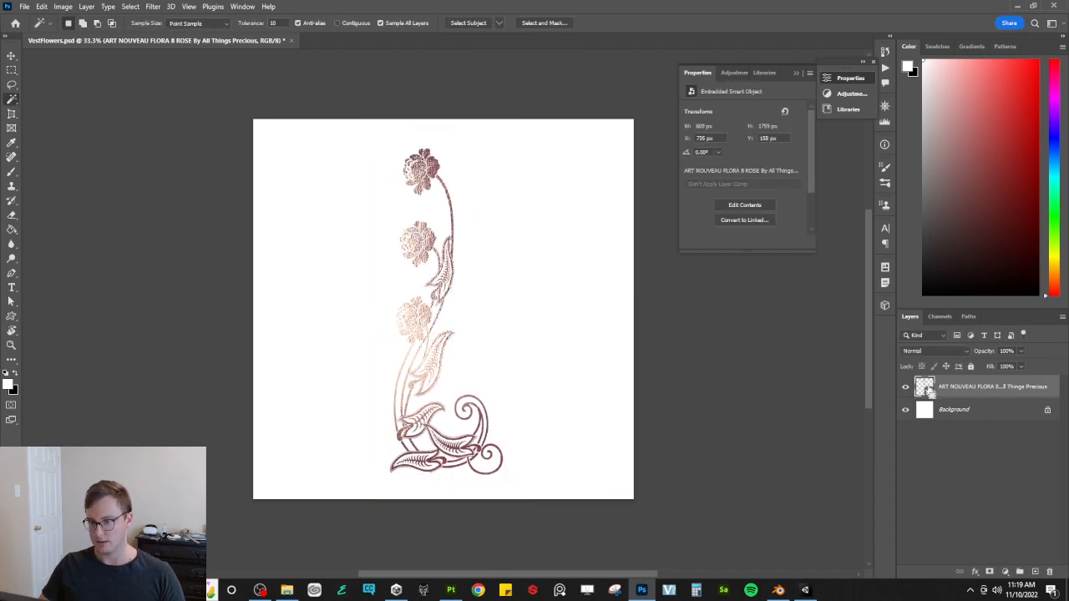
Step: Load the placed flower artwork's outline as a selection and add an empty layer above it
left_click(924, 386, "ctrl")
key("ctrl+shift+alt+n")
key("g")
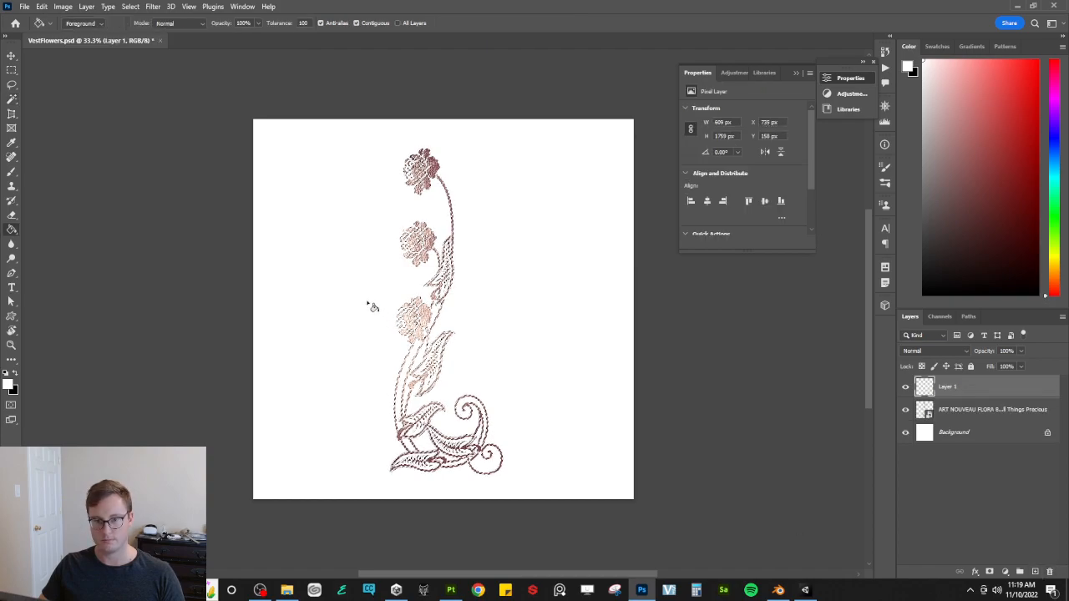
Step: Unlock the white background layer, clear the selection and fill the layer with black
left_click(981, 431)
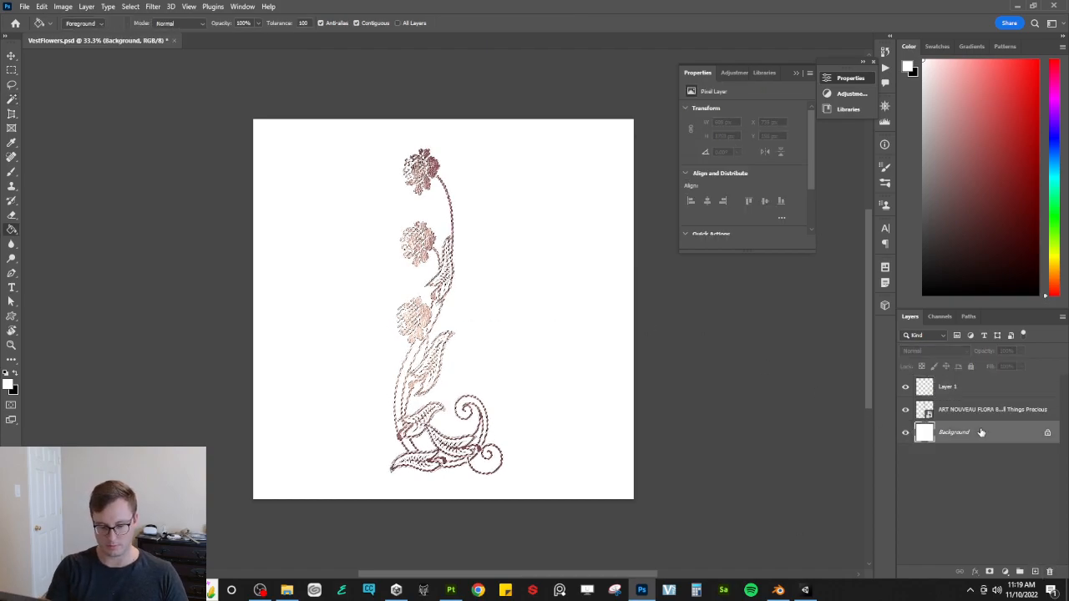
left_click(1047, 432)
key("ctrl+d")
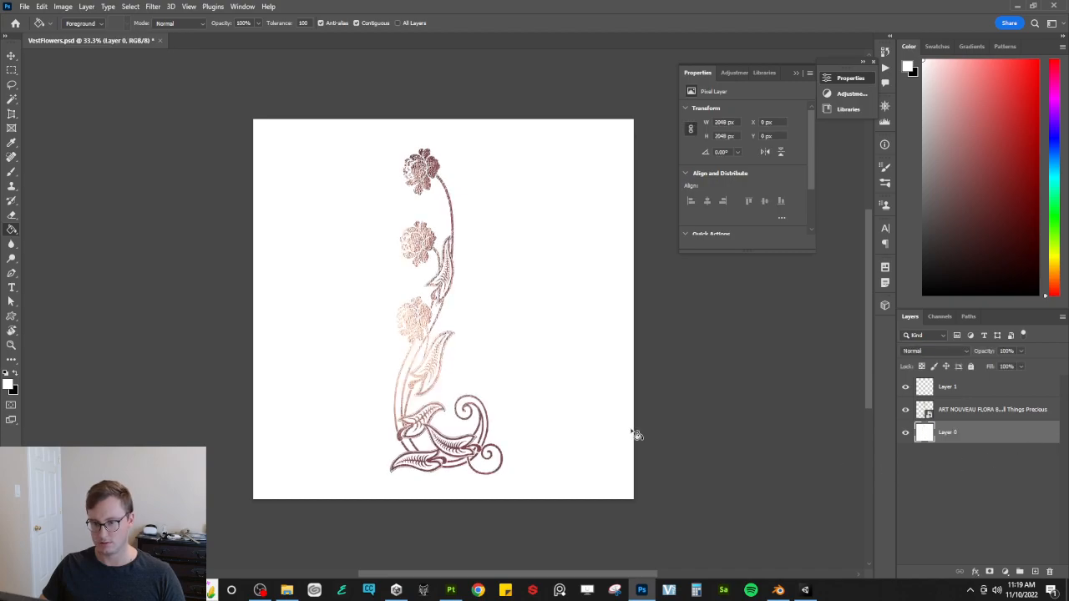
key("ctrl+BackSpace")
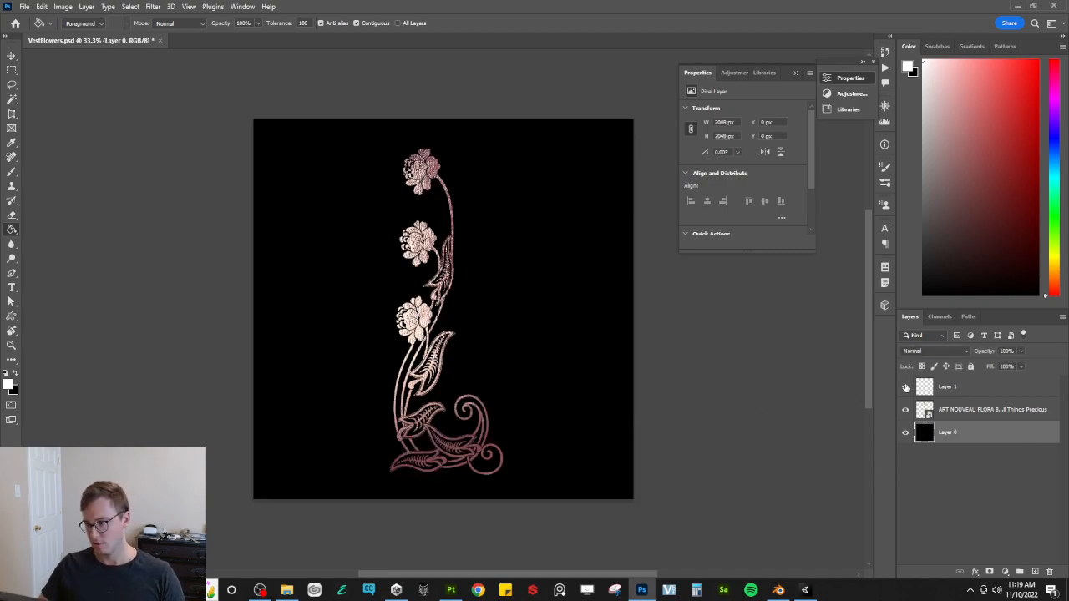
Step: Add an empty layer between the flower artwork and the black layer, and load the artwork's outline as a selection
left_click(991, 413)
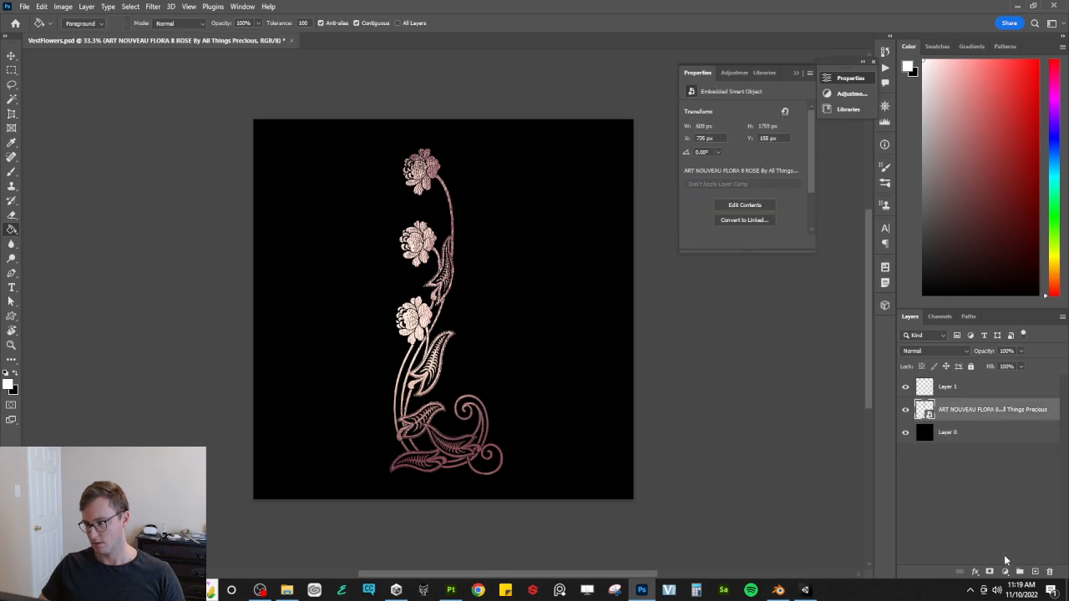
left_click(1001, 436)
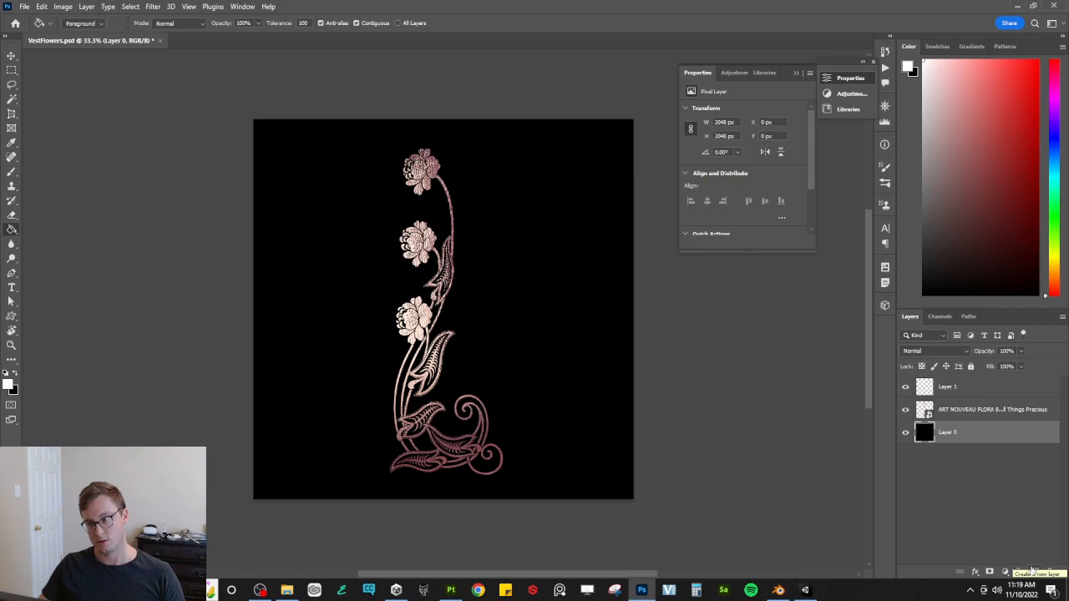
left_click(1034, 571)
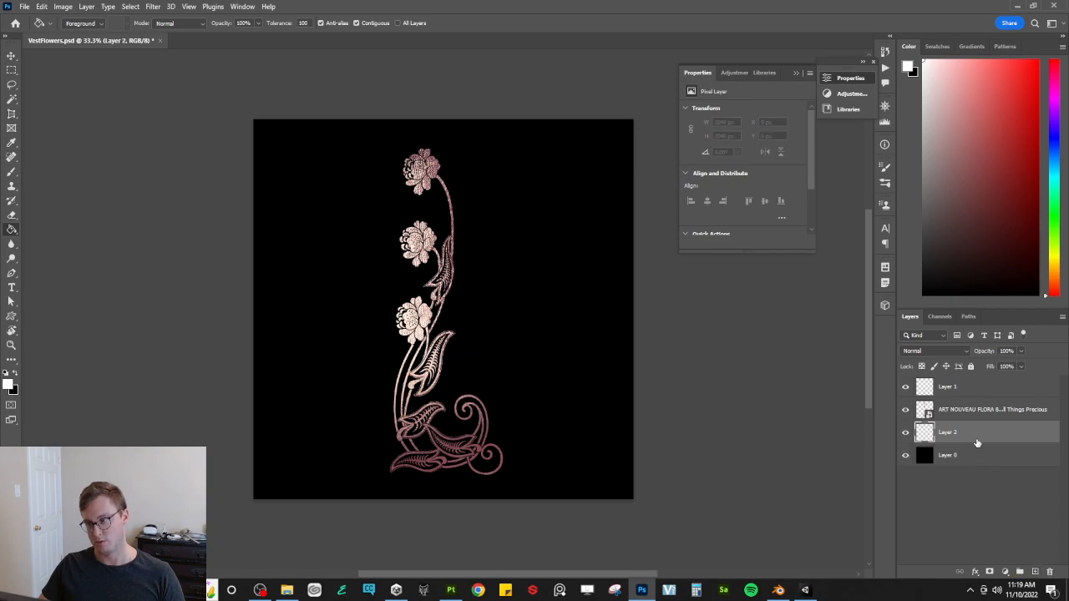
left_click(971, 412, "shift")
left_click(925, 410, "ctrl")
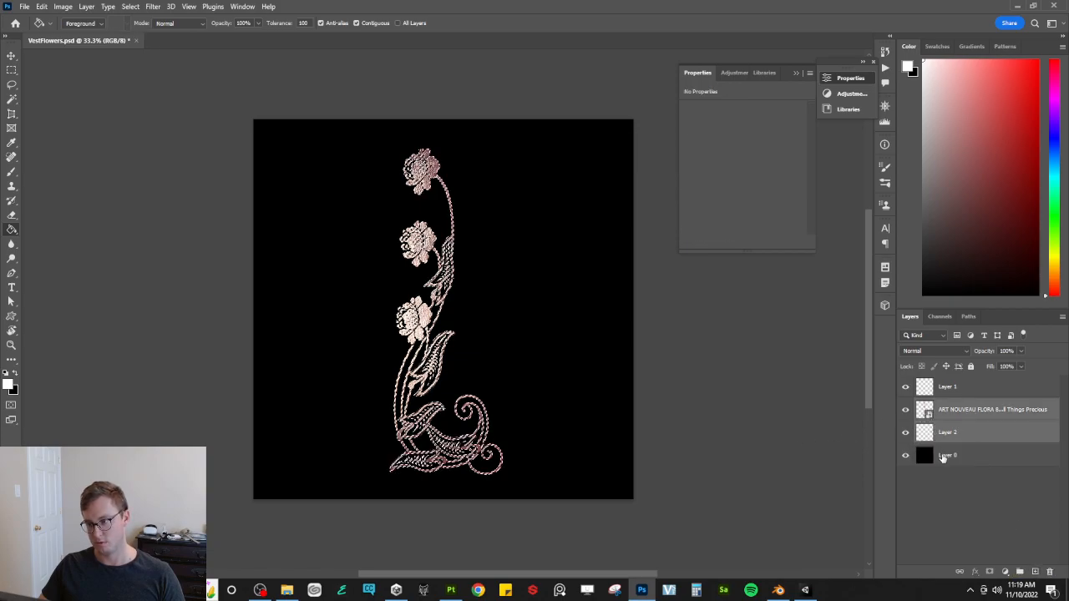
Step: Hide the original flower artwork, fill its outline with white on the layer beneath it, and deselect
left_click(948, 434)
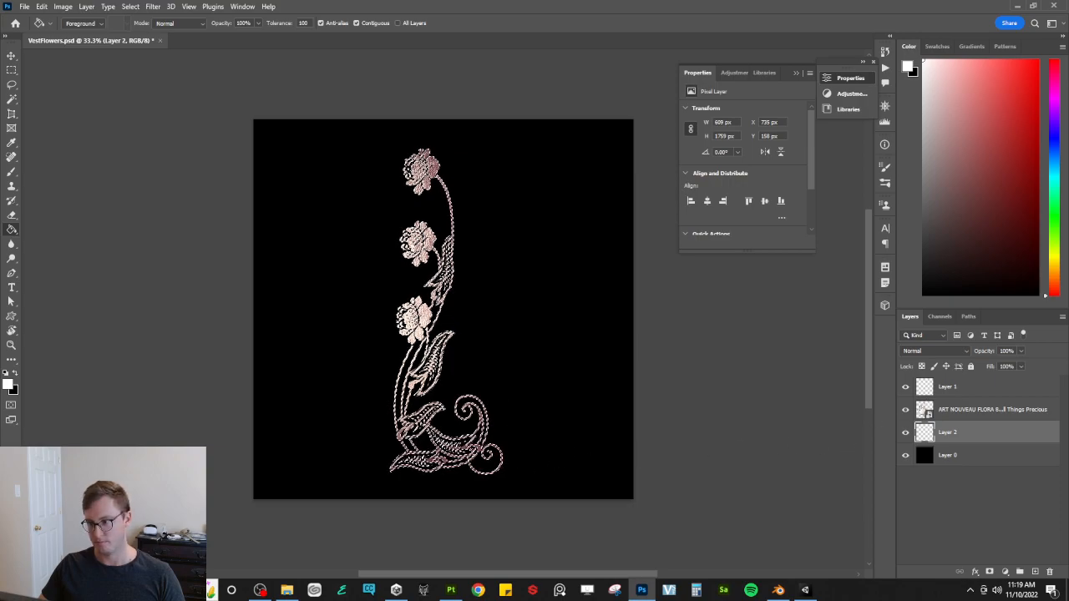
left_click(905, 409)
key("alt+BackSpace")
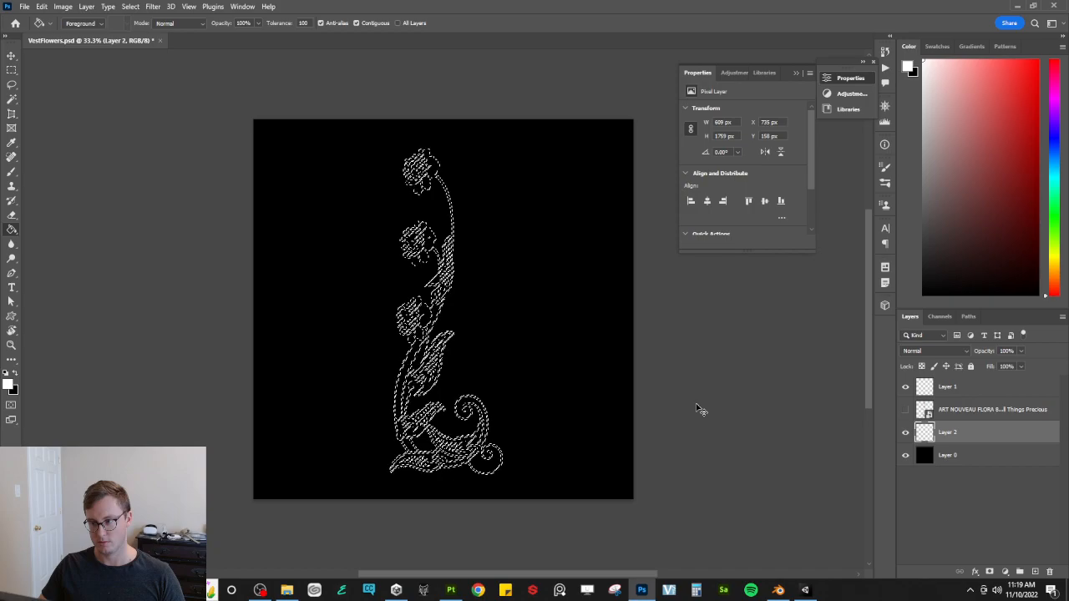
key("ctrl+d")
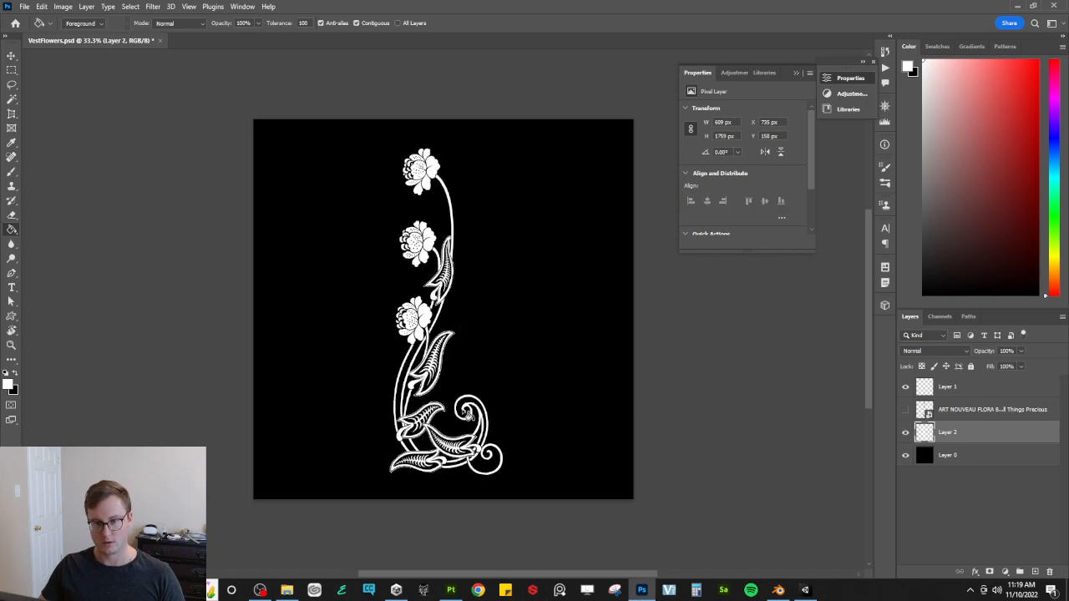
Step: Examine the edges and fine details of the white blossoms, stem, leaves and curls up close
scroll(470, 415, "up", 4, "alt")
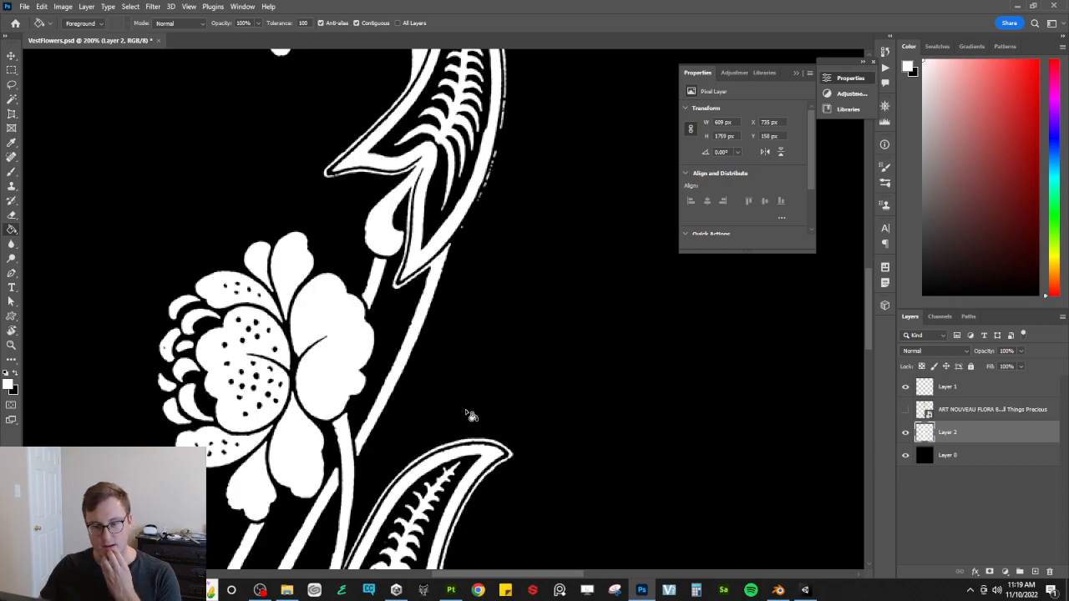
left_click_drag(468, 217, 468, 375)
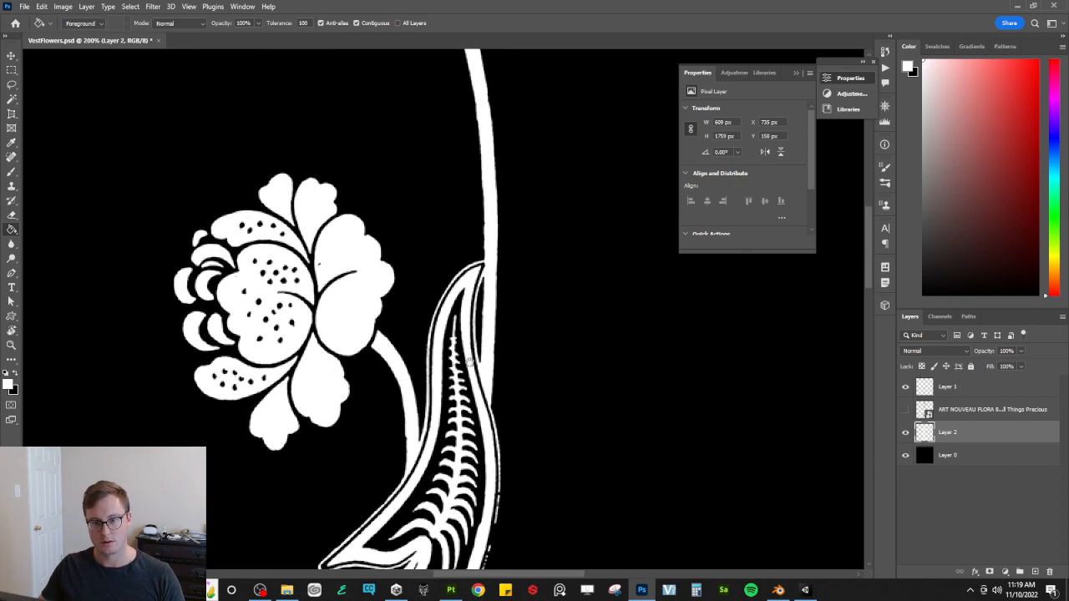
left_click_drag(458, 257, 449, 370)
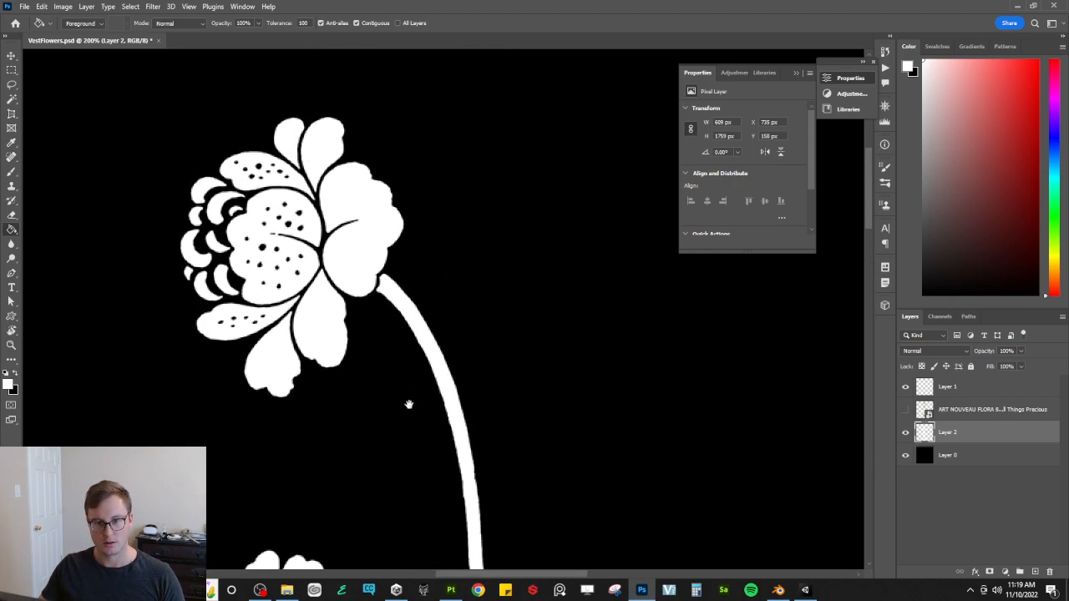
left_click_drag(409, 404, 472, 208)
left_click_drag(464, 417, 450, 209)
left_click_drag(423, 451, 409, 266)
left_click_drag(500, 333, 451, 247)
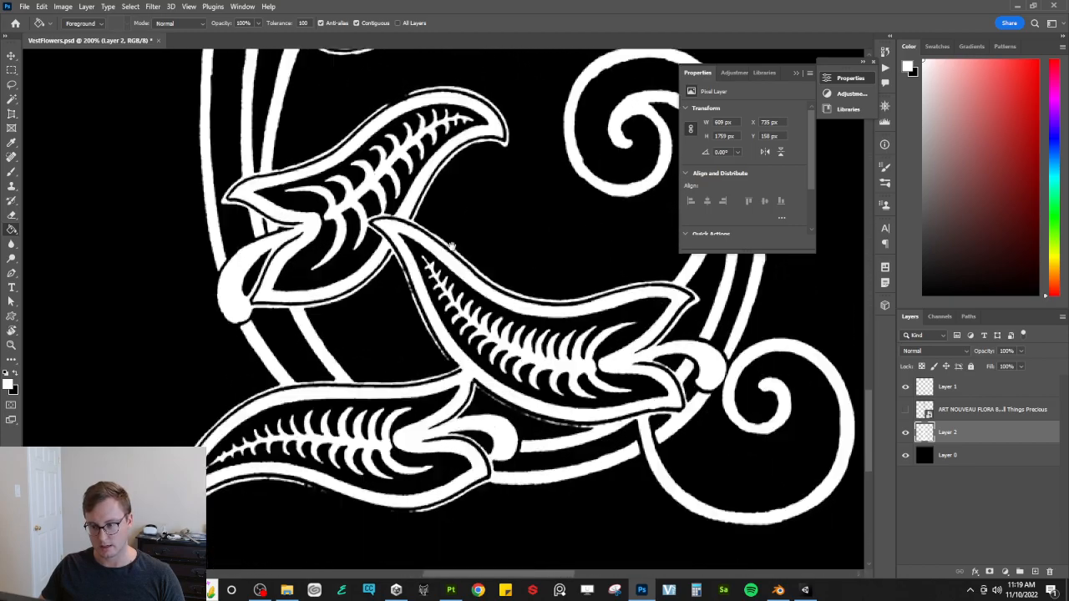
left_click_drag(522, 407, 451, 291)
left_click_drag(233, 338, 267, 374)
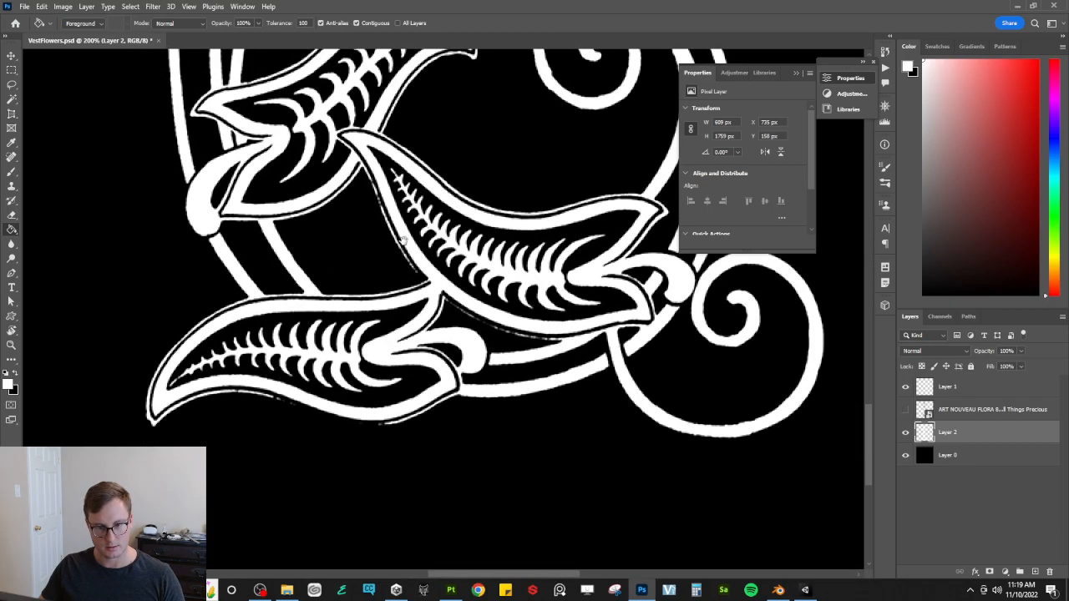
left_click_drag(396, 109, 434, 239)
scroll(435, 241, "down", 5, "alt")
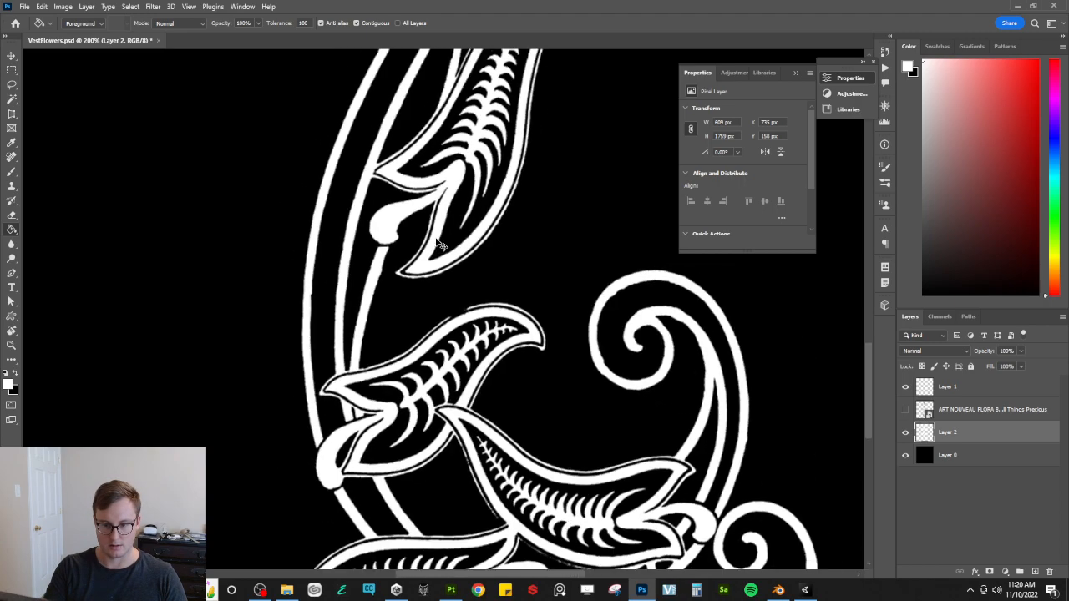
left_click_drag(427, 130, 424, 285)
left_click_drag(515, 328, 506, 278)
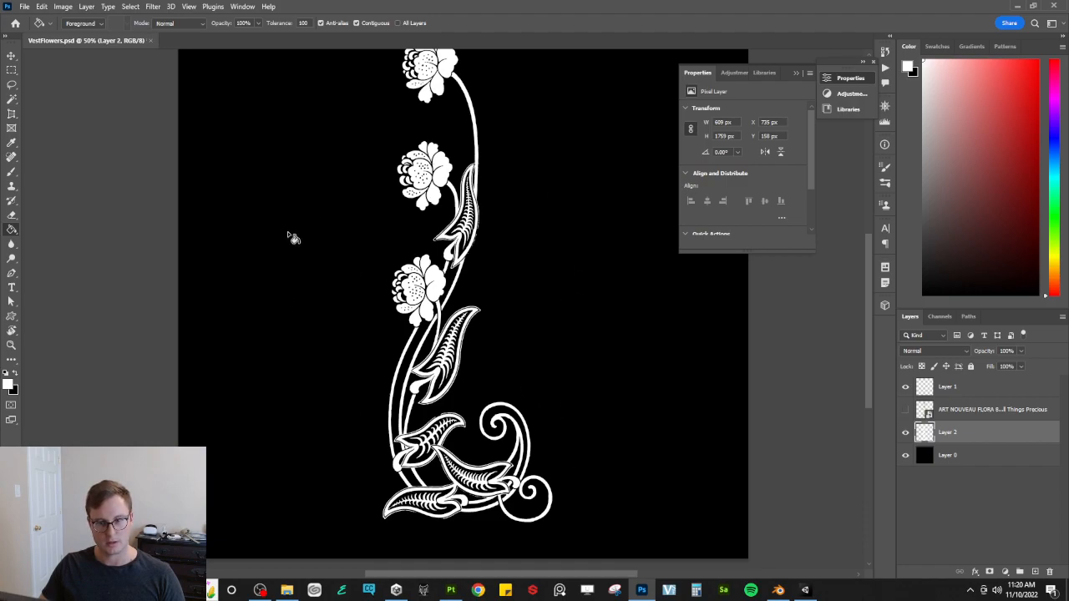
Step: Export the black-and-white flower image as a PNG named Flower_1_Alpha in the Pix Textures folder
left_click(20, 8)
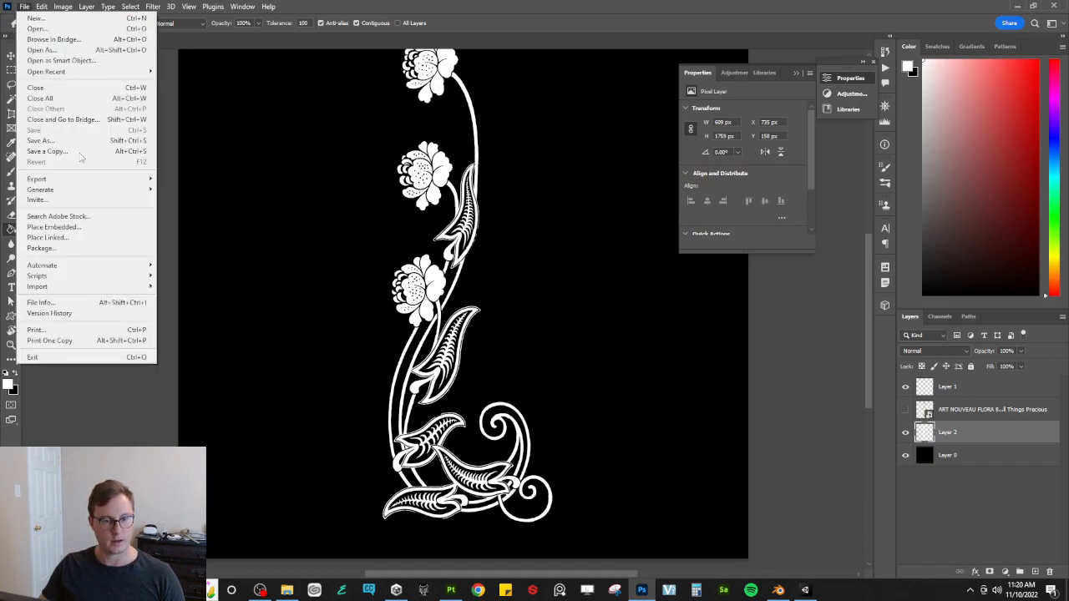
mouse_move(66, 179)
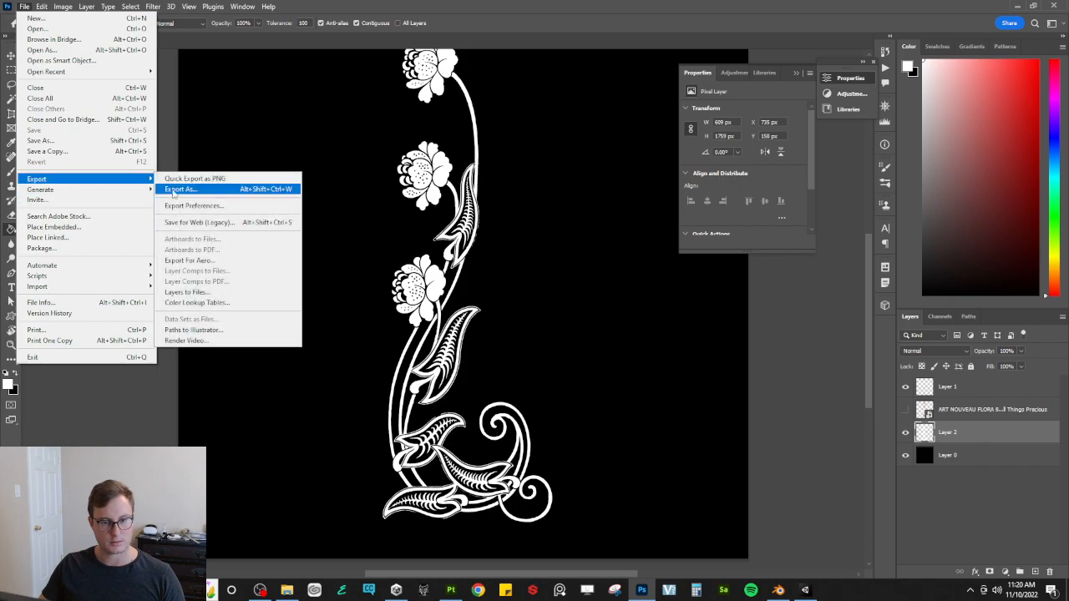
left_click(204, 192)
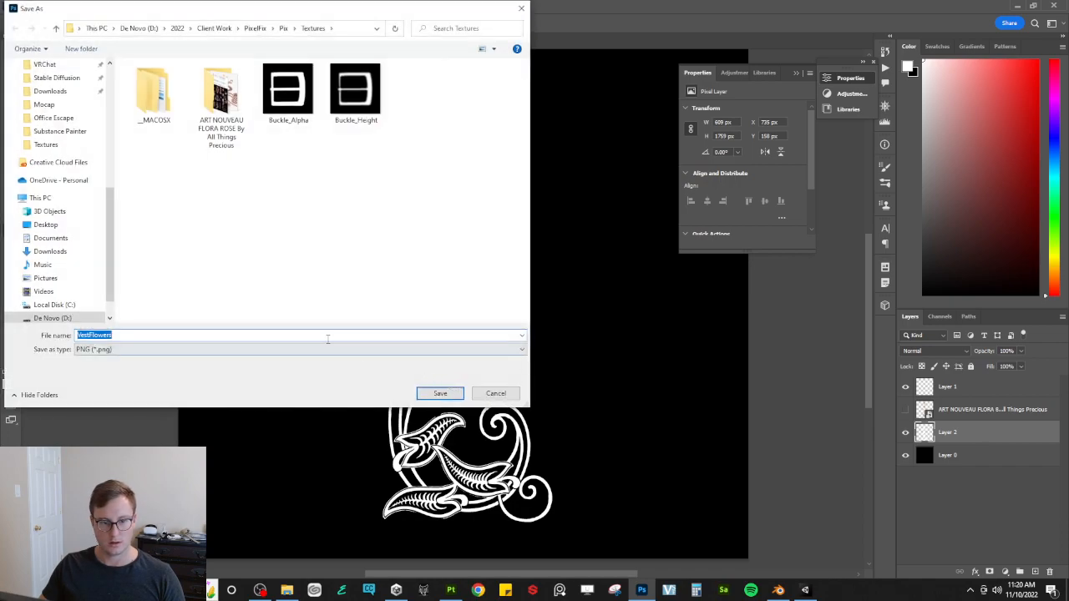
type("Fl")
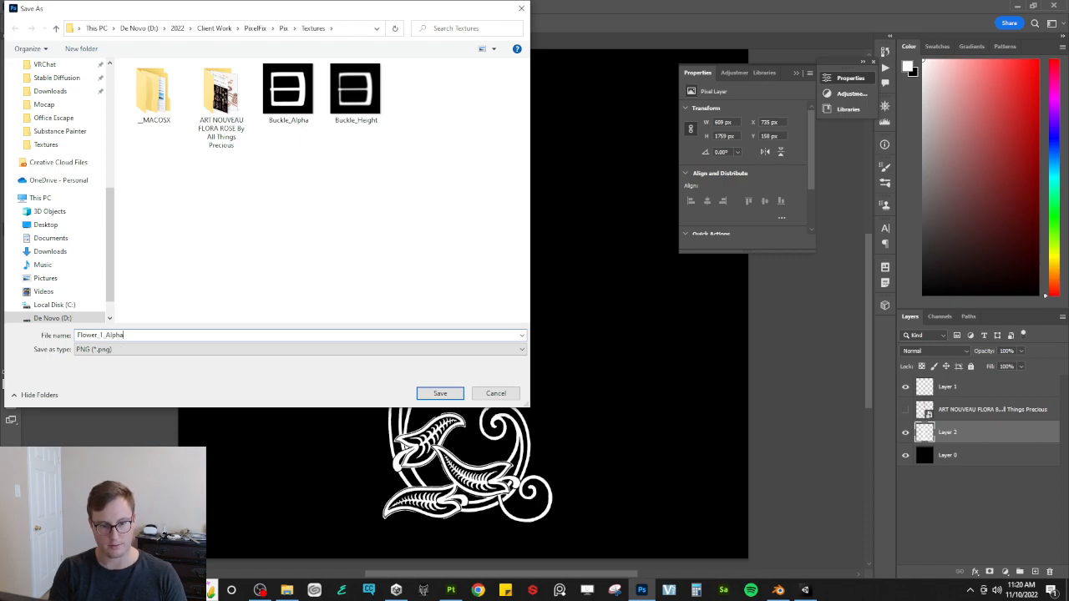
left_click(440, 393)
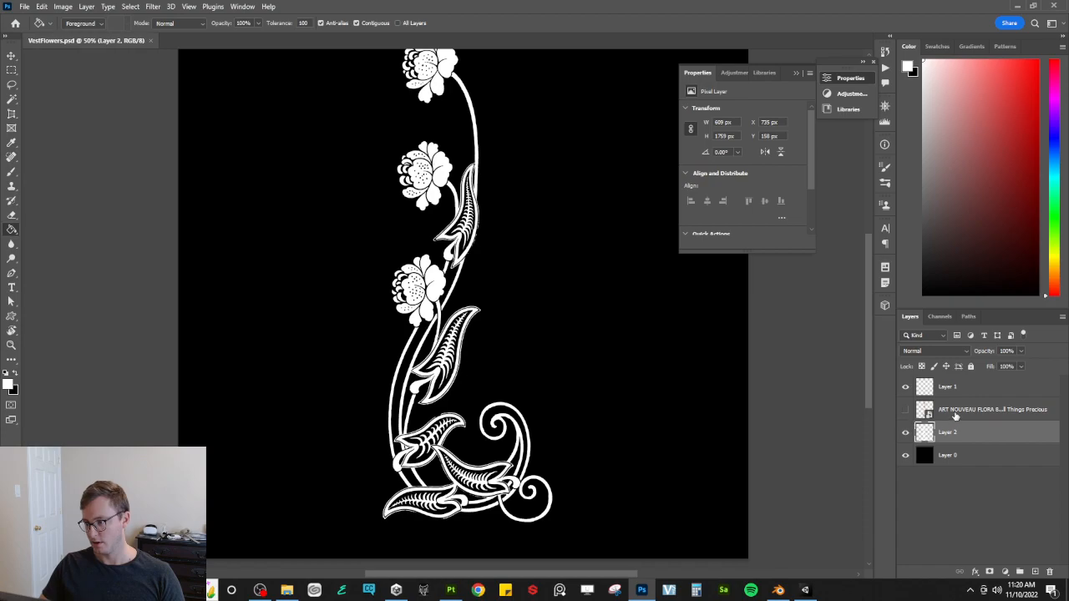
Step: Group the white flower layer with the black layer, name the group Flower 1, and add an empty layer above it
left_click(952, 414)
left_click(977, 441)
left_click(968, 454, "shift")
key("ctrl+g")
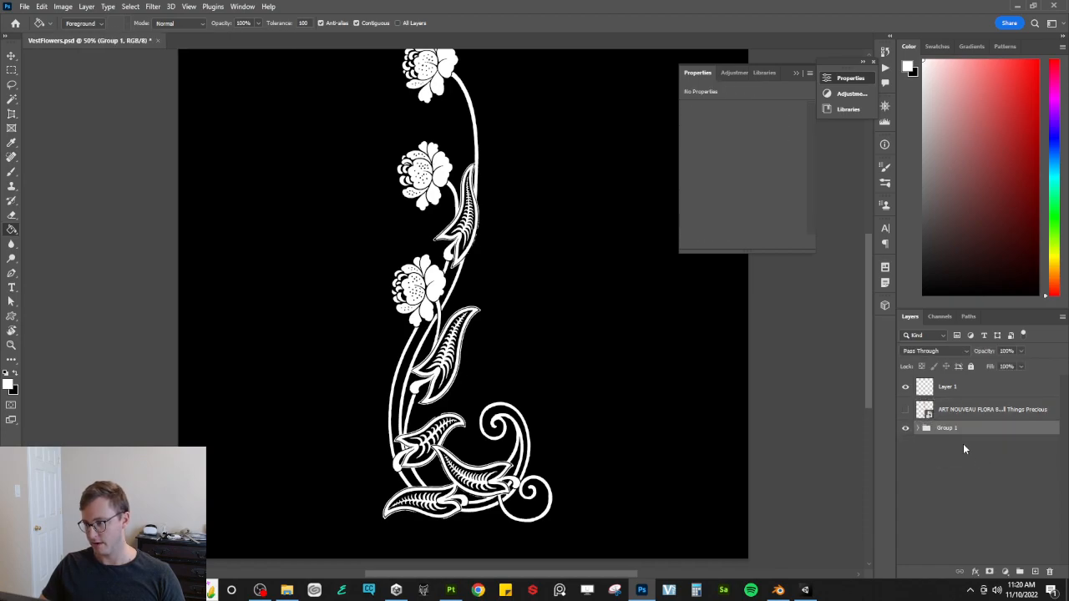
double_click(944, 428)
type("Flow")
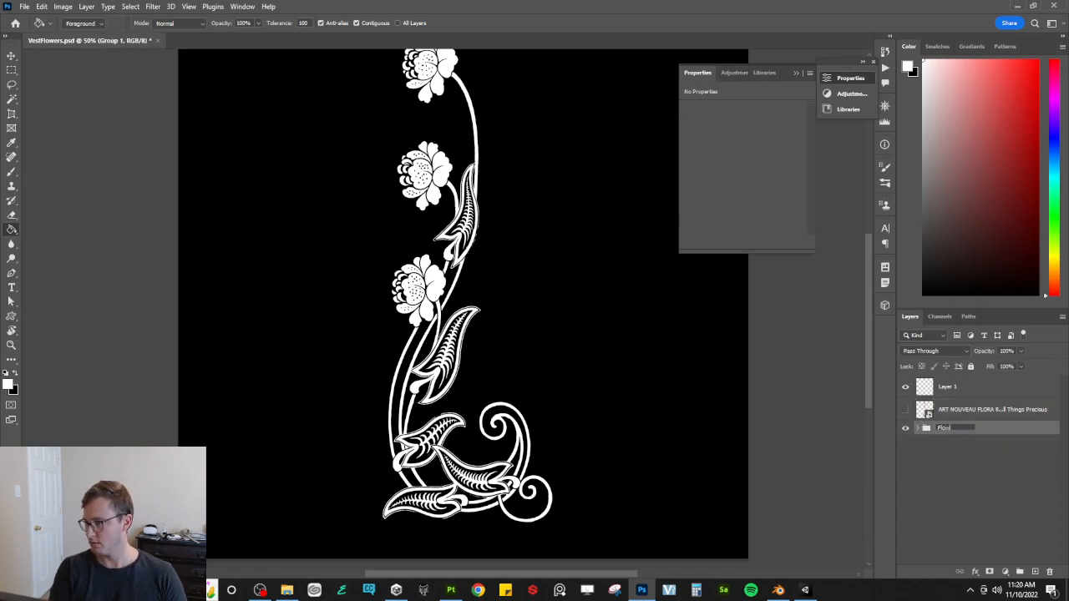
type("er 1")
key("Return")
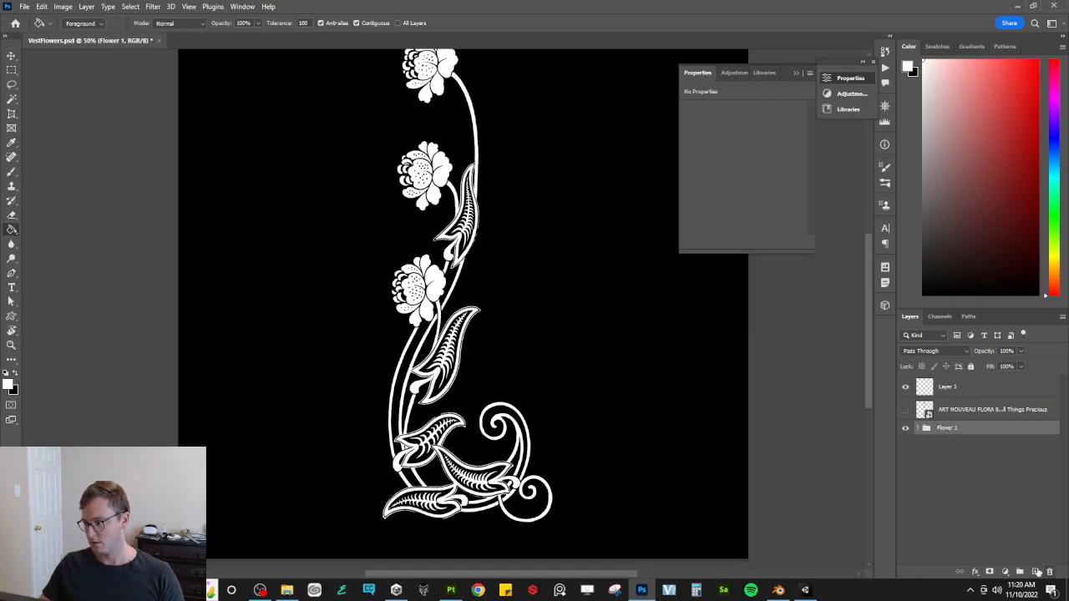
left_click(1035, 572)
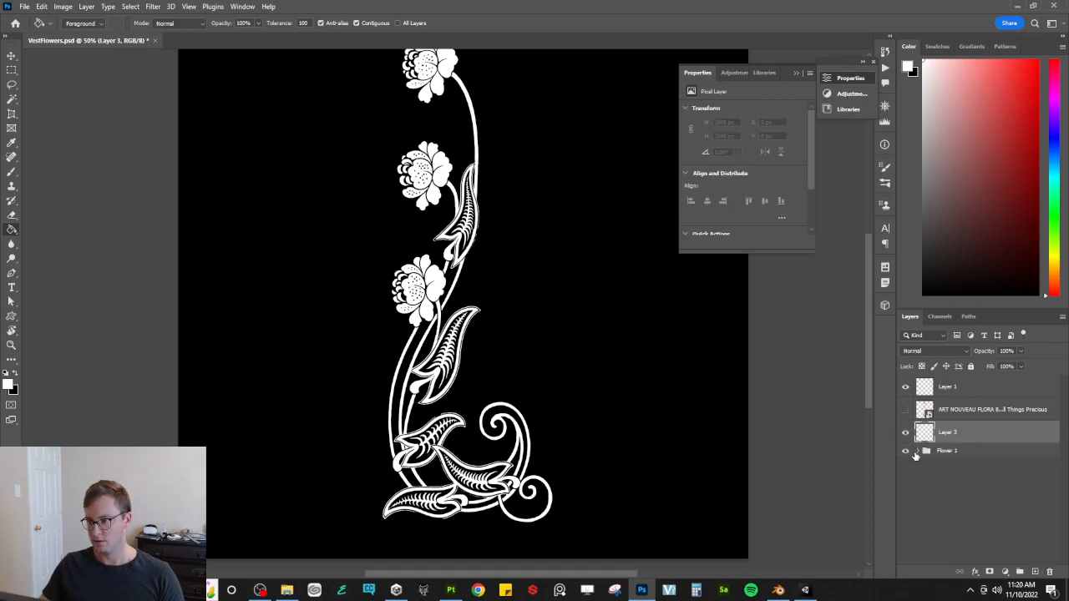
left_click(990, 417)
left_click(1050, 572)
key("ctrl+z")
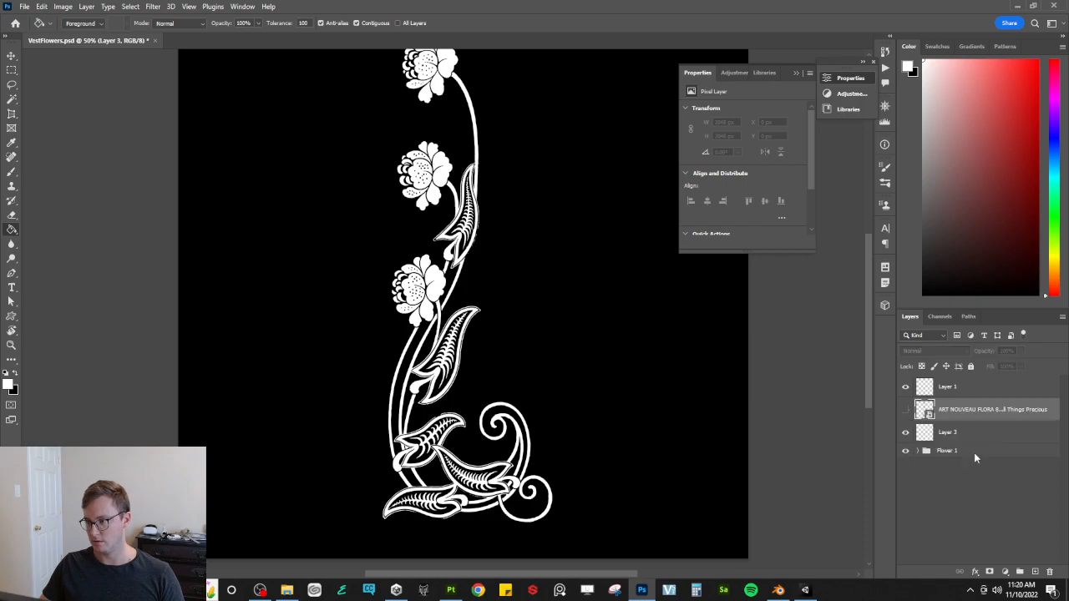
Step: Delete the empty topmost layer and make the original flower artwork visible again
left_click(973, 401)
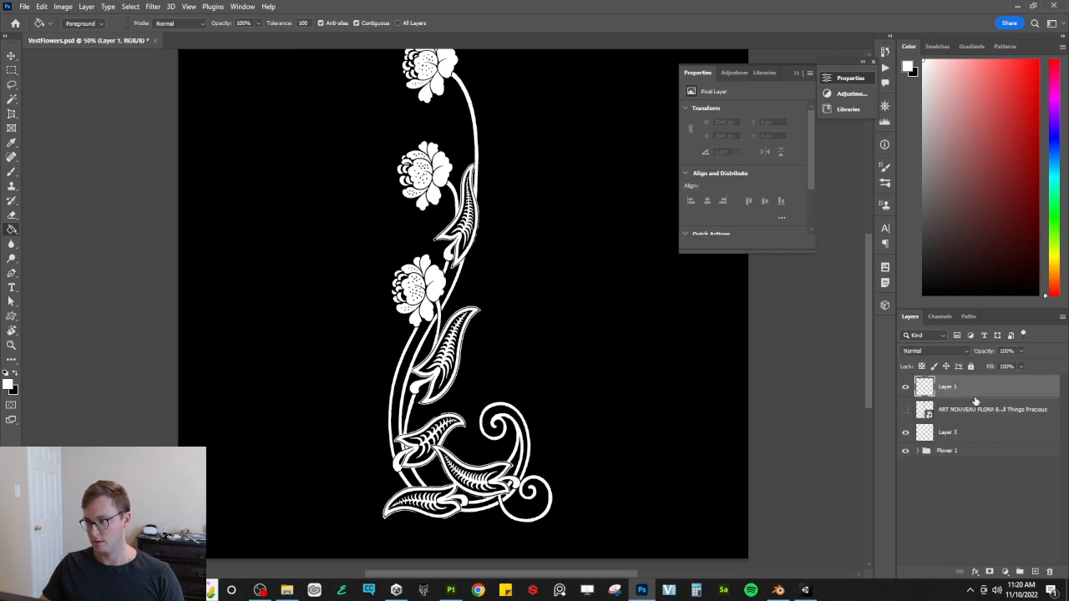
left_click(1049, 572)
left_click(905, 387)
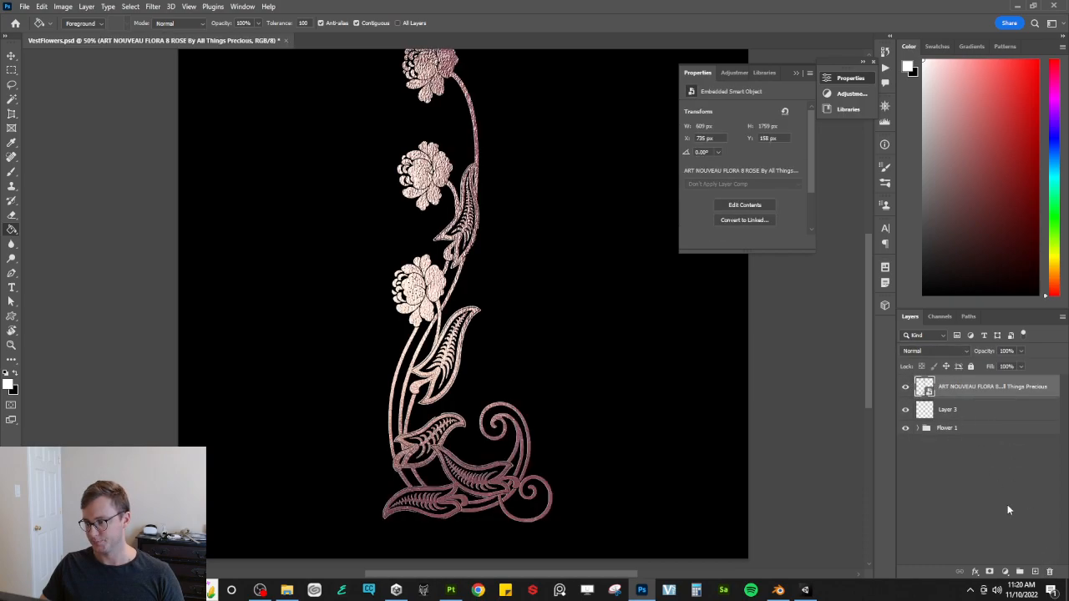
Step: Move the original flower artwork into a new group, collapse and hide that group, and save the document
left_click(1018, 573)
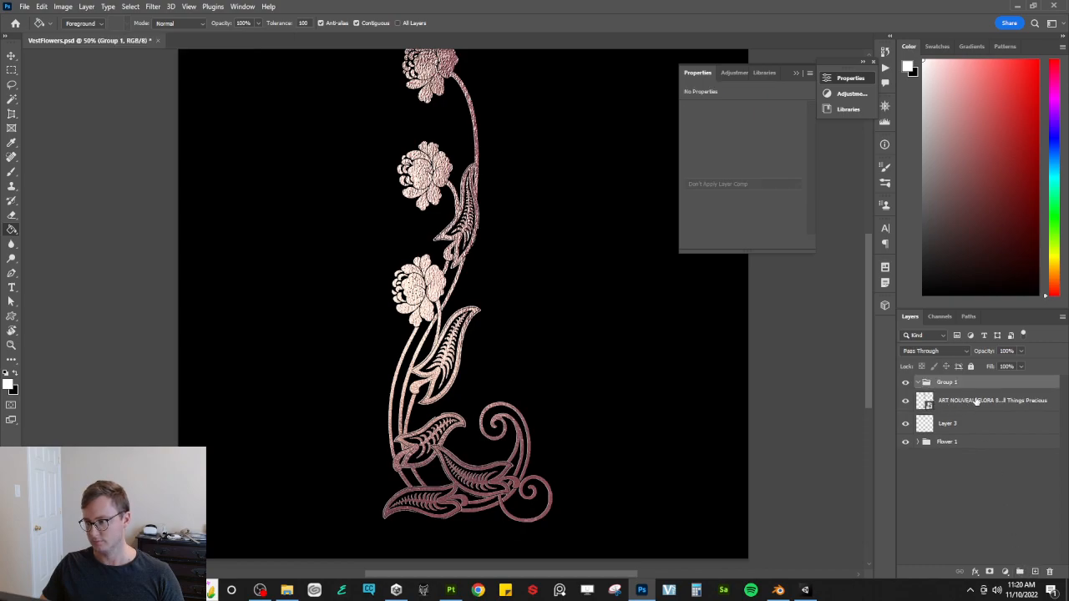
left_click_drag(977, 402, 997, 381)
left_click(917, 383)
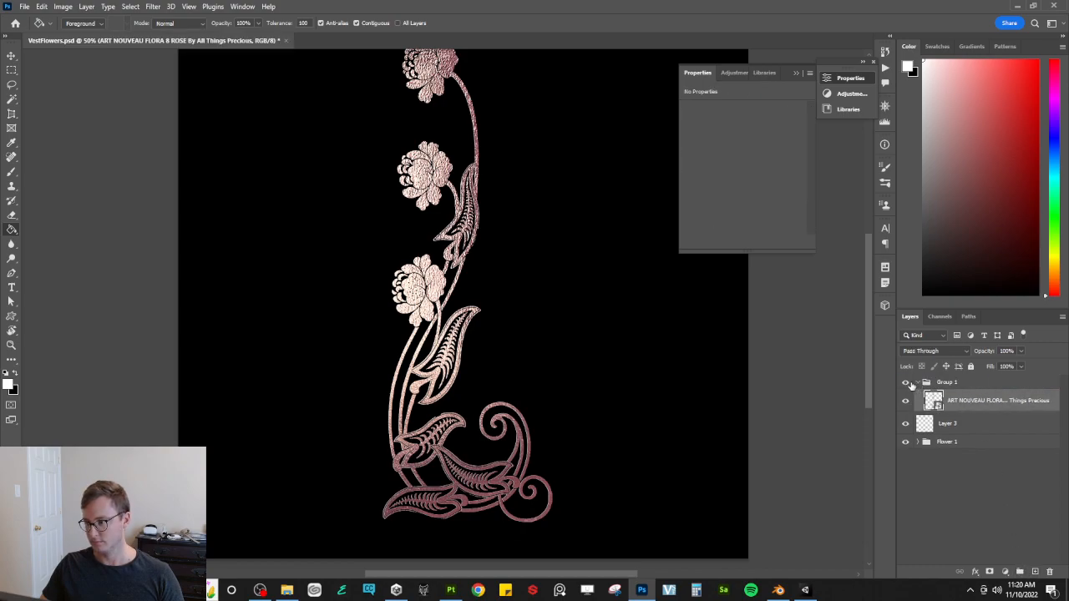
left_click(905, 383)
key("ctrl+s")
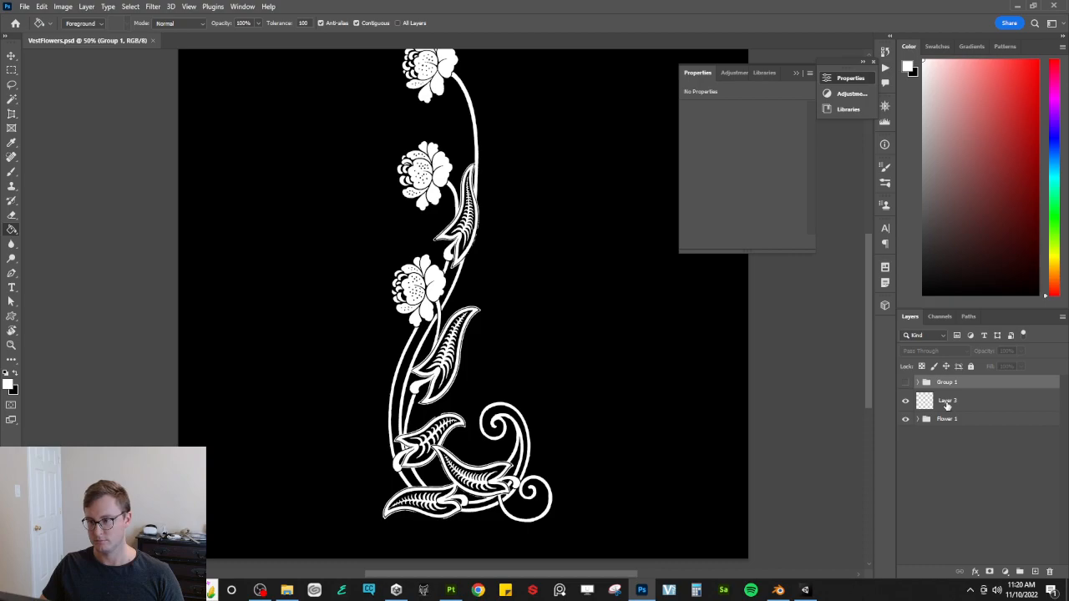
Step: Hide the Flower 1 group, fill Layer 3 with black, and add an empty layer above it
left_click(936, 401)
left_click(906, 419)
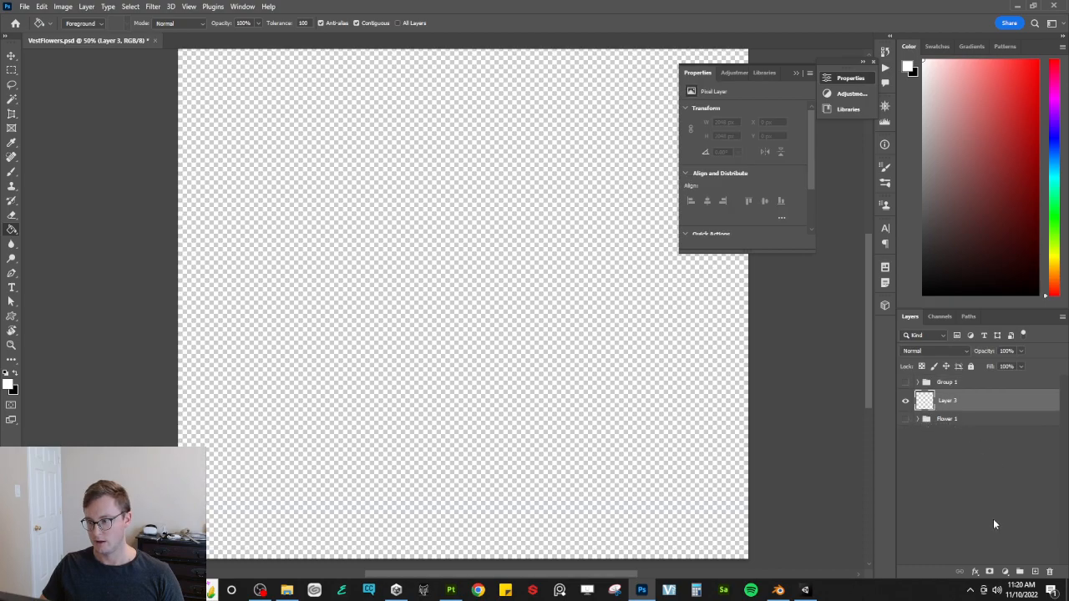
key("x")
left_click(598, 390)
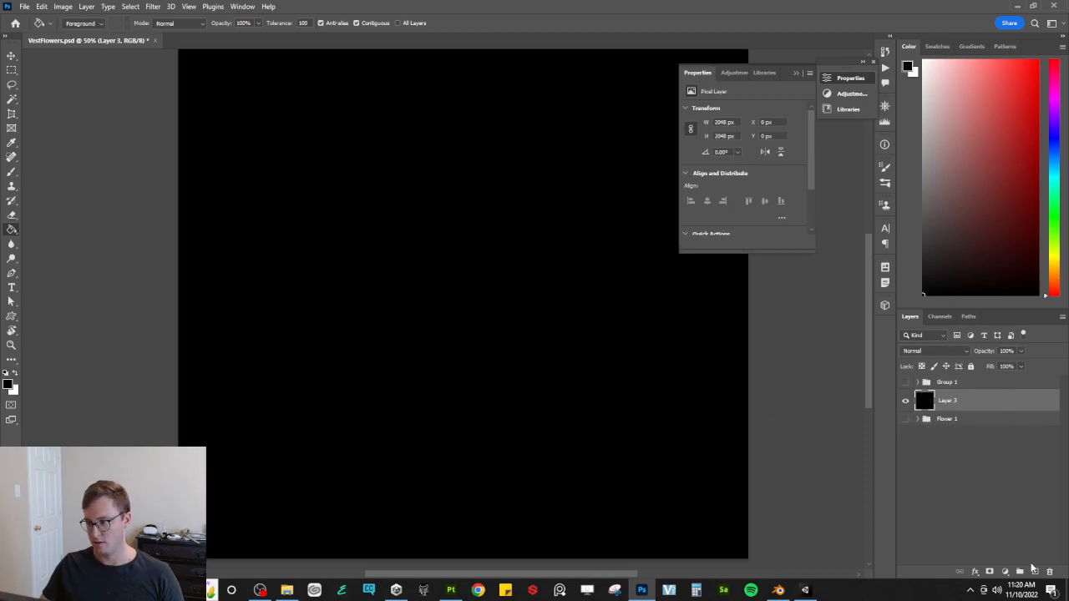
left_click(1034, 570)
Step: Start Chrome and open the Pix project's Reference folder in File Explorer
key("alt+Tab")
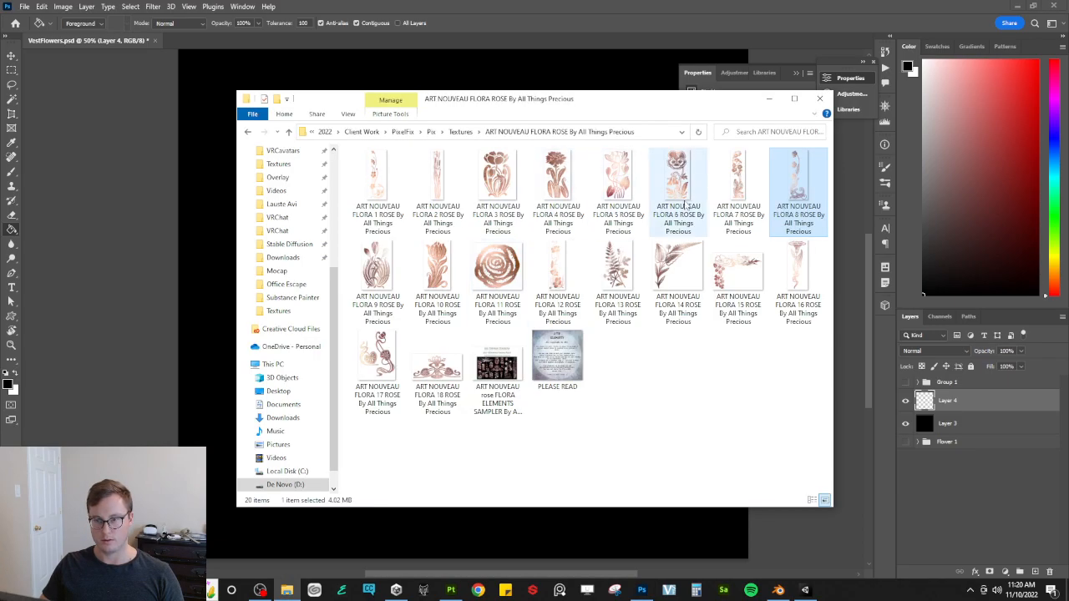
key("alt+Tab")
key("alt+Tab")
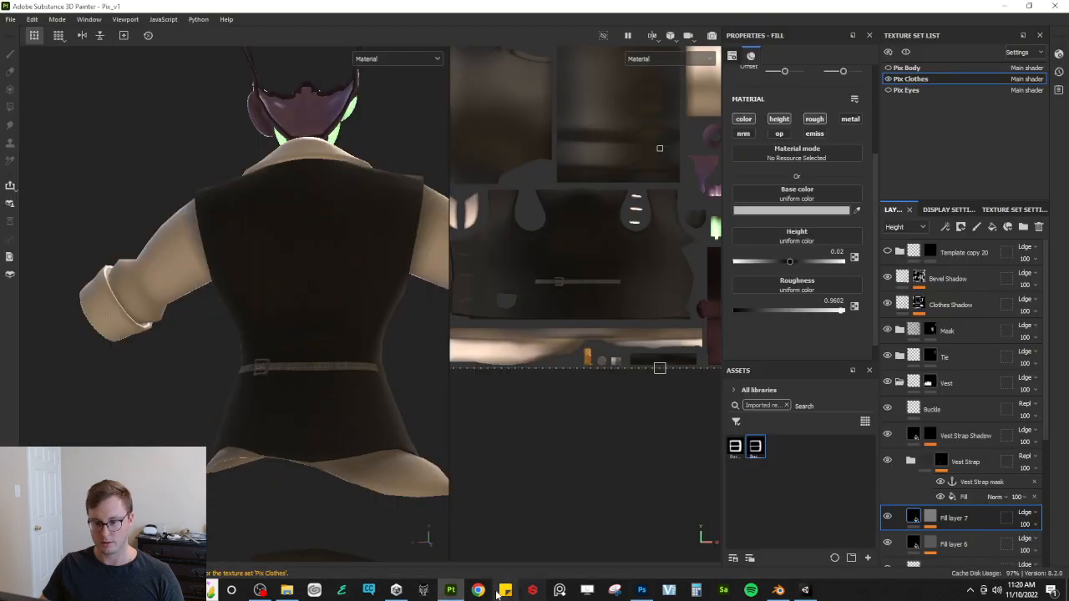
left_click(477, 589)
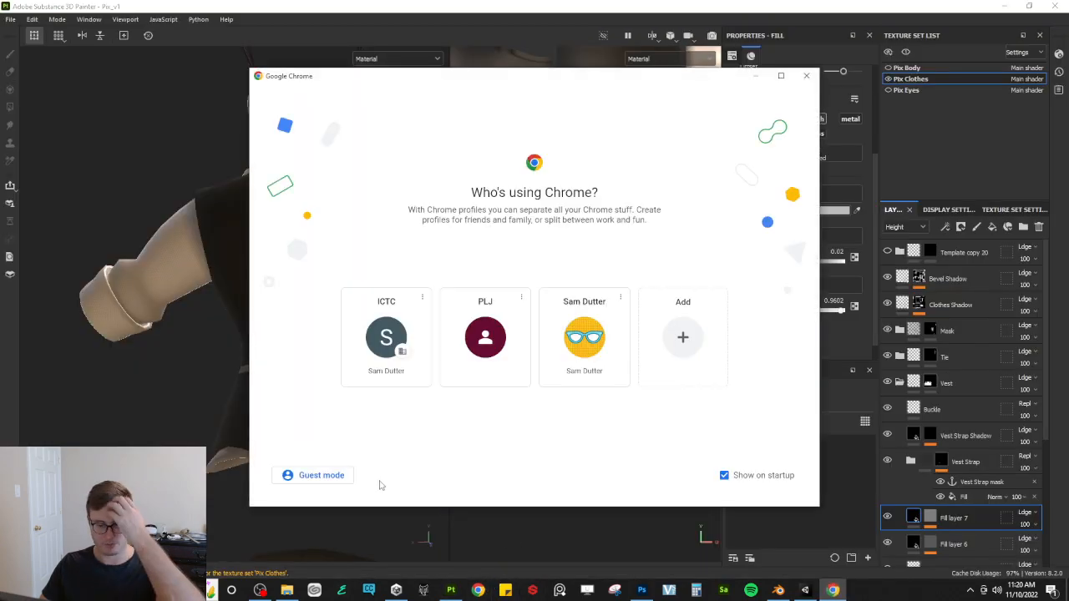
left_click(286, 589)
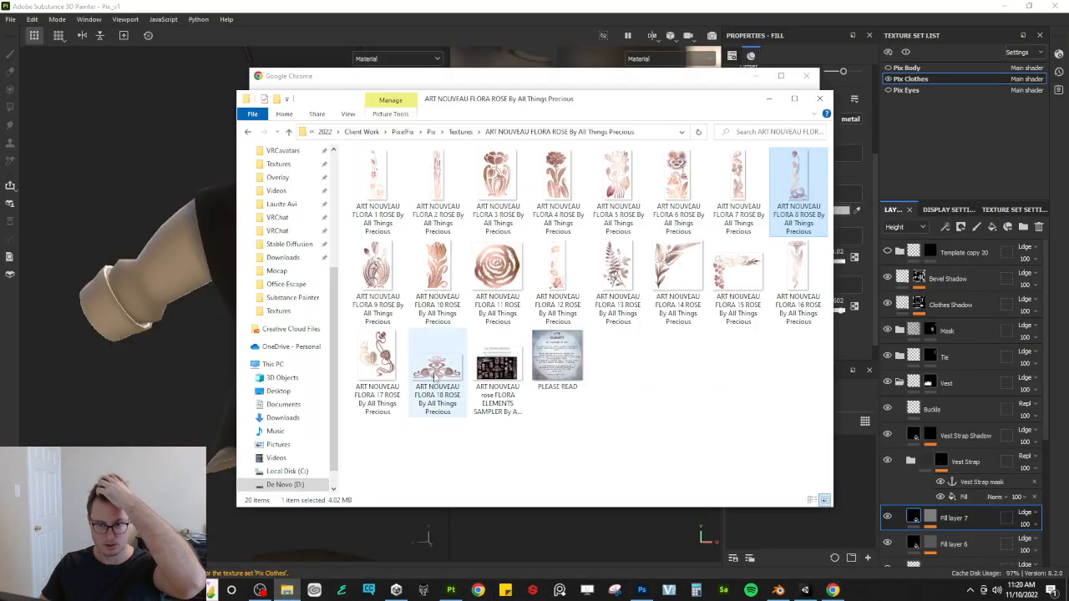
left_click(431, 132)
double_click(384, 191)
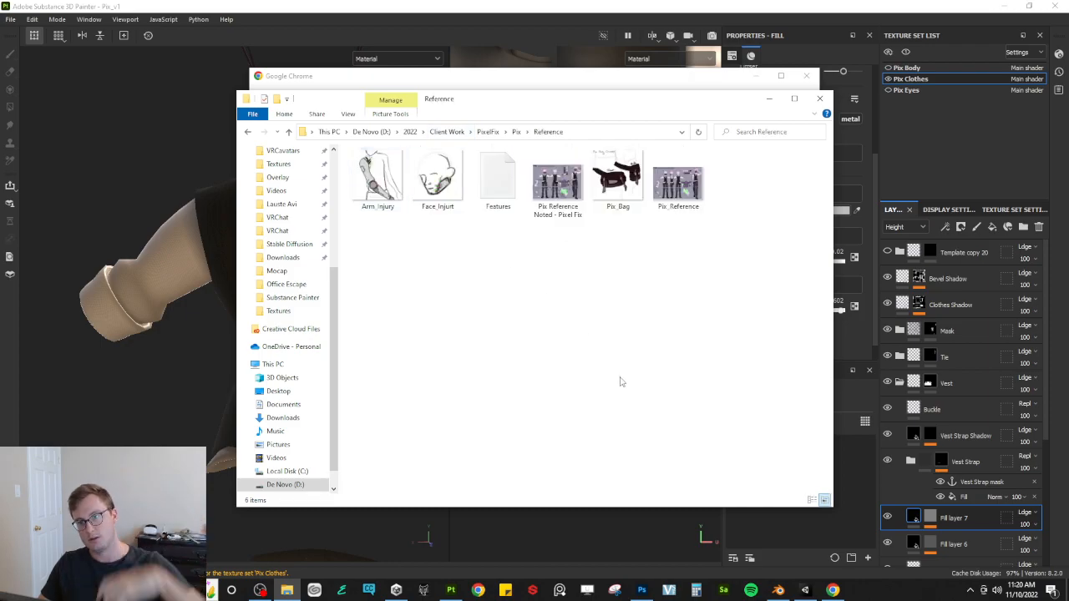
Step: Open the Pix_Reference image in a Chrome tab to check the character's vest, and close that tab
left_click_drag(678, 188, 700, 367)
key("alt+Tab")
key("alt+Tab")
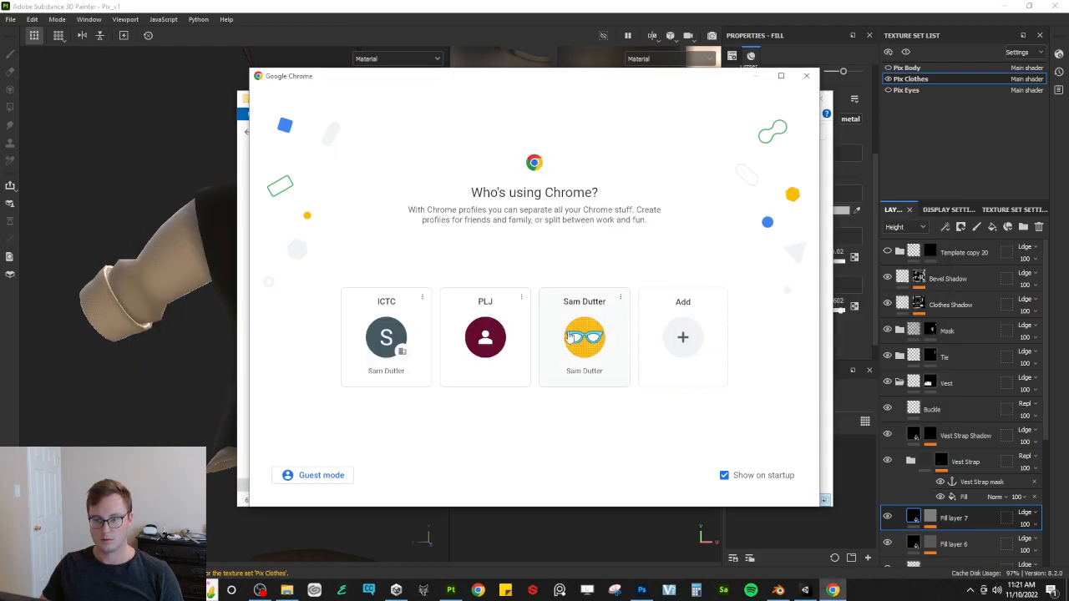
left_click(568, 336)
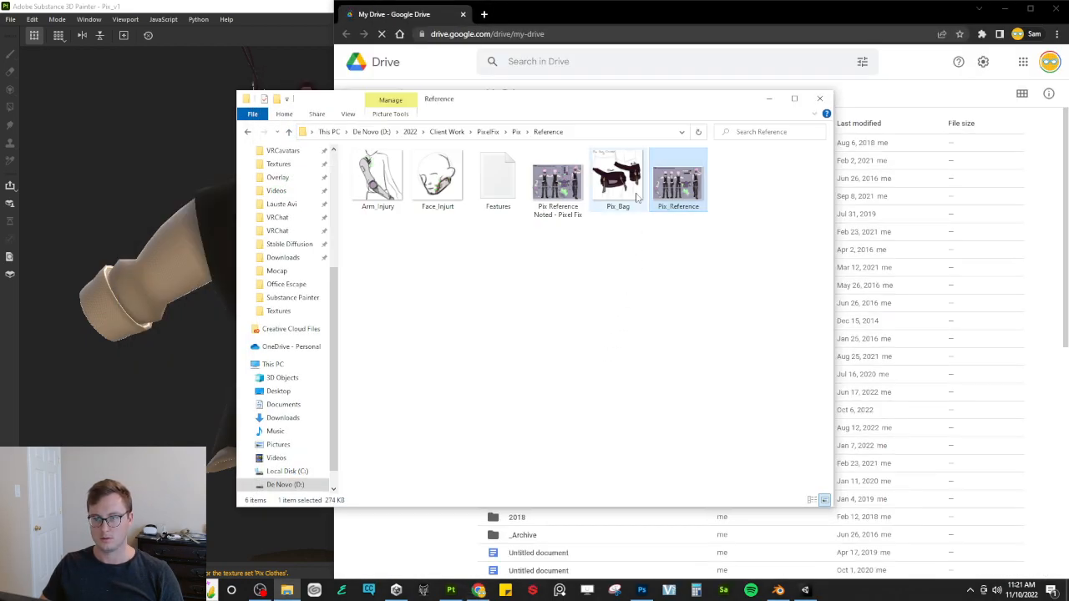
left_click_drag(678, 180, 606, 14)
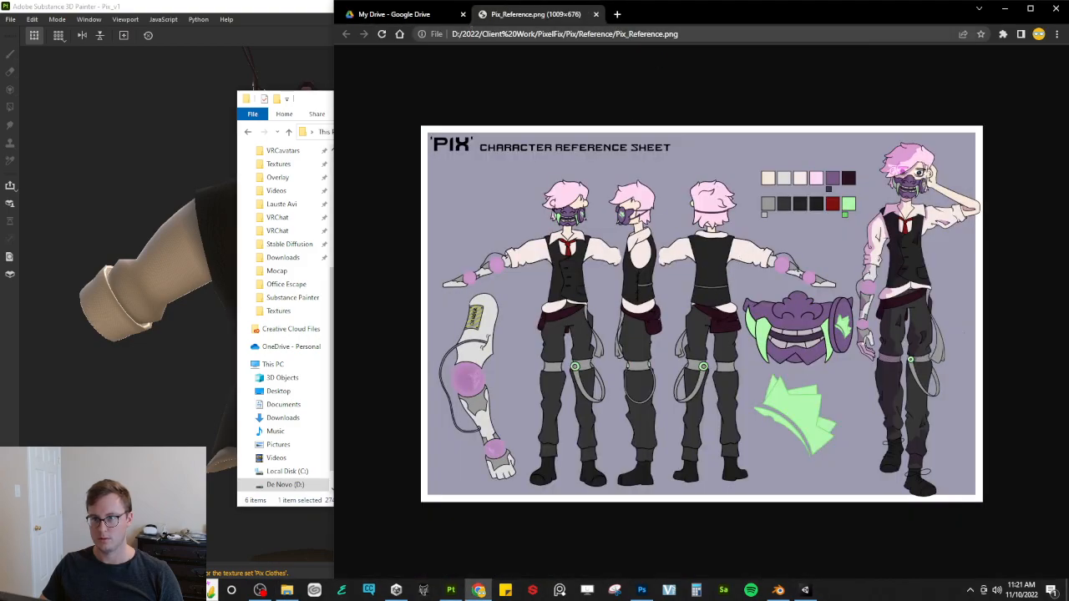
left_click(597, 14)
Step: Open the Pix Reference Noted - Pixel Fix image in Chrome, maximize the window, and examine the design on the vest's back
key("alt+Tab")
left_click_drag(558, 181, 598, 14)
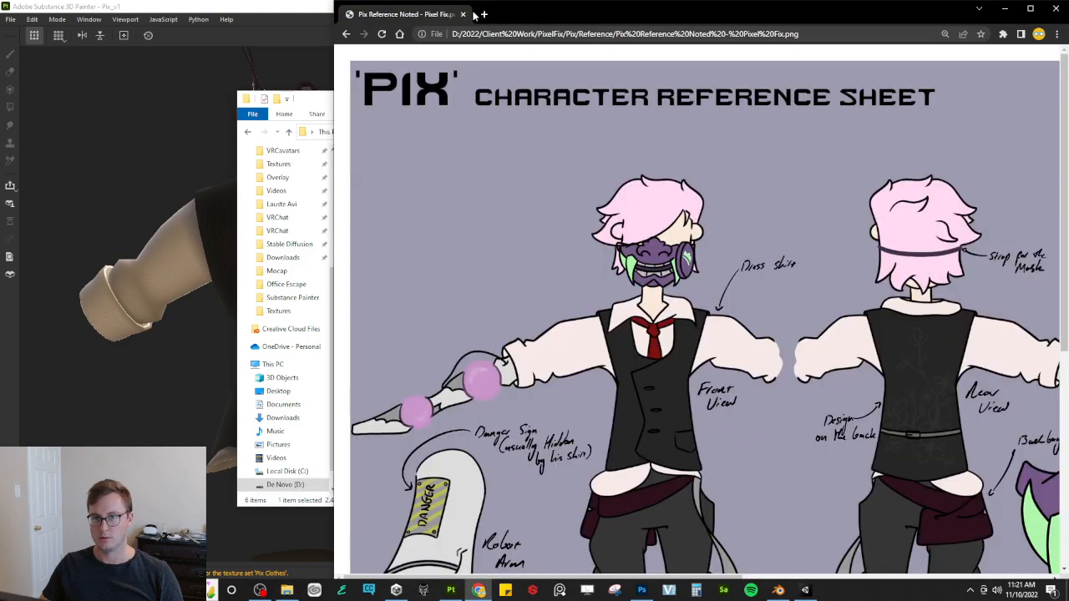
mouse_move(473, 14)
left_mouse_down()
mouse_move(543, 67)
mouse_move(524, 117)
mouse_move(481, 1)
left_mouse_up()
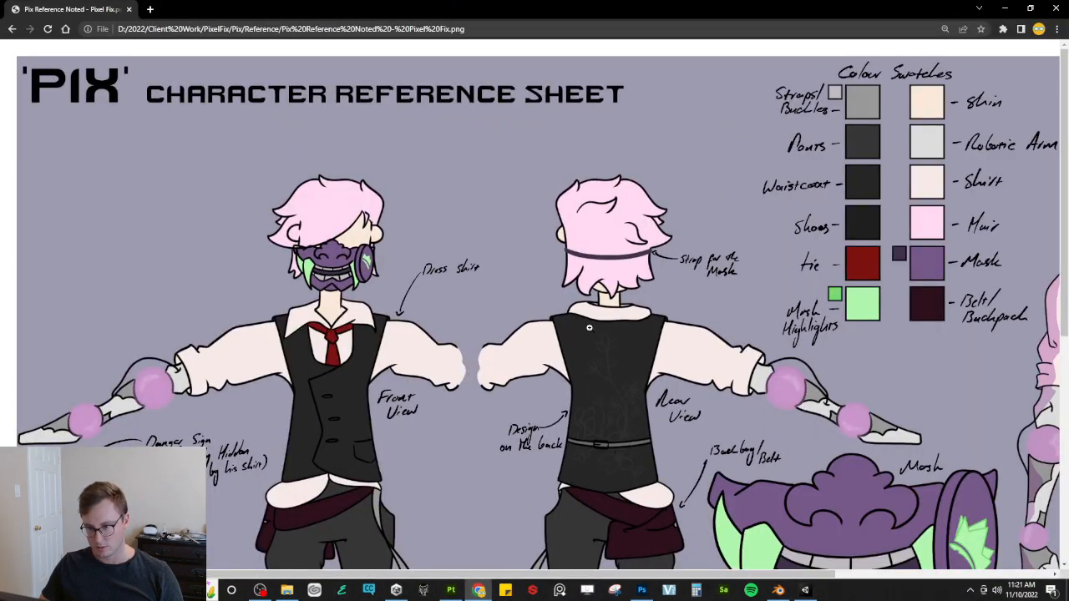
Step: Return to File Explorer and open the ART NOUVEAU FLORA ROSE folder inside the Pix Textures folder
key("alt+Tab")
left_click(443, 250)
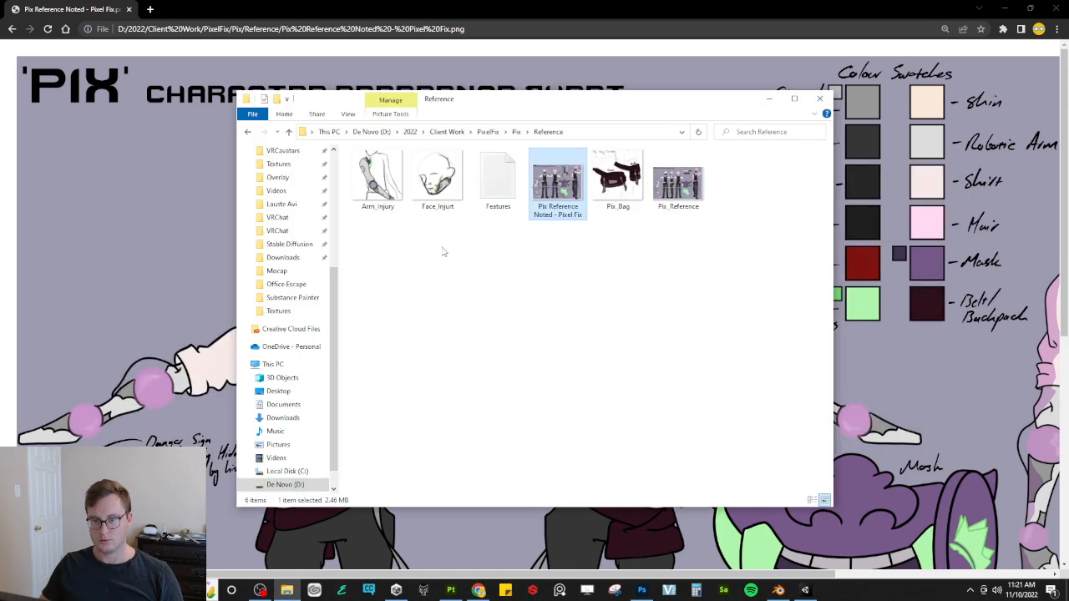
key("alt+Tab")
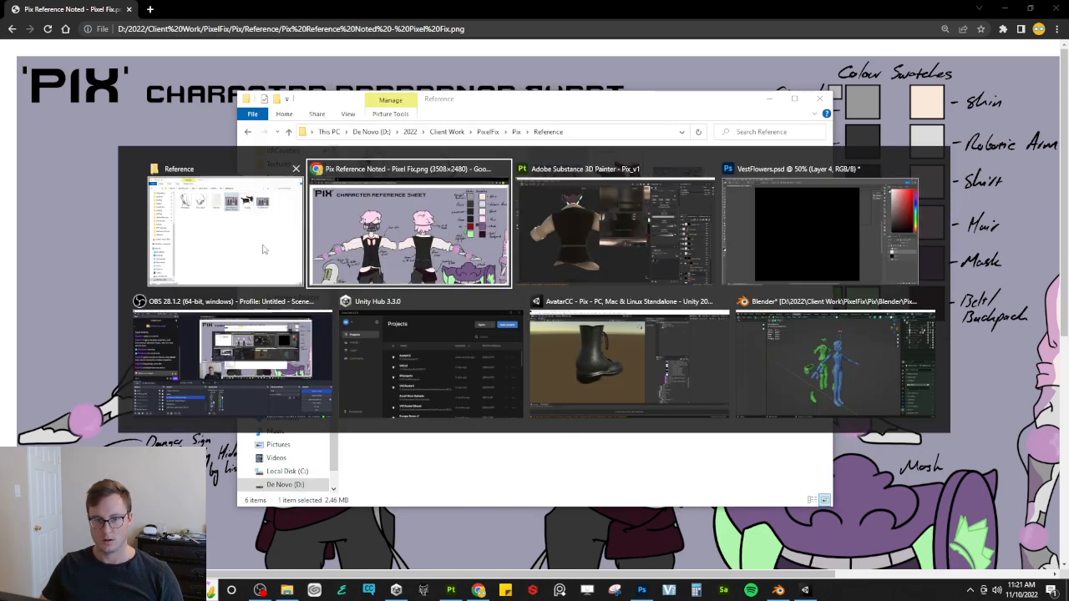
left_click(225, 230)
key("alt")
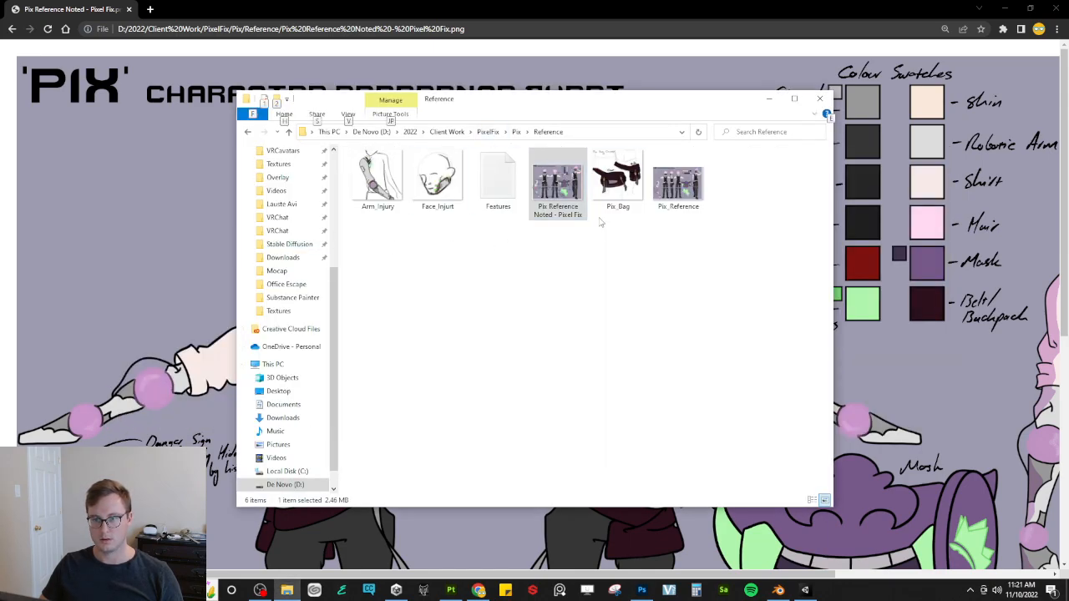
left_click(516, 131)
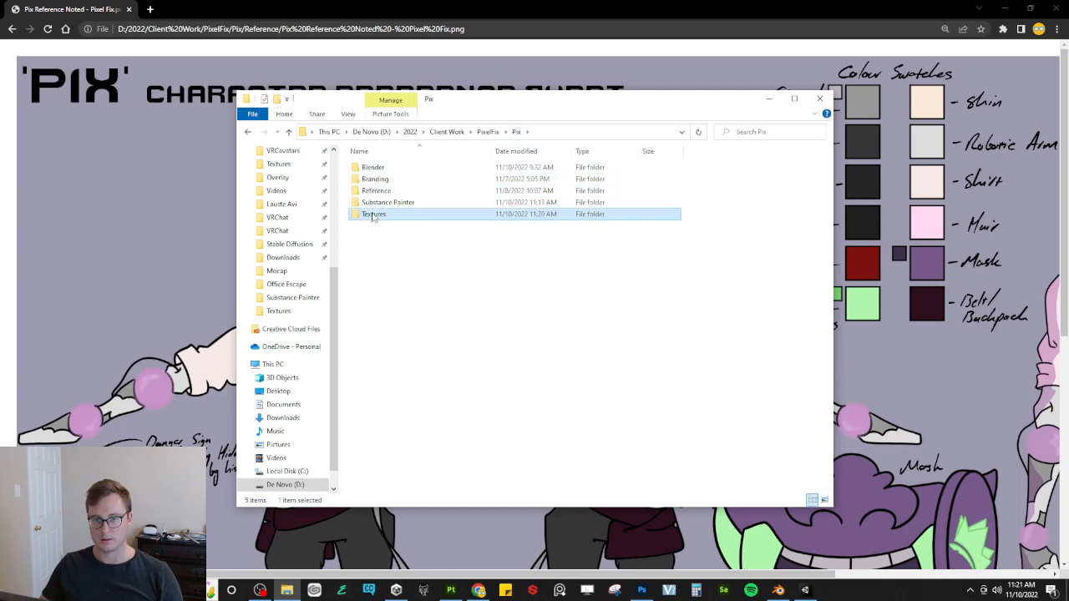
double_click(400, 222)
double_click(442, 177)
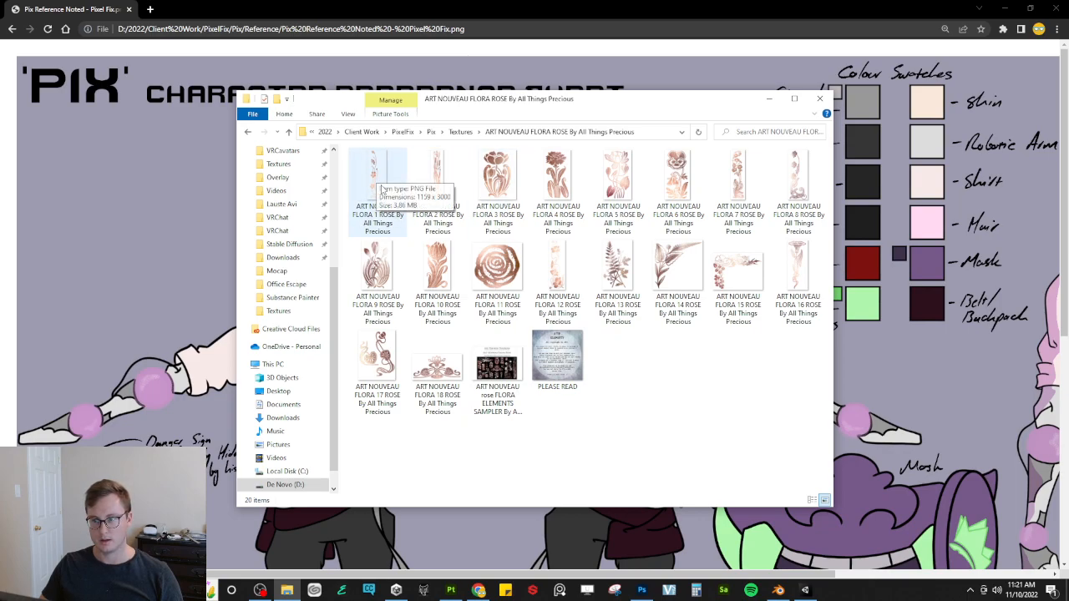
Step: Place the ART NOUVEAU FLORA 1 ROSE artwork into the Photoshop document, scaled to 63.71% and moved up to fit inside the canvas
left_click_drag(382, 190, 602, 447)
key("alt+Tab")
key("alt+Tab")
key("alt+Tab")
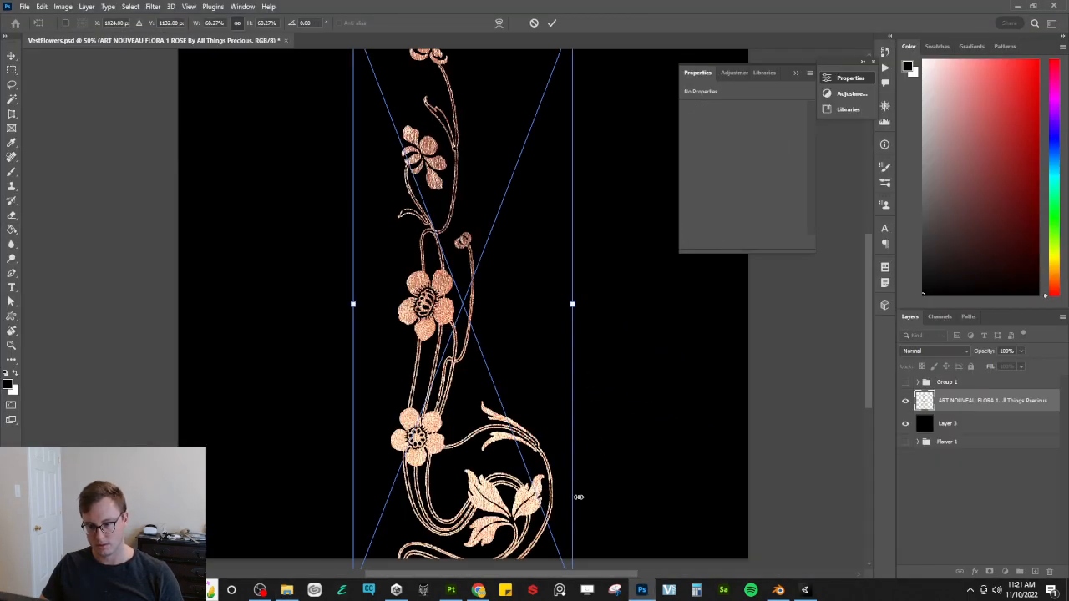
scroll(604, 424, "down", 1)
scroll(605, 425, "down", 2, "alt")
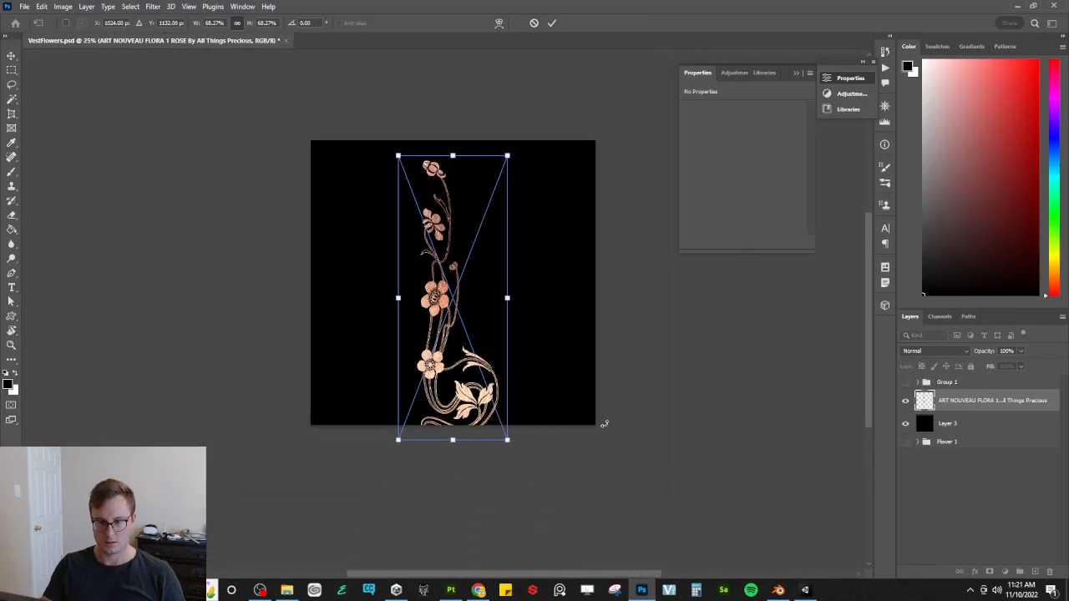
left_click_drag(507, 440, 504, 431, "alt")
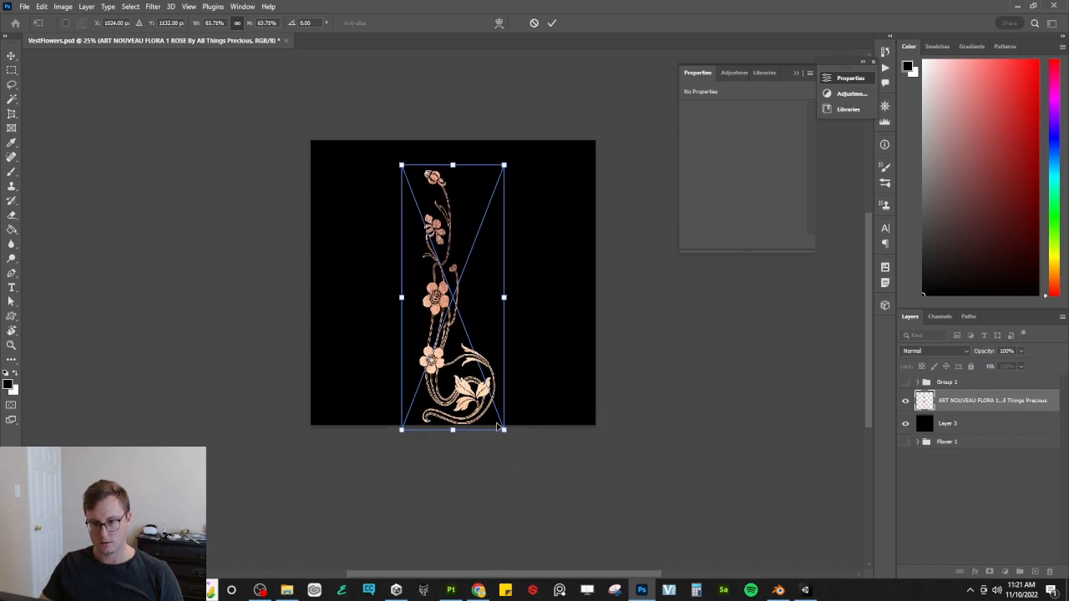
left_click_drag(469, 363, 469, 347)
key("g")
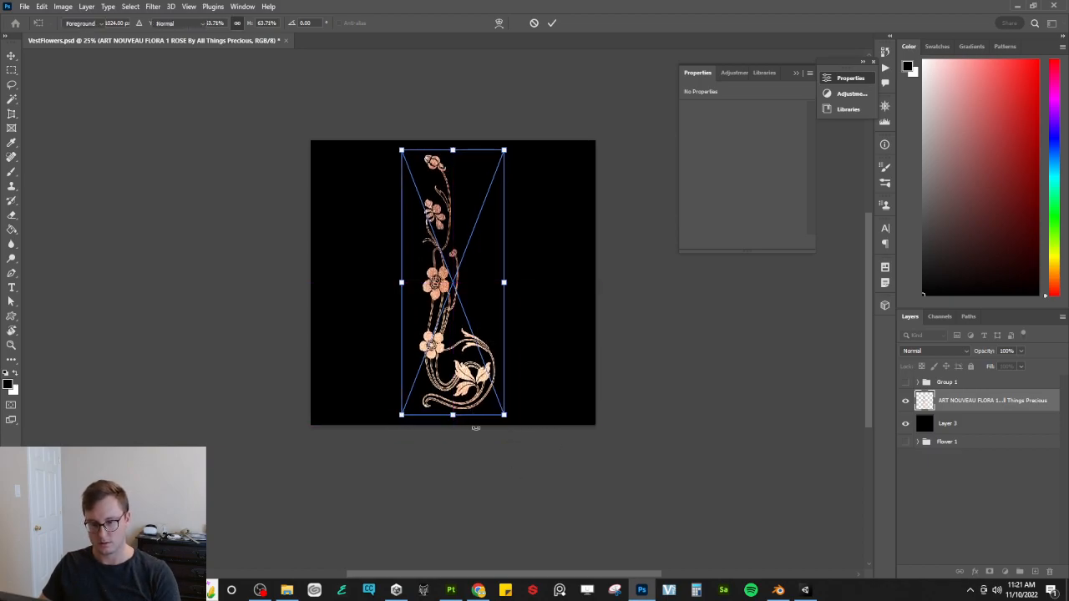
left_click(960, 428)
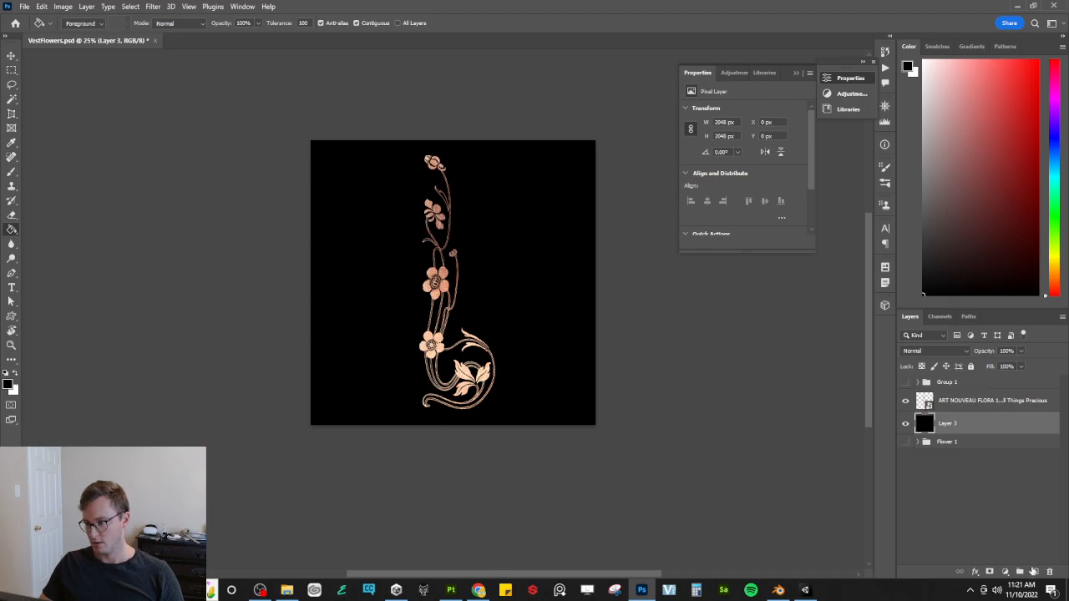
Step: Add a layer above the black layer, fill the flower artwork's outline with white on it, and hide the original artwork
left_click(1033, 571)
left_click(924, 402, "ctrl")
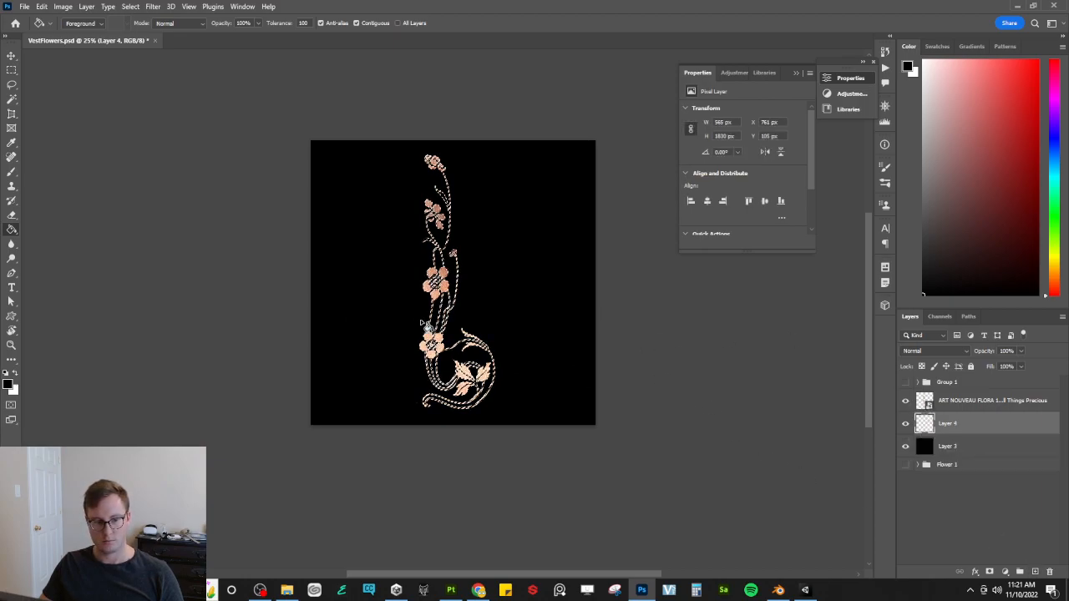
key("x")
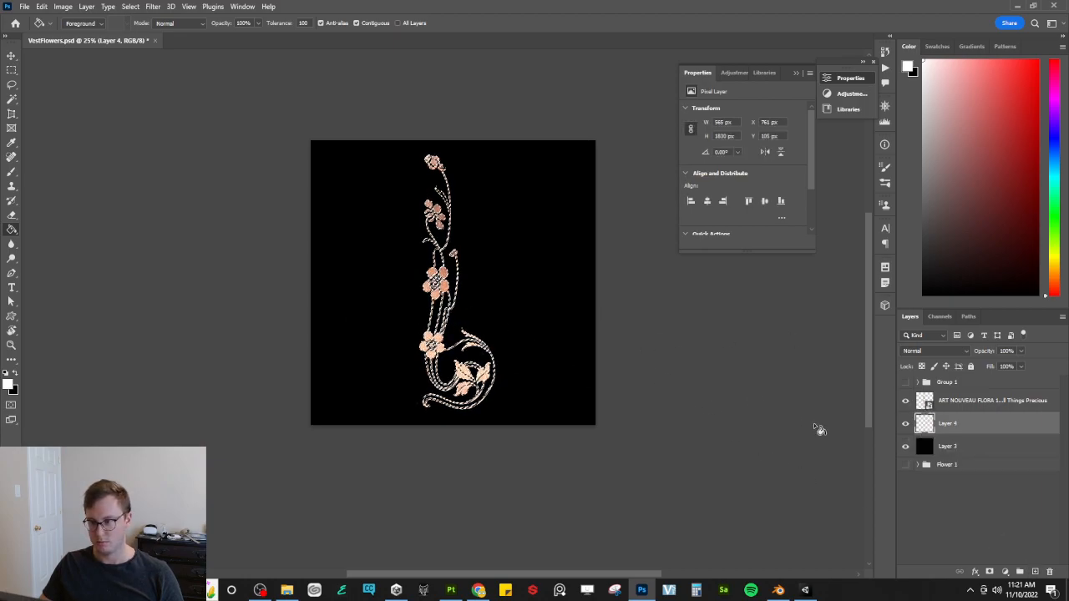
left_click(909, 405)
Step: Move the hidden ART NOUVEAU FLORA 1 artwork into Group 1 and keep the group hidden
left_click(969, 401)
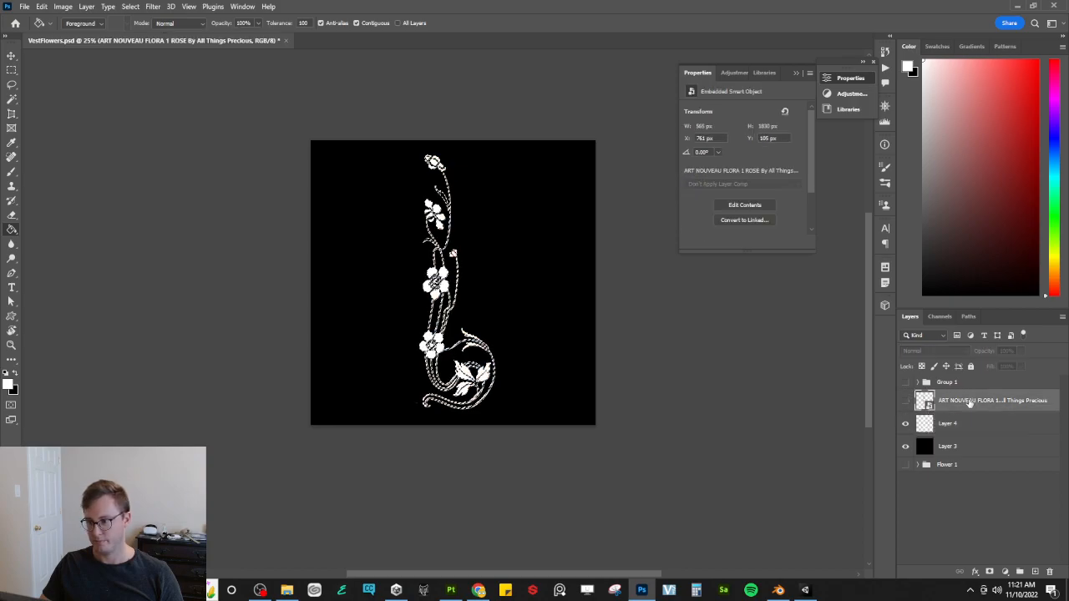
mouse_move(968, 401)
left_mouse_down()
mouse_move(956, 384)
mouse_move(955, 405)
left_mouse_up()
left_click(905, 388)
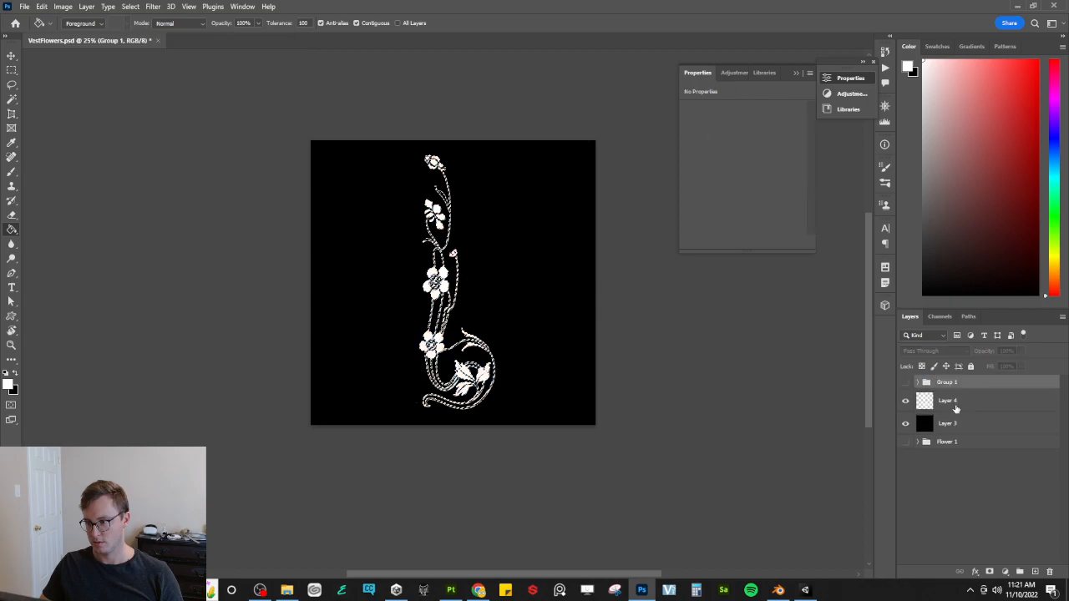
Step: Clear the selection, group the white flower layer with the black layer, and name the group Flower 2
left_click(960, 401)
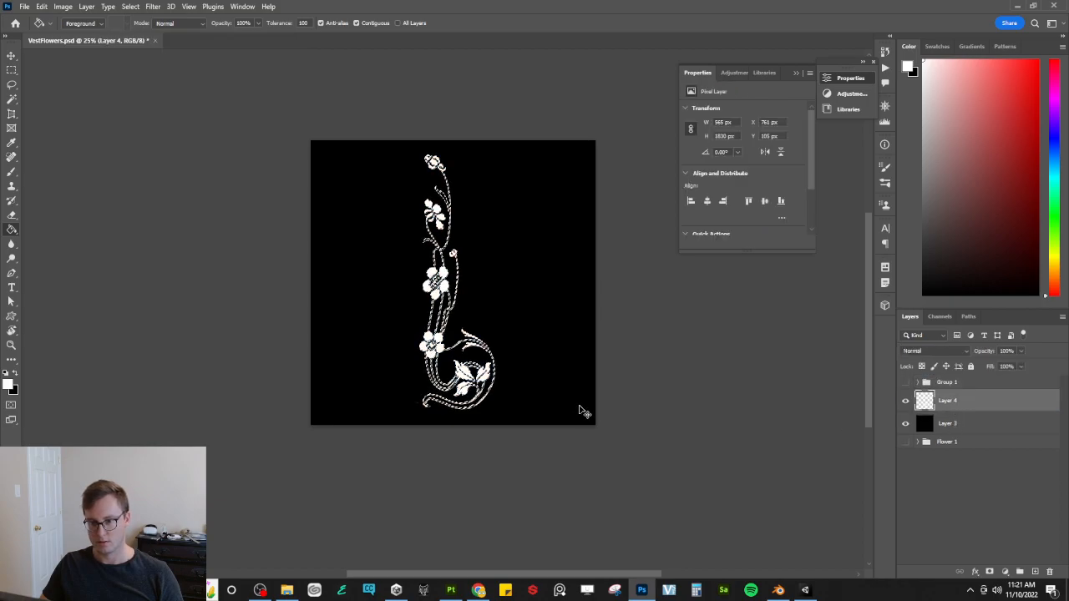
key("ctrl+d")
left_click(954, 426, "ctrl")
key("ctrl+g")
key("ctrl+f")
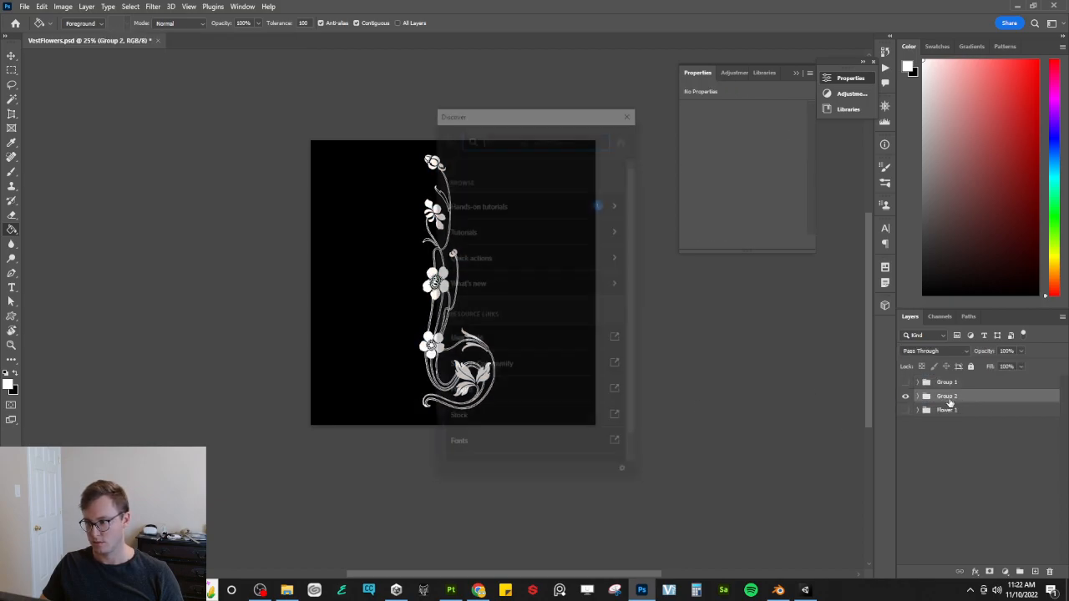
double_click(950, 401)
left_click(631, 111)
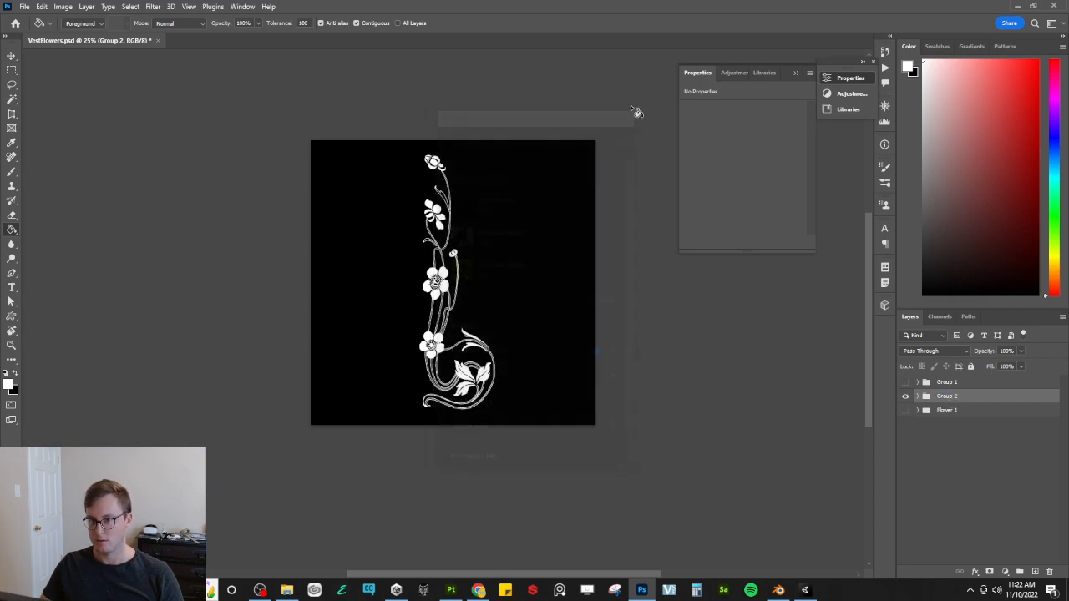
type("F")
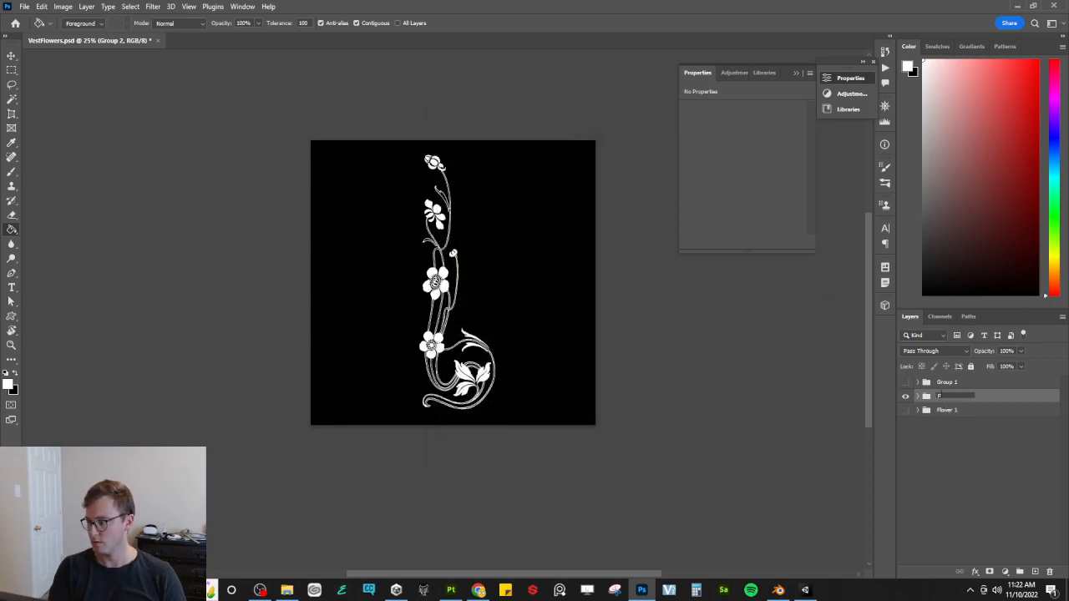
type("lower 2")
key("Return")
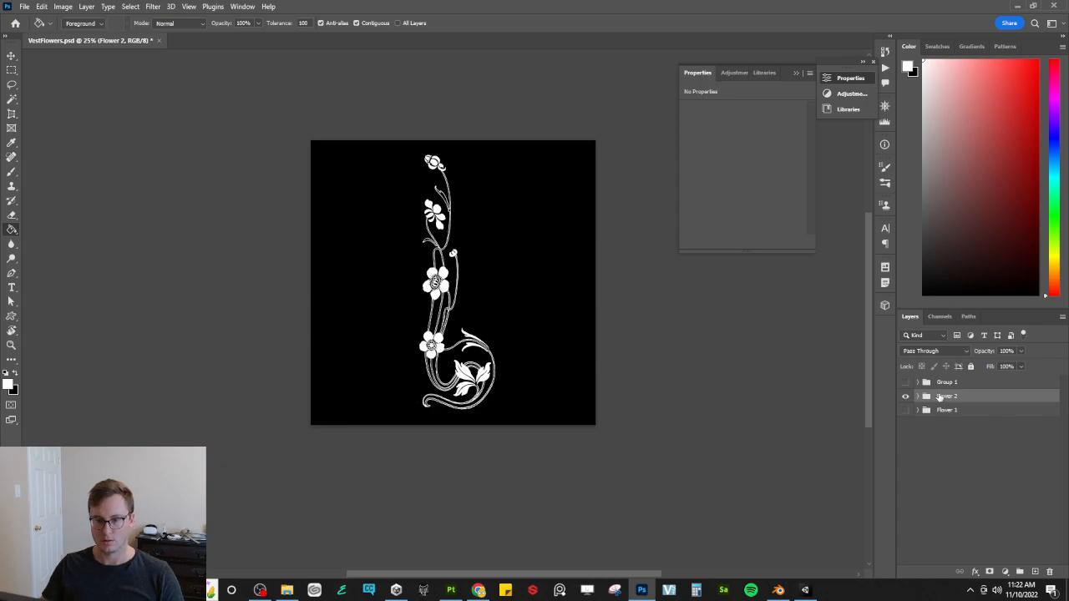
key("ctrl+plus")
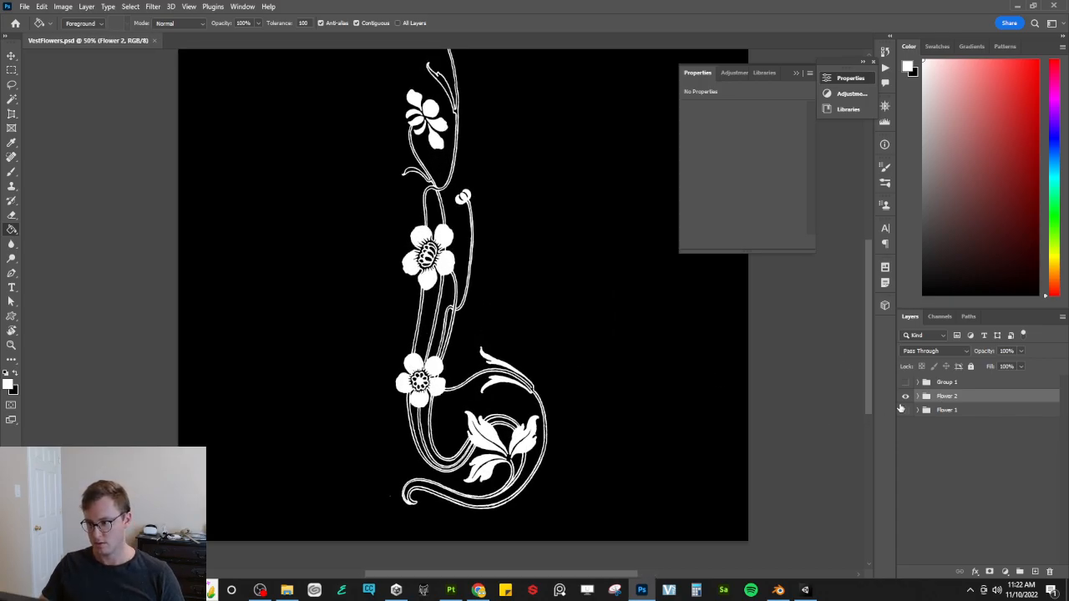
Step: Paint over stray marks beside the flower in black on Layer 4 of the Flower 2 group, and save the document
left_click(918, 396)
left_click(956, 415)
key("b")
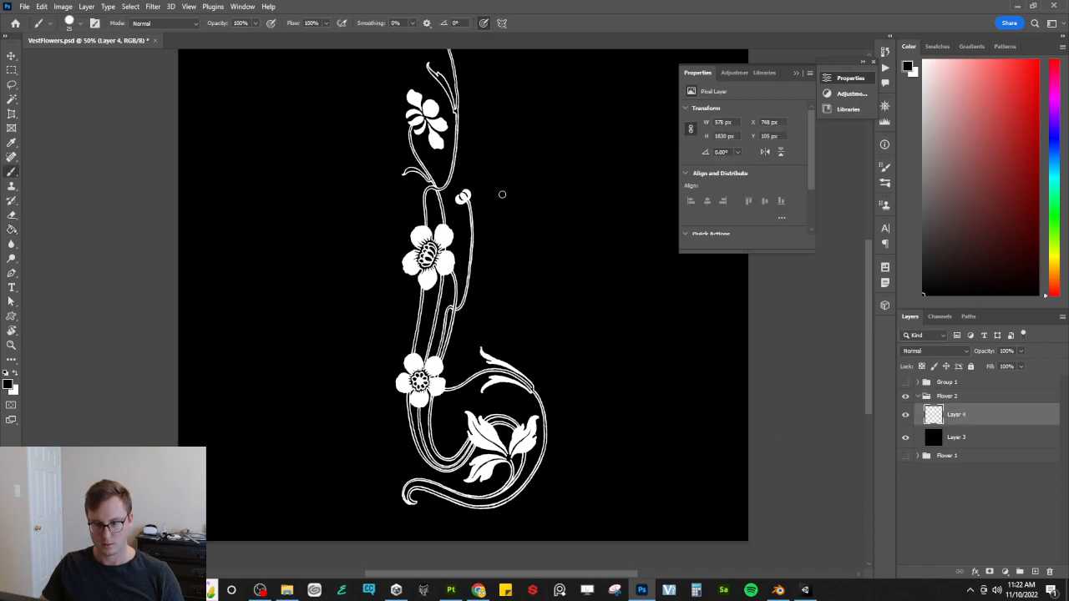
left_click_drag(496, 174, 496, 203)
left_click_drag(536, 306, 538, 305)
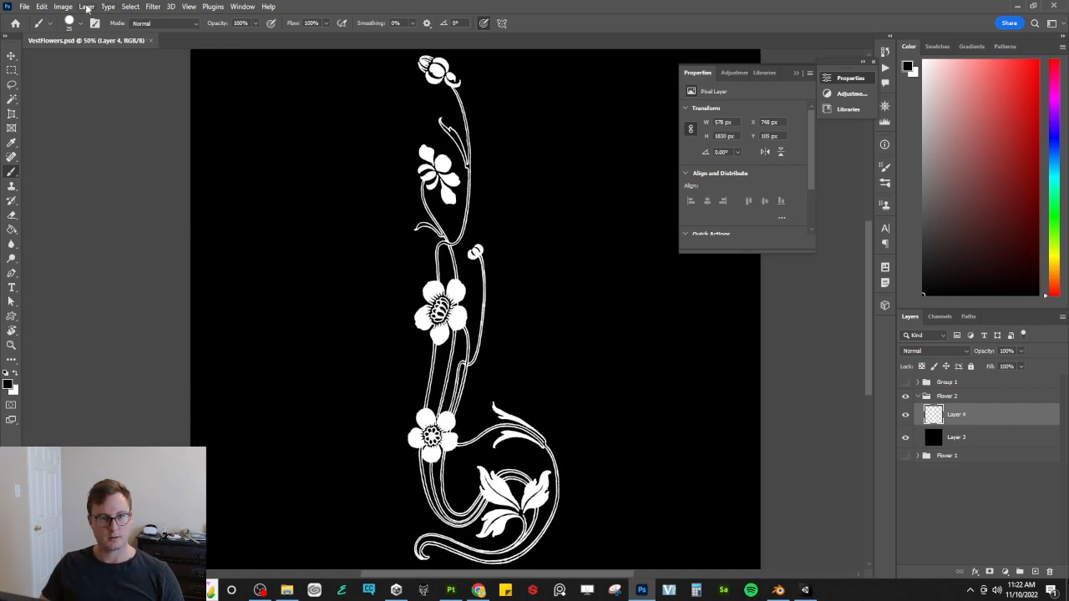
Step: Export the flower image as a PNG named Flower_2_Alpha into the Textures folder
left_click(24, 7)
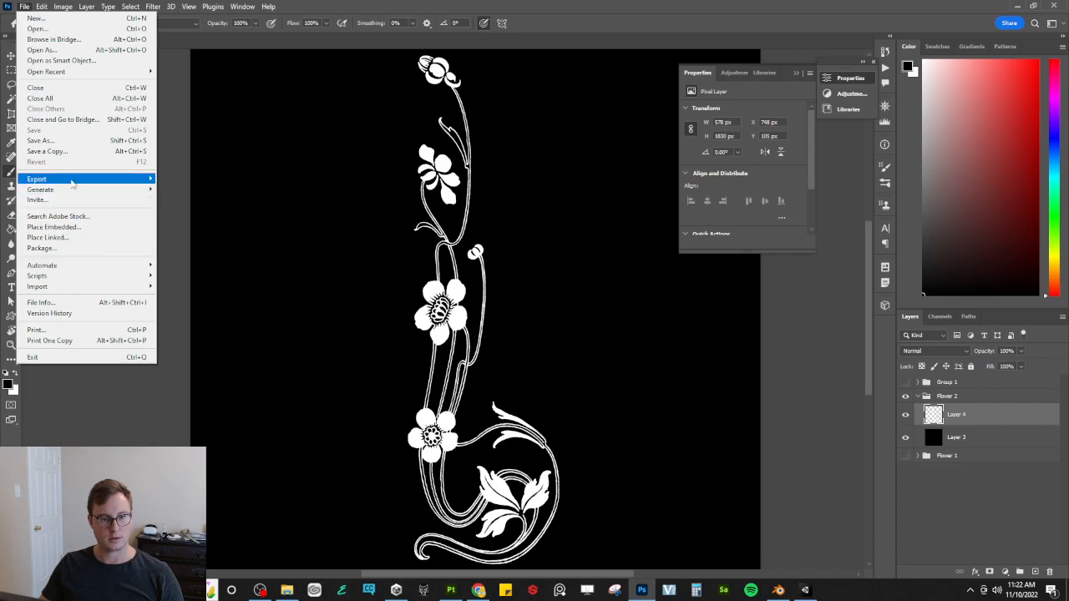
mouse_move(72, 184)
left_click(226, 180)
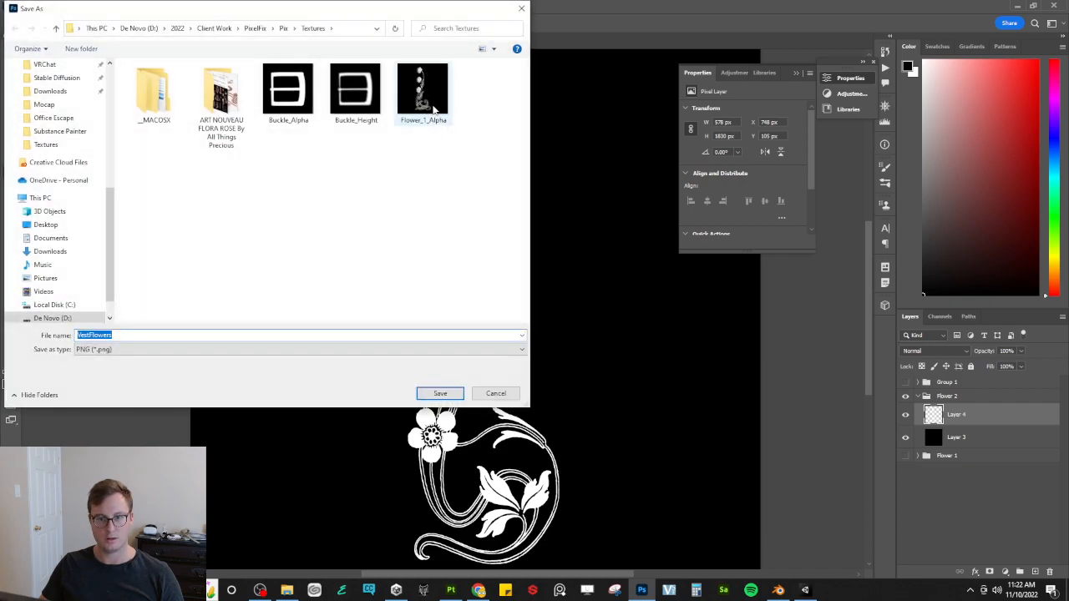
left_click(422, 92)
left_click(160, 331)
left_click(161, 331)
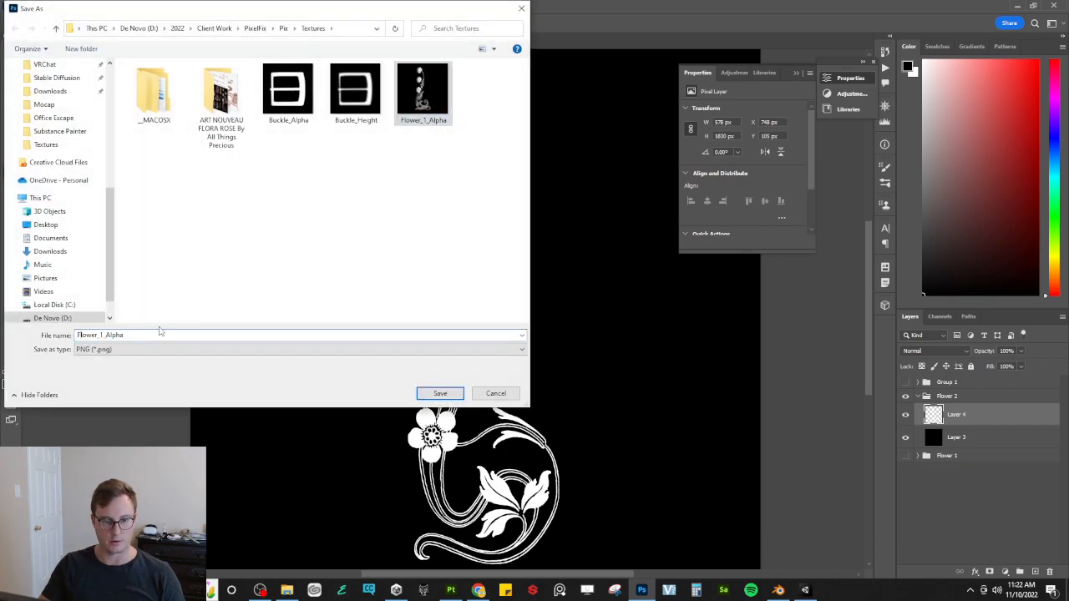
key("BackSpace")
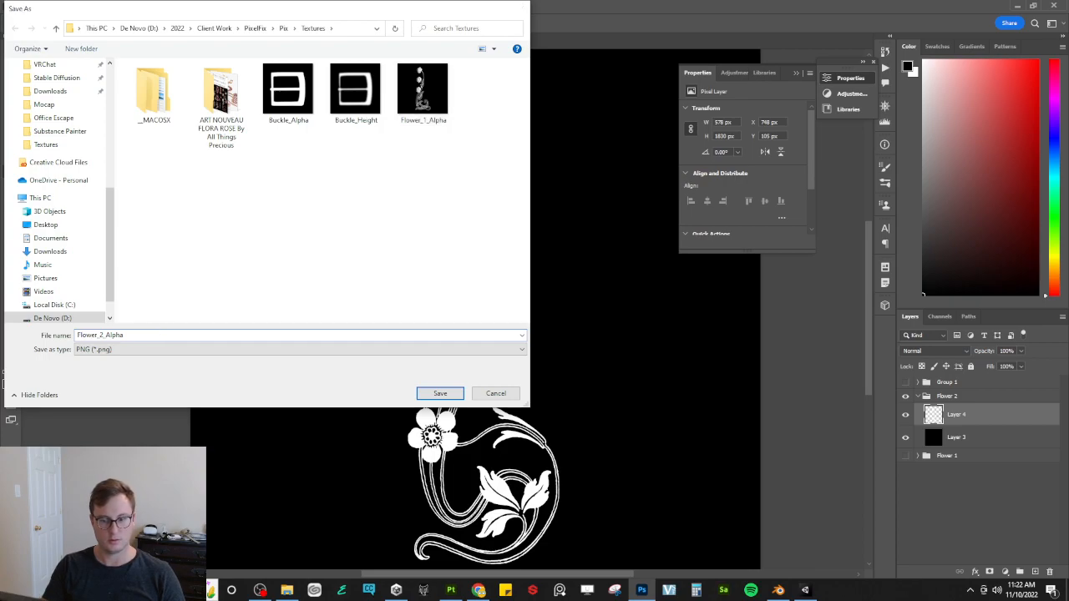
type("2")
key("Return")
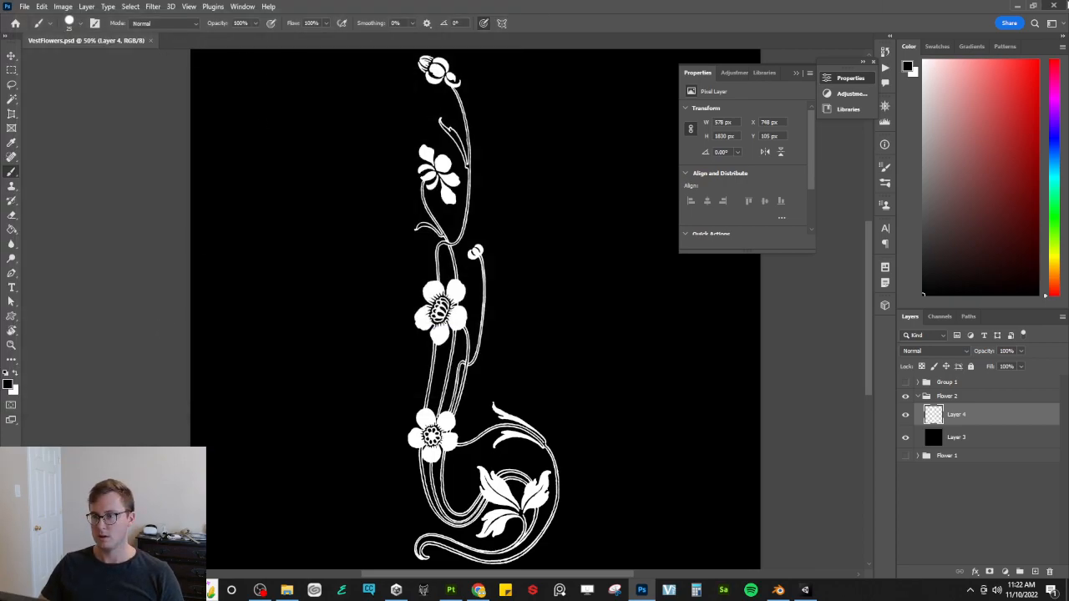
Step: Switch to the Textures folder in File Explorer and bring Flower_1_Alpha and Flower_2_Alpha into Substance Painter's assets
left_click(1067, 4)
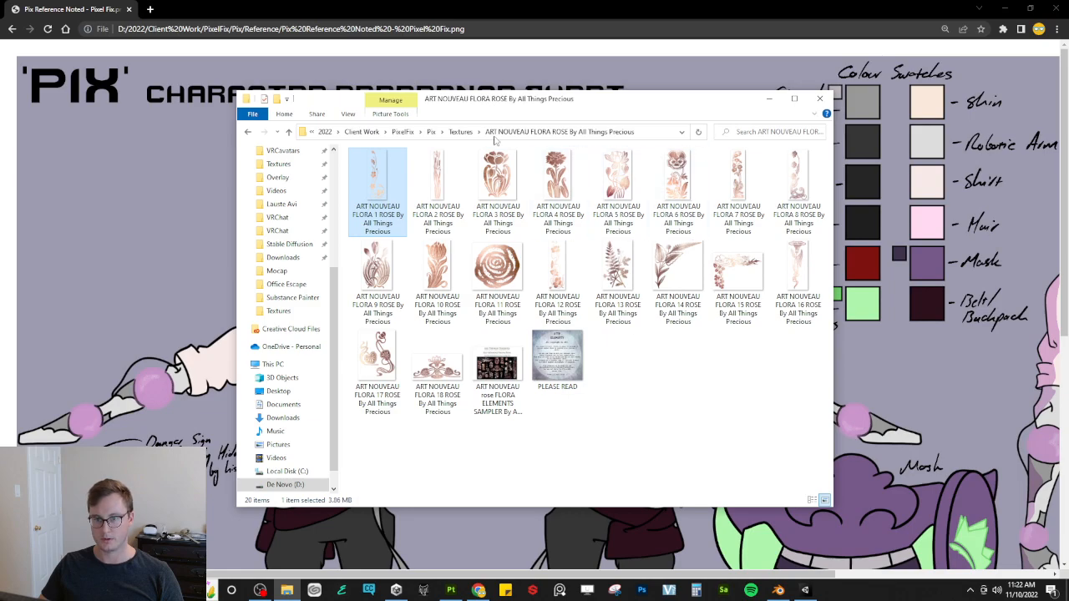
left_click(461, 131)
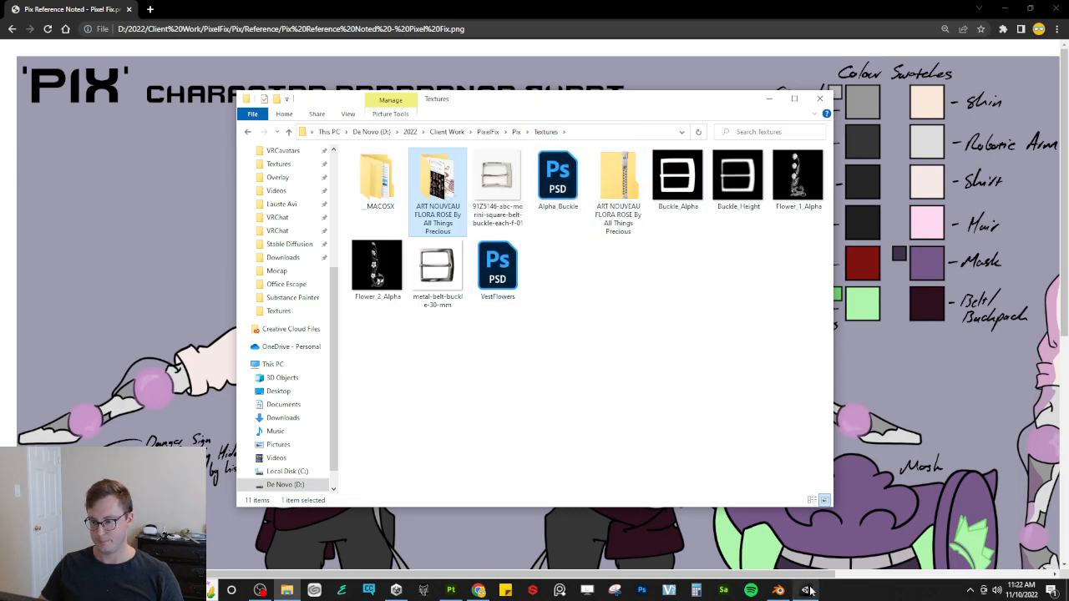
left_click(450, 590)
key("alt+Tab")
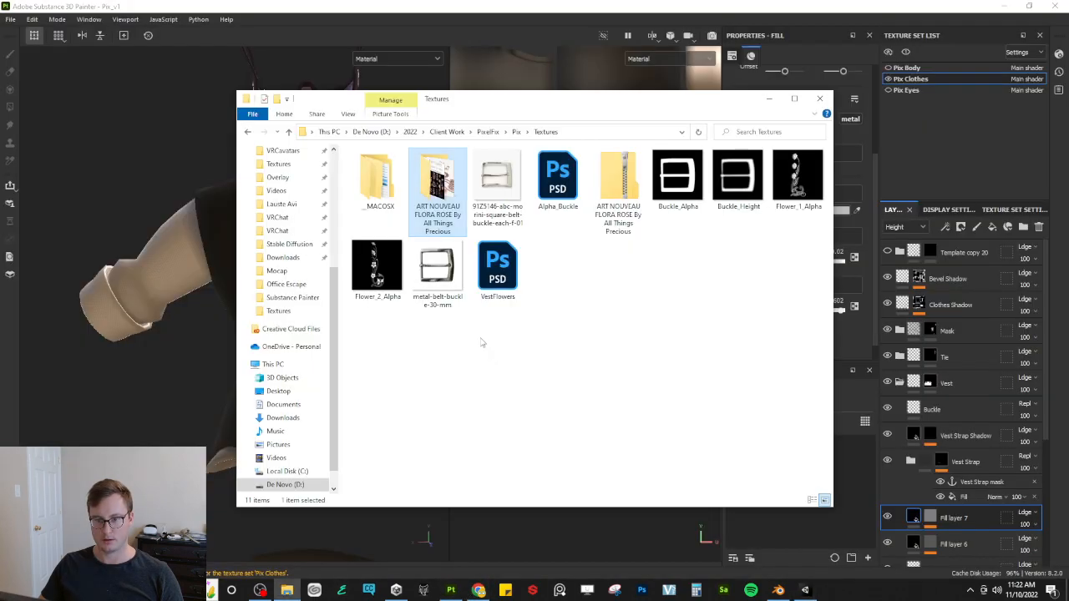
left_click(377, 267)
left_click(797, 177, "ctrl")
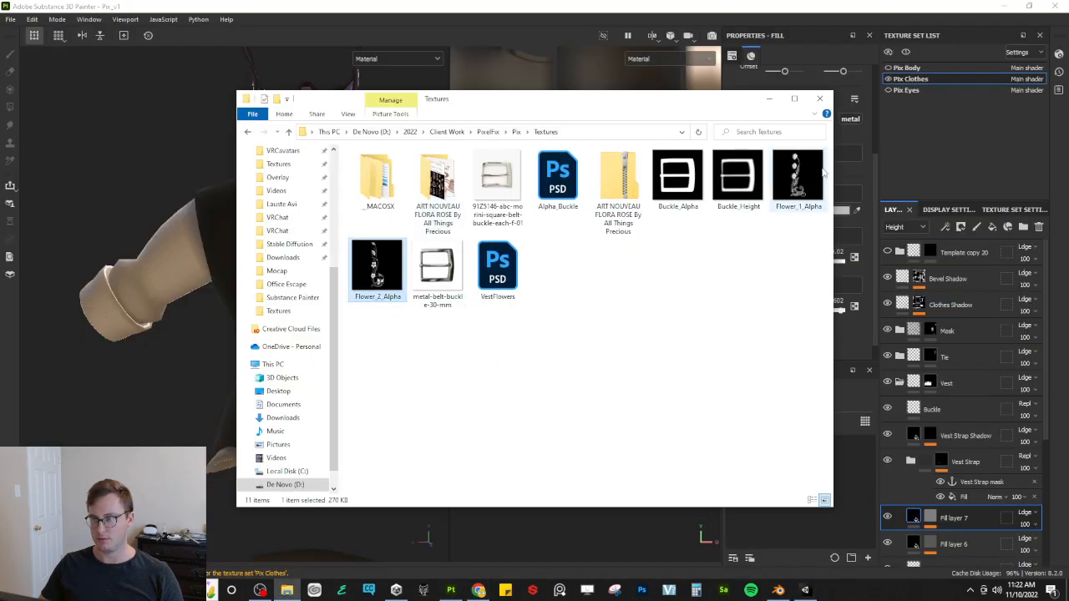
left_click_drag(797, 177, 858, 377)
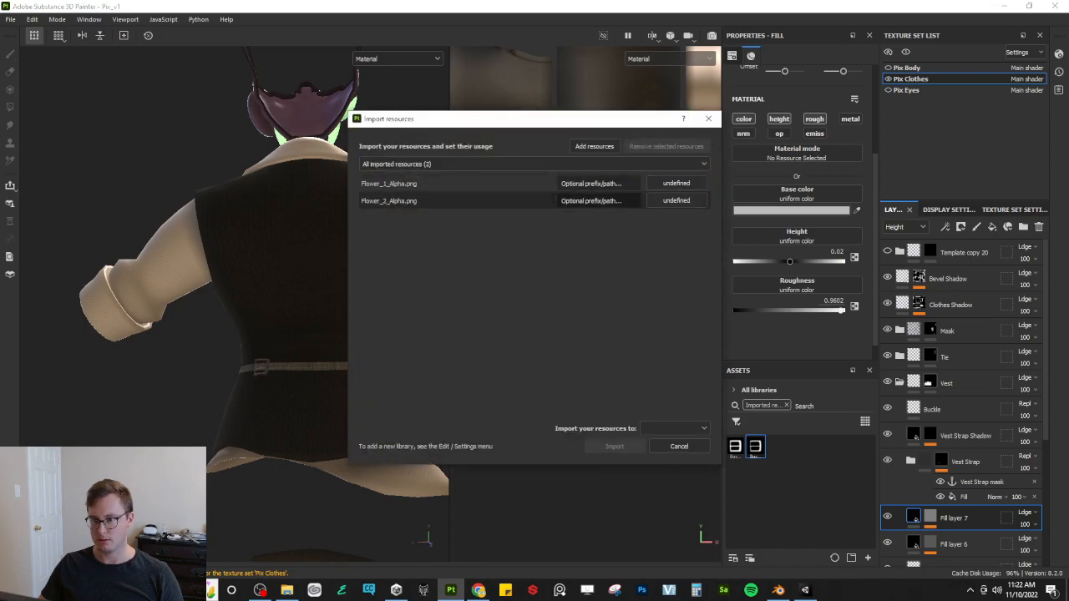
Step: Set the usage of both flower images to alpha and import them
left_click(676, 183)
left_click(717, 185)
left_click(688, 202)
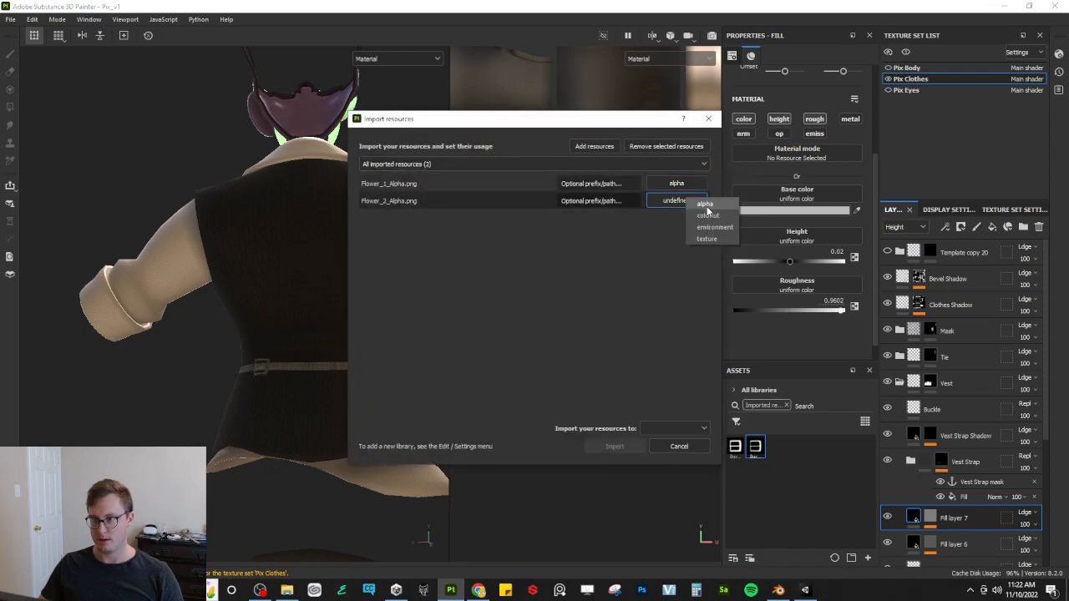
left_click(675, 429)
left_click(681, 453)
left_click(617, 447)
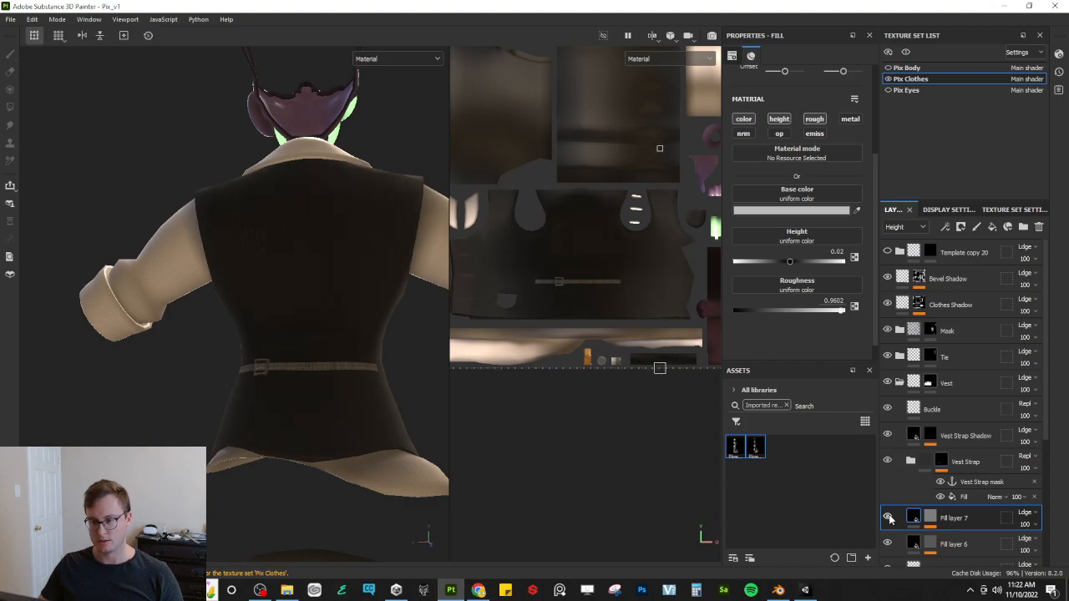
Step: Rename Fill layer 7, which carries the Blue Noise mask, as Vest Pattern Noise
scroll(410, 280, "up", 2)
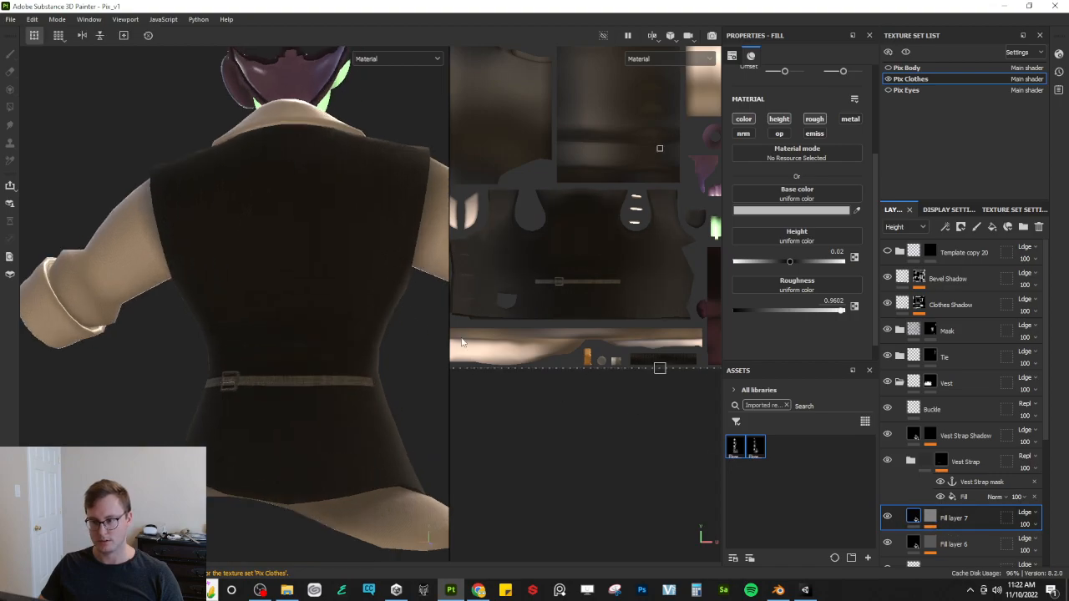
left_click(929, 517)
left_click(964, 540)
left_click(964, 526)
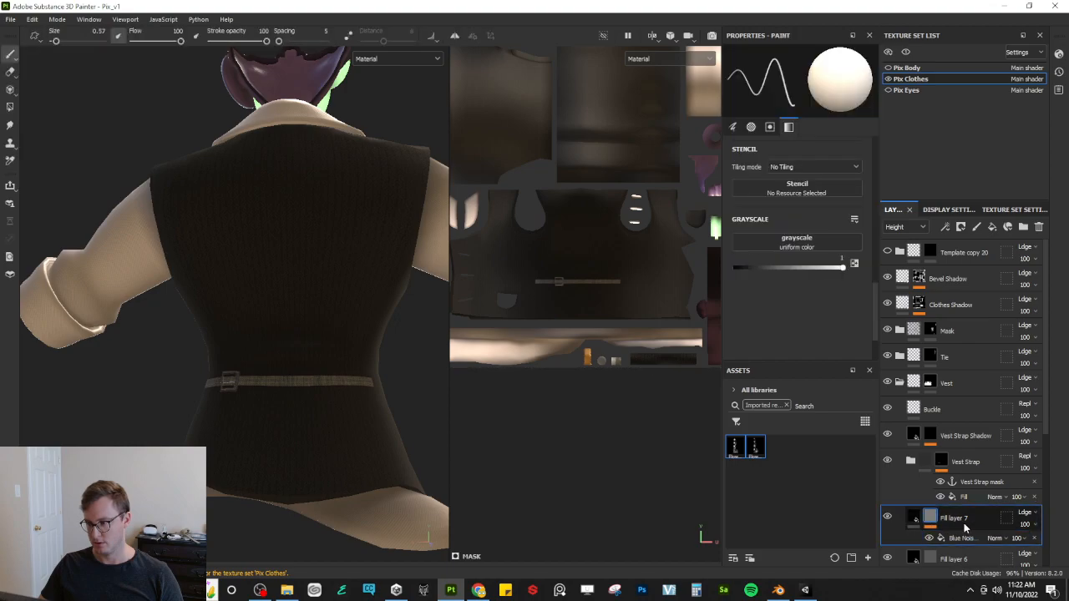
double_click(955, 519)
type("Vest Pattern")
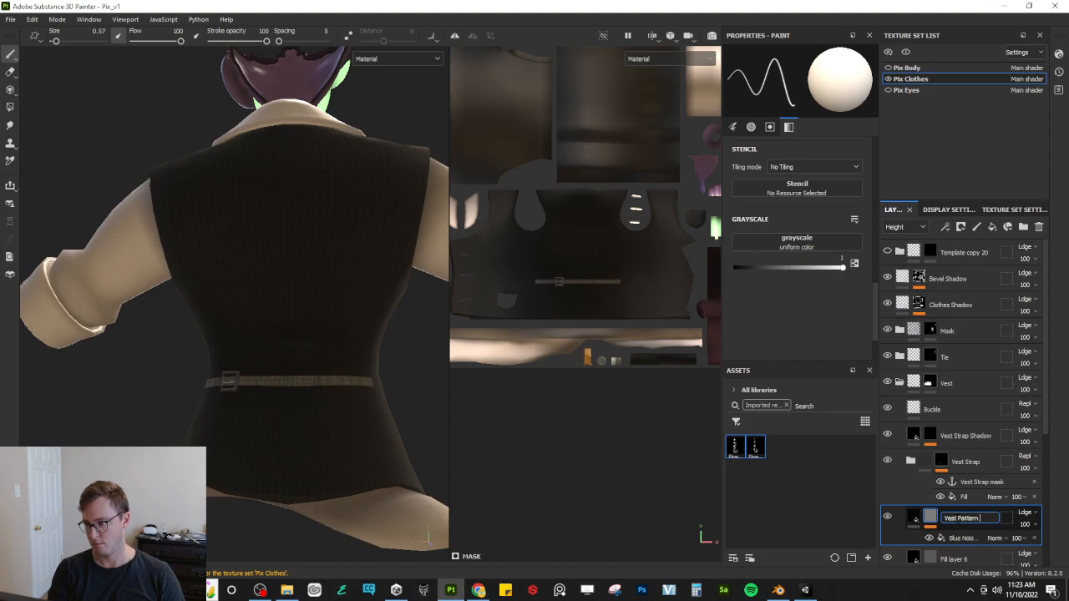
type(" Noise")
key("Return")
Step: Rename Fill layer 6 as Vest Pattern
double_click(954, 558)
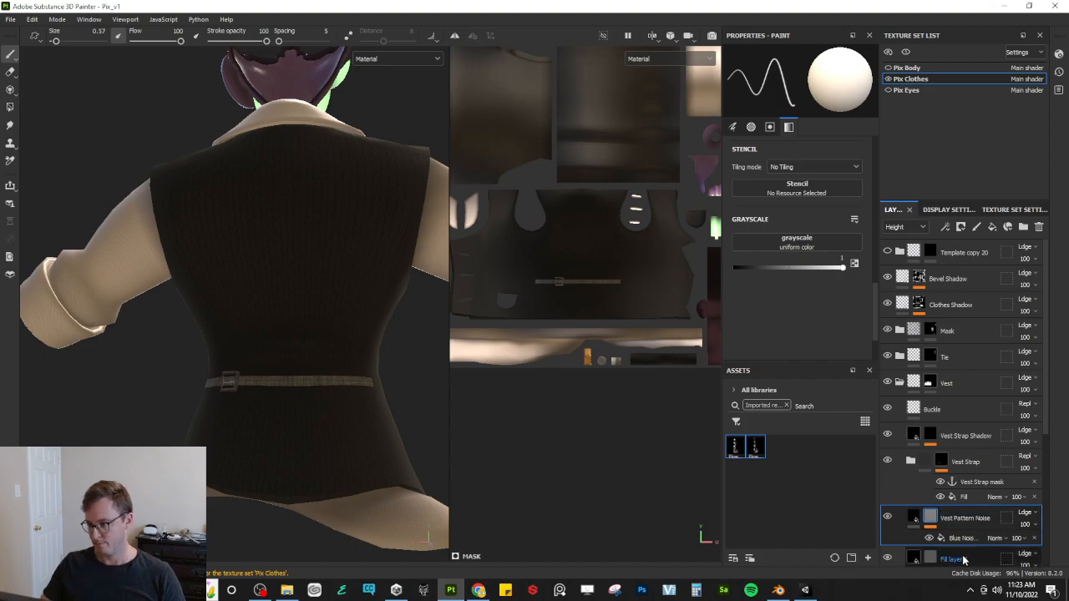
type("Vest Patte")
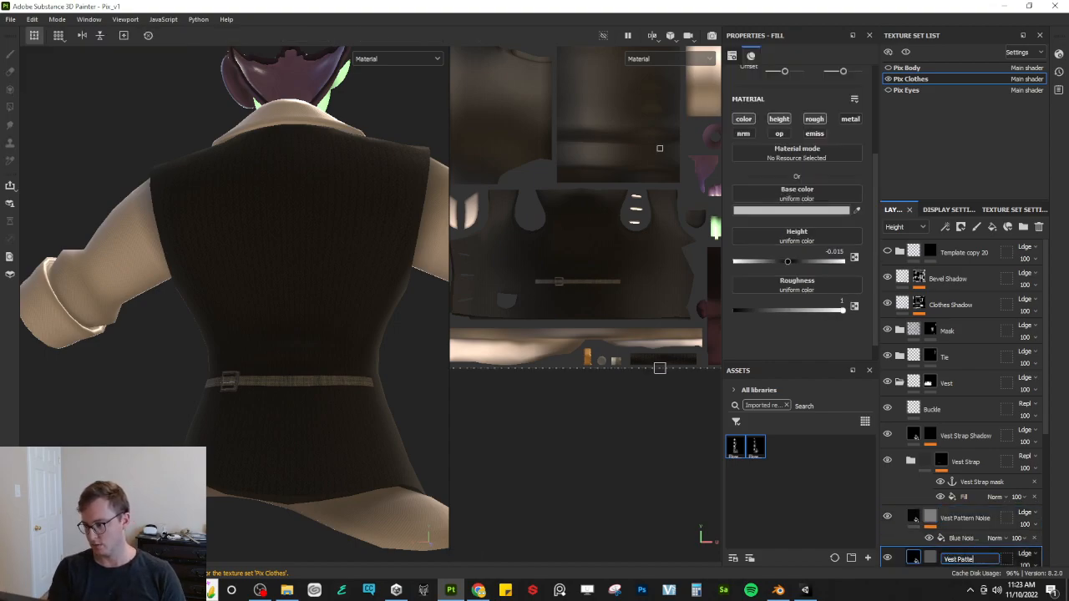
type("rn")
key("Return")
Step: Add a fill layer above Vest Pattern Noise and name it Floral Design
left_click(977, 518)
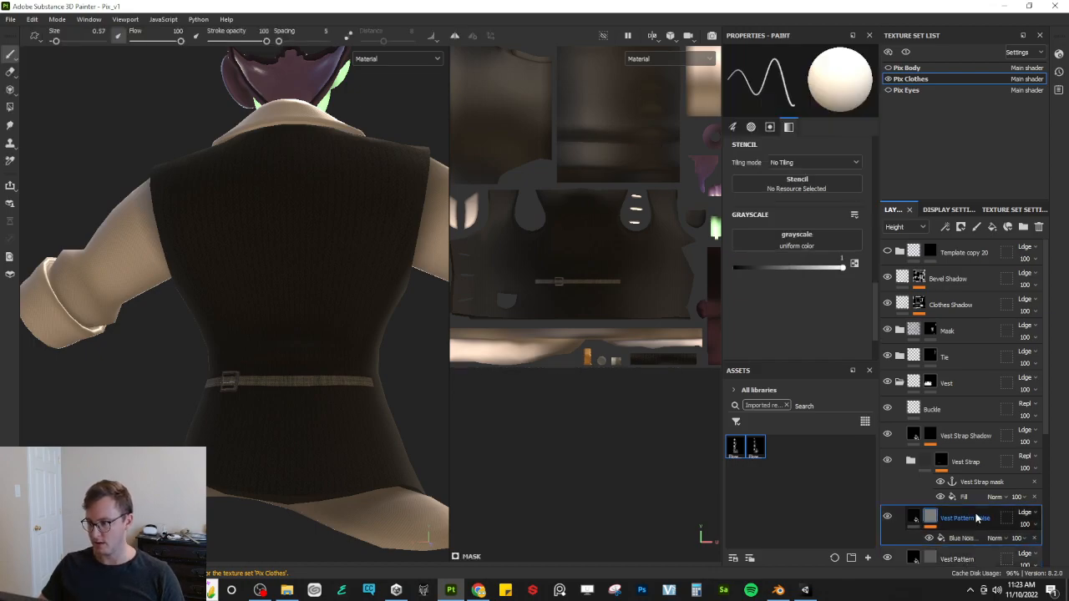
left_click(887, 461)
left_click(887, 461)
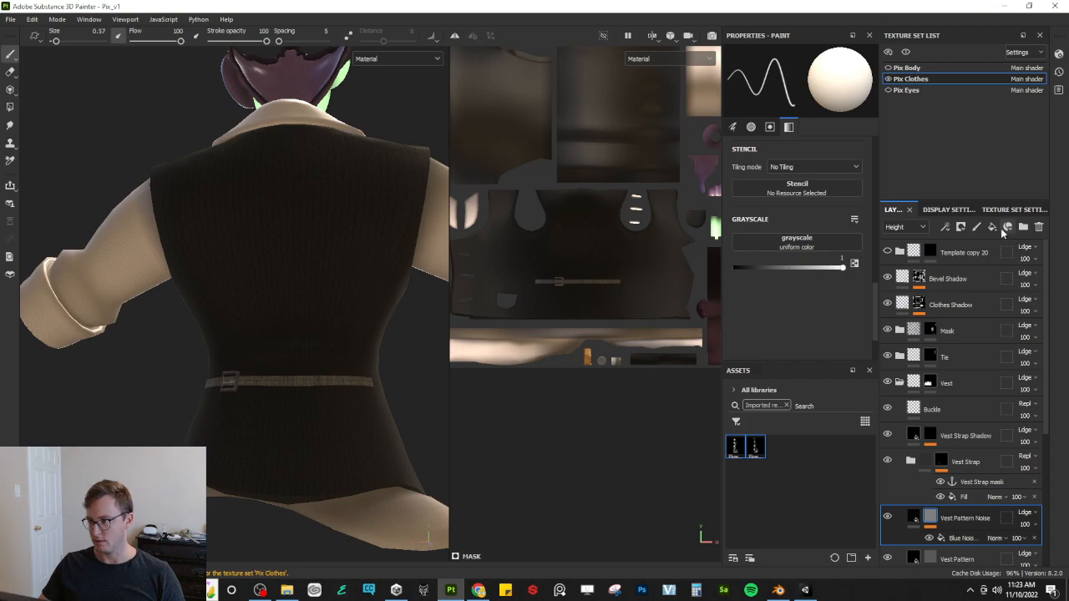
left_click(992, 227)
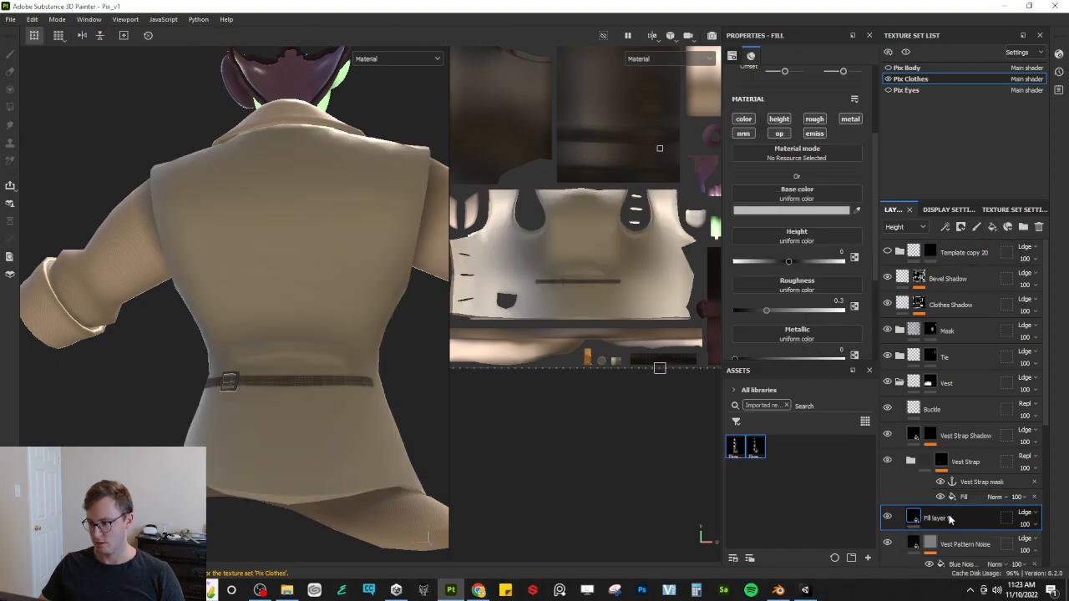
double_click(935, 519)
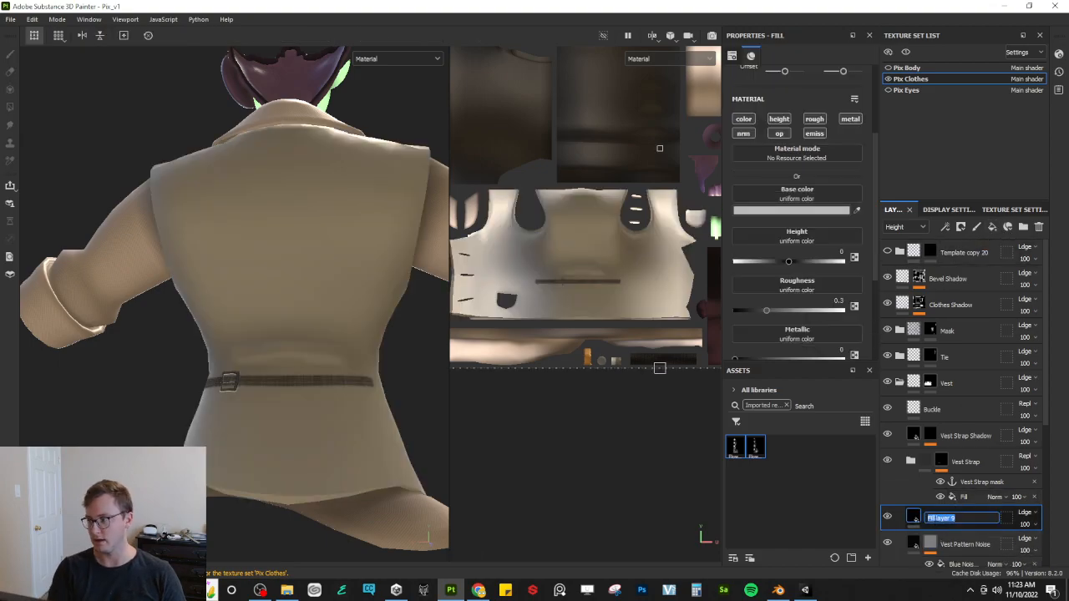
type("Floral Desi")
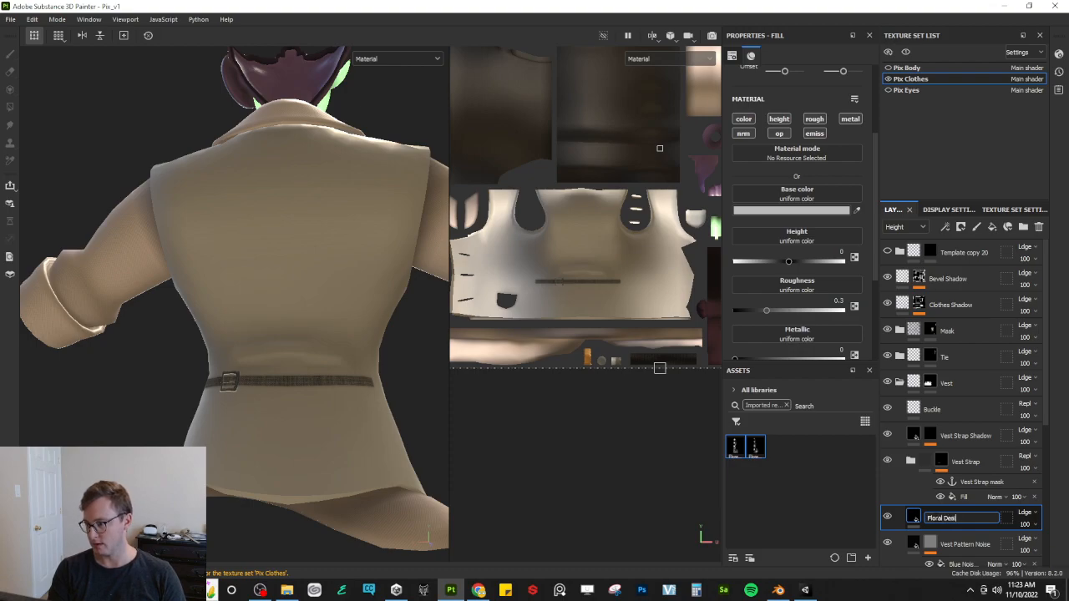
type("gn")
key("Return")
Step: Give the Floral Design layer a black mask and add a fill effect to that mask
right_click(936, 518)
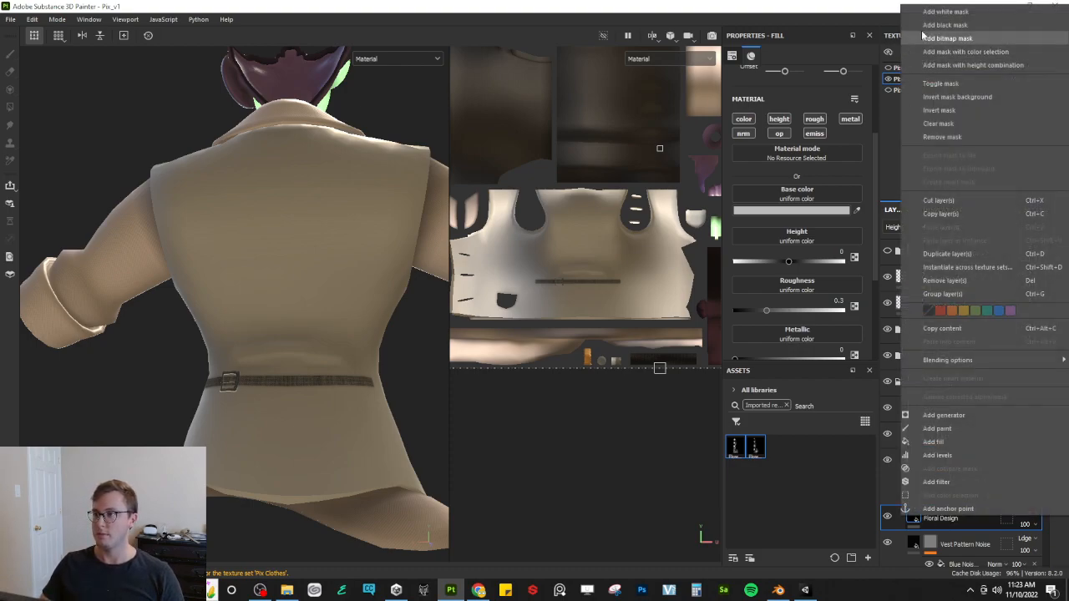
left_click(944, 25)
right_click(930, 518)
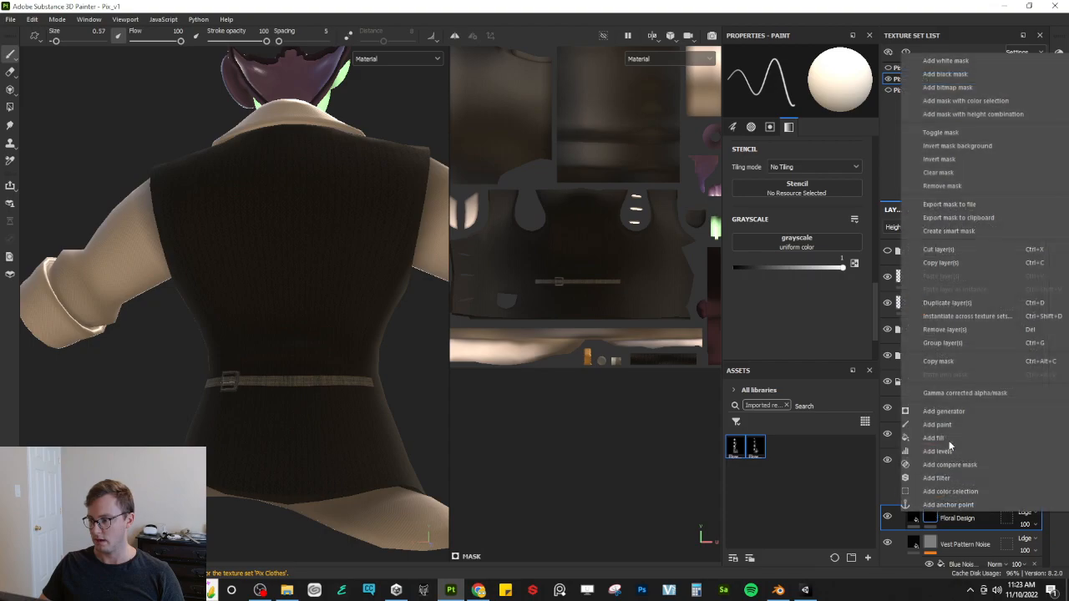
left_click(942, 437)
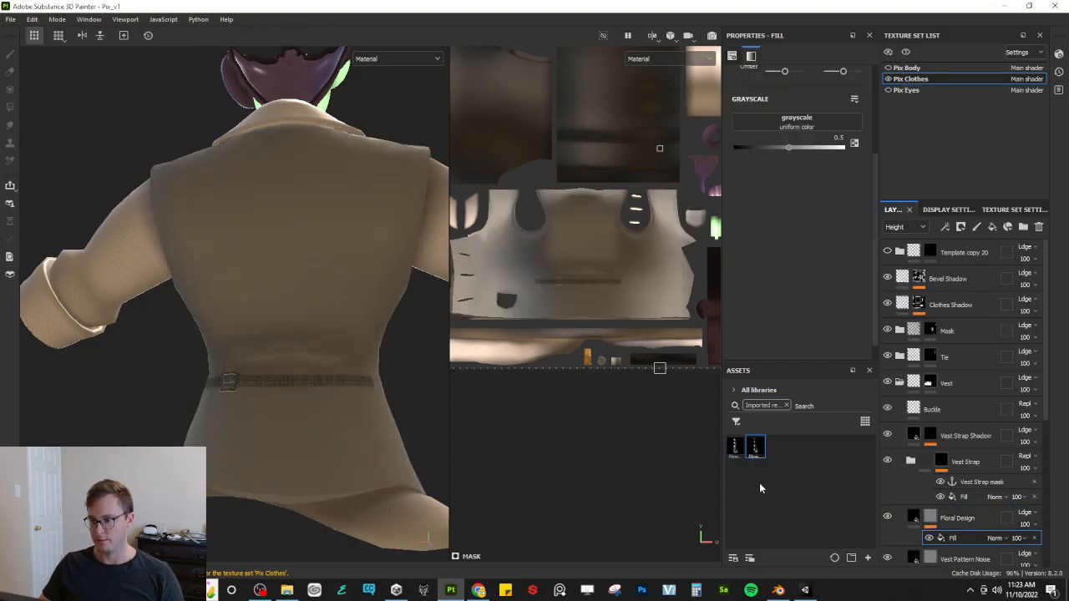
Step: Use Flower_2_Alpha as the mask fill's grayscale source and set its UV Wrap to None
left_click_drag(740, 451, 806, 140)
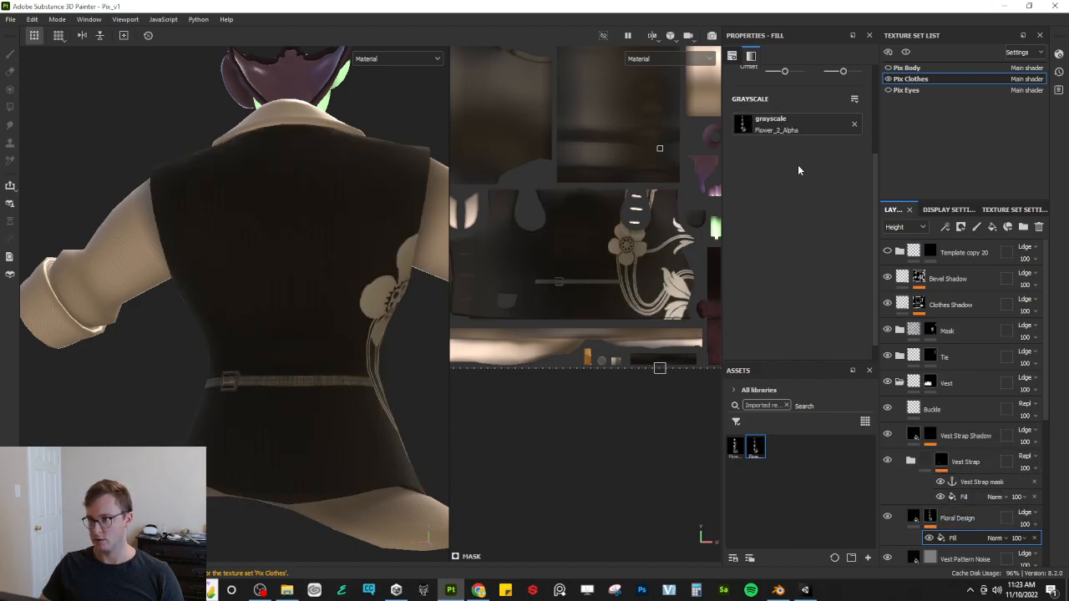
scroll(799, 167, "up", 3)
left_click(798, 129)
left_click(791, 145)
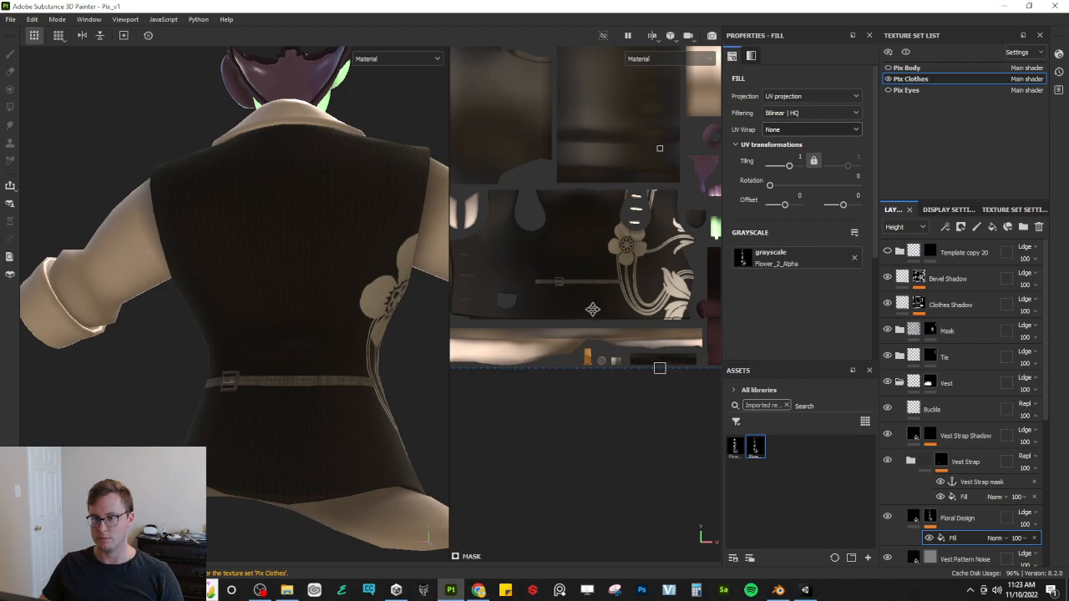
Step: Scale the floral projection down to a tiling of about 2.89 and move it onto the vest's back in the UV layout
left_click_drag(514, 102, 616, 197)
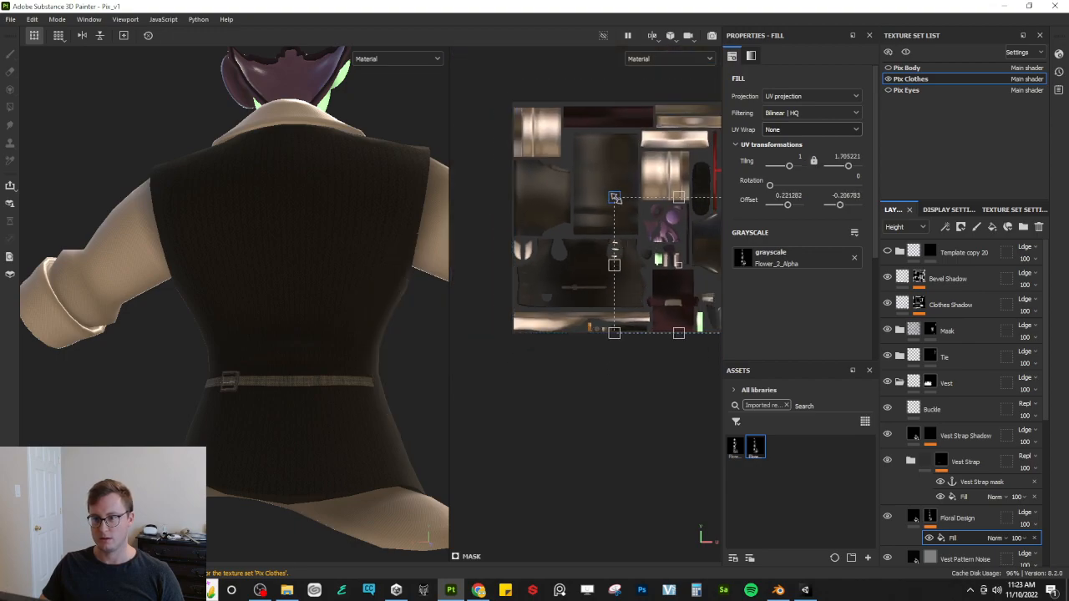
left_click_drag(660, 267, 541, 279)
left_click_drag(624, 278, 606, 263)
scroll(598, 268, "up", 3)
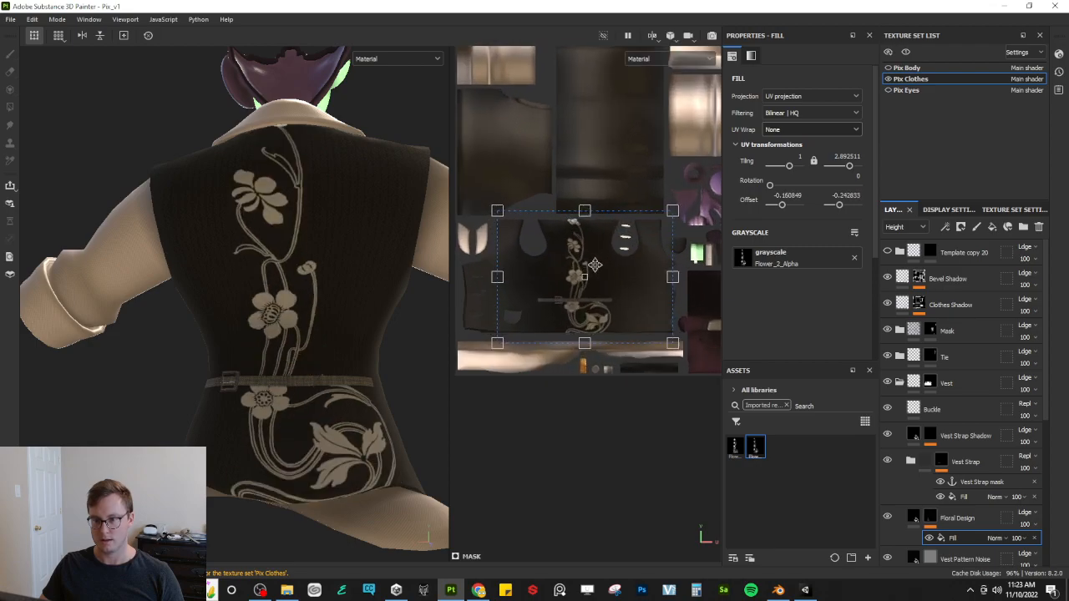
Step: Shrink the floral projection to a tiling of about 3.35 and reposition it so the whole flower fits between the vest's collar and hem
left_click_drag(501, 213, 496, 234)
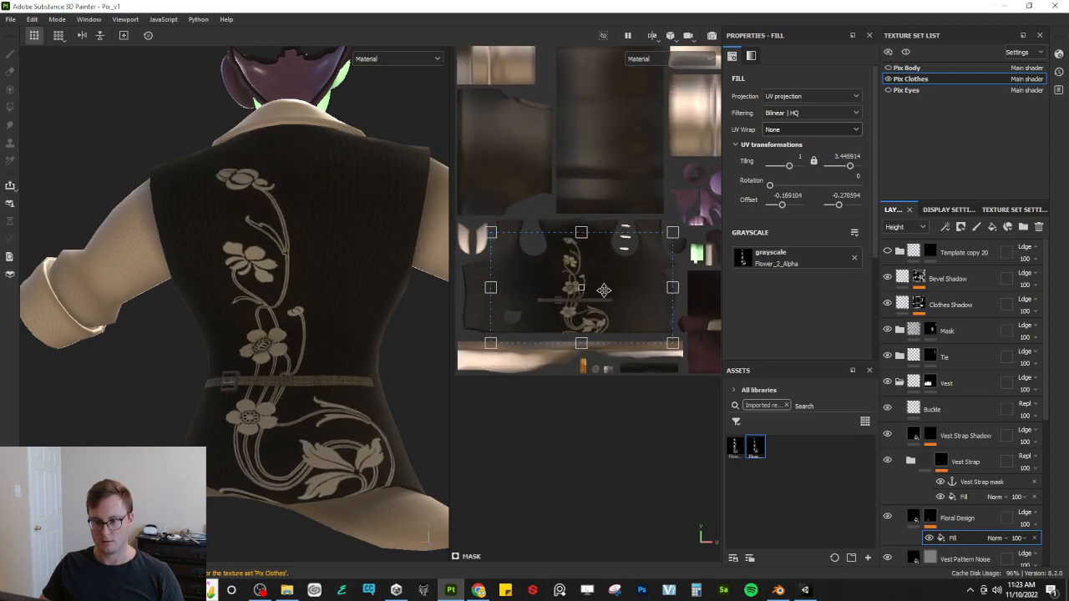
left_click_drag(603, 290, 606, 282)
left_click_drag(672, 336, 624, 340)
scroll(595, 314, "up", 4)
left_click_drag(578, 301, 635, 299)
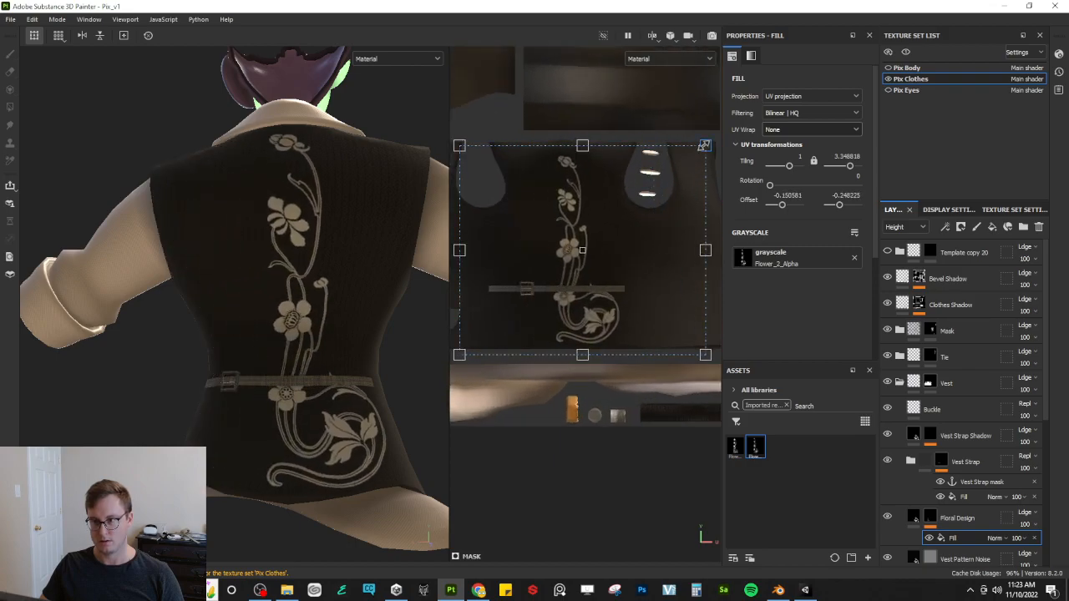
Step: Reduce the floral projection to a tiling of about 3.8 and move it onto the right half of the vest's back, offset about -0.125, -0.246
left_click_drag(703, 146, 661, 170)
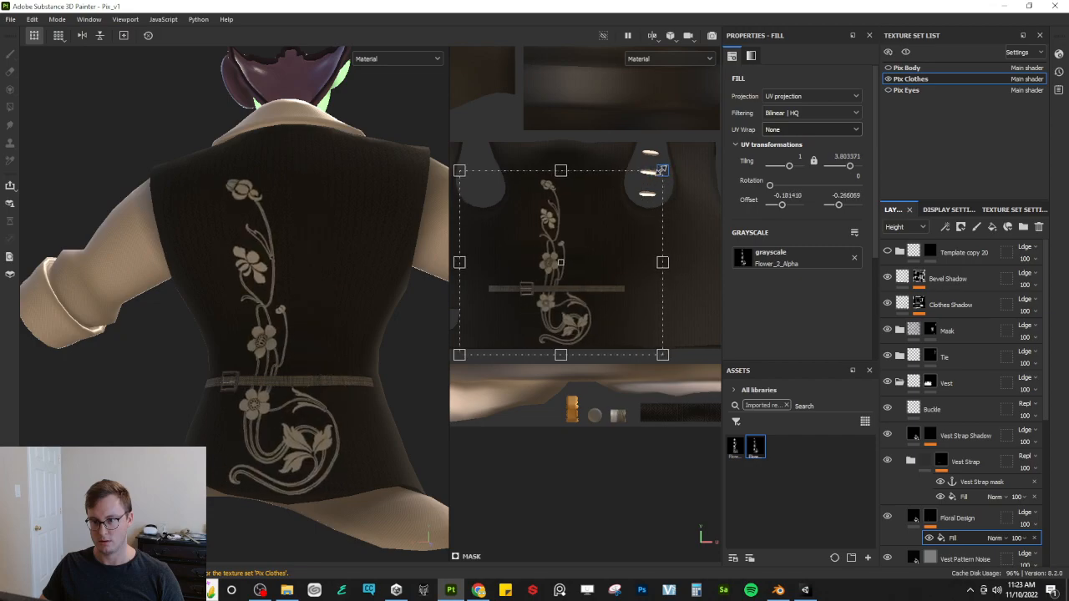
left_click_drag(601, 261, 619, 248)
left_click_drag(657, 208, 672, 207)
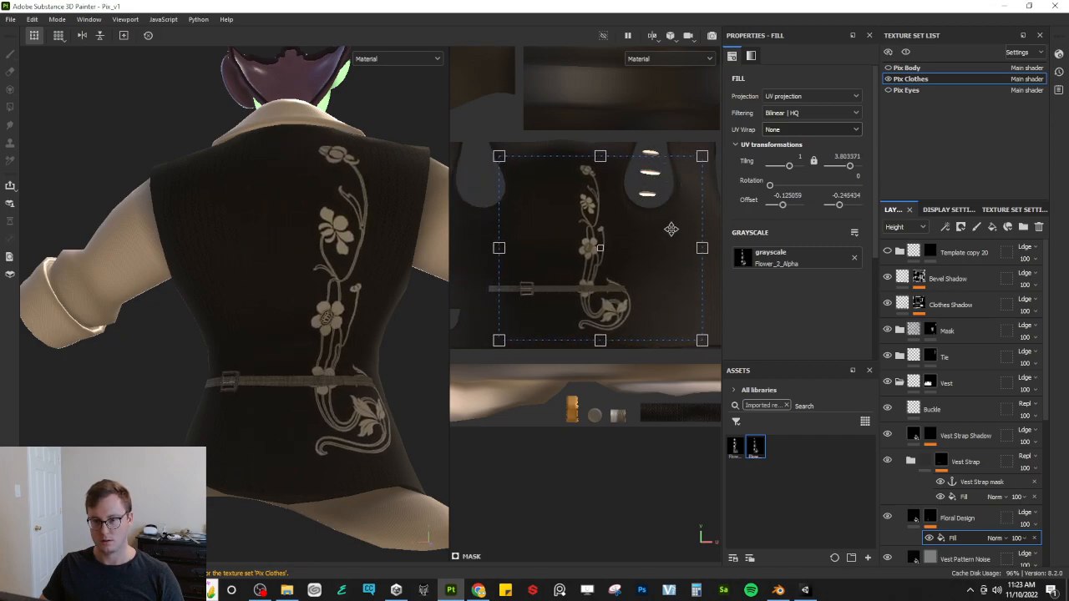
Step: Switch to Chrome to examine the vest's back design in the character reference sheet's rear view, and return to Substance Painter
key("alt+Tab")
key("alt+Tab")
key("Tab")
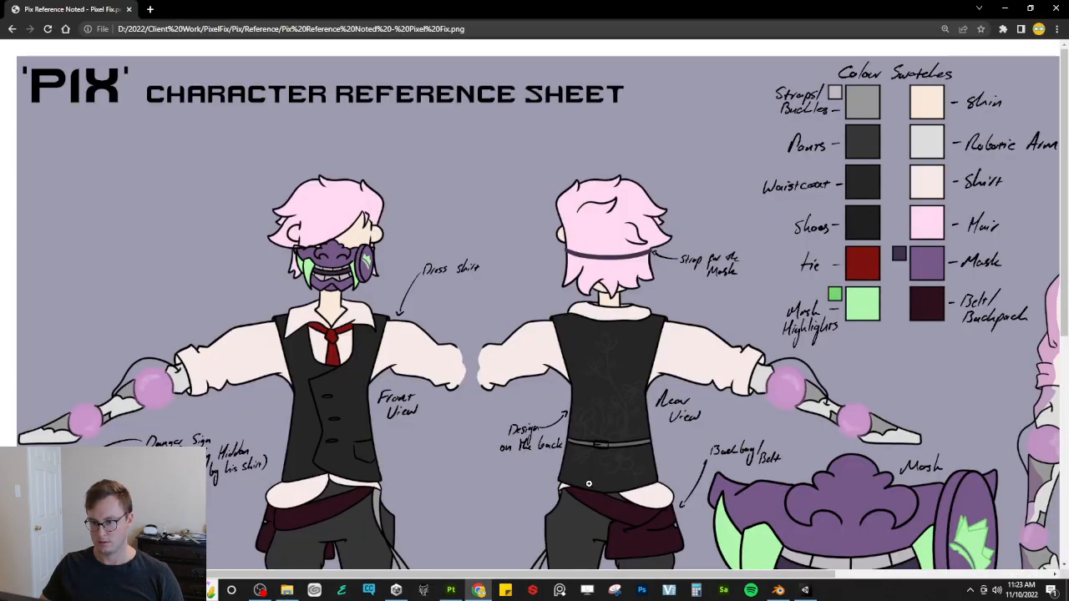
key("alt+Tab")
key("alt+Tab")
key("Tab")
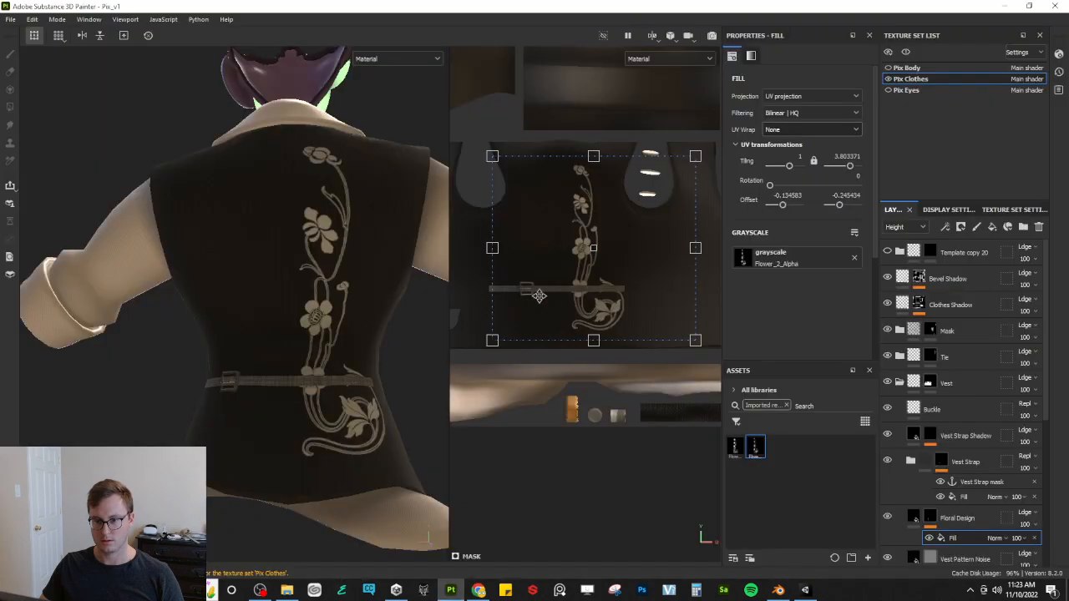
Step: Rotate the floral projection to about 352.9 degrees and reposition it on the vest's back at an offset of about -0.138, -0.241
left_click_drag(607, 272, 594, 271)
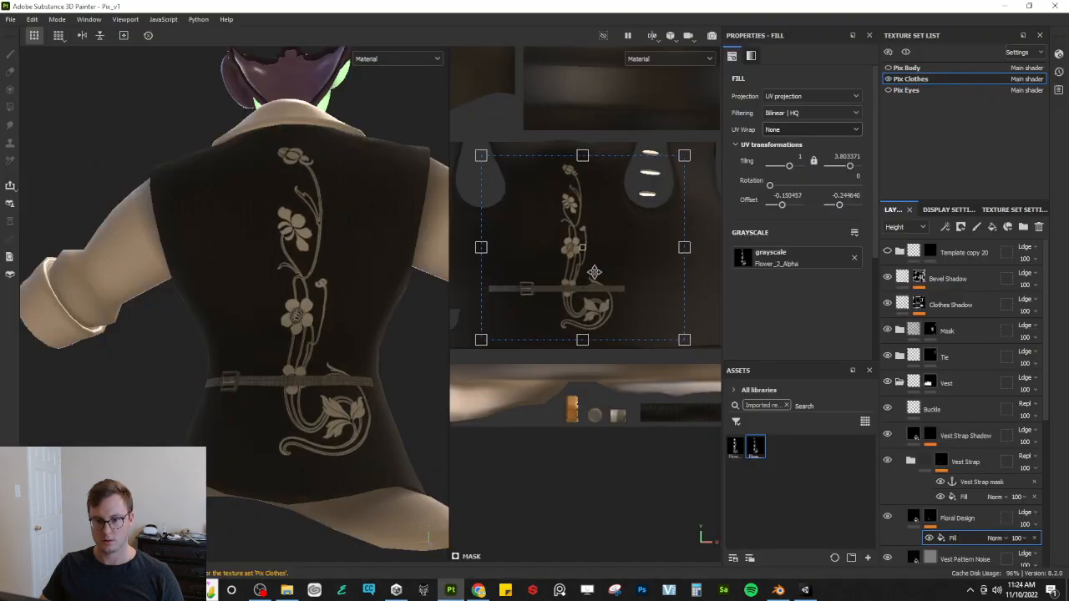
scroll(236, 276, "up", 6)
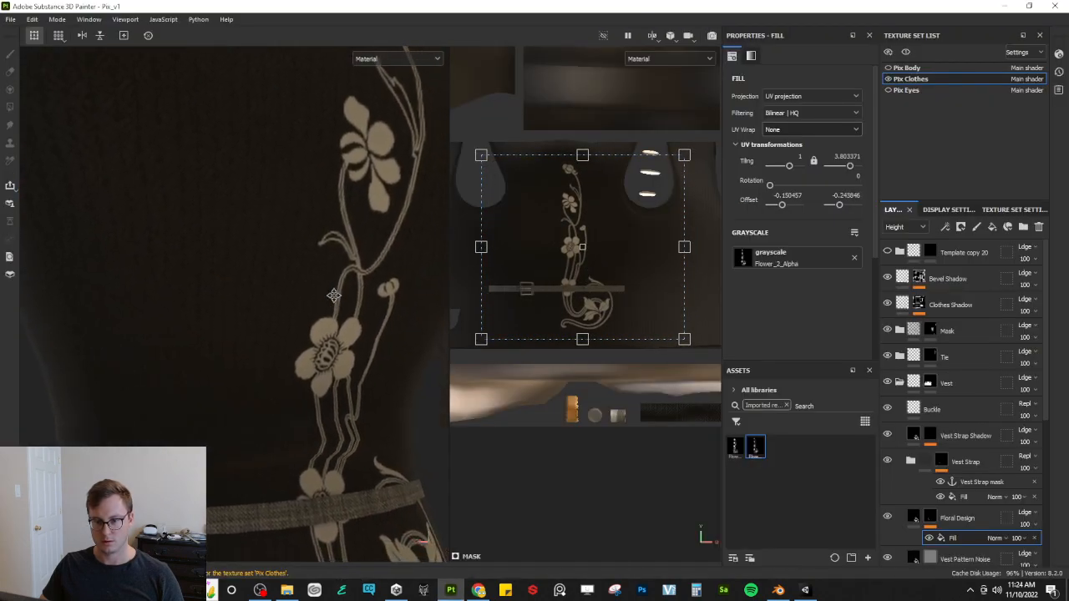
scroll(333, 294, "down", 6)
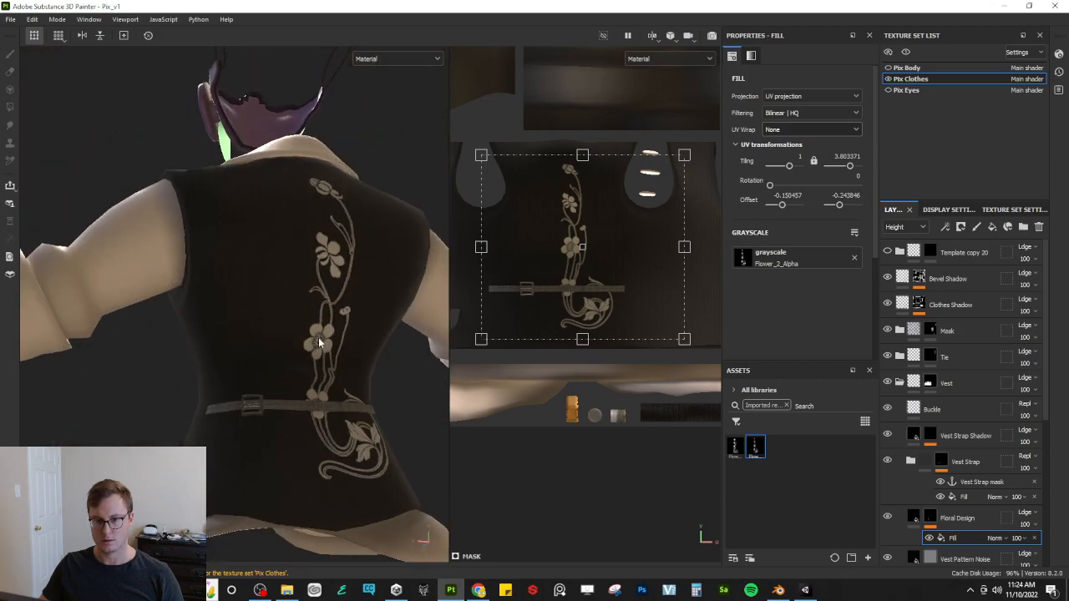
left_click_drag(666, 119, 666, 188)
left_click_drag(648, 233, 652, 232)
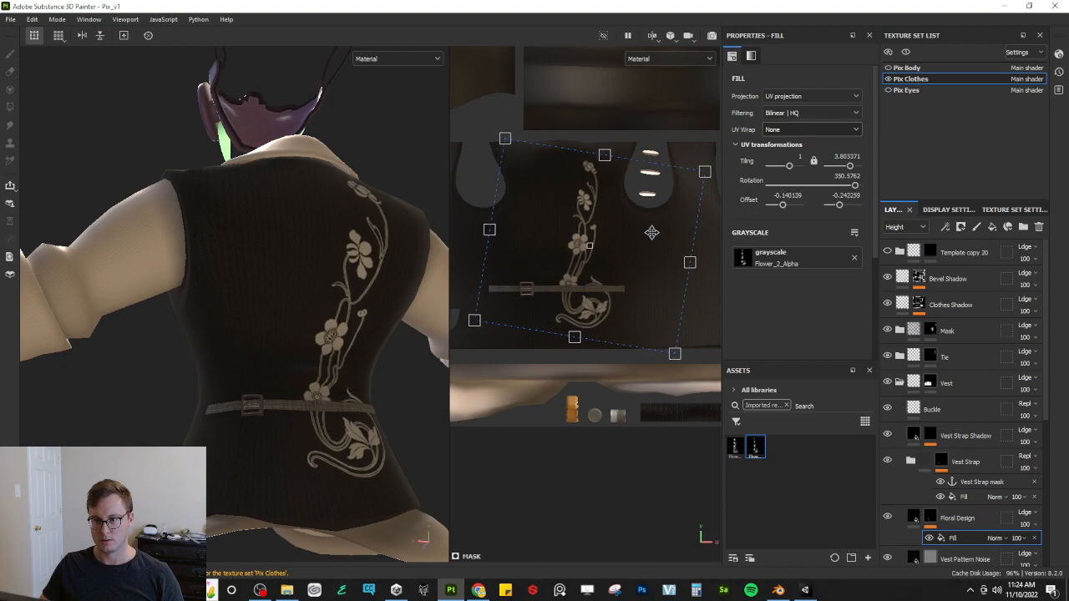
left_click_drag(679, 127, 674, 121)
left_click_drag(644, 229, 645, 228)
Step: Try Flower_1_Alpha as the mask fill's grayscale source for comparison, and switch back to Flower_2_Alpha
key("alt+Tab")
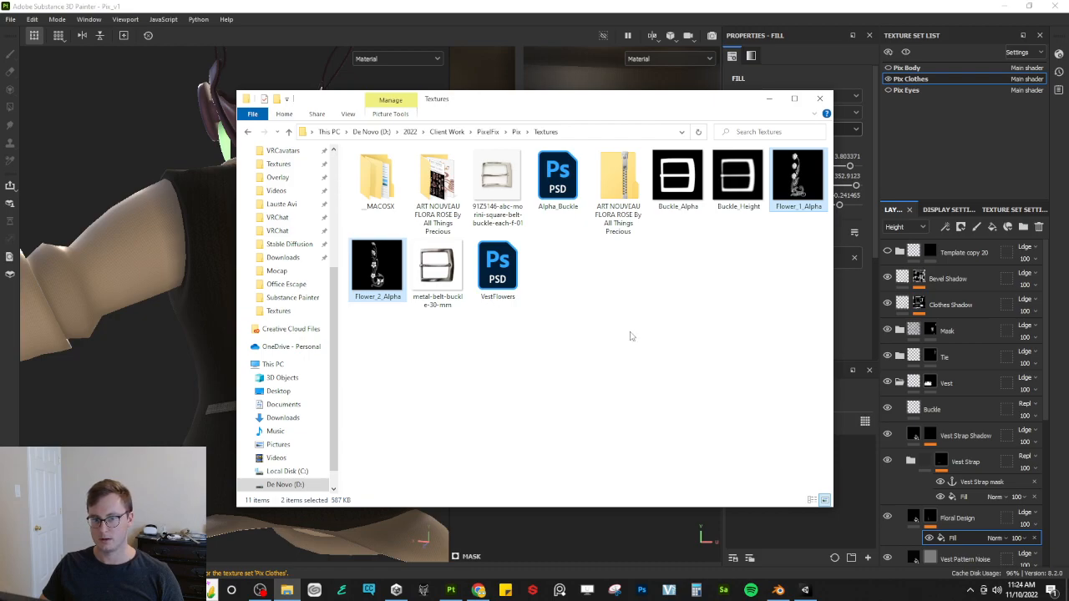
key("alt+Tab")
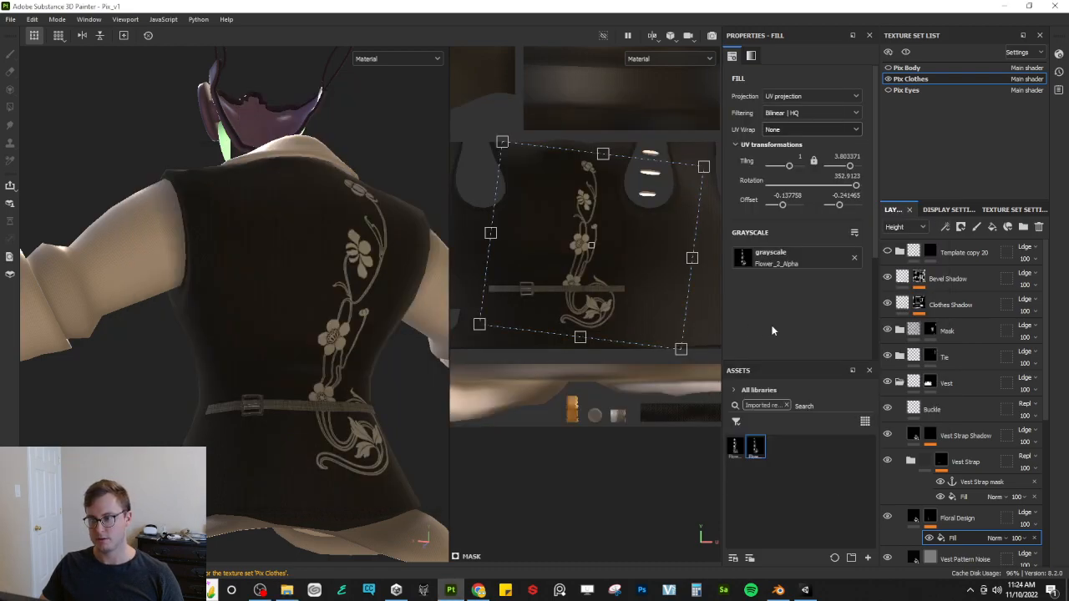
left_click_drag(735, 447, 775, 258)
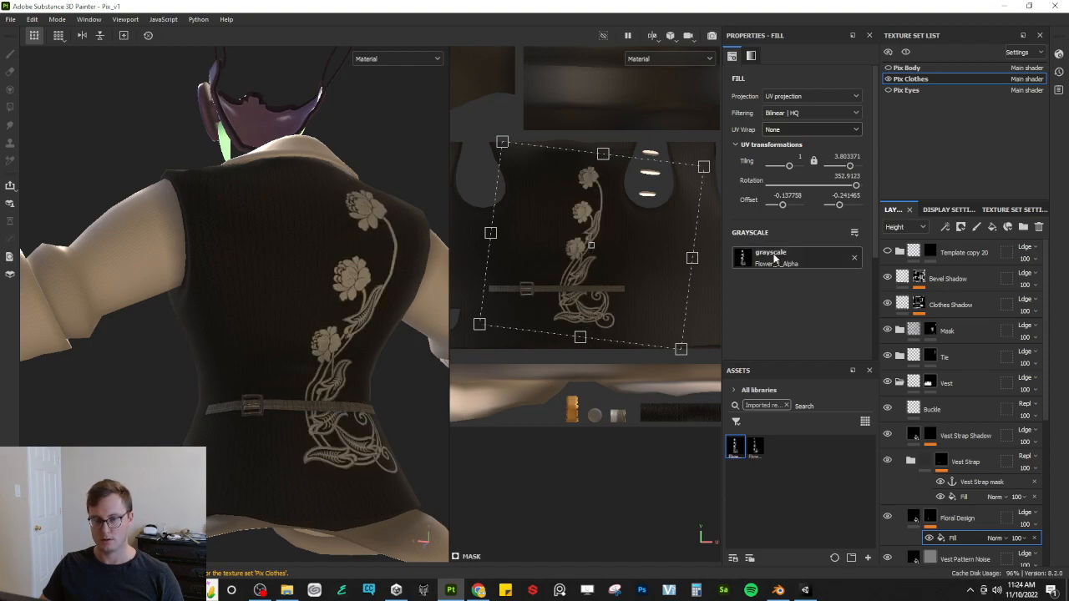
left_click_drag(754, 447, 783, 260)
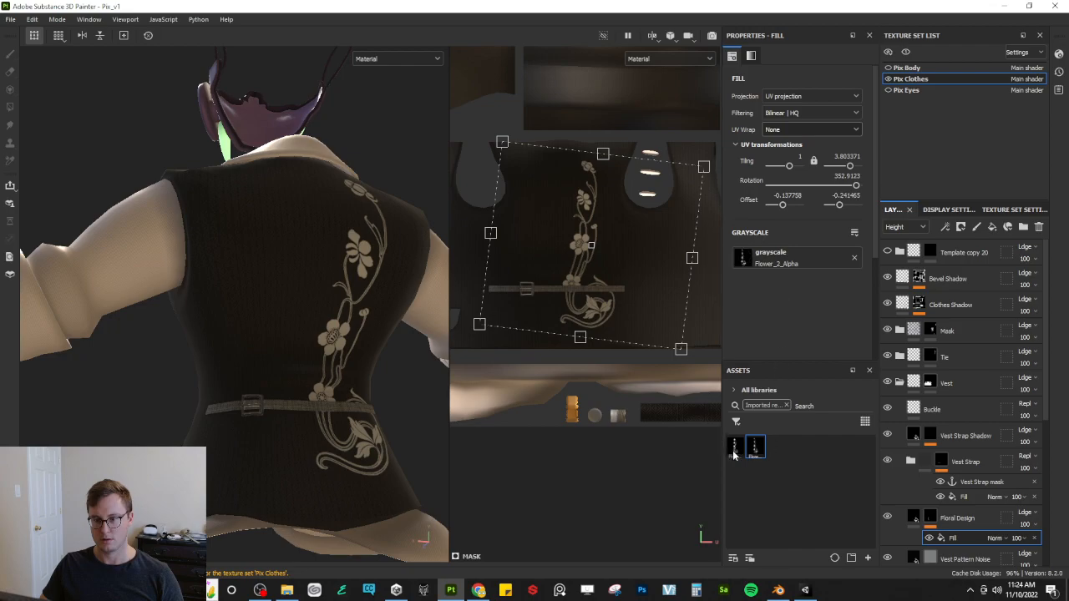
Step: Replace the Floral Design mask's grayscale image with Flower_1_Alpha and shift the pattern to an offset of about -0.1338, -0.2399
left_click_drag(734, 454, 775, 267)
left_click_drag(364, 335, 386, 344, "alt")
left_click_drag(598, 238, 616, 243)
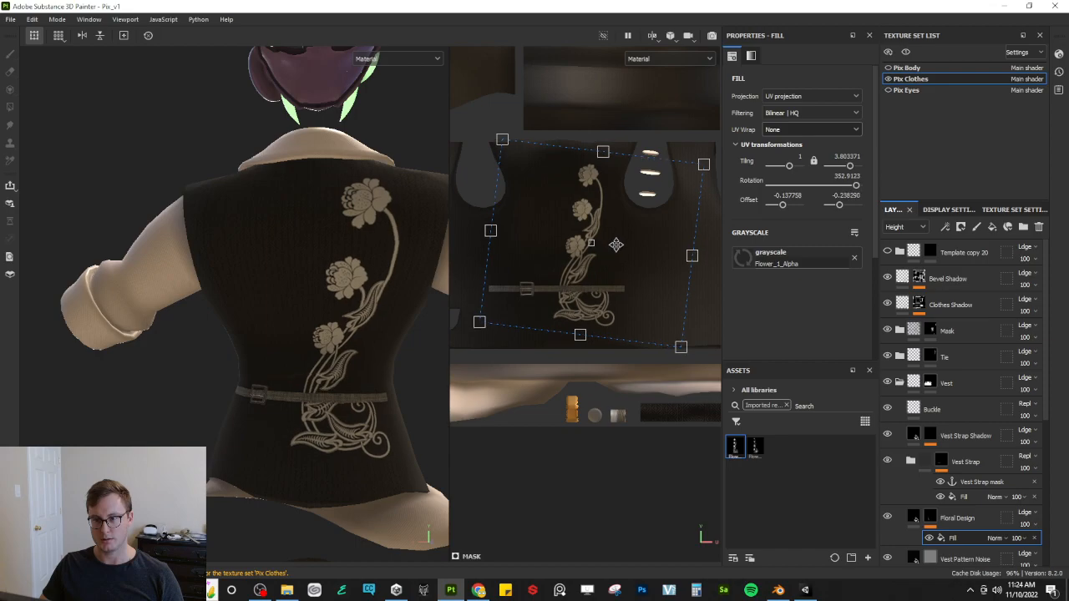
scroll(284, 312, "up", 5)
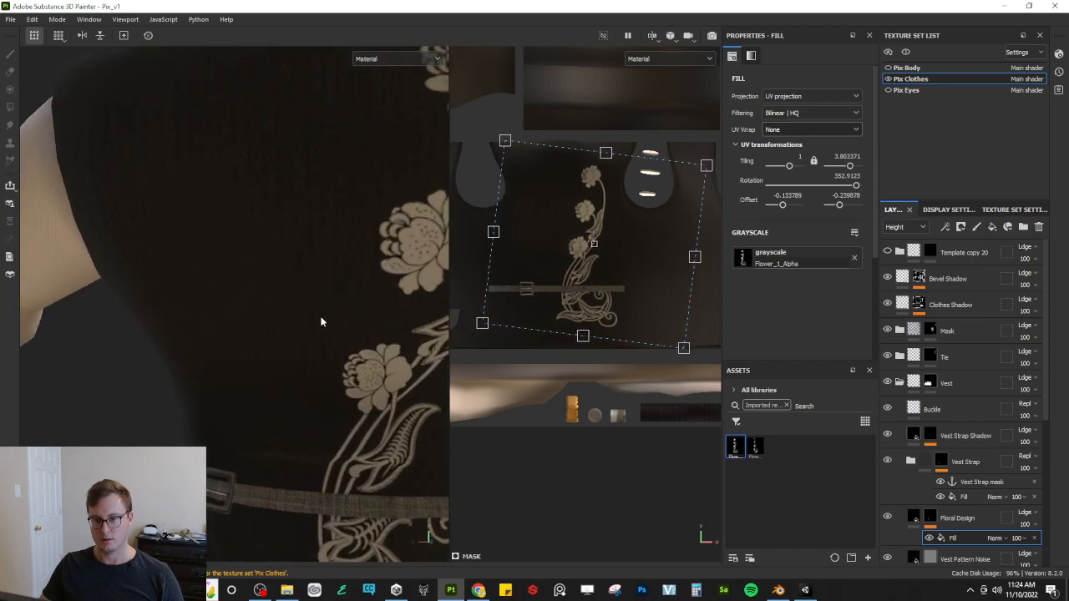
middle_click_drag(356, 311, 218, 364, "alt")
left_click_drag(272, 369, 260, 345, "alt")
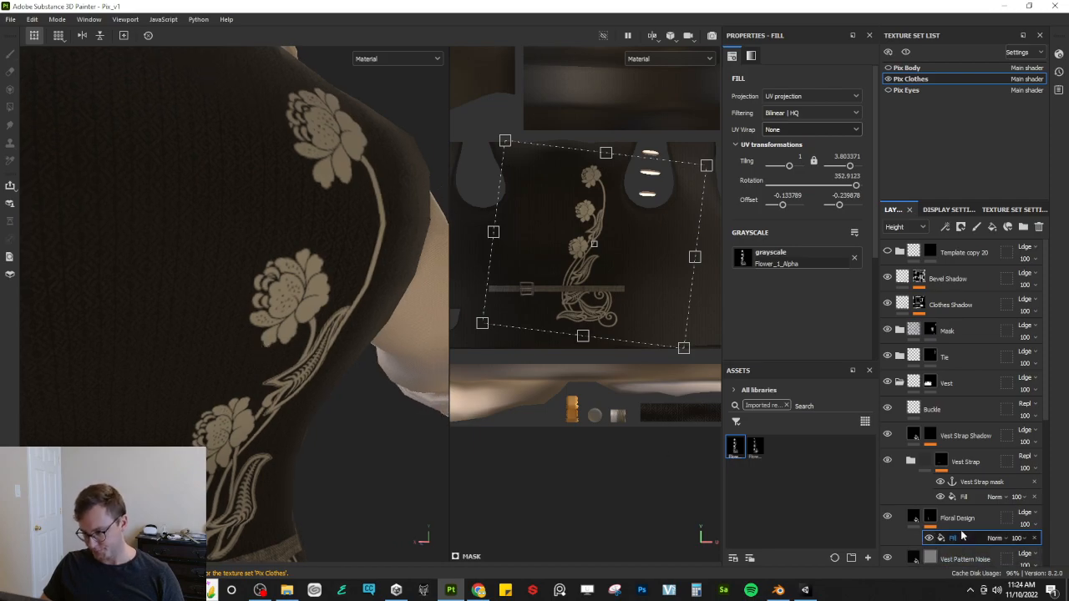
Step: Select the Floral Design layer's fill, check the Pix character reference sheet in Chrome, and return to Substance 3D Painter
left_click(914, 517)
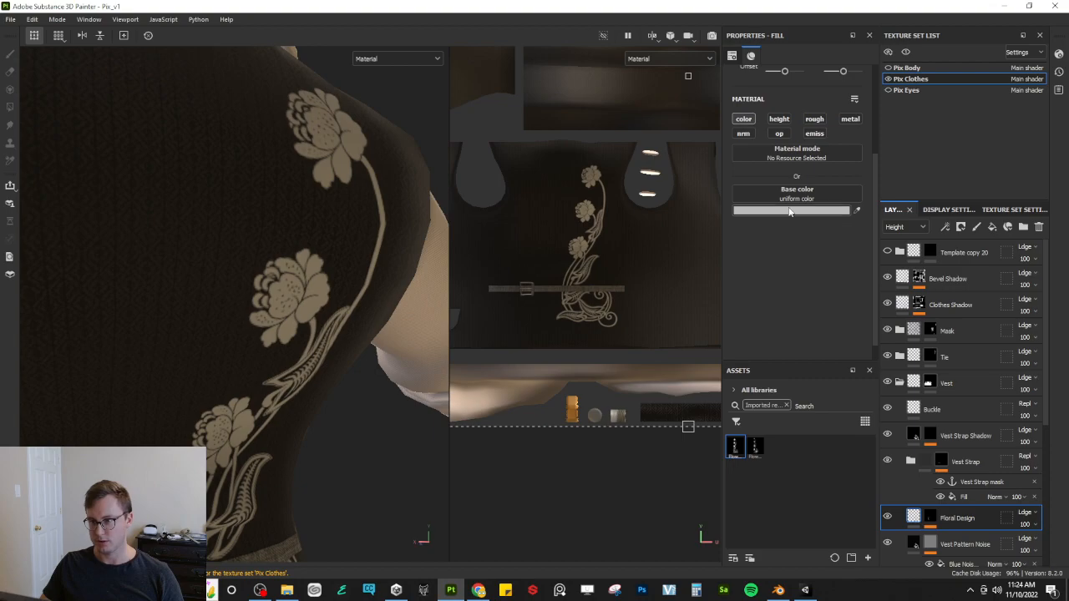
key("alt+Tab")
key("alt+Tab")
key("alt+Tab")
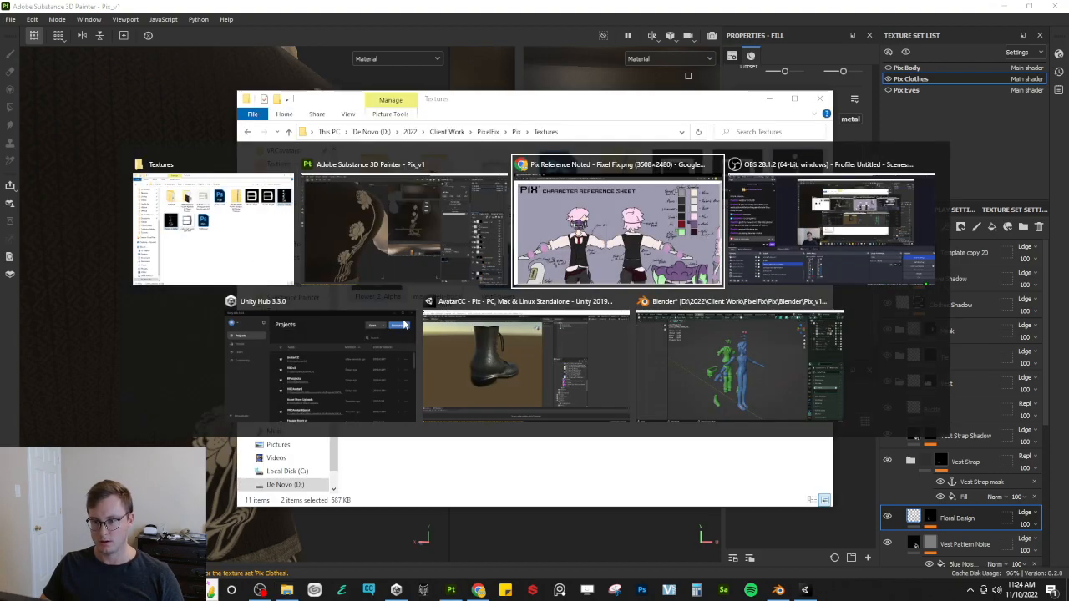
key("alt+Tab")
key("alt+Tab")
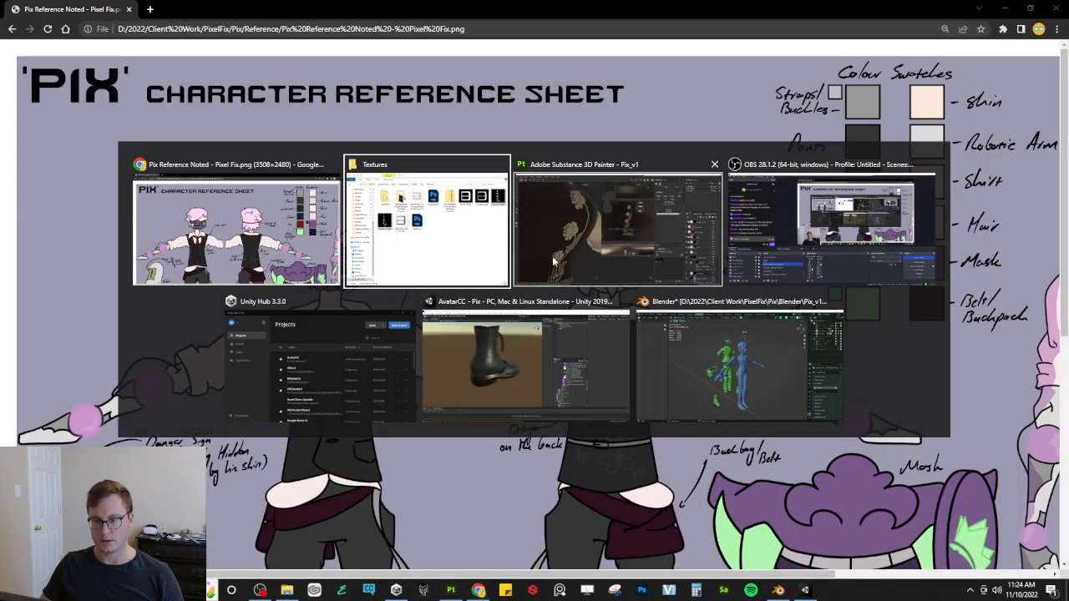
Step: Sample the vest's dark base color for the Floral Design fill and lighten it slightly to about 373636
key("c")
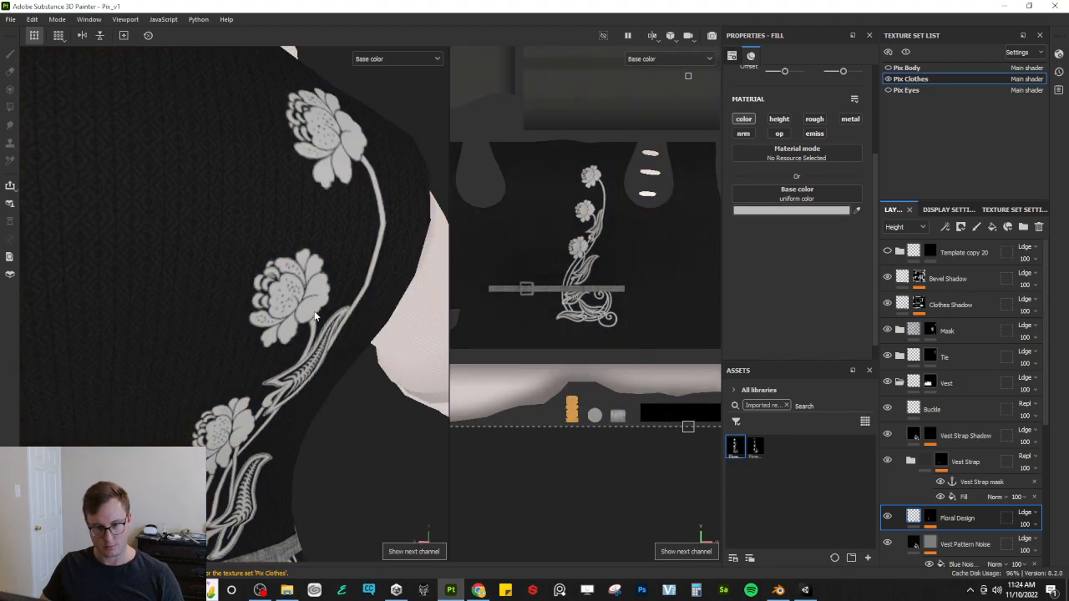
left_click(244, 236)
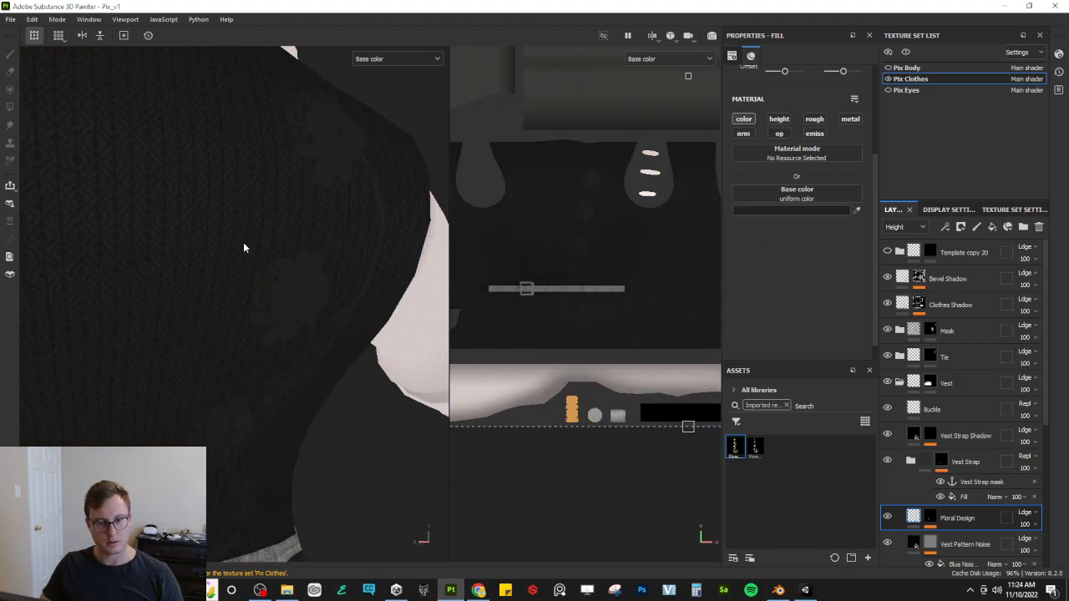
left_click(797, 210)
left_click_drag(806, 422, 803, 421)
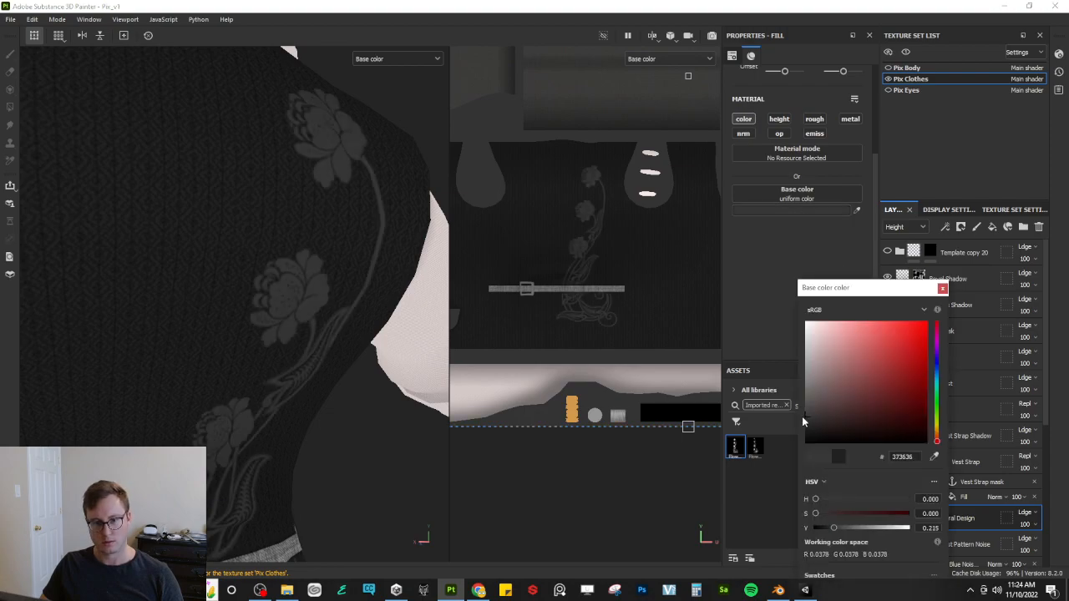
left_click(943, 290)
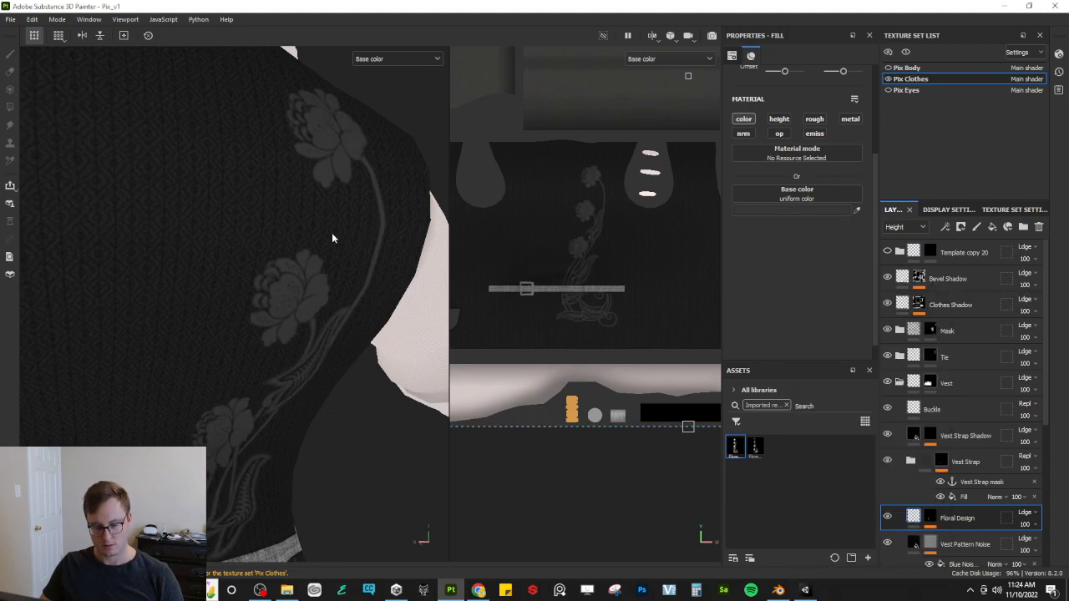
Step: Show the full material, enable the Floral Design fill's height channel and raise the height to 0.3930
key("m")
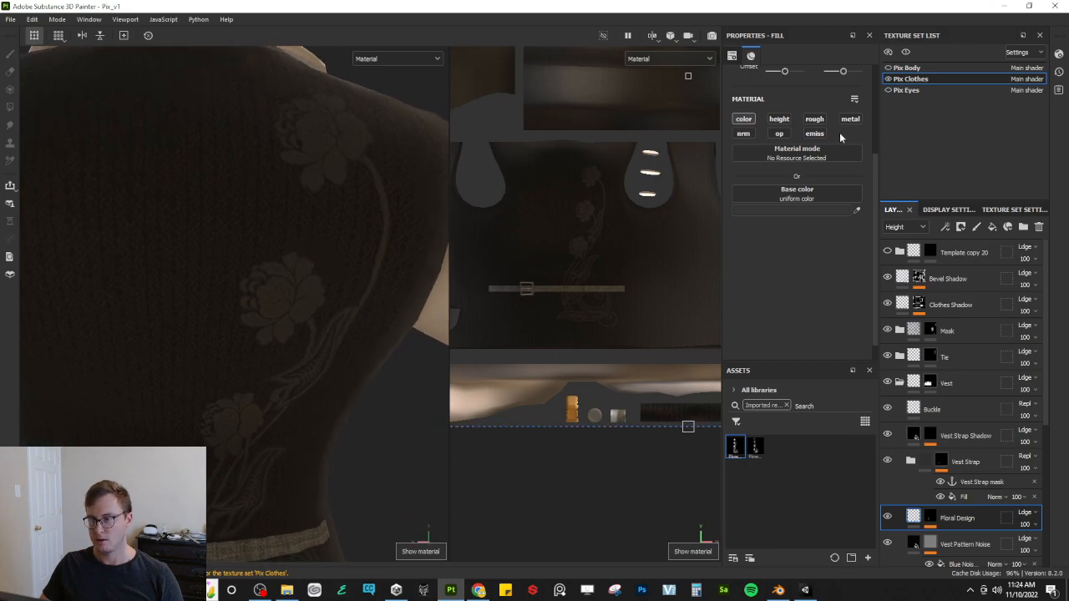
left_click(779, 118)
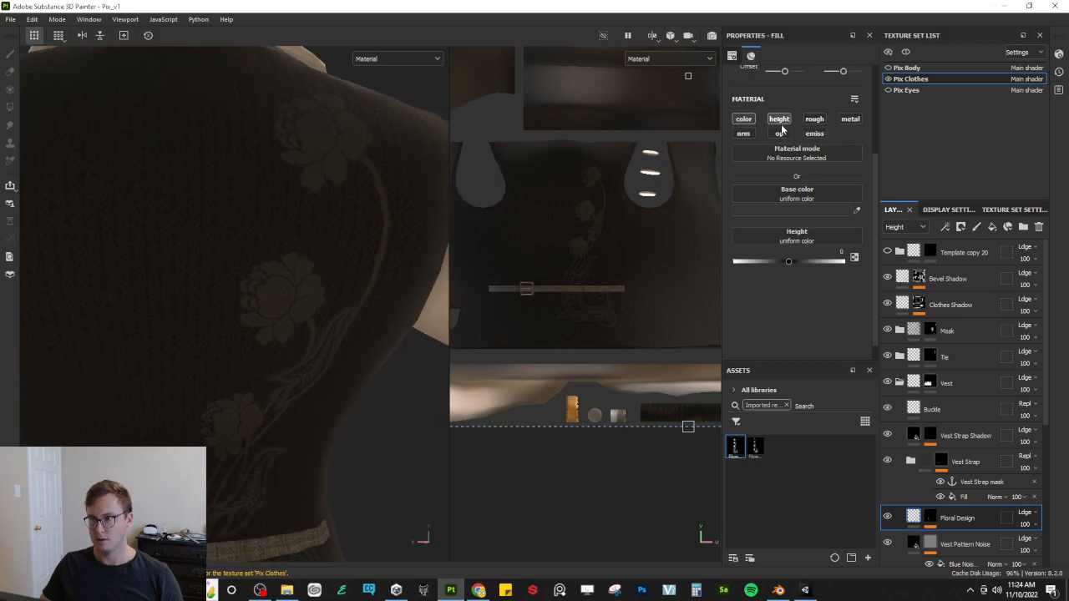
left_click_drag(790, 261, 794, 264)
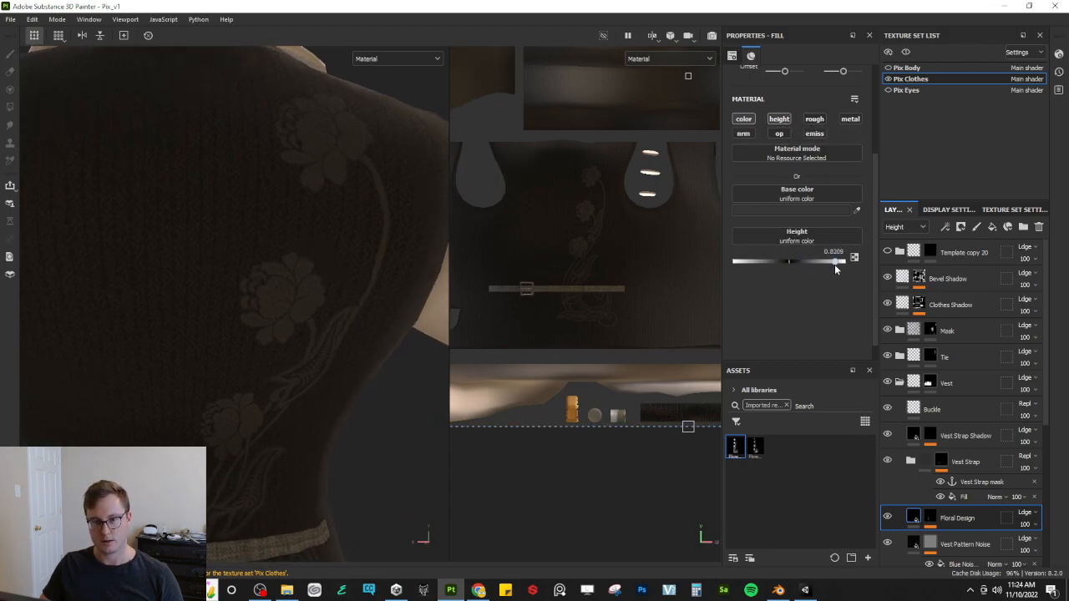
left_click_drag(163, 331, 20, 417, "alt")
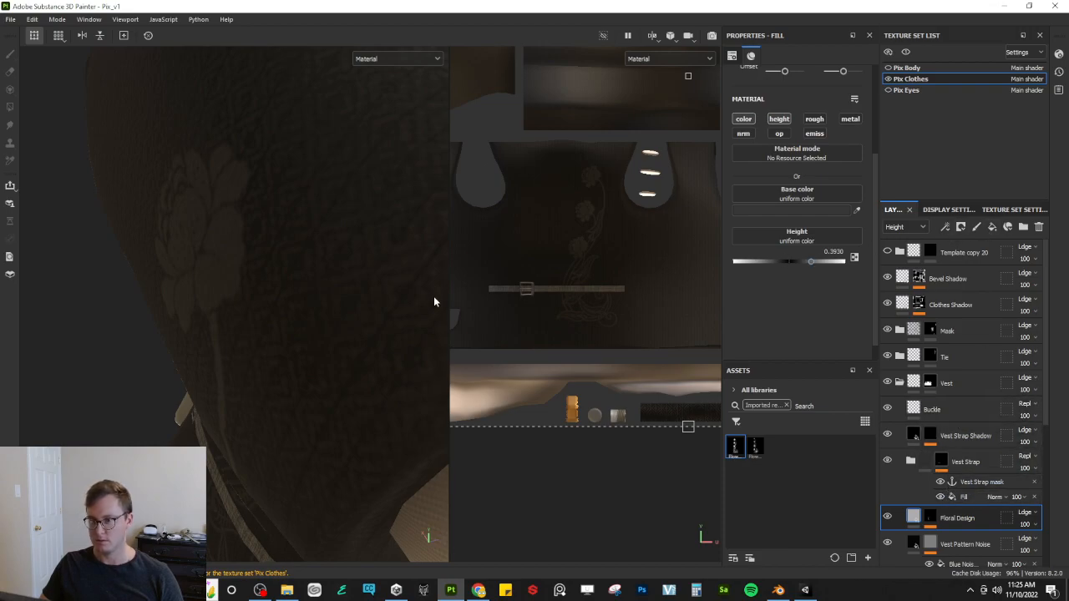
Step: Rotate the environment lighting in the display settings so that the floral pattern on the vest's back is better lit
scroll(388, 304, "down", 6)
left_click(963, 212)
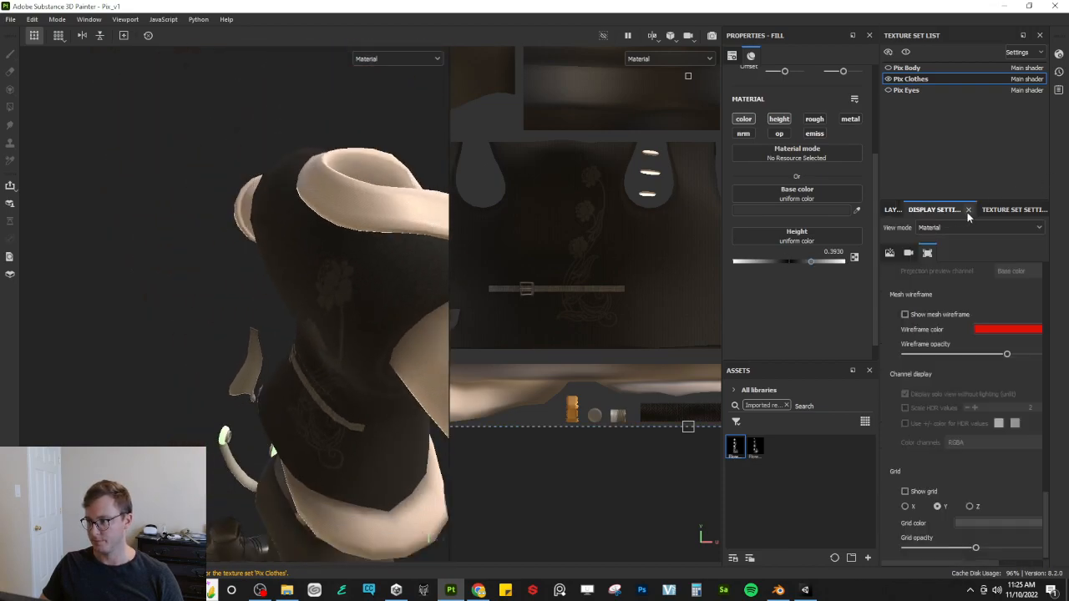
left_click(1006, 210)
left_click(935, 210)
scroll(971, 272, "up", 2)
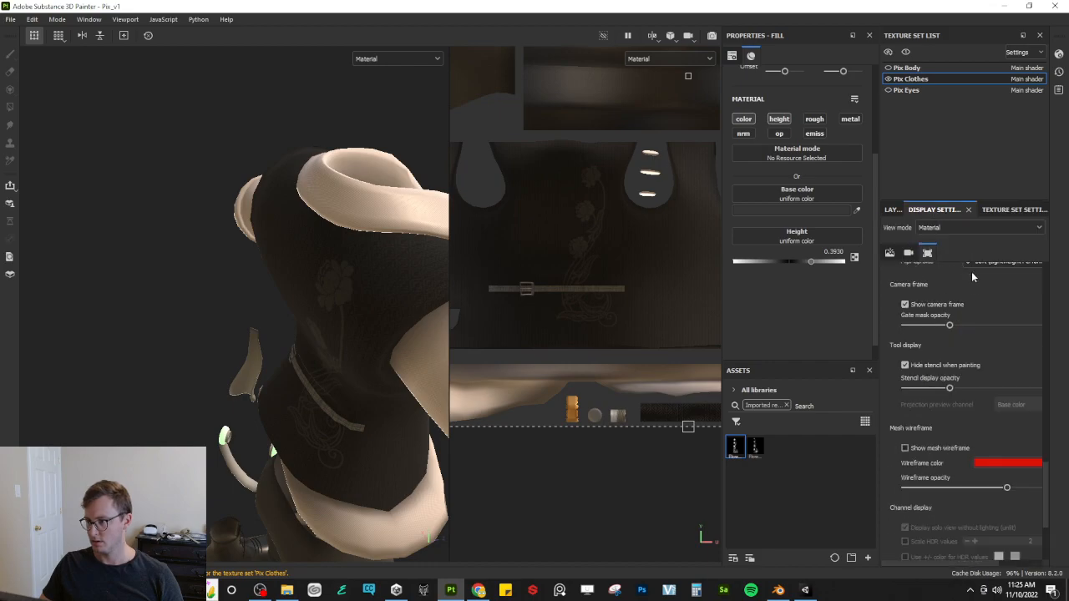
scroll(986, 283, "up", 3)
scroll(983, 322, "up", 8)
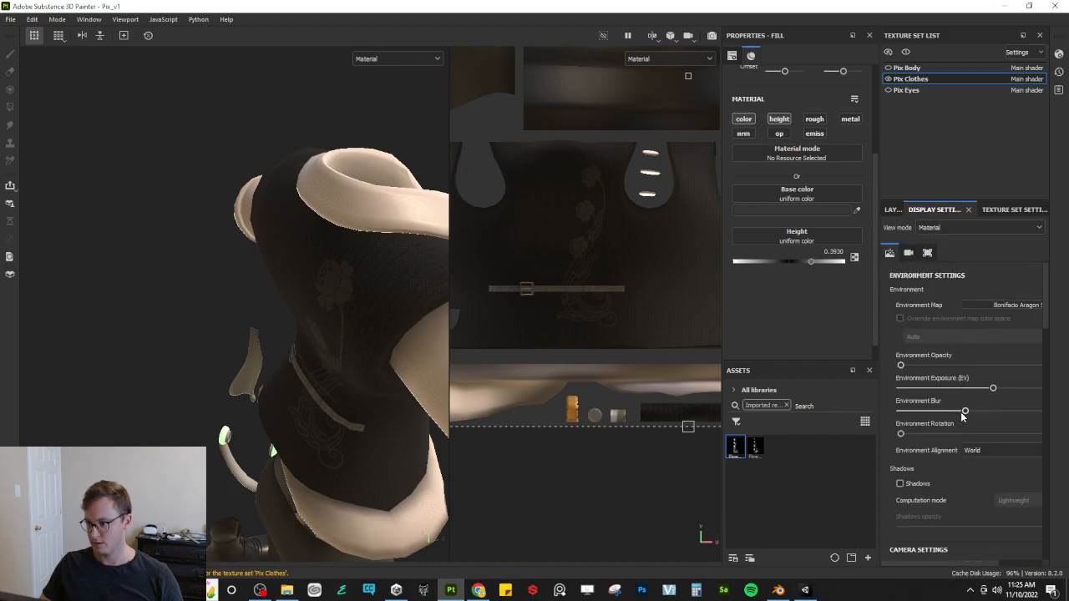
left_click_drag(912, 435, 1007, 436)
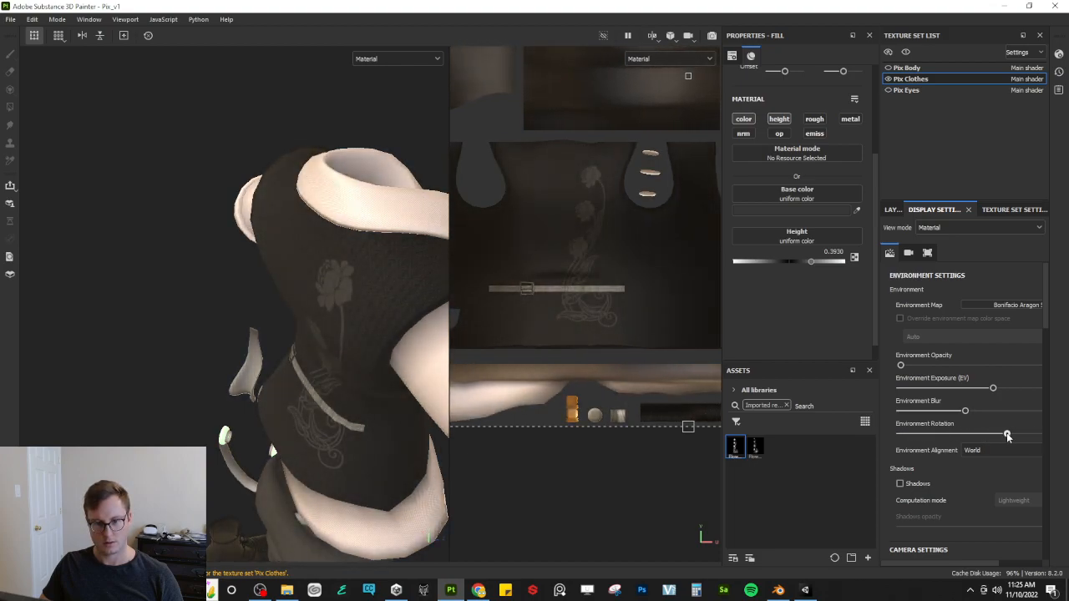
Step: Set the Floral Design fill's height to 0 and its height channel blending mode to Replace
left_click_drag(378, 413, 380, 349, "alt")
left_click_drag(296, 408, 578, 304, "alt")
scroll(284, 319, "up", 3)
scroll(284, 319, "up", 3)
left_click(892, 210)
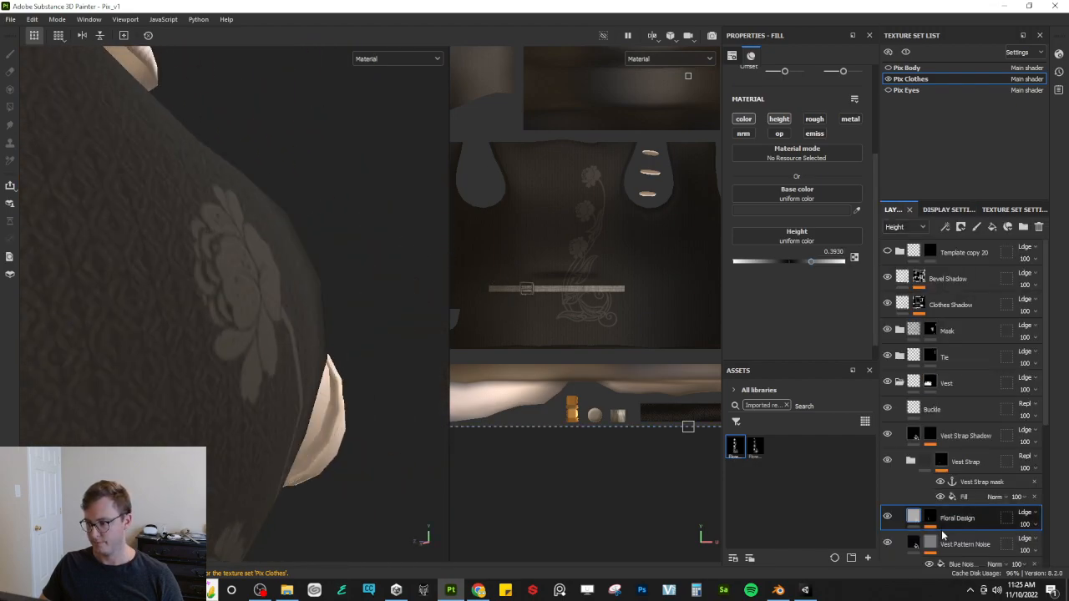
left_click_drag(800, 261, 730, 273)
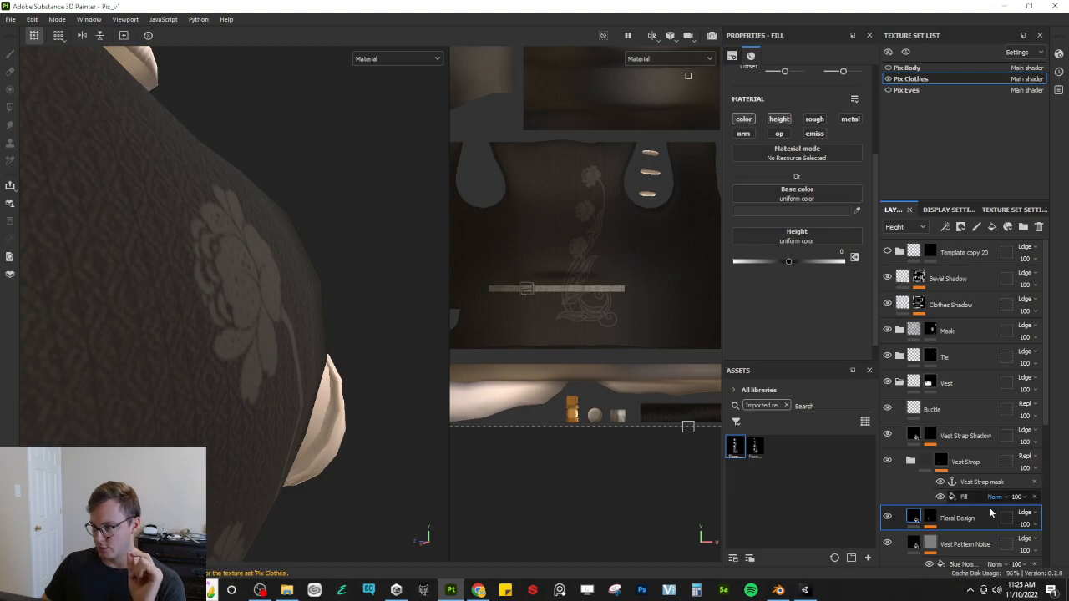
left_click(1033, 516)
left_click(1001, 206)
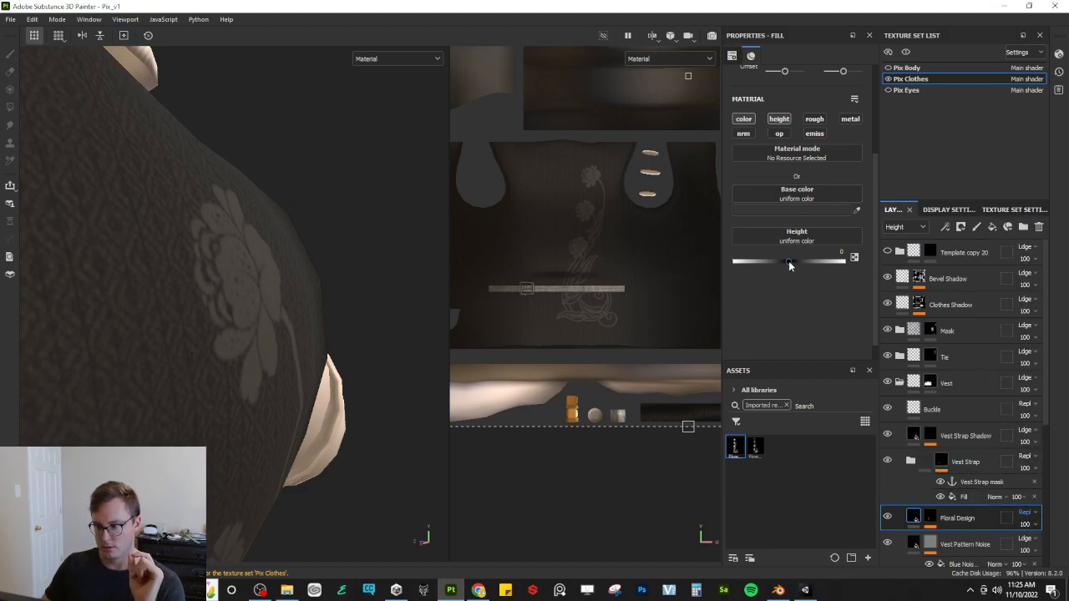
Step: Try small height values and a 0.3 roughness on the Floral Design fill, and disable both the height and roughness channels
mouse_move(788, 260)
left_mouse_down()
mouse_move(853, 258)
mouse_move(799, 265)
left_mouse_up()
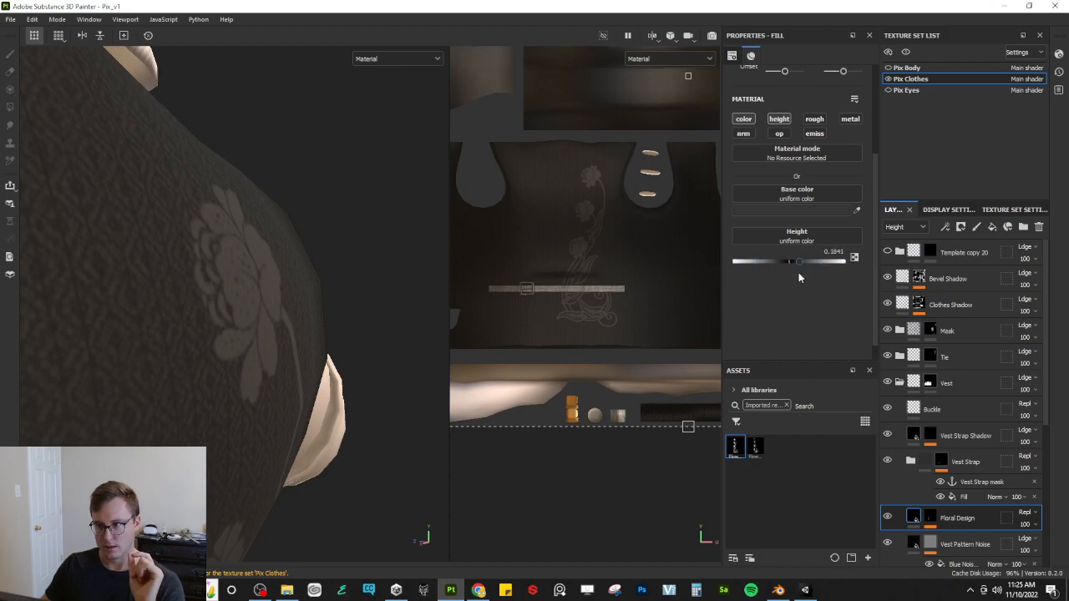
left_click(814, 121)
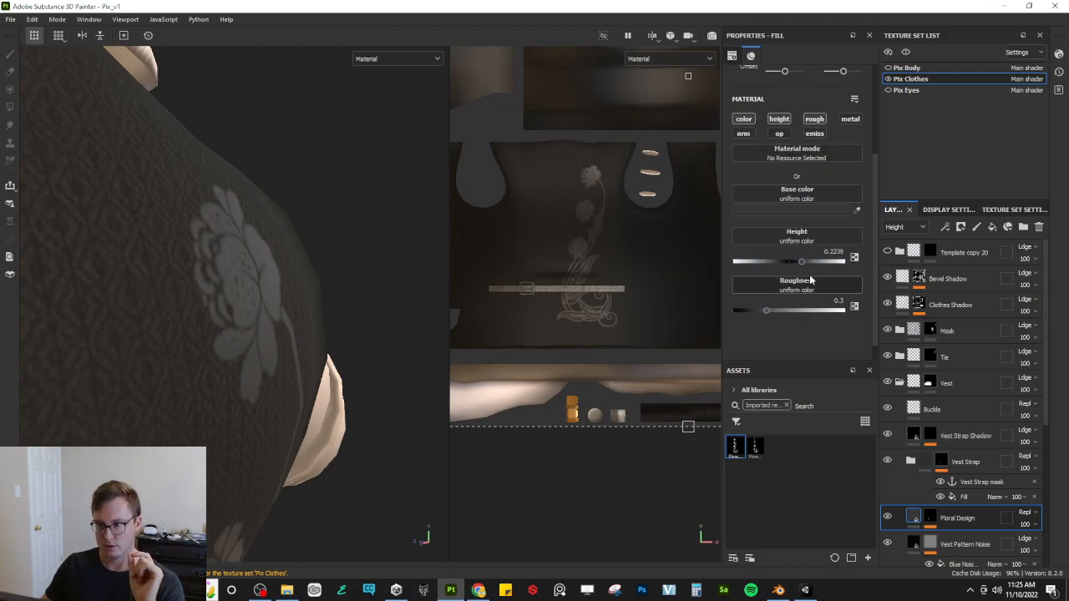
left_click_drag(797, 261, 735, 261)
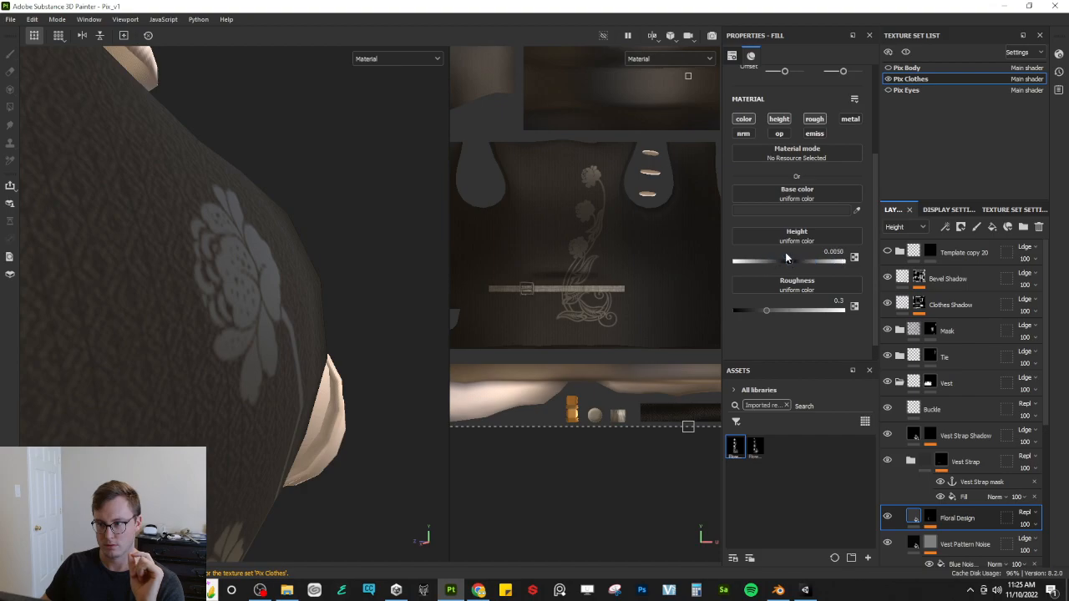
left_click(796, 122)
left_click(814, 121)
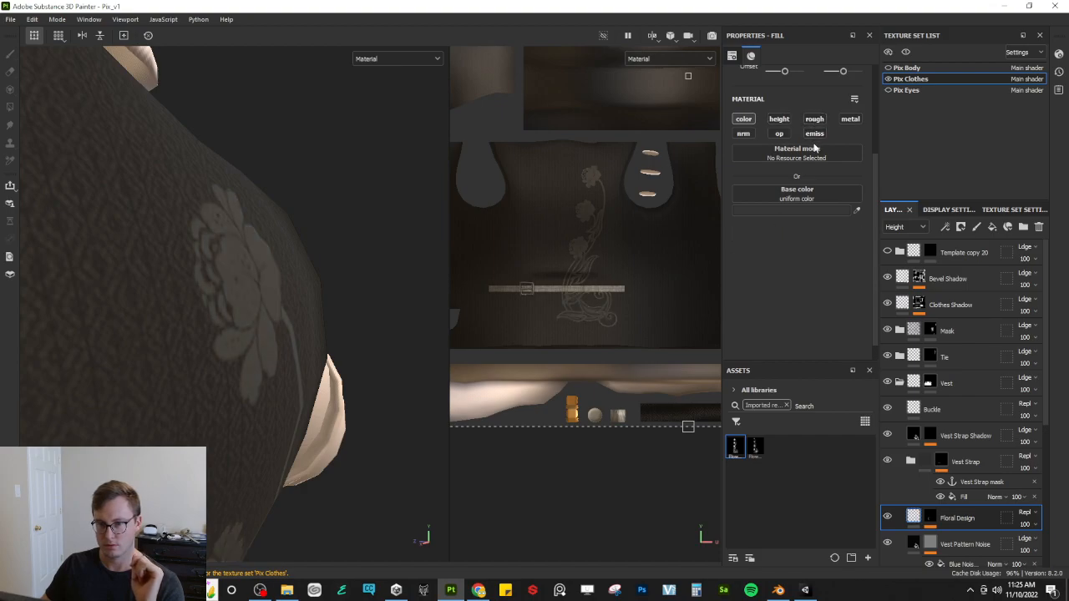
Step: Display the layers' base color channel and lower the Floral Design layer's opacity to 69
scroll(288, 316, "up", 5)
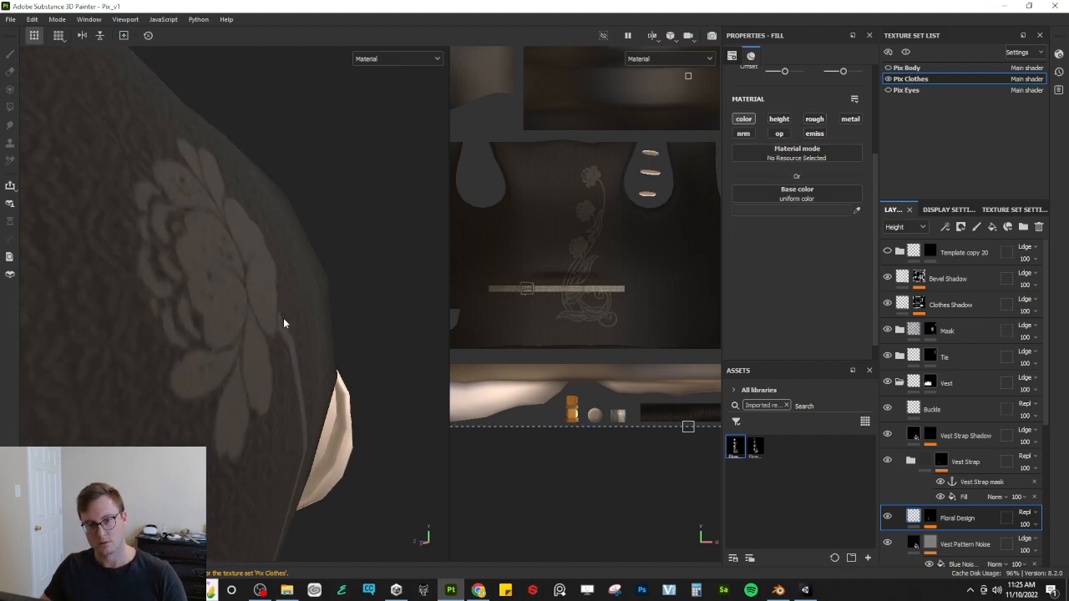
left_click_drag(294, 322, 236, 359, "alt")
scroll(235, 359, "up", 2)
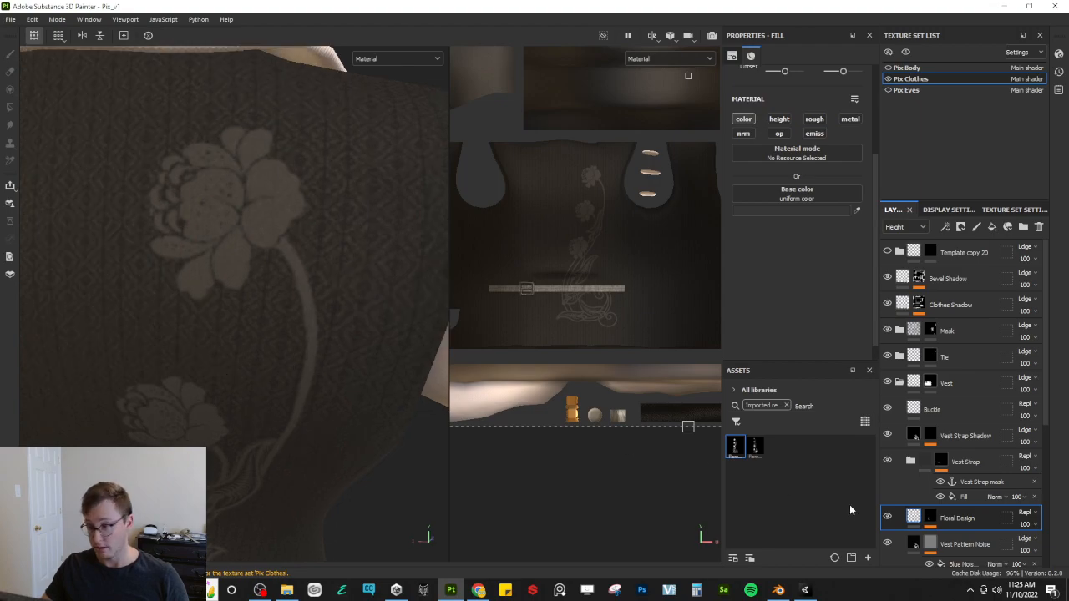
left_click(1036, 525)
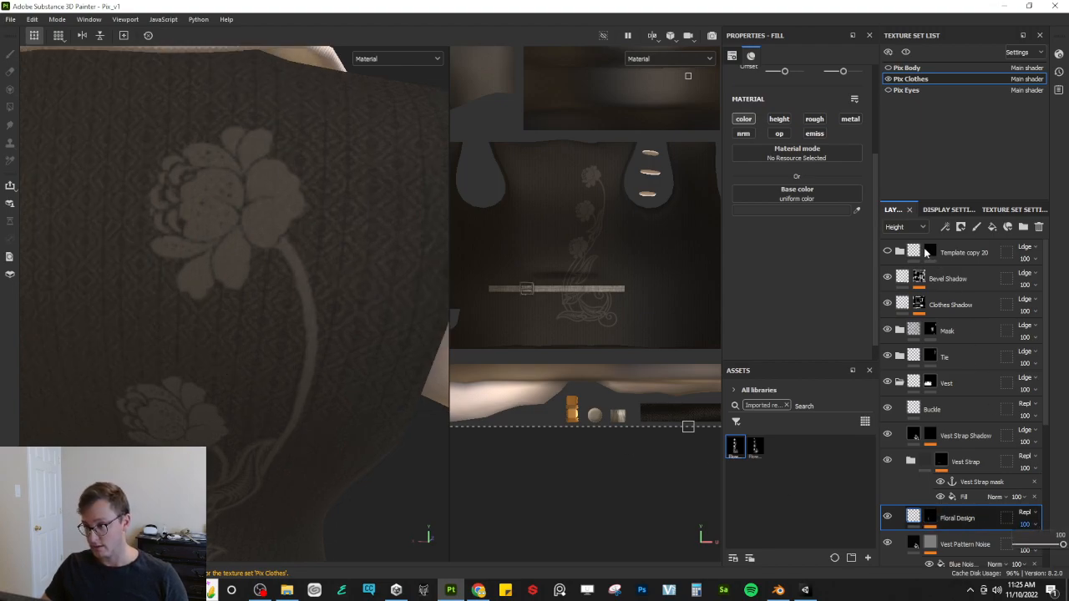
left_click(914, 227)
left_click(902, 243)
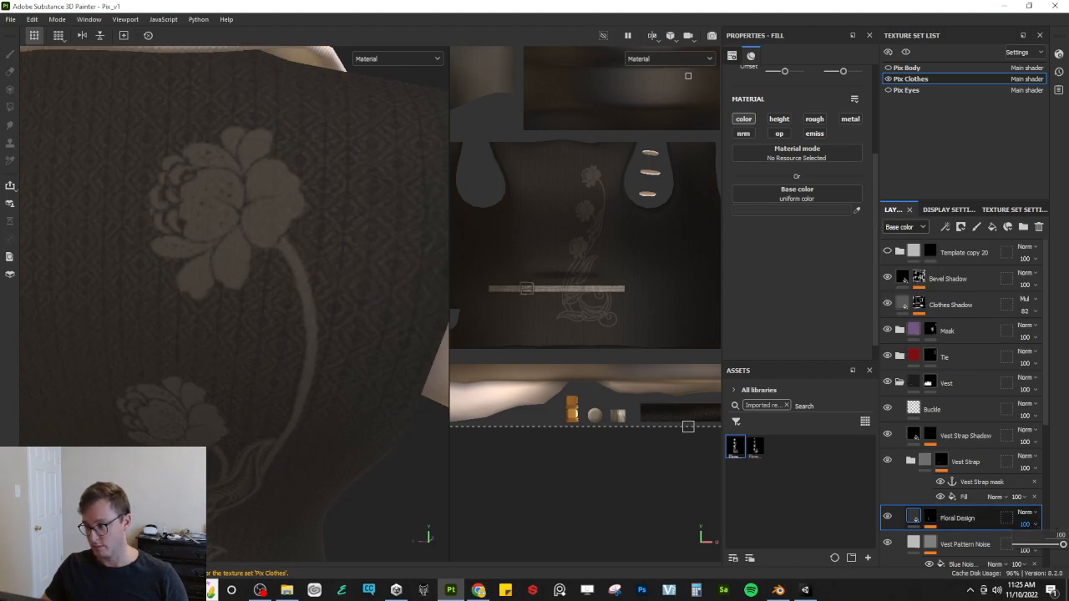
left_click_drag(1056, 546, 1049, 547)
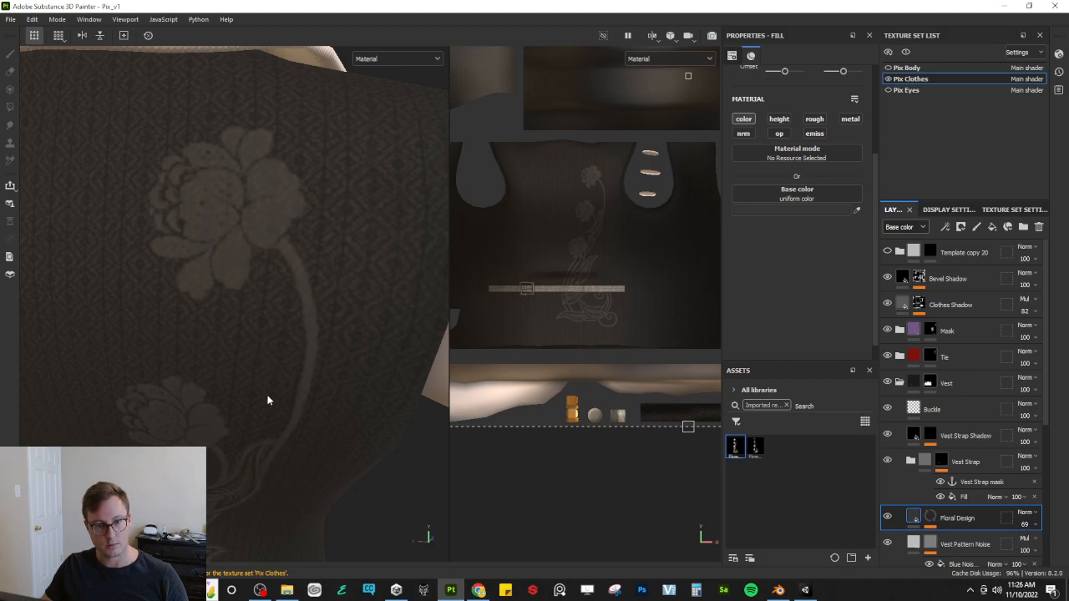
Step: Display the layers' height channel and check the Floral Design layer's height blending options, keeping it on Replace
scroll(284, 351, "down", 5)
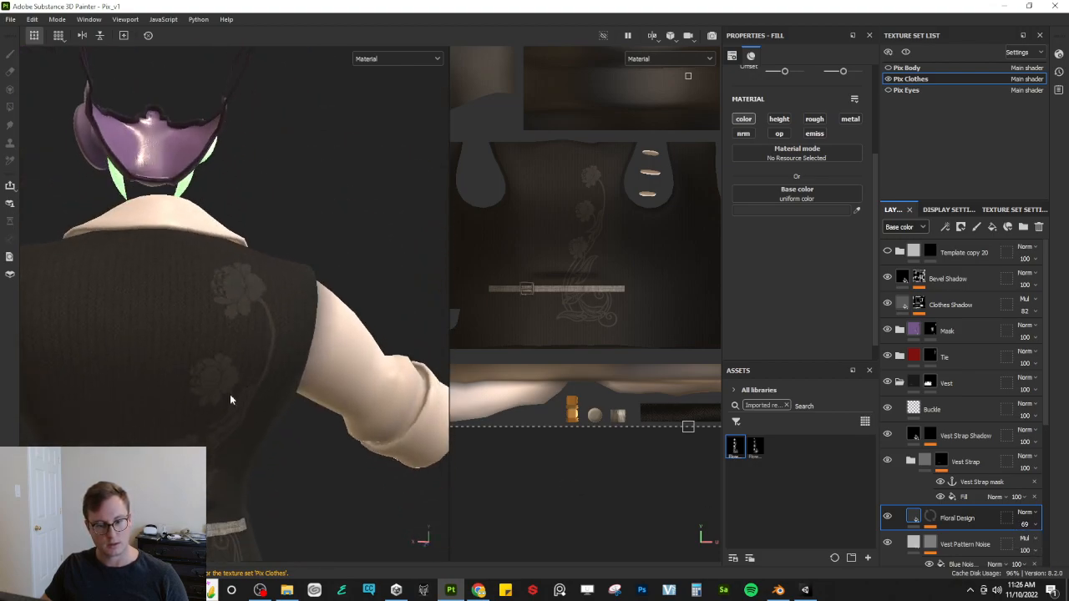
mouse_move(231, 398)
left_mouse_down("alt")
mouse_move(256, 353)
mouse_move(131, 353)
mouse_move(351, 288)
left_mouse_up("alt")
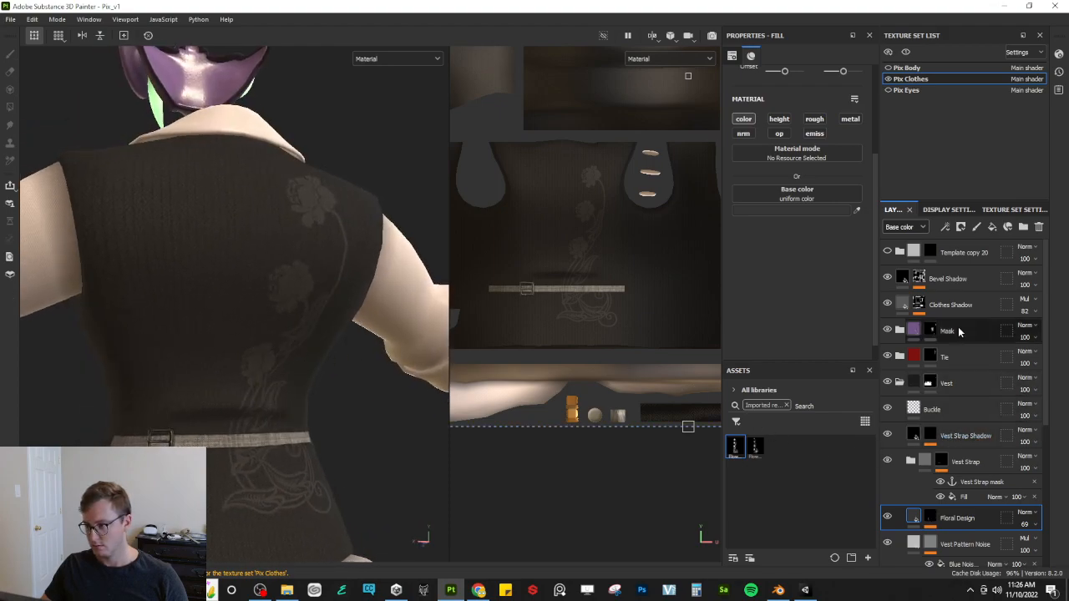
left_click(905, 227)
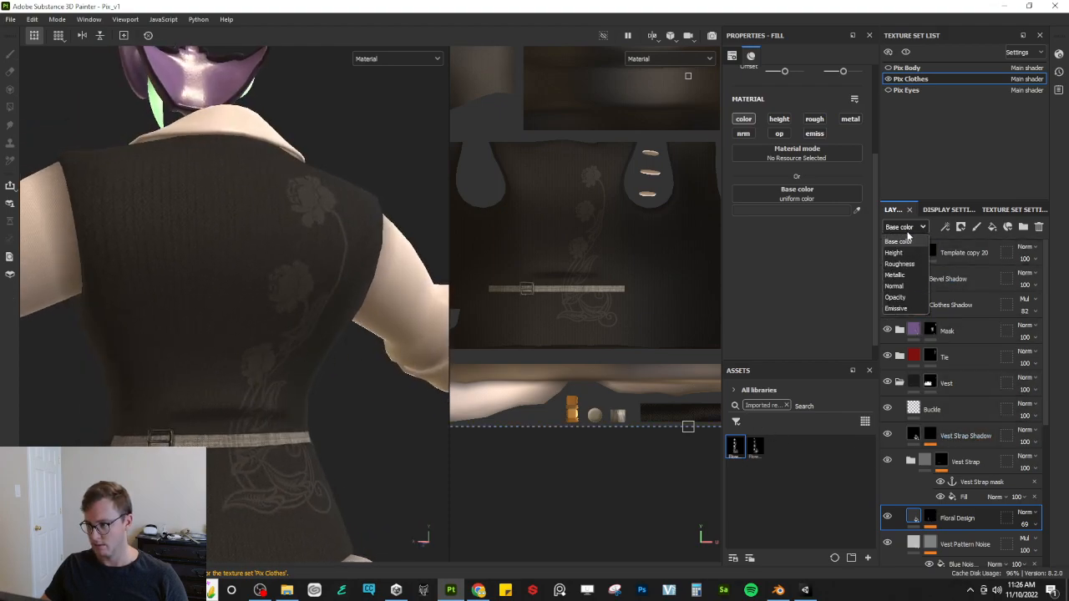
left_click(894, 253)
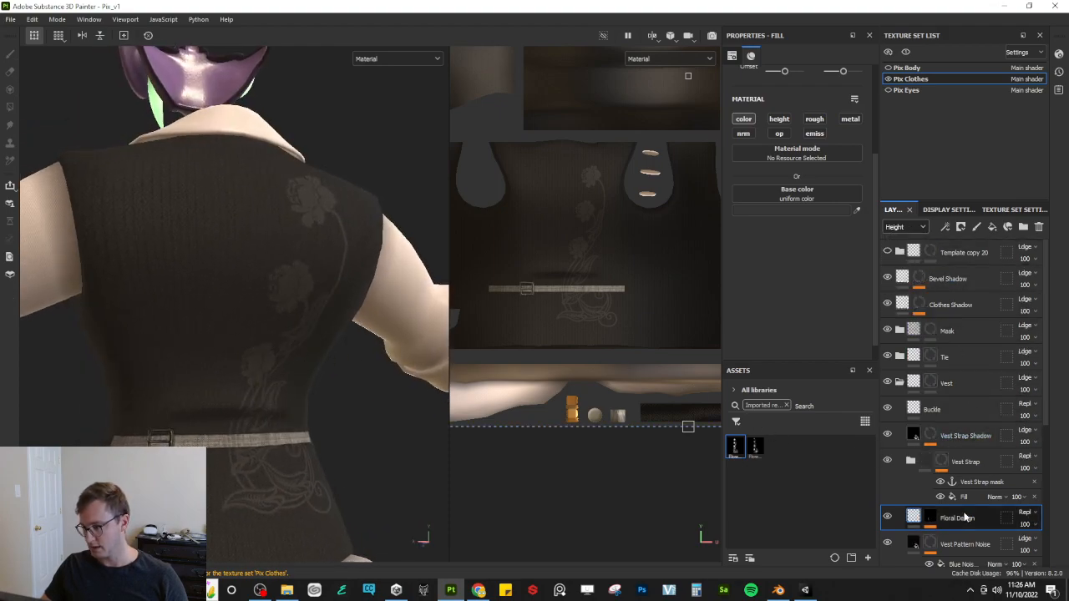
left_click(1026, 513)
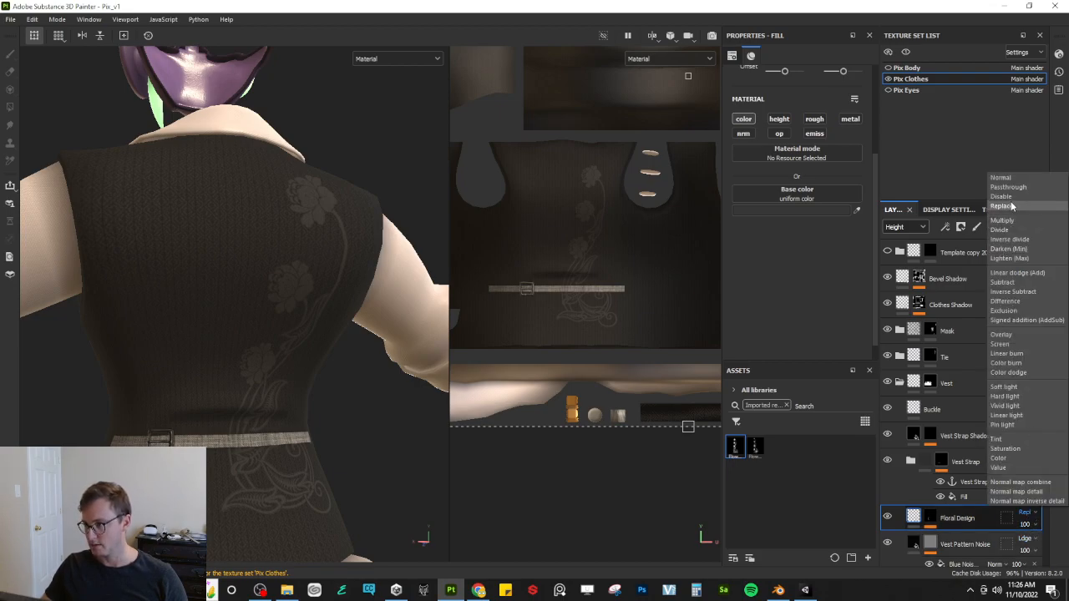
left_click(949, 541)
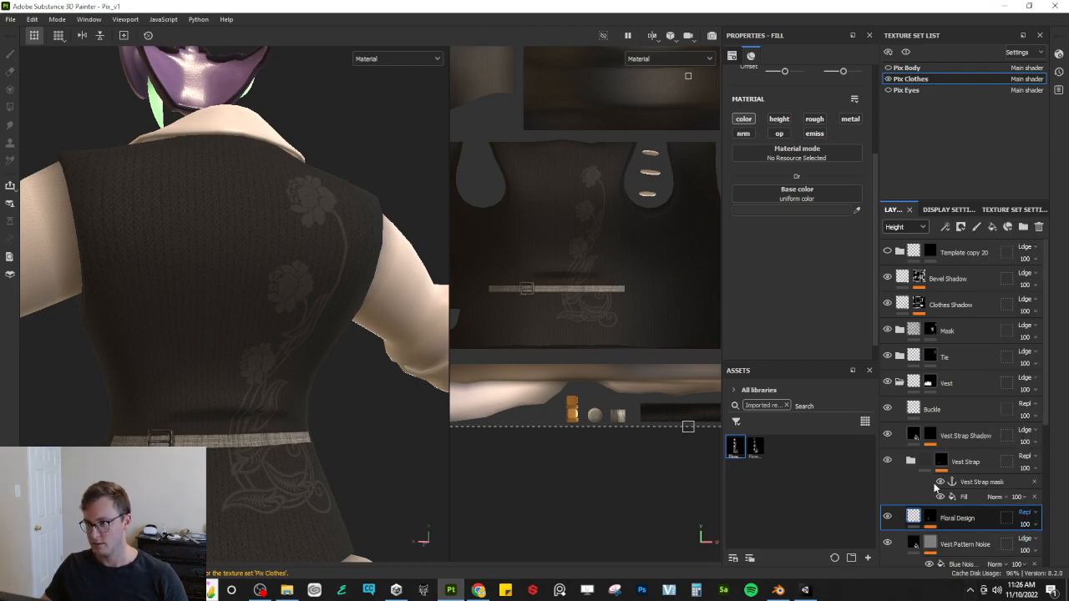
Step: Enable the height channel on the Floral Design fill and set its height to about -0.79
left_click(784, 122)
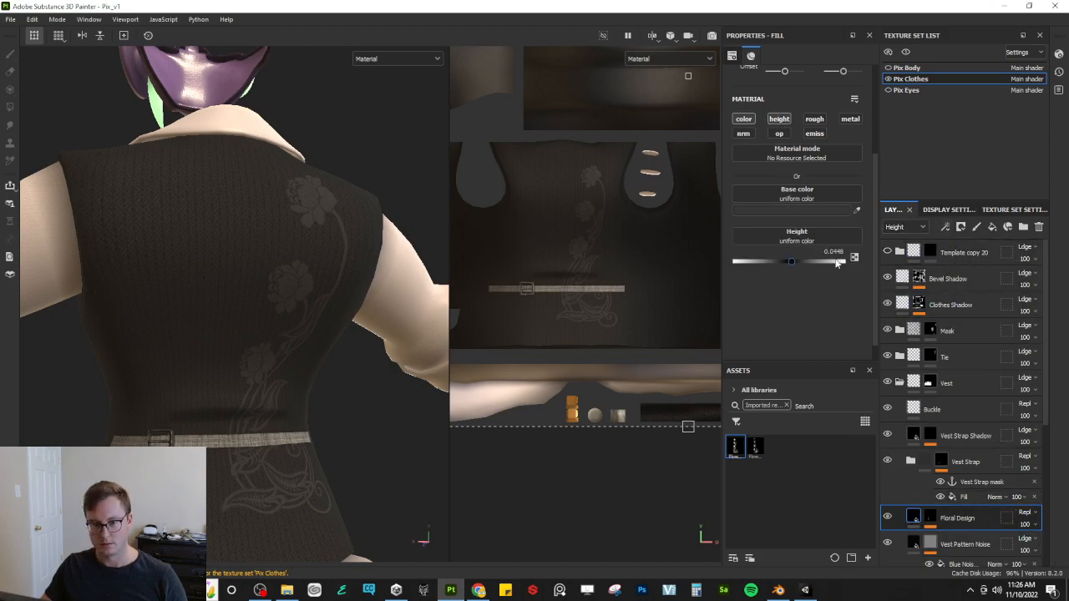
left_click_drag(271, 371, 215, 388, "alt")
scroll(225, 389, "up", 4)
left_click_drag(291, 389, 184, 362, "alt")
scroll(220, 375, "up", 3)
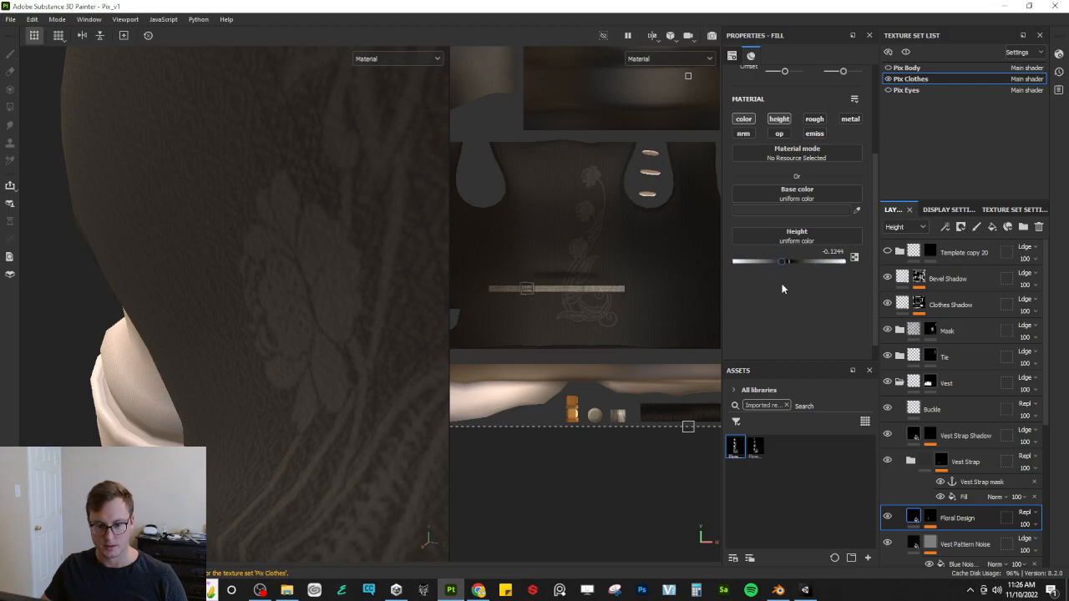
left_click_drag(739, 294, 745, 293)
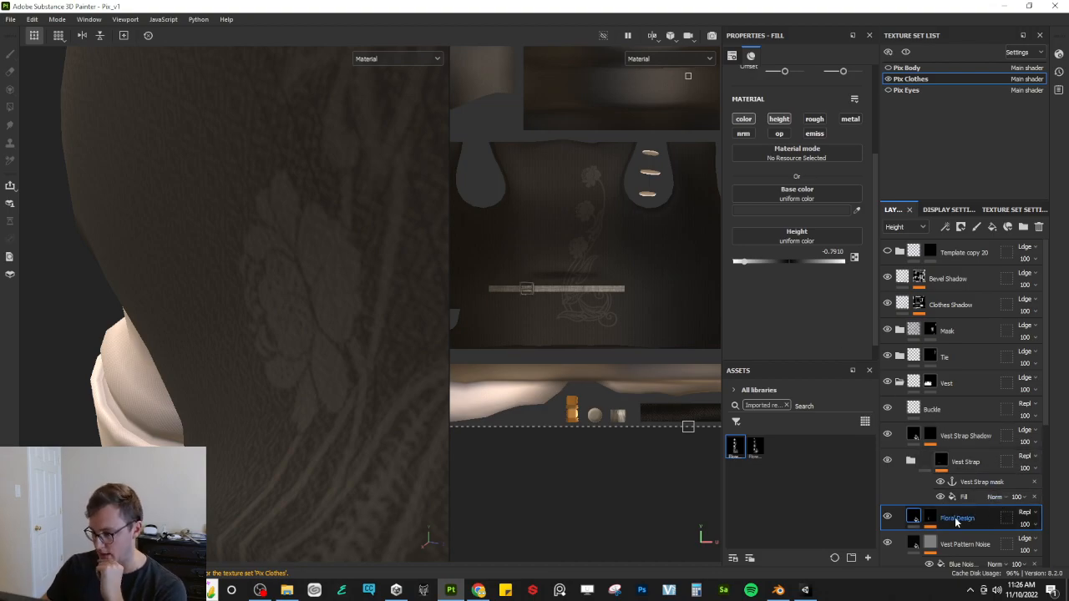
Step: Try the Floral Design layer above the Mask folder and directly above the Vest Strap folder, undoing each move
left_click_drag(966, 522, 967, 314)
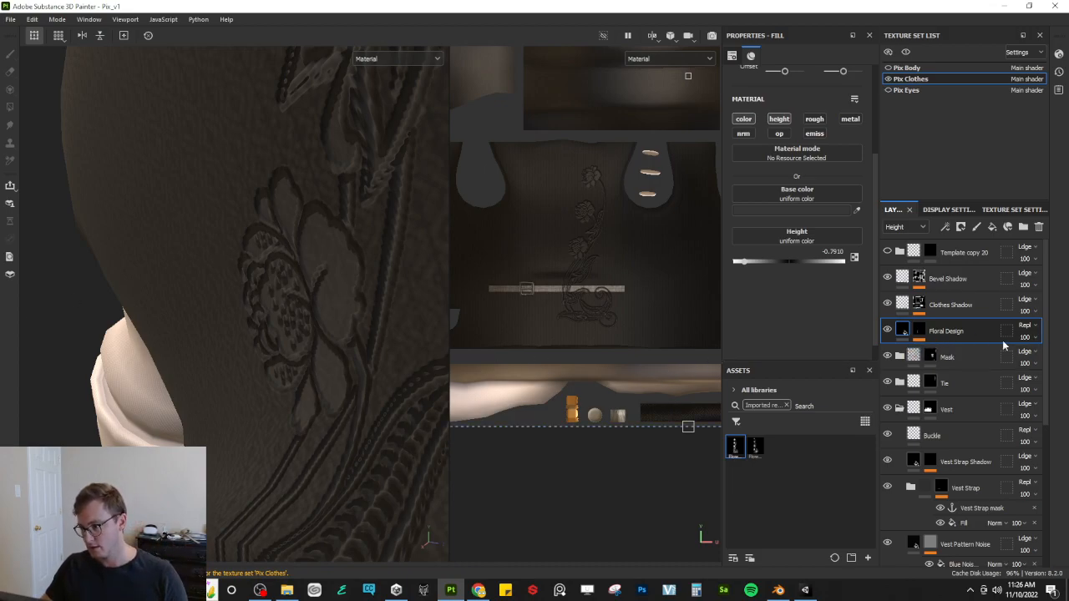
key("ctrl+z")
left_click(985, 522)
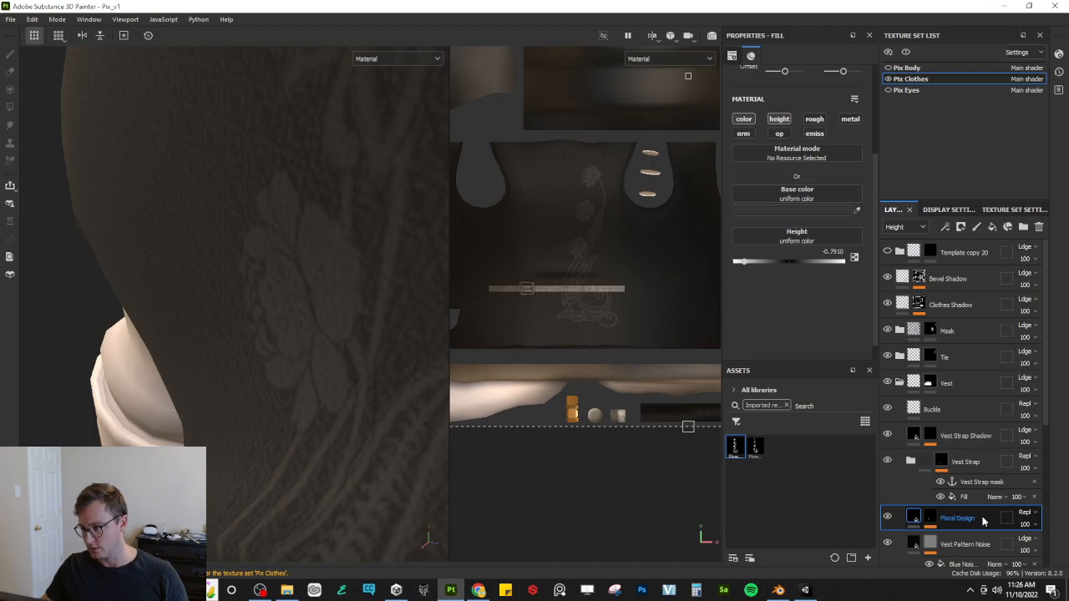
left_click_drag(983, 521, 981, 457)
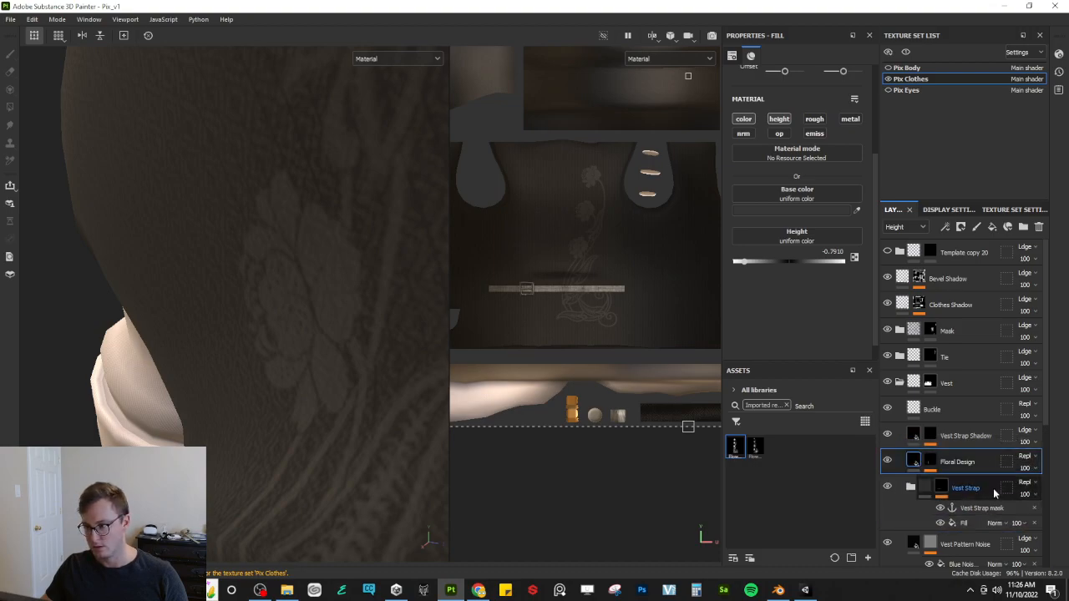
key("ctrl+z")
left_click(888, 462)
left_click(888, 461)
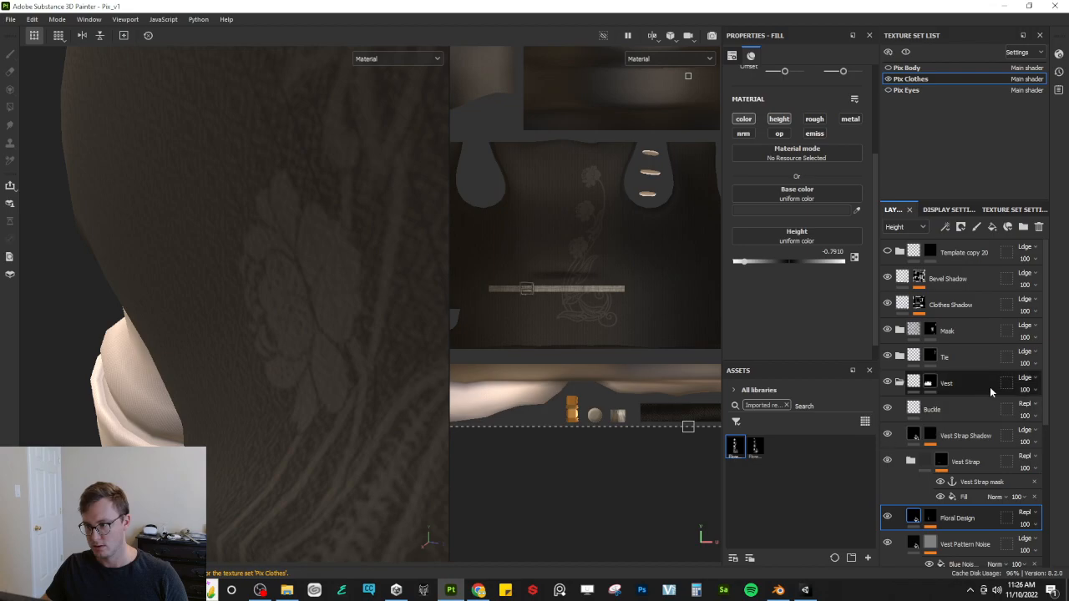
Step: Try the Replace blending mode on the Vest folder's height channel and undo it
left_click(1034, 381)
left_click(1012, 76)
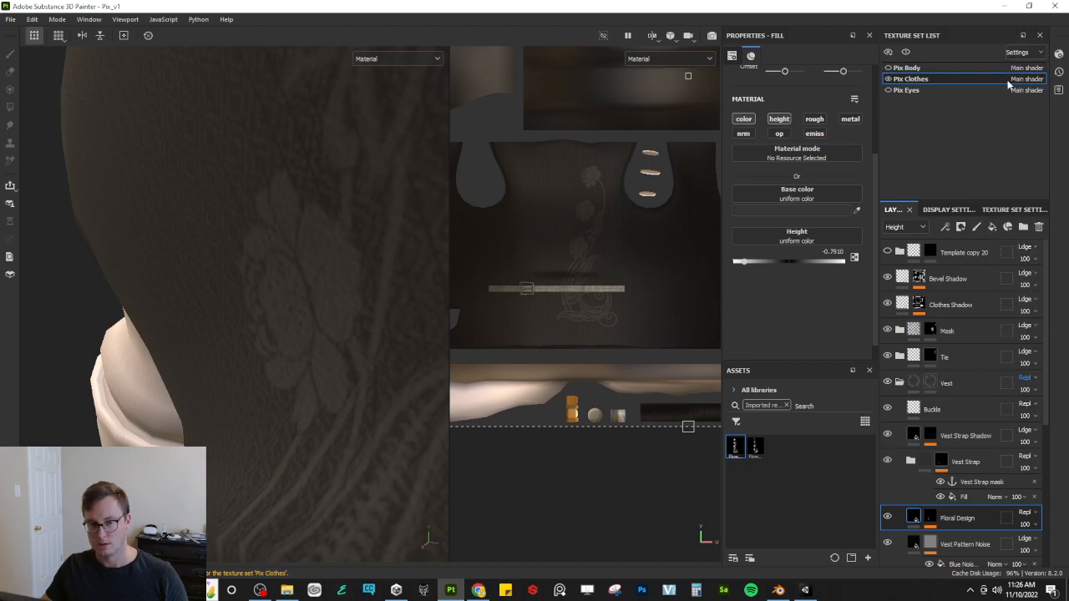
key("ctrl+z")
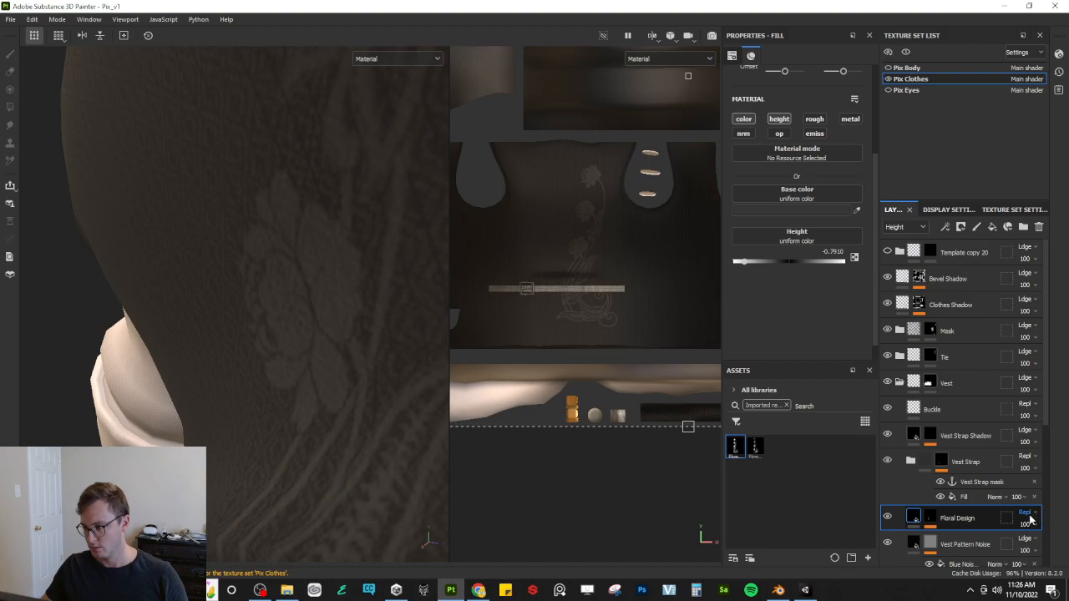
Step: Examine the Vest Pattern Noise fill's material settings and return to the Floral Design layer
scroll(989, 517, "down", 3)
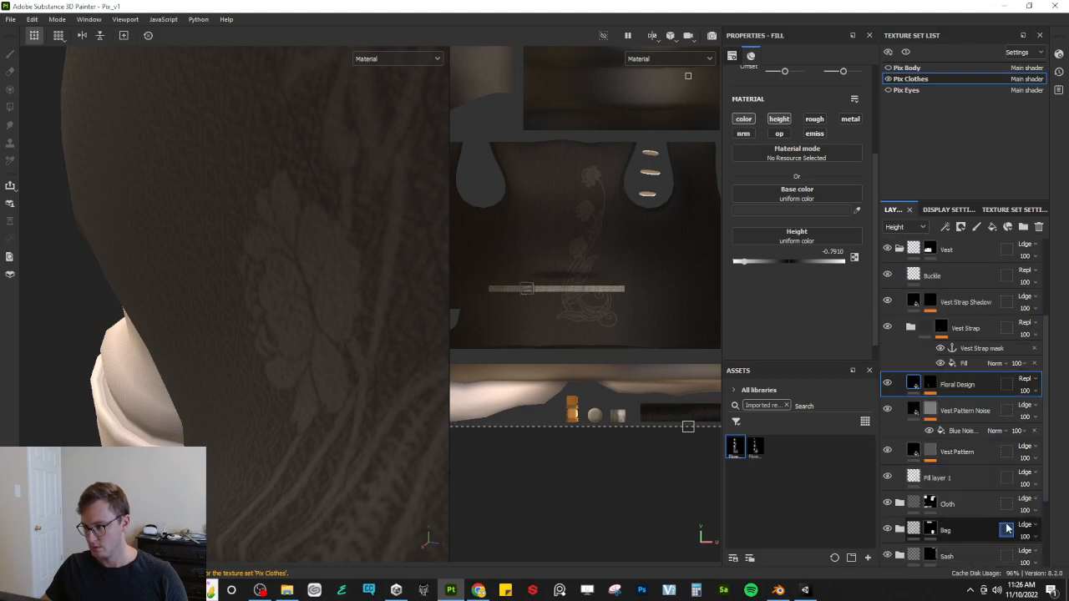
left_click(961, 410)
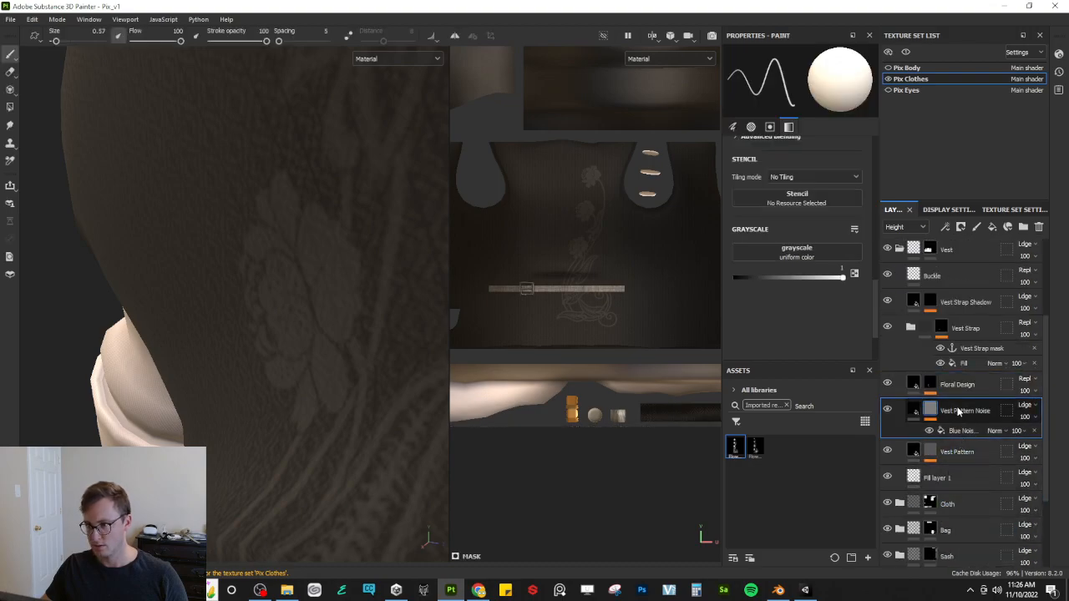
left_click(913, 410)
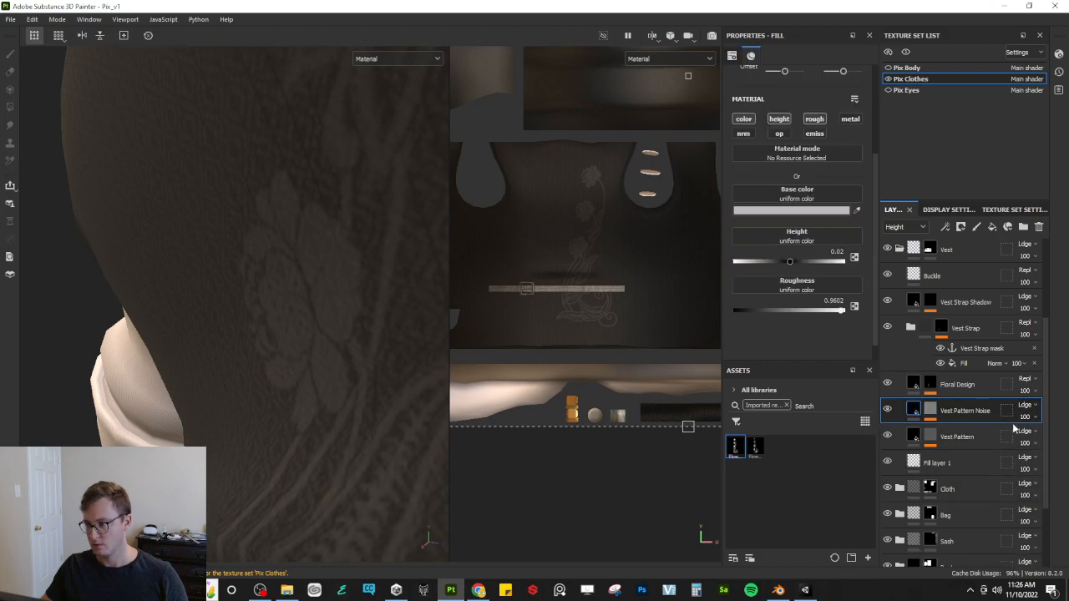
left_click(974, 386)
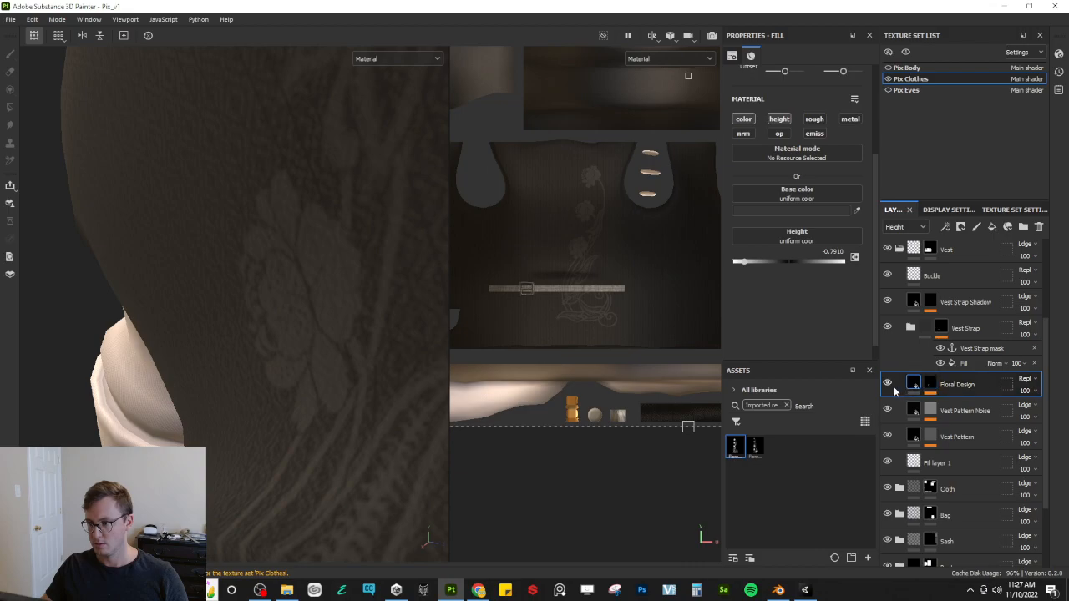
Step: Set the Floral Design fill's height to -0.0050, try Overlay and Normal height blending, and settle on Linear dodge (Add)
left_click_drag(804, 263, 788, 265)
left_click(1025, 378)
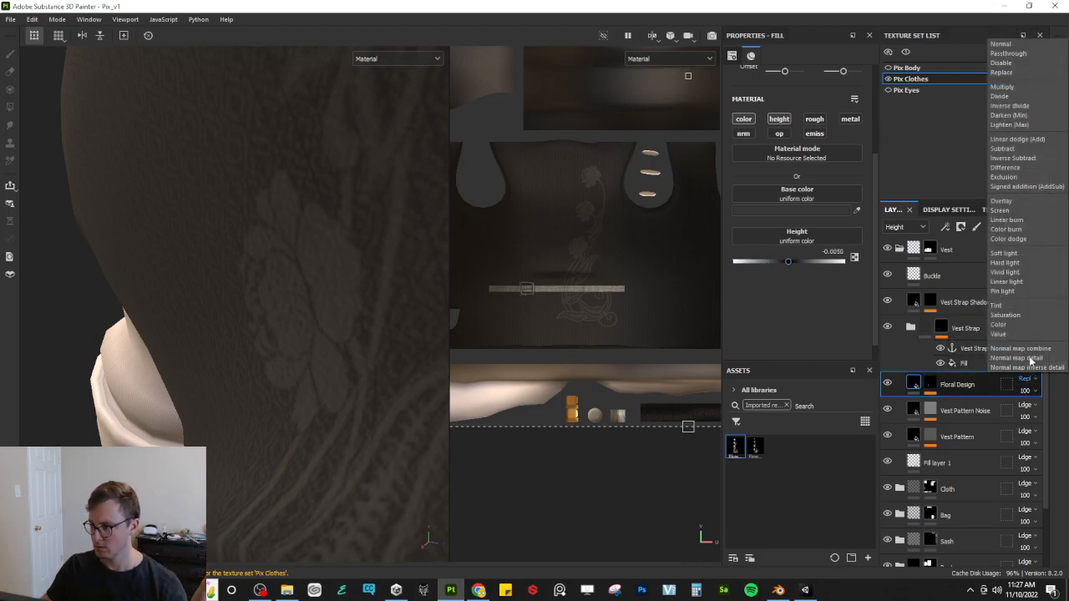
left_click(1001, 201)
left_click(1026, 380)
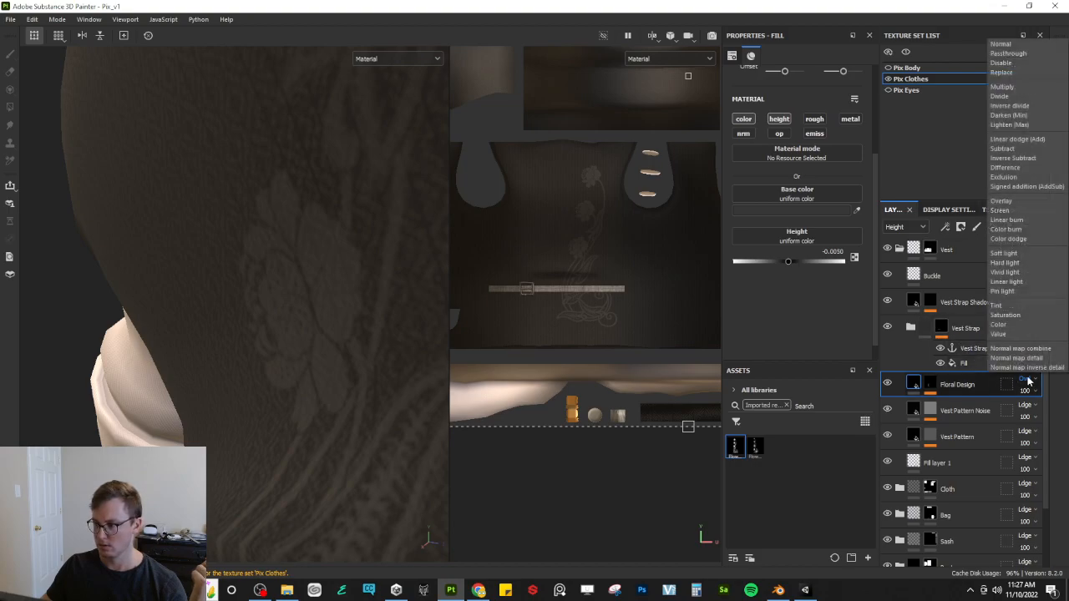
left_click(1001, 63)
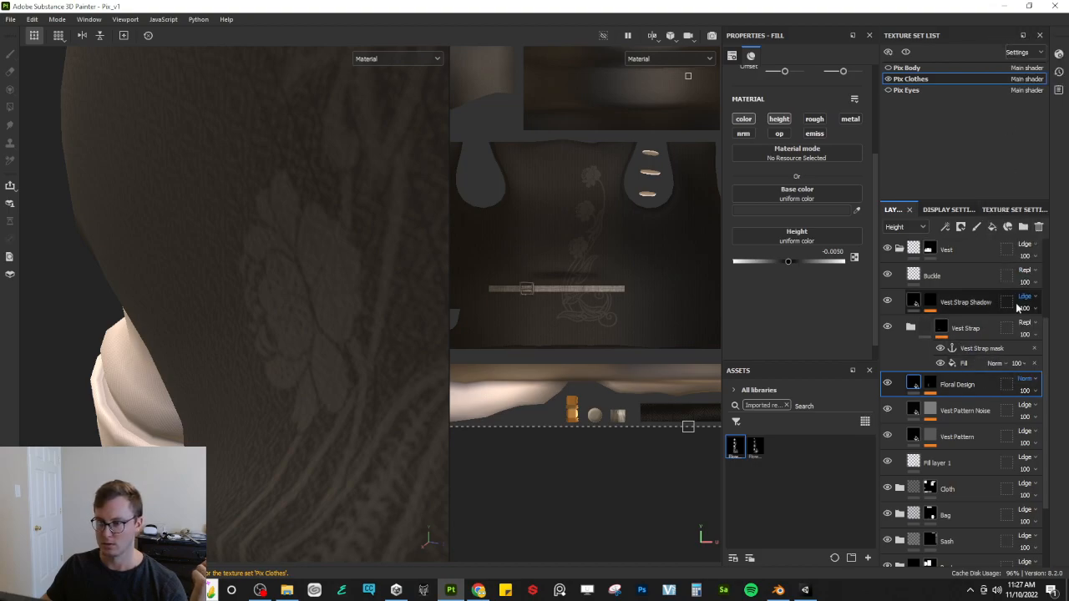
left_click(1025, 382)
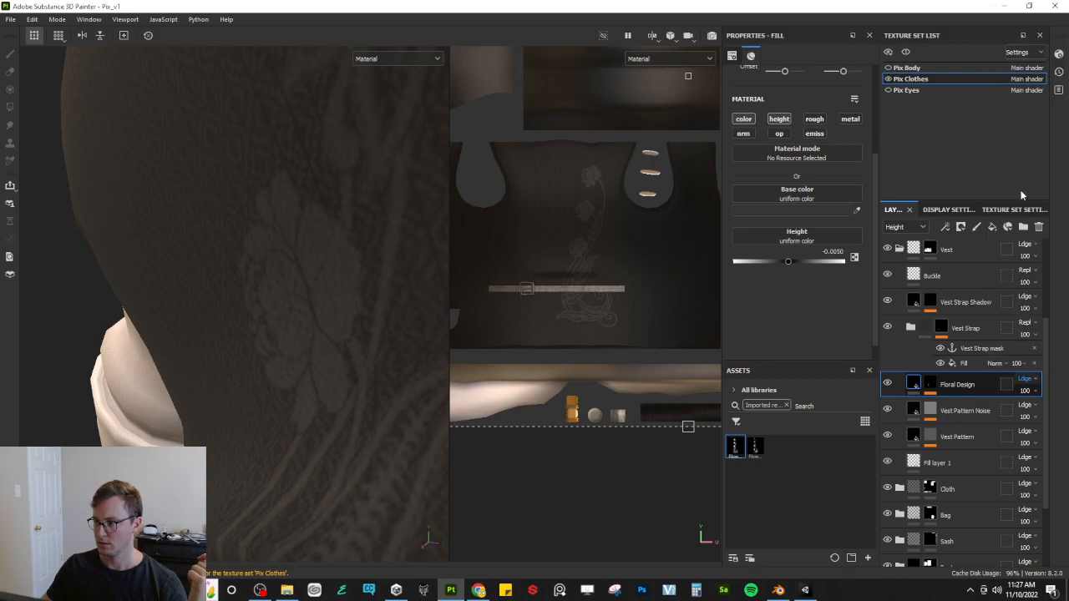
left_click(1017, 138)
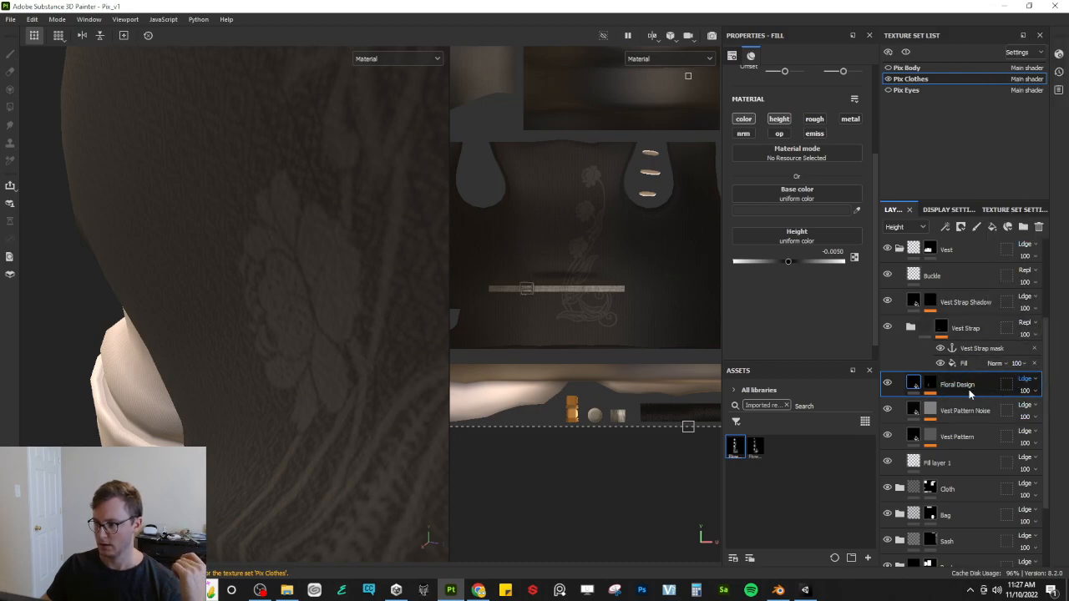
Step: Collapse the Vest Strap folder's mask effects and examine the mask of the Floral Design layer
mouse_move(966, 389)
left_mouse_down()
mouse_move(971, 474)
mouse_move(970, 441)
mouse_move(971, 469)
mouse_move(994, 473)
mouse_move(958, 470)
mouse_move(961, 383)
left_mouse_up()
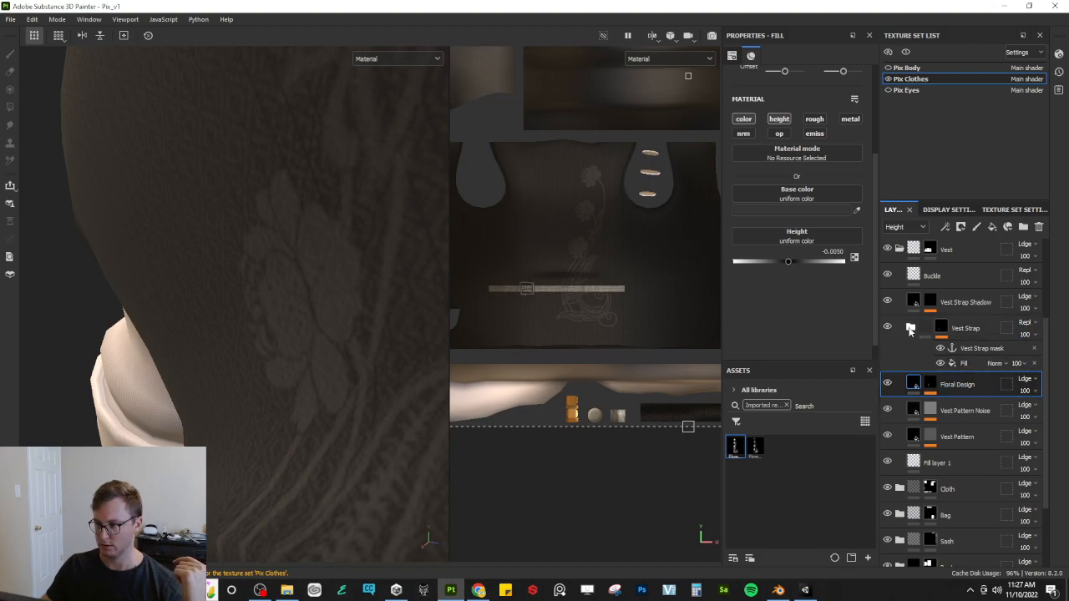
left_click(910, 328)
left_click(959, 353)
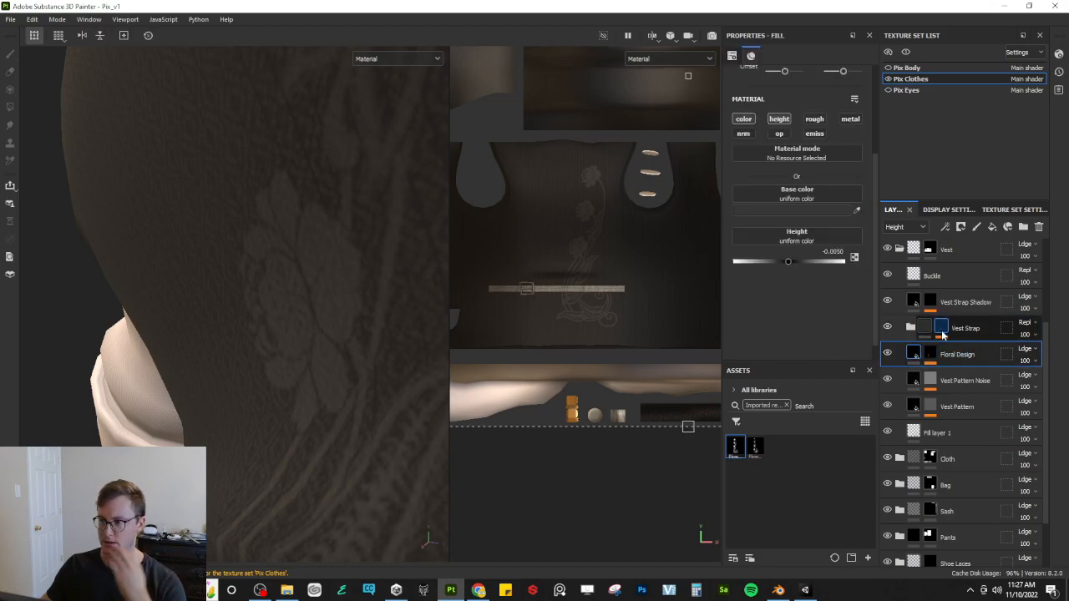
scroll(945, 334, "up", 2)
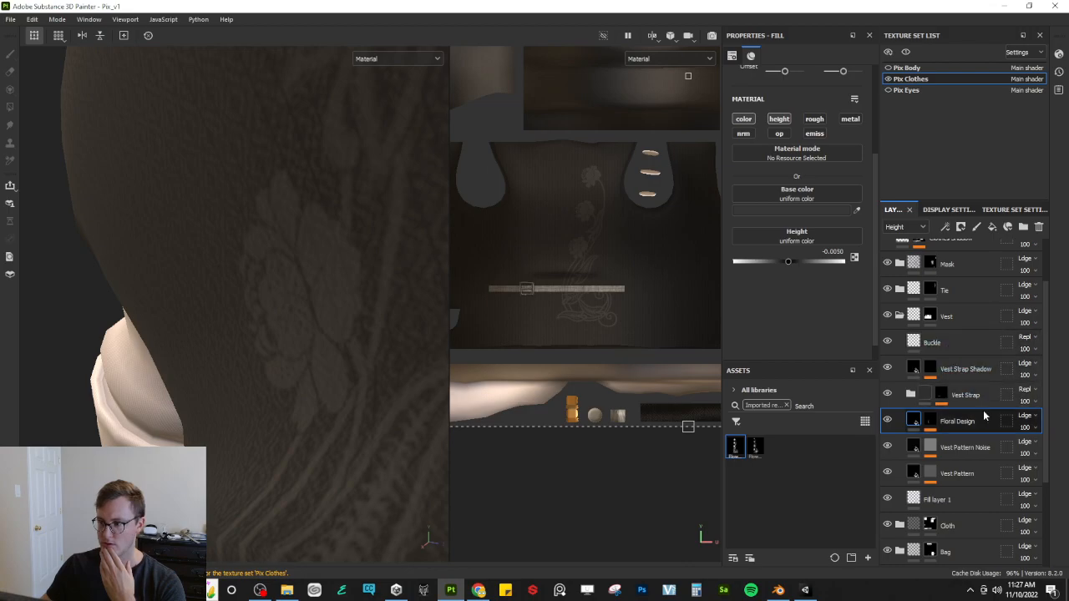
left_click(932, 424)
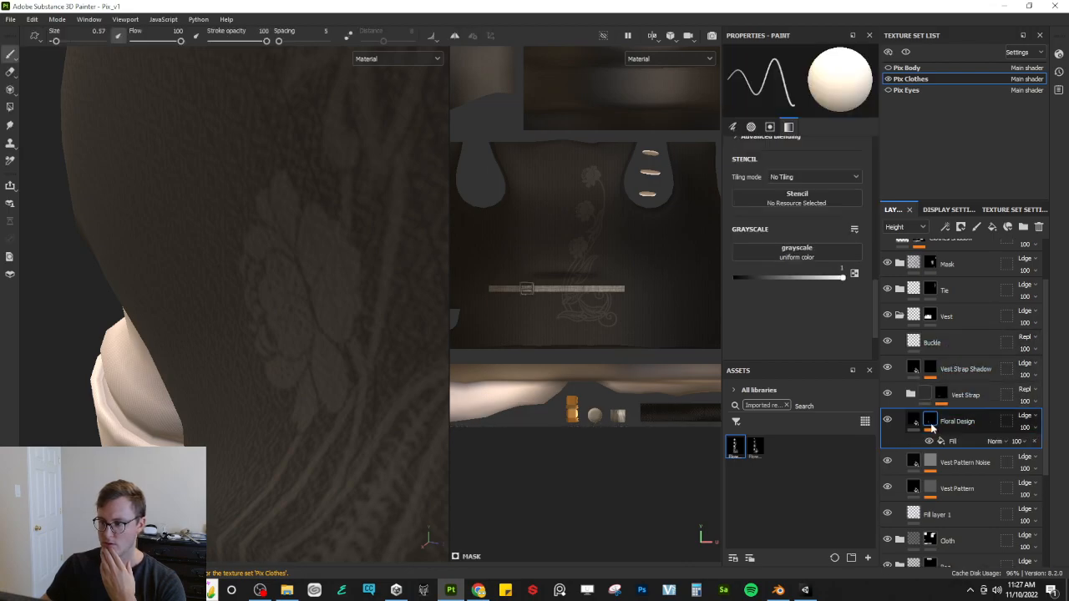
left_click(912, 420)
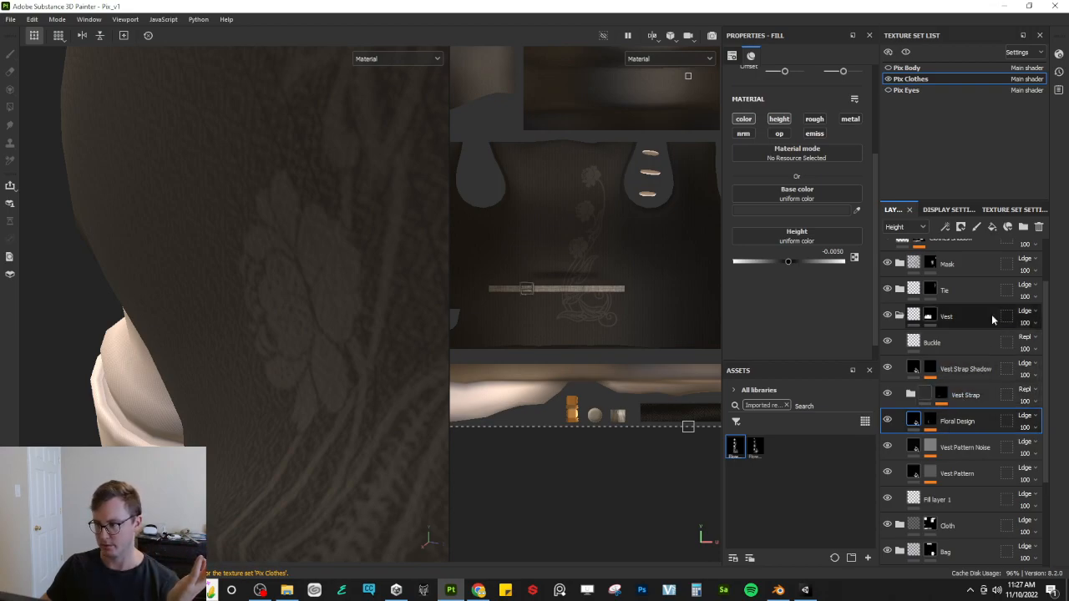
Step: Place the Floral Design layer in a new folder above Vest Pattern Noise and set the folder's height blending to Replace
left_click(1021, 226)
left_click_drag(956, 448, 961, 419)
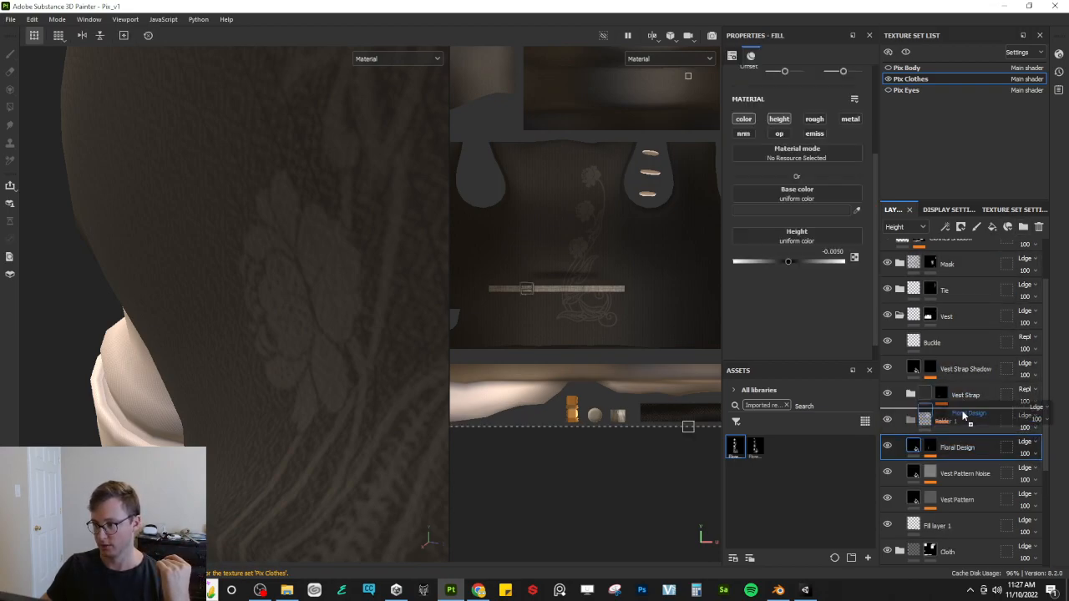
left_click(1026, 416)
left_click(1007, 111)
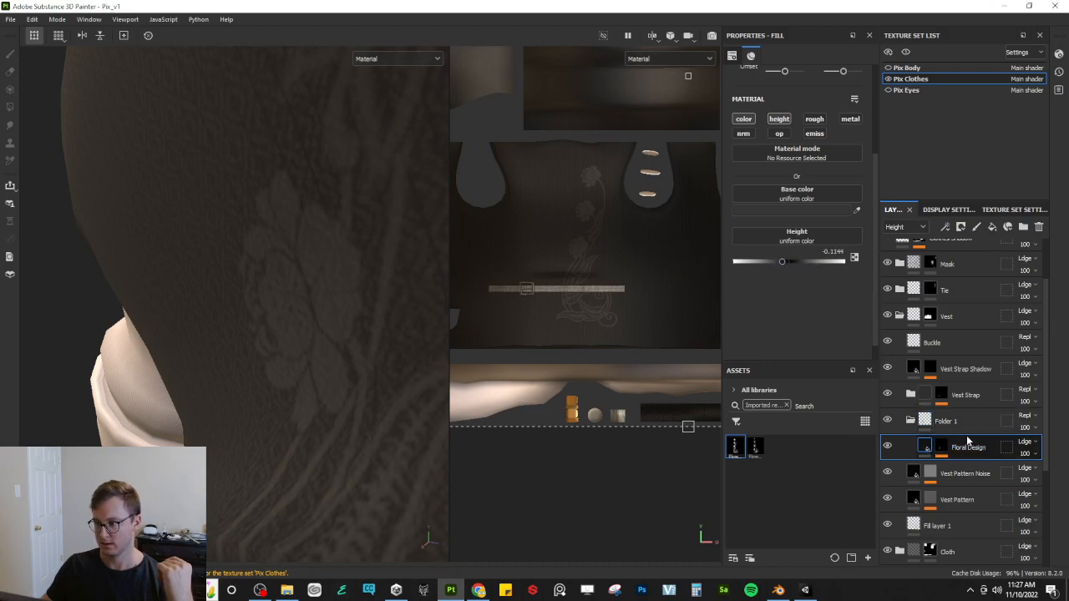
Step: Check the Floral Design layer's Flower_1_Alpha mask fill and set the layer's height to 0.0746
left_click(943, 449)
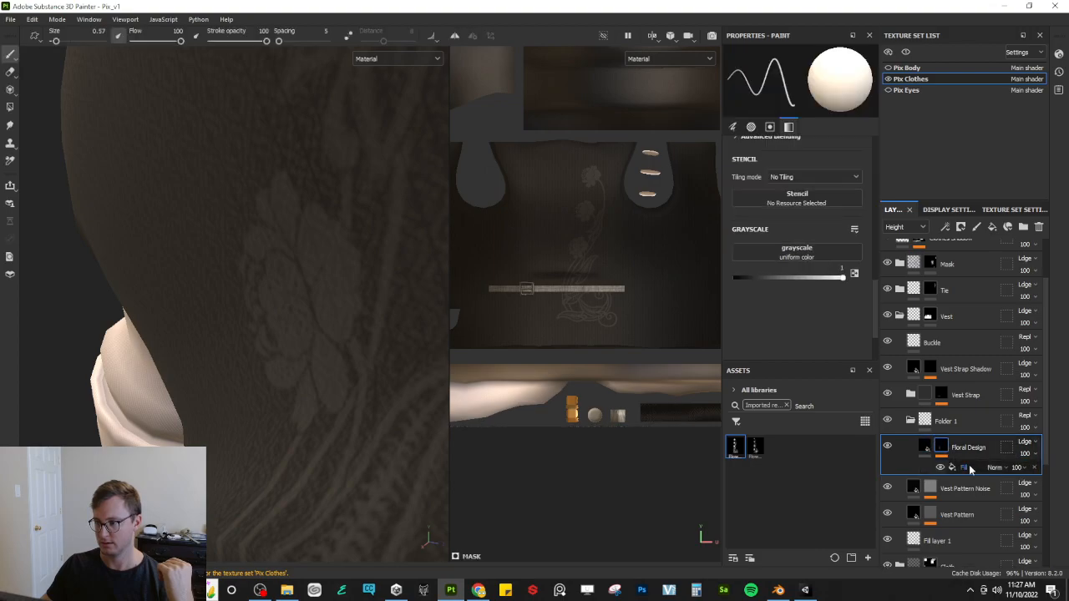
left_click(968, 469)
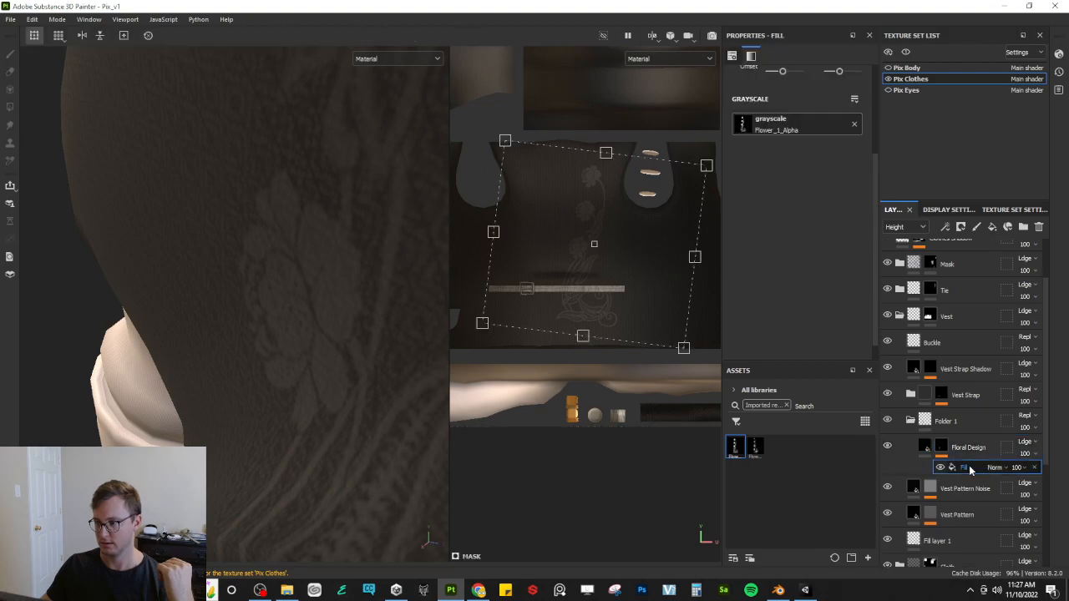
left_click(925, 452)
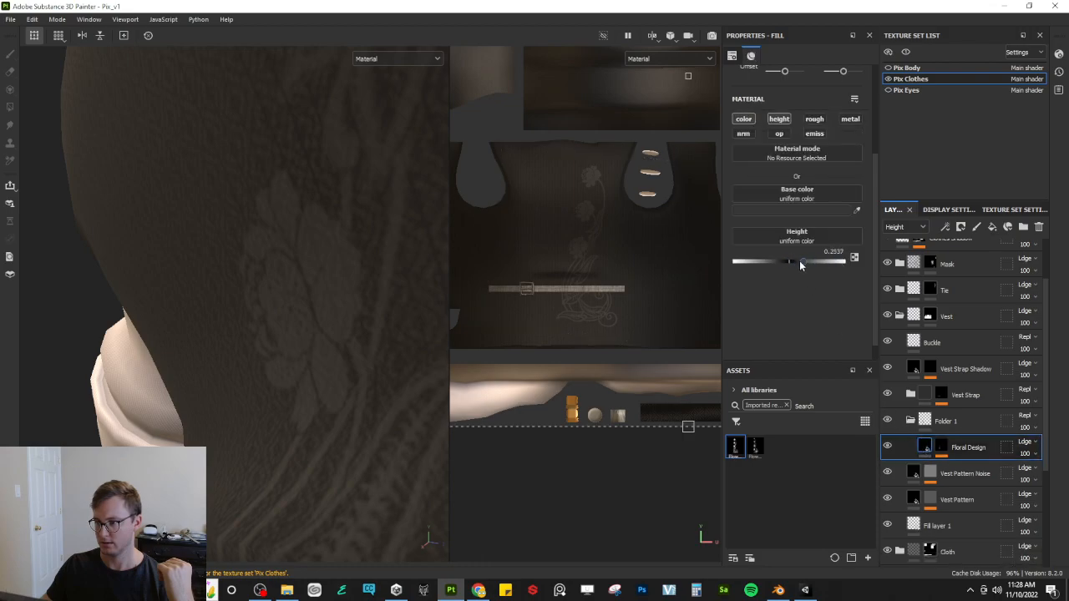
scroll(206, 302, "down", 6)
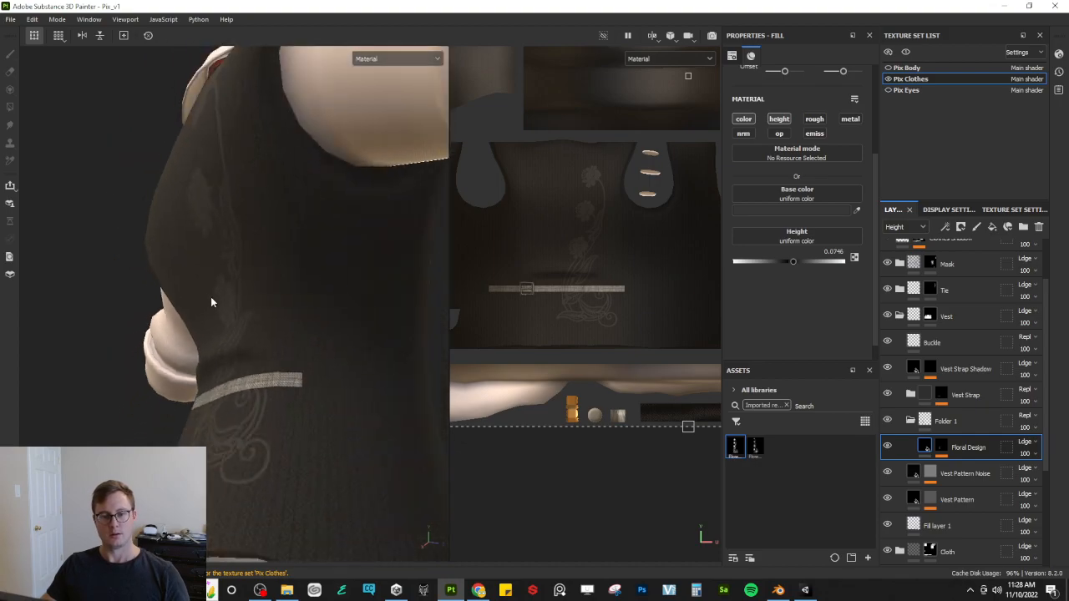
Step: Switch to Chrome and search Google in a new tab for "substance painter height not working"
left_click_drag(210, 298, 322, 382, "alt")
left_click(478, 590)
key("ctrl+t")
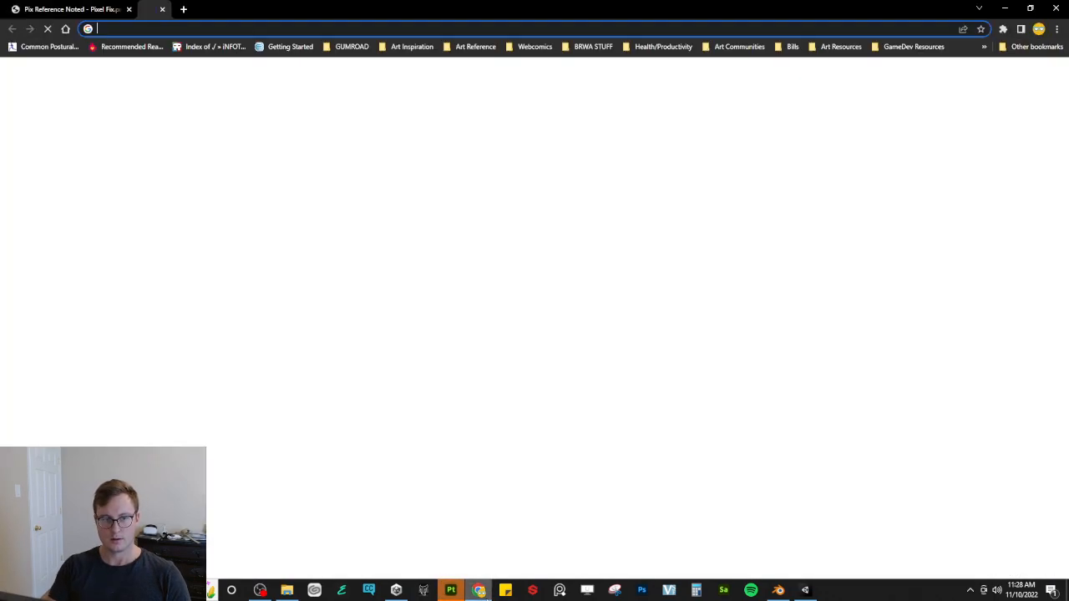
type("substance apint")
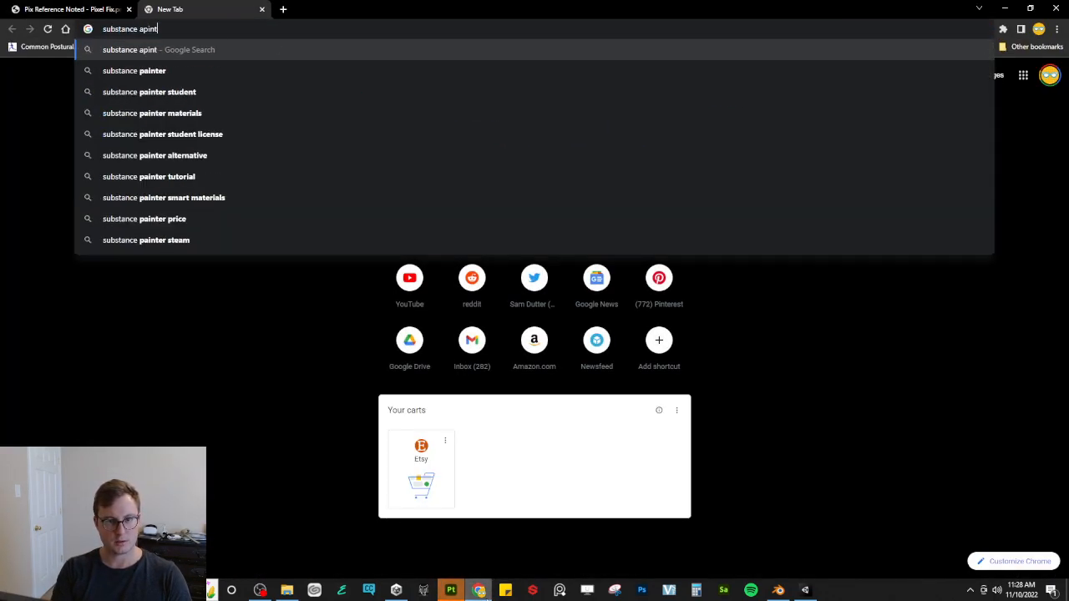
key("BackSpace")
key("BackSpace")
key("BackSpace")
key("BackSpace")
key("BackSpace")
type("painter height no")
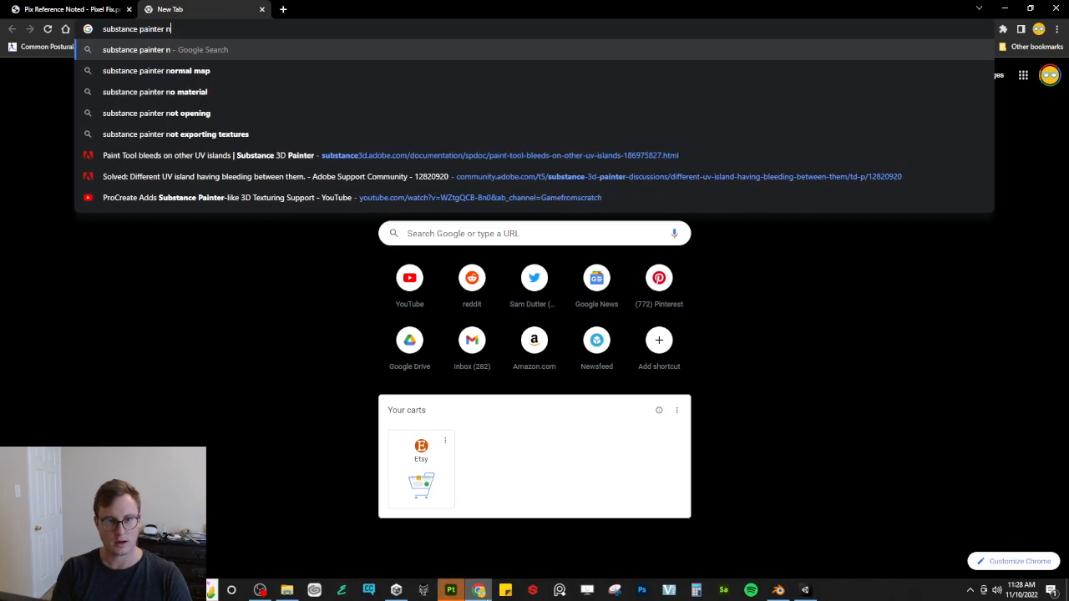
type("t")
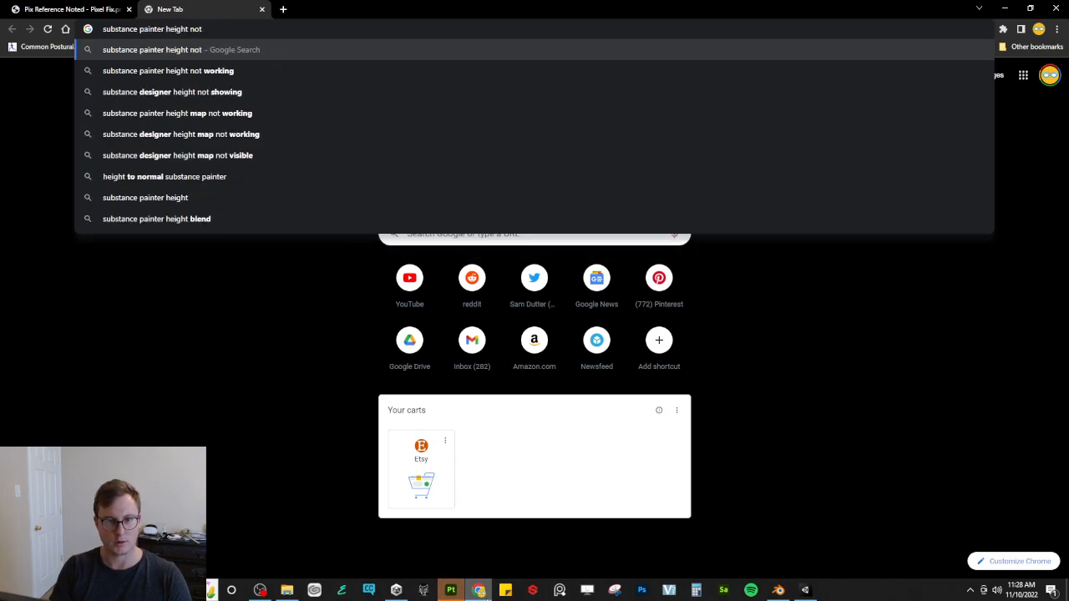
key("Down")
key("Return")
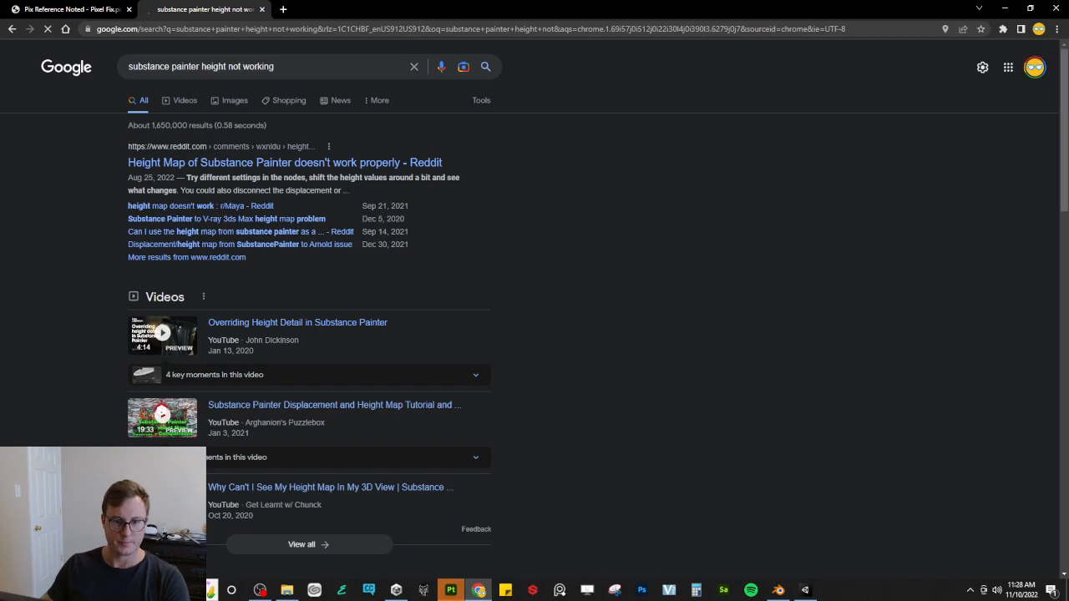
Step: Check the Reddit and Polycount threads on missing height effects, skim the remaining search results, and switch back to Substance 3D Painter
left_click(345, 164)
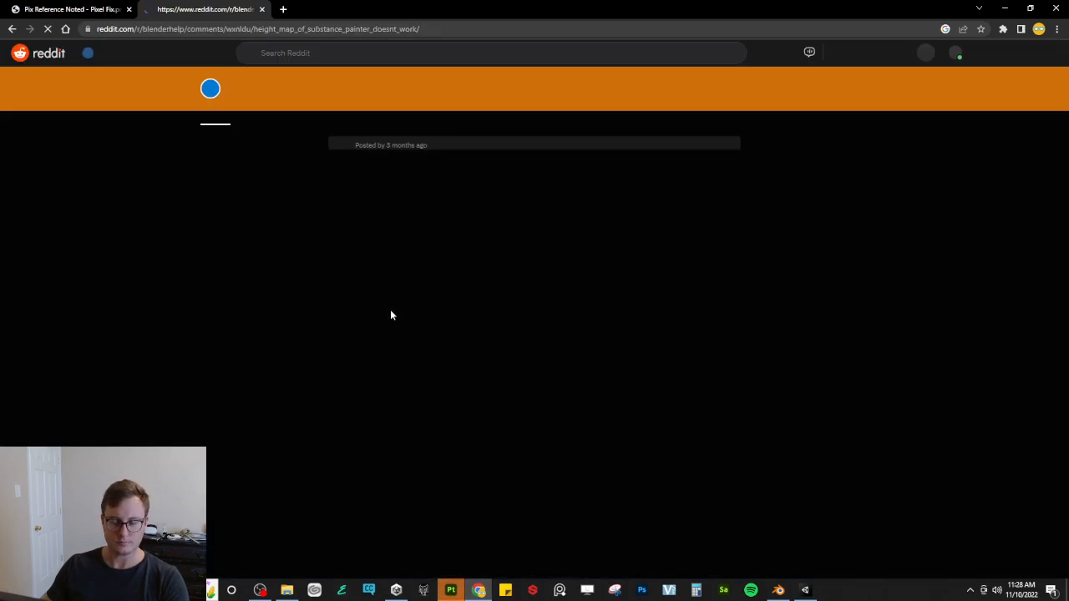
scroll(174, 262, "down", 8)
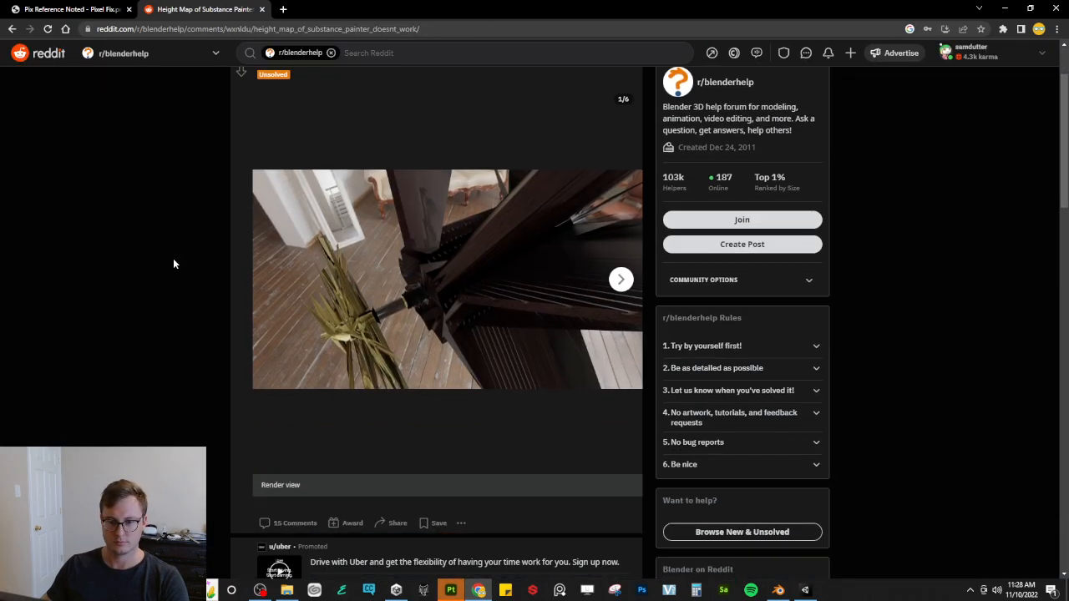
left_click(13, 31)
scroll(97, 282, "down", 6)
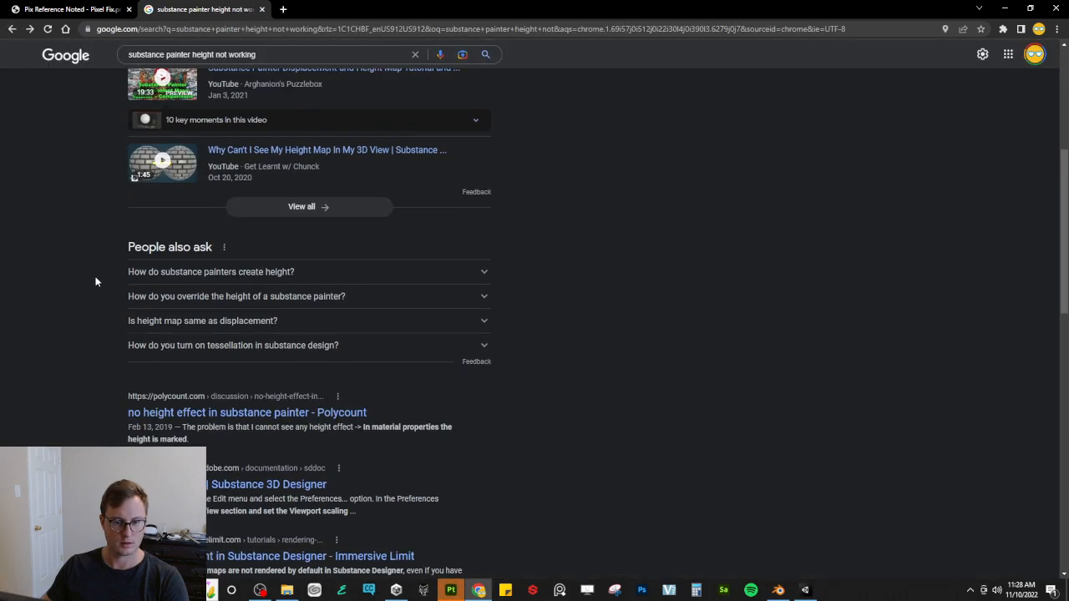
left_click(299, 190)
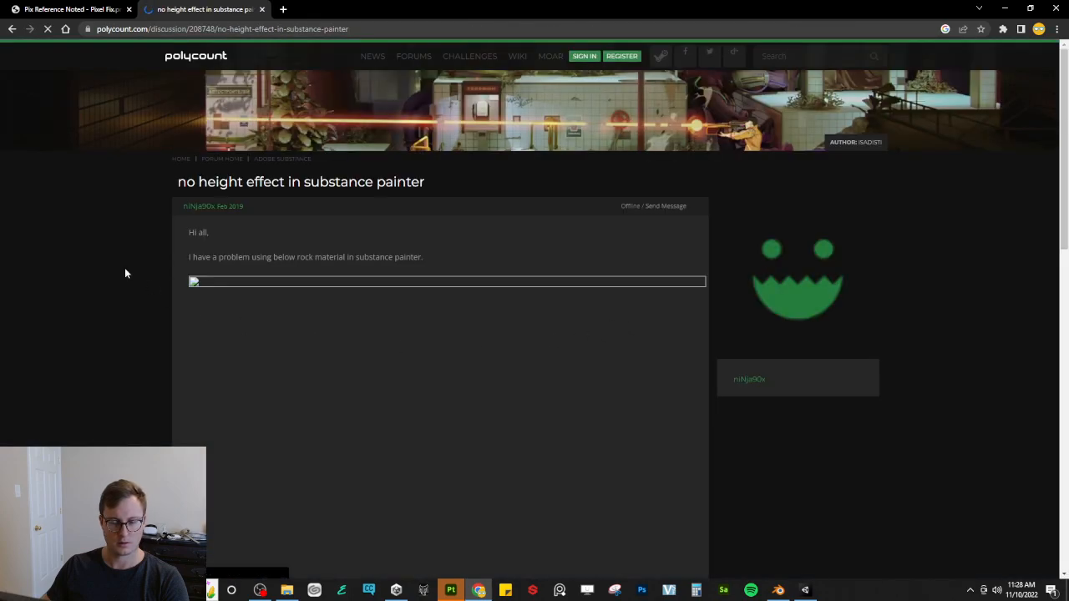
scroll(72, 255, "down", 5)
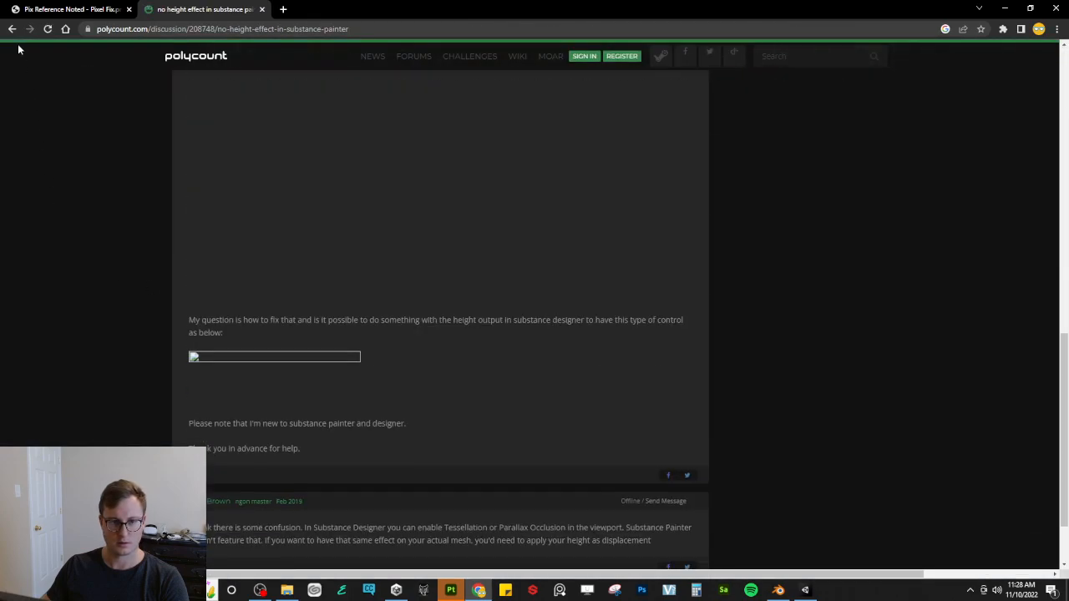
left_click(12, 28)
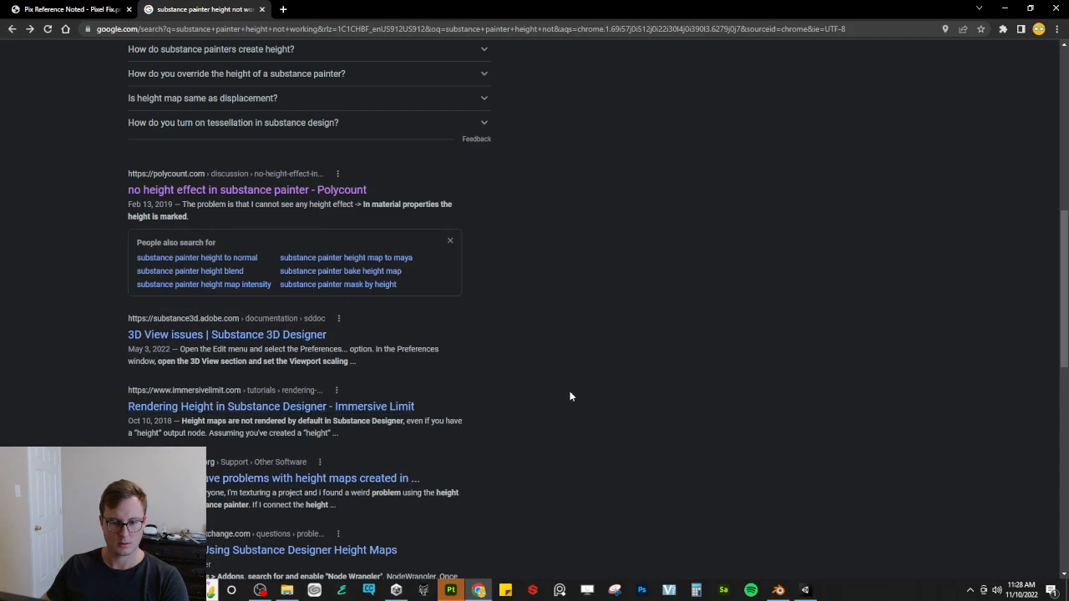
scroll(346, 421, "down", 4)
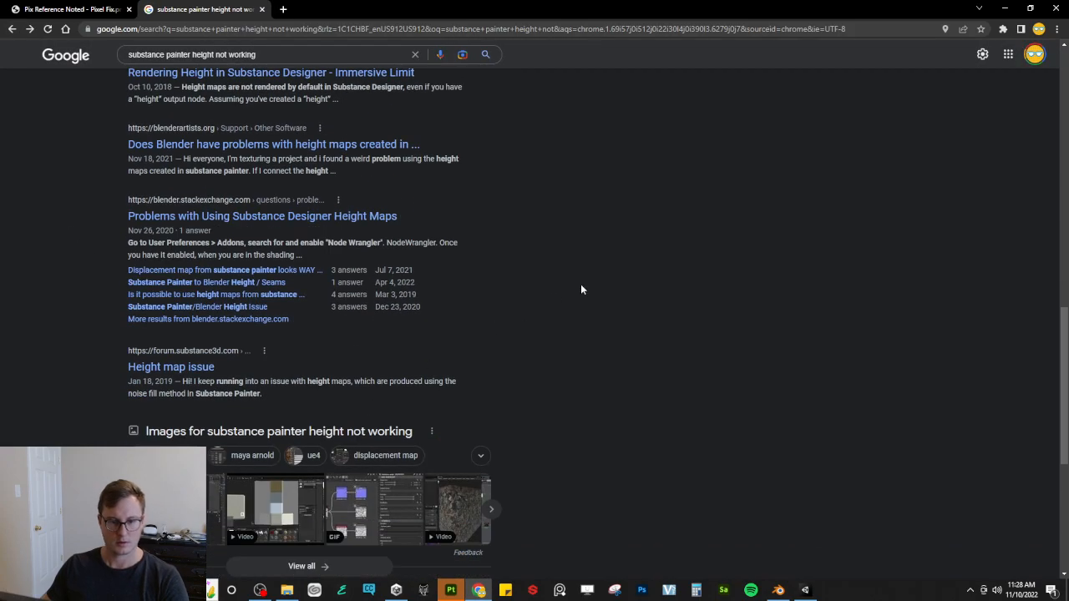
key("alt+Tab")
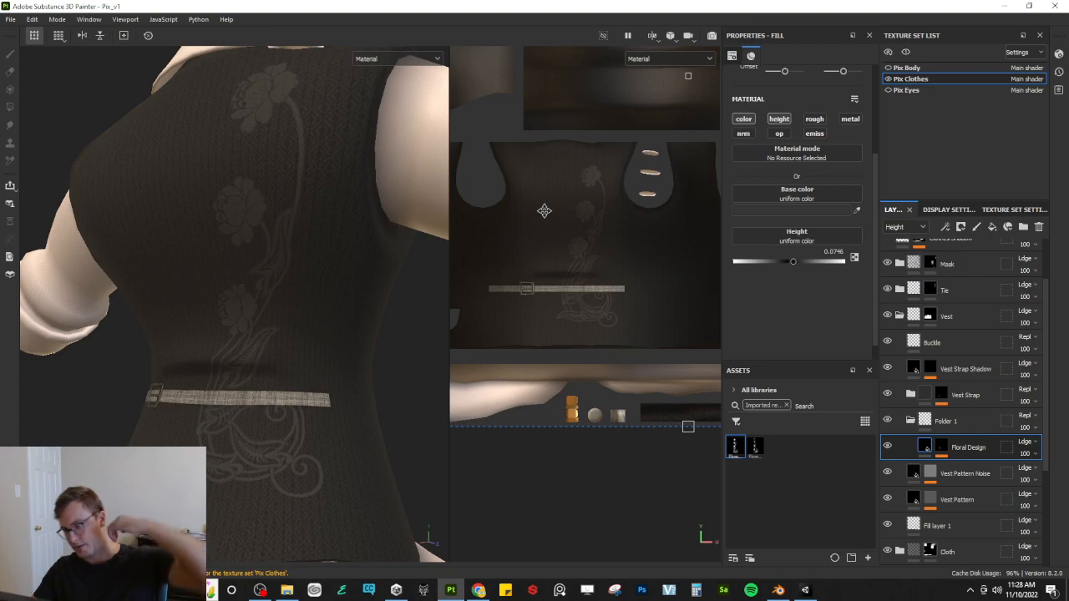
Step: Enable the roughness channel on the Floral Design fill layer, set it to 0.3781, and inspect the design on the vest's back
left_click(815, 120)
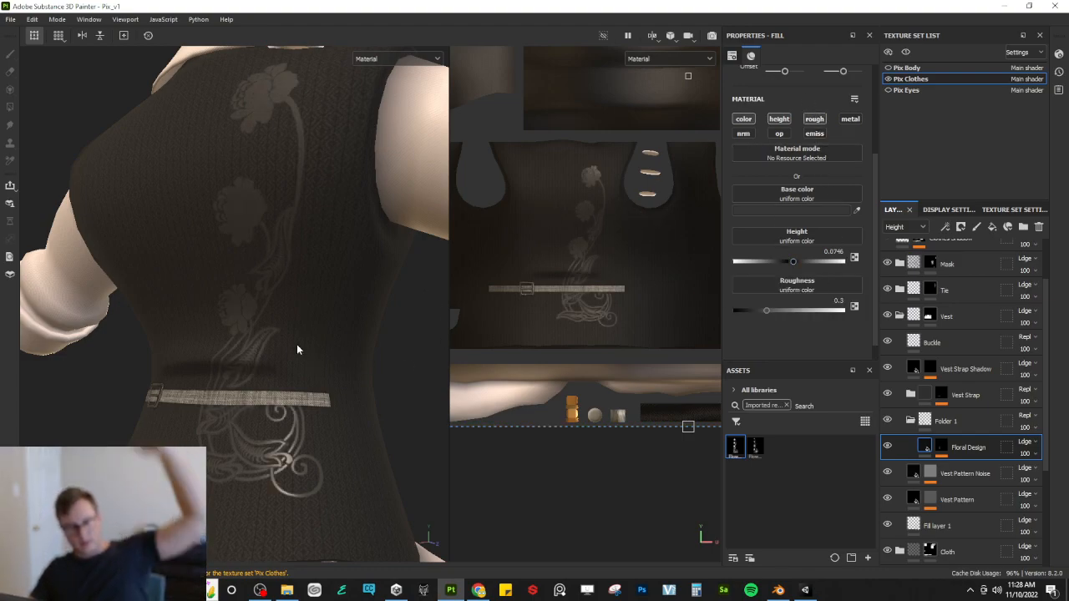
mouse_move(310, 329)
left_mouse_down("alt")
mouse_move(359, 310)
mouse_move(329, 275)
mouse_move(326, 403)
mouse_move(381, 312)
mouse_move(306, 293)
mouse_move(353, 327)
mouse_move(371, 324)
mouse_move(317, 288)
mouse_move(258, 331)
mouse_move(334, 331)
mouse_move(324, 281)
mouse_move(351, 293)
mouse_move(274, 306)
mouse_move(318, 323)
left_mouse_up("alt")
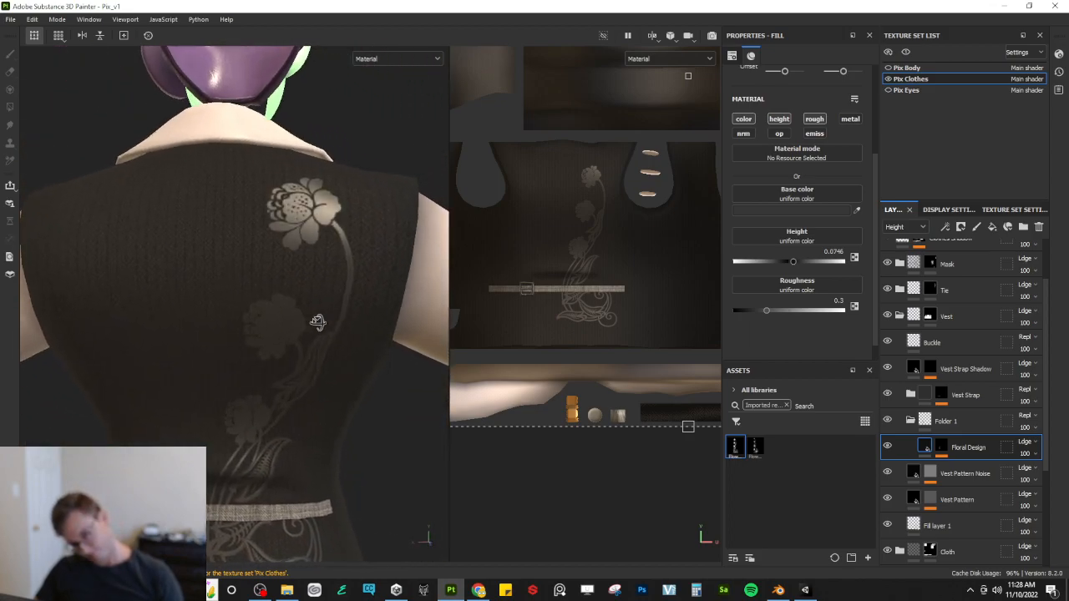
left_click_drag(767, 311, 775, 311)
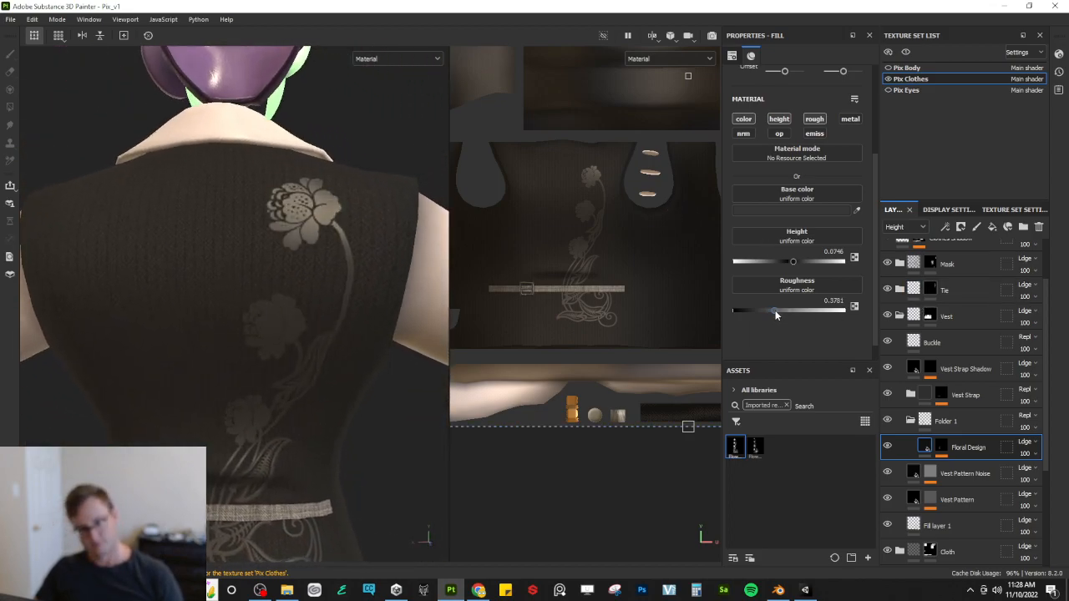
mouse_move(351, 288)
left_mouse_down("alt")
mouse_move(366, 285)
mouse_move(247, 262)
mouse_move(353, 298)
left_mouse_up("alt")
scroll(262, 277, "down", 4)
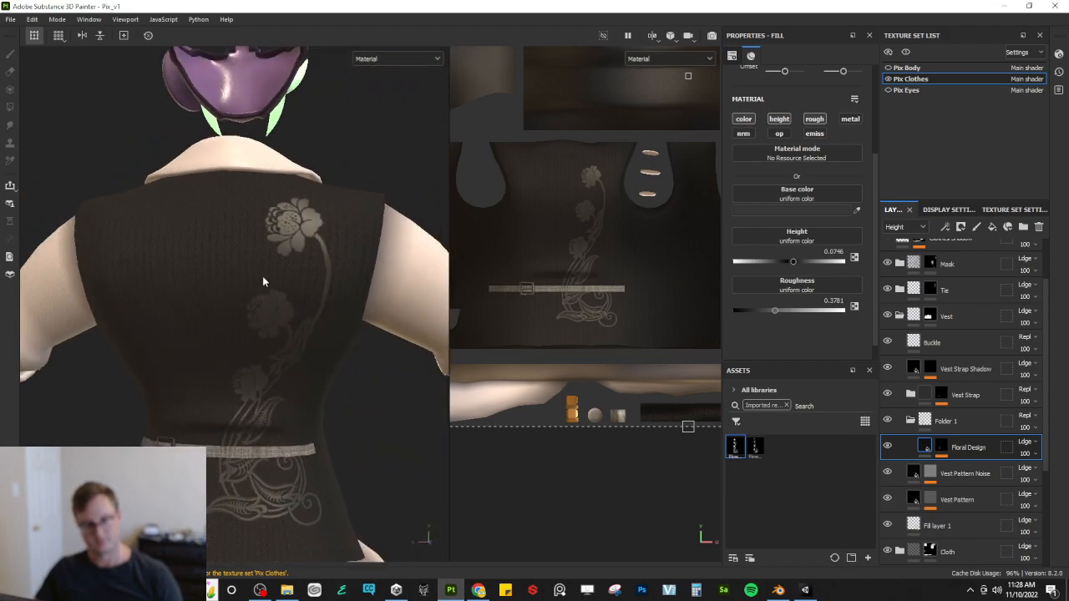
left_click_drag(264, 279, 283, 332, "alt")
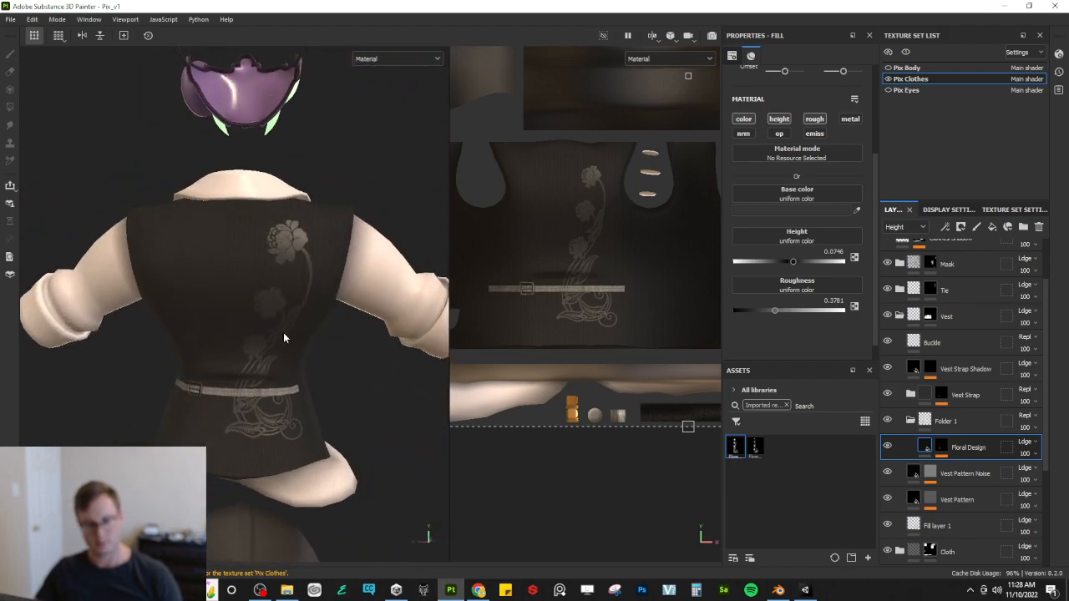
scroll(288, 337, "up", 4)
scroll(292, 342, "up", 5)
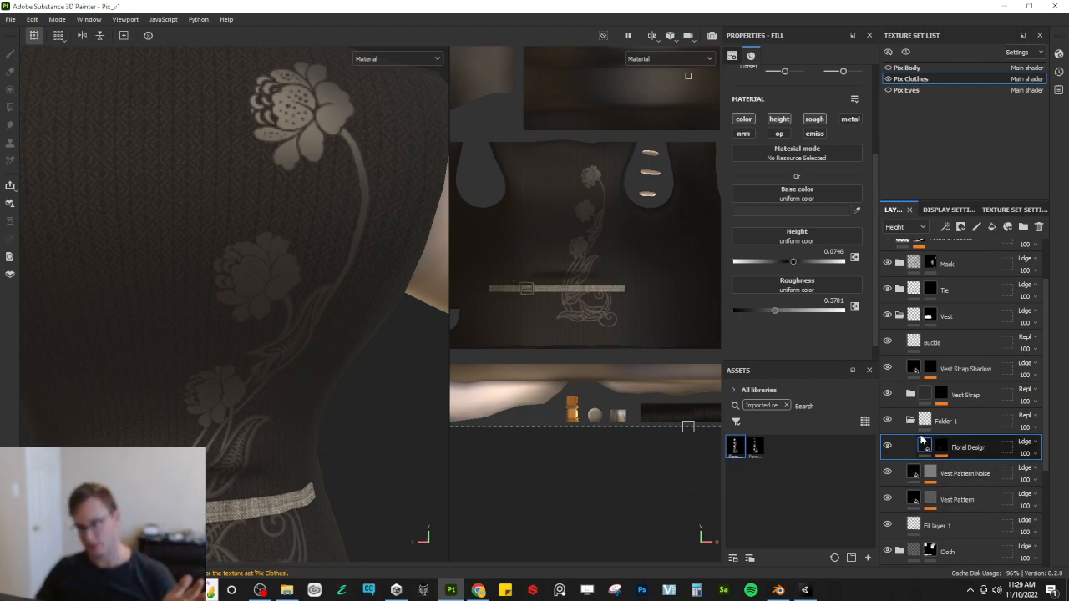
Step: Move the Floral Design layer out of Folder 1 and delete the empty folder
left_click_drag(922, 441, 960, 427)
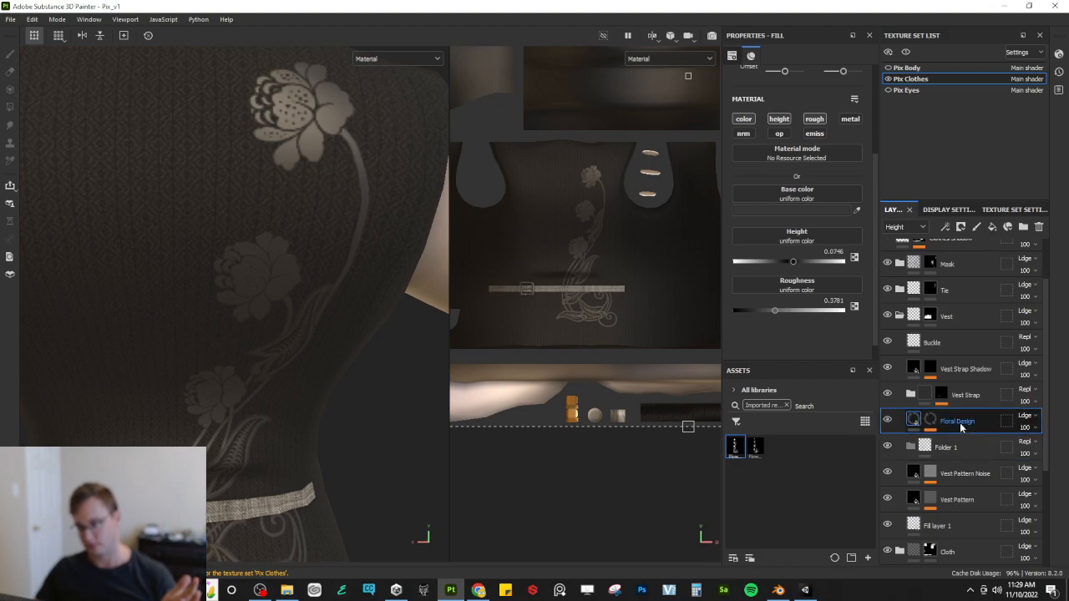
left_click(955, 451)
left_click(1040, 229)
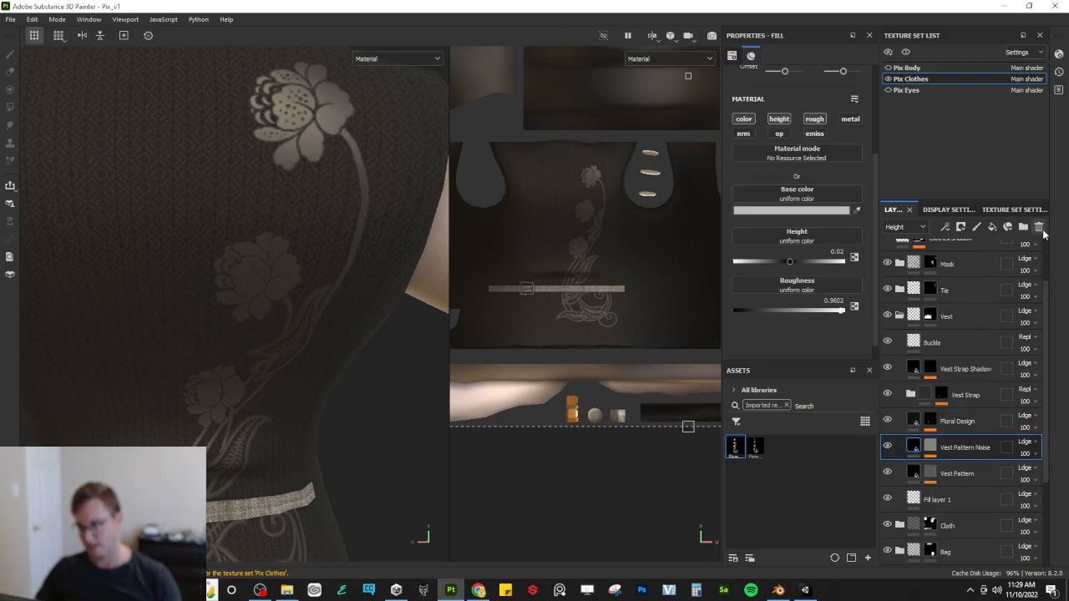
Step: Add an anchor point to the mask of the Floral Design layer
left_click(932, 424)
right_click(932, 423)
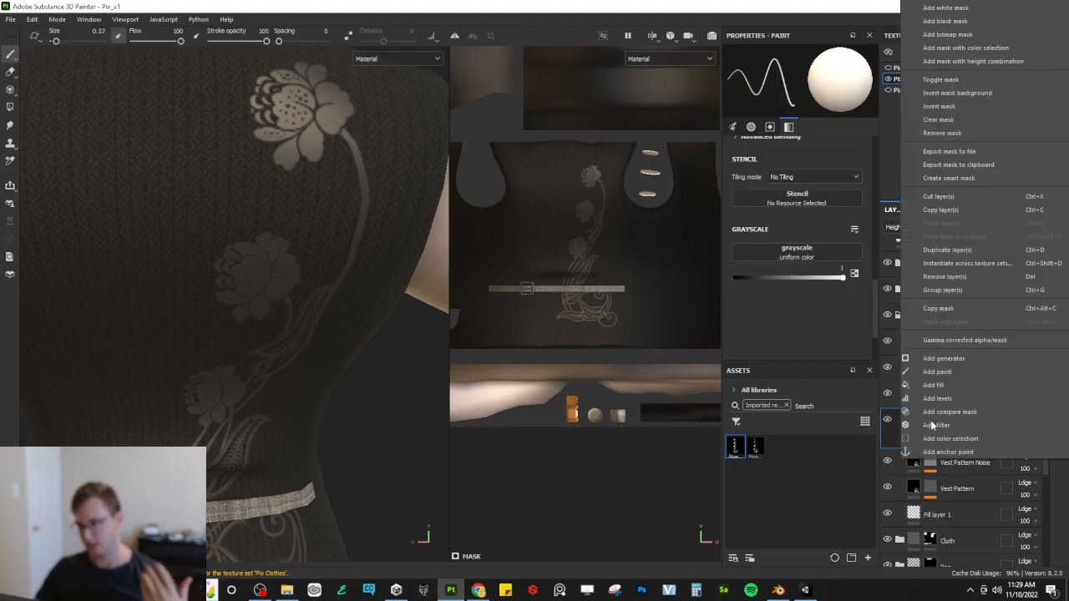
left_click(954, 451)
left_click(982, 422)
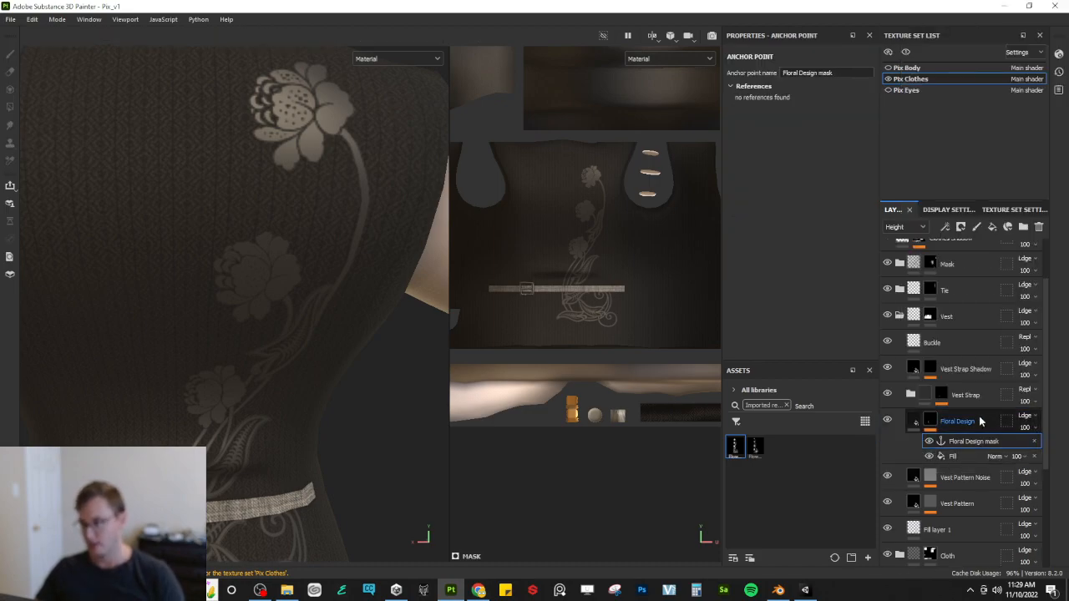
Step: Add a fill layer above Floral Design with only color and height enabled, and name it "Flore Design Height"
left_click(992, 227)
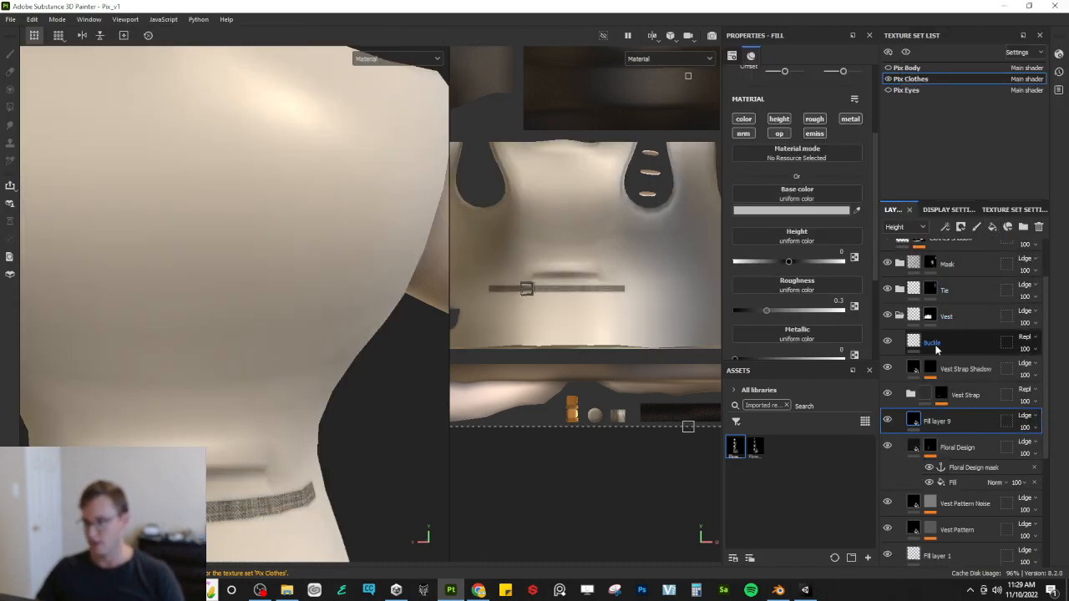
left_click(779, 120)
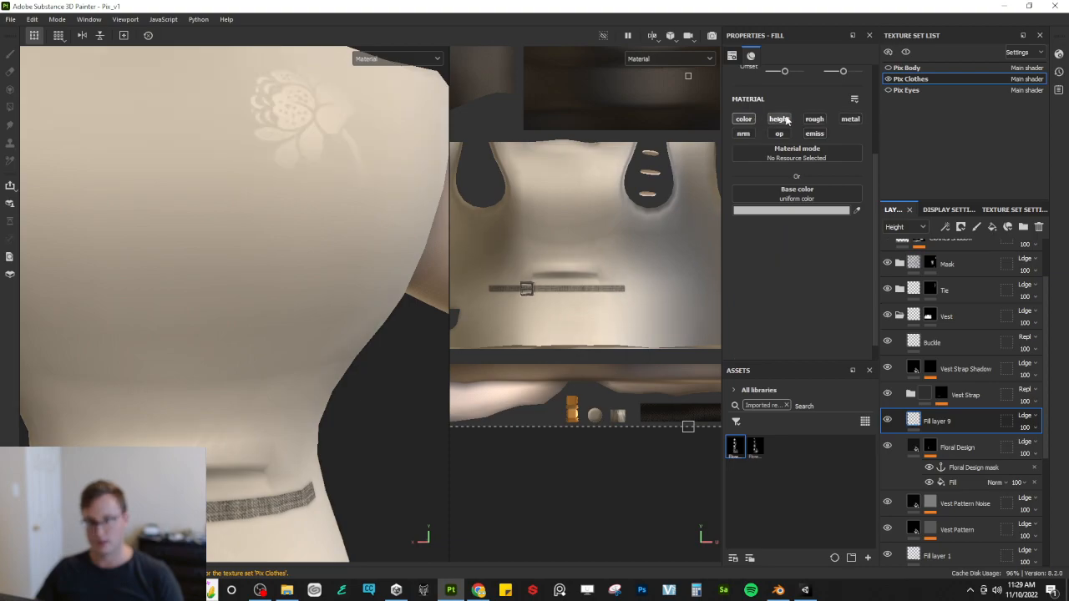
left_click(781, 120)
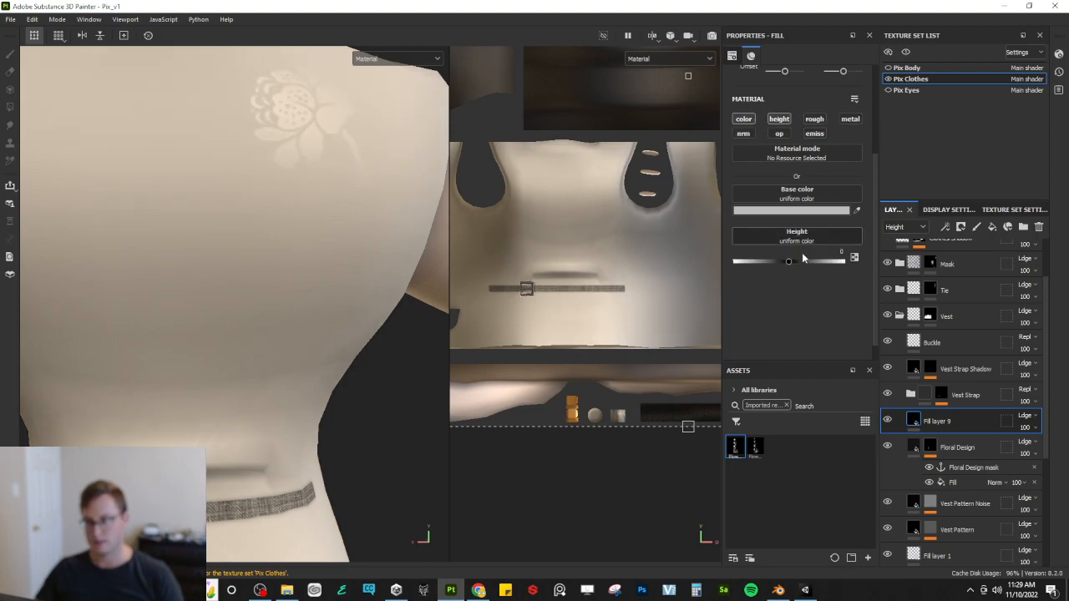
double_click(951, 421)
type("Flore Design")
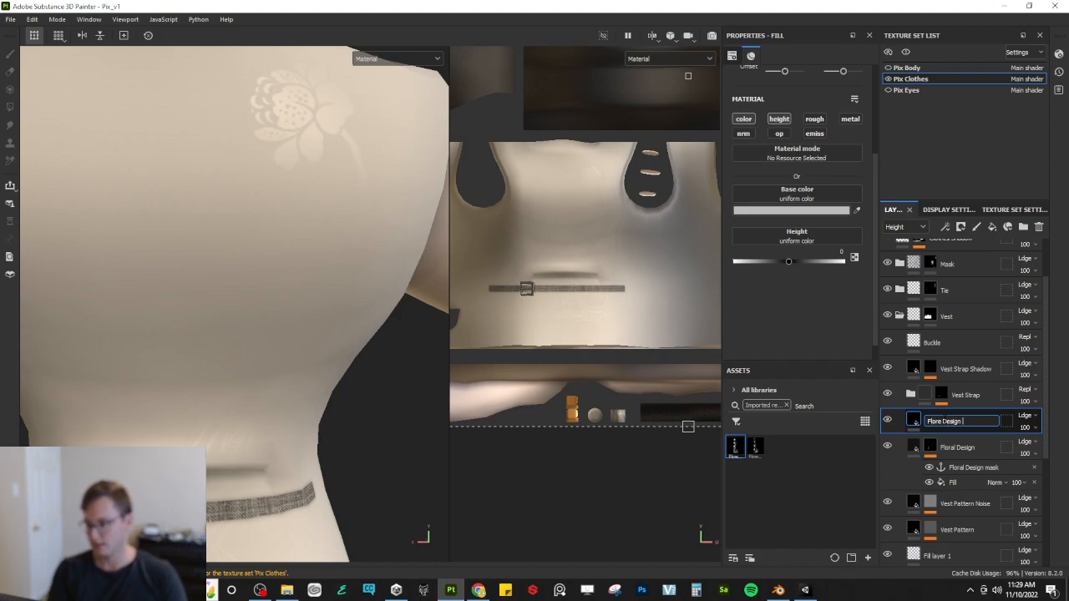
type(" Height")
key("Return")
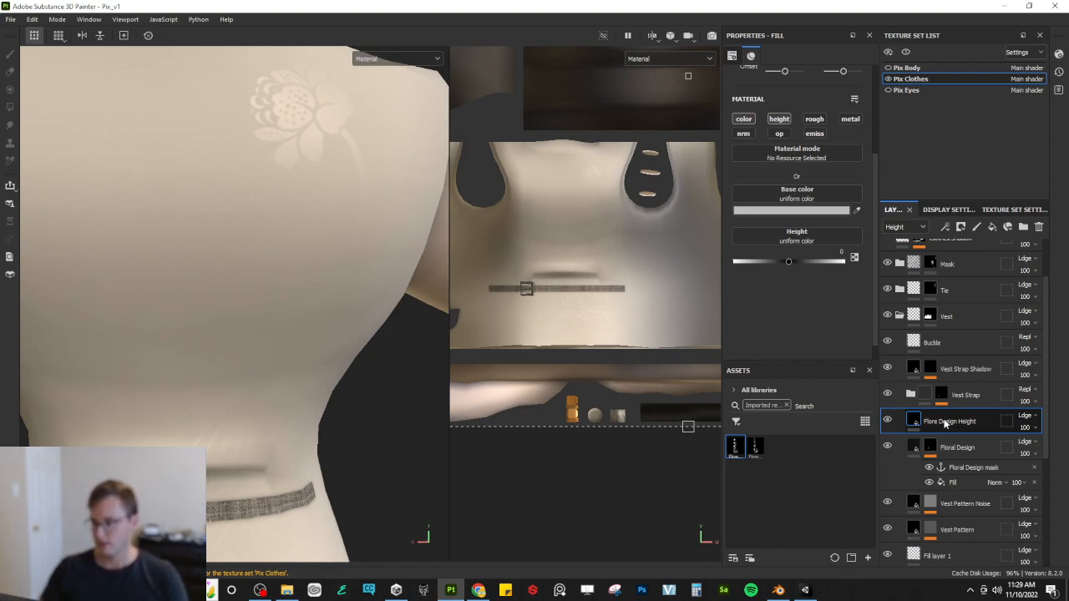
Step: Give Flore Design Height a black mask containing a fill that uses the Floral Design mask anchor point as its grayscale source
right_click(945, 423)
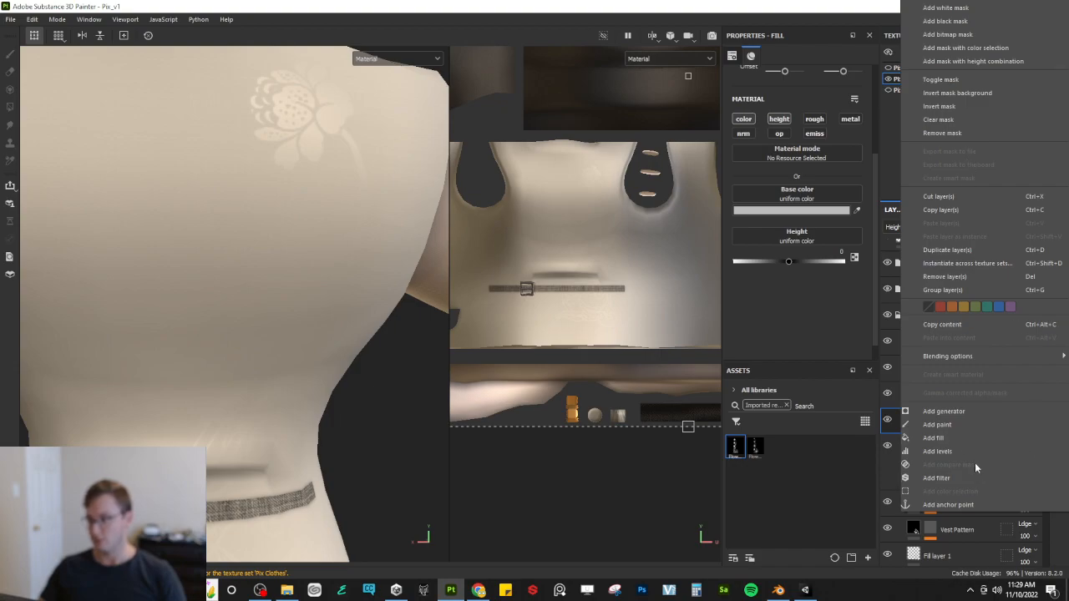
left_click(933, 439)
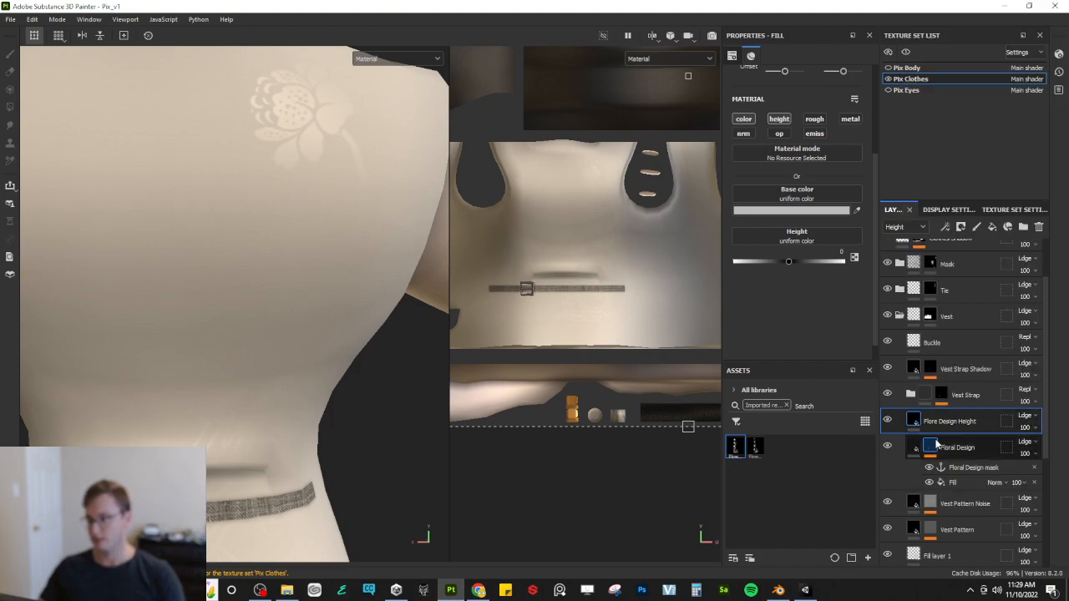
right_click(944, 423)
left_click(952, 21)
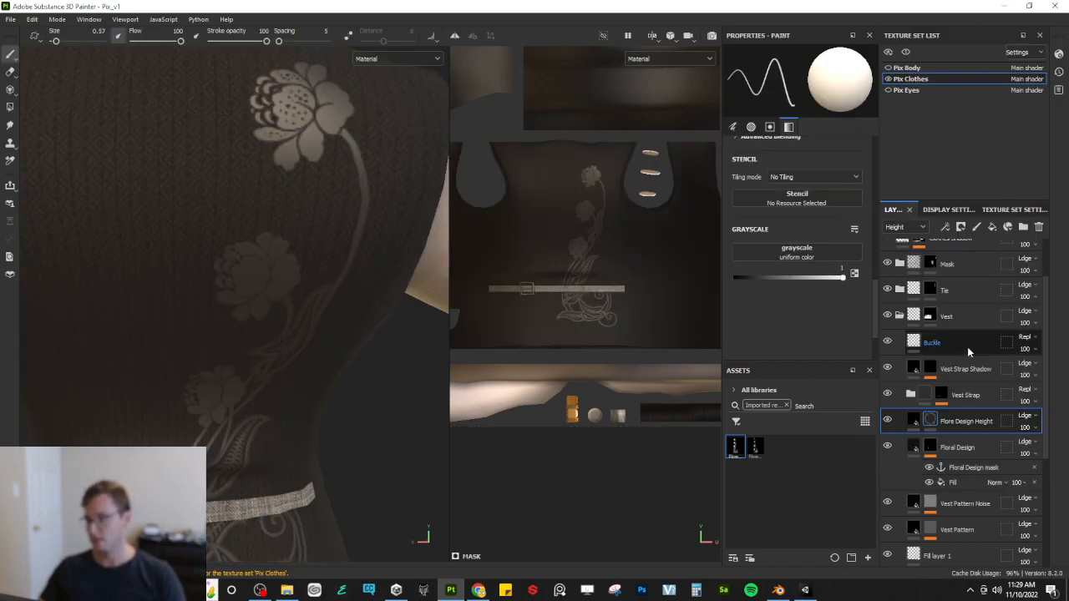
right_click(944, 421)
left_click(935, 386)
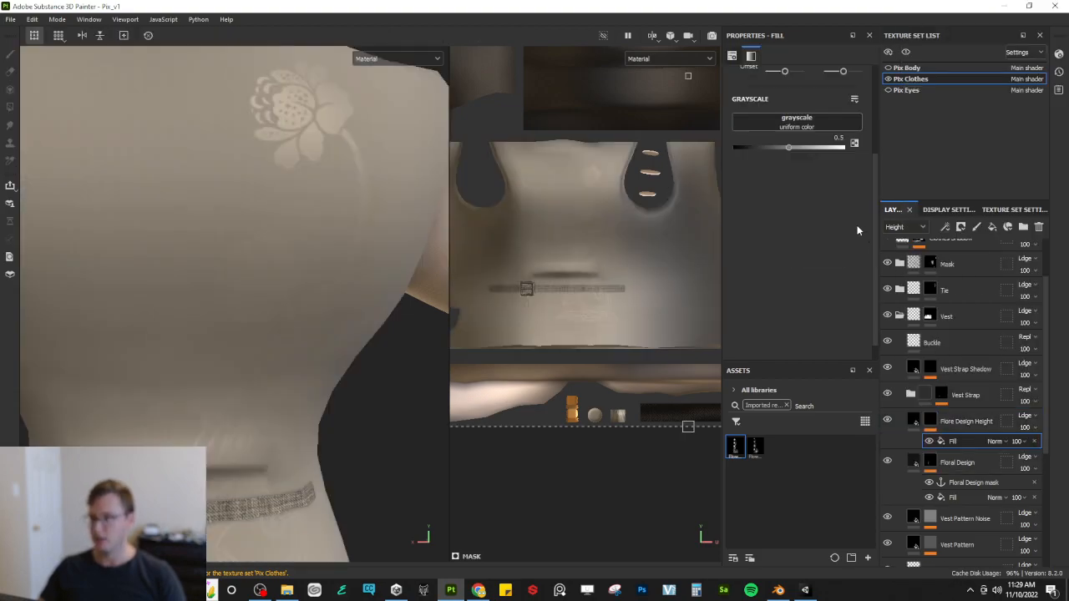
left_click(794, 122)
left_click(871, 129)
left_click(837, 148)
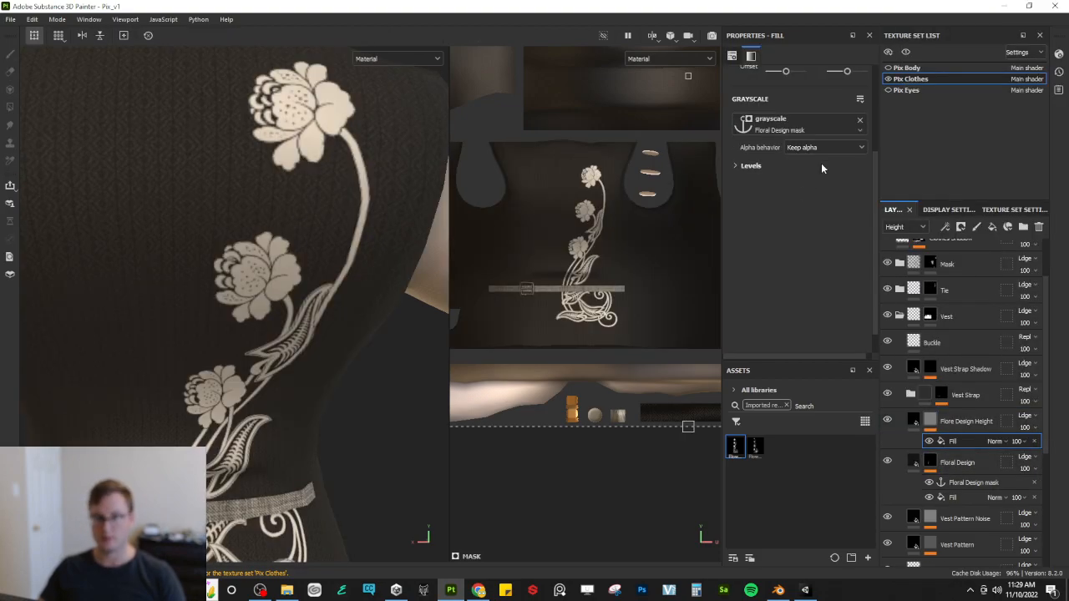
Step: Add a Bevel filter to the Flore Design Height mask with distance -0.0438 and smoothing 0.6
left_click(930, 421)
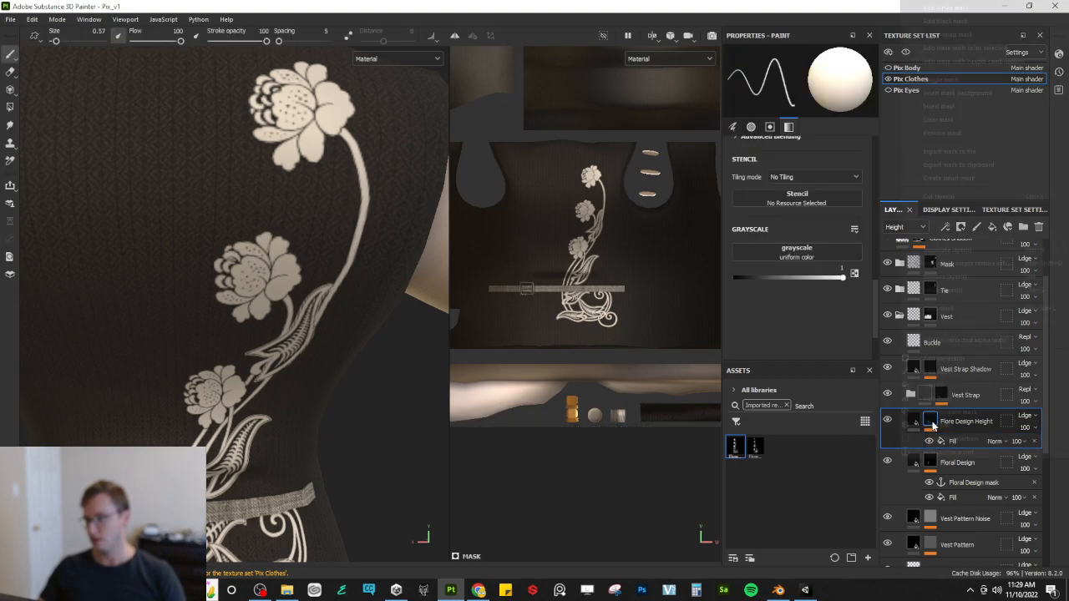
right_click(929, 421)
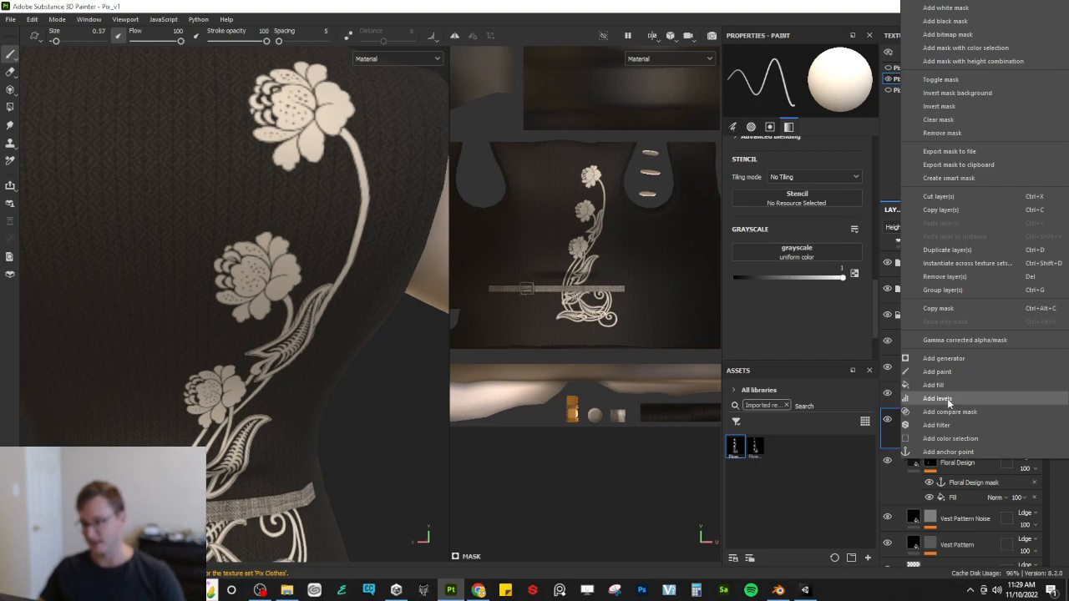
left_click(935, 425)
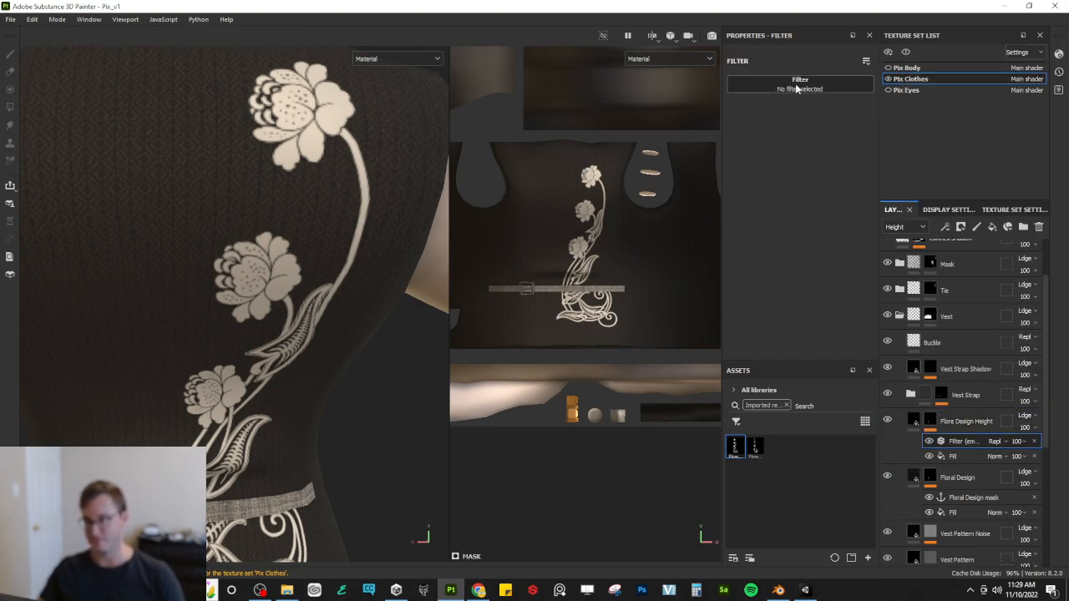
left_click(835, 83)
left_click(872, 121)
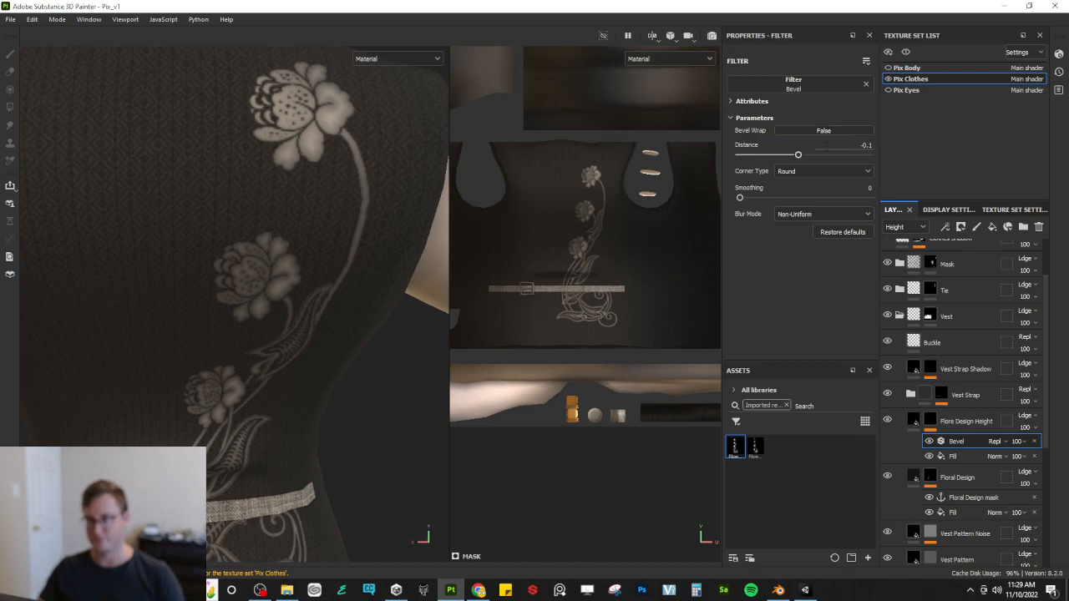
left_click(808, 154)
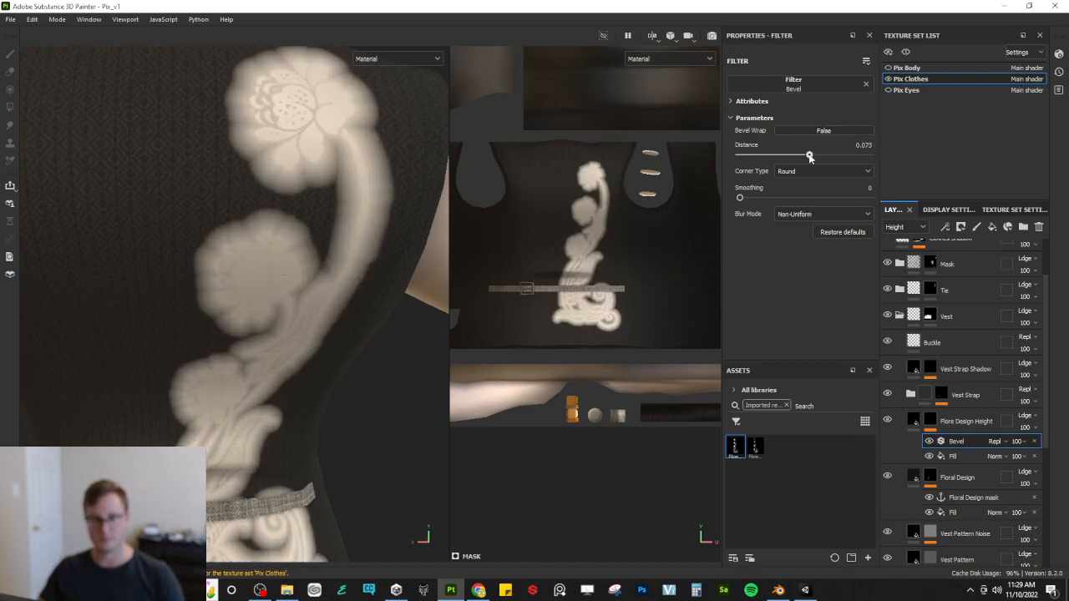
left_click_drag(807, 156, 828, 145)
left_click(755, 198)
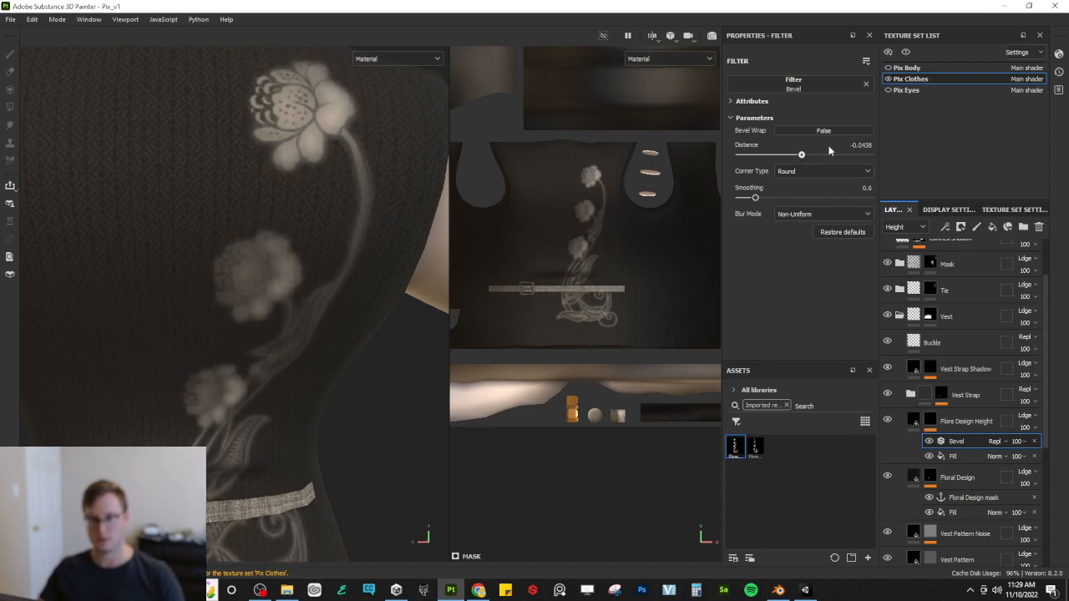
Step: Duplicate the anchor fill in the Flore Design Height mask, move the copy above Bevel, and set its blend mode to Subtract
left_click(969, 458)
key("ctrl+d")
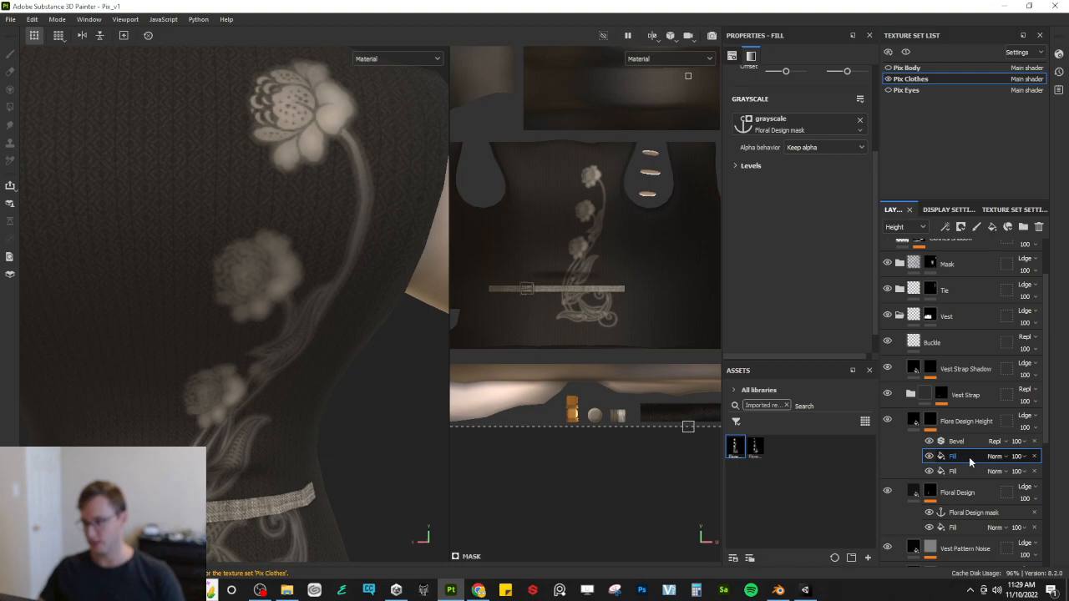
mouse_move(968, 457)
left_mouse_down()
mouse_move(985, 439)
mouse_move(974, 439)
left_mouse_up()
left_click(995, 441)
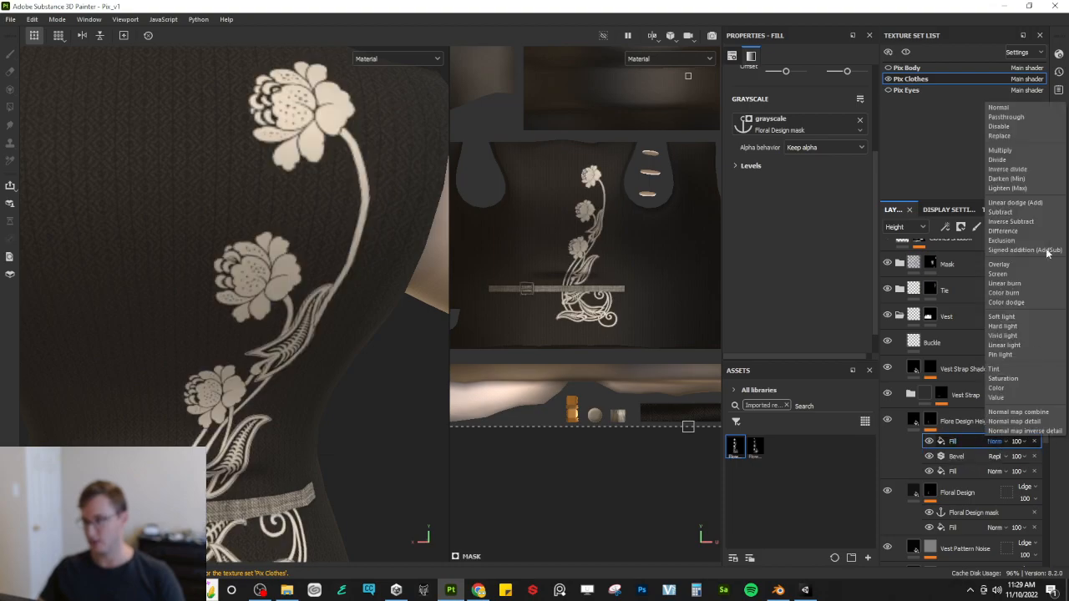
left_click(1001, 212)
left_click_drag(324, 245, 301, 205, "alt")
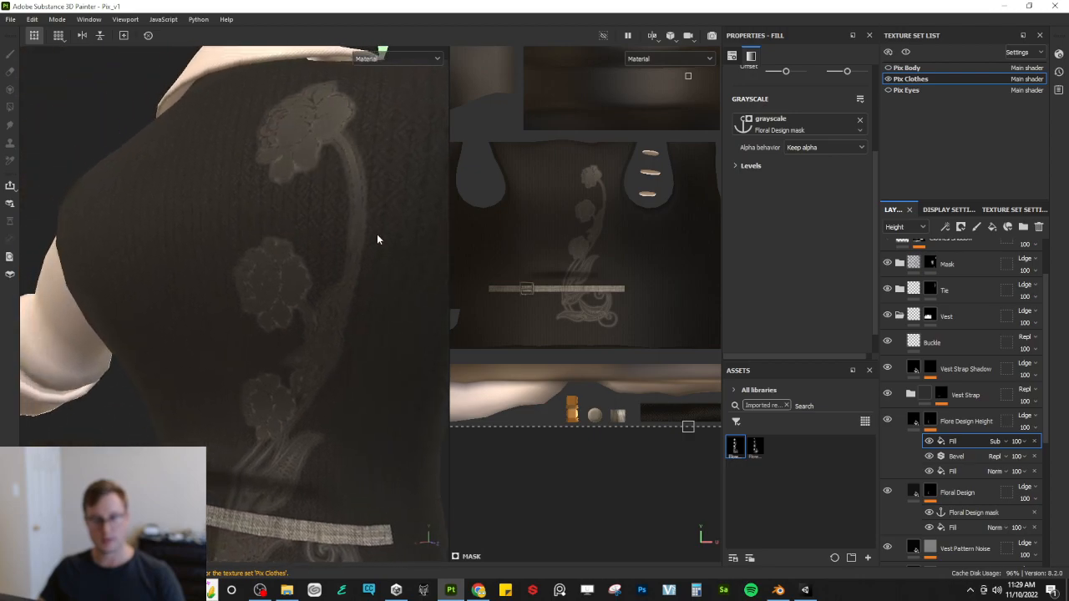
Step: Set the Flore Design Height layer's blend mode to Multiply in the Base color channel
left_click(917, 424)
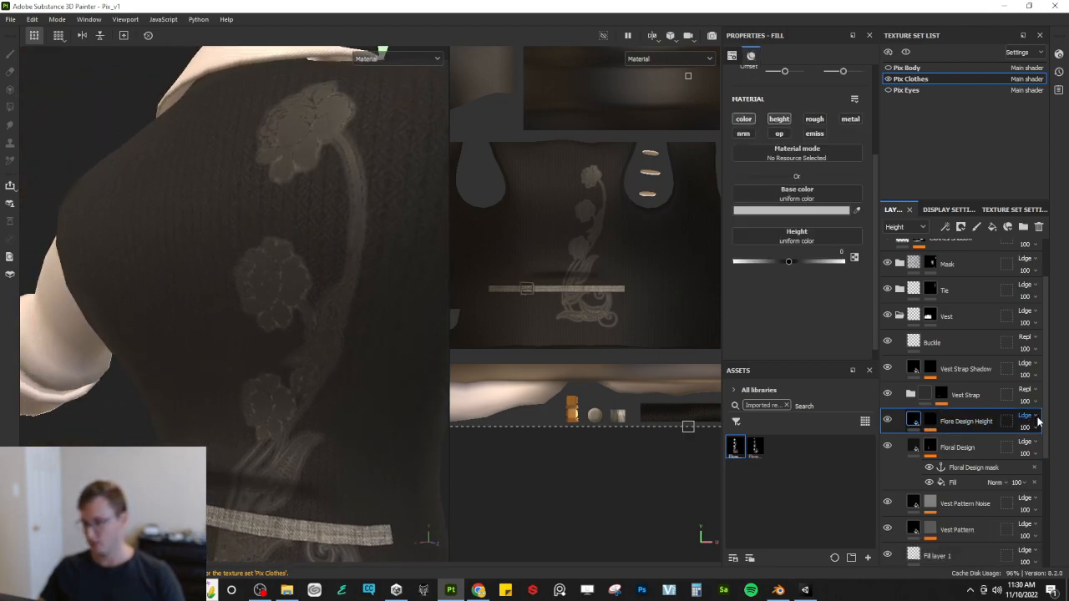
left_click(905, 227)
left_click(898, 242)
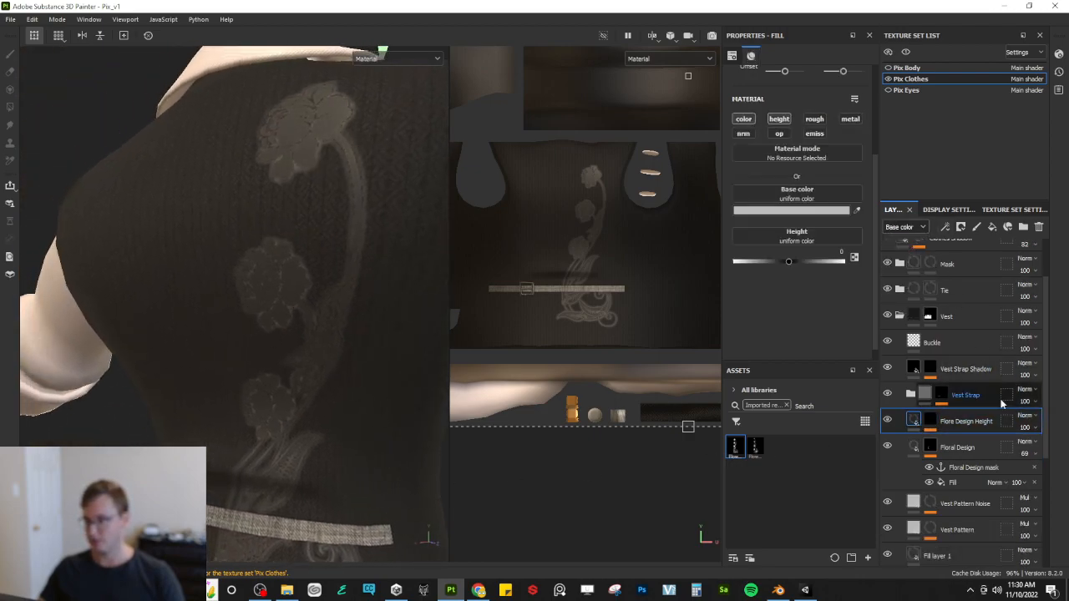
left_click(1024, 415)
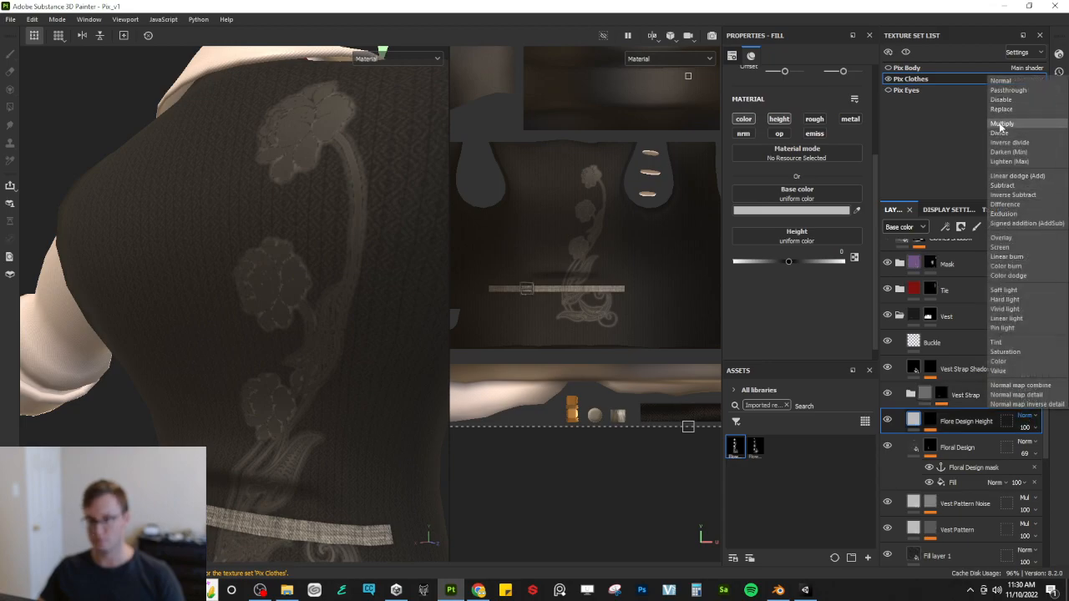
left_click(1000, 124)
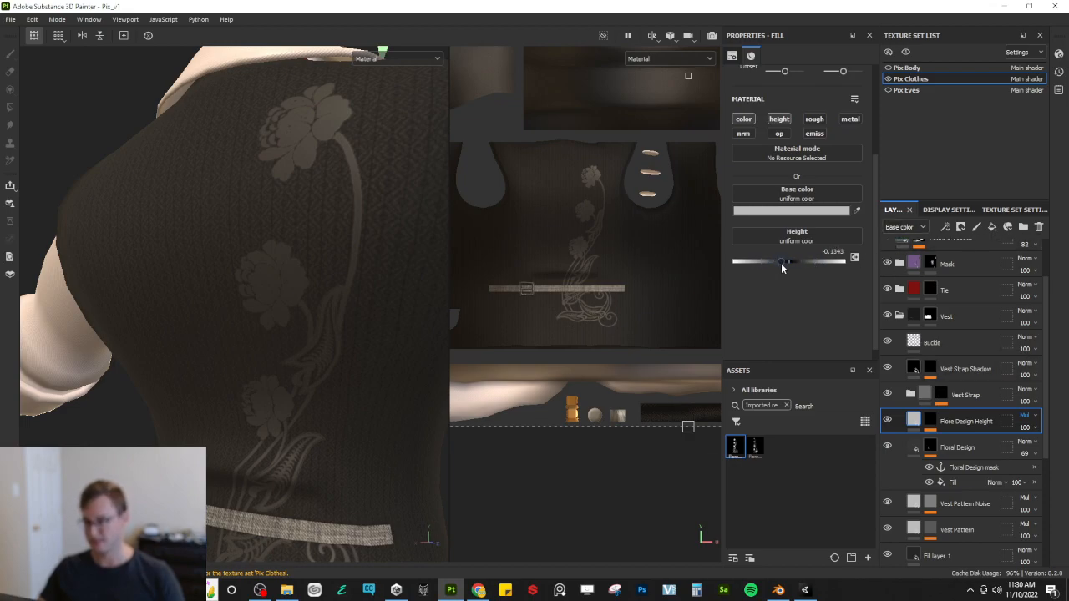
Step: Set Flore Design Height's height value to -0.0746 and its Height channel blend mode to Replace
left_click_drag(781, 263, 784, 264)
left_click(910, 227)
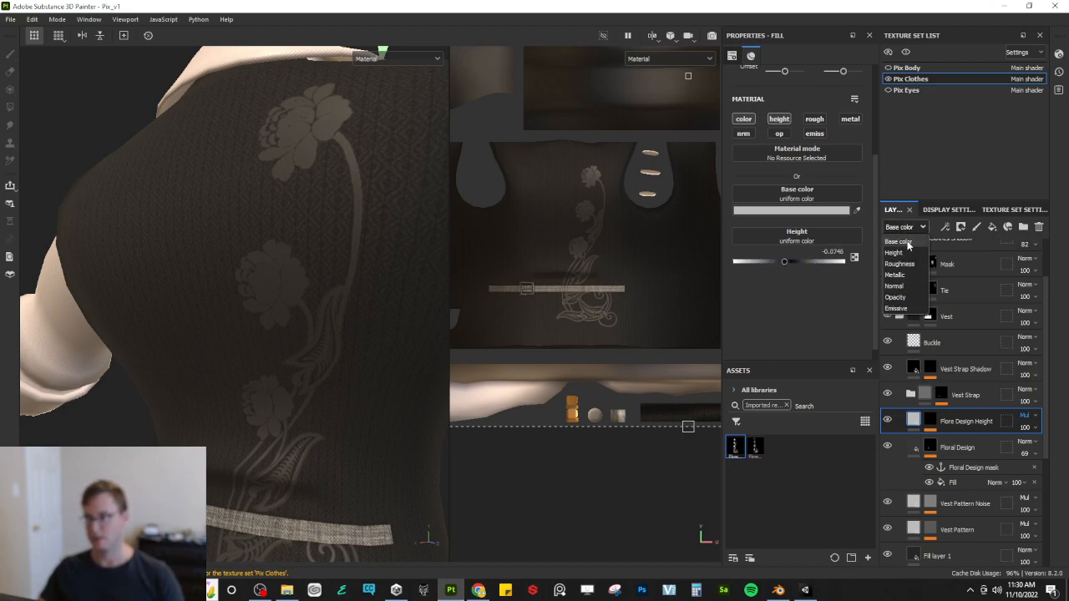
left_click(894, 252)
left_click(1031, 418)
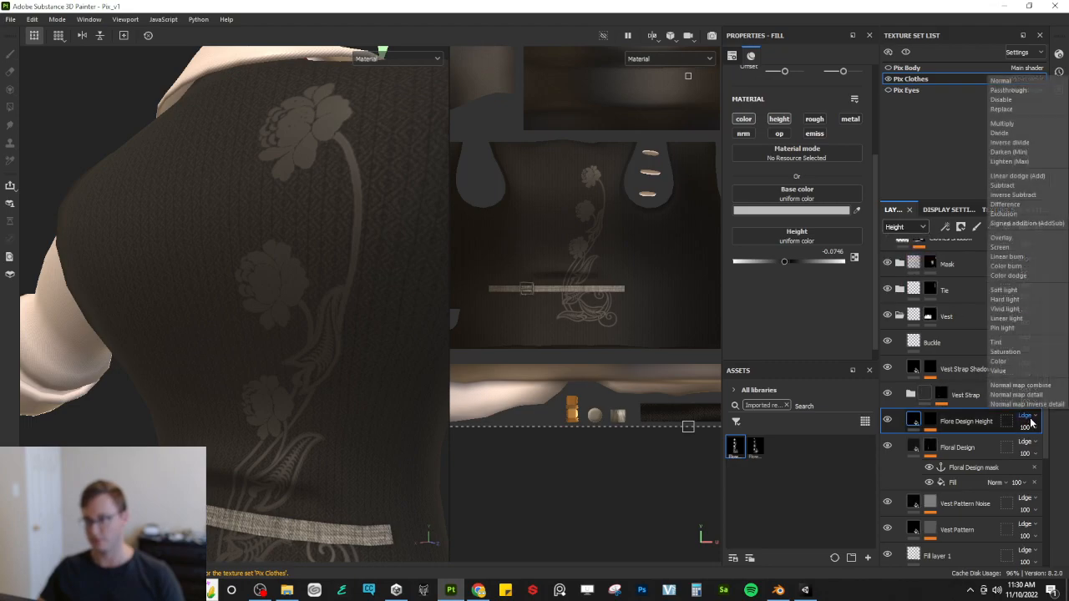
left_click(1011, 109)
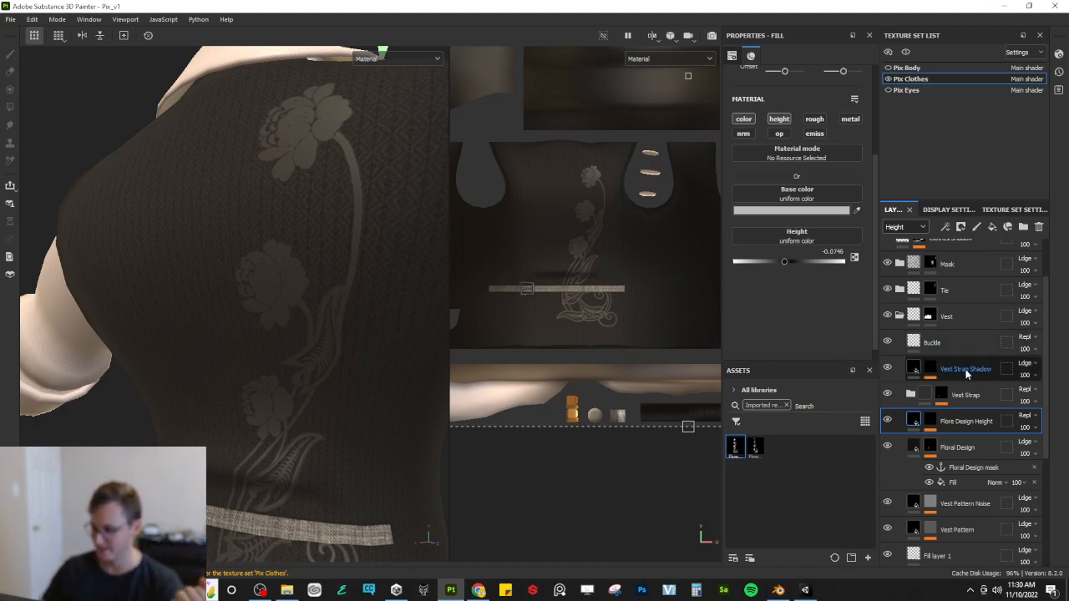
Step: Toggle the Buckle layer's visibility to compare its effect on the floral relief
left_click(887, 342)
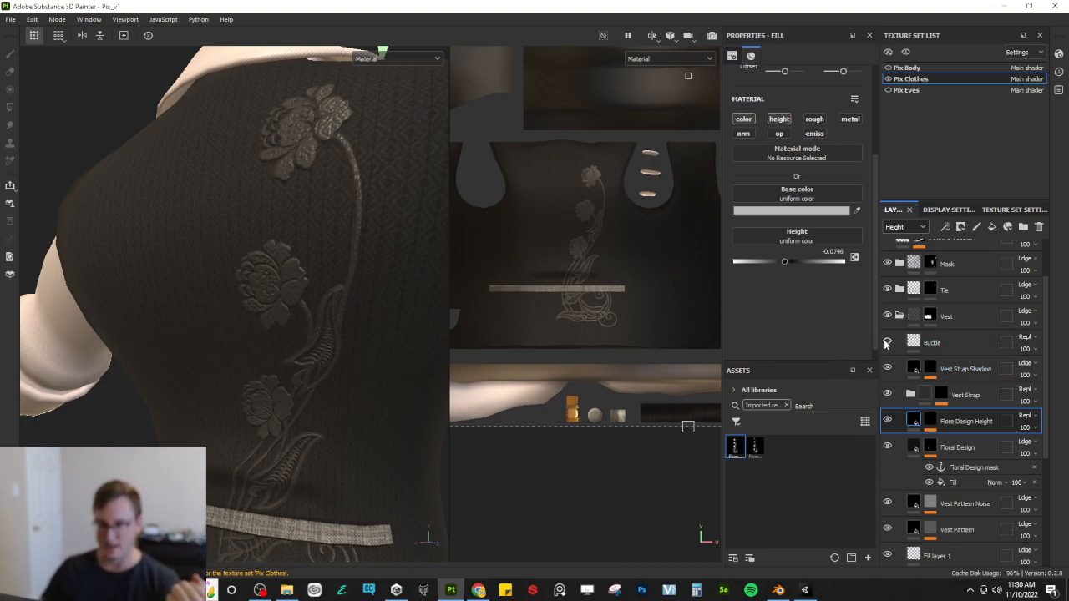
left_click(886, 342)
left_click(887, 342)
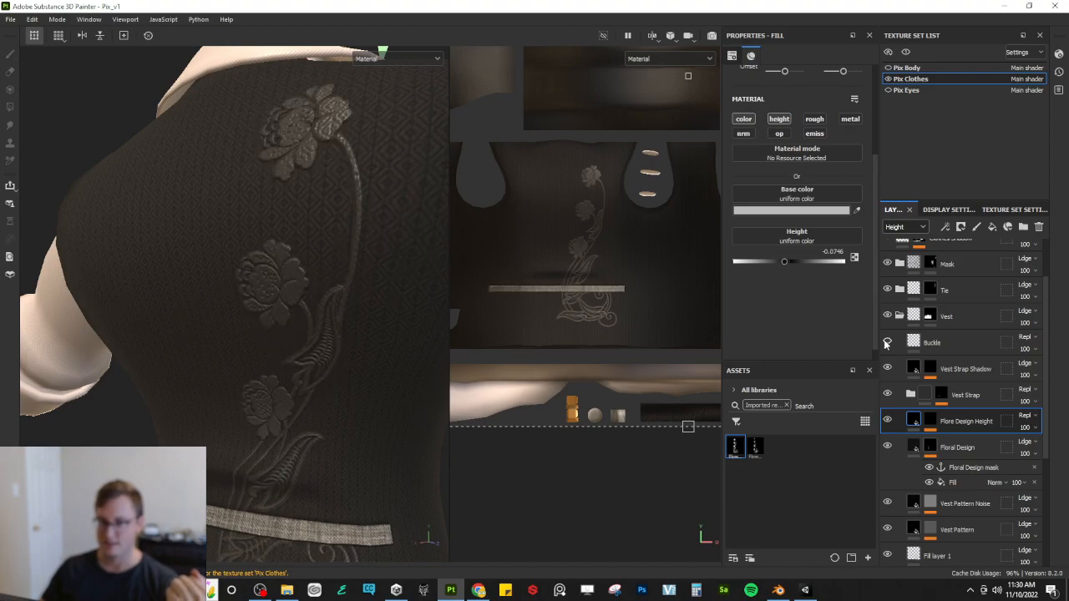
left_click(887, 343)
left_click(886, 342)
left_click(887, 343)
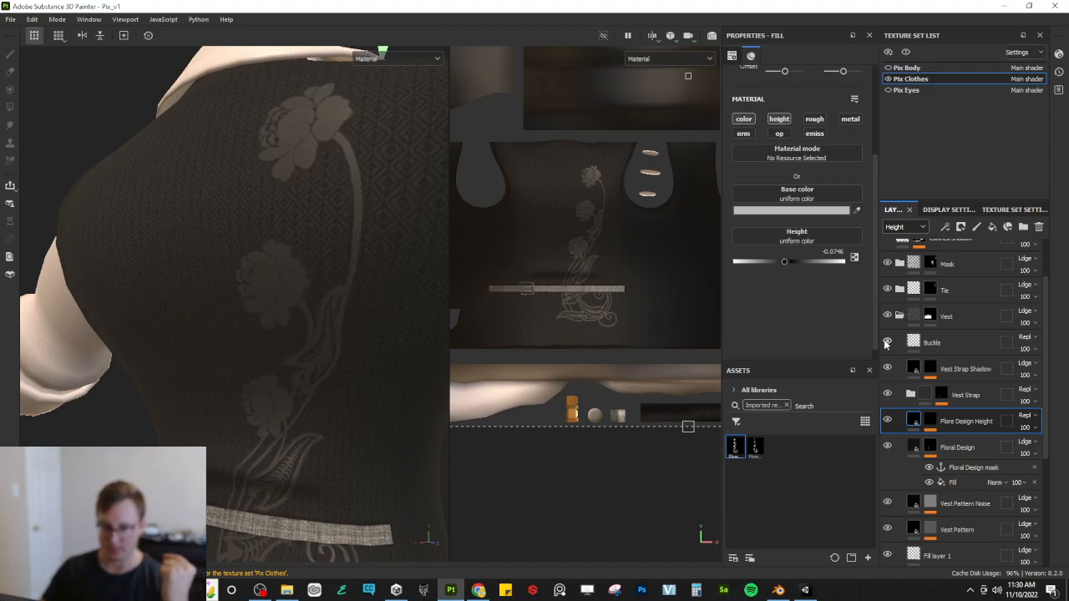
left_click(887, 342)
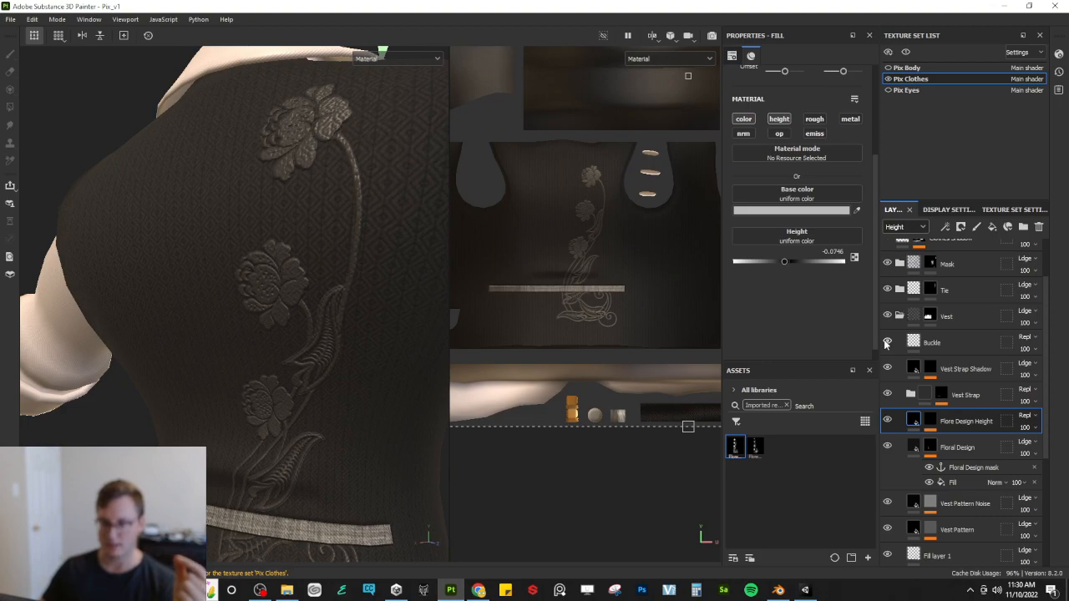
left_click(886, 342)
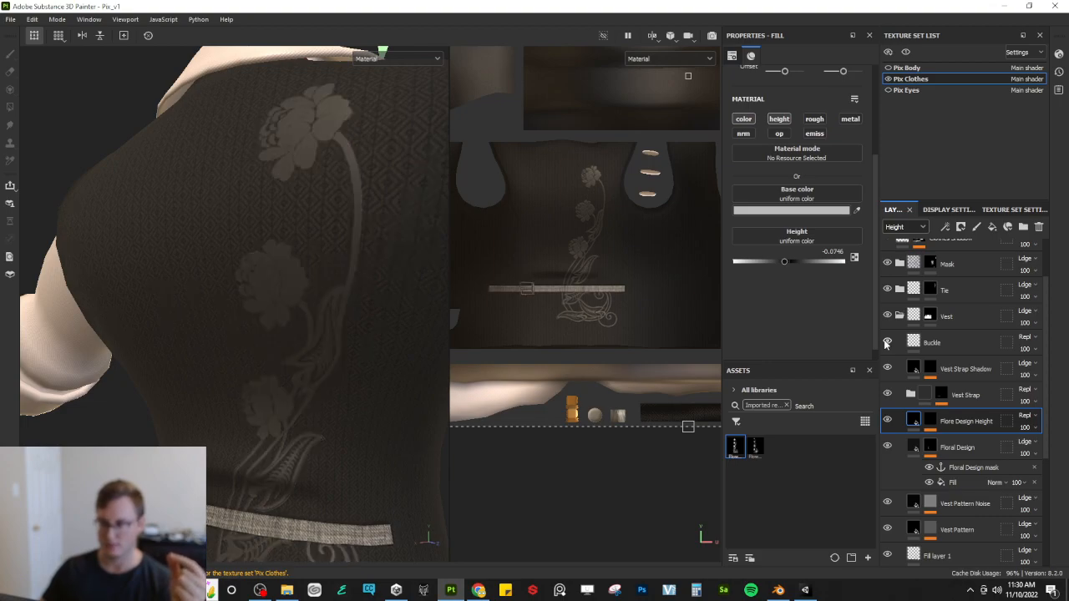
Step: Give the Buckle layer a black mask
right_click(957, 340)
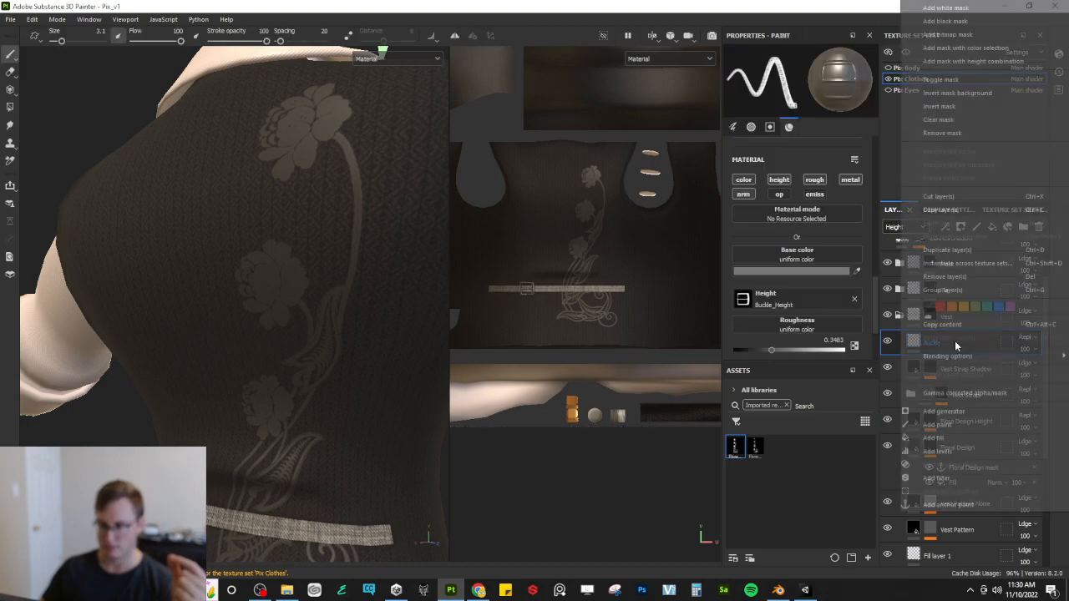
left_click(949, 8)
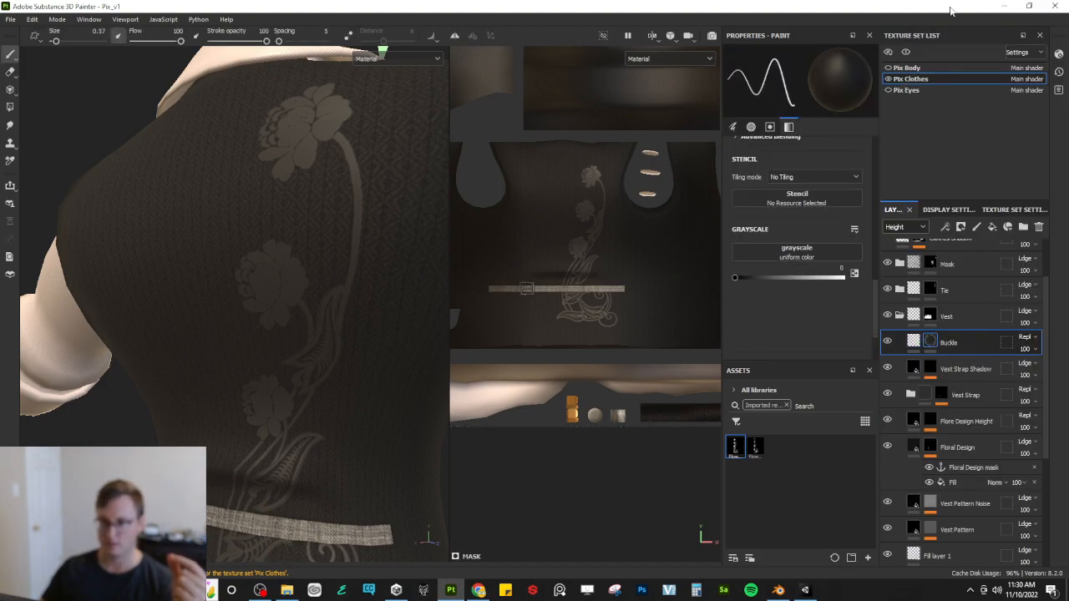
right_click(935, 342)
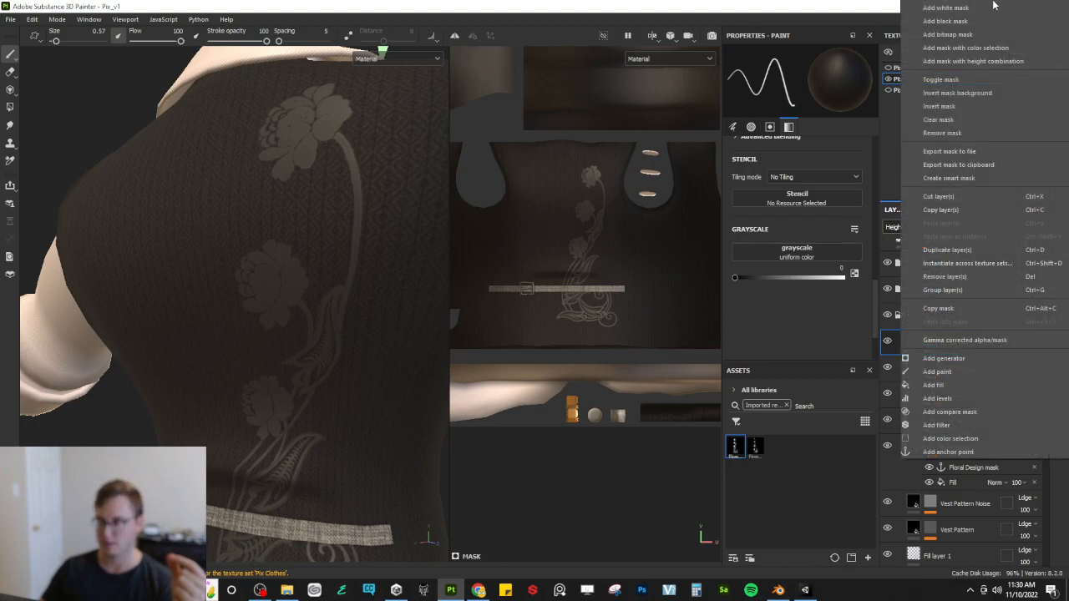
left_click(981, 24)
Step: Paint white into the Buckle mask over the buckle on the back strap, using a brush size of about 7.57
scroll(226, 392, "down", 2)
left_click_drag(200, 392, 259, 417, "alt")
middle_click_drag(260, 417, 297, 303, "alt")
scroll(296, 304, "up", 2)
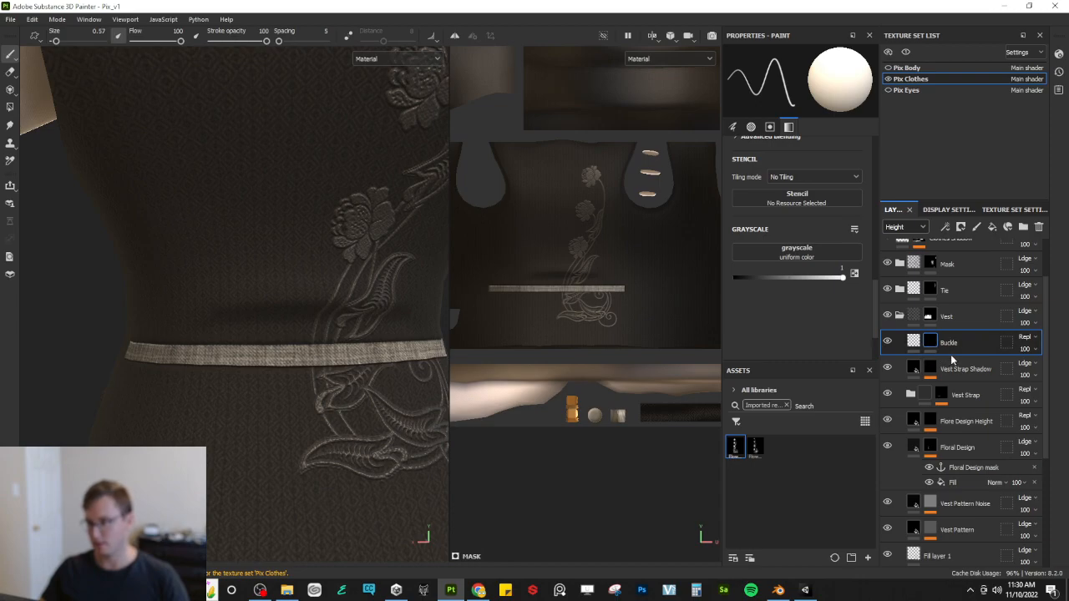
right_click_drag(235, 360, 276, 355, "ctrl")
left_click(238, 364)
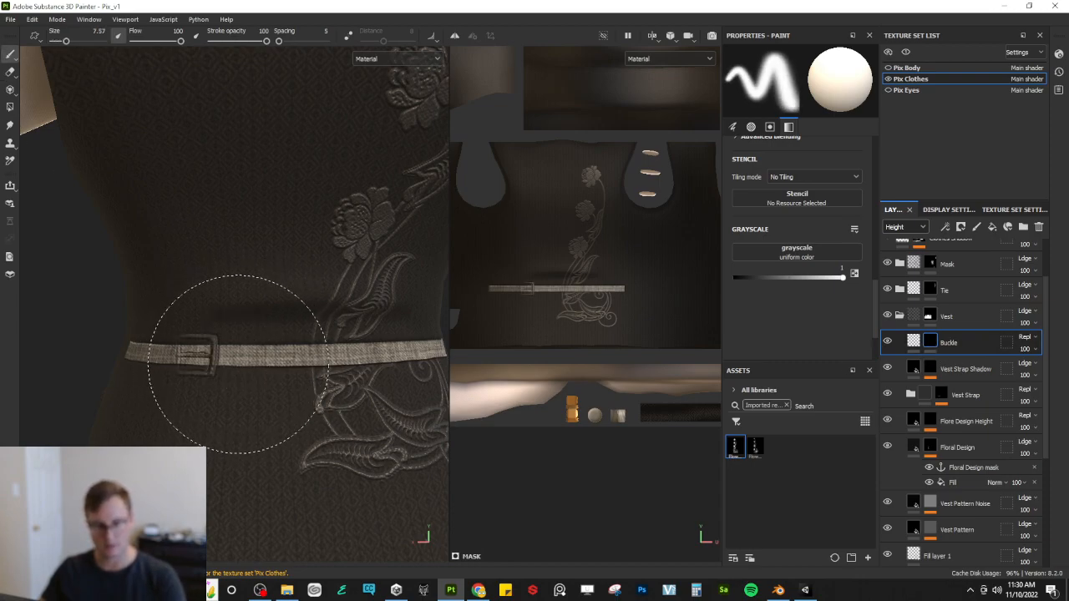
Step: Set the Floral Design layer's Height channel blend mode to Replace
left_click_drag(189, 331, 229, 373, "alt")
middle_click_drag(288, 258, 209, 315, "alt")
left_click_drag(210, 315, 294, 278, "alt")
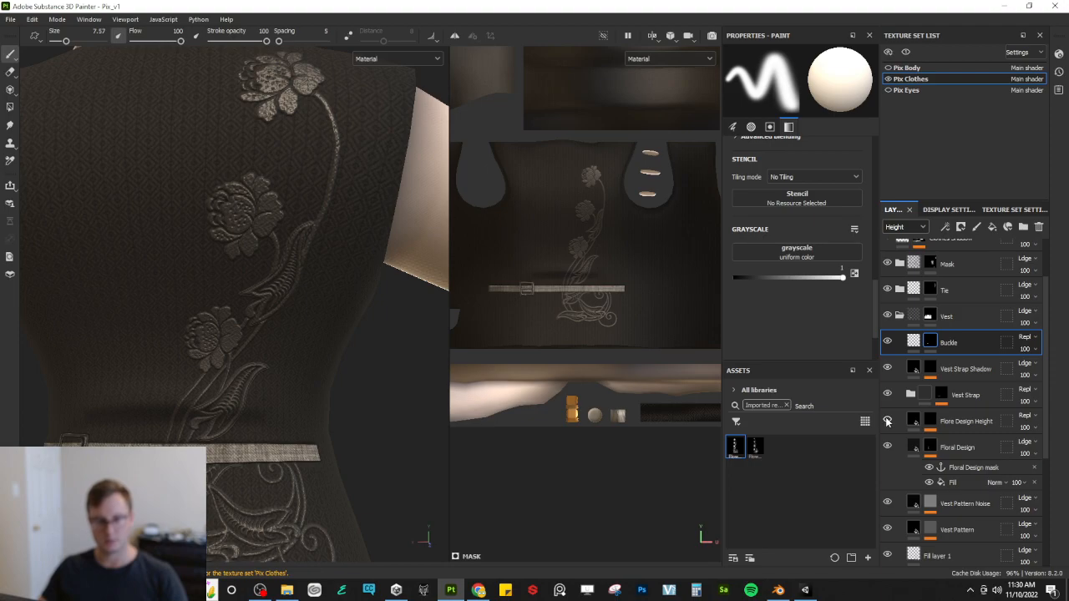
left_click(969, 426)
left_click(985, 451)
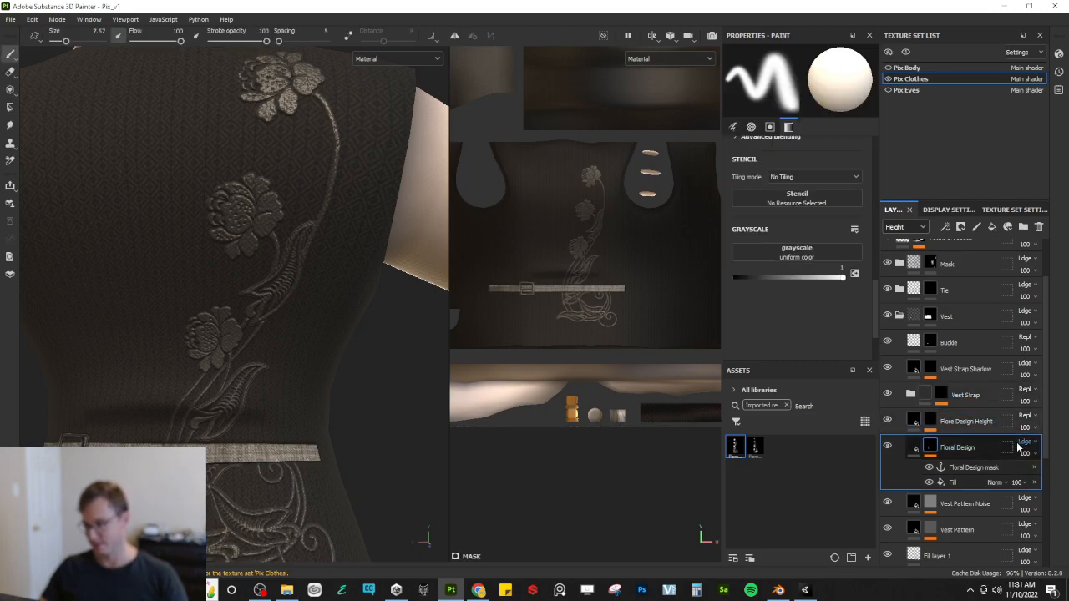
left_click(1024, 442)
left_click(1001, 134)
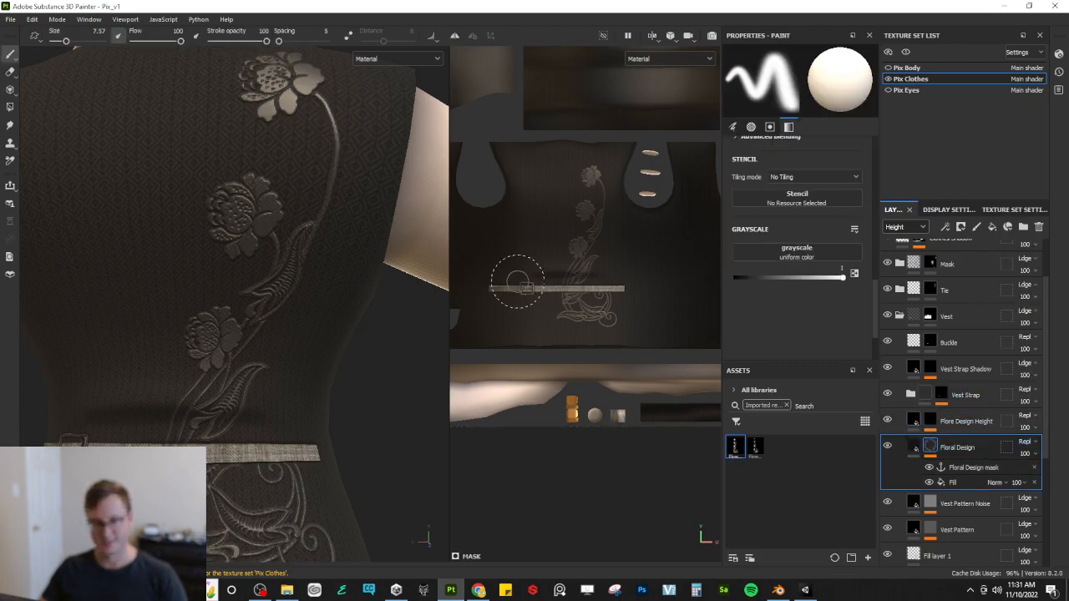
Step: Reduce the Floral Design layer's height value to 0.0149
scroll(297, 283, "up", 3)
mouse_move(299, 286)
left_mouse_down("alt")
mouse_move(334, 206)
mouse_move(362, 272)
left_mouse_up("alt")
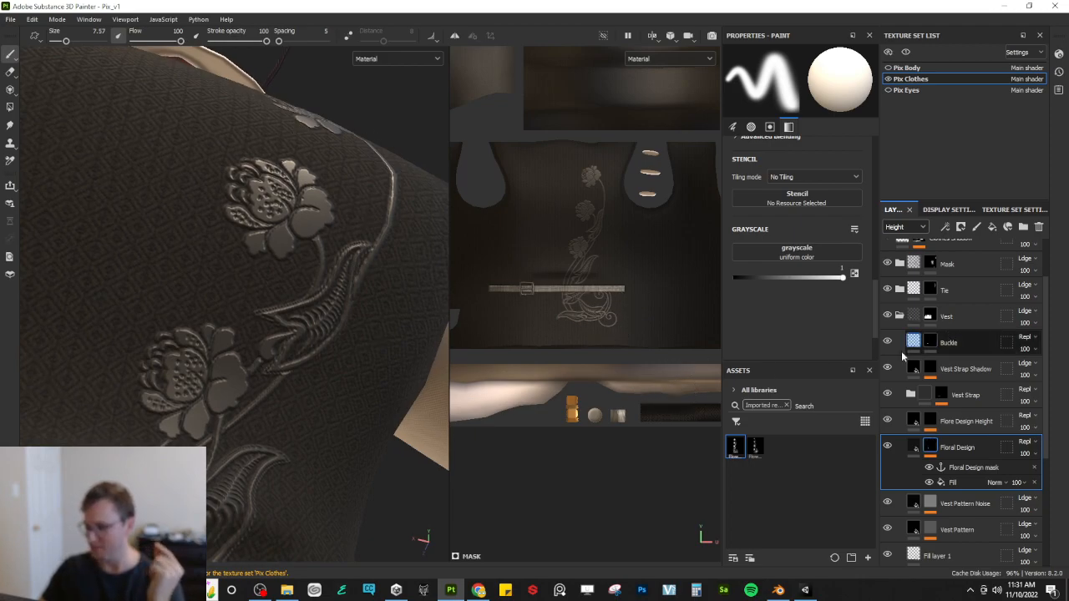
left_click(915, 449)
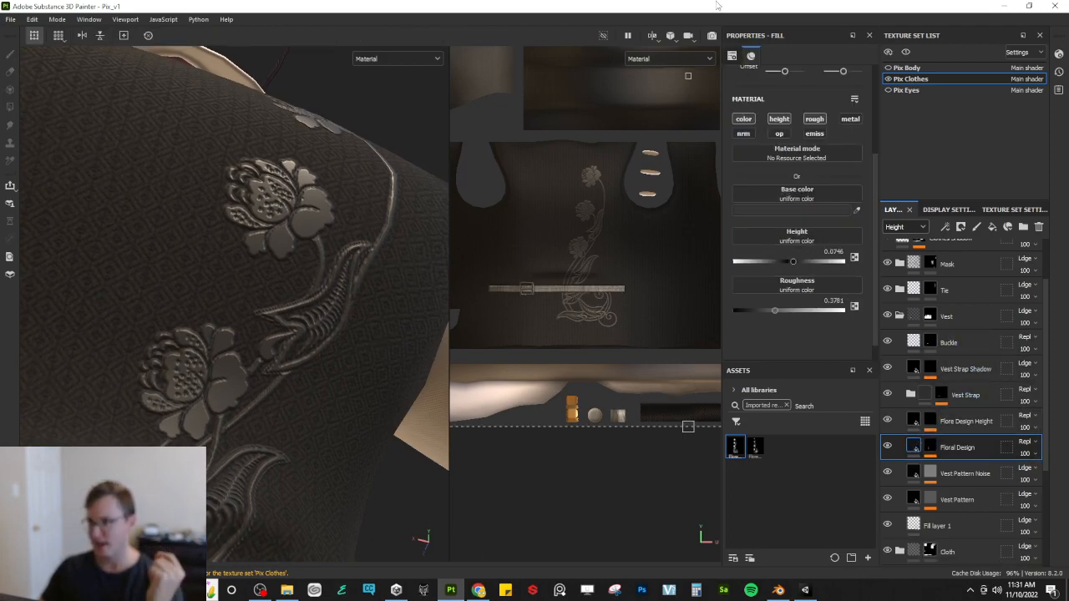
left_click_drag(790, 263, 789, 268)
Step: Lower the Floral Design layer's roughness to 0.3433 and check the sheen across the vest's back
left_click_drag(413, 328, 273, 300, "alt")
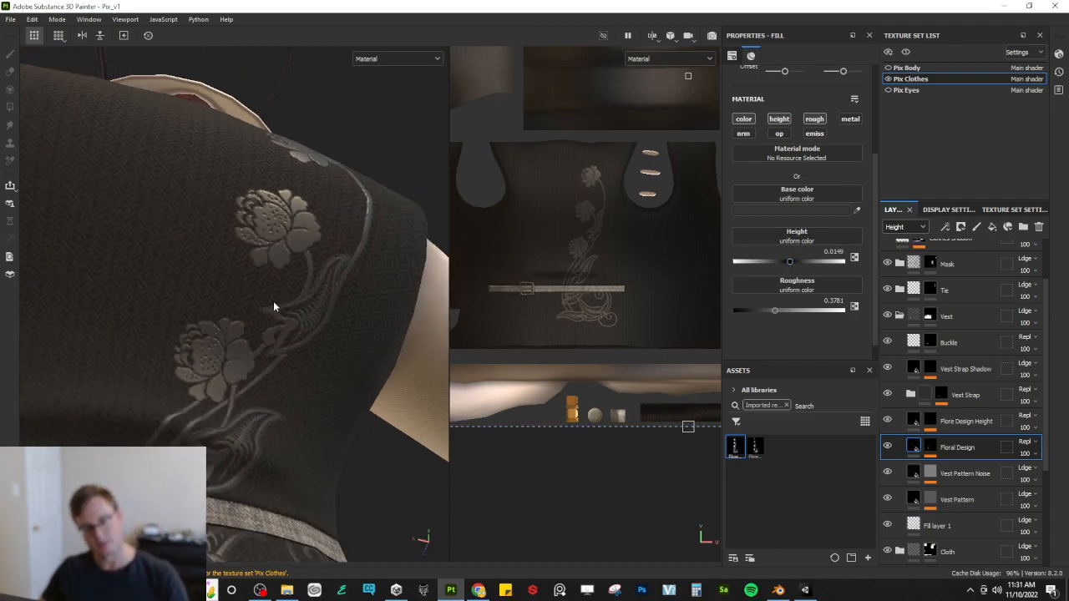
left_click_drag(338, 207, 247, 404, "alt")
left_click_drag(373, 418, 422, 409, "alt")
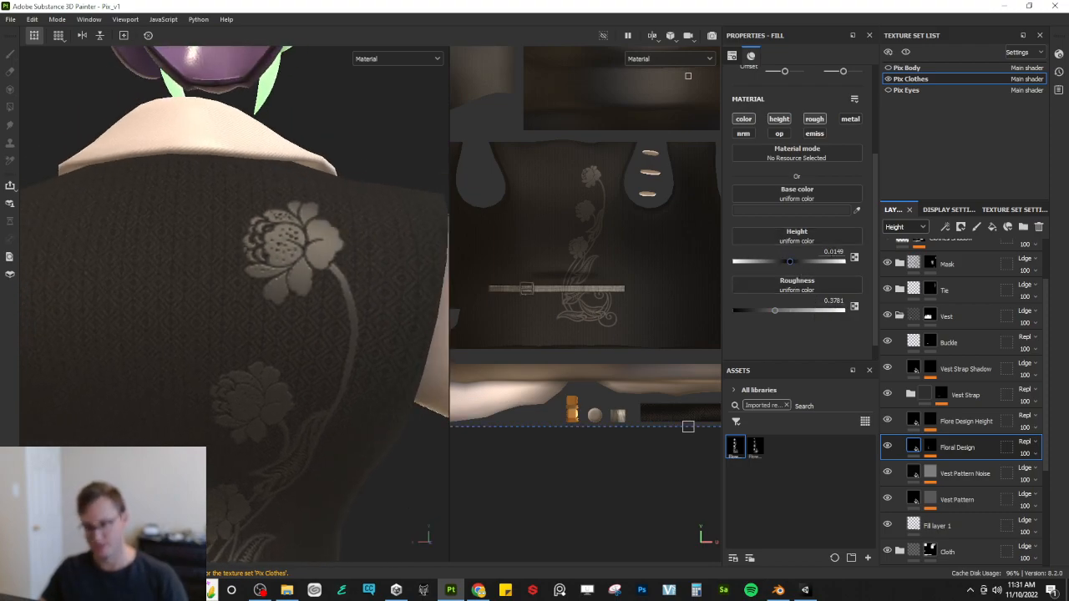
left_click_drag(774, 309, 771, 311)
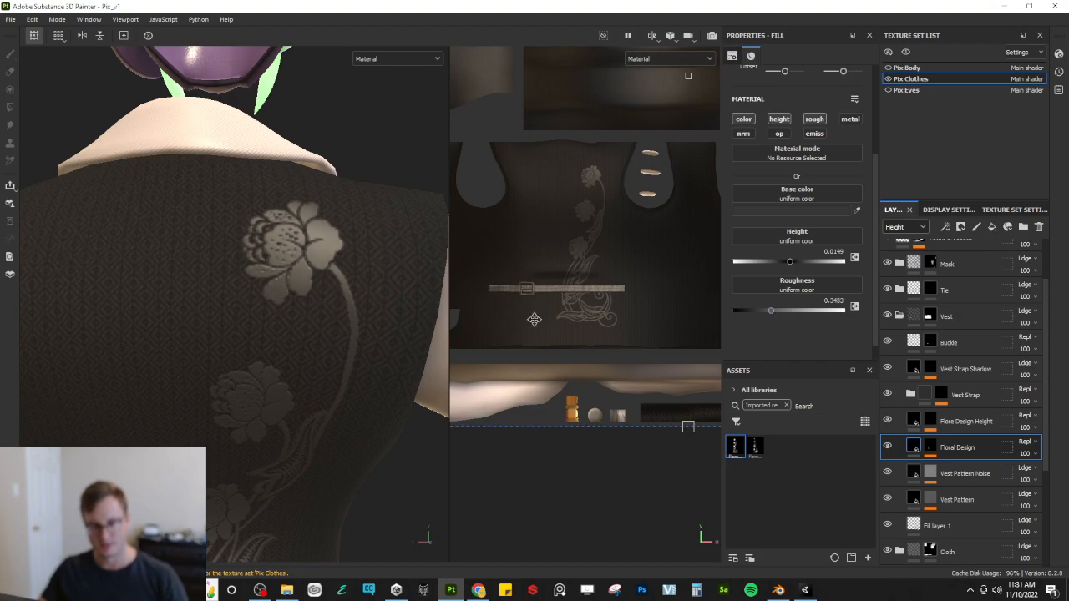
left_click_drag(351, 322, 318, 322, "alt")
middle_click_drag(313, 322, 333, 200, "alt")
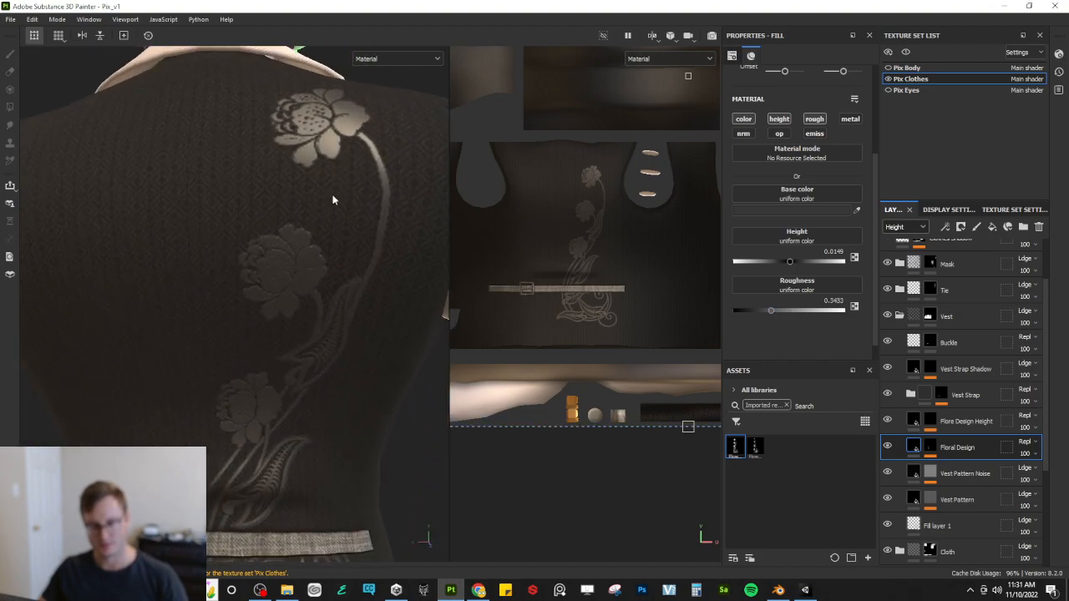
Step: Enable the metallic channel on the Floral Design layer, set it to 0.1144, and save the project
scroll(330, 206, "down", 5)
mouse_move(303, 281)
left_mouse_down("alt")
mouse_move(326, 198)
mouse_move(196, 274)
mouse_move(306, 318)
mouse_move(271, 335)
mouse_move(310, 336)
mouse_move(259, 326)
mouse_move(305, 281)
left_mouse_up("alt")
scroll(272, 336, "down", 4)
scroll(264, 324, "up", 3)
scroll(268, 321, "up", 2)
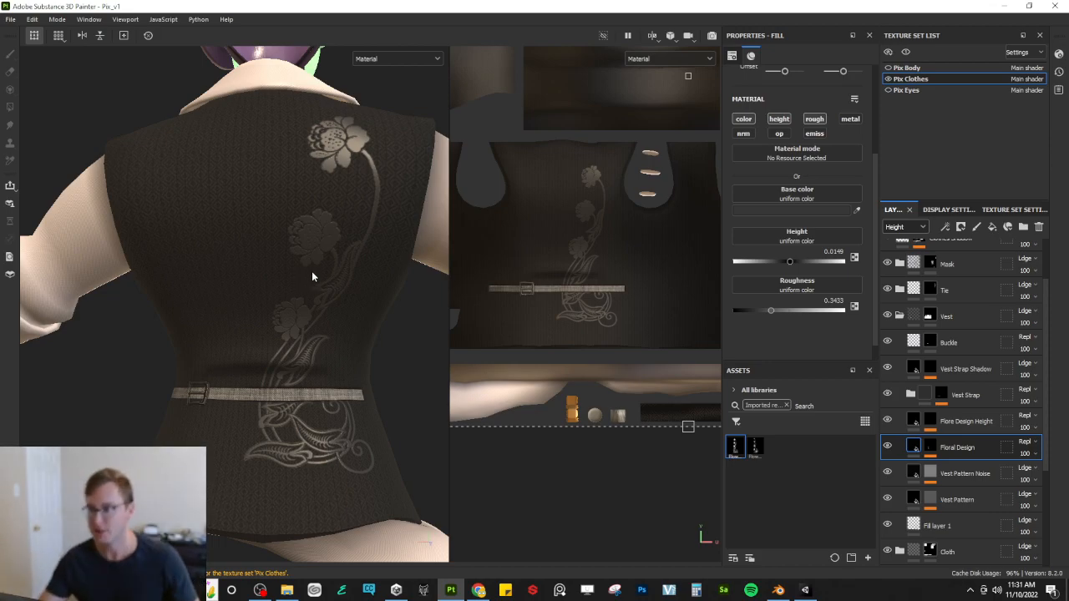
left_click(848, 120)
scroll(823, 271, "down", 1)
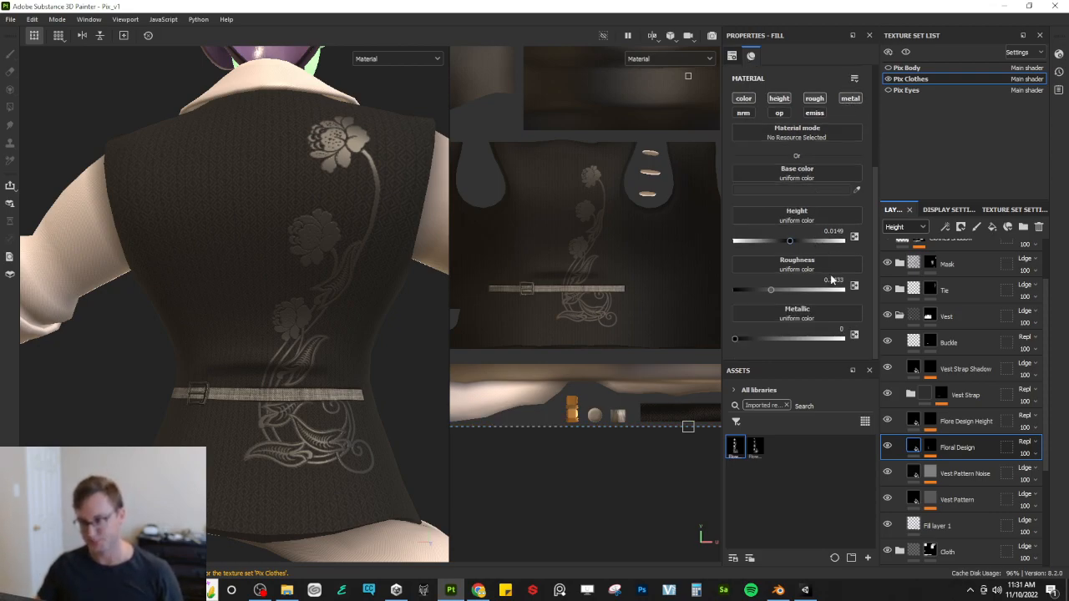
mouse_move(743, 339)
left_mouse_down()
mouse_move(776, 337)
mouse_move(732, 339)
mouse_move(746, 349)
left_mouse_up()
left_click_drag(378, 313, 305, 362, "alt")
scroll(277, 370, "down", 4)
key("ctrl+s")
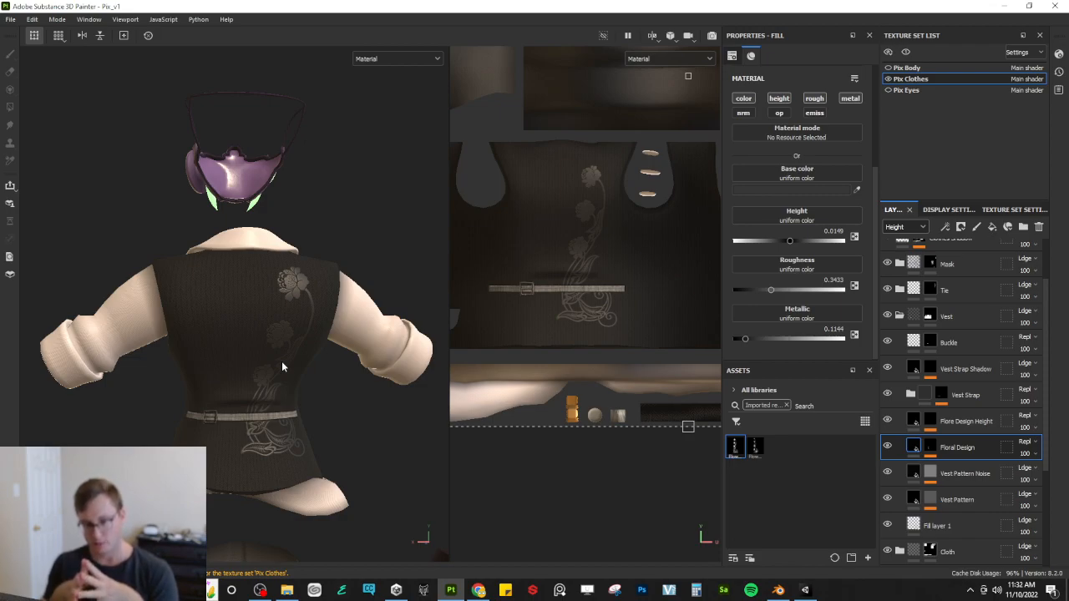
Step: Switch to Chrome and examine the vest's back design on the Pix character reference sheet
key("alt+Tab")
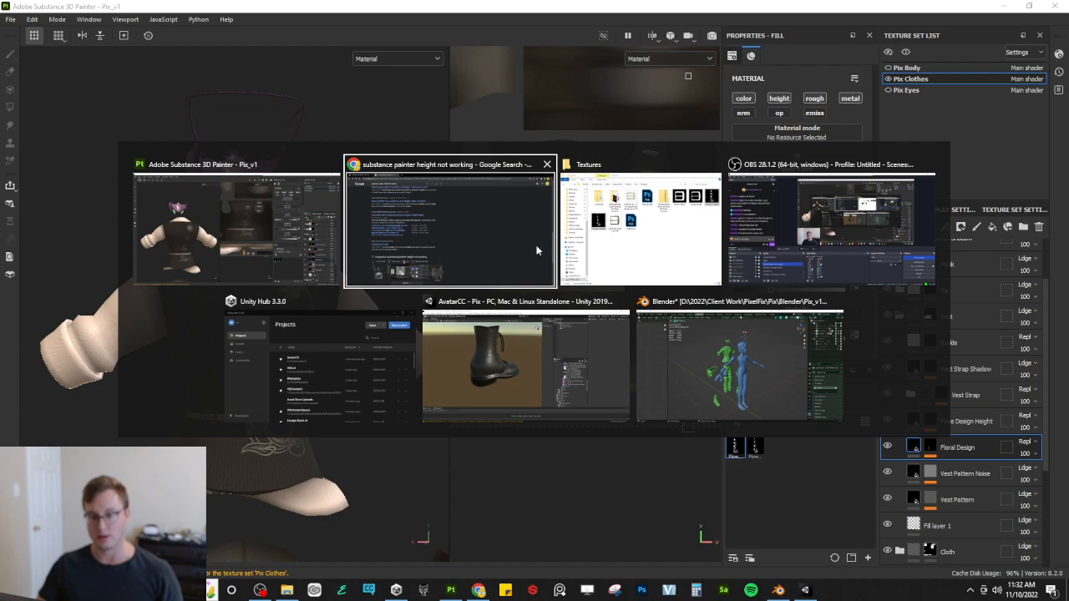
left_click(413, 239)
left_click(71, 9)
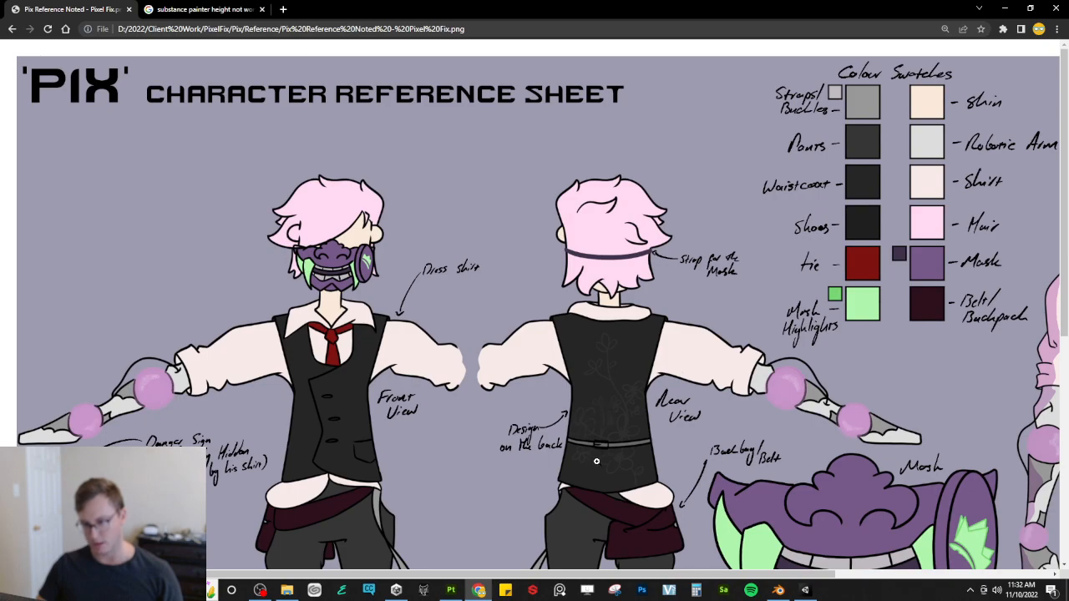
Step: Browse the floral images in the ART NOUVEAU FLORA ROSE folder in File Explorer and return to Substance 3D Painter
key("alt+Tab")
left_click(635, 225)
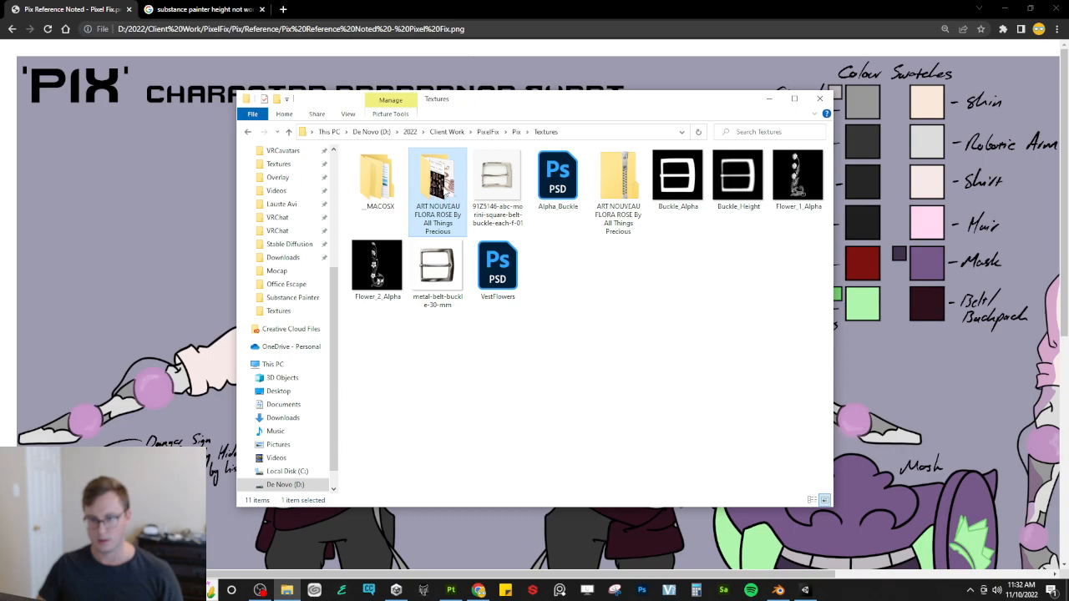
double_click(438, 179)
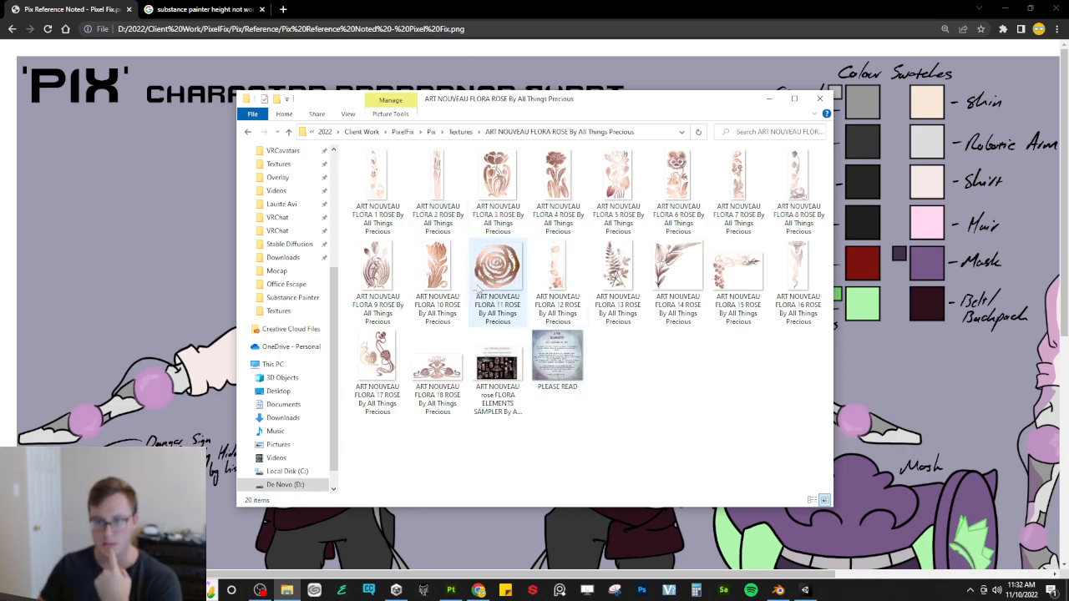
mouse_move(480, 289)
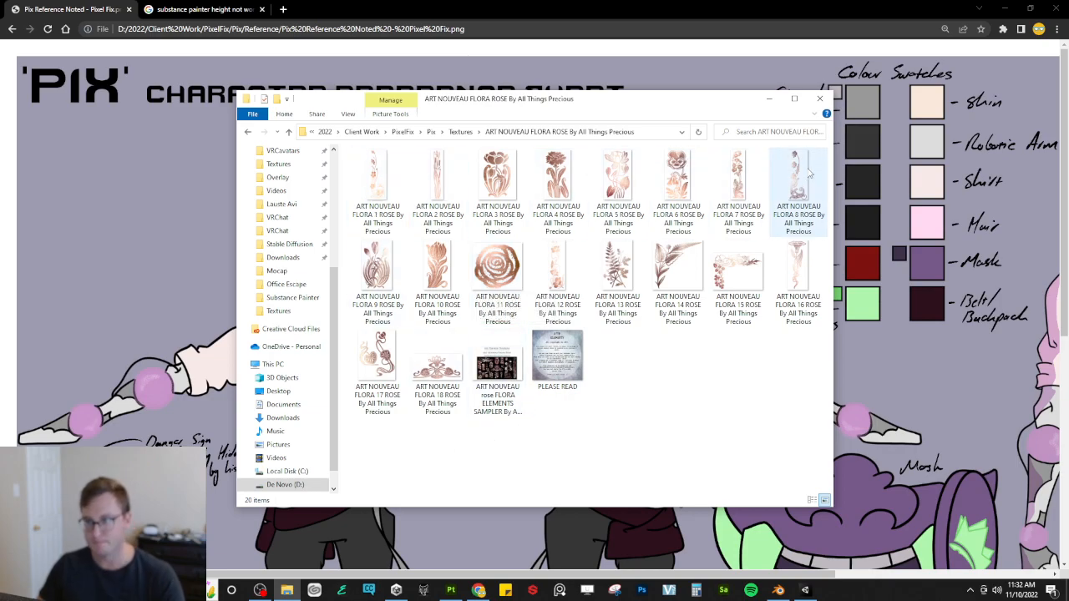
key("alt+Tab")
key("alt+Tab")
key("alt+Tab")
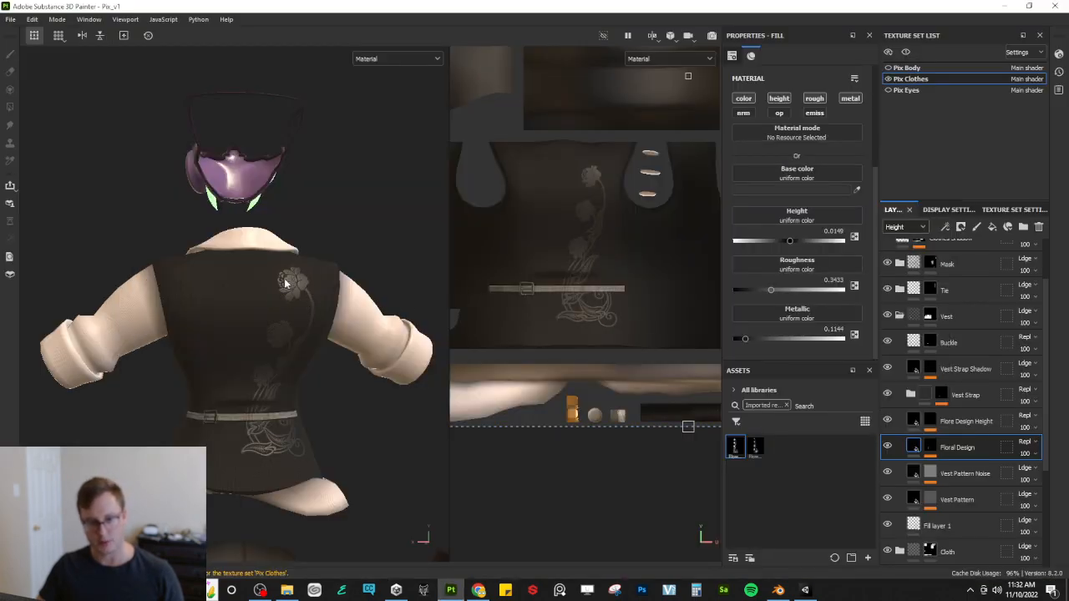
key("alt+Tab")
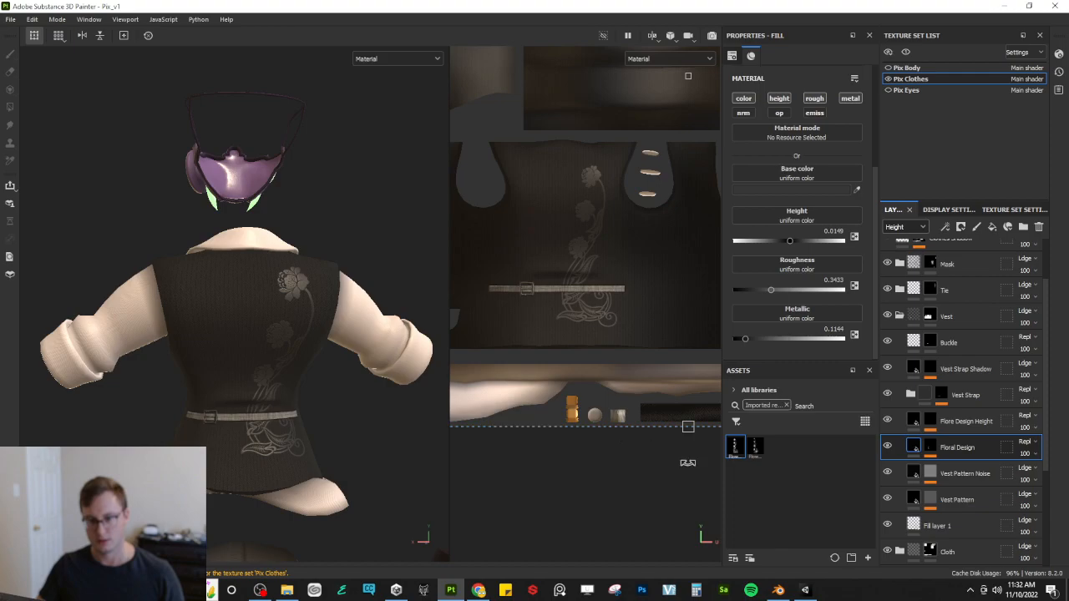
Step: Duplicate the Flower_1_Alpha fill in the Floral Design mask, blend the copy with Linear dodge (Add), and place it beside the original flower
left_click(930, 447)
left_click(970, 482)
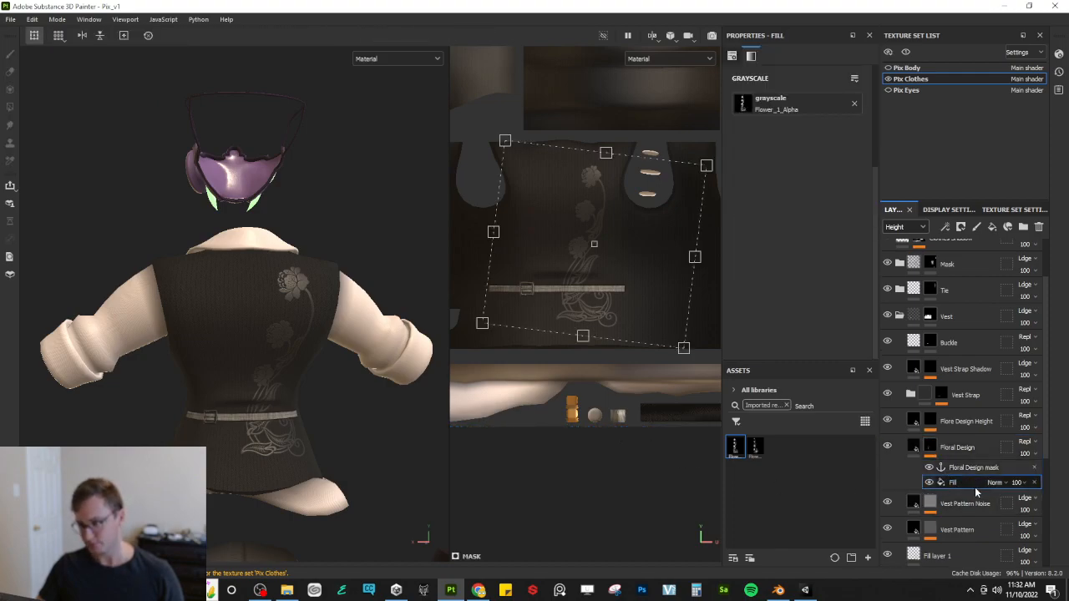
key("ctrl+d")
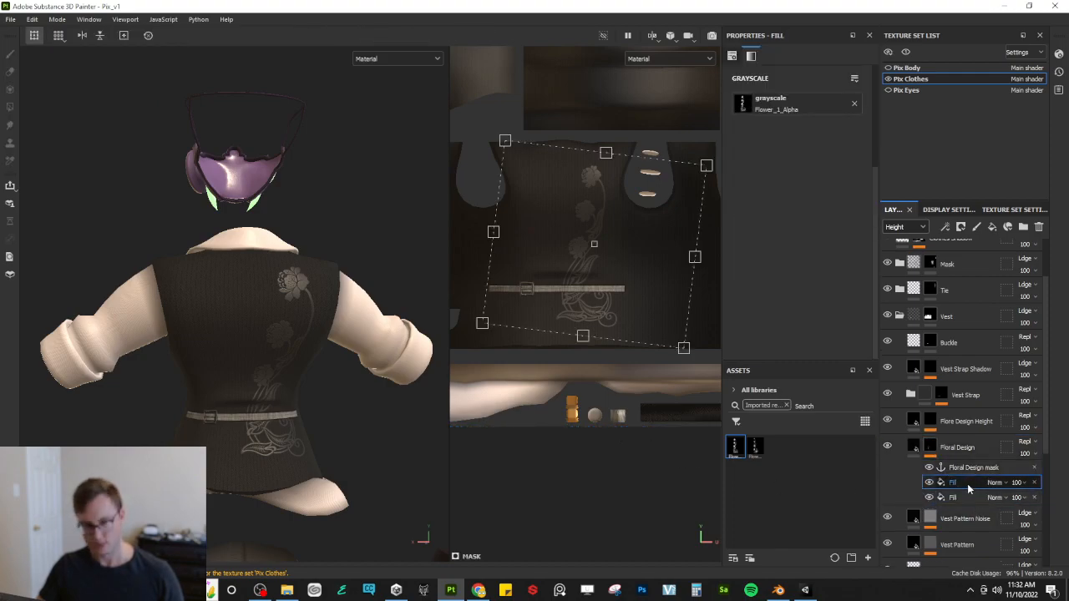
left_click_drag(611, 302, 585, 306)
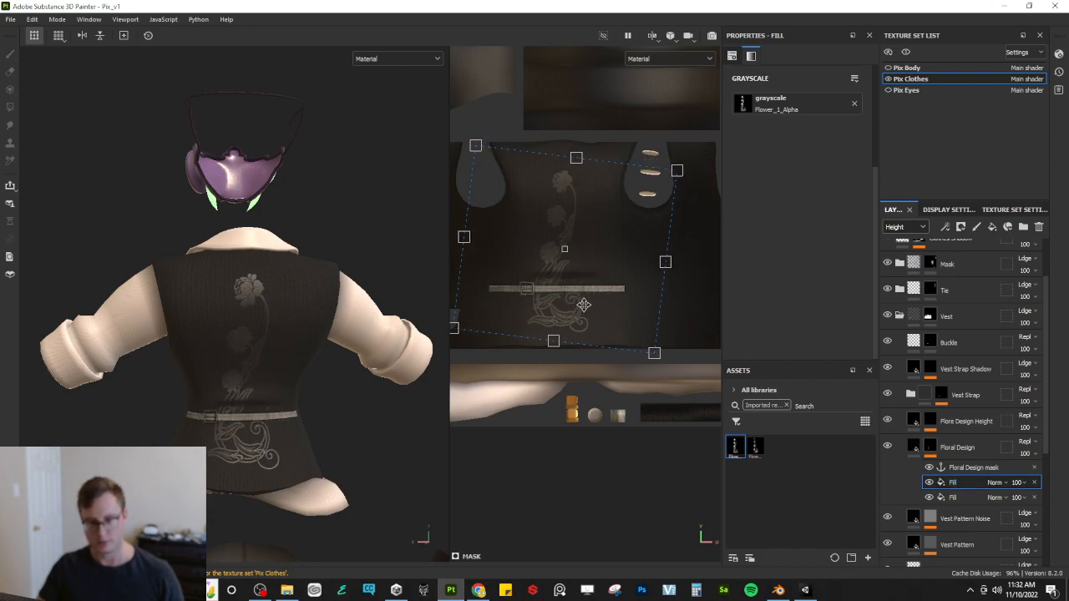
left_click(995, 483)
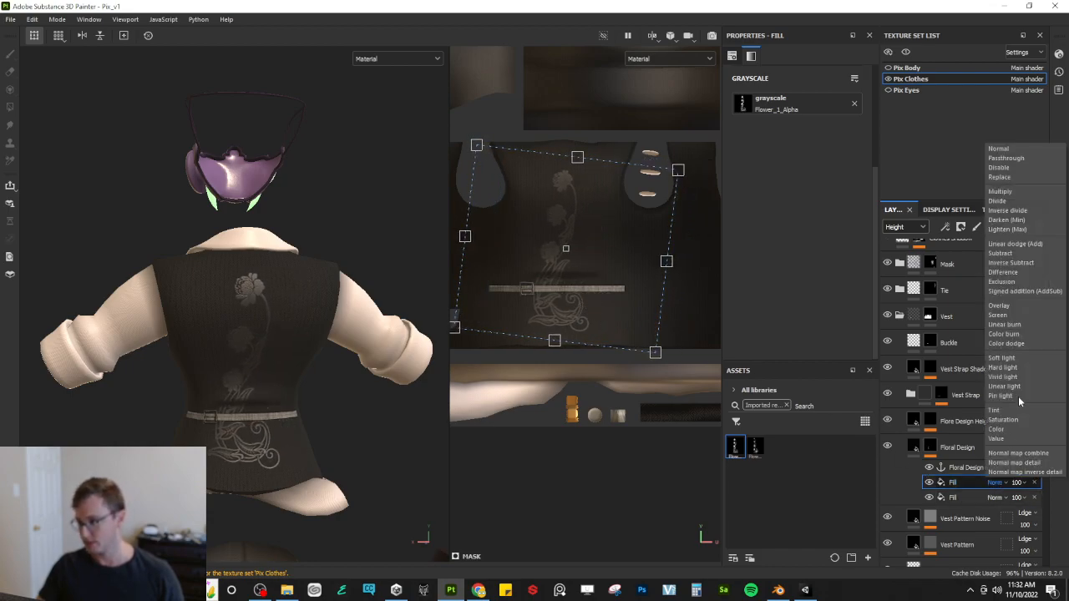
left_click(1021, 242)
mouse_move(598, 279)
left_mouse_down()
mouse_move(577, 277)
mouse_move(586, 276)
left_mouse_up()
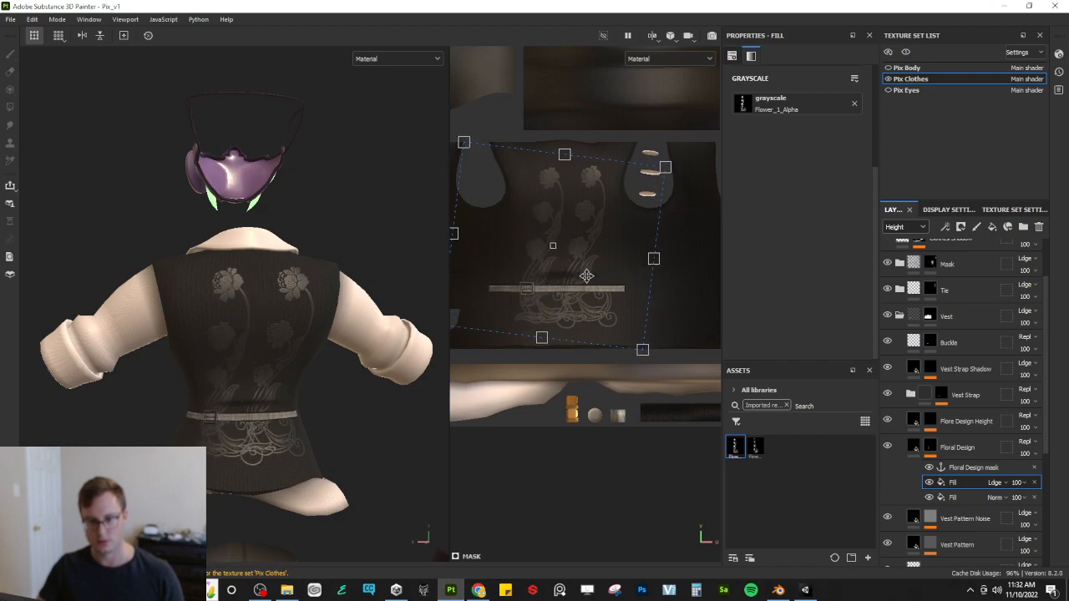
Step: Mirror, shrink and tilt the duplicated flower fill so it leans opposite the original on the vest's back
scroll(660, 264, "down", 2)
mouse_move(661, 264)
left_mouse_down()
mouse_move(464, 260)
mouse_move(559, 278)
mouse_move(659, 265)
left_mouse_up()
left_click_drag(536, 247, 522, 247)
left_click_drag(602, 235, 564, 231)
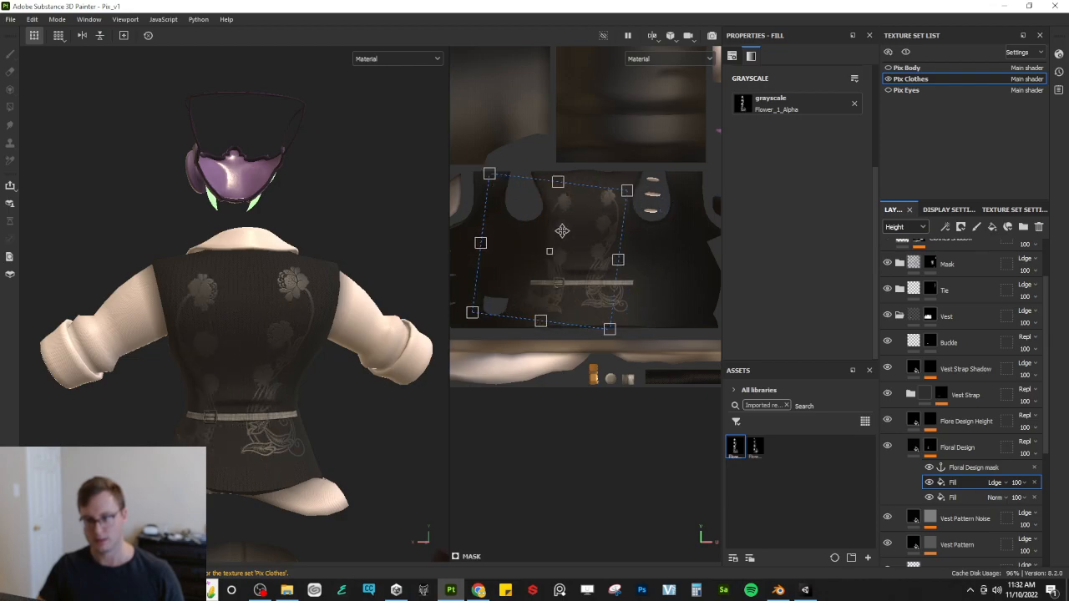
left_click_drag(669, 206, 582, 215)
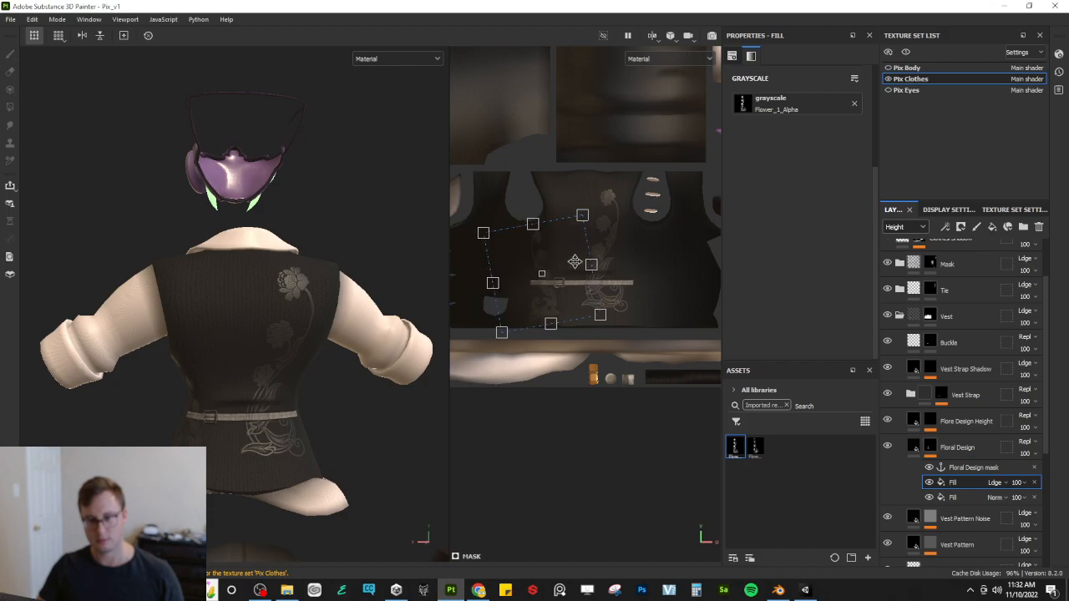
left_click_drag(574, 263, 598, 254)
Step: Widen and lower the duplicated flower fill on the vest's back, and hide that fill in the mask
left_click_drag(266, 376, 298, 350, "alt")
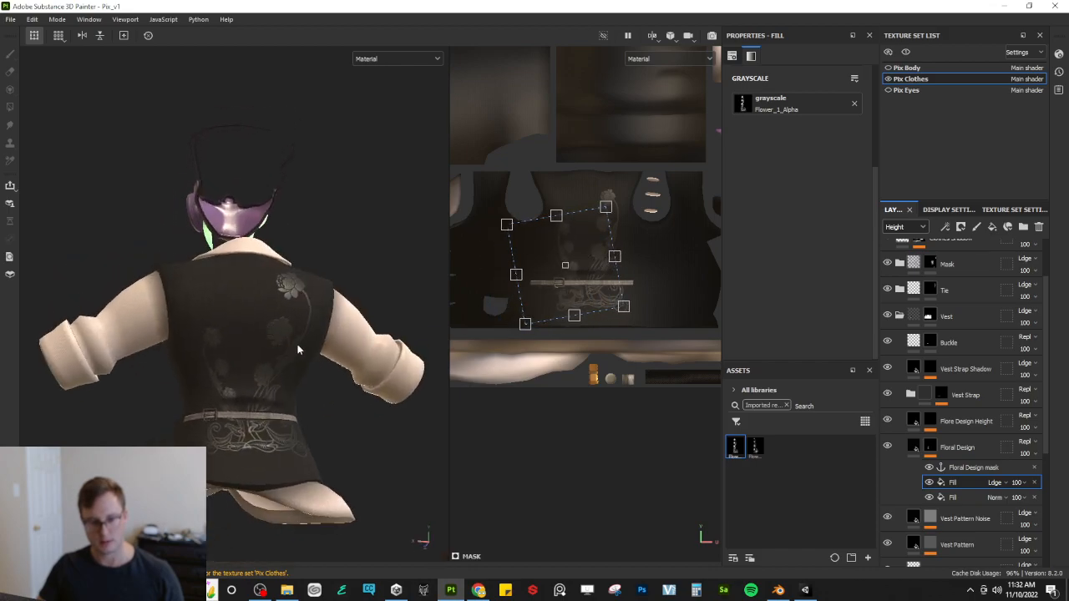
scroll(296, 359, "up", 3)
left_click_drag(512, 273, 501, 276)
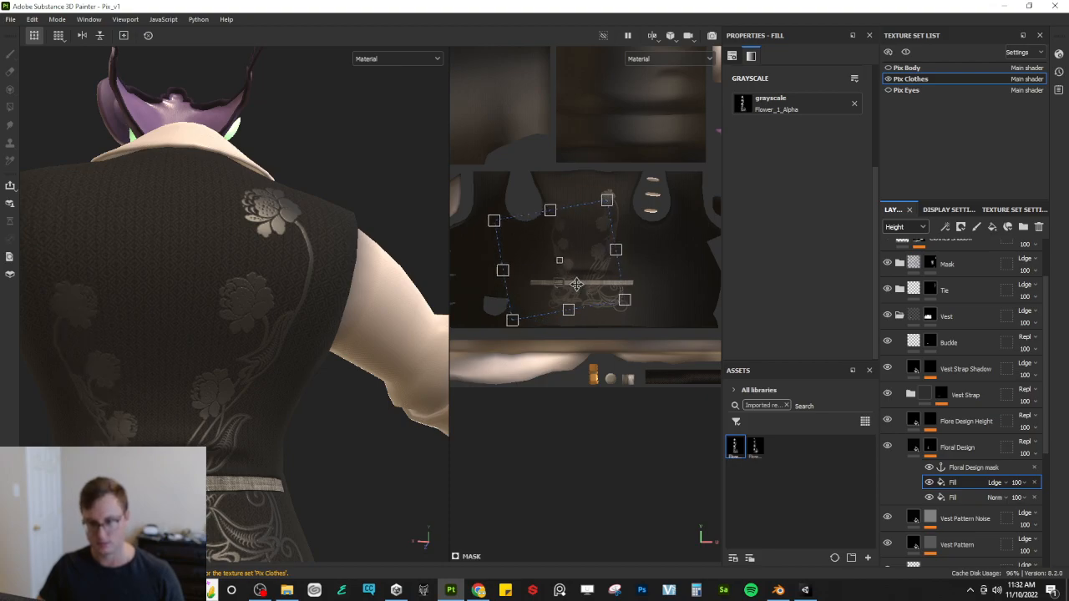
left_click_drag(577, 289, 576, 297)
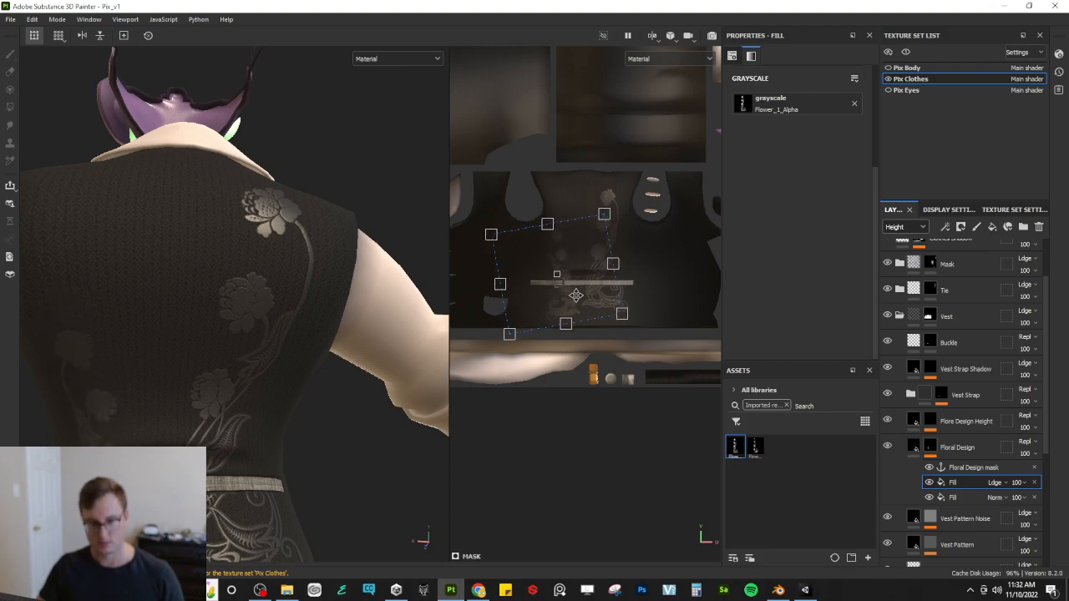
left_click_drag(121, 423, 148, 424, "alt")
scroll(255, 425, "down", 3)
left_click_drag(256, 424, 276, 367, "alt")
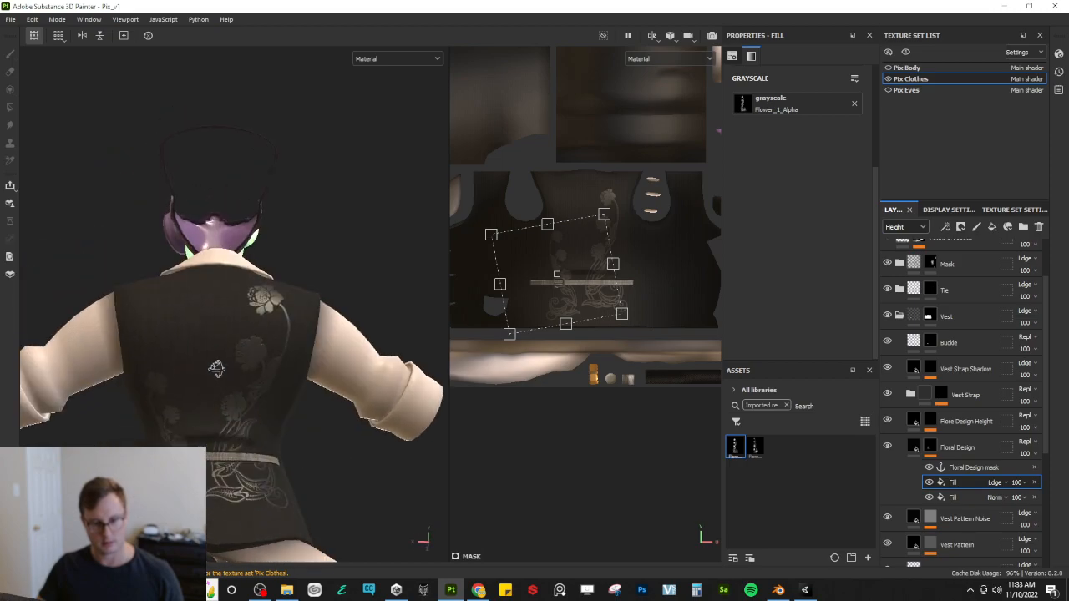
left_click(921, 481)
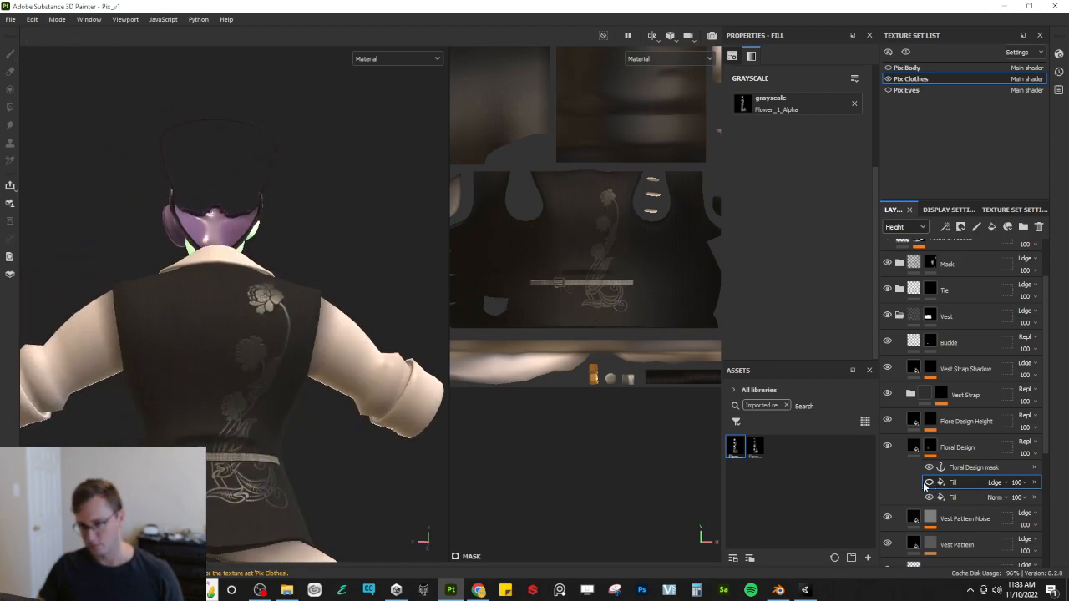
Step: Open VestFlowers.psd in Photoshop and show the Flower 1 group instead of Flower 2
left_click(641, 590)
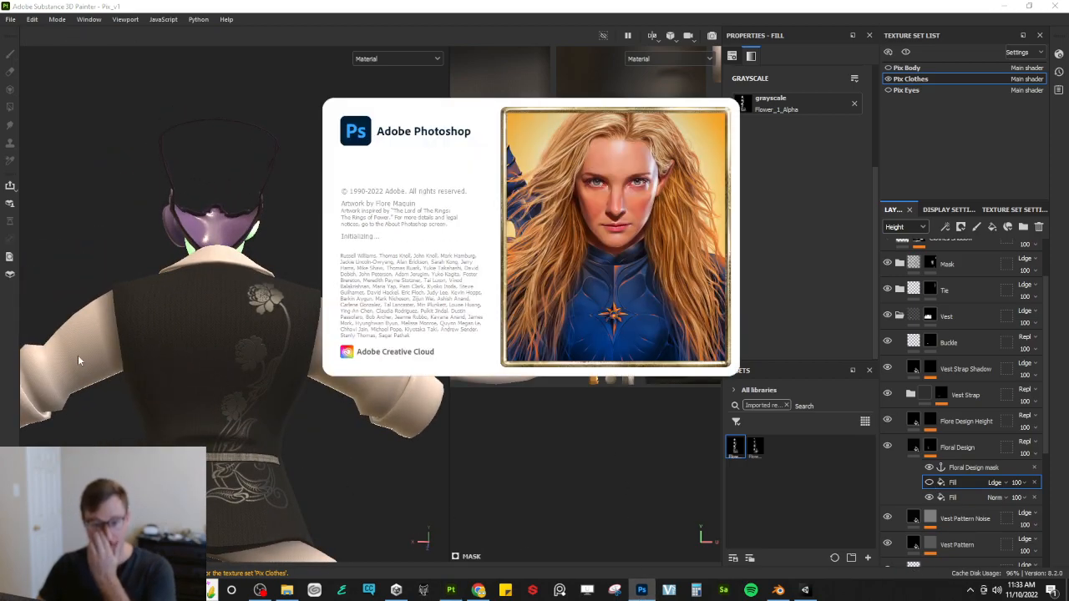
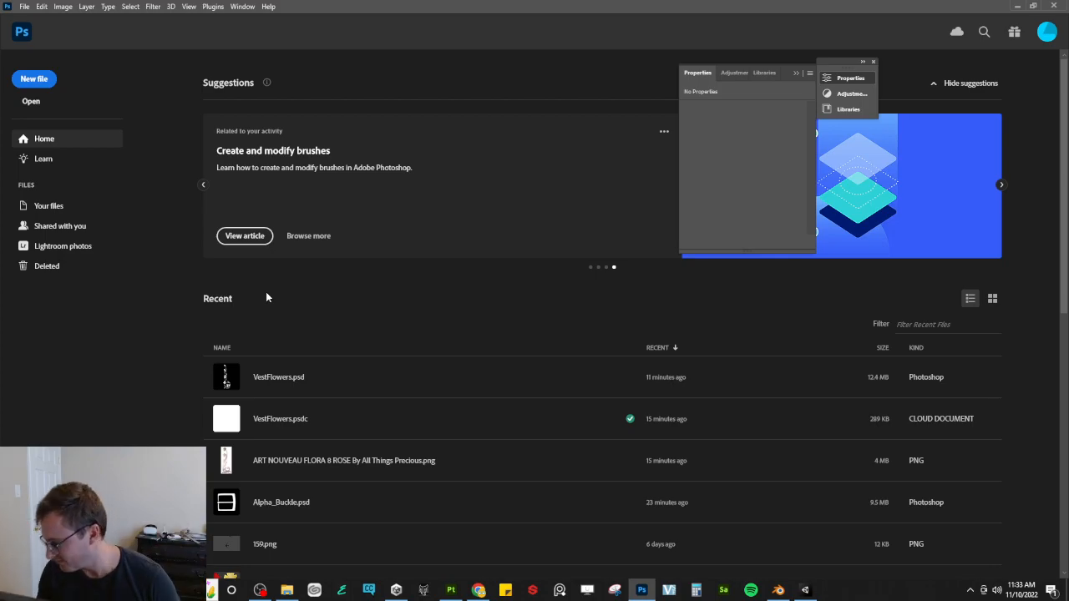
left_click(275, 375)
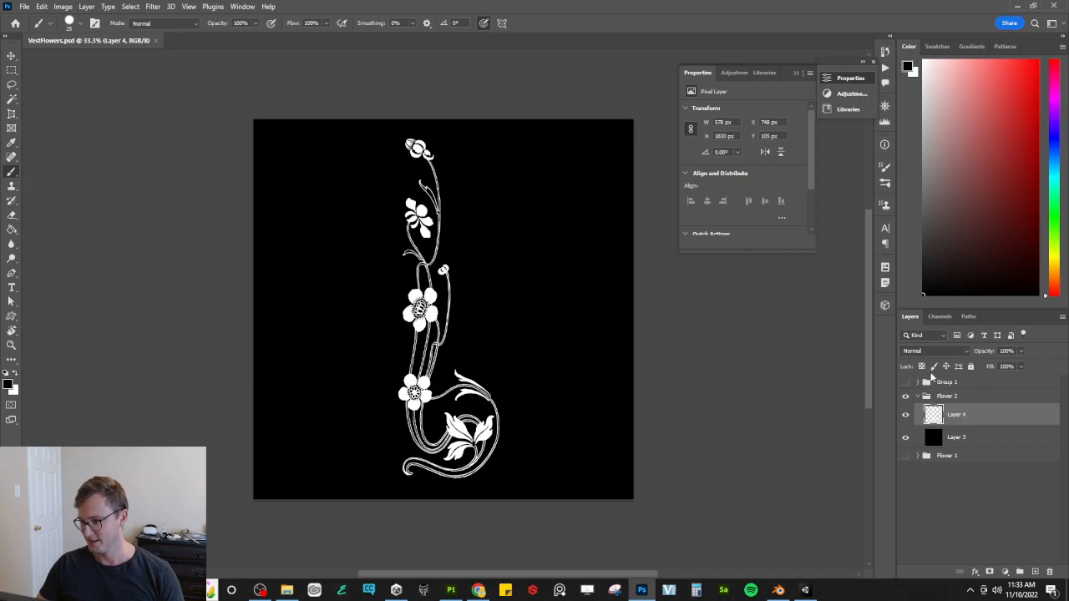
left_click(919, 397)
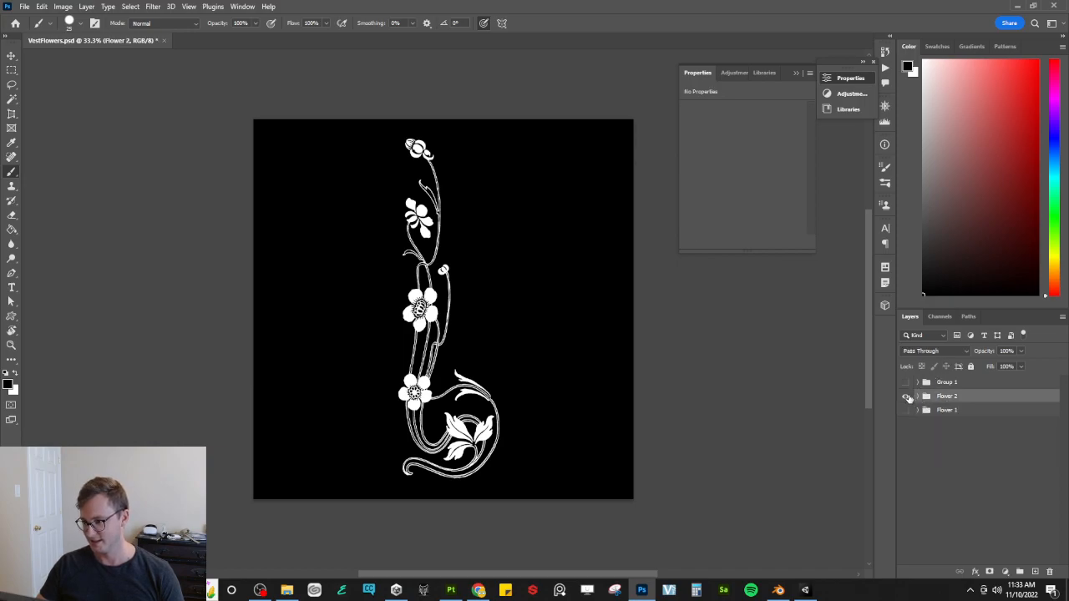
left_click(906, 397)
left_click(906, 411)
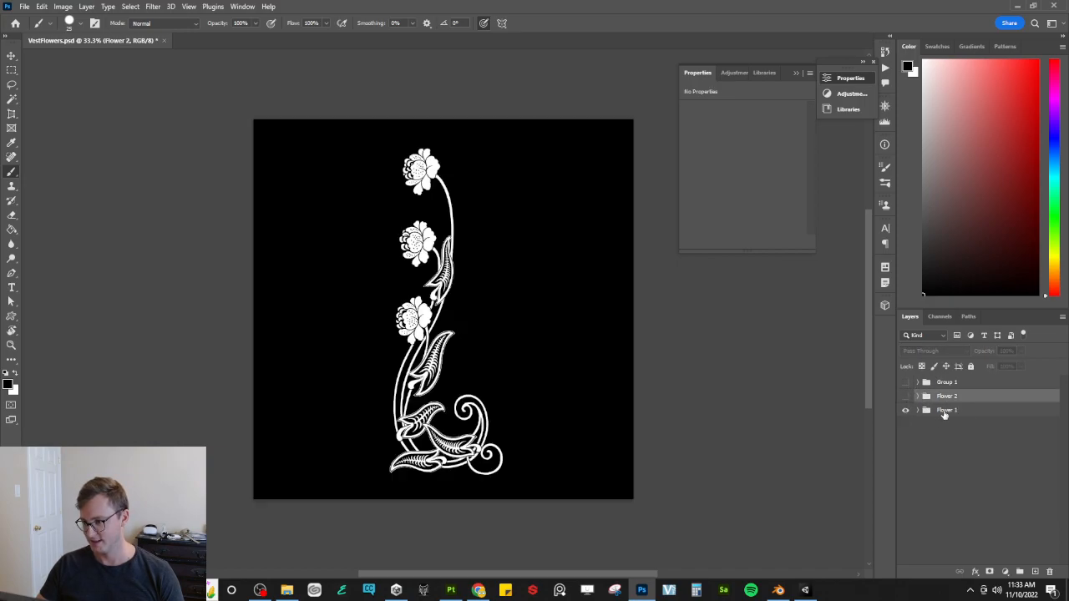
Step: Duplicate the Flower 1 group and name the copy "Flower 1 Petals"
left_click(965, 410)
left_click_drag(993, 415, 1035, 573)
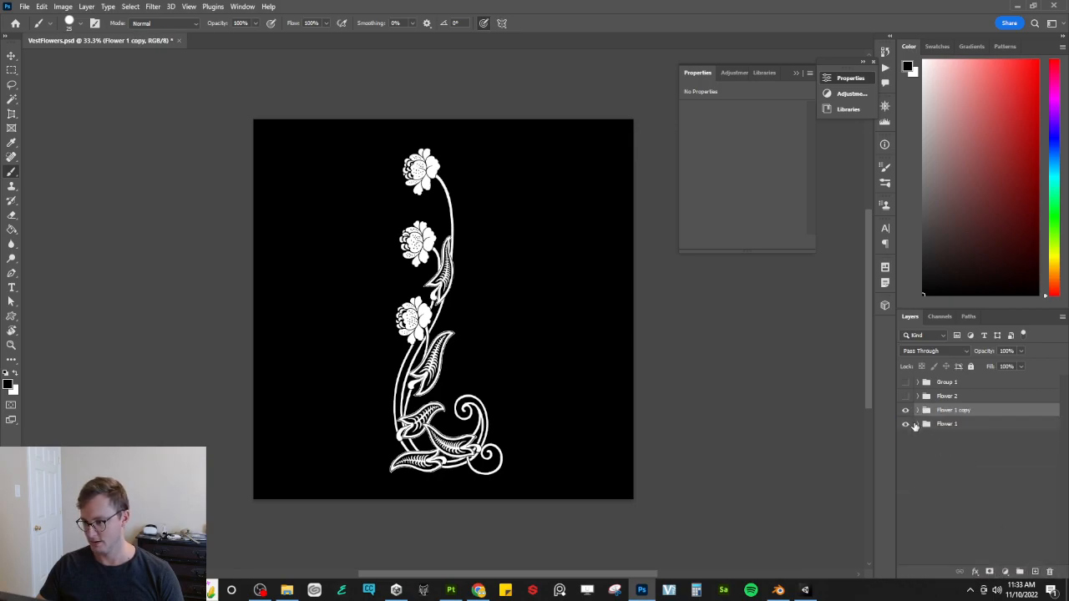
left_click(957, 412)
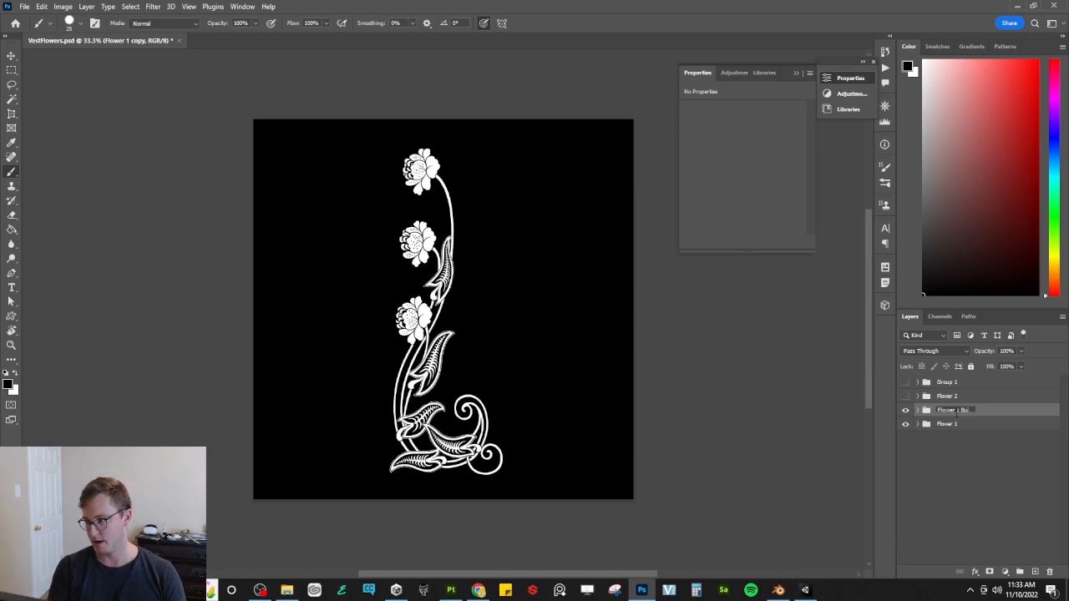
type("Petal")
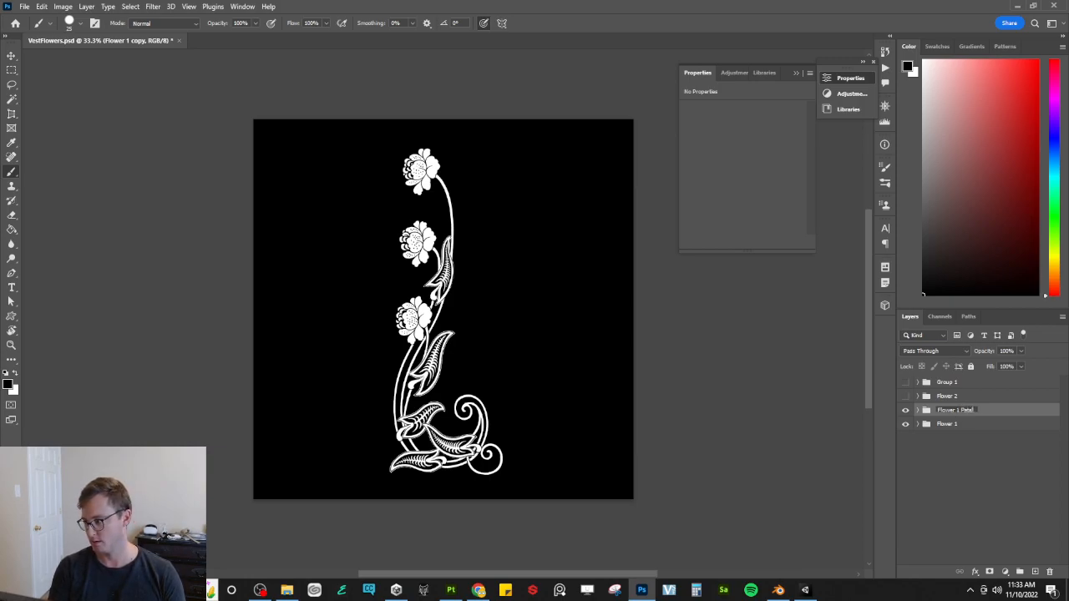
type("s")
key("Return")
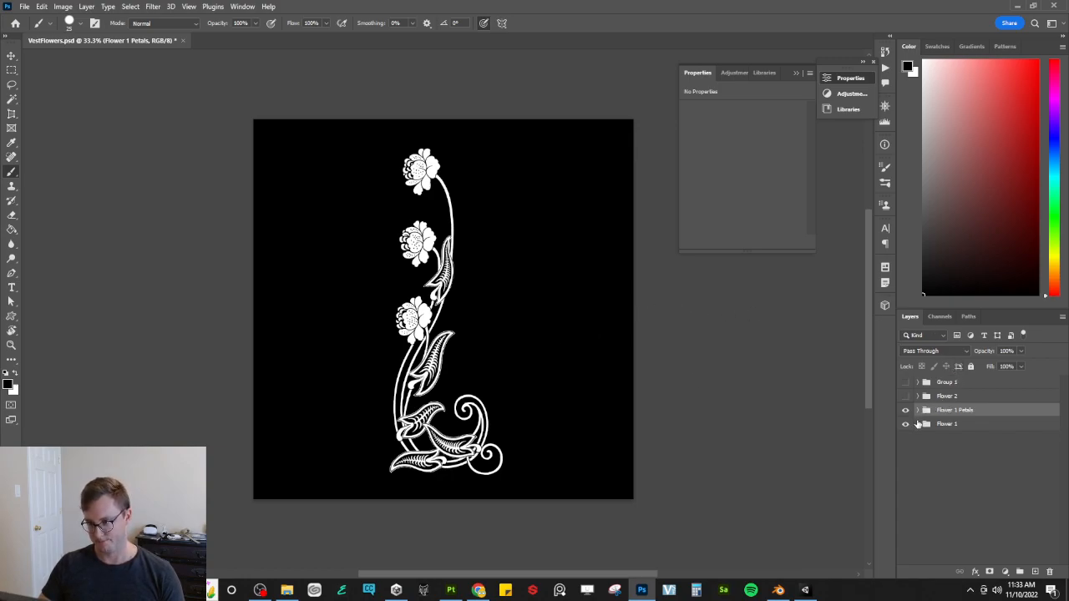
Step: Mask the Flower 1 Petals group to a rectangular selection around the topmost flower, and hide the Flower 1 group
left_click(987, 571)
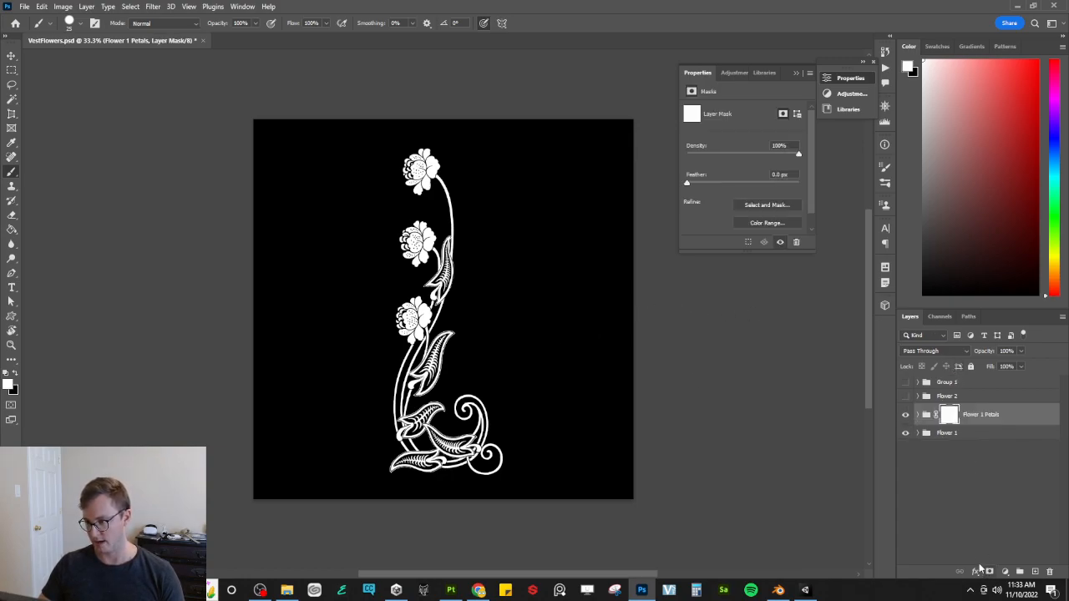
key("ctrl+z")
key("m")
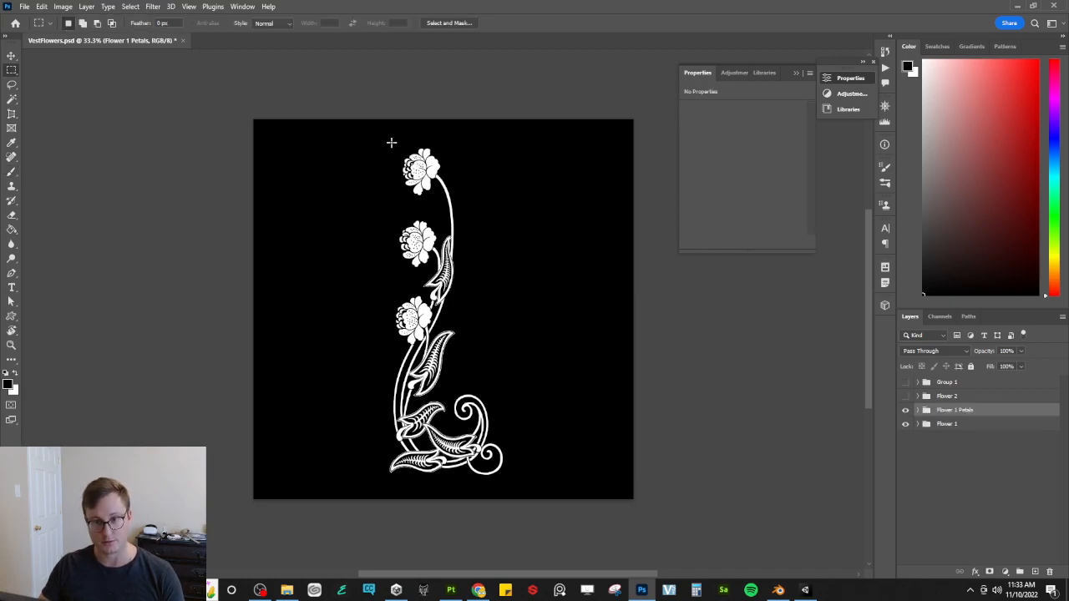
left_click_drag(383, 137, 448, 198)
left_click(988, 571)
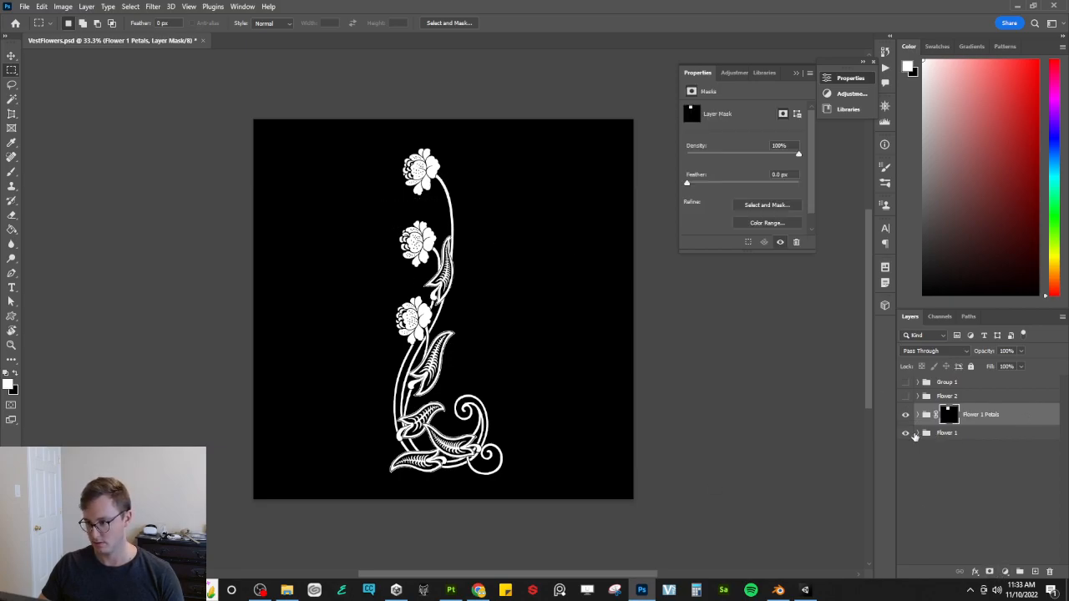
left_click(904, 434)
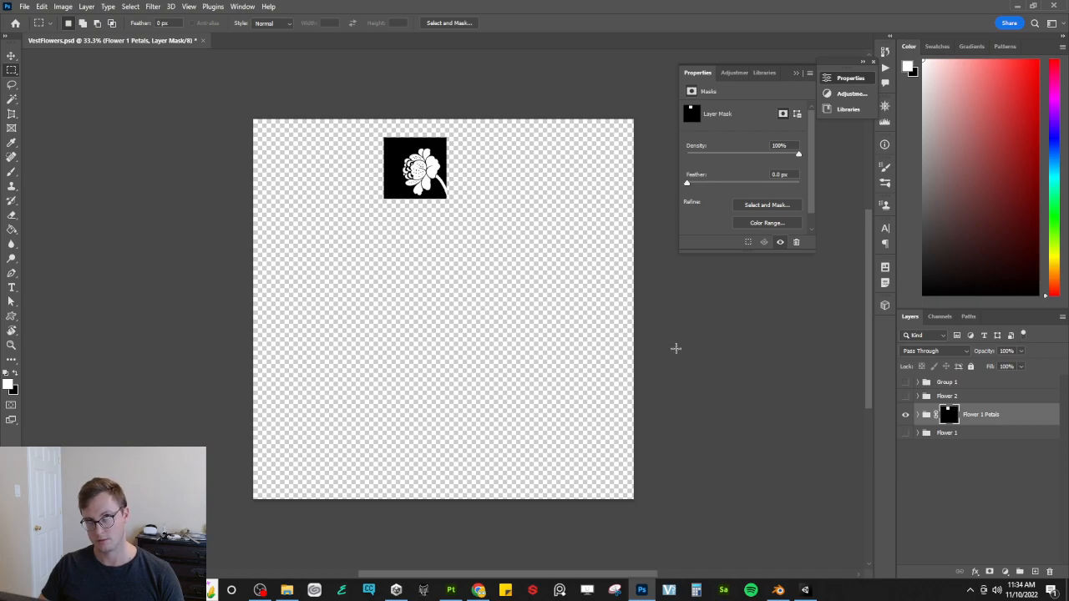
Step: Undo the group's mask, mask Layer 2 inside Flower 1 Petals to the topmost-flower selection instead, and apply that layer mask
key("ctrl+z")
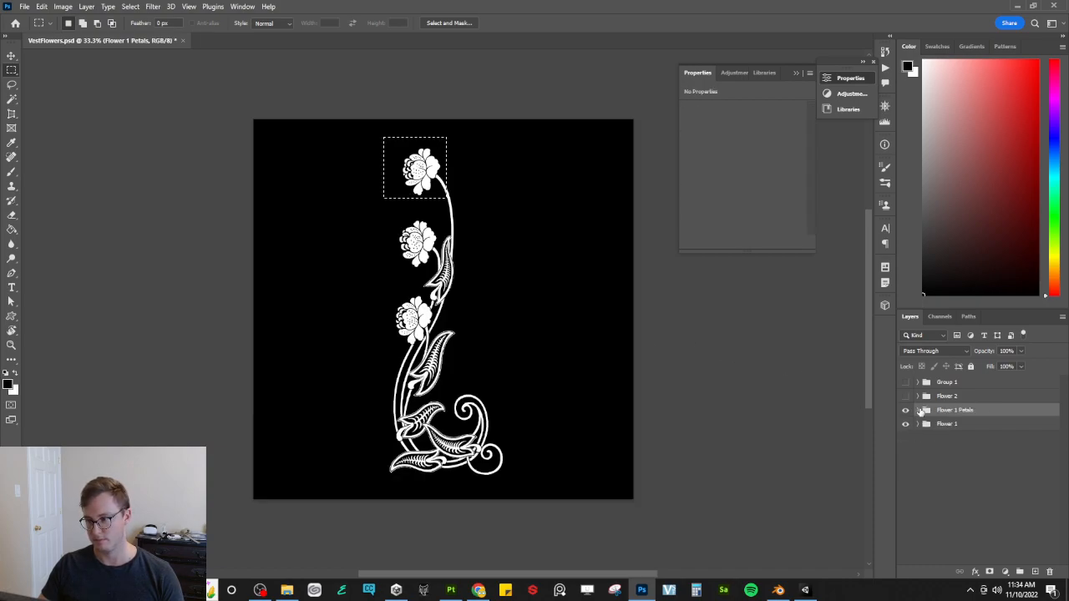
left_click(916, 410)
left_click(952, 428)
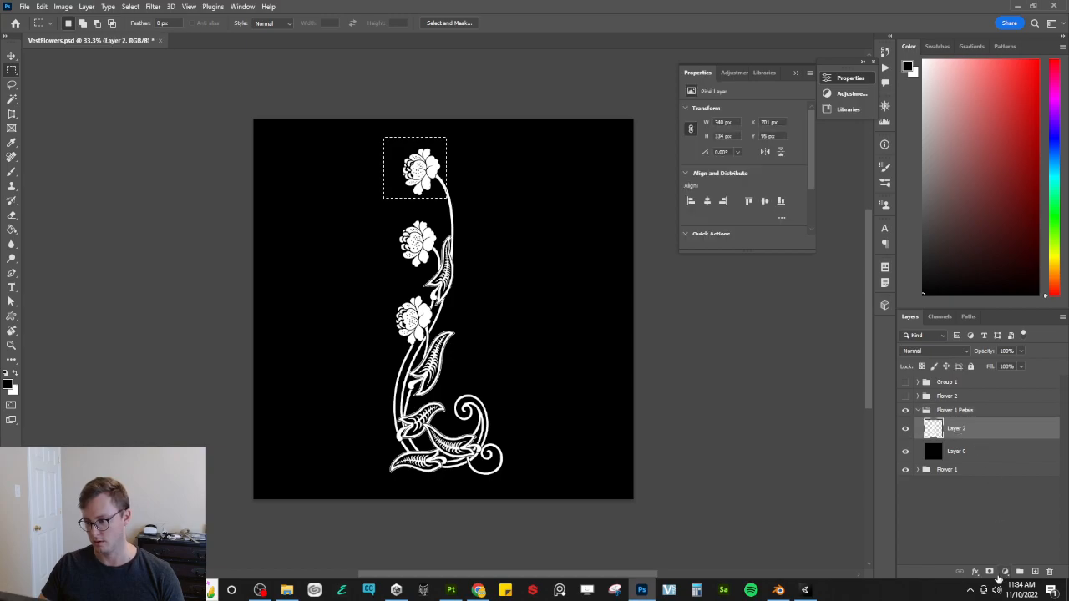
left_click(990, 572)
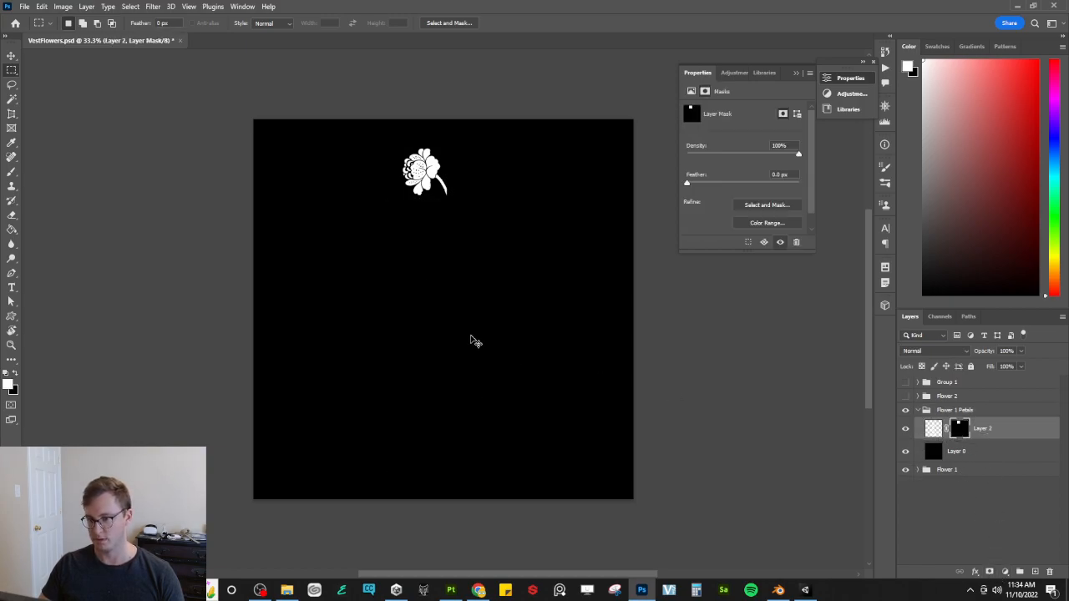
key("ctrl+t")
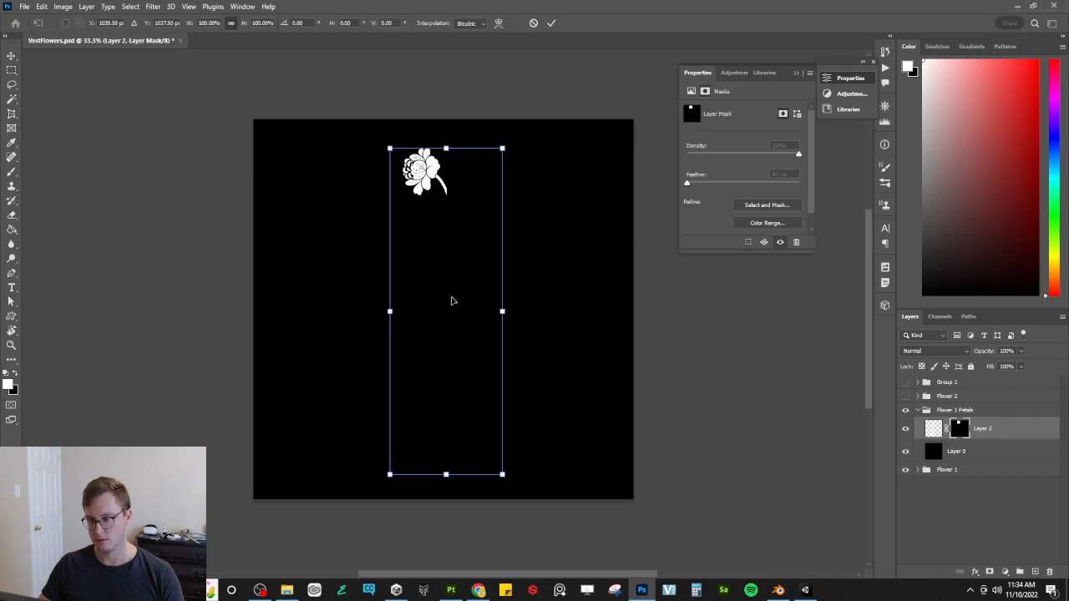
key("m")
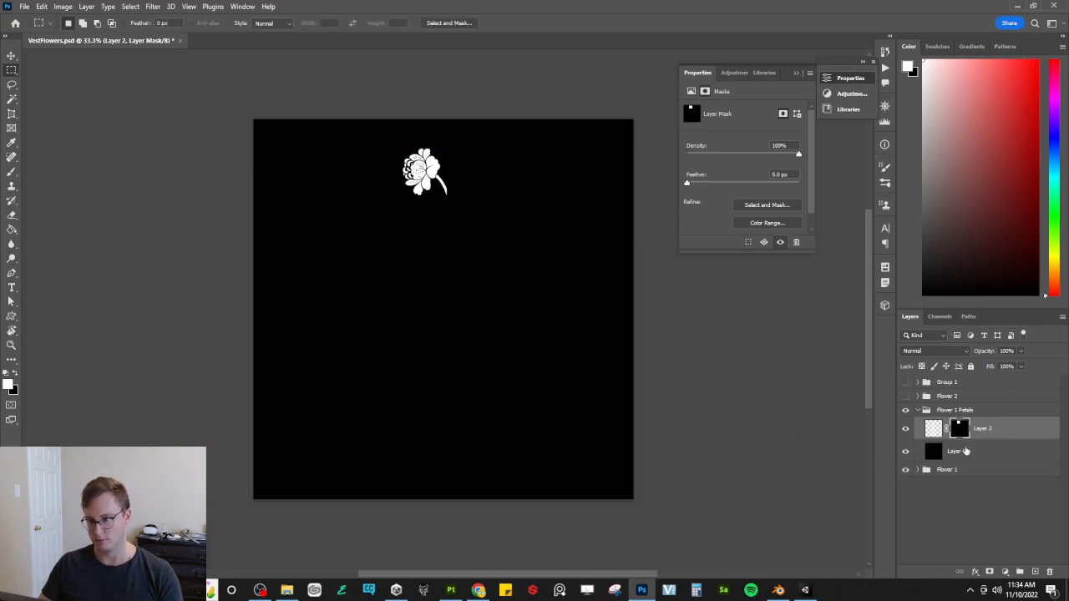
right_click(966, 431)
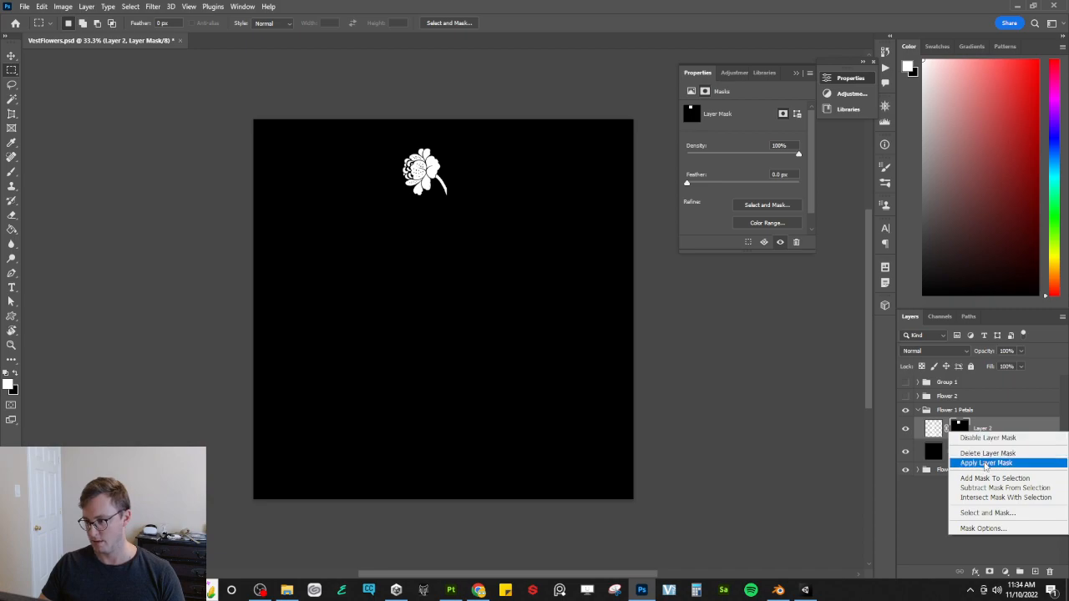
left_click(982, 463)
Step: Move the isolated flower toward the canvas centre and scale it up to about 458%
key("v")
left_click_drag(440, 204, 446, 356)
key("ctrl+t")
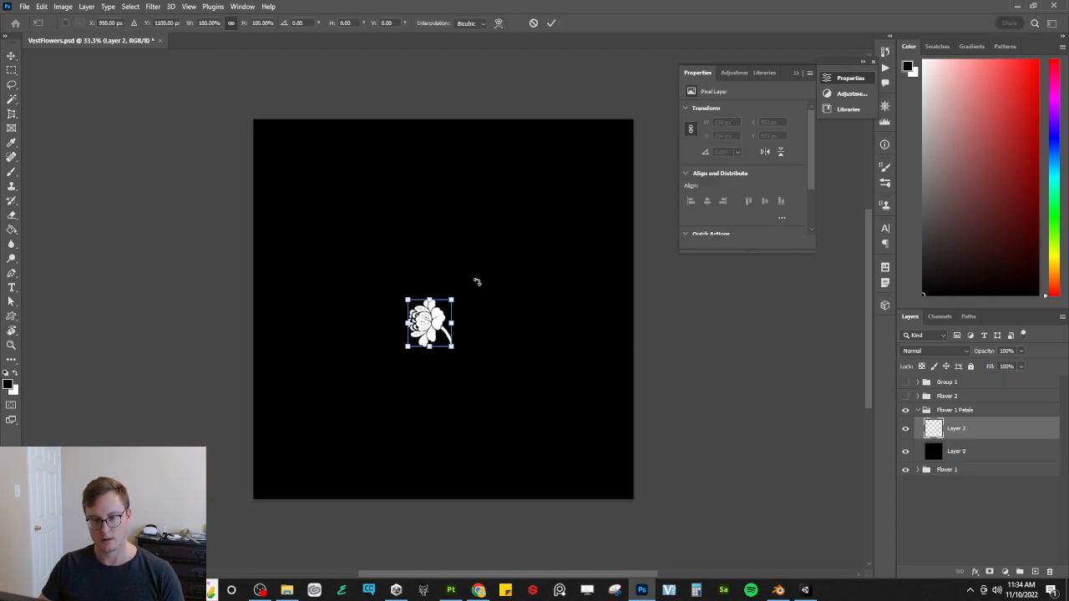
left_click_drag(458, 298, 610, 126)
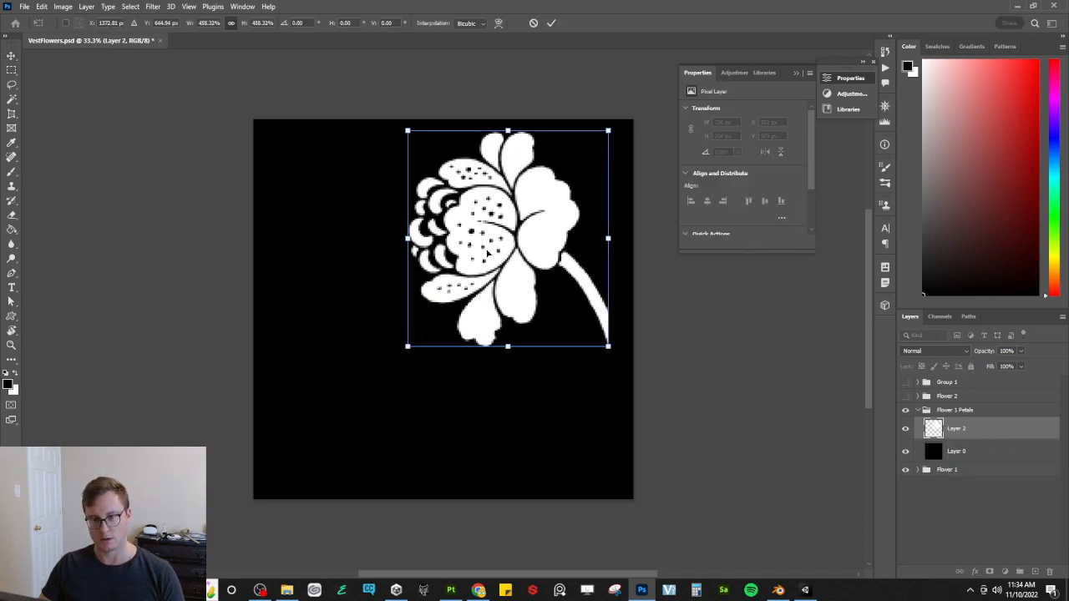
left_click_drag(498, 255, 440, 328)
key("Return")
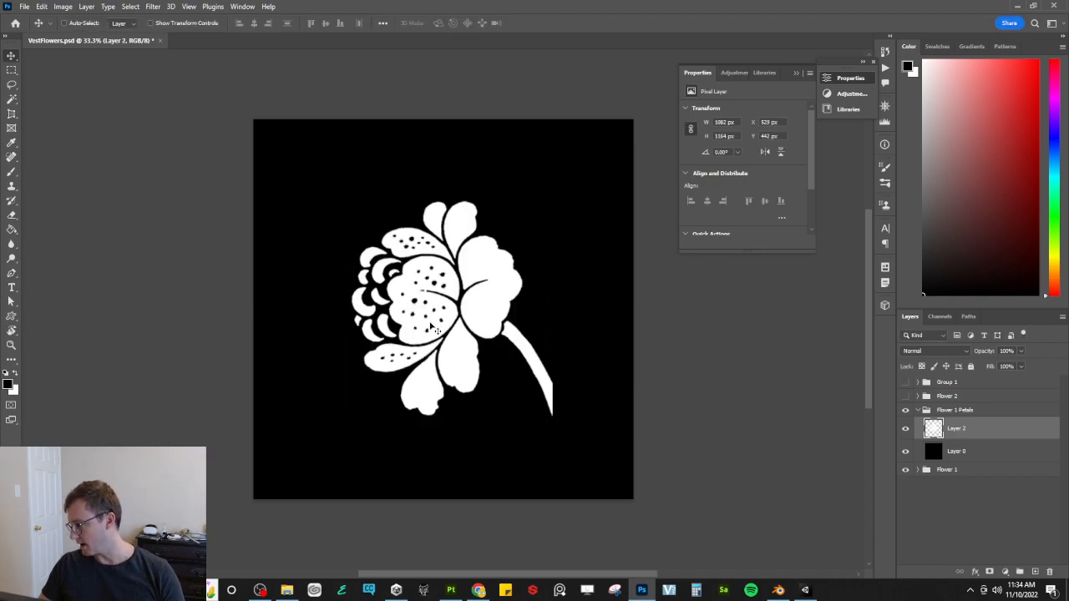
Step: Paint over the flower's stem in black with a larger brush so that only the flower head remains
key("ctrl+plus")
key("ctrl+plus")
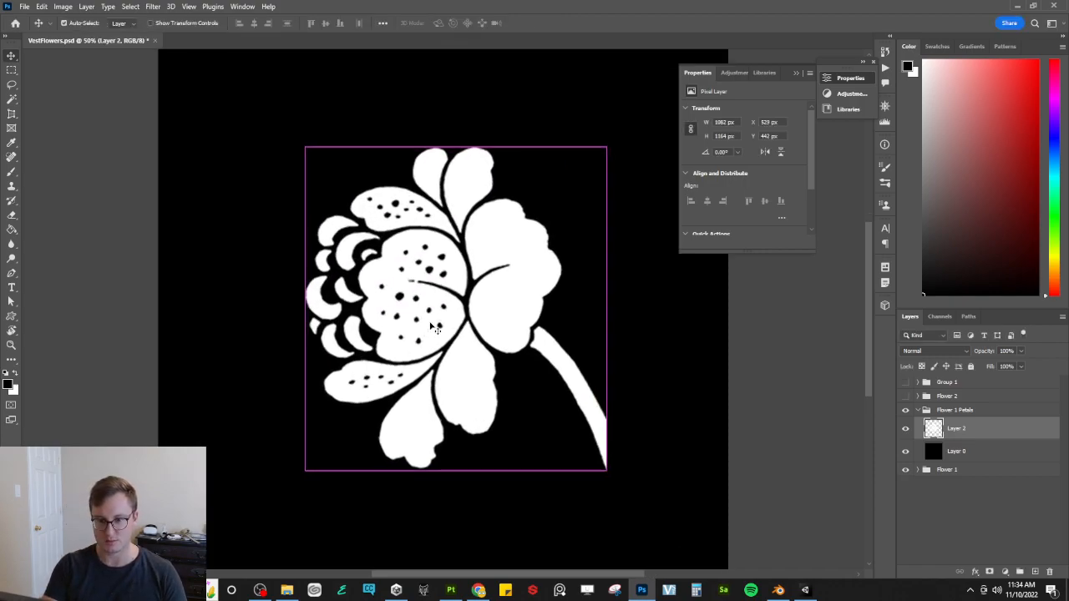
key("b")
mouse_move(599, 457)
left_mouse_down()
mouse_move(650, 417)
mouse_move(660, 458)
mouse_move(627, 389)
mouse_move(591, 378)
mouse_move(585, 341)
mouse_move(575, 358)
mouse_move(627, 374)
left_mouse_up()
key("bracketright")
key("bracketright")
key("bracketright")
key("bracketright")
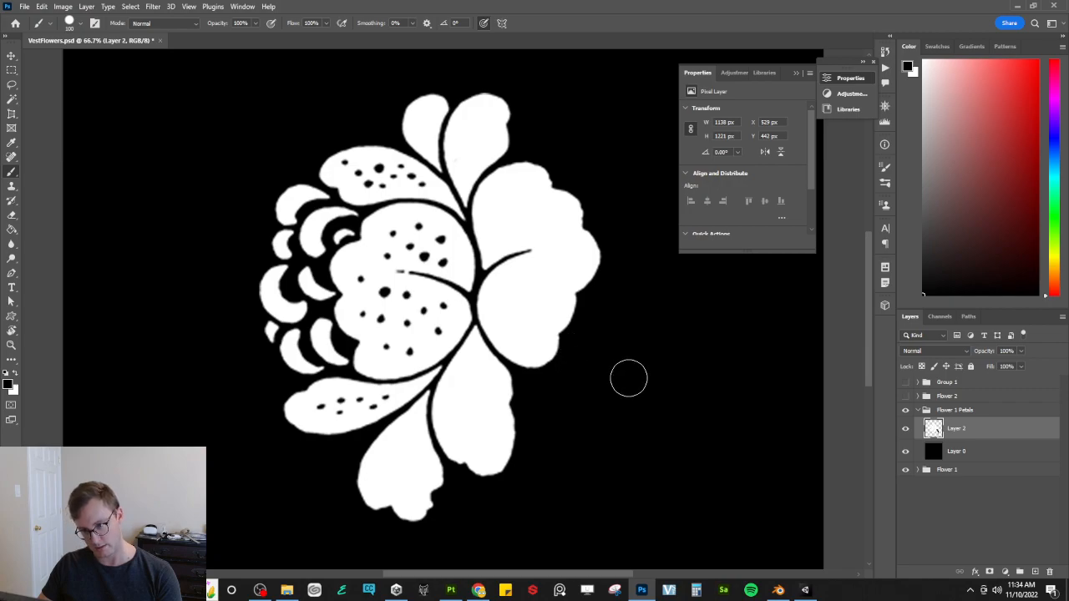
Step: Nudge the stemless flower head to the centre of the black canvas
key("ctrl+minus")
key("ctrl+minus")
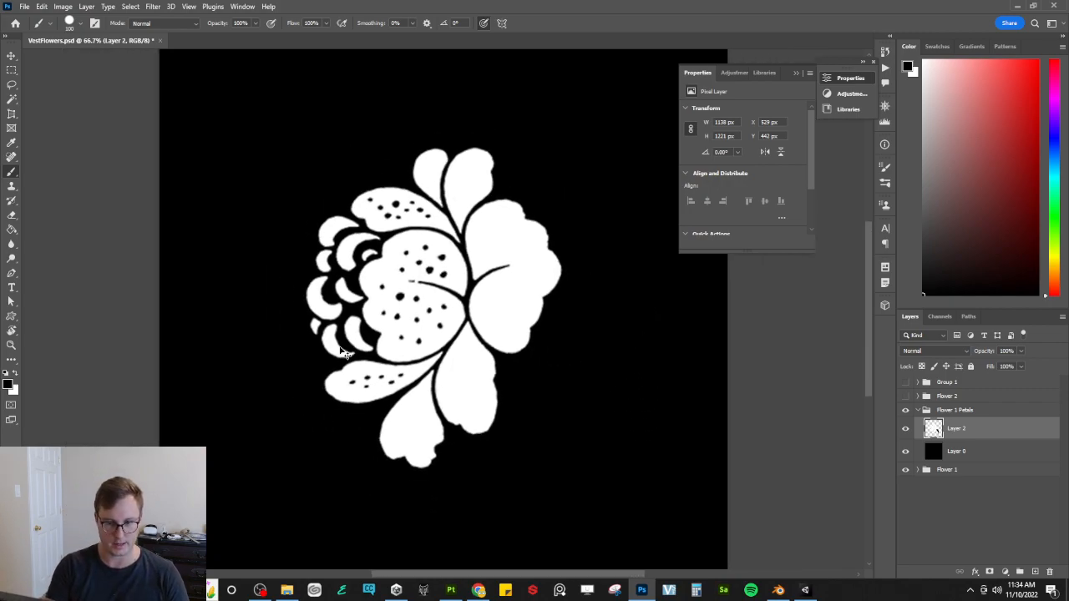
key("v")
left_click_drag(493, 296, 498, 302)
left_click_drag(501, 297, 506, 301)
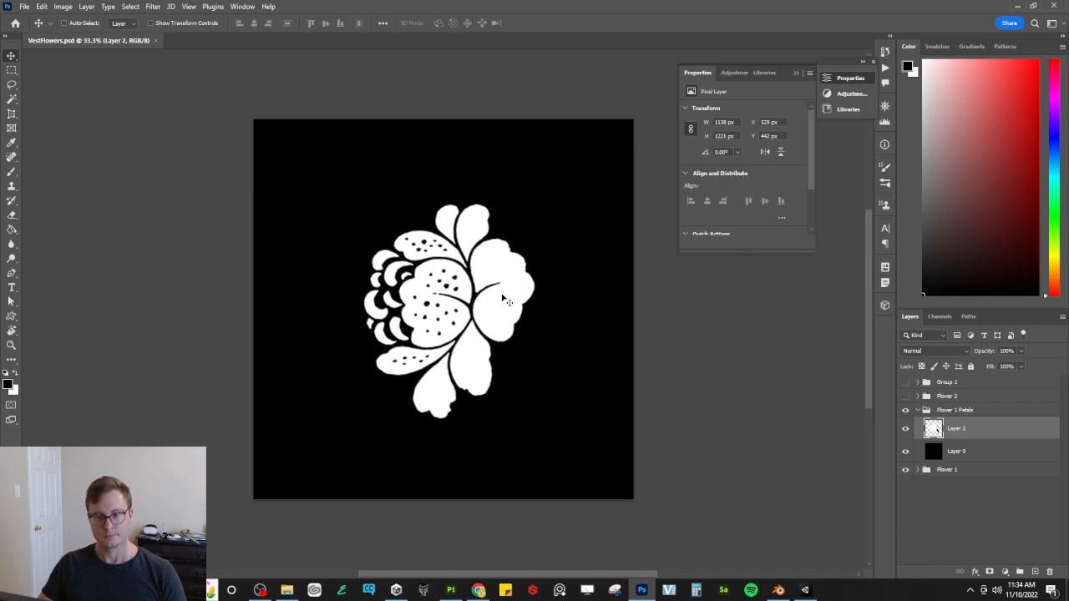
Step: Export the flower head as a PNG named Flower_1_Petals_Alpha in the Textures folder
left_click(23, 6)
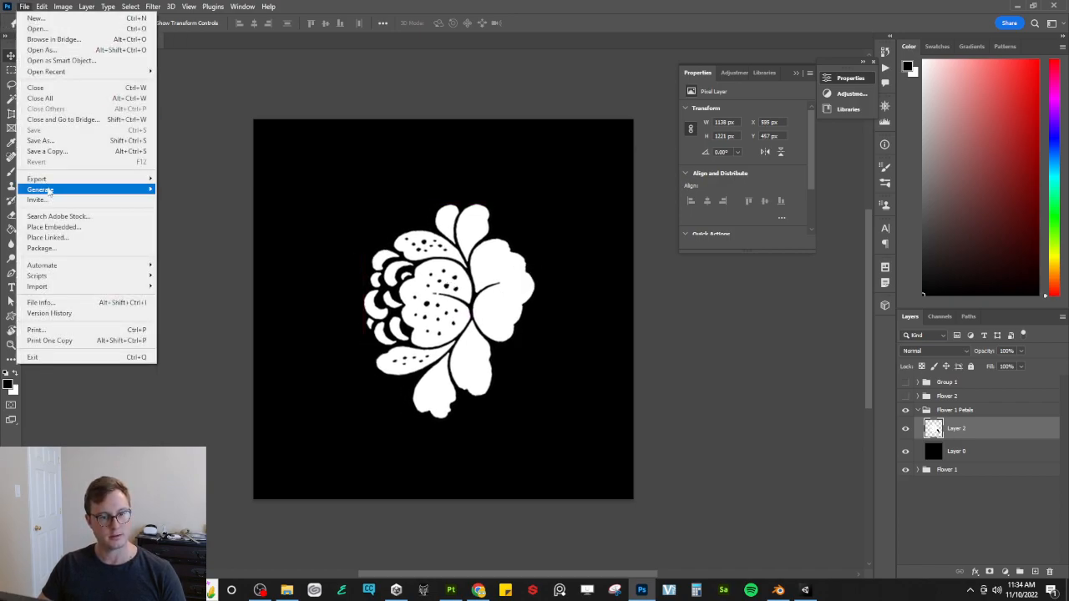
mouse_move(67, 179)
left_click(192, 179)
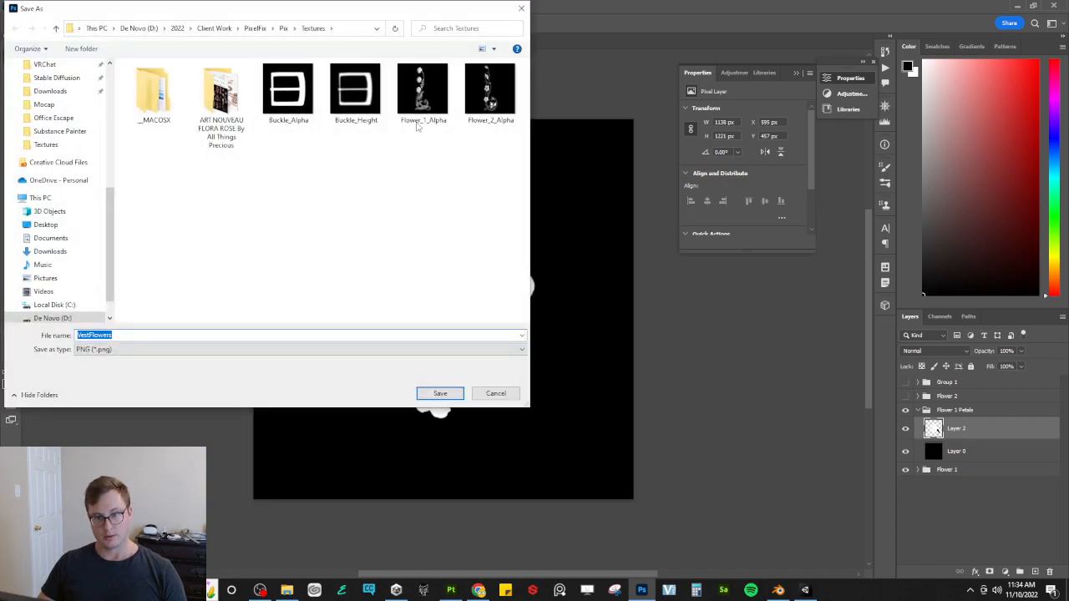
left_click(402, 123)
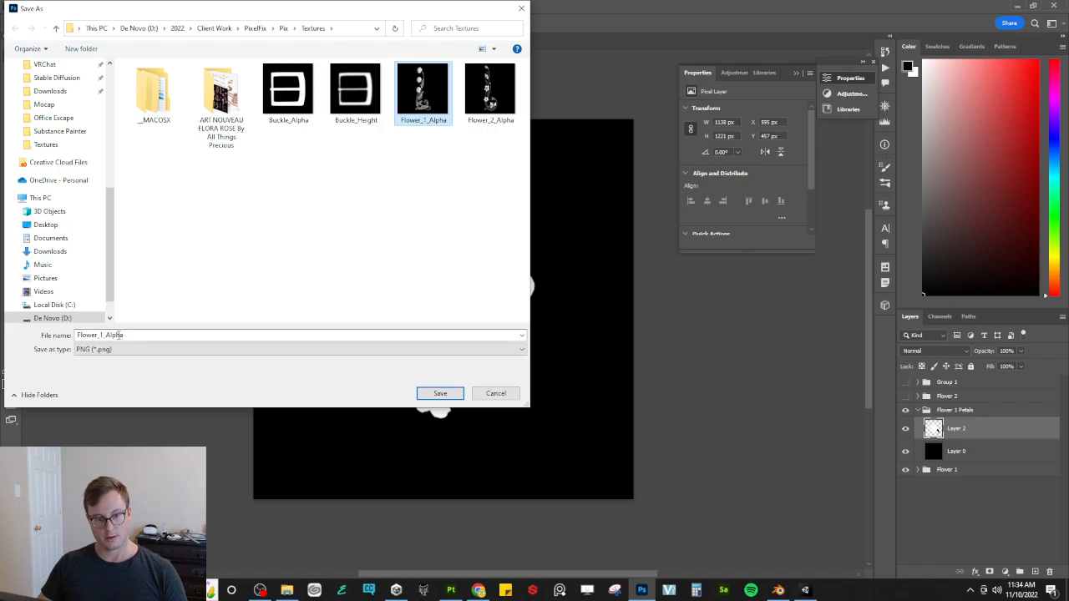
double_click(143, 334)
type("_")
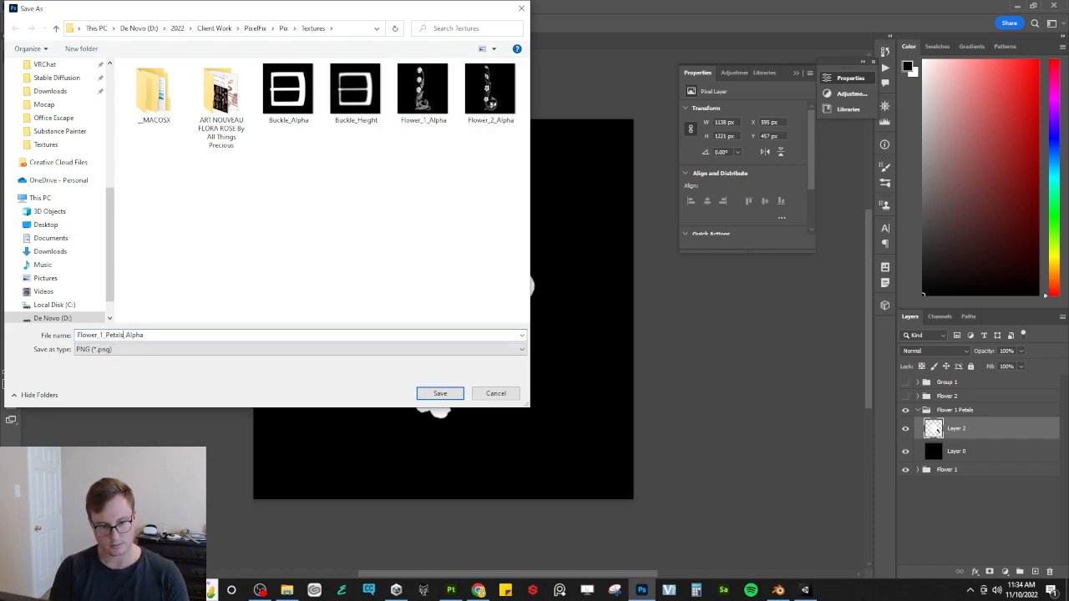
left_click(440, 394)
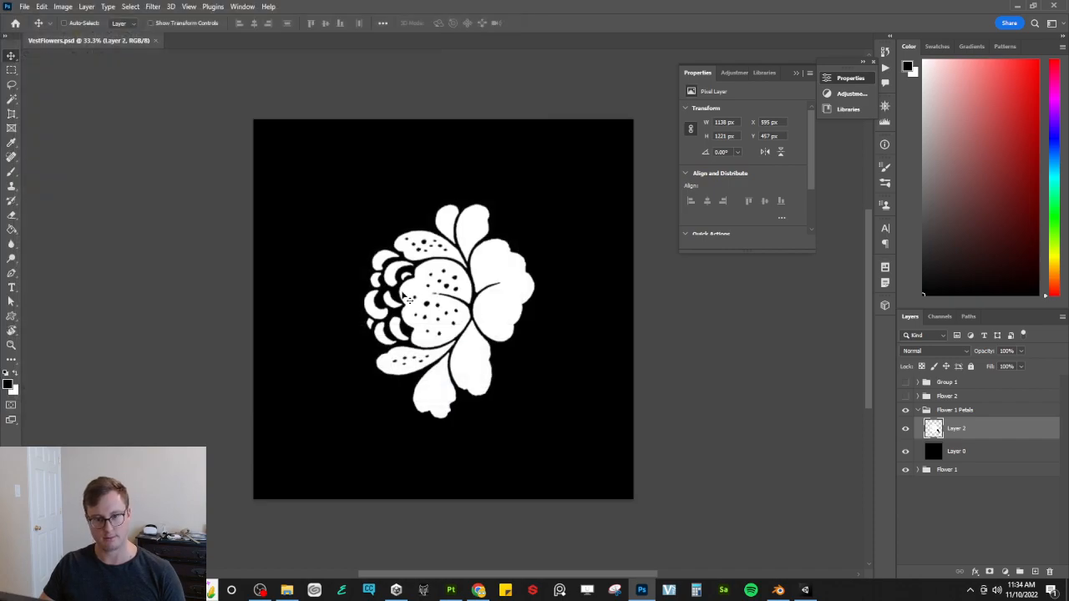
Step: Close VestFlowers.psd, switch to Substance Painter and bring Flower_1_Petals_Alpha.png from the Textures folder into its assets
left_click(155, 40)
left_click(450, 591)
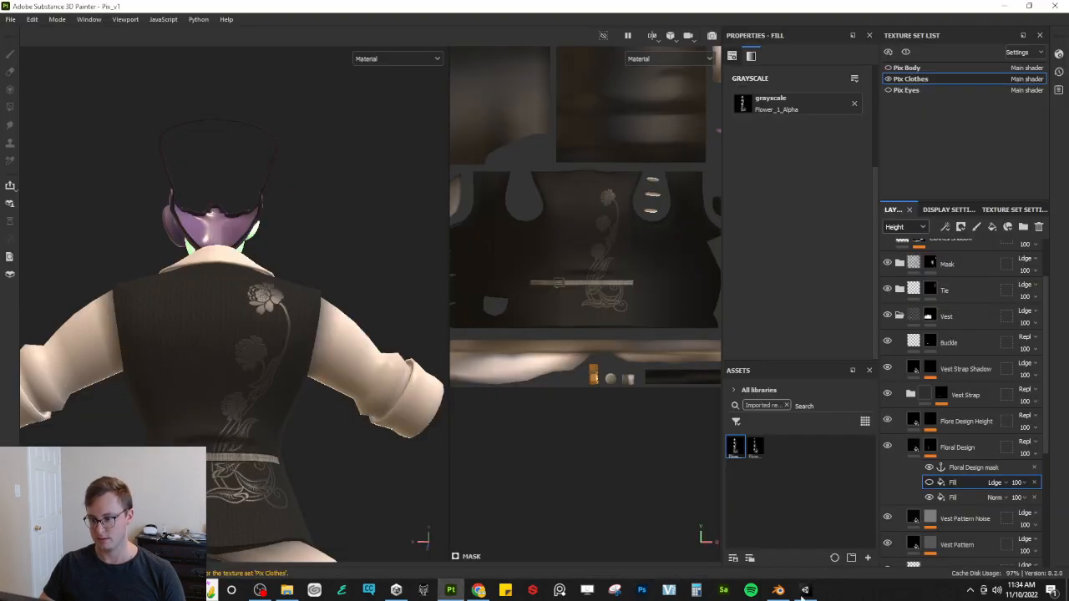
left_click(296, 591)
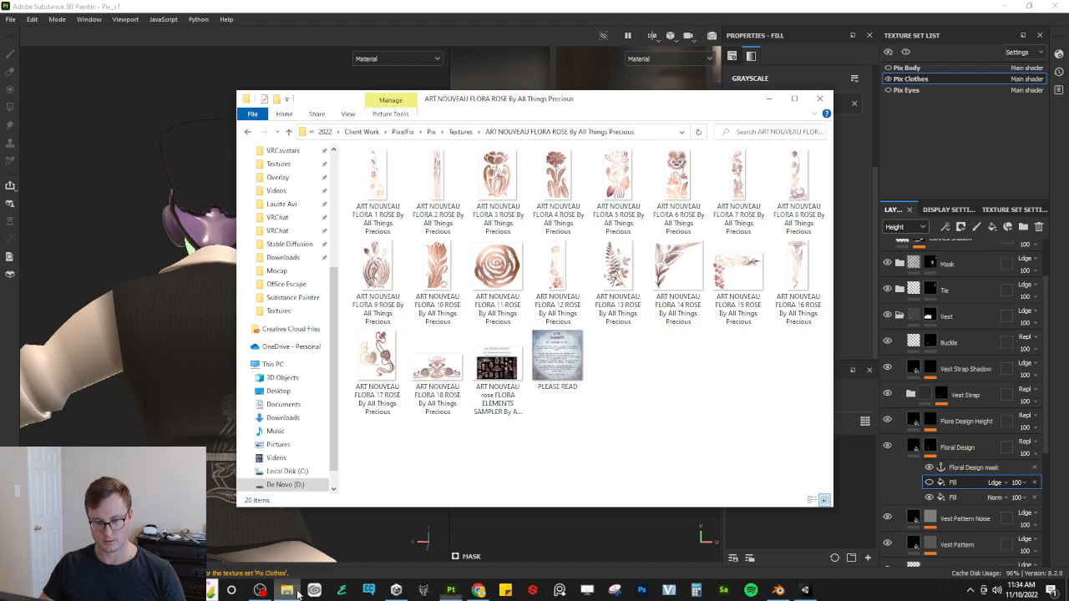
left_click(461, 131)
mouse_move(380, 265)
left_mouse_down()
mouse_move(493, 358)
mouse_move(791, 458)
left_mouse_up()
Step: Import Flower_1_Petals_Alpha.png with alpha usage into the library 'your_assets'
left_click(668, 184)
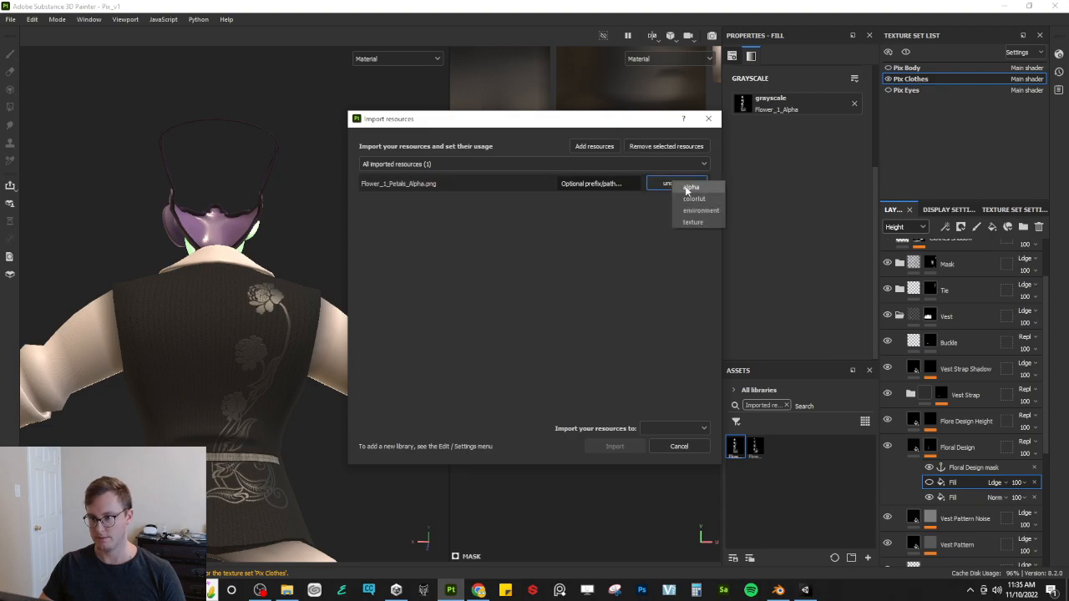
left_click(690, 188)
left_click(685, 427)
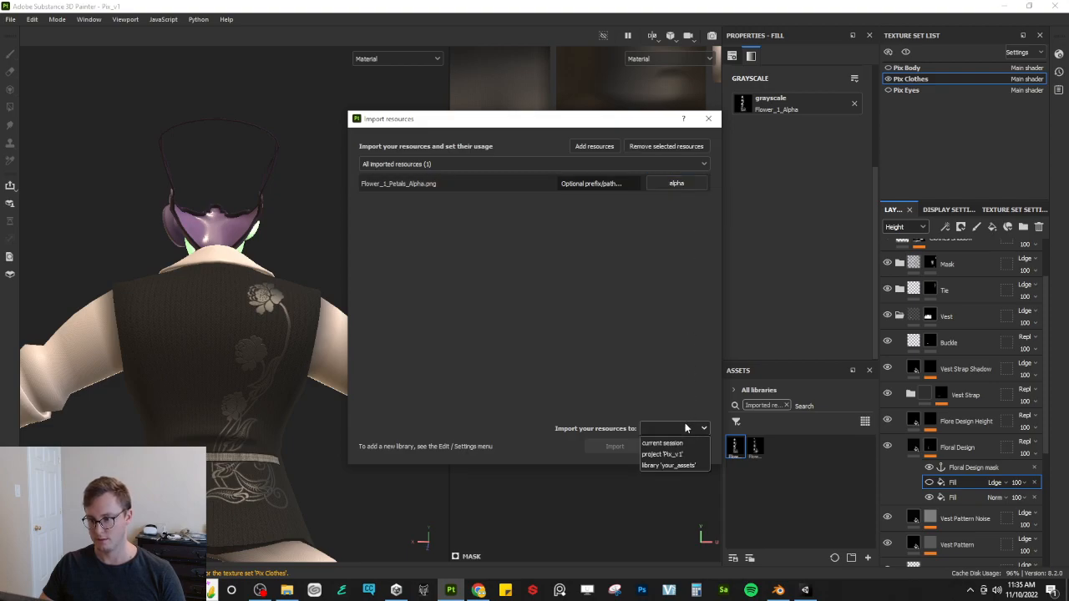
left_click(679, 465)
left_click(625, 448)
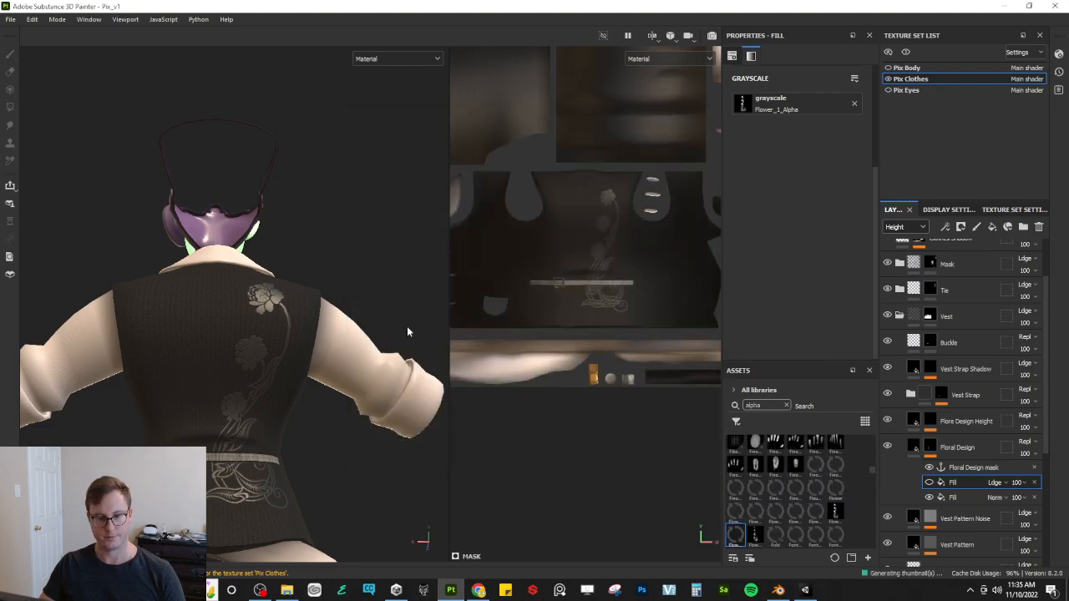
Step: Show the hidden floral fill with Flower_1_Petals_Alpha as its grayscale, and place it smaller and rotated to the left of the vine
left_click(930, 484)
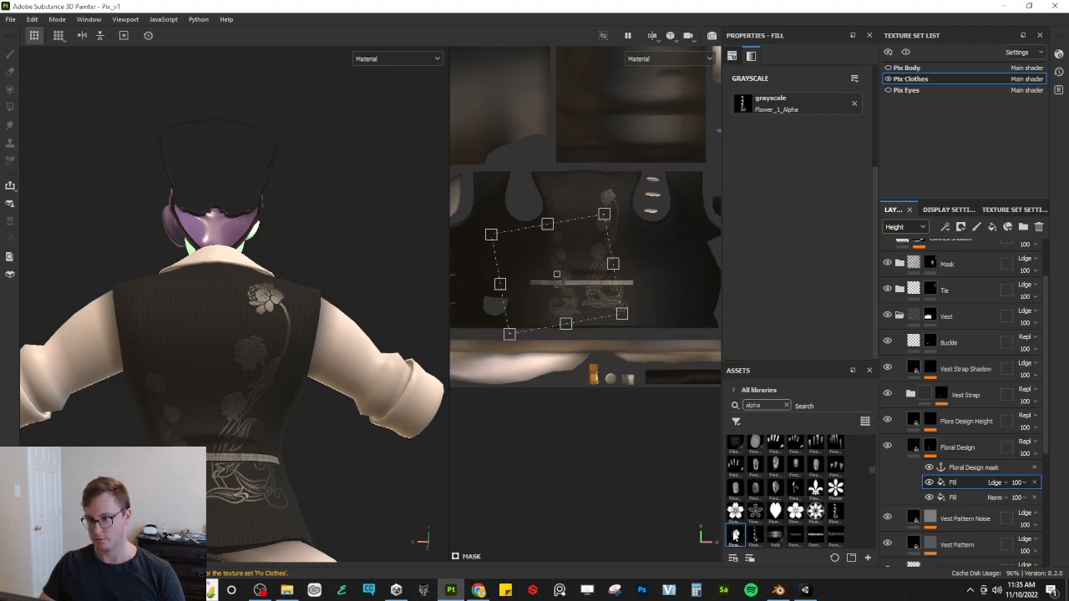
left_click_drag(756, 110, 760, 112)
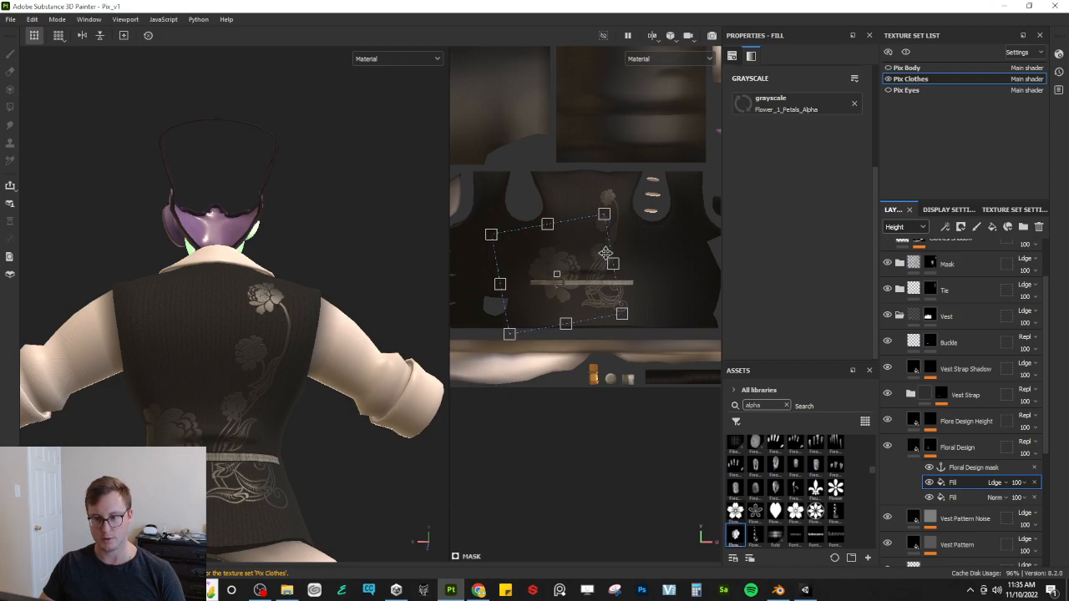
scroll(597, 213, "up", 2)
left_click_drag(607, 222, 552, 275)
left_click_drag(589, 231, 596, 176)
scroll(570, 265, "up", 2)
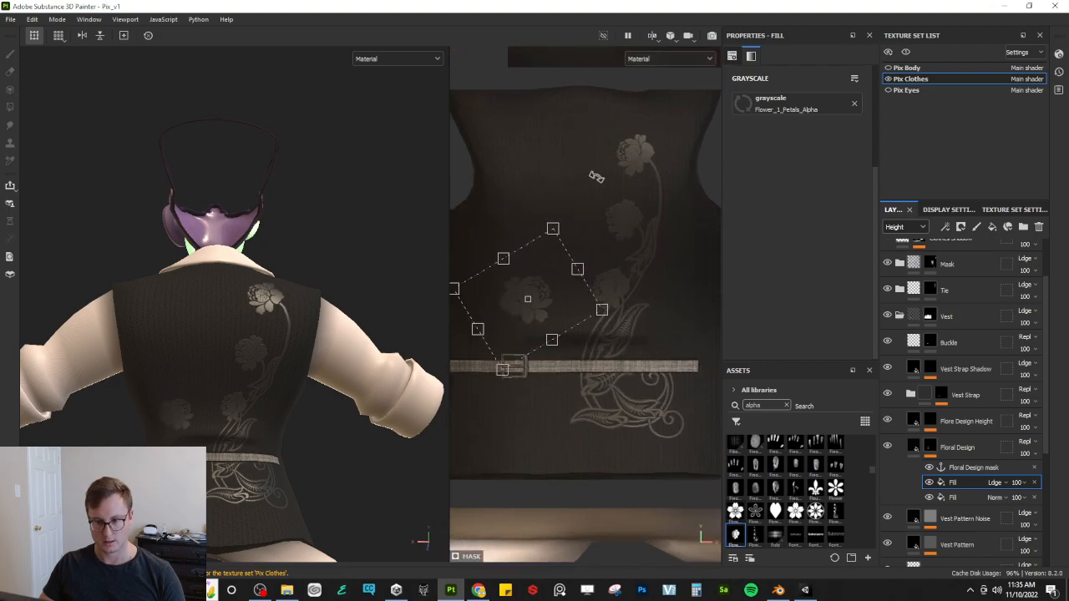
mouse_move(551, 307)
left_mouse_down()
mouse_move(524, 263)
mouse_move(537, 310)
left_mouse_up()
Step: Check the rear-view vest design on the Pix reference sheet, and shrink the flower slightly and move it toward the vest's left edge
key("alt+Tab")
key("alt+Tab")
key("alt+Tab")
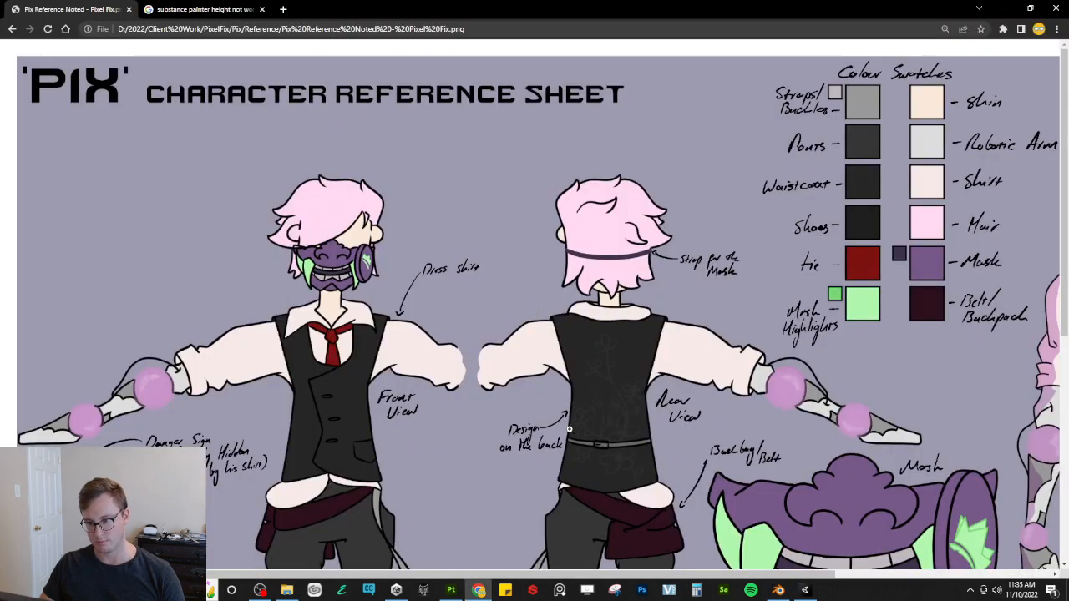
key("alt+Tab")
key("alt+Tab")
key("Tab")
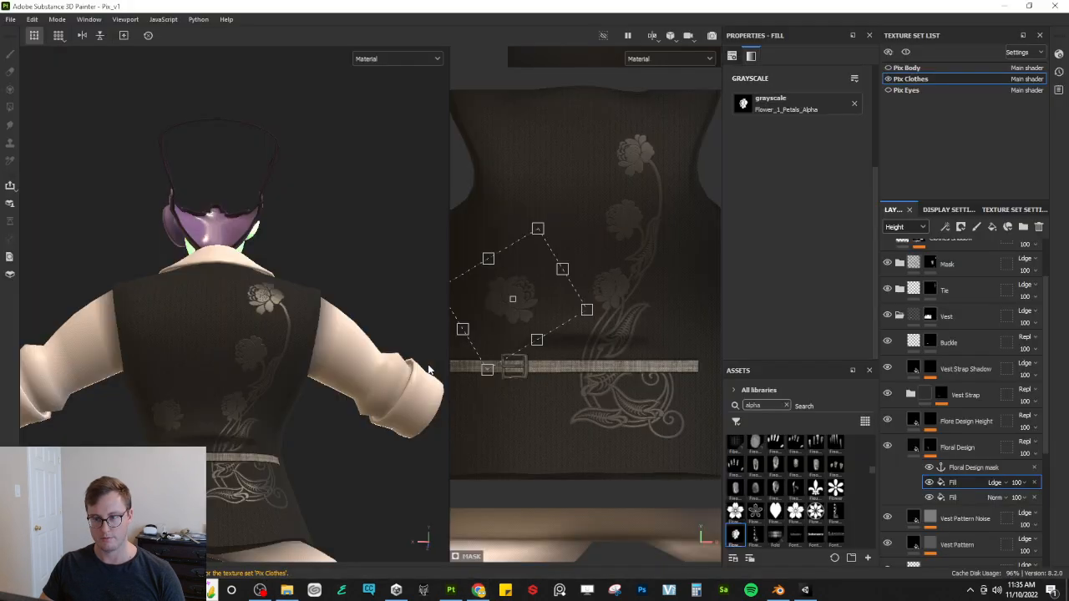
left_click_drag(538, 230, 524, 241)
left_click_drag(516, 290, 508, 296)
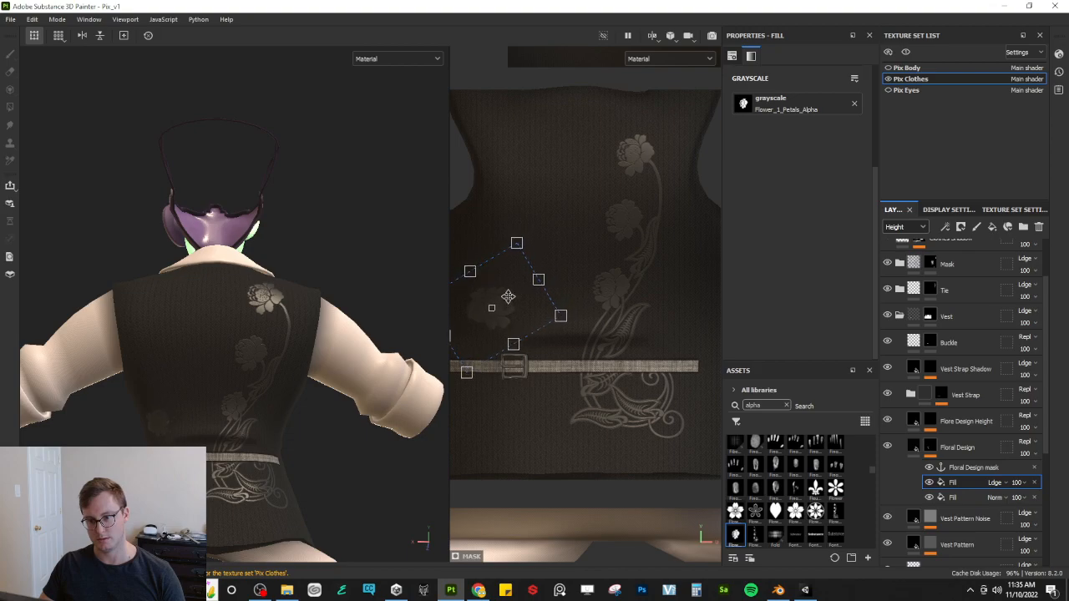
Step: Duplicate the petals fill and place the rotated copy to the right of the vine, just above the strap
left_click_drag(513, 343, 710, 354)
key("ctrl+d")
left_click_drag(677, 237, 597, 355)
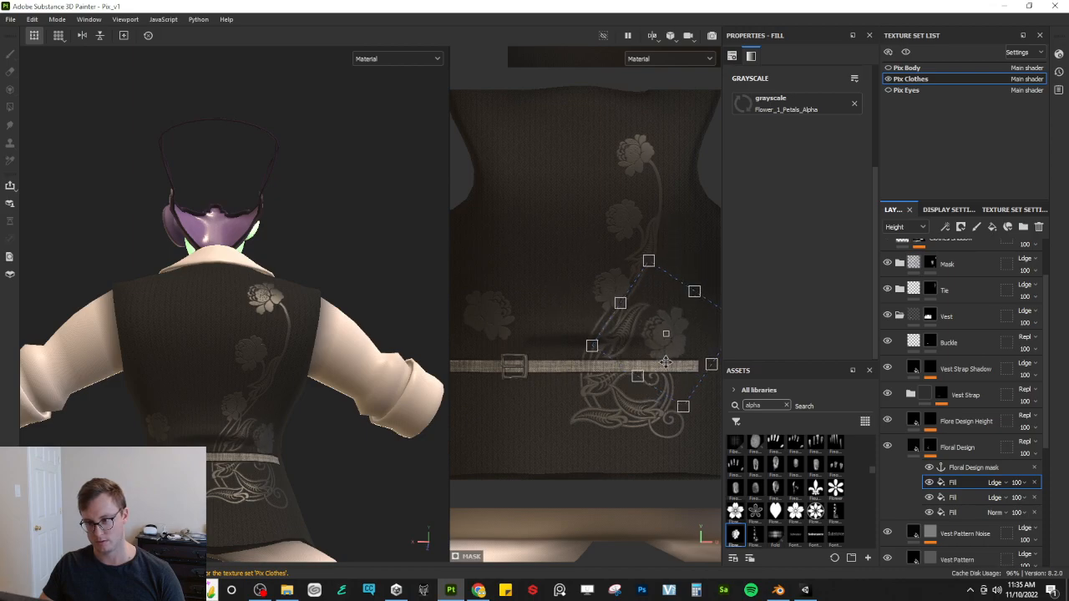
left_click_drag(665, 363, 593, 331)
Step: Duplicate the petals fill twice more, placing one flower below the strap and one above it, both left of the vine
key("ctrl+d")
key("ctrl+z")
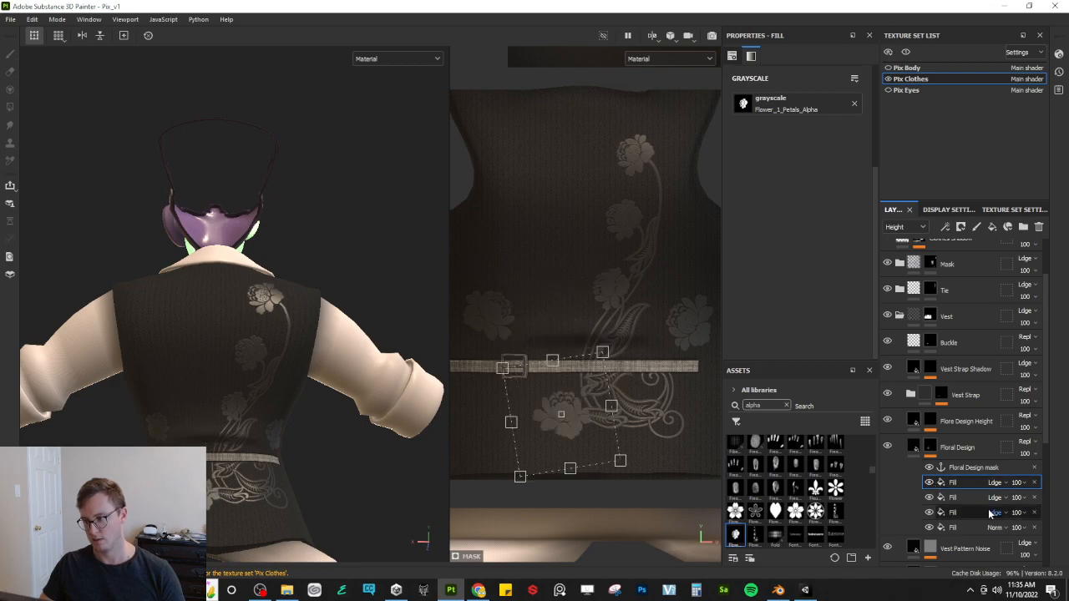
key("ctrl+d")
left_click_drag(578, 413, 576, 308)
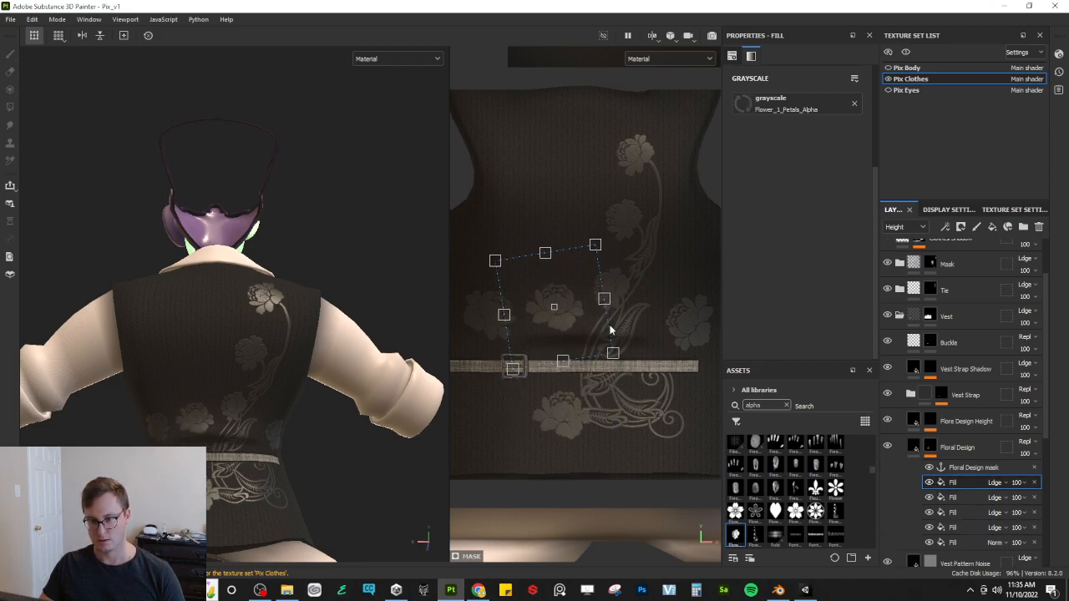
Step: Select the leftmost flower's fill, lower it to the strap beside the buckle and rotate it
left_click(927, 512)
left_click(925, 525)
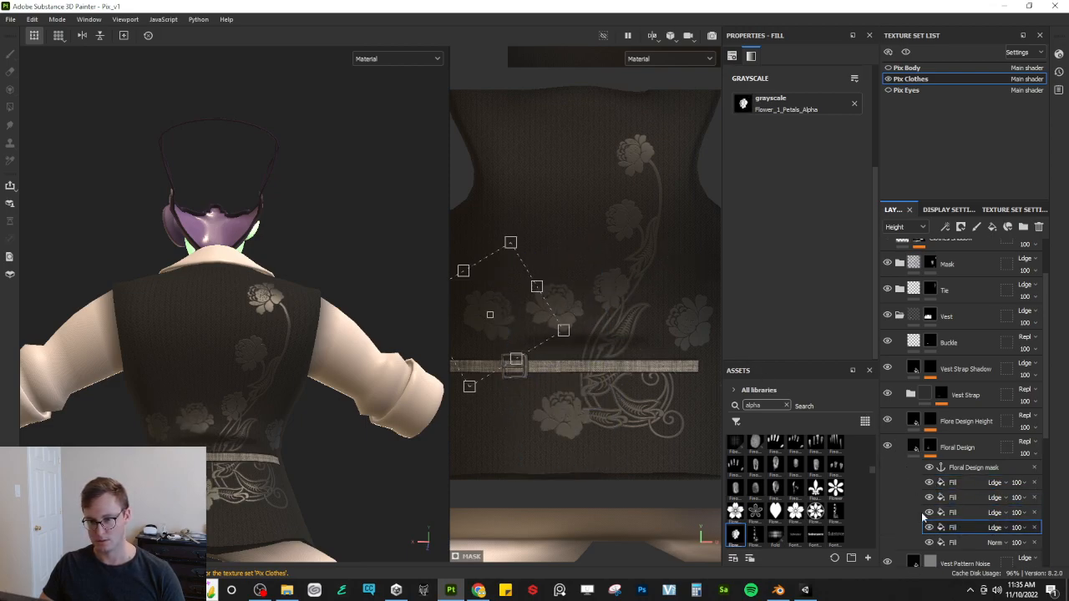
left_click_drag(571, 262, 509, 376)
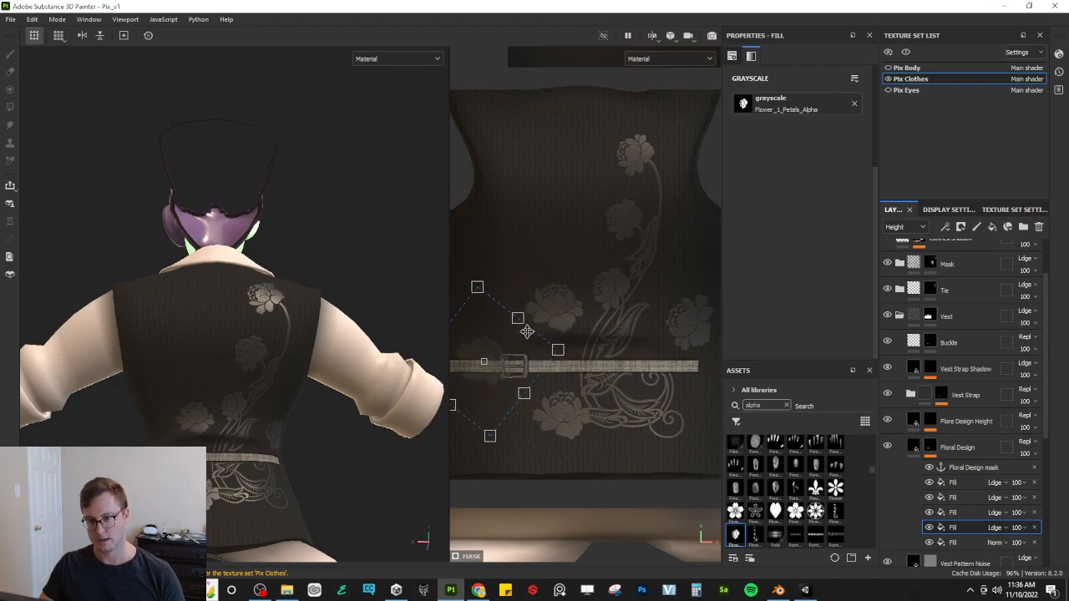
left_click_drag(573, 282, 583, 309)
left_click_drag(516, 371, 510, 373)
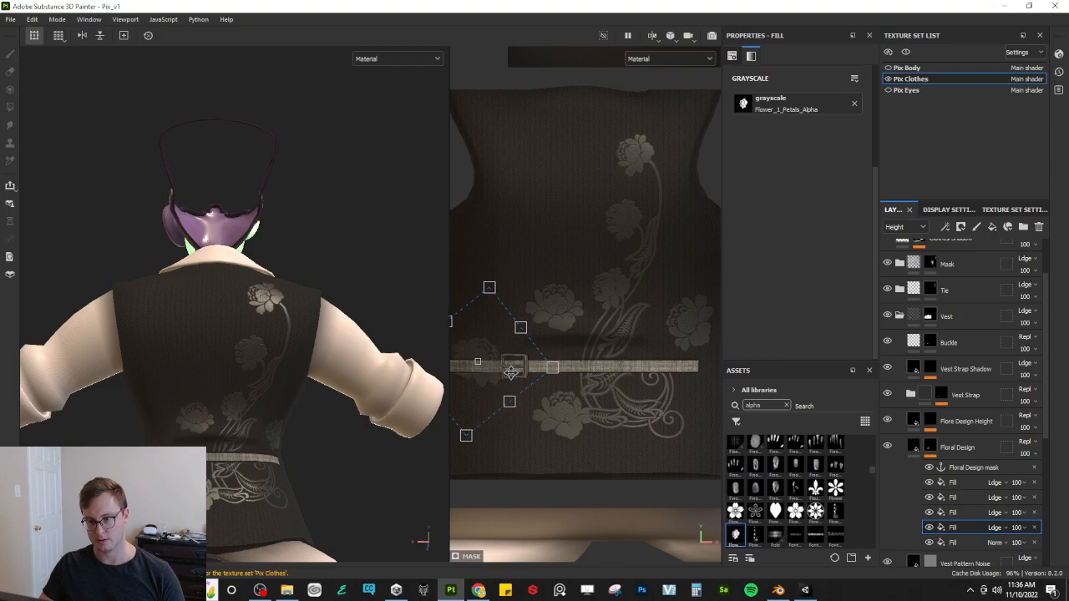
Step: Select the fill of the flower below the strap, enlarge it, shift it slightly away from the vine and rotate it
left_click(952, 512)
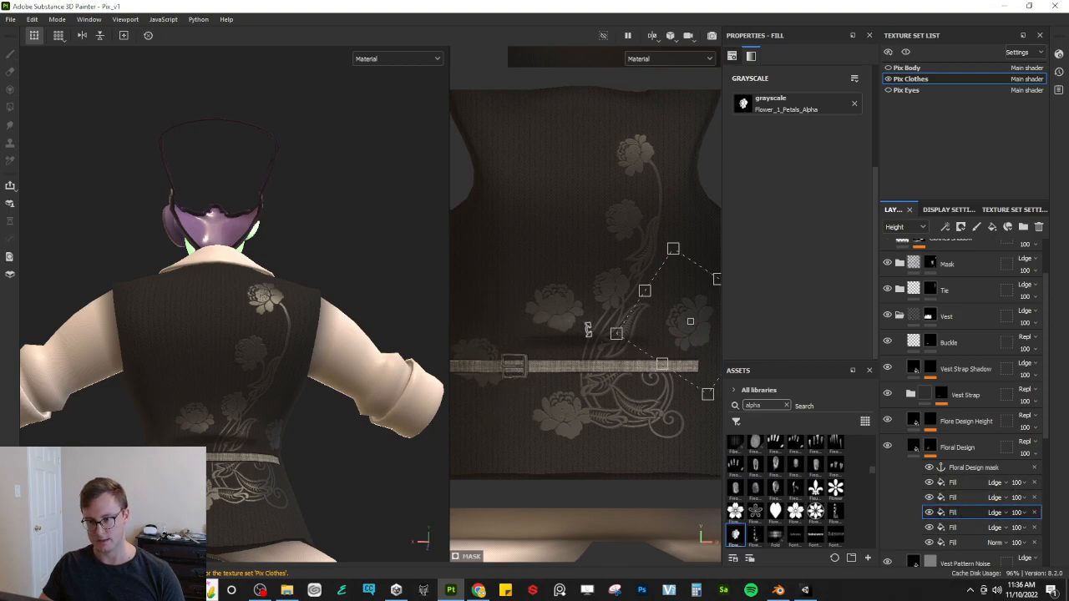
left_click(960, 542)
middle_click_drag(273, 469, 284, 288, "alt")
scroll(283, 289, "up", 3)
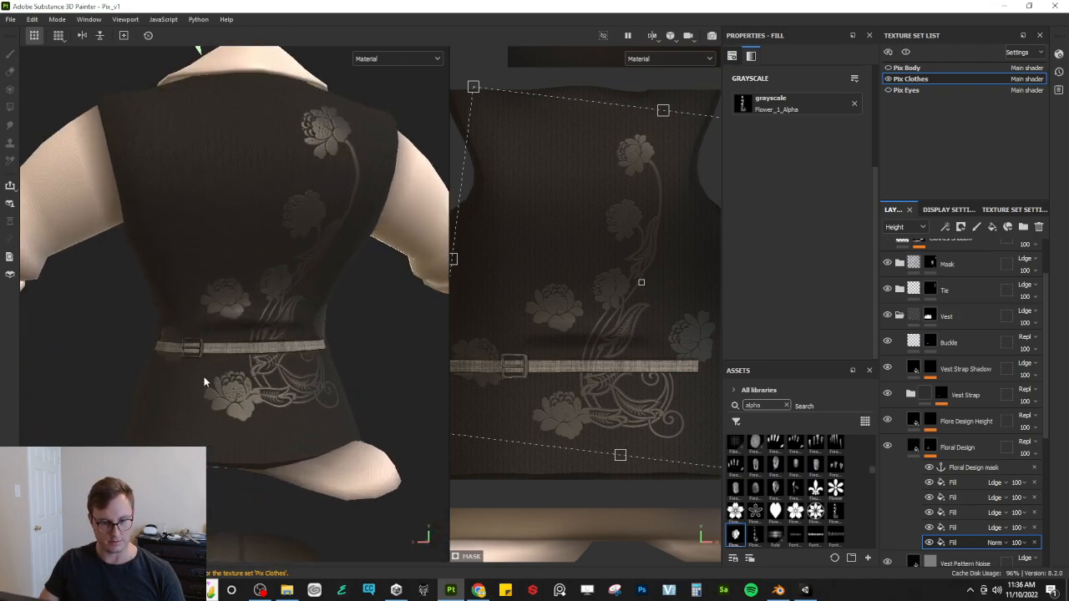
left_click_drag(203, 382, 246, 293, "alt")
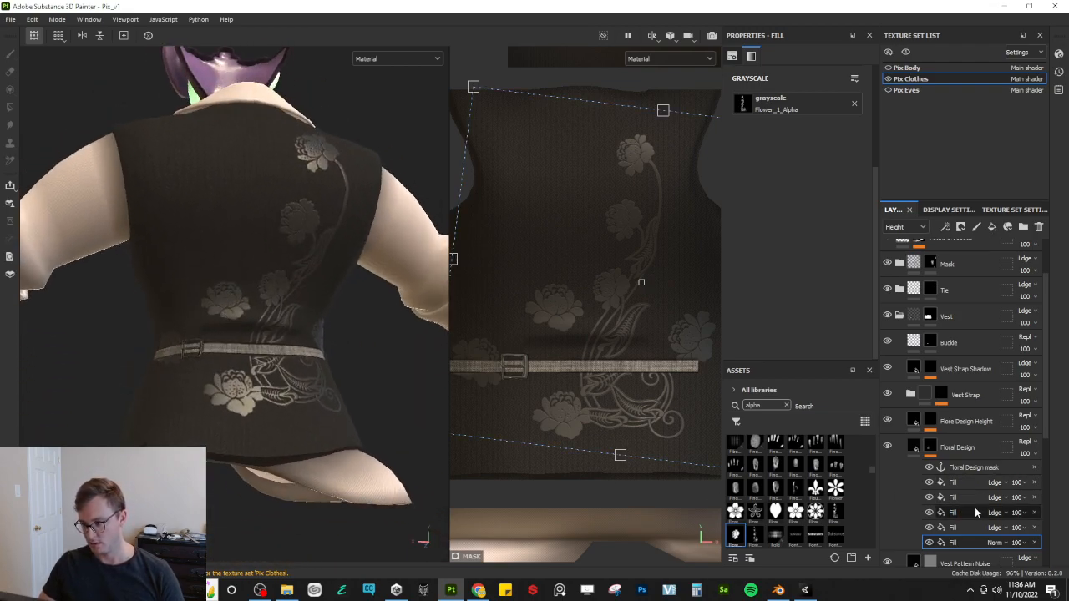
left_click(952, 512)
left_click(953, 497)
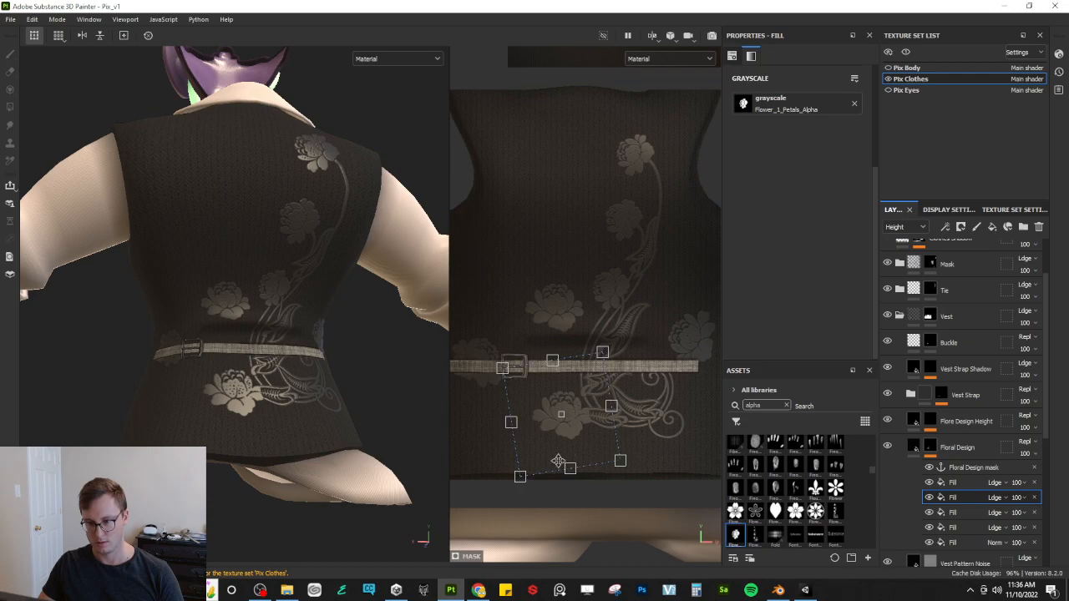
left_click_drag(604, 354, 629, 310)
left_click_drag(616, 412, 591, 434)
left_click_drag(202, 406, 205, 455, "alt")
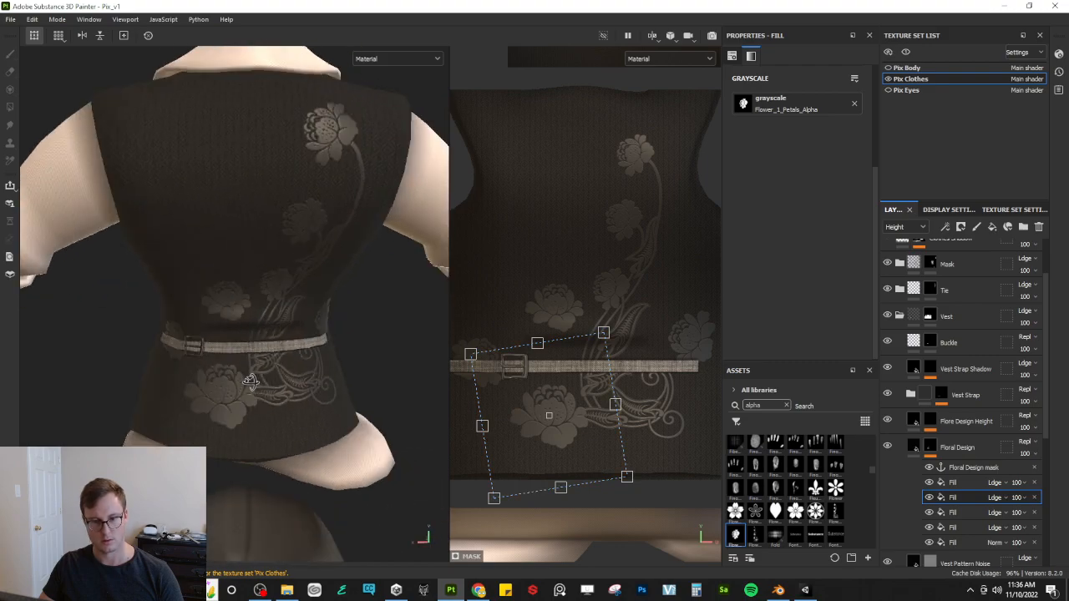
left_click_drag(678, 282, 684, 325)
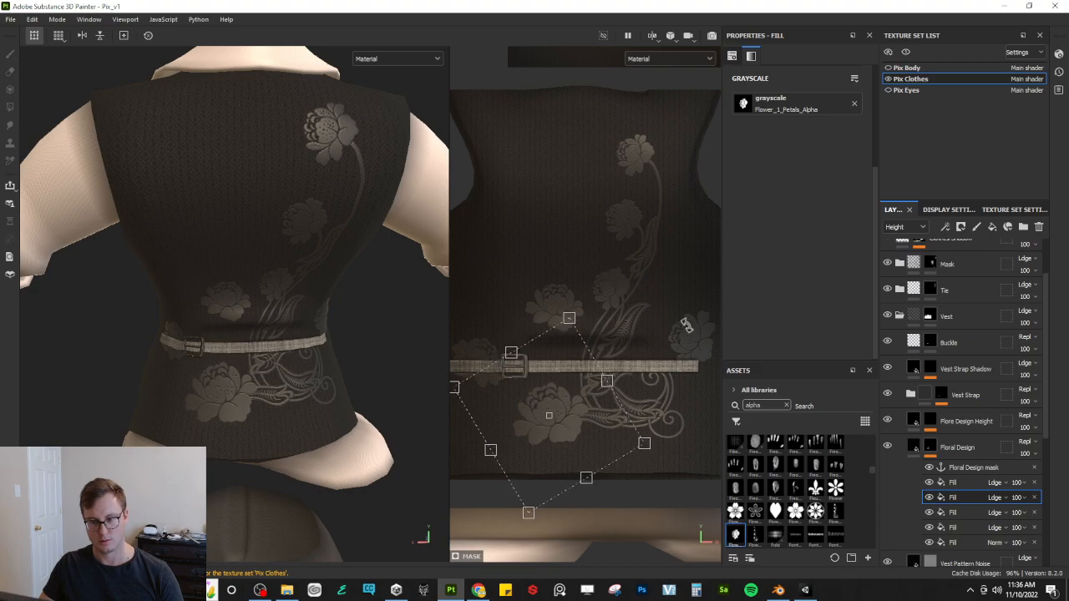
Step: Select the fill of the flower just above the strap beside the vine, lower it toward the strap and rotate it slightly
left_click(958, 527)
left_click(951, 497)
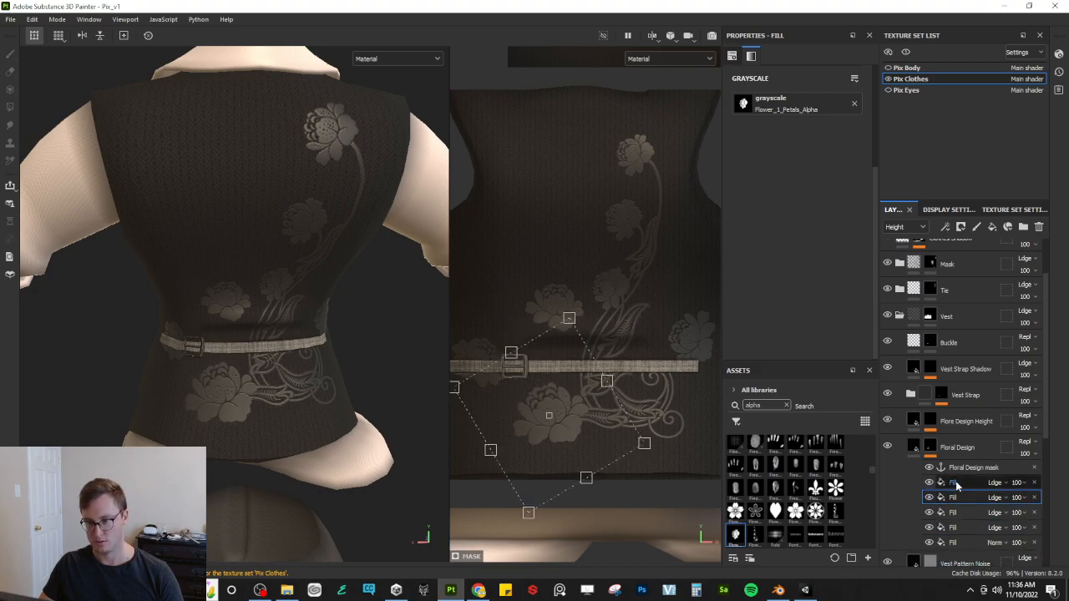
left_click(952, 481)
left_click_drag(578, 343, 575, 361)
left_click_drag(632, 255, 645, 257)
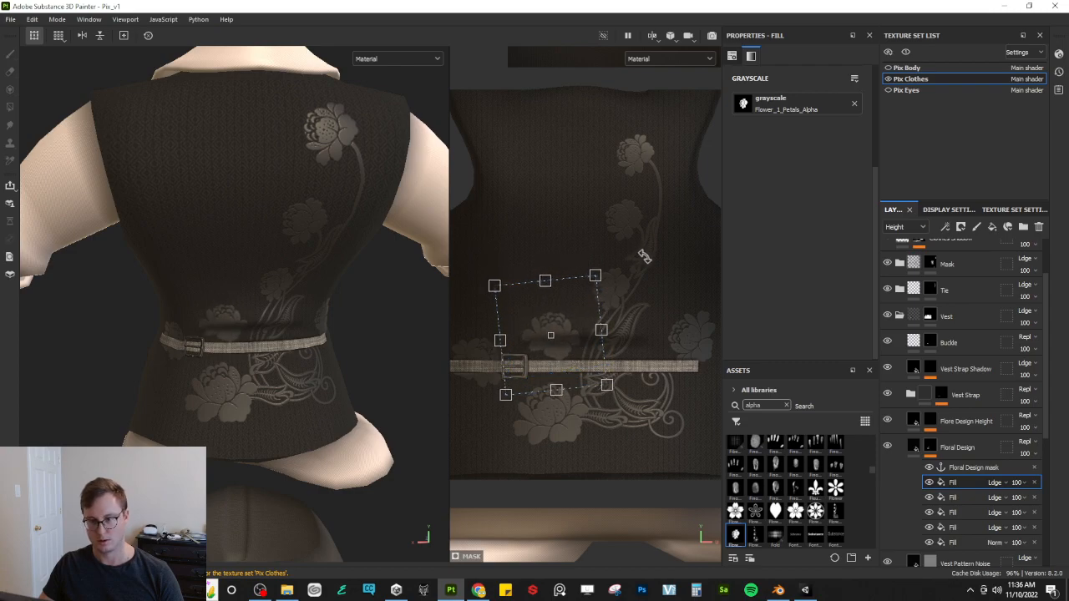
Step: Duplicate the Flower_1_Alpha vine fill and set the copy's blending mode to Linear dodge (Add)
left_click(973, 542)
key("ctrl+d")
left_click(1002, 544)
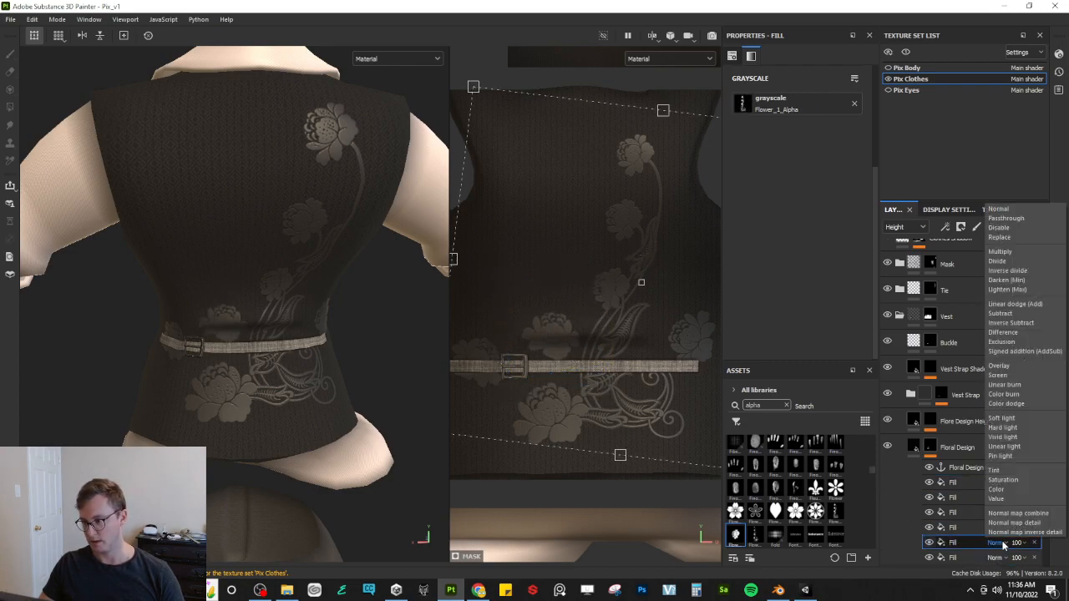
left_click(1027, 302)
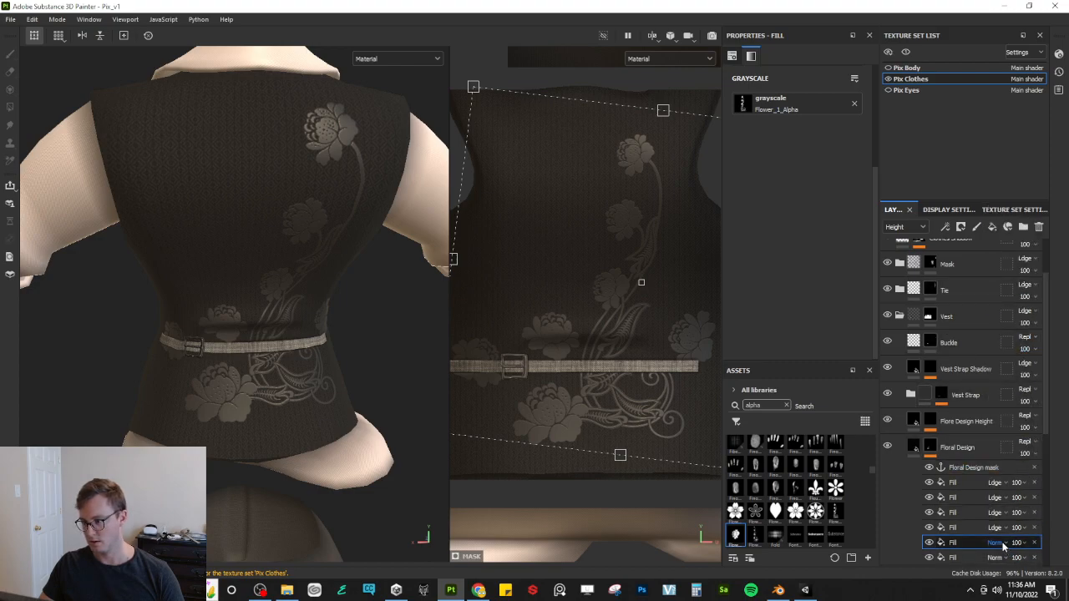
left_click(1001, 543)
left_click(1031, 306)
Step: Rotate and move the duplicated vine down across the strap so its tendrils curl around the large flower on the lower back
mouse_move(655, 300)
left_mouse_down()
mouse_move(577, 351)
mouse_move(541, 313)
mouse_move(562, 324)
left_mouse_up()
left_click_drag(639, 119, 689, 159)
mouse_move(596, 295)
left_mouse_down()
mouse_move(627, 281)
mouse_move(612, 298)
left_mouse_up()
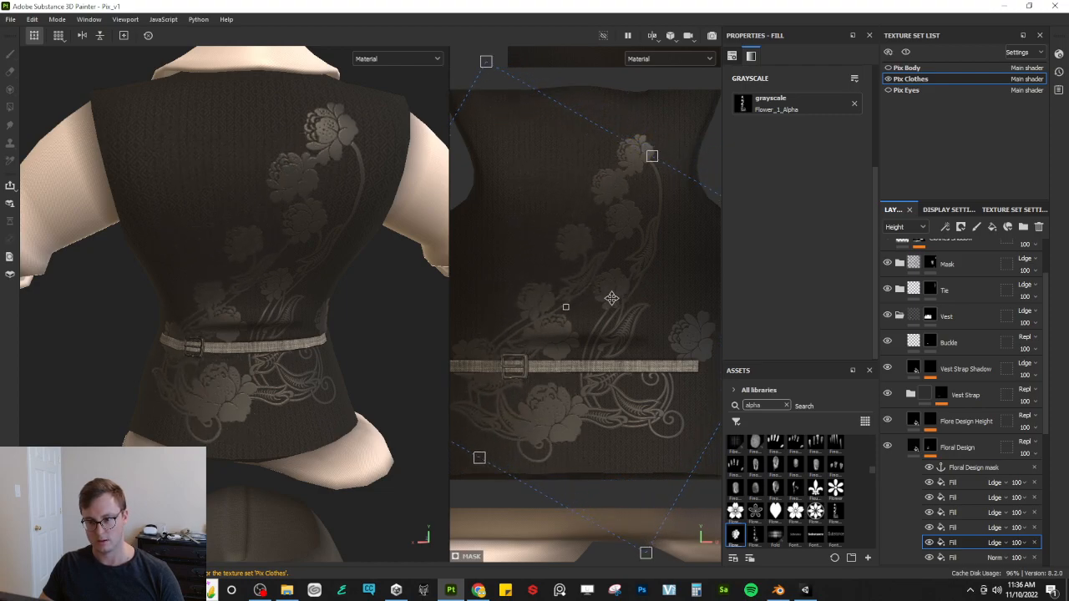
left_click_drag(688, 114, 706, 160)
left_click_drag(638, 352, 648, 382)
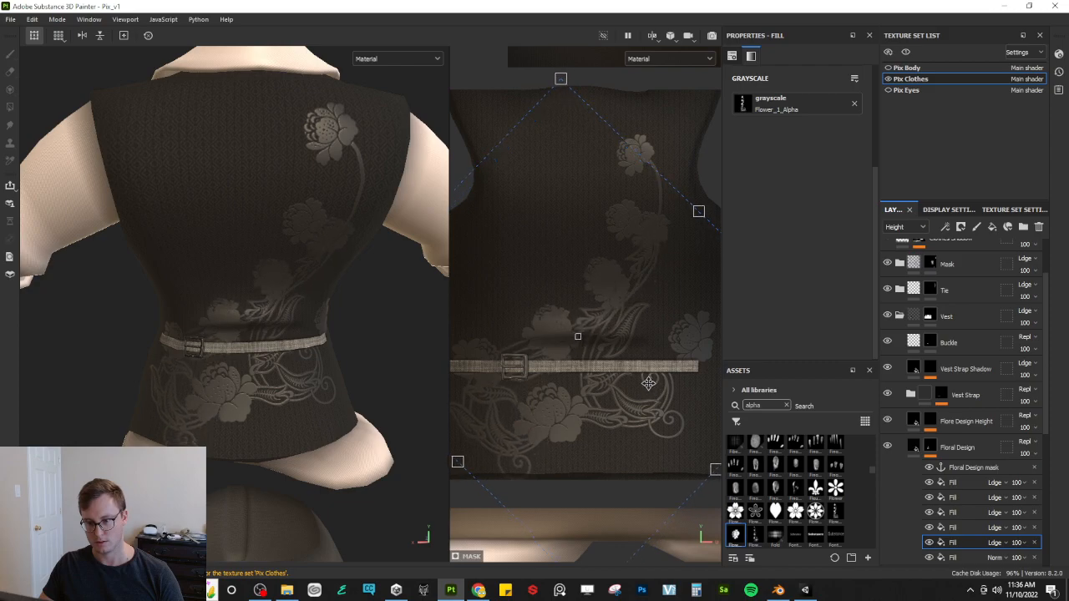
left_click_drag(648, 103, 696, 237)
left_click_drag(639, 324, 663, 353)
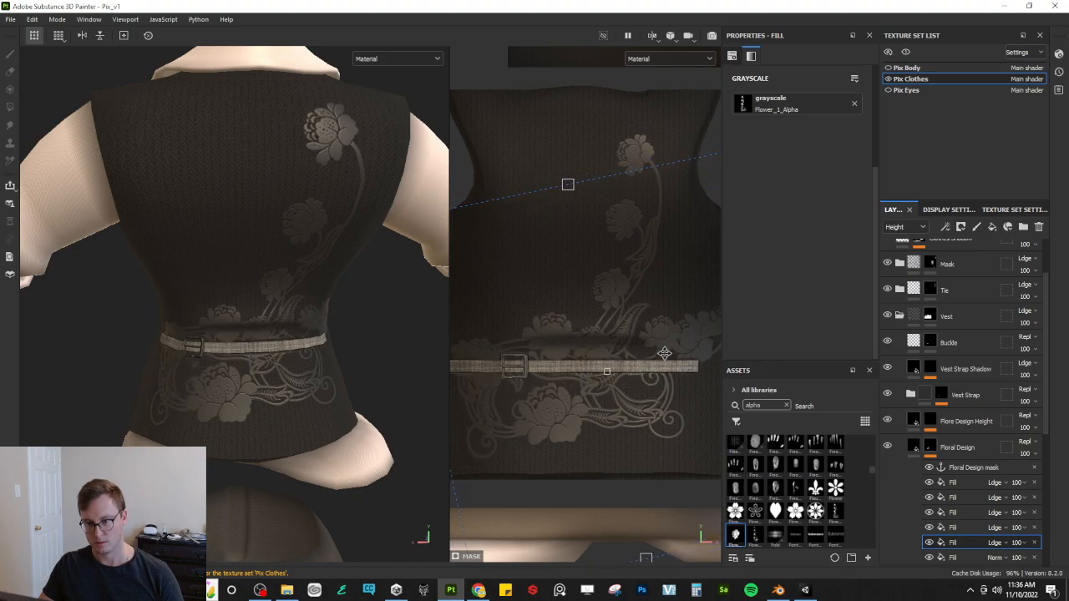
Step: Move the duplicated vine fill beneath the original one and set the original's blending mode to Linear dodge (Add)
right_click(965, 545)
key("Escape")
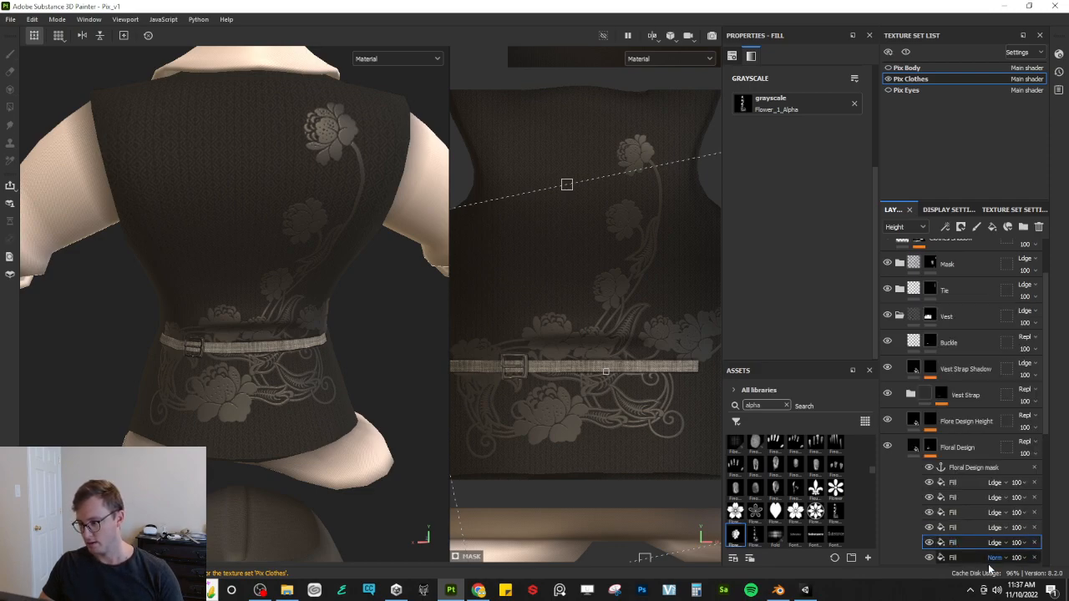
scroll(965, 418, "down", 6)
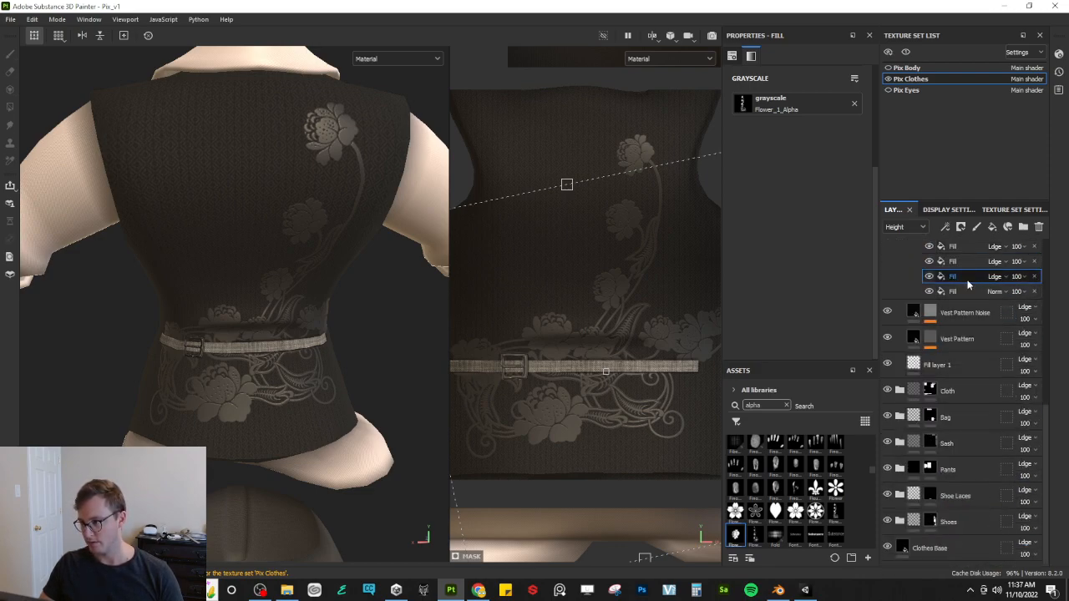
left_click_drag(967, 281, 972, 296)
left_click(995, 277)
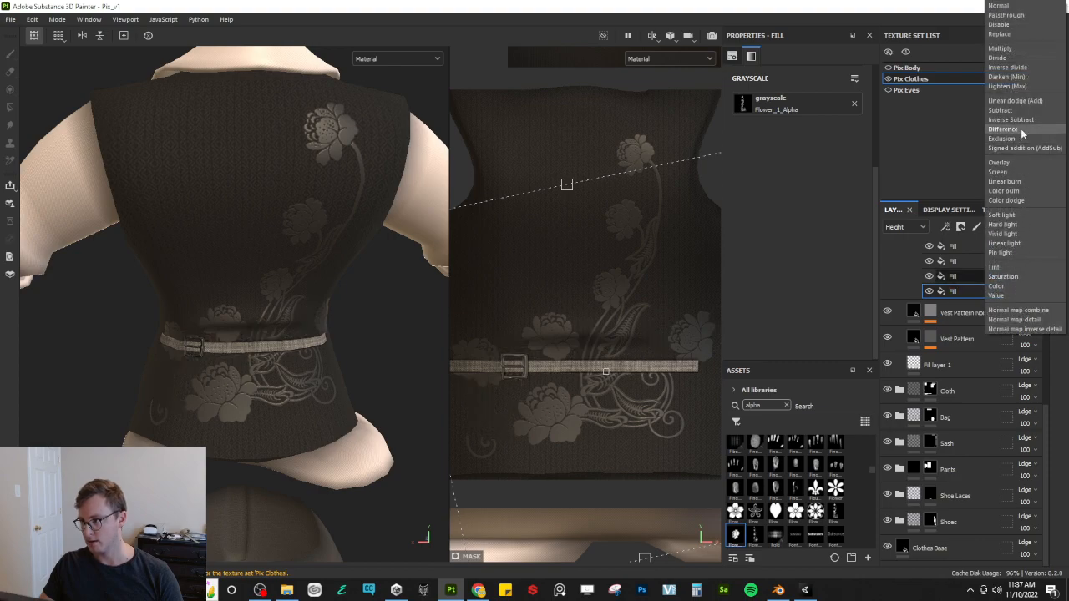
left_click(1022, 101)
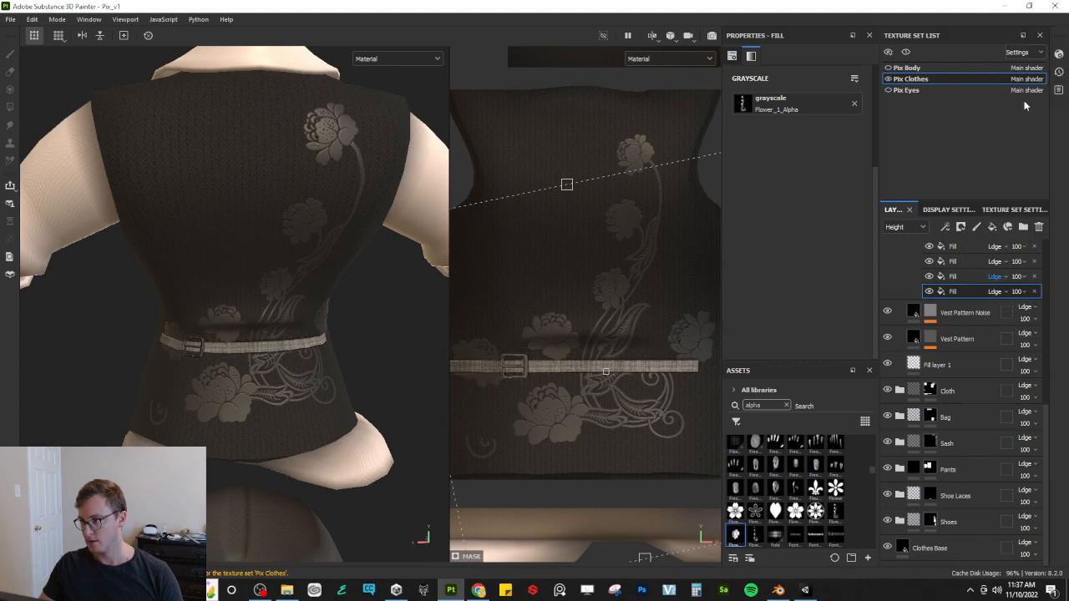
Step: Add a paint effect directly above the duplicated vine's fill and paint black over its overlapping flowers right of the vine
left_click(977, 227)
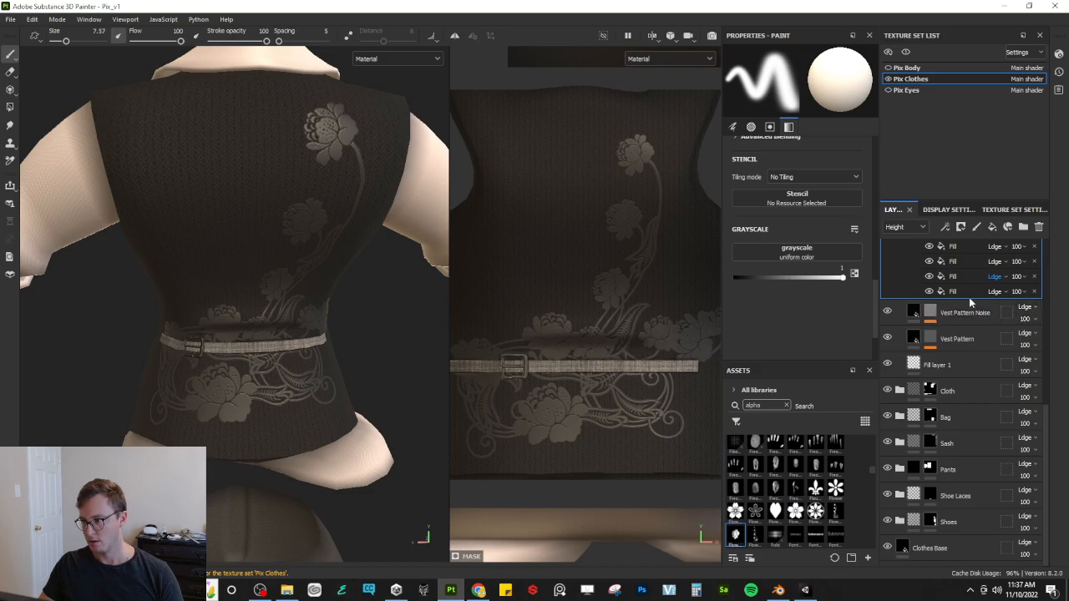
right_click(967, 293)
left_click(967, 291)
right_click(967, 291)
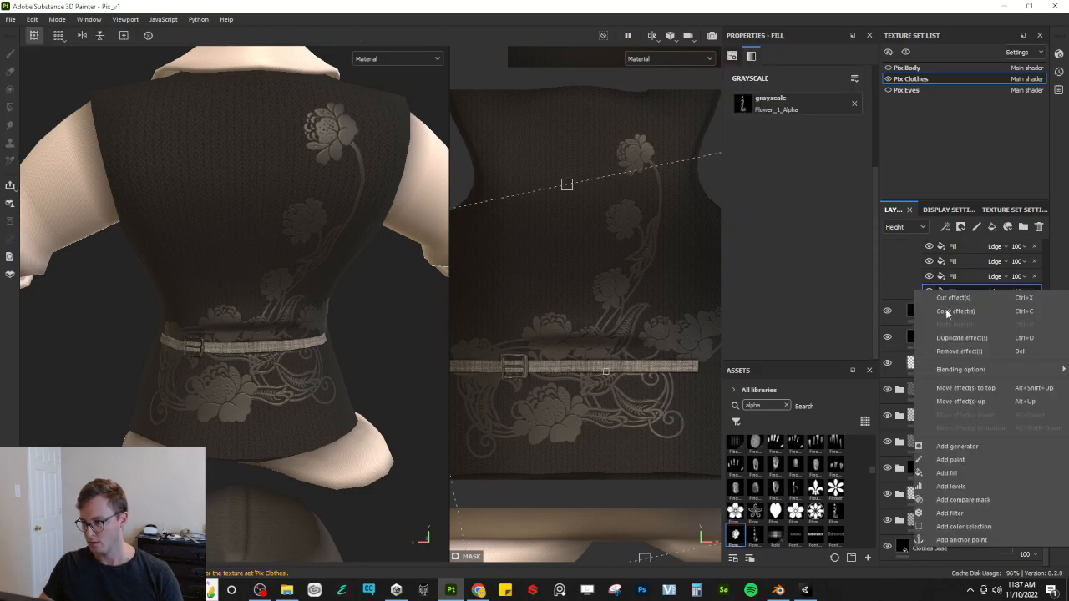
left_click(951, 460)
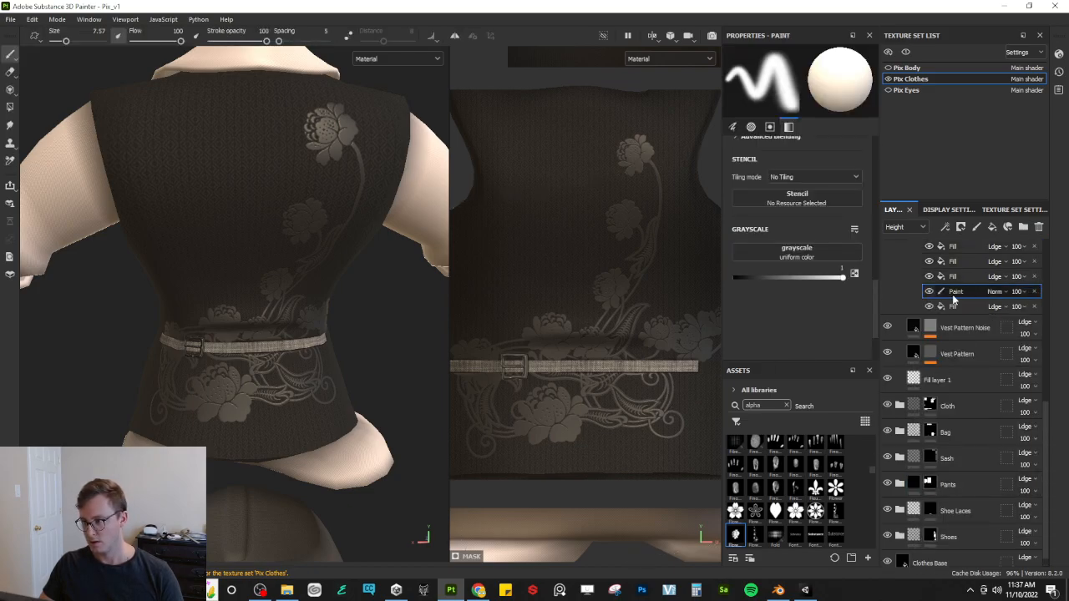
left_click_drag(585, 355, 579, 331)
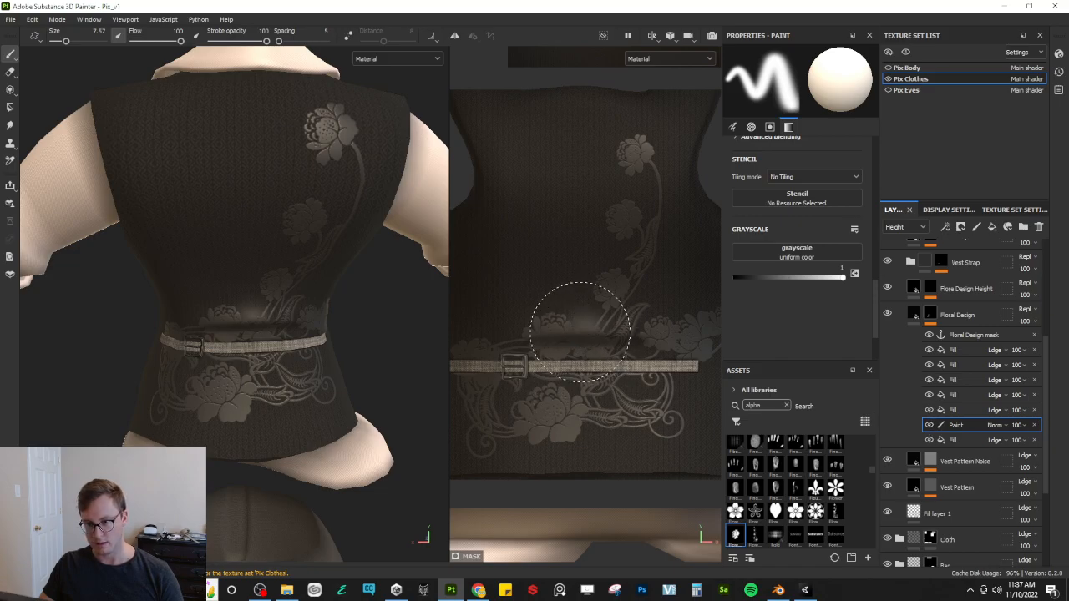
key("x")
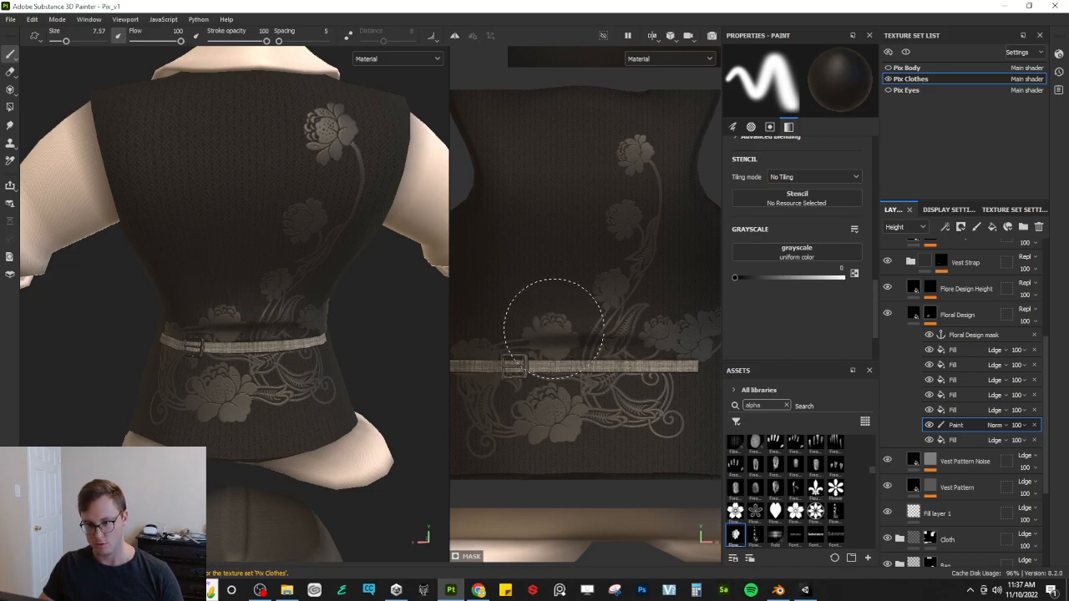
left_click_drag(655, 348, 691, 334)
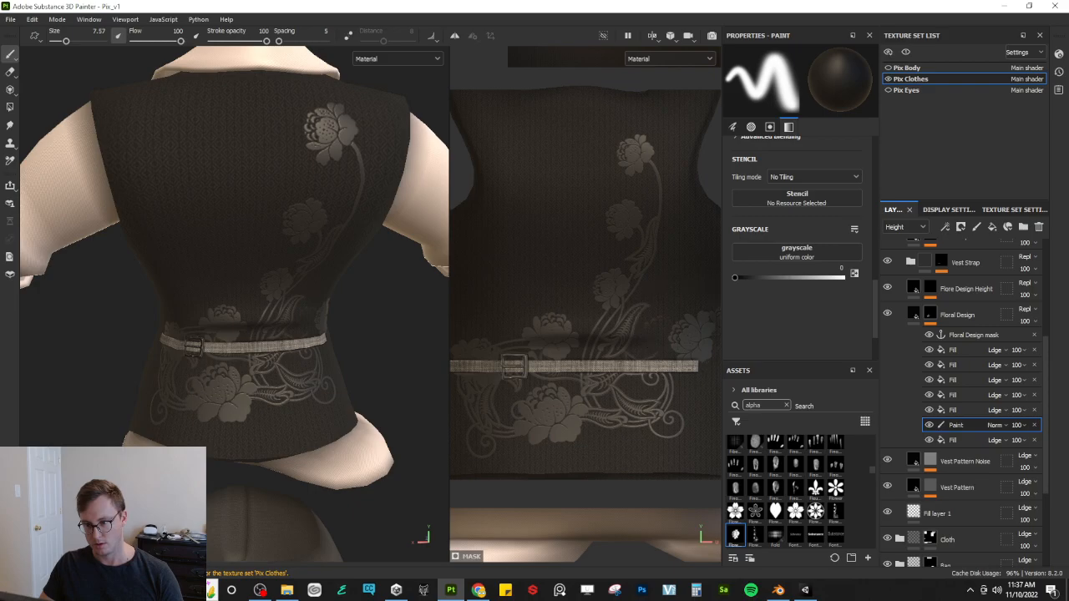
Step: Give the mask brush a hard edge and reduce its size to 3.81 for cleaning up the duplicated vine
right_click(649, 324)
scroll(738, 478, "down", 5)
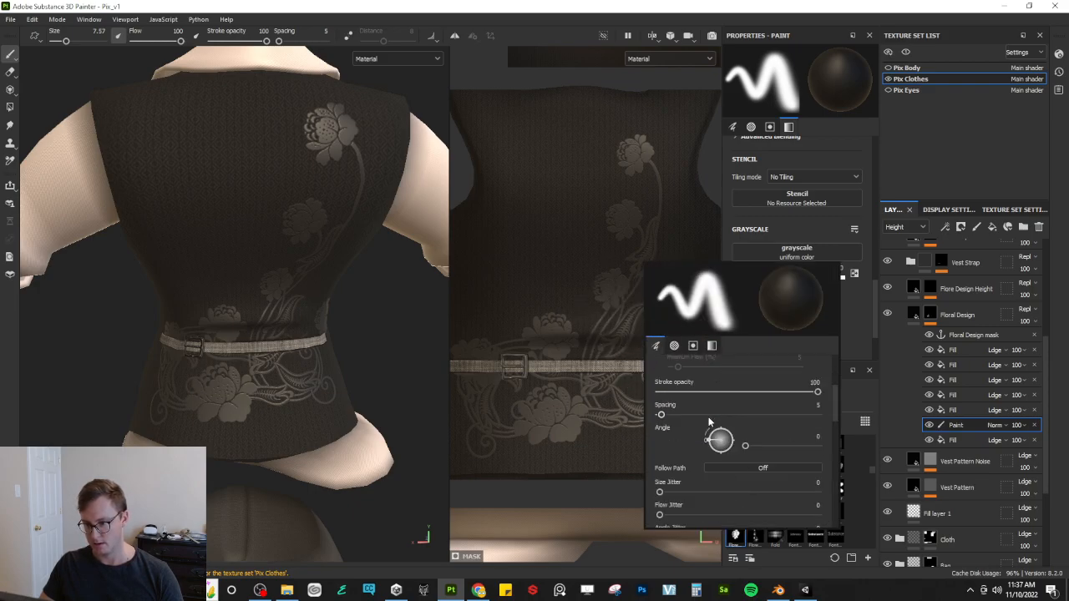
left_click_drag(710, 457, 817, 455)
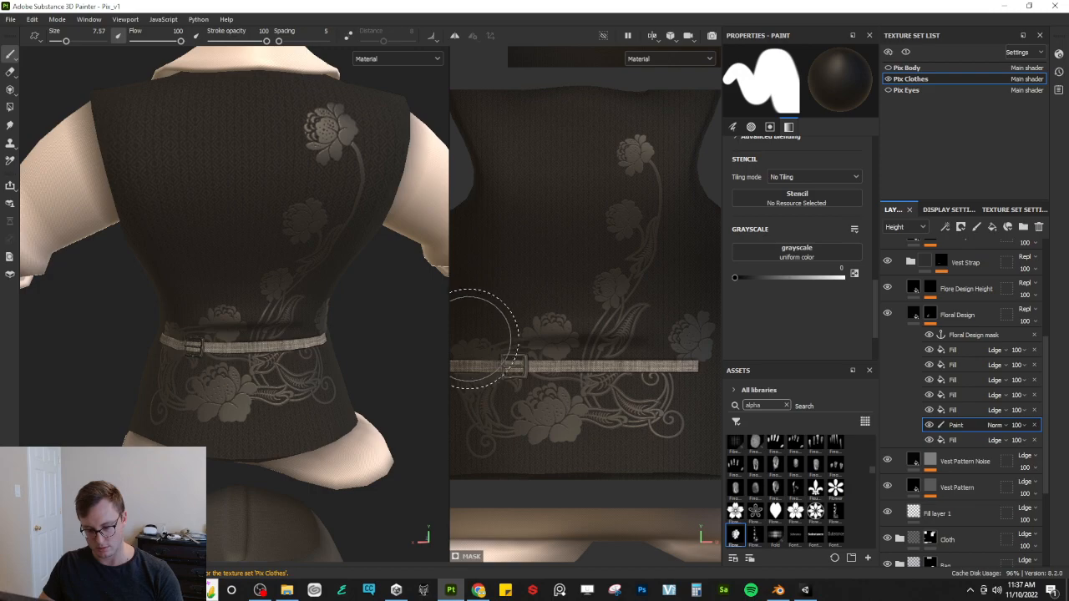
key("bracketleft")
key("bracketleft")
key("bracketleft")
key("bracketleft")
key("bracketleft")
key("bracketleft")
key("bracketleft")
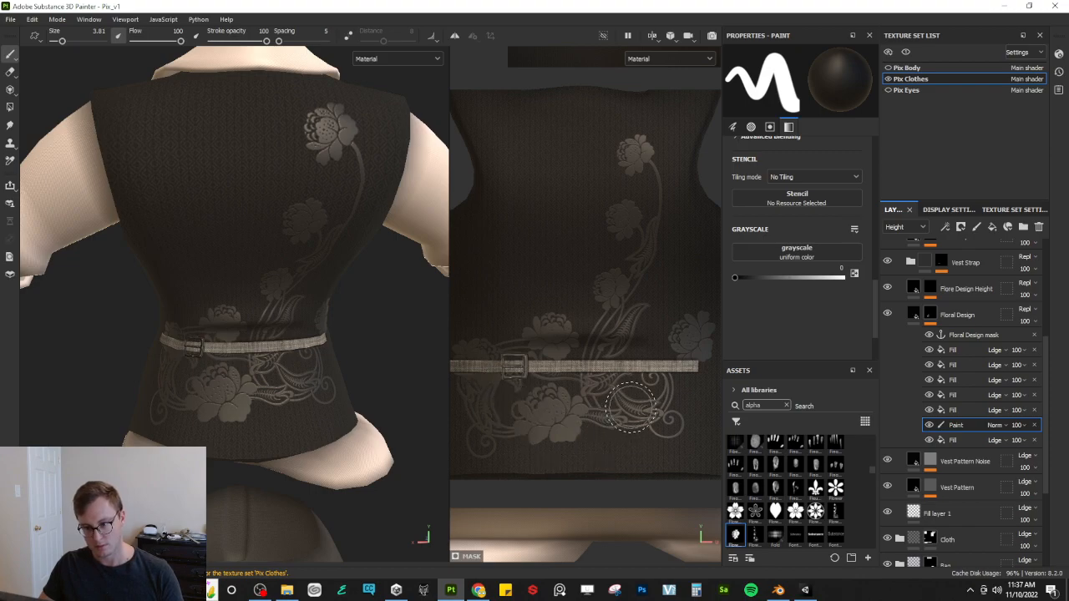
middle_click_drag(629, 408, 612, 403)
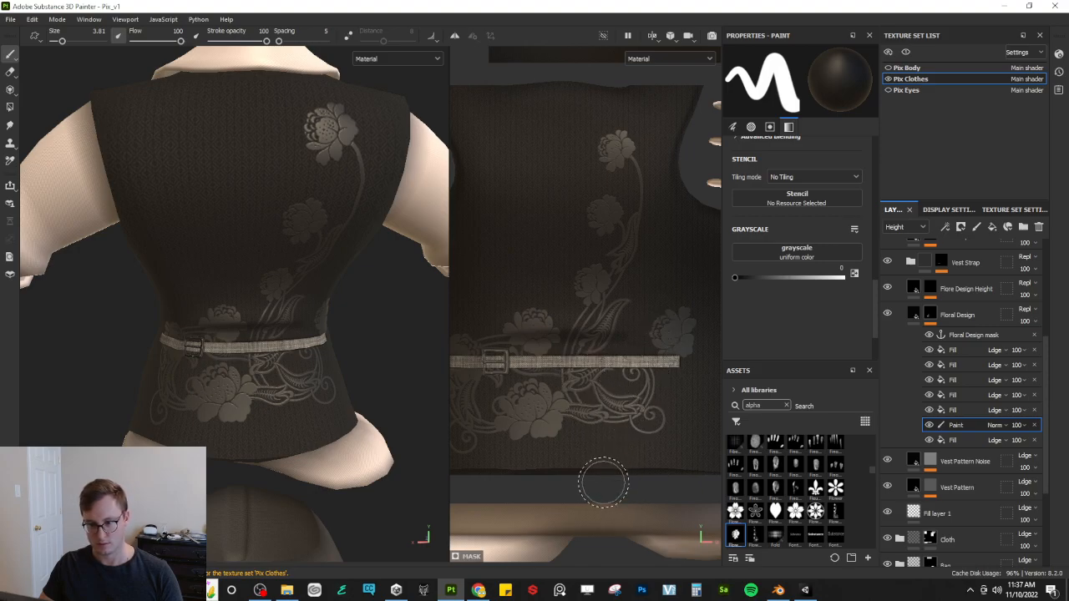
middle_click_drag(558, 405, 608, 418, "alt")
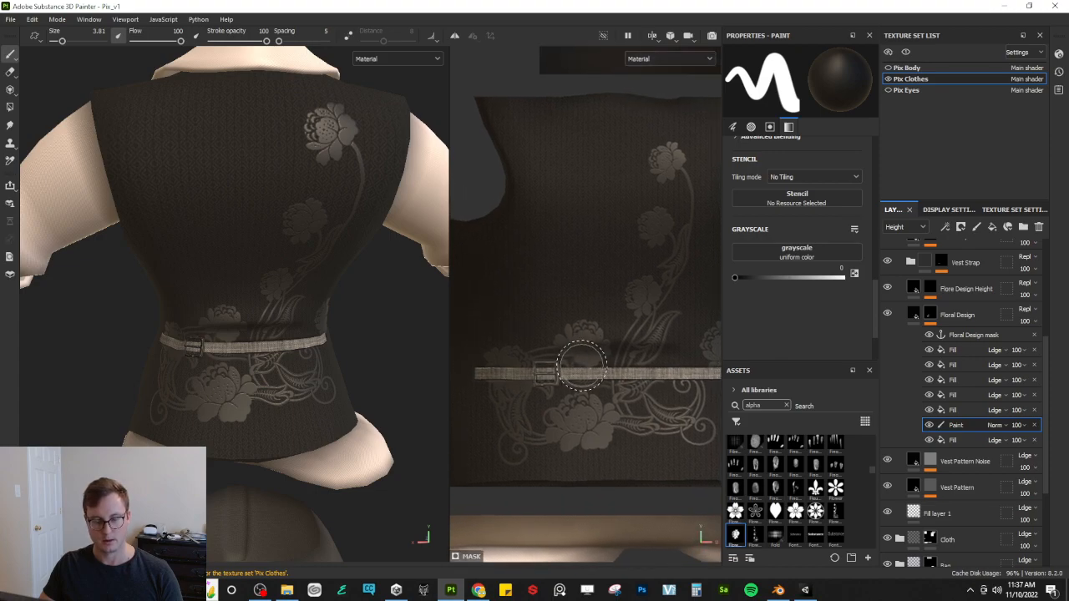
Step: Duplicate the right-hand flower's petals fill and place the rotated copy left of the vine, above the strap buckle
left_click(957, 379)
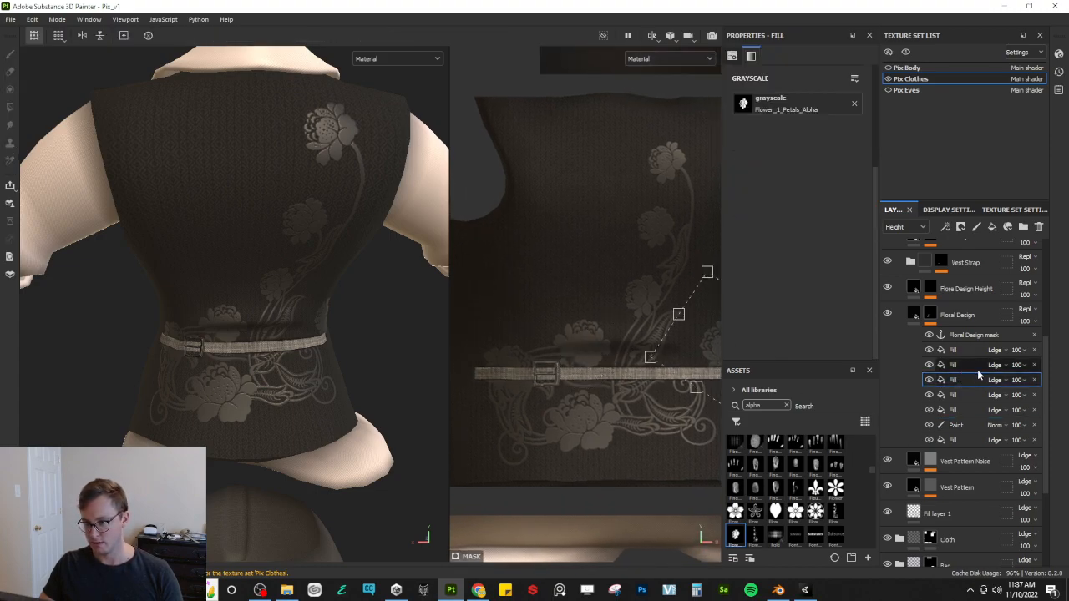
key("ctrl+d")
left_click_drag(671, 346, 491, 294)
left_click_drag(599, 217, 647, 309)
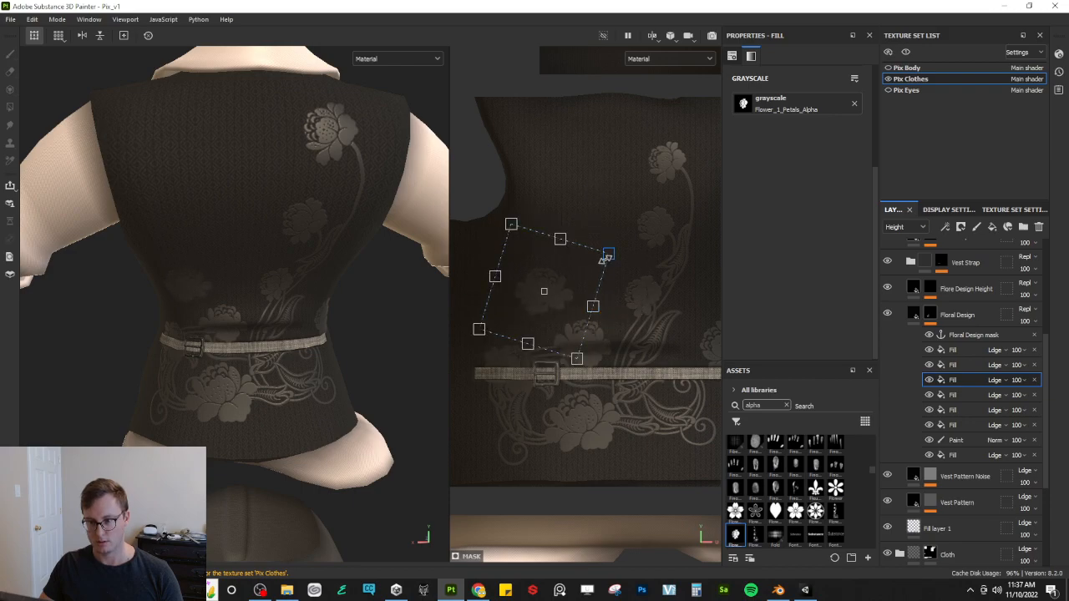
Step: Select the new flower's fill above the buckle and move it down and outward, closer to the strap
left_click(958, 455)
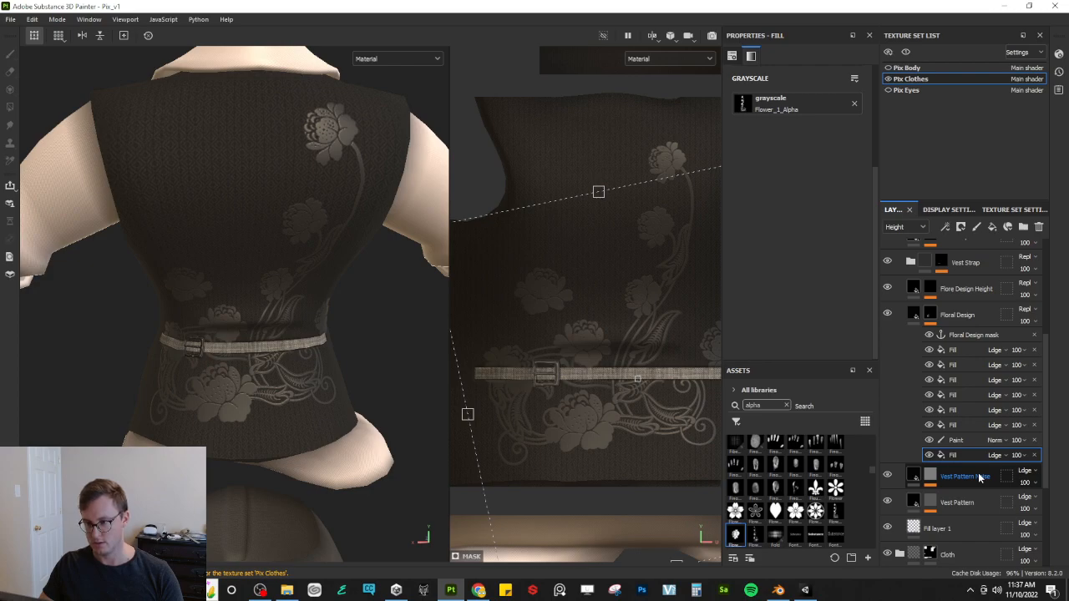
left_click(956, 350)
left_click(972, 394)
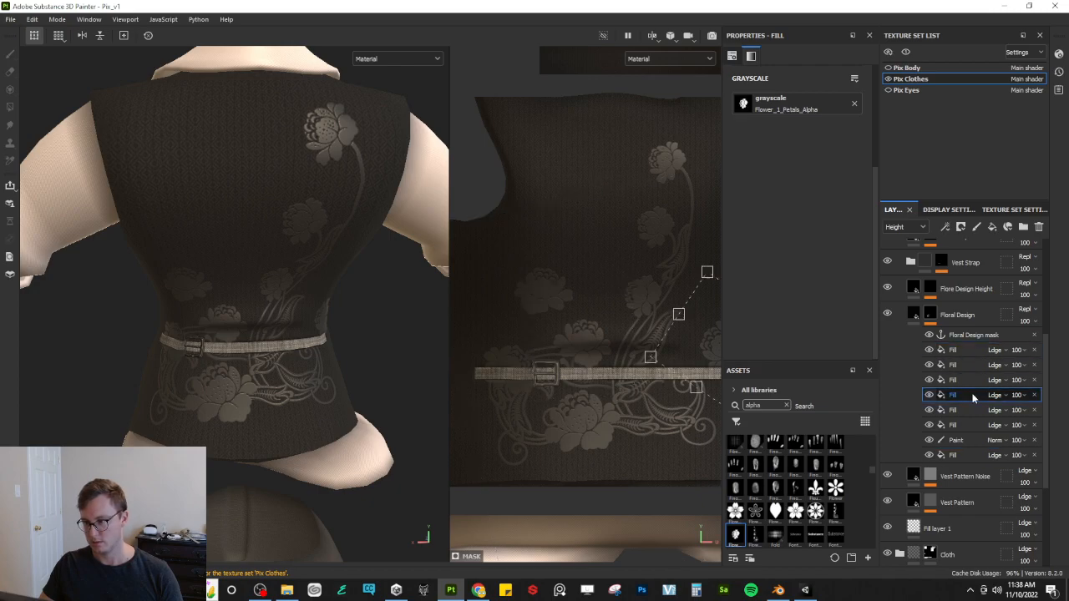
left_click(967, 380)
left_click_drag(563, 291, 554, 325)
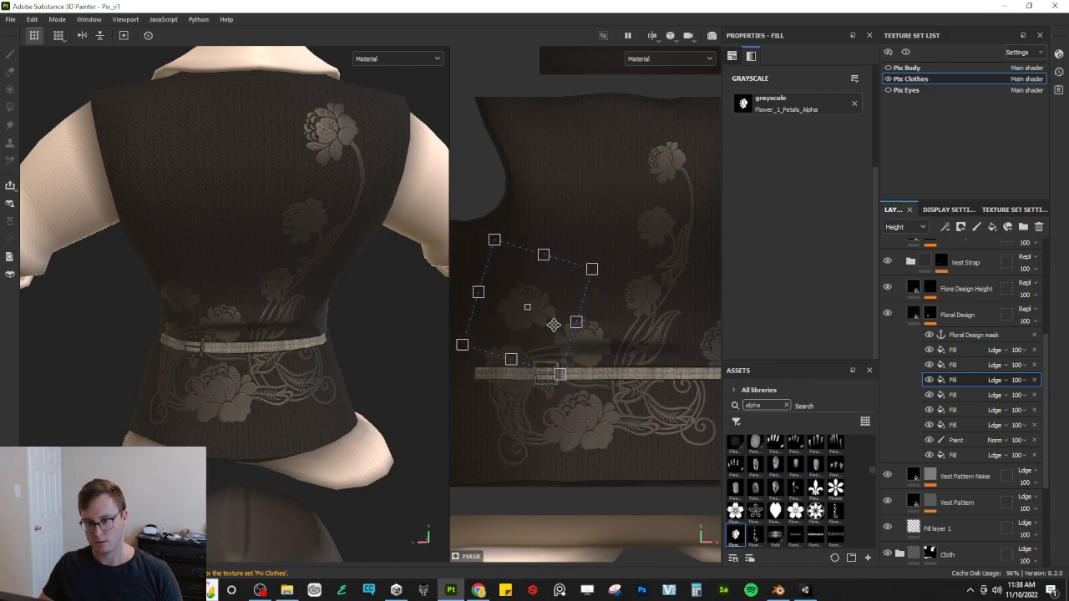
Step: Select the fill of the flower near the strap's right end, move it down and inward onto the strap, and rotate it slightly clockwise
left_click_drag(266, 247, 71, 284, "alt")
left_click_drag(265, 354, 704, 351, "alt")
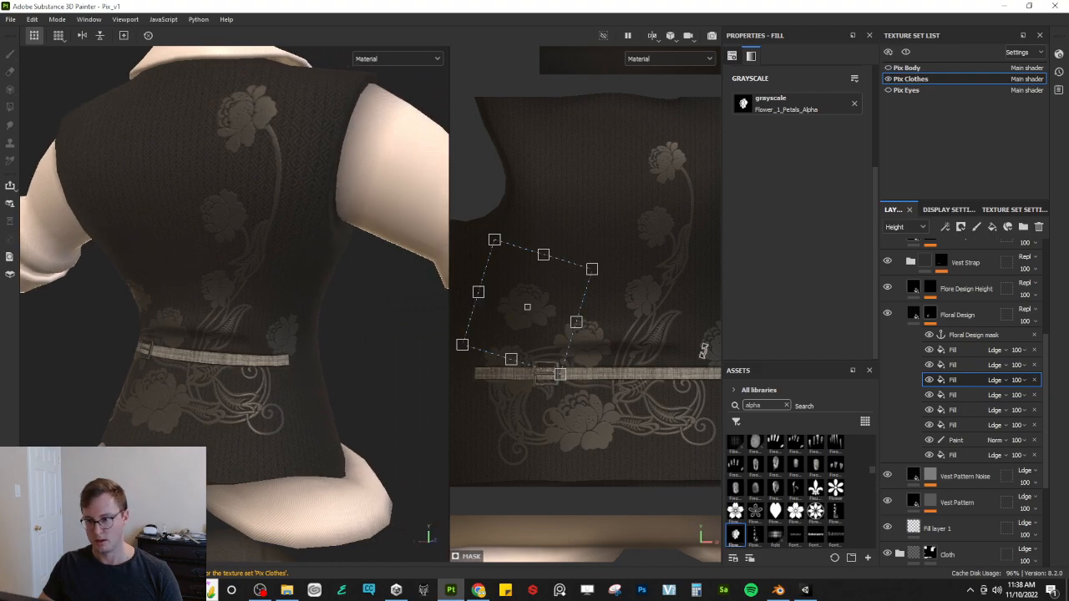
left_click(948, 426)
left_click(957, 411)
left_click(961, 396)
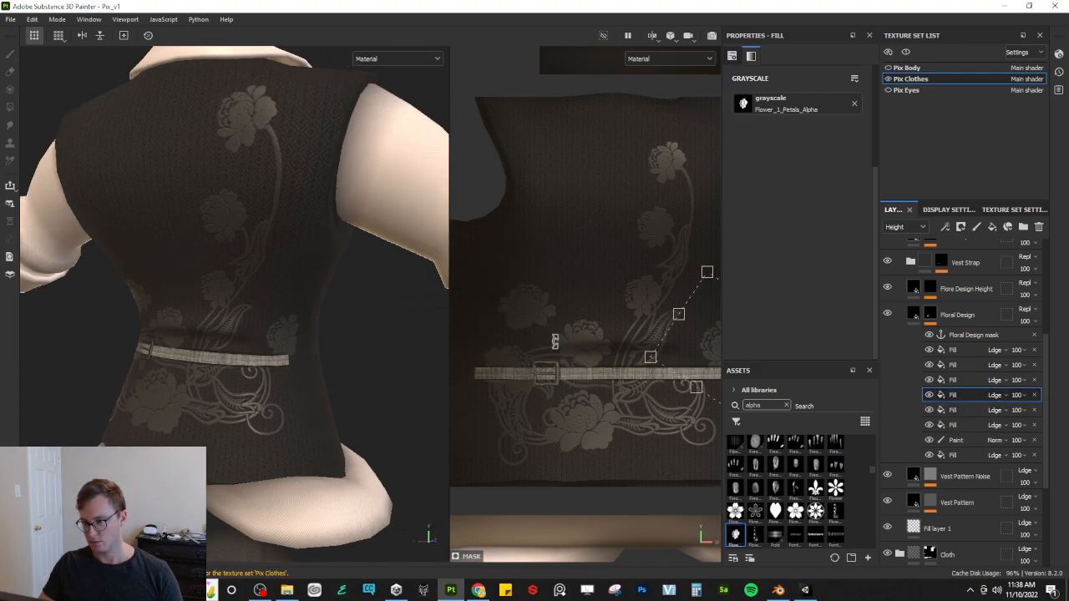
middle_click_drag(612, 345, 525, 346)
left_click_drag(655, 340, 626, 355)
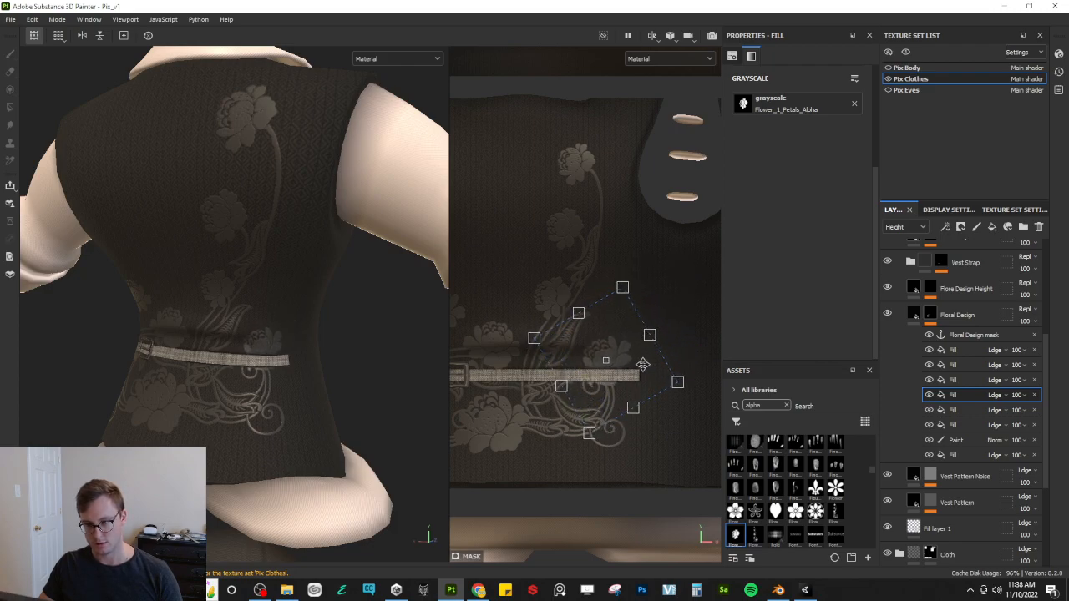
left_click_drag(683, 309, 692, 333)
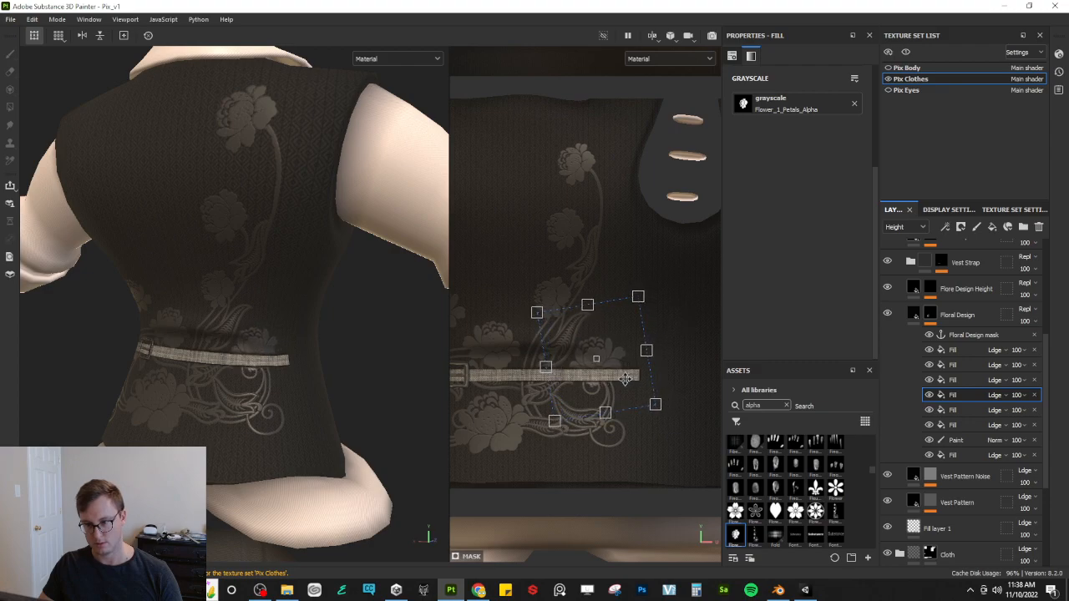
Step: View the whole back of the vest and compare its floral design with the Pix character reference sheet
left_click_drag(550, 391, 537, 322, "alt")
left_click_drag(284, 347, 320, 371, "alt")
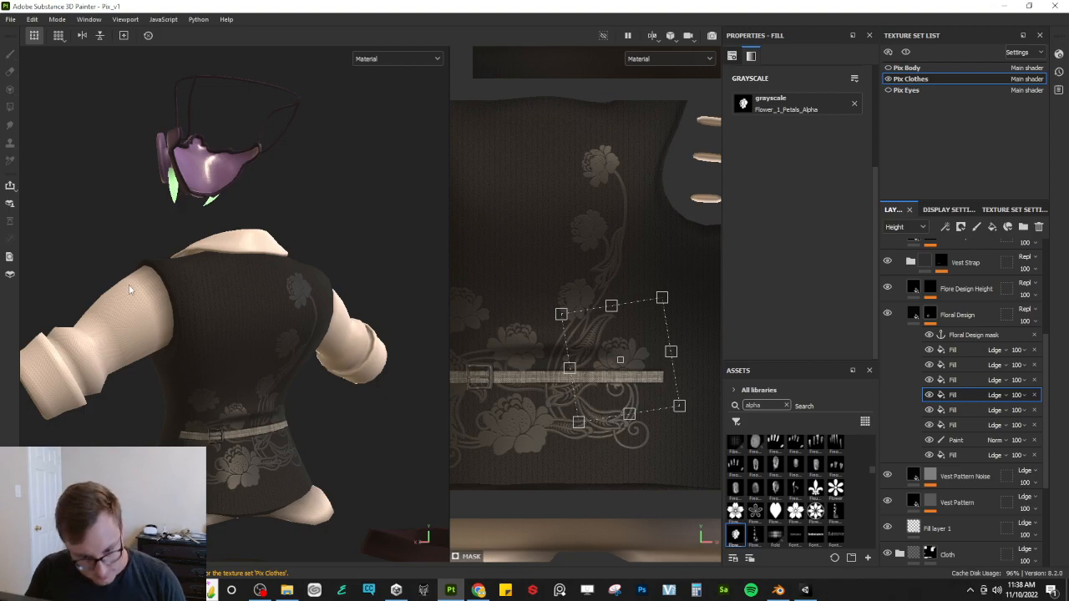
scroll(130, 289, "down", 3)
left_click_drag(284, 307, 183, 306, "alt")
left_click_drag(367, 301, 175, 375, "alt")
key("alt+Tab")
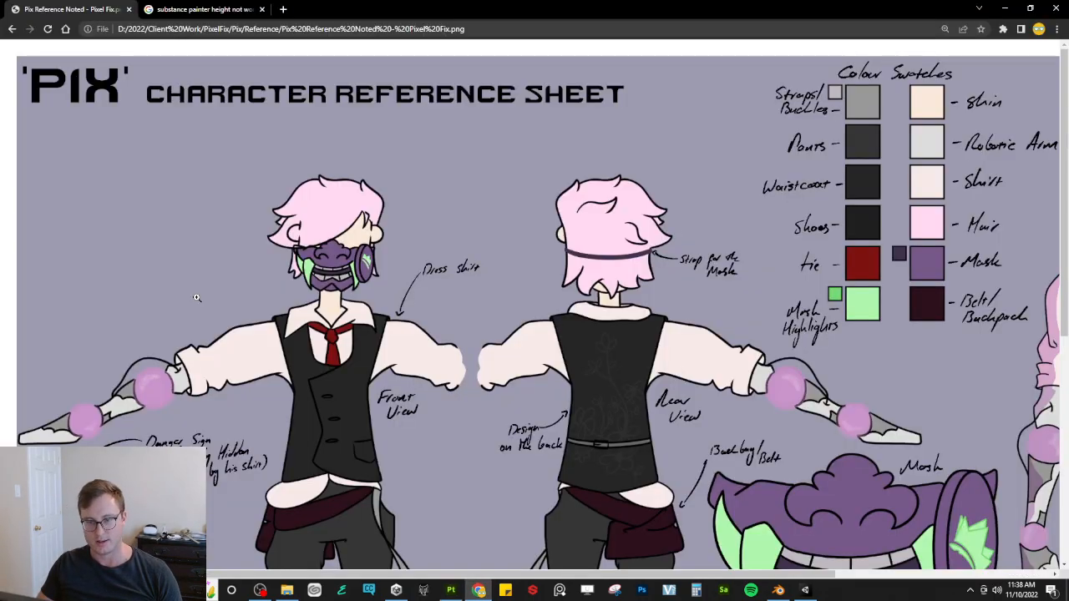
key("alt+Tab")
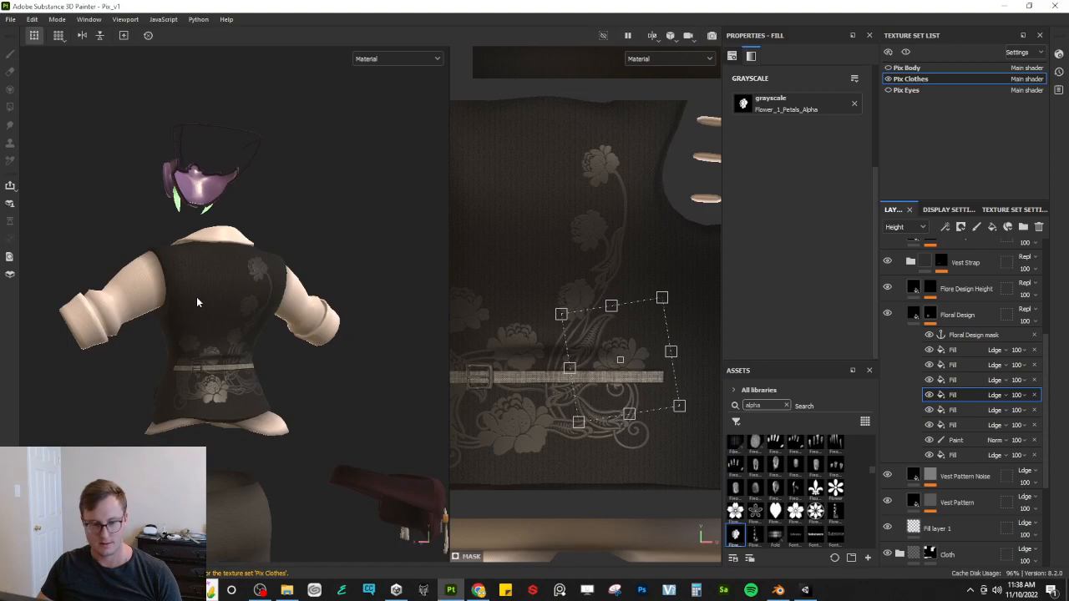
Step: Try to rotate the tall duplicated vine's fill counterclockwise toward the middle of the vest's back, and undo it
left_click(966, 455)
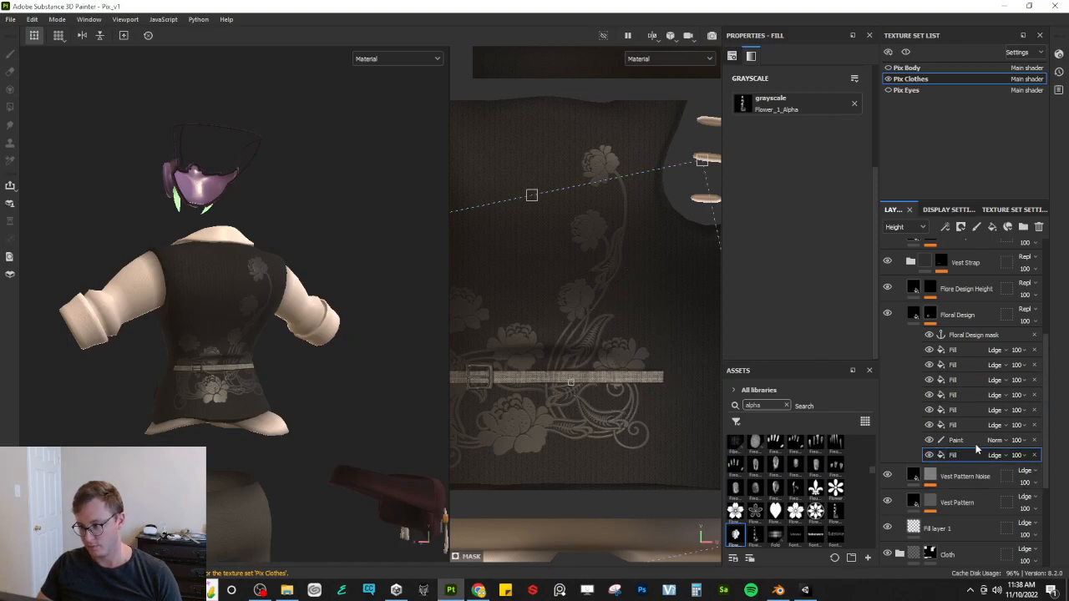
left_click(952, 425)
left_click_drag(648, 320, 676, 352)
left_click_drag(149, 421, 115, 419, "alt")
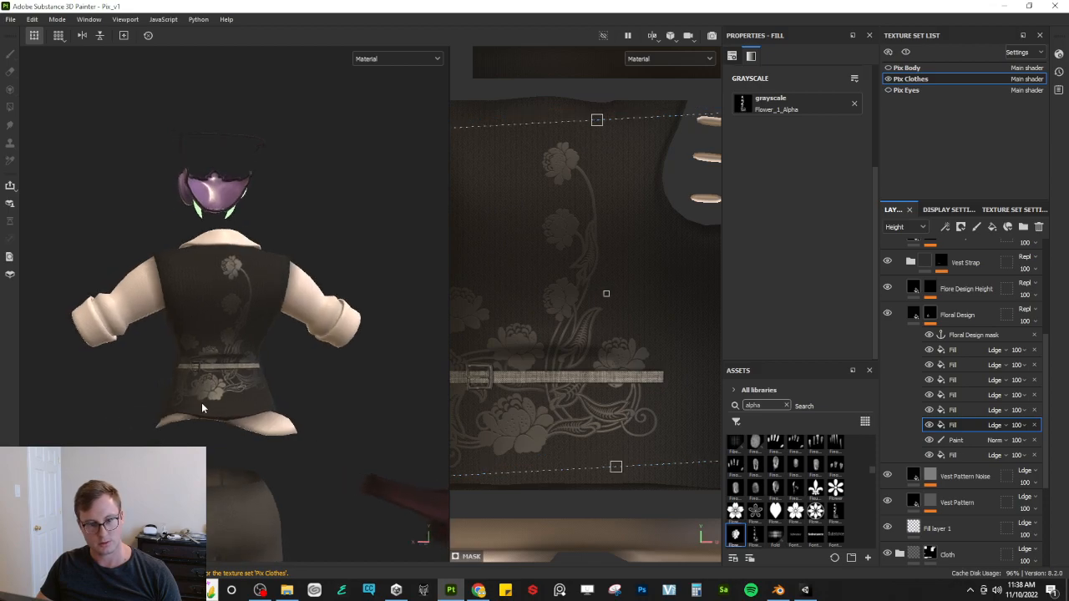
key("ctrl+z")
key("ctrl+z")
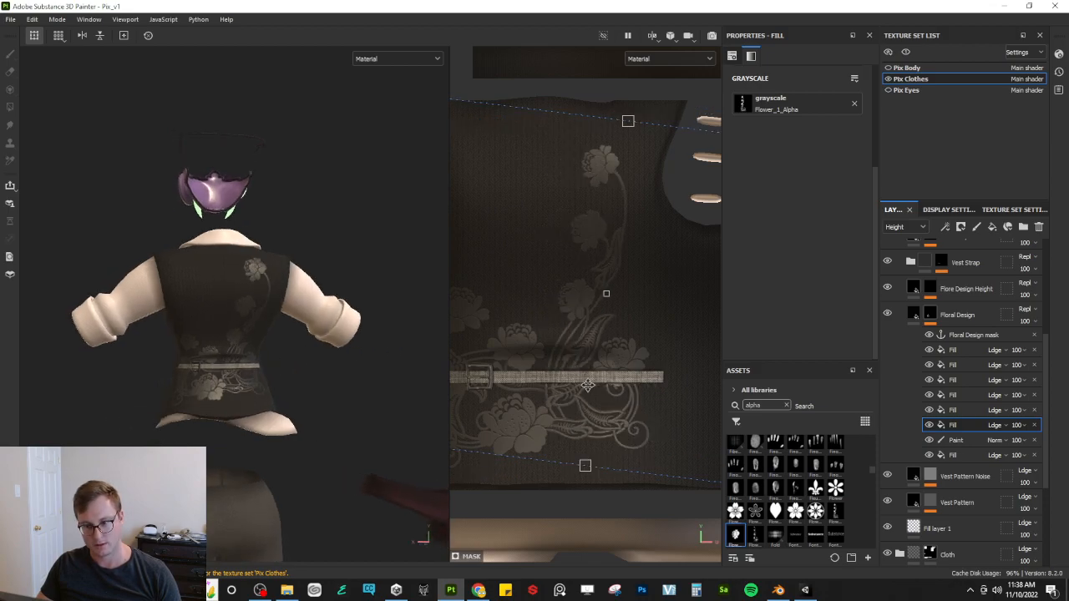
Step: Nudge the tall vine's fill slightly toward the vest's centre, save the project, and check the whole outfit
left_click_drag(587, 385, 584, 385)
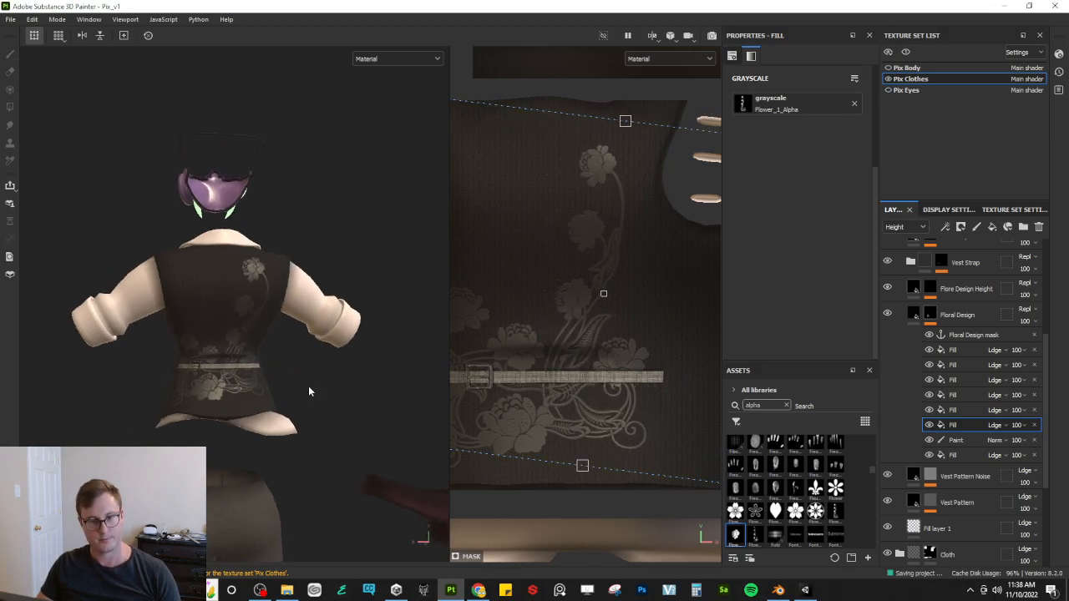
left_click_drag(308, 390, 372, 340, "alt")
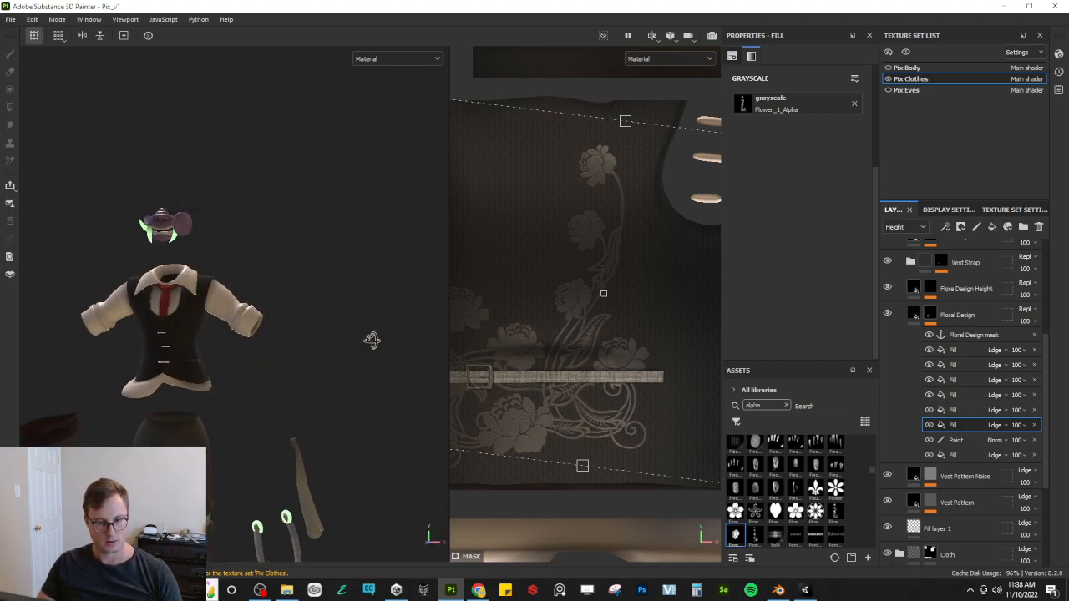
left_click_drag(214, 362, 279, 357, "alt")
Step: Export the textures of the Pix Body, Pix Clothes and Pix Eyes sets as 8-bit PNG files and save the export settings
left_click(10, 20)
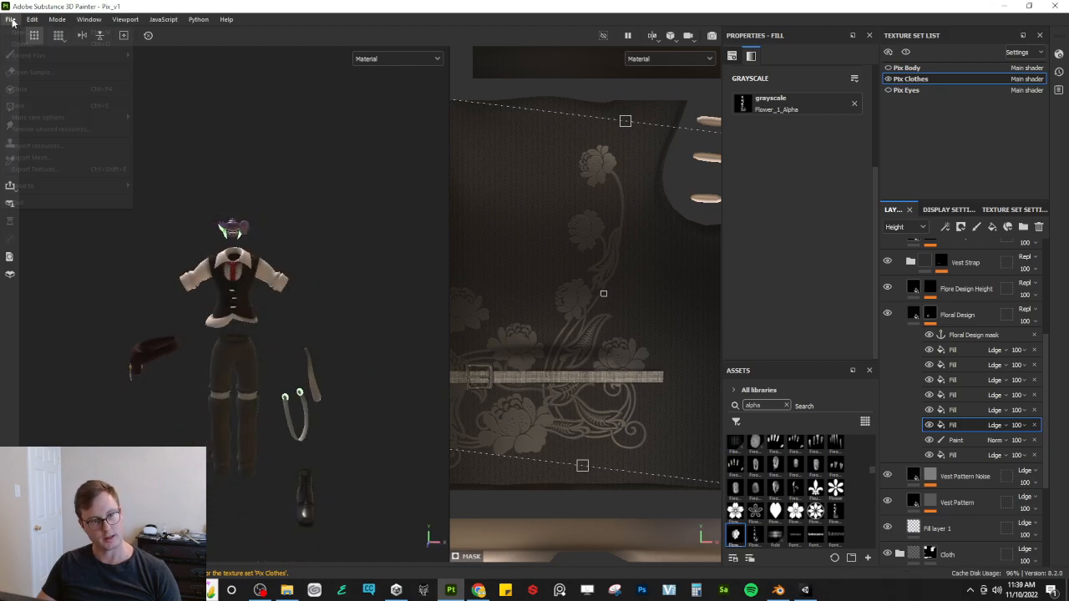
left_click(34, 167)
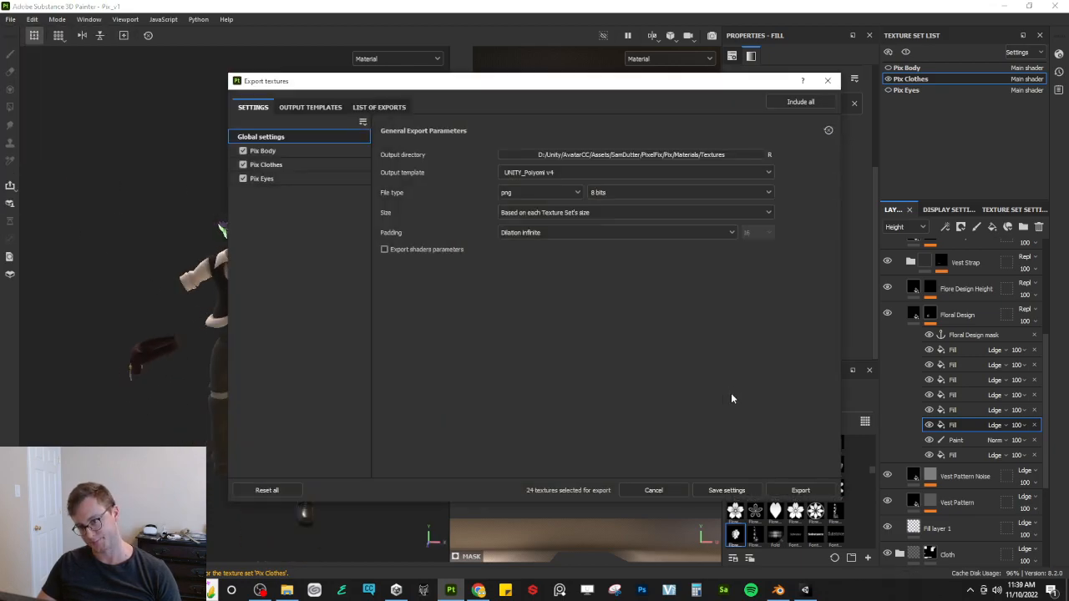
left_click(798, 490)
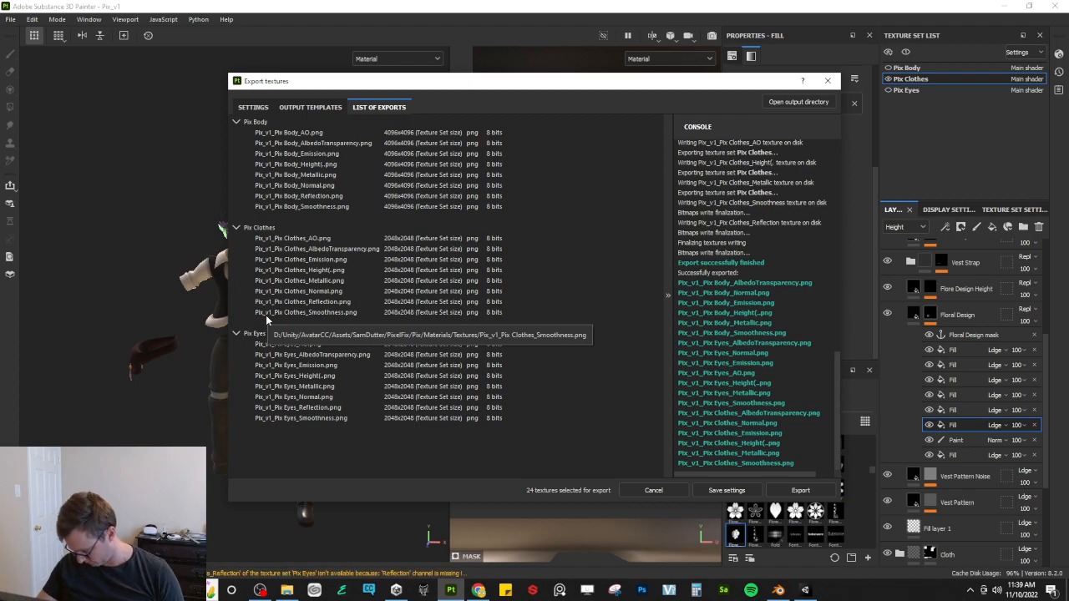
left_click(725, 490)
Step: Switch to the AvatarCC project in Unity, select the Pix object and frame it in the scene
key("alt+Tab")
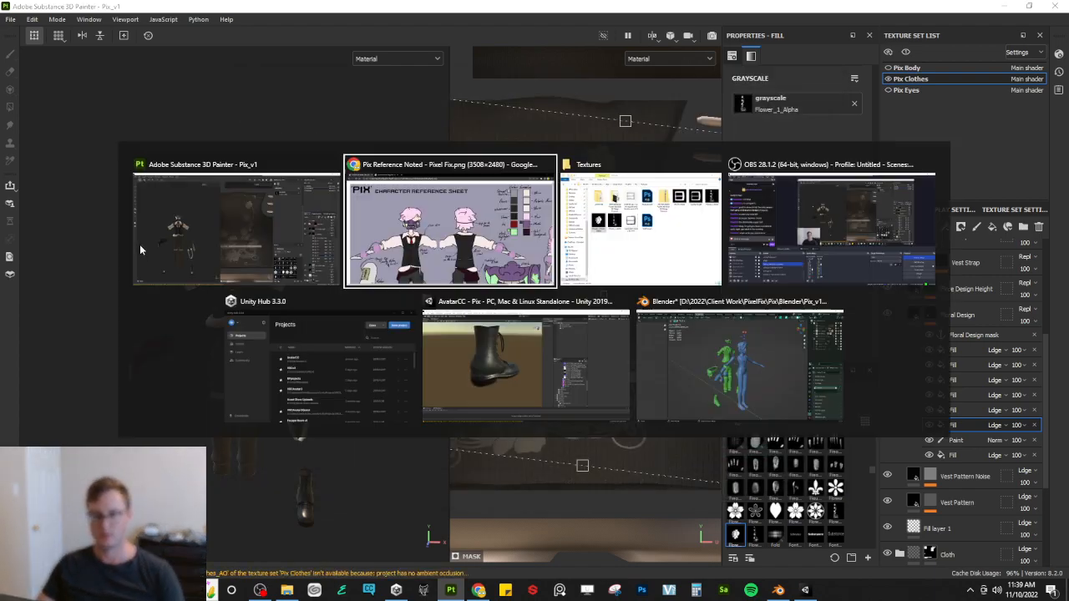
left_click(549, 365)
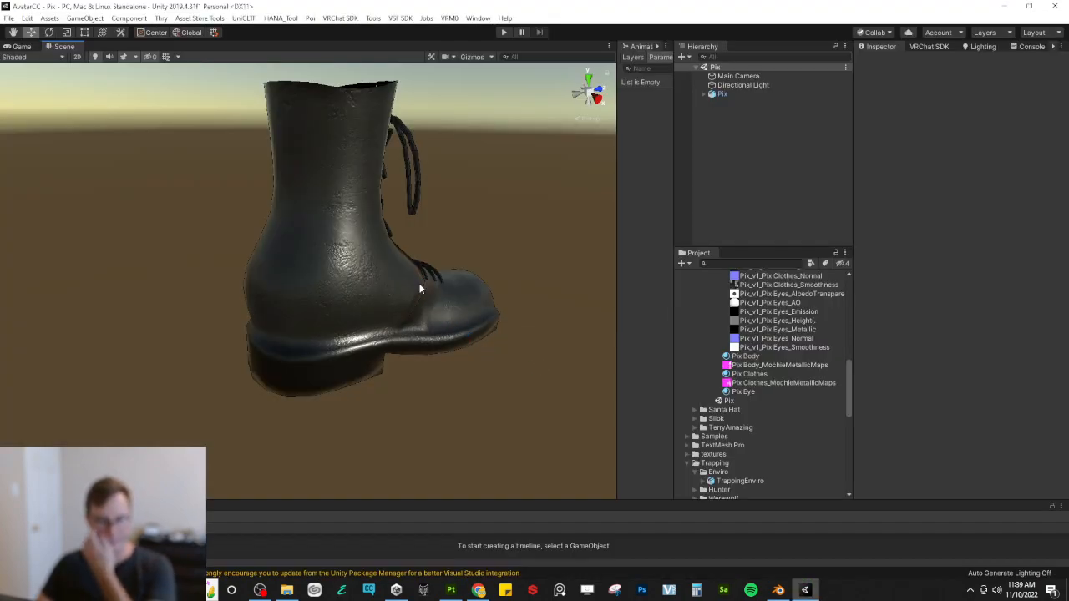
scroll(409, 286, "down", 5)
middle_click_drag(391, 273, 316, 363)
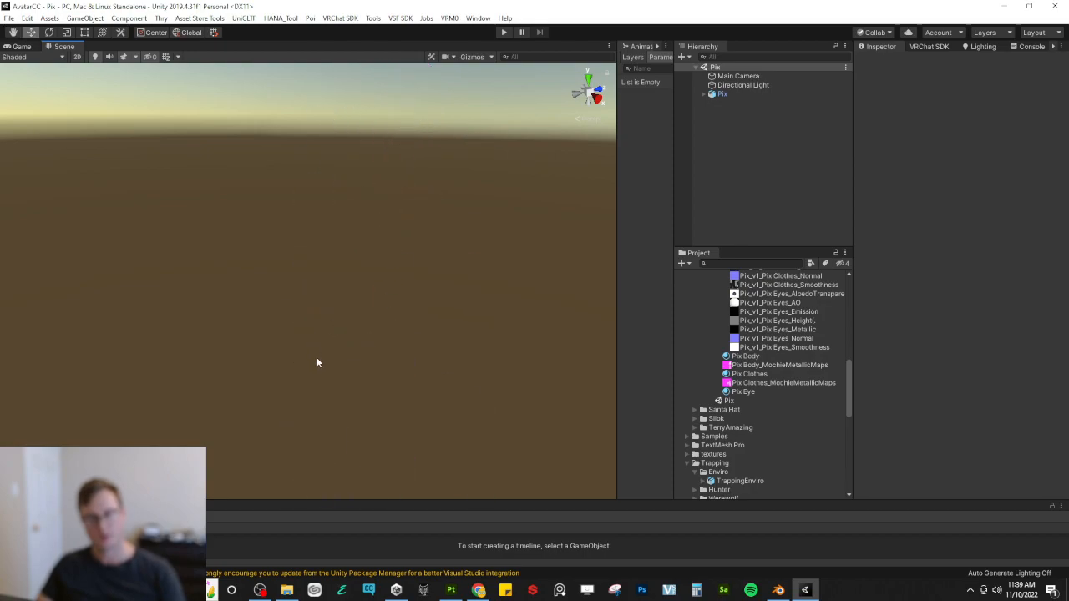
left_click(746, 93)
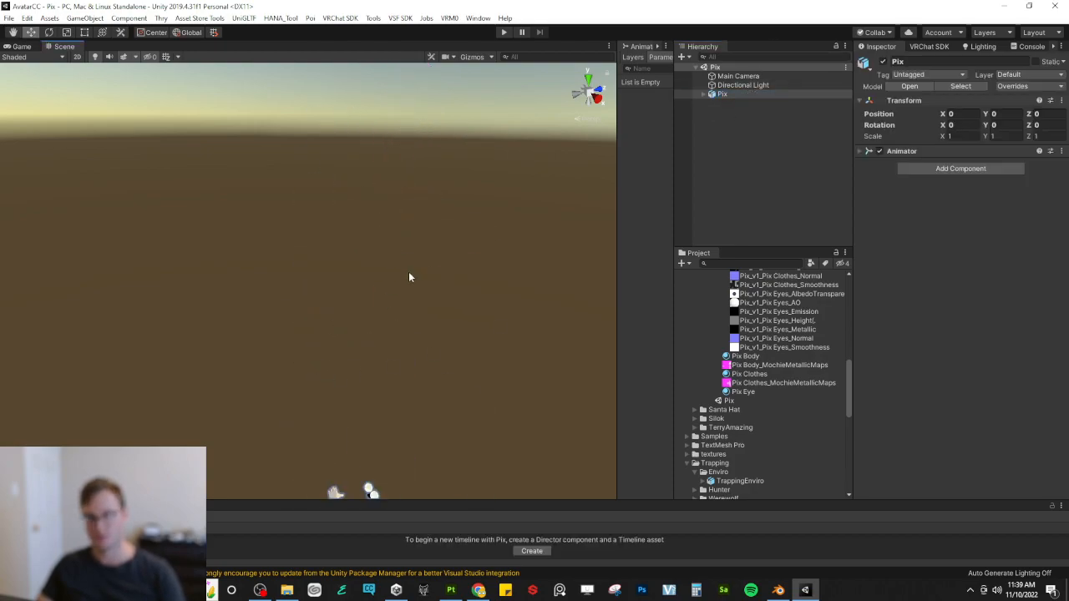
key("f")
Step: Examine the floral design on the back of the vest in the Unity scene from several angles and distances
left_click_drag(408, 272, 432, 202, "alt")
left_click(432, 201)
scroll(337, 203, "up", 6)
scroll(336, 203, "down", 6)
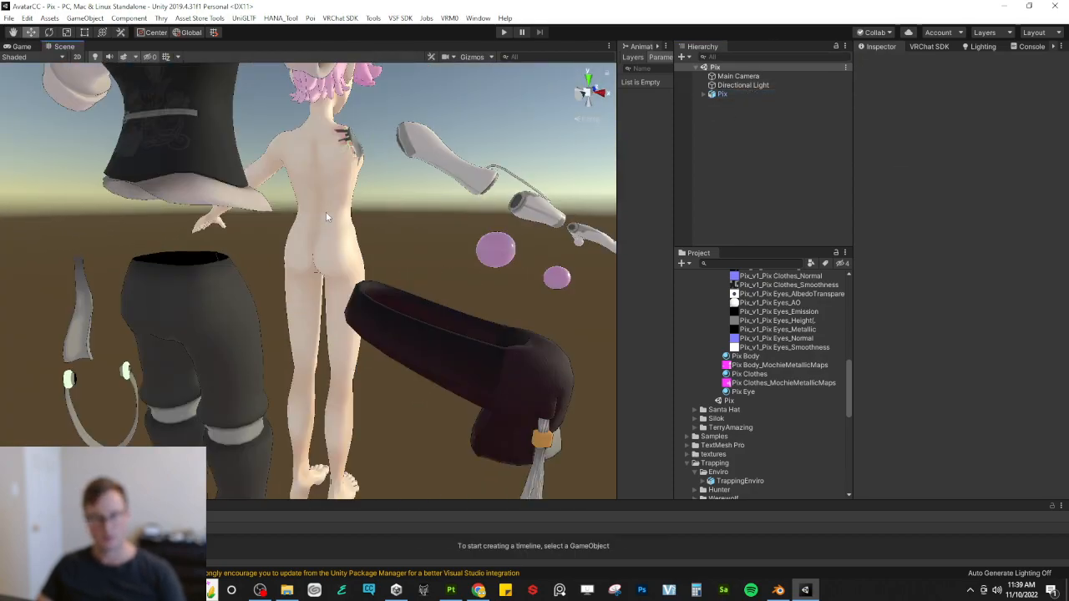
left_click_drag(336, 203, 435, 190, "alt")
middle_click_drag(434, 191, 436, 255)
left_click_drag(437, 255, 270, 240, "alt")
scroll(389, 241, "up", 5, "alt")
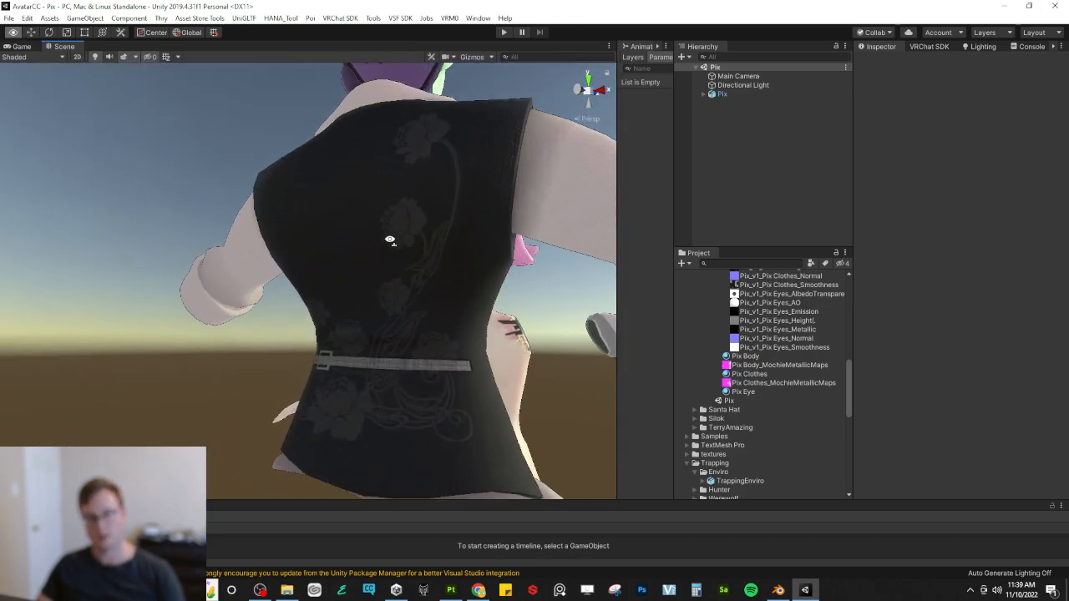
left_click_drag(389, 239, 223, 262, "alt")
scroll(484, 228, "up", 4, "alt")
scroll(564, 218, "down", 5, "alt")
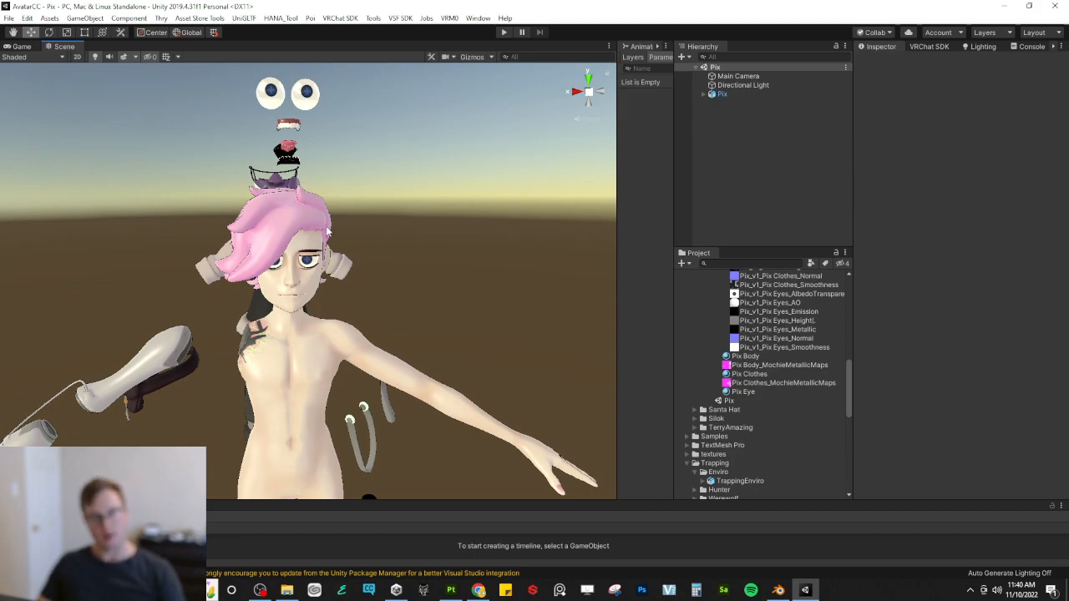
Step: Inspect the rest of Pix's outfit in the scene, including the bag, pants, boots, straps and vest front
left_click_drag(327, 231, 410, 225, "alt")
scroll(409, 225, "down", 6)
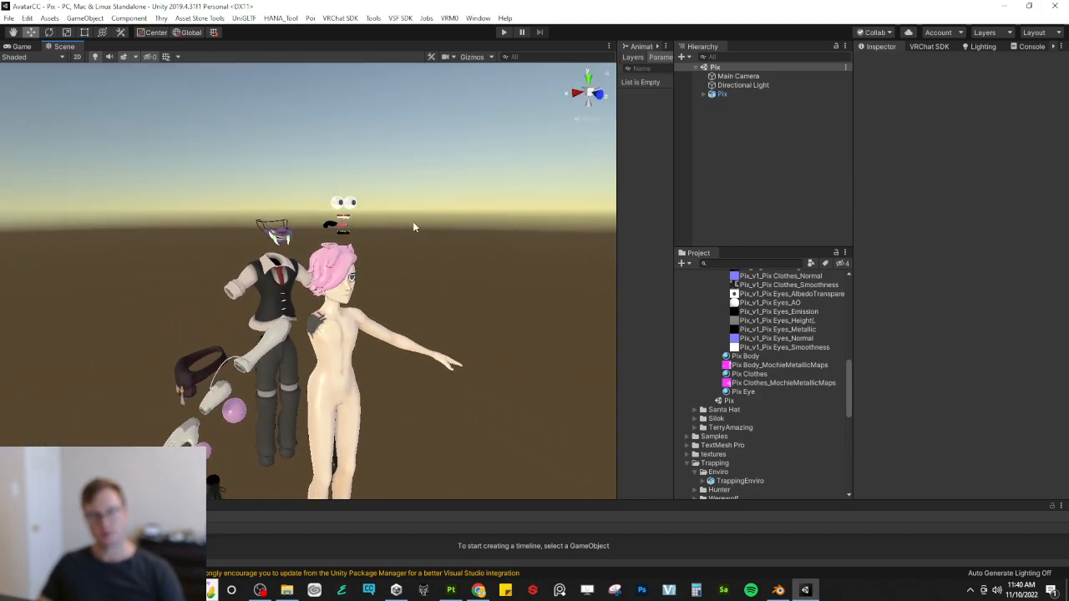
right_click_drag(370, 264, 349, 386)
key("w")
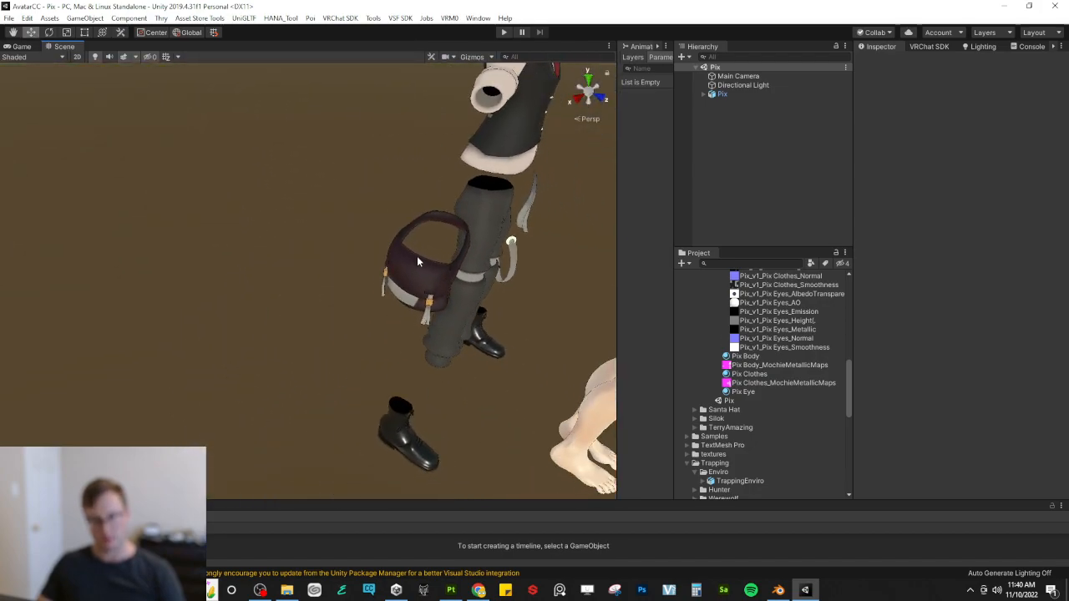
right_click_drag(379, 337, 320, 284)
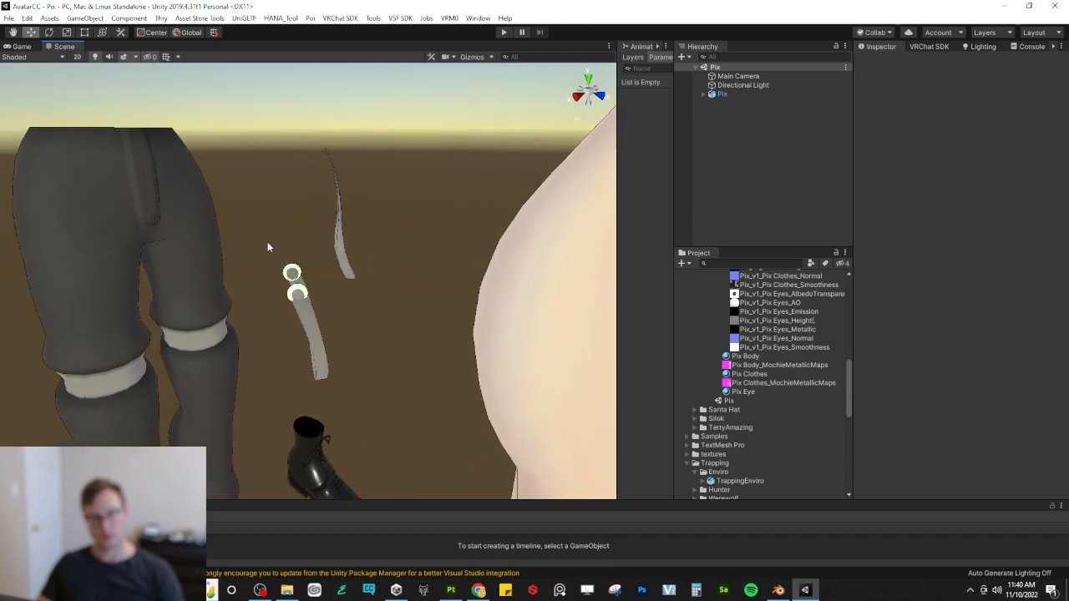
mouse_move(267, 243)
right_mouse_down()
mouse_move(296, 236)
mouse_move(182, 242)
mouse_move(201, 228)
mouse_move(259, 347)
mouse_move(334, 303)
right_mouse_up()
key("s")
Step: Return to Substance 3D Painter, check the Floral Design and Vest Strap Shadow layers, and collapse the Vest folder
key("alt+Tab")
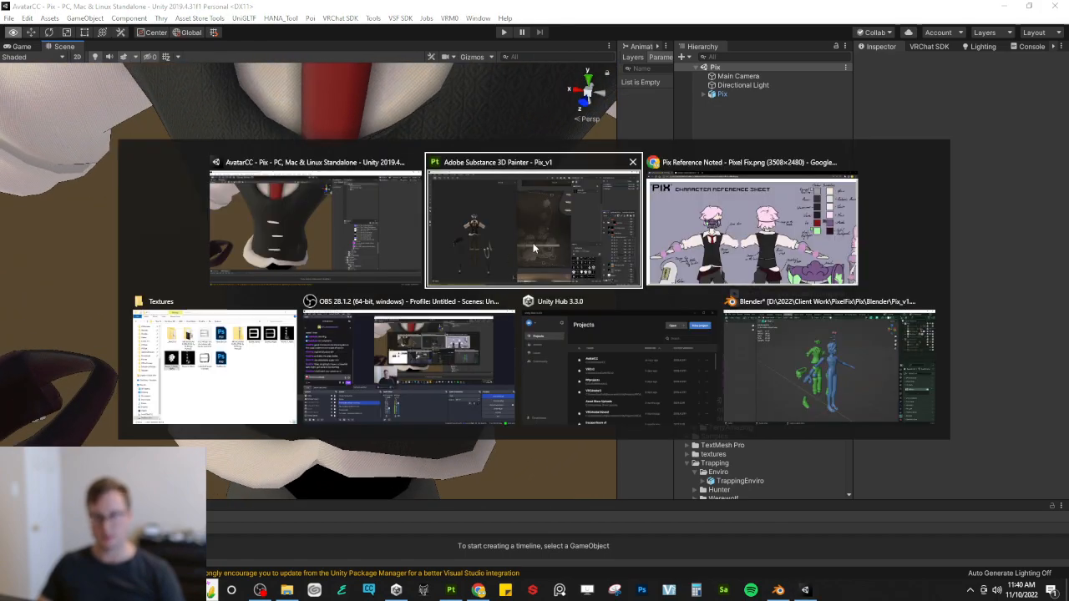
scroll(351, 311, "up", 6)
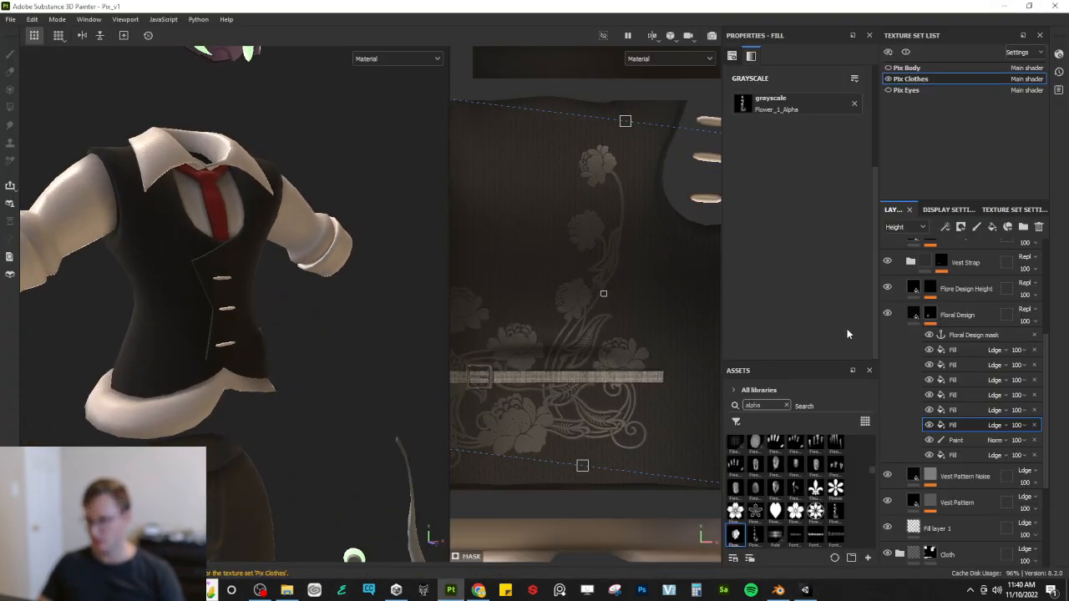
scroll(954, 381, "up", 5)
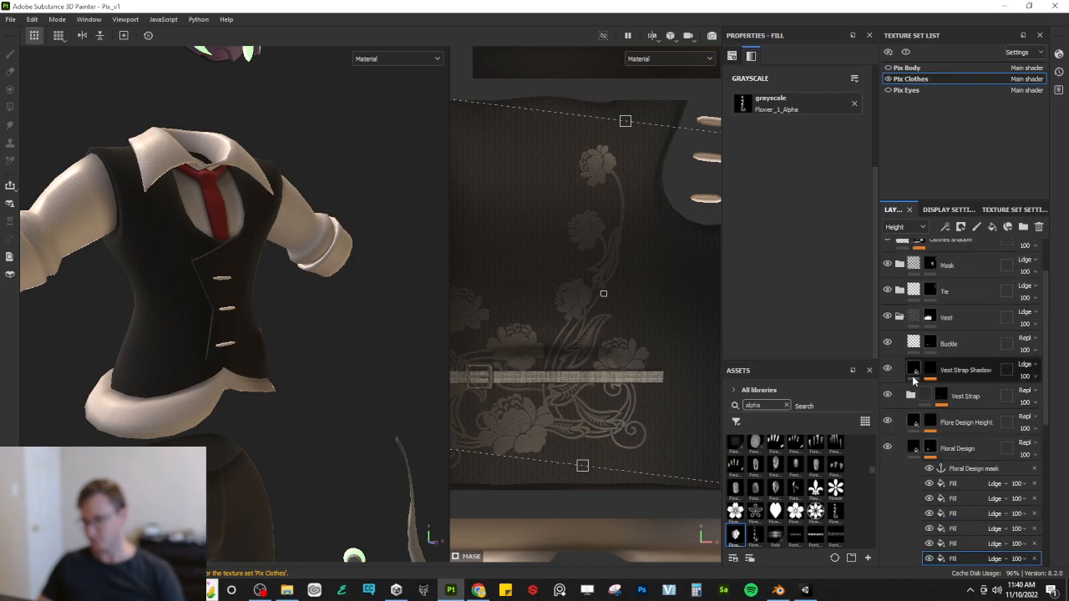
left_click(914, 445)
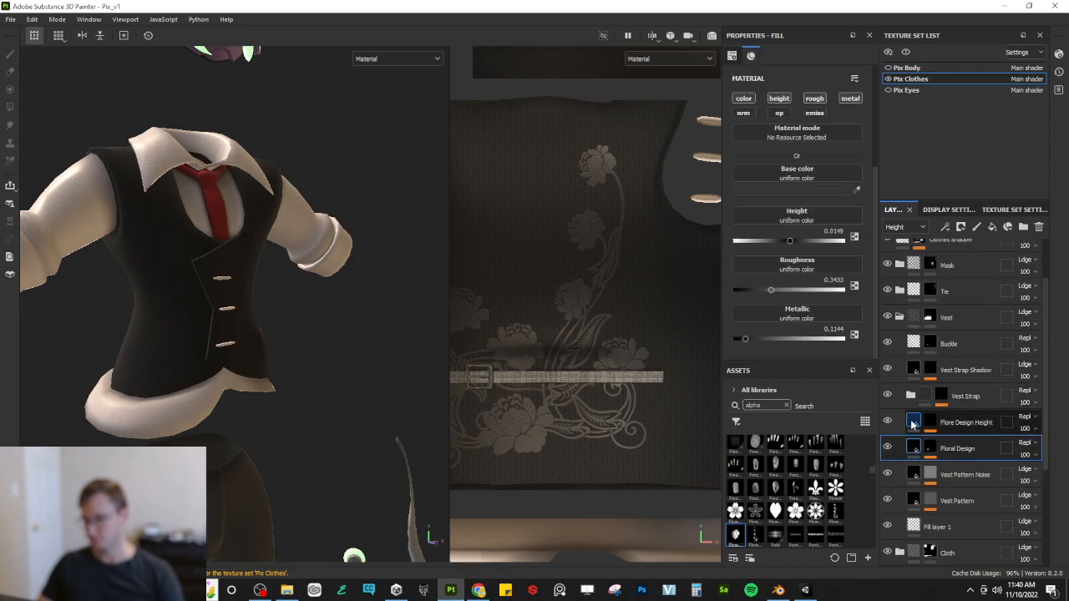
left_click(981, 376)
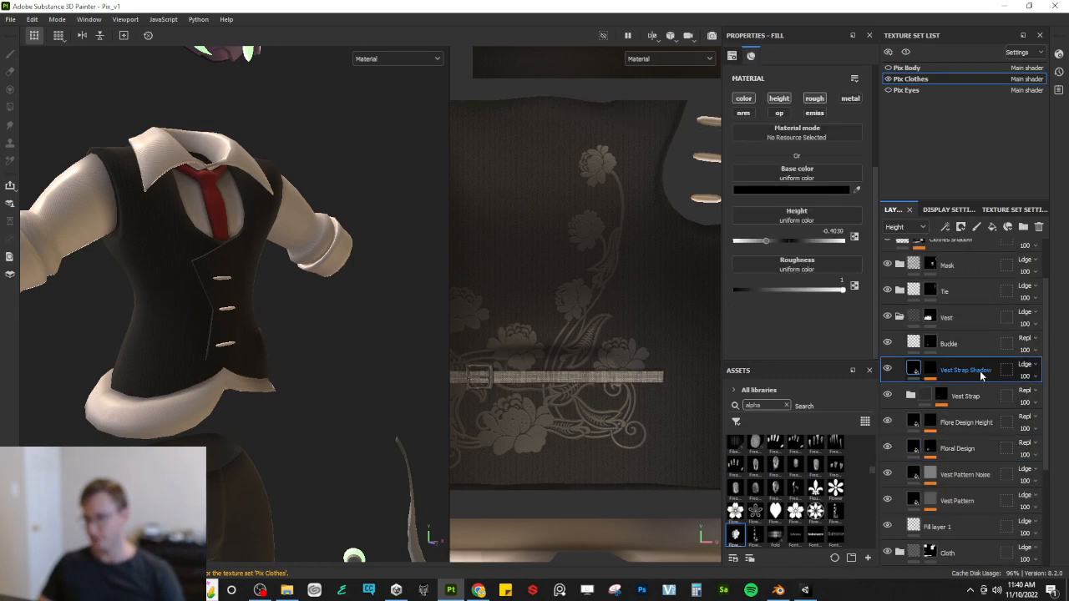
left_click(900, 318)
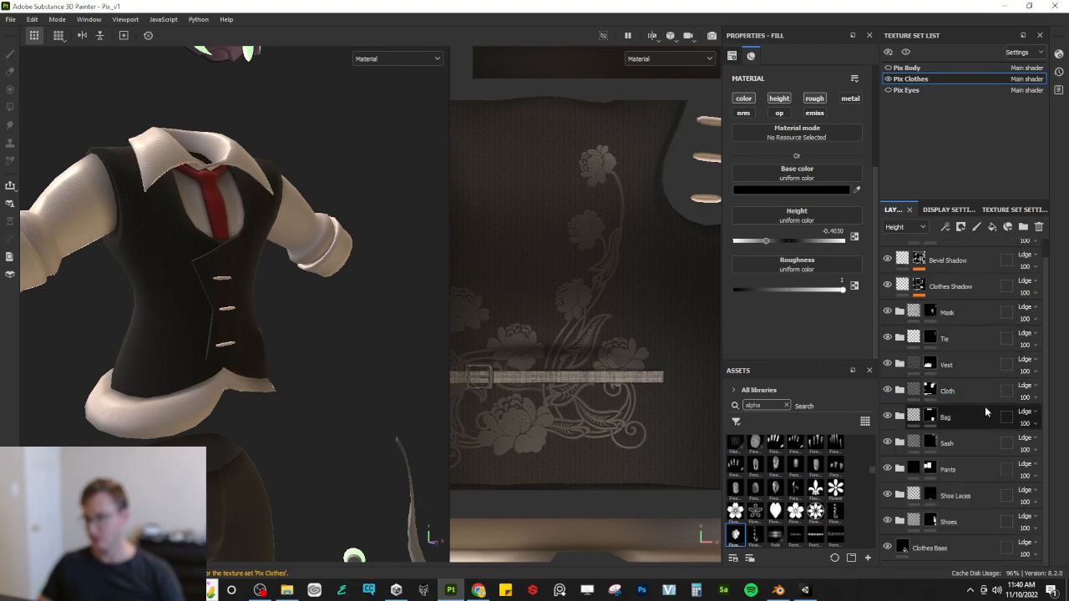
left_click(960, 370)
left_click(1023, 228)
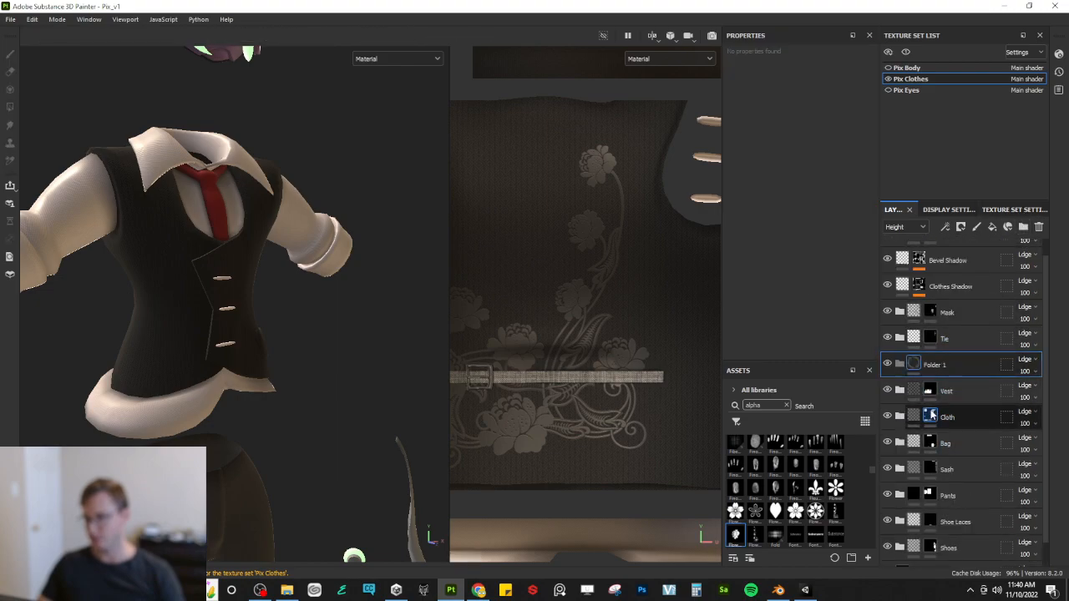
key("ctrl+z")
Step: Duplicate the Template folder, place the copy just above the Vest folder and rename it Vest Buttons
scroll(973, 309, "up", 2)
left_click(967, 259)
key("ctrl+d")
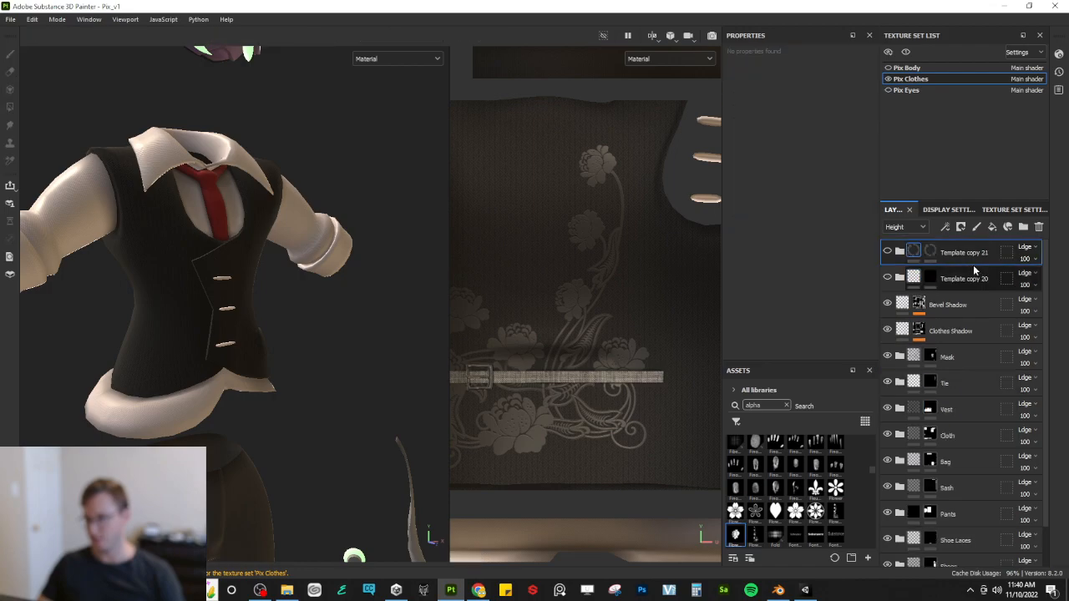
left_click_drag(964, 268, 967, 394)
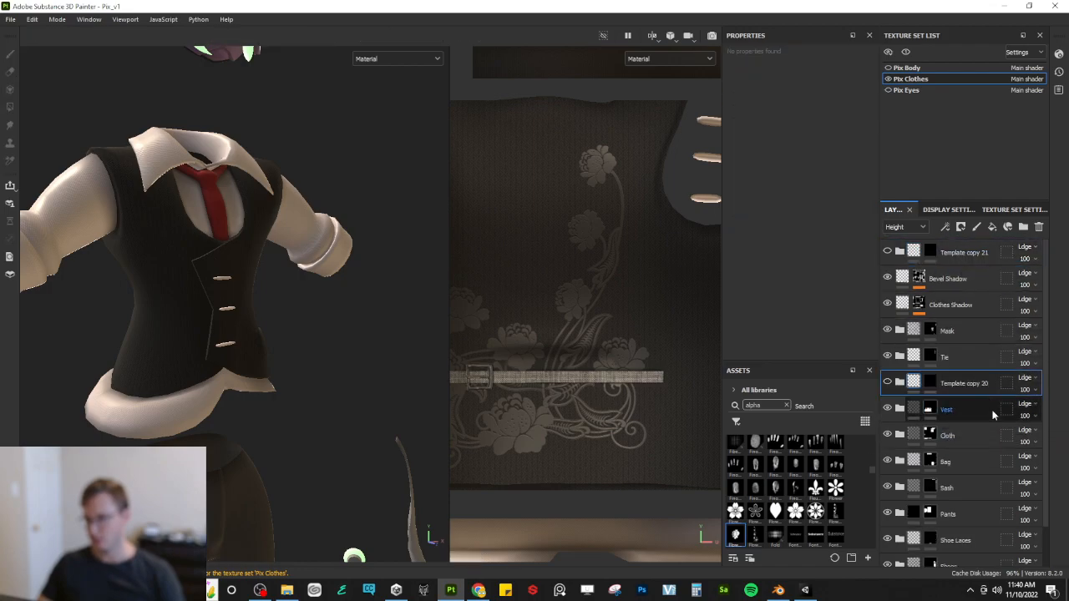
type("Bel")
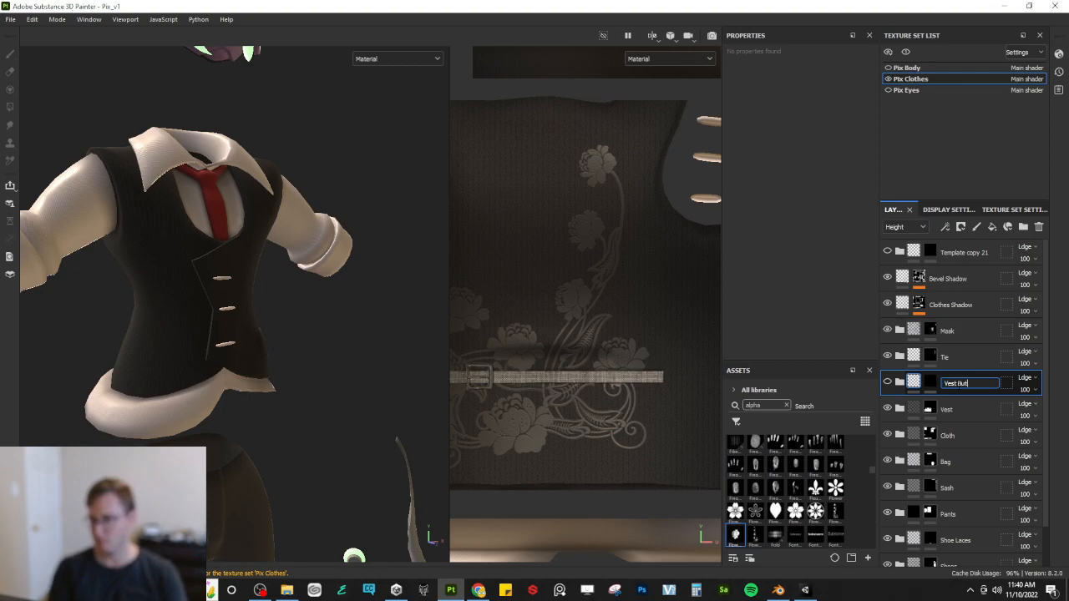
key("Return")
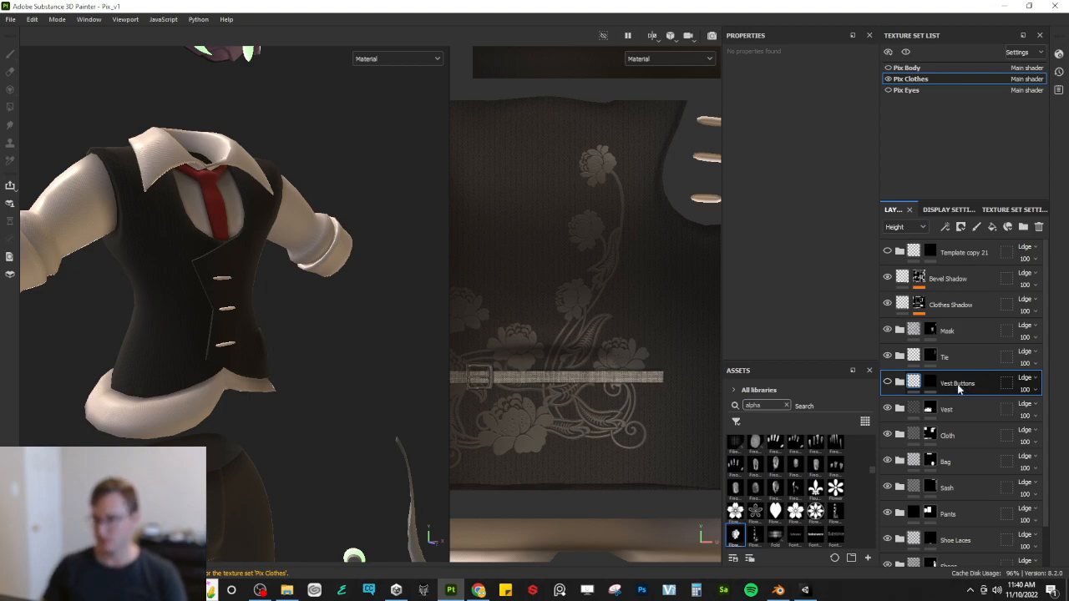
Step: Show the layers' Base color channel and give Fill layer 1 in the Vest Buttons folder a red base color
left_click(922, 232)
scroll(916, 236, "up", 3)
left_click(902, 239)
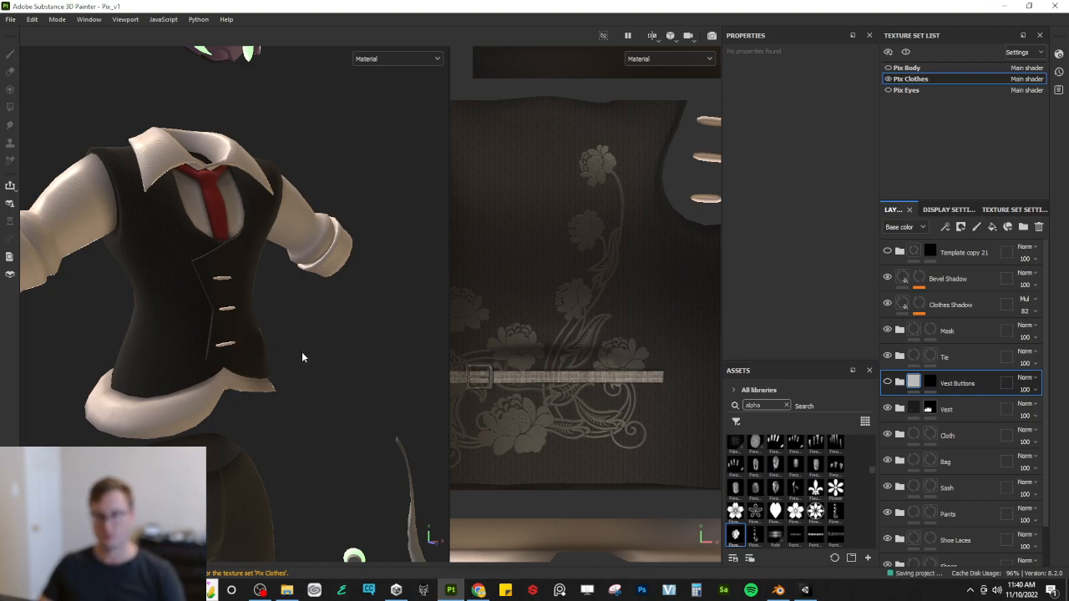
left_click(899, 383)
left_click(939, 409)
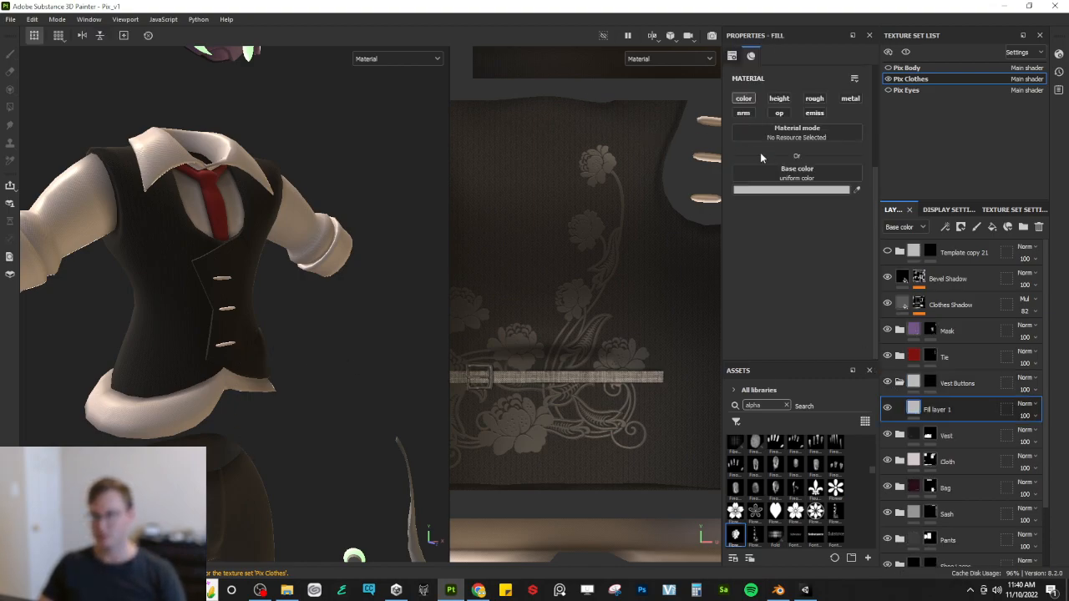
left_click(802, 191)
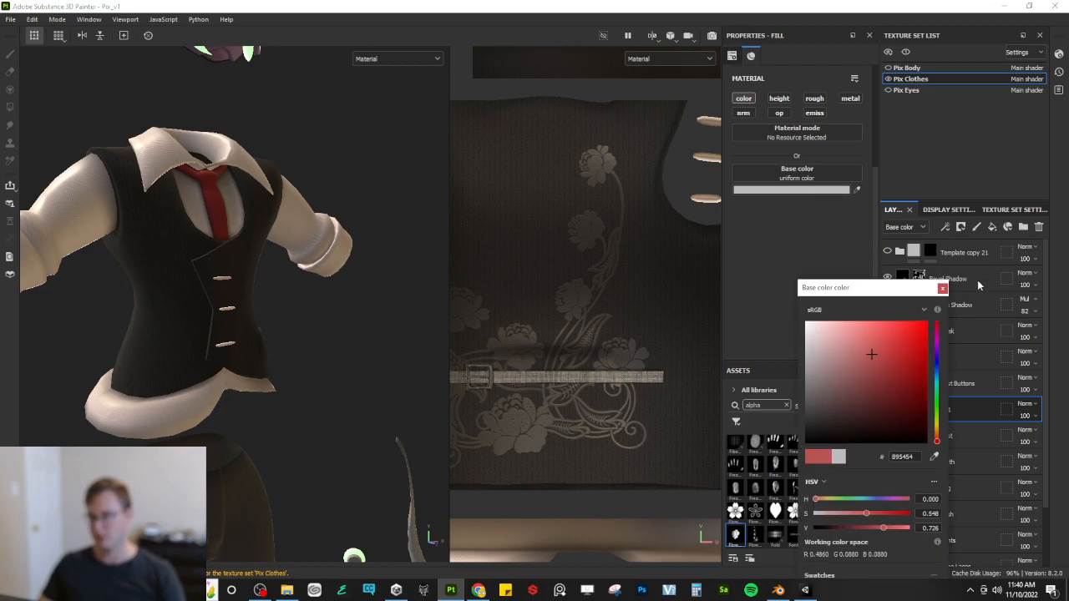
left_click(944, 288)
Step: Add the three vest buttons to the Vest Buttons folder's mask with Polygon Fill in the UV view
left_click(928, 384)
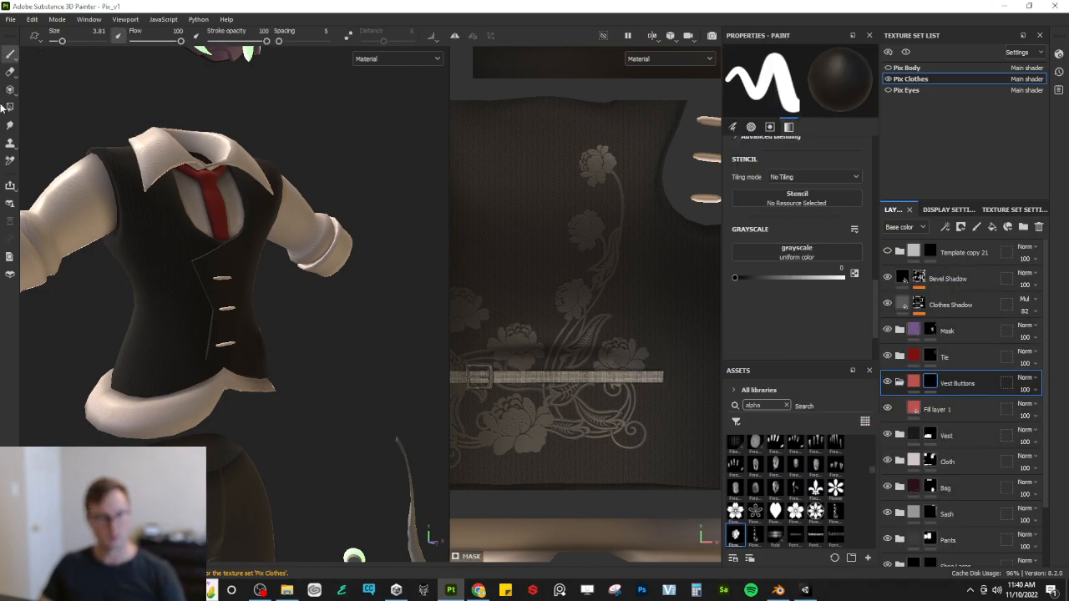
left_click(10, 107)
scroll(569, 263, "down", 3)
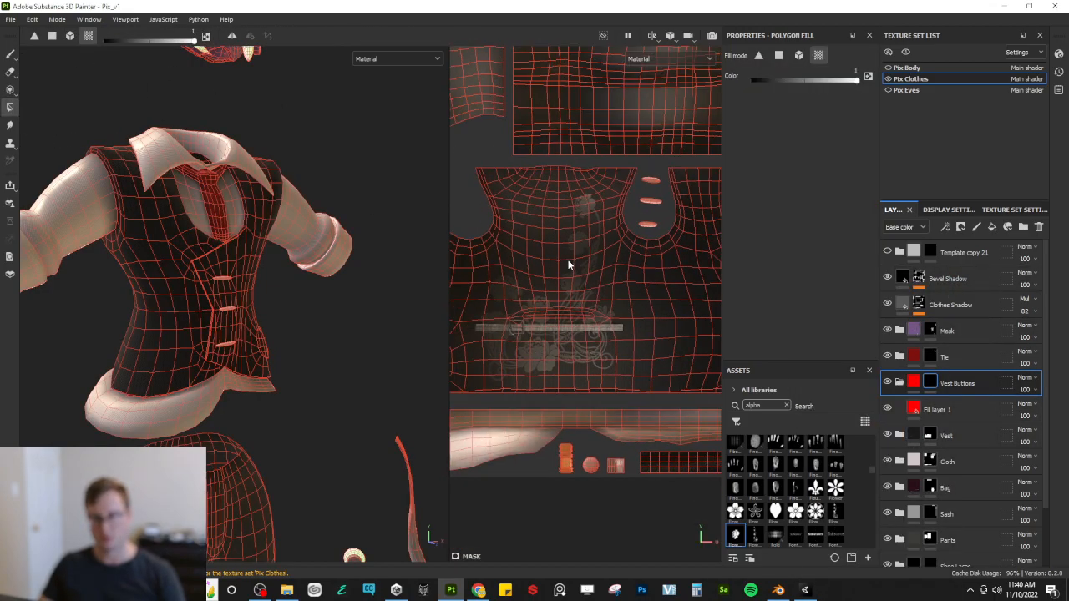
left_click(653, 200)
left_click(650, 221)
left_click(10, 54)
scroll(120, 219, "up", 5)
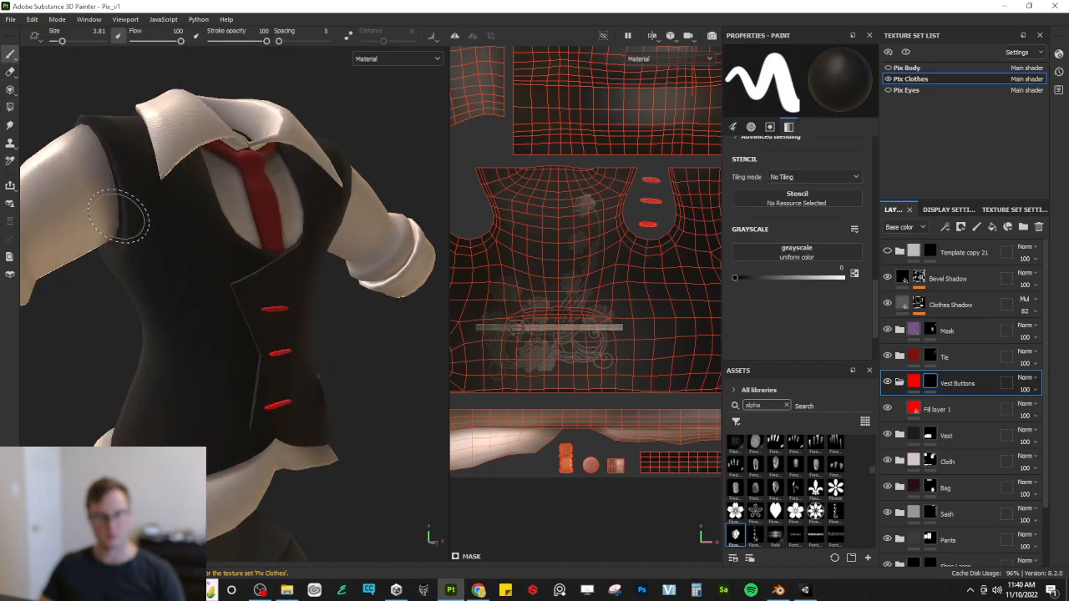
left_click_drag(250, 337, 167, 265, "alt")
scroll(219, 300, "up", 4)
key("x")
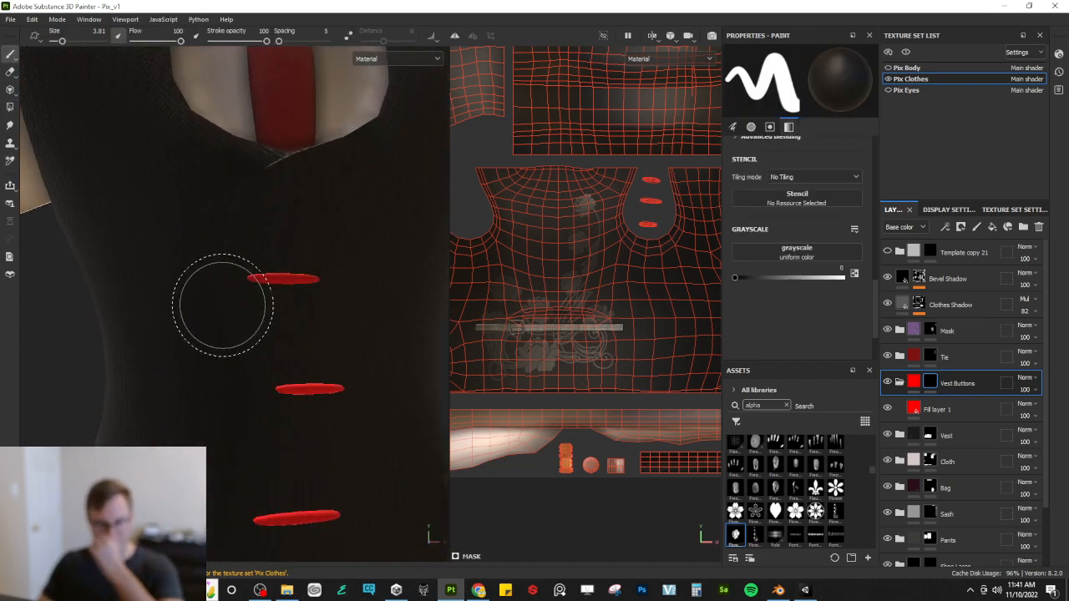
Step: Compare the vest buttons in the Unity scene with the Pix character reference sheet, and return to Substance 3D Painter
key("alt+Tab")
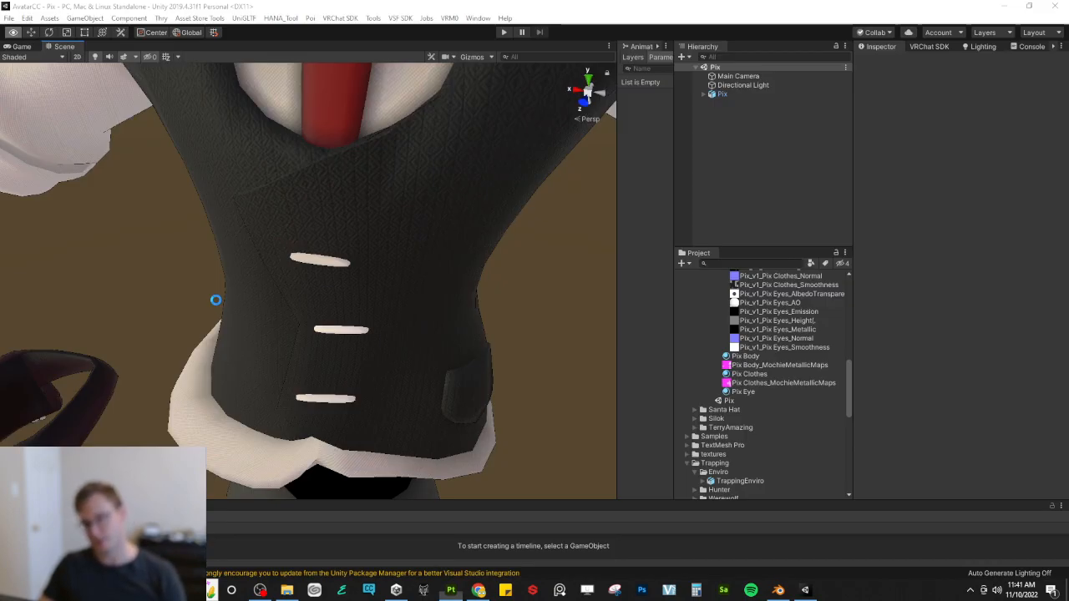
key("alt+Tab")
key("Tab")
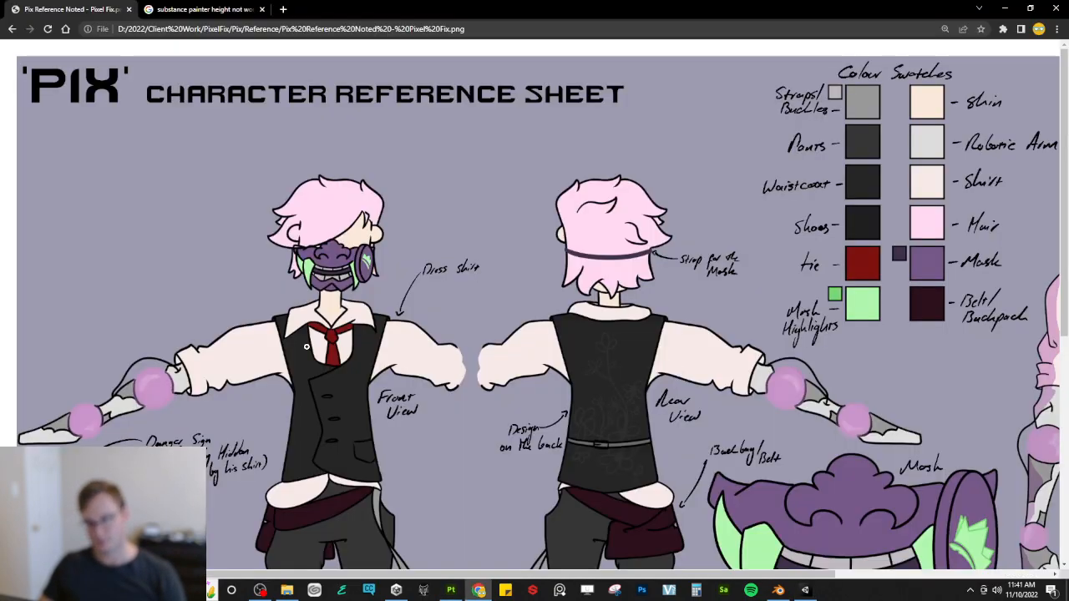
key("alt+Tab")
left_click_drag(359, 358, 389, 251, "alt")
key("alt+Tab")
key("alt+Tab")
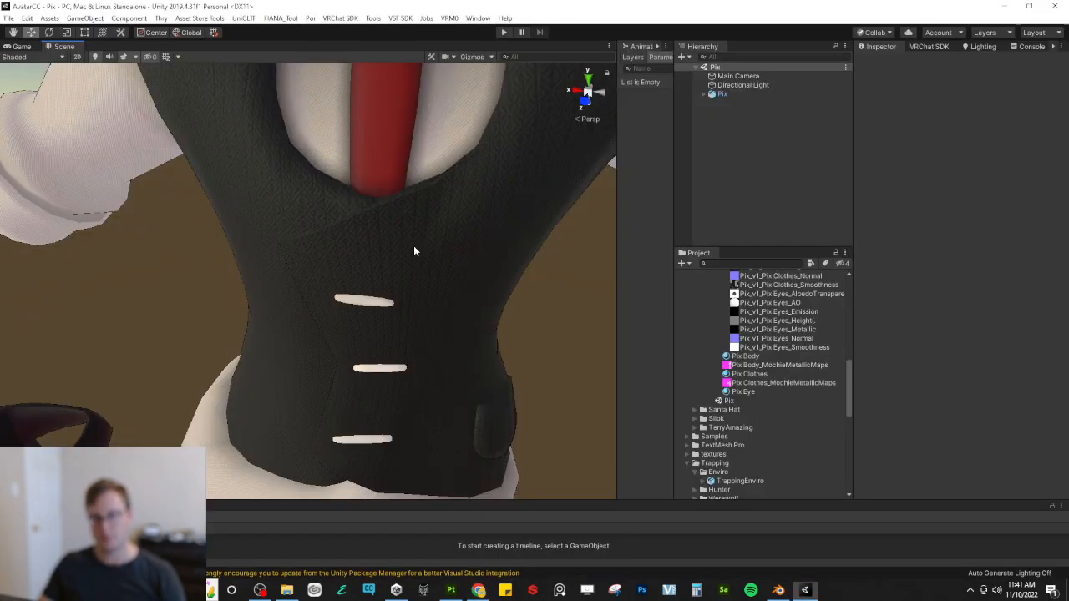
key("alt+Tab")
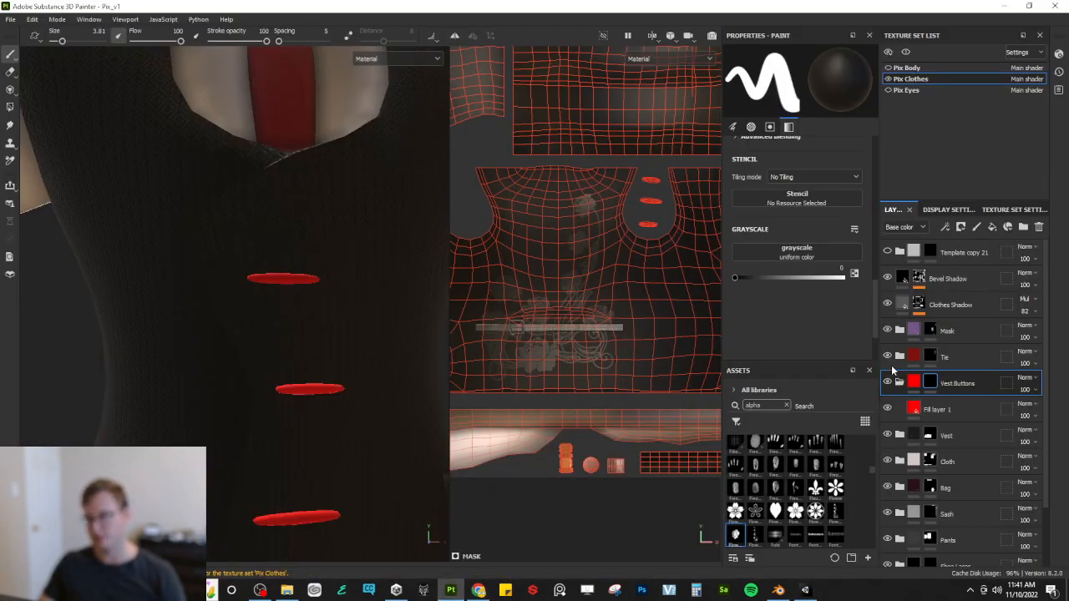
Step: Hide the Vest Buttons folder and include the three buttons in the Vest folder's mask with Polygon Fill
left_click(887, 408)
left_click(946, 435)
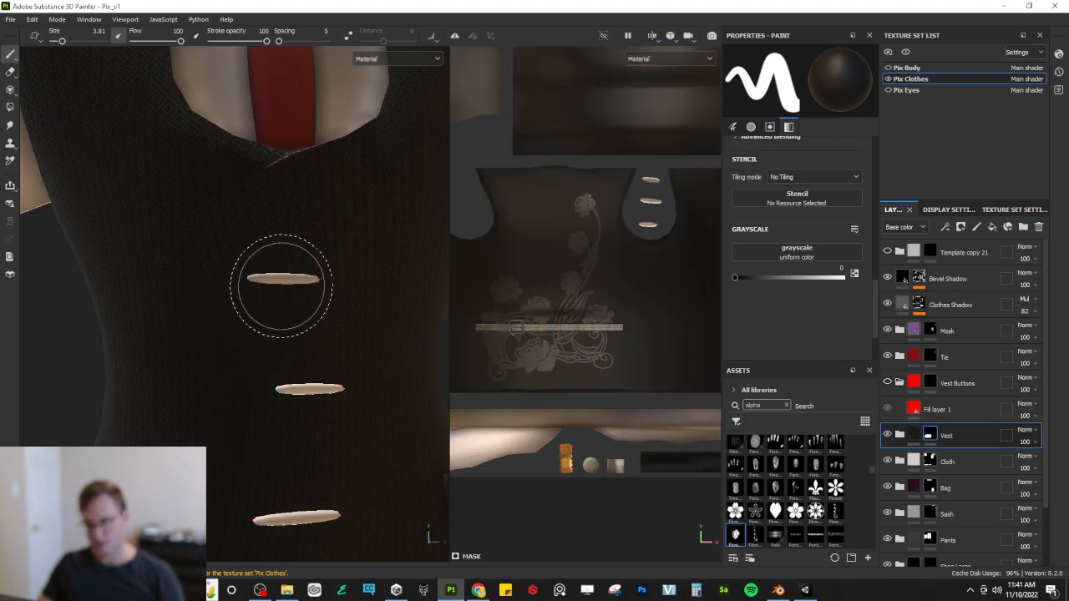
left_click(10, 90)
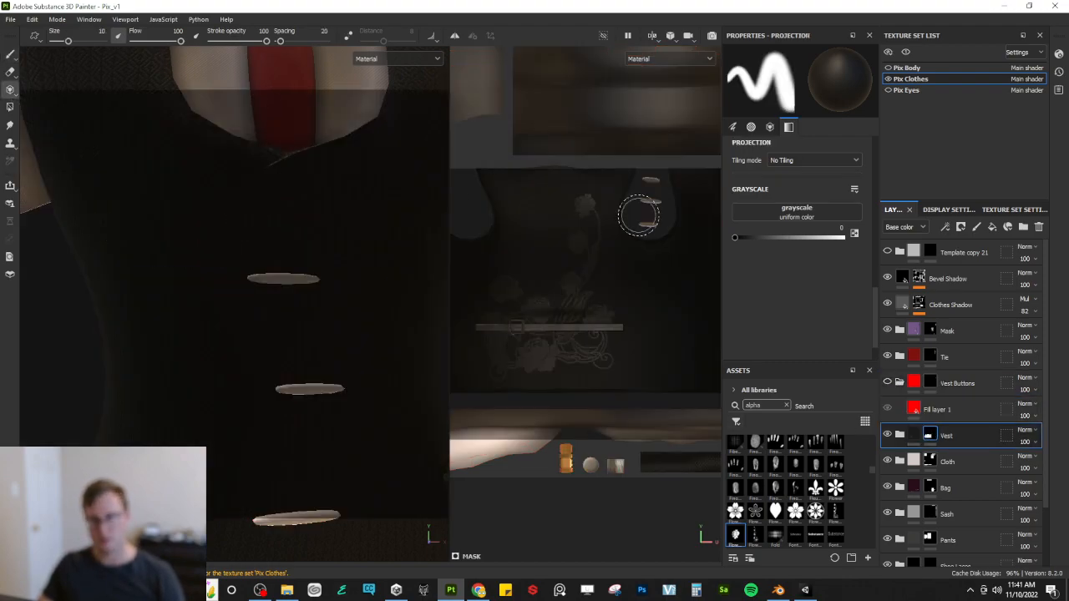
left_click(10, 107)
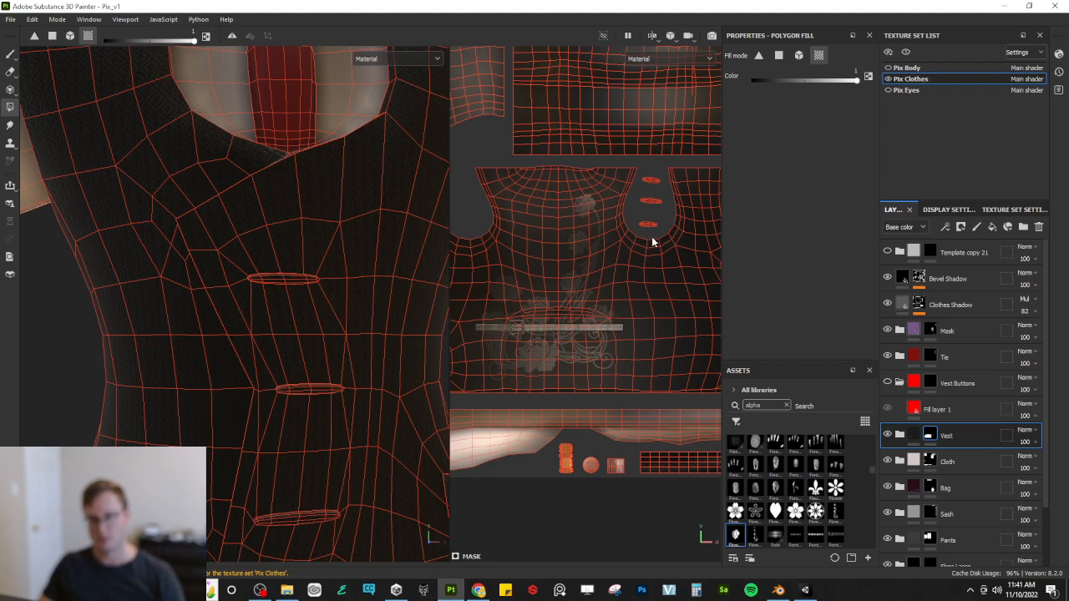
left_click(10, 54)
left_click_drag(204, 174, 232, 251, "alt")
middle_click_drag(231, 251, 169, 208, "alt")
right_click_drag(170, 208, 163, 310, "alt")
left_click_drag(162, 310, 100, 322, "alt")
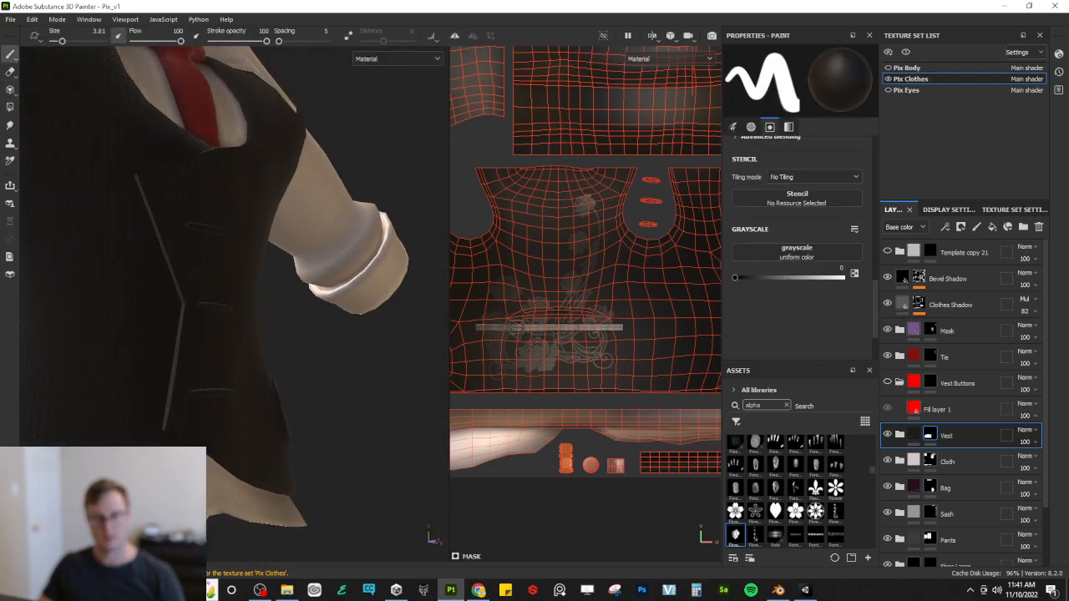
right_click_drag(171, 359, 267, 298, "alt")
left_click_drag(267, 299, 232, 339, "alt")
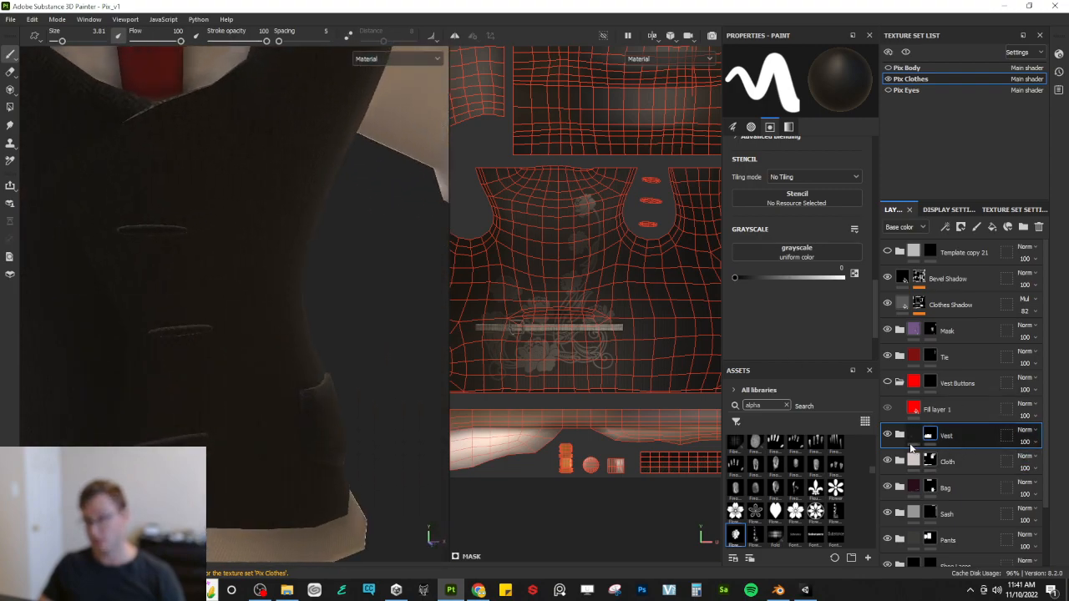
Step: Expand the Vest folder, move the Vest Buttons folder to the top of its contents and make it visible
left_click(901, 435)
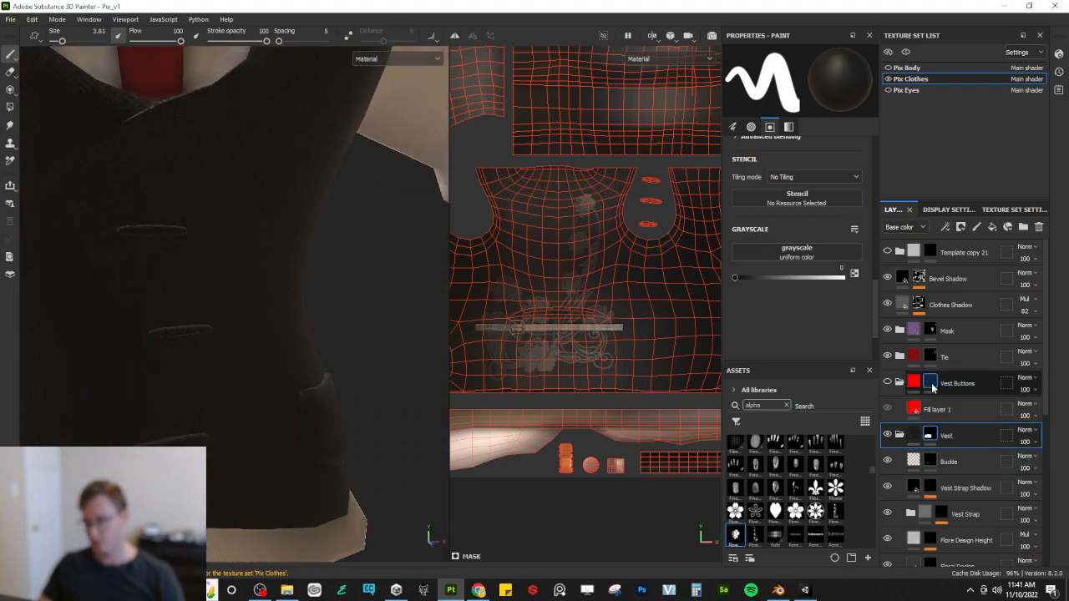
left_click_drag(958, 386, 964, 452)
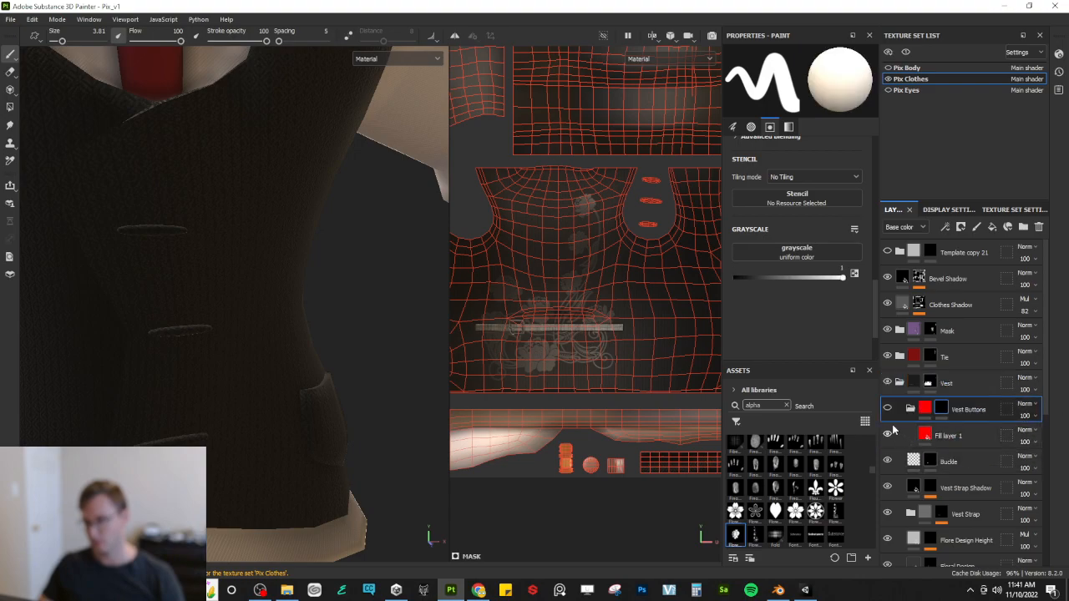
left_click(887, 433)
Step: Set the base color of the Vest Buttons fill layer to near-black 050505
left_click(924, 435)
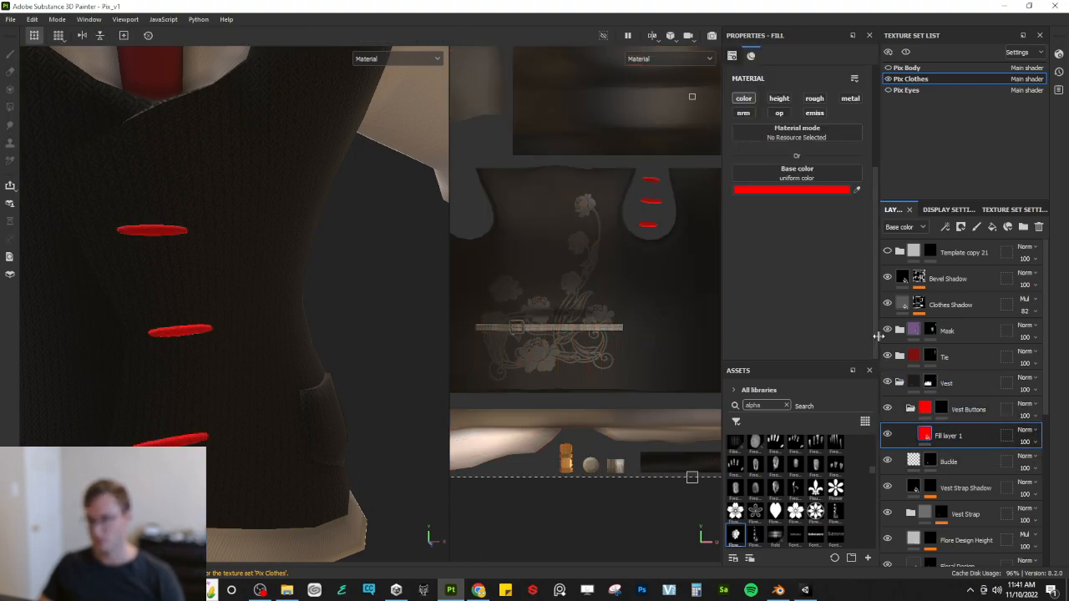
left_click(799, 191)
left_click_drag(821, 411, 796, 447)
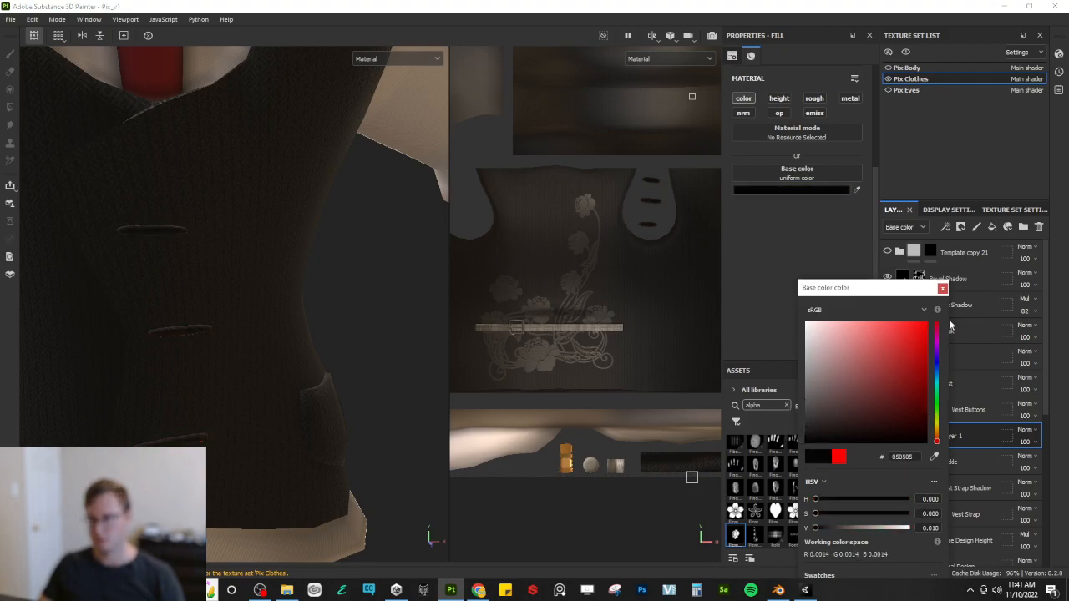
left_click(943, 289)
scroll(212, 249, "down", 4)
left_click_drag(214, 251, 246, 273, "alt")
Step: Display only the base color in the viewport and set the Vest Buttons fill color to dark gray 181818
key("c")
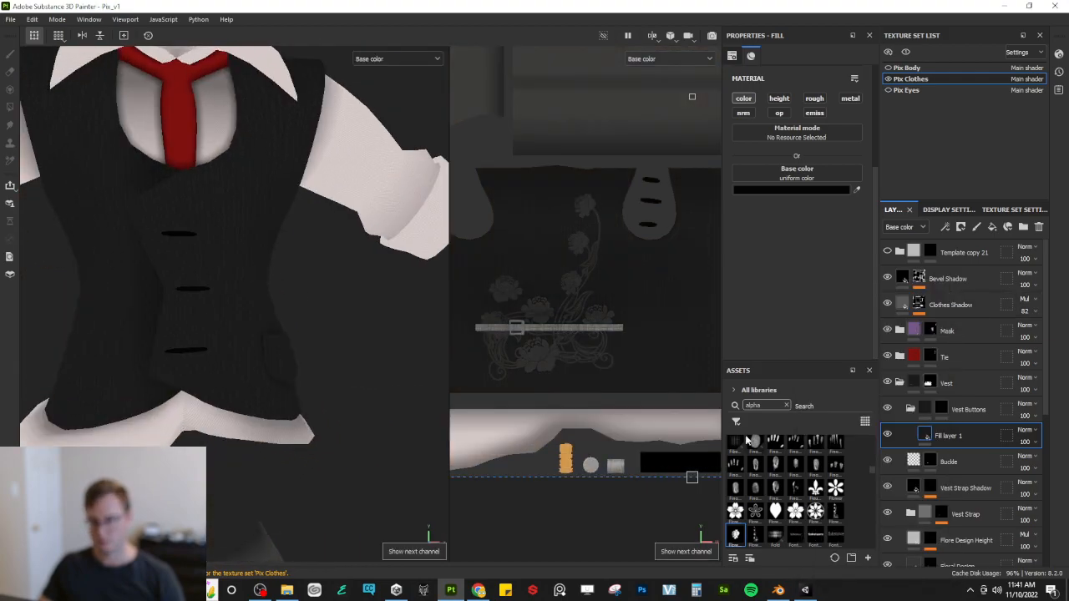
left_click(780, 190)
mouse_move(807, 435)
left_mouse_down()
mouse_move(808, 423)
mouse_move(805, 431)
left_mouse_up()
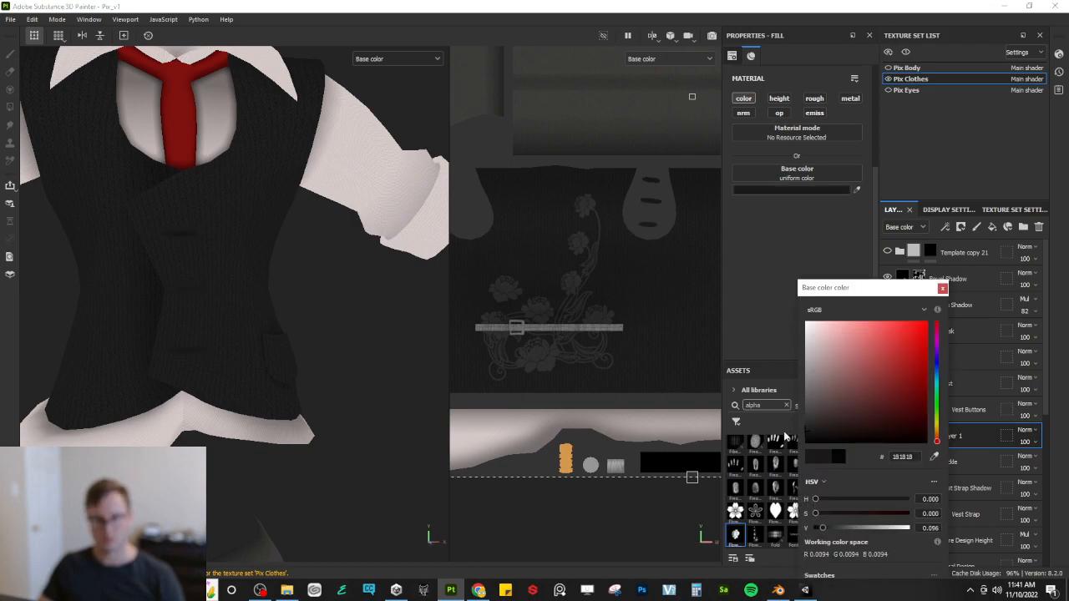
left_click(941, 288)
left_click_drag(359, 305, 238, 277, "alt")
scroll(240, 278, "down", 4)
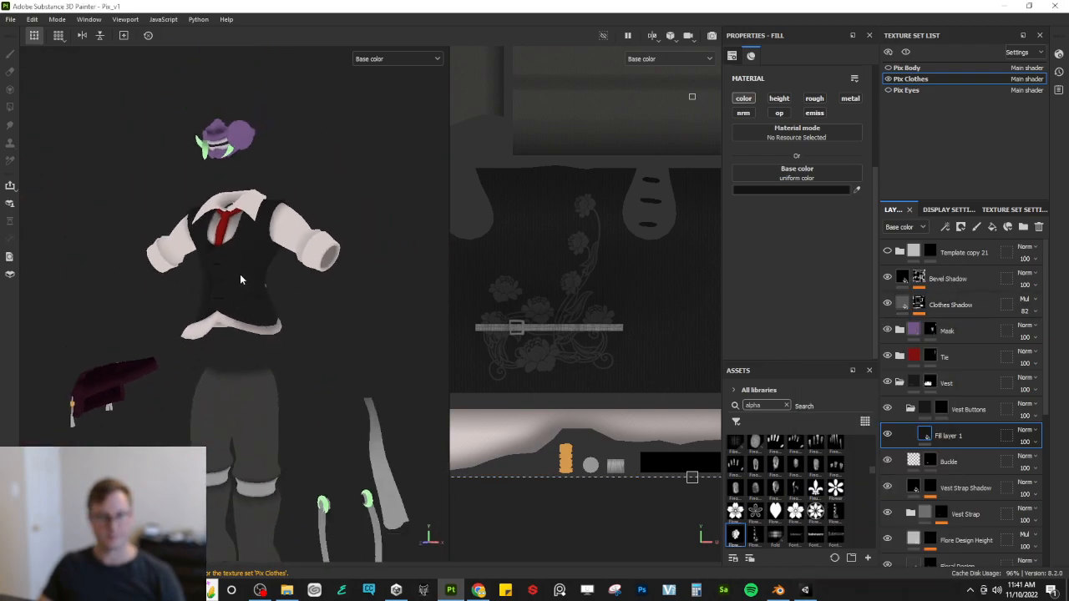
Step: Save the project and switch the viewport back to the full Material display
key("ctrl+s")
key("m")
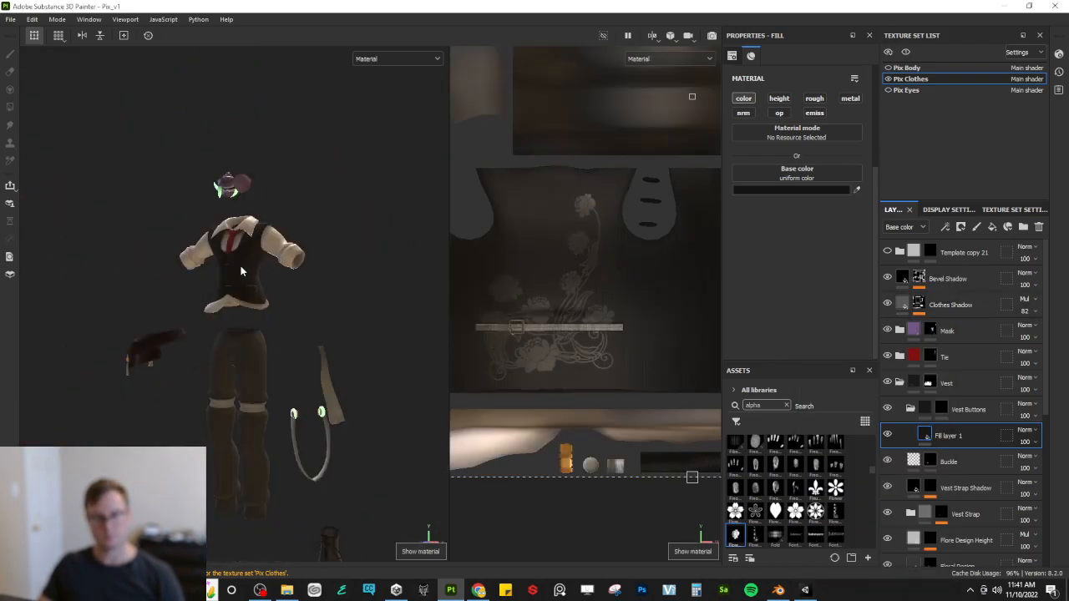
left_click_drag(246, 270, 342, 287, "alt")
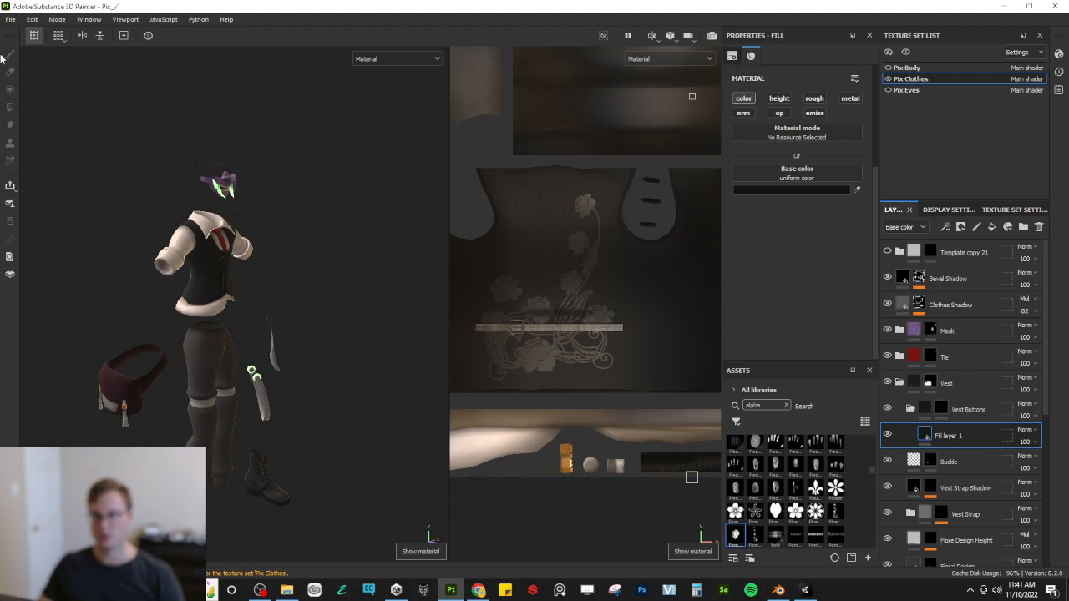
Step: Export the Pix Body, Pix Clothes and Pix Eyes textures as 8-bit PNGs to the Unity project's Textures folder
left_click(10, 19)
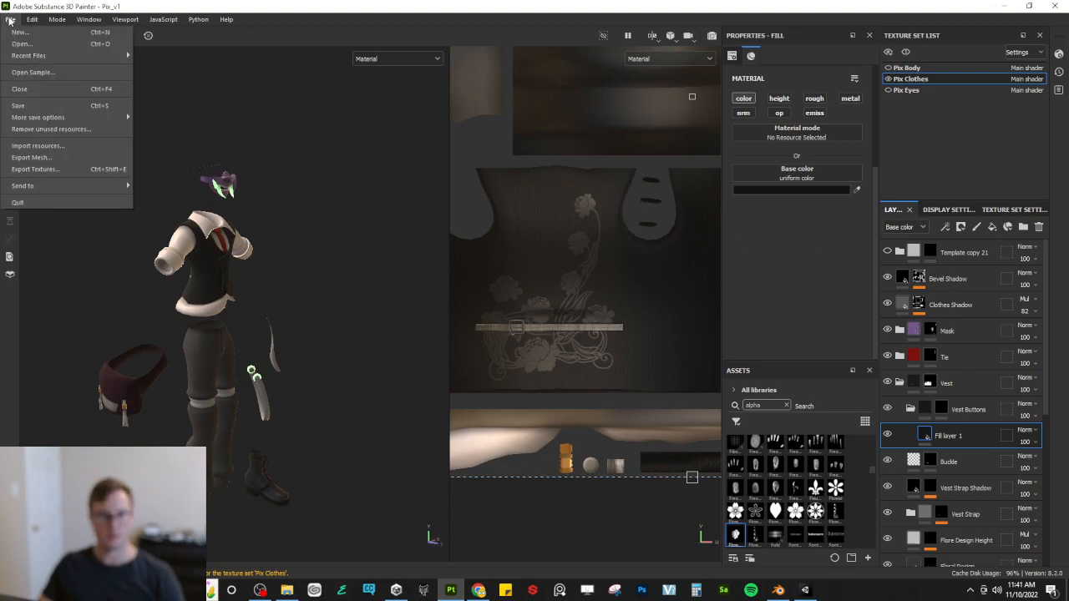
left_click(26, 169)
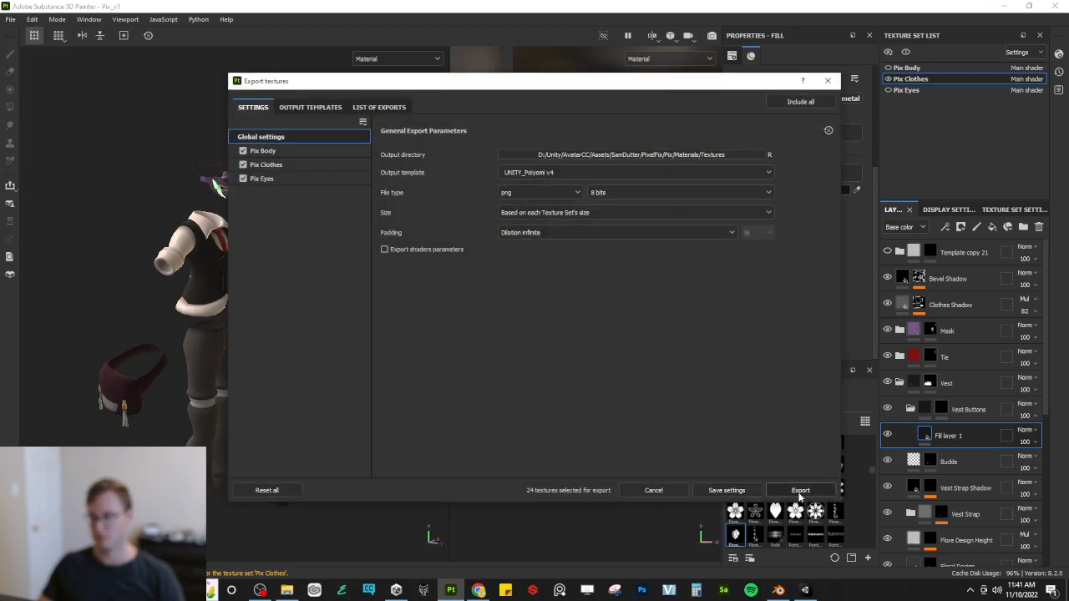
left_click(799, 491)
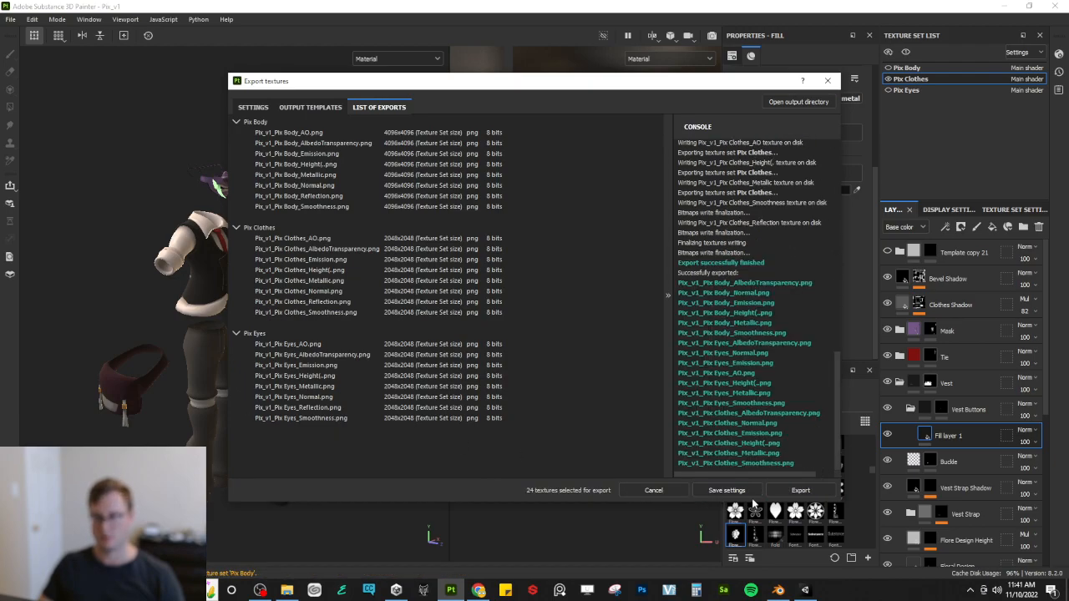
left_click(654, 490)
left_click_drag(198, 342, 248, 312, "alt")
Step: Switch to the AvatarCC project in Unity and bring the whole Pix character into view
key("alt+Tab")
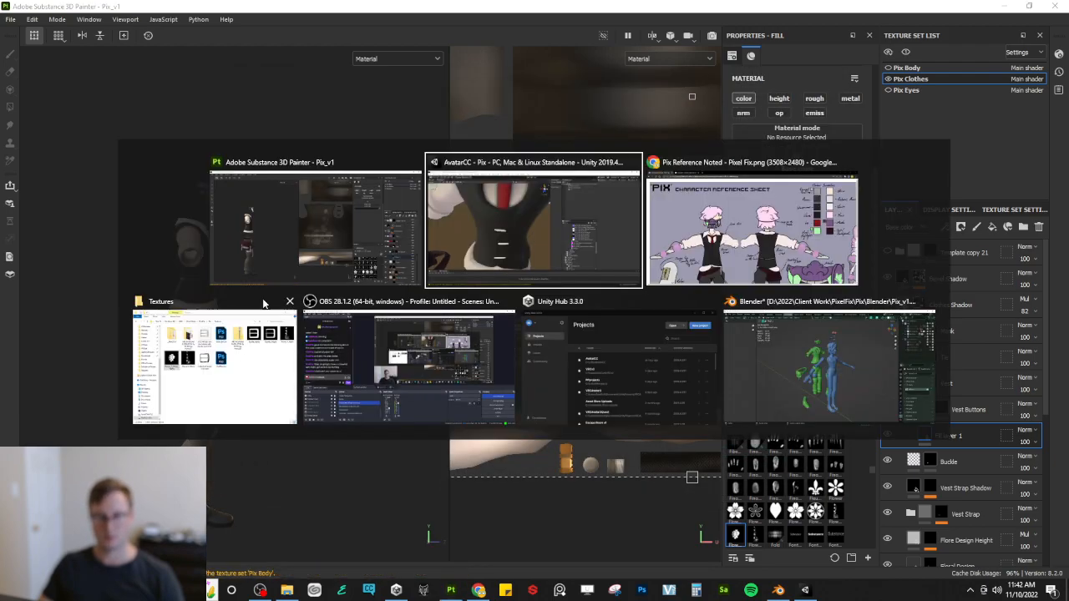
left_click(518, 239)
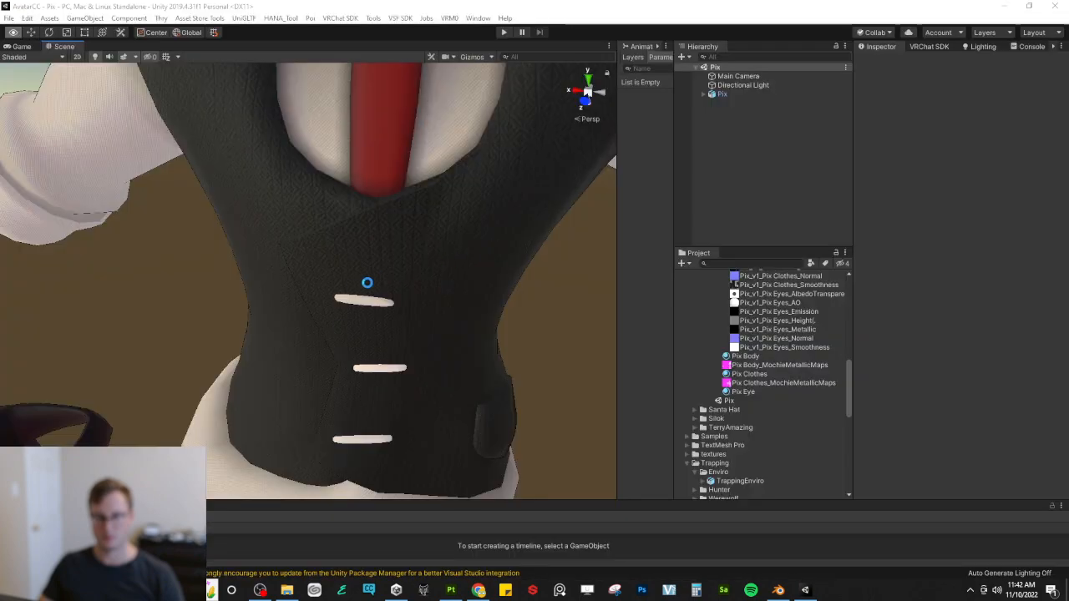
scroll(334, 288, "down", 10)
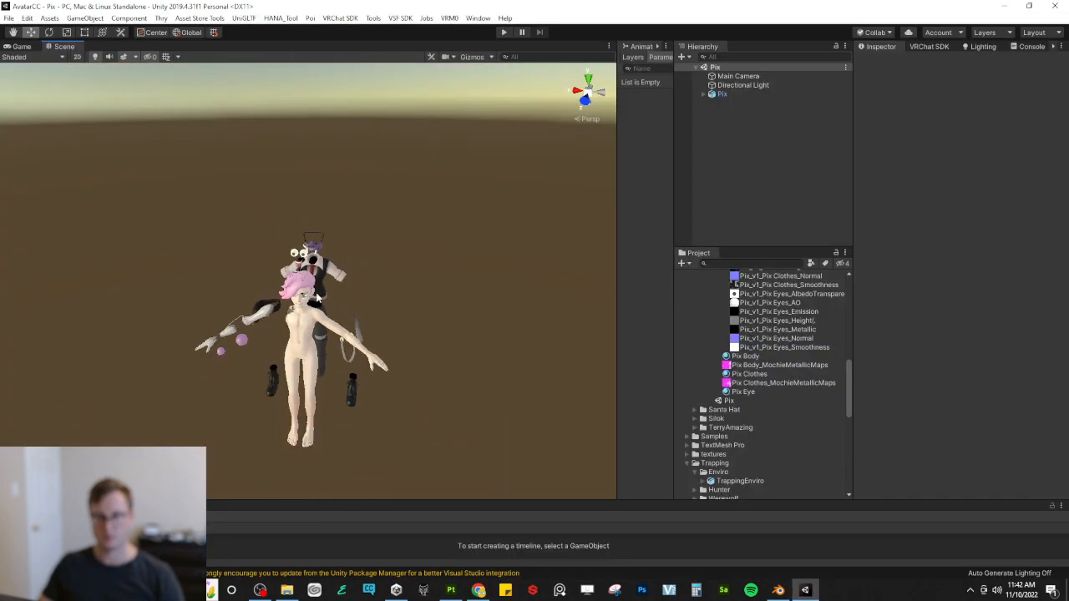
Step: Examine the shirt collar, tie and vest on the Pix character in the Unity scene from the front and from below
scroll(317, 299, "up", 8)
left_click_drag(263, 316, 348, 258, "alt")
scroll(434, 269, "down", 4)
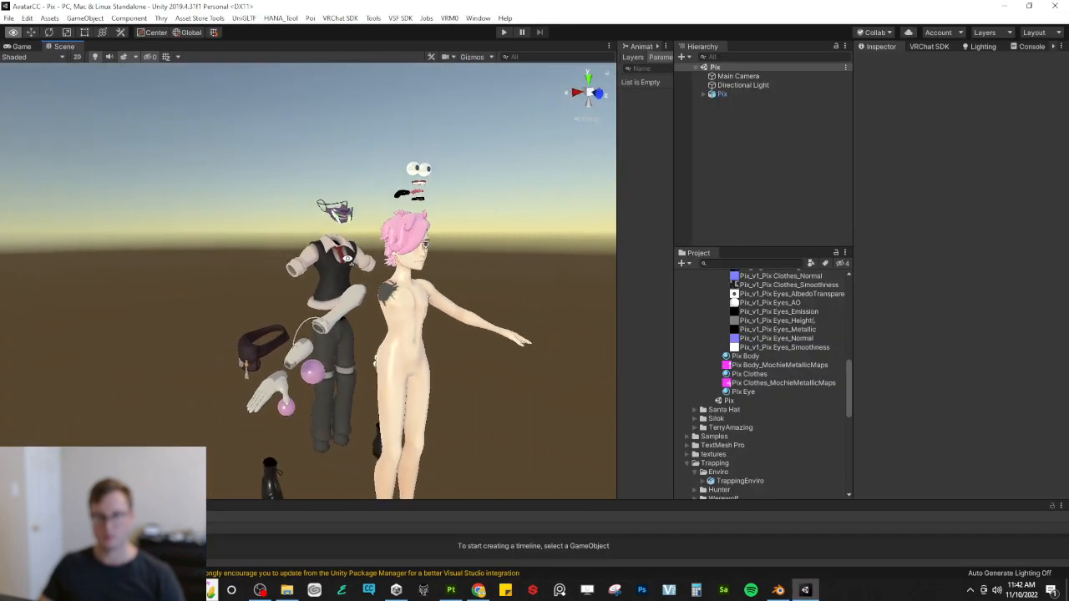
scroll(348, 259, "up", 8)
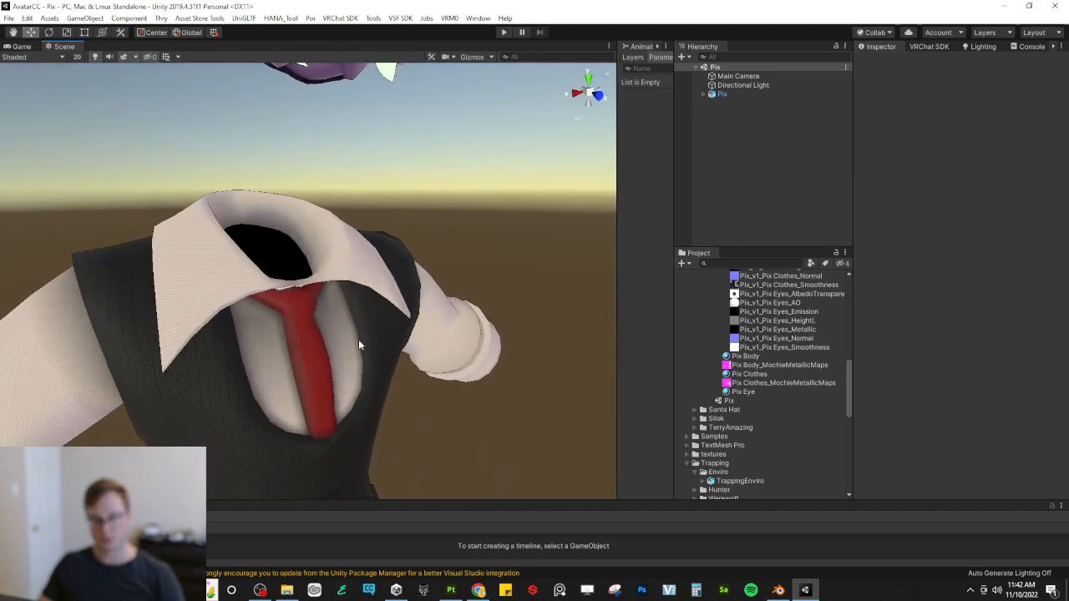
left_click_drag(358, 340, 263, 163, "alt")
scroll(217, 365, "up", 2)
scroll(222, 361, "down", 4)
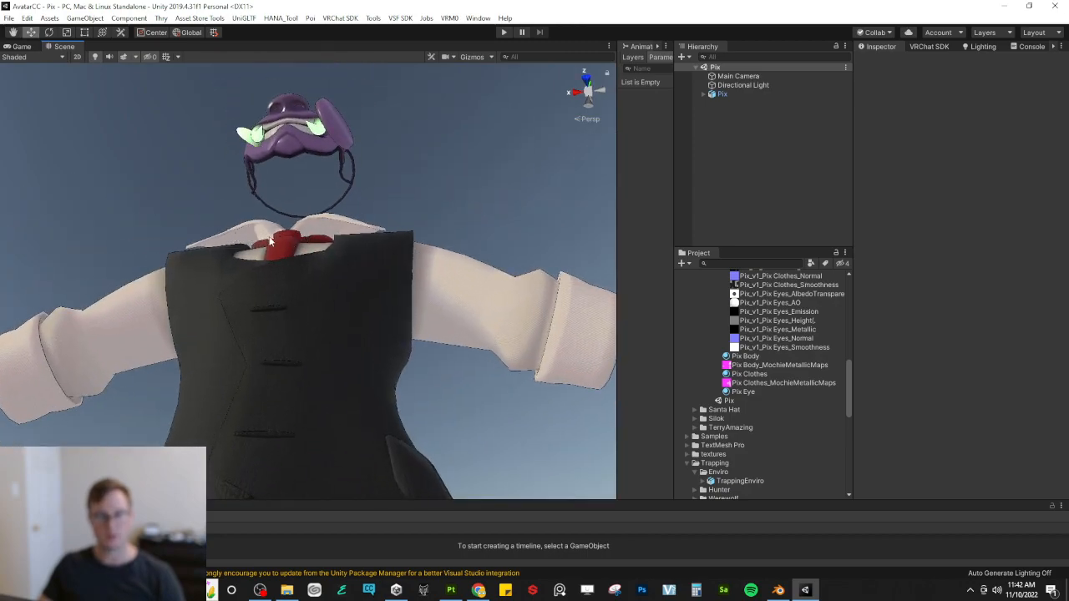
left_click_drag(268, 230, 235, 384, "alt")
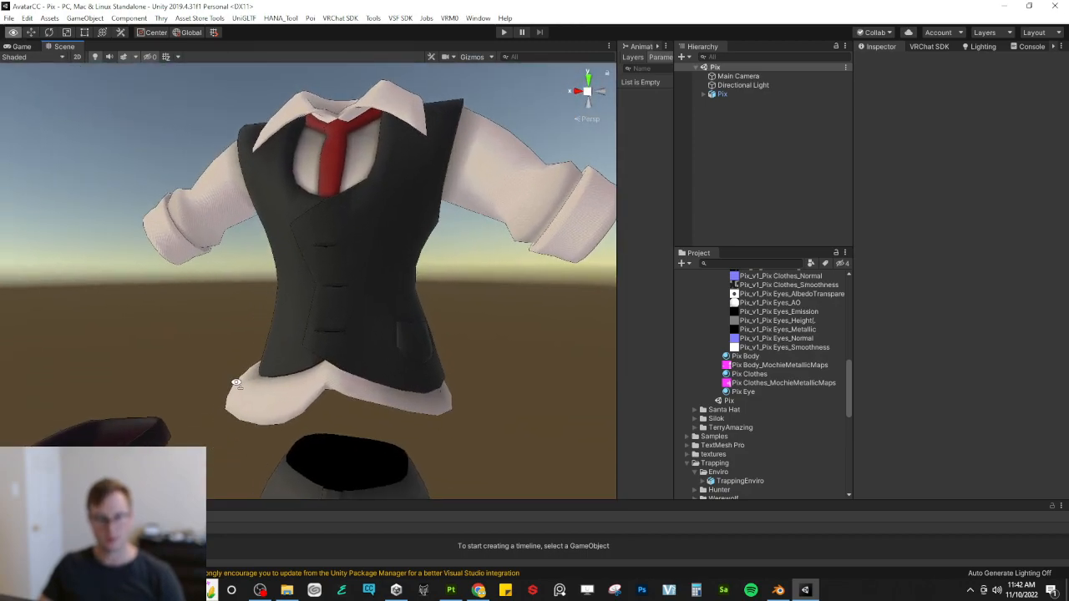
Step: Switch to Substance Painter, bring the collar and tie into close view, and display only the base color
key("alt+Tab")
left_click(495, 239)
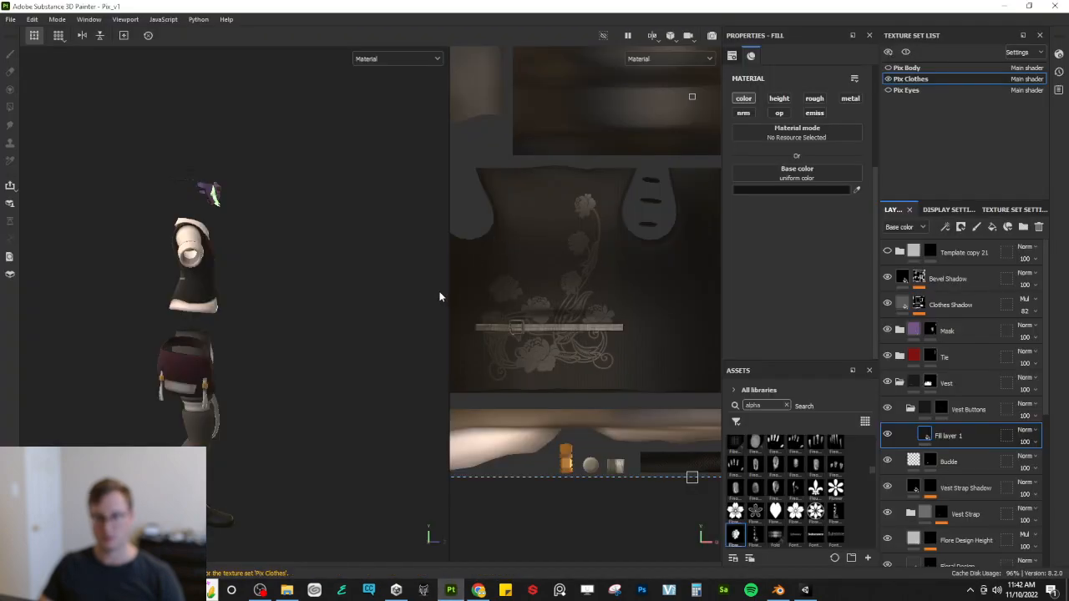
left_click_drag(327, 265, 147, 185, "alt")
scroll(228, 237, "up", 8)
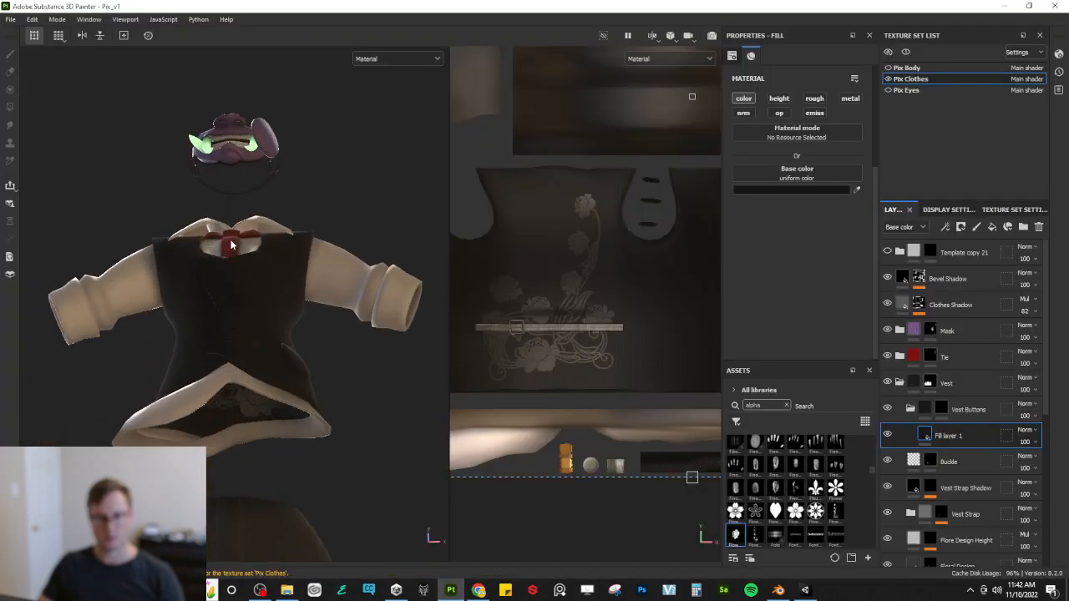
key("c")
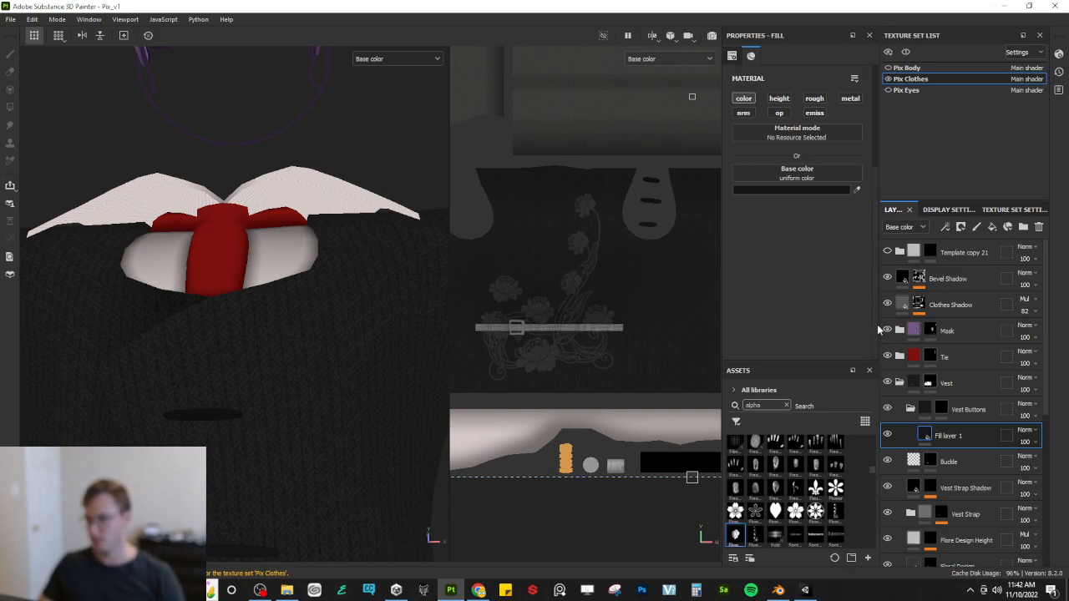
Step: Open the Clothes Shadow layer's mask effects and select the Gradient Linear 1 fill placed over the mask's green teeth in the UV layout
left_click_drag(876, 326, 863, 325)
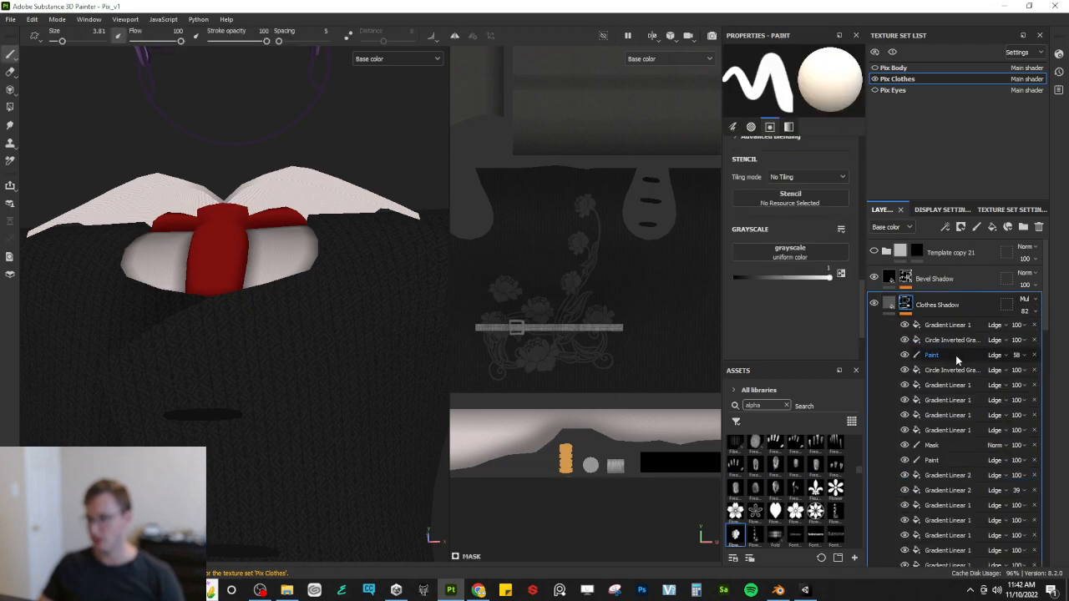
scroll(518, 316, "down", 6)
mouse_move(534, 319)
middle_mouse_down("alt")
mouse_move(582, 337)
mouse_move(556, 379)
middle_mouse_up("alt")
scroll(598, 249, "up", 6)
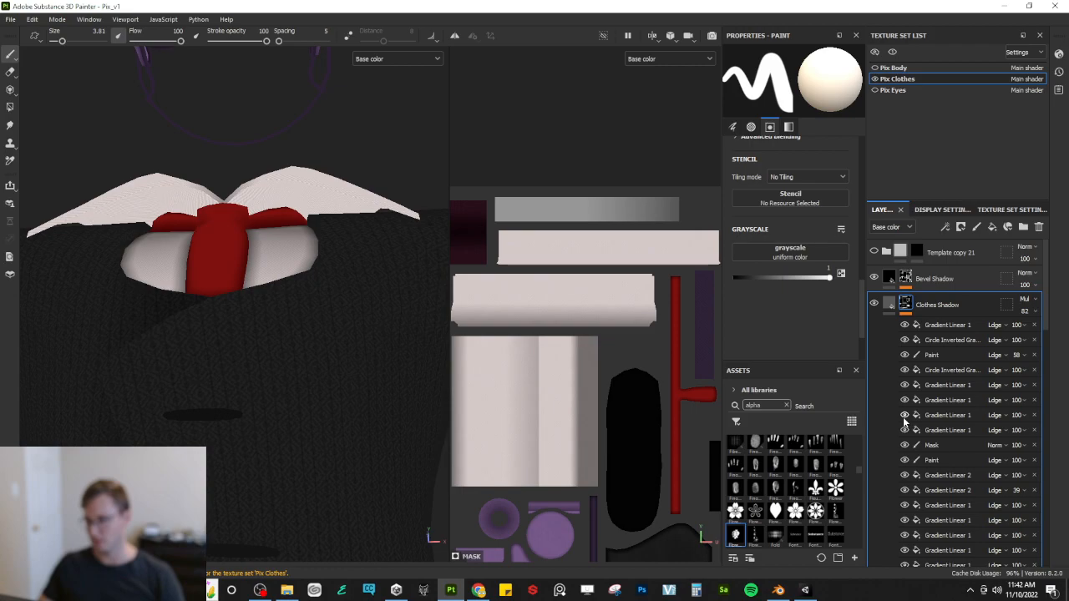
left_click(944, 521)
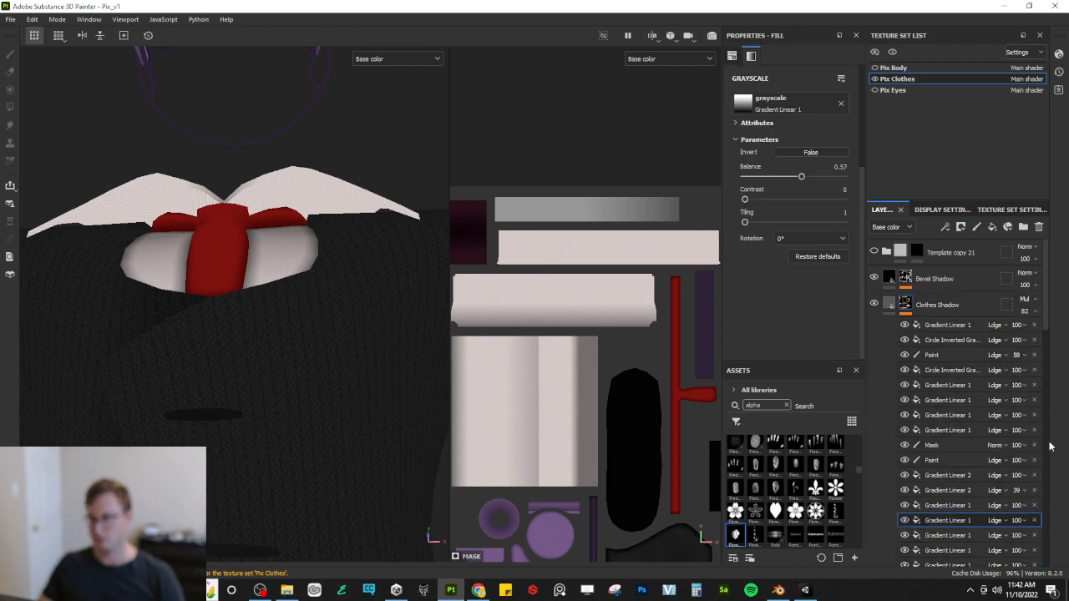
scroll(605, 409, "down", 10)
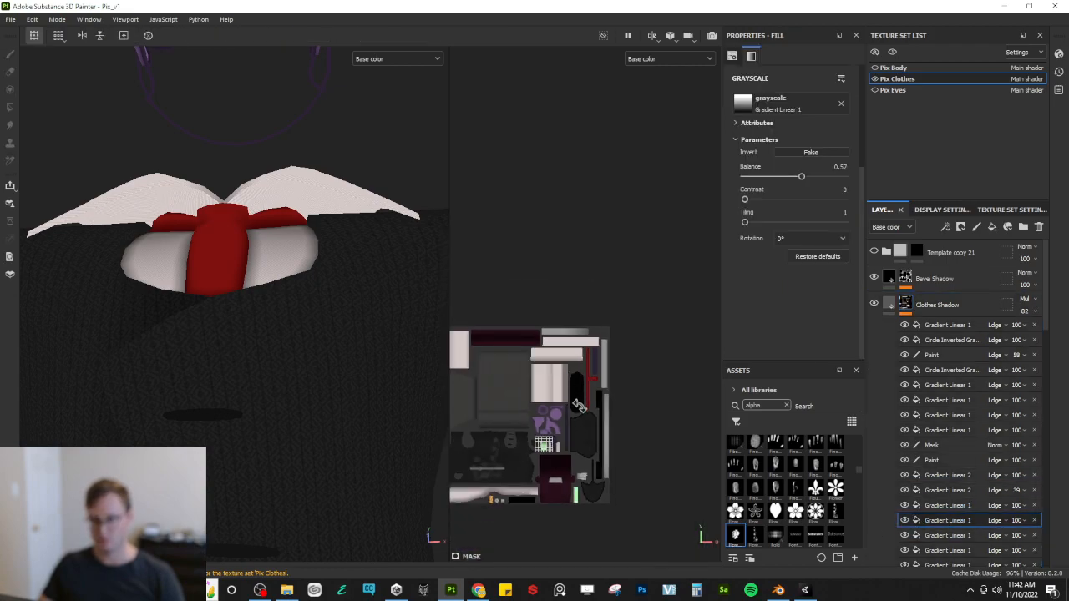
middle_click_drag(578, 405, 594, 379, "alt")
scroll(701, 455, "up", 2)
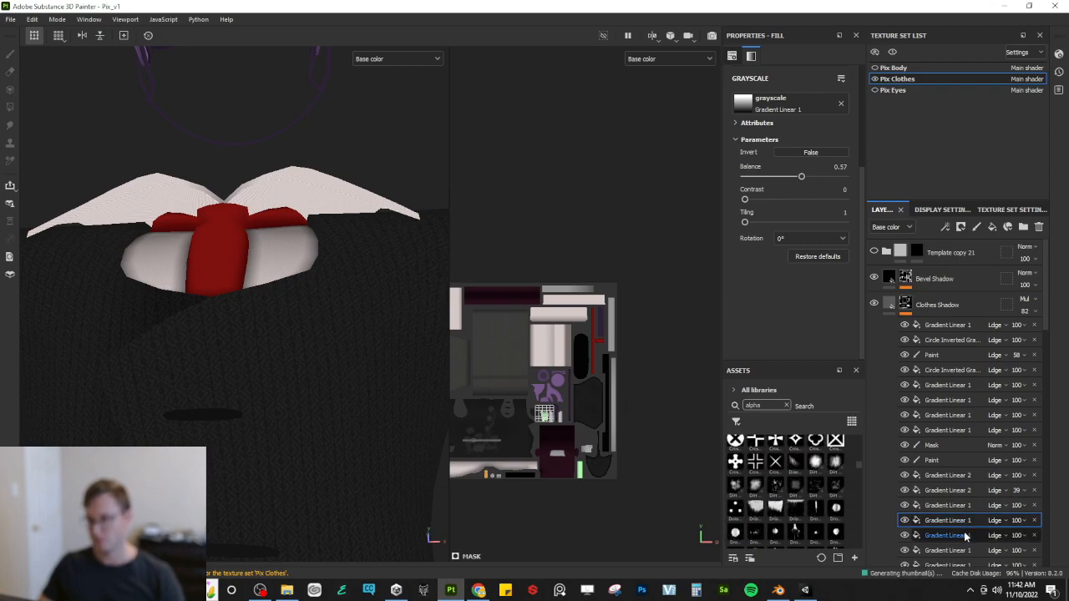
scroll(544, 413, "up", 6)
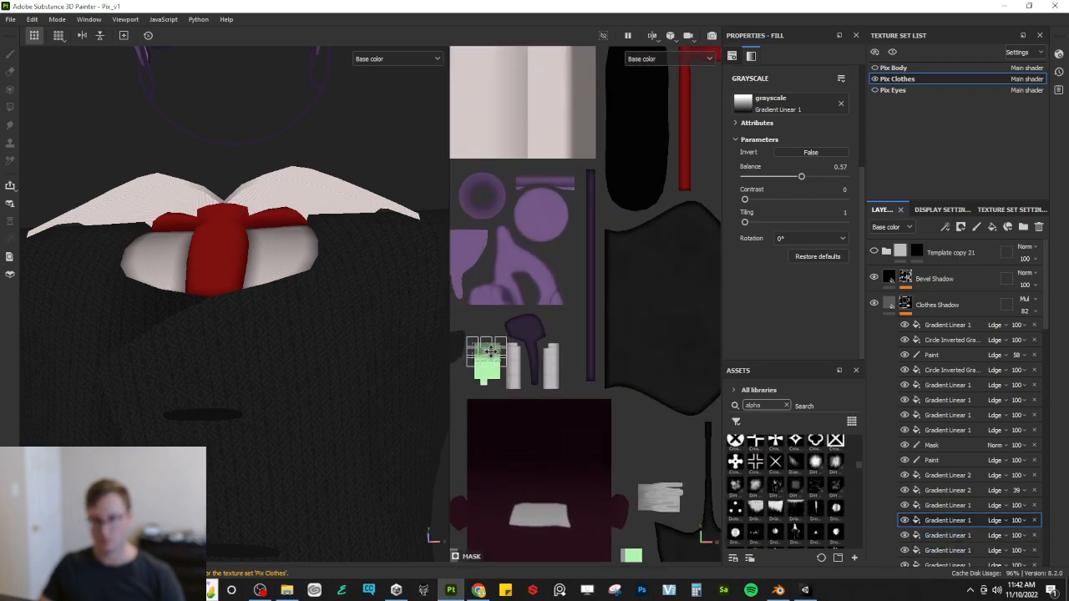
Step: Move the selected shadow gradient in the UV layout onto the shirt collar strip and align it with the strip's upper left corner
left_click_drag(491, 351, 607, 102)
middle_click_drag(605, 169, 603, 387, "alt")
scroll(603, 387, "down", 3)
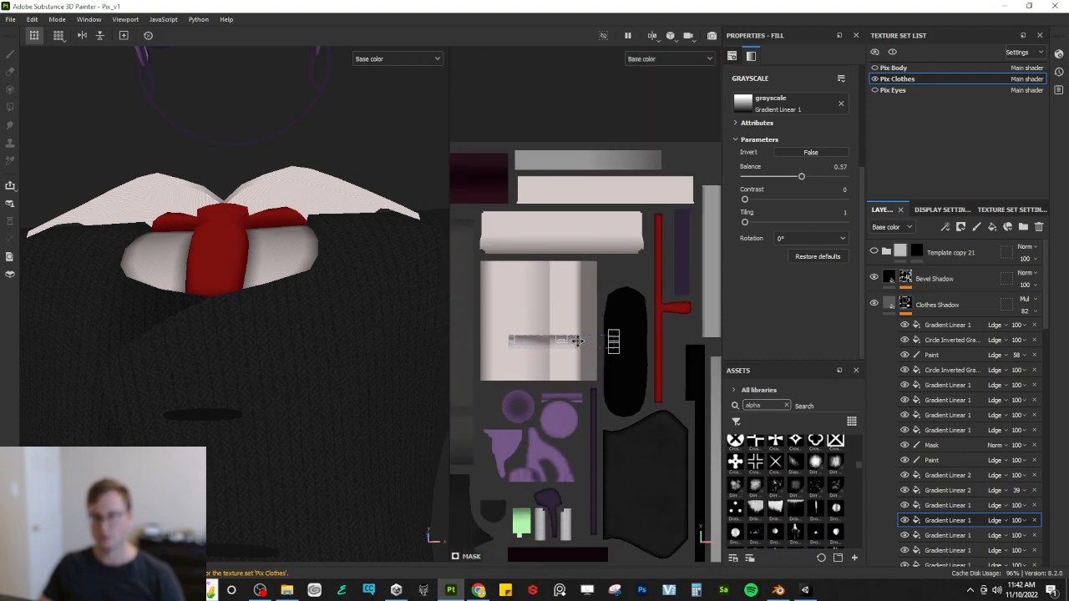
left_click_drag(577, 341, 632, 187)
scroll(590, 287, "up", 2)
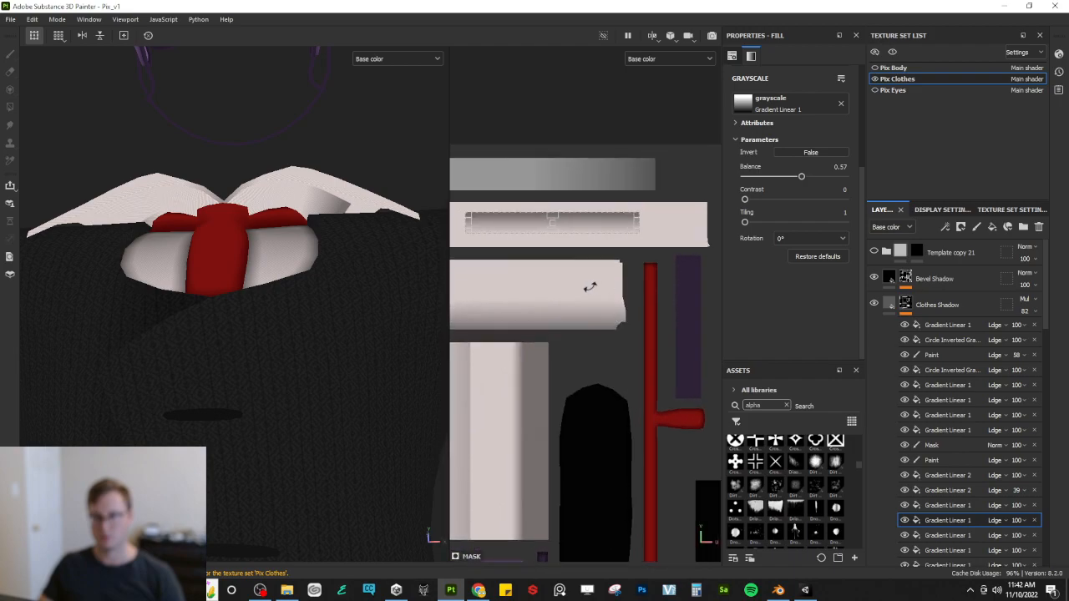
middle_click_drag(590, 286, 627, 333, "alt")
left_click_drag(624, 269, 580, 260)
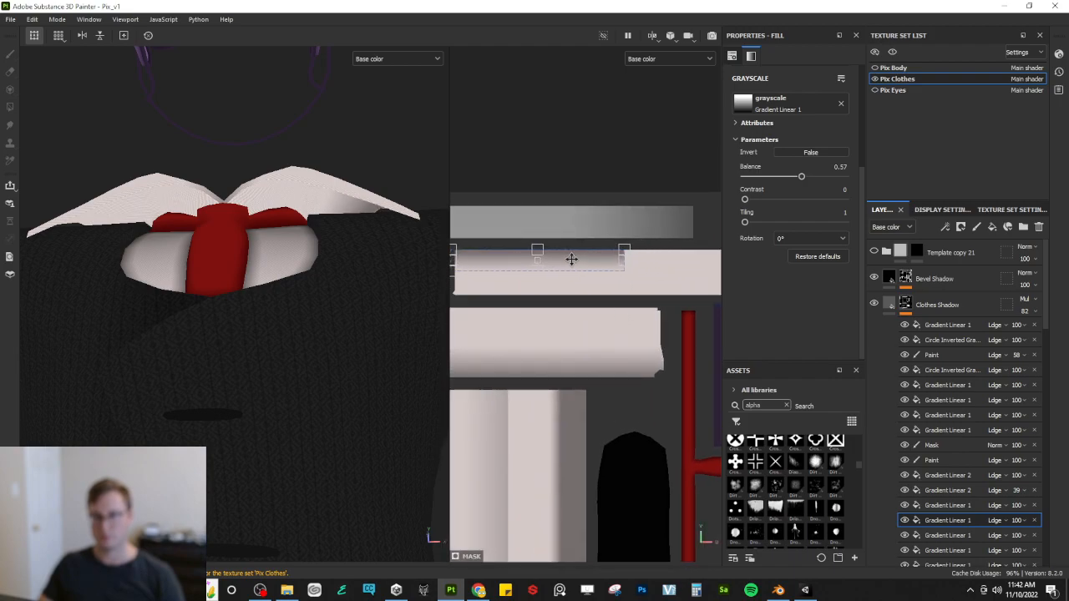
Step: Stretch the shadow gradient to the collar strip's right end and down past its lower edge so it covers the whole strip
scroll(572, 262, "down", 3)
middle_click_drag(628, 289, 603, 310, "alt")
scroll(601, 309, "up", 3)
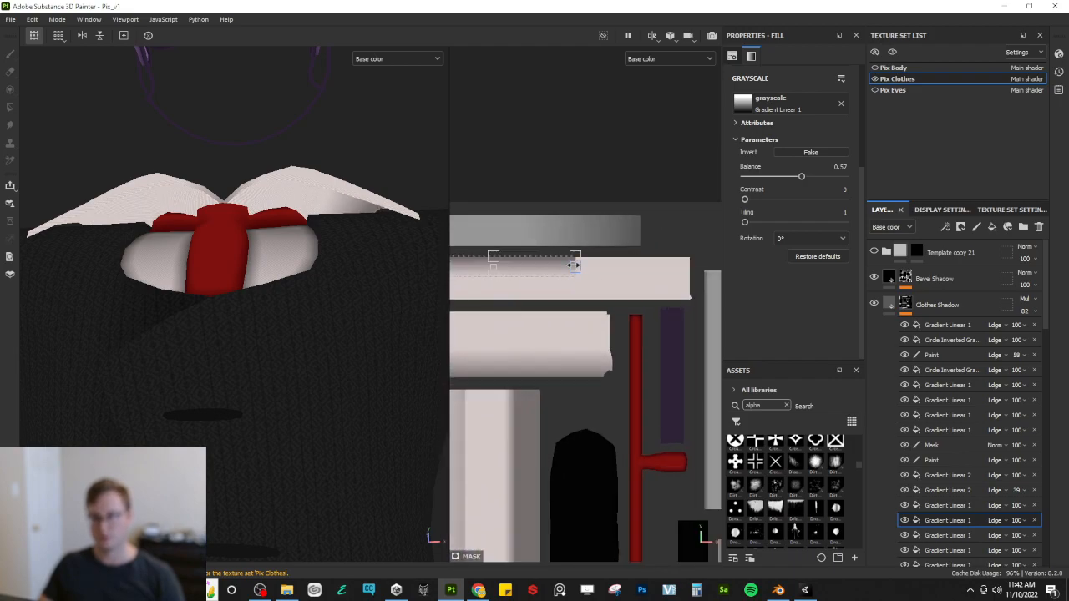
left_click_drag(574, 264, 683, 266)
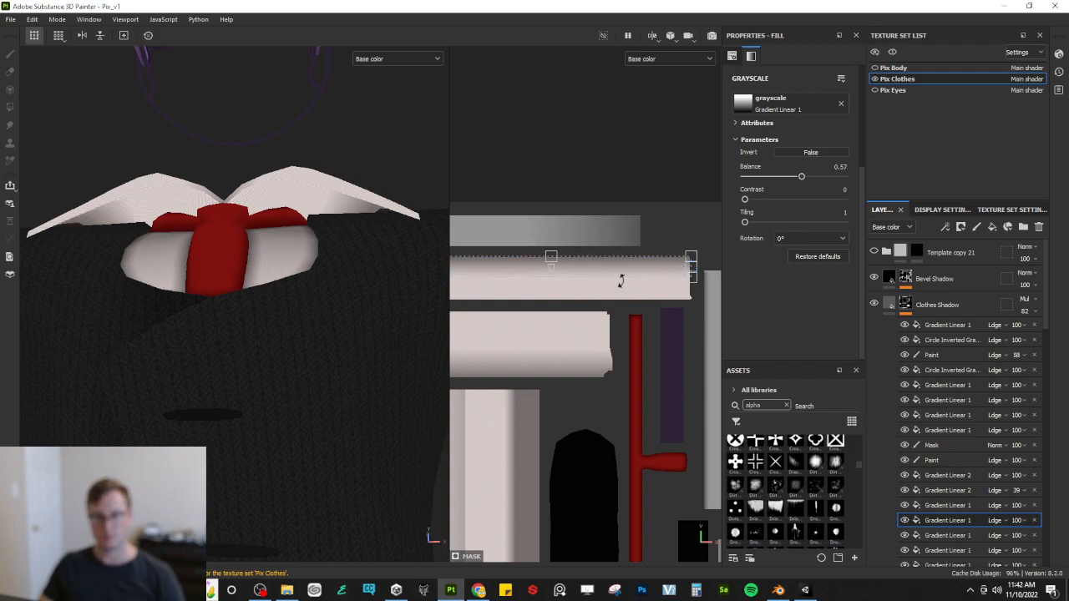
left_click_drag(548, 276, 546, 309)
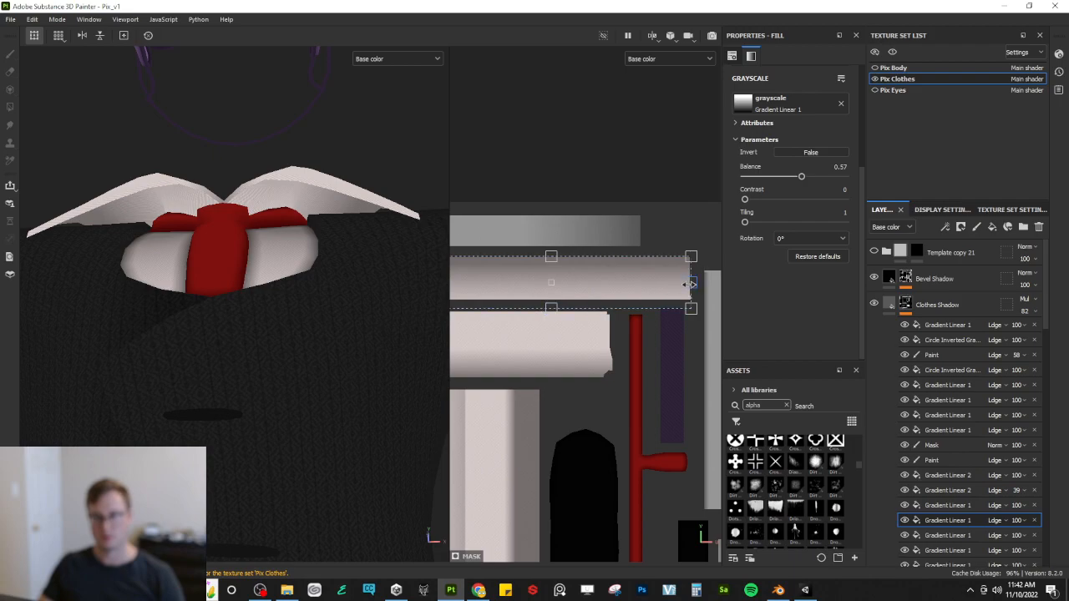
Step: Duplicate the collar shadow gradient, flip the copy upside down, shrink it to the strip's lower part, and check the collar on the model
mouse_move(633, 321)
middle_mouse_down("alt")
mouse_move(704, 312)
mouse_move(635, 337)
middle_mouse_up("alt")
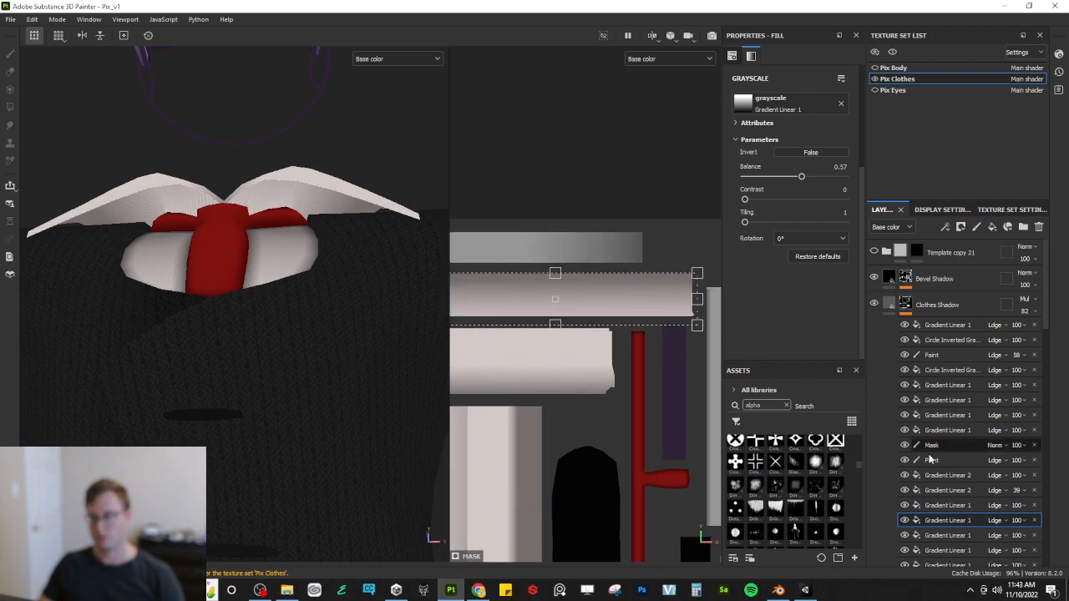
key("ctrl+d")
mouse_move(639, 201)
left_mouse_down("shift")
mouse_move(543, 456)
mouse_move(468, 451)
left_mouse_up("shift")
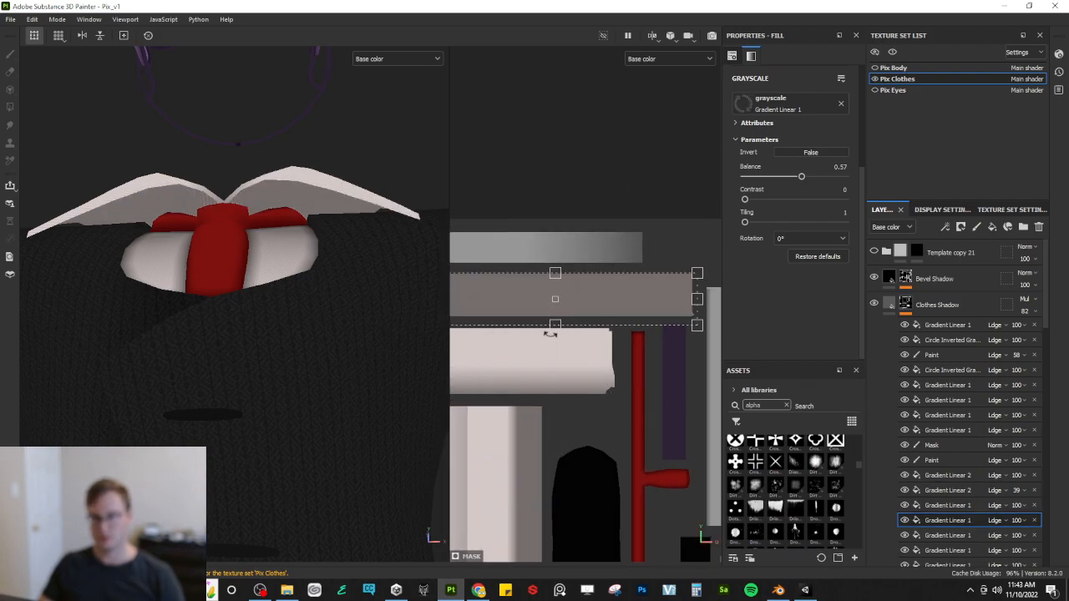
left_click_drag(554, 270, 555, 295)
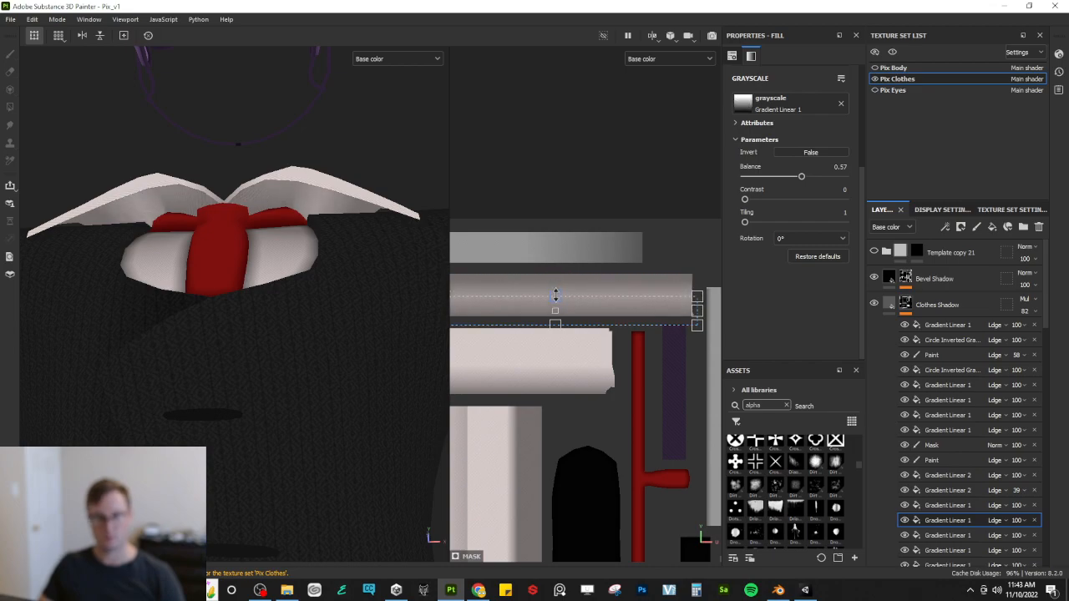
left_click_drag(337, 193, 415, 244, "alt")
left_click_drag(250, 208, 267, 242, "alt")
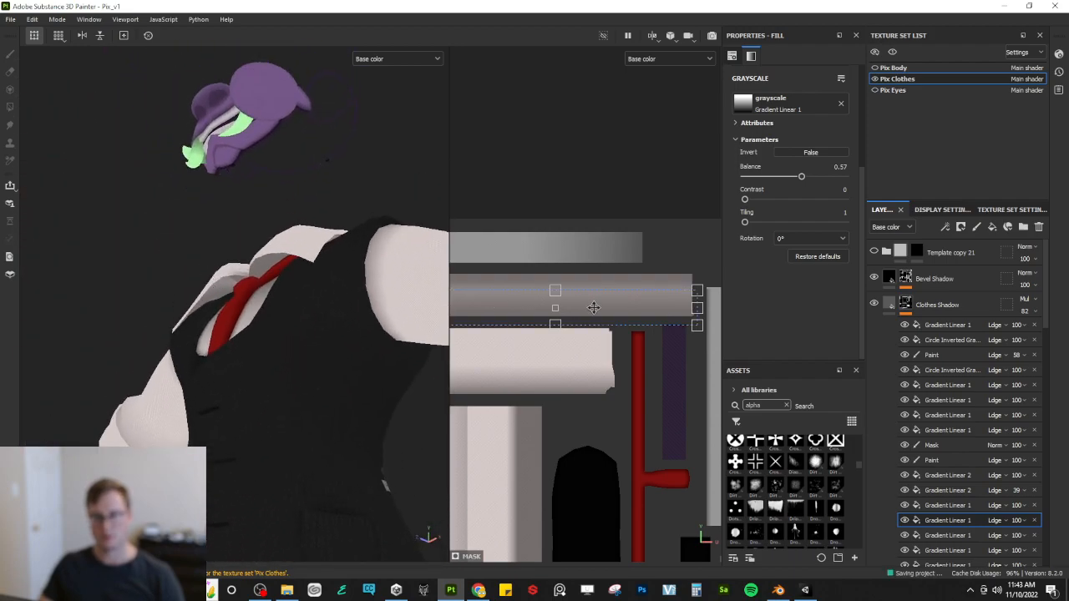
left_click_drag(204, 306, 282, 344, "alt")
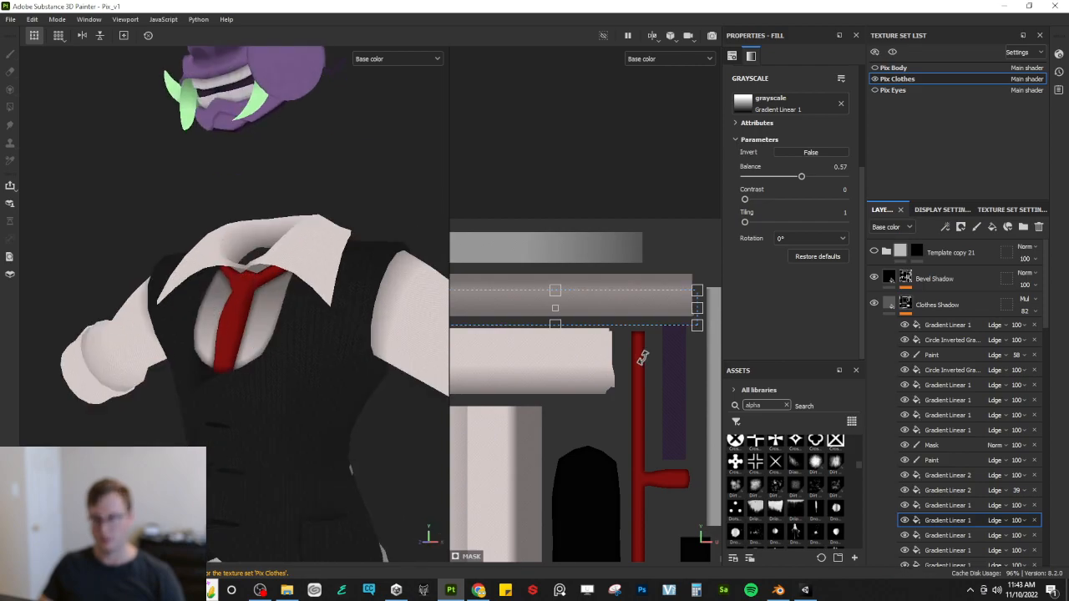
Step: Add a fill layer above the red fill in the Tie folder and give it a black mask
left_click(889, 303)
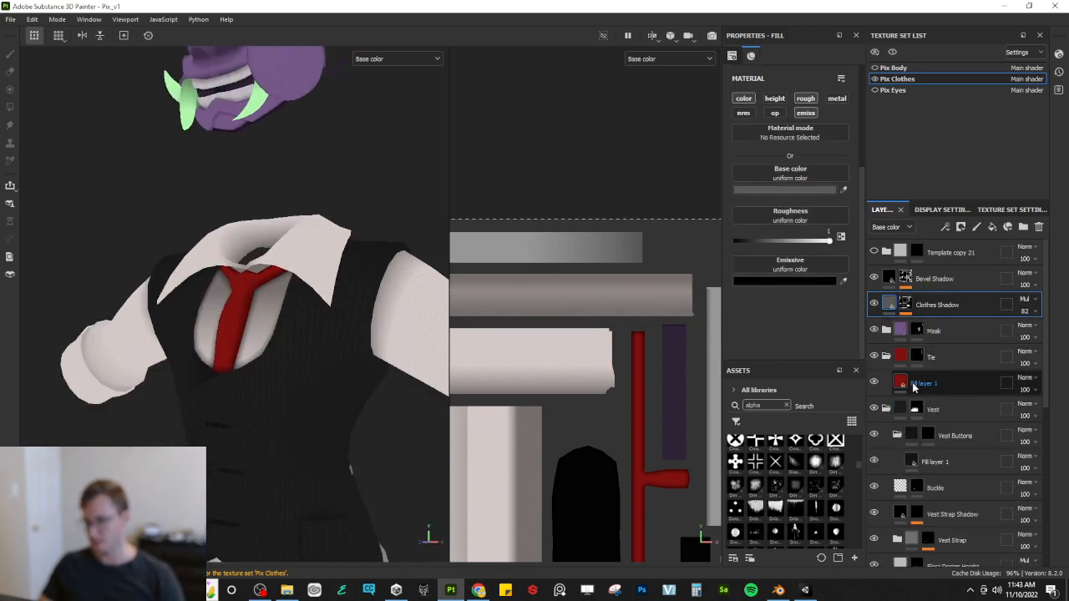
left_click(901, 384)
left_click(992, 227)
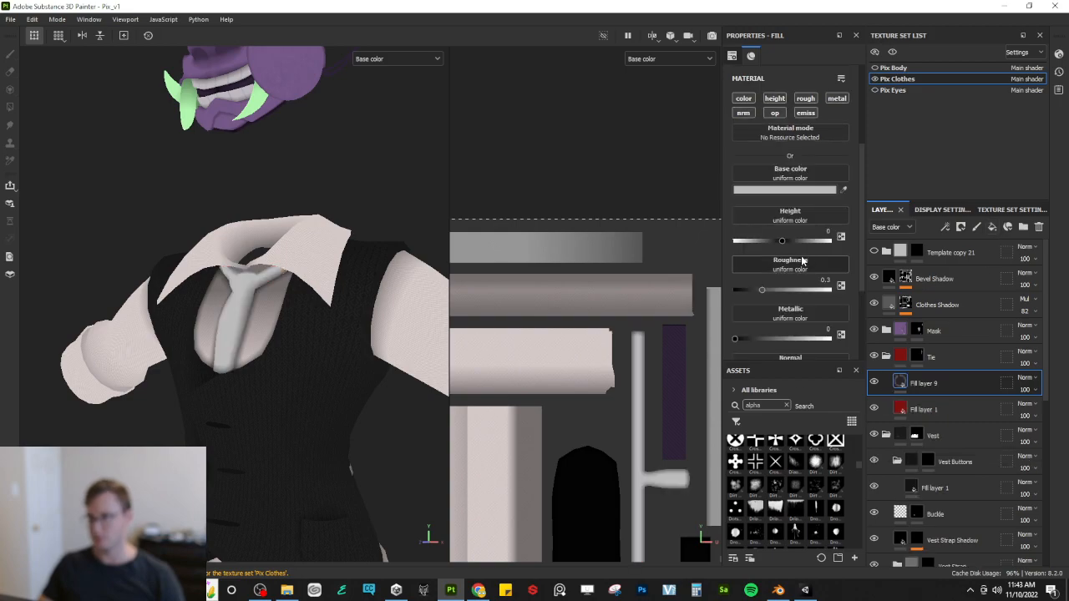
right_click(921, 381)
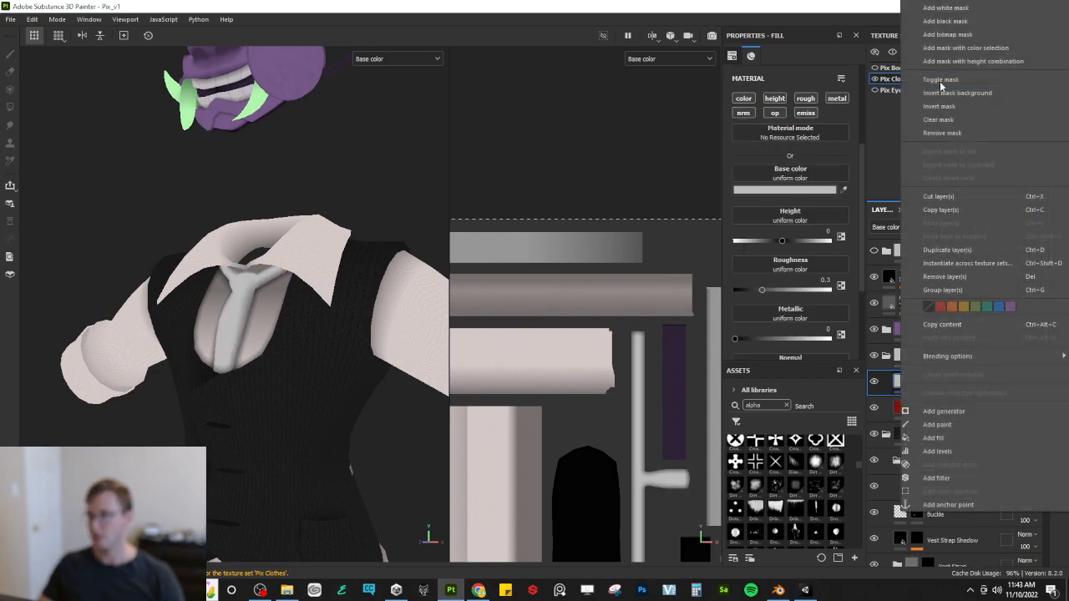
left_click(950, 21)
Step: Add a fill to the new tie layer's mask, search the resources for pattern and fabric, and assign Fabric Squares as its grayscale
right_click(912, 384)
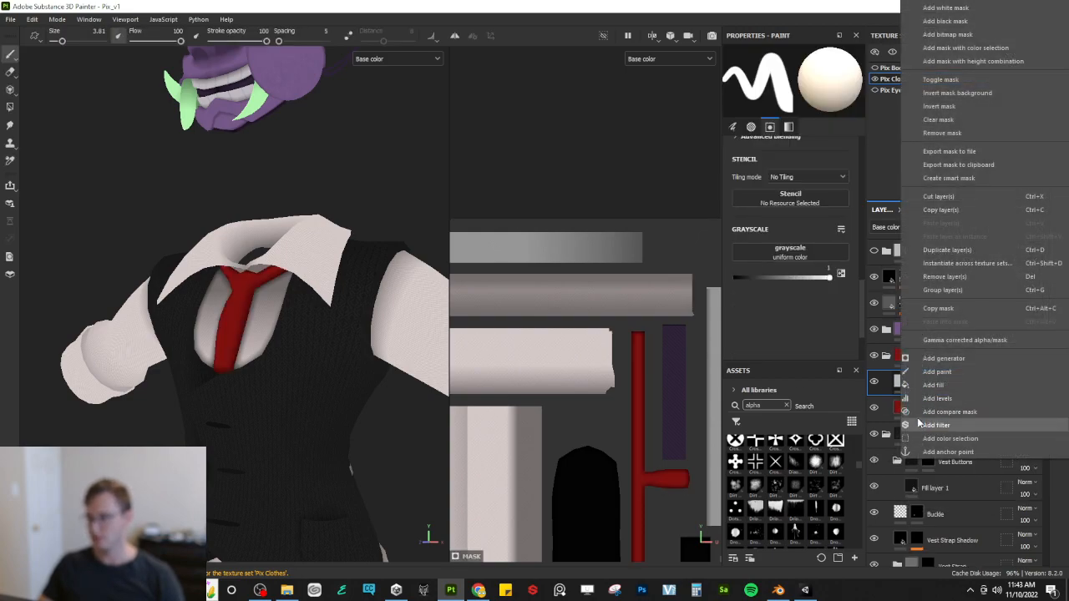
left_click(933, 385)
left_click(790, 99)
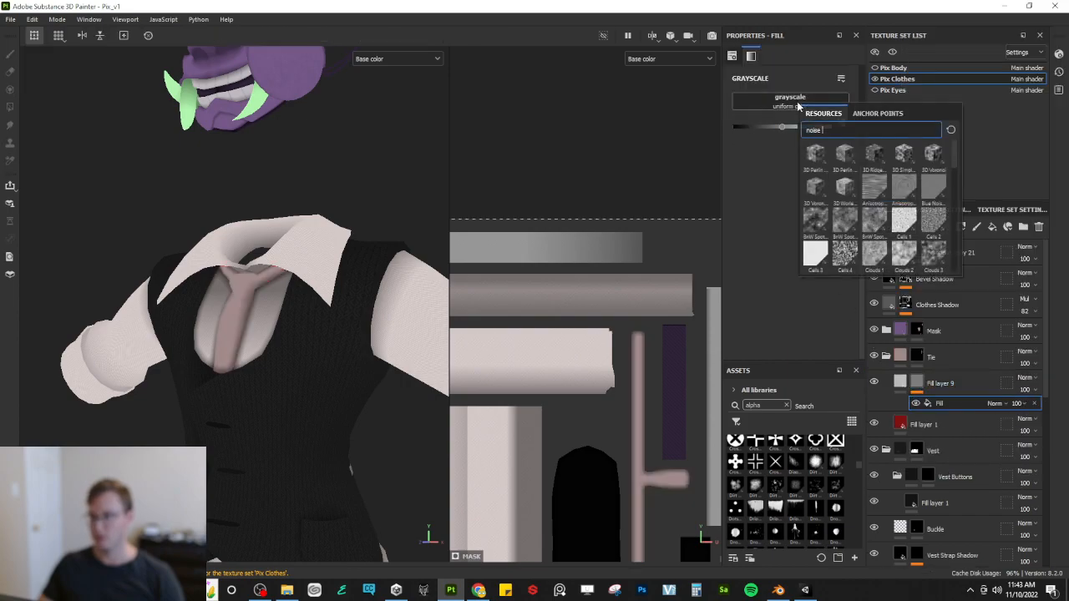
type("pattern")
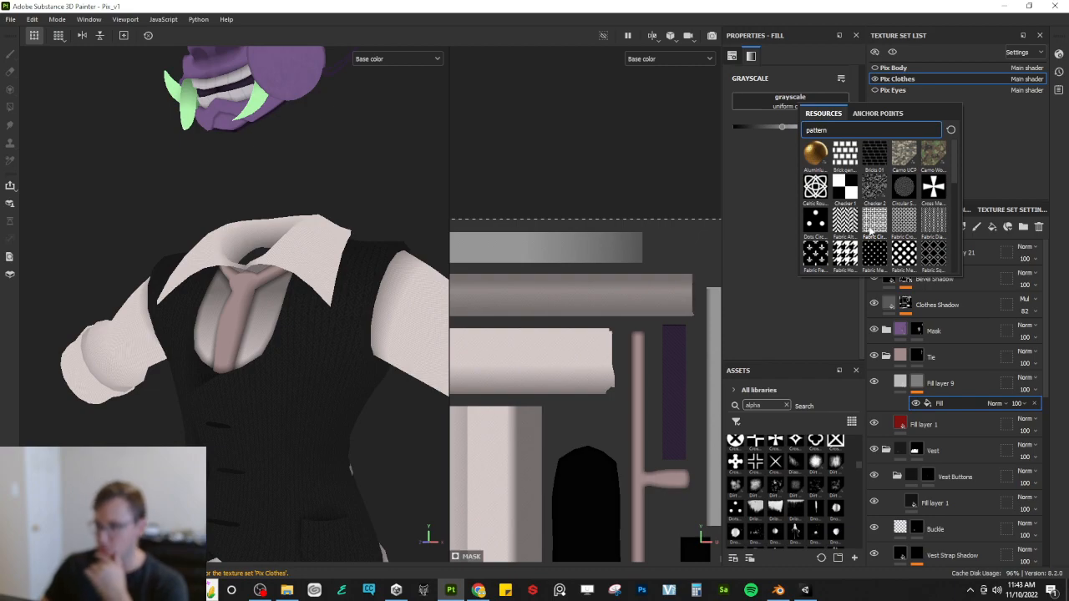
scroll(872, 238, "down", 3)
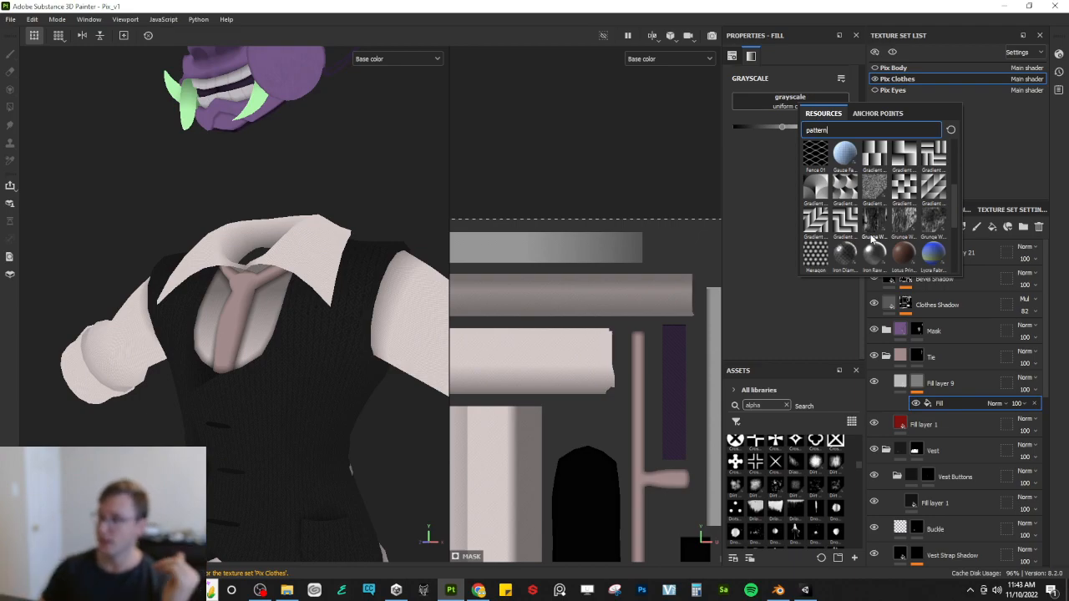
scroll(875, 240, "down", 4)
mouse_move(879, 240)
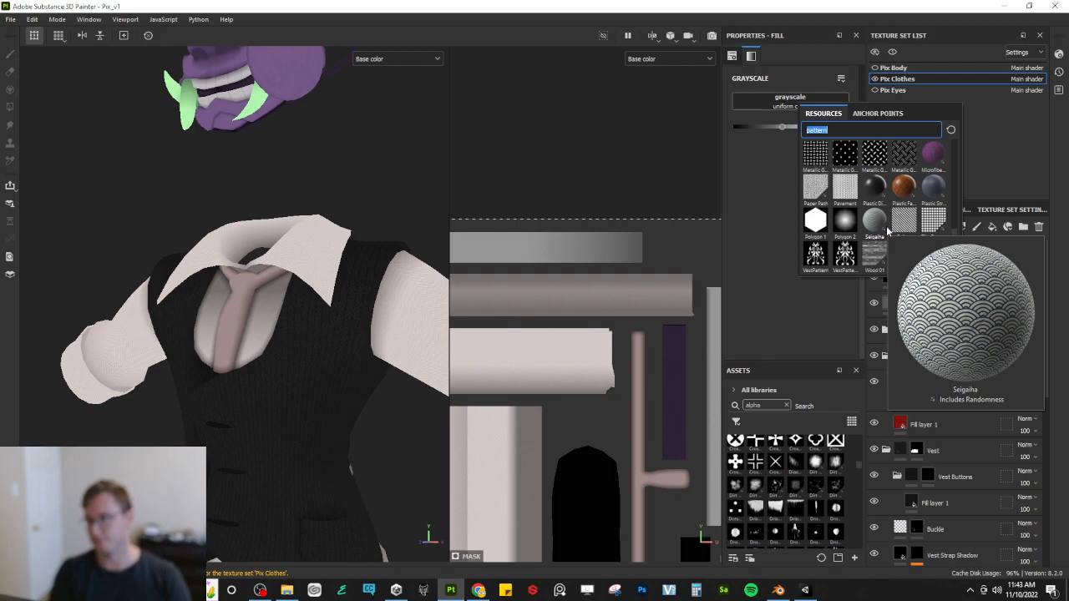
type("fabric")
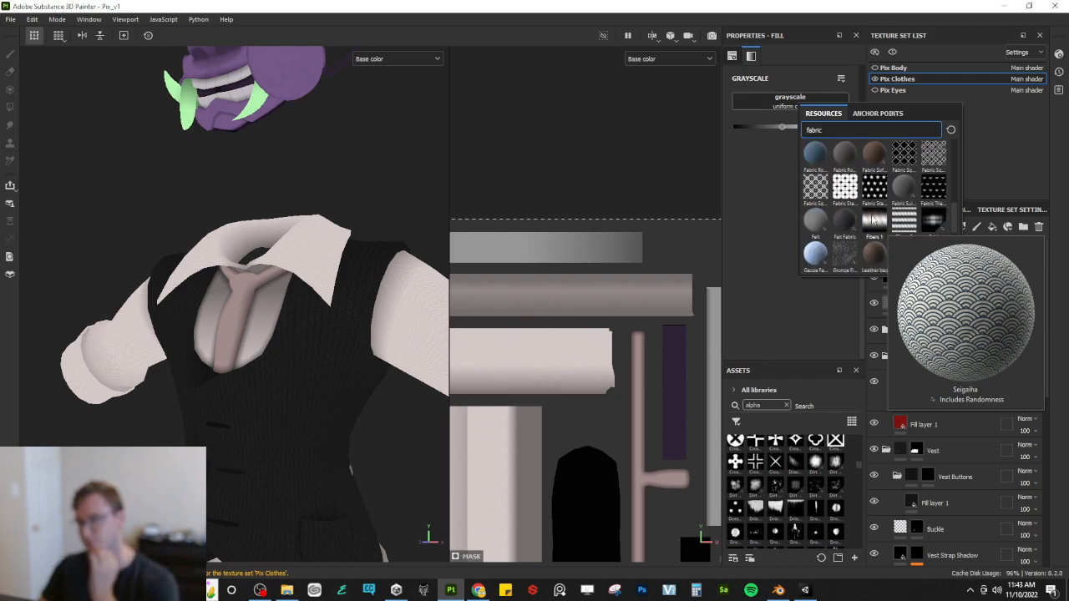
left_click(823, 183)
Step: Set the Fabric Squares fill's Tile to 16 and its UV tiling to 11.32 to shrink the pattern on the tie
scroll(286, 324, "up", 3)
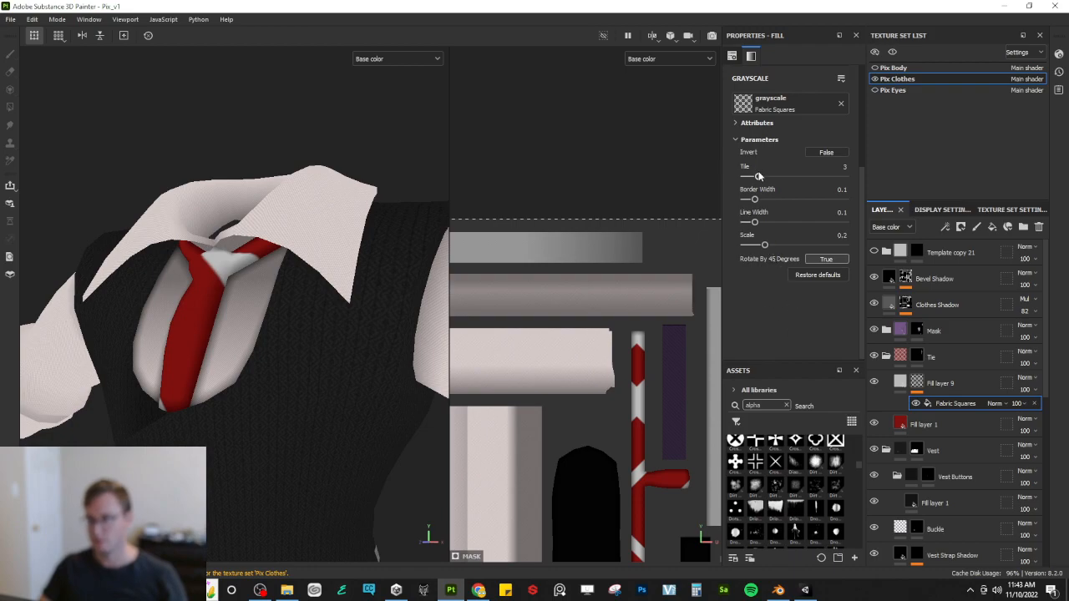
left_click_drag(758, 176, 789, 166)
scroll(802, 195, "up", 3)
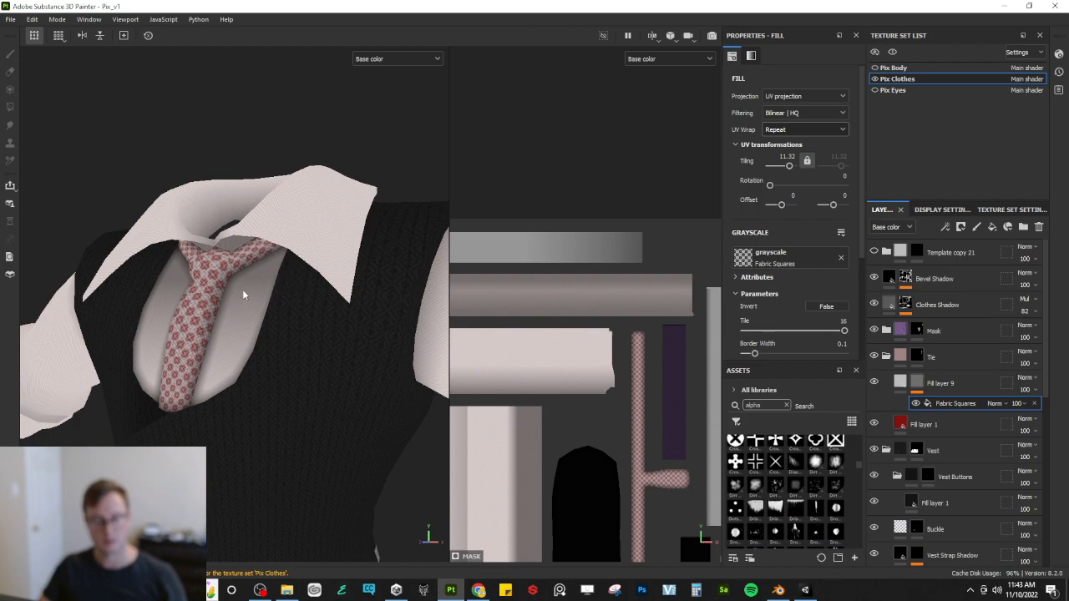
Step: Limit the tie's patterned fill layer to the height channel and set its height to about -0.05
left_click_drag(191, 298, 256, 326, "alt")
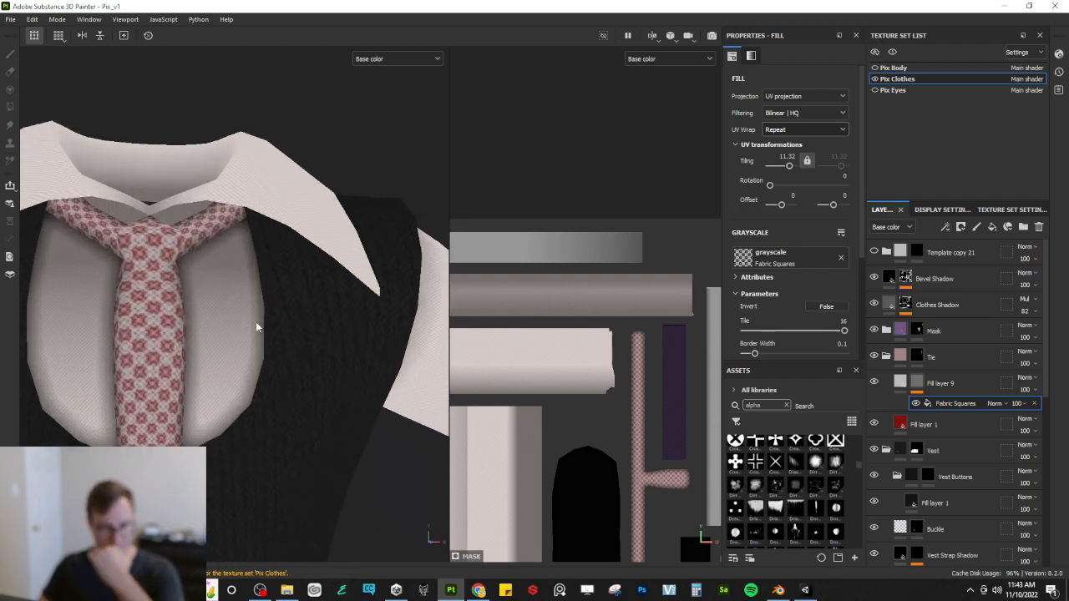
left_click(899, 382)
left_click(775, 252)
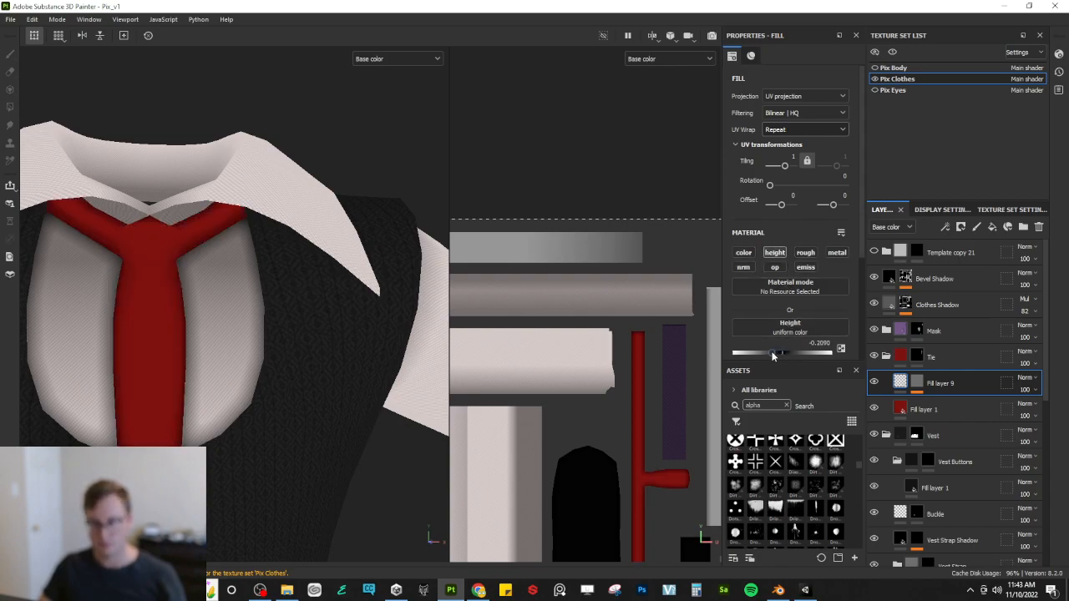
left_click_drag(204, 335, 312, 316, "alt")
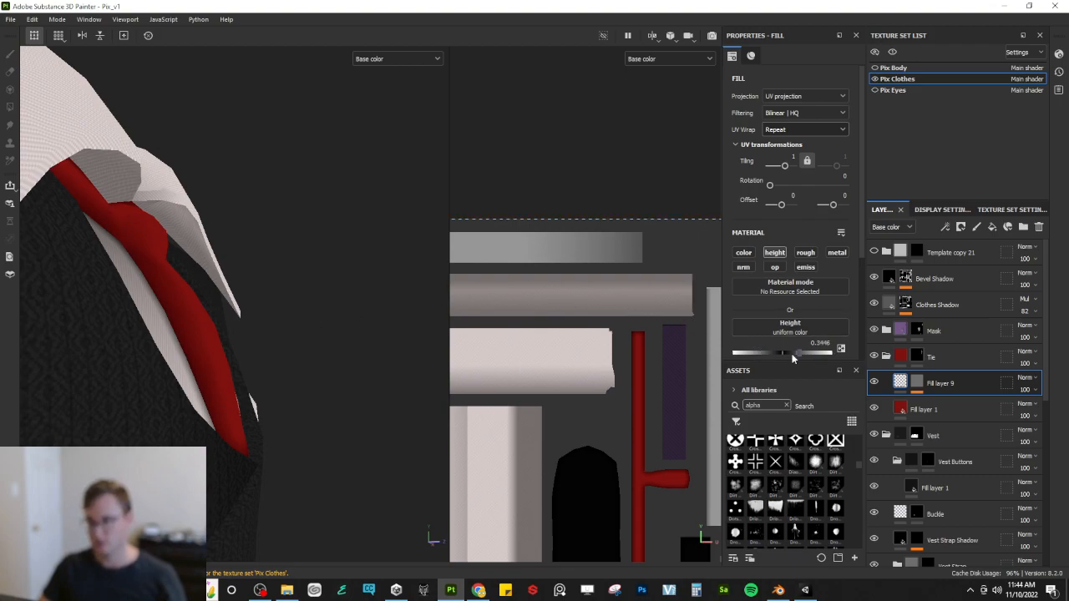
left_click_drag(778, 356, 771, 356)
left_click_drag(322, 392, 232, 406, "alt")
scroll(228, 324, "up", 5)
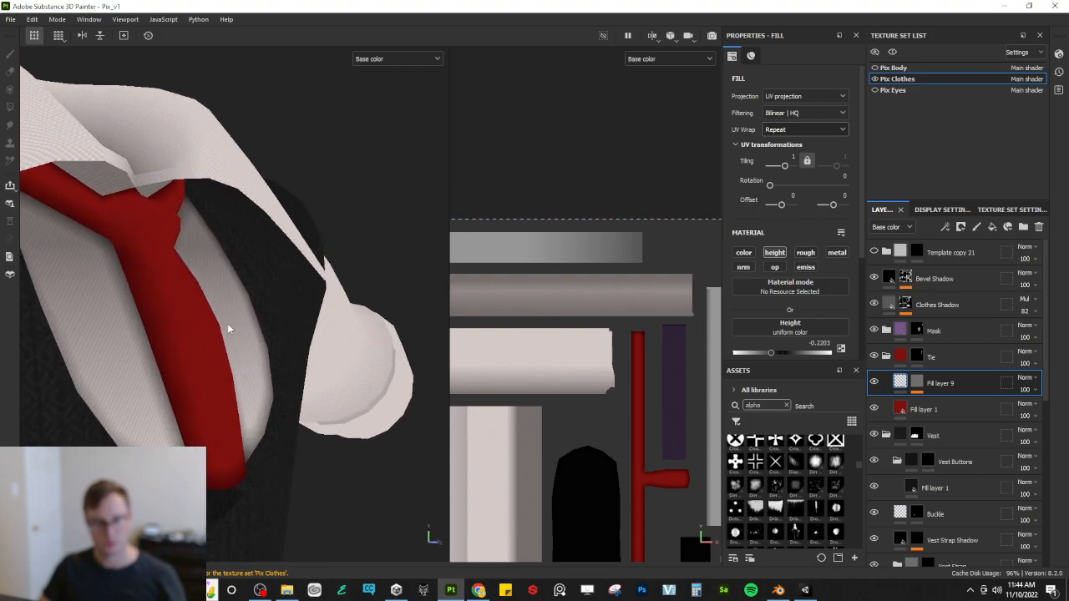
left_click_drag(215, 341, 230, 356, "alt")
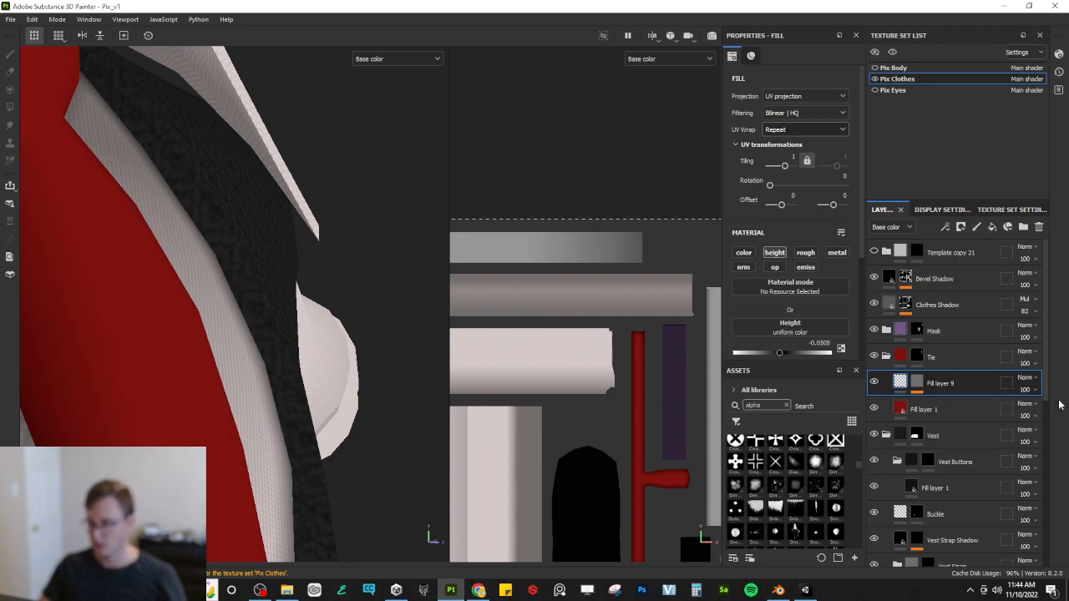
Step: Show the Height channel in the layer stack and try moving the tie's pattern layer above Clothes Shadow
left_click(894, 227)
left_click(991, 340)
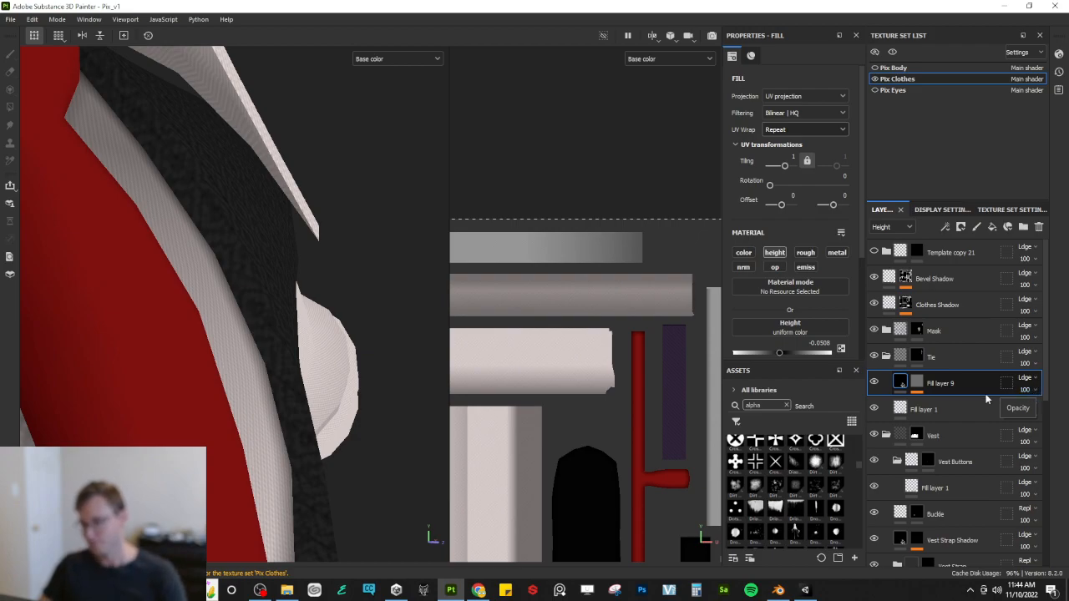
left_click(875, 356)
left_click(874, 356)
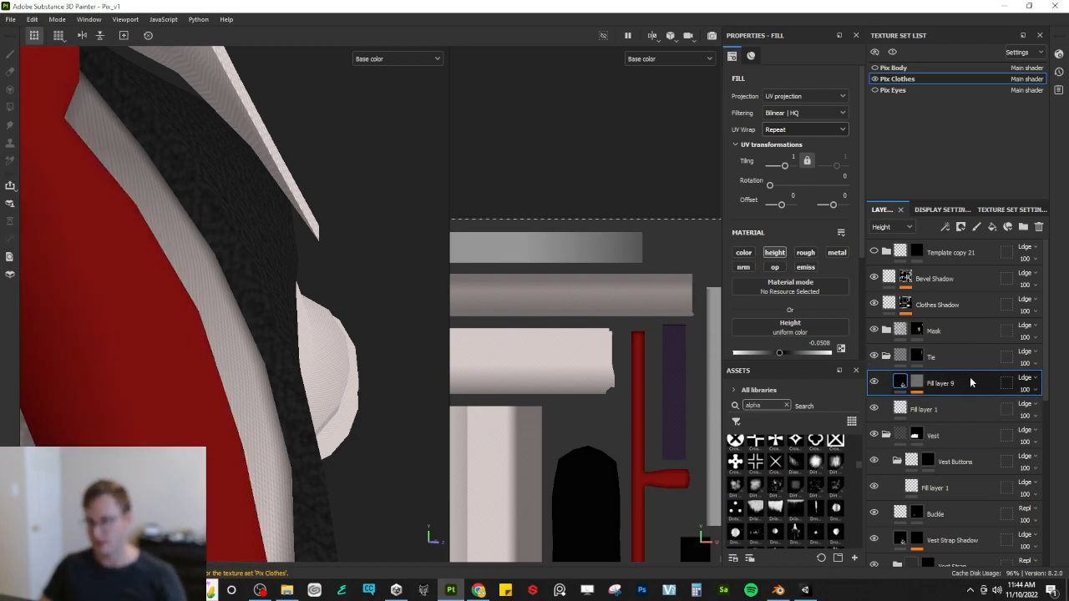
left_click_drag(935, 383, 980, 325)
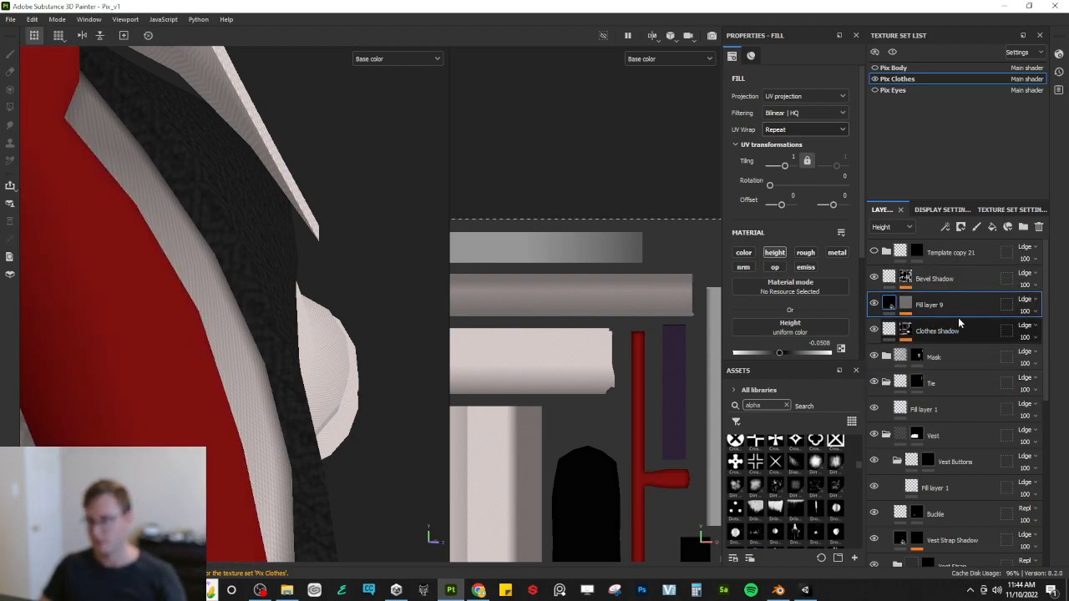
key("ctrl+z")
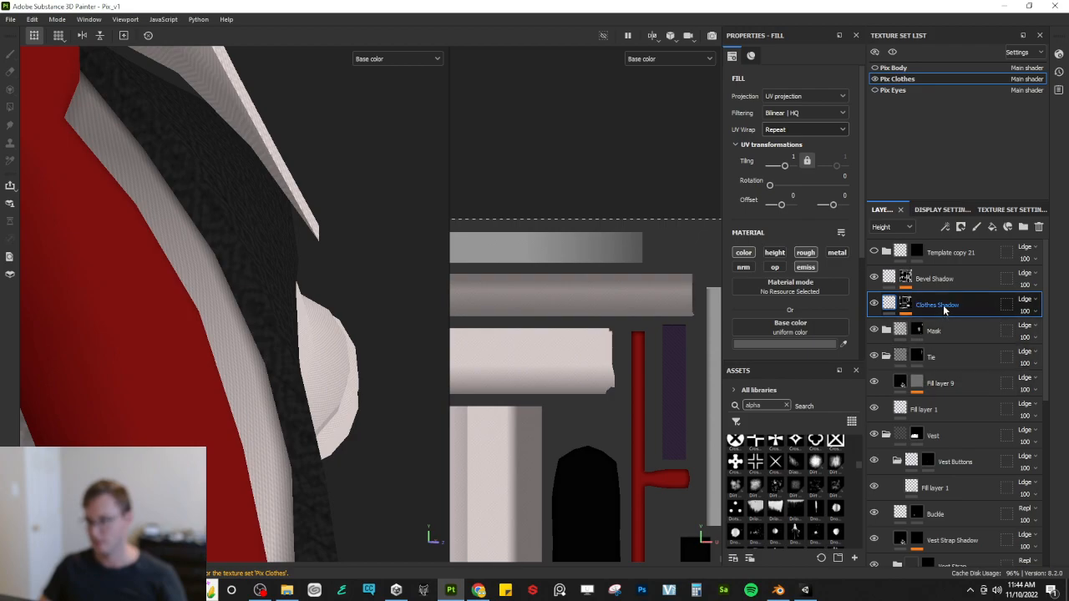
Step: Rename the patterned fill layer in the Tie folder as Tie Height
left_click(948, 385)
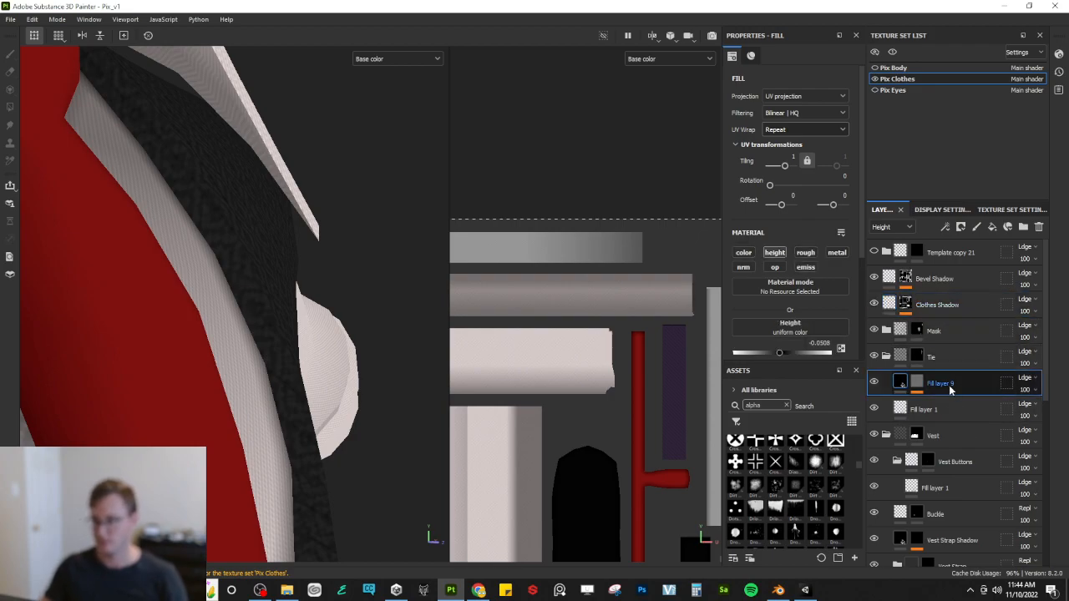
double_click(949, 385)
type("T")
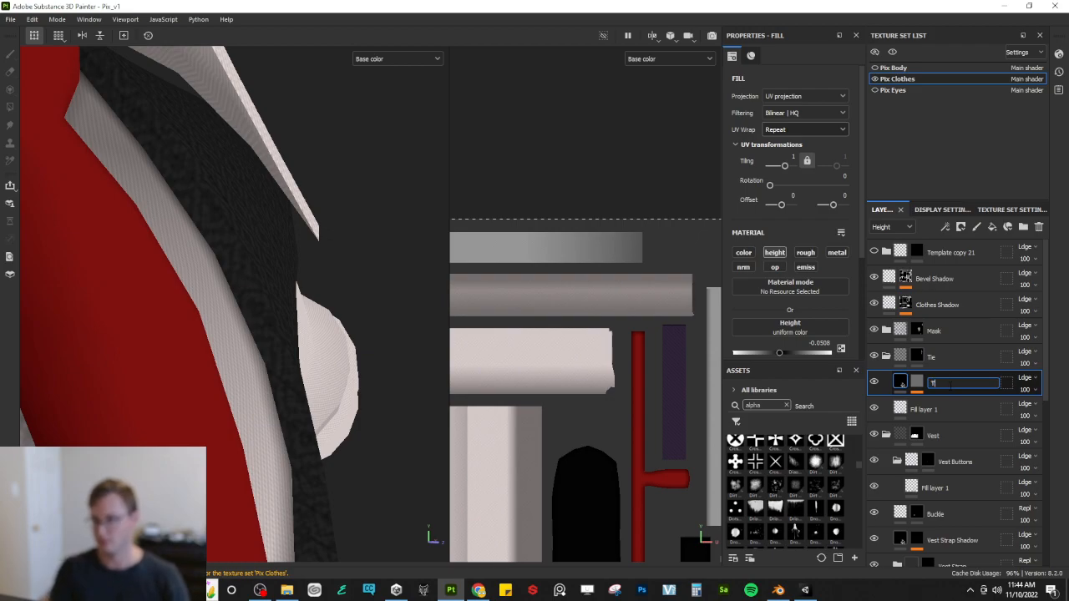
type("ie Height")
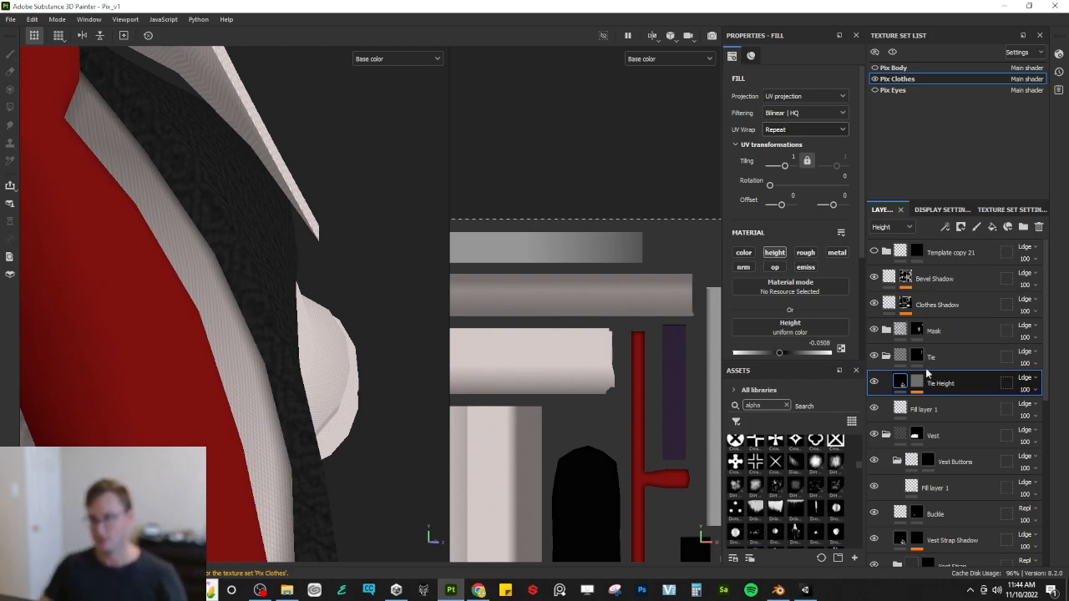
key("Return")
Step: Lower the Tie Height layer's height to about -0.3, enable its color channel and set the base color to dark grey 151515
left_click(745, 354)
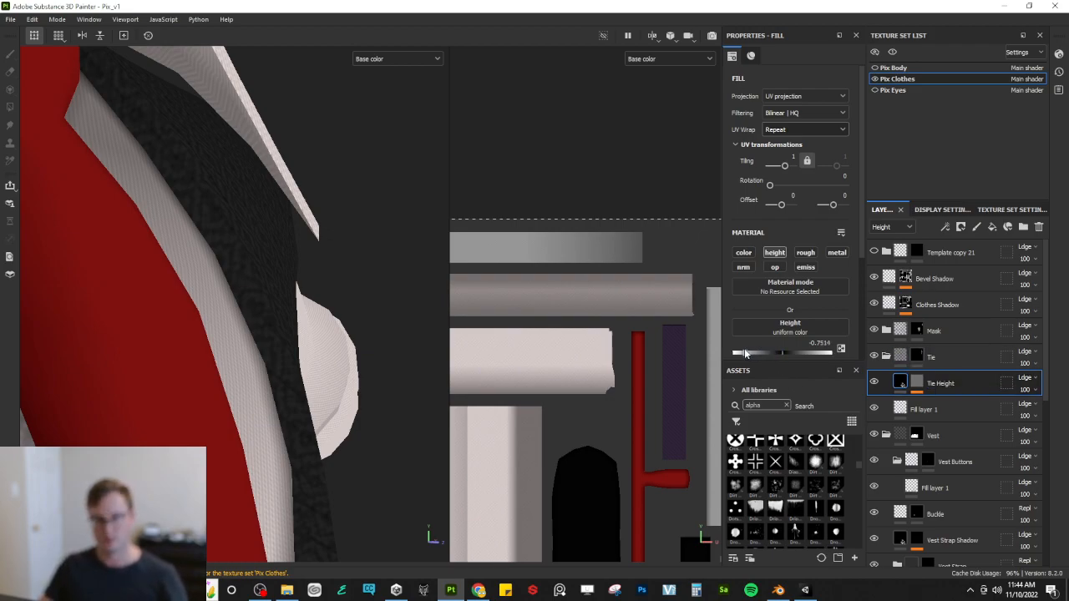
left_click(744, 252)
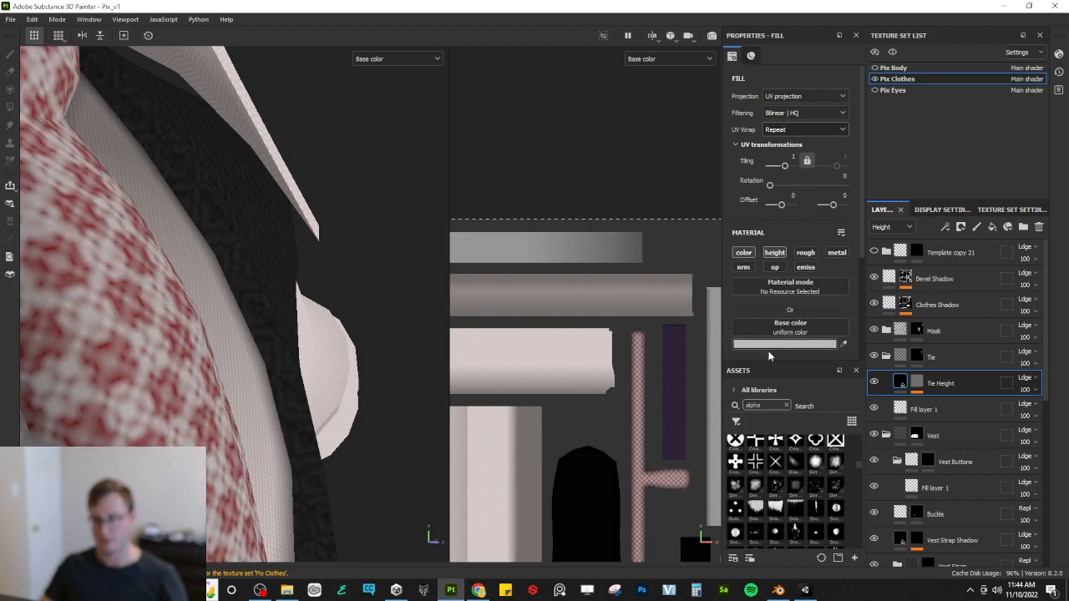
left_click(768, 348)
mouse_move(750, 428)
left_mouse_down()
mouse_move(734, 451)
mouse_move(733, 440)
left_mouse_up()
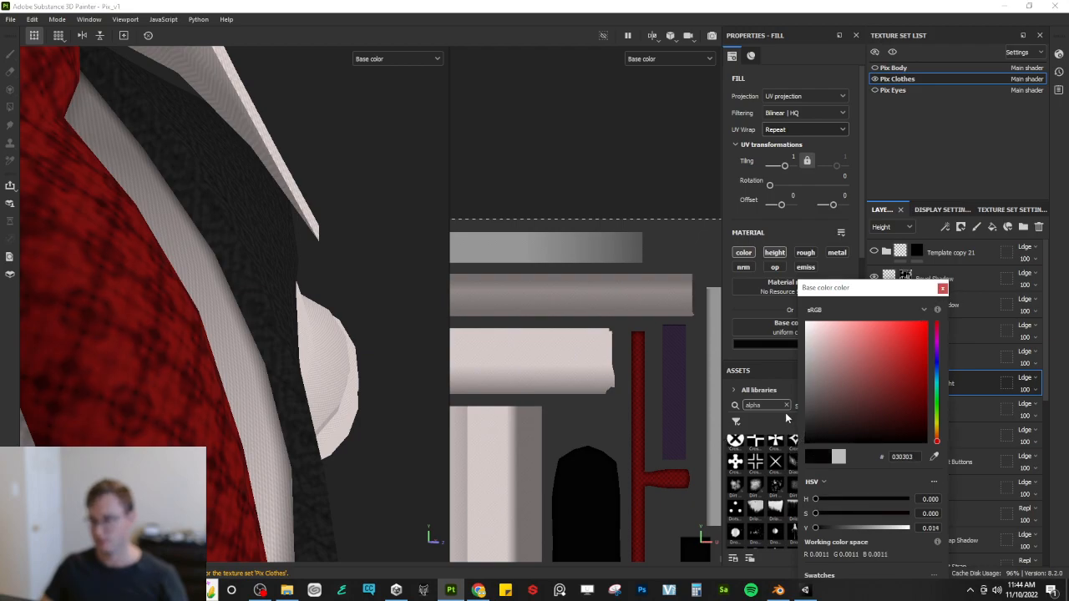
mouse_move(806, 444)
left_mouse_down()
mouse_move(793, 431)
mouse_move(789, 439)
left_mouse_up()
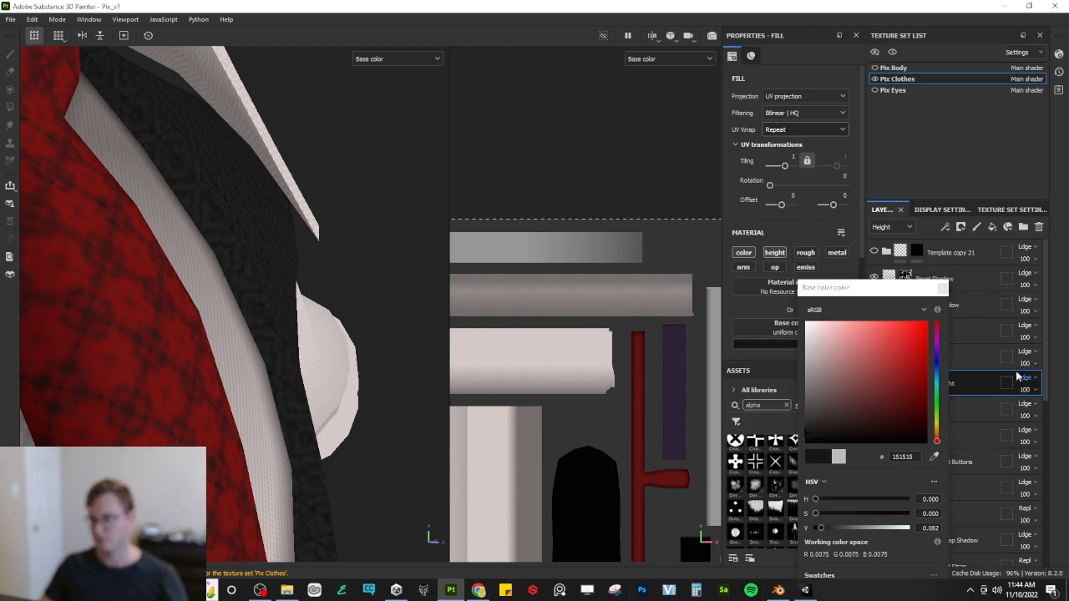
left_click(938, 289)
Step: Set the Tie Height layer's blend mode to Overlay for the Base color channel
left_click(887, 231)
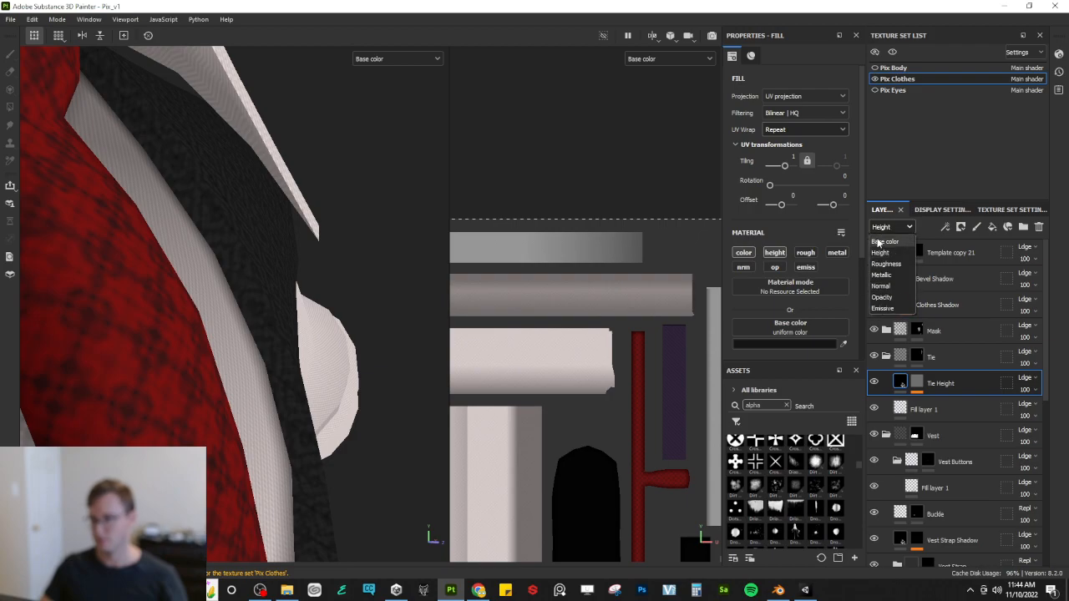
left_click(890, 239)
left_click(1025, 382)
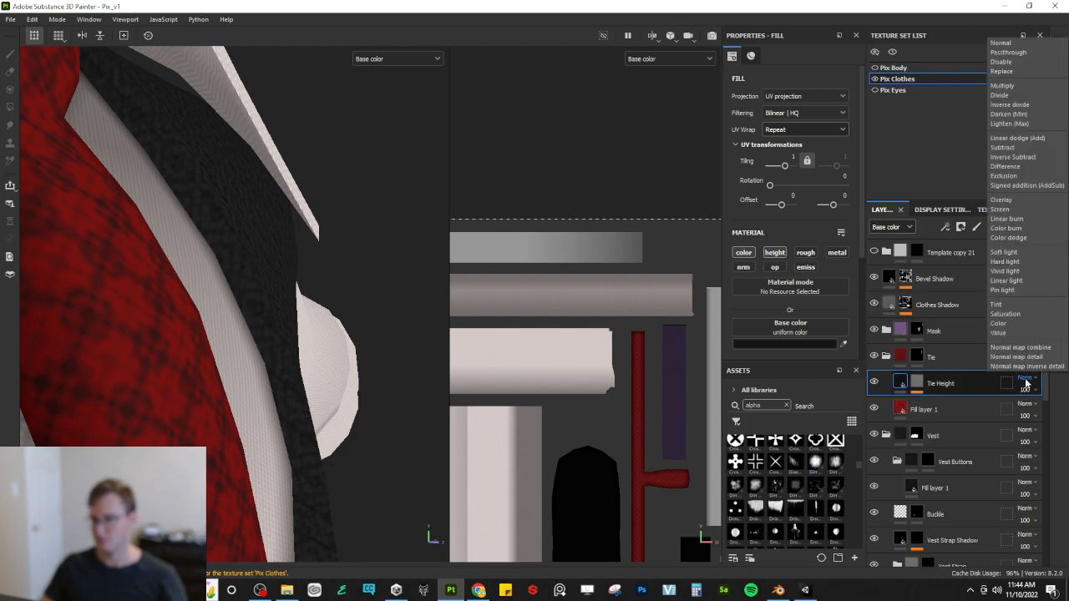
left_click(1014, 201)
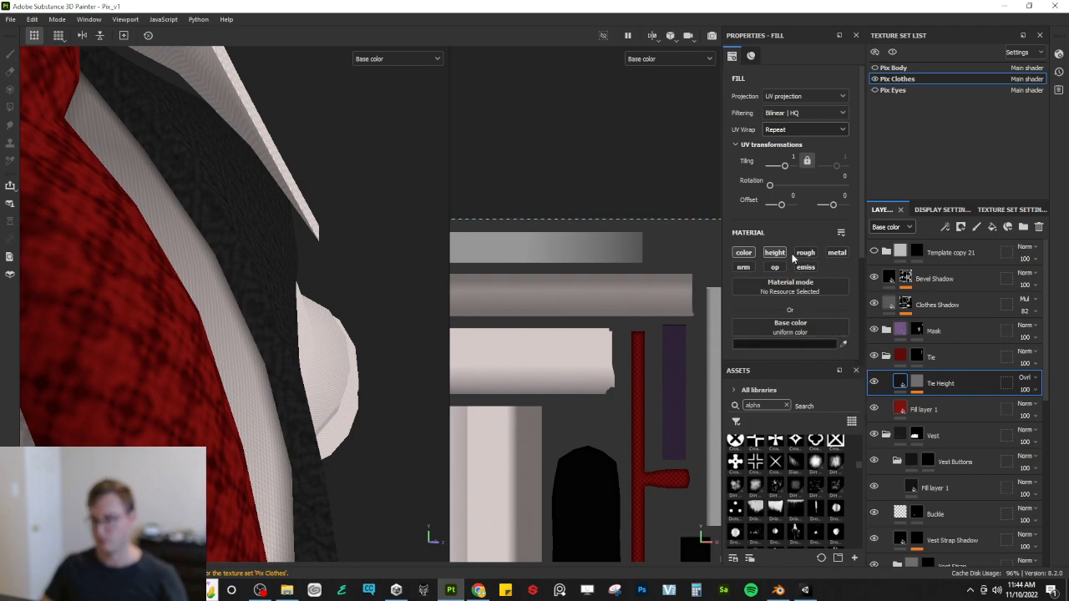
Step: Enable roughness on the Tie Height layer and try lowering it to 0
scroll(802, 364, "down", 3)
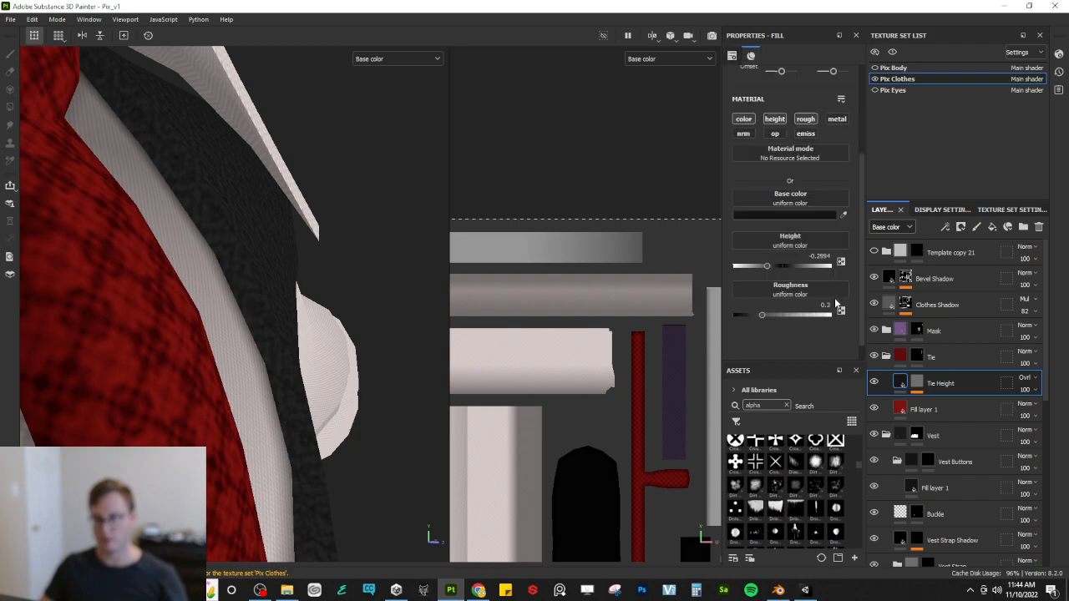
left_click_drag(761, 313, 743, 312)
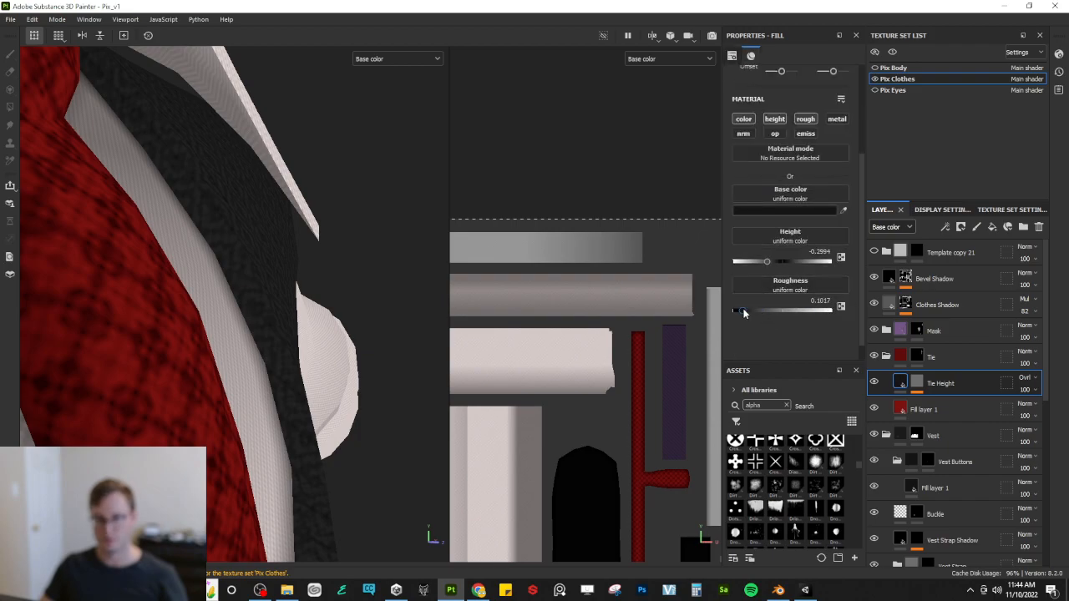
left_click_drag(817, 318, 725, 324)
Step: Display the full material in the viewports to inspect the tie's surface under lighting
left_click_drag(275, 351, 238, 294, "alt")
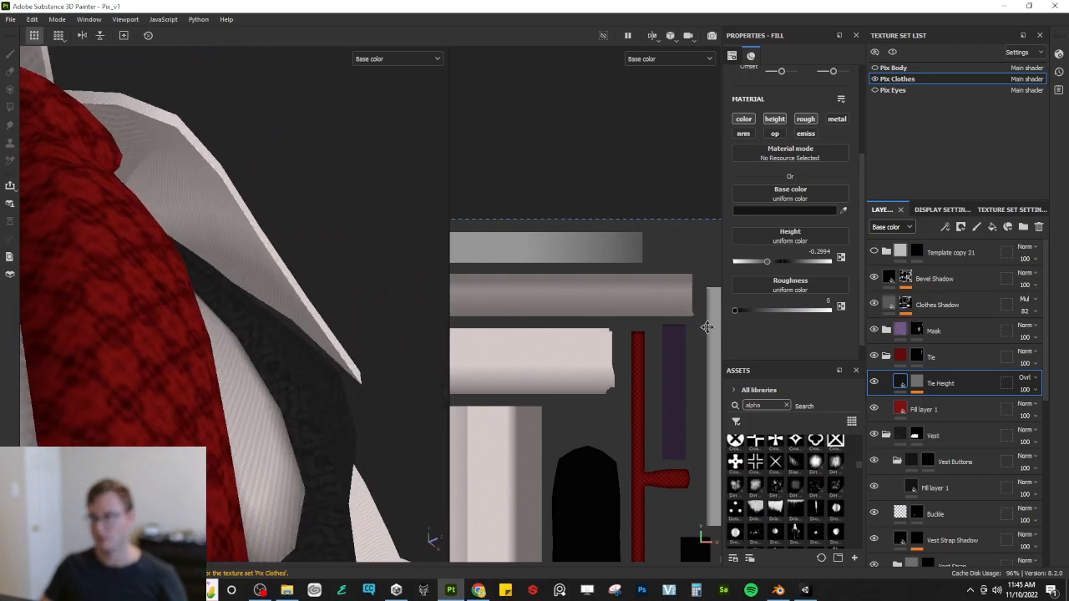
key("m")
left_click_drag(286, 303, 238, 340, "alt")
key("c")
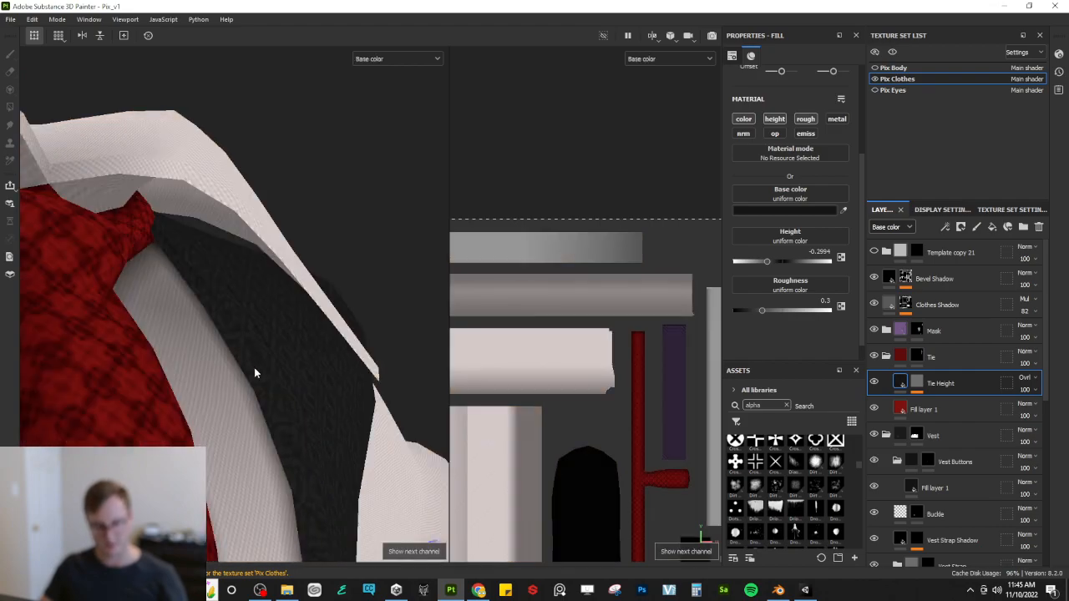
key("m")
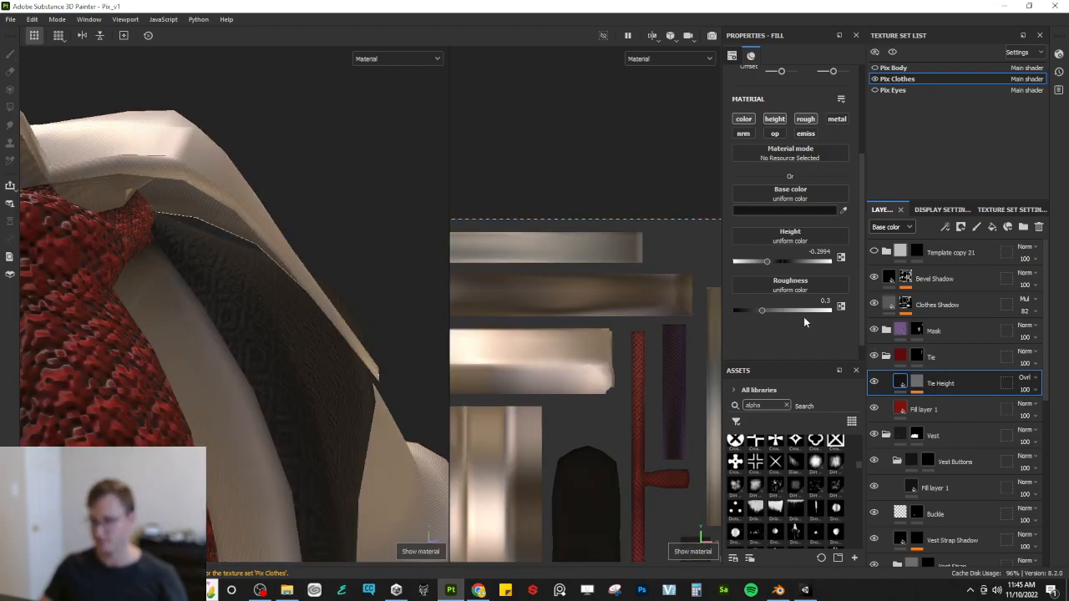
Step: Toggle the Tie Height layer's roughness channel off and on, and set its roughness to 1
left_click(804, 119)
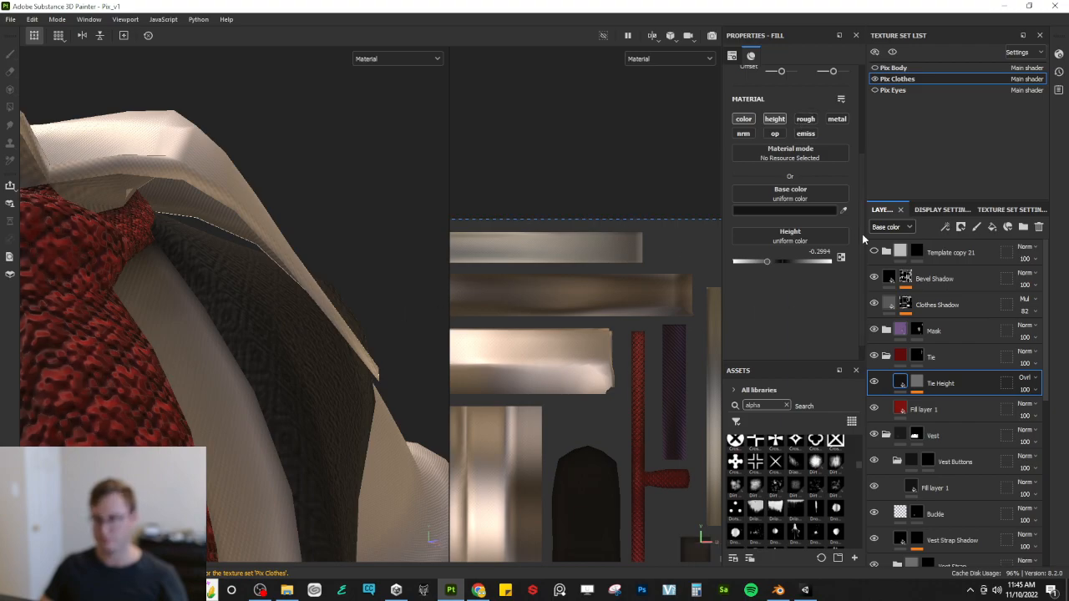
left_click(805, 118)
left_click_drag(776, 313, 1067, 317)
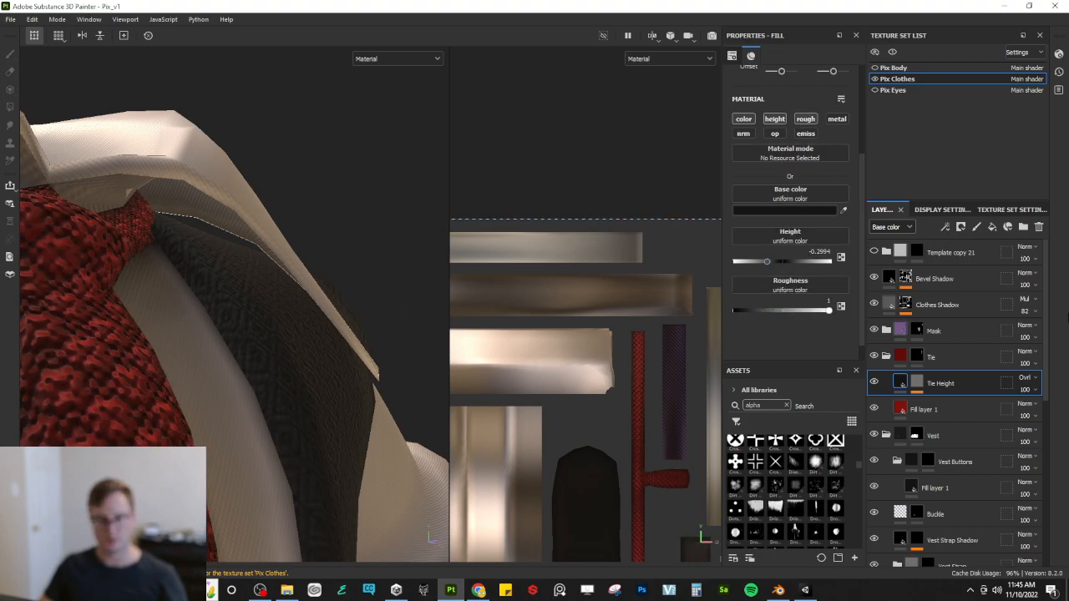
Step: Raise the roughness of the red fill layer in the Tie folder to 1
mouse_move(337, 375)
left_mouse_down("alt")
mouse_move(275, 373)
mouse_move(344, 363)
mouse_move(325, 367)
left_mouse_up("alt")
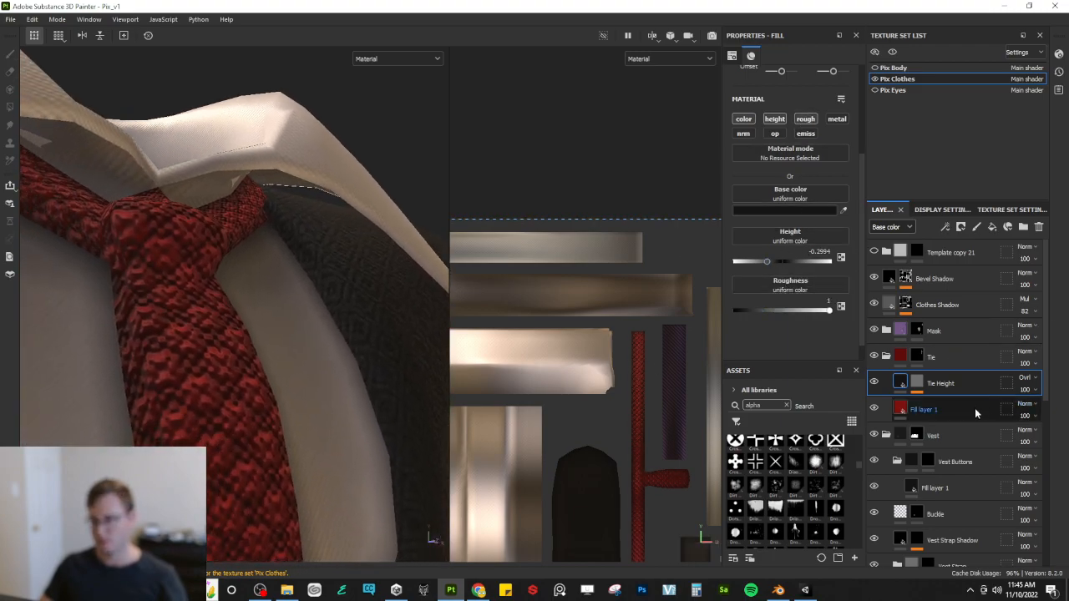
left_click(900, 408)
left_click(803, 119)
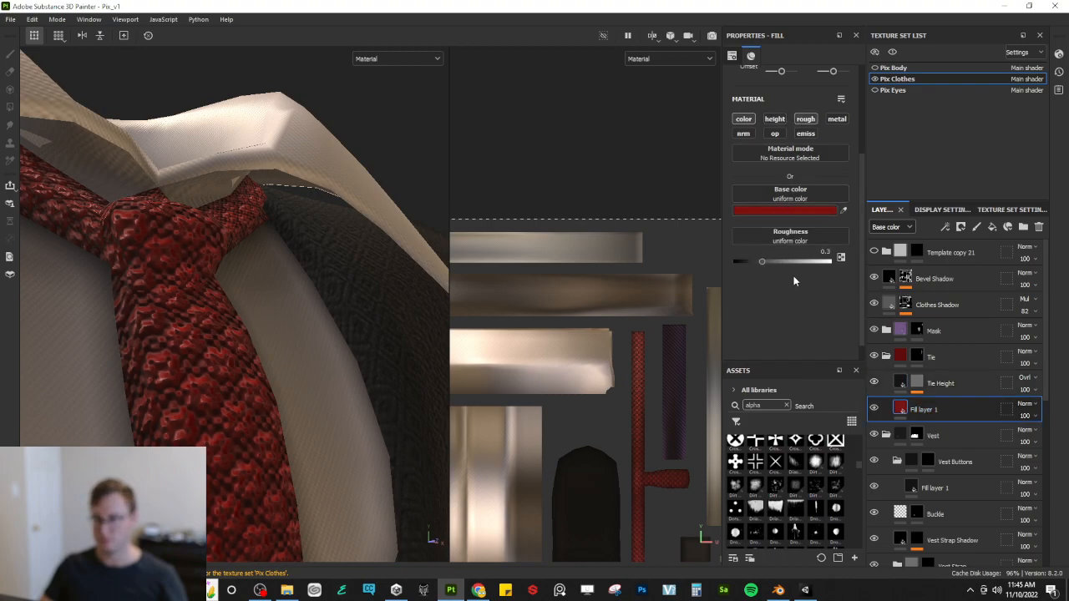
left_click_drag(783, 263, 869, 263)
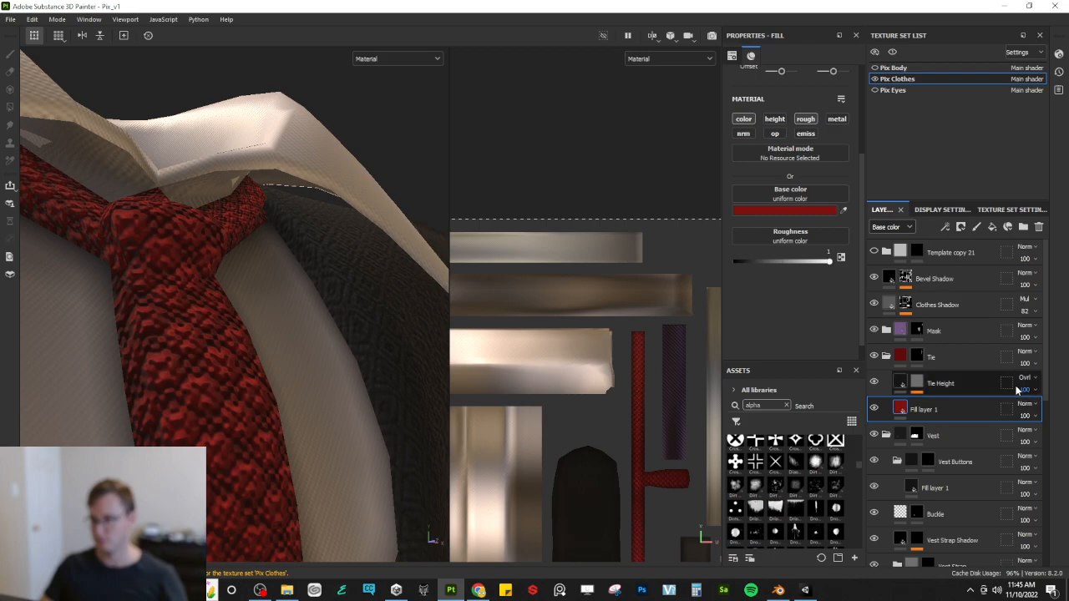
Step: Reduce the Tie Height layer's height to -0.01 for a subtler fabric relief
left_click_drag(323, 303, 393, 266, "alt")
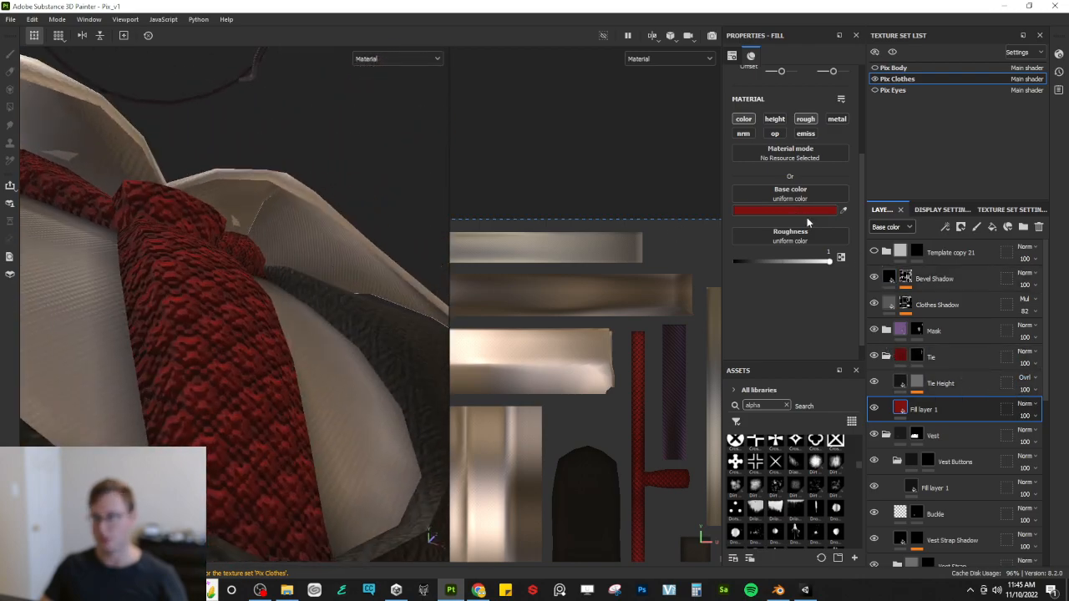
left_click(927, 384)
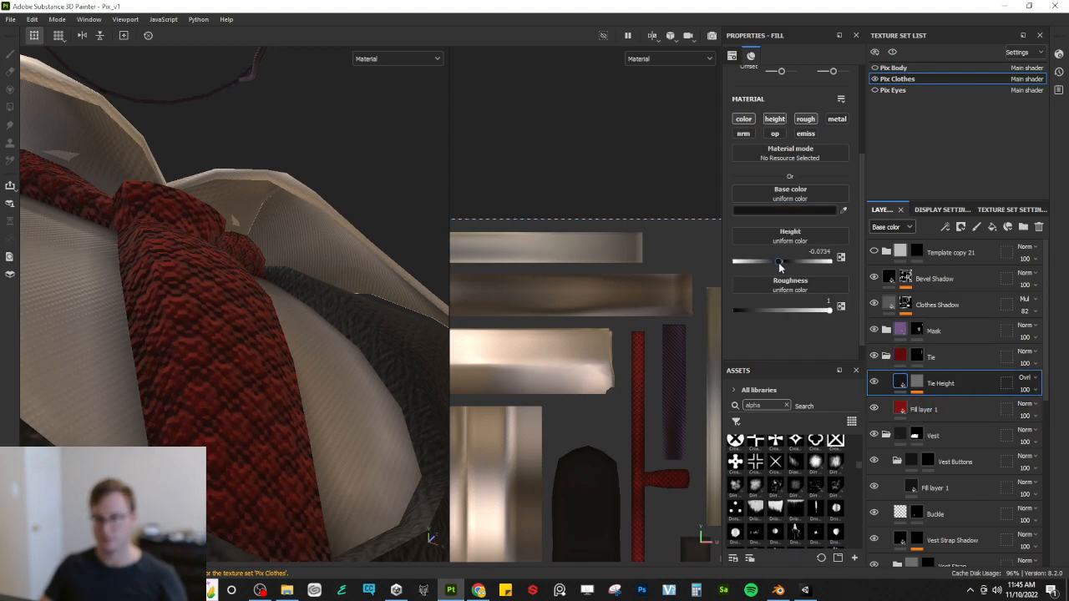
left_click_drag(780, 266, 782, 265)
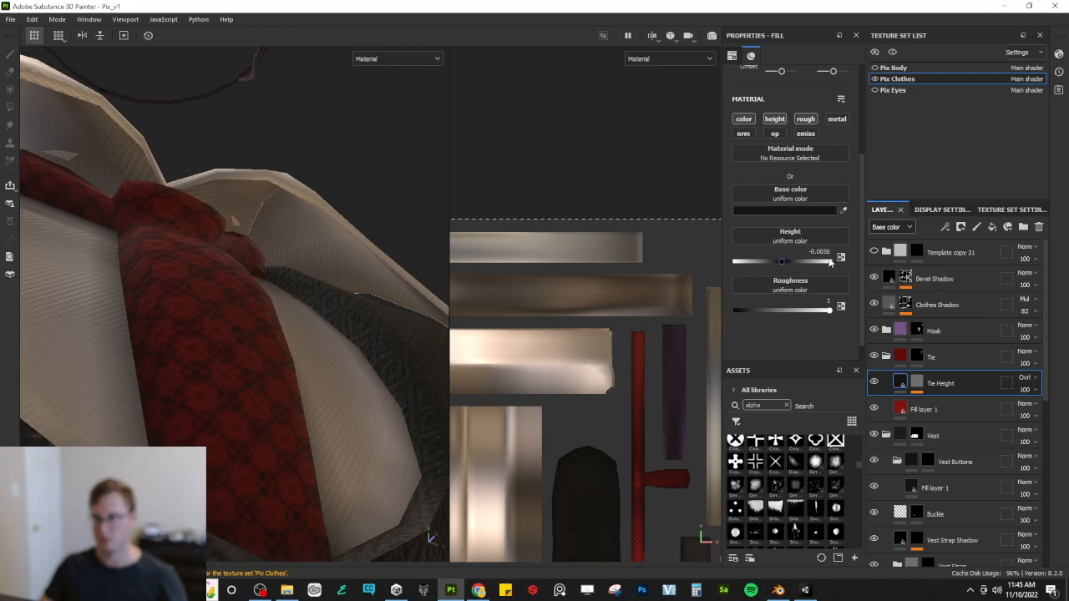
left_click(820, 252)
type("-0.01")
key("Return")
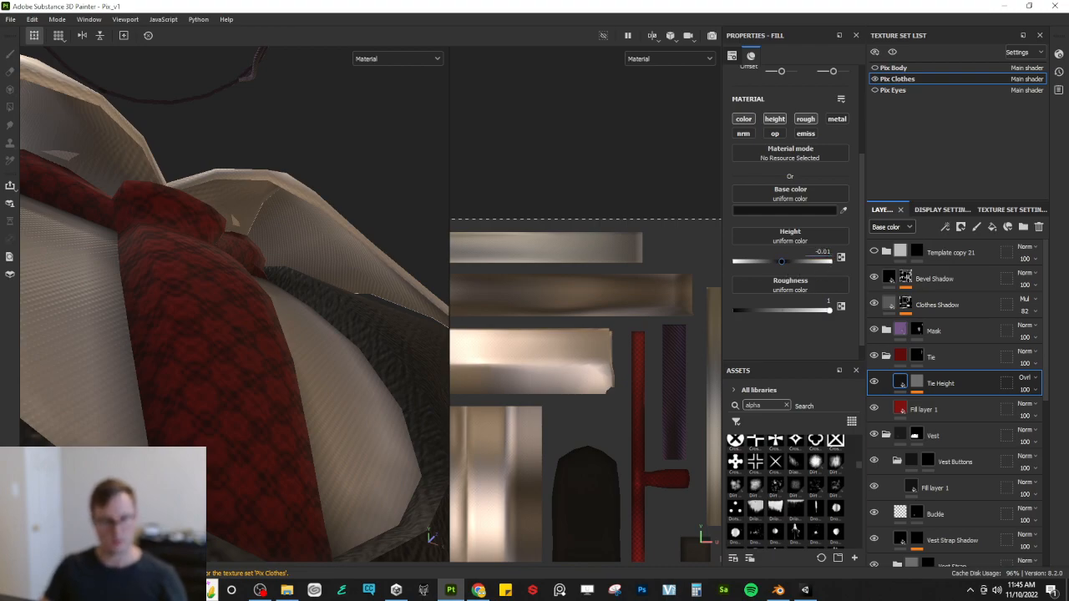
Step: Try different tilings for the Fabric Squares fill in the Tie Height layer's mask and set the tiling to 32
left_click_drag(255, 286, 316, 337, "alt")
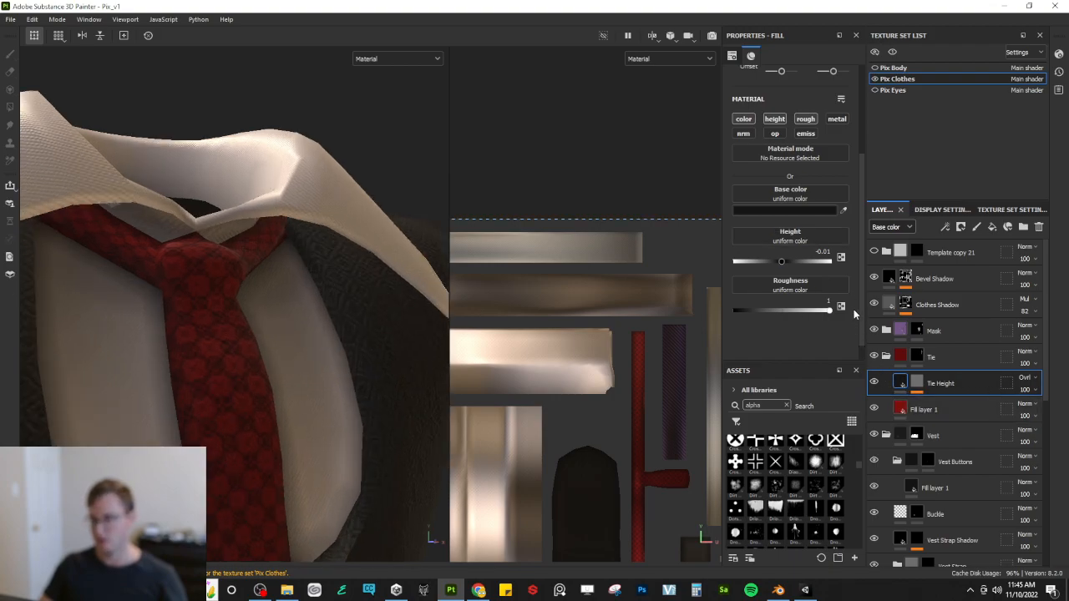
left_click(917, 382)
left_click(954, 404)
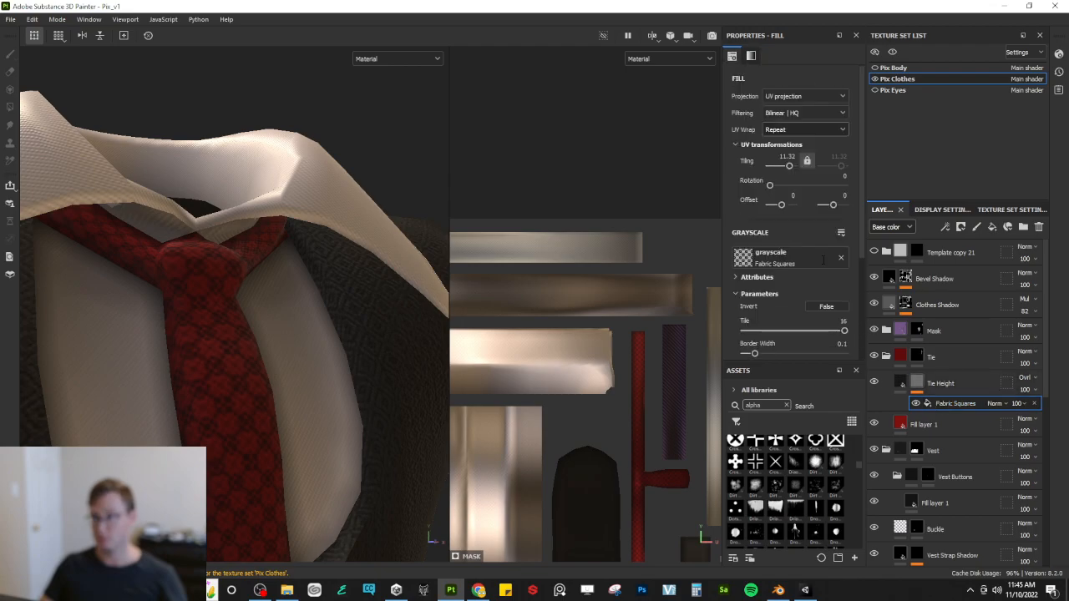
left_click_drag(788, 166, 787, 166)
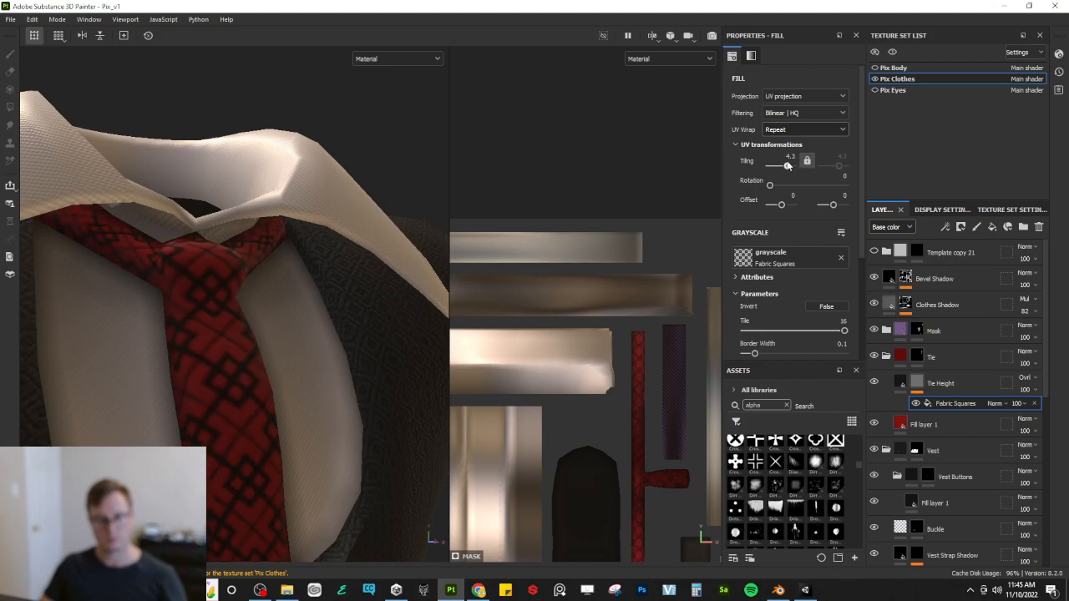
scroll(306, 289, "down", 5)
left_click_drag(307, 289, 166, 292, "alt")
left_click_drag(788, 166, 790, 166)
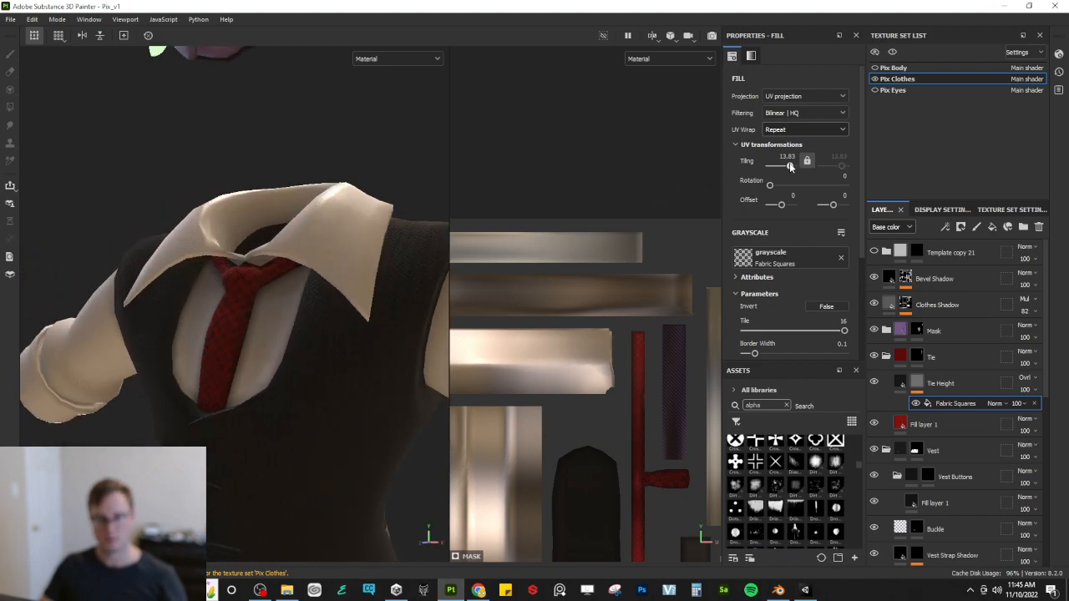
Step: Replace the Fabric Squares pattern in the Tie Height mask fill with the Stripes resource
left_click(839, 260)
left_click(787, 255)
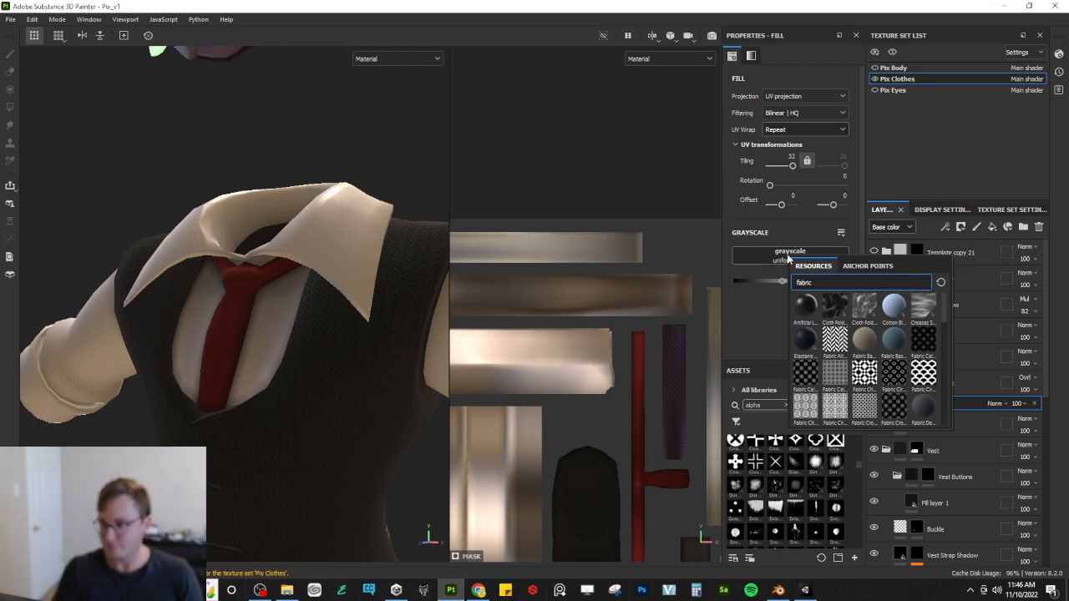
key("ctrl+a")
type("stripe")
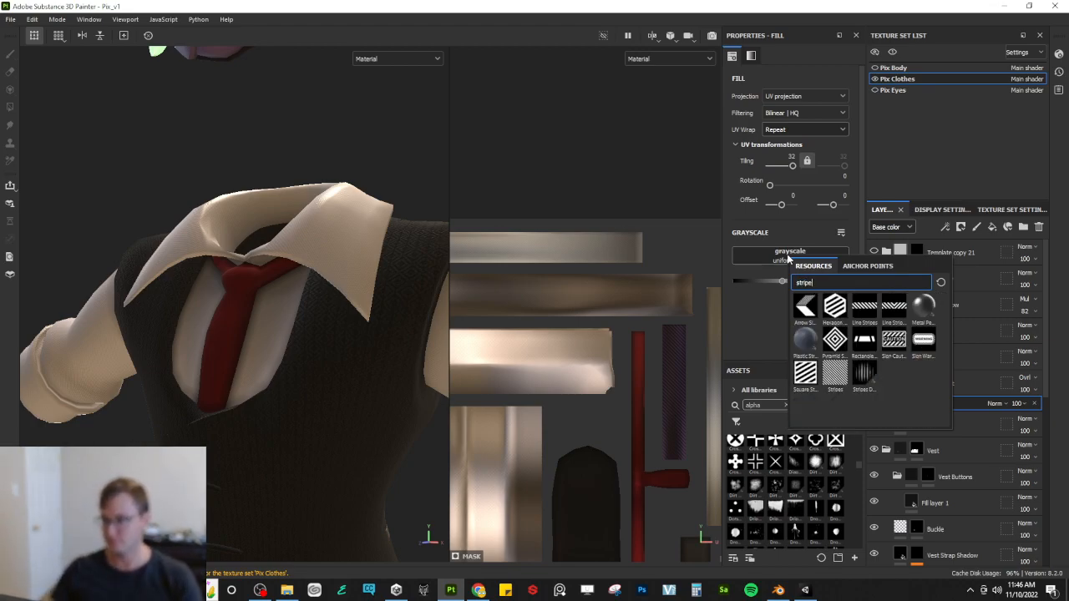
left_click(834, 375)
Step: Set the number of stripes in the Stripes pattern on the Tie Height mask to 20
left_click_drag(313, 349, 343, 359, "alt")
scroll(344, 370, "up", 3)
scroll(794, 238, "down", 2)
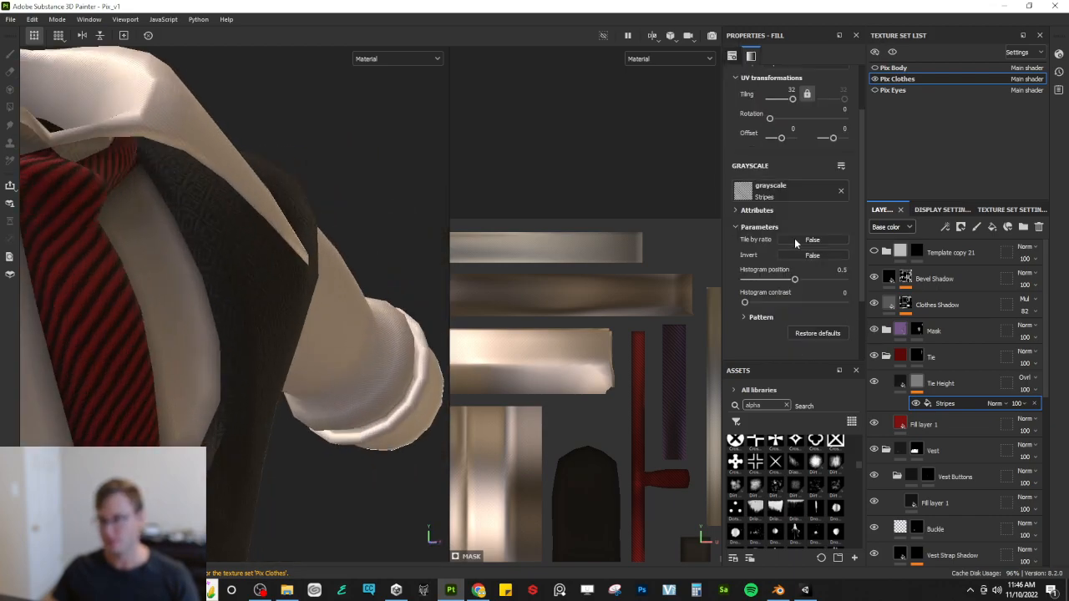
left_click(761, 318)
mouse_move(767, 338)
left_mouse_down()
mouse_move(823, 349)
mouse_move(769, 352)
left_mouse_up()
scroll(405, 359, "down", 4)
left_click_drag(404, 360, 345, 369, "alt")
scroll(153, 347, "up", 4)
middle_click_drag(154, 347, 259, 324, "alt")
left_click_drag(259, 324, 322, 347, "alt")
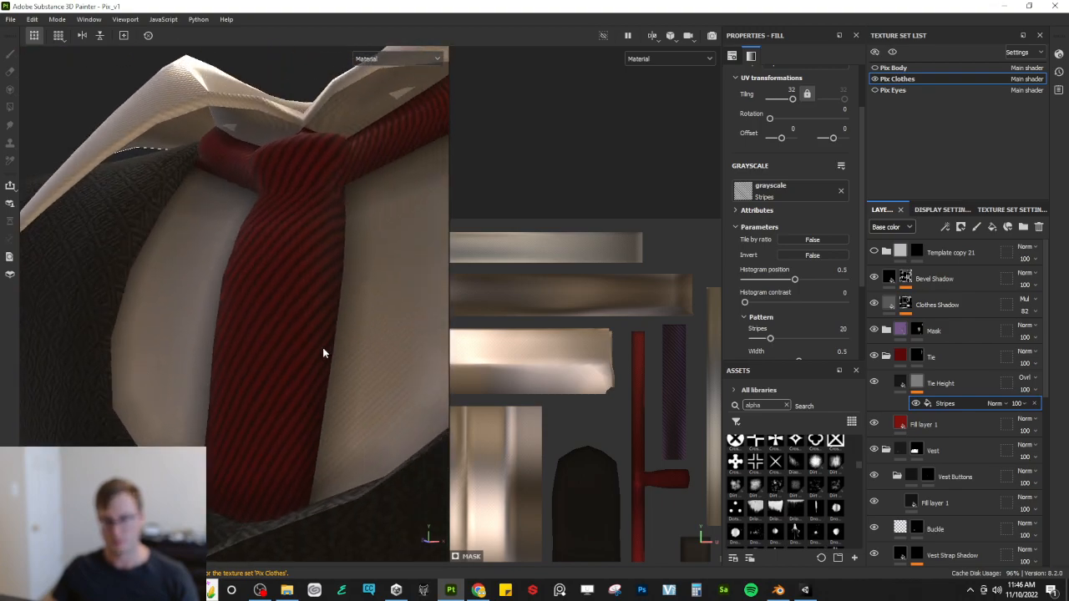
Step: Narrow the tie's stripe pattern by setting its width to 0.29
scroll(790, 332, "down", 2)
left_click_drag(796, 296, 759, 295)
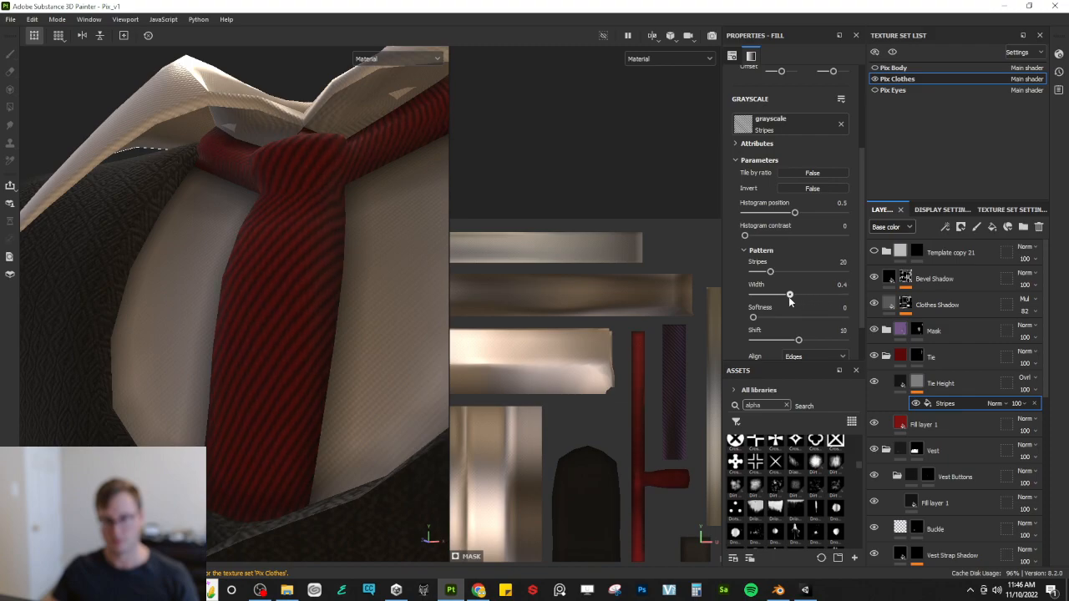
scroll(296, 280, "down", 5)
left_click_drag(295, 280, 307, 315, "alt")
scroll(338, 318, "down", 2)
middle_click_drag(307, 315, 350, 342, "alt")
scroll(279, 406, "up", 5)
left_click_drag(350, 342, 250, 288, "alt")
scroll(237, 316, "down", 6)
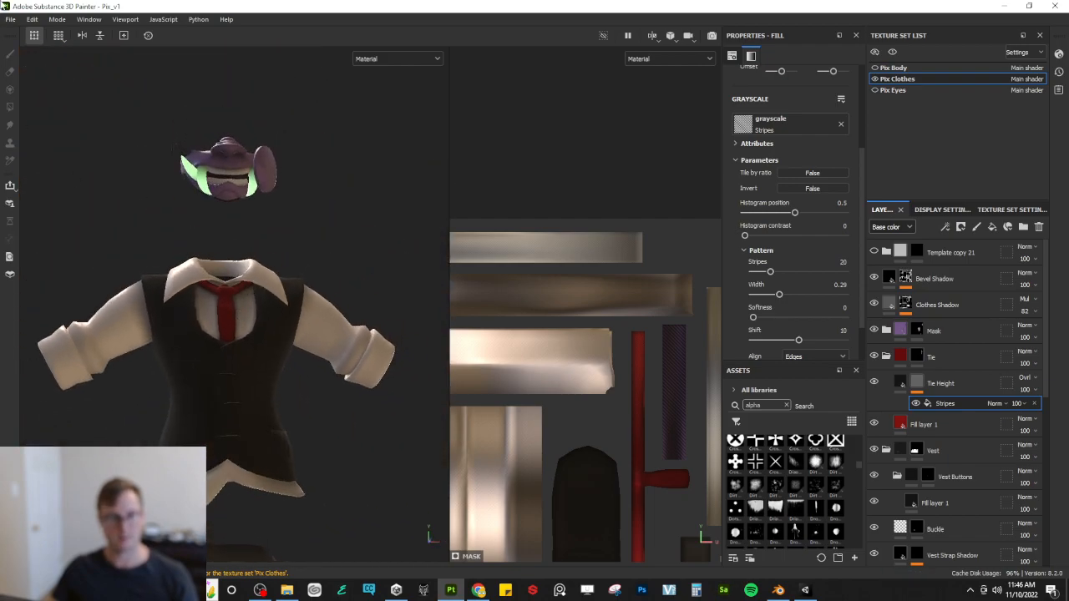
Step: Export the textures of the Pix Body, Pix Clothes and Pix Eyes sets with the current export settings
left_click(10, 20)
left_click(22, 172)
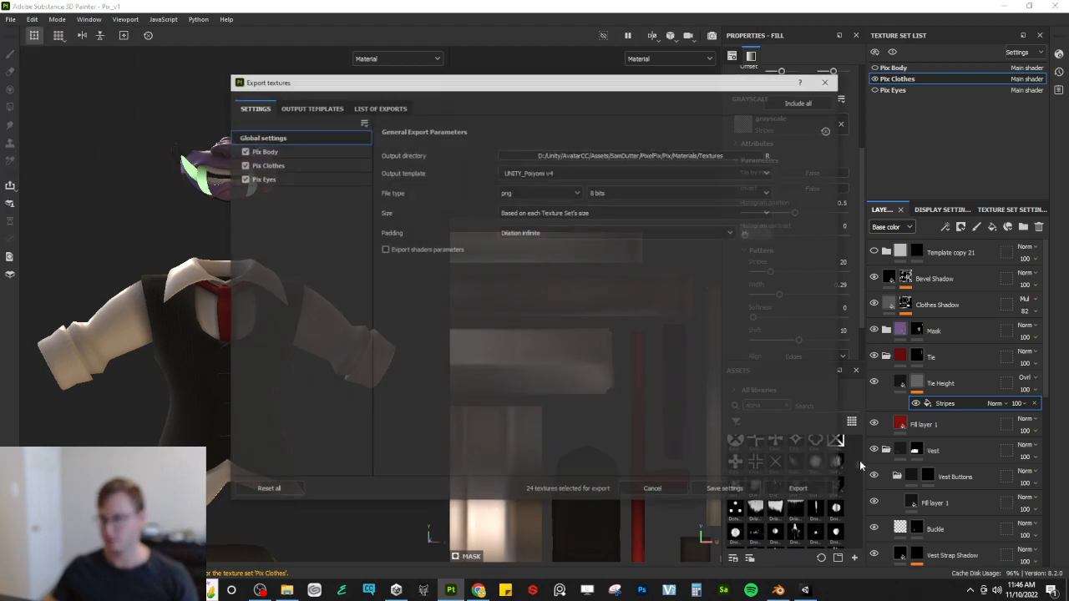
left_click(827, 489)
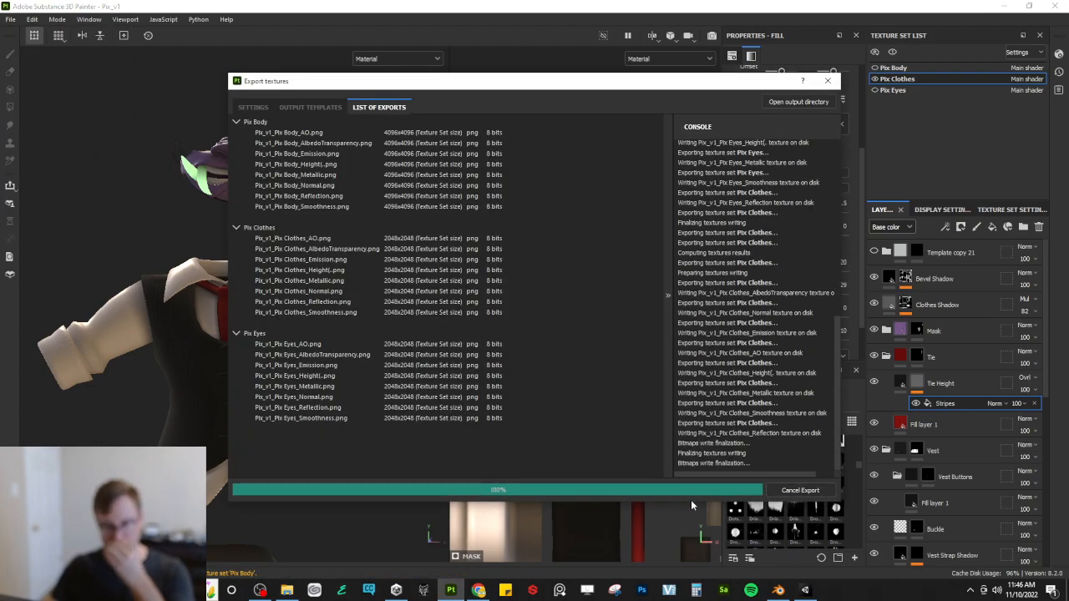
left_click(728, 490)
Step: Switch to Unity and inspect the re-exported clothes textures on the Pix model, close up and from a distance
key("alt+Tab")
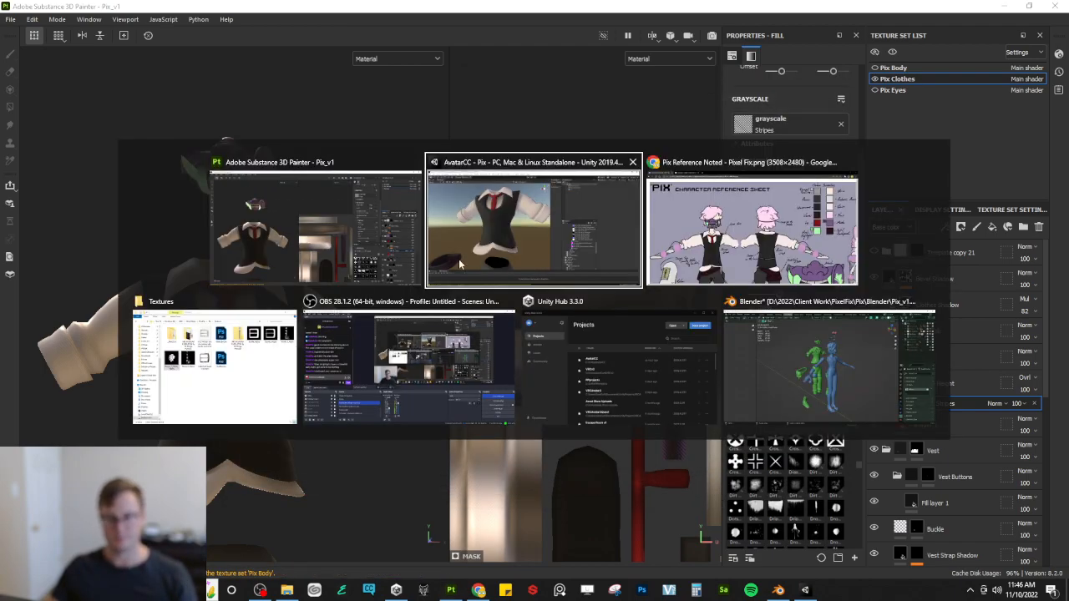
left_click(459, 259)
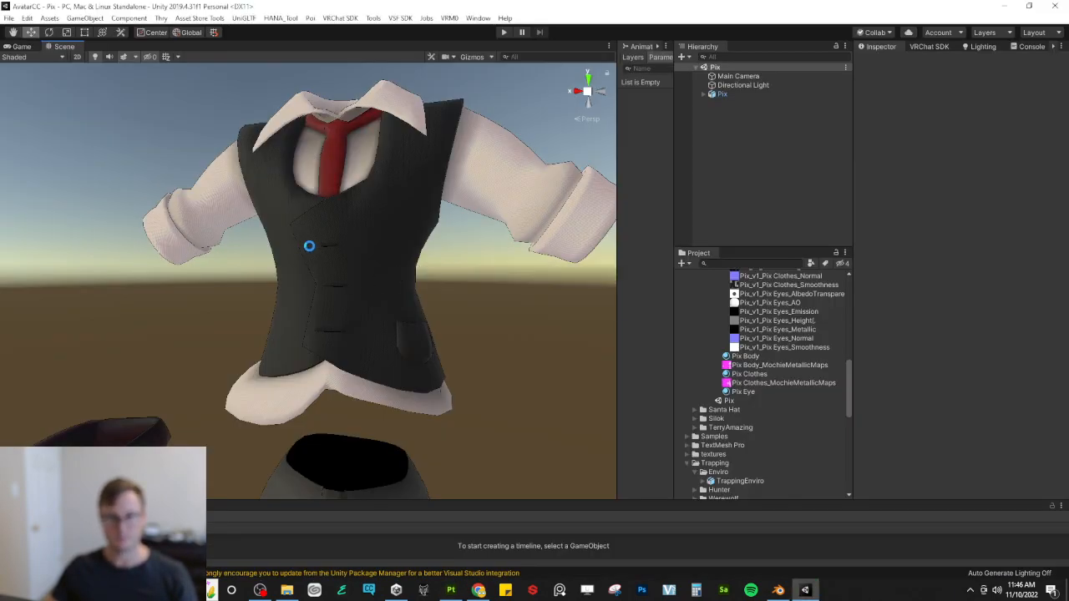
left_click_drag(309, 246, 585, 350, "alt")
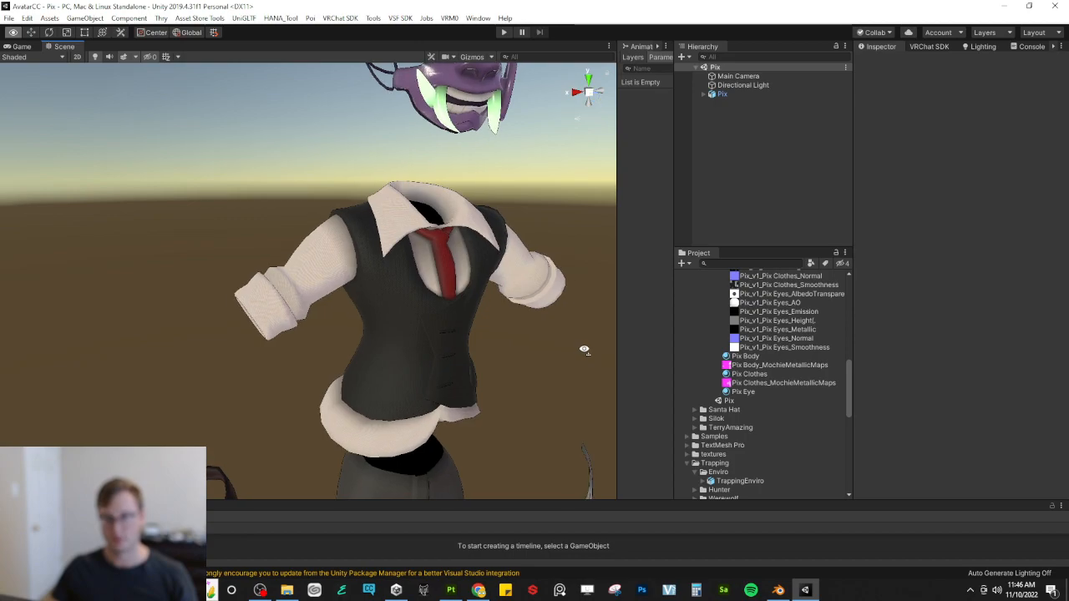
scroll(584, 350, "down", 8)
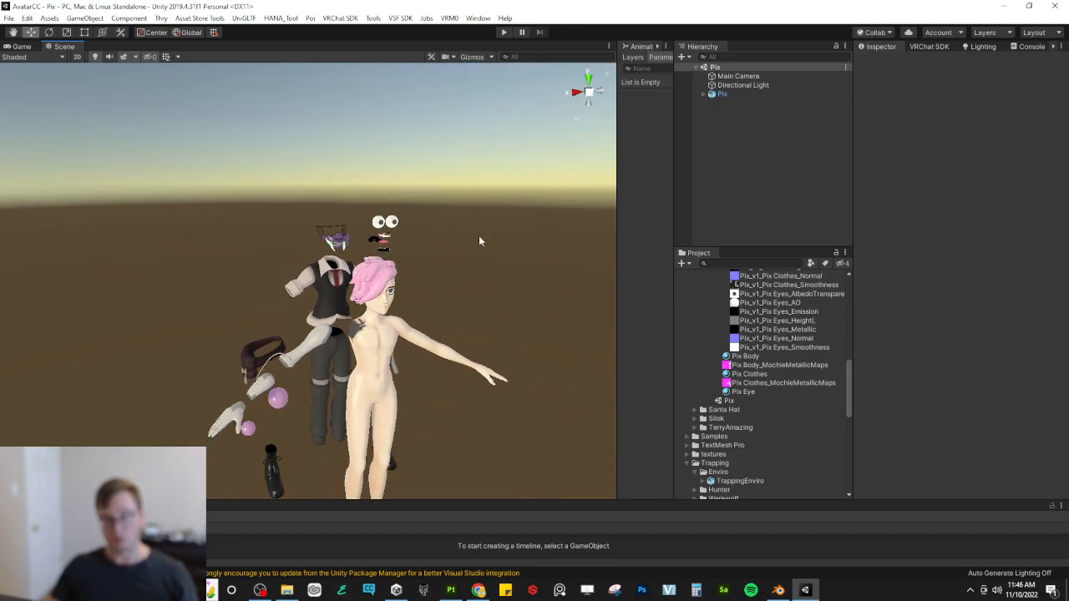
Step: Switch to OBS and change the live scene to the Webcam NO OVERLAY one
key("alt+Tab")
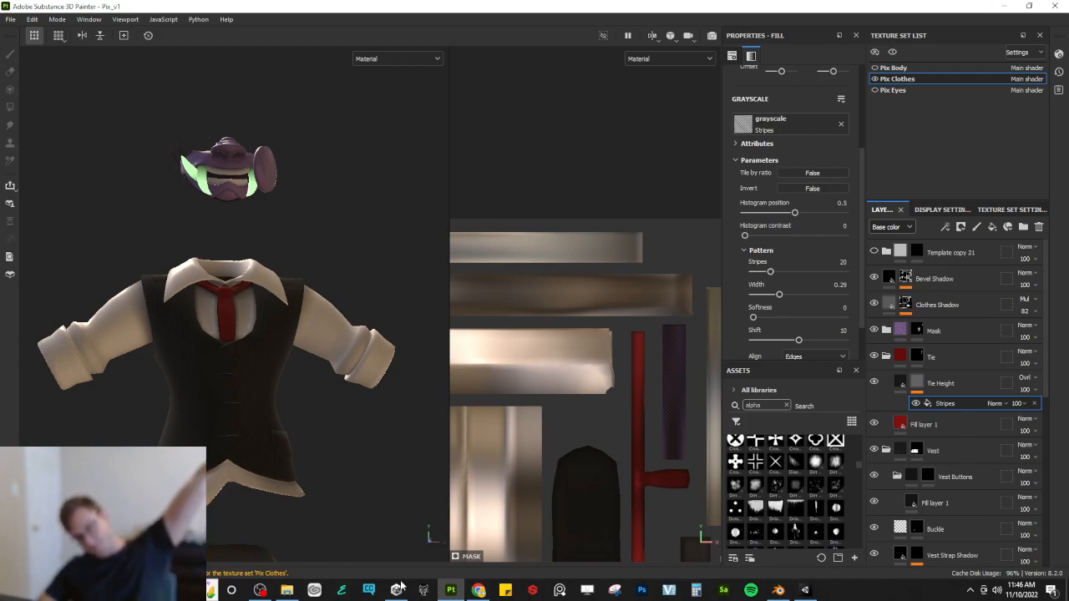
left_click(260, 590)
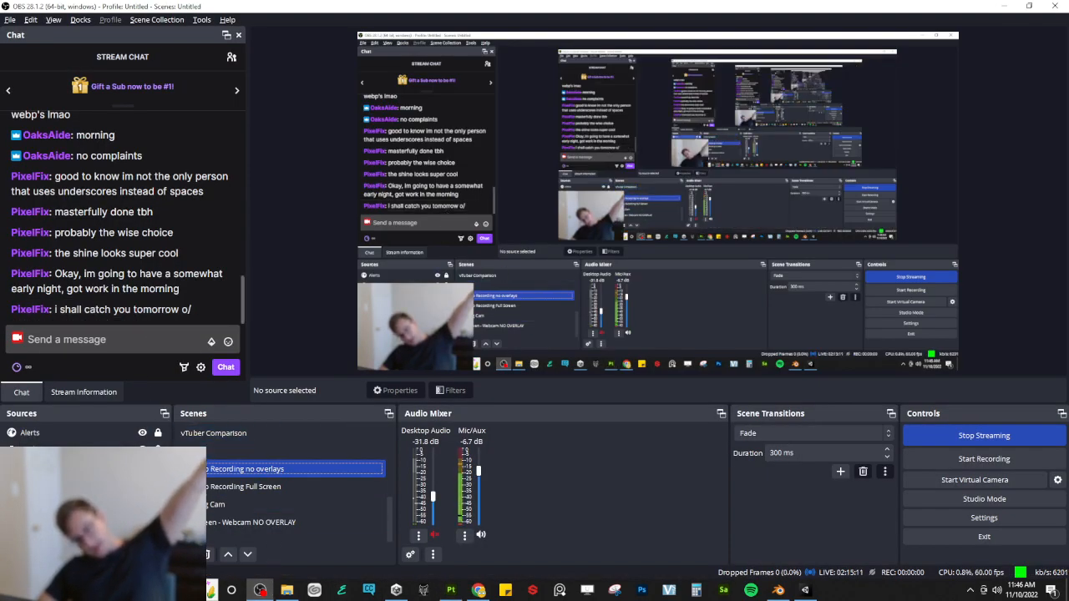
left_click(258, 487)
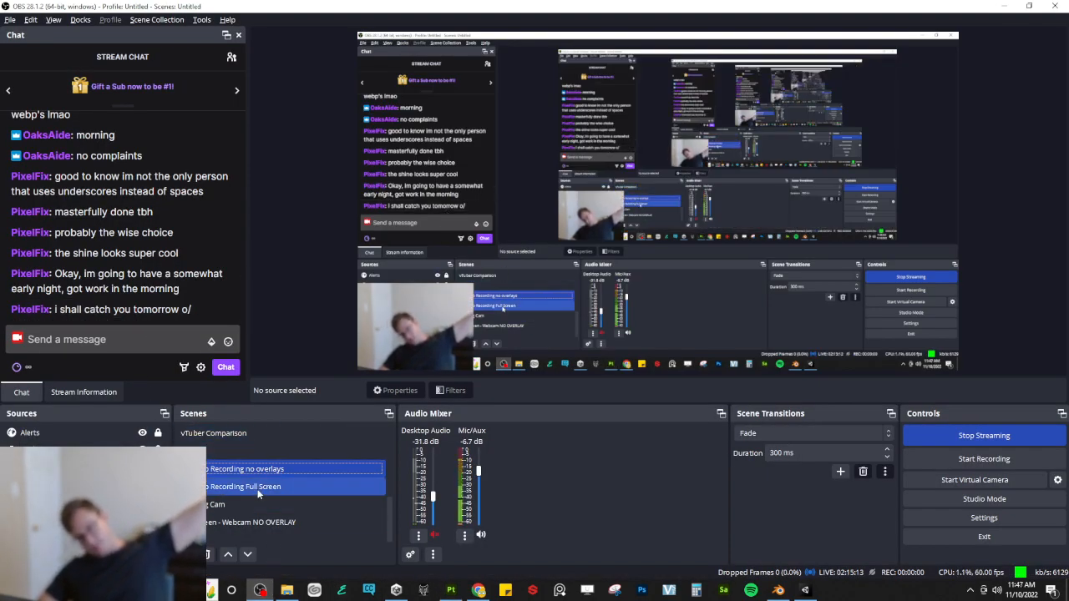
left_click(267, 522)
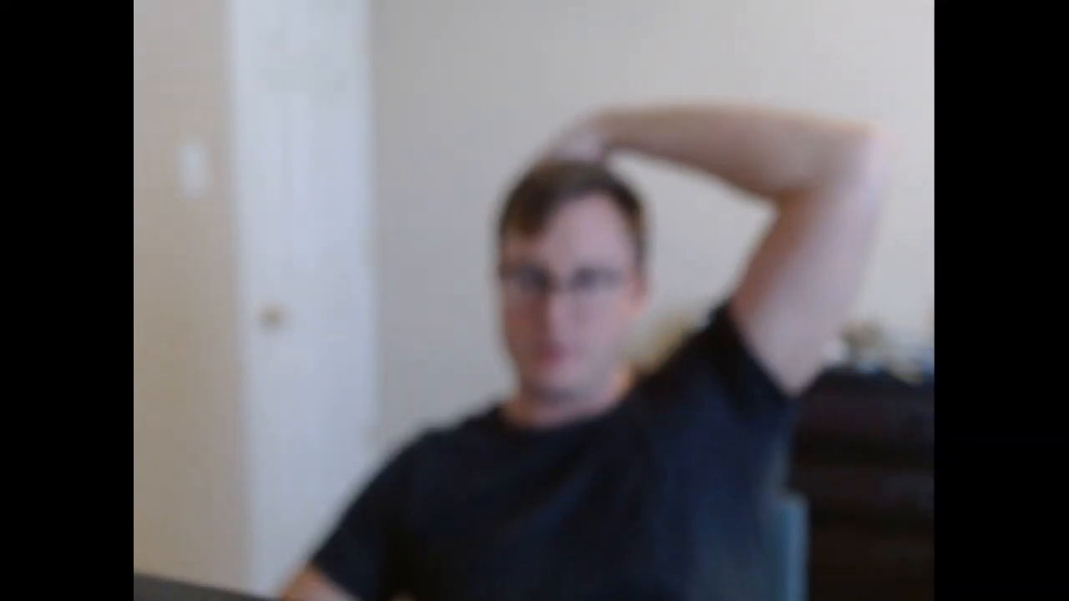